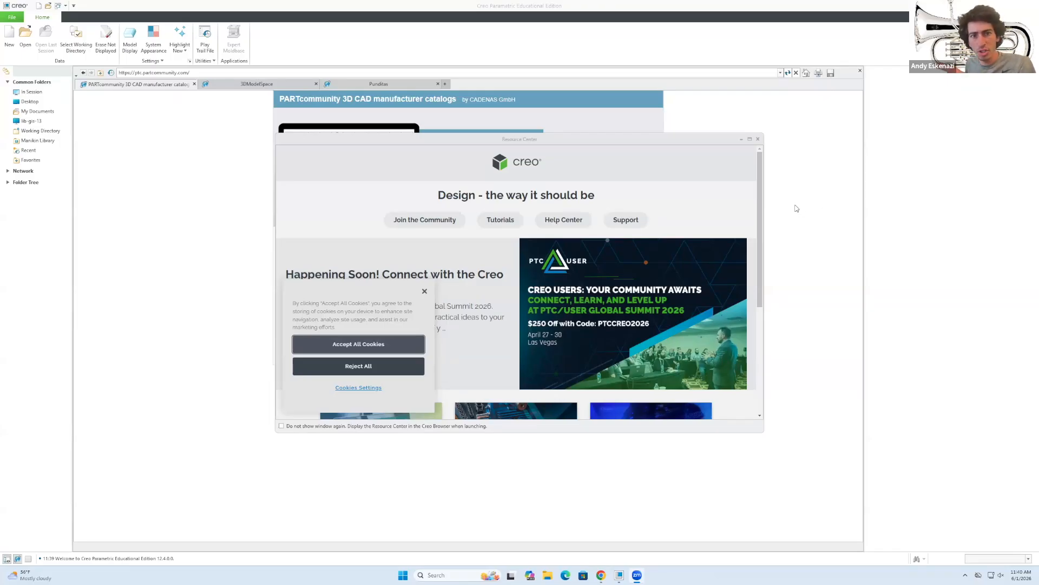
Close the Resource Center welcome window to reveal the PARTcommunity catalog page.
click(758, 140)
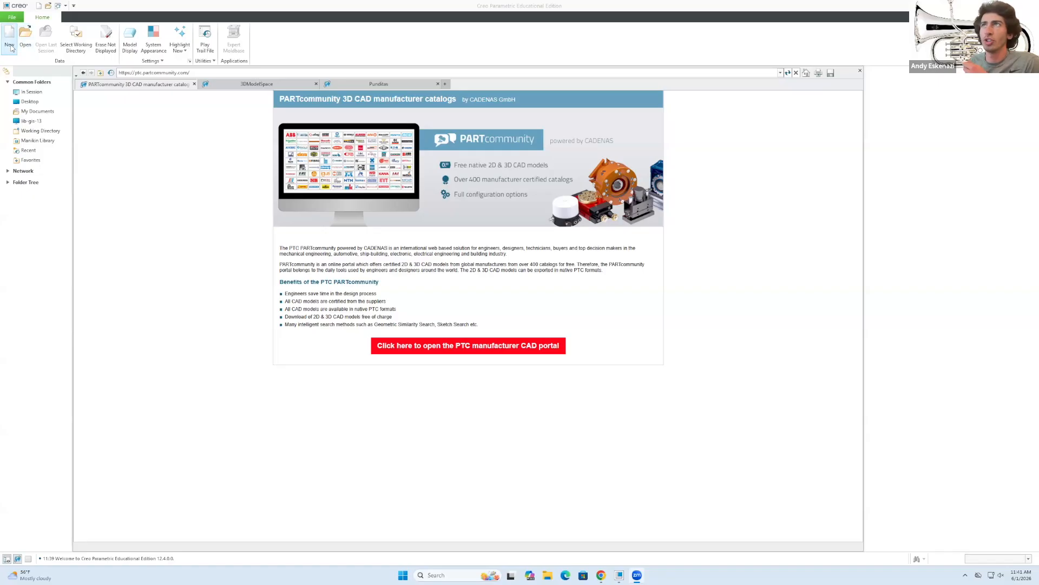
Create a new solid part named test1 using the default template.
click(9, 37)
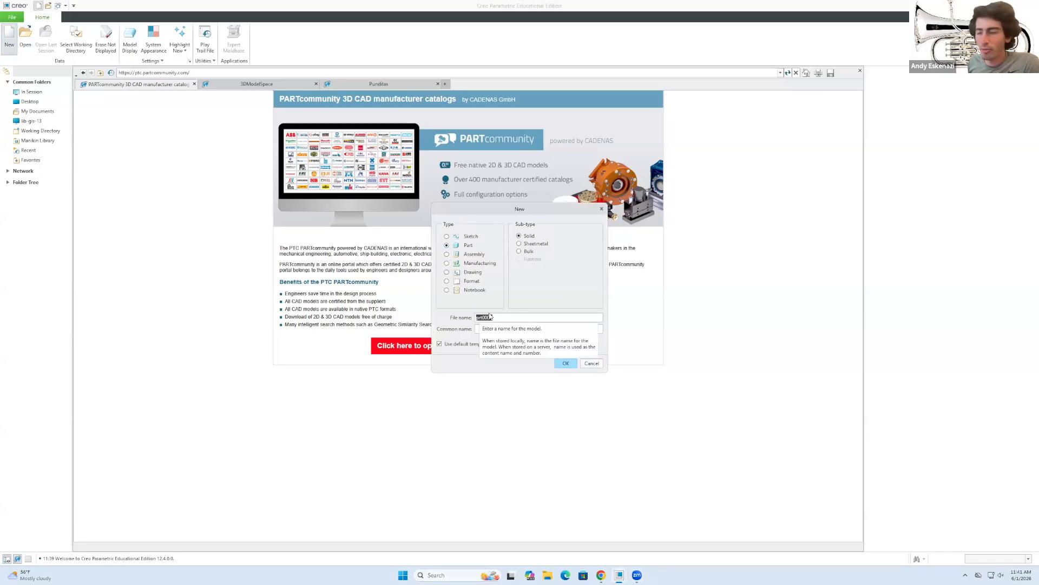
text(test1)
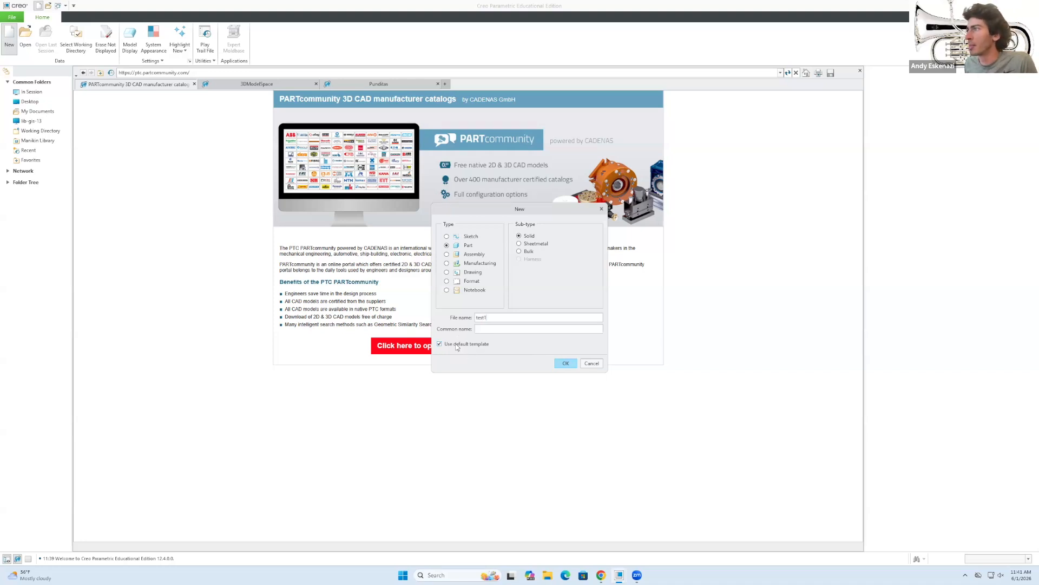
click(565, 364)
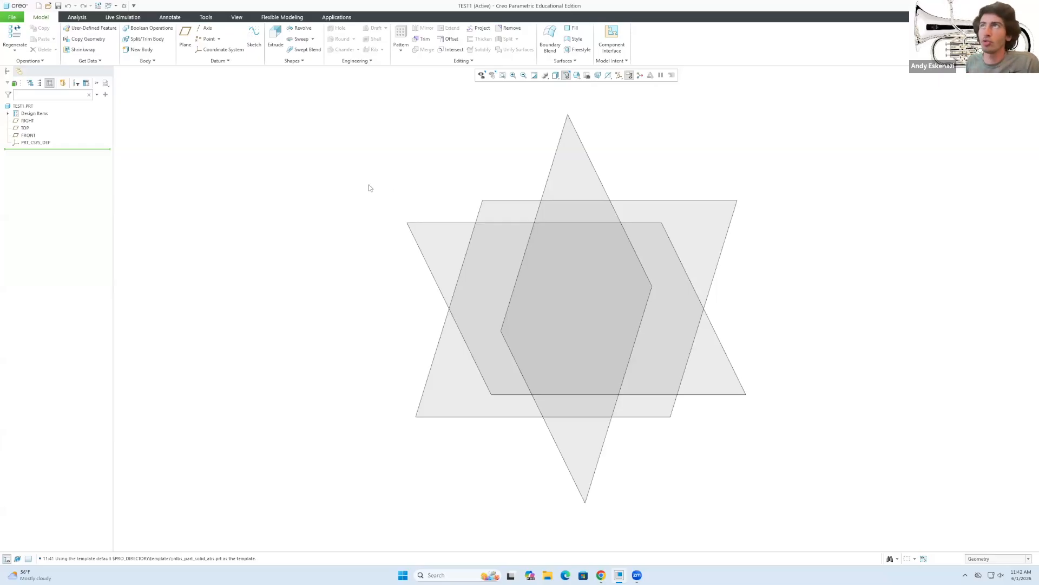
click(12, 17)
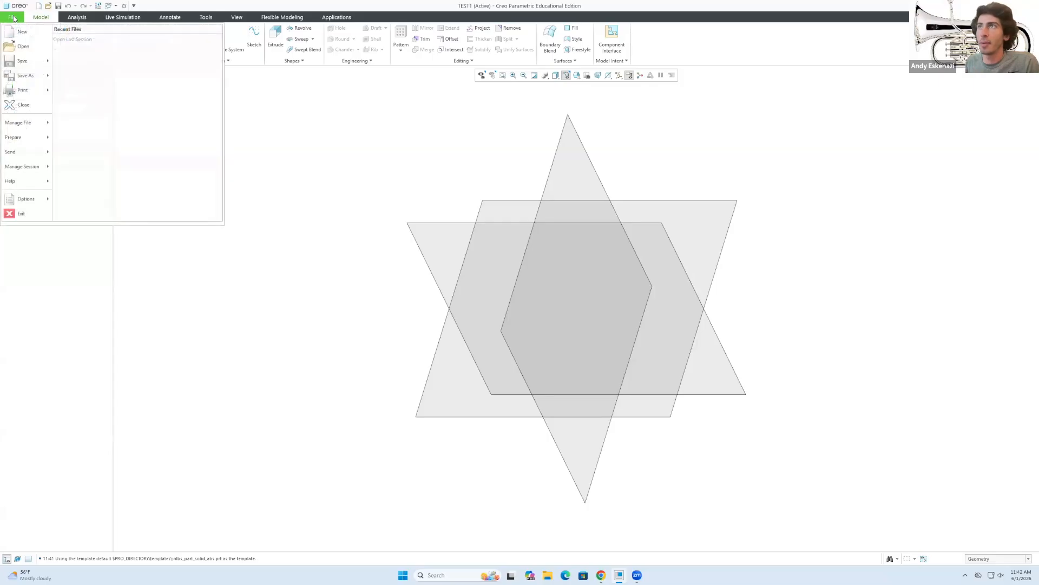
click(20, 200)
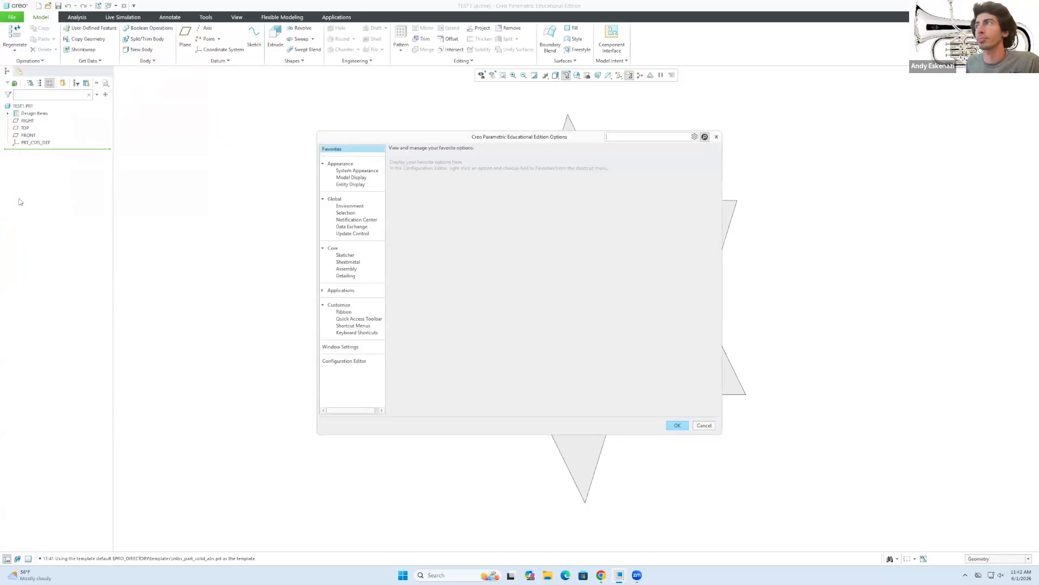
click(357, 171)
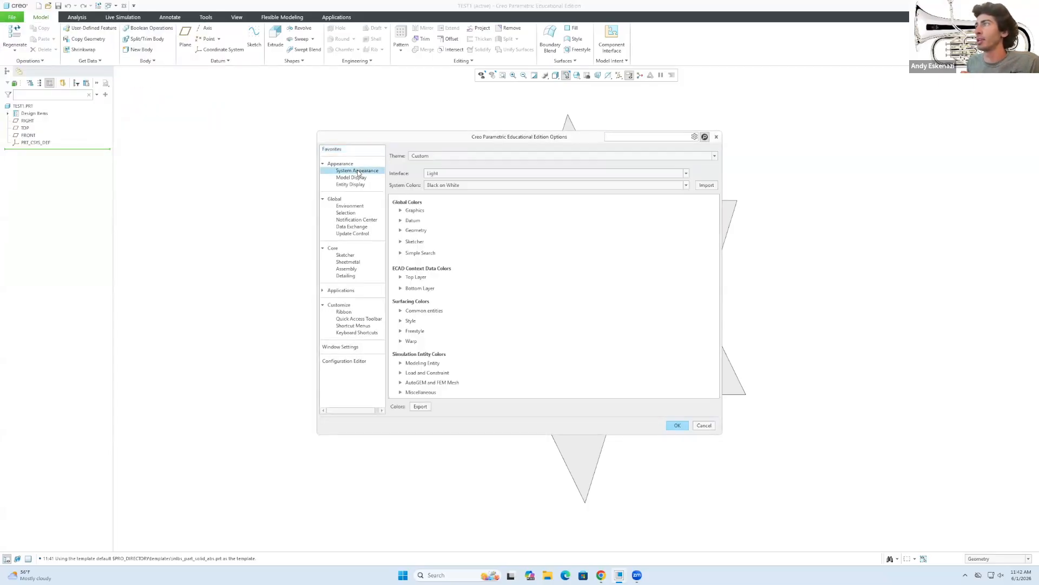
click(458, 185)
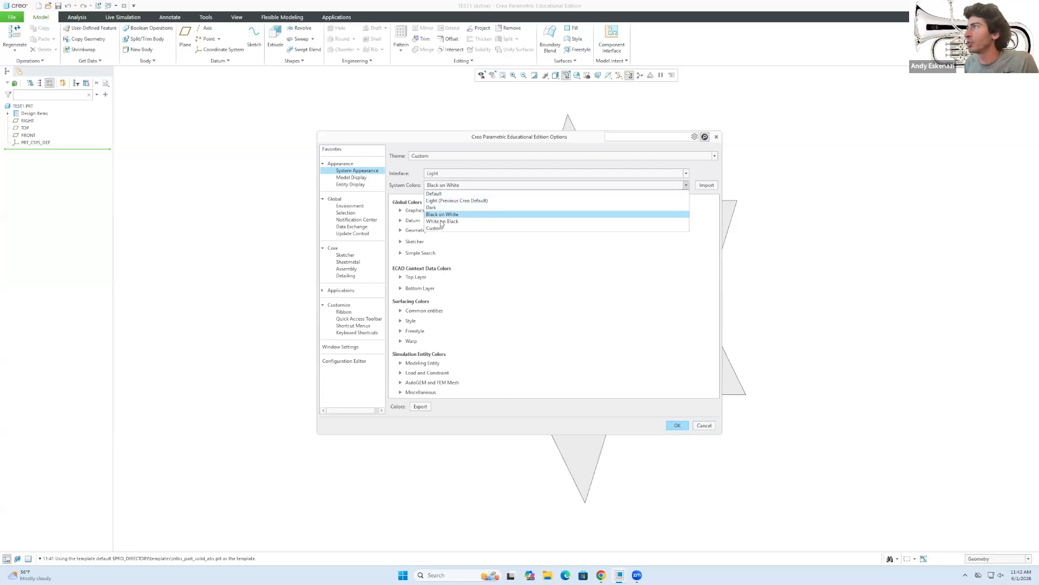
click(441, 220)
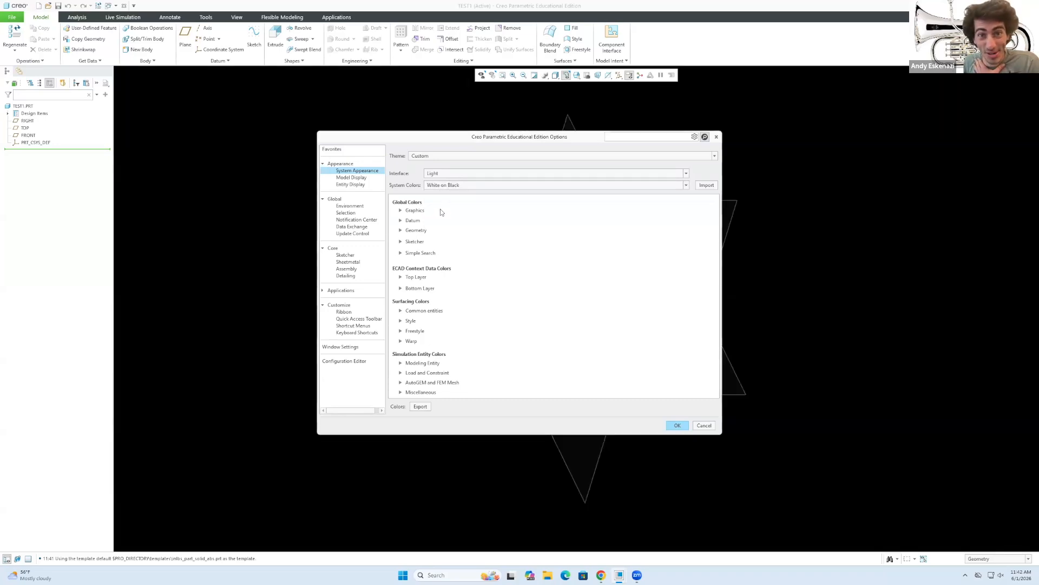
click(442, 185)
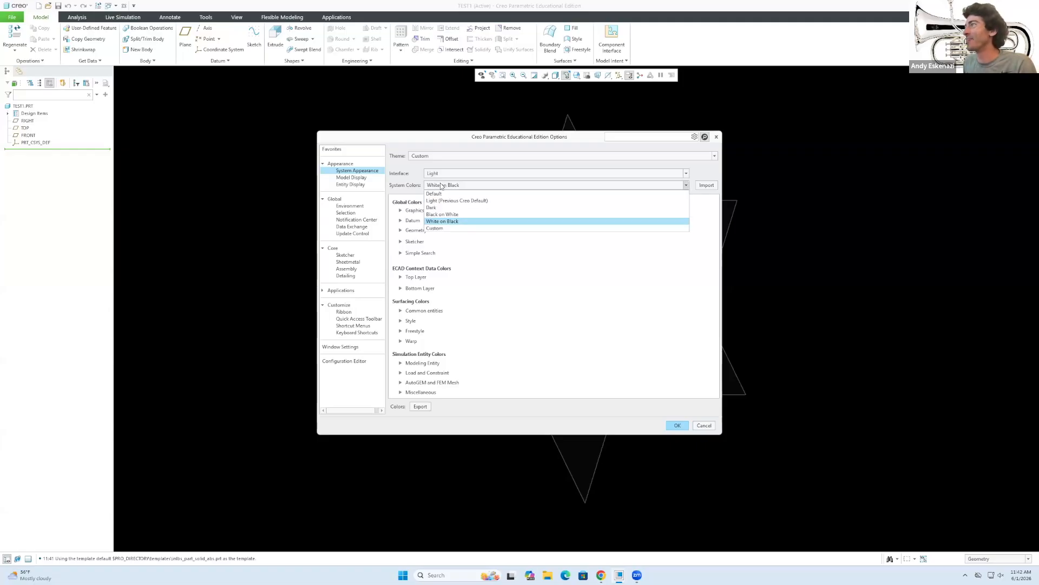
click(445, 215)
click(674, 425)
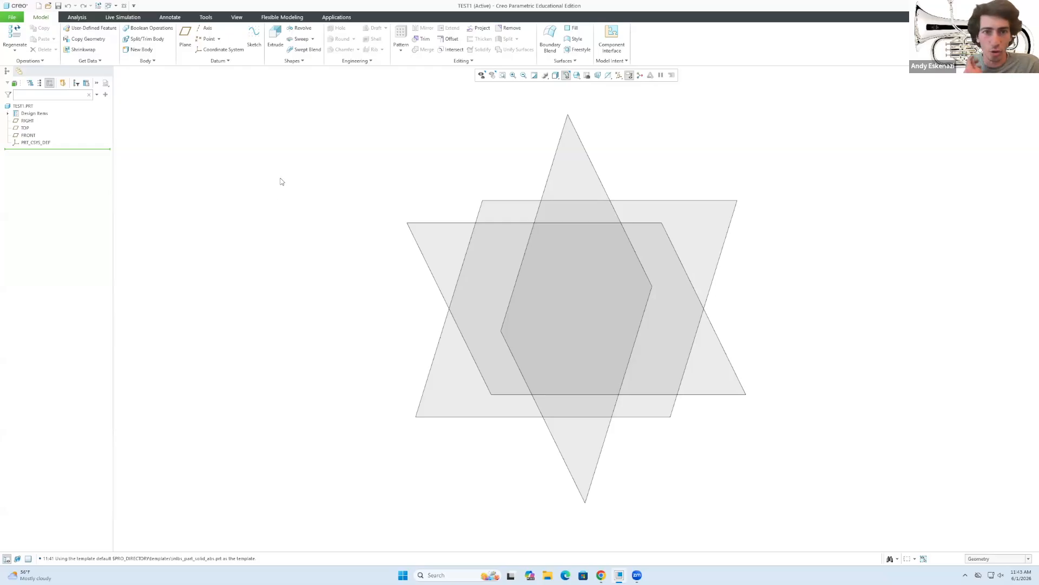
Switch TEST1's units to Centimeter Gram Second (CGS), converting existing dimensions.
click(13, 18)
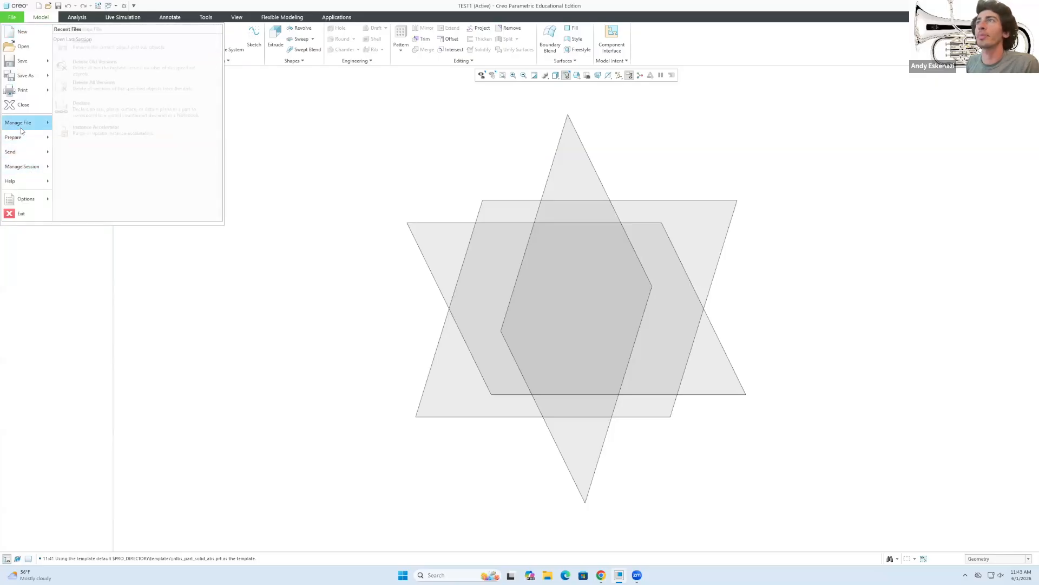
mouse_move(26, 139)
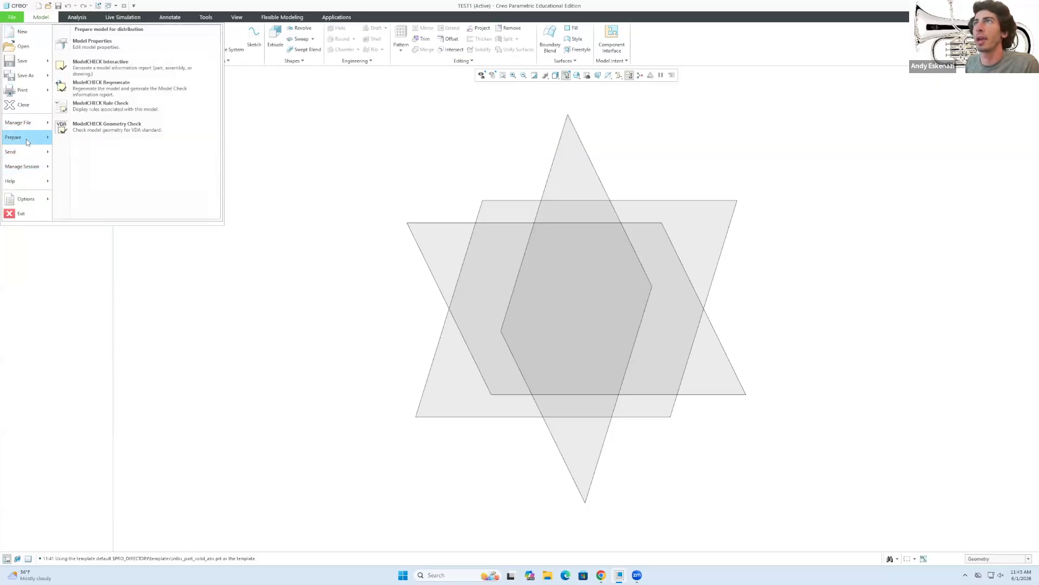
click(89, 44)
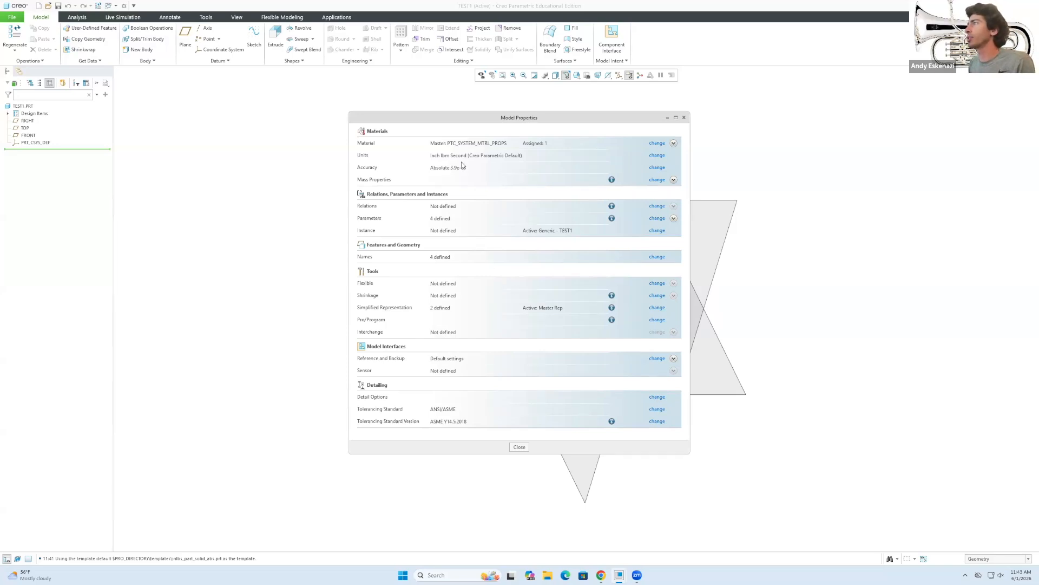
click(655, 156)
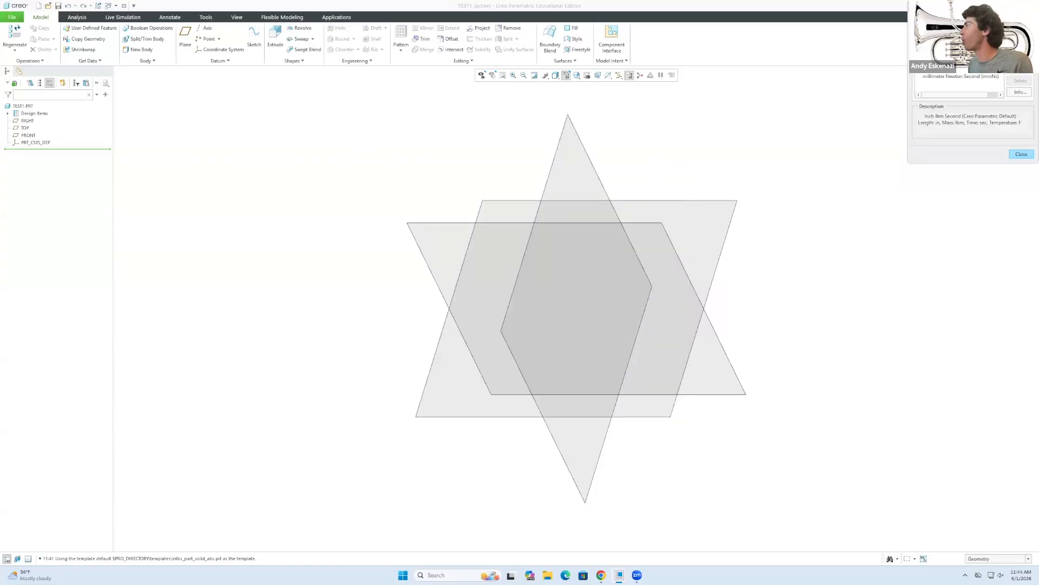
click(792, 241)
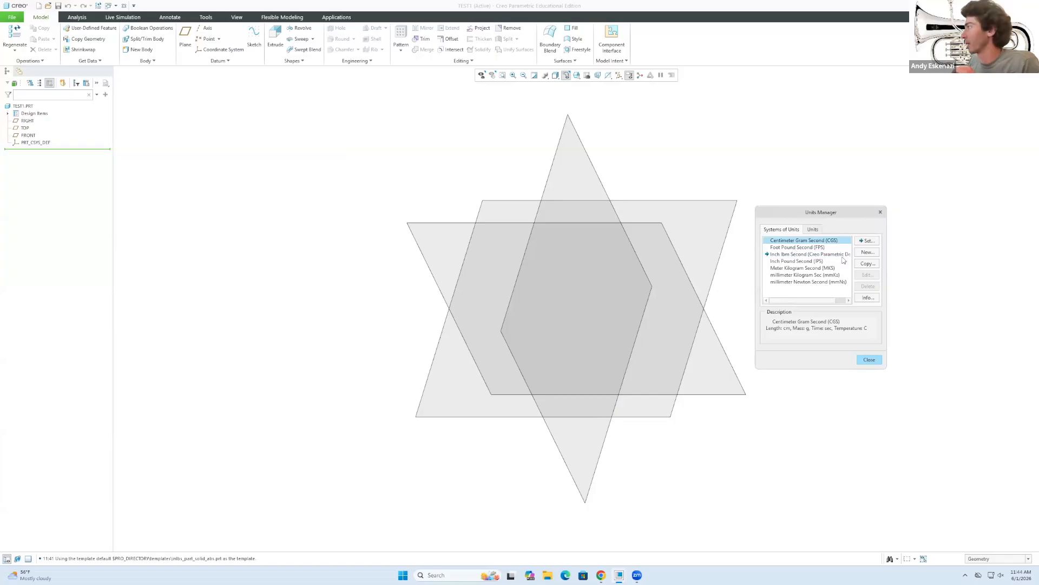
click(868, 241)
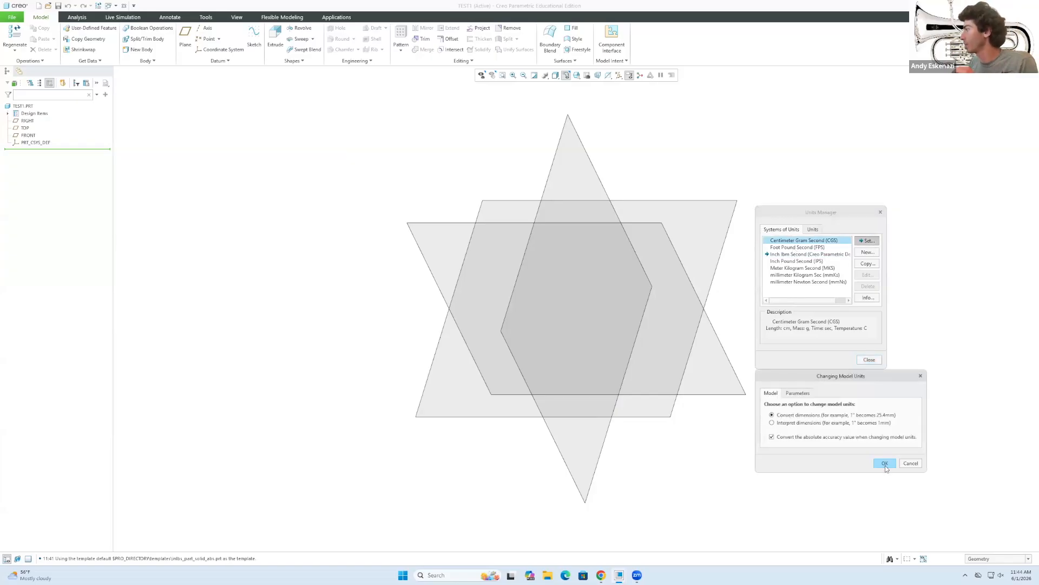
click(885, 464)
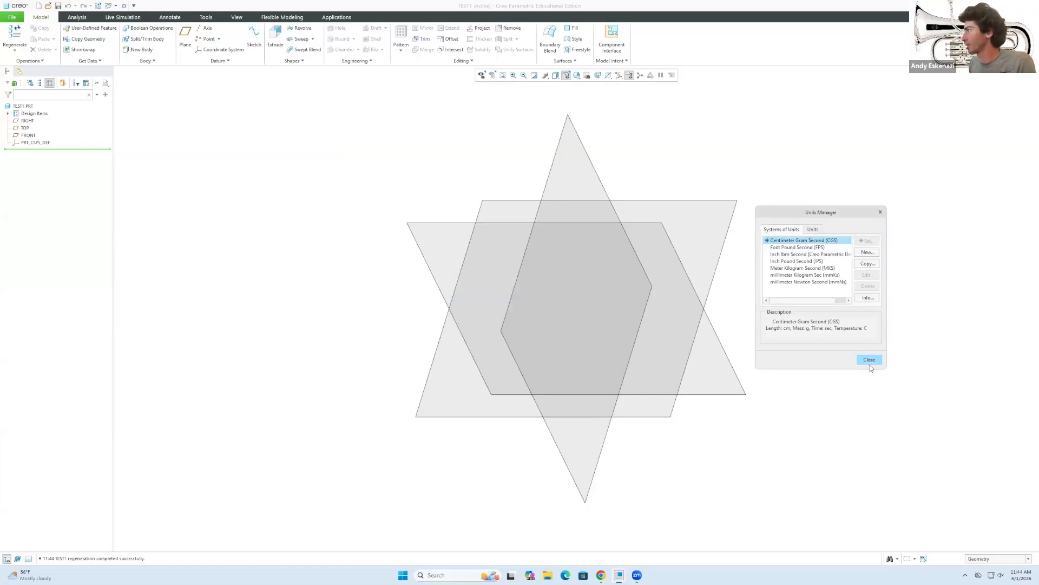
click(870, 360)
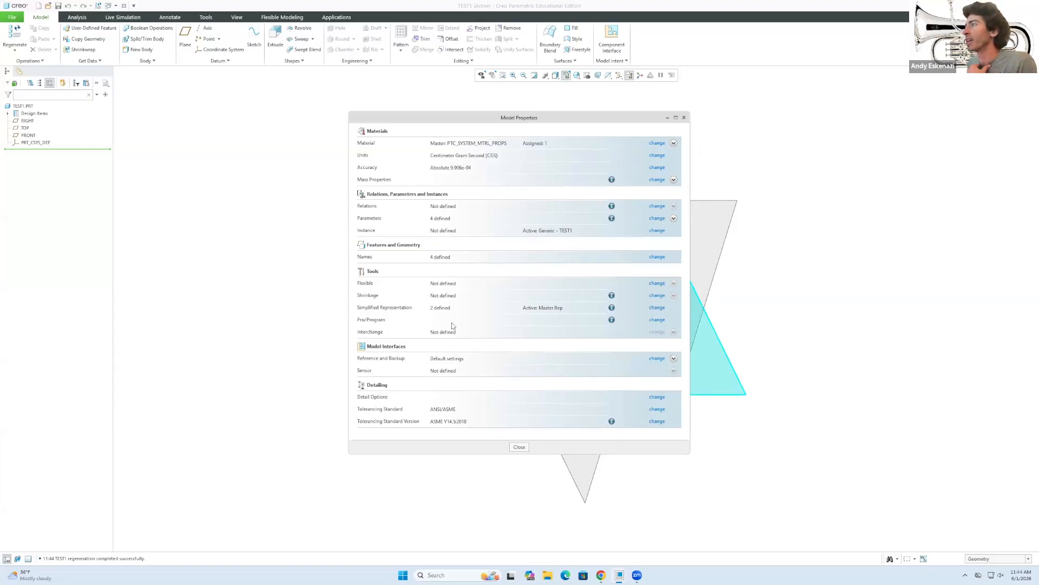
click(518, 447)
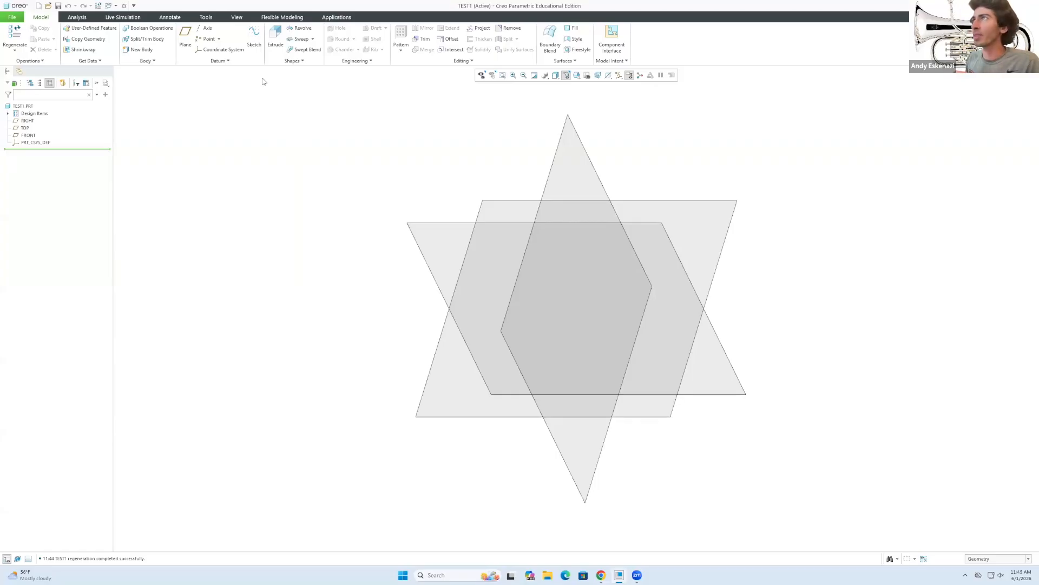
Start a sketch on the TOP datum plane and orient the view to face it.
click(254, 35)
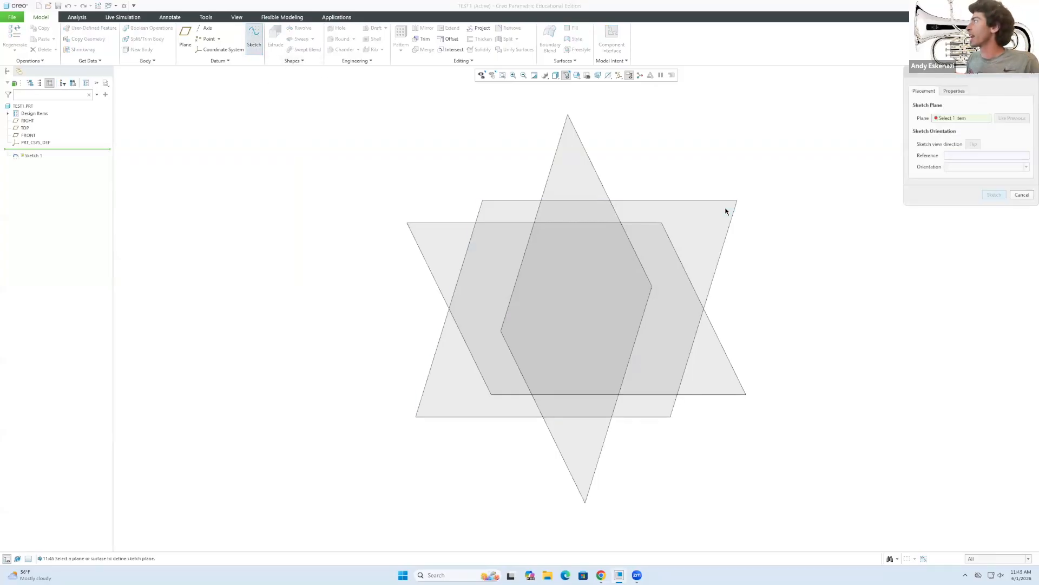
drag(913, 77, 809, 170)
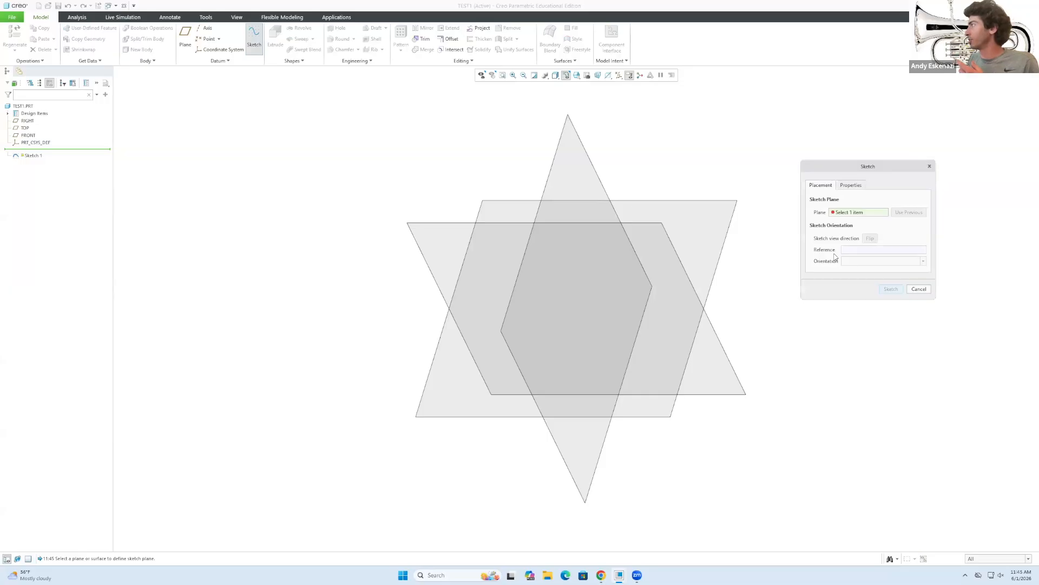
click(528, 201)
click(893, 290)
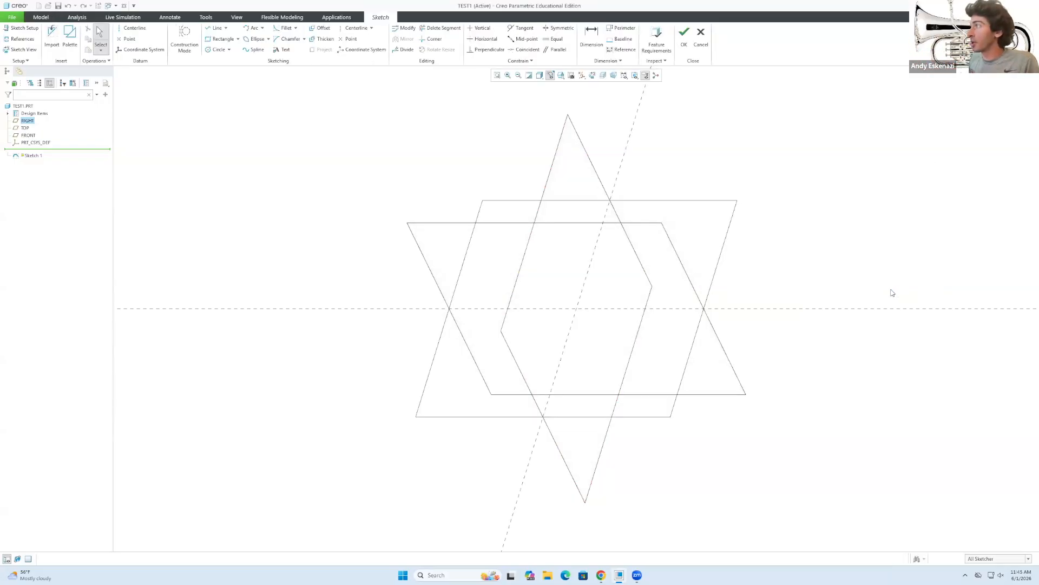
click(592, 75)
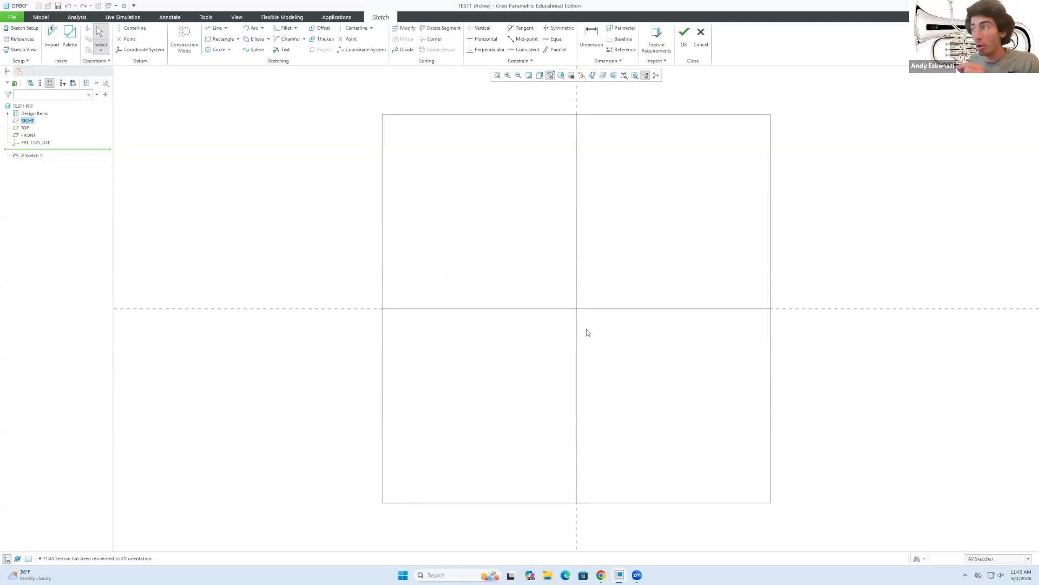
mouse_move(583, 334)
middle_down()
mouse_move(574, 279)
mouse_move(562, 276)
middle_up()
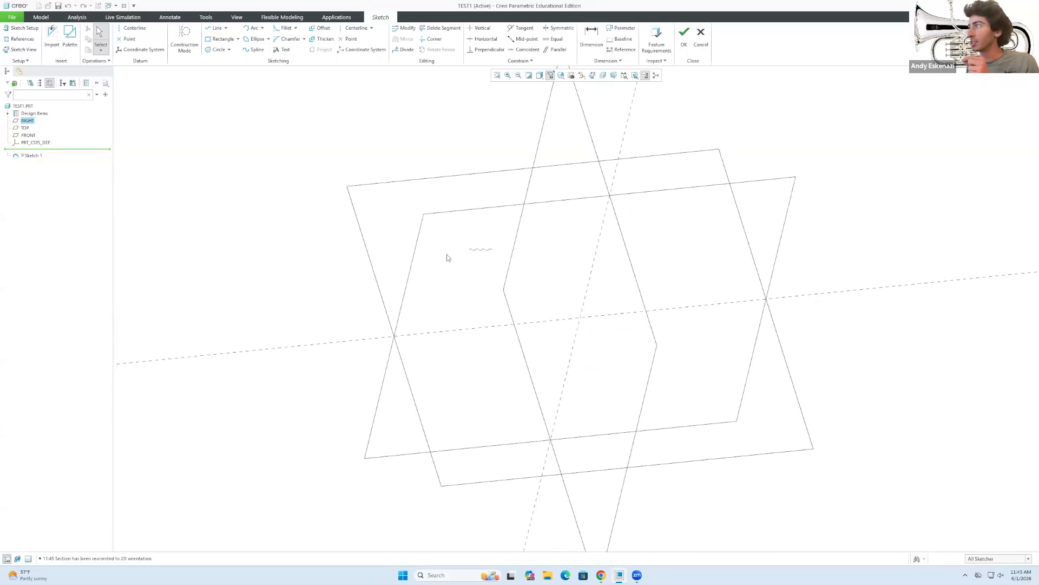
mouse_move(475, 255)
middle_down()
mouse_move(342, 260)
mouse_move(473, 258)
mouse_move(473, 241)
mouse_move(488, 270)
mouse_move(498, 251)
middle_up()
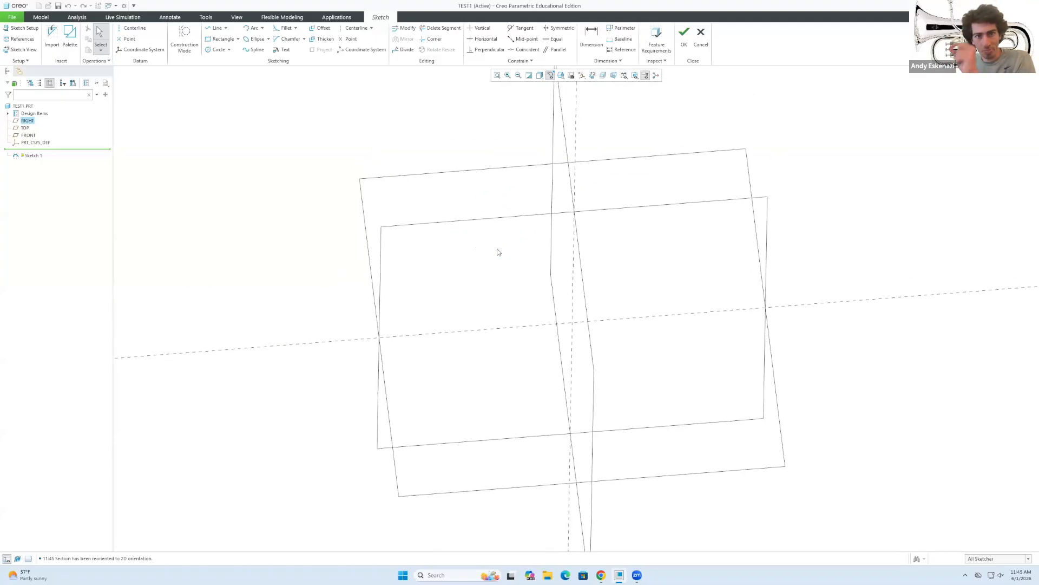
mouse_move(503, 258)
middle_down()
mouse_move(480, 232)
mouse_move(357, 255)
mouse_move(467, 262)
mouse_move(457, 275)
mouse_move(422, 278)
mouse_move(432, 300)
middle_up()
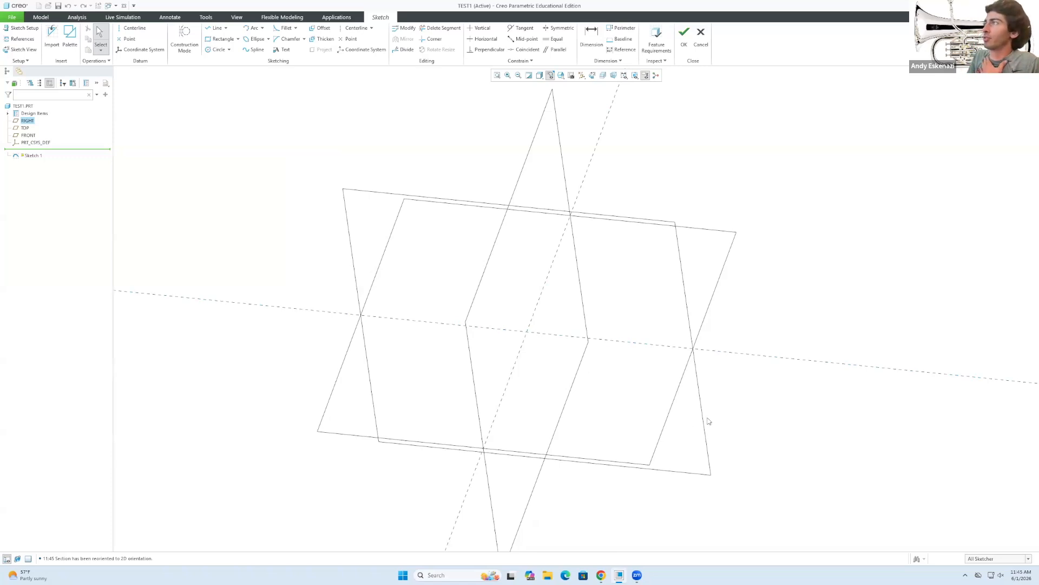
click(593, 76)
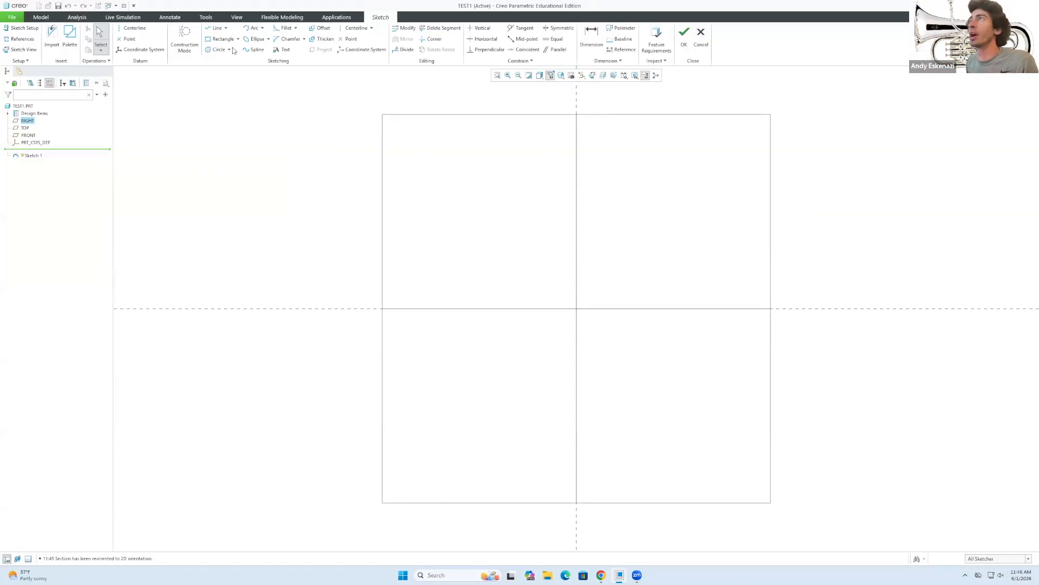
Draw a first closed four-corner line outline in the sketch.
click(227, 28)
click(226, 28)
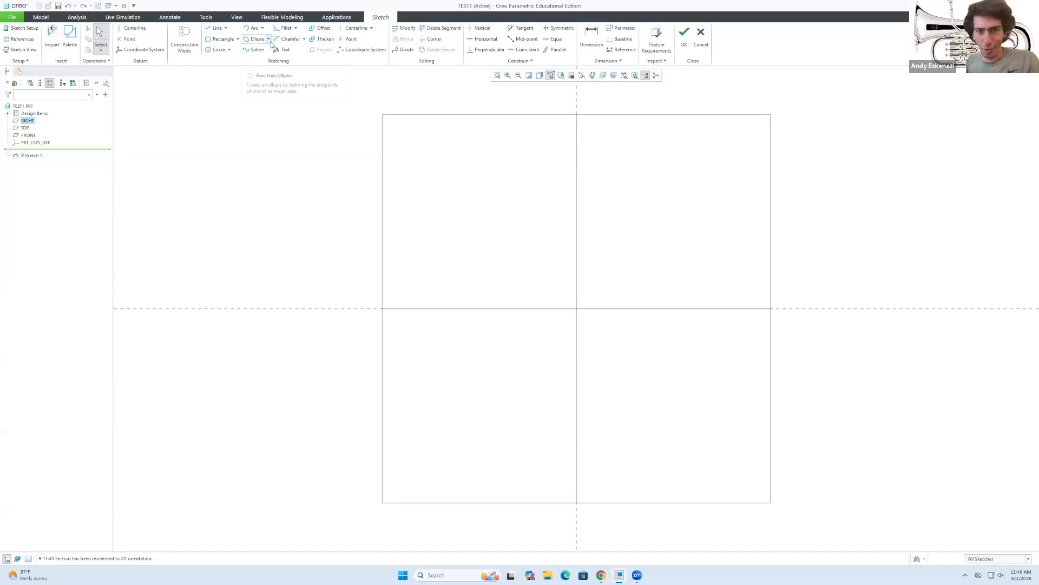
click(216, 29)
click(475, 280)
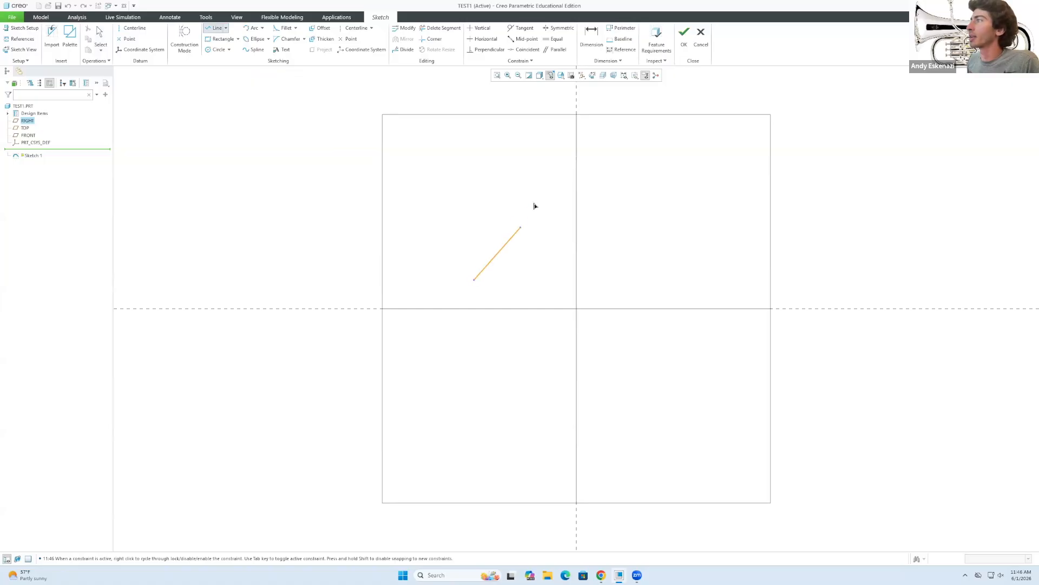
click(595, 174)
click(735, 250)
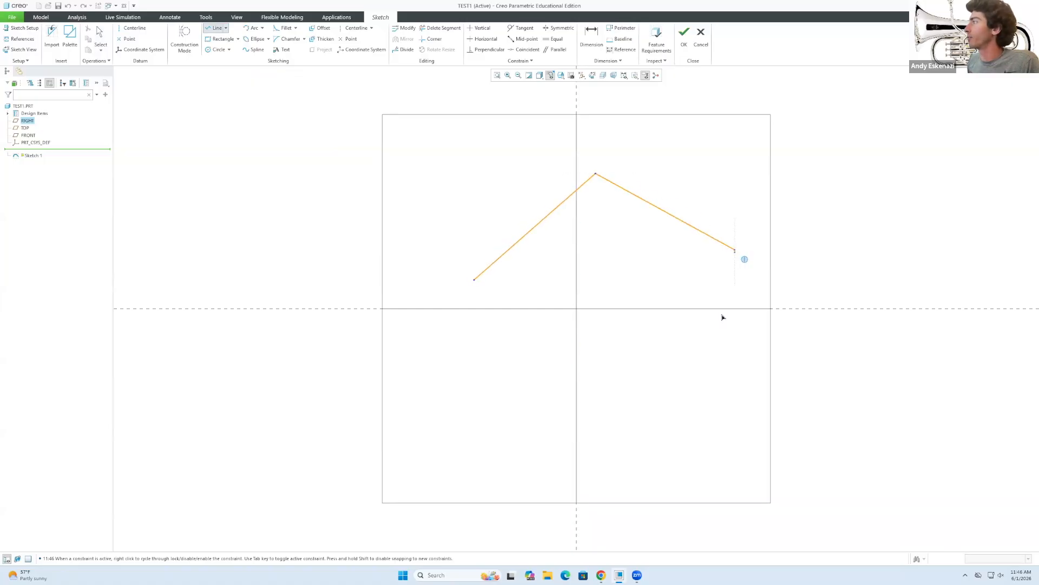
click(709, 357)
click(476, 281)
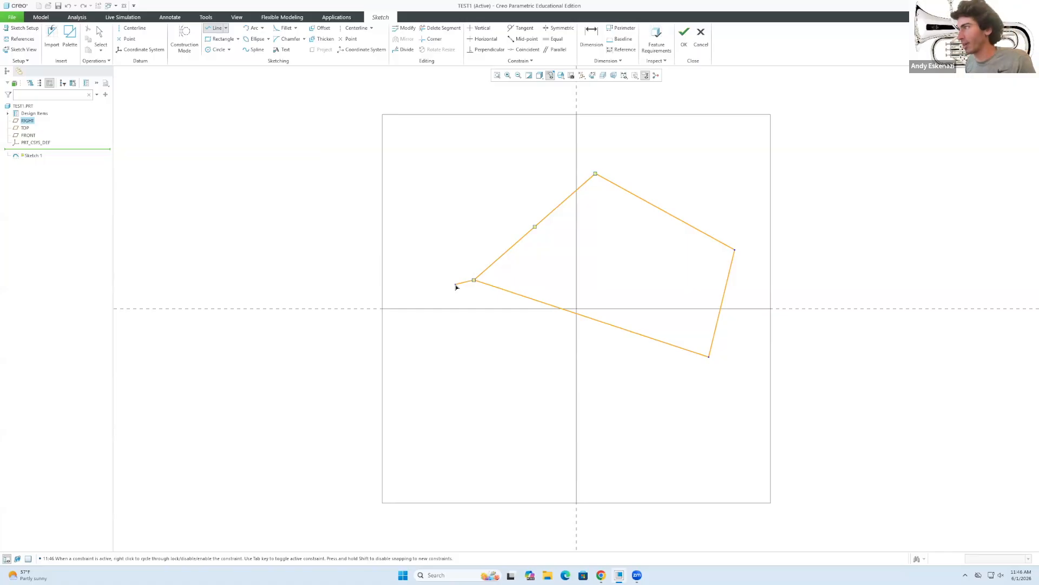
middle_click(461, 259)
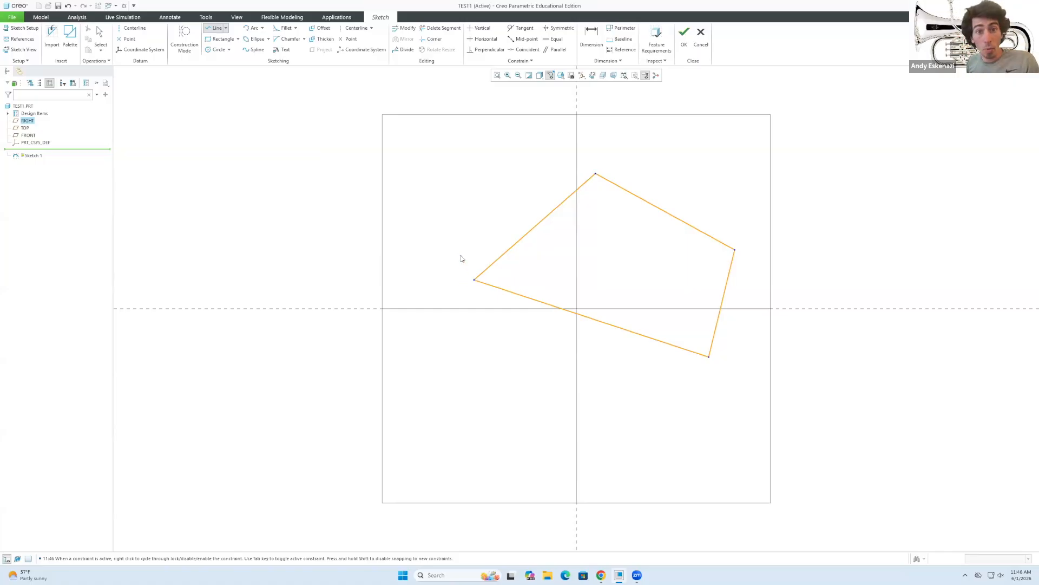
click(474, 280)
middle_click(484, 275)
Delete all sketch entities and redraw a closed quadrilateral from four new corners.
key(ctrl+a)
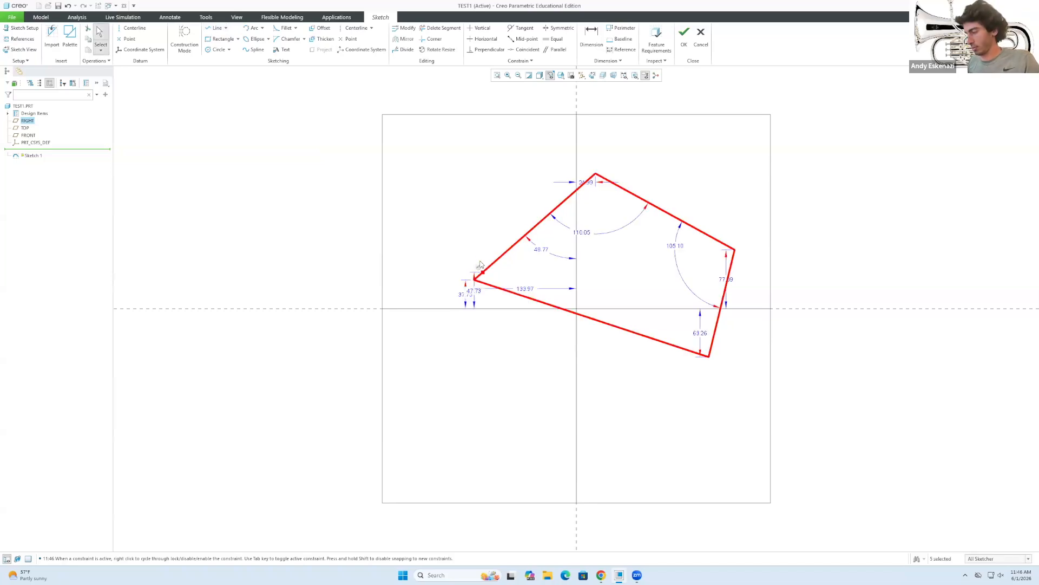
click(493, 211)
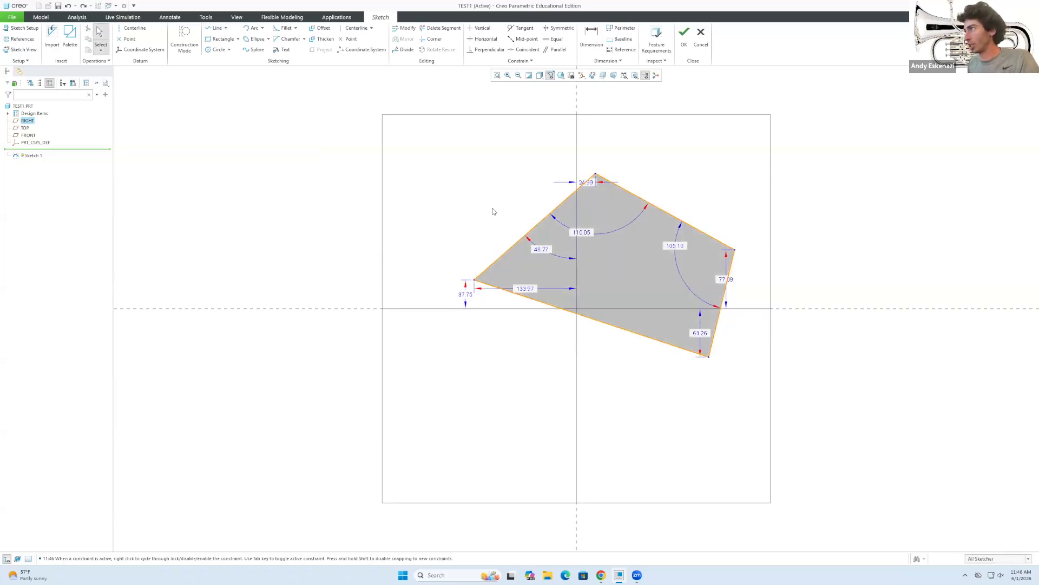
key(Delete)
key(l)
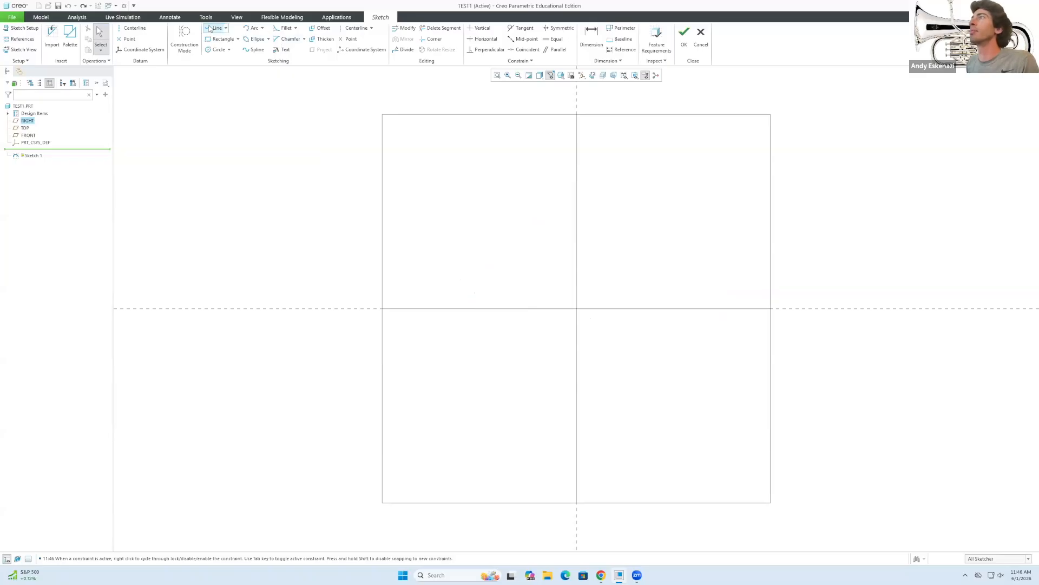
click(488, 262)
click(675, 186)
click(727, 383)
click(494, 367)
click(488, 262)
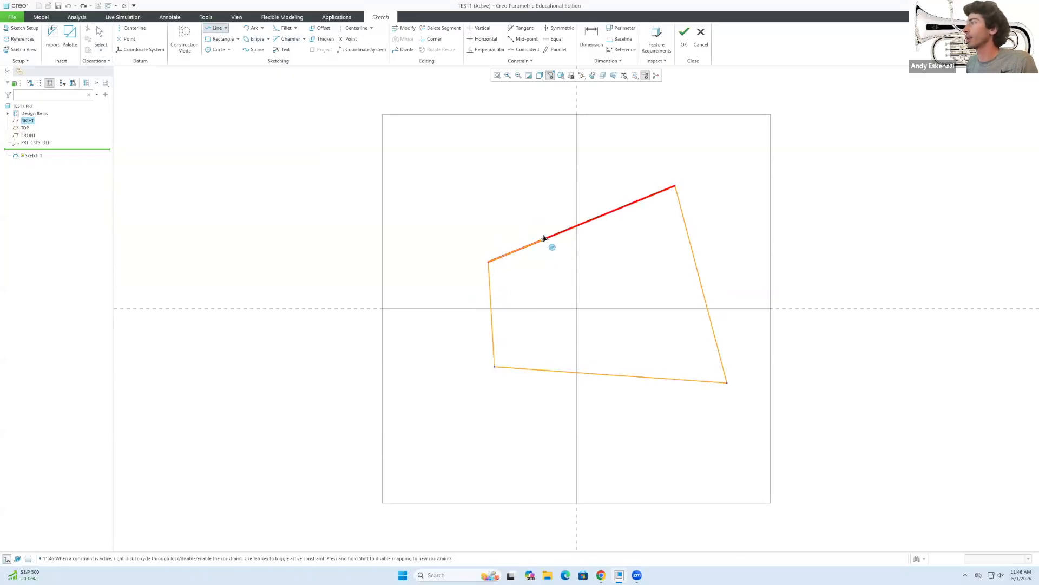
middle_click(524, 214)
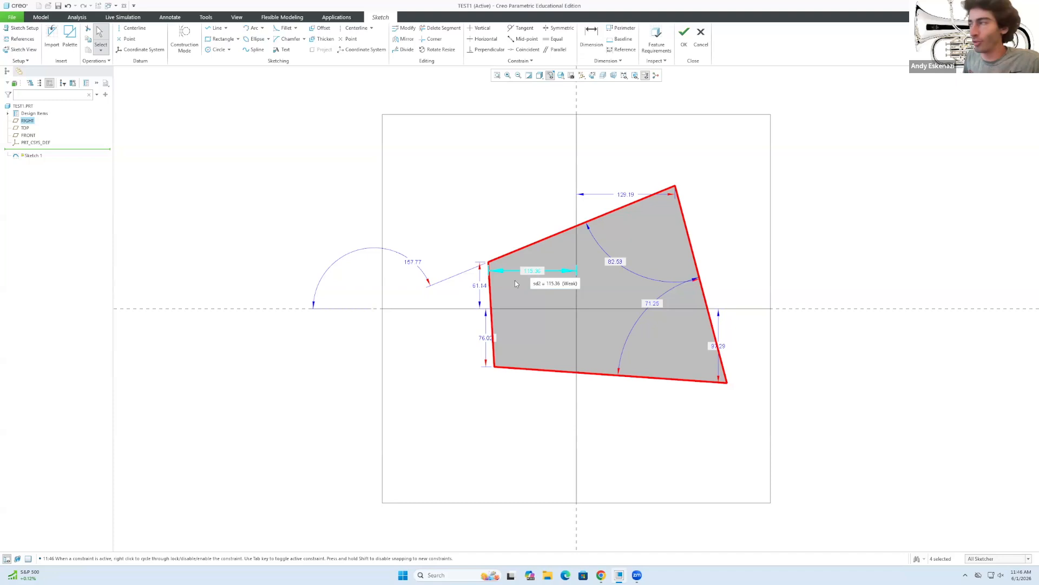
Drag the top edge and the top-right corner up and outward to reshape the quadrilateral.
mouse_move(544, 237)
mouse_down()
mouse_move(509, 224)
mouse_move(528, 236)
mouse_up()
mouse_move(682, 218)
mouse_down()
mouse_move(773, 211)
mouse_move(729, 216)
mouse_move(698, 183)
mouse_move(714, 142)
mouse_move(673, 209)
mouse_move(728, 187)
mouse_move(716, 180)
mouse_up()
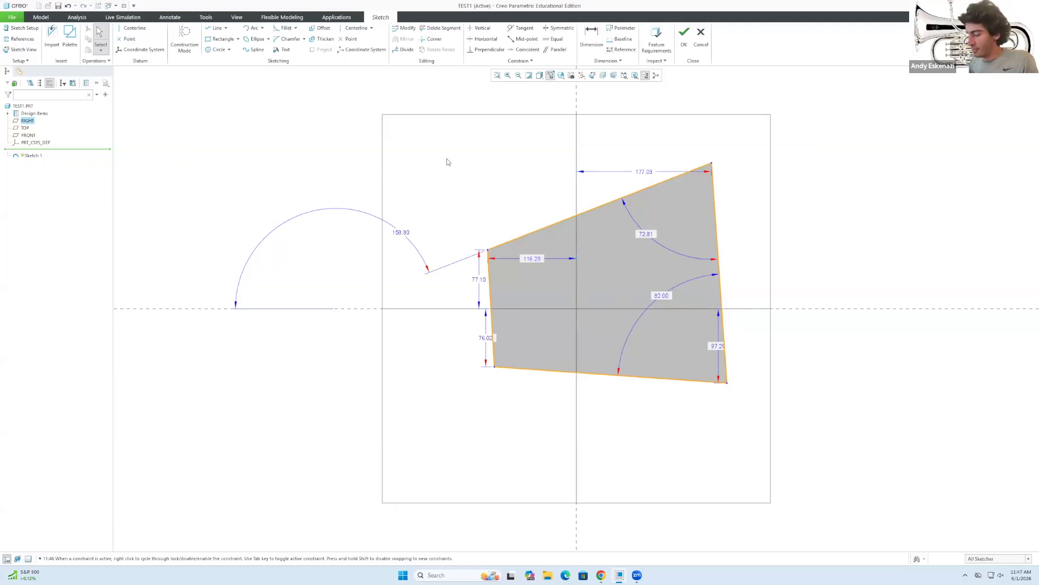
Dimension the top slanted edge to a length of 300.
key(d)
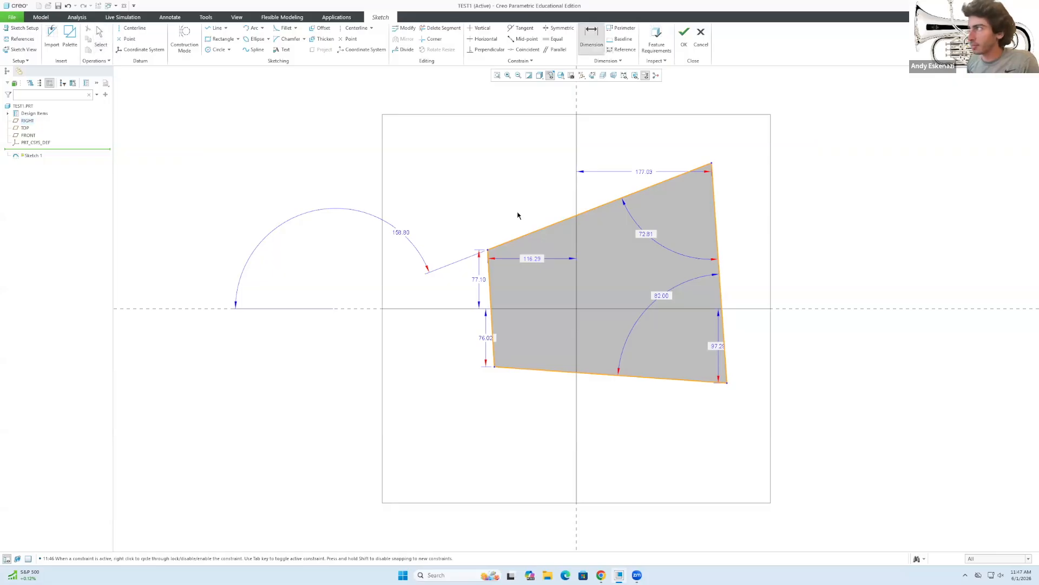
click(527, 235)
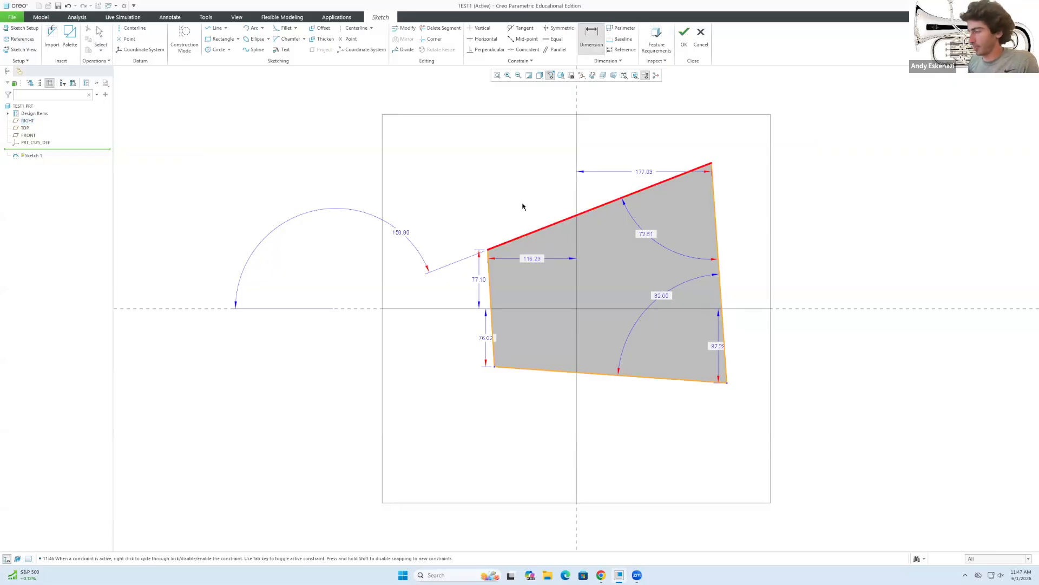
middle_click(523, 195)
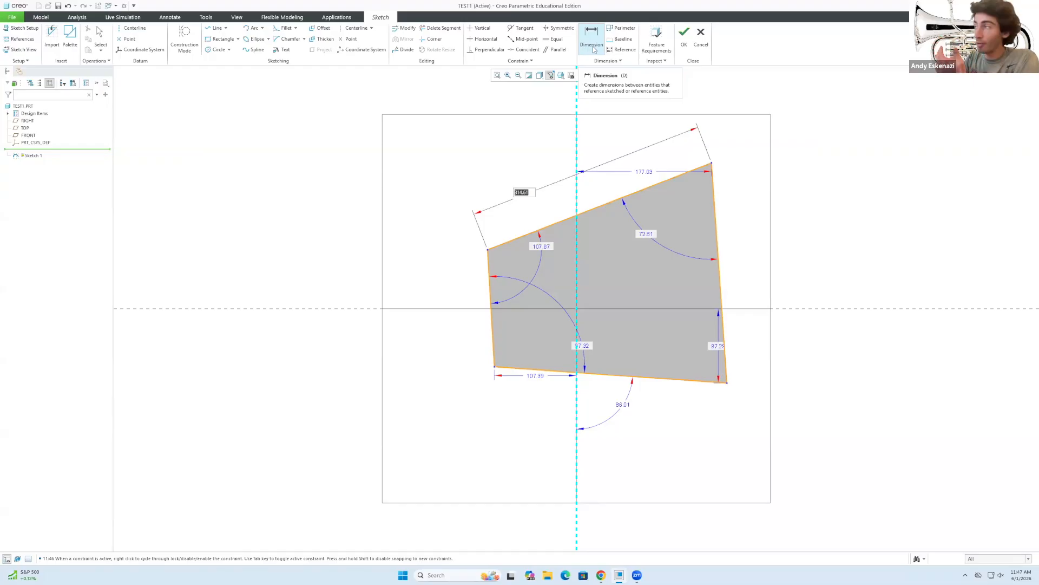
text(300)
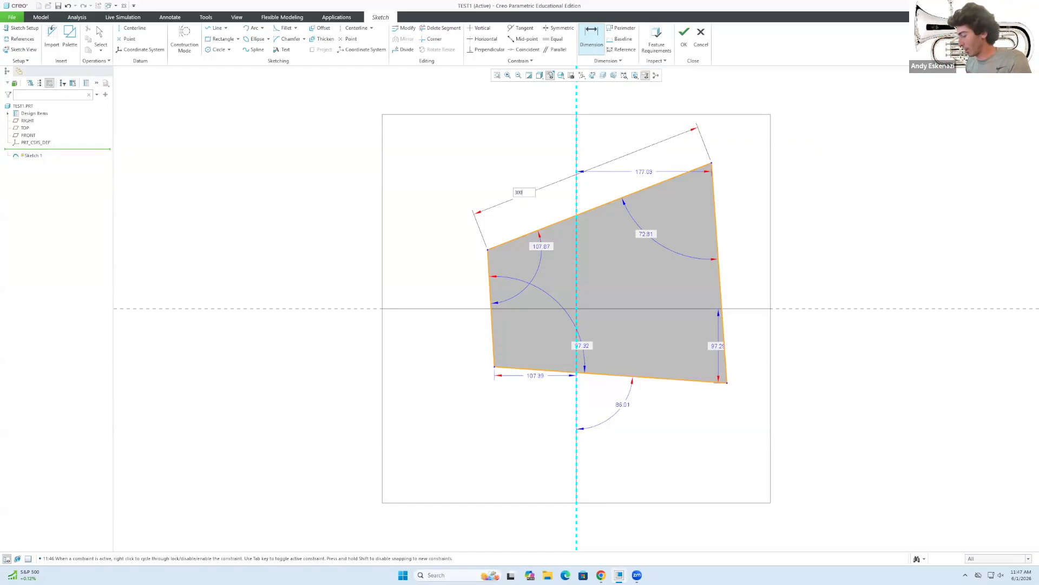
key(Return)
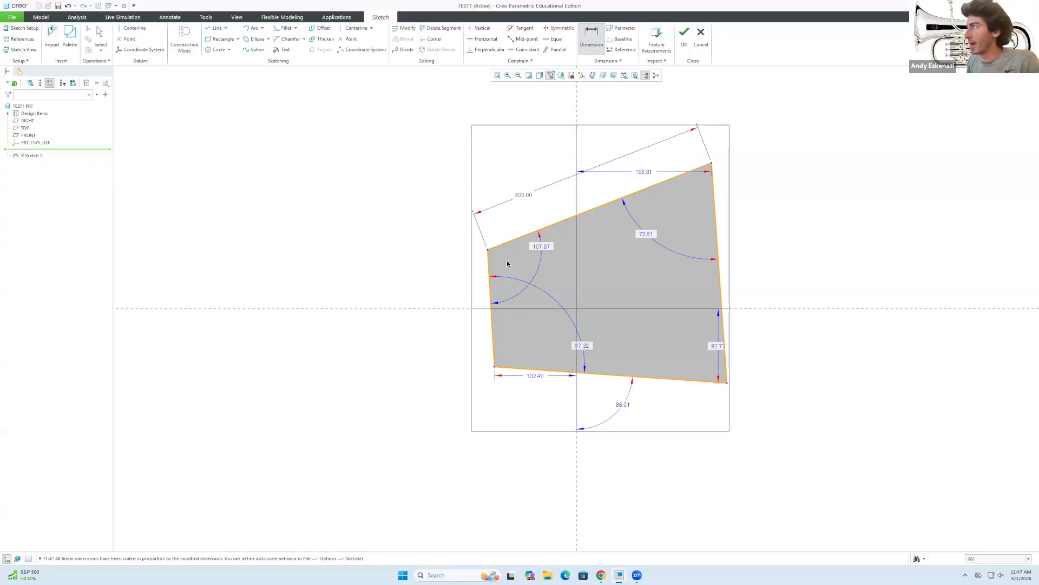
Change the 107.87 corner angle to 100°, then undo it.
double_click(547, 246)
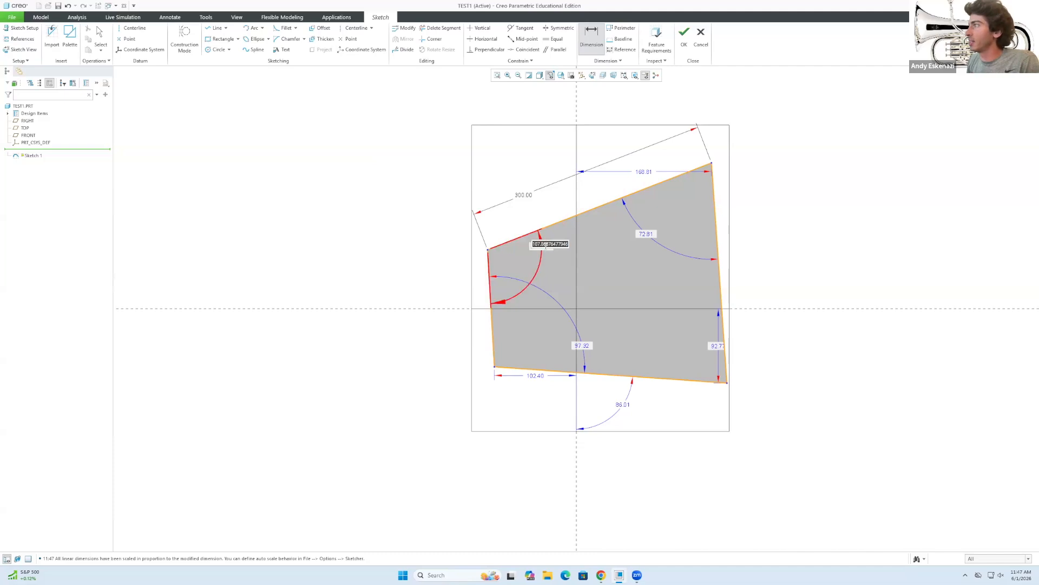
text(1)
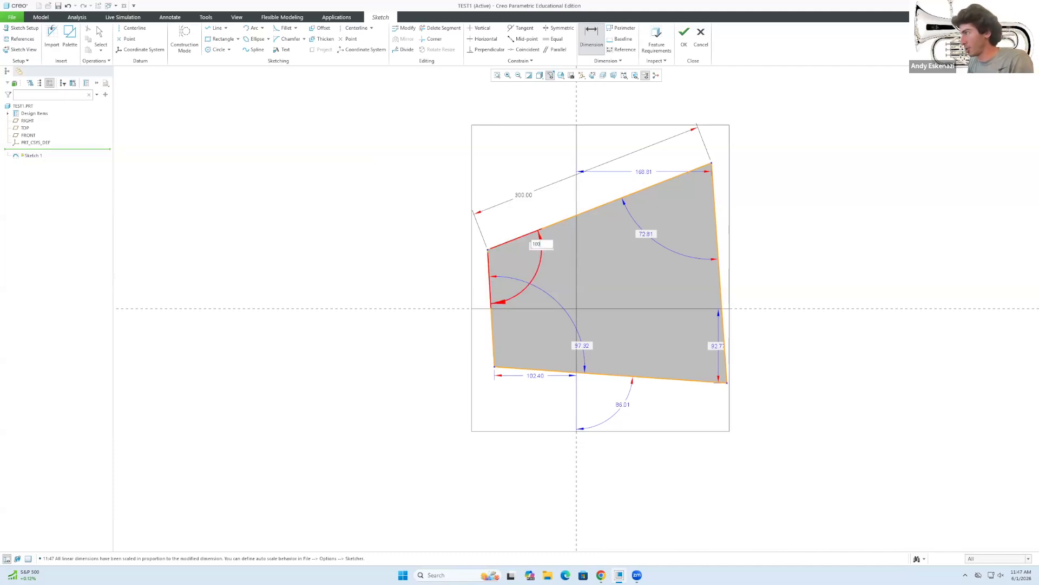
text(00)
key(Return)
scroll(635, 365, up, 2)
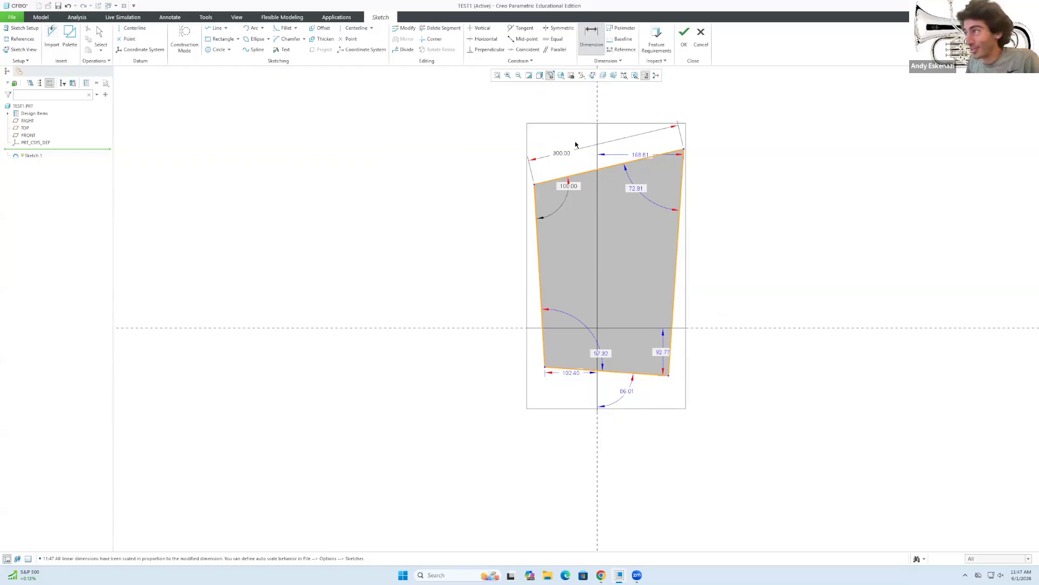
key(ctrl+z)
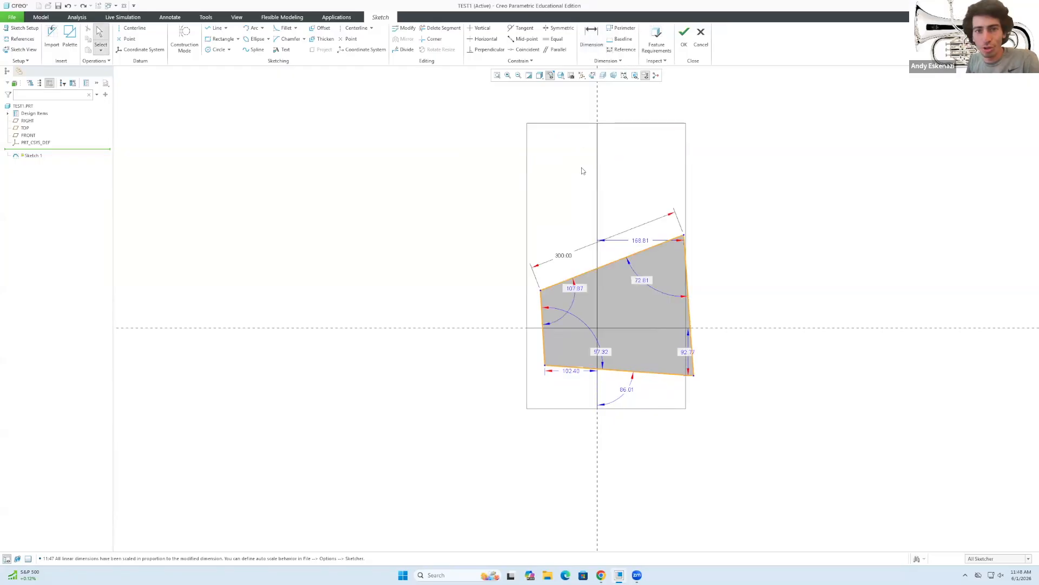
scroll(619, 215, down, 2)
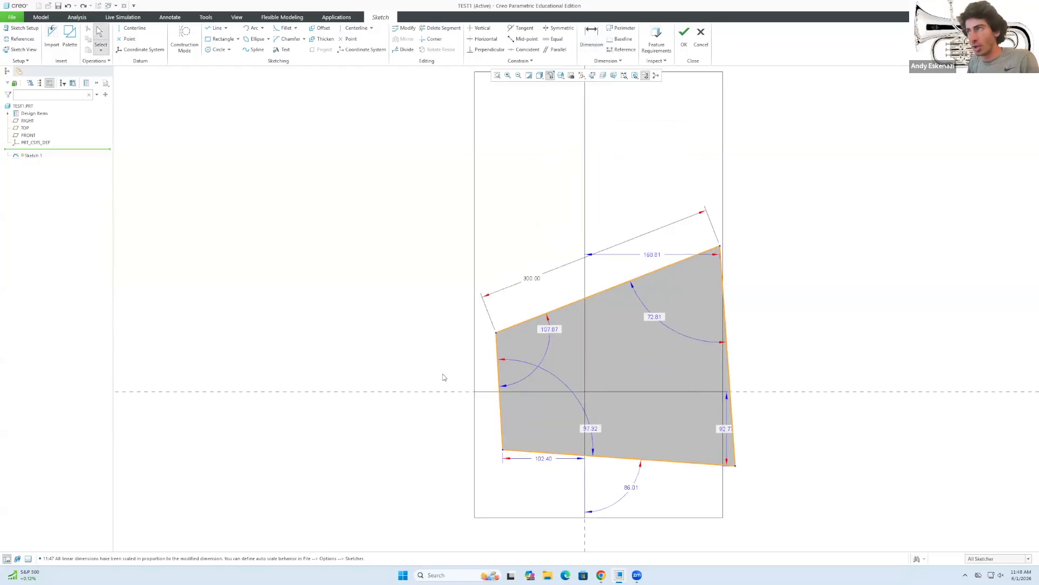
Dimension the left edge to a length of 150.
click(591, 37)
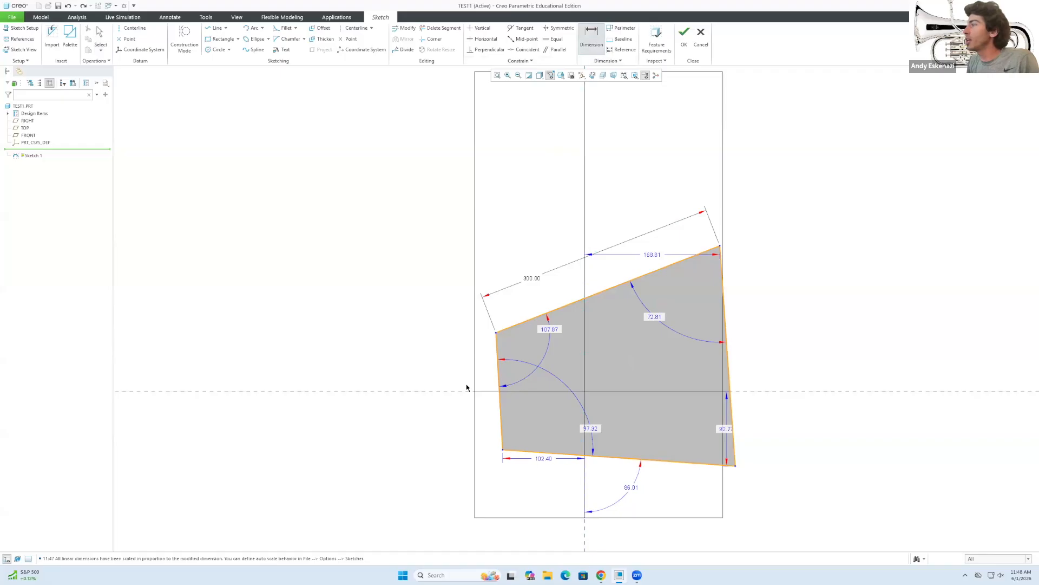
click(499, 372)
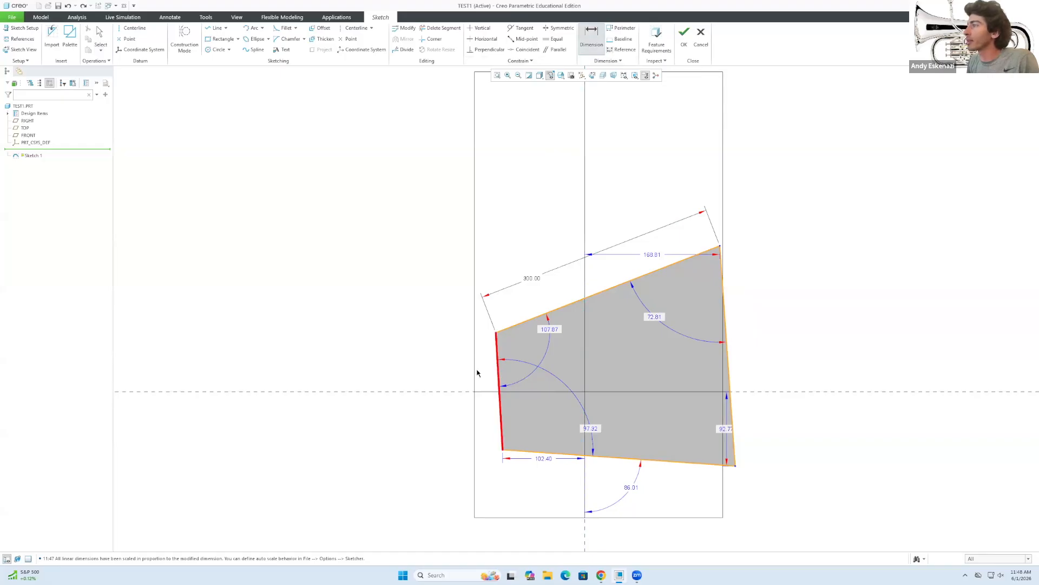
middle_click(449, 366)
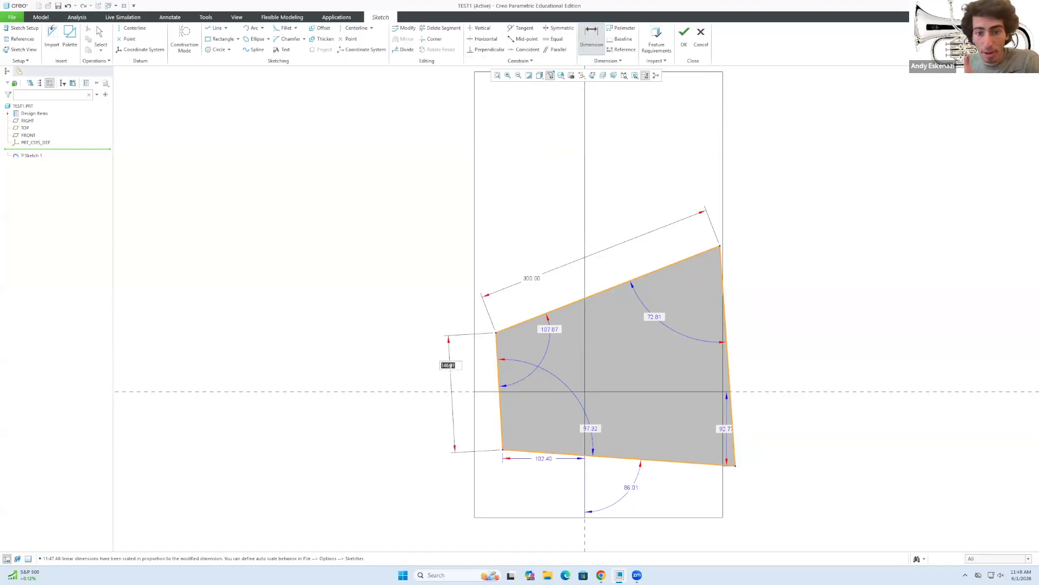
text(150)
key(Return)
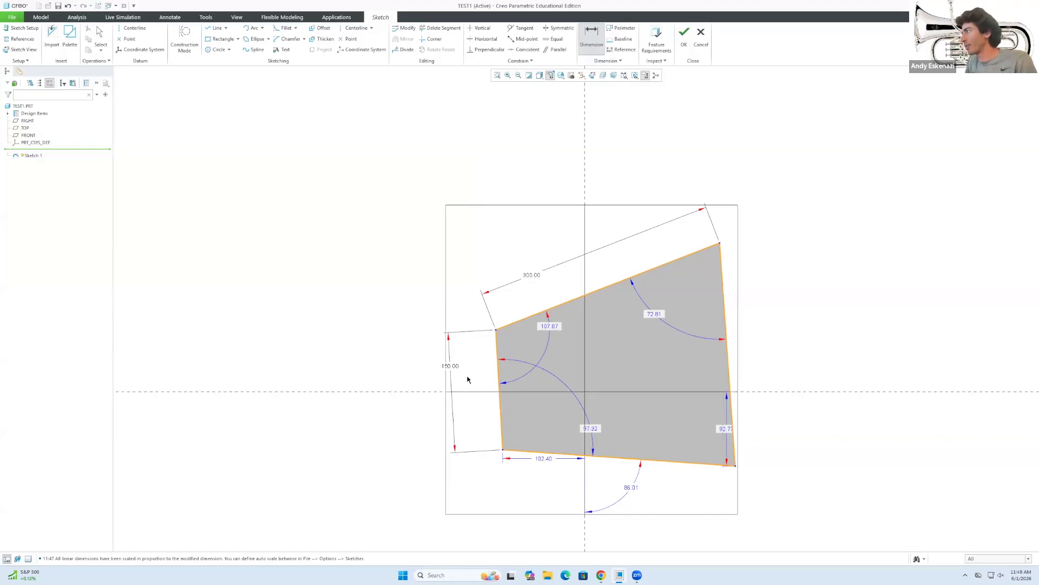
middle_click(469, 377)
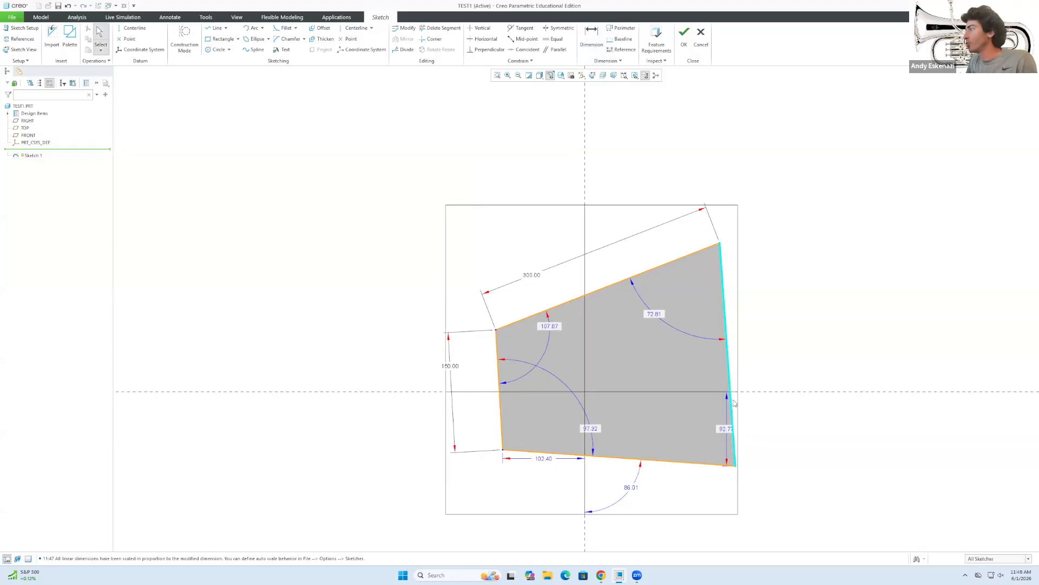
Pull the lower-right corner outward and set the corner angles to 110° and 70°.
mouse_move(730, 368)
mouse_down()
mouse_move(765, 350)
mouse_move(734, 379)
mouse_move(713, 441)
mouse_up()
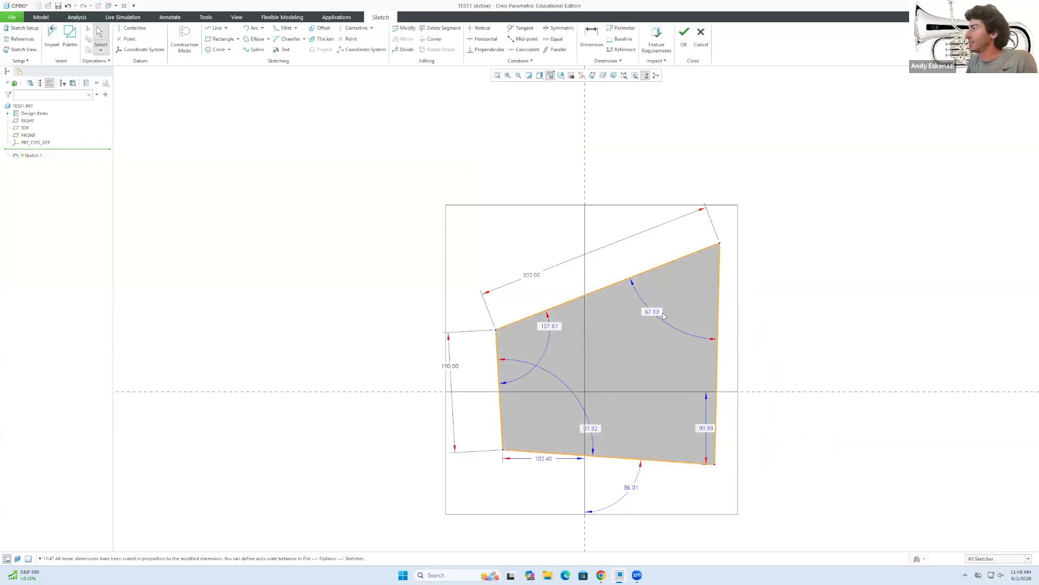
double_click(550, 326)
text(110)
key(Return)
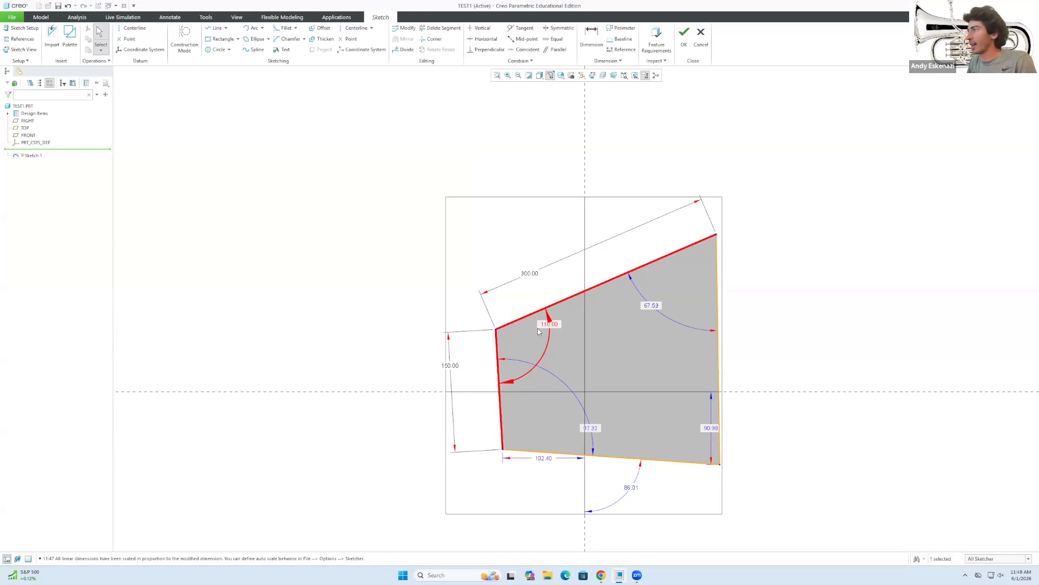
click(865, 354)
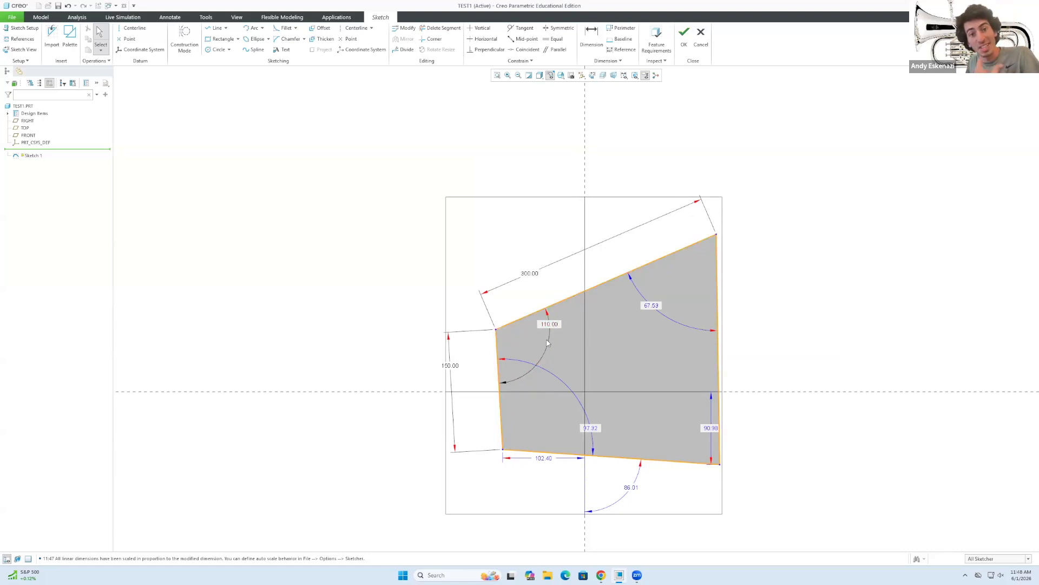
double_click(649, 306)
text(70)
key(Return)
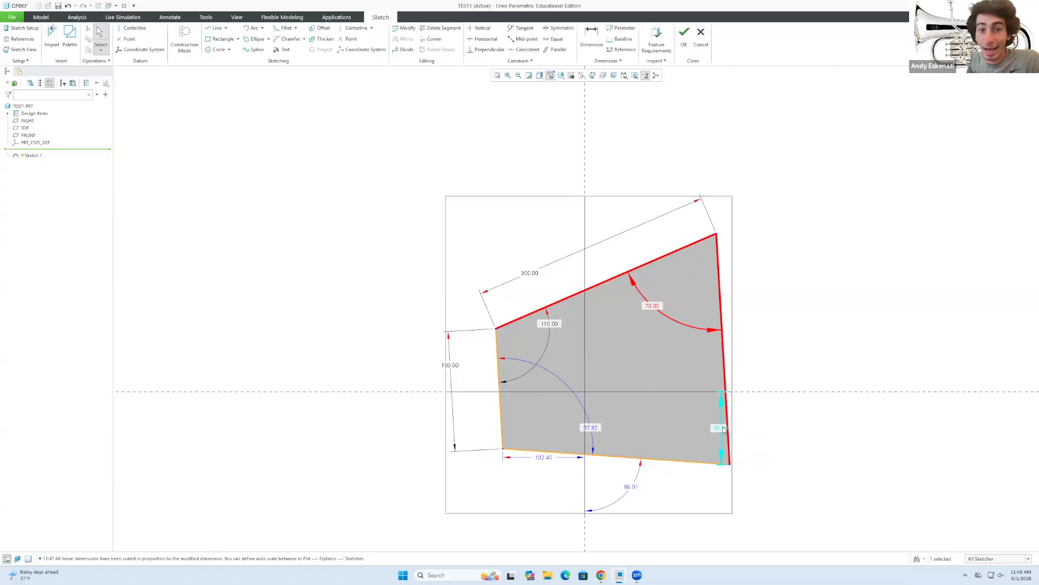
click(775, 350)
Dimension the right edge to a length of 290.
key(d)
click(727, 362)
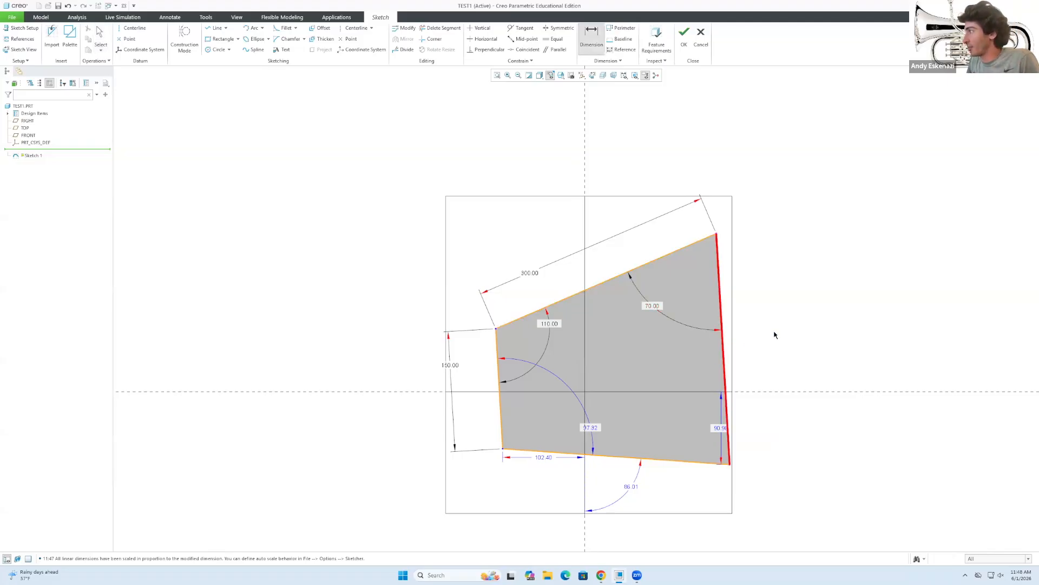
middle_click(776, 331)
text(290)
key(Return)
middle_click(798, 430)
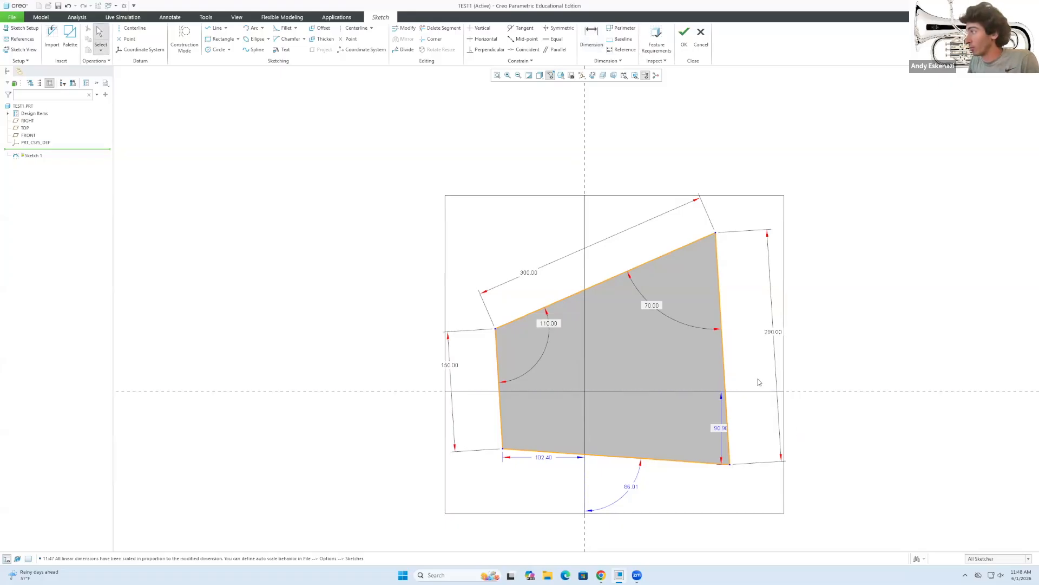
key(d)
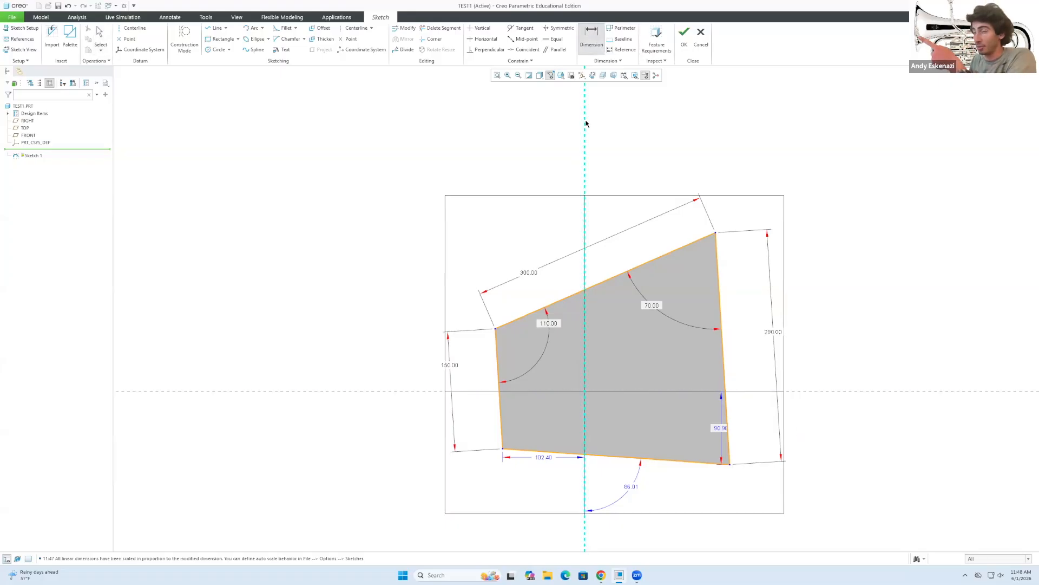
Add an angle between the right and bottom edges, removing the conflicting 97.56 angle.
click(725, 376)
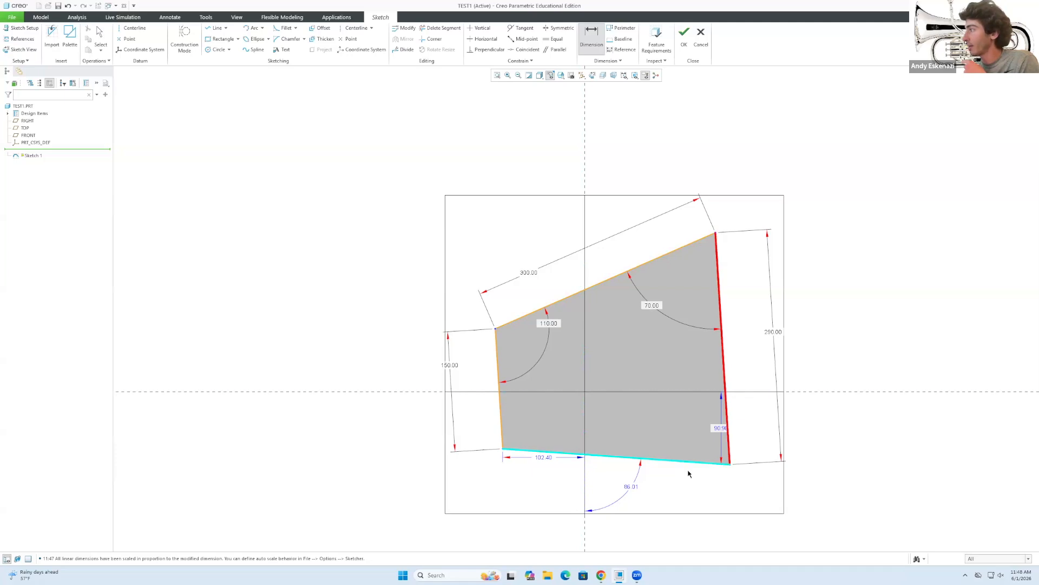
click(687, 468)
middle_click(701, 491)
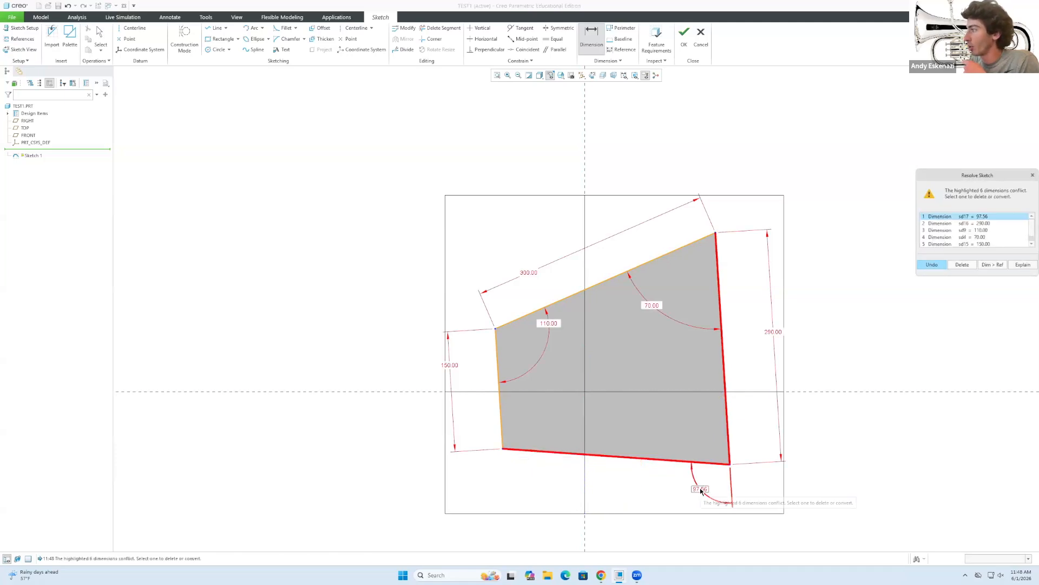
click(698, 491)
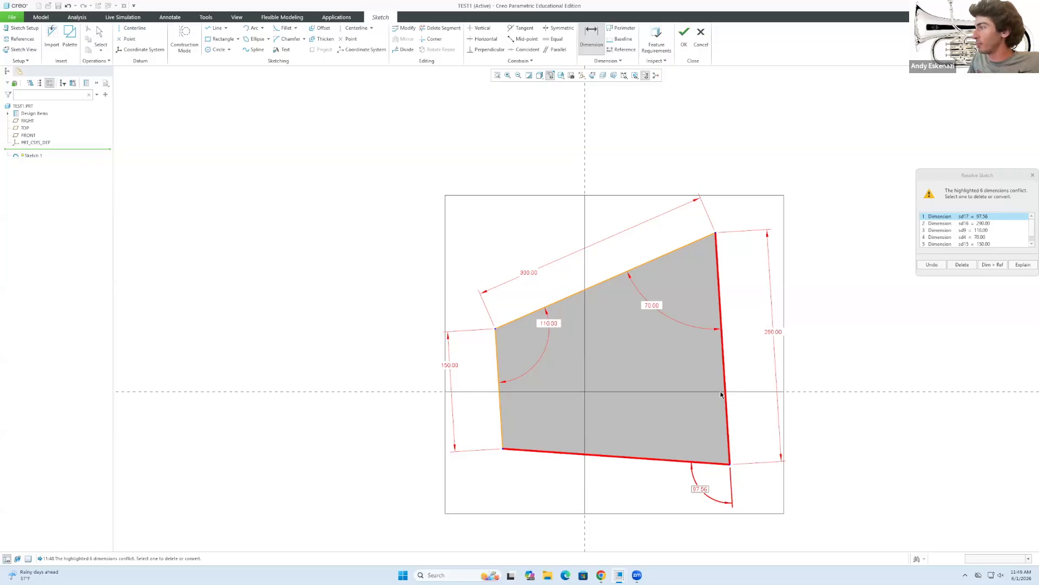
scroll(980, 237, down, 1)
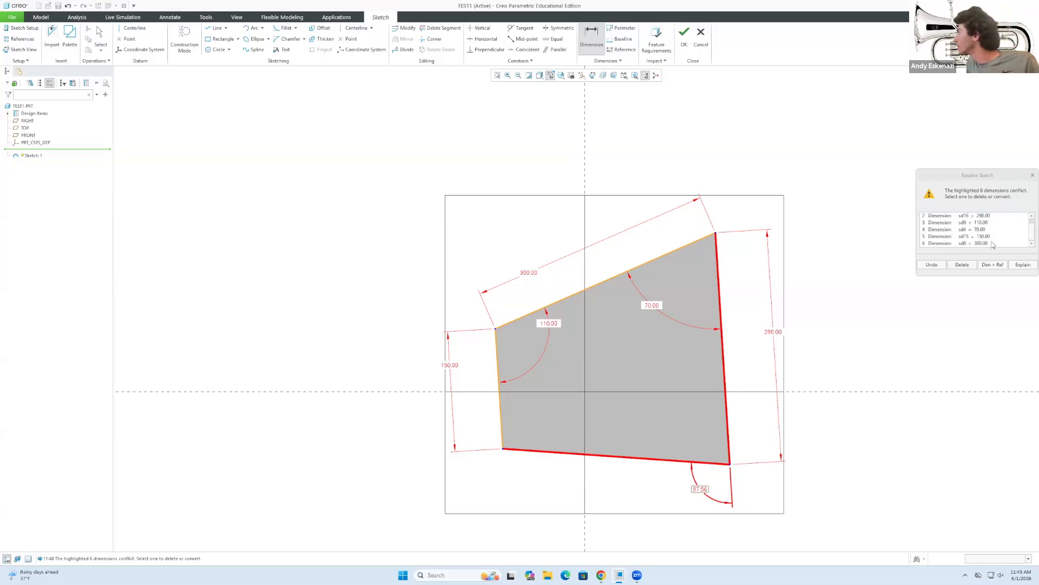
scroll(993, 245, up, 1)
scroll(993, 244, down, 1)
scroll(993, 245, up, 1)
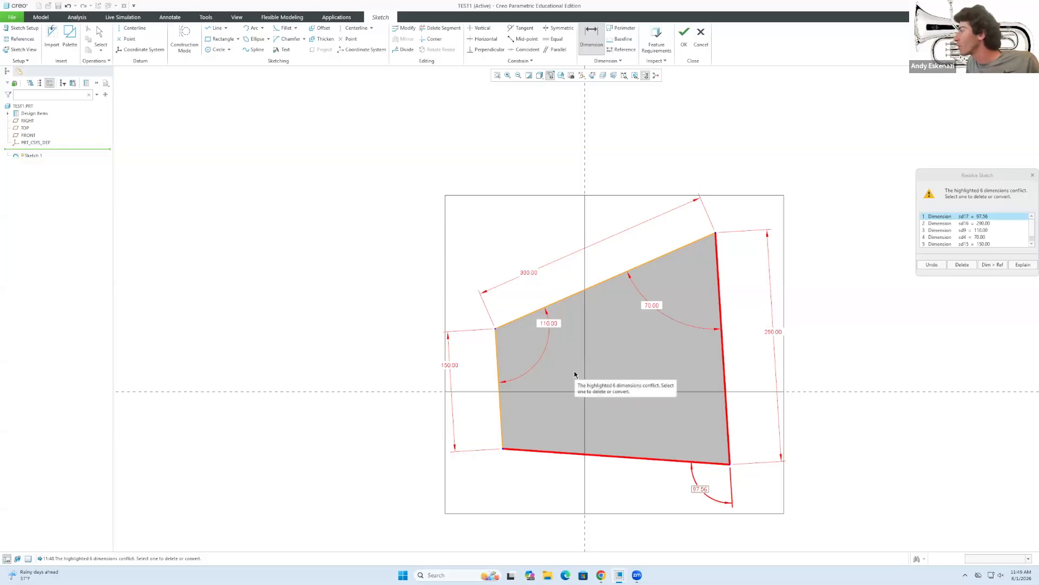
click(963, 265)
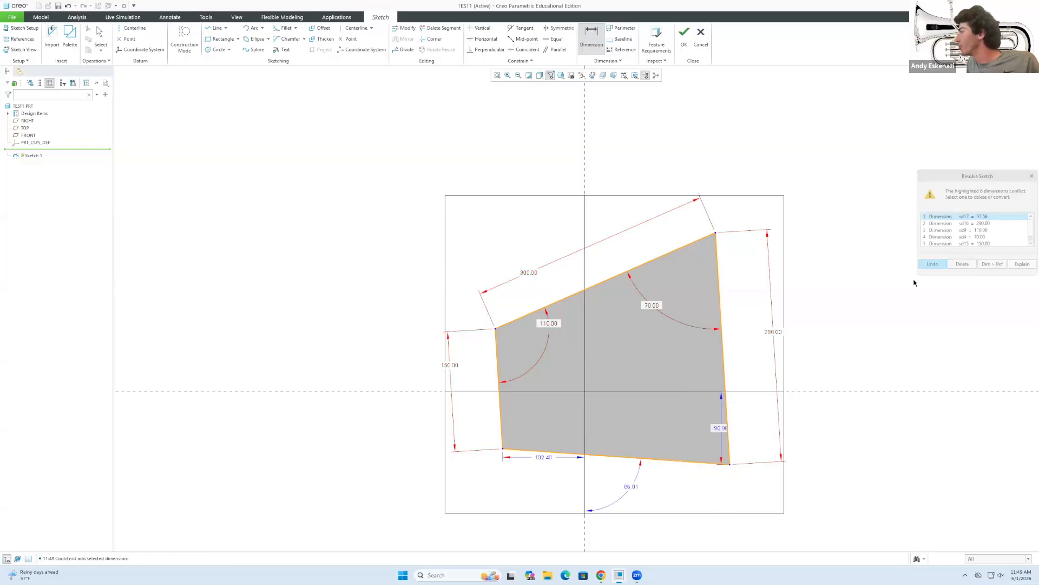
Move the weak vertical dimension into the shape and set it to 100.
drag(719, 430, 697, 429)
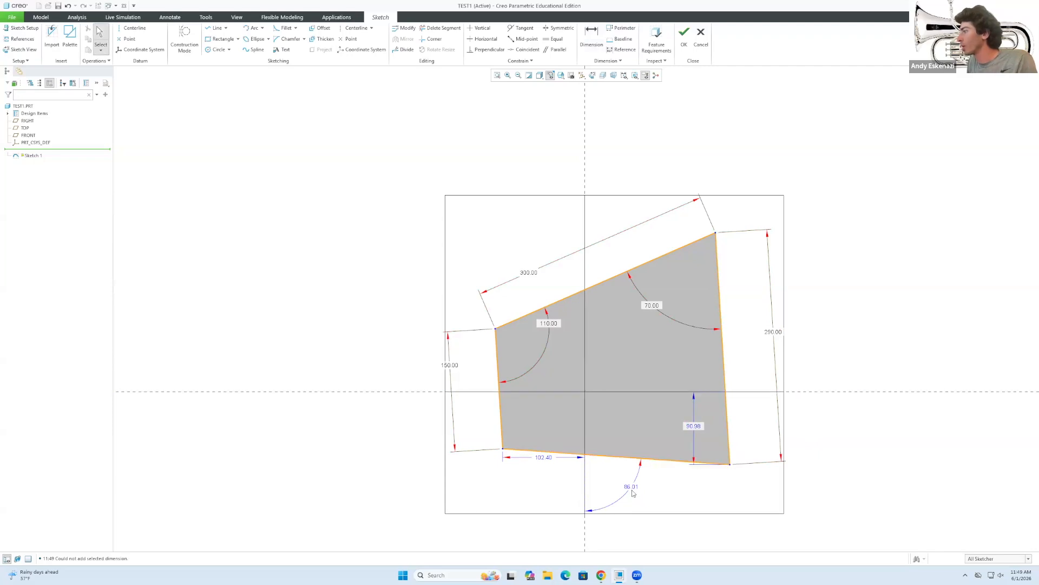
double_click(690, 425)
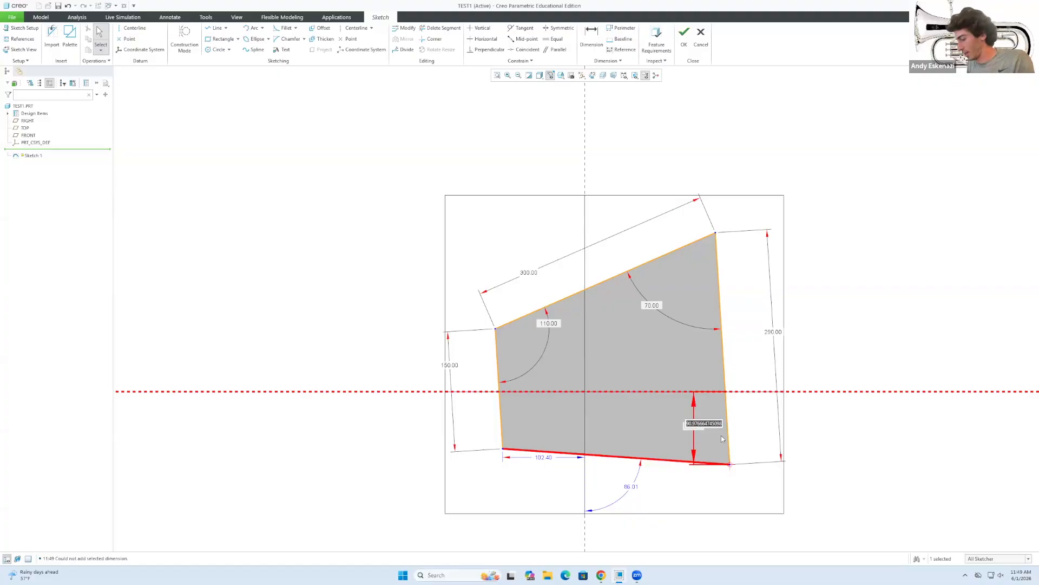
text(100)
key(Return)
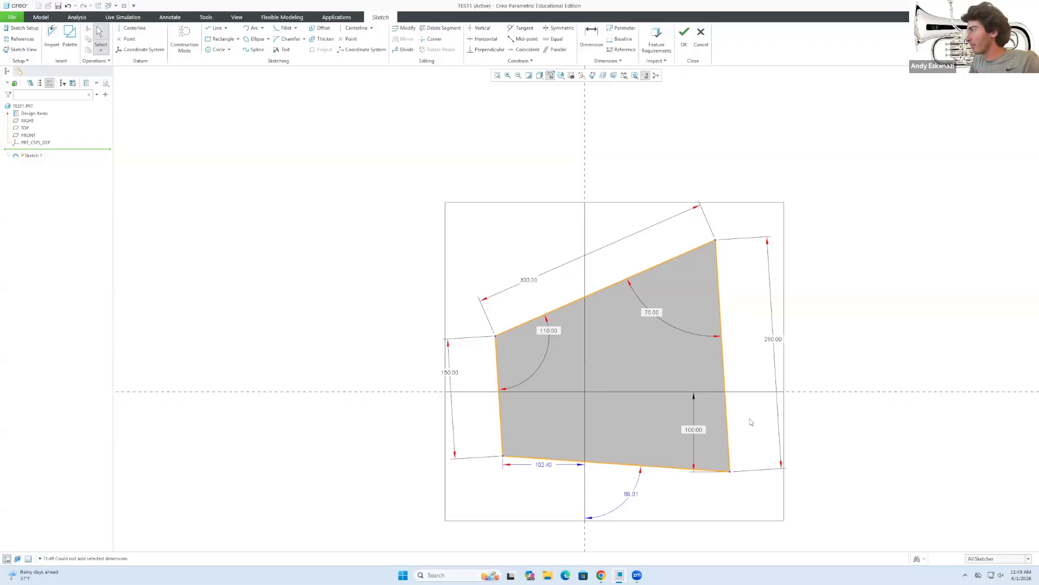
Dimension the right-to-bottom edge angle, deleting the conflicting 150.00 left-edge length.
key(d)
click(726, 421)
click(688, 469)
middle_click(688, 493)
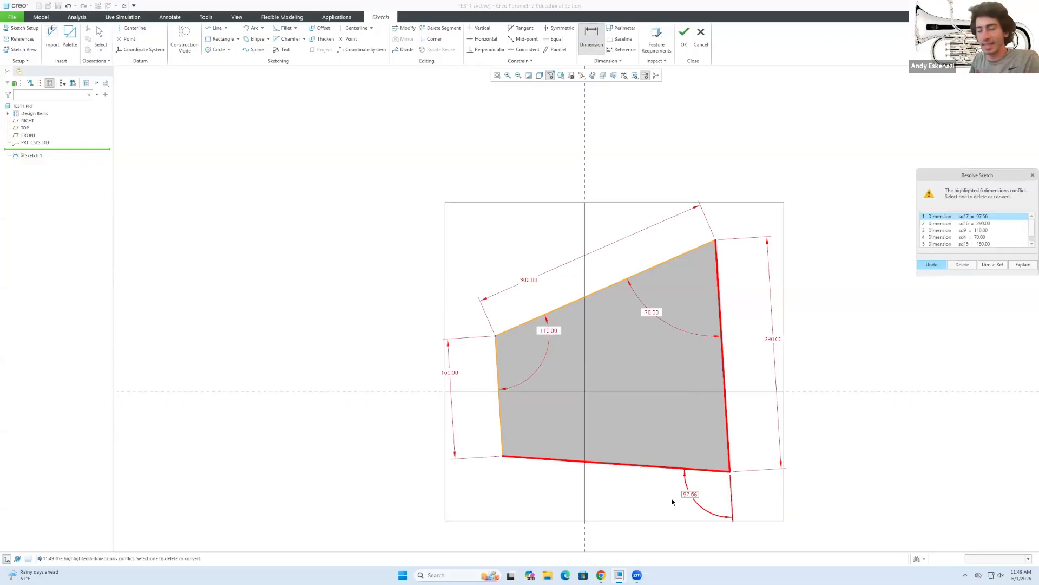
scroll(966, 245, down, 1)
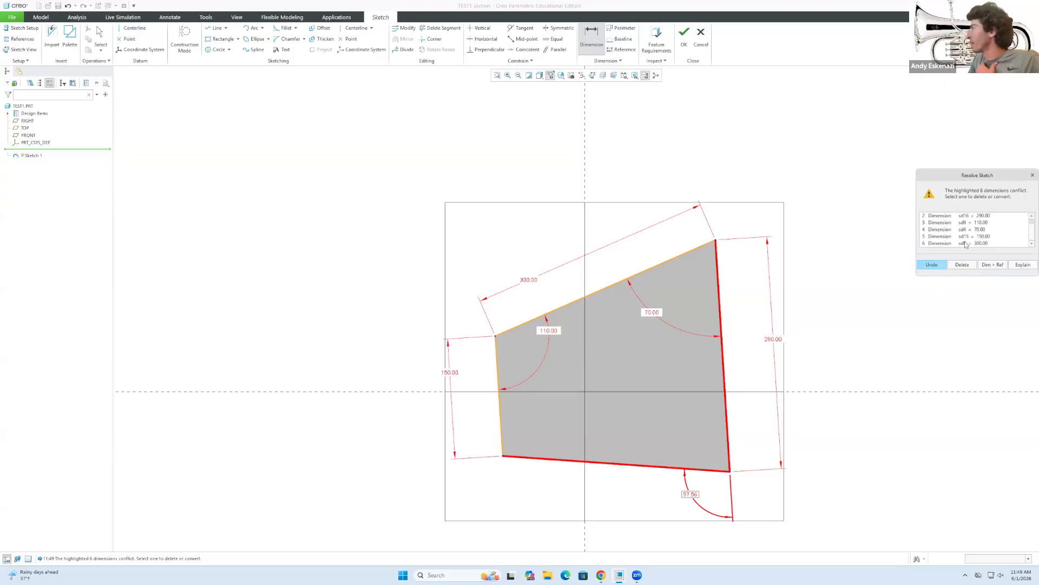
click(976, 237)
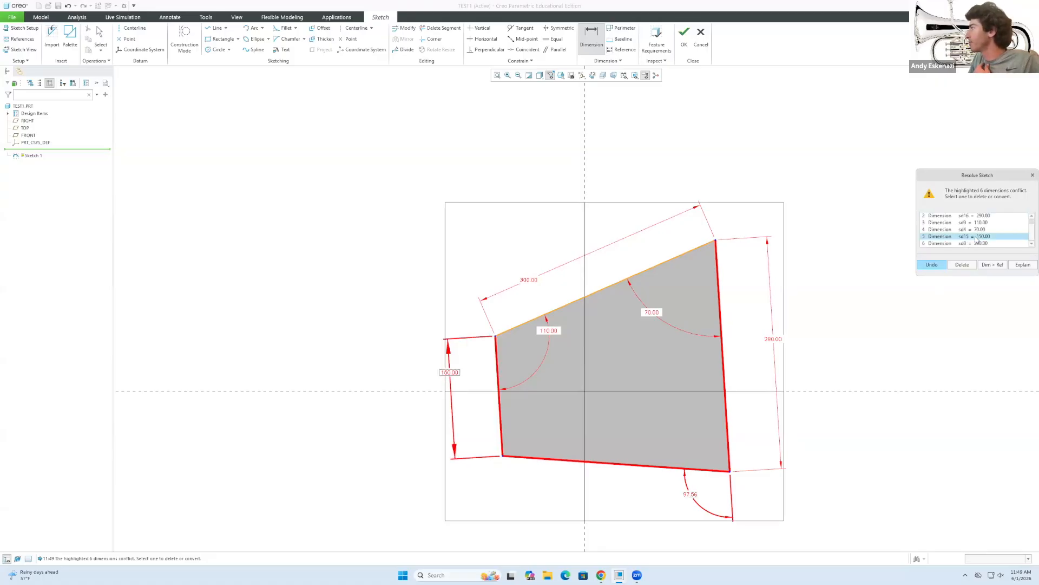
click(961, 265)
double_click(688, 491)
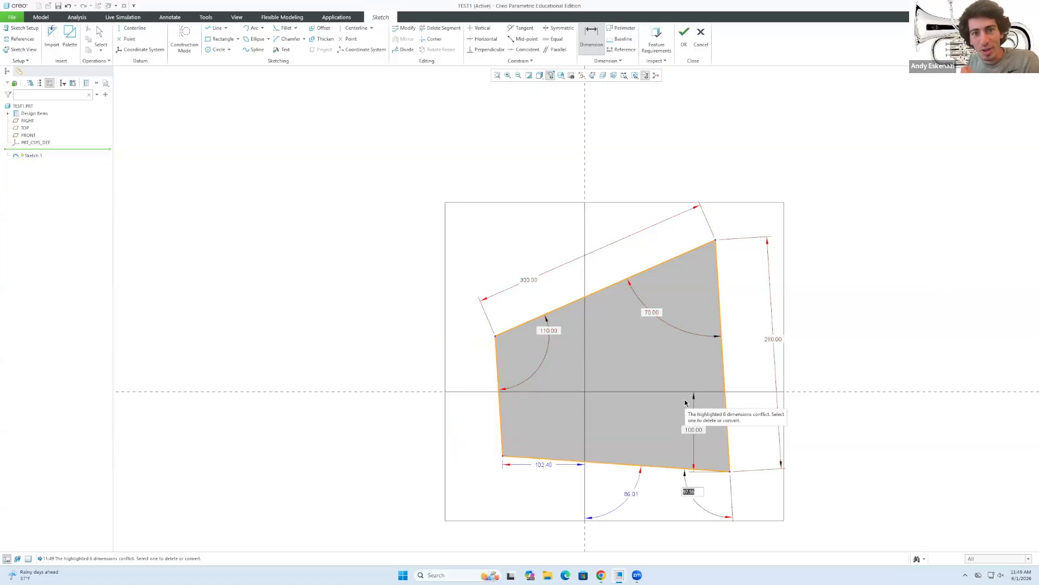
Set the right-bottom angle to 100° and change the 102.40 dimension to 100.
text(1)
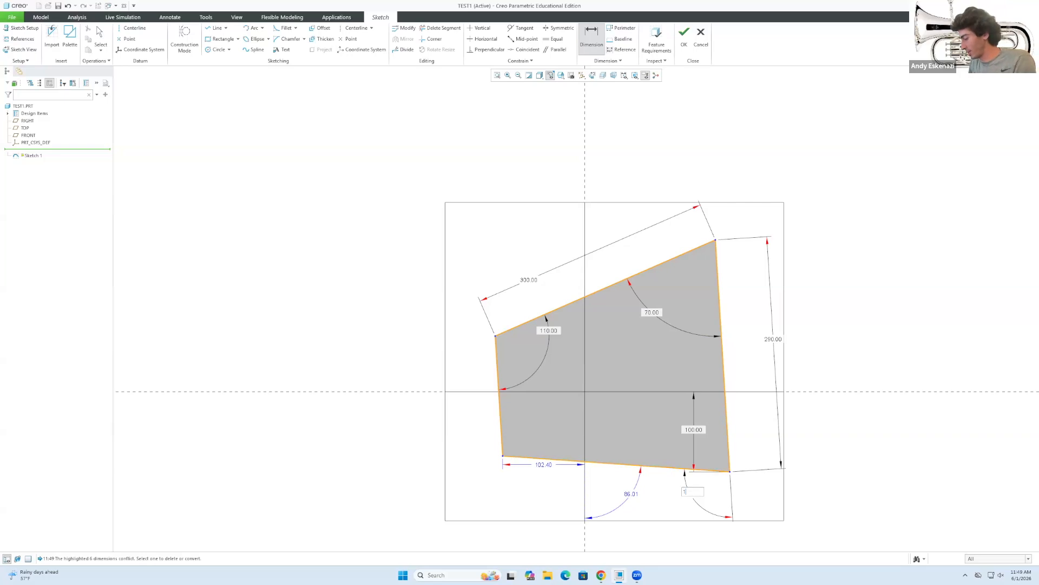
text(00)
key(Return)
key(Escape)
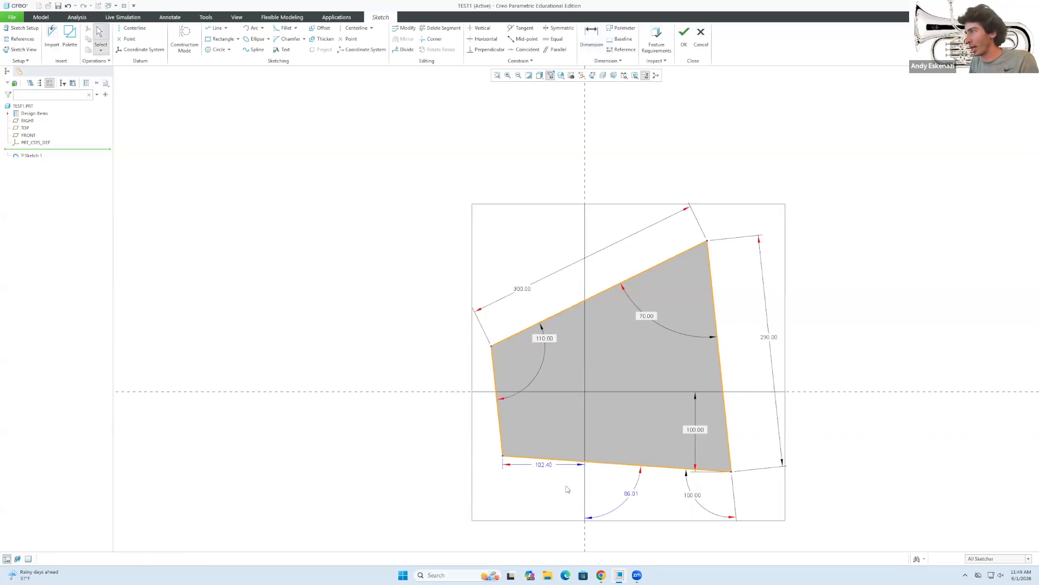
double_click(544, 465)
text(1)
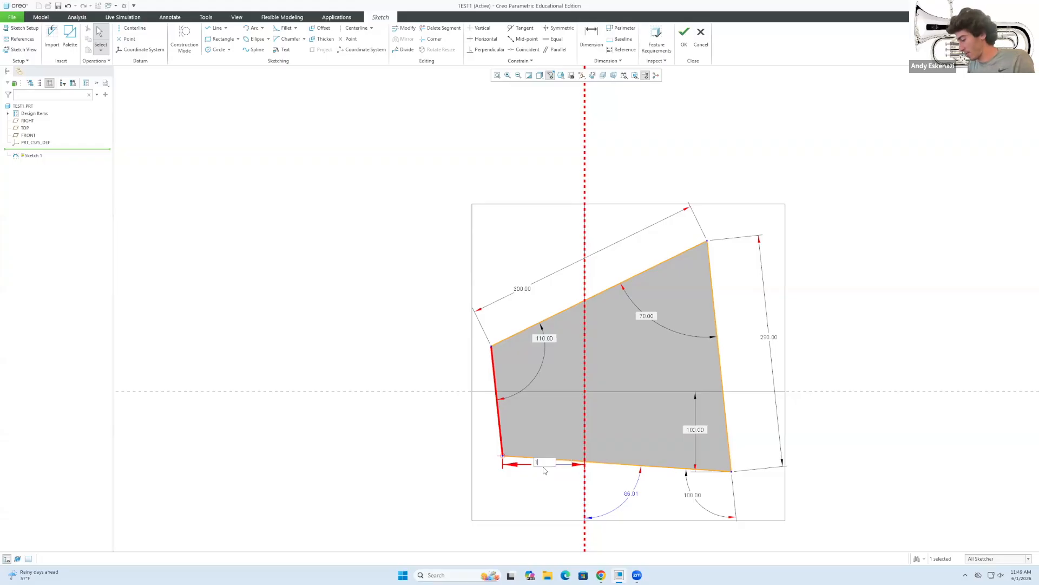
text(00)
key(Return)
click(558, 498)
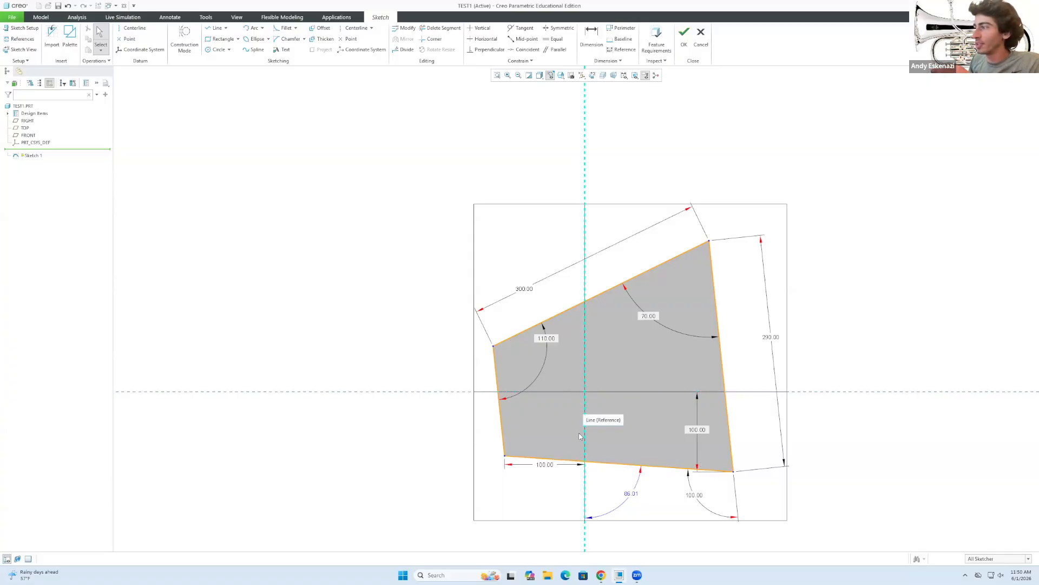
Change the 86.01 angle to 70° and begin making the left edge parallel.
double_click(632, 495)
text(70)
key(Return)
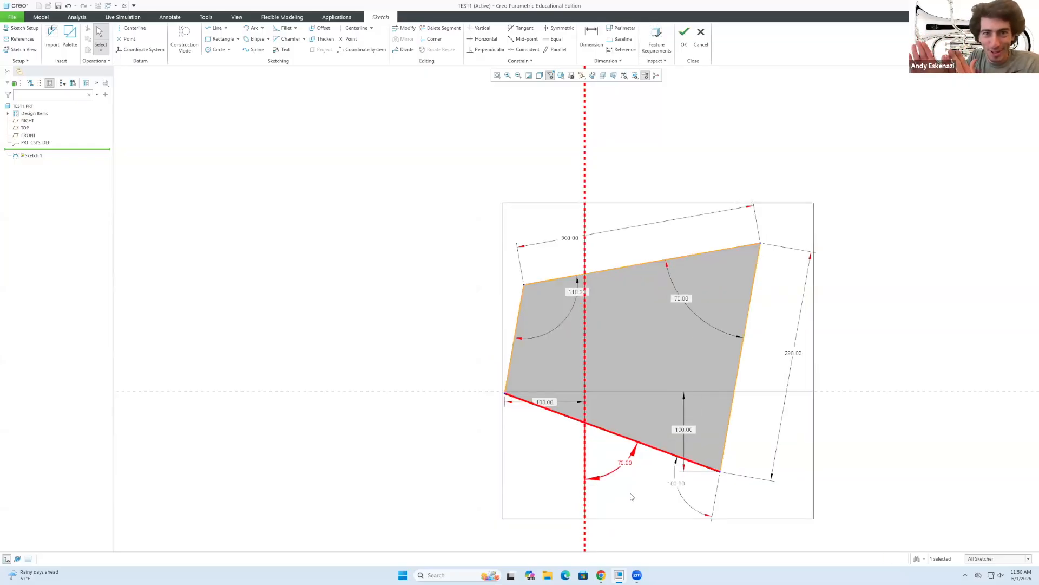
click(859, 377)
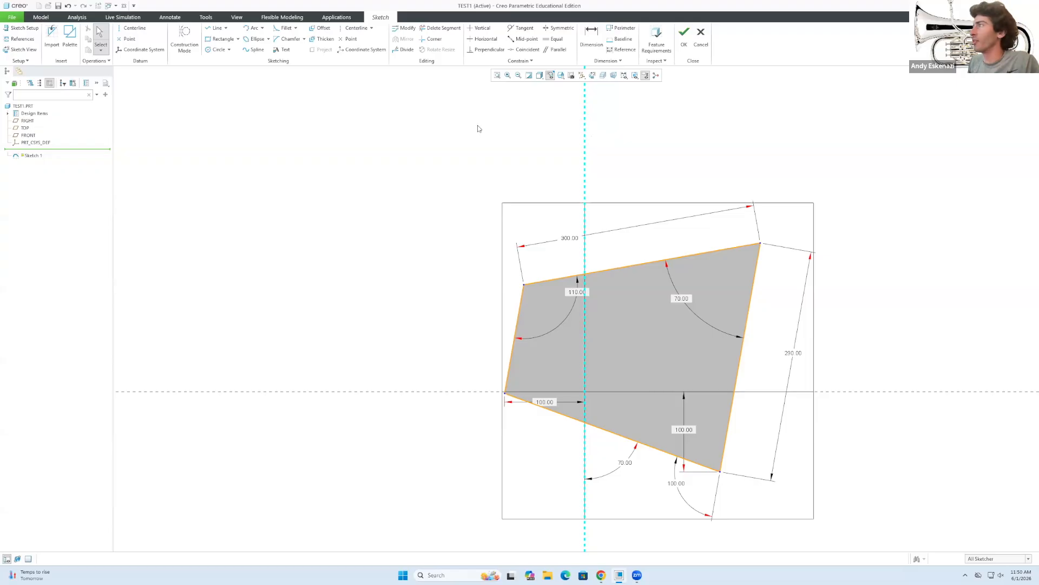
click(556, 49)
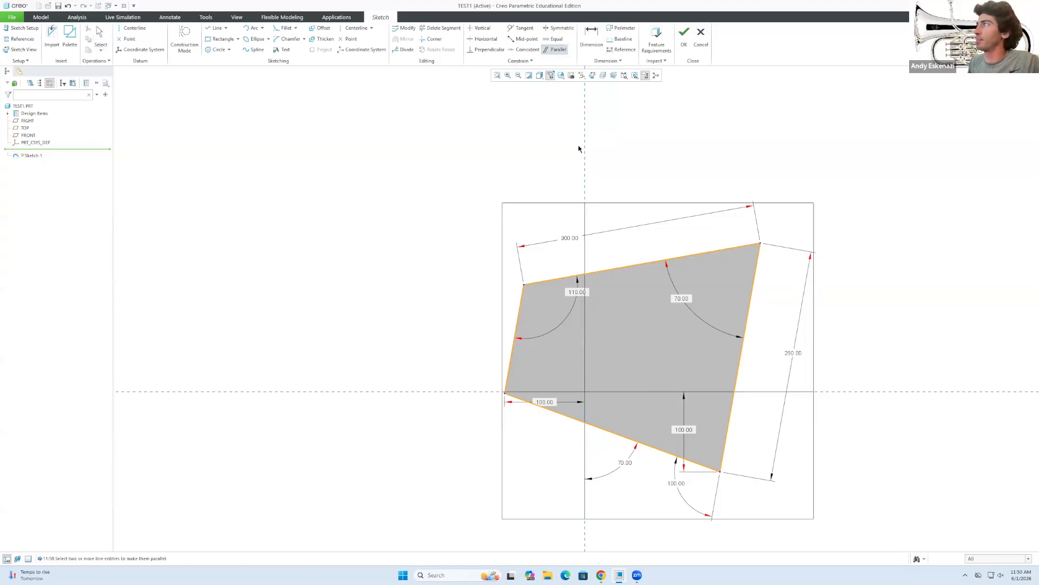
click(517, 317)
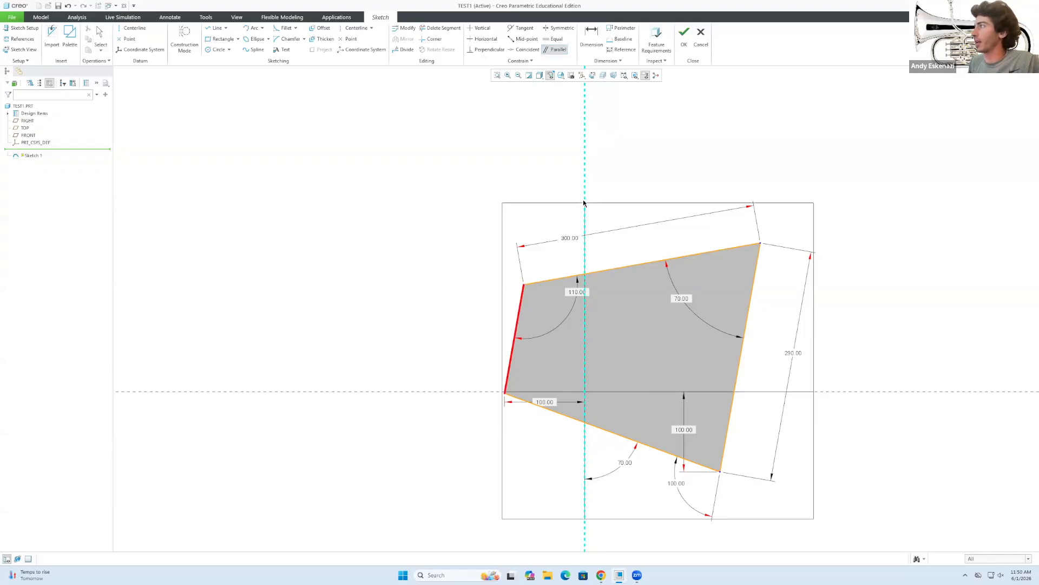
Make the left edge parallel to the vertical centerline, deleting the conflicting 70.00 bottom-edge angle.
click(585, 205)
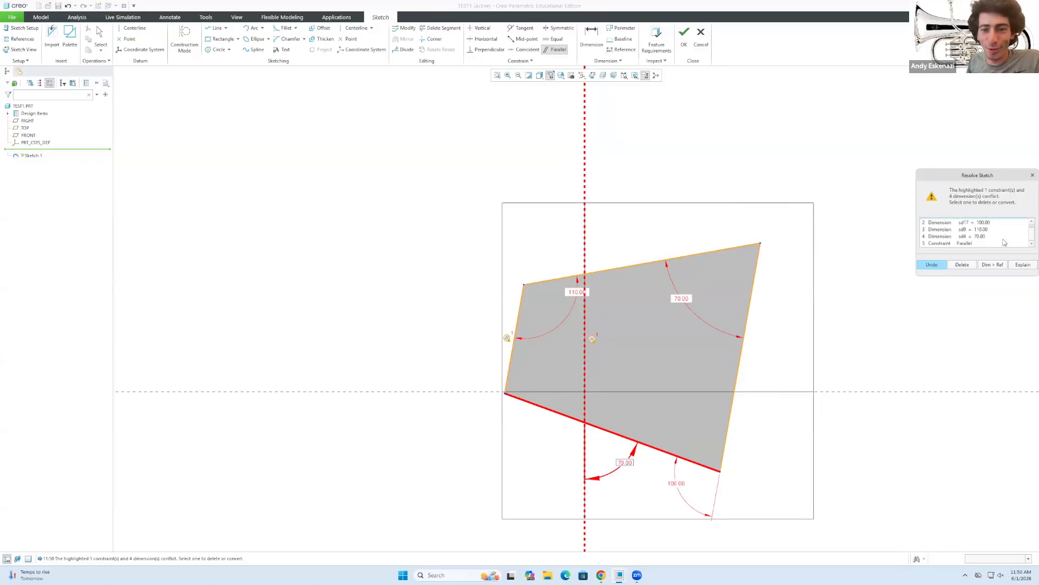
scroll(980, 238, up, 1)
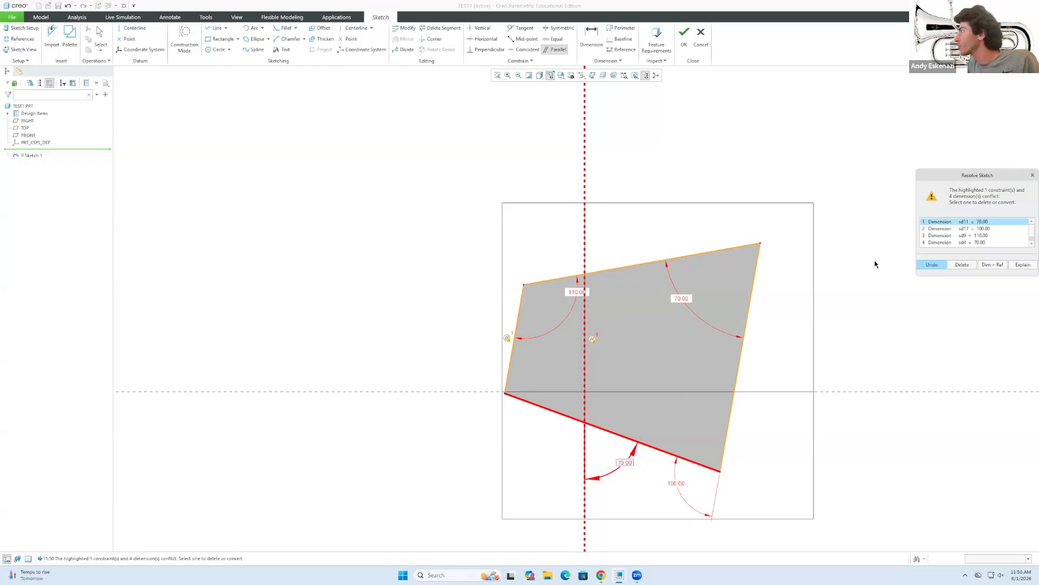
scroll(984, 236, down, 1)
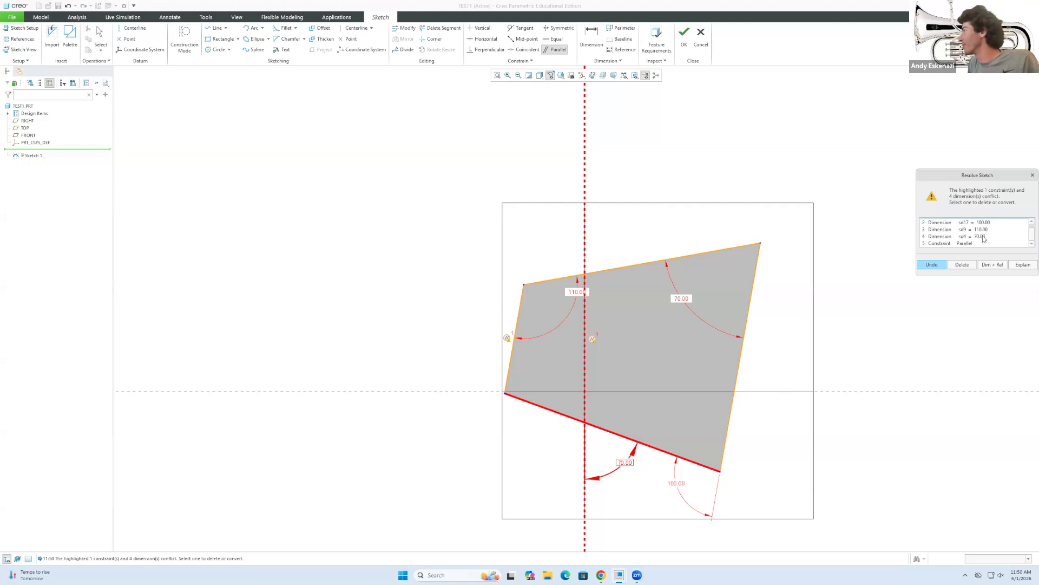
click(984, 236)
scroll(984, 227, up, 1)
click(984, 221)
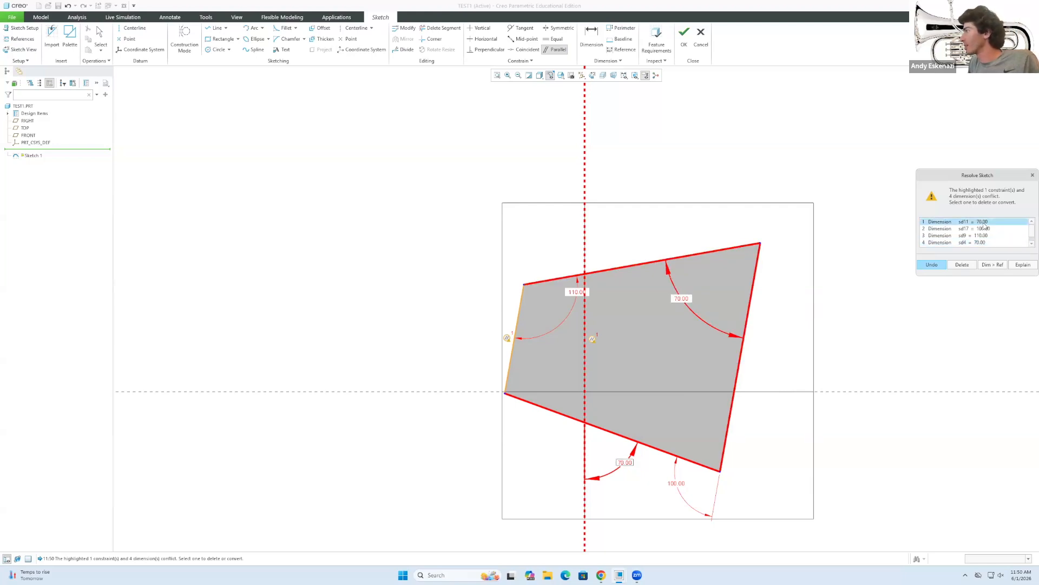
click(968, 266)
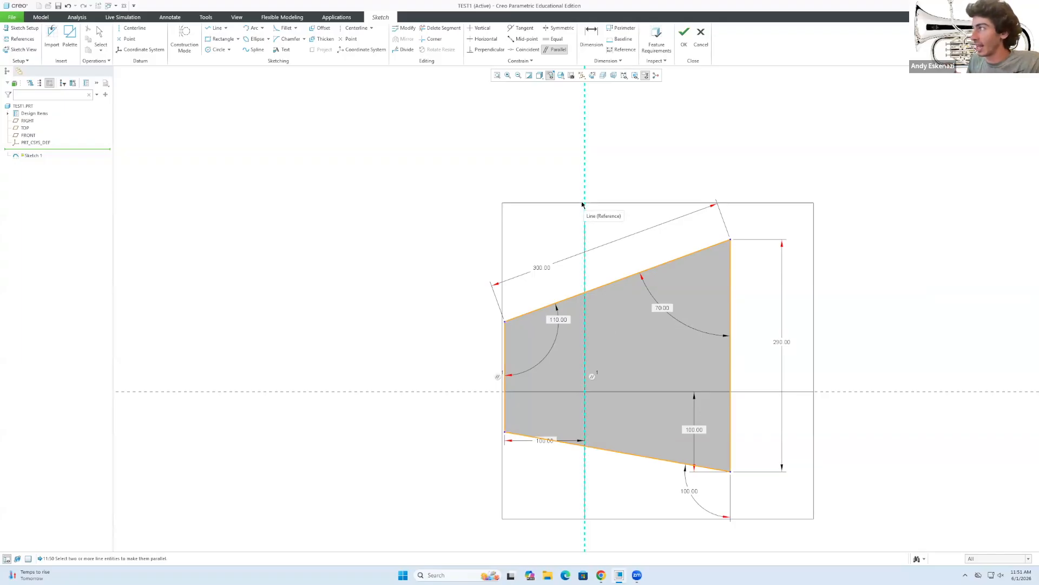
middle_click(521, 117)
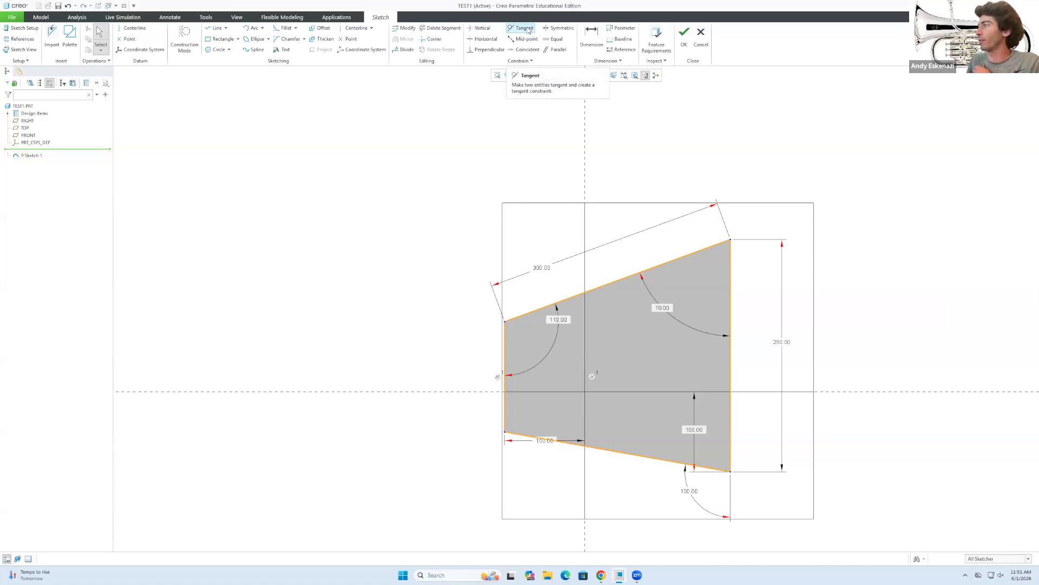
click(528, 31)
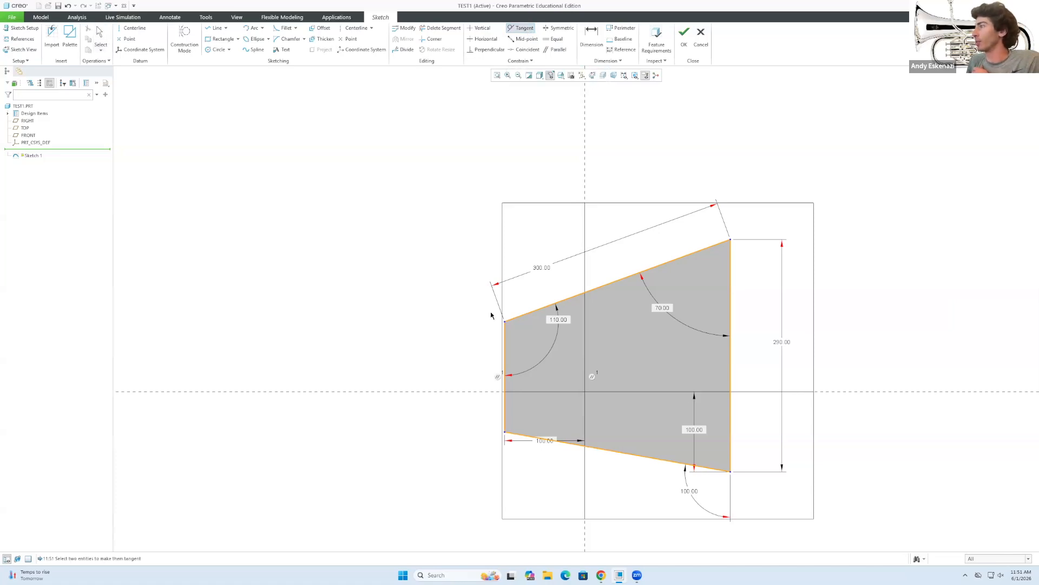
click(503, 351)
click(583, 185)
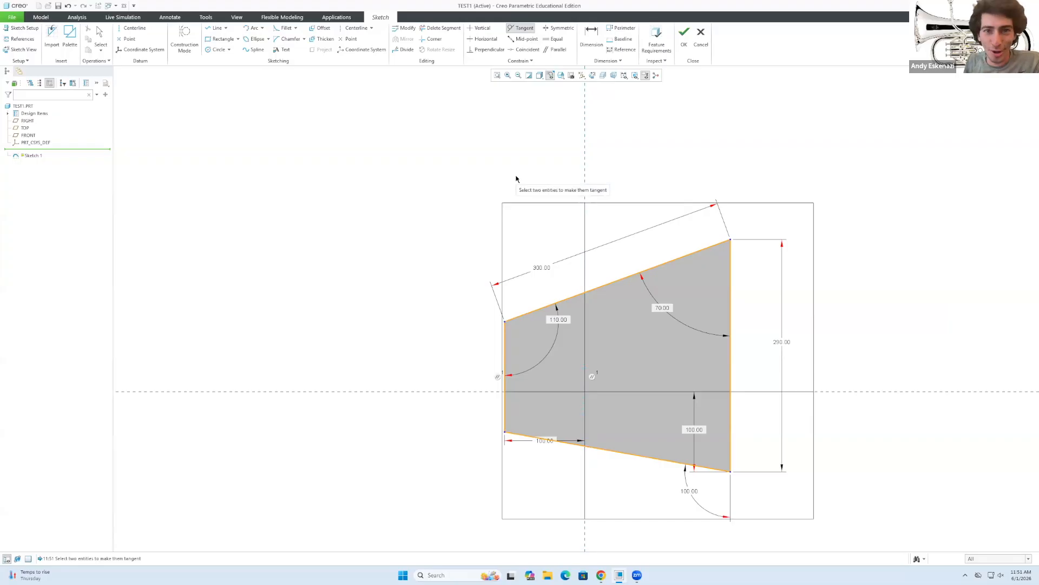
middle_click(516, 177)
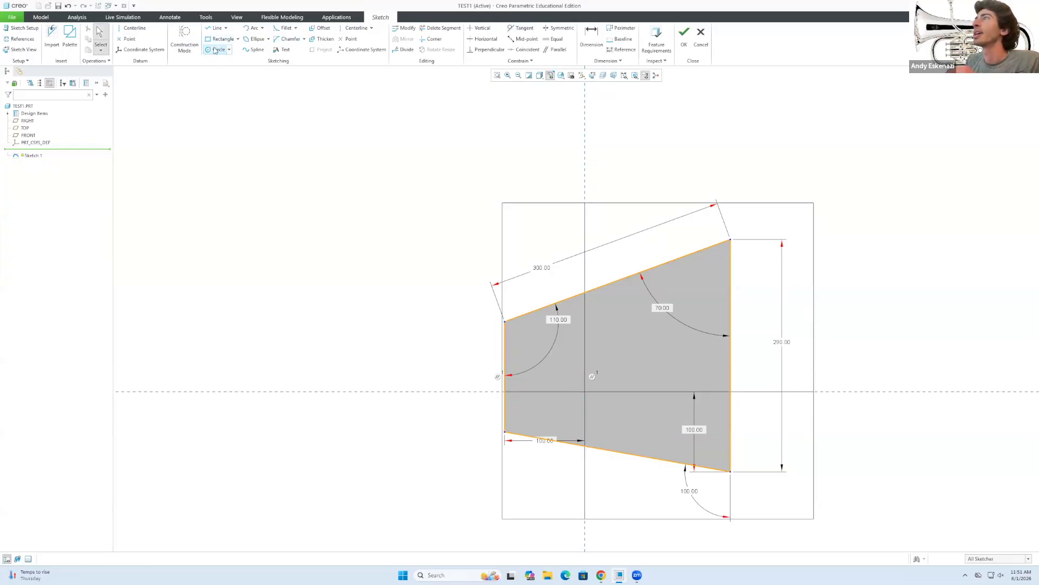
click(215, 50)
click(410, 341)
click(441, 404)
middle_click(492, 425)
click(477, 255)
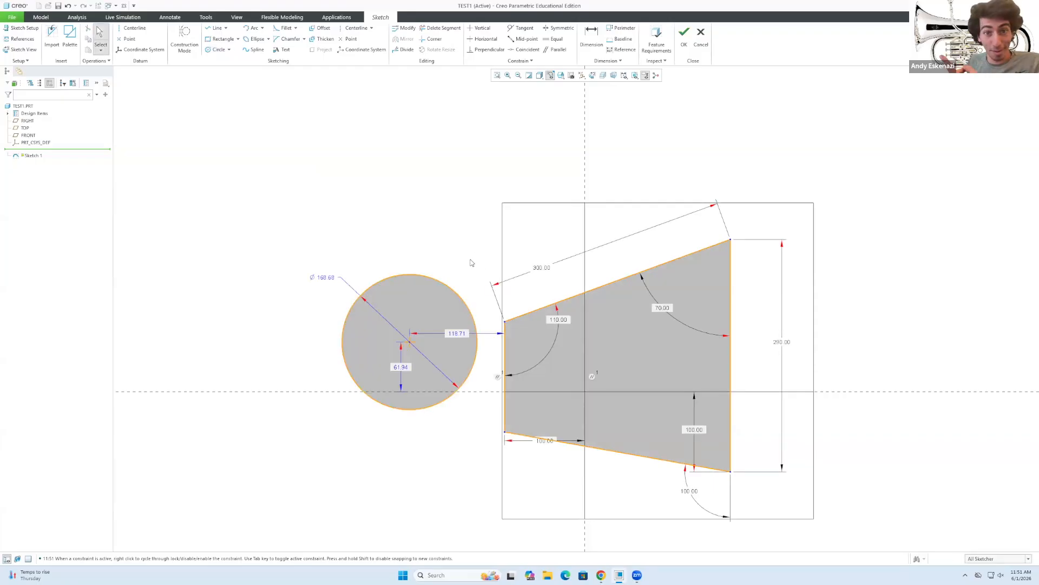
click(477, 353)
click(488, 153)
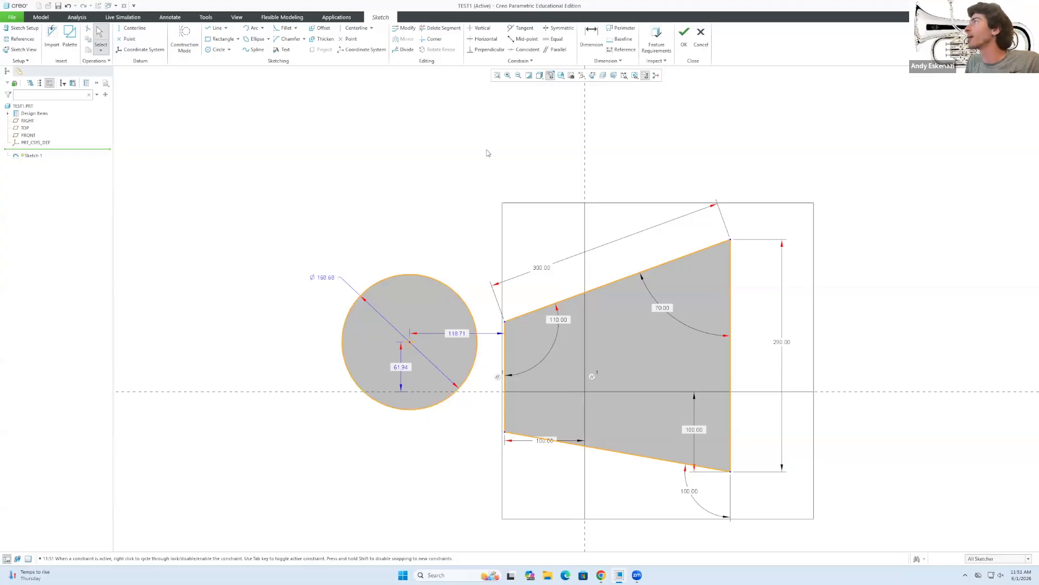
click(521, 27)
click(477, 344)
click(504, 360)
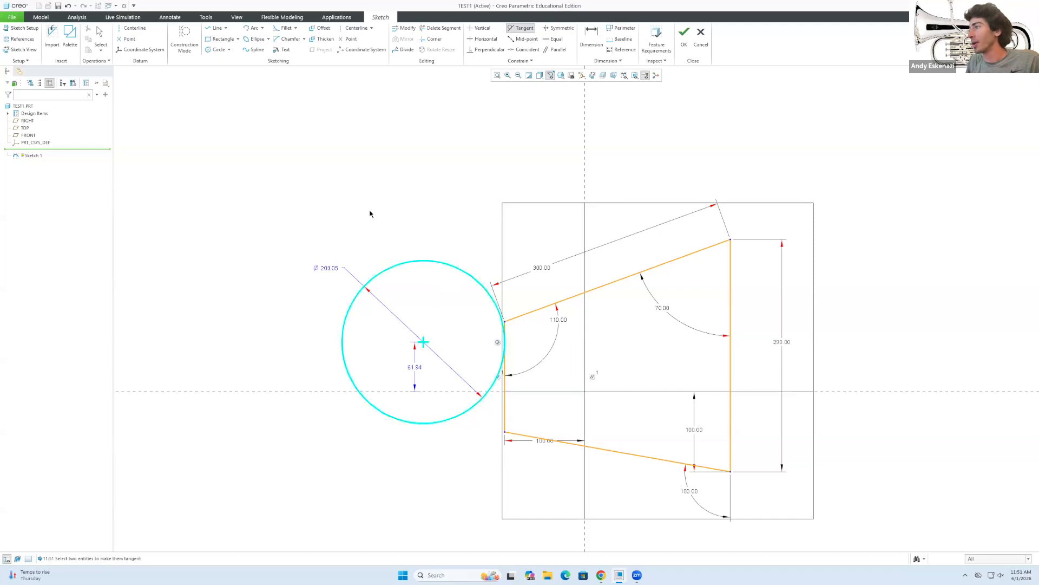
key(Escape)
key(ctrl+z)
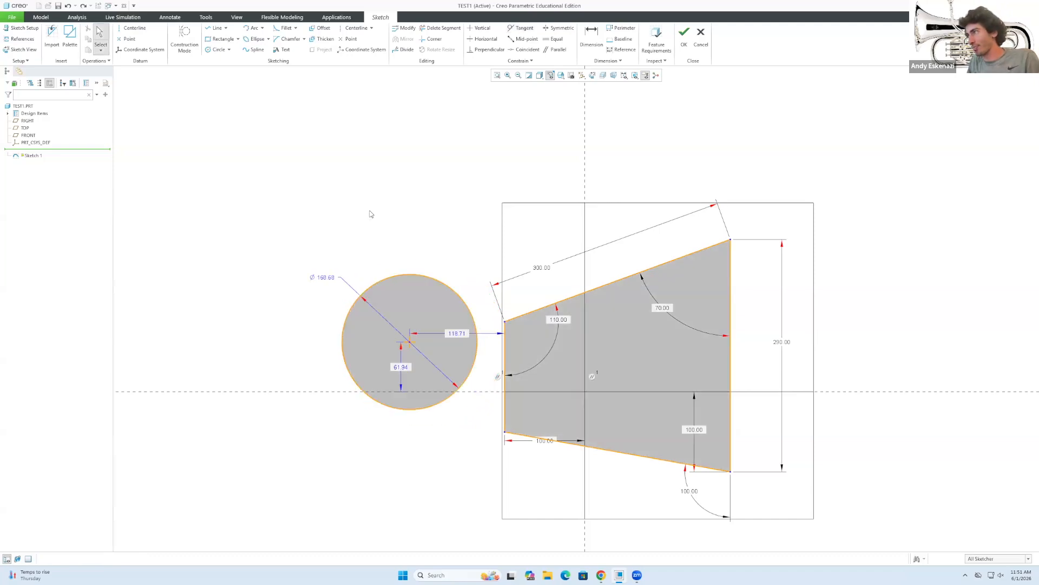
key(ctrl+z)
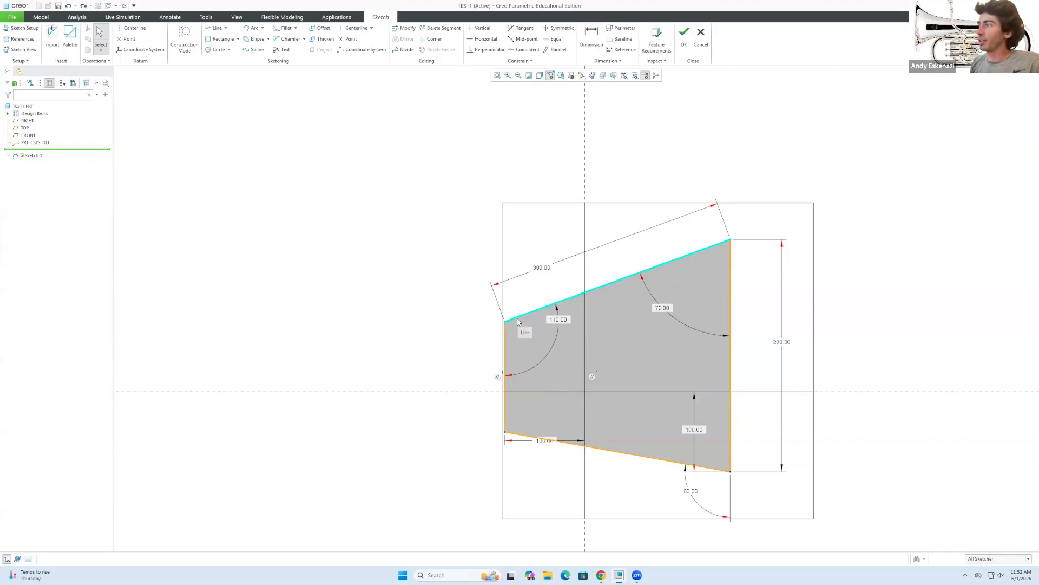
click(506, 351)
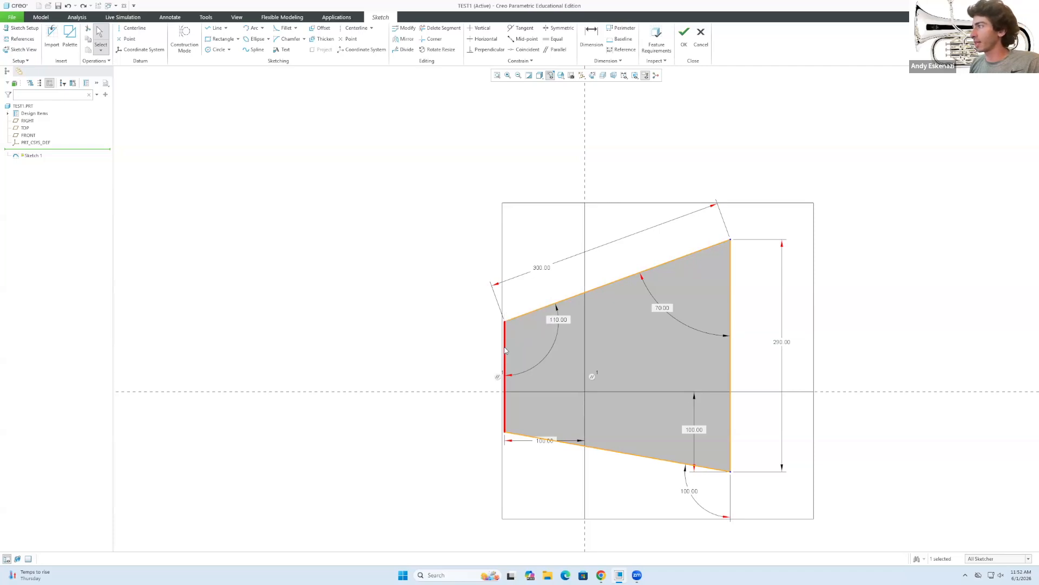
key(Delete)
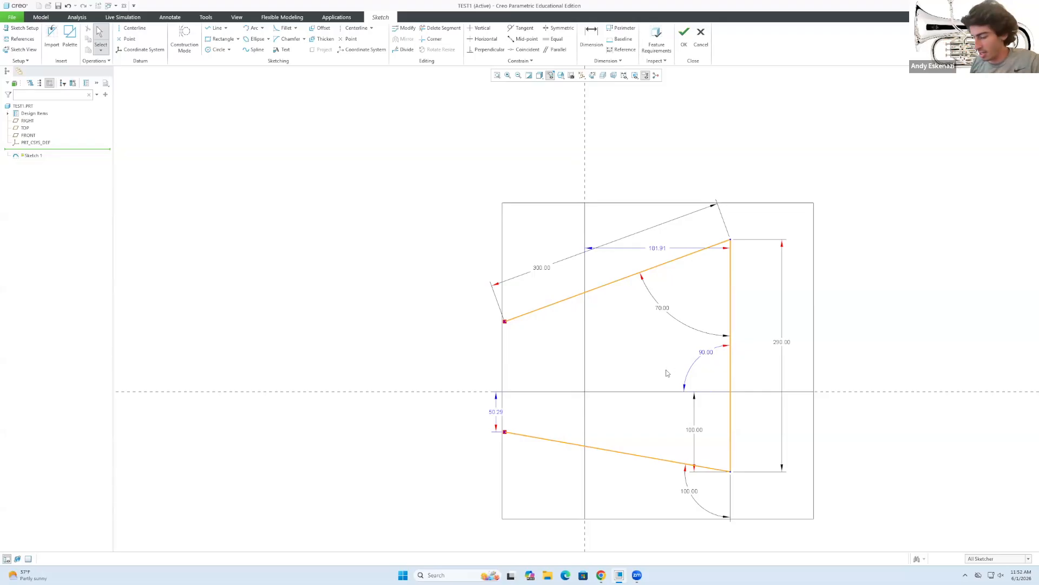
key(ctrl+z)
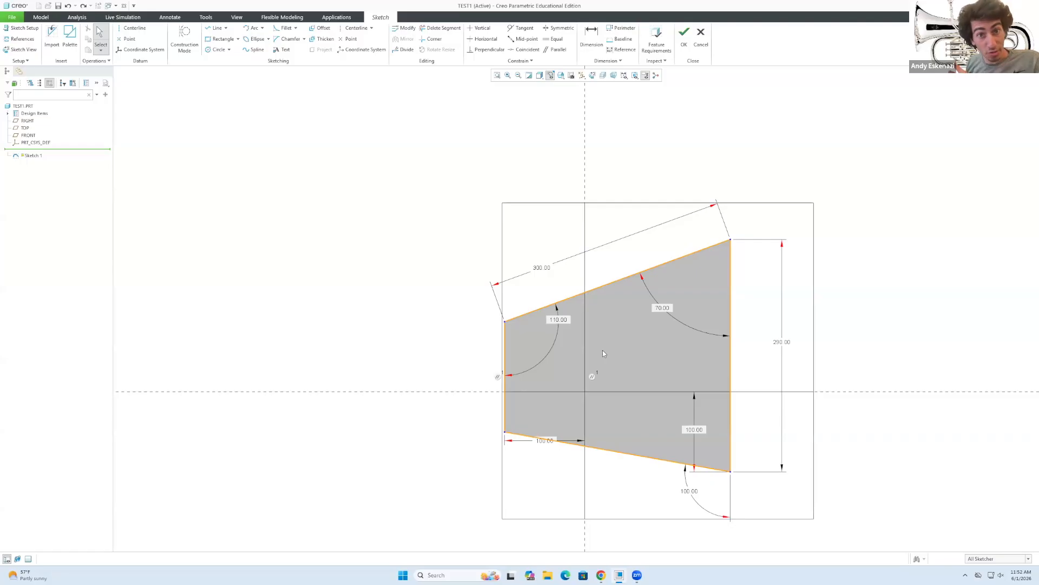
click(504, 353)
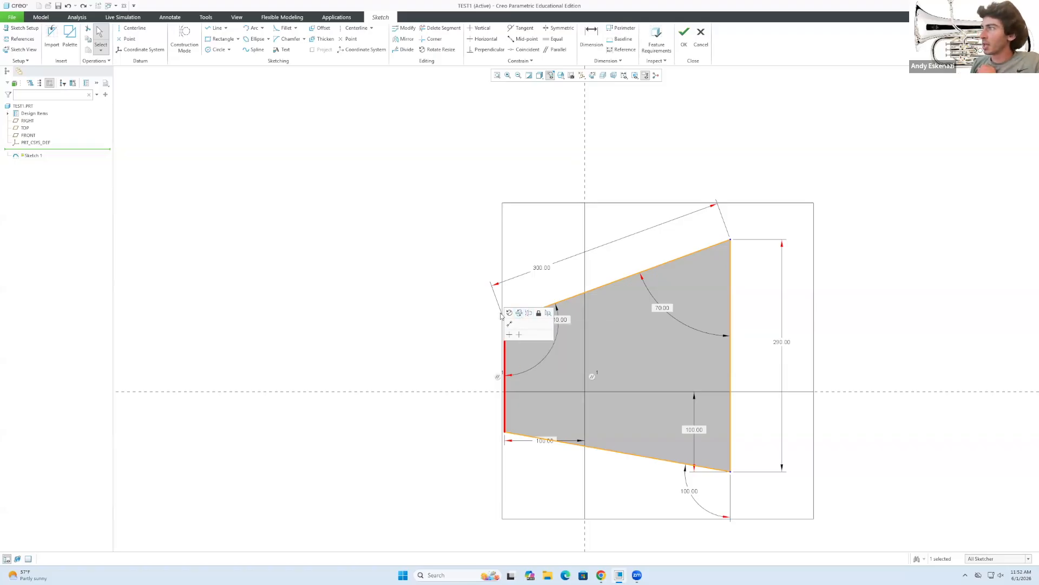
click(530, 314)
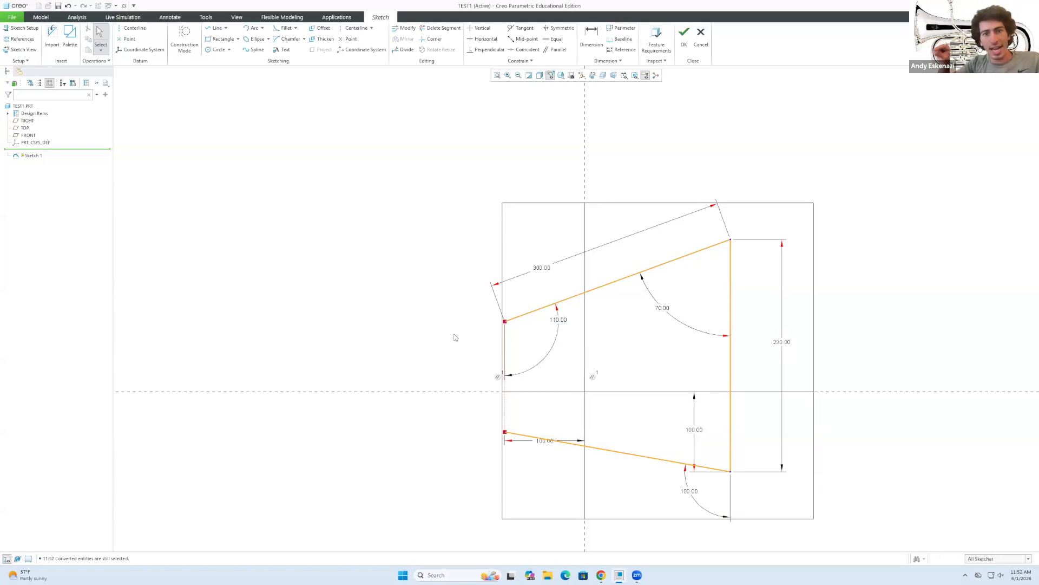
scroll(506, 352, up, 2)
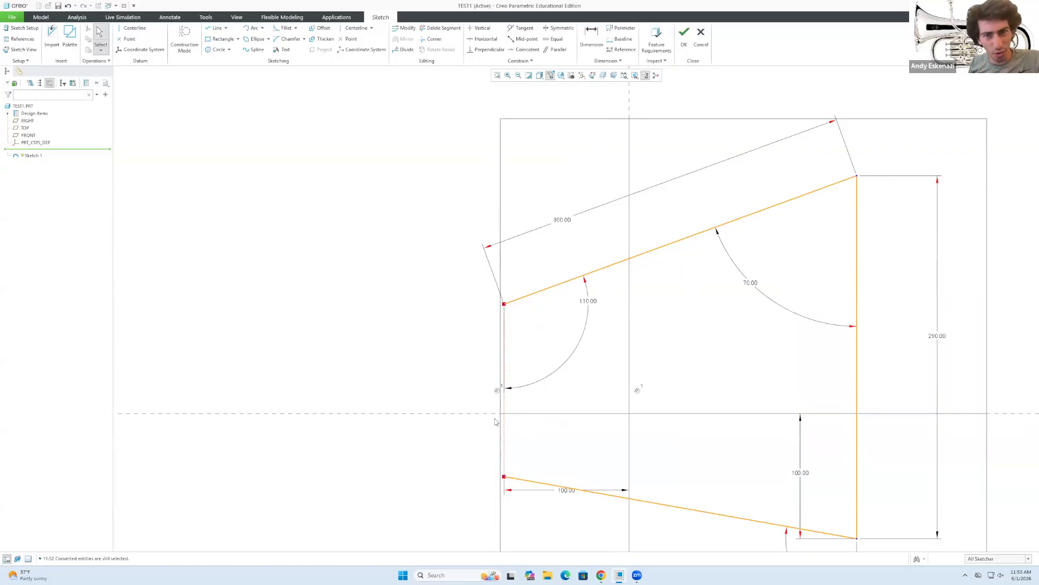
scroll(496, 417, down, 2)
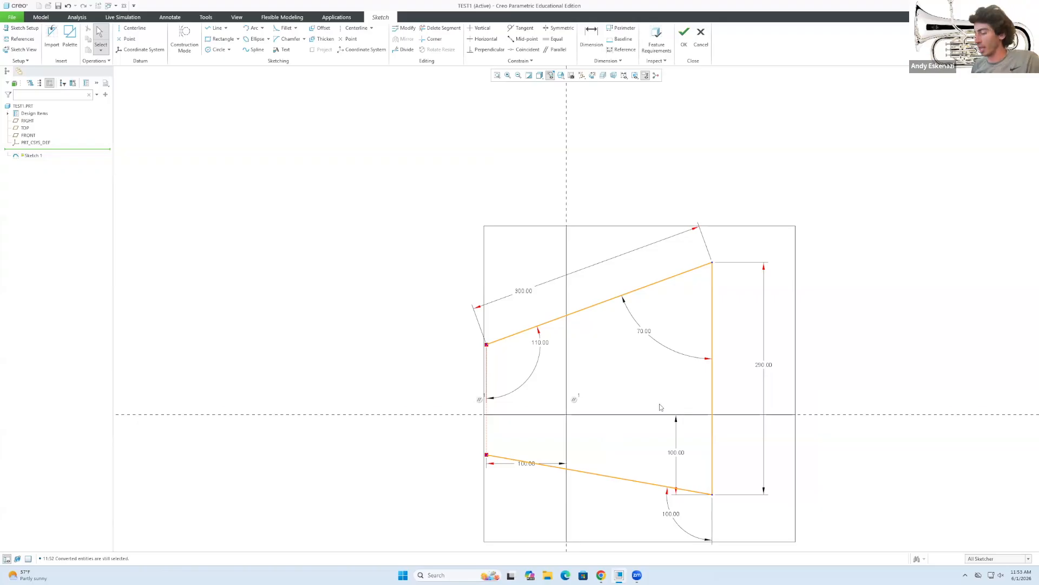
key(ctrl+z)
key(ctrl+z)
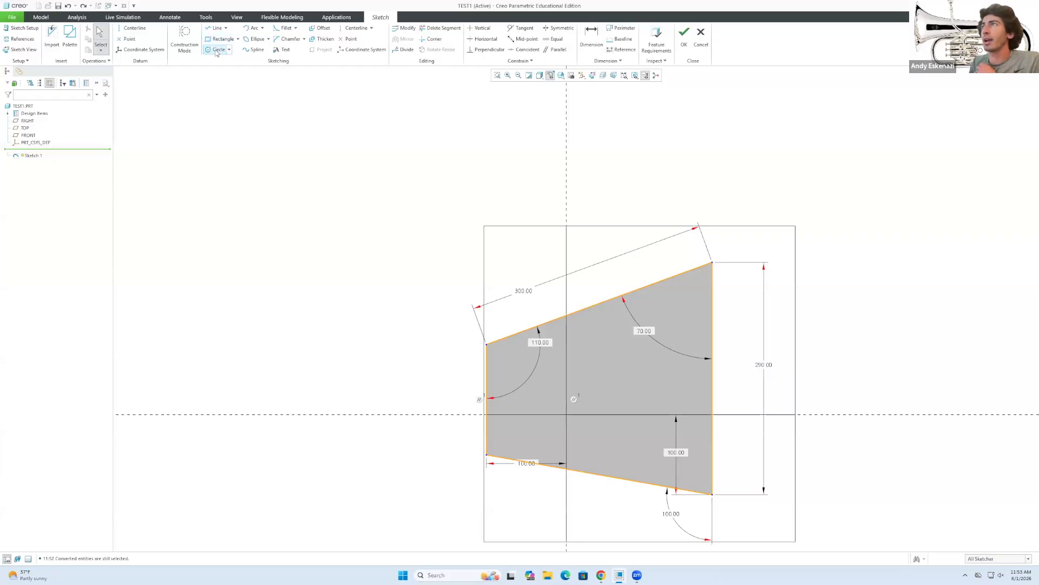
click(283, 30)
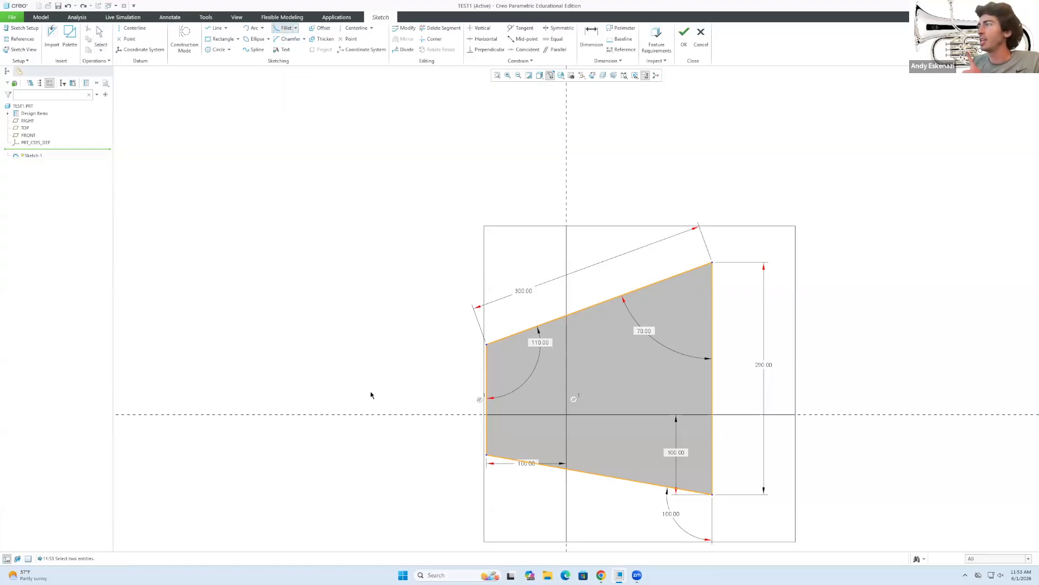
click(499, 342)
click(486, 352)
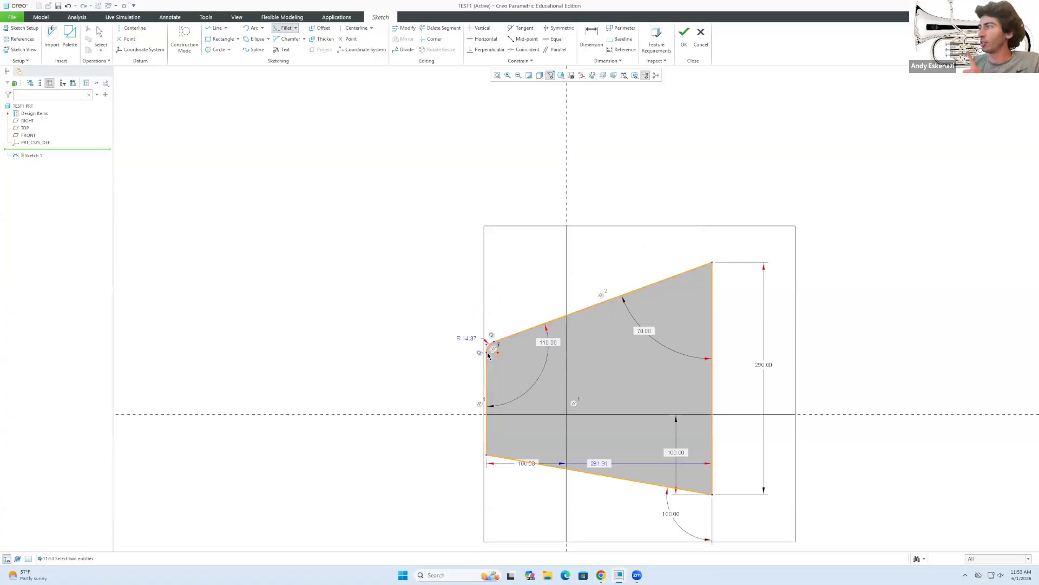
scroll(496, 353, up, 3)
scroll(496, 353, up, 2)
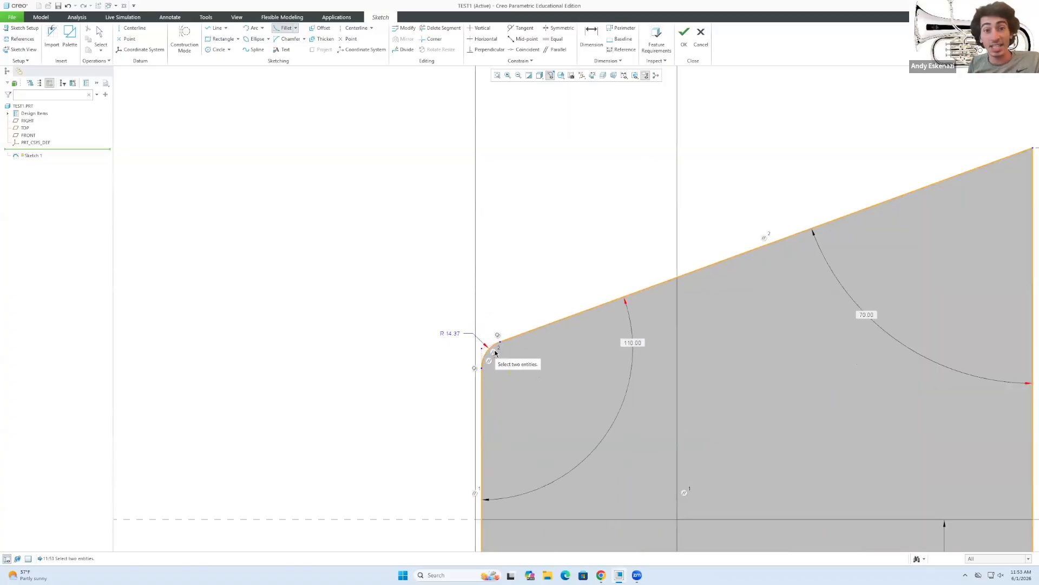
scroll(432, 321, up, 2)
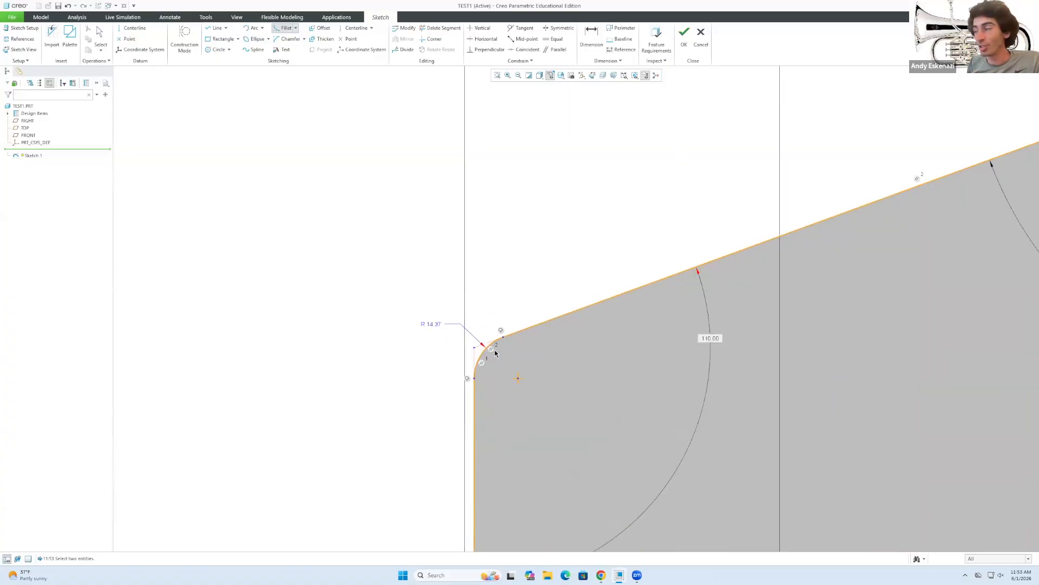
middle_click(428, 303)
double_click(432, 324)
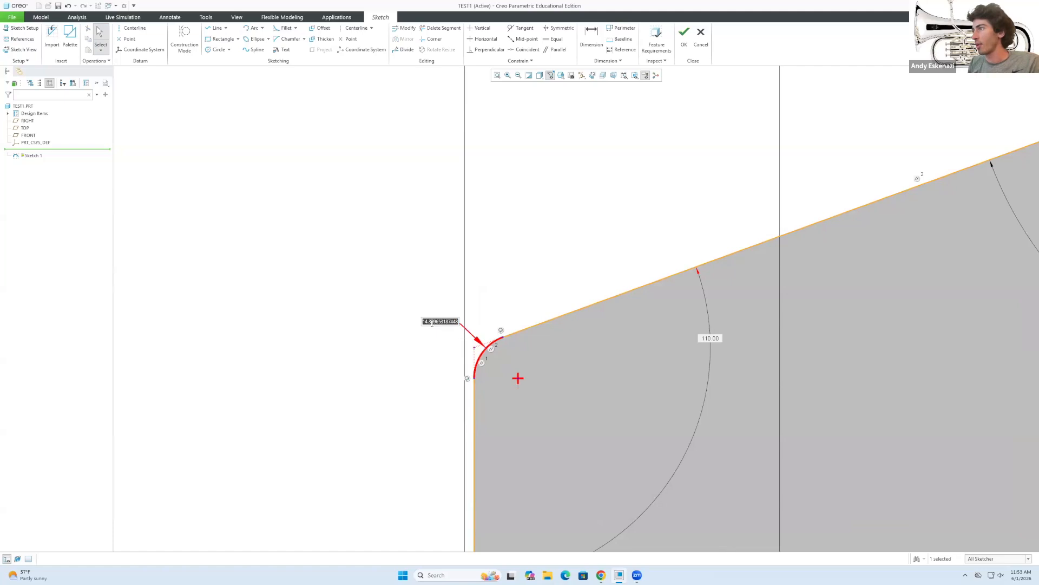
text(20)
key(Return)
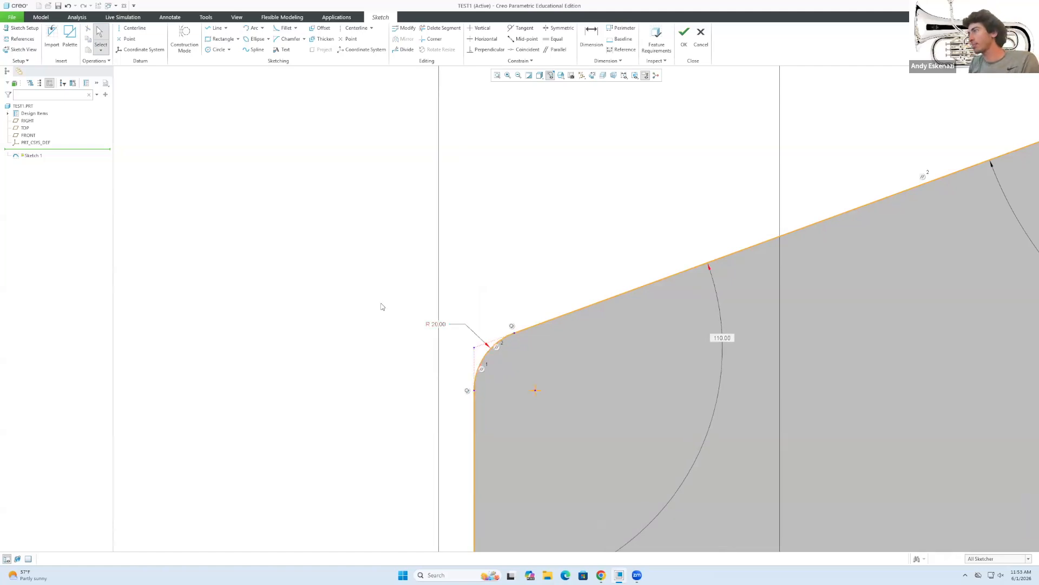
scroll(522, 379, down, 2)
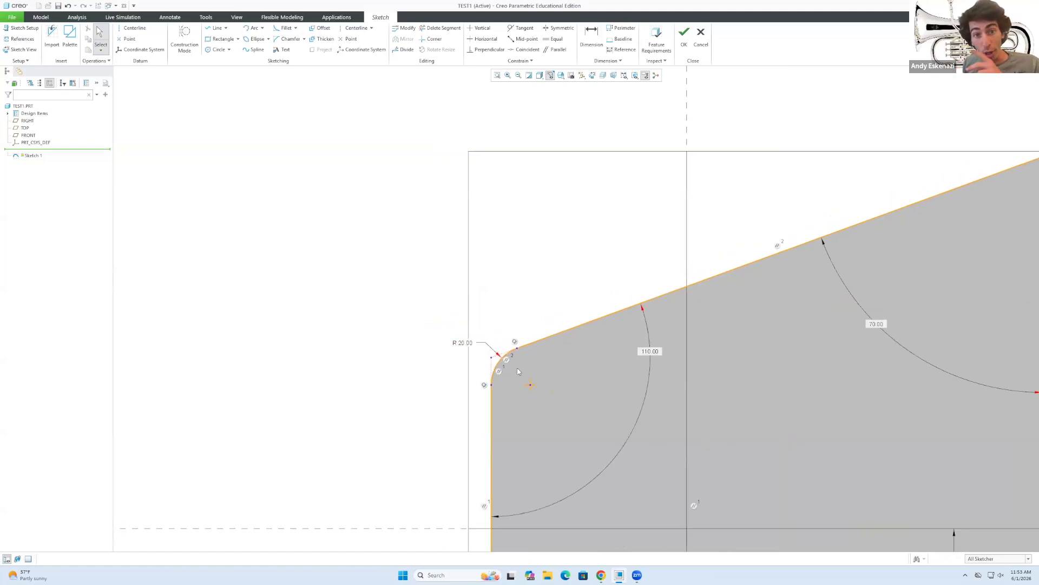
scroll(518, 371, down, 3)
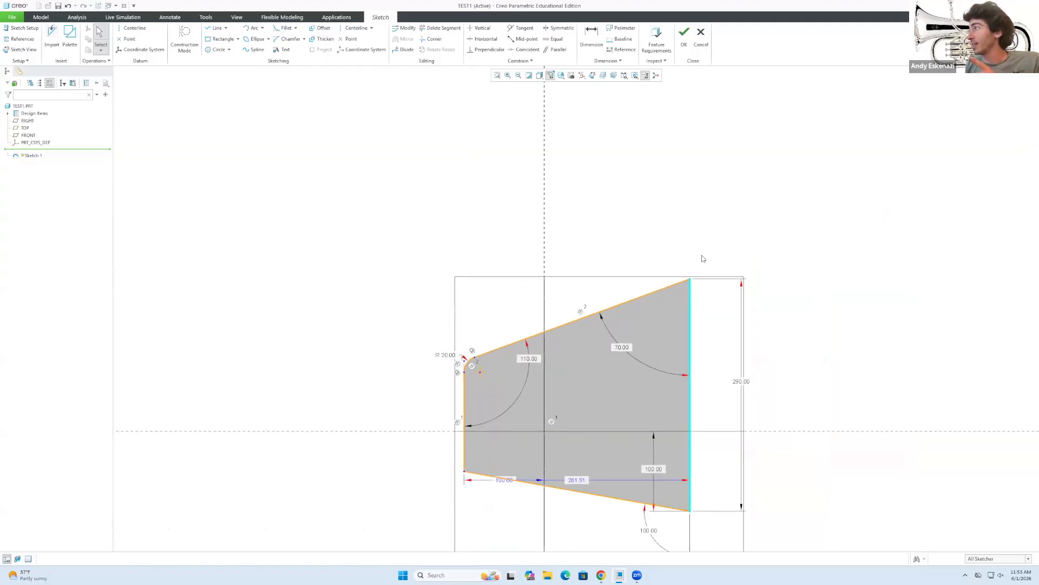
click(284, 43)
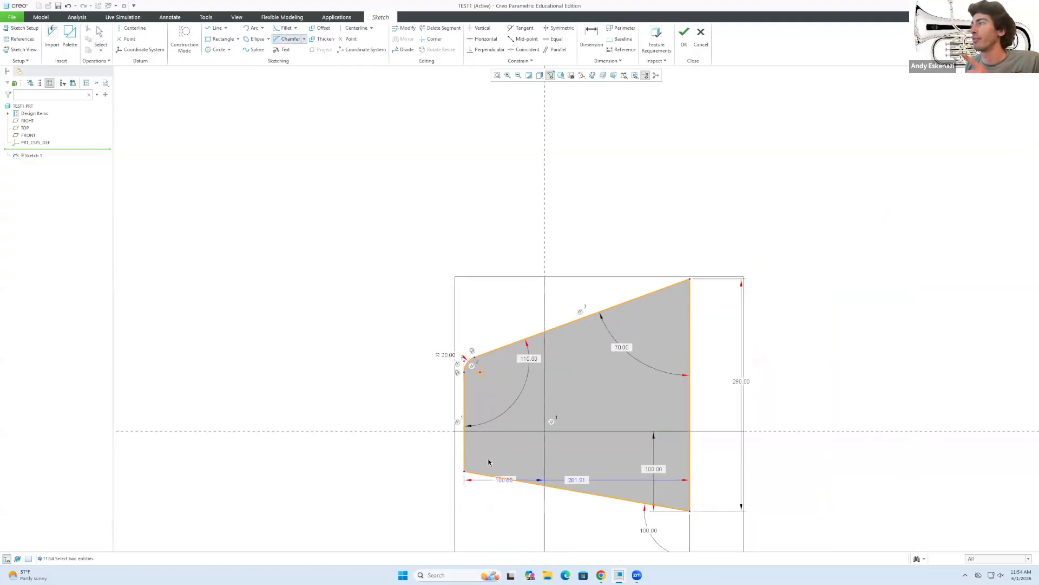
scroll(489, 462, up, 2)
click(452, 472)
click(465, 481)
scroll(465, 480, up, 2)
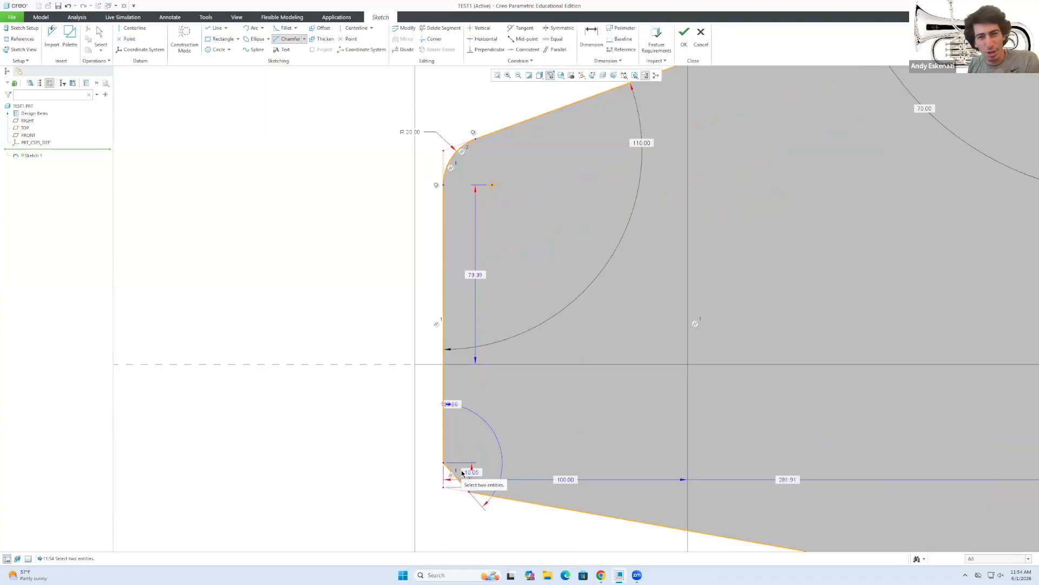
scroll(463, 474, up, 1)
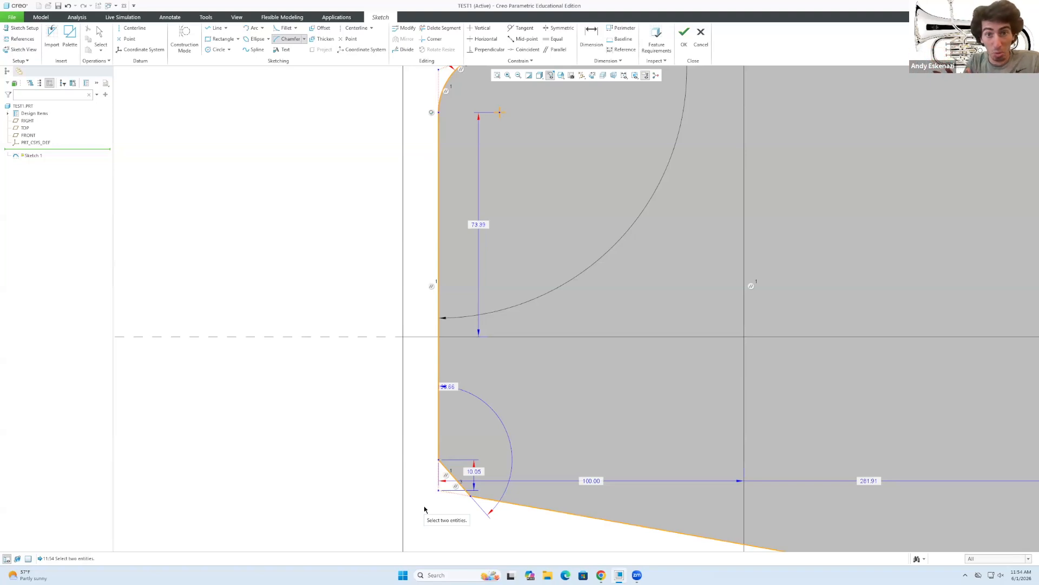
key(ctrl+z)
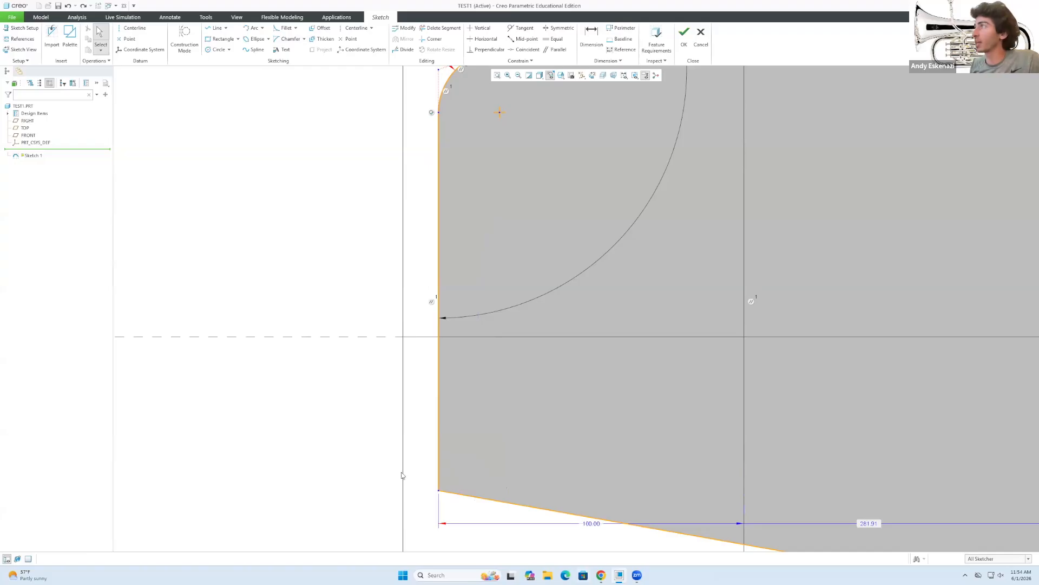
scroll(414, 362, up, 2)
key(ctrl+z)
key(ctrl+z)
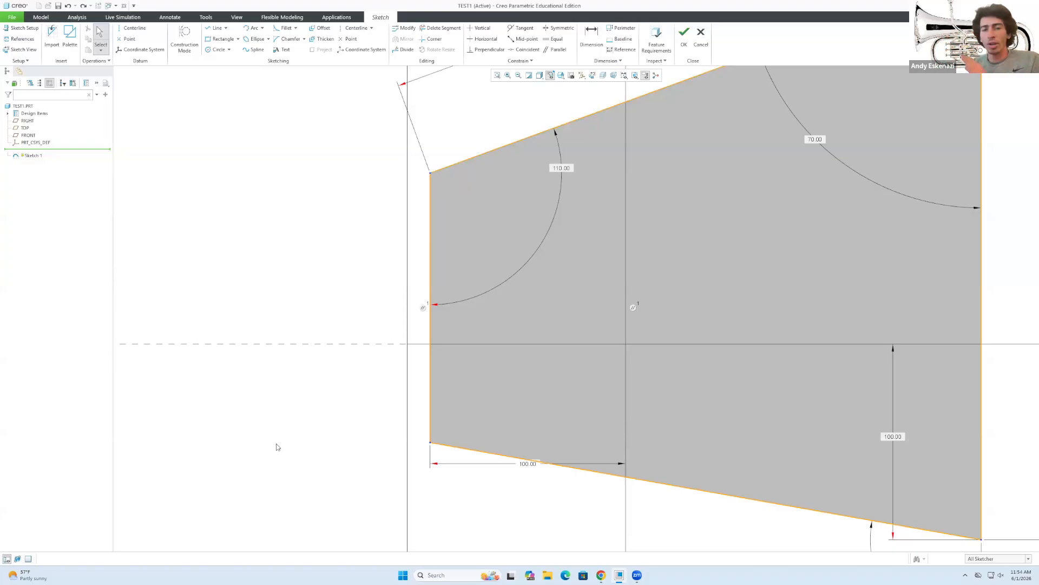
Accept the trapezoid sketch as Sketch 1 and orbit to view its outline in 3D.
scroll(279, 441, down, 3)
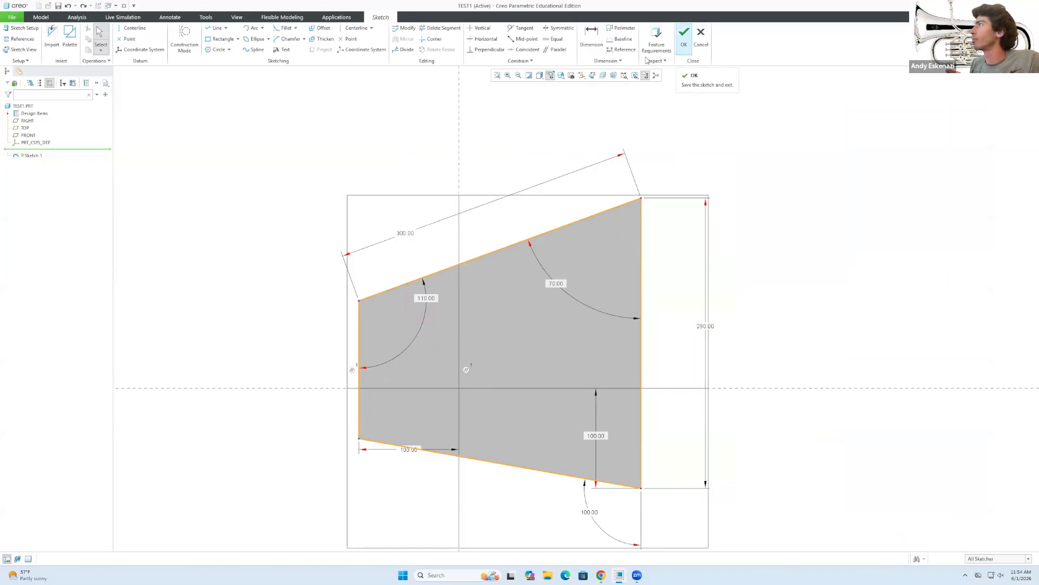
click(684, 36)
scroll(378, 308, down, 2)
mouse_move(411, 339)
middle_down()
mouse_move(407, 305)
mouse_move(371, 325)
mouse_move(355, 355)
mouse_move(370, 382)
middle_up()
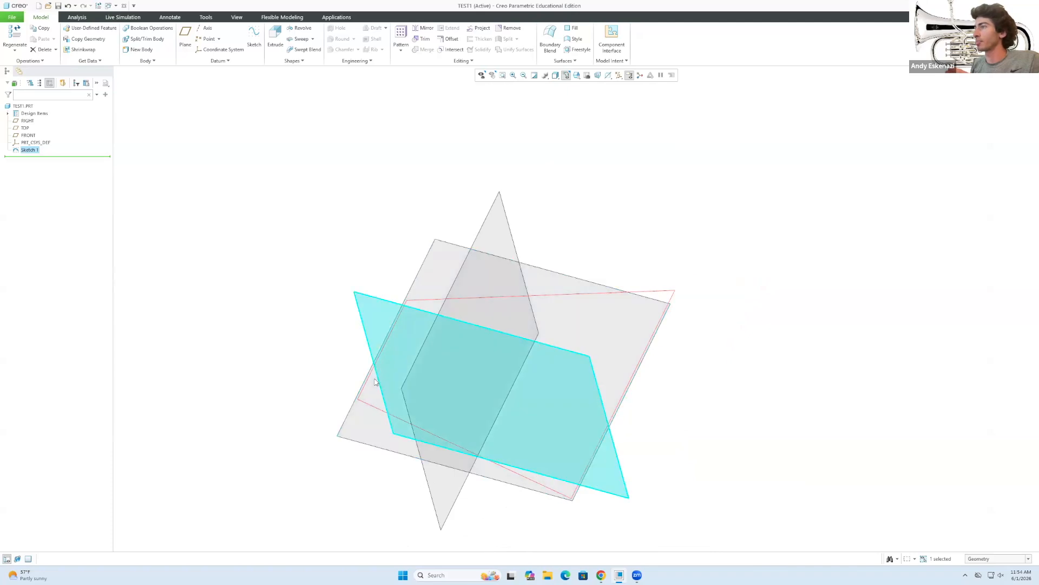
click(141, 174)
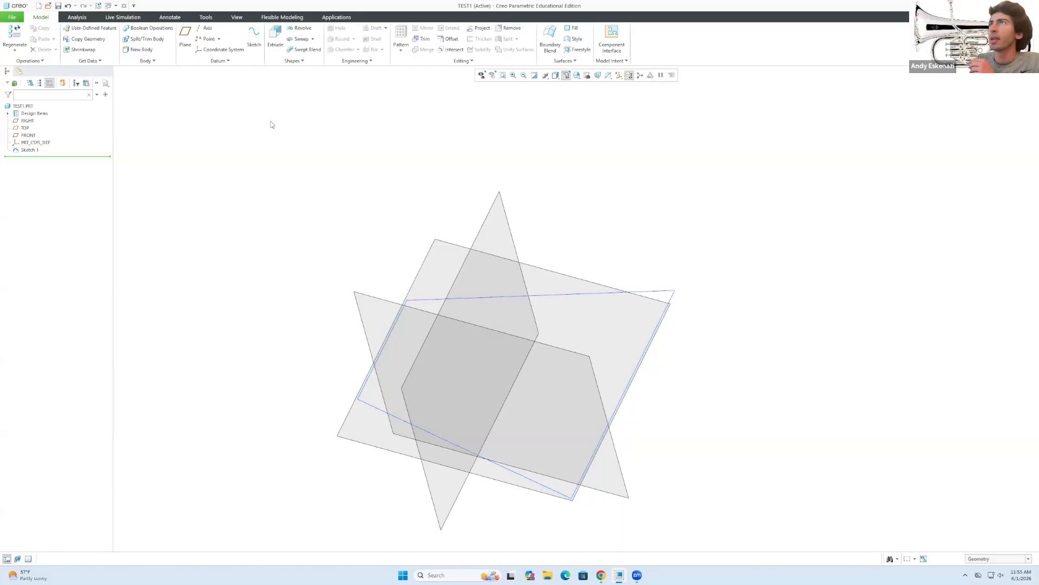
Extrude Sketch 1 into a solid with a depth of 200.
click(276, 45)
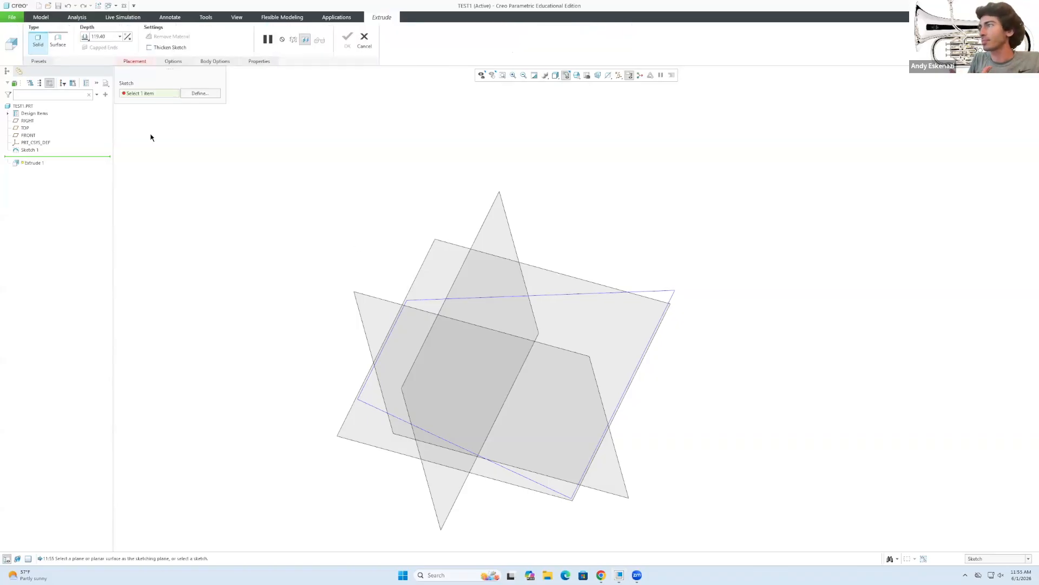
click(489, 300)
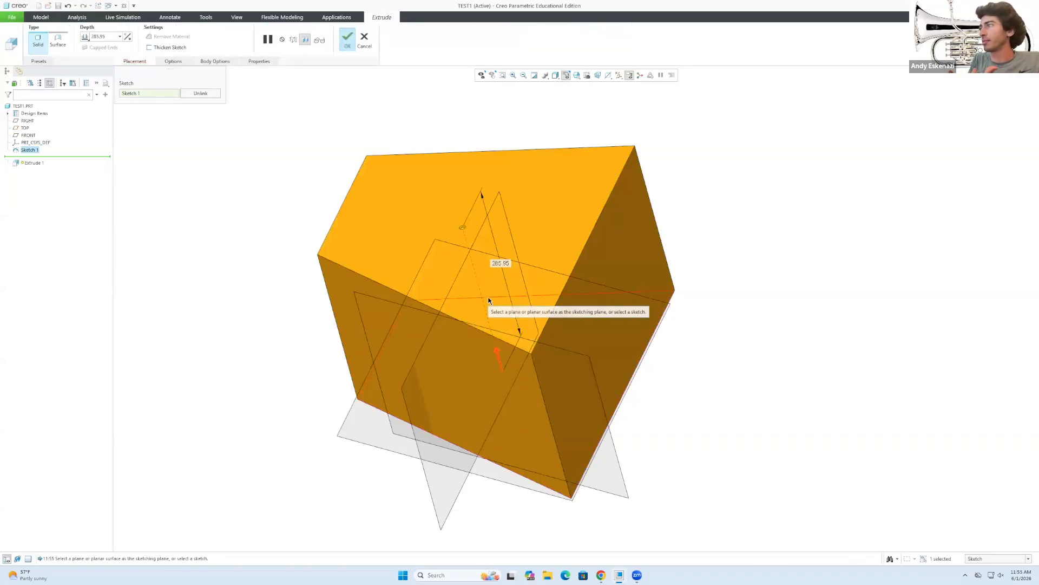
middle_drag(489, 300, 434, 333)
click(110, 38)
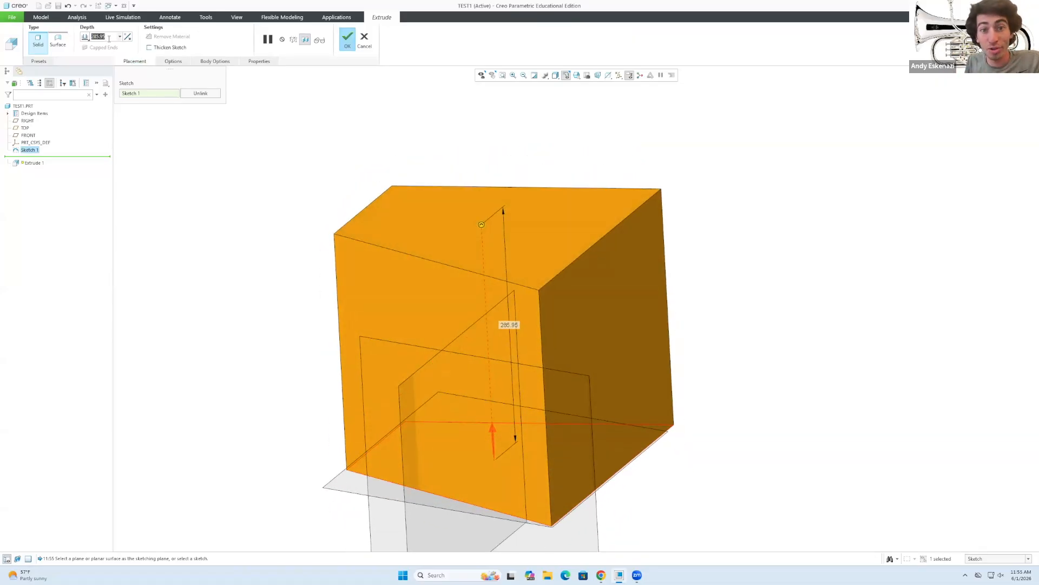
text(200)
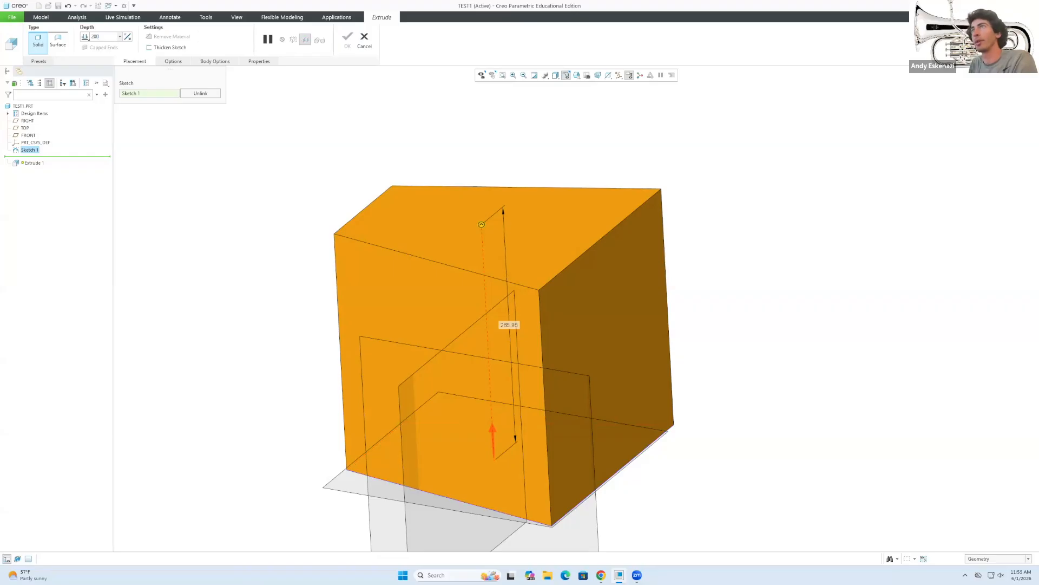
key(Return)
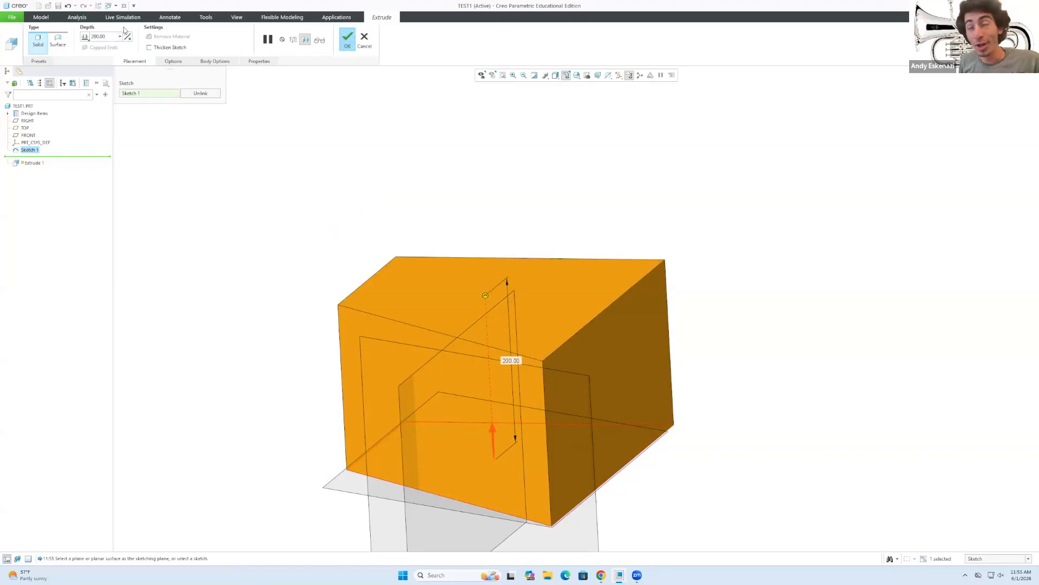
click(85, 36)
click(83, 35)
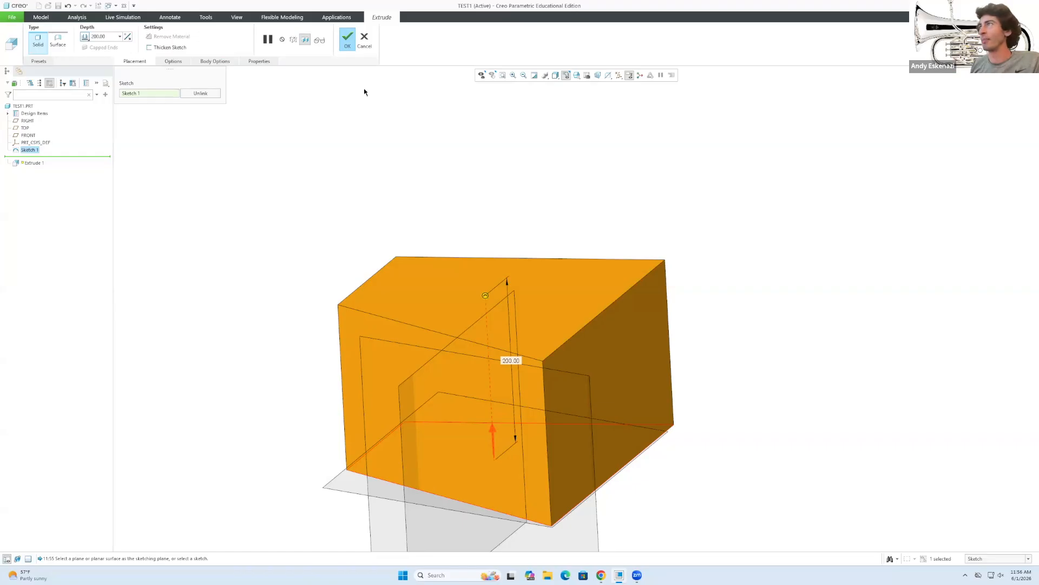
click(346, 42)
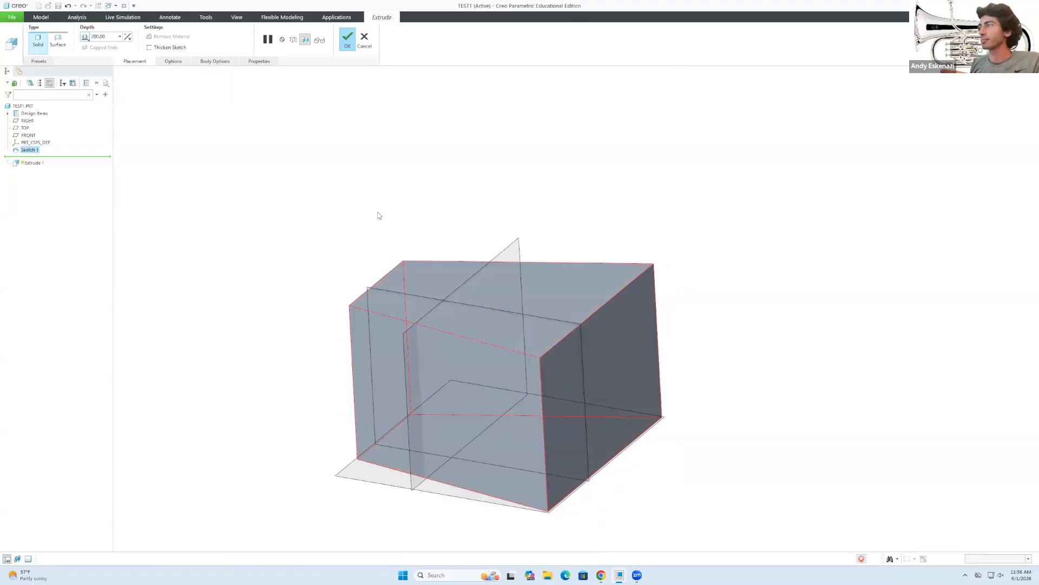
middle_drag(447, 295, 437, 323)
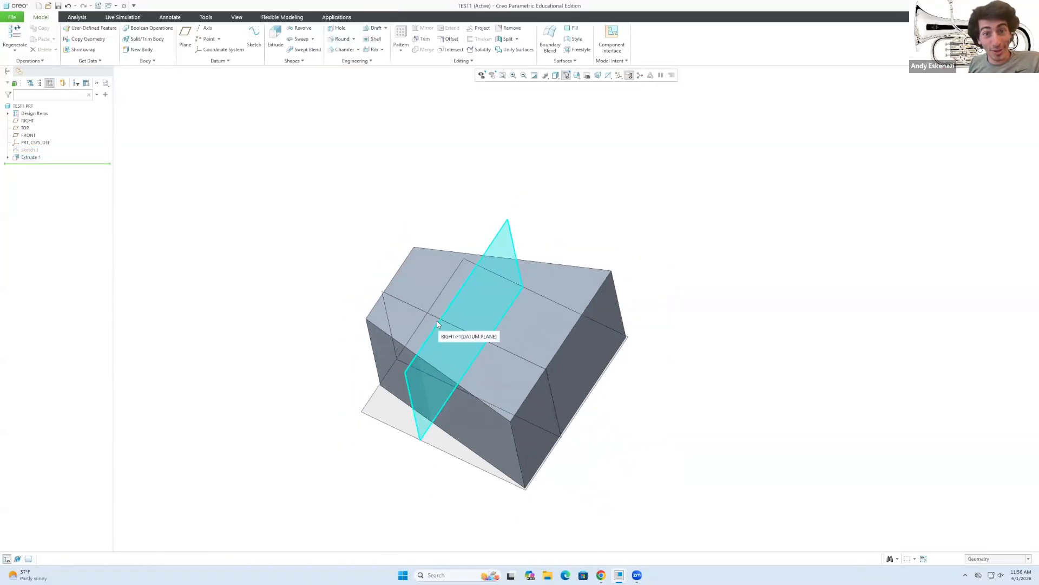
right_click(29, 152)
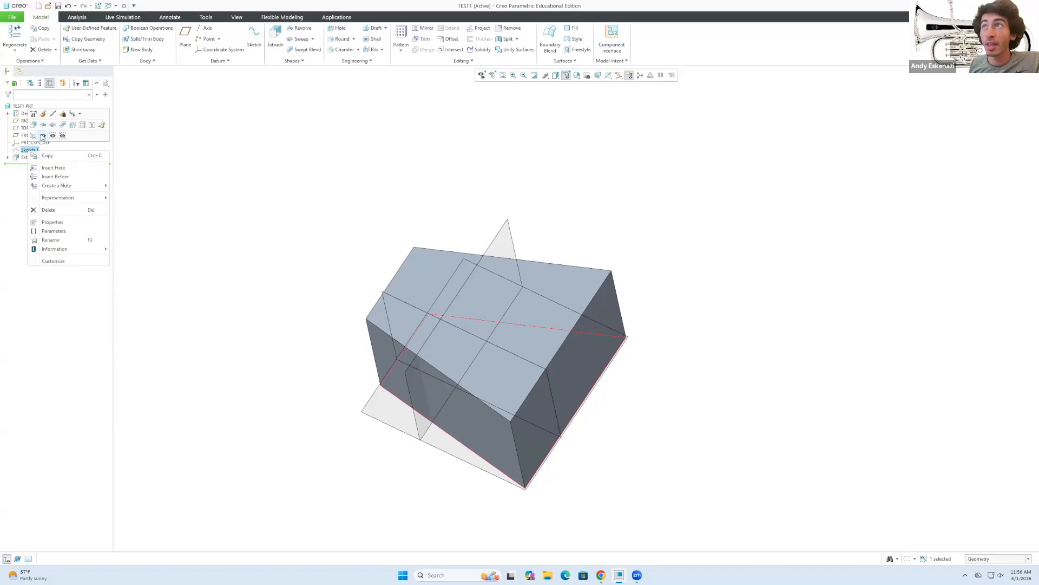
click(43, 136)
click(238, 254)
middle_drag(342, 416, 379, 354)
scroll(383, 541, up, 2)
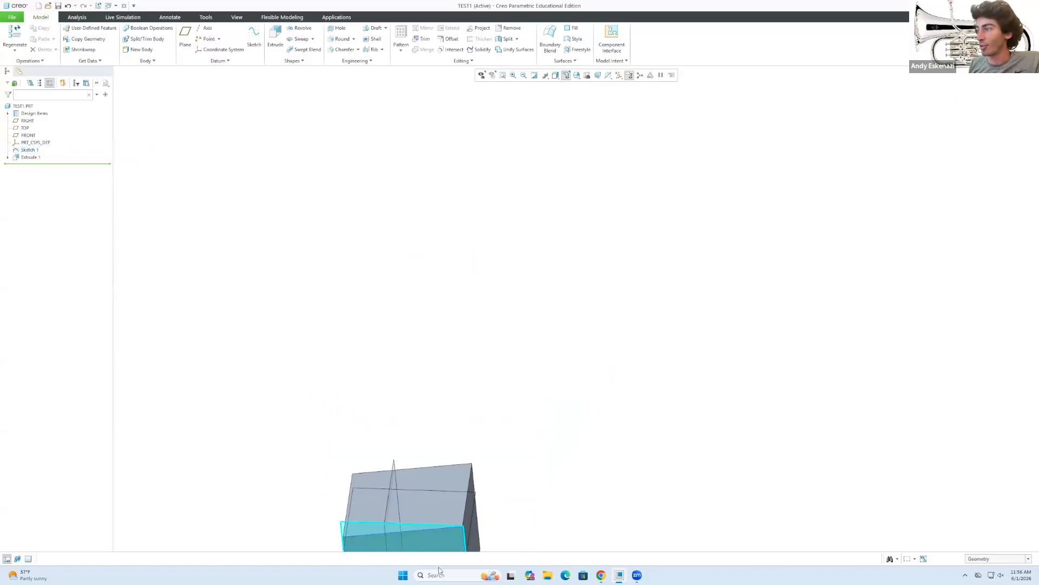
scroll(422, 491, up, 2)
middle_drag(433, 531, 427, 504)
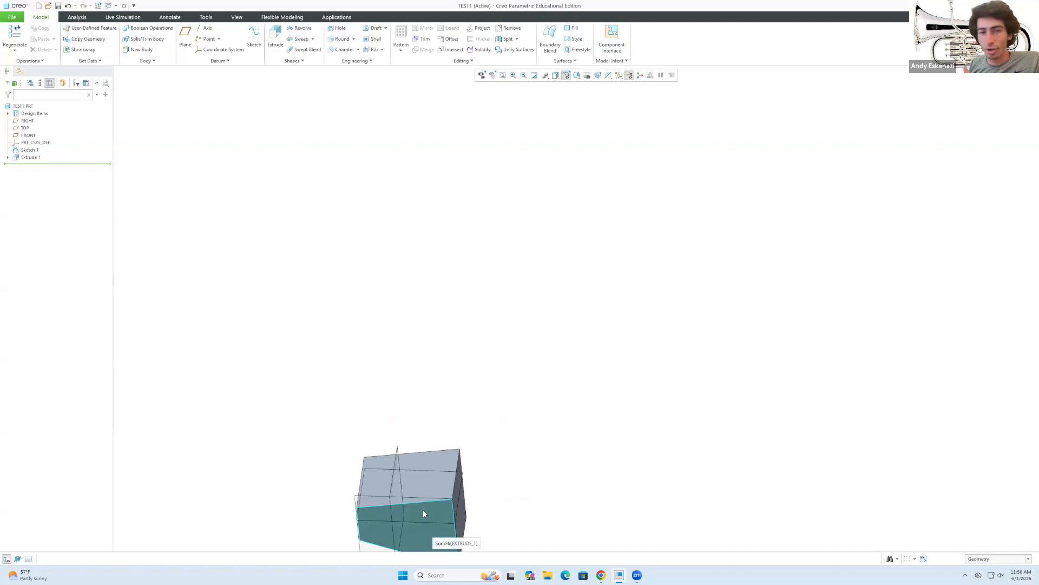
right_click(25, 149)
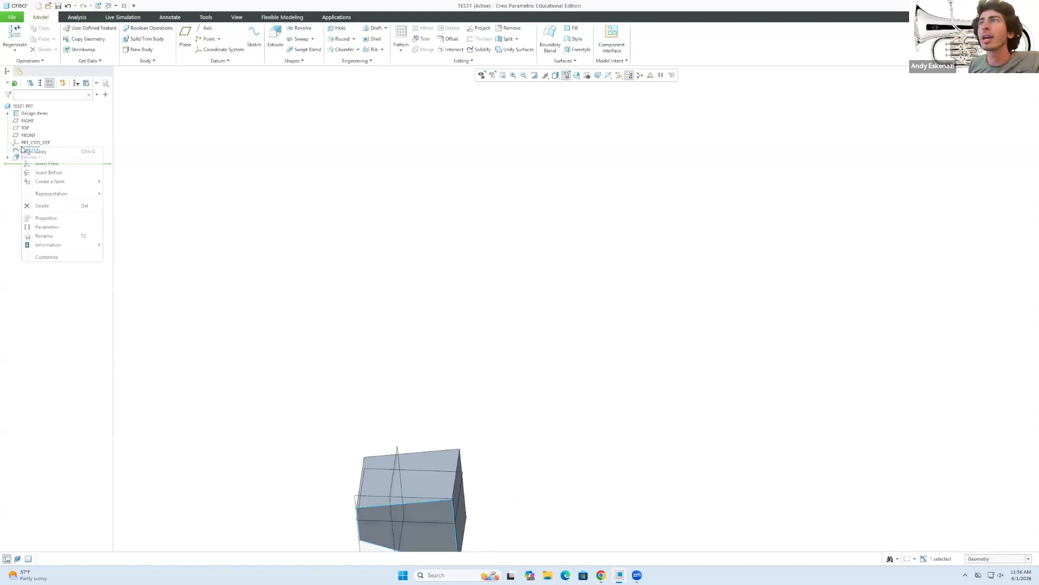
click(46, 131)
mouse_move(385, 325)
middle_down()
mouse_move(384, 421)
mouse_move(397, 376)
middle_up()
scroll(461, 299, down, 2)
scroll(435, 329, down, 2)
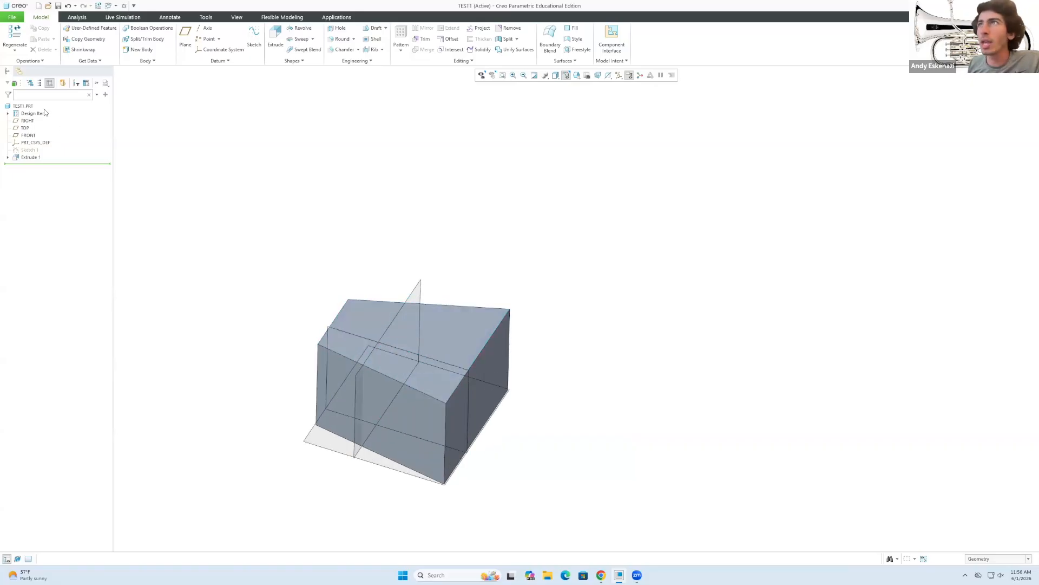
right_click(27, 122)
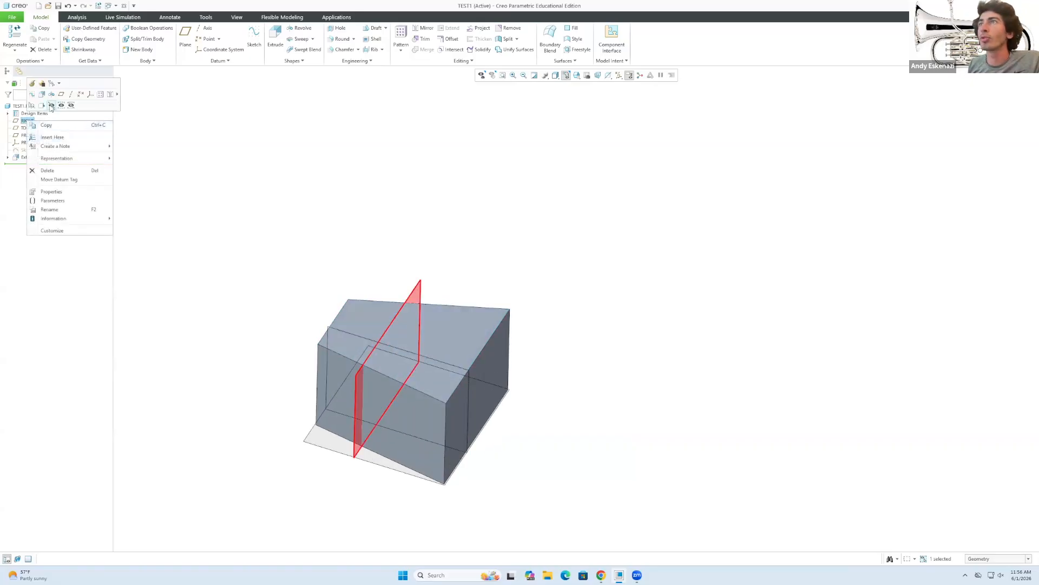
click(52, 109)
key(ctrl+z)
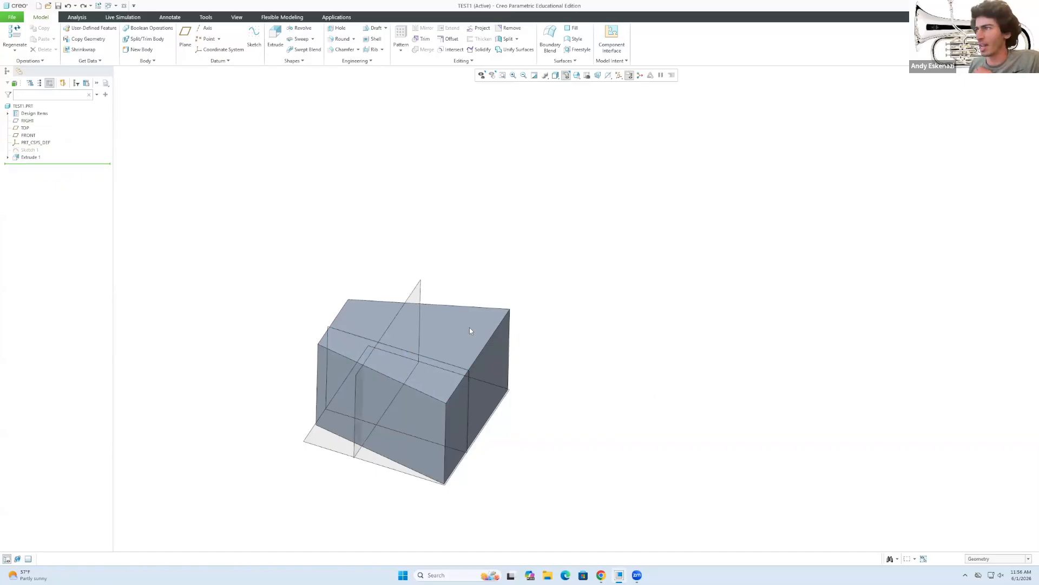
scroll(358, 390, down, 2)
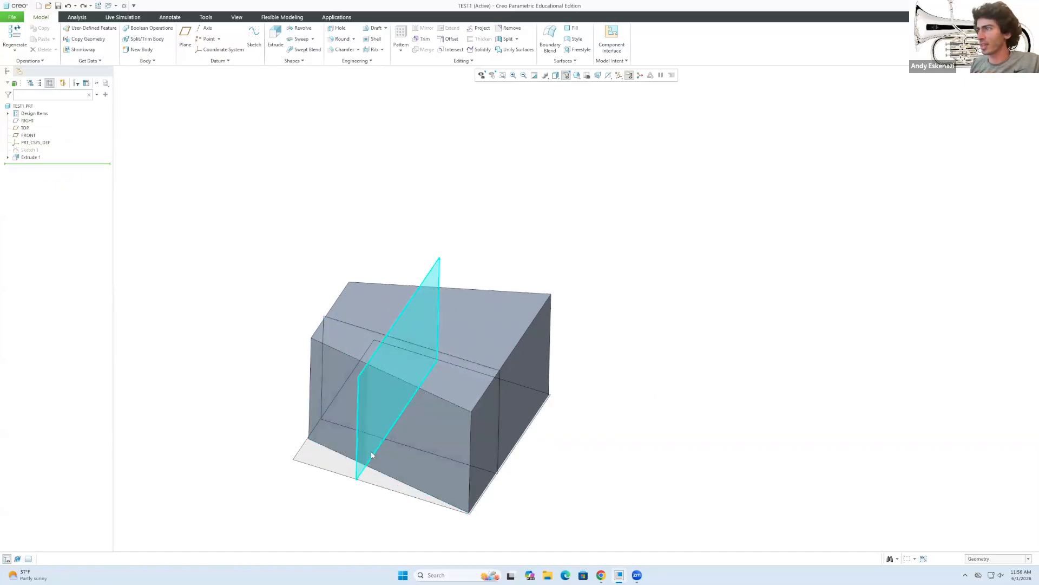
scroll(365, 453, down, 1)
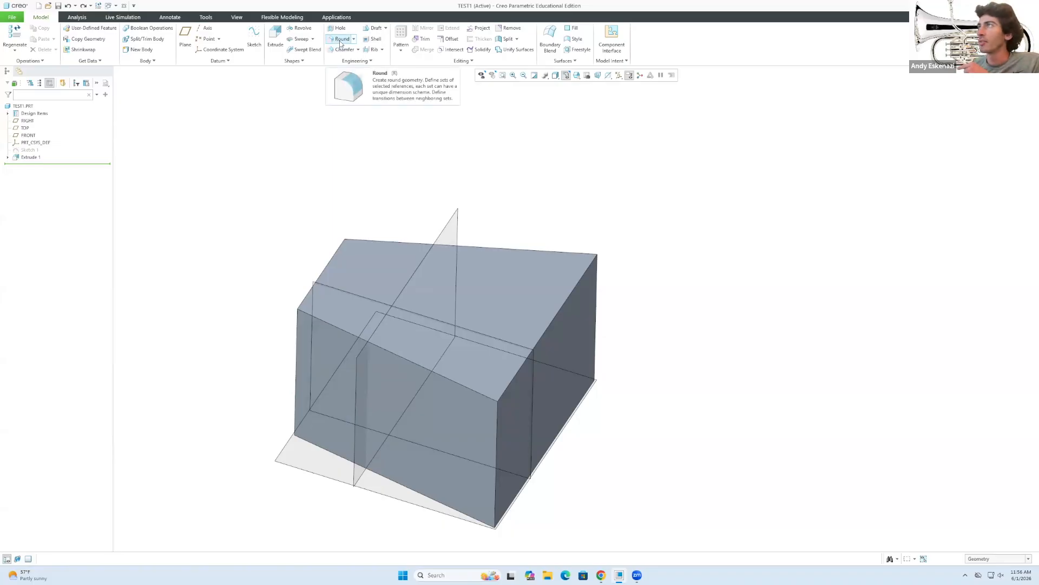
Start a round and pick the prism's four vertical edges as separate sets.
click(341, 39)
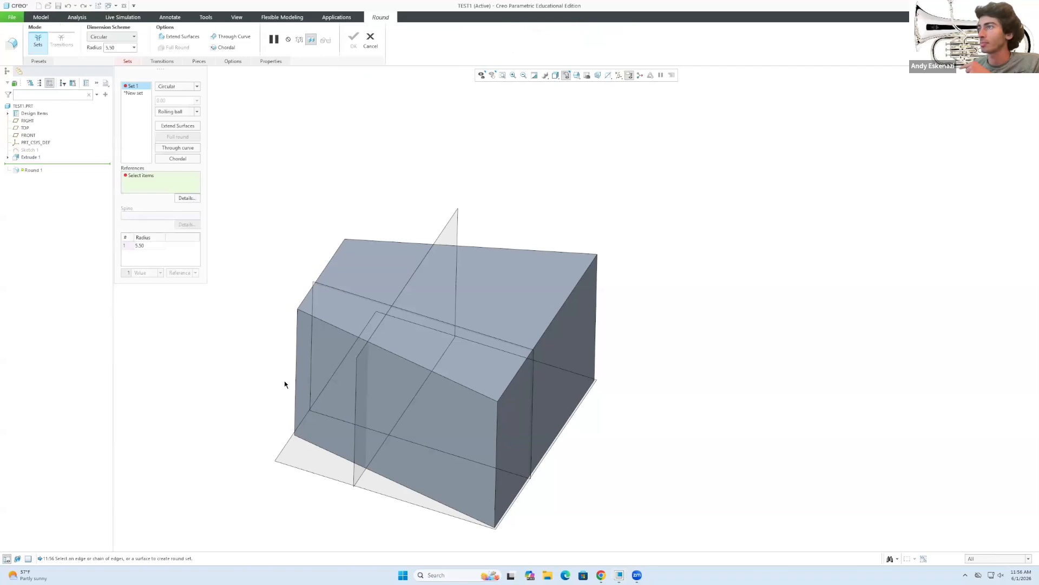
click(296, 351)
click(494, 423)
click(596, 290)
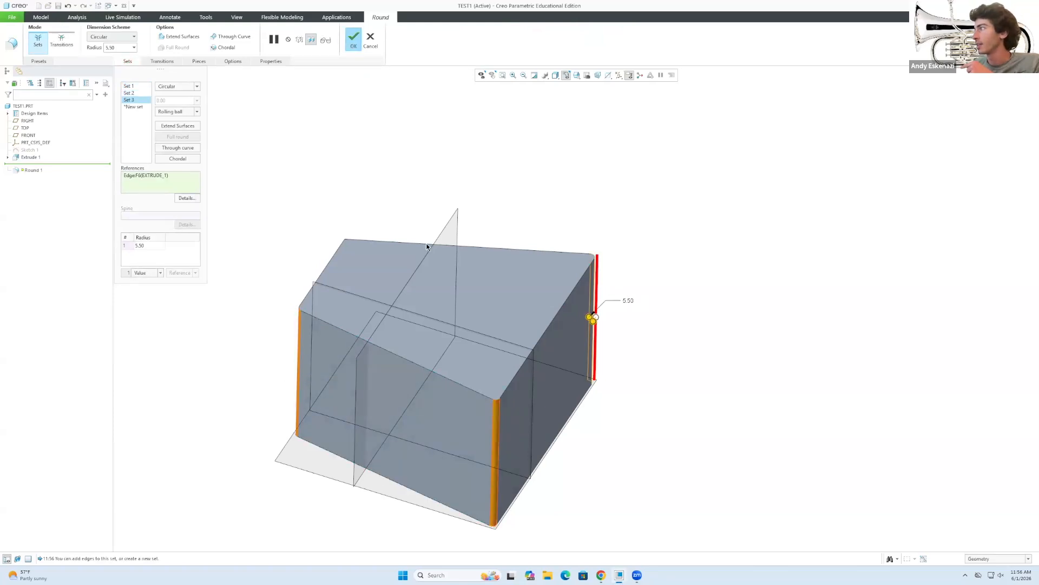
middle_drag(343, 238, 331, 256)
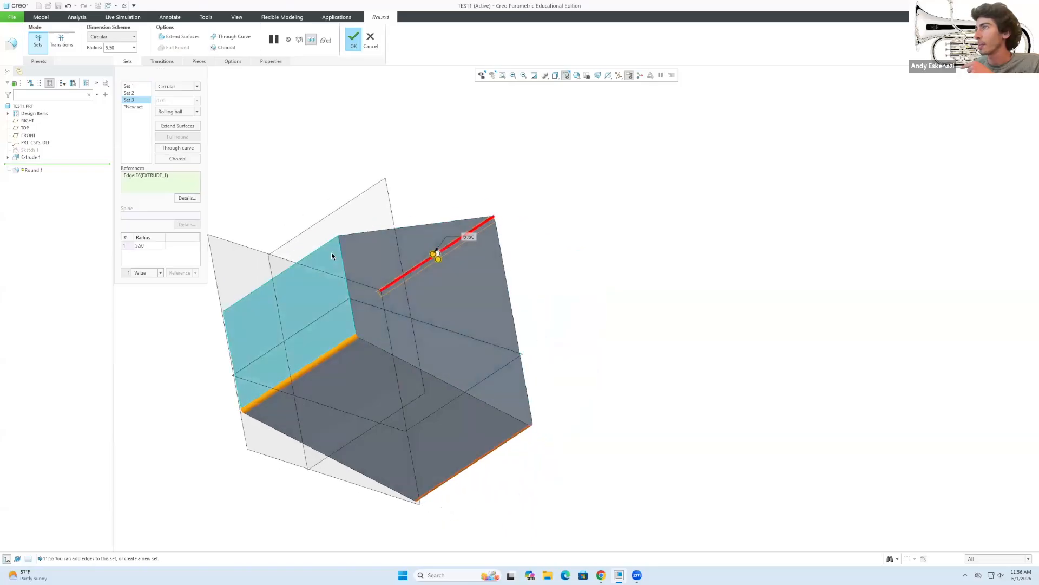
click(320, 248)
middle_drag(437, 289, 283, 259)
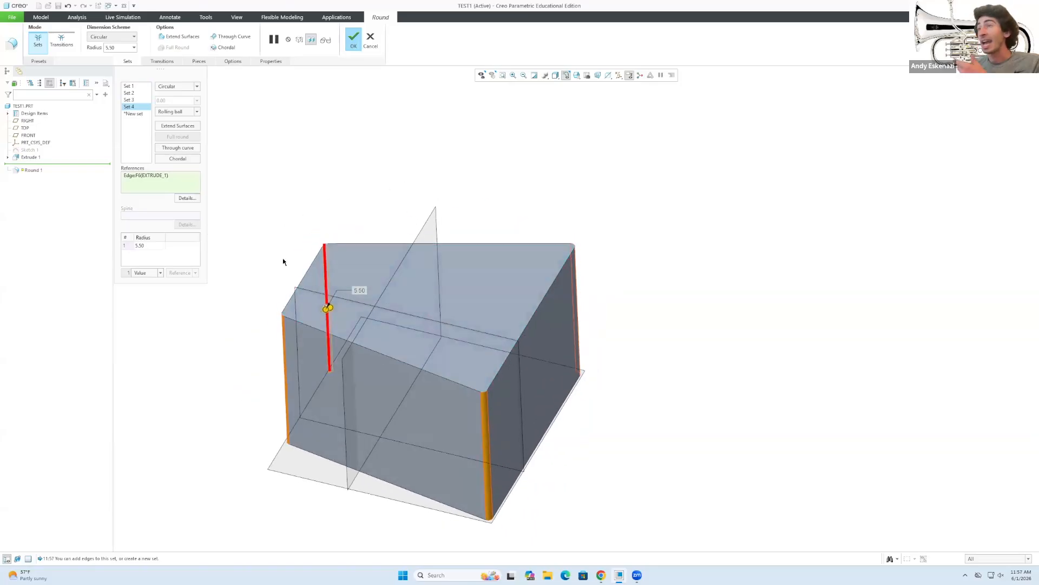
Give the fourth round set a radius of 10.
double_click(153, 247)
text(10)
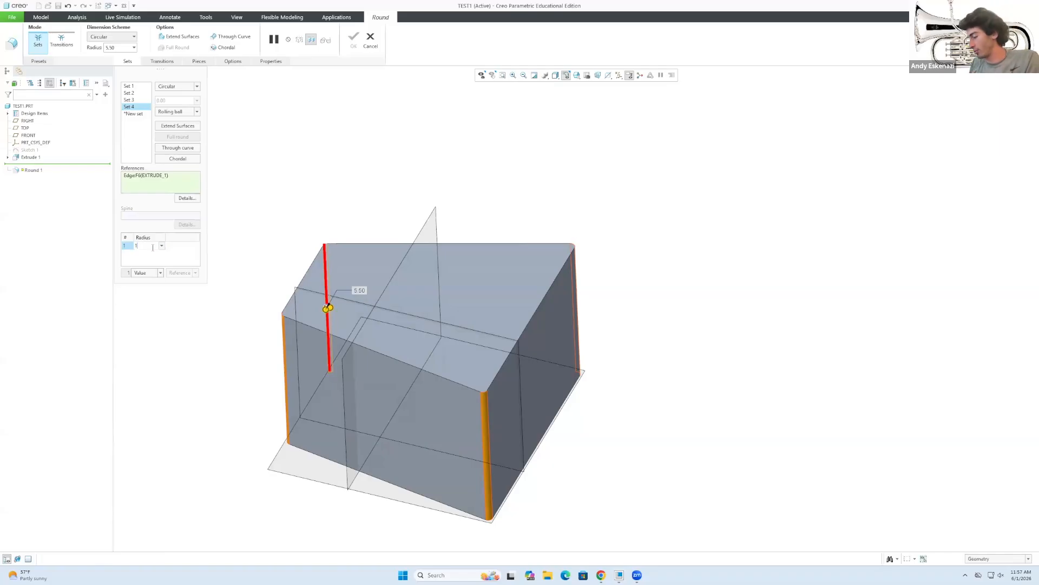
key(Return)
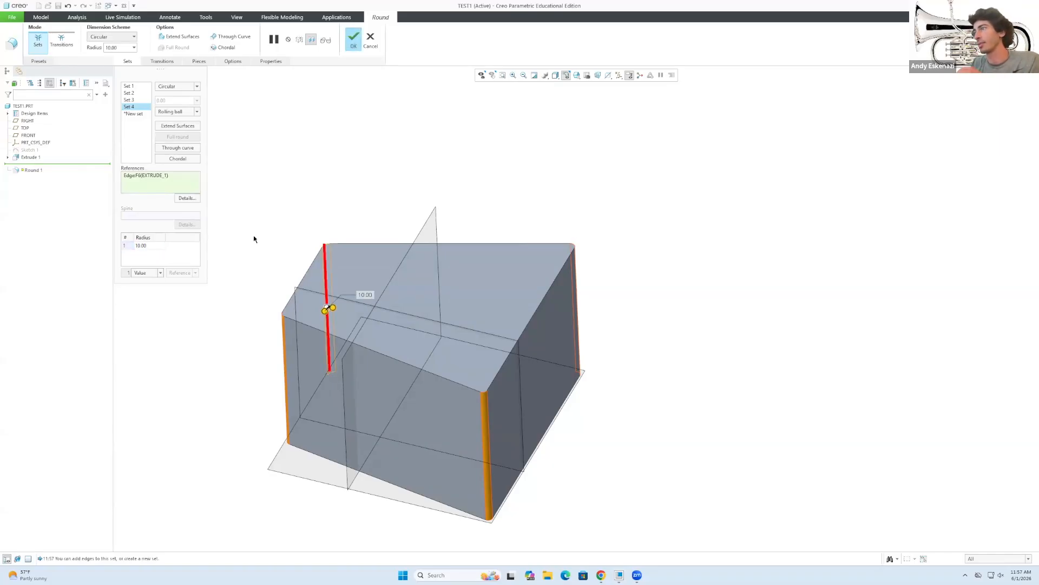
click(134, 100)
click(133, 107)
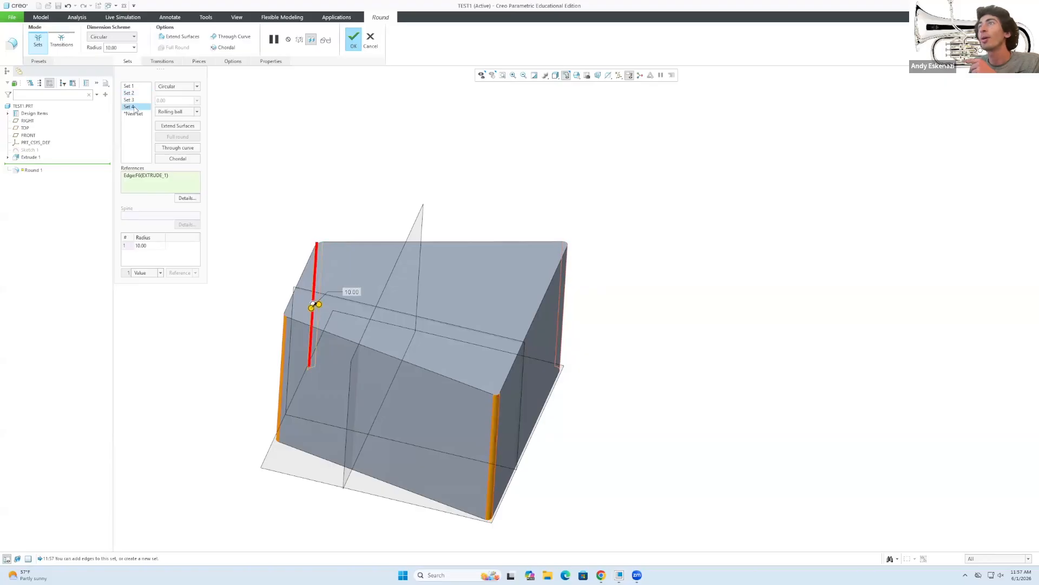
click(133, 100)
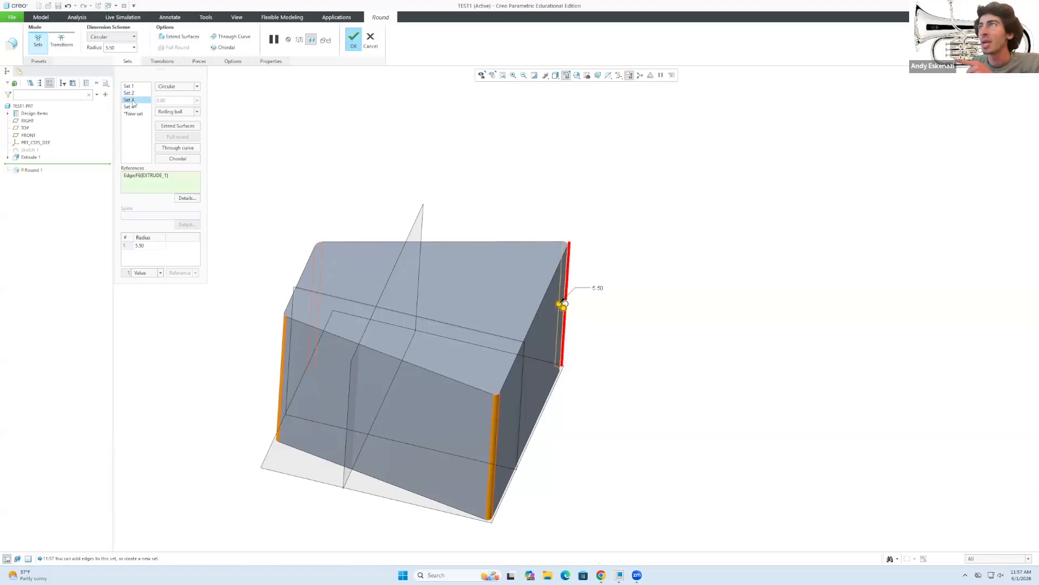
click(151, 247)
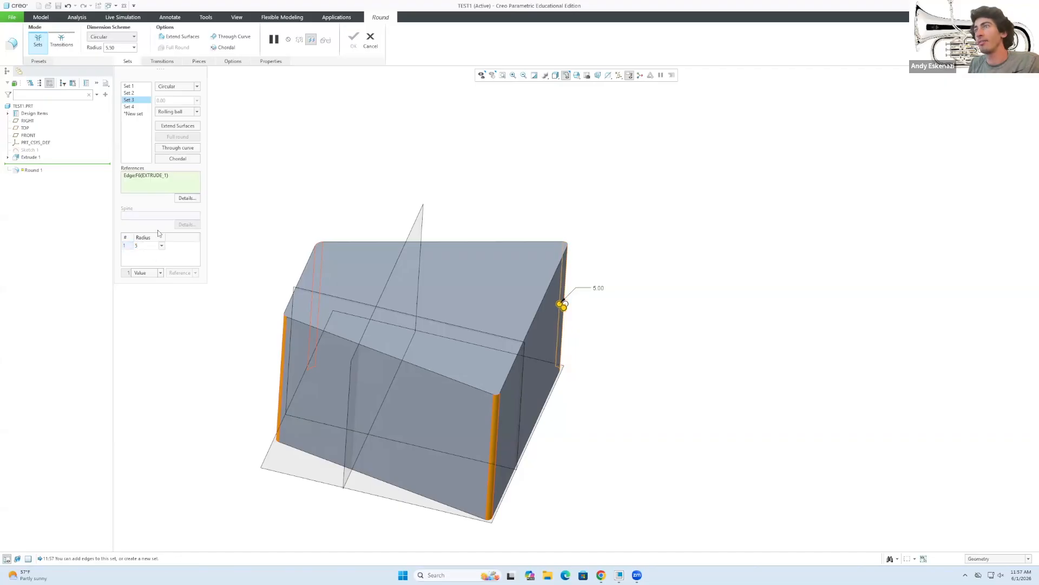
Set the second set's radius to 2 and the first set's to 1, completing Round 1.
click(138, 94)
click(148, 247)
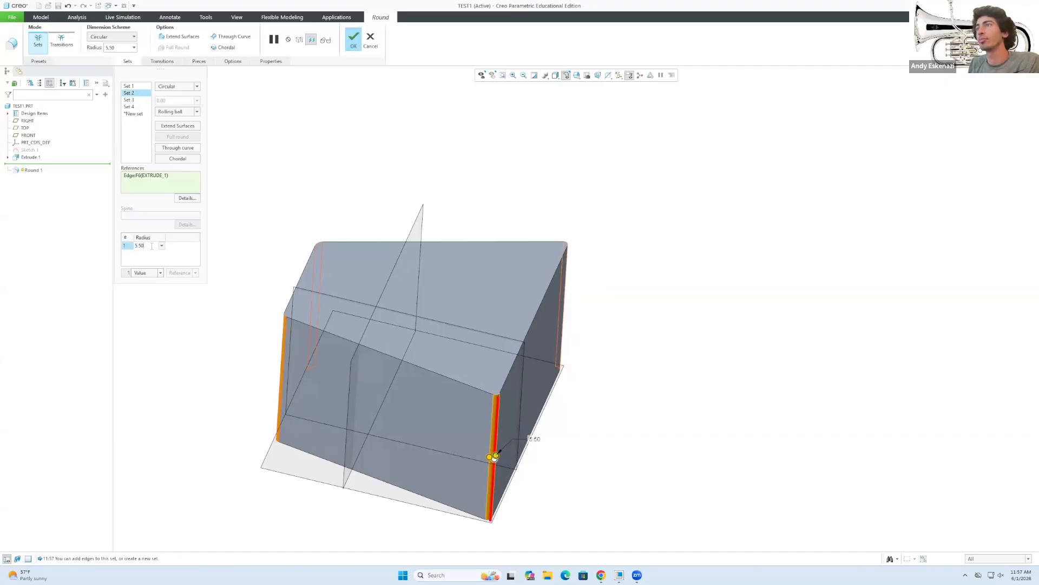
double_click(142, 245)
text(2)
click(191, 247)
click(129, 85)
click(145, 247)
double_click(142, 246)
text(1)
click(153, 251)
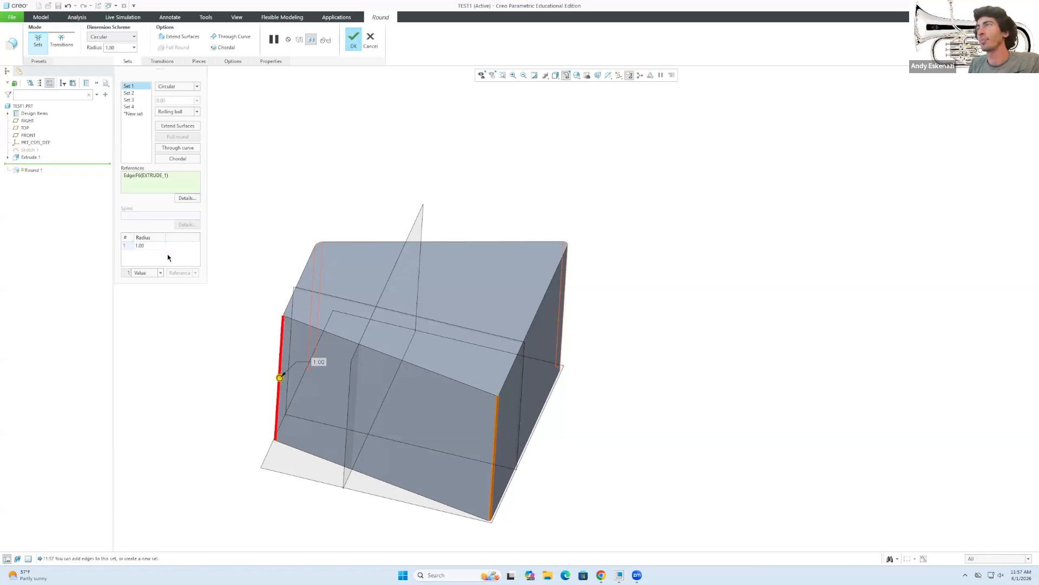
click(353, 38)
middle_drag(306, 249, 235, 269)
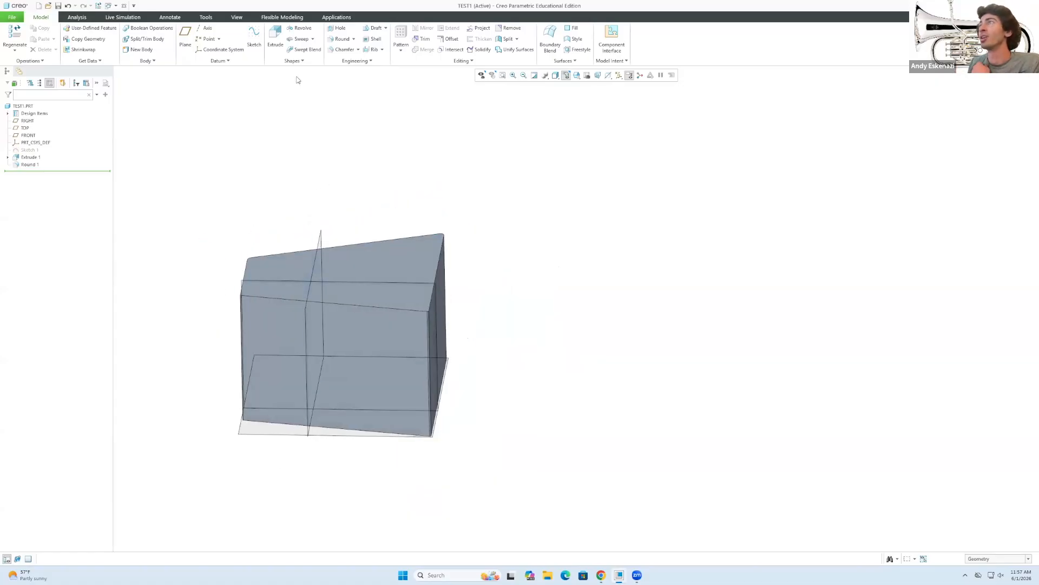
Start a chamfer on the top face, then cancel it.
click(340, 49)
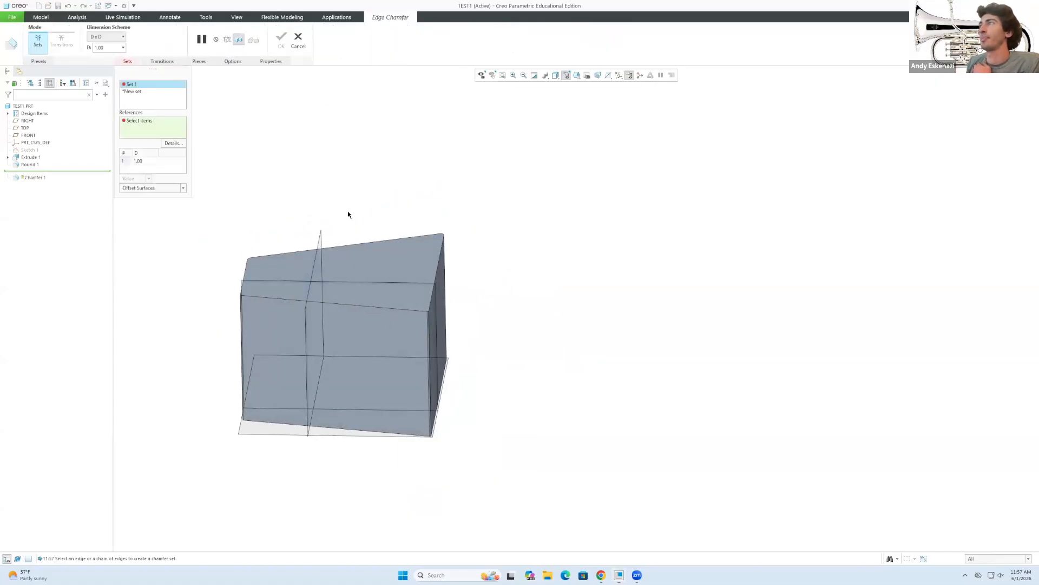
click(269, 286)
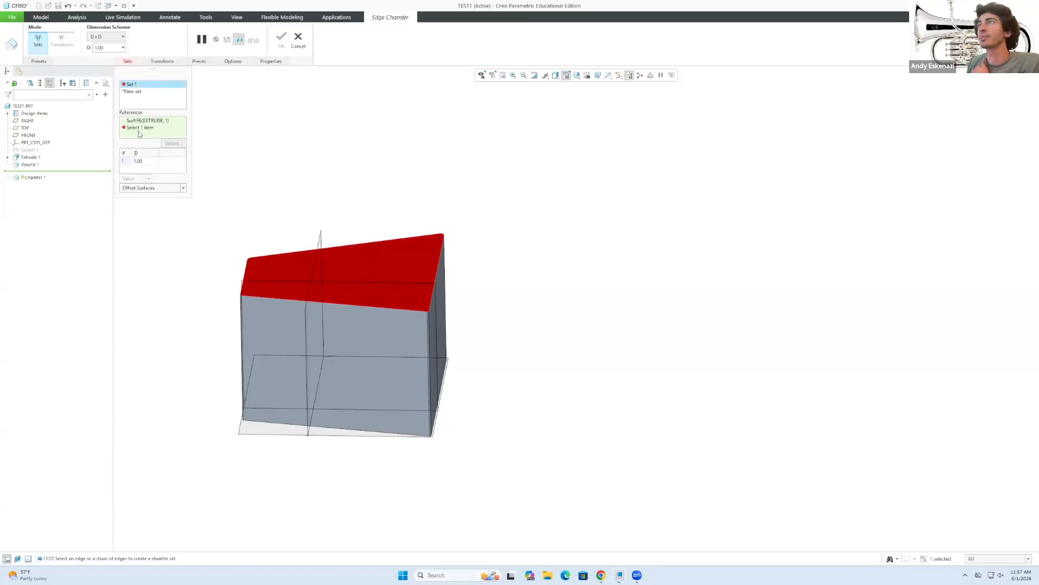
click(300, 42)
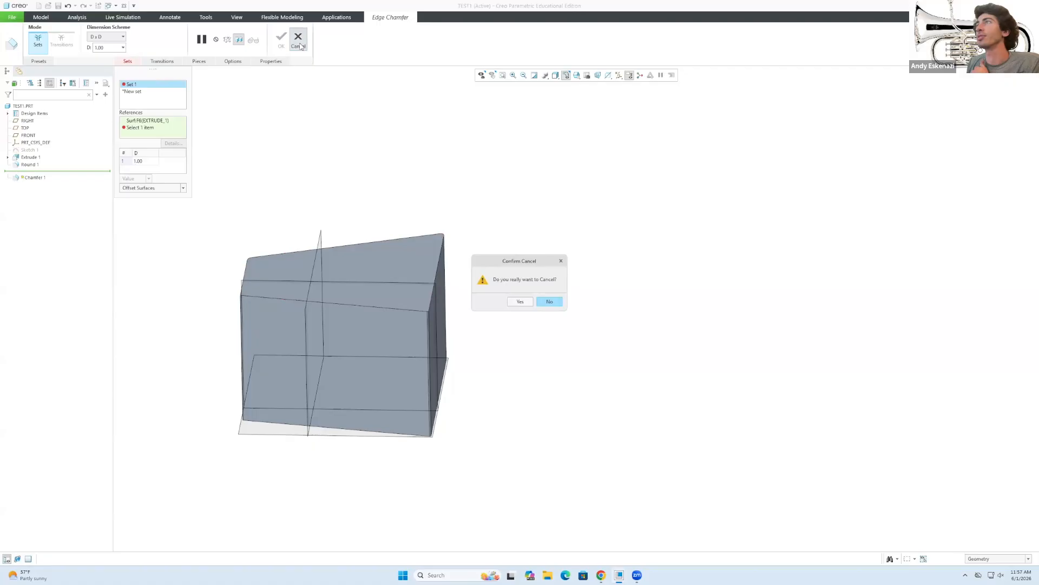
click(520, 301)
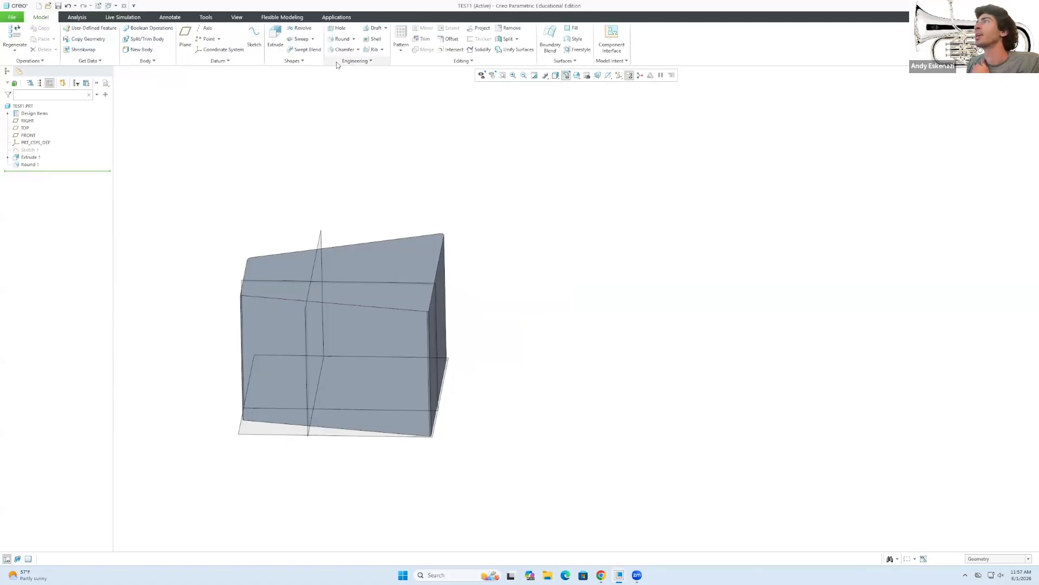
Chamfer the prism's front top edge with a D distance of 20.
click(340, 51)
click(339, 302)
scroll(451, 293, down, 5)
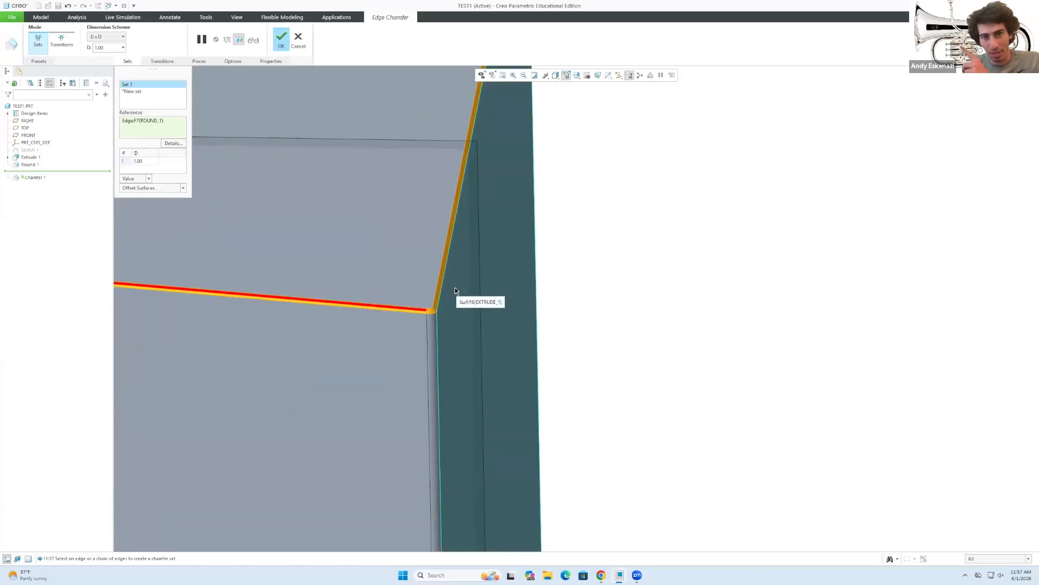
scroll(443, 281, up, 5)
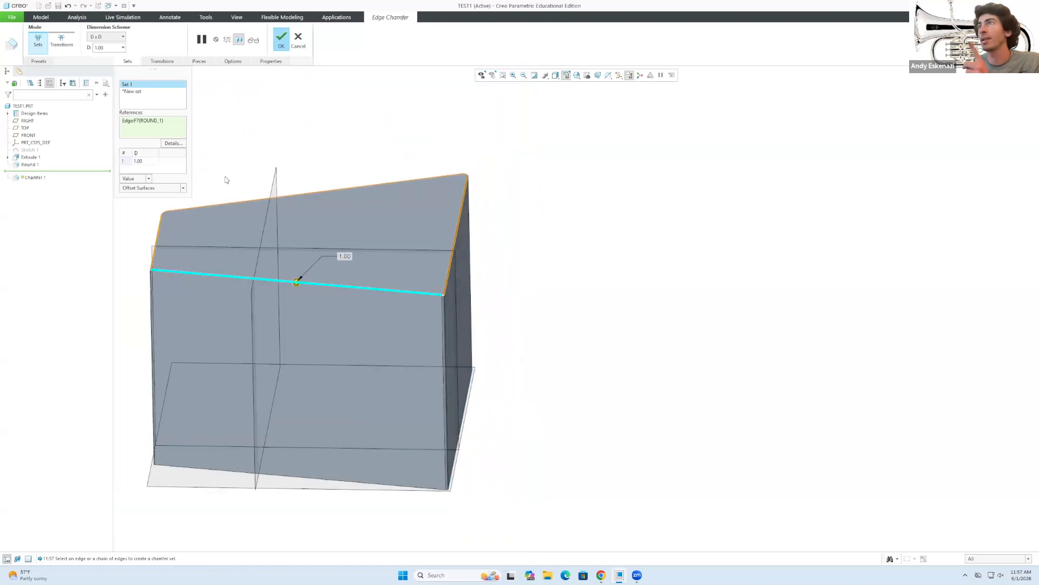
click(147, 161)
text(3)
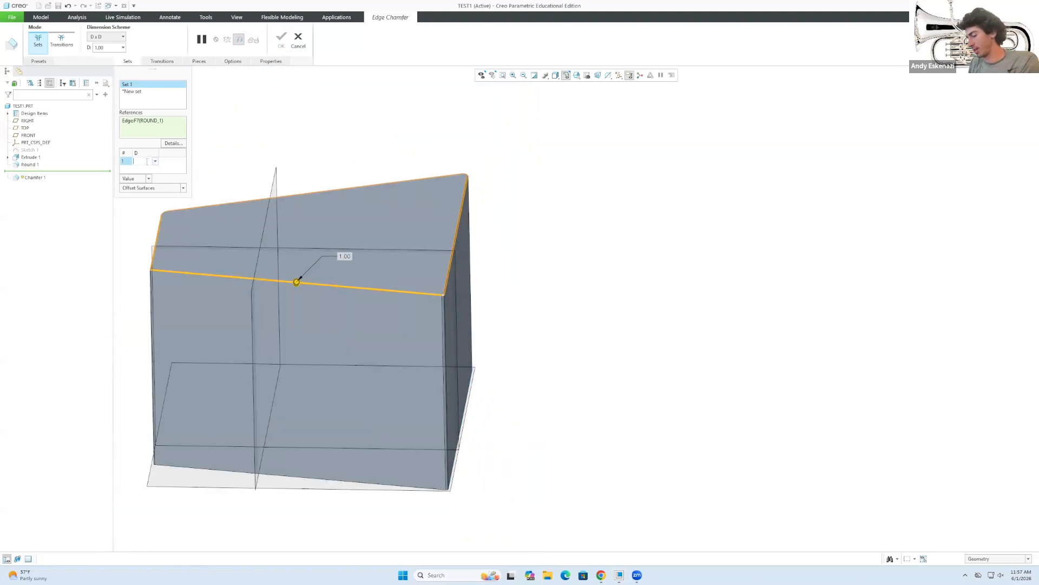
key(Return)
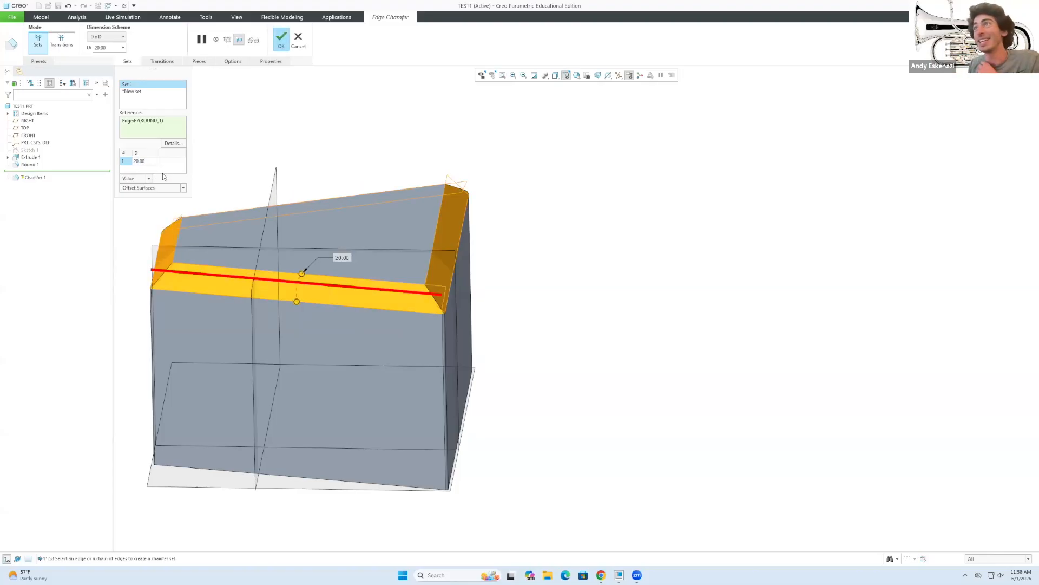
click(281, 39)
middle_drag(183, 176, 323, 206)
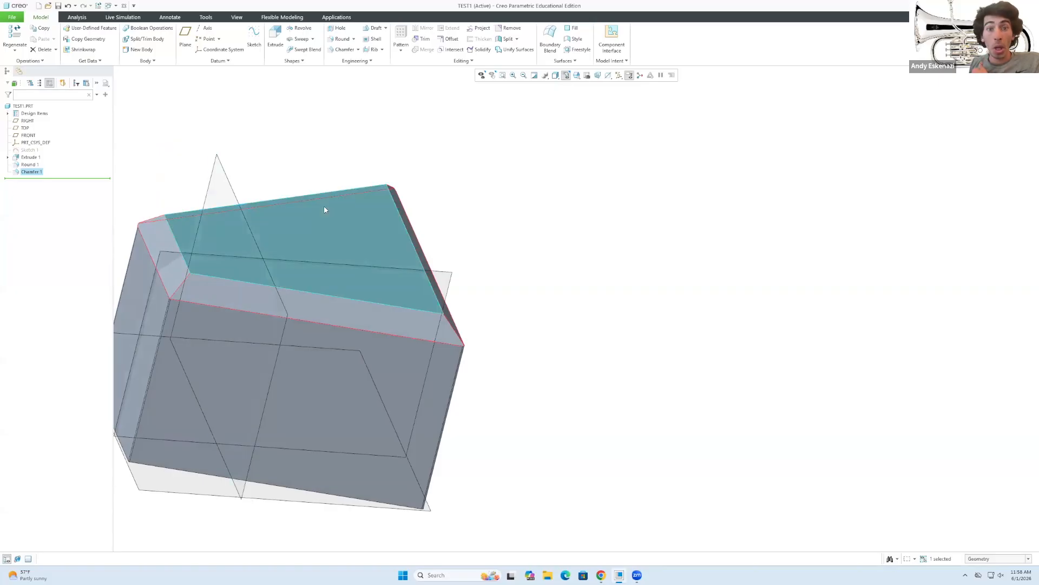
Redefine Chamfer 1, reducing its distance from 20 to 10.
scroll(335, 222, up, 3)
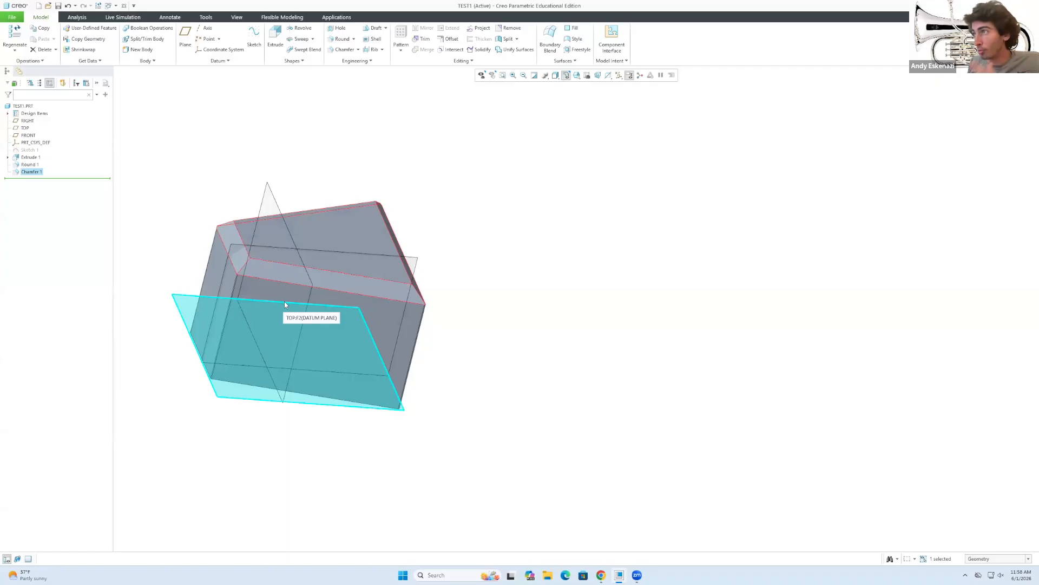
scroll(284, 305, up, 1)
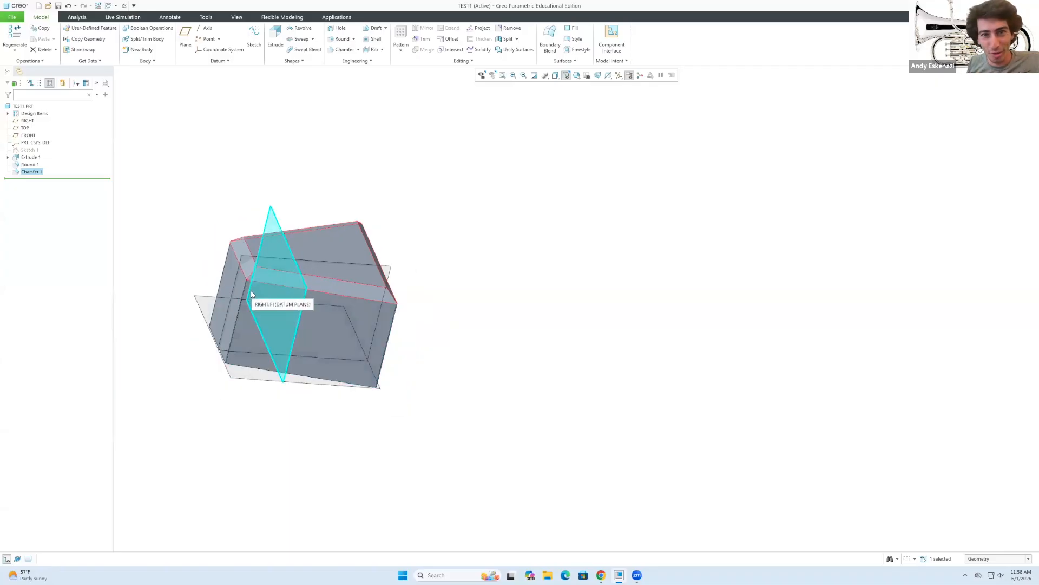
scroll(242, 250, down, 2)
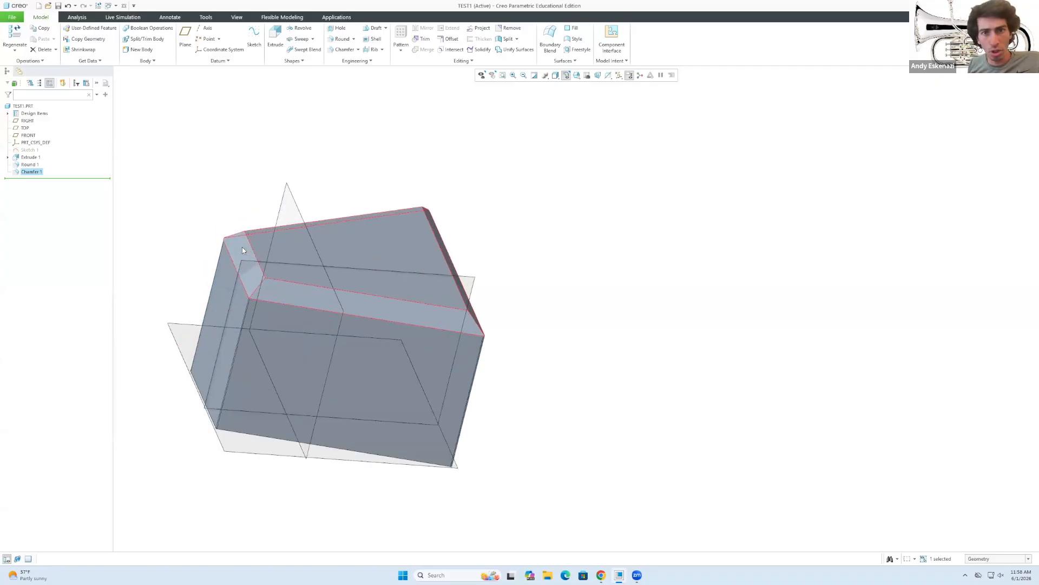
right_click(36, 174)
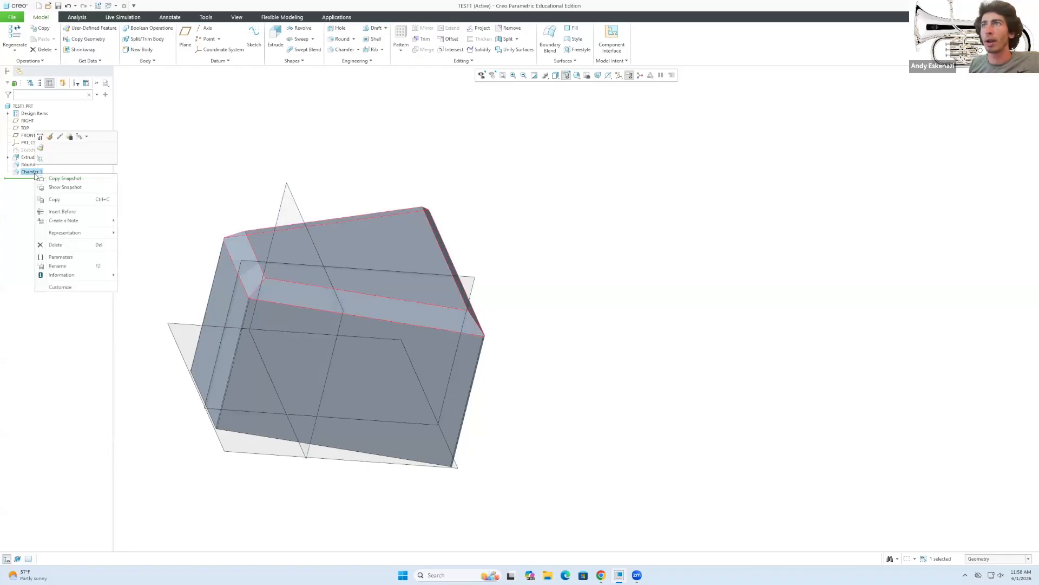
click(40, 148)
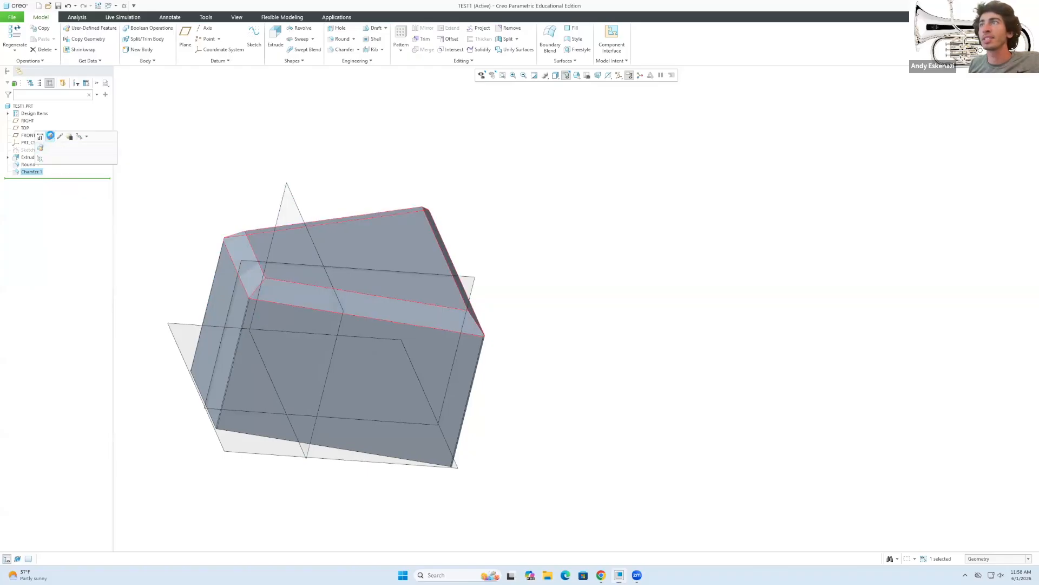
click(142, 161)
text(10)
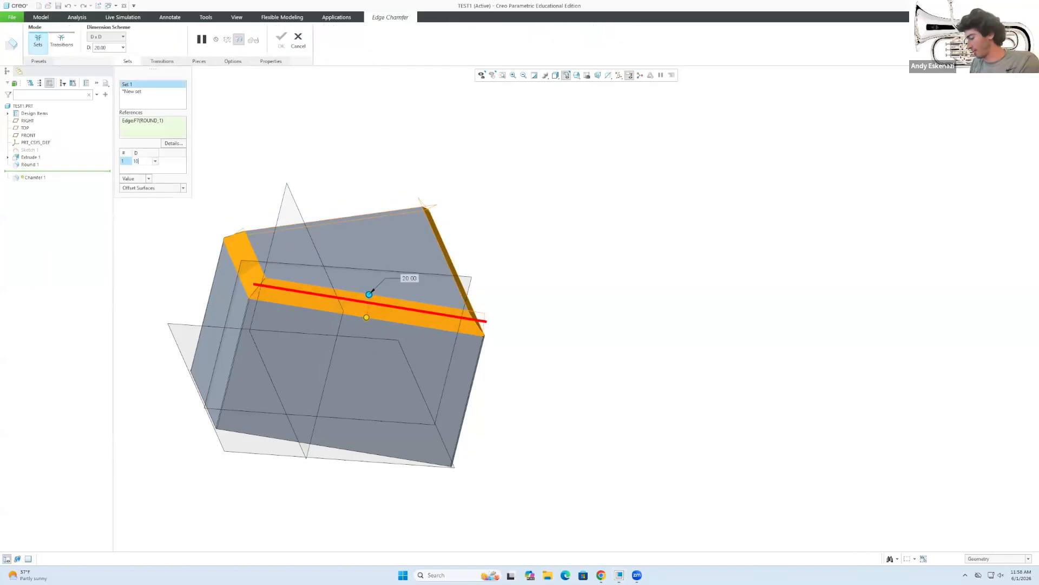
key(Return)
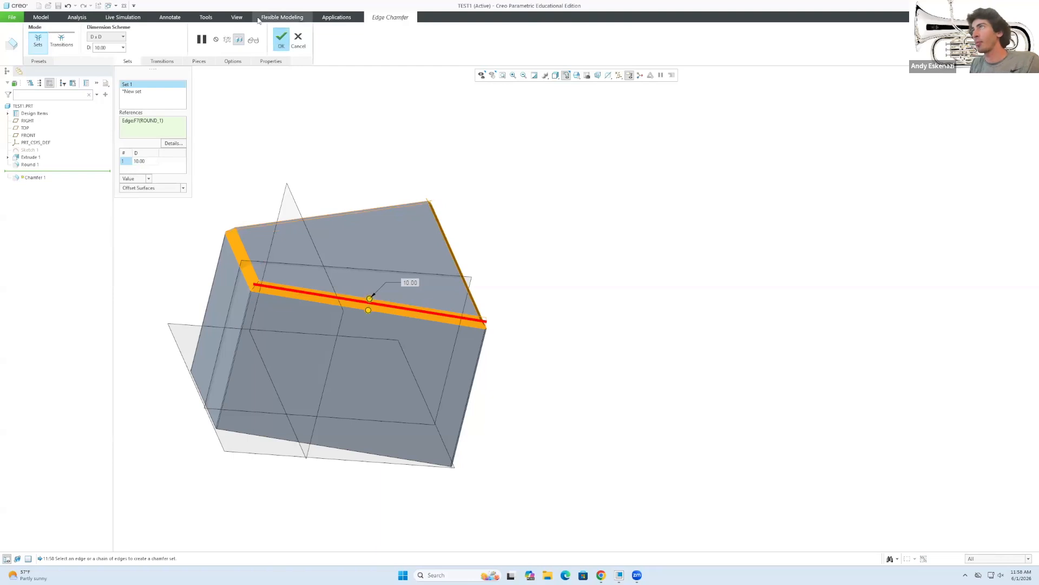
click(283, 43)
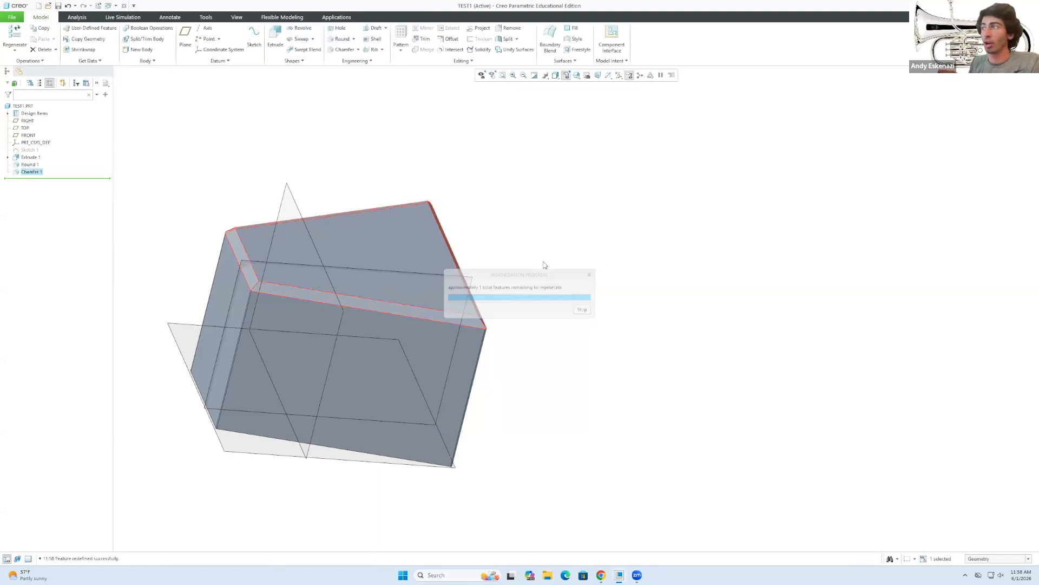
Redefine Round 1, raising the first edge set's radius from 1 to 5.
click(30, 164)
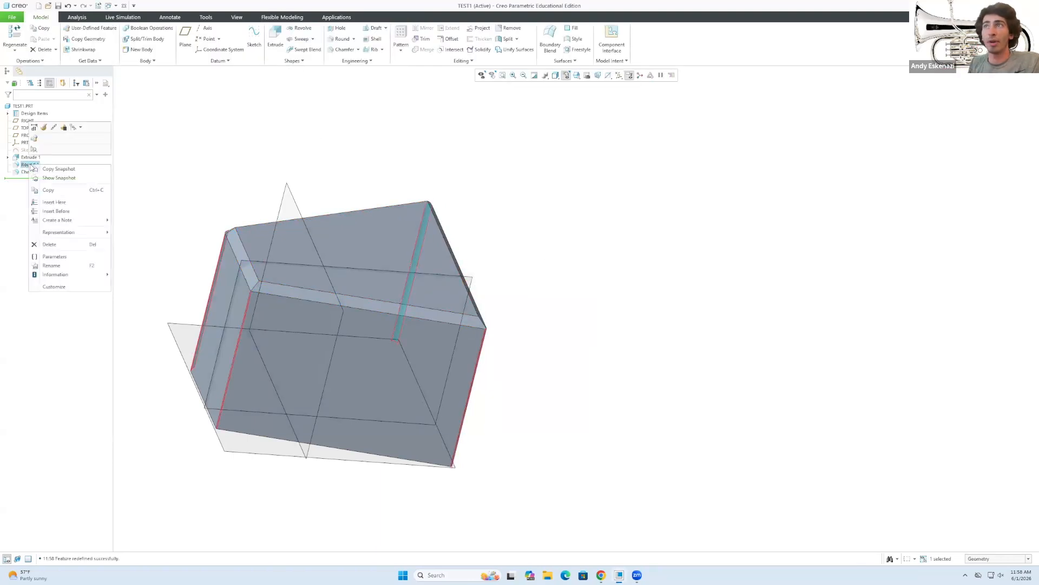
click(43, 126)
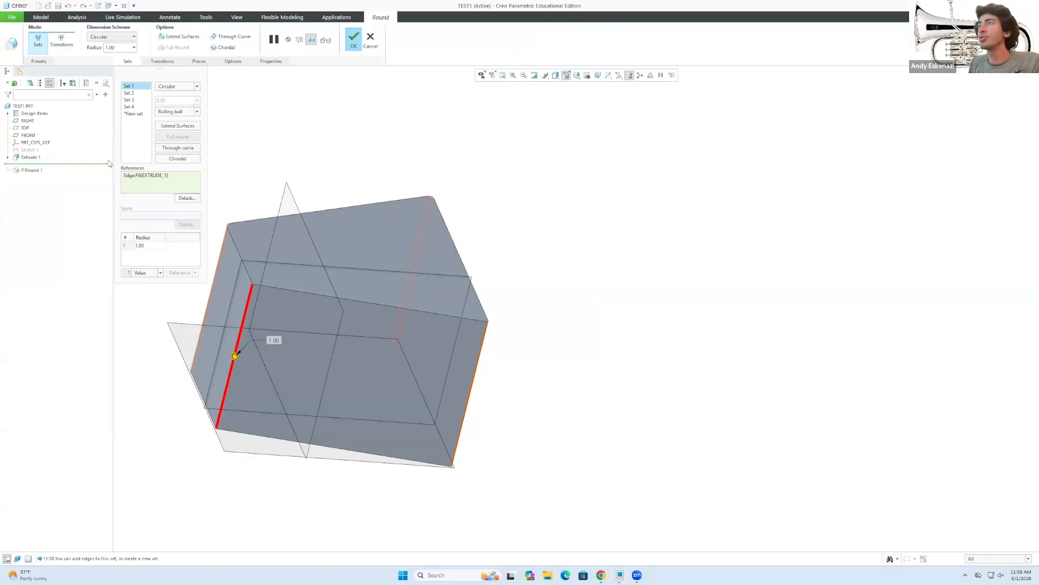
click(129, 100)
click(128, 85)
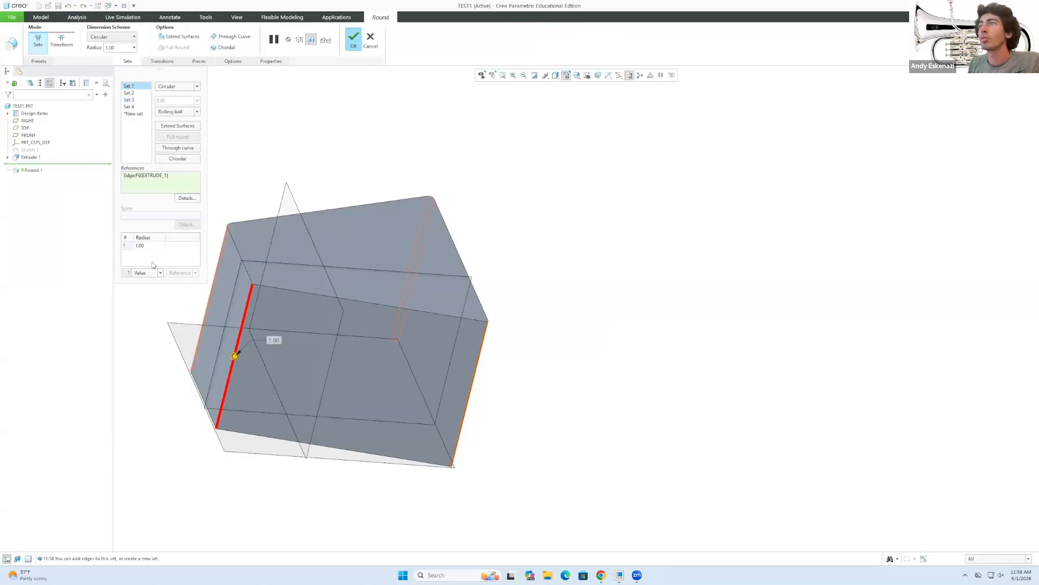
click(150, 245)
text(5)
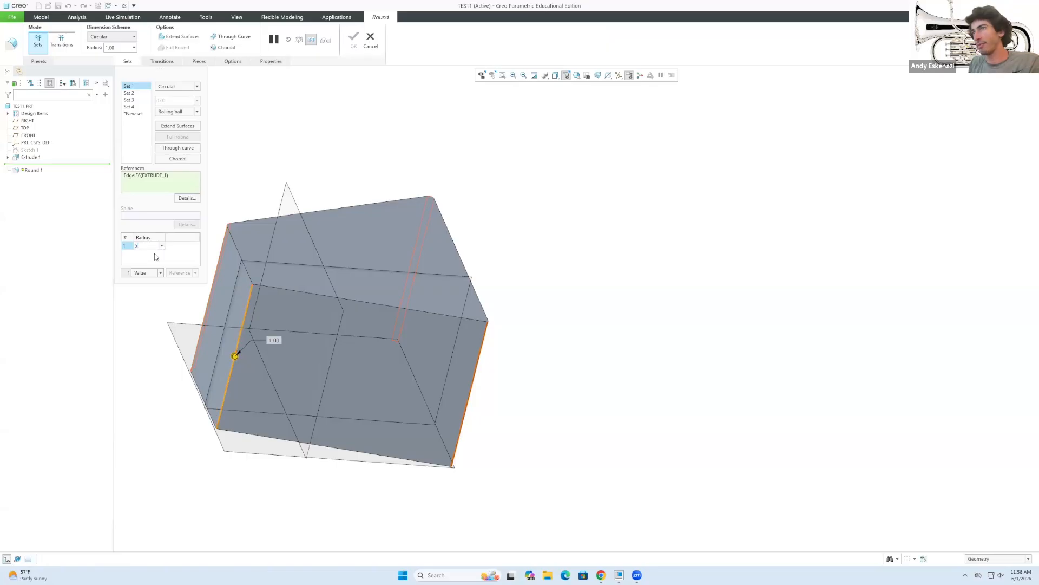
click(353, 41)
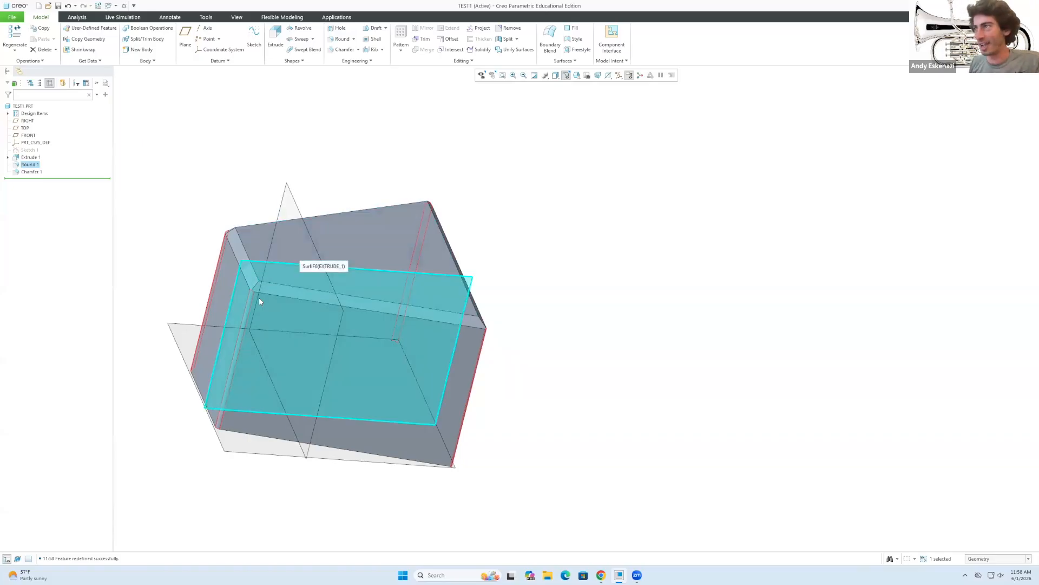
Redefine Extrude 1, cutting its depth from 200 to 100.
scroll(301, 328, up, 2)
scroll(249, 297, down, 2)
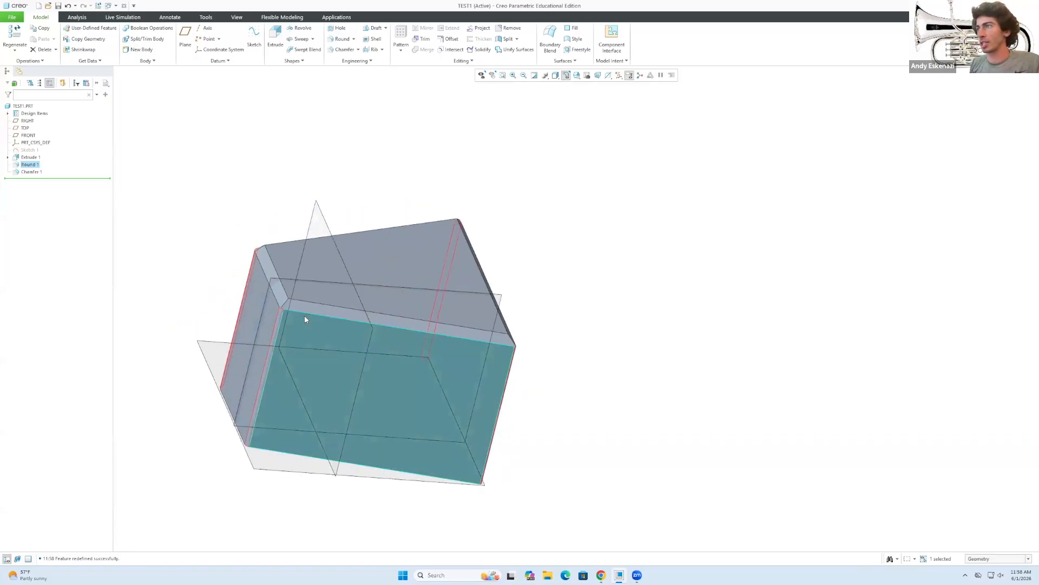
middle_drag(363, 442, 336, 302)
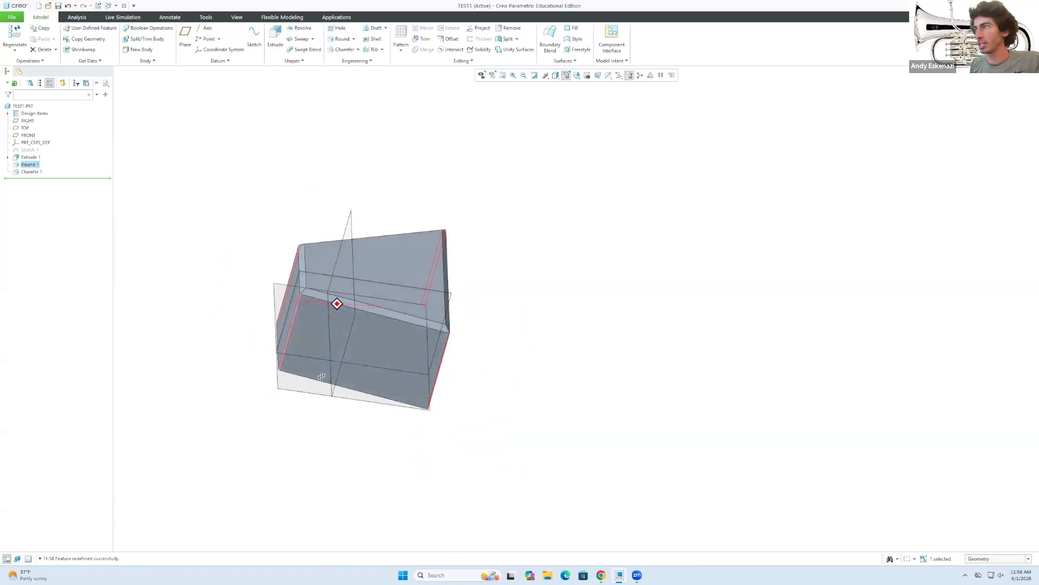
click(7, 157)
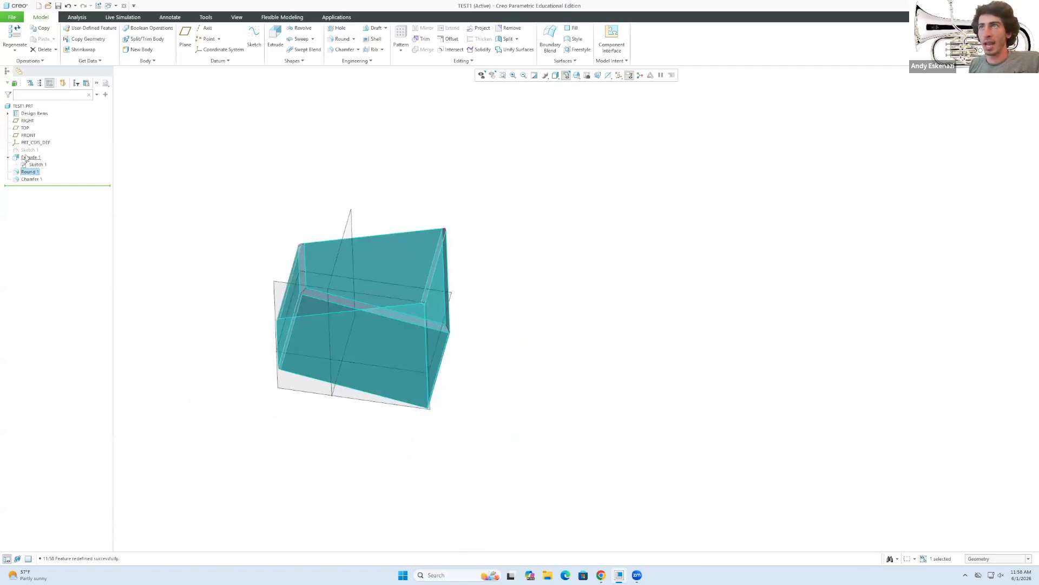
right_click(25, 158)
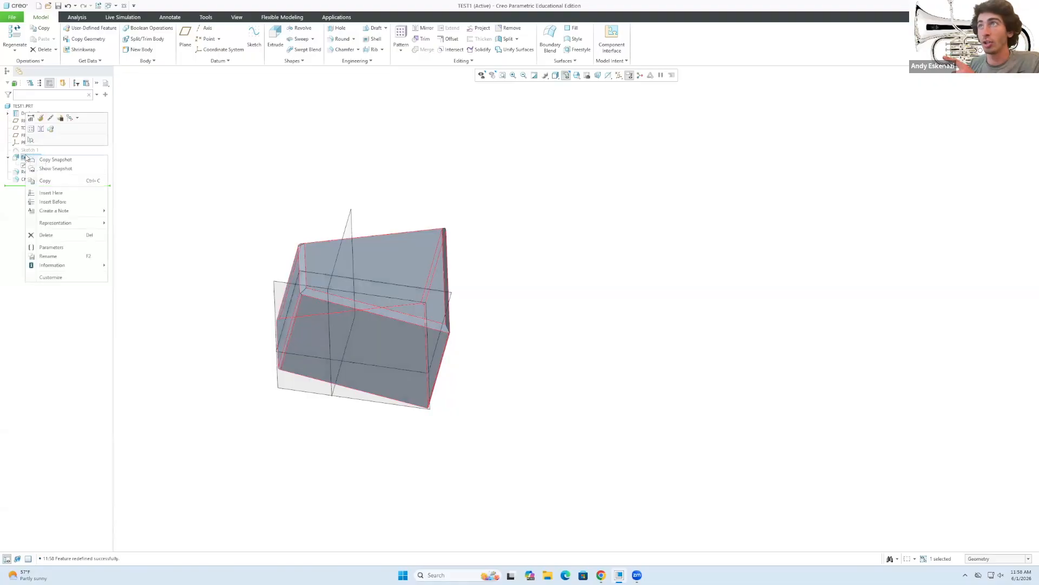
click(41, 120)
click(107, 37)
text(1)
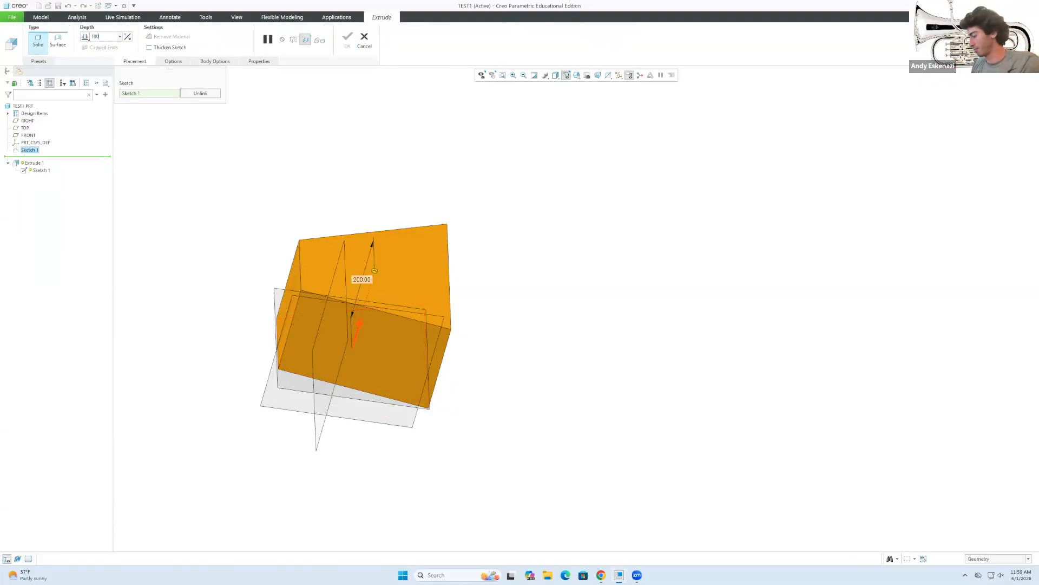
text(00)
key(Return)
click(347, 39)
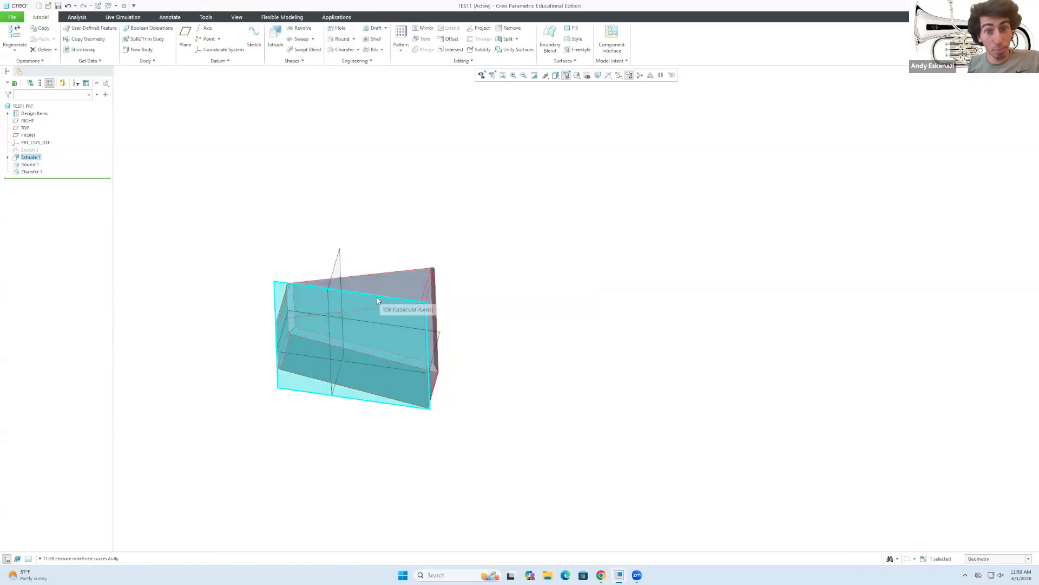
scroll(307, 273, down, 2)
Edit Sketch 1, changing the trapezoid's top-edge length from 300 to 400.
click(8, 157)
click(33, 164)
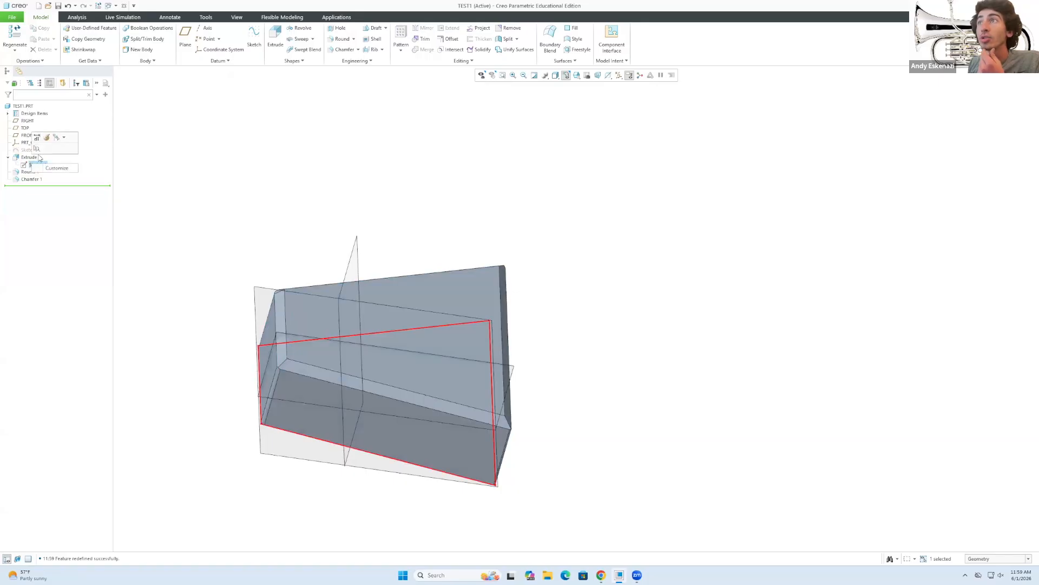
click(47, 138)
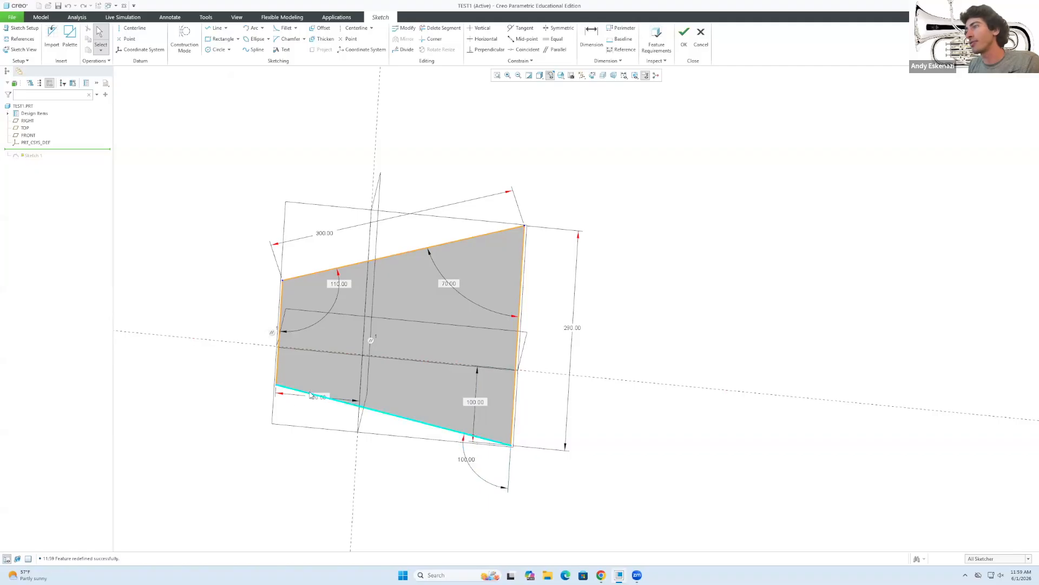
double_click(323, 233)
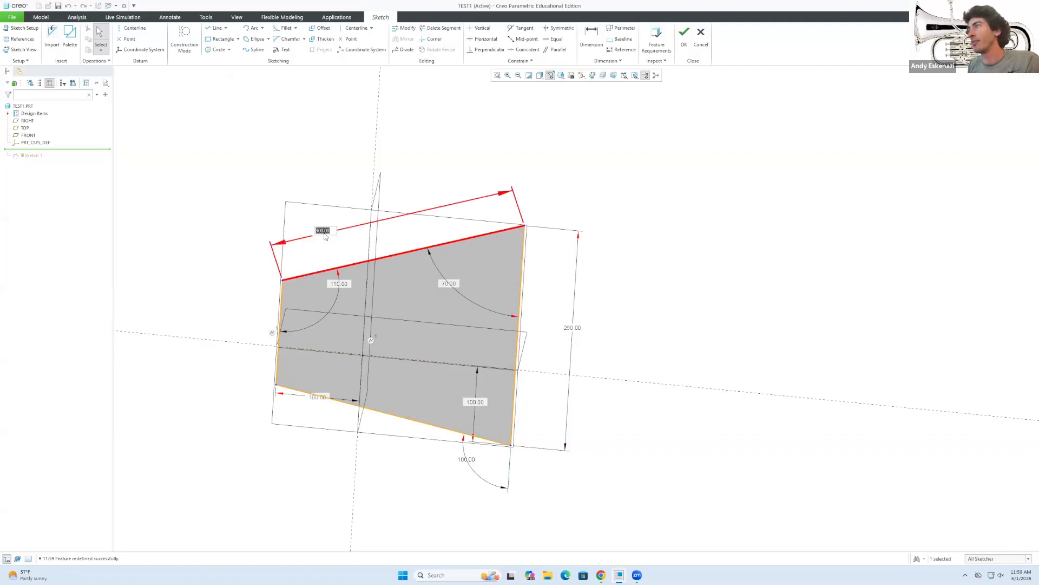
text(4)
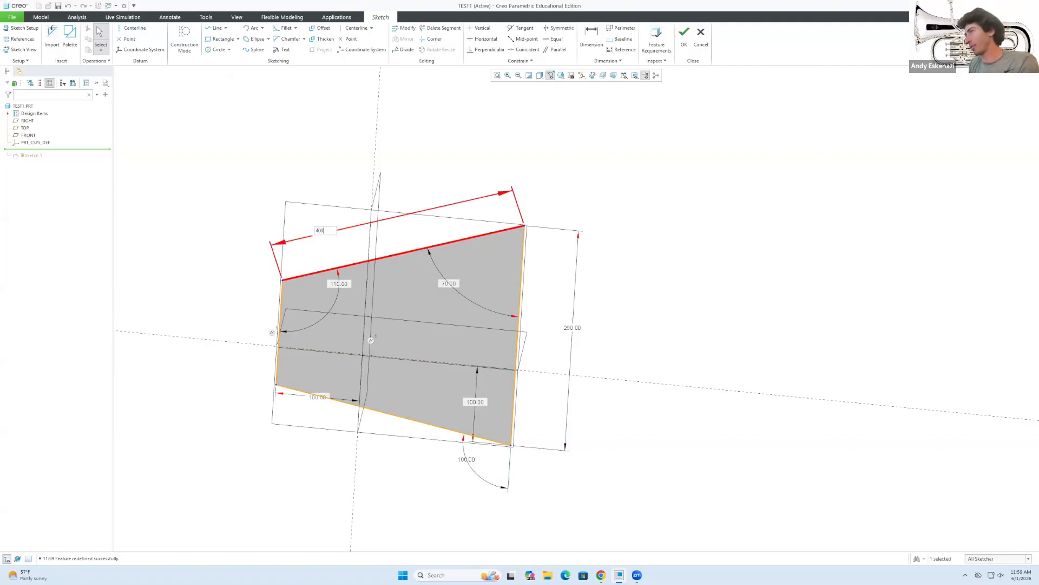
text(00)
key(Return)
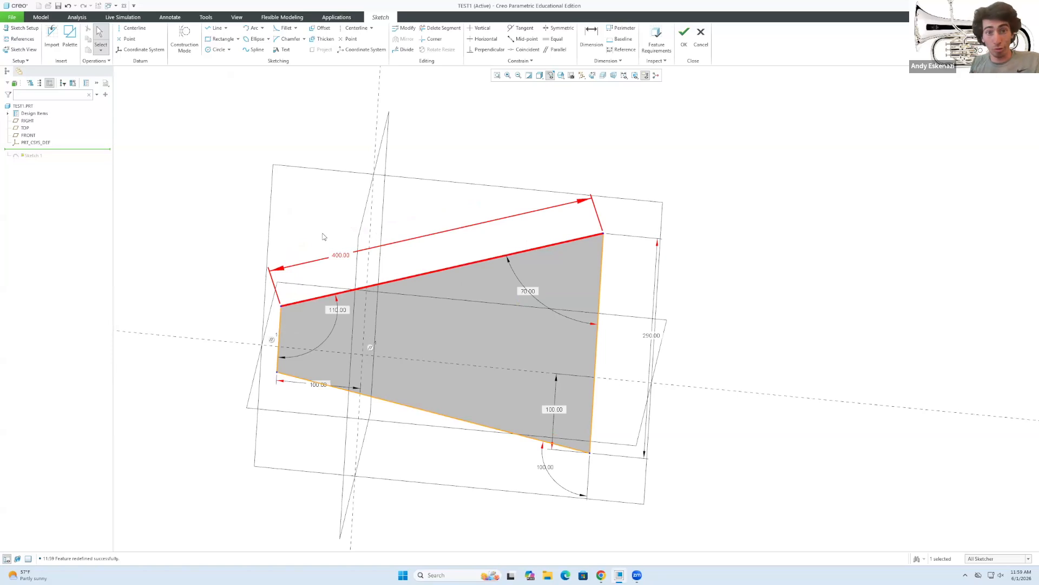
click(685, 35)
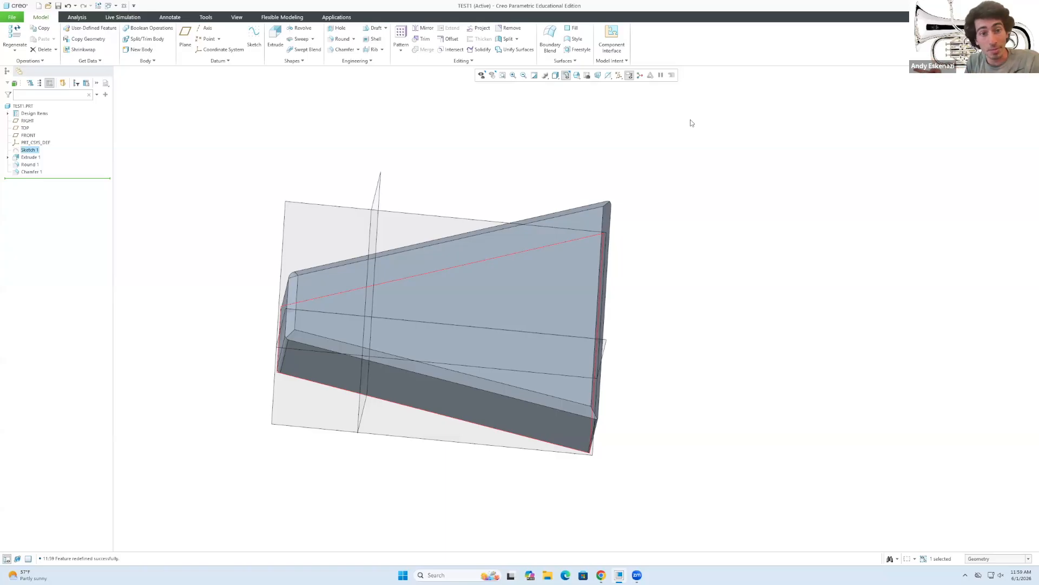
click(193, 163)
drag(101, 178, 96, 162)
middle_drag(234, 323, 184, 309)
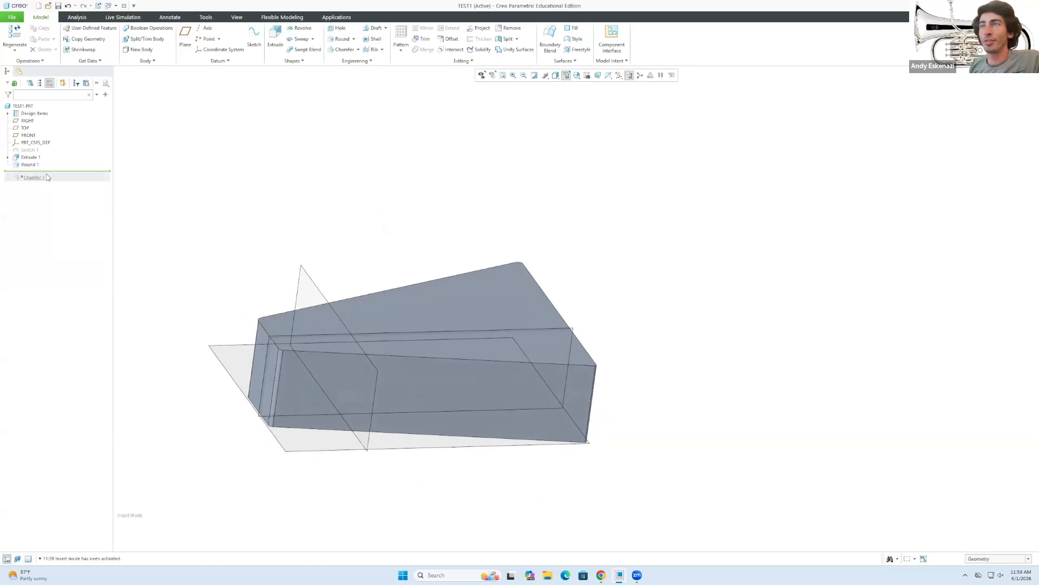
mouse_move(64, 170)
mouse_down()
mouse_move(59, 161)
mouse_move(60, 187)
mouse_up()
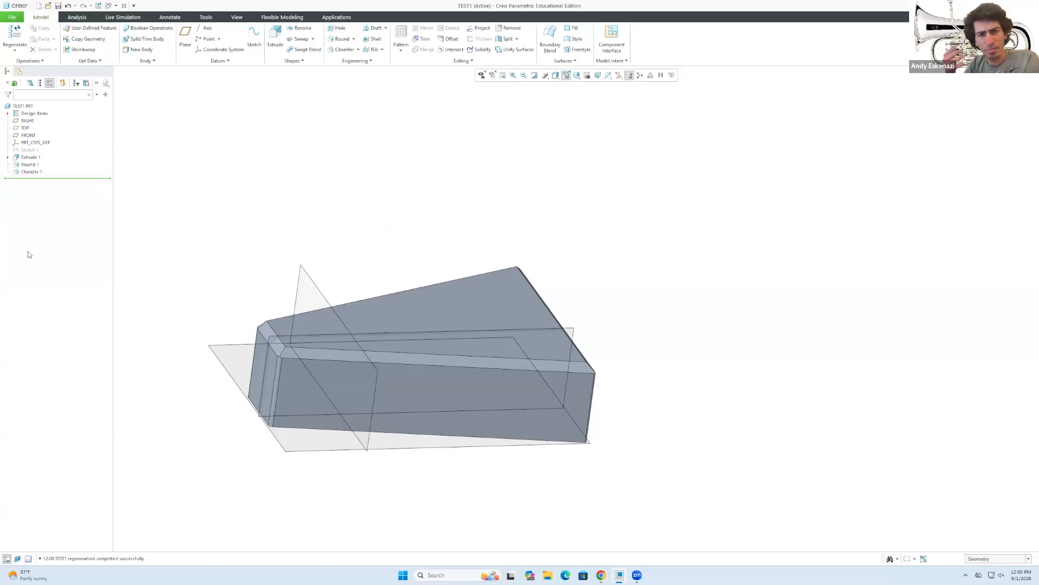
Rename Chamfer 1 to EDGESSSS, then highlight it and Round 1 on the model.
right_click(25, 172)
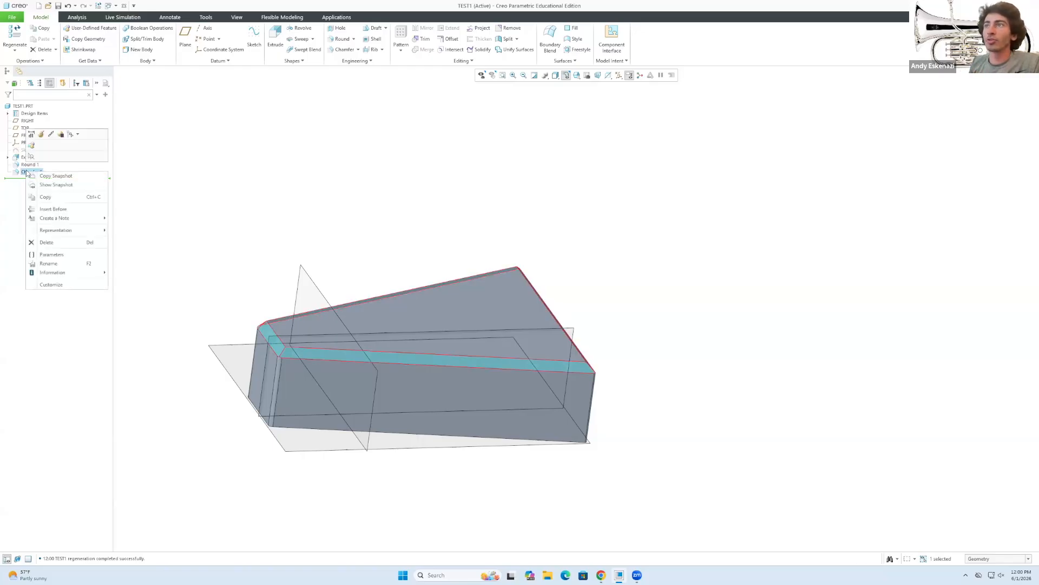
click(47, 264)
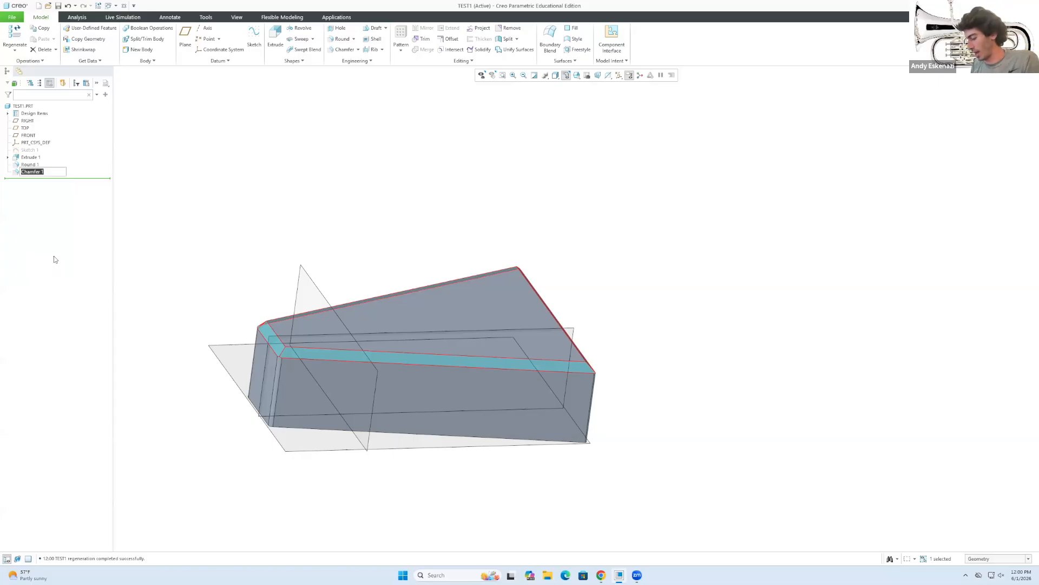
text(Ed)
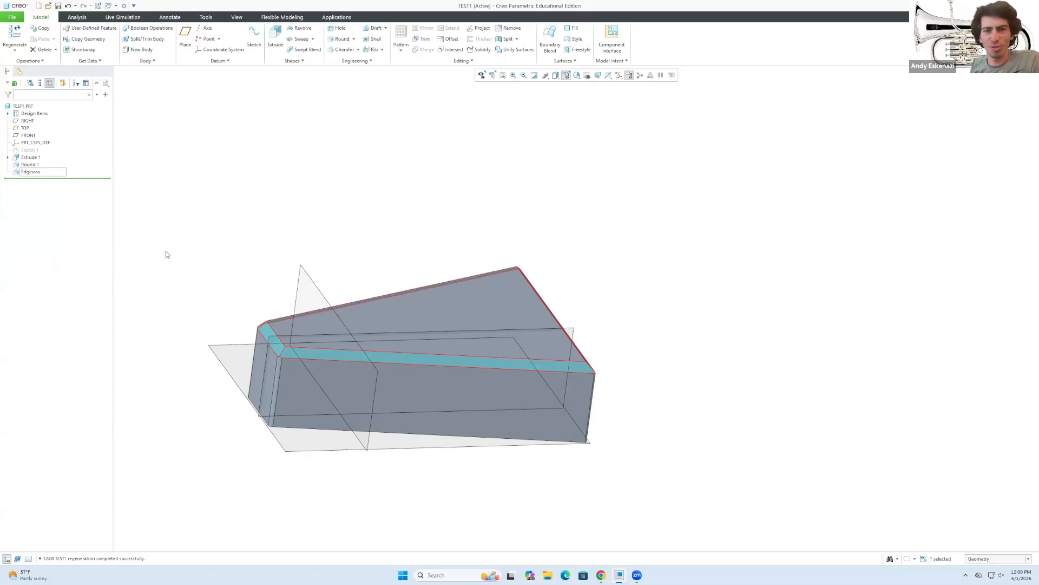
text(gesss)
key(Return)
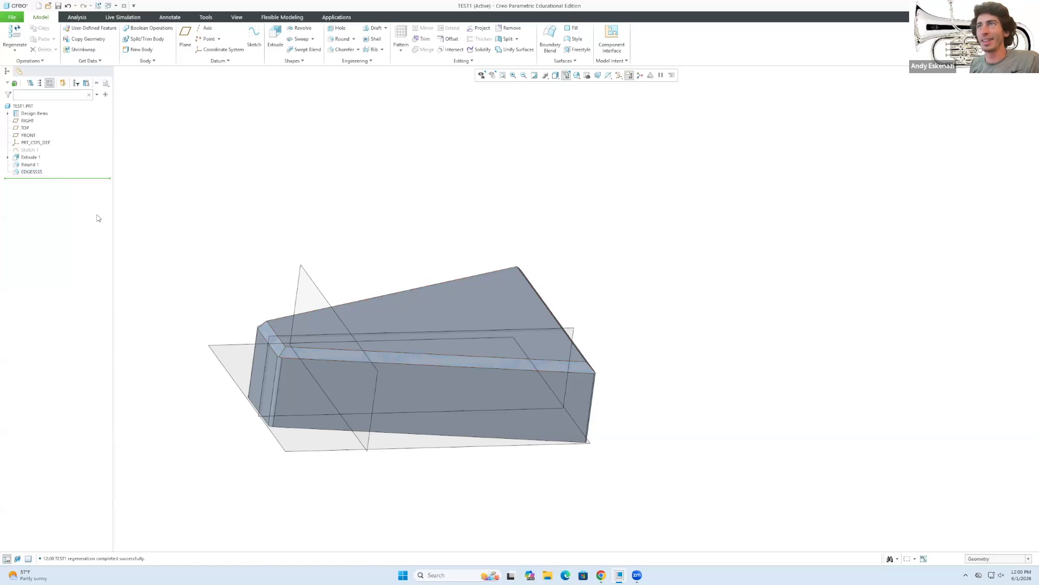
click(24, 172)
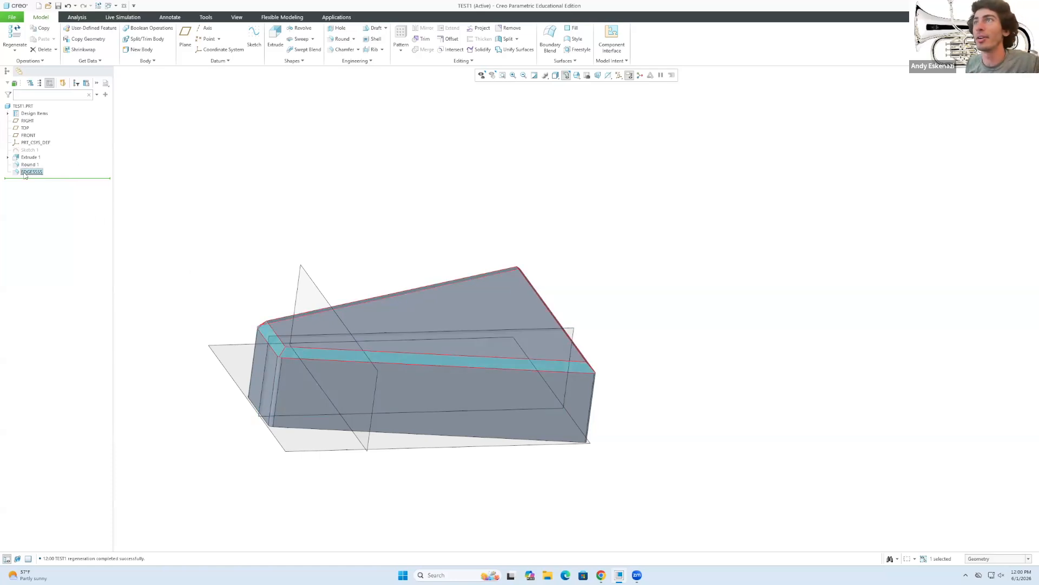
click(25, 164)
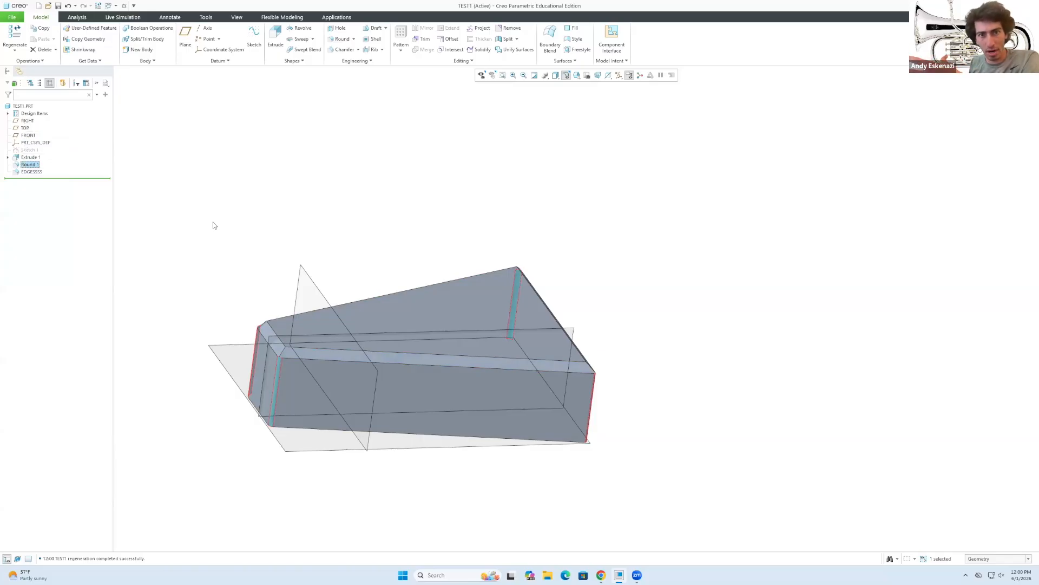
click(307, 236)
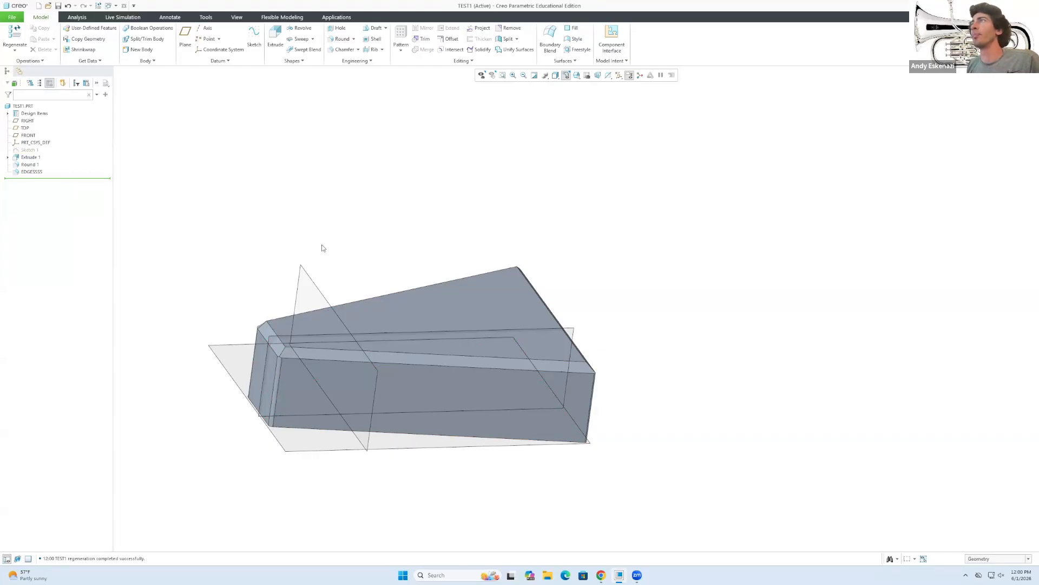
Paint four prism faces red: the front face, the rounded strips and the large grey face.
click(238, 17)
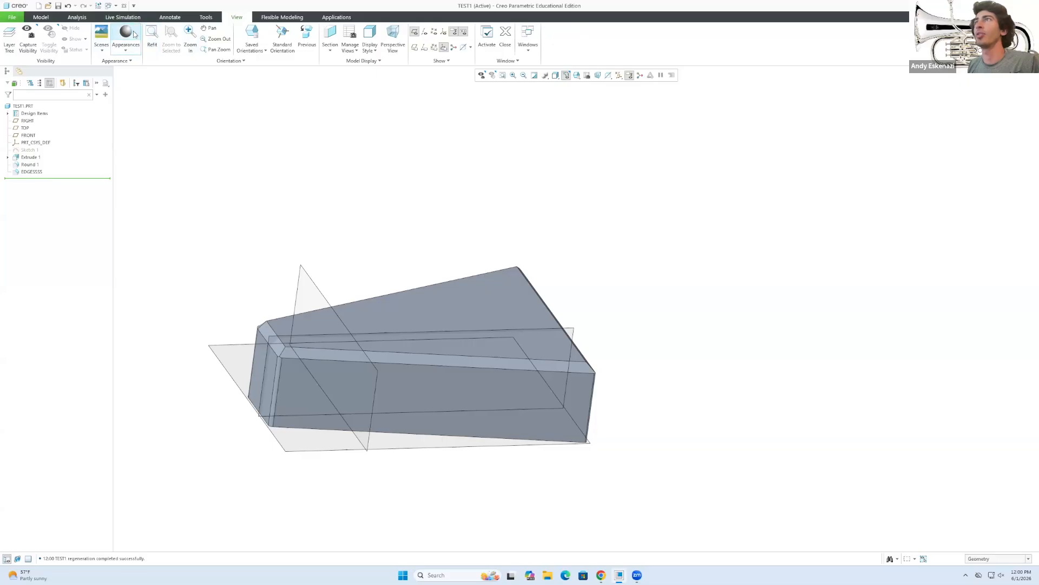
click(127, 51)
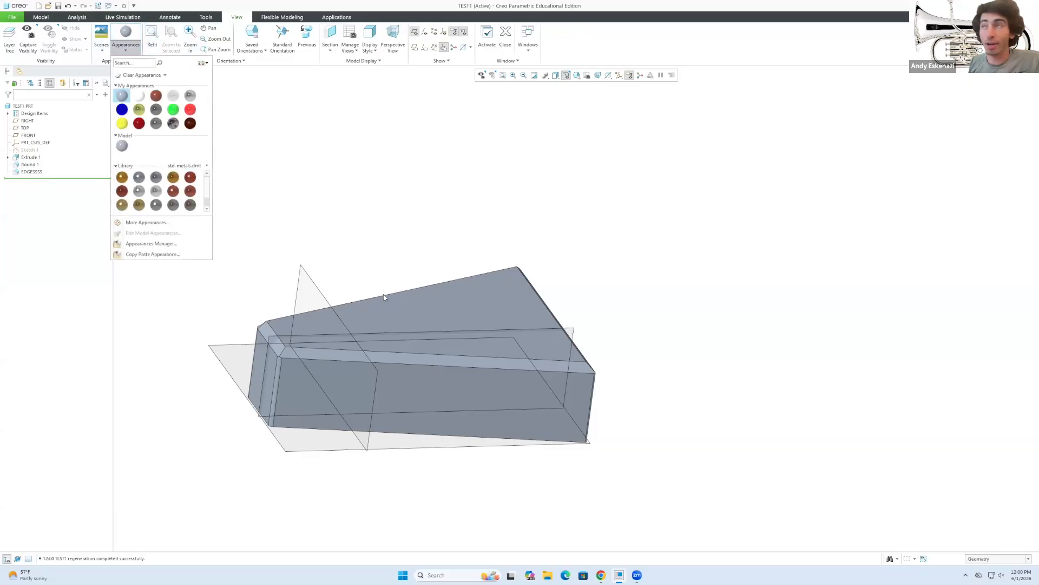
click(190, 177)
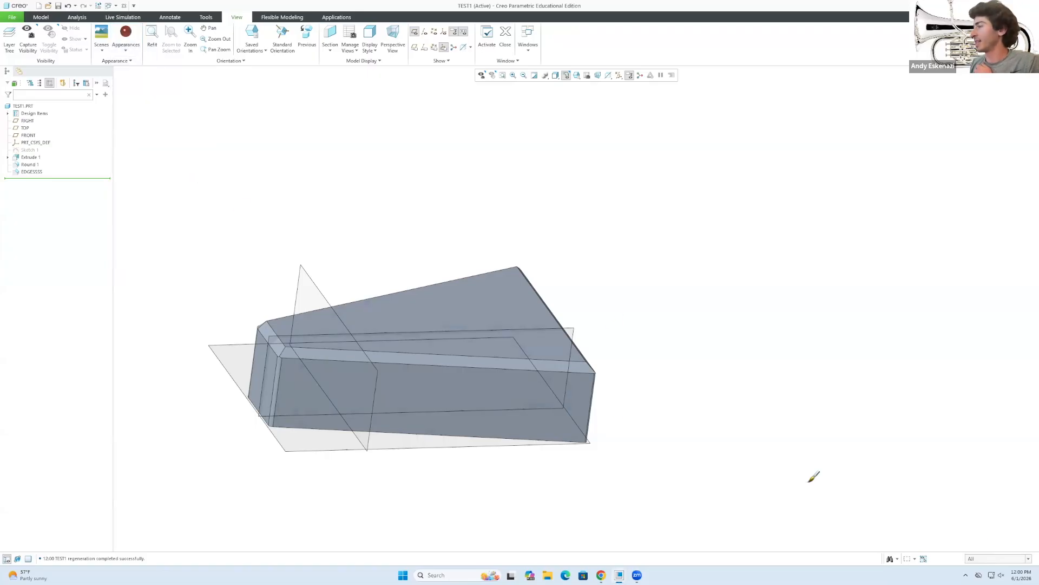
click(986, 561)
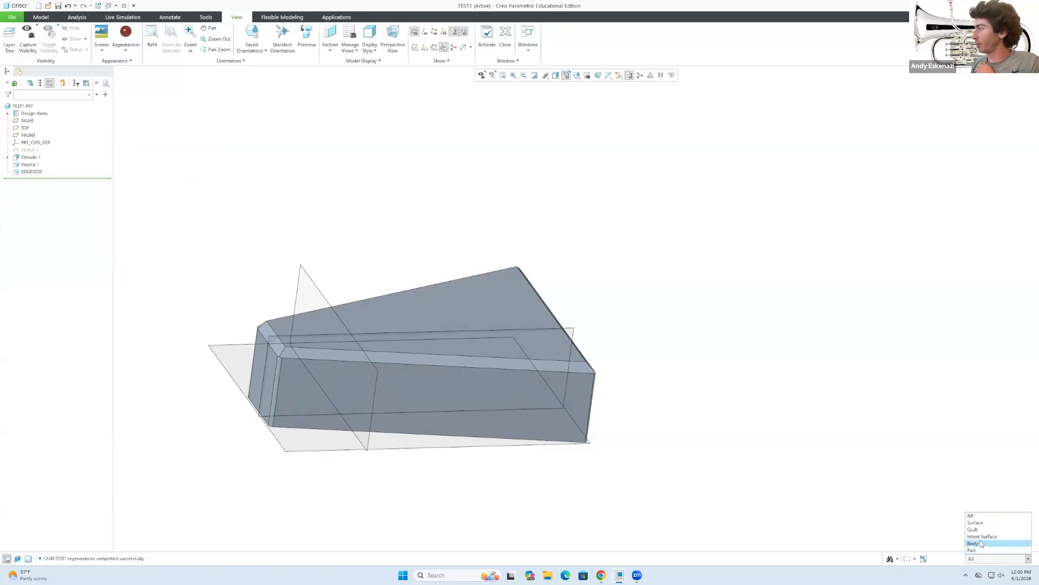
click(982, 536)
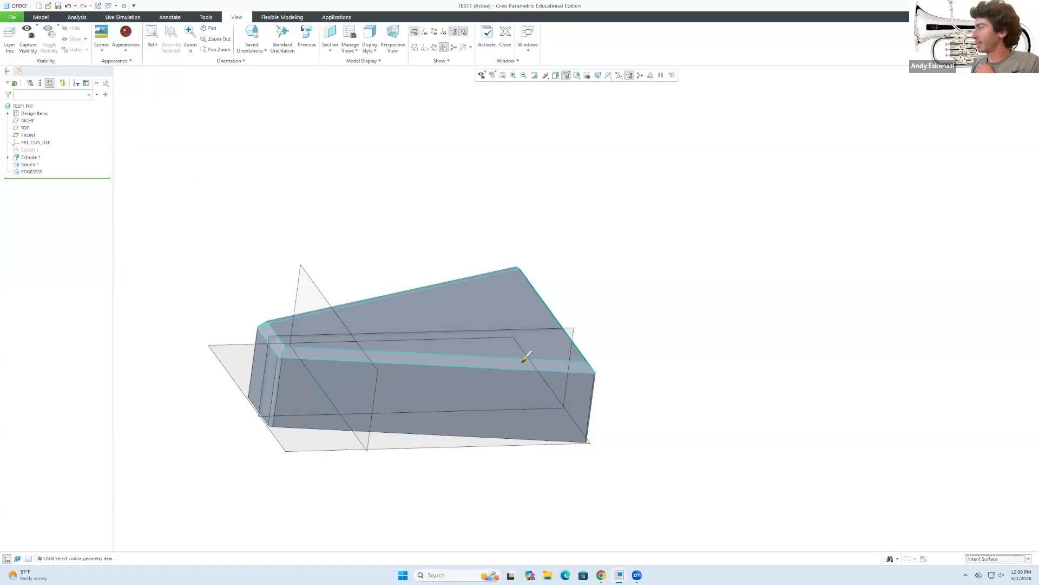
click(497, 392)
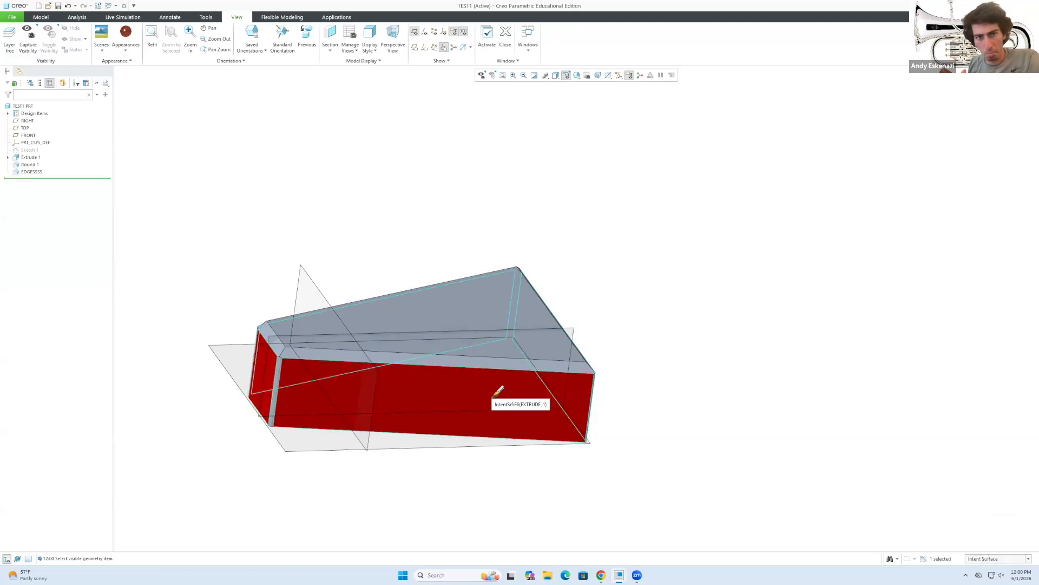
click(280, 361)
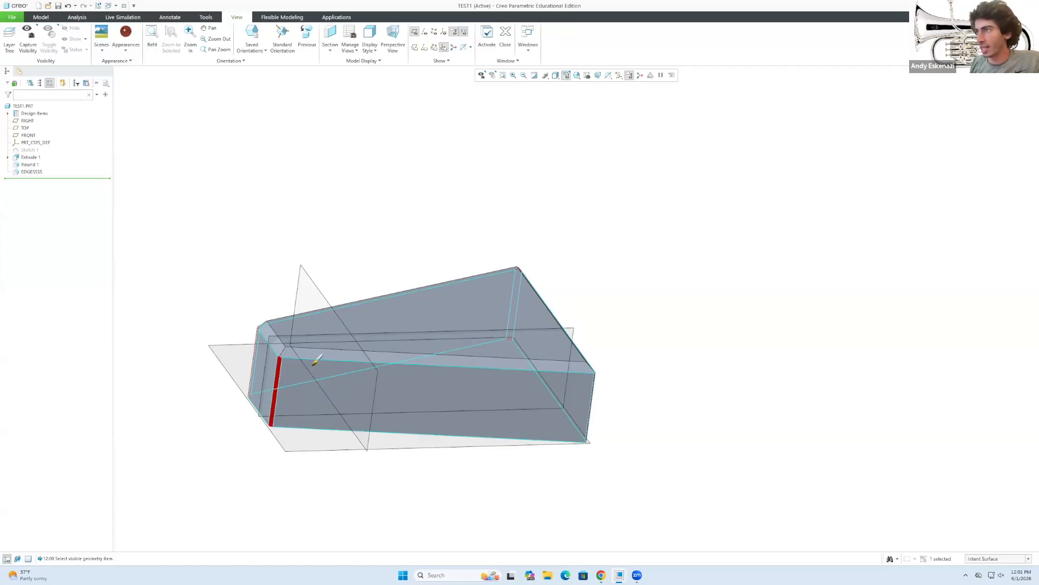
ctrl+click(309, 368)
middle_drag(517, 381, 299, 428)
ctrl+click(444, 355)
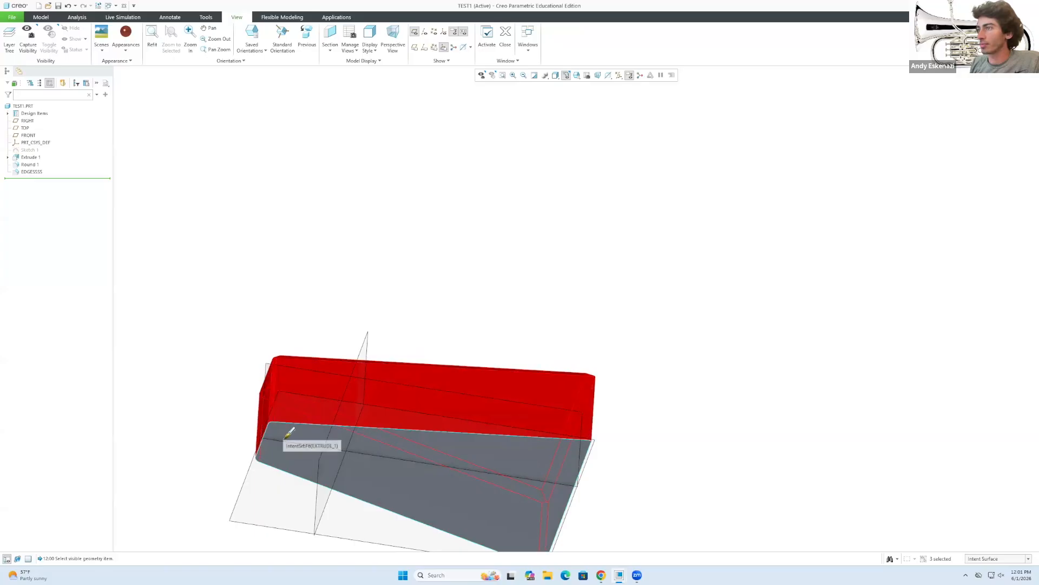
ctrl+click(300, 428)
middle_drag(323, 371, 335, 407)
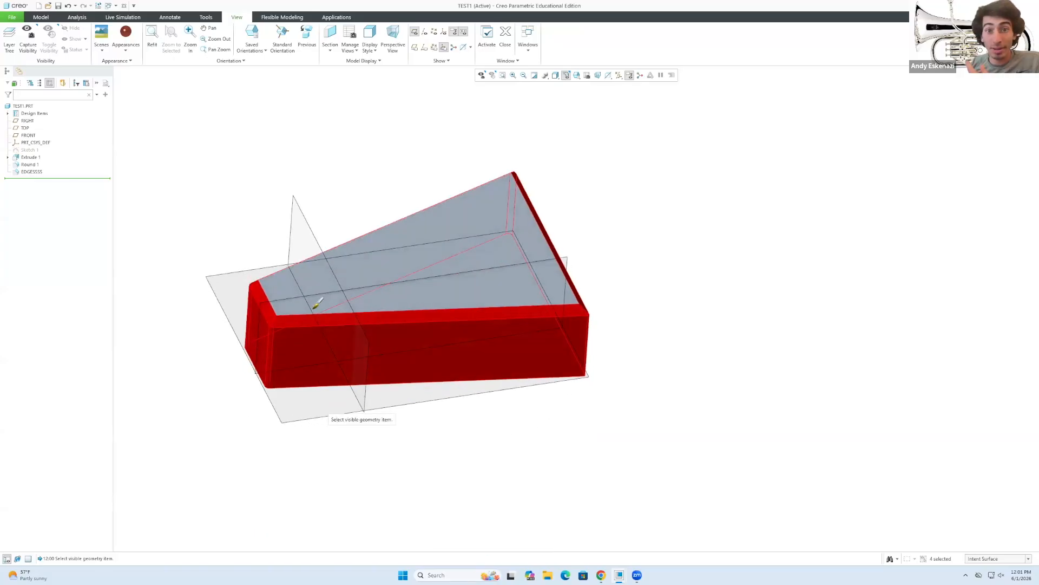
middle_click(315, 174)
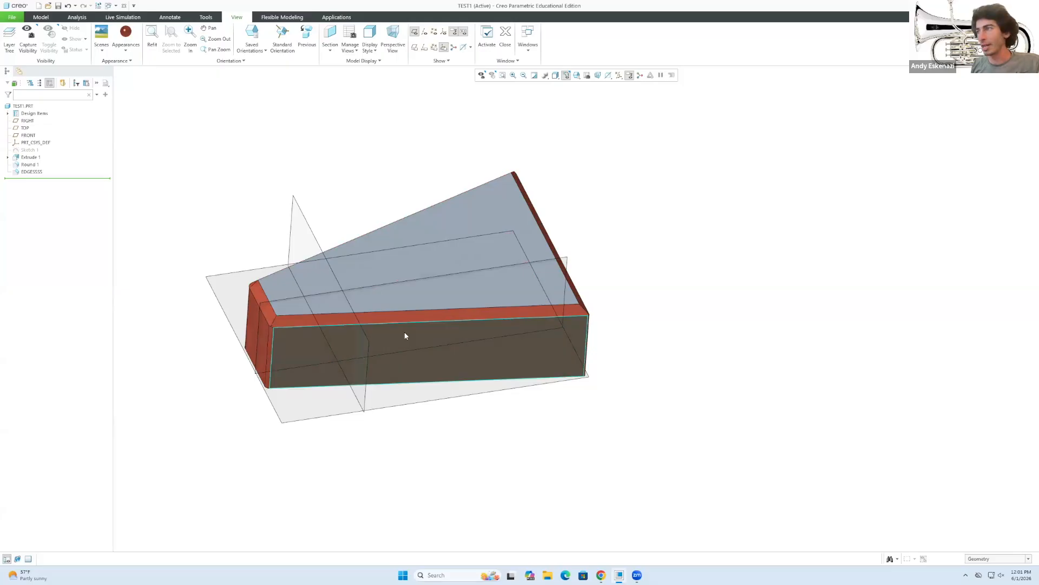
Apply a gold library appearance to the whole body using body-level picking.
click(126, 34)
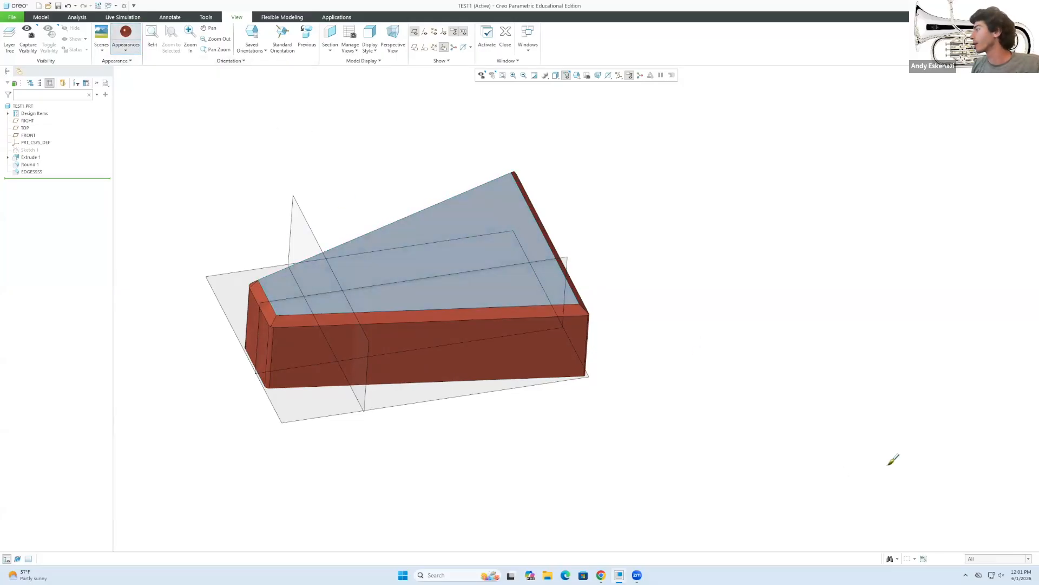
click(989, 558)
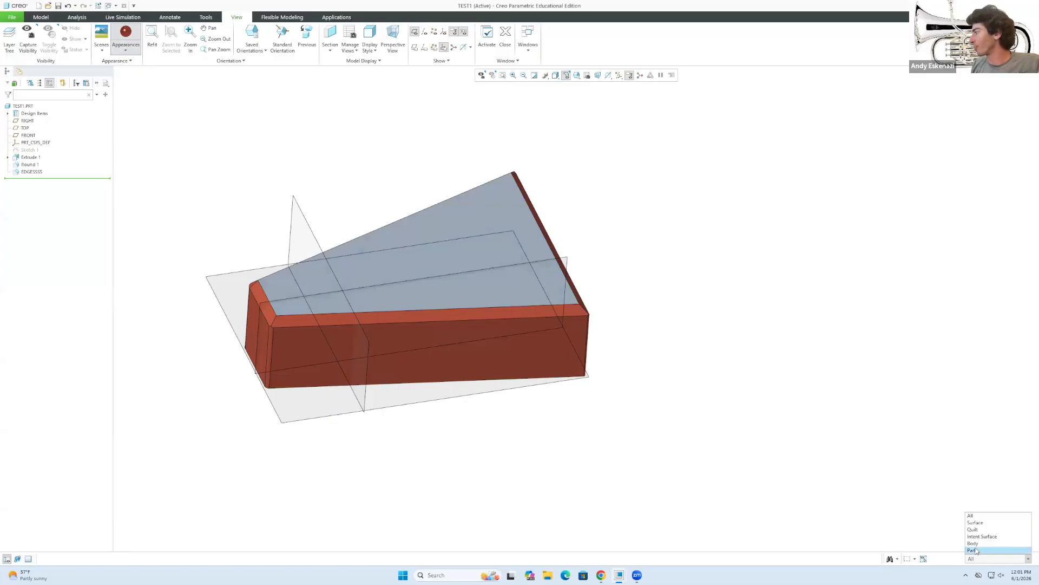
click(973, 543)
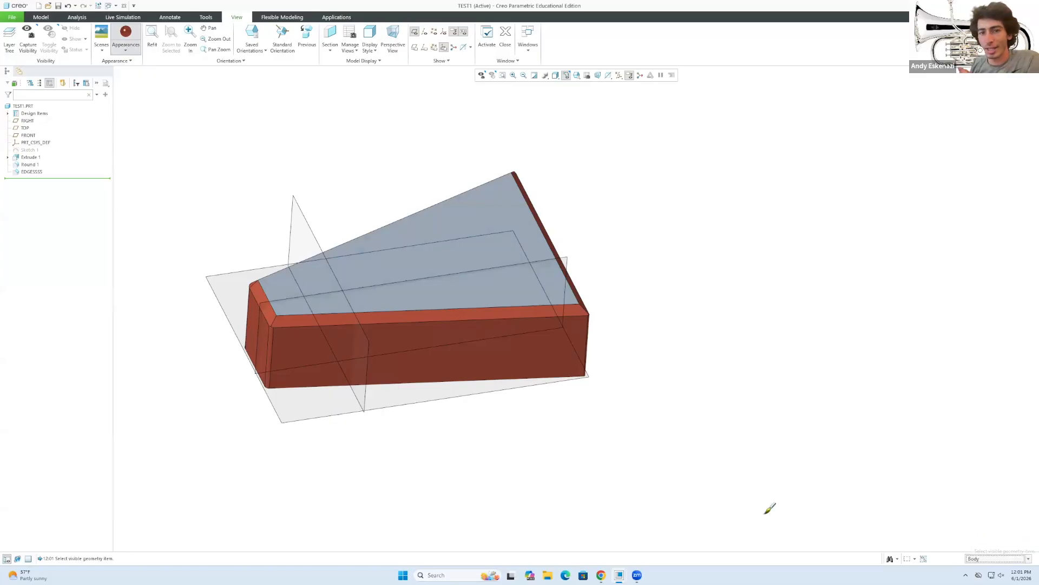
click(409, 268)
click(123, 51)
click(122, 178)
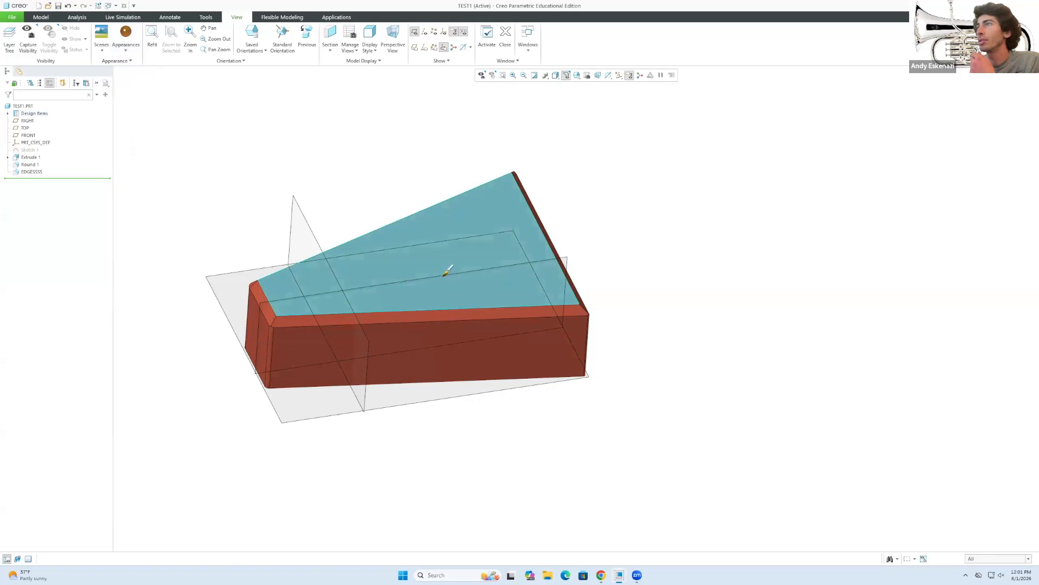
click(447, 271)
middle_click(400, 130)
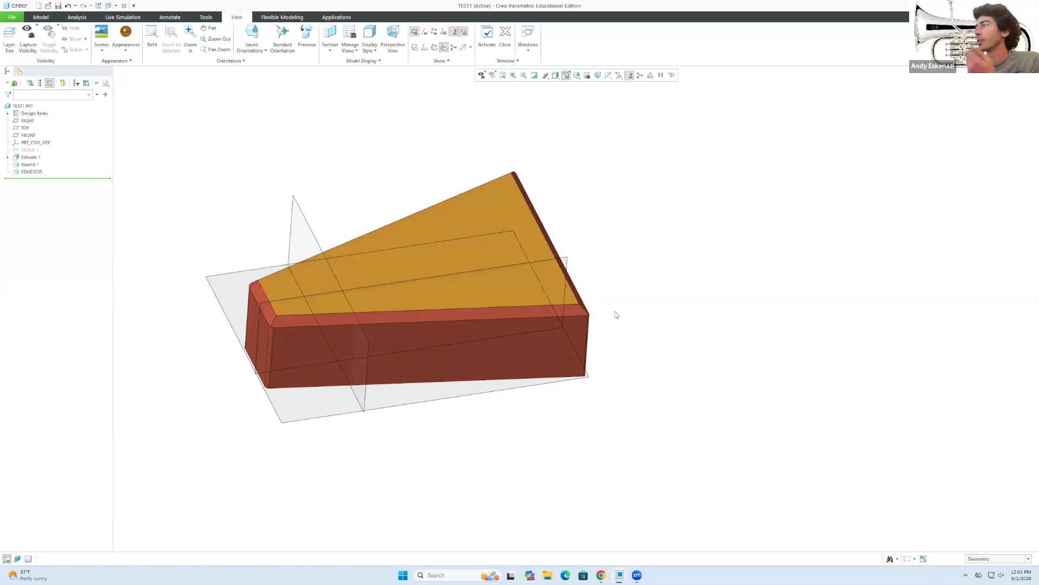
Reapply the appearance to the whole body with the body selection filter.
click(977, 560)
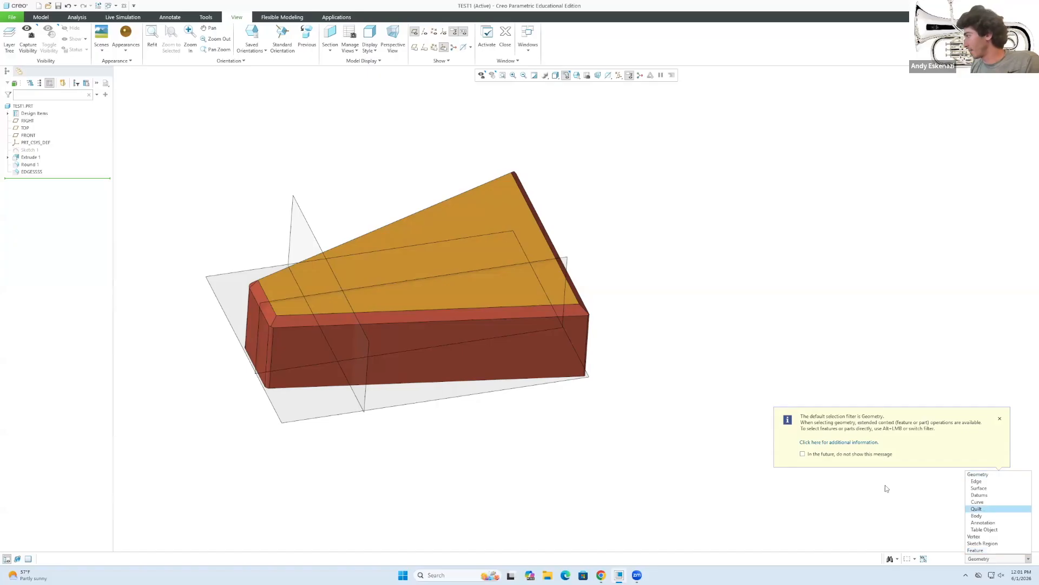
click(126, 35)
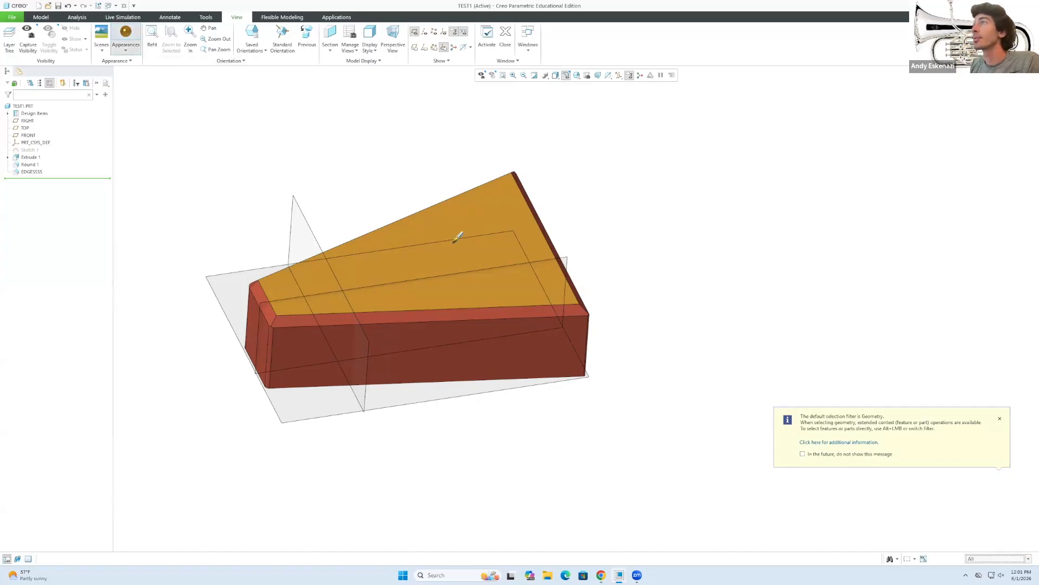
click(973, 562)
click(976, 546)
click(481, 284)
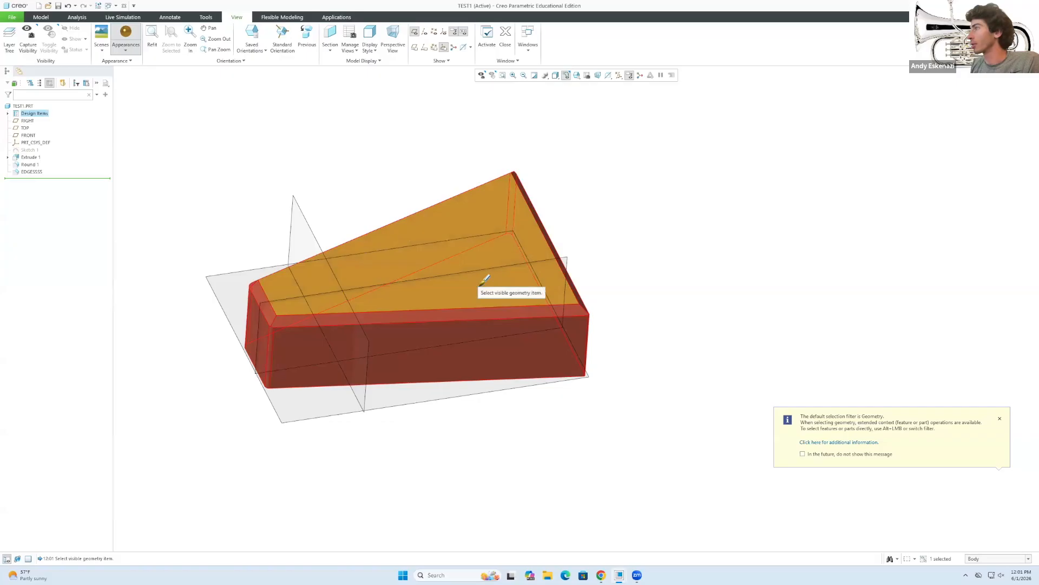
middle_click(478, 289)
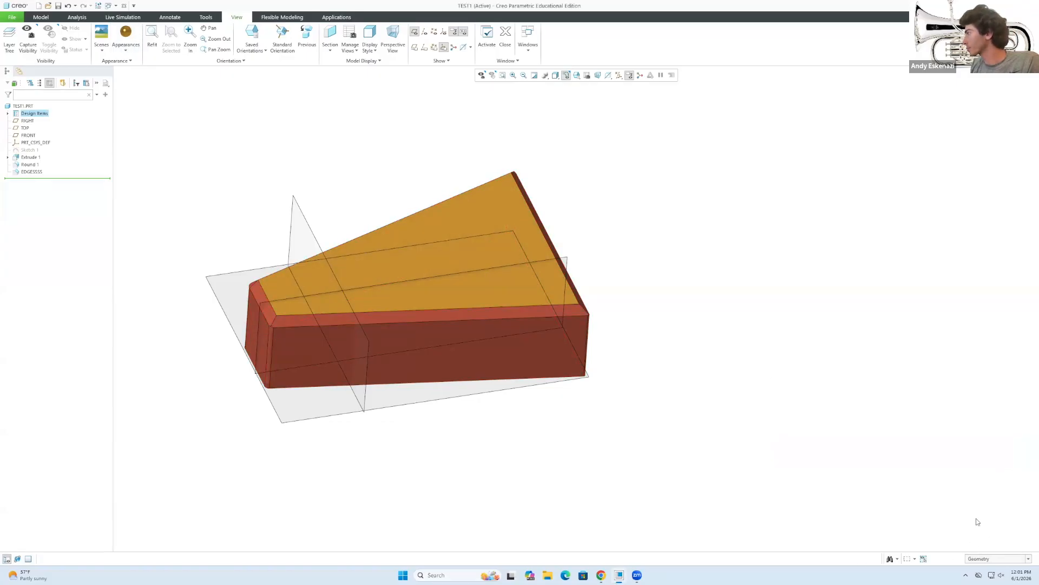
Box-select the entire model and apply the orange-gold appearance to all of it.
click(125, 33)
drag(163, 140, 673, 467)
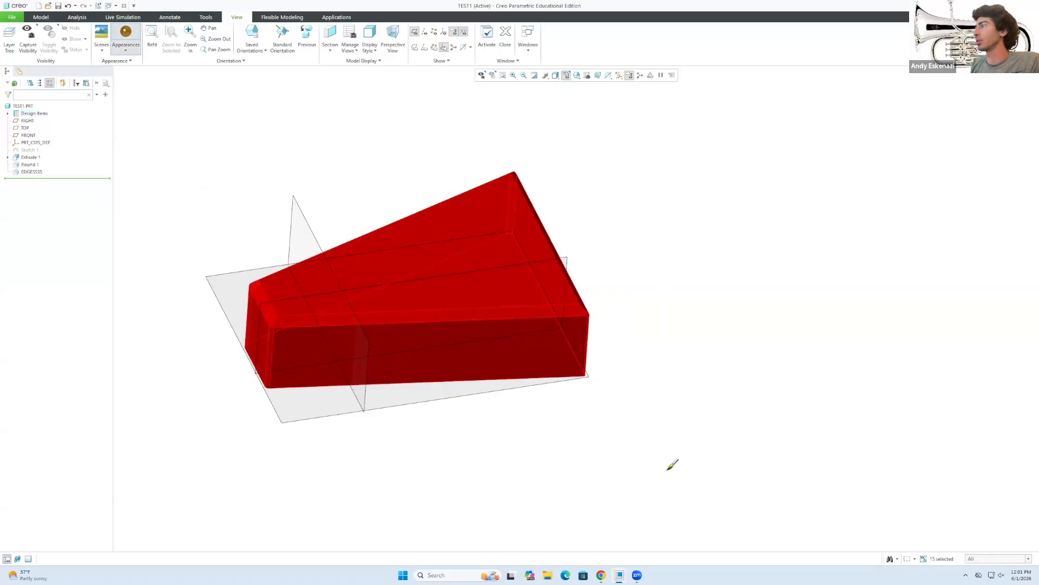
middle_click(652, 290)
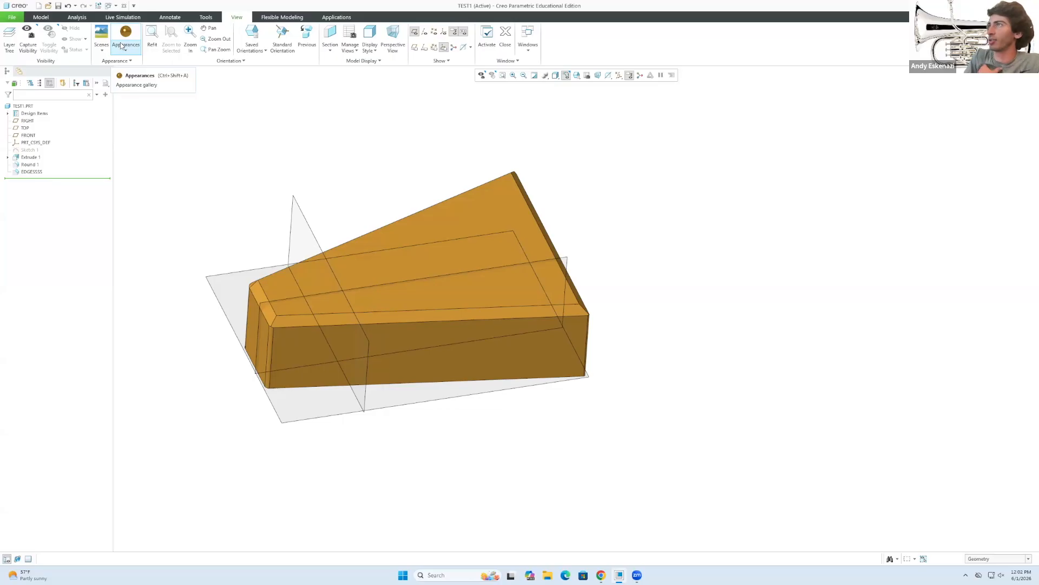
Back on the Model tab, try shaded-with-reflections, plain shading and no-hidden display styles.
click(42, 17)
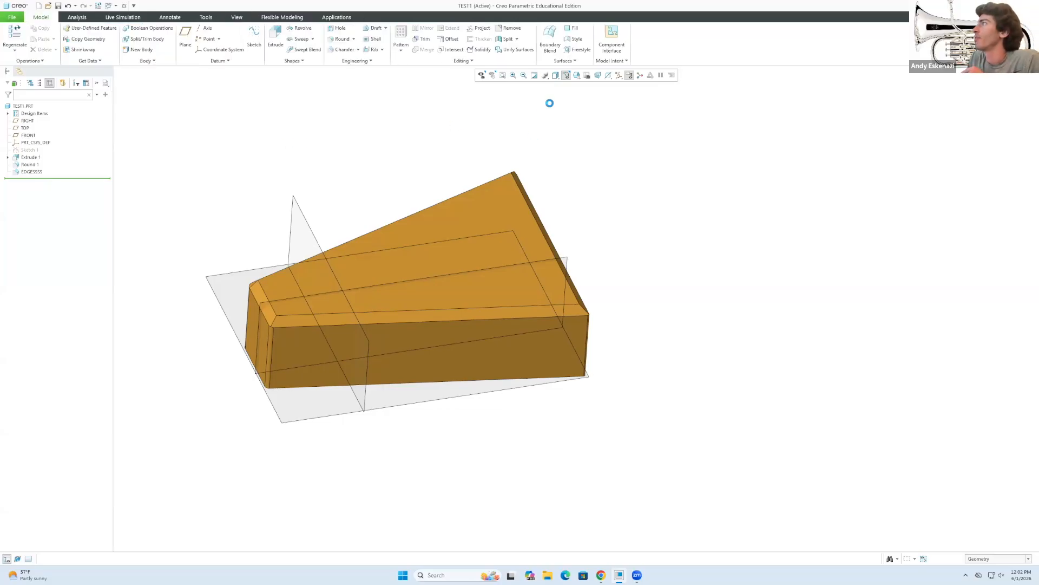
click(555, 76)
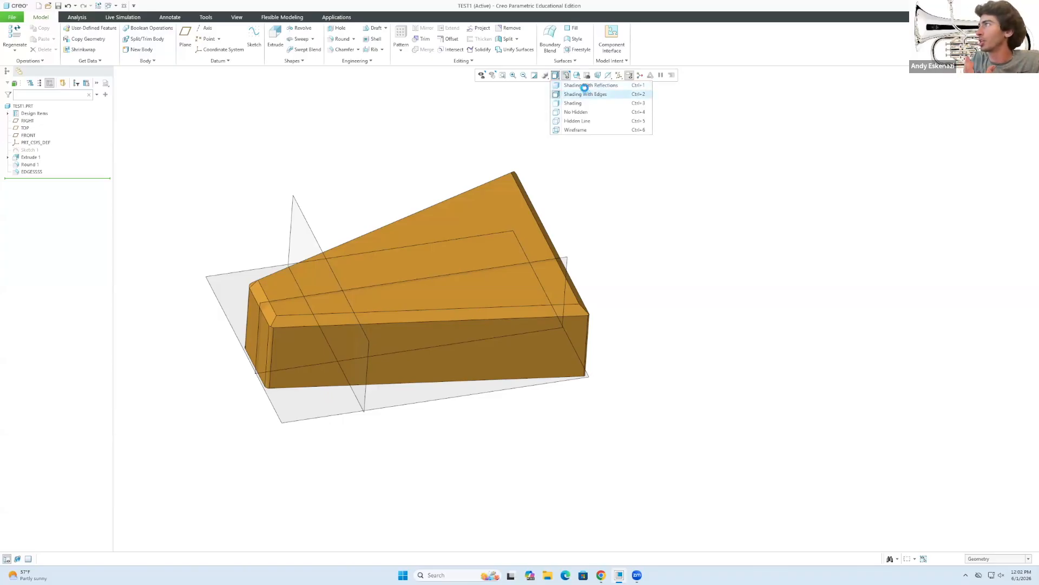
click(584, 85)
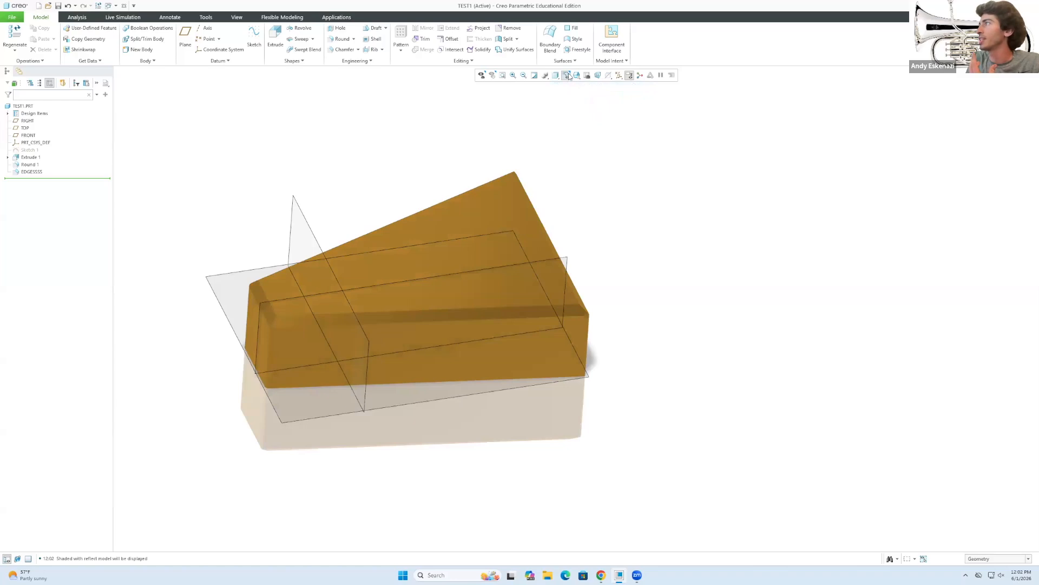
click(556, 75)
click(573, 102)
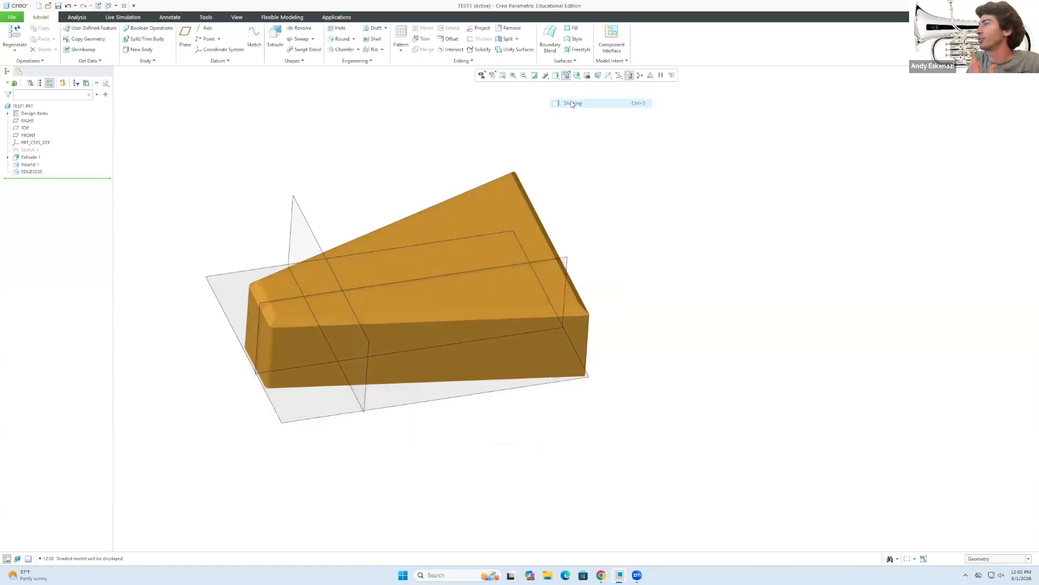
click(557, 76)
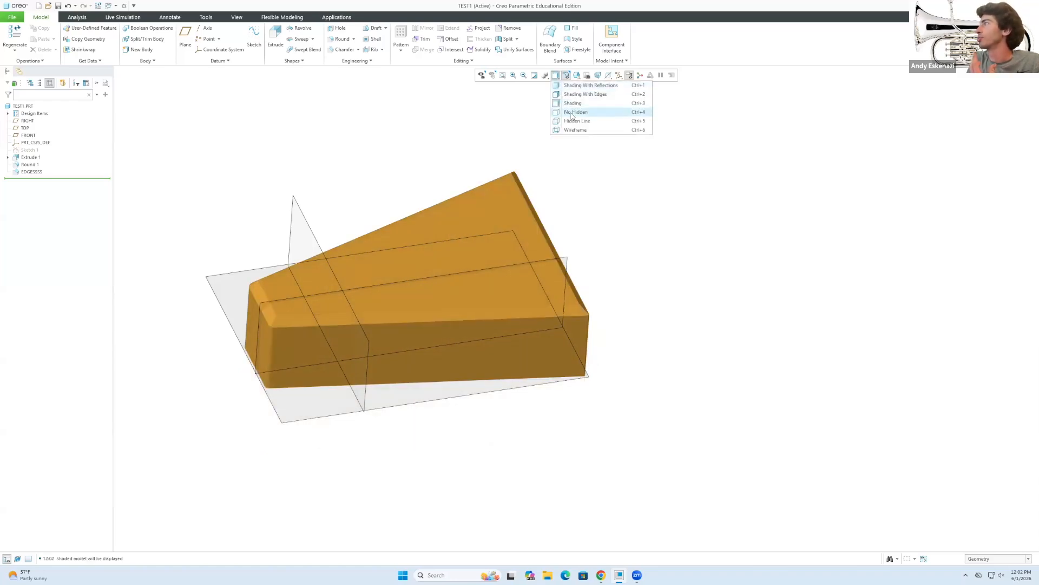
click(574, 112)
Compare Shading With Edges and plain shading, settling on Shading With Edges.
click(558, 75)
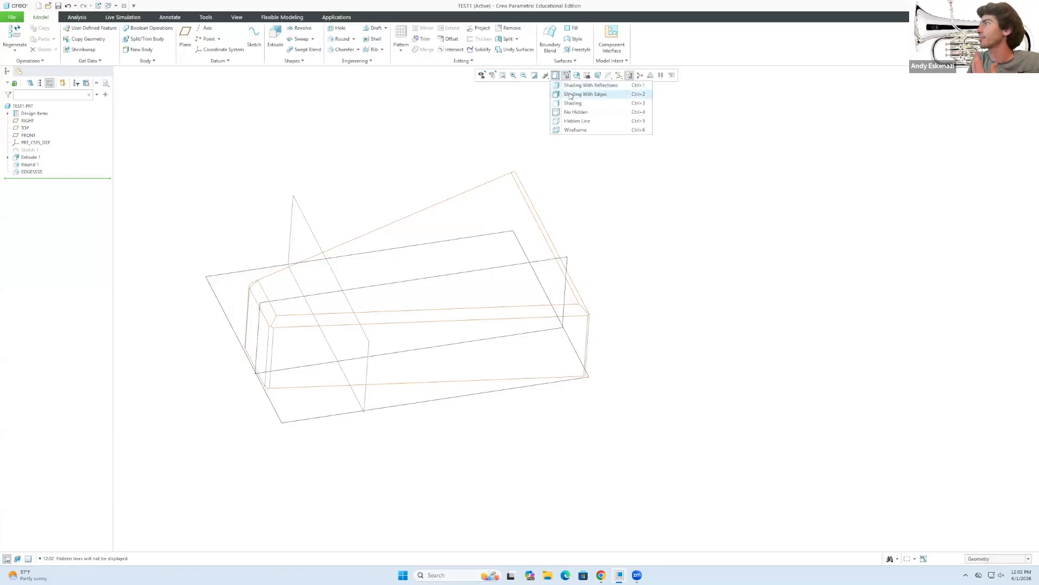
click(574, 94)
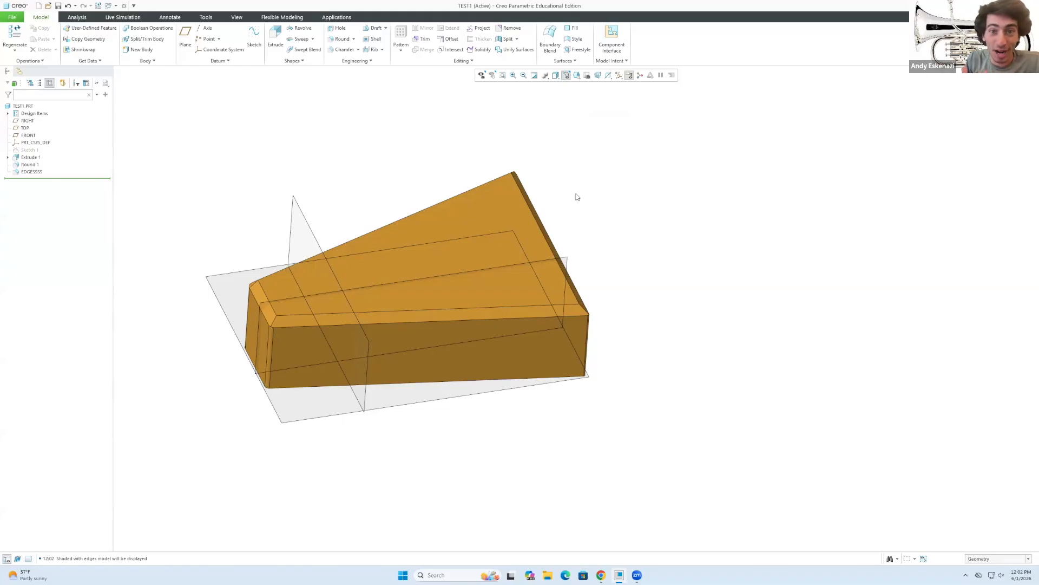
click(566, 75)
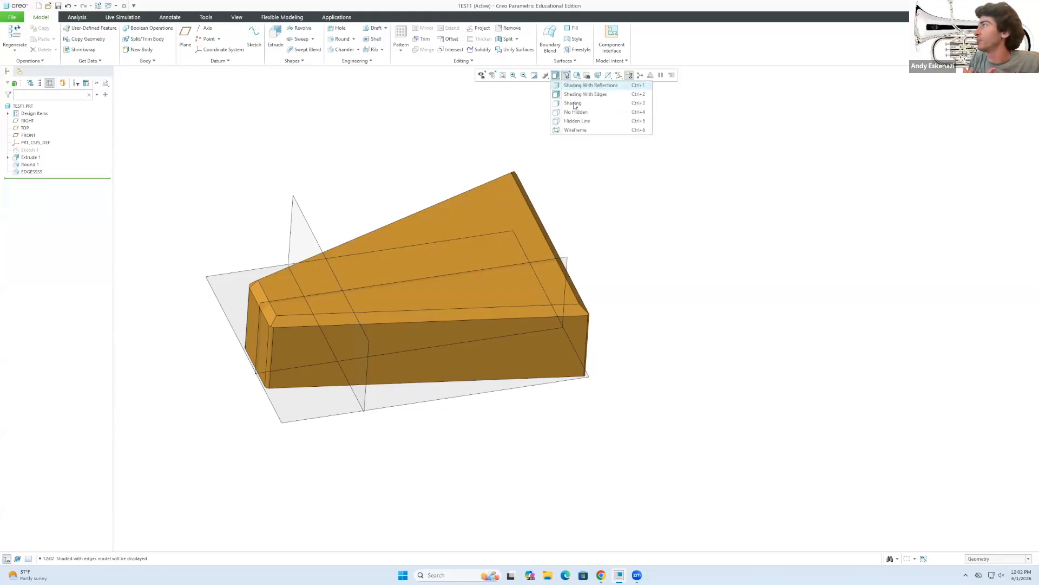
click(574, 103)
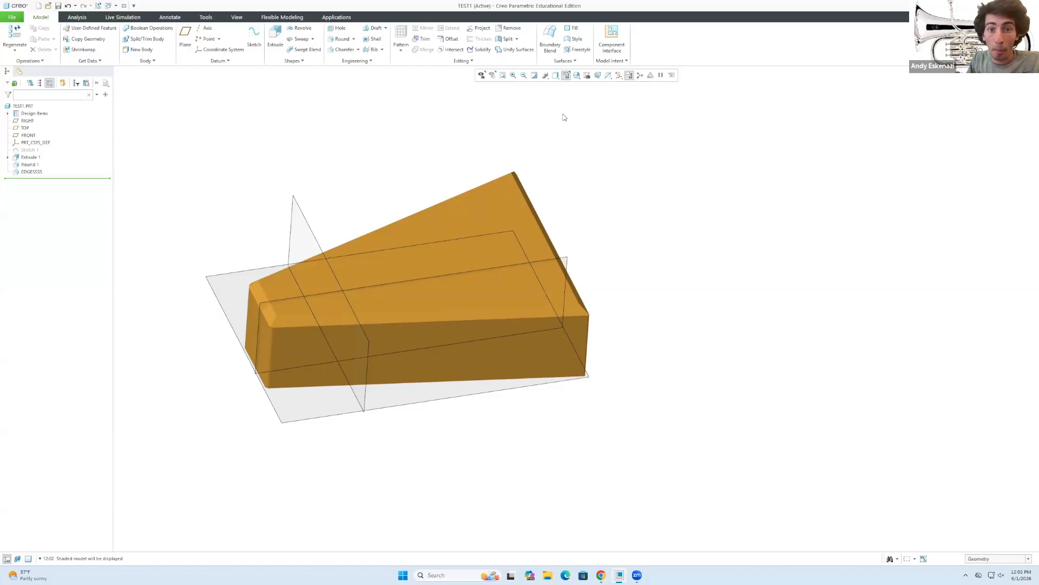
click(555, 77)
click(584, 94)
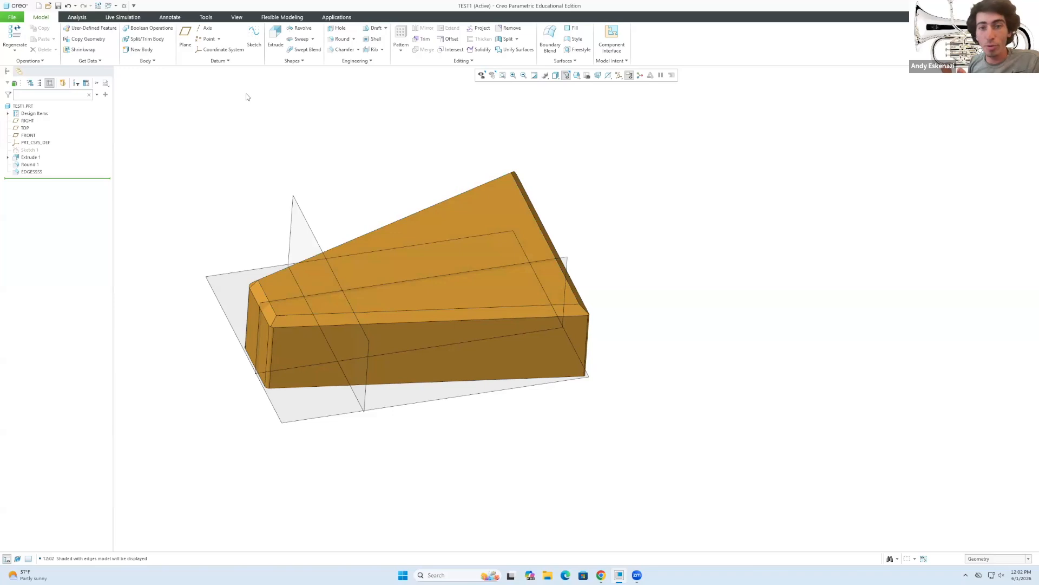
Start Sketch 2 on the prism's front face F6, viewing it flat and then orbiting back to 3D.
click(254, 41)
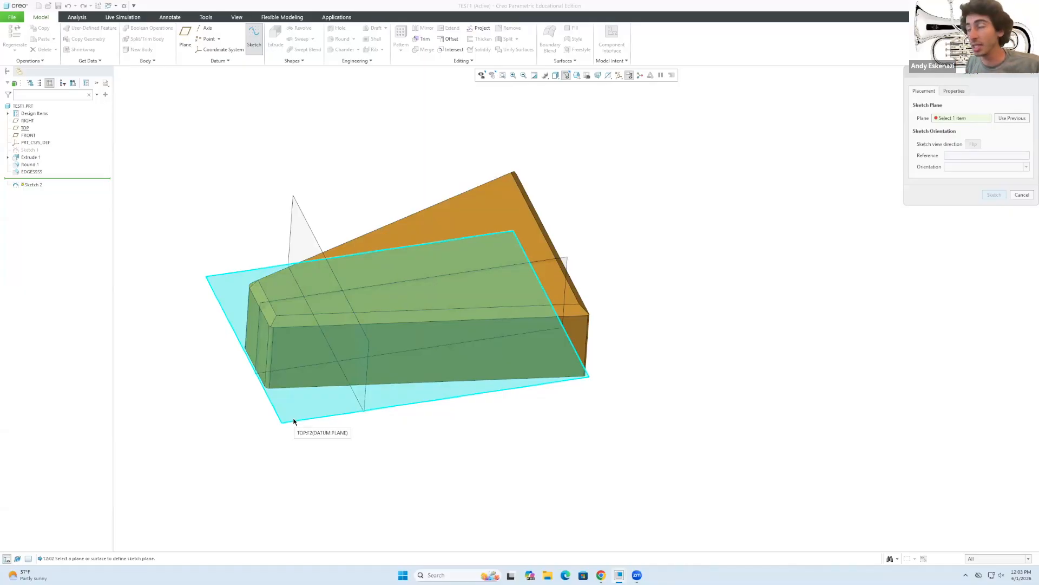
click(348, 344)
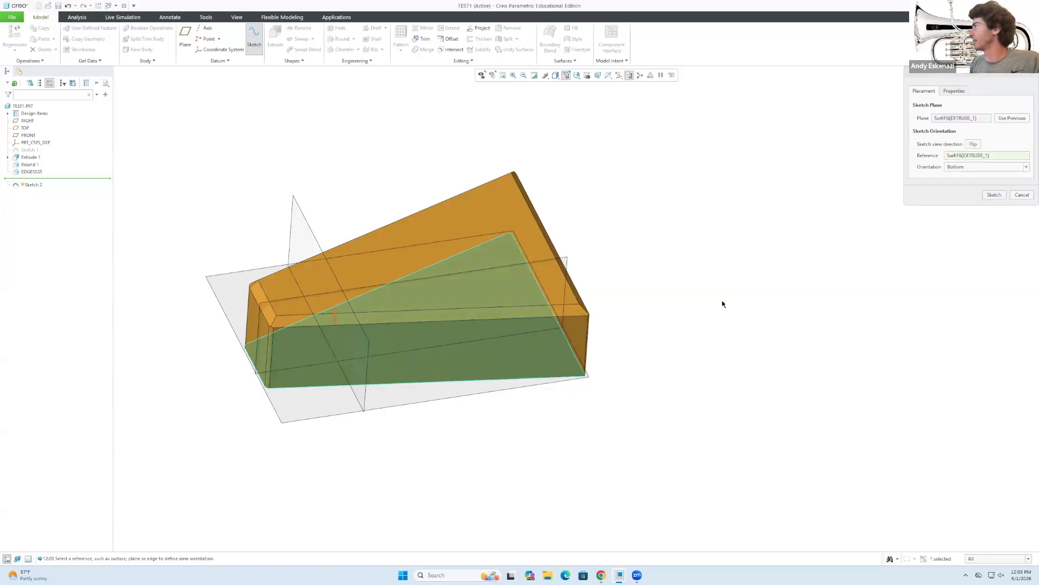
click(996, 196)
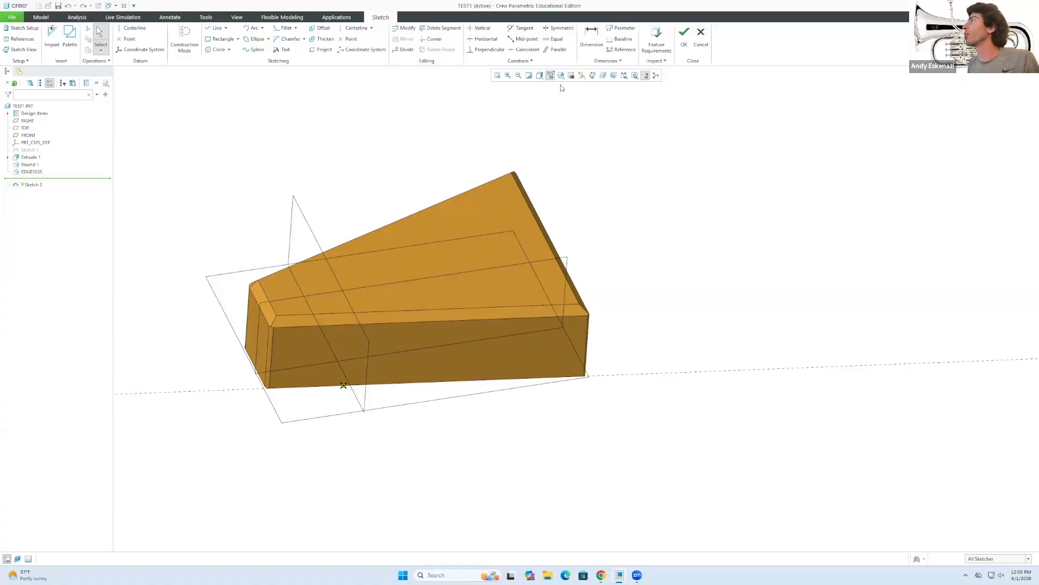
click(593, 77)
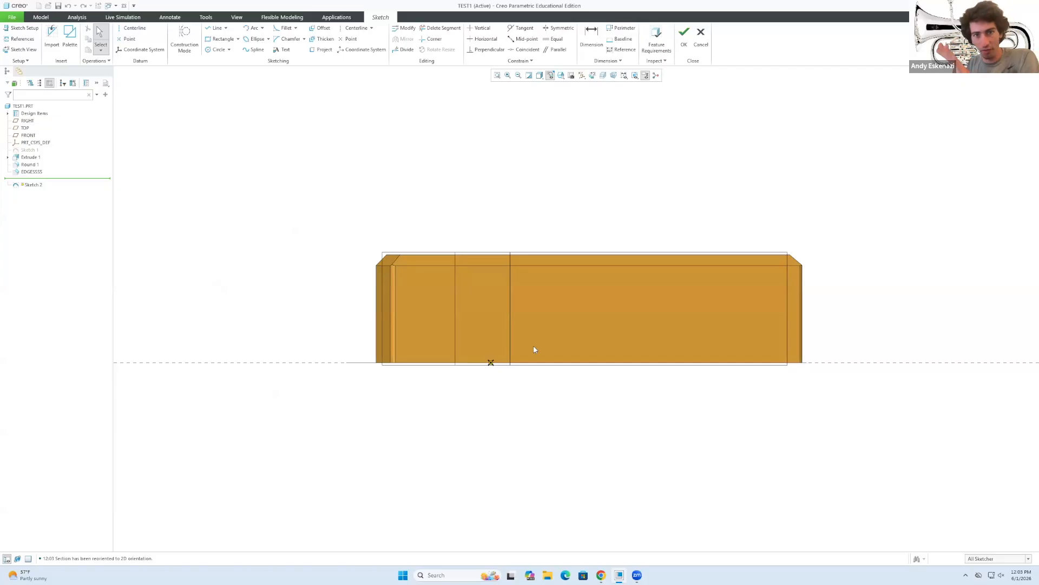
middle_drag(504, 301, 585, 430)
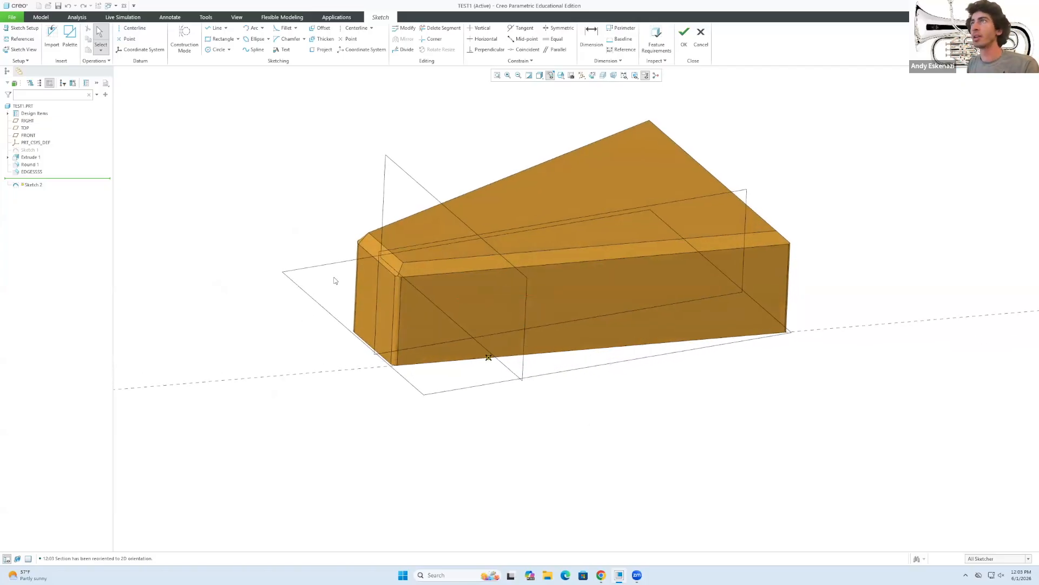
click(222, 39)
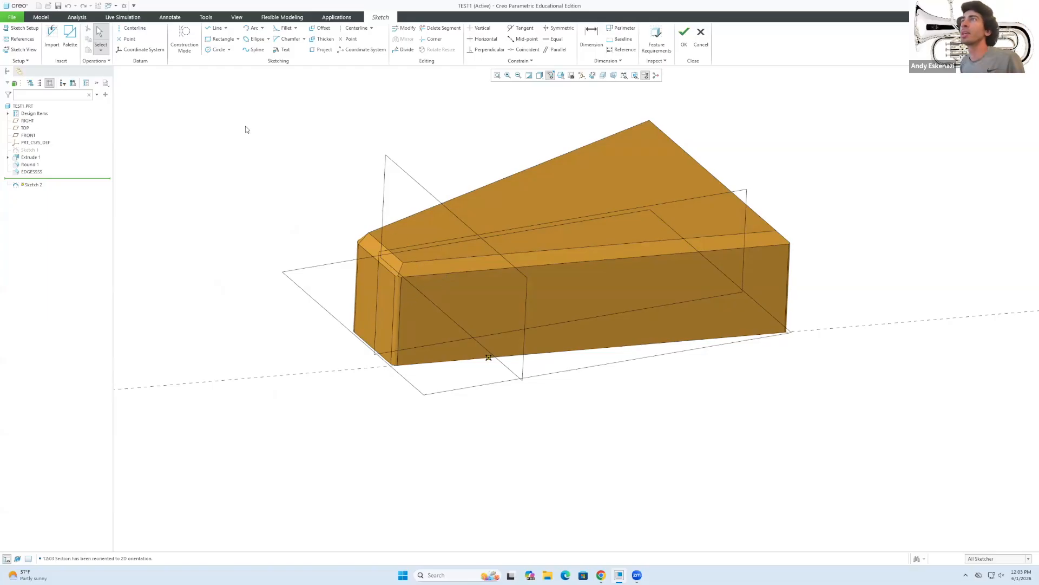
click(215, 27)
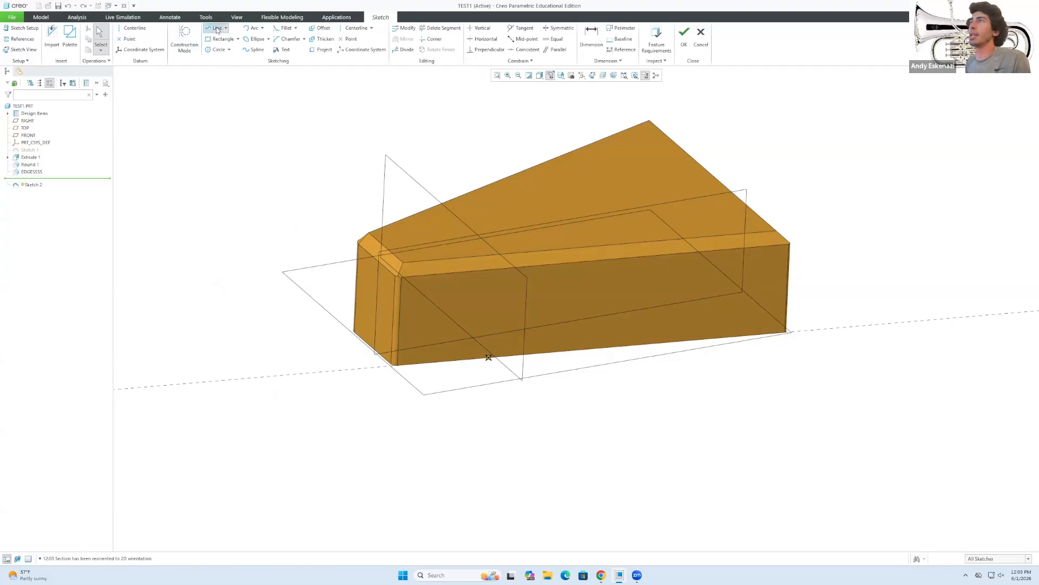
Draw a vertical construction line near the left end of the front face.
click(183, 37)
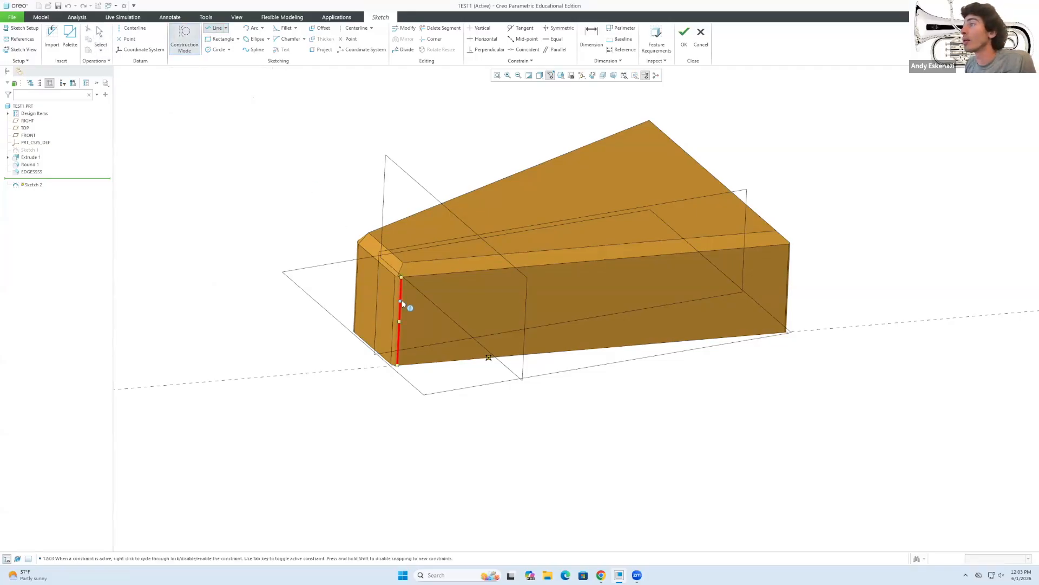
click(435, 275)
middle_click(453, 280)
scroll(424, 226, down, 2)
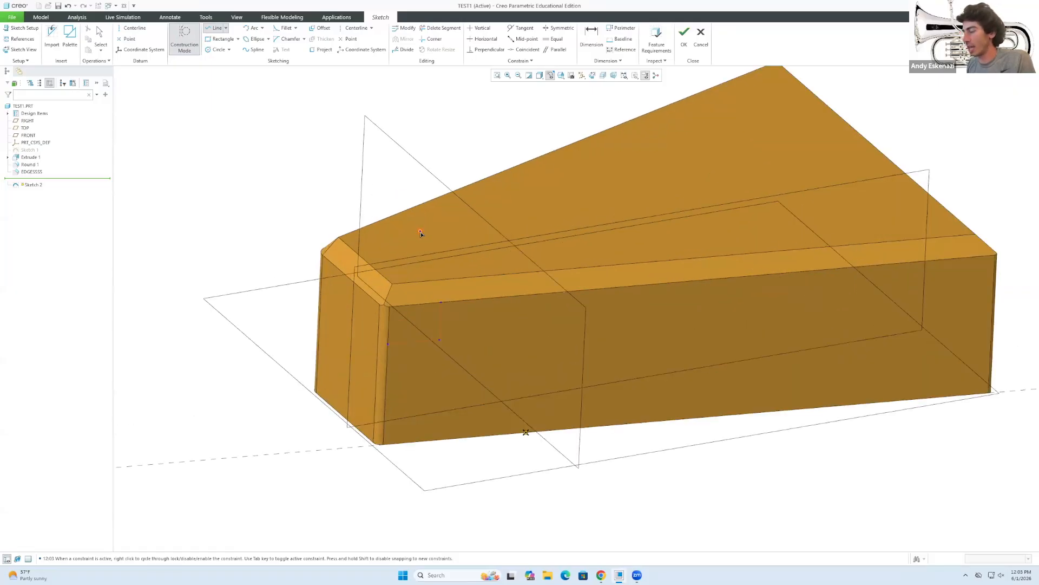
Dimension the construction point 25 down from the top and 25 in from the left edge.
key(d)
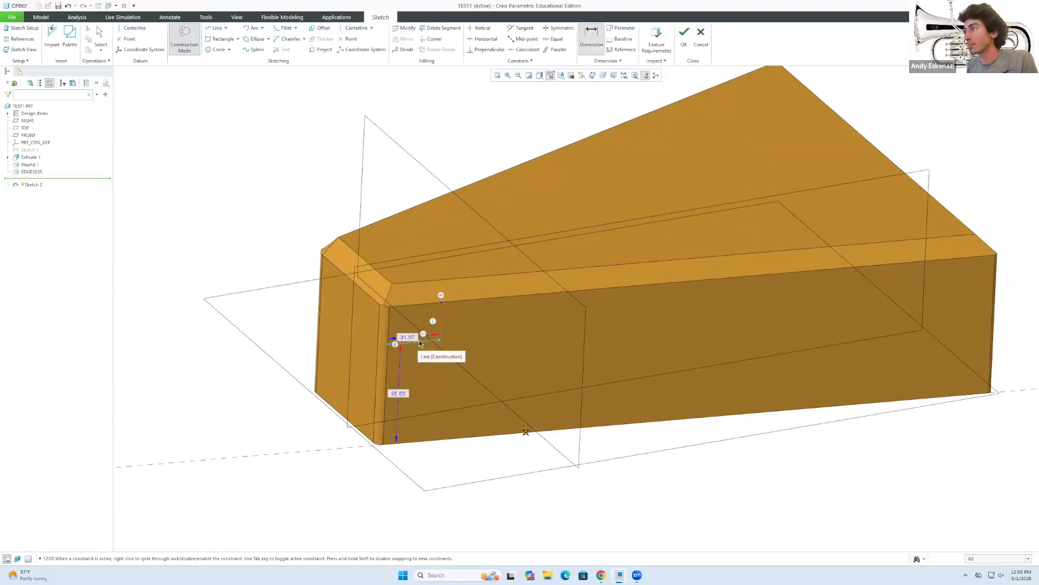
middle_click(419, 367)
scroll(416, 340, down, 1)
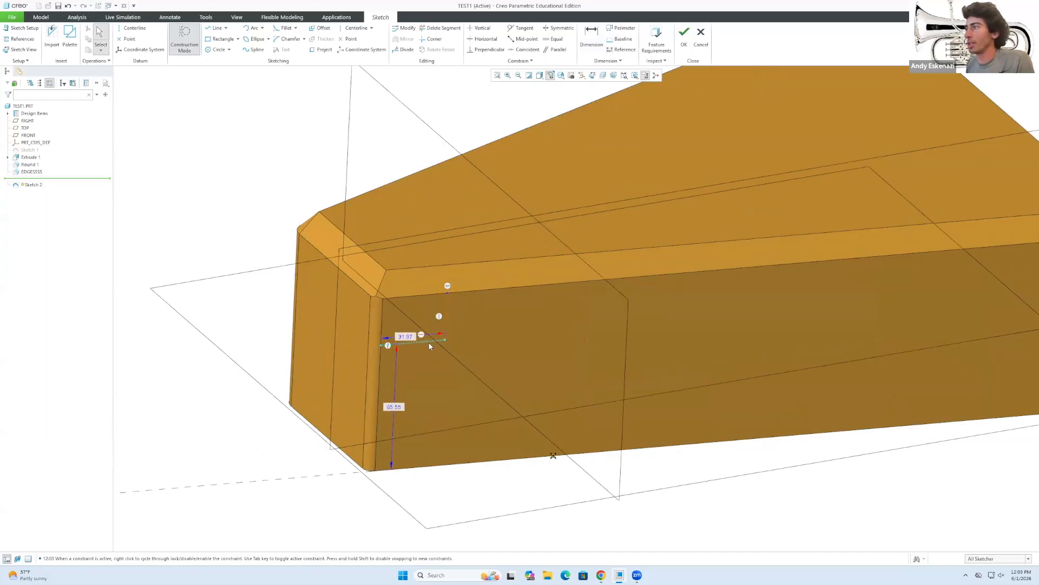
key(d)
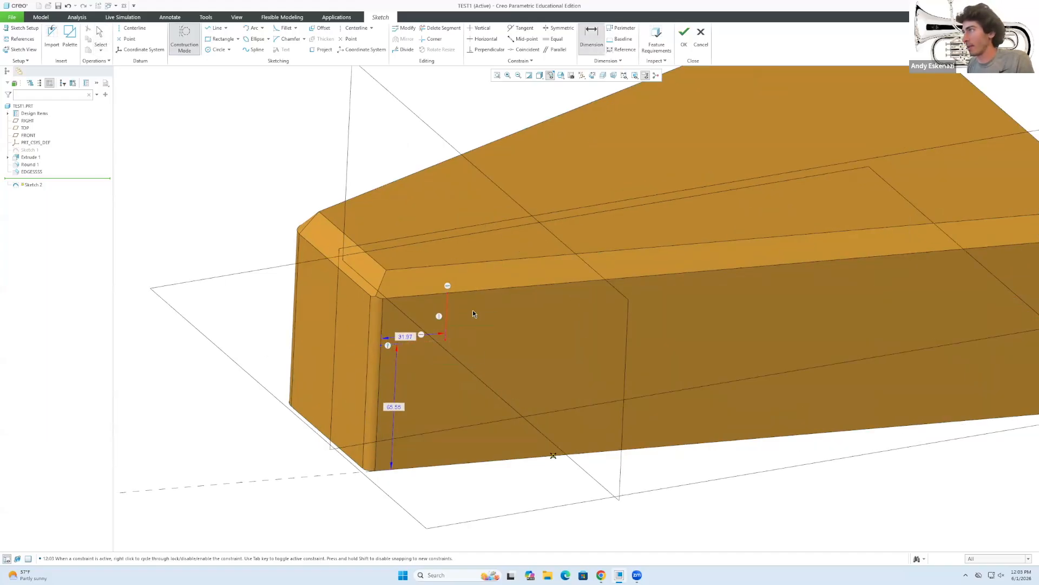
click(448, 309)
middle_click(458, 309)
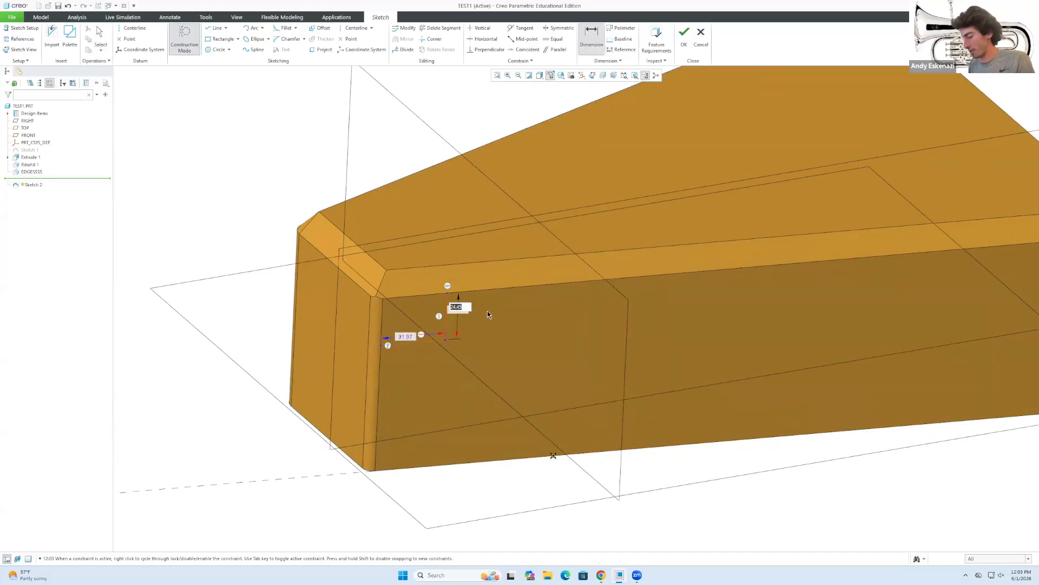
text(25)
key(Return)
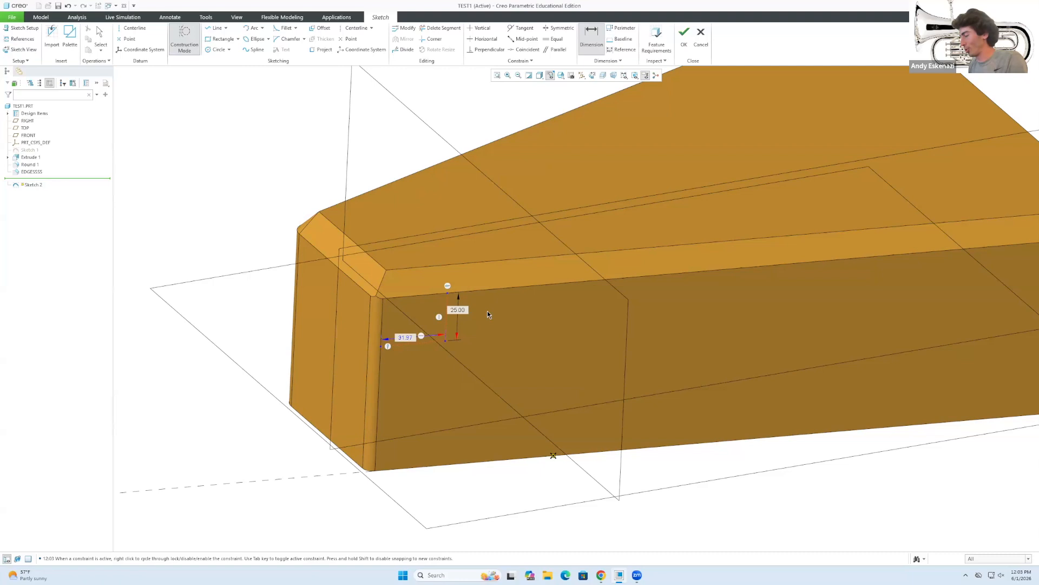
middle_click(498, 346)
double_click(404, 338)
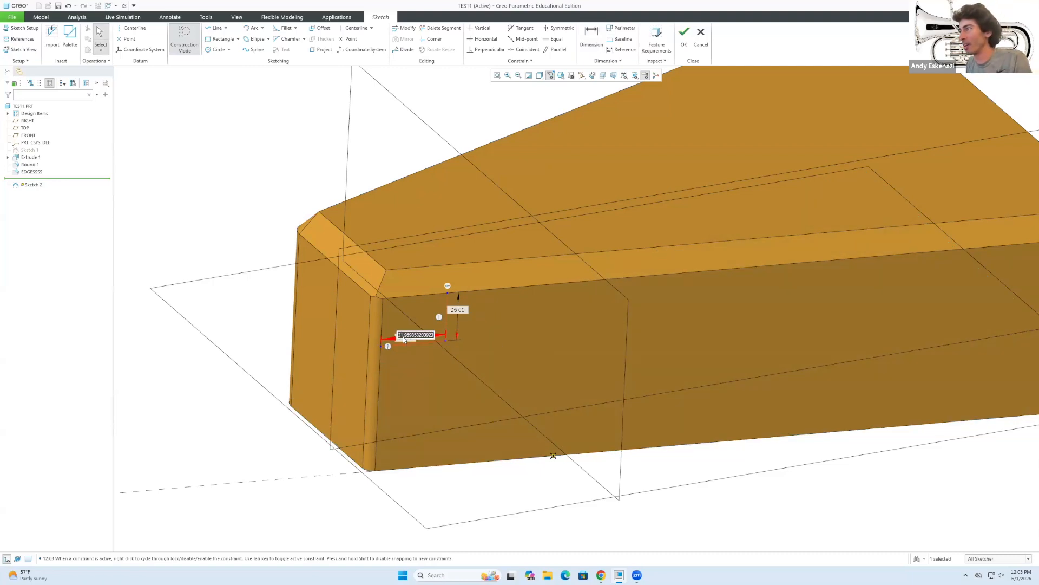
text(25)
key(Return)
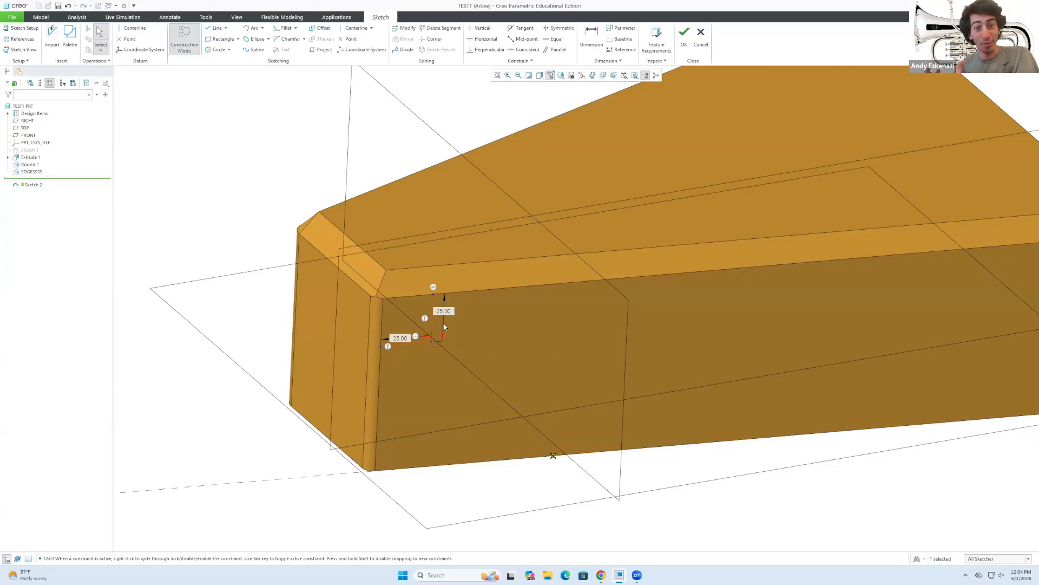
Zoom out and back in, then bring up the rectangle type choices.
scroll(442, 328, down, 3)
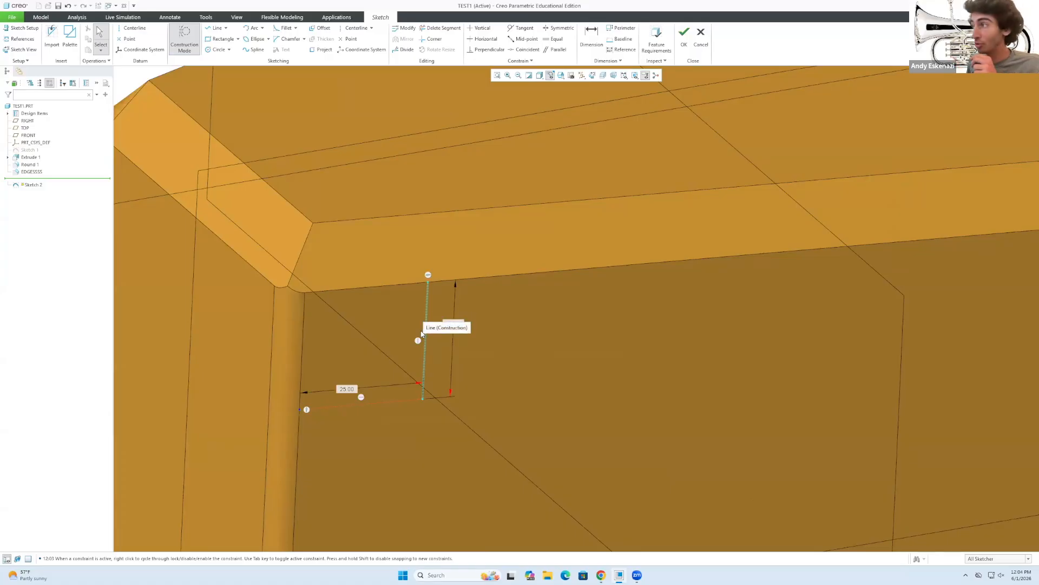
scroll(422, 330, down, 1)
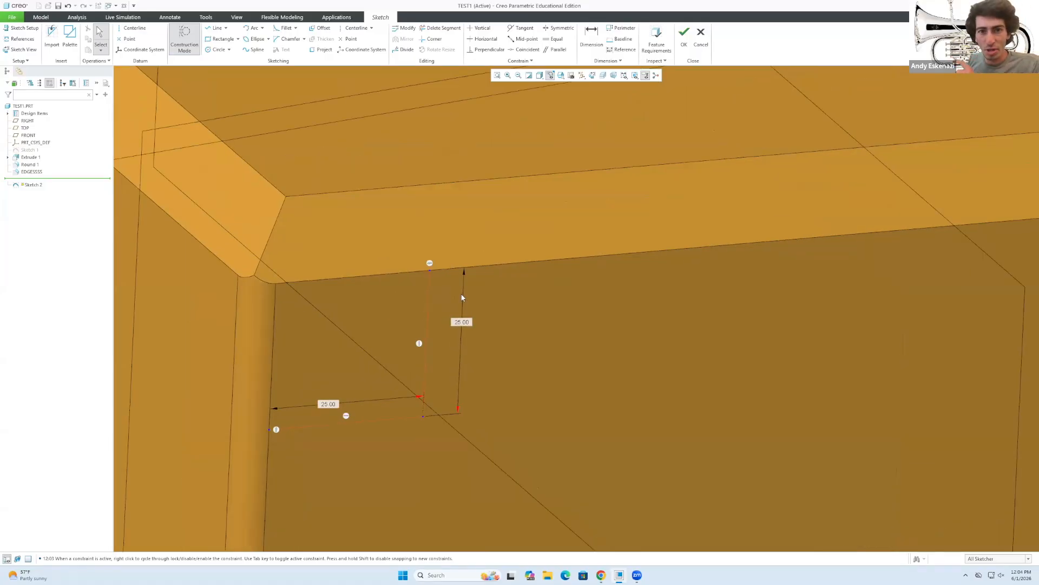
scroll(463, 297, up, 2)
scroll(464, 299, up, 2)
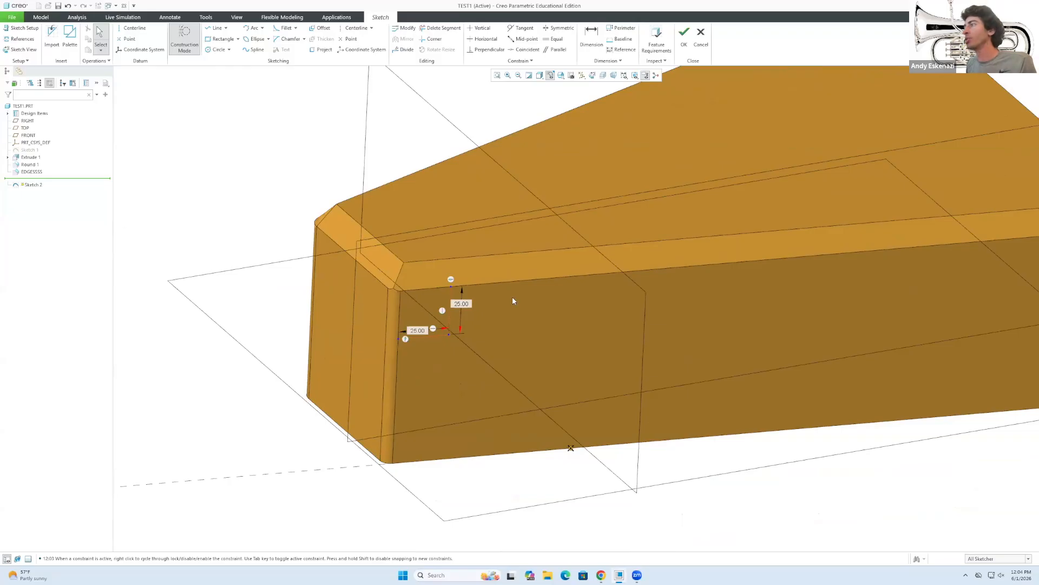
scroll(514, 301, up, 1)
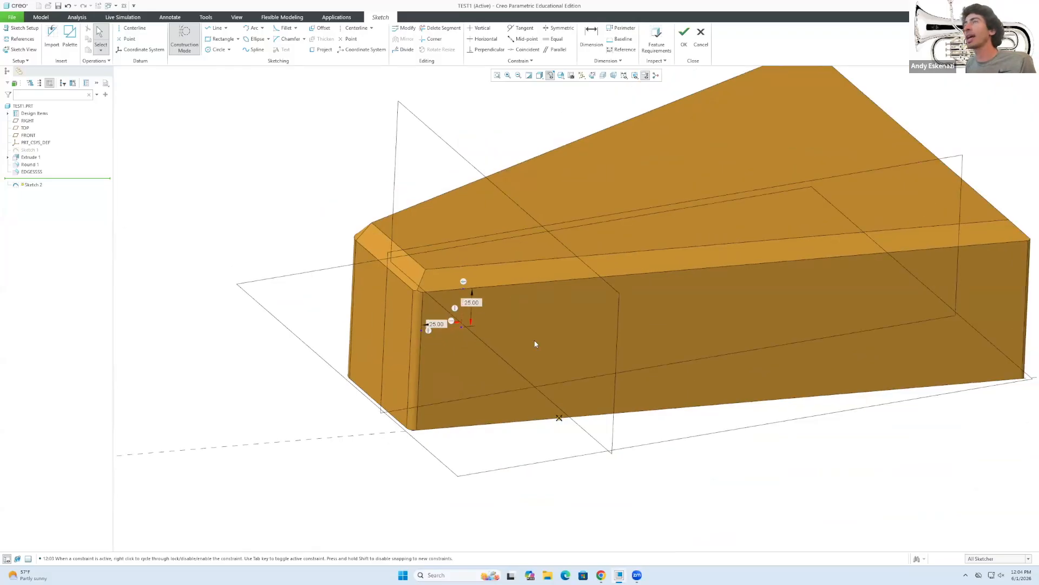
click(220, 43)
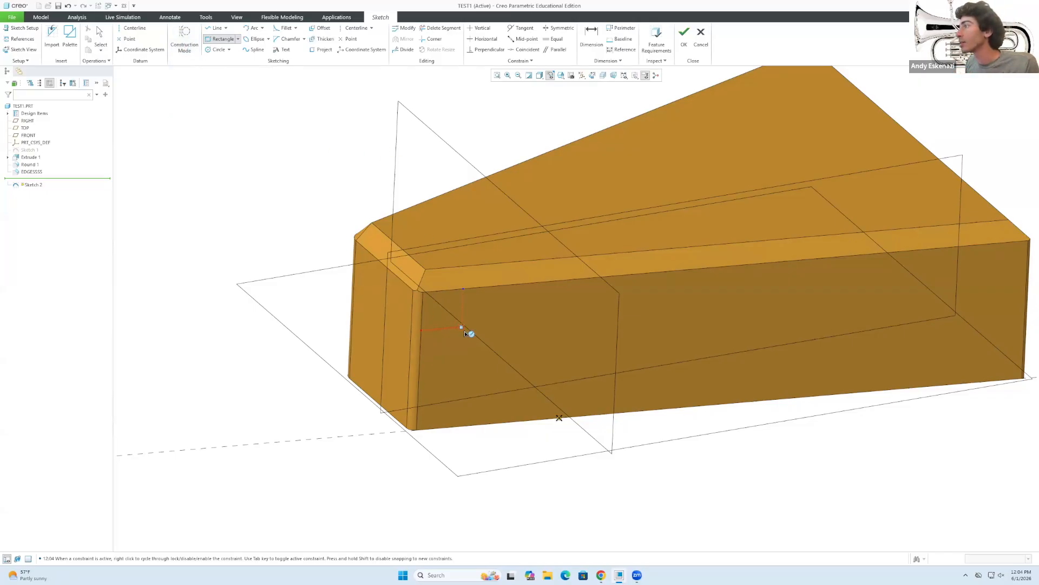
click(238, 40)
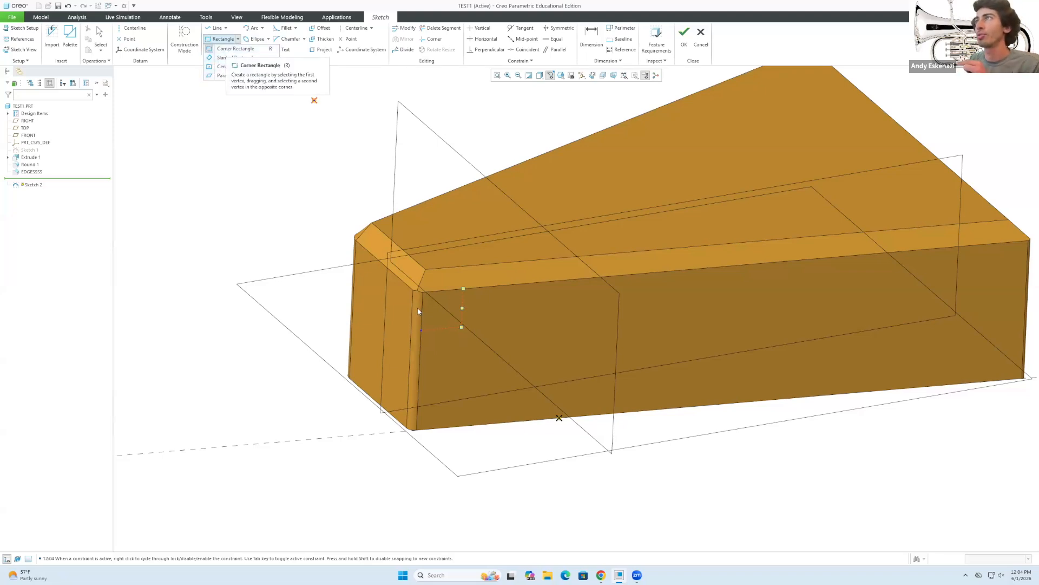
Draw a corner rectangle from the construction point and set its width to 200.
click(254, 49)
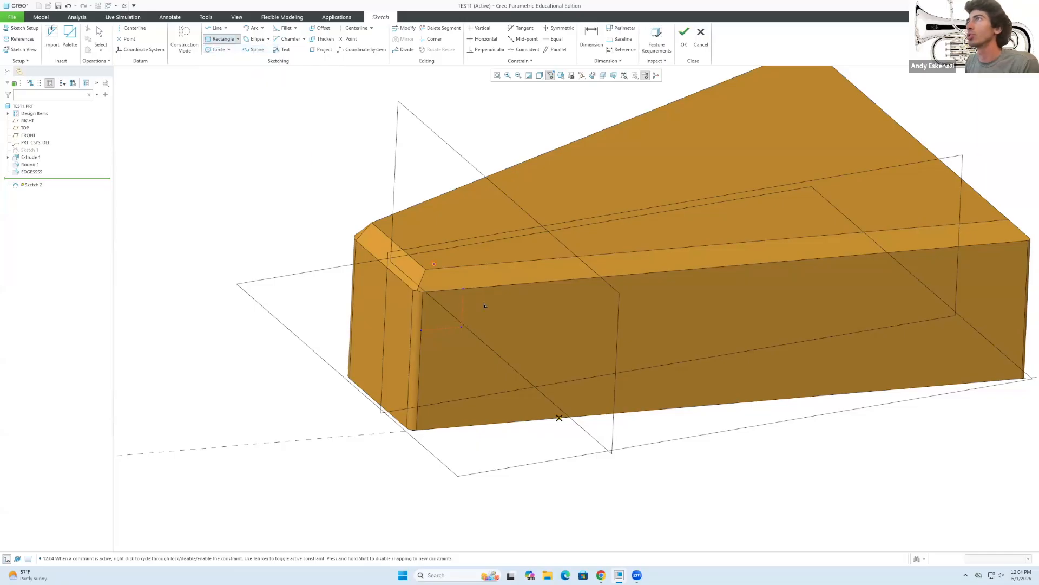
click(462, 327)
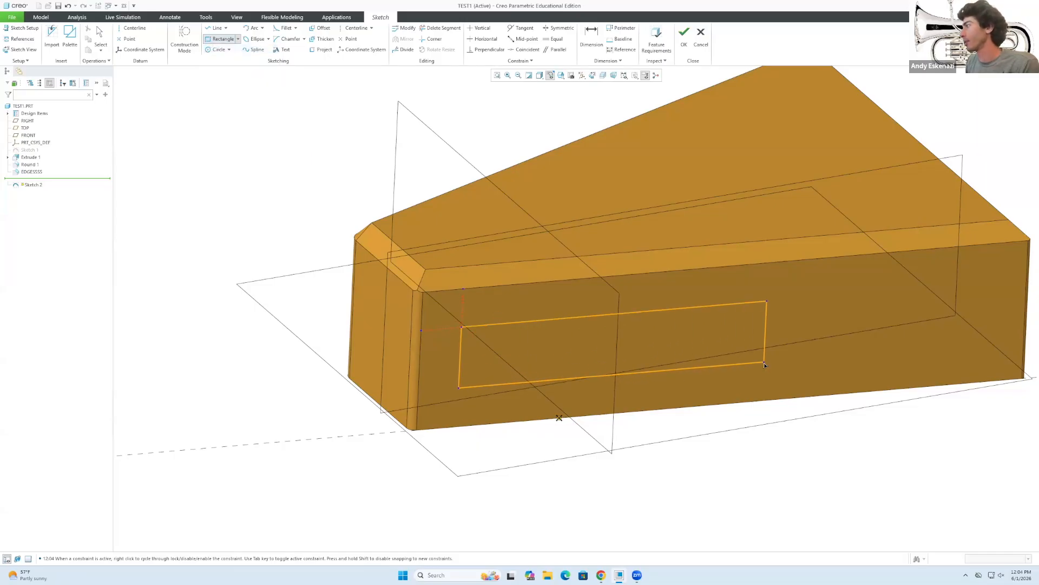
middle_click(818, 380)
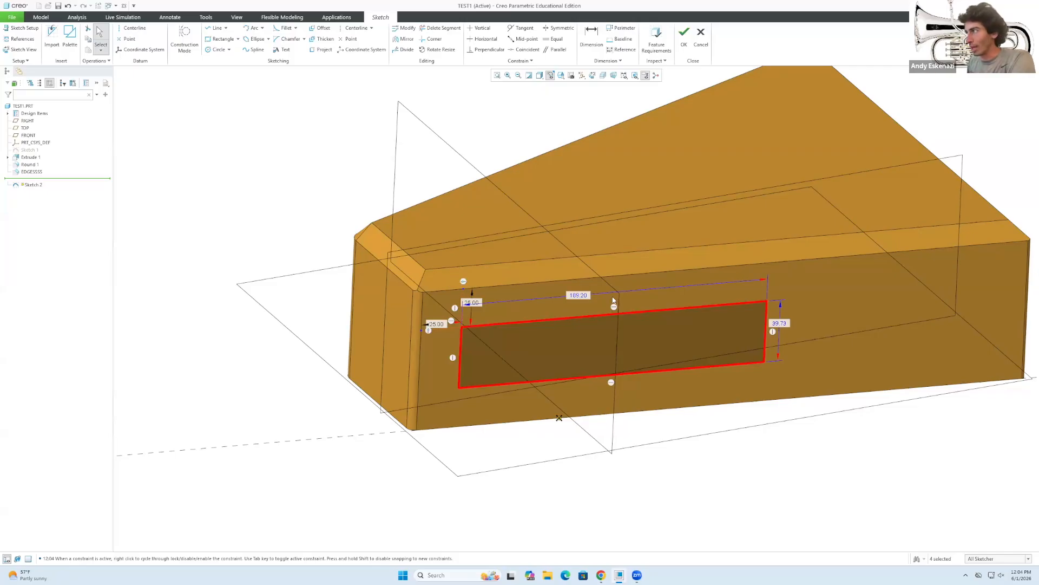
double_click(580, 296)
text(2)
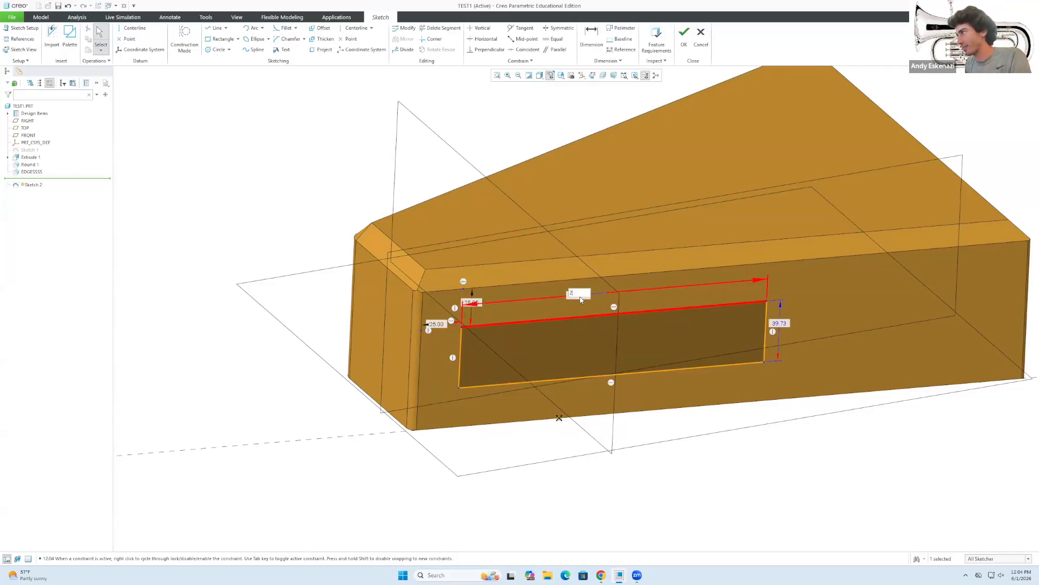
text(00)
key(Return)
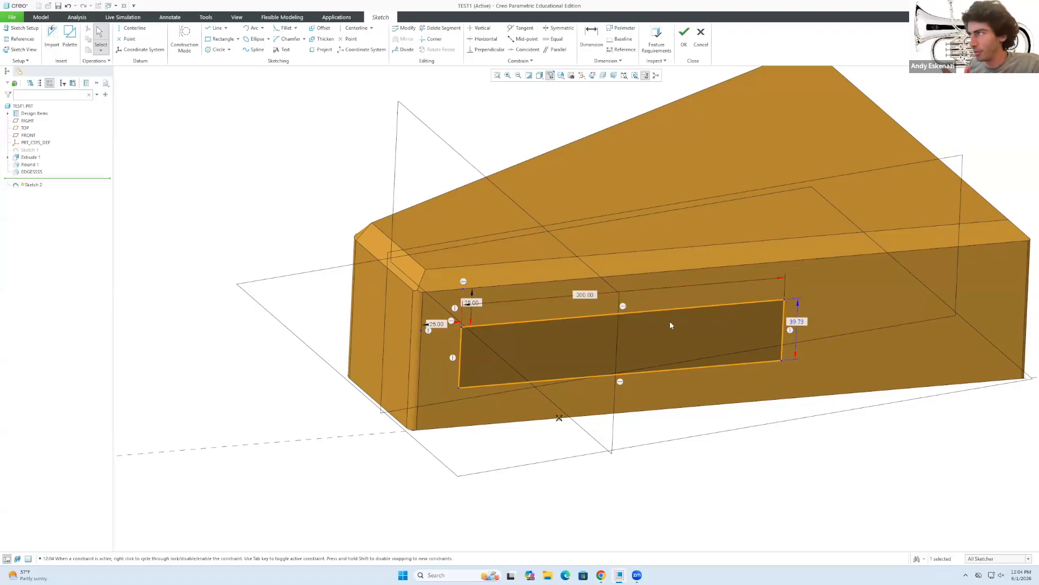
Add a diagonal construction line from the rectangle's top-left to bottom-right corner.
click(187, 40)
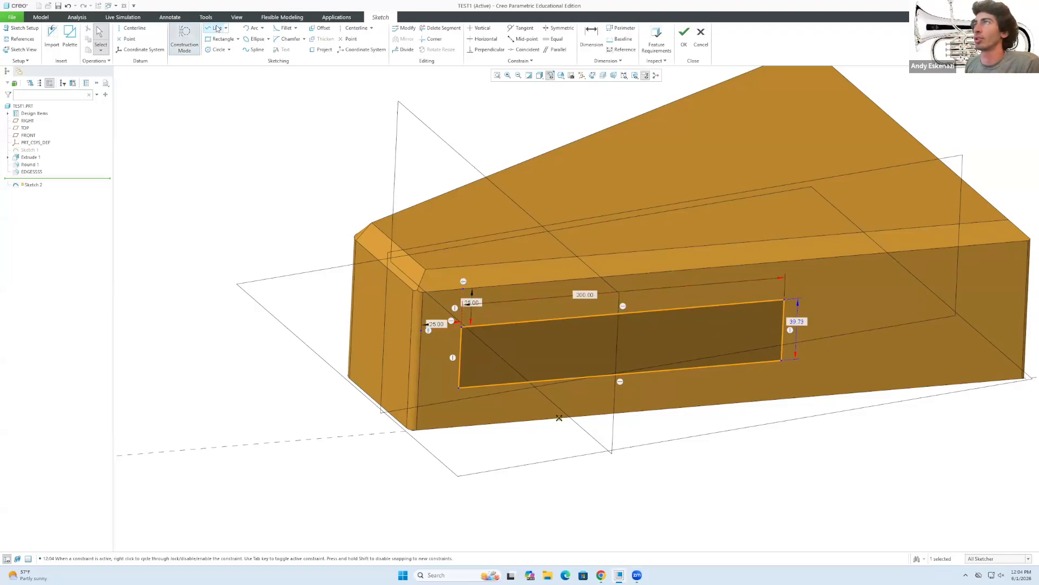
click(461, 327)
click(782, 360)
middle_click(783, 362)
middle_click(834, 420)
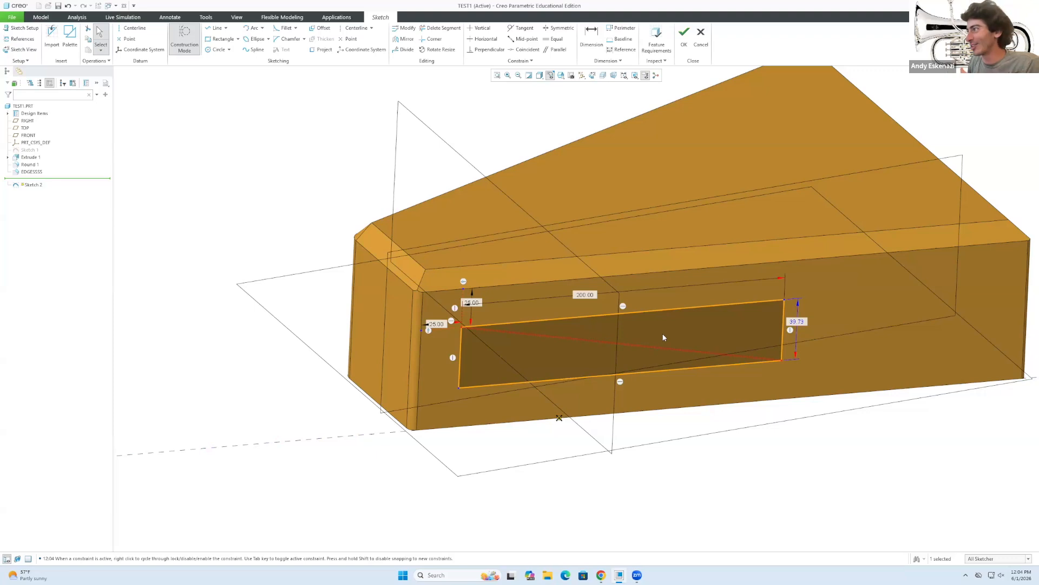
Select the diagonal and try dimensioning it, then leave the dimension tool.
scroll(664, 337, down, 2)
key(d)
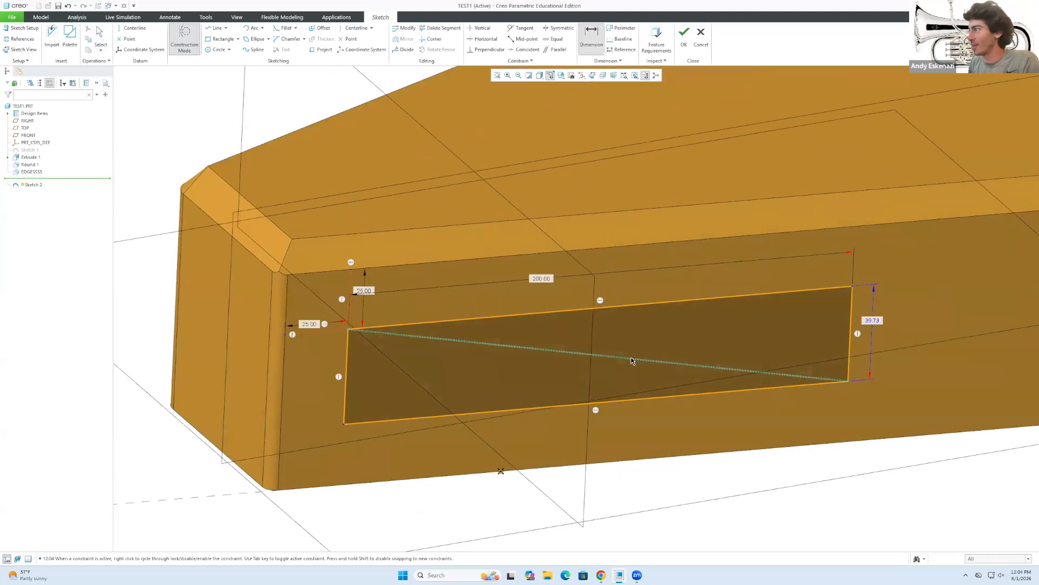
middle_click(641, 341)
click(677, 364)
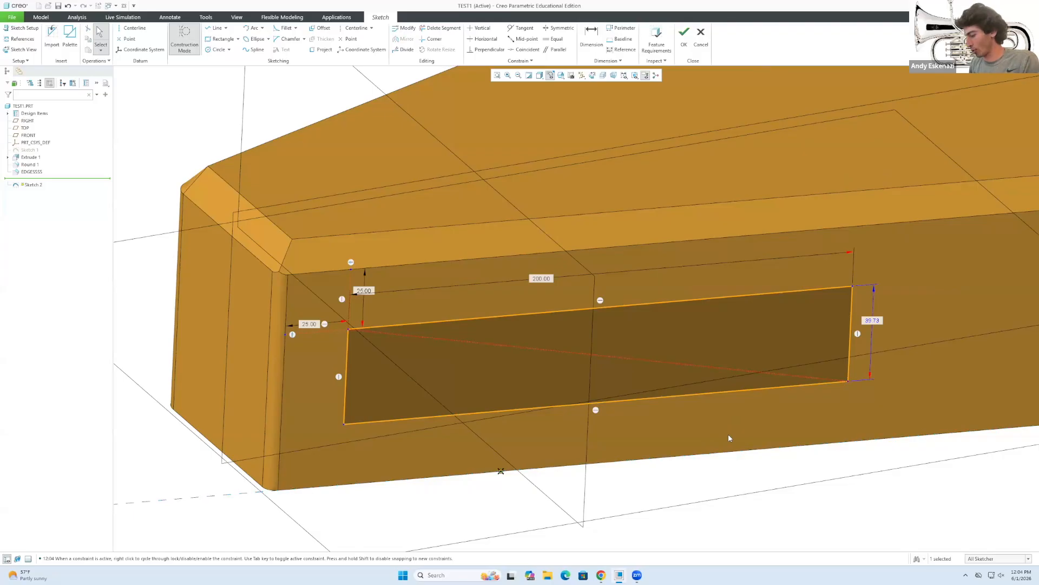
key(d)
scroll(762, 373, down, 4)
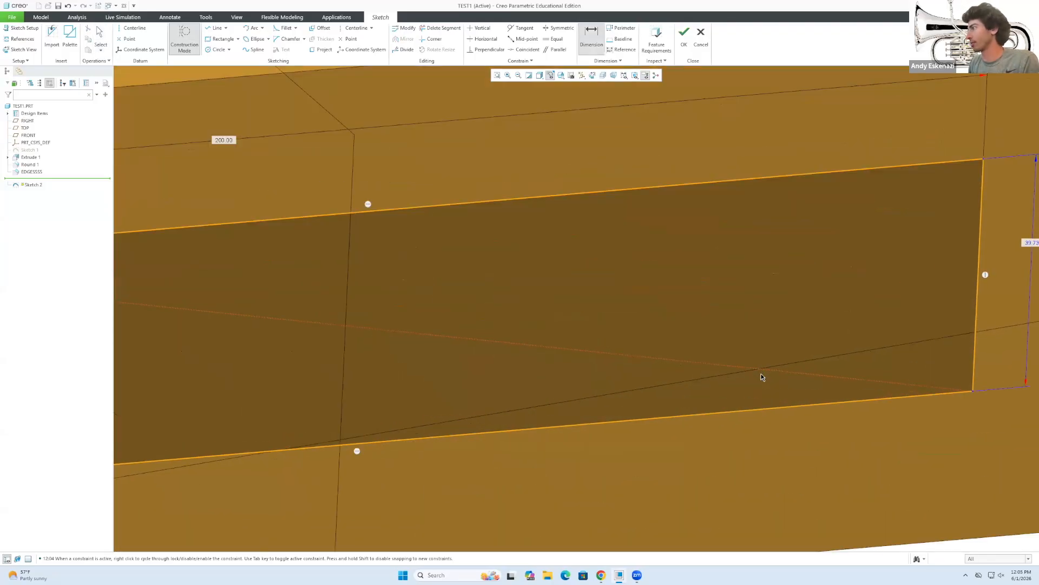
scroll(762, 374, up, 6)
middle_click(664, 468)
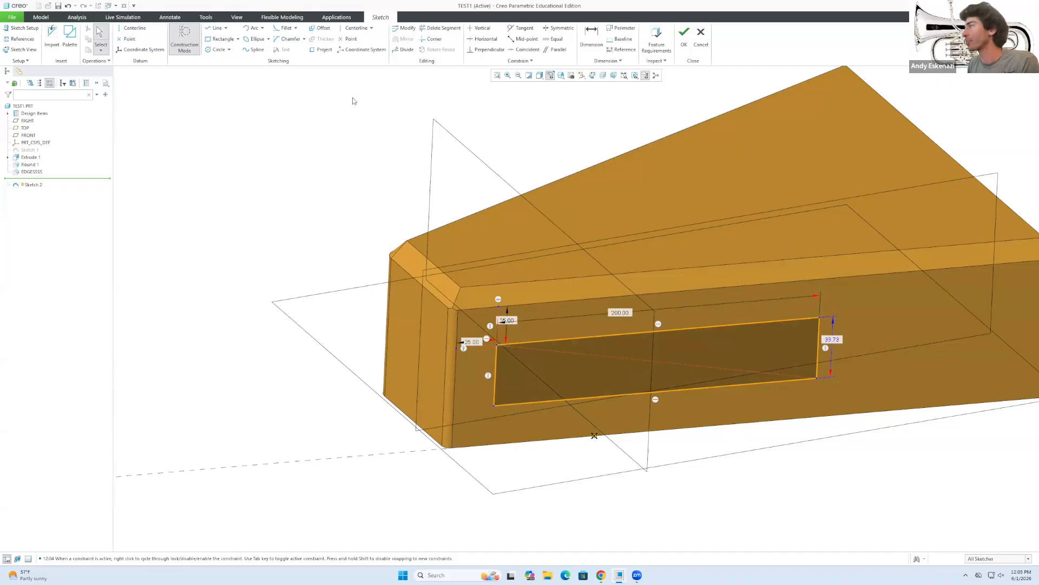
Dimension the rectangle's diagonal to 200, making the rectangle slightly shorter.
click(592, 38)
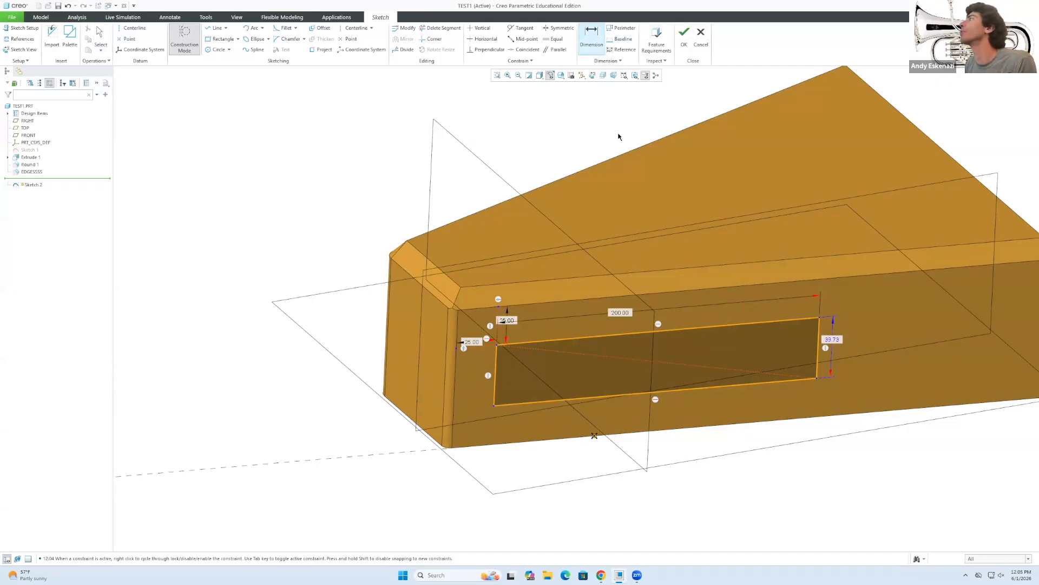
click(586, 357)
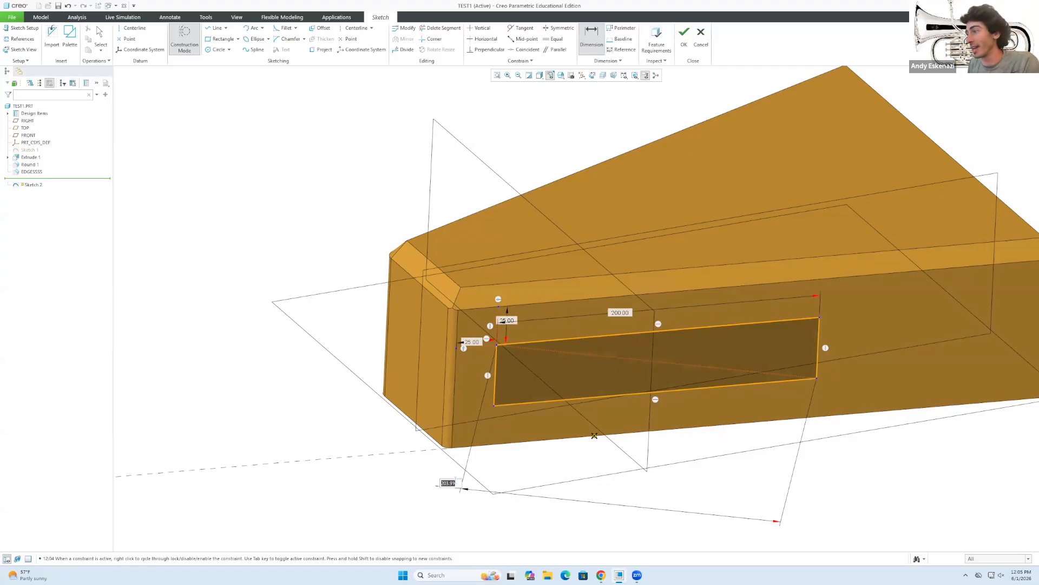
text(20)
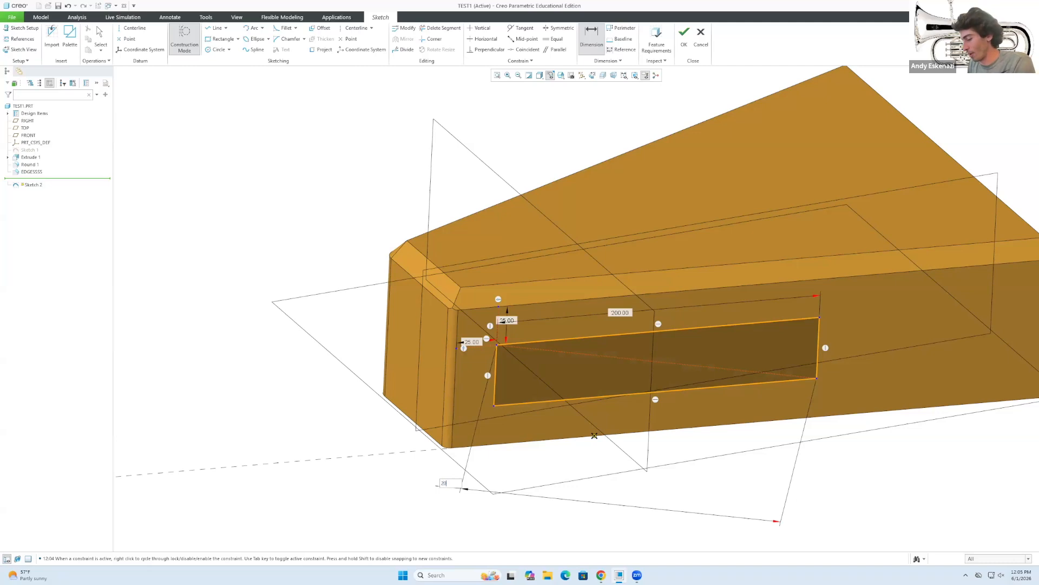
text(0)
key(Return)
key(Escape)
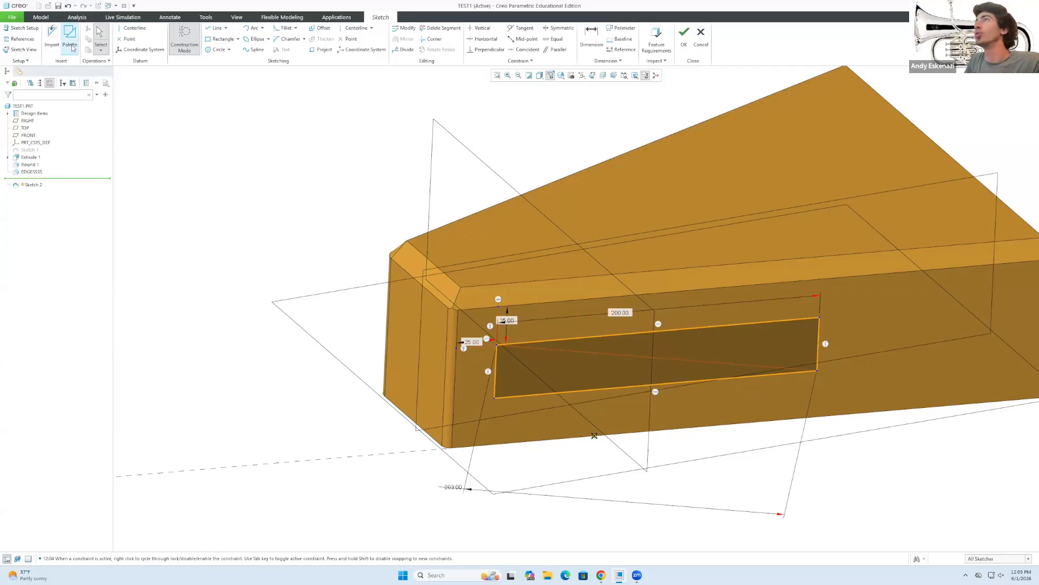
Finish Sketch 2 and extrude it into block Extrude 2 protruding from the front face.
click(684, 37)
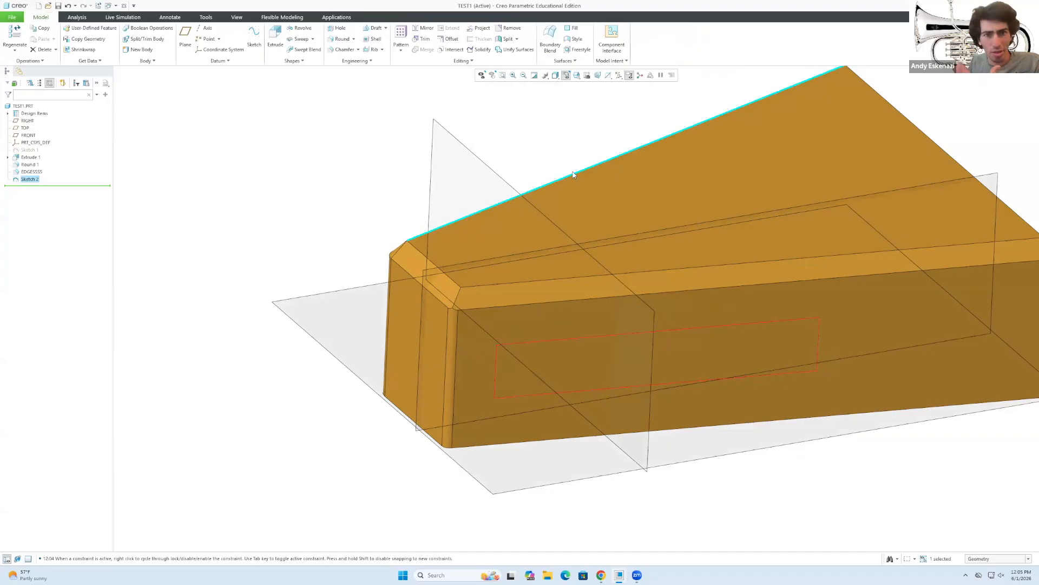
click(275, 38)
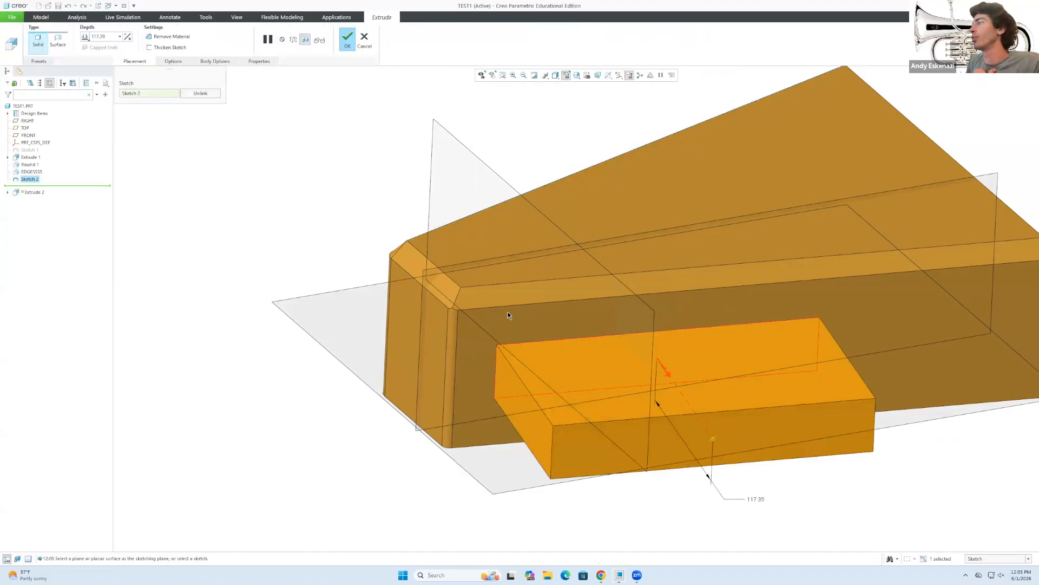
click(347, 38)
middle_drag(479, 340, 525, 367)
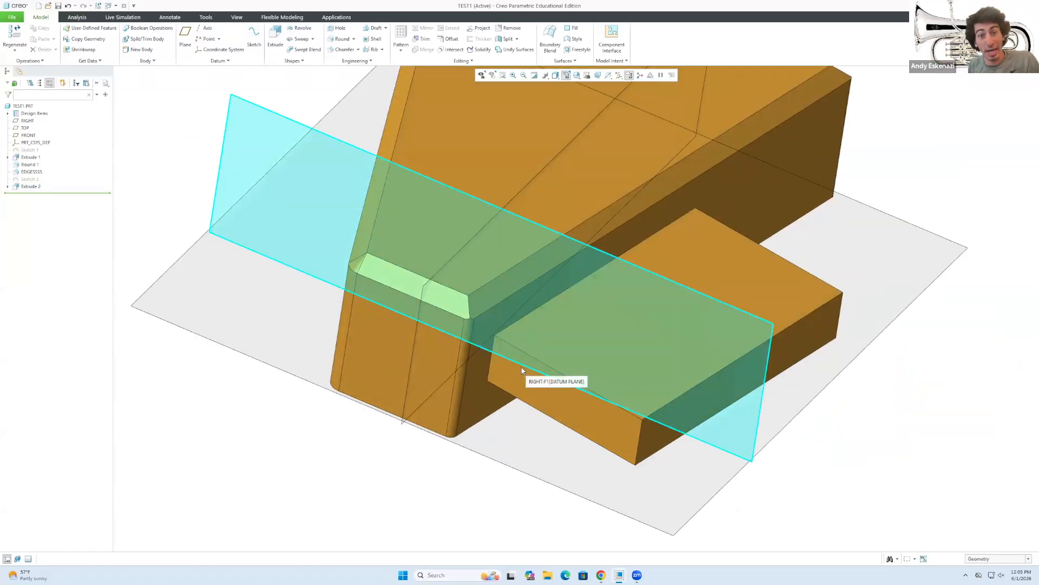
click(515, 370)
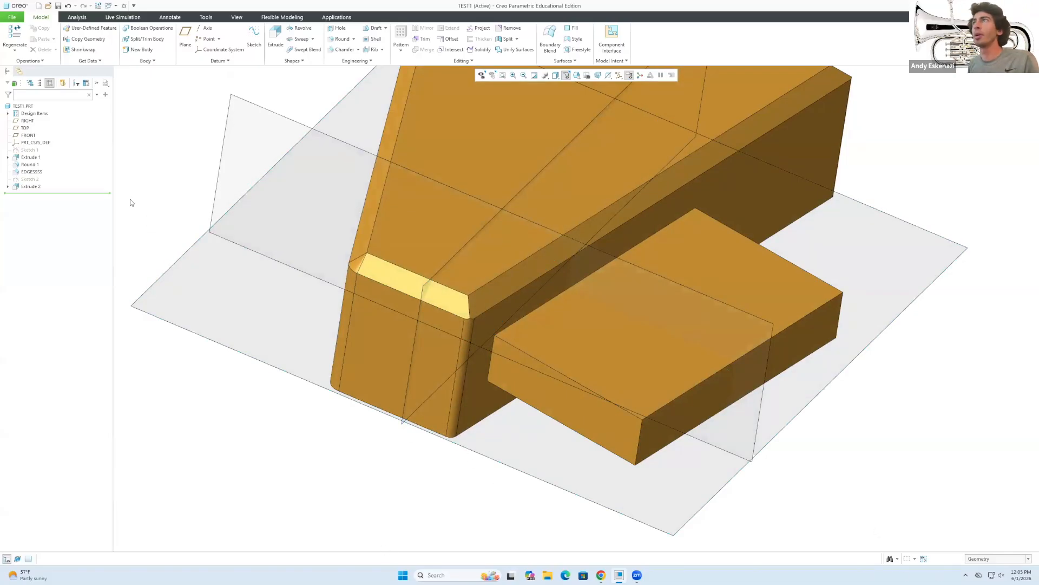
Apply a gray appearance to the block's front, side and top faces.
click(236, 17)
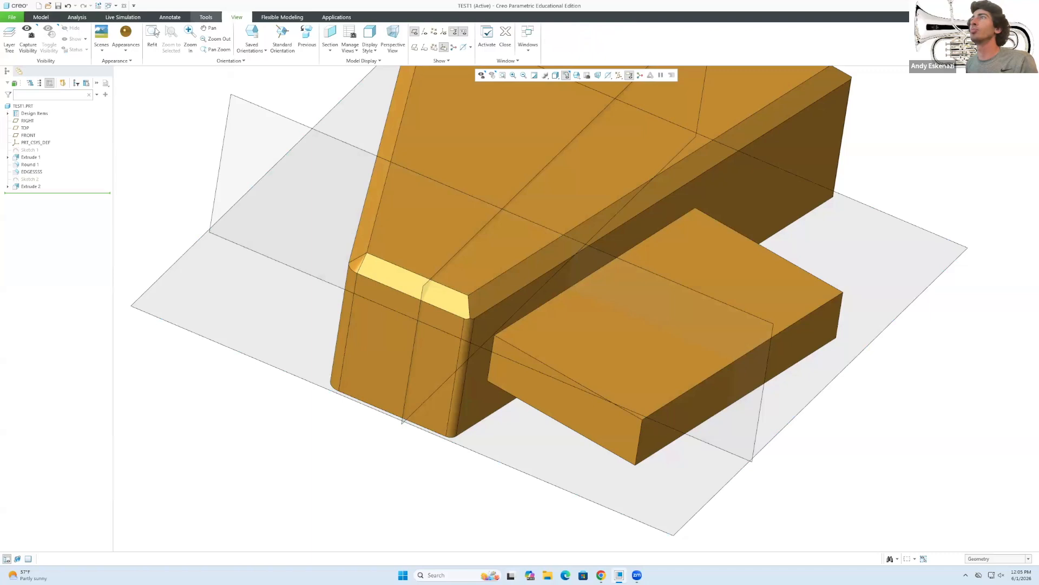
click(126, 43)
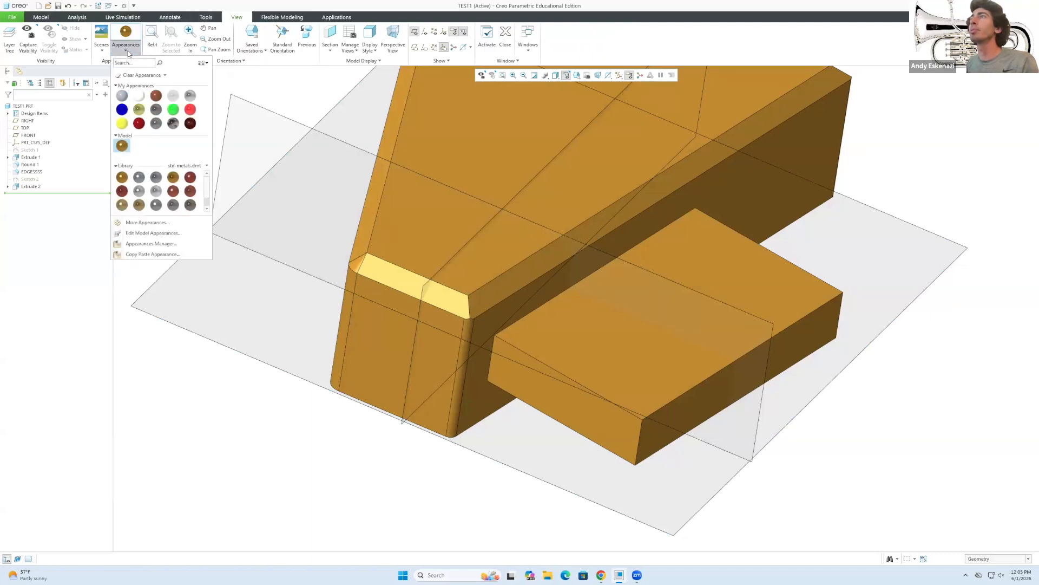
click(139, 190)
click(606, 368)
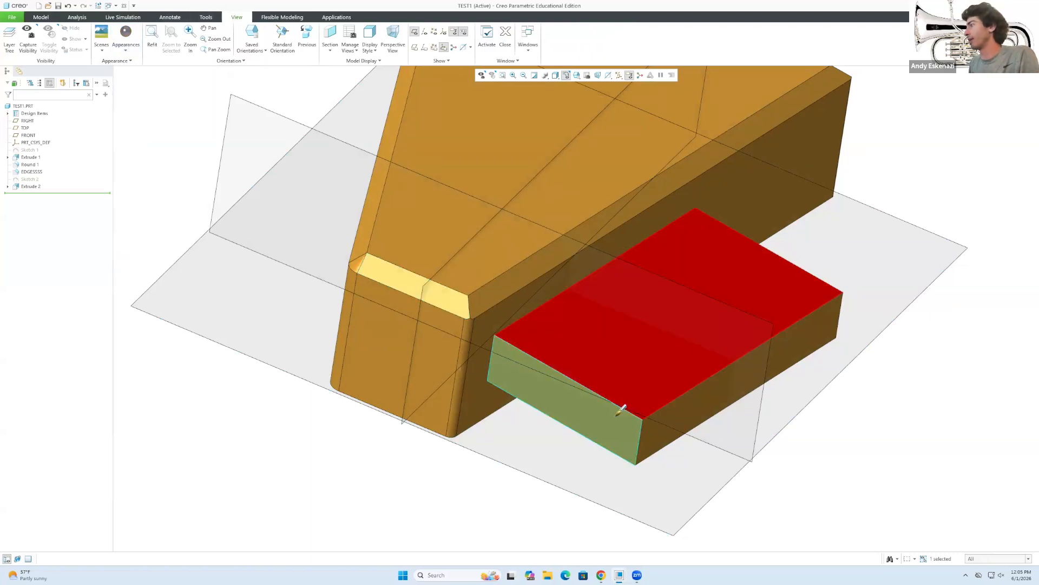
ctrl+click(674, 403)
middle_drag(696, 399, 843, 306)
ctrl+click(843, 307)
ctrl+click(834, 360)
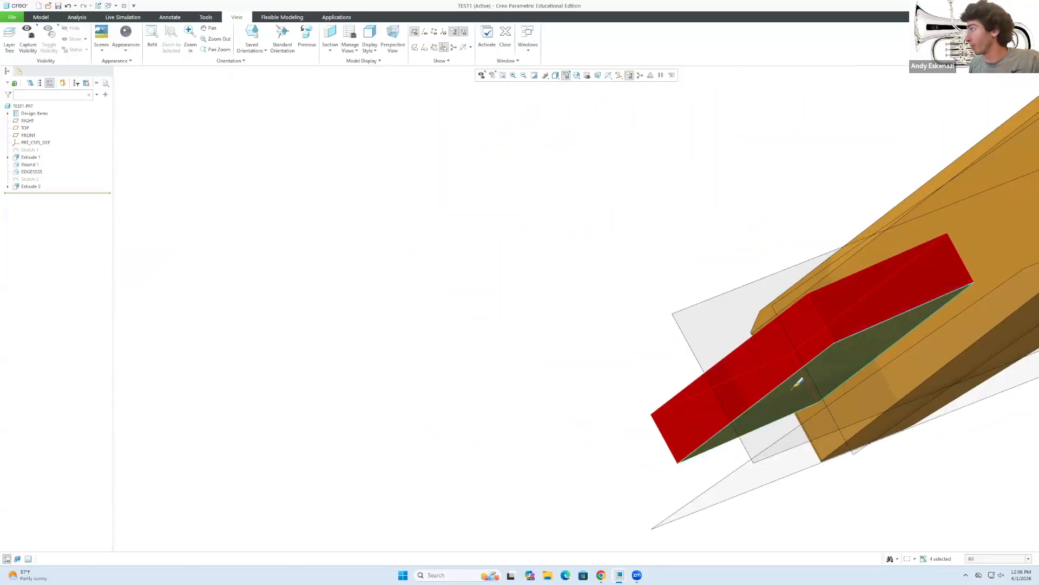
middle_click(509, 222)
Orbit and zoom around the gray block to inspect it, then return to the Model tab.
middle_drag(509, 223, 645, 262)
scroll(644, 262, up, 2)
scroll(645, 265, up, 2)
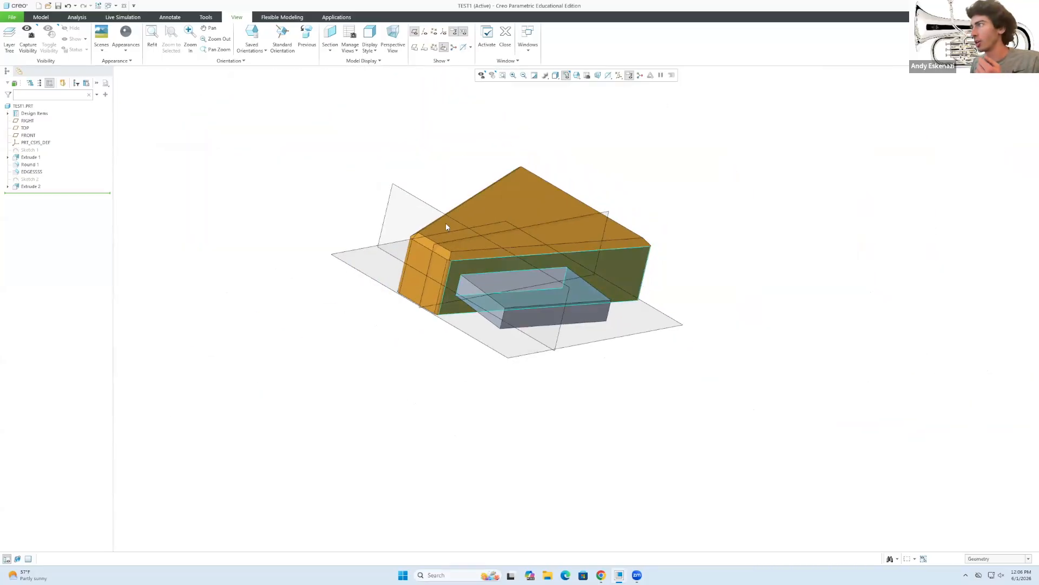
scroll(444, 225, down, 2)
middle_drag(567, 287, 563, 296)
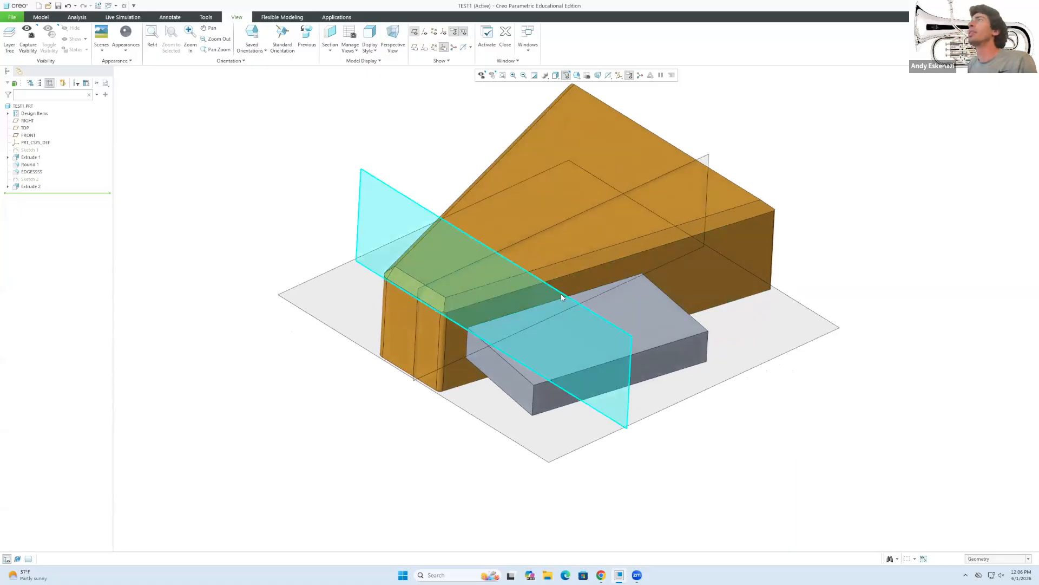
click(41, 18)
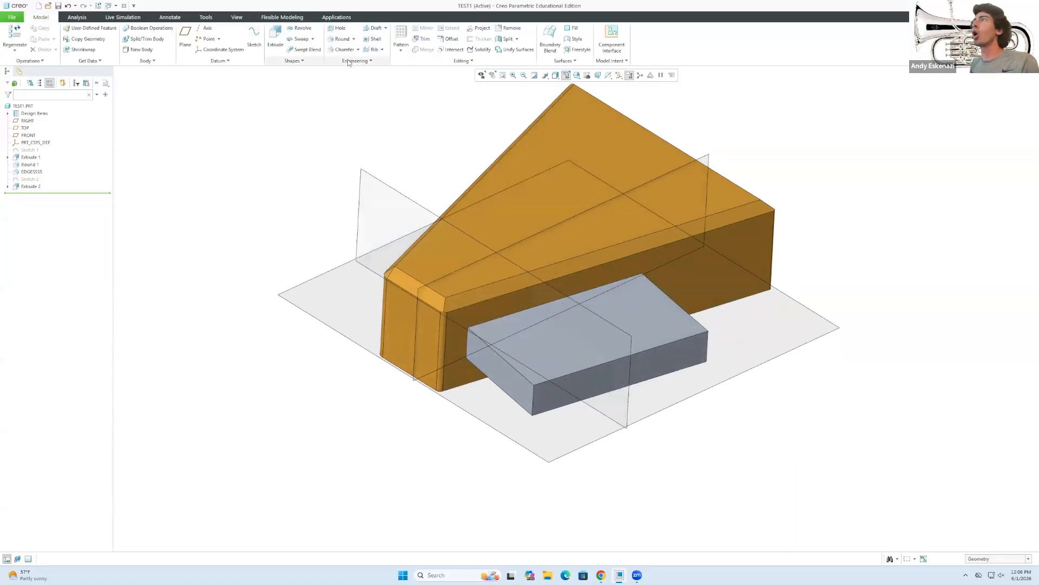
Round the block's front and far vertical edges as two sets, each with radius 10.
click(338, 38)
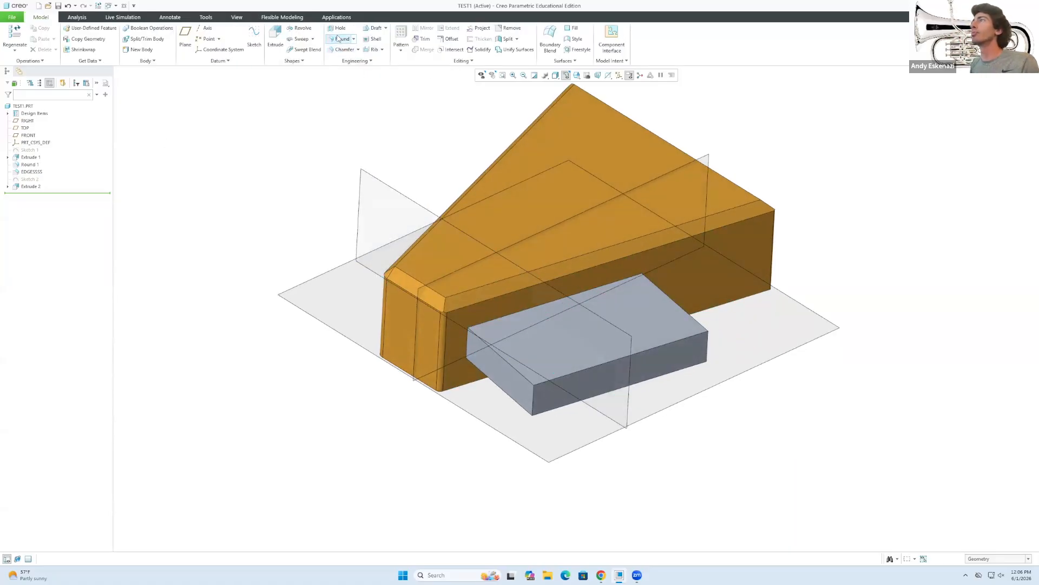
click(533, 396)
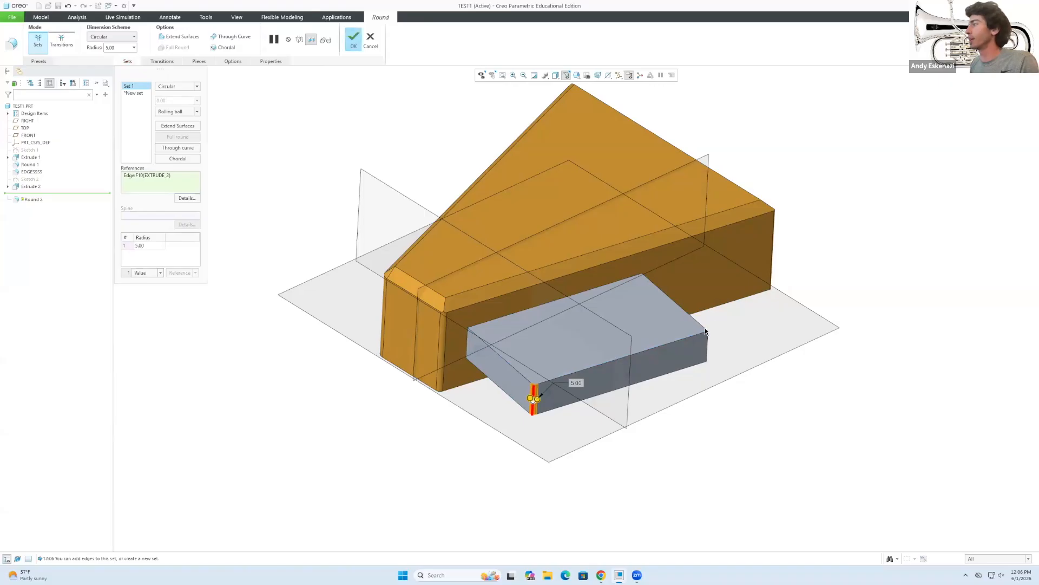
click(706, 343)
scroll(694, 321, up, 2)
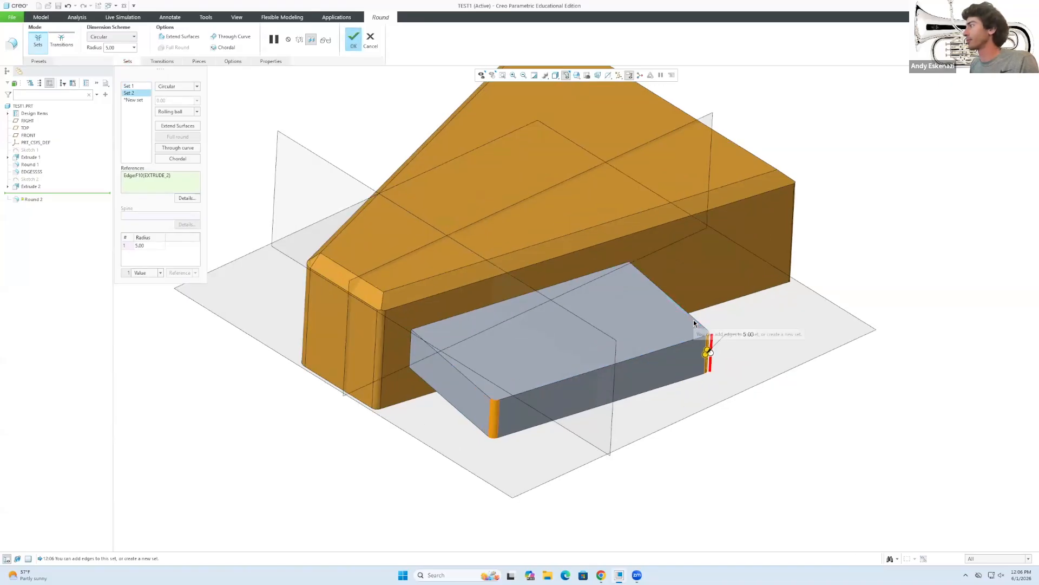
double_click(749, 334)
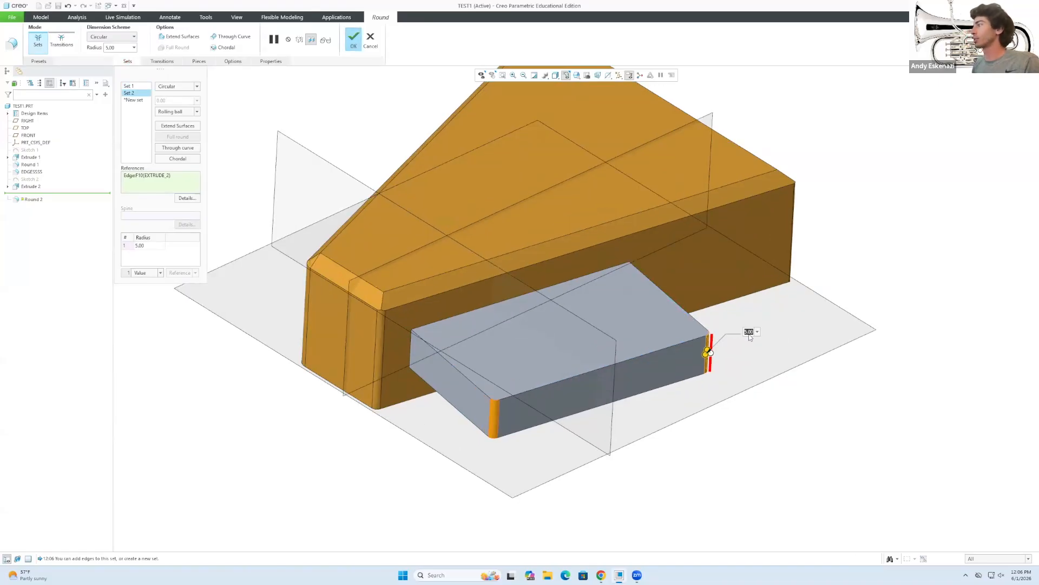
text(10)
key(Return)
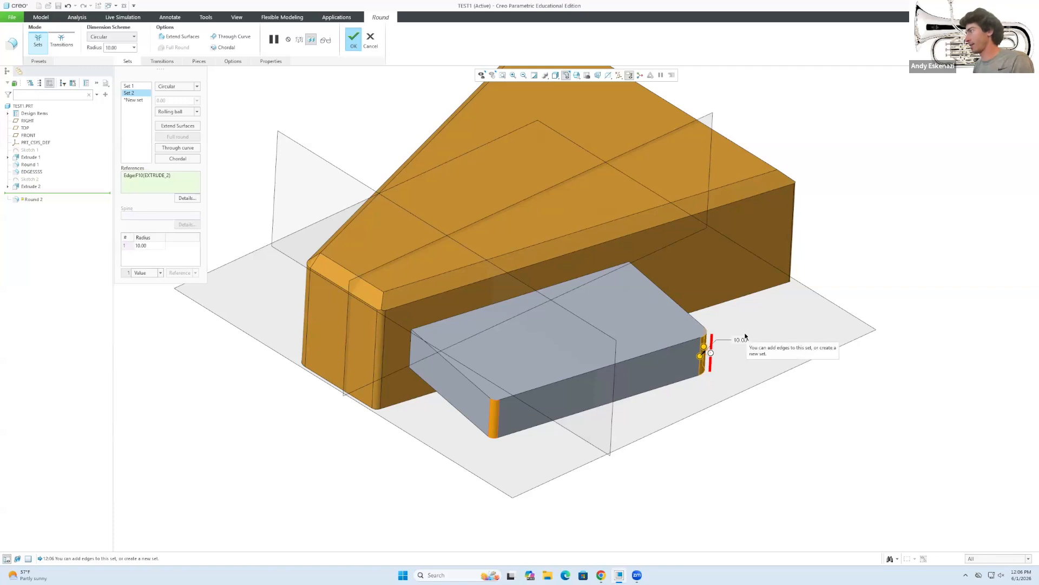
click(133, 86)
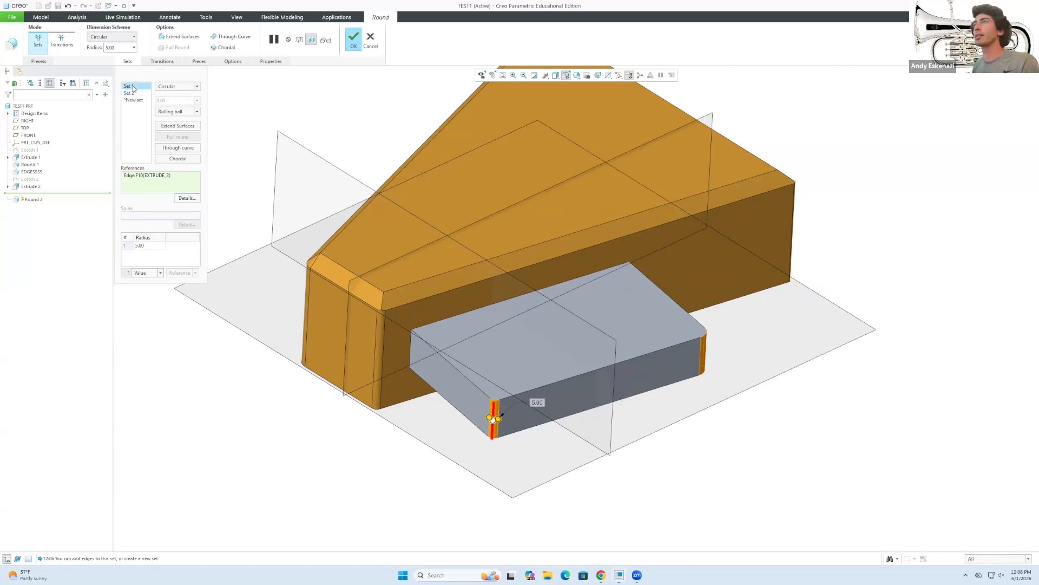
double_click(537, 400)
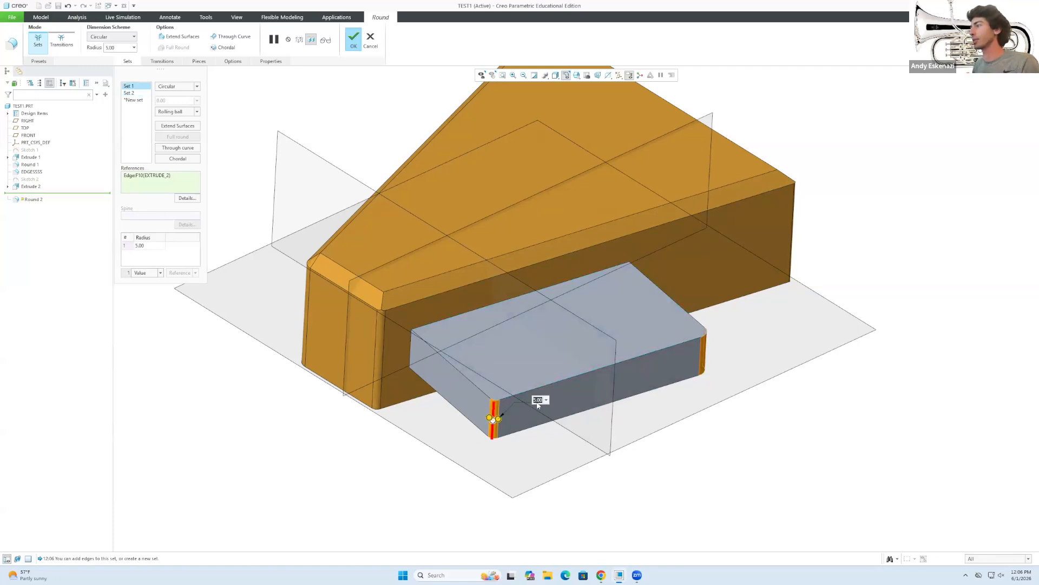
text(10)
key(Return)
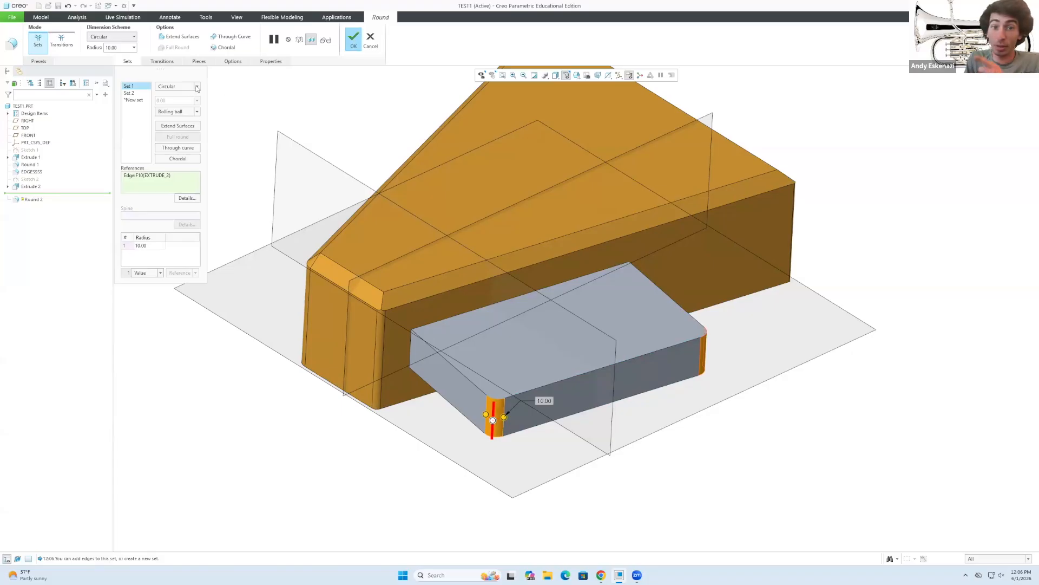
Give the first round set a C2 Continuous profile and finish Round 2.
click(197, 86)
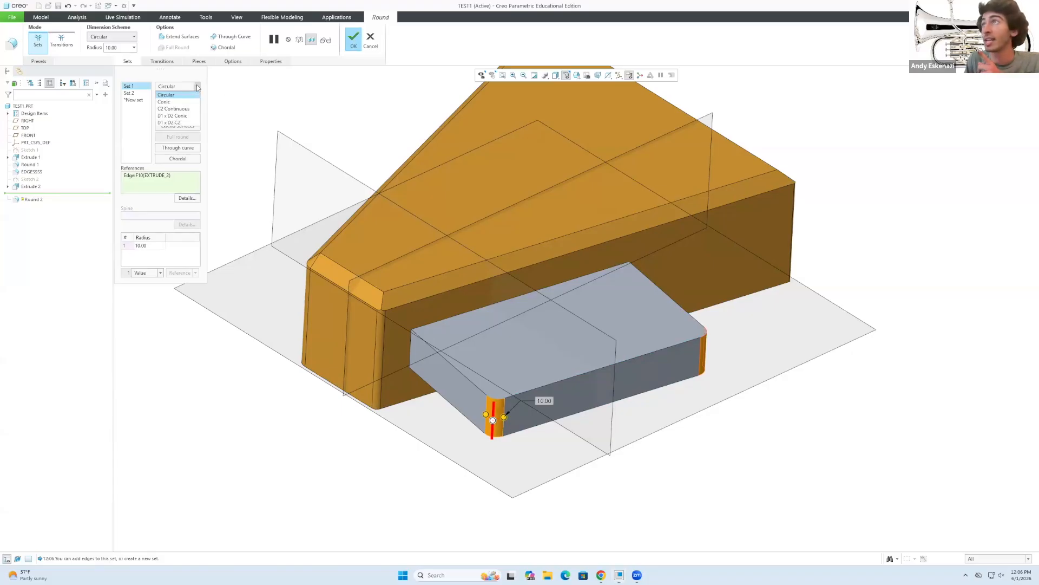
click(171, 102)
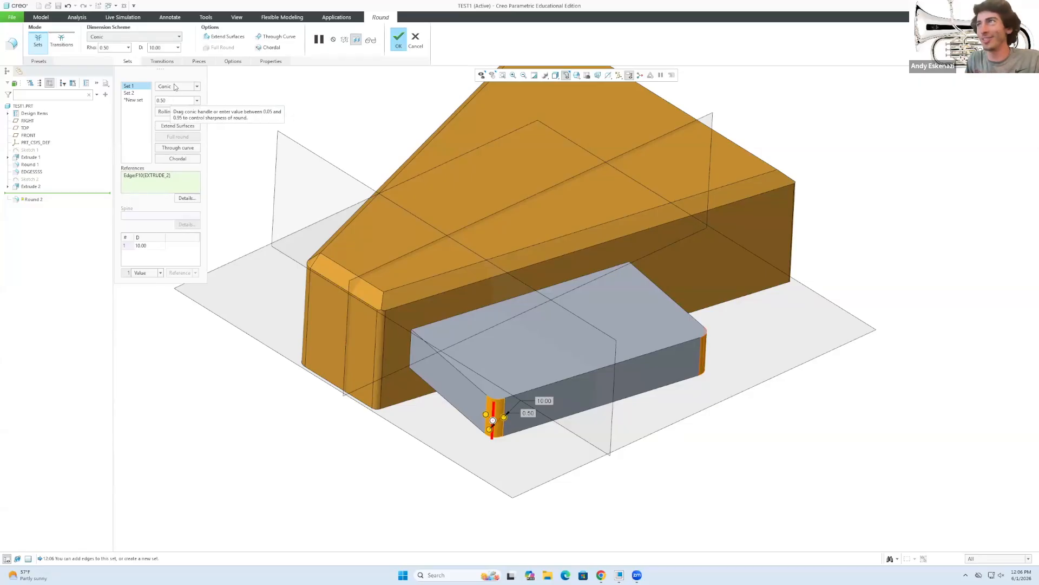
click(196, 87)
click(184, 108)
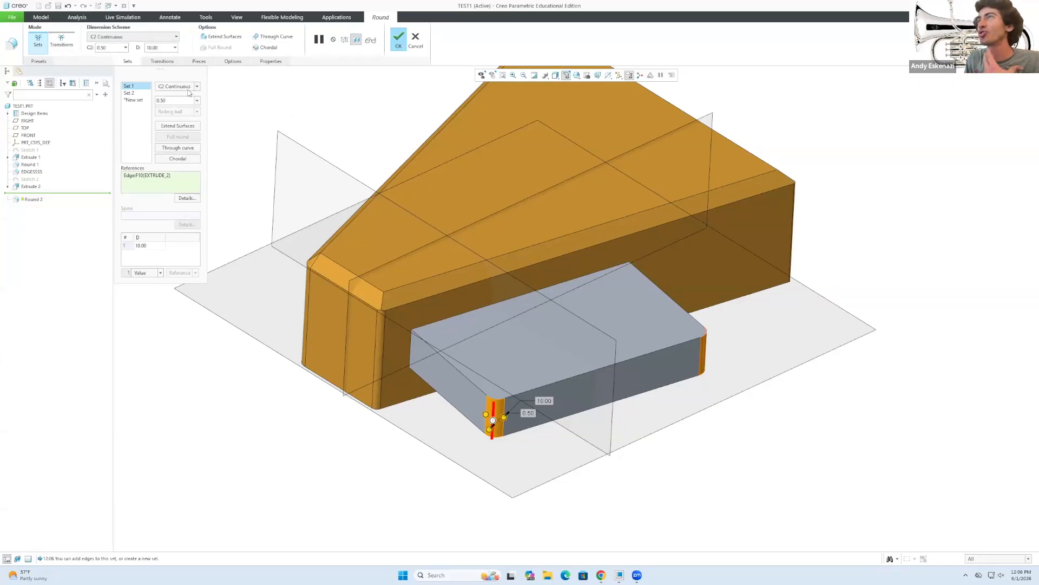
click(195, 86)
click(189, 93)
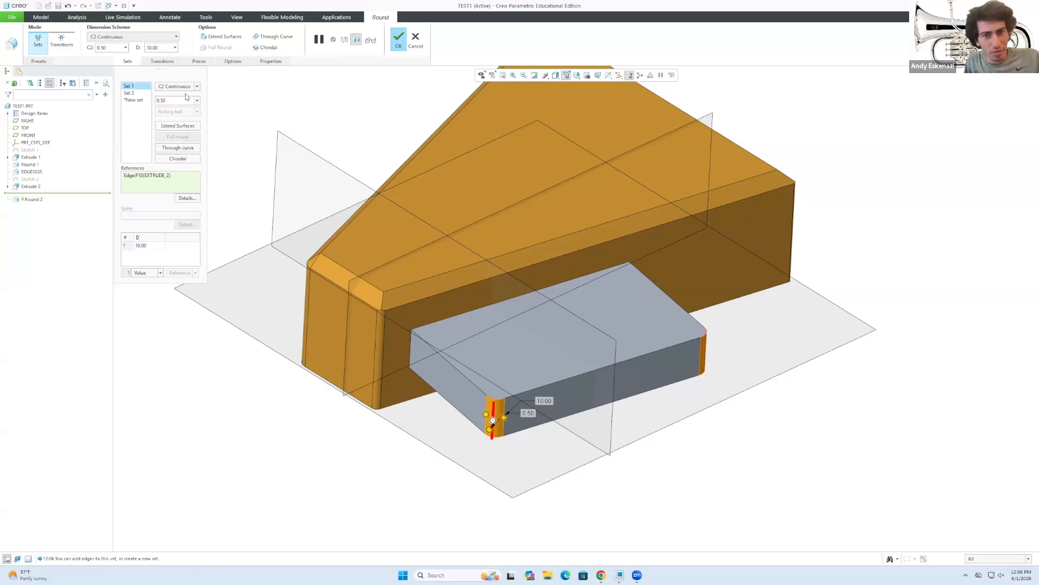
click(398, 46)
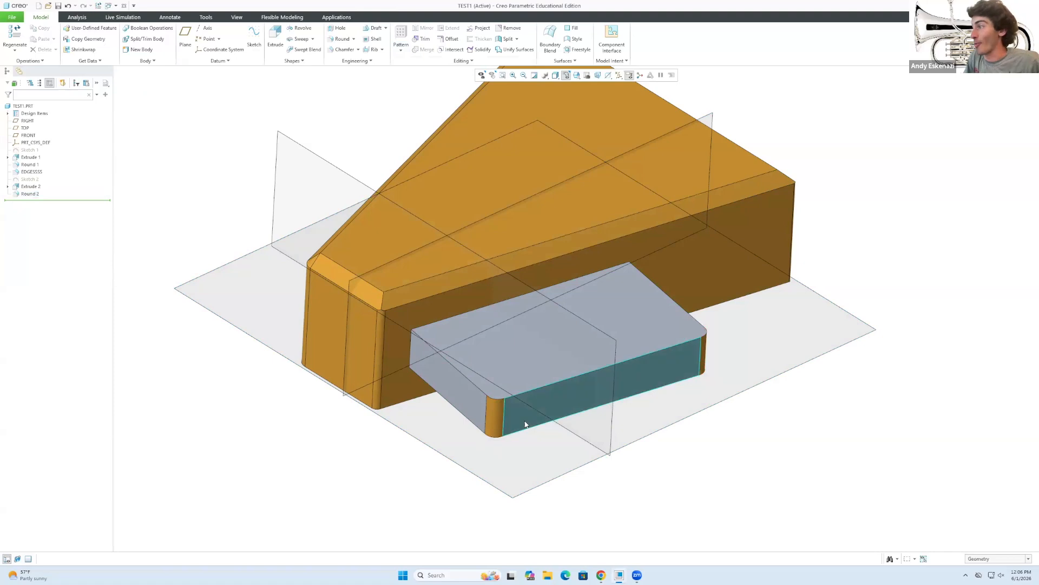
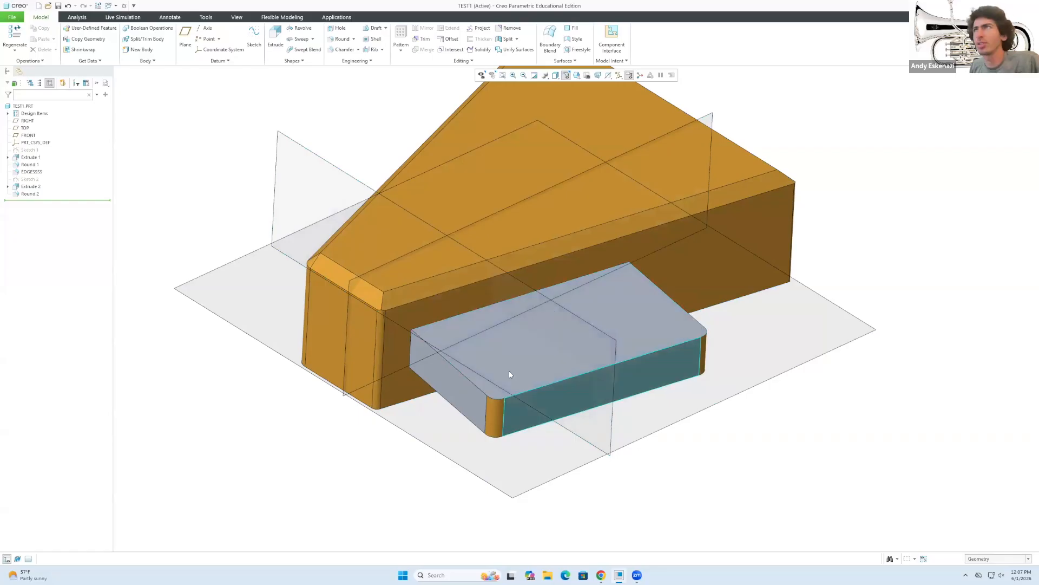
Launch the Sketch tool from the Model tab's Datum group.
click(254, 36)
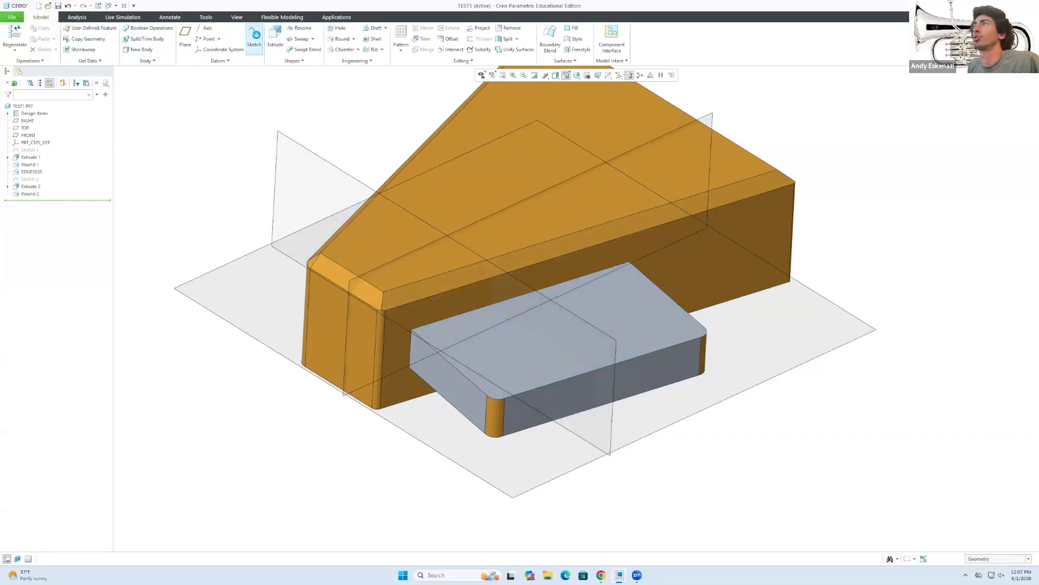
Place the sketch on the grey block's top face and orient it to Sketch View.
click(529, 342)
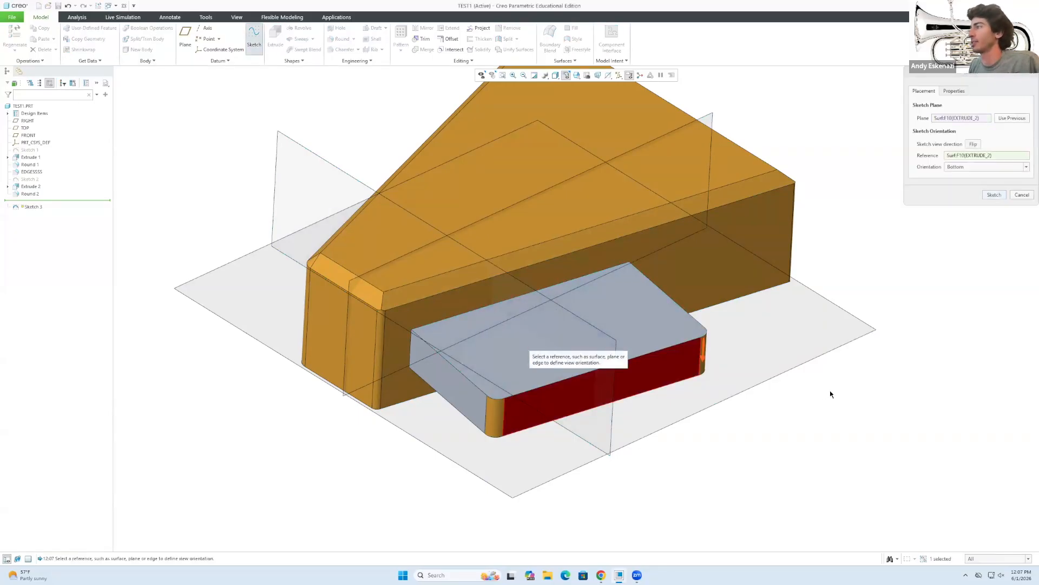
click(993, 195)
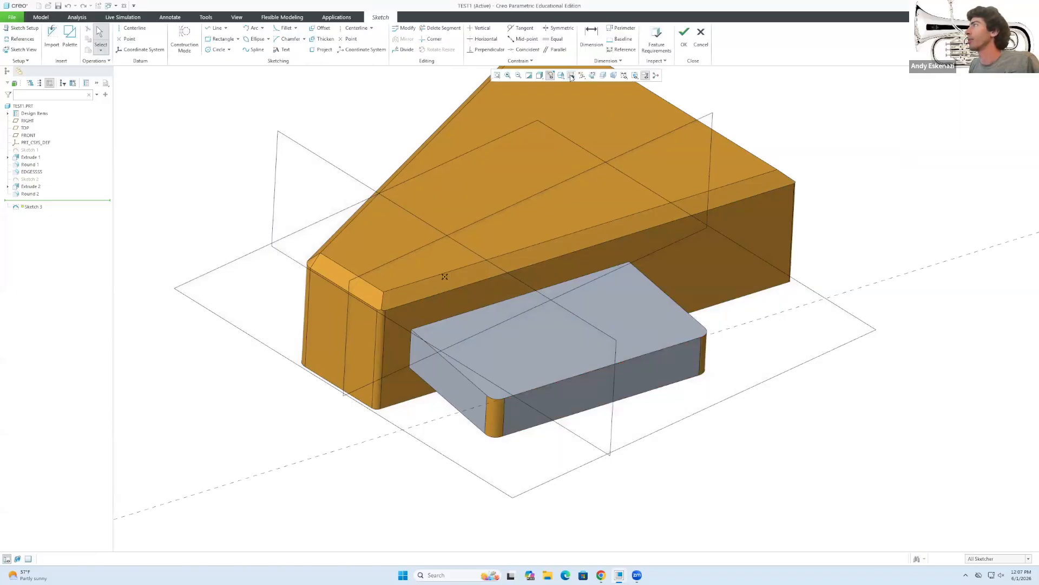
click(592, 75)
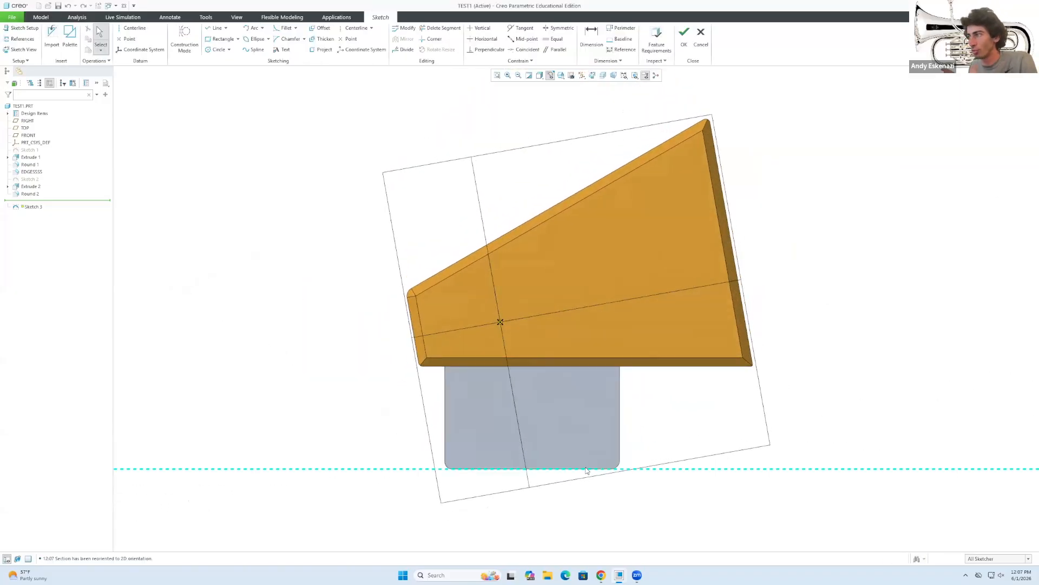
scroll(585, 439, down, 2)
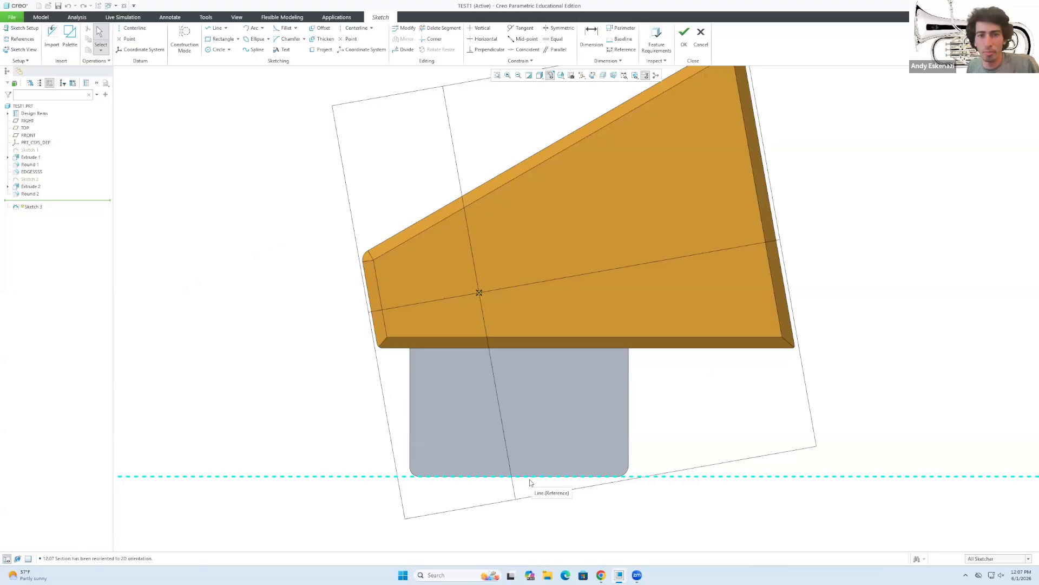
Draw a horizontal construction line from the left edge, then a vertical one down to the bottom edge.
click(185, 38)
click(216, 30)
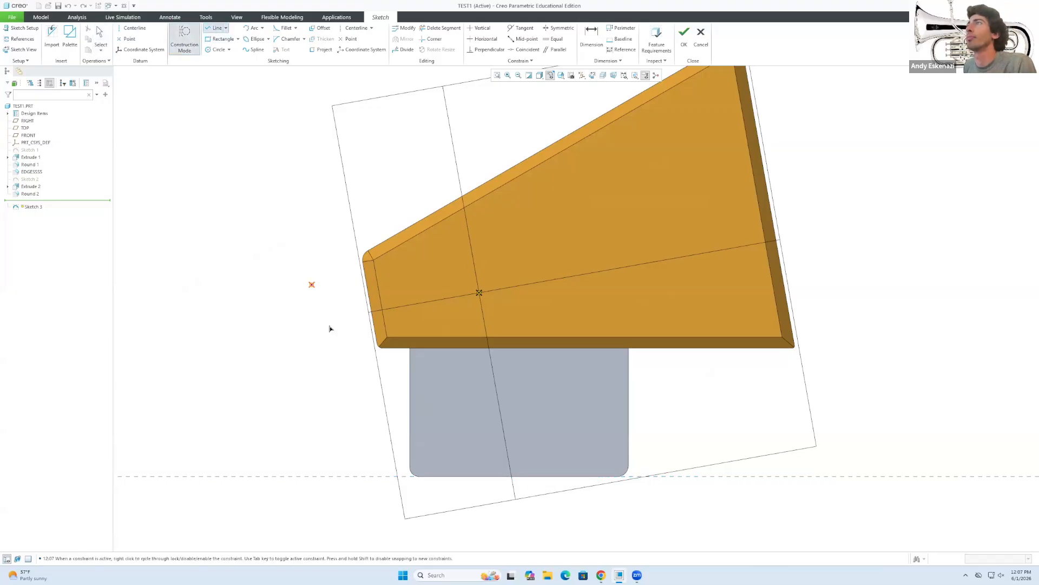
click(411, 406)
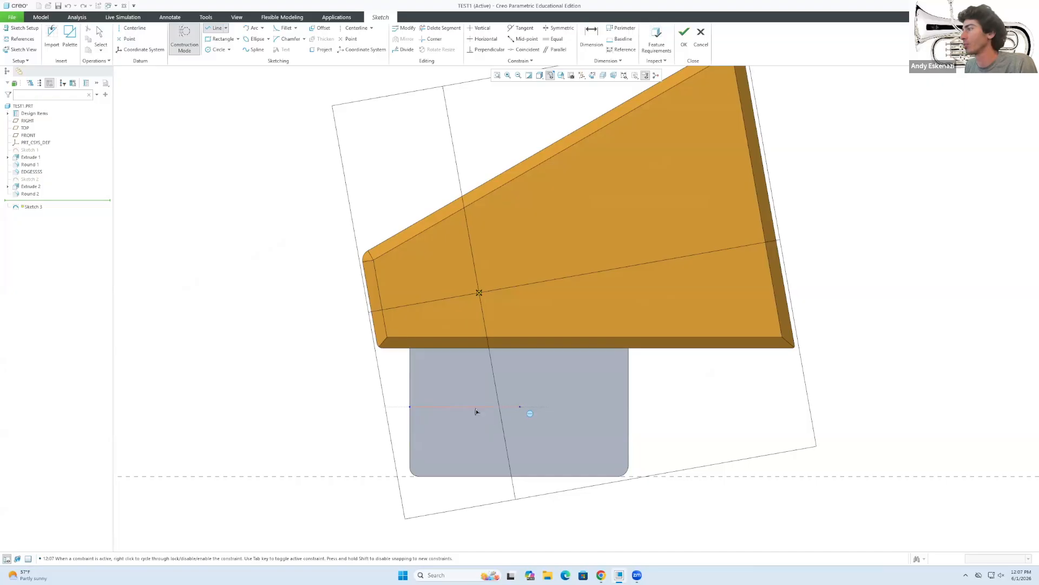
click(474, 407)
click(474, 477)
middle_click(474, 478)
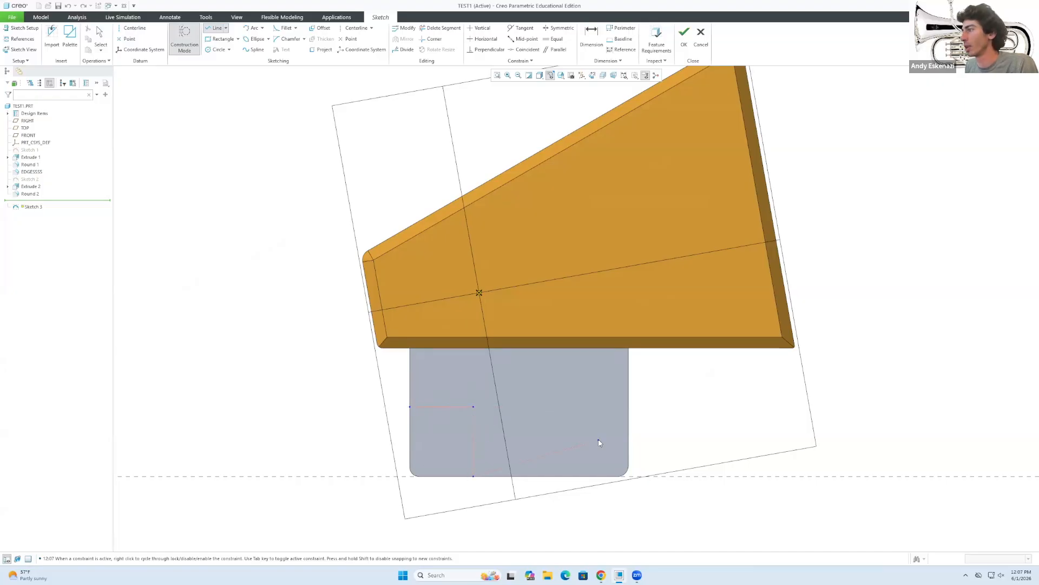
Dimension the horizontal line to 50 and add the vertical line's height dimension.
key(d)
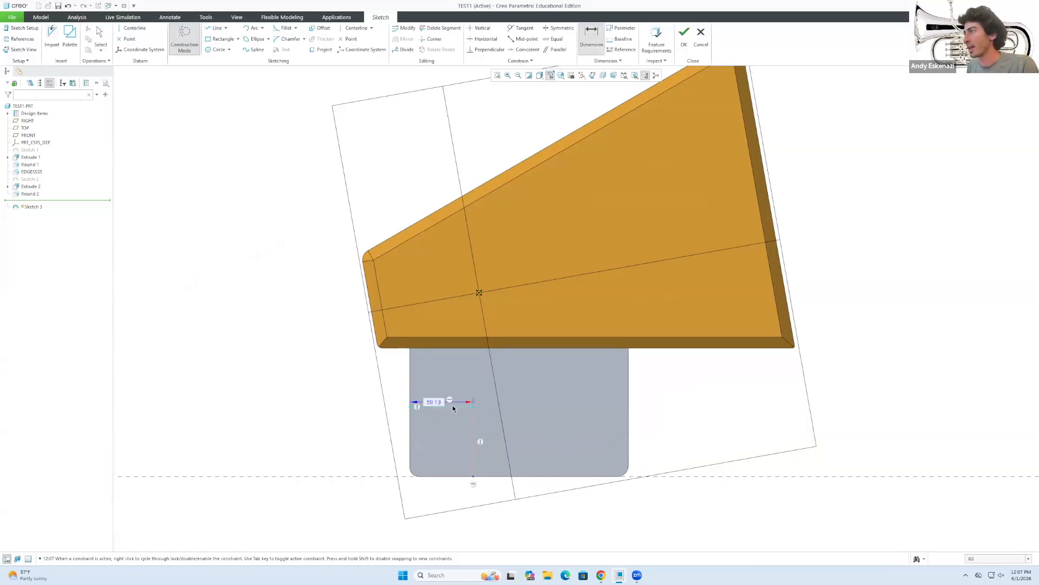
middle_click(434, 406)
double_click(436, 401)
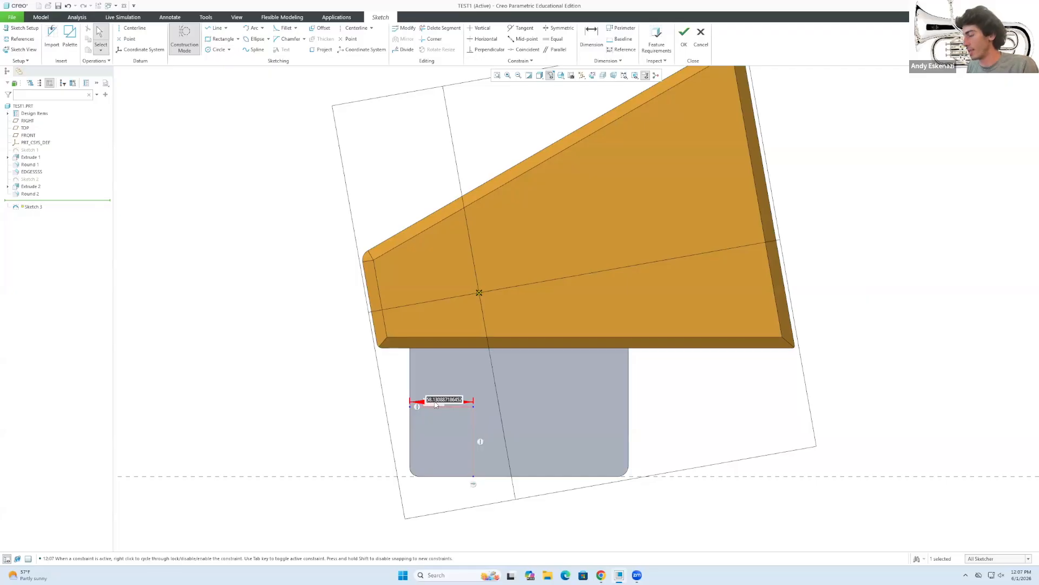
text(50)
key(Return)
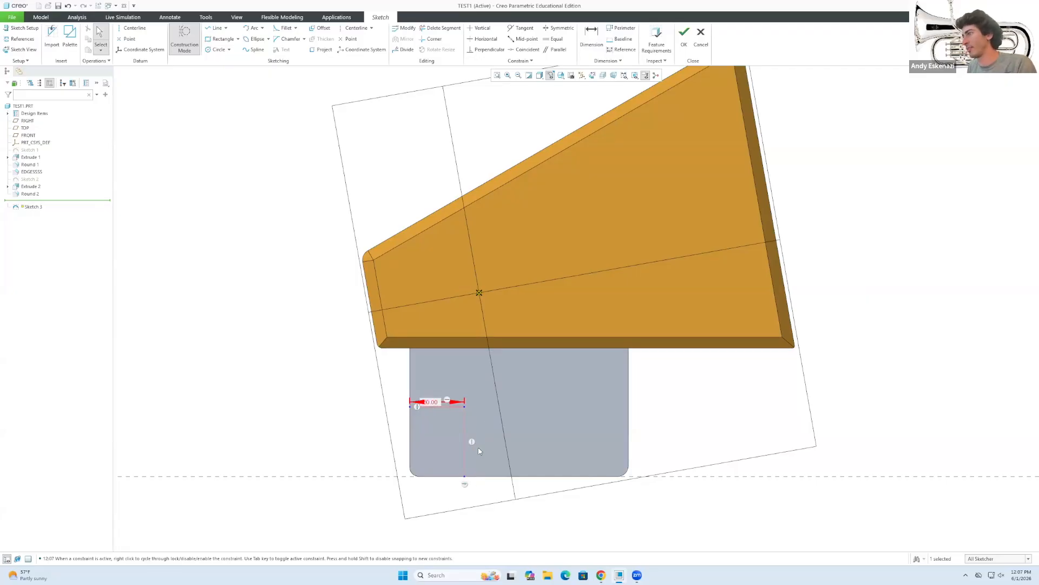
key(d)
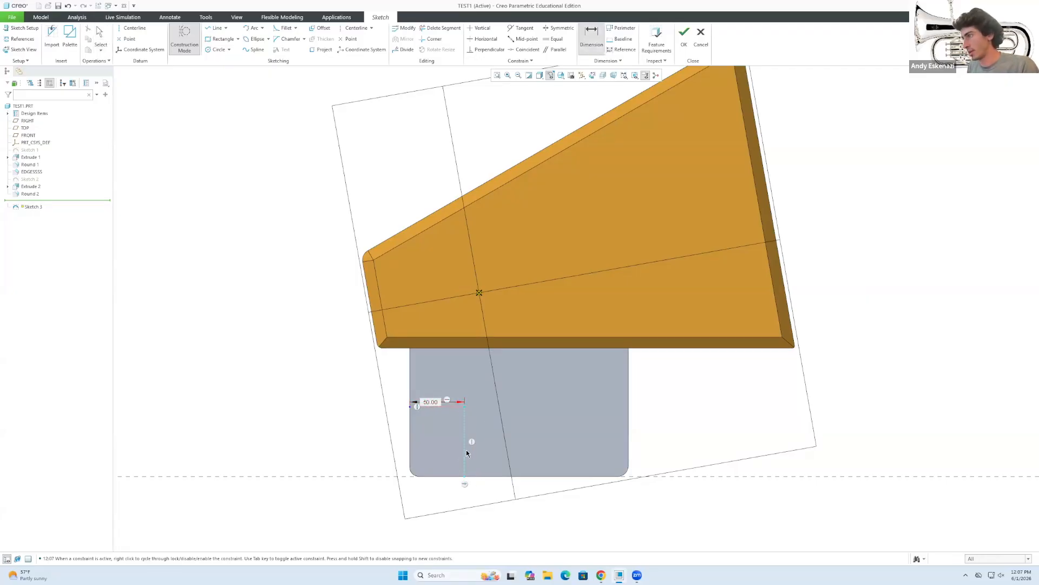
middle_click(353, 431)
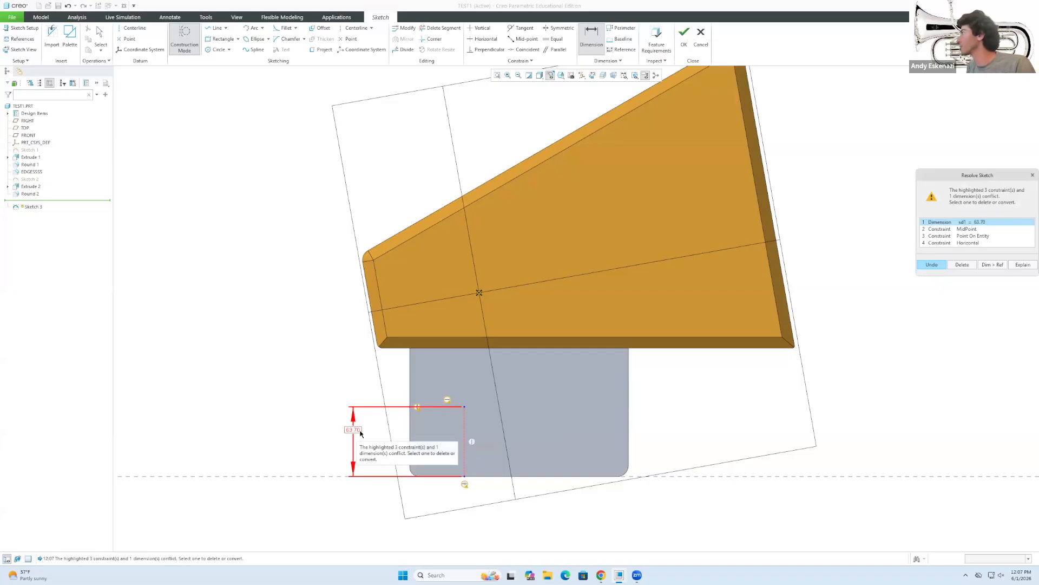
Delete the conflicting MidPoint constraint and set the vertical construction dimension to 50.00.
scroll(401, 409, up, 1)
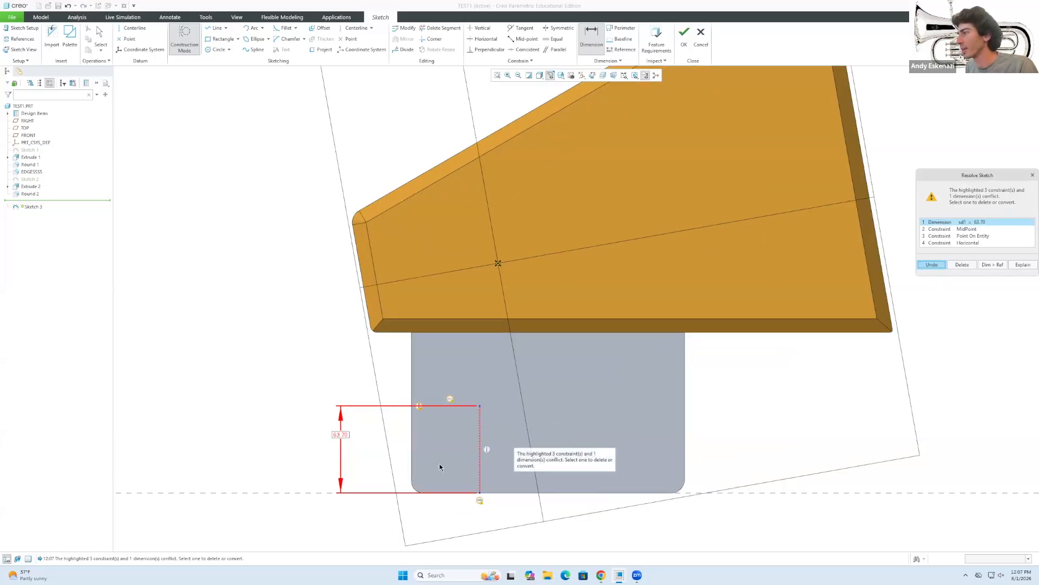
click(973, 229)
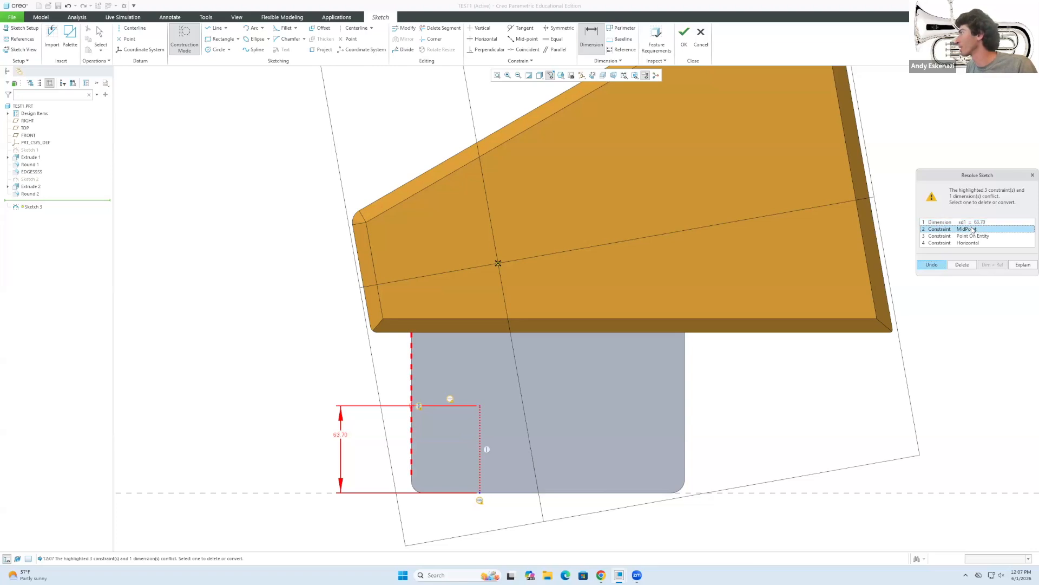
click(962, 264)
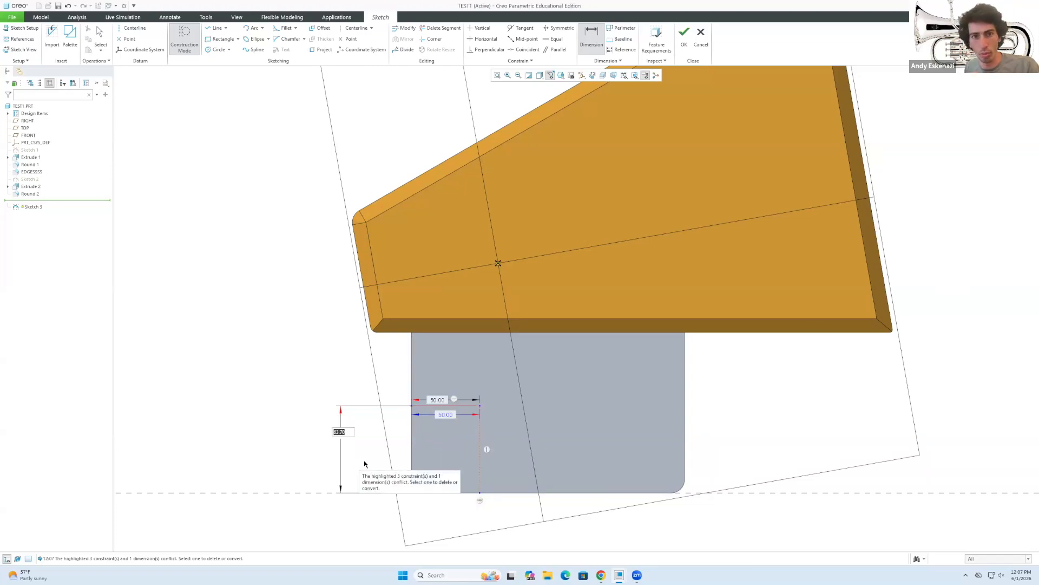
text(50)
key(Return)
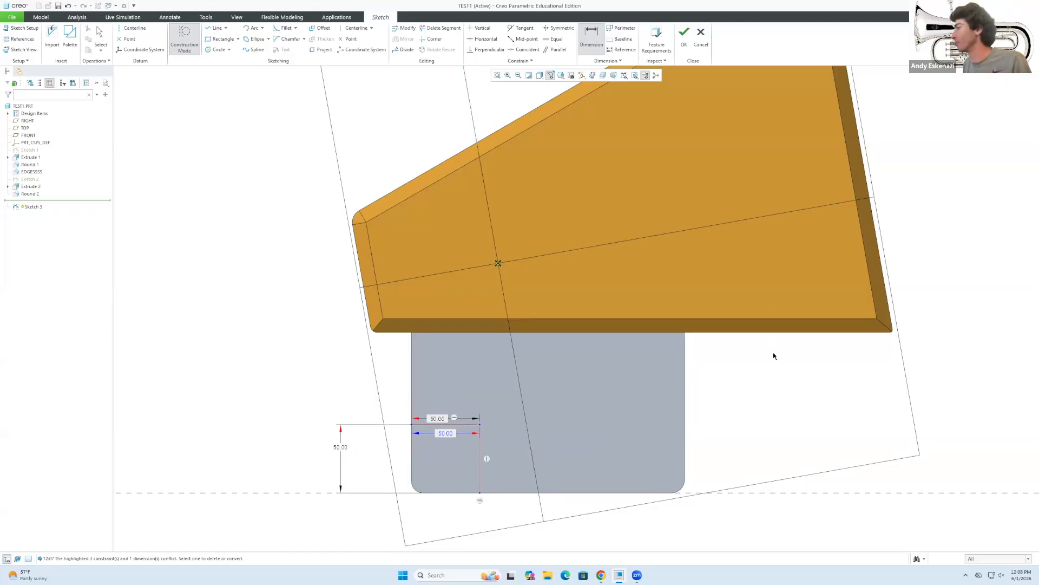
middle_click(440, 452)
scroll(439, 453, up, 2)
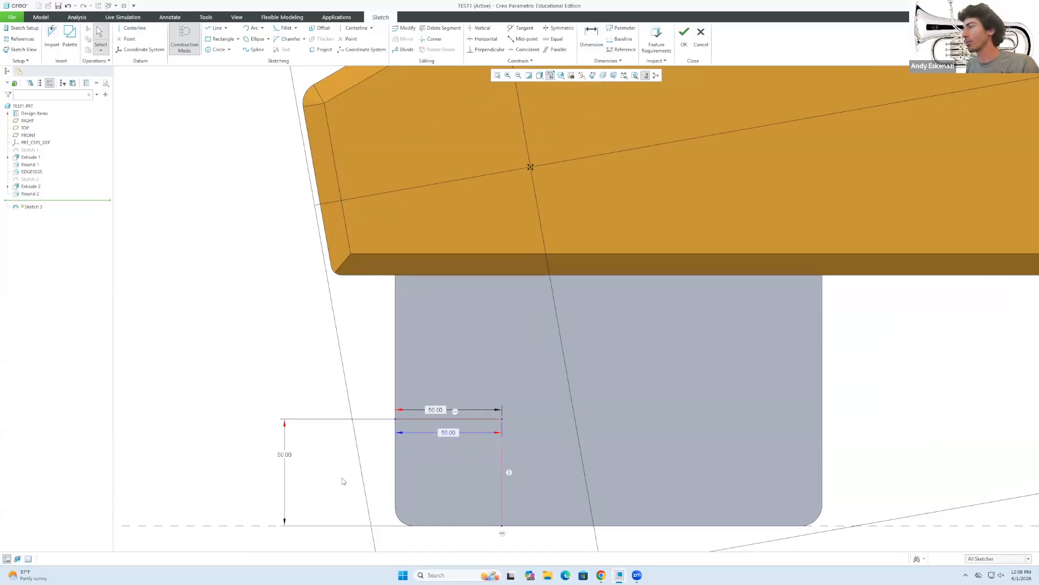
click(449, 439)
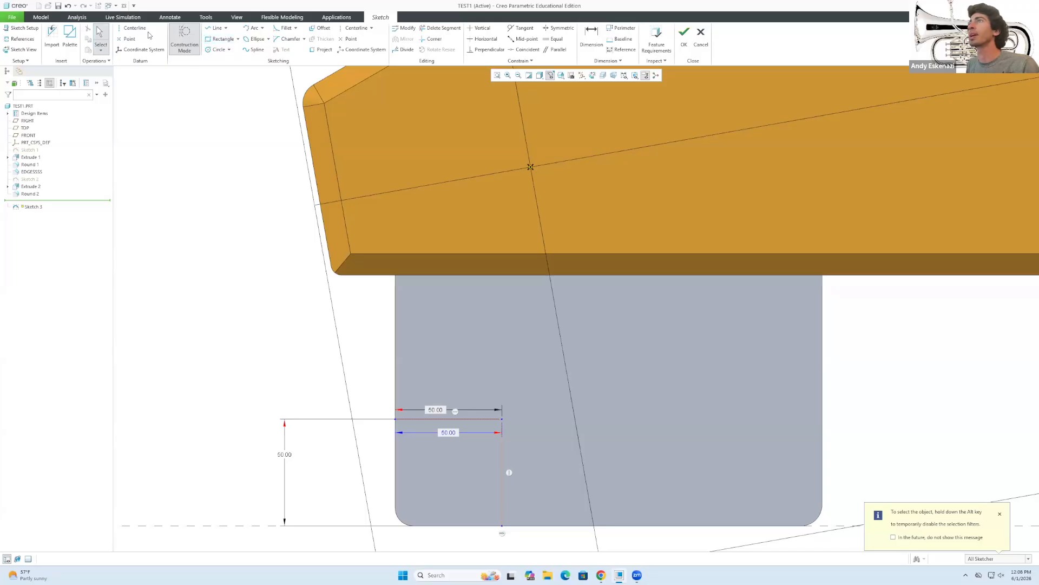
Draw a circle at the construction corner and set its diameter to 50.
click(213, 49)
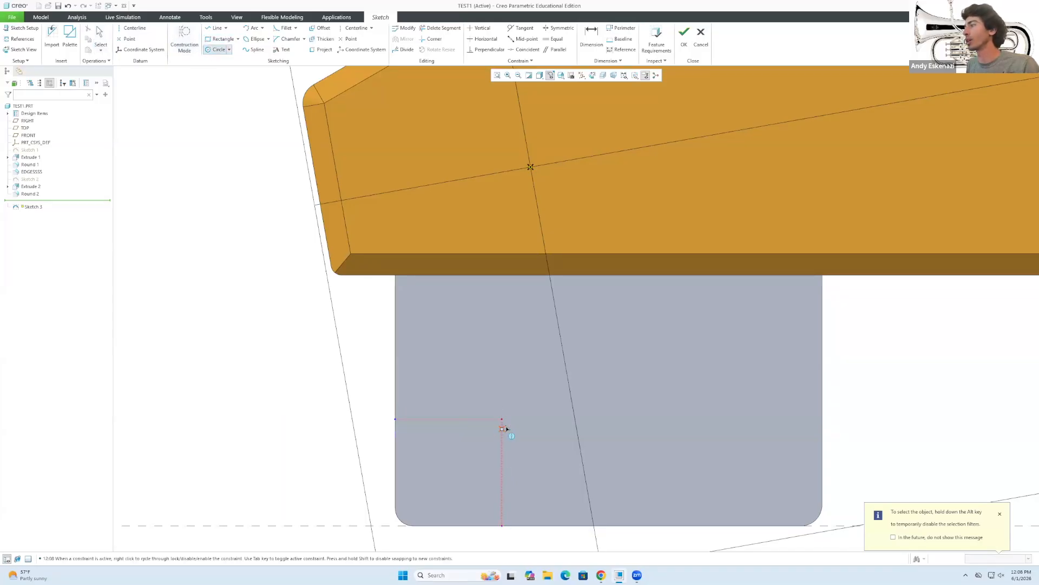
click(524, 385)
middle_click(674, 442)
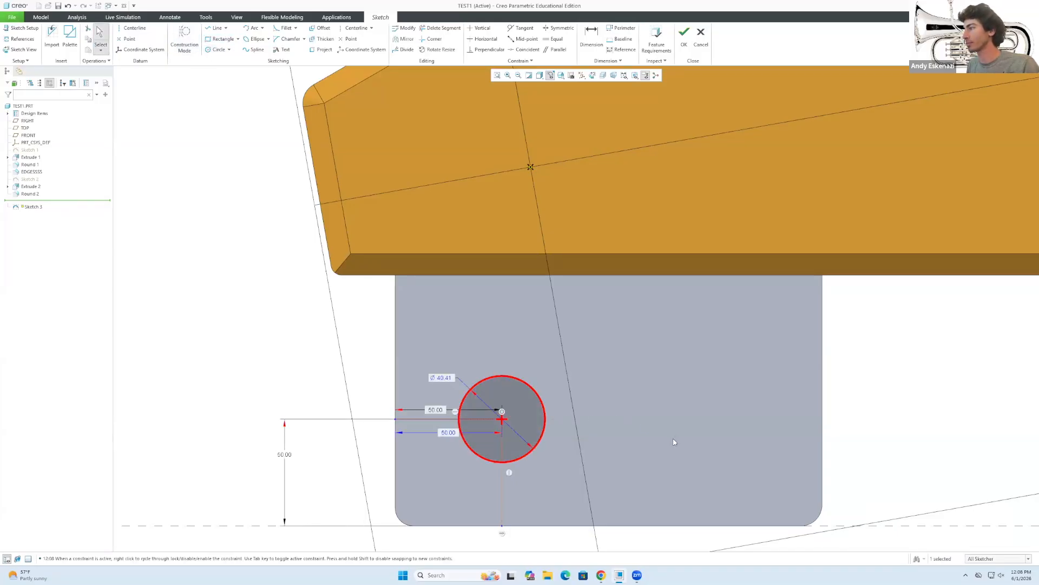
double_click(444, 378)
text(50)
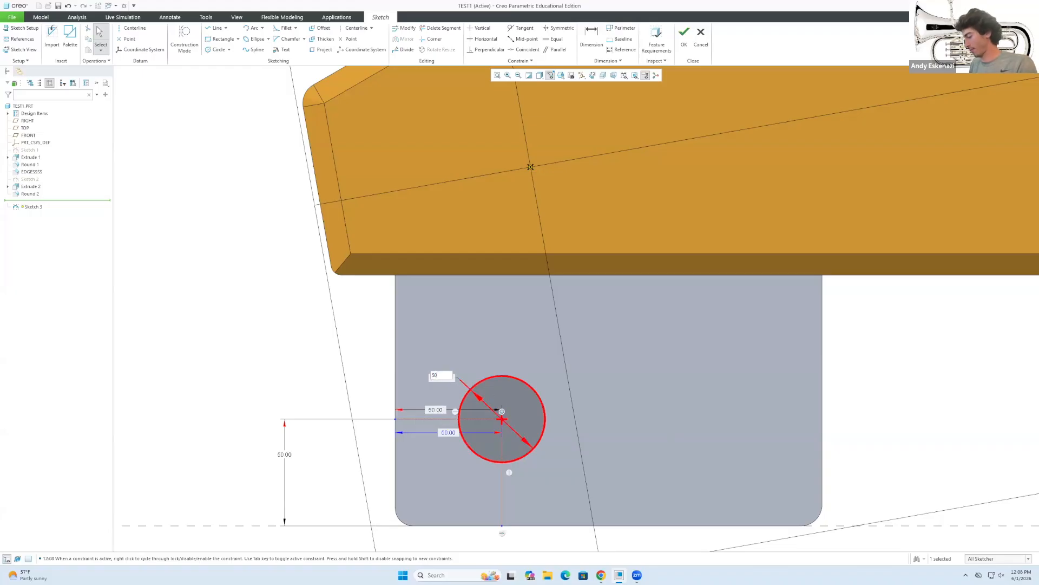
key(Return)
Return the circle's horizontal offset to 50.00 so it is recentred, then finish the sketch.
double_click(448, 433)
text(30)
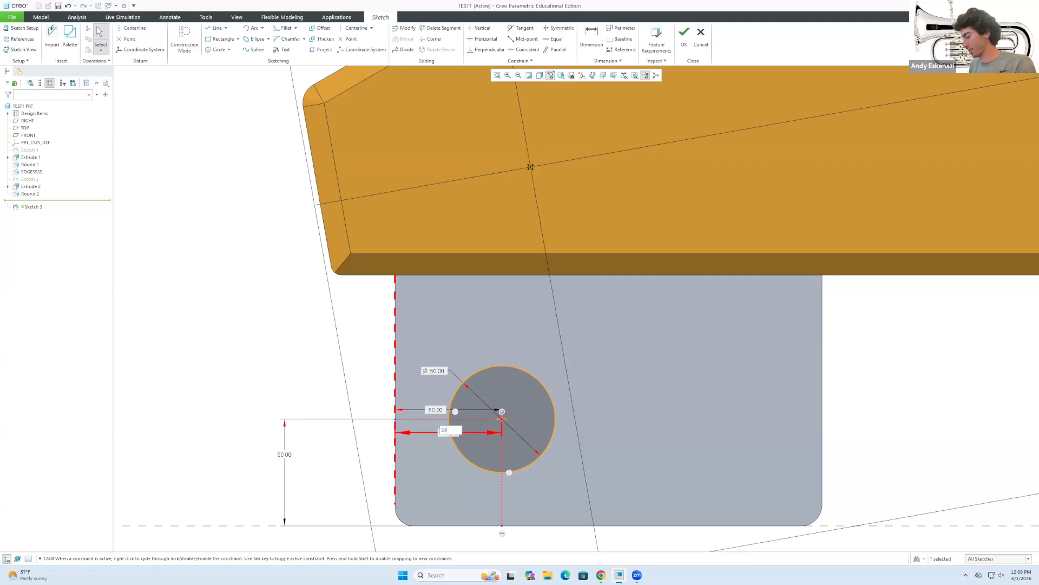
key(Return)
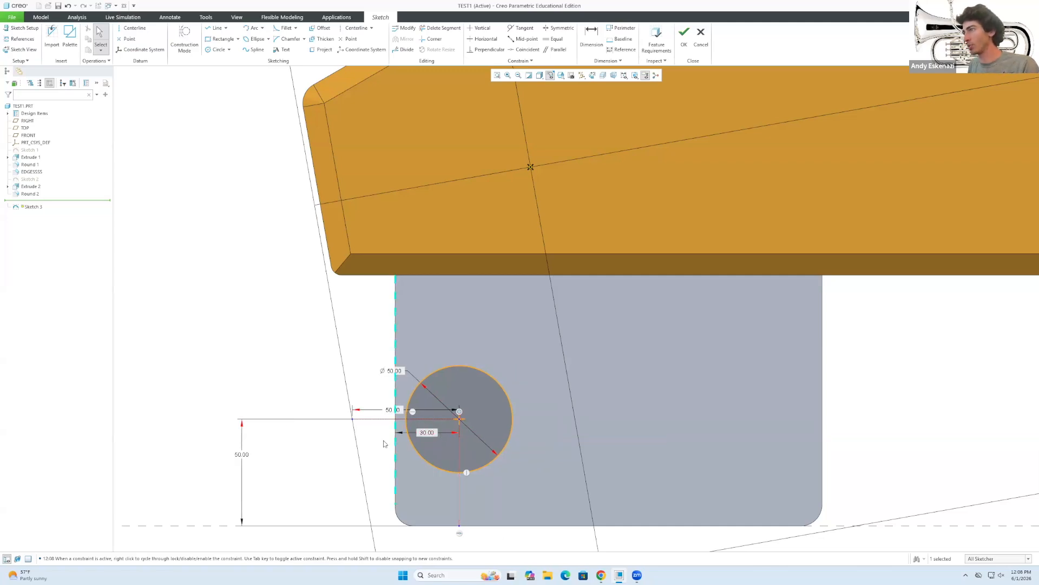
double_click(391, 413)
key(Return)
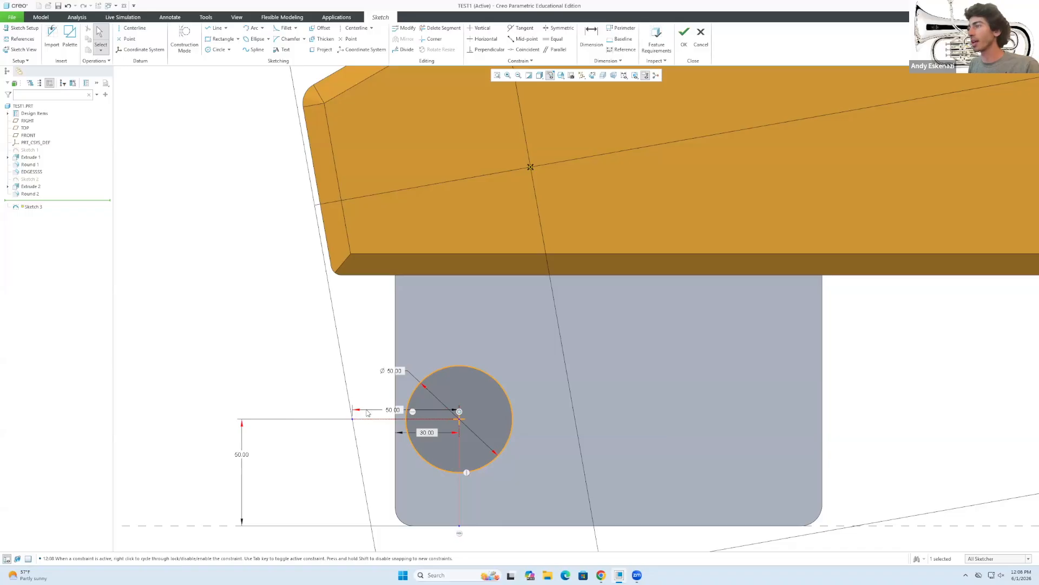
click(387, 443)
double_click(424, 434)
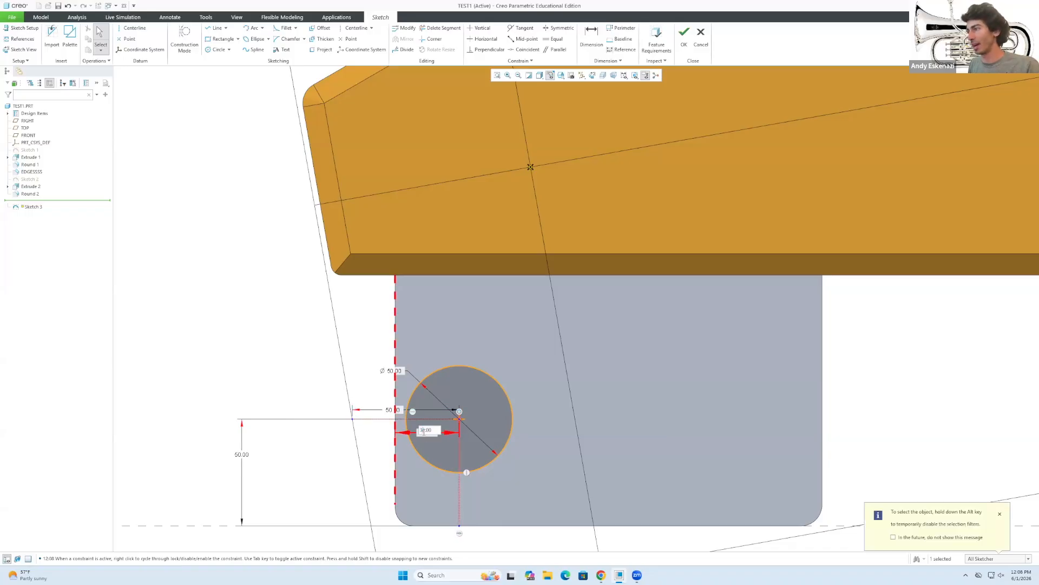
text(50)
key(Return)
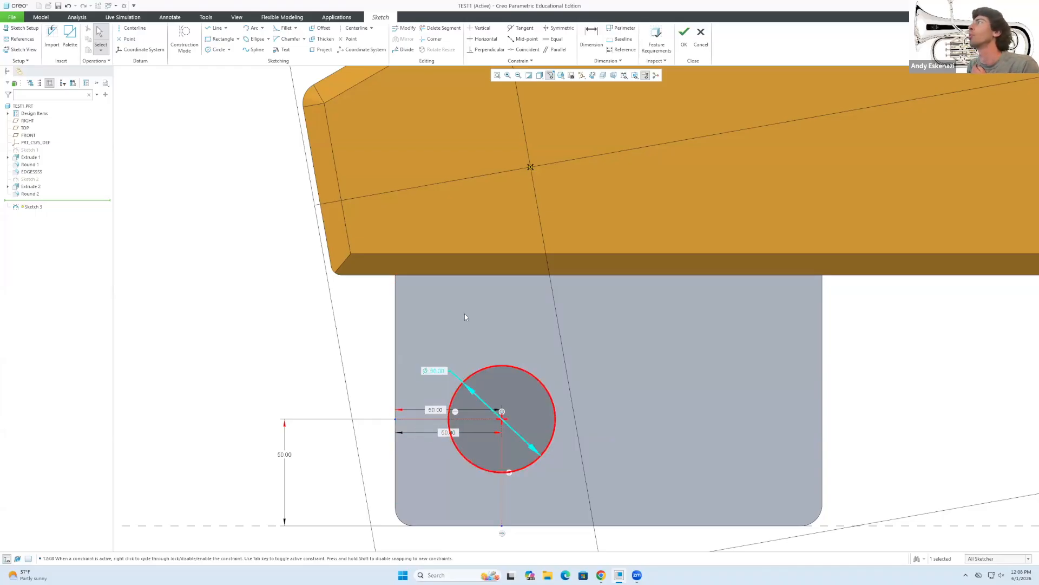
click(684, 43)
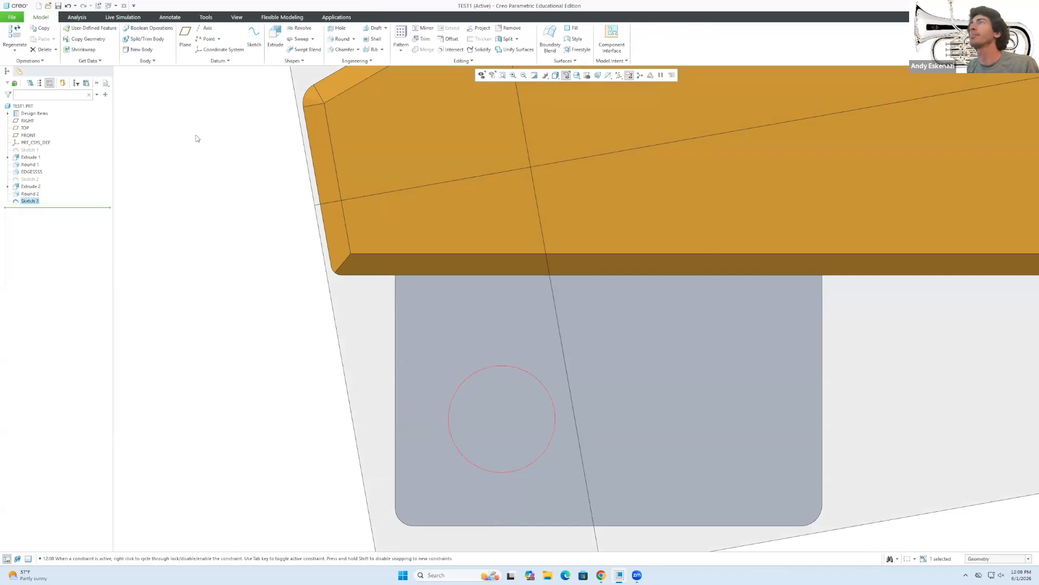
Extrude the circle sketch as a material-removing cut, reversed into the plate.
click(276, 37)
middle_drag(523, 403, 514, 366)
scroll(515, 366, up, 3)
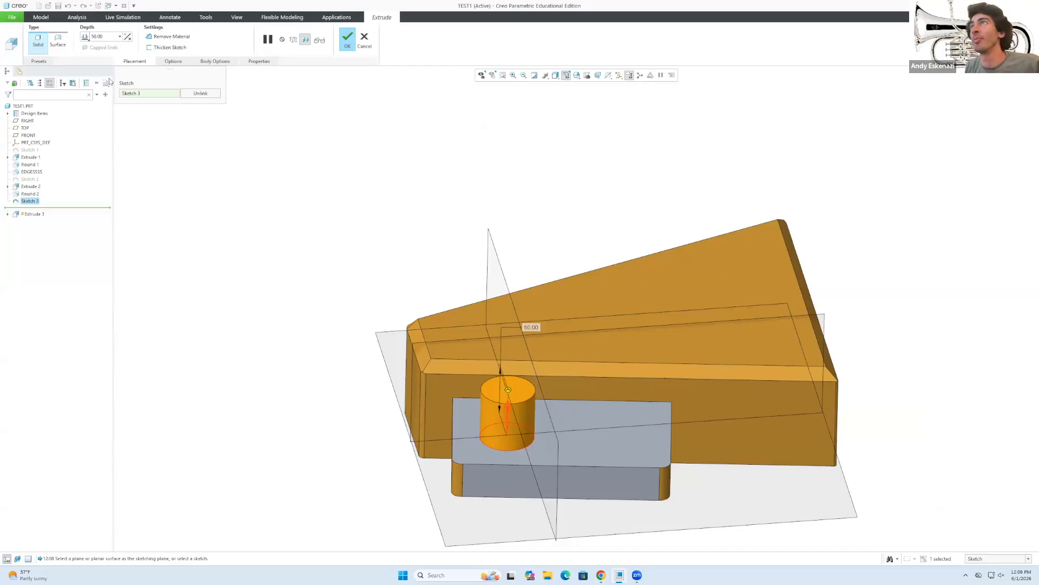
click(171, 37)
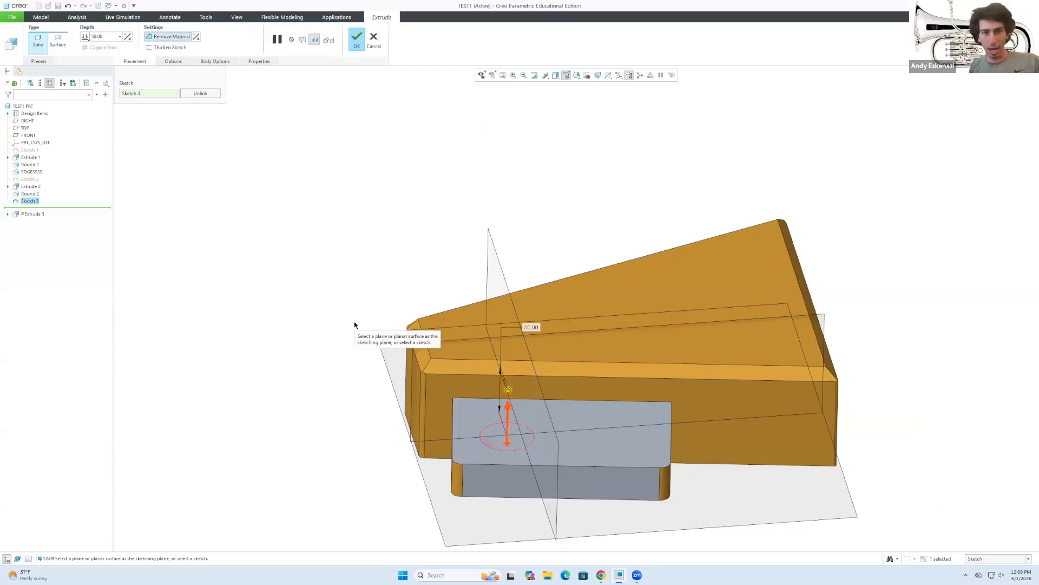
click(128, 37)
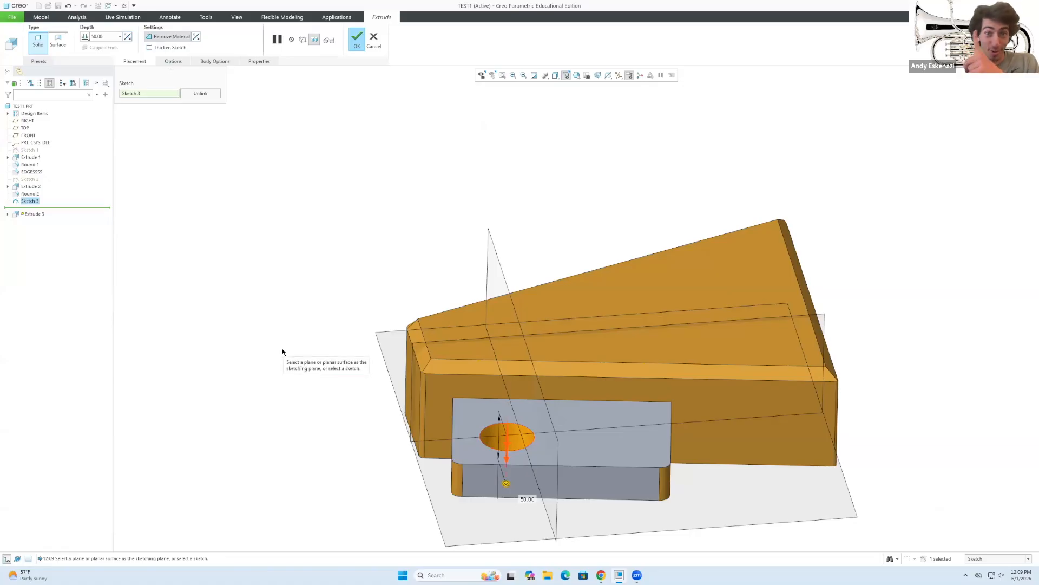
mouse_move(533, 455)
middle_down()
mouse_move(544, 442)
mouse_move(520, 493)
mouse_move(527, 524)
middle_up()
Set the cut depth to Blind 20 and complete the hole.
click(85, 37)
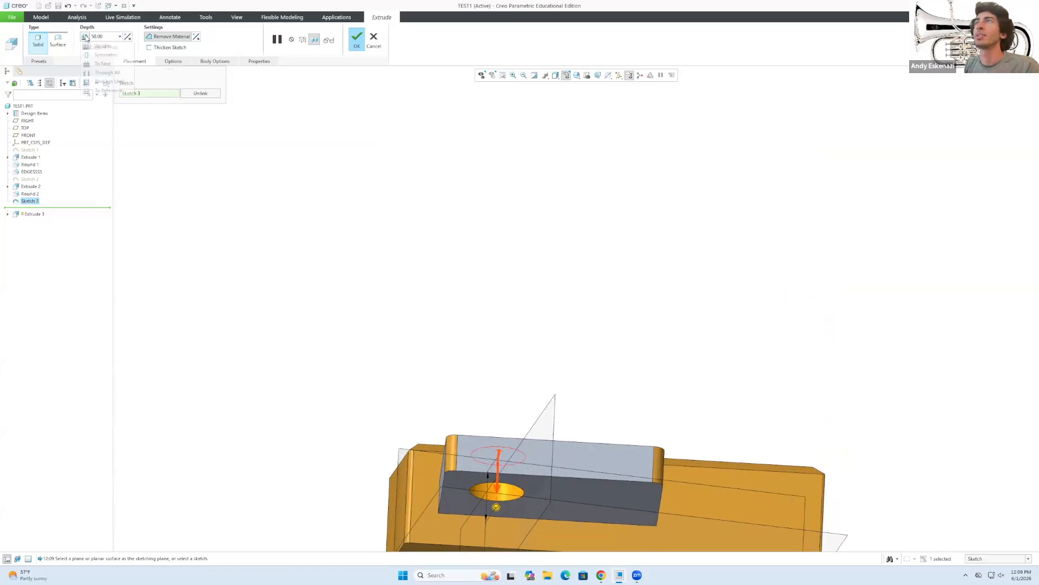
click(107, 72)
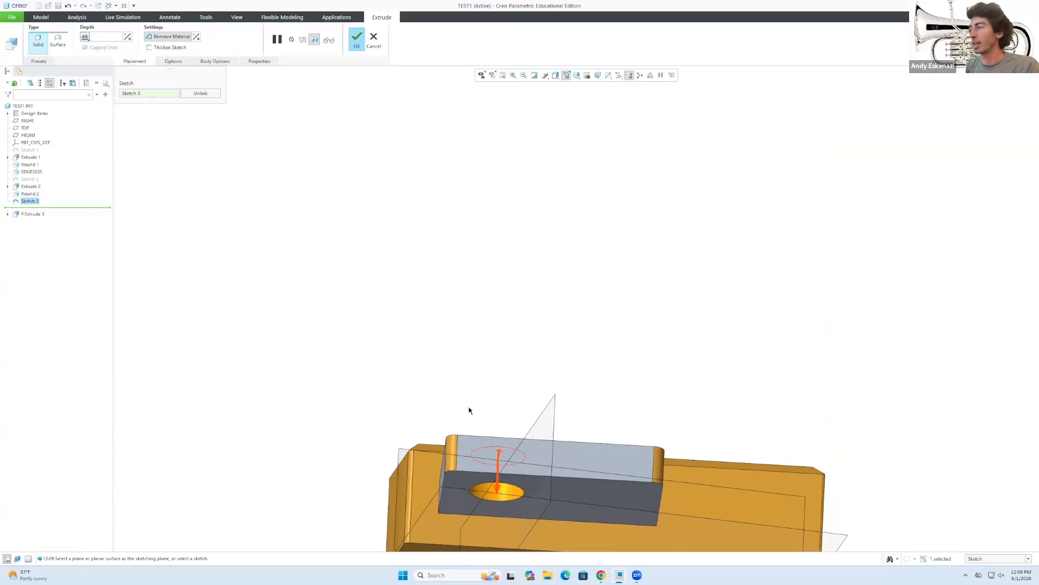
click(86, 38)
click(106, 90)
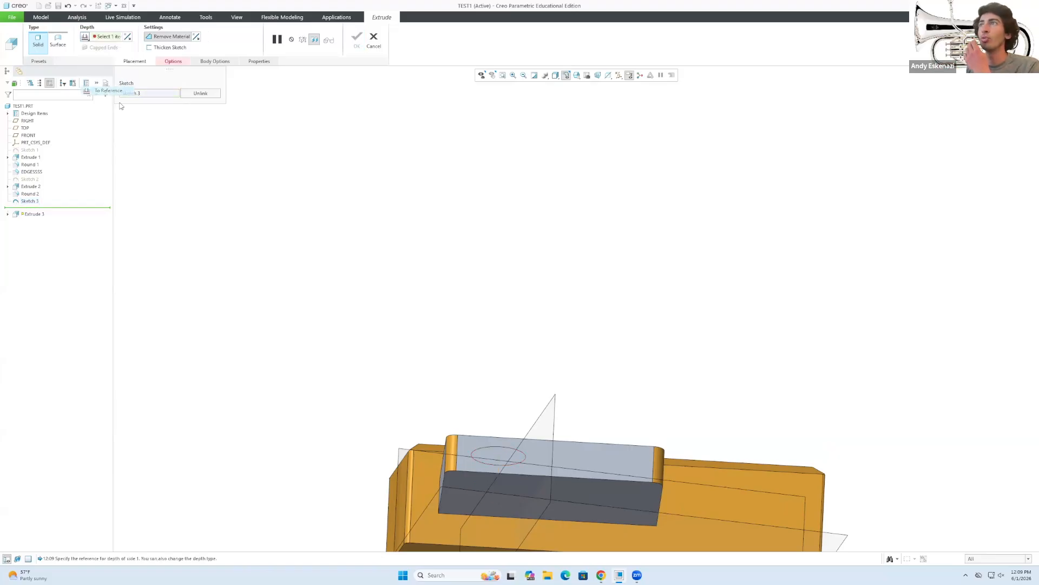
click(611, 496)
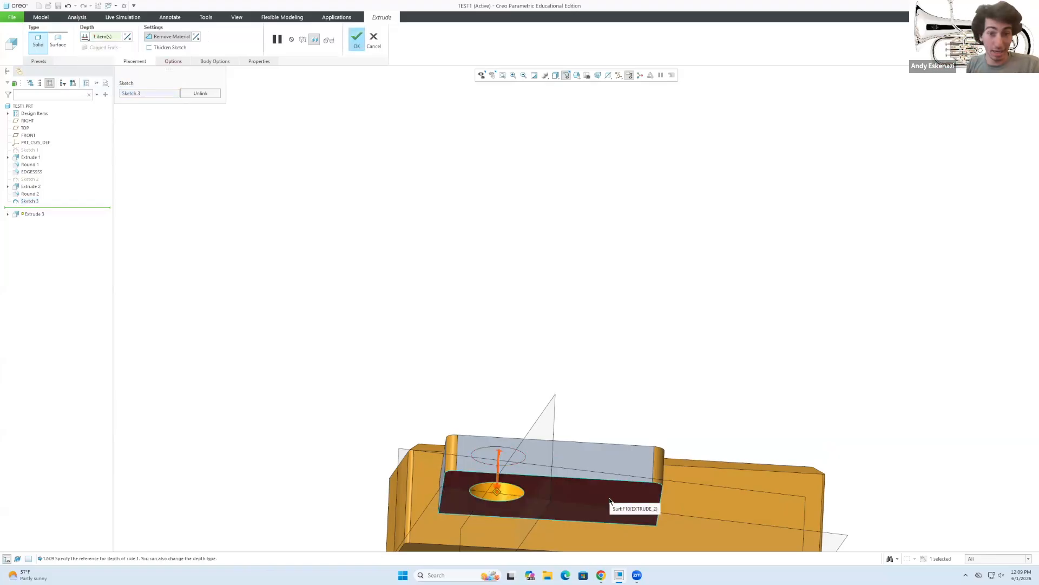
click(86, 38)
click(96, 47)
click(109, 37)
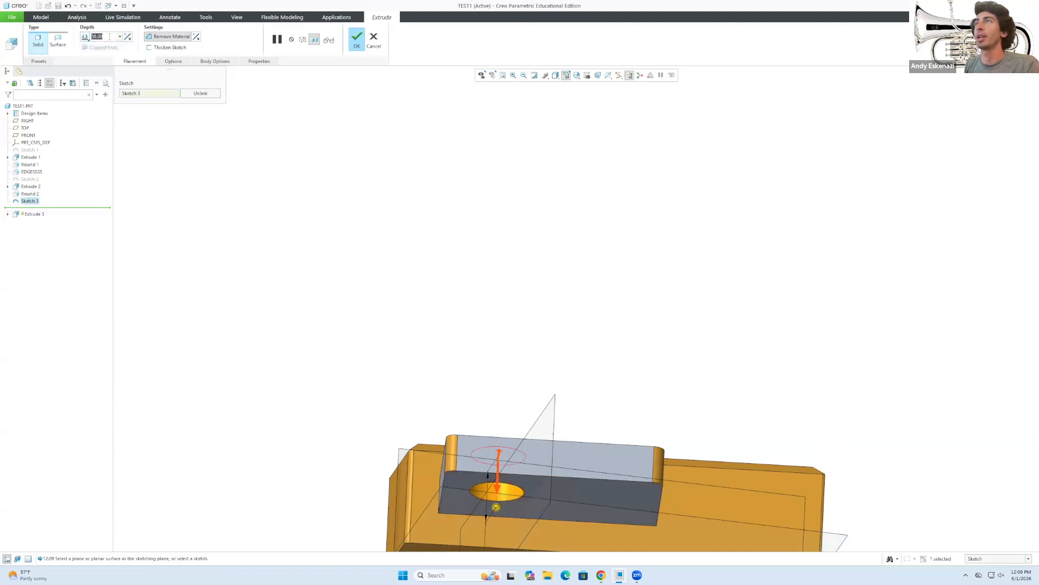
text(20)
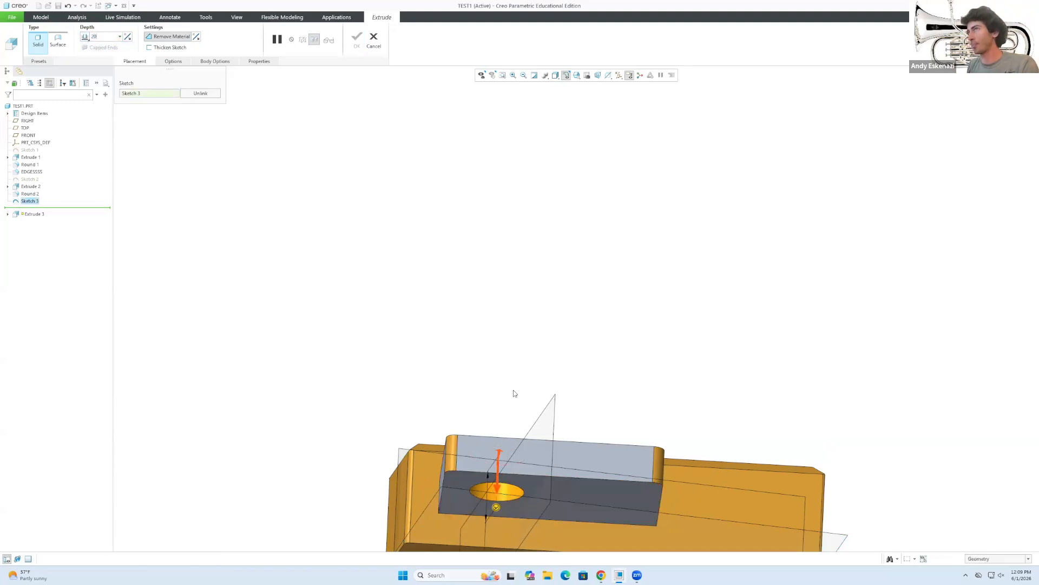
key(Return)
middle_drag(504, 417, 500, 431)
scroll(508, 373, down, 2)
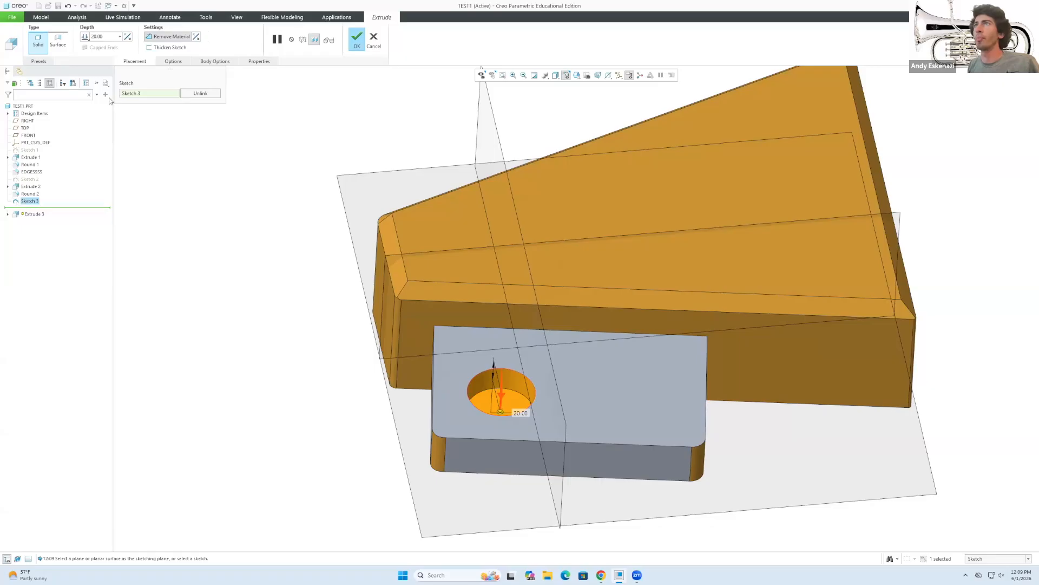
click(360, 41)
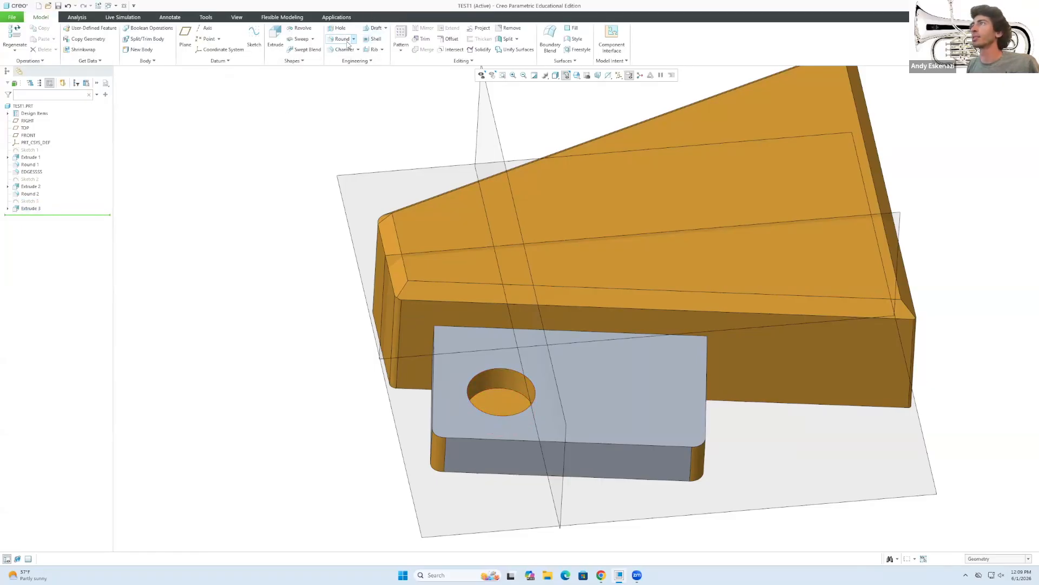
Chamfer the hole's rim edge with a distance of 5.
click(343, 49)
click(517, 377)
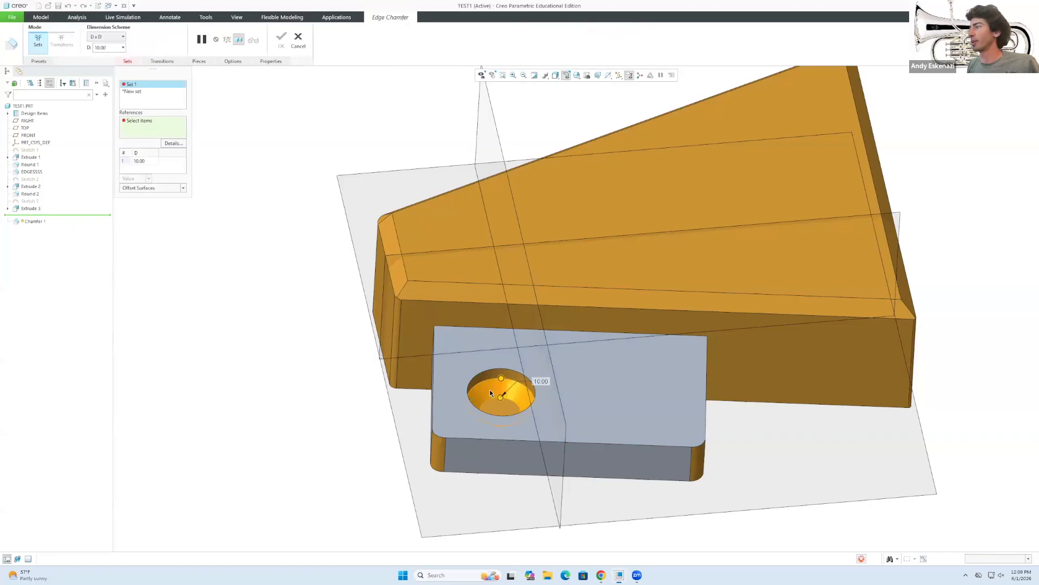
middle_drag(491, 403, 497, 379)
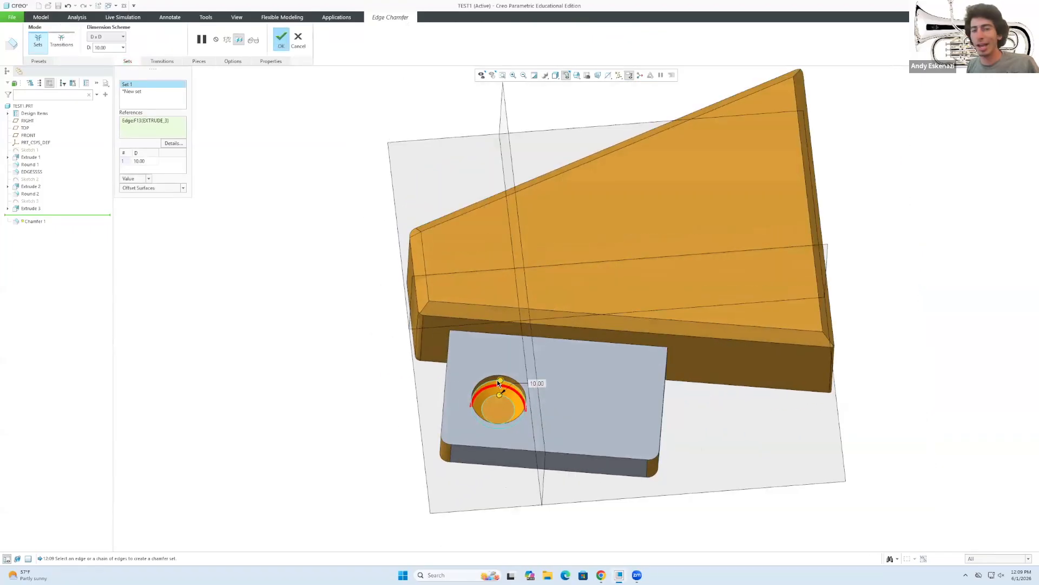
scroll(497, 379, up, 2)
double_click(140, 160)
text(5)
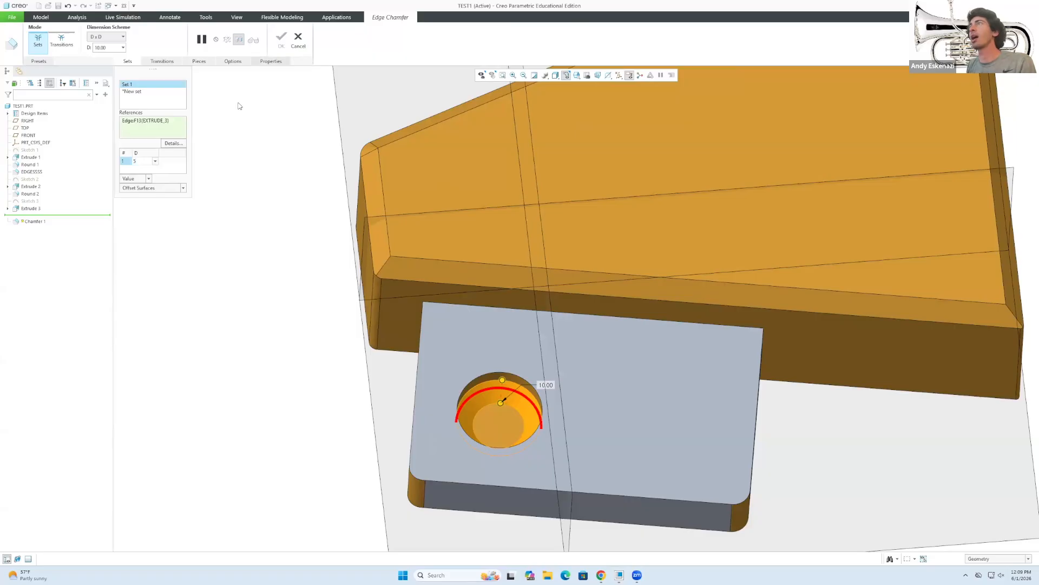
click(232, 135)
click(281, 37)
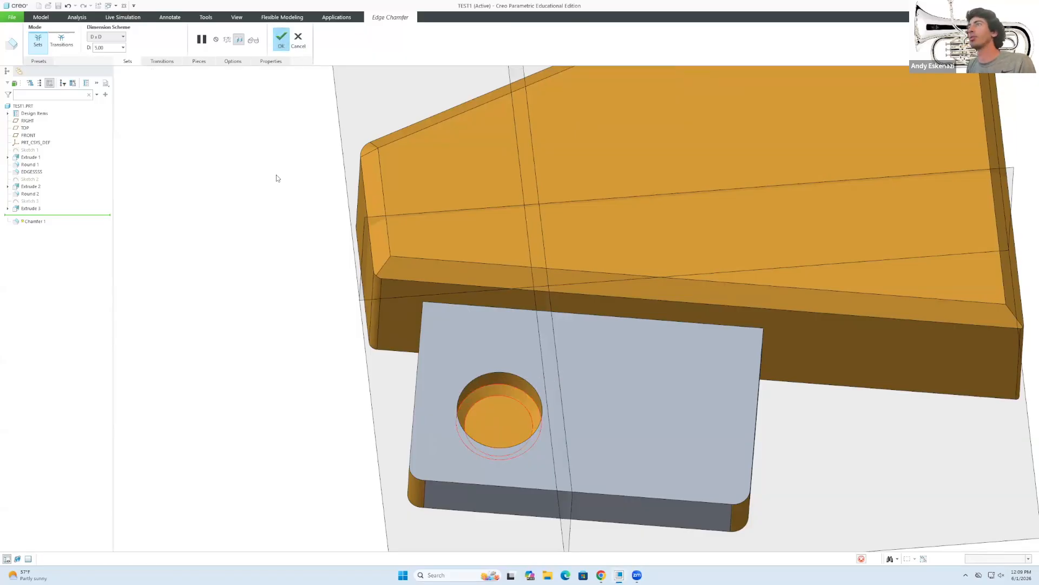
middle_drag(471, 475, 486, 440)
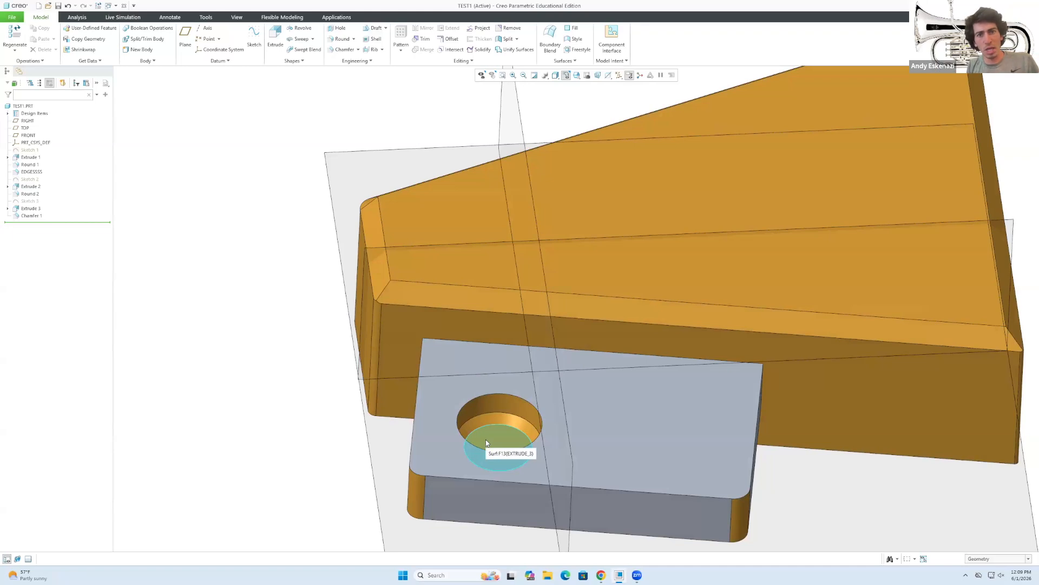
Start a sketch on the plate's top face and draw a construction line from the hole centre to the right edge.
click(254, 37)
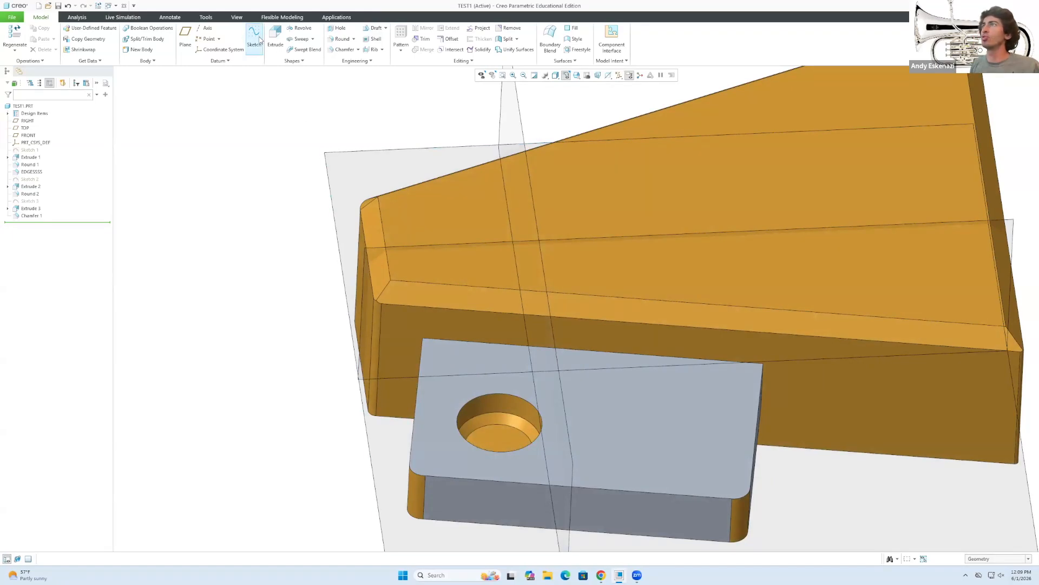
click(650, 401)
click(995, 194)
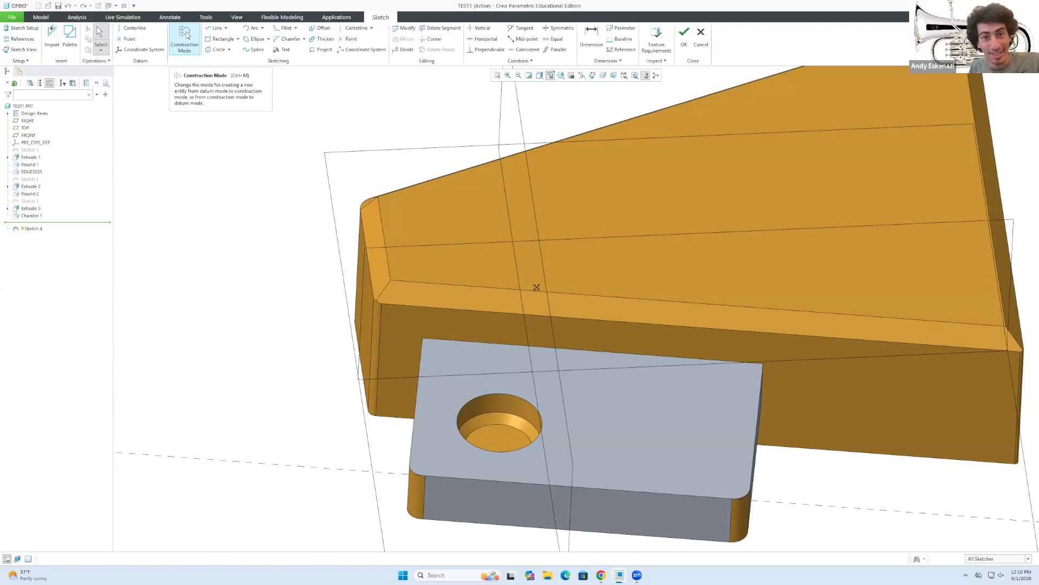
click(185, 35)
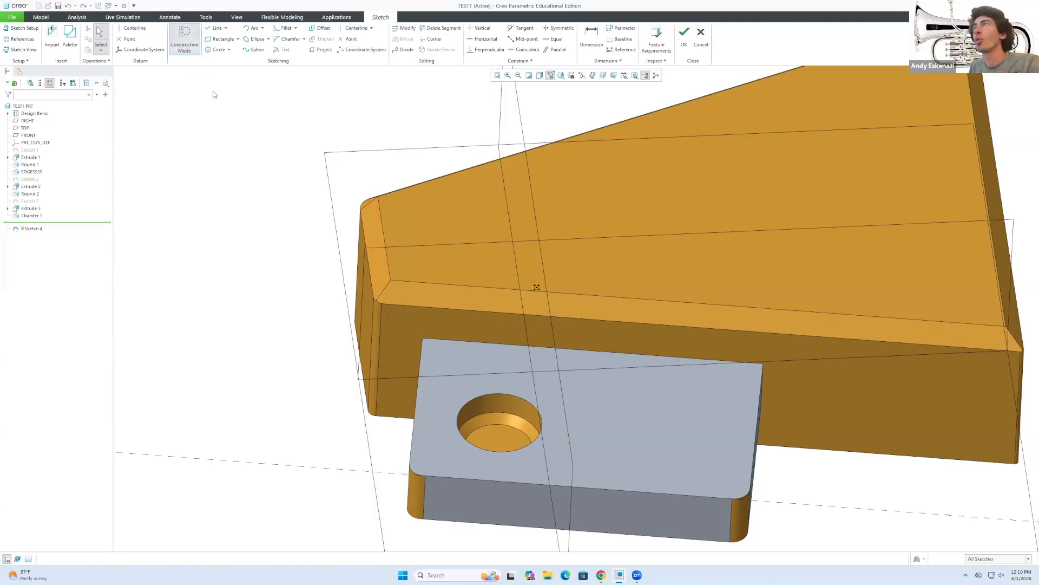
click(215, 28)
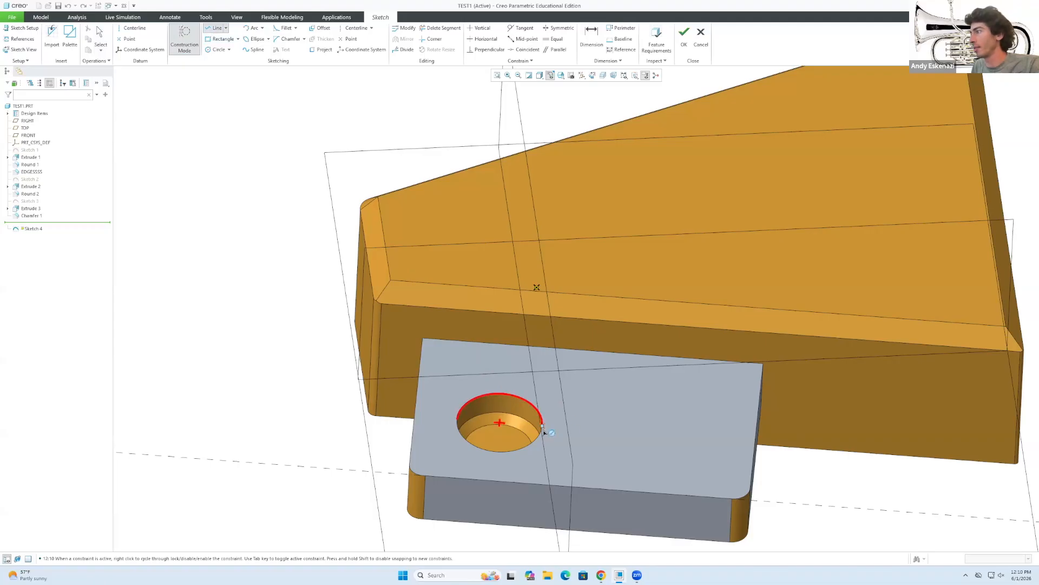
click(499, 423)
click(752, 459)
middle_drag(687, 431, 683, 456)
middle_click(666, 456)
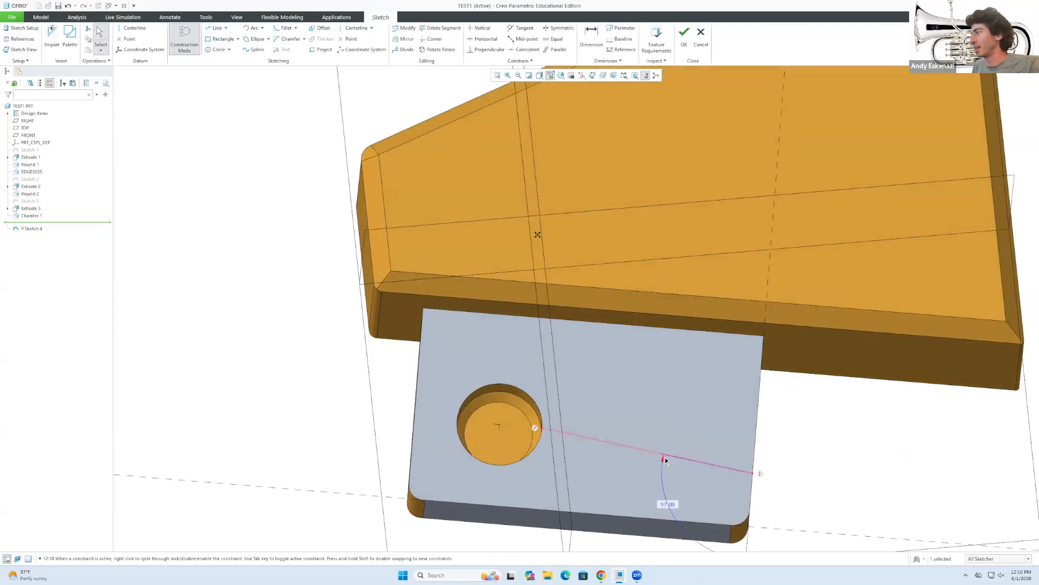
Constrain the construction line parallel to the plate's bottom edge.
click(628, 445)
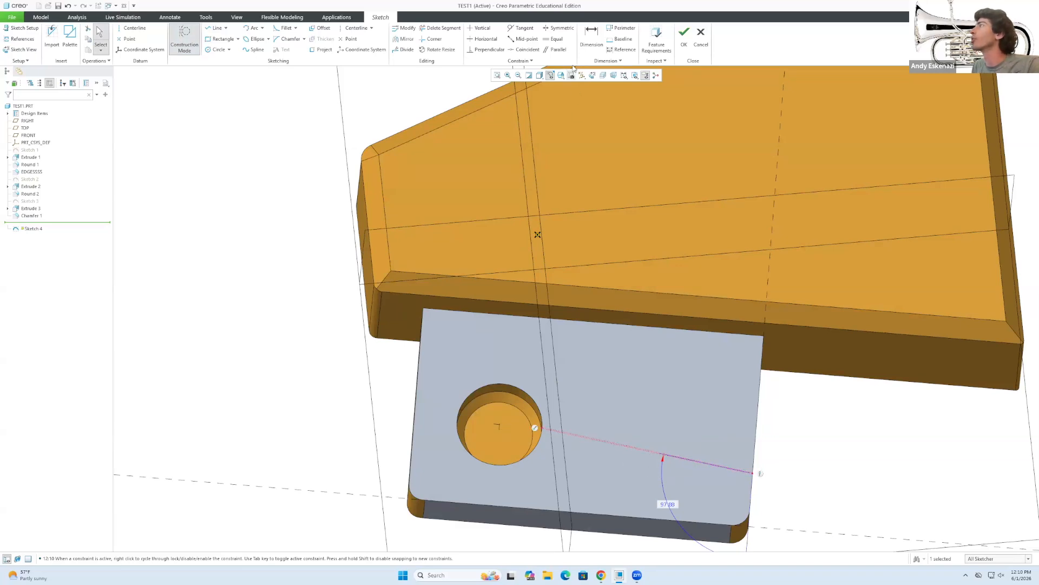
click(556, 49)
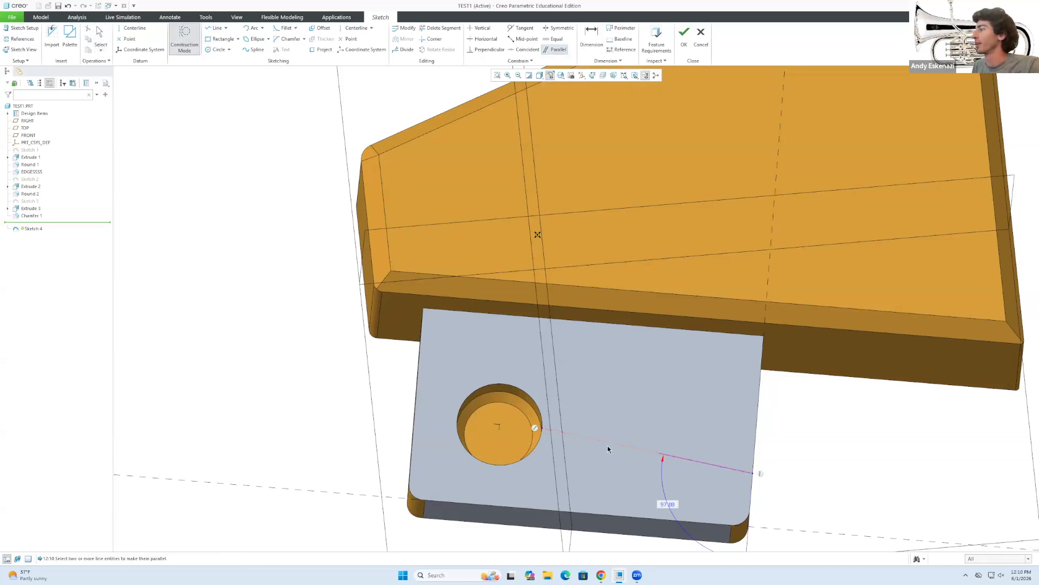
click(610, 518)
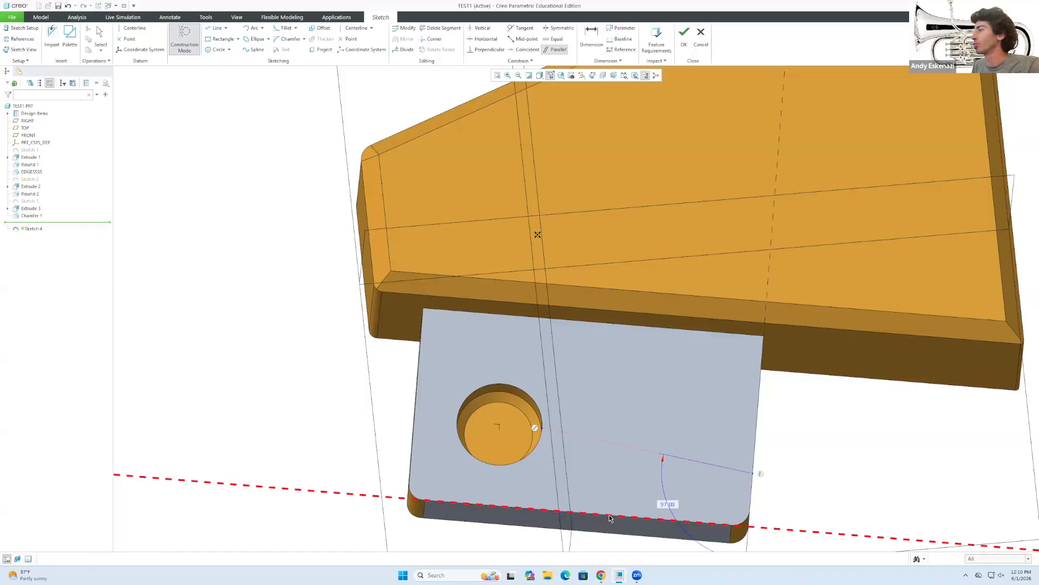
click(632, 447)
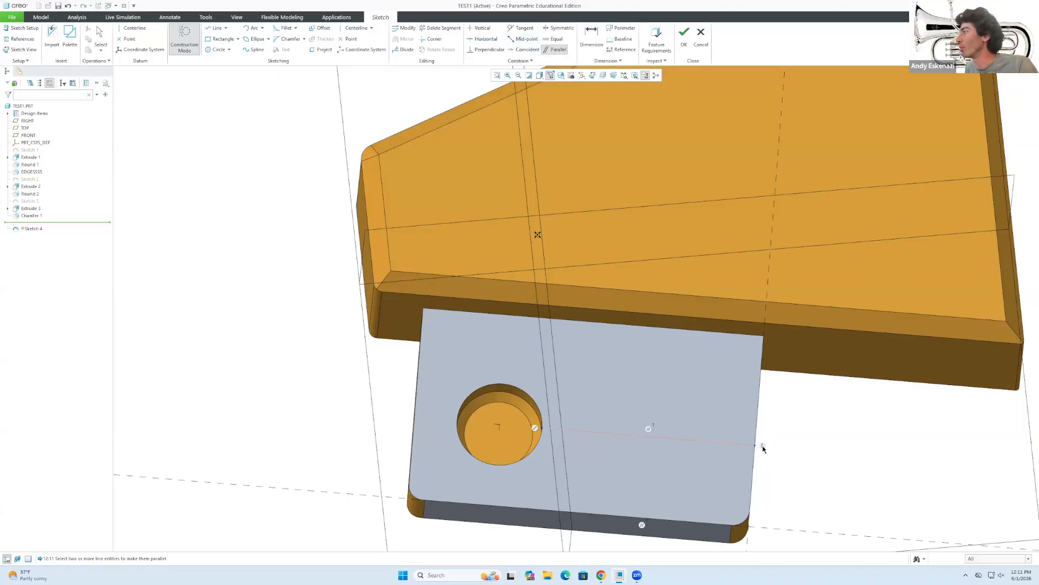
middle_click(763, 448)
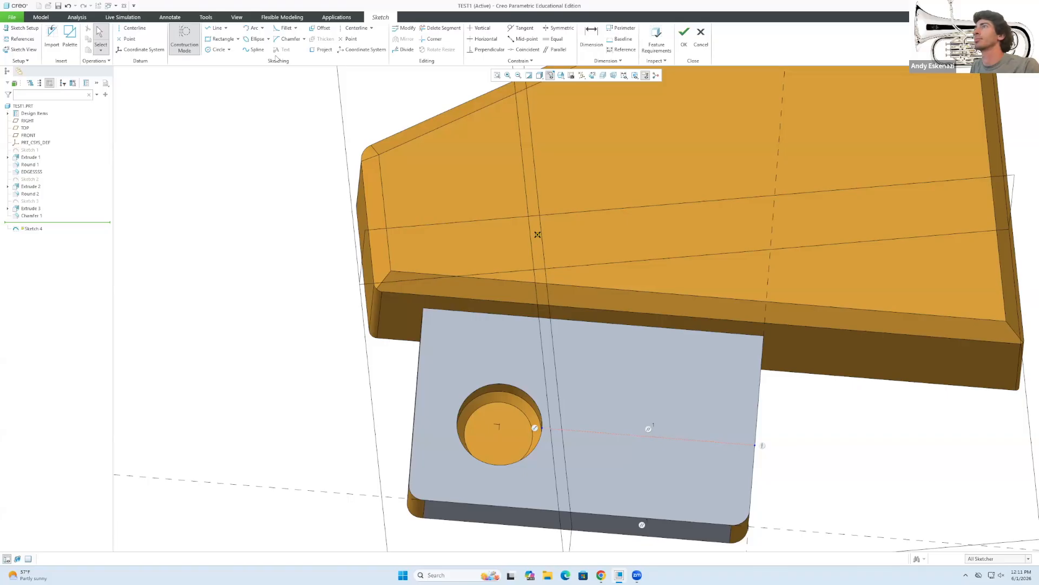
Add sketch text reading 'CAD' on the plate.
click(185, 40)
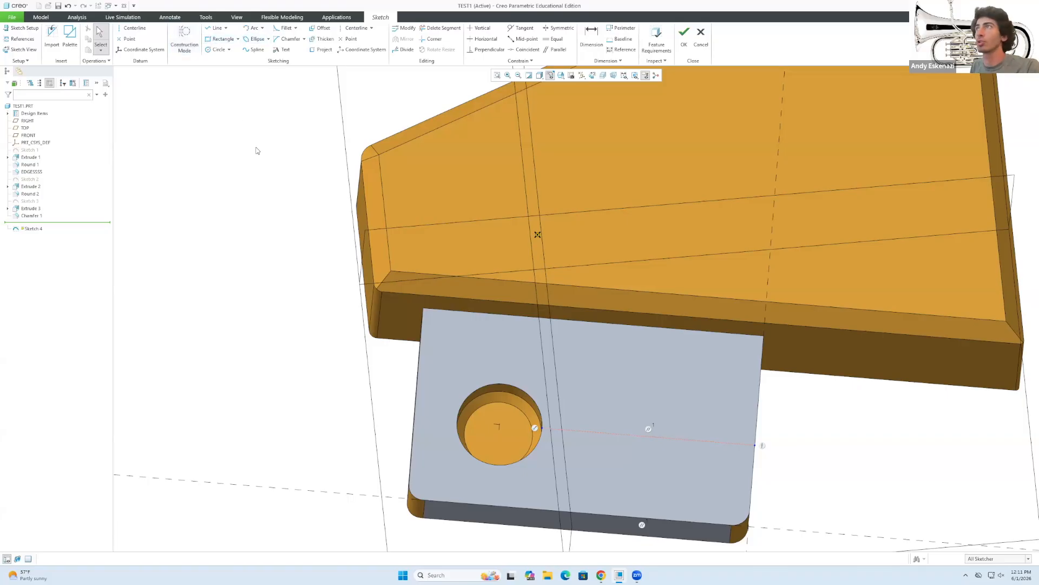
click(283, 50)
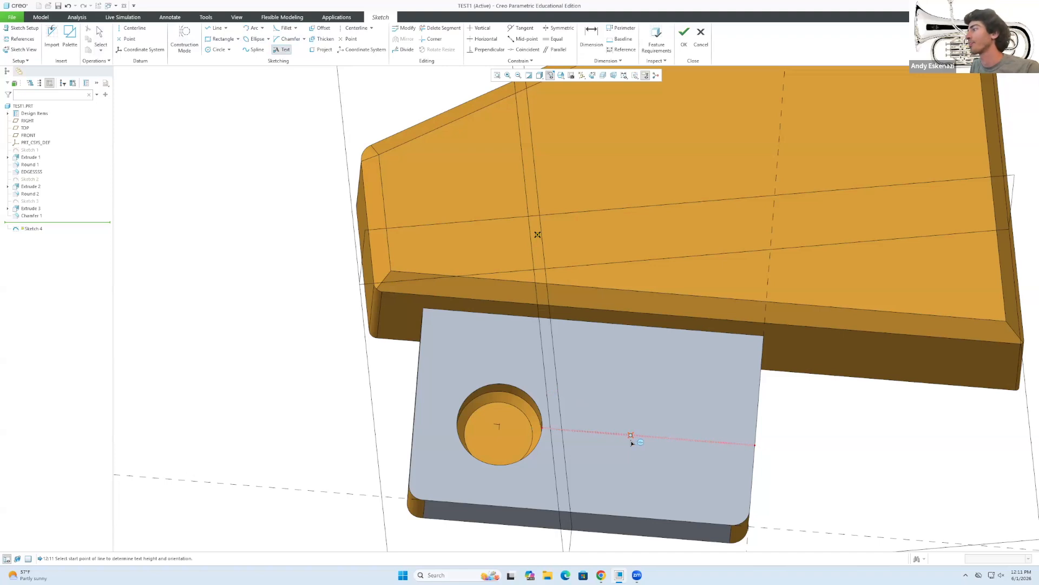
click(595, 401)
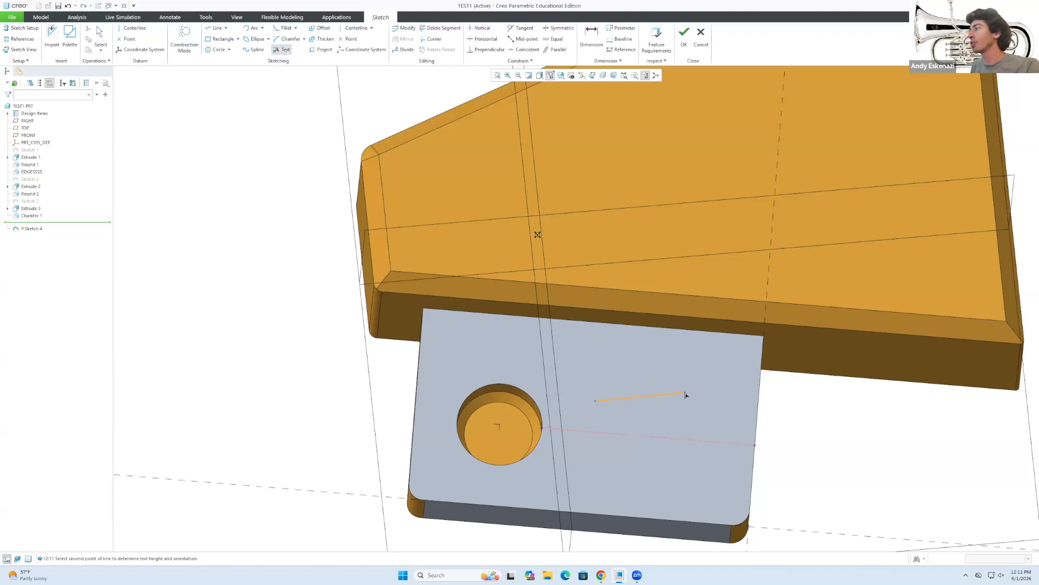
click(708, 410)
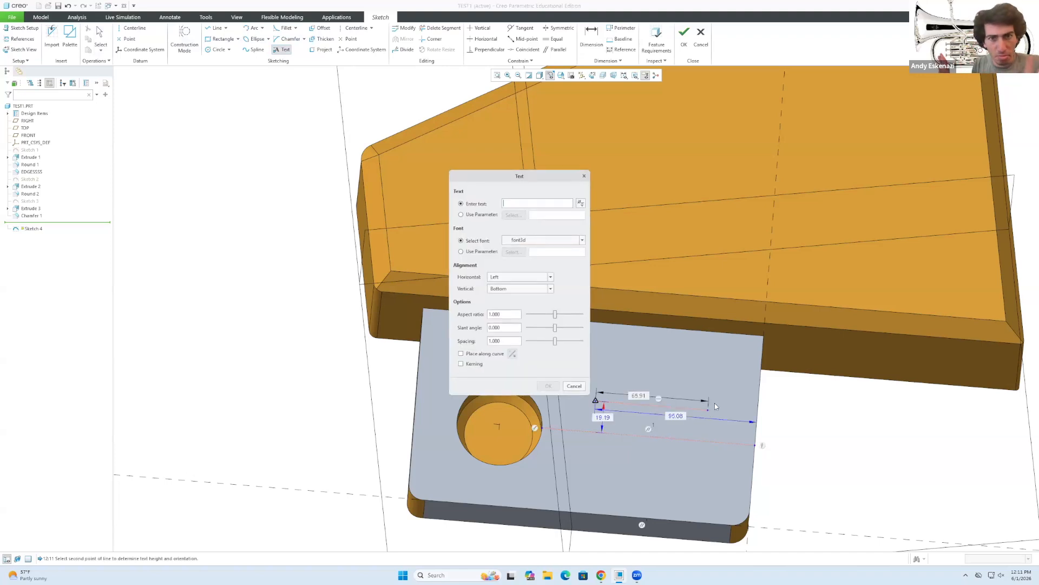
text(CAD)
scroll(717, 394, up, 3)
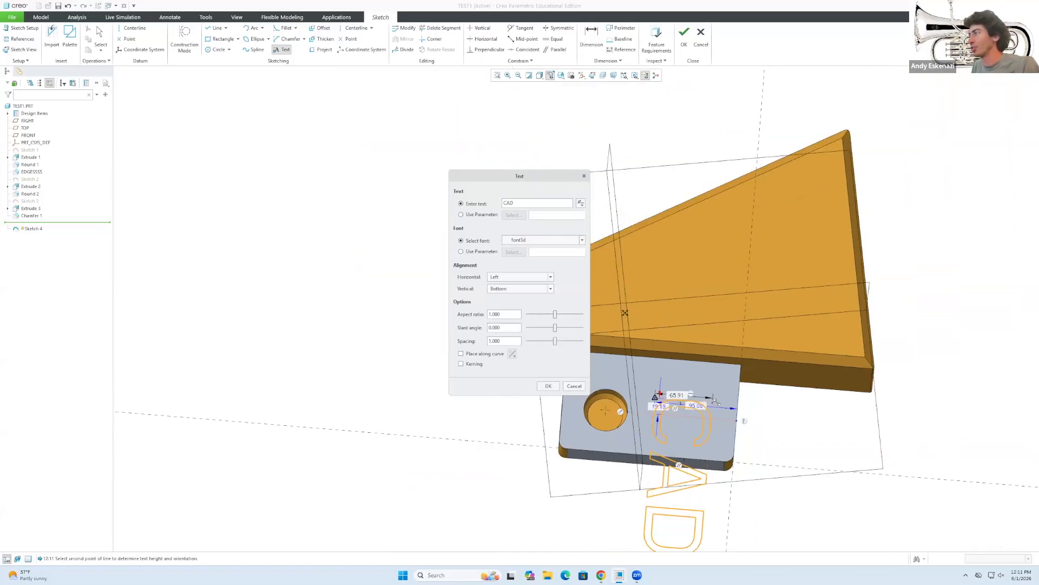
scroll(695, 476, down, 4)
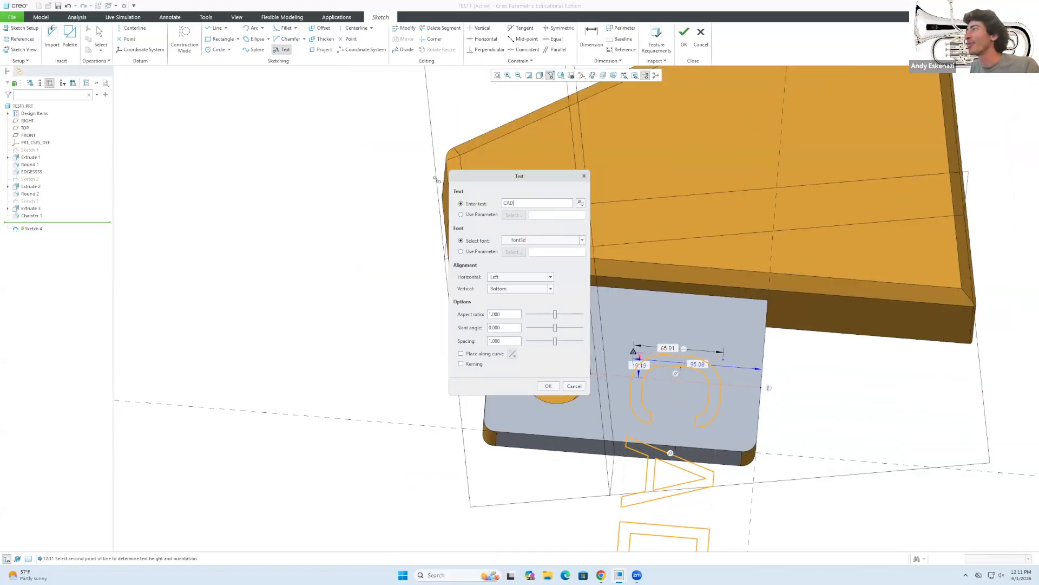
Set the text font to Arial Rounded MT Pro.
click(550, 240)
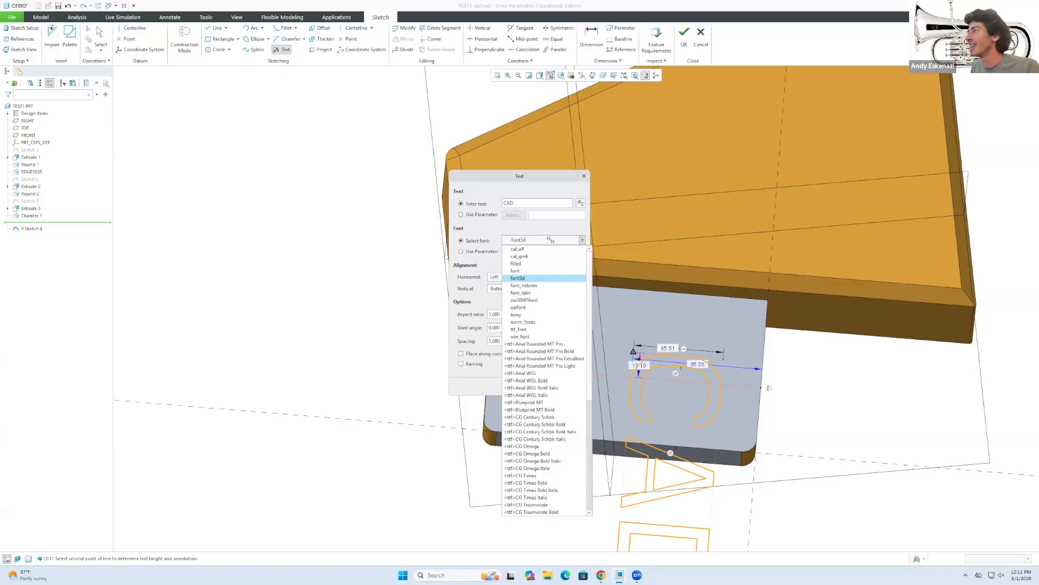
click(547, 344)
click(554, 242)
click(550, 248)
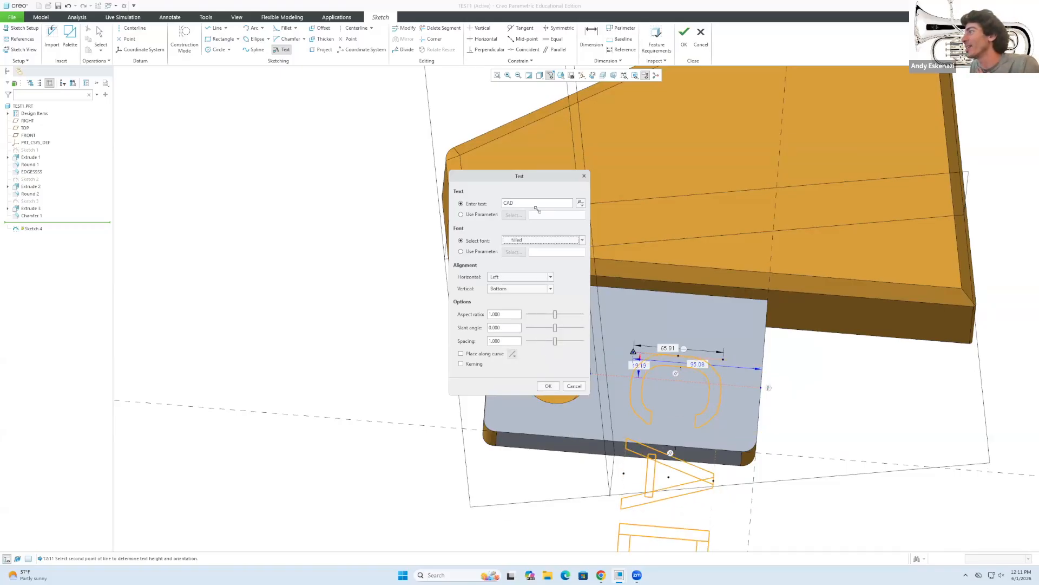
click(554, 241)
scroll(546, 381, down, 9)
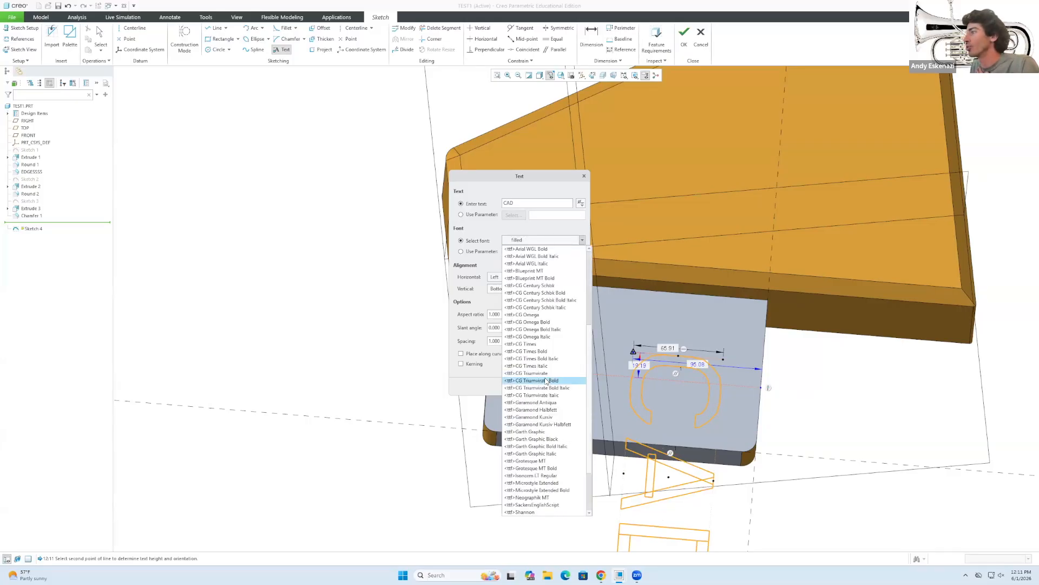
scroll(545, 381, up, 9)
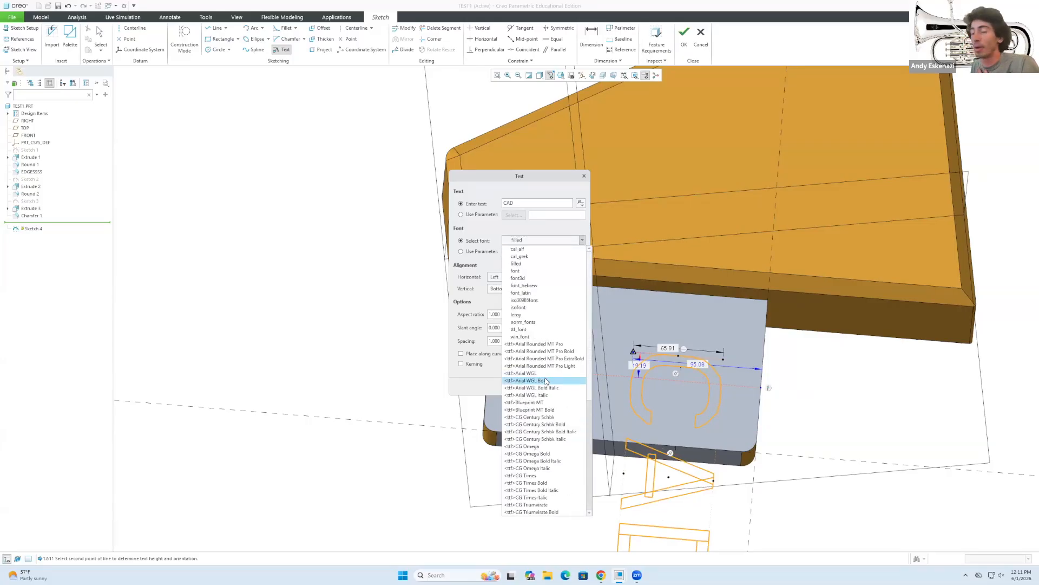
click(563, 344)
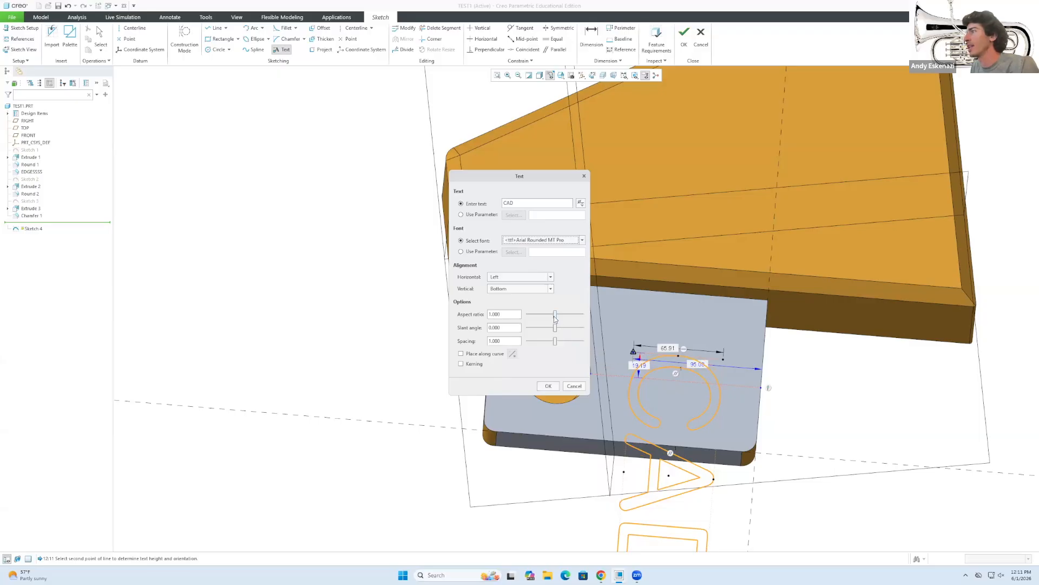
Place the text along the straight sketch line with Center horizontal alignment.
click(461, 355)
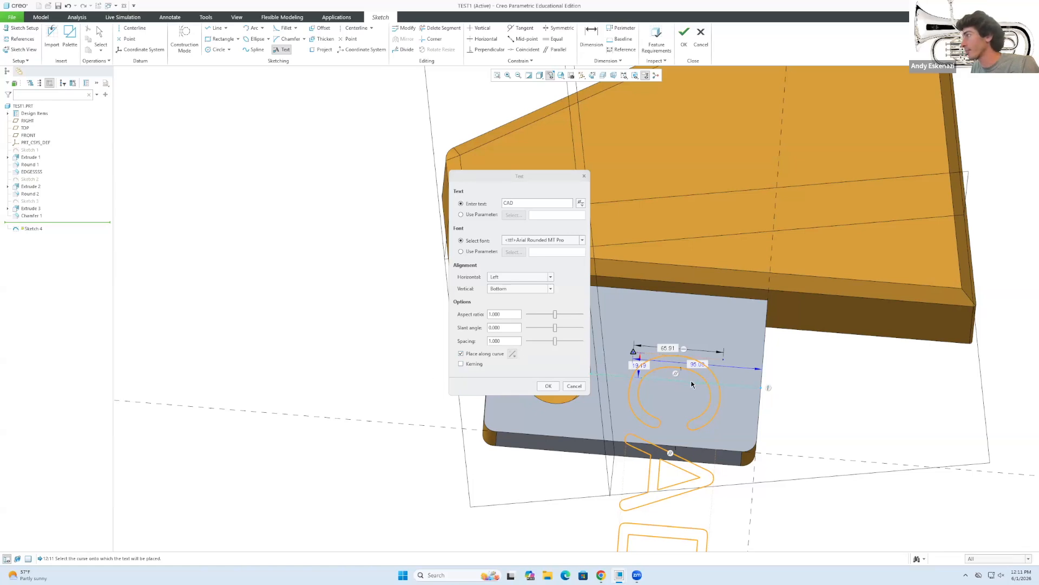
click(691, 382)
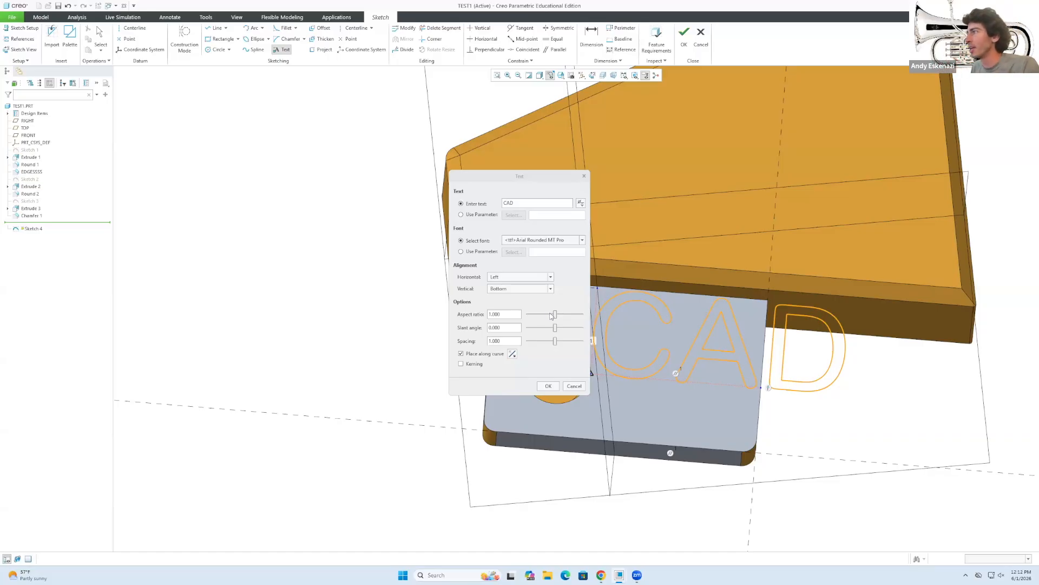
click(495, 278)
click(503, 296)
drag(526, 181, 386, 207)
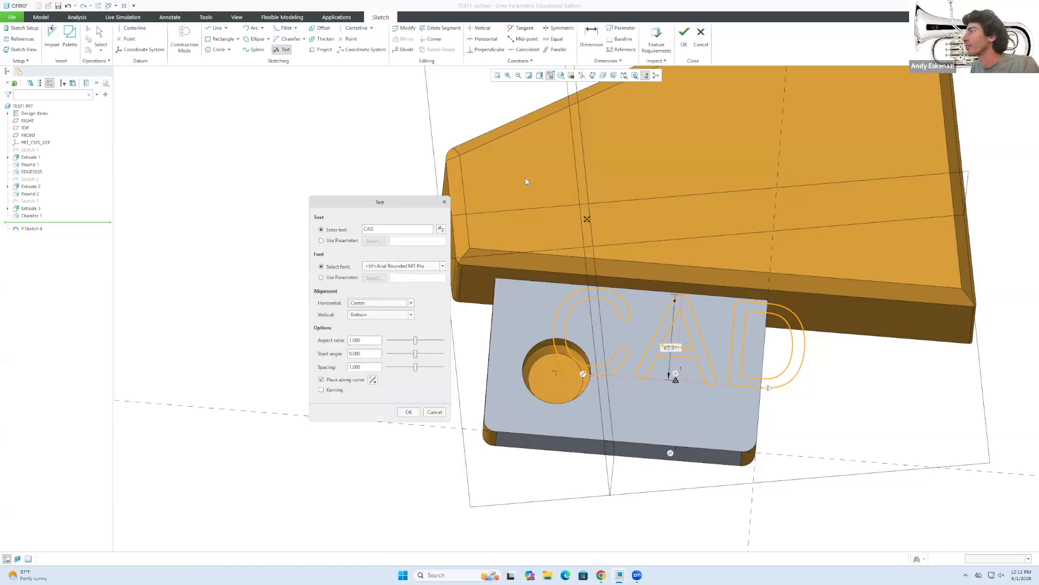
click(409, 412)
middle_click(691, 375)
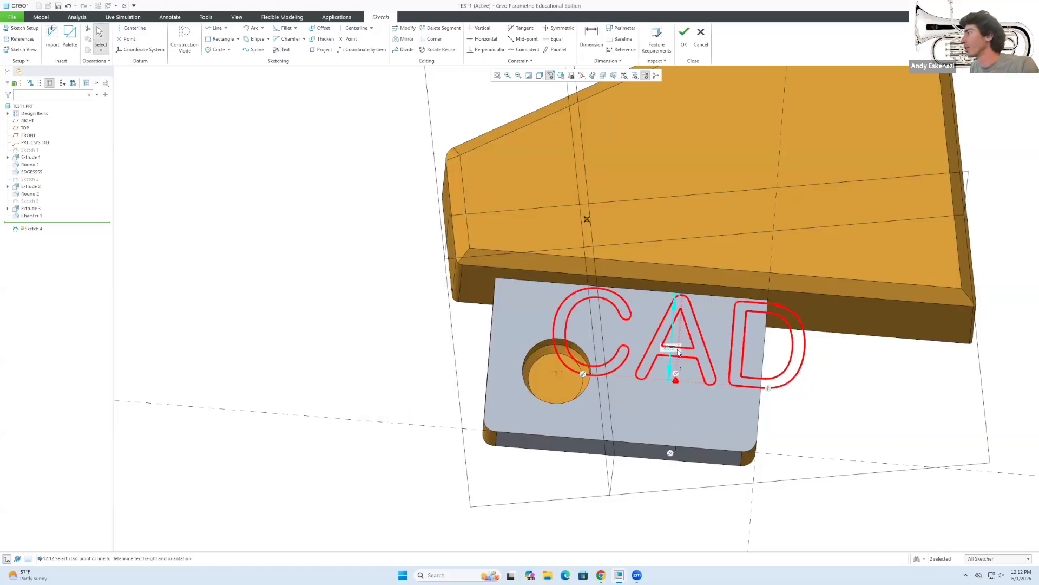
Change the CAD text height to 20.
double_click(673, 352)
text(20)
key(Return)
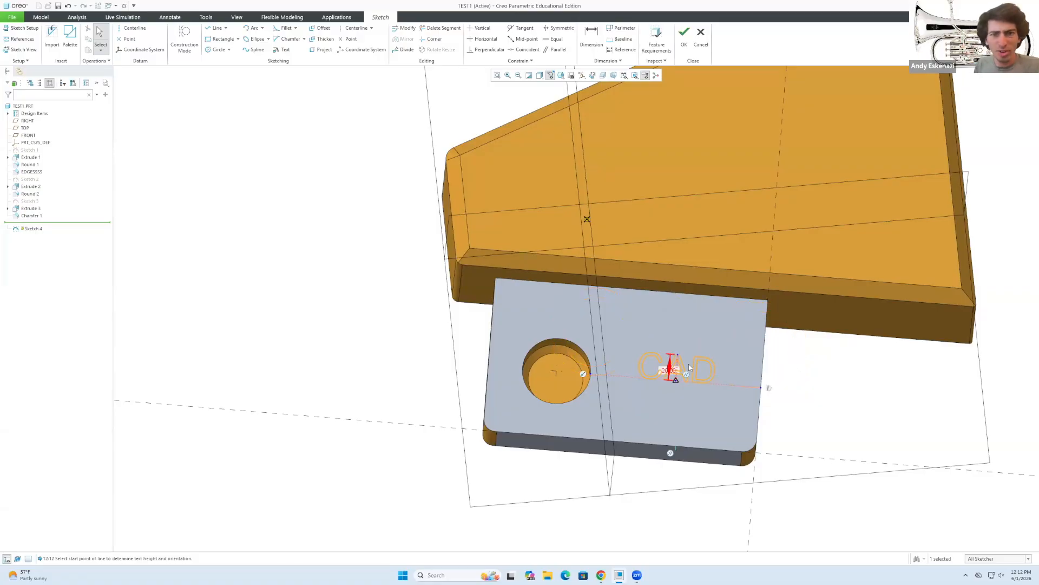
scroll(695, 360, down, 3)
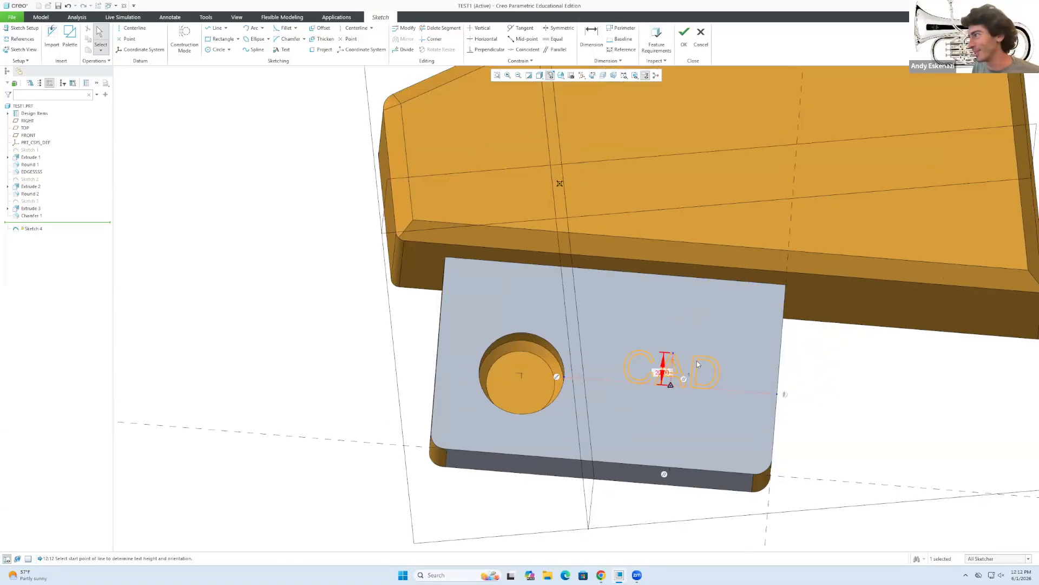
Re-place the CAD text along the construction line beside the hole and finish Sketch 4.
double_click(678, 372)
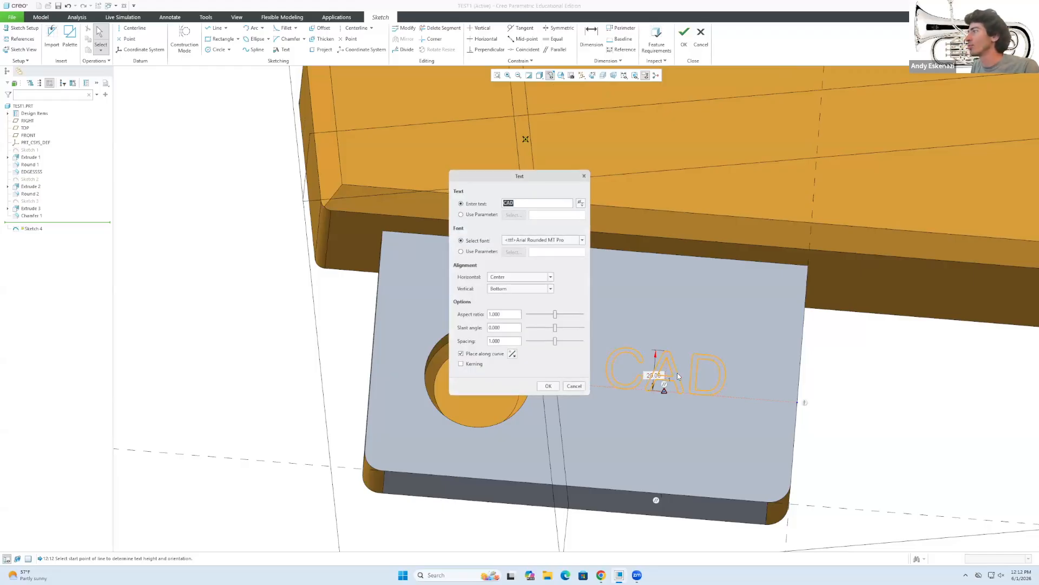
click(462, 355)
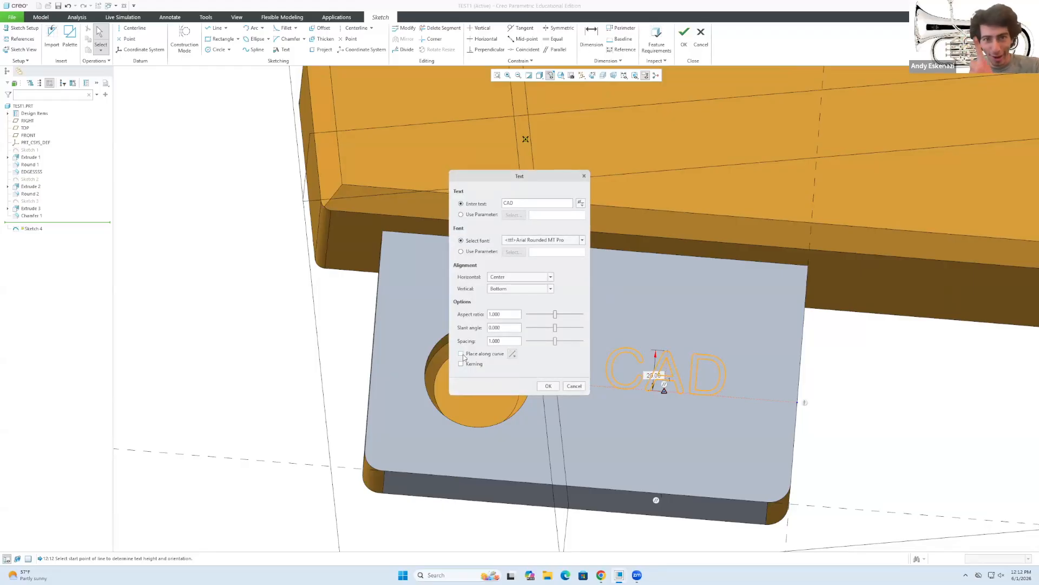
click(462, 354)
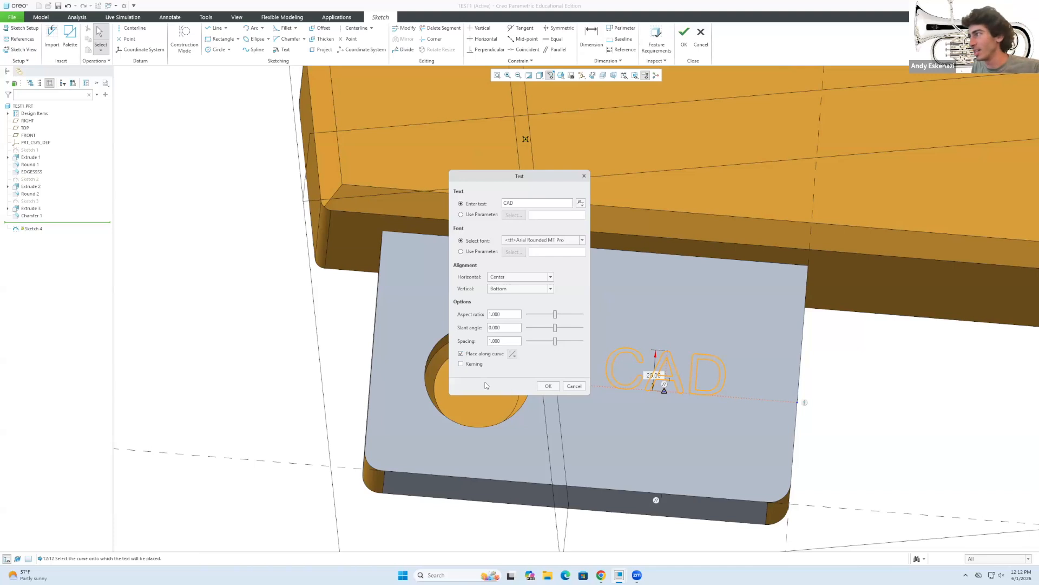
click(795, 451)
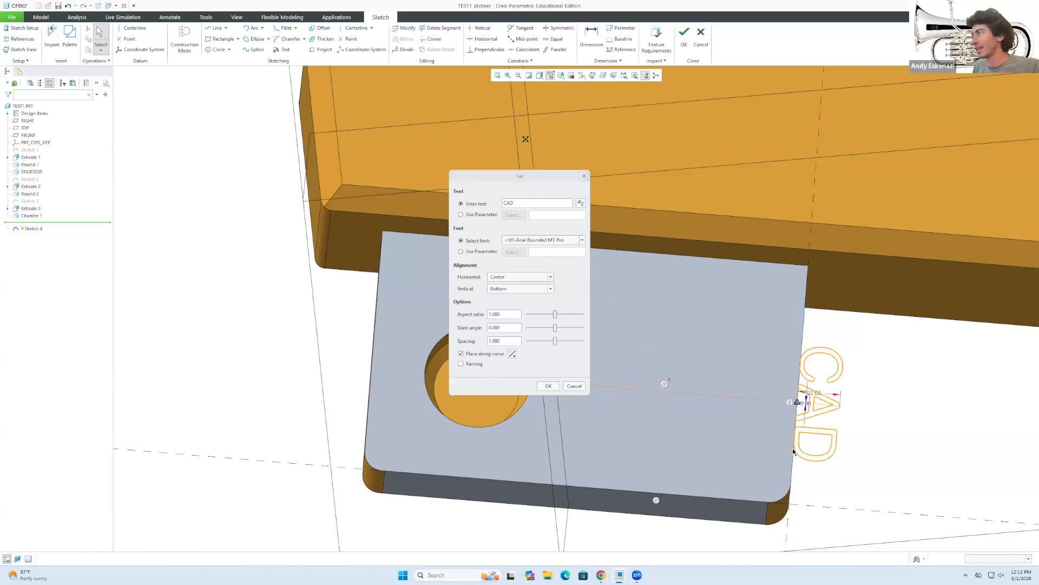
click(513, 354)
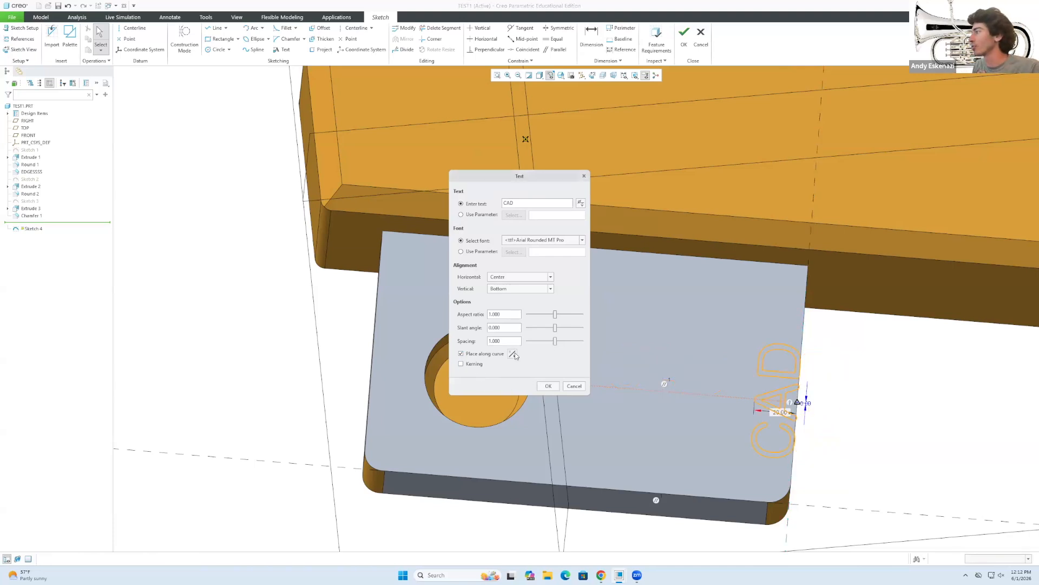
click(513, 355)
click(462, 354)
click(461, 354)
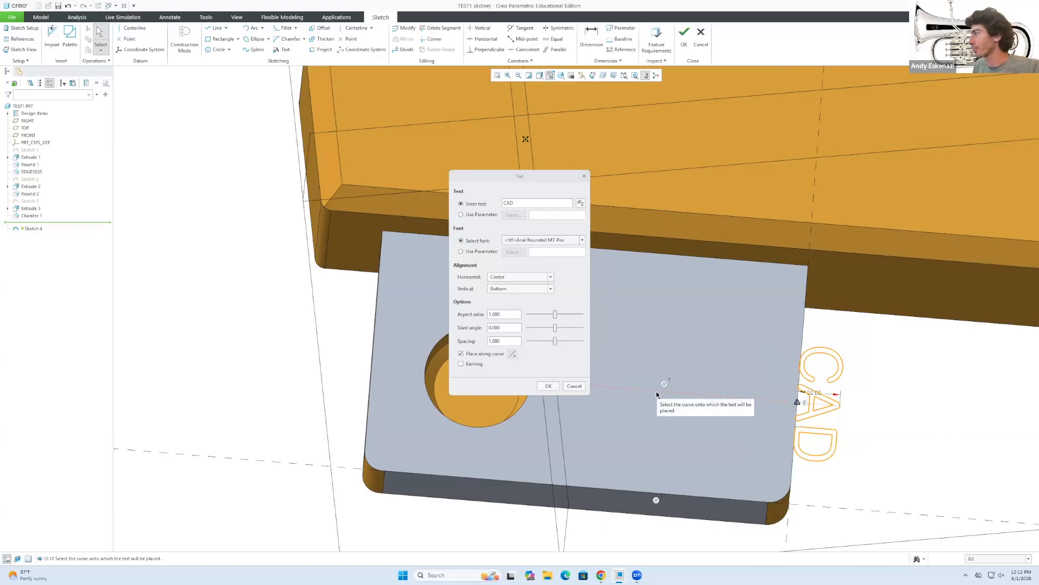
click(658, 393)
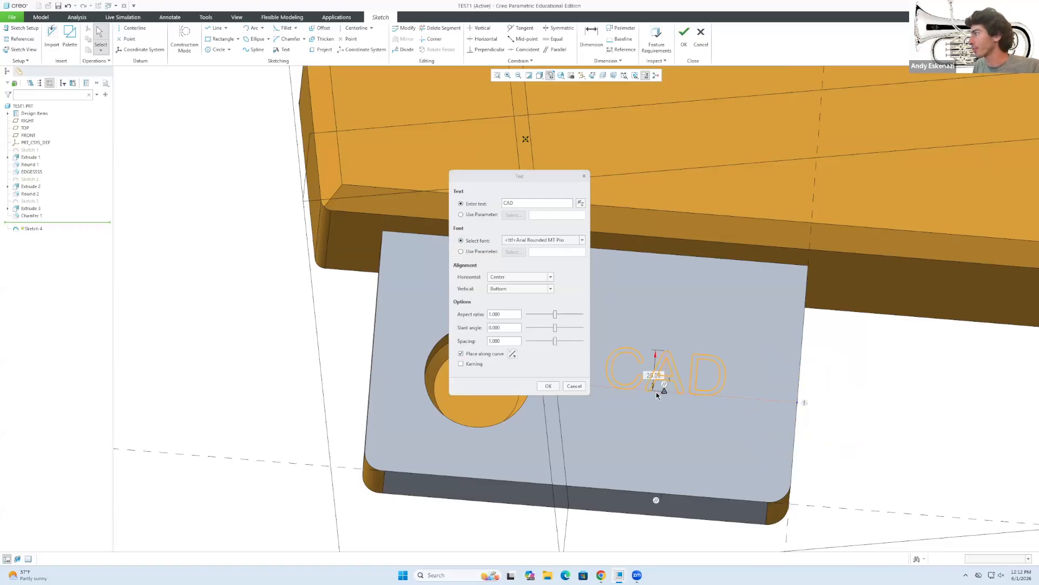
click(546, 387)
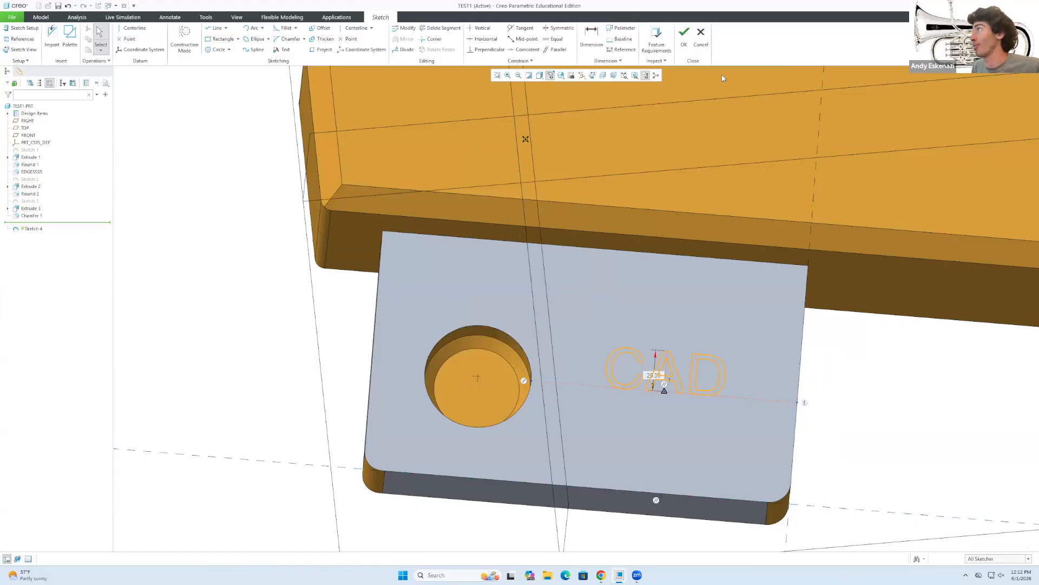
click(684, 35)
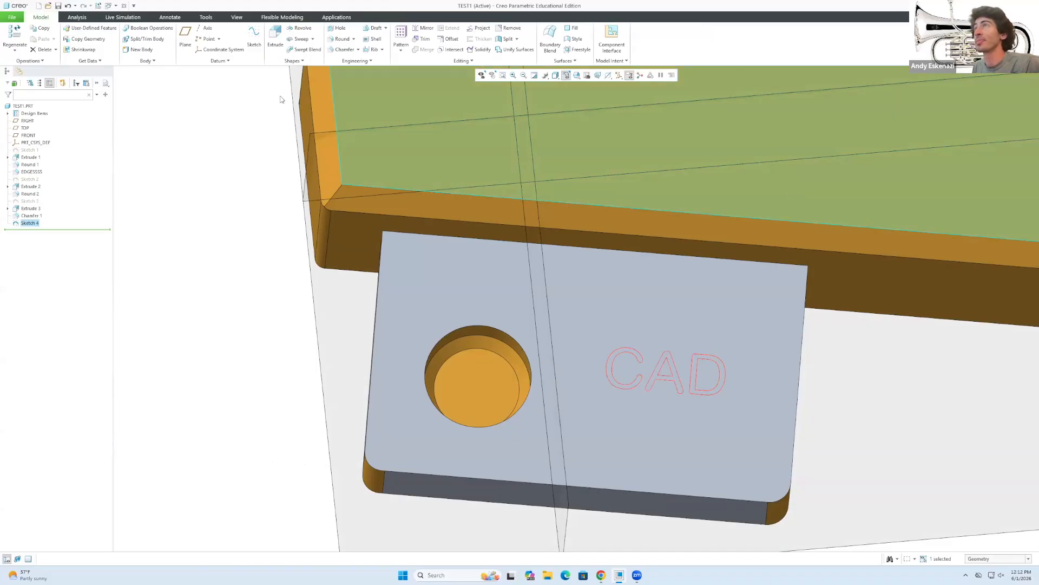
Extrude Sketch 4's CAD lettering to a depth of 10.
click(275, 39)
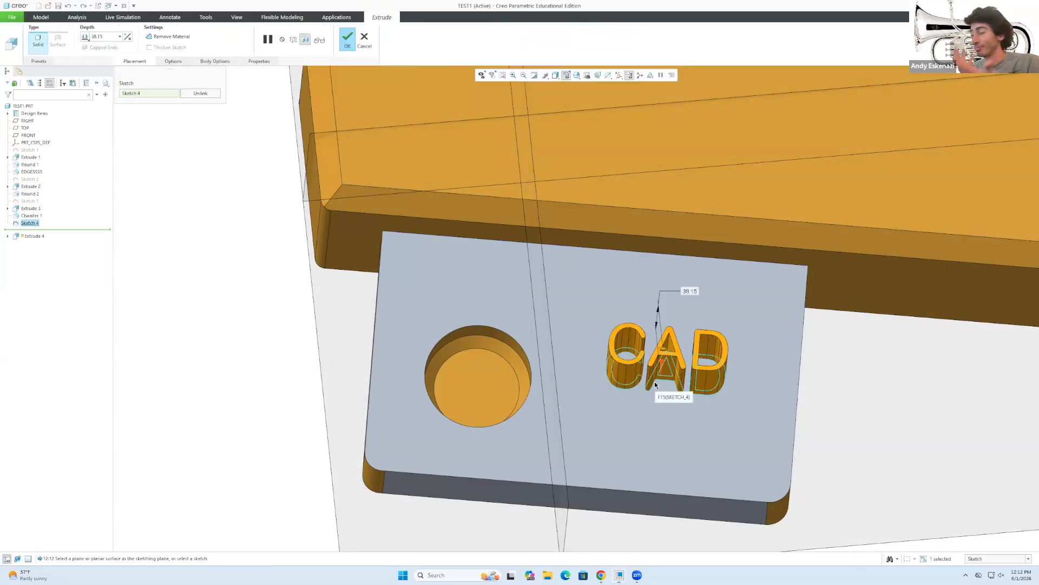
double_click(108, 36)
text(10)
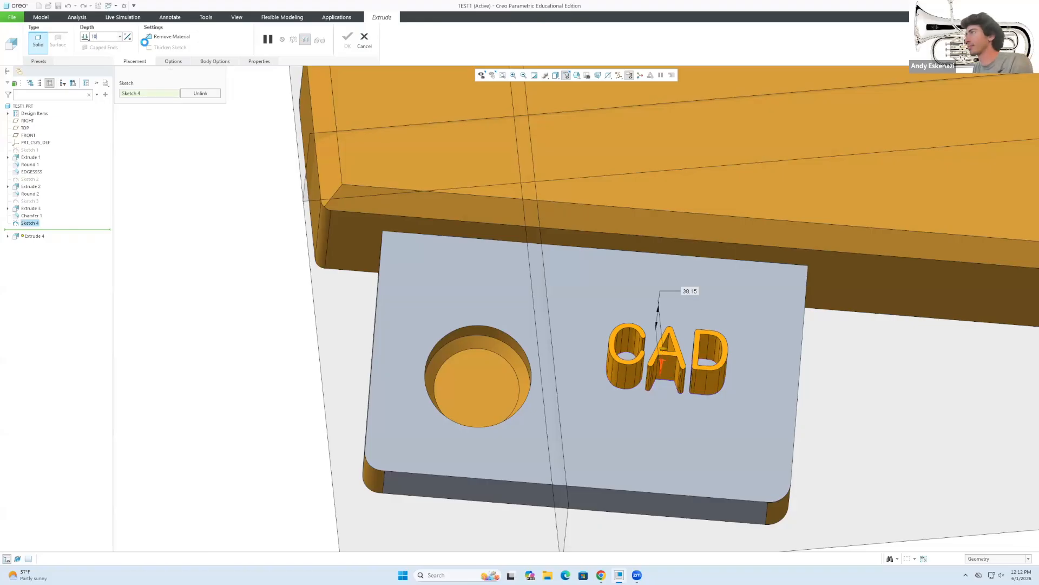
key(Return)
click(343, 40)
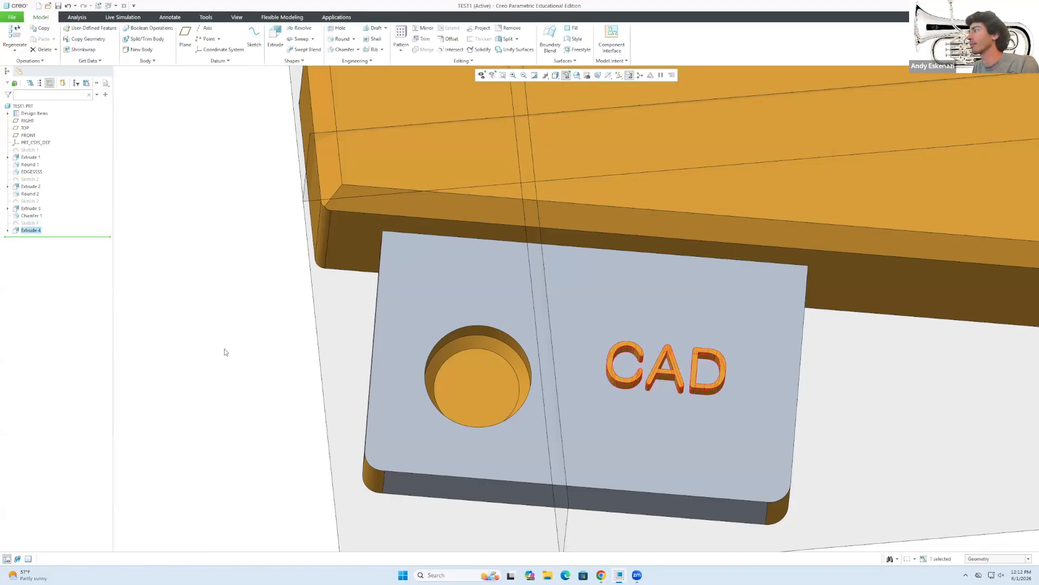
click(226, 352)
scroll(459, 380, up, 4)
mouse_move(521, 290)
middle_down()
mouse_move(542, 248)
mouse_move(504, 313)
middle_up()
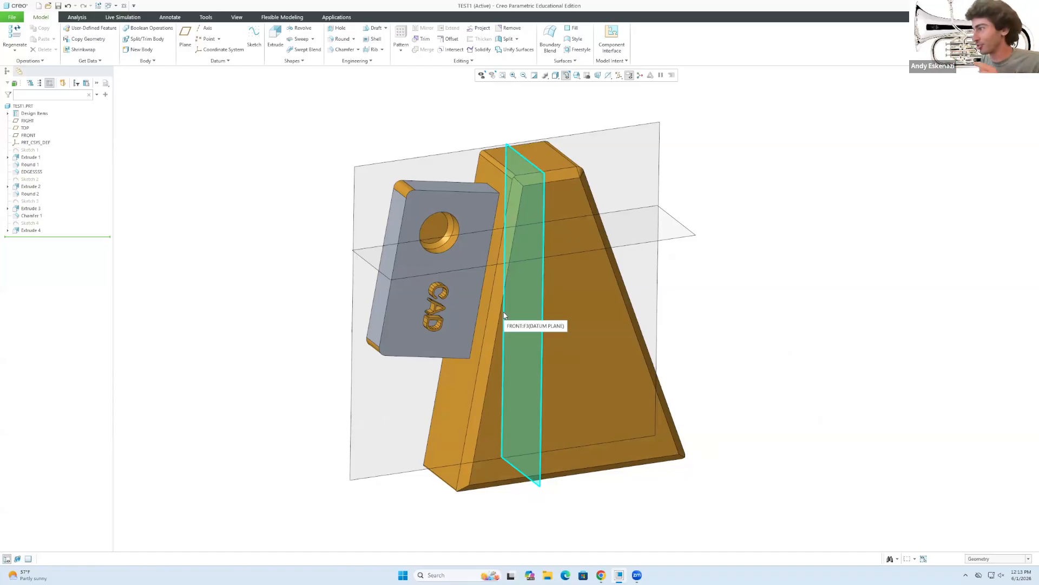
mouse_move(476, 391)
middle_down()
mouse_move(487, 276)
mouse_move(473, 389)
mouse_move(506, 318)
mouse_move(536, 363)
mouse_move(518, 303)
mouse_move(531, 366)
middle_up()
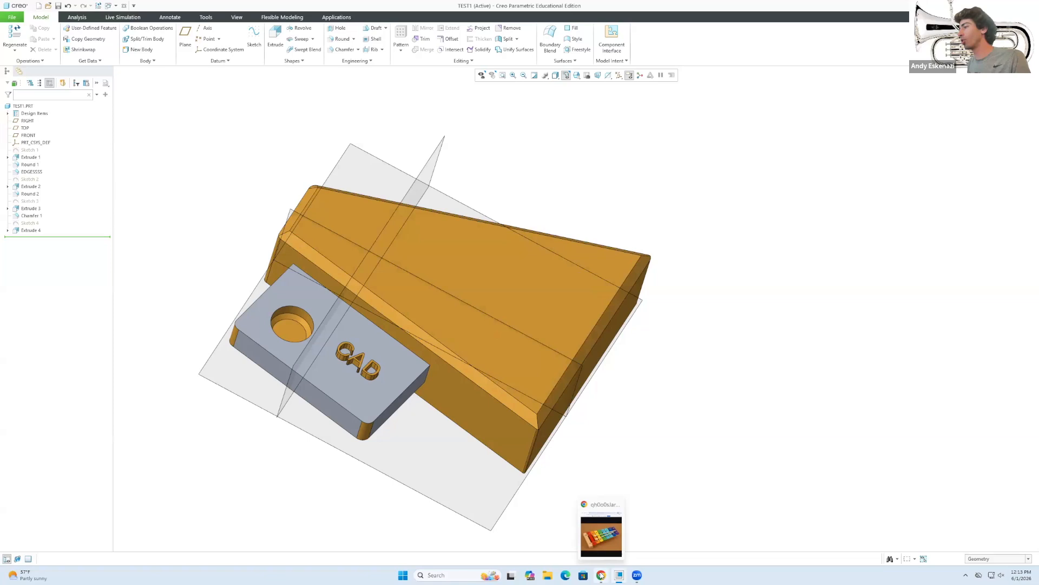
click(601, 575)
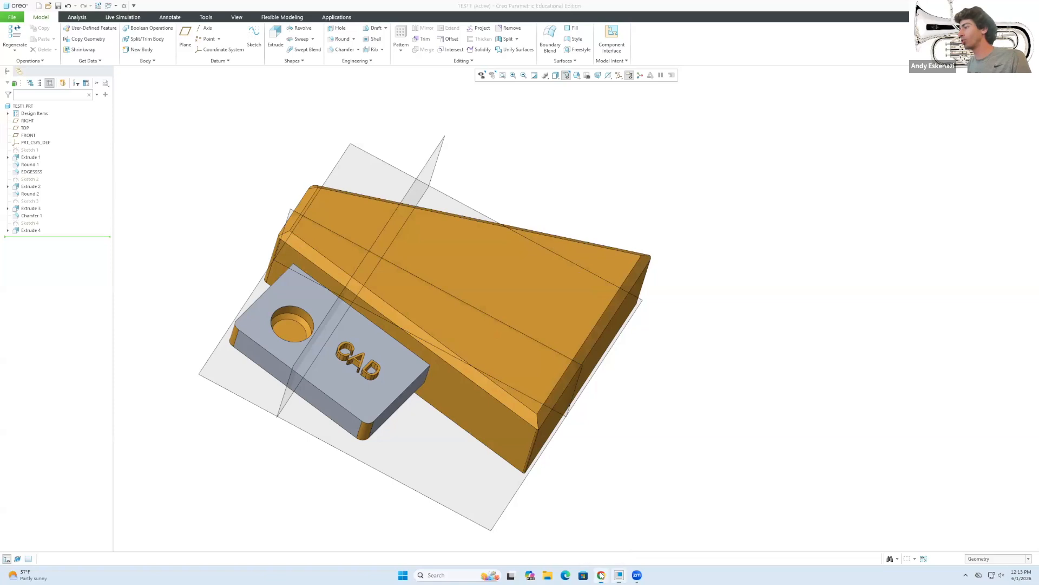
Flip through the xylophone, gong and pan flute reference images, then minimize Chrome.
click(578, 86)
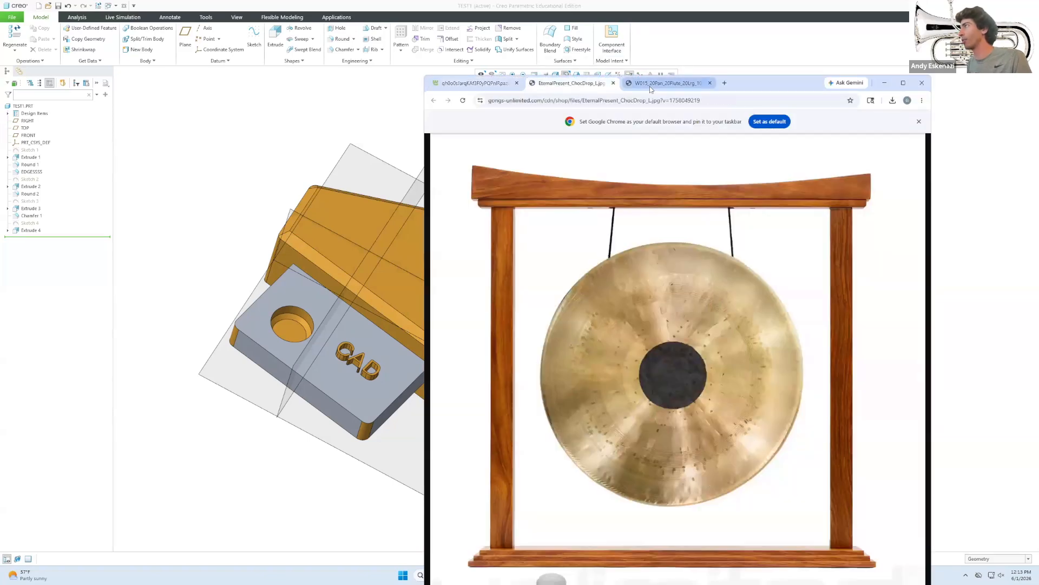
click(649, 86)
click(482, 86)
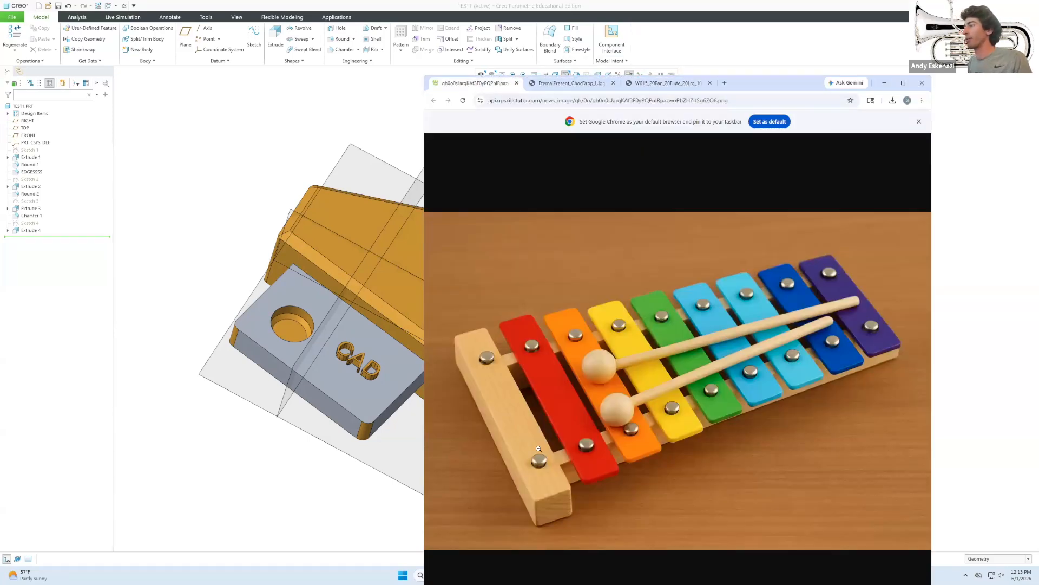
click(545, 87)
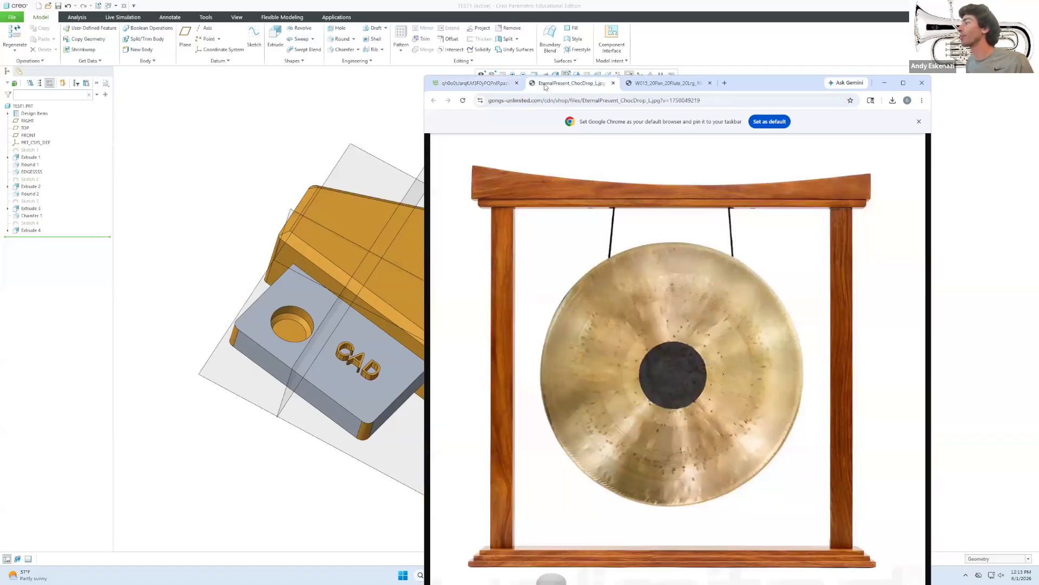
click(653, 89)
drag(757, 85, 665, 64)
click(793, 64)
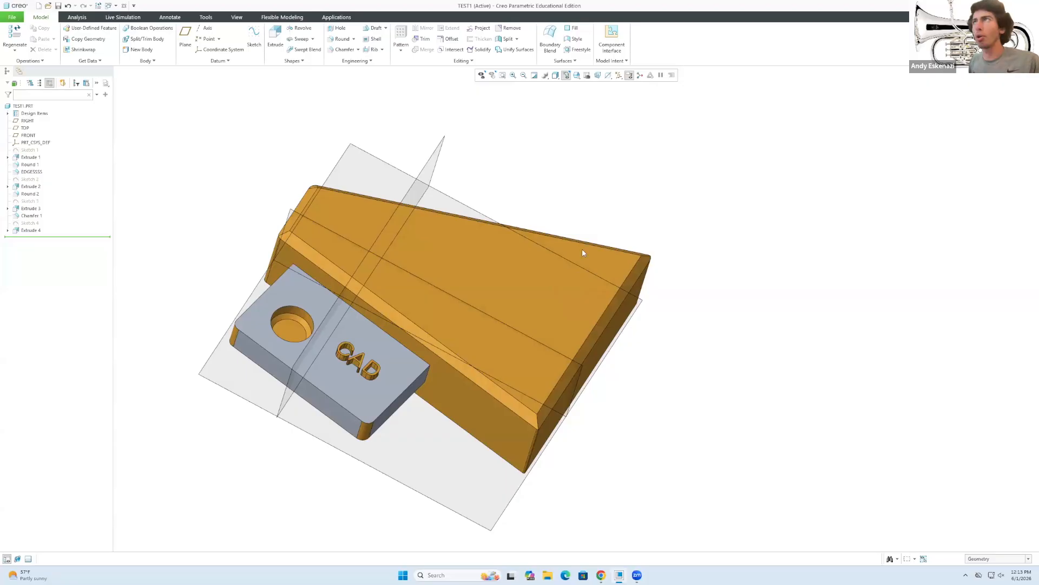
Create a new solid part named TOY_XYLOPHONE, clearing the illegal-characters error along the way.
click(37, 6)
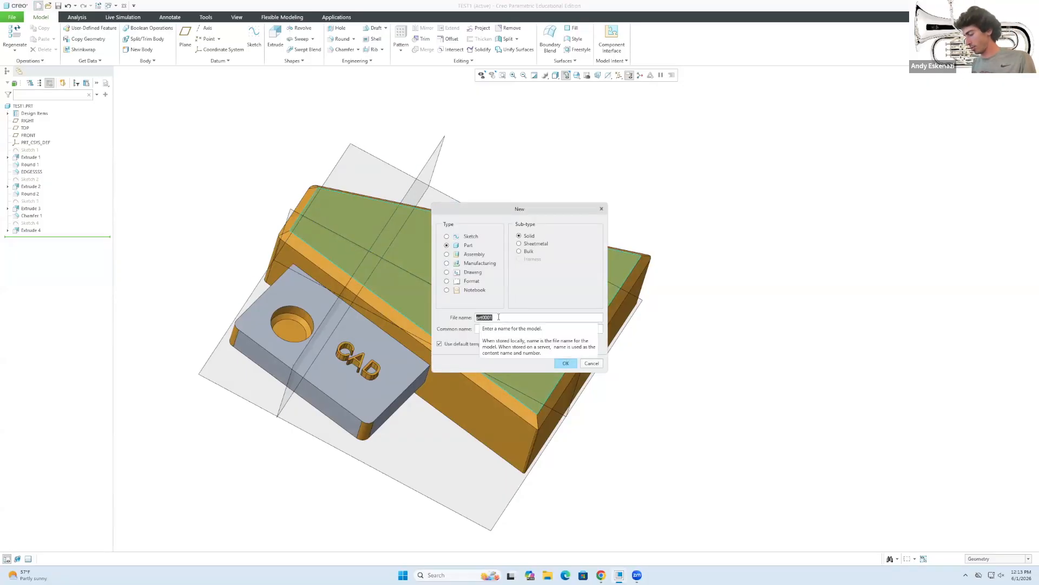
text(Toy Xylophone)
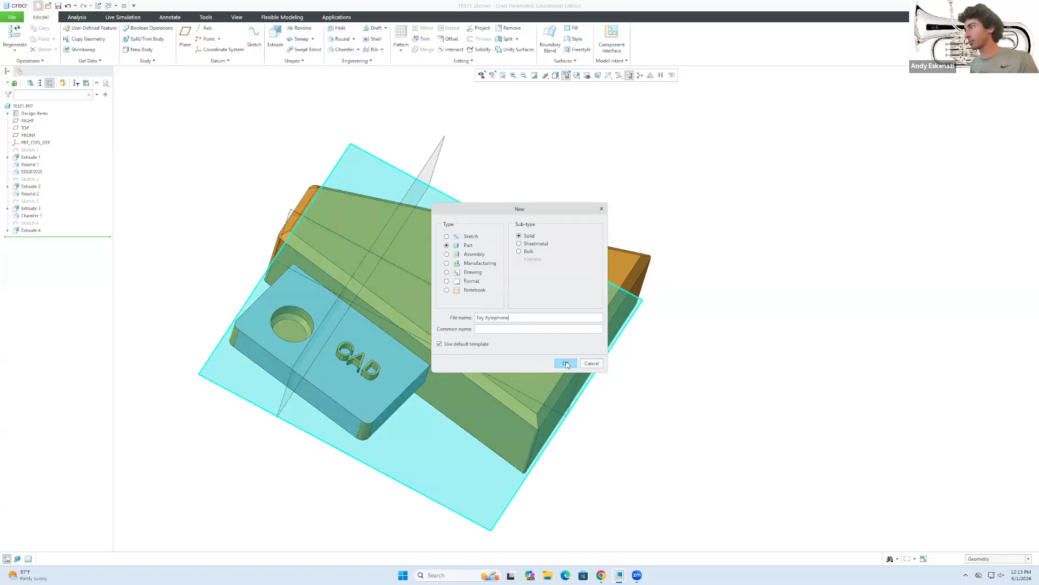
click(566, 363)
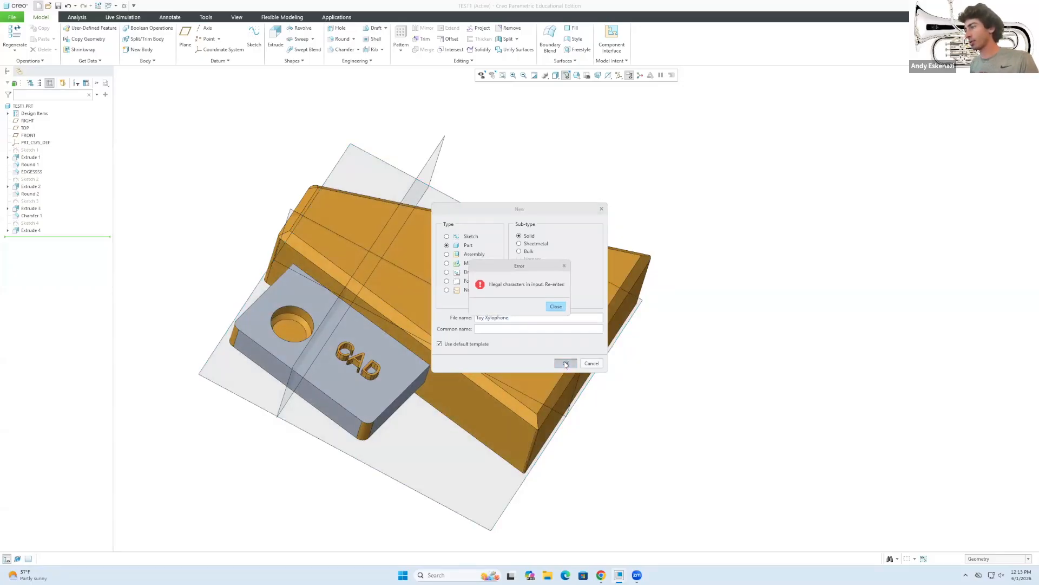
click(556, 307)
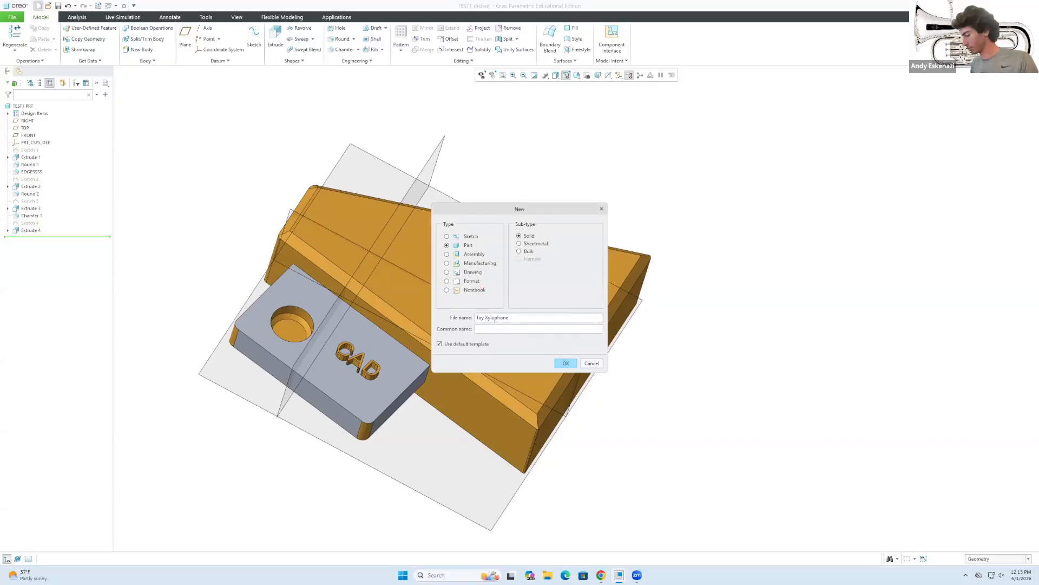
click(568, 363)
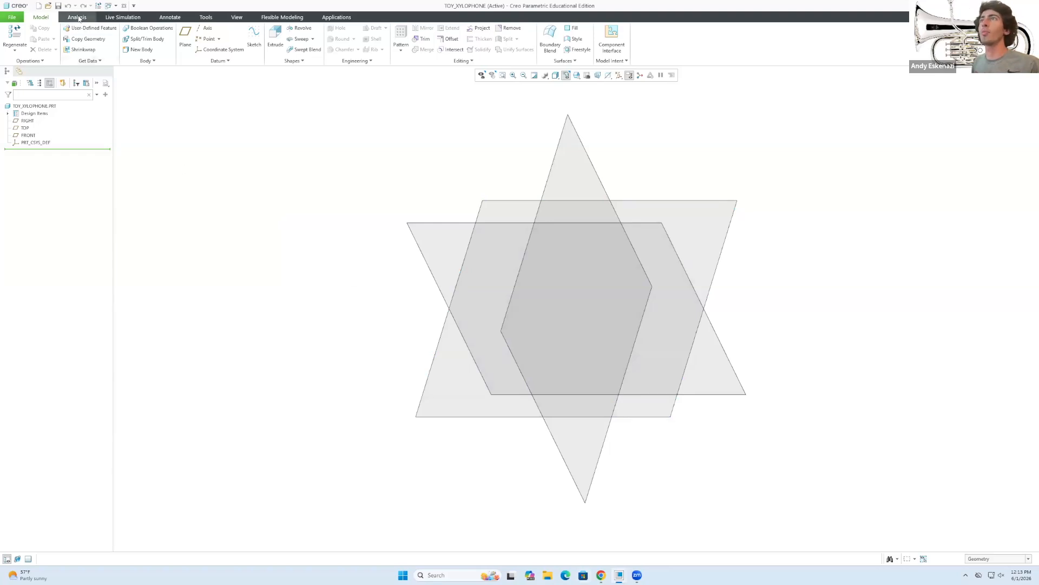
Save the TOY_XYLOPHONE part to the Desktop.
click(58, 6)
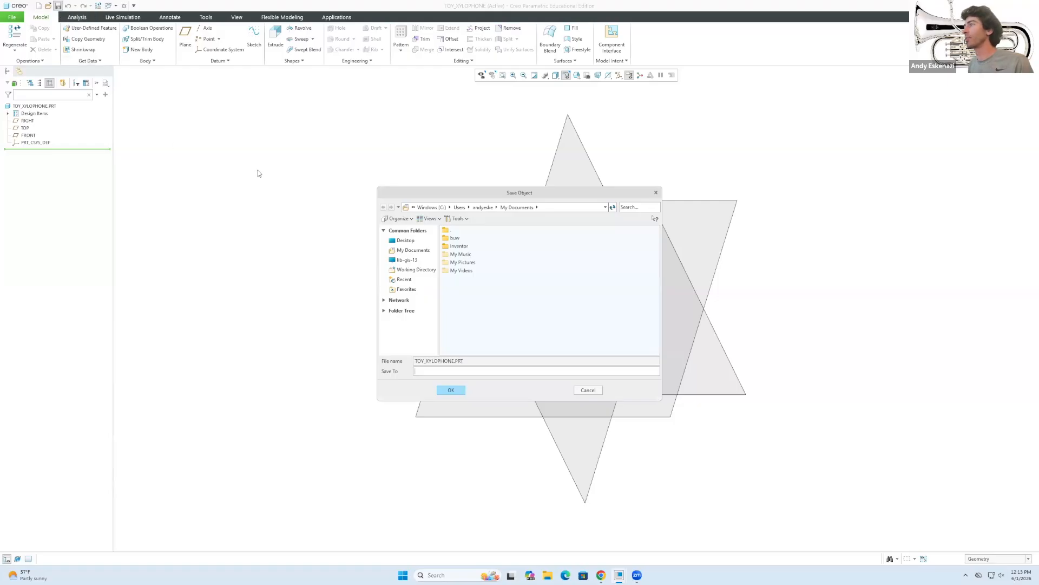
click(404, 241)
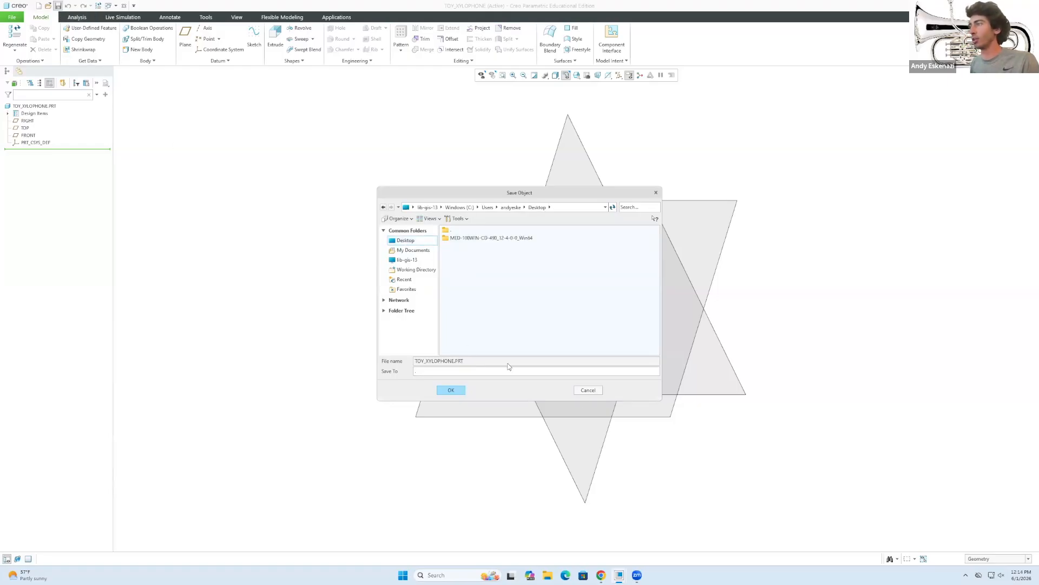
click(461, 393)
Save the TEST1 part from its own Creo window.
mouse_move(621, 575)
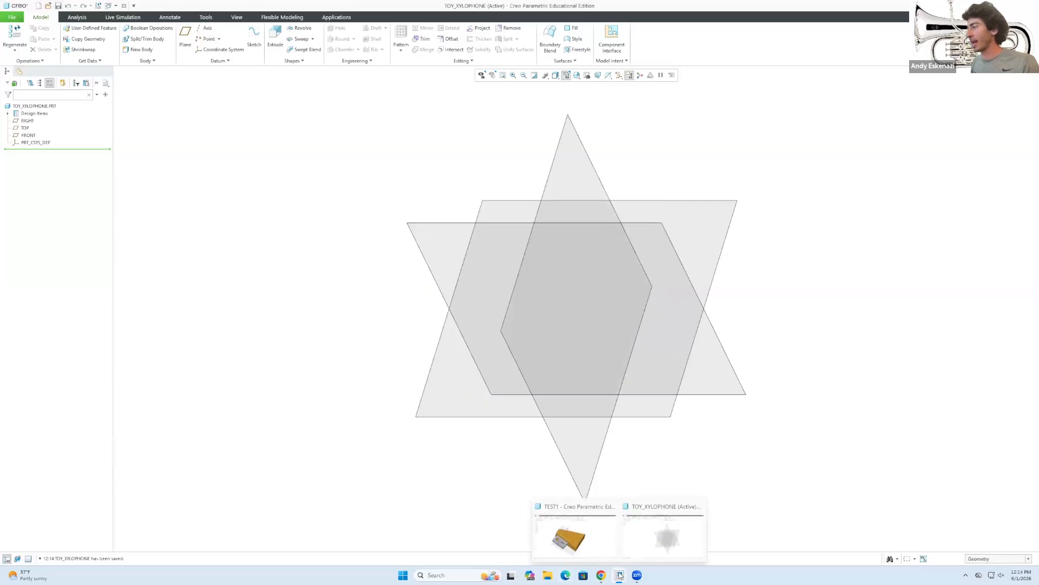
click(578, 546)
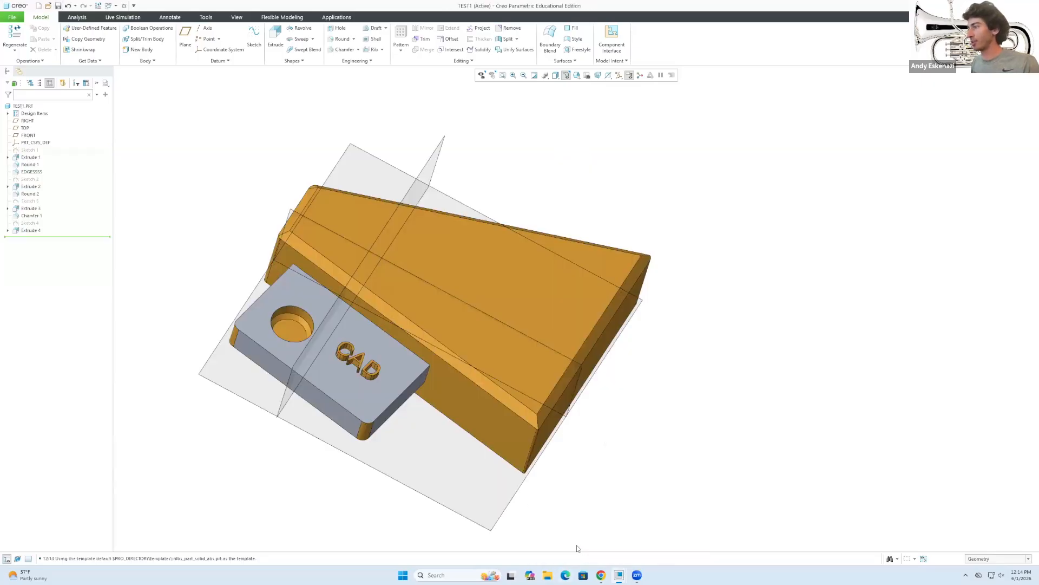
click(58, 6)
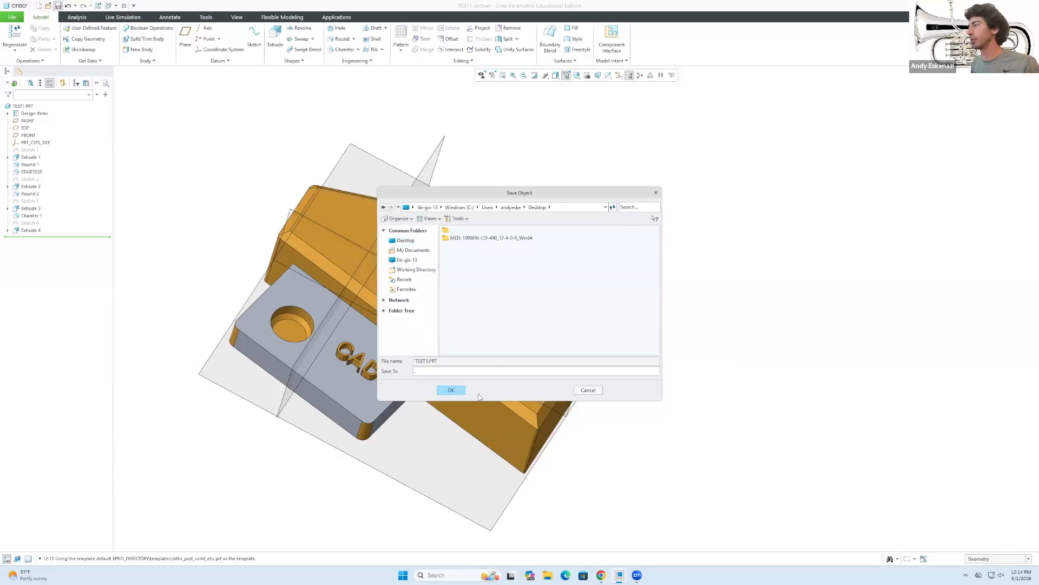
click(446, 390)
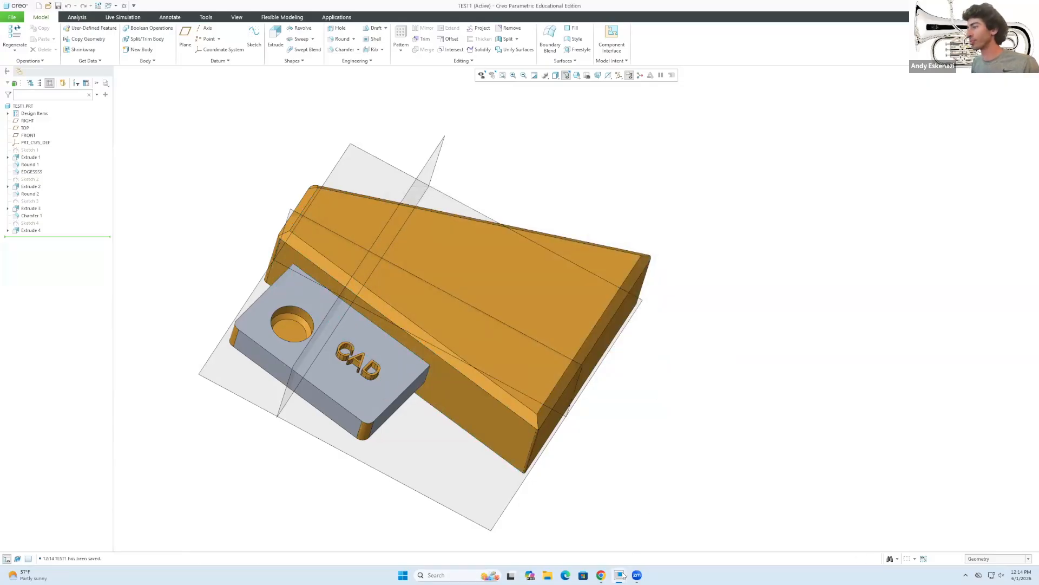
Return to TOY_XYLOPHONE and show the xylophone reference picture in Chrome.
mouse_move(623, 575)
click(665, 530)
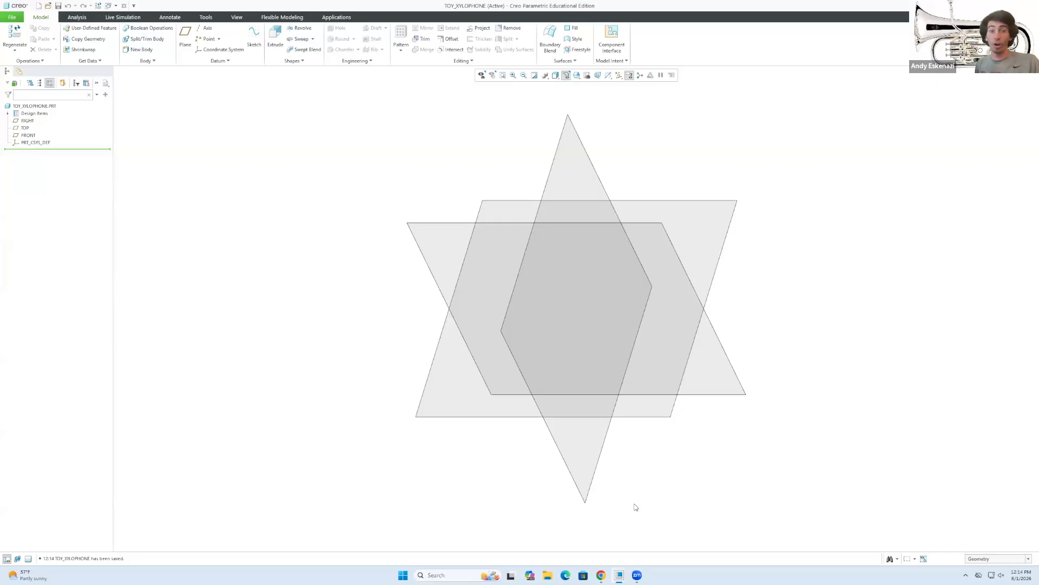
click(602, 575)
click(390, 63)
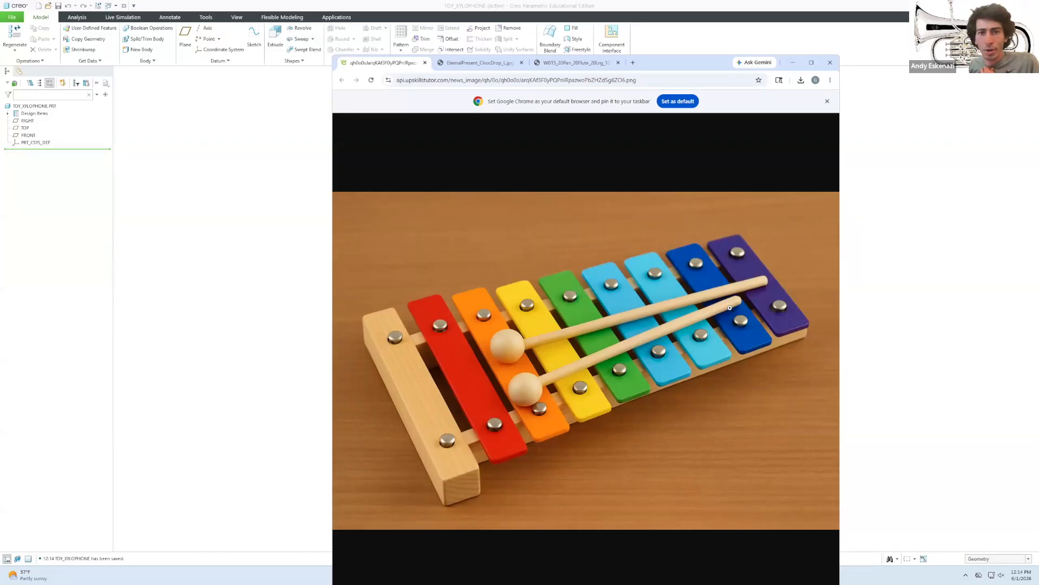
Minimize the xylophone reference window to get back to the empty TOY_XYLOPHONE part.
click(792, 64)
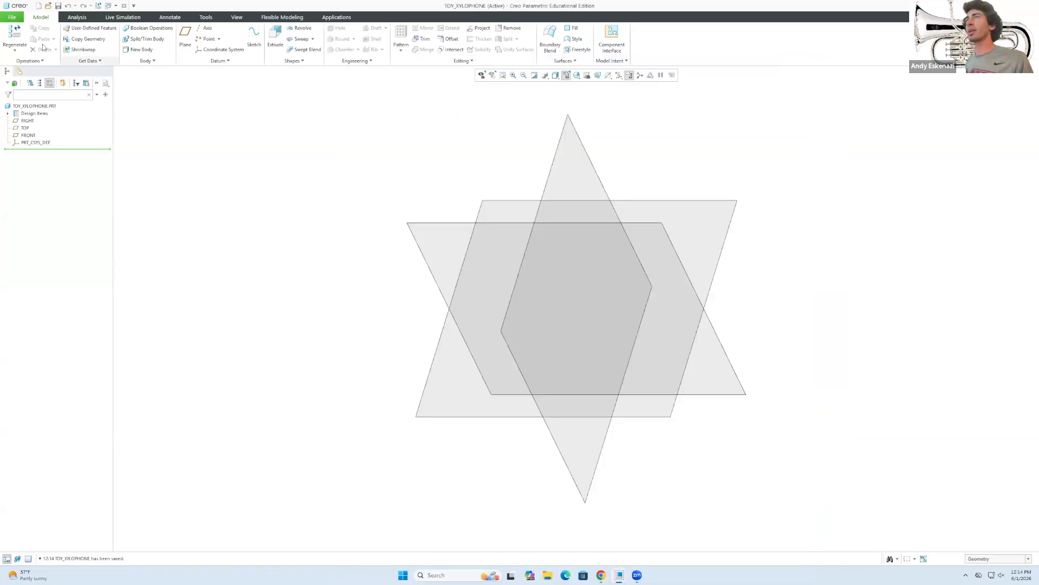
Start a sketch on the TOP plane, viewed straight on.
click(254, 36)
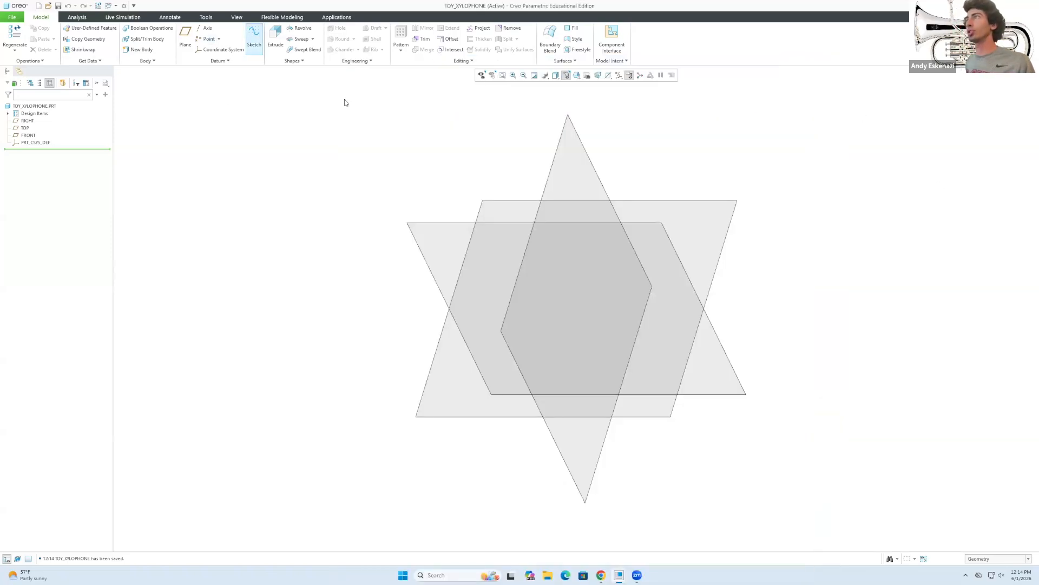
click(519, 205)
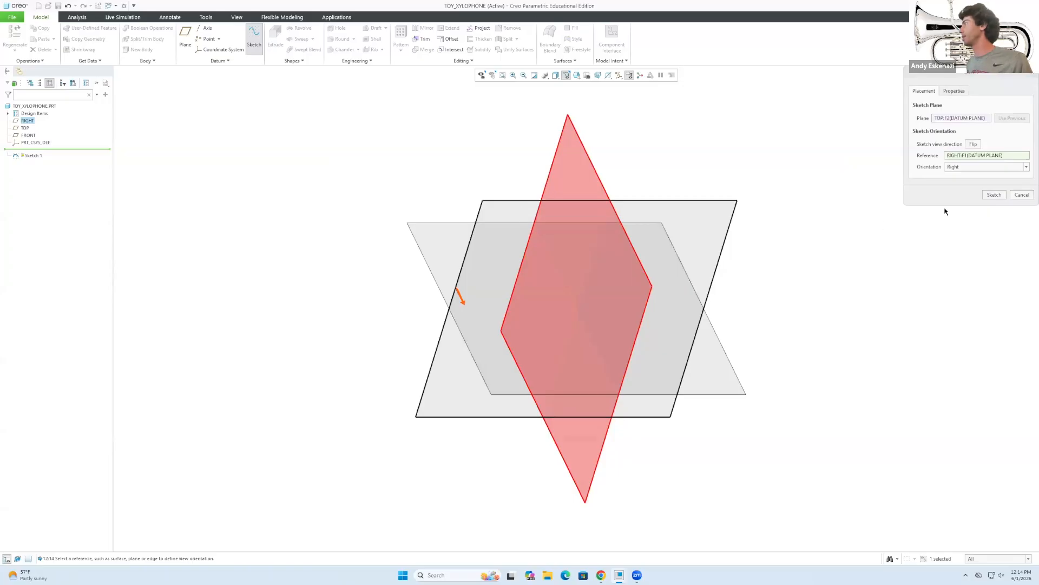
click(994, 194)
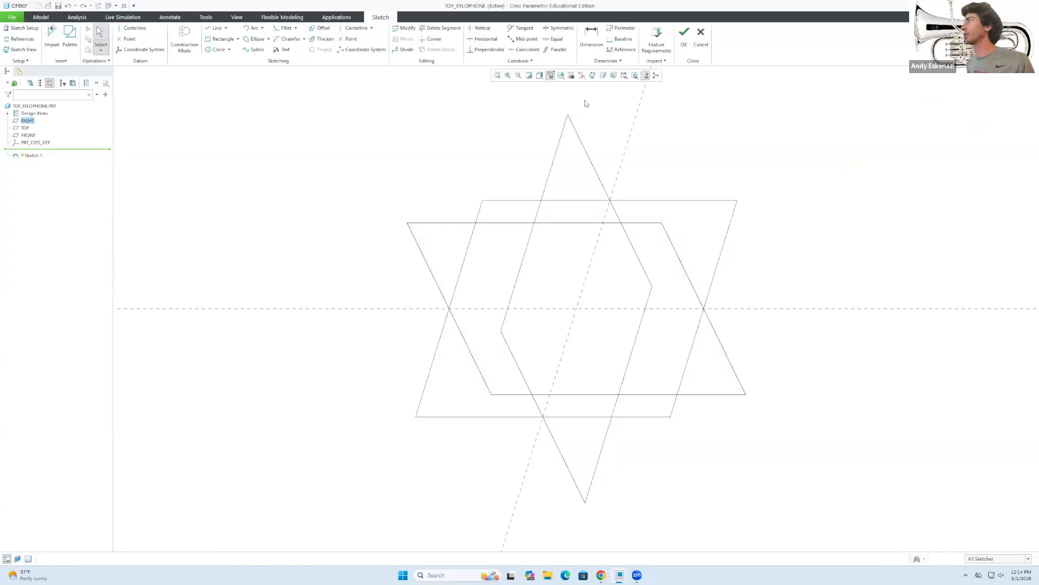
click(591, 75)
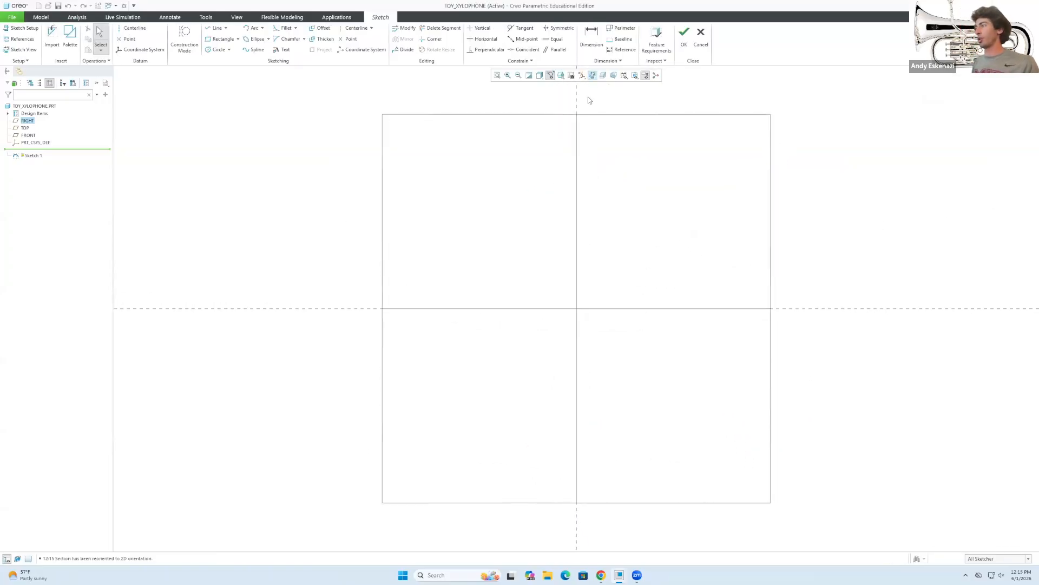
Draw a center rectangle anchored at the origin.
click(238, 39)
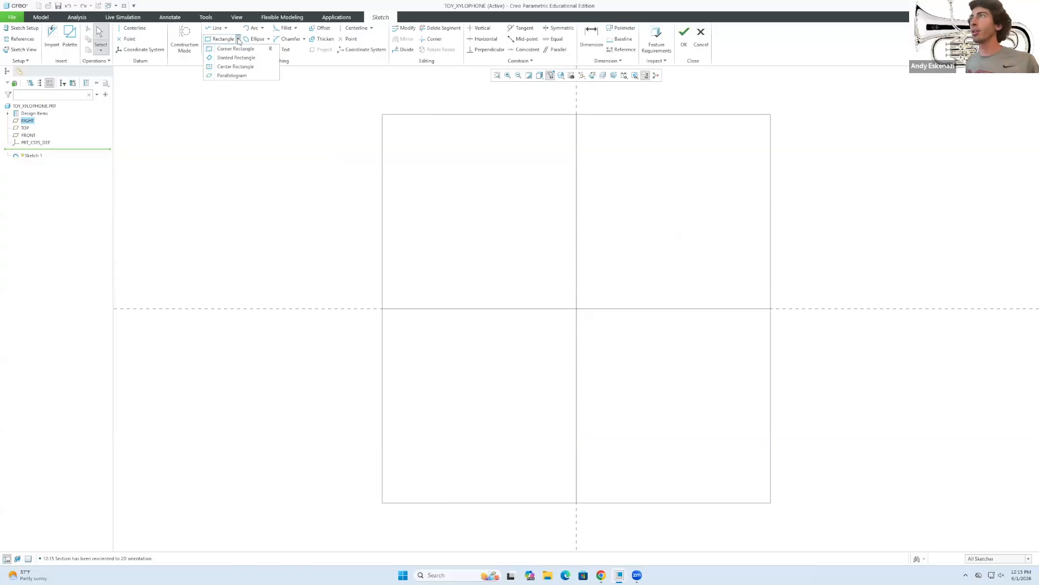
click(234, 67)
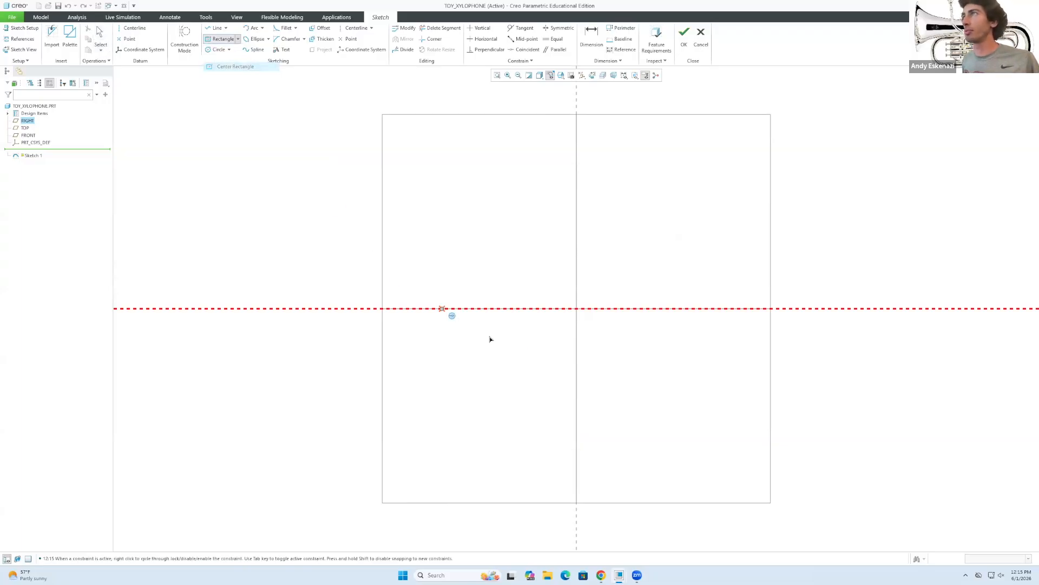
click(577, 310)
click(618, 170)
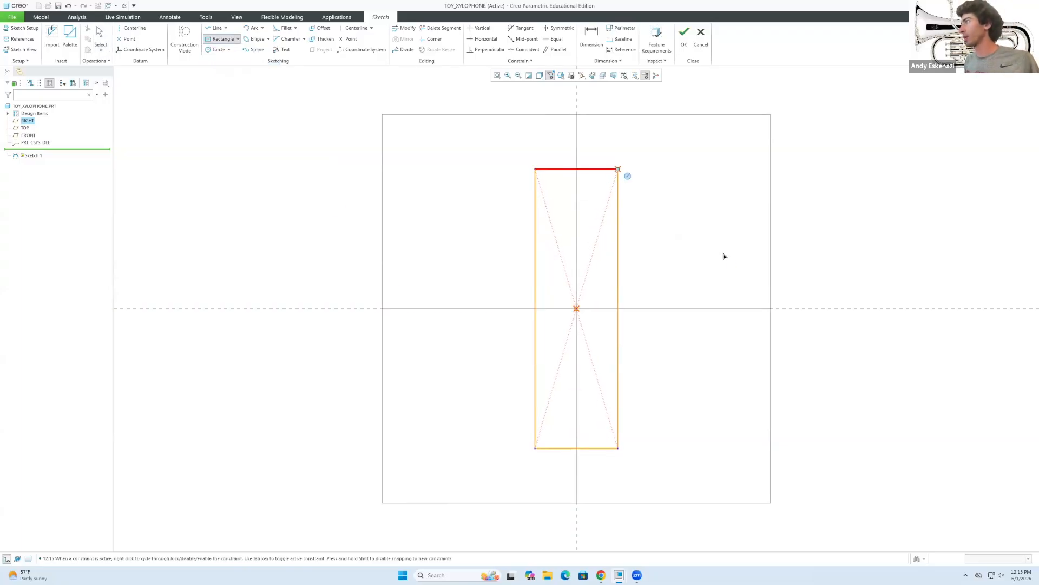
middle_click(736, 277)
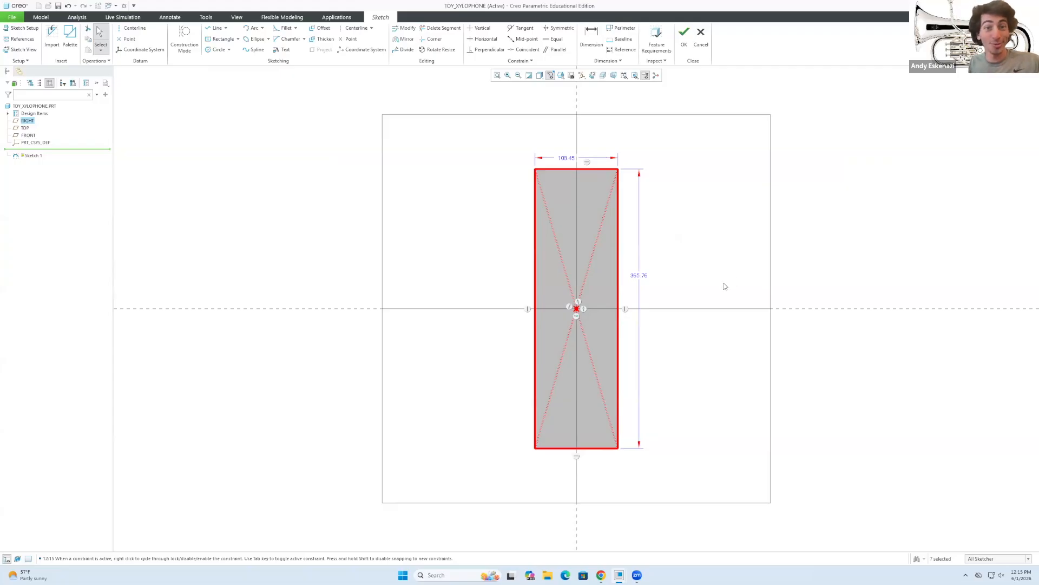
Dimension the rectangle 100 wide and 400 tall.
double_click(565, 158)
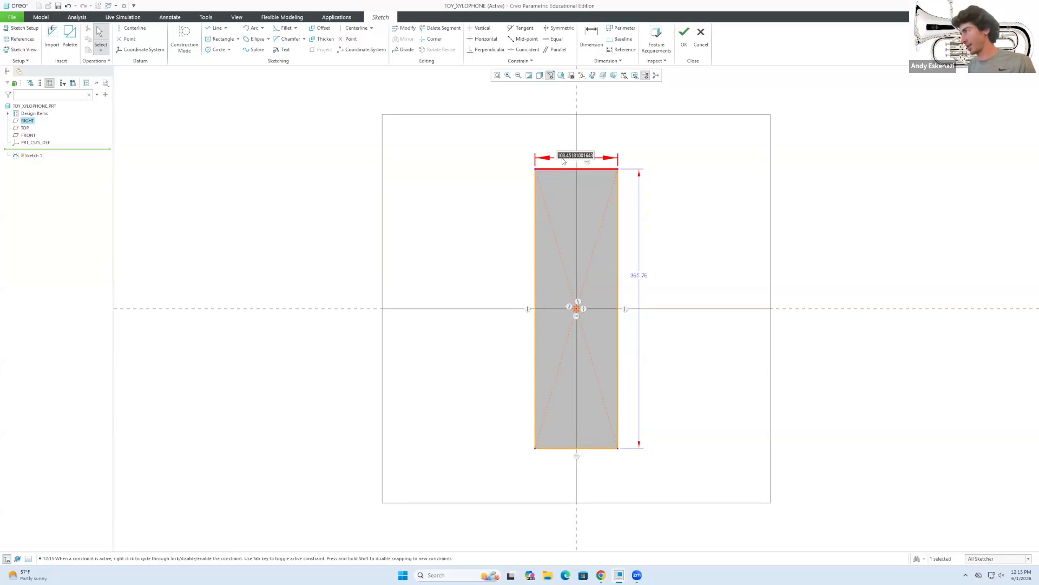
text(1)
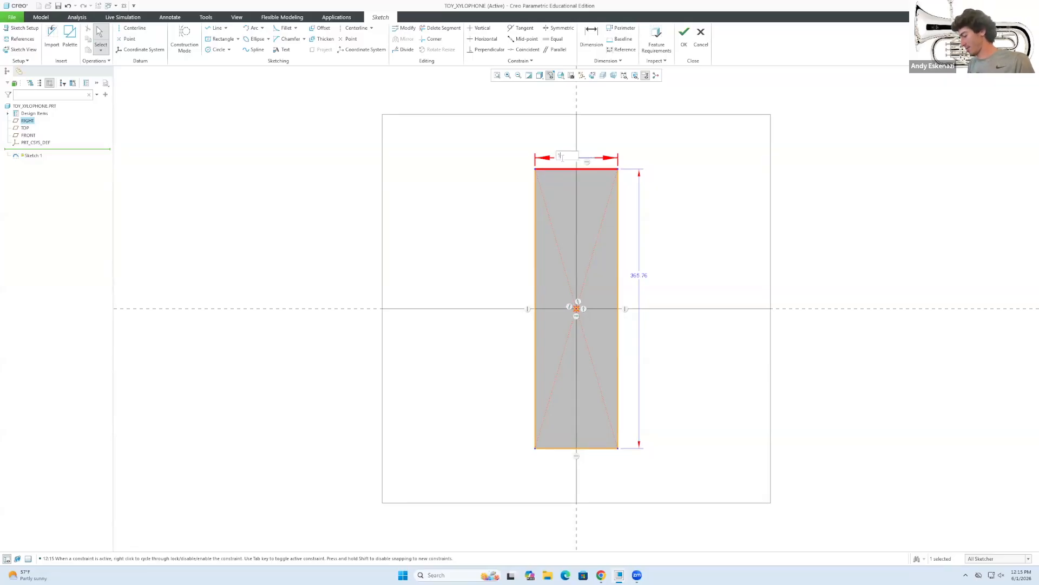
text(00)
key(Return)
double_click(644, 275)
text(400)
key(Return)
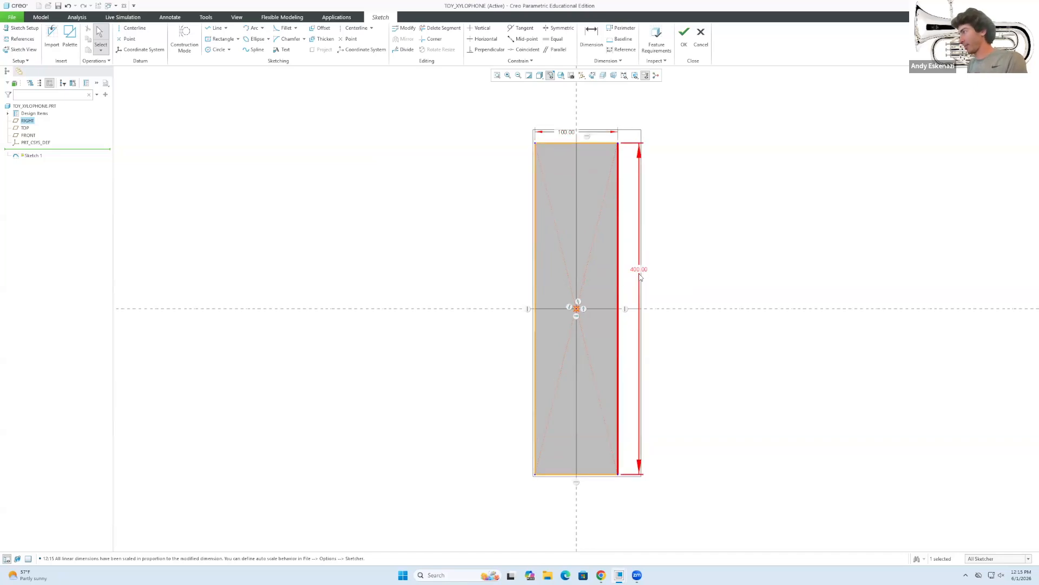
After checking the reference, narrow the width to 75 and finish the sketch.
click(603, 574)
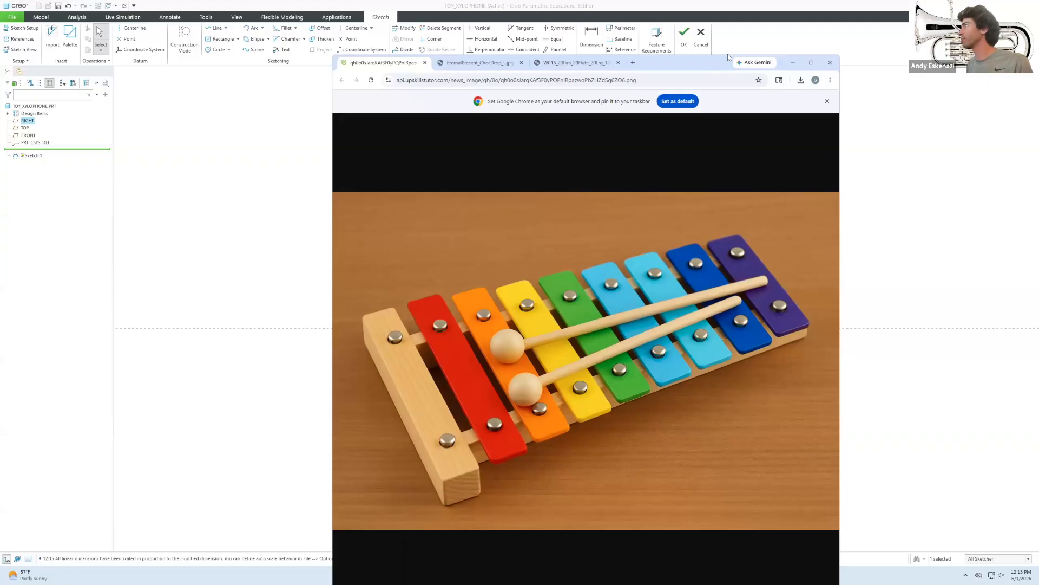
key(alt+Tab)
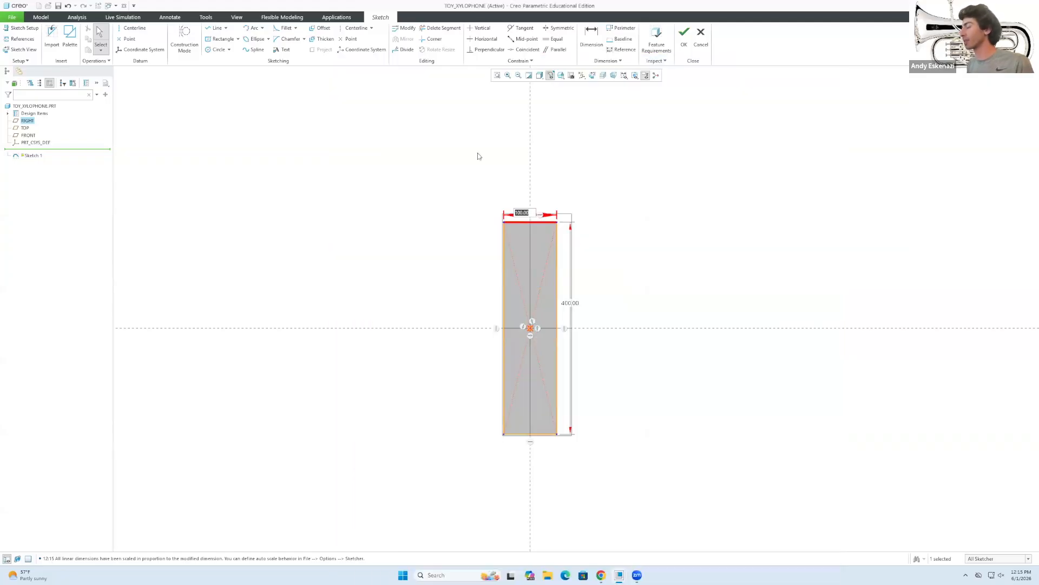
text(75)
key(Return)
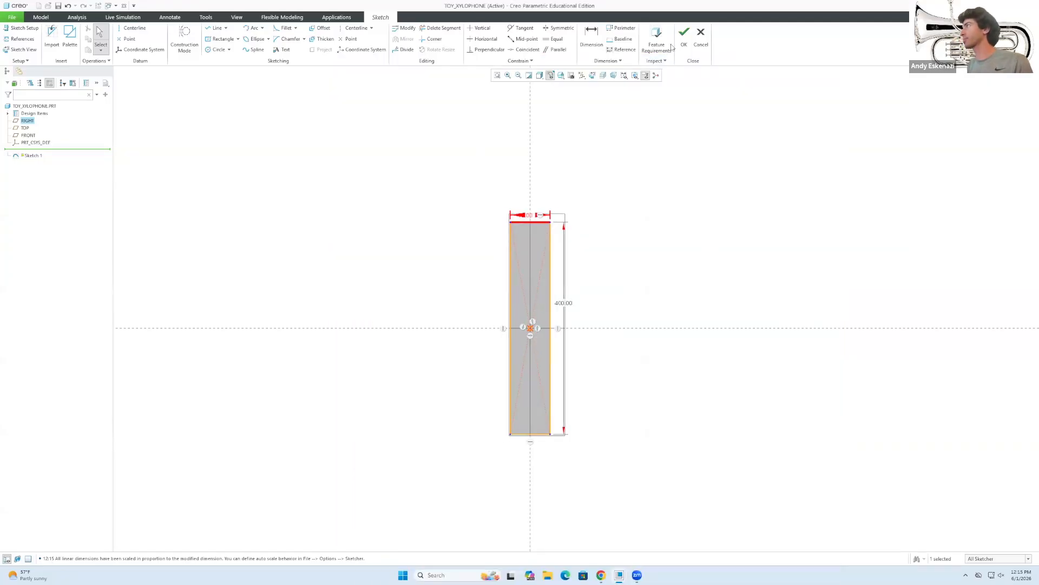
scroll(521, 187, up, 1)
mouse_move(599, 240)
middle_down()
mouse_move(606, 181)
mouse_move(582, 178)
mouse_move(590, 190)
middle_up()
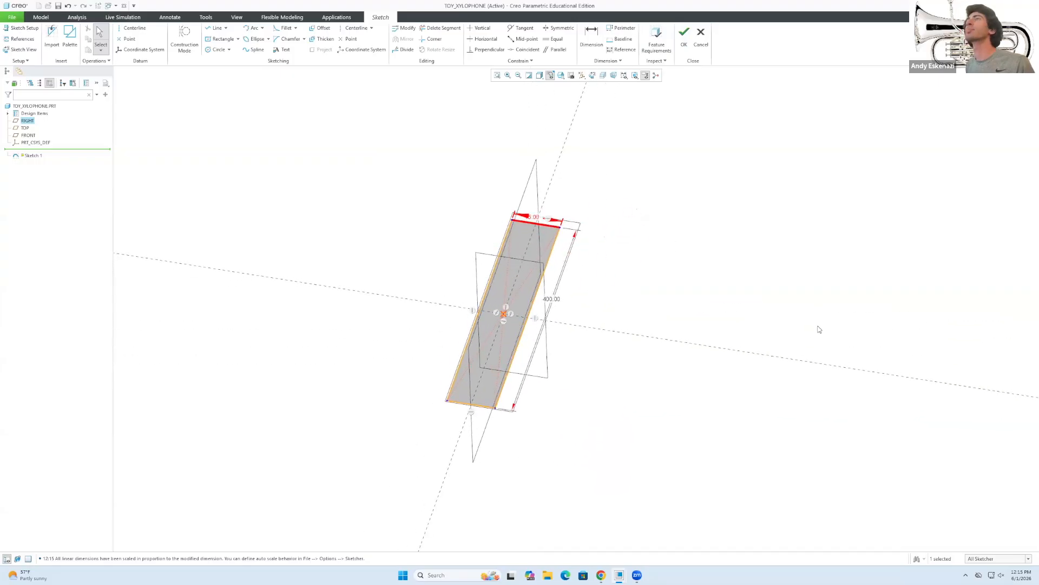
click(685, 36)
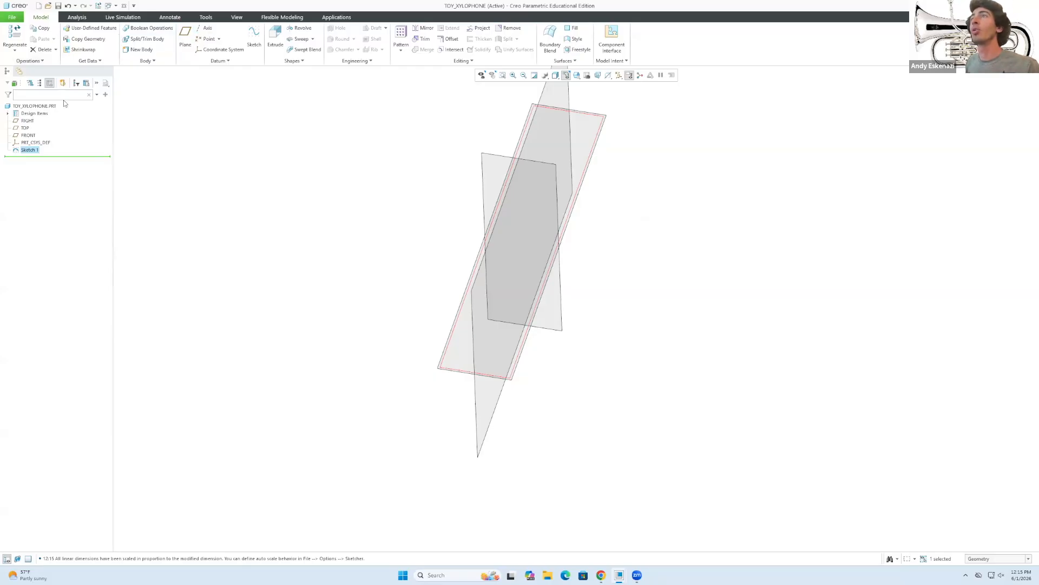
Extrude Sketch 1 into a solid block 80 deep, then pull up the reference photo.
click(274, 34)
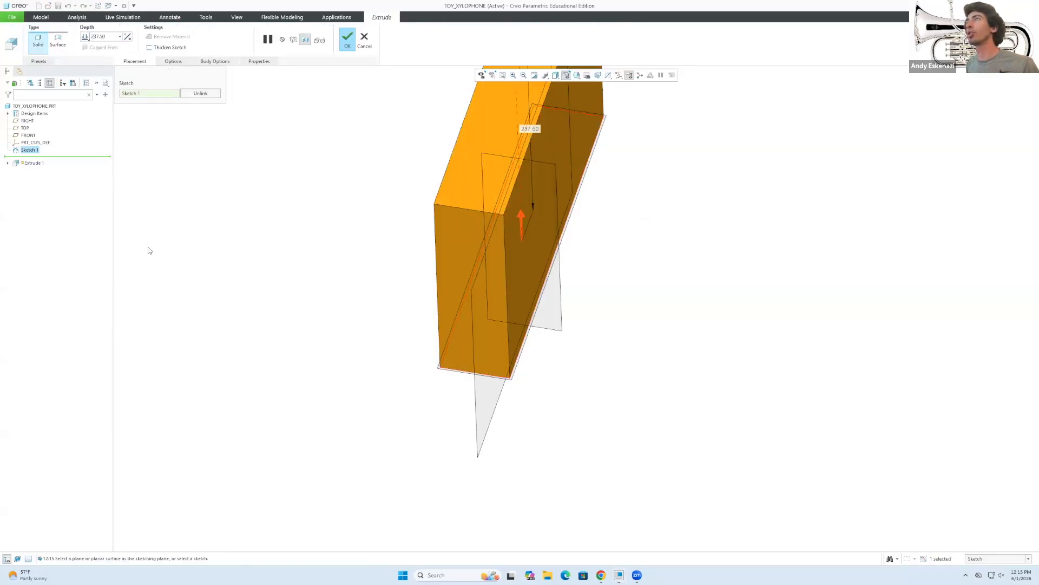
double_click(103, 36)
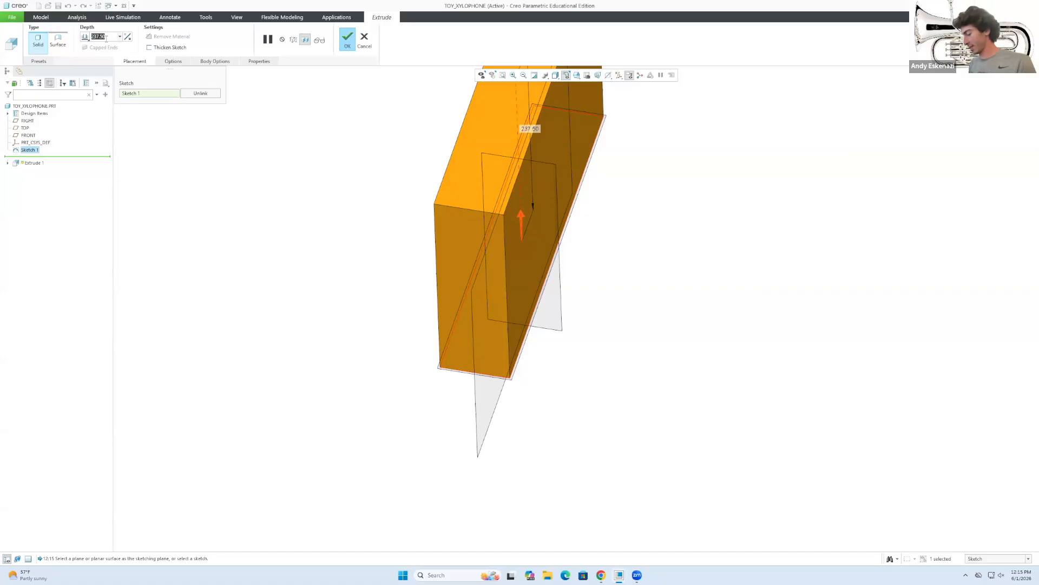
text(75)
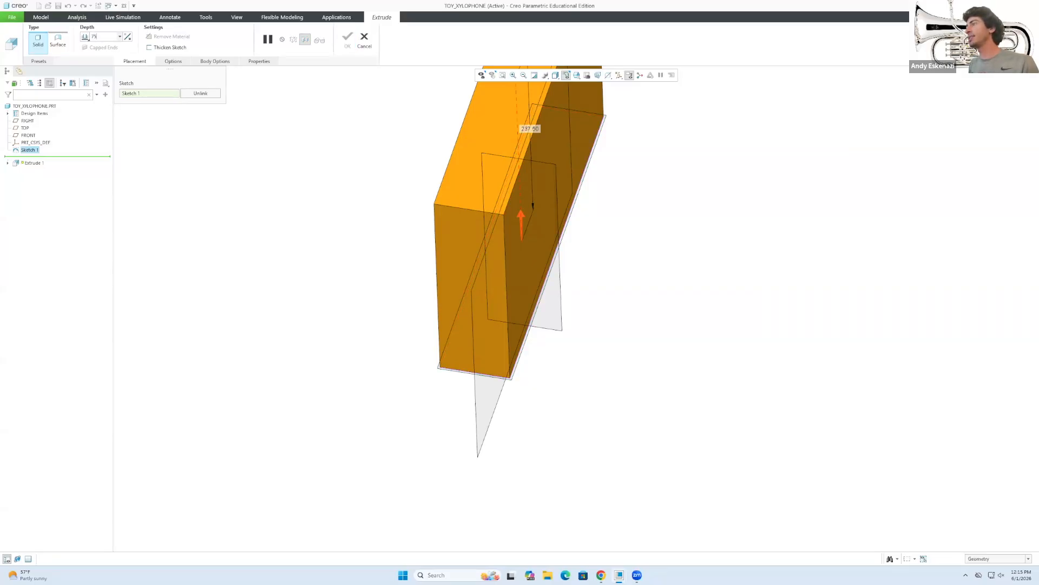
double_click(102, 37)
text(80)
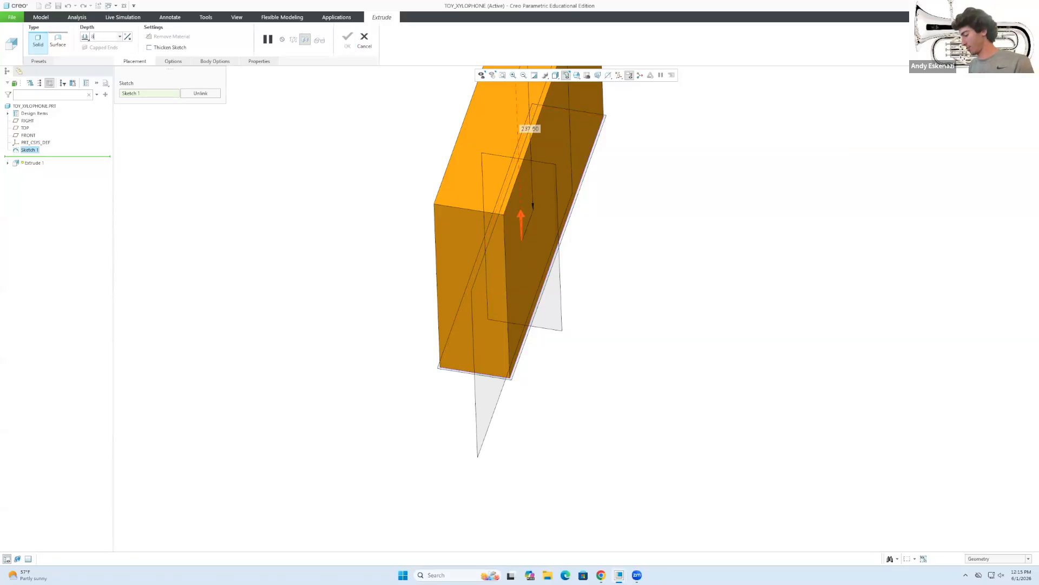
key(Return)
click(348, 45)
mouse_move(417, 245)
middle_down()
mouse_move(442, 237)
mouse_move(444, 249)
middle_up()
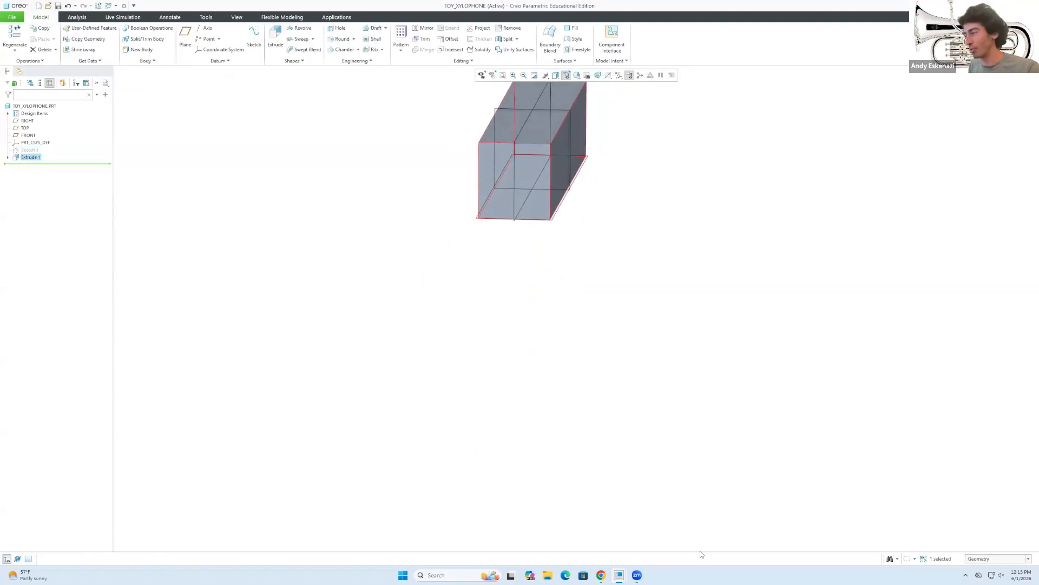
click(601, 575)
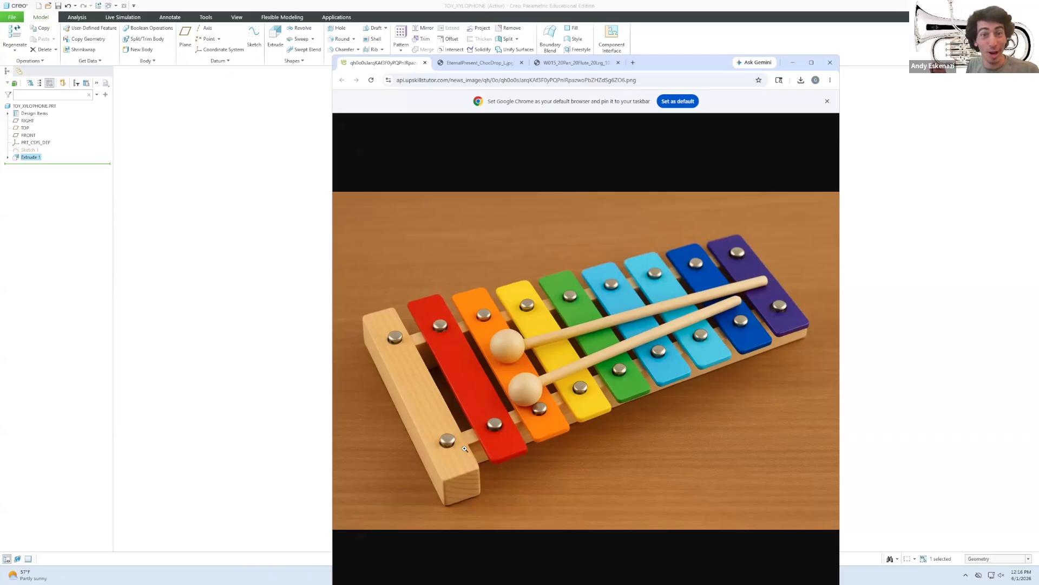
Minimize the reference photo and orbit the block into a lengthwise view.
click(794, 63)
middle_drag(573, 222, 531, 272)
scroll(487, 355, up, 3)
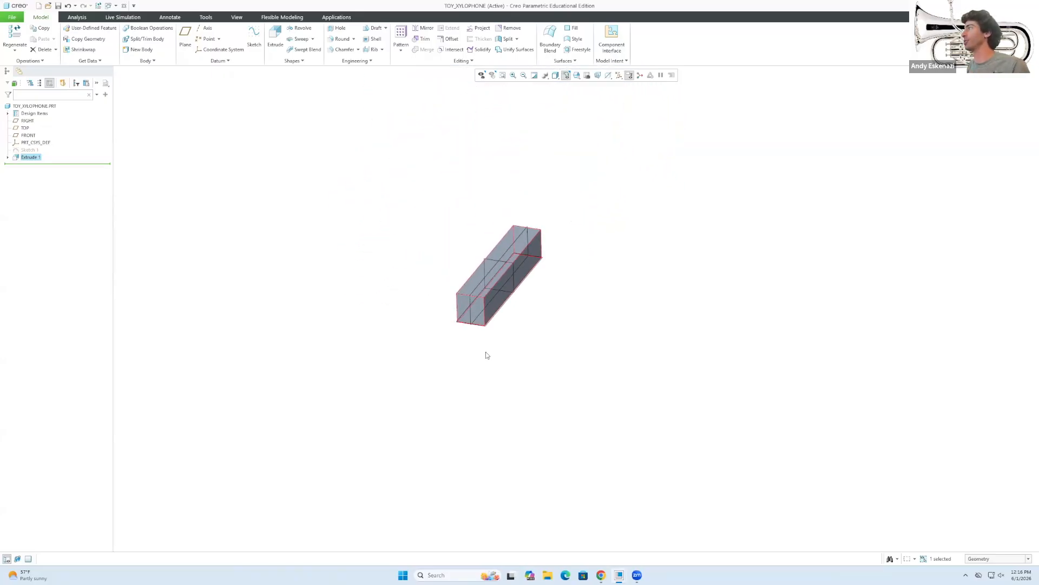
scroll(577, 238, down, 2)
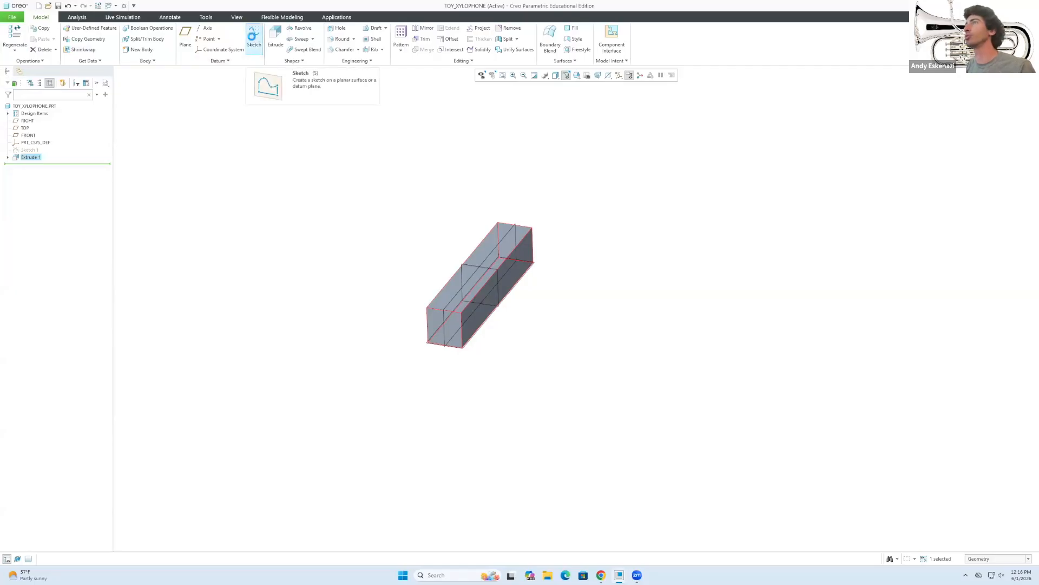
Start a new sketch on the block's side face.
click(254, 37)
middle_drag(515, 309, 524, 252)
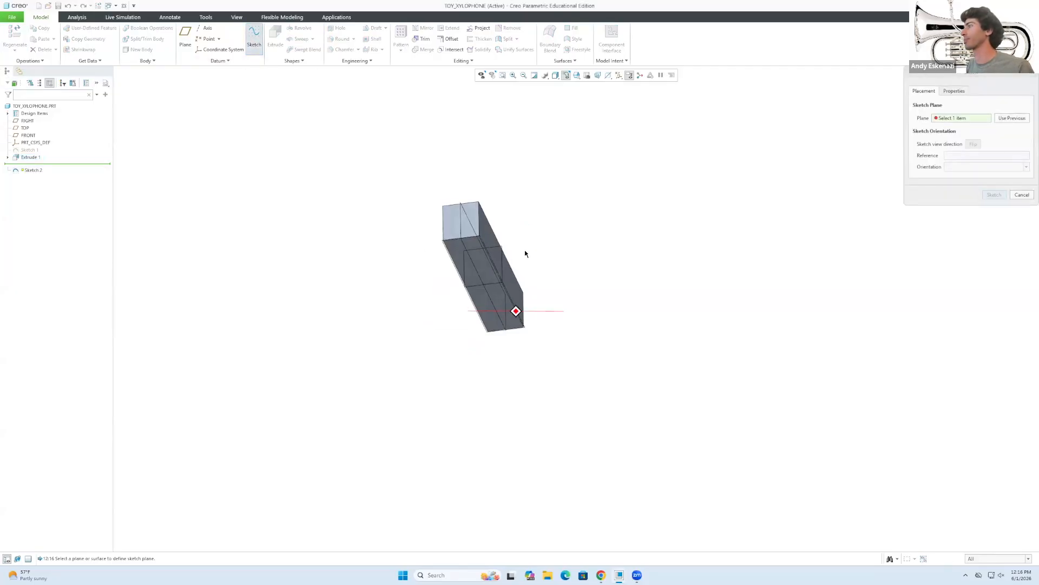
click(475, 255)
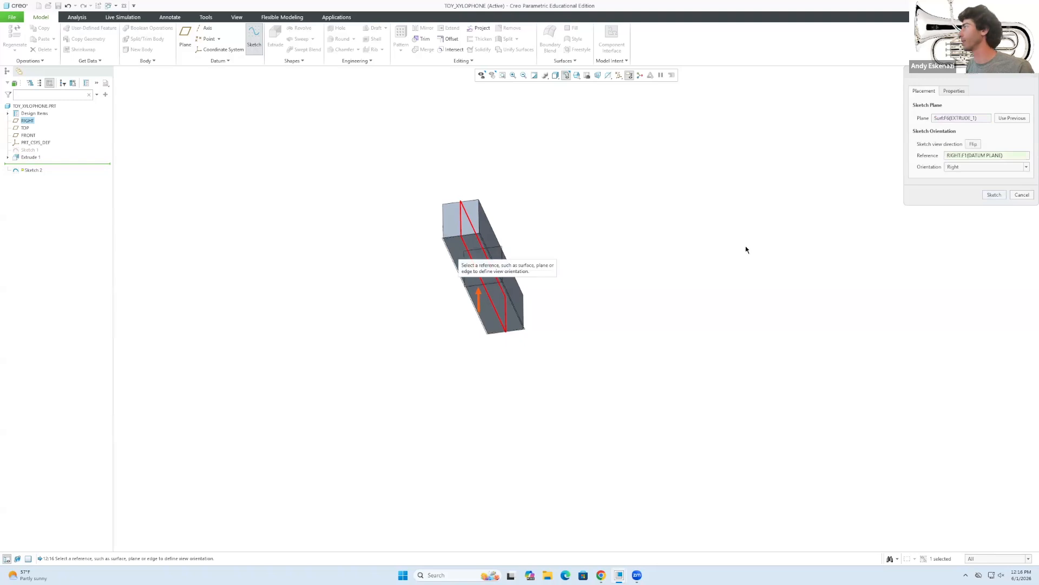
click(994, 195)
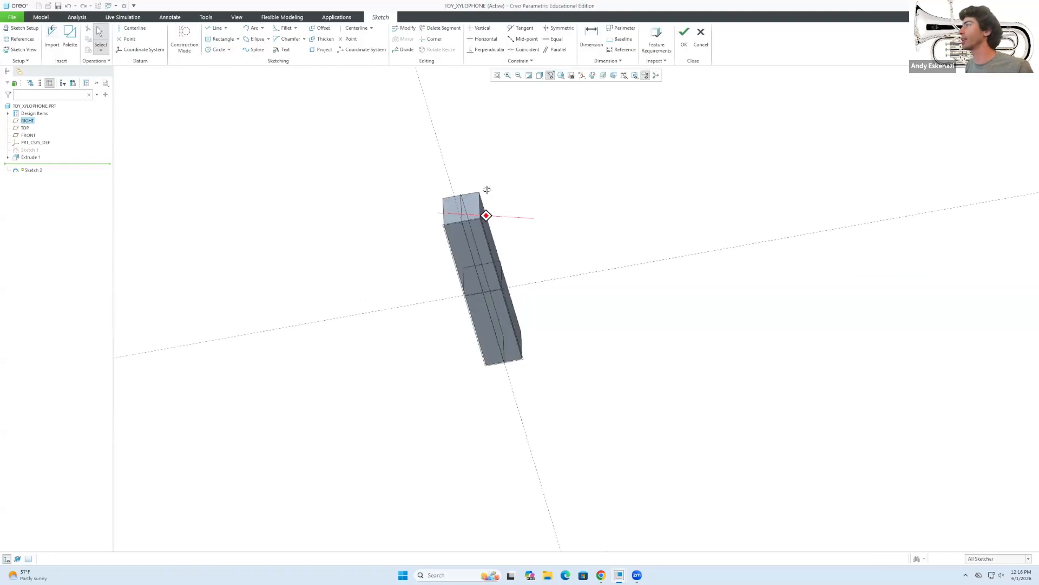
middle_drag(487, 187, 394, 301)
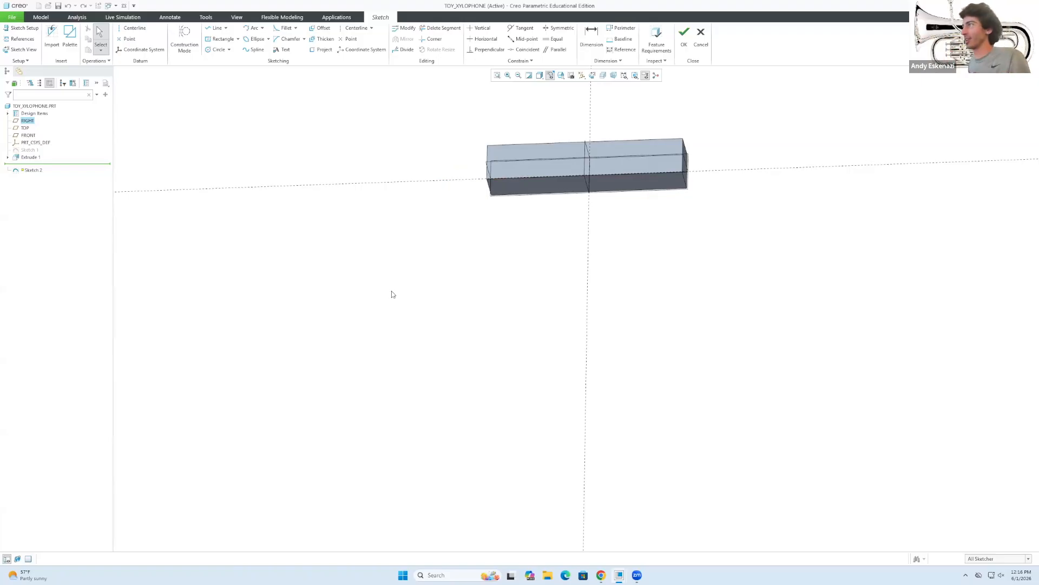
Draw construction guides: a vertical line from the block's bottom midpoint and a horizontal base line.
click(185, 39)
click(216, 28)
click(589, 193)
click(585, 406)
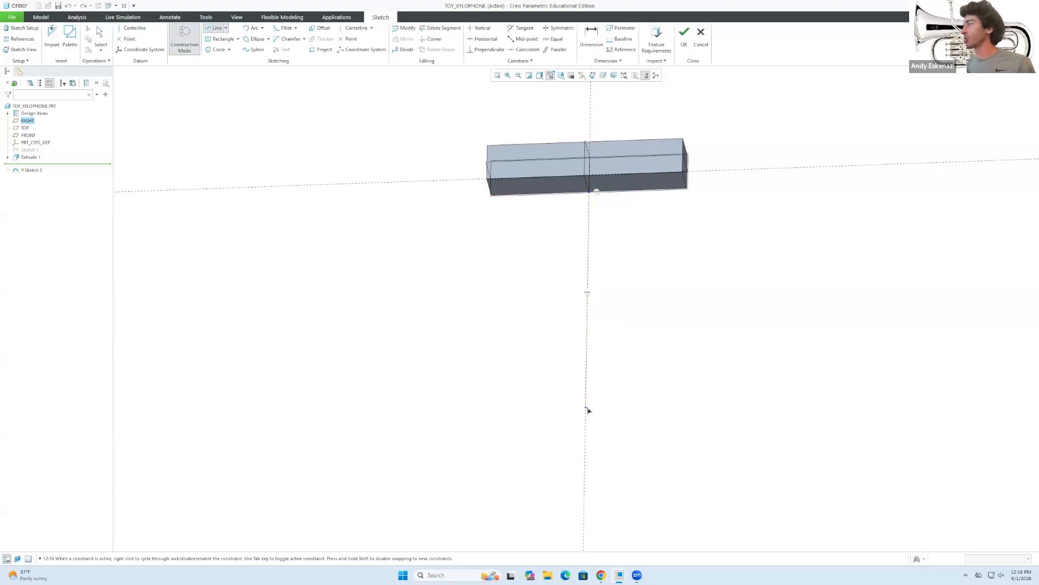
click(670, 409)
click(614, 347)
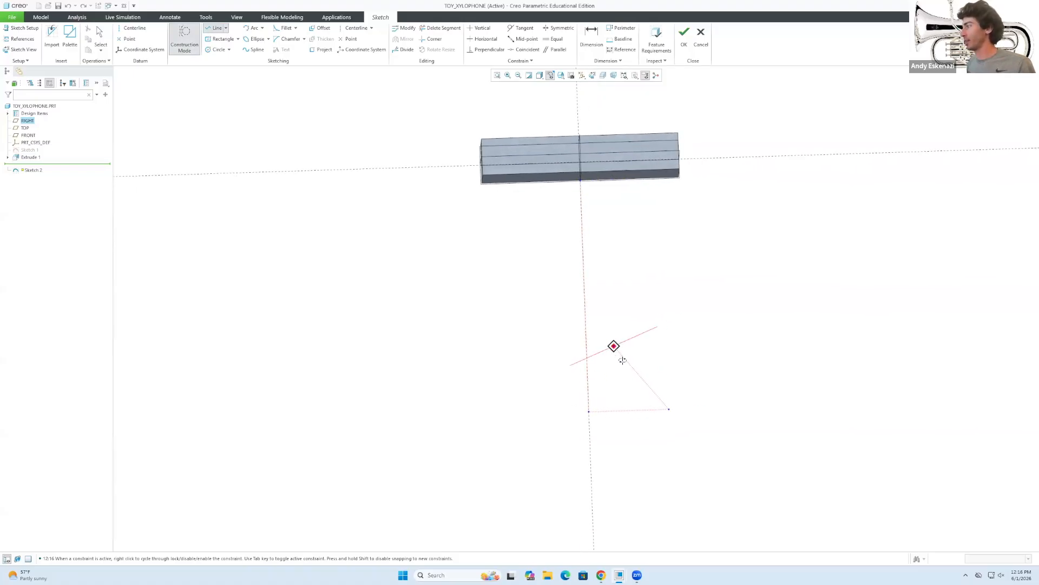
middle_click(624, 369)
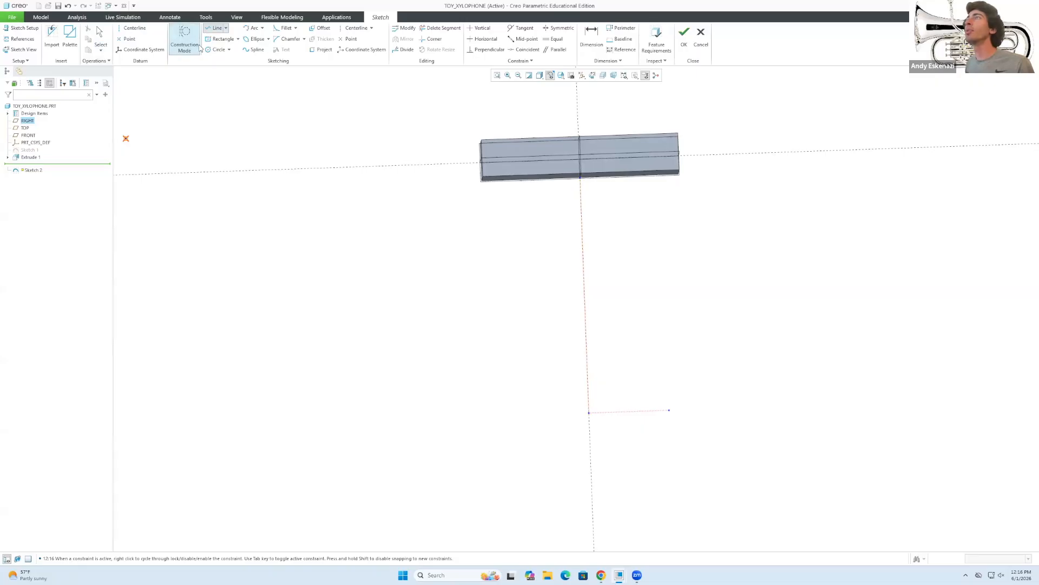
click(589, 412)
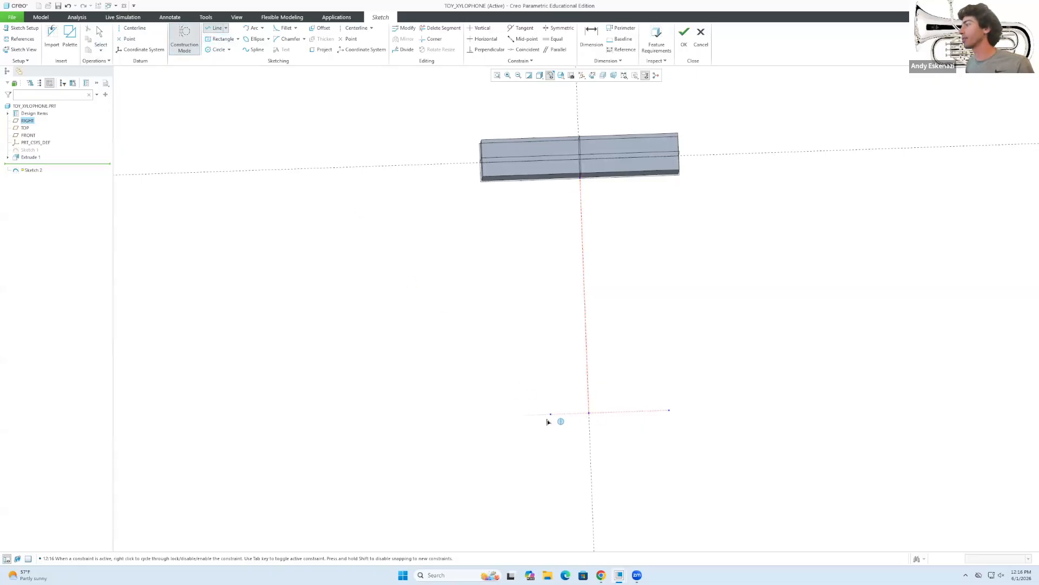
middle_click(637, 414)
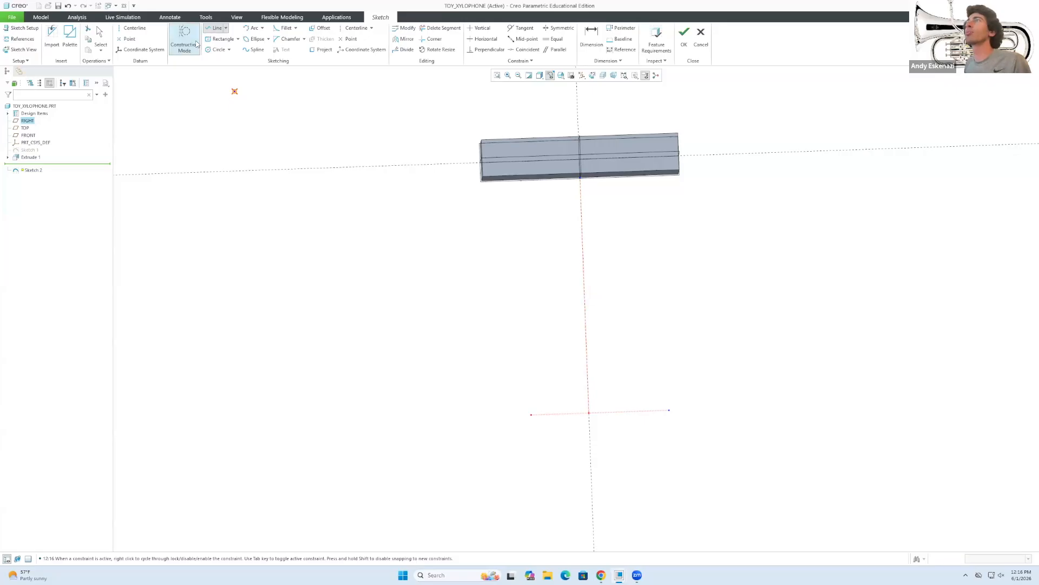
Draw the left leg line from the base guide's left end to the block's lower-left corner.
click(185, 42)
click(215, 32)
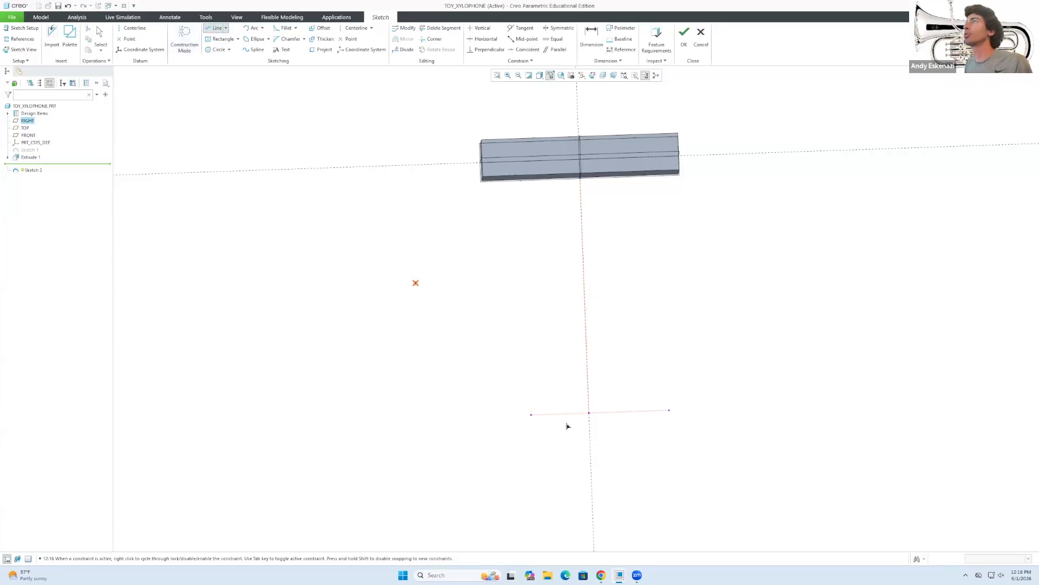
click(532, 415)
click(492, 180)
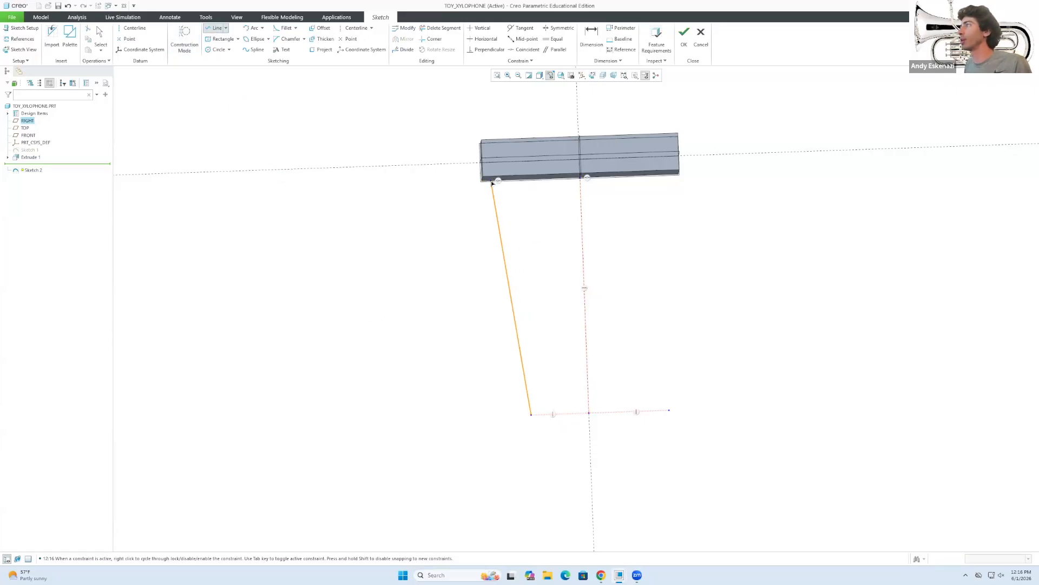
click(598, 574)
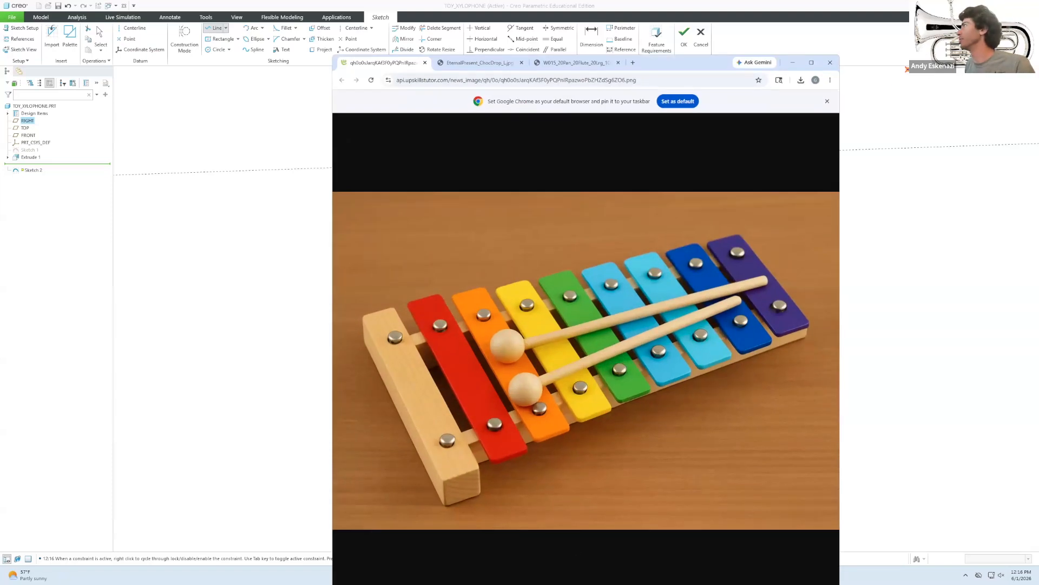
click(792, 62)
middle_click(490, 184)
Dimension the left leg's top end 30 from the block edge.
click(488, 195)
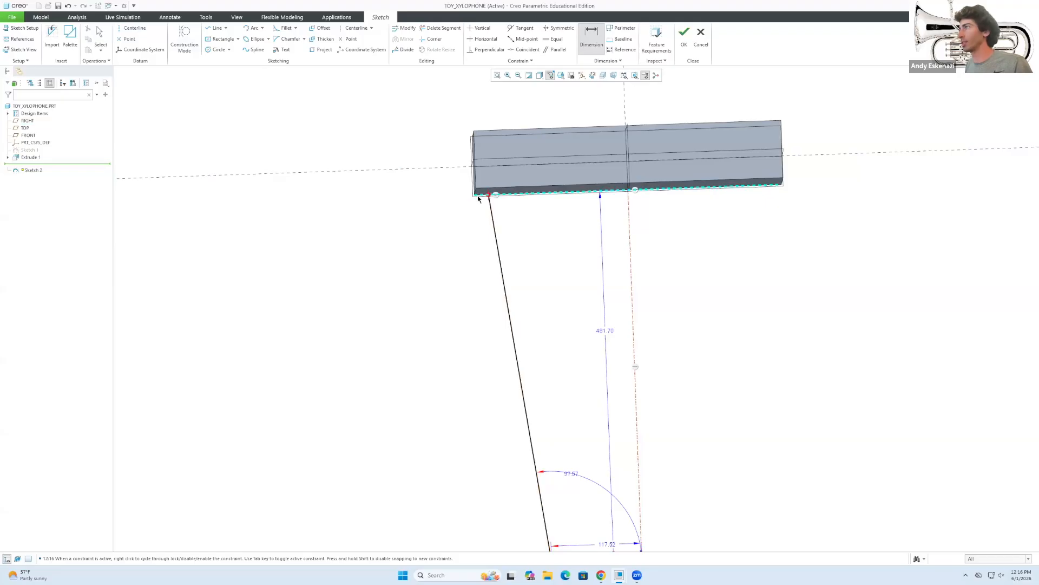
click(502, 282)
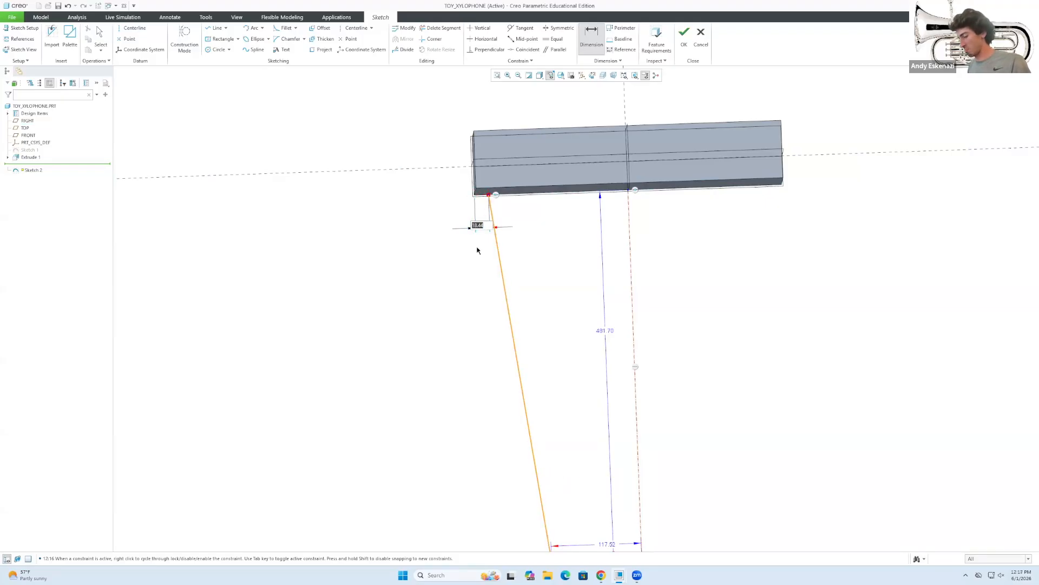
text(30)
key(Return)
middle_click(530, 298)
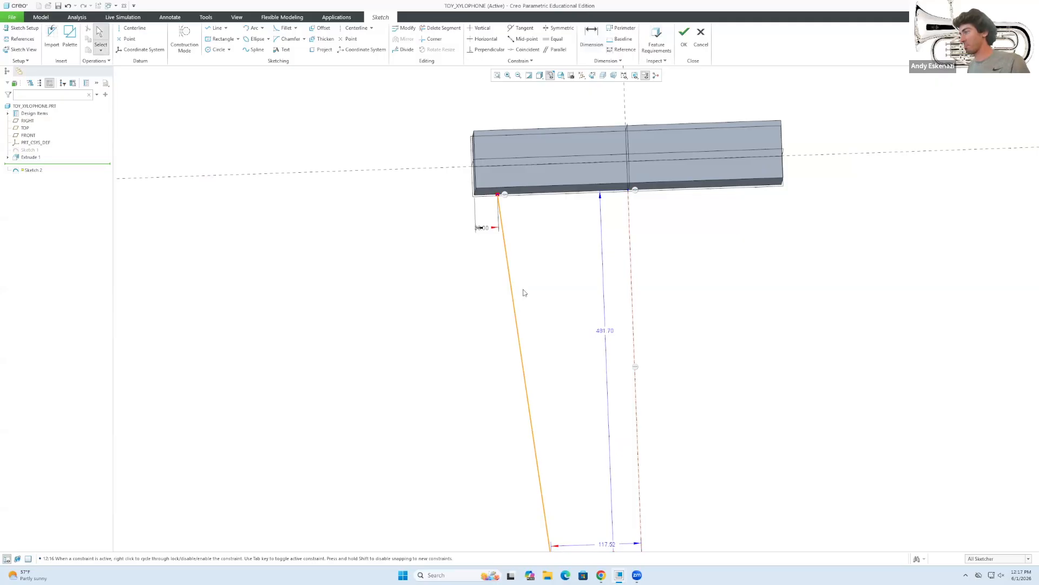
scroll(520, 288, down, 3)
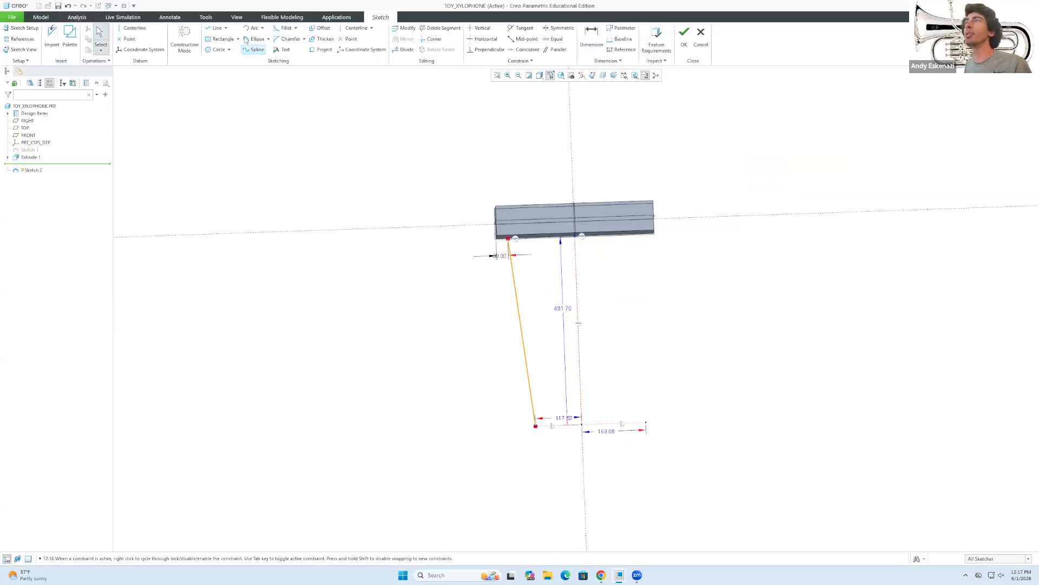
Draw the right leg line from the base guide's right end up to the block.
click(217, 28)
click(646, 422)
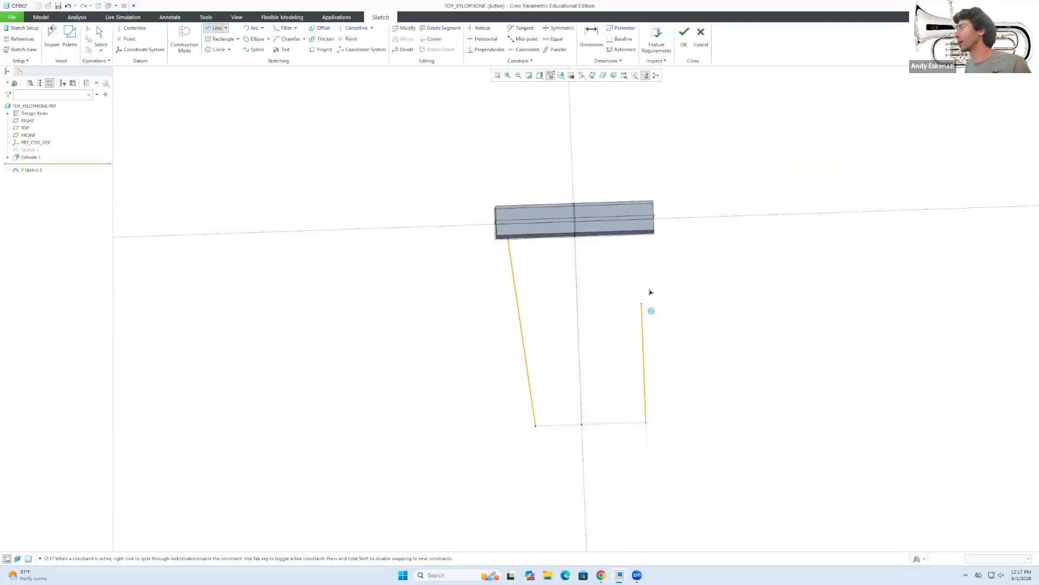
scroll(646, 238, down, 2)
scroll(644, 237, up, 4)
click(645, 224)
middle_click(623, 283)
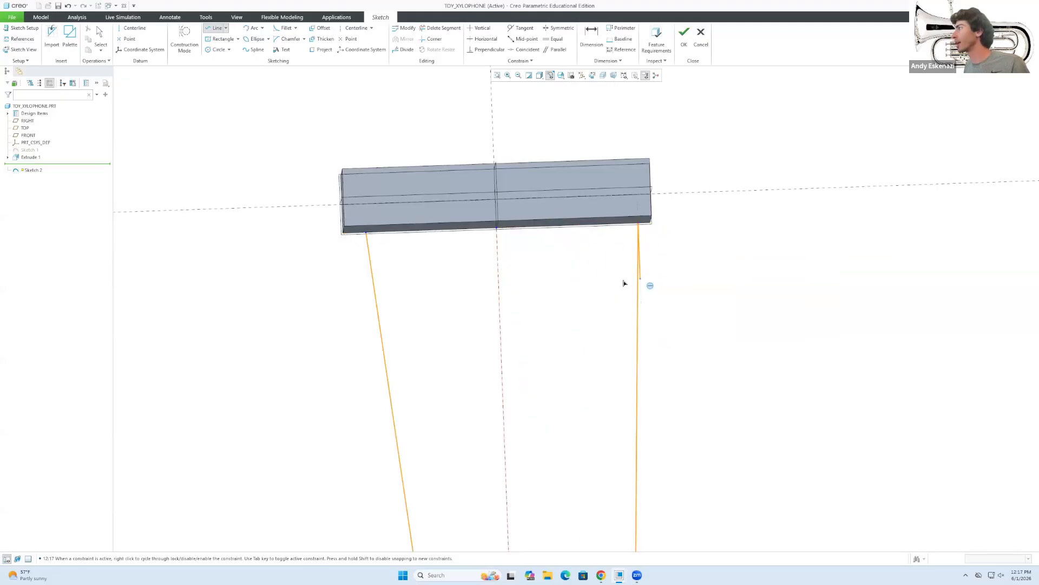
scroll(596, 282, down, 4)
middle_click(552, 260)
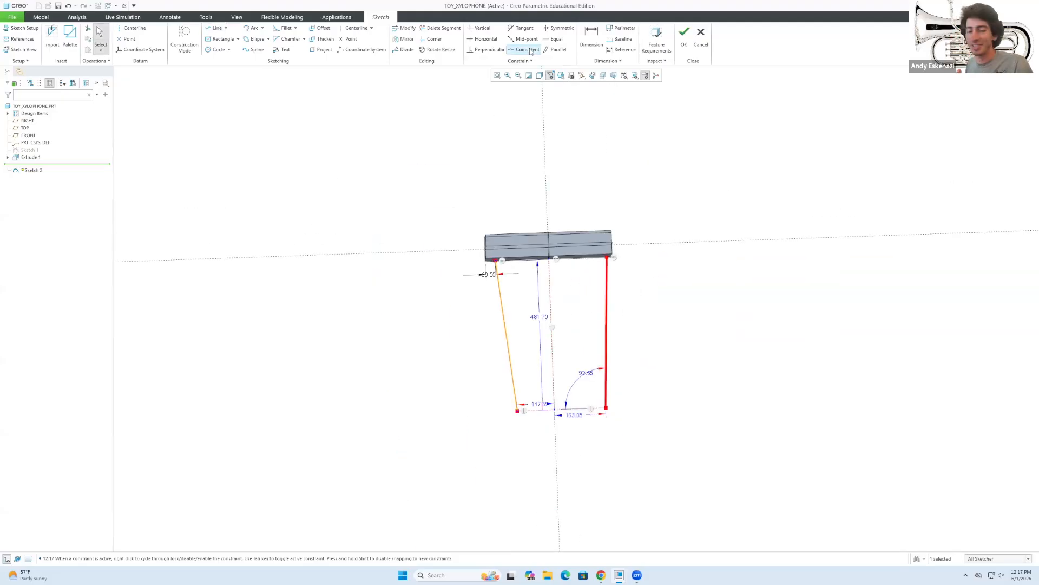
Apply an equal-length constraint to the base guide and set the bottom width to 100.
click(554, 39)
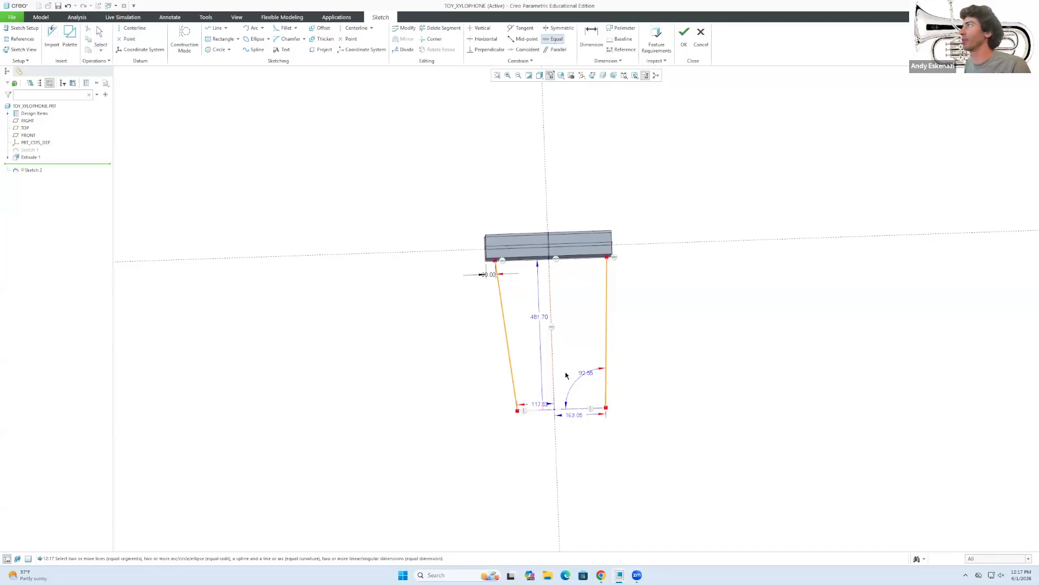
click(550, 413)
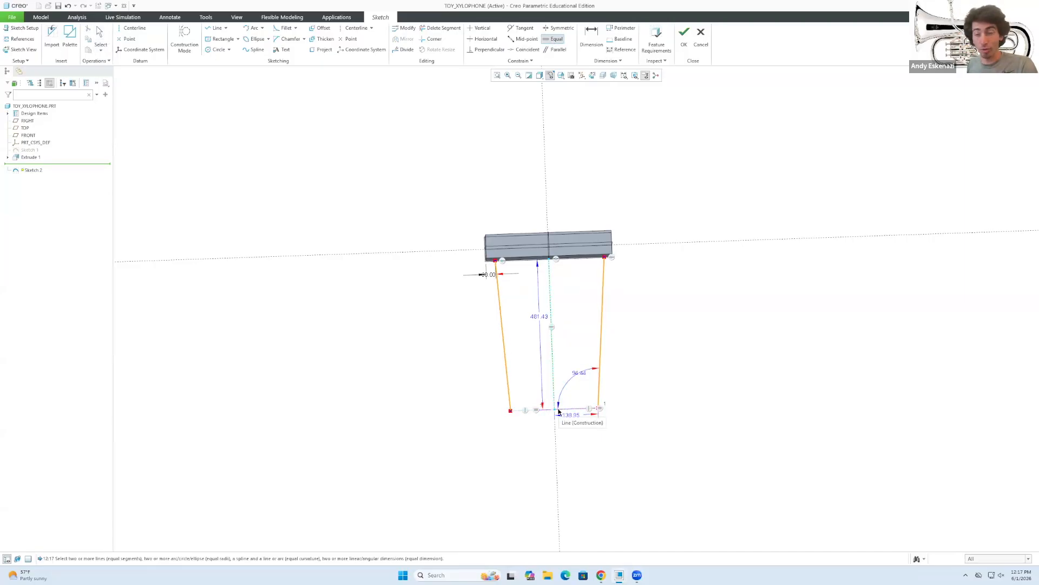
scroll(559, 411, down, 2)
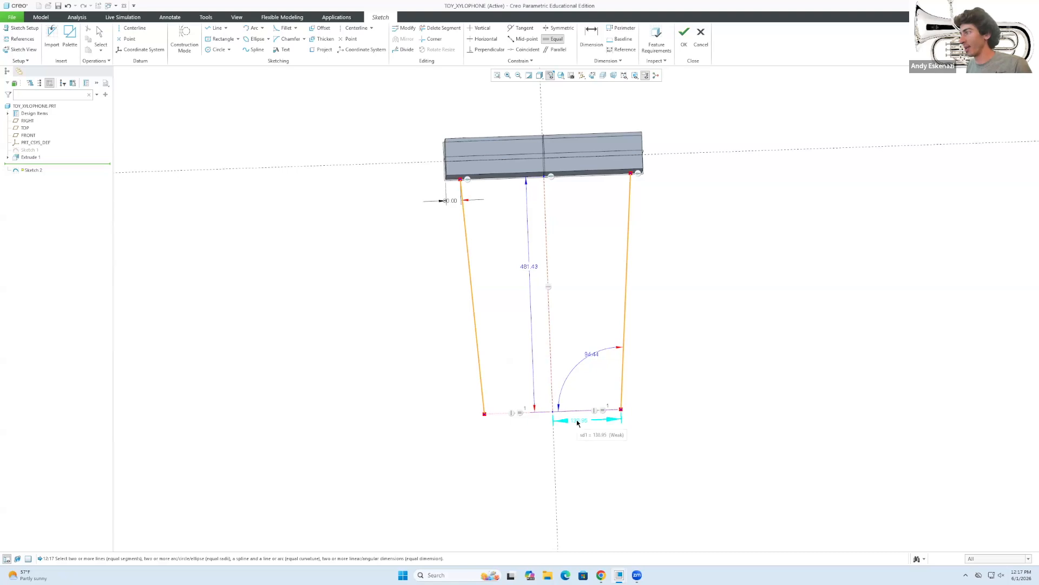
middle_click(577, 421)
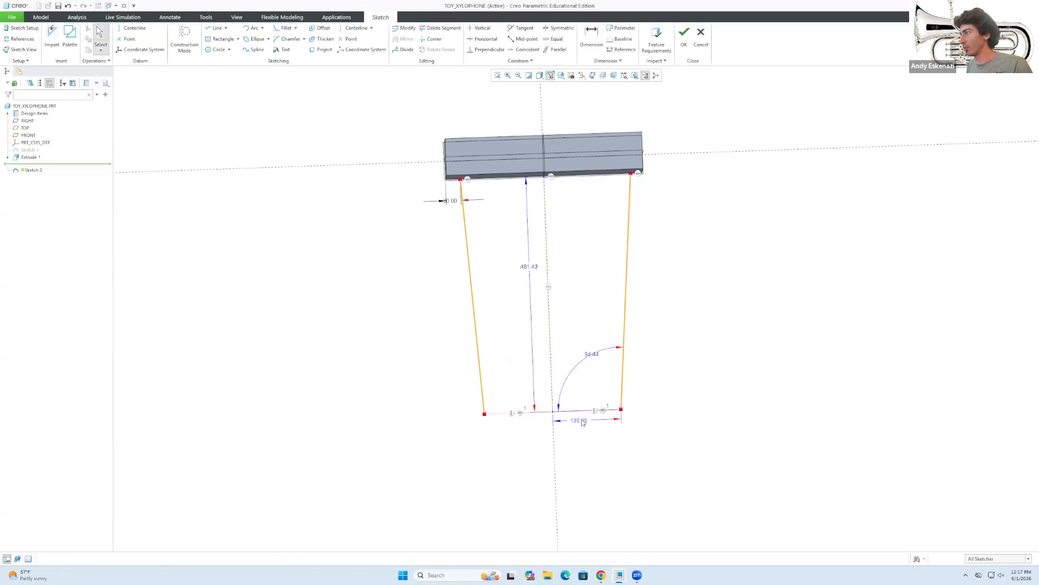
double_click(579, 420)
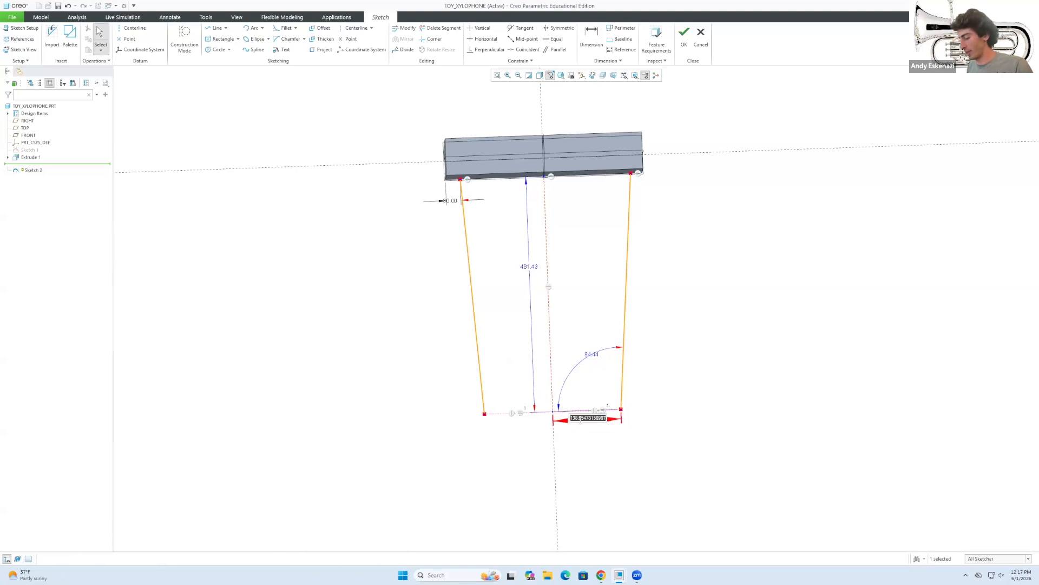
text(100)
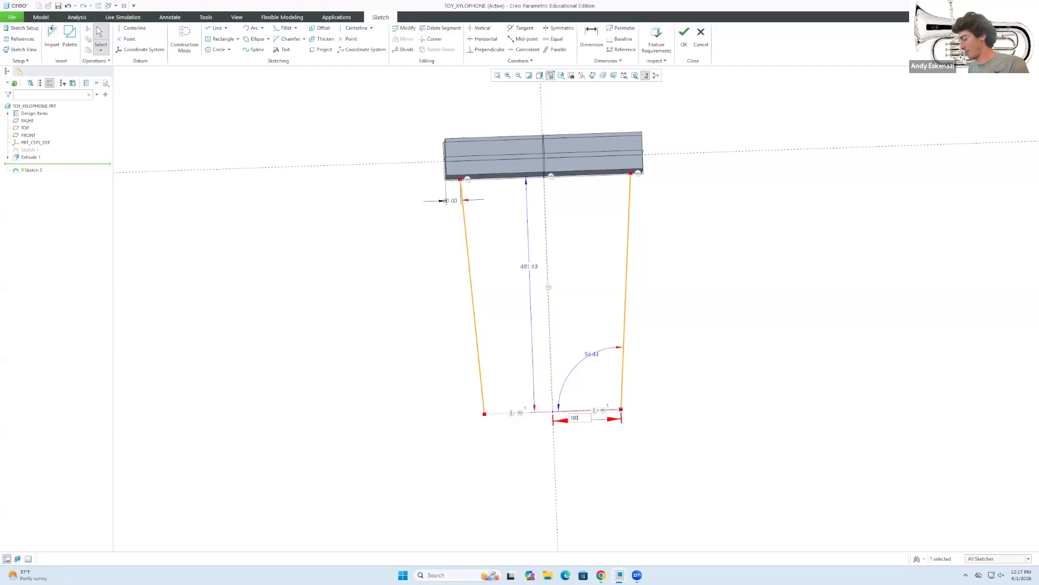
key(Return)
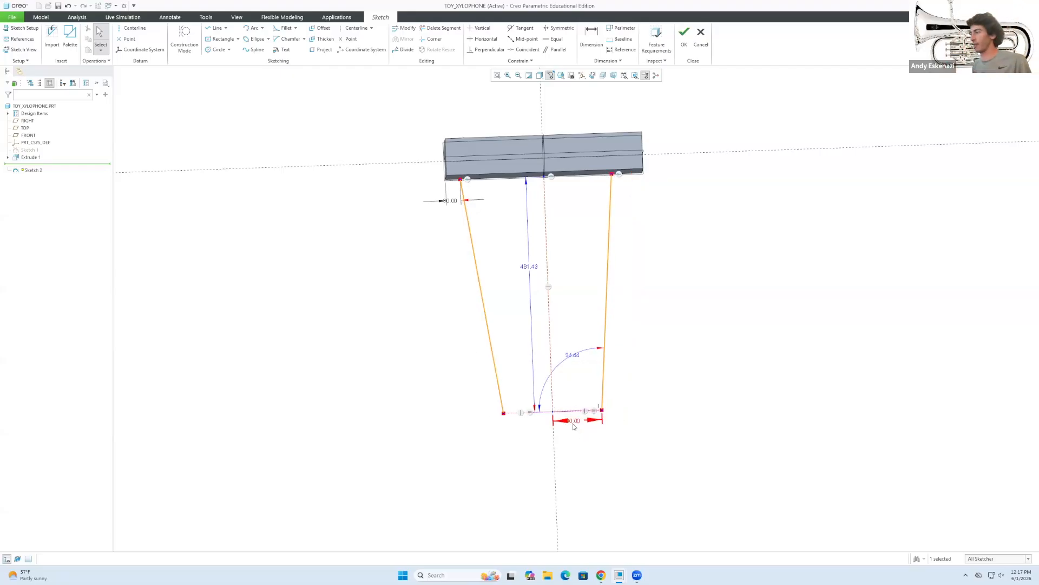
After checking the reference, change the bottom width to 90.
click(600, 575)
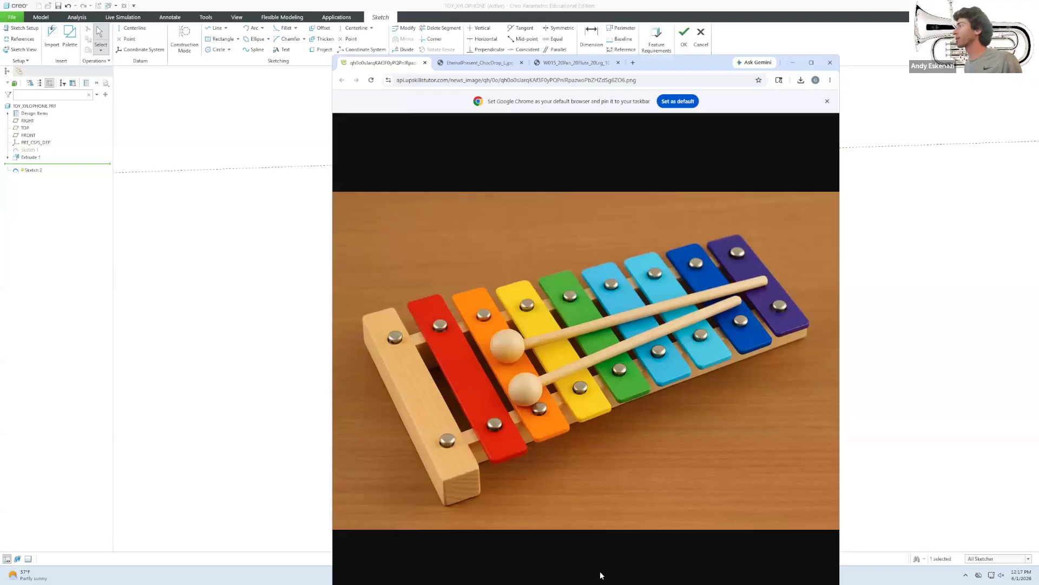
click(793, 62)
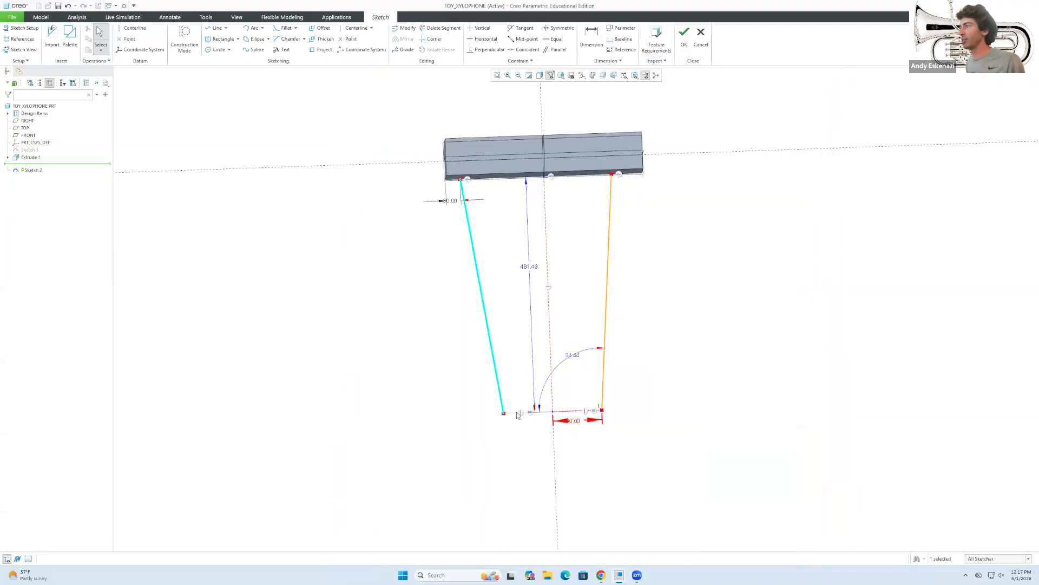
scroll(573, 433, up, 2)
scroll(575, 445, down, 2)
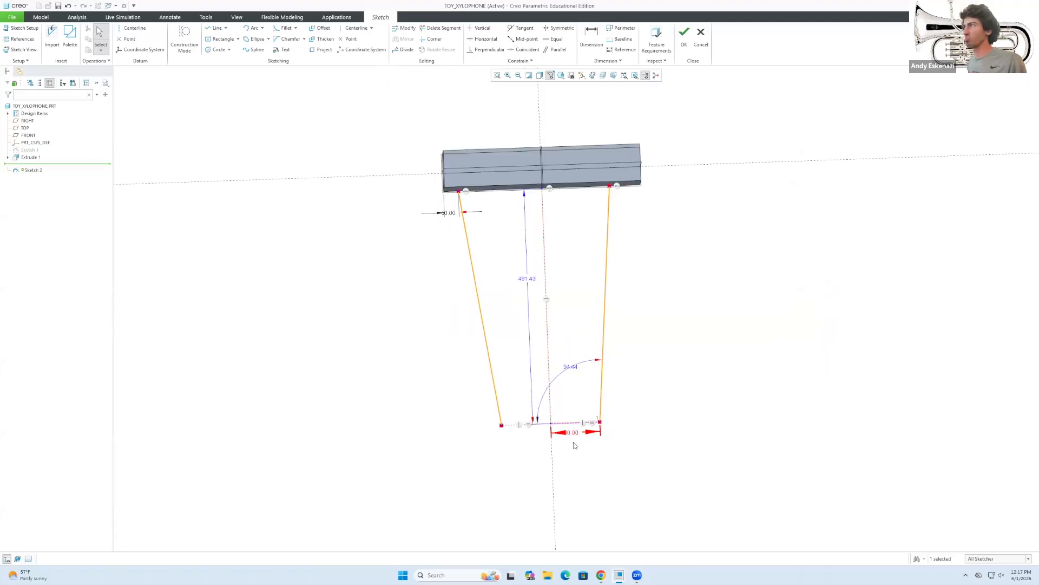
scroll(528, 437, up, 2)
scroll(531, 434, down, 1)
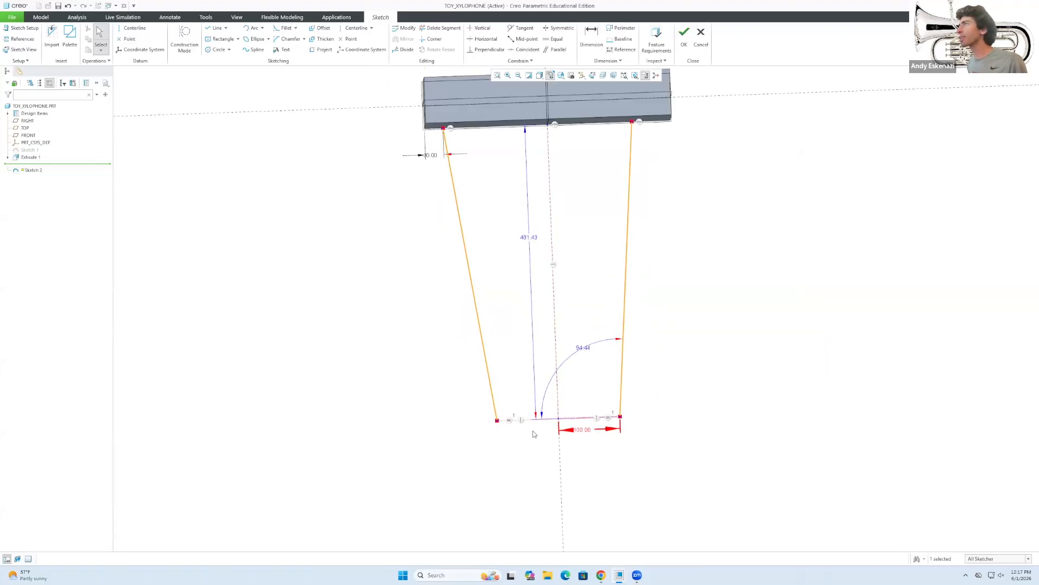
double_click(583, 429)
text(90)
key(Return)
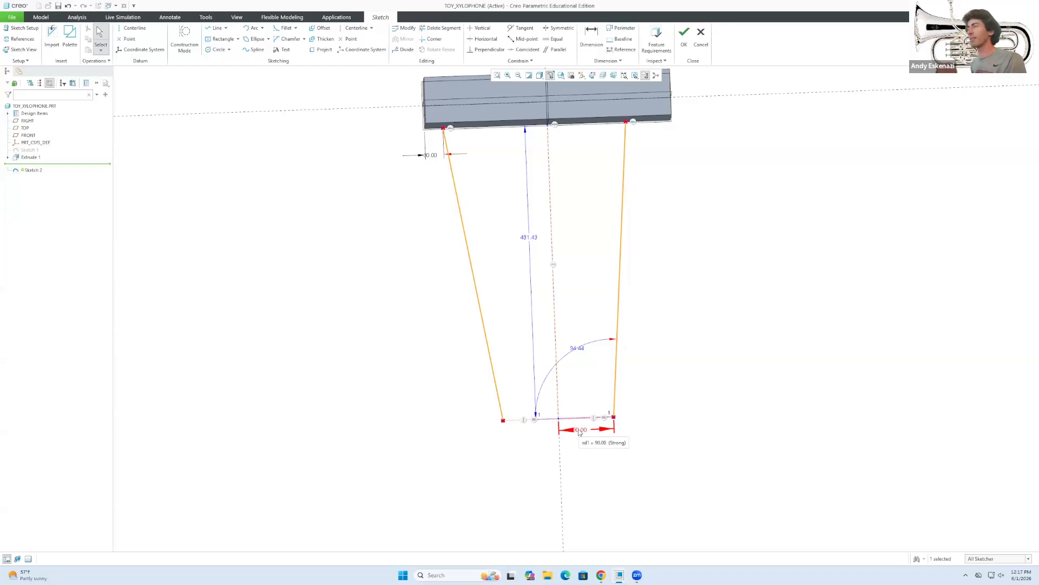
Dimension the right leg's top endpoint 30 from the block's end.
scroll(646, 93, down, 1)
key(d)
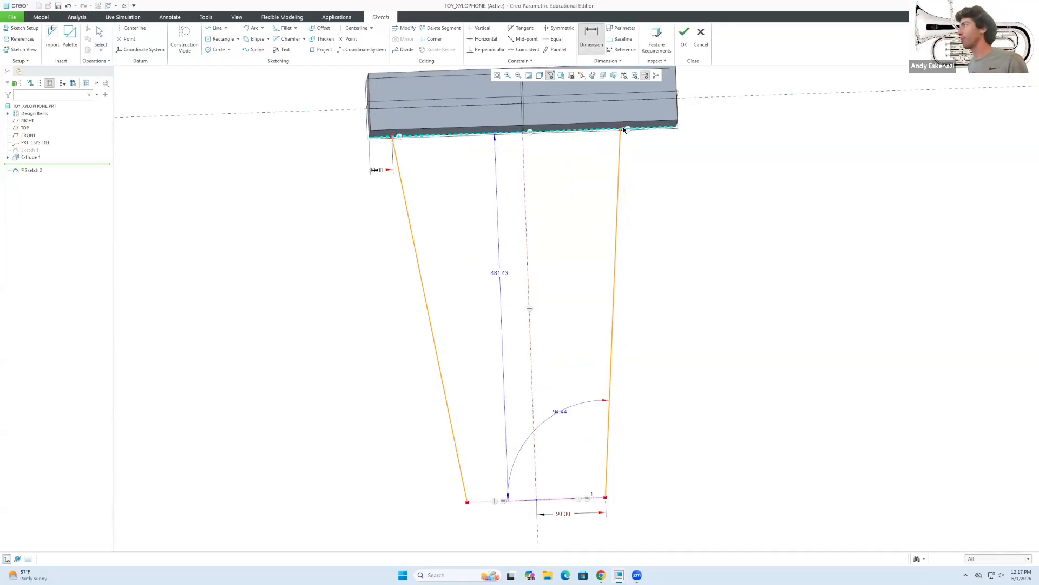
middle_click(668, 158)
middle_click(649, 172)
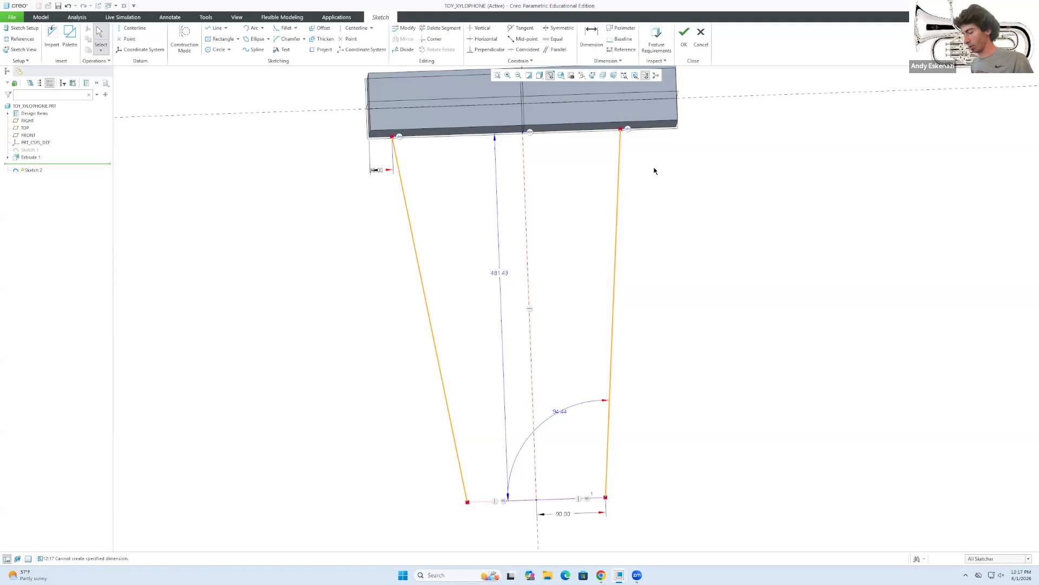
key(d)
click(621, 128)
middle_click(659, 149)
text(30)
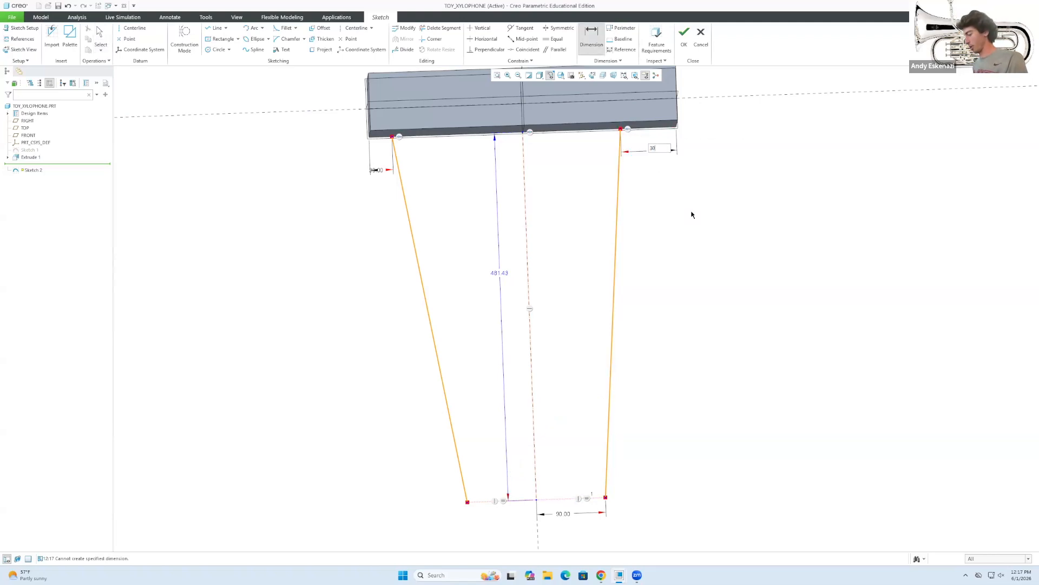
key(Return)
middle_click(692, 212)
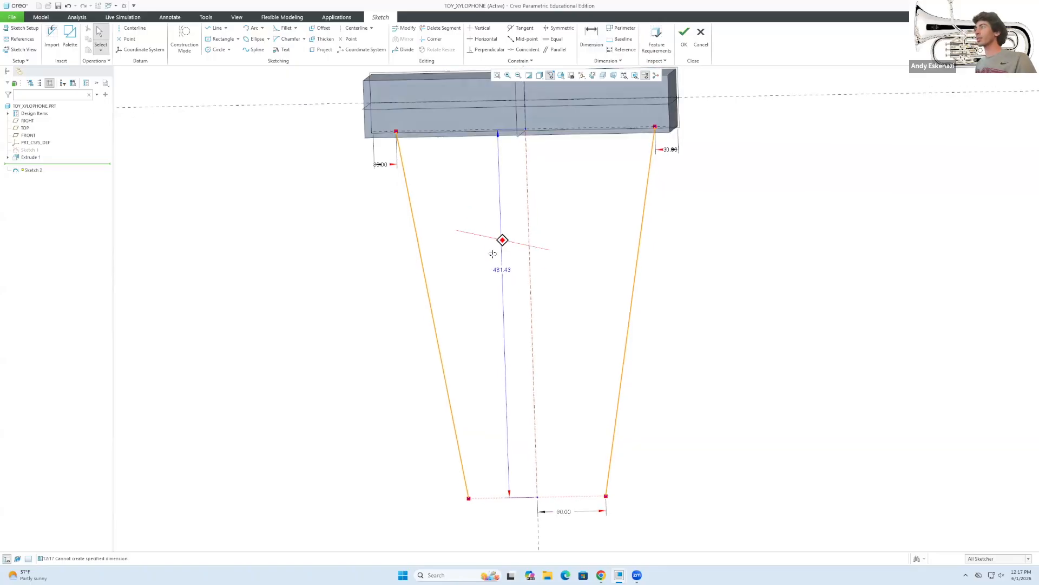
middle_drag(500, 247, 511, 225)
scroll(515, 253, up, 1)
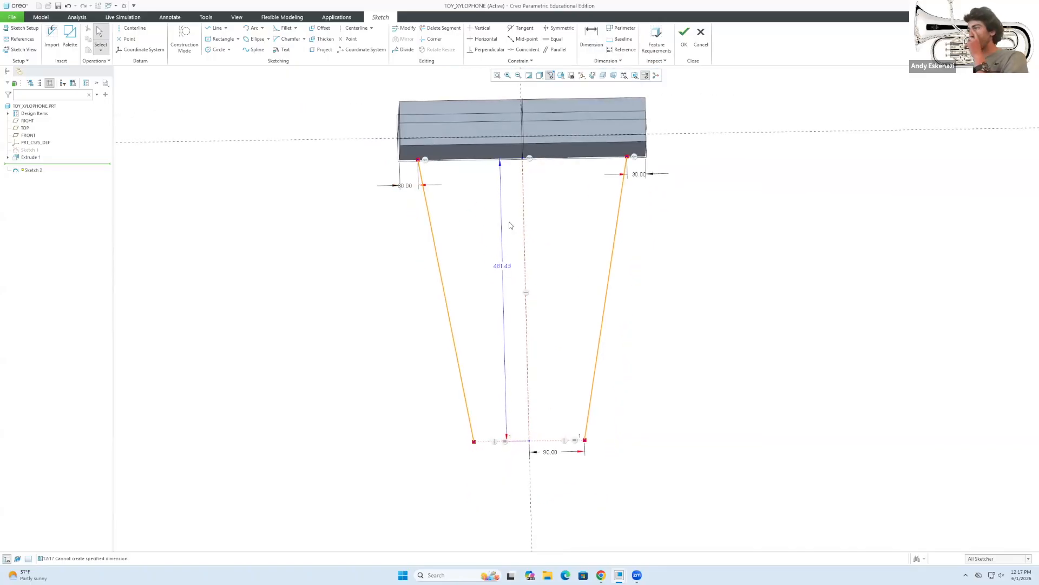
Draw an inner line beside each slanted leg, from under the block down to the baseline.
click(217, 28)
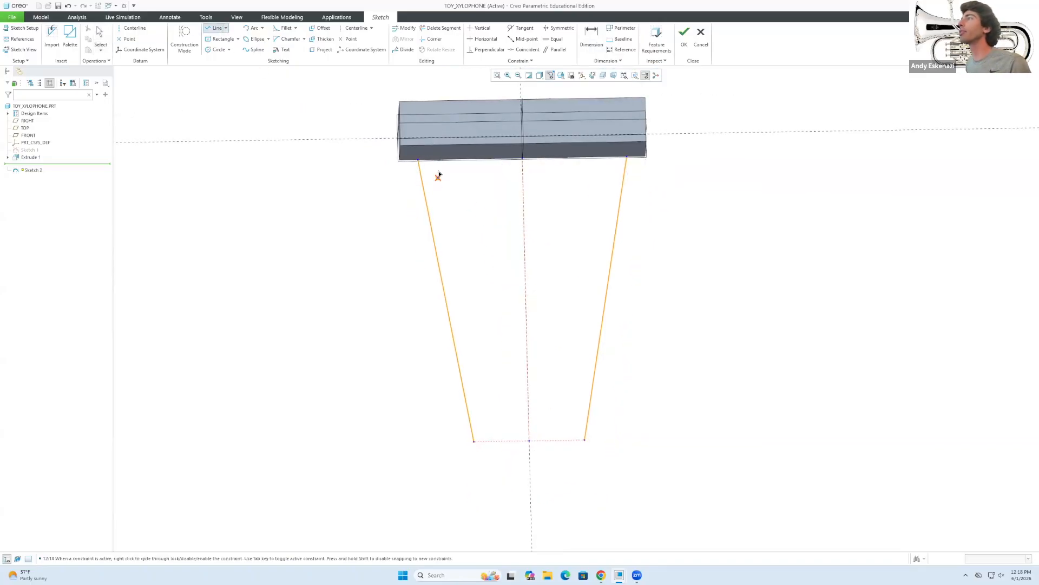
click(440, 161)
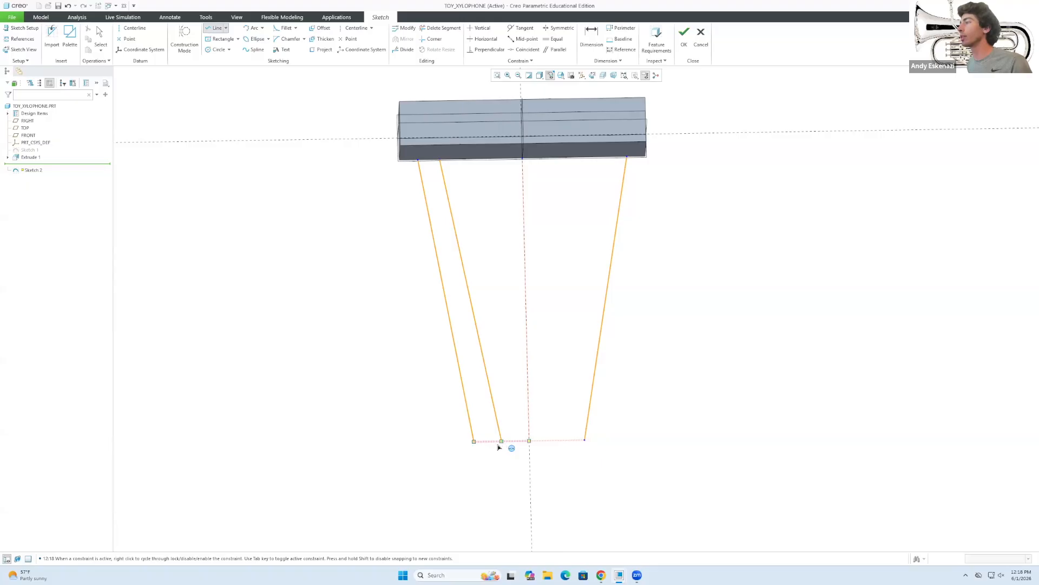
click(490, 442)
middle_click(671, 399)
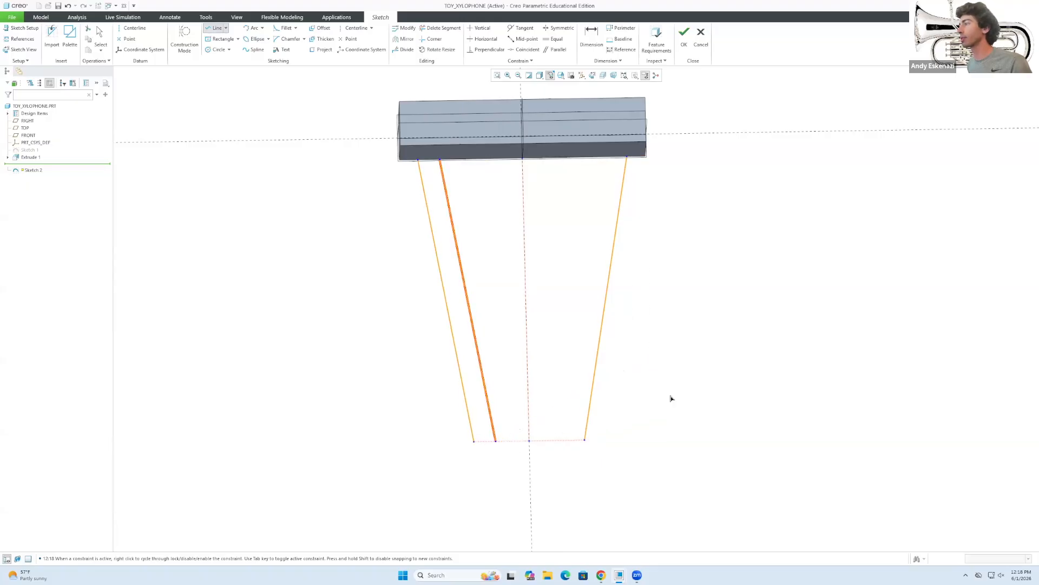
click(609, 158)
click(557, 440)
click(568, 441)
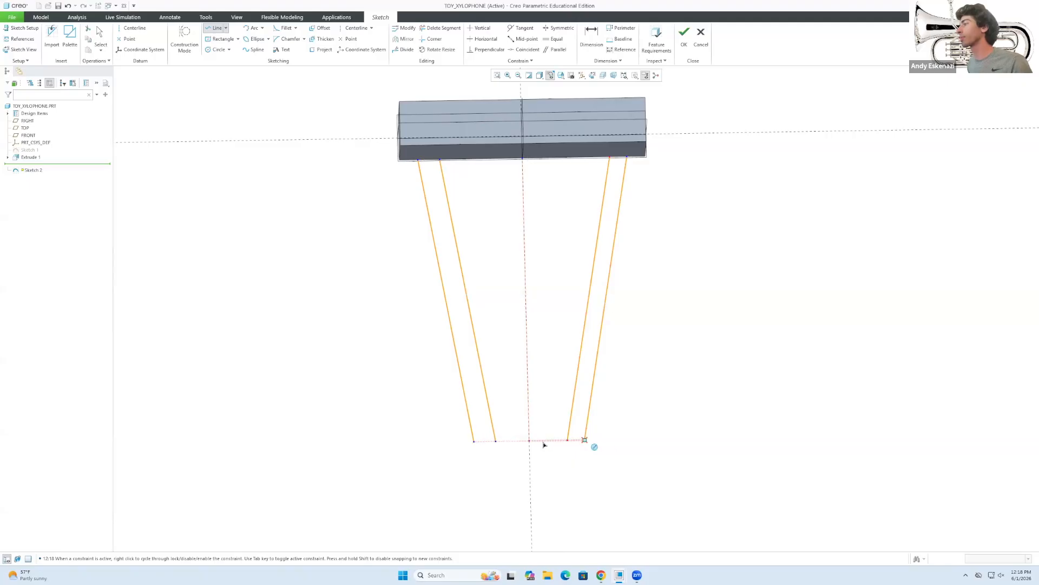
middle_click(544, 442)
middle_click(621, 397)
click(442, 386)
click(470, 294)
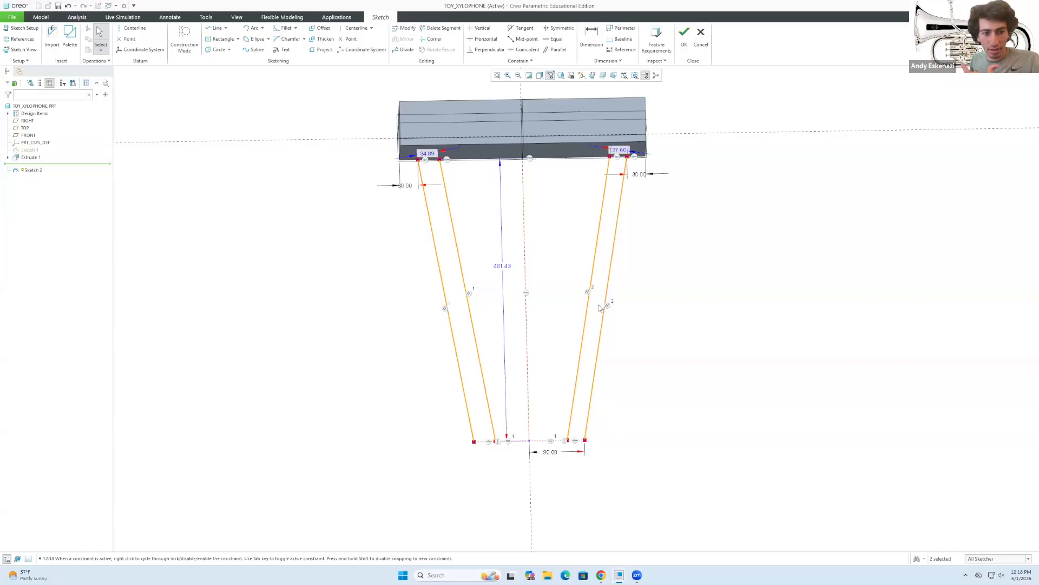
scroll(427, 145, up, 1)
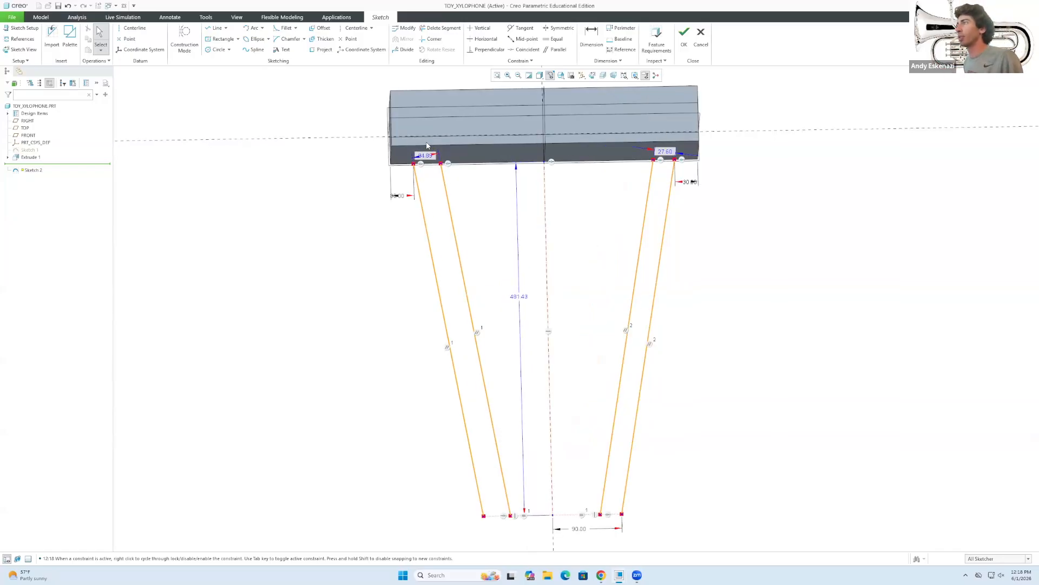
Close the top ends of both legs with short lines under the block.
click(216, 28)
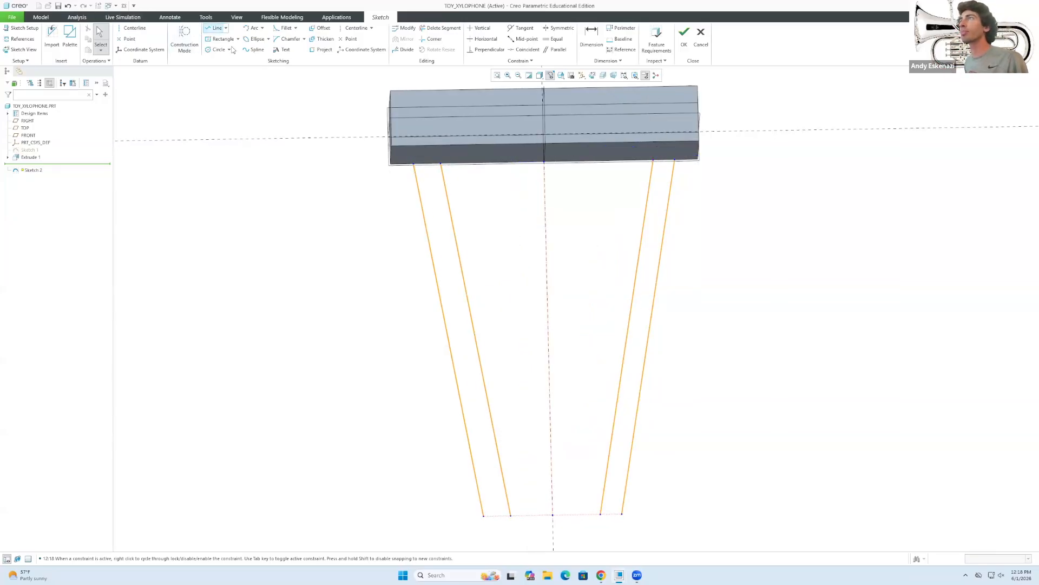
click(414, 164)
click(440, 163)
middle_click(652, 204)
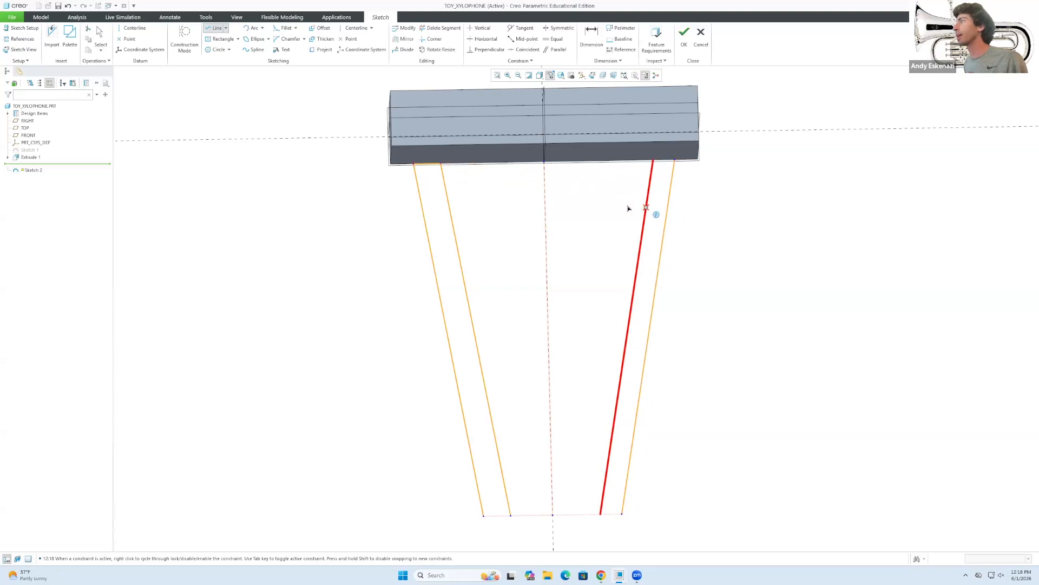
click(653, 161)
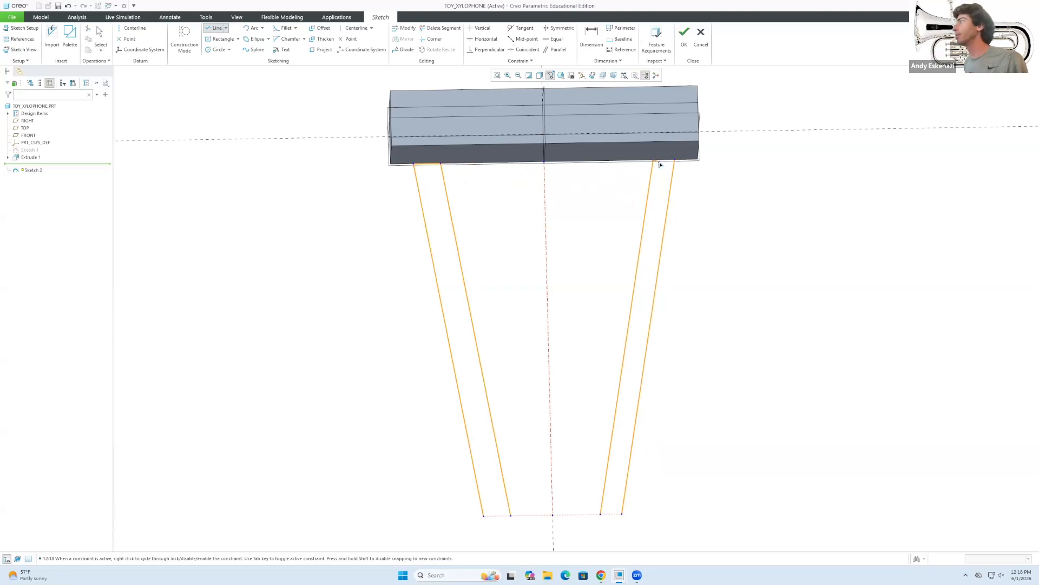
click(675, 161)
middle_click(690, 455)
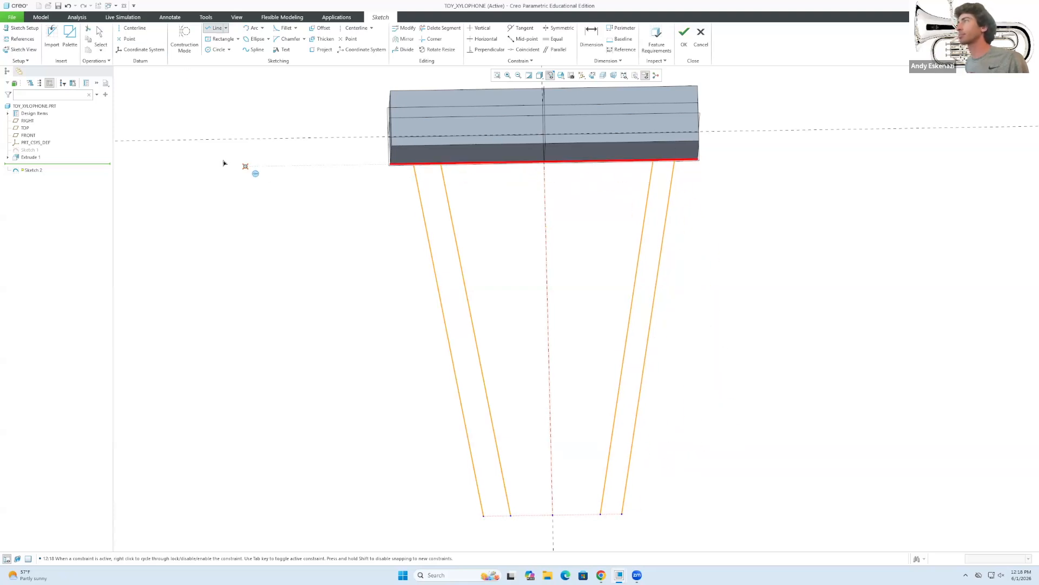
Close the bottom ends of both legs with short lines at the baseline.
click(510, 515)
click(484, 515)
middle_click(600, 524)
click(600, 514)
click(622, 514)
middle_click(714, 550)
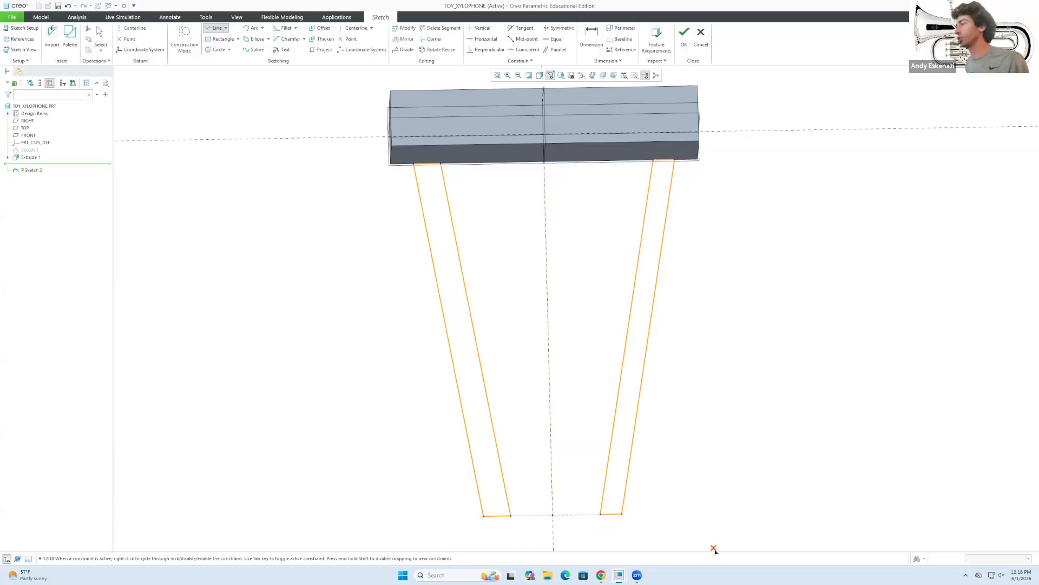
Dimension the left leg's bottom edge and set its width to 40.
key(d)
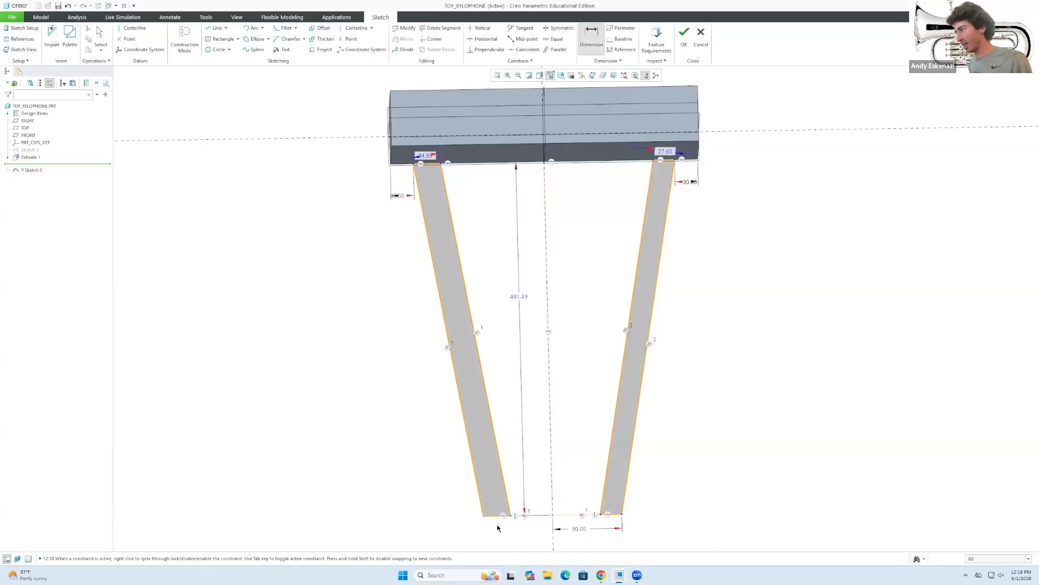
click(494, 517)
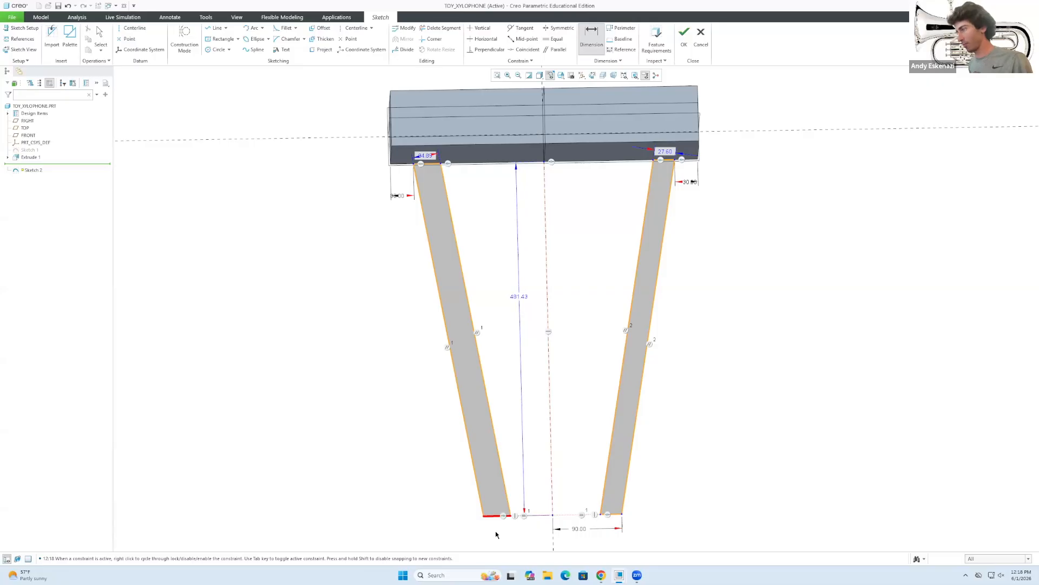
middle_click(495, 536)
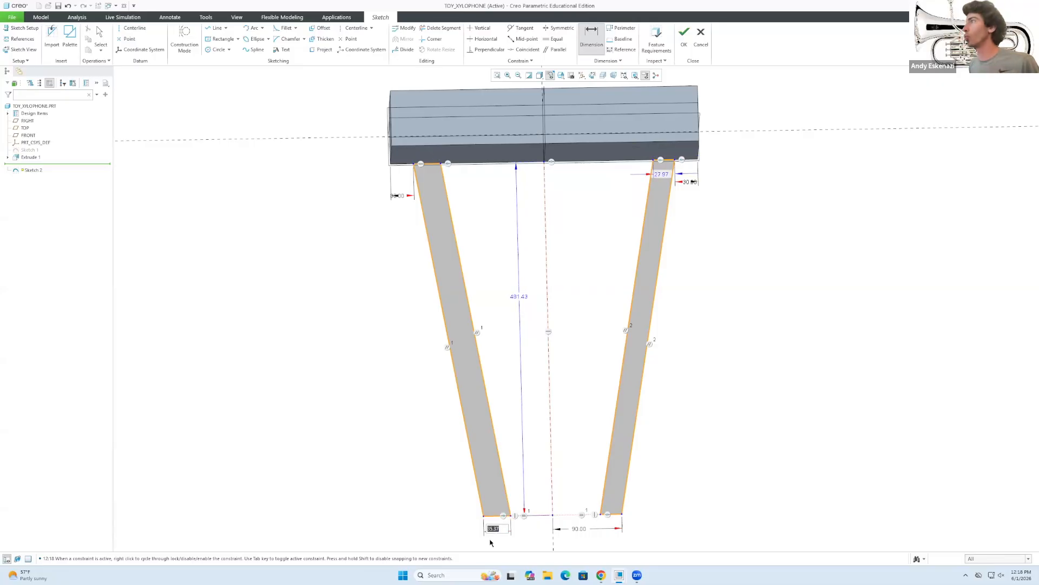
click(601, 575)
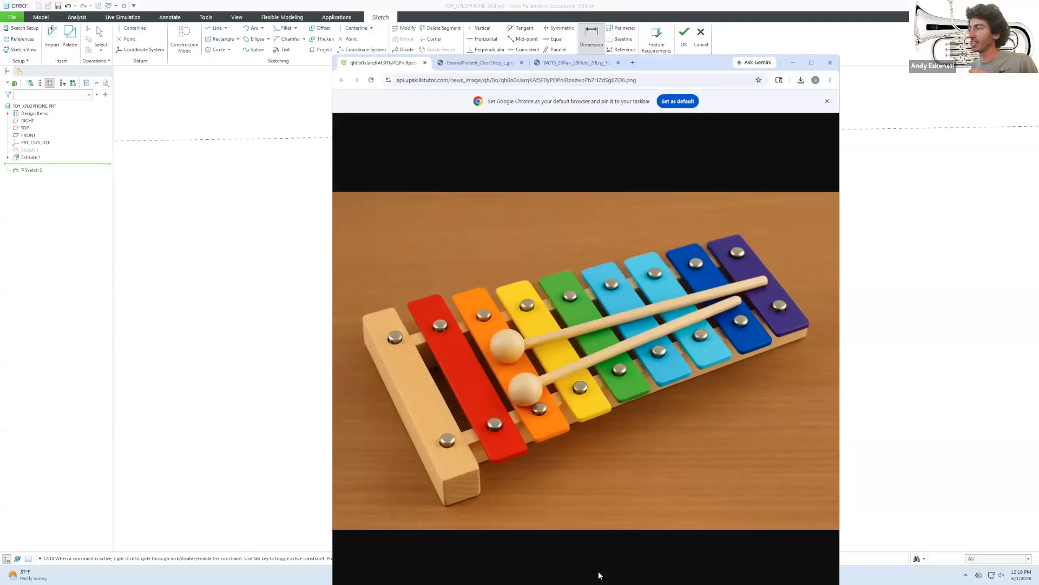
click(792, 62)
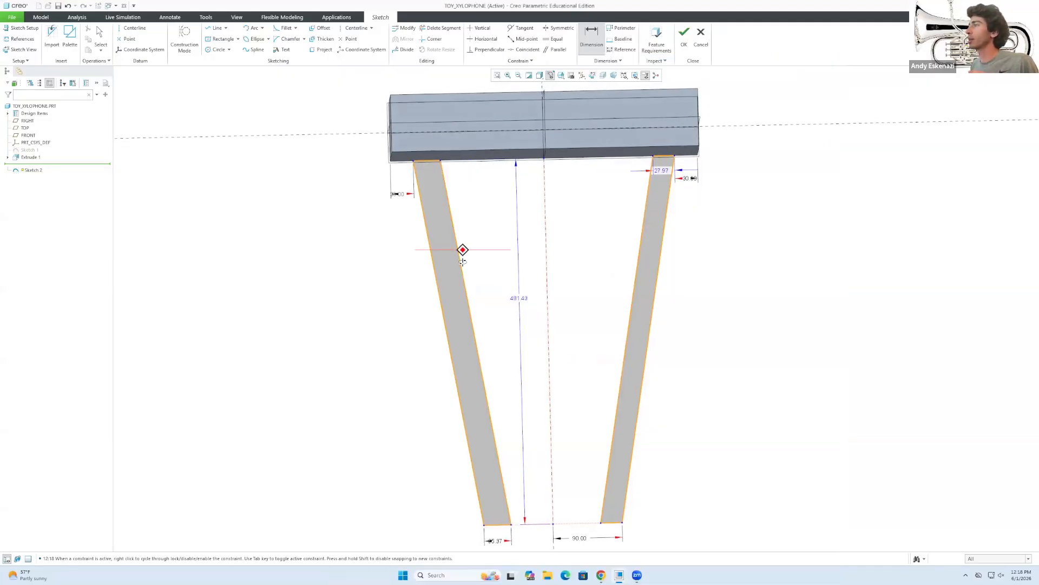
double_click(495, 543)
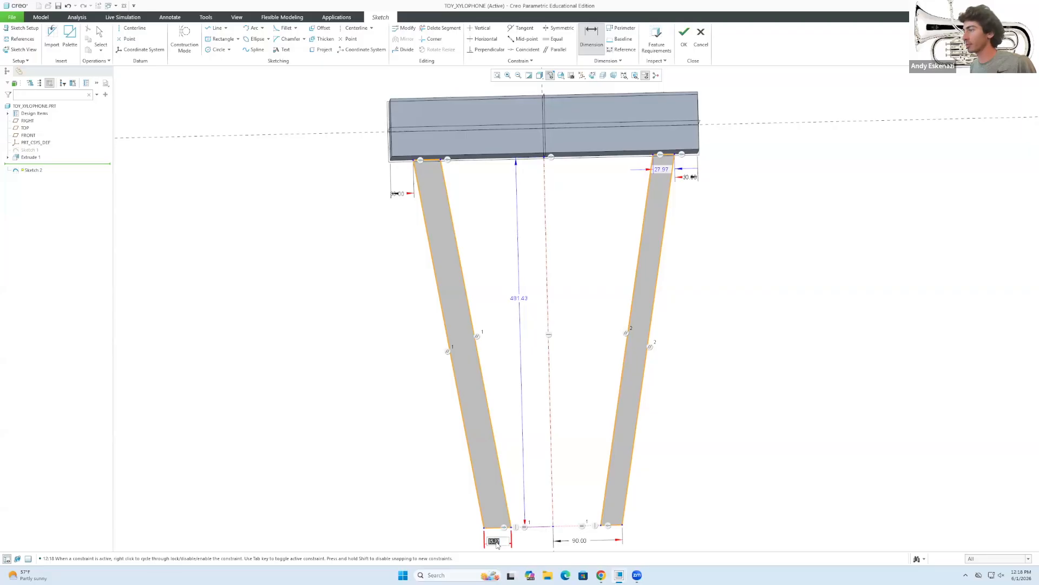
text(40)
key(Return)
scroll(504, 312, up, 4)
mouse_move(514, 318)
middle_down()
mouse_move(515, 332)
mouse_move(515, 306)
middle_up()
scroll(556, 428, down, 2)
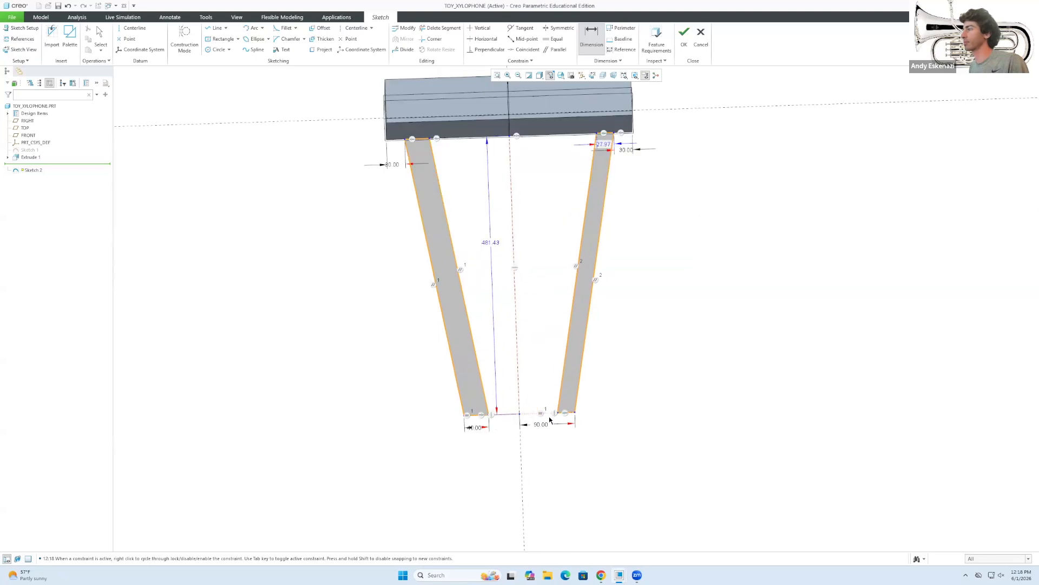
middle_click(550, 422)
scroll(563, 411, down, 2)
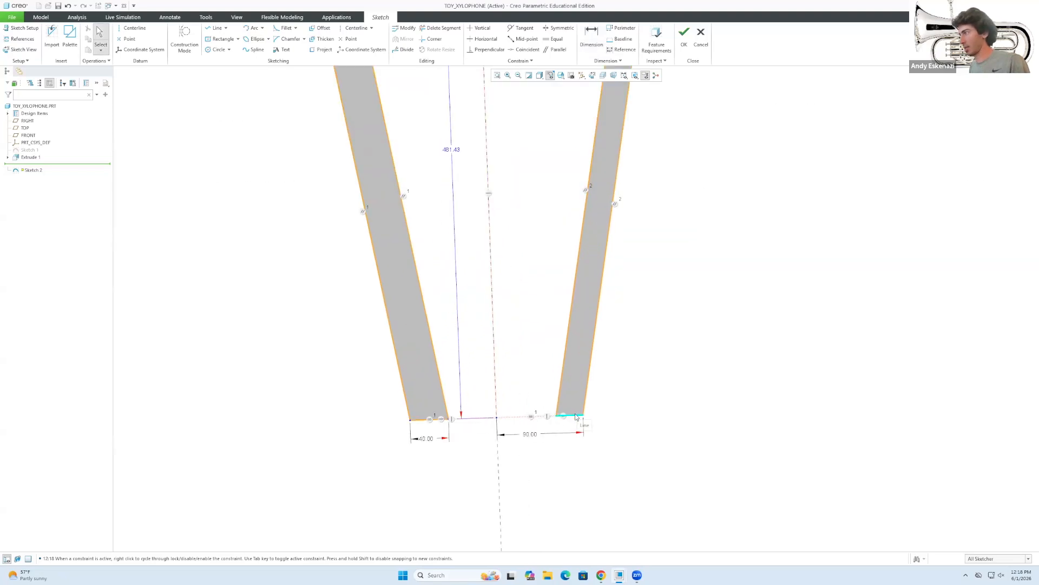
Make both leg bottoms equal, change their width to 30, and accept the sketch.
click(552, 38)
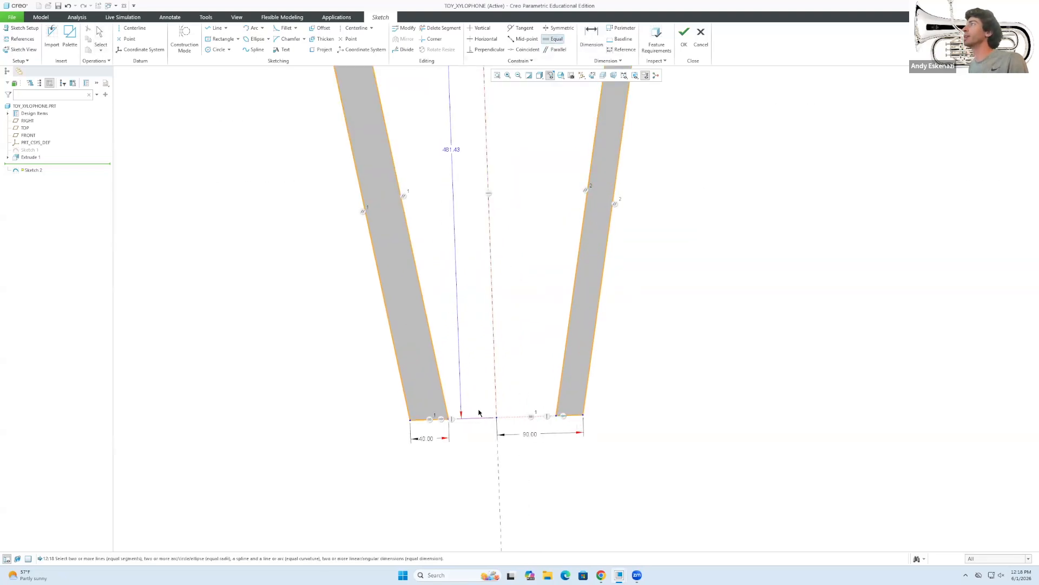
click(422, 420)
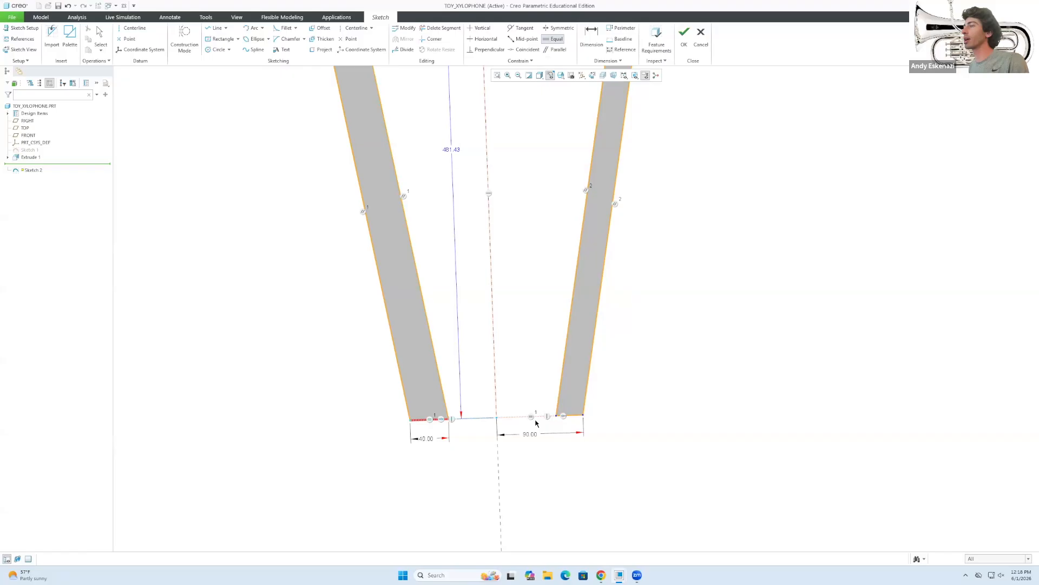
click(576, 416)
middle_click(457, 477)
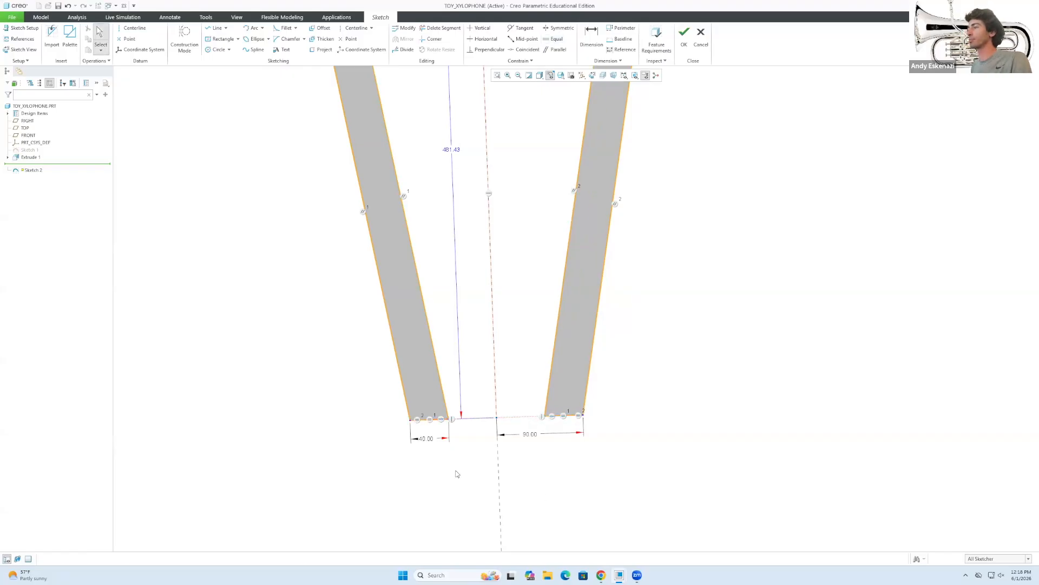
double_click(425, 439)
text(3)
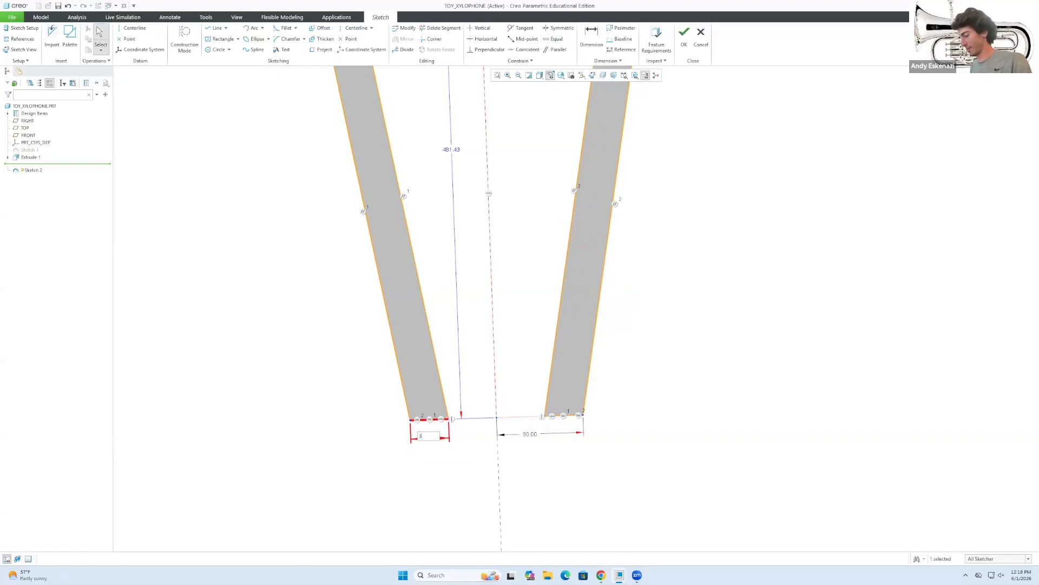
text(0)
key(Return)
scroll(550, 451, down, 3)
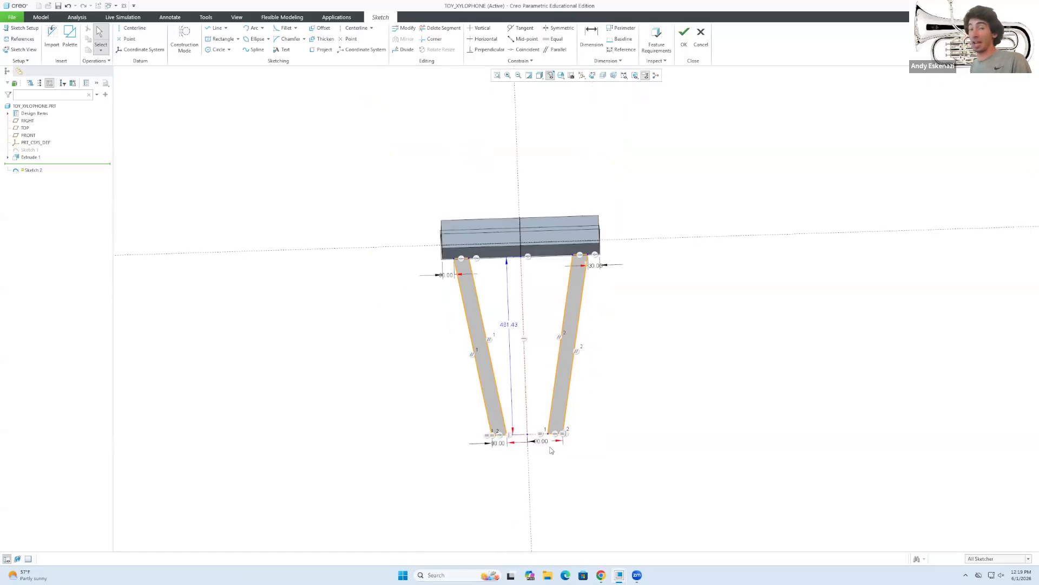
mouse_move(580, 425)
middle_down()
mouse_move(523, 349)
mouse_move(592, 301)
mouse_move(579, 356)
middle_up()
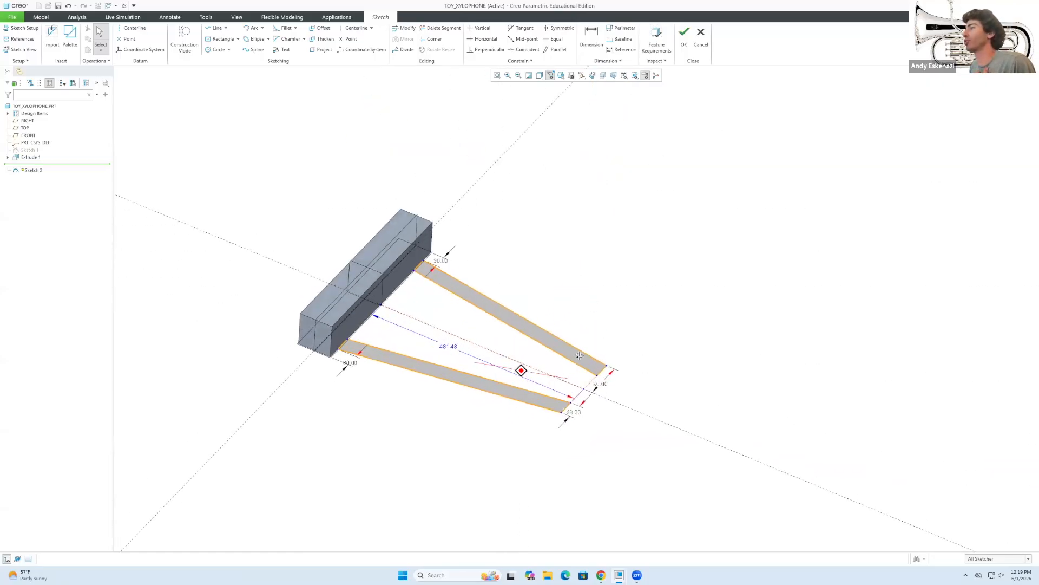
click(684, 37)
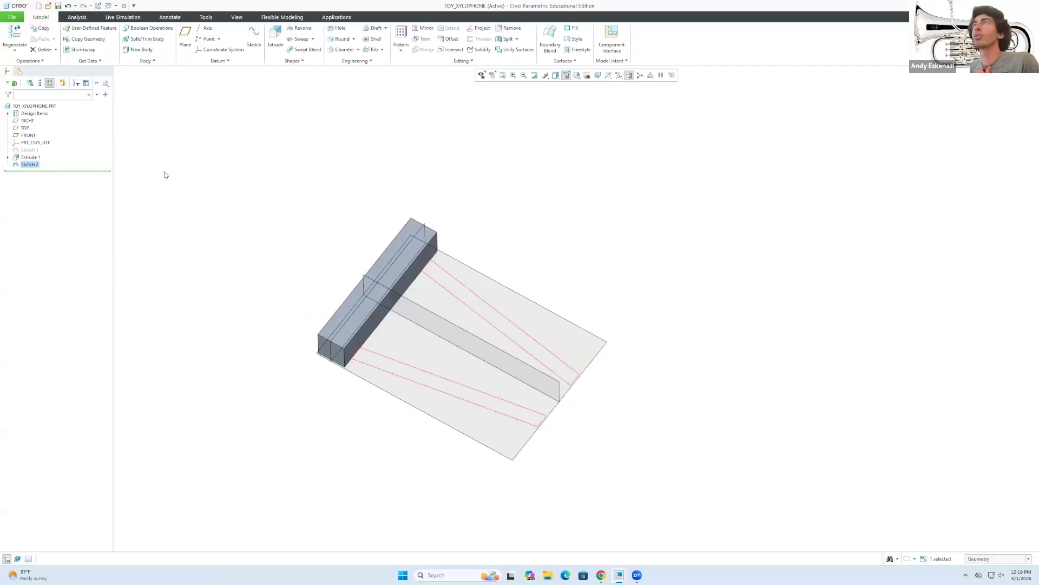
Extrude the leg sketch in the flipped direction, trying depth 70 then settling on 65.
click(275, 38)
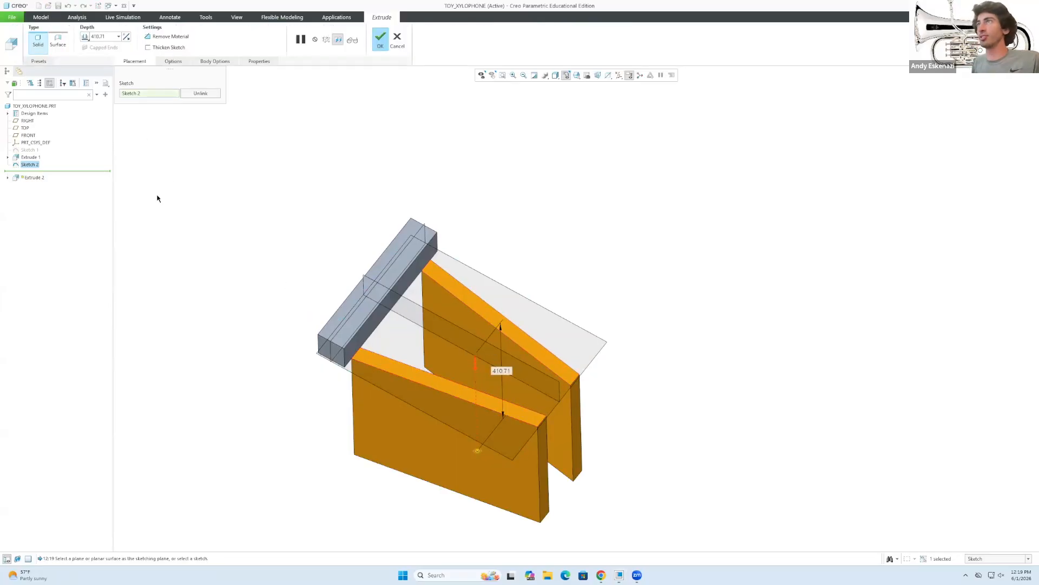
click(126, 38)
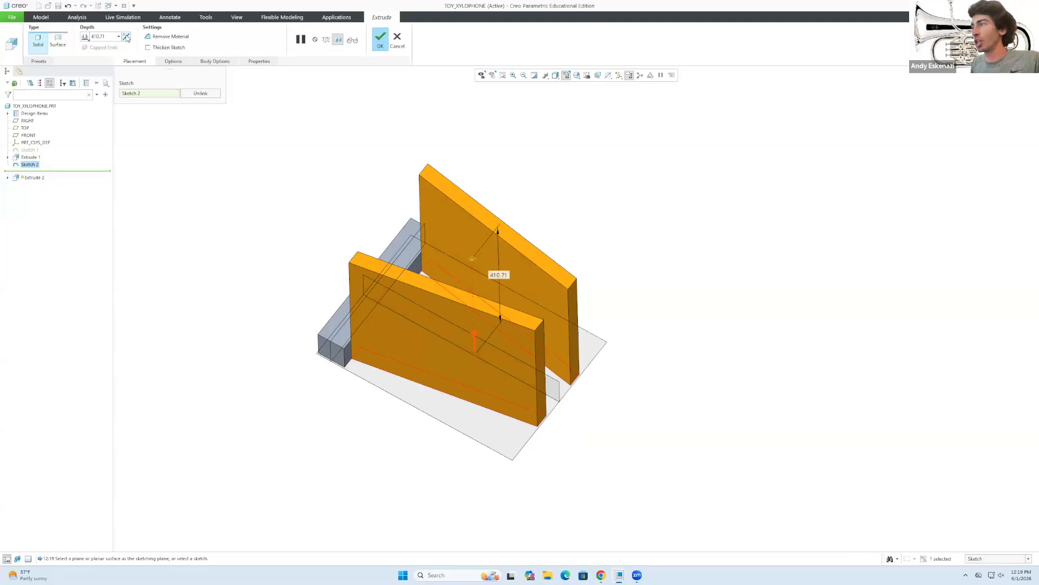
double_click(100, 37)
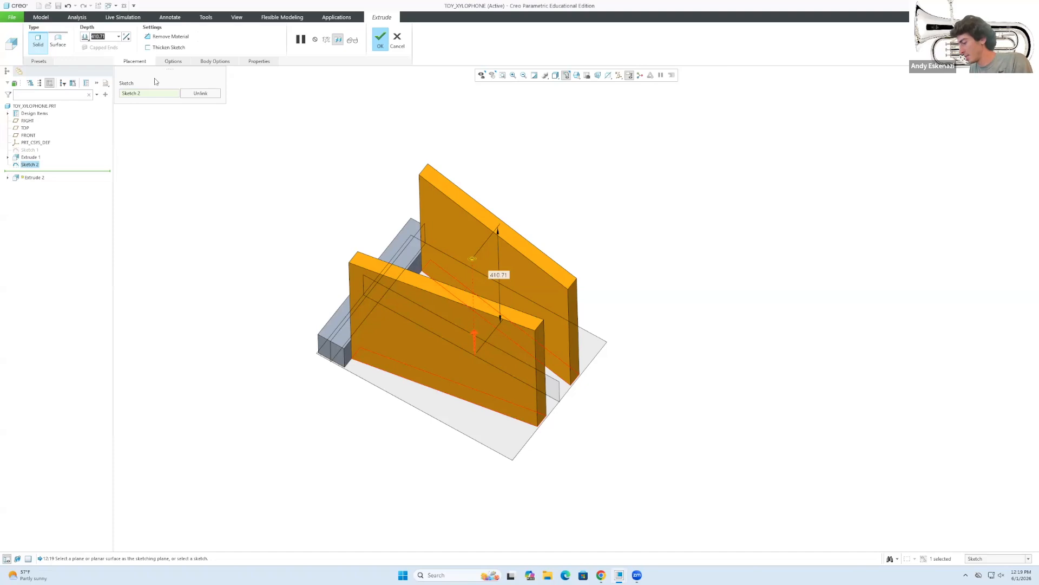
text(70)
key(Return)
middle_drag(383, 359, 400, 306)
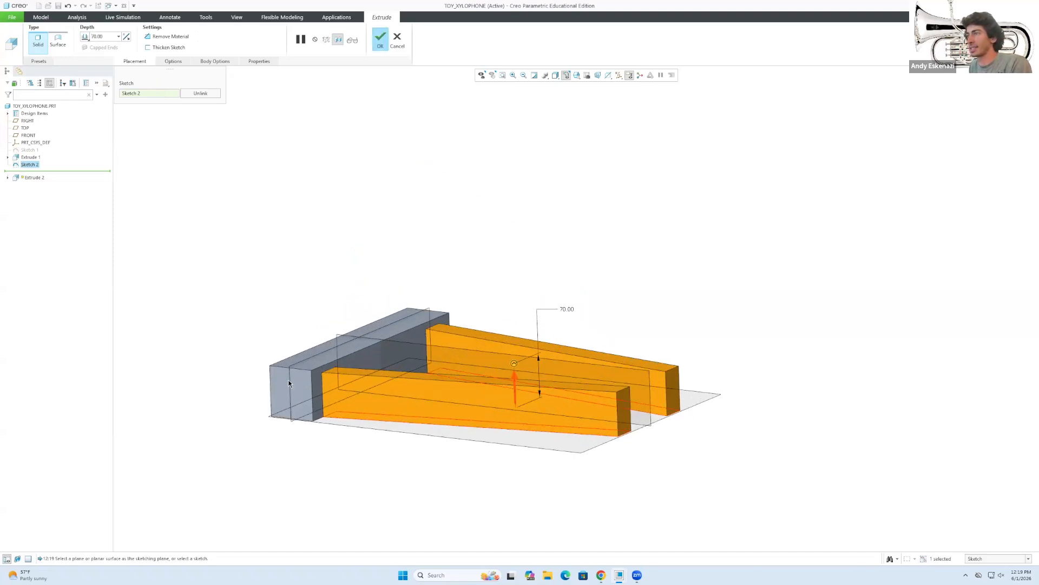
double_click(103, 36)
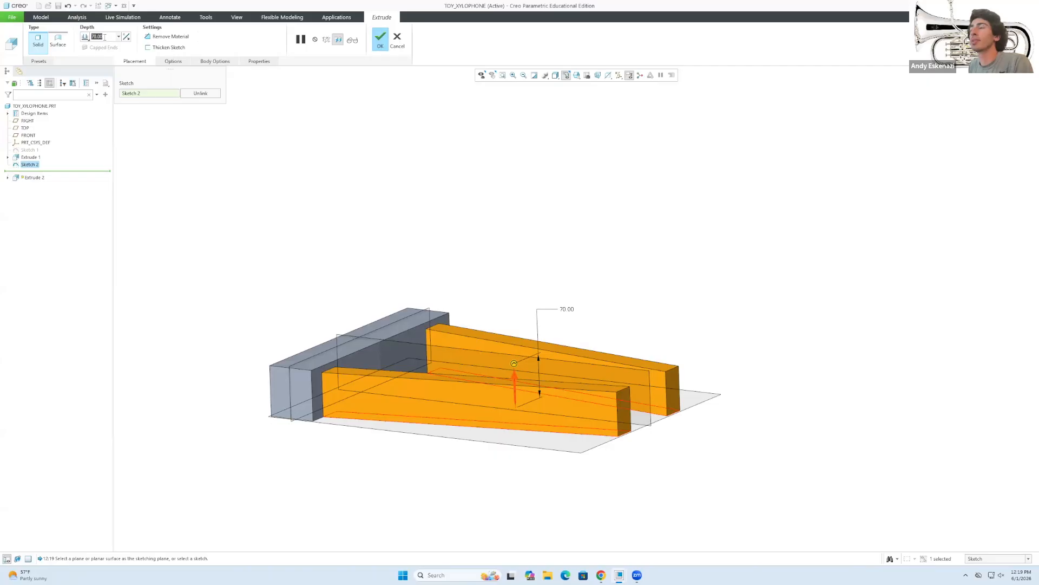
text(65)
key(Return)
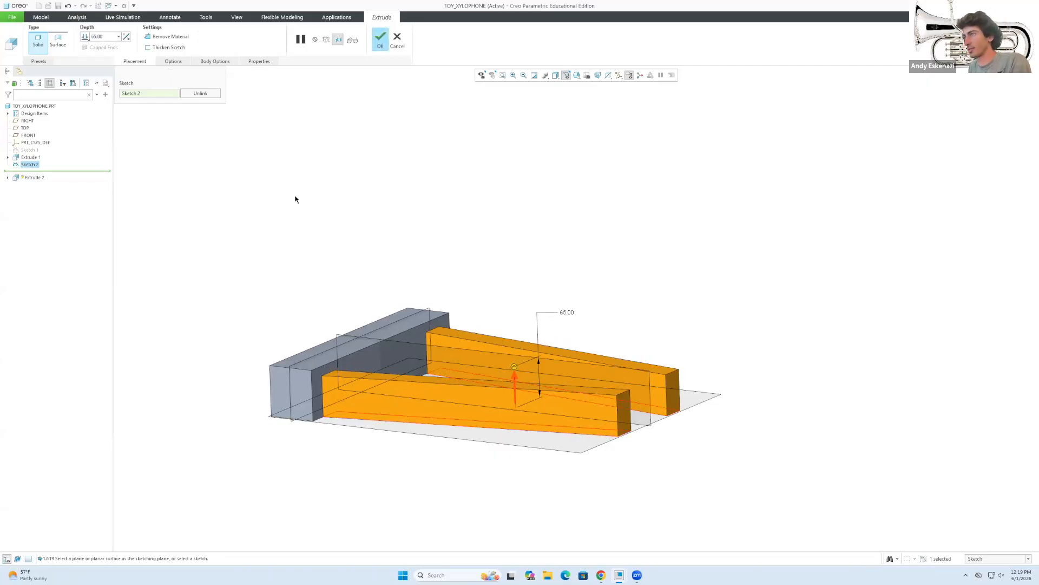
Compare against the xylophone reference image and accept the 65-deep leg extrusion.
click(601, 574)
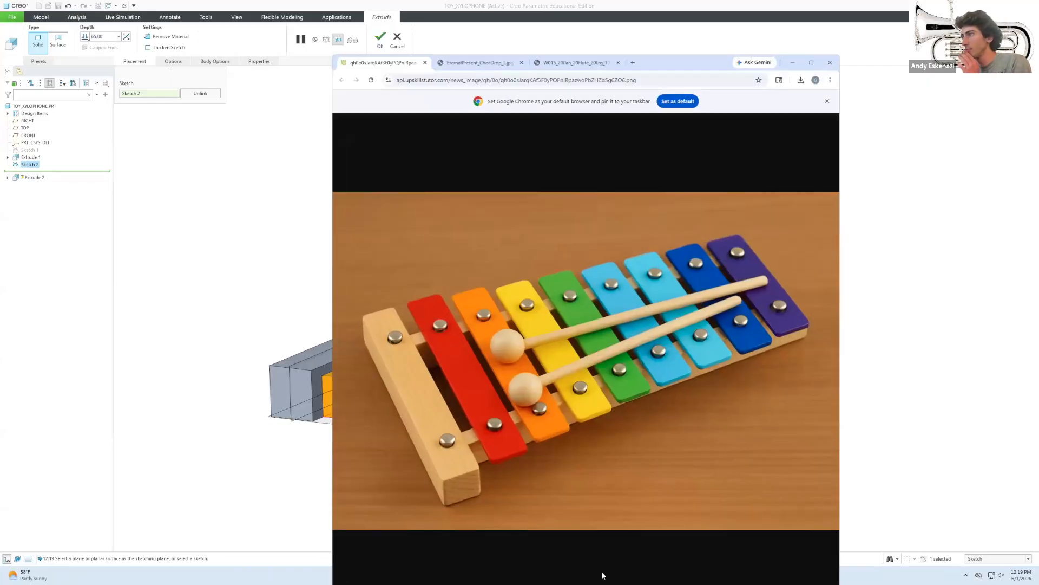
click(792, 62)
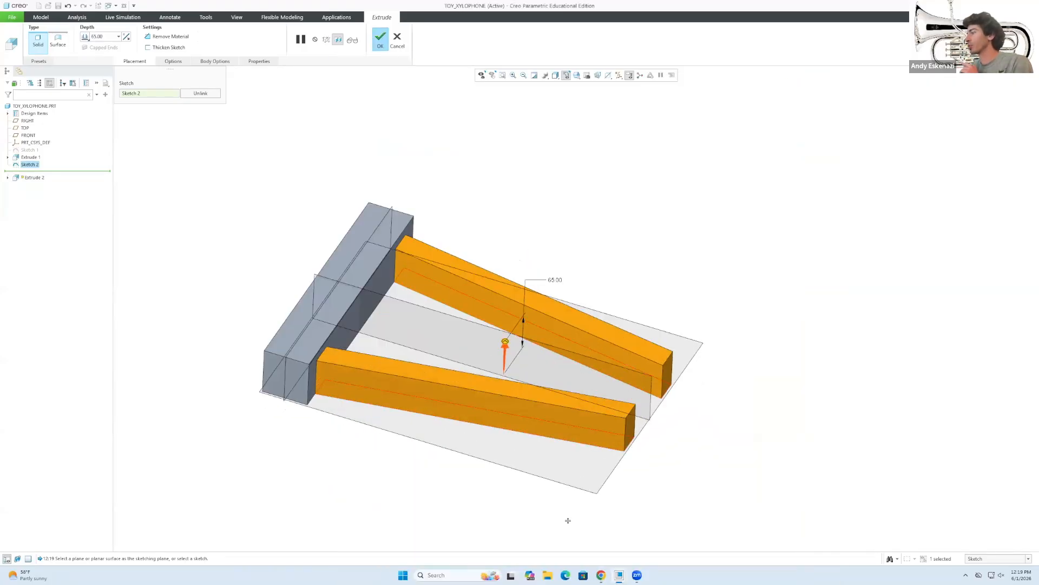
click(597, 574)
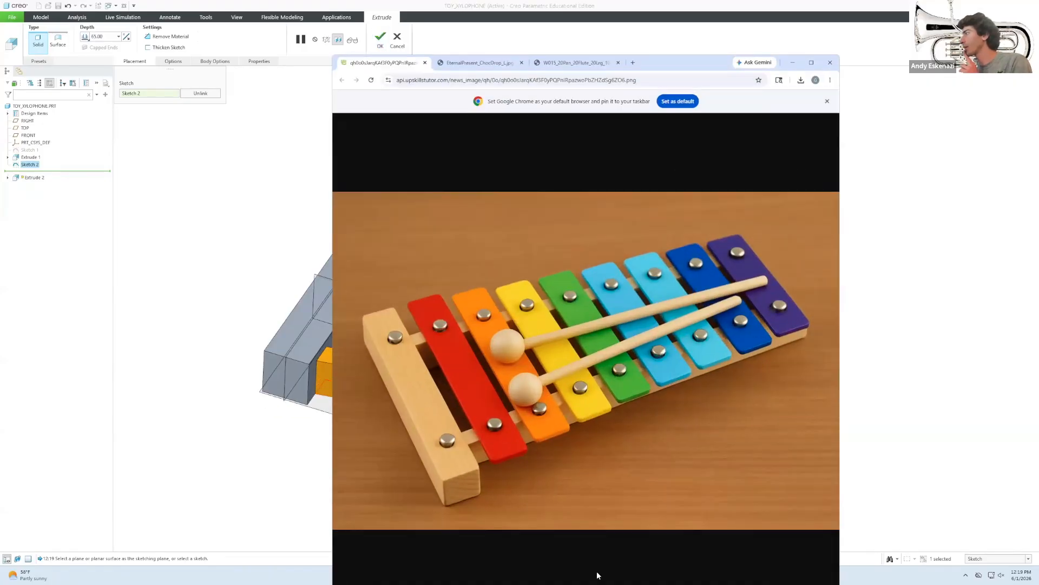
click(793, 62)
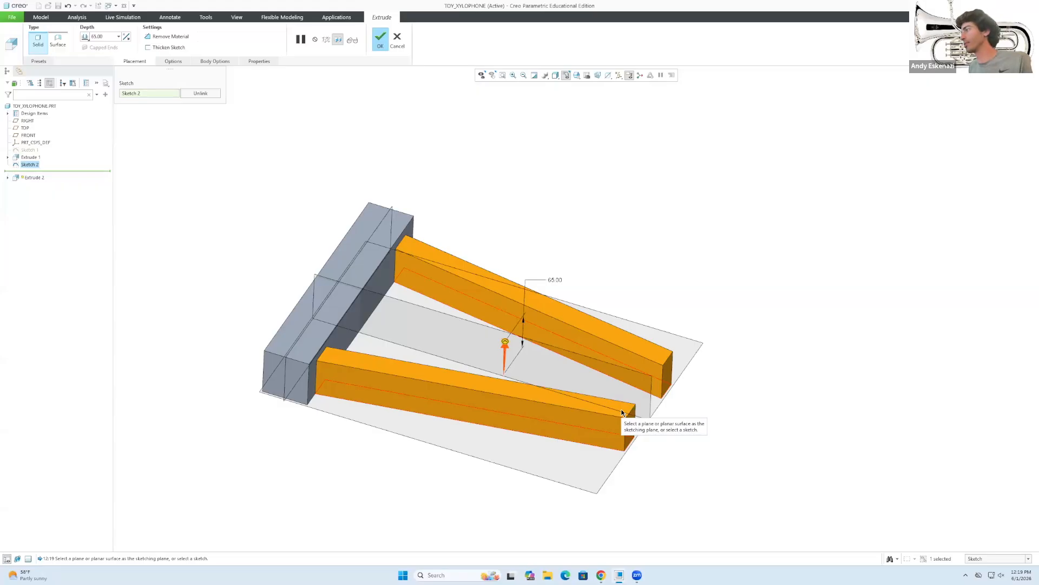
click(382, 44)
middle_drag(637, 364, 642, 326)
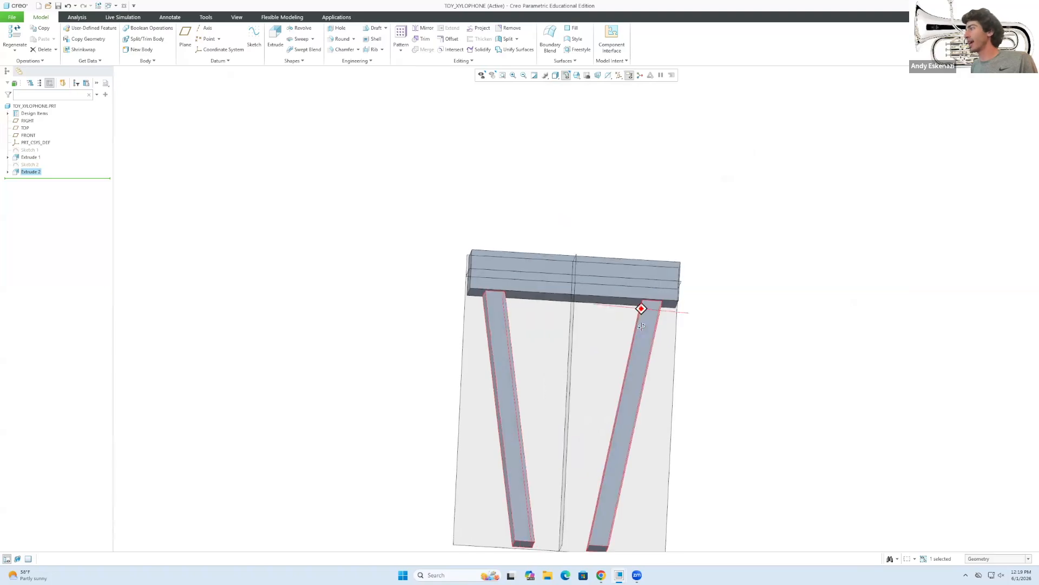
Turn the model to face the legs and pick their flat face as the Sketch 3 plane.
scroll(597, 280, up, 3)
scroll(631, 456, down, 2)
middle_drag(550, 185, 515, 371)
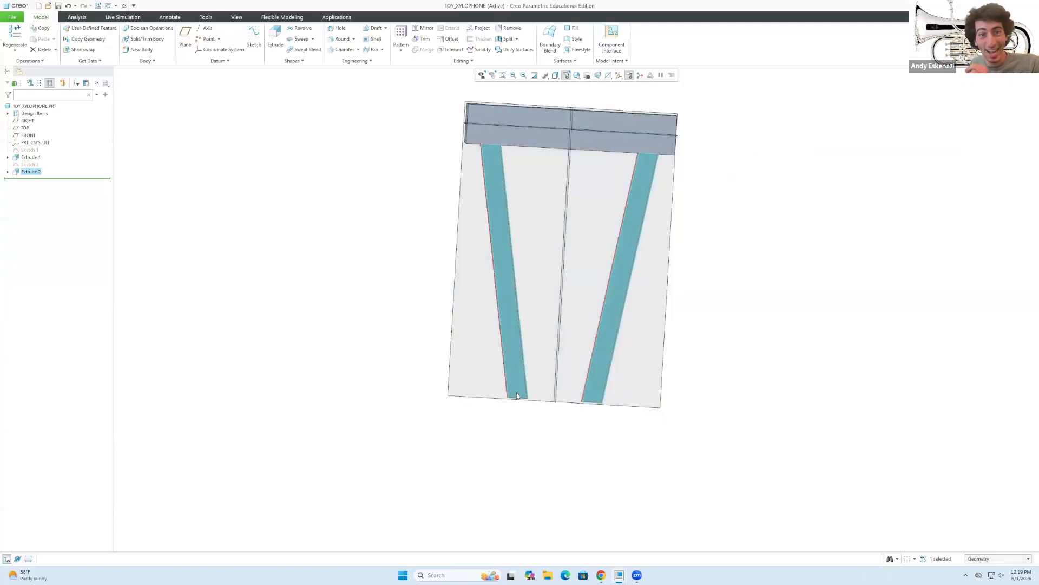
scroll(583, 369, up, 2)
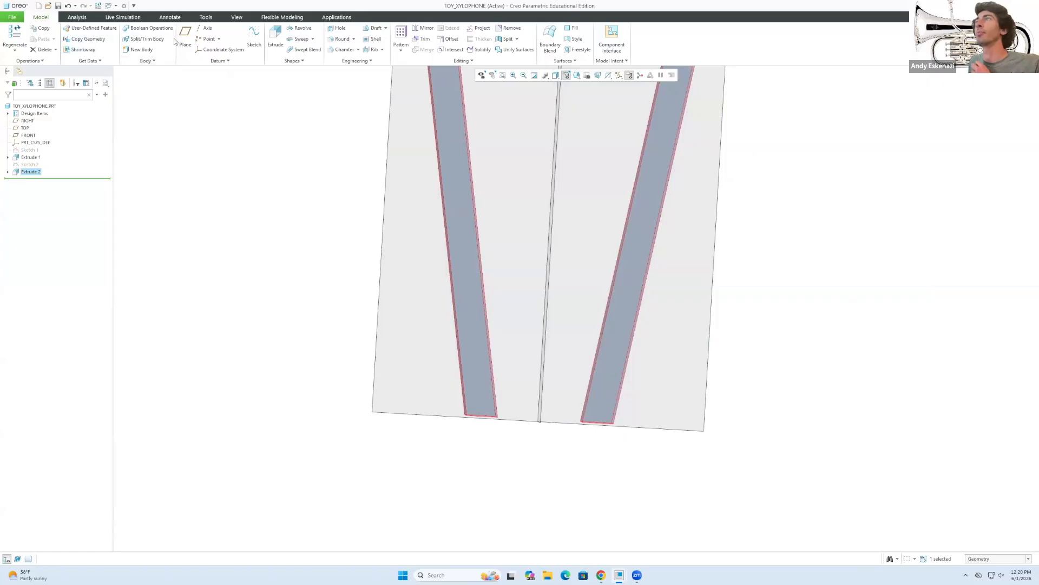
click(253, 39)
click(486, 381)
scroll(557, 384, down, 1)
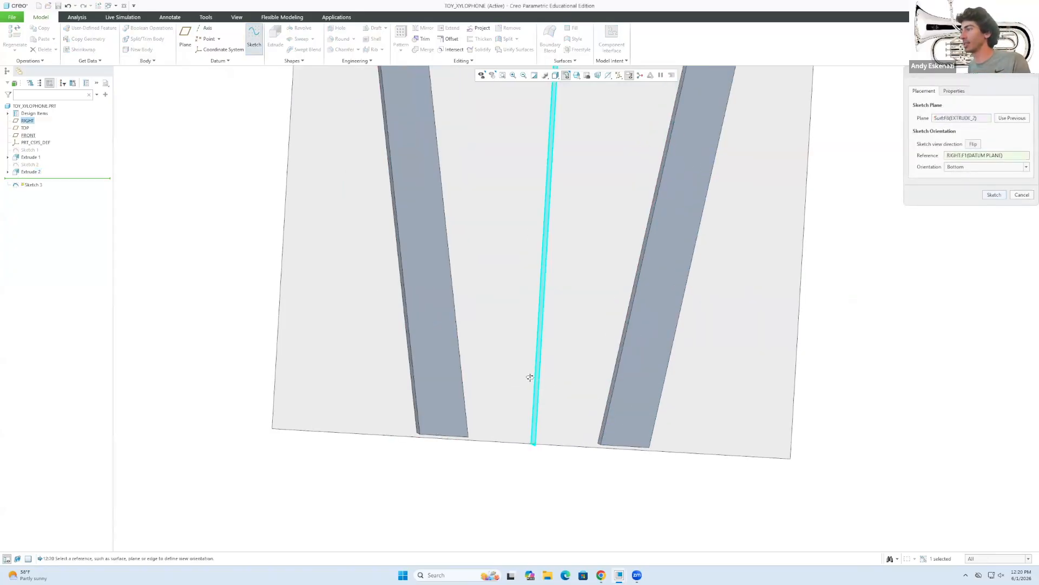
scroll(529, 379, down, 1)
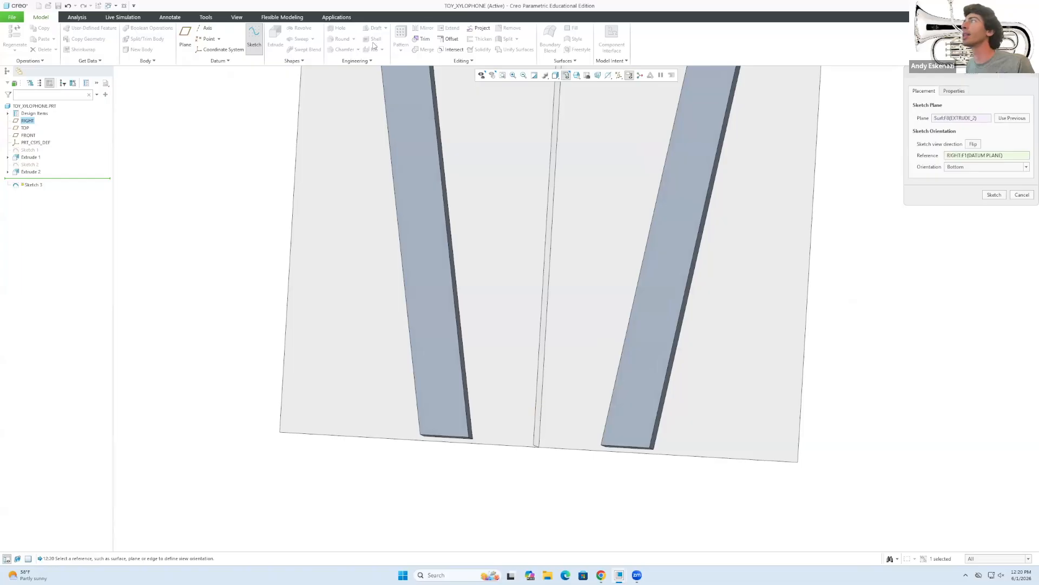
Draw the lines forming a thin triangle at each leg's bottom corner.
click(994, 194)
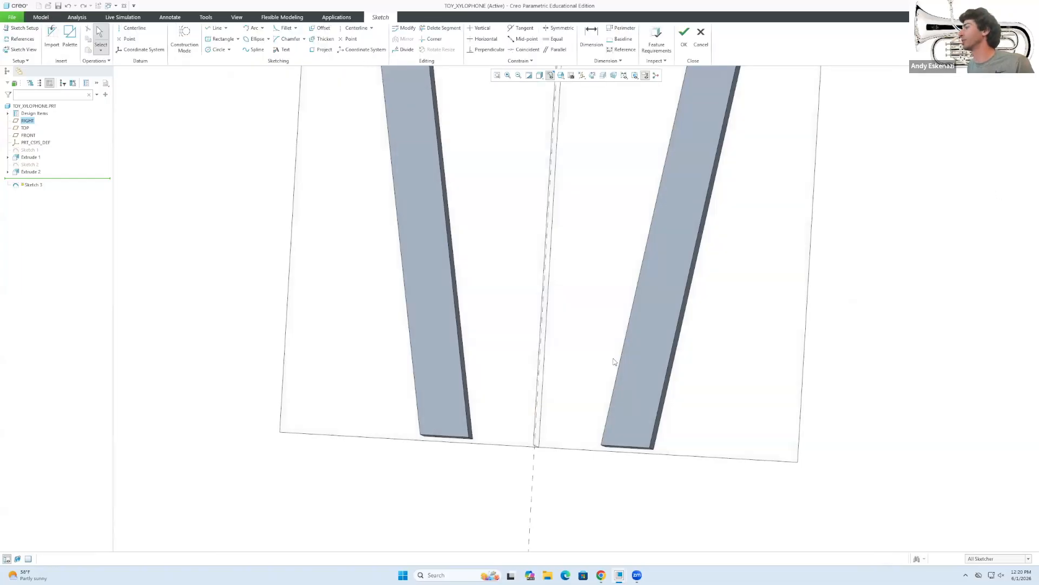
click(217, 28)
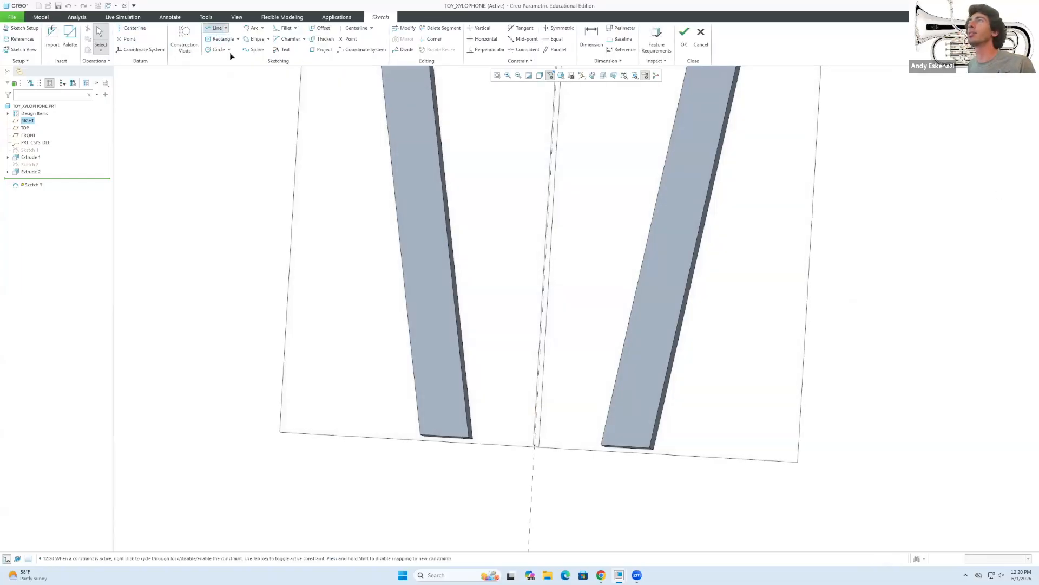
click(469, 431)
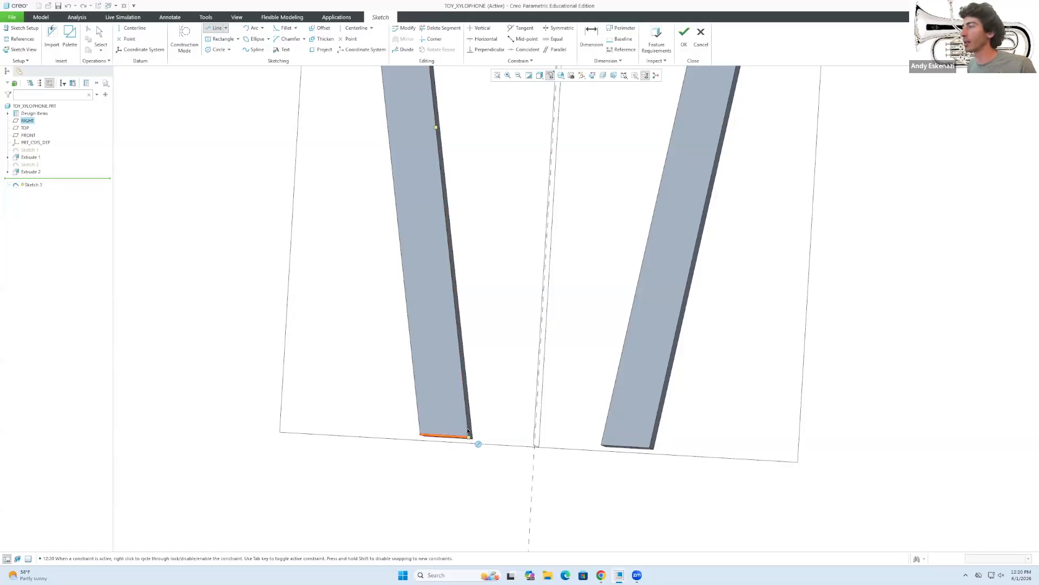
click(422, 437)
middle_click(598, 380)
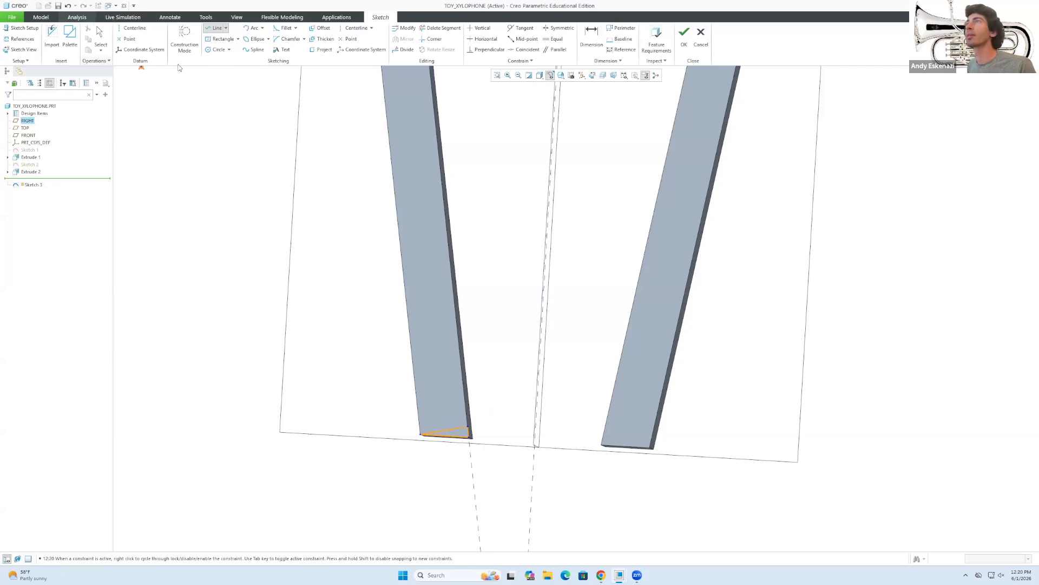
click(603, 433)
click(650, 449)
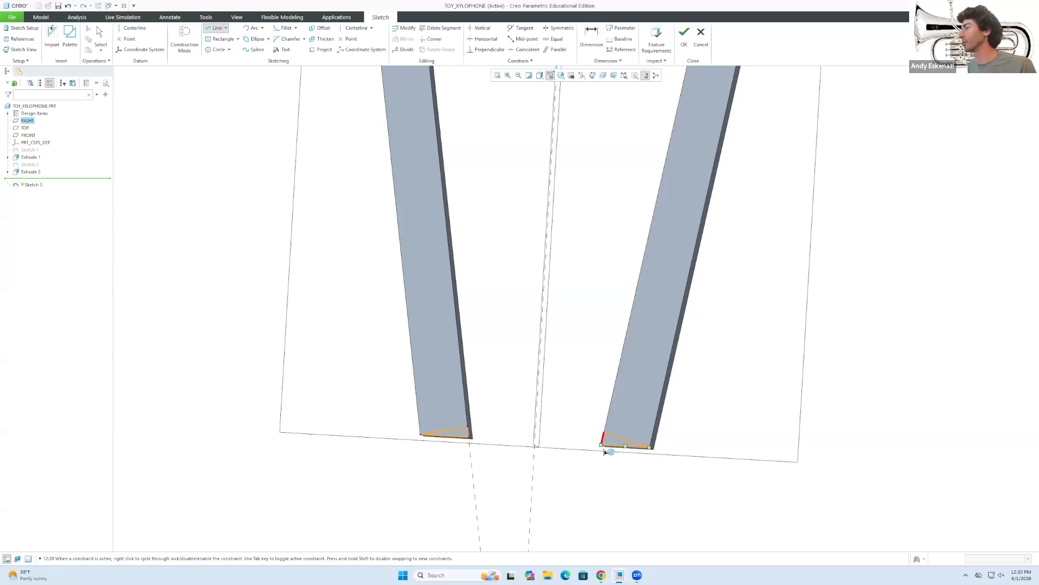
scroll(595, 427, down, 3)
middle_click(586, 101)
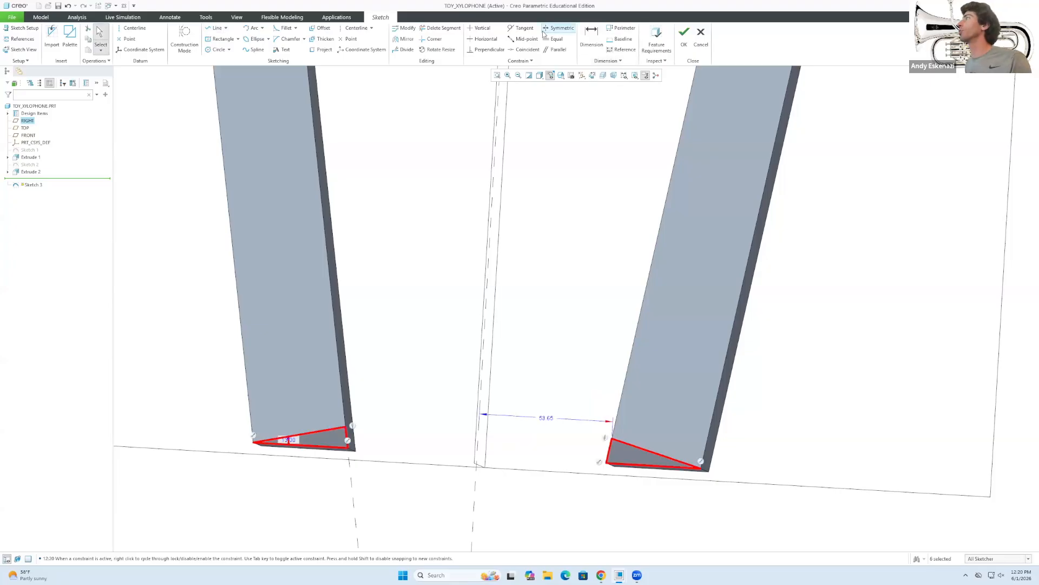
Attempt a perpendicular constraint on the right triangle, then drag the left triangle's top point up the leg.
click(487, 49)
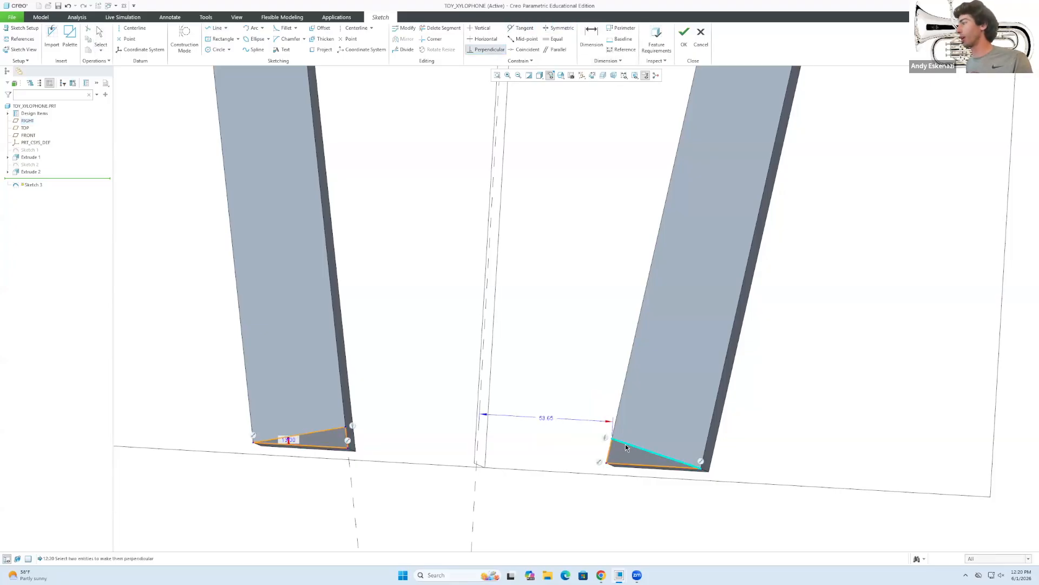
click(608, 449)
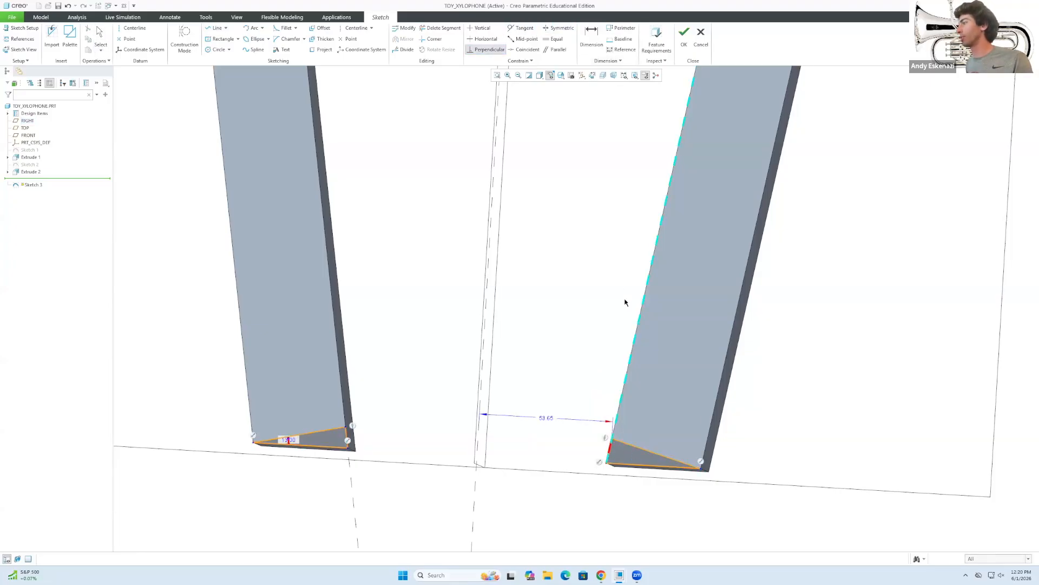
middle_click(589, 275)
click(486, 49)
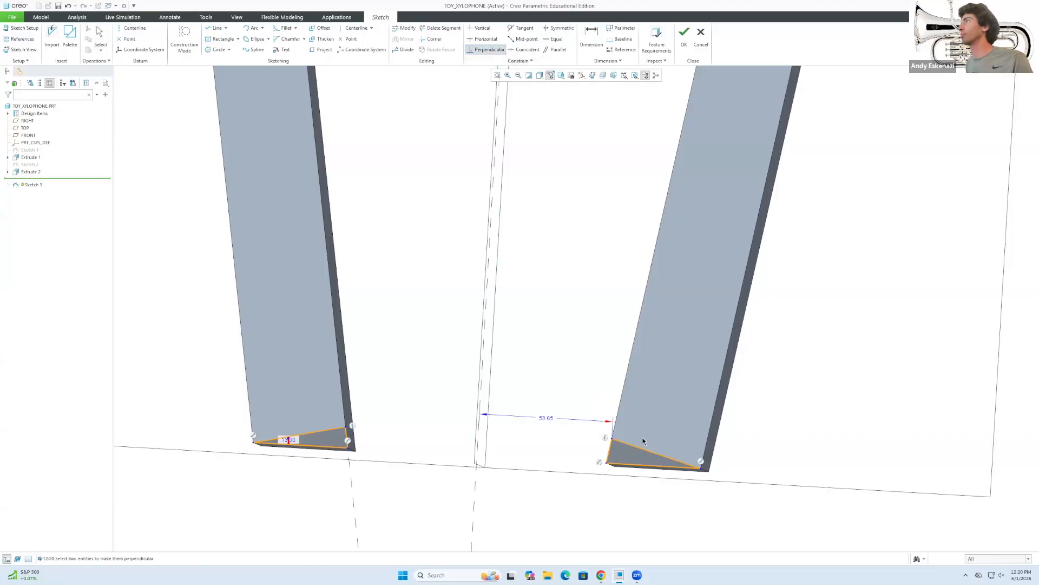
click(609, 448)
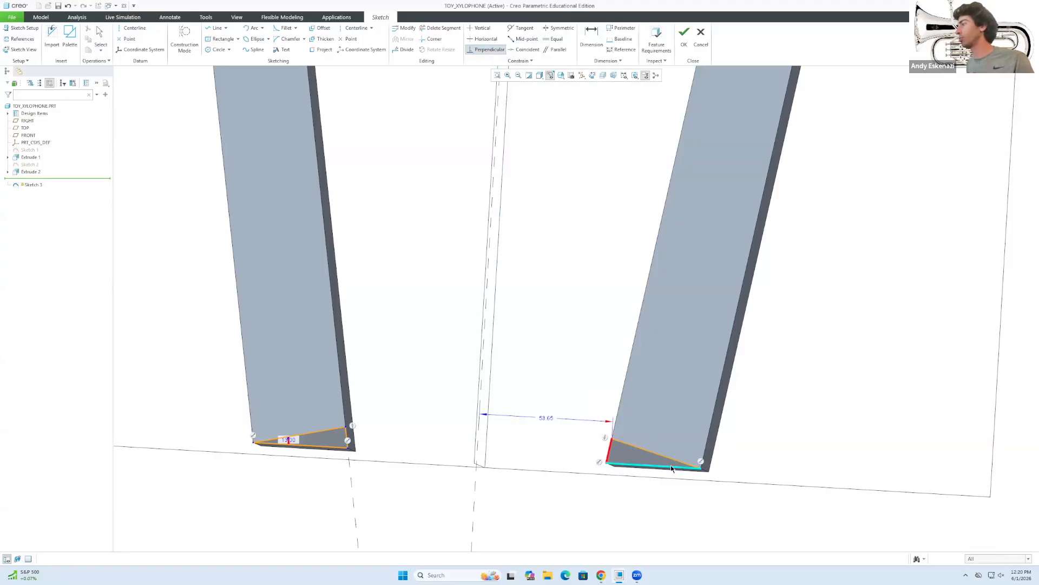
middle_click(729, 478)
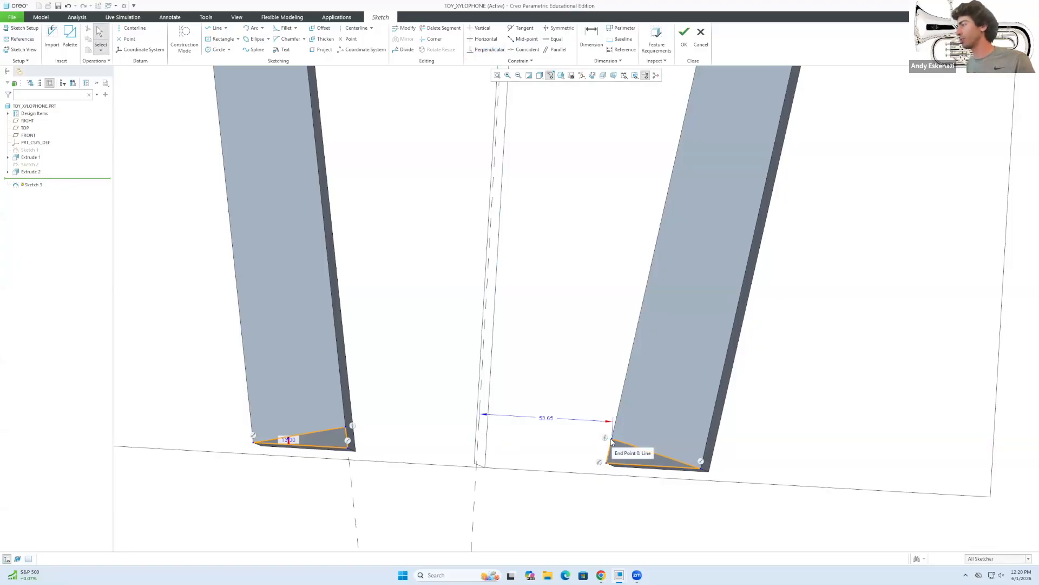
click(485, 49)
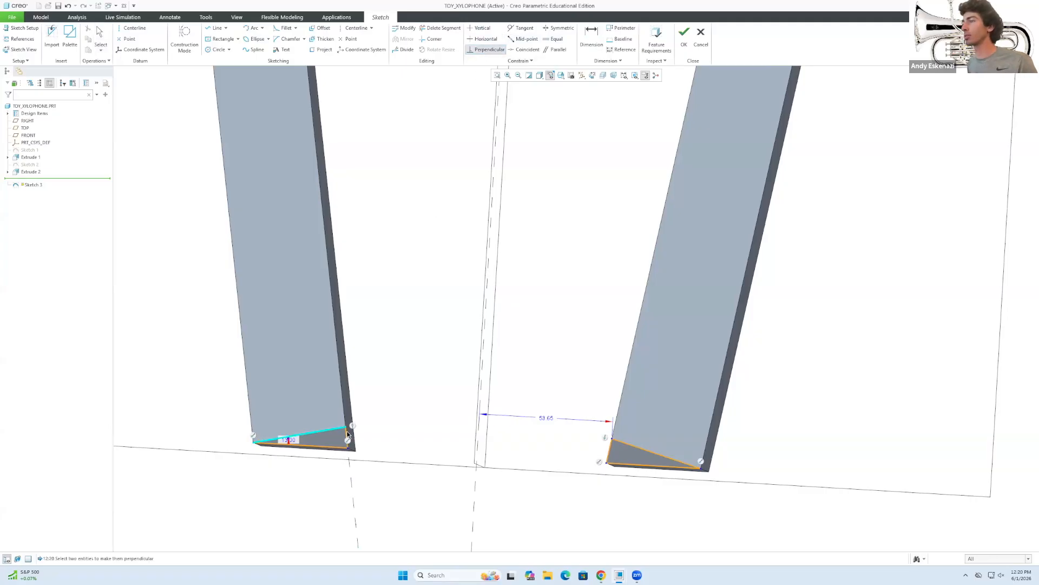
middle_click(346, 434)
scroll(346, 433, up, 4)
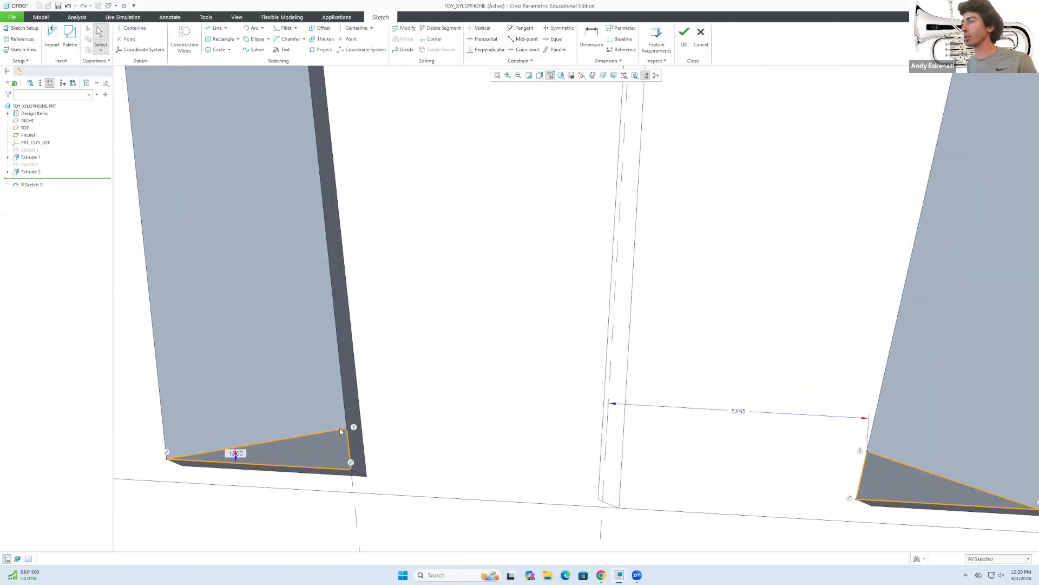
scroll(323, 421, down, 5)
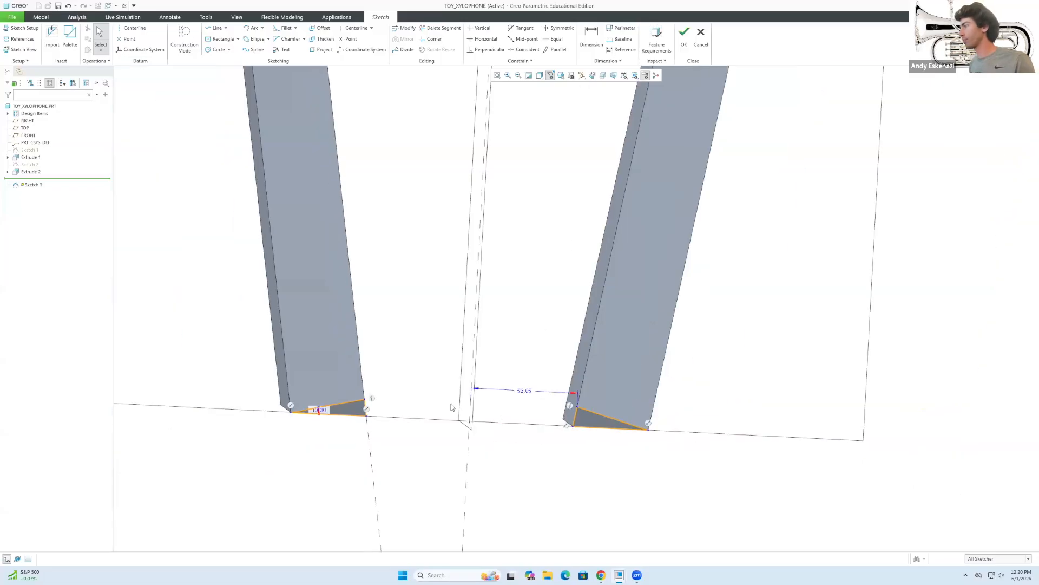
drag(363, 405, 360, 368)
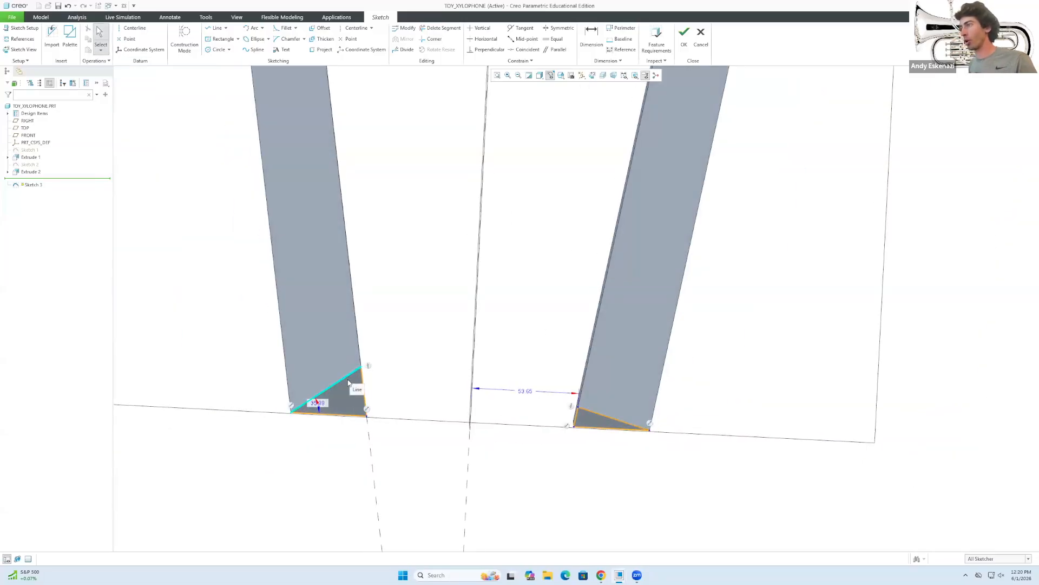
Make each triangle edge perpendicular to its leg's side and finish Sketch 3.
click(481, 50)
click(359, 345)
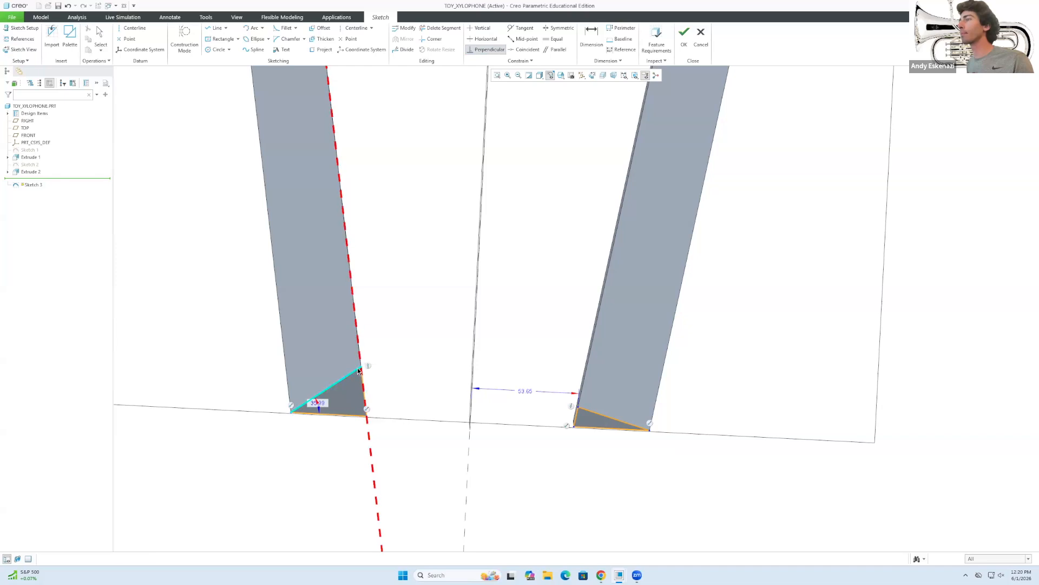
click(357, 372)
middle_click(364, 373)
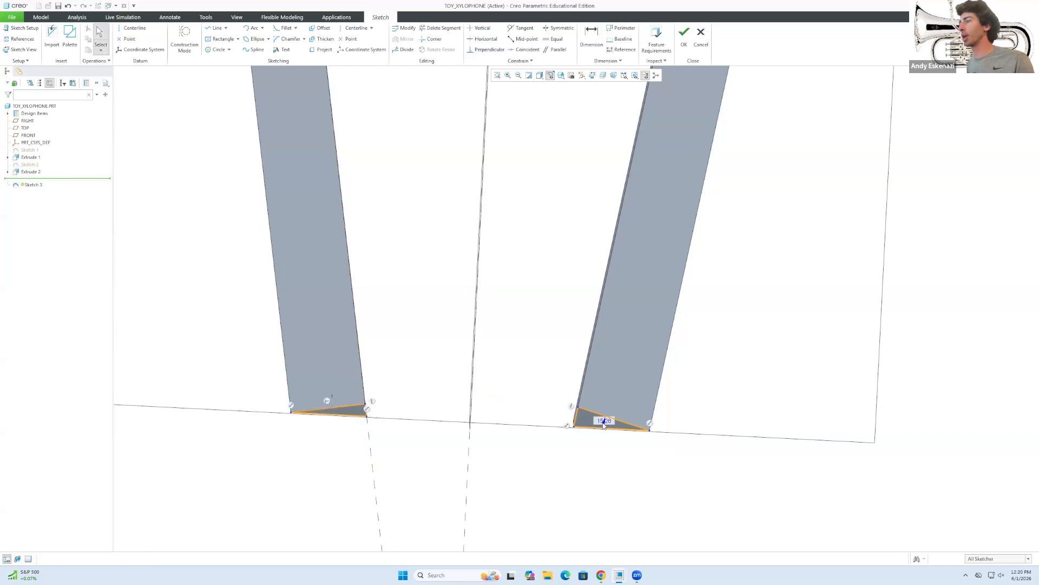
click(483, 49)
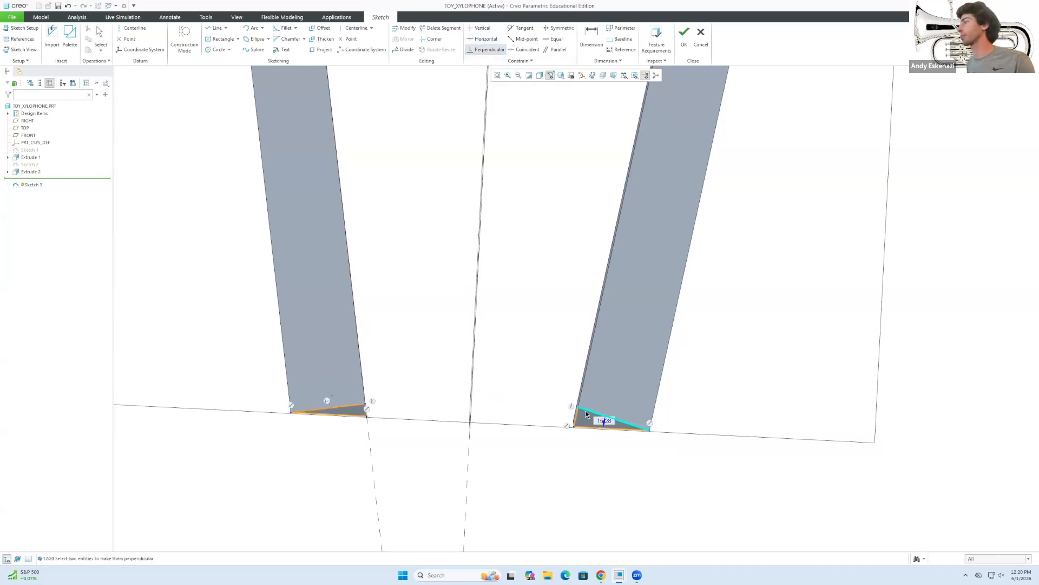
click(580, 401)
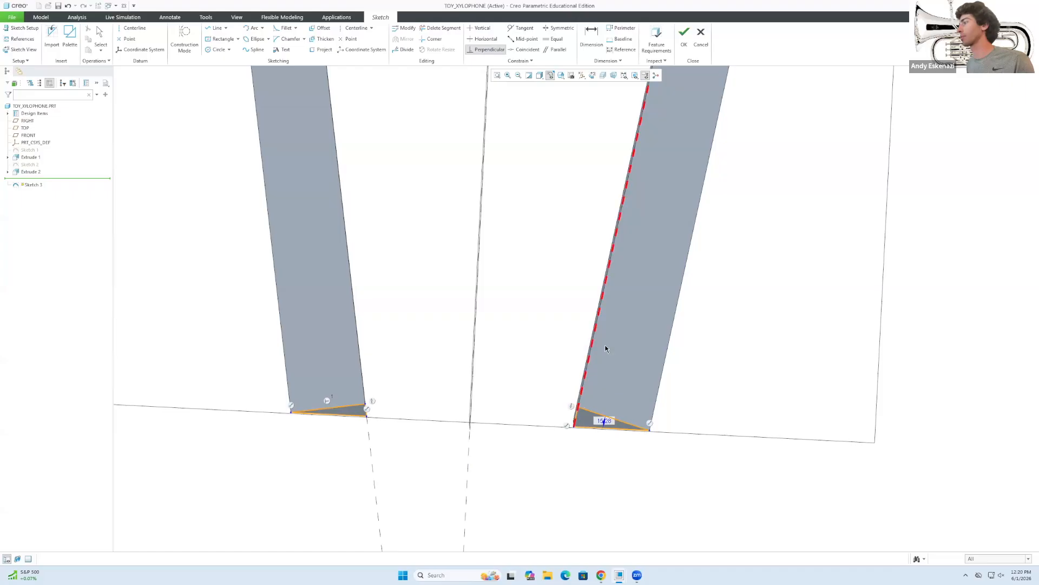
click(591, 416)
middle_click(608, 428)
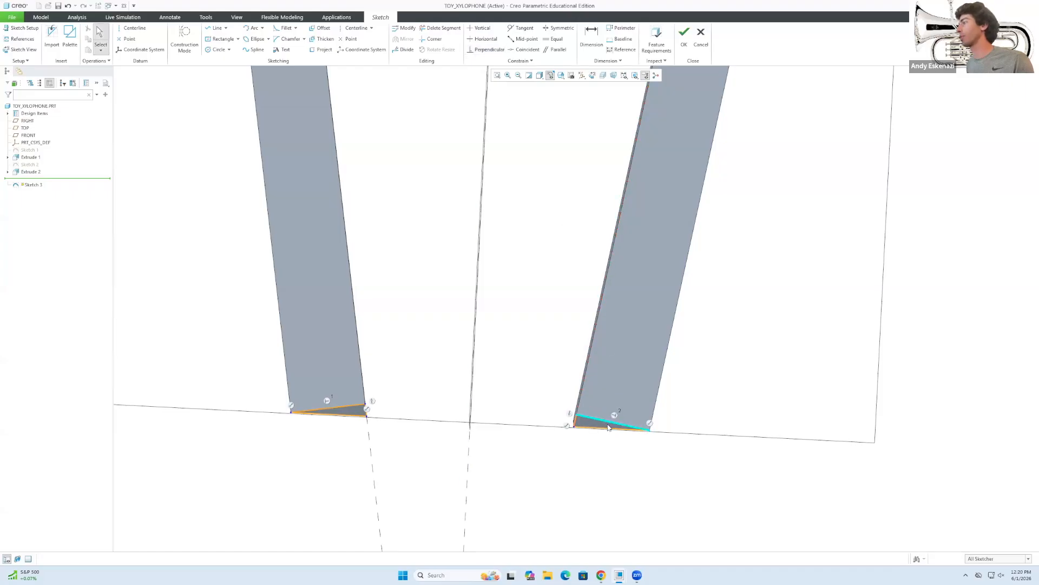
middle_drag(527, 413, 531, 395)
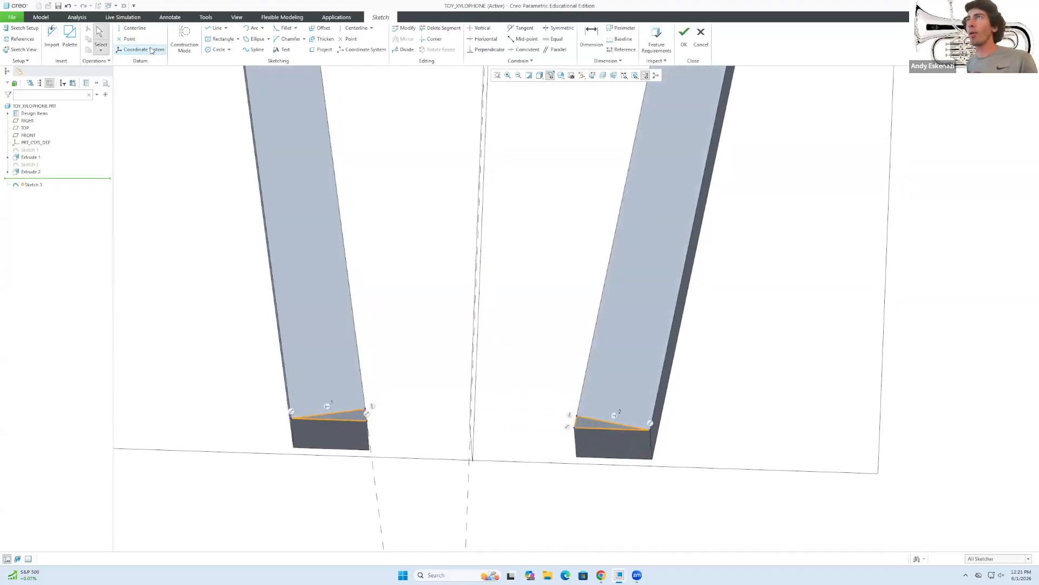
click(683, 35)
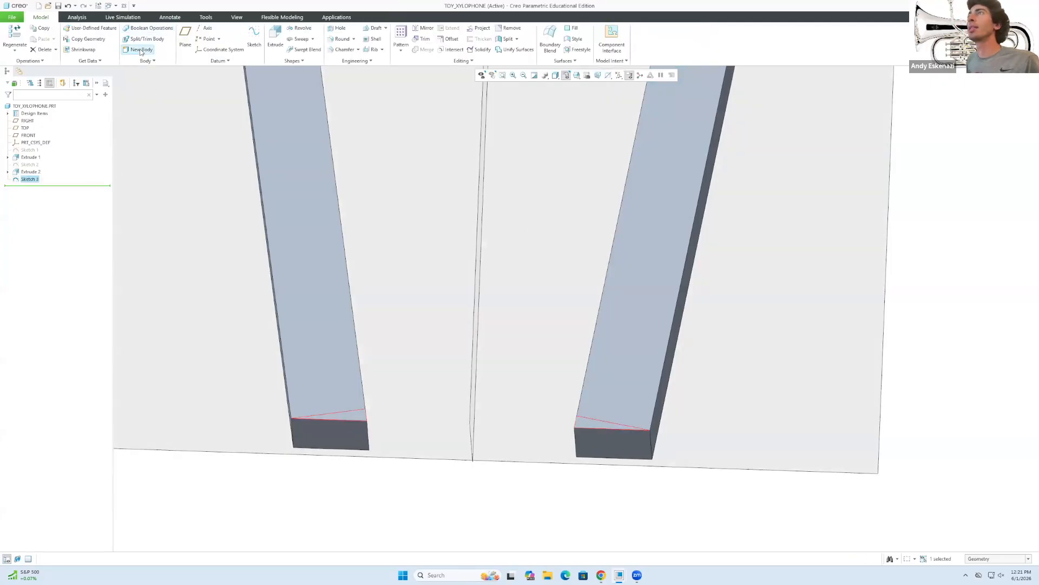
Extrude Sketch 3 as a flipped, Through All material-removing cut across both legs.
click(275, 37)
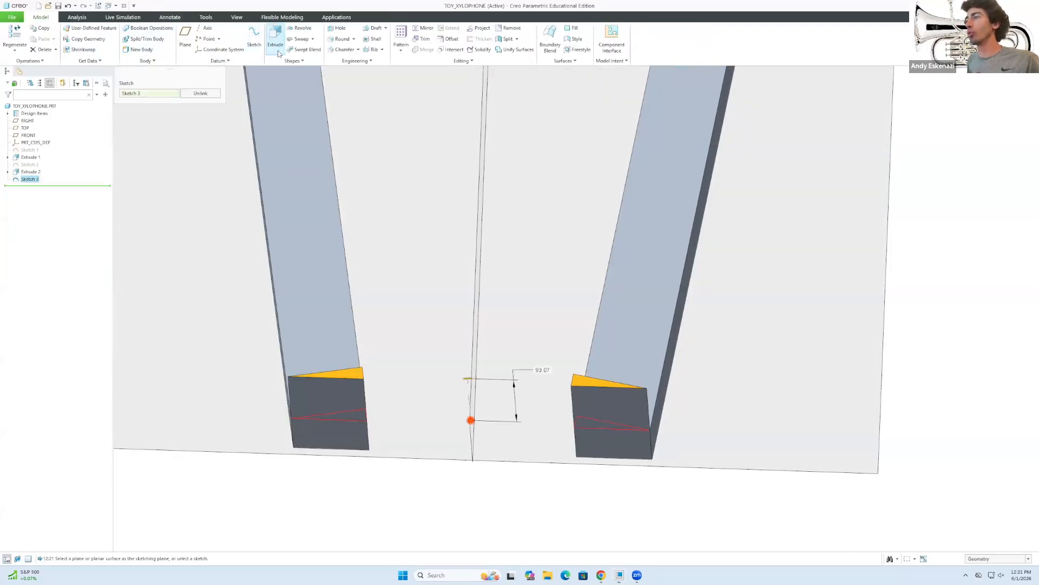
click(168, 37)
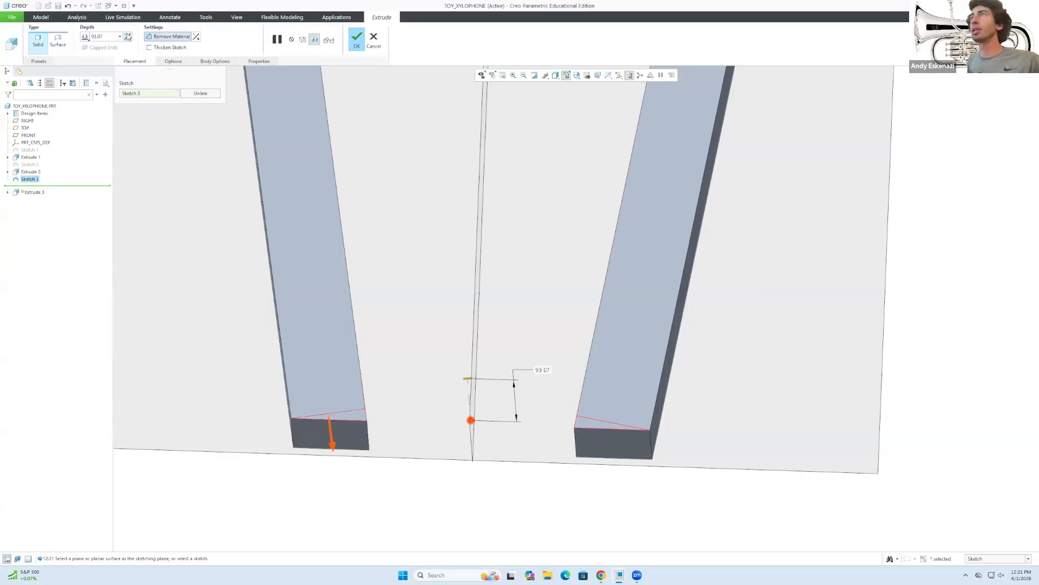
click(128, 37)
click(128, 36)
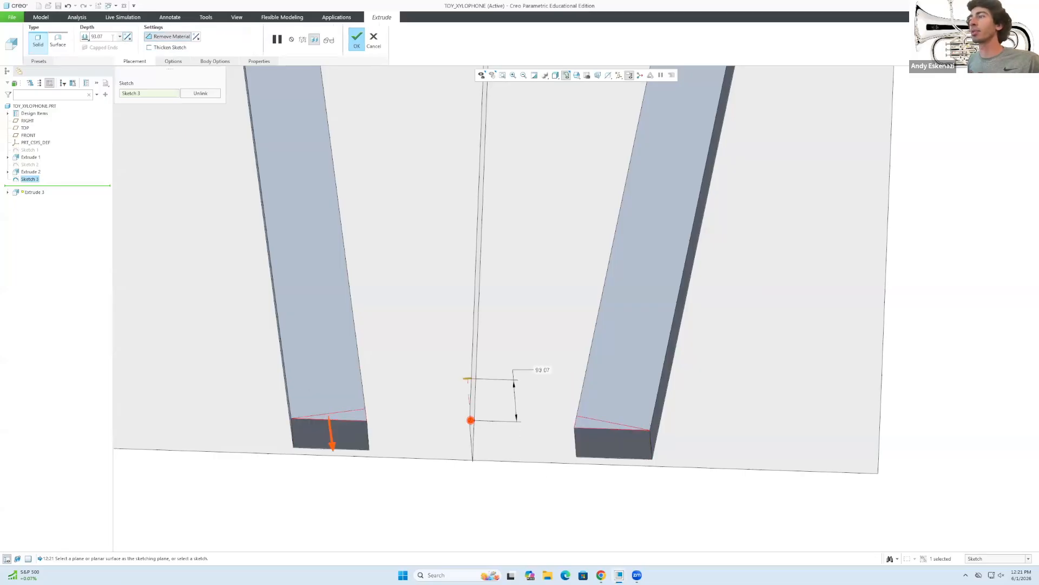
click(128, 37)
click(86, 37)
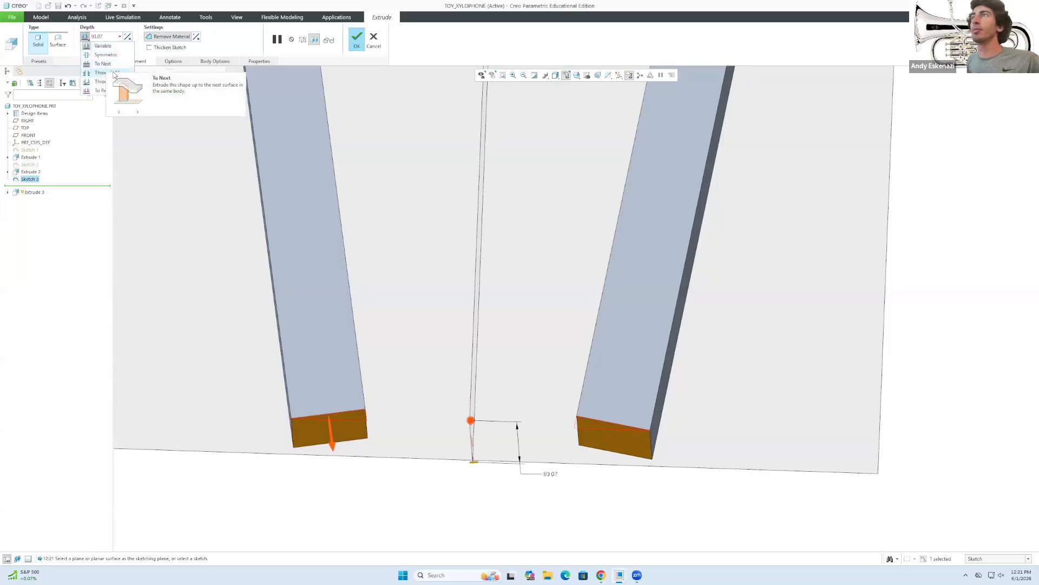
click(100, 72)
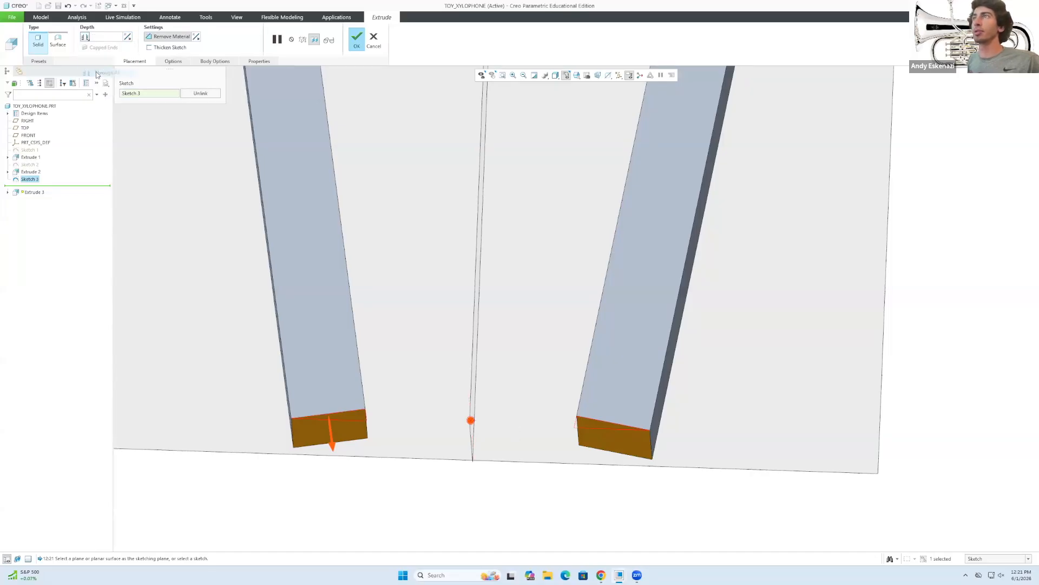
click(355, 39)
scroll(420, 355, down, 3)
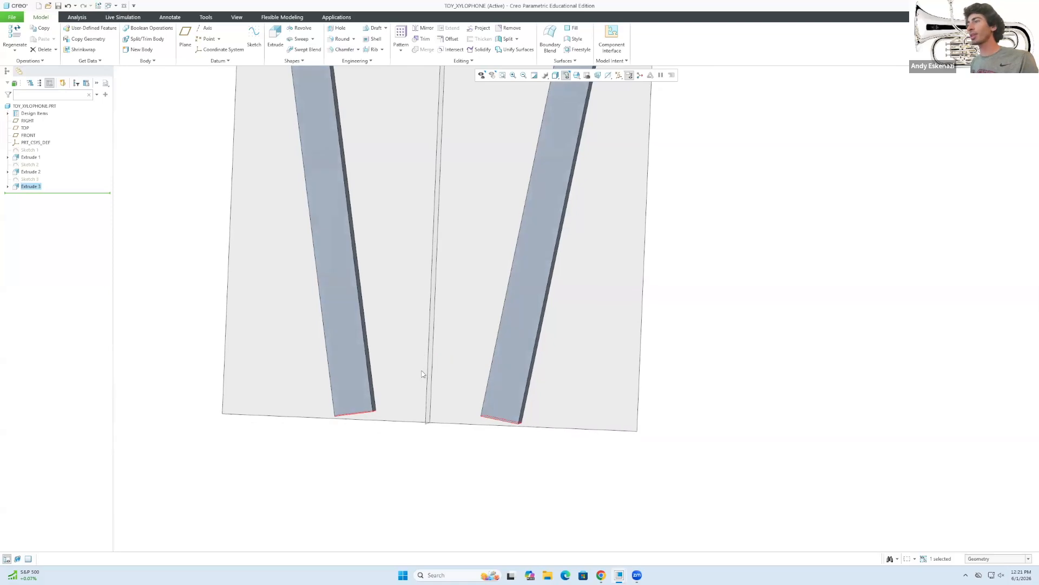
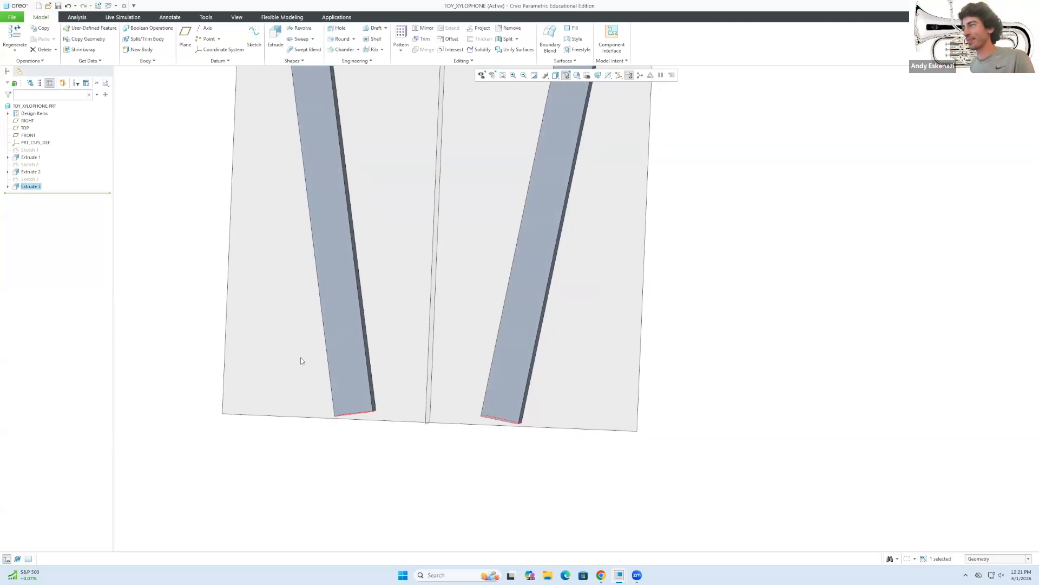
Orbit and zoom the model to bring the frame's leg ends into view.
scroll(302, 361, down, 3)
middle_drag(414, 390, 433, 433)
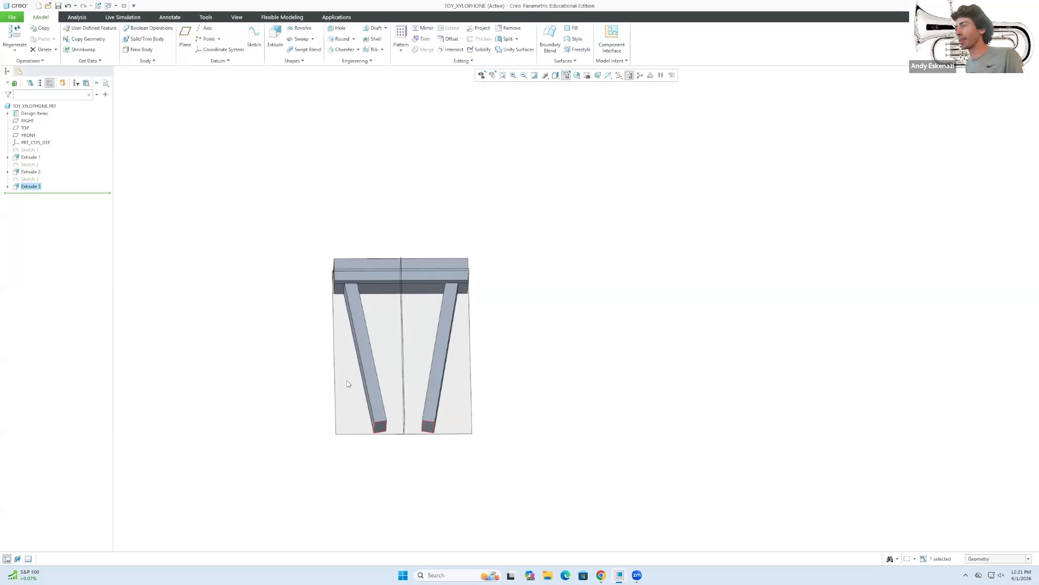
scroll(348, 384, up, 4)
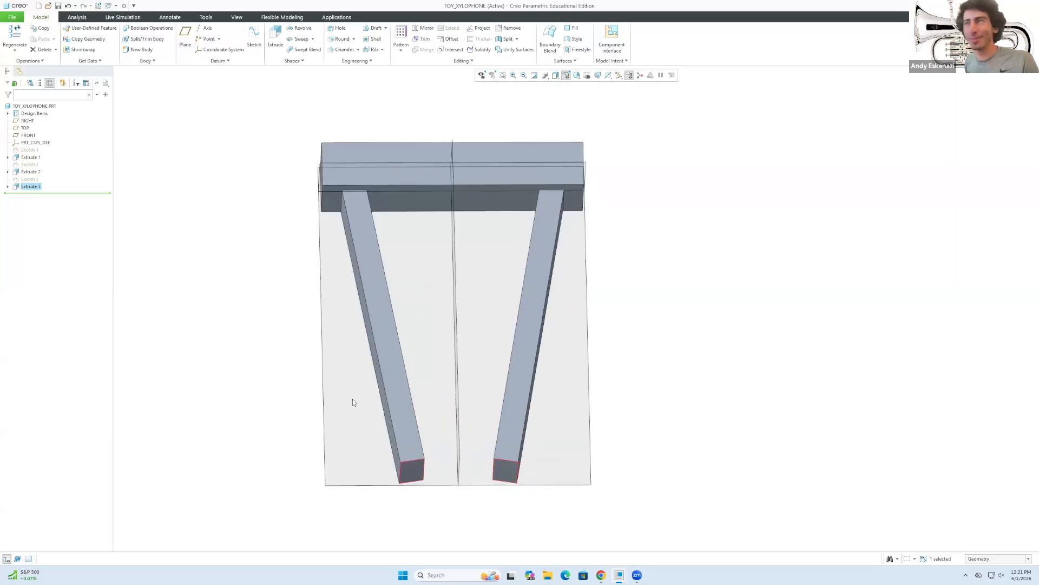
Start a round and pick the leg-end corner edges of both legs as separate sets.
click(339, 39)
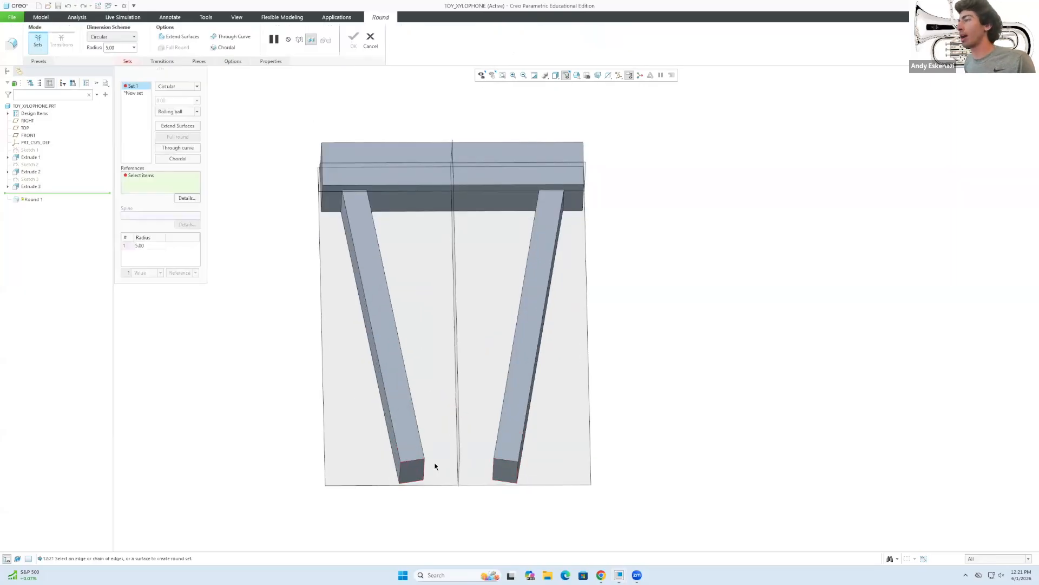
click(407, 473)
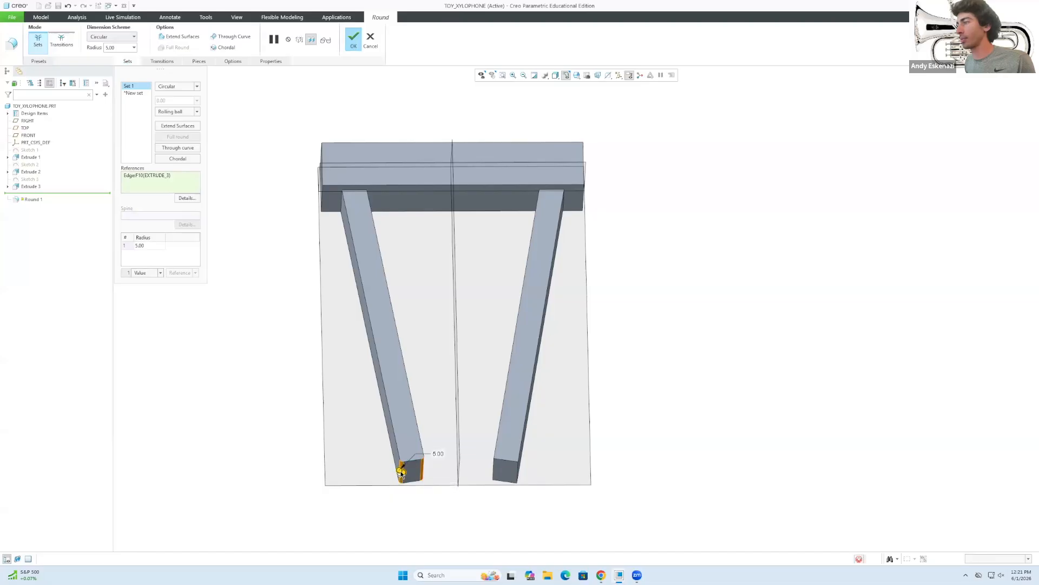
click(493, 469)
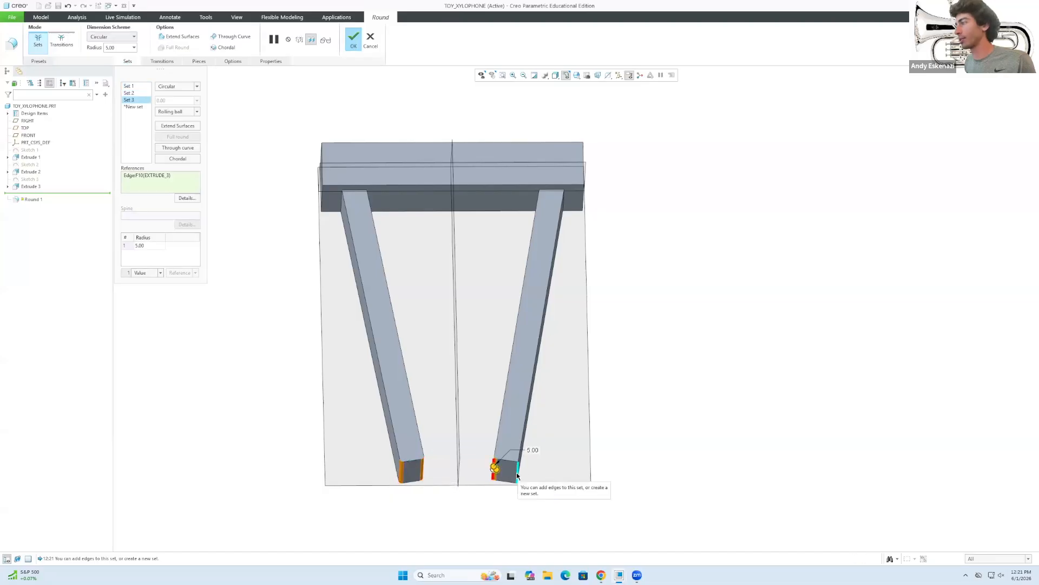
click(517, 476)
scroll(525, 487, down, 2)
Set the selected edge set and Set 1 to a 7.5 radius.
double_click(148, 246)
text(7.5)
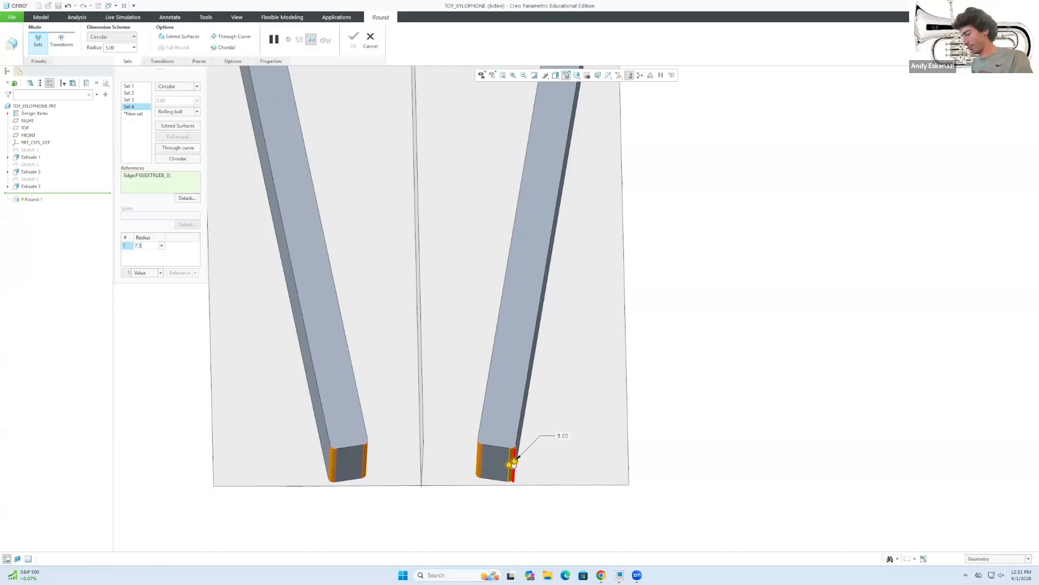
key(Return)
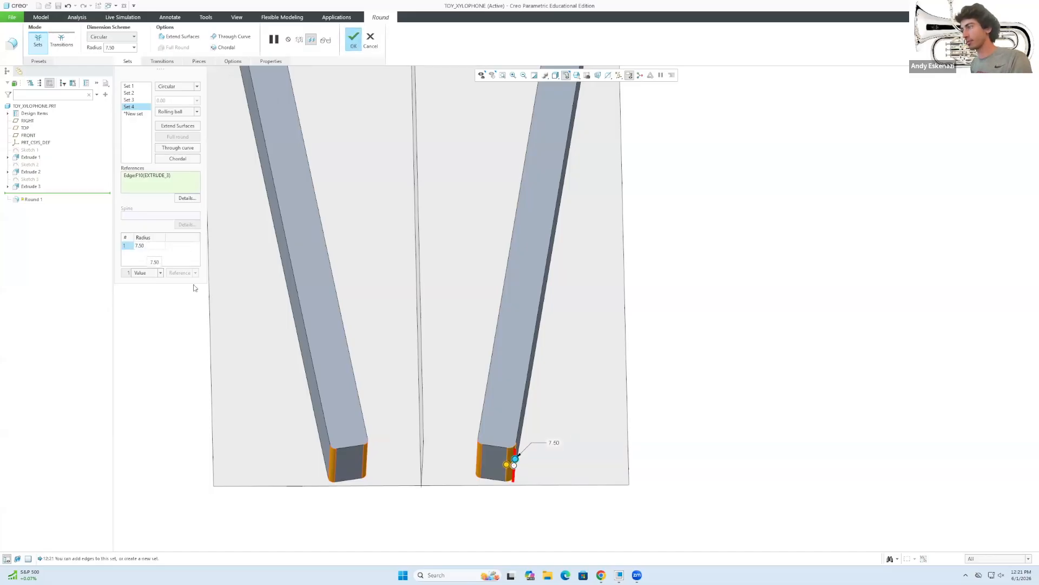
click(130, 101)
click(132, 93)
click(133, 86)
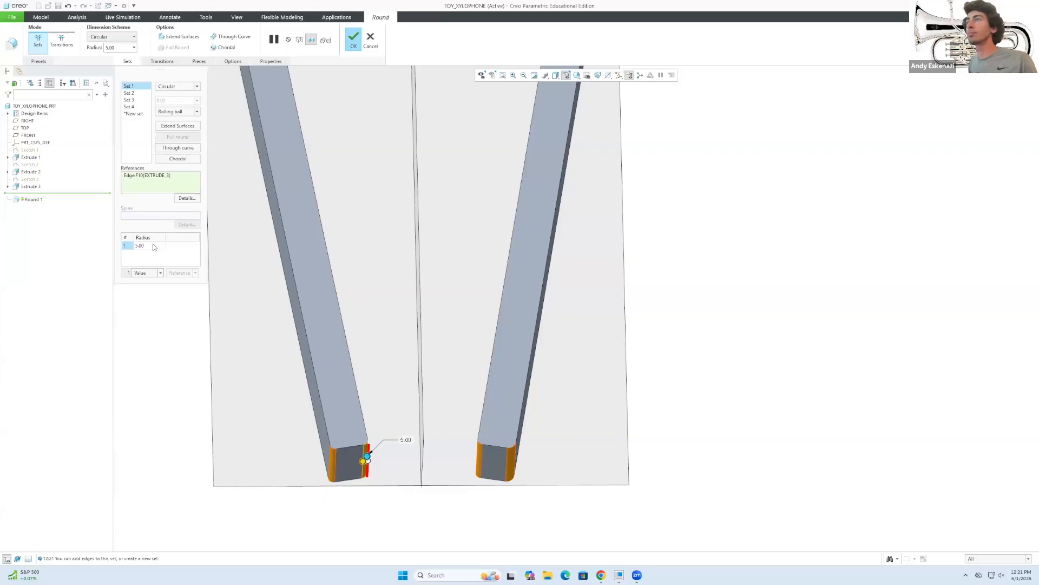
text(7.)
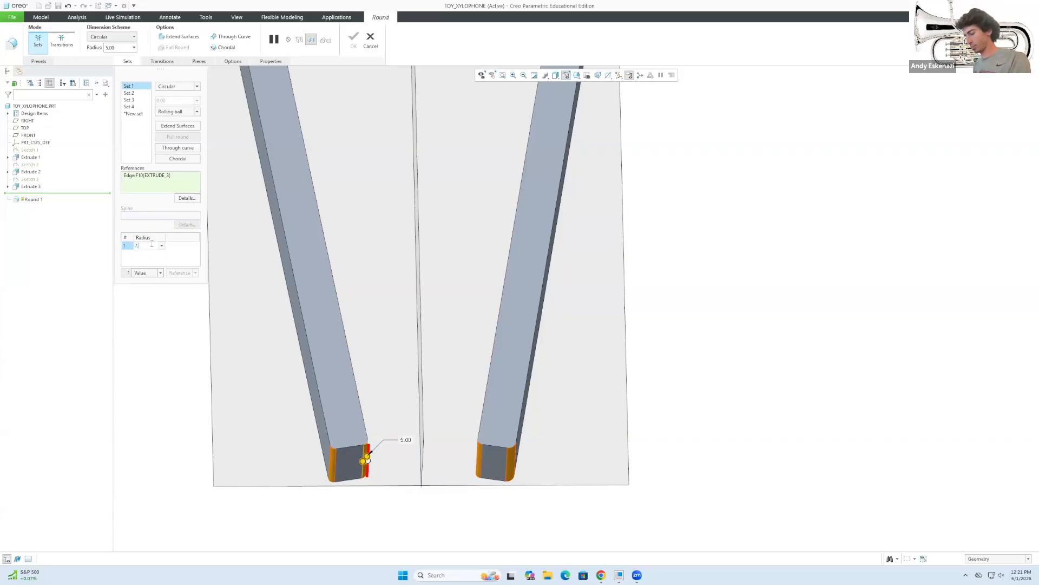
text(5)
key(Return)
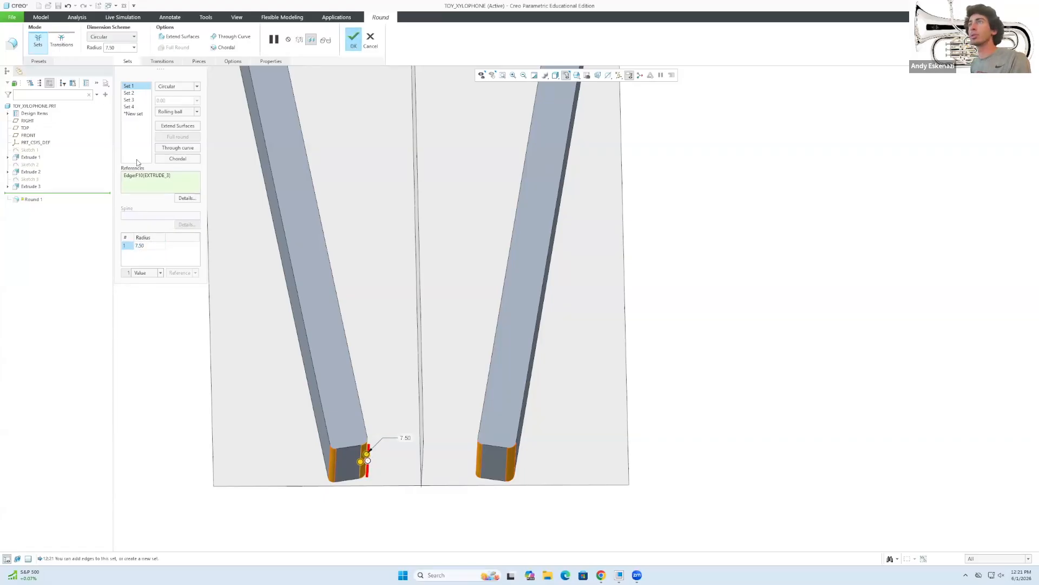
Give Set 3 a 7.5 radius and complete Round 1.
click(130, 100)
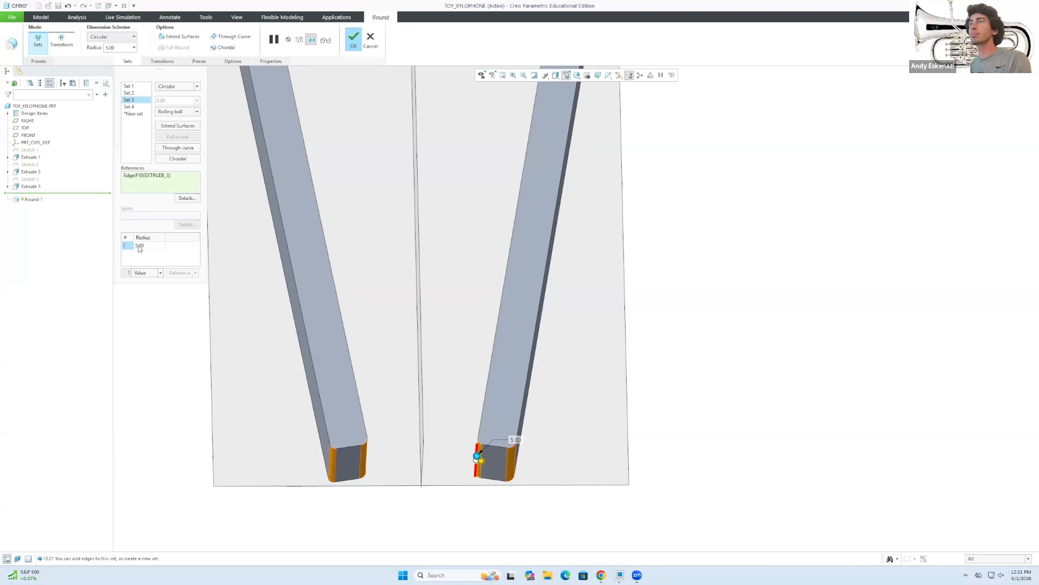
text(7.5)
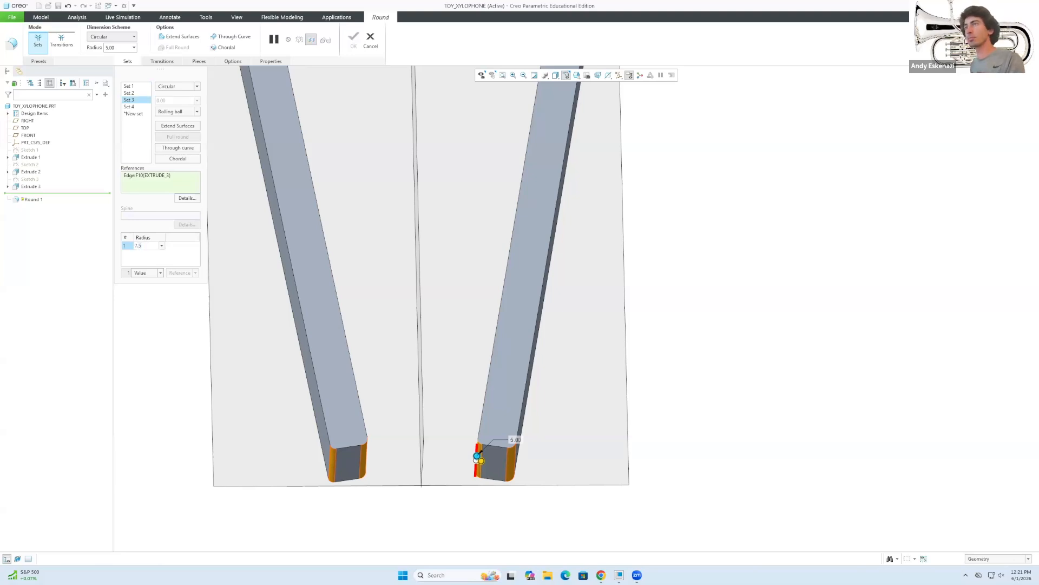
key(Return)
click(128, 107)
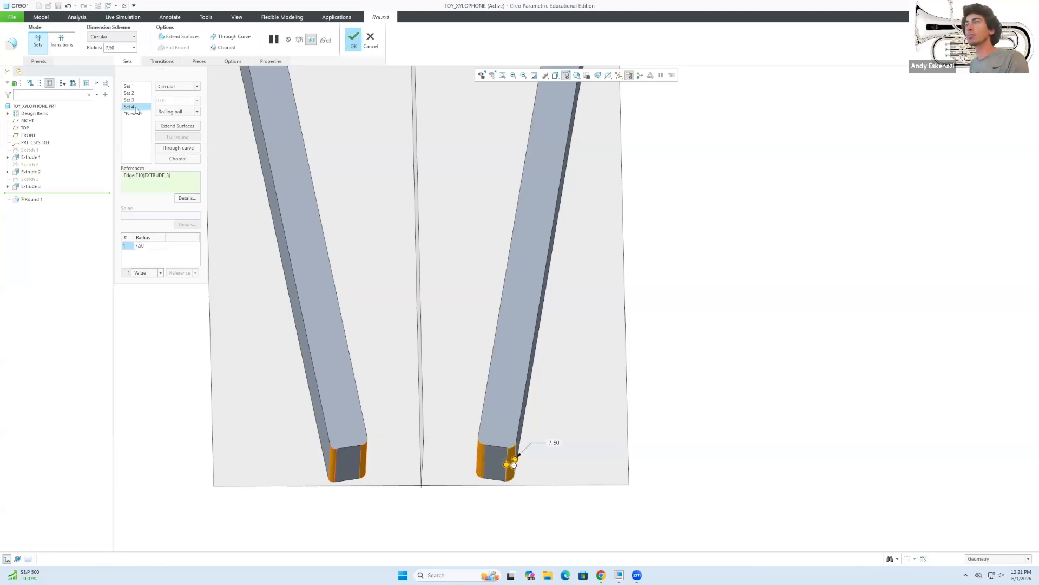
click(353, 39)
mouse_move(427, 422)
middle_down()
mouse_move(434, 387)
mouse_move(438, 414)
middle_up()
click(651, 375)
Edit Round 1 so Set 2 changes from 5.00 to a 7.5 radius, then apply it.
right_click(45, 193)
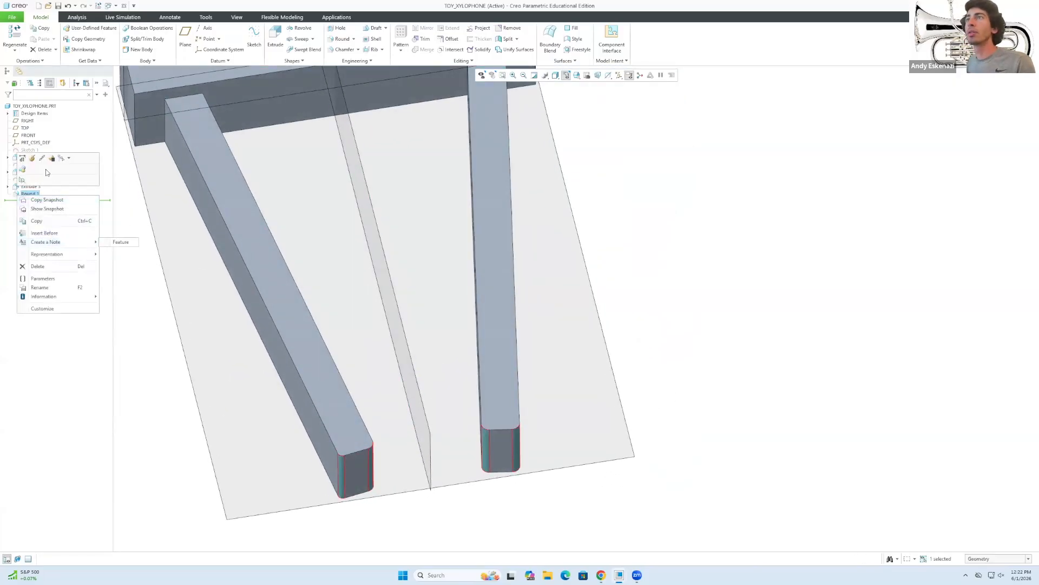
click(32, 159)
click(129, 93)
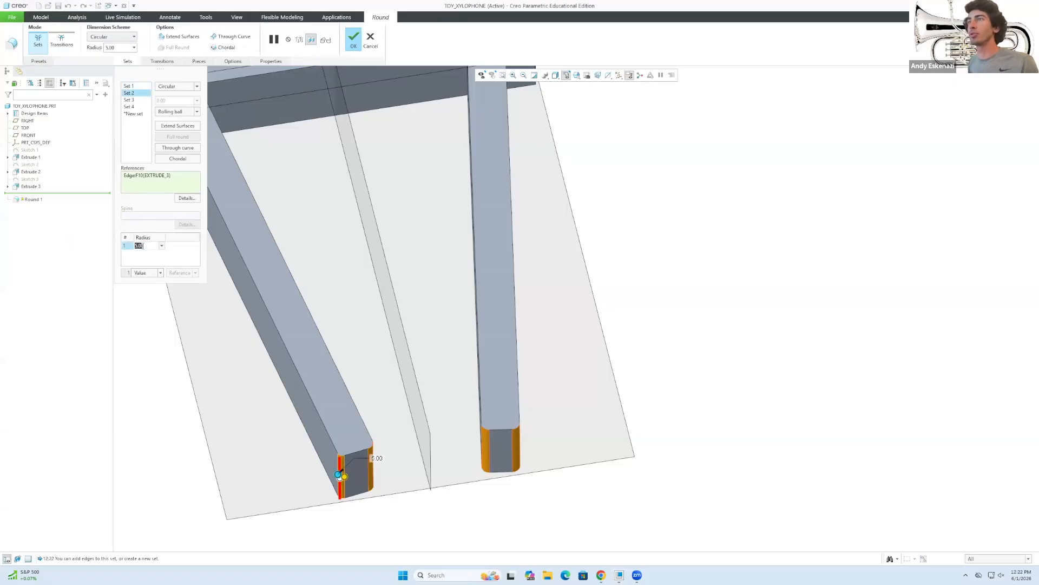
text(7.5)
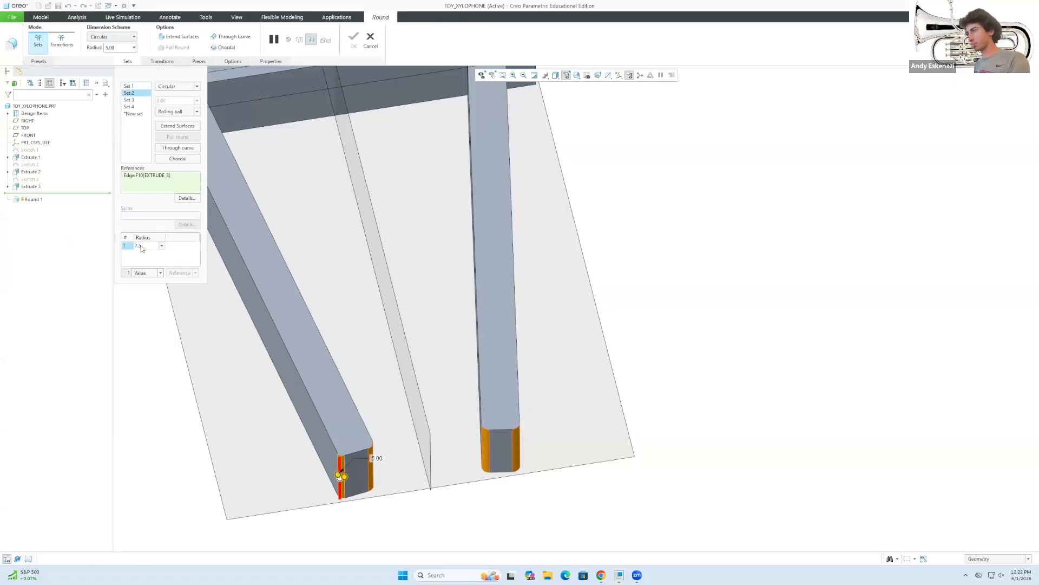
key(Return)
click(353, 38)
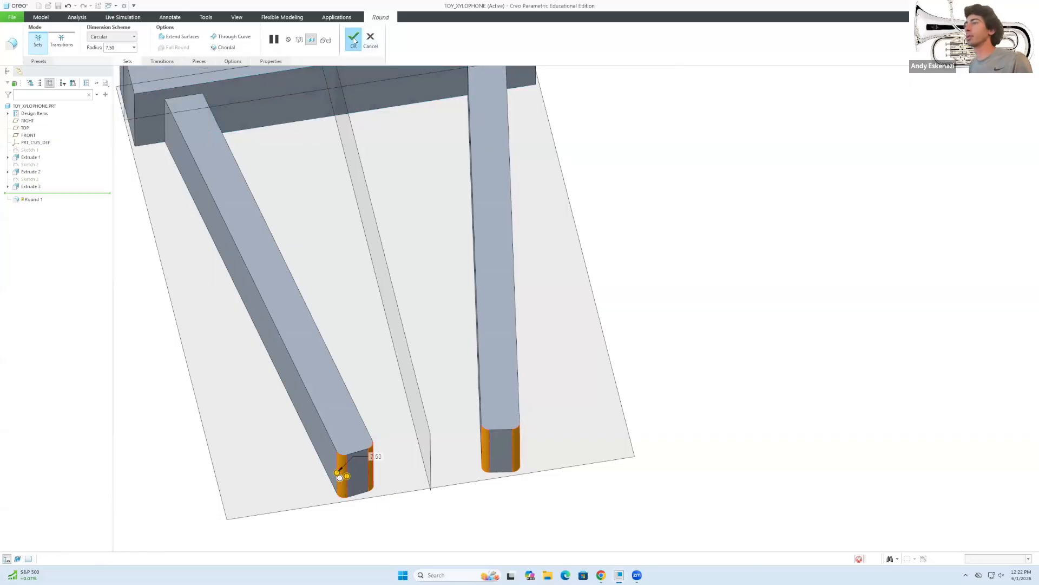
mouse_move(534, 401)
middle_down()
mouse_move(503, 347)
mouse_move(559, 383)
mouse_move(519, 359)
mouse_move(499, 374)
mouse_move(487, 367)
mouse_move(508, 369)
mouse_move(511, 380)
middle_up()
scroll(512, 379, down, 3)
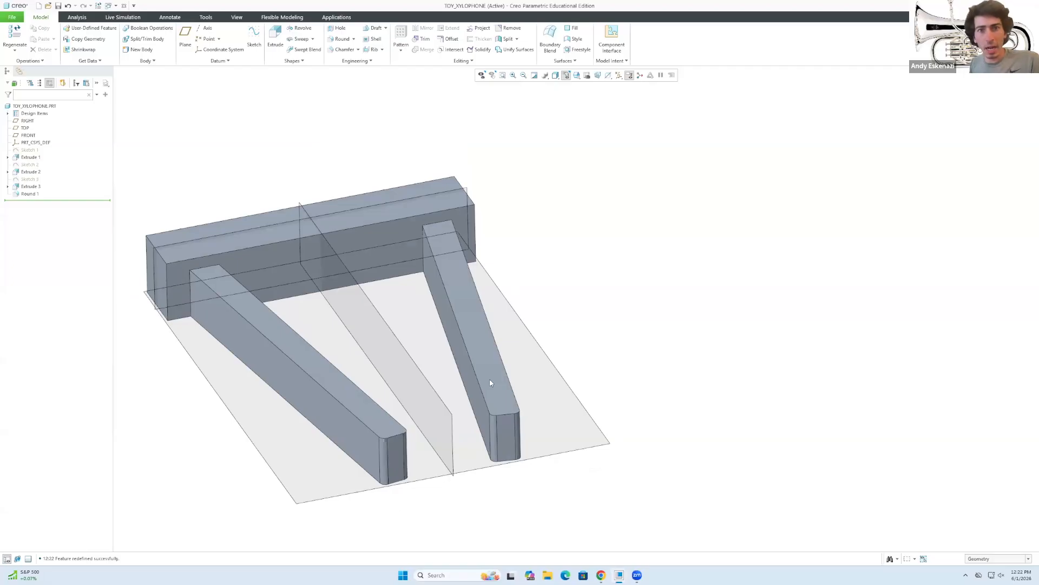
scroll(322, 374, down, 4)
middle_drag(319, 364, 381, 314)
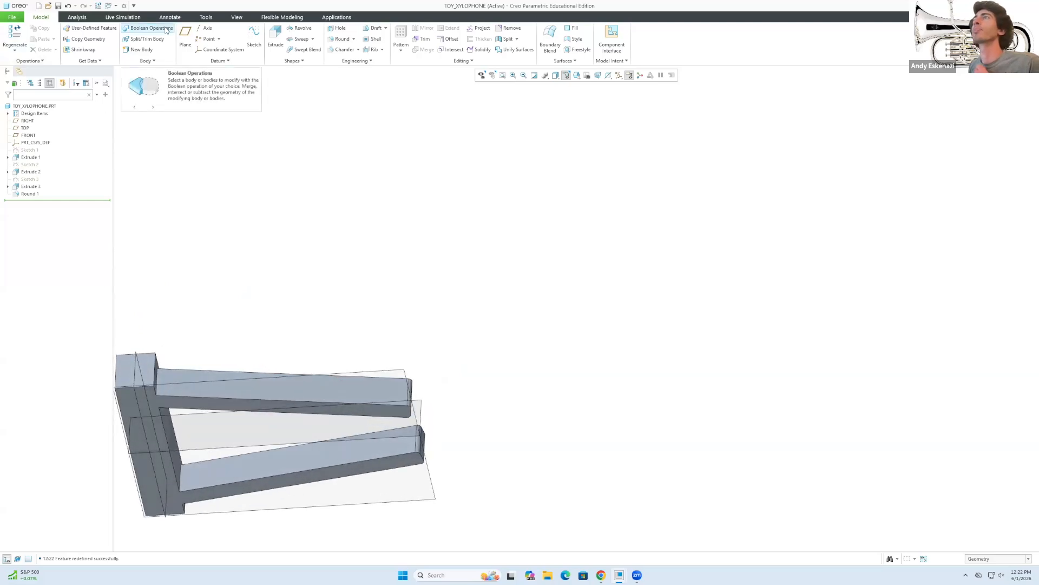
Start Sketch 4 on the frame's surface.
click(254, 36)
click(156, 469)
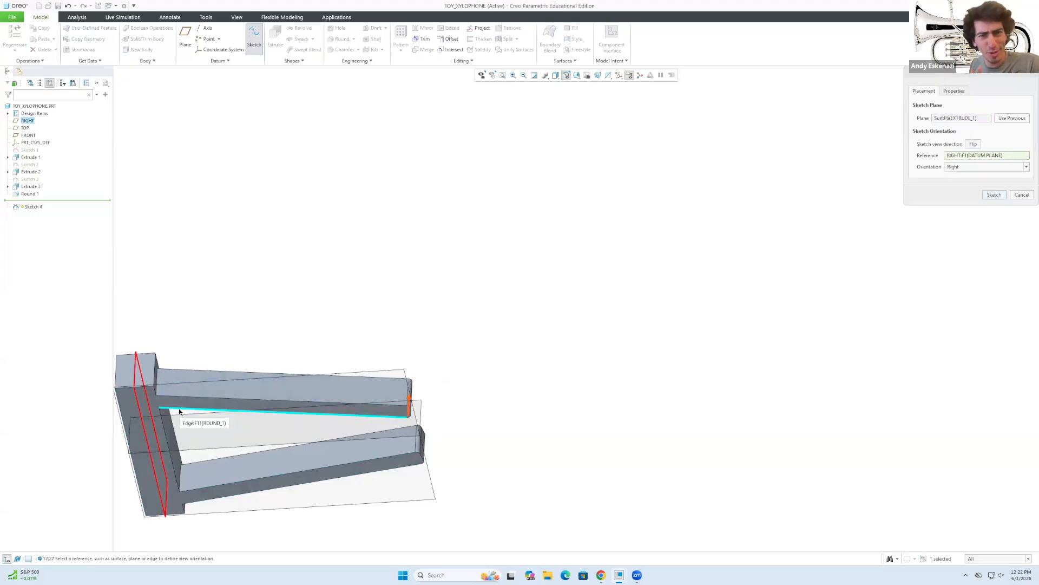
middle_drag(418, 472, 464, 474)
click(990, 199)
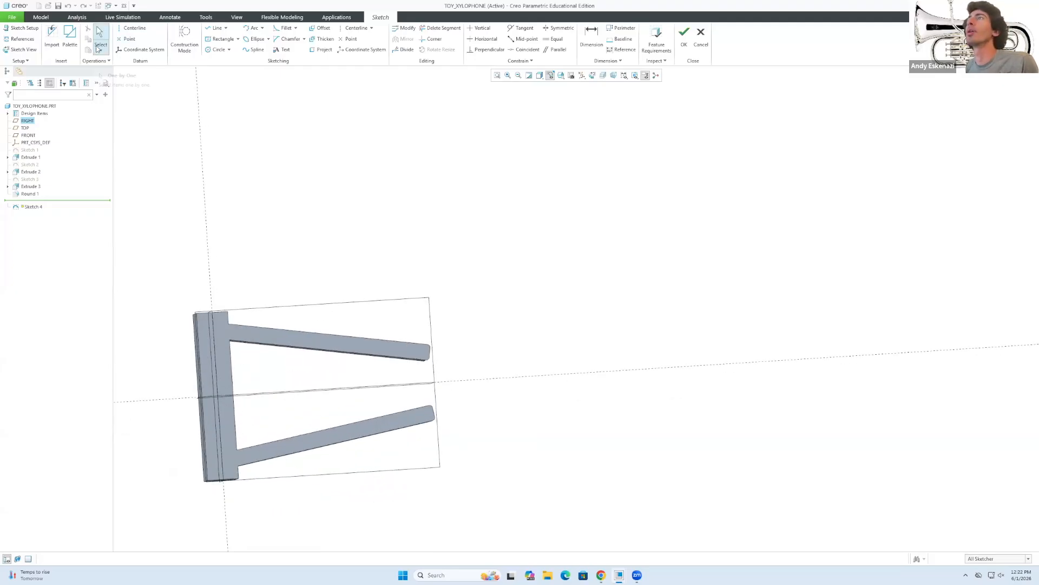
Draw a corner rectangle from the frame's top-left to its bottom-right.
click(237, 39)
click(231, 47)
click(228, 313)
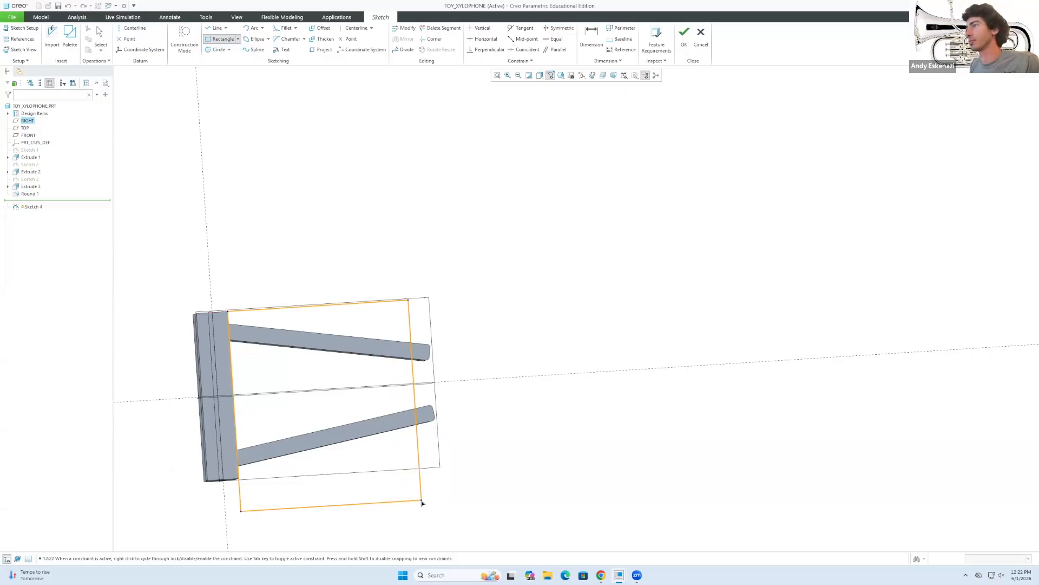
click(423, 503)
middle_click(388, 452)
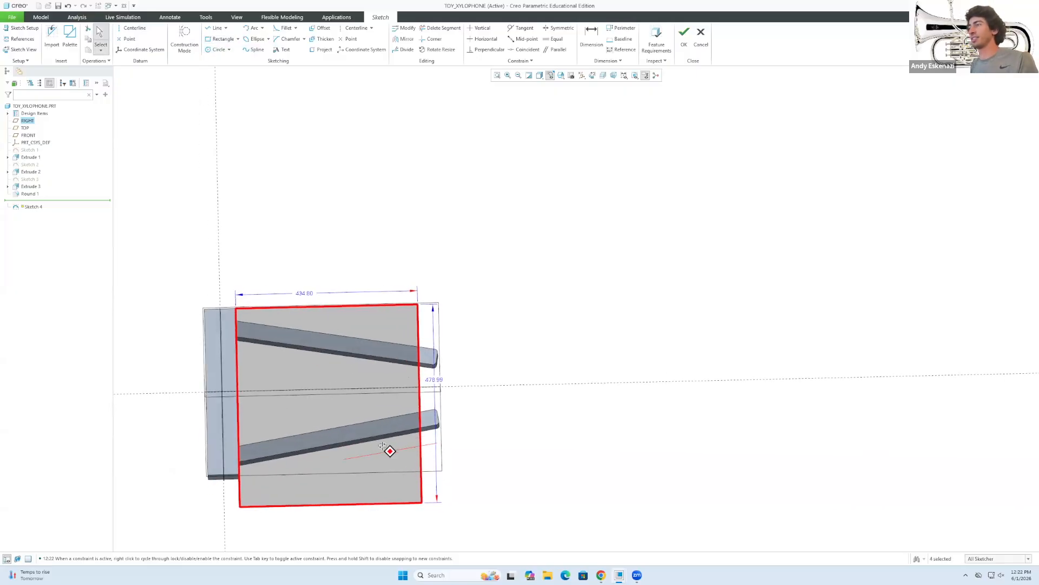
scroll(387, 456, up, 1)
scroll(372, 455, down, 1)
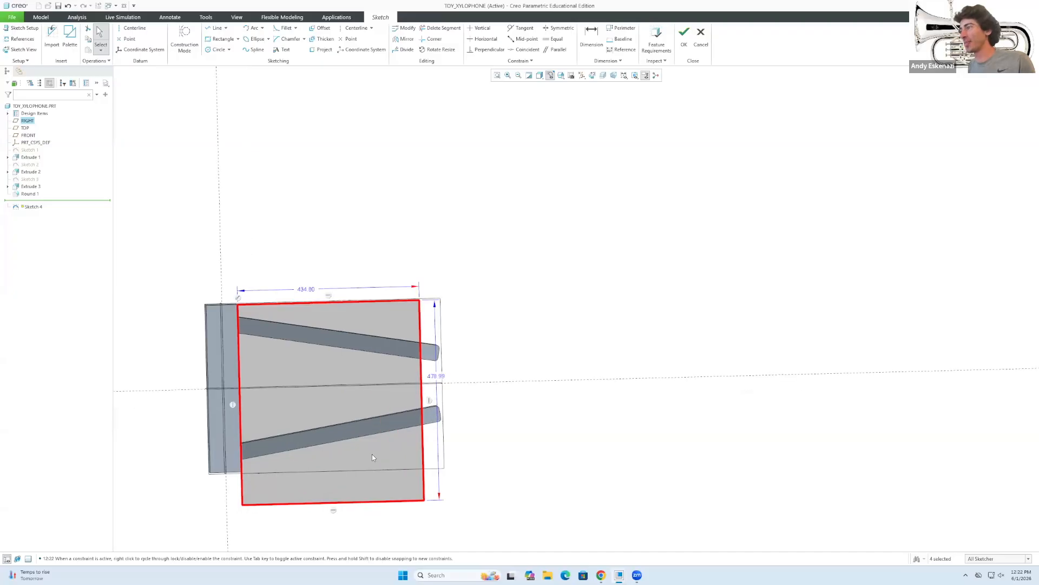
click(281, 292)
Dimension the rectangle 400 wide by 500 high and finish the sketch.
click(307, 290)
double_click(306, 289)
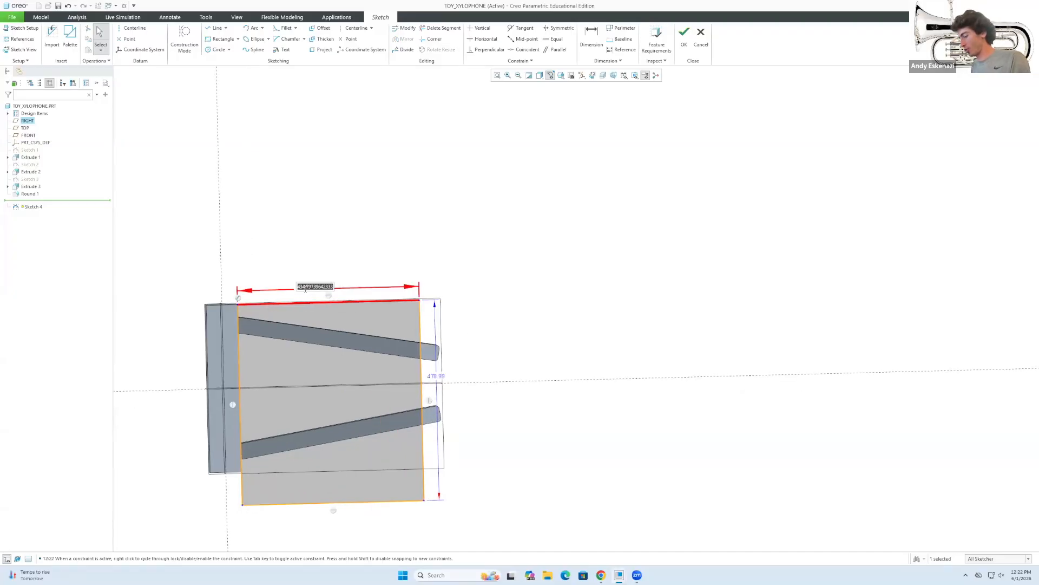
text(400)
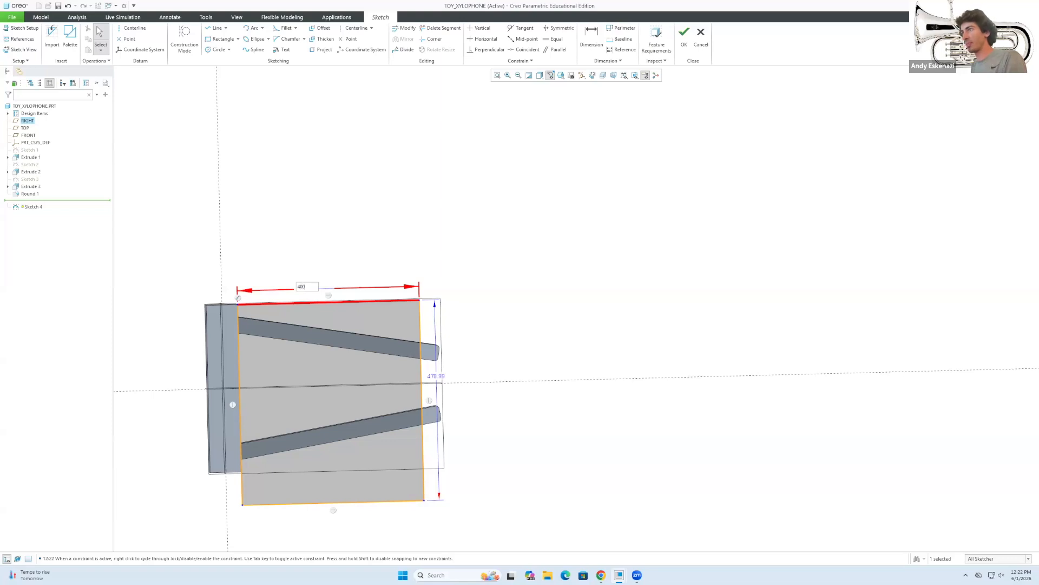
key(Return)
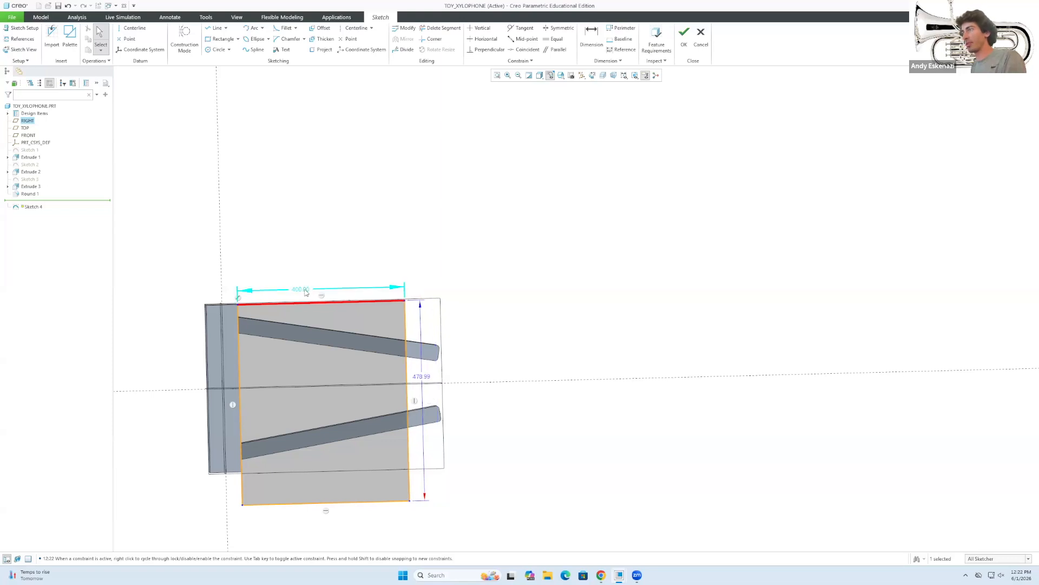
double_click(426, 377)
text(500)
key(Return)
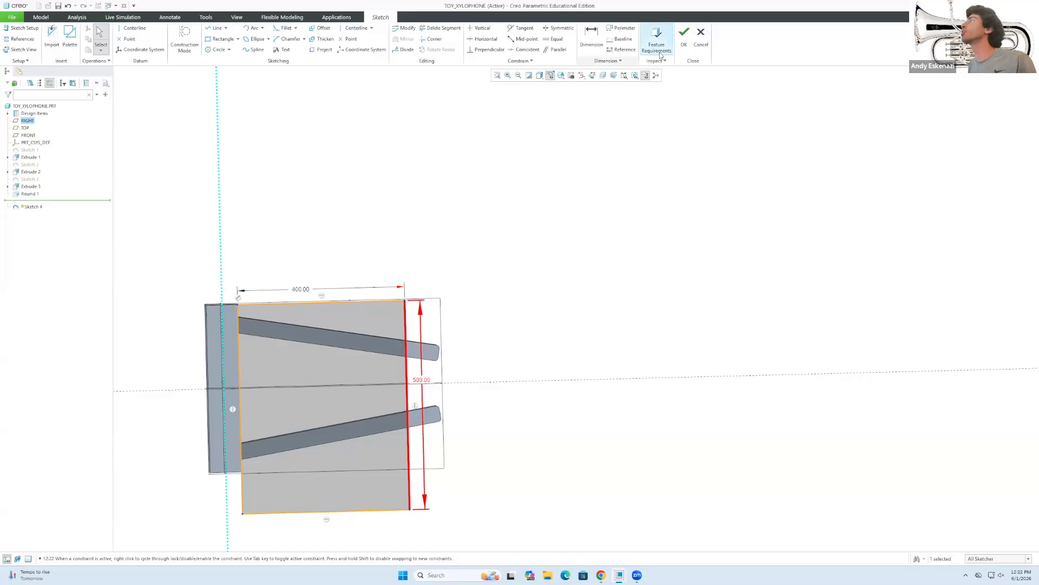
click(684, 34)
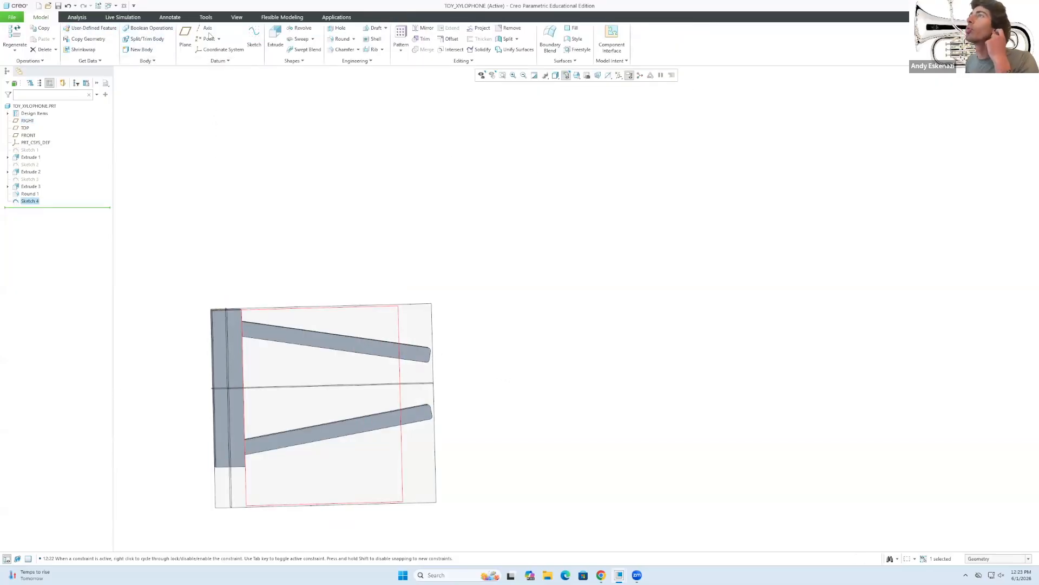
Extrude Sketch 4 as a material-removing cut and enter its depth.
click(275, 37)
click(168, 36)
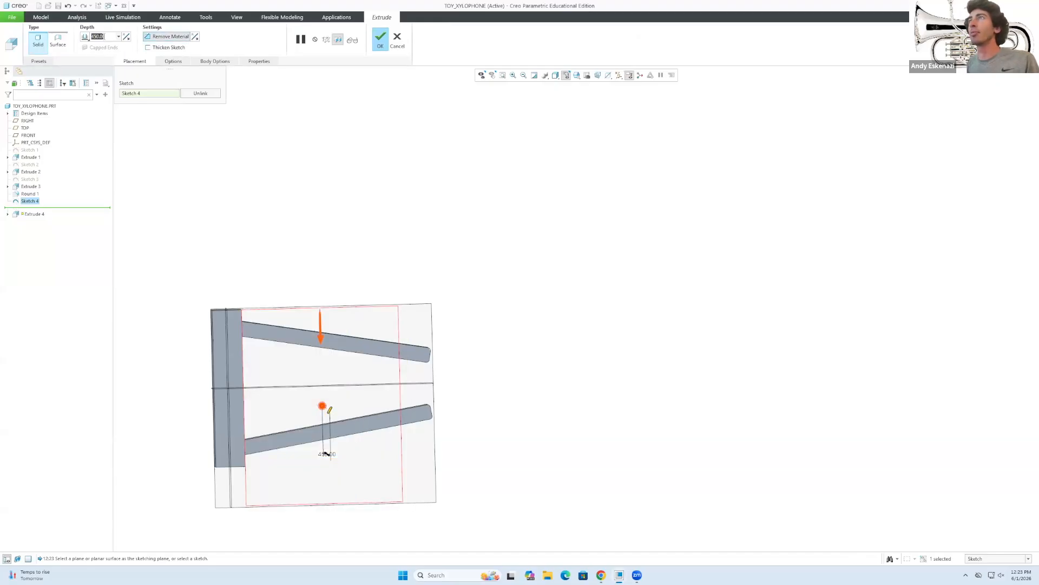
text(5)
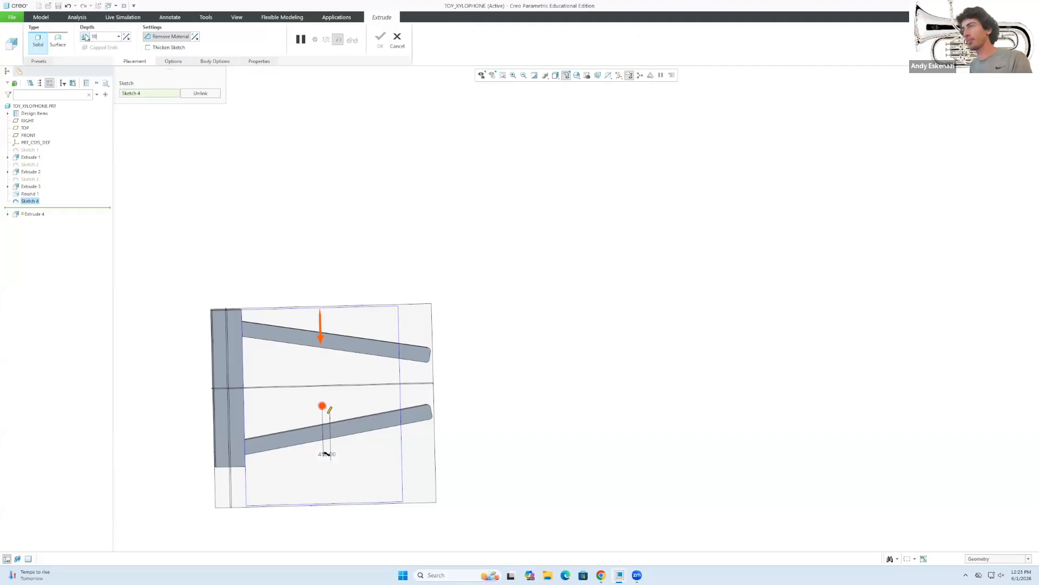
middle_drag(323, 226, 307, 342)
scroll(323, 132, down, 2)
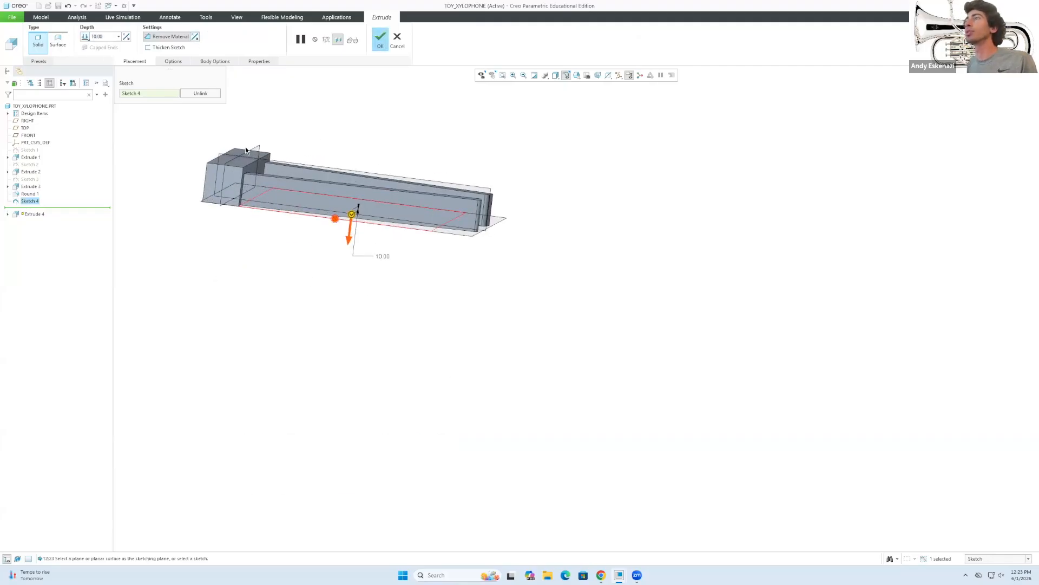
scroll(239, 97, down, 2)
scroll(226, 117, down, 1)
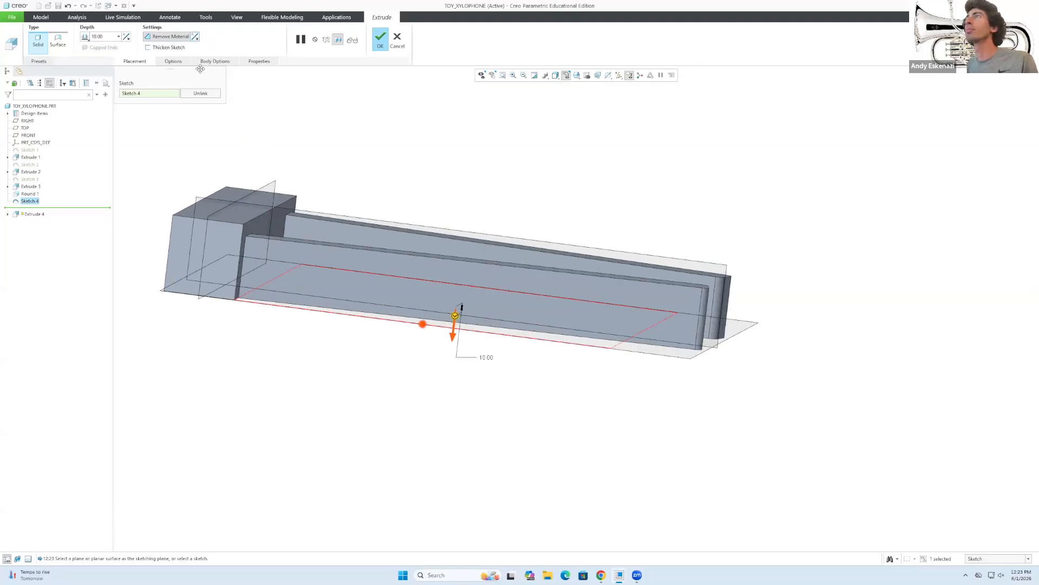
Keep the cut removing material, flip its direction, and confirm Extrude 4 at 10 deep.
click(170, 38)
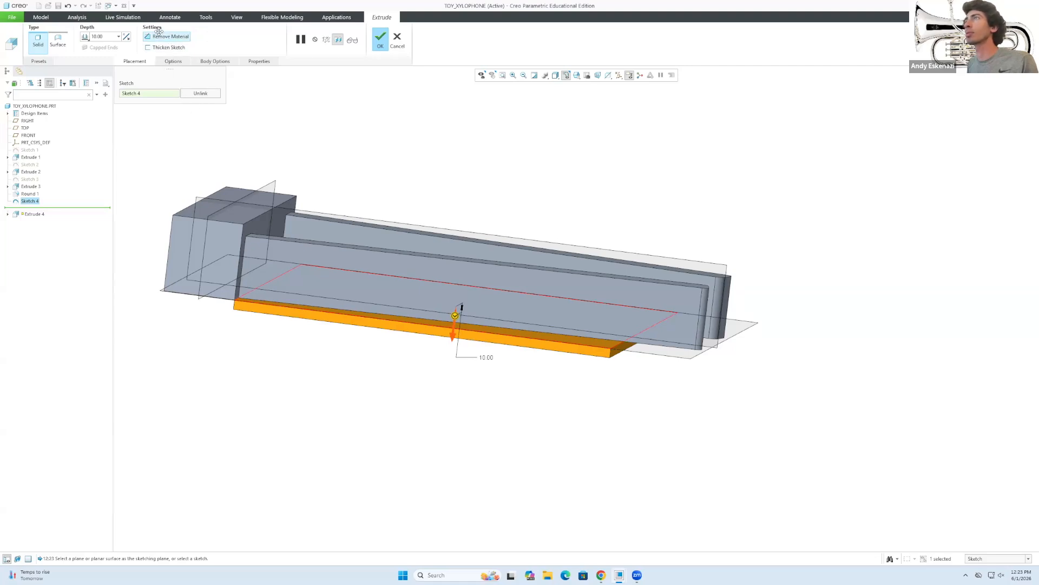
click(161, 36)
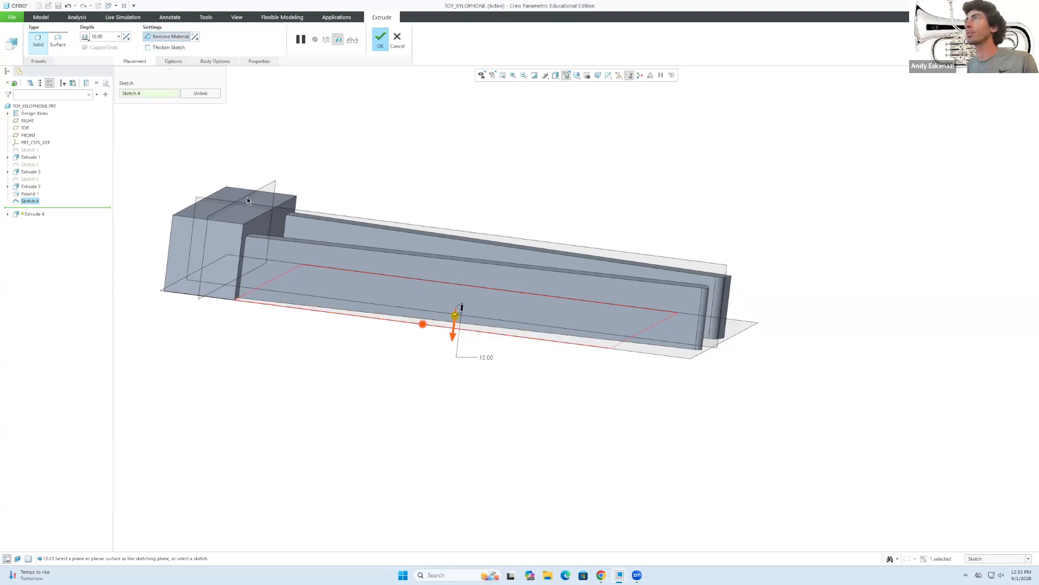
middle_drag(379, 325, 404, 318)
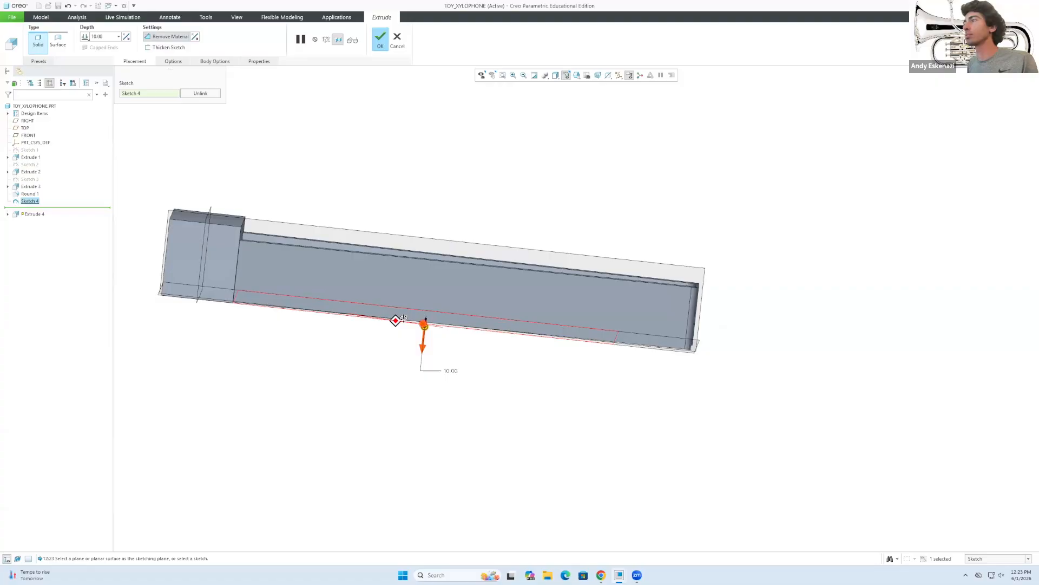
click(125, 37)
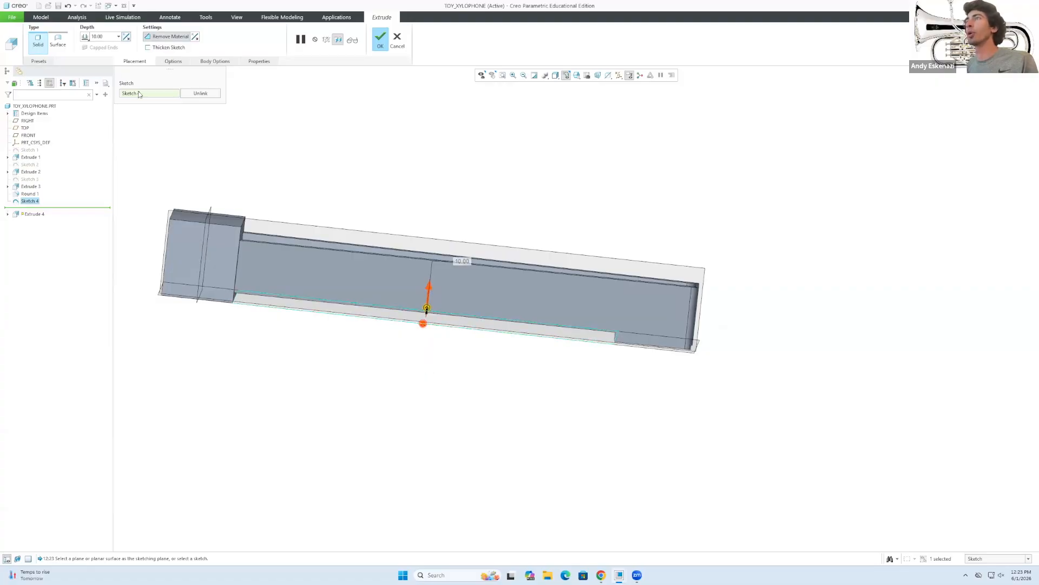
click(381, 39)
middle_drag(536, 368, 581, 427)
click(582, 432)
mouse_move(554, 300)
middle_down()
mouse_move(476, 297)
mouse_move(472, 136)
middle_up()
mouse_move(503, 300)
middle_down()
mouse_move(579, 235)
mouse_move(598, 309)
mouse_move(623, 319)
mouse_move(578, 339)
middle_up()
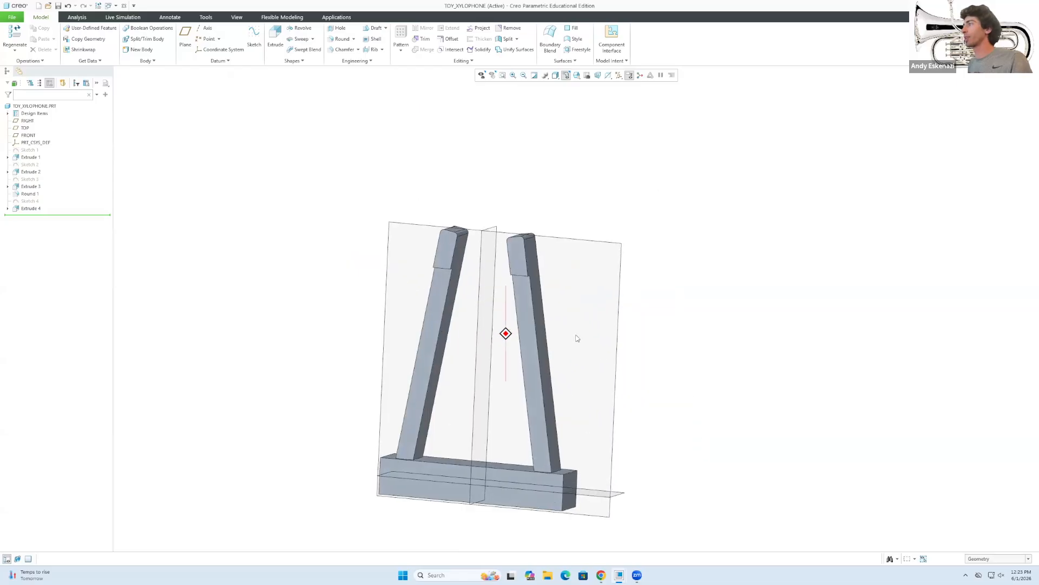
Start Sketch 5 on the post face.
scroll(505, 270, down, 3)
mouse_move(501, 276)
middle_down()
mouse_move(517, 251)
mouse_move(528, 270)
mouse_move(565, 236)
middle_up()
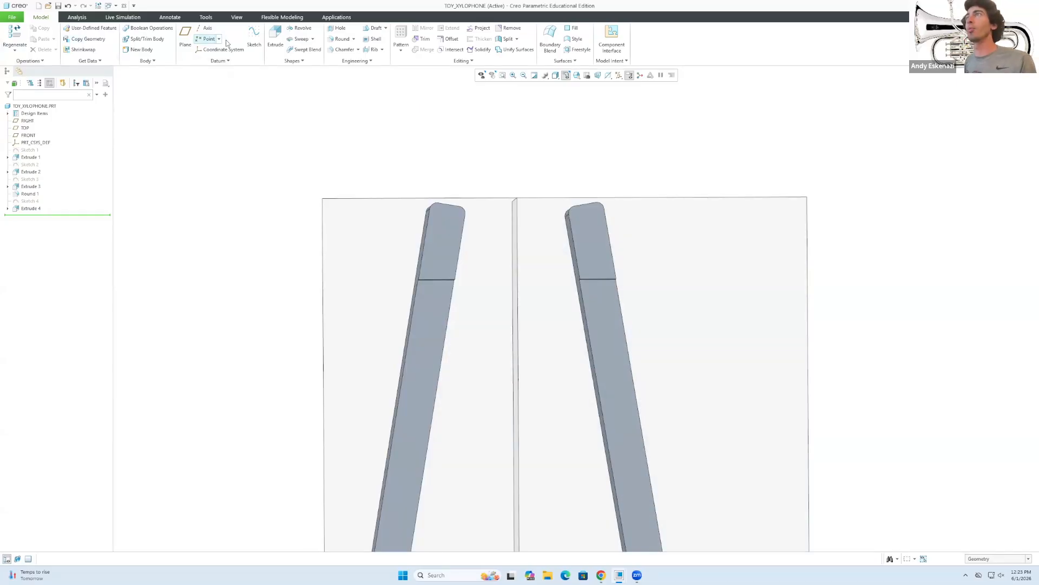
click(254, 37)
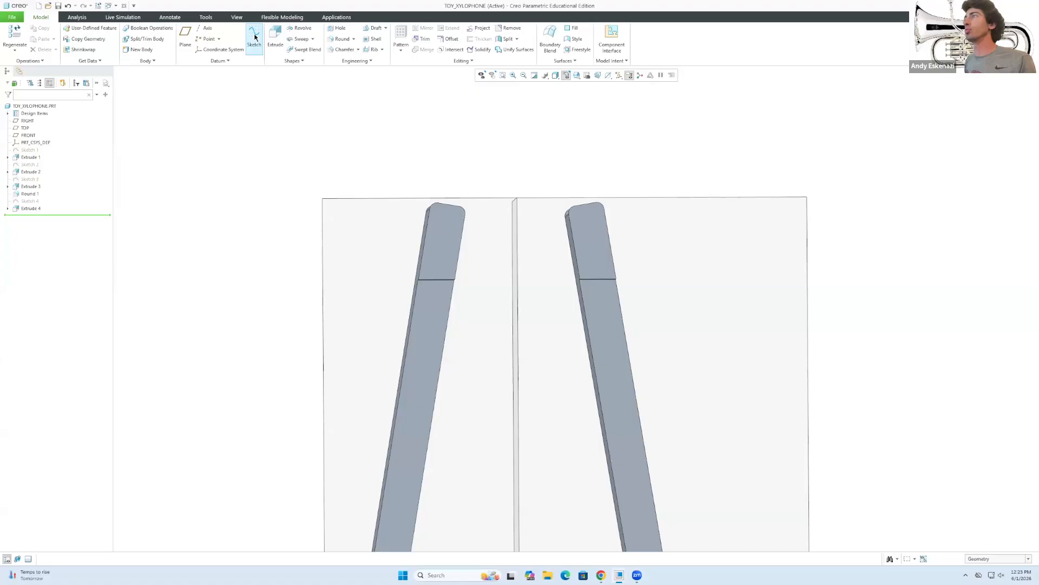
click(433, 275)
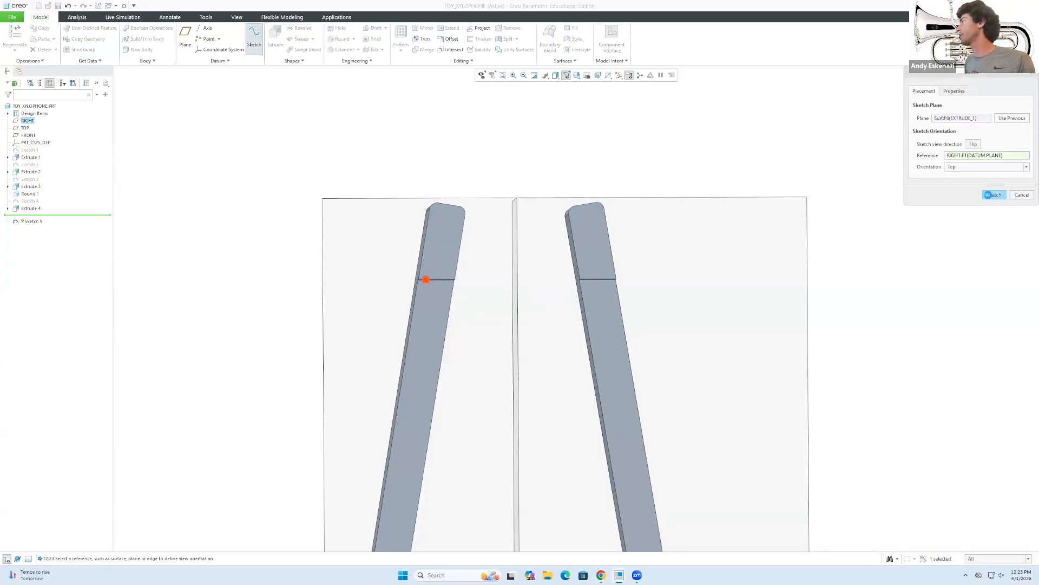
click(994, 194)
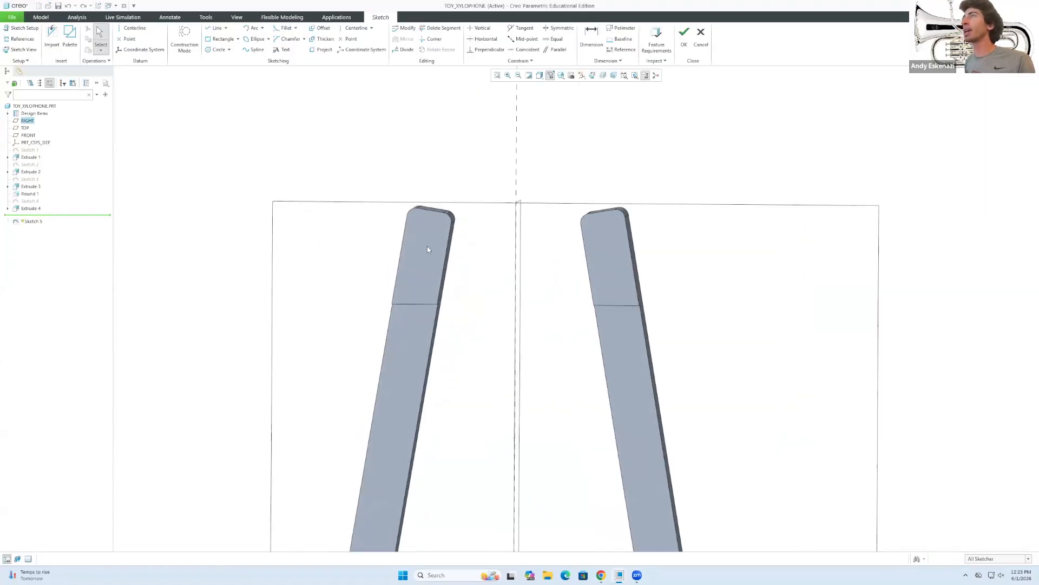
Draw a short line across each angled post.
click(216, 28)
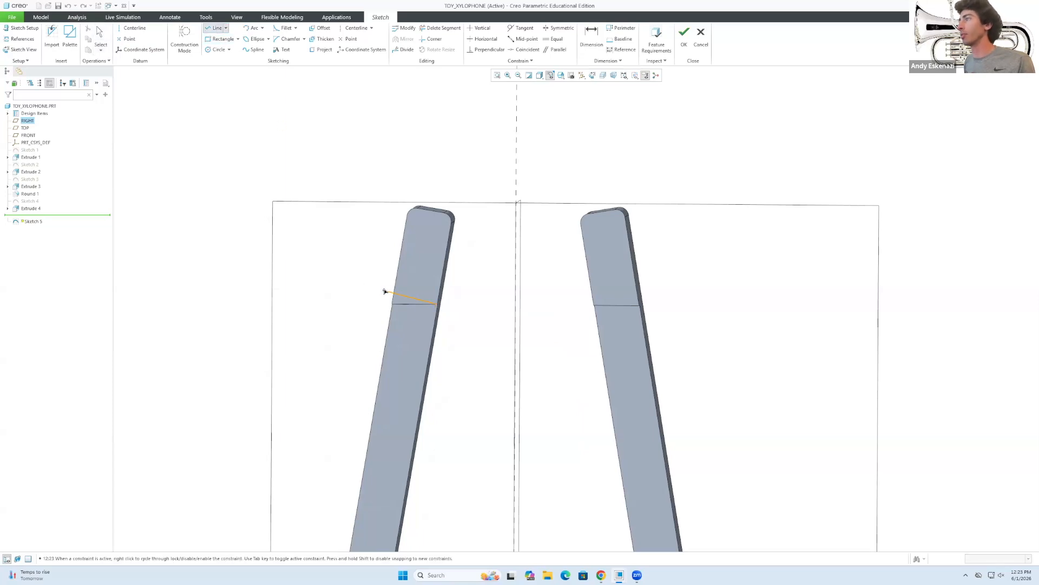
click(396, 296)
middle_click(506, 328)
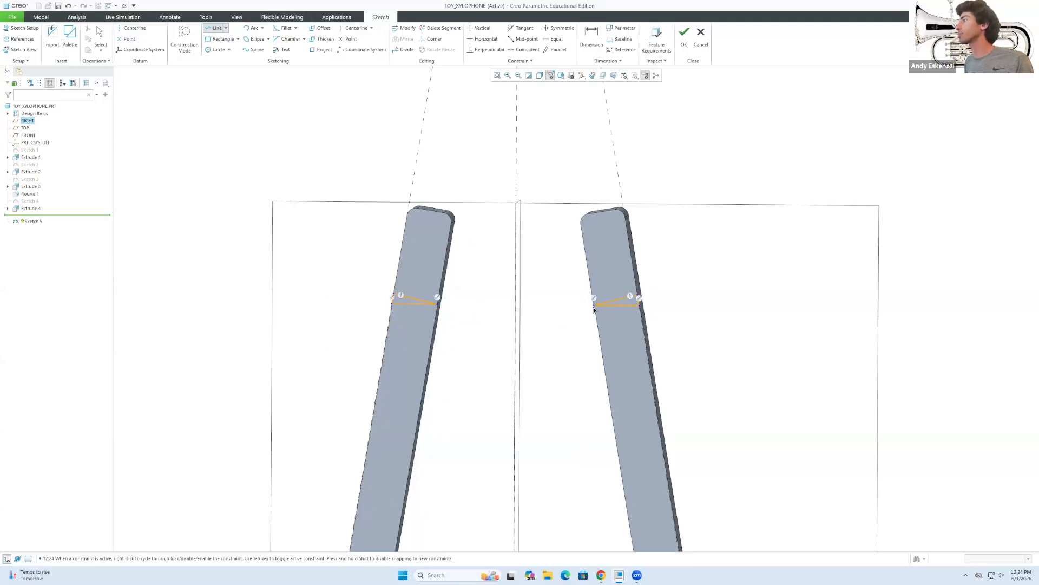
middle_click(627, 222)
Constrain both post lines perpendicular to their post edges.
click(486, 49)
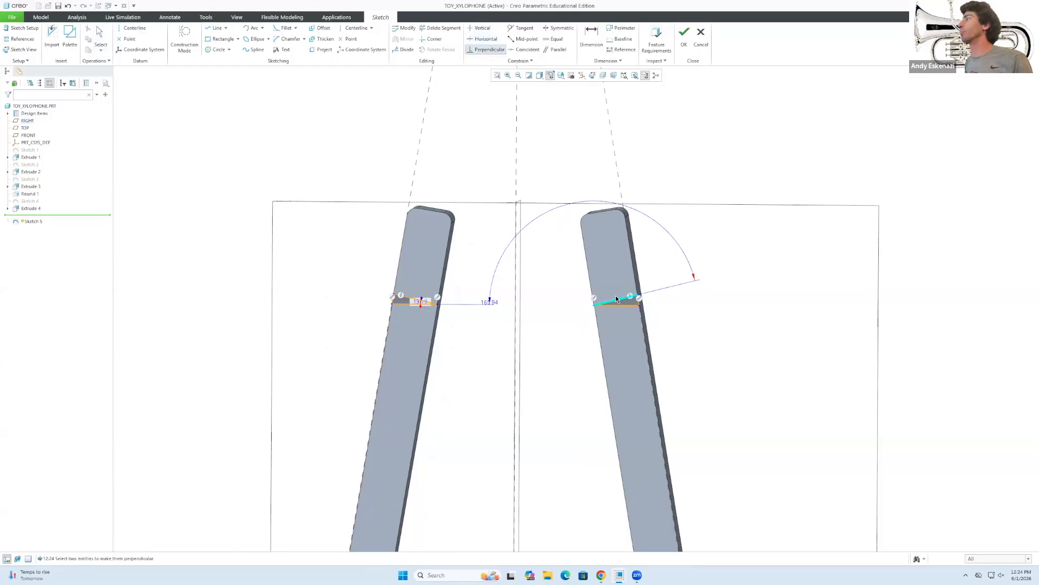
click(617, 302)
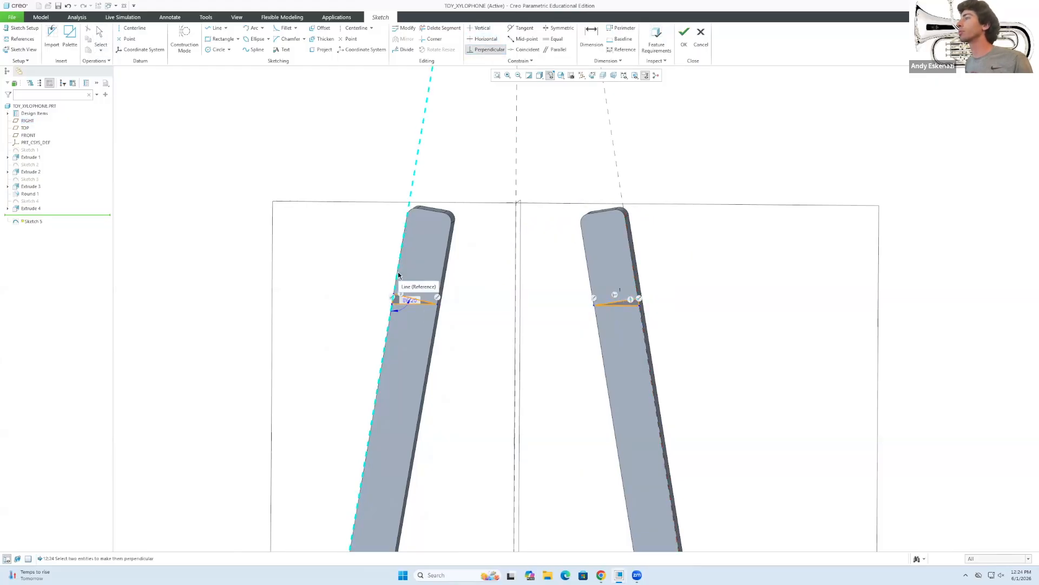
click(399, 298)
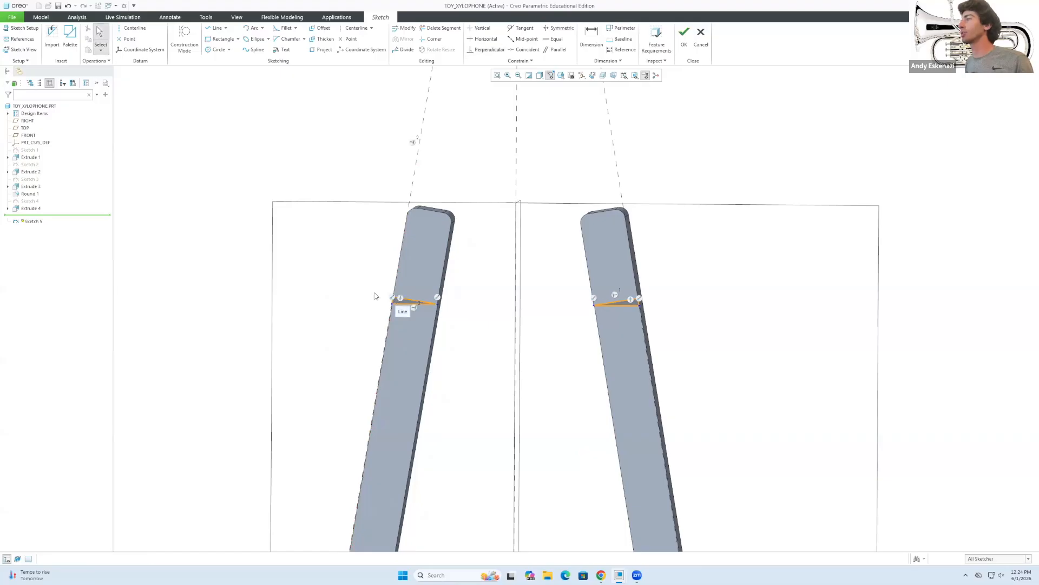
scroll(376, 297, up, 2)
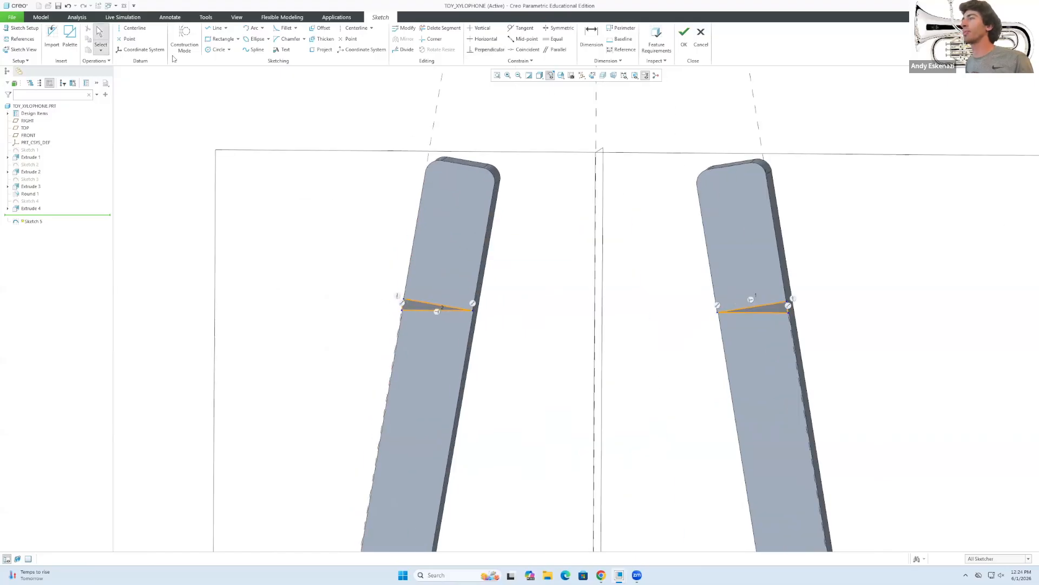
click(40, 17)
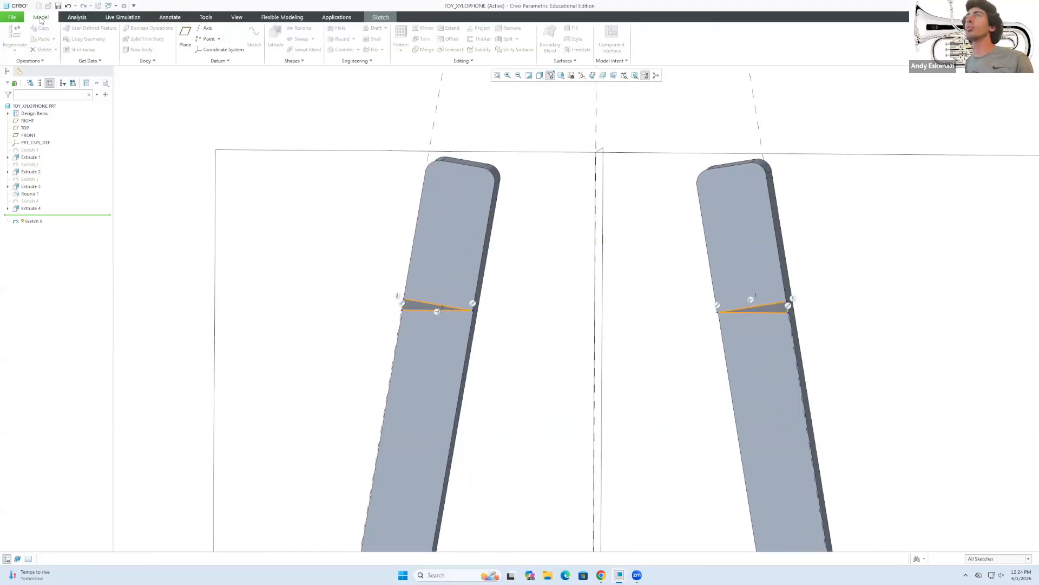
Finish Sketch 5 and view the frame from the side.
click(77, 17)
click(374, 18)
click(688, 33)
middle_drag(370, 276, 393, 234)
scroll(403, 327, up, 4)
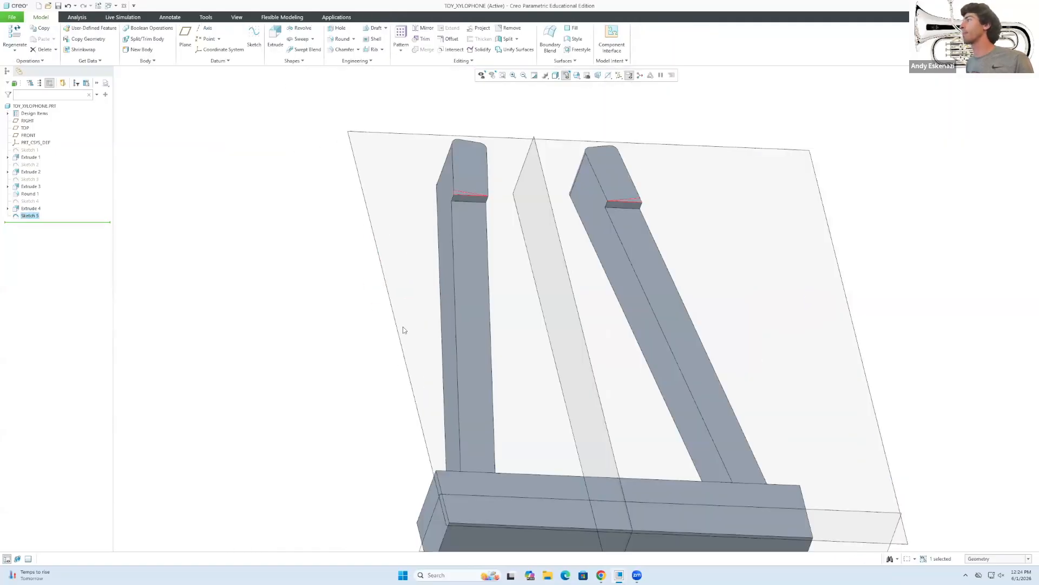
scroll(512, 140, down, 3)
Try a 10-deep cut extrusion of Sketch 5 with flipped directions, then discard it.
click(275, 37)
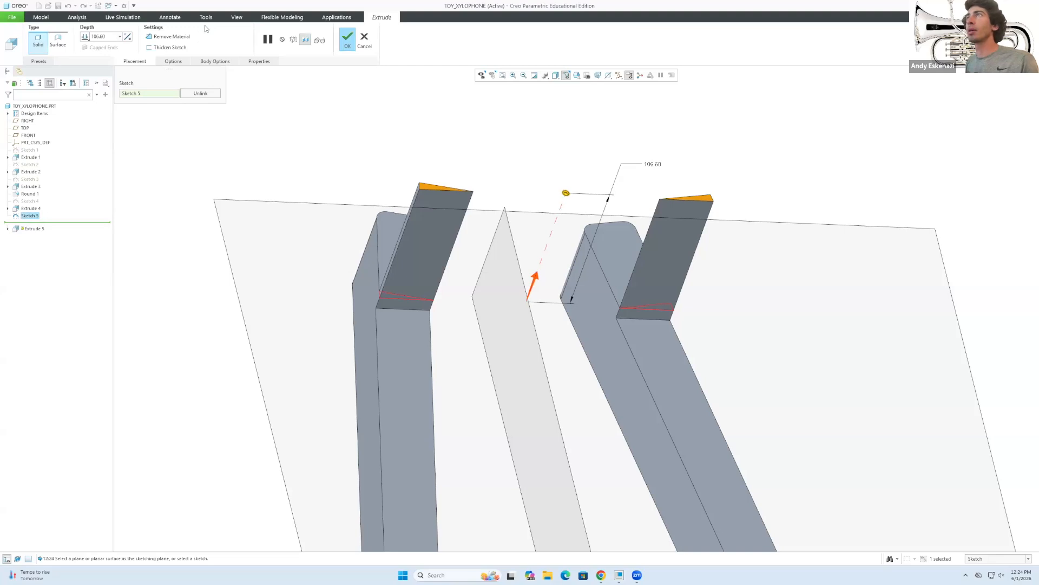
click(169, 36)
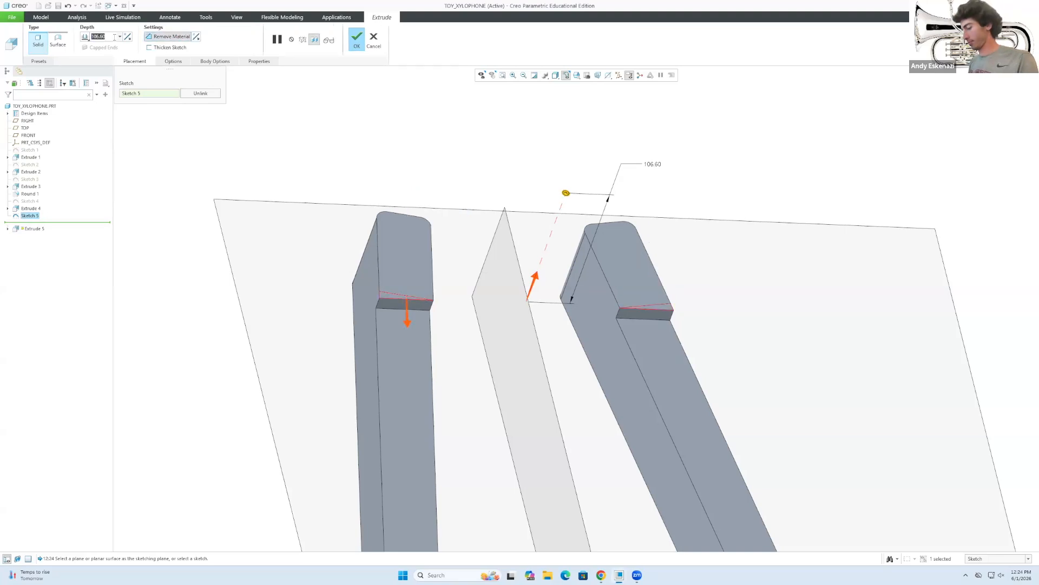
text(10)
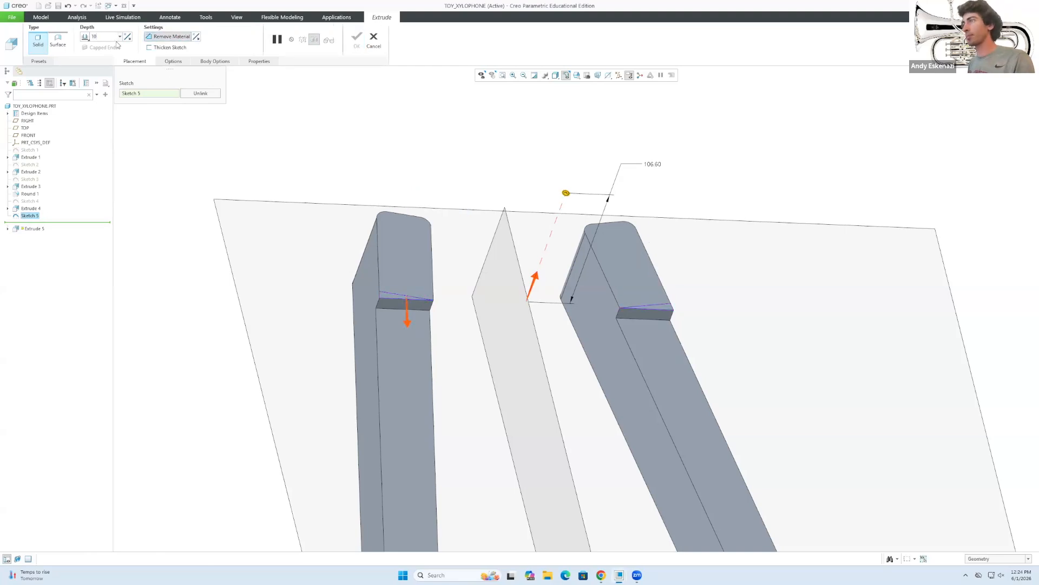
key(Return)
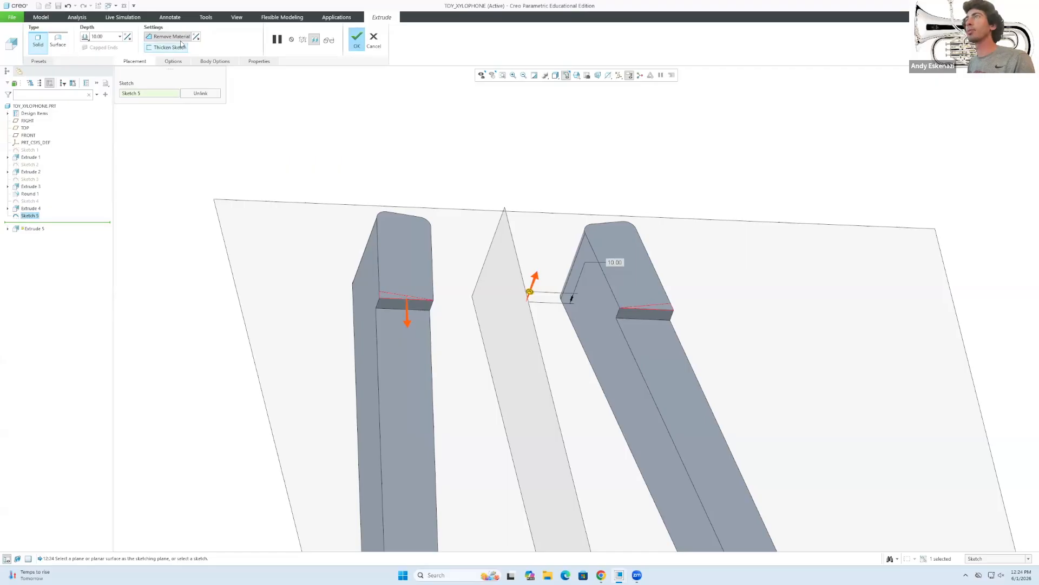
click(195, 37)
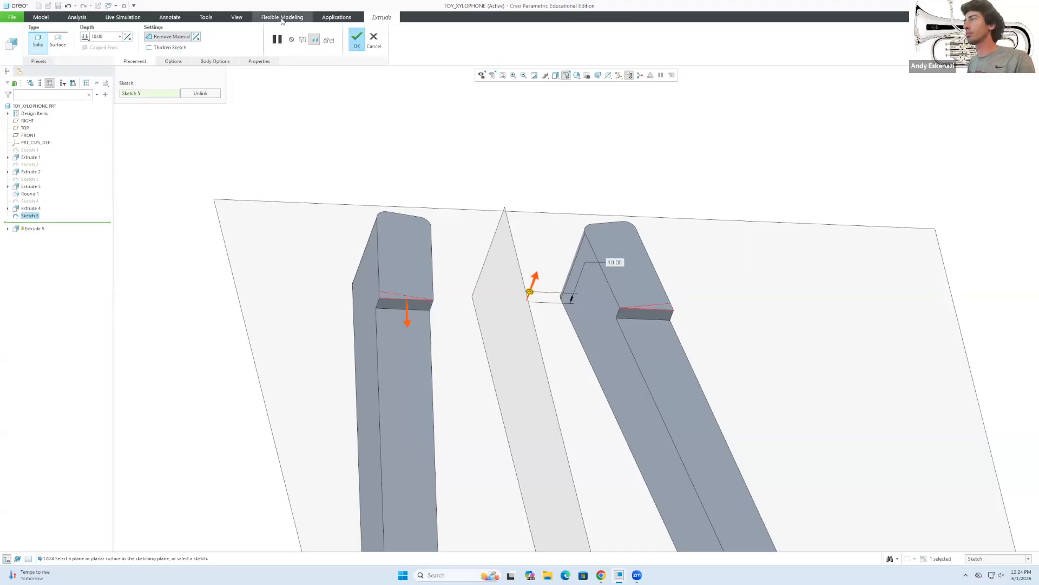
scroll(685, 311, up, 3)
scroll(607, 296, down, 2)
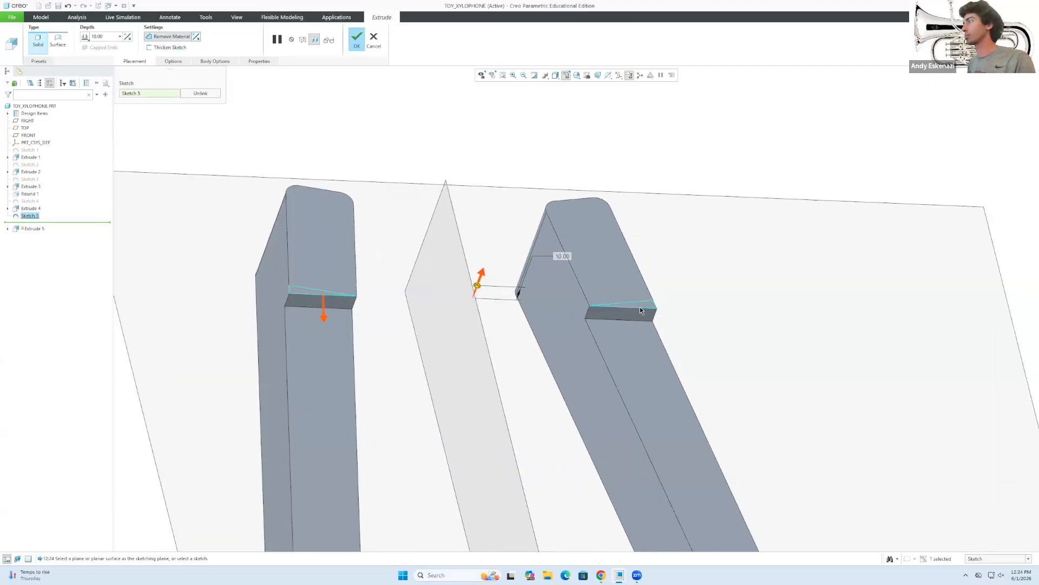
middle_drag(510, 340, 544, 337)
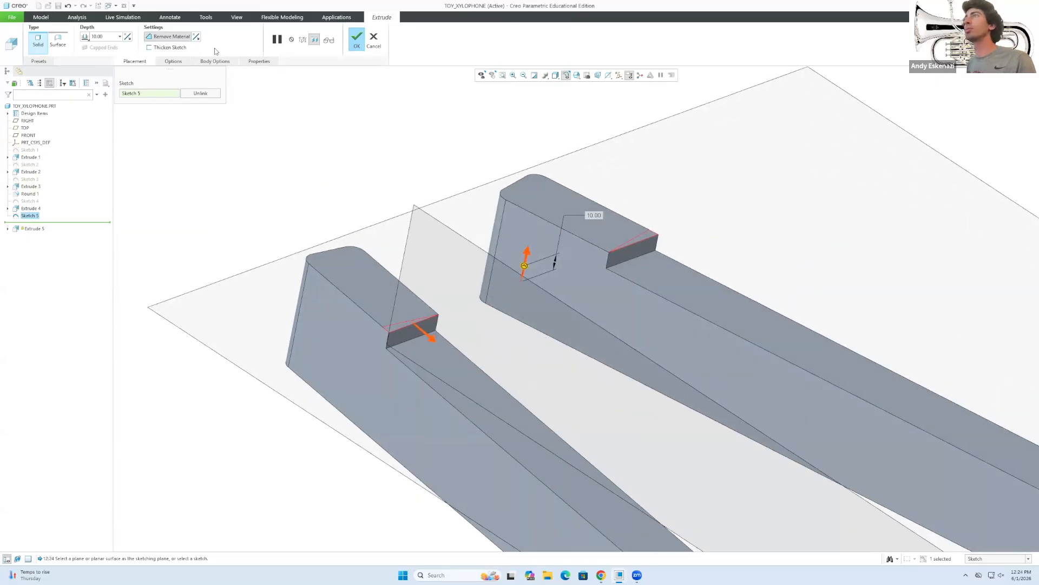
click(128, 36)
click(127, 36)
key(Escape)
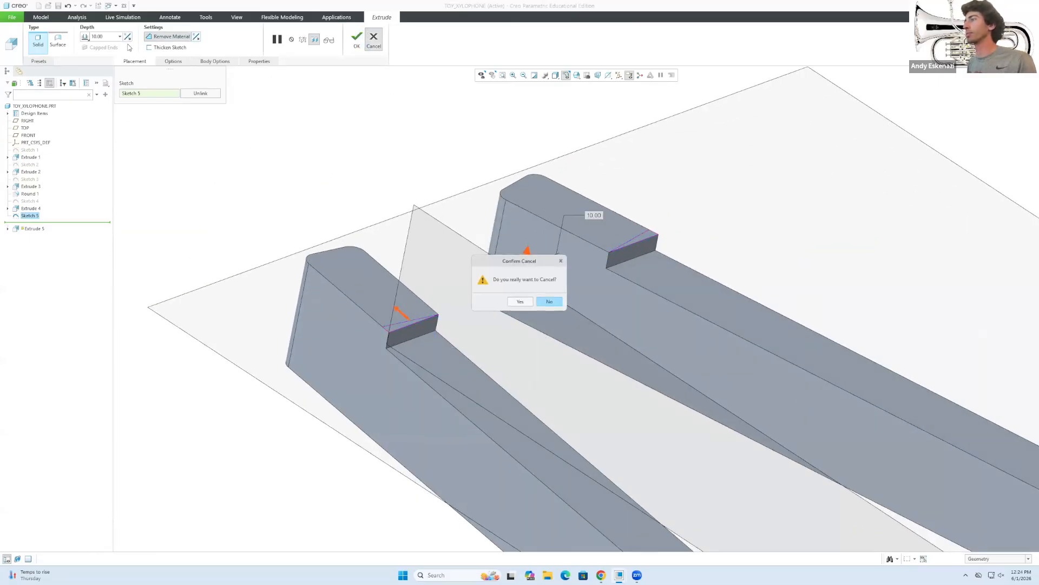
click(521, 301)
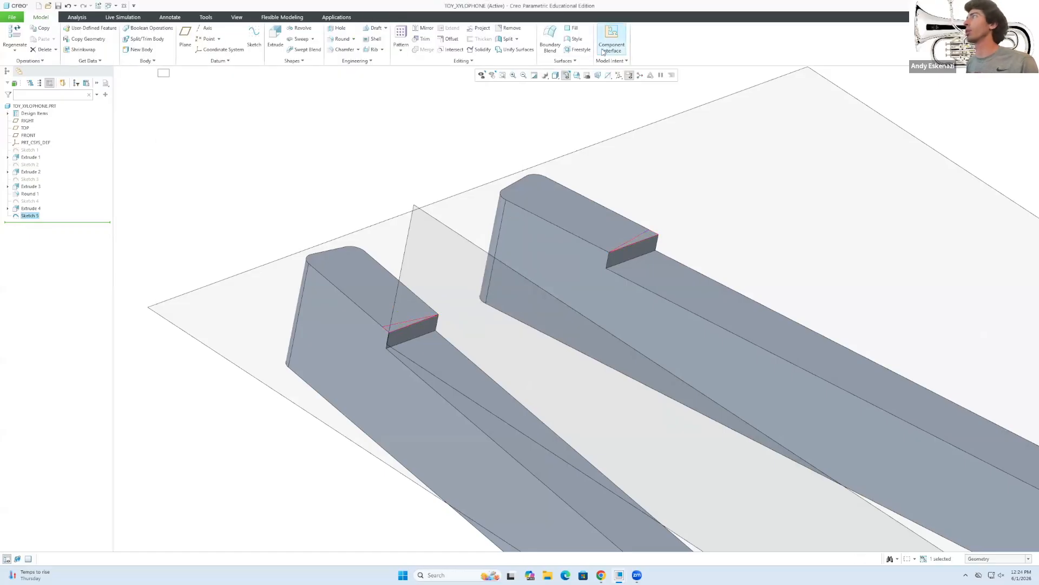
Re-extrude Sketch 5 as a 10-deep cut flipped into the frame arms.
click(276, 37)
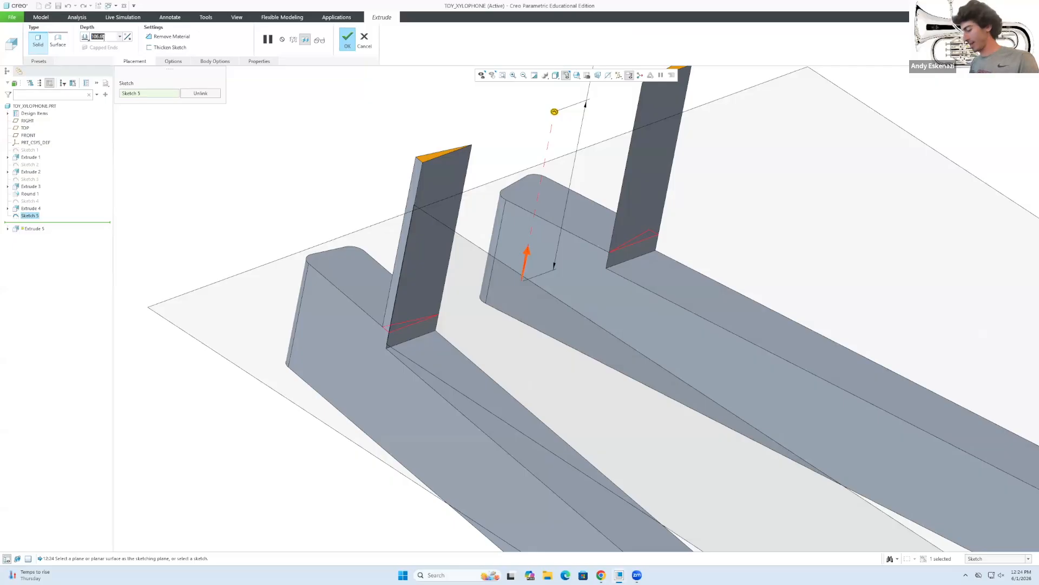
text(1)
key(BackSpace)
click(165, 38)
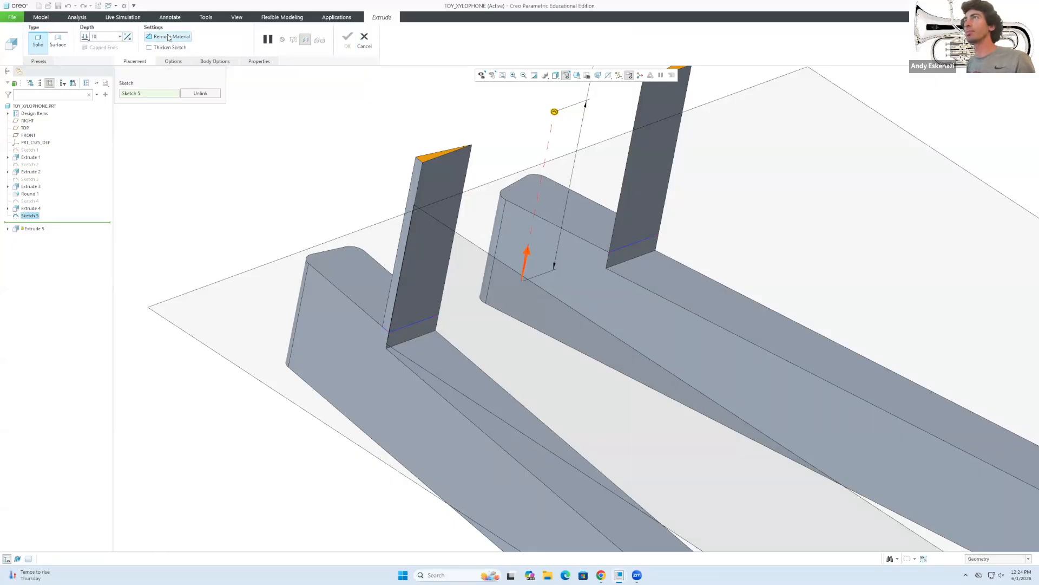
click(128, 37)
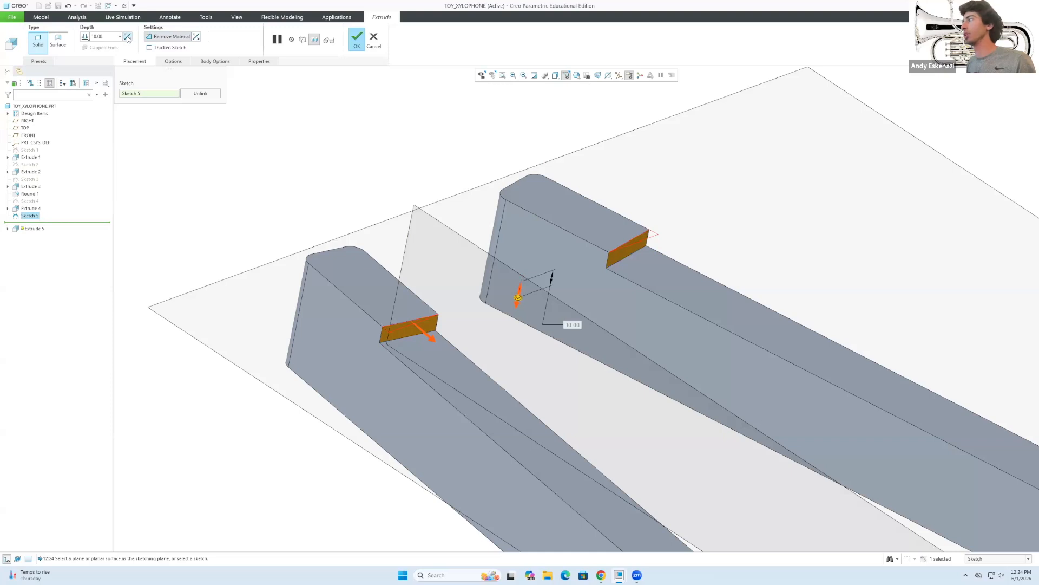
click(353, 45)
middle_drag(464, 226, 405, 249)
Round the two groove edges on each frame arm at a 7.50 radius.
click(341, 38)
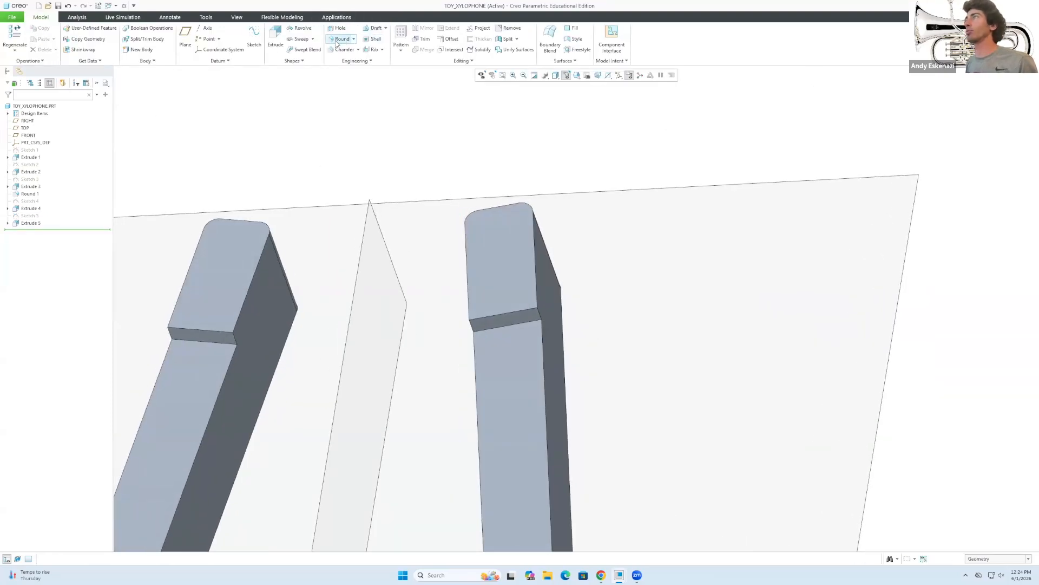
click(232, 337)
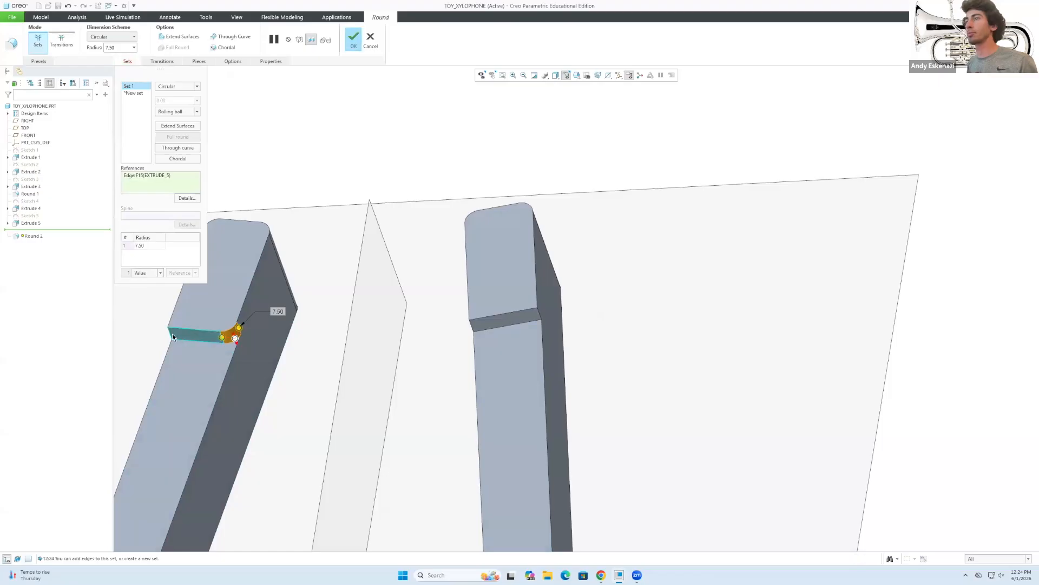
click(170, 334)
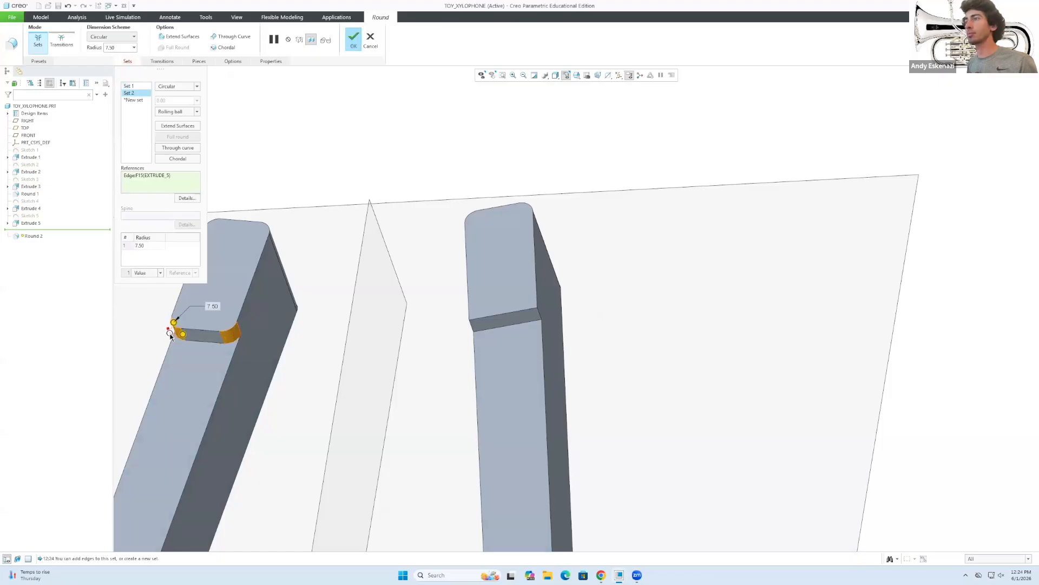
click(473, 328)
click(539, 314)
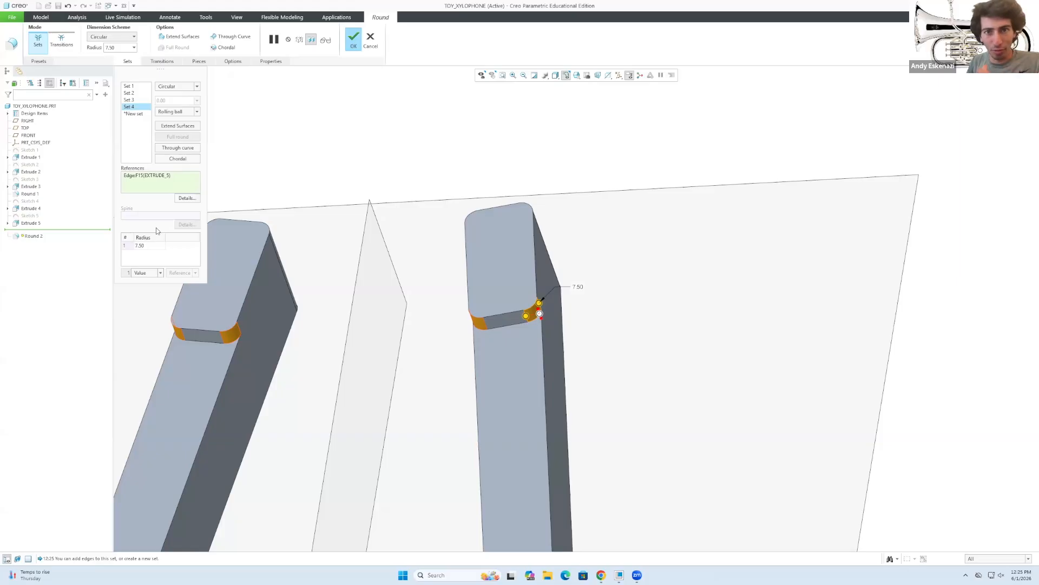
click(132, 101)
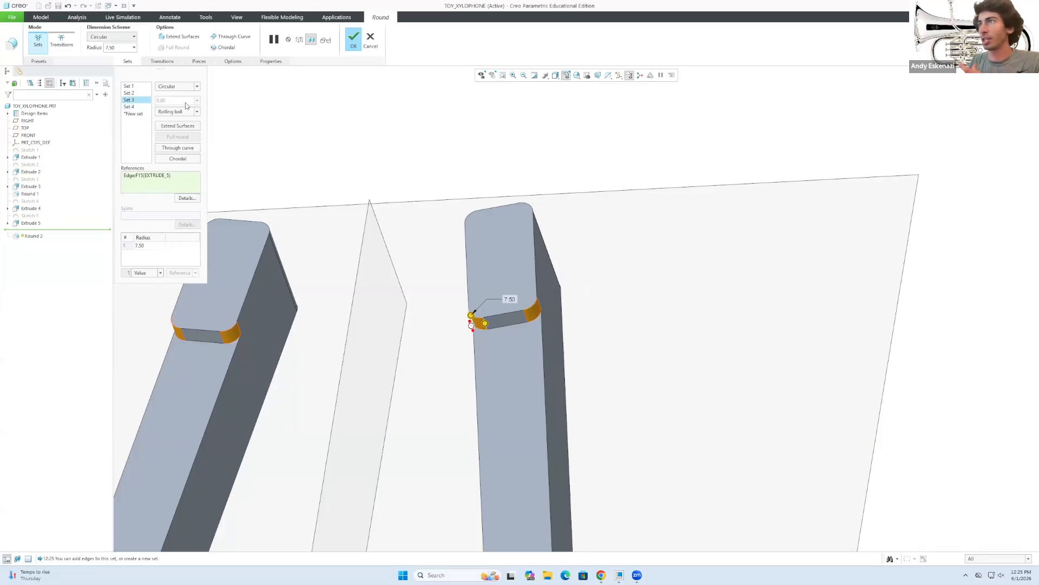
click(349, 40)
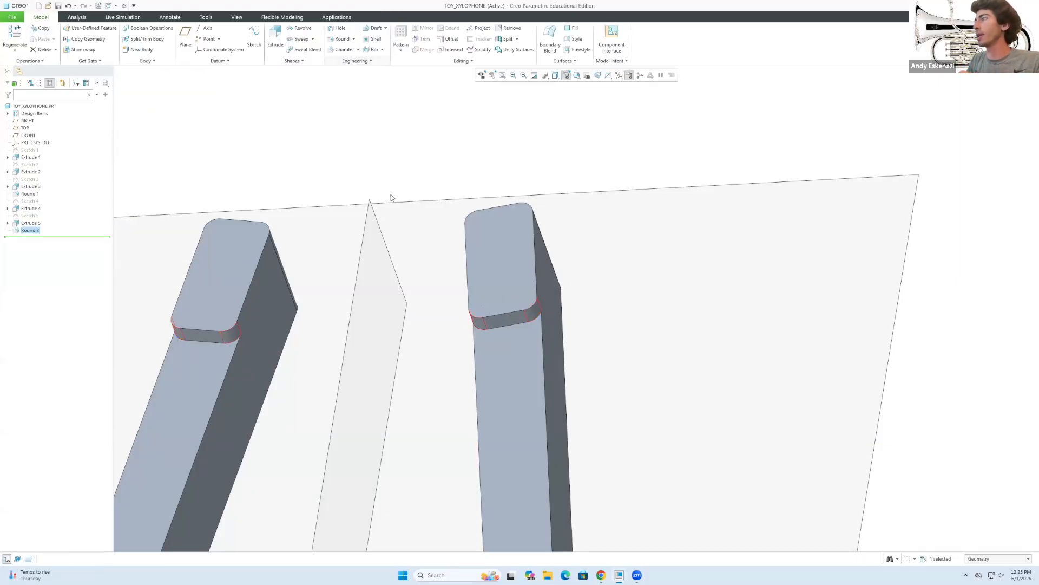
Orbit and zoom to inspect the rounded grooves on both arms from above.
middle_drag(356, 164, 373, 301)
scroll(372, 298, up, 5)
mouse_move(308, 194)
middle_down()
mouse_move(370, 217)
mouse_move(424, 296)
middle_up()
scroll(424, 296, up, 1)
scroll(424, 296, up, 2)
scroll(214, 237, down, 2)
mouse_move(248, 221)
middle_down()
mouse_move(255, 196)
mouse_move(293, 204)
mouse_move(263, 232)
mouse_move(250, 226)
middle_up()
scroll(233, 169, down, 1)
mouse_move(286, 189)
middle_down()
mouse_move(296, 161)
mouse_move(275, 218)
middle_up()
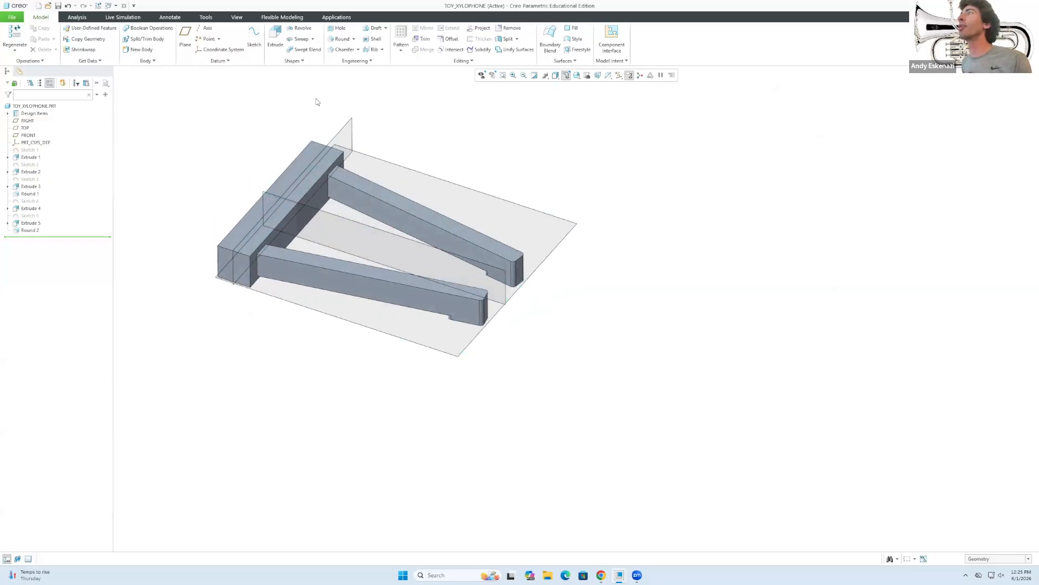
Start a round on a crossbeam end edge with a 15 radius.
click(341, 40)
click(250, 271)
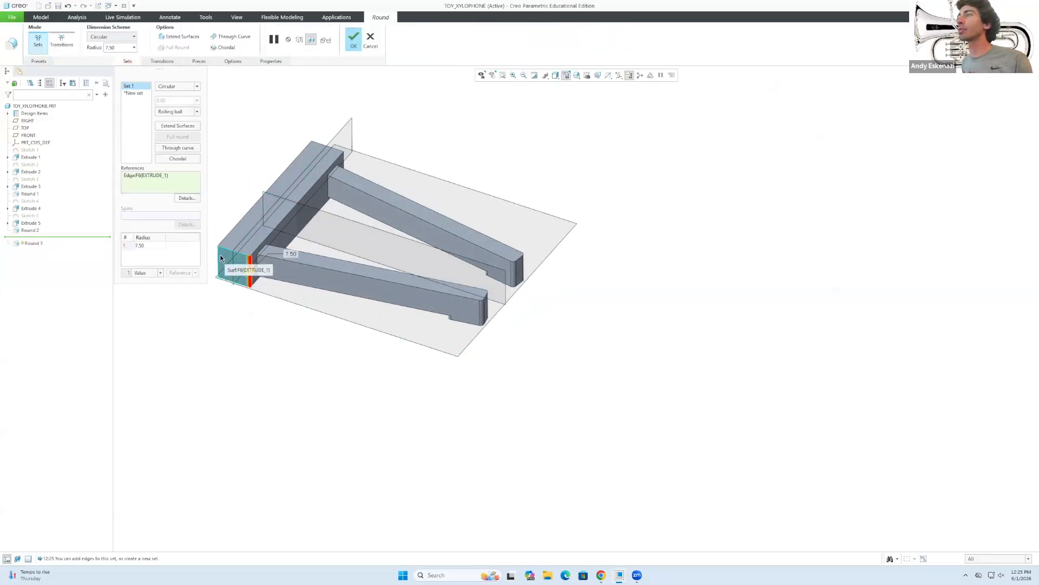
double_click(151, 245)
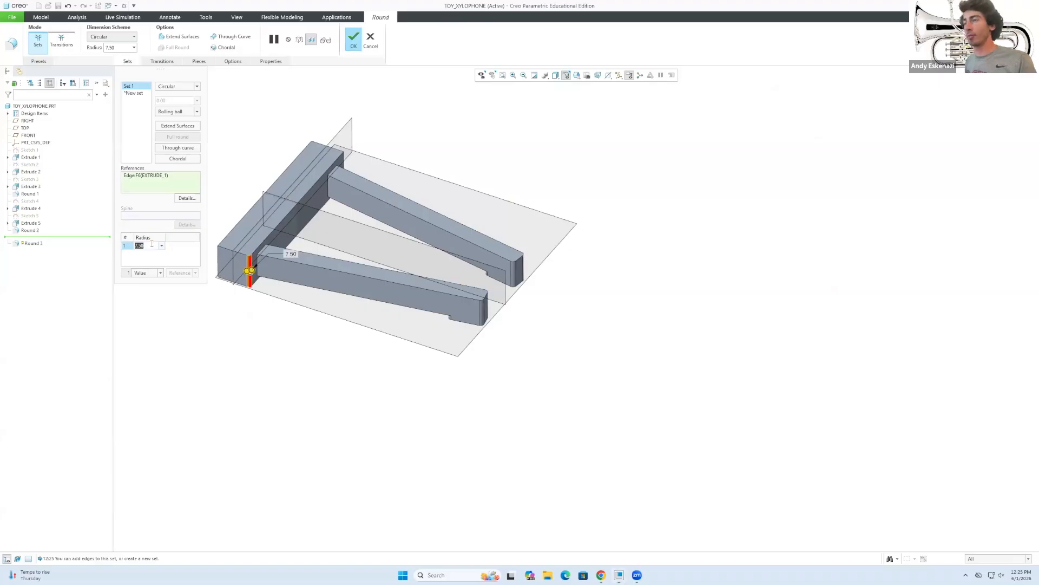
text(1)
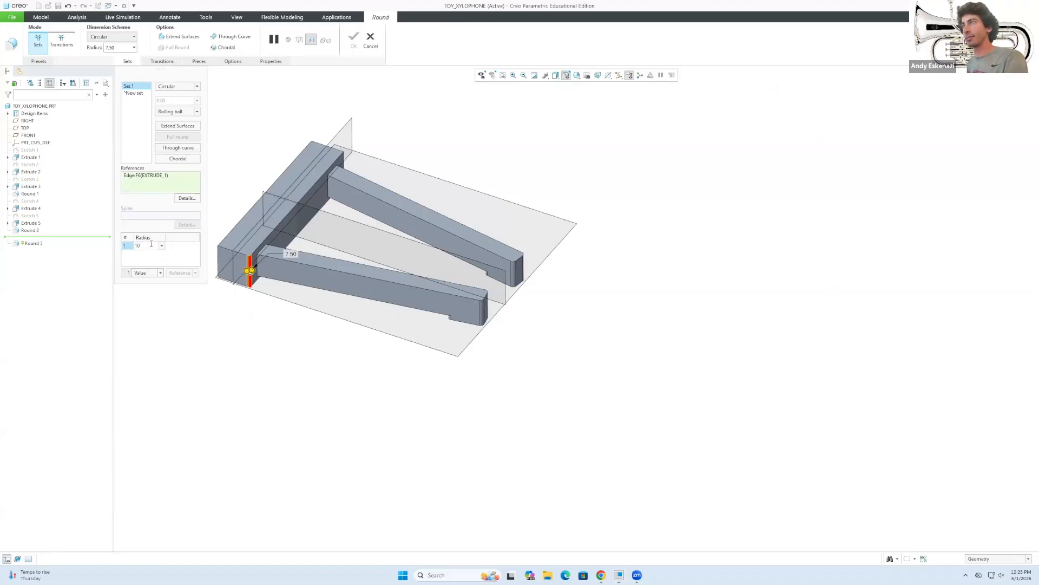
text(5)
key(Return)
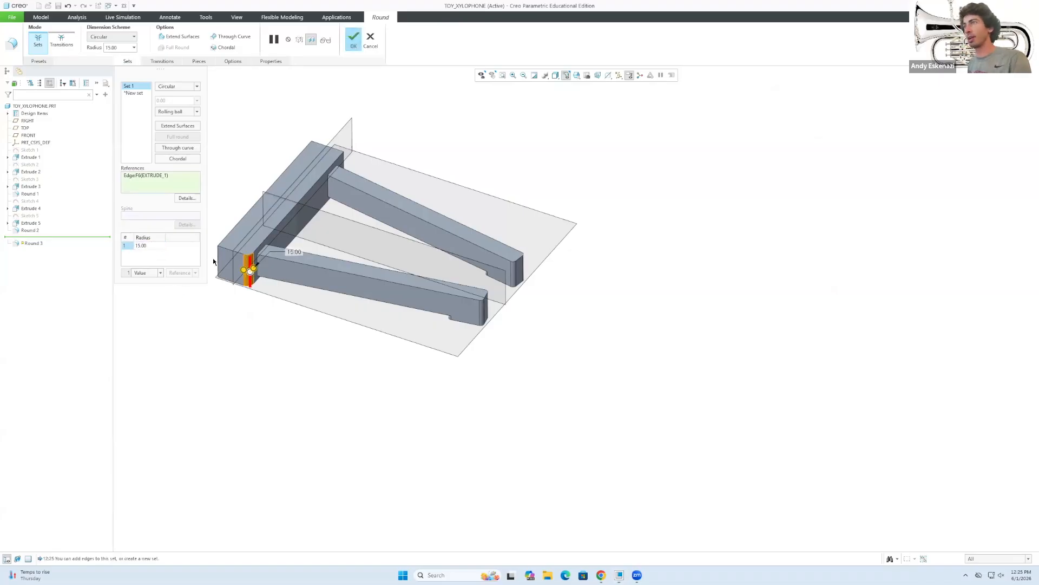
Add the crossbeam's other three corner edges and complete Round 3.
click(219, 262)
middle_drag(295, 179, 294, 158)
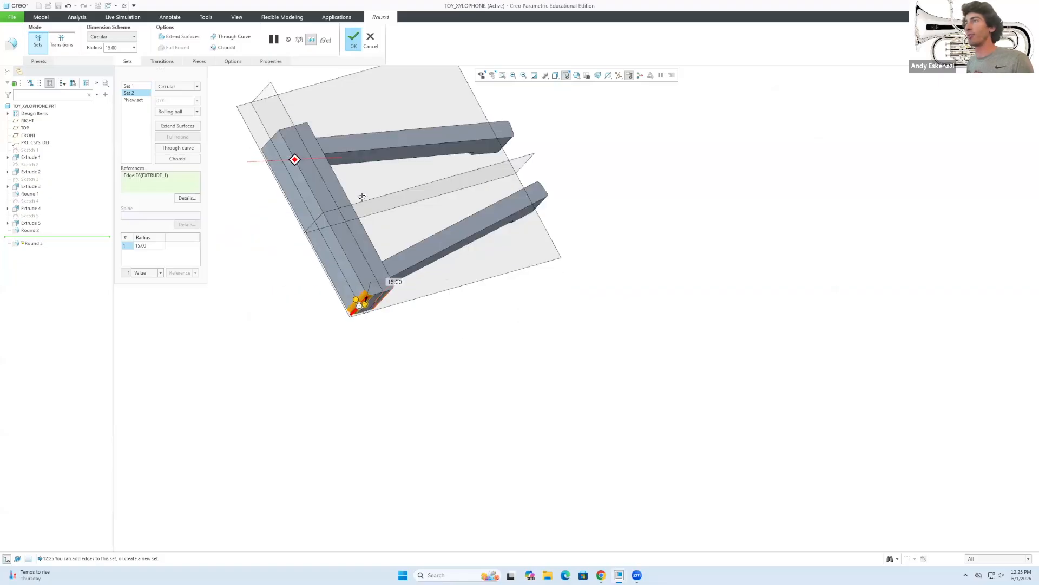
click(270, 136)
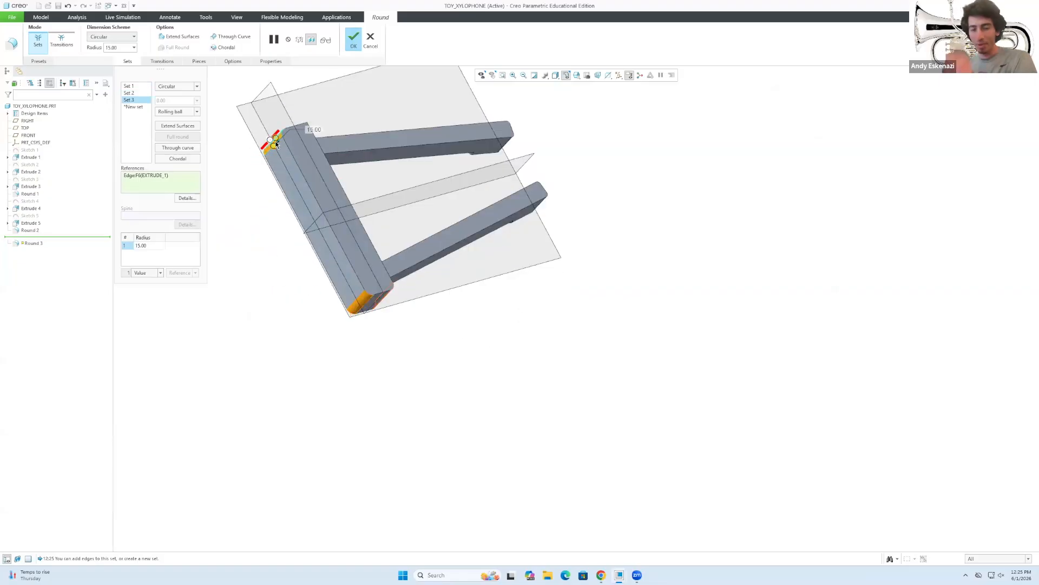
middle_drag(308, 227, 302, 146)
click(304, 115)
click(351, 39)
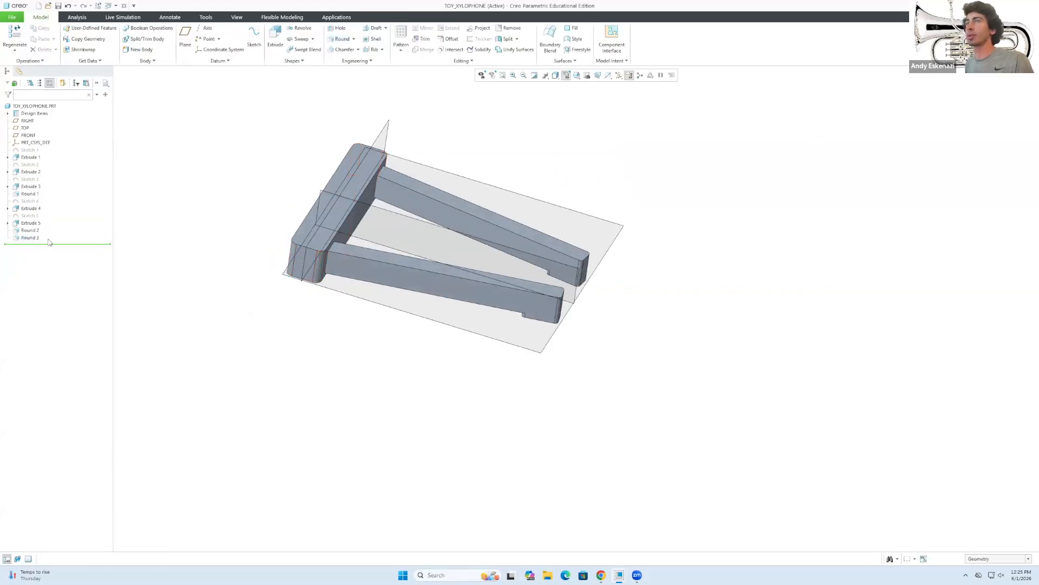
right_click(26, 238)
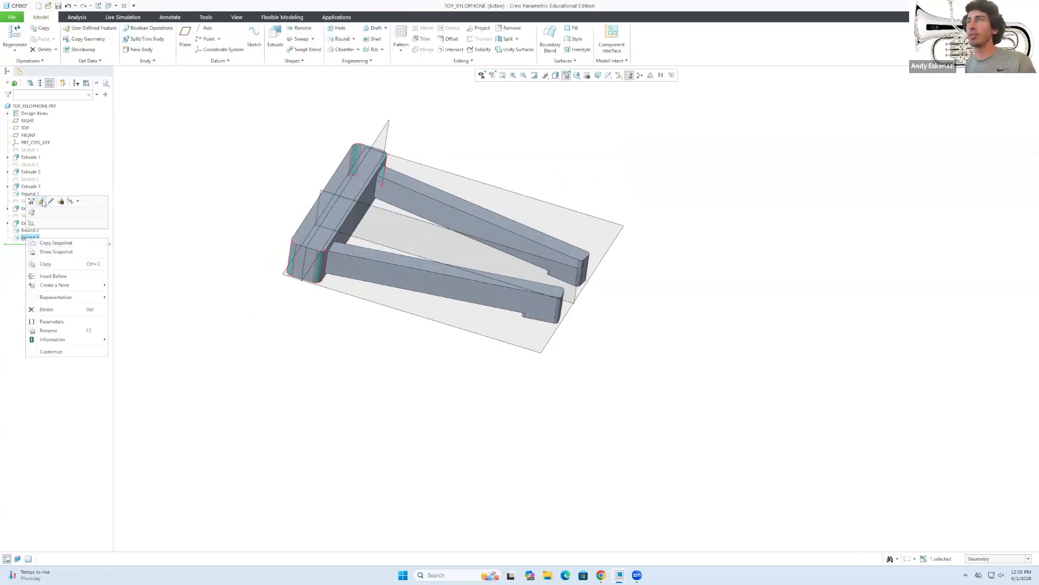
click(41, 201)
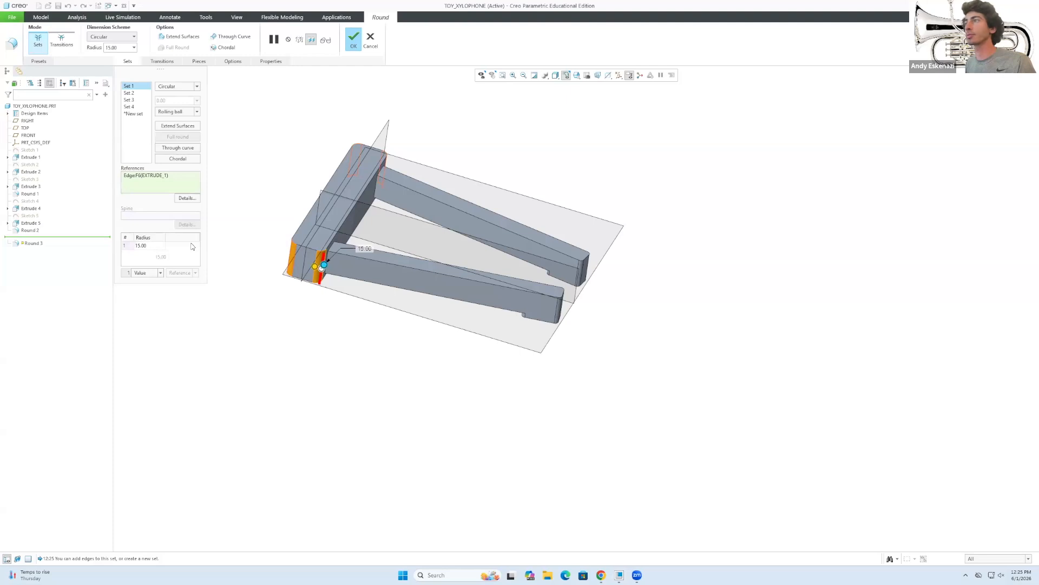
text(2)
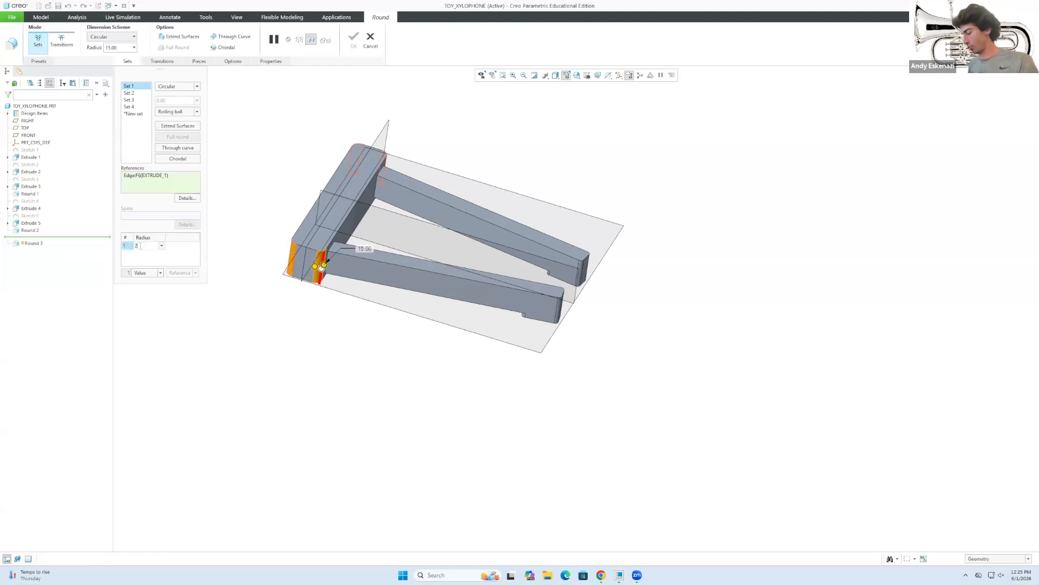
text(0)
key(Return)
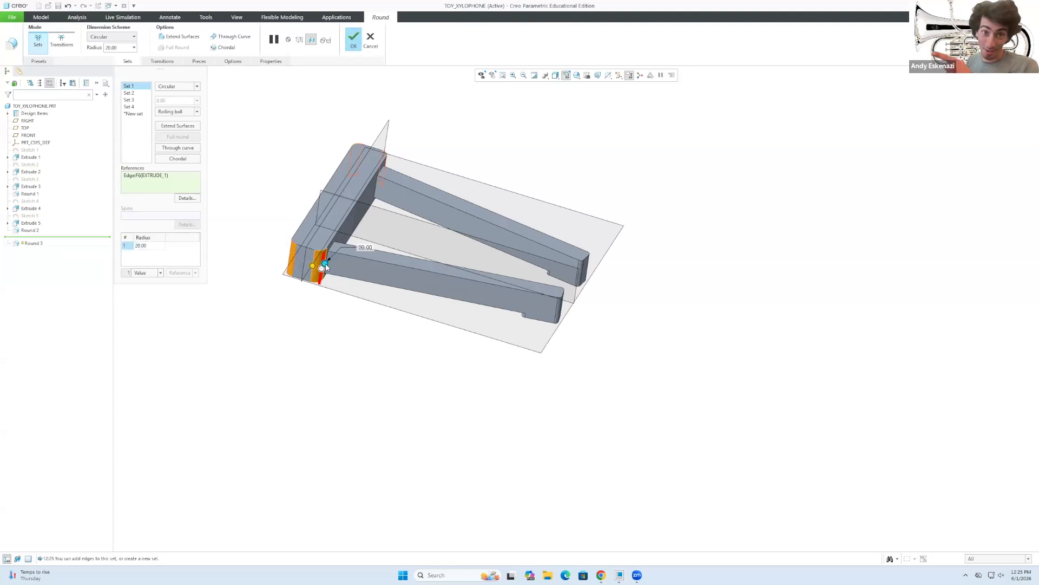
click(148, 246)
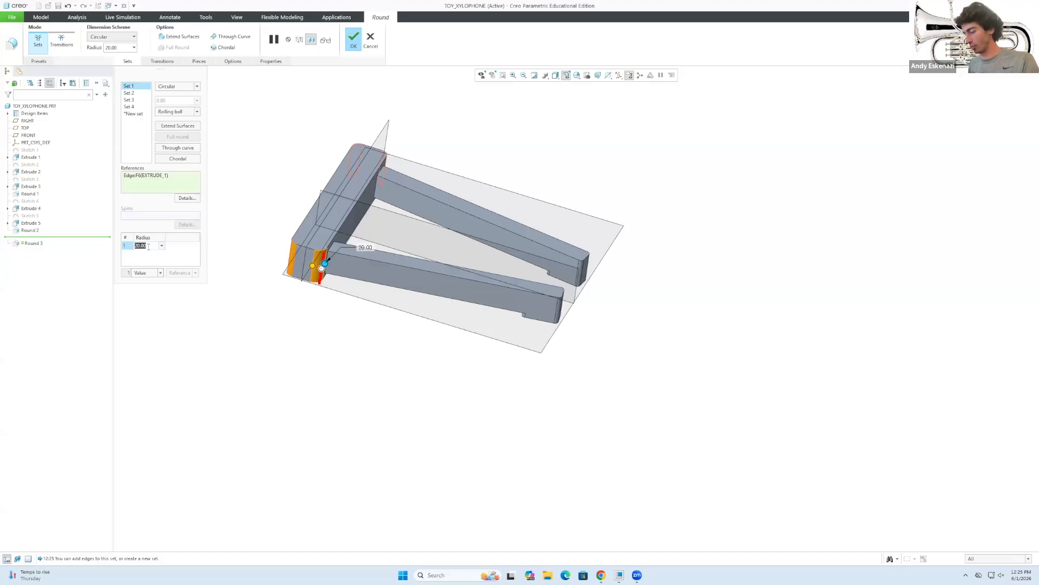
text(15)
key(Return)
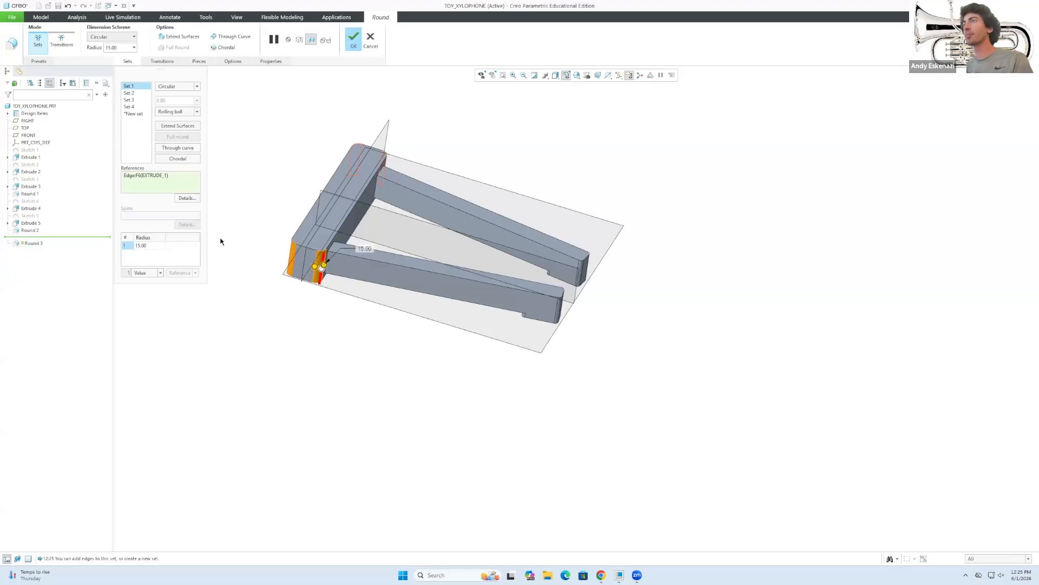
click(353, 39)
middle_drag(487, 274, 347, 276)
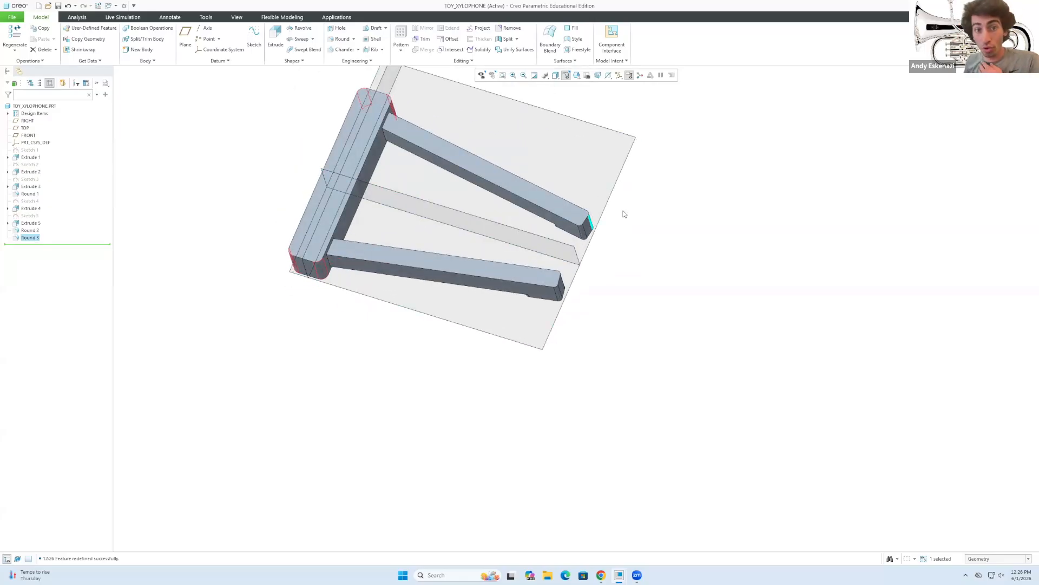
mouse_move(565, 255)
middle_down()
mouse_move(548, 235)
mouse_move(666, 179)
mouse_move(614, 260)
mouse_move(604, 192)
mouse_move(608, 222)
mouse_move(587, 221)
middle_up()
scroll(546, 183, up, 3)
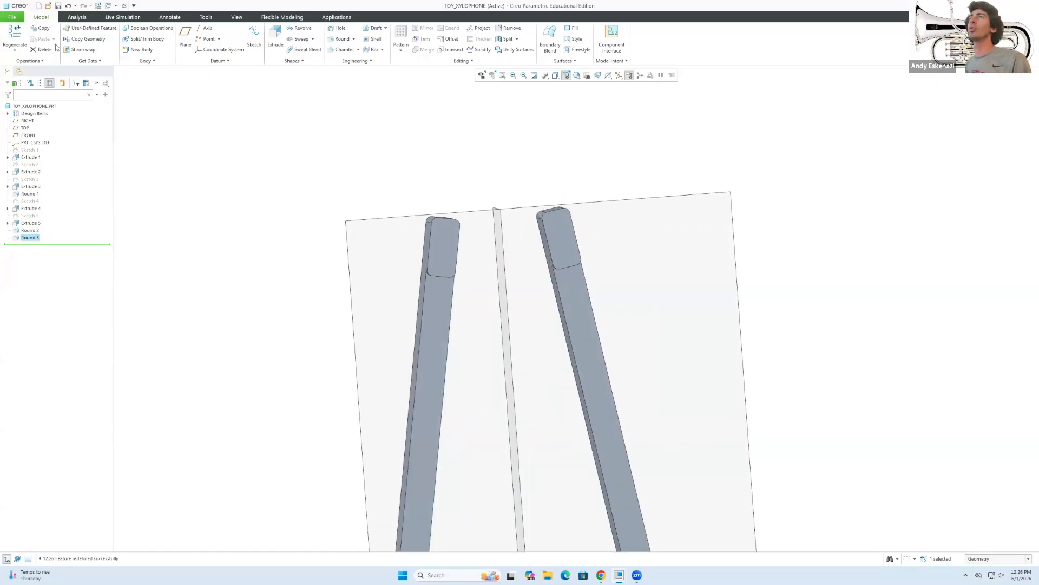
Start a new sketch on the plane between the two frame rails.
click(254, 38)
click(452, 275)
mouse_move(522, 277)
middle_down()
mouse_move(498, 253)
mouse_move(533, 258)
middle_up()
click(986, 196)
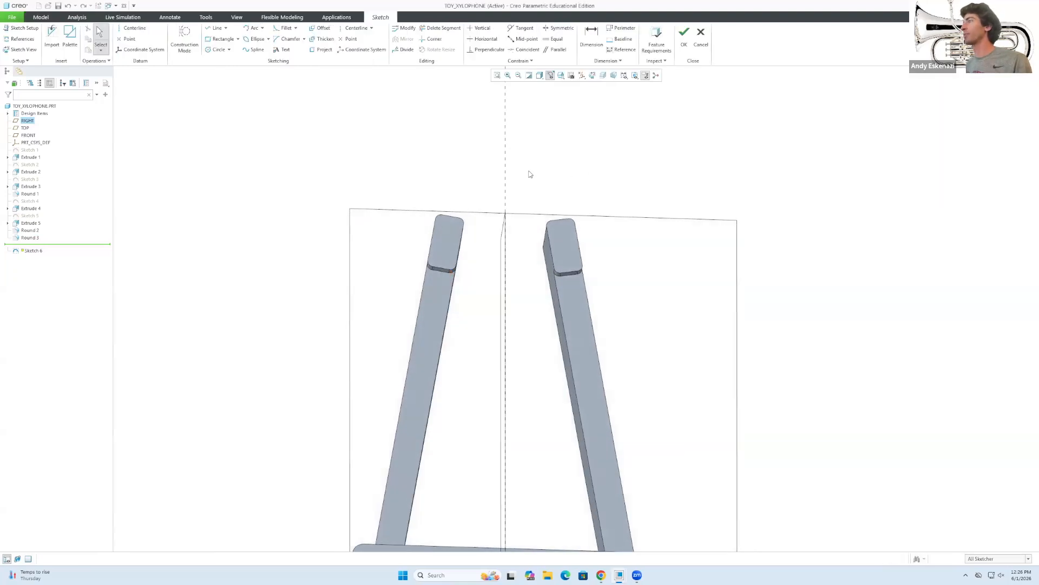
Draw a centre rectangle from the centreline between the arms out to the right rail.
click(184, 39)
click(216, 28)
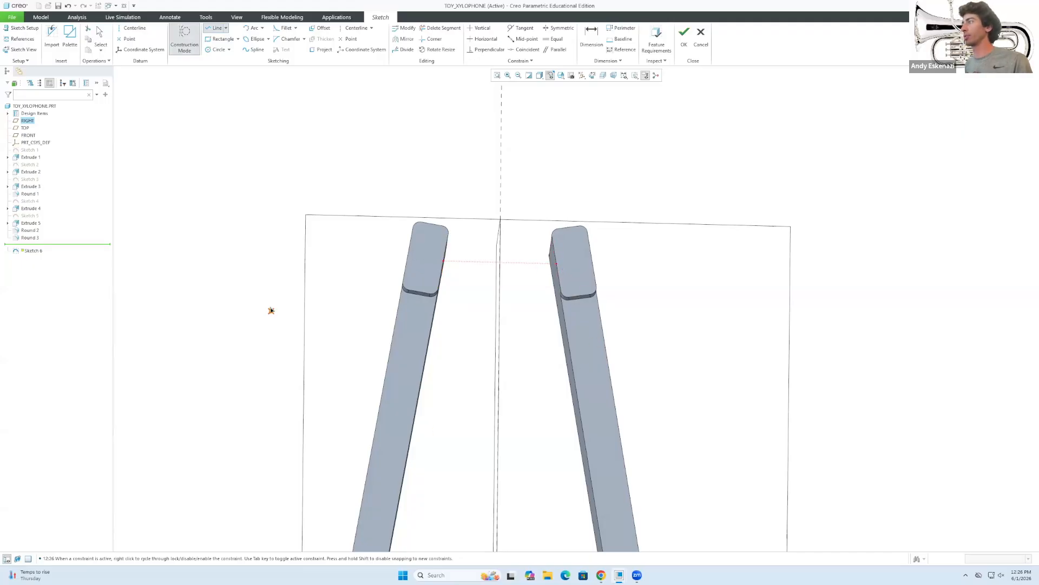
click(237, 39)
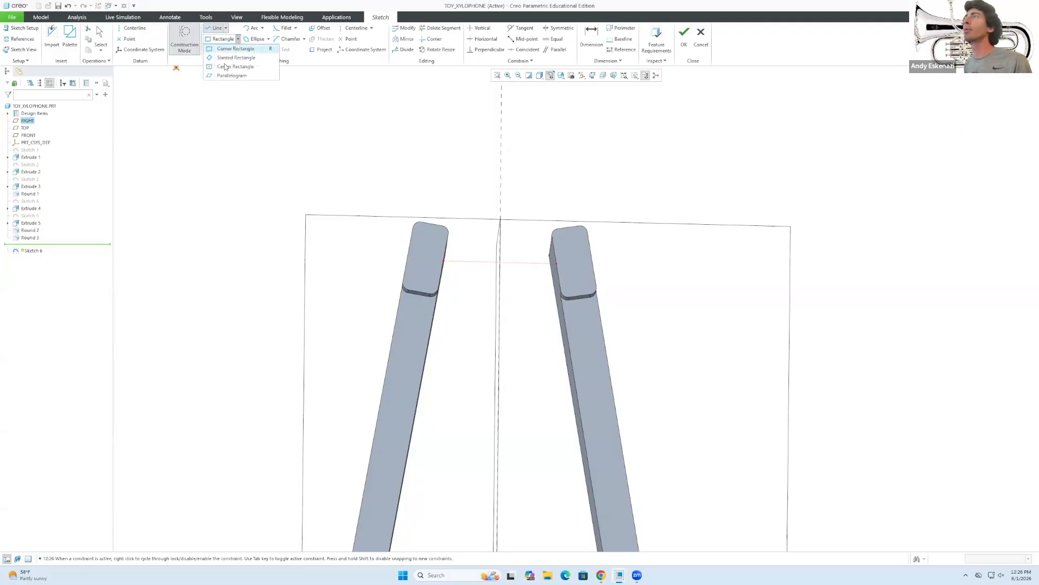
click(227, 67)
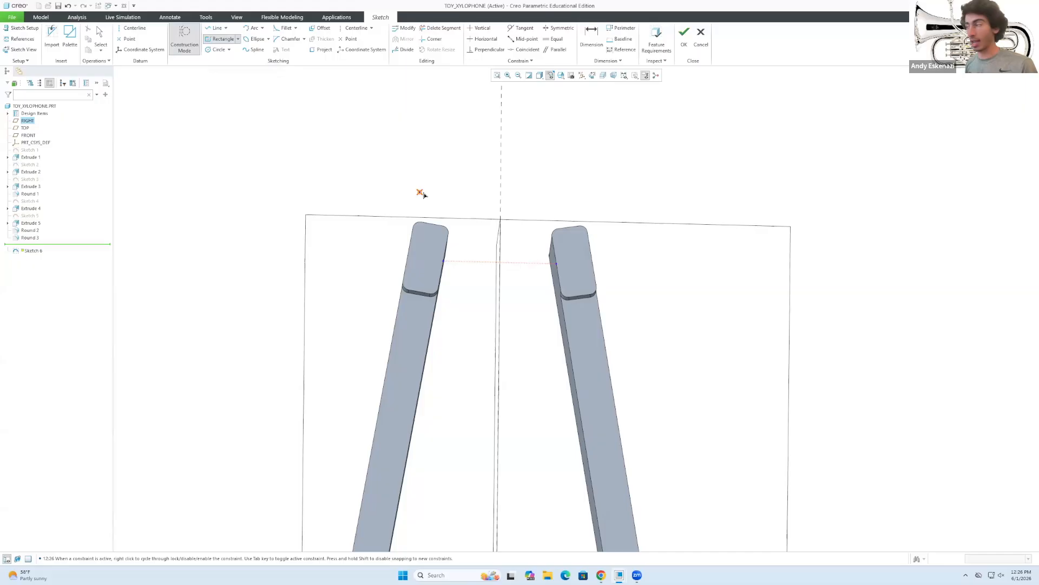
click(499, 263)
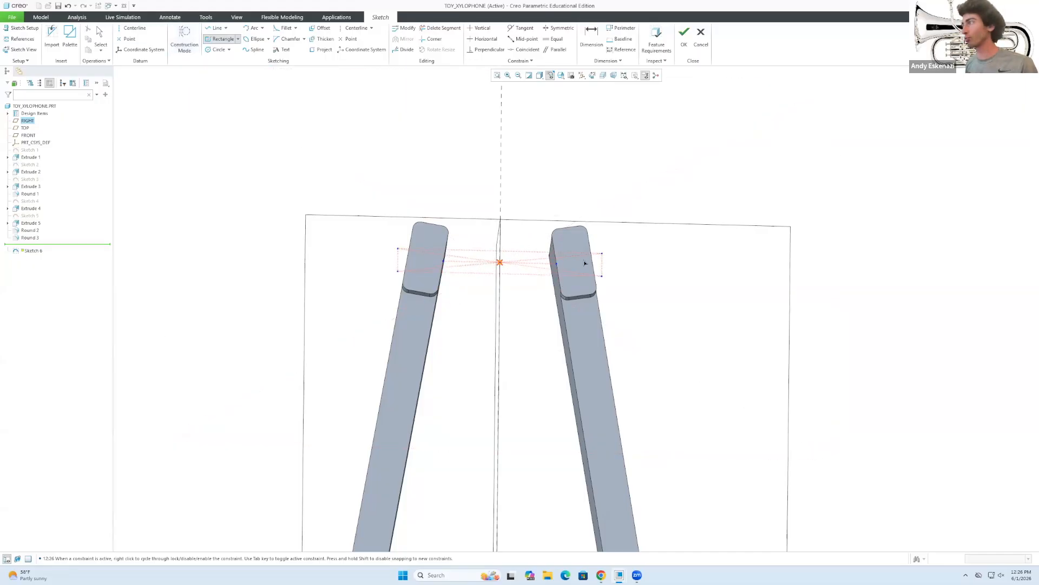
key(Escape)
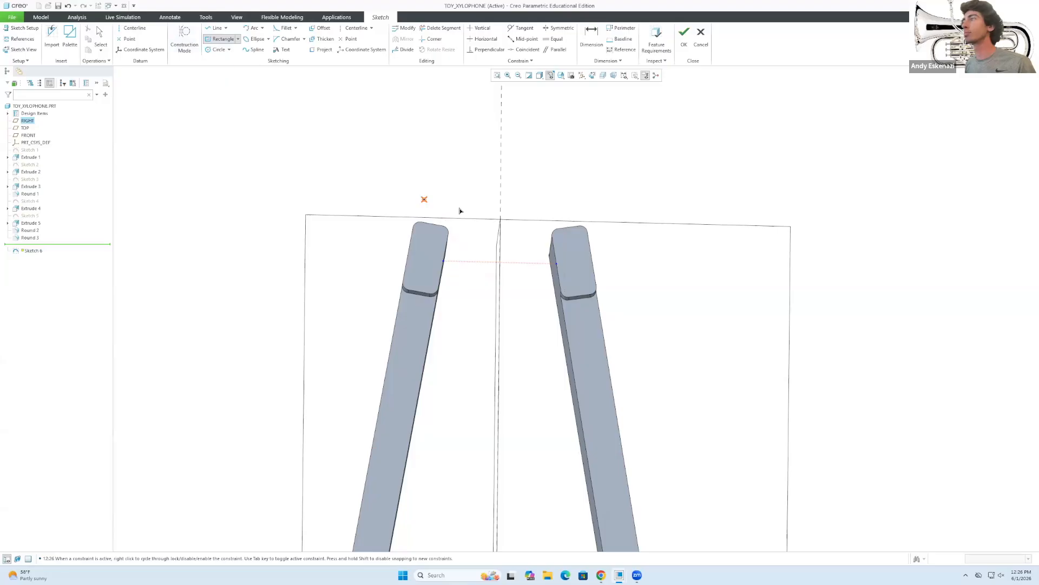
click(568, 253)
middle_click(568, 252)
Set the rectangle's height dimension to 20.
scroll(502, 237, down, 2)
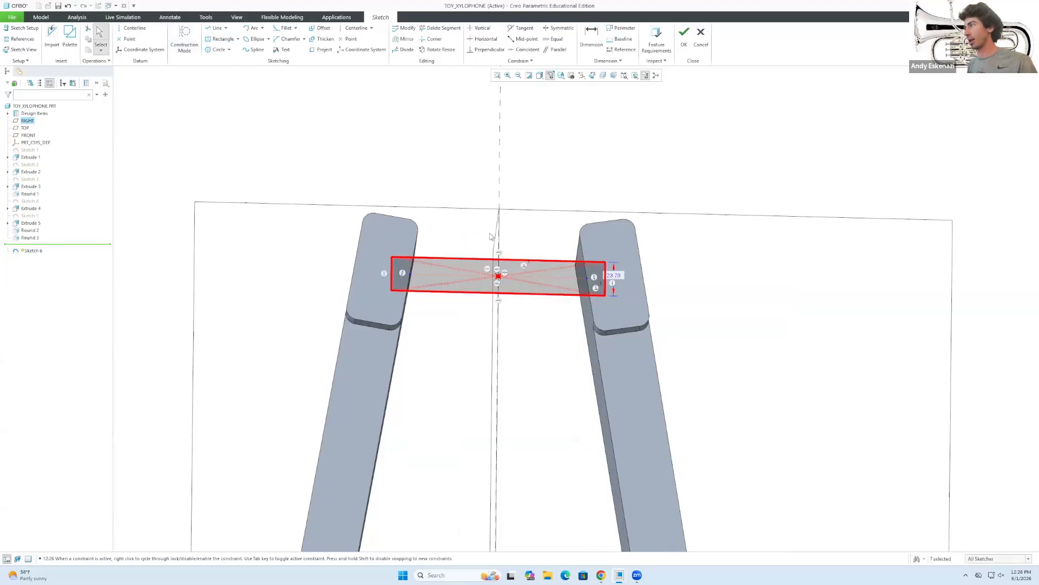
double_click(619, 277)
text(20)
key(Return)
key(d)
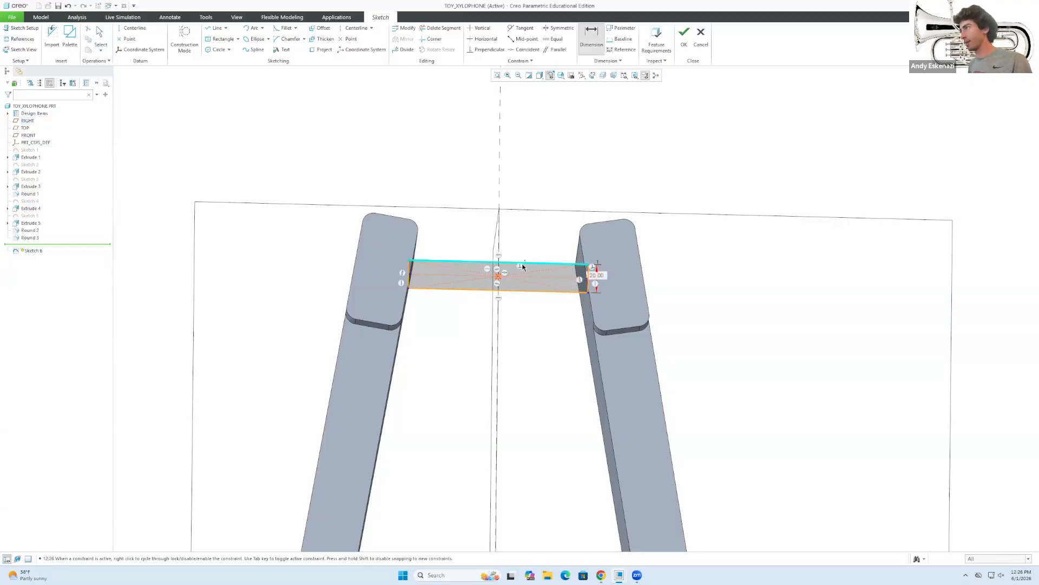
key(Escape)
click(463, 262)
click(457, 230)
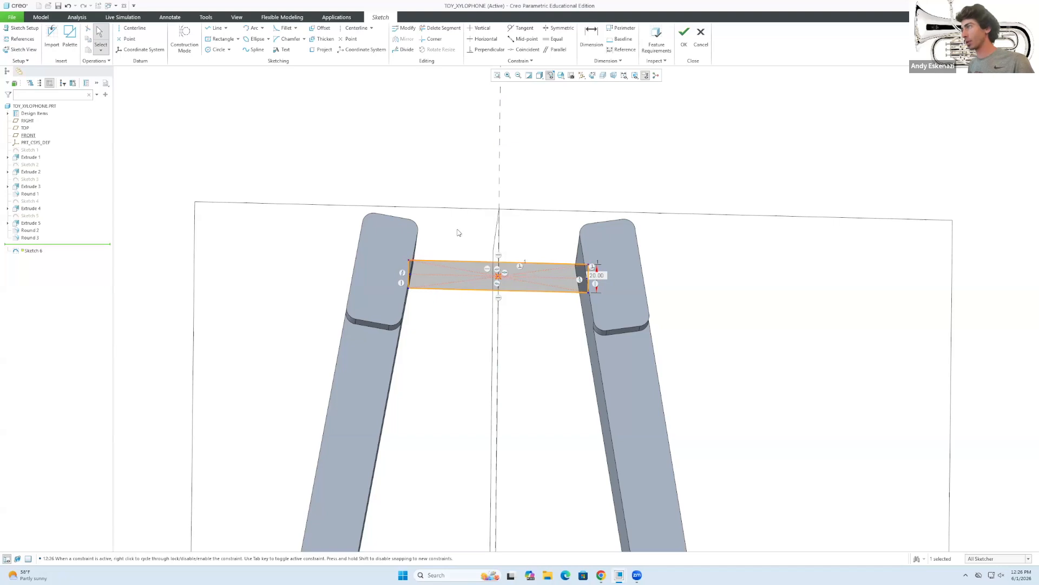
Add a 130 width dimension, deleting the conflicting perpendicular constraint, and finish the sketch.
key(d)
middle_click(457, 232)
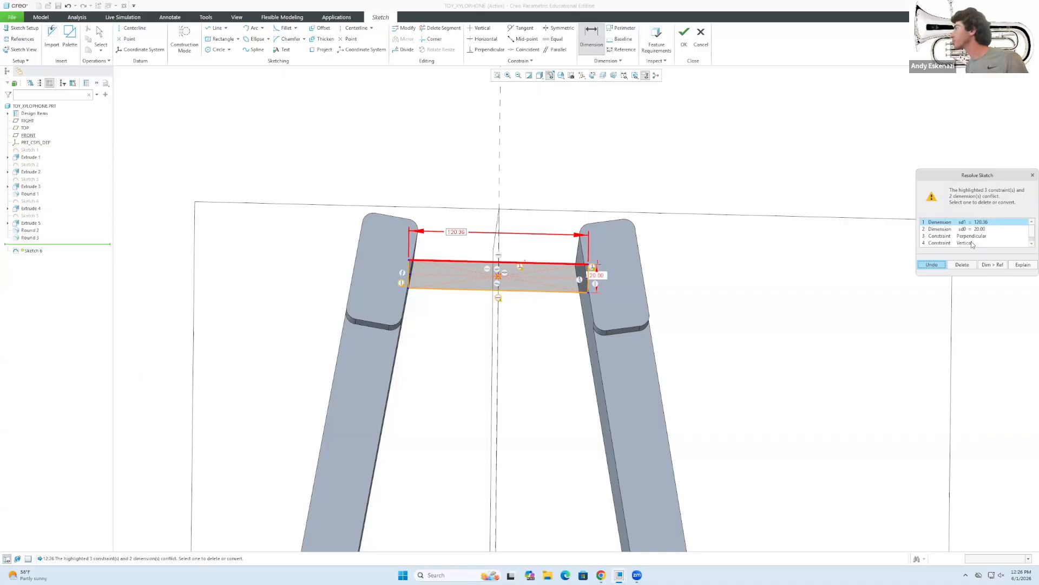
scroll(973, 245, down, 1)
scroll(972, 239, up, 1)
click(978, 237)
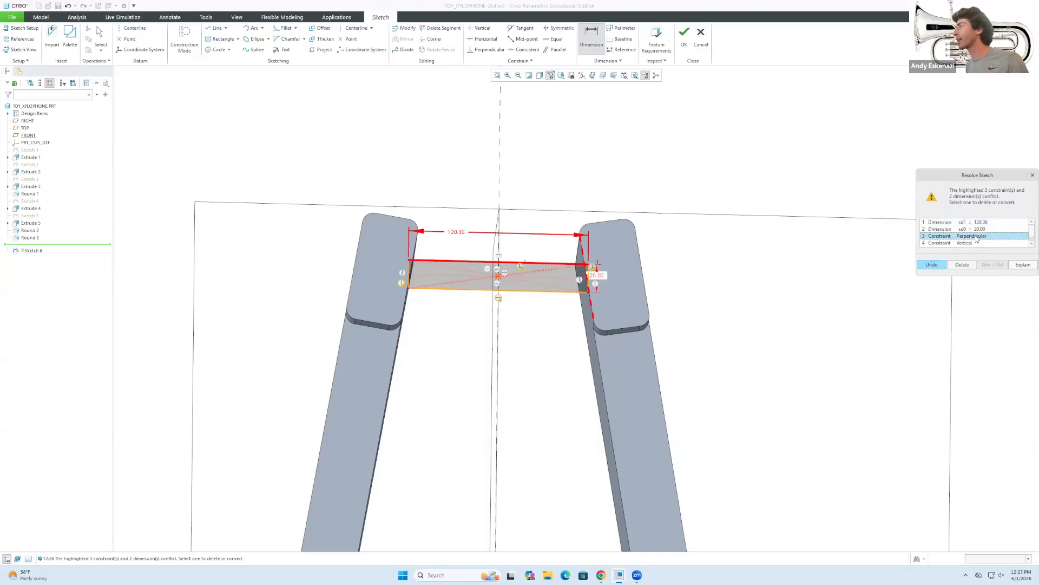
click(963, 265)
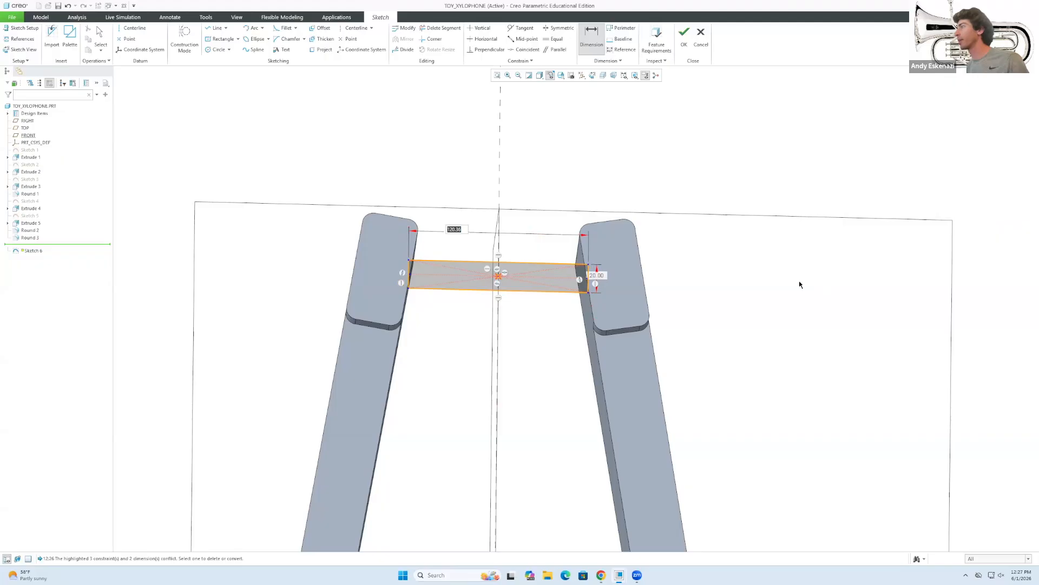
text(130)
key(Return)
middle_click(530, 256)
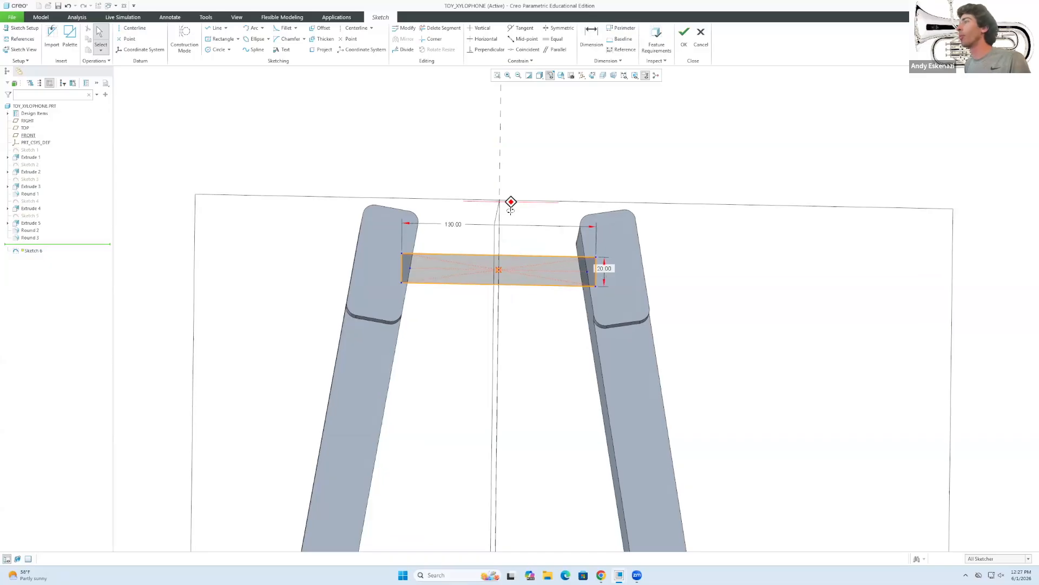
click(684, 37)
mouse_move(465, 269)
middle_down()
mouse_move(413, 320)
mouse_move(357, 300)
mouse_move(417, 322)
middle_up()
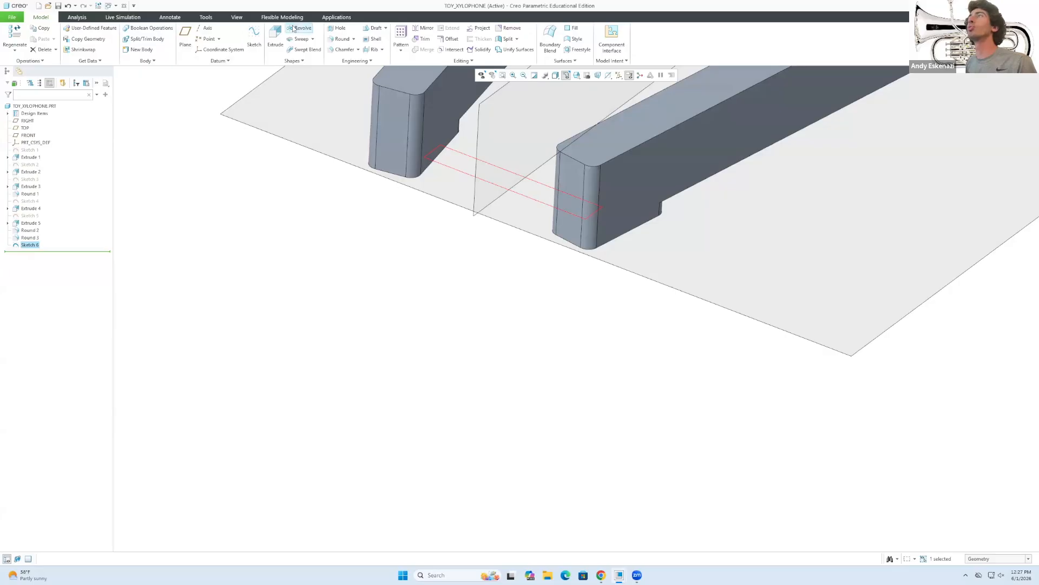
Extrude Sketch 6 upward to a 40 mm depth, forming the crossbar.
click(275, 38)
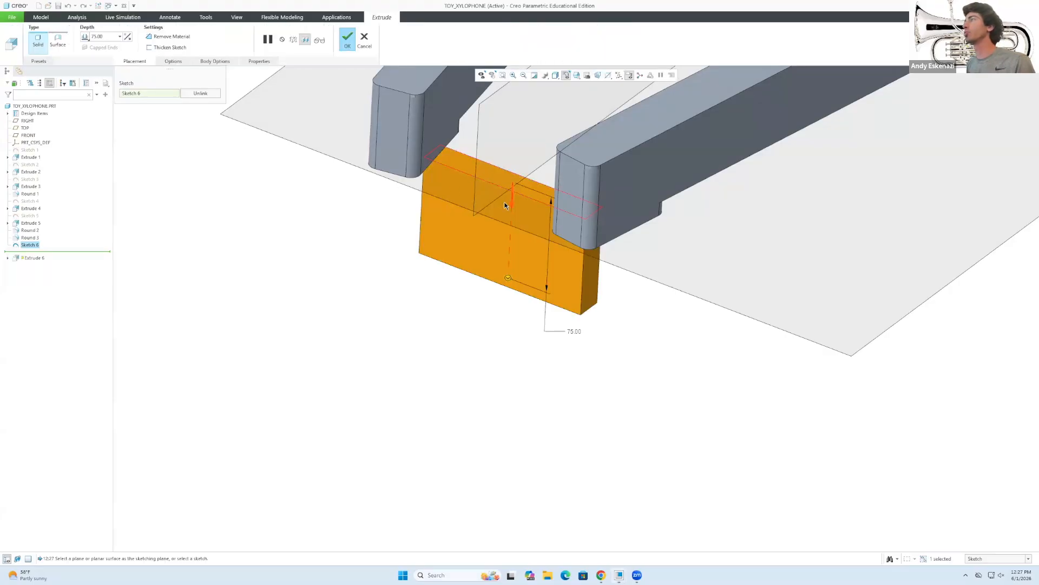
click(129, 39)
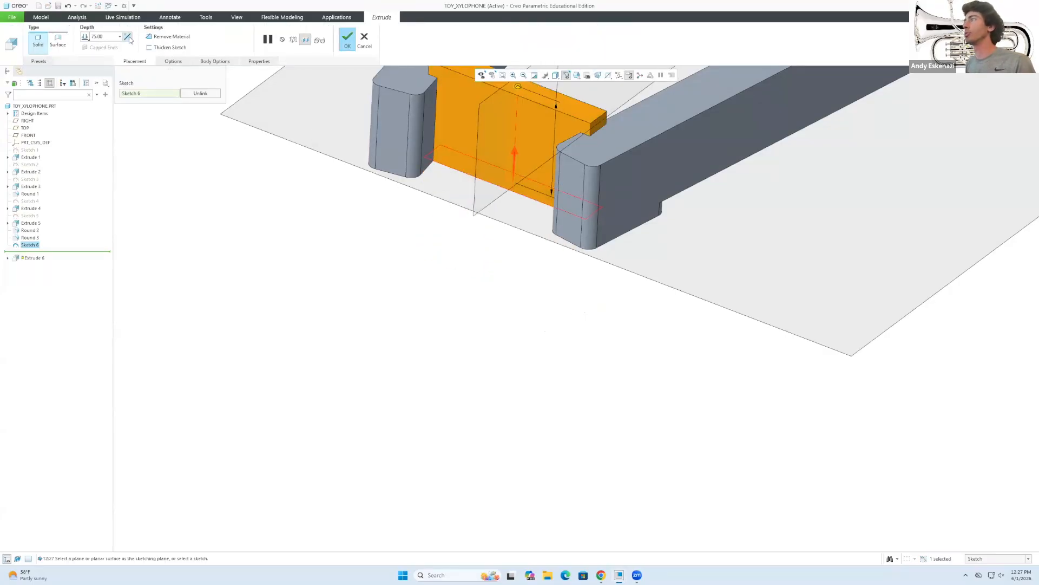
scroll(452, 194, up, 2)
scroll(461, 79, down, 2)
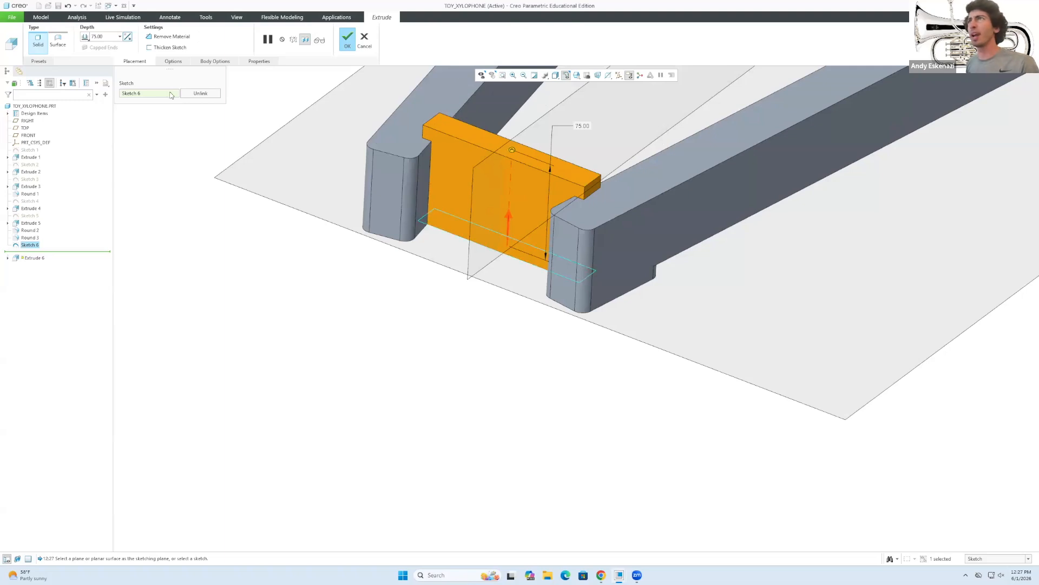
text(3)
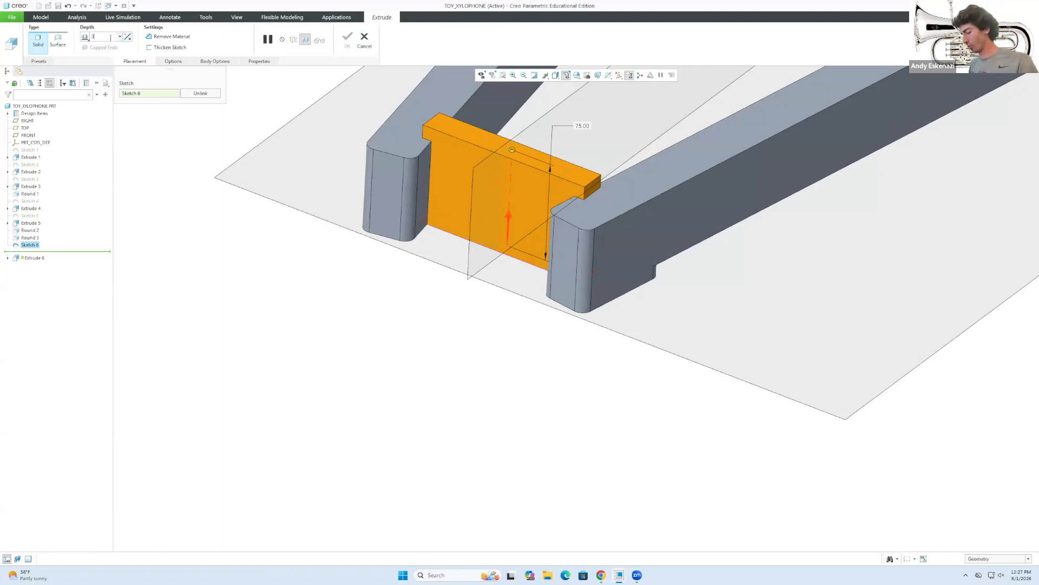
text(0)
key(Return)
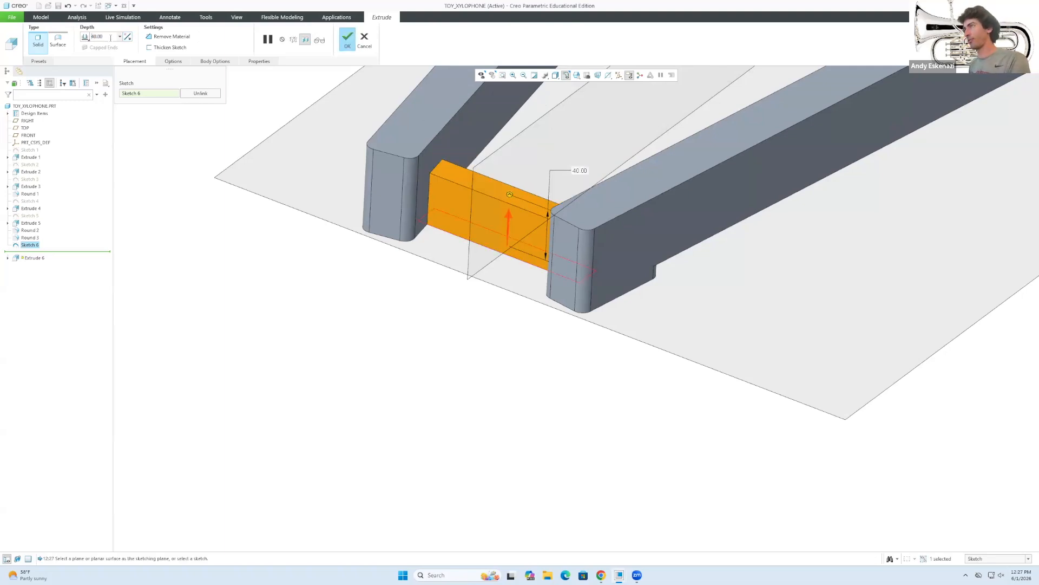
middle_drag(448, 171, 438, 153)
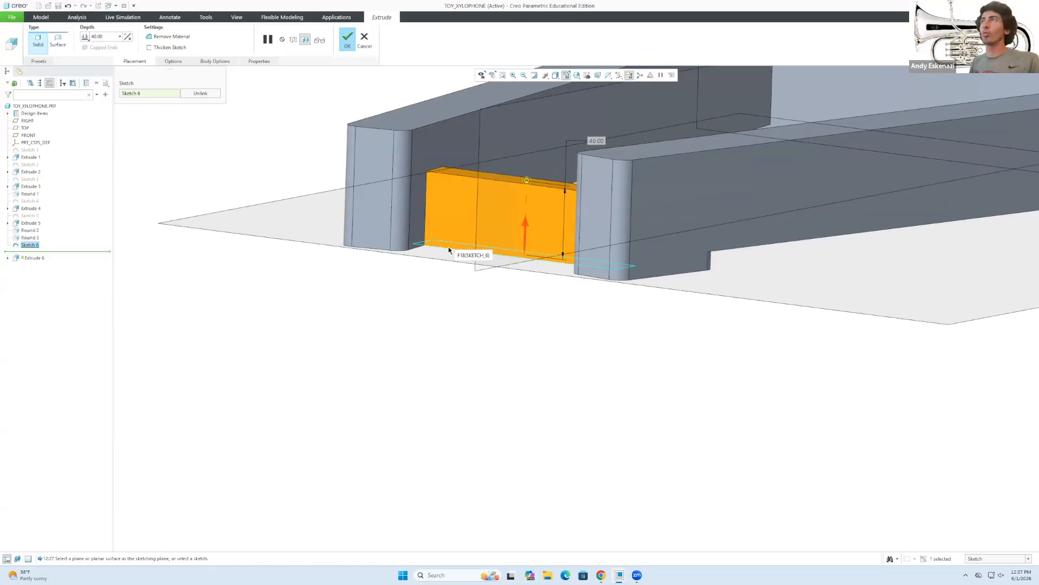
click(85, 38)
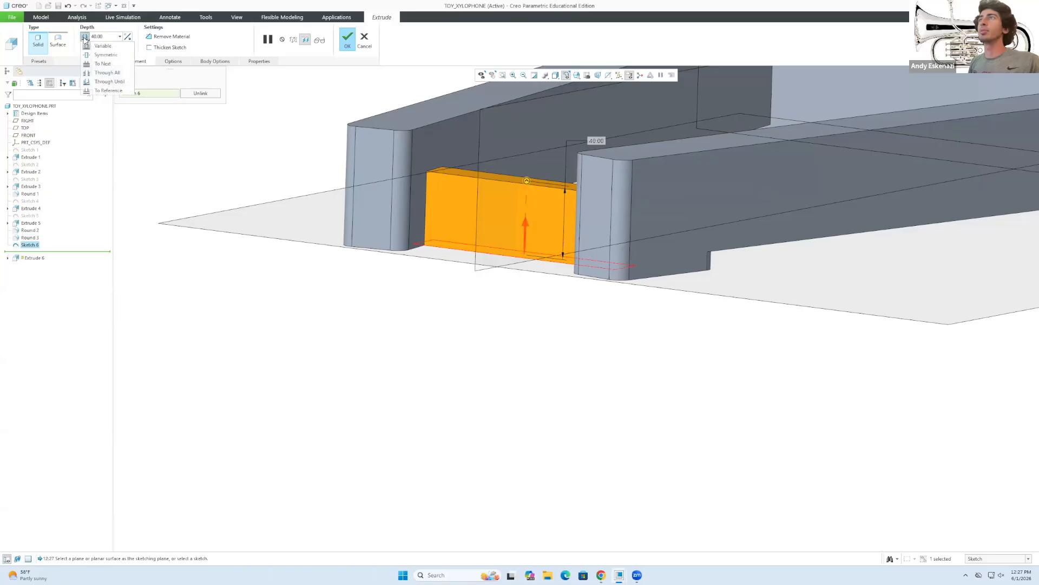
click(85, 38)
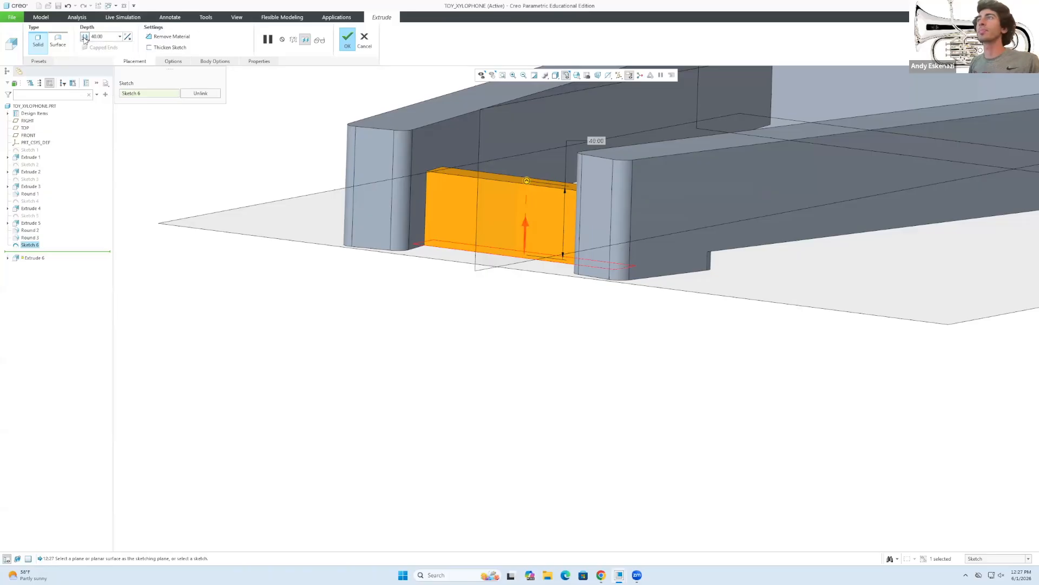
click(346, 40)
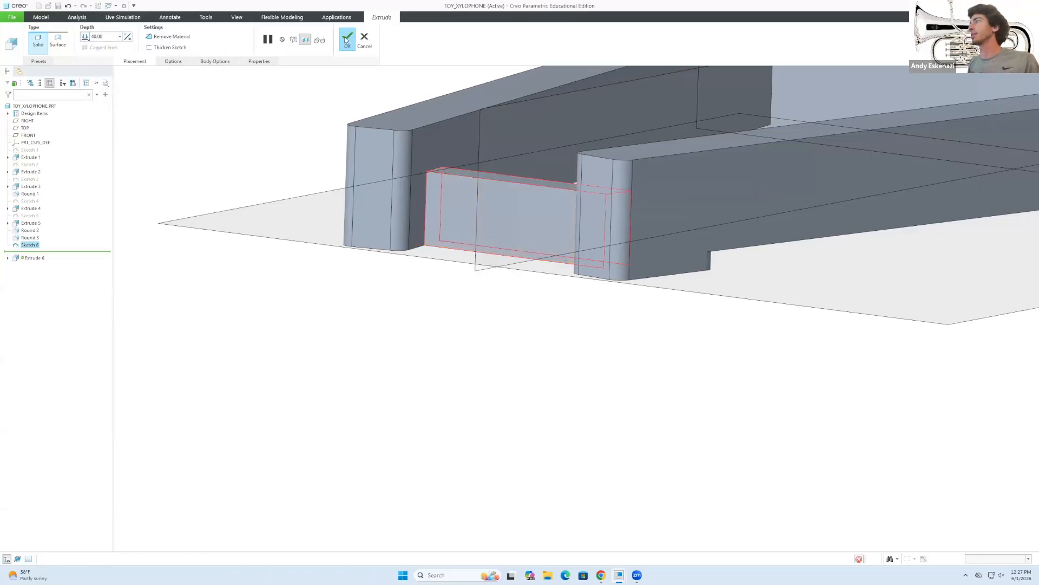
middle_drag(531, 307, 476, 162)
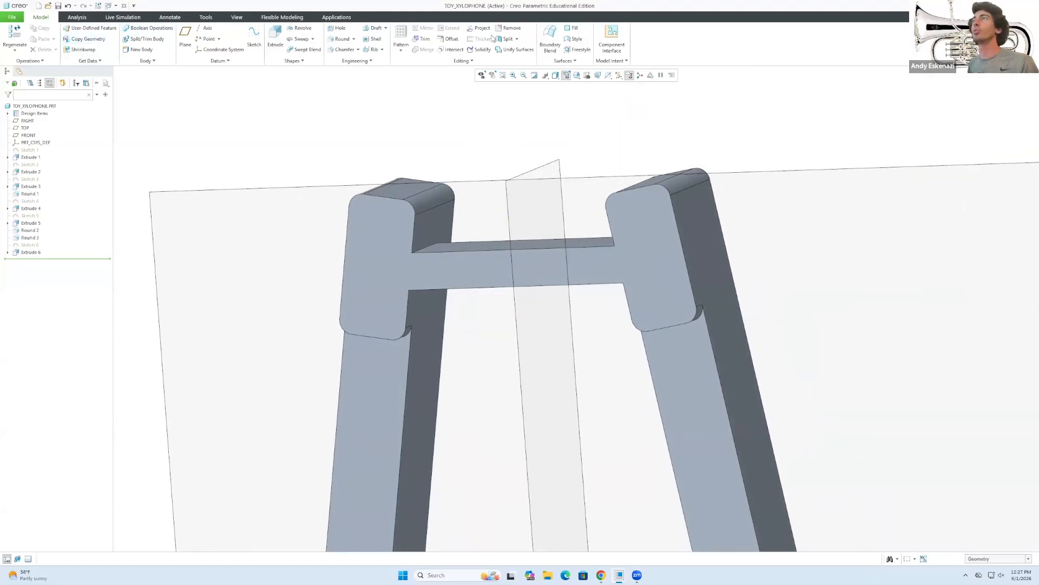
Sketch a closed four-line outline on the crossbar face.
click(254, 38)
click(500, 266)
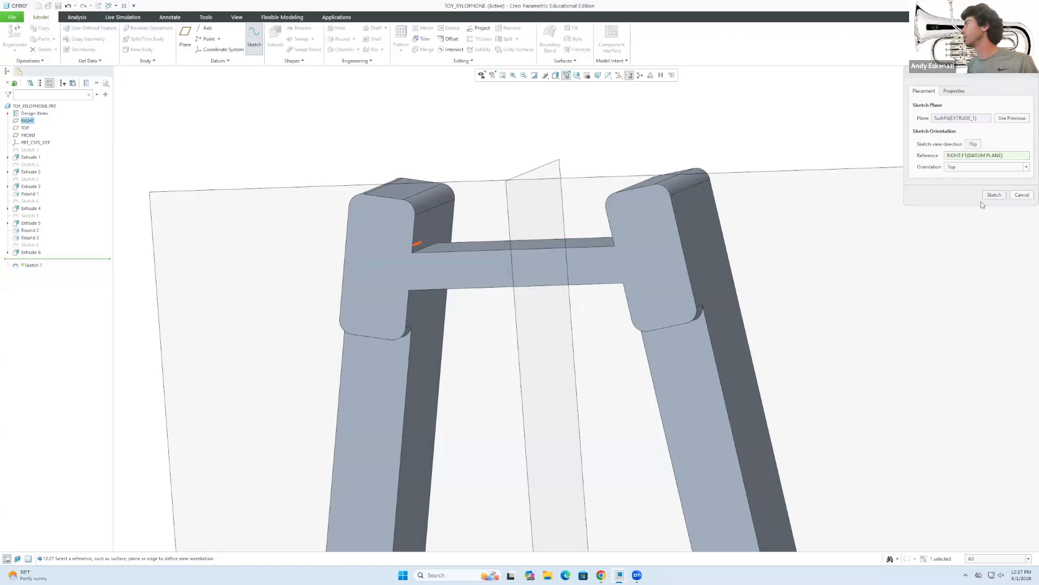
click(994, 195)
click(215, 27)
click(410, 291)
click(624, 282)
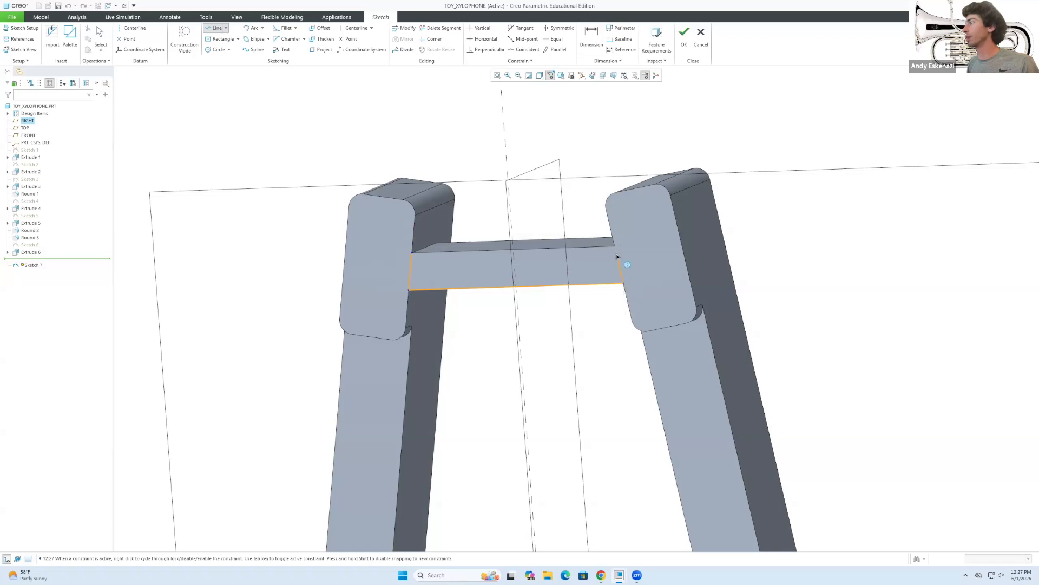
click(614, 246)
click(413, 255)
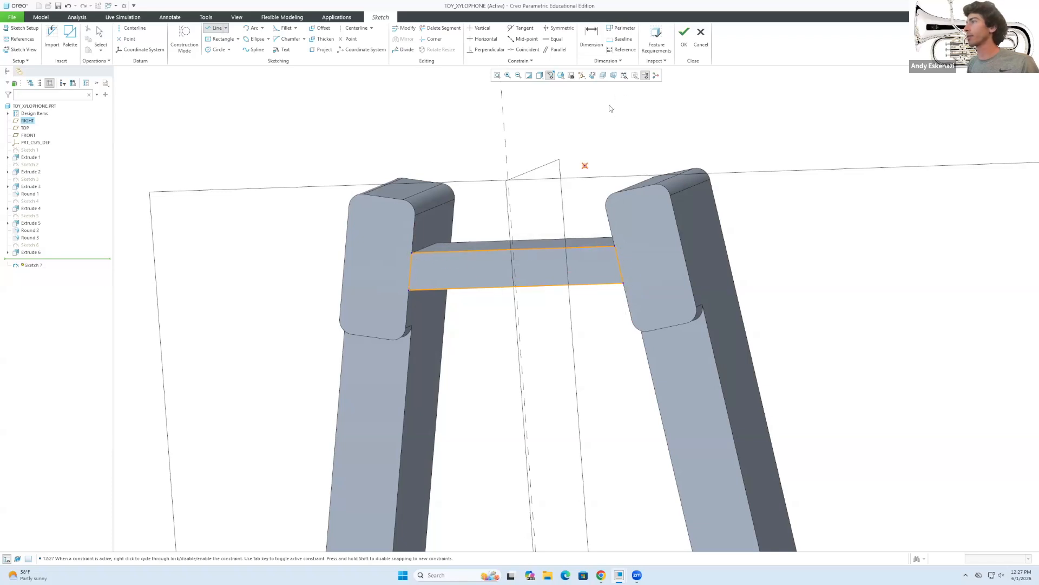
click(685, 54)
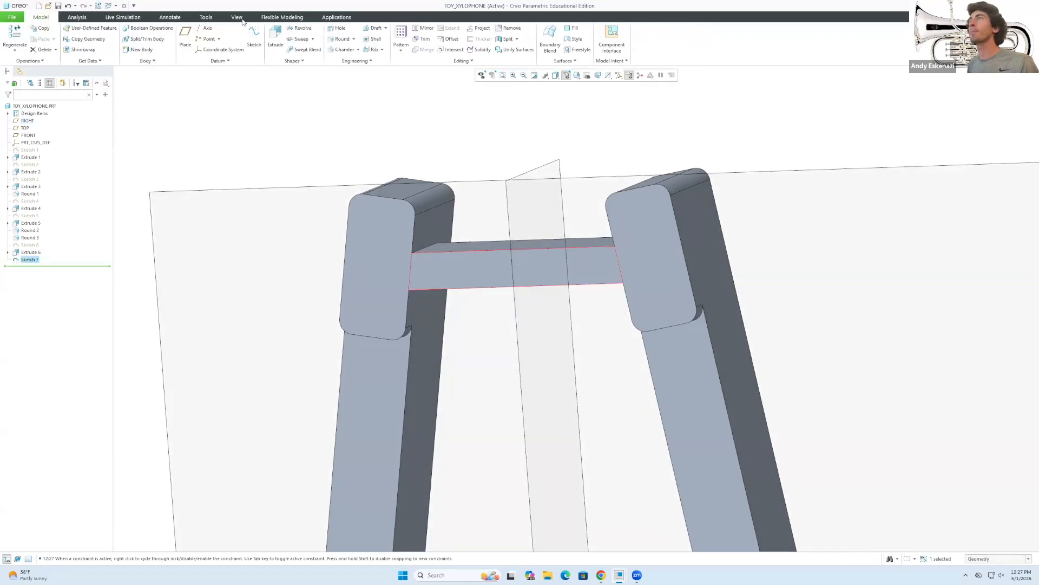
Extrude the outline as a 15 mm deep material-removing cut into the crossbar.
click(275, 38)
click(163, 36)
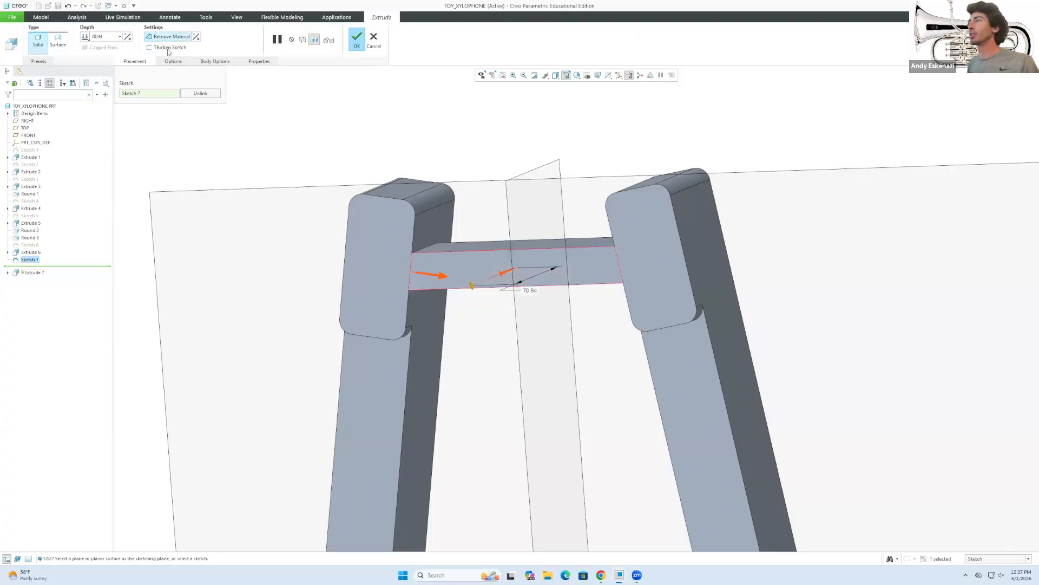
click(125, 39)
middle_drag(294, 133, 113, 33)
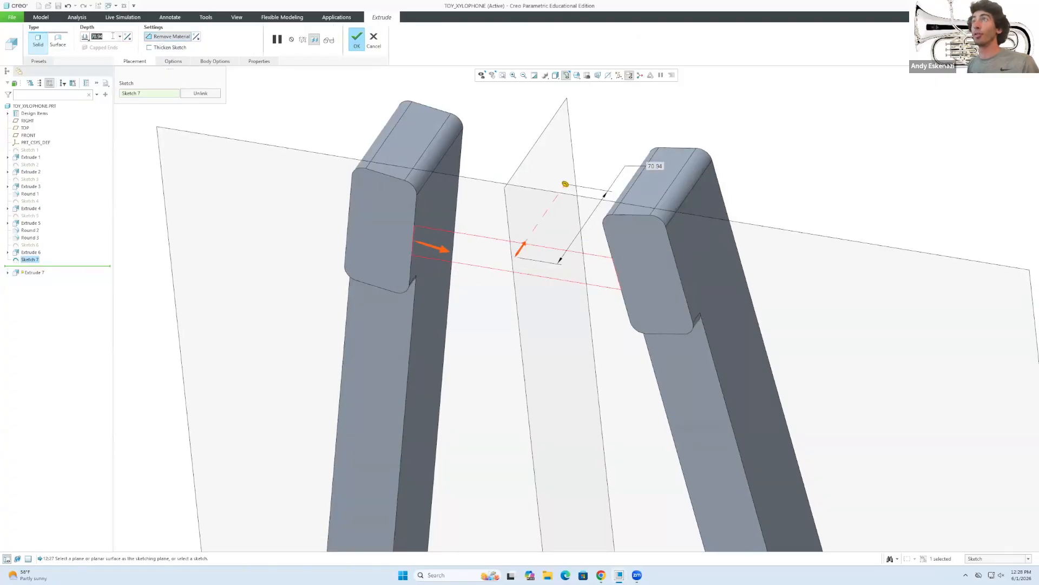
text(1)
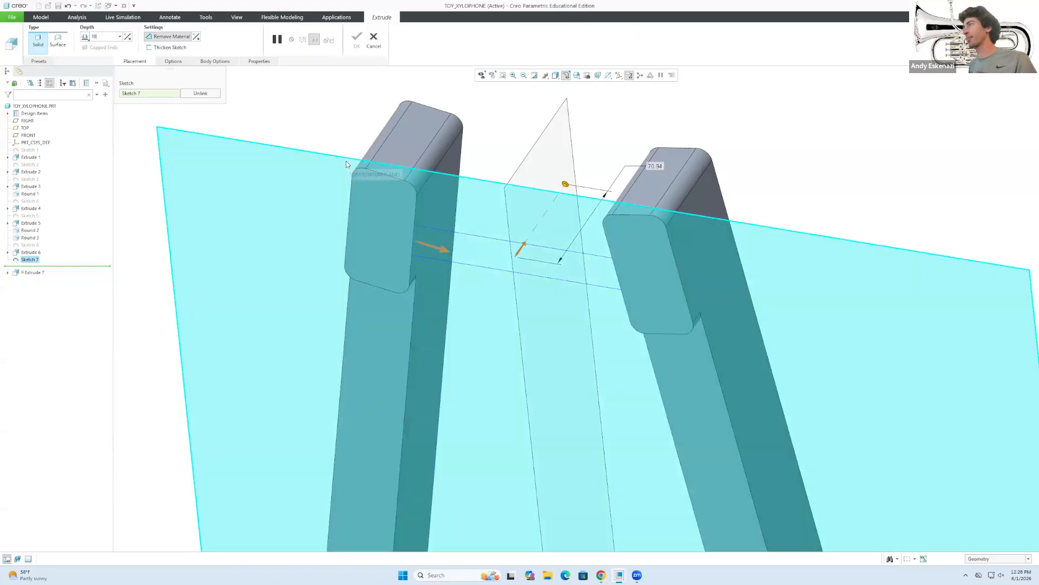
text(0)
key(Return)
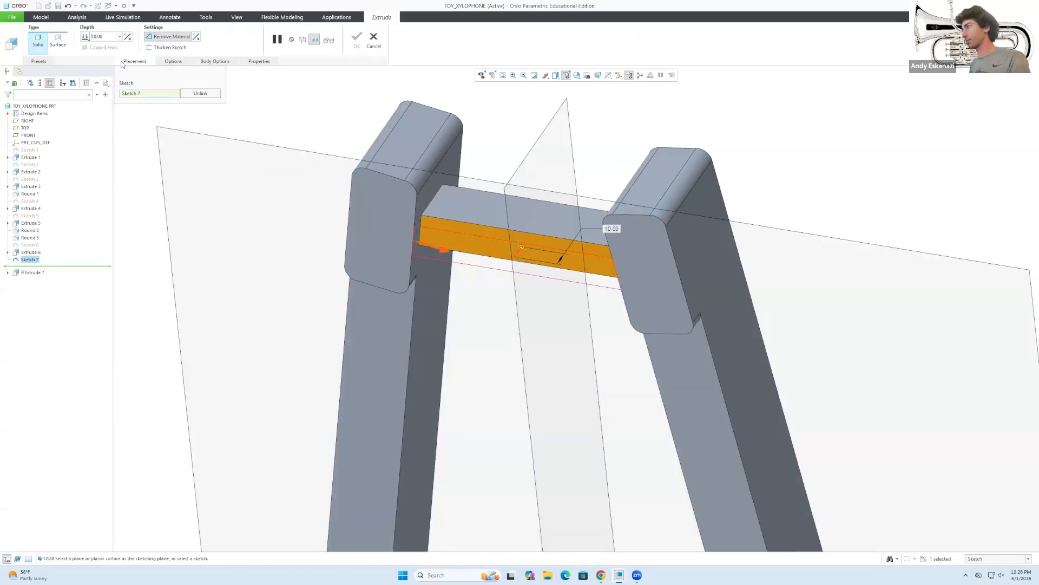
middle_drag(419, 205, 390, 278)
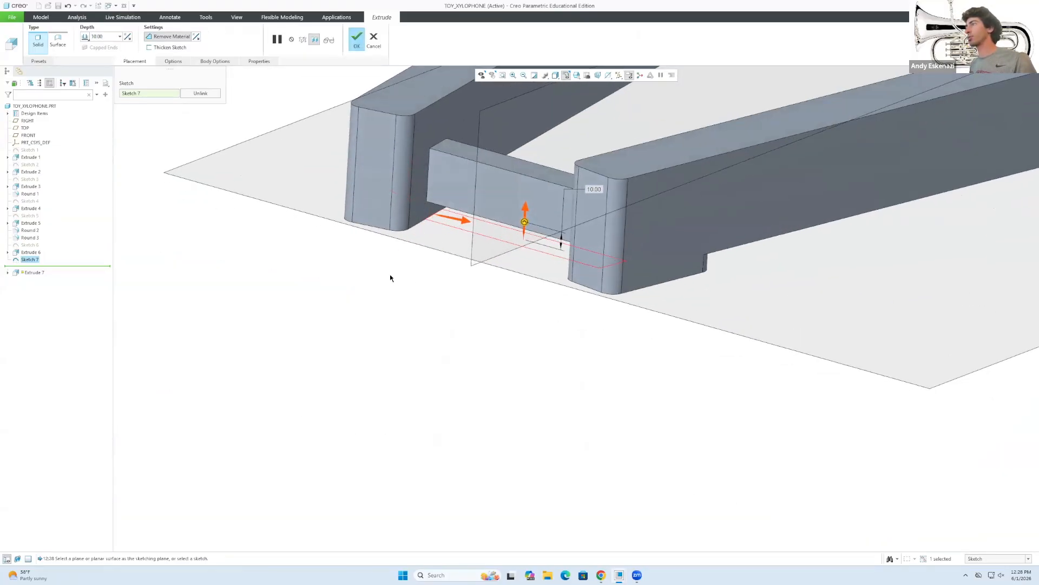
middle_drag(485, 182, 483, 160)
text(1)
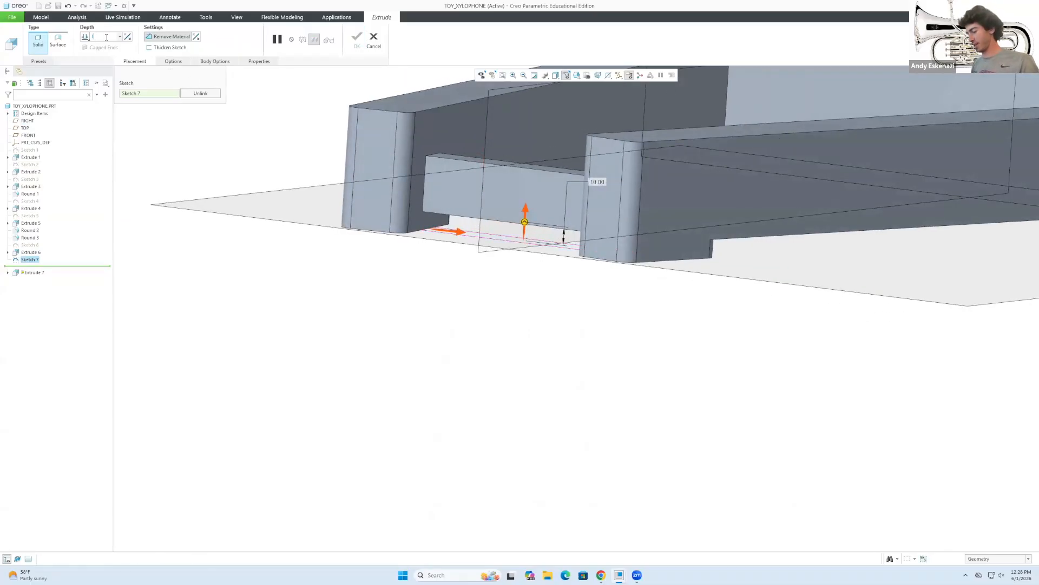
text(5)
key(Return)
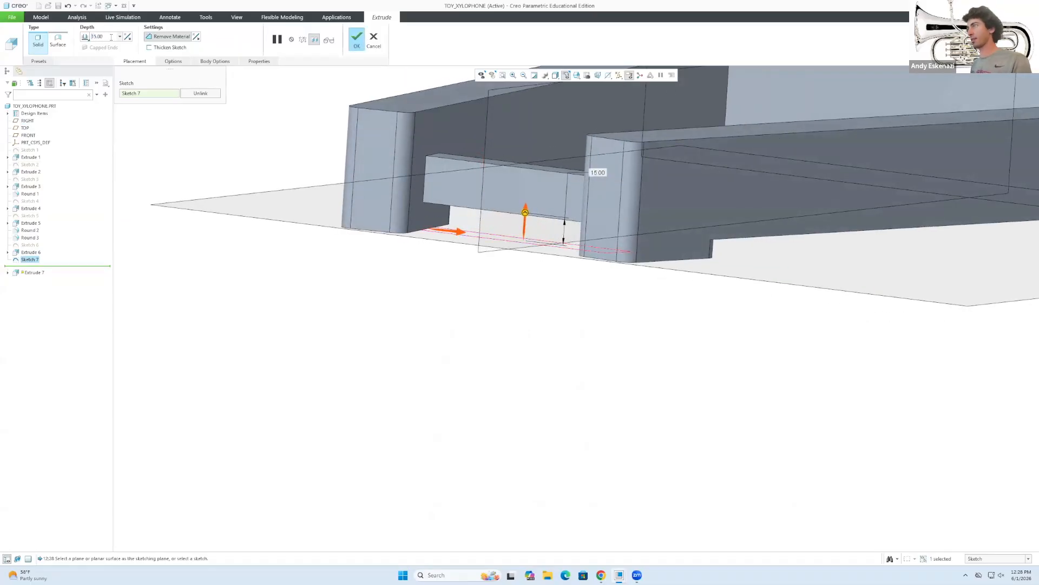
click(357, 38)
scroll(313, 111, down, 3)
middle_drag(313, 109, 505, 190)
scroll(506, 190, up, 3)
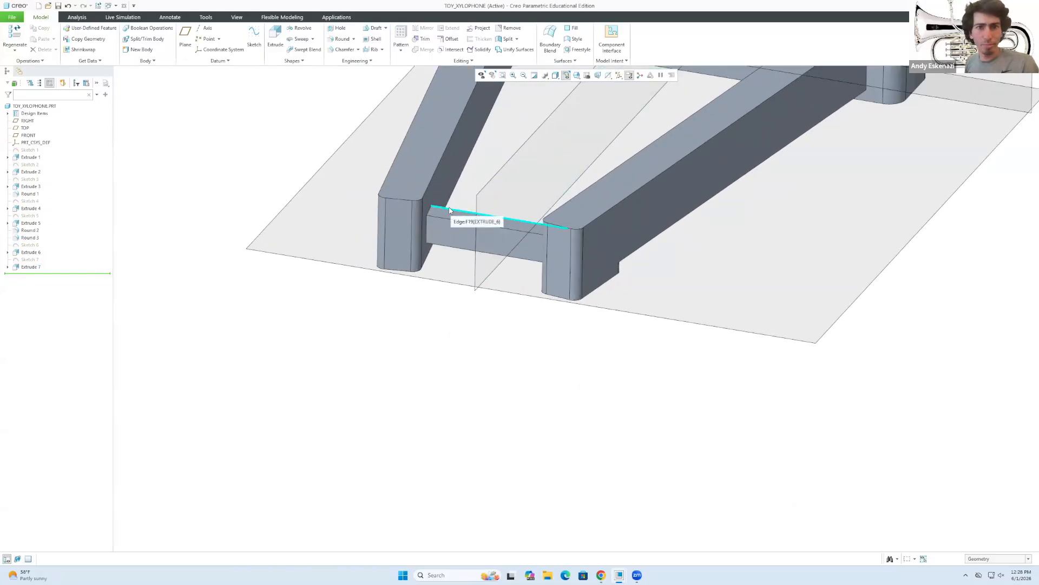
Add a radius 5 round to the crossbar's top edge and both lower edges.
click(336, 39)
text(5)
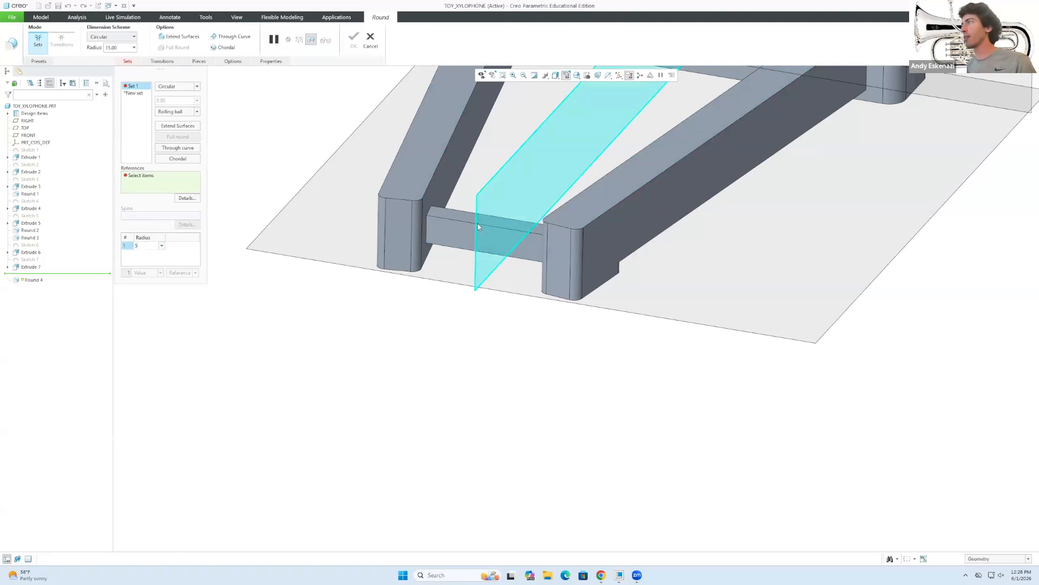
click(454, 210)
click(443, 246)
middle_drag(444, 245, 461, 220)
click(469, 251)
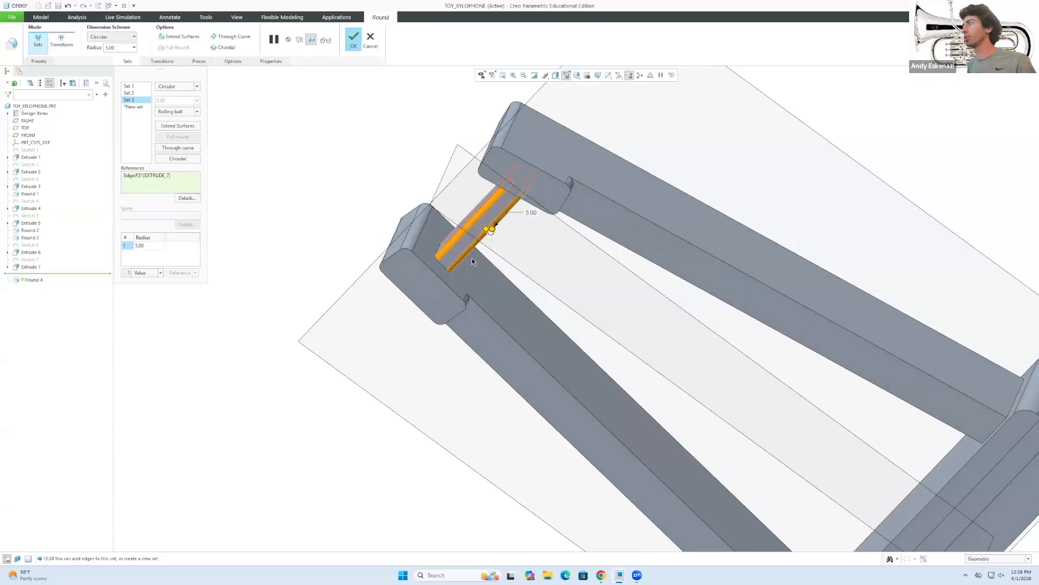
click(353, 41)
middle_drag(397, 168, 496, 223)
scroll(519, 248, up, 2)
scroll(382, 124, down, 1)
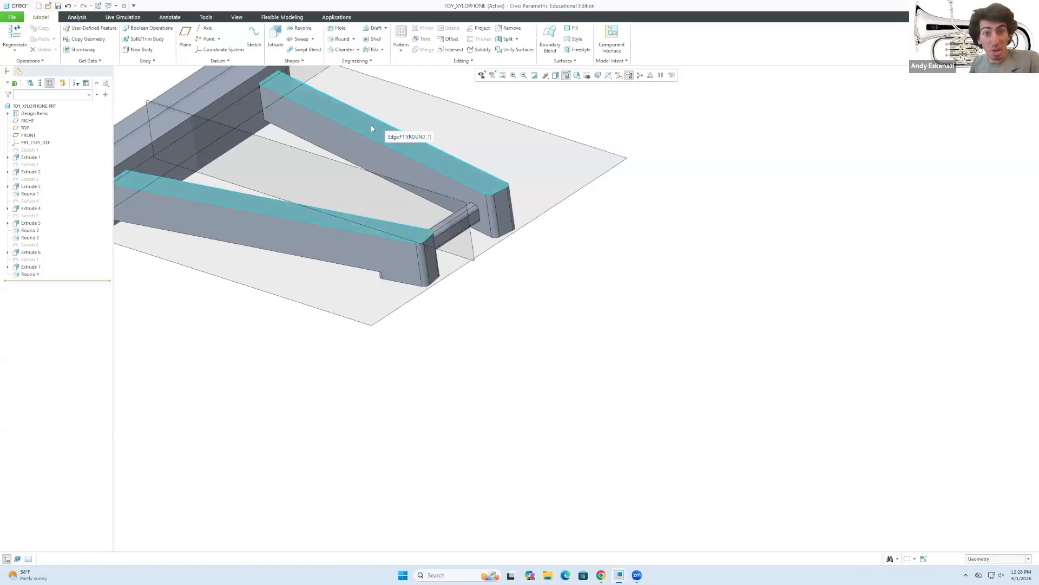
scroll(535, 340, up, 1)
middle_drag(302, 208, 332, 222)
Save TOY_XYLOPHONE, then briefly check the reference photo in Chrome.
scroll(493, 351, up, 2)
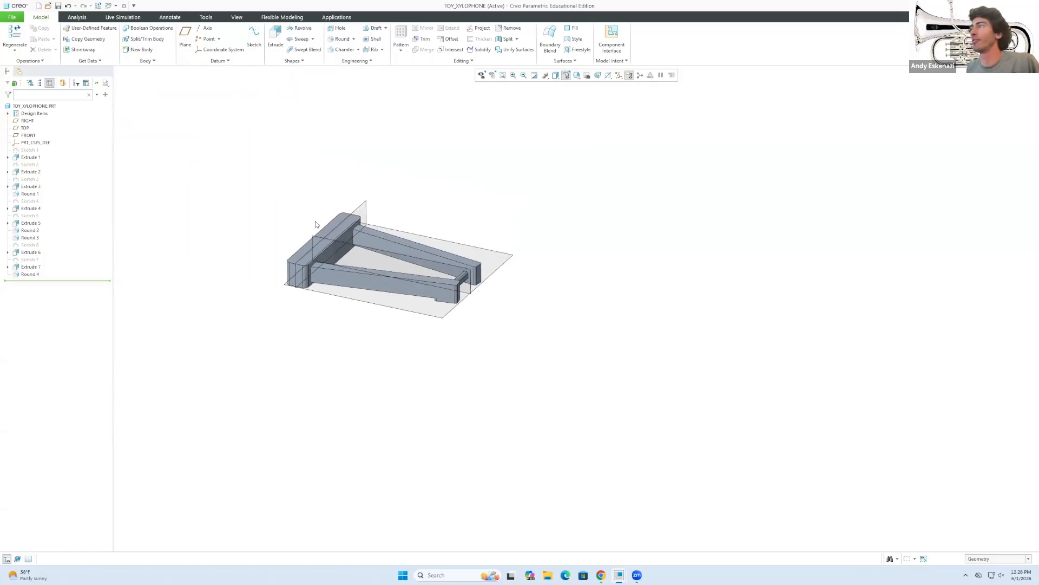
scroll(285, 202, down, 2)
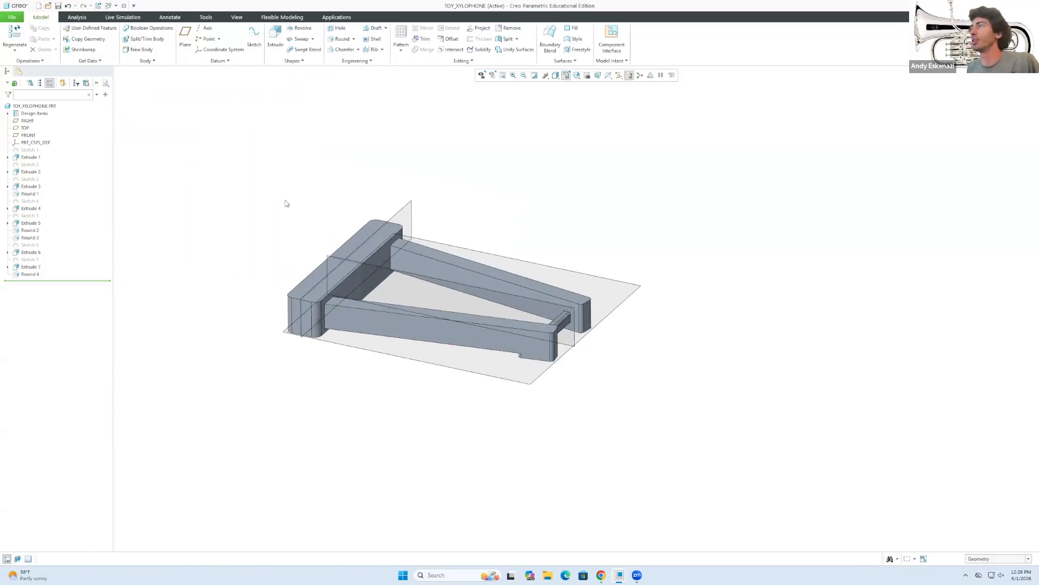
click(57, 6)
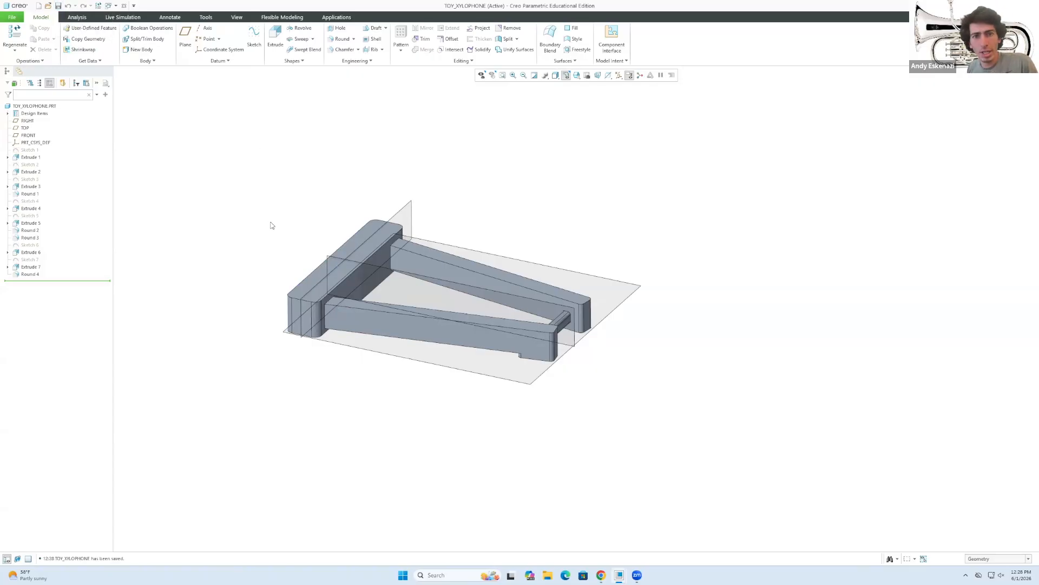
click(601, 574)
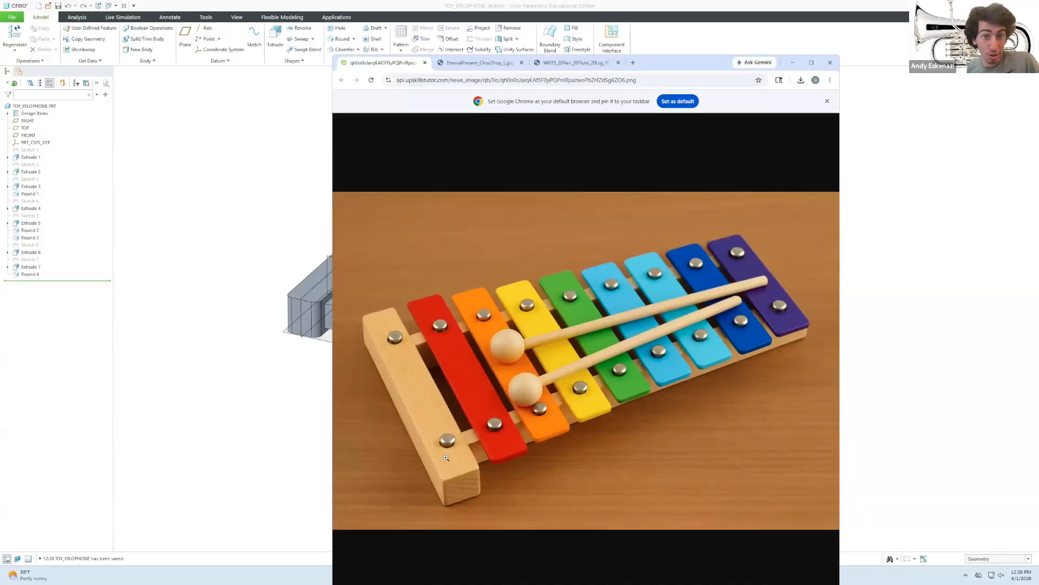
click(792, 63)
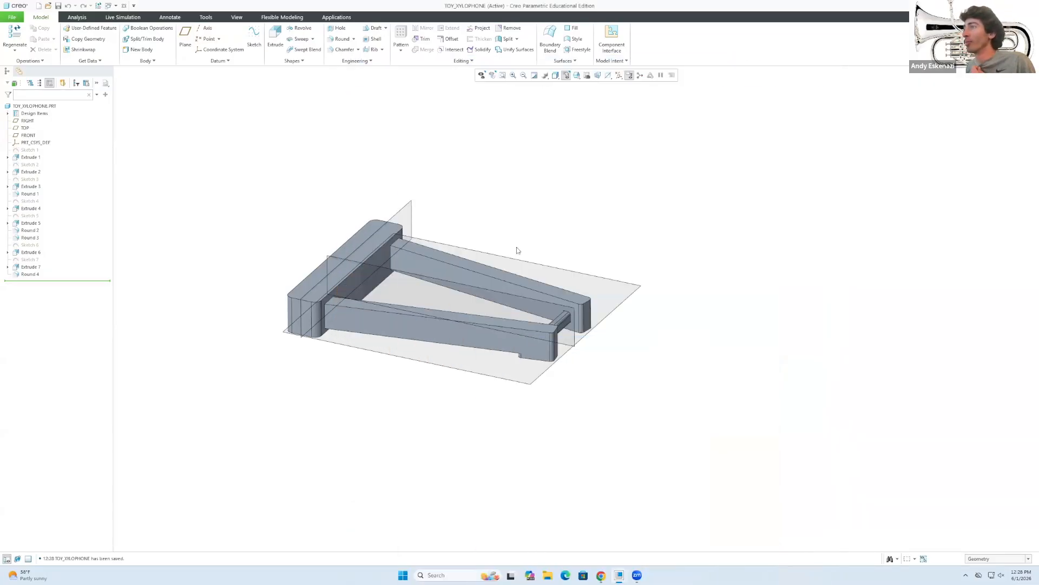
drag(205, 162, 741, 450)
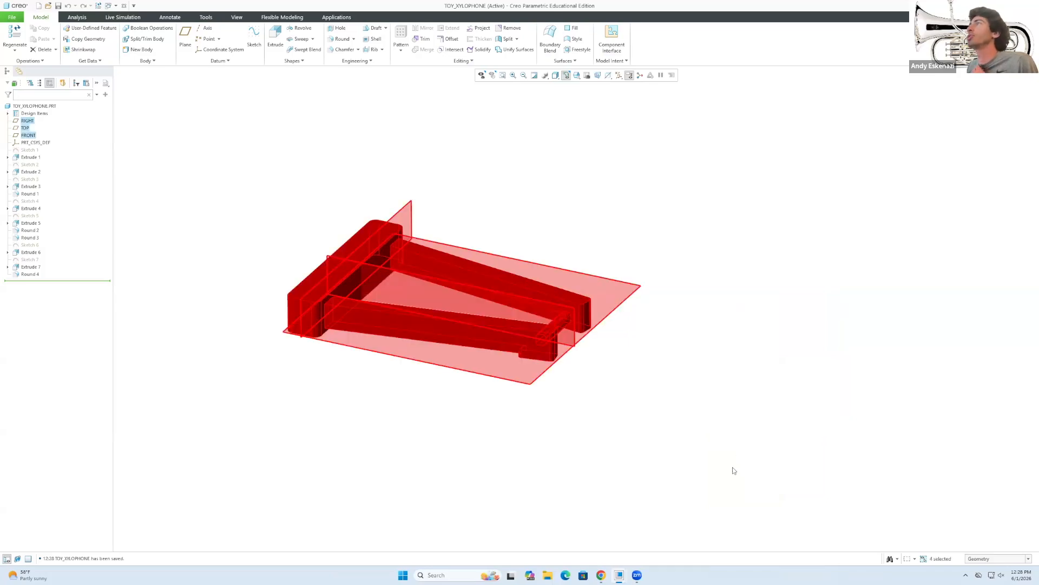
click(590, 433)
click(598, 573)
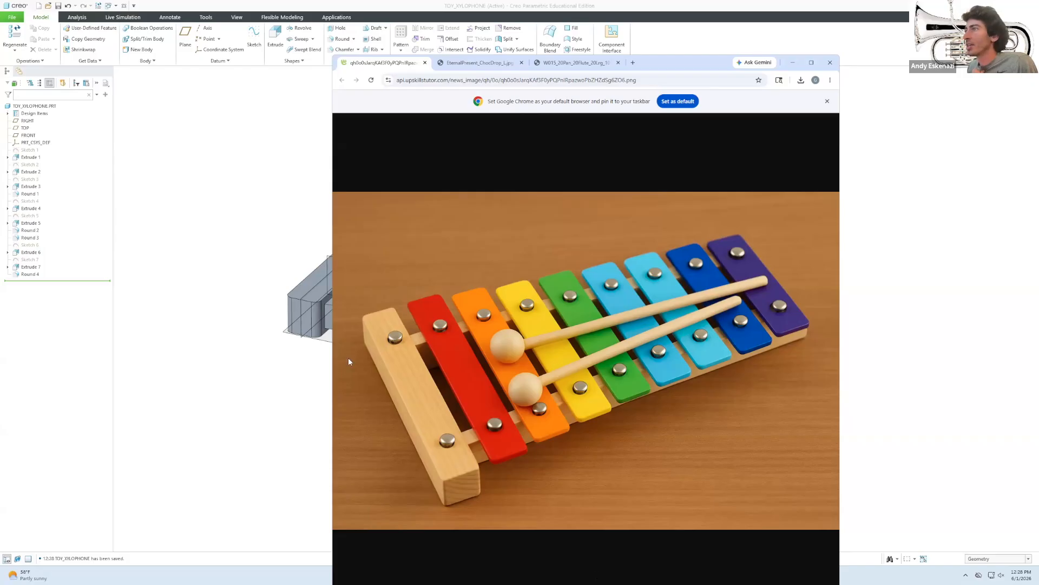
click(300, 353)
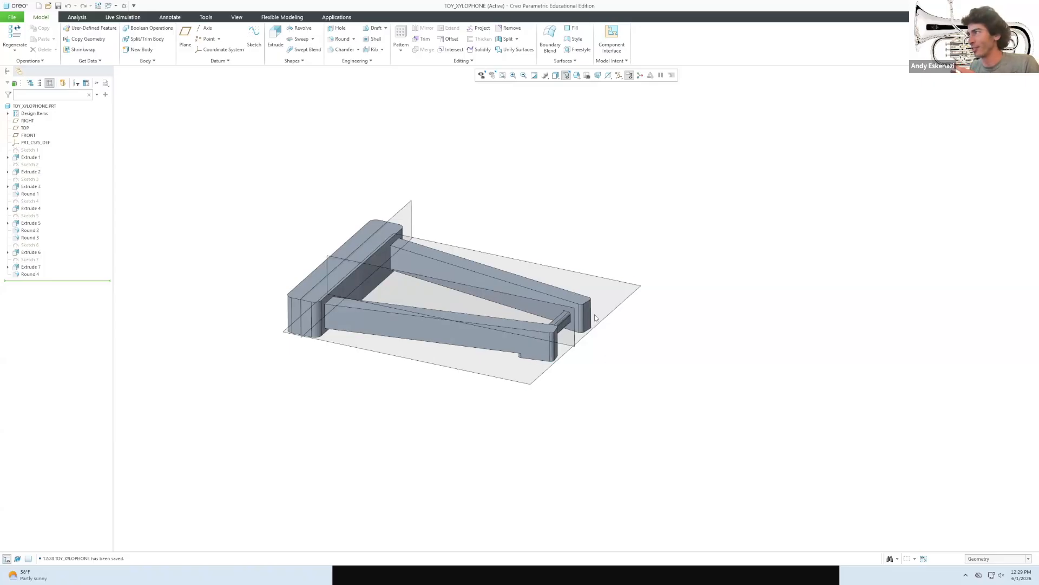
scroll(444, 248, up, 1)
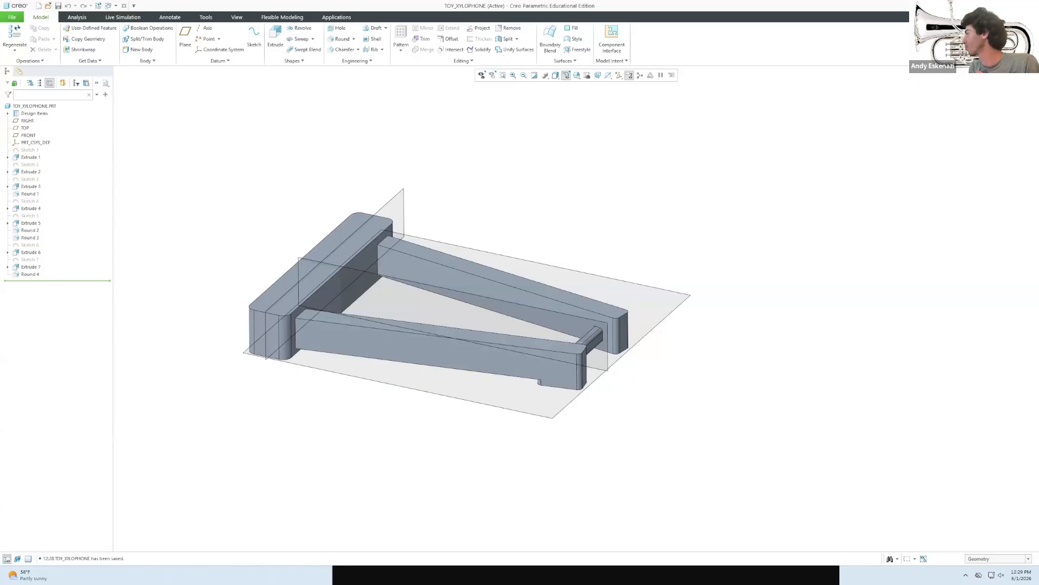
key(alt+Tab)
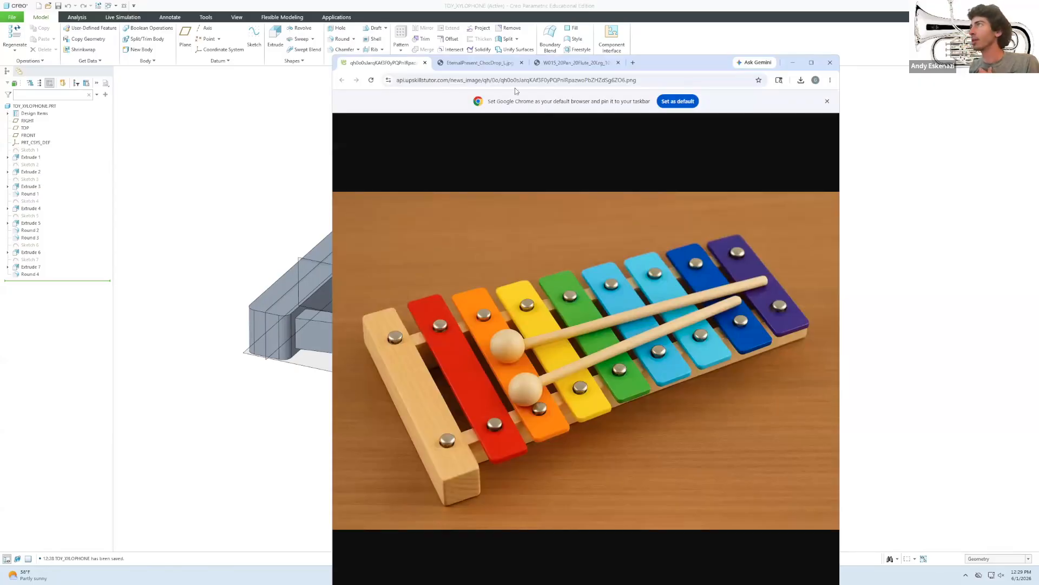
drag(694, 62, 684, 12)
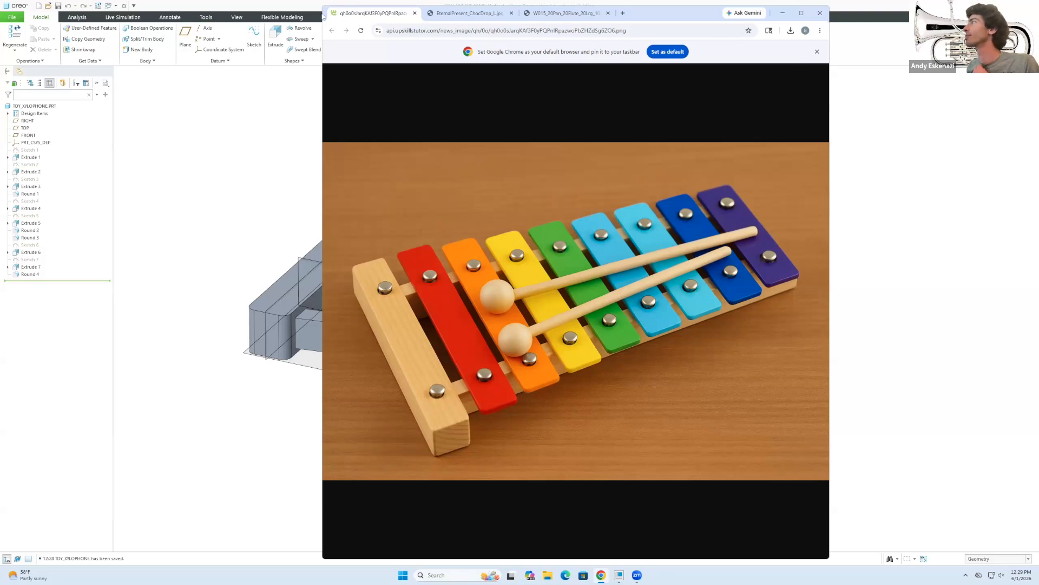
drag(323, 15, 304, 96)
click(724, 97)
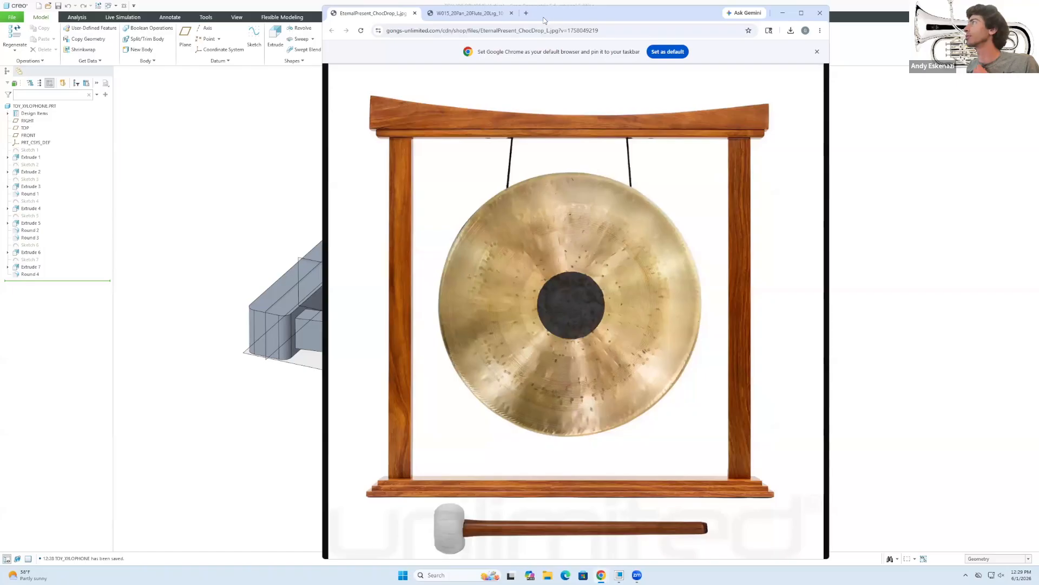
click(783, 13)
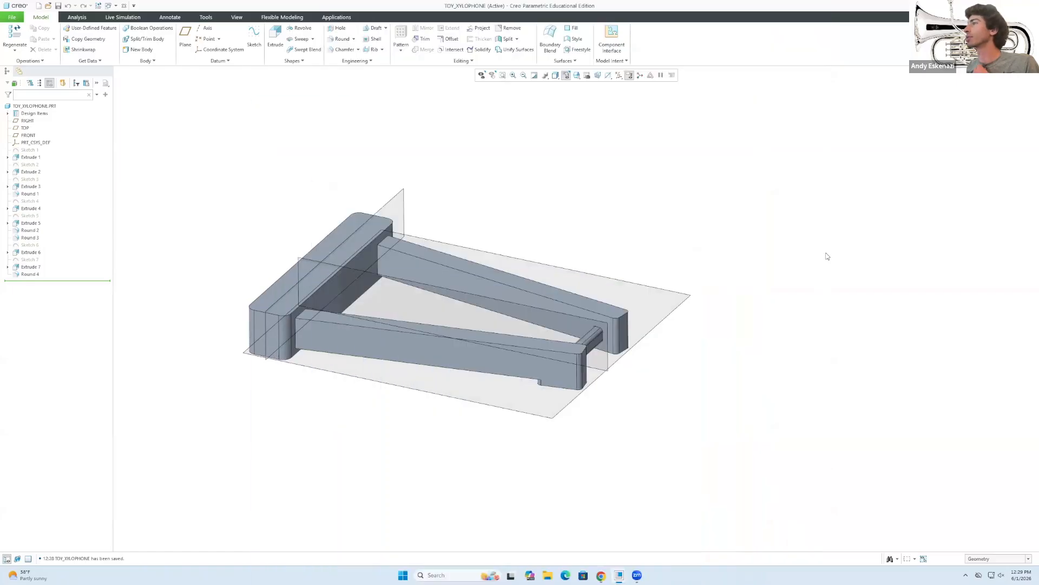
Round the end block's long top edge and short vertical corner edge as two sets.
click(341, 39)
click(349, 262)
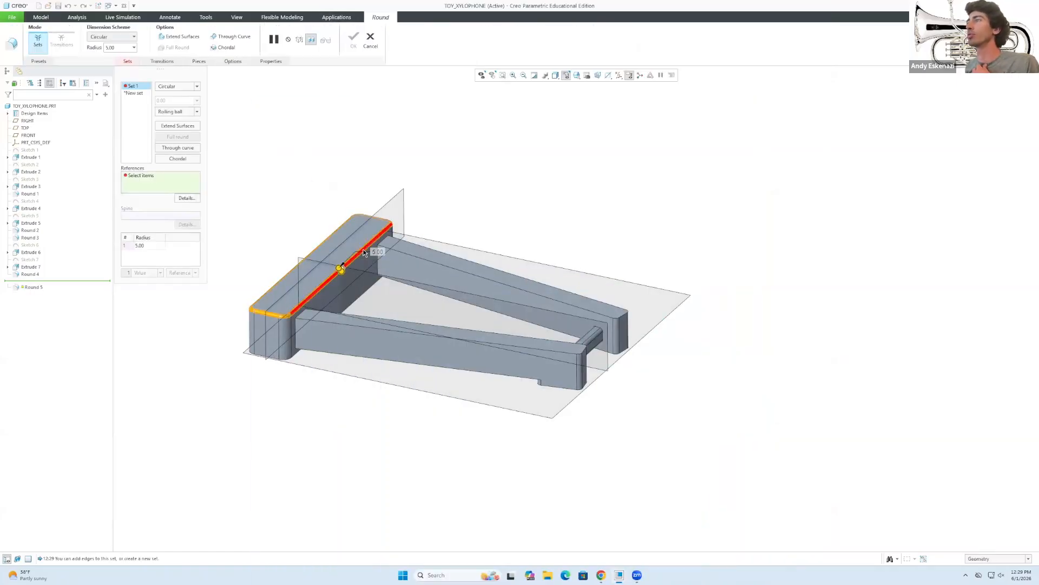
click(284, 359)
mouse_move(284, 360)
middle_down()
mouse_move(333, 325)
mouse_move(399, 322)
mouse_move(308, 367)
middle_up()
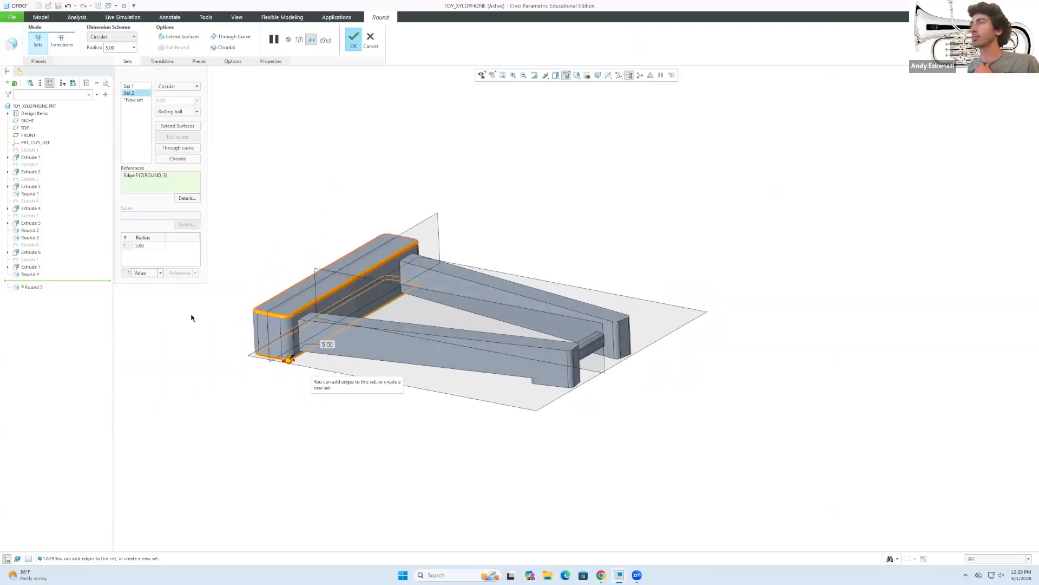
click(352, 41)
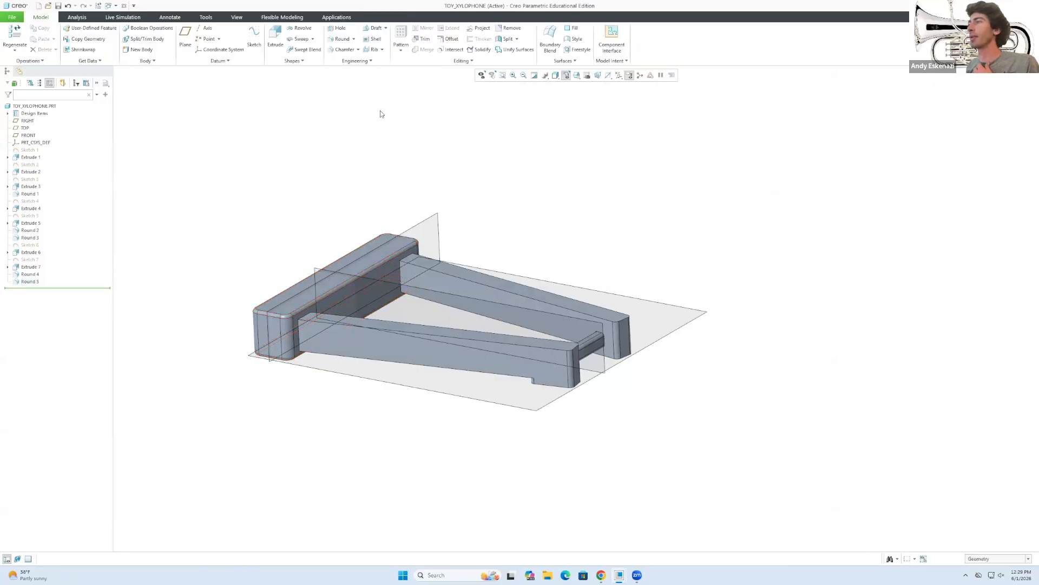
Start a radius 2 round on the front leg's long top edge.
click(342, 39)
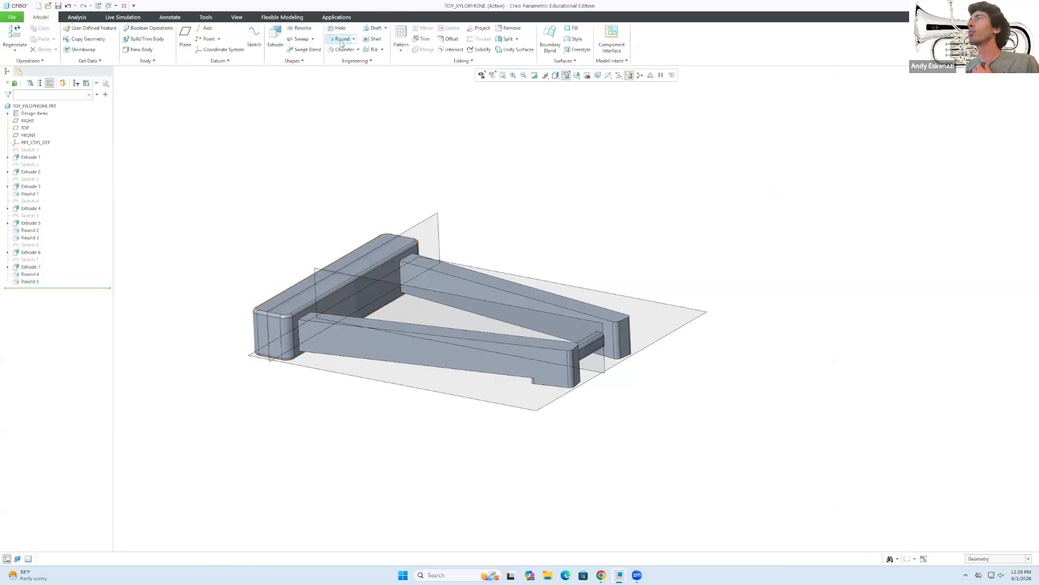
click(516, 343)
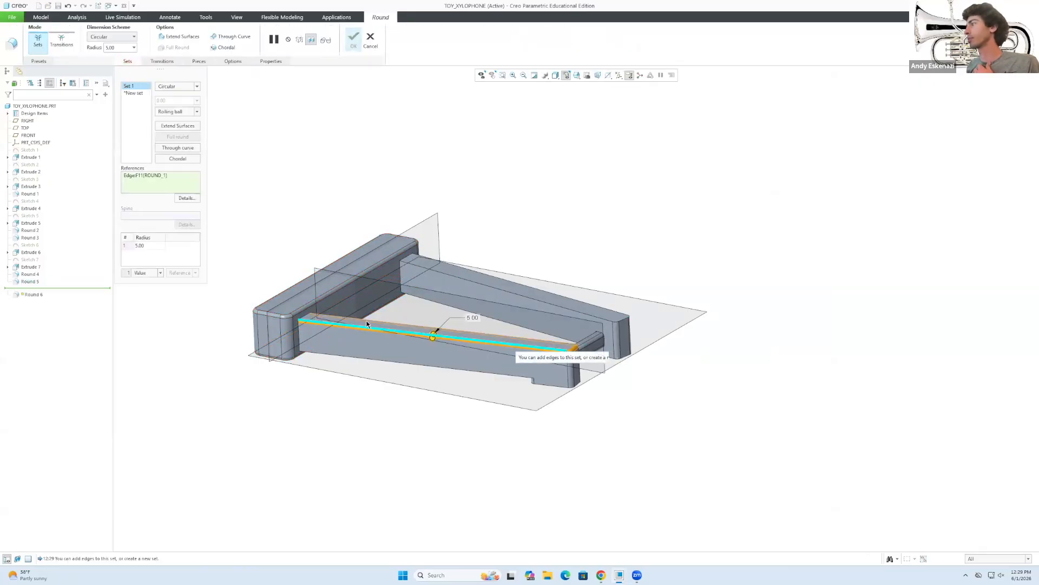
click(162, 246)
text(2)
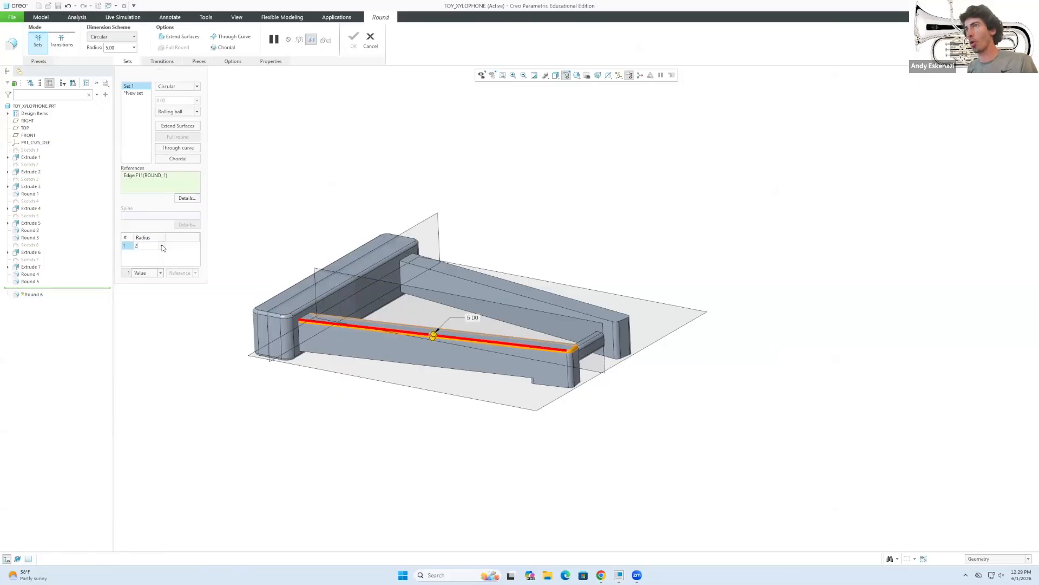
key(Return)
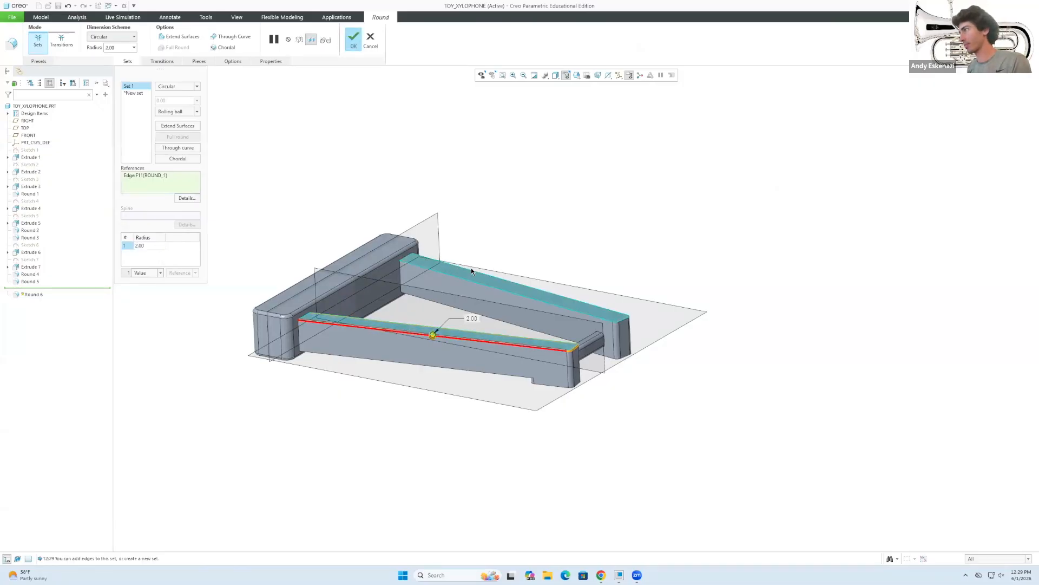
Add the remaining leg top edges and both leg end edges to the round.
click(607, 321)
click(518, 378)
middle_drag(518, 379, 528, 340)
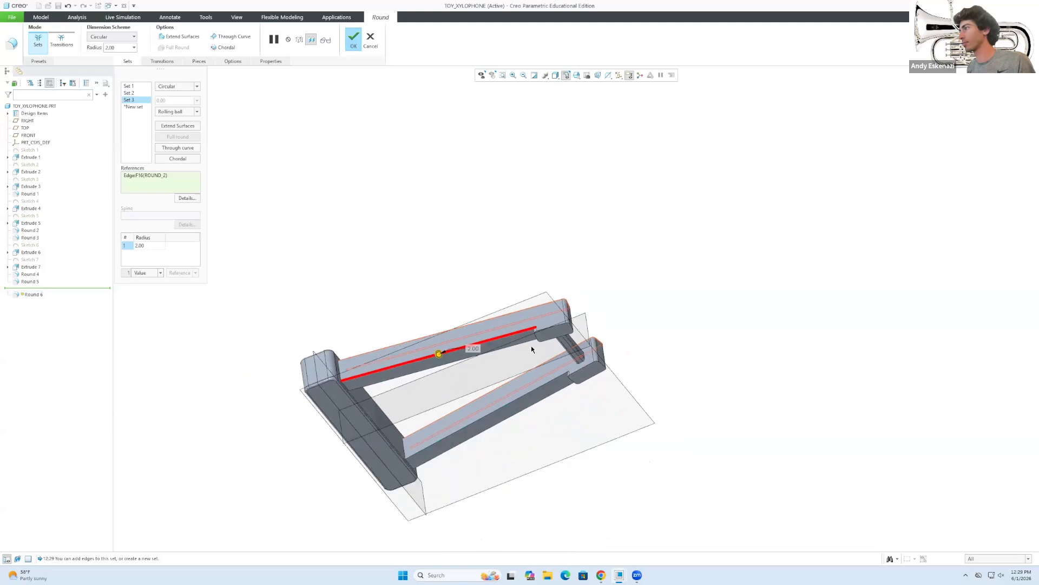
click(527, 341)
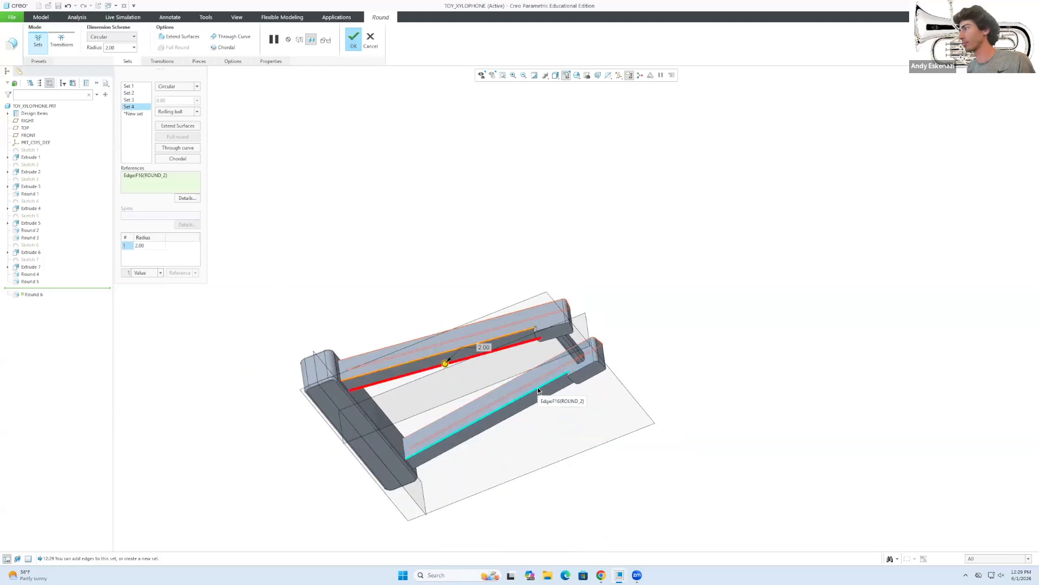
click(495, 434)
click(495, 433)
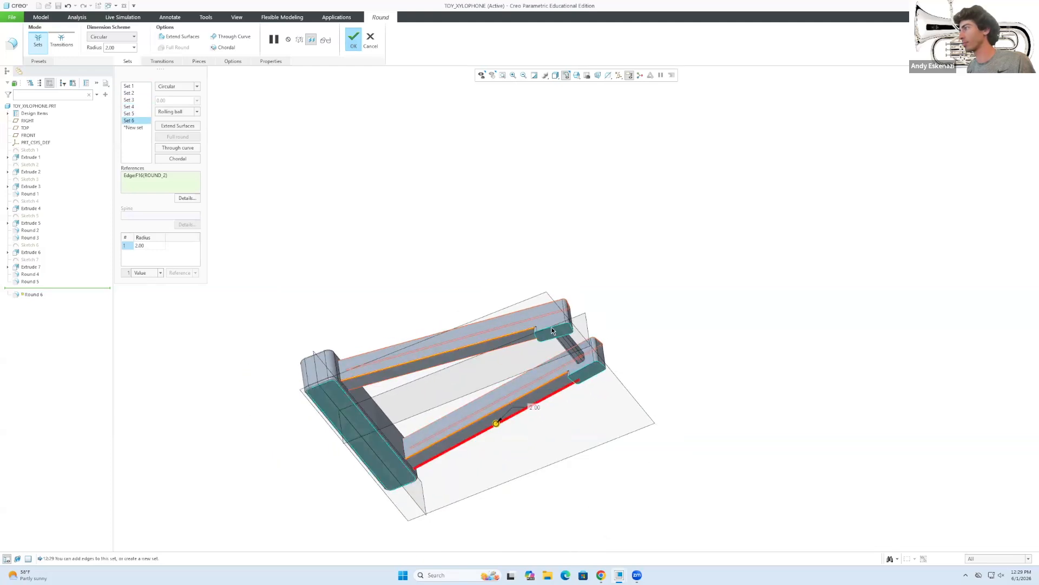
click(552, 327)
click(571, 378)
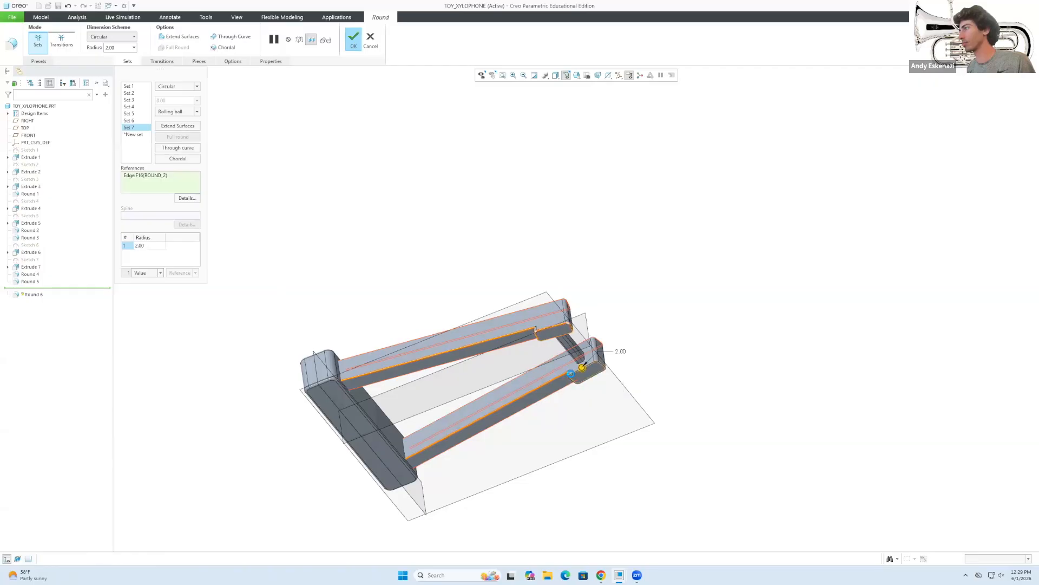
click(353, 47)
mouse_move(403, 217)
middle_down()
mouse_move(408, 262)
mouse_move(434, 276)
mouse_move(591, 302)
middle_up()
scroll(456, 145, down, 2)
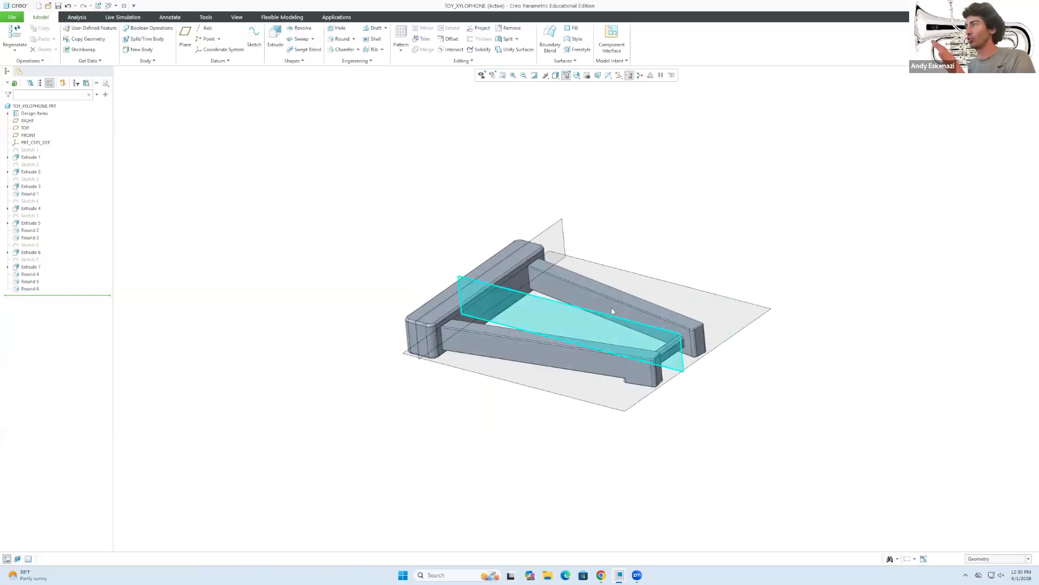
scroll(549, 310, up, 1)
middle_drag(689, 349, 444, 253)
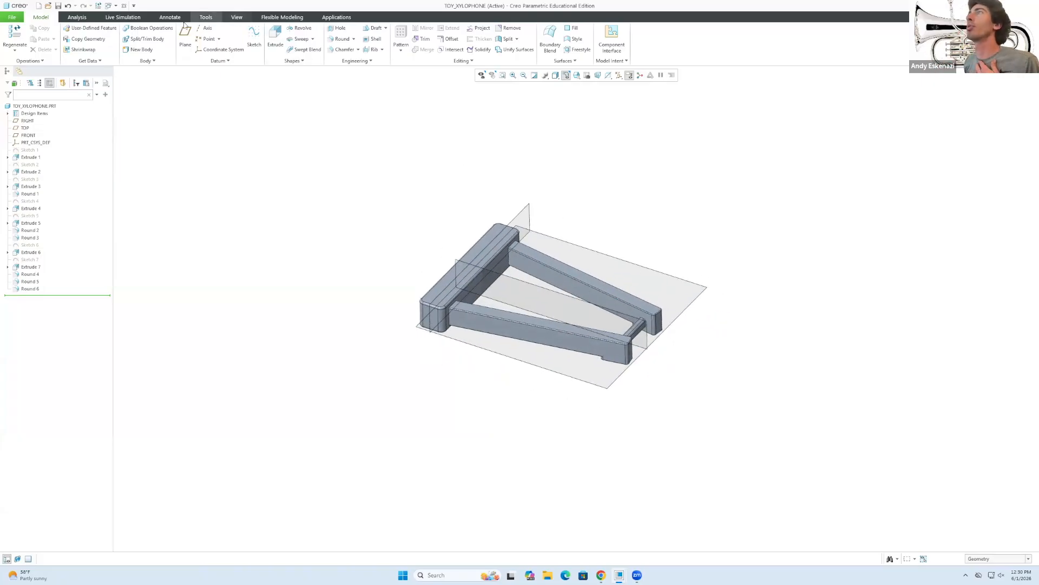
Load the Wood-Spruce appearance library, pick a spruce swatch, and select the whole xylophone.
click(237, 18)
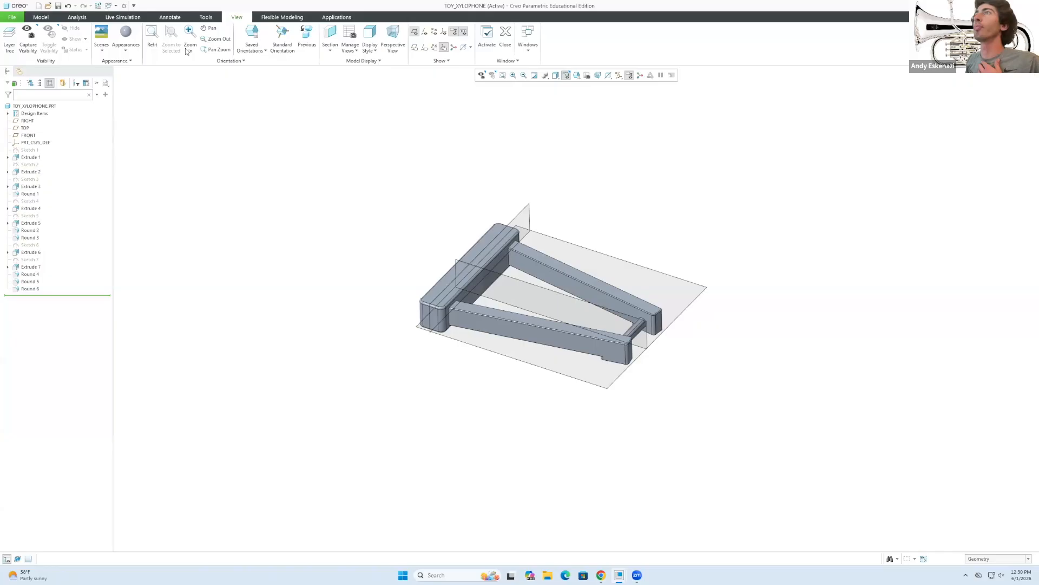
click(127, 51)
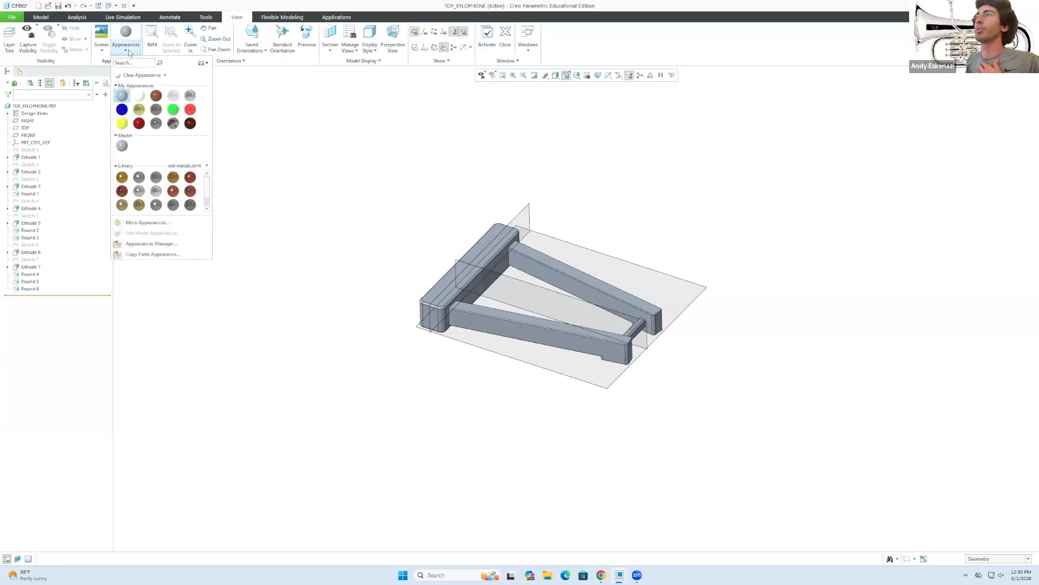
click(186, 166)
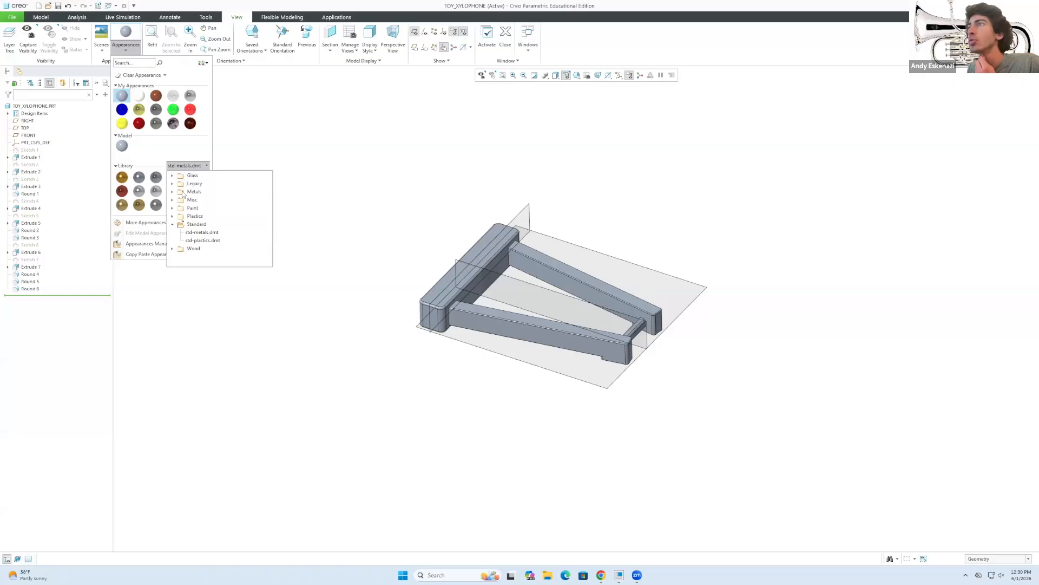
click(172, 249)
click(202, 184)
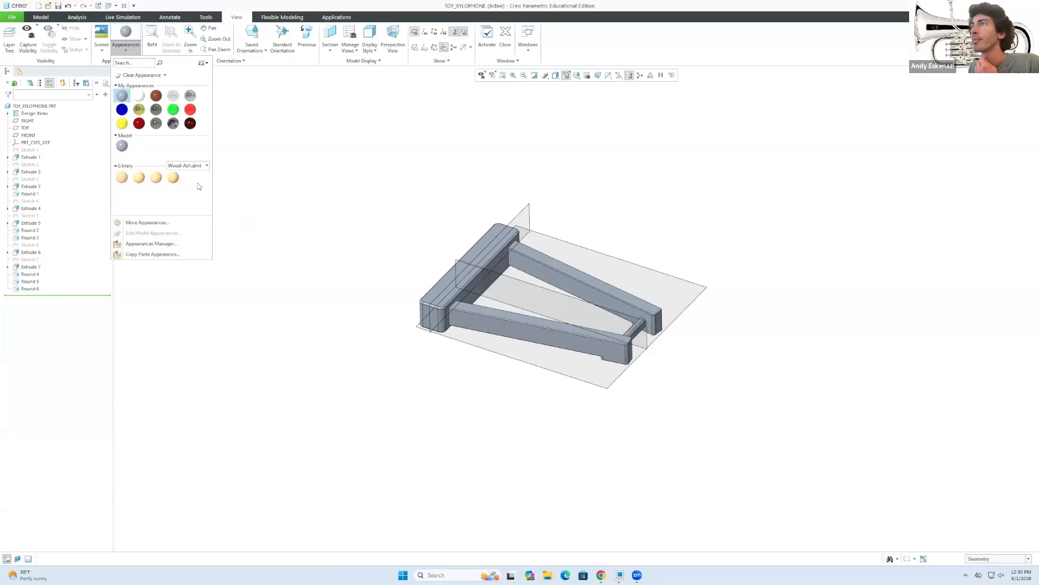
click(202, 167)
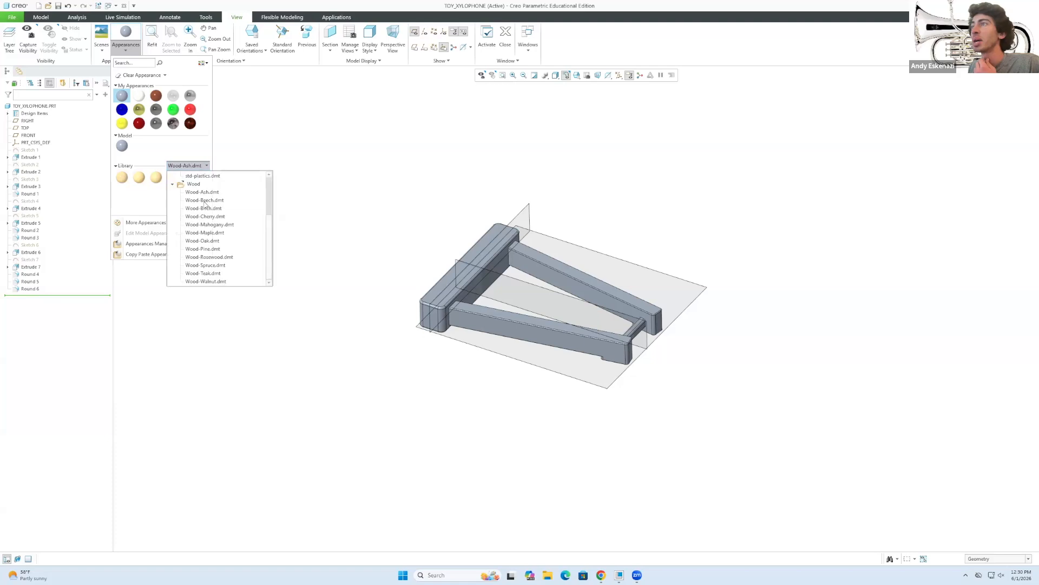
click(205, 232)
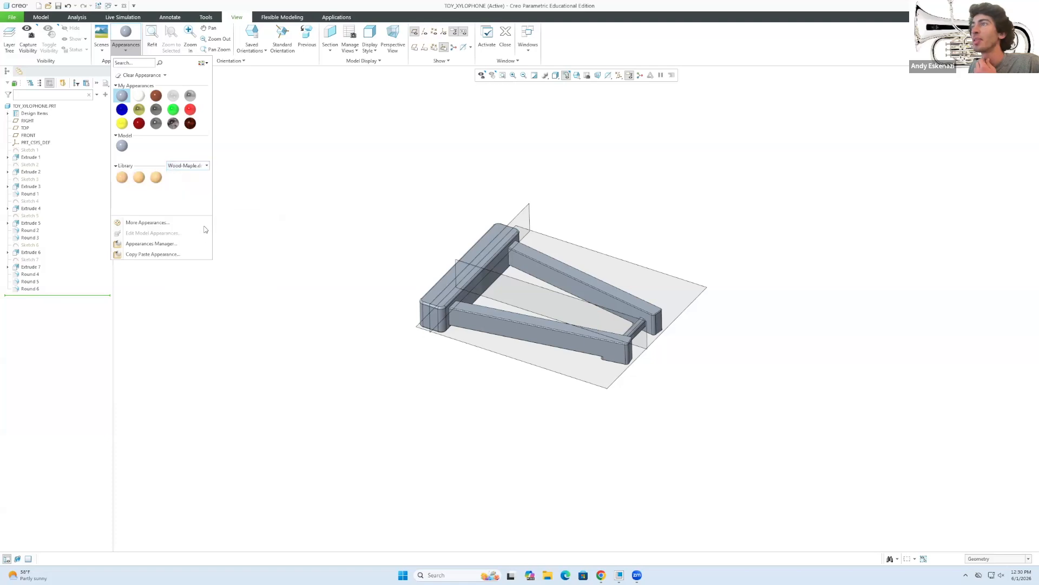
click(200, 166)
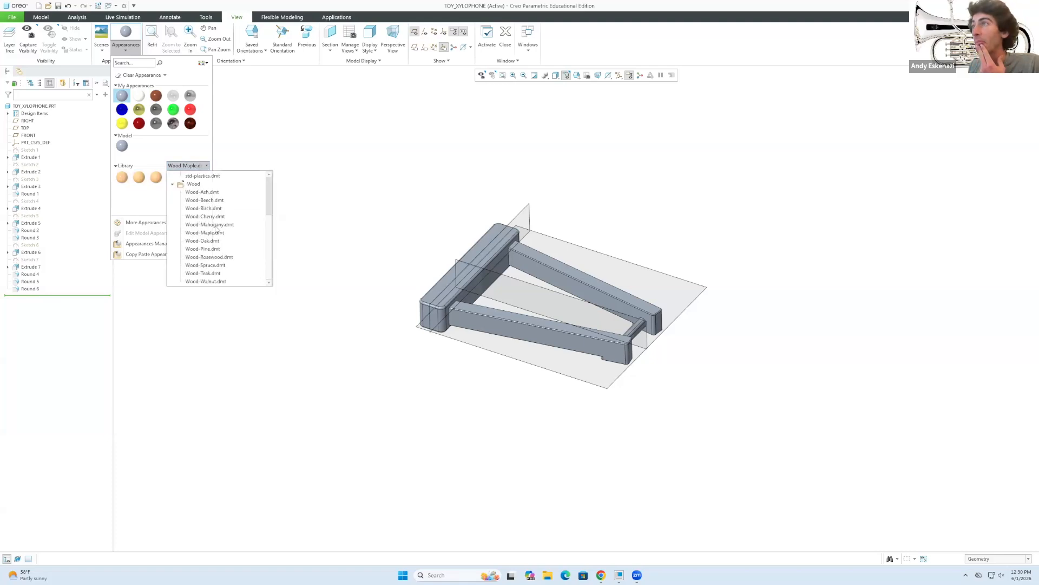
click(215, 217)
click(194, 166)
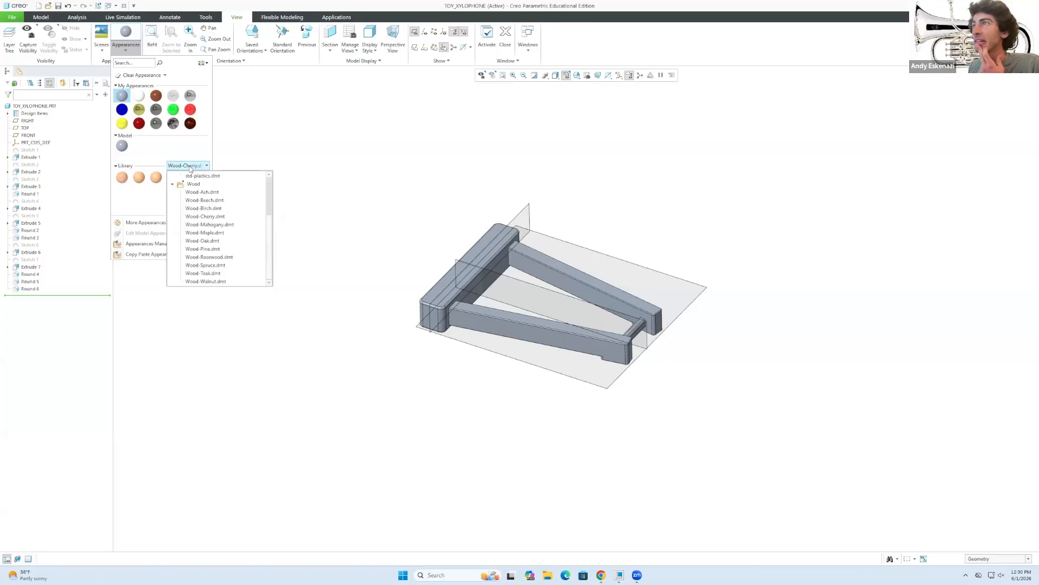
click(210, 266)
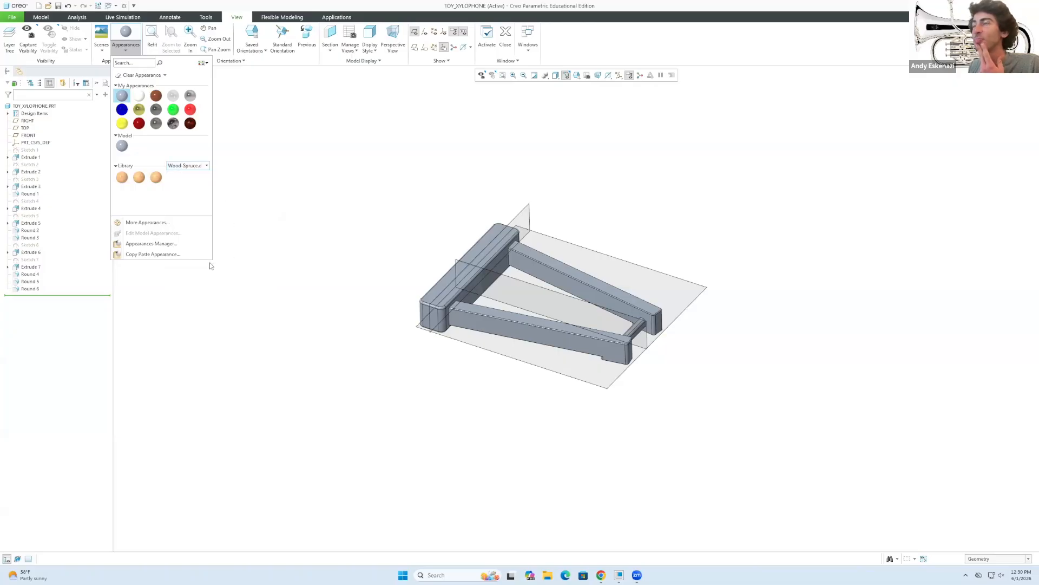
click(156, 177)
drag(319, 153, 707, 408)
Apply the spruce wood appearance and orbit to view the frame from above.
middle_click(417, 211)
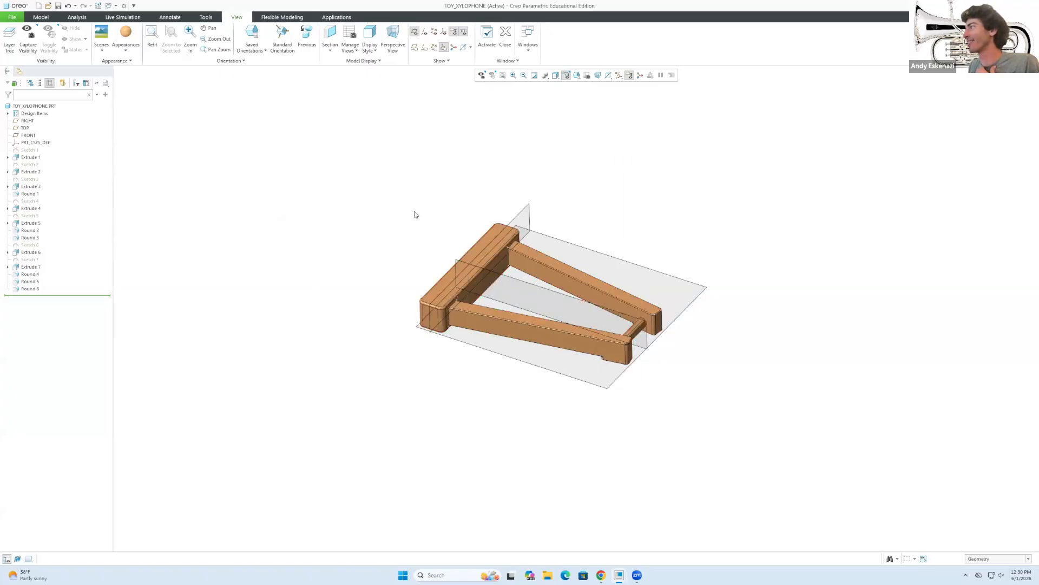
scroll(542, 325, up, 5)
scroll(484, 336, down, 4)
mouse_move(477, 330)
middle_down()
mouse_move(448, 313)
mouse_move(504, 278)
mouse_move(532, 236)
mouse_move(490, 325)
mouse_move(505, 320)
mouse_move(474, 344)
mouse_move(483, 341)
middle_up()
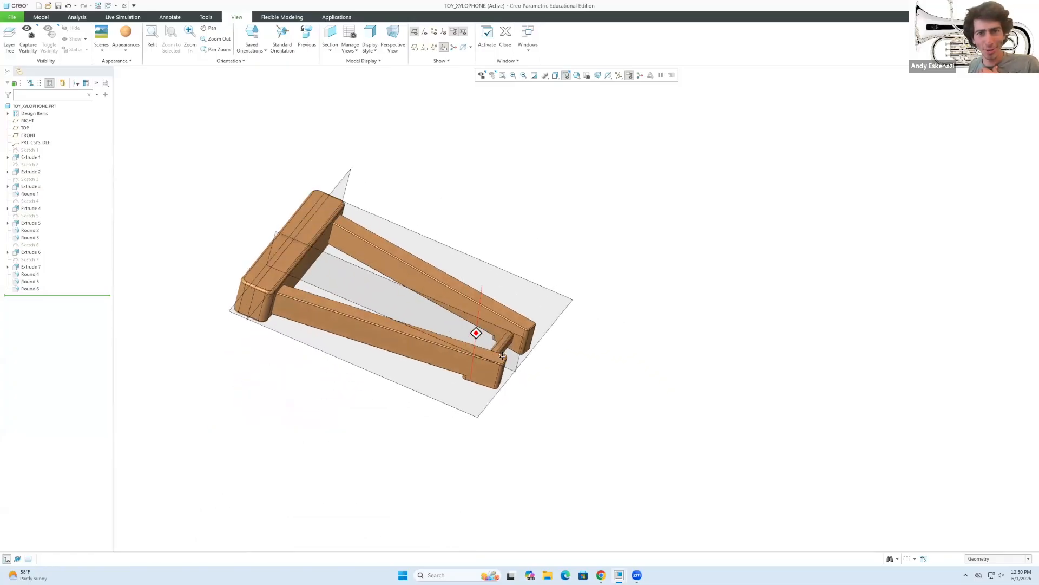
middle_drag(390, 338, 387, 274)
mouse_move(344, 314)
middle_down()
mouse_move(307, 299)
mouse_move(336, 297)
middle_up()
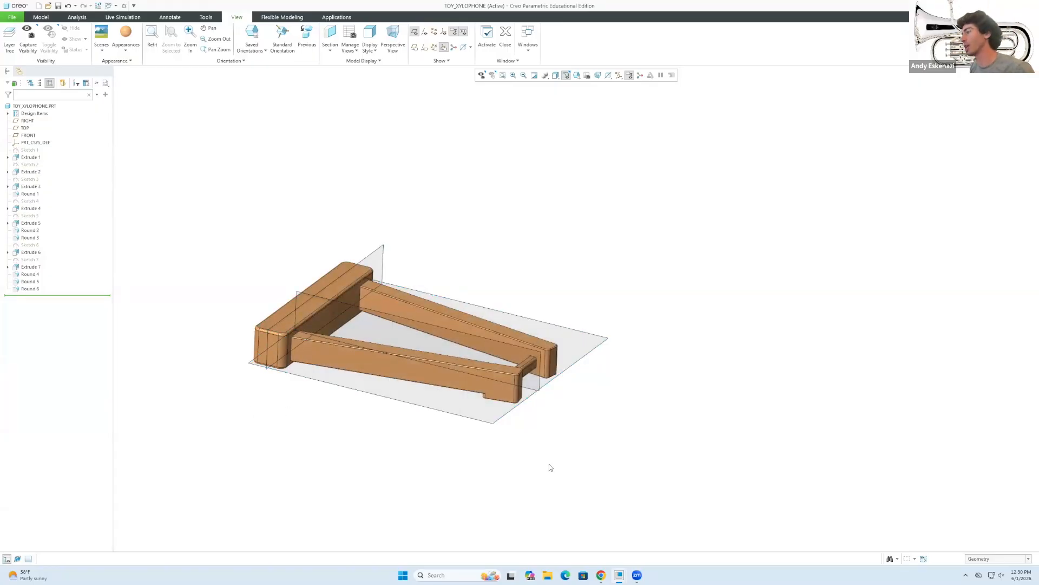
Compare the frame with the reference xylophone photo, then orbit to a top-down view.
click(604, 574)
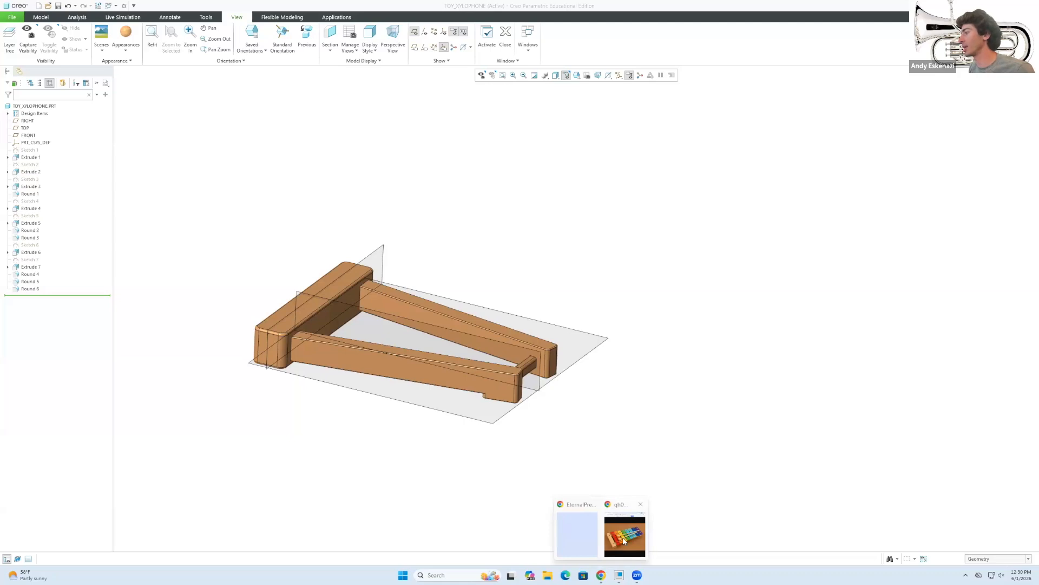
click(623, 540)
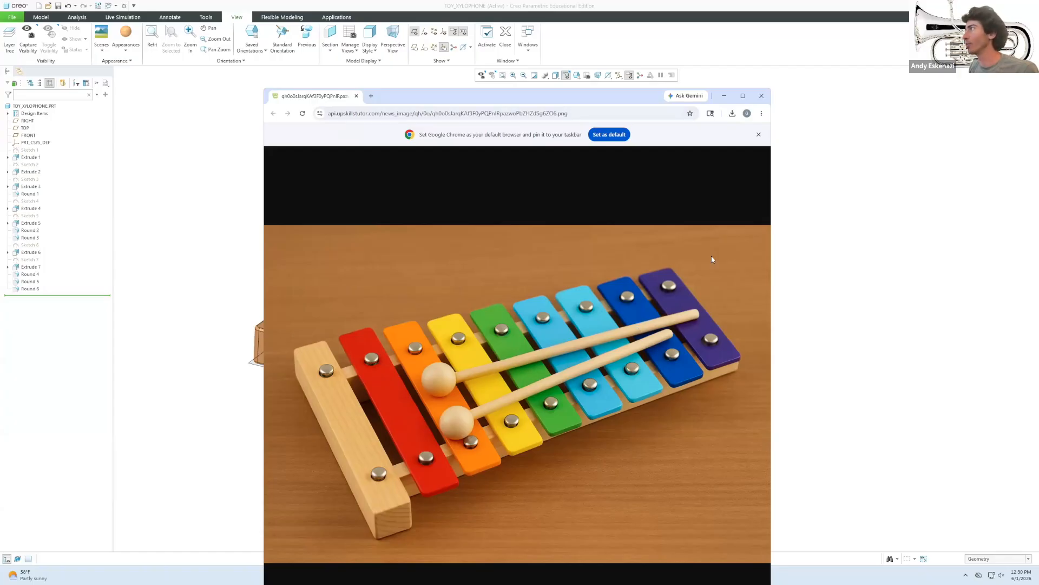
click(724, 96)
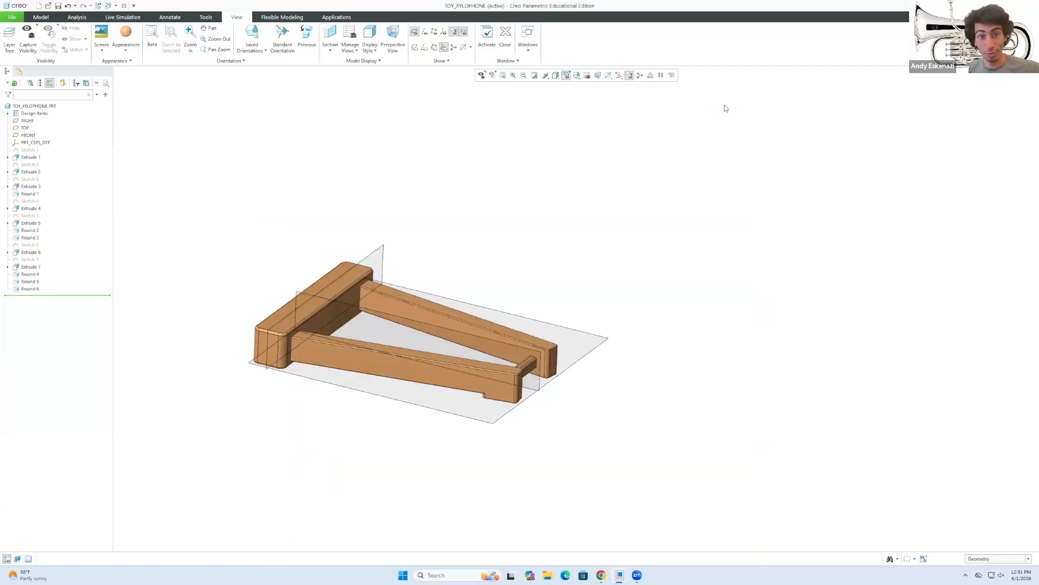
middle_drag(436, 230, 364, 315)
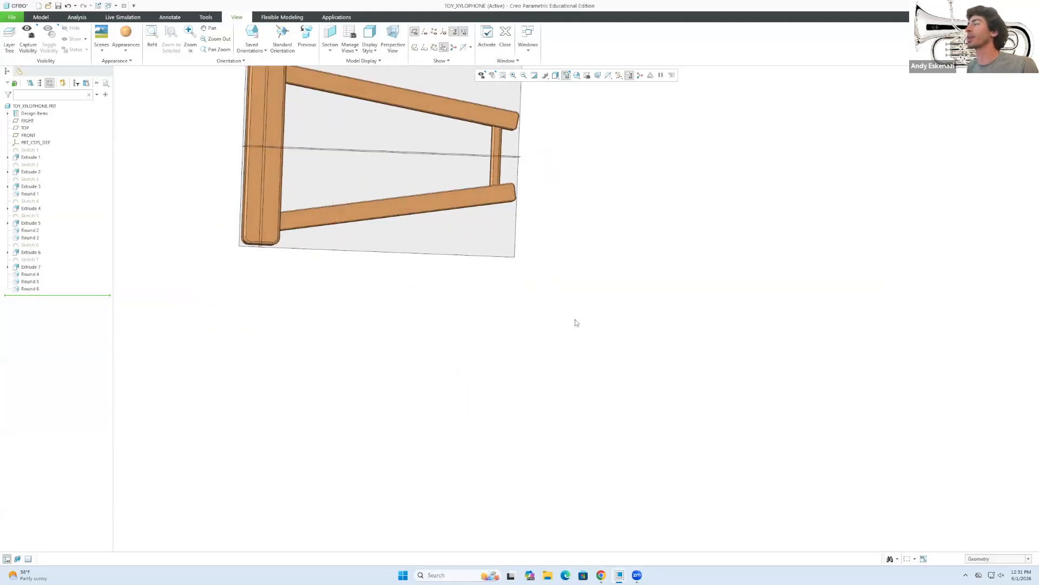
click(43, 18)
Start a new sketch on the upper frame rail's top face.
click(252, 38)
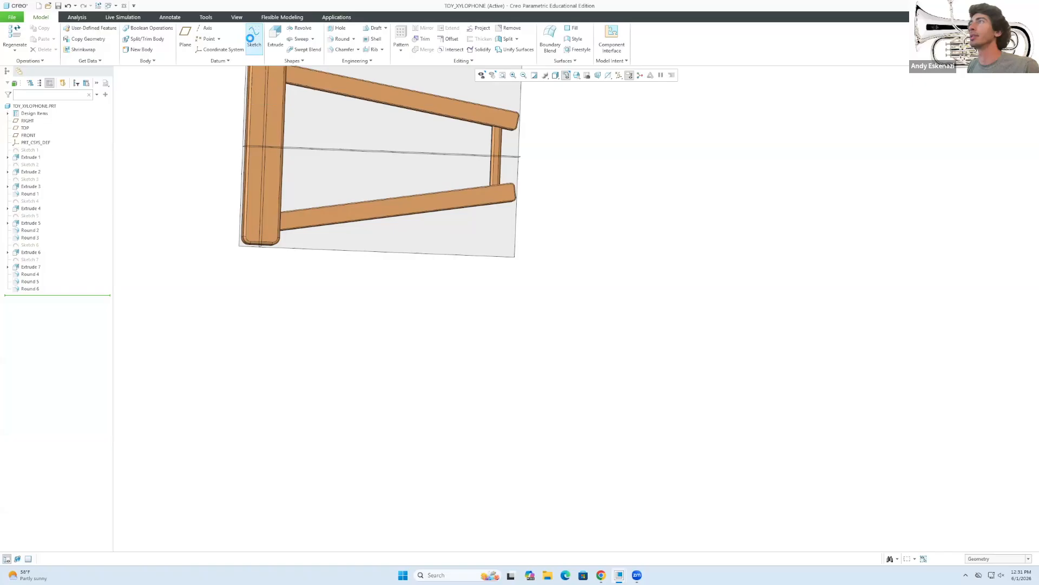
click(415, 102)
mouse_move(418, 193)
middle_down()
mouse_move(376, 146)
mouse_move(398, 111)
middle_up()
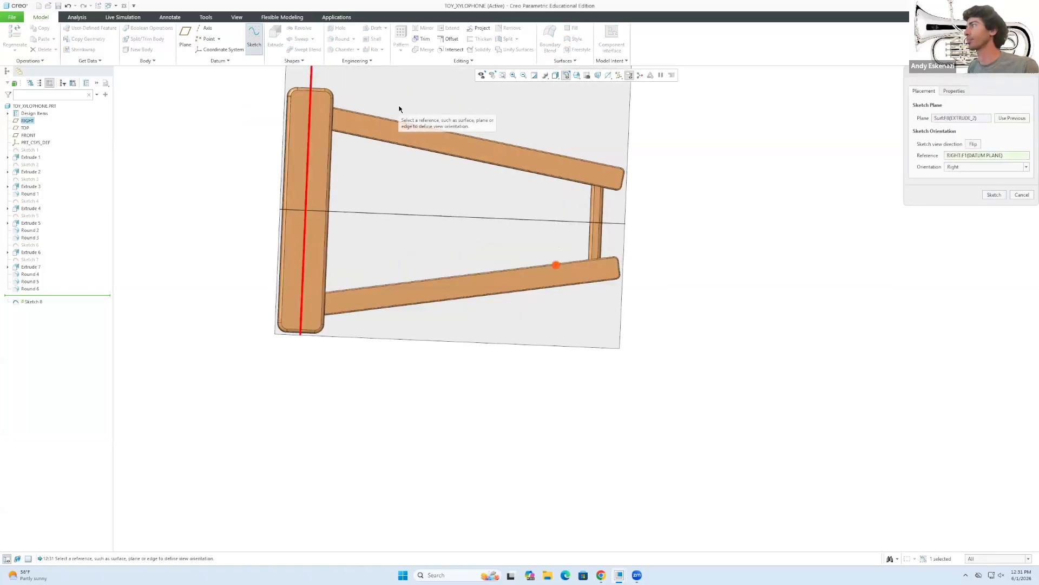
scroll(399, 110, down, 2)
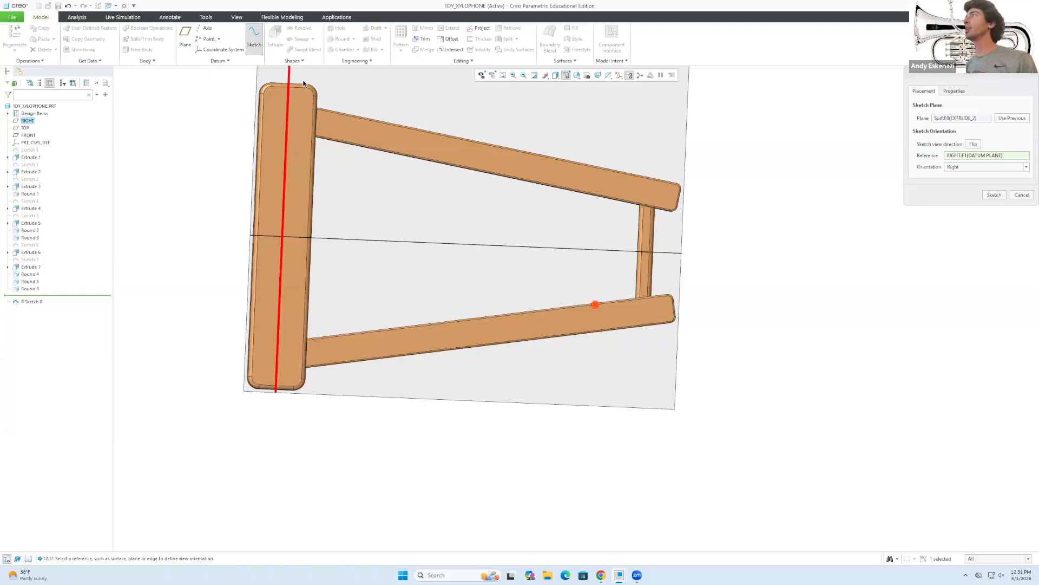
click(994, 195)
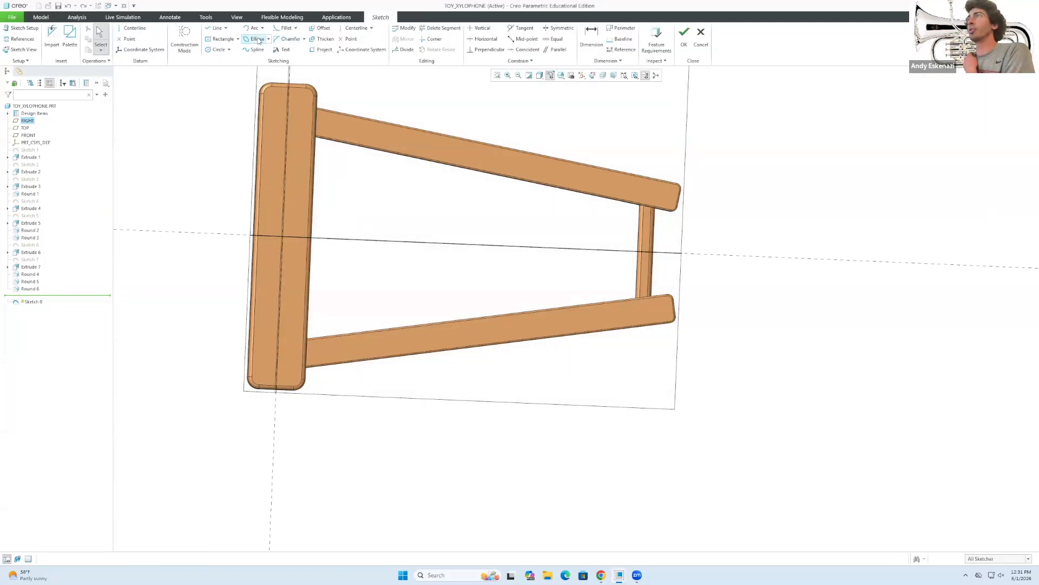
middle_drag(410, 216, 398, 206)
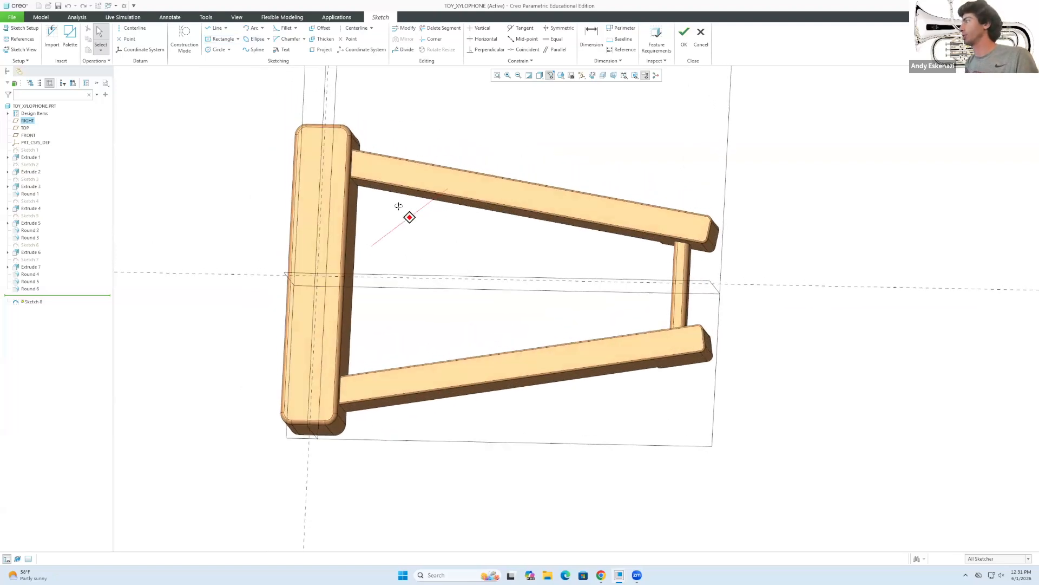
Draw a construction line along the frame's centre line.
click(215, 28)
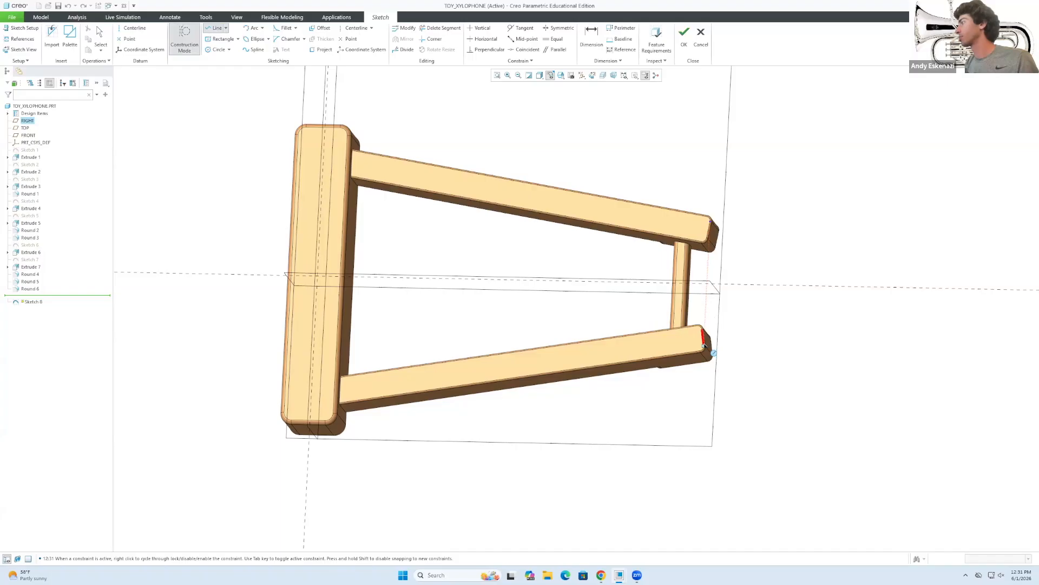
middle_drag(698, 293, 708, 307)
scroll(719, 217, down, 3)
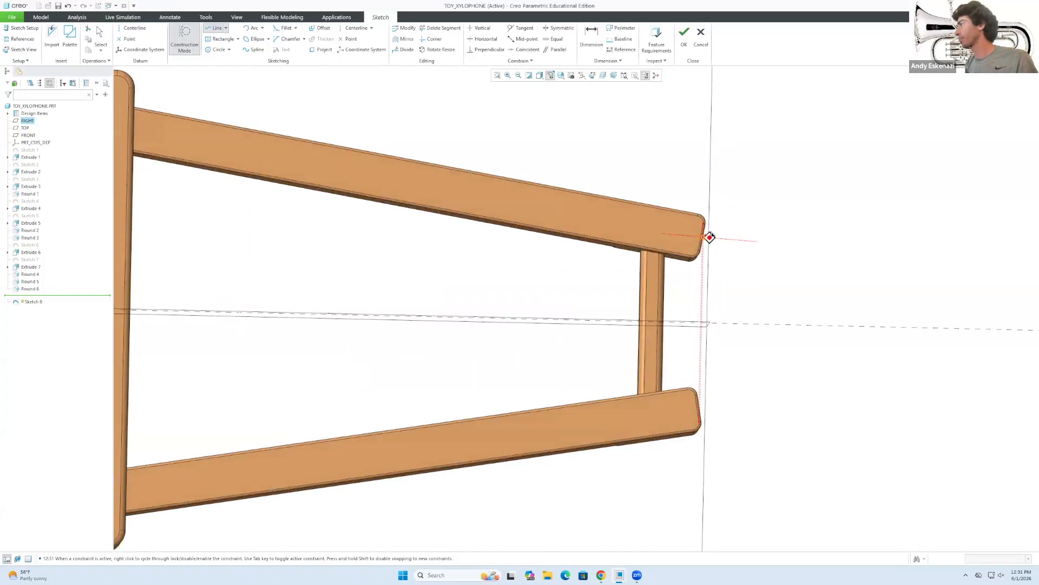
click(703, 323)
scroll(769, 303, up, 2)
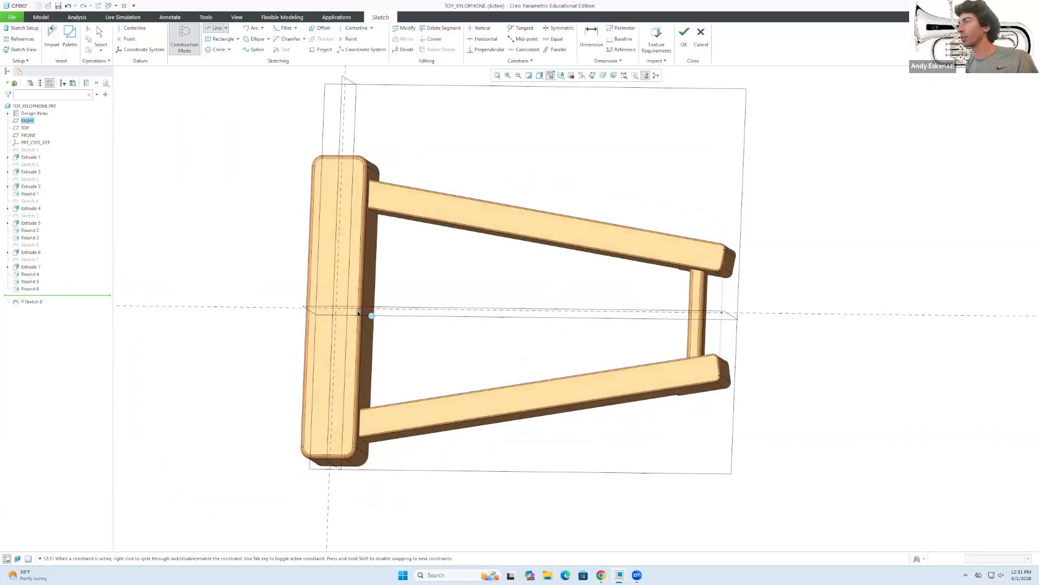
scroll(401, 298, up, 2)
middle_drag(399, 297, 424, 299)
middle_click(426, 299)
middle_click(628, 253)
scroll(627, 259, down, 2)
scroll(548, 300, up, 1)
middle_drag(546, 300, 540, 312)
mouse_move(453, 351)
middle_down()
mouse_move(461, 335)
mouse_move(459, 347)
middle_up()
Clear the selection, turn off construction mode and choose the centre rectangle tool.
click(163, 127)
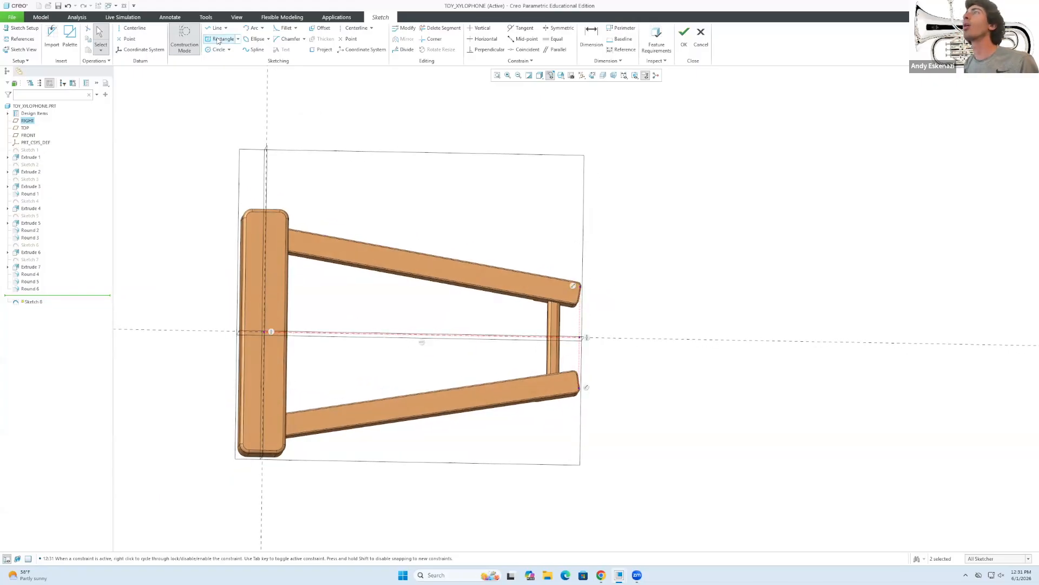
click(190, 46)
click(219, 40)
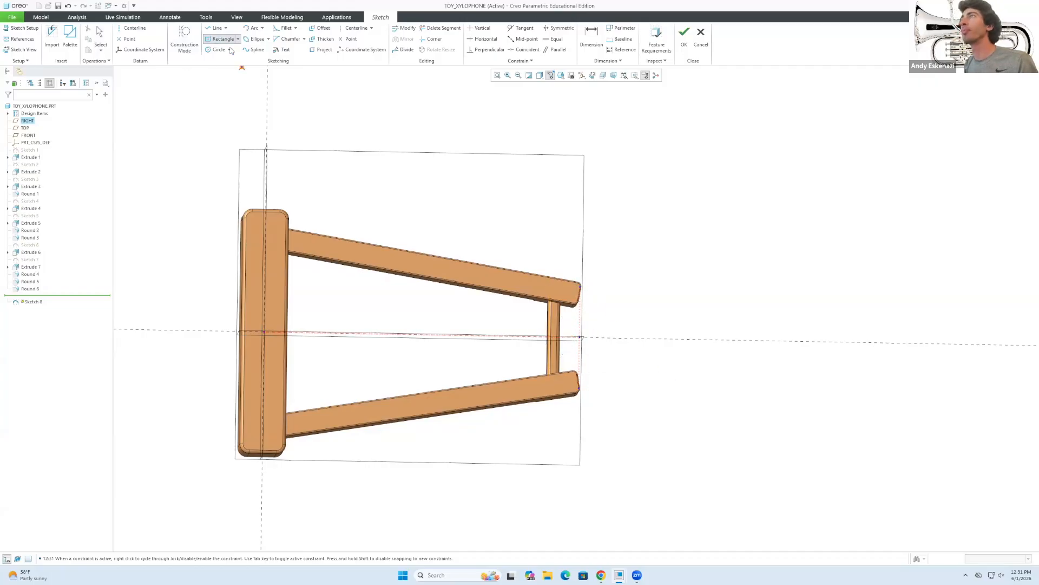
scroll(583, 347, up, 2)
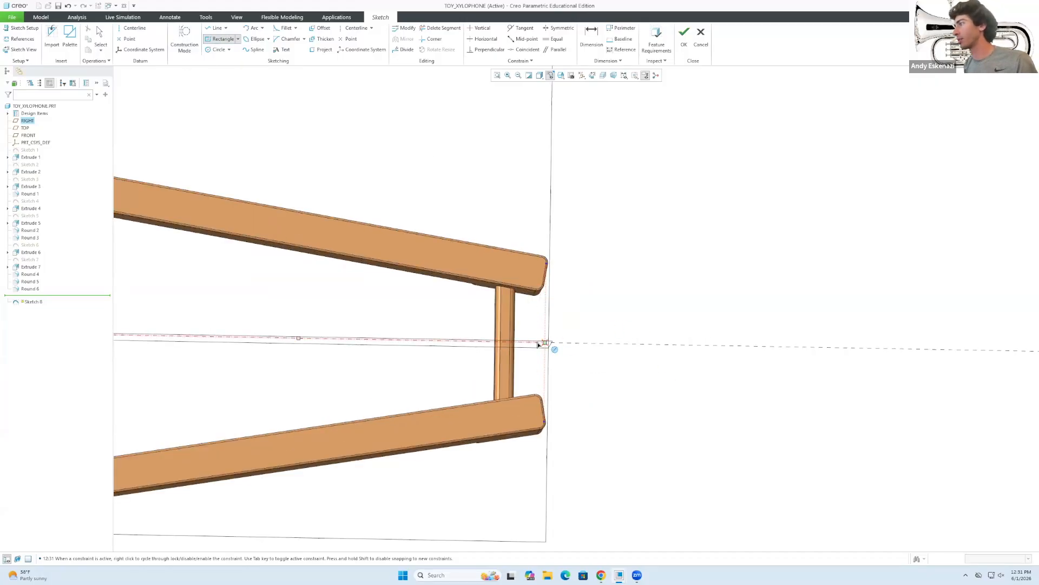
scroll(544, 344, up, 4)
Draw a centre rectangle on the frame's centre line spanning both rails.
click(538, 342)
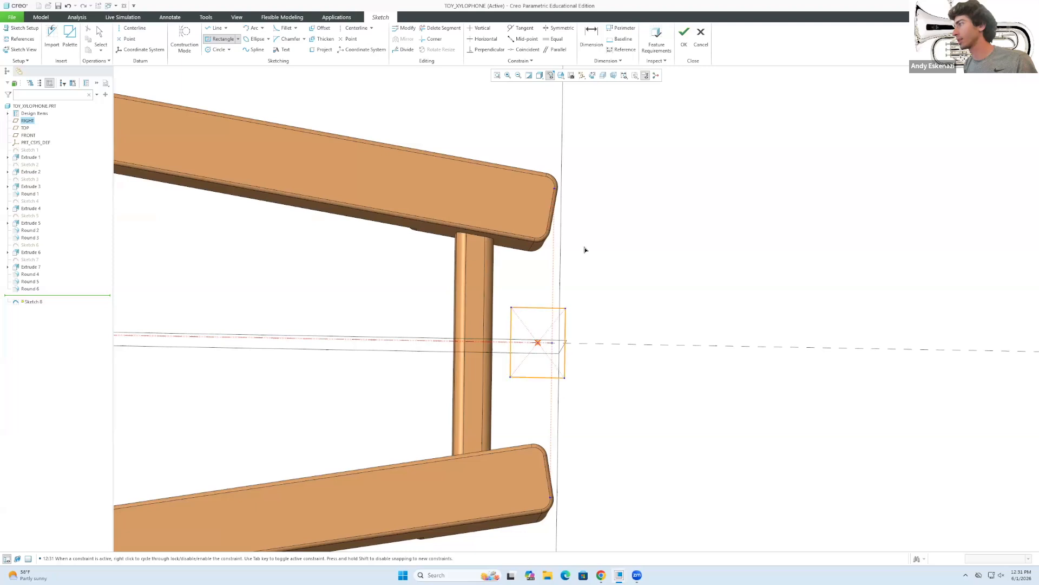
click(582, 162)
middle_click(605, 178)
click(592, 182)
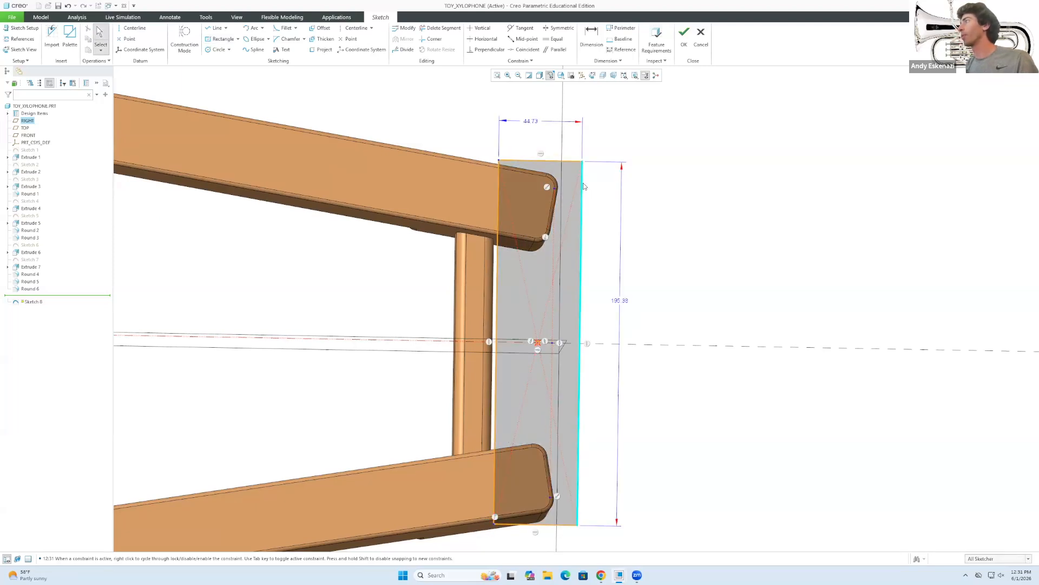
Make the rectangle's right edge tangent to the rounded rail end.
click(583, 186)
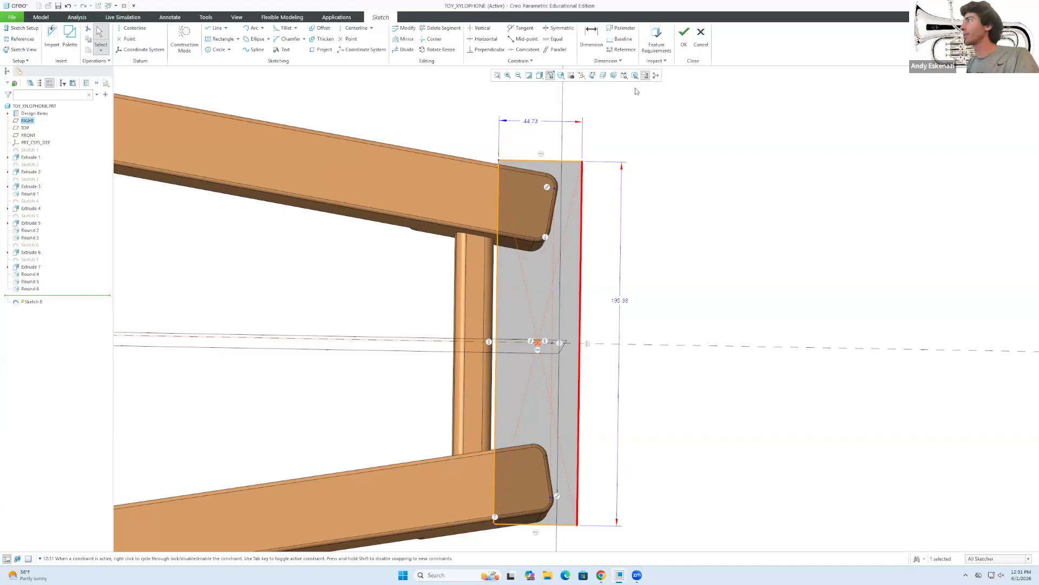
click(522, 28)
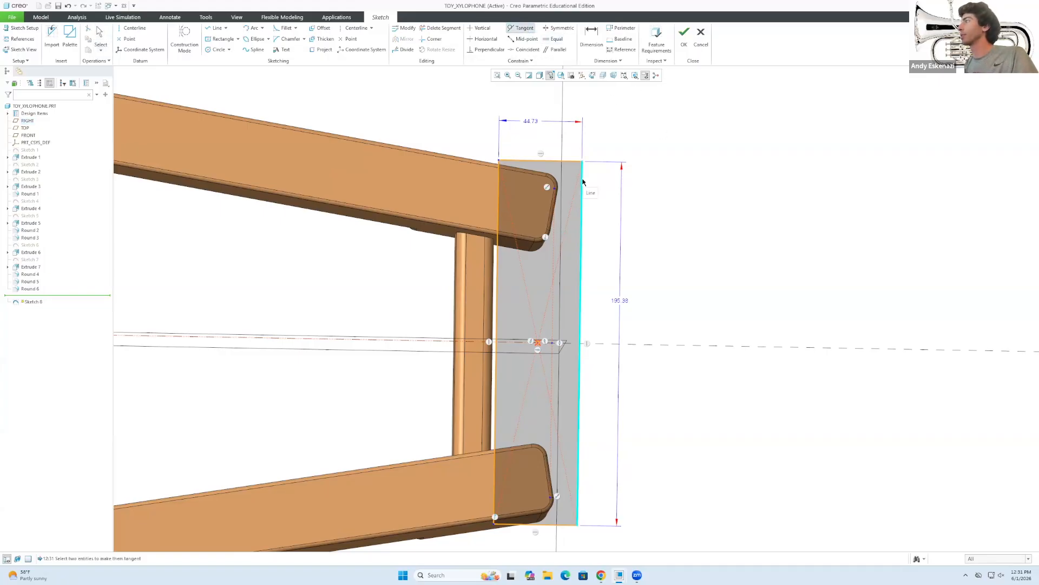
click(558, 182)
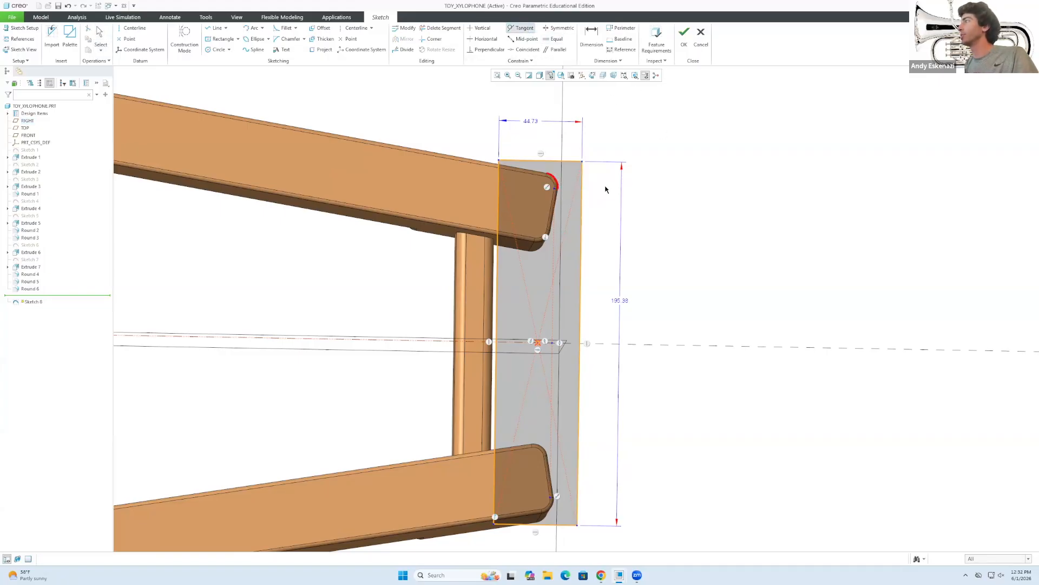
click(583, 192)
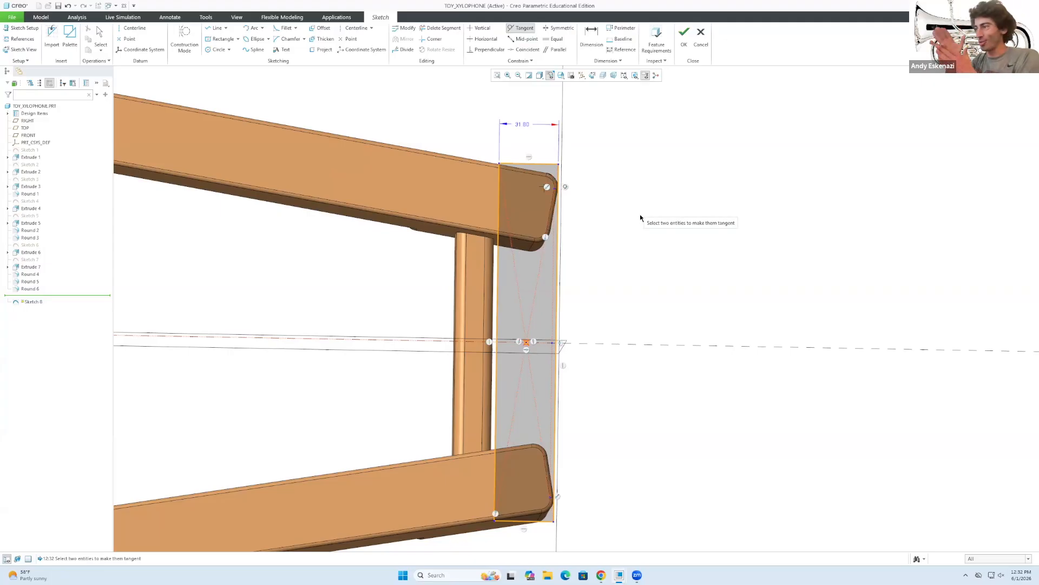
mouse_move(506, 269)
middle_down()
mouse_move(480, 200)
mouse_move(508, 209)
mouse_move(538, 178)
middle_up()
middle_click(538, 177)
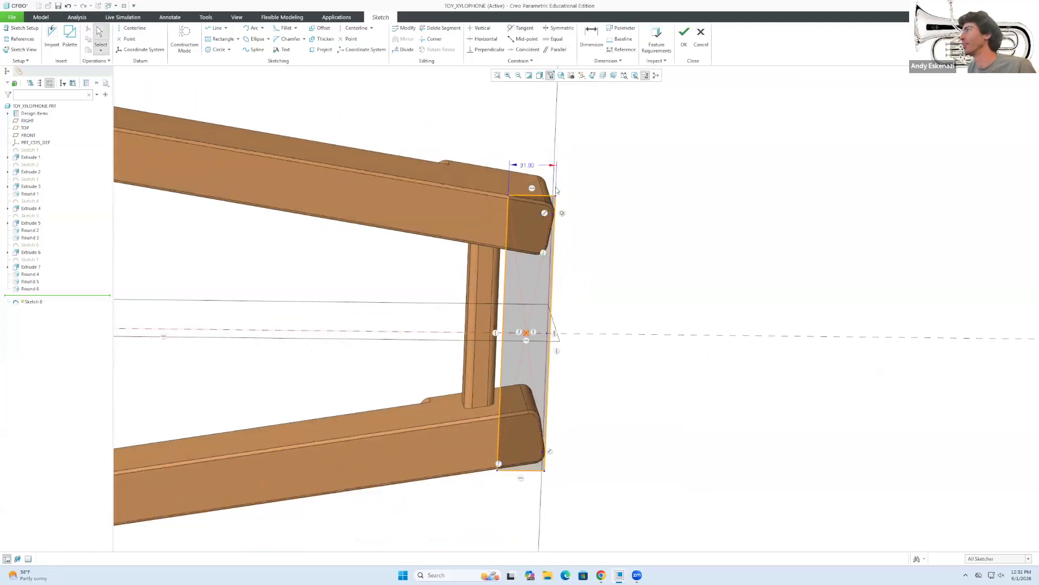
Change the rectangle width to 40 and add a height dimension on its right edge.
double_click(526, 169)
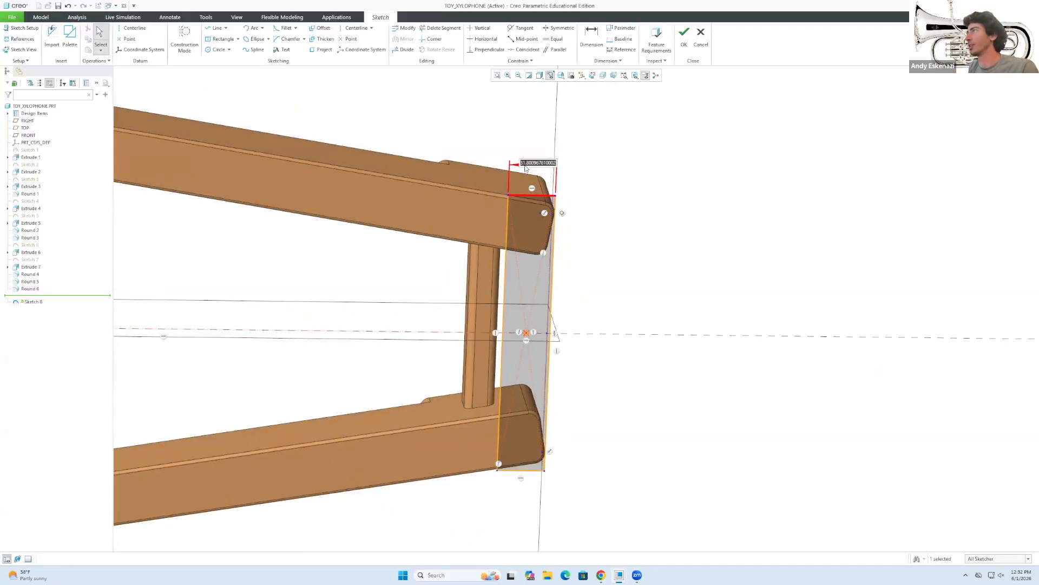
text(40)
key(Return)
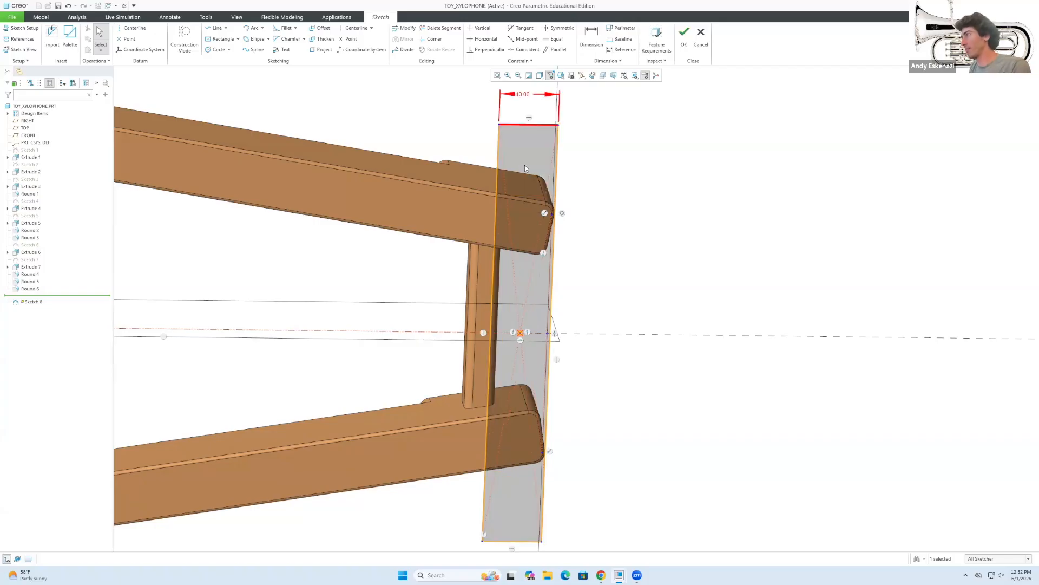
click(557, 233)
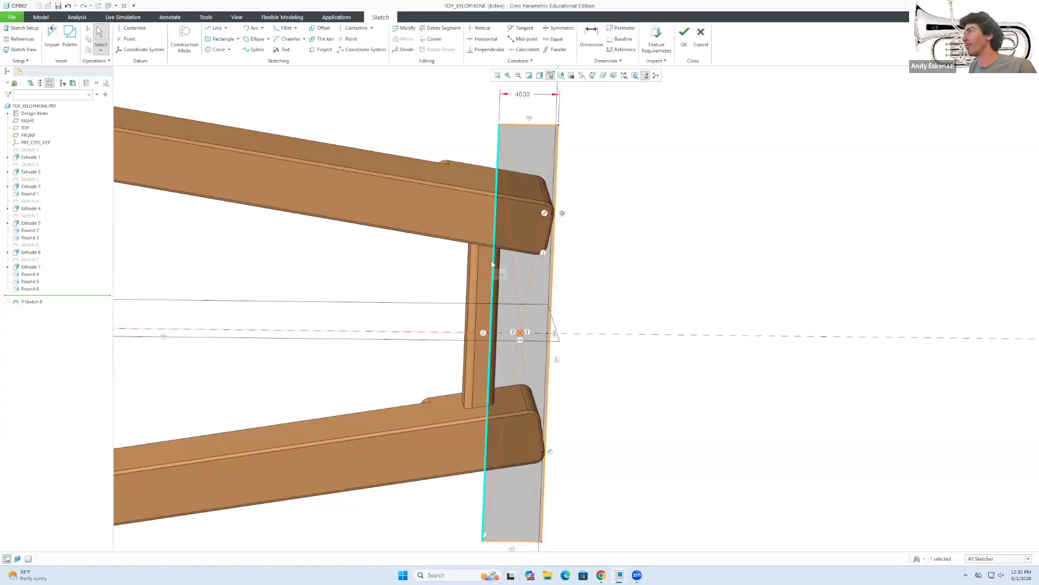
key(d)
click(552, 271)
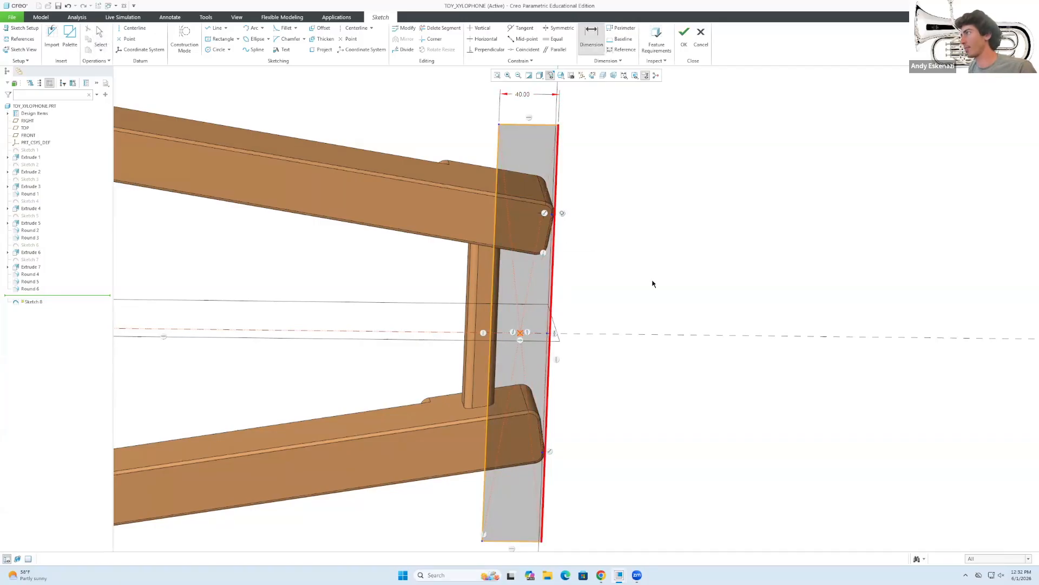
key(Escape)
key(d)
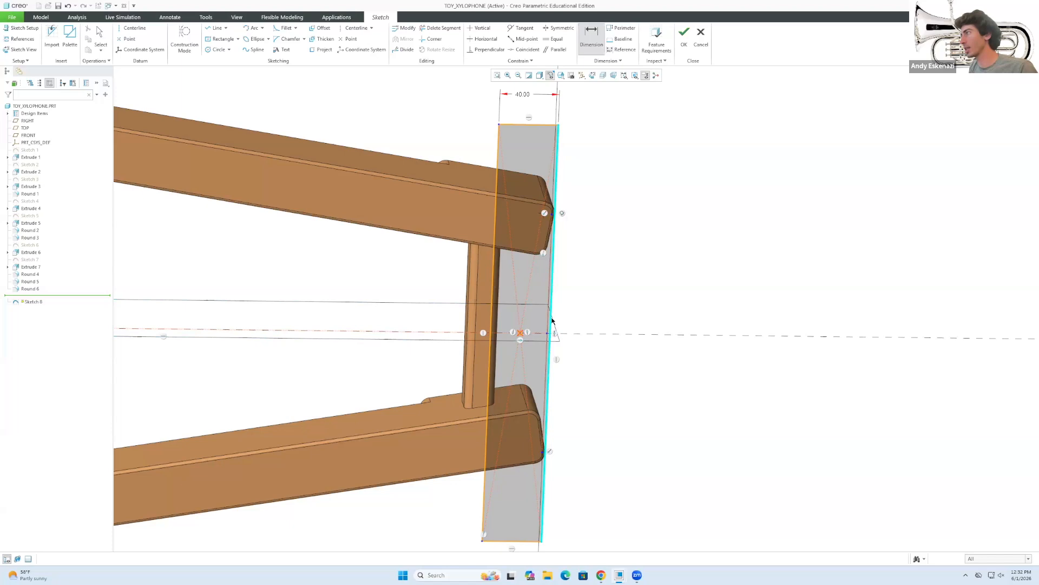
middle_click(596, 305)
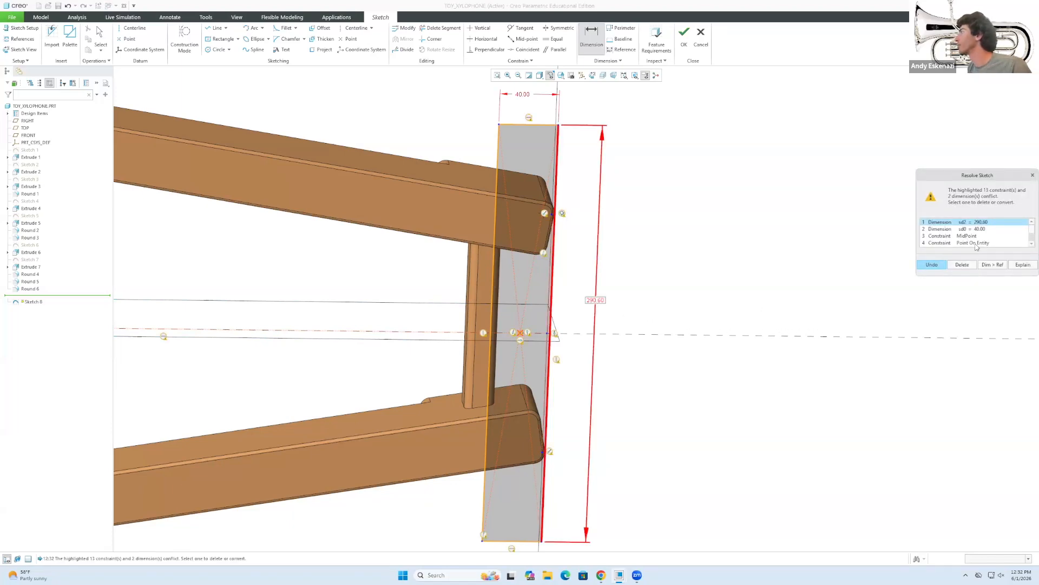
mouse_move(679, 248)
middle_down()
mouse_move(622, 225)
mouse_move(604, 251)
mouse_move(601, 232)
middle_up()
scroll(760, 327, up, 1)
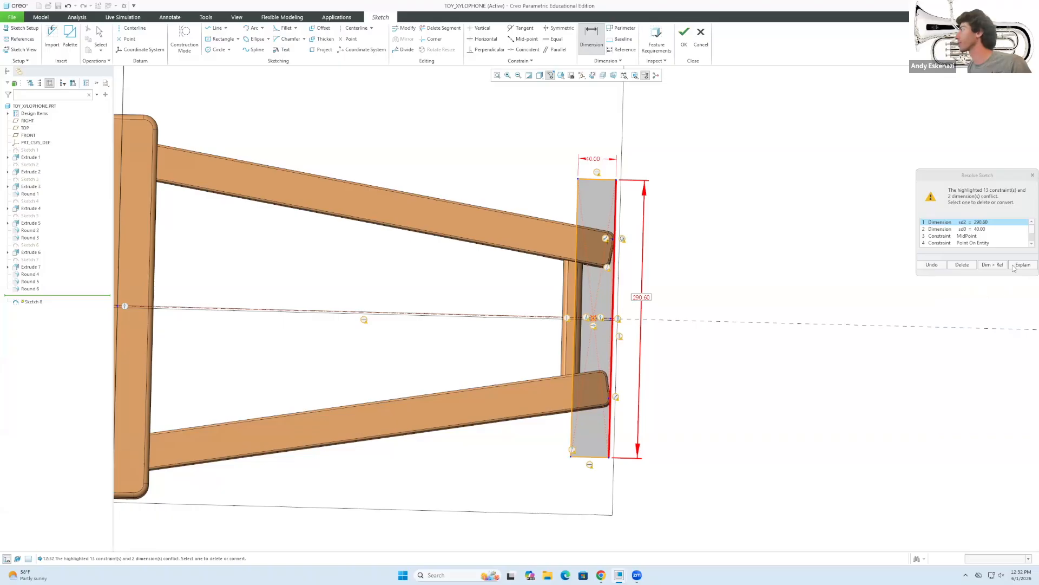
Undo the height dimension and width change back to 31.80, checking the reference photo.
click(932, 265)
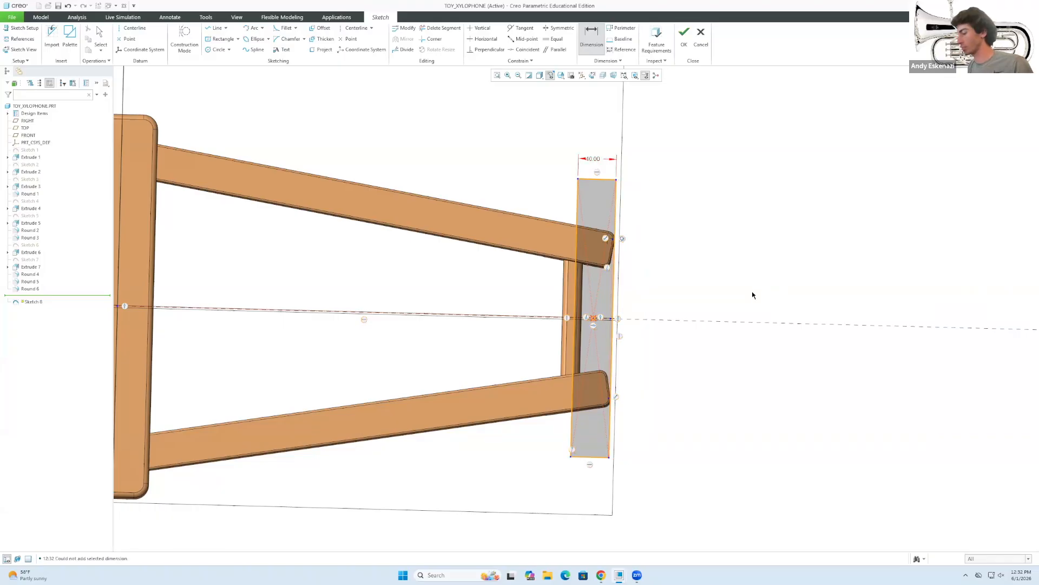
key(ctrl+z)
scroll(613, 192, up, 1)
double_click(591, 210)
mouse_move(601, 575)
click(624, 541)
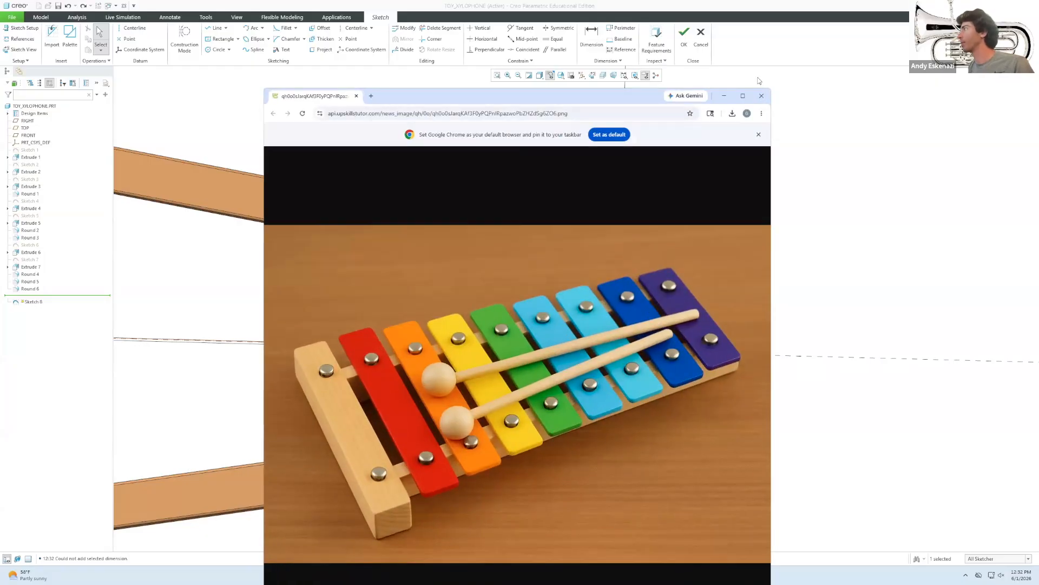
click(724, 96)
Set the bar rectangle's width to 40.
double_click(595, 212)
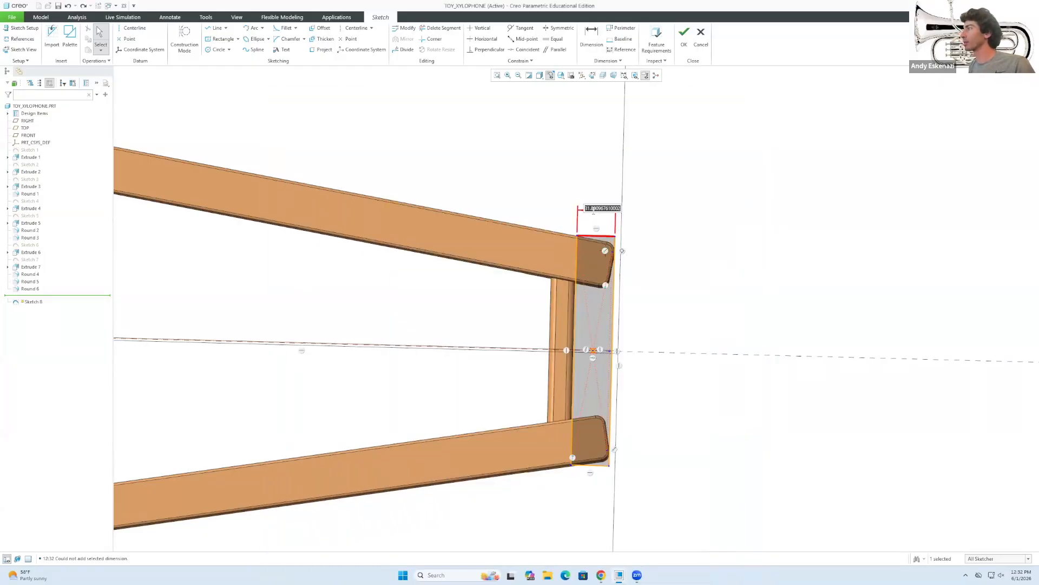
text(40)
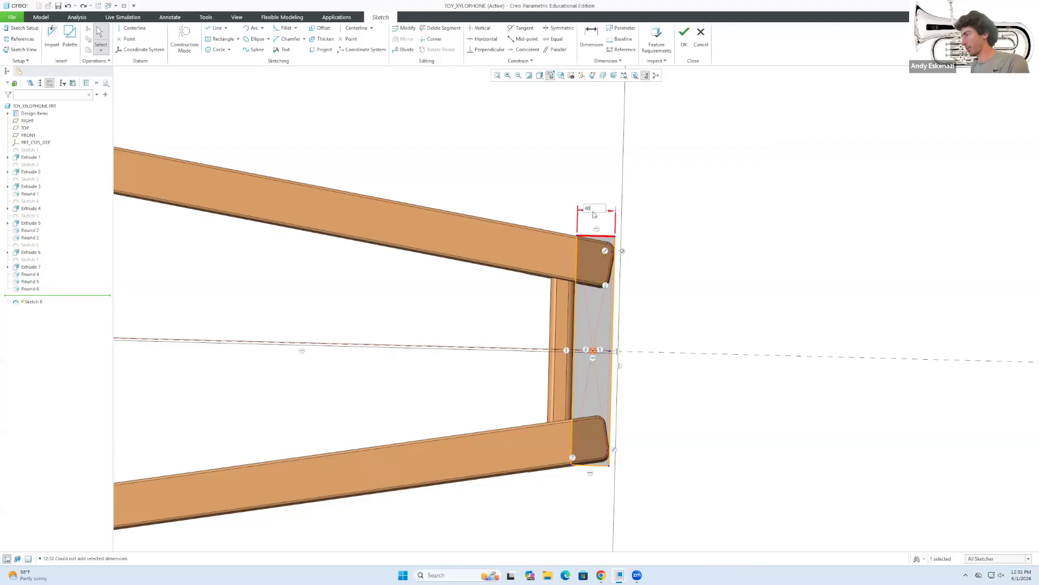
key(Return)
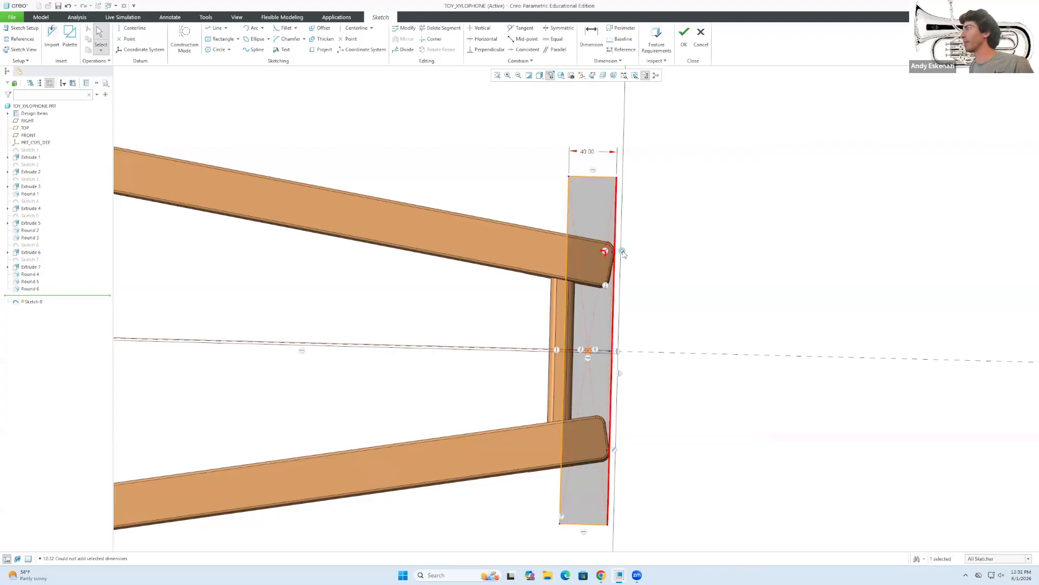
Dimension the right edge's height, deleting the conflicting MidPoint constraint.
click(614, 298)
key(d)
click(617, 301)
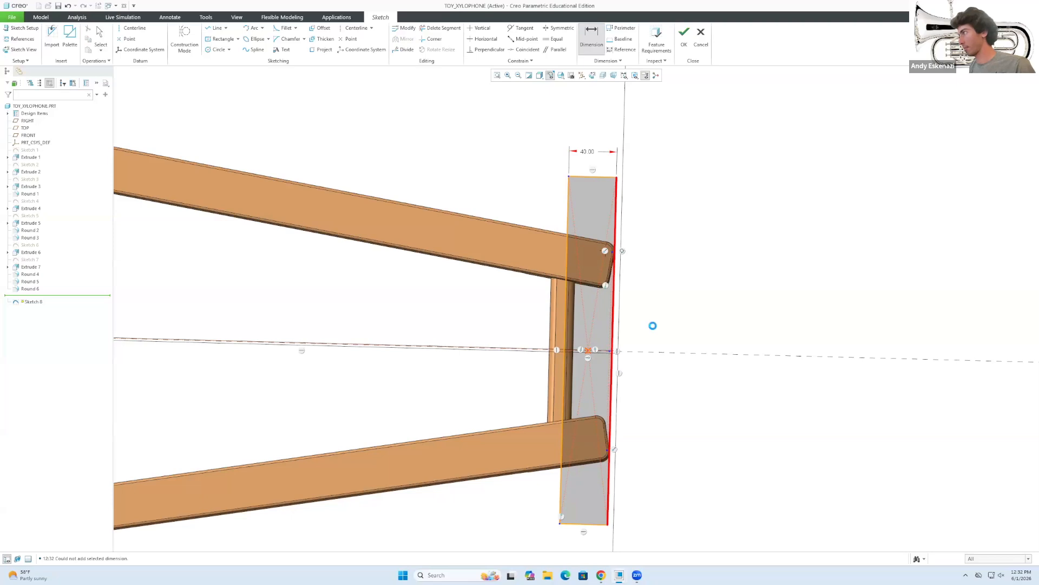
click(979, 237)
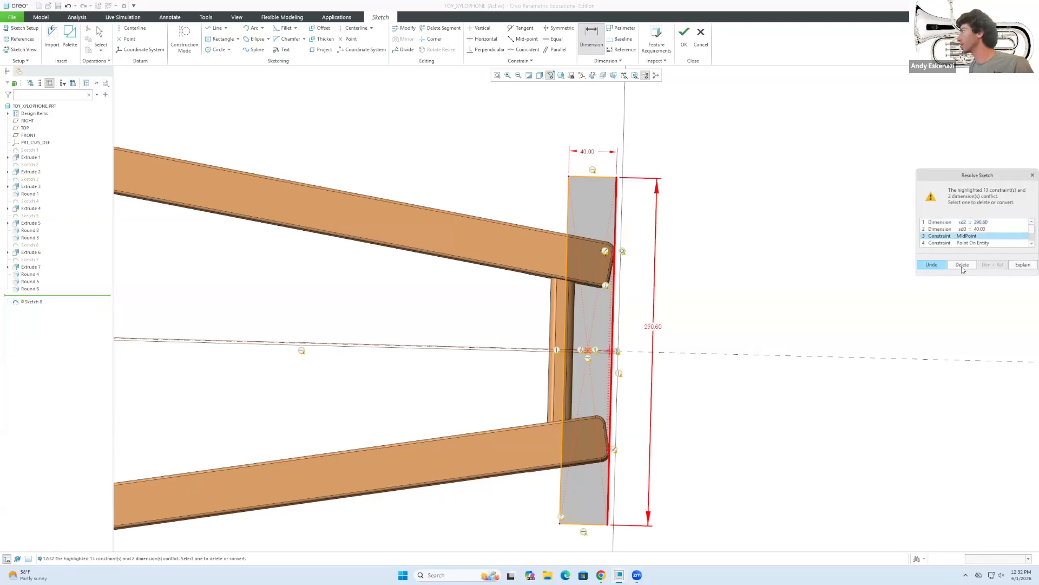
click(962, 266)
text(2)
key(Return)
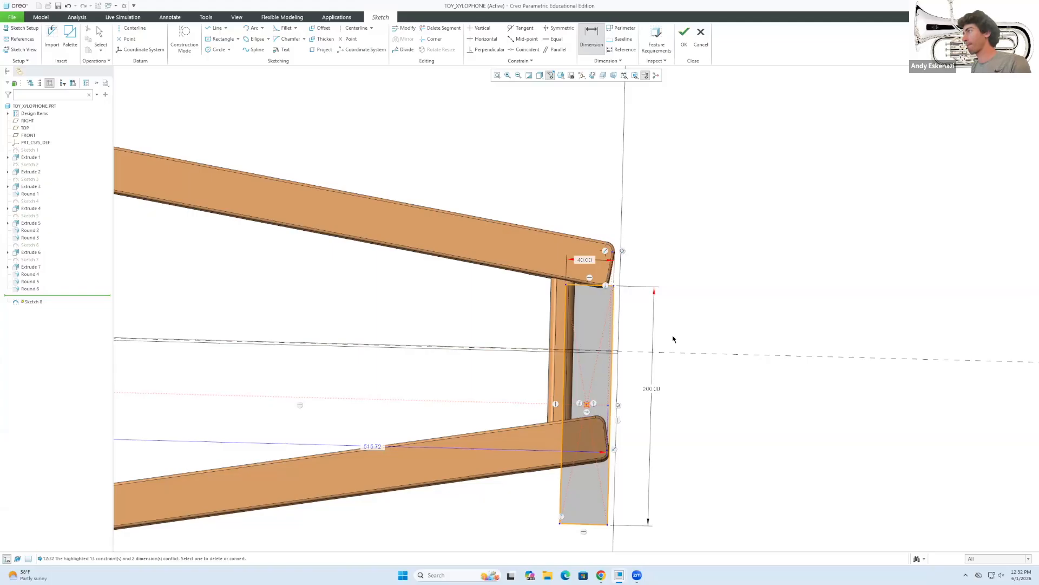
middle_click(661, 386)
Drag the rectangle's centre point and centre line to reposition it.
drag(587, 405, 602, 393)
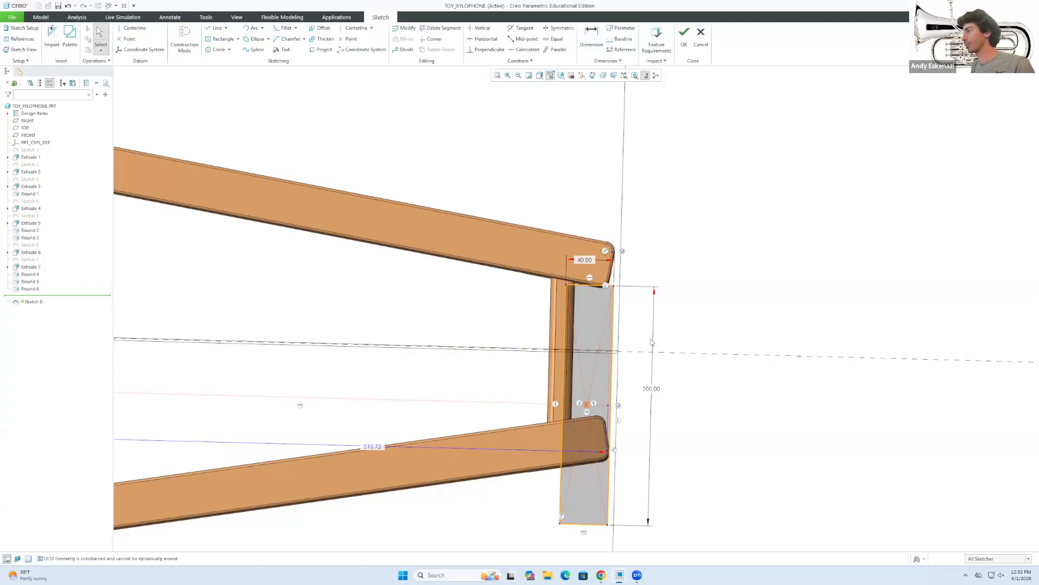
scroll(736, 348, down, 3)
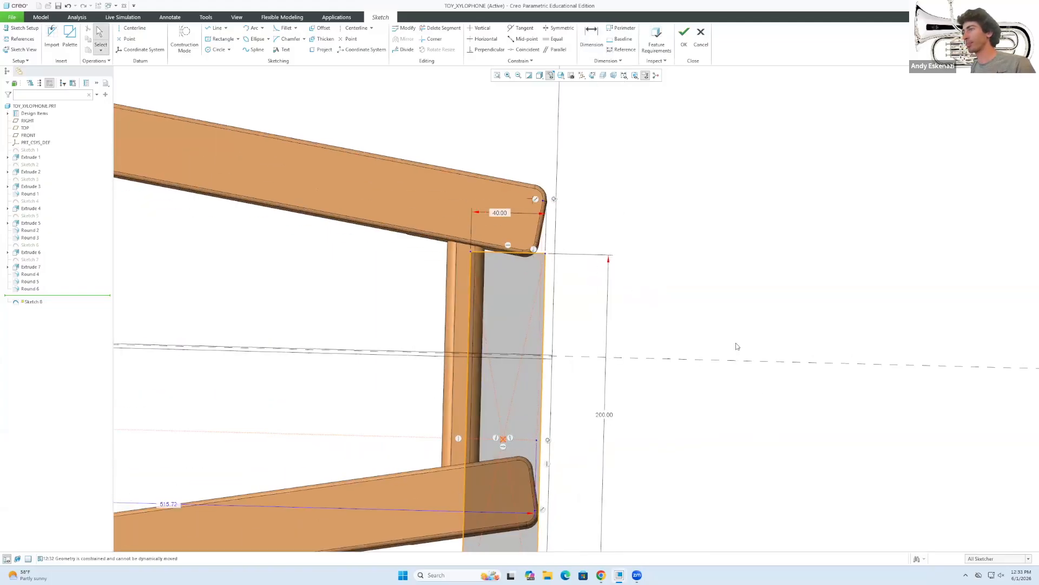
scroll(734, 347, down, 1)
drag(447, 372, 469, 354)
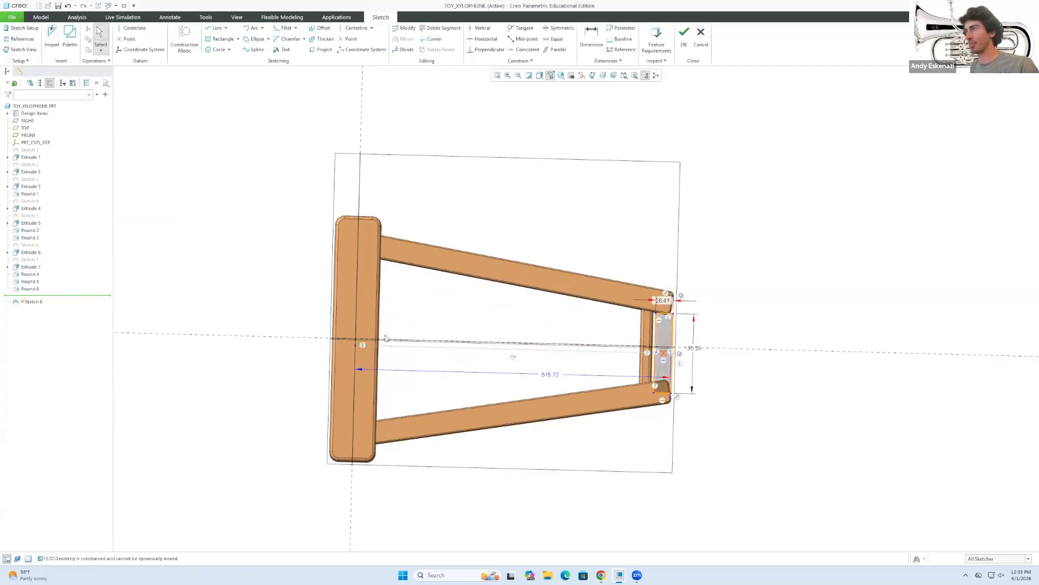
Draw a construction line from the left upright.
click(133, 27)
click(100, 38)
click(215, 28)
click(184, 41)
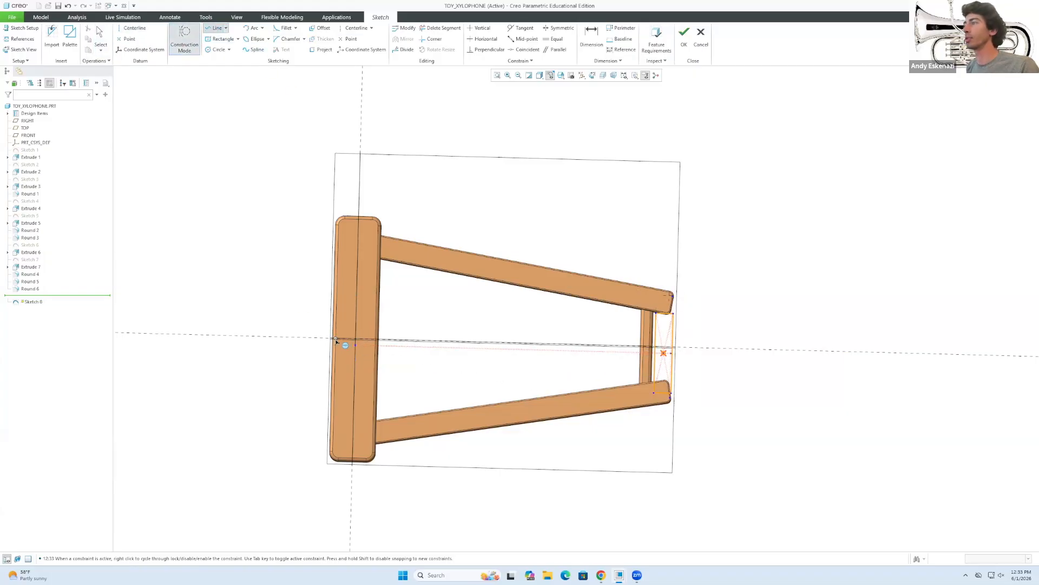
scroll(335, 340, down, 5)
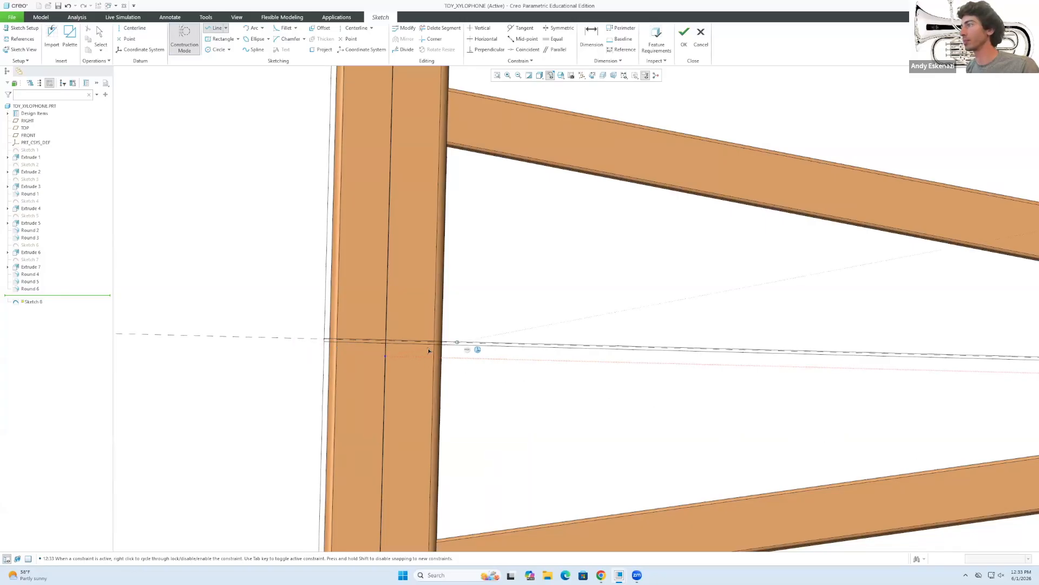
middle_click(409, 371)
middle_click(410, 360)
Make the line coincident with the dashed reference, deleting the conflicting 28.41 dimension.
click(481, 358)
ctrl+click(551, 362)
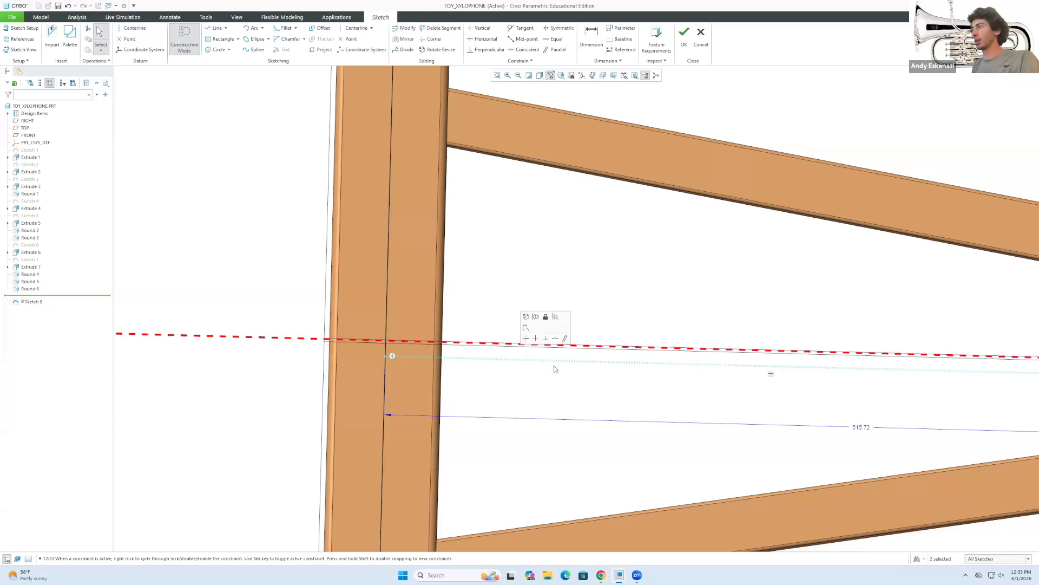
click(524, 49)
click(486, 363)
click(487, 343)
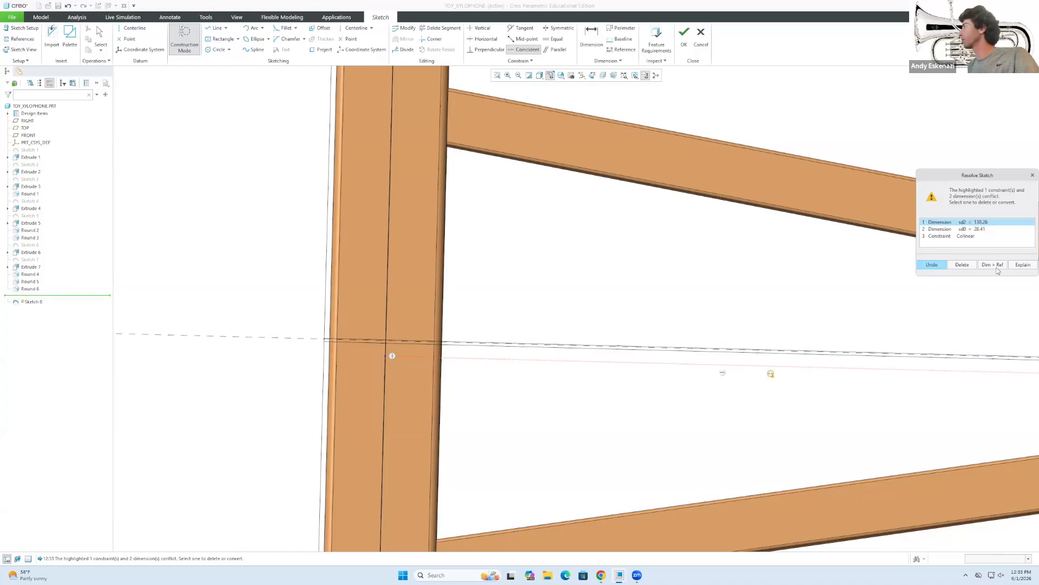
click(975, 230)
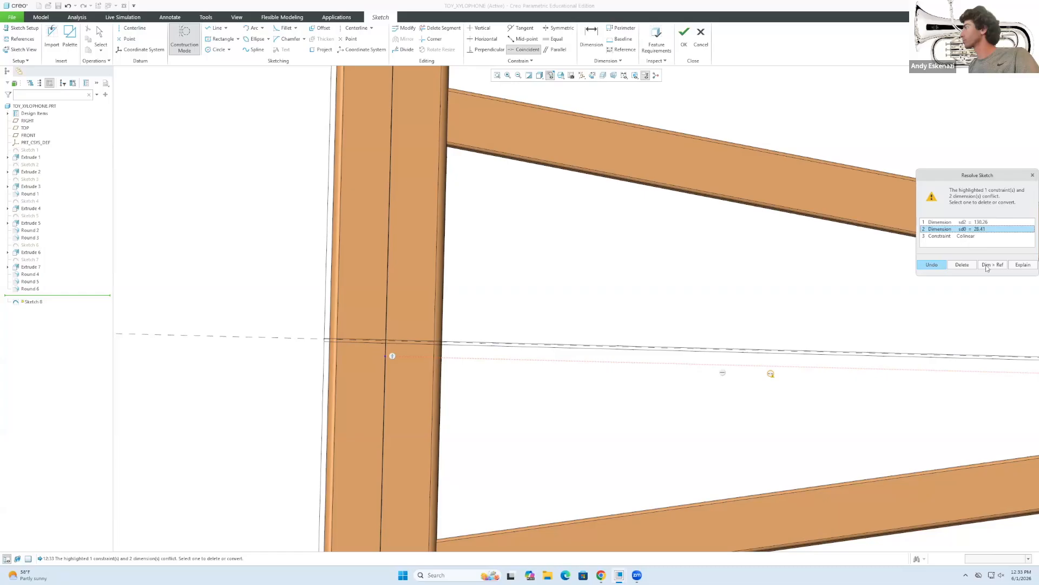
click(962, 264)
Change the rectangle's 130.26 height to 200.
scroll(466, 343, down, 5)
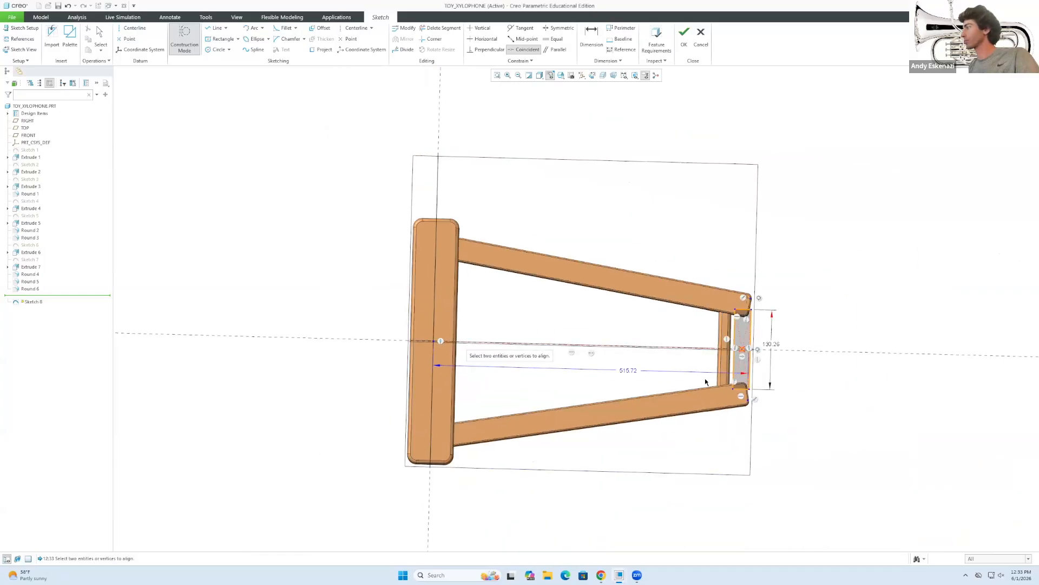
middle_click(788, 353)
scroll(732, 349, up, 2)
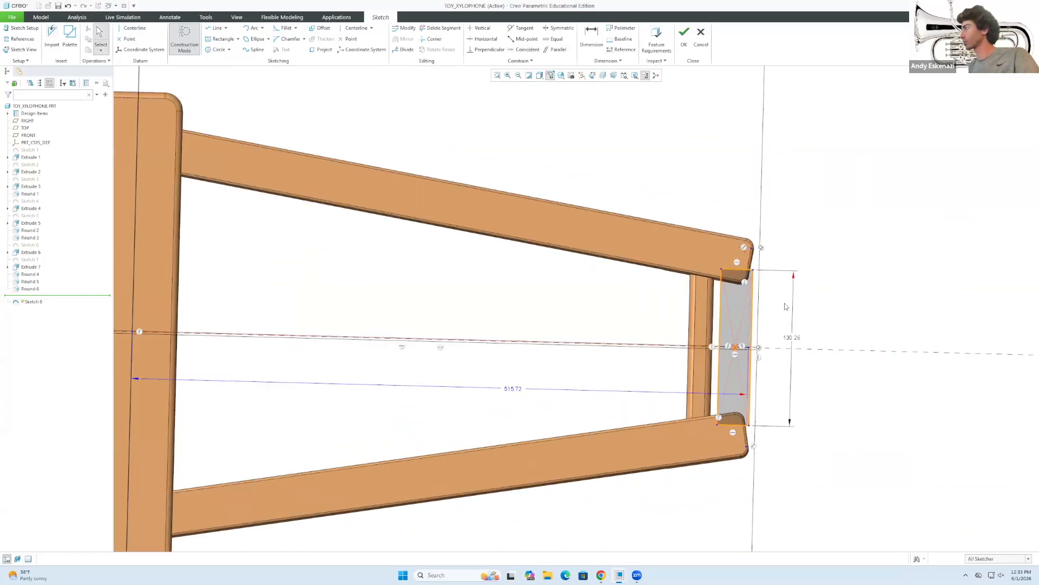
double_click(792, 337)
text(200)
key(Return)
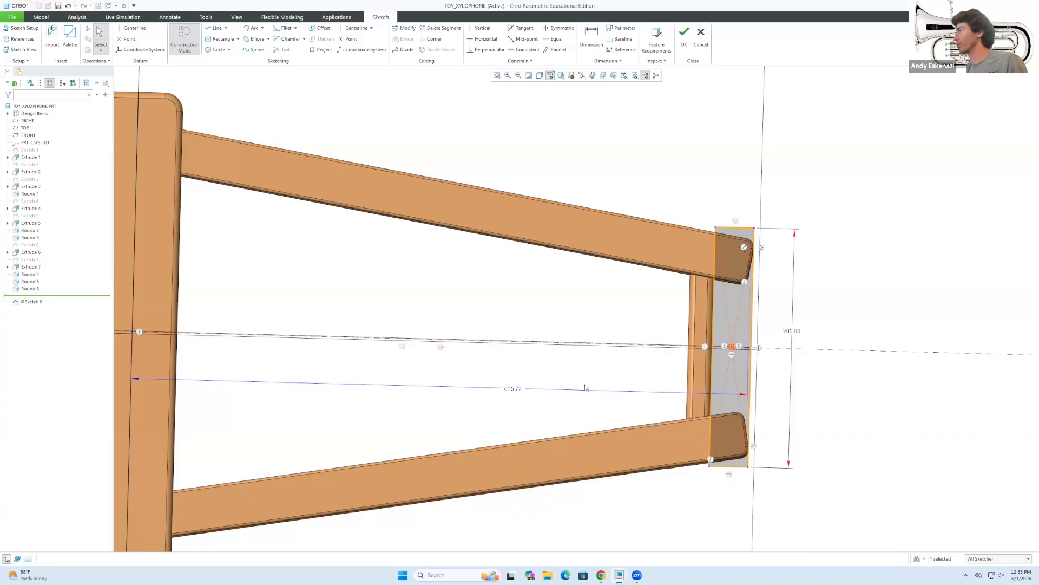
click(732, 236)
Add a 40 width dimension on the top edge, deleting the conflicting collinear constraint.
key(d)
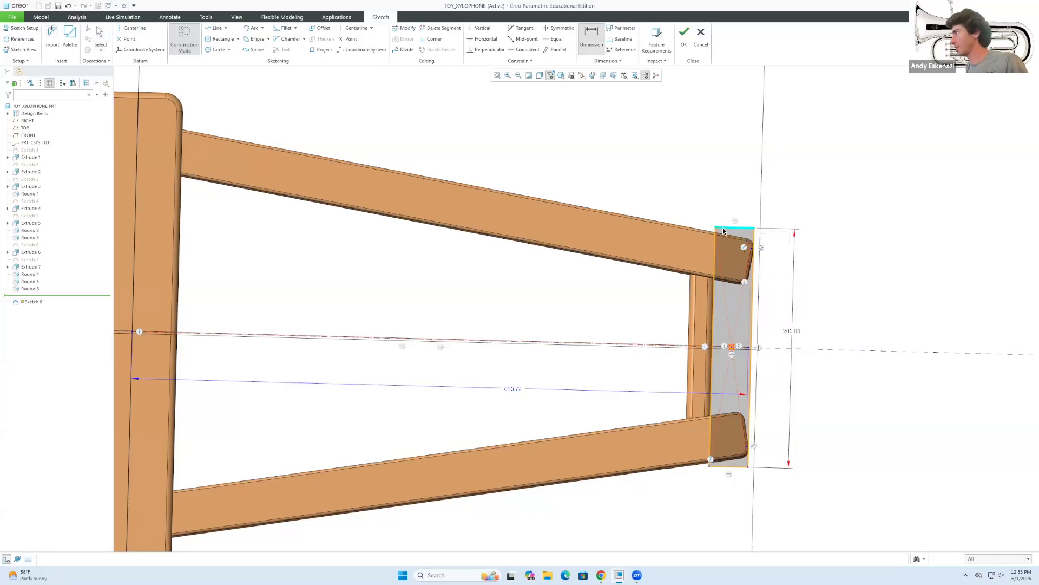
key(Escape)
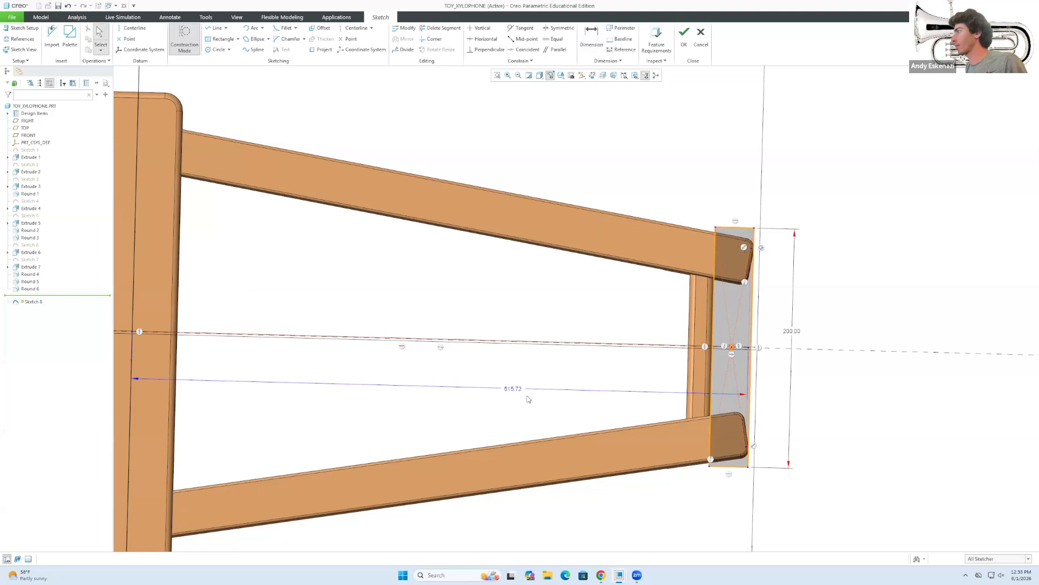
key(d)
click(743, 230)
middle_click(732, 197)
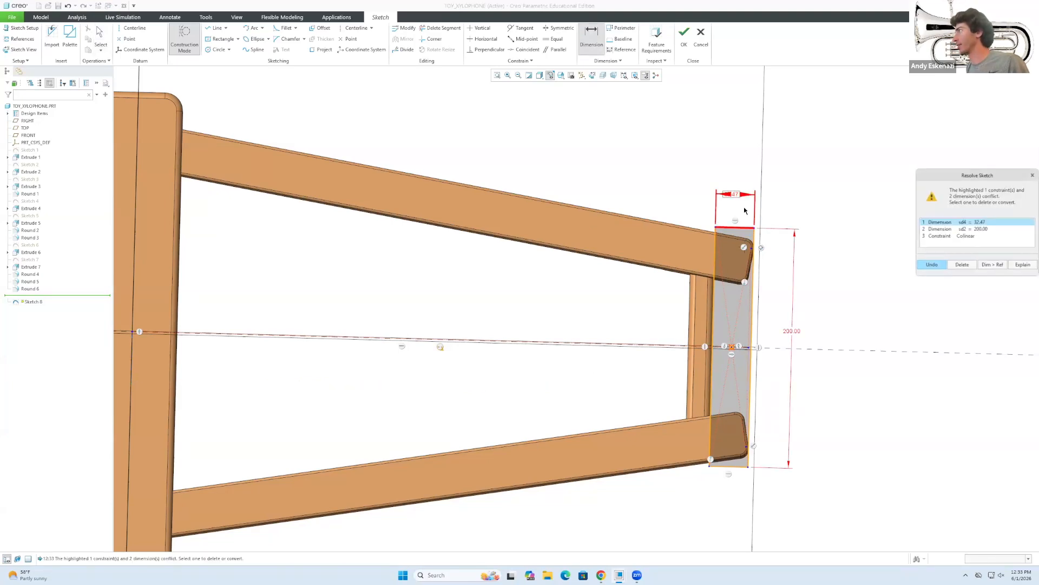
click(964, 236)
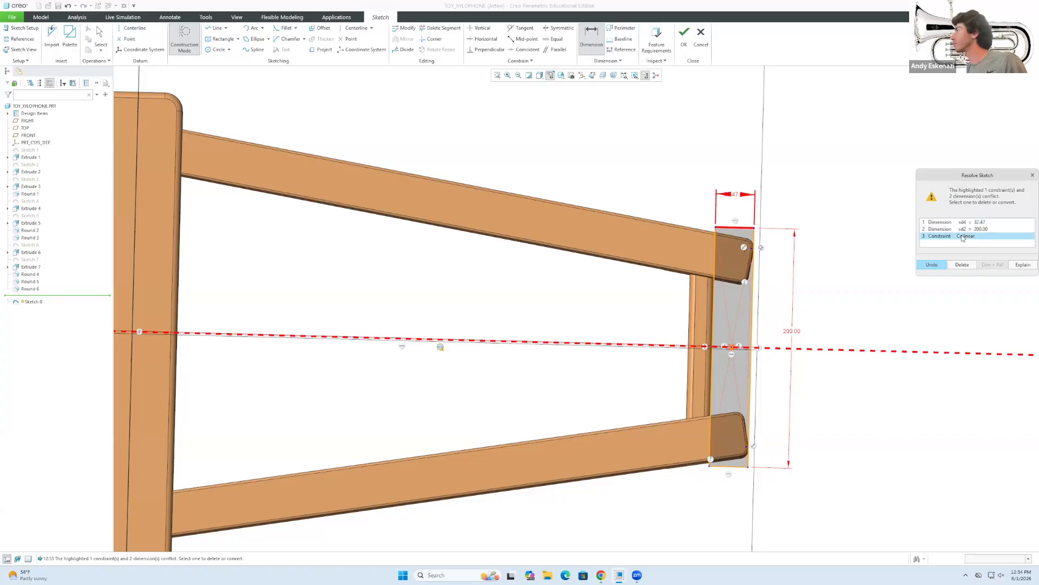
click(963, 266)
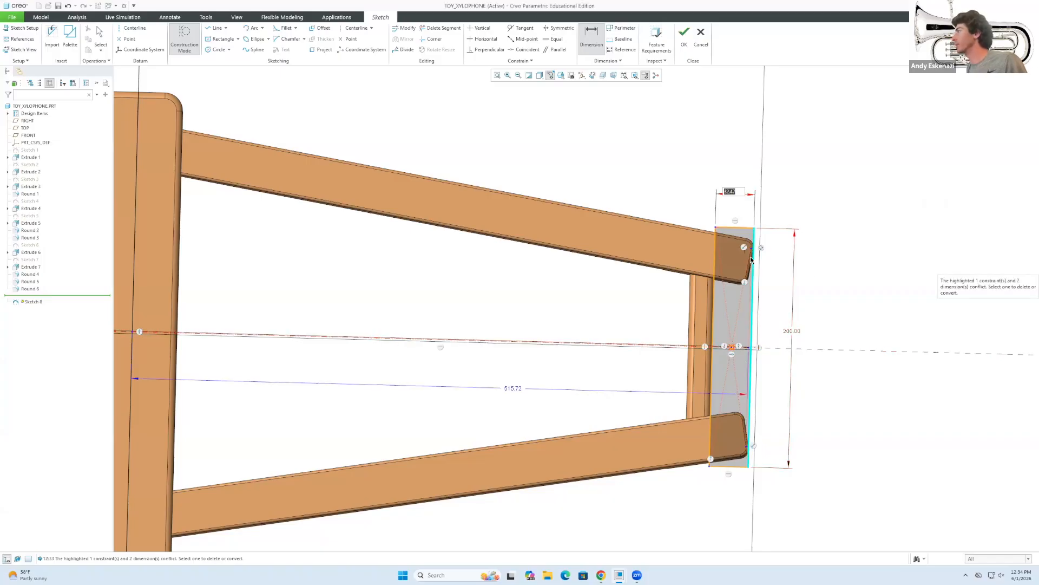
key(Return)
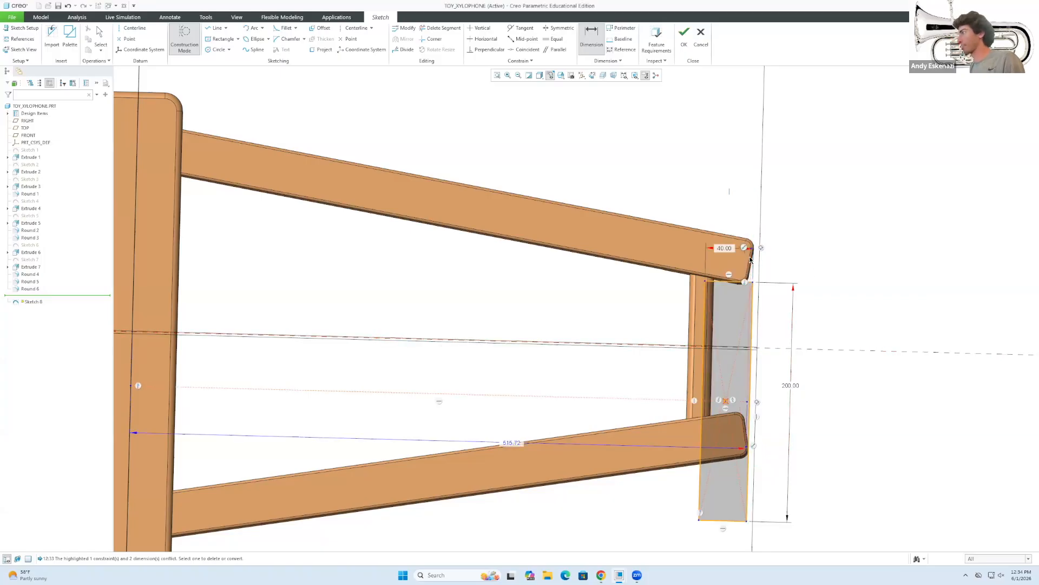
middle_click(749, 314)
Box-select and delete the rectangle, then undo the remaining changes.
mouse_move(704, 390)
mouse_down()
mouse_move(712, 359)
mouse_move(793, 313)
mouse_move(815, 326)
mouse_move(795, 369)
mouse_up()
scroll(756, 280, down, 2)
scroll(671, 264, down, 2)
scroll(672, 264, up, 6)
drag(606, 190, 792, 491)
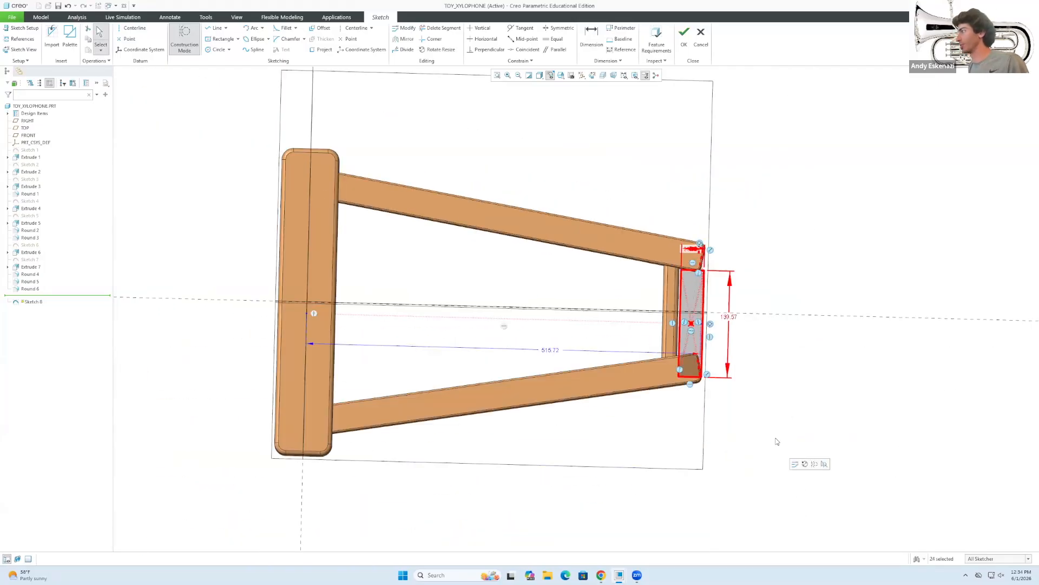
key(Delete)
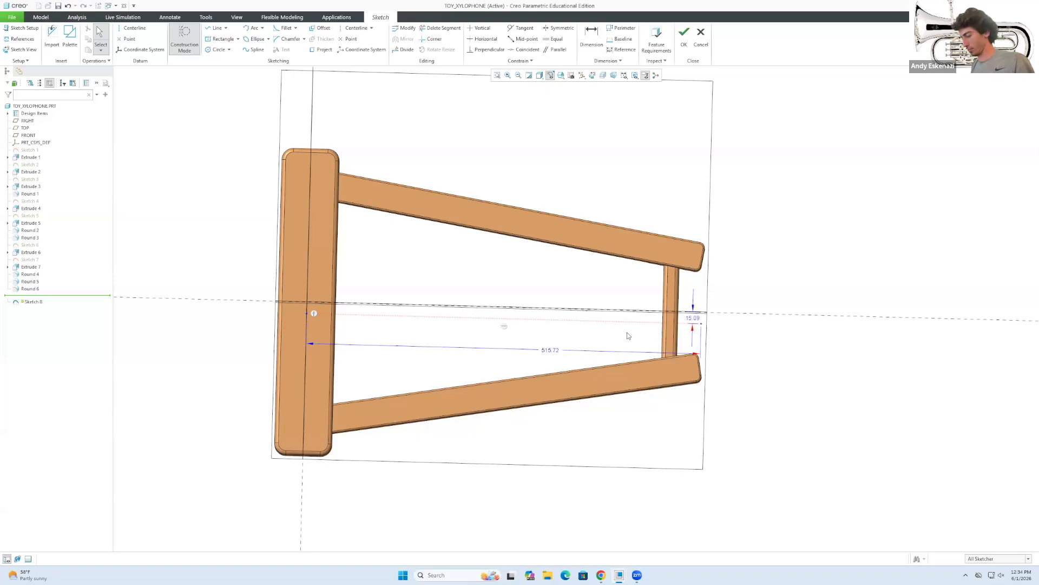
key(ctrl+z)
key(ctrl+z)
key(ctrl+z)
key(ctrl+z)
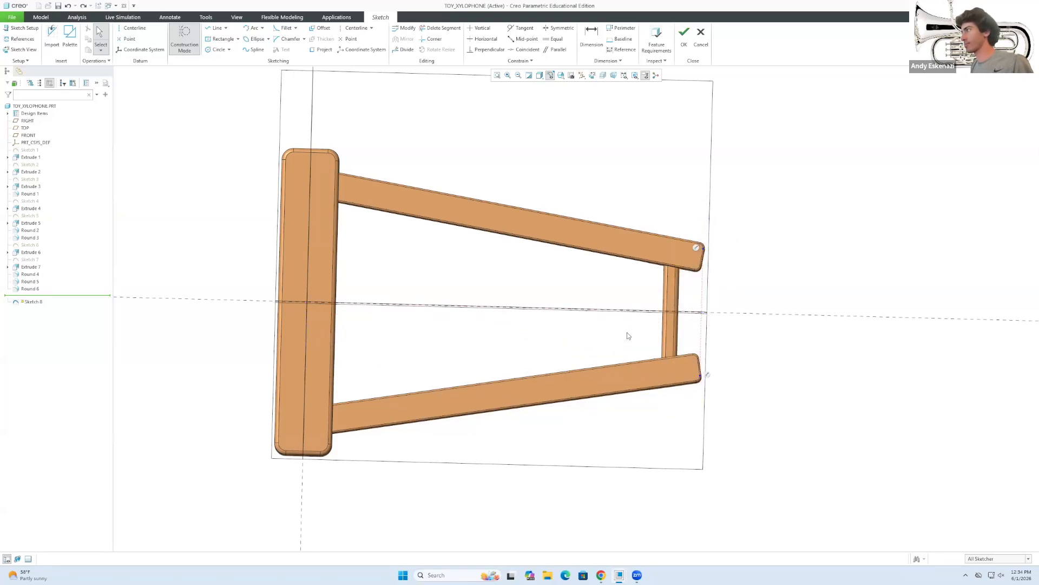
middle_drag(634, 336, 677, 283)
Complete the construction line along the reference line.
scroll(677, 283, up, 3)
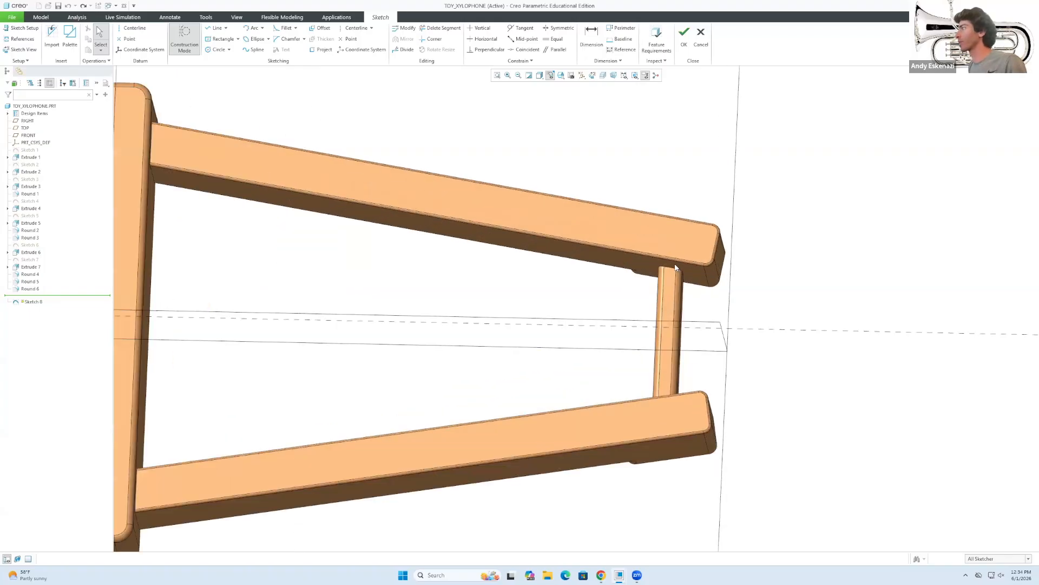
click(216, 27)
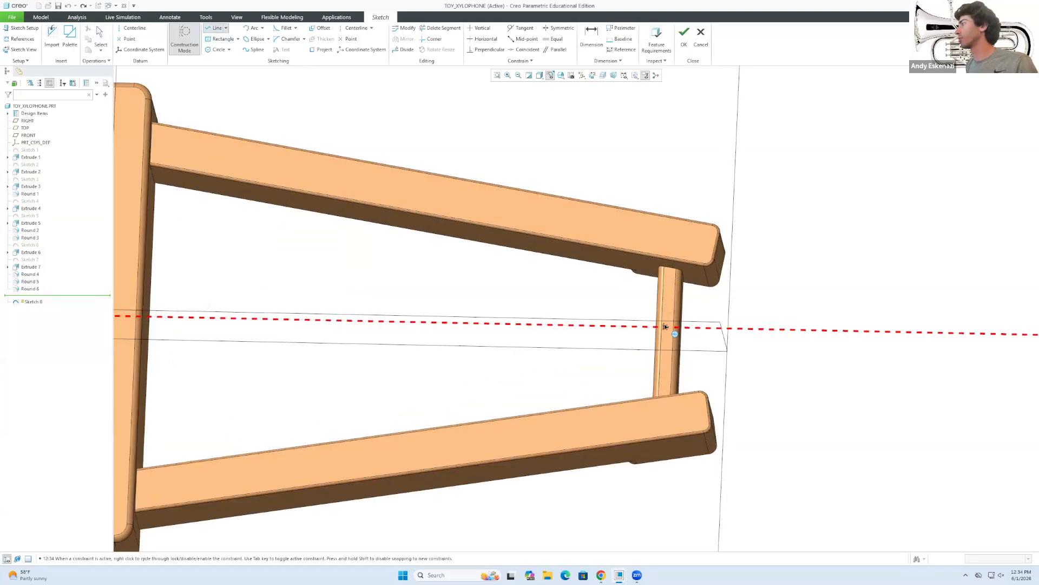
scroll(471, 340, down, 5)
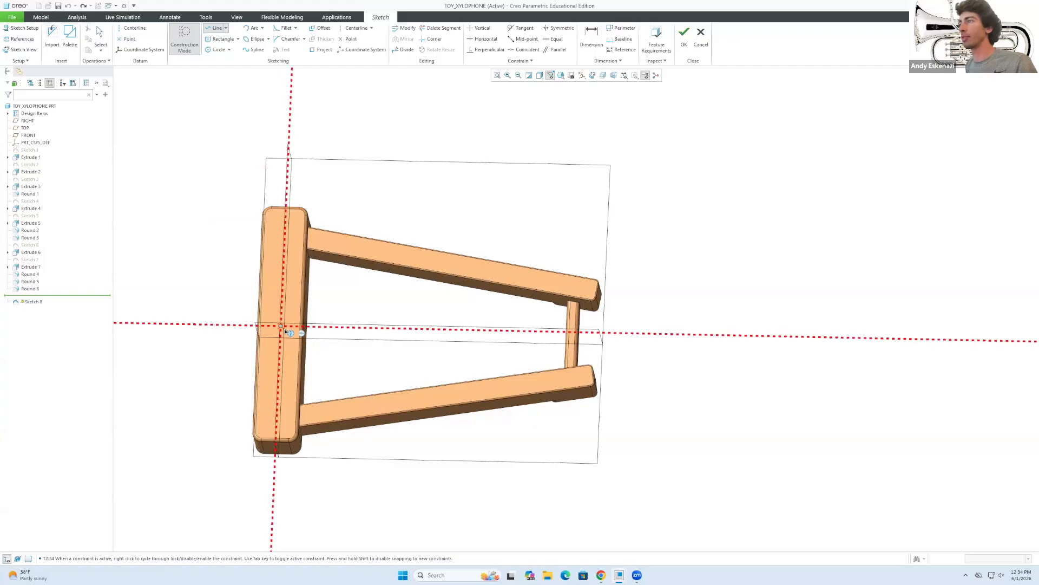
middle_click(621, 335)
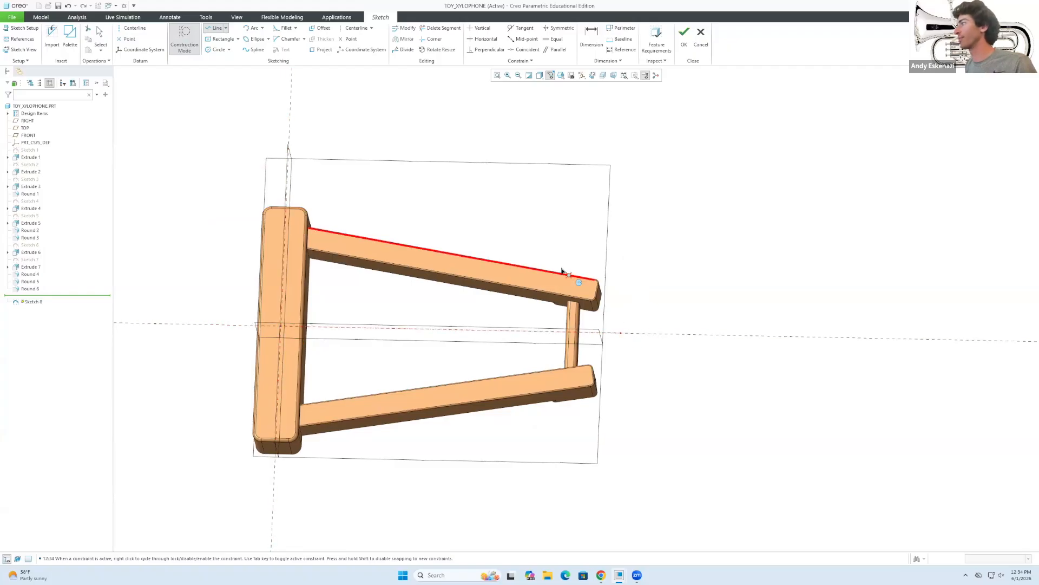
scroll(560, 267, down, 2)
middle_drag(559, 266, 555, 269)
scroll(552, 271, up, 2)
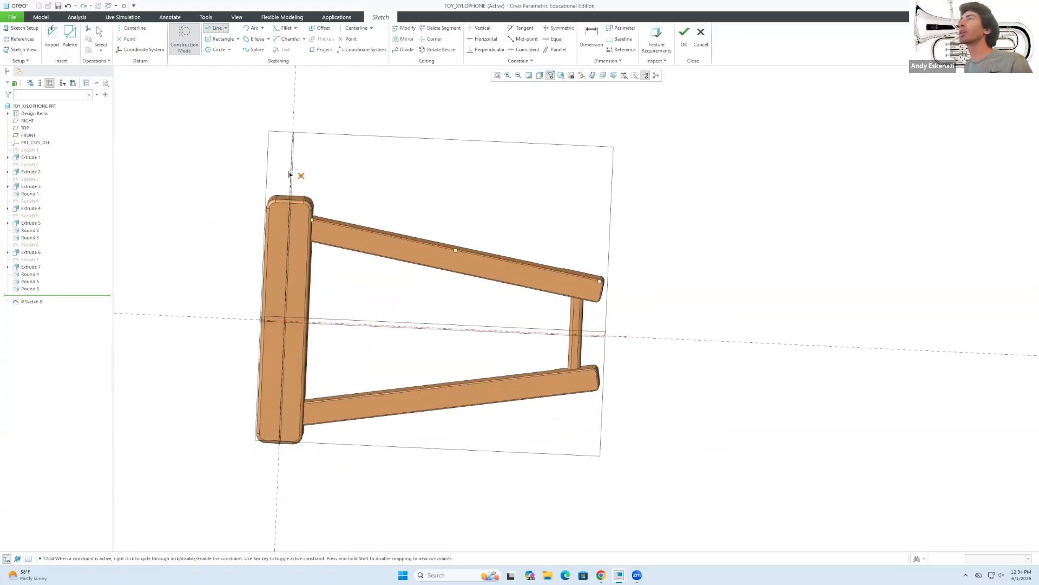
Draw a centre rectangle on the reference line and set its width to 45.
click(222, 39)
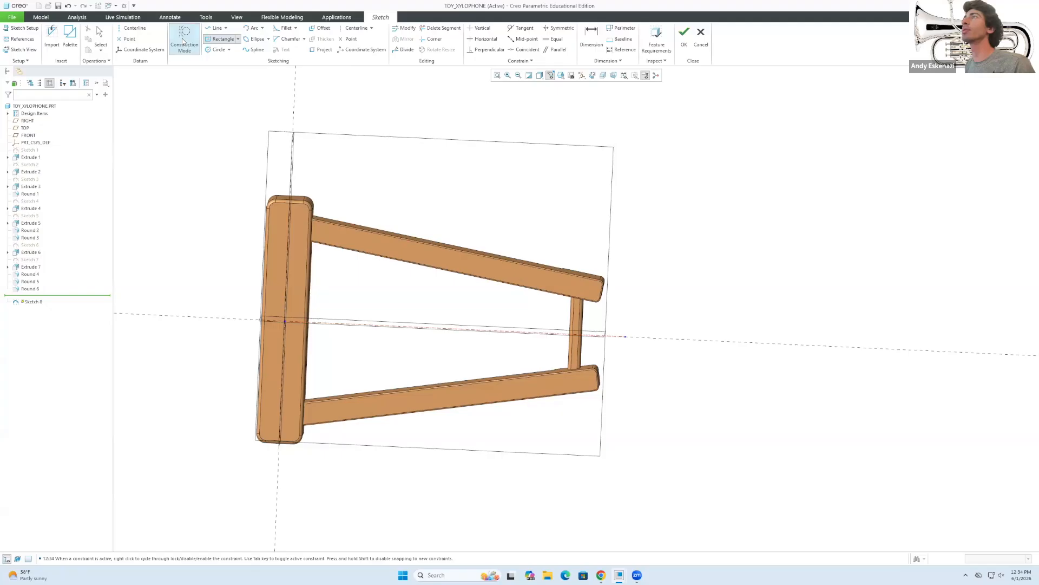
click(625, 336)
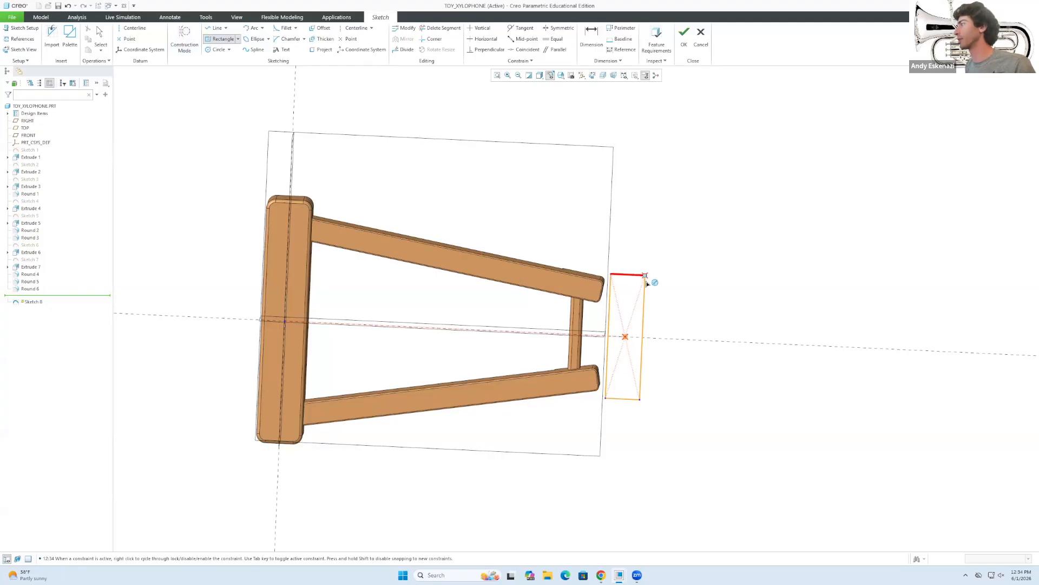
middle_click(646, 284)
scroll(613, 251, up, 2)
double_click(633, 266)
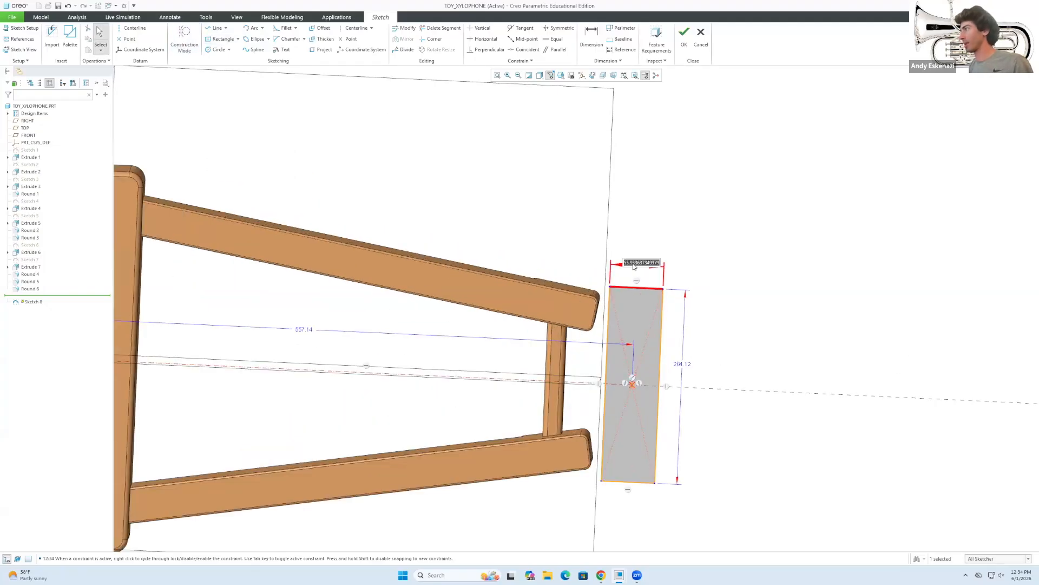
text(4)
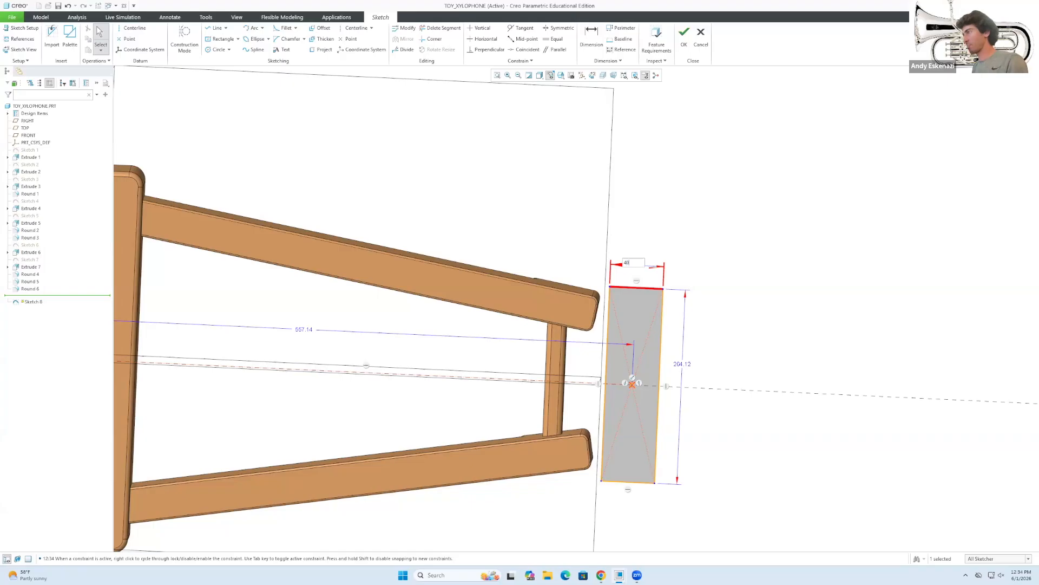
text(0)
key(Return)
text(45)
key(Return)
Set the rectangle height to 200 and move it onto the frame's narrow end.
double_click(678, 365)
text(200)
key(Return)
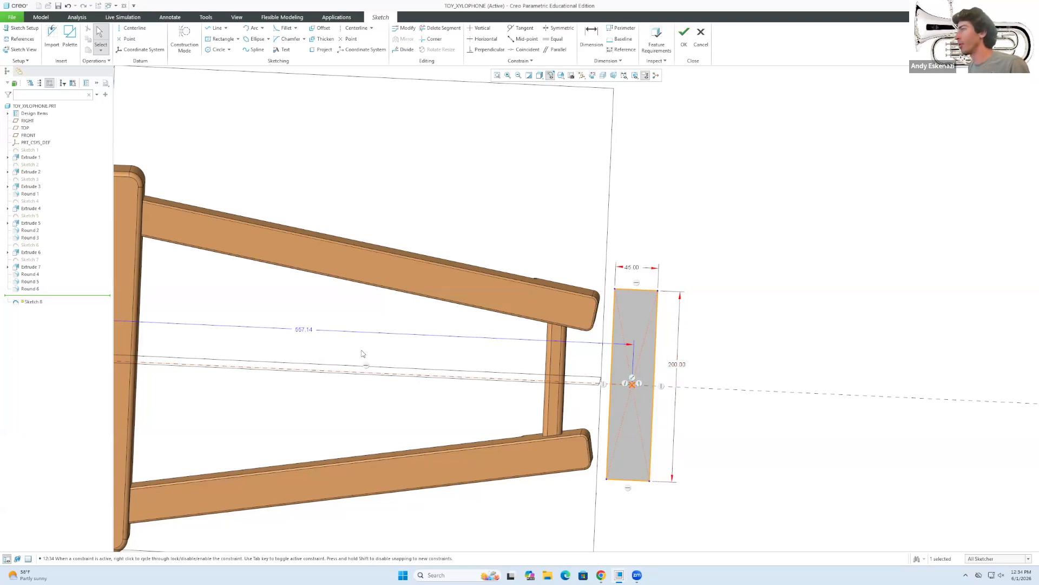
double_click(301, 330)
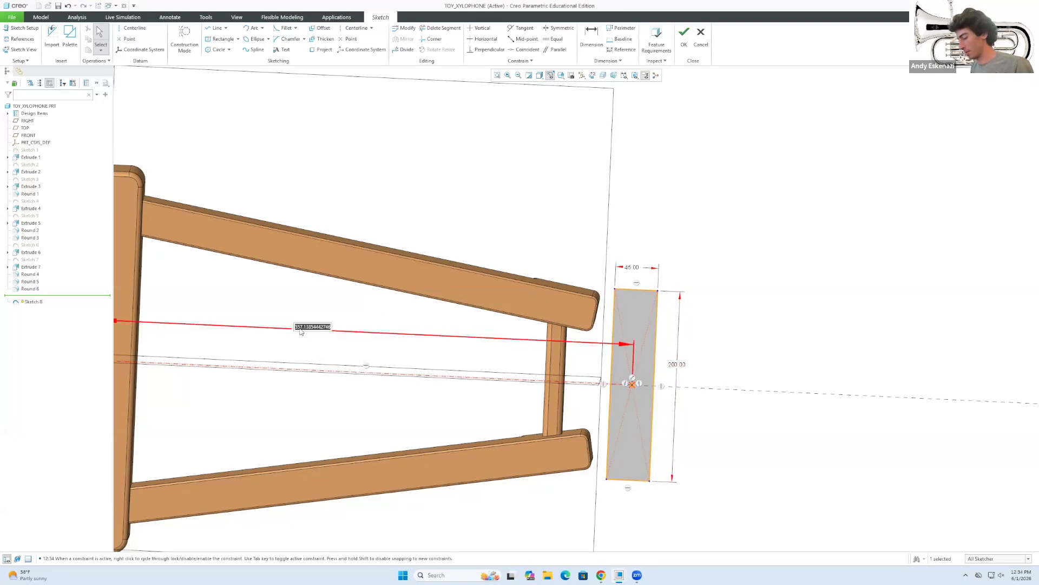
key(Escape)
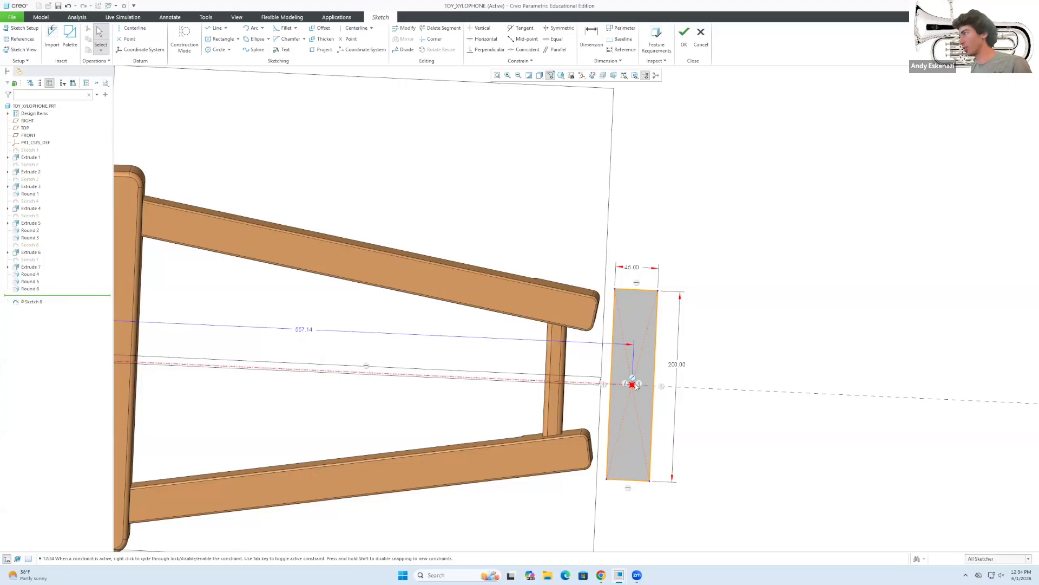
mouse_move(631, 386)
mouse_down()
mouse_move(580, 385)
mouse_move(598, 379)
mouse_up()
middle_drag(597, 379, 595, 346)
Reset the bar width to 45 and fix its distance from the left upright at 500.
double_click(582, 309)
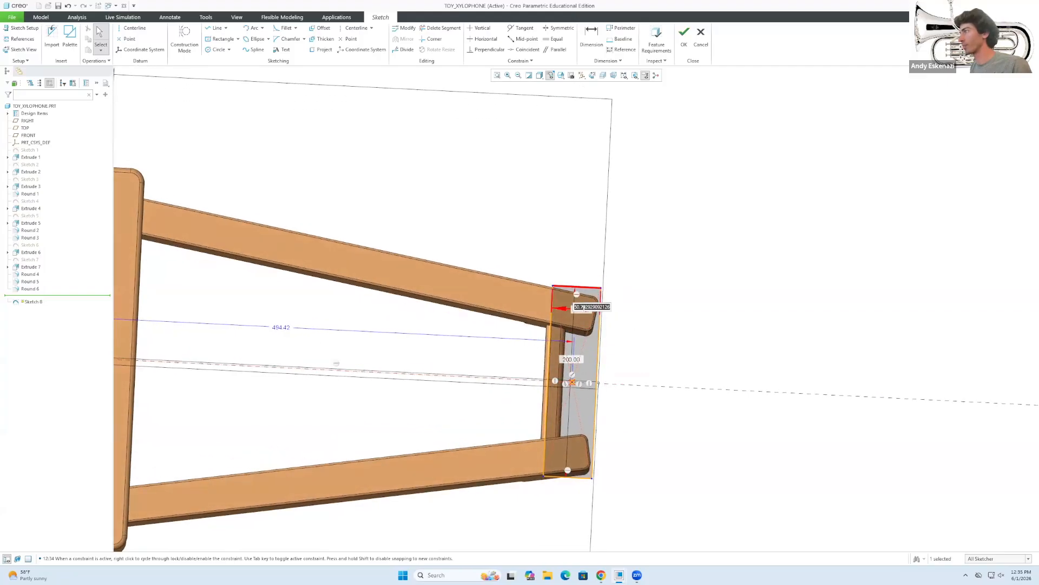
text(45)
key(Return)
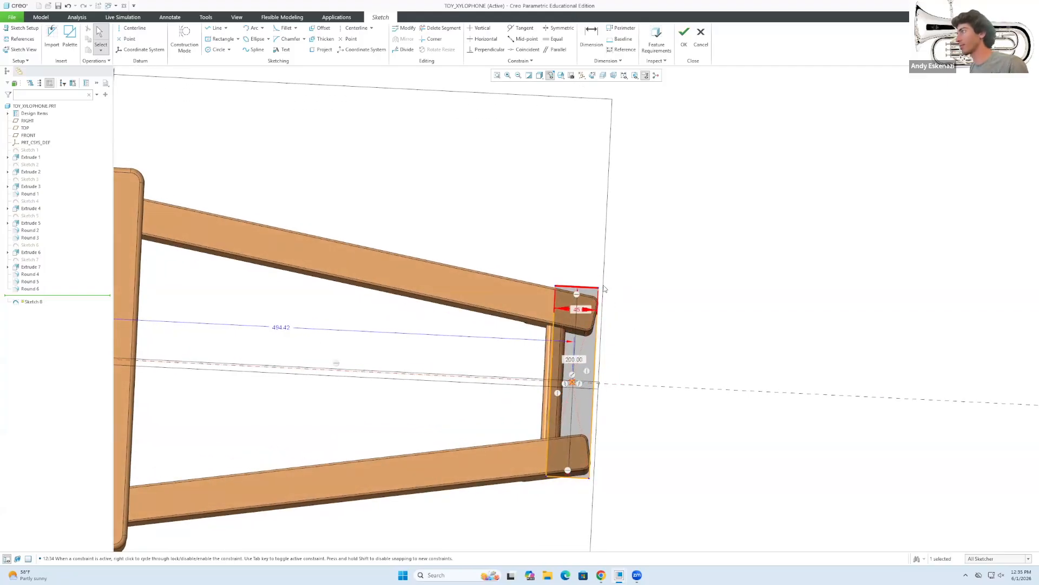
scroll(605, 288, up, 2)
double_click(199, 338)
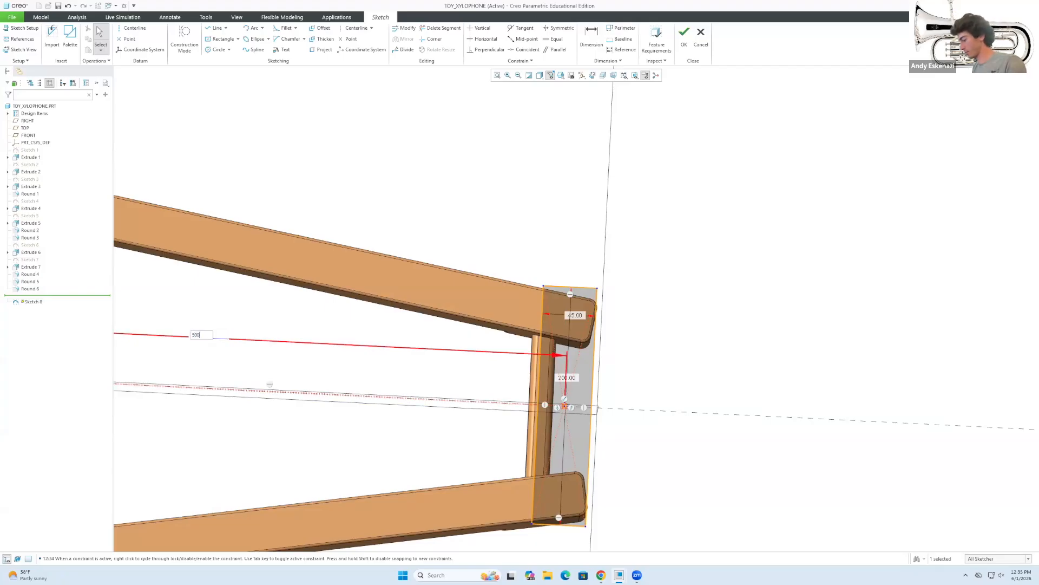
key(Return)
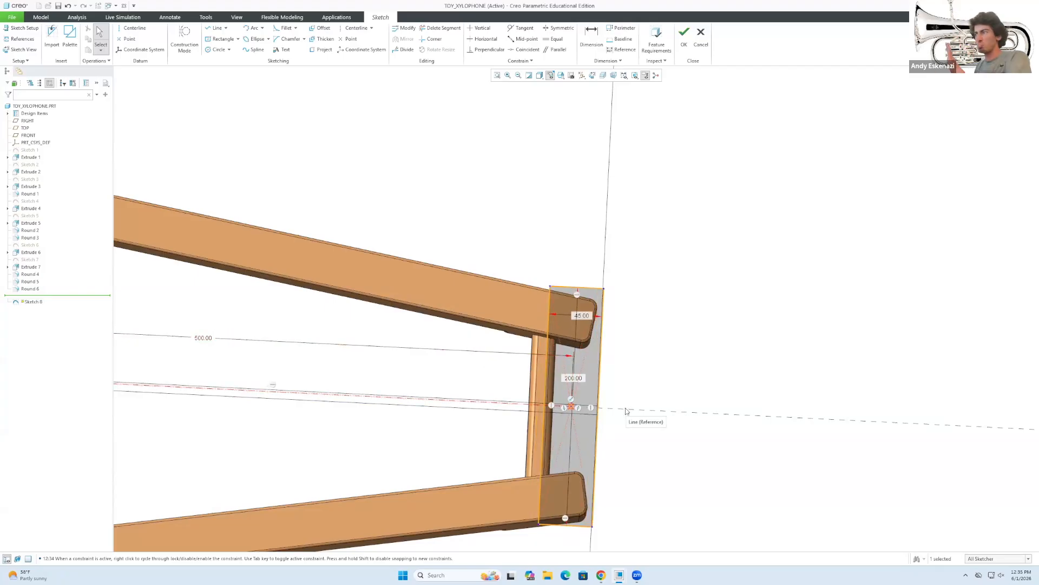
scroll(626, 411, down, 4)
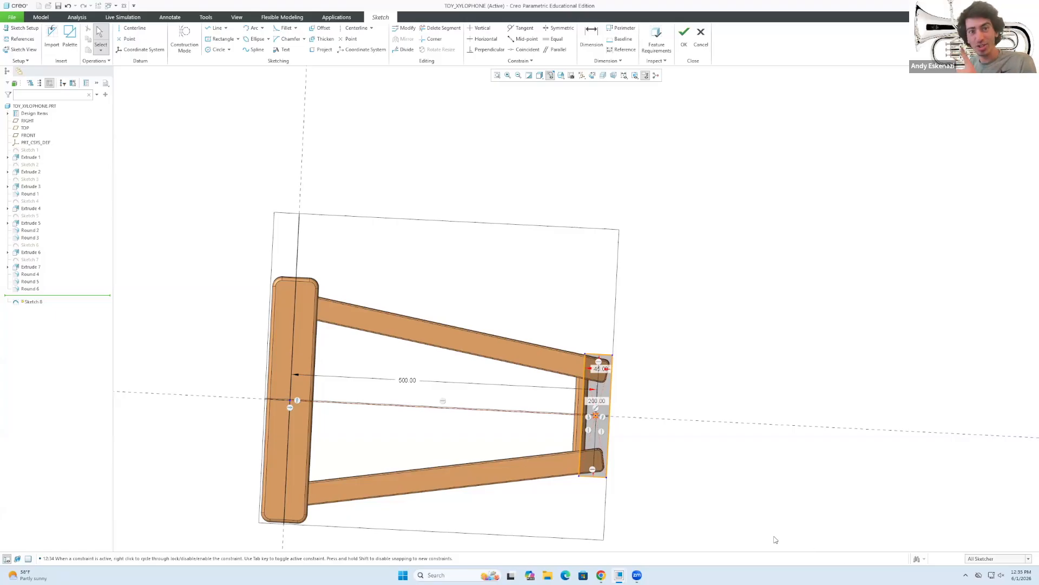
Draw four more bar rectangles in Sketch 8, stepping leftward from the first bar.
scroll(568, 409, up, 2)
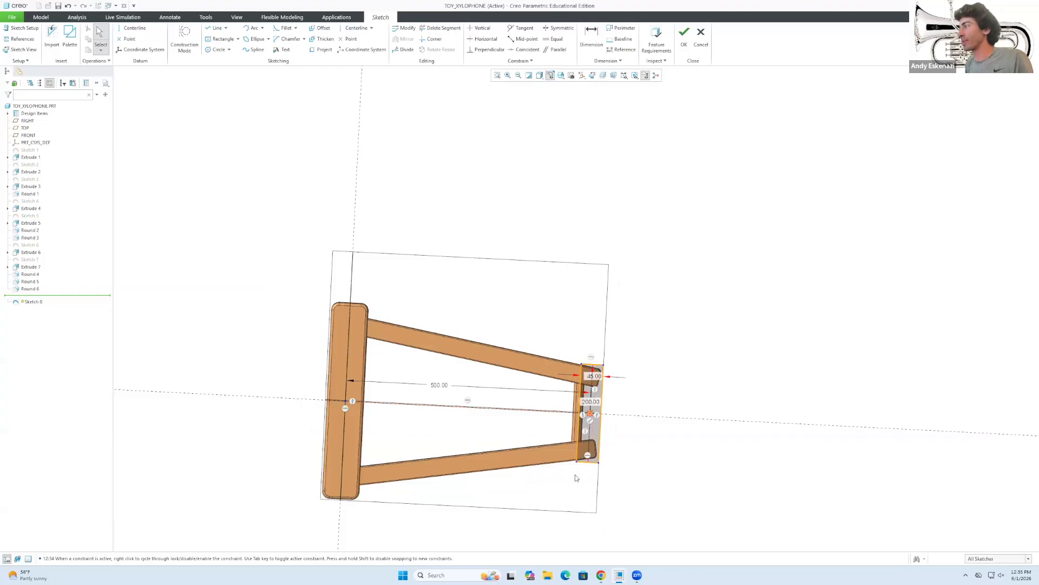
scroll(576, 478, down, 2)
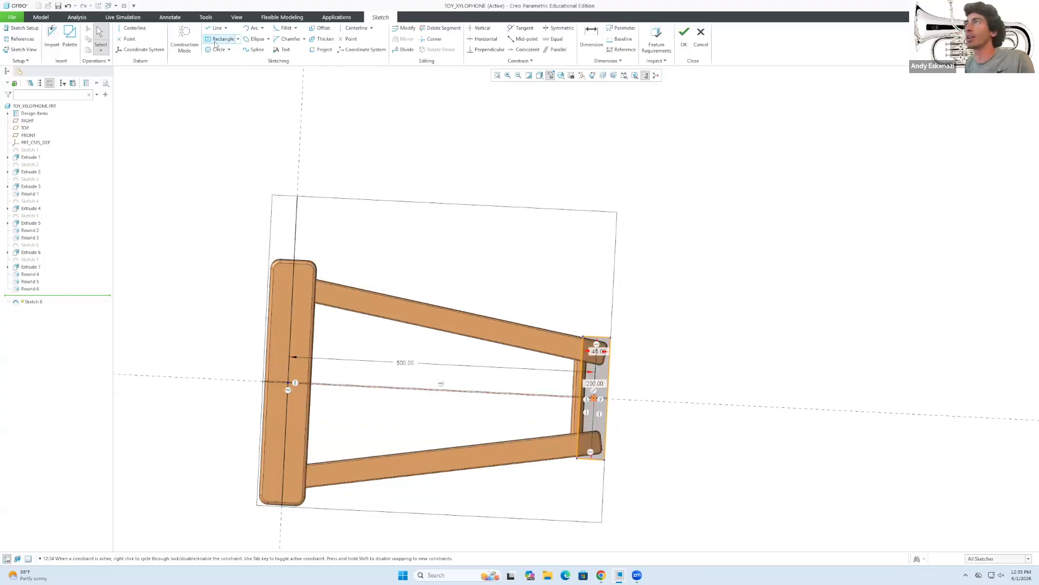
click(222, 39)
click(538, 441)
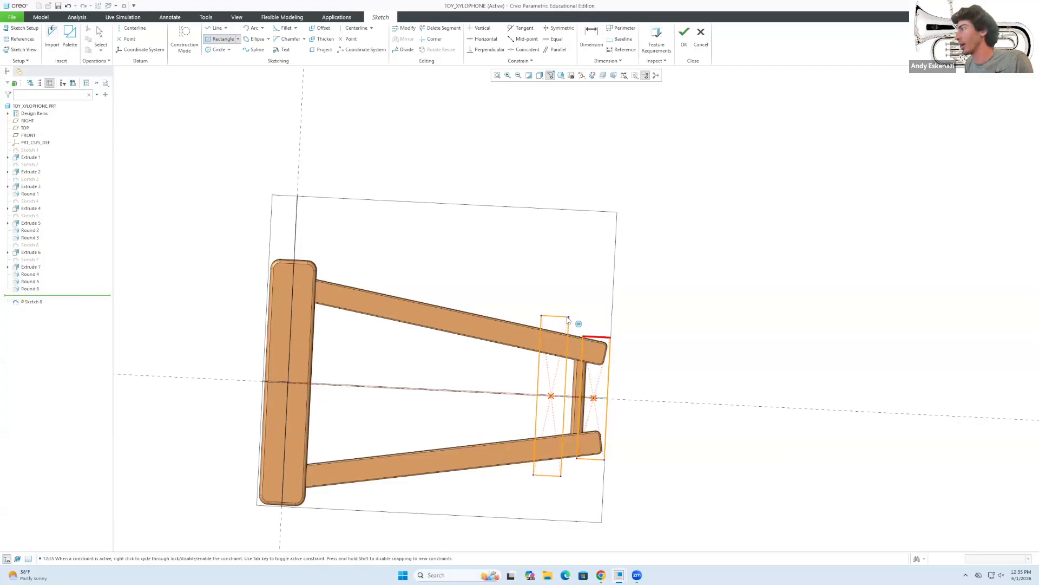
click(568, 318)
click(503, 393)
click(525, 296)
click(458, 391)
scroll(468, 288, down, 2)
click(484, 270)
click(387, 446)
middle_click(425, 198)
Nudge the leftmost bar left and try equalizing bar tops, undoing the conflicting constraint.
click(554, 39)
middle_click(435, 273)
drag(425, 227, 418, 227)
click(553, 39)
click(463, 269)
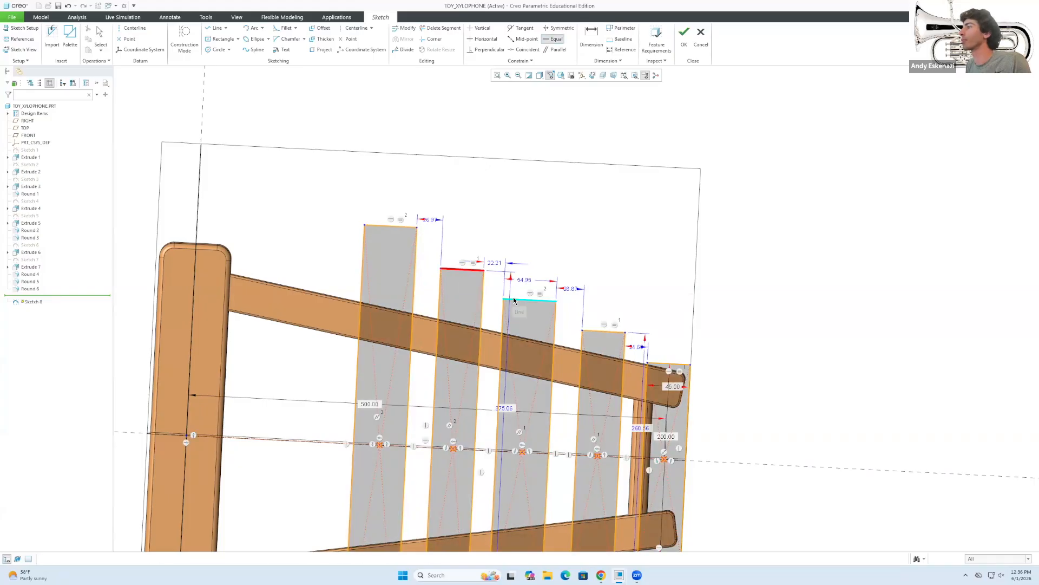
click(512, 300)
click(553, 39)
click(603, 318)
click(530, 313)
click(931, 264)
key(ctrl+z)
key(ctrl+z)
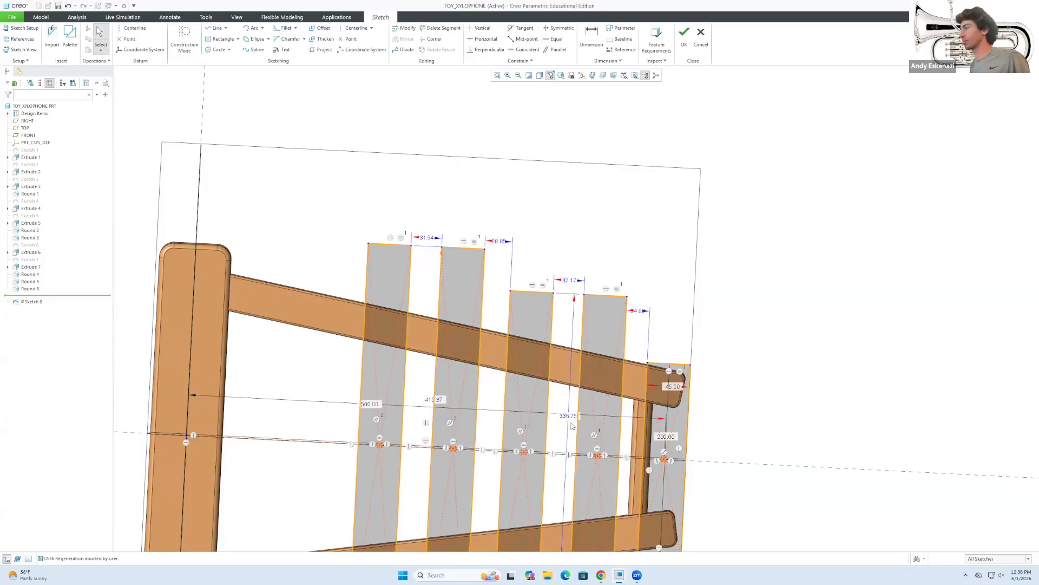
Set the gaps between adjacent bars to 15.
double_click(495, 262)
text(15)
key(Return)
double_click(571, 289)
text(15)
key(Return)
double_click(637, 347)
text(15)
double_click(459, 222)
text(15)
key(Return)
scroll(698, 328, down, 2)
Dimension a 20 offset between the first two bar tops.
click(591, 38)
click(618, 346)
middle_click(632, 371)
click(591, 38)
click(632, 372)
middle_click(668, 355)
text(20)
key(Return)
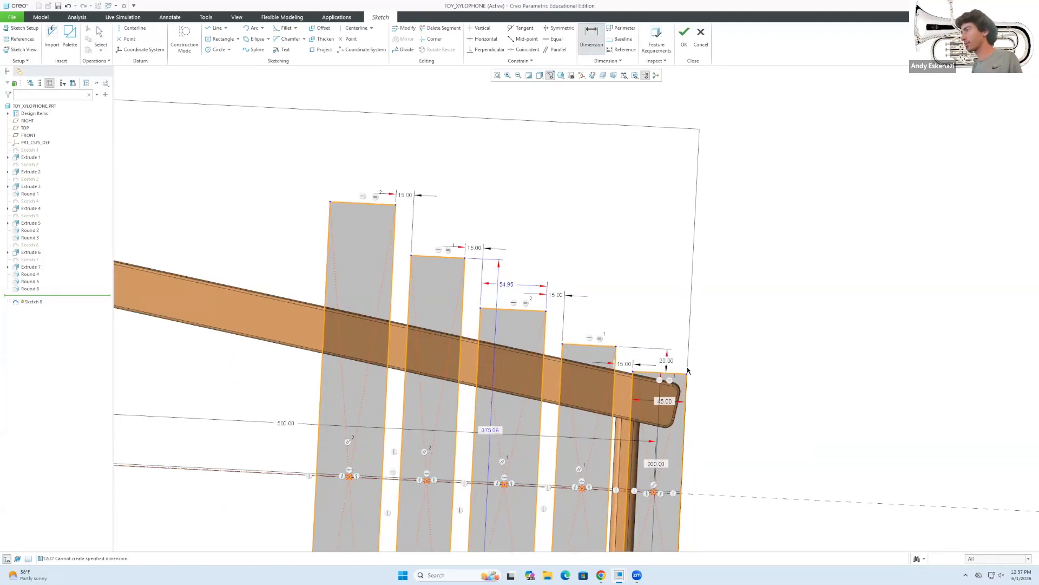
Try offset dimensions between the next pair of bar tops, undoing the unwanted ones.
click(546, 311)
click(563, 344)
middle_click(555, 325)
middle_click(599, 320)
key(ctrl+z)
click(591, 38)
click(546, 311)
click(563, 344)
middle_click(551, 323)
middle_click(551, 323)
key(ctrl+z)
Place more trial offset dimensions between bar tops and undo each one.
click(591, 38)
middle_click(561, 345)
click(591, 38)
click(465, 258)
click(481, 308)
middle_click(474, 284)
key(ctrl+z)
click(591, 38)
middle_click(626, 322)
key(ctrl+z)
Add 20 vertical offsets between bar tops, including bars one and two.
click(591, 38)
click(590, 345)
click(546, 312)
middle_click(625, 327)
text(20)
key(Return)
click(531, 319)
click(453, 257)
middle_click(520, 287)
text(20)
Add another 20 offset between bar tops, removing the conflicting parallel constraint.
click(439, 290)
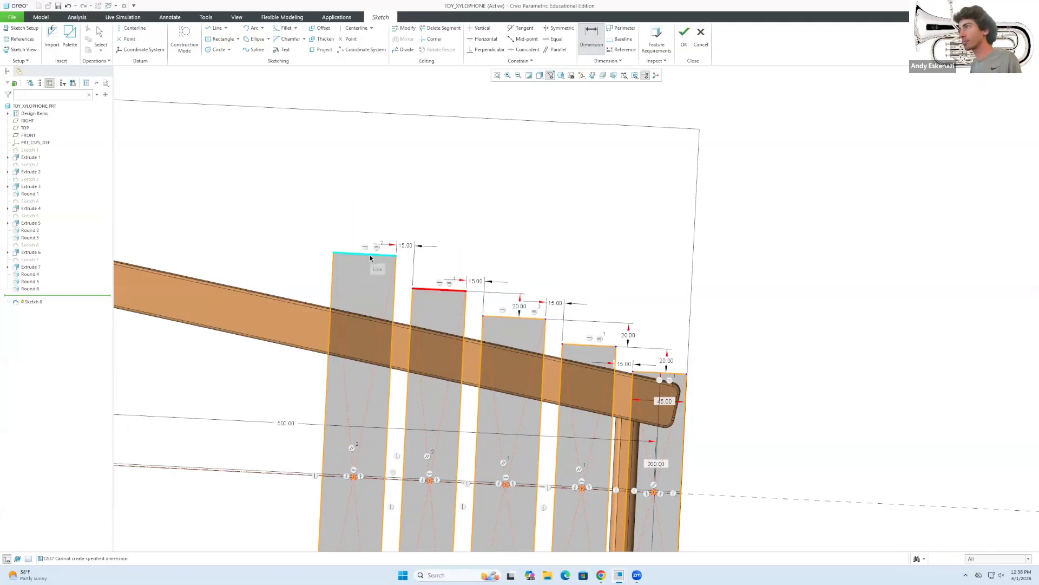
click(371, 255)
middle_click(425, 271)
scroll(968, 239, down, 1)
click(968, 237)
click(963, 265)
text(20)
key(Return)
middle_click(514, 316)
Try making bar four's top equal to bar three's, undoing the conflicting constraint.
click(553, 39)
click(534, 319)
click(571, 345)
click(974, 229)
scroll(966, 236, down, 2)
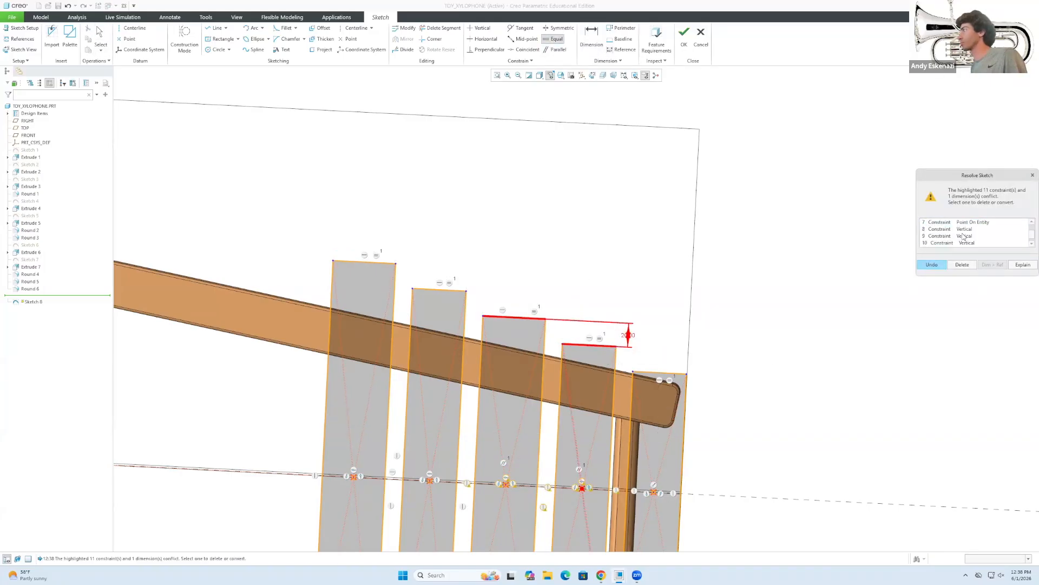
click(966, 236)
click(932, 264)
scroll(672, 253, up, 3)
scroll(560, 284, down, 3)
middle_click(617, 286)
scroll(677, 312, down, 2)
Dimension the fourth bar's top, try changing the 45.00 width to 55, then undo.
click(591, 38)
click(666, 314)
click(591, 38)
click(683, 314)
middle_click(675, 240)
click(932, 265)
double_click(782, 343)
text(55)
key(Return)
key(ctrl+z)
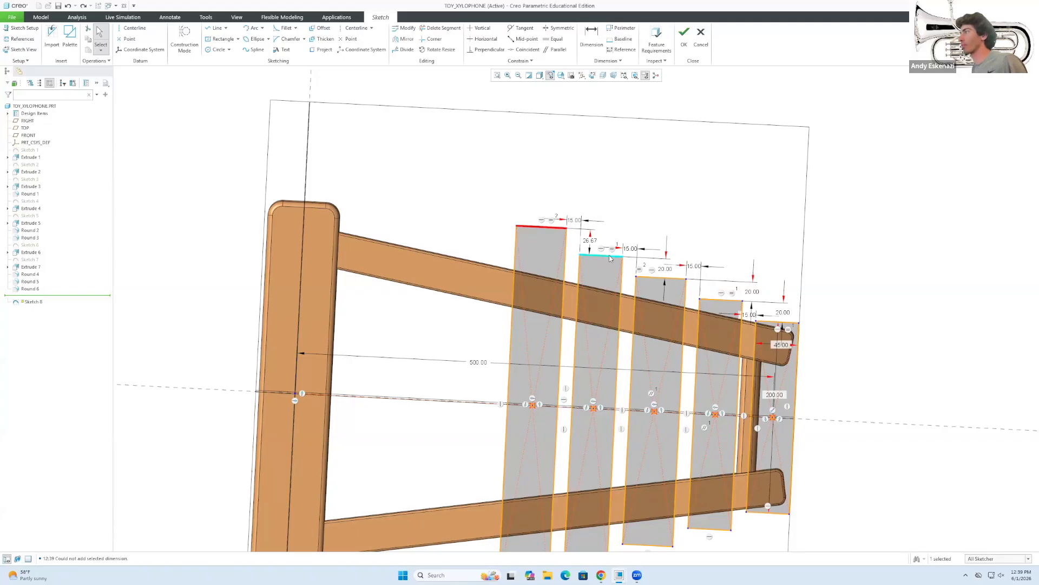
Try equalizing the second bar's top with another, abandoning the conflicting constraint.
click(554, 38)
scroll(555, 230, up, 3)
click(614, 281)
click(972, 228)
click(932, 265)
middle_click(775, 314)
scroll(712, 263, down, 5)
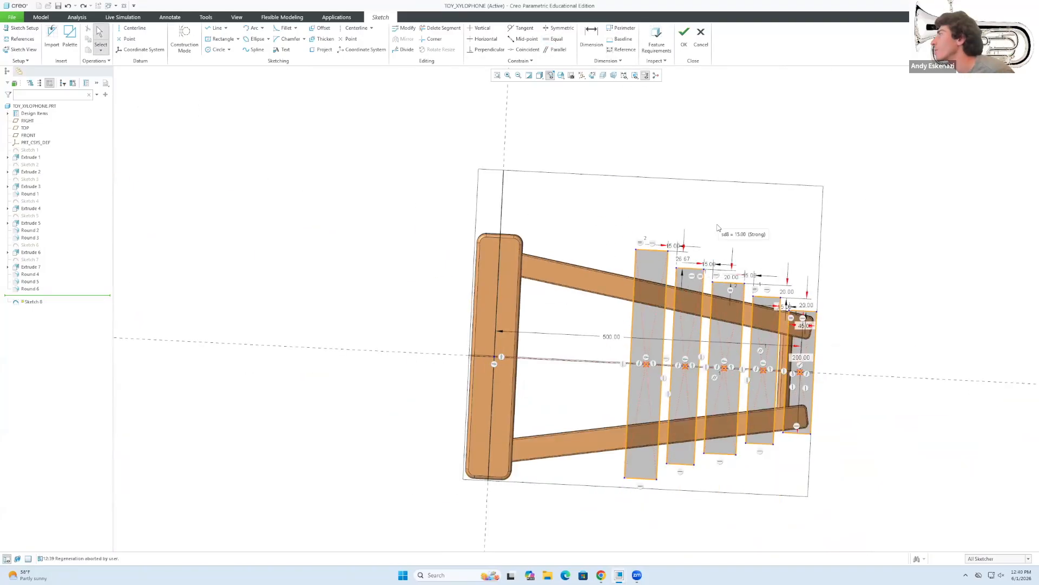
scroll(717, 230, up, 2)
scroll(762, 282, down, 2)
scroll(712, 339, up, 1)
Select the four trial bars with a marquee and delete them.
mouse_move(630, 370)
mouse_down()
mouse_move(594, 368)
mouse_move(624, 369)
mouse_up()
scroll(718, 254, up, 2)
scroll(801, 346, down, 2)
drag(587, 209, 814, 533)
key(ctrl+z)
drag(550, 205, 817, 537)
key(Delete)
Draw a centre rectangle beside the left post, aligning its centre with the end bar's centre.
key(r)
key(d)
key(r)
click(504, 383)
click(529, 238)
mouse_move(505, 383)
mouse_down()
mouse_move(528, 386)
mouse_move(515, 386)
mouse_up()
click(625, 391)
key(p)
click(627, 397)
Dimension the left bar's width and edge, nudging the bar slightly left.
middle_click(566, 410)
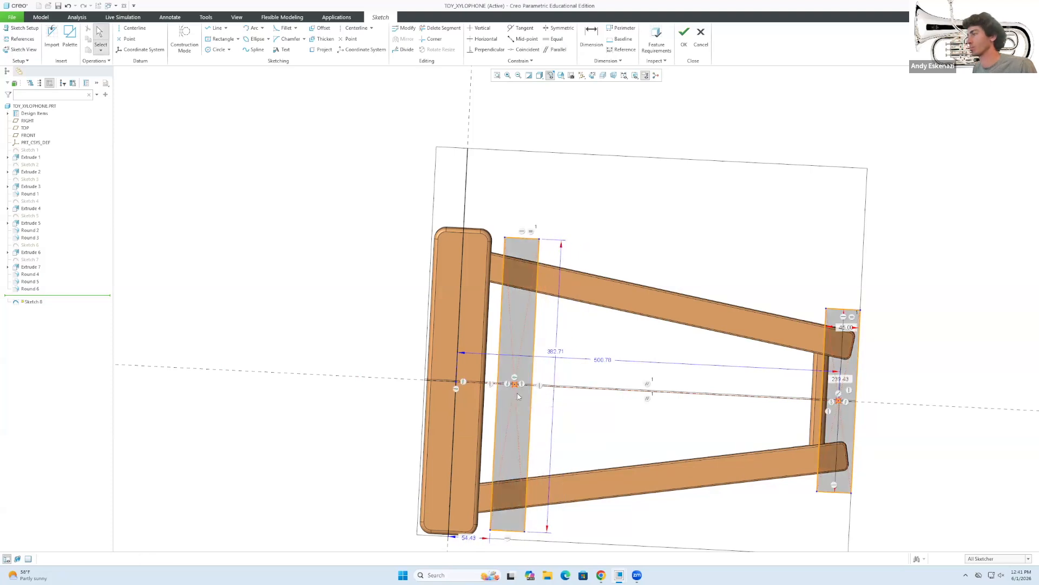
key(d)
click(522, 238)
middle_click(522, 210)
click(932, 265)
middle_click(595, 304)
drag(535, 324, 531, 325)
click(512, 237)
scroll(496, 231, down, 2)
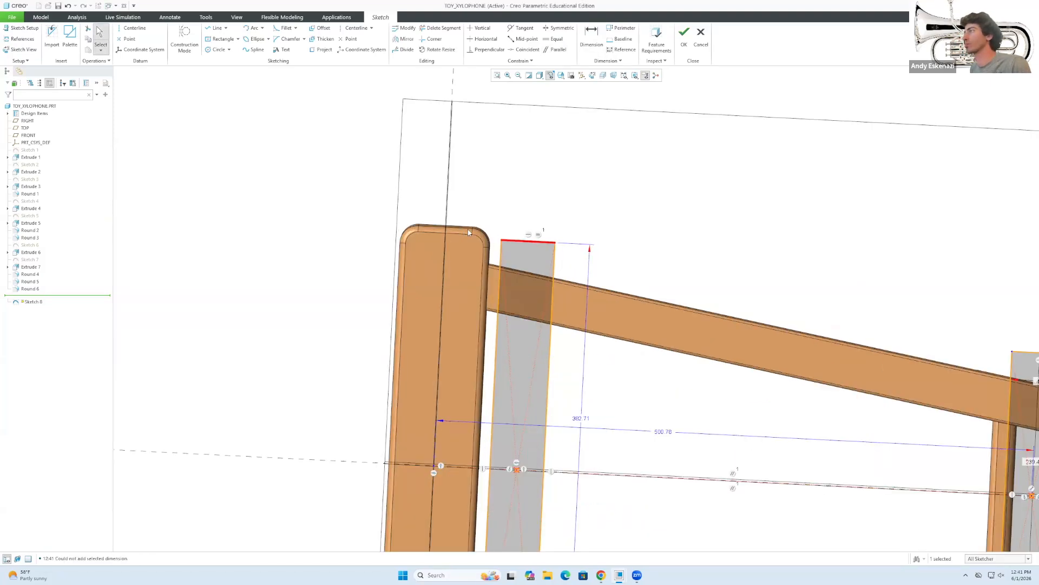
middle_drag(468, 232, 465, 224)
Set the left bar's length to 400 and its centre 70 from the vertical axis.
double_click(581, 418)
text(4)
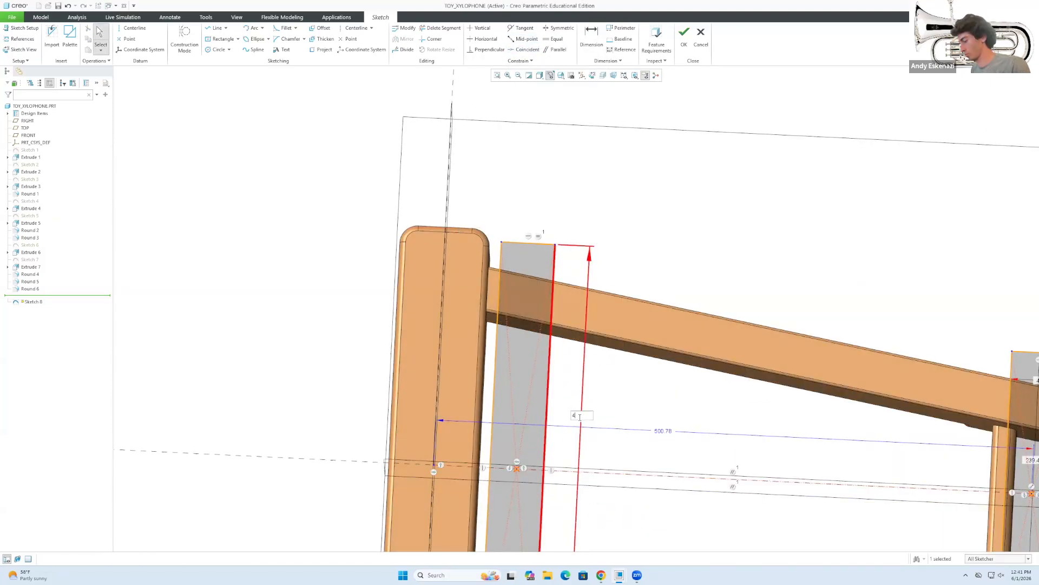
text(00)
key(Return)
scroll(633, 301, up, 2)
key(d)
click(561, 411)
click(513, 421)
middle_click(431, 444)
text(70)
middle_drag(507, 306, 503, 304)
Draw six Center Rectangle bars with their centres on the centreline.
click(222, 39)
click(465, 354)
scroll(470, 242, down, 3)
click(488, 382)
click(533, 460)
click(562, 382)
click(605, 459)
click(631, 382)
click(670, 460)
click(698, 382)
scroll(698, 387, up, 1)
click(692, 382)
click(717, 438)
middle_click(731, 385)
click(728, 438)
click(750, 380)
middle_click(455, 528)
shift+middle_drag(453, 528, 450, 507)
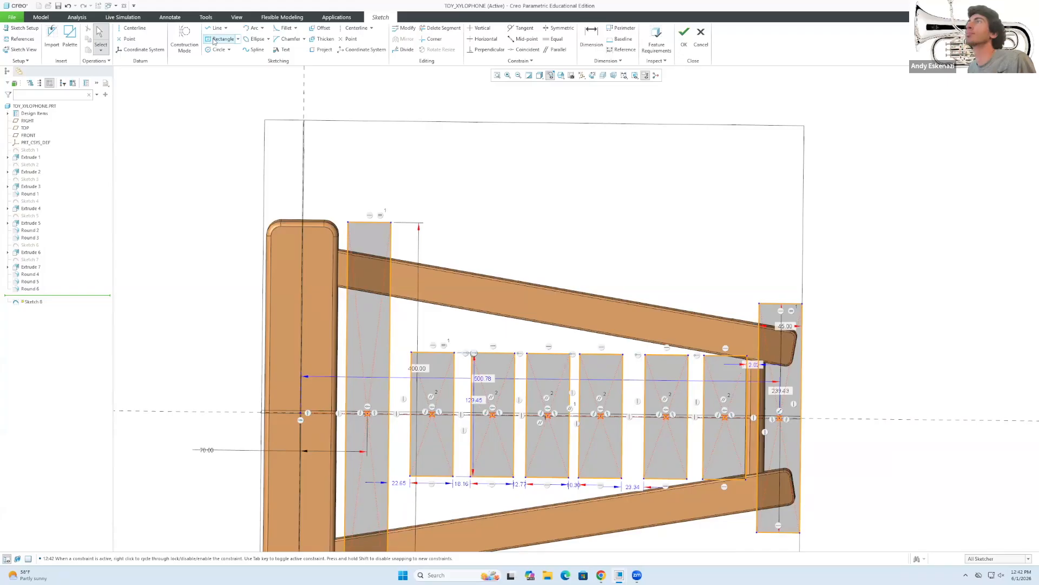
Set the gaps between the new bars to 15.
key(g)
double_click(461, 485)
text(15)
double_click(521, 485)
text(15)
double_click(575, 486)
text(15)
double_click(635, 488)
text(15)
key(Return)
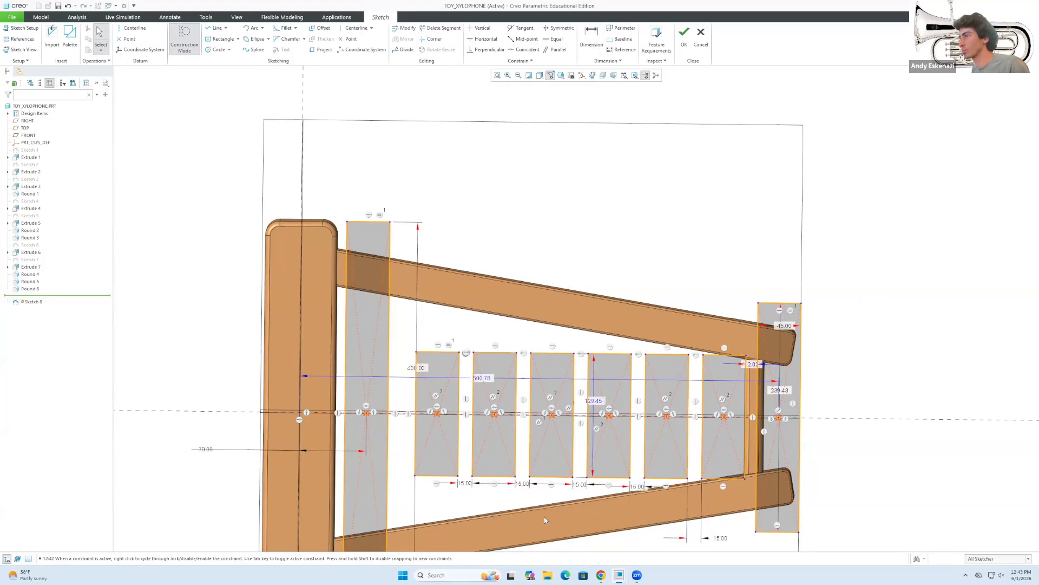
scroll(476, 450, down, 3)
scroll(376, 463, up, 4)
Change the 75.00 offset to 78 and add a 370 bar height dimension.
double_click(314, 436)
text(78)
key(Return)
click(591, 39)
click(495, 358)
click(495, 458)
middle_click(331, 391)
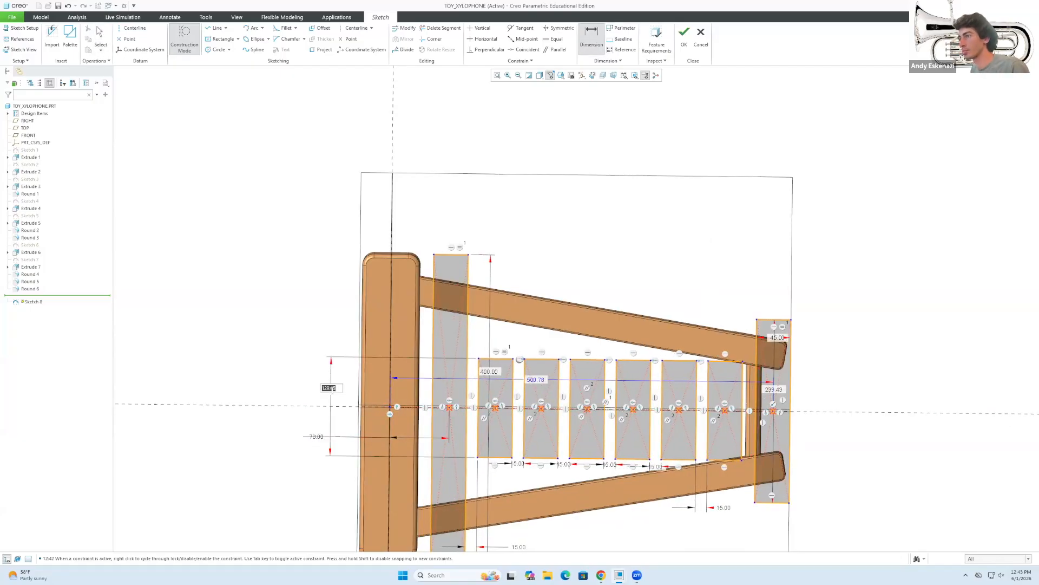
text(370)
key(Return)
Resolve the sketch conflict by deleting the conflicting Parallel constraint.
scroll(970, 242, up, 4)
click(972, 230)
click(966, 237)
click(967, 242)
scroll(967, 236, down, 4)
scroll(968, 235, up, 4)
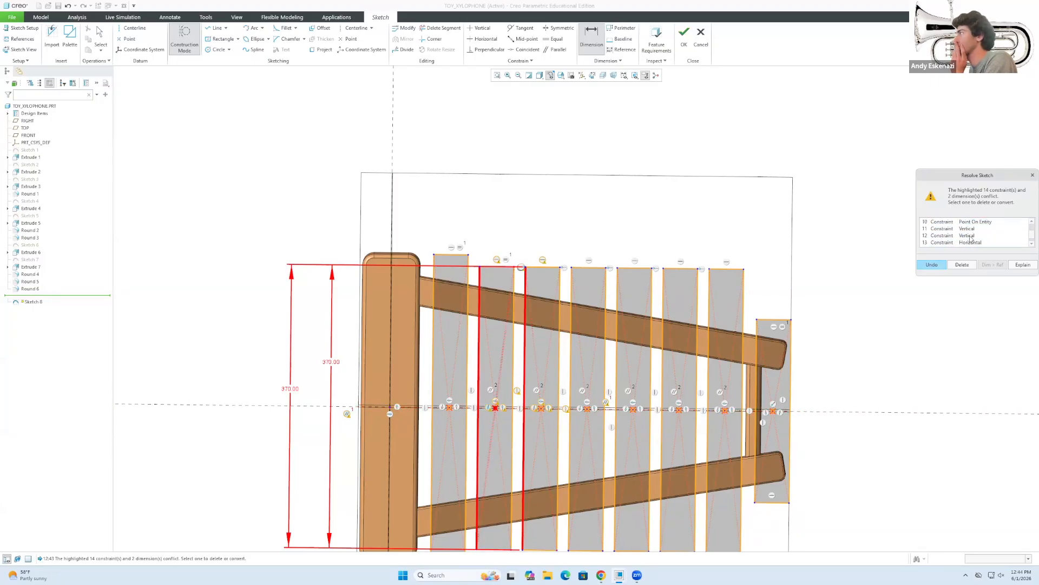
scroll(473, 249, down, 2)
scroll(474, 249, down, 1)
click(961, 235)
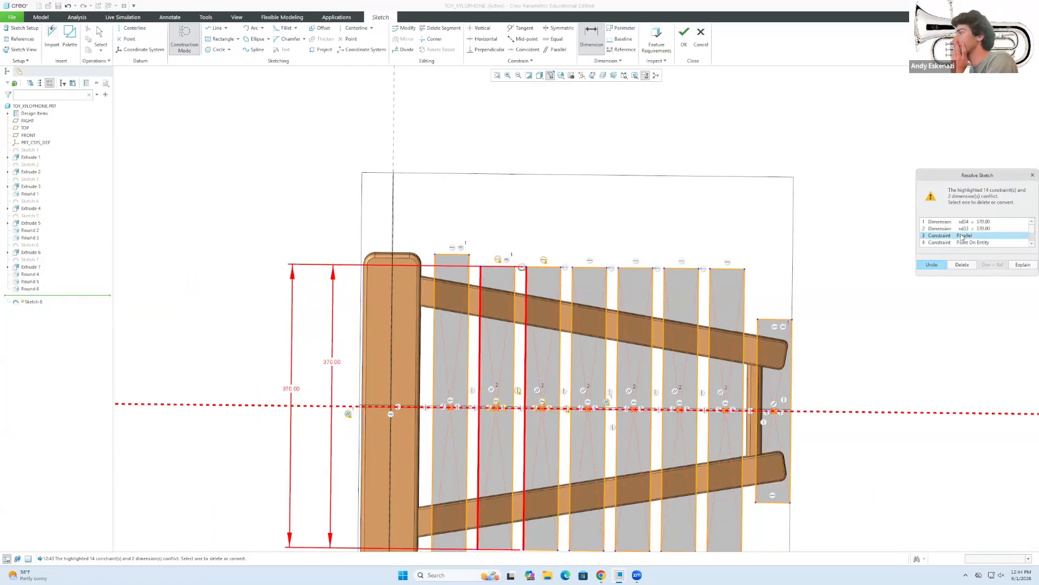
click(962, 265)
Check the 370.00 height dimension and keep it unchanged.
middle_click(311, 390)
middle_click(524, 359)
double_click(292, 388)
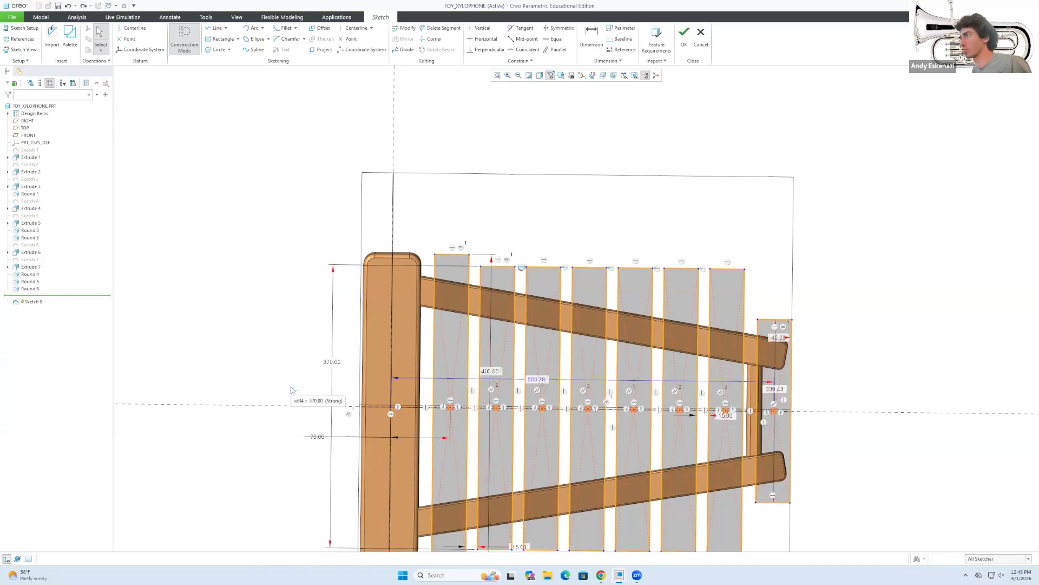
scroll(373, 347, down, 2)
key(Escape)
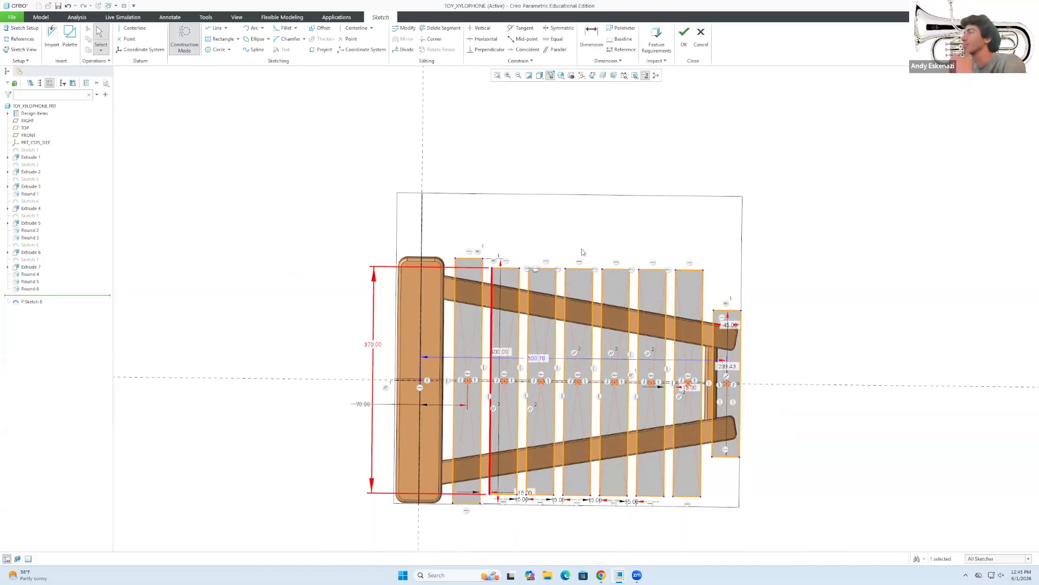
scroll(583, 253, down, 2)
scroll(557, 267, down, 2)
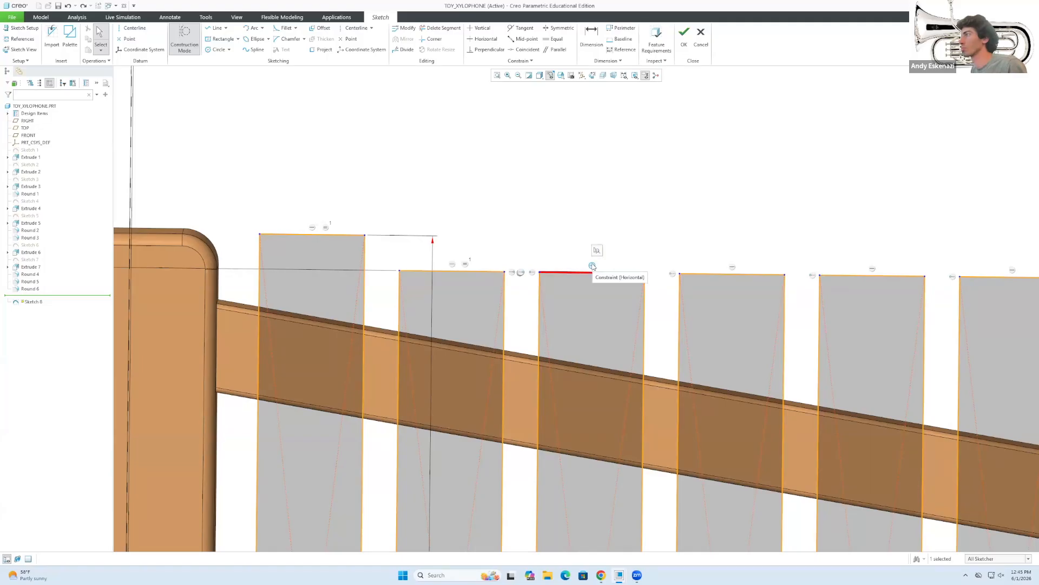
scroll(592, 266, up, 5)
scroll(574, 323, down, 6)
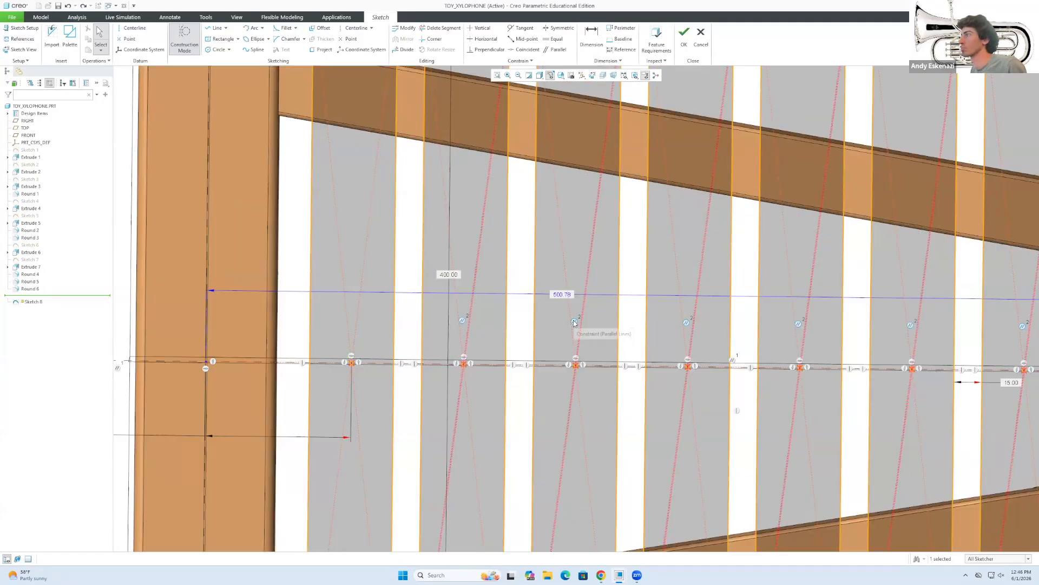
scroll(574, 323, up, 5)
Delete the horizontal constraints keeping the bar tops aligned.
scroll(593, 127, down, 5)
key(Delete)
drag(630, 166, 629, 209)
scroll(645, 234, up, 1)
Dimension a 20 offset between the tops of bars two and three.
click(592, 37)
click(614, 200)
click(676, 231)
middle_click(667, 215)
text(20)
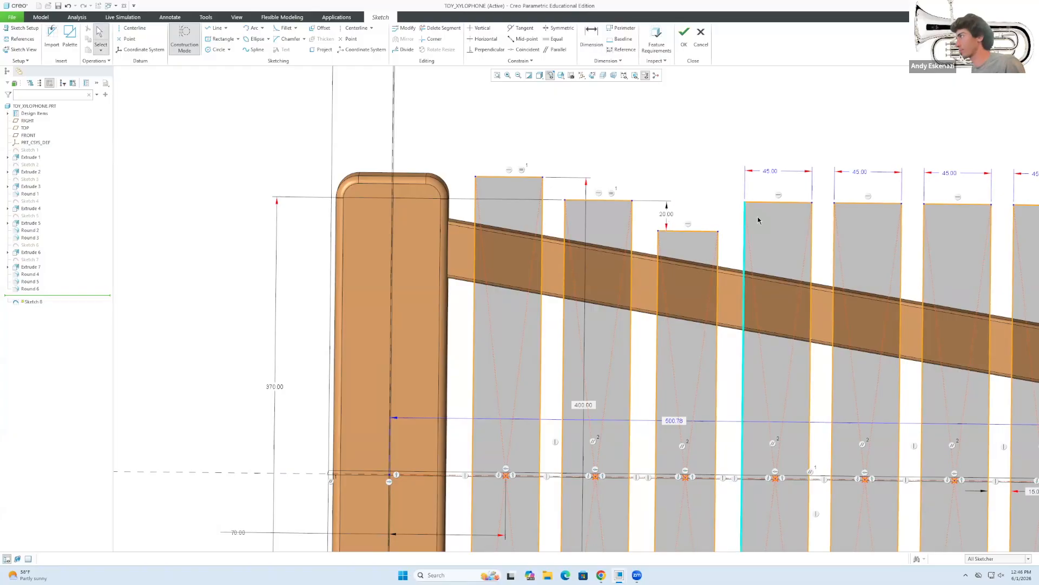
Pull bar four's top down and dimension a 20 offset from bar three.
drag(762, 203, 767, 258)
click(703, 233)
click(592, 36)
middle_click(750, 238)
click(934, 264)
click(765, 257)
click(710, 232)
middle_click(739, 237)
text(20)
key(Return)
Try a width dimension on bar four, undo the conflict, and exit dimensioning.
scroll(717, 241, up, 5)
scroll(716, 240, down, 3)
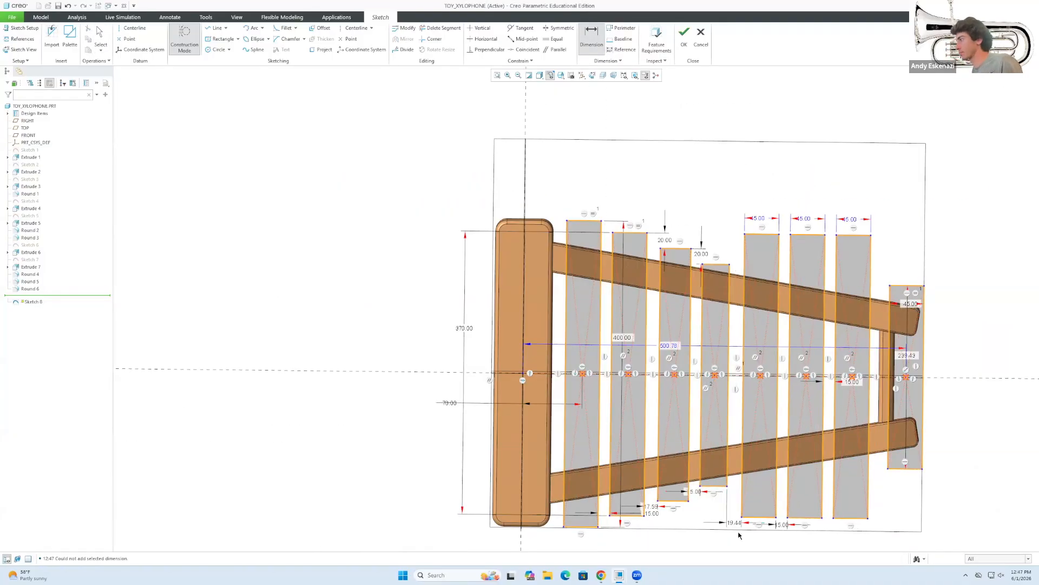
scroll(716, 240, down, 2)
middle_click(716, 240)
click(933, 264)
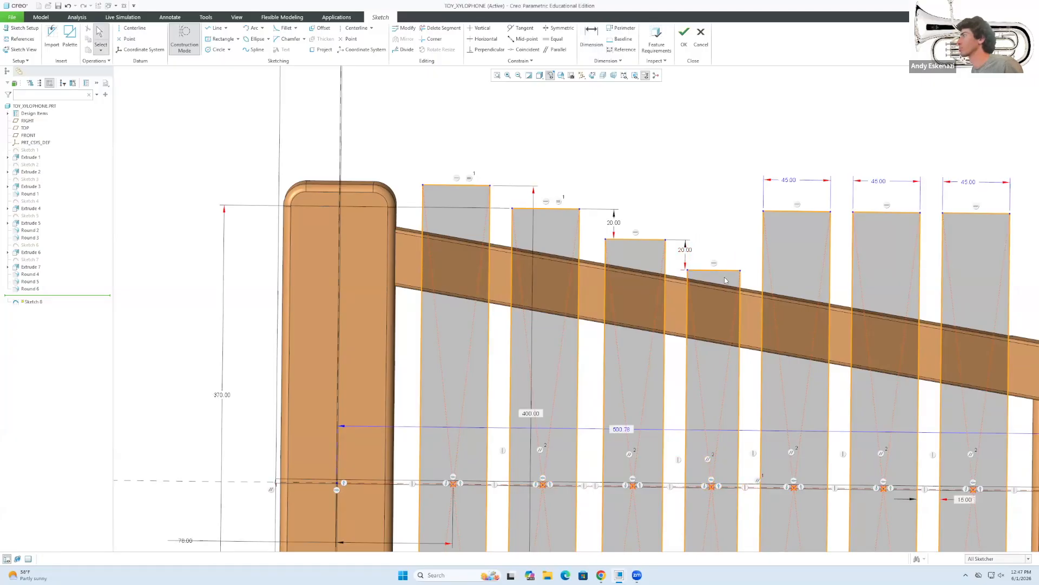
middle_click(718, 241)
scroll(718, 241, up, 3)
scroll(736, 303, down, 2)
scroll(730, 389, up, 3)
scroll(726, 303, down, 4)
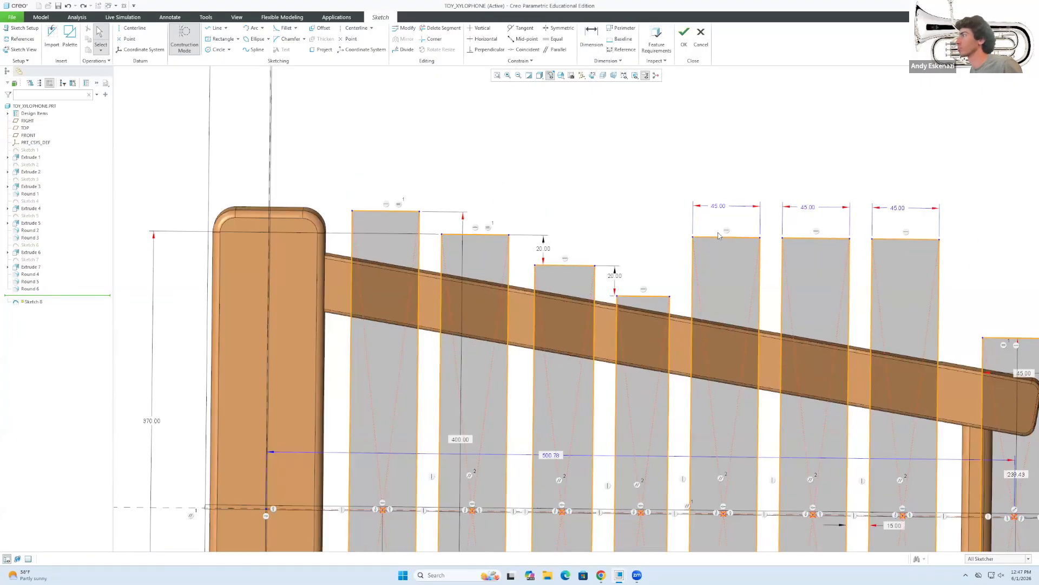
Delete the parallel constraints between the bars.
key(Delete)
scroll(717, 494, down, 3)
click(569, 479)
key(Delete)
scroll(612, 481, up, 4)
drag(618, 326, 621, 329)
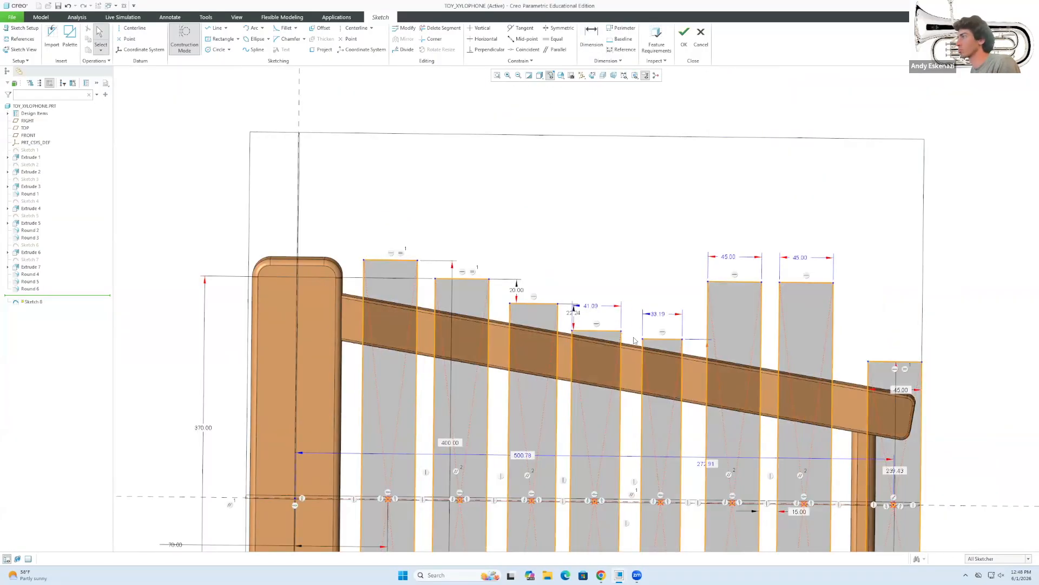
scroll(676, 316, down, 2)
Change bar four's width from 41.09 to 45 and set a gap to 5.
double_click(589, 303)
text(45)
key(Return)
scroll(734, 523, up, 3)
scroll(733, 523, down, 4)
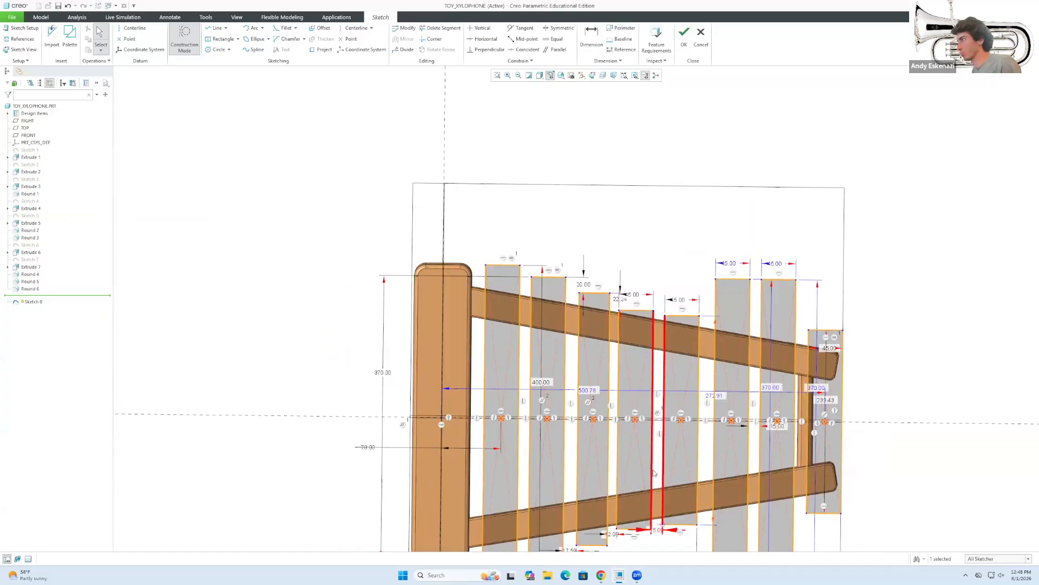
text(5)
key(Return)
Change the 22.24 offset to 20 and add a new 10 bar-top offset.
double_click(598, 331)
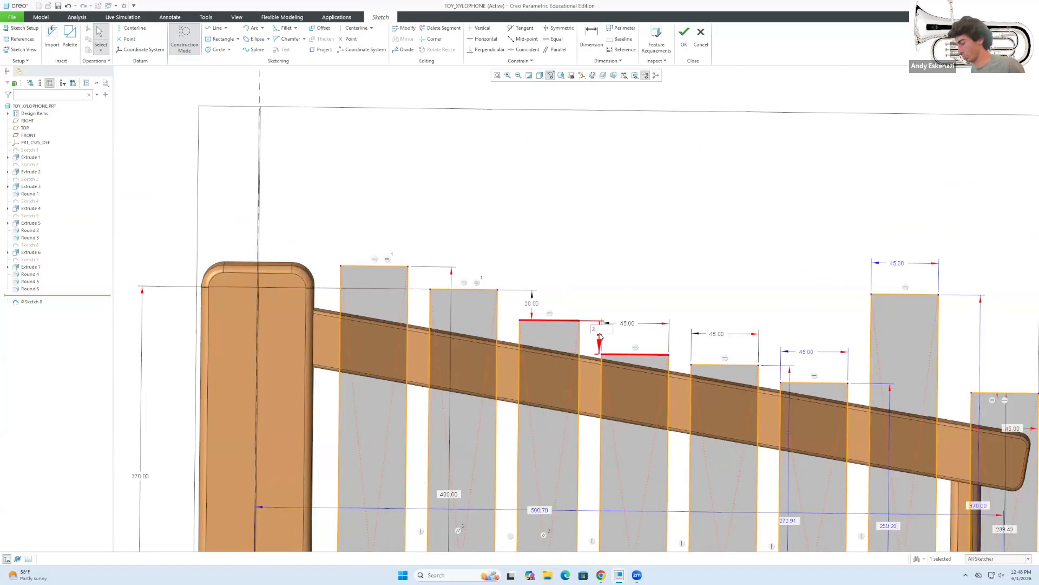
text(20)
key(Return)
click(591, 39)
middle_click(701, 358)
text(10)
key(Return)
scroll(805, 394, up, 3)
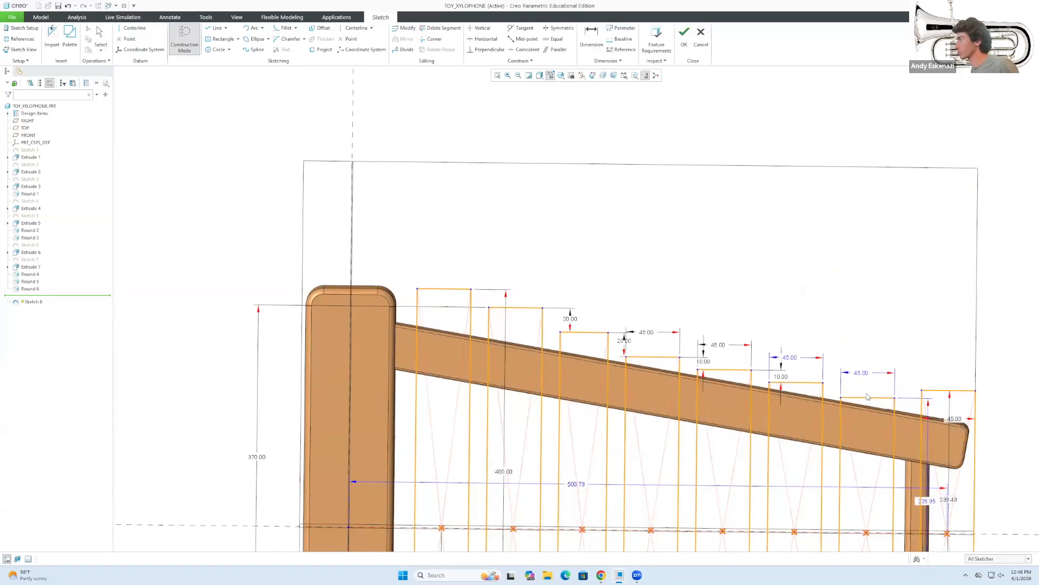
scroll(806, 394, down, 4)
middle_click(804, 394)
Change the first two 20.00 bar offsets to 15.
scroll(805, 394, up, 2)
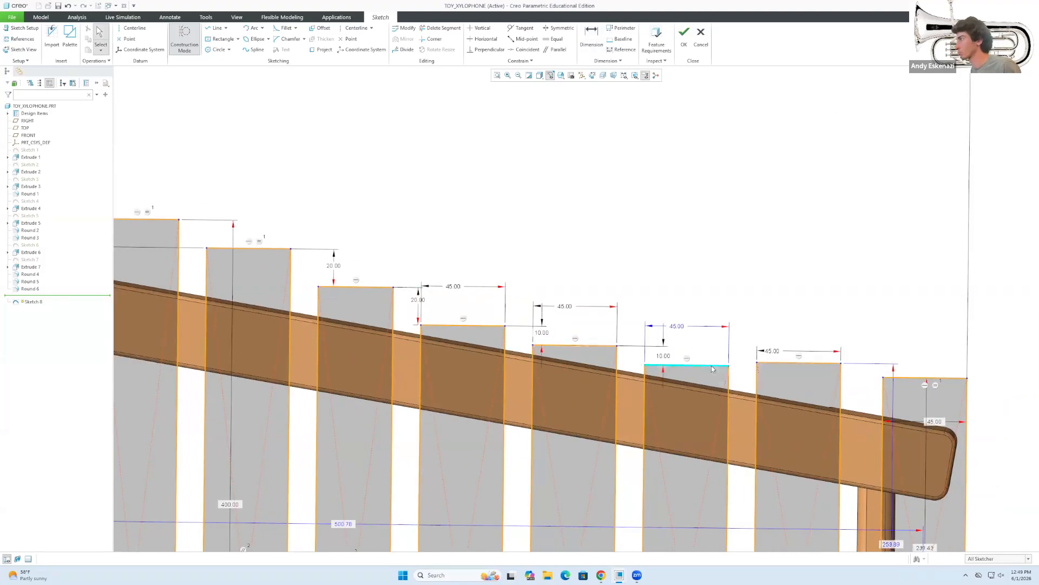
double_click(417, 300)
text(15)
key(Return)
double_click(332, 264)
text(15)
key(Return)
scroll(231, 305, up, 3)
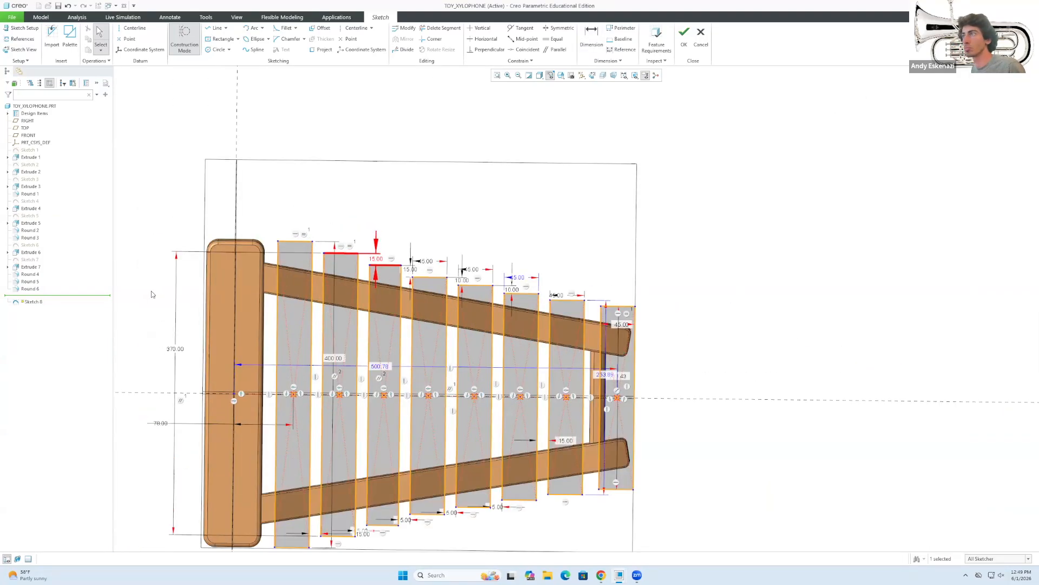
scroll(475, 266, down, 4)
Dimension a 5 offset between bars six and seven, then view the sketch obliquely.
click(591, 39)
click(704, 348)
click(592, 331)
middle_click(642, 339)
text(5)
key(Return)
scroll(539, 232, down, 2)
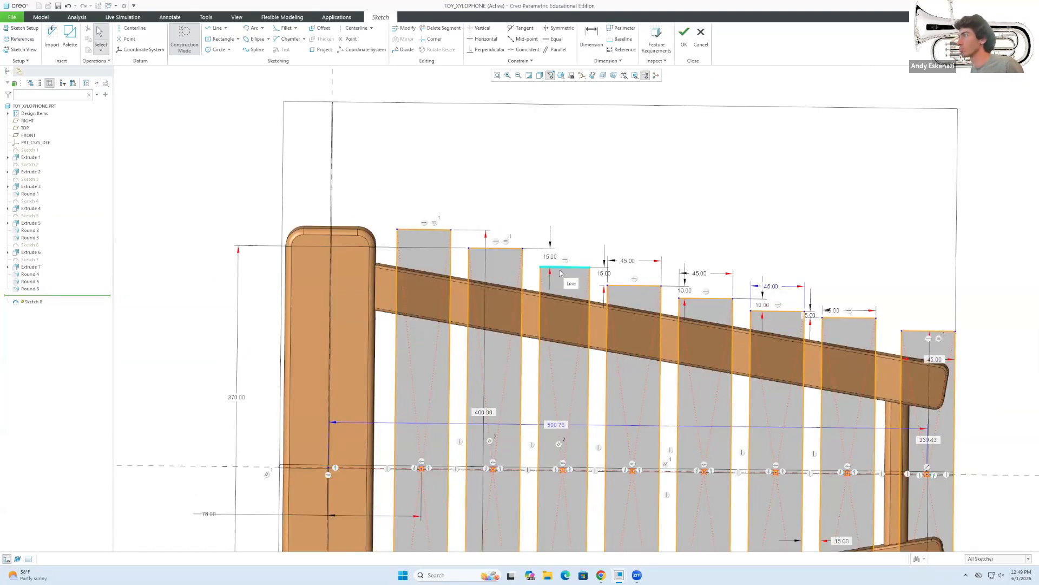
scroll(567, 290, down, 2)
scroll(579, 249, up, 4)
middle_drag(578, 249, 746, 323)
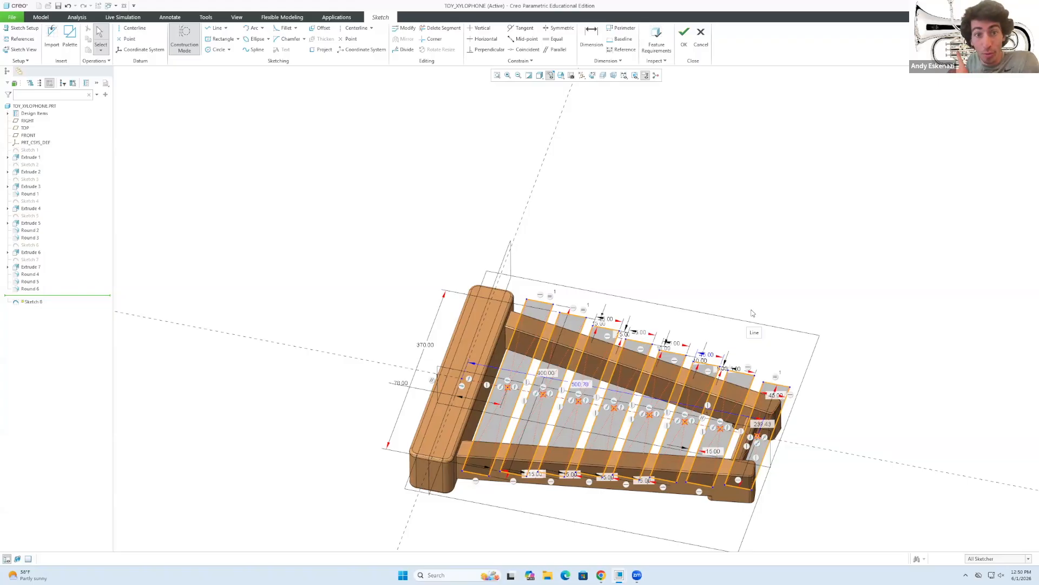
Accept Sketch 8 with its eight graduated bar rectangles and leave the sketcher.
click(683, 39)
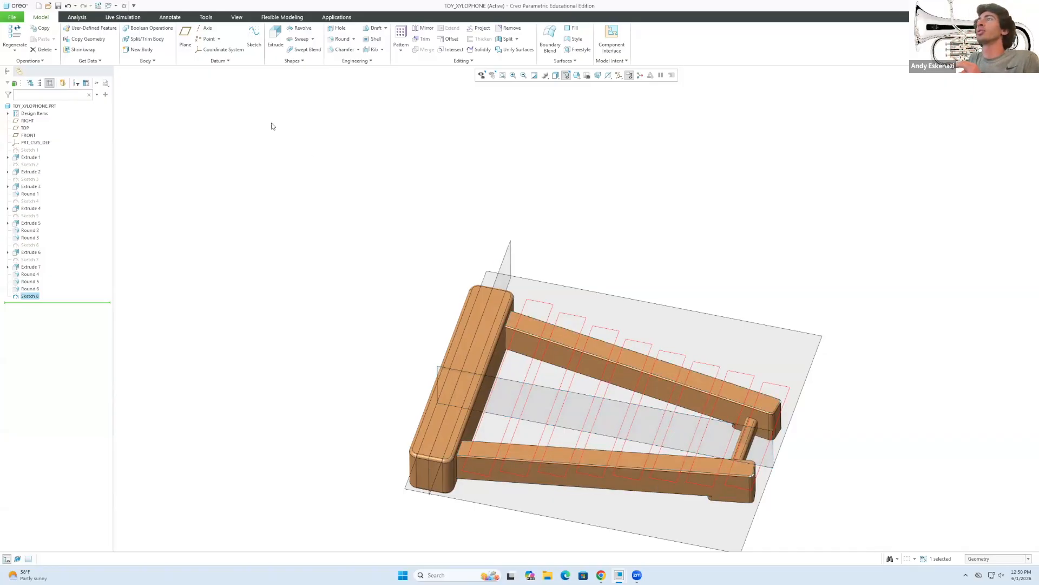
Extrude Sketch 8 to a depth of 15 and inspect the eight solid bars.
click(271, 39)
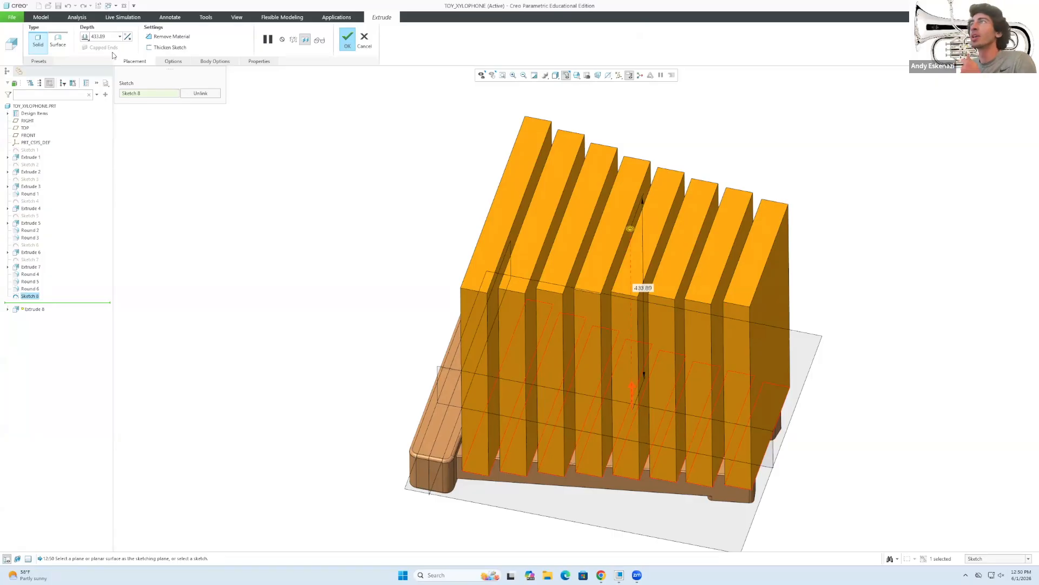
text(15.00)
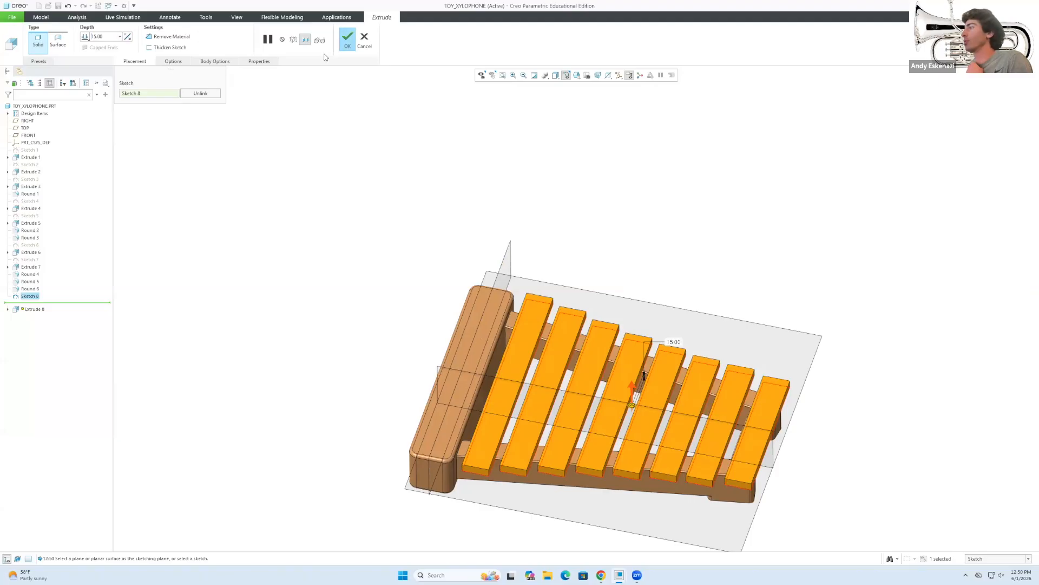
click(347, 46)
mouse_move(411, 161)
middle_down()
mouse_move(427, 190)
mouse_move(415, 147)
middle_up()
click(439, 222)
scroll(488, 339, up, 4)
mouse_move(536, 348)
middle_down()
mouse_move(530, 331)
mouse_move(535, 346)
middle_up()
scroll(600, 413, down, 1)
scroll(441, 331, down, 3)
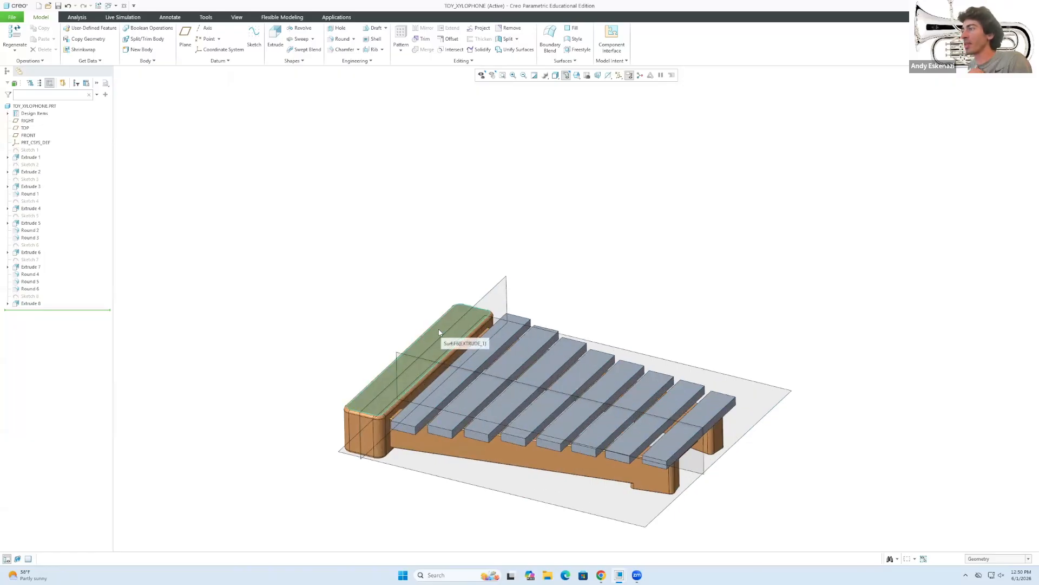
click(341, 38)
click(380, 454)
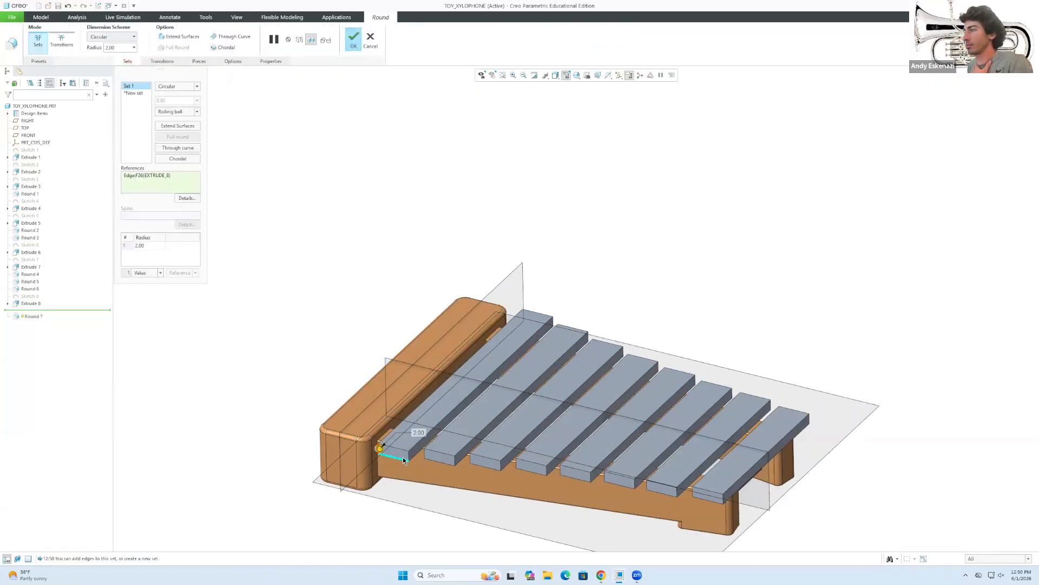
click(409, 456)
scroll(441, 440, down, 3)
scroll(438, 436, down, 2)
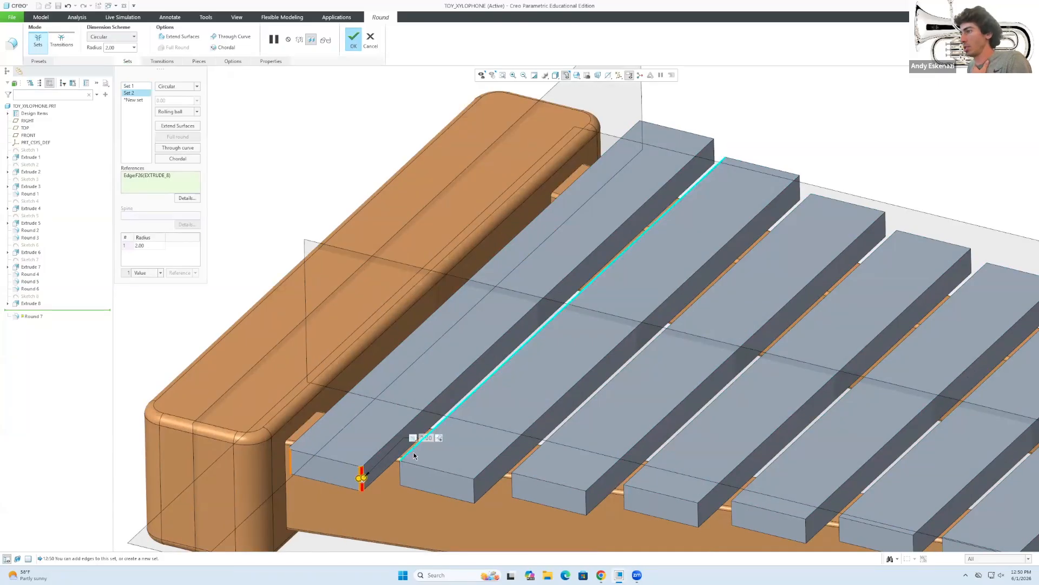
key(Escape)
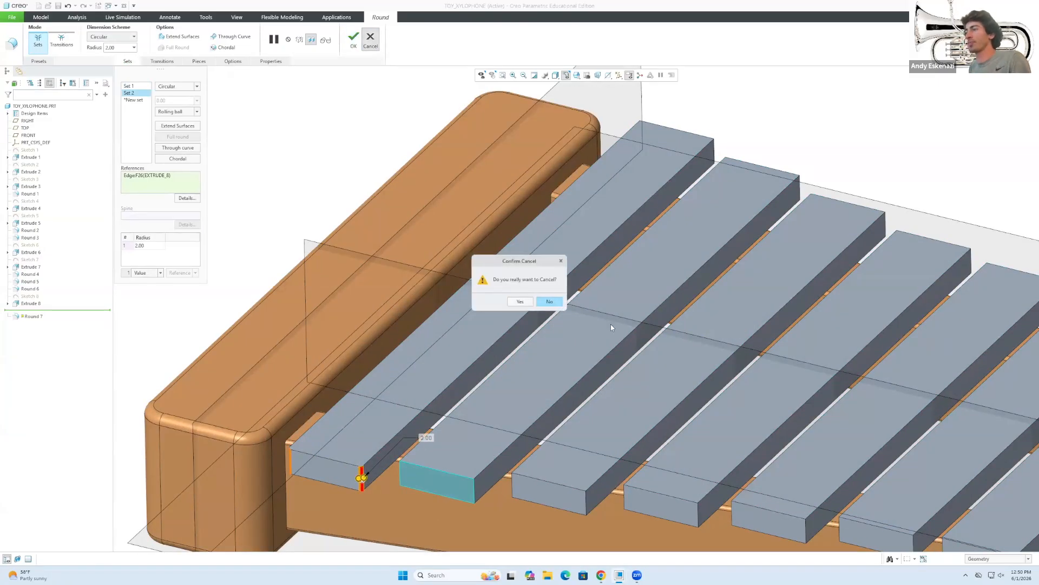
click(524, 302)
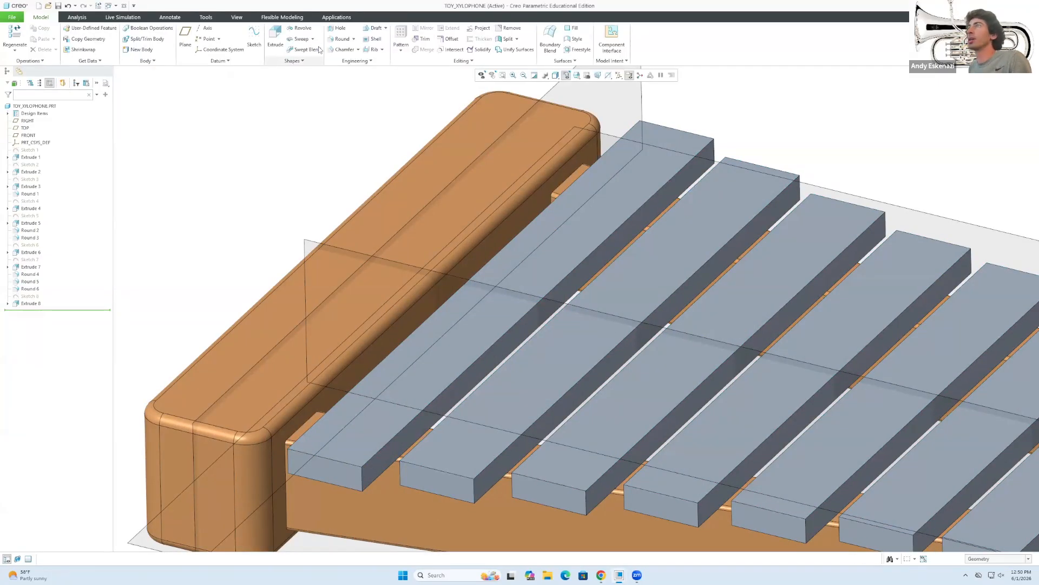
Start a radius 5 round on the side edges of the first four bars.
click(340, 39)
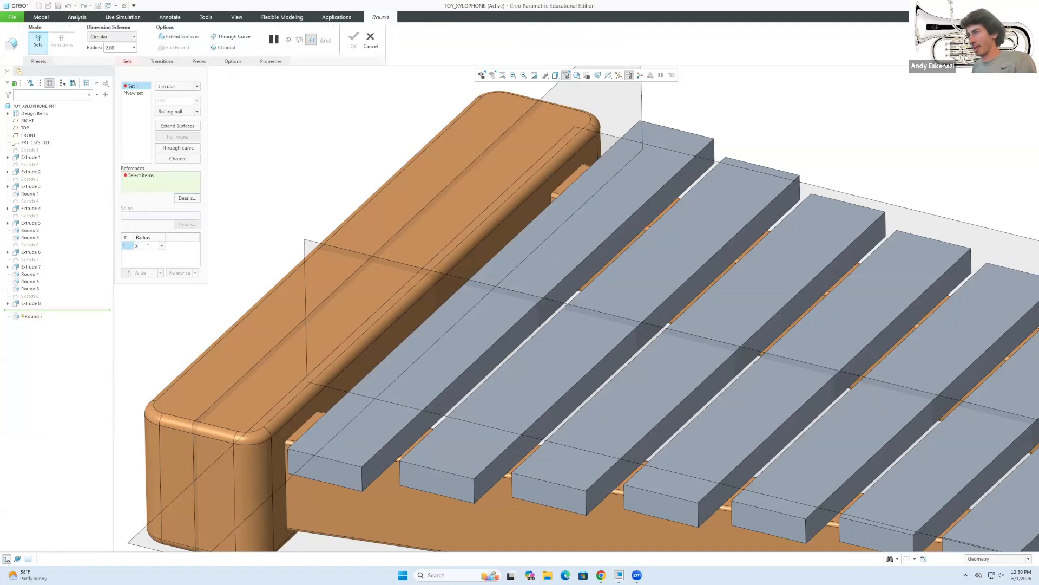
click(353, 480)
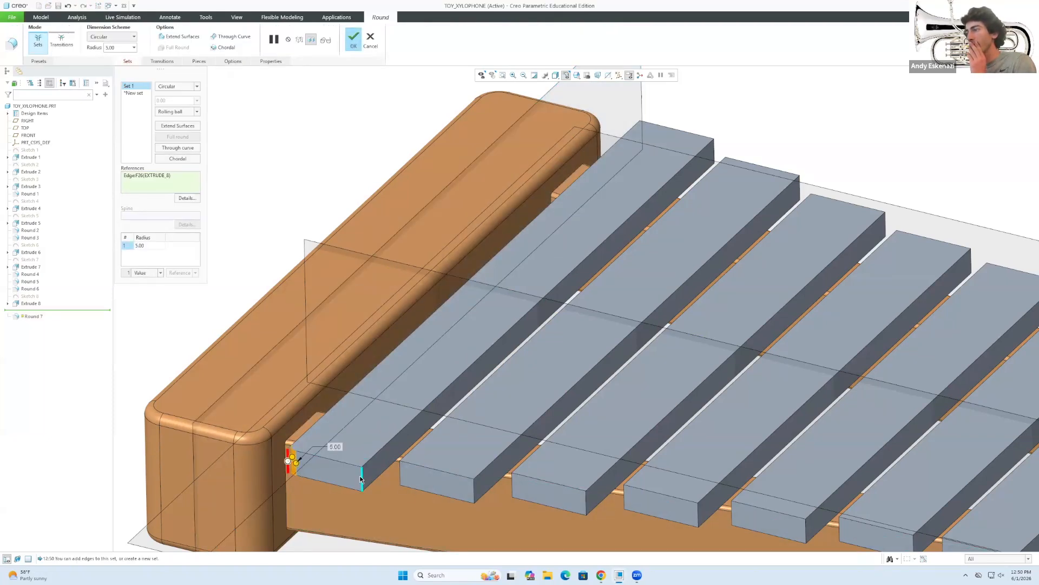
click(361, 479)
click(401, 474)
click(473, 486)
click(512, 482)
click(587, 502)
click(625, 497)
click(701, 519)
Add the remaining bars' front edges to the round and delete the extra set.
scroll(639, 455, up, 5)
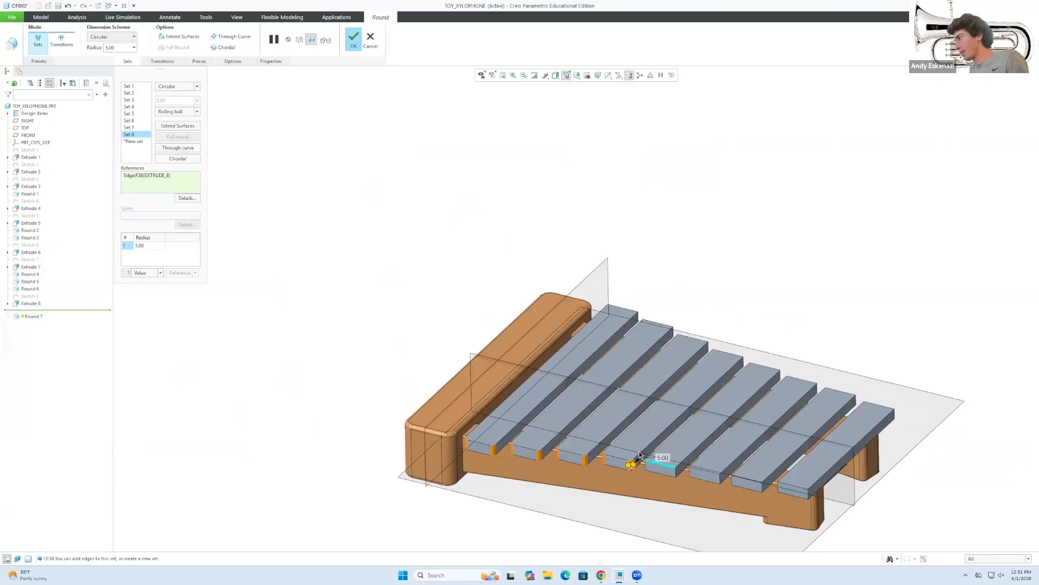
click(676, 473)
click(678, 473)
click(693, 474)
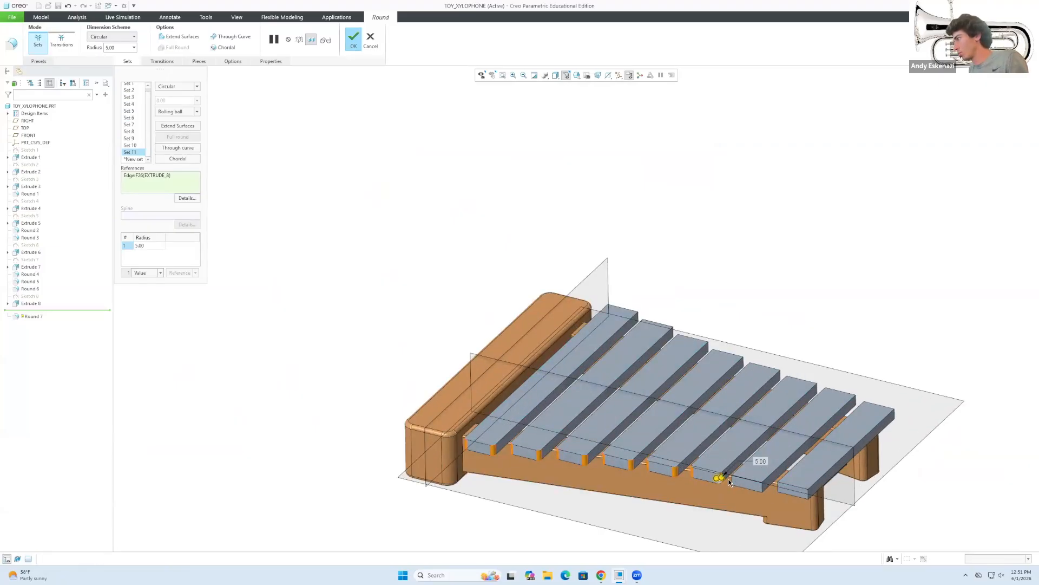
click(760, 486)
click(804, 491)
click(821, 493)
click(850, 447)
click(809, 492)
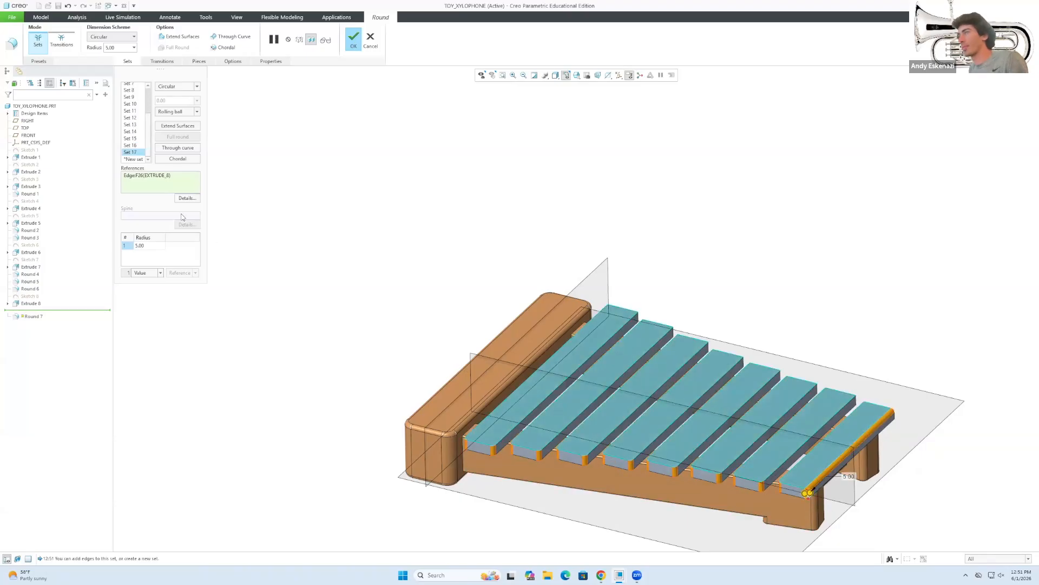
click(133, 145)
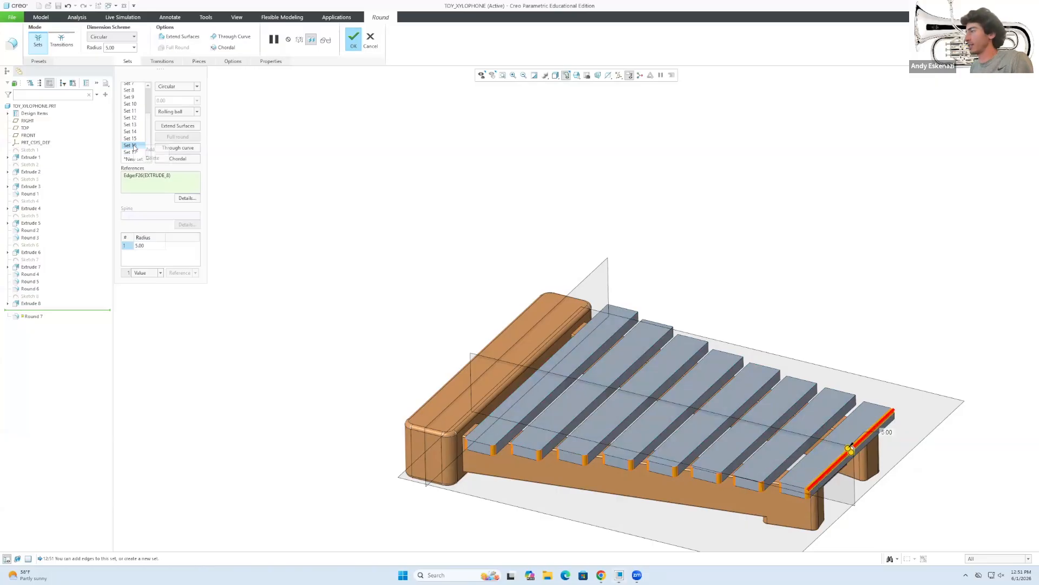
click(142, 158)
From the other side, add the first bars' vertical edges to the round.
middle_drag(573, 352, 467, 375)
scroll(413, 397, down, 3)
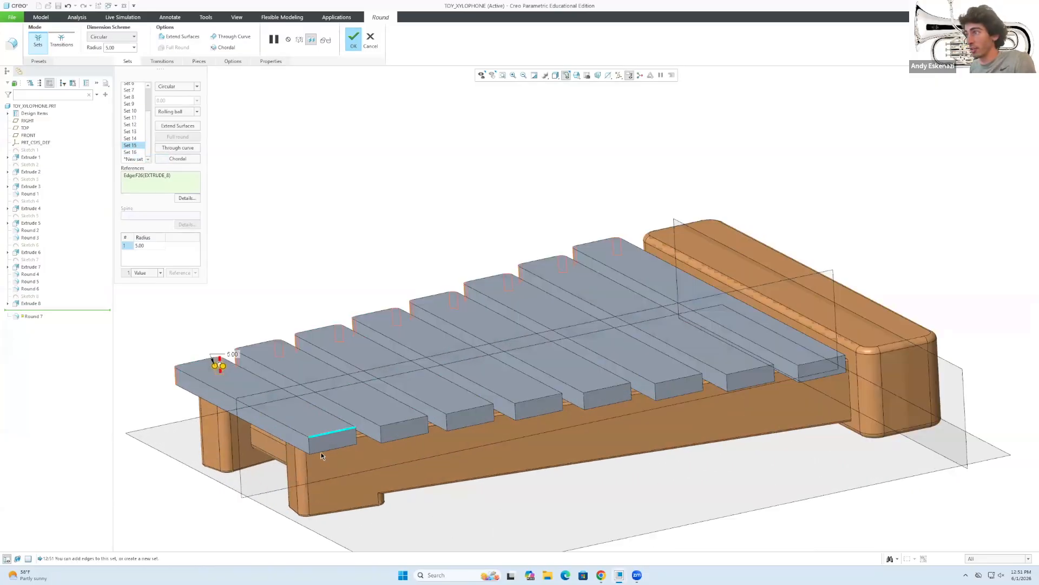
click(308, 445)
click(352, 436)
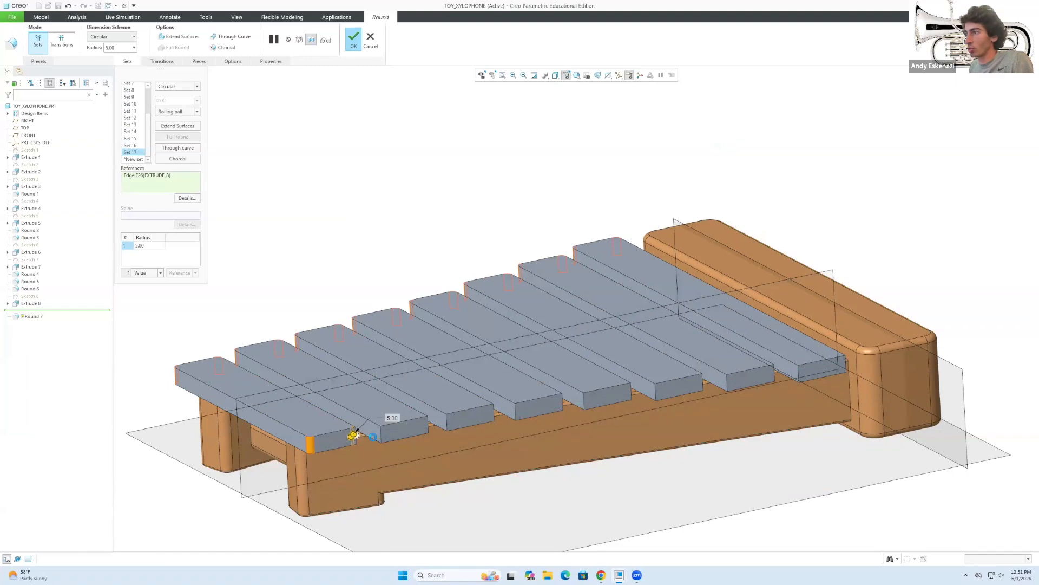
click(381, 433)
click(426, 428)
click(447, 425)
click(491, 416)
click(514, 415)
click(563, 404)
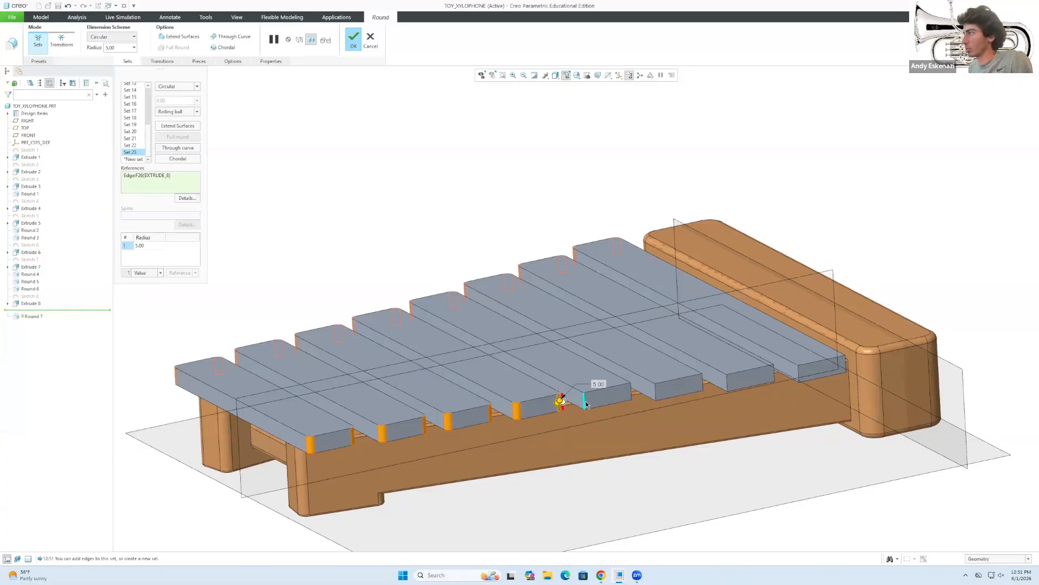
Add the last bars' vertical edges, accept the 5 radius round, and inspect it.
click(632, 394)
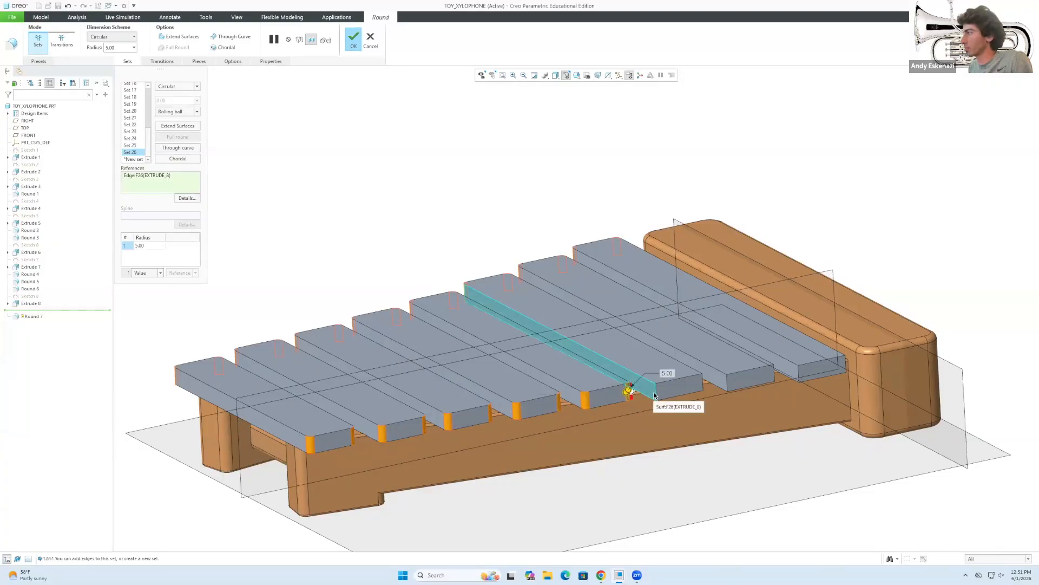
click(702, 380)
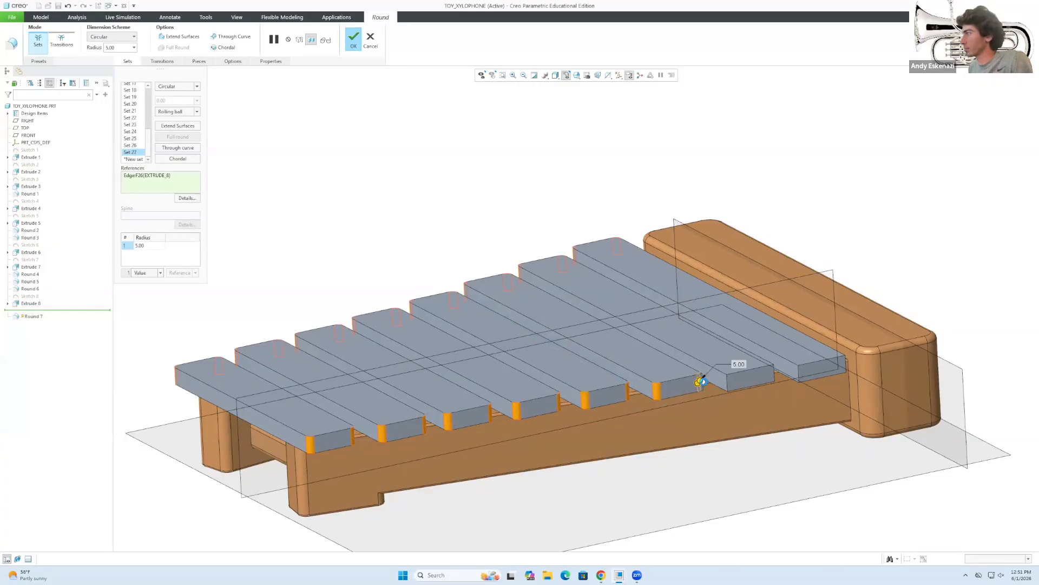
click(728, 380)
click(773, 375)
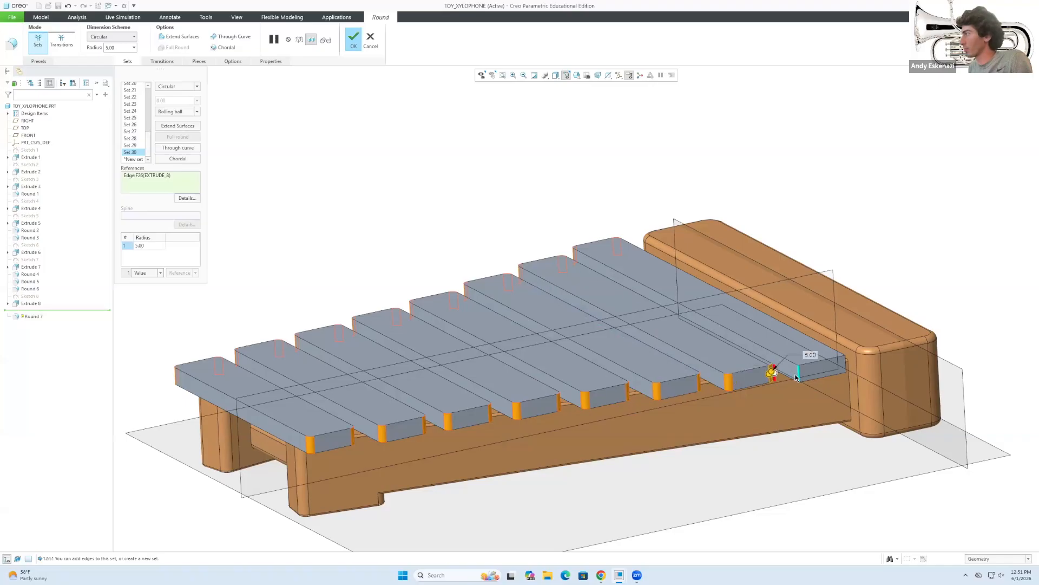
click(838, 364)
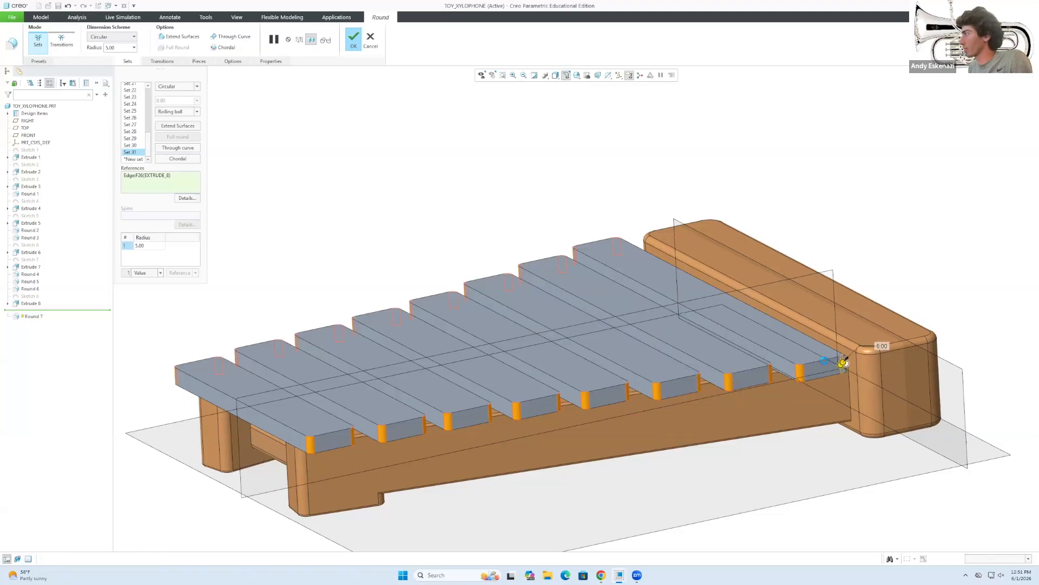
scroll(829, 362, down, 3)
mouse_move(650, 311)
middle_down()
mouse_move(814, 341)
mouse_move(787, 343)
mouse_move(787, 411)
mouse_move(810, 427)
mouse_move(688, 271)
mouse_move(790, 398)
middle_up()
scroll(810, 423, up, 4)
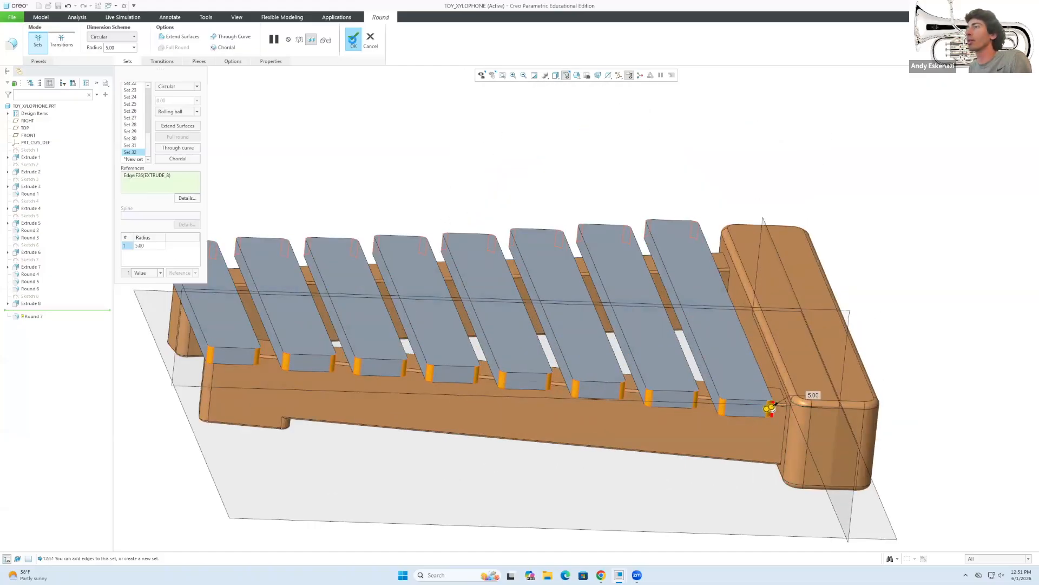
click(353, 39)
scroll(285, 349, down, 5)
middle_drag(284, 346, 505, 340)
scroll(505, 340, down, 3)
middle_drag(362, 353, 313, 326)
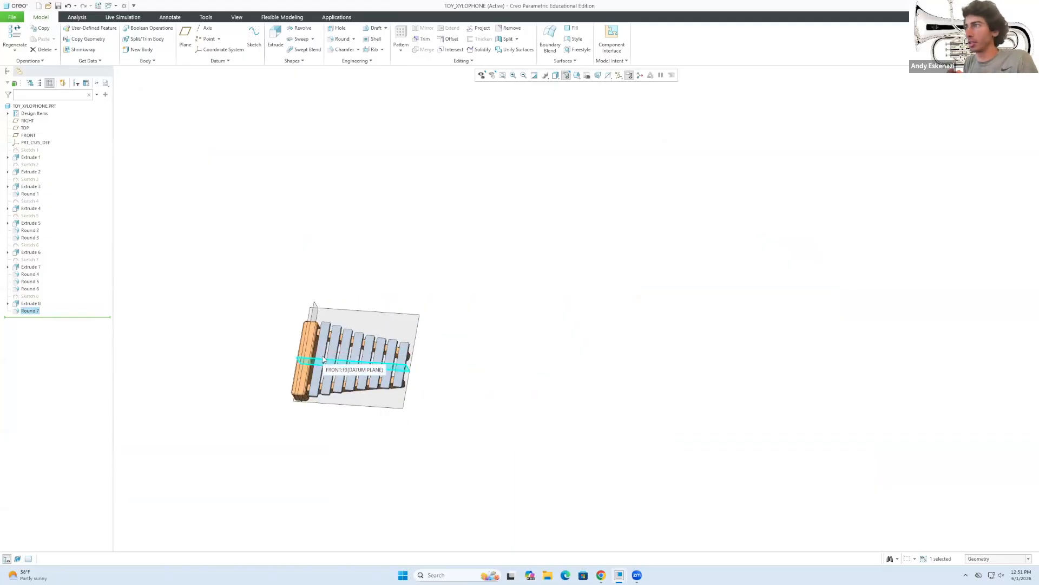
scroll(295, 383, up, 2)
scroll(304, 376, down, 3)
scroll(325, 411, down, 5)
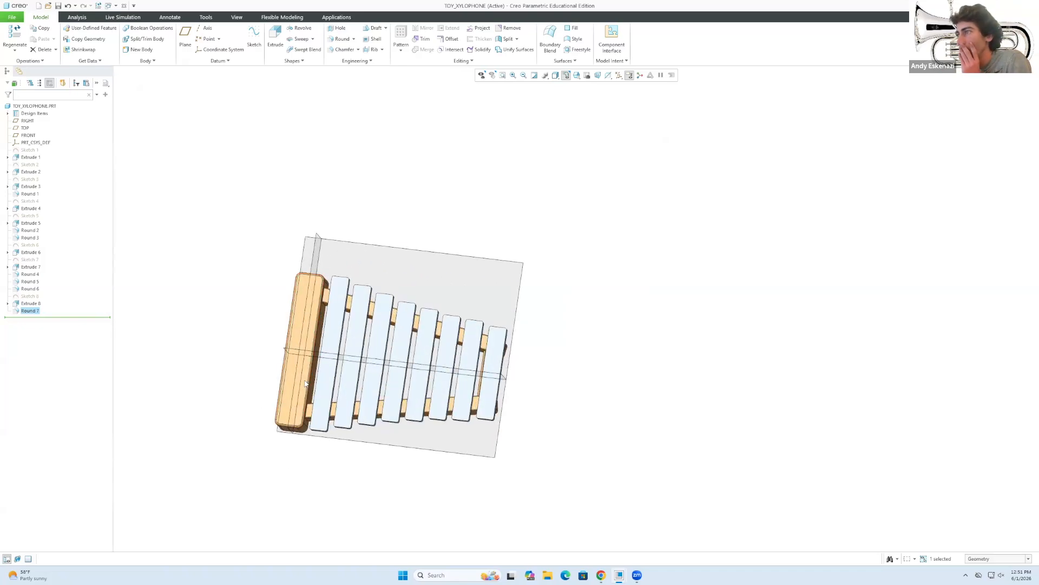
scroll(334, 422, down, 2)
middle_drag(334, 421, 334, 423)
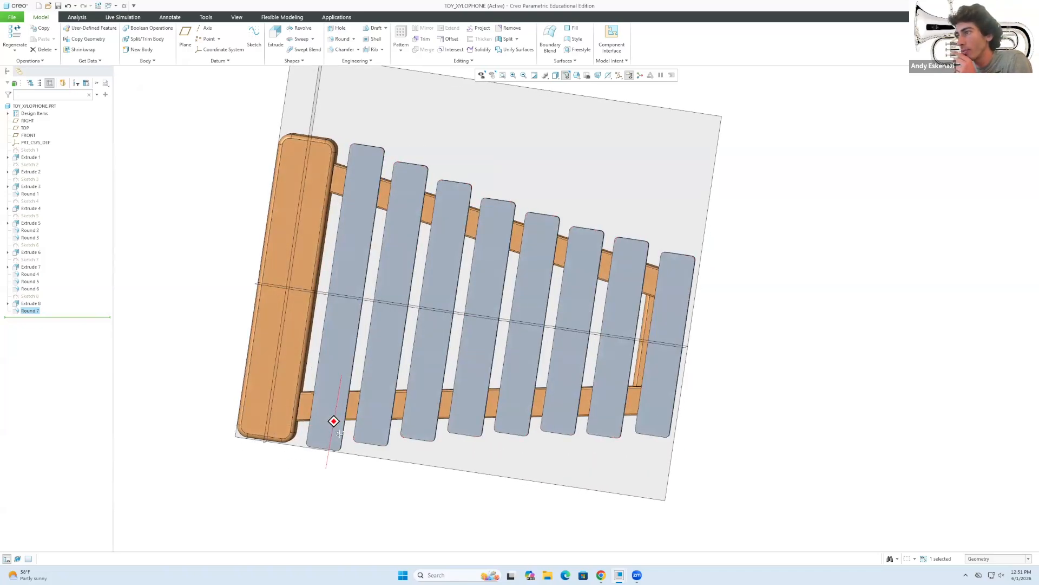
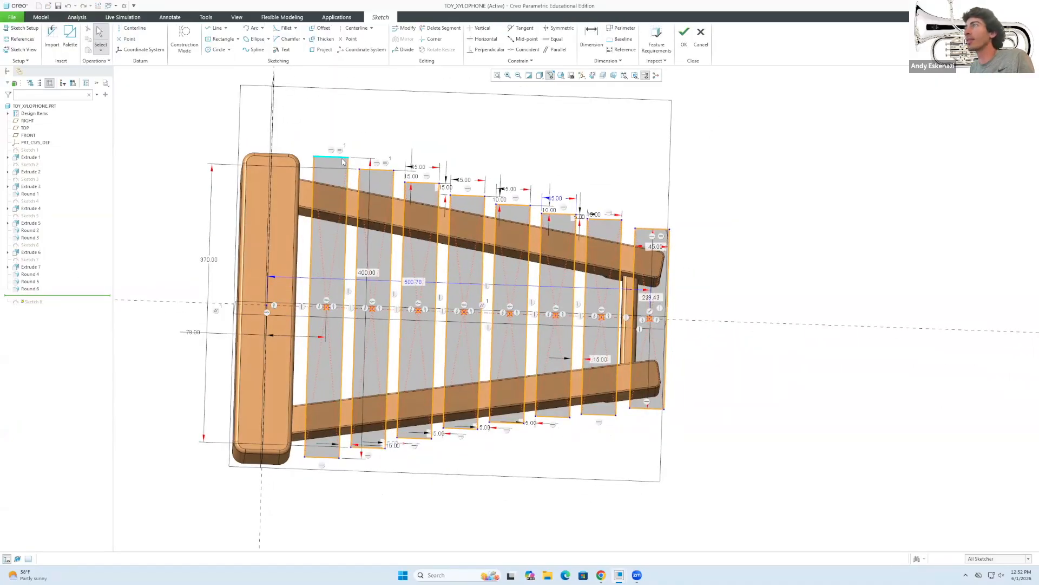
Reduce the gap dimensions between the bars from 15 to 10.
double_click(403, 463)
text(10)
key(Return)
double_click(399, 454)
text(10)
key(Return)
scroll(459, 448, down, 3)
double_click(456, 439)
double_click(727, 316)
text(10)
key(Return)
shift+middle_drag(313, 428, 499, 429)
scroll(414, 411, down, 3)
Change the 75.61 offset to 65, then try dimensioning the first bar and dismiss the conflict.
double_click(323, 304)
text(65)
key(Return)
click(592, 37)
scroll(492, 433, down, 3)
click(591, 37)
scroll(509, 108, down, 4)
click(475, 204)
middle_click(560, 225)
click(932, 265)
scroll(492, 234, up, 3)
middle_click(492, 234)
Lower the first bar's top edge and retry dimensioning it, undoing the conflicting 382.23 dimension.
mouse_move(458, 217)
mouse_down()
mouse_move(459, 190)
mouse_move(459, 221)
mouse_up()
scroll(461, 238, up, 3)
click(320, 460)
click(591, 36)
scroll(477, 254, down, 4)
click(981, 229)
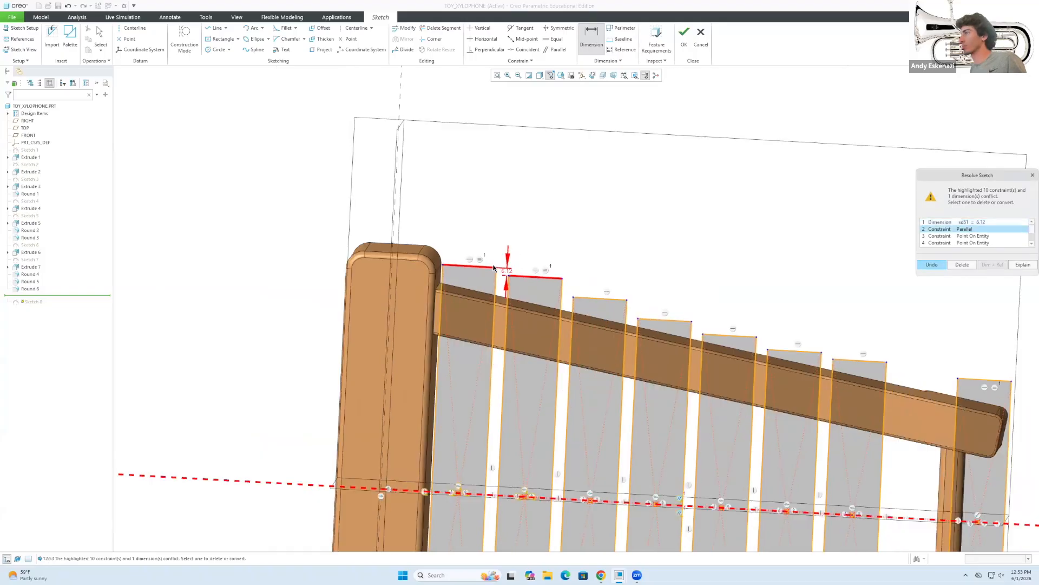
click(968, 236)
click(968, 242)
scroll(969, 241, down, 3)
click(932, 264)
scroll(420, 294, down, 2)
click(456, 335)
middle_click(345, 319)
click(975, 229)
click(932, 265)
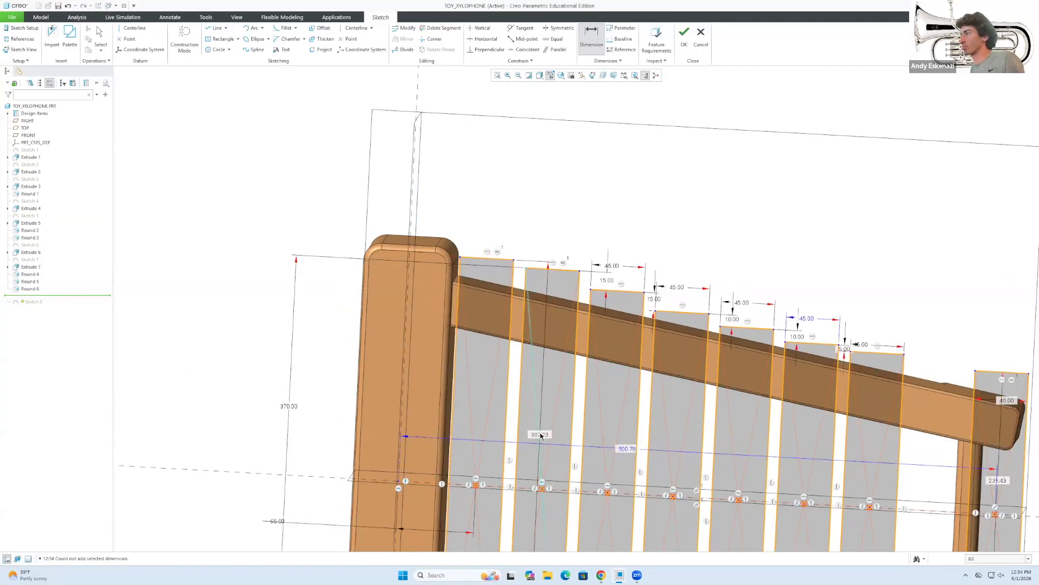
scroll(549, 279, up, 2)
scroll(549, 280, down, 4)
Set the bar width dimensions to 50.
double_click(548, 279)
text(50)
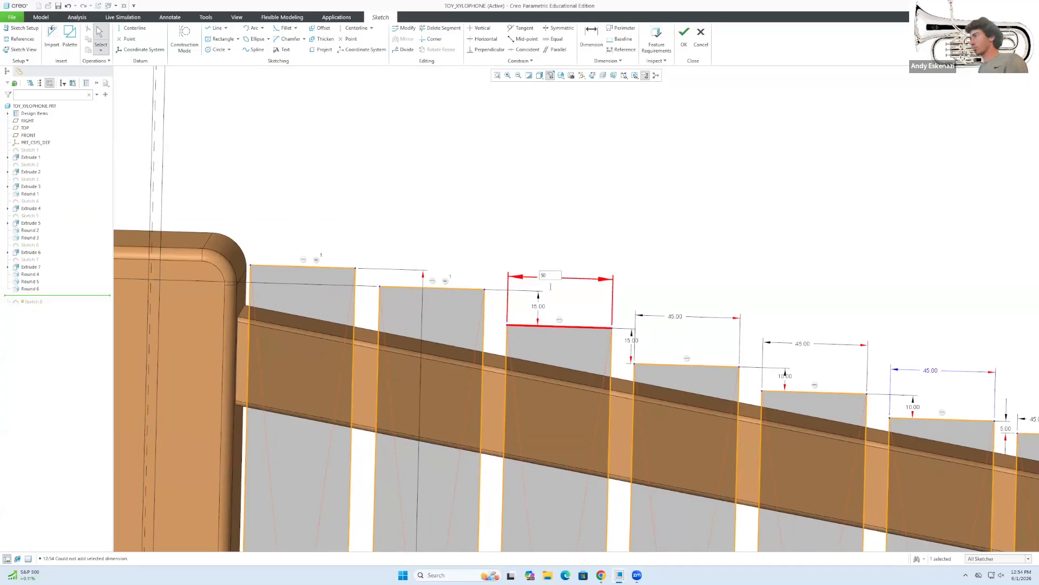
key(Return)
double_click(687, 317)
text(50)
key(Return)
double_click(828, 345)
text(5050)
key(Return)
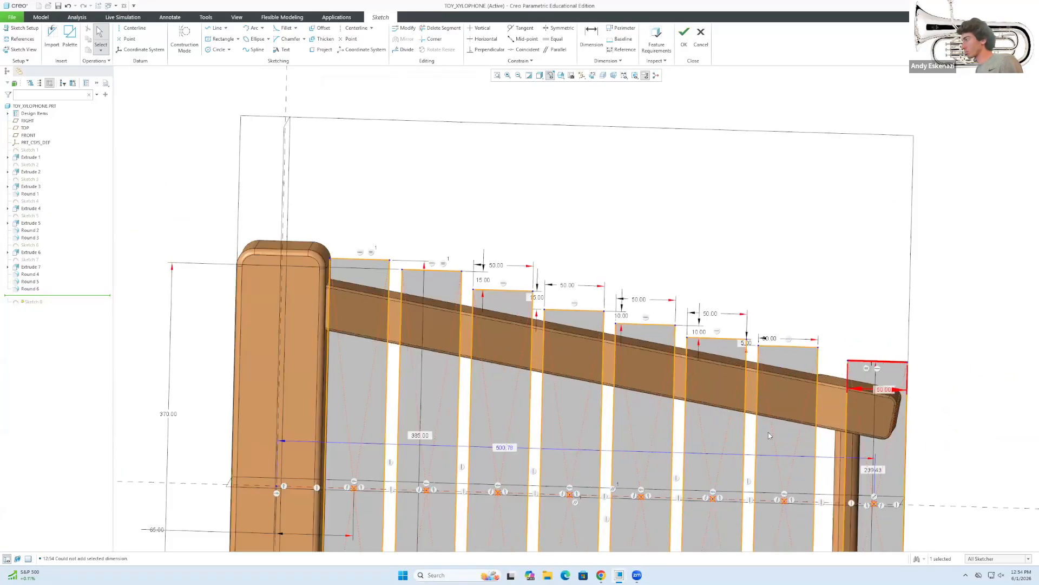
scroll(620, 339, down, 3)
Try dimensioning the second bar's edge and undo the conflicting dimension.
click(592, 37)
click(607, 334)
middle_click(612, 298)
click(932, 265)
scroll(703, 275, up, 4)
scroll(844, 373, down, 5)
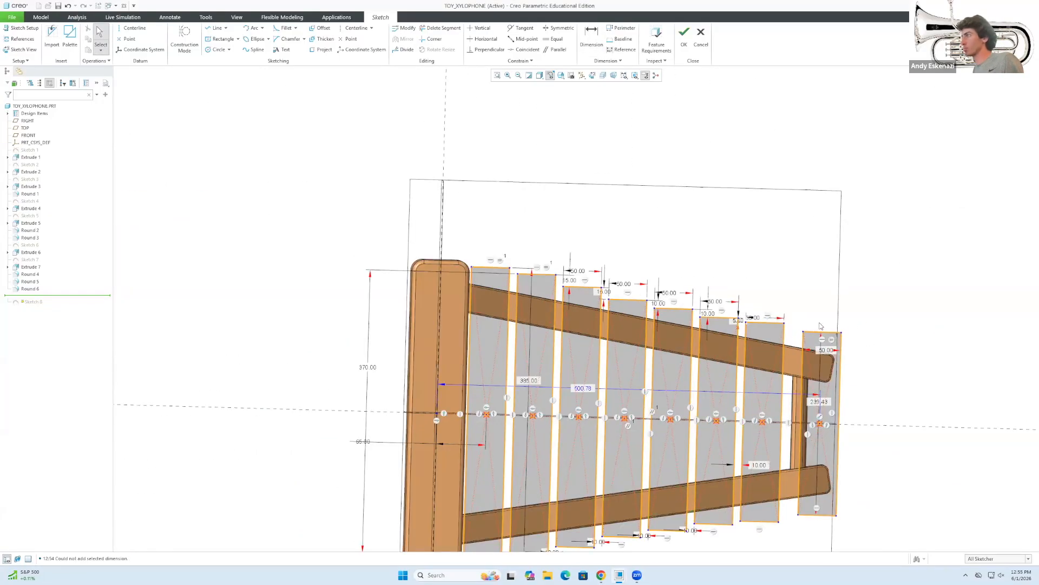
Widen three bar width dimensions to 51.
double_click(631, 283)
text(51)
double_click(576, 274)
text(51)
double_click(519, 259)
text(51)
key(Return)
scroll(914, 395, up, 3)
Set the left offset to 70, then 72, and accept the sketch.
double_click(493, 443)
text(70)
key(Return)
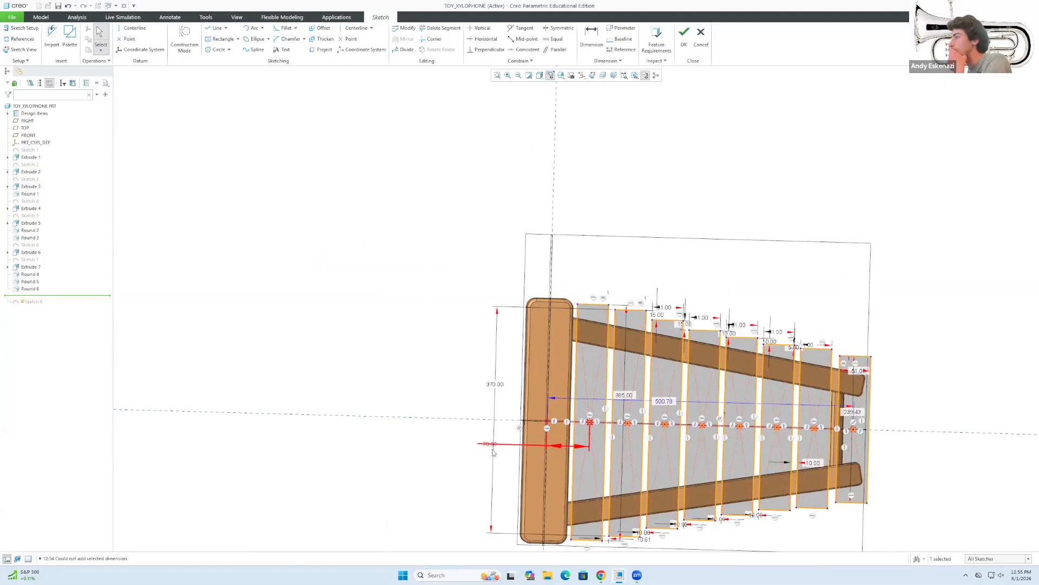
scroll(805, 509, up, 1)
scroll(834, 512, down, 3)
double_click(278, 413)
text(72)
key(Return)
click(683, 35)
Reopen Extrude 8's definition and accept it so the bars update.
middle_drag(630, 357, 658, 266)
right_click(32, 303)
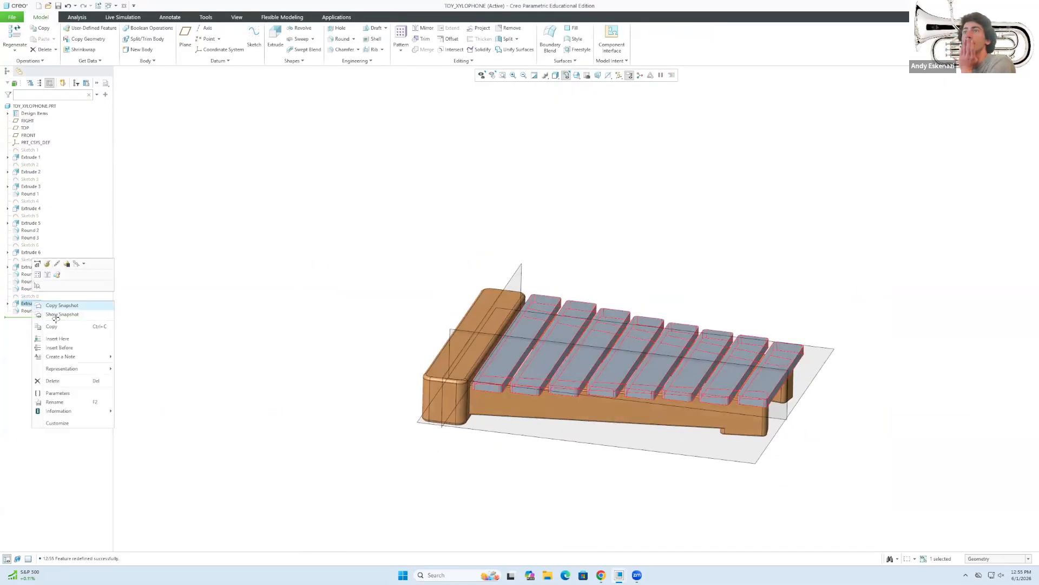
click(41, 264)
click(347, 39)
Check the reference picture, then start Sketch 9 on the bars' top surface.
mouse_move(360, 301)
middle_down()
mouse_move(368, 275)
mouse_move(373, 295)
middle_up()
click(601, 575)
click(725, 96)
middle_drag(559, 288, 566, 346)
mouse_move(642, 322)
middle_down()
mouse_move(646, 261)
mouse_move(774, 308)
middle_up()
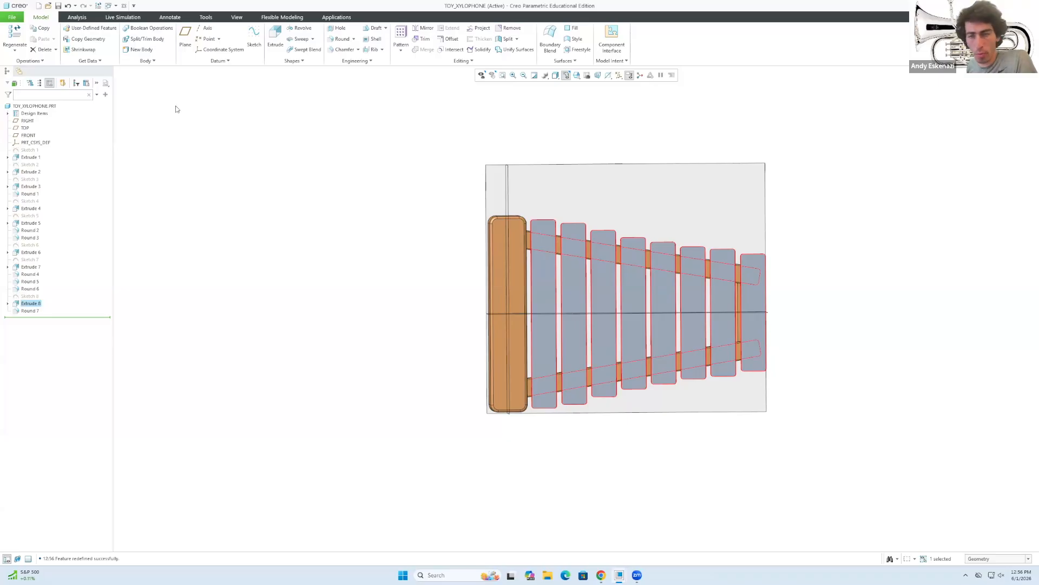
click(254, 36)
click(547, 342)
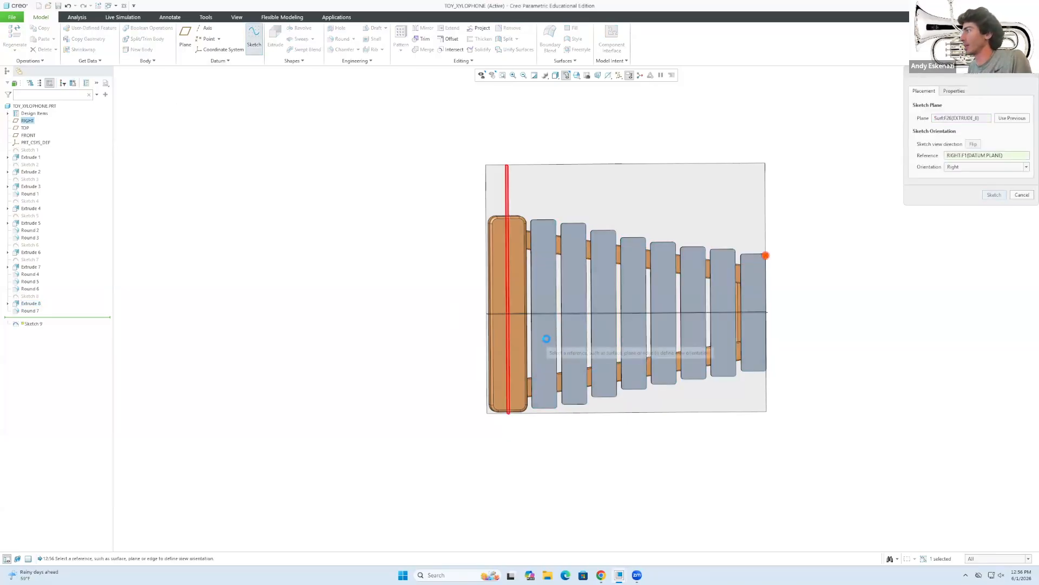
click(997, 196)
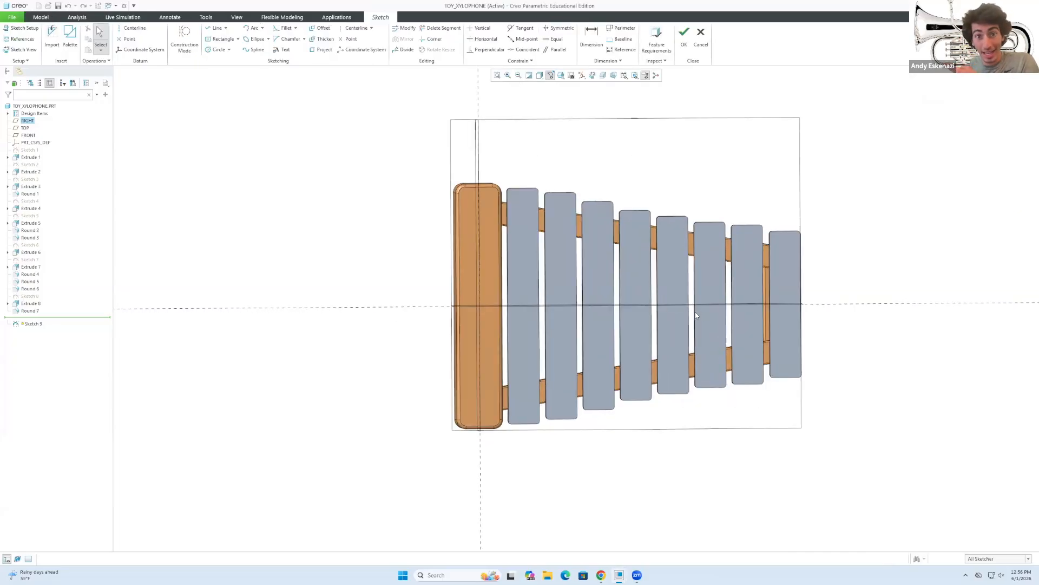
Start a construction line chain across the edges of the first bars.
click(216, 30)
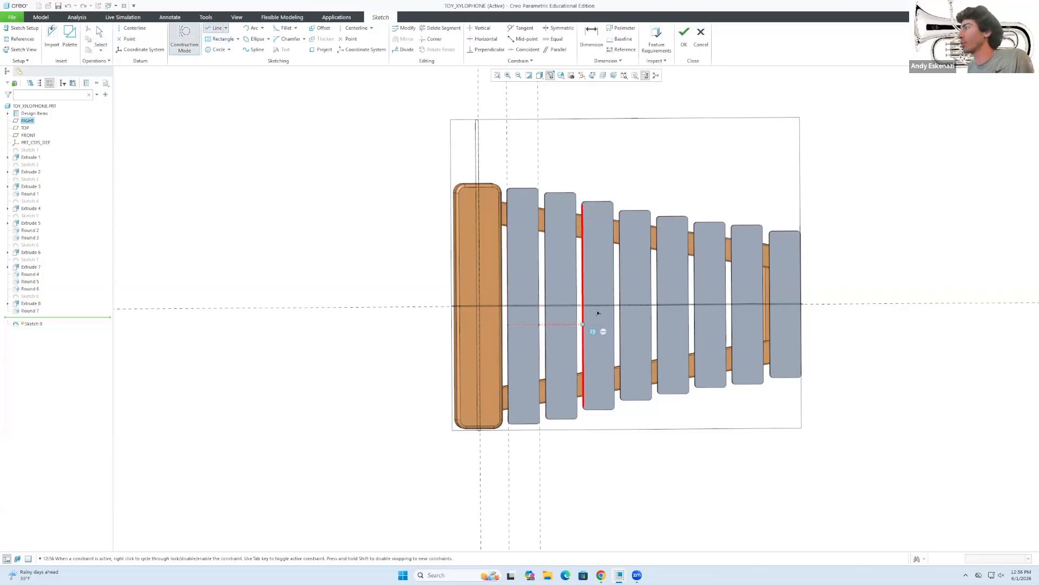
scroll(592, 306, down, 2)
scroll(554, 304, up, 2)
scroll(554, 304, down, 1)
scroll(554, 305, up, 4)
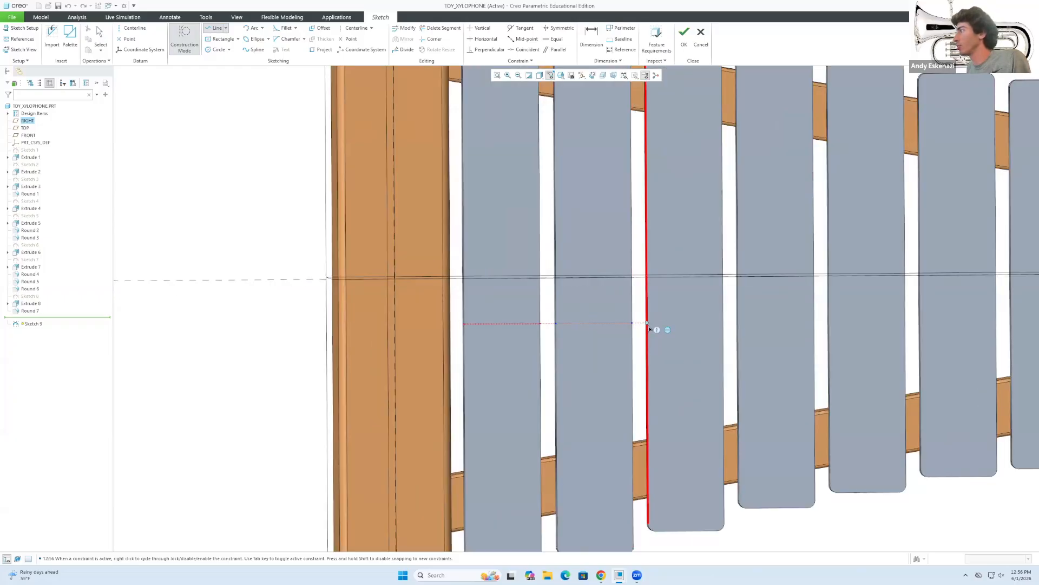
click(723, 322)
click(739, 322)
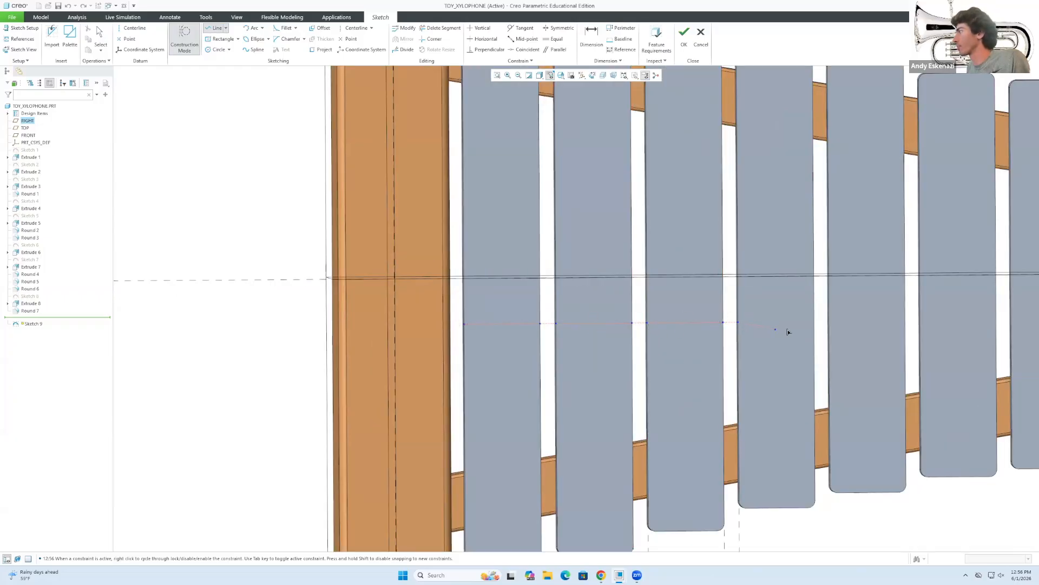
click(814, 323)
click(829, 323)
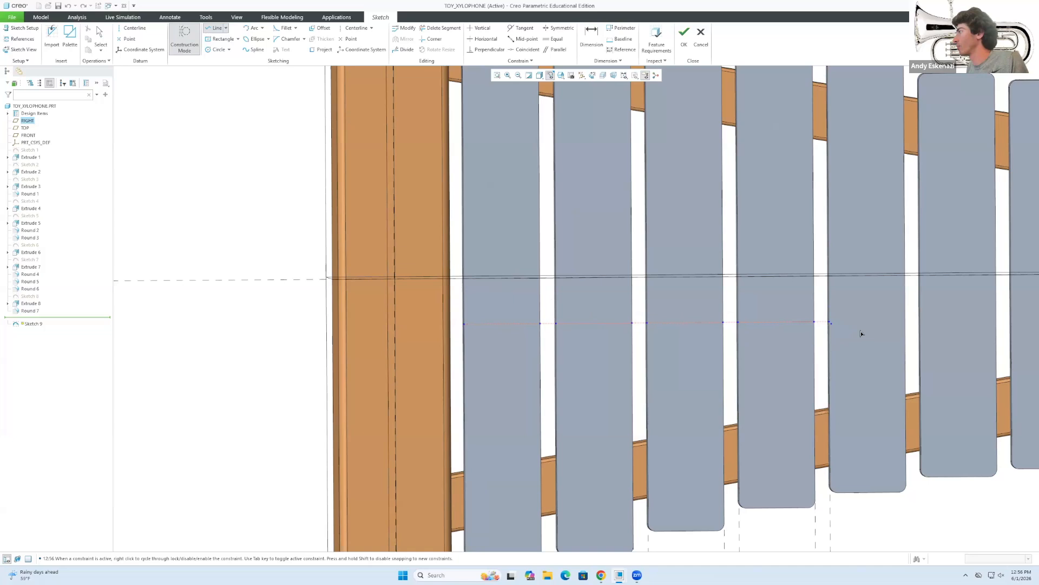
click(904, 323)
scroll(790, 341, down, 2)
scroll(788, 347, down, 1)
scroll(780, 363, up, 3)
Extend the line to the last bar's right edge, place it at 36.40, and exit construction mode.
click(745, 378)
click(821, 377)
click(837, 379)
click(912, 378)
click(929, 378)
click(1005, 377)
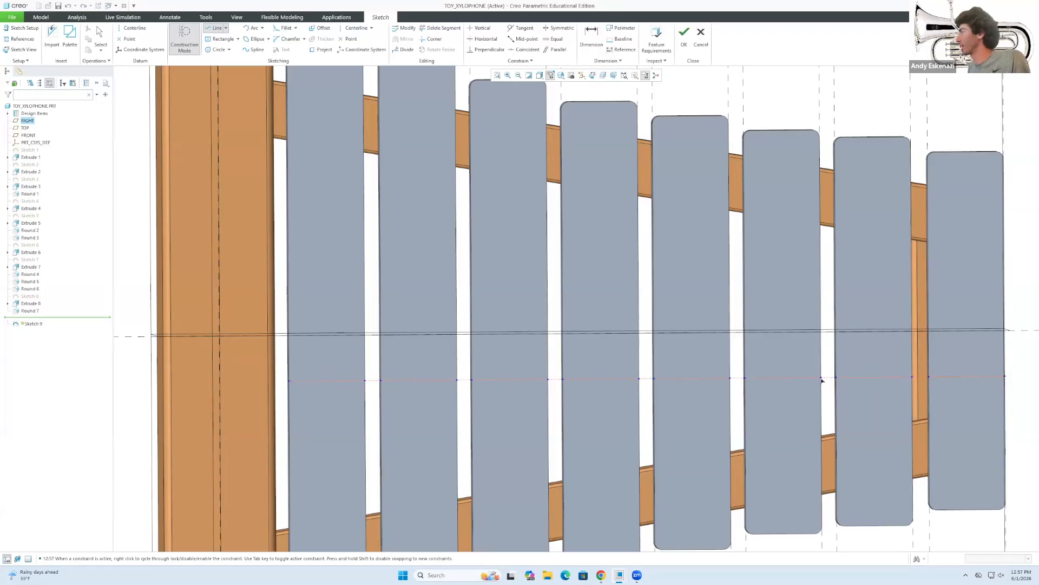
scroll(769, 374, up, 3)
middle_click(553, 383)
middle_click(553, 383)
mouse_move(539, 382)
mouse_down()
mouse_move(539, 374)
mouse_move(540, 386)
mouse_up()
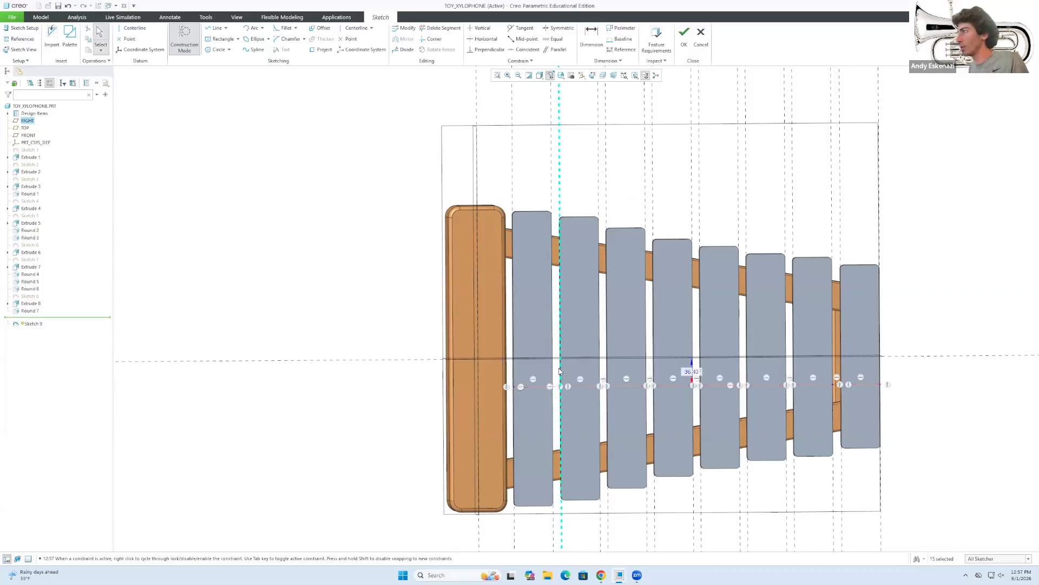
scroll(558, 366, up, 2)
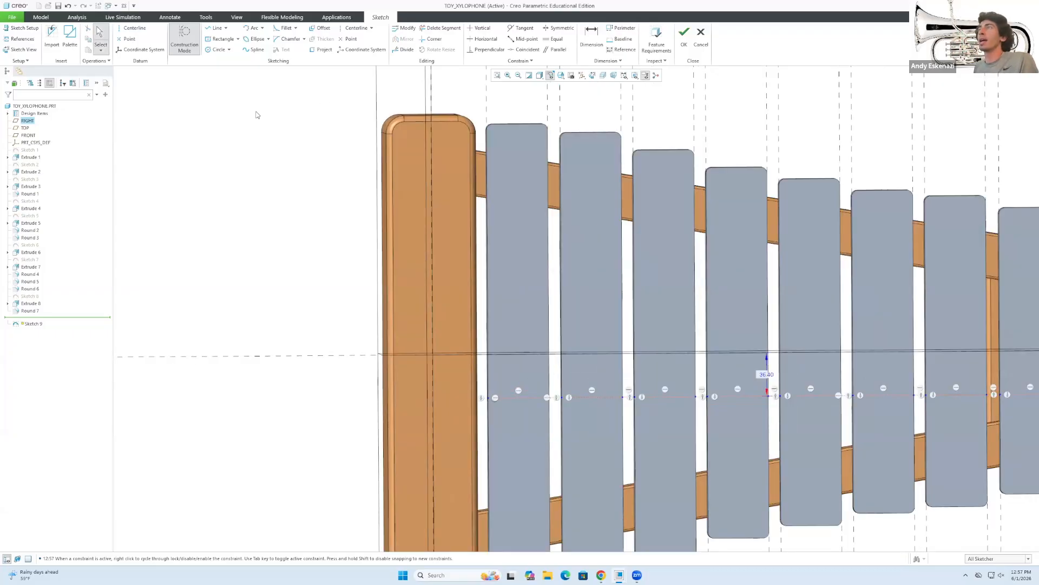
click(187, 47)
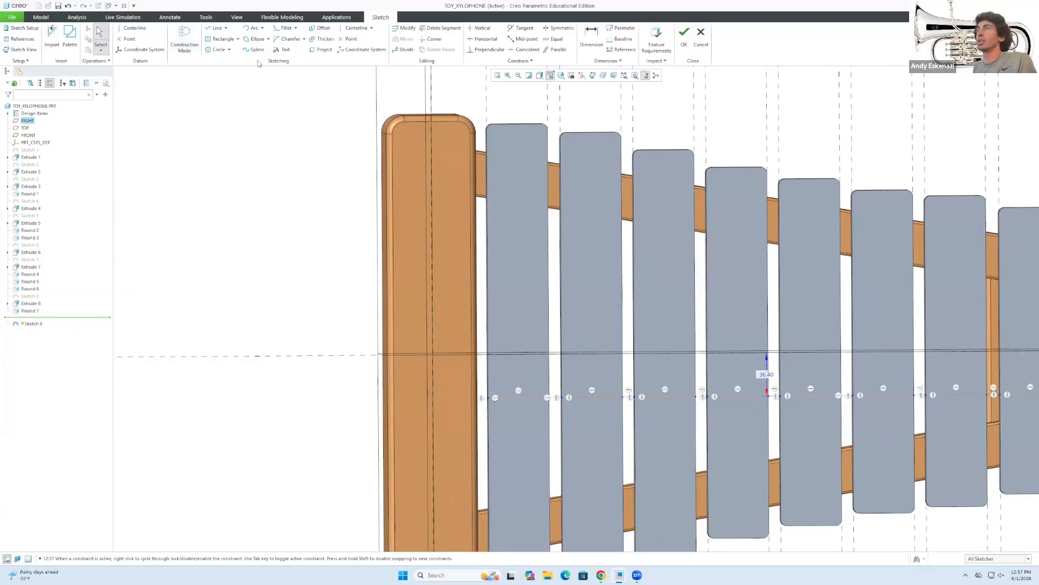
Place the letter A text on the first bar in Arial Rounded MT Pro font.
click(285, 51)
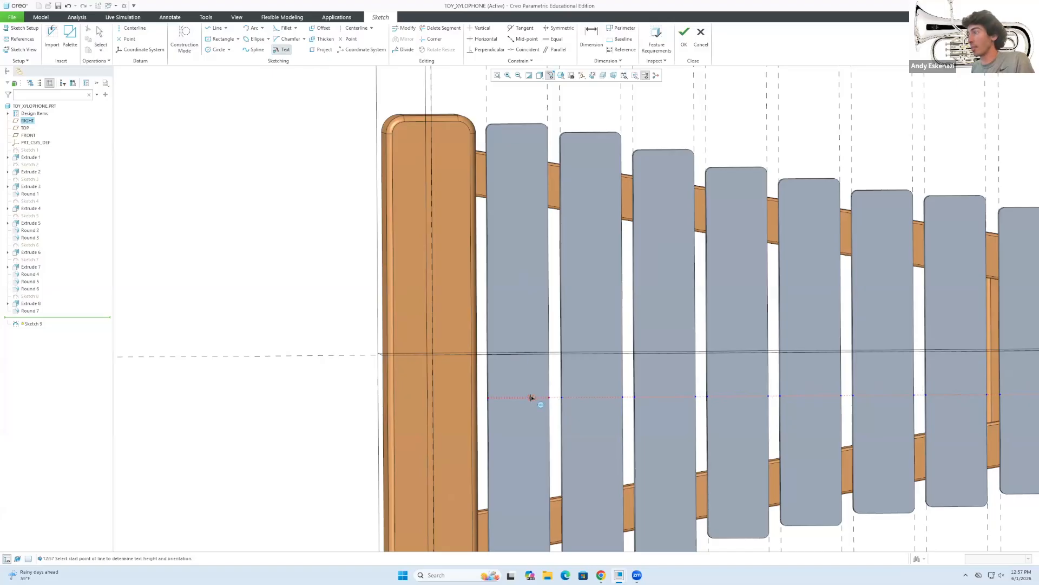
click(501, 382)
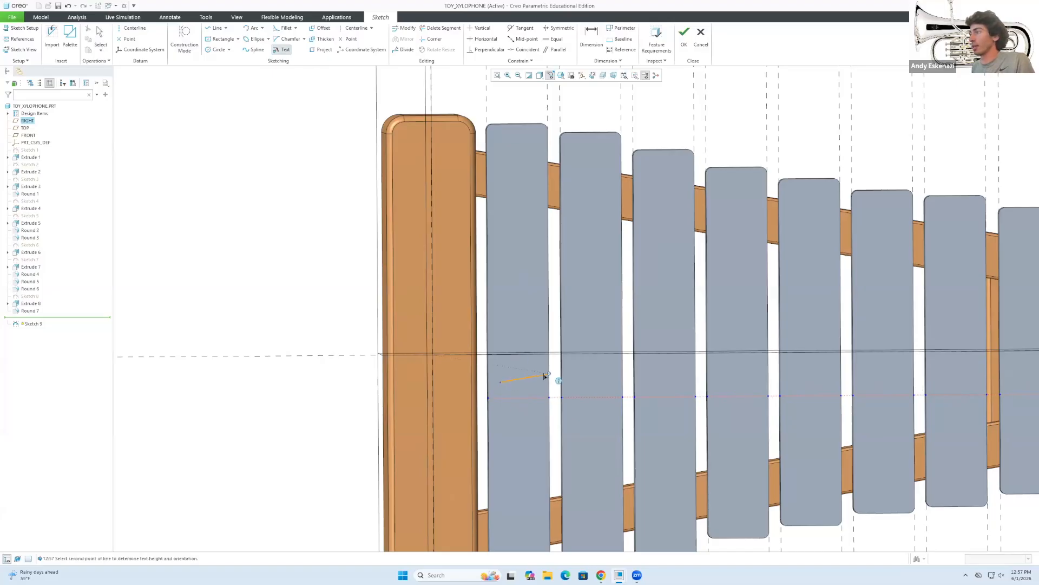
click(537, 384)
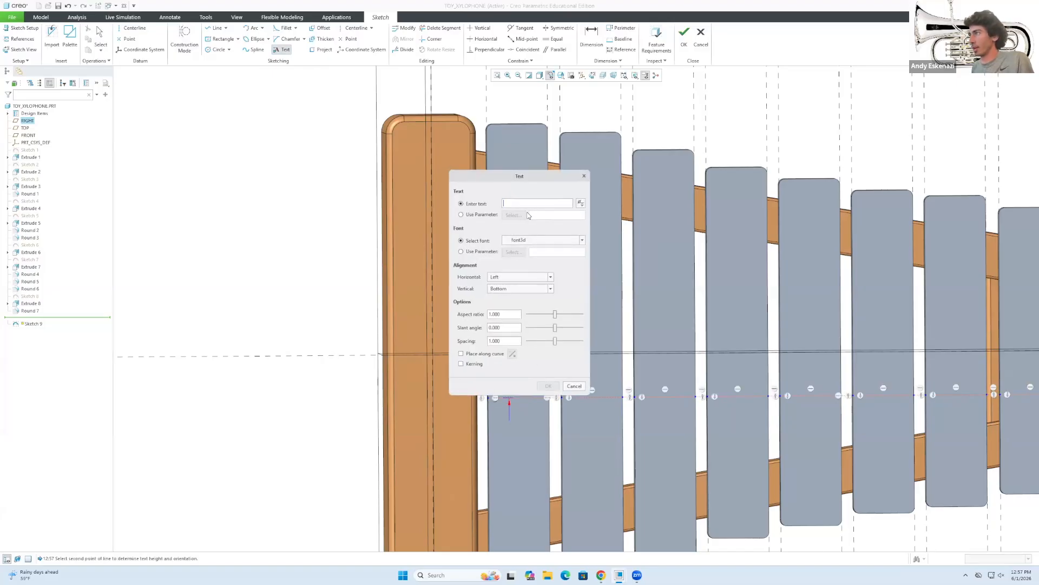
click(526, 241)
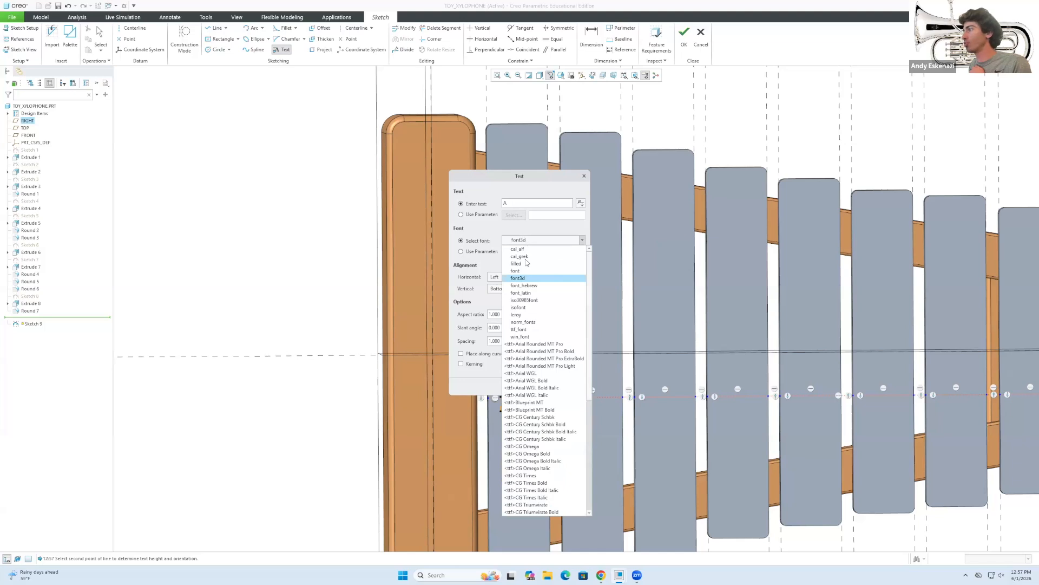
click(536, 344)
click(548, 387)
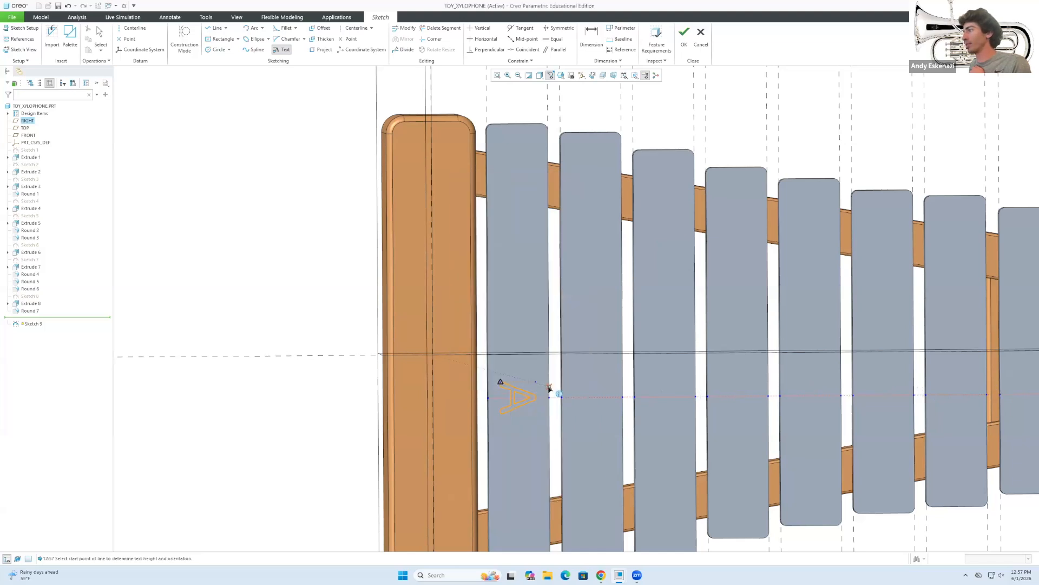
middle_click(522, 395)
Set the A text to follow the construction line, centred horizontally.
double_click(518, 391)
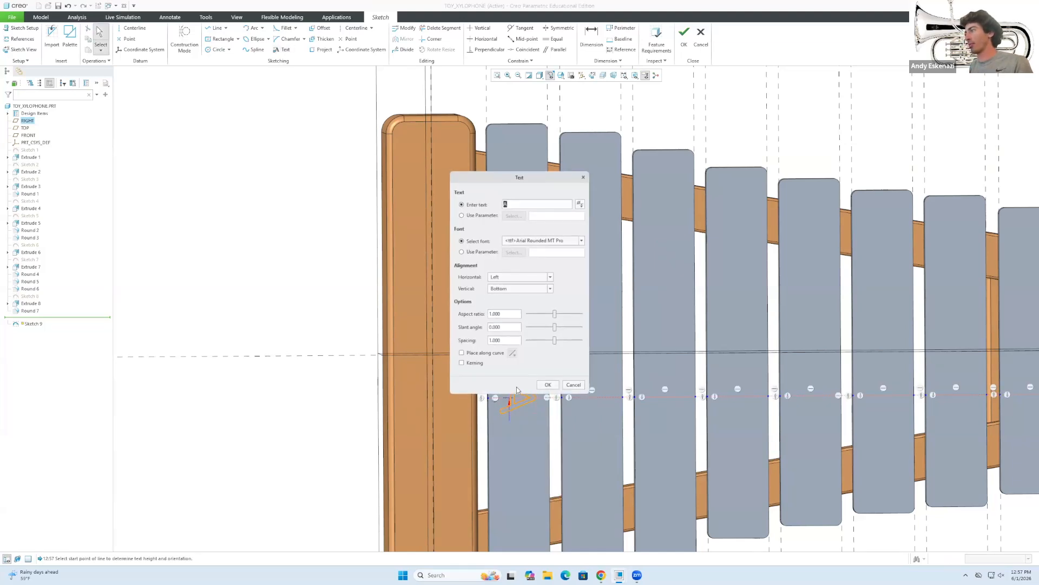
click(461, 354)
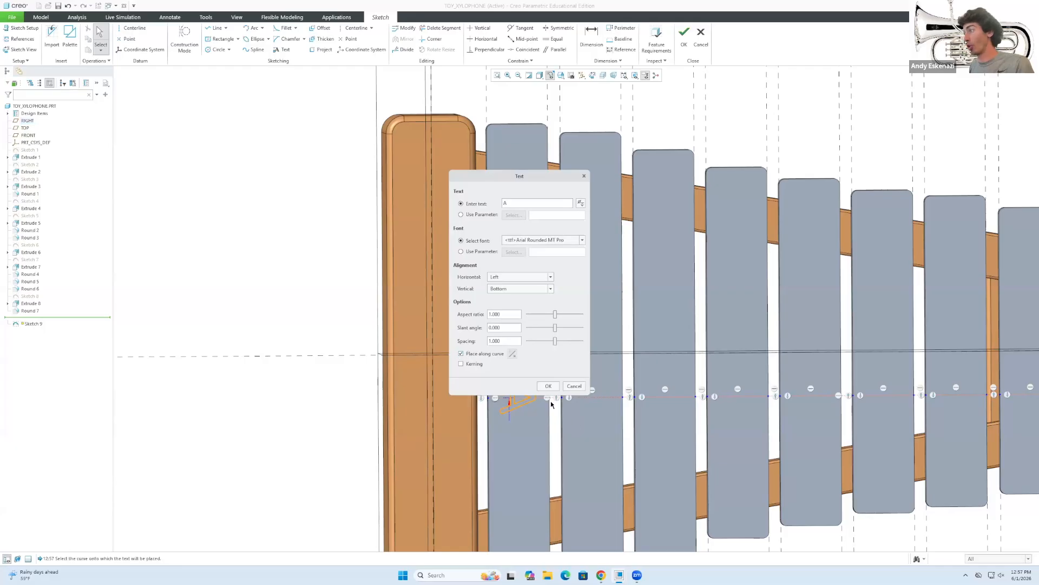
scroll(579, 436, down, 2)
scroll(574, 436, down, 1)
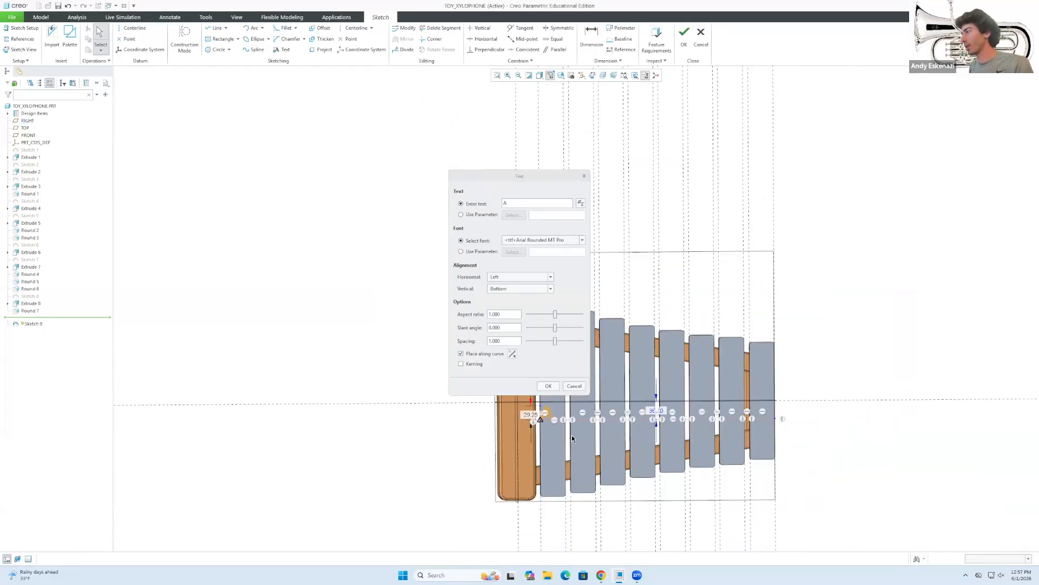
scroll(572, 434, up, 3)
click(512, 278)
click(509, 293)
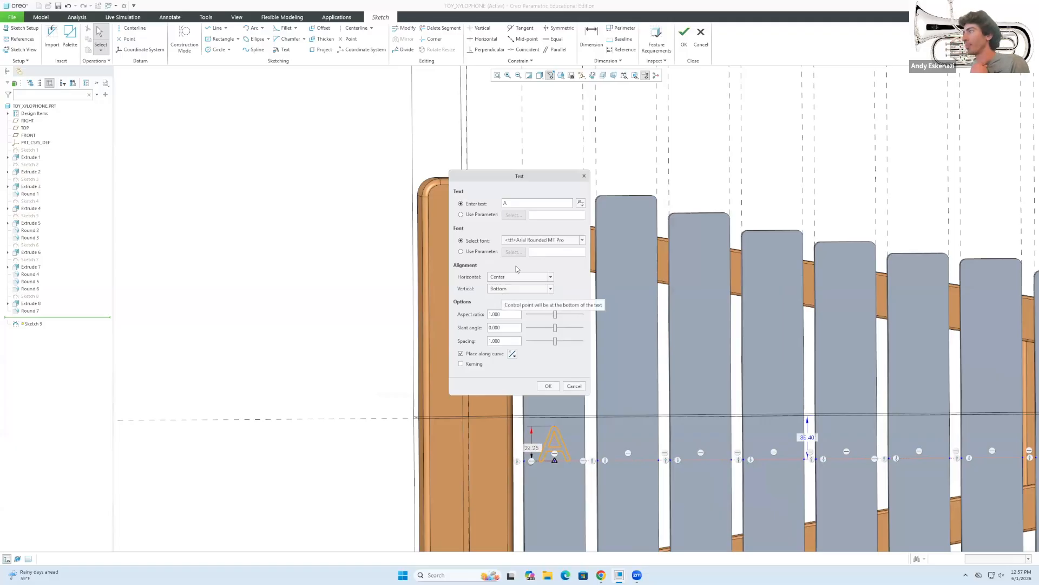
click(548, 386)
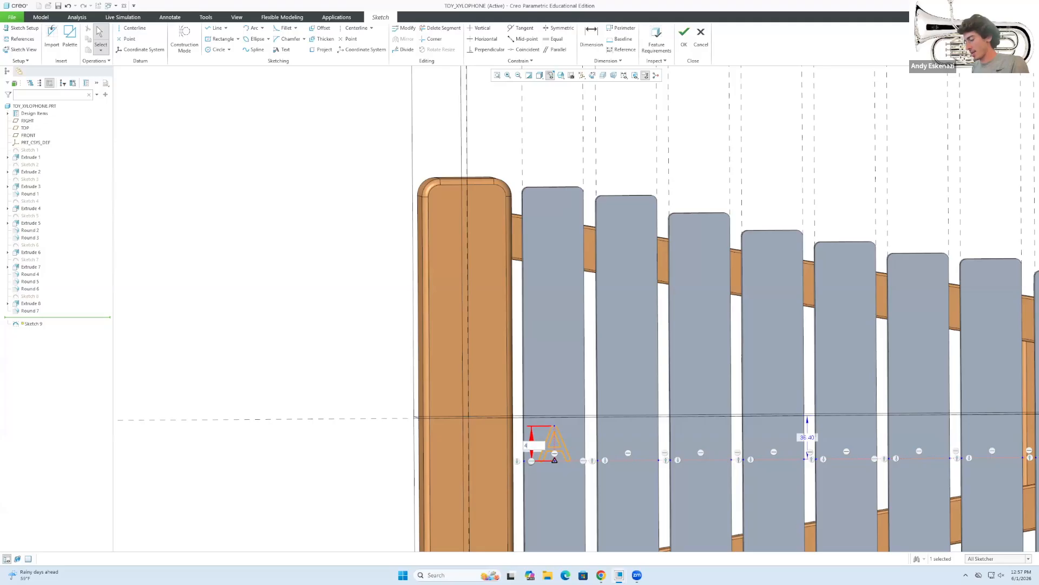
key(Return)
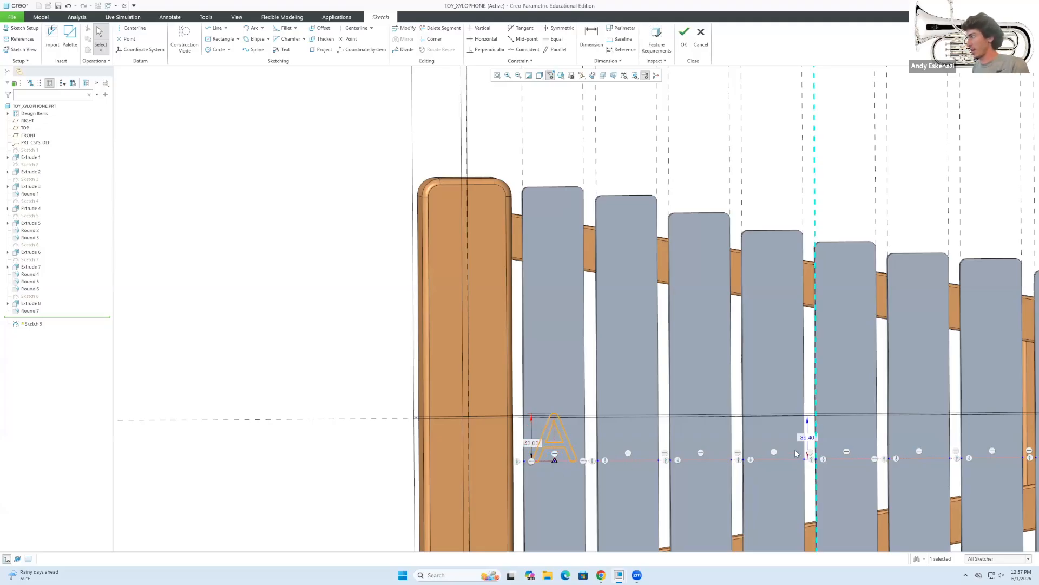
Resize the letter A and set its height dimension to 40.
mouse_move(796, 457)
mouse_down()
mouse_move(782, 440)
mouse_move(781, 455)
mouse_up()
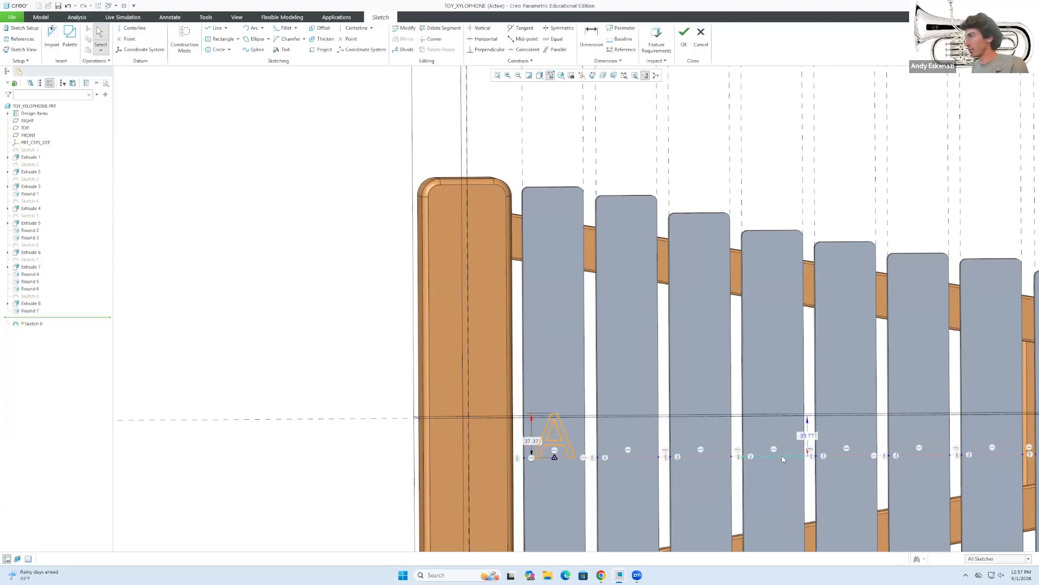
mouse_move(532, 414)
mouse_down()
mouse_move(533, 388)
mouse_move(536, 398)
mouse_up()
drag(788, 459, 781, 425)
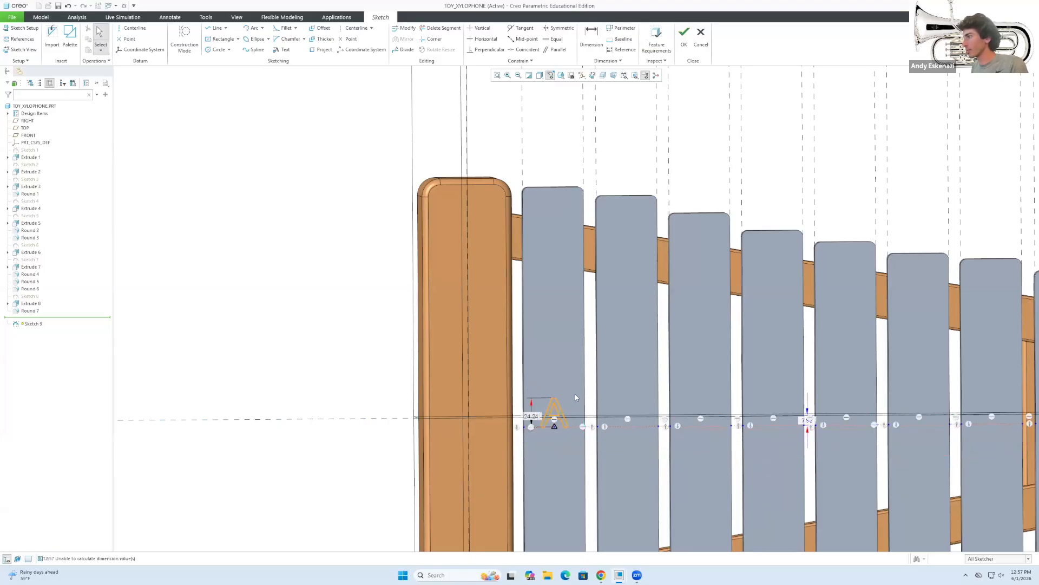
click(536, 416)
double_click(535, 416)
text(40)
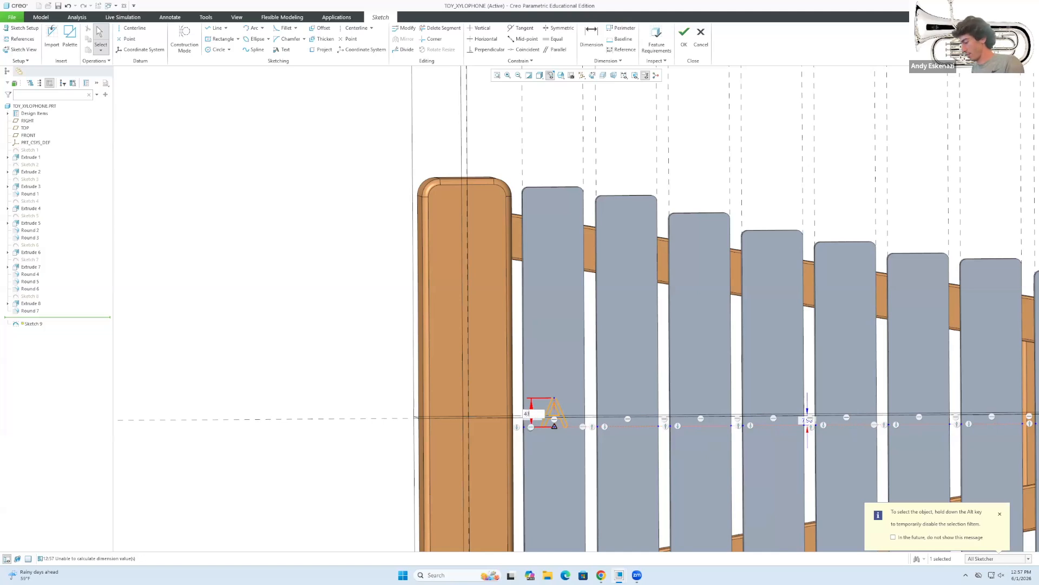
key(Return)
Lower the letter A onto the first bar's baseline.
scroll(579, 368, up, 5)
scroll(593, 397, down, 2)
scroll(593, 397, down, 4)
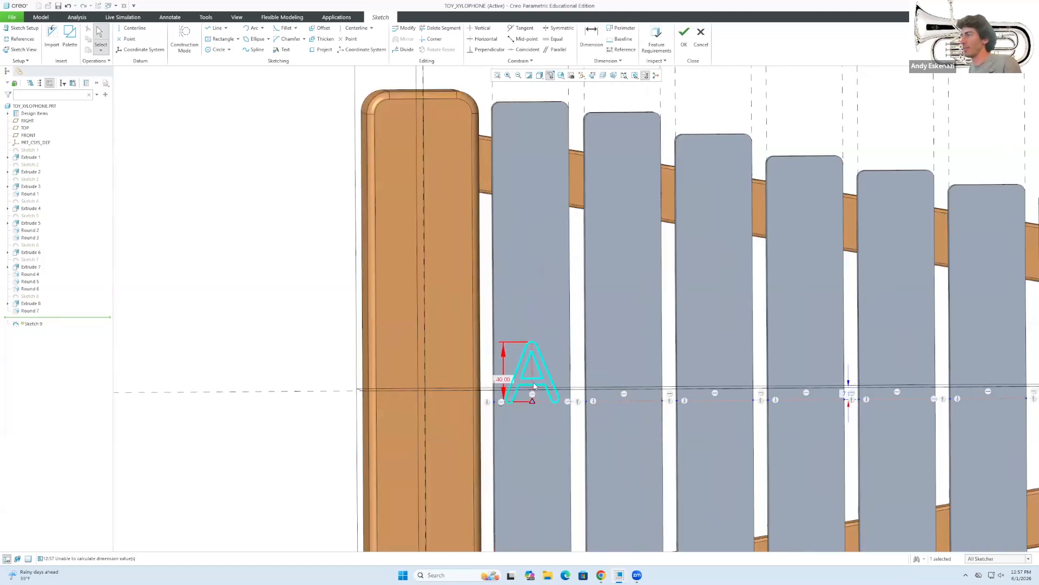
drag(537, 381, 538, 394)
scroll(524, 379, up, 3)
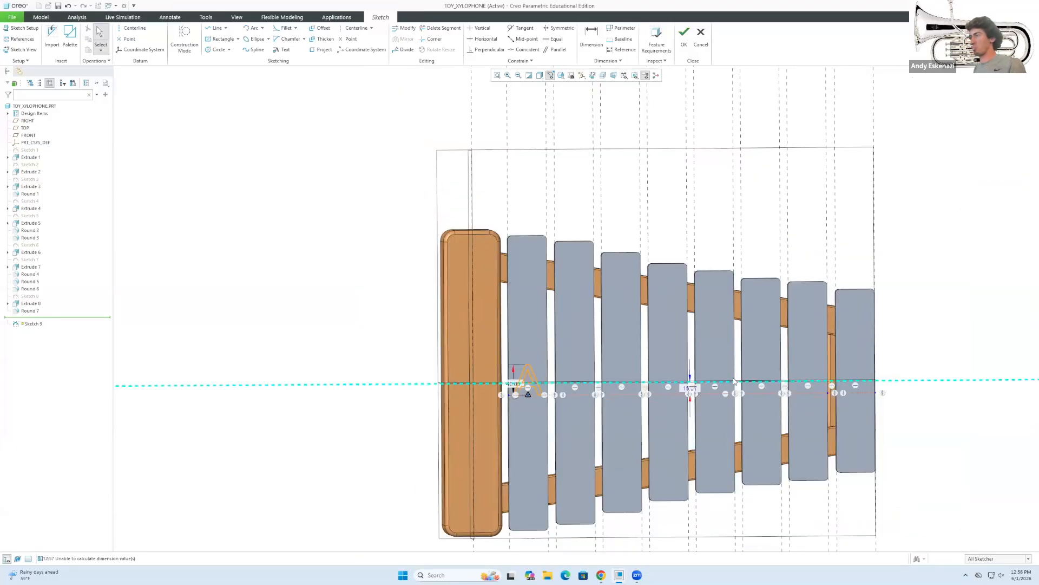
scroll(734, 381, up, 2)
scroll(790, 379, down, 3)
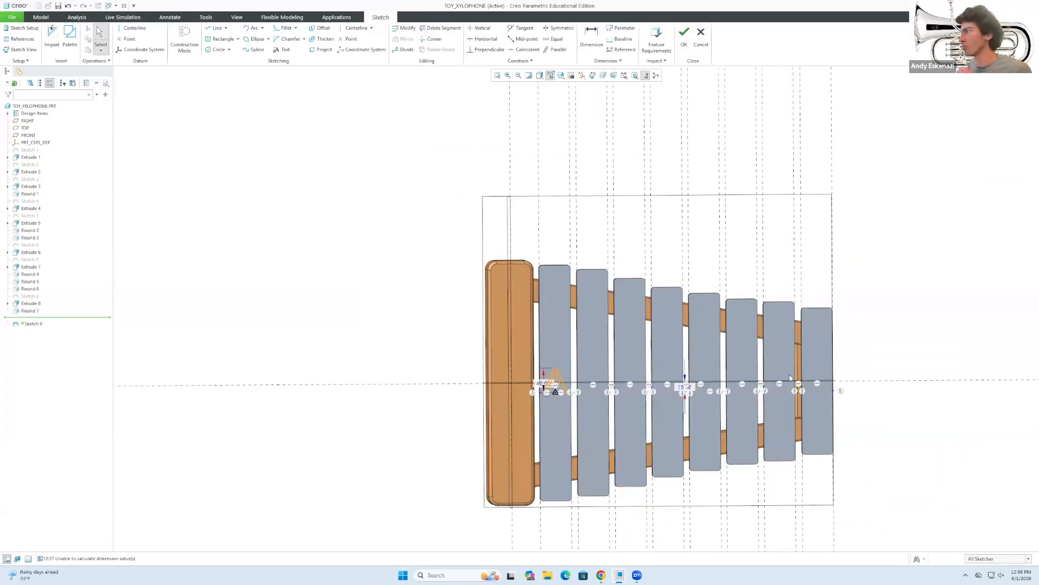
Place the letter B on the second bar, following the bar's horizontal line.
click(282, 49)
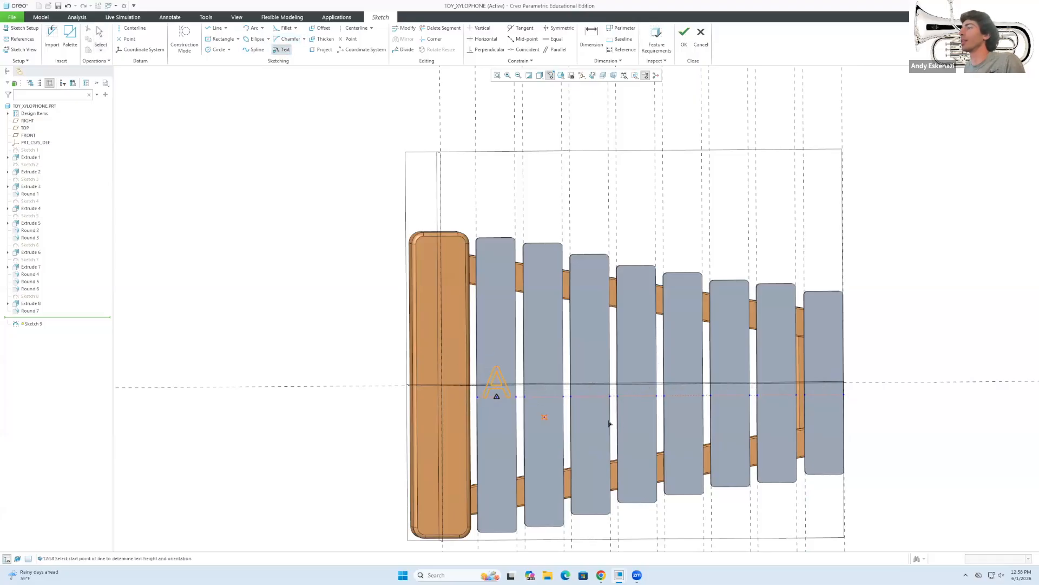
scroll(611, 422, down, 2)
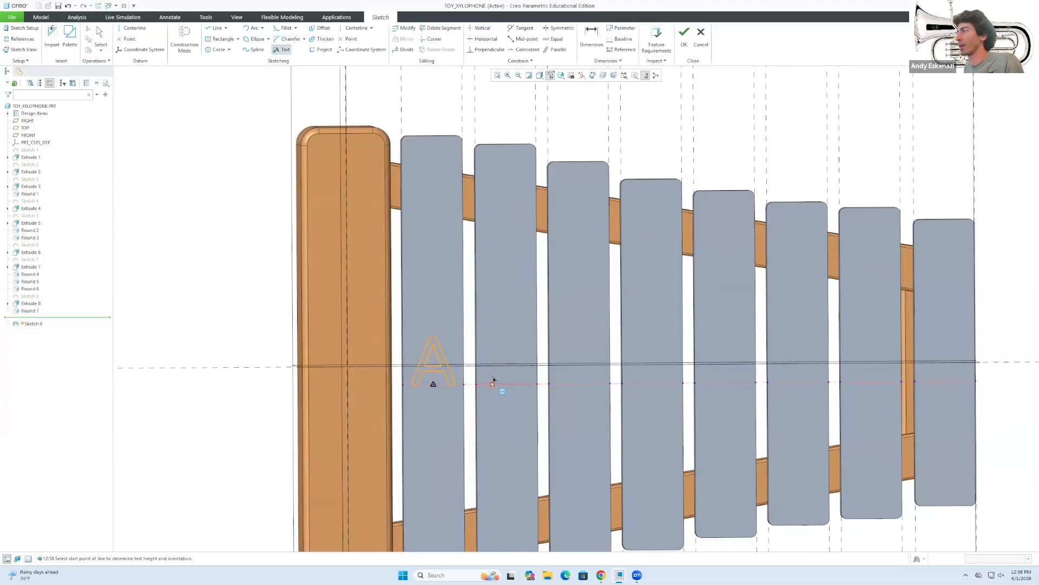
scroll(494, 379, down, 2)
click(479, 391)
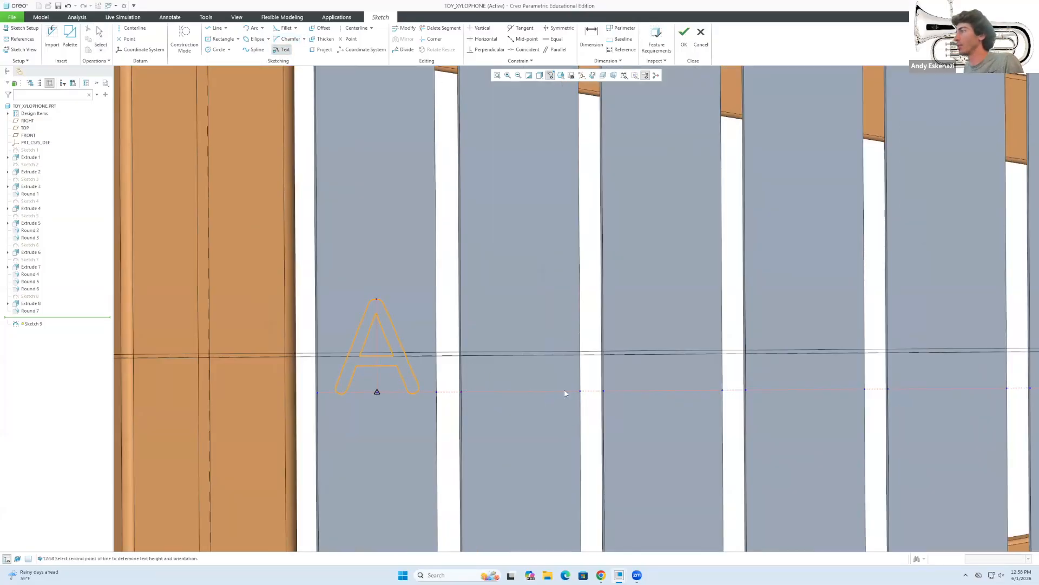
click(564, 393)
text(B)
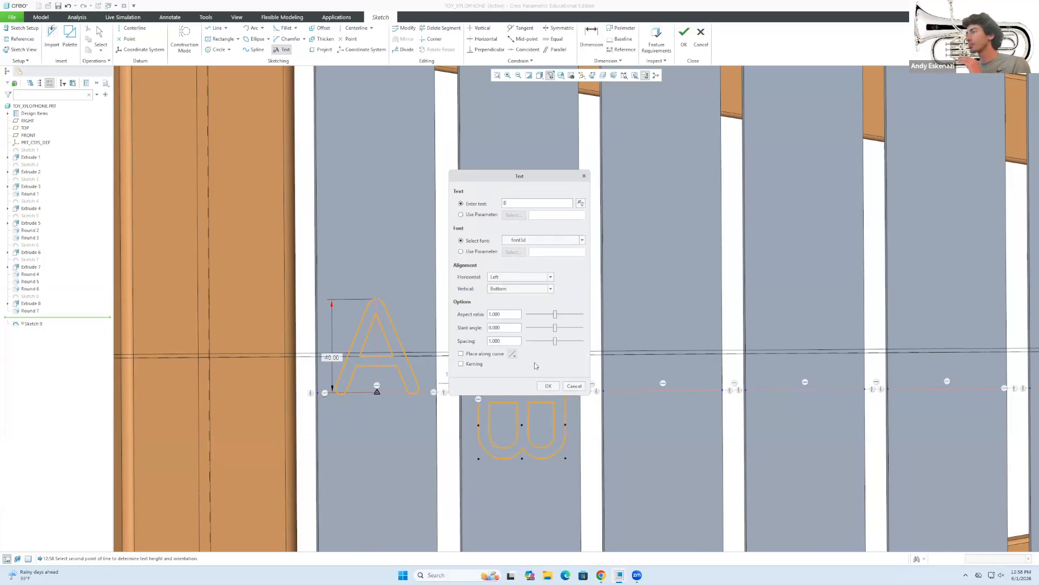
click(461, 354)
scroll(622, 443, down, 3)
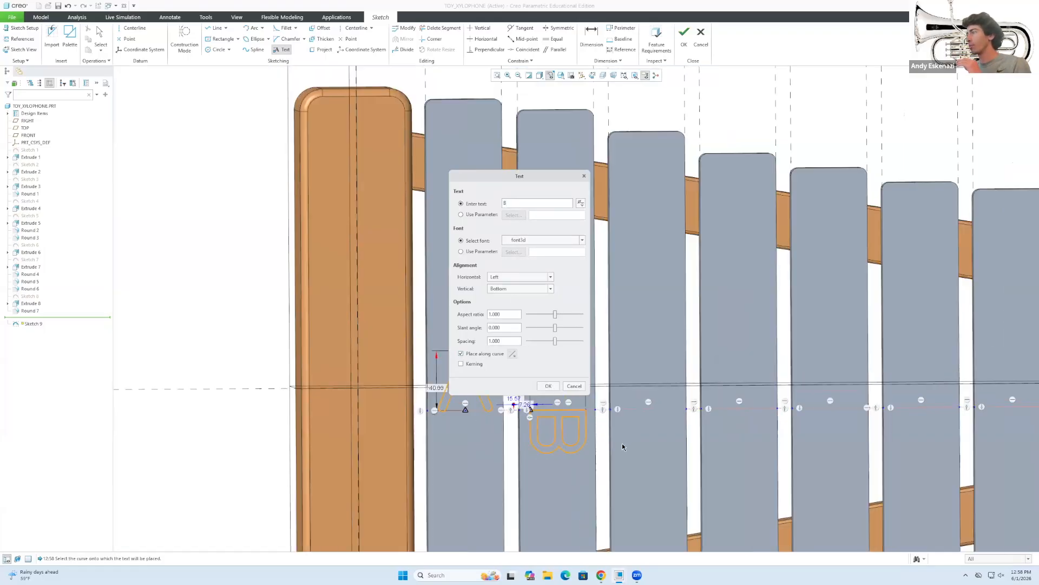
scroll(607, 434, up, 4)
click(608, 429)
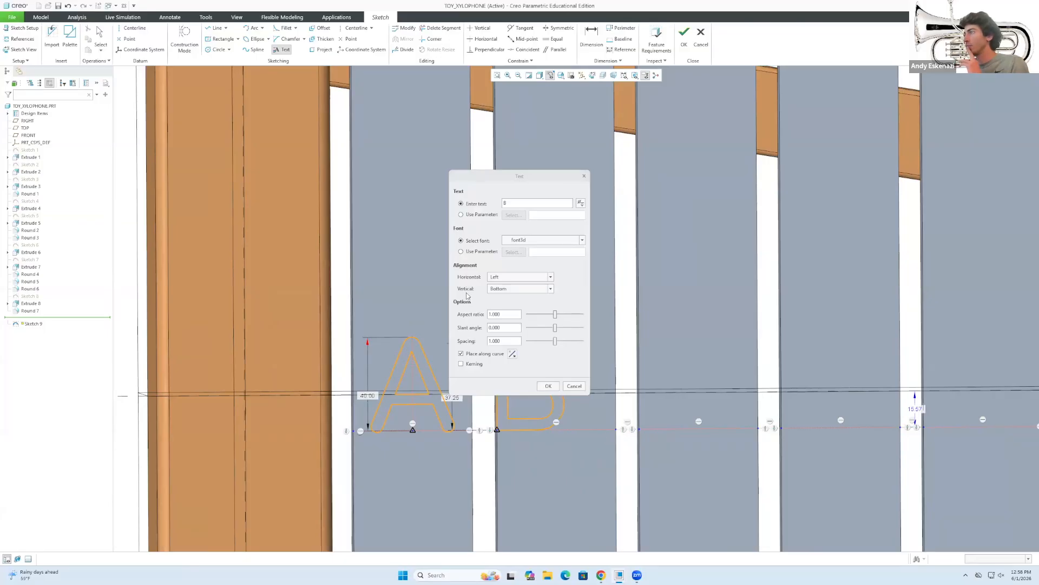
Centre the B, set it to Arial Rounded MT Pro, and make it 40 tall.
click(508, 279)
click(513, 292)
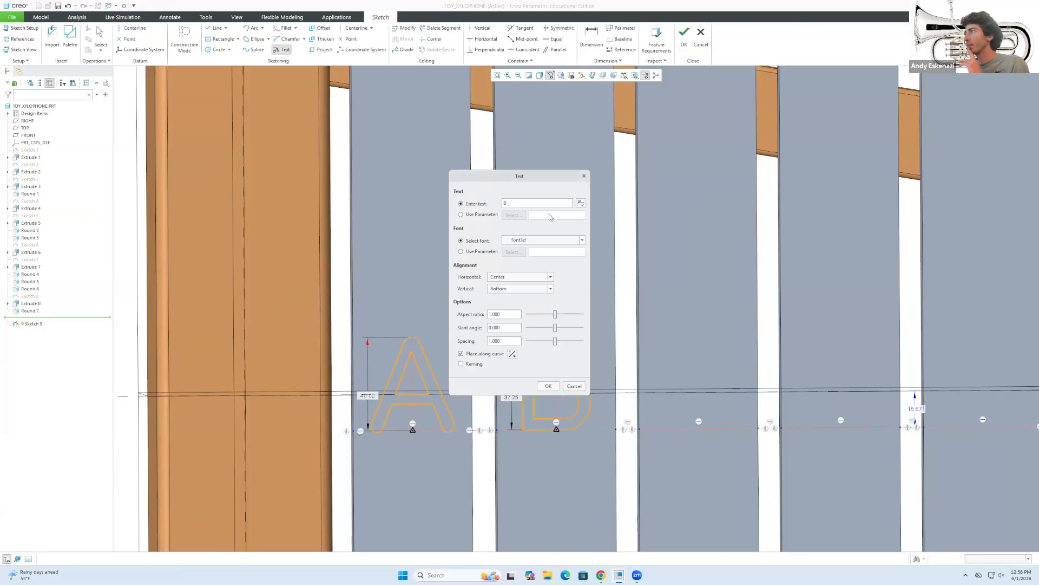
click(570, 243)
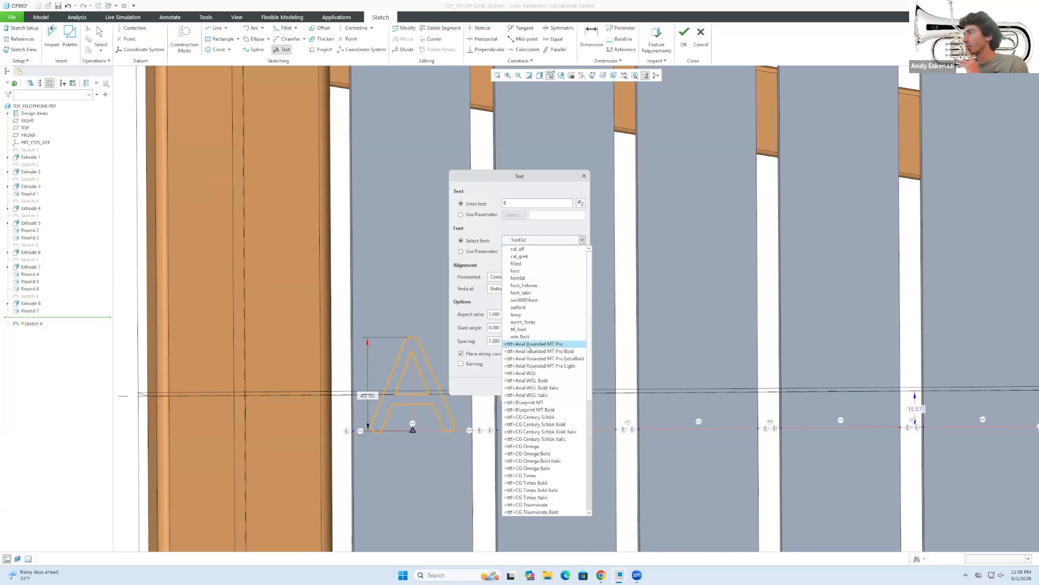
click(529, 347)
click(548, 386)
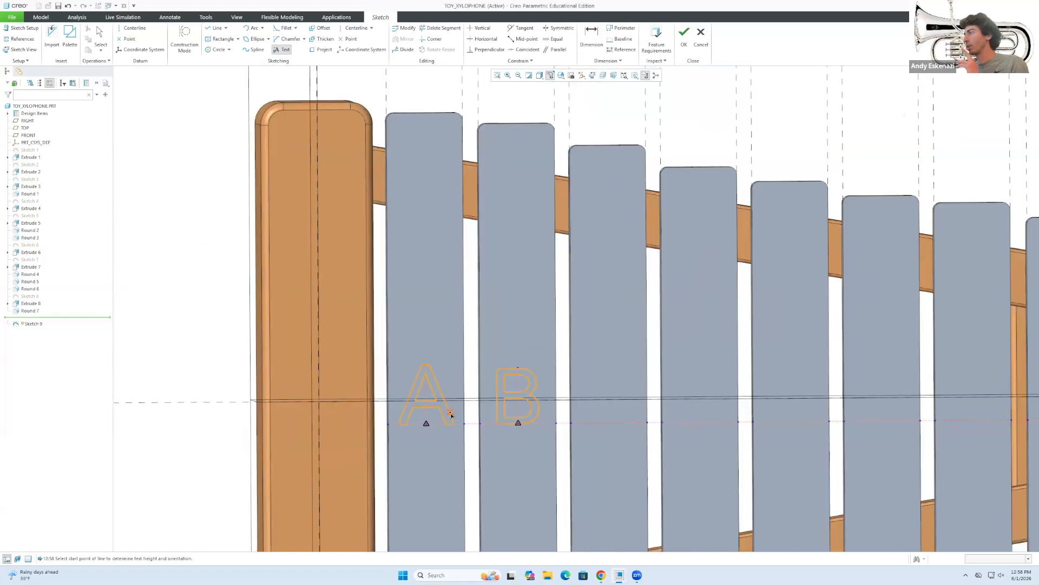
double_click(496, 413)
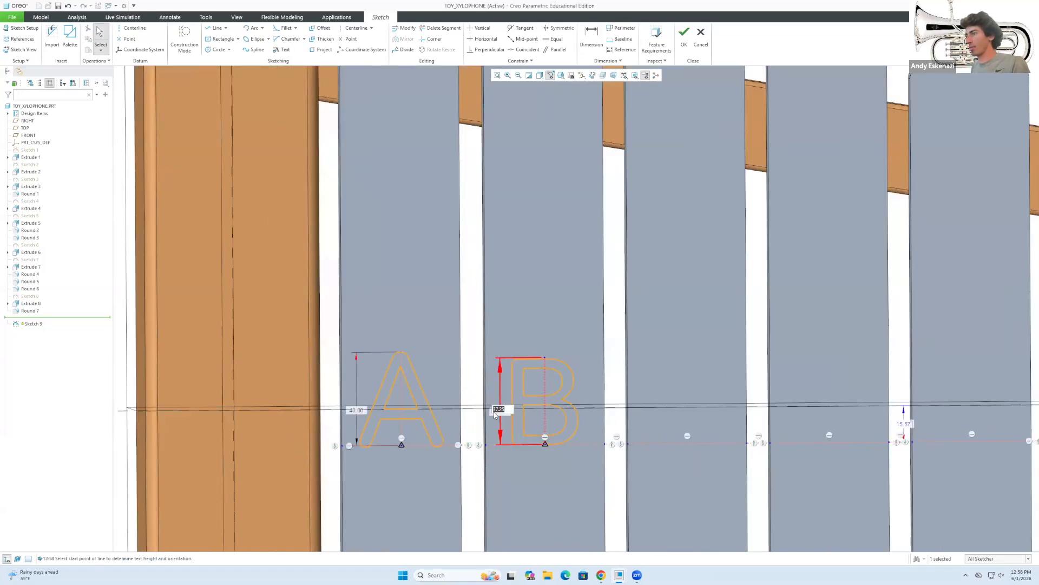
key(Return)
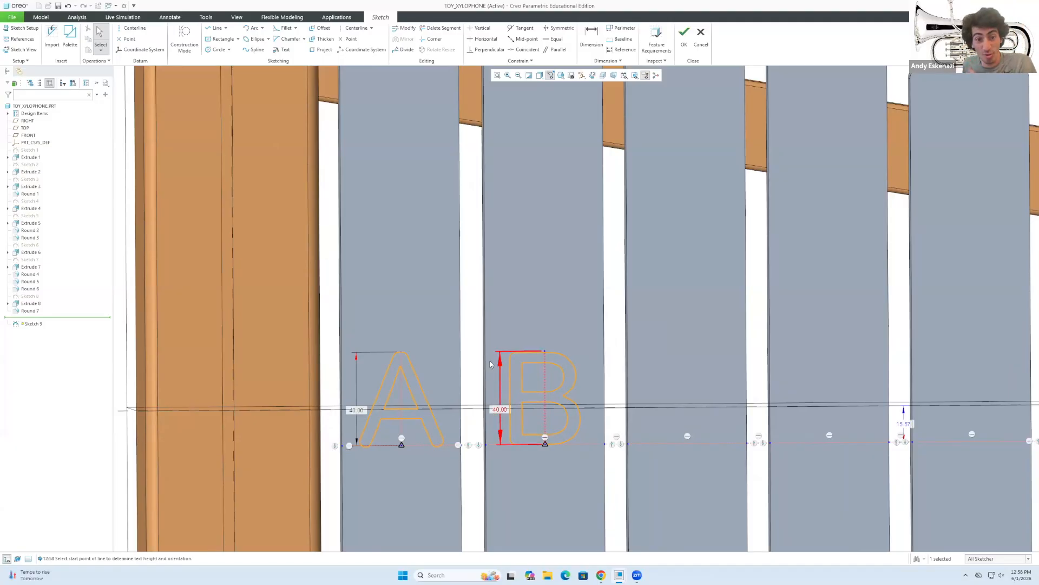
Centre the letter C on its bar and set its height to 40.
scroll(612, 374, down, 5)
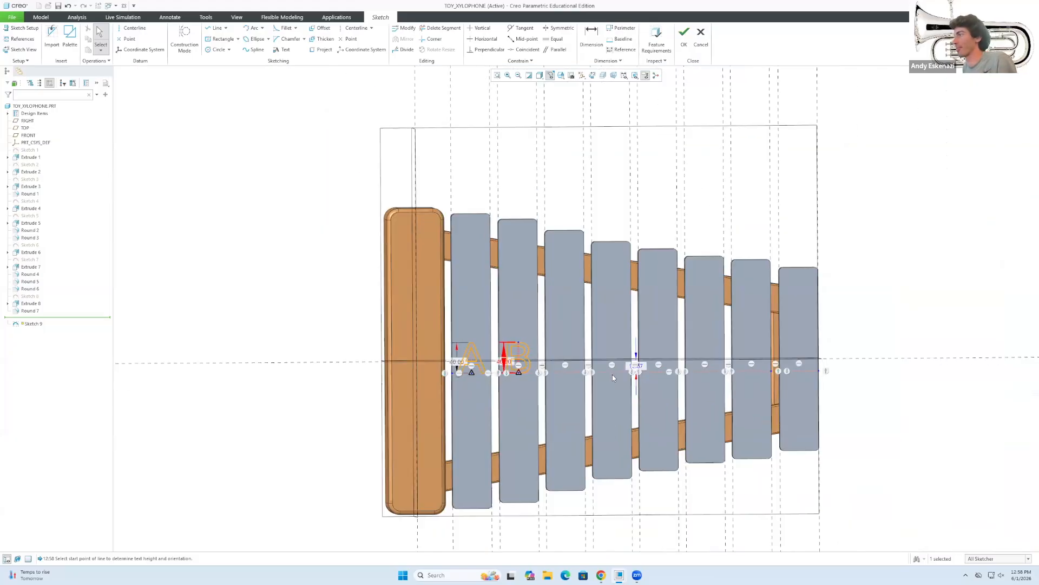
scroll(612, 374, up, 2)
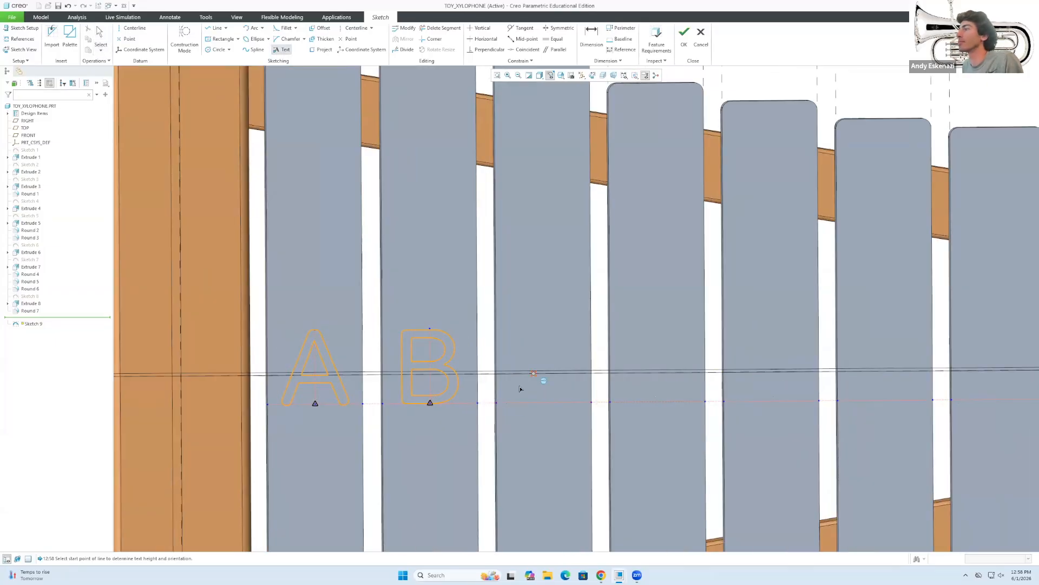
click(550, 277)
click(508, 294)
click(549, 386)
double_click(508, 375)
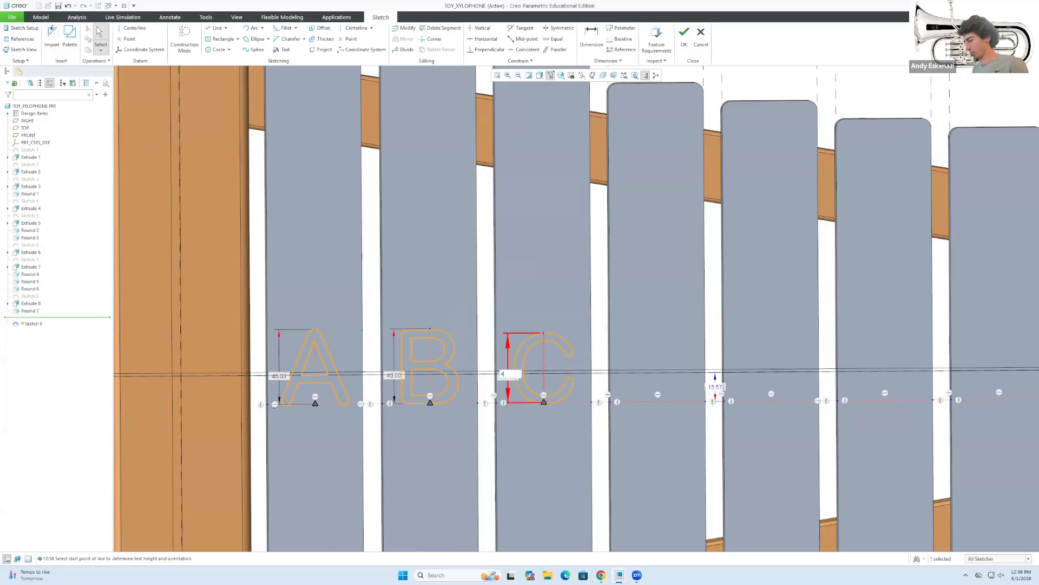
text(40)
shift+middle_drag(595, 379, 514, 403)
Add an upright letter D, centred on the fourth bar.
click(282, 49)
click(544, 426)
click(610, 426)
text(D)
click(550, 276)
click(507, 294)
click(550, 386)
click(282, 50)
text(D)
click(550, 386)
scroll(647, 408, up, 2)
scroll(647, 408, down, 2)
Add the letter E along its bar's curve, centred, in Arial Rounded MT Pro.
click(281, 50)
click(516, 428)
click(591, 429)
text(E)
click(550, 276)
click(508, 294)
click(582, 240)
click(567, 430)
click(548, 386)
scroll(503, 403, up, 2)
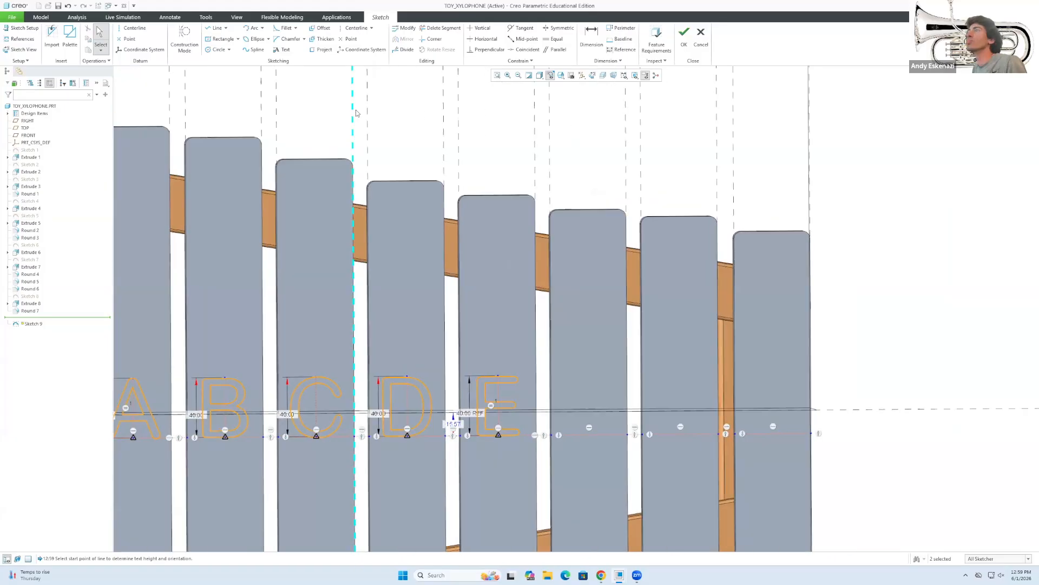
Add the letter F along its bar's curve, centred, in Arial Rounded MT Pro.
click(282, 49)
click(571, 434)
click(610, 434)
text(F)
click(461, 353)
click(600, 434)
click(583, 240)
click(529, 351)
click(548, 386)
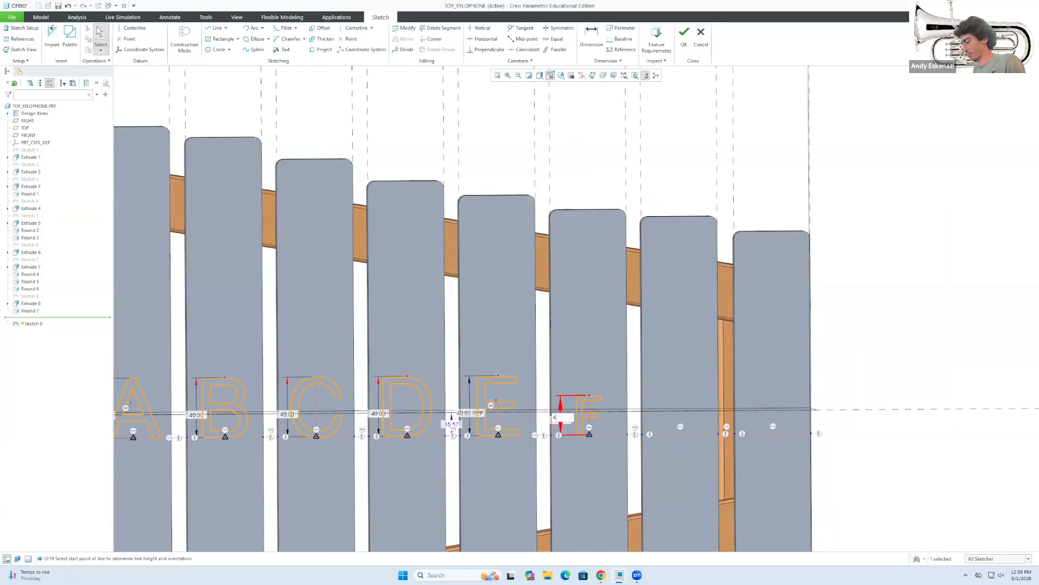
Add the letter G along its bar's curve, centred, in Arial Rounded MT Pro.
click(281, 49)
click(630, 447)
click(679, 447)
text(G)
click(538, 244)
click(529, 351)
click(541, 277)
click(508, 292)
Place a centred letter A along the last bar's curve.
click(461, 354)
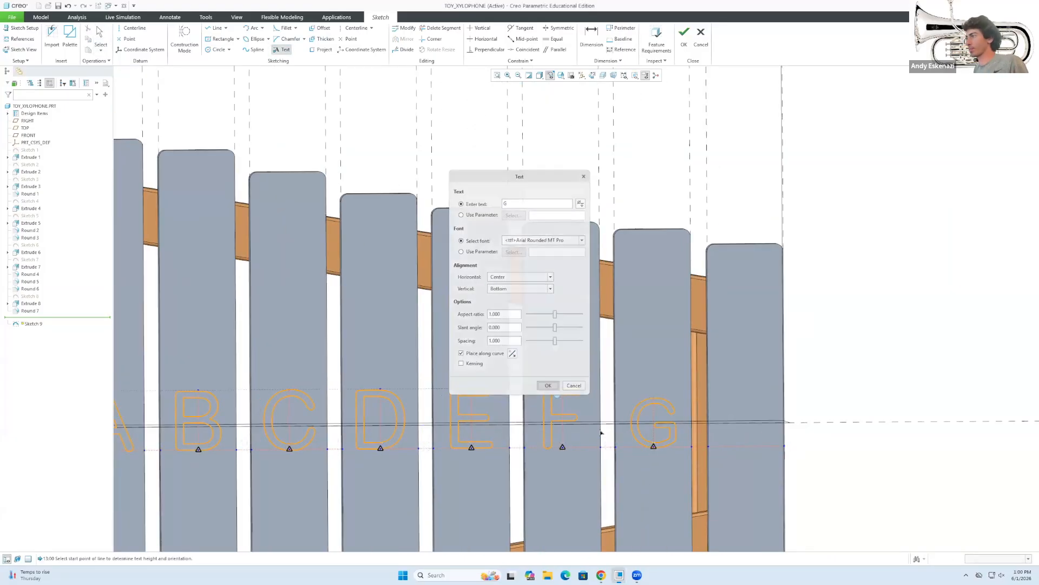
click(549, 386)
click(281, 49)
click(721, 447)
click(775, 446)
text(A)
click(541, 277)
click(507, 293)
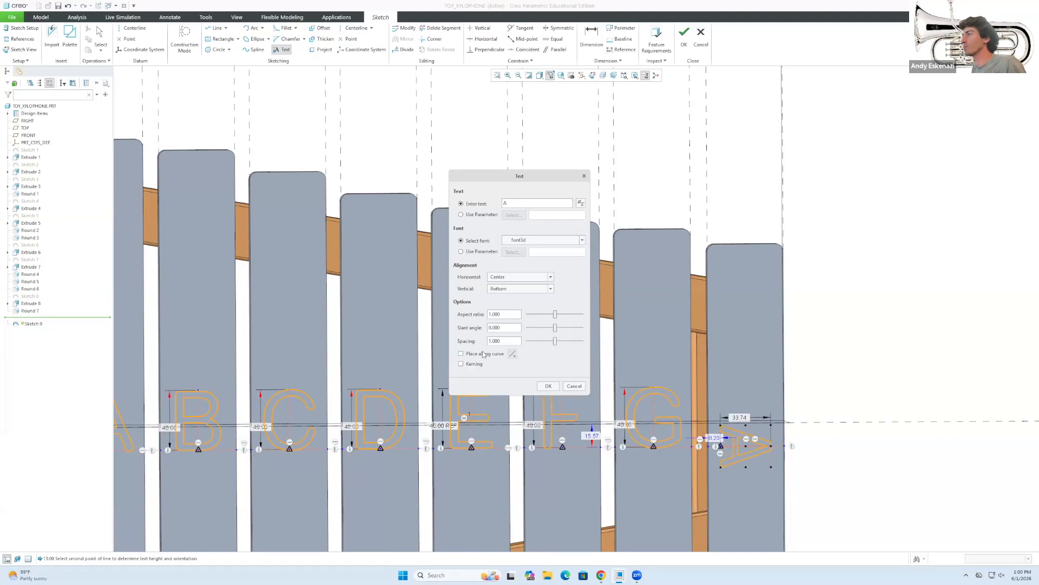
click(477, 353)
Switch the last A to Arial Rounded MT Pro and make it 40 tall.
click(549, 386)
double_click(746, 422)
click(582, 240)
click(548, 386)
double_click(718, 427)
text(40)
key(Return)
scroll(866, 401, up, 4)
middle_drag(689, 458, 683, 417)
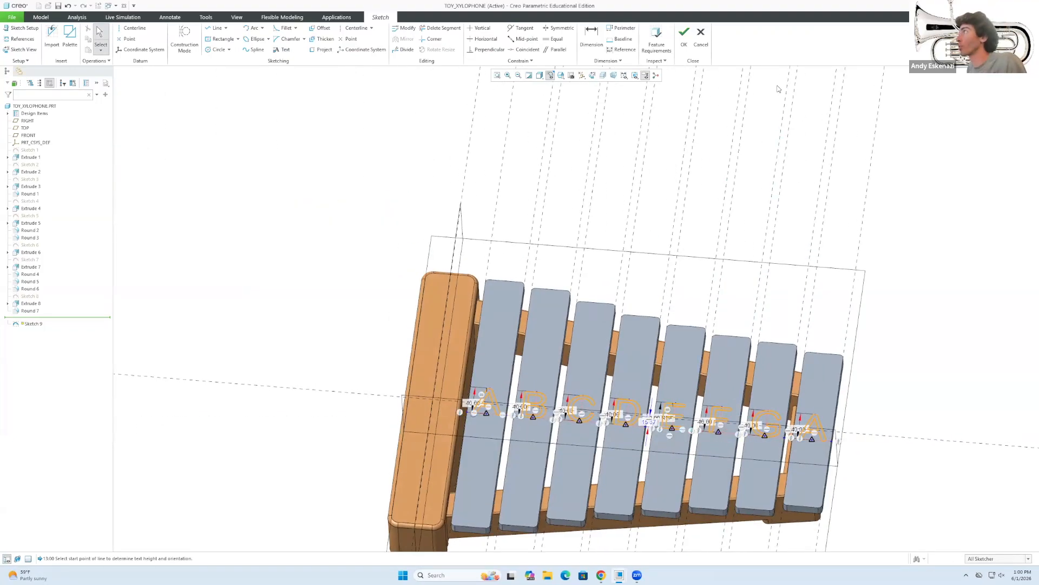
click(681, 42)
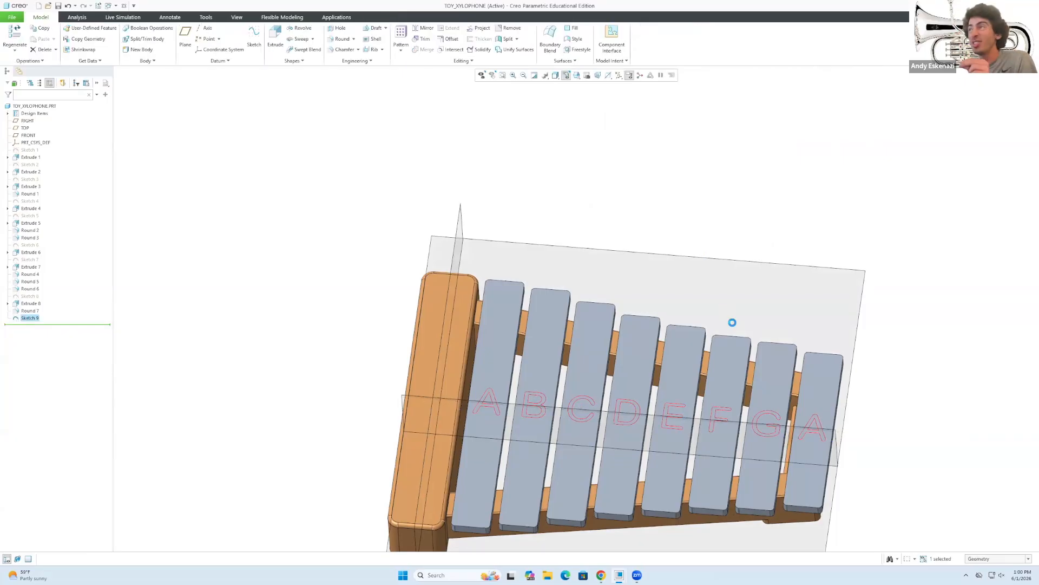
click(275, 37)
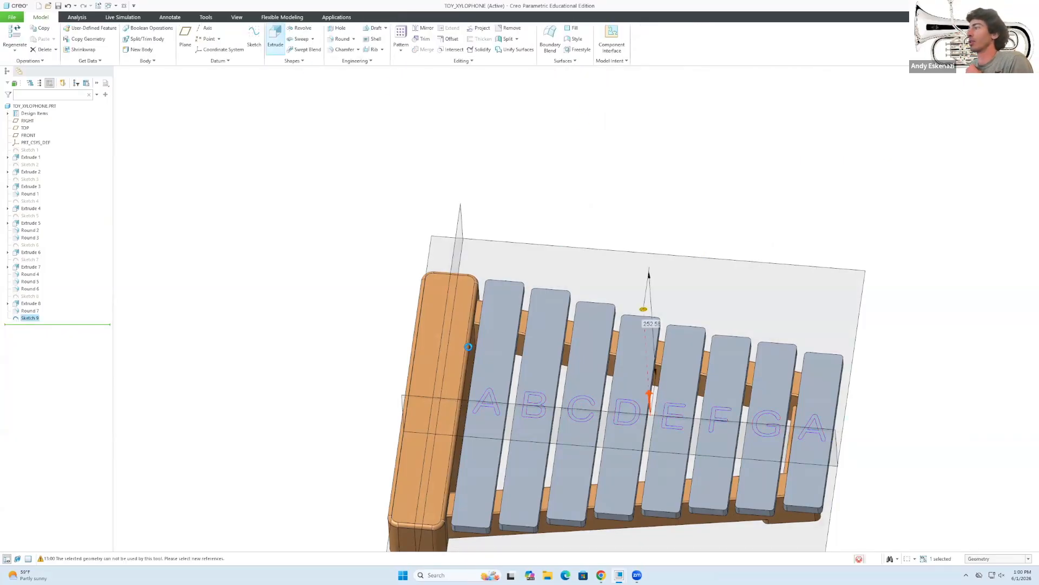
click(167, 36)
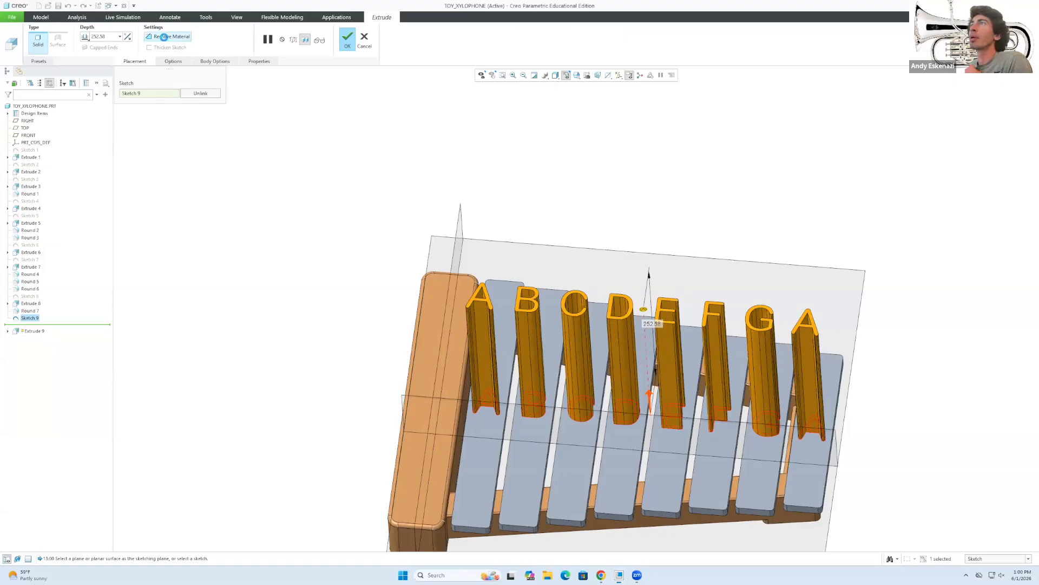
text(1)
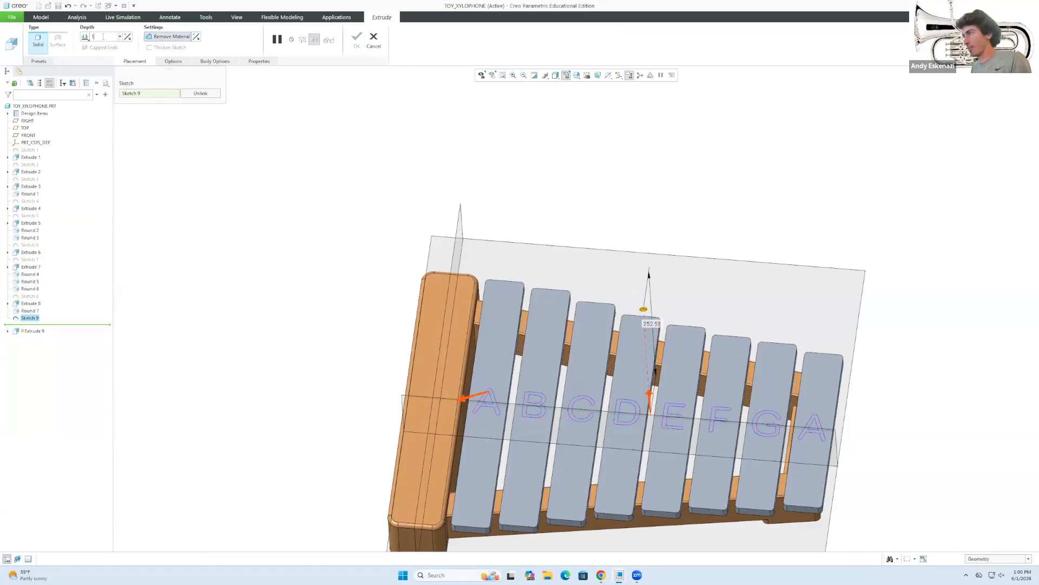
key(Return)
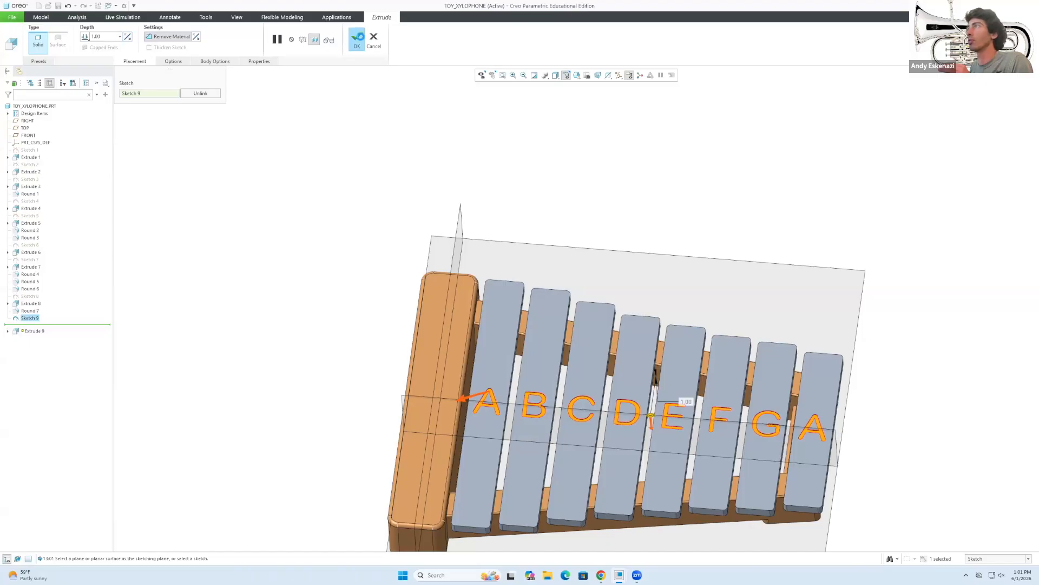
middle_click(453, 320)
middle_drag(452, 320, 452, 342)
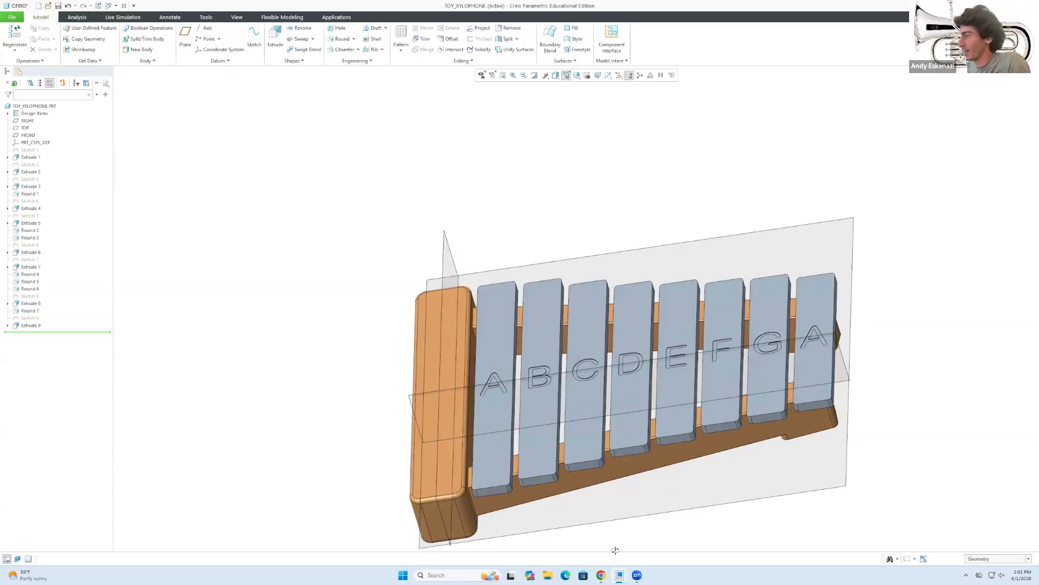
View the reference xylophone photo, minimise Chrome, and turn the model nearly front-on.
mouse_move(602, 576)
click(625, 530)
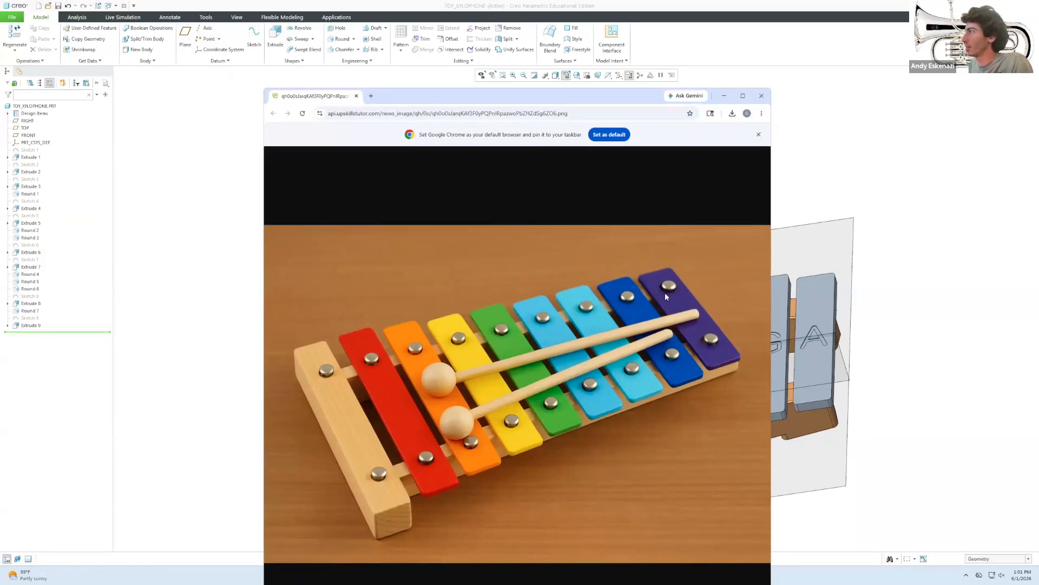
click(725, 98)
middle_drag(620, 265, 639, 300)
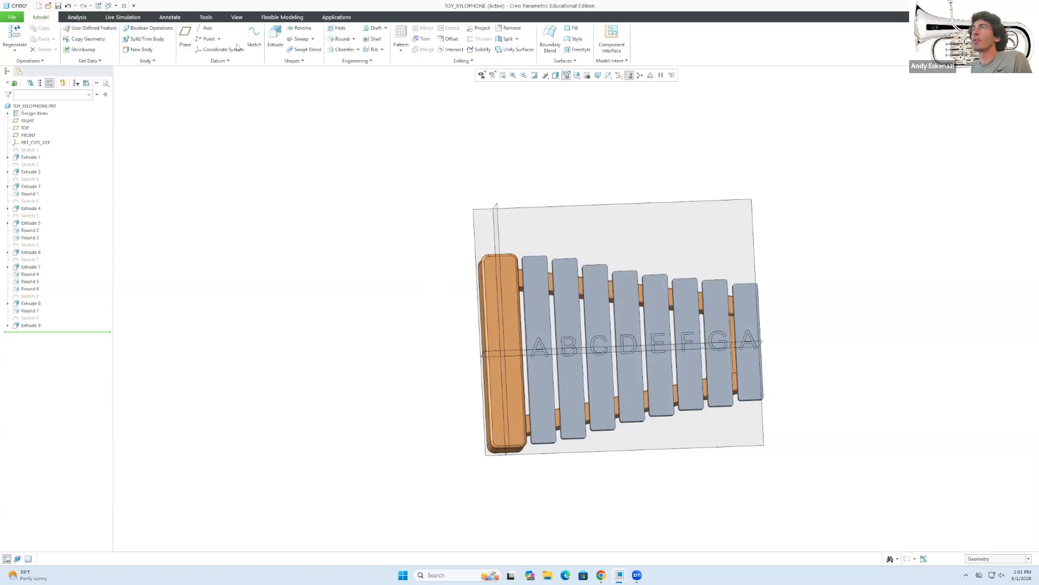
Start a new sketch on the top surface of the xylophone bars.
click(254, 37)
click(538, 282)
scroll(769, 299, up, 2)
scroll(756, 337, down, 2)
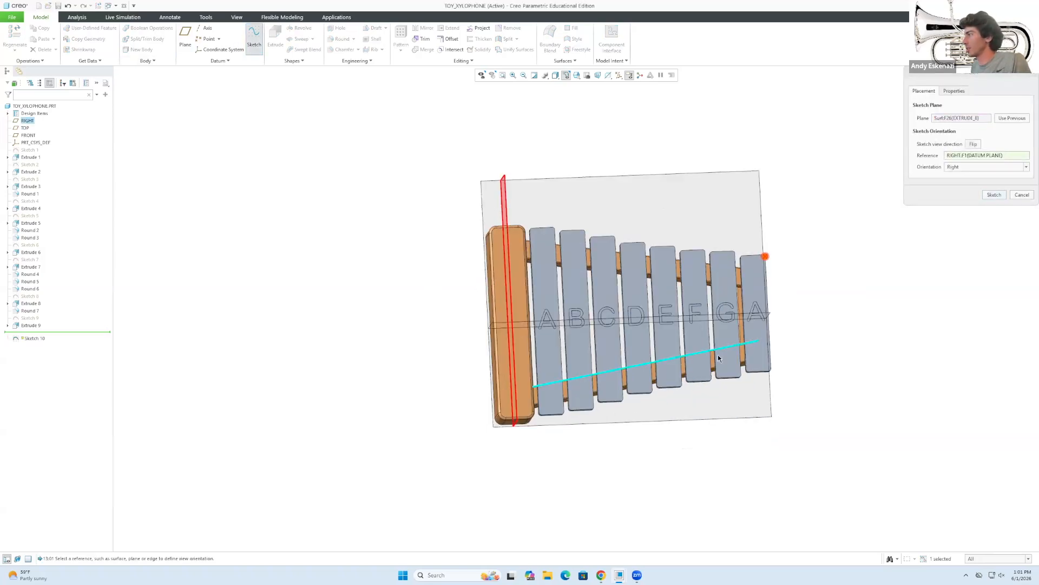
scroll(557, 391, down, 2)
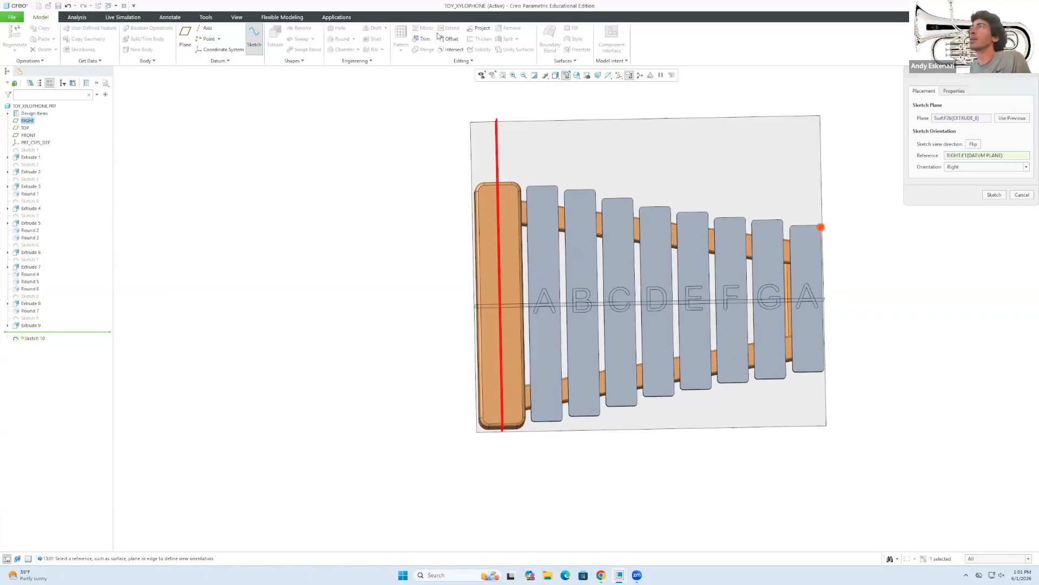
click(994, 194)
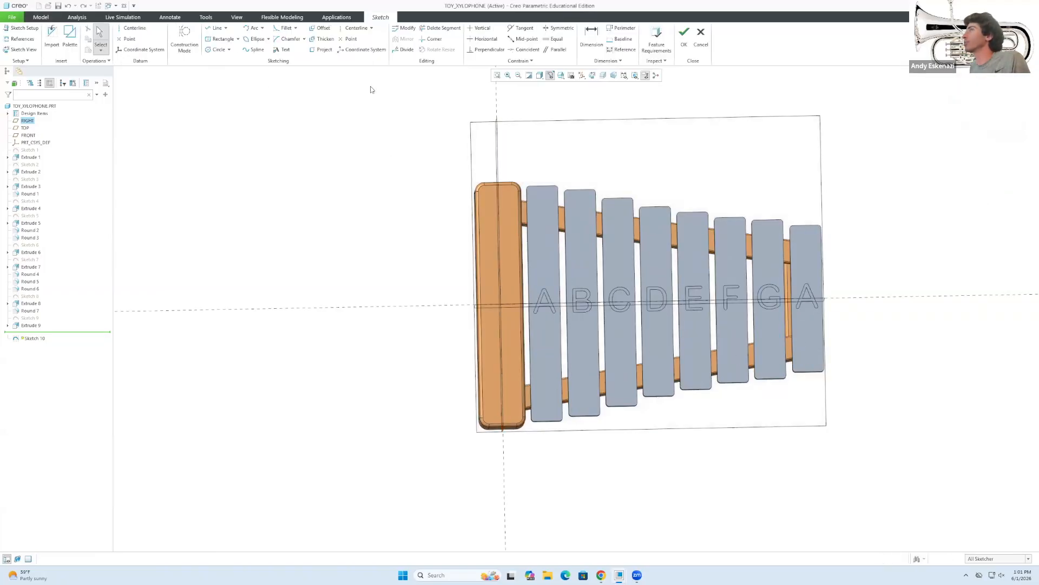
Activate construction line drawing and orbit to show the bars' left sides.
click(185, 41)
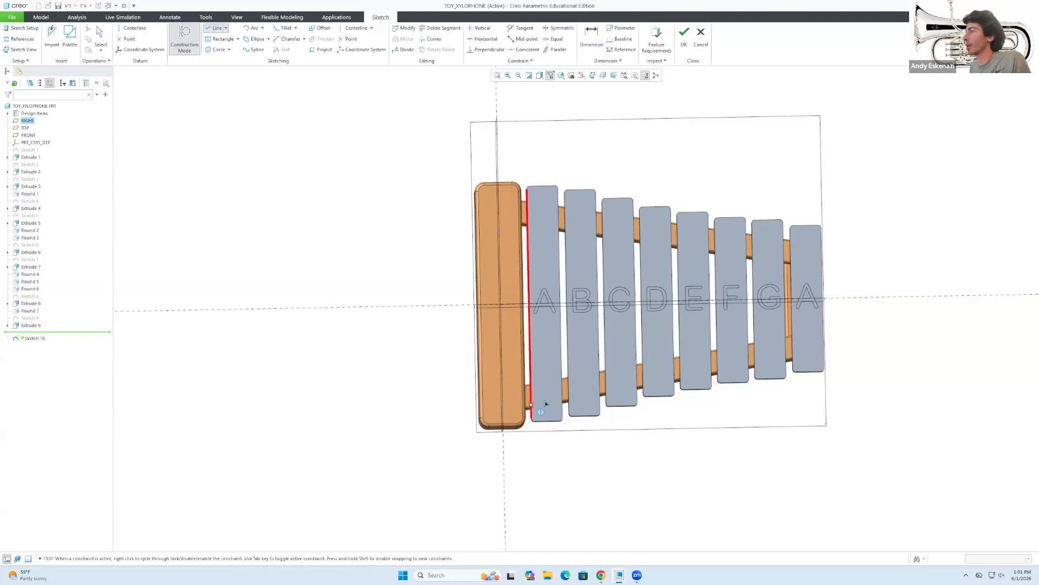
scroll(539, 399, up, 3)
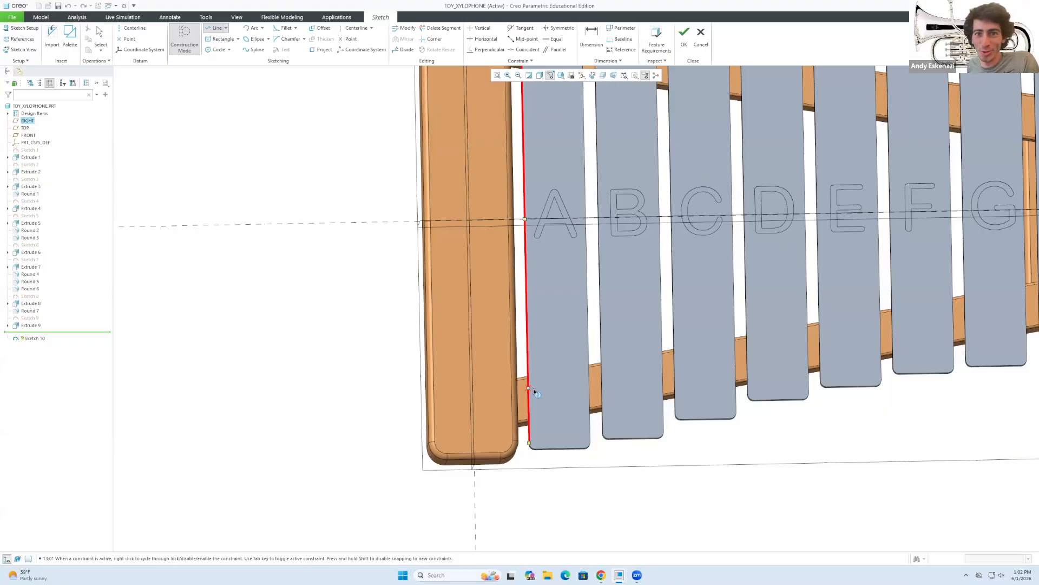
middle_click(549, 405)
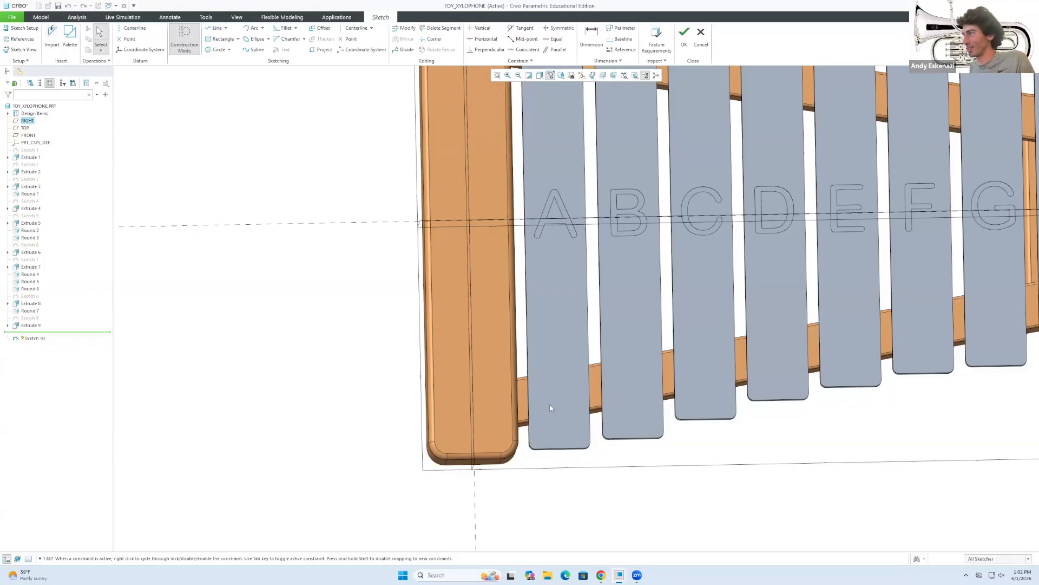
middle_drag(520, 381, 537, 385)
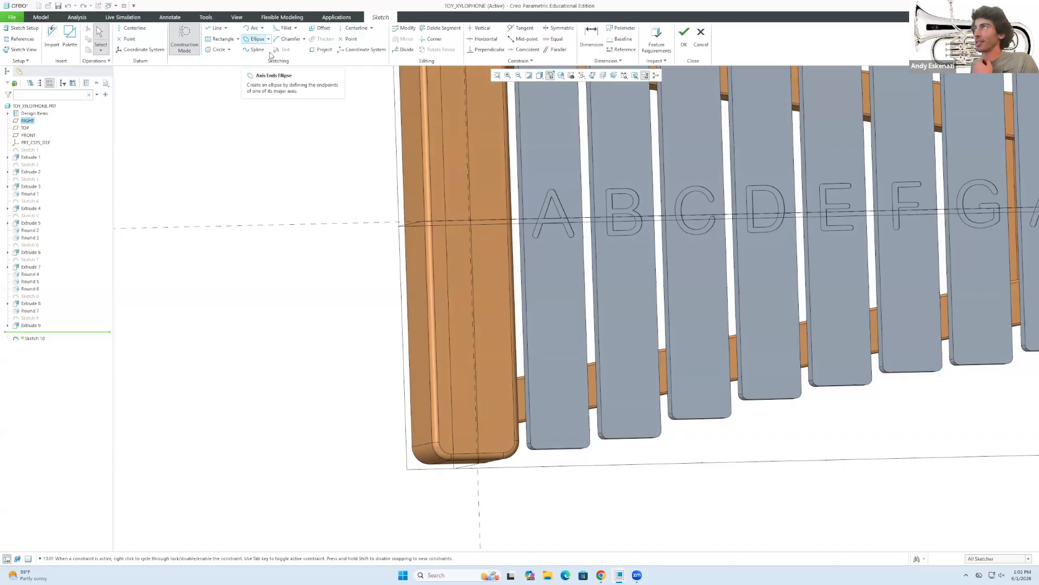
Project the last A bar's side edge into the sketch.
click(316, 51)
click(524, 394)
scroll(575, 407, up, 3)
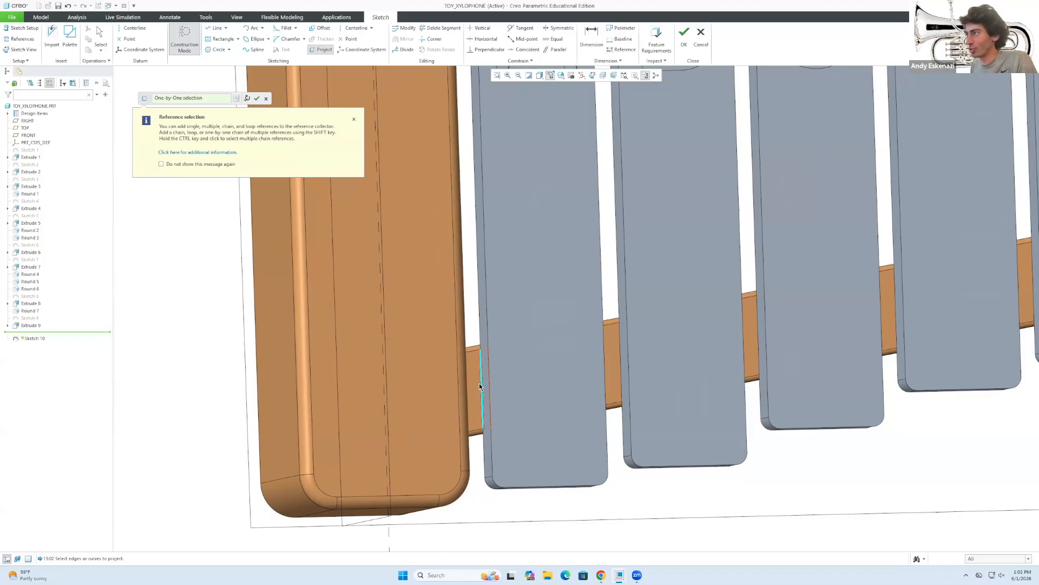
scroll(591, 382, down, 3)
middle_drag(608, 354, 547, 358)
scroll(951, 311, up, 3)
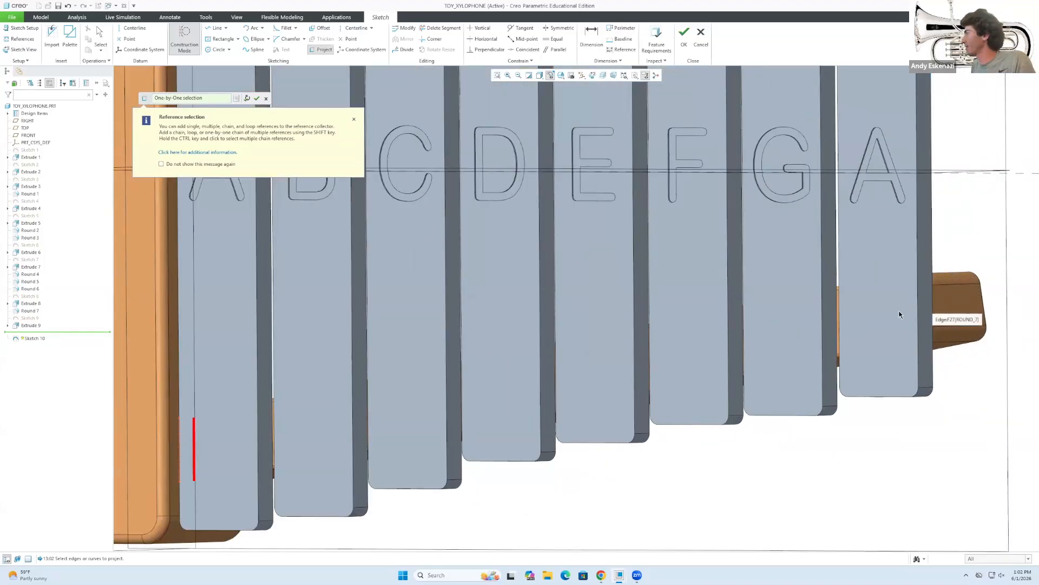
middle_drag(900, 312, 957, 297)
click(824, 316)
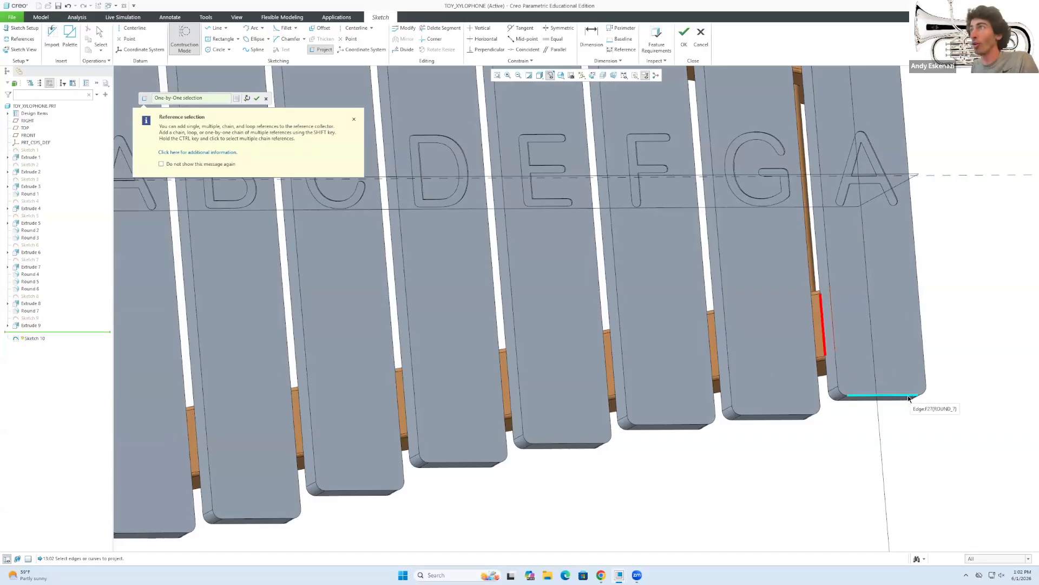
scroll(898, 400, down, 5)
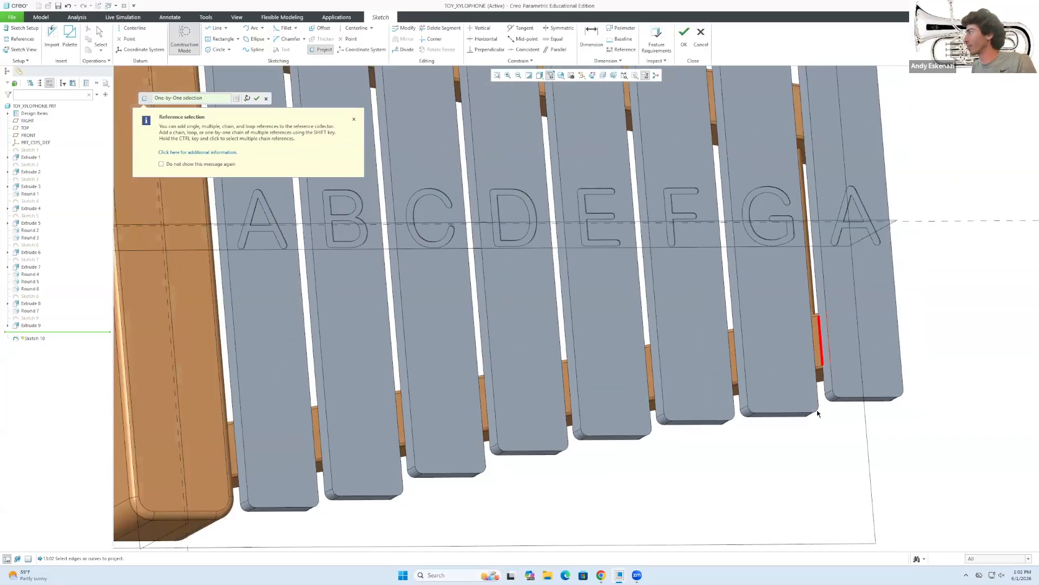
middle_drag(619, 436, 642, 452)
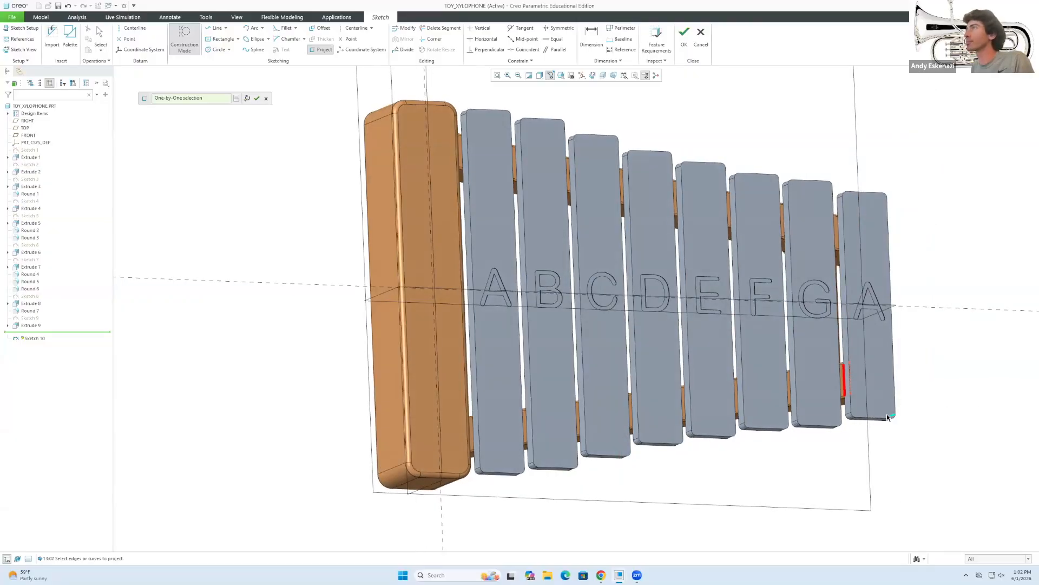
click(257, 99)
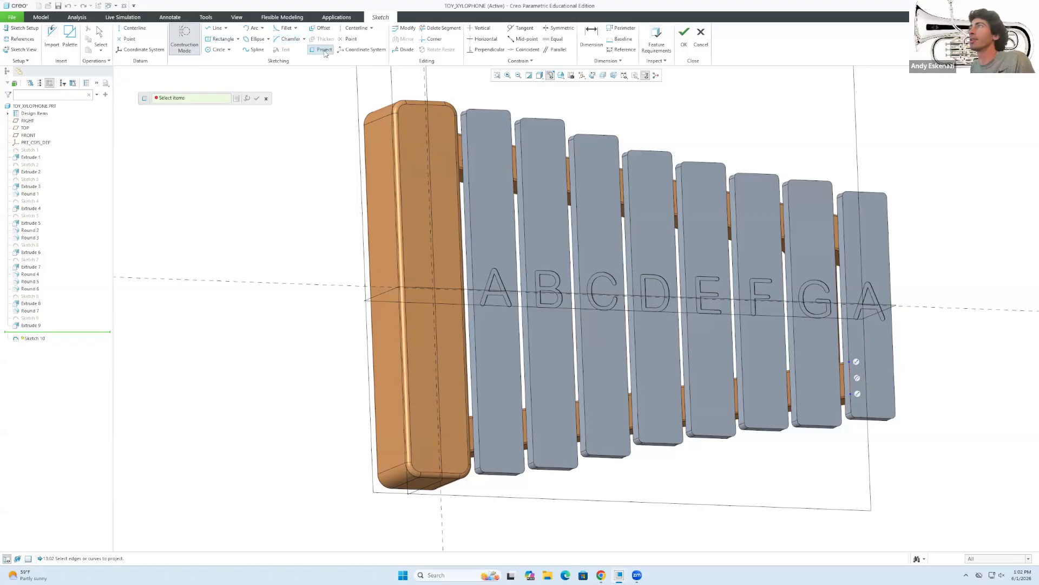
Project the first A bar's lower side edge, then close the Project collector.
click(472, 429)
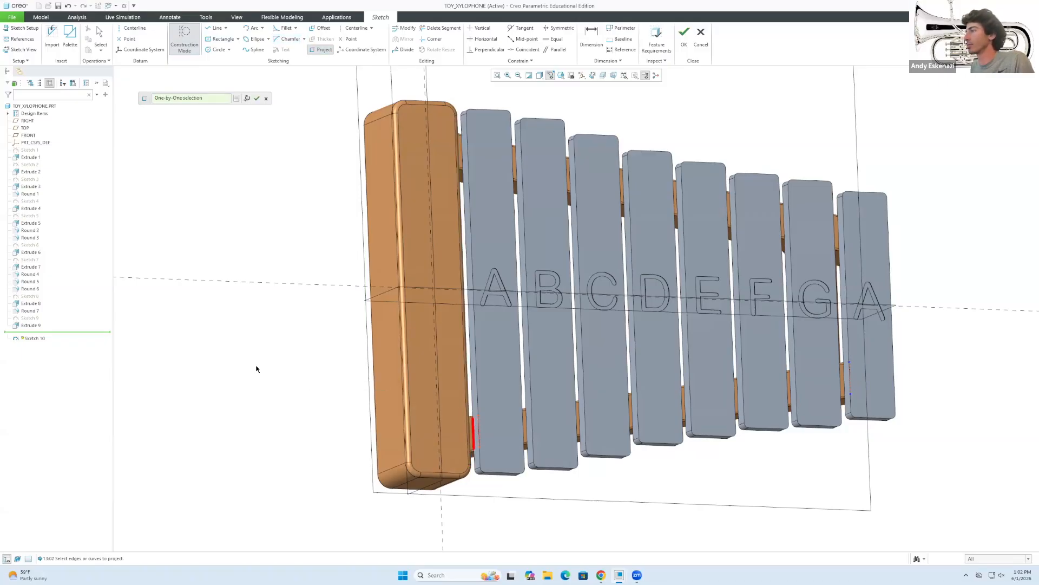
scroll(265, 360, down, 2)
middle_click(292, 341)
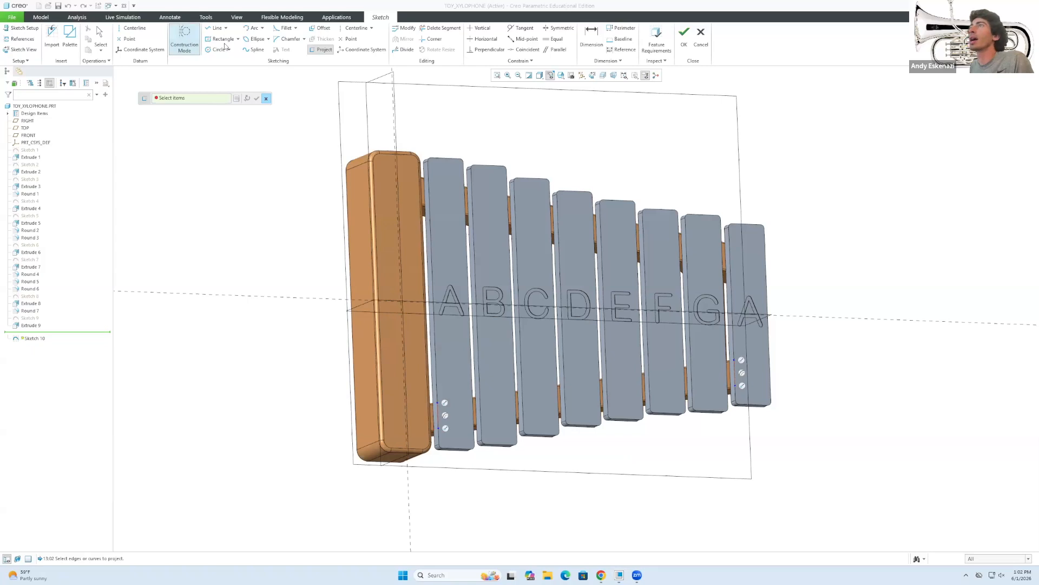
click(266, 99)
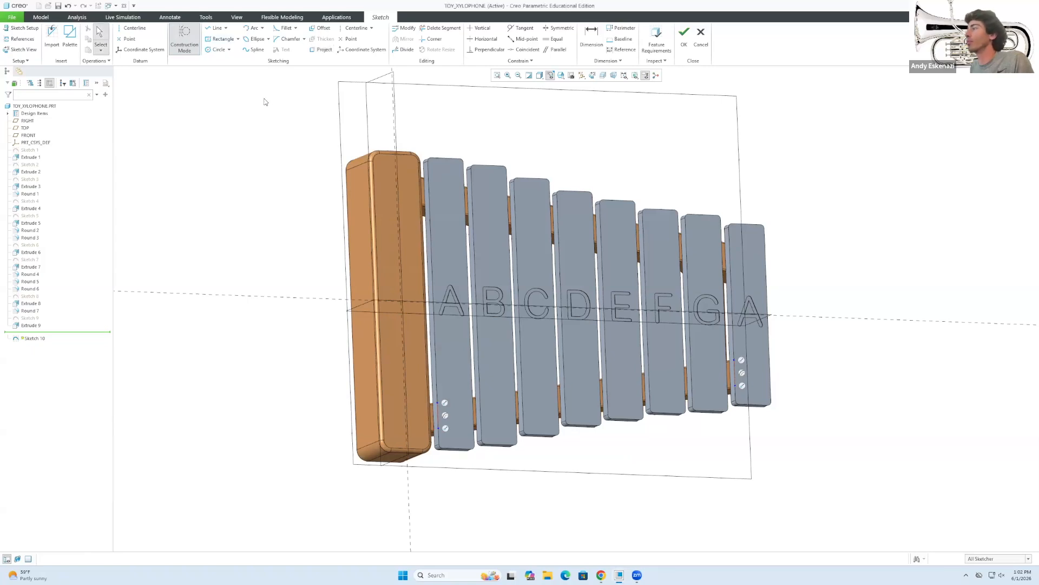
Draw a construction line at the last bar's edge, then delete the misplaced line.
click(217, 28)
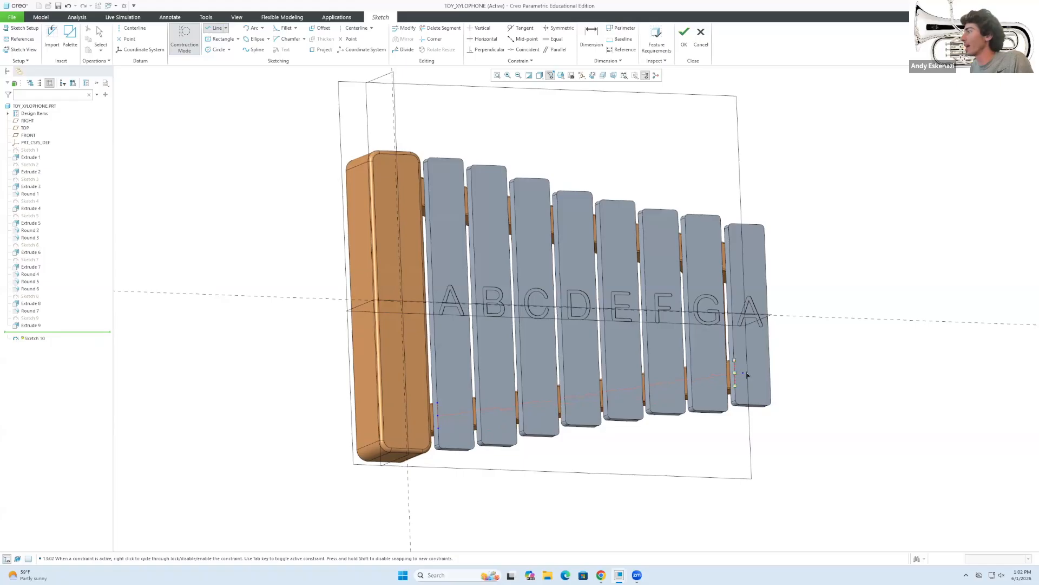
click(772, 370)
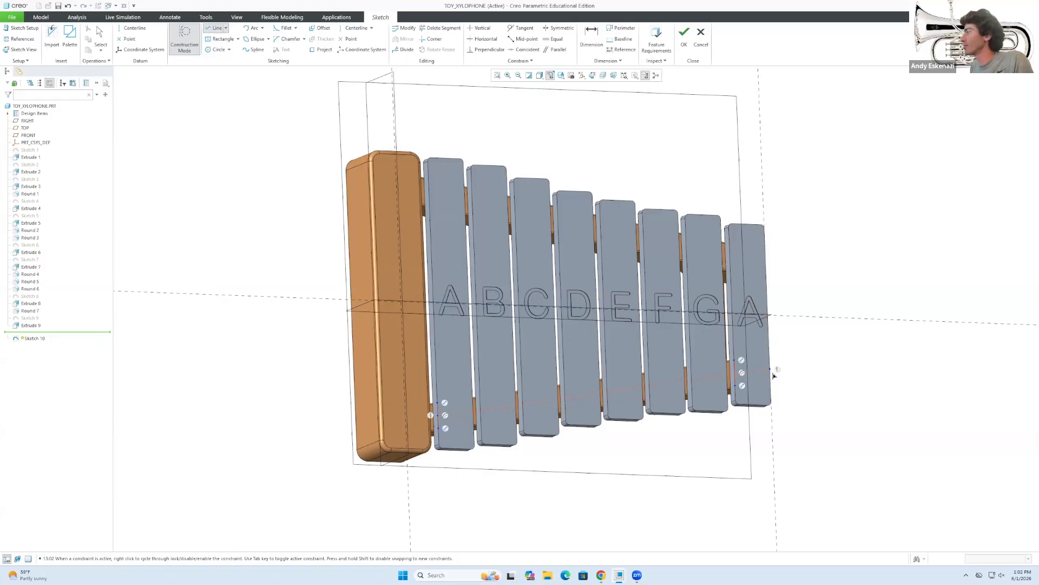
middle_click(744, 380)
middle_click(744, 380)
mouse_move(759, 371)
mouse_down()
mouse_move(758, 355)
mouse_move(771, 352)
mouse_move(771, 376)
mouse_up()
key(Delete)
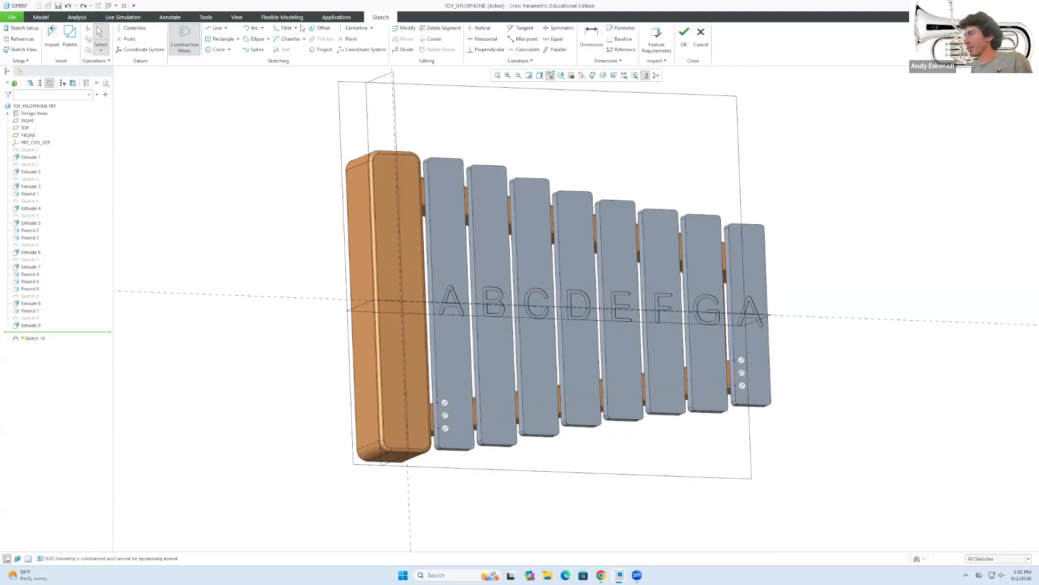
Redraw the construction line diagonally between the two projected bar edges.
click(217, 28)
click(735, 374)
middle_click(788, 390)
middle_drag(742, 362, 700, 380)
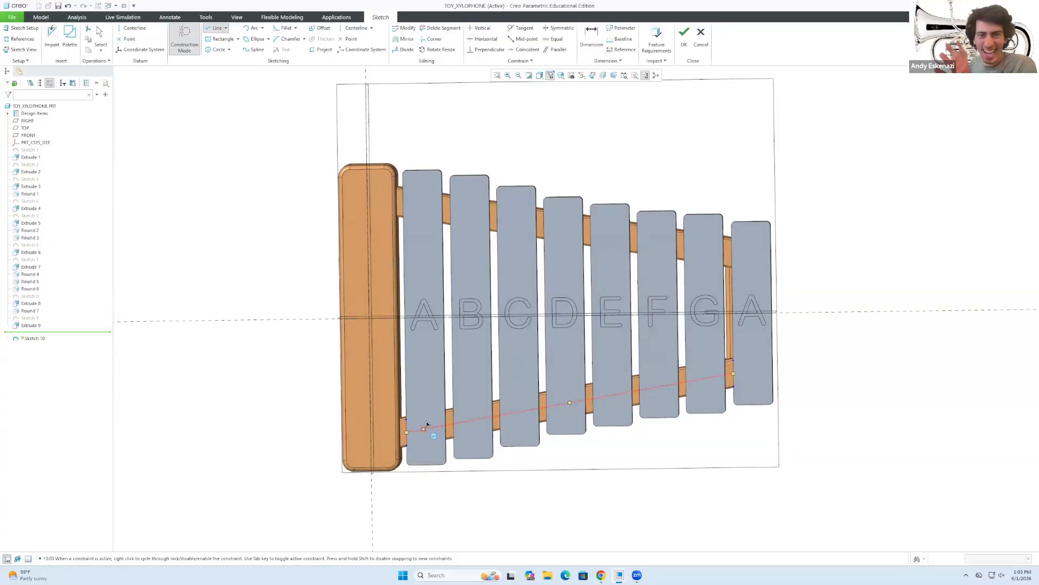
middle_click(469, 361)
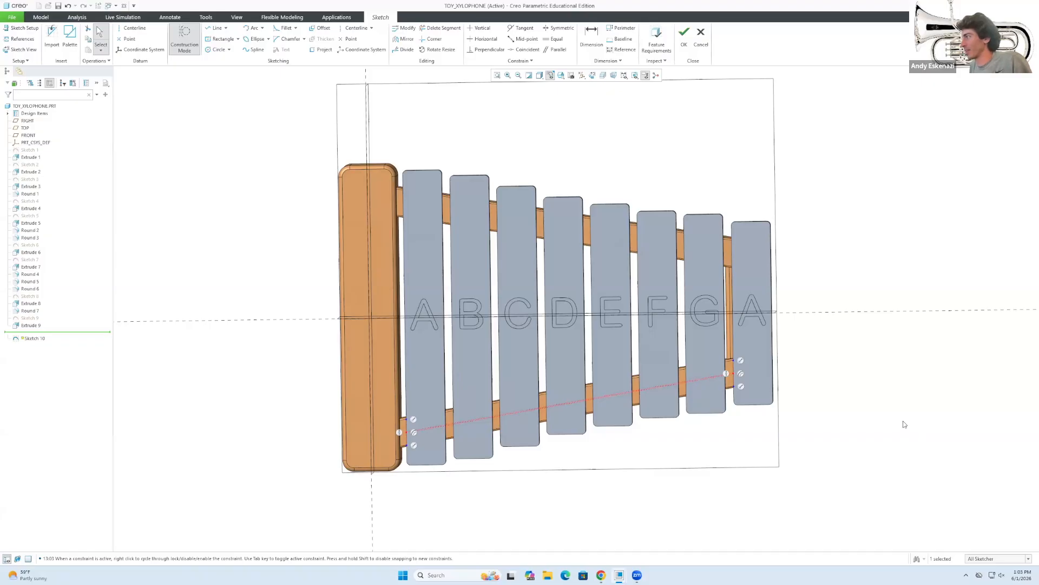
click(895, 422)
scroll(437, 298, up, 2)
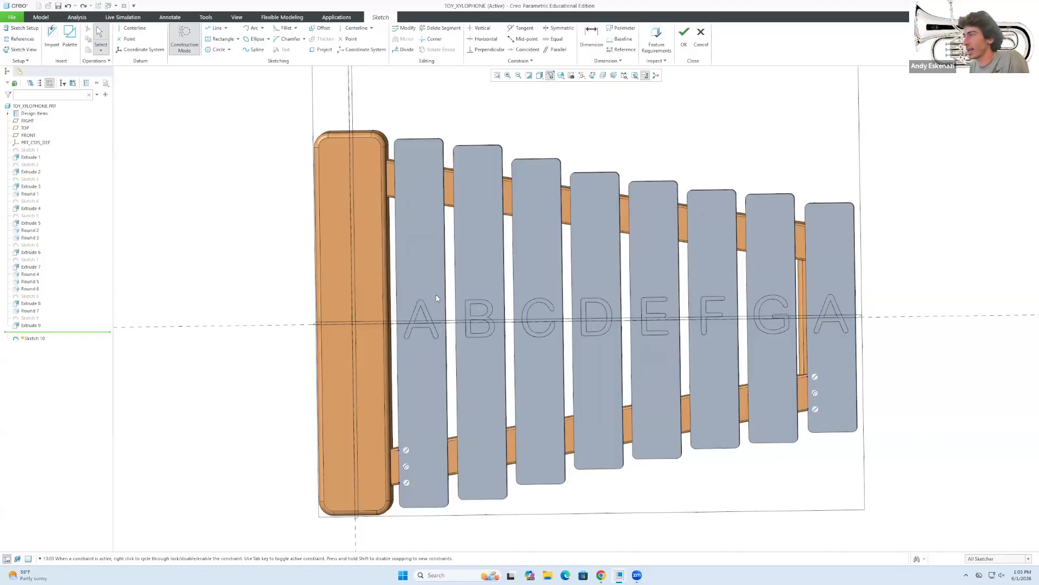
middle_drag(517, 499, 536, 484)
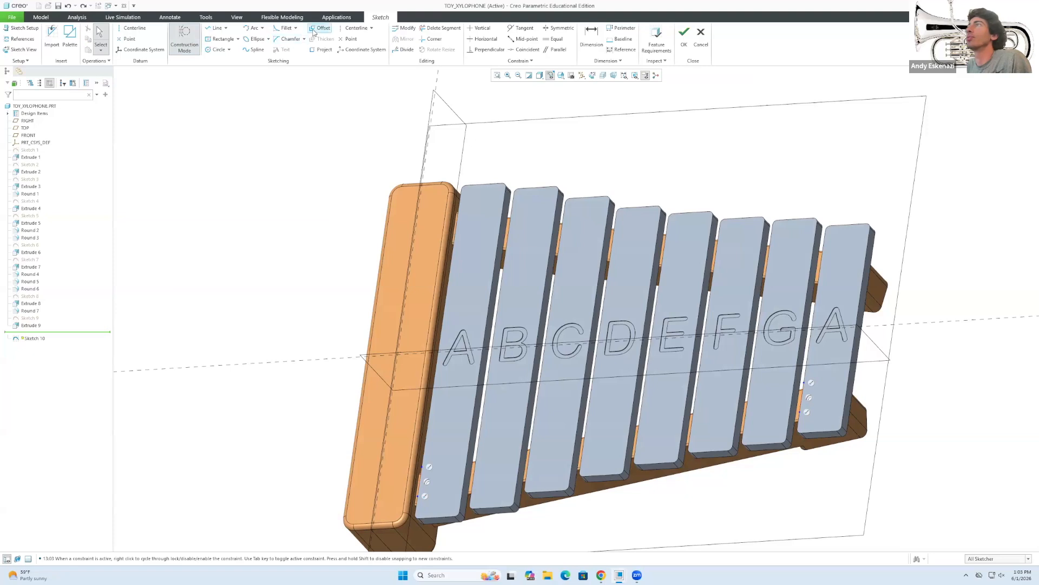
Project the first bar's short edge into Sketch 10 as a partial-loop chain.
click(323, 50)
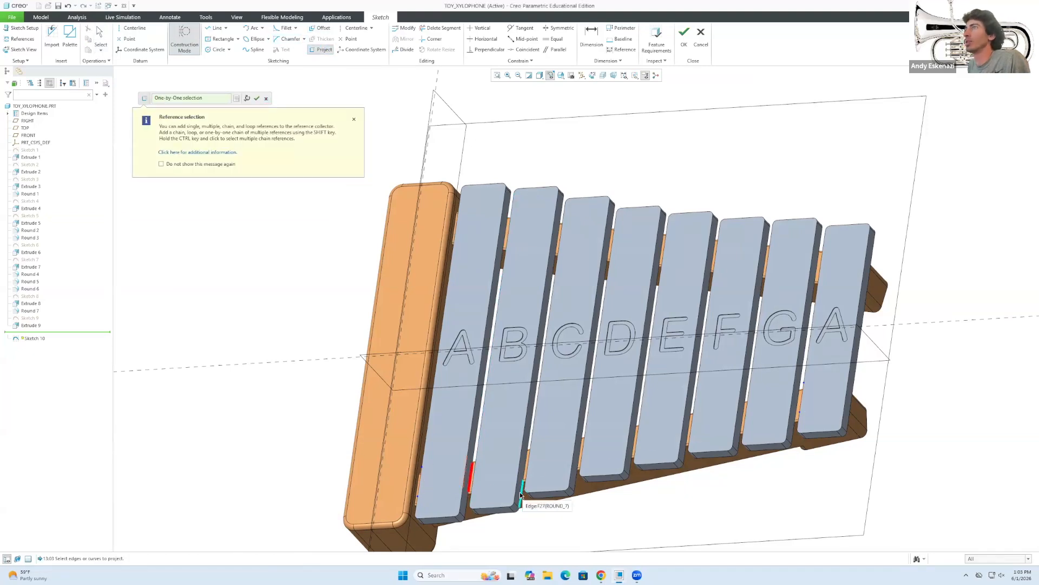
click(235, 102)
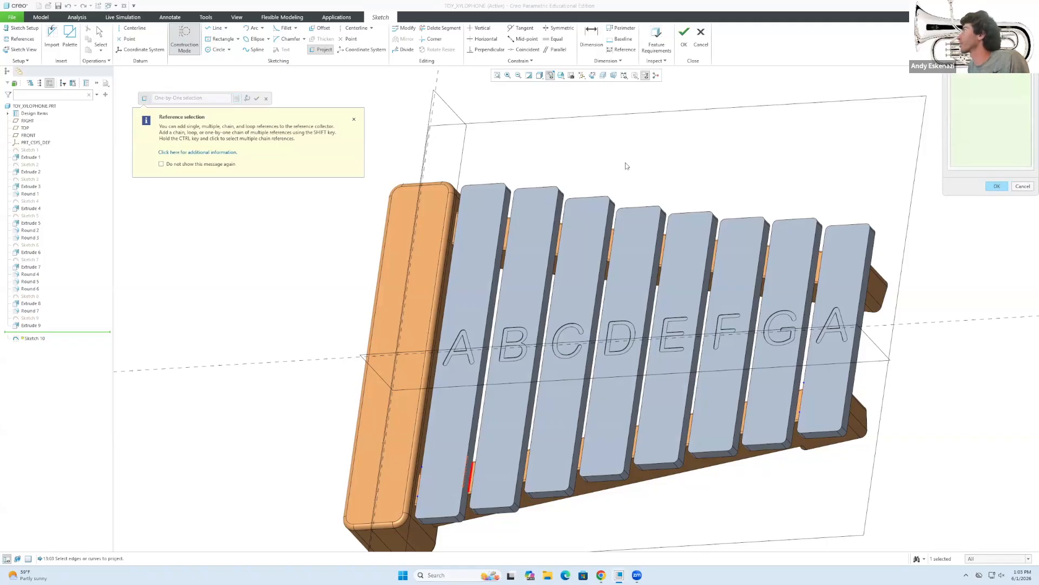
click(975, 76)
click(981, 81)
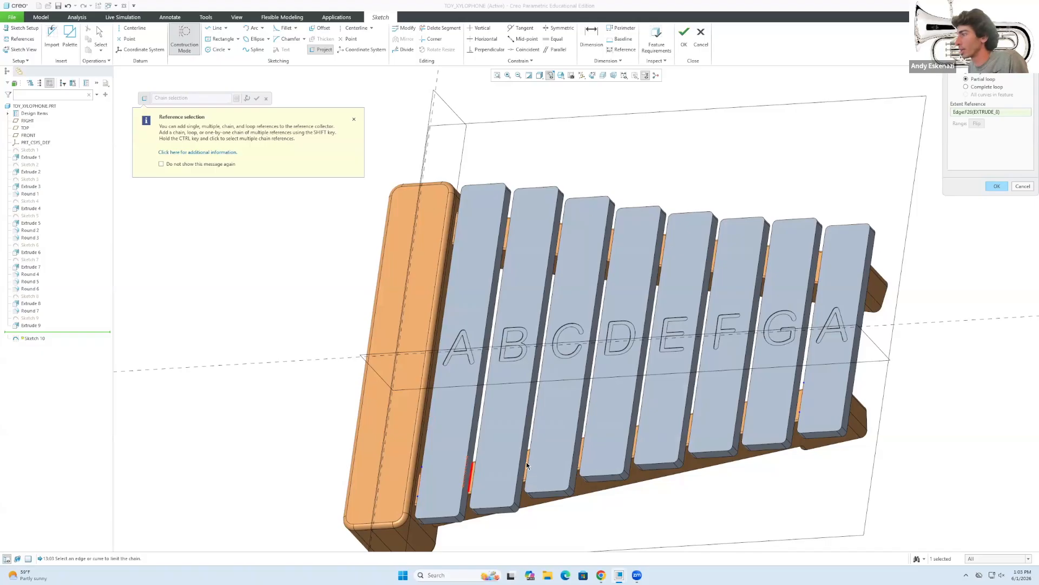
middle_drag(496, 477, 484, 477)
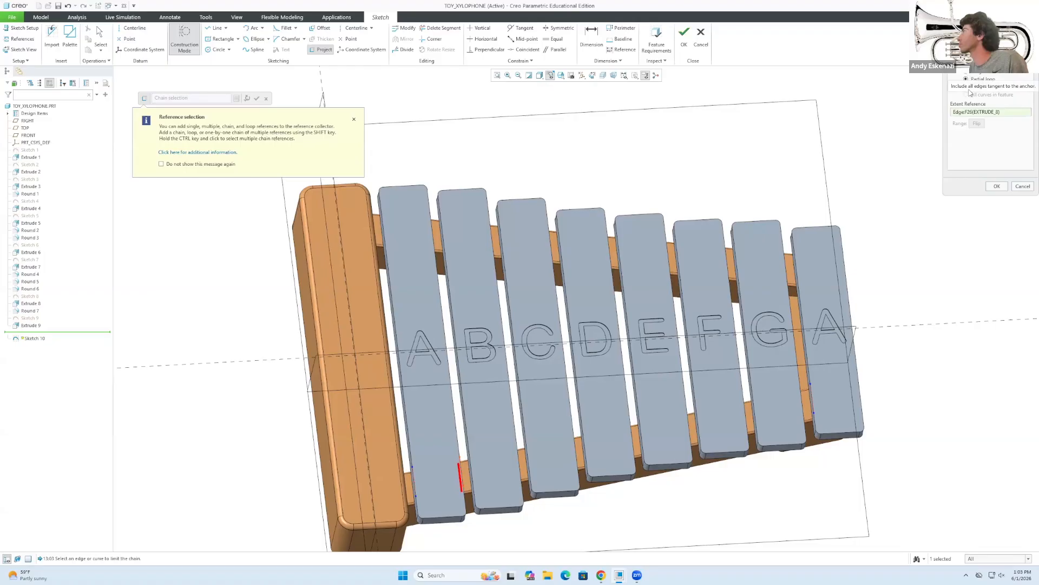
click(185, 165)
click(354, 120)
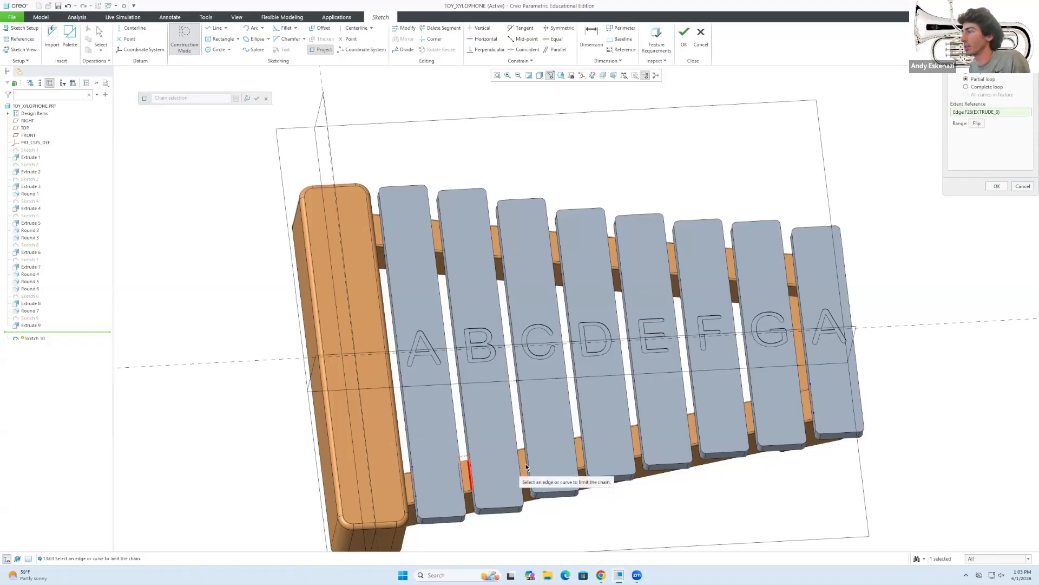
scroll(466, 470, up, 4)
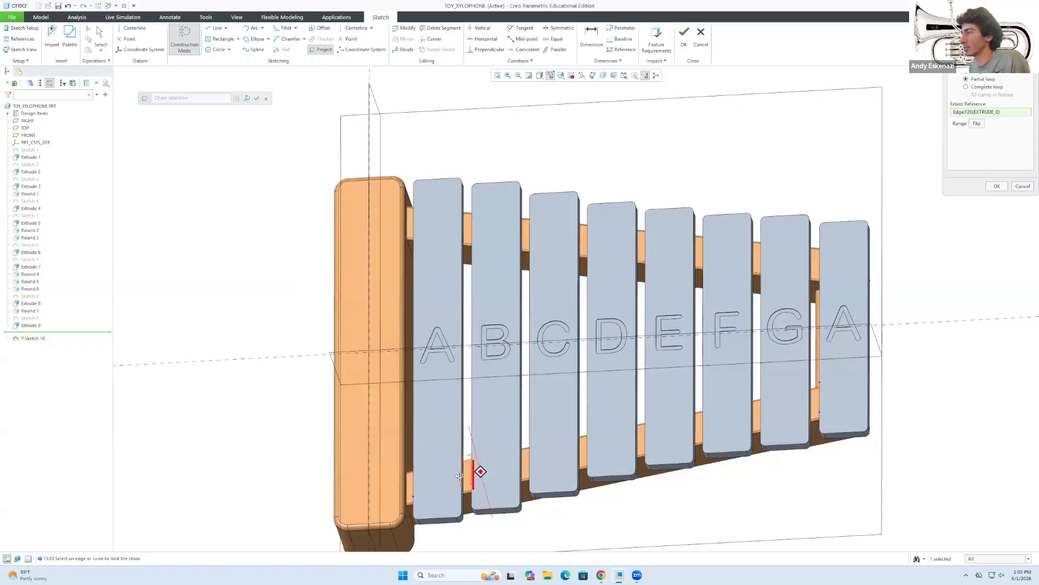
click(467, 476)
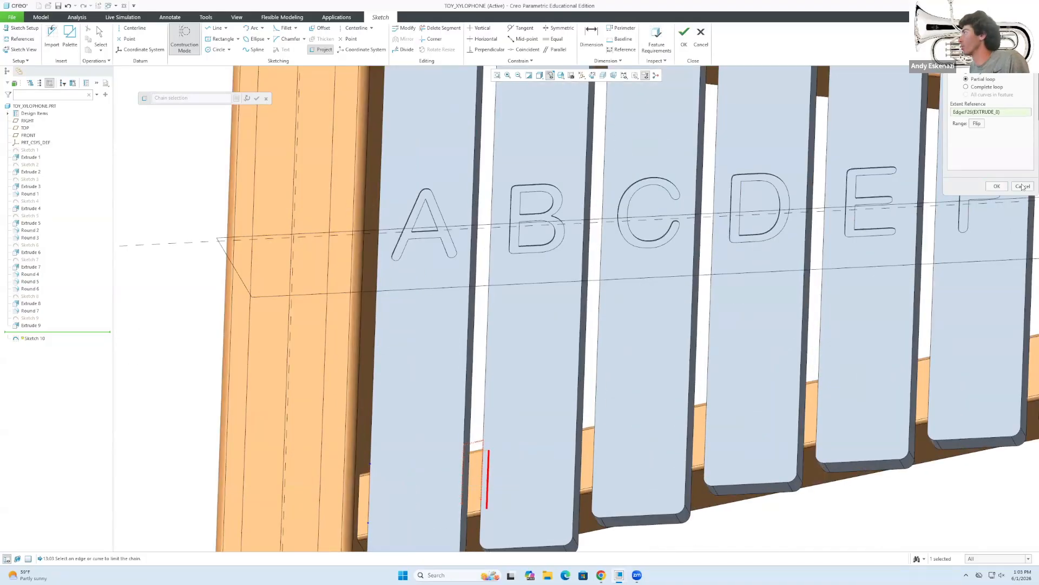
Project the short rail-side edges beside the B, C, D and E bars.
middle_drag(482, 476, 450, 478)
click(487, 472)
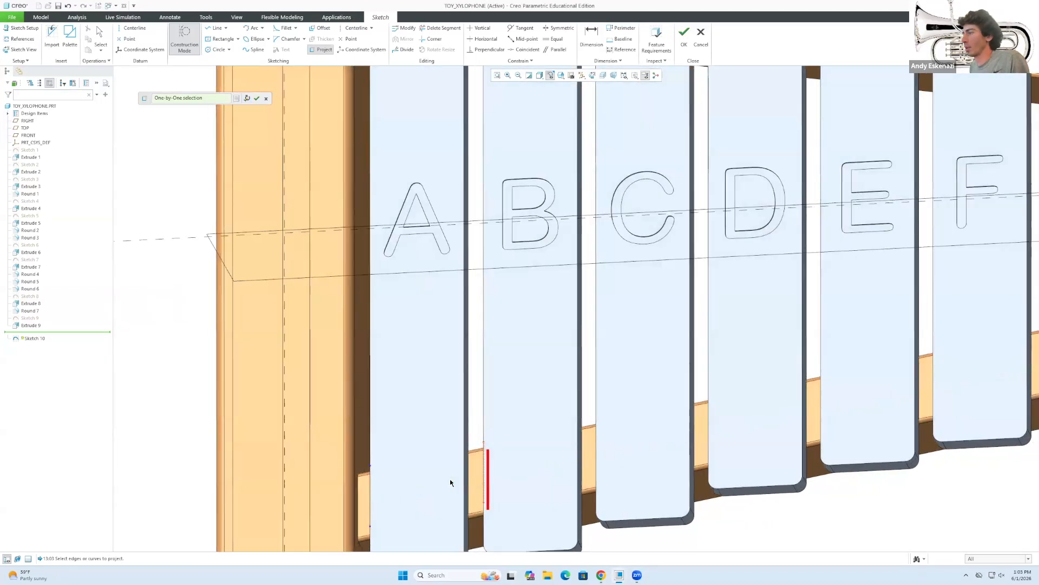
click(471, 477)
click(581, 458)
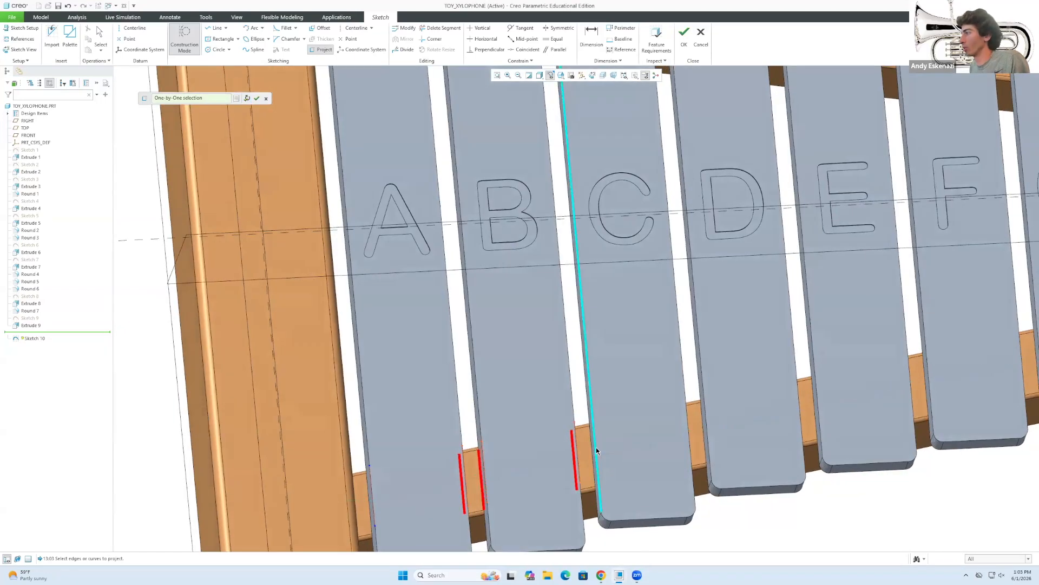
click(596, 447)
middle_drag(596, 447, 692, 433)
click(699, 428)
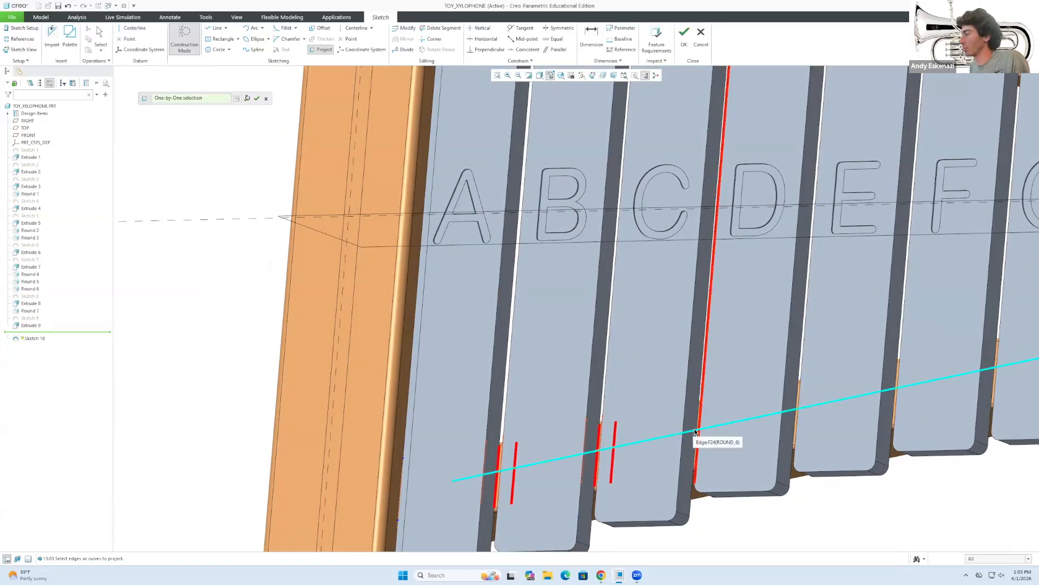
click(702, 434)
click(704, 435)
mouse_move(699, 436)
middle_down()
mouse_move(739, 437)
mouse_move(677, 433)
middle_up()
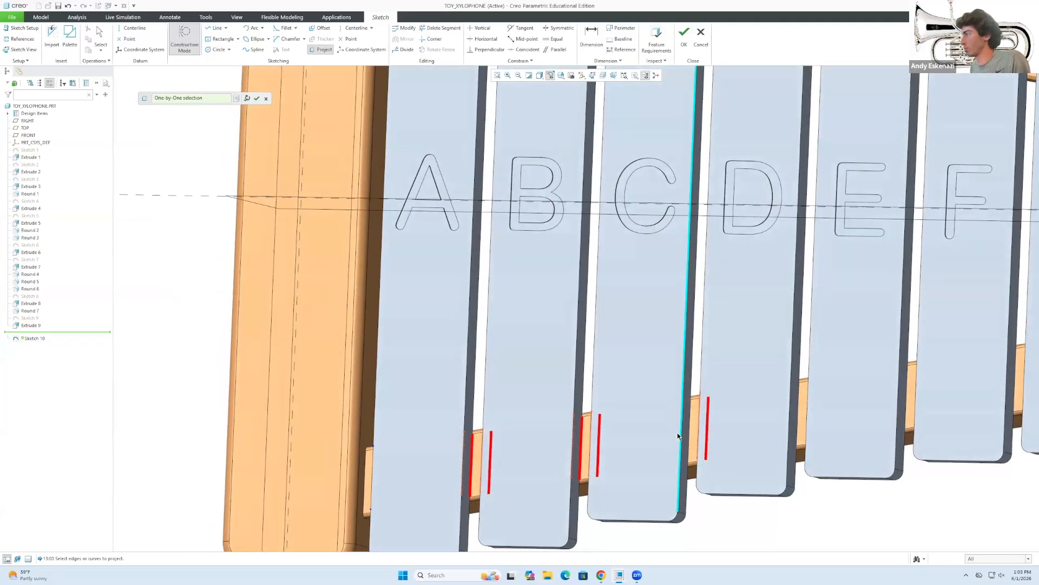
click(797, 410)
middle_drag(810, 404, 844, 401)
click(804, 396)
Project the edges at the E/F, F/G and G/A gaps, then finish projecting.
middle_drag(910, 385, 874, 369)
click(924, 379)
scroll(775, 390, up, 5)
scroll(873, 369, down, 2)
click(870, 378)
scroll(871, 382, down, 3)
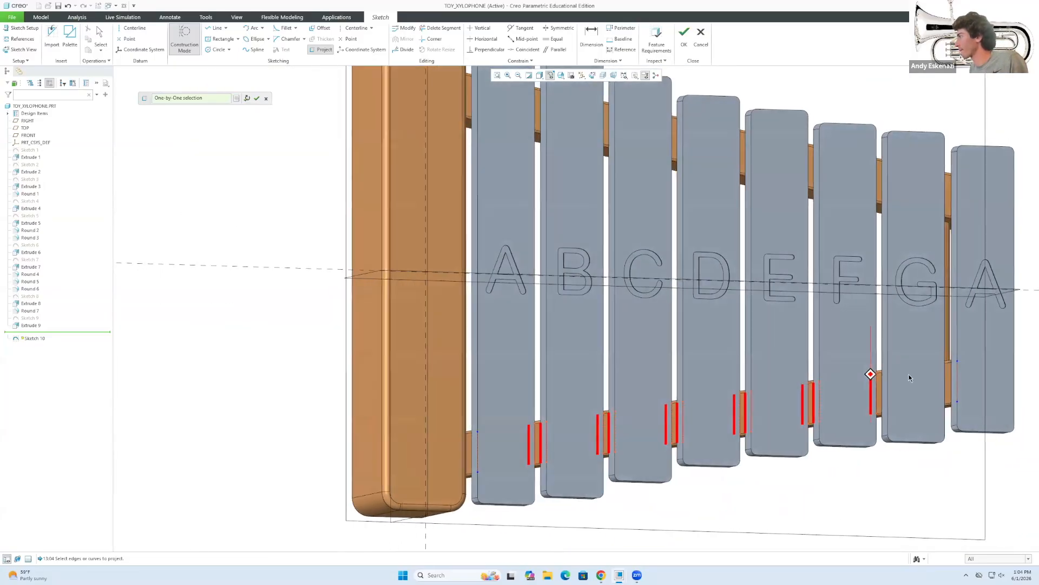
click(877, 384)
middle_drag(943, 374, 987, 378)
click(983, 375)
scroll(982, 375, up, 6)
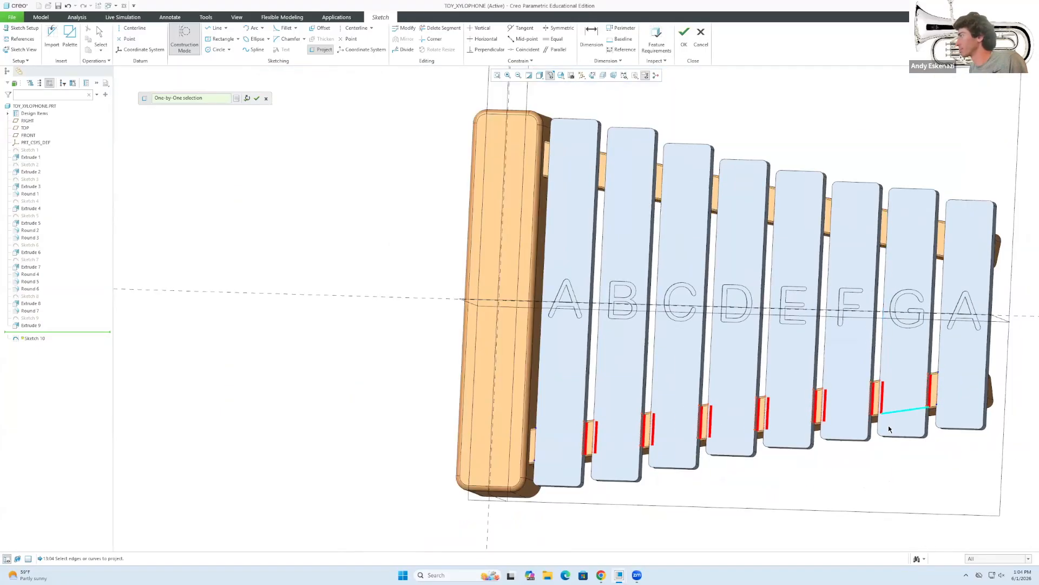
middle_click(418, 255)
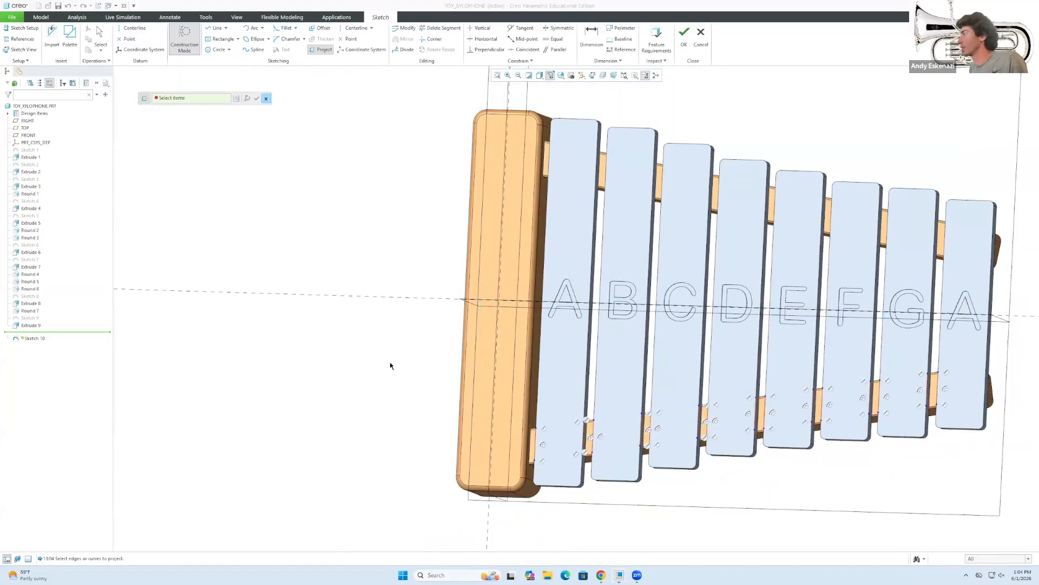
scroll(390, 364, up, 2)
middle_drag(644, 344, 661, 316)
scroll(526, 383, down, 2)
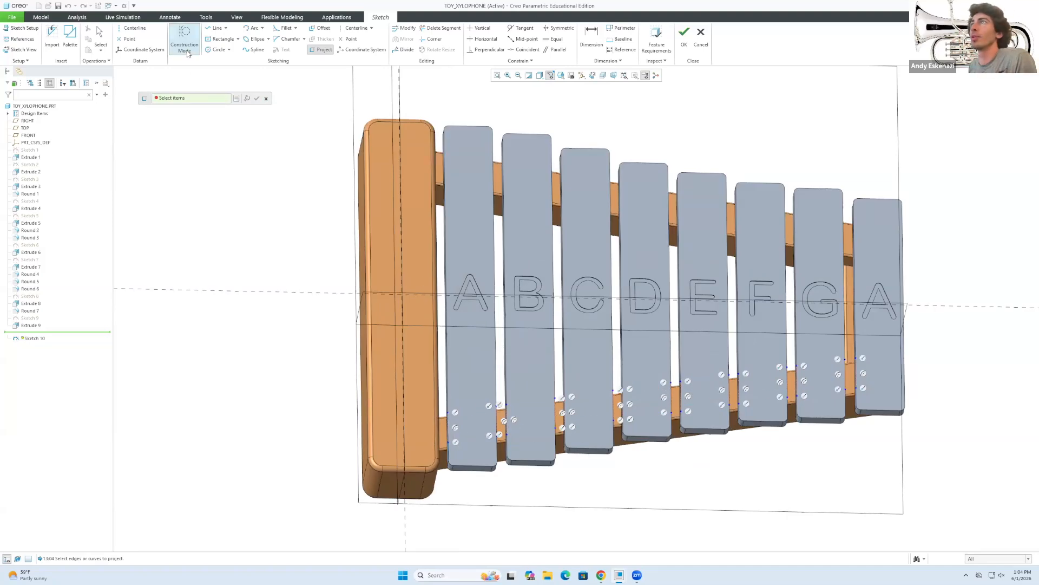
Draw lines along the lower rail from bar A to bar D and from bar E to bar F.
click(216, 27)
click(449, 428)
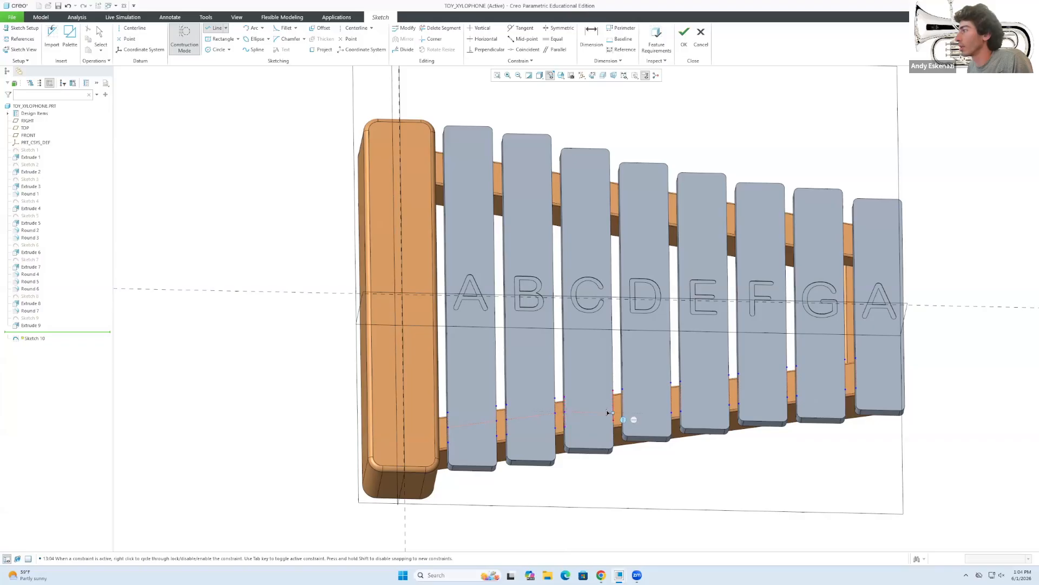
scroll(633, 397, up, 3)
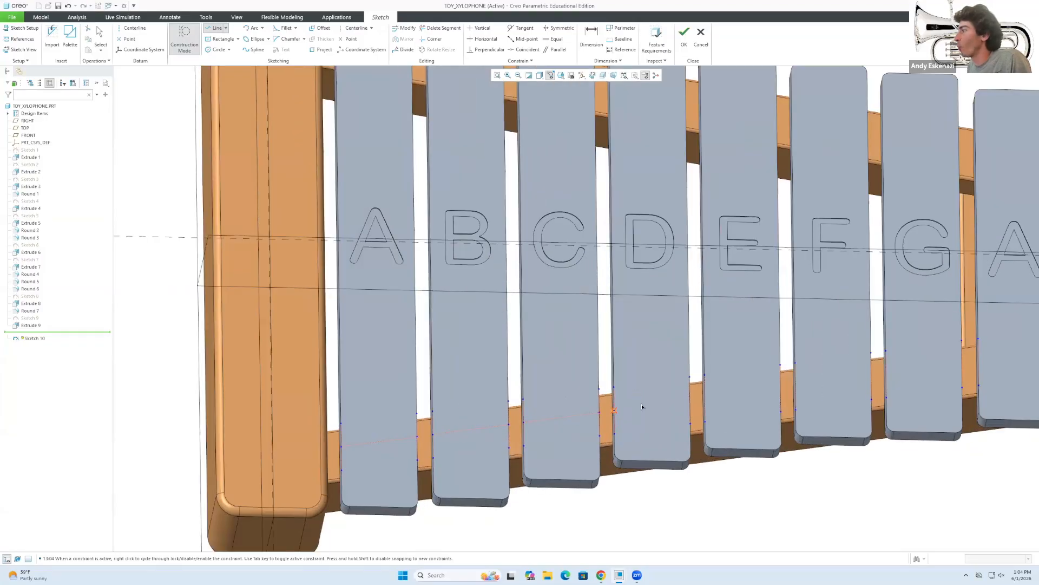
click(688, 401)
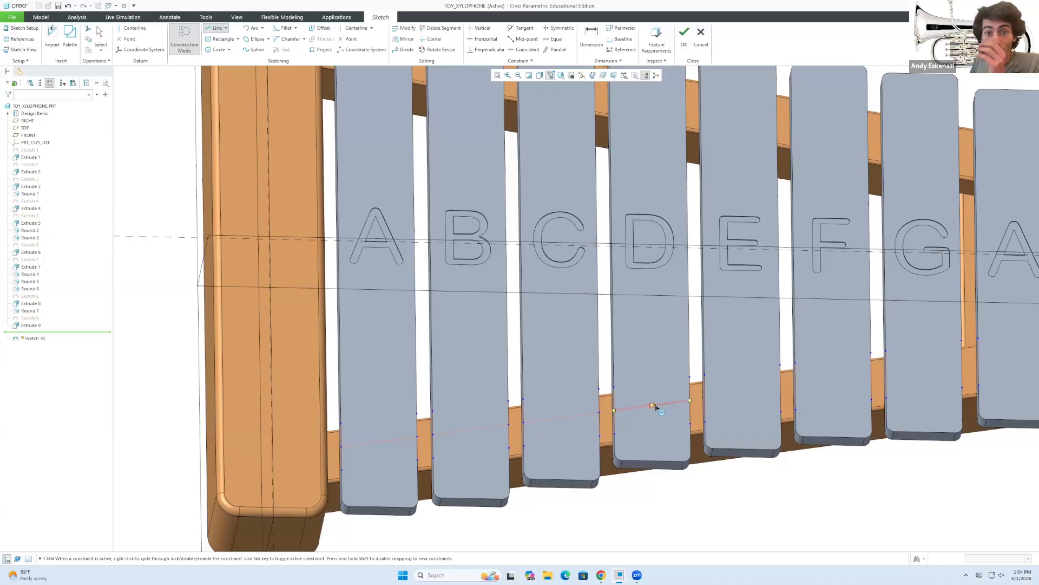
click(709, 404)
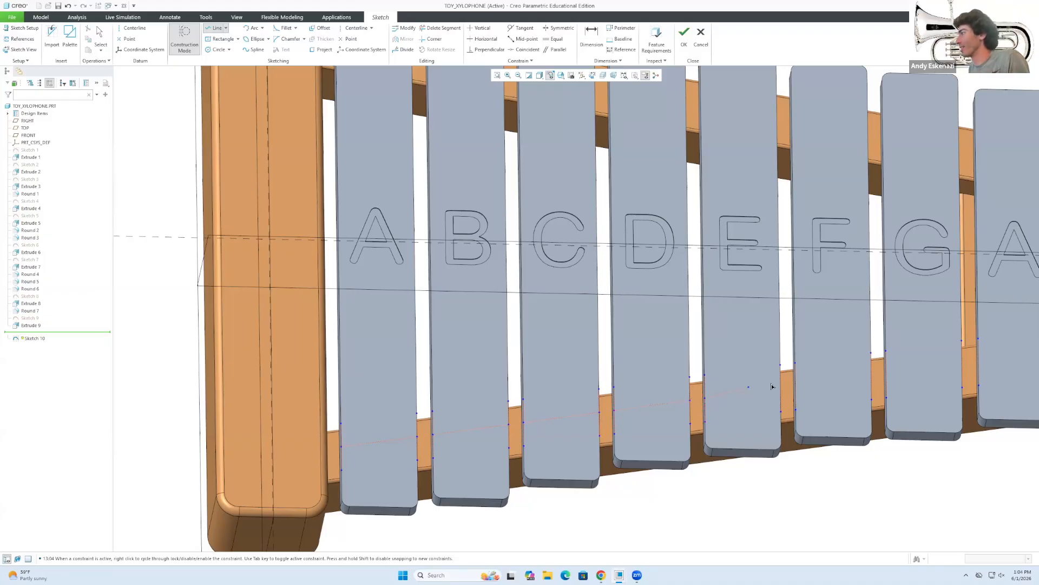
click(870, 380)
Extend the line chain to bar G and the last A bar, then stop drawing.
scroll(806, 385, up, 4)
middle_drag(806, 386, 805, 383)
scroll(831, 384, down, 3)
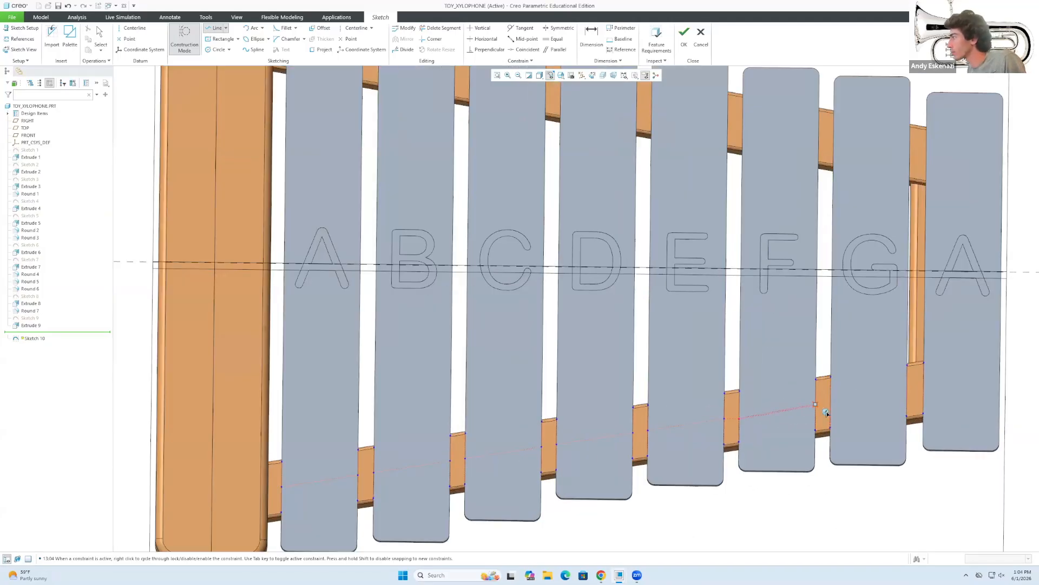
click(907, 390)
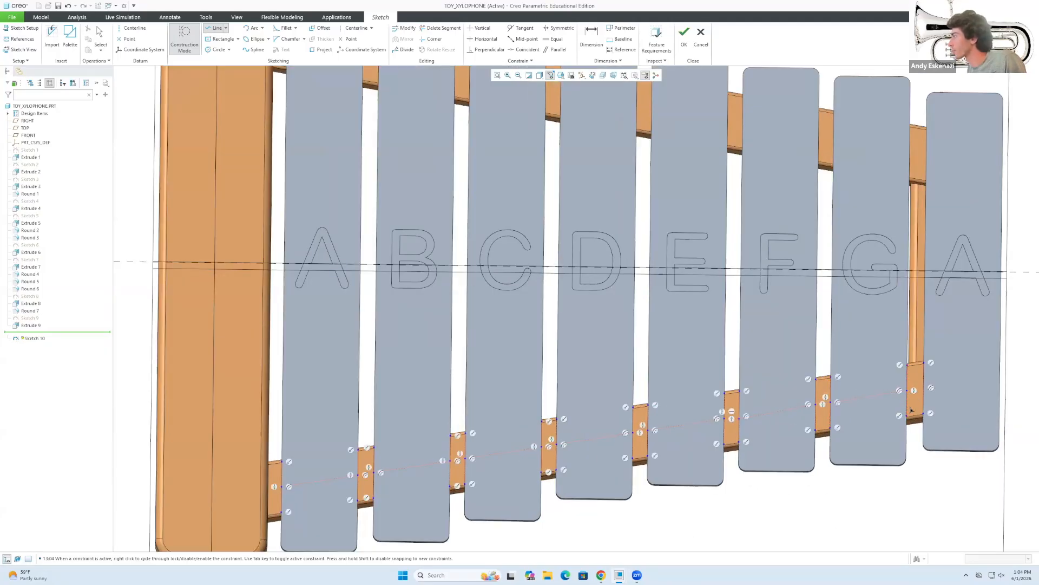
scroll(703, 407, up, 5)
scroll(812, 399, down, 3)
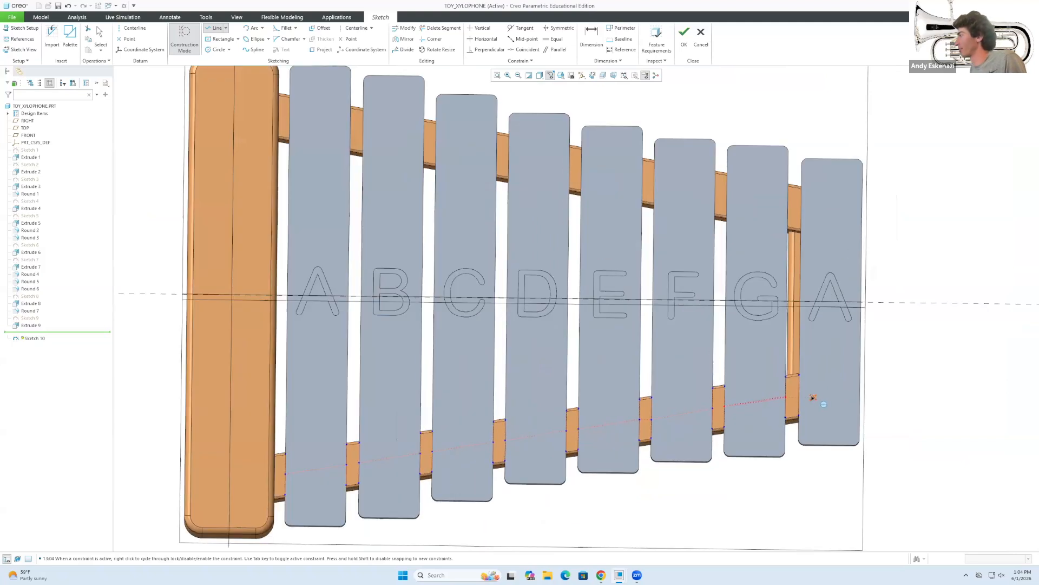
click(856, 389)
middle_click(765, 431)
scroll(698, 447, up, 3)
scroll(446, 376, down, 3)
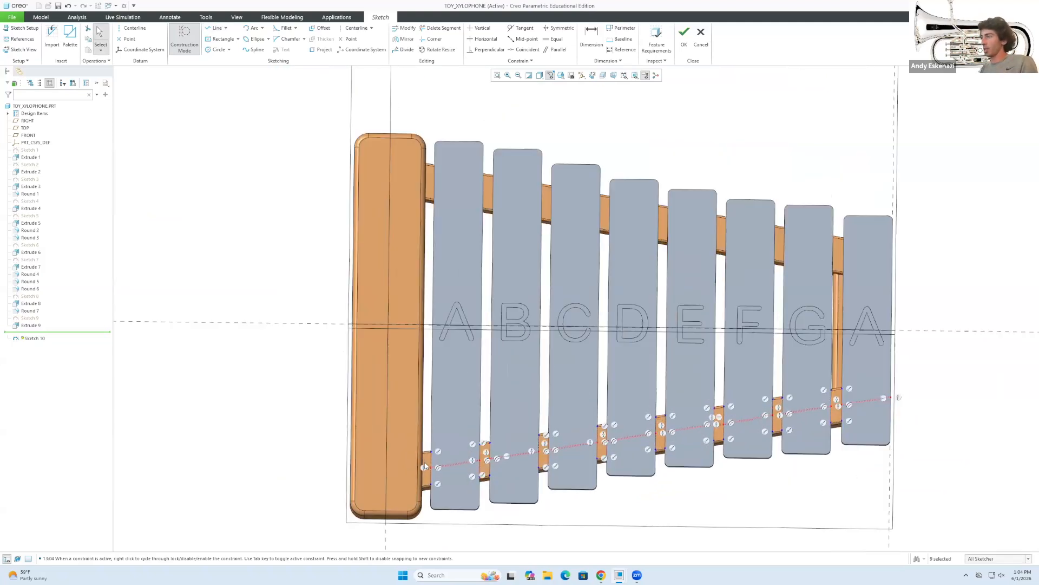
middle_drag(474, 474, 568, 518)
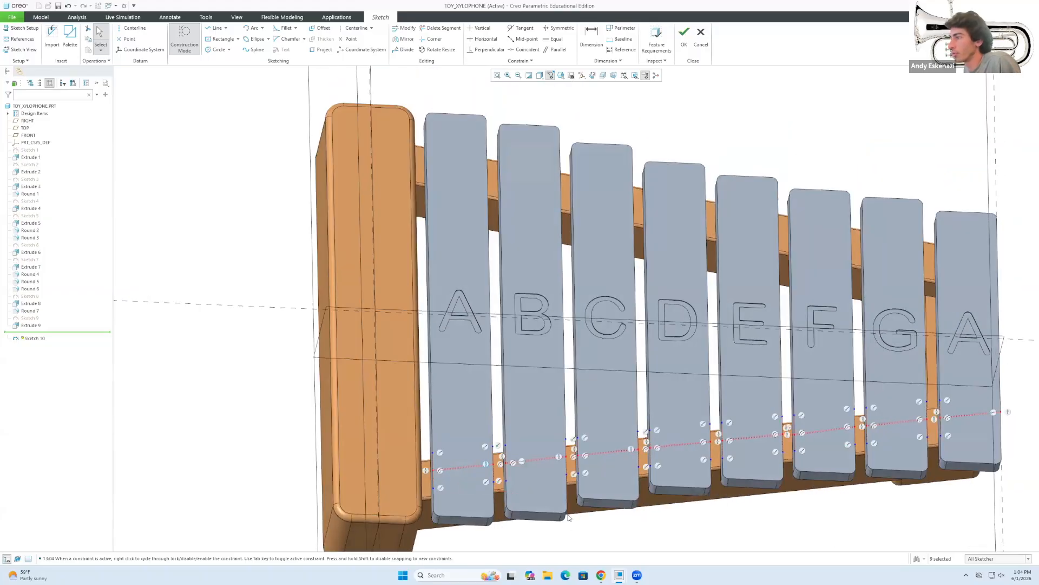
Draw a peg circle on each bar along the rail, from A through G to the last A.
click(216, 49)
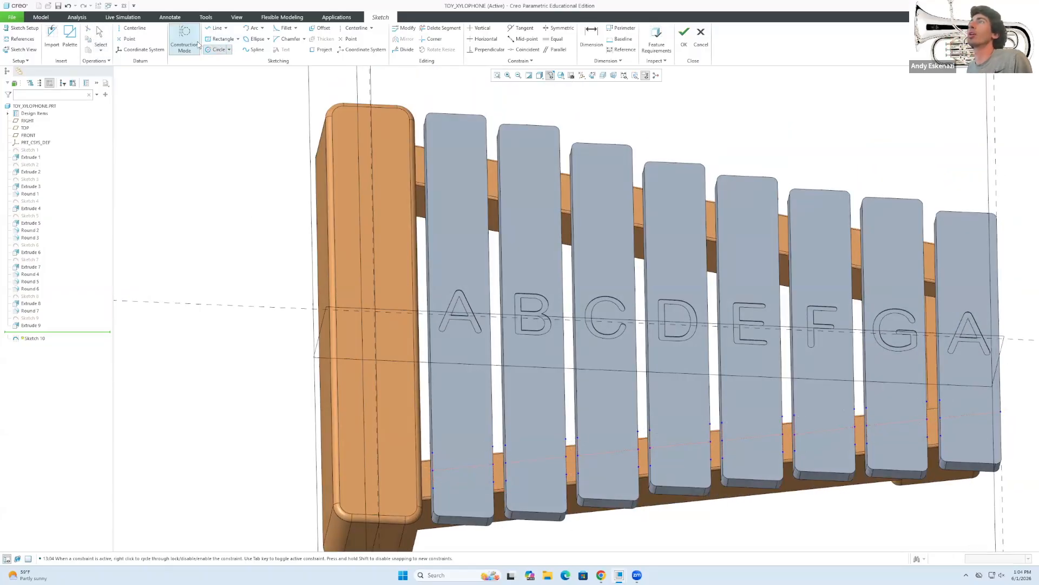
click(466, 482)
click(536, 459)
click(539, 470)
click(608, 451)
click(619, 454)
click(681, 445)
click(691, 449)
click(753, 437)
click(756, 449)
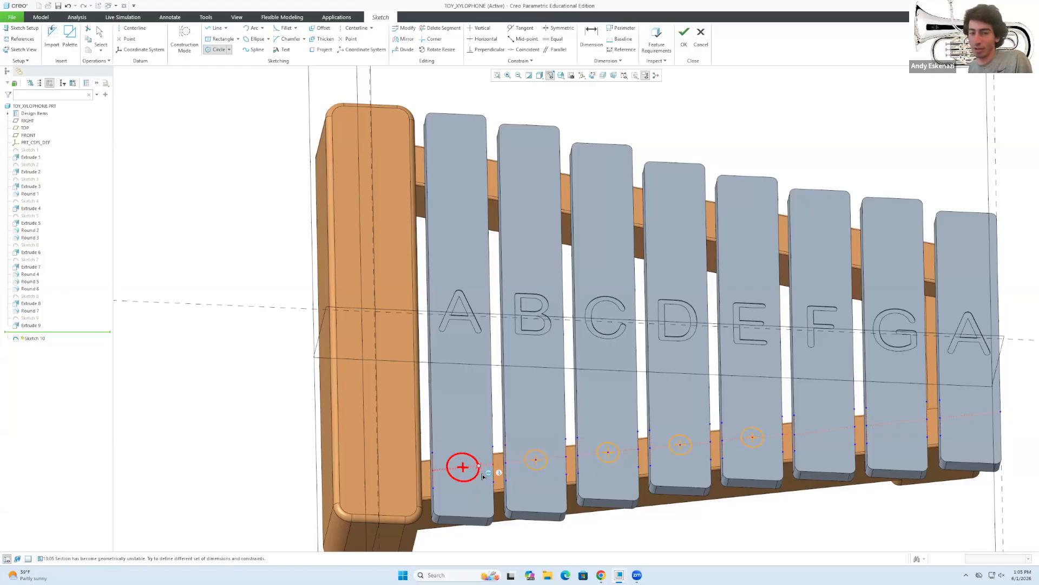
click(825, 431)
click(826, 441)
click(896, 422)
click(896, 431)
click(970, 415)
click(968, 426)
middle_click(968, 426)
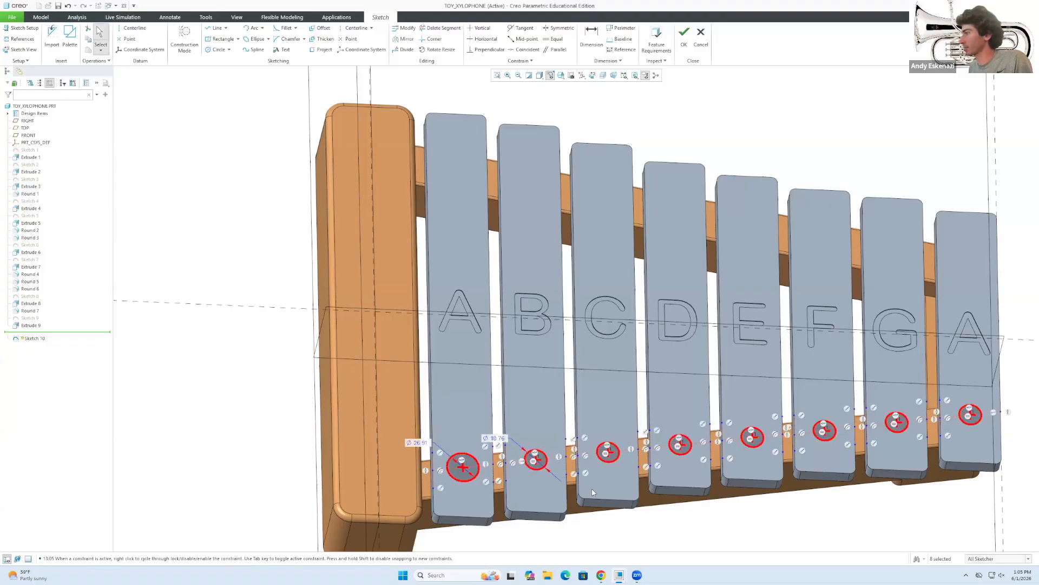
Constrain the first A-bar circle equal to the B-bar circle.
click(463, 467)
ctrl+click(535, 460)
click(555, 39)
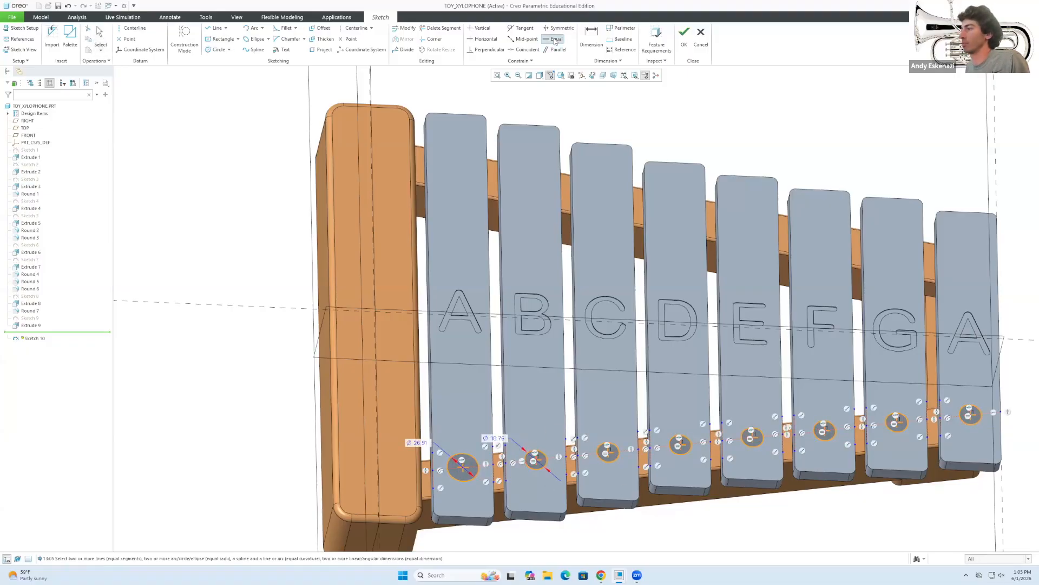
key(ctrl+z)
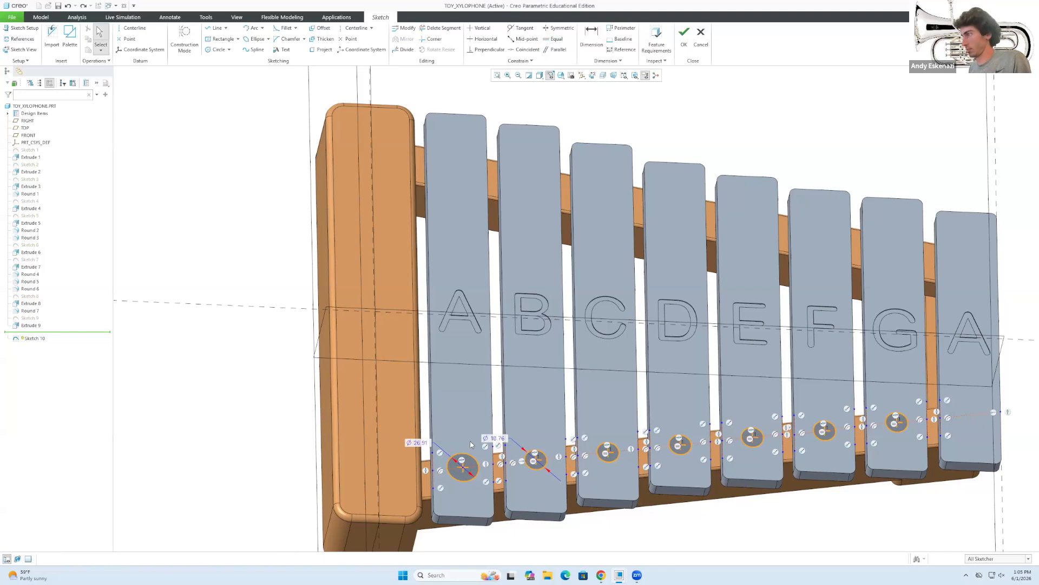
click(462, 466)
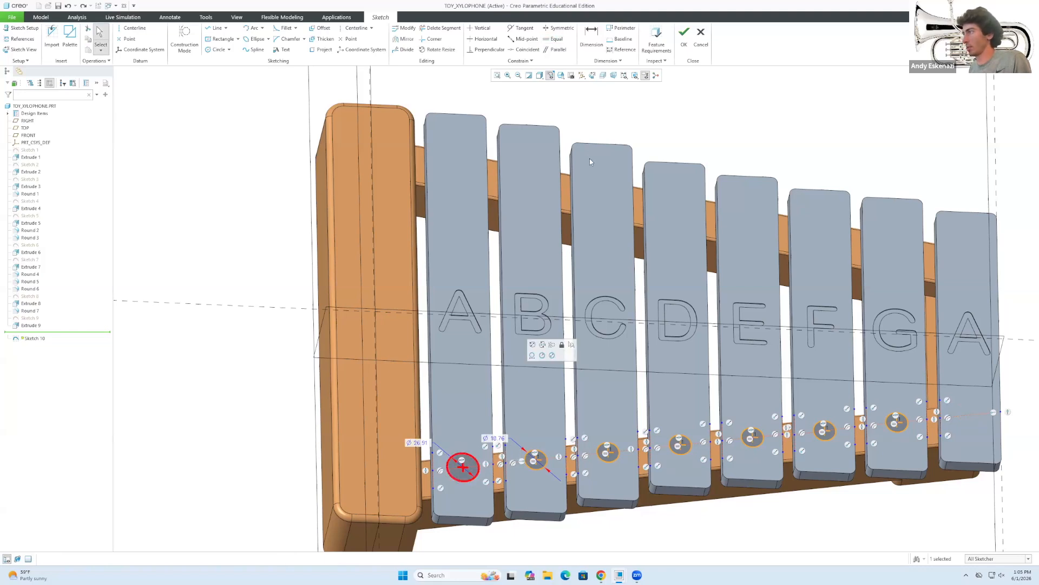
click(555, 39)
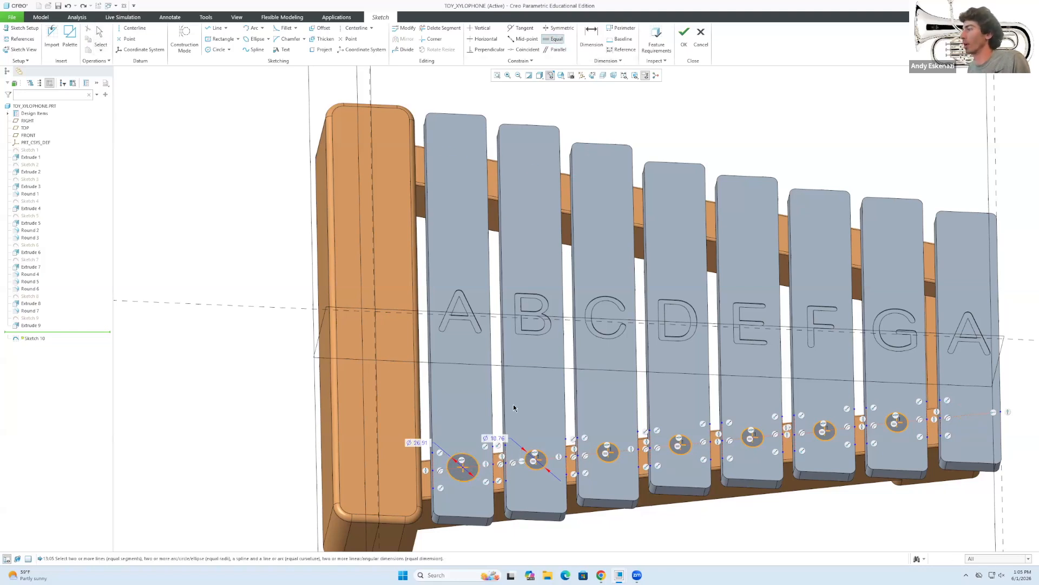
click(535, 459)
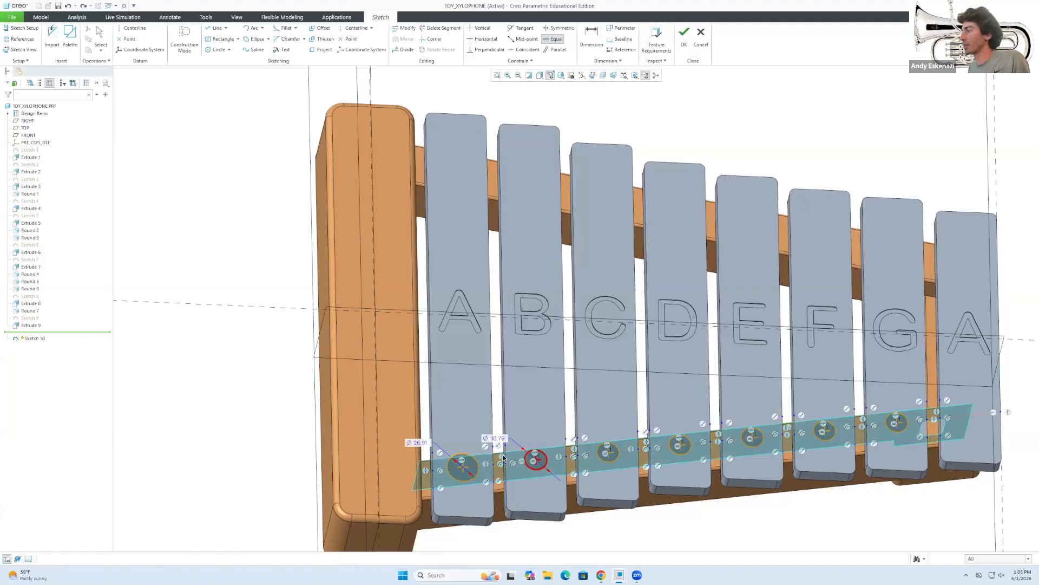
click(472, 458)
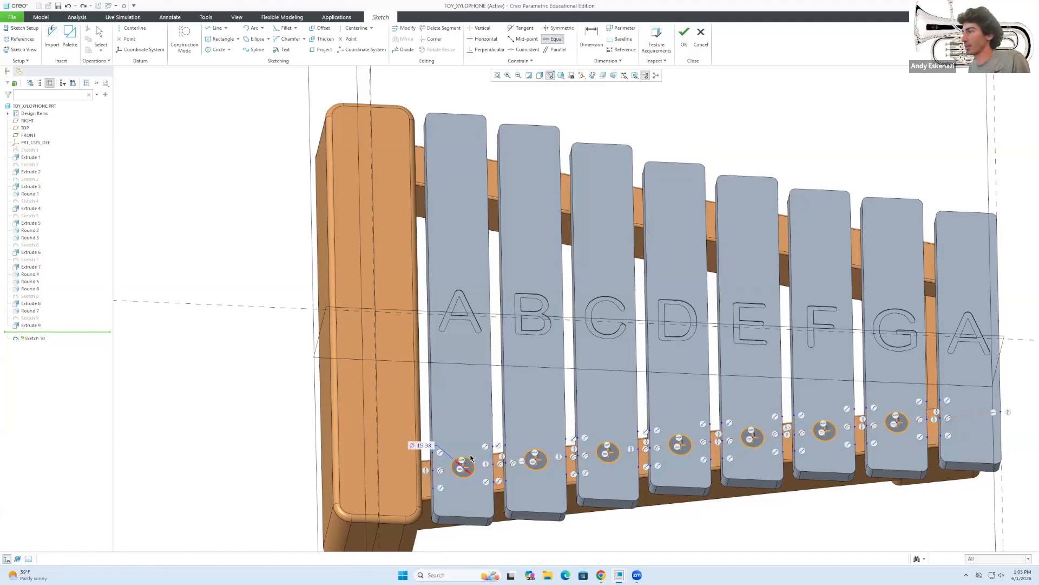
middle_click(428, 445)
Set the A-bar circle diameter to 20.
double_click(426, 444)
text(2)
key(Return)
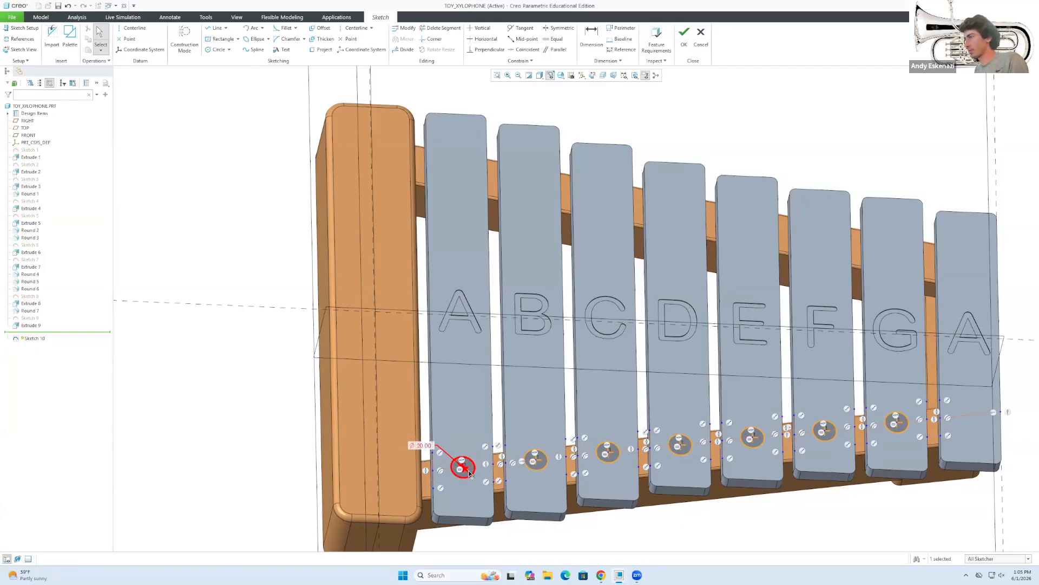
scroll(470, 473, up, 3)
middle_drag(838, 427, 831, 454)
Place a matching equal-sized circle on the last A bar.
scroll(754, 422, down, 1)
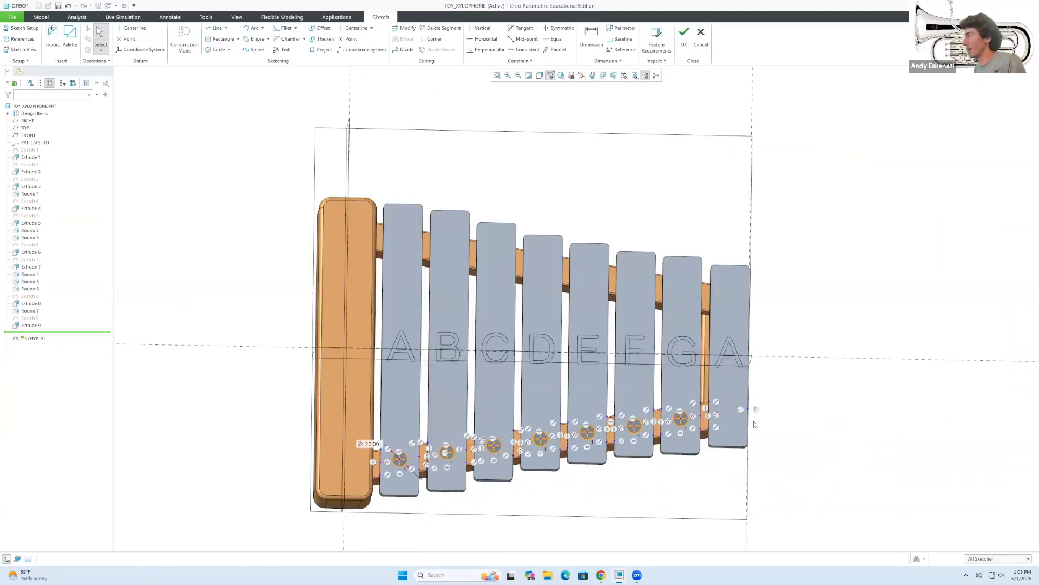
scroll(754, 421, down, 2)
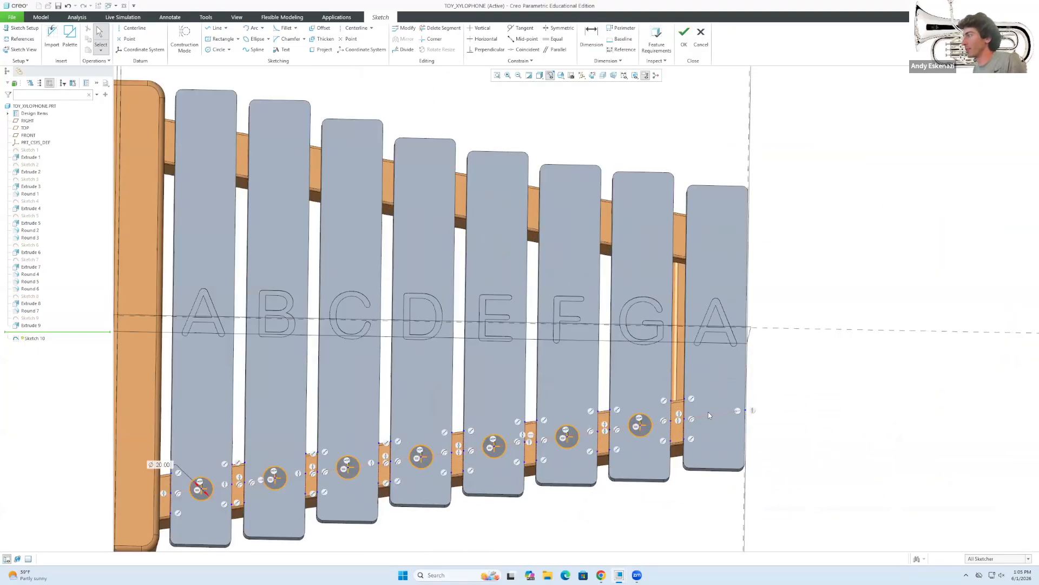
click(219, 49)
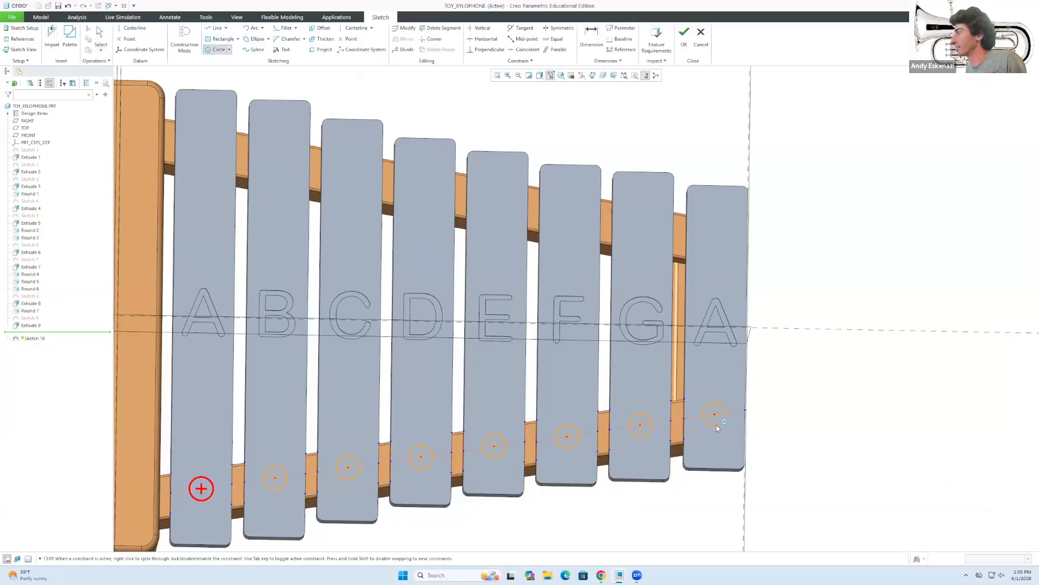
click(717, 424)
middle_click(798, 416)
scroll(804, 405, up, 3)
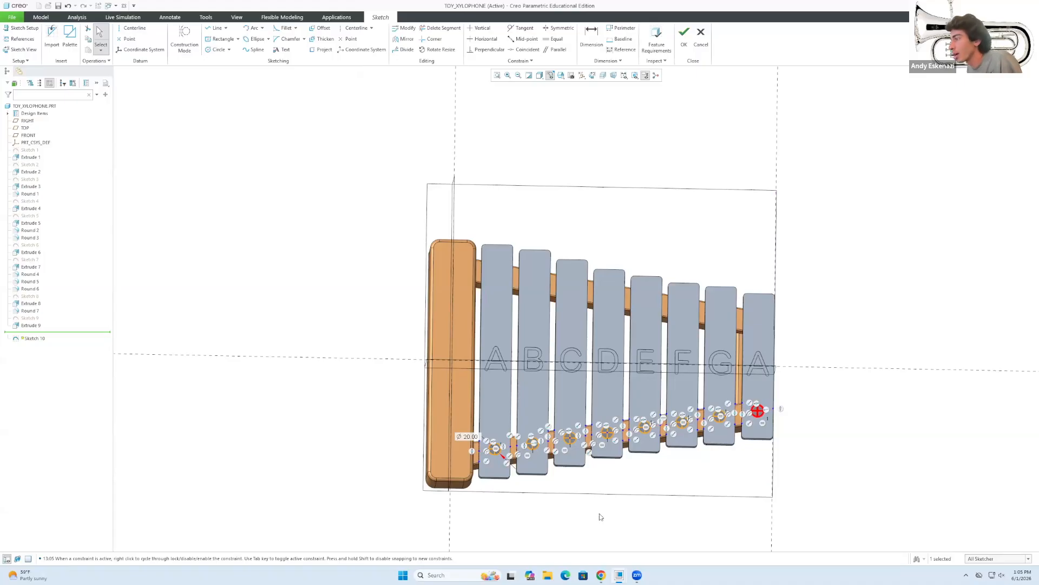
Check the reference xylophone photo in Chrome, then hide it.
mouse_move(601, 575)
click(622, 528)
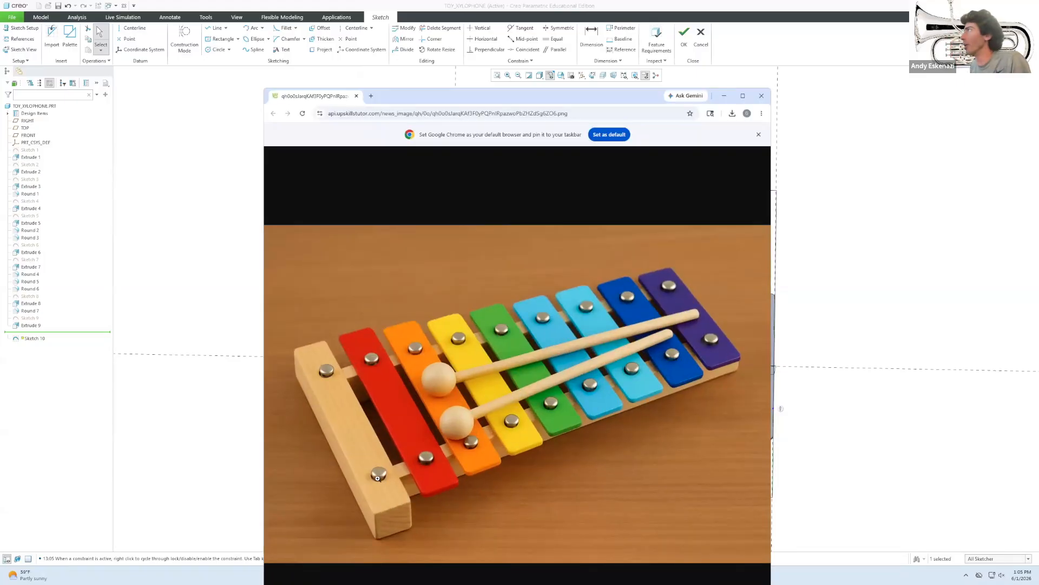
key(alt+Tab)
middle_drag(460, 432, 462, 441)
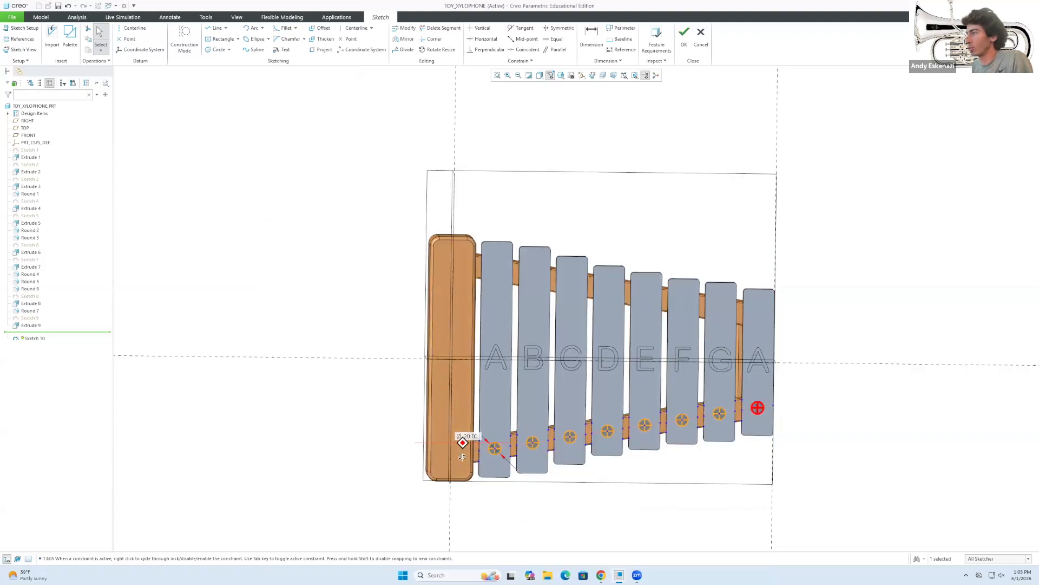
scroll(463, 458, down, 3)
scroll(463, 459, down, 2)
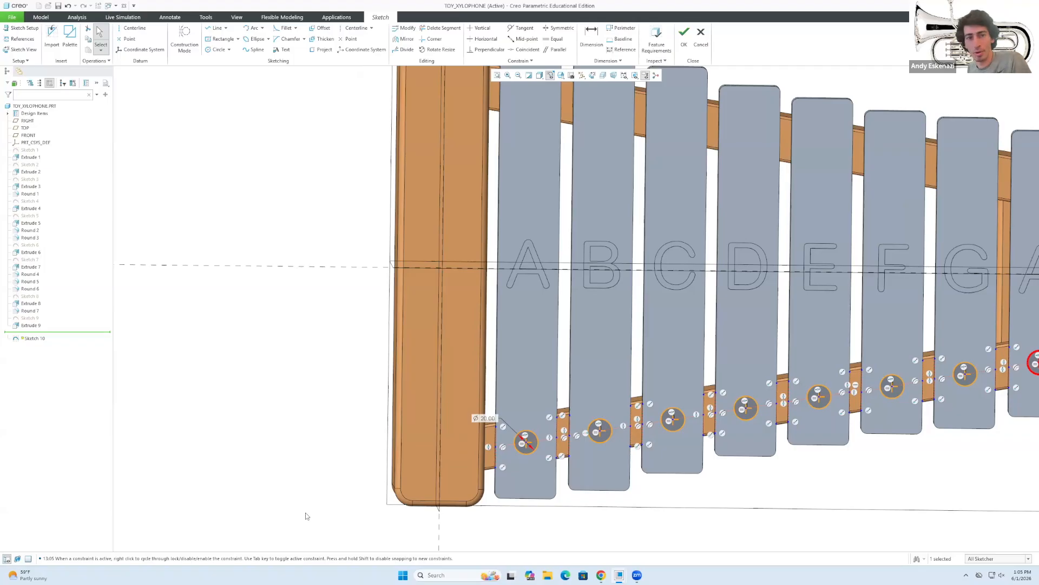
mouse_move(601, 575)
click(612, 538)
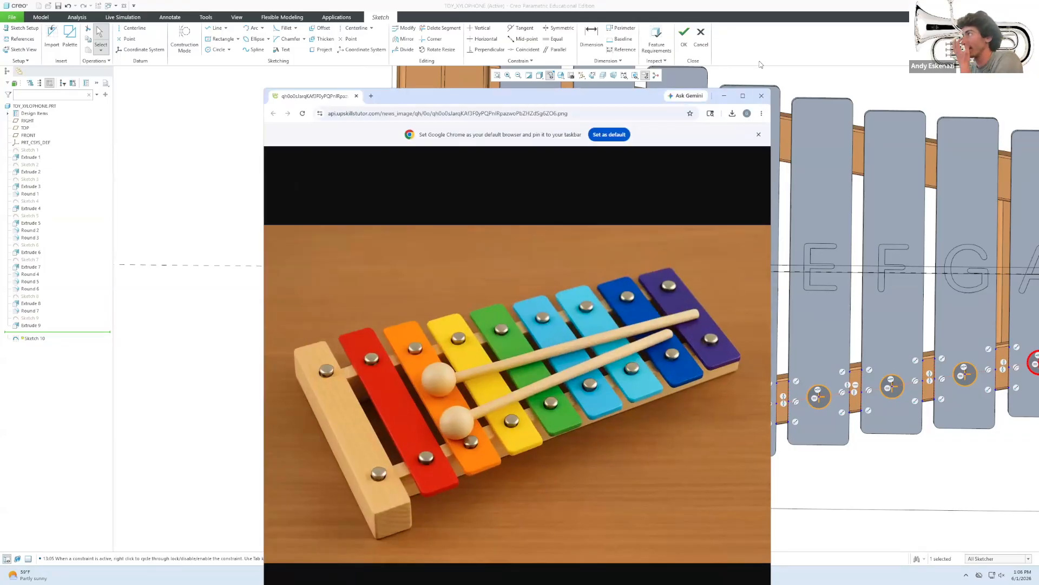
click(724, 96)
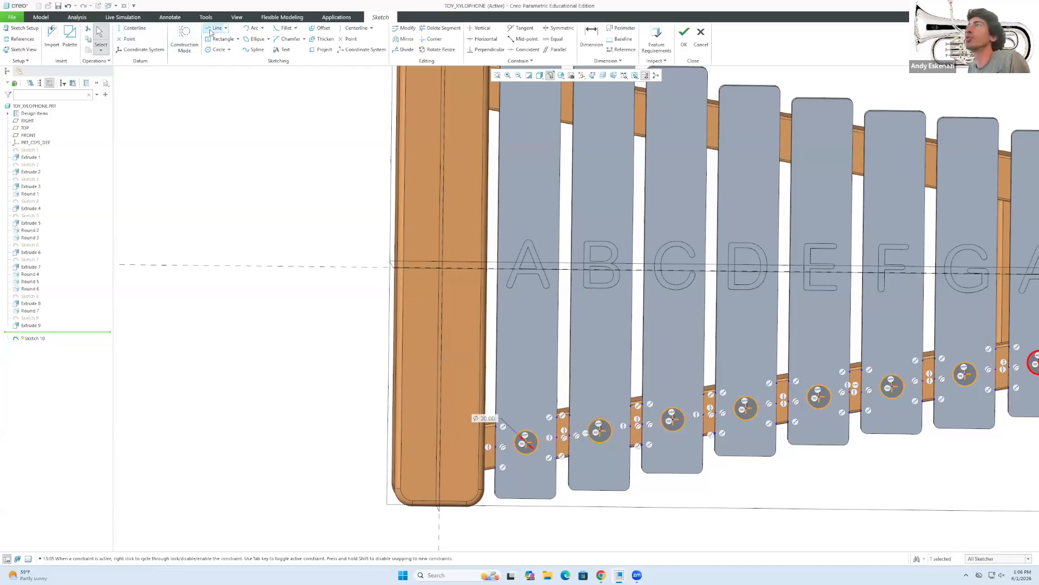
Switch to construction lines and project the wooden end bar's left and right edges.
click(213, 29)
click(487, 447)
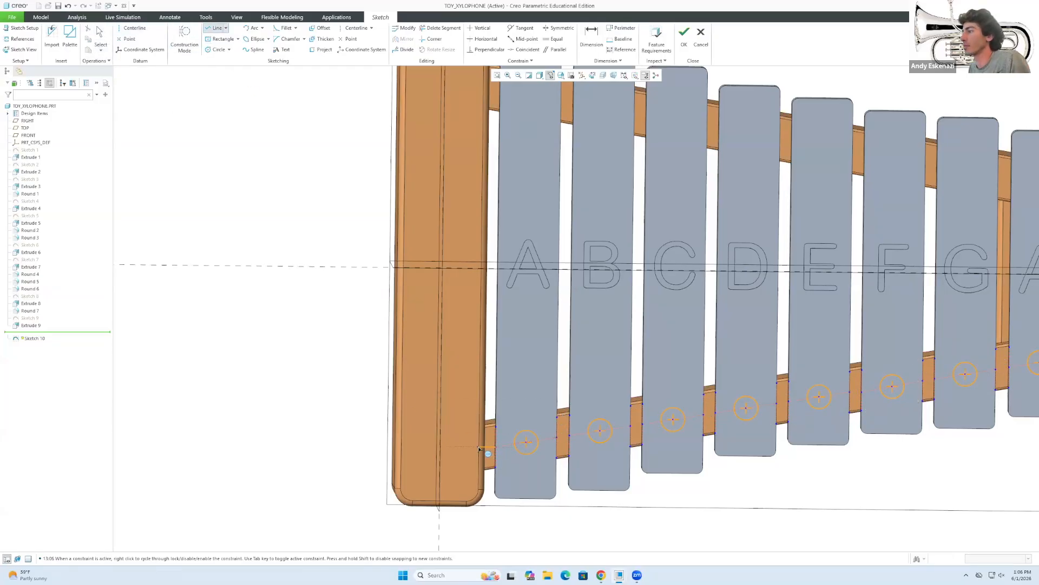
click(196, 36)
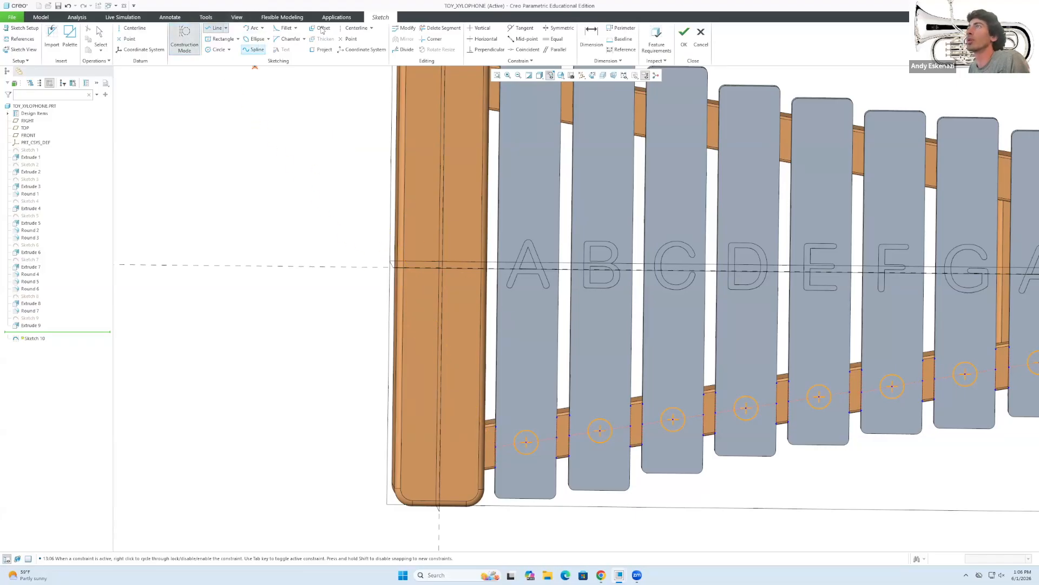
click(323, 49)
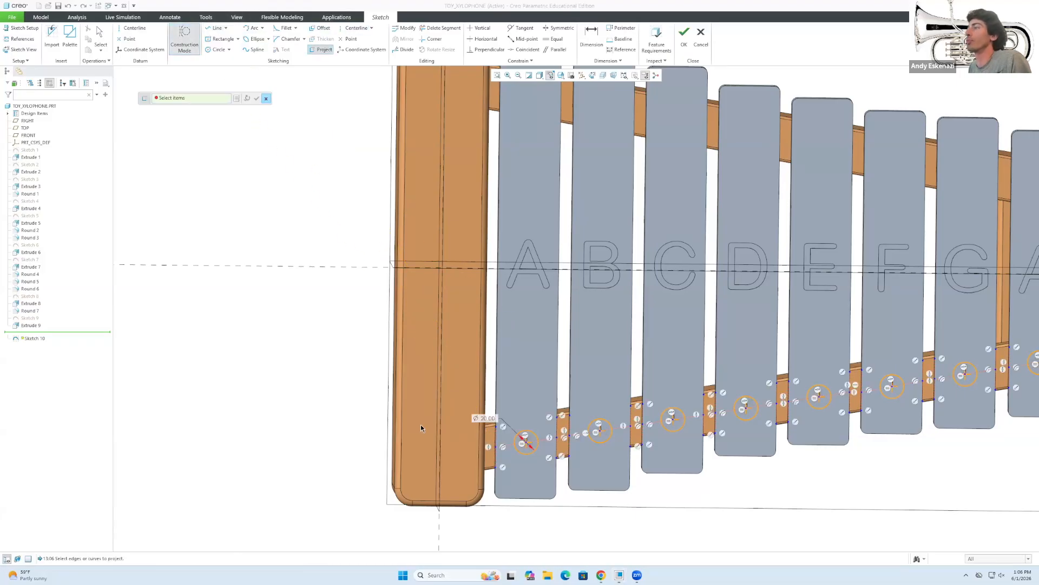
click(482, 433)
click(403, 454)
middle_click(348, 413)
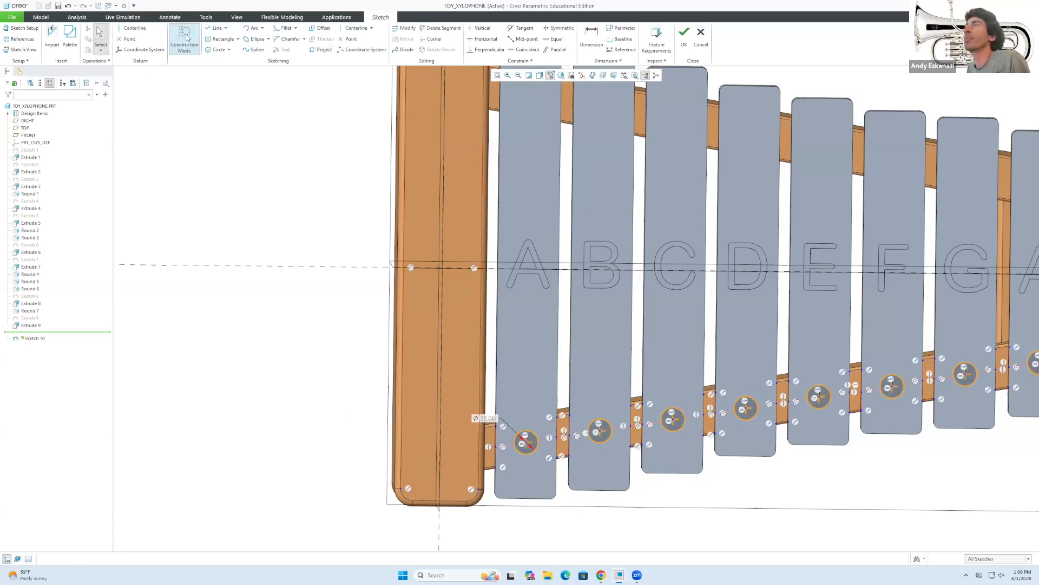
Draw a line across the wooden bar and centre an equal-sized circle on it.
click(217, 27)
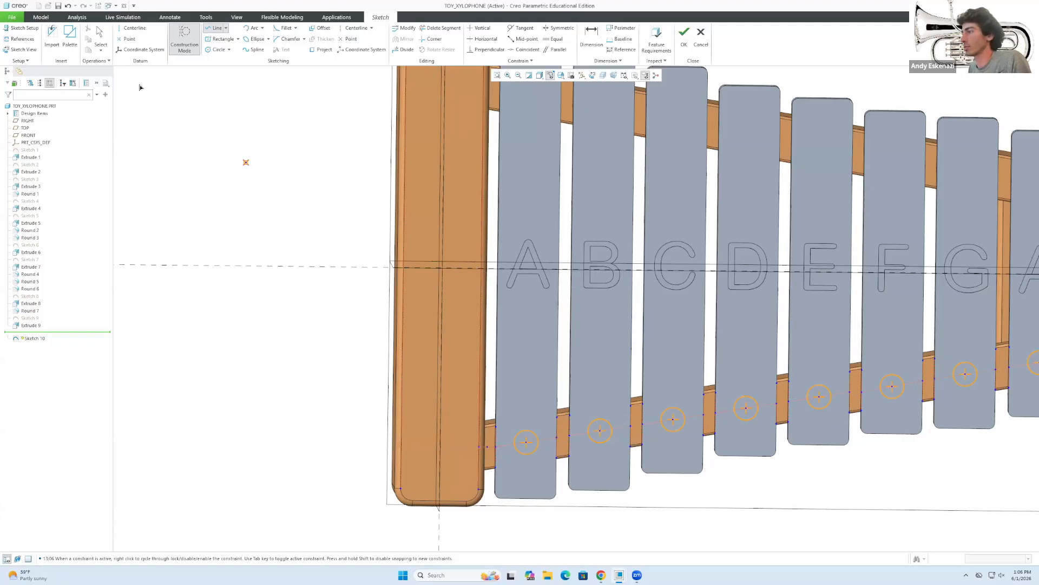
click(481, 452)
click(401, 446)
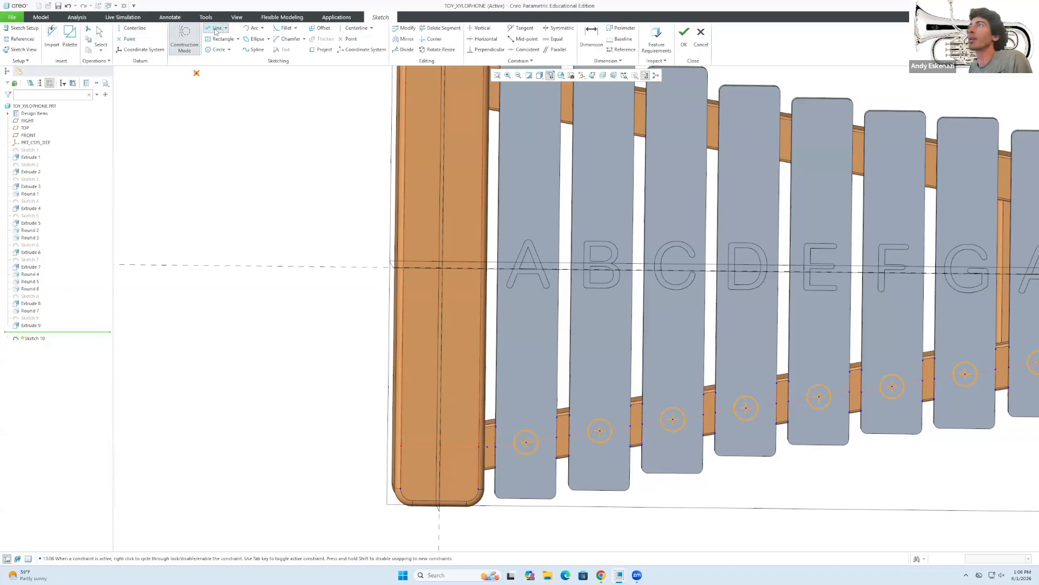
click(218, 49)
click(440, 446)
click(440, 460)
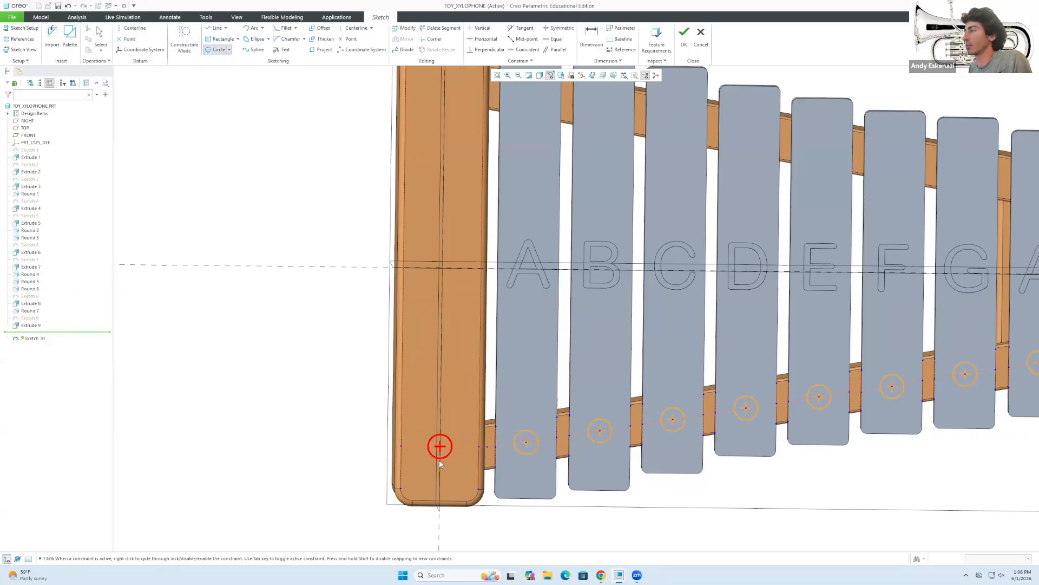
middle_click(439, 461)
Accept the finished peg-hole sketch as Sketch 10.
scroll(318, 398, up, 4)
scroll(393, 293, down, 1)
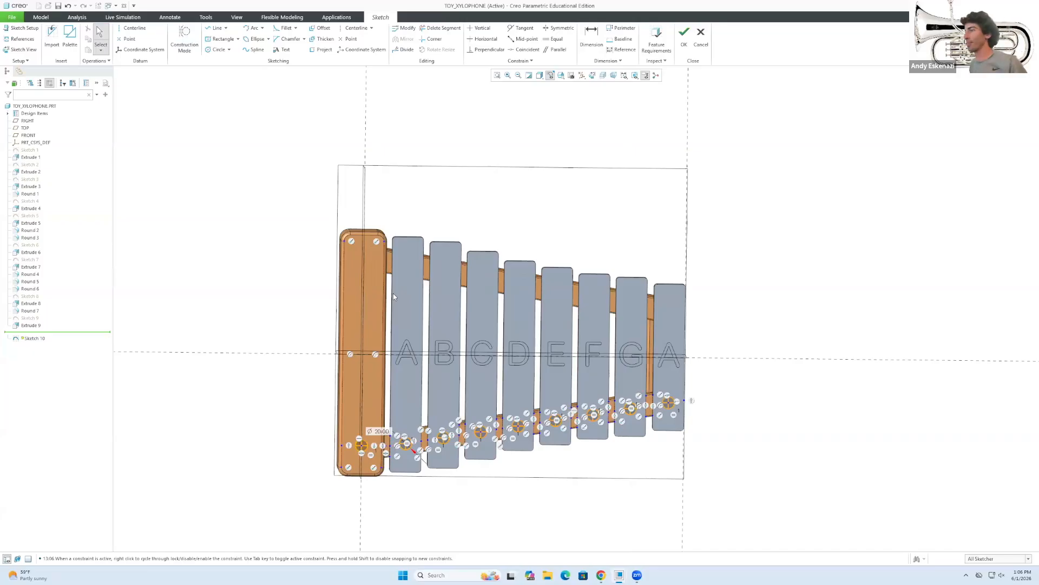
middle_drag(394, 293, 428, 297)
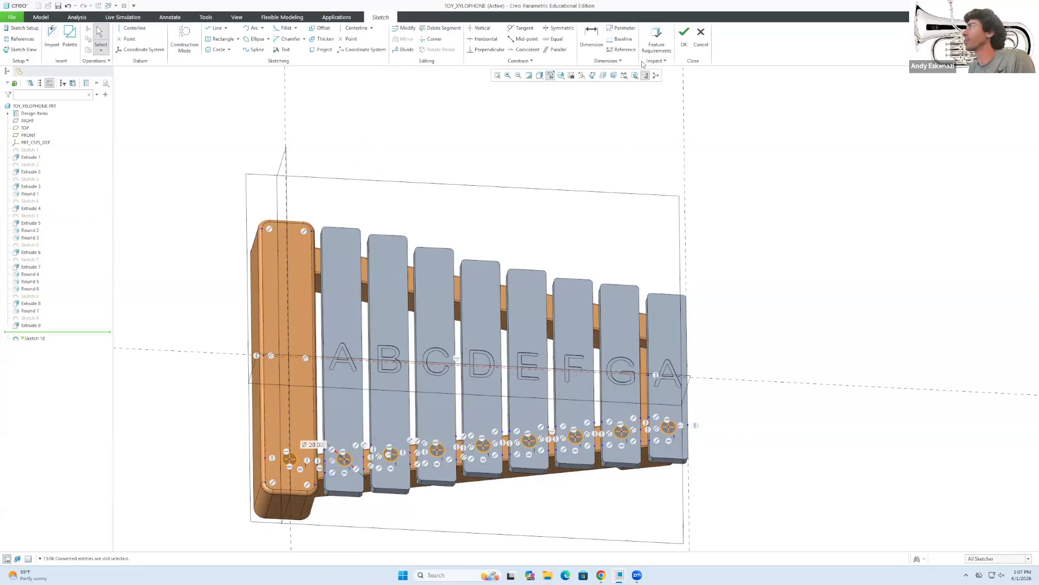
click(684, 34)
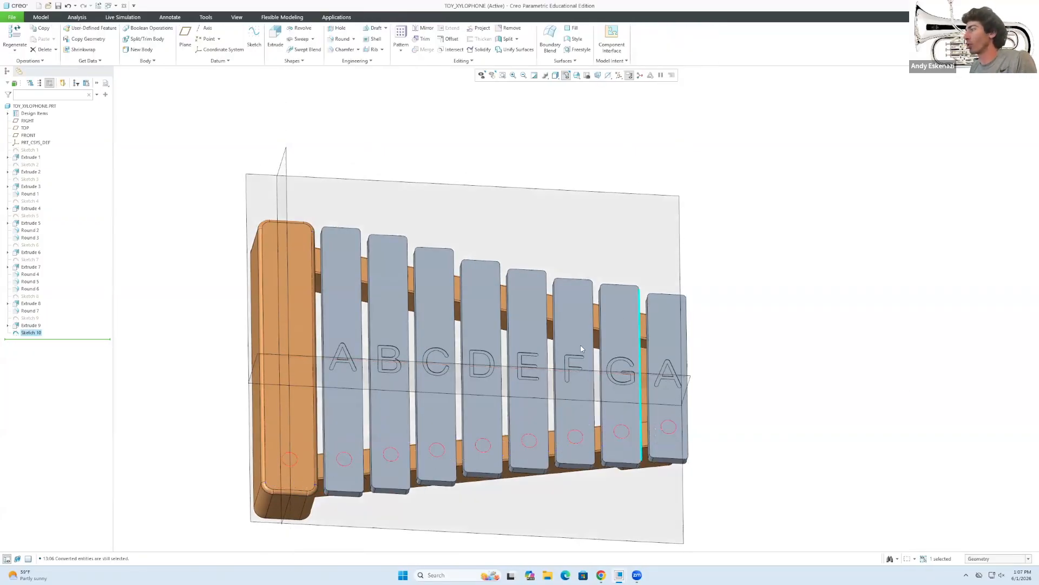
Extrude Sketch 10 as a material-removing cut 14 deep.
click(276, 38)
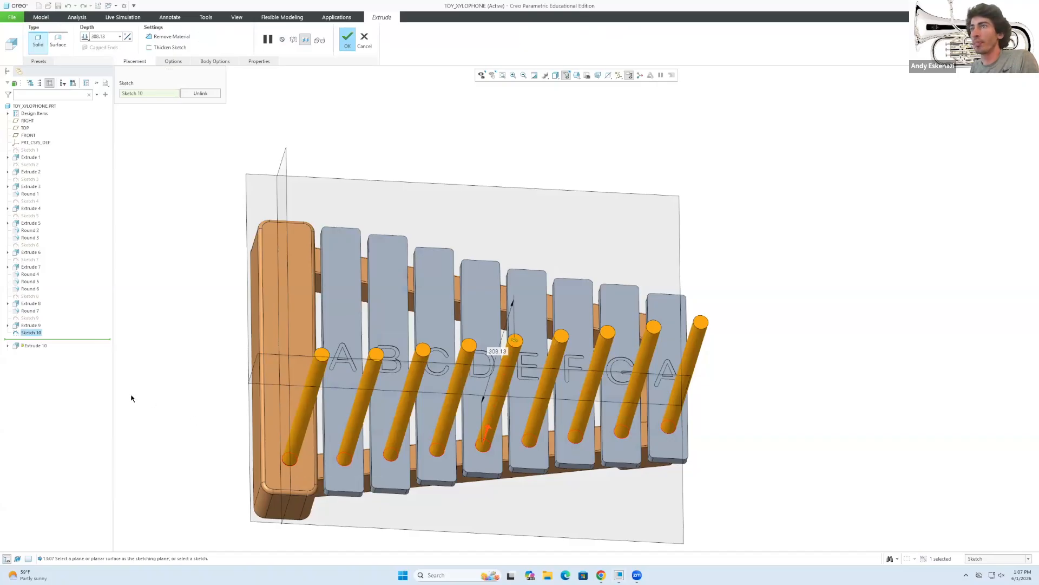
click(169, 36)
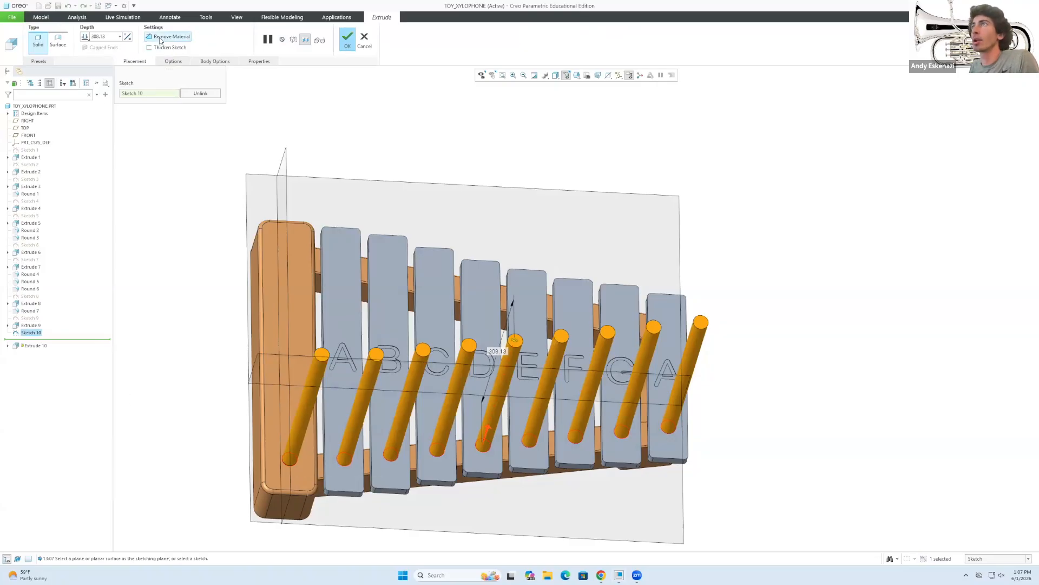
click(111, 36)
text(14)
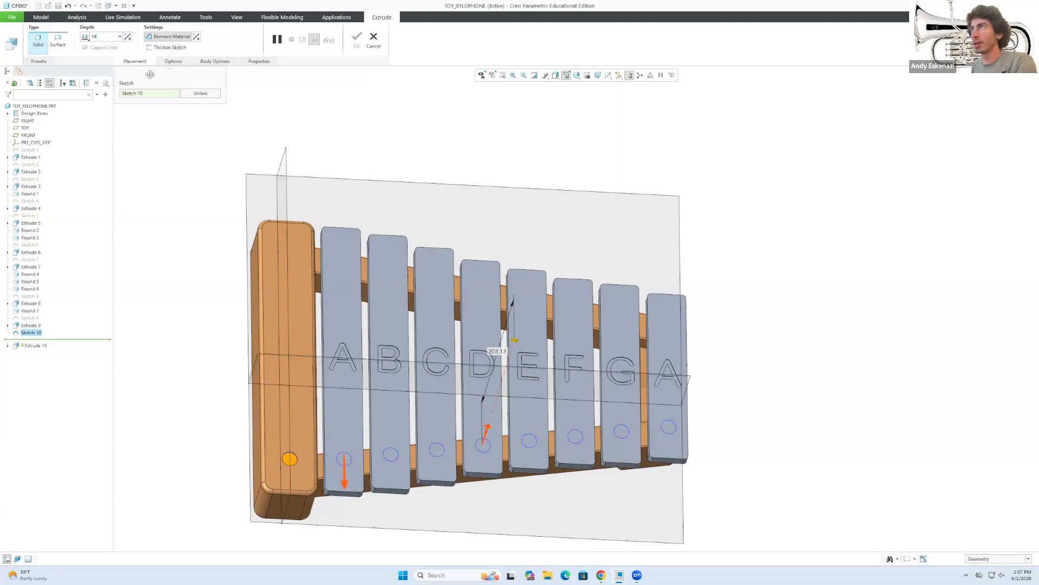
key(Return)
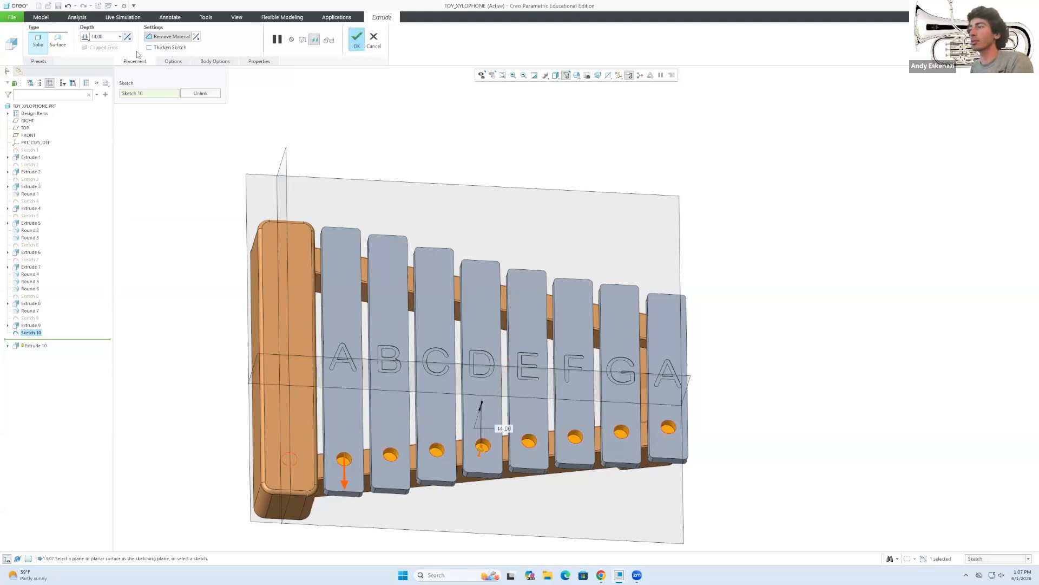
click(354, 37)
Inspect the new peg holes and select Extrude 10 in the model tree.
middle_drag(401, 132, 411, 319)
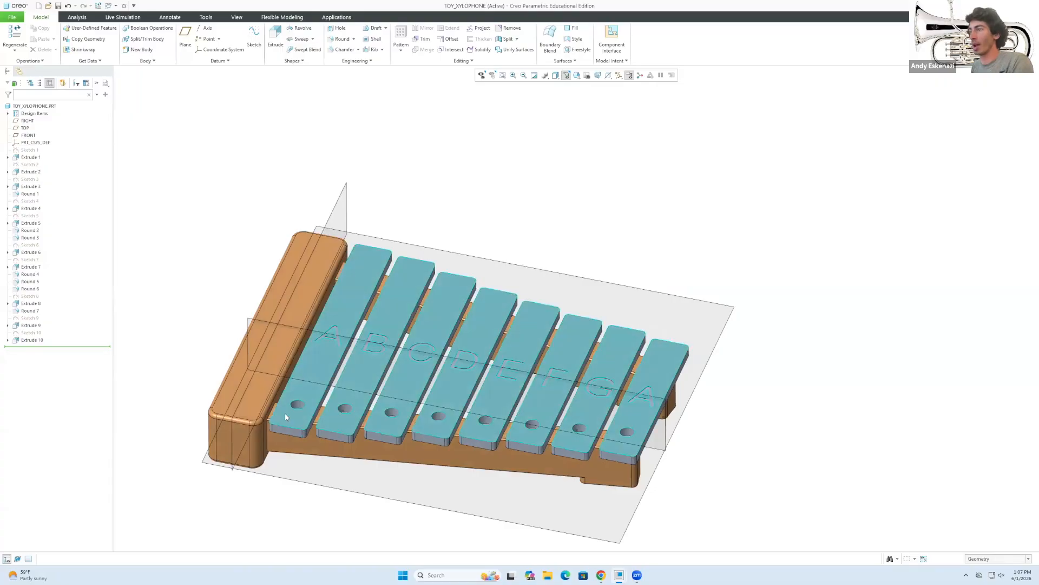
scroll(286, 412, down, 2)
scroll(291, 402, down, 1)
scroll(401, 358, up, 4)
middle_drag(410, 319, 409, 328)
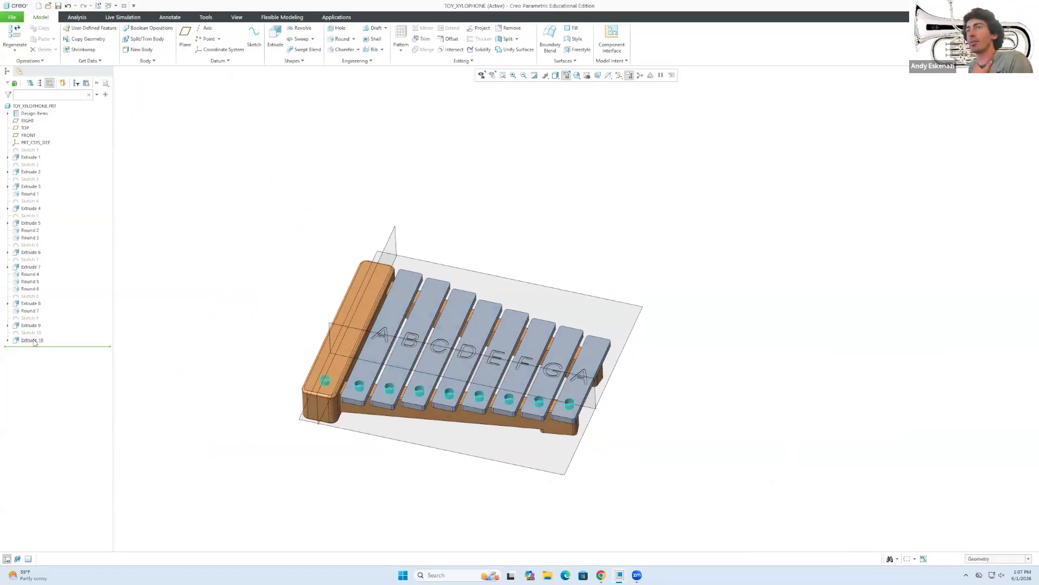
click(8, 340)
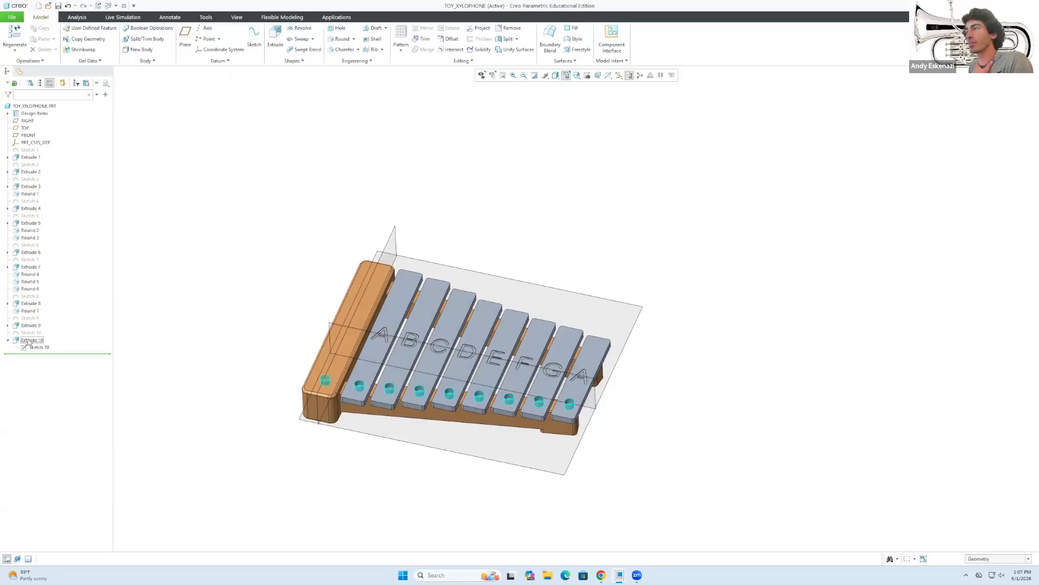
click(29, 341)
middle_drag(285, 384, 286, 353)
click(286, 352)
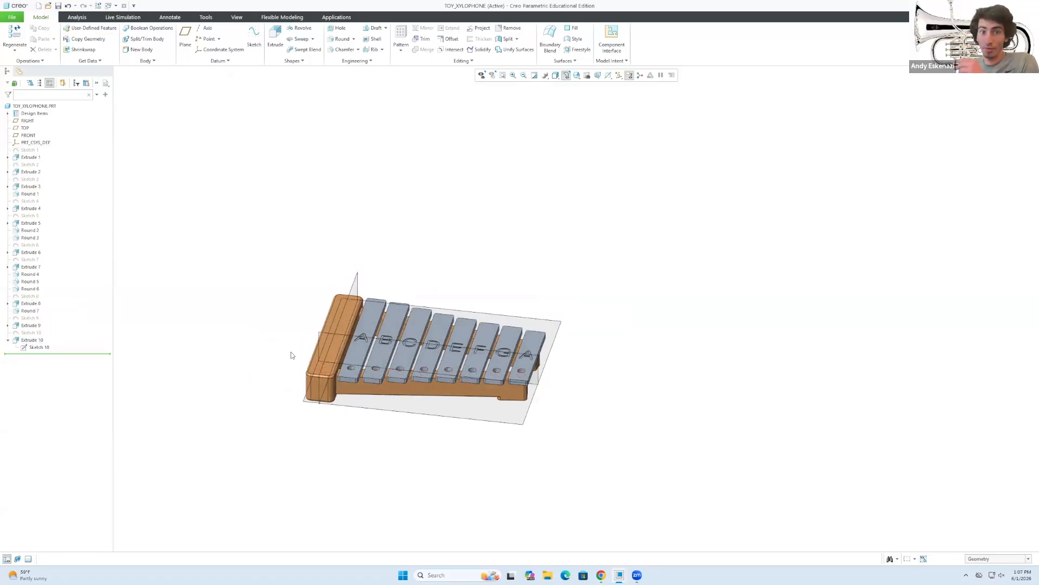
Redefine Extrude 10 so the peg-hole cut runs symmetrically to a depth of 28.
right_click(30, 340)
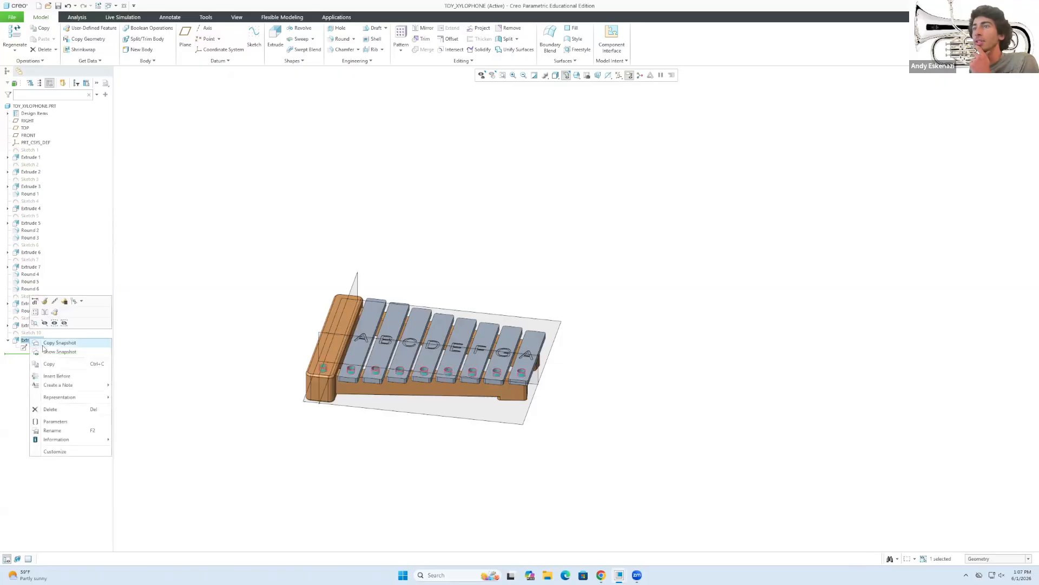
click(43, 302)
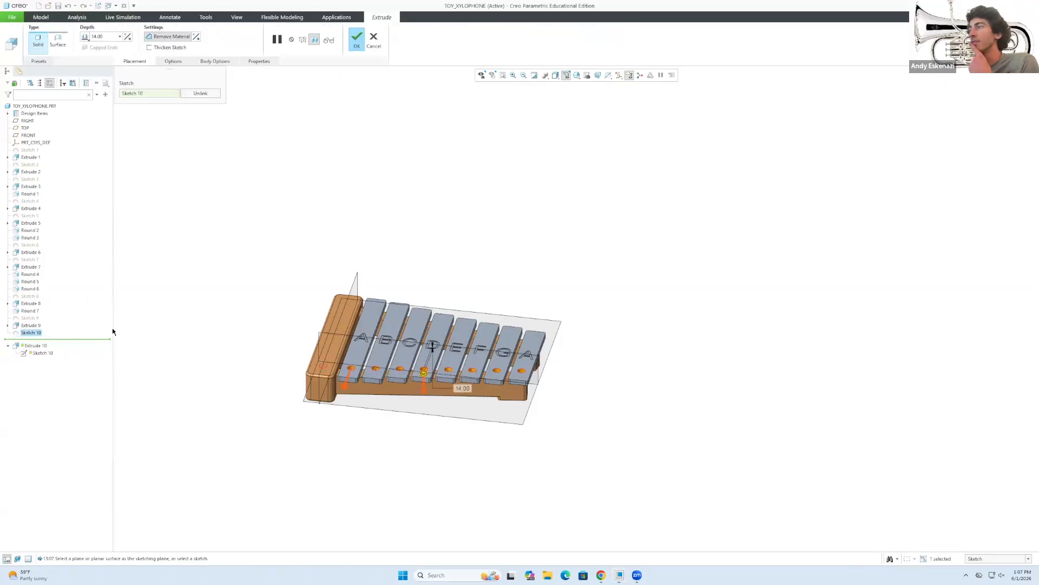
scroll(334, 359, down, 3)
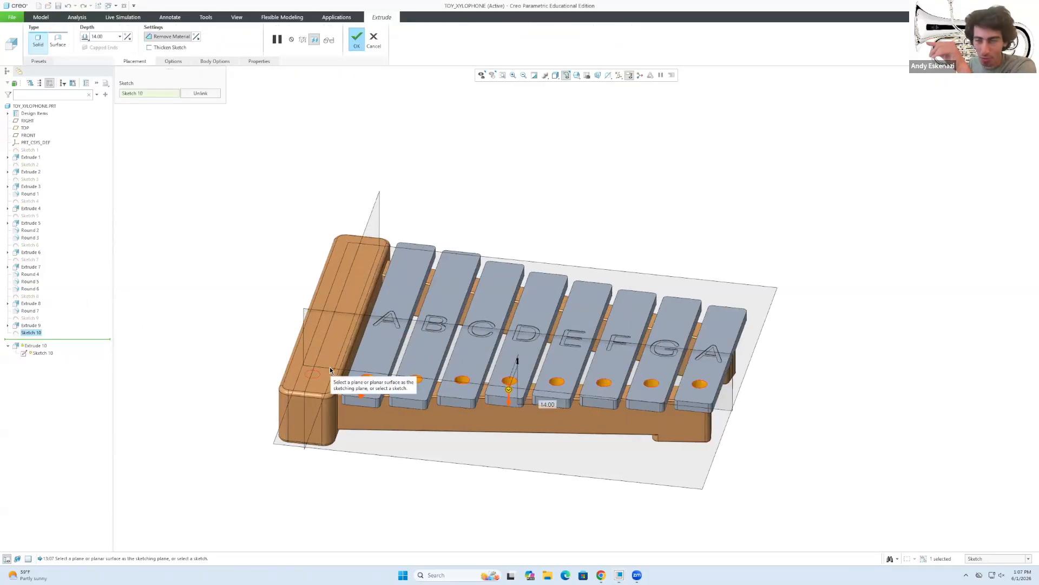
click(85, 37)
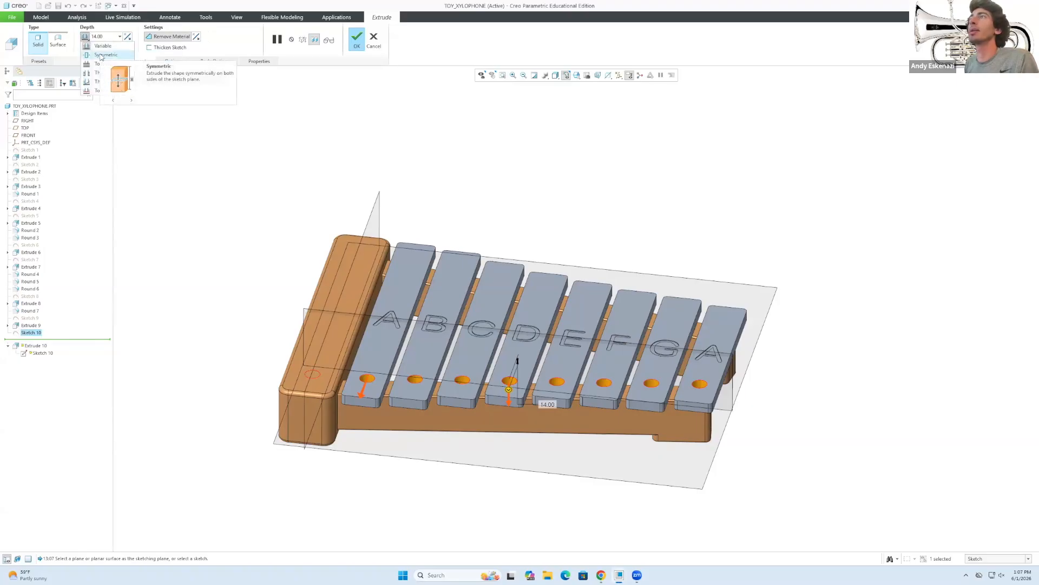
click(101, 55)
click(108, 38)
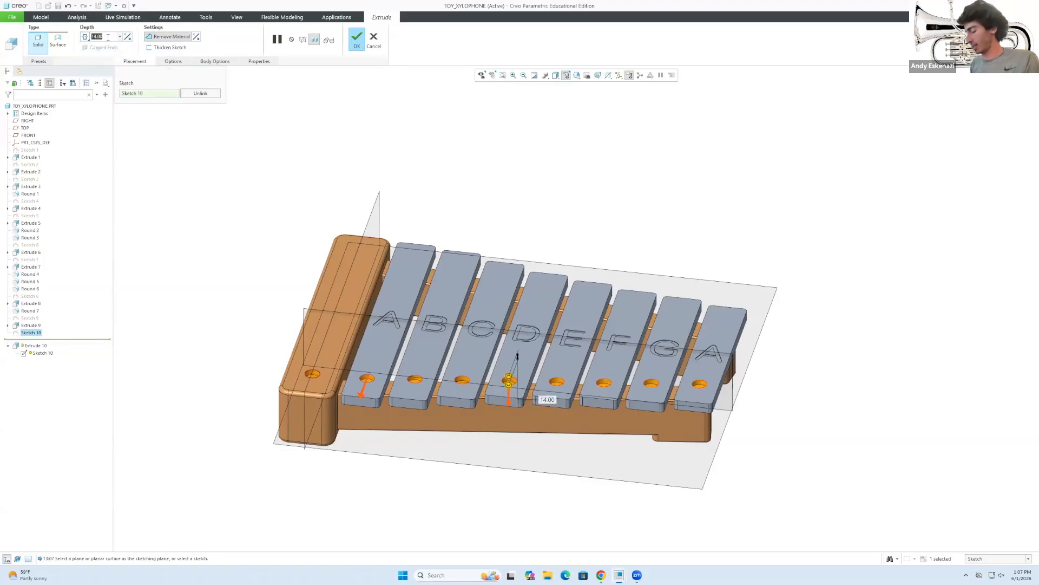
text(28)
key(Return)
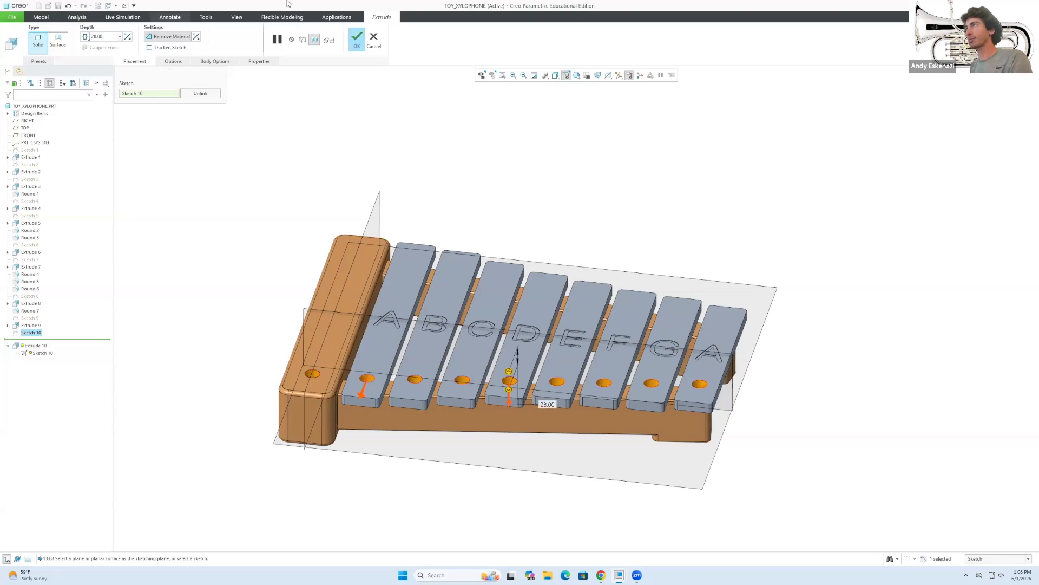
click(356, 37)
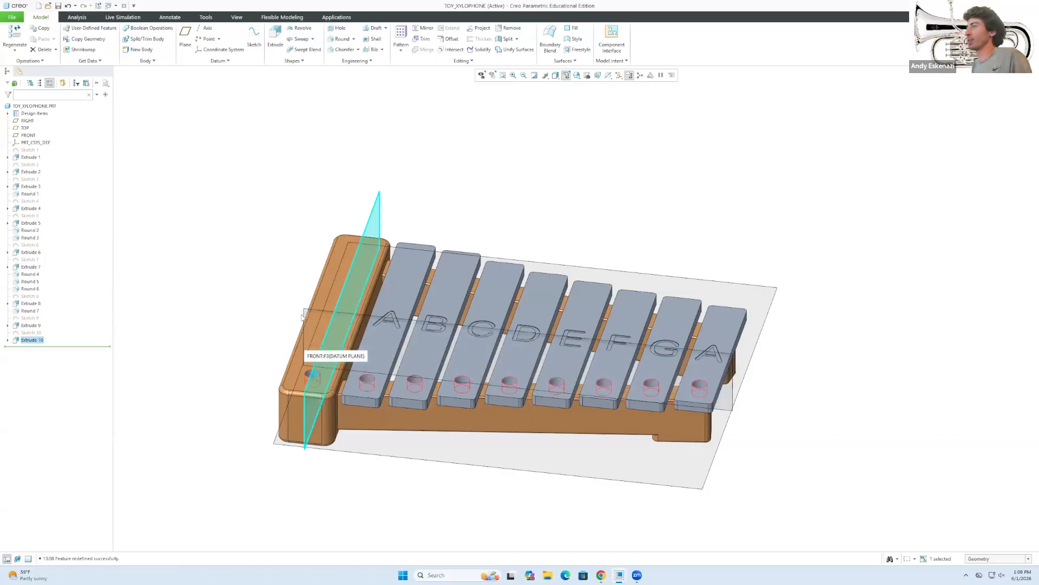
middle_drag(303, 346, 284, 268)
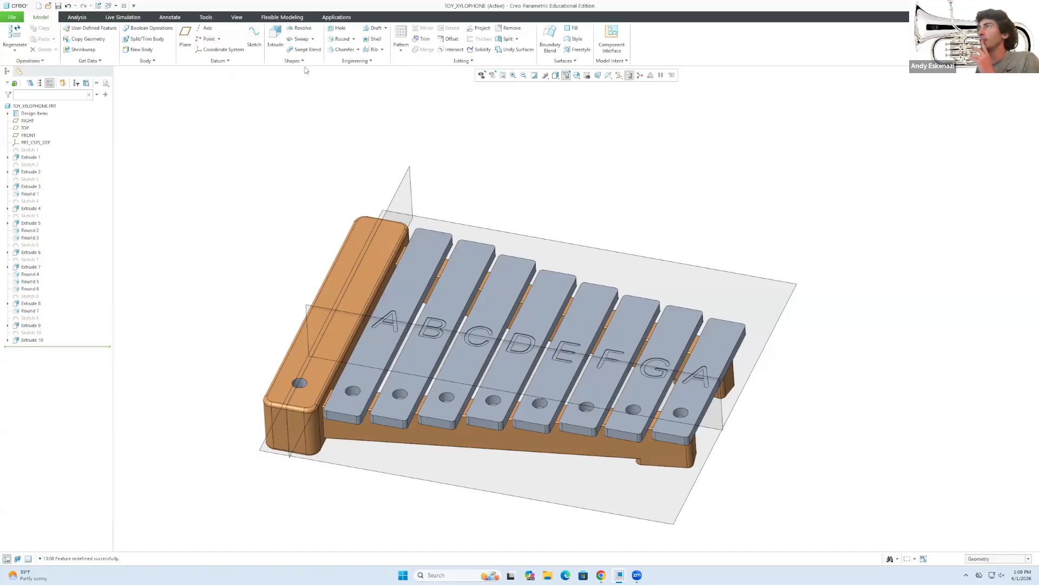
Mirror the Extrude 10 peg-hole cut across the FRONT datum plane.
click(31, 341)
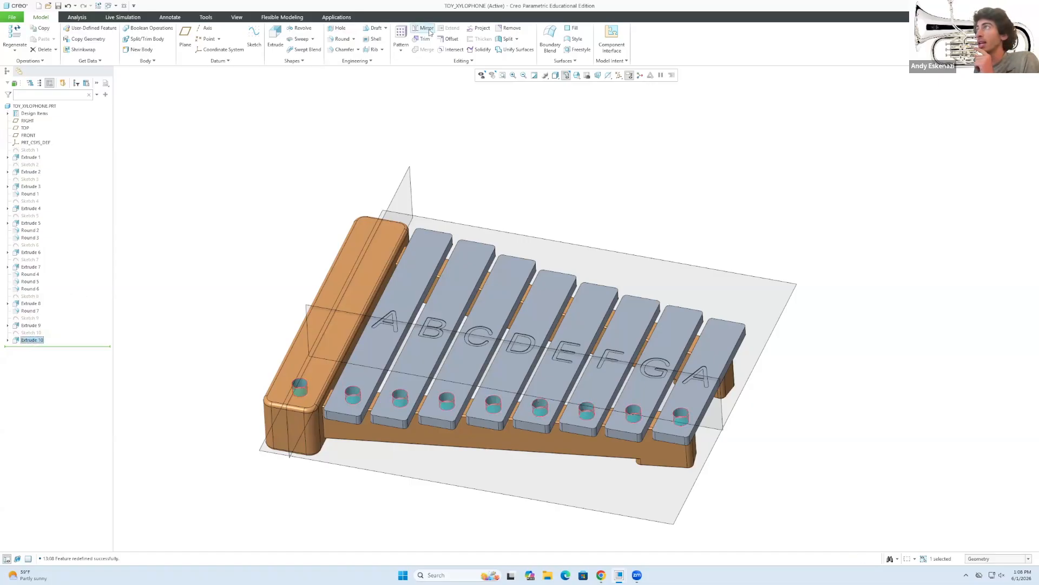
click(426, 30)
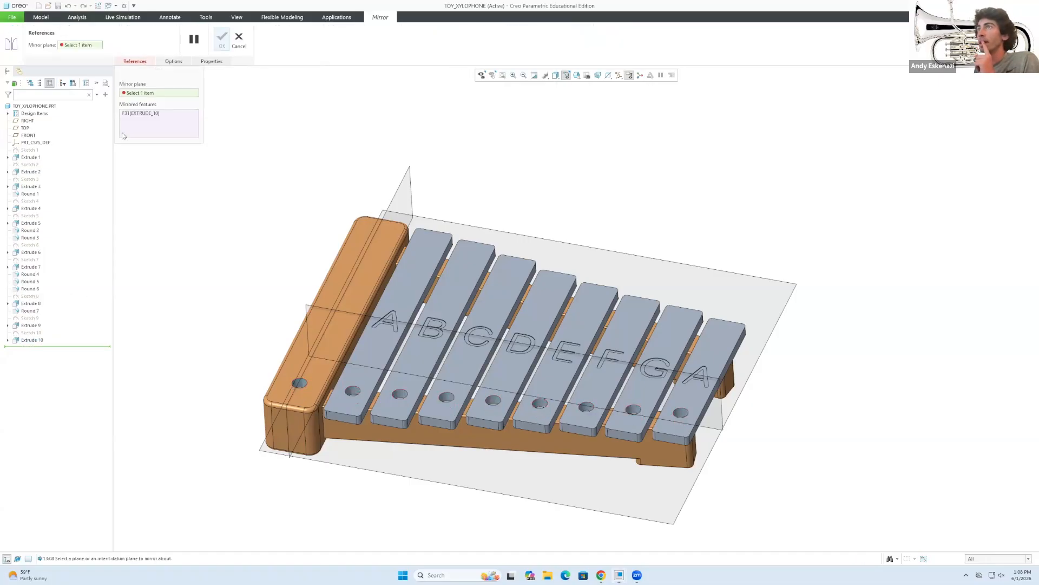
click(315, 307)
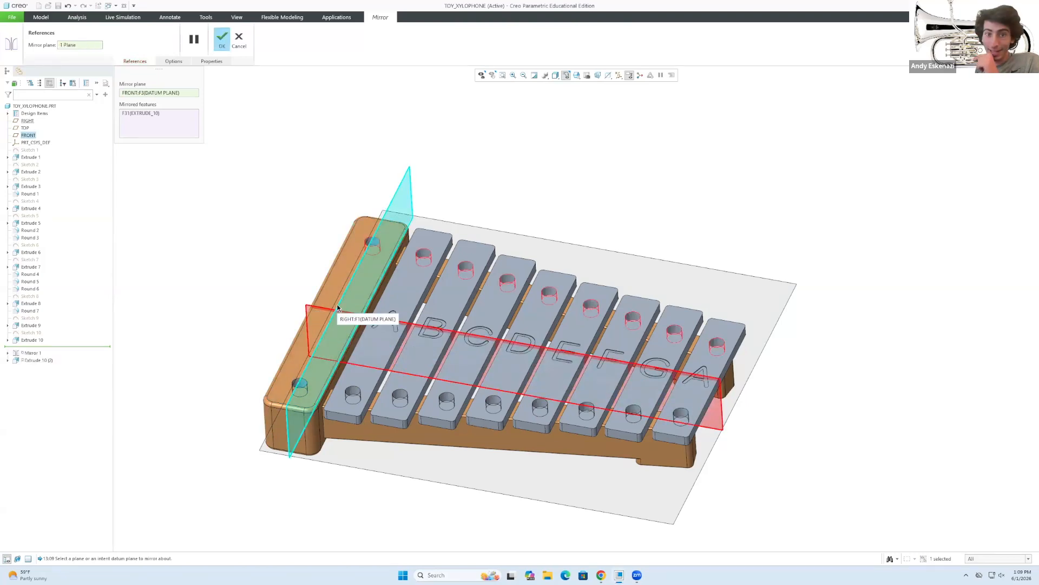
click(221, 39)
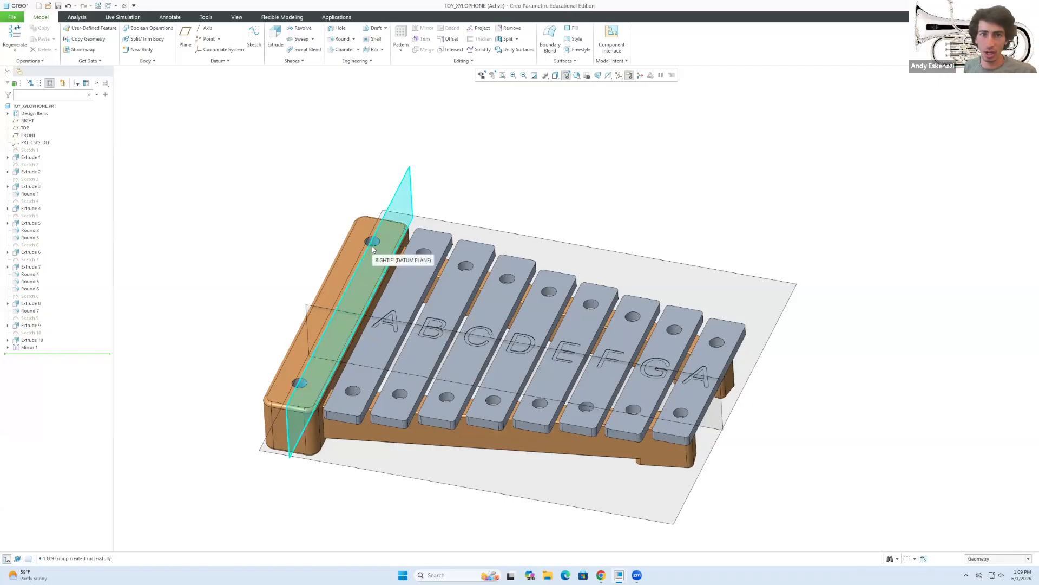
mouse_move(384, 320)
middle_down()
mouse_move(341, 277)
mouse_move(287, 286)
mouse_move(355, 281)
mouse_move(348, 310)
mouse_move(373, 305)
middle_up()
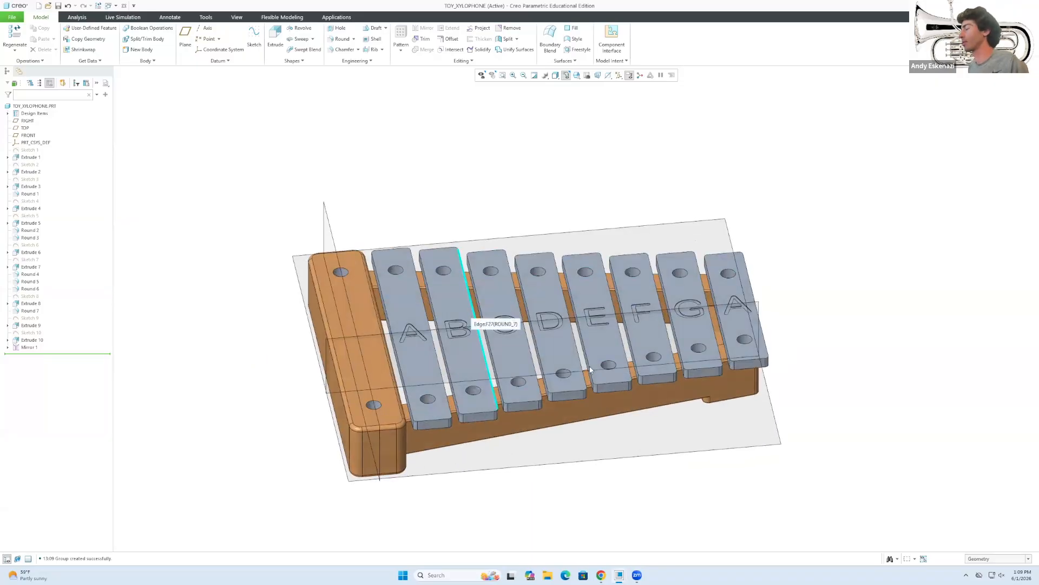
Try painting a red appearance onto the bar undersides with the surface picking filter.
mouse_move(601, 575)
middle_drag(542, 336, 444, 336)
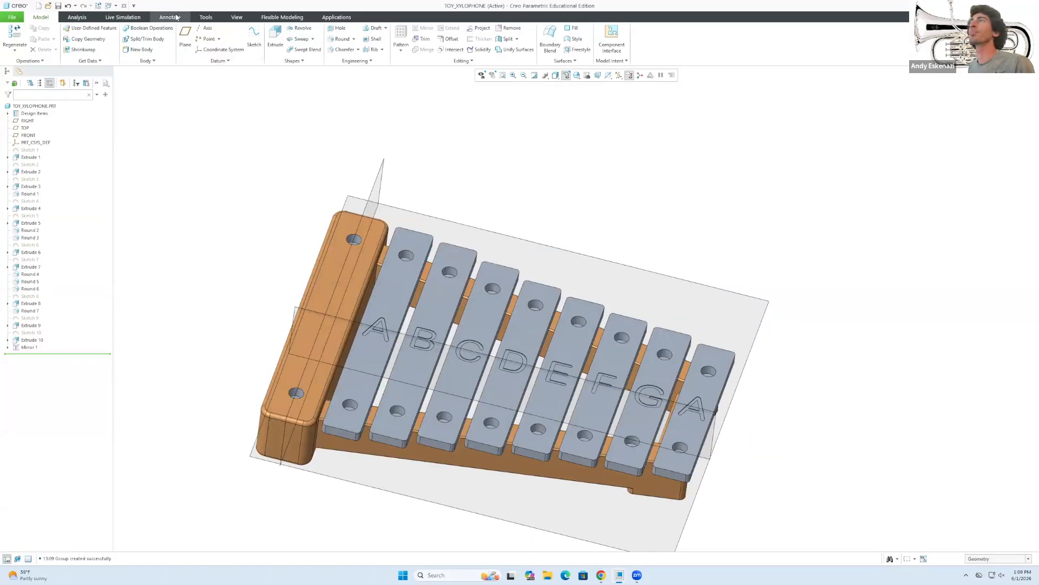
click(237, 17)
click(126, 47)
click(192, 108)
click(998, 558)
click(984, 537)
click(998, 559)
click(984, 517)
middle_drag(366, 213, 295, 381)
click(125, 32)
scroll(409, 460, down, 5)
mouse_move(409, 460)
middle_down()
mouse_move(441, 480)
mouse_move(371, 464)
mouse_move(386, 399)
mouse_move(412, 476)
mouse_move(406, 434)
mouse_move(504, 428)
middle_up()
click(408, 453)
middle_click(371, 464)
middle_click(406, 434)
scroll(476, 428, up, 3)
Create a new orange appearance in the Appearance Editor.
click(128, 53)
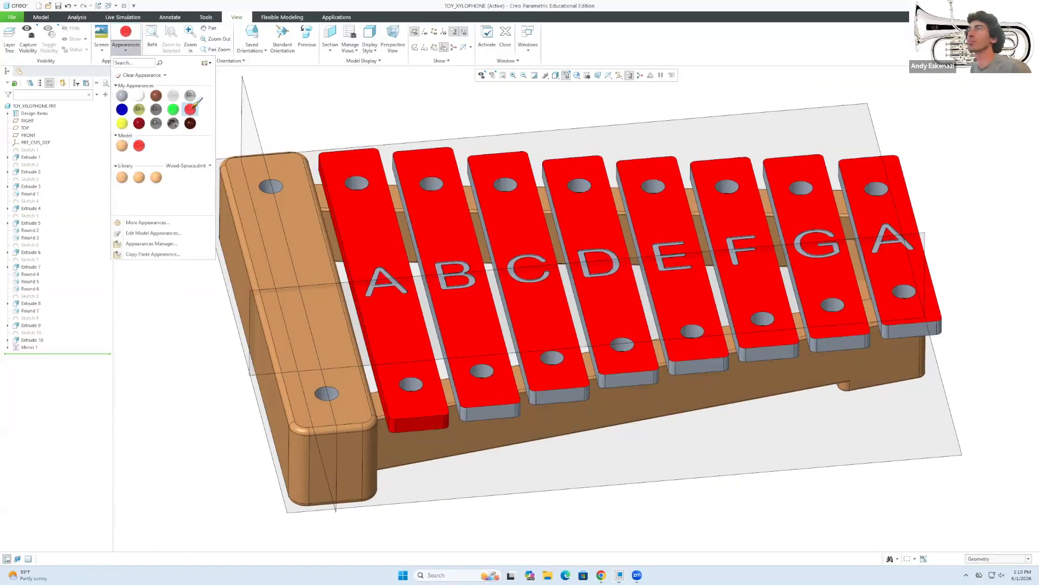
click(146, 222)
click(566, 285)
click(1014, 140)
click(1022, 142)
click(997, 292)
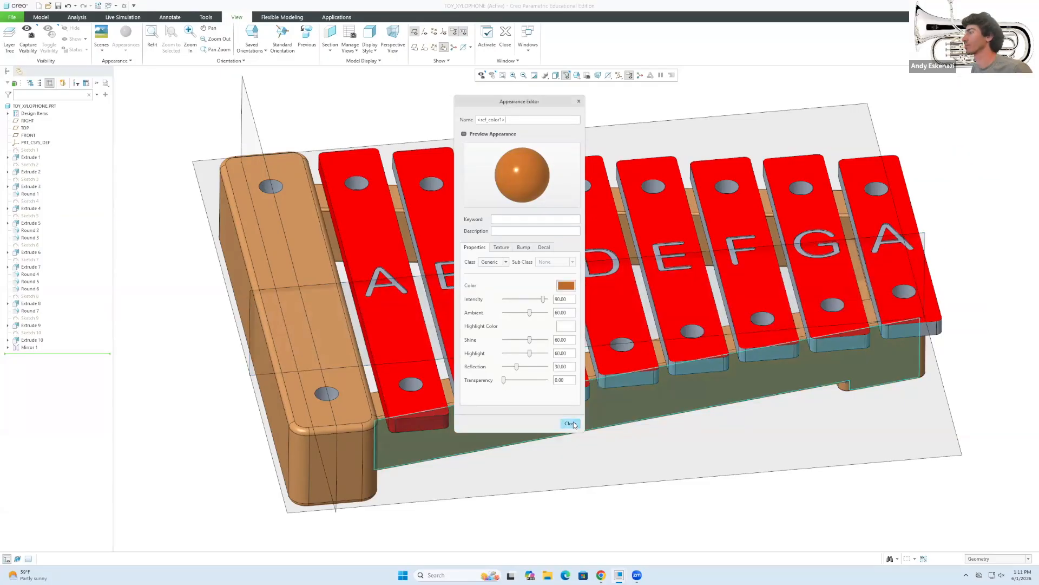
click(571, 424)
Switch the picking filter to any geometry and paint the bar sides red.
click(996, 558)
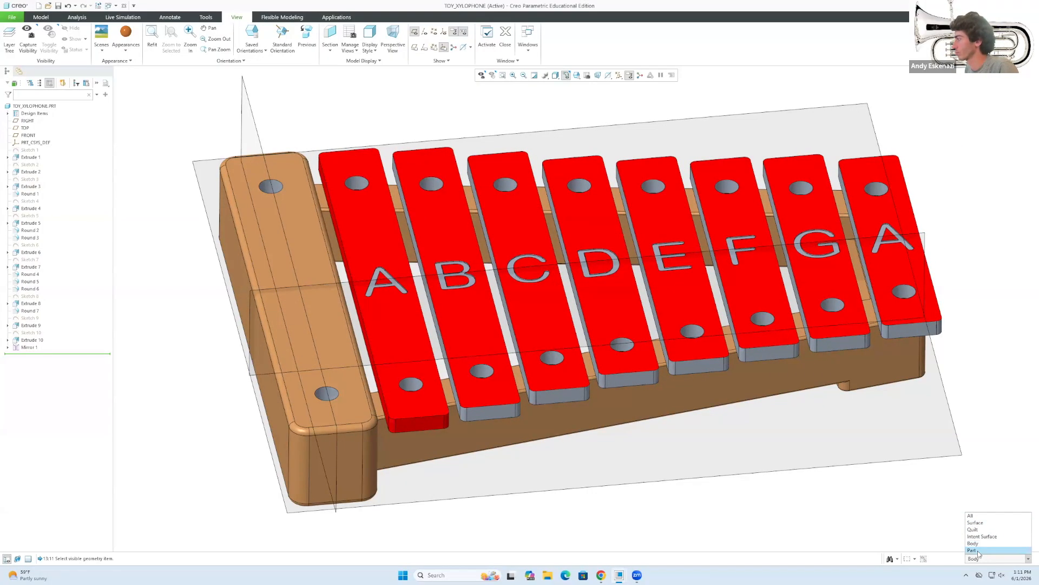
click(971, 515)
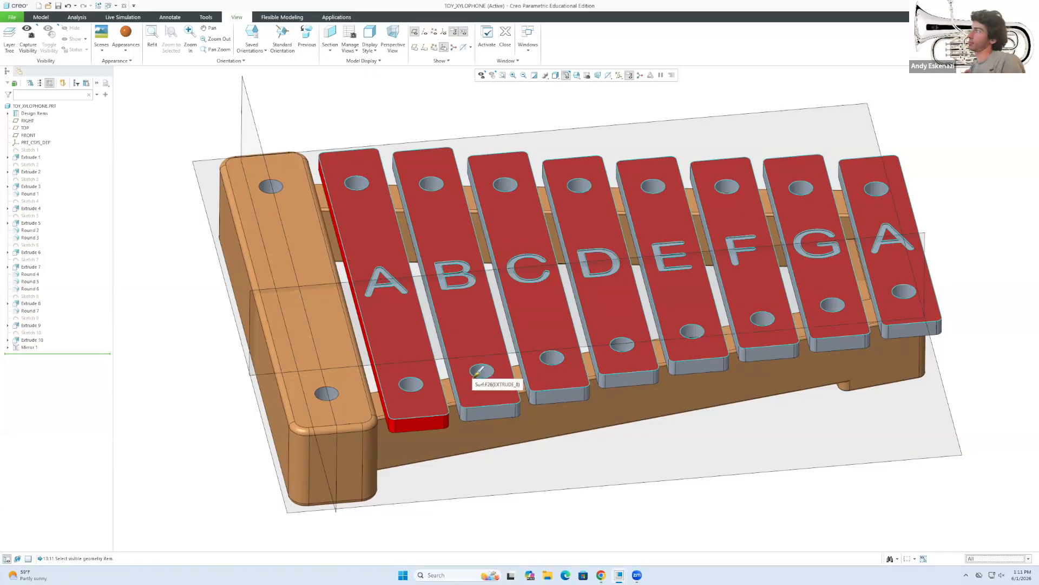
click(471, 369)
click(997, 559)
click(988, 537)
click(626, 372)
click(126, 48)
click(515, 455)
click(126, 32)
click(996, 559)
click(972, 516)
click(490, 412)
click(126, 32)
mouse_move(490, 414)
middle_down()
mouse_move(476, 347)
mouse_move(391, 292)
middle_up()
Create a new black appearance and apply it to the engraved letters of Extrude 9.
click(126, 48)
click(146, 223)
click(566, 285)
click(961, 173)
click(979, 193)
drag(974, 246, 957, 246)
mouse_move(971, 257)
mouse_down()
mouse_move(957, 257)
mouse_move(958, 270)
mouse_up()
click(997, 292)
click(654, 261)
scroll(654, 260, down, 5)
scroll(652, 271, down, 2)
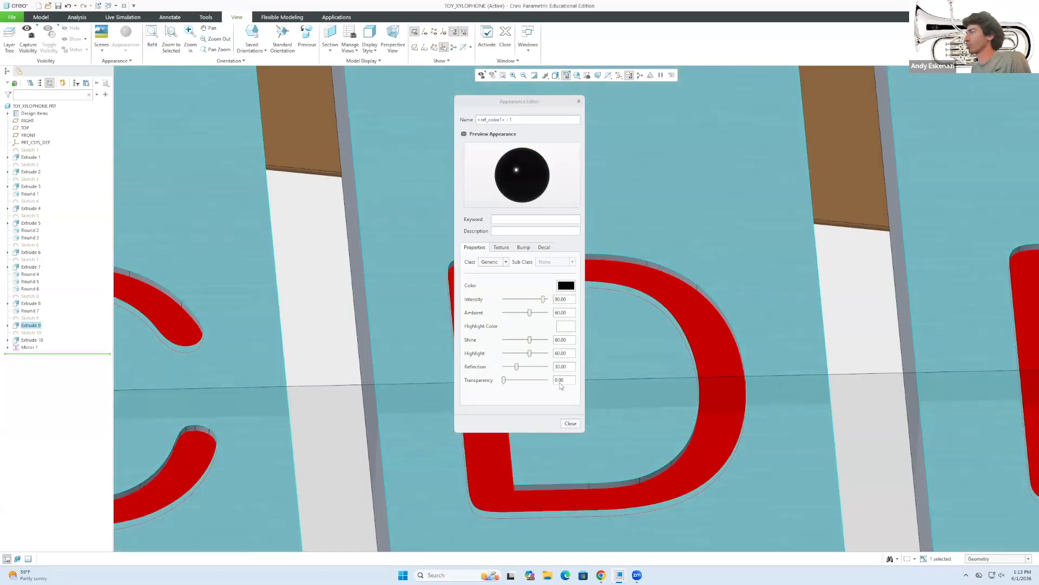
click(570, 423)
click(126, 32)
scroll(694, 229, up, 8)
Paint the mirrored peg-hole surfaces with the orange wood colour.
middle_drag(694, 230, 649, 303)
click(126, 32)
click(996, 558)
click(981, 536)
click(577, 243)
scroll(577, 244, up, 8)
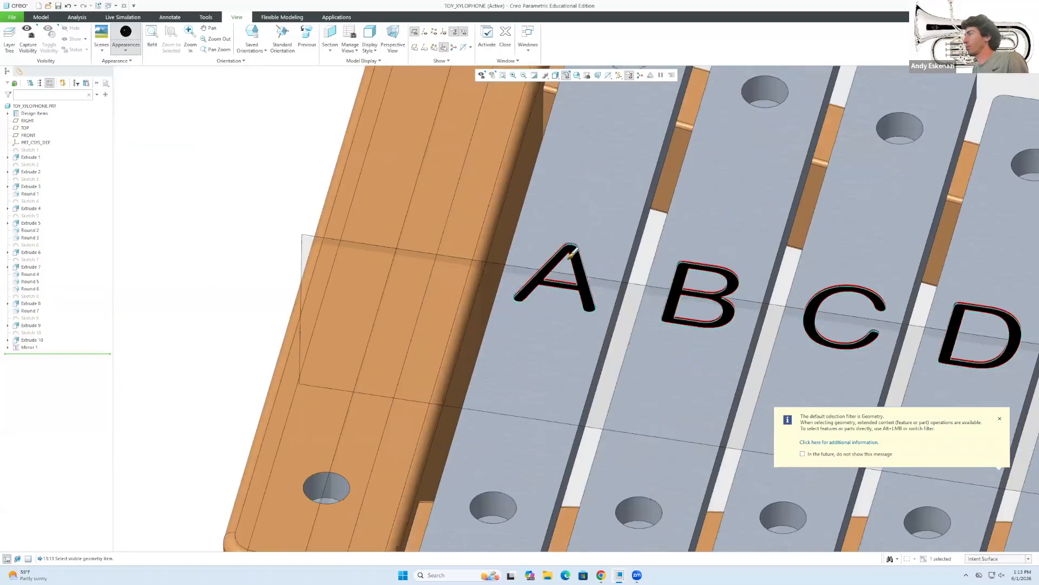
middle_click(578, 243)
middle_drag(574, 281, 563, 347)
scroll(574, 303, down, 4)
click(578, 304)
click(126, 48)
click(136, 178)
middle_drag(247, 196, 248, 176)
click(126, 47)
click(136, 179)
Apply the orange wood colour to the frame's holes and the bottom hole surfaces.
click(474, 275)
scroll(474, 275, up, 4)
click(415, 381)
ctrl+click(453, 140)
middle_click(335, 157)
click(125, 32)
scroll(374, 381, down, 4)
click(453, 394)
middle_click(323, 360)
scroll(323, 359, up, 7)
mouse_move(346, 346)
middle_down()
mouse_move(397, 209)
mouse_move(427, 325)
middle_up()
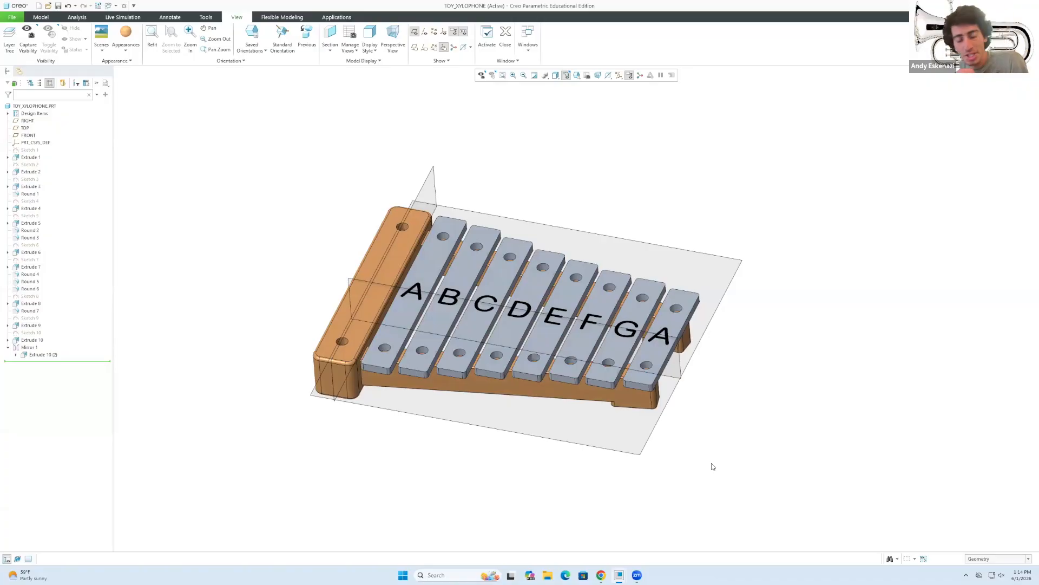
scroll(383, 240, down, 3)
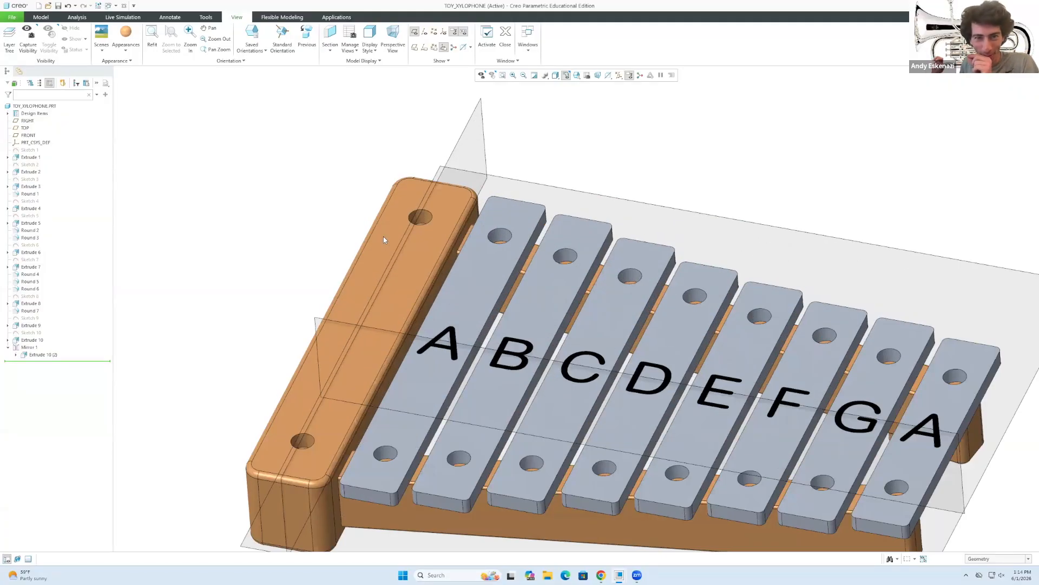
scroll(452, 427, up, 2)
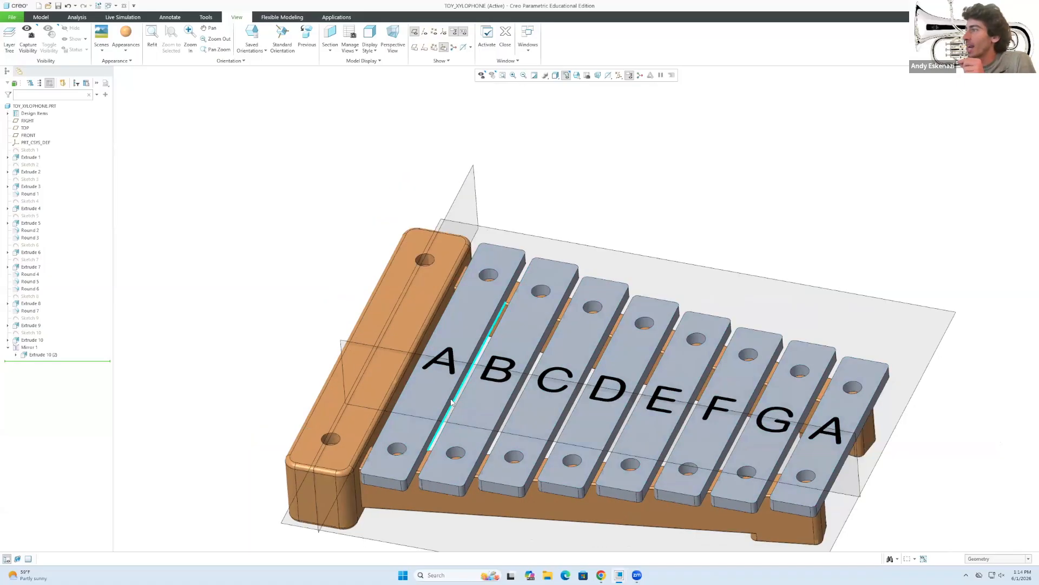
scroll(643, 414, up, 2)
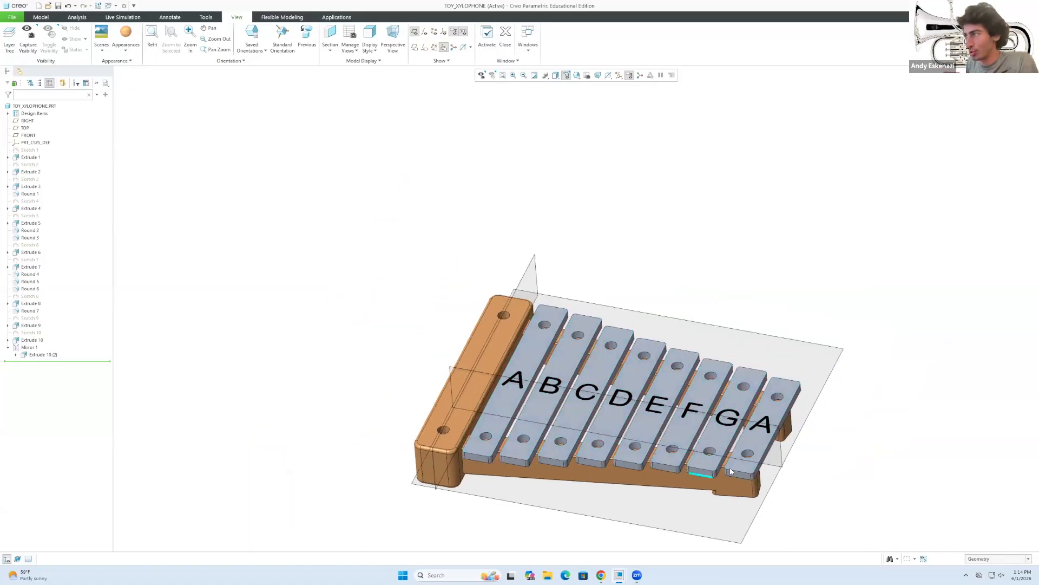
scroll(738, 462, down, 2)
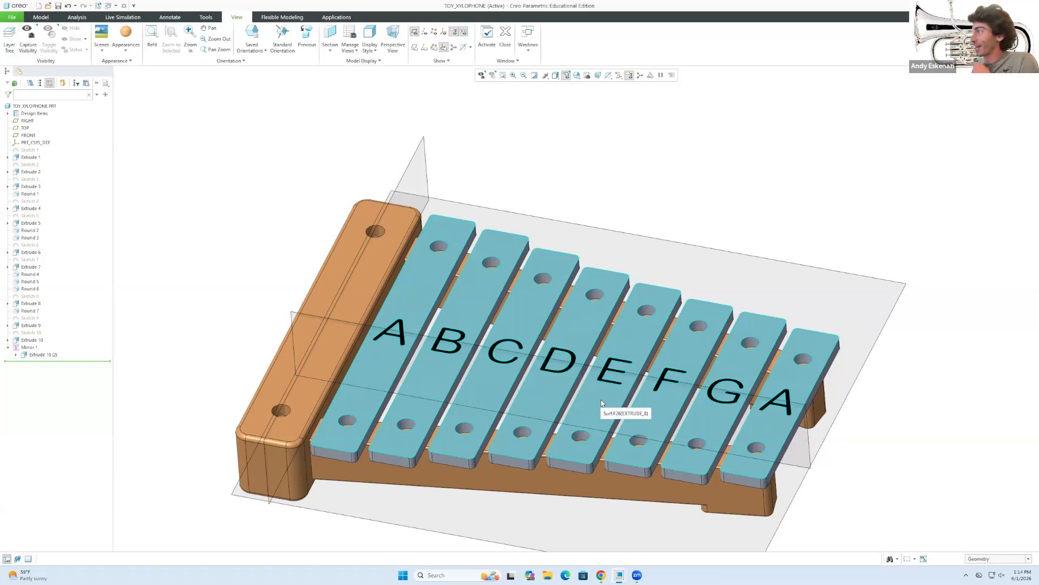
scroll(577, 400, up, 4)
mouse_move(578, 399)
middle_down()
mouse_move(581, 350)
mouse_move(610, 340)
mouse_move(575, 381)
middle_up()
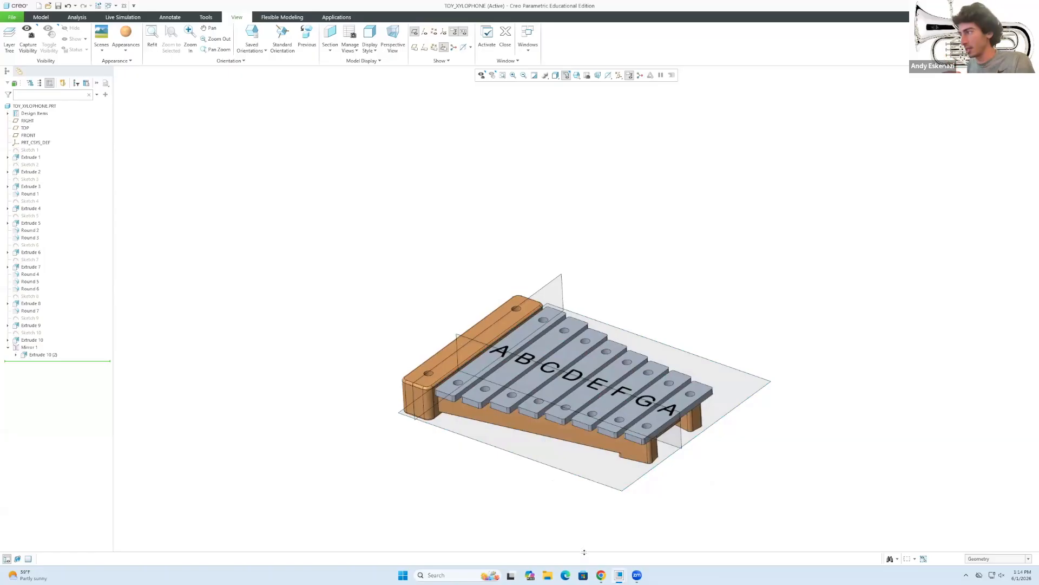
Check the reference xylophone photo in Chrome, then return to Creo in a near top-down view.
mouse_move(606, 575)
click(617, 539)
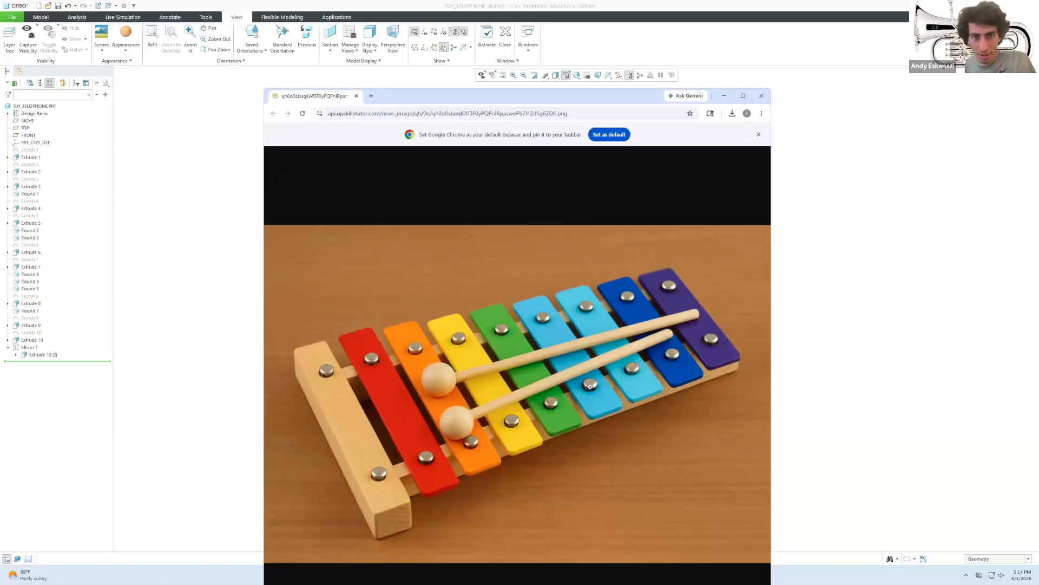
click(824, 341)
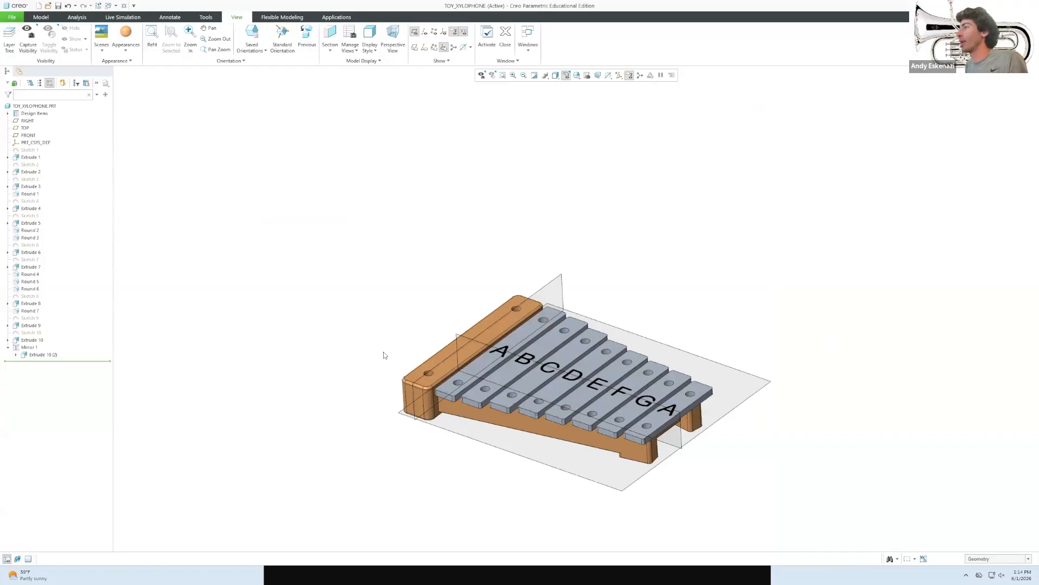
scroll(384, 356, down, 2)
middle_drag(495, 366, 535, 418)
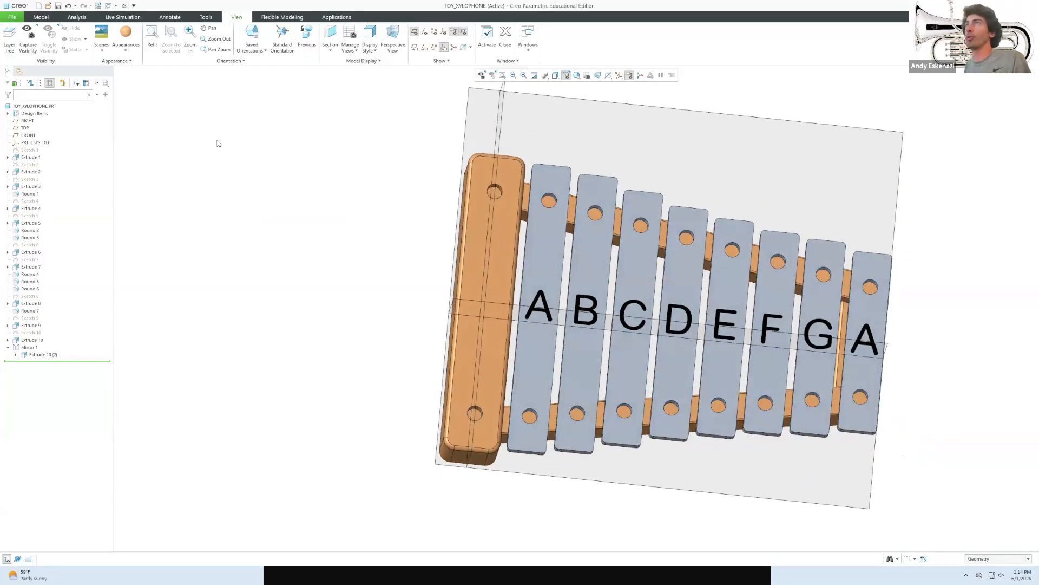
click(44, 18)
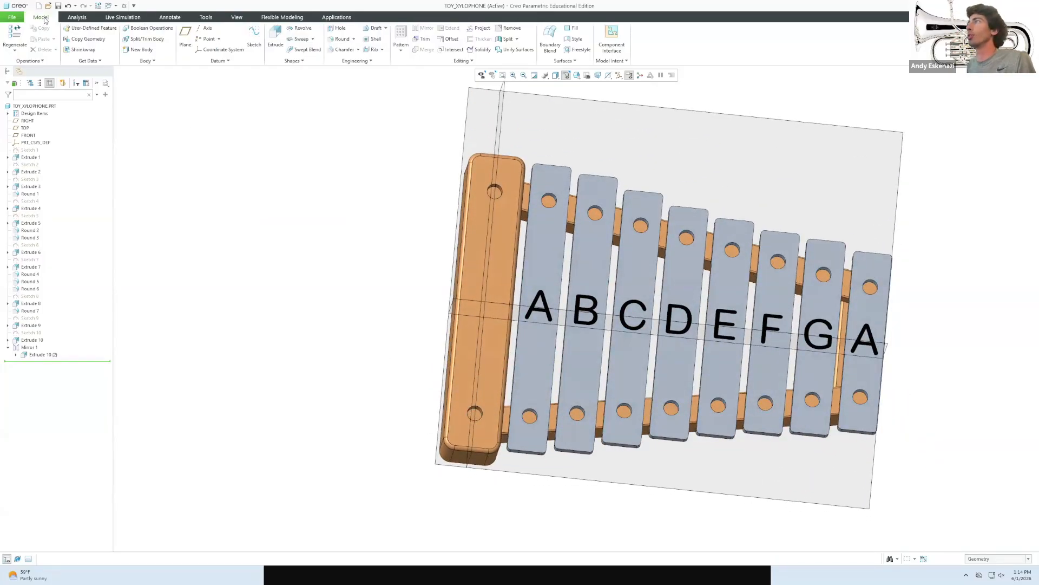
Start a new sketch on the wooden frame's top face.
click(482, 421)
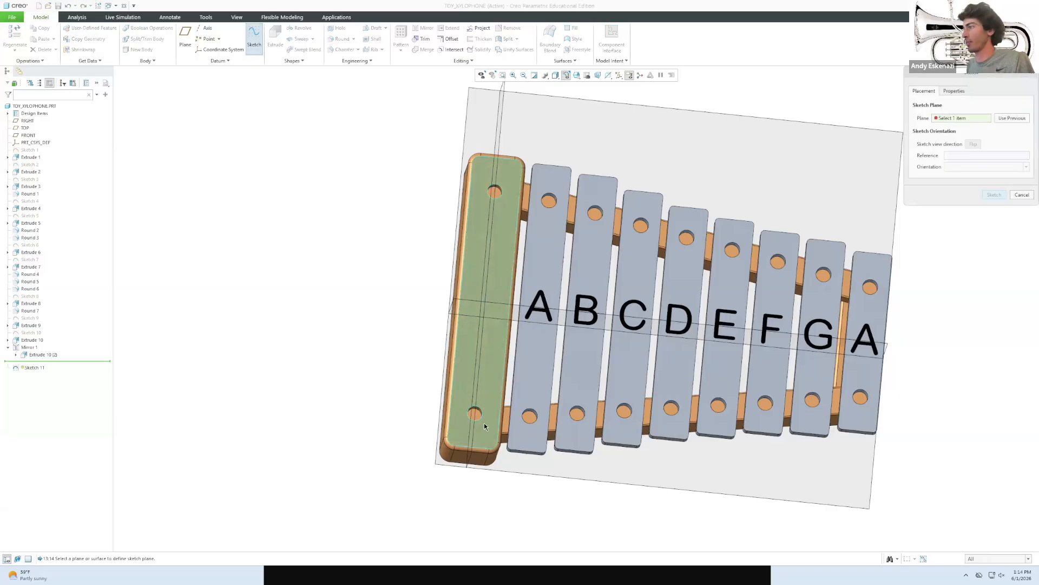
scroll(483, 420, down, 3)
scroll(398, 435, up, 5)
middle_drag(540, 359, 531, 368)
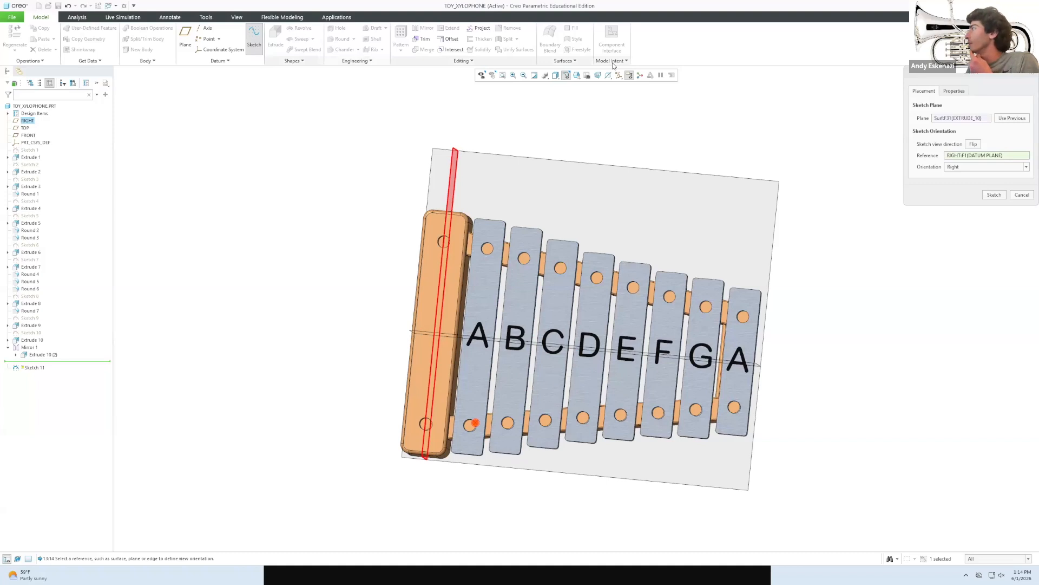
click(991, 195)
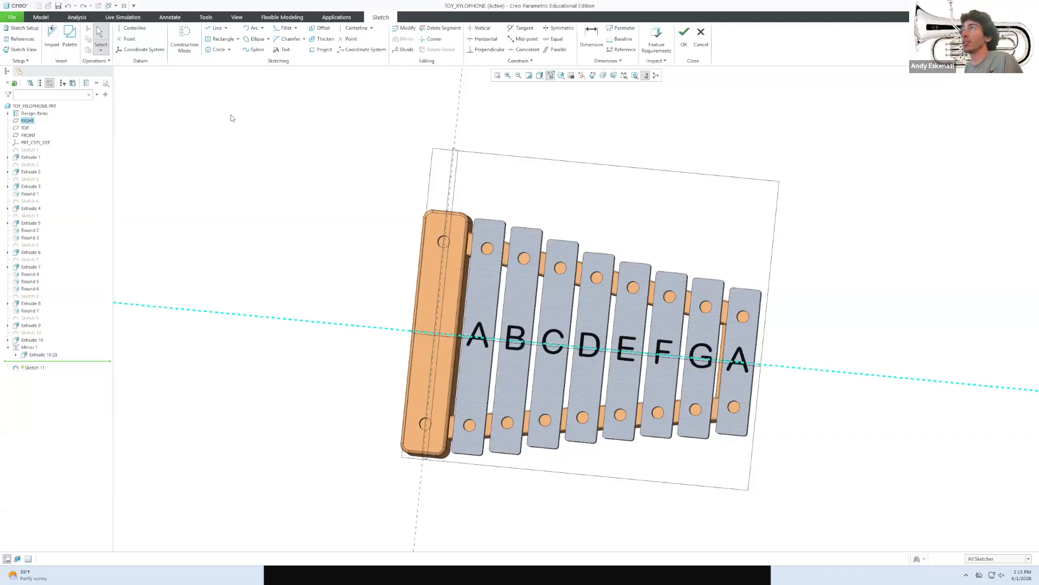
Try offsetting the rail hole and bar hole edges, cancelling both attempts.
click(320, 28)
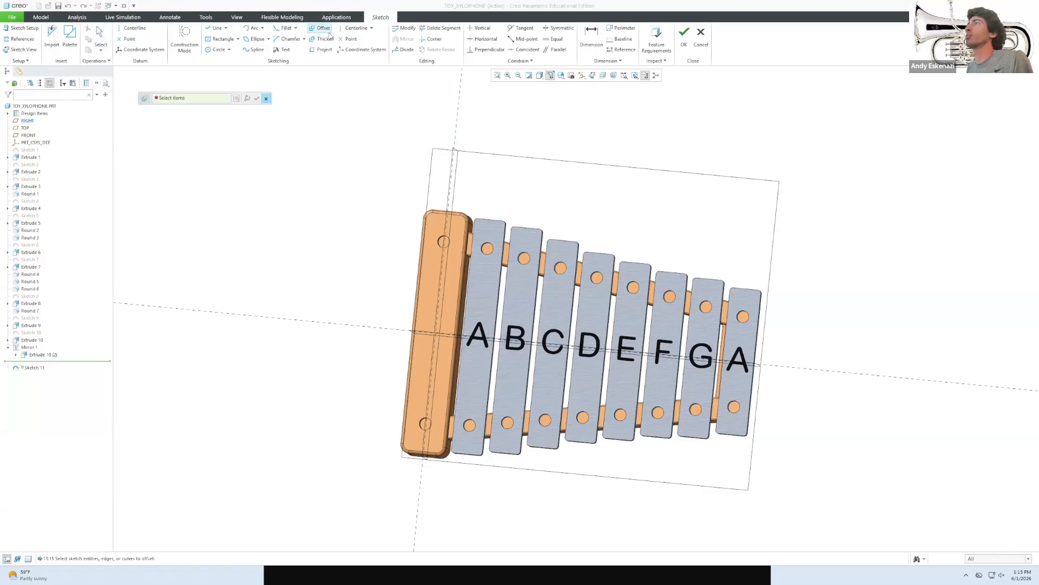
scroll(434, 426, up, 3)
scroll(420, 388, up, 2)
click(419, 385)
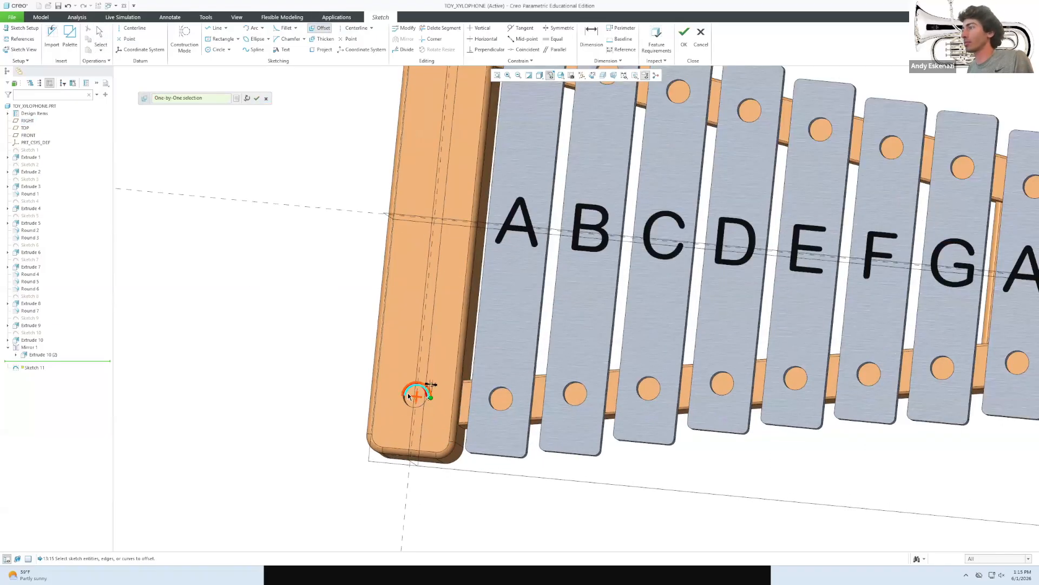
scroll(414, 393, up, 4)
click(402, 400)
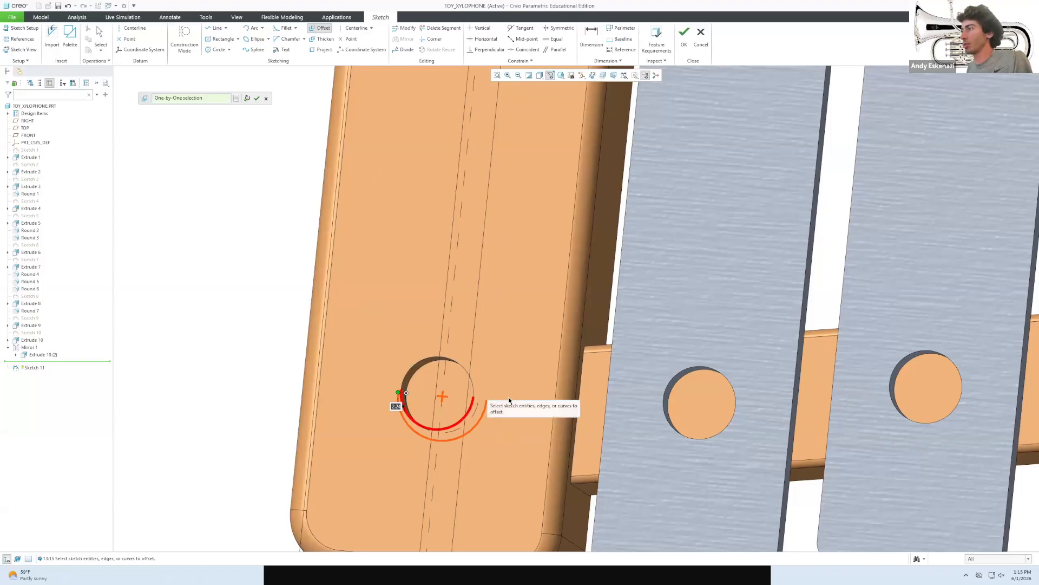
click(266, 98)
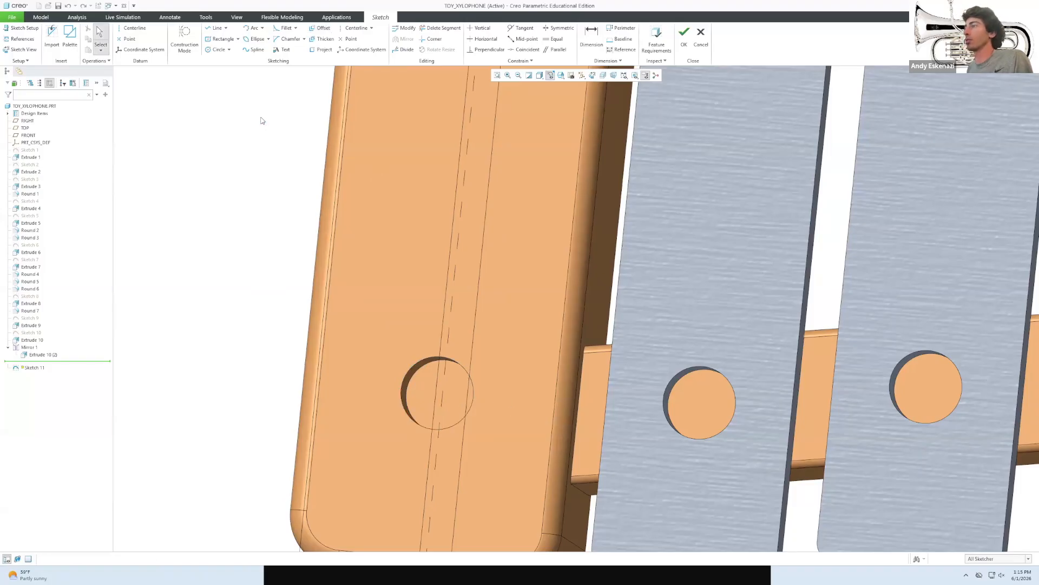
click(326, 31)
click(665, 402)
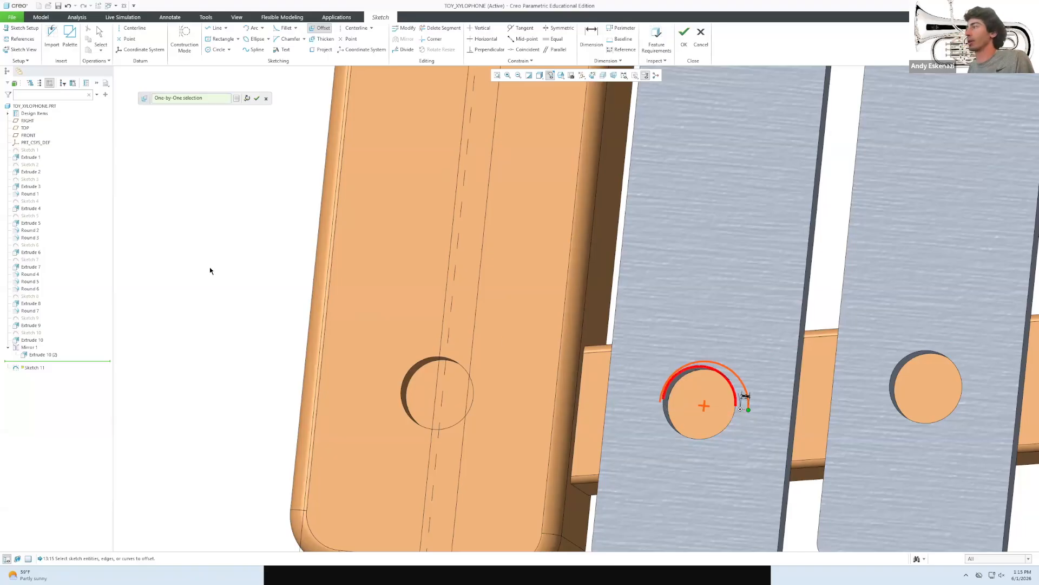
click(265, 98)
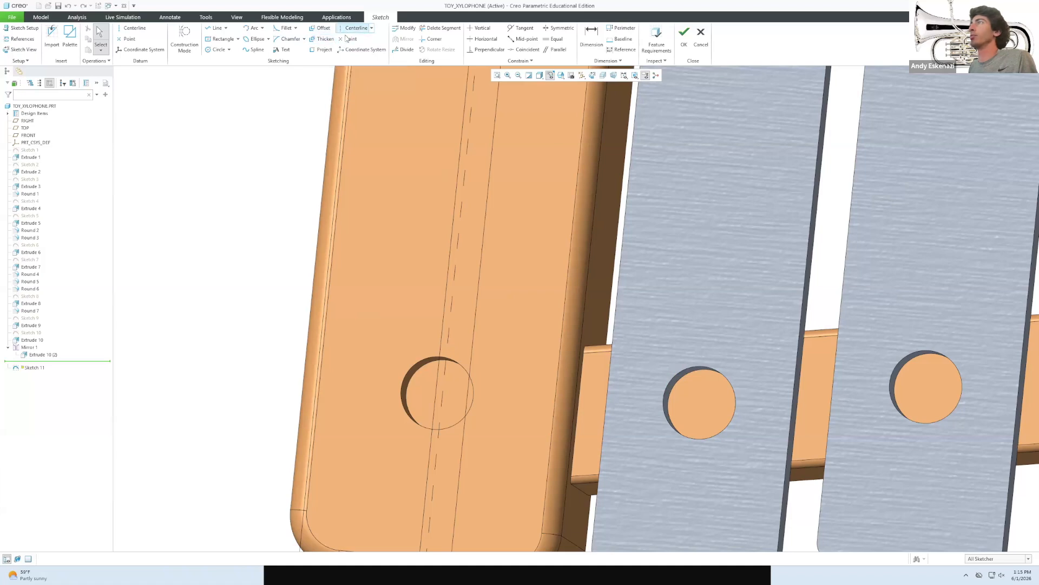
Project both arcs of the wooden rail's lower hole into the sketch as a full circle.
click(324, 49)
click(466, 389)
click(403, 405)
Project the lower-hole arcs of the A, B, C and D bars into Sketch 11.
click(669, 385)
click(701, 436)
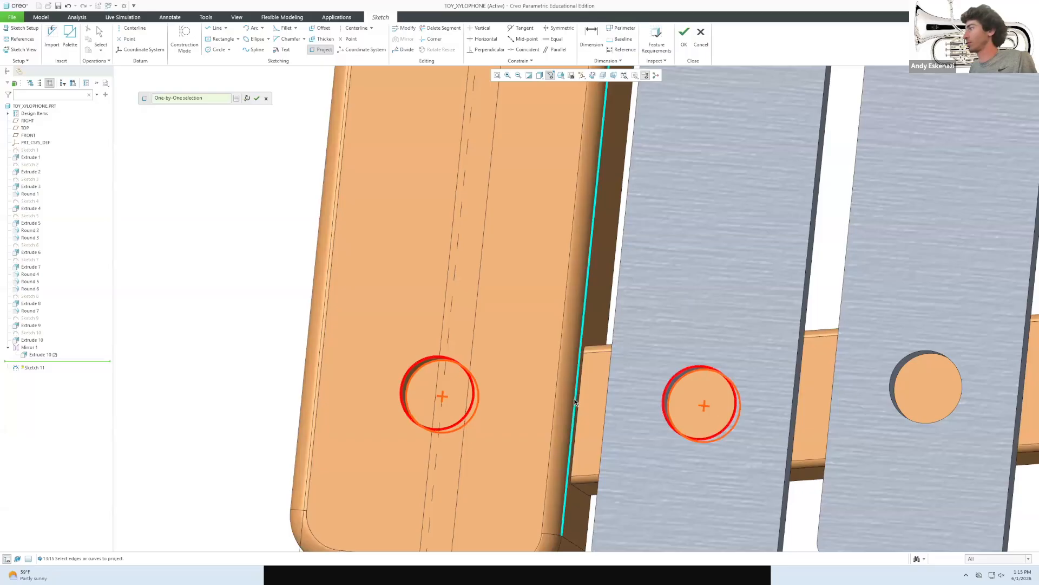
scroll(704, 411, up, 3)
scroll(743, 385, down, 3)
click(743, 385)
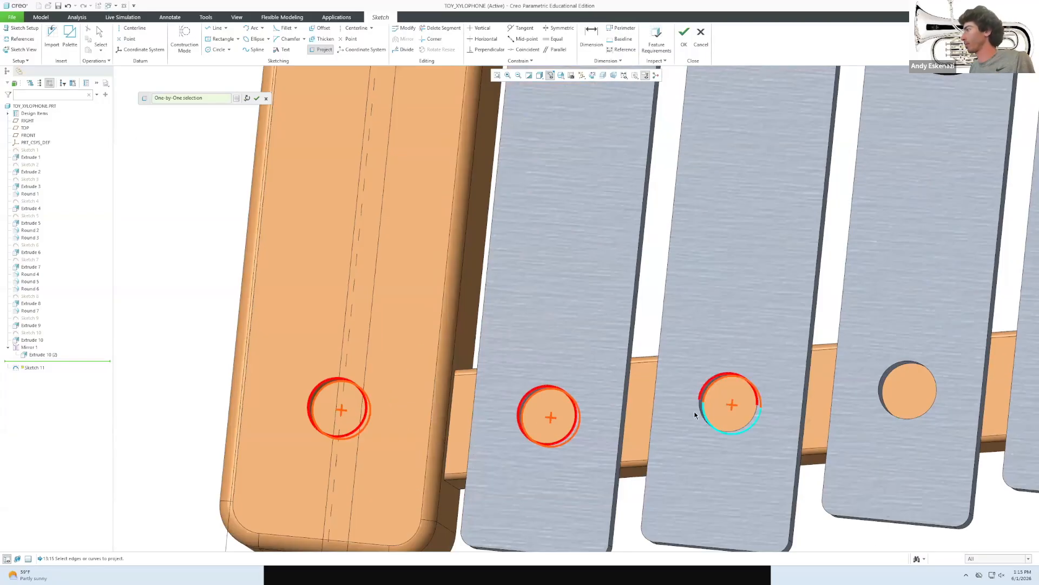
click(698, 405)
click(888, 369)
click(881, 395)
scroll(766, 387, up, 3)
scroll(848, 381, down, 3)
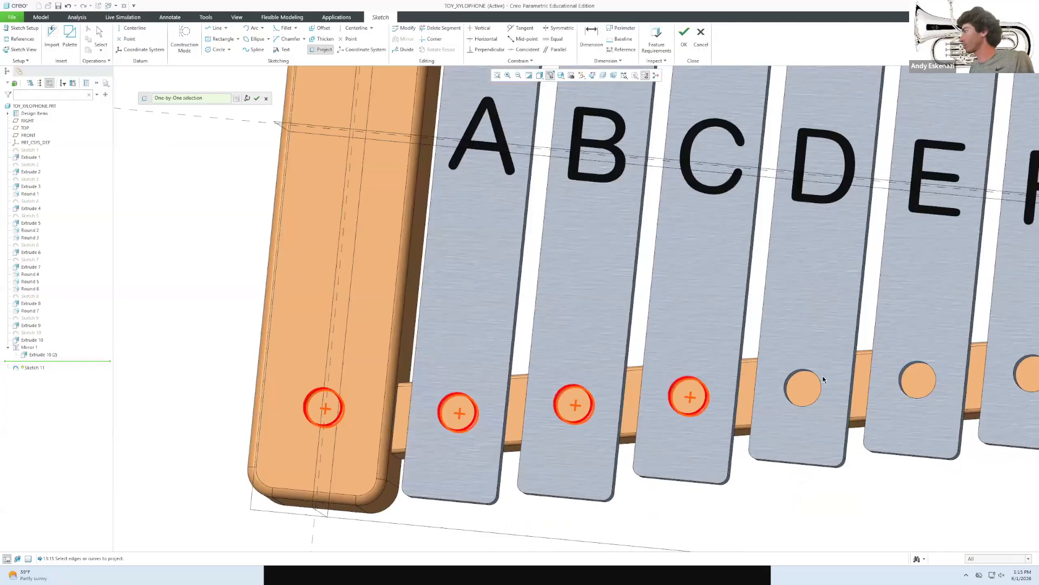
click(821, 381)
Project the lower-hole arcs of the E, F, G and final A bars.
click(812, 407)
click(934, 367)
click(898, 387)
scroll(780, 382, up, 3)
scroll(892, 373, down, 3)
click(831, 382)
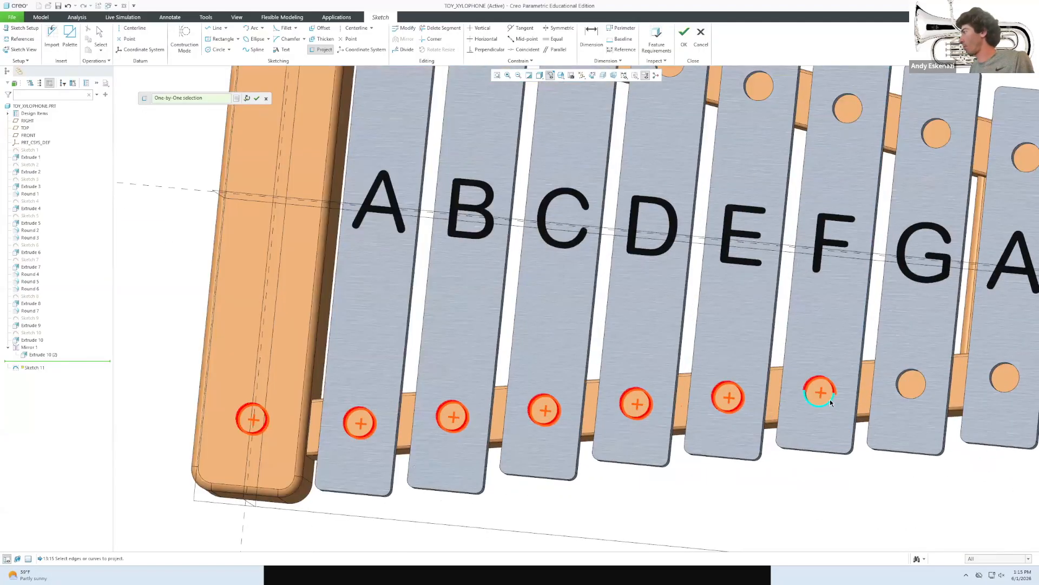
click(900, 389)
click(993, 385)
scroll(973, 382, up, 5)
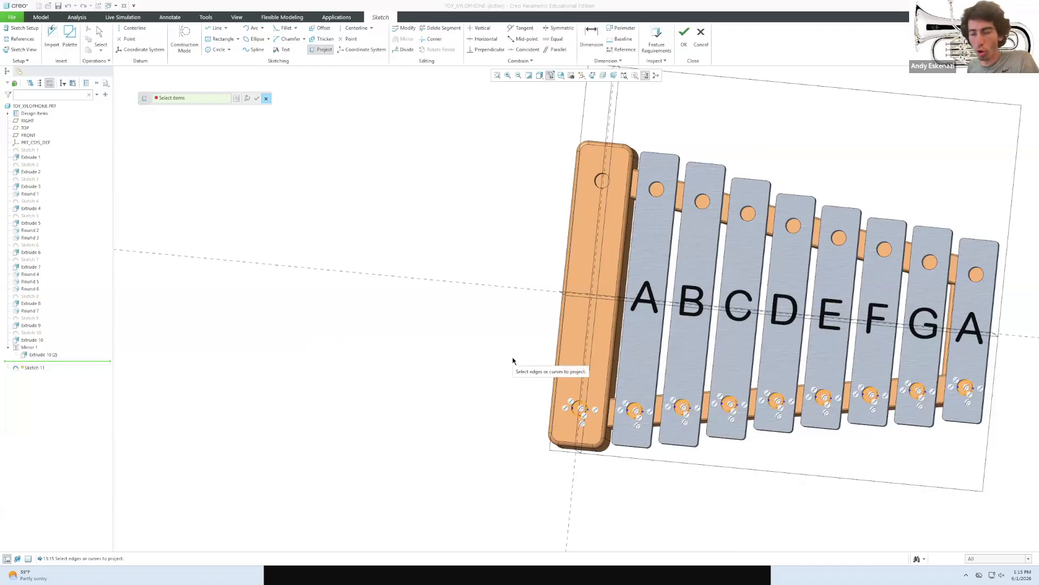
scroll(594, 406, down, 8)
middle_drag(566, 397, 566, 374)
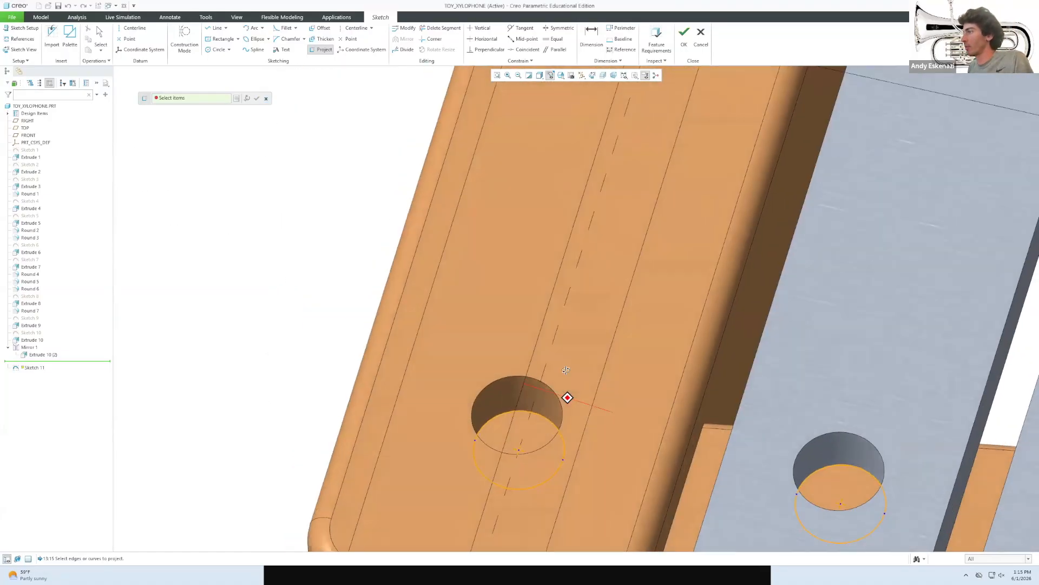
scroll(566, 373, up, 1)
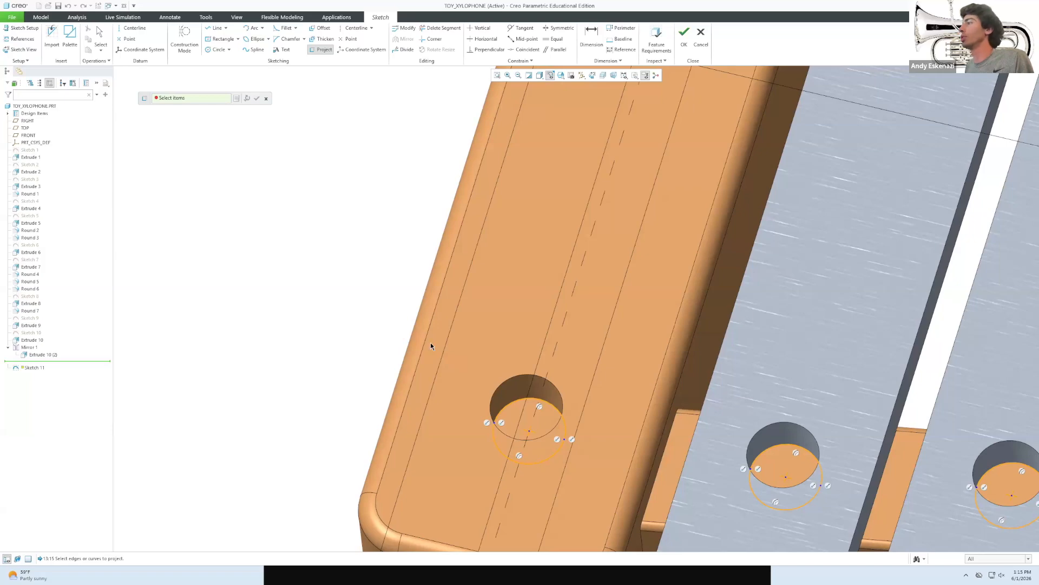
scroll(346, 320, up, 8)
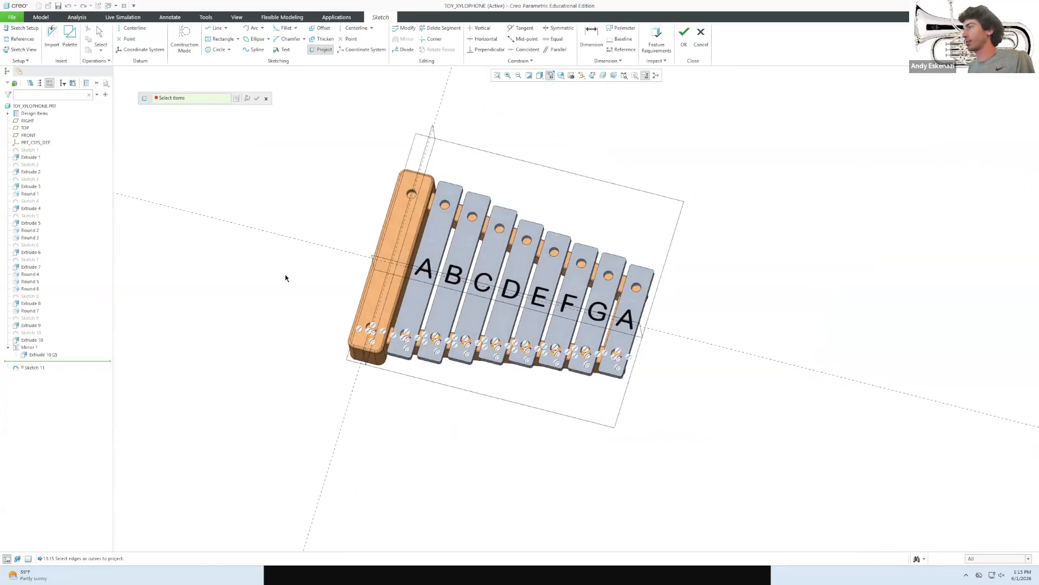
mouse_move(290, 291)
middle_down()
mouse_move(489, 366)
mouse_move(418, 283)
mouse_move(367, 181)
mouse_move(468, 170)
mouse_move(379, 246)
mouse_move(396, 228)
middle_up()
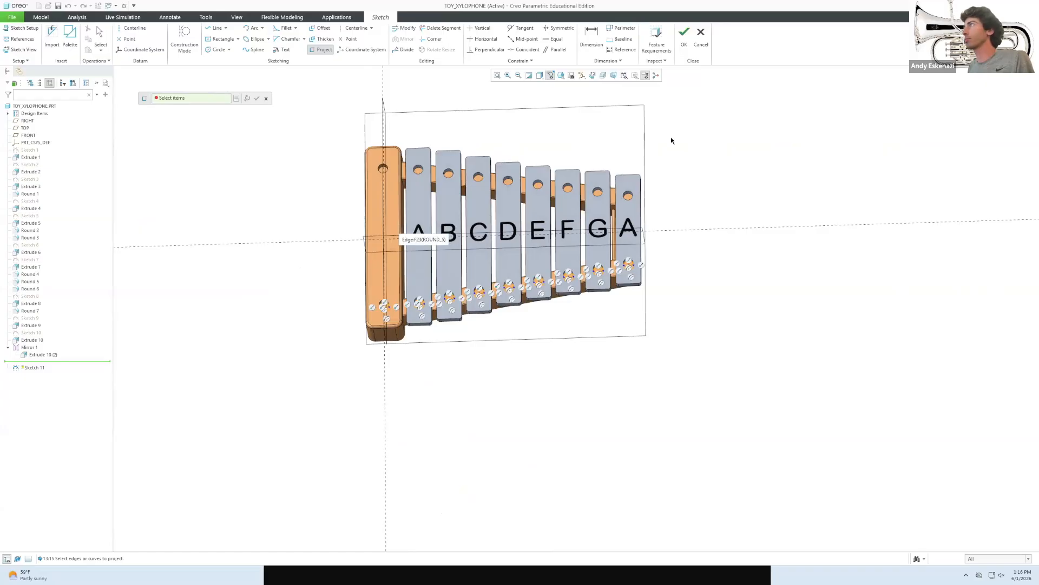
Box-select all the projected hole circles and convert them to construction geometry.
click(267, 100)
middle_drag(413, 237, 341, 265)
drag(308, 263, 731, 394)
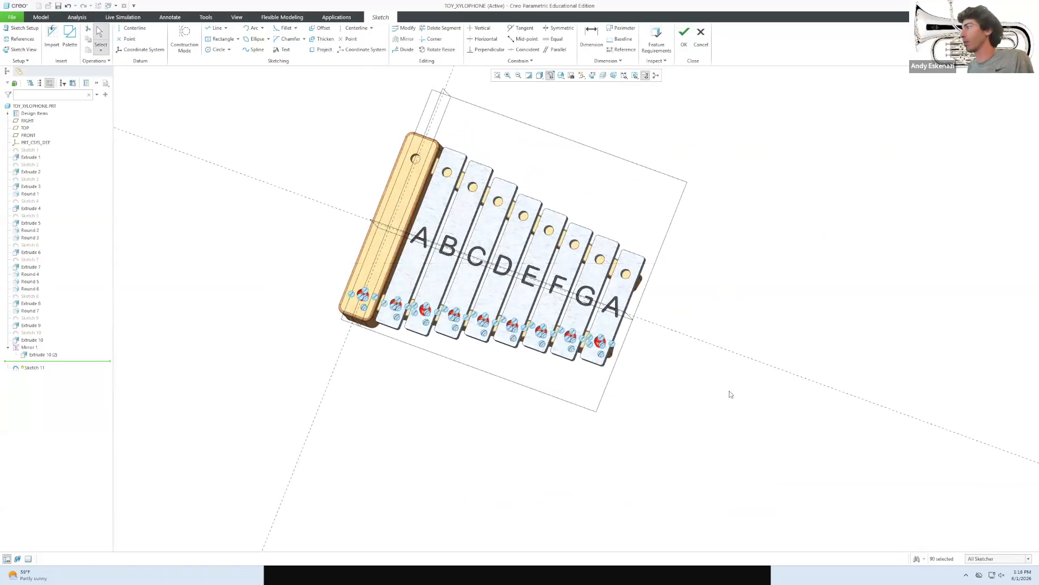
click(182, 42)
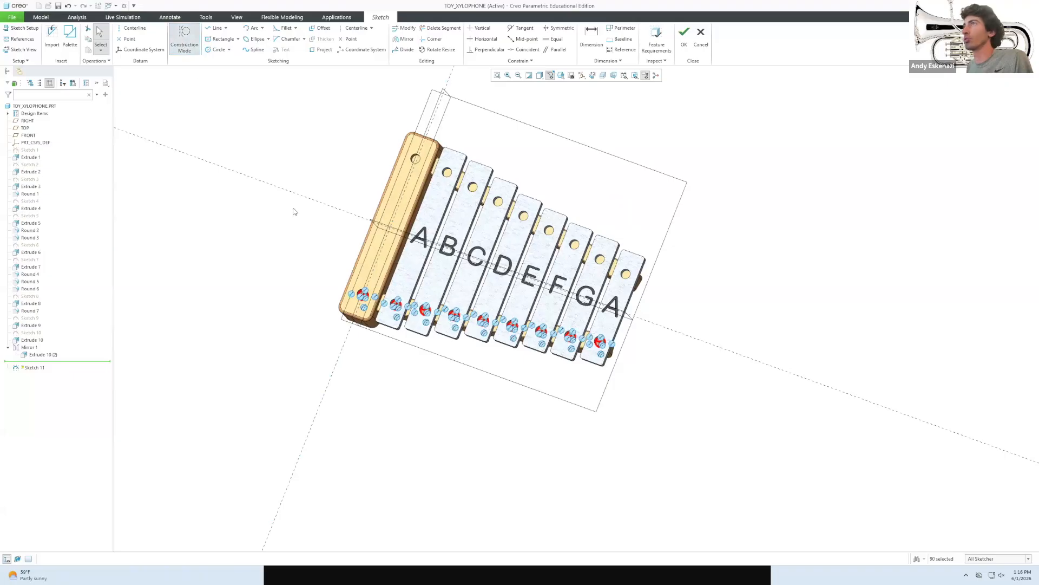
click(327, 246)
scroll(355, 294, up, 4)
scroll(355, 294, down, 6)
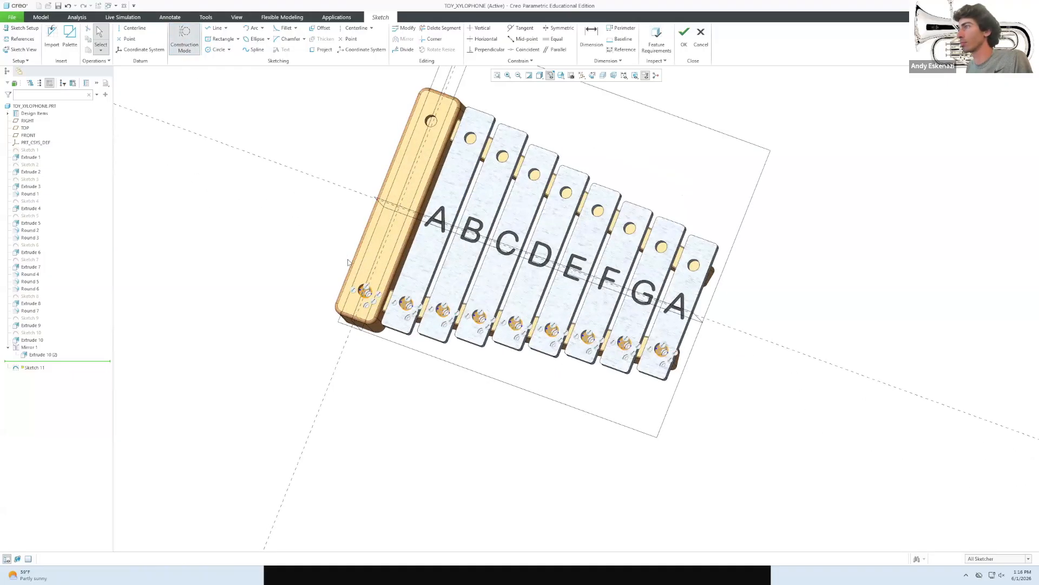
drag(342, 257, 809, 438)
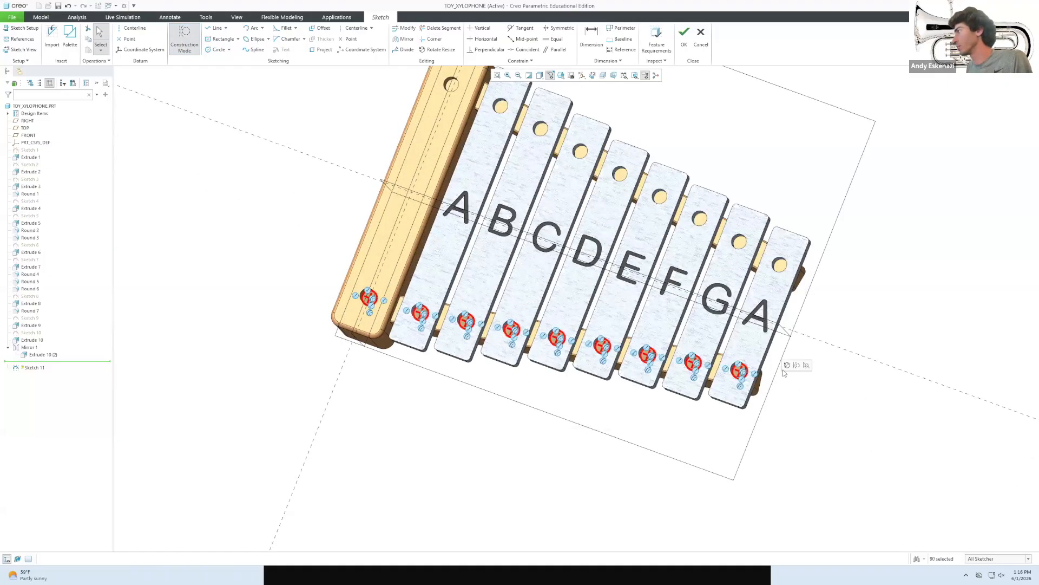
click(796, 365)
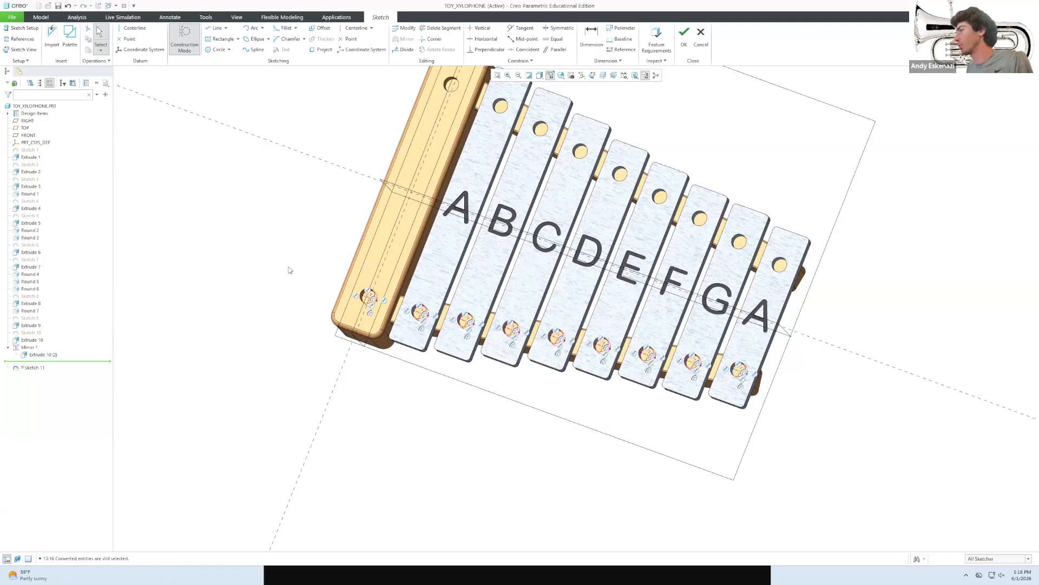
scroll(384, 308, down, 6)
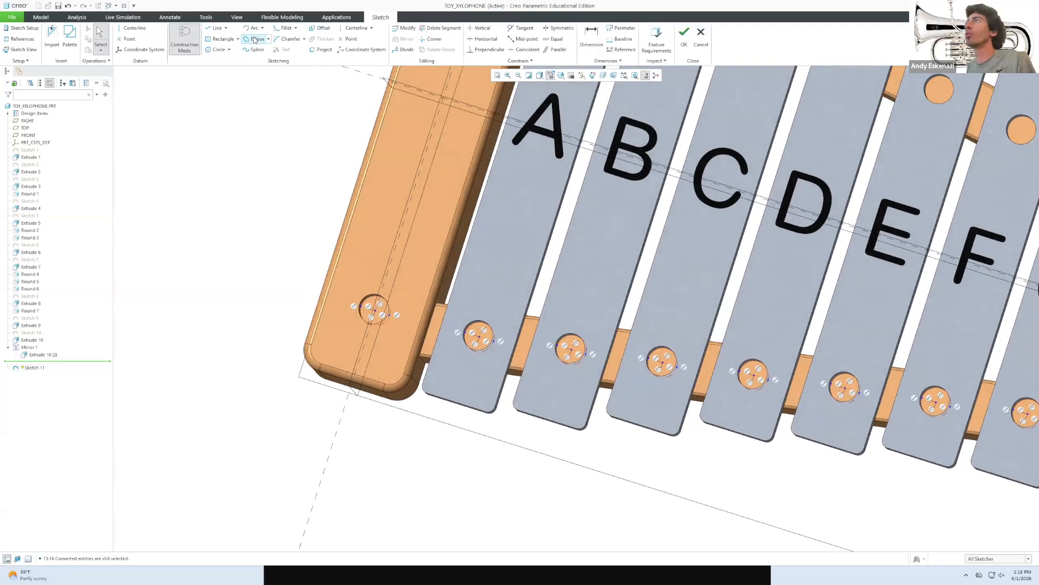
Sketch equal circles in the frame rail hole and the first two bar holes.
click(216, 49)
scroll(407, 329, down, 2)
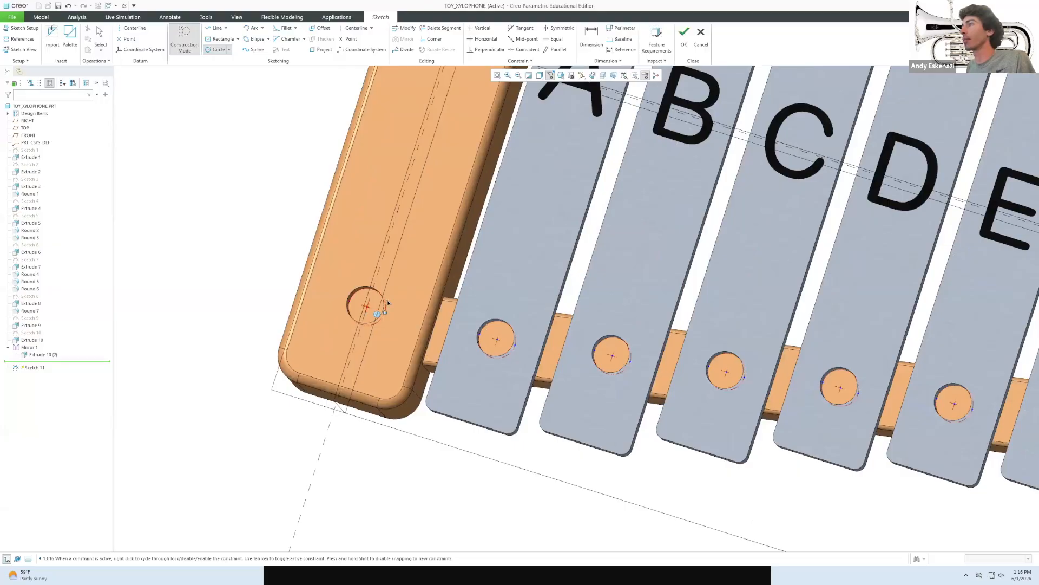
scroll(388, 274, down, 2)
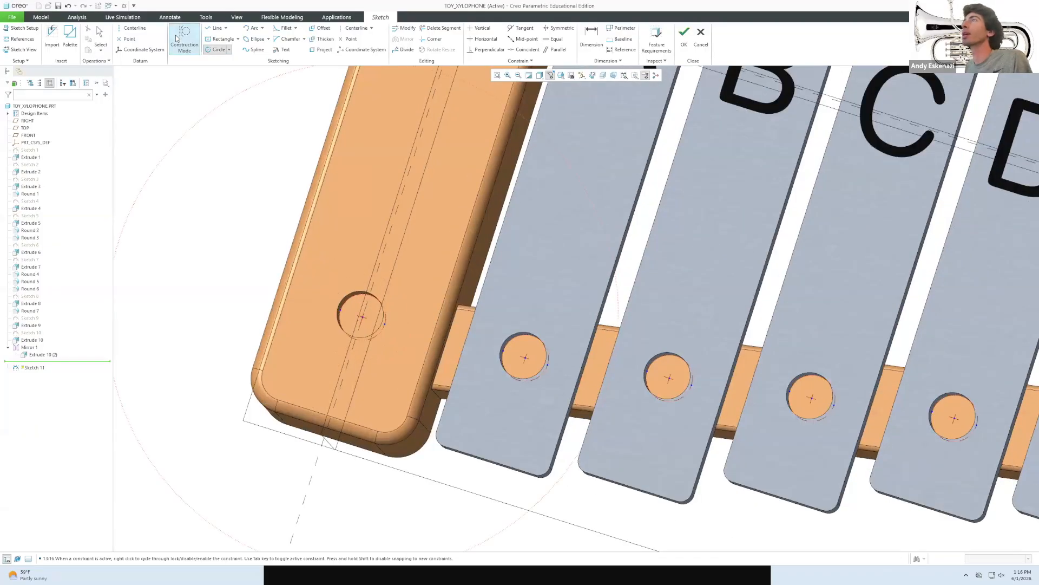
key(g)
scroll(376, 303, down, 3)
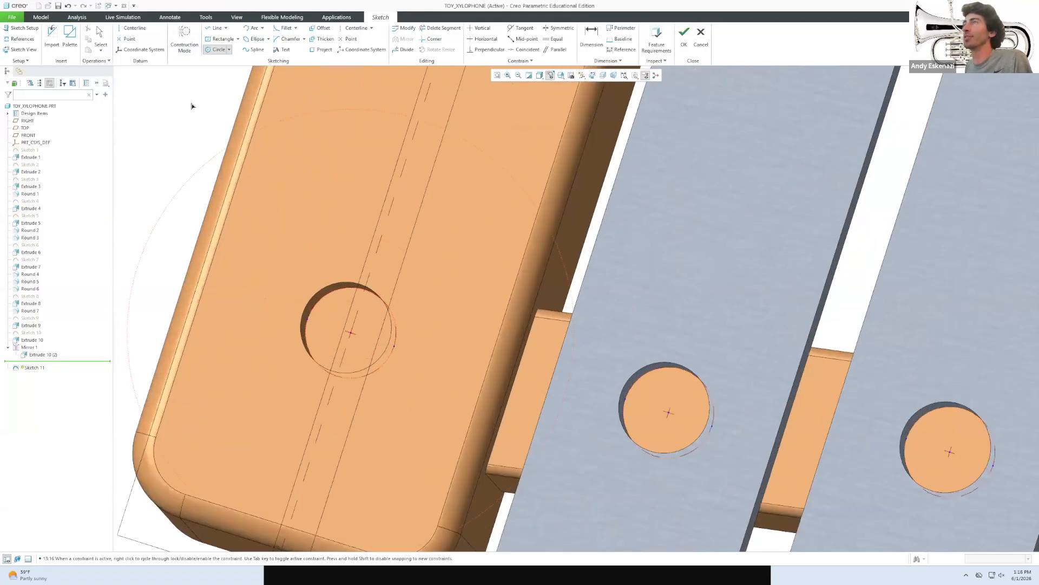
click(373, 342)
middle_click(372, 341)
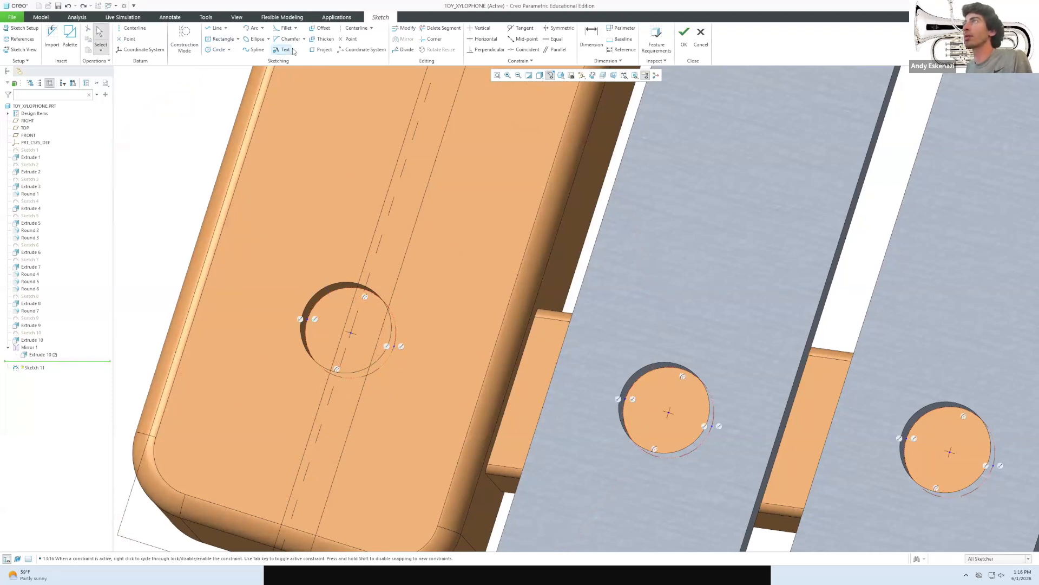
click(219, 49)
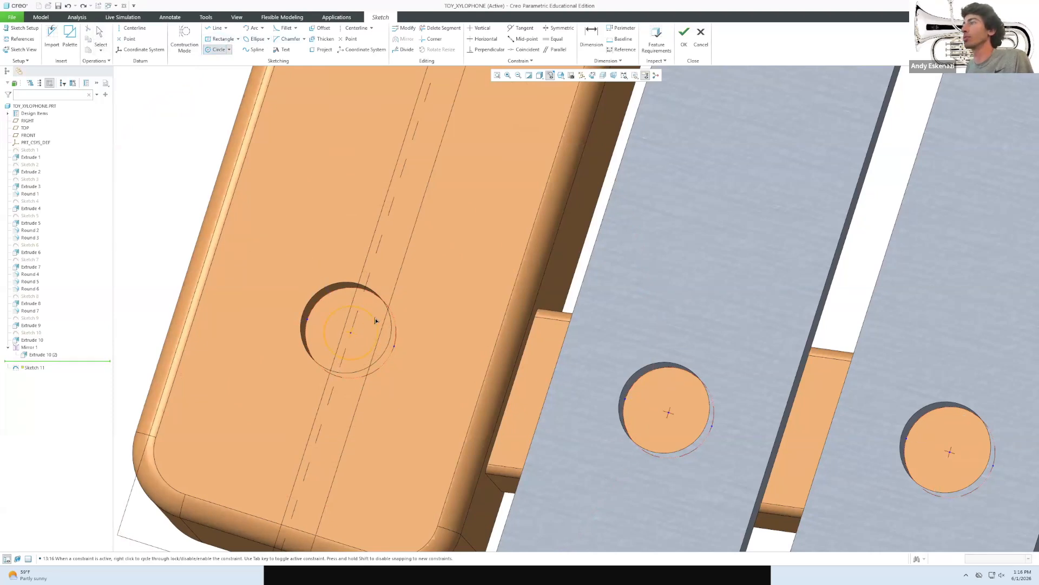
click(377, 318)
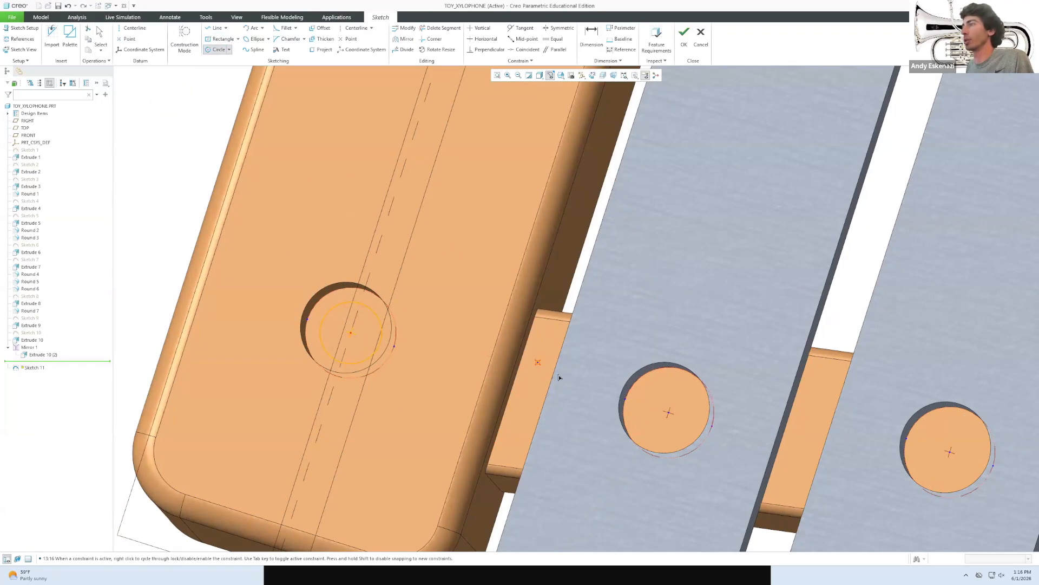
click(667, 382)
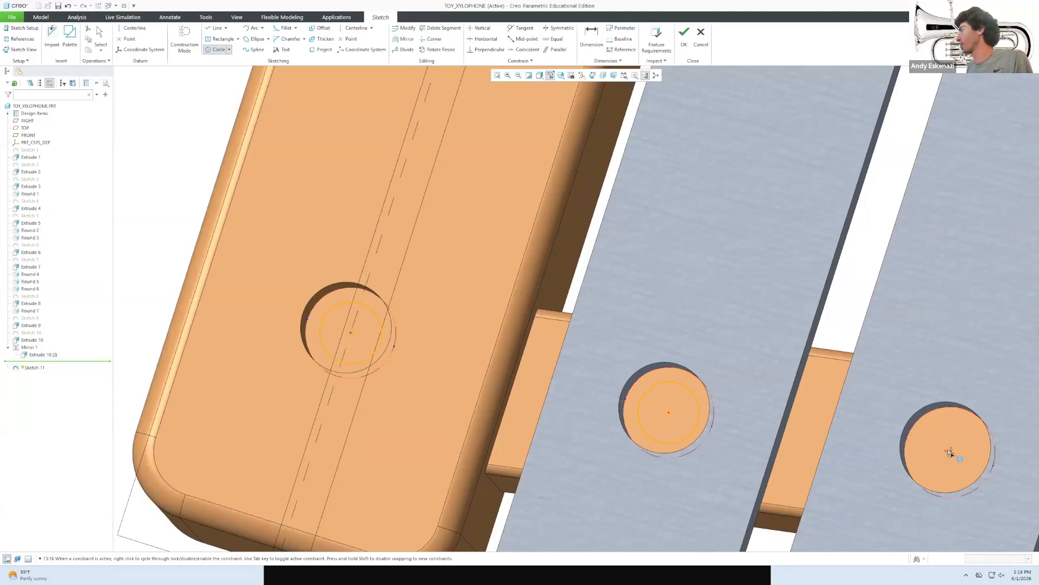
click(936, 426)
Add equal circles in the remaining bar holes, including the E bar and last hole.
scroll(476, 365, down, 3)
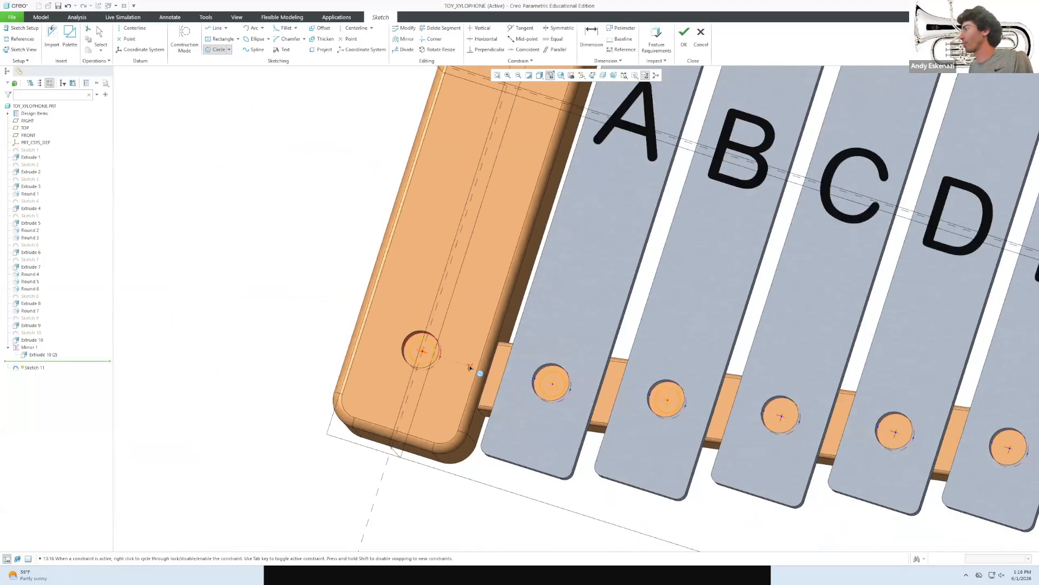
scroll(711, 404, up, 4)
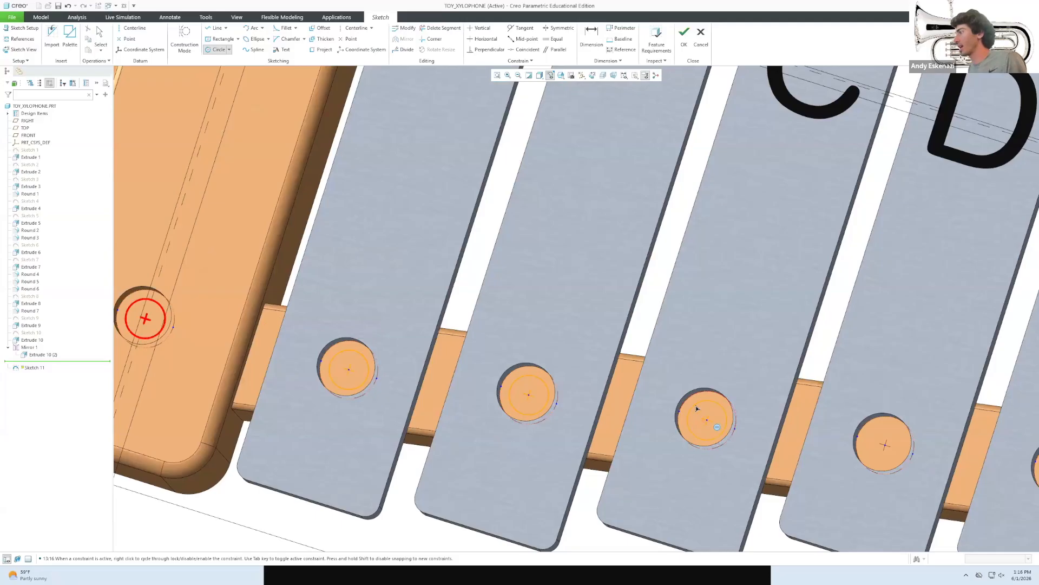
click(698, 409)
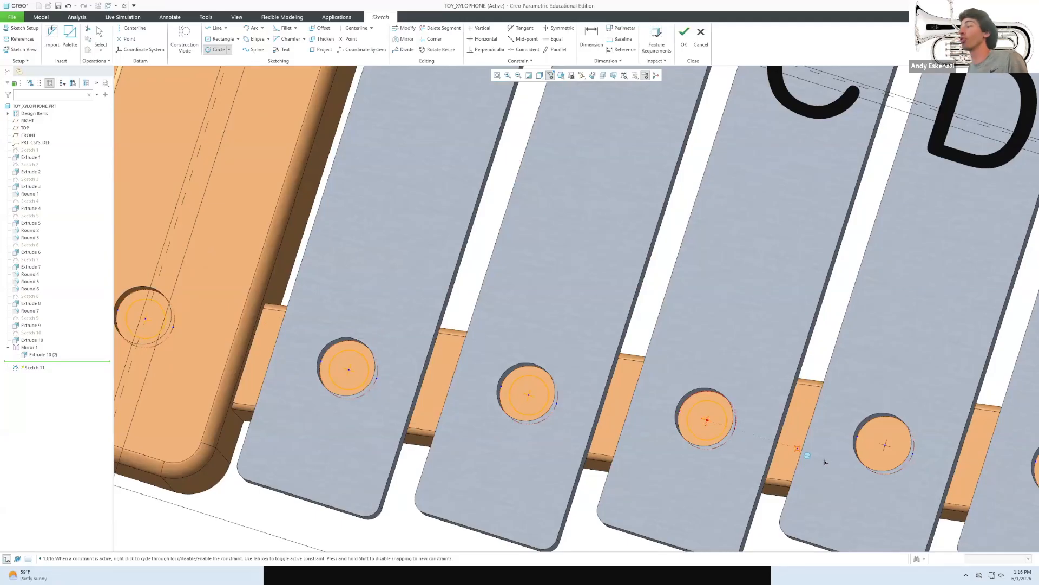
click(878, 433)
scroll(761, 409, up, 3)
scroll(967, 477, down, 5)
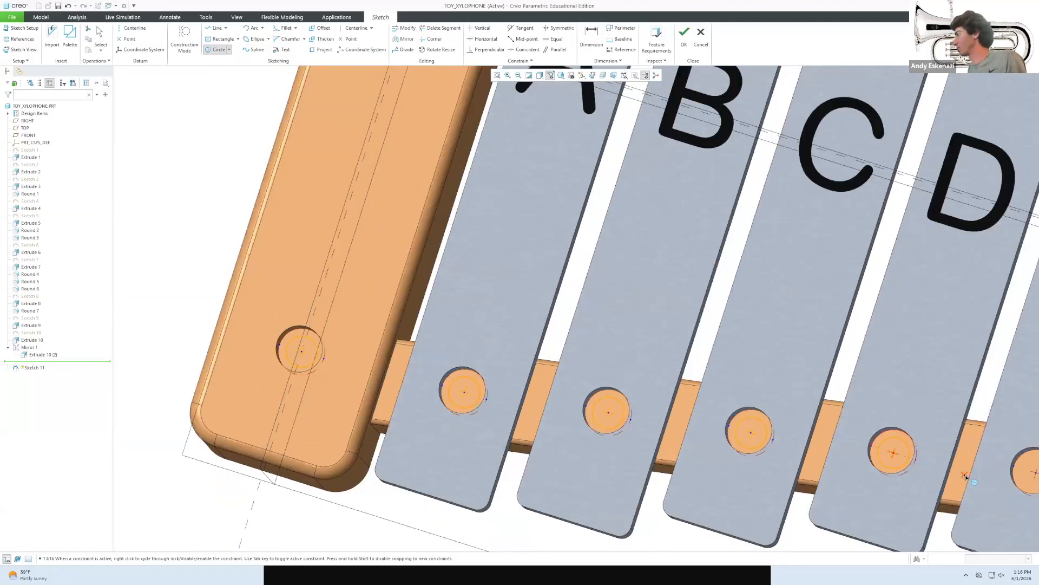
scroll(967, 477, down, 4)
scroll(874, 501, up, 5)
click(847, 486)
click(845, 482)
scroll(844, 483, up, 4)
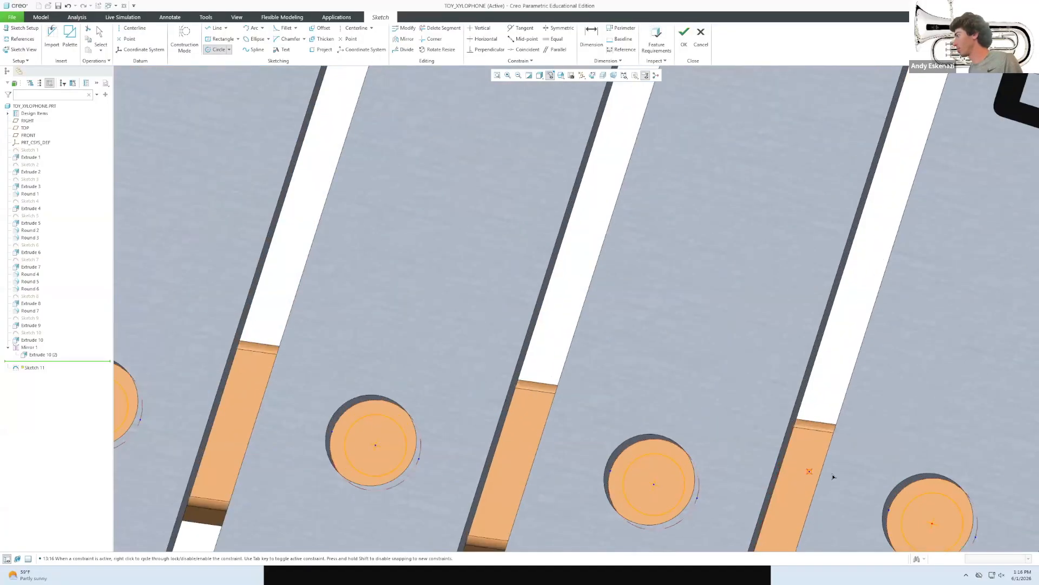
scroll(973, 498, down, 7)
scroll(973, 498, up, 6)
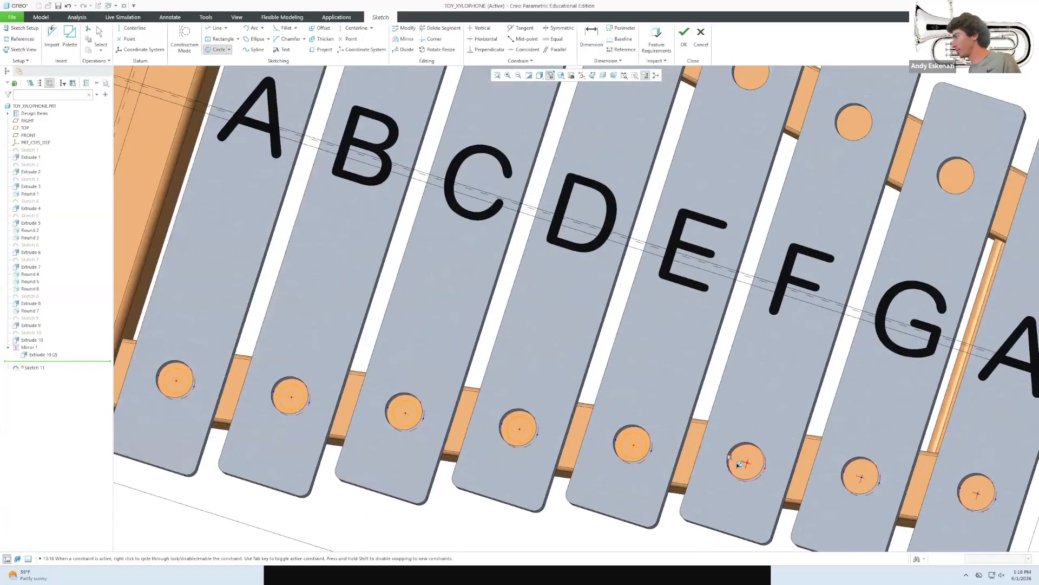
click(855, 470)
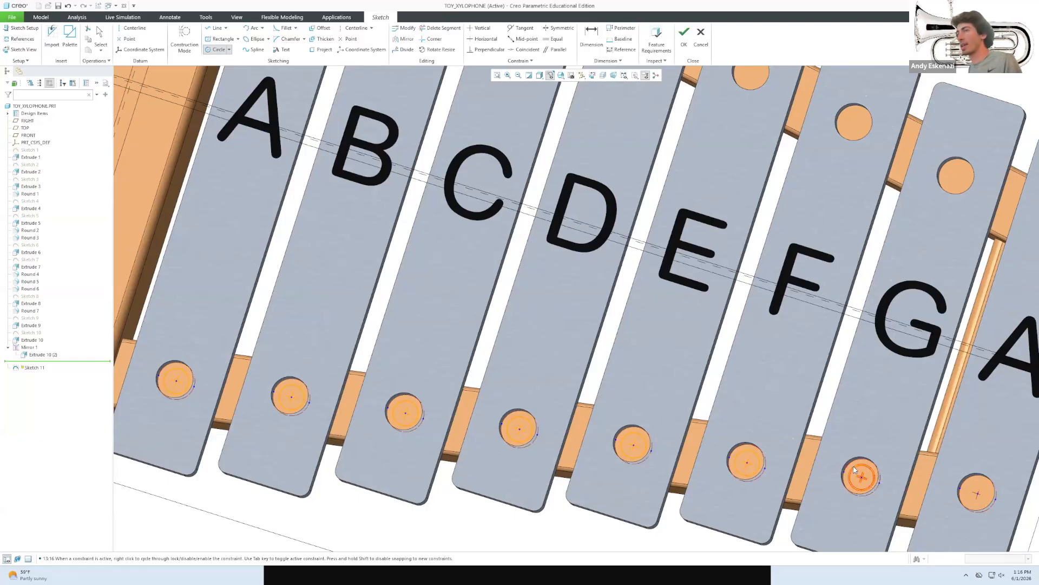
click(971, 487)
middle_click(969, 487)
Set the equal circles' diameter to 17 and finish Sketch 11.
scroll(857, 467, up, 4)
scroll(858, 478, down, 6)
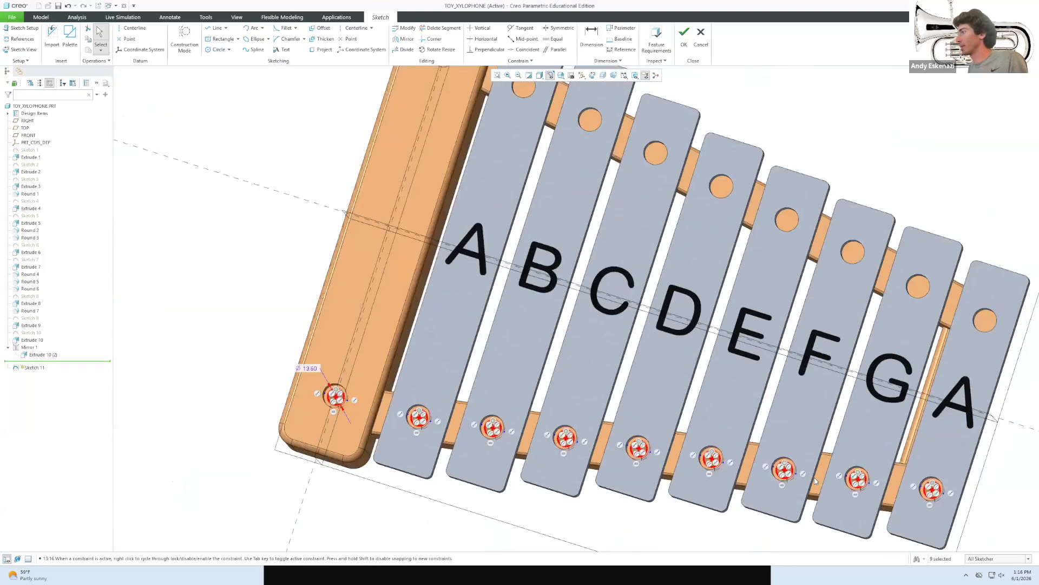
scroll(403, 407, up, 2)
scroll(404, 408, up, 4)
double_click(400, 420)
key(Return)
double_click(388, 423)
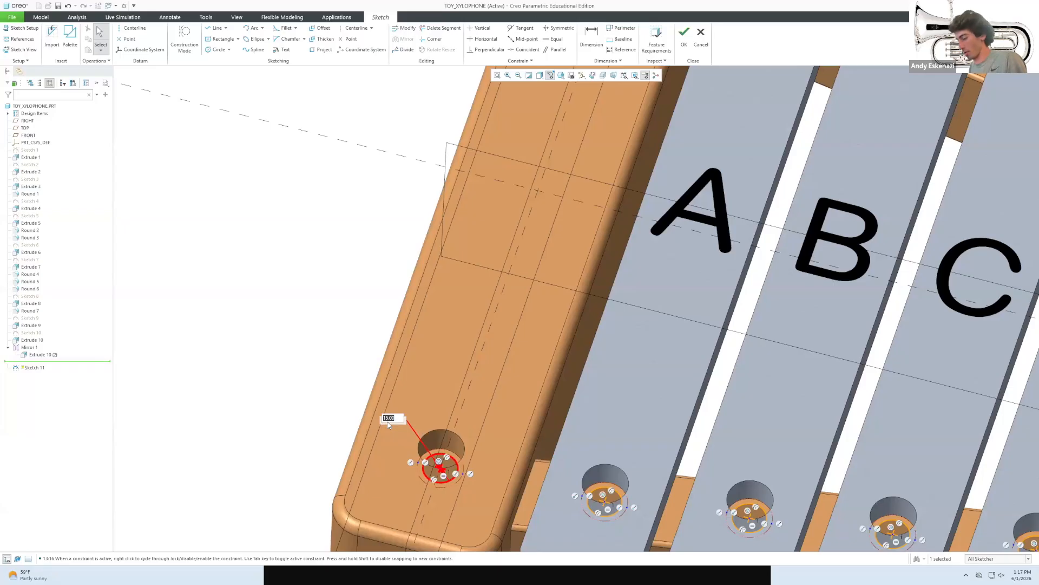
key(Return)
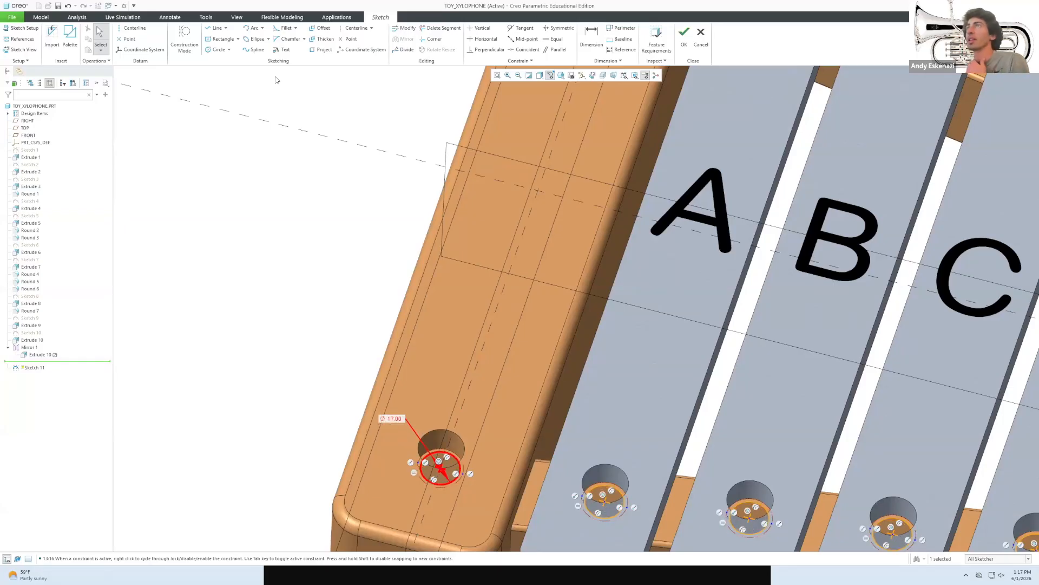
click(684, 36)
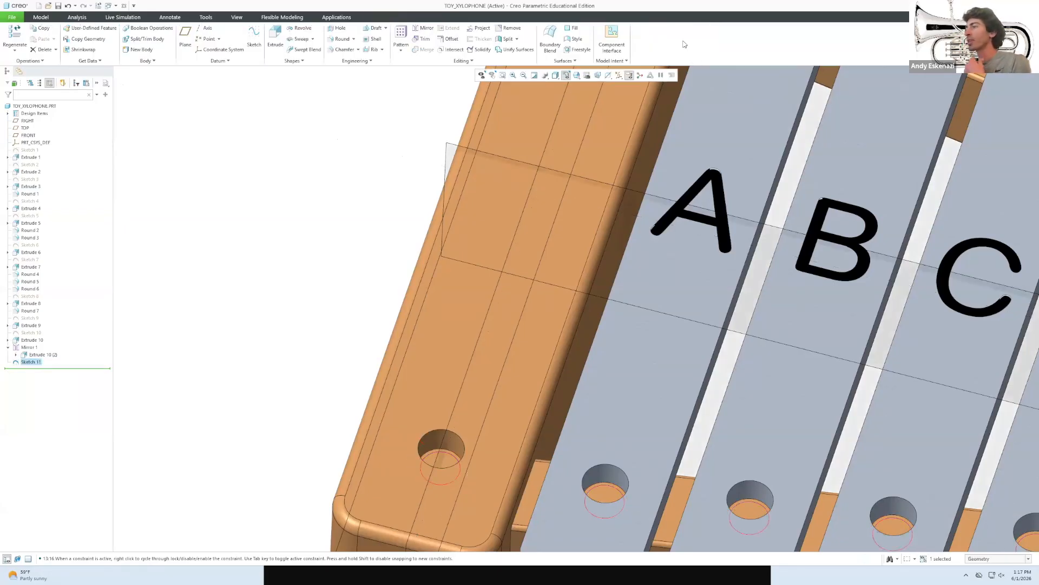
Extrude the Sketch 11 circles into pegs 20.00 deep, after trying 15 and 18.
click(275, 37)
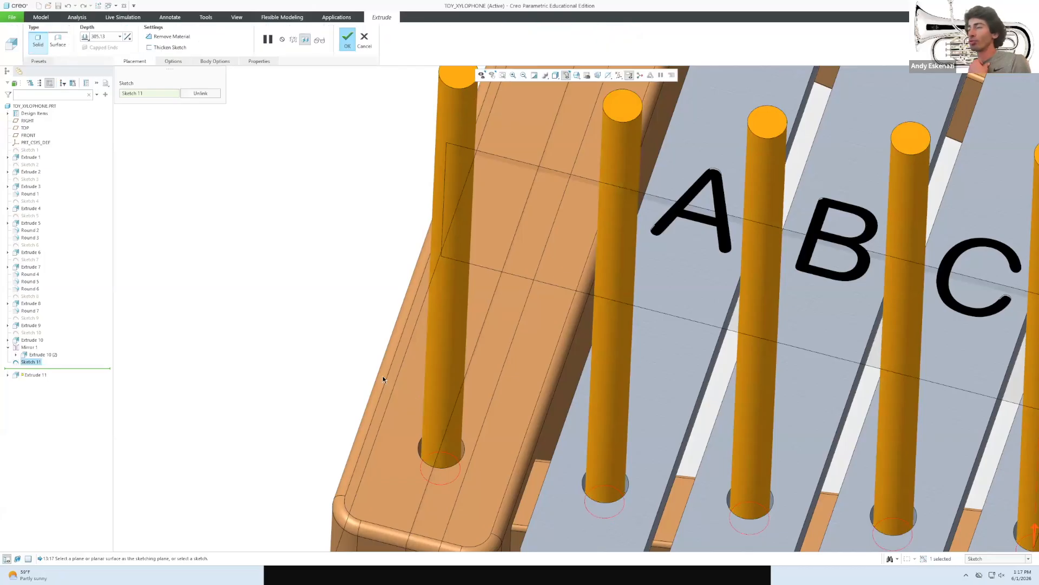
double_click(104, 37)
text(15)
key(Return)
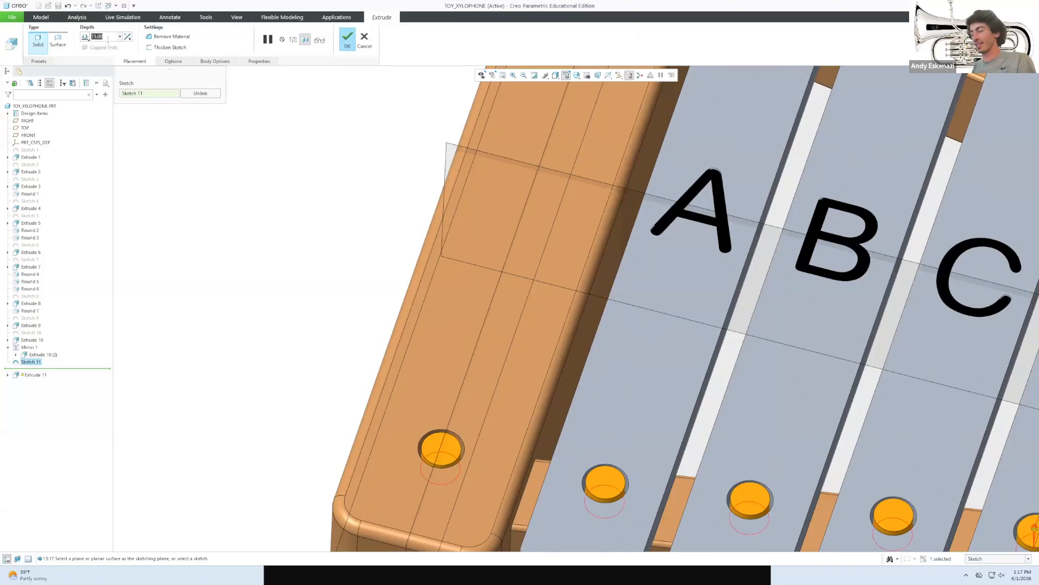
text(18)
key(Return)
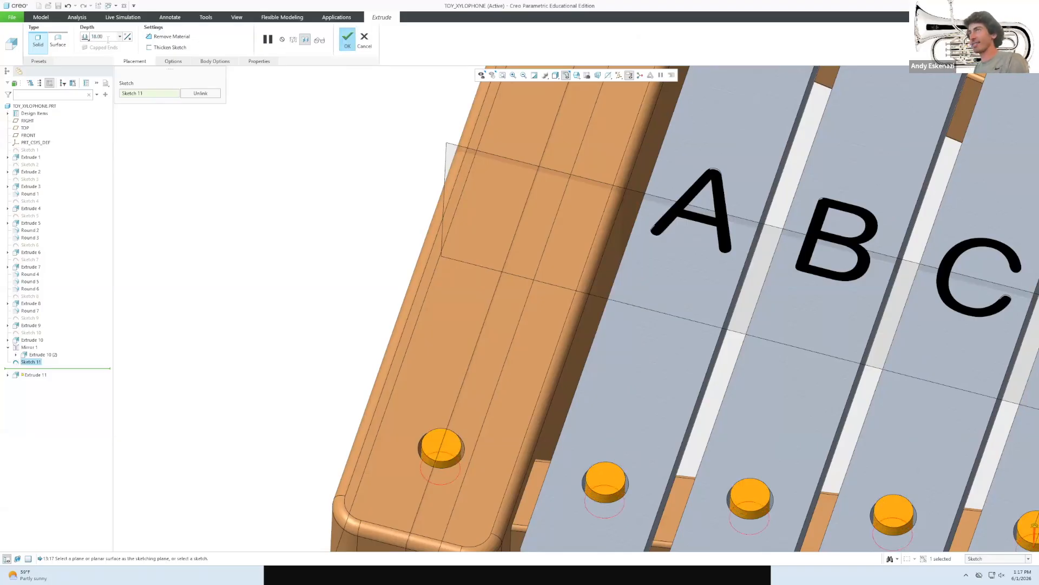
text(20)
key(Return)
middle_drag(277, 142, 278, 140)
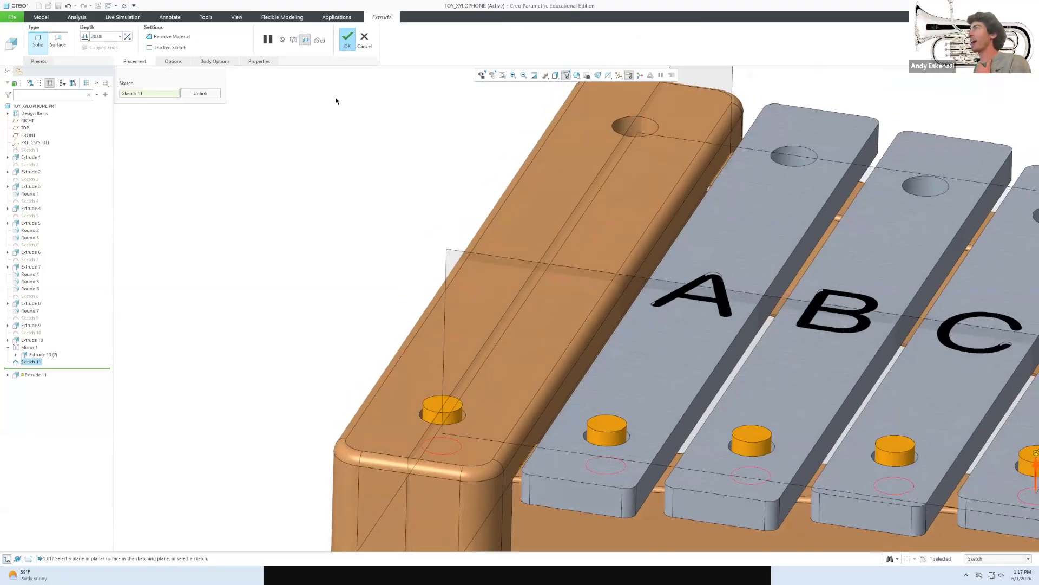
click(347, 43)
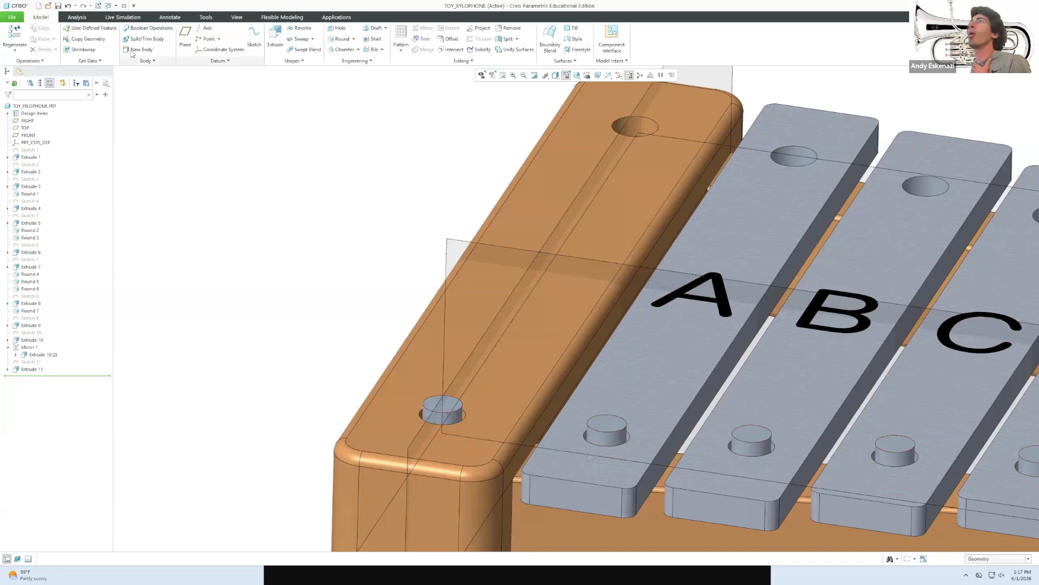
Round the top edges of the frame peg and first bar pegs with radius 3.
click(435, 411)
middle_drag(435, 411, 425, 434)
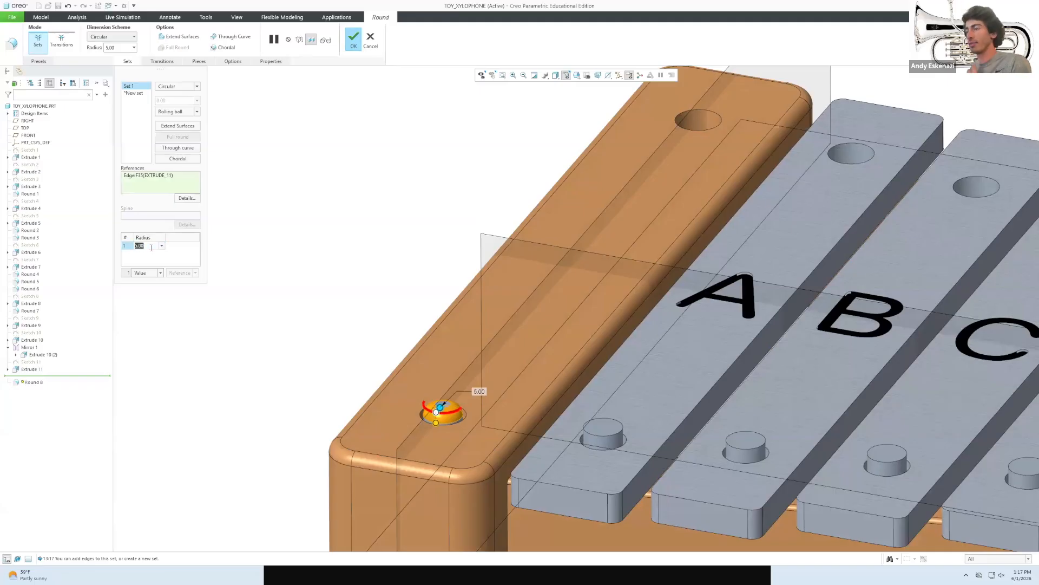
text(3)
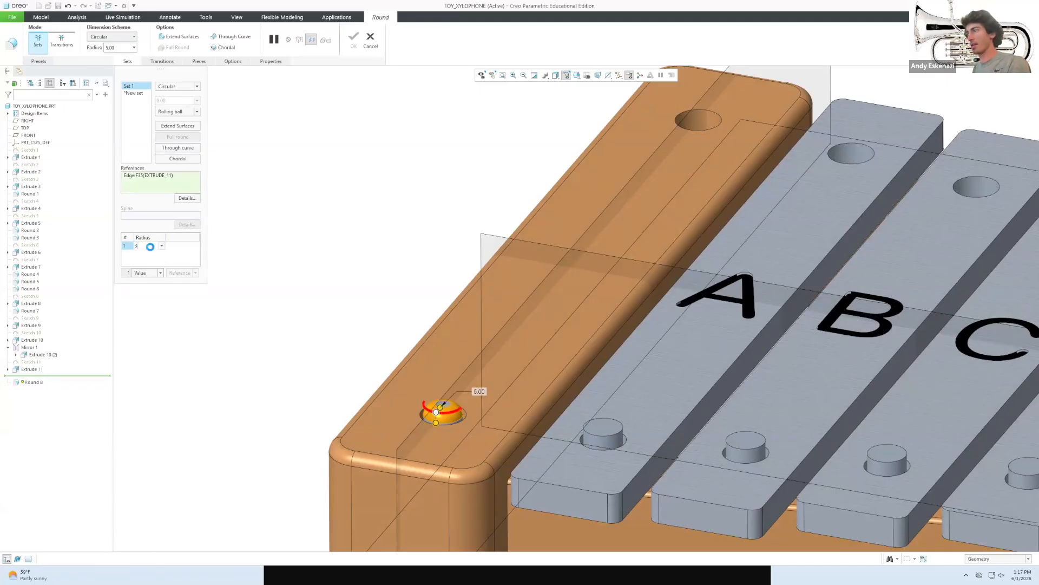
click(751, 452)
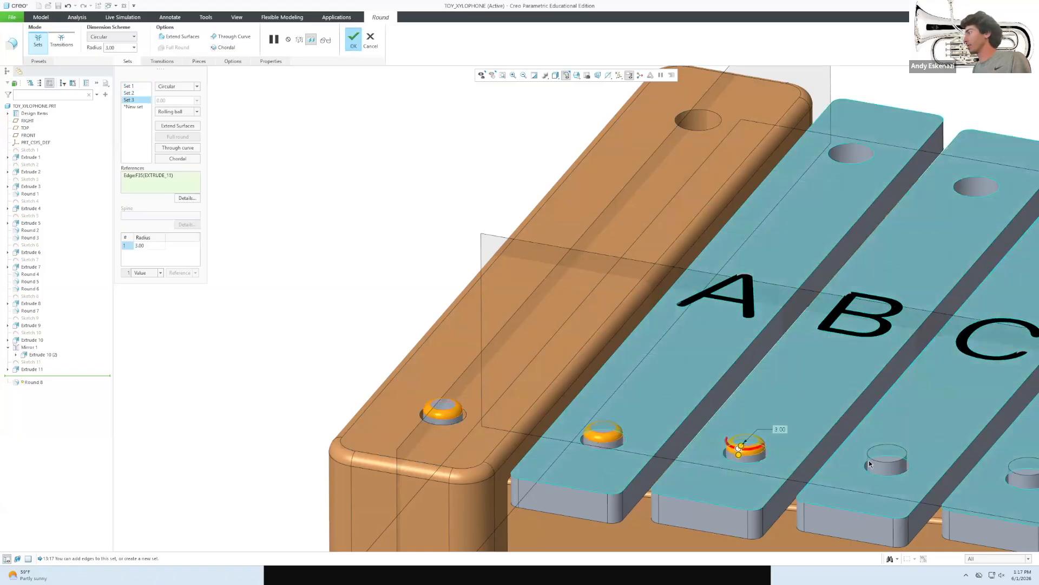
click(872, 459)
middle_drag(873, 459, 562, 384)
scroll(562, 382, up, 2)
scroll(853, 410, down, 3)
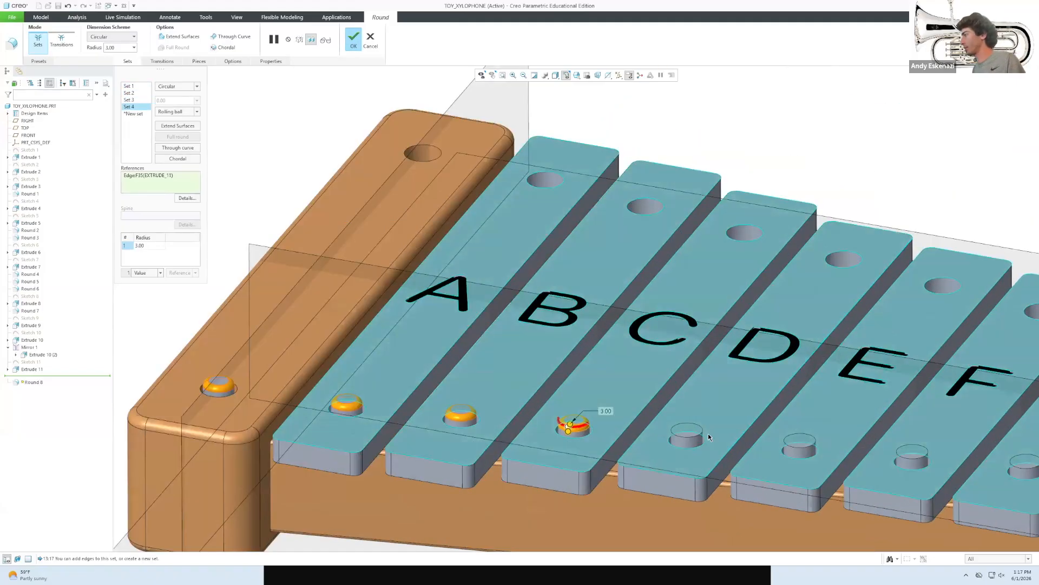
Add the remaining bar pegs, through G and the last A, to the 3.00 round.
click(698, 435)
click(810, 448)
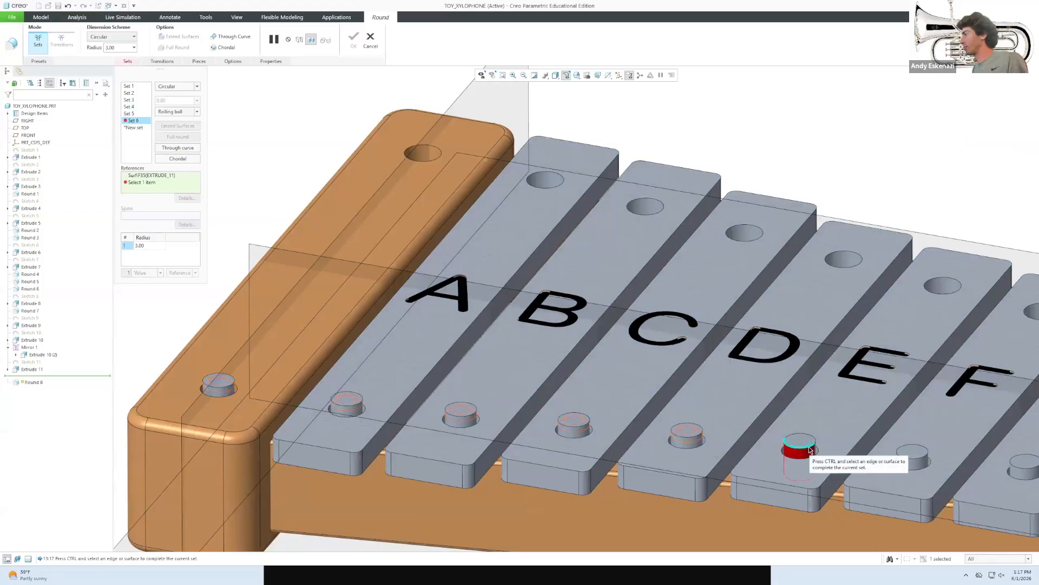
click(805, 446)
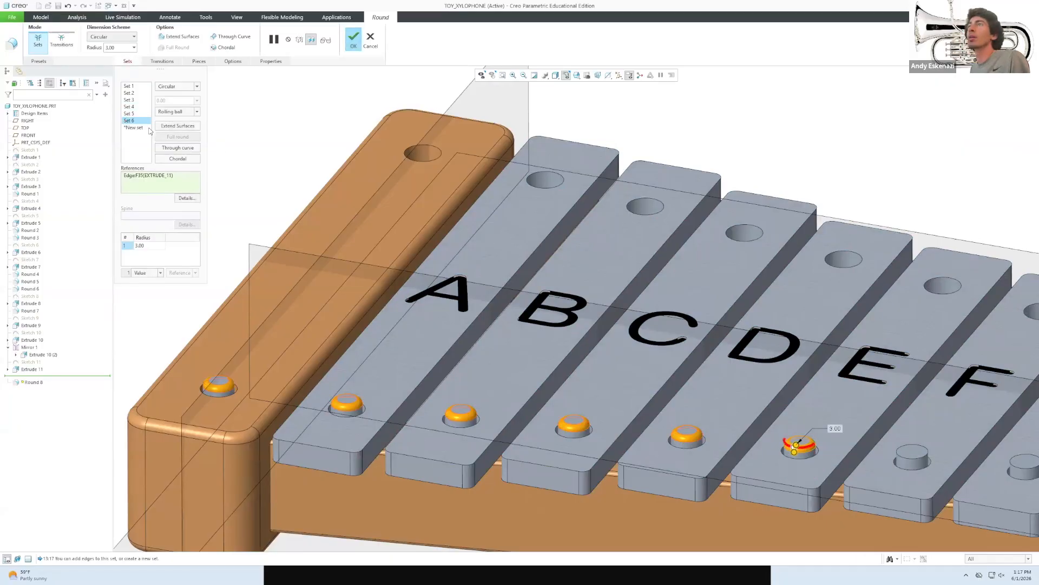
scroll(559, 313, down, 2)
scroll(558, 313, up, 3)
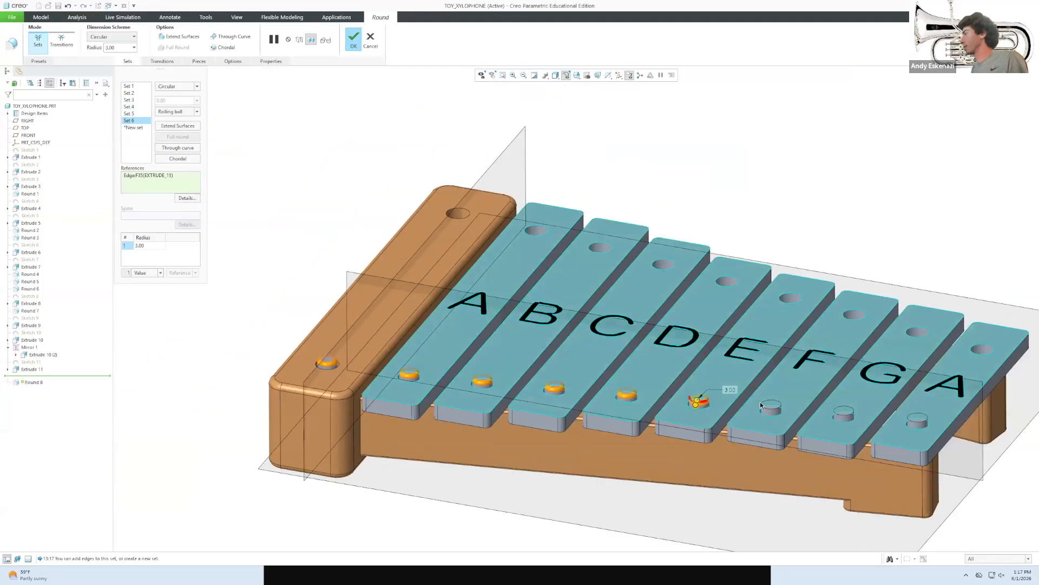
scroll(760, 402, down, 2)
click(857, 423)
click(857, 422)
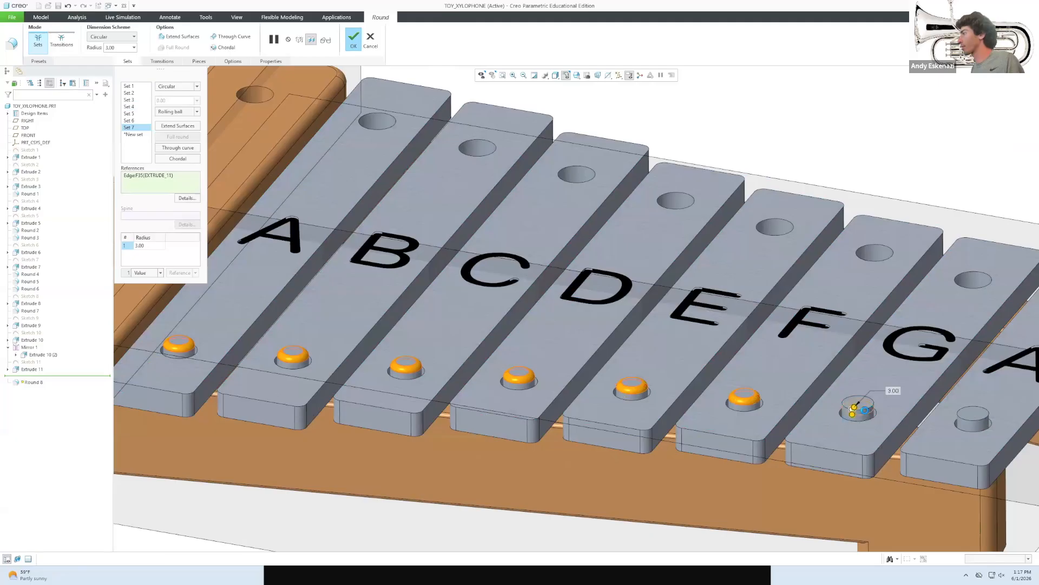
click(973, 418)
scroll(973, 418, up, 3)
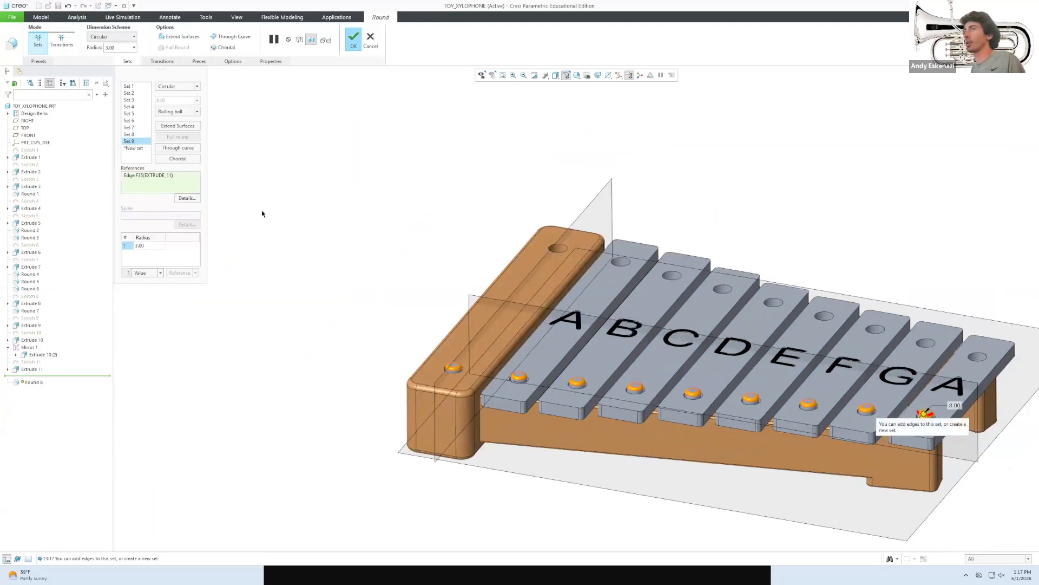
click(351, 43)
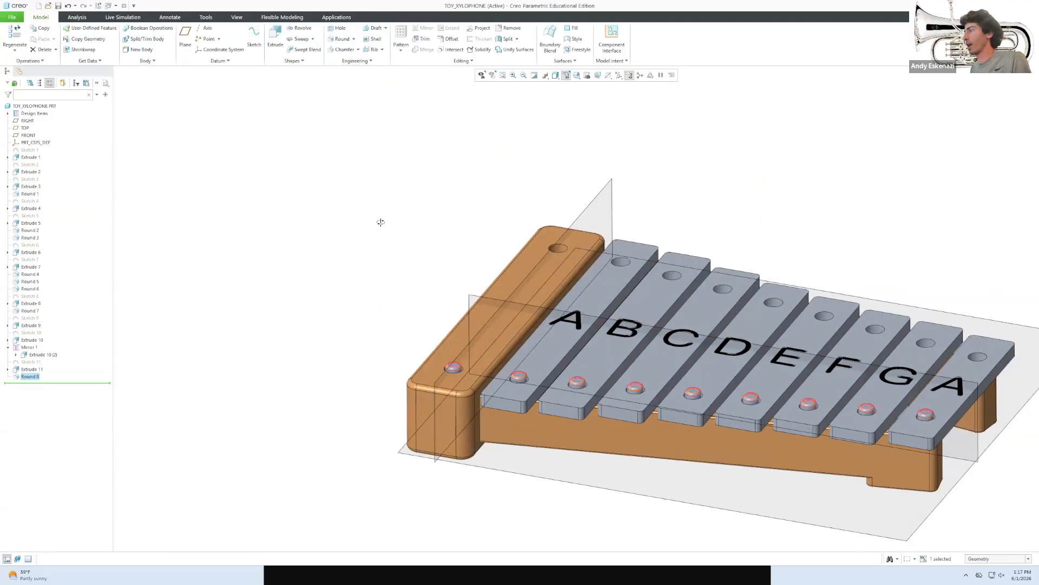
Pick a steel appearance from the Metal-Steel.dmt appearance library.
middle_drag(380, 222, 384, 241)
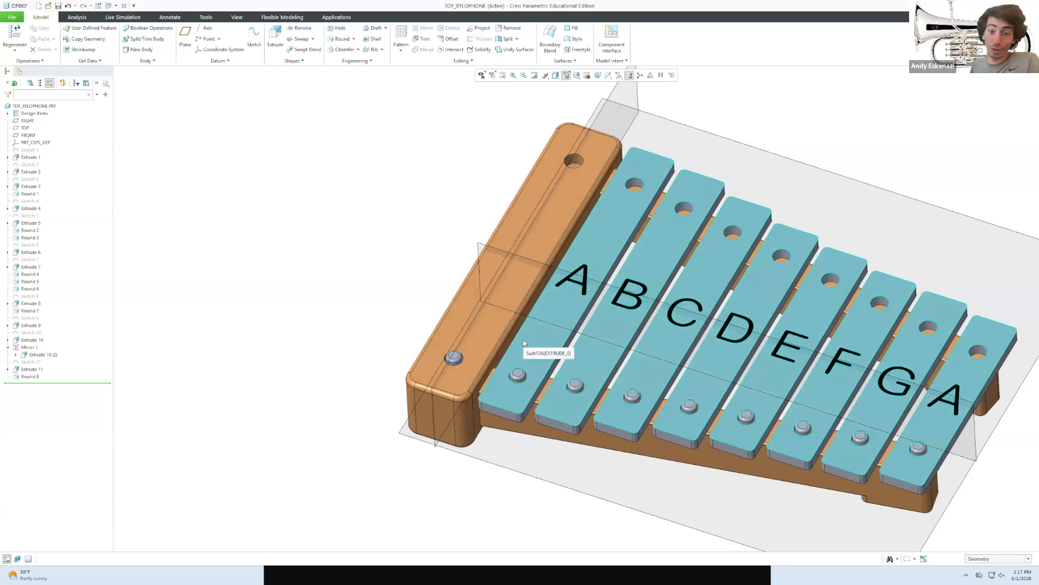
scroll(696, 445, up, 2)
mouse_move(696, 445)
middle_down()
mouse_move(694, 487)
mouse_move(689, 426)
middle_up()
scroll(565, 413, down, 6)
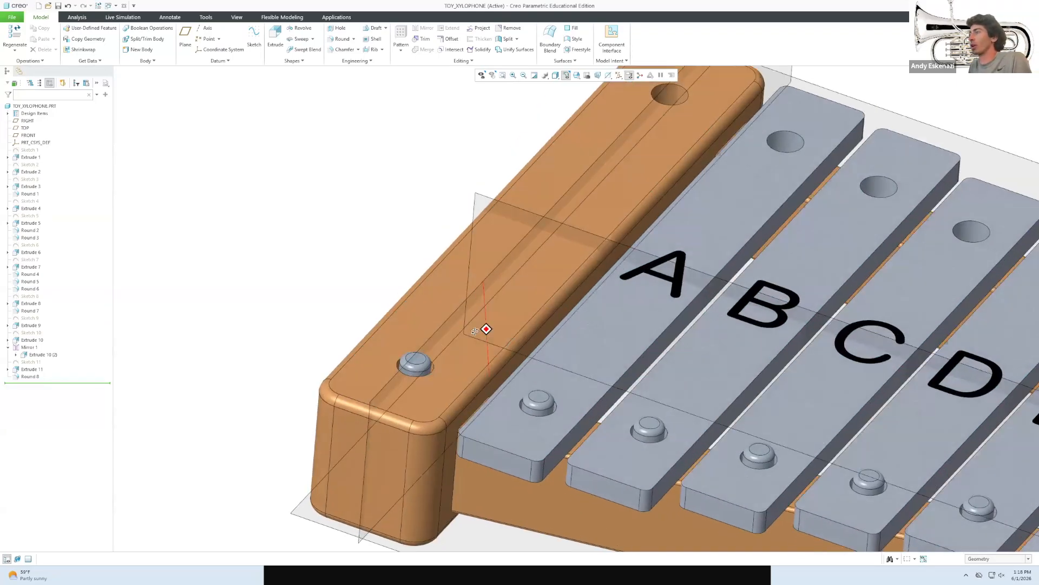
click(237, 17)
click(128, 46)
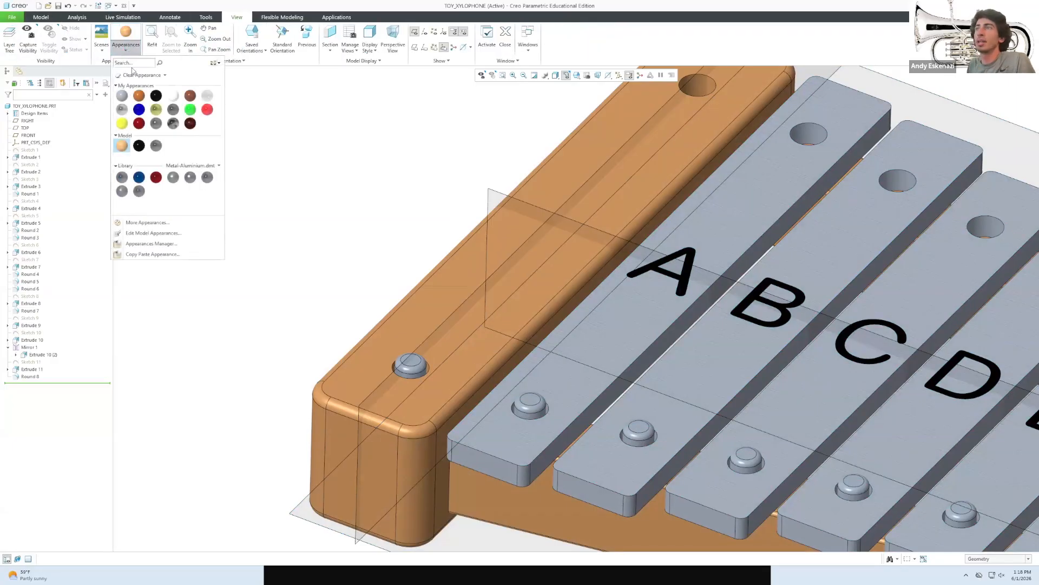
click(202, 165)
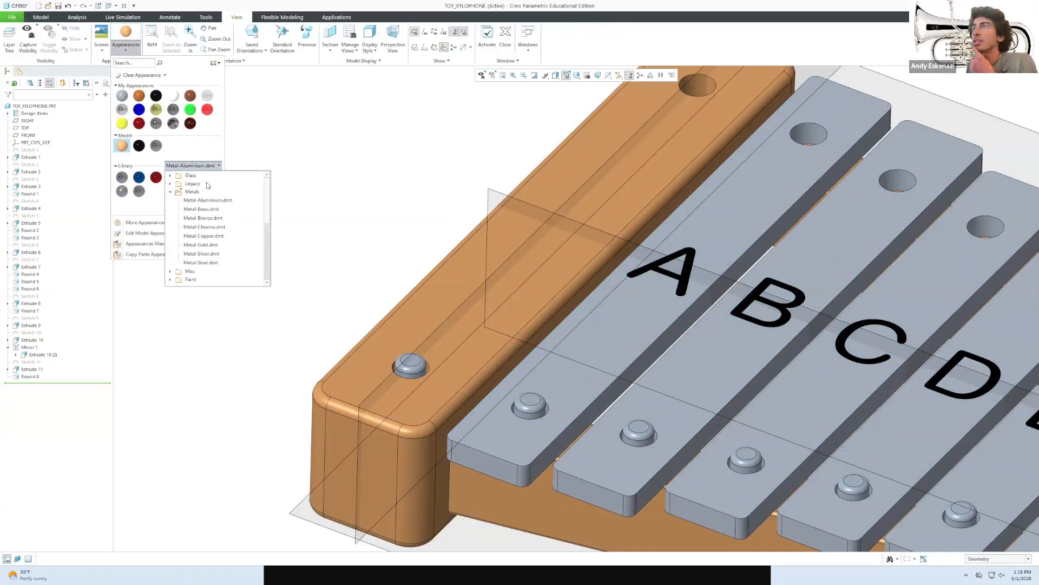
click(202, 262)
click(123, 177)
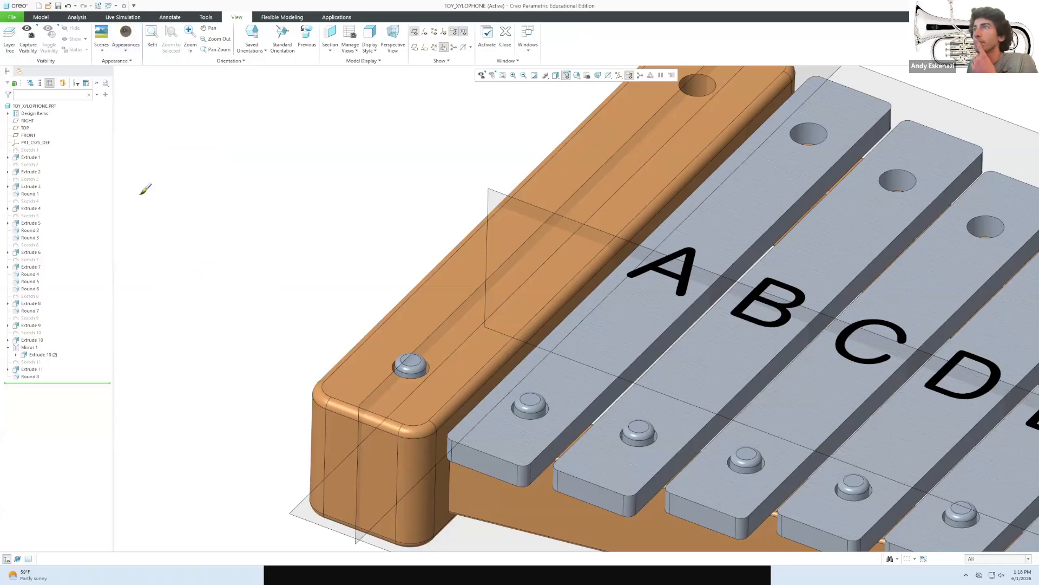
Apply the steel appearance to the peg surfaces using the Intent Surface filter.
click(991, 559)
click(979, 535)
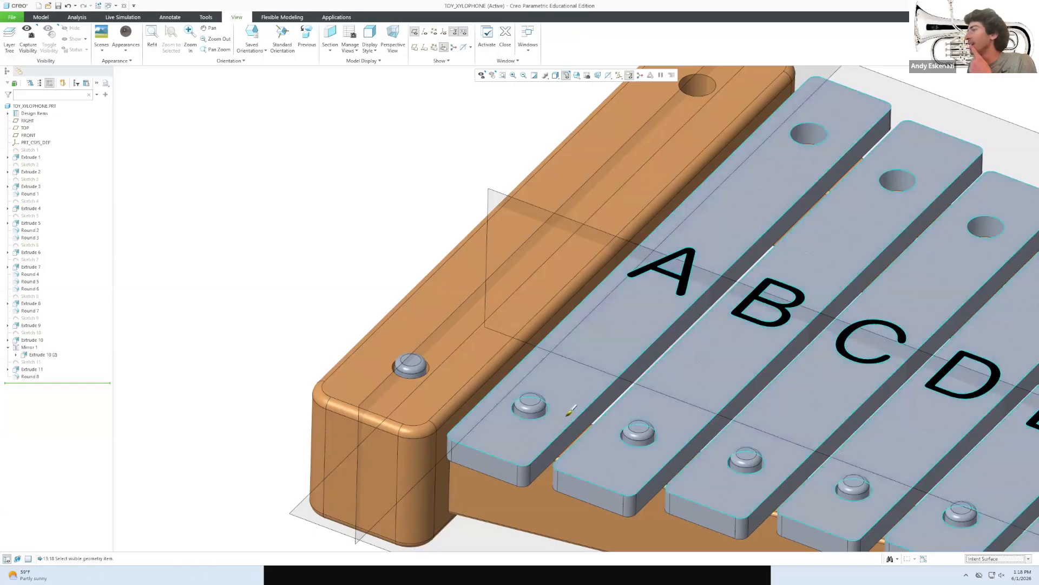
click(536, 410)
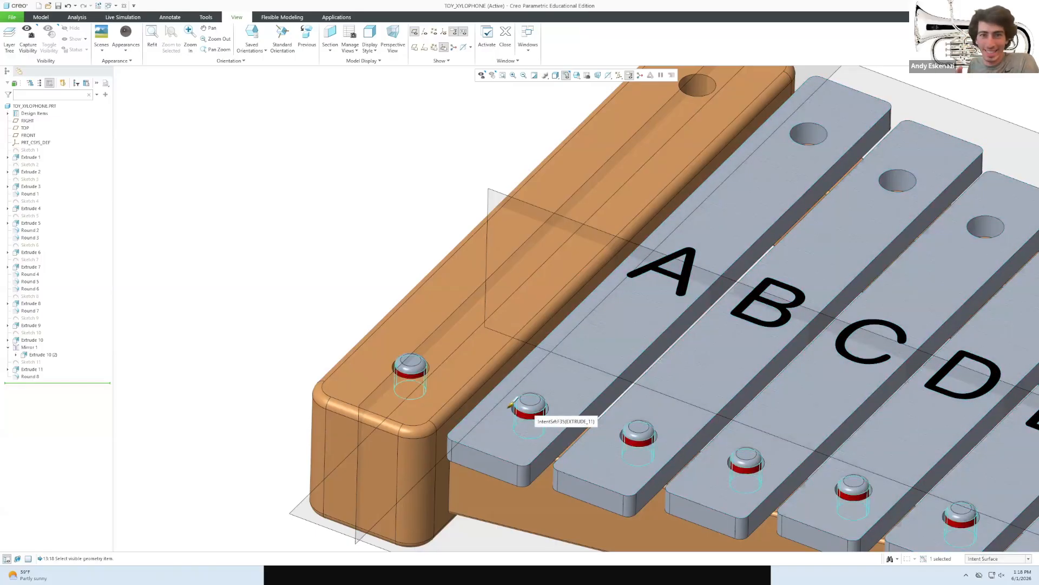
scroll(513, 405, down, 2)
ctrl+click(539, 400)
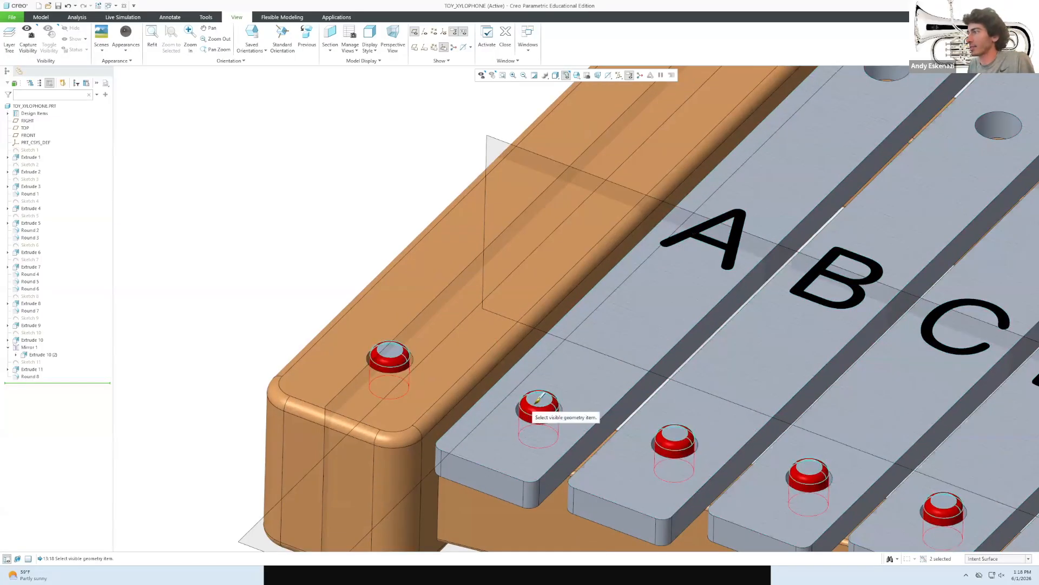
ctrl+click(539, 401)
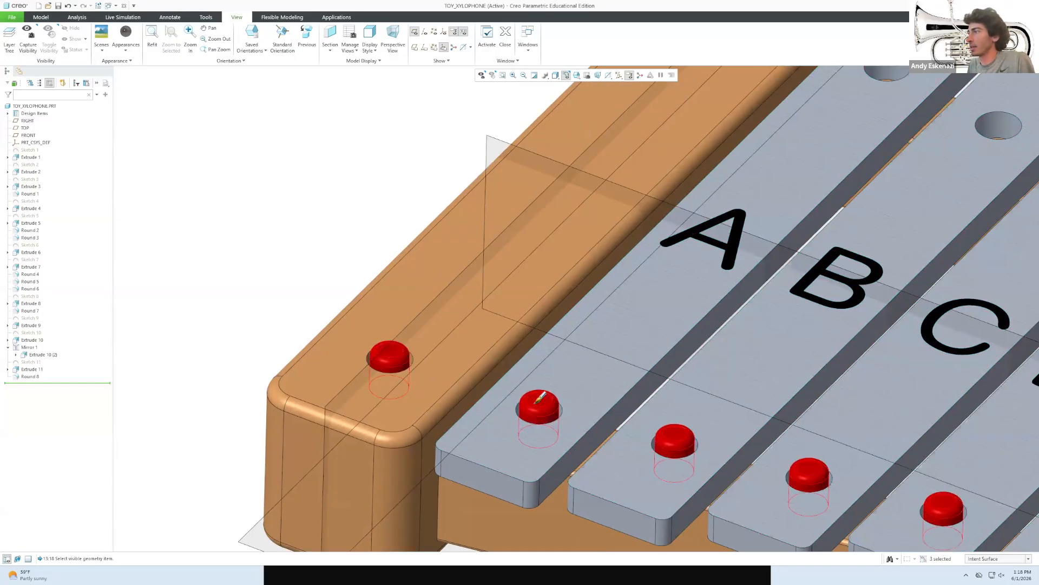
middle_click(252, 236)
scroll(295, 279, up, 3)
middle_drag(434, 311, 458, 337)
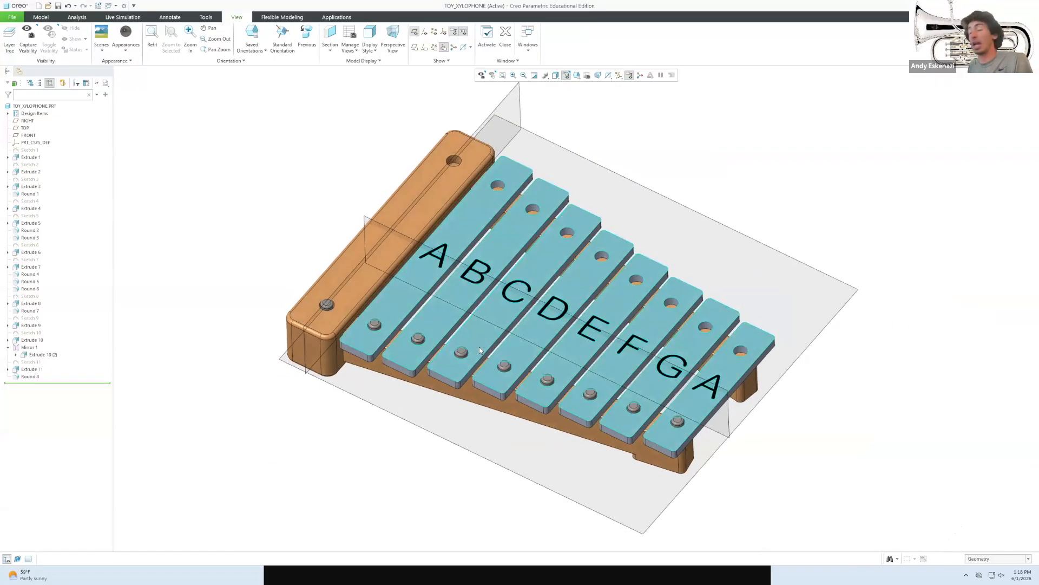
scroll(342, 235, down, 1)
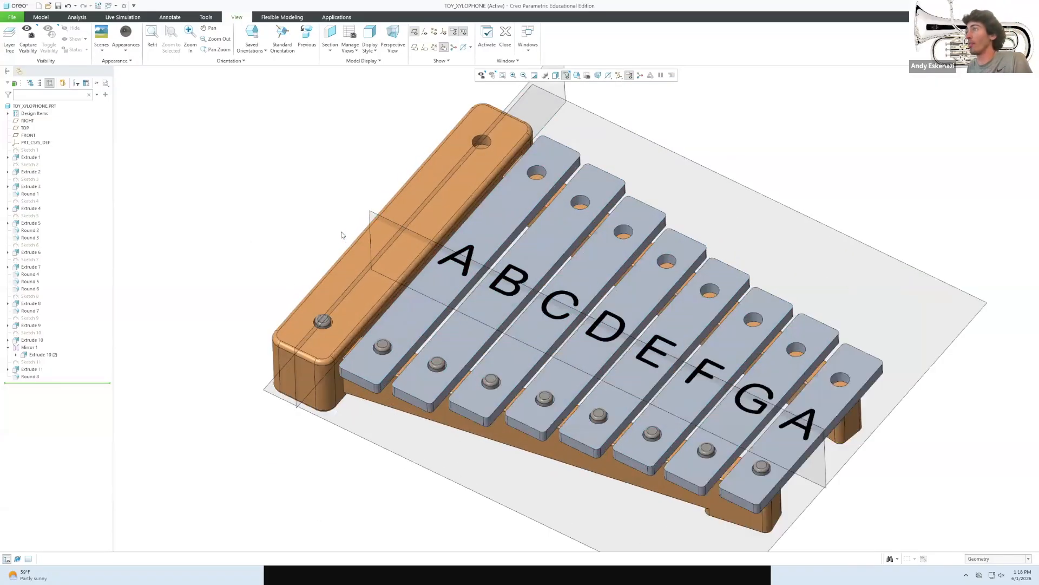
Mirror the peg extrusion and Round 8 across the FRONT plane to the far holes.
click(41, 17)
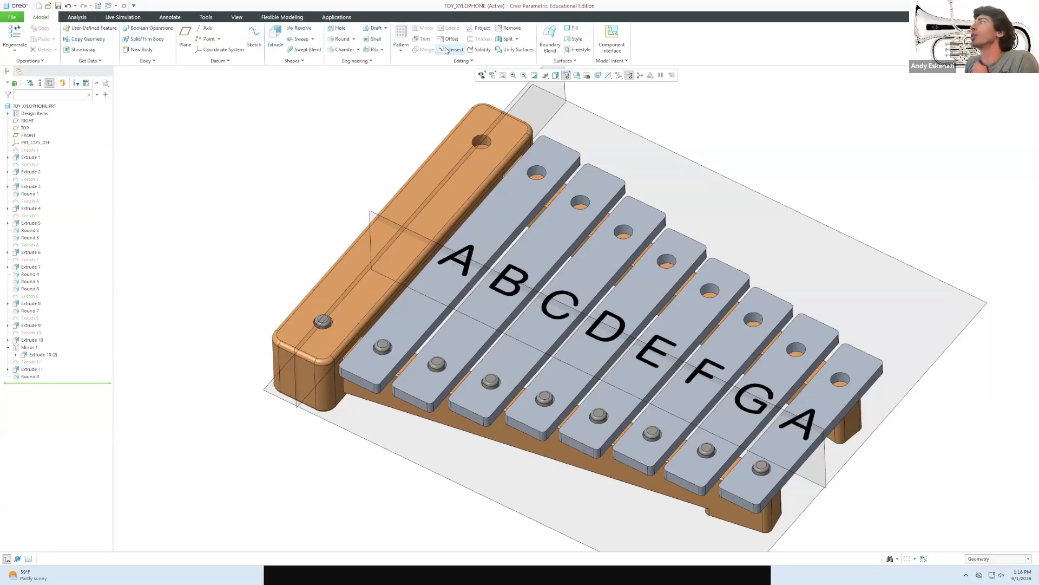
click(28, 375)
ctrl+click(32, 368)
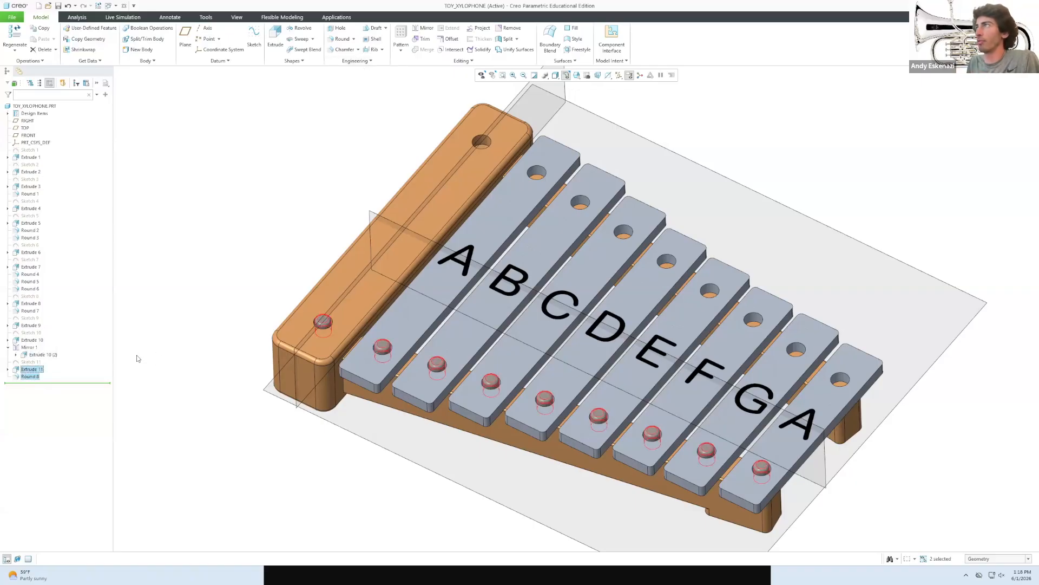
click(421, 28)
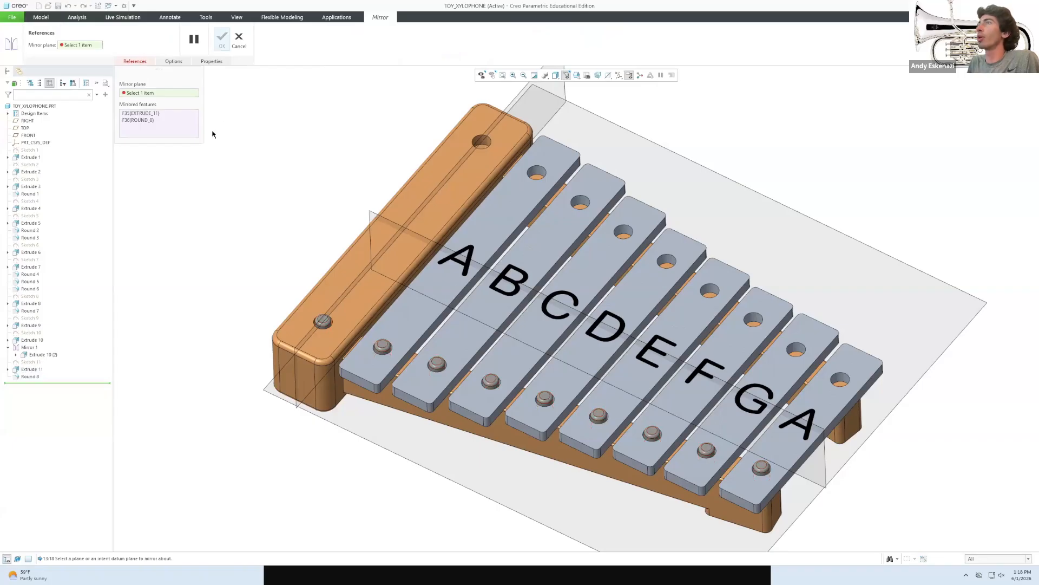
click(373, 224)
click(222, 39)
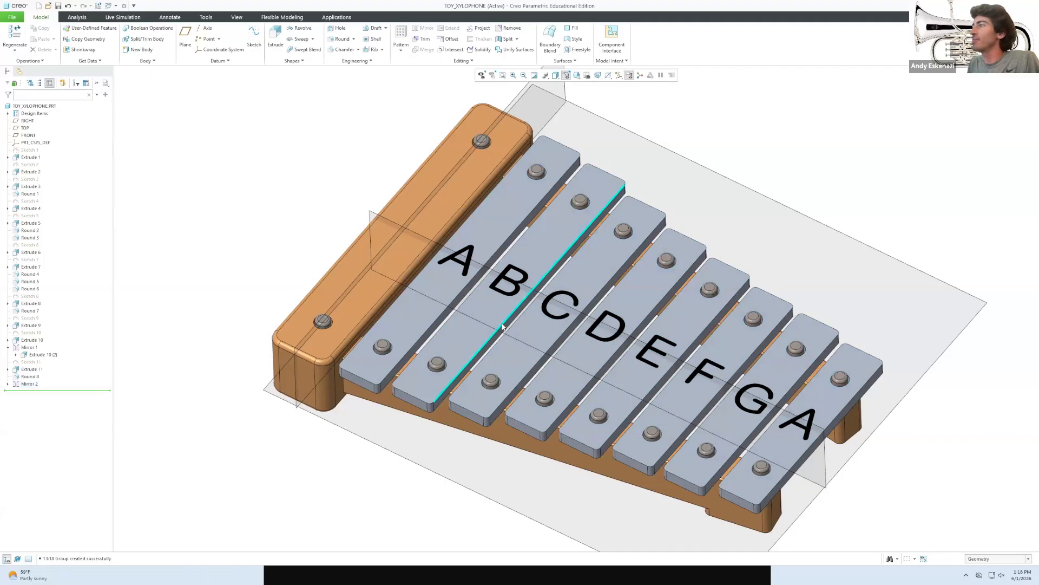
scroll(482, 308, down, 3)
mouse_move(481, 308)
middle_down()
mouse_move(500, 338)
mouse_move(487, 345)
mouse_move(533, 339)
mouse_move(477, 311)
middle_up()
scroll(510, 343, up, 2)
scroll(471, 309, up, 3)
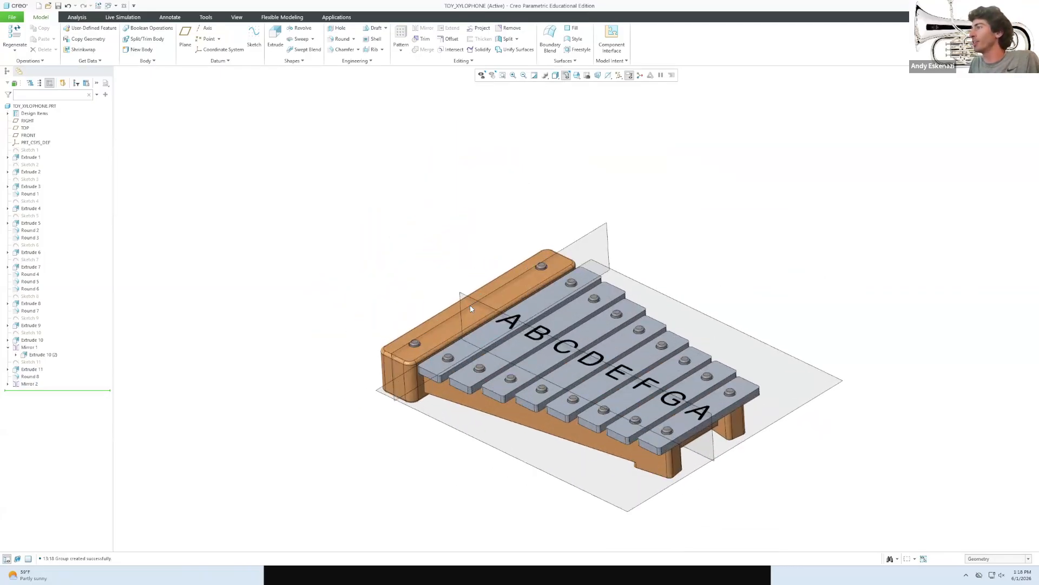
Hide the RIGHT, TOP and FRONT datum planes.
click(27, 121)
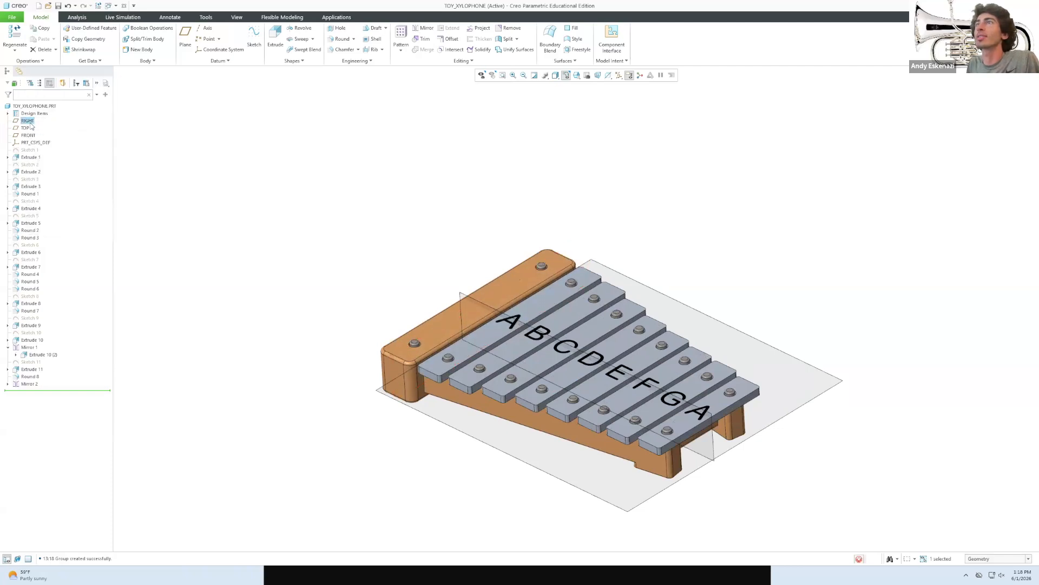
right_click(27, 128)
click(48, 113)
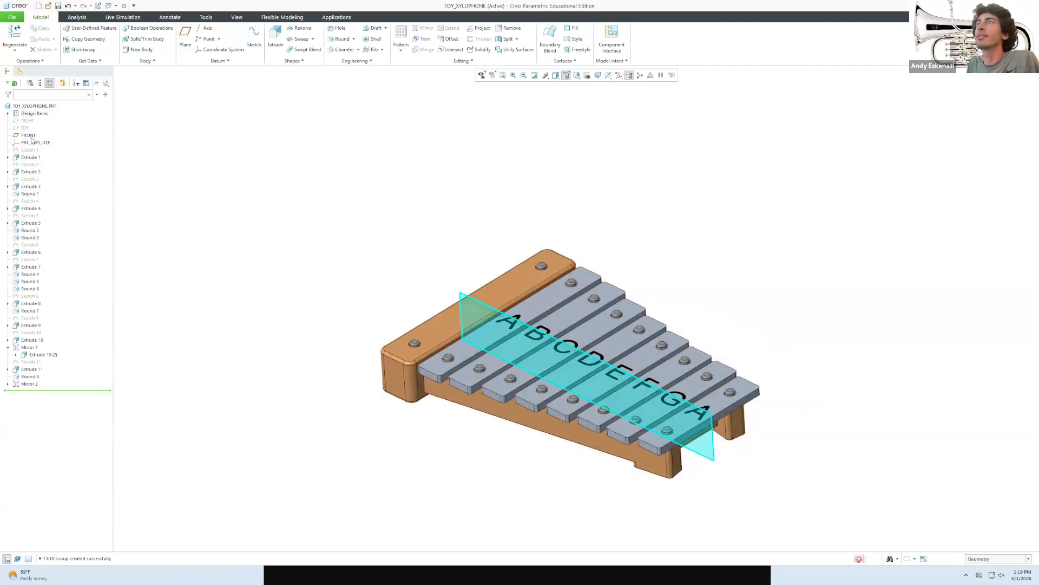
right_click(28, 135)
click(54, 122)
middle_drag(353, 267, 390, 271)
scroll(664, 395, up, 1)
scroll(725, 436, down, 2)
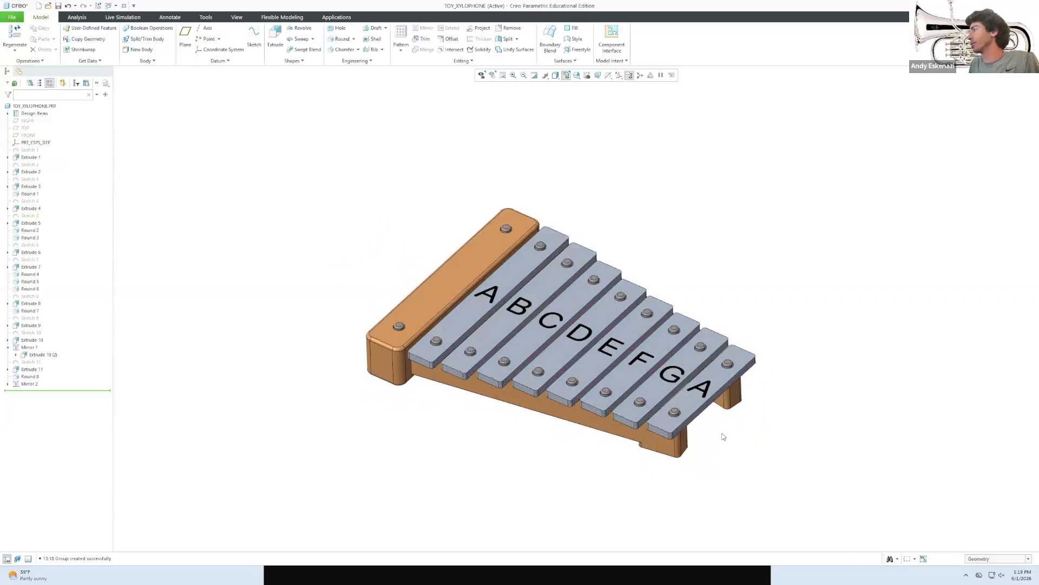
mouse_move(558, 379)
middle_down()
mouse_move(559, 327)
mouse_move(567, 366)
middle_up()
scroll(538, 354, down, 1)
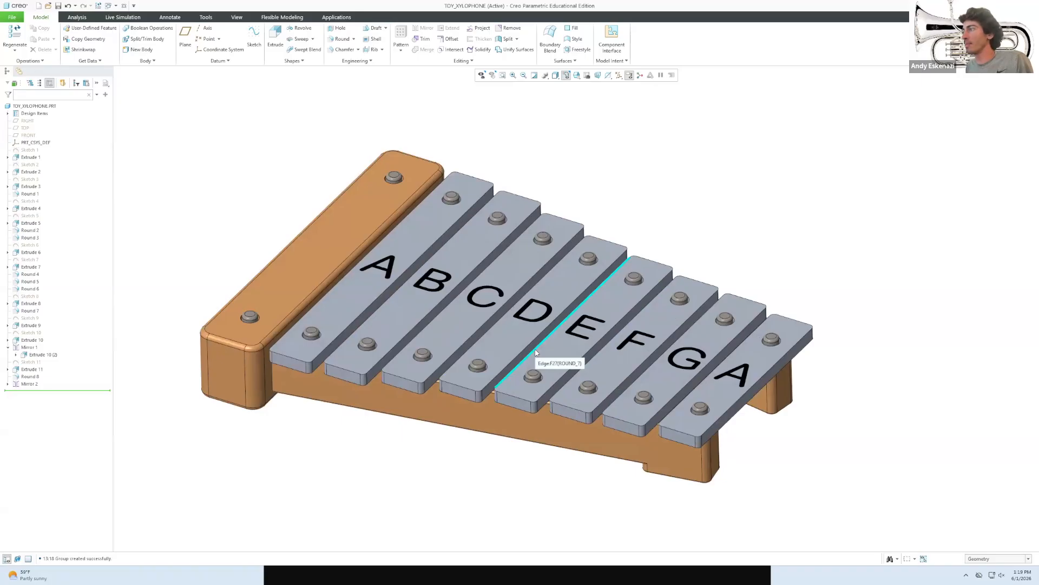
Round the top edges of bars A, B, C, D, E, F, G and the final A with radius 3.00.
click(339, 39)
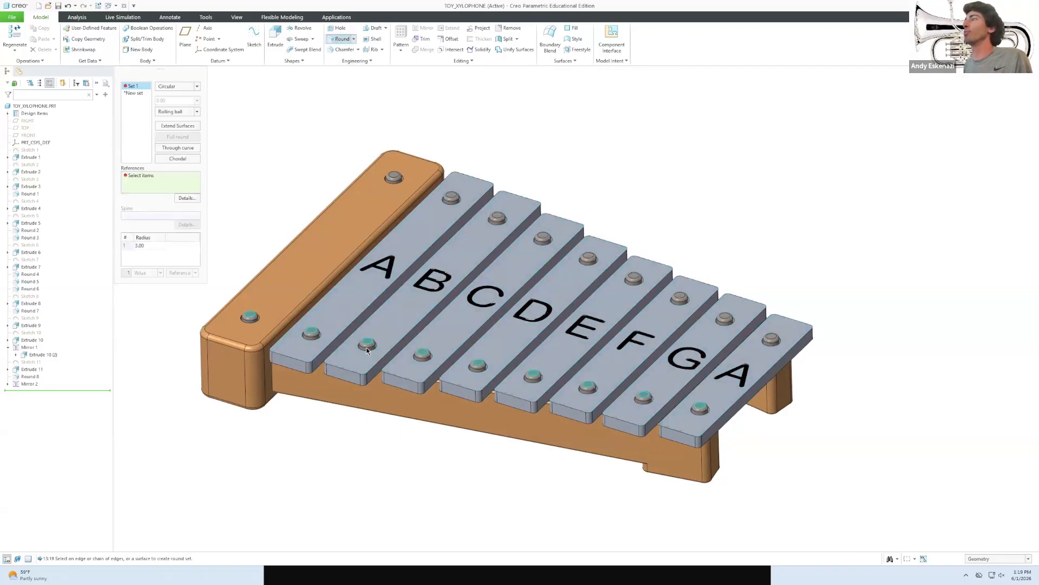
click(356, 320)
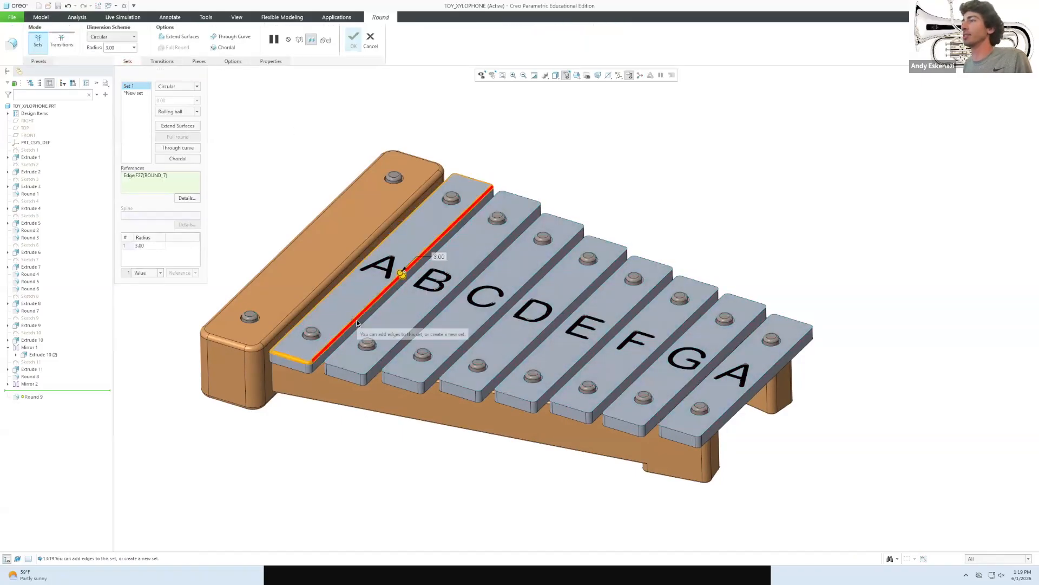
click(354, 371)
click(411, 382)
click(466, 388)
click(501, 397)
click(565, 408)
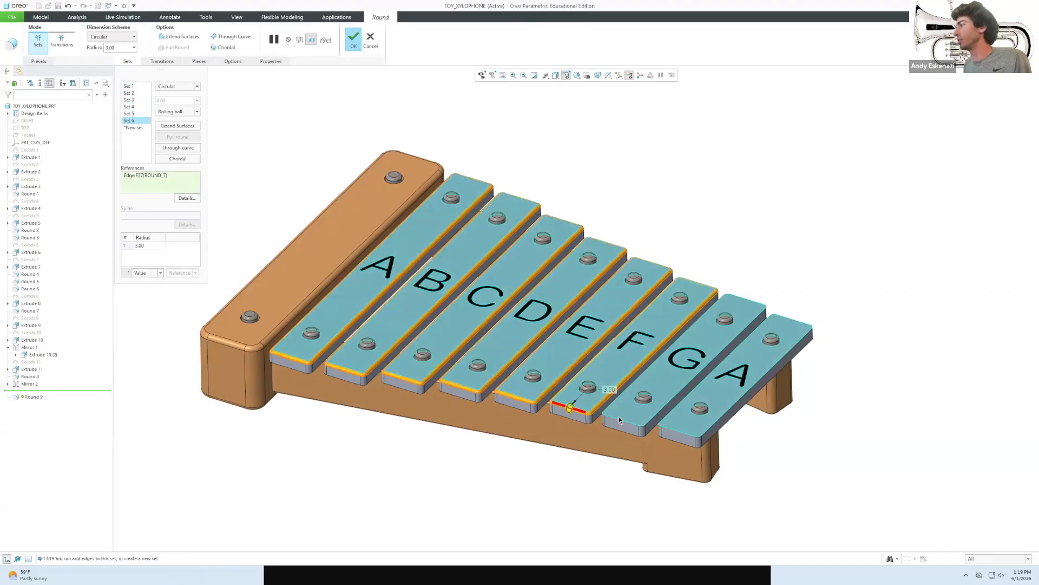
click(620, 421)
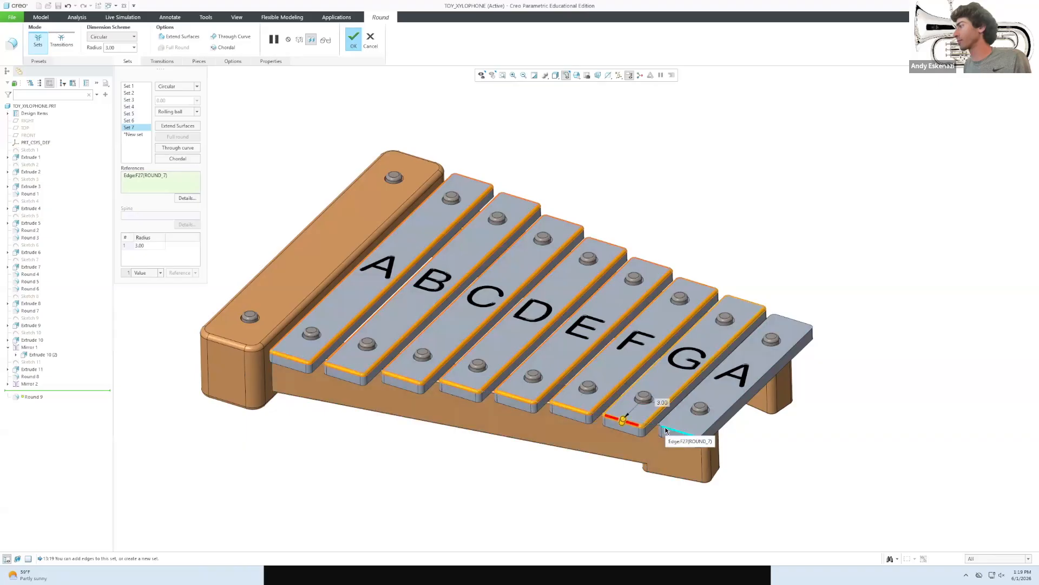
click(668, 431)
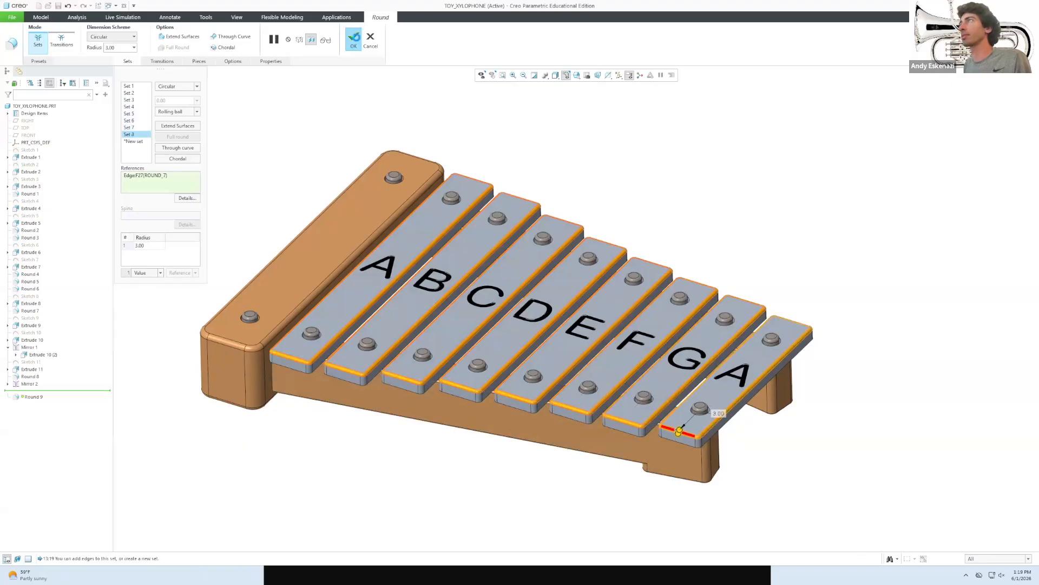
click(354, 39)
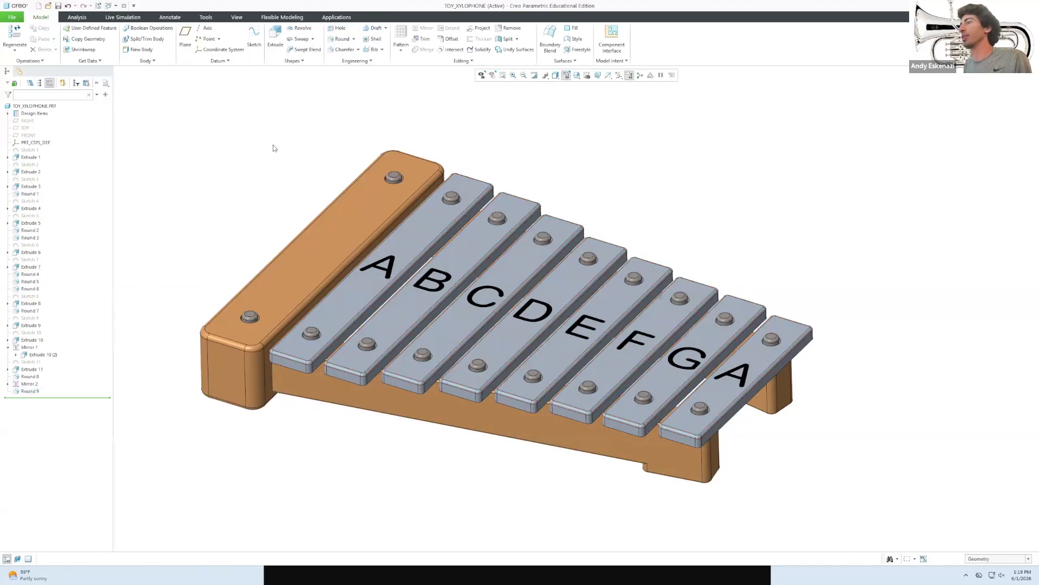
scroll(313, 363, down, 10)
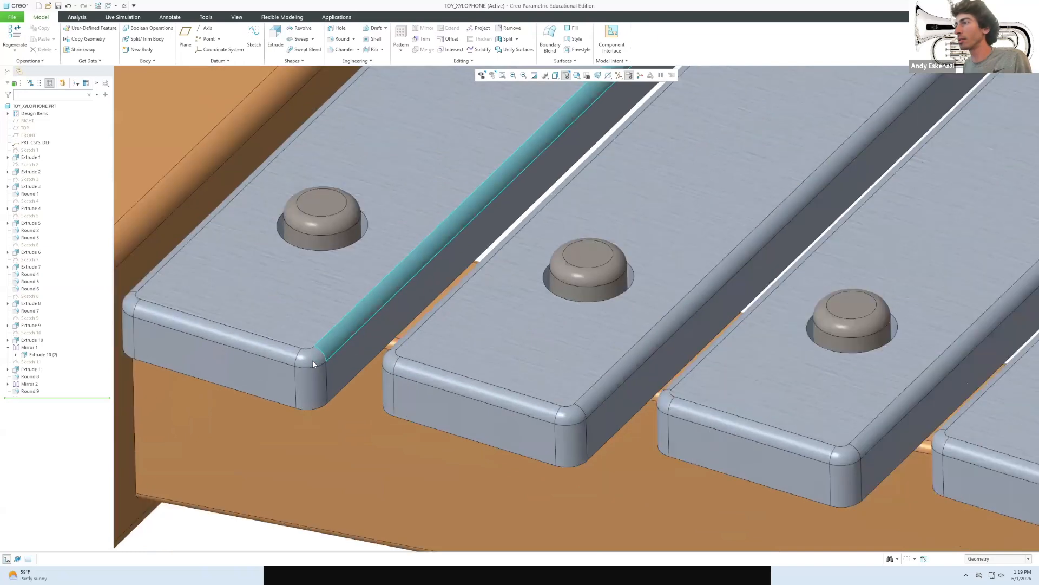
Inspect the new round on bar A and its feature, then clear the selection.
scroll(313, 363, up, 8)
click(297, 358)
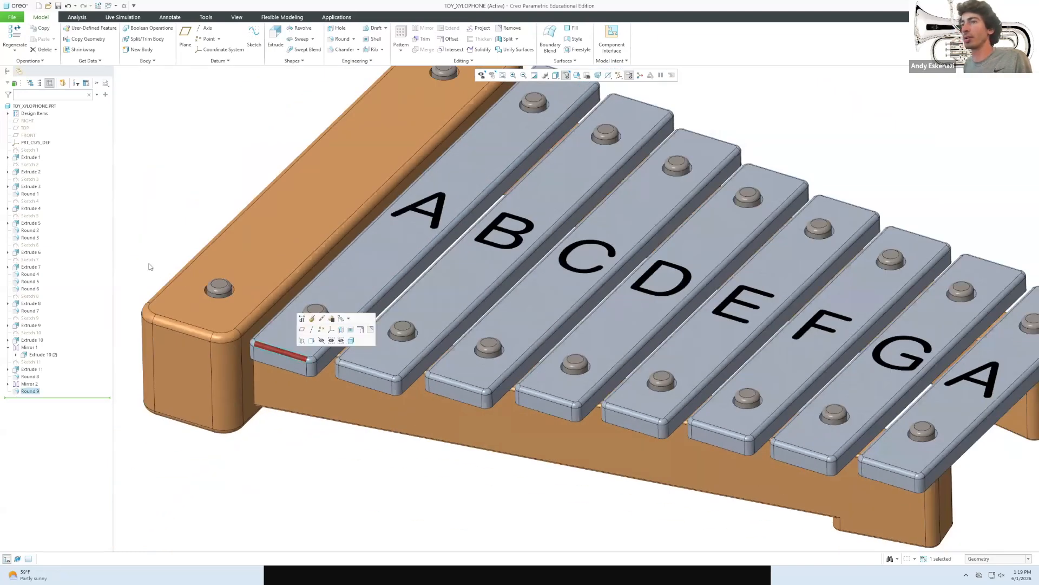
click(23, 393)
click(183, 201)
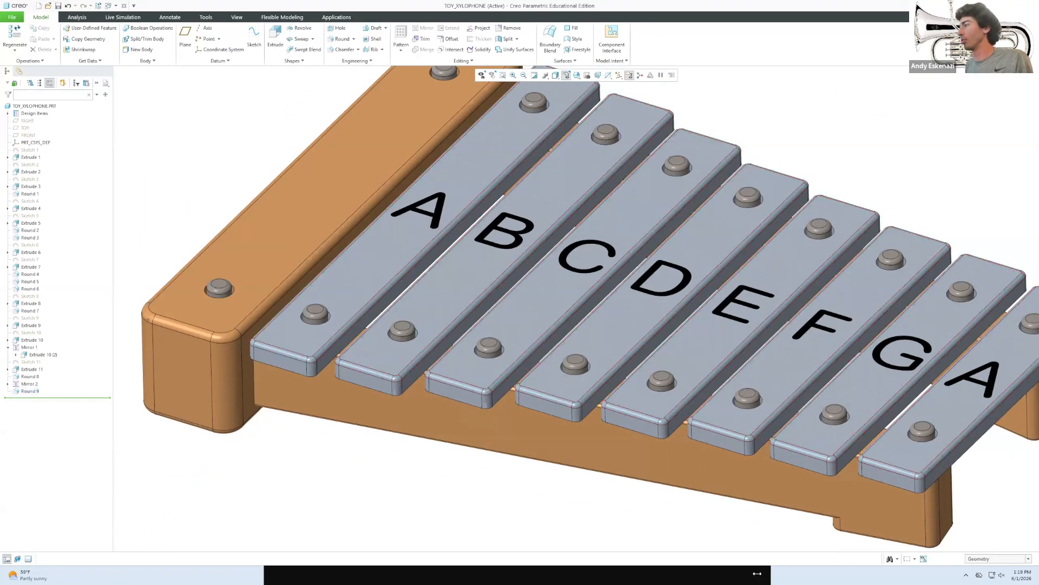
Pick an aluminium swatch from the Metal-Aluminium appearance library.
click(235, 17)
click(134, 43)
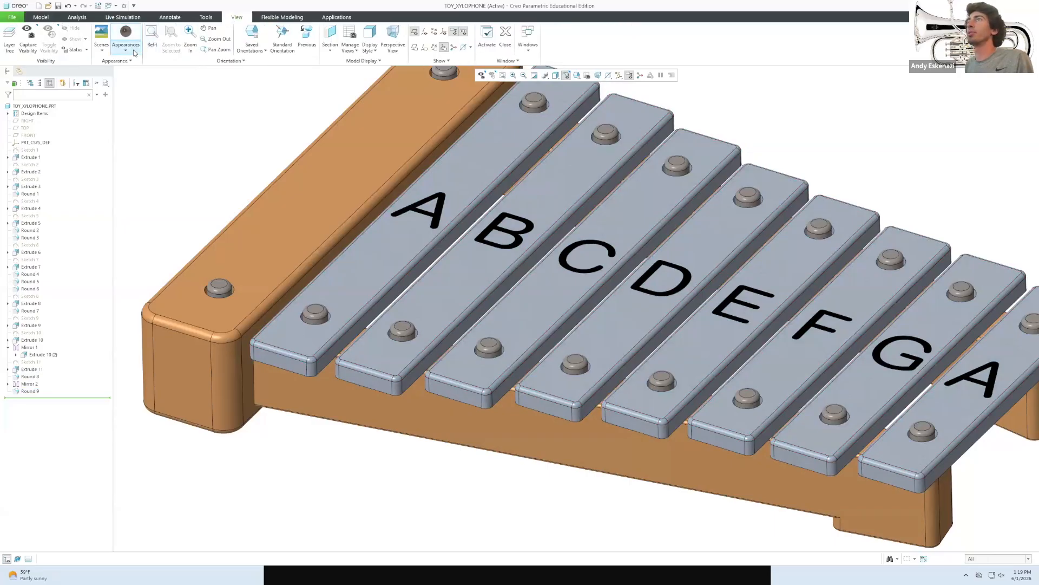
click(216, 166)
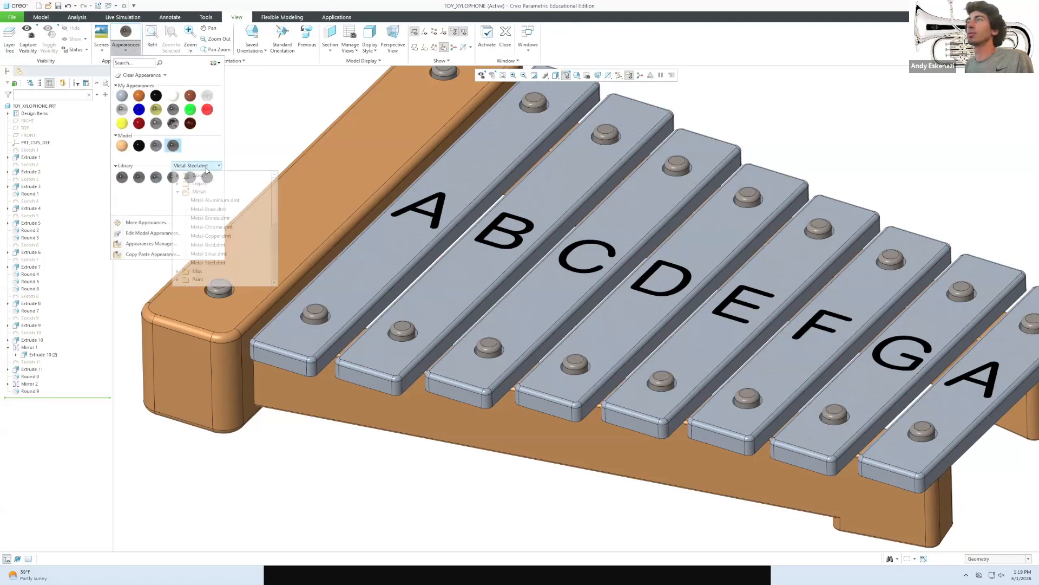
click(214, 201)
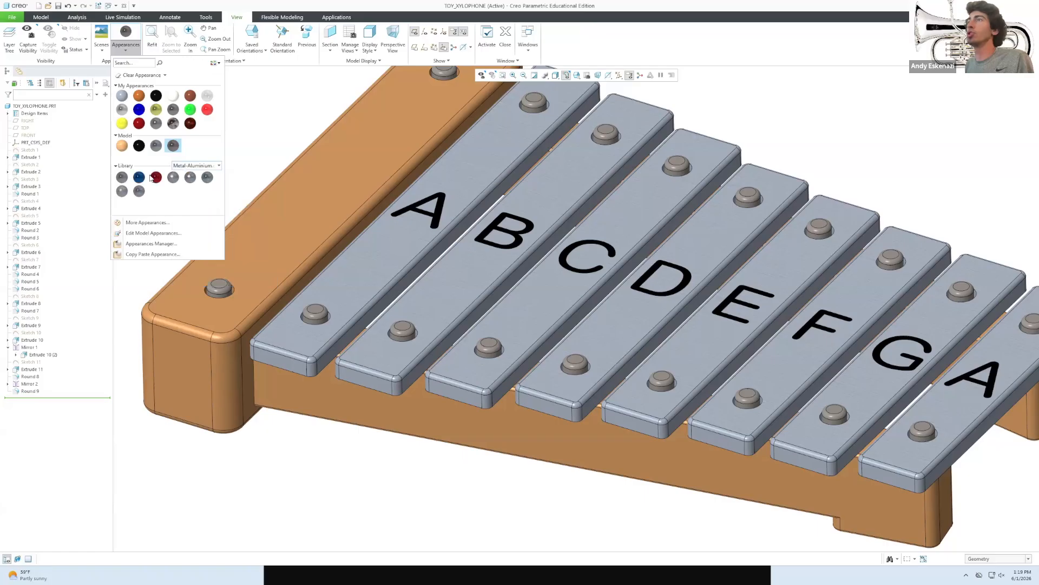
click(123, 177)
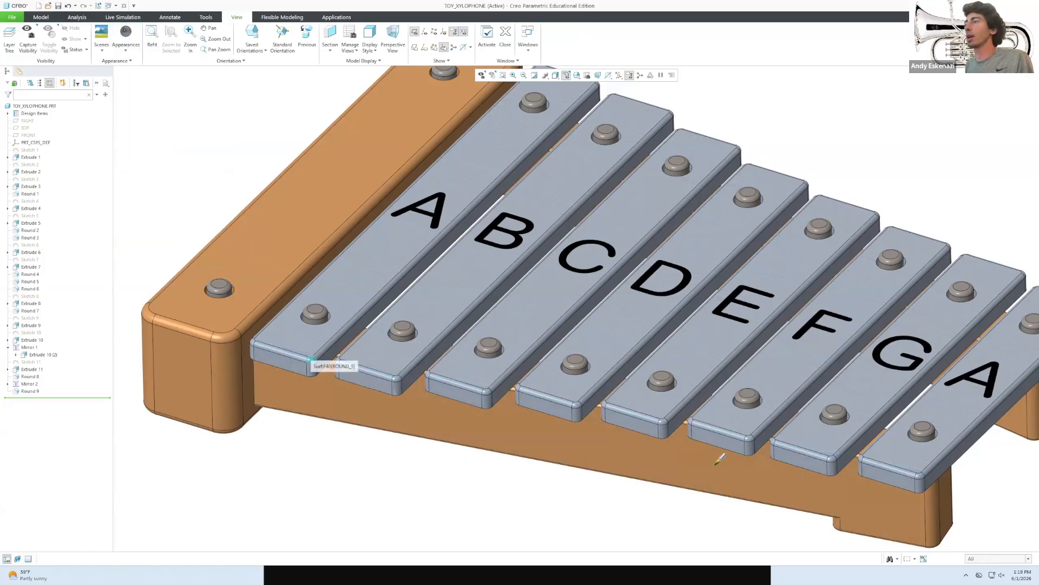
Apply the aluminium appearance to all bar surfaces using the Intent Surface filter.
click(977, 560)
click(985, 541)
click(867, 458)
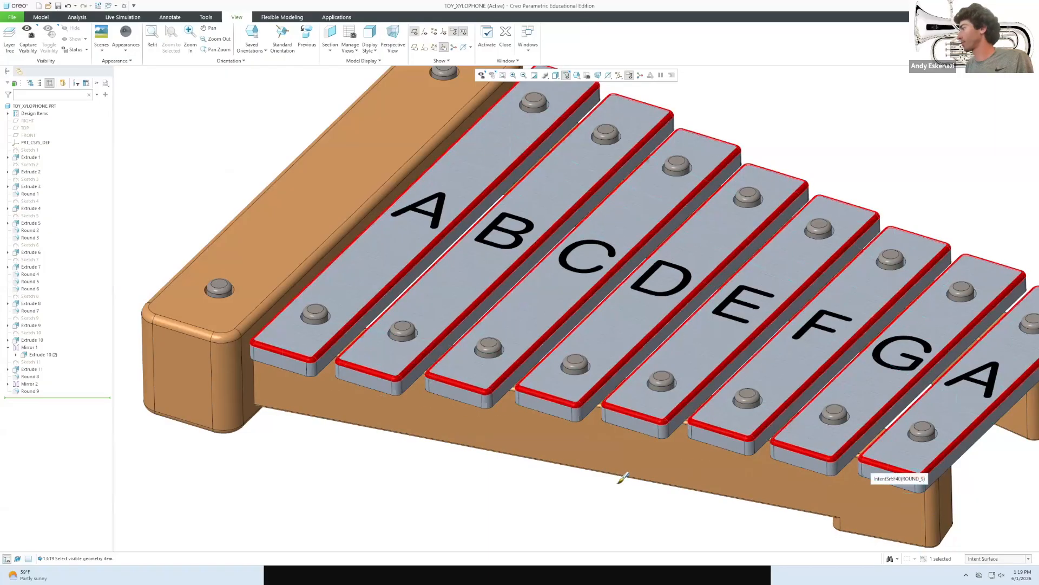
middle_click(557, 491)
scroll(552, 499, down, 5)
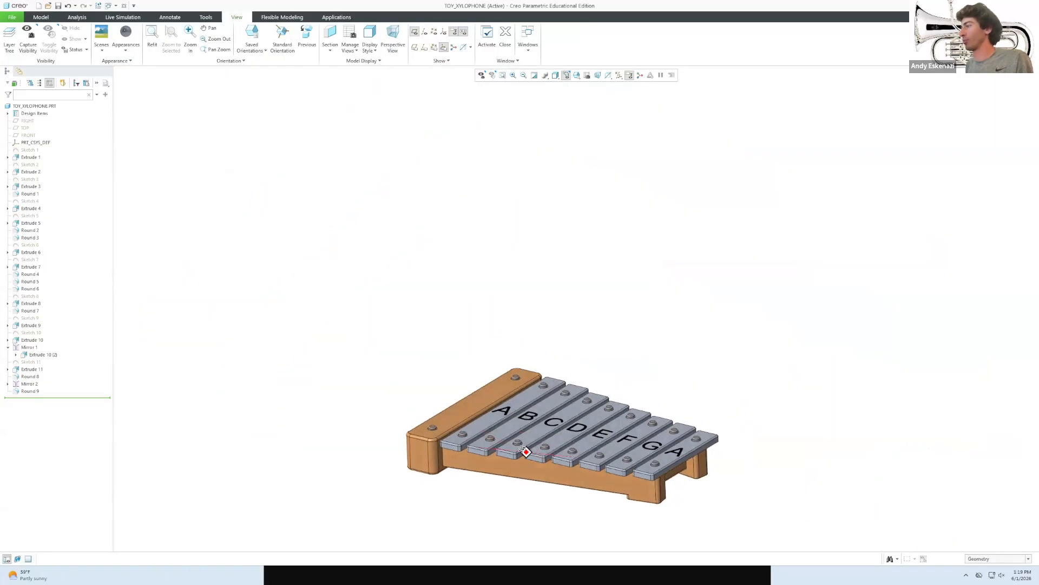
scroll(551, 506, up, 2)
mouse_move(524, 478)
middle_down()
mouse_move(498, 490)
mouse_move(491, 475)
mouse_move(498, 490)
middle_up()
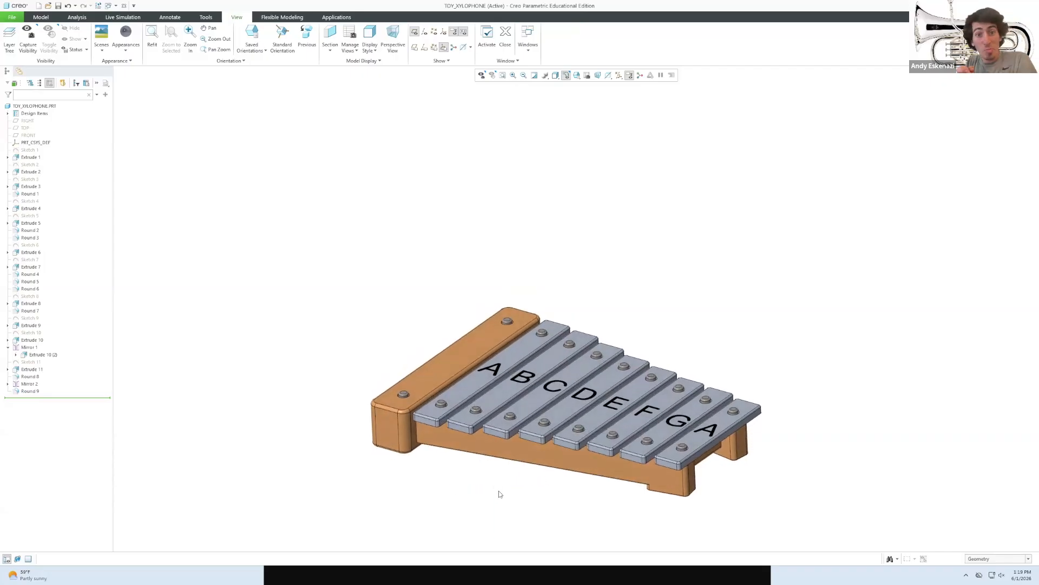
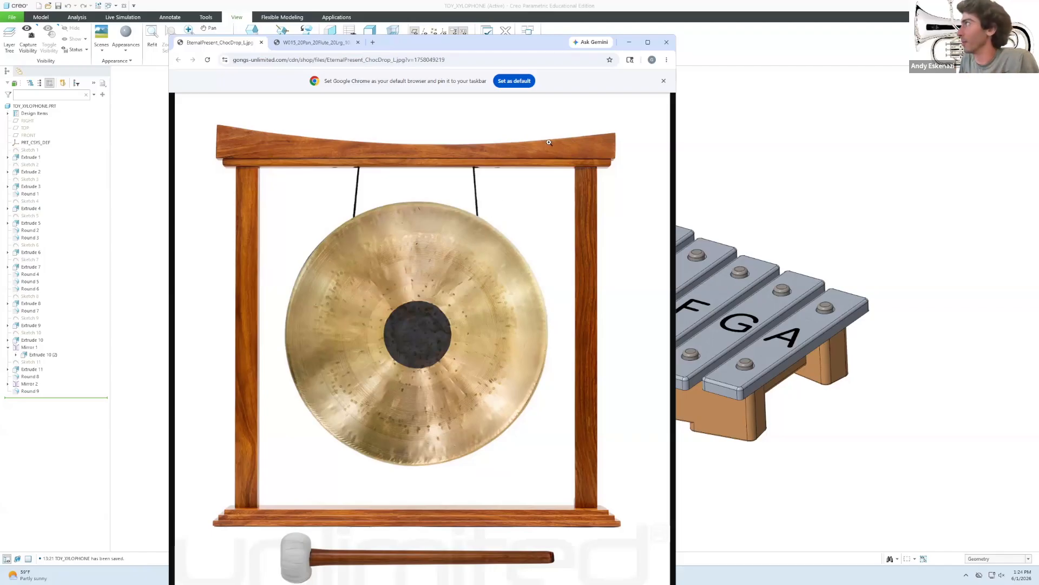
Minimize the gong reference picture and create a new solid part named GONG.
click(628, 42)
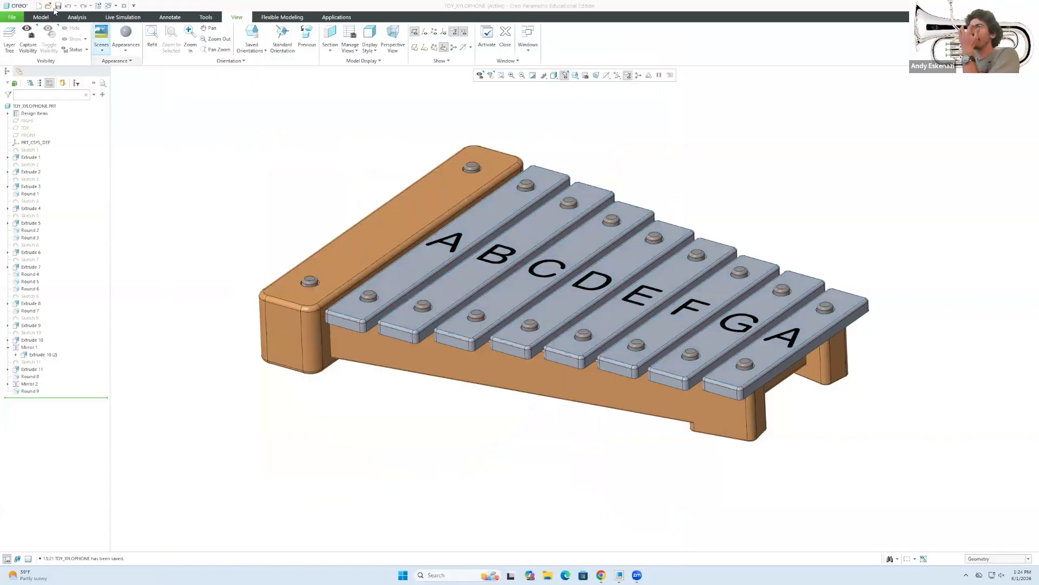
click(14, 18)
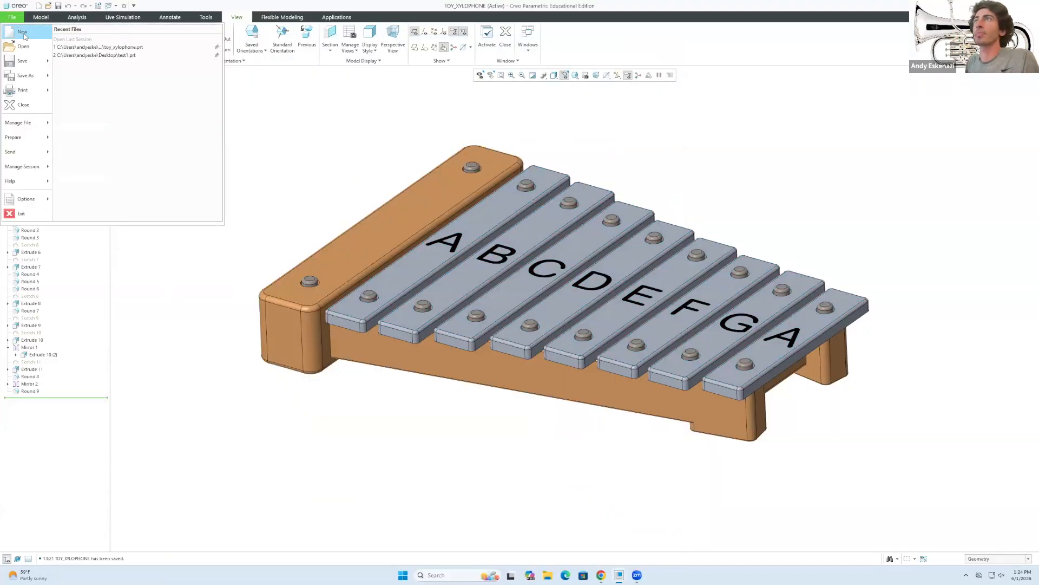
click(28, 35)
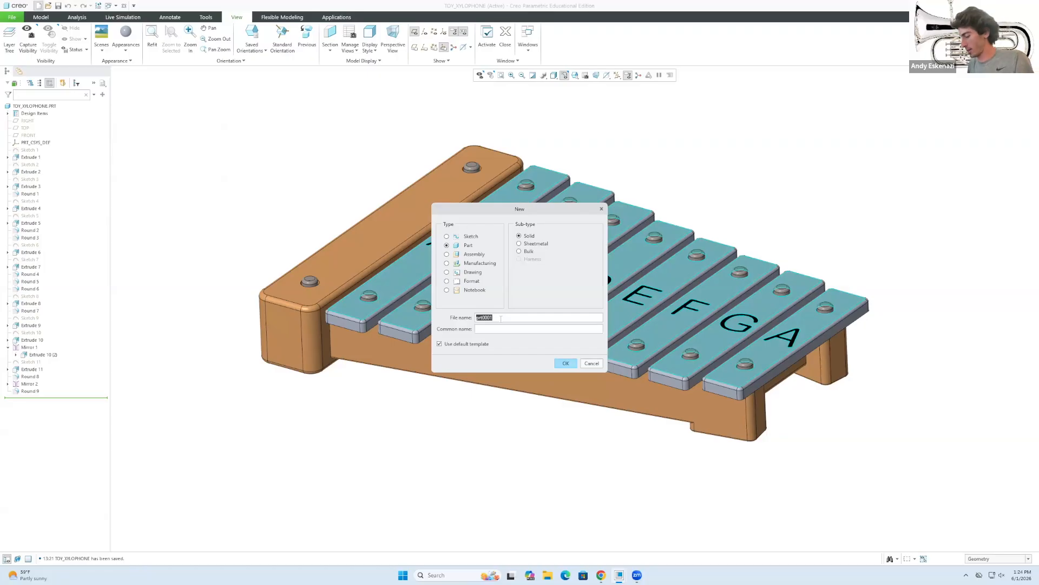
text(Gong)
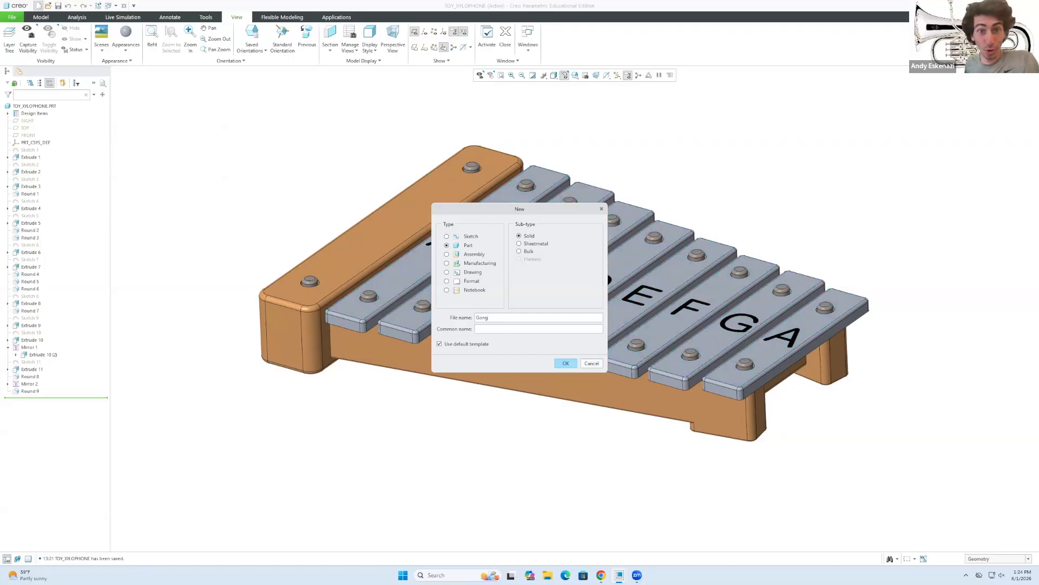
click(573, 365)
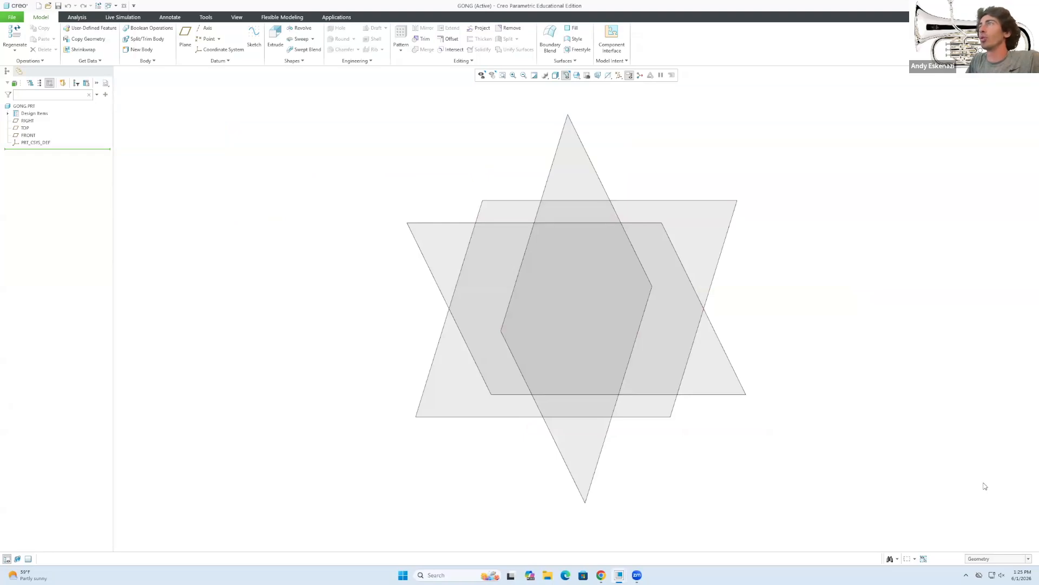
In Model Properties, switch units to CGS, convert existing dimensions, and close the dialogs.
click(12, 19)
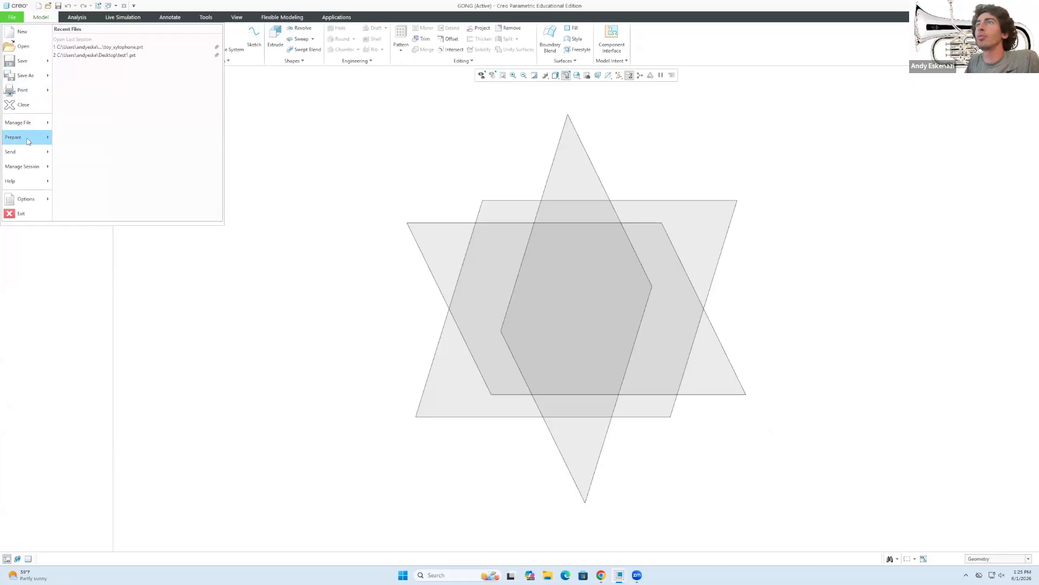
mouse_move(24, 137)
click(115, 50)
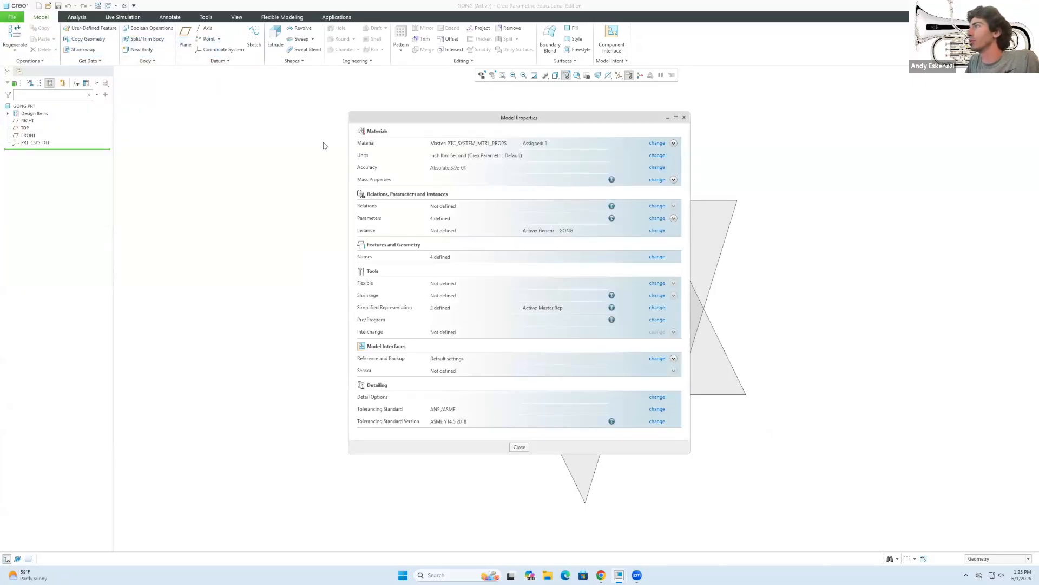
click(657, 155)
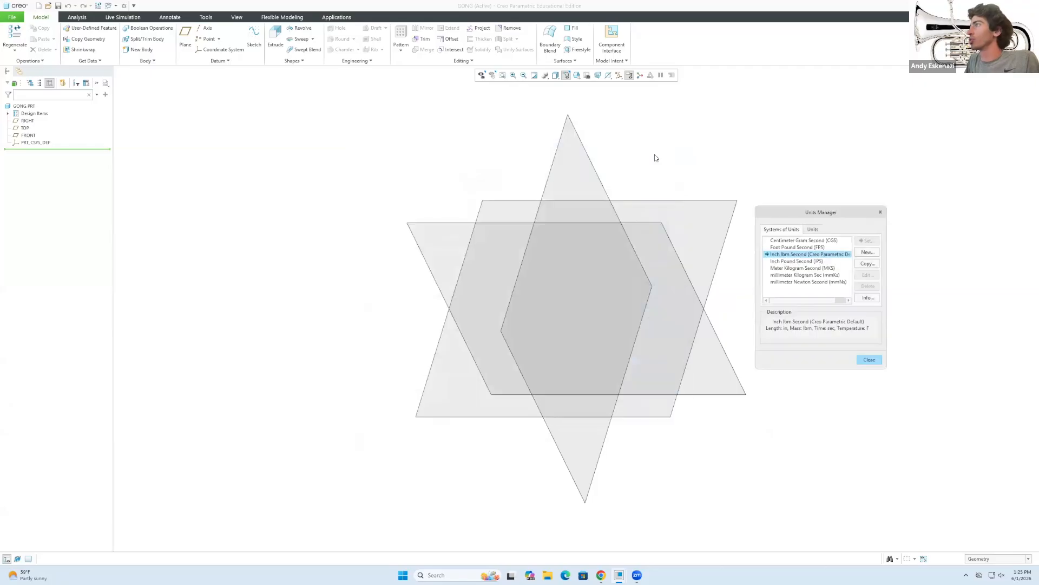
click(805, 241)
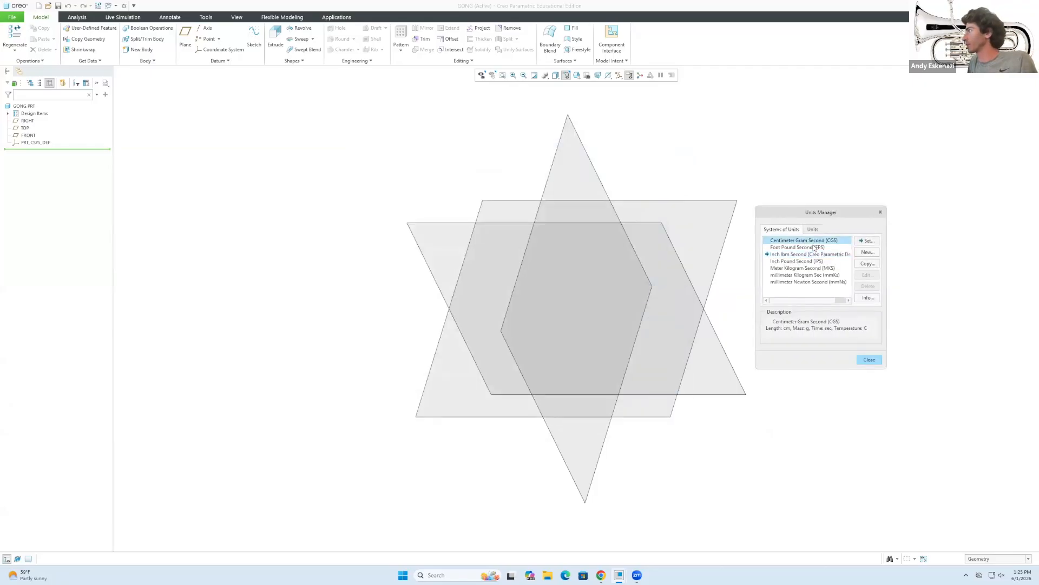
click(868, 240)
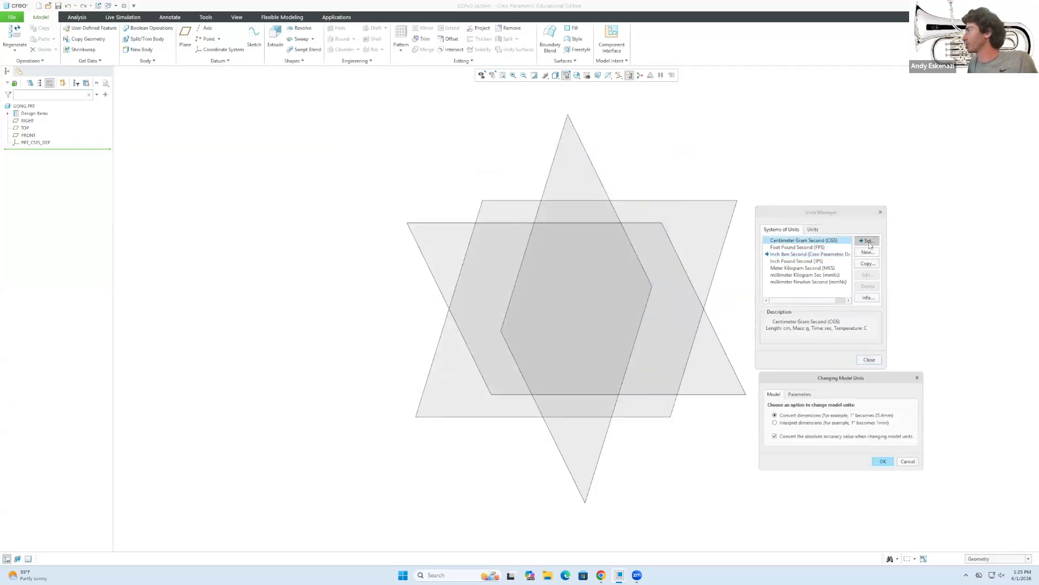
click(885, 462)
click(870, 360)
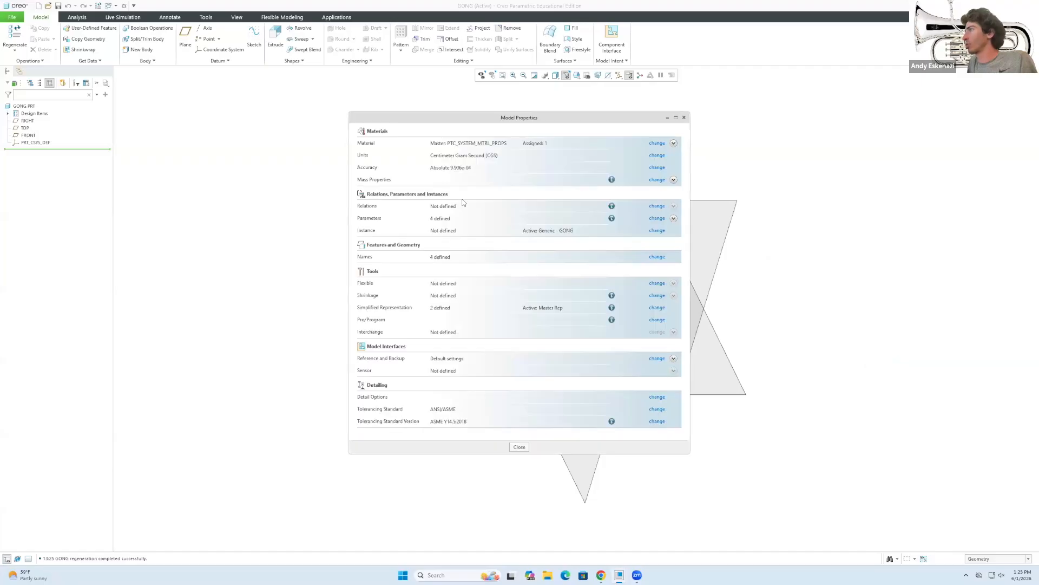
click(522, 447)
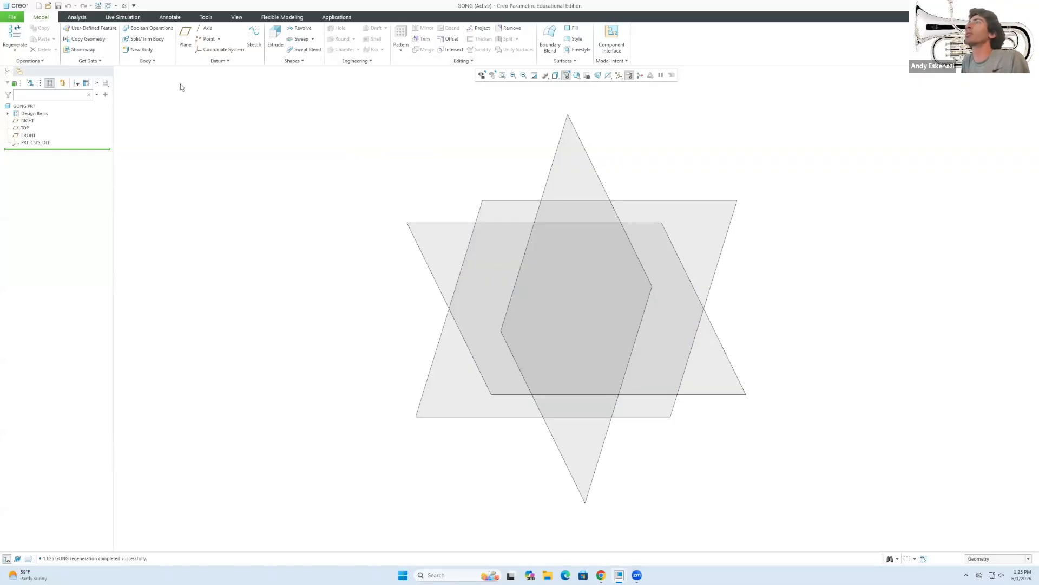
Start a sketch on a datum plane and draw a center rectangle from the origin.
click(254, 37)
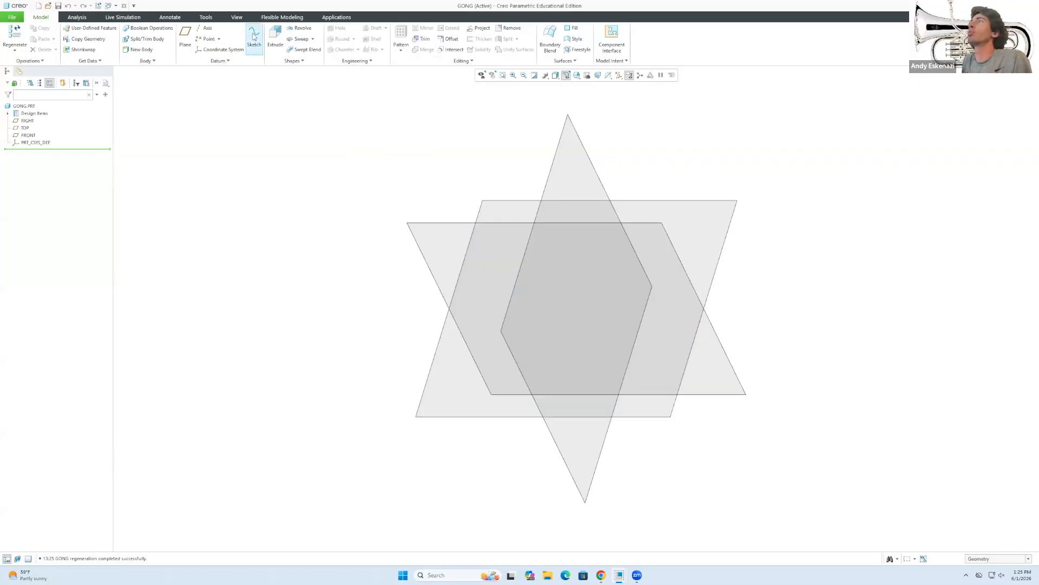
click(506, 201)
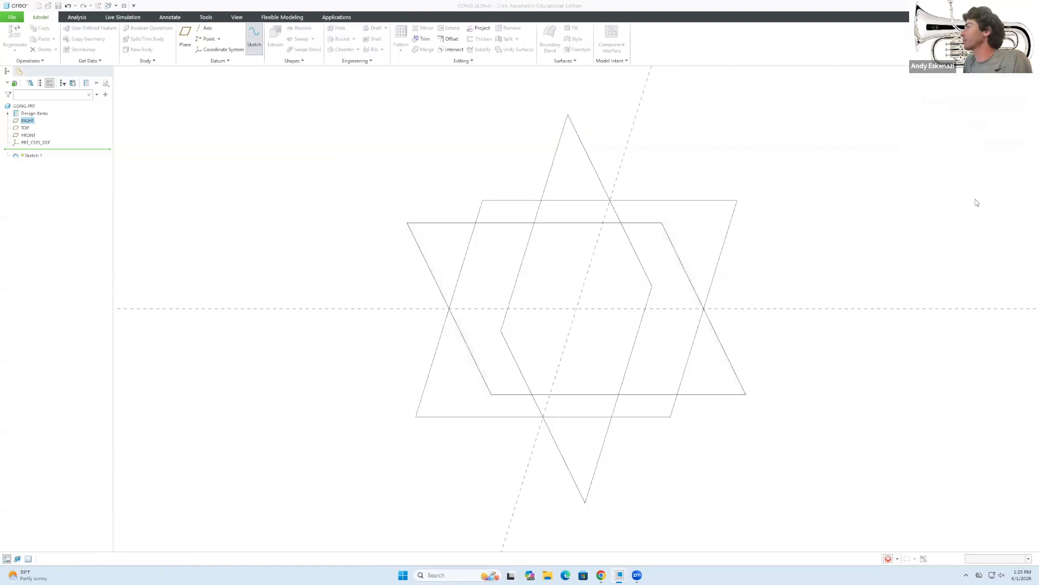
click(993, 196)
middle_drag(522, 301, 485, 316)
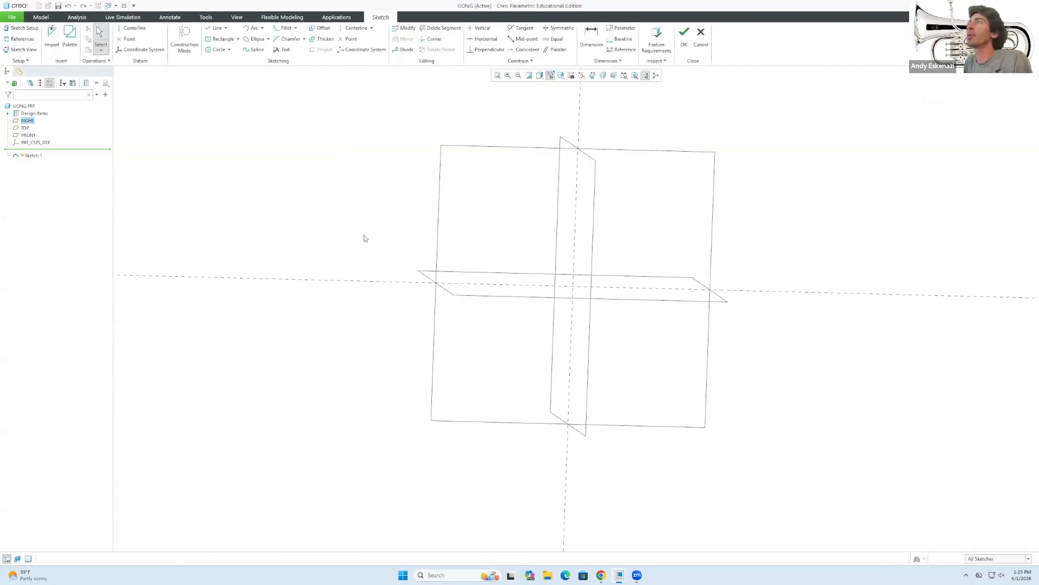
click(219, 39)
click(573, 286)
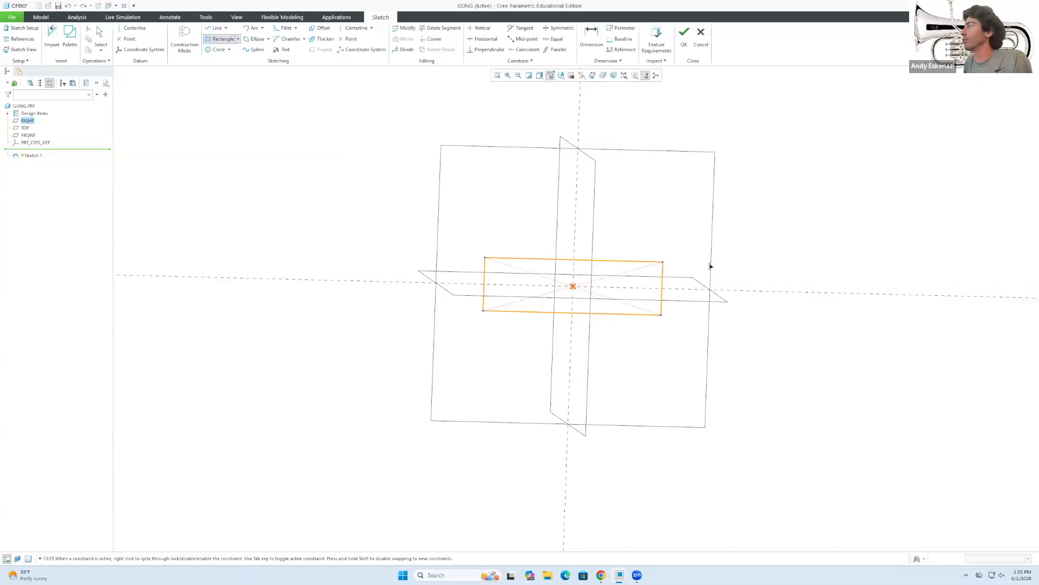
click(773, 248)
middle_click(769, 248)
Dimension the rectangle 200 wide and 25 tall, then finish Sketch 1.
double_click(529, 209)
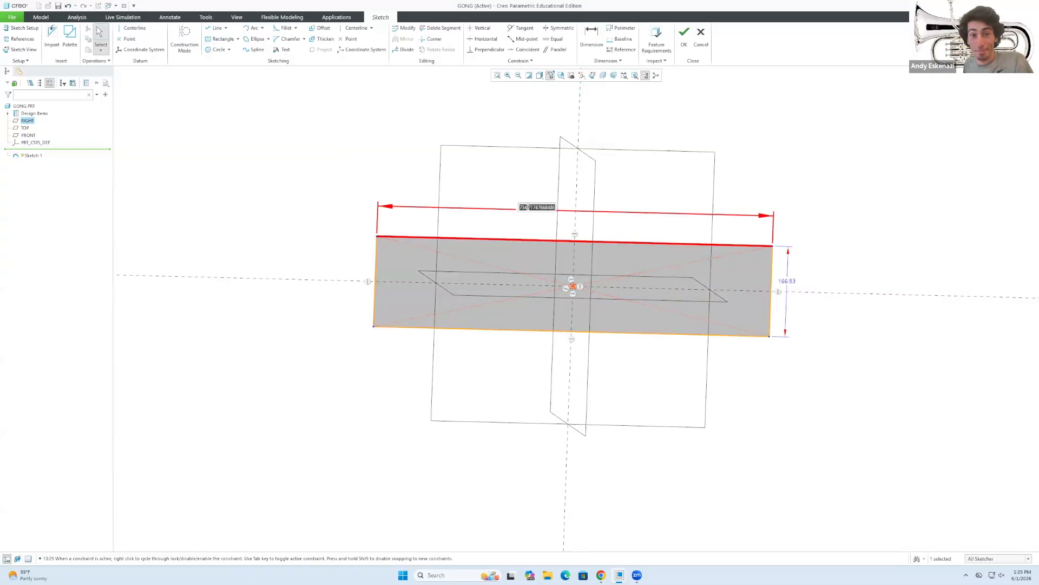
text(200)
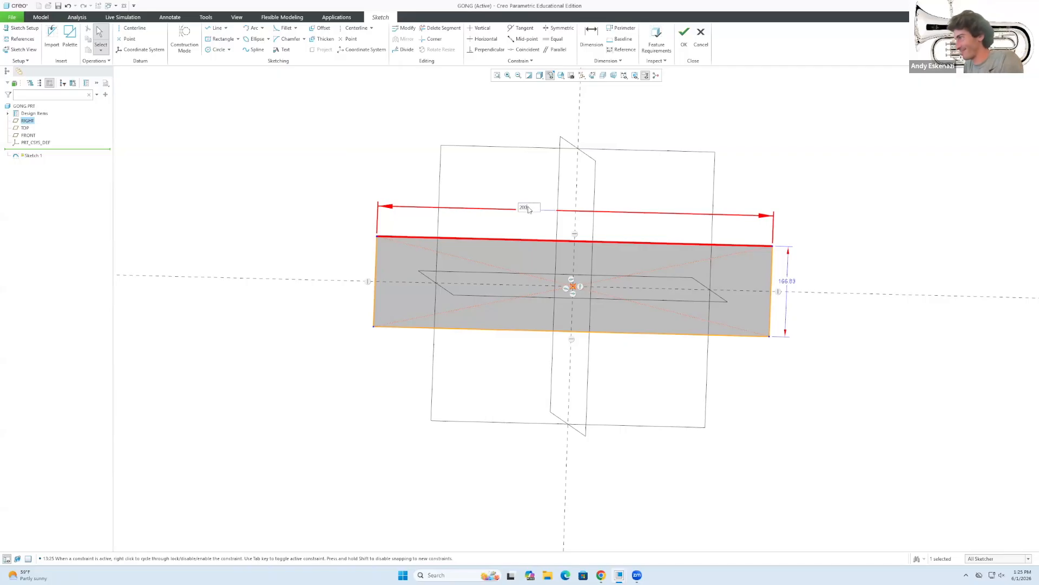
key(Return)
double_click(788, 281)
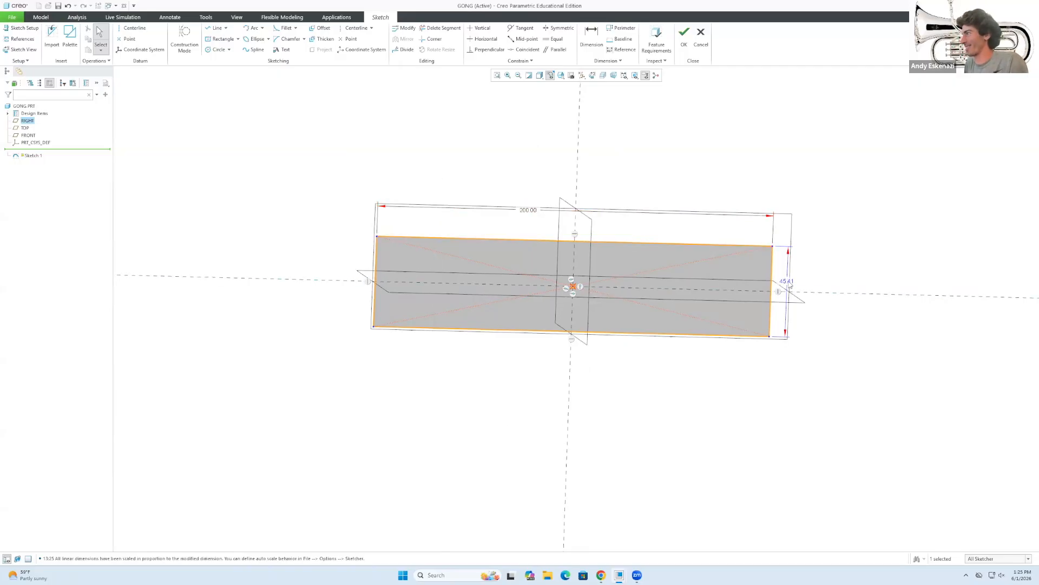
text(30)
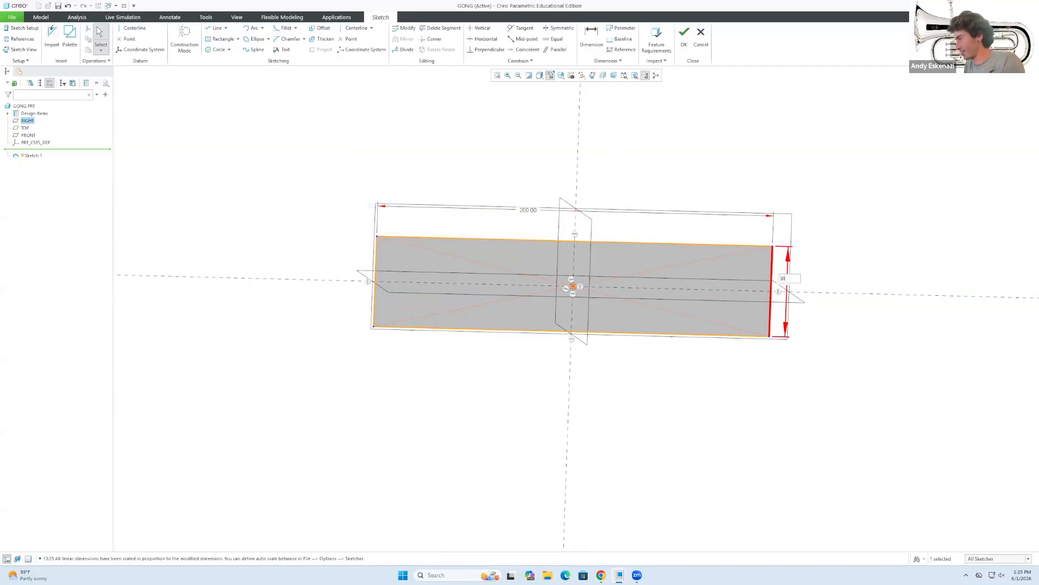
key(Return)
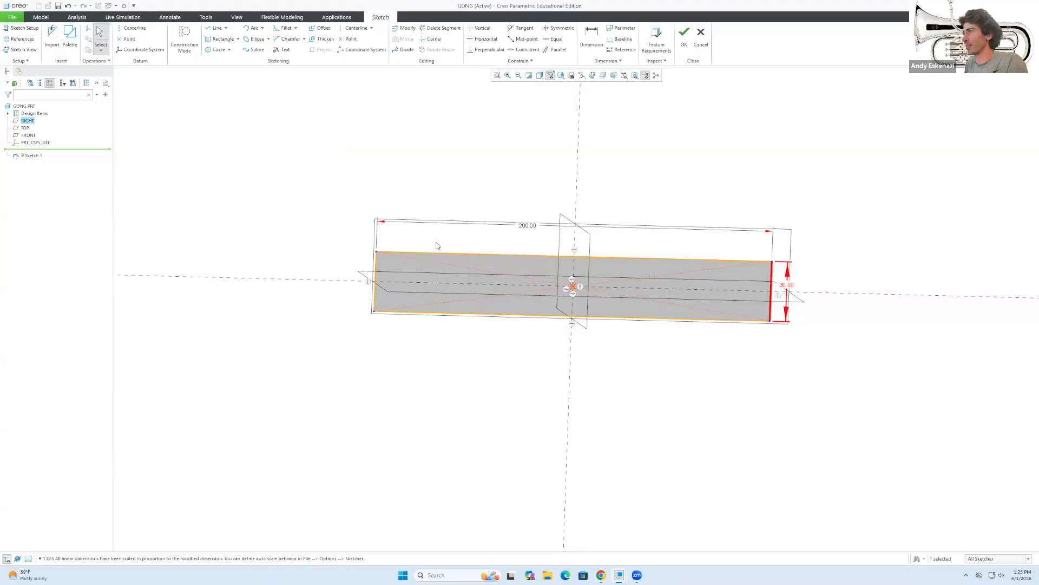
double_click(788, 284)
text(2)
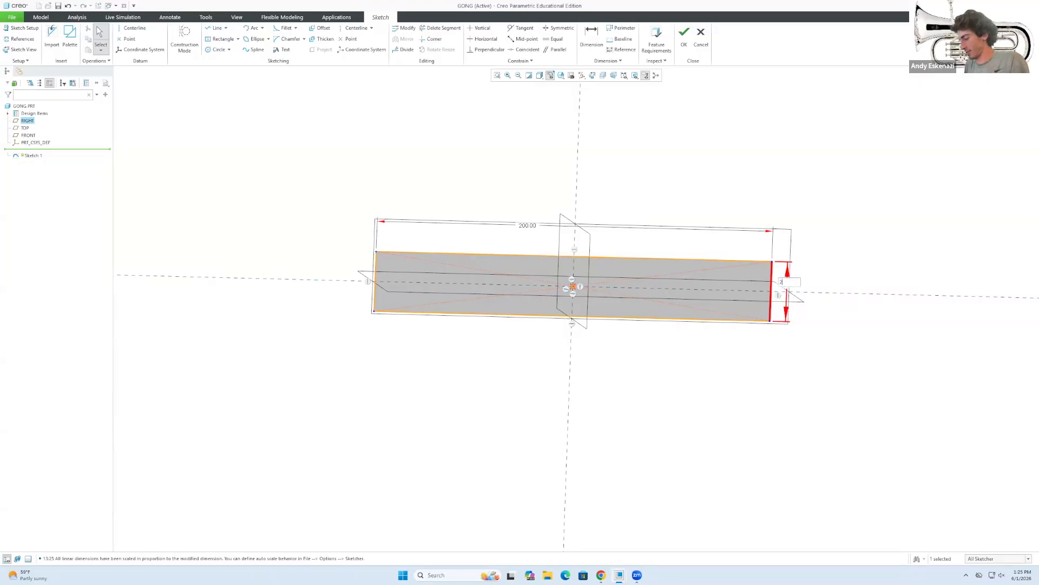
text(5)
key(Return)
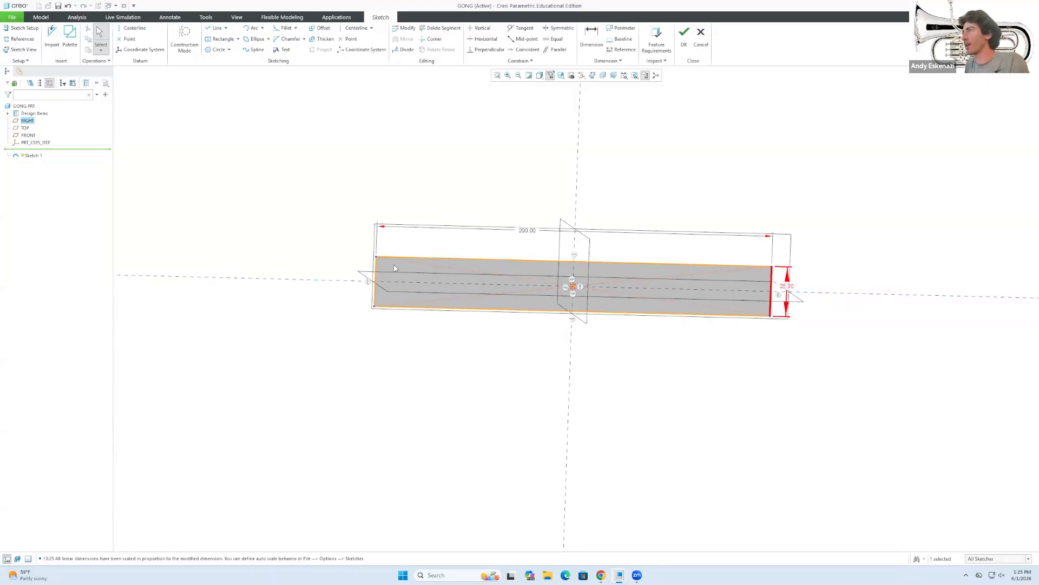
click(684, 32)
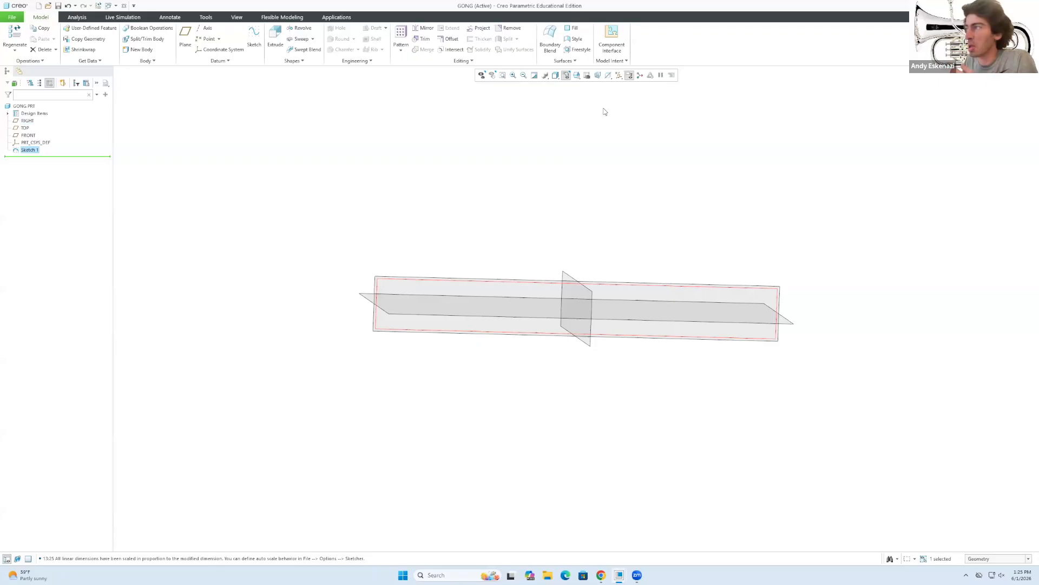
Extrude Sketch 1 to a 5.00 depth, creating the base slab Extrude 1.
middle_drag(541, 240, 541, 184)
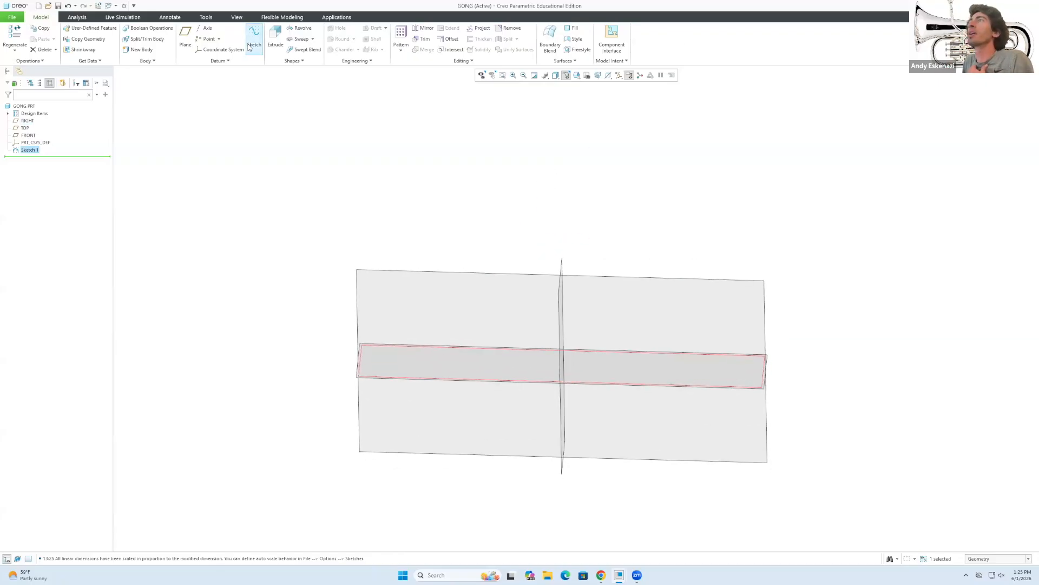
click(277, 37)
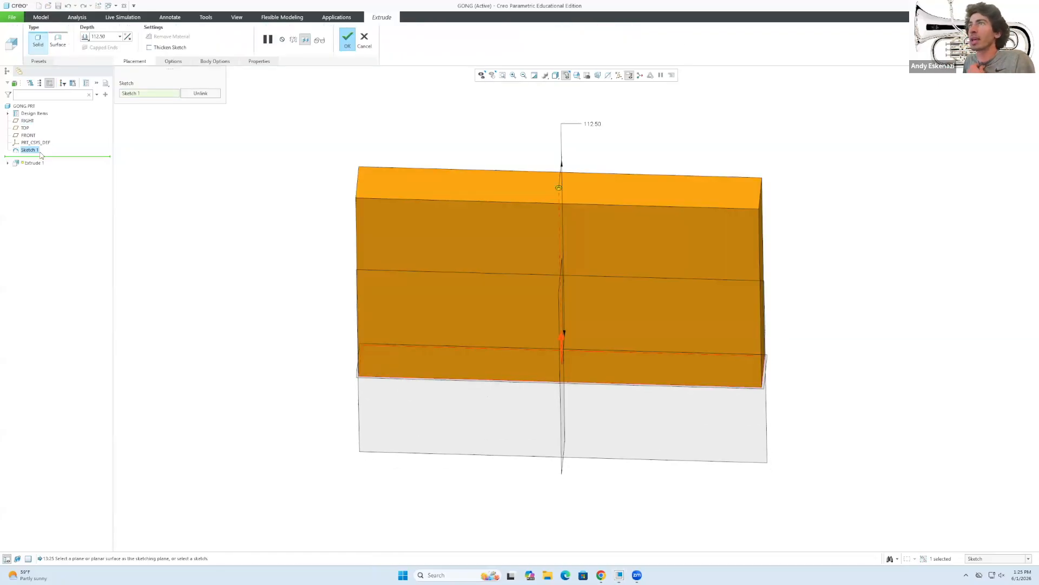
click(111, 35)
text(10)
key(Return)
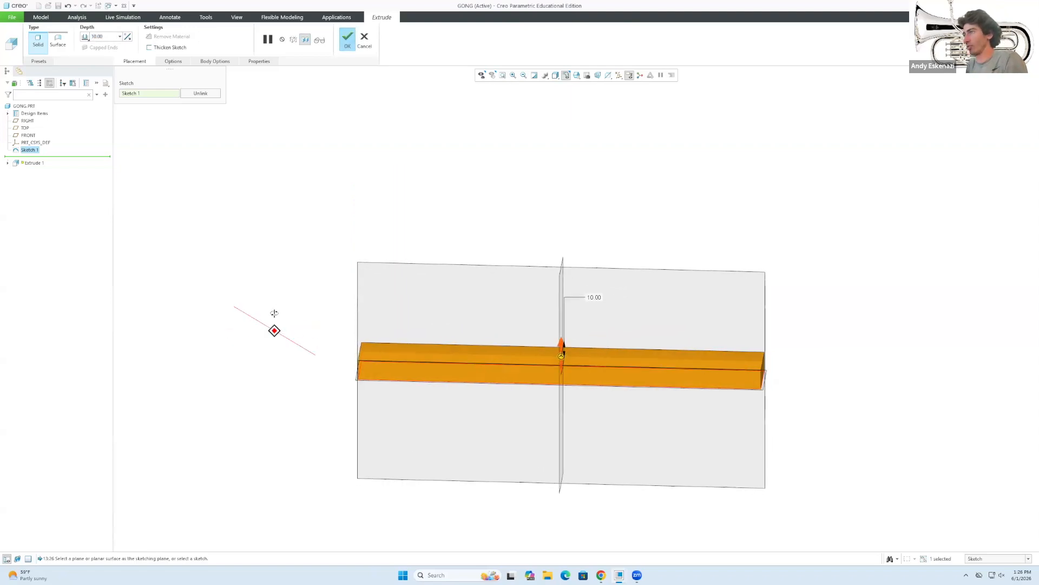
click(113, 37)
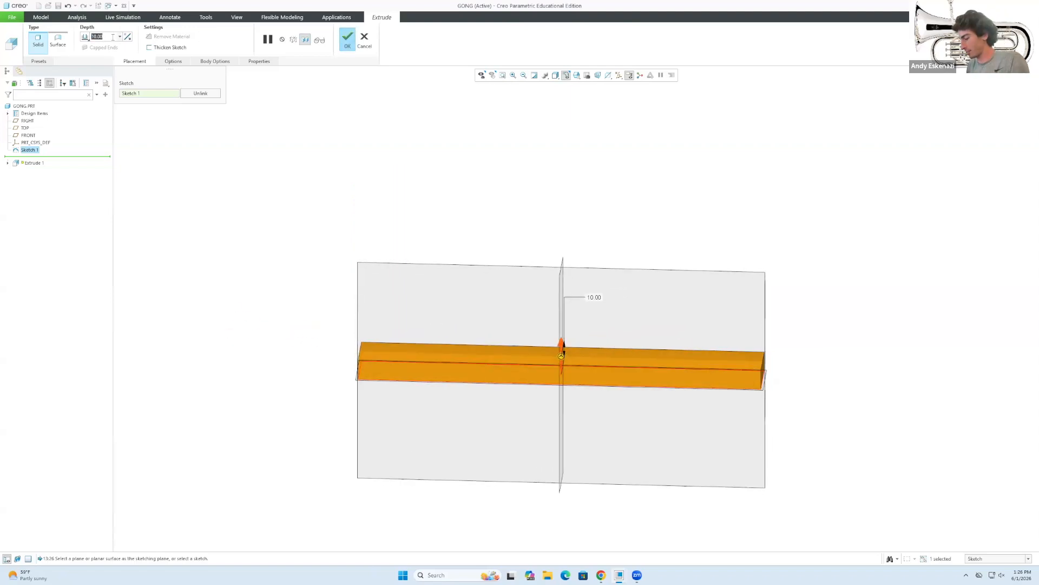
text(5)
key(Return)
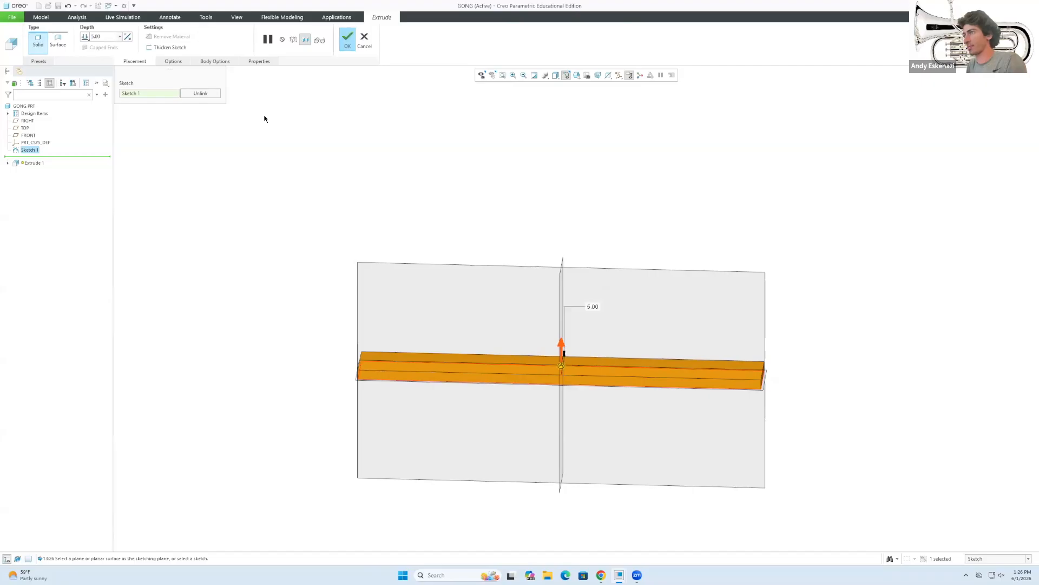
click(345, 39)
mouse_move(423, 257)
middle_down()
mouse_move(415, 272)
mouse_move(435, 244)
mouse_move(420, 249)
middle_up()
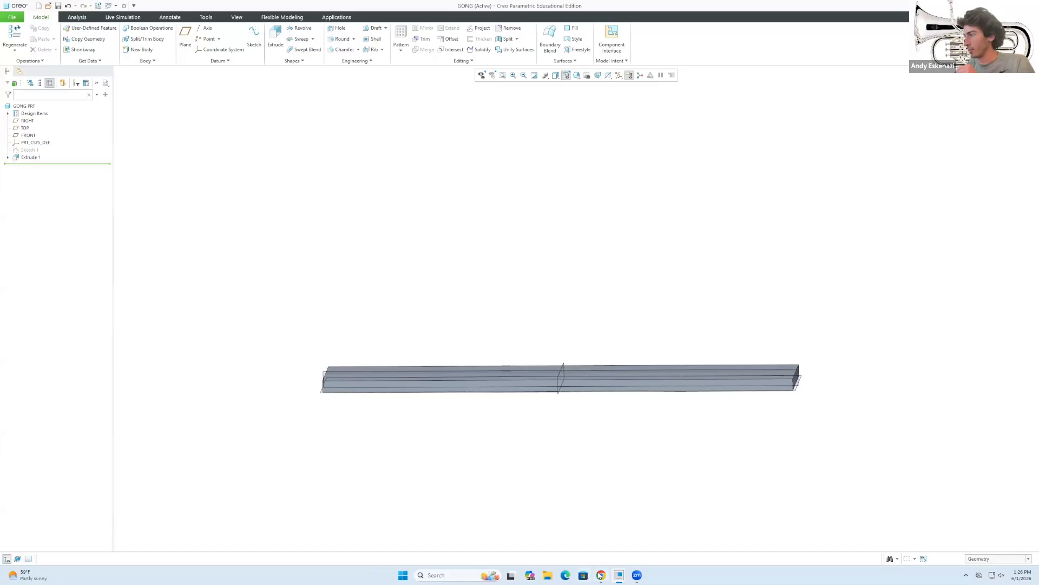
Briefly check the gong reference photo, then hide it and return to the model.
mouse_move(601, 575)
click(599, 536)
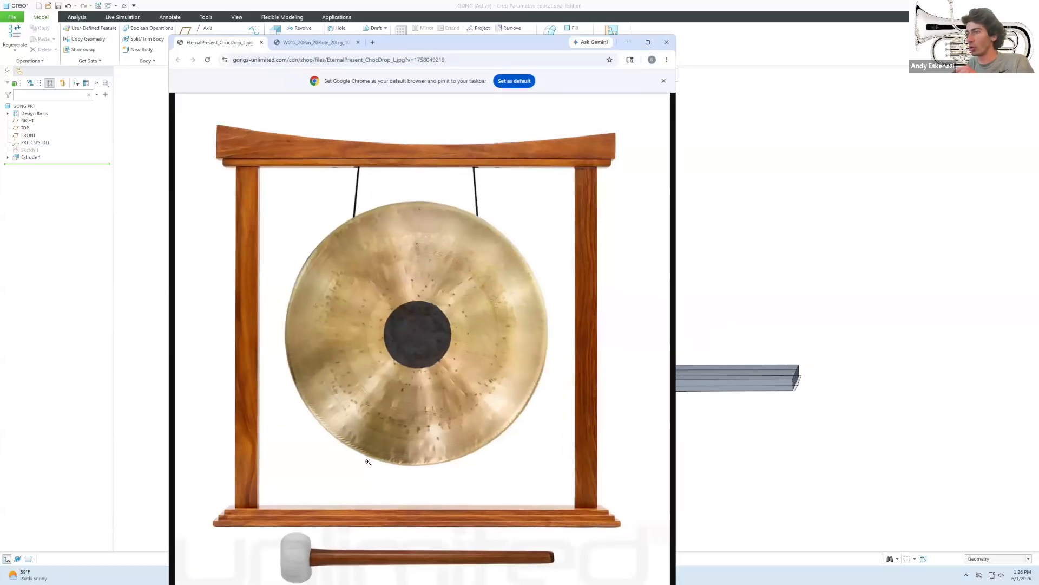
click(629, 42)
middle_drag(389, 141, 373, 172)
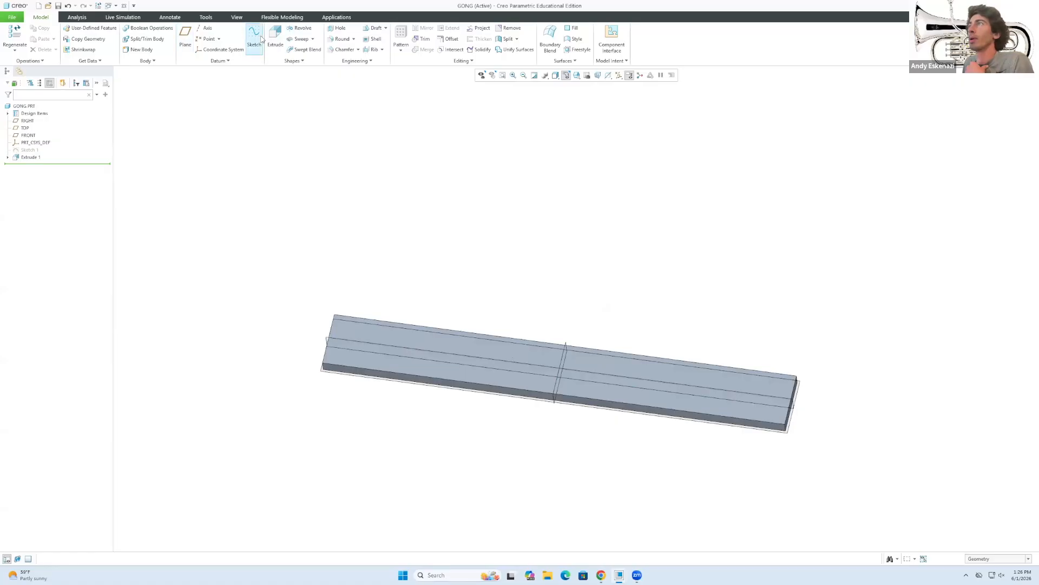
Start Sketch 2 on the base bar's top face.
click(254, 38)
click(352, 334)
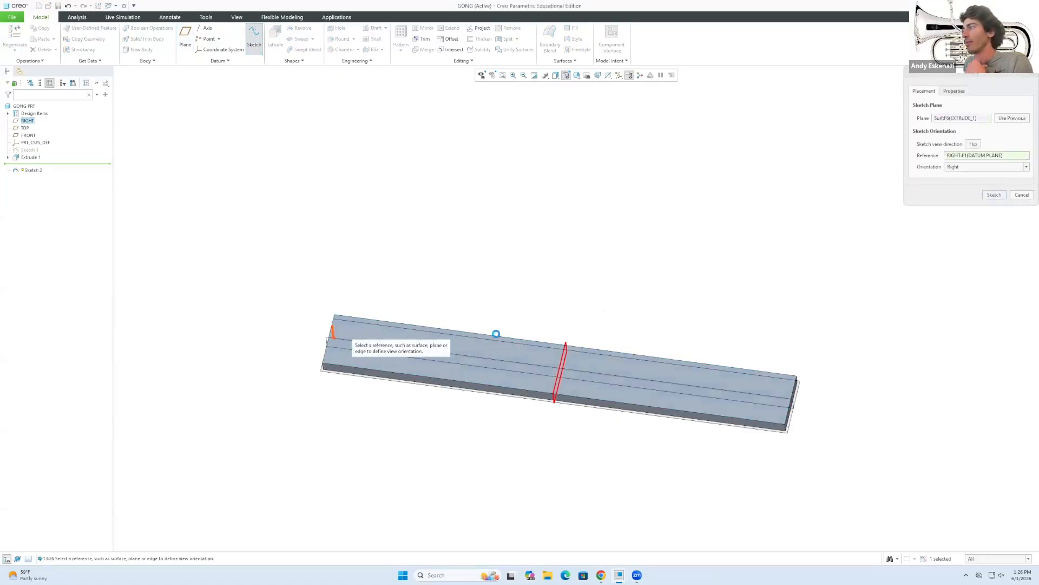
click(993, 195)
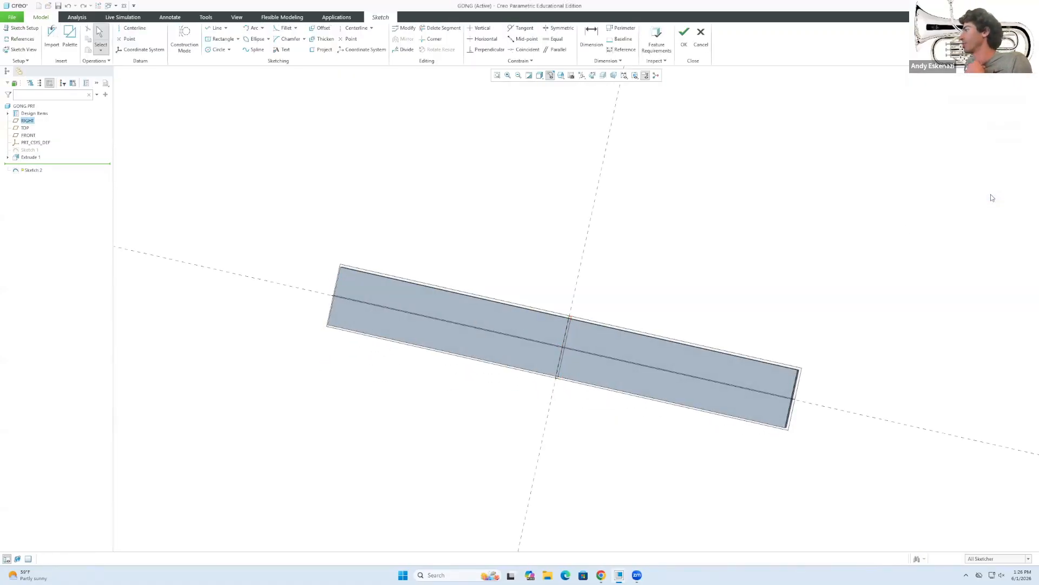
mouse_move(530, 352)
middle_down()
mouse_move(383, 359)
mouse_move(418, 364)
middle_up()
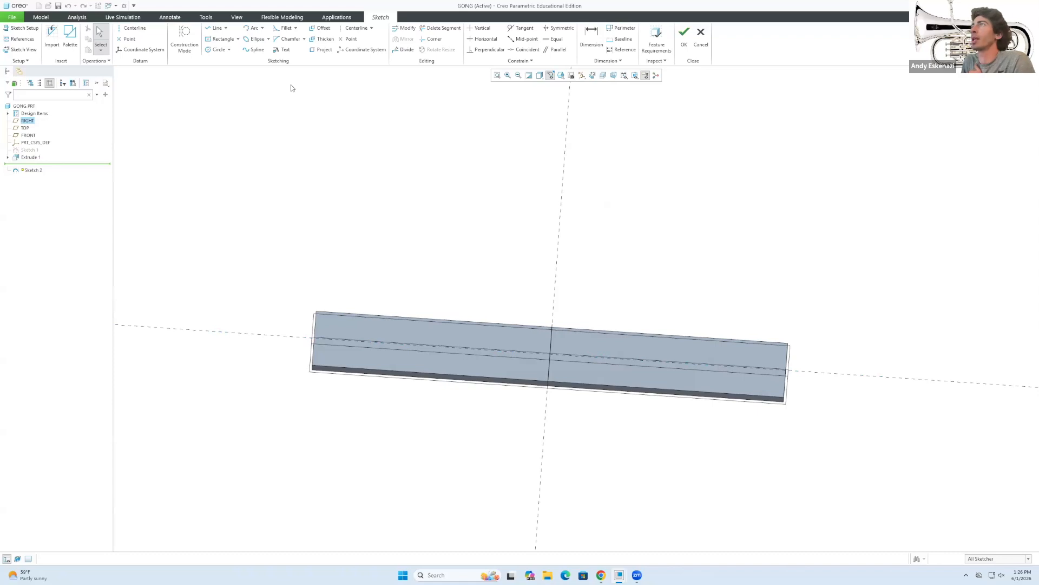
Offset the top face's complete edge loop inward by 2 and finish the sketch.
click(323, 30)
click(336, 313)
click(314, 331)
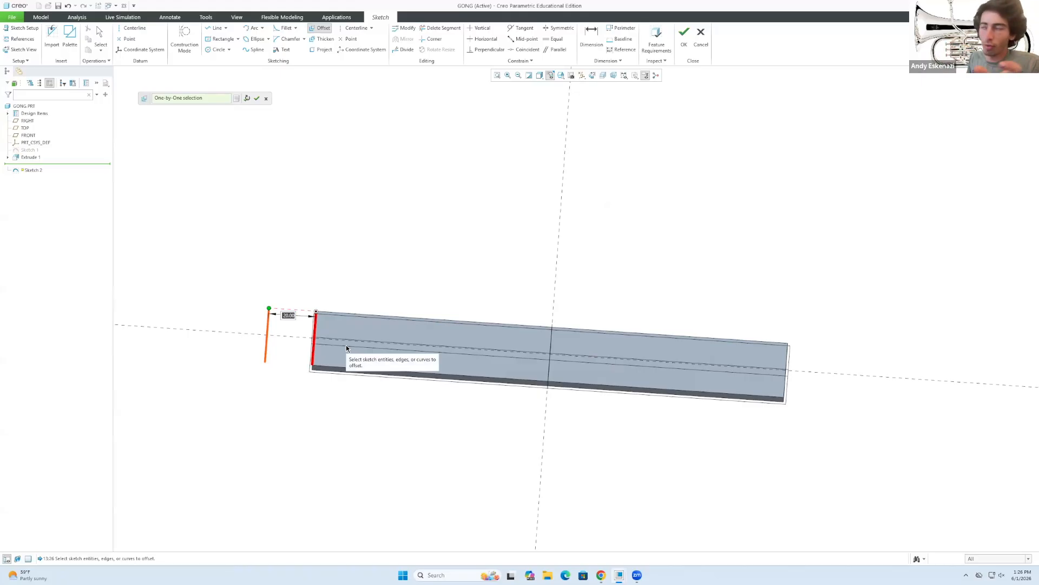
click(236, 98)
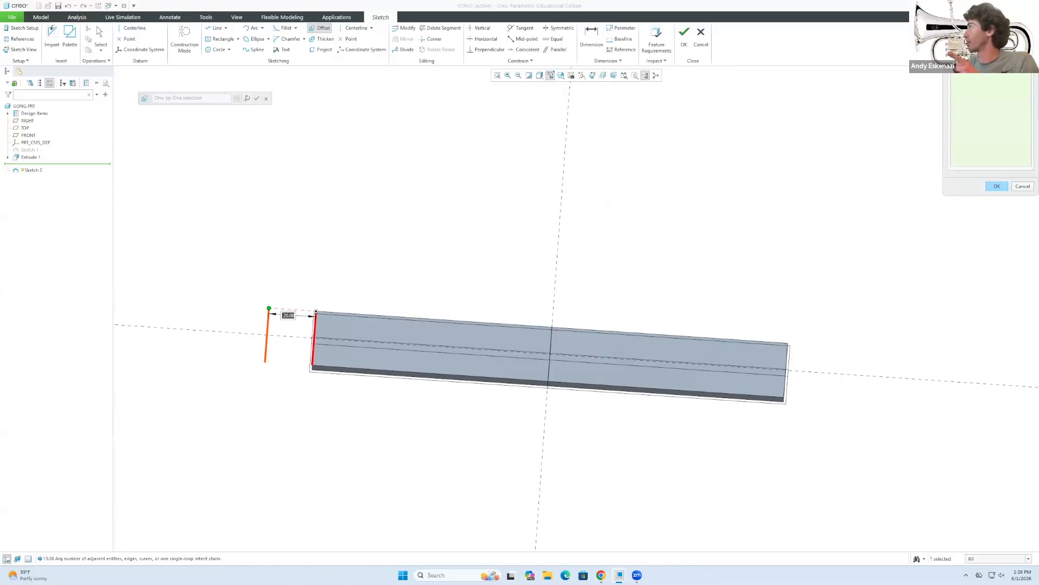
drag(968, 7, 868, 208)
click(858, 245)
click(876, 289)
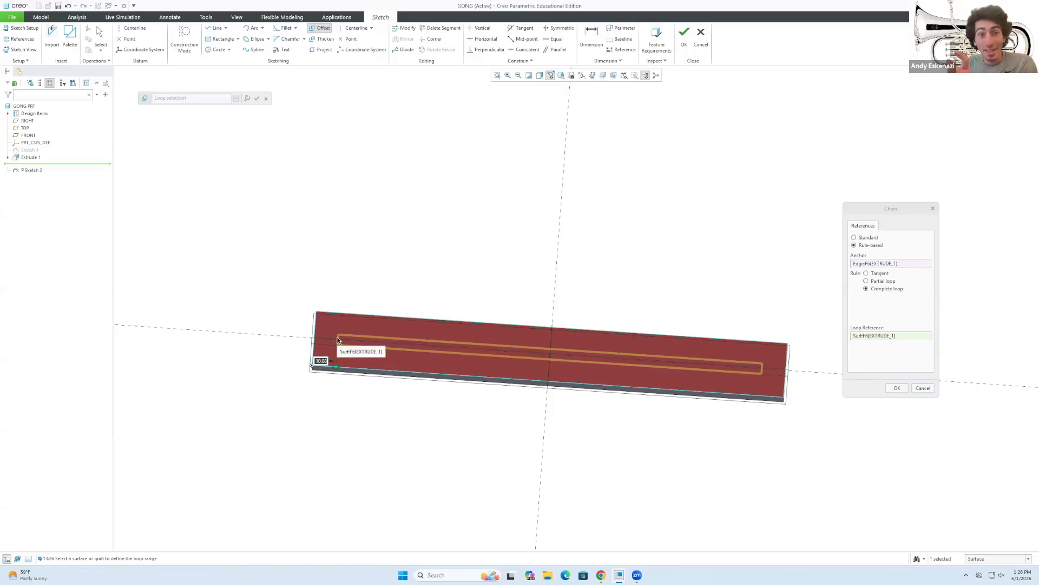
scroll(332, 351, up, 2)
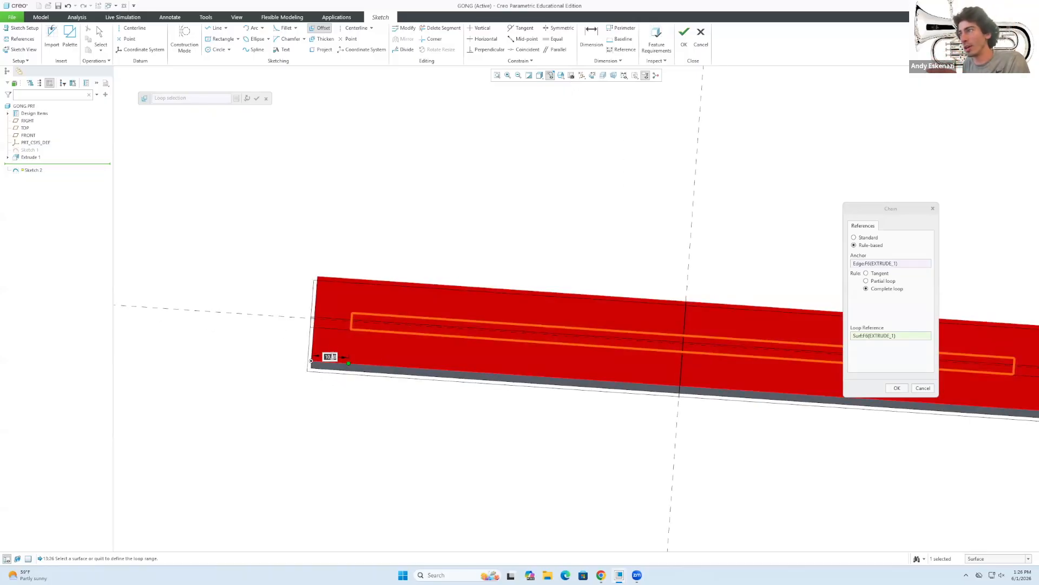
double_click(330, 356)
text(2)
key(Return)
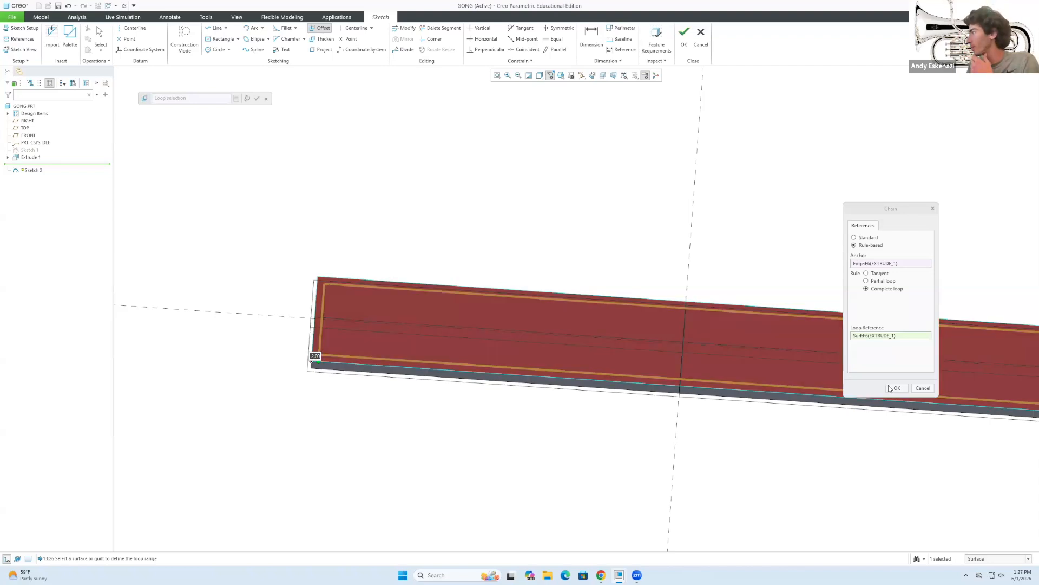
click(897, 388)
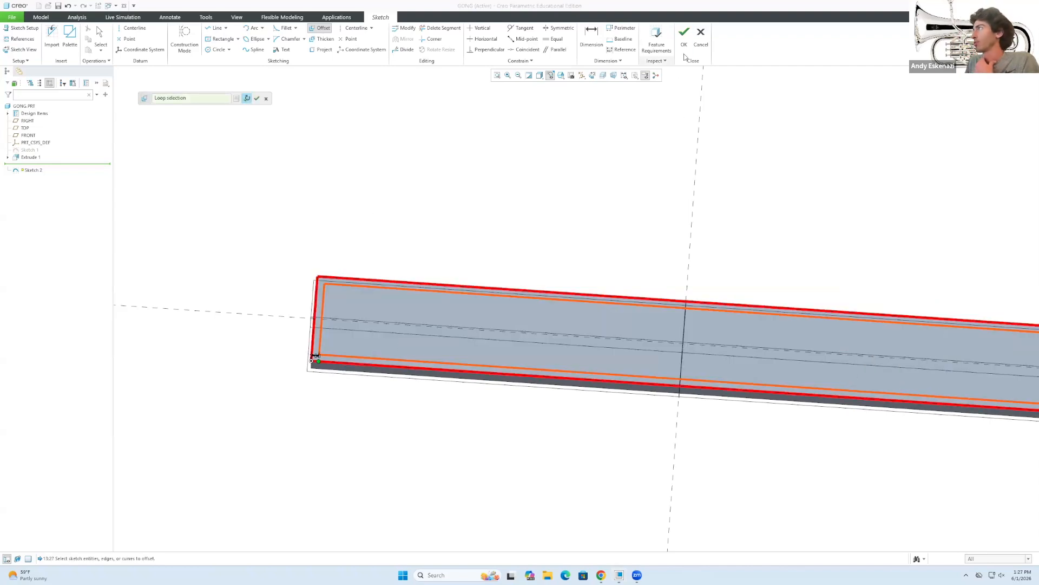
click(684, 34)
Extrude the inset outline to a 5.00 depth as Extrude 2.
click(272, 35)
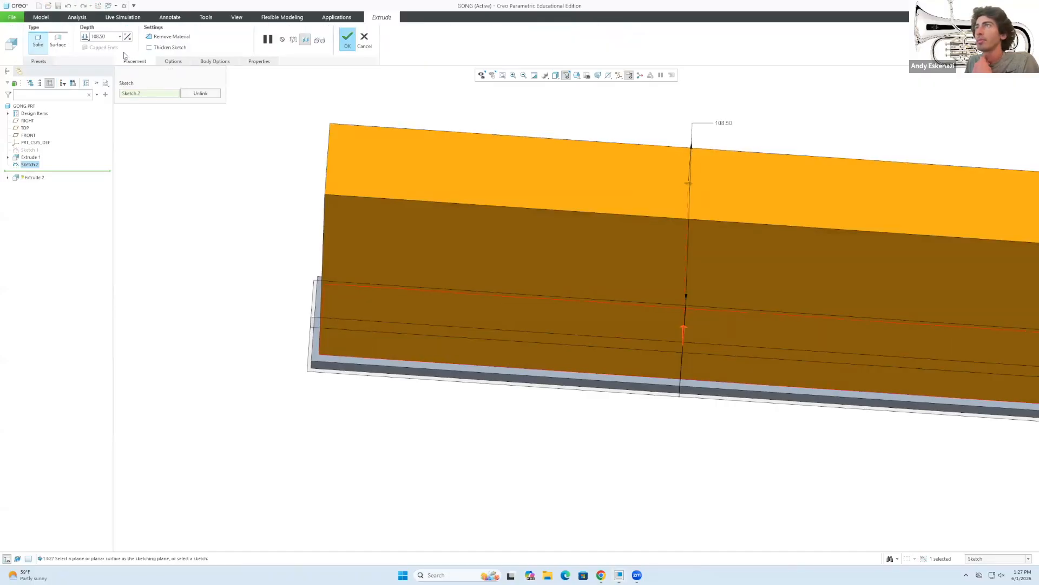
double_click(100, 37)
text(5)
key(Return)
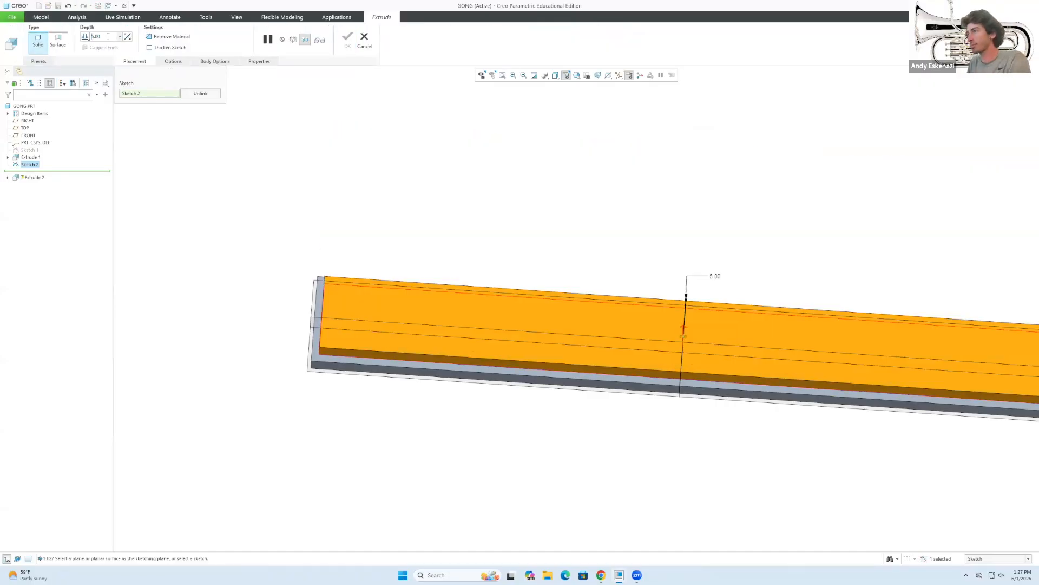
mouse_move(336, 212)
middle_down()
mouse_move(339, 176)
mouse_move(343, 238)
middle_up()
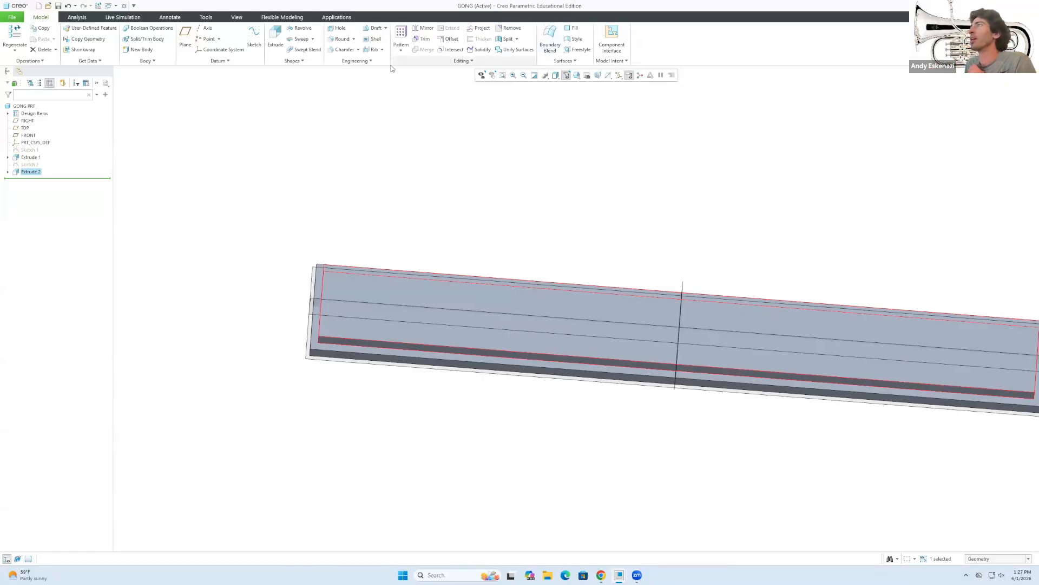
Sketch on the second layer's top face, offsetting its complete loop inward by 2.
click(254, 36)
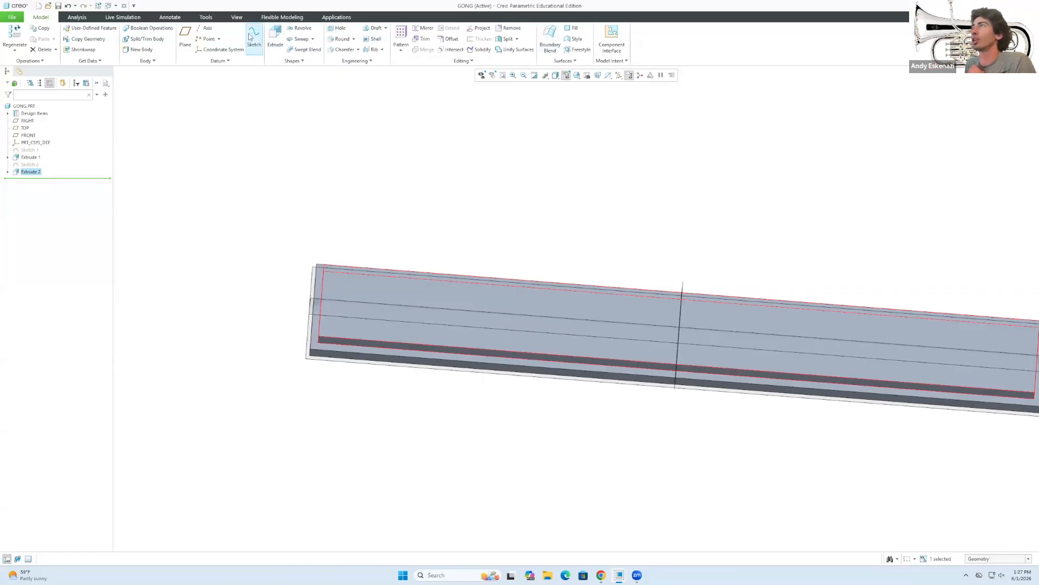
click(395, 287)
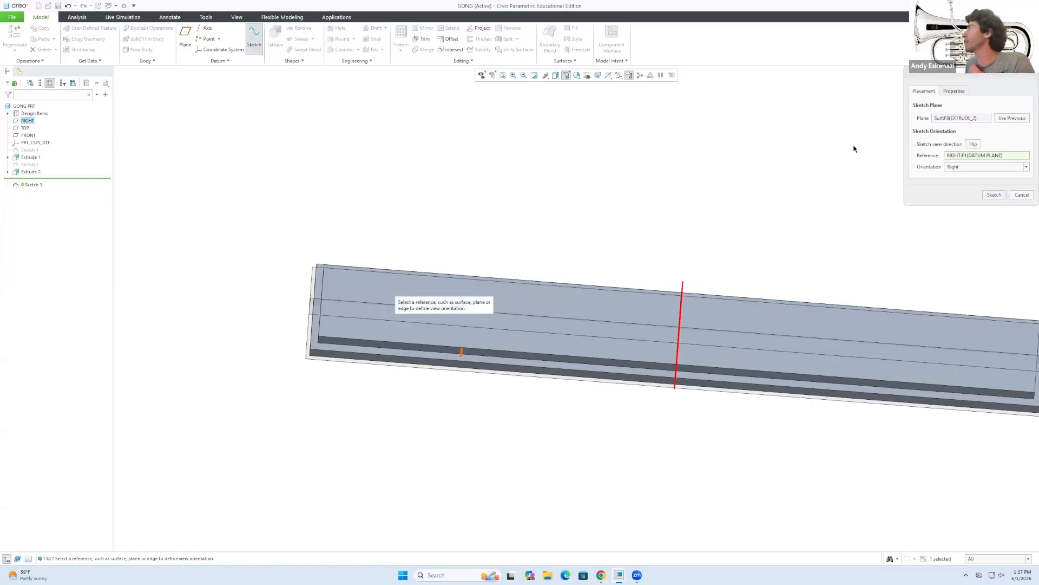
click(994, 194)
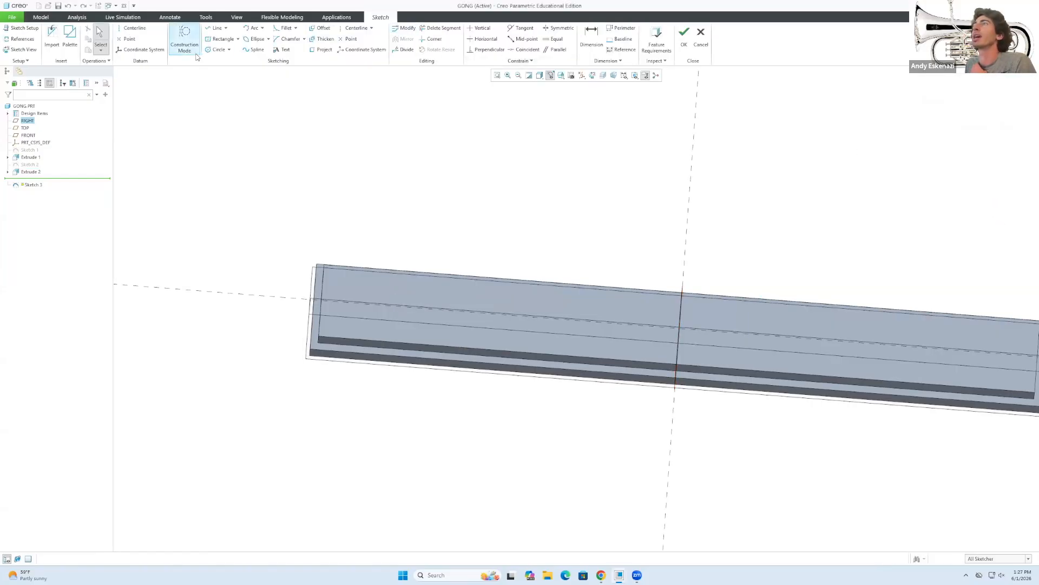
click(324, 29)
click(333, 265)
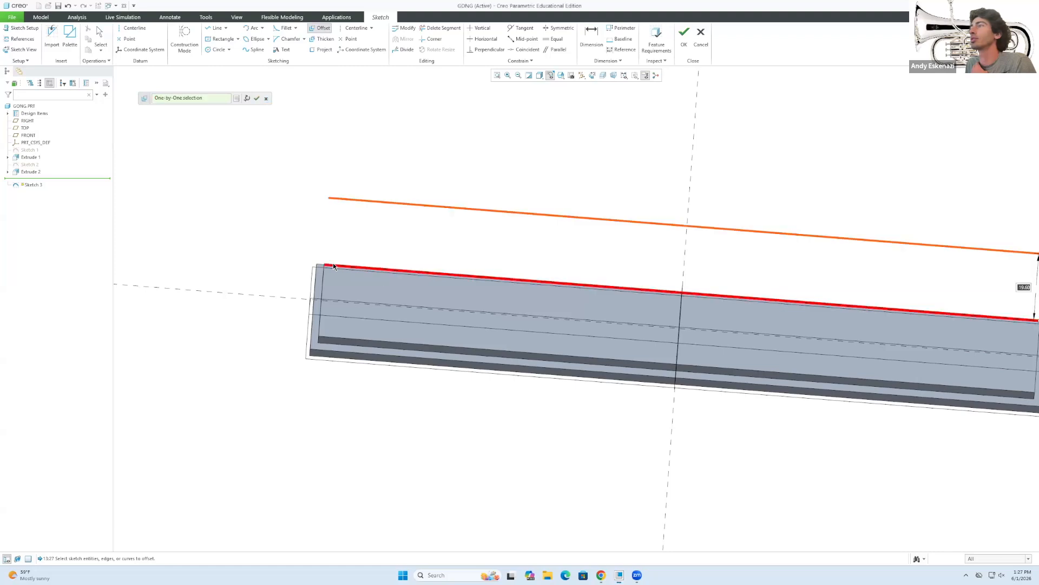
click(236, 100)
click(855, 246)
click(866, 288)
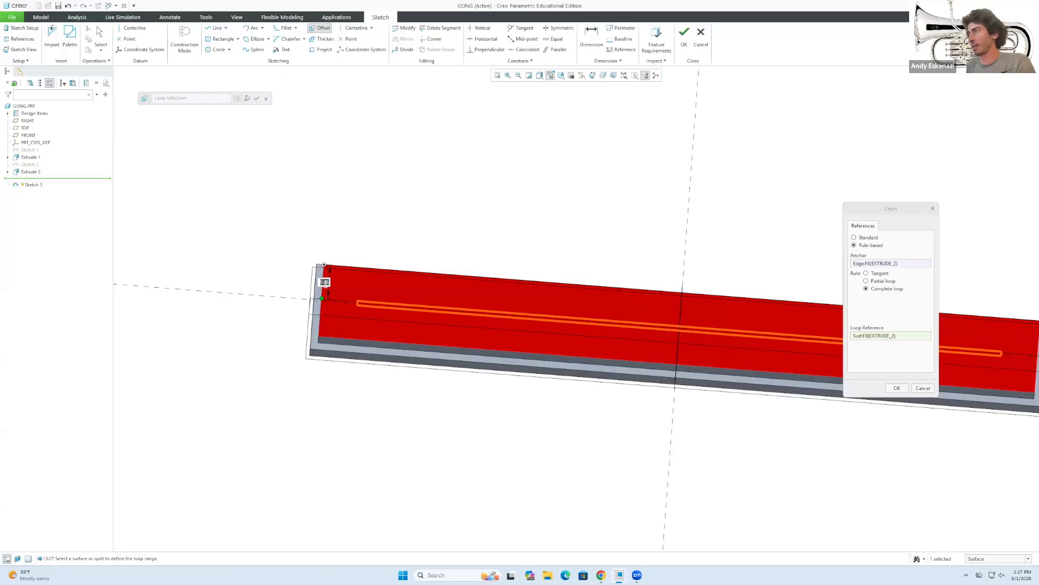
key(Return)
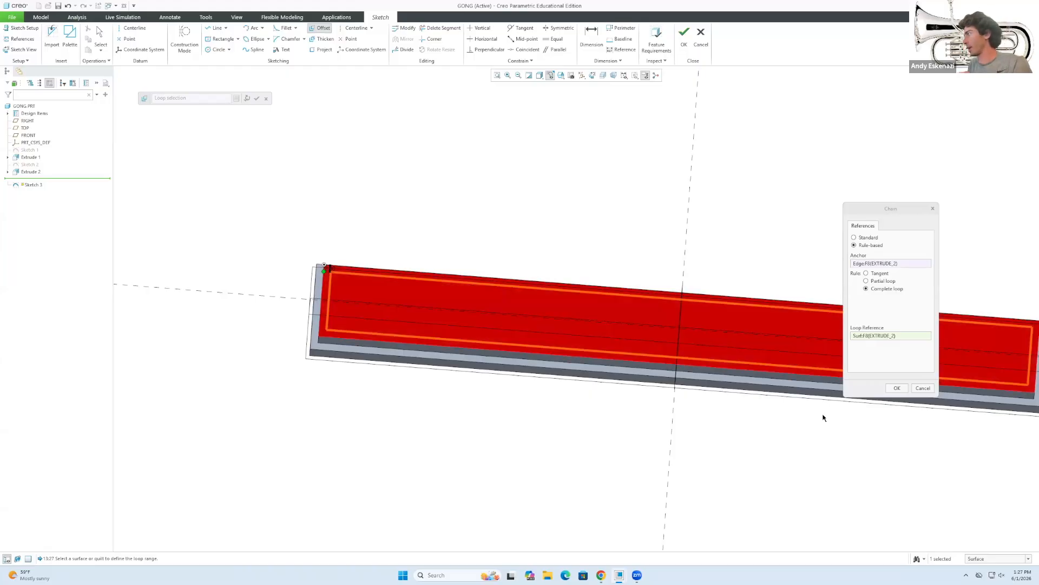
click(897, 388)
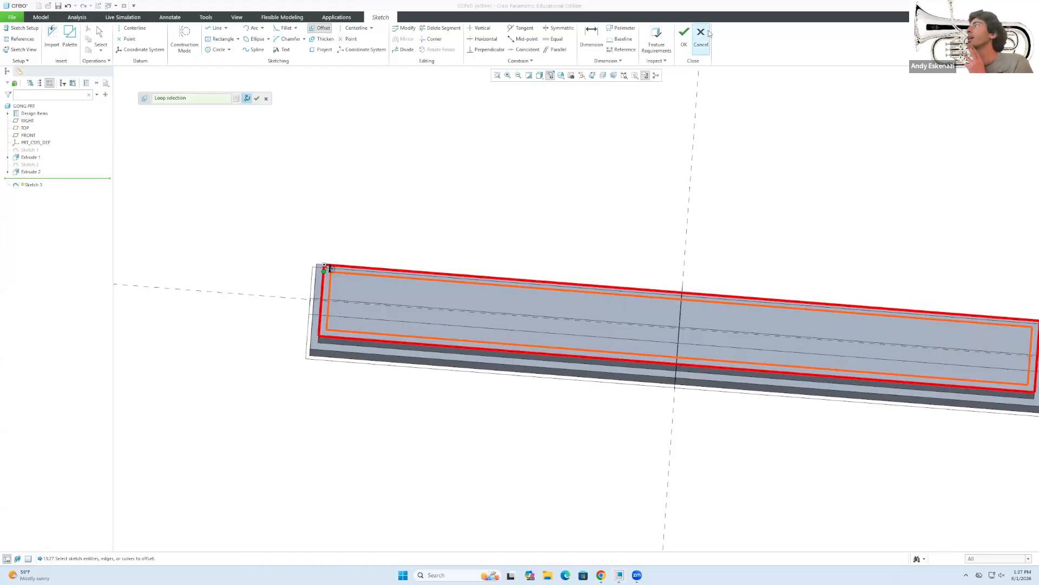
click(684, 39)
Extrude the new outline to a 5.00 depth as Extrude 3.
click(276, 38)
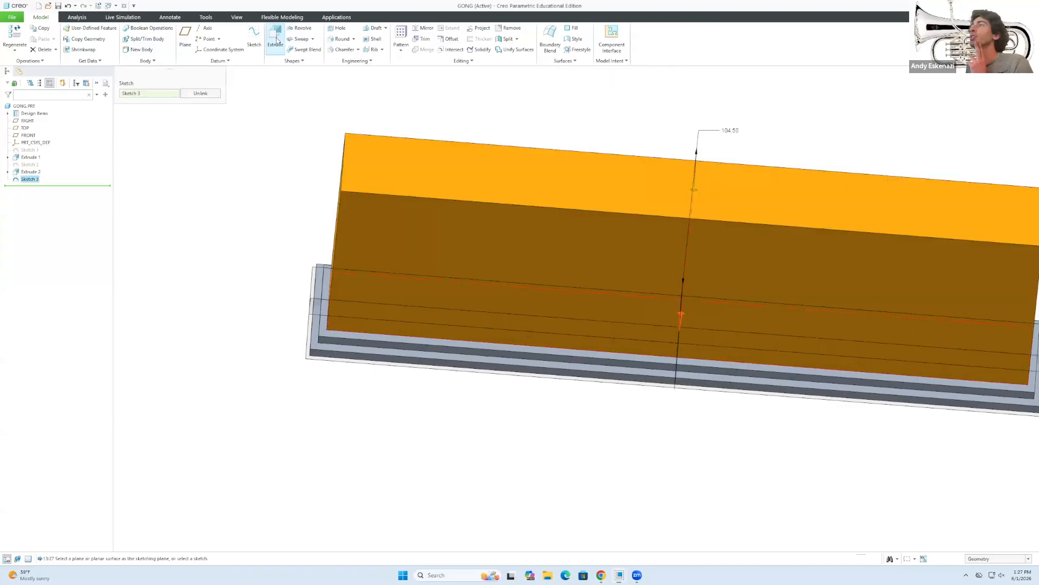
text(5)
key(Return)
click(348, 39)
middle_drag(343, 265, 301, 275)
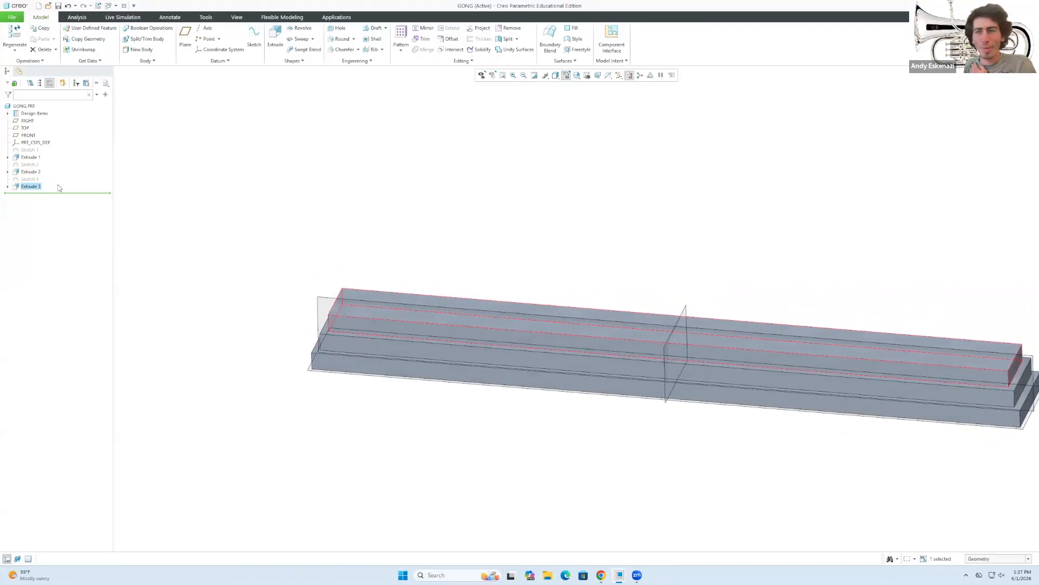
Redefine the first two layer extrusions to a 3.00 depth.
click(30, 157)
right_click(30, 157)
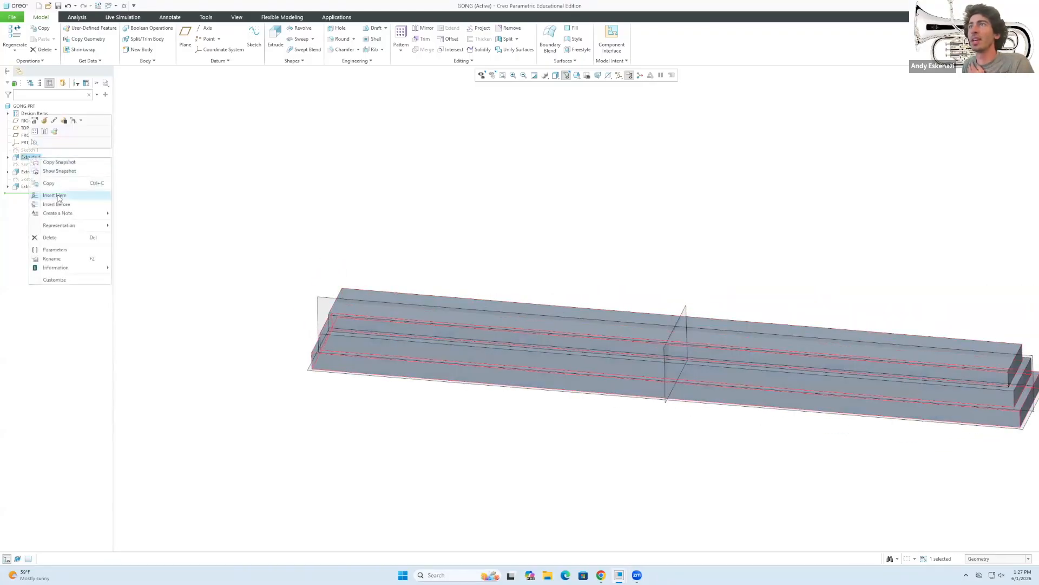
click(44, 121)
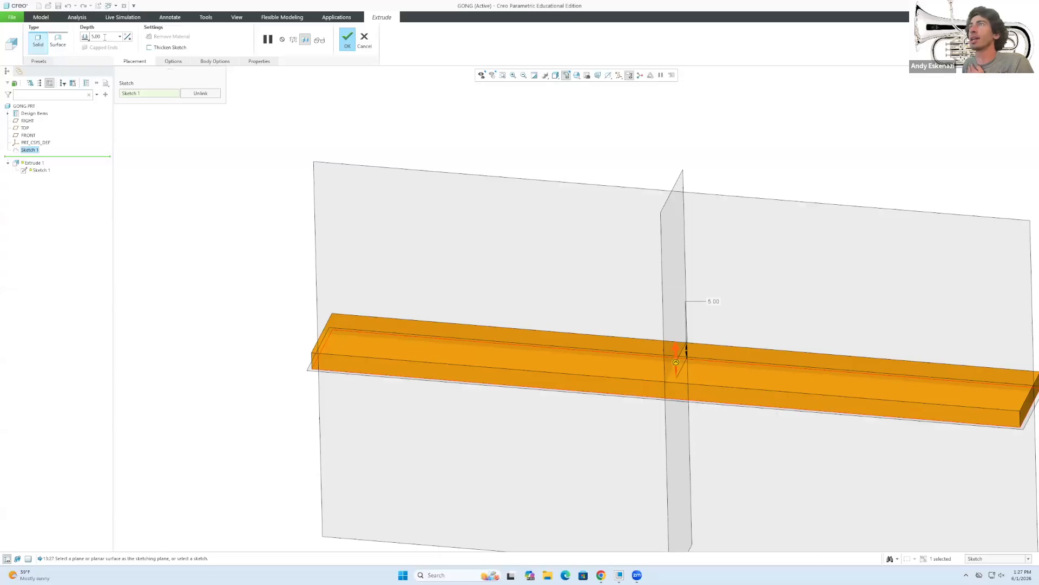
text(3)
key(Return)
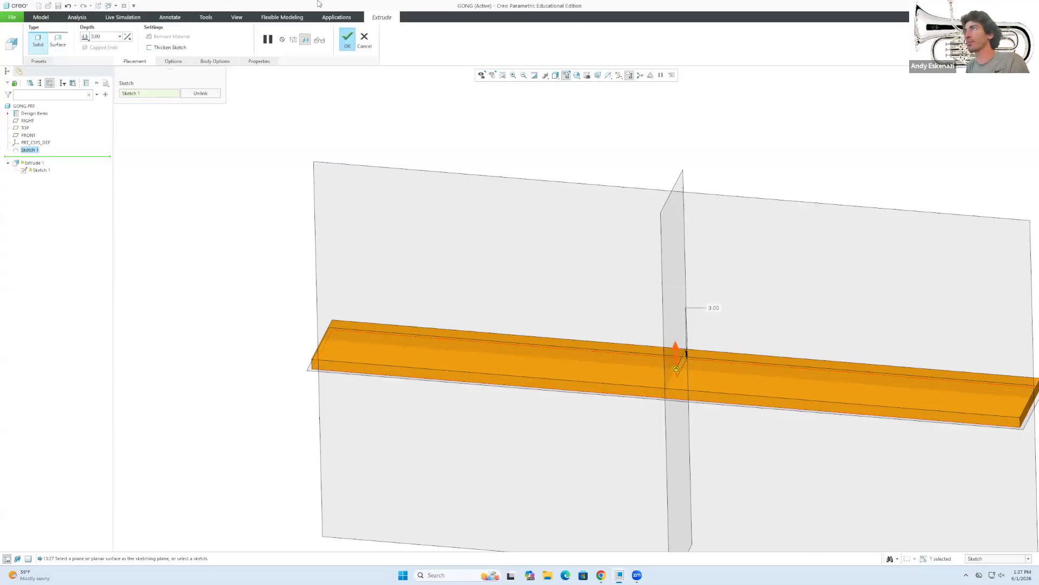
click(348, 39)
right_click(30, 172)
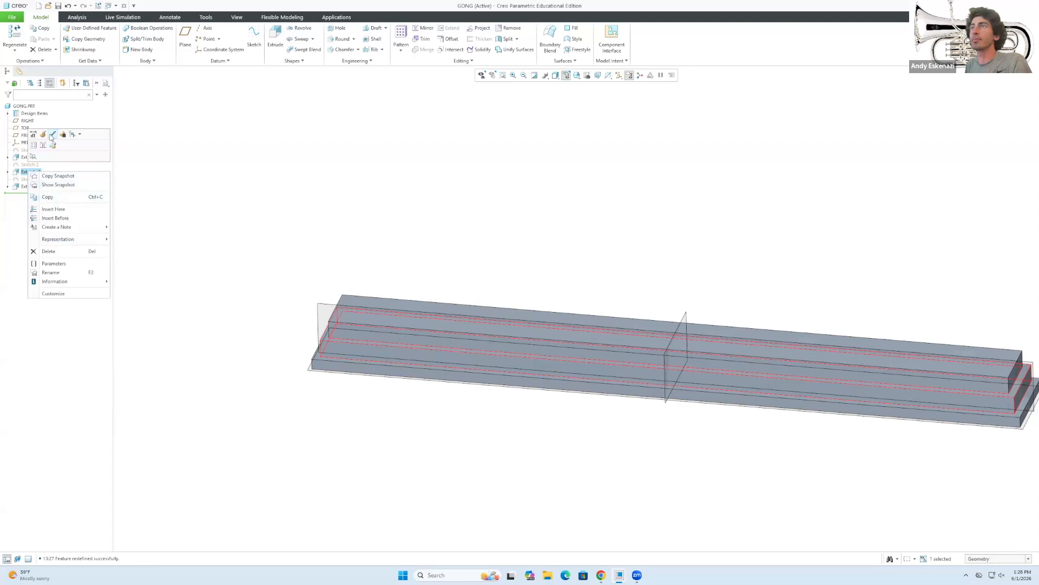
click(43, 134)
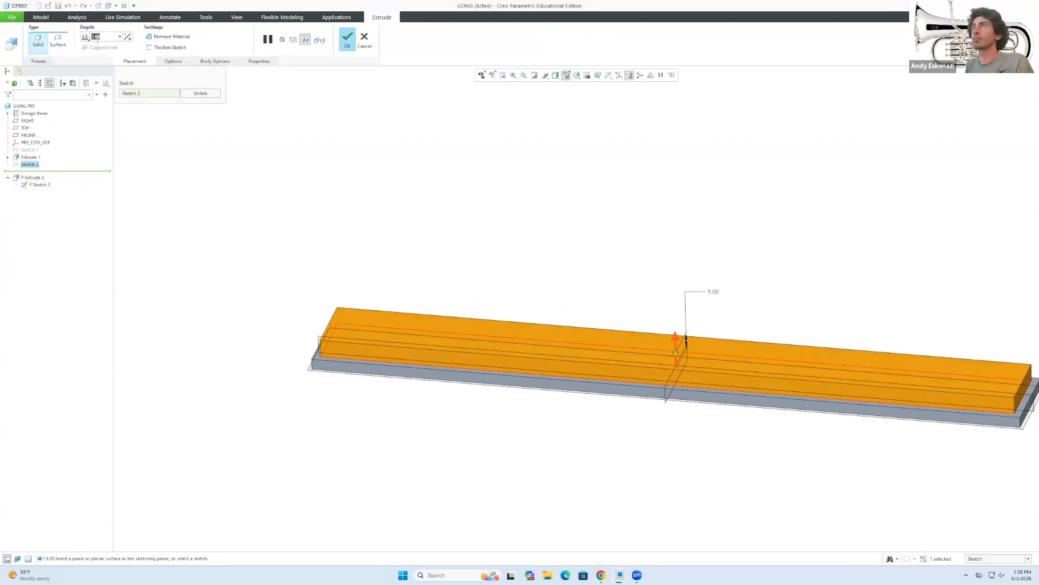
text(3)
key(Return)
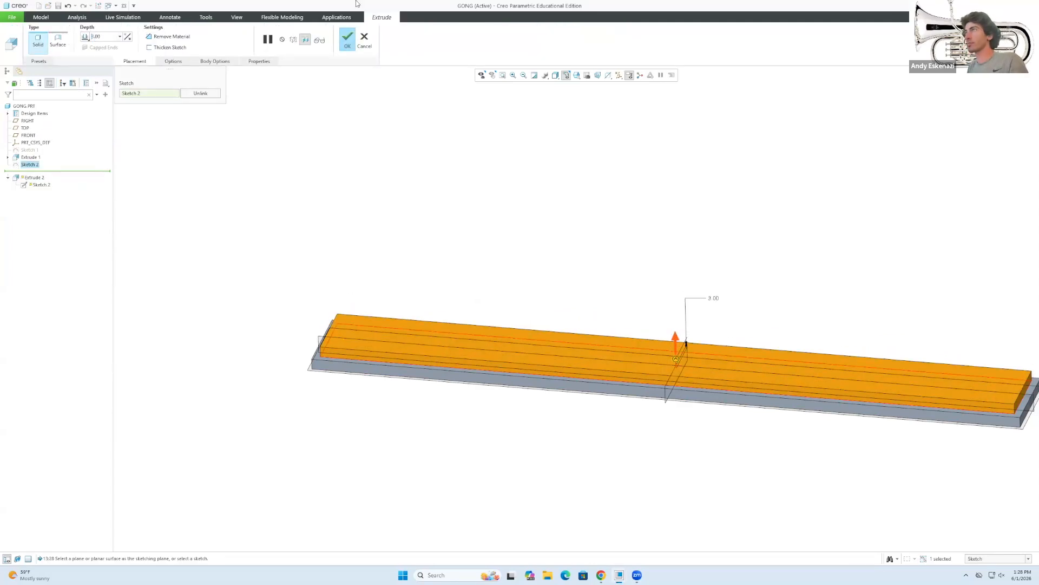
click(347, 39)
Reduce the third layer's extrusion depth to 3.00 as well.
right_click(30, 186)
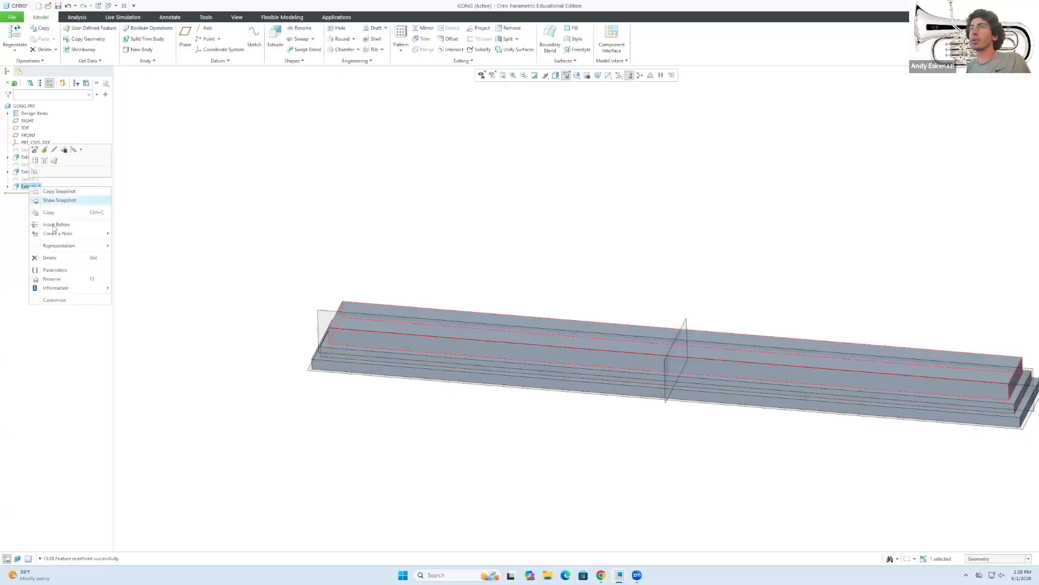
click(45, 150)
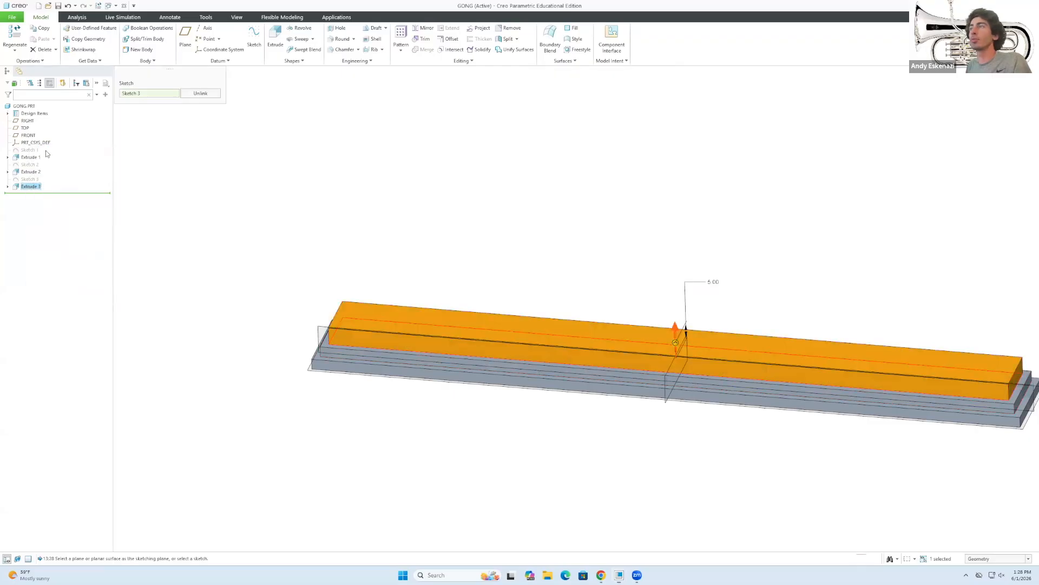
text(3)
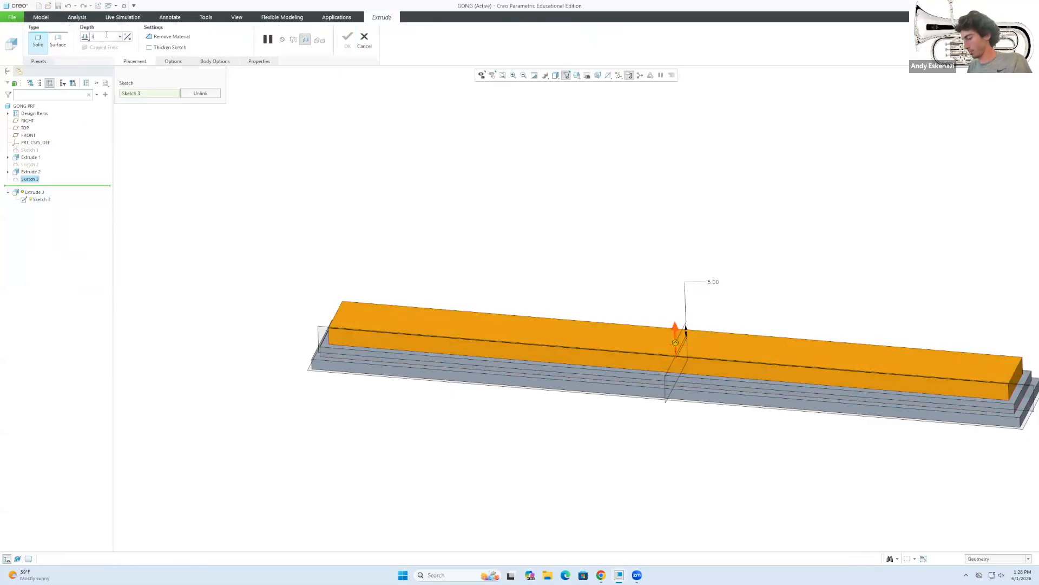
key(Return)
click(346, 39)
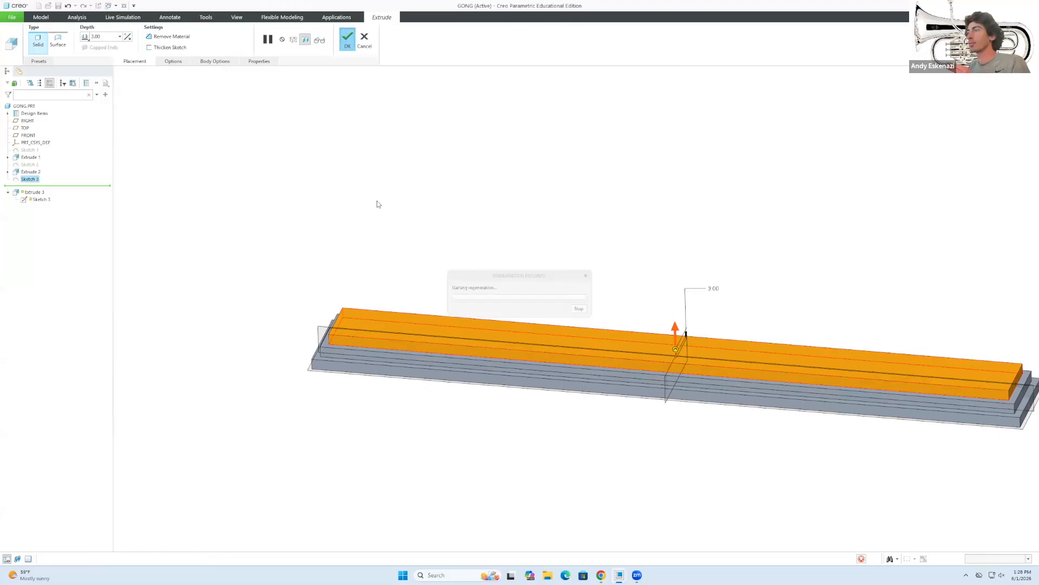
mouse_move(372, 284)
middle_down()
mouse_move(329, 298)
mouse_move(317, 313)
middle_up()
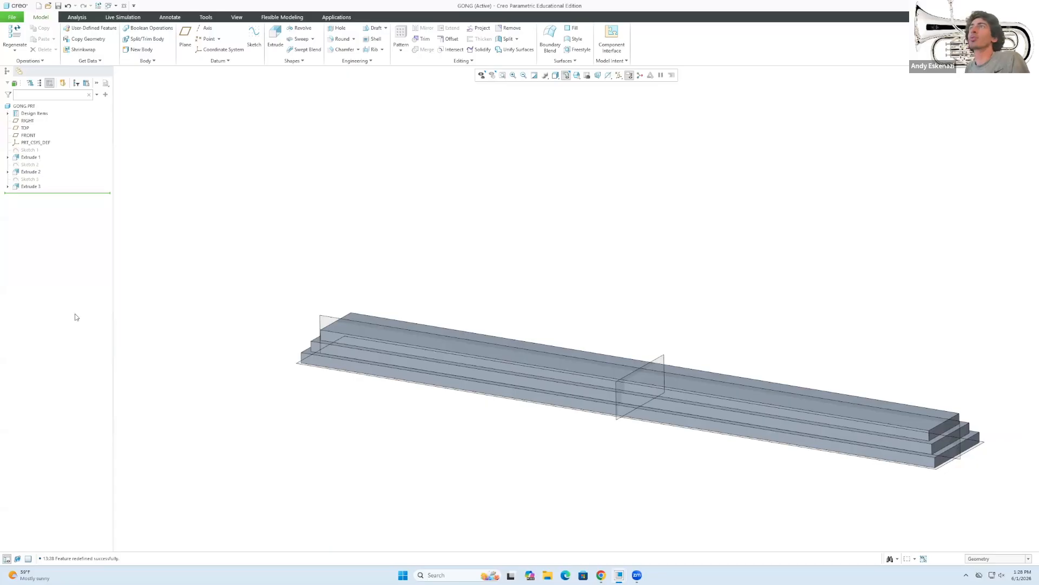
Start a sketch on the top surface and draw construction lines along the top layer.
click(383, 322)
middle_click(600, 277)
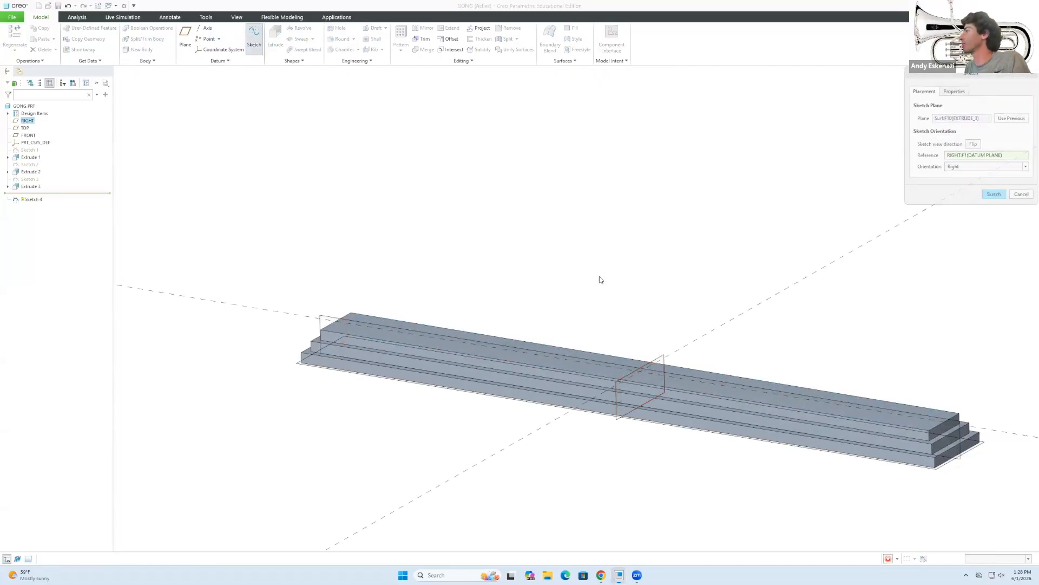
middle_drag(568, 353, 570, 363)
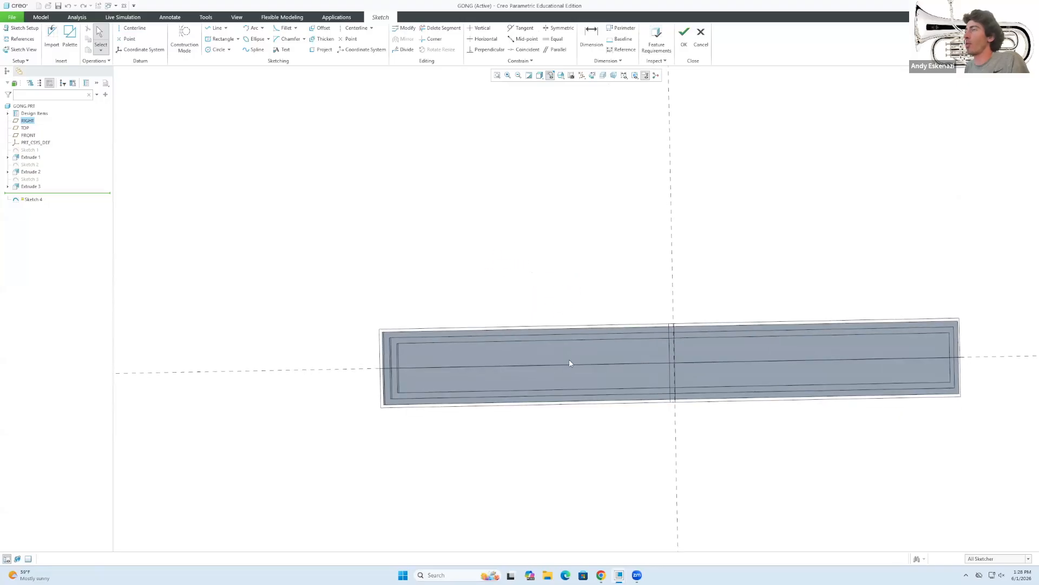
click(218, 41)
click(131, 28)
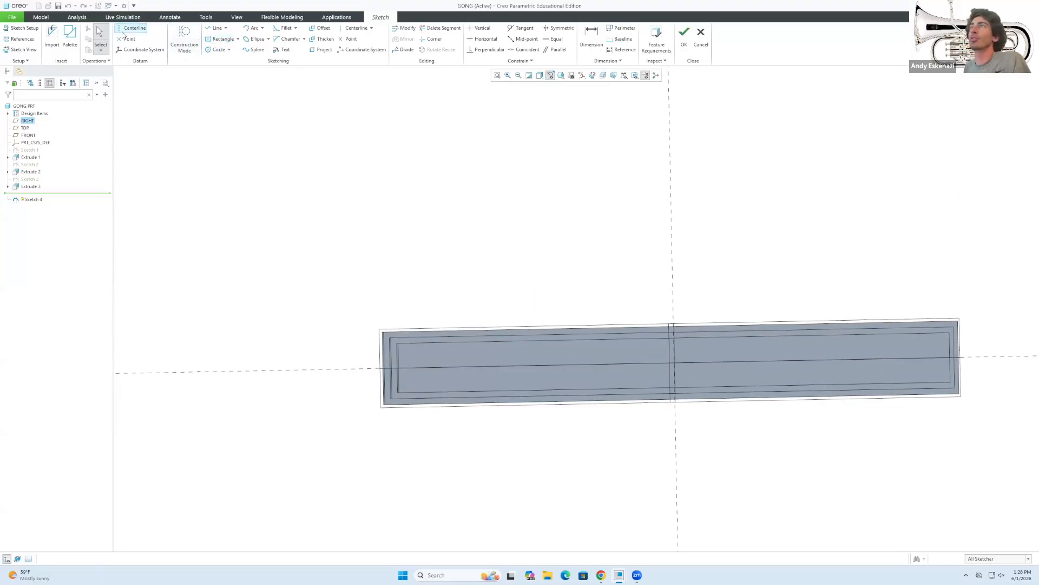
click(216, 28)
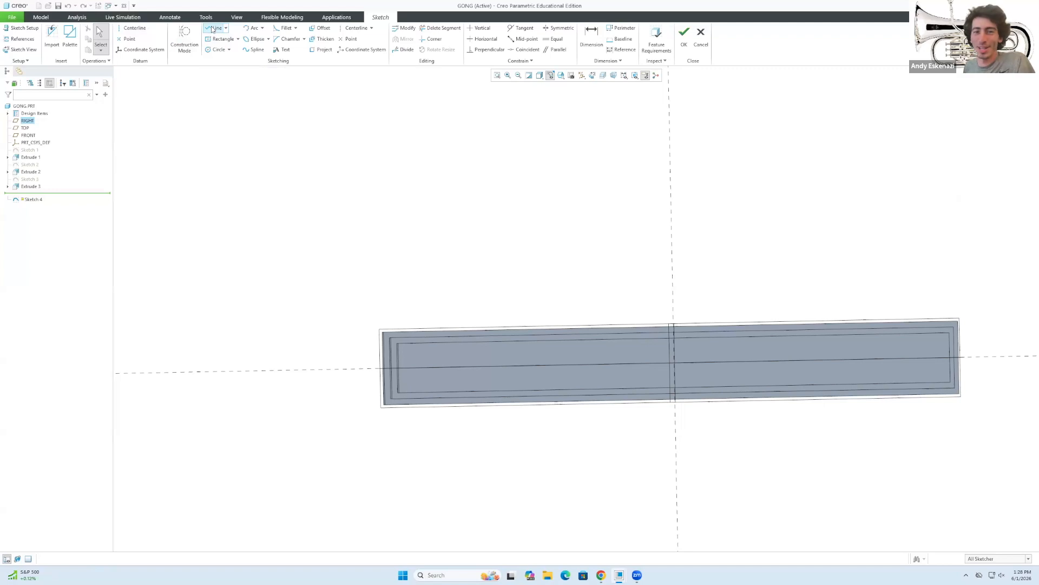
click(190, 38)
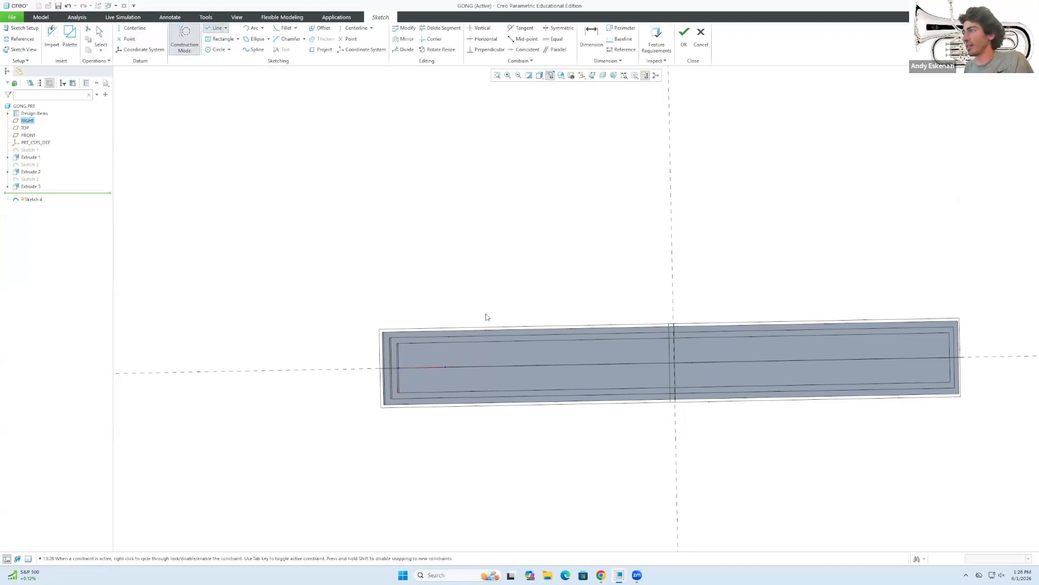
click(951, 359)
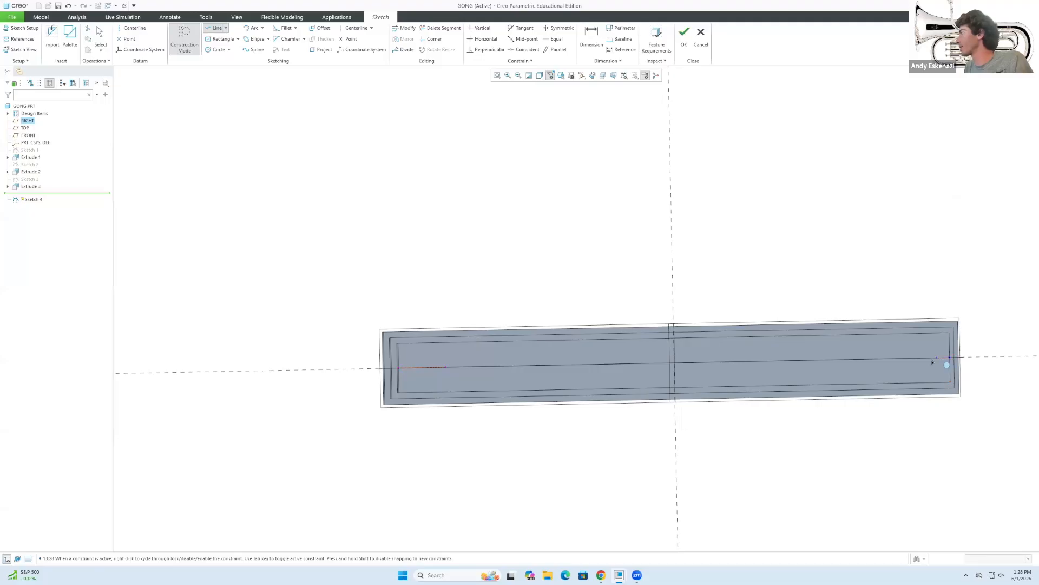
middle_click(924, 403)
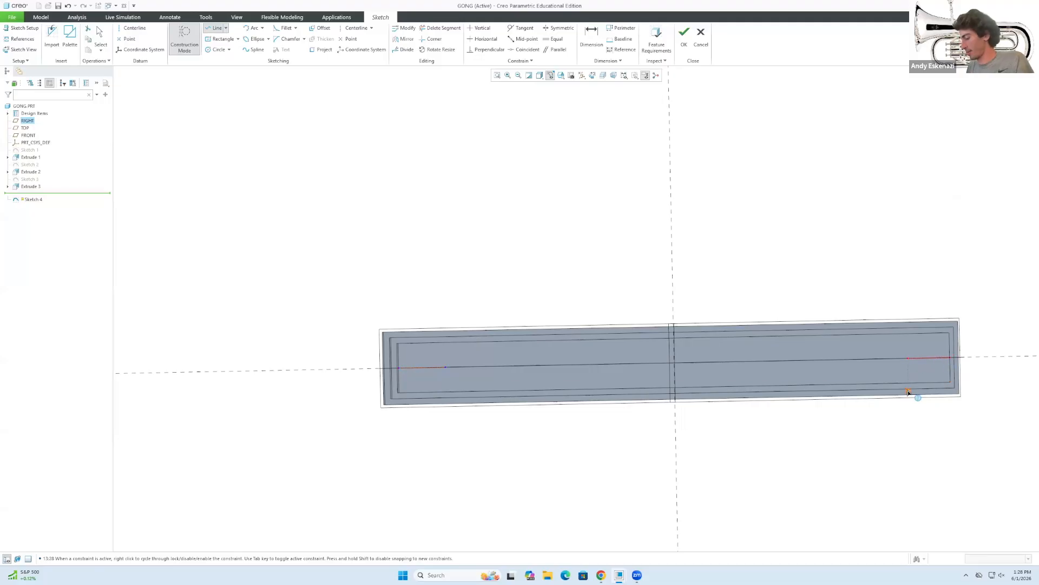
middle_click(922, 367)
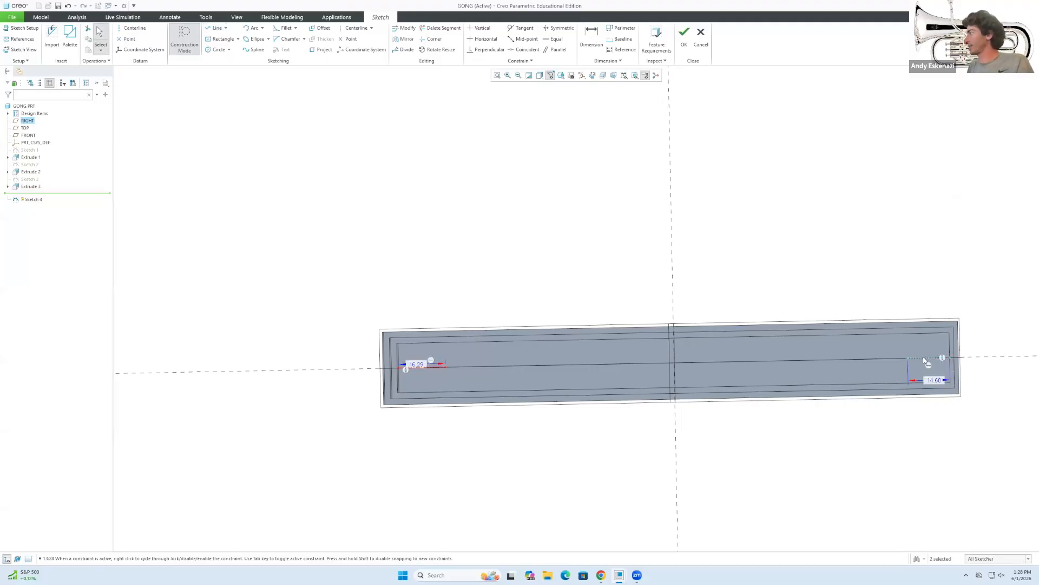
Make the left and right construction lines equal and set their length to 15.
ctrl+click(432, 367)
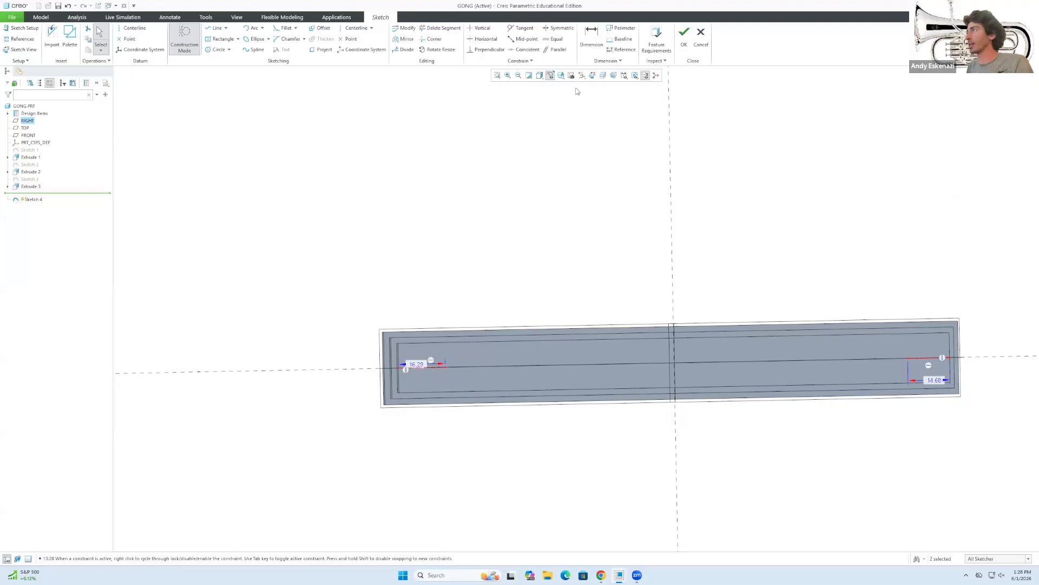
click(557, 39)
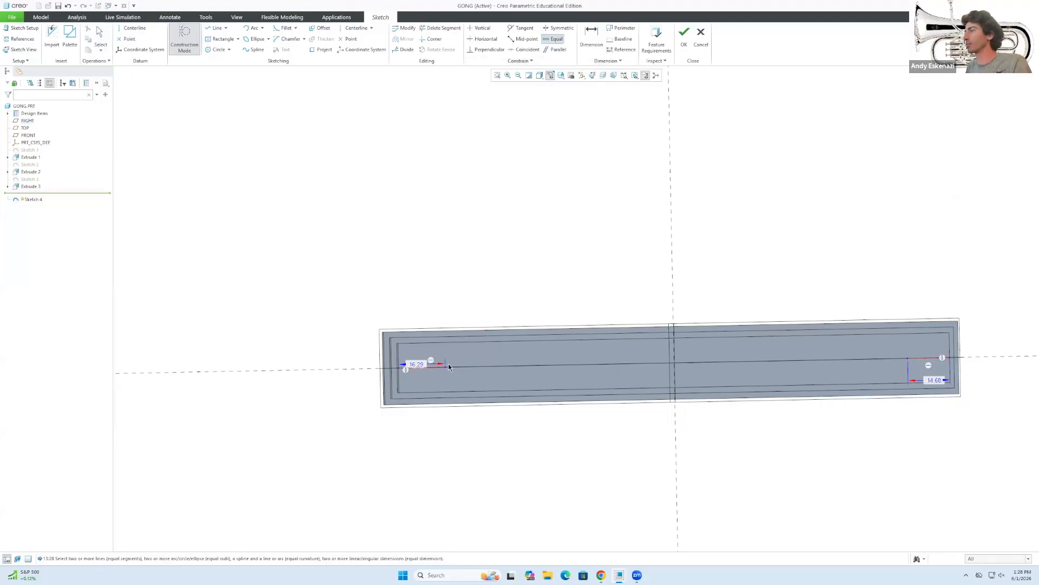
click(435, 368)
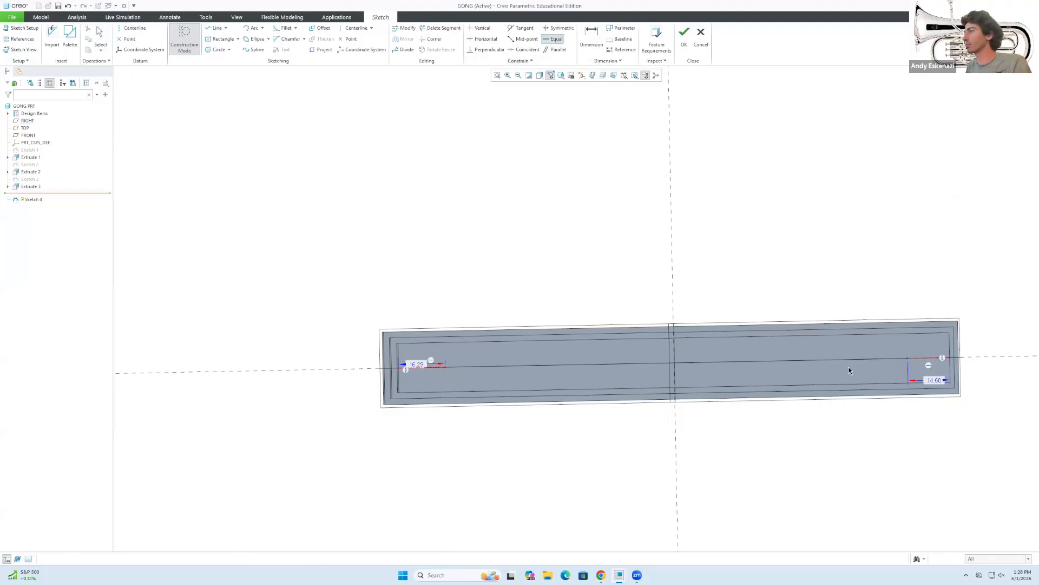
click(920, 358)
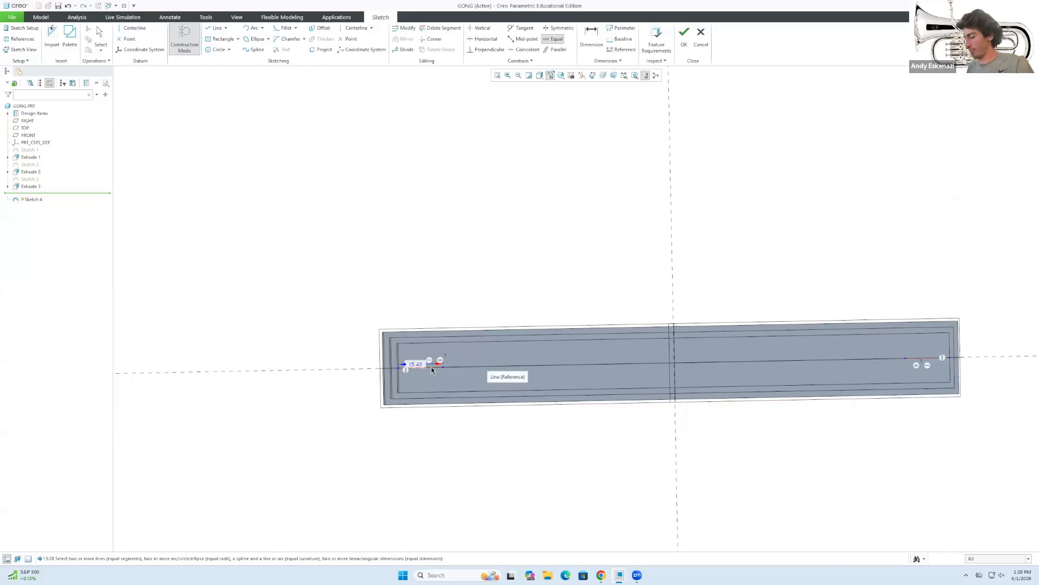
double_click(417, 364)
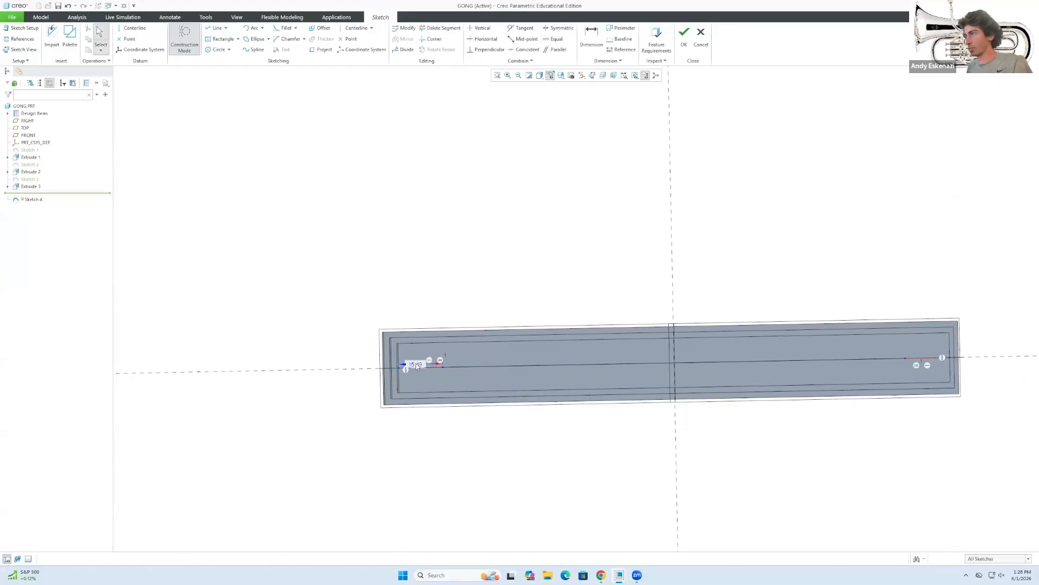
text(15)
scroll(411, 369, up, 2)
scroll(413, 370, down, 3)
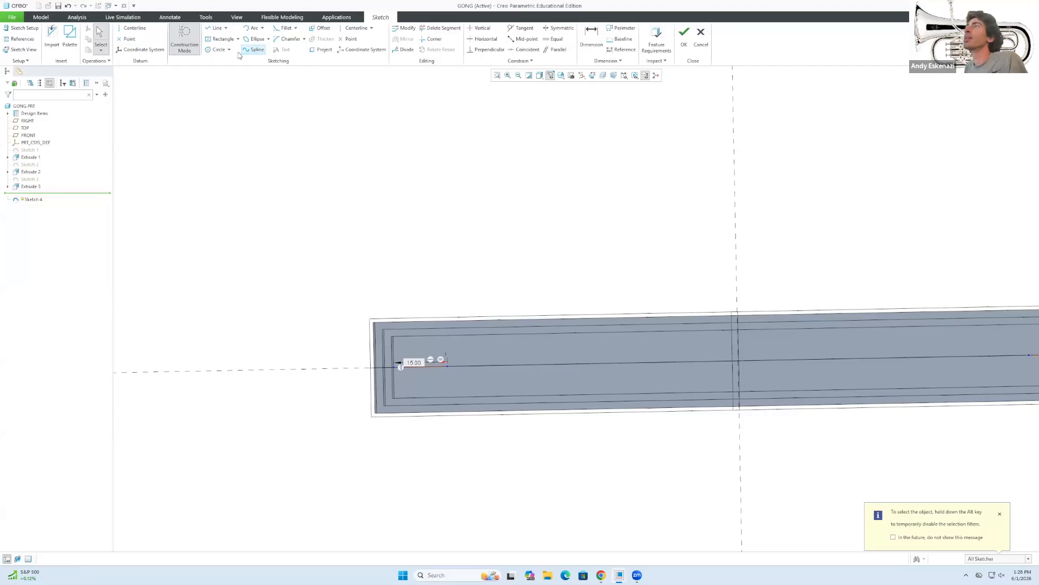
Draw a square rectangle near the left end of the top layer.
click(222, 39)
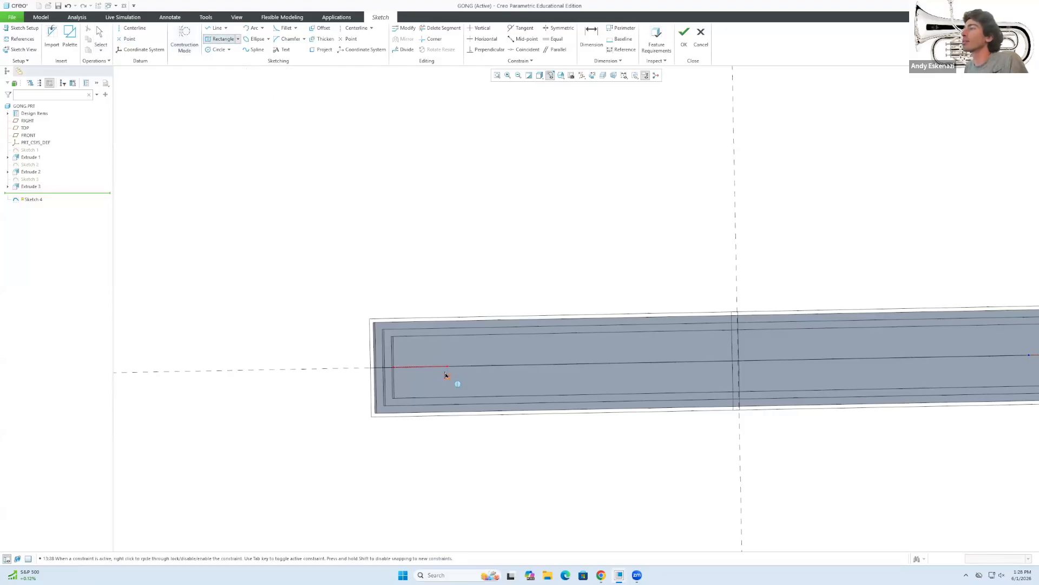
click(470, 348)
middle_click(470, 348)
scroll(412, 360, up, 2)
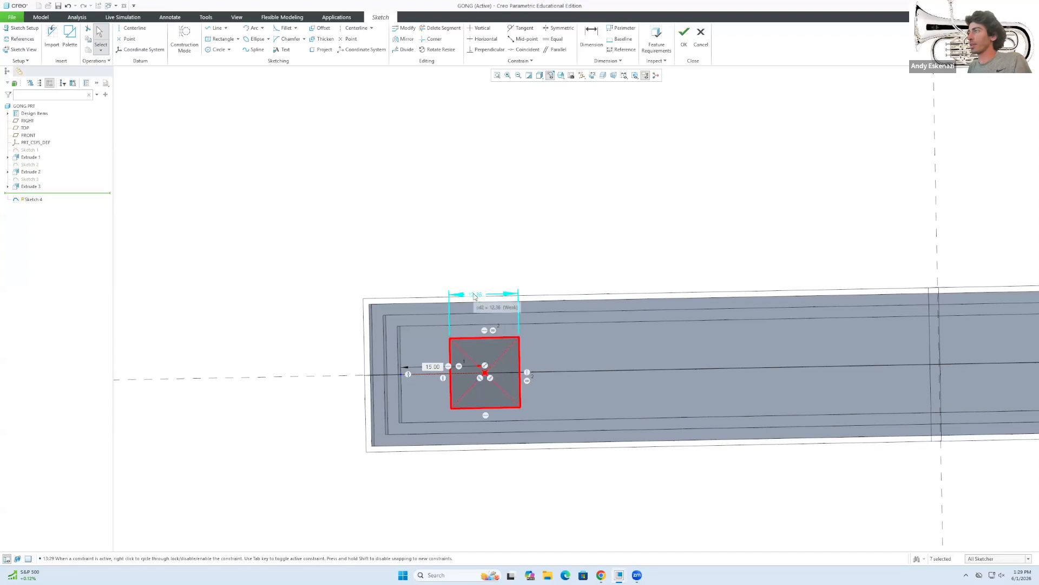
click(550, 255)
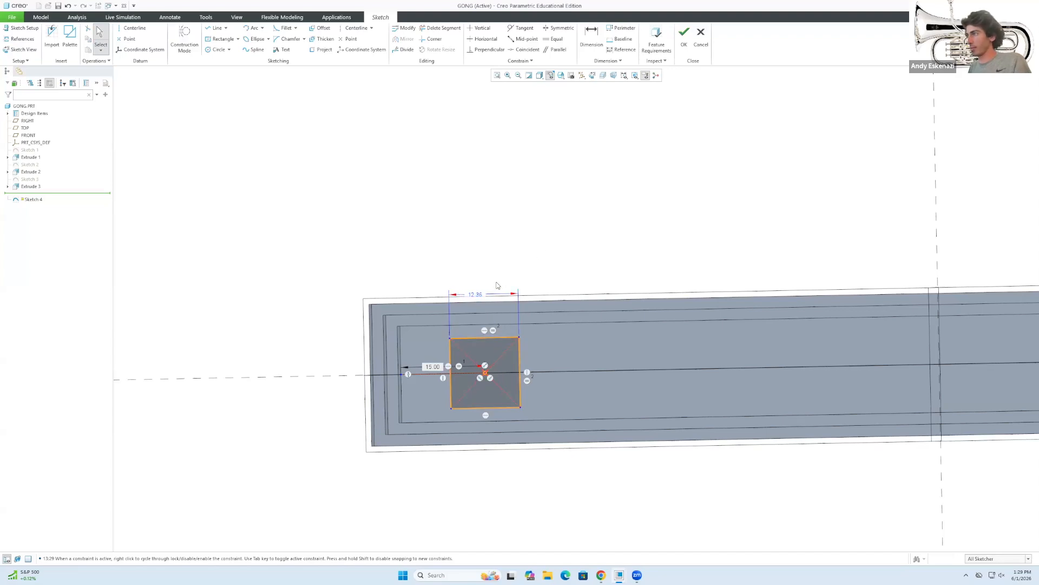
Dimension the square's top edge 2.00 from the inner upper line.
key(d)
click(461, 337)
click(465, 325)
scroll(476, 333, up, 3)
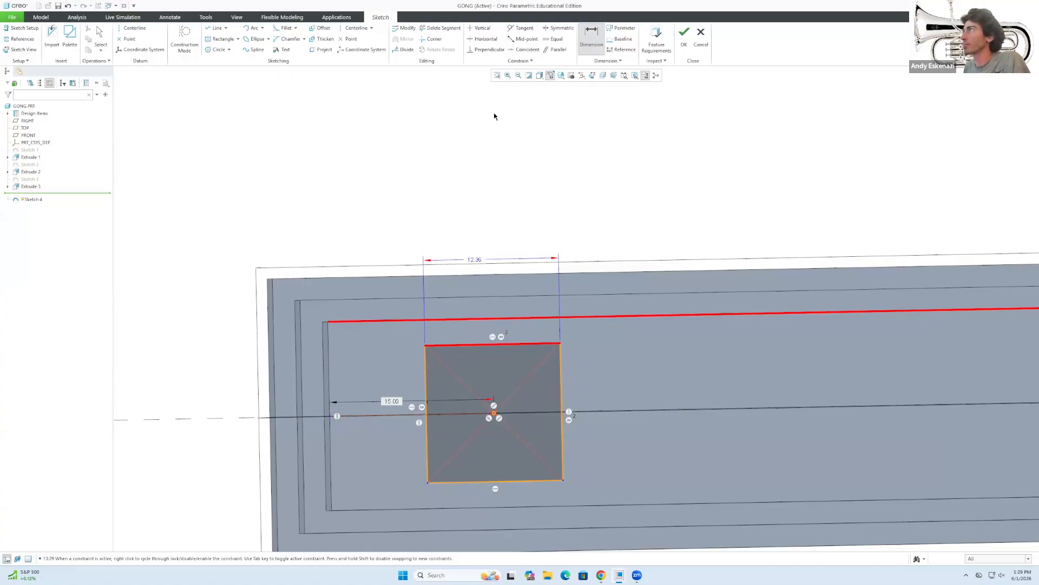
middle_click(432, 233)
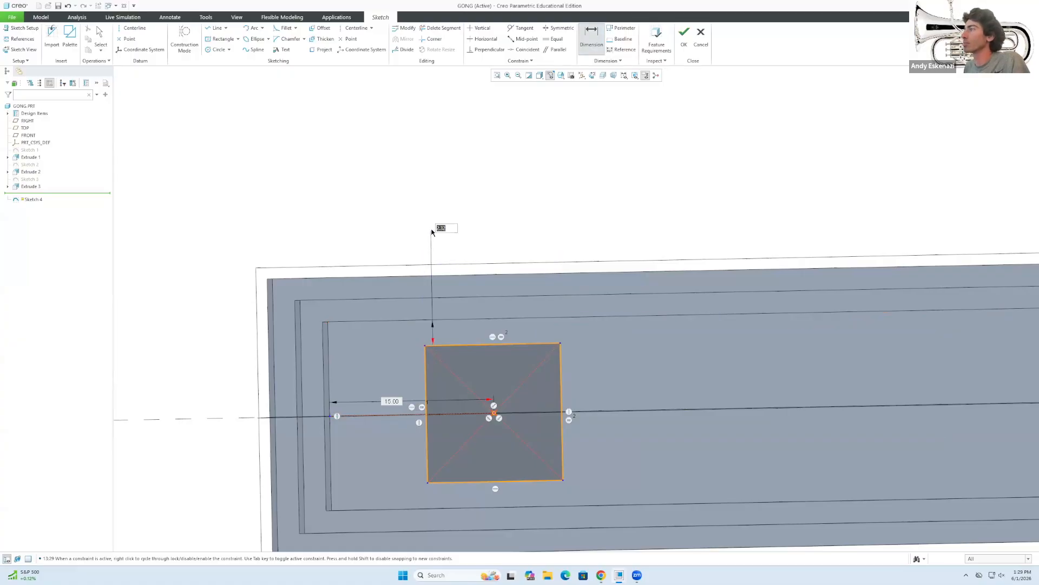
text(2)
key(Return)
key(Escape)
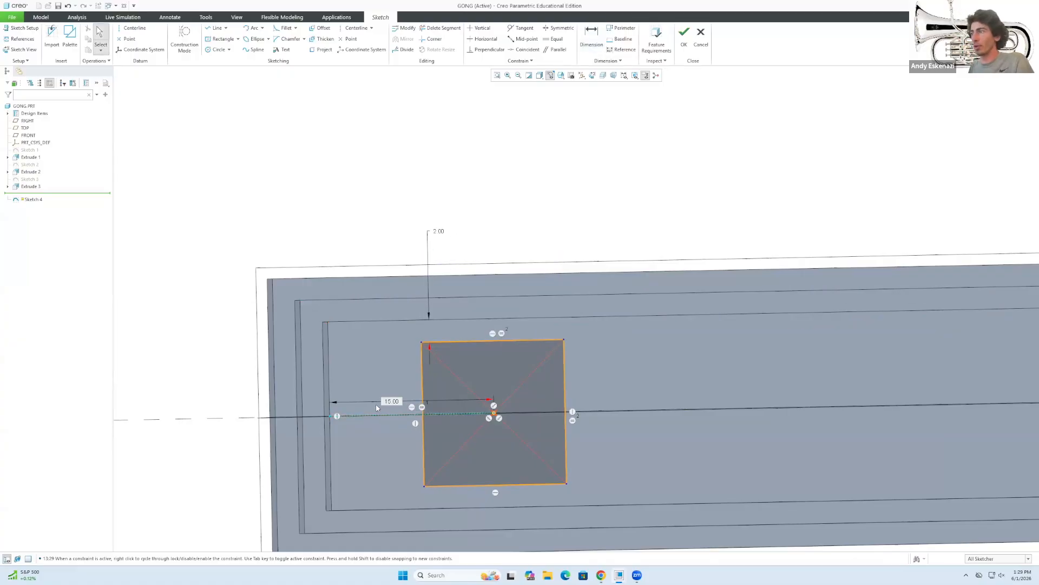
Dimension the square's left edge 8.50 from the inner left boundary, adjusting via 10.00.
key(d)
click(423, 458)
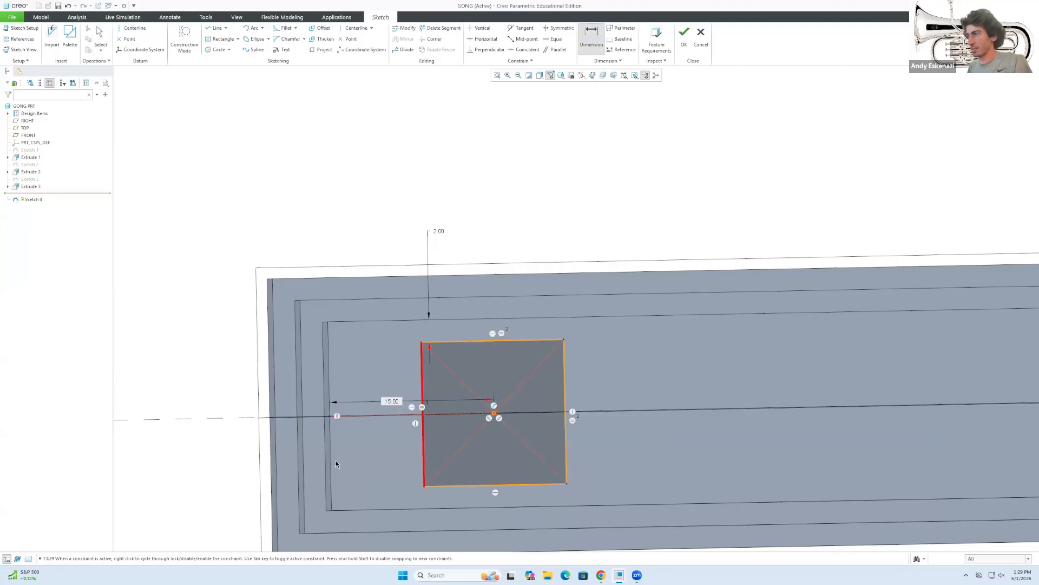
click(335, 464)
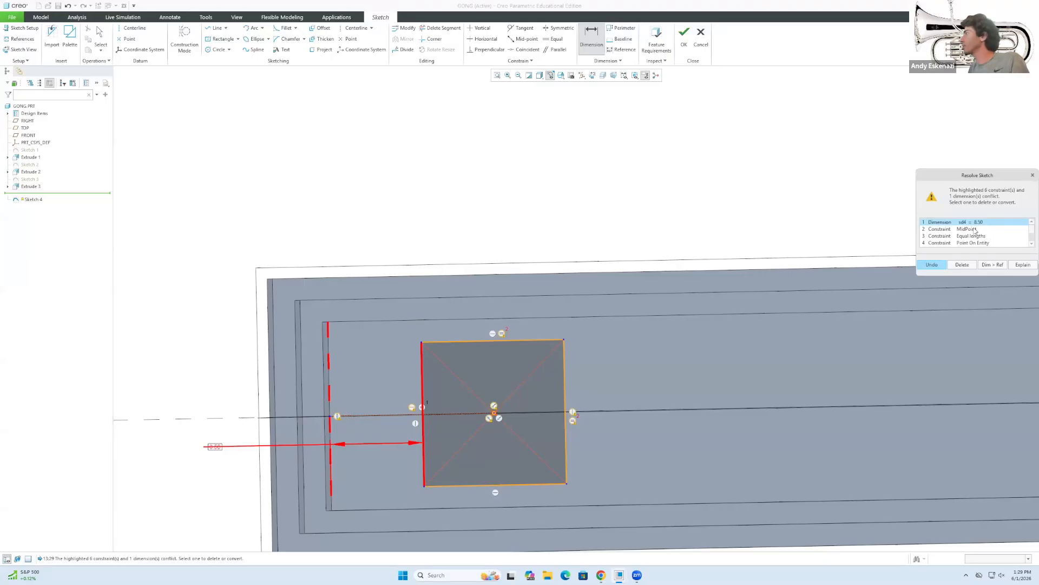
scroll(971, 238, down, 1)
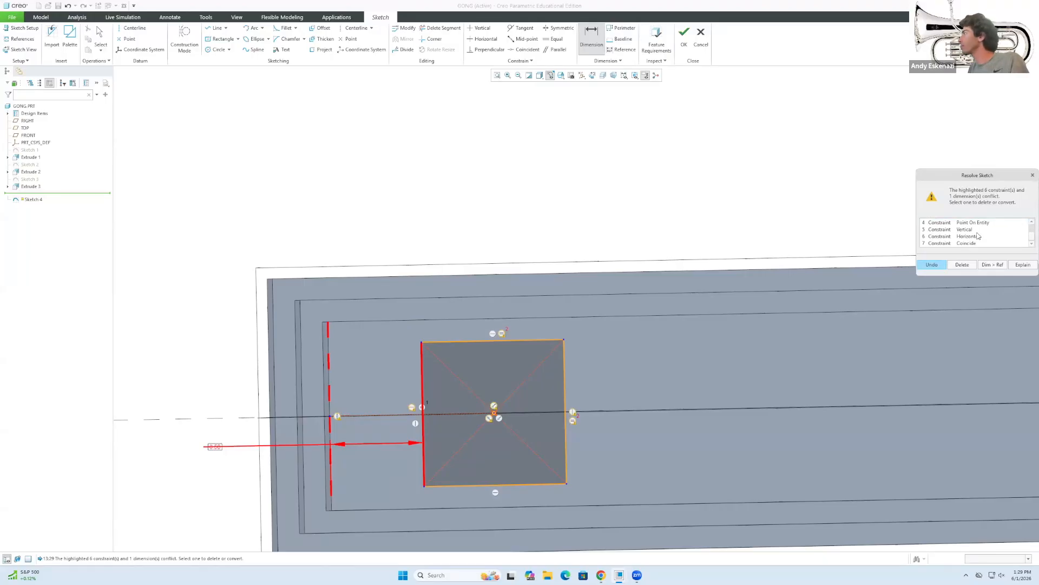
scroll(978, 236, up, 1)
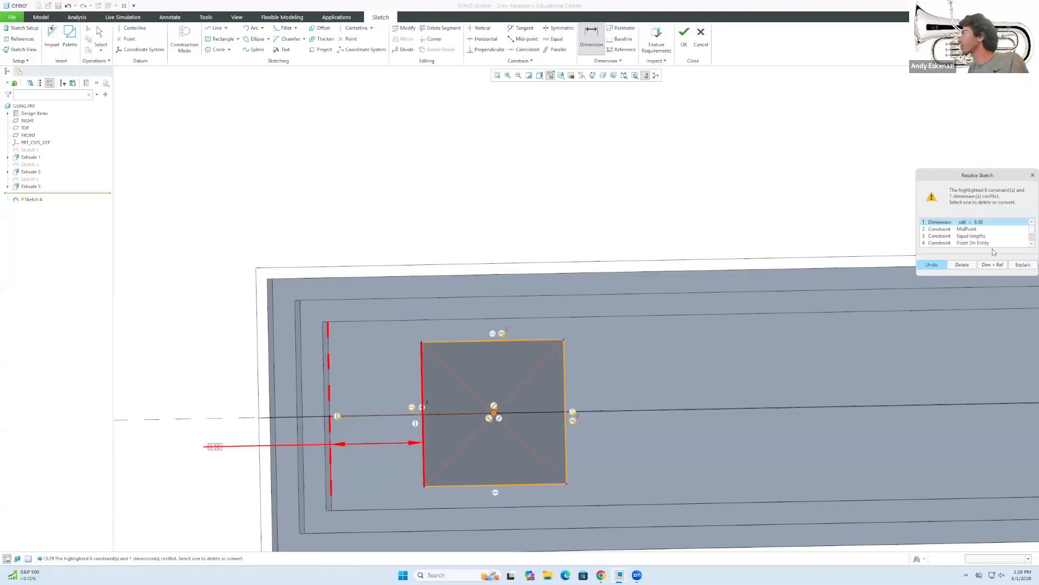
click(942, 267)
double_click(390, 400)
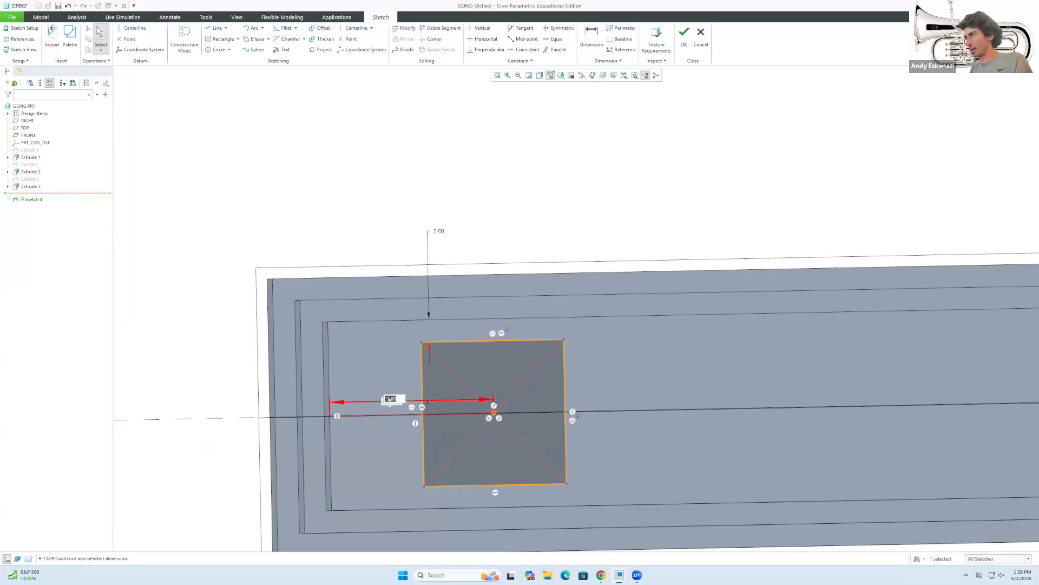
key(Return)
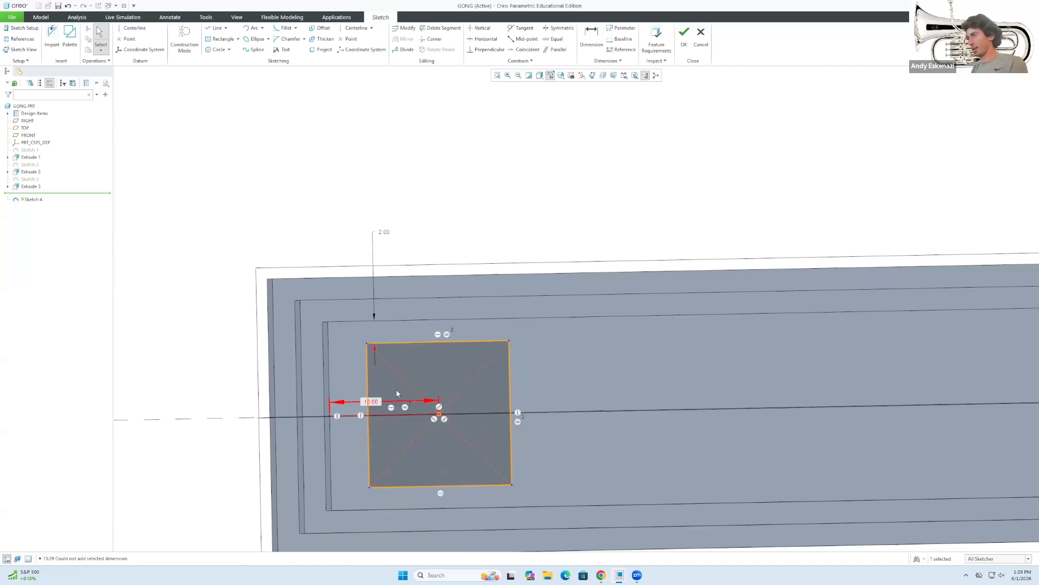
mouse_move(450, 426)
middle_down()
mouse_move(455, 400)
mouse_move(458, 415)
middle_up()
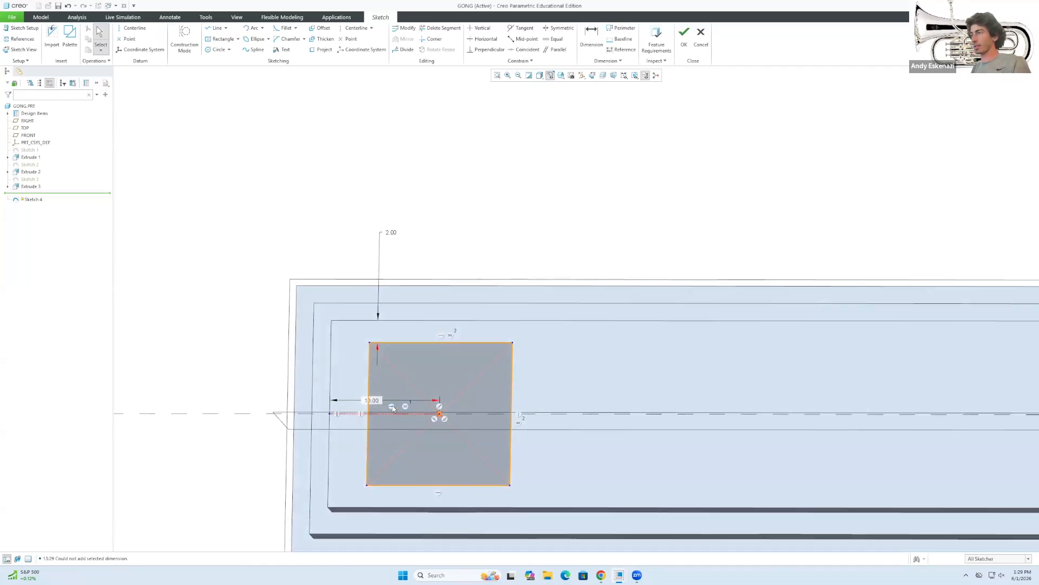
double_click(378, 402)
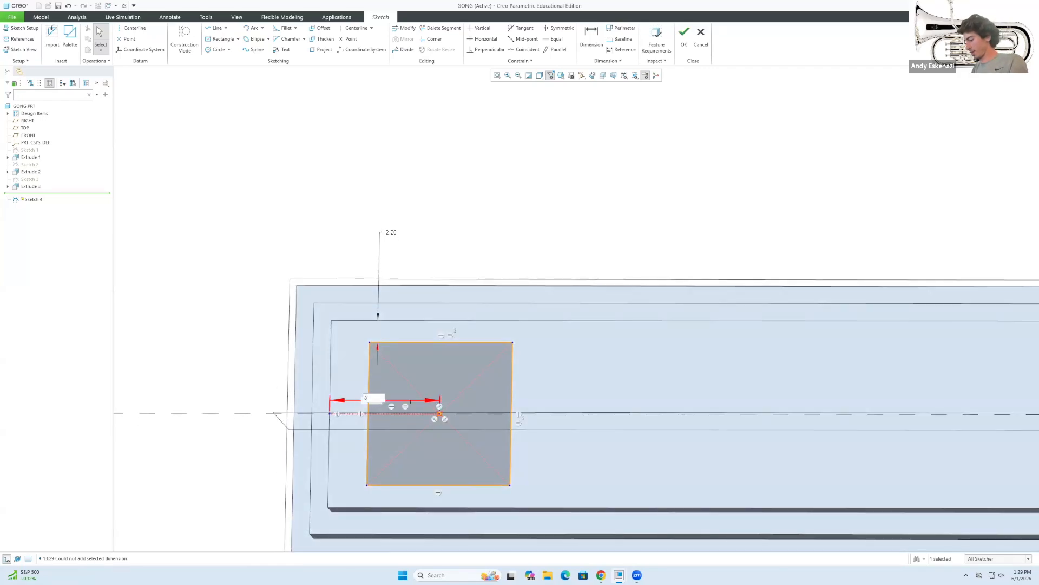
key(Return)
Draw a square rectangle near the right end of the base.
scroll(329, 427, down, 5)
scroll(908, 404, up, 3)
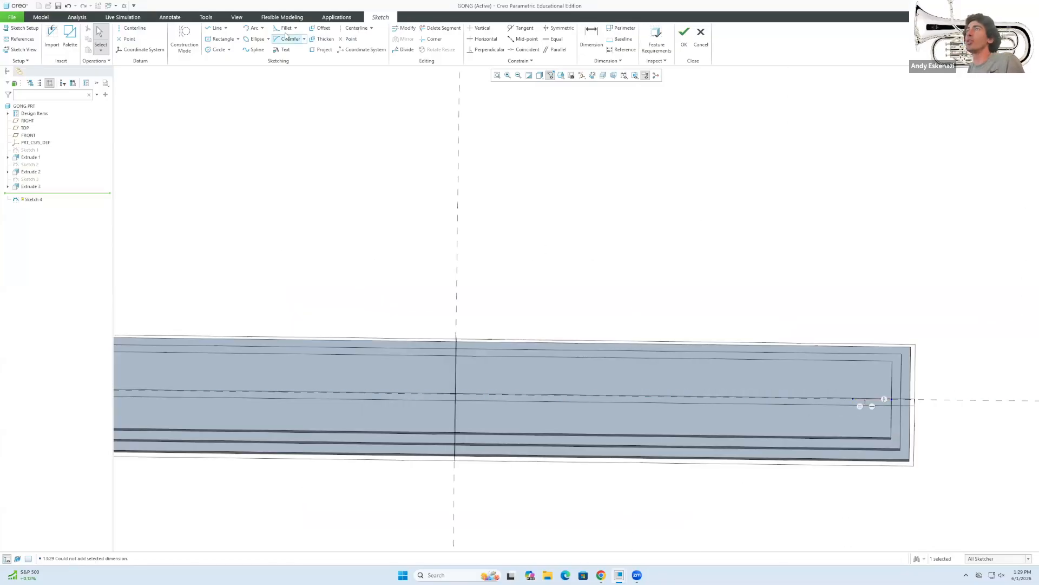
click(222, 38)
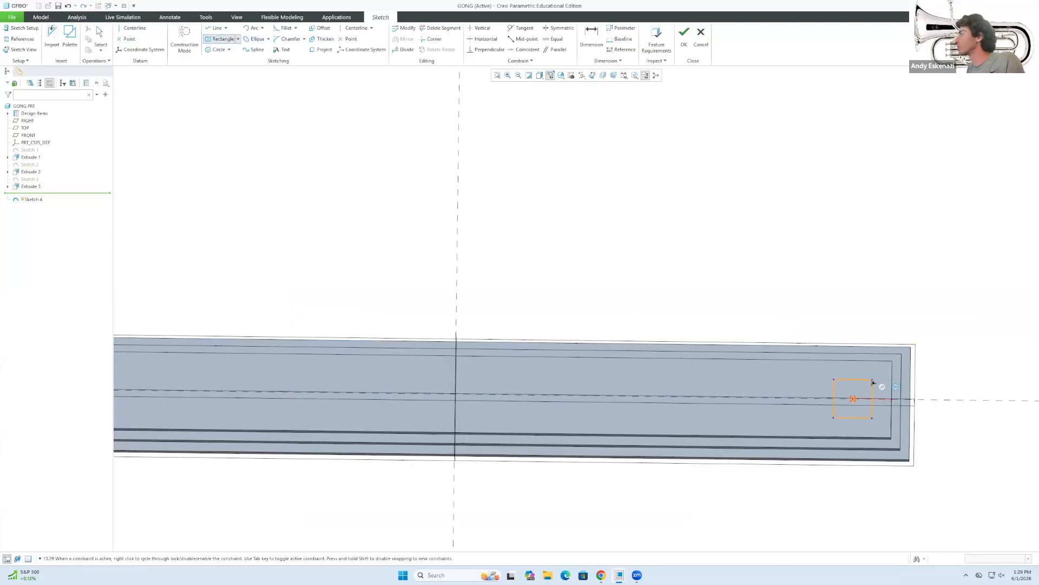
middle_click(884, 348)
scroll(884, 348, up, 3)
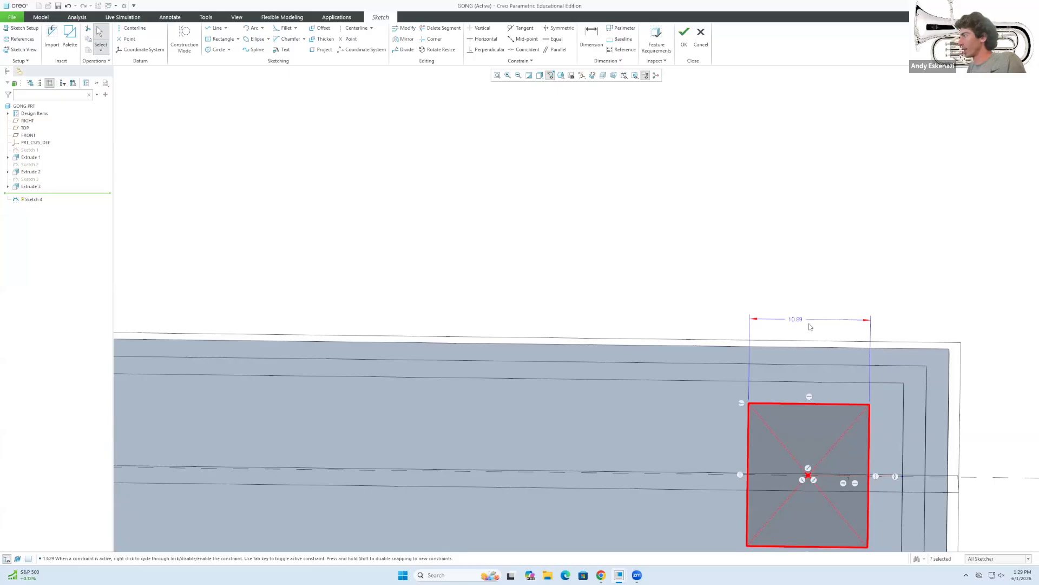
Dimension the square's right side 2.00 from the base's right edge, discarding a conflicting dimension.
key(d)
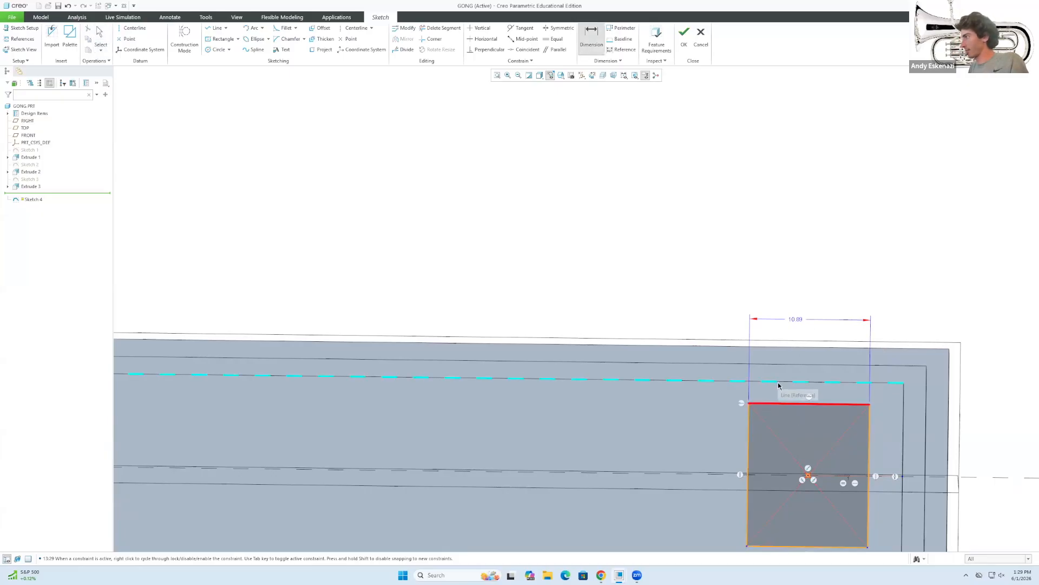
middle_click(1001, 401)
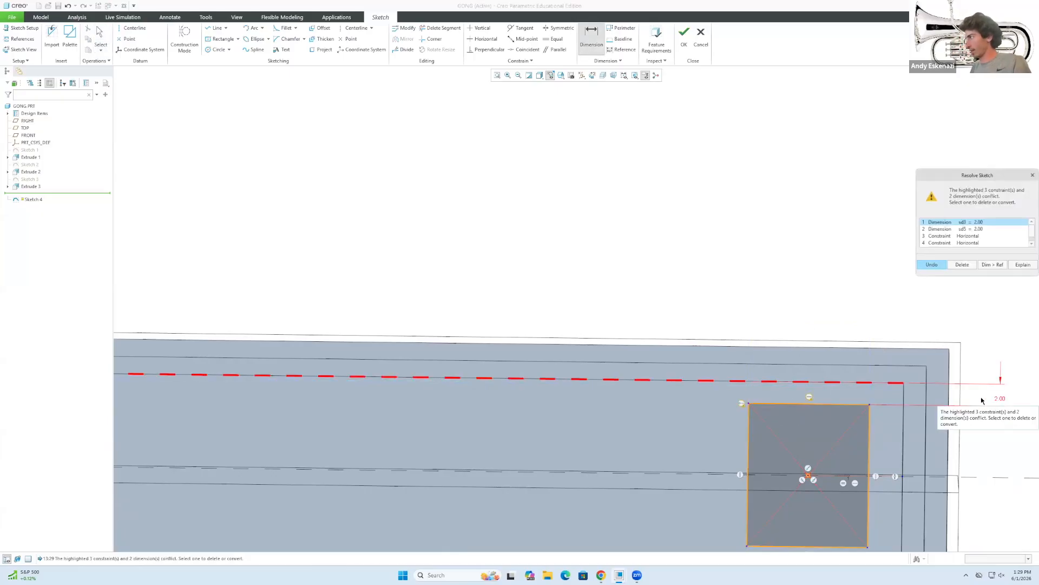
scroll(758, 389, down, 2)
scroll(844, 402, down, 3)
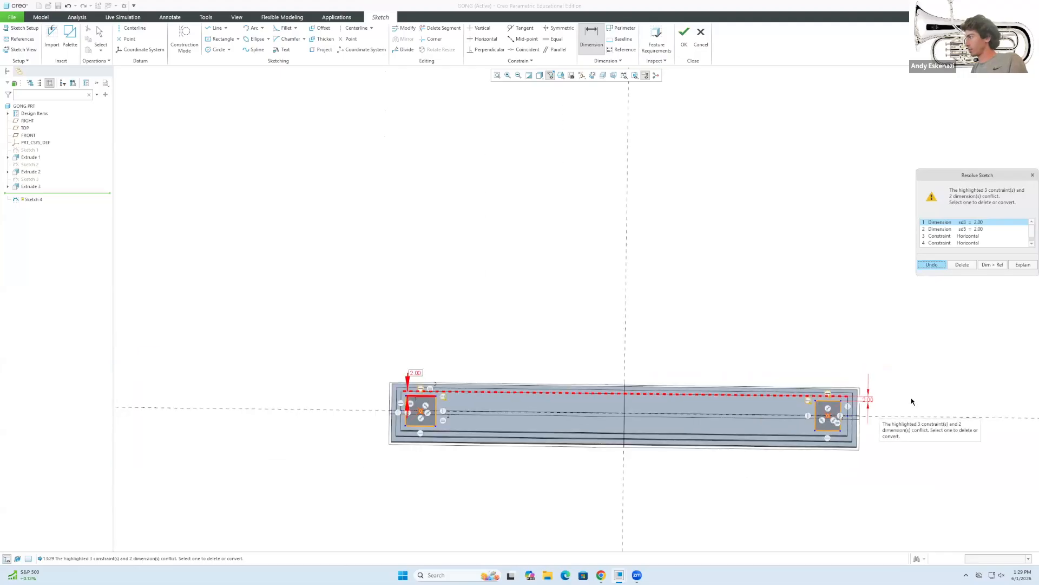
click(968, 269)
scroll(867, 395, up, 3)
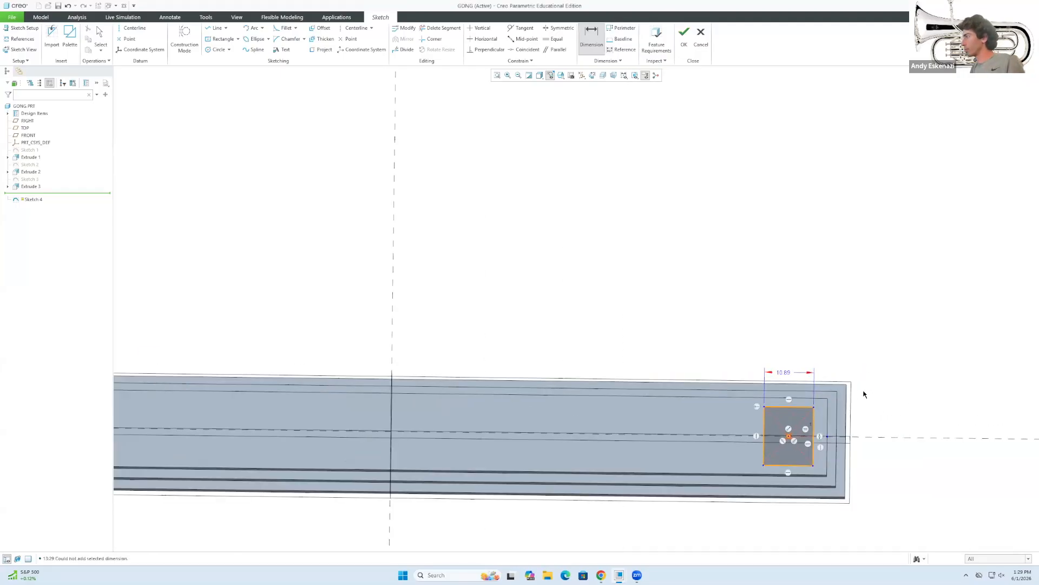
scroll(808, 438, up, 3)
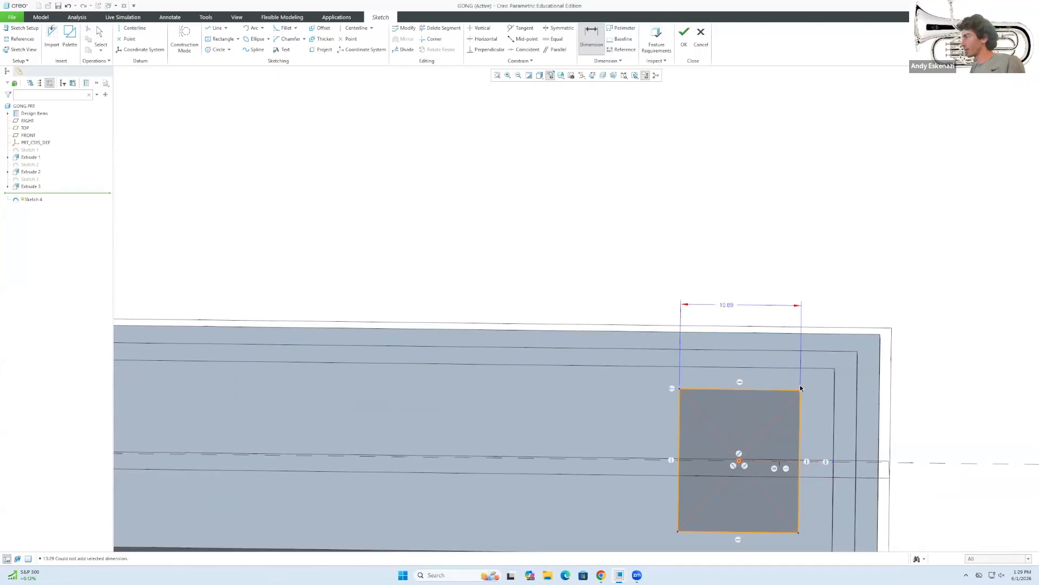
middle_click(798, 417)
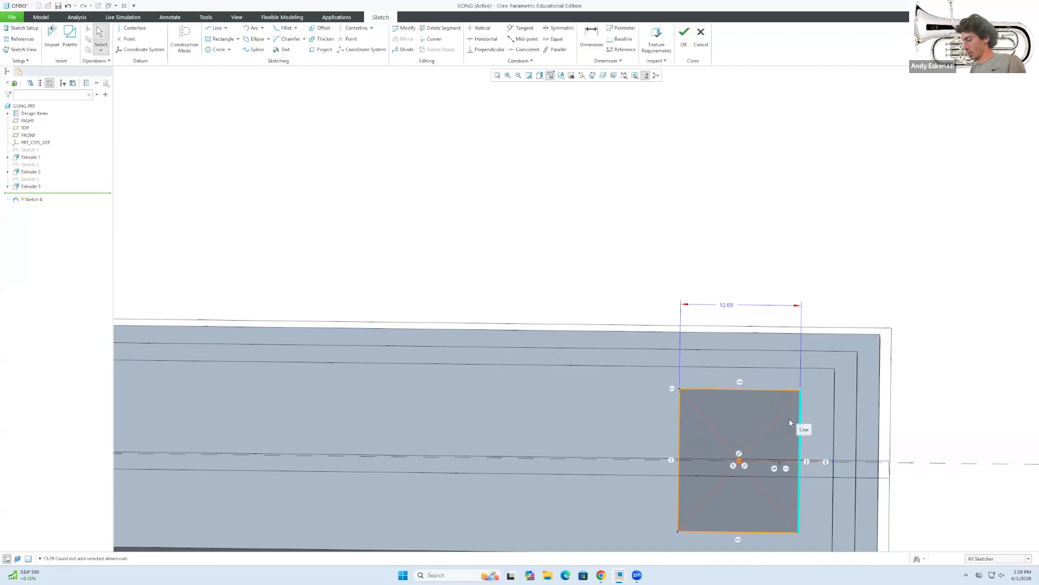
middle_click(795, 423)
click(800, 429)
click(835, 424)
middle_click(952, 416)
text(2)
key(Return)
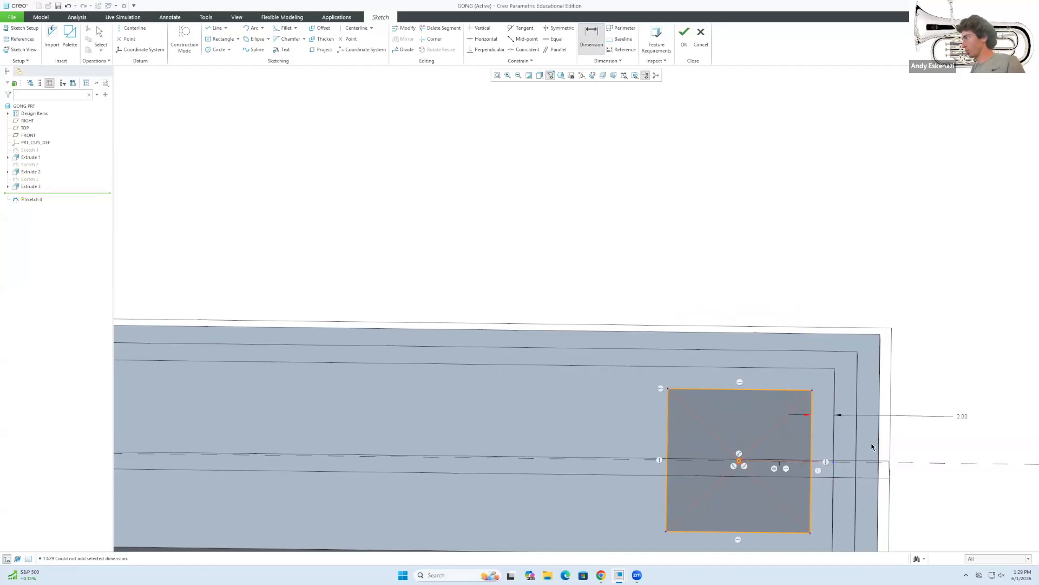
scroll(881, 445, down, 5)
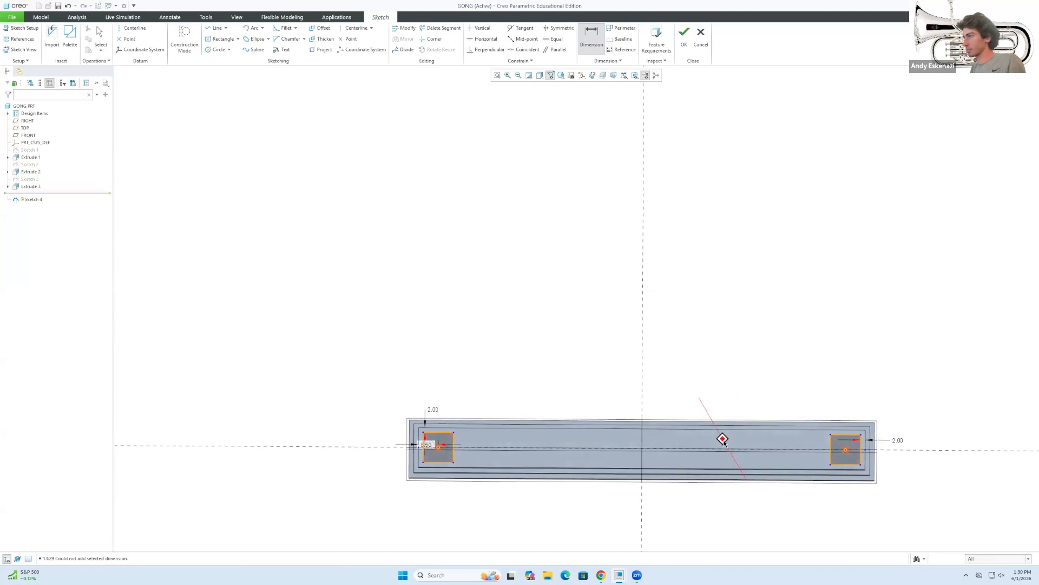
Enlarge the left square outline to match the size of the right one.
scroll(429, 446, up, 3)
middle_click(464, 425)
mouse_move(478, 416)
mouse_down()
mouse_move(504, 419)
mouse_move(524, 400)
mouse_move(517, 414)
mouse_up()
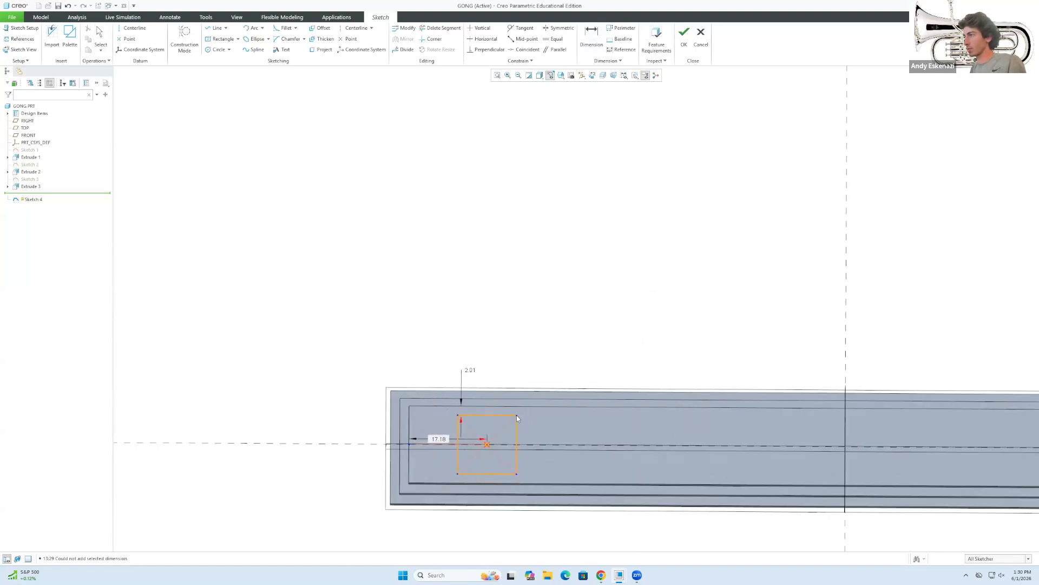
scroll(460, 434, up, 3)
Try offset and width dimensions on the left square, backing out of both conflicts.
key(d)
click(453, 464)
click(360, 481)
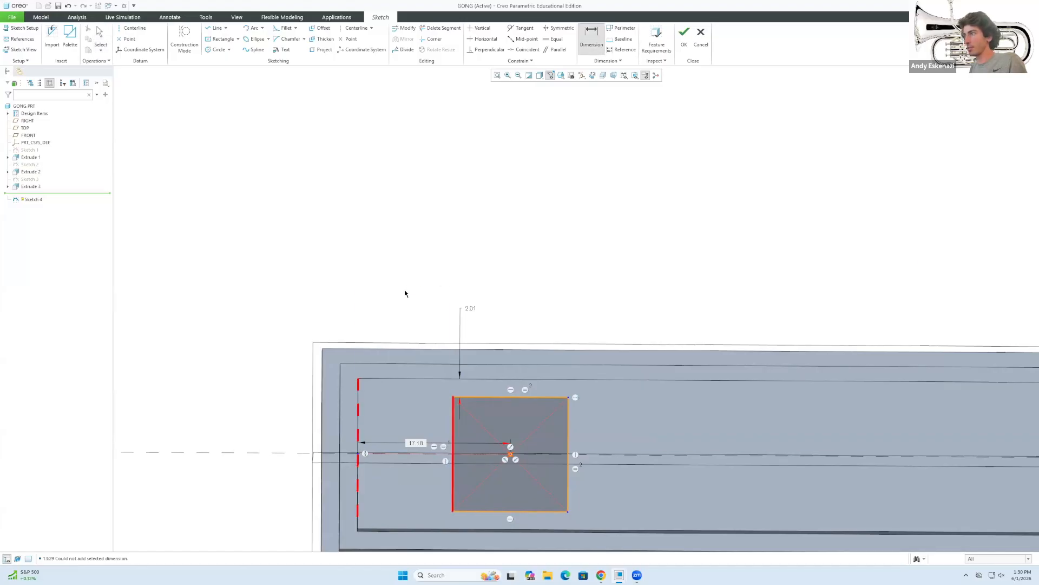
middle_click(405, 293)
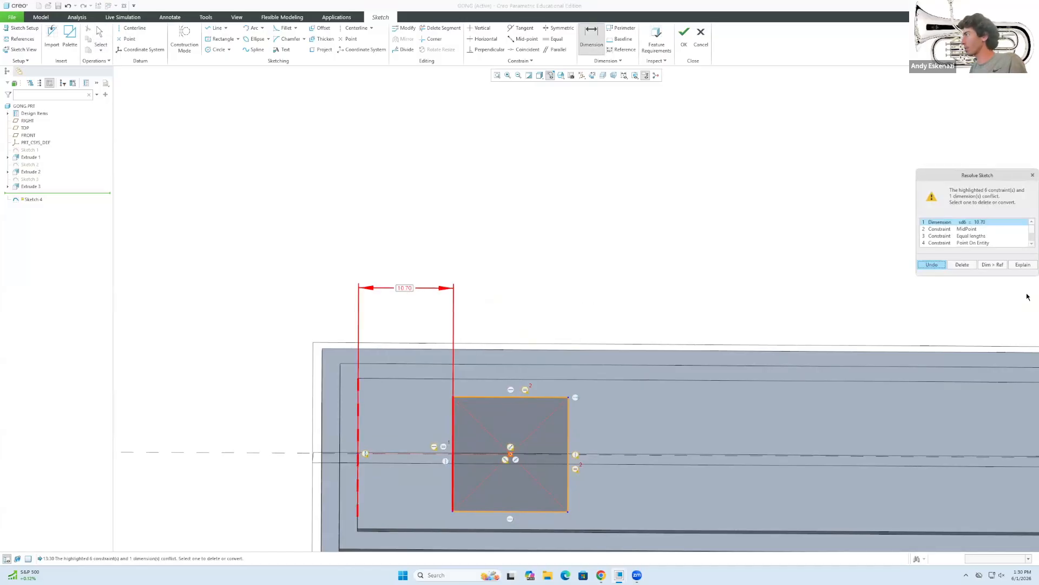
click(962, 265)
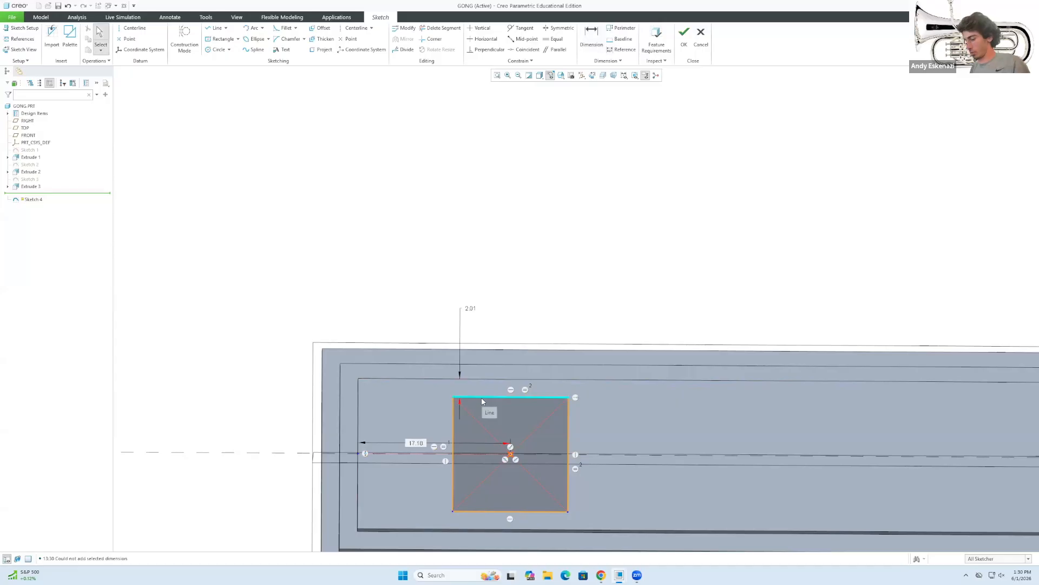
scroll(439, 393, down, 2)
key(d)
click(439, 389)
scroll(443, 333, down, 1)
middle_click(443, 333)
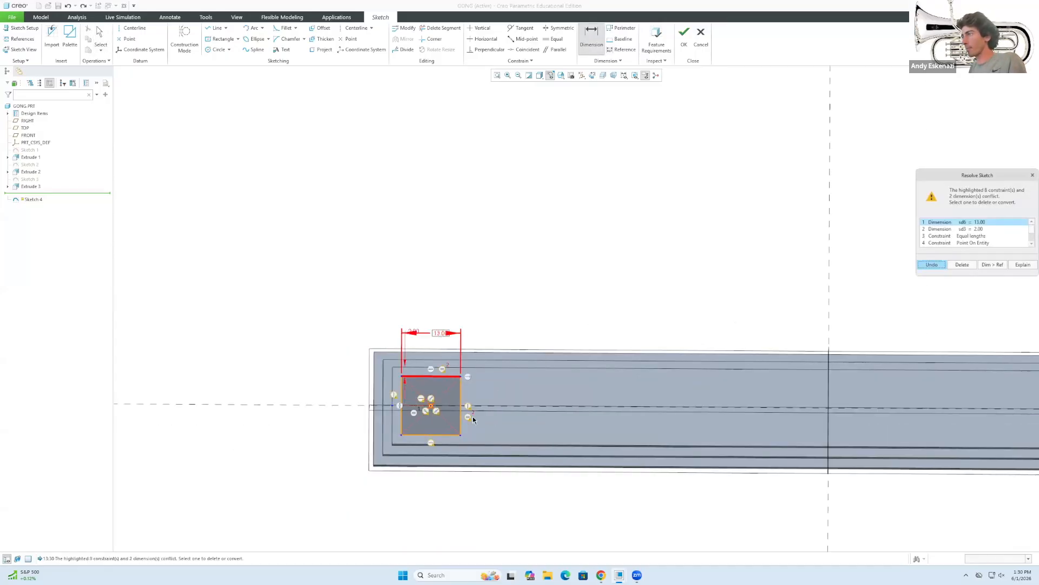
click(931, 265)
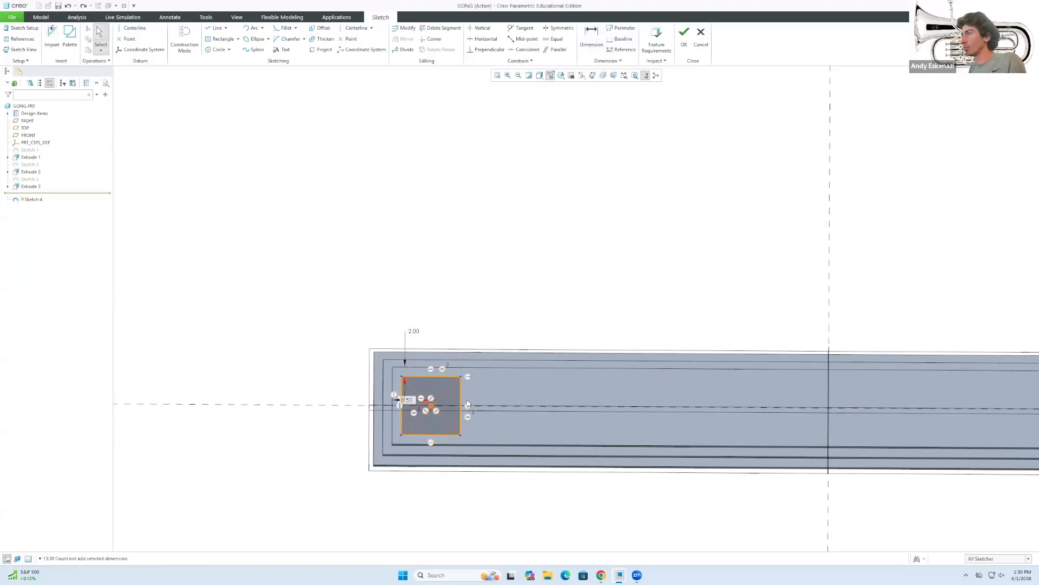
Finish Sketch 4 with both square post outlines.
scroll(453, 377, up, 2)
scroll(452, 377, down, 3)
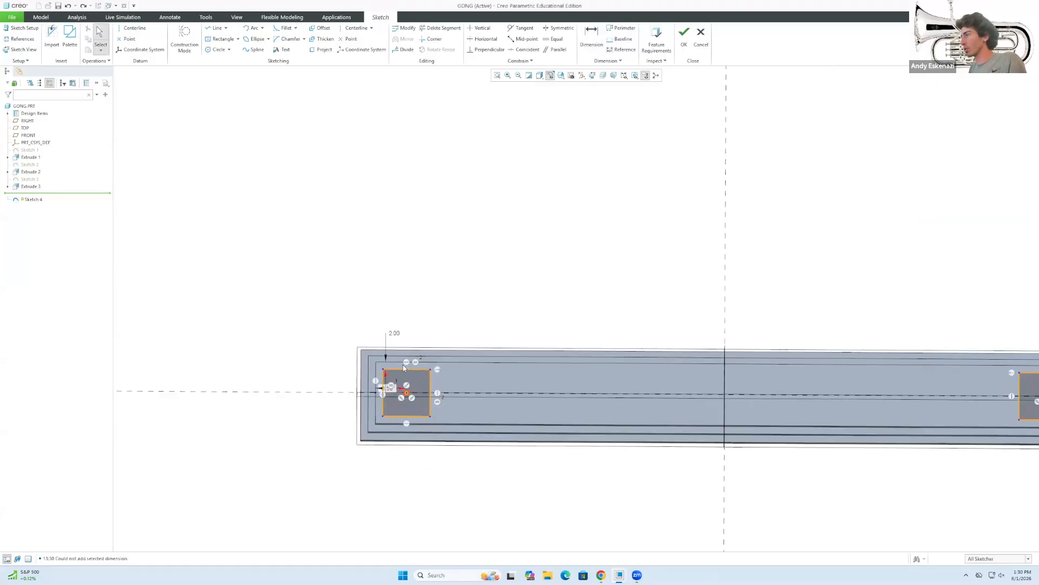
scroll(846, 375, up, 1)
middle_drag(845, 375, 864, 392)
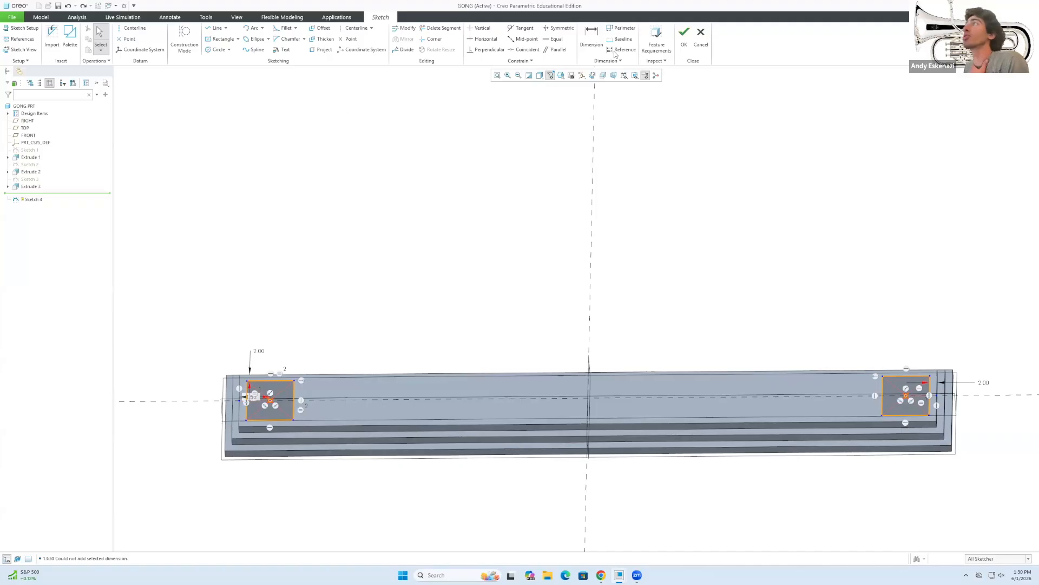
click(683, 37)
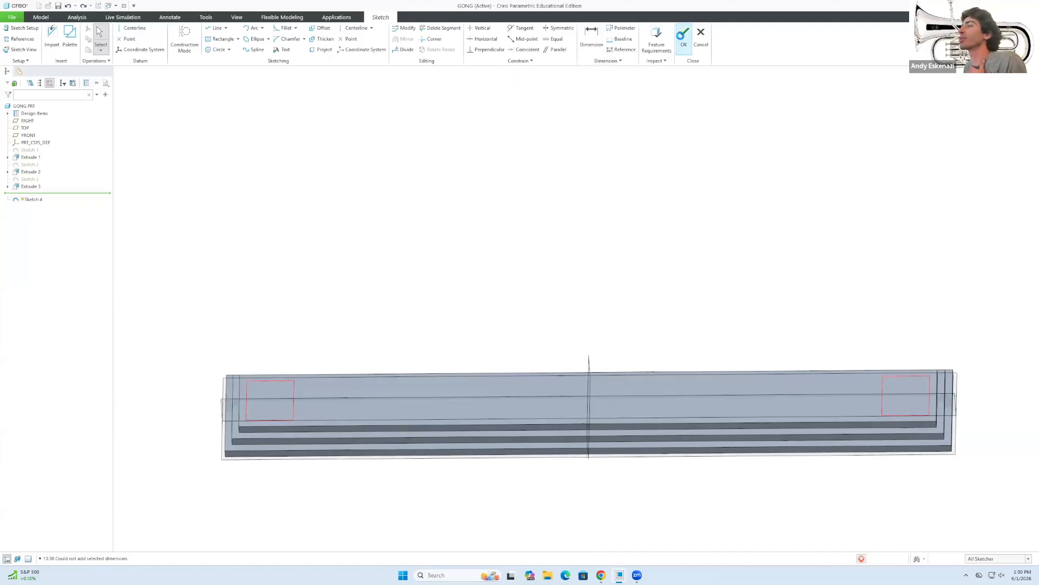
Extrude the two square outlines 170 tall, revising from 150, and compare with the reference photo.
click(268, 37)
scroll(581, 351, down, 3)
middle_drag(581, 352, 601, 454)
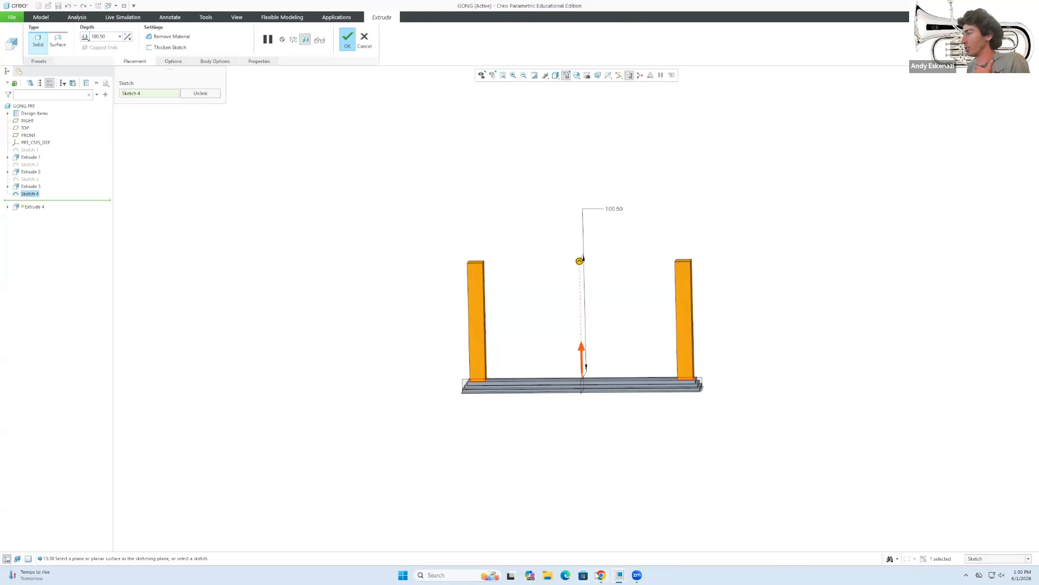
mouse_move(601, 576)
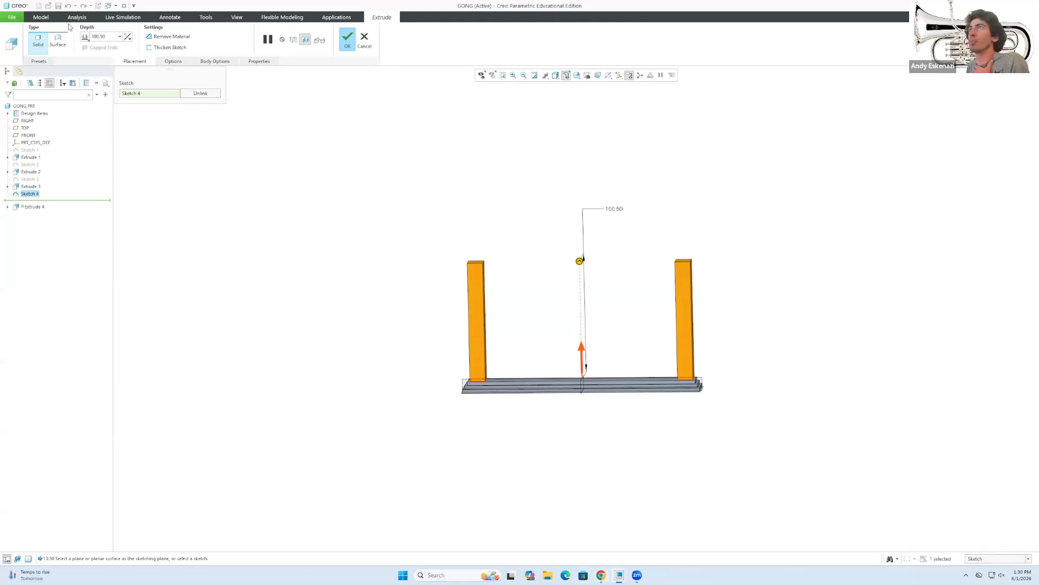
text(15)
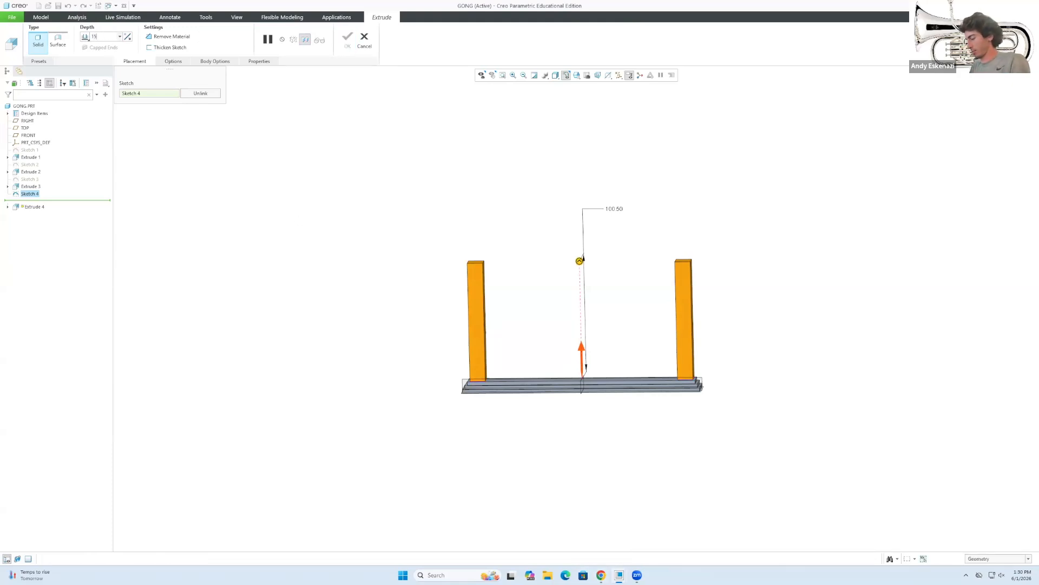
text(0)
key(Return)
middle_drag(391, 236, 376, 199)
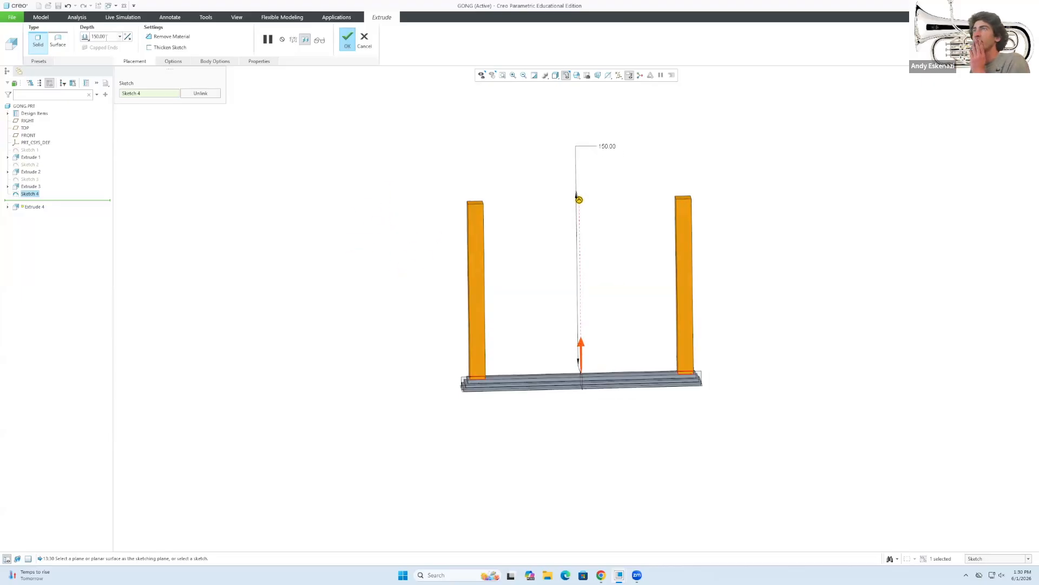
text(17)
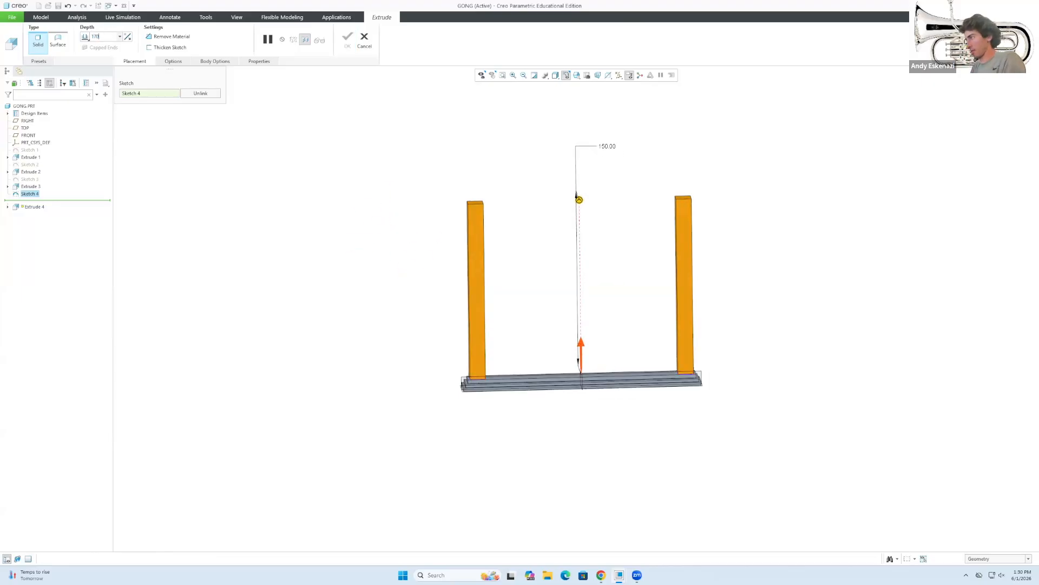
text(0)
key(Return)
middle_drag(553, 305, 500, 319)
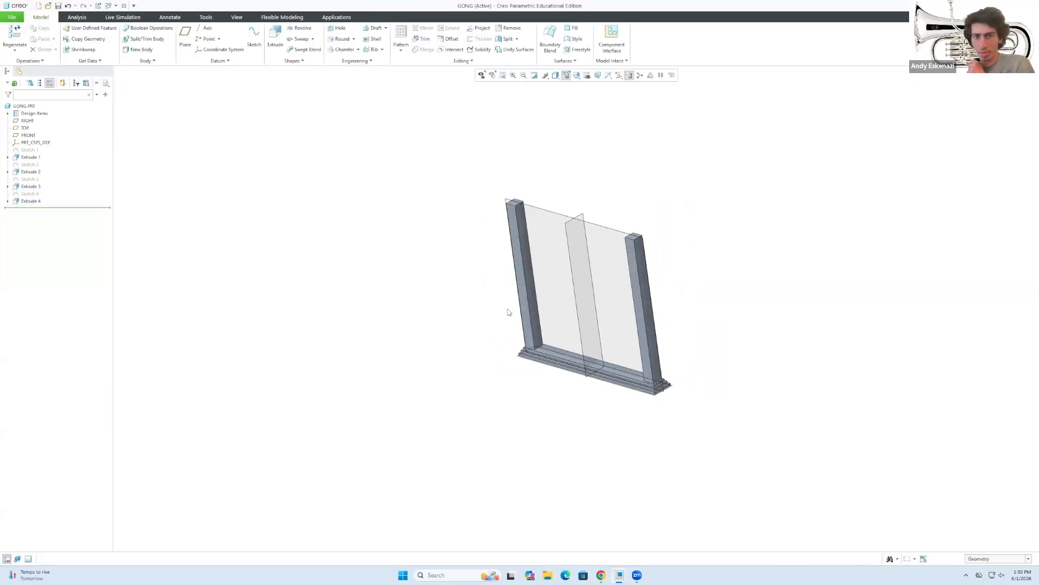
click(612, 575)
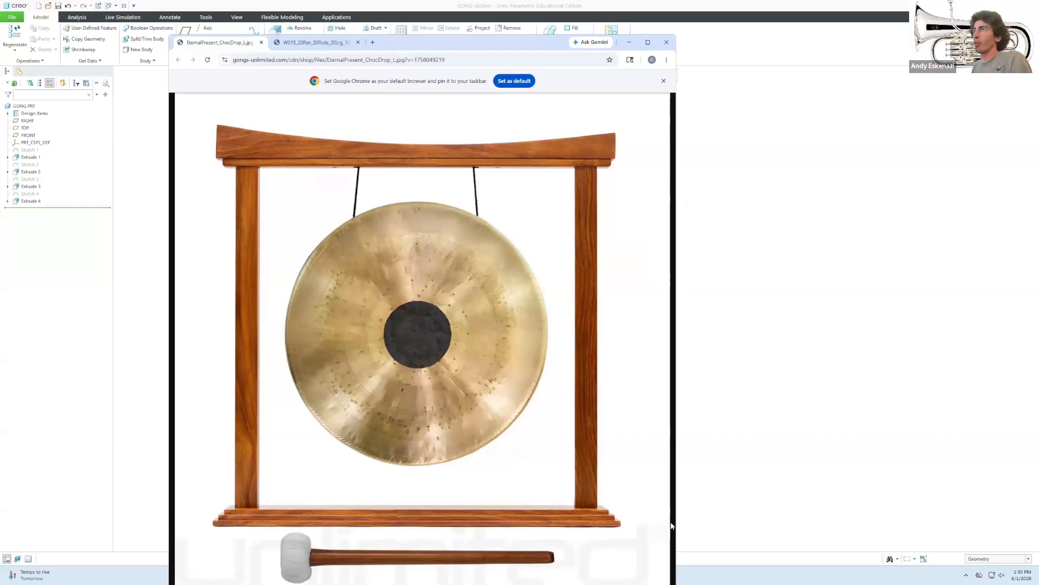
click(630, 44)
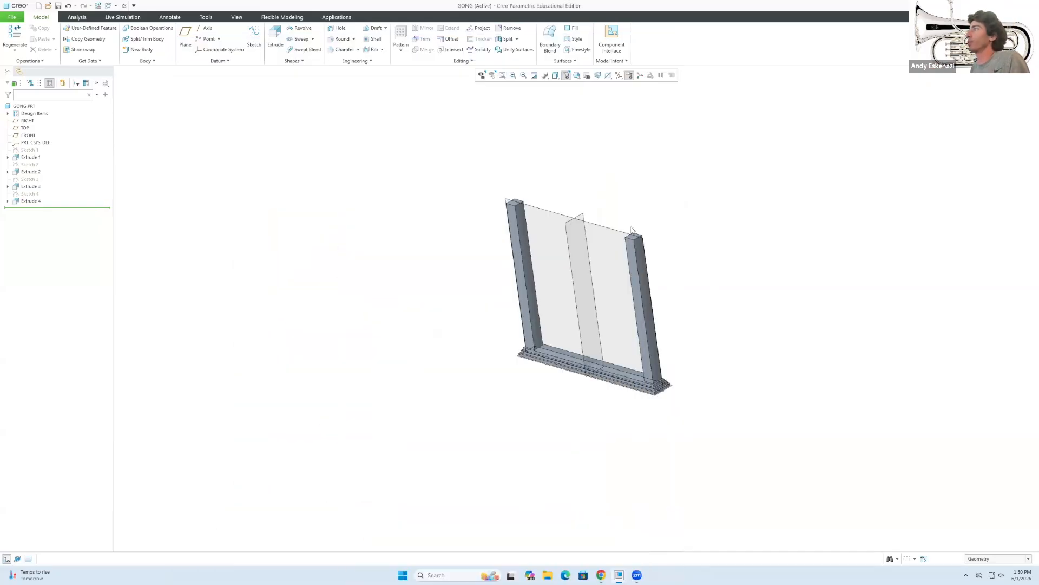
Start Sketch 5 on the top face of the left post.
click(254, 34)
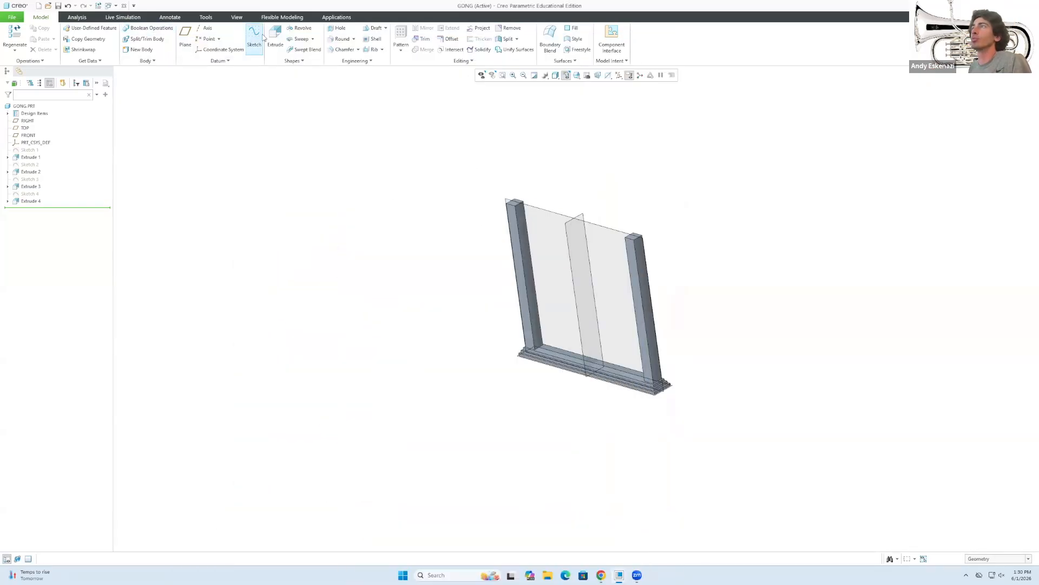
scroll(517, 207, up, 5)
click(517, 208)
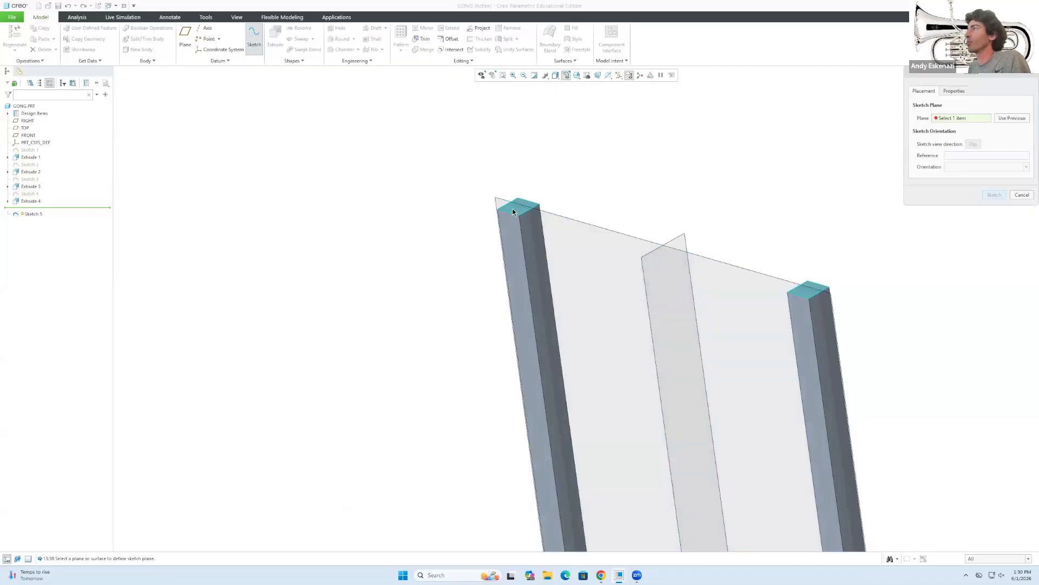
scroll(521, 233, down, 5)
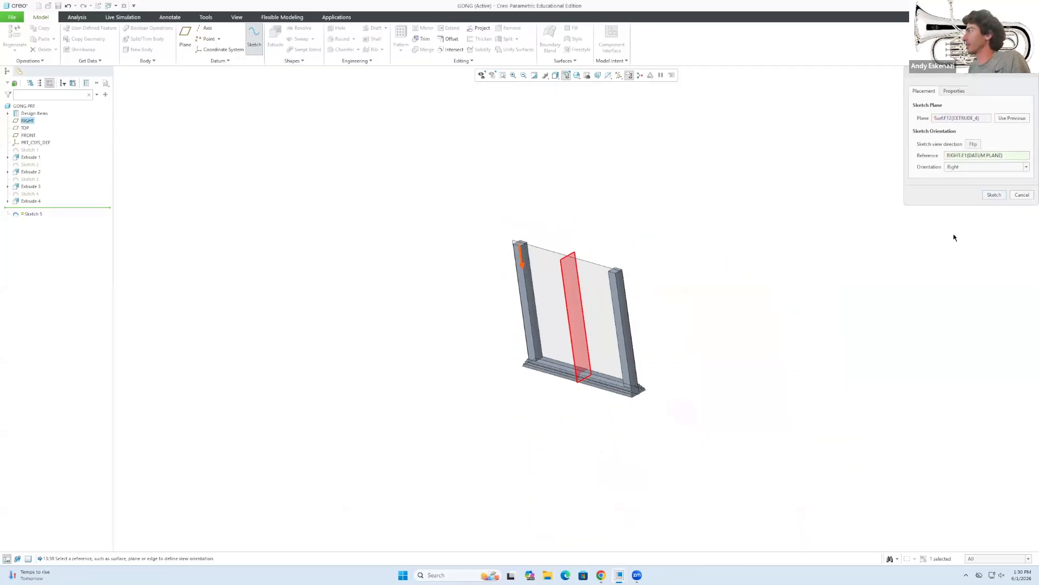
click(995, 195)
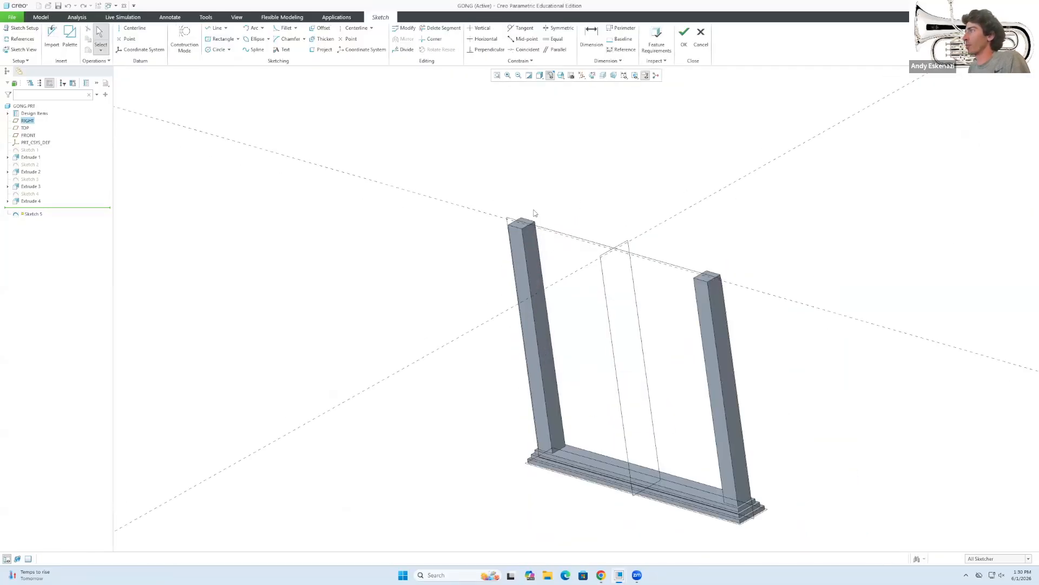
middle_drag(519, 228, 530, 264)
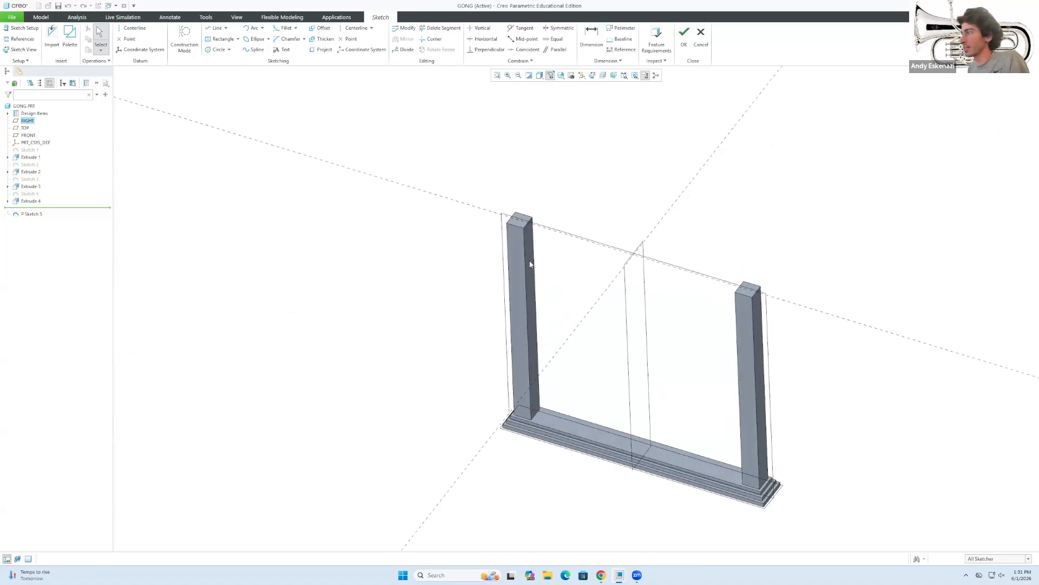
Project the left post's corner edge and the base's front and back edges into the sketch.
click(326, 50)
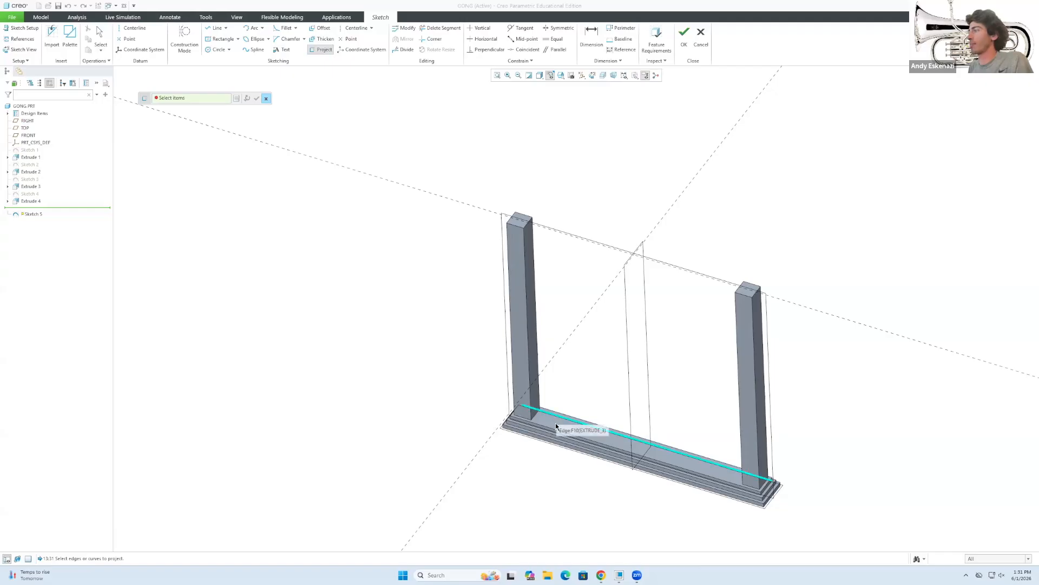
scroll(514, 415, up, 3)
click(515, 410)
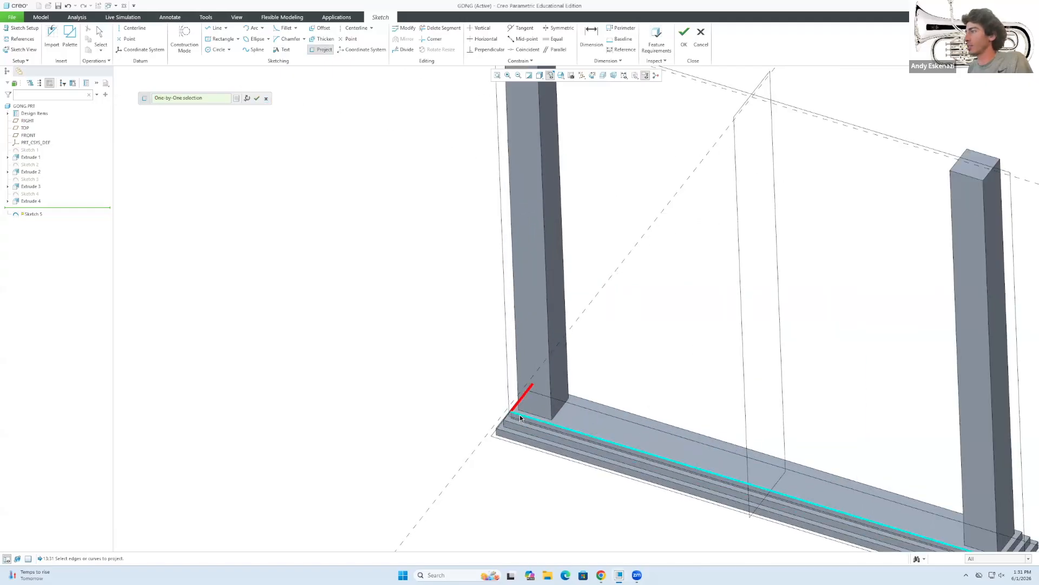
click(521, 415)
click(592, 403)
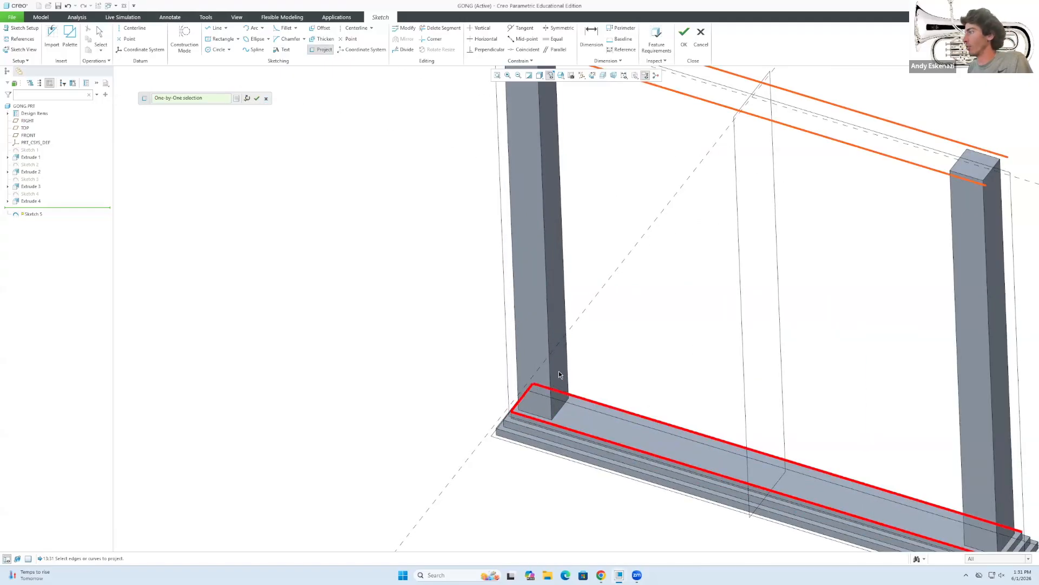
scroll(792, 451, down, 3)
scroll(731, 375, up, 2)
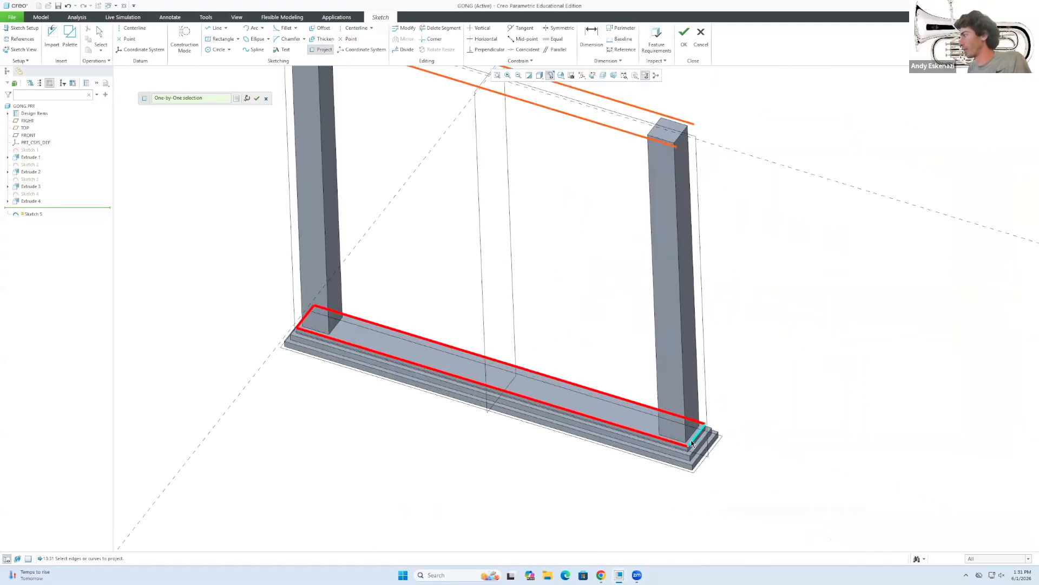
middle_click(733, 374)
Close the projection tool and finish Sketch 5.
scroll(574, 156, down, 2)
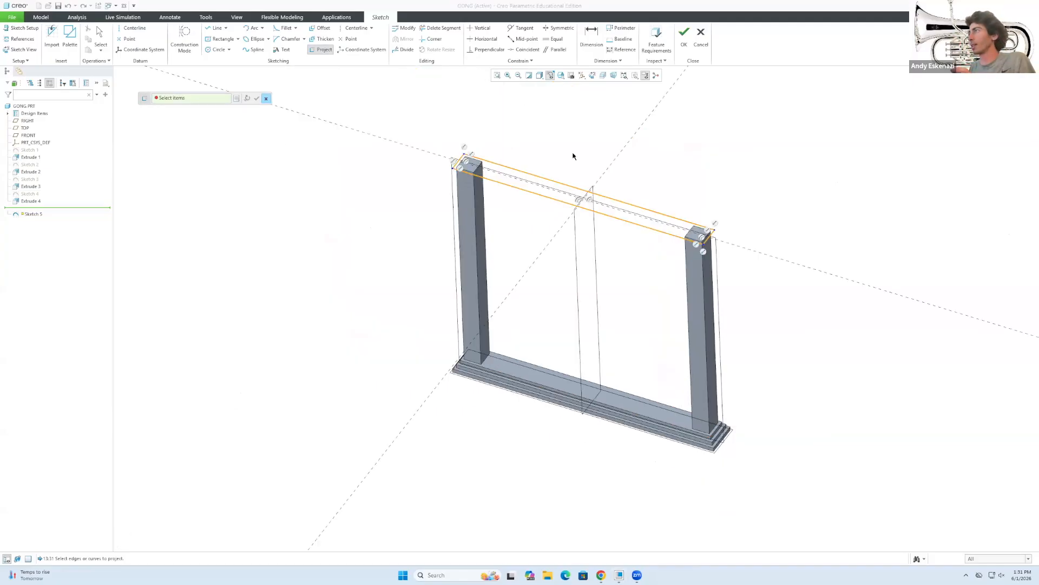
scroll(574, 156, up, 4)
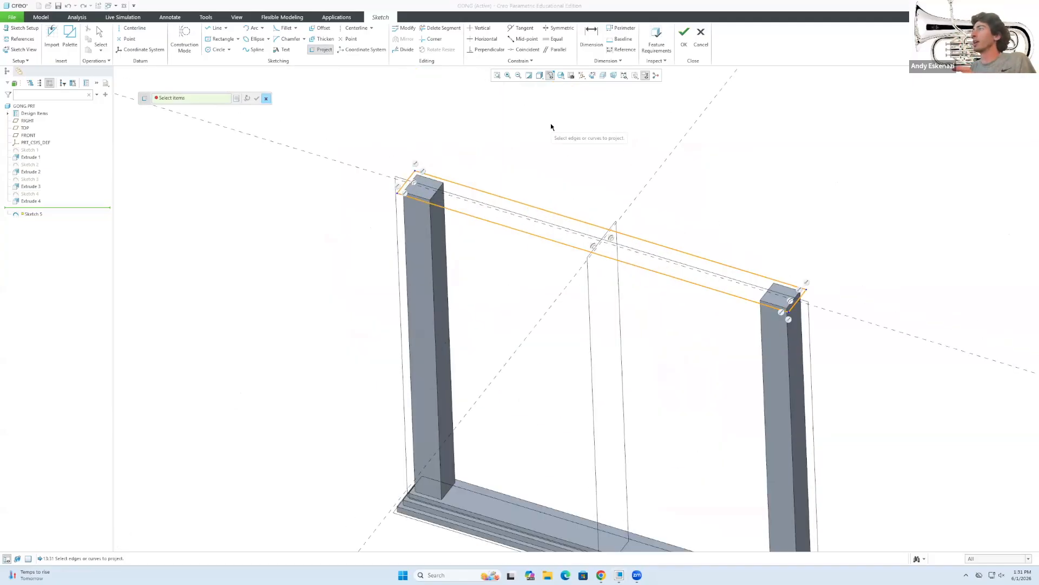
click(266, 98)
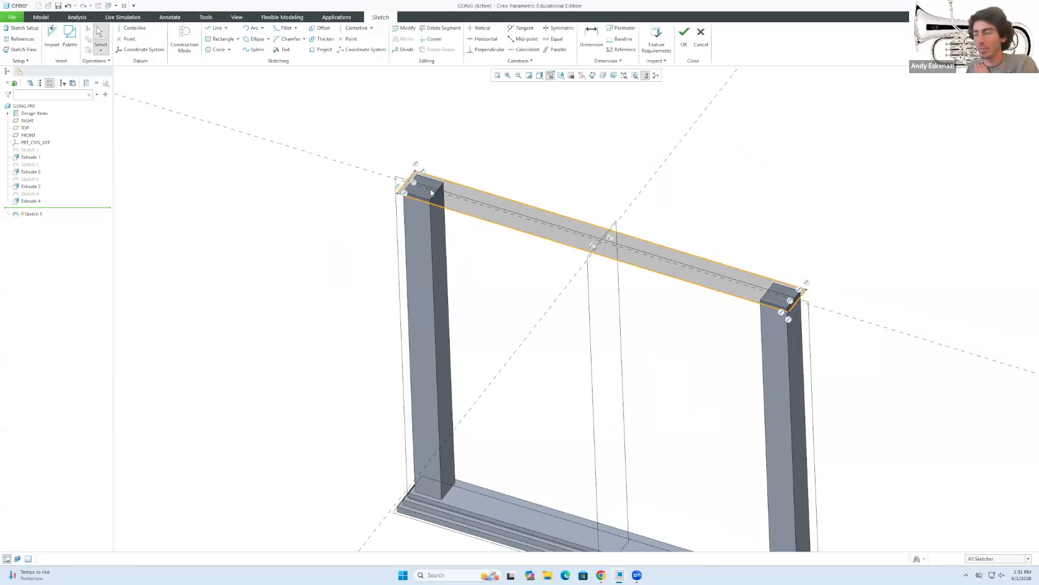
scroll(443, 123, down, 3)
scroll(443, 123, up, 3)
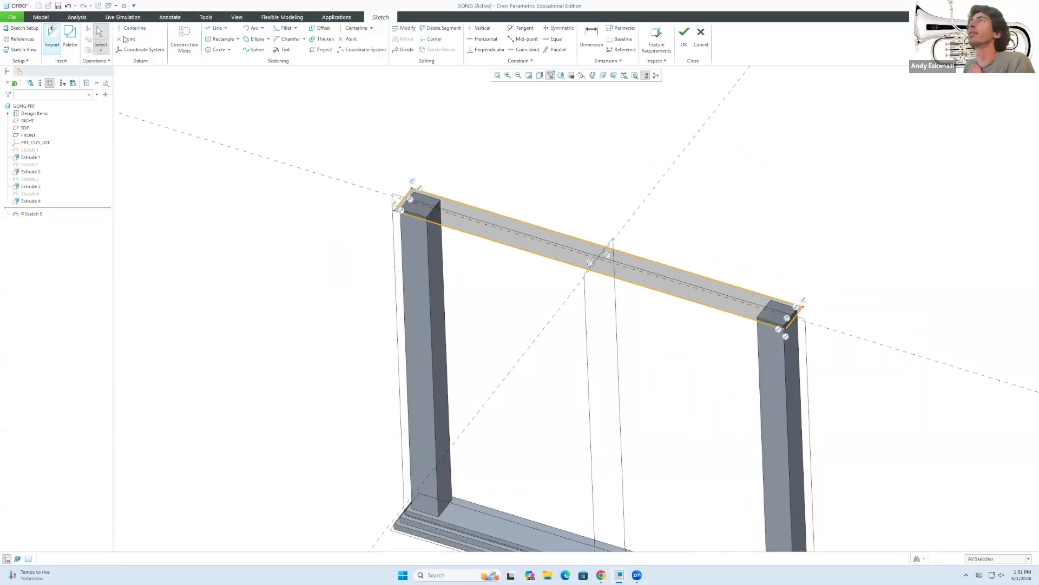
click(684, 39)
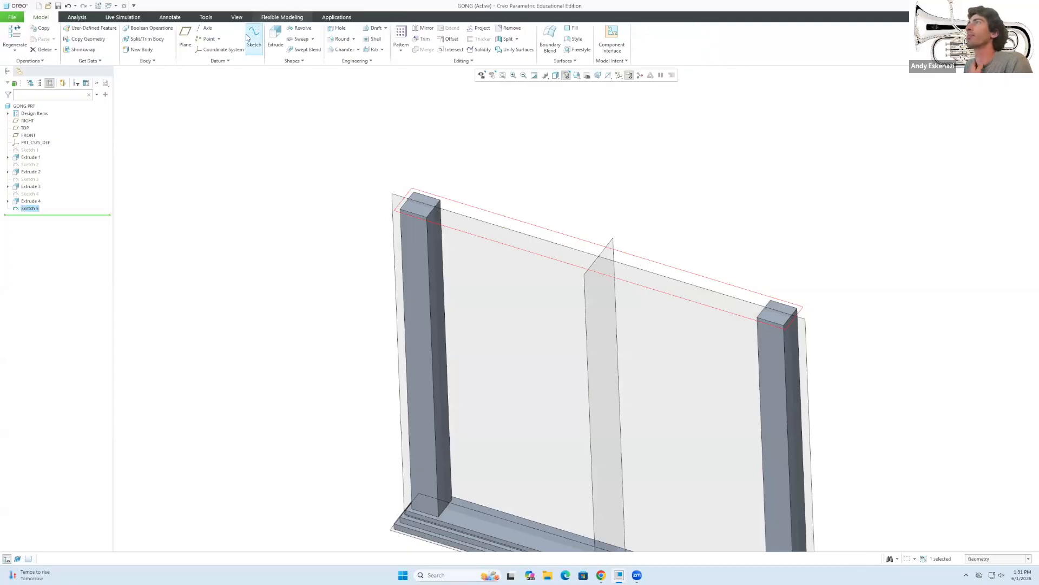
Extrude Sketch 5 3.00 deep into a thin crossbar and check it against the gong photo.
click(255, 33)
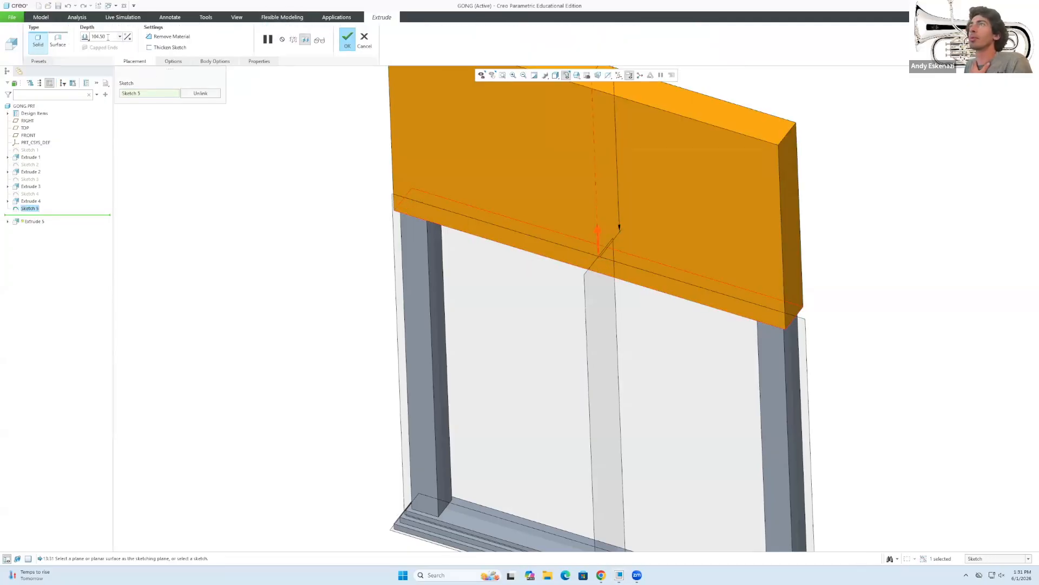
text(3)
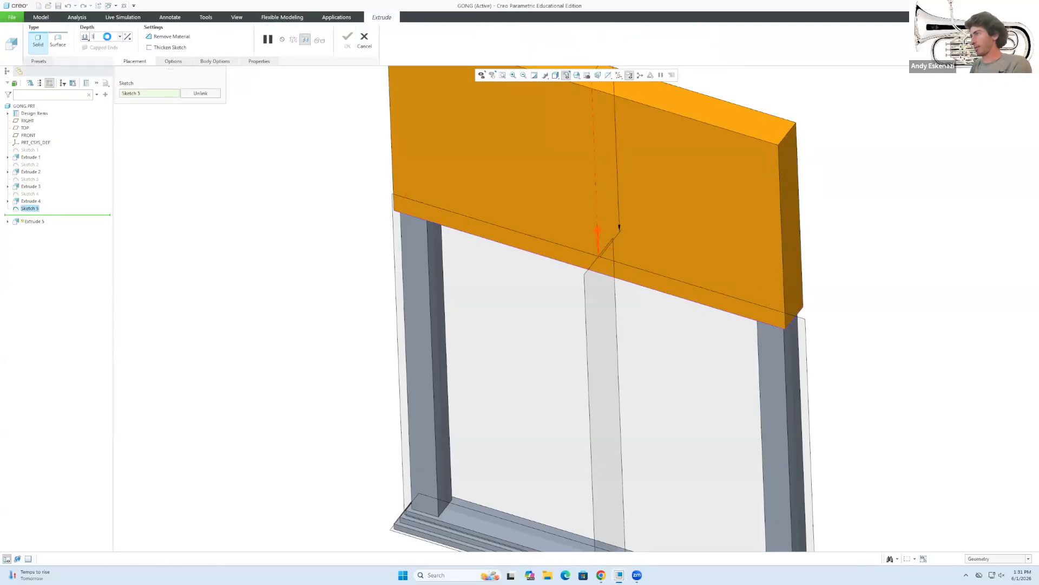
key(Return)
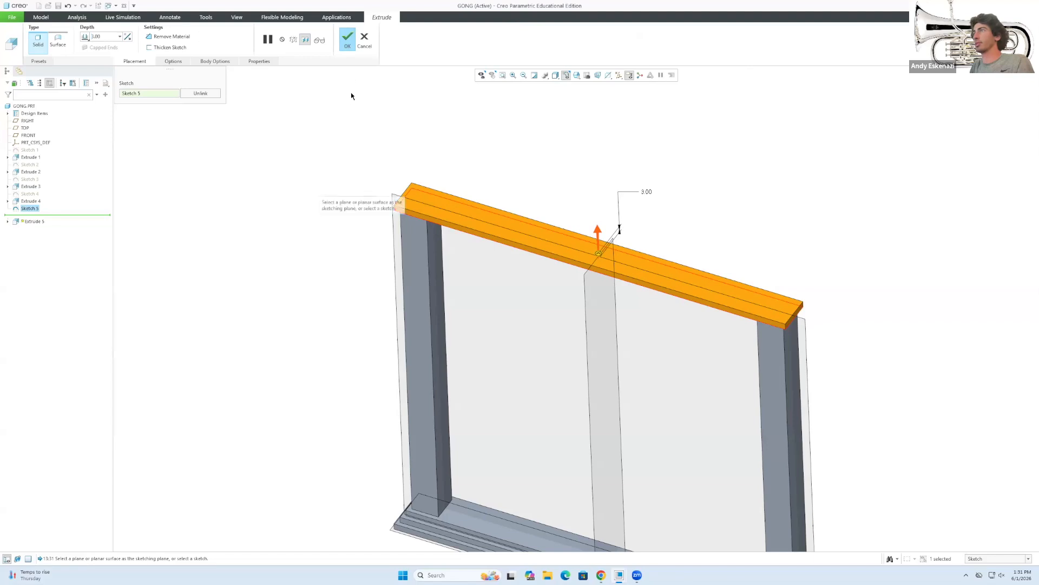
click(347, 39)
click(601, 575)
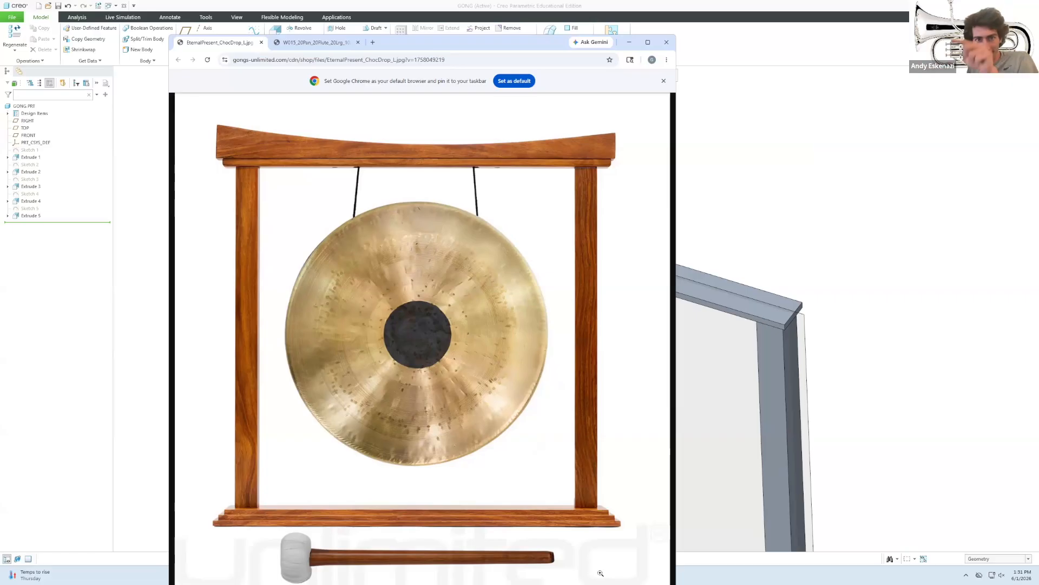
click(630, 42)
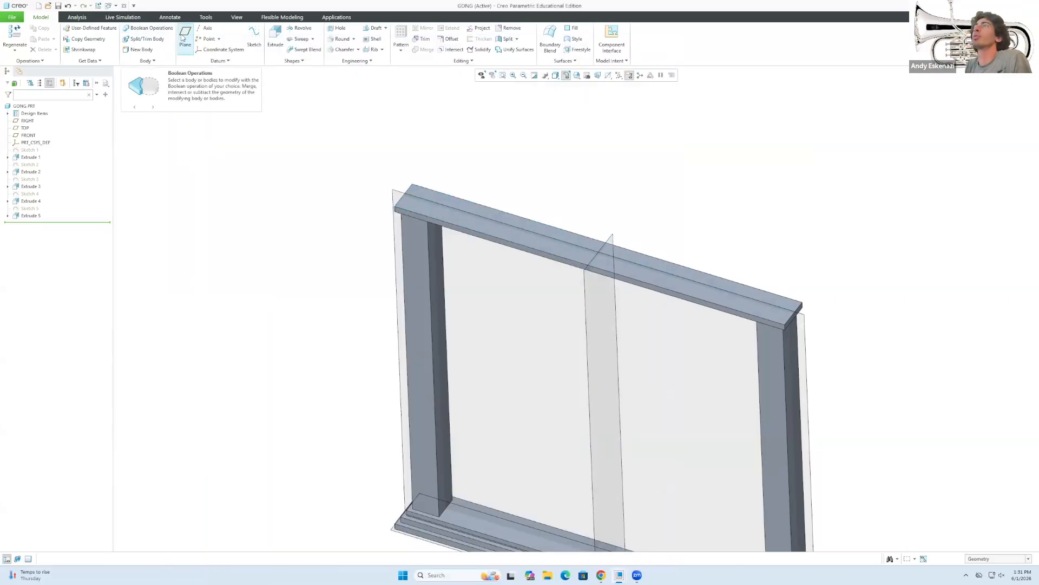
Start Sketch 6 on the crossbar's top face.
click(264, 54)
click(427, 207)
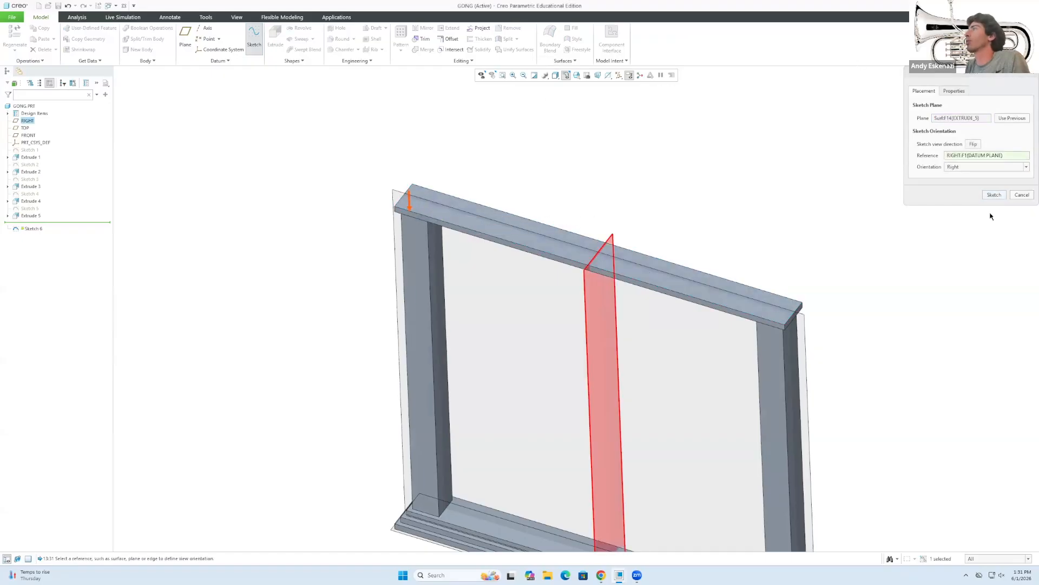
click(994, 194)
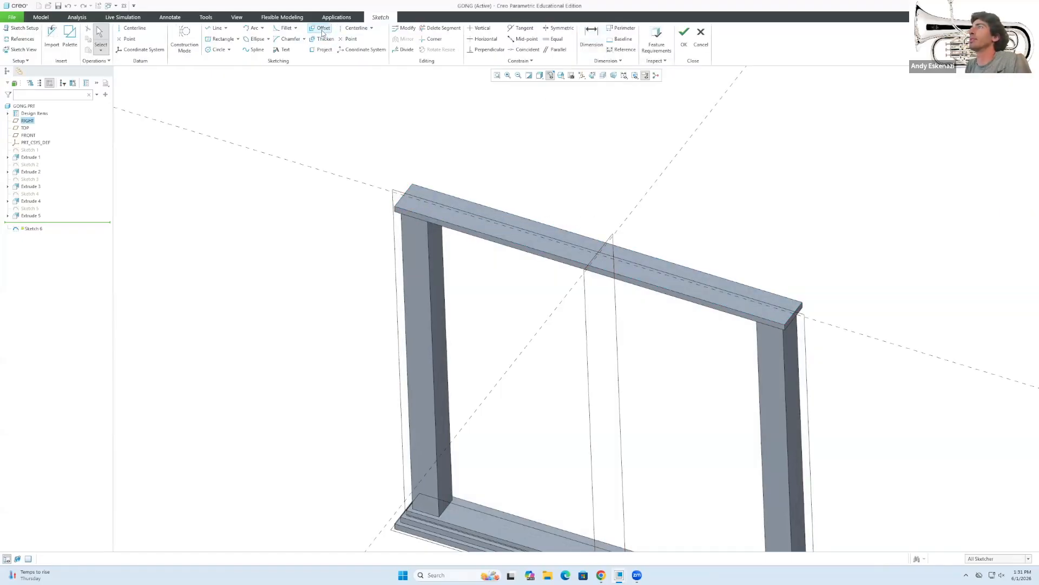
Project the left post's edges, bottom edge and inner edges into a chain.
click(323, 49)
scroll(411, 471, down, 2)
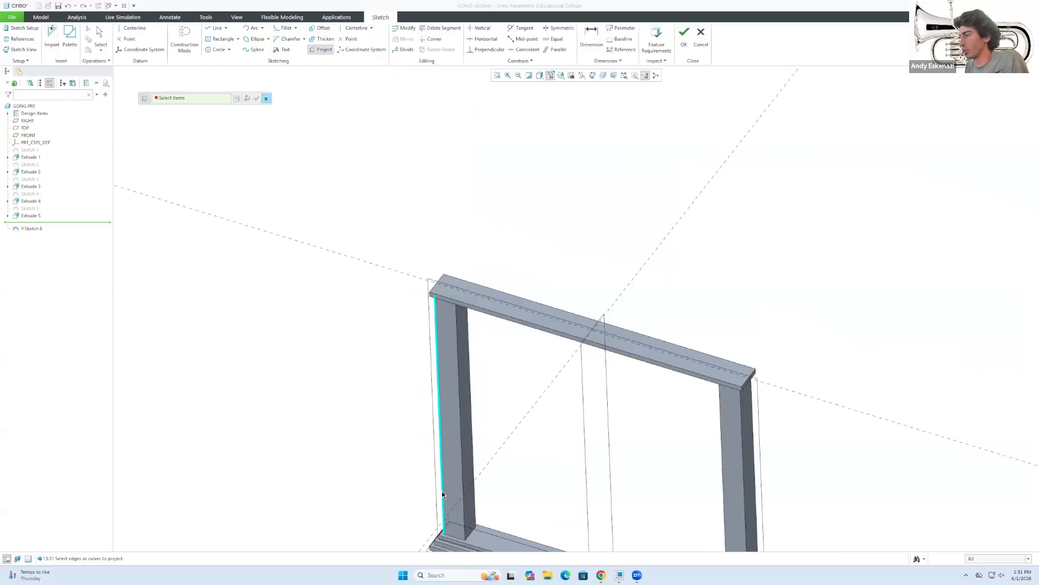
scroll(442, 491, down, 4)
scroll(466, 544, up, 5)
click(397, 472)
shift+click(400, 476)
scroll(387, 433, down, 4)
middle_drag(551, 479, 450, 515)
scroll(562, 483, up, 2)
scroll(562, 483, up, 2)
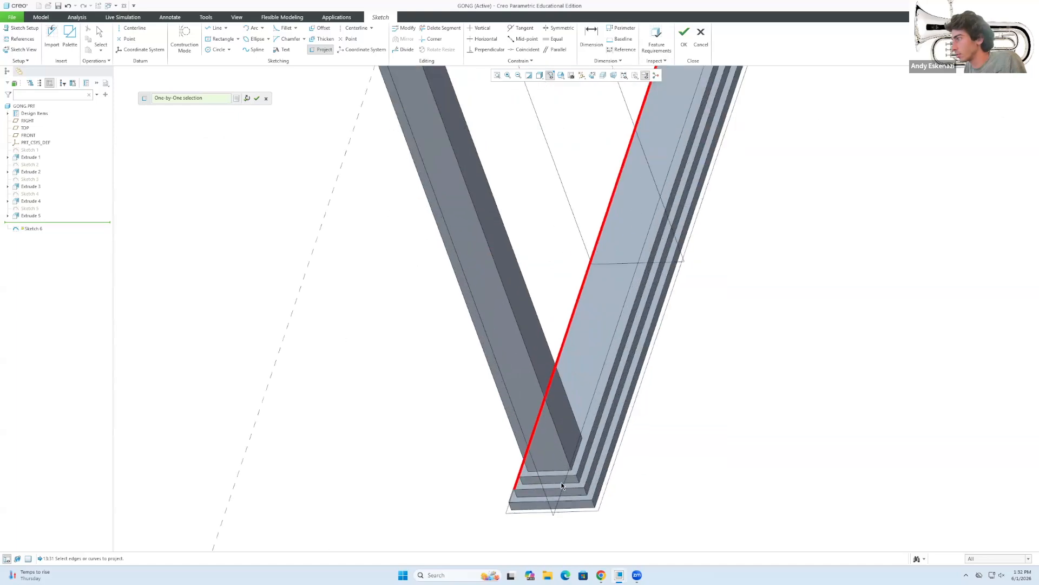
shift+click(588, 479)
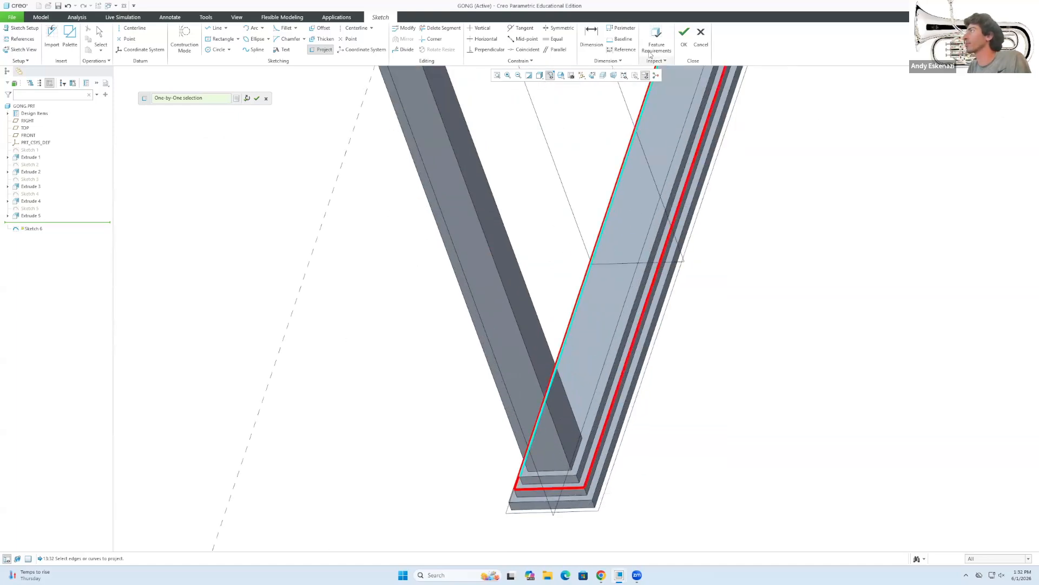
Complete the projected chain and finish Sketch 6.
click(685, 38)
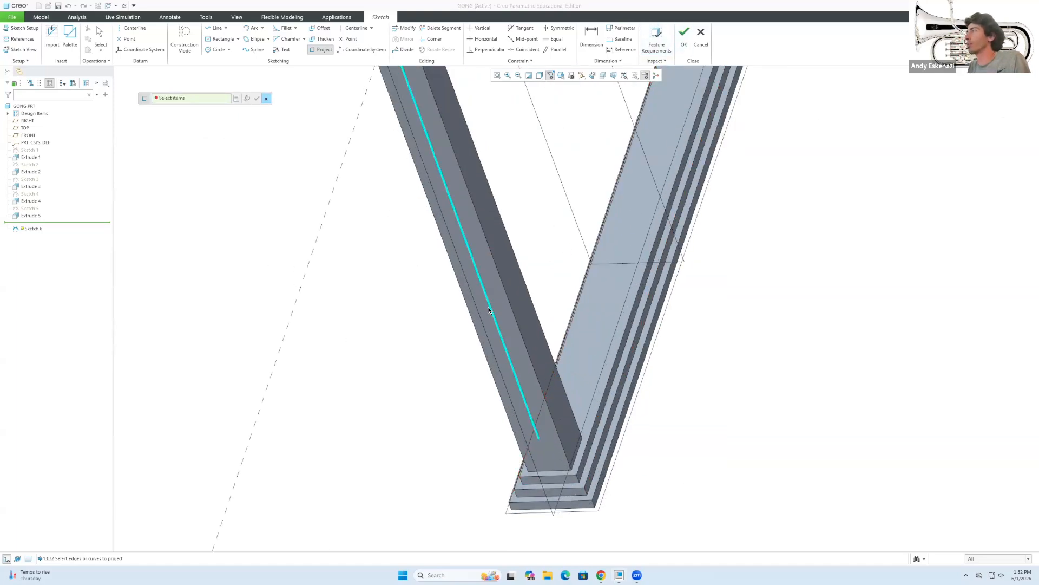
scroll(482, 311, down, 4)
middle_drag(461, 223, 531, 200)
scroll(303, 157, up, 3)
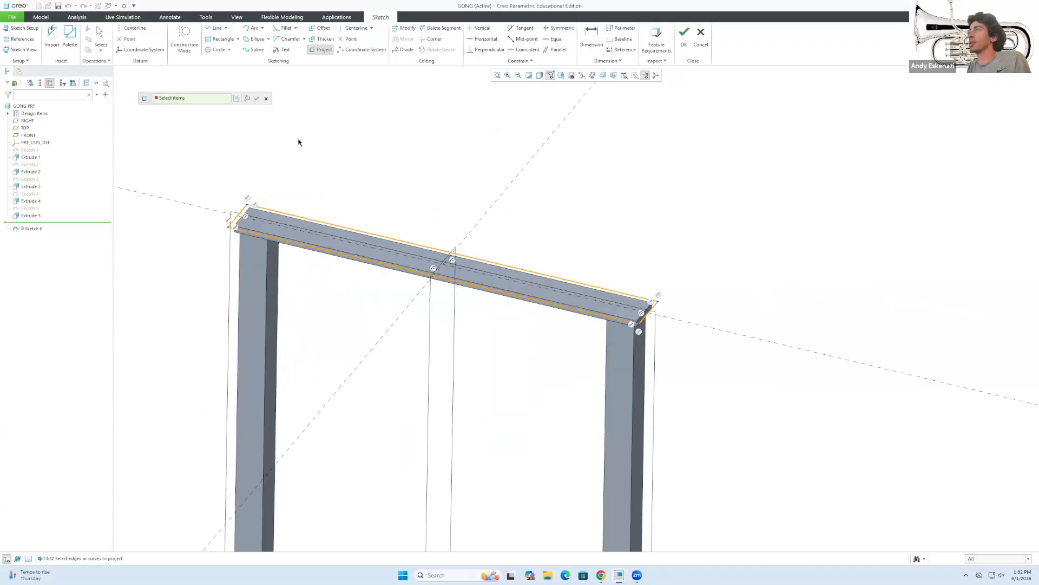
click(684, 38)
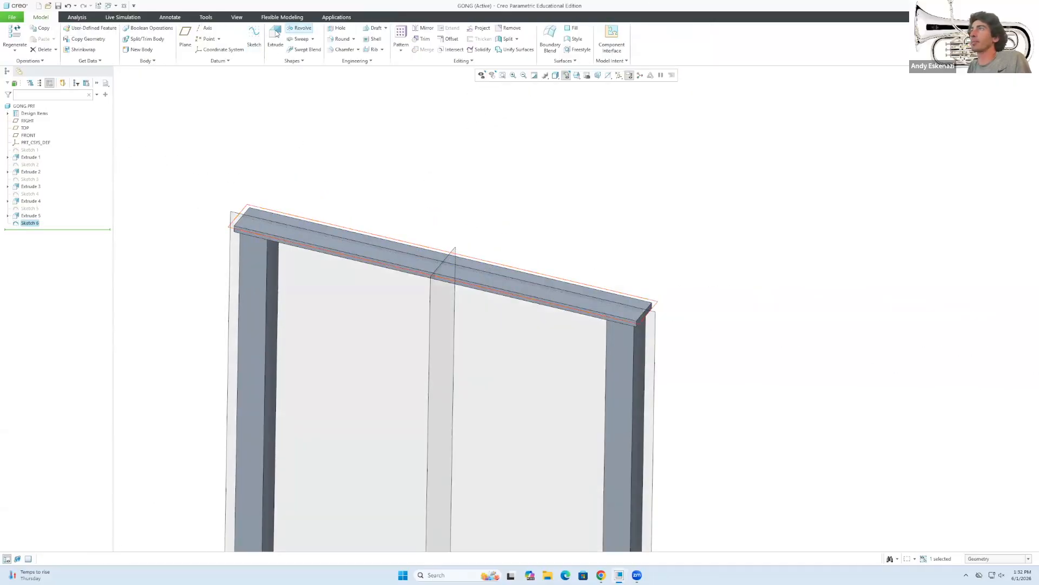
click(275, 37)
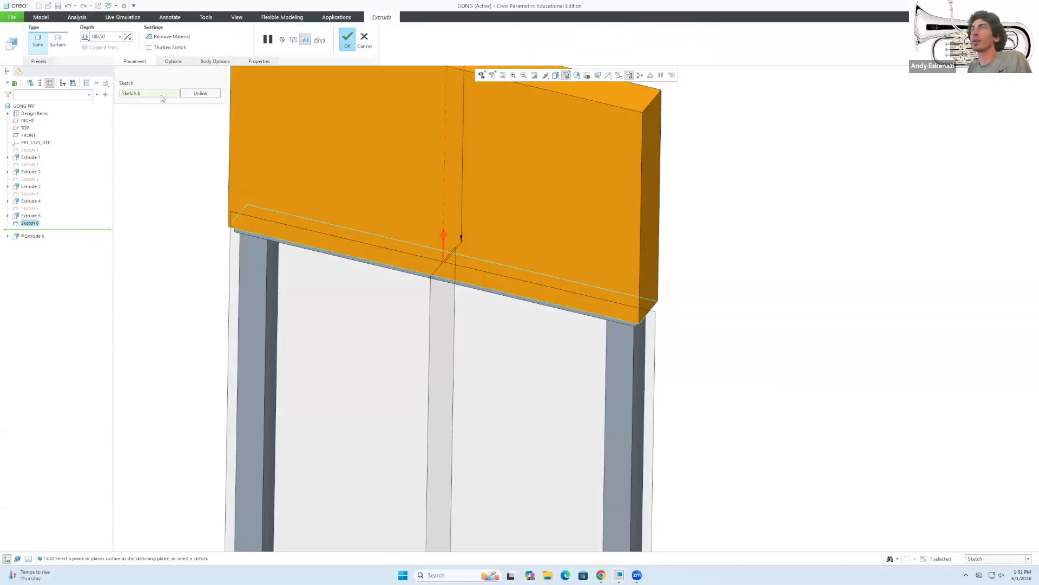
Extrude the top block 25 above the crossbar and accept the extrusion.
double_click(106, 37)
text(20)
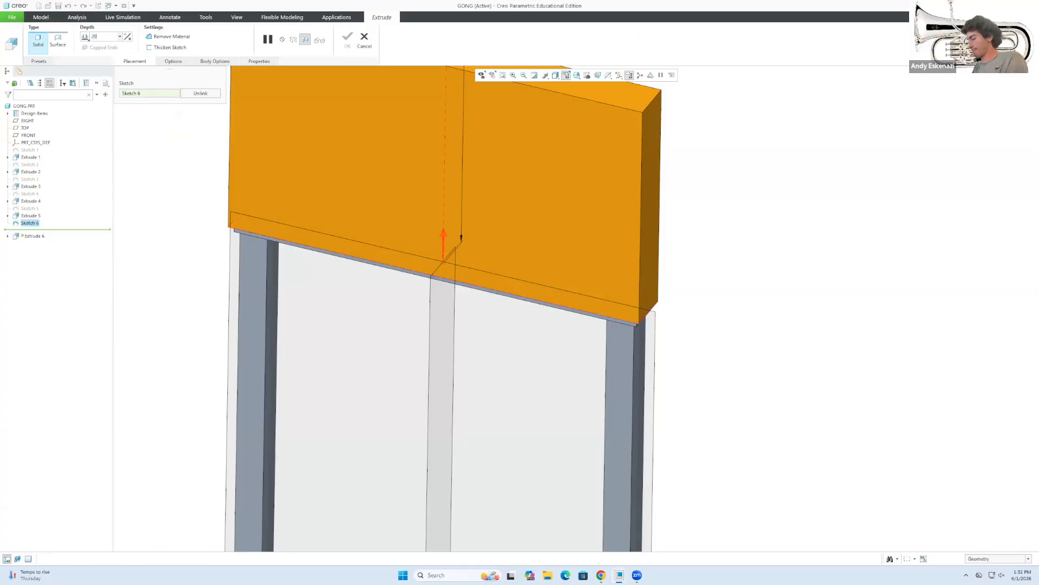
key(Return)
scroll(307, 246, up, 4)
middle_drag(302, 233, 349, 218)
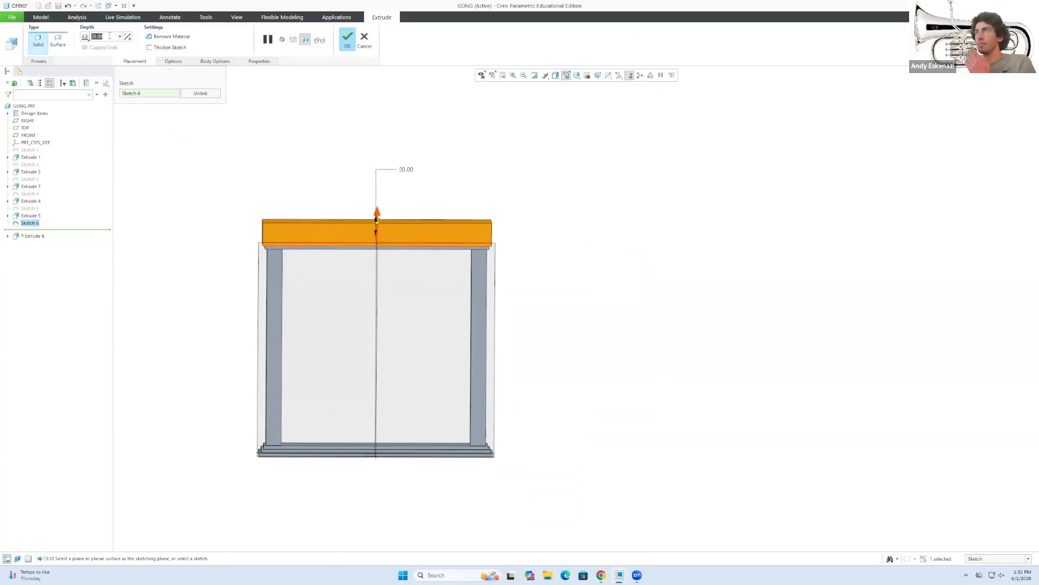
text(2)
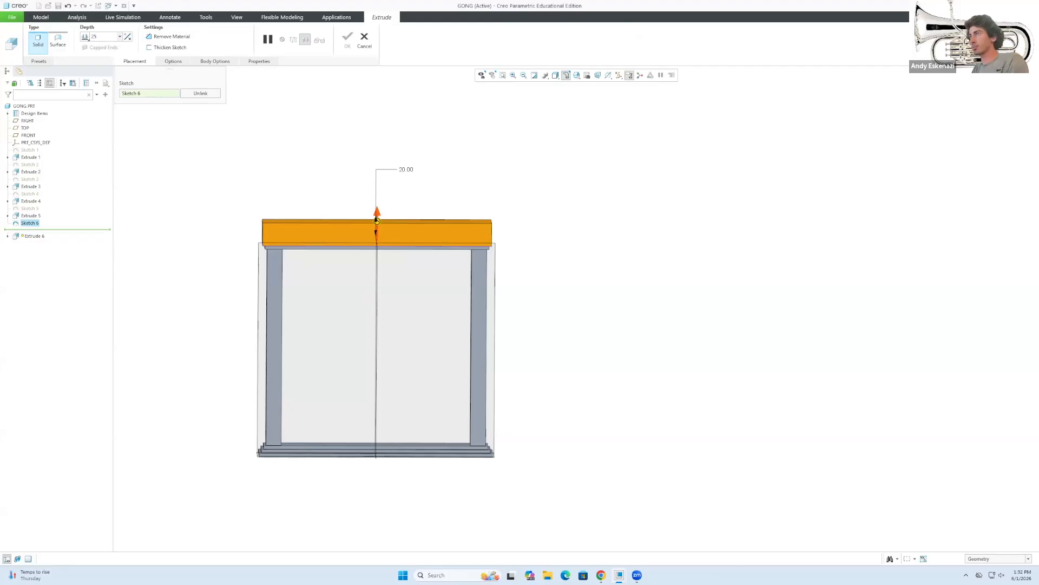
text(5)
key(Return)
click(347, 39)
View the gong reference photo full size, then minimize the browser to return to the model.
scroll(289, 188, down, 2)
scroll(290, 188, up, 4)
middle_drag(312, 295, 293, 252)
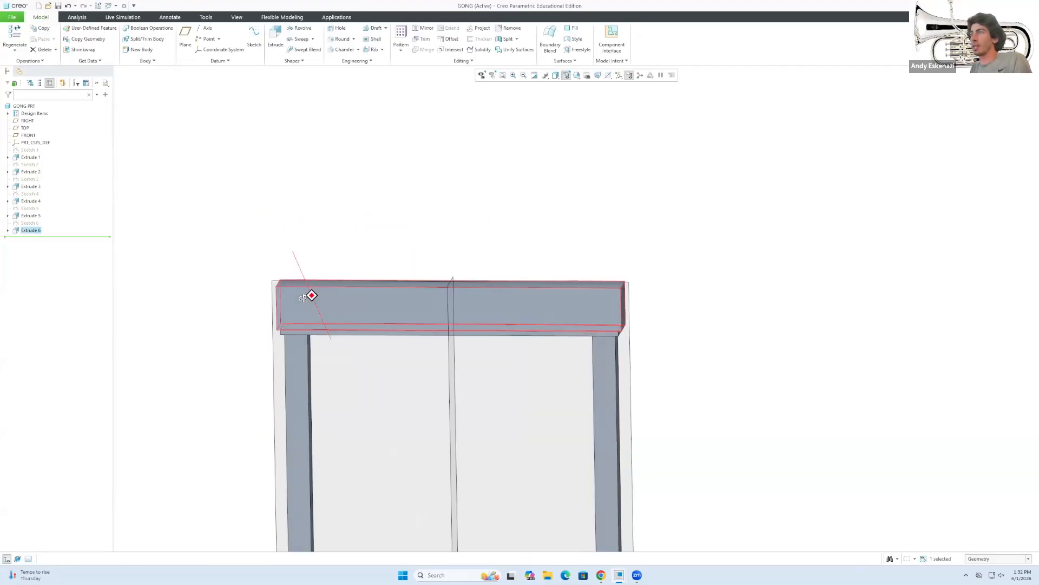
click(606, 573)
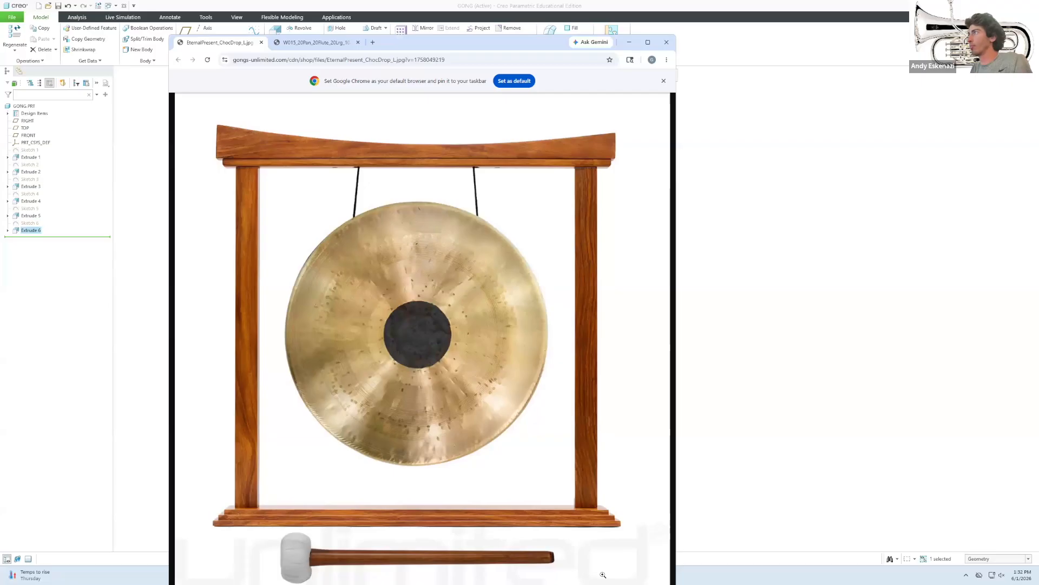
click(602, 574)
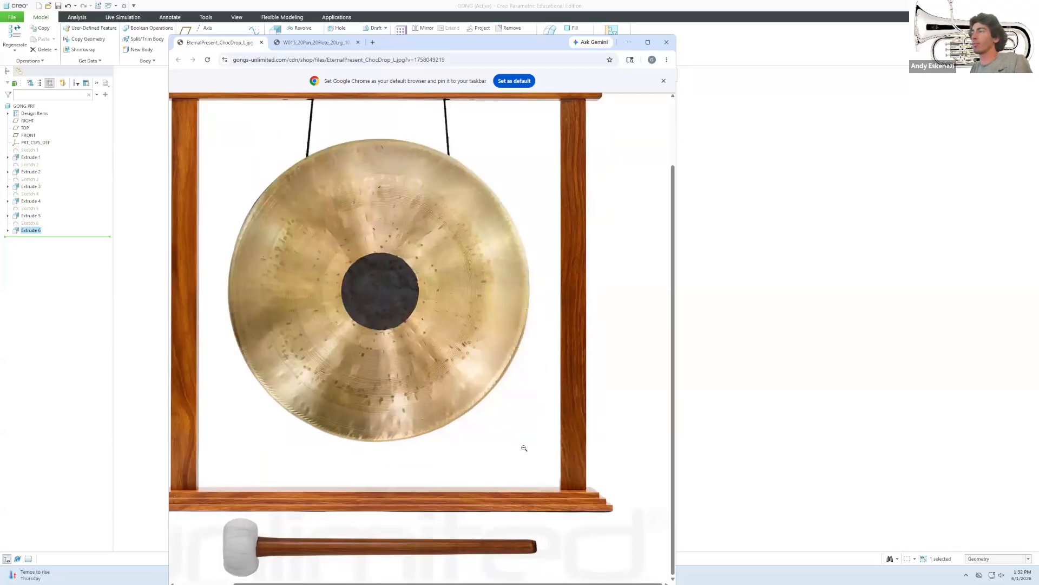
click(630, 43)
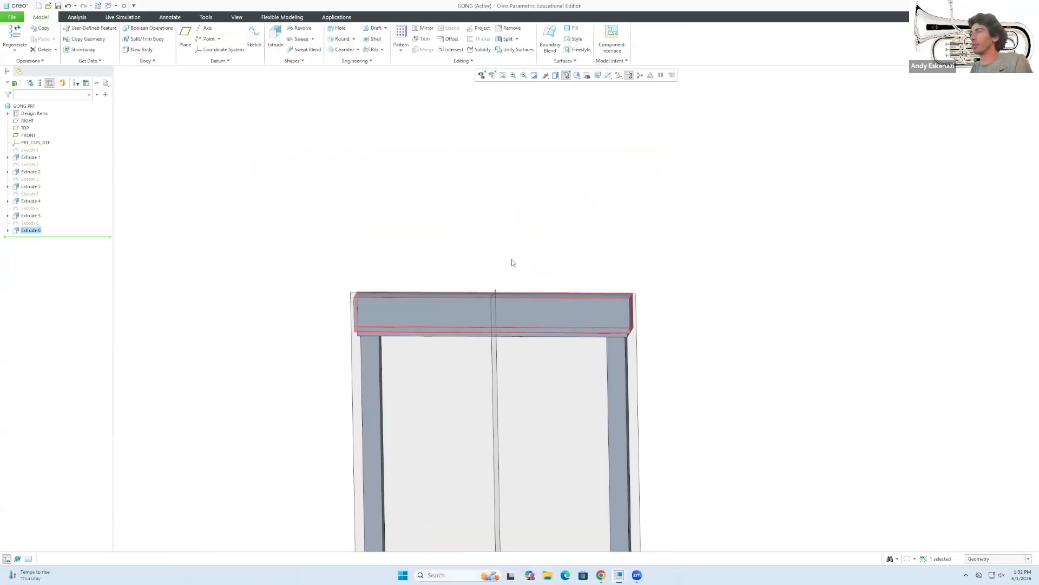
Start a sketch on the crossbar face and place a three-point arc's endpoints at the beam corners.
click(254, 38)
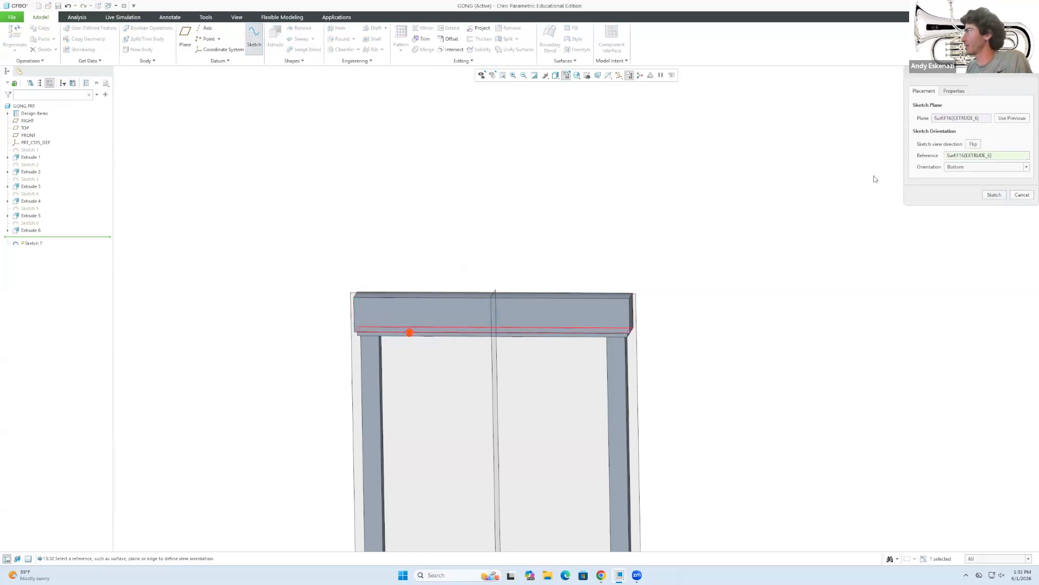
click(994, 195)
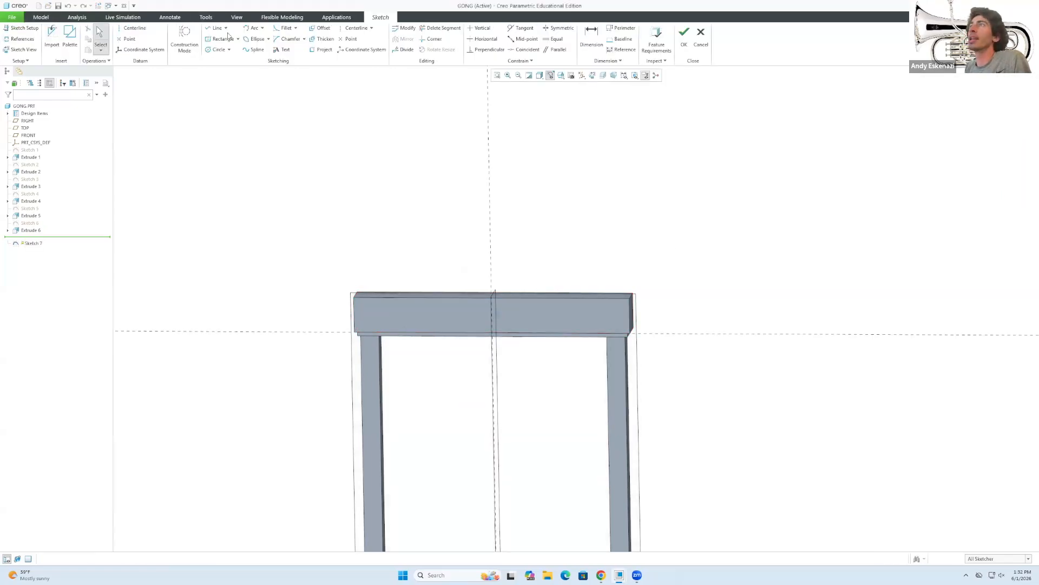
click(262, 29)
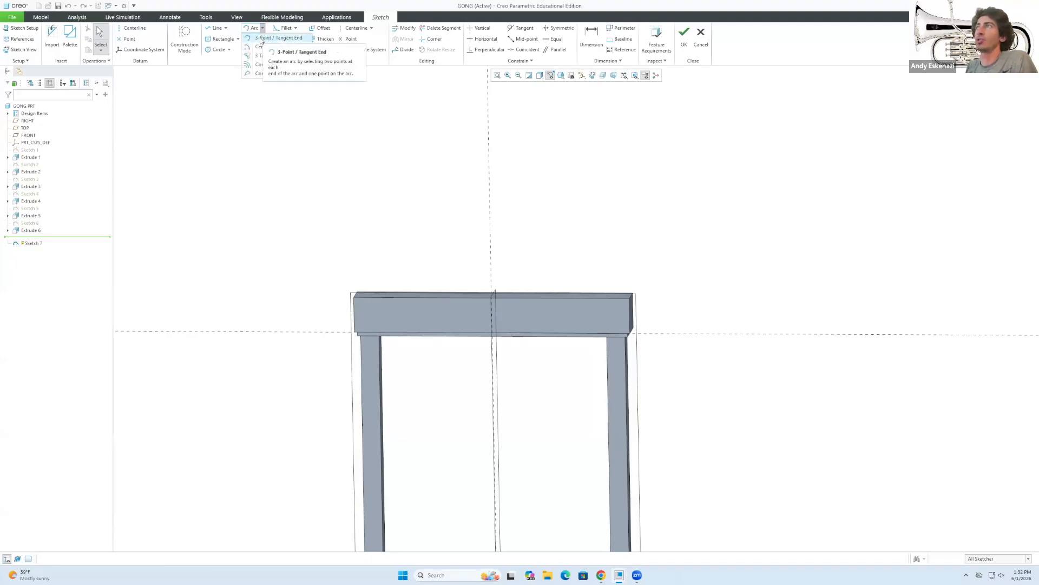
click(260, 40)
click(353, 297)
click(509, 316)
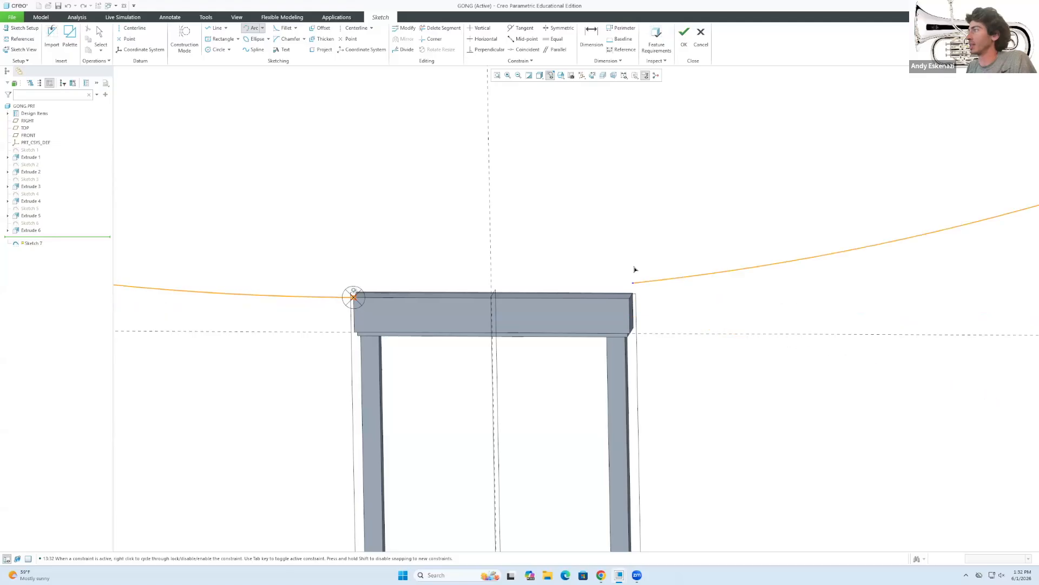
scroll(625, 288, up, 3)
scroll(623, 257, down, 4)
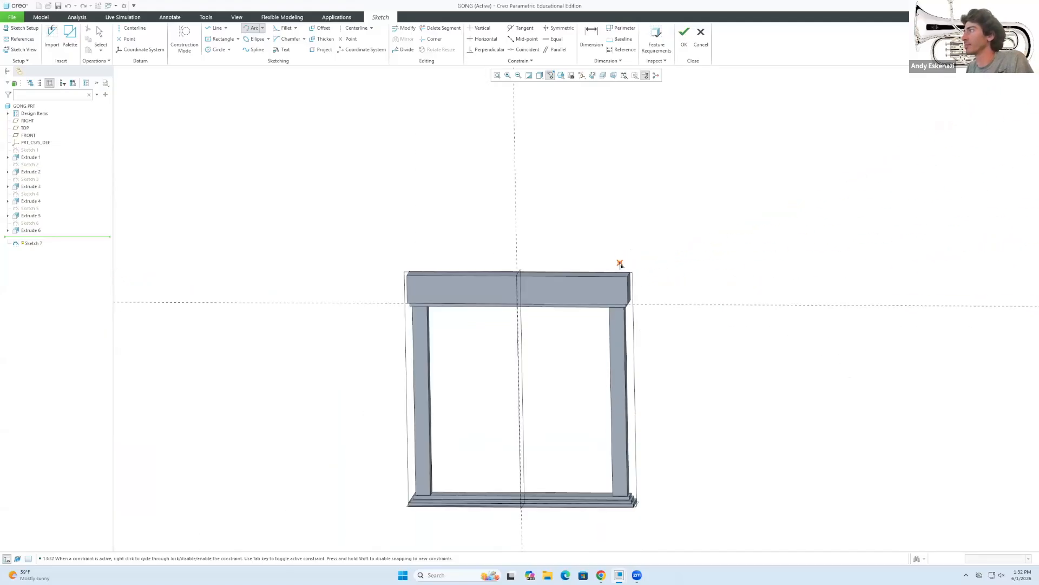
middle_click(476, 223)
Draw a construction line across the beam's top-left and top-right corners.
click(185, 39)
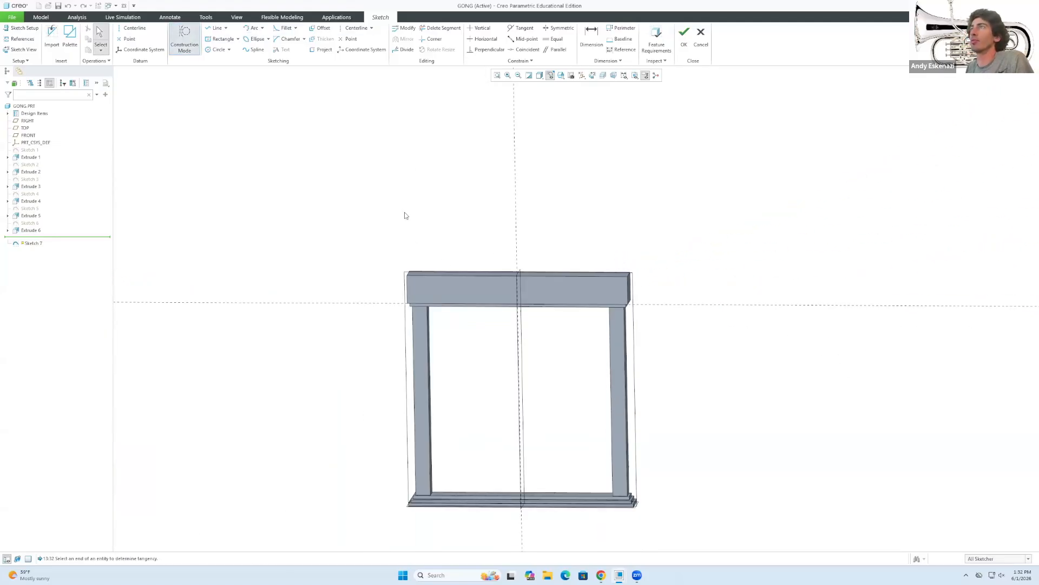
click(217, 27)
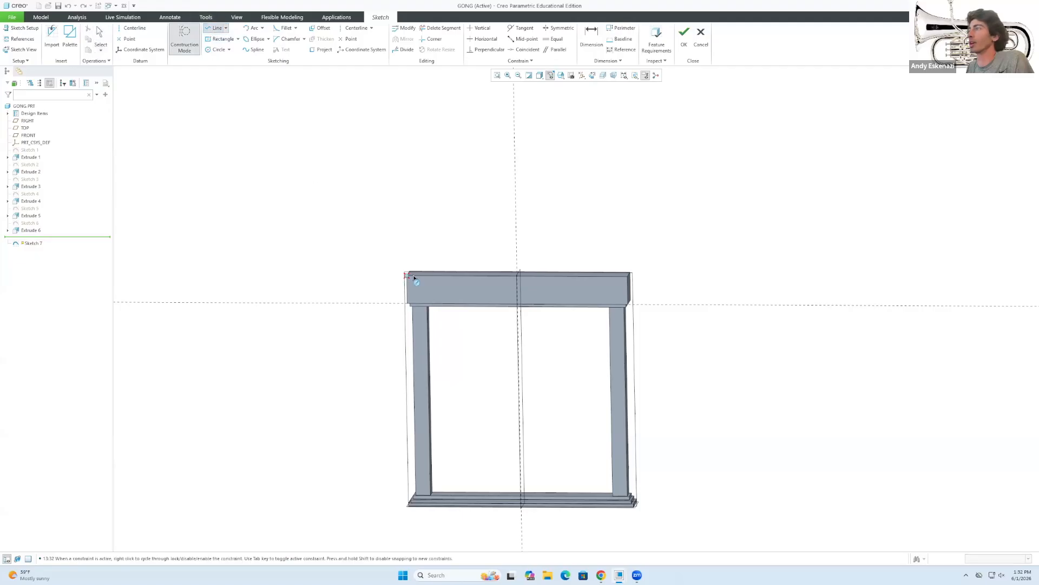
click(407, 275)
click(626, 278)
middle_click(627, 303)
scroll(590, 247, up, 2)
Finish the arc with its sag point below the beam centre.
click(252, 28)
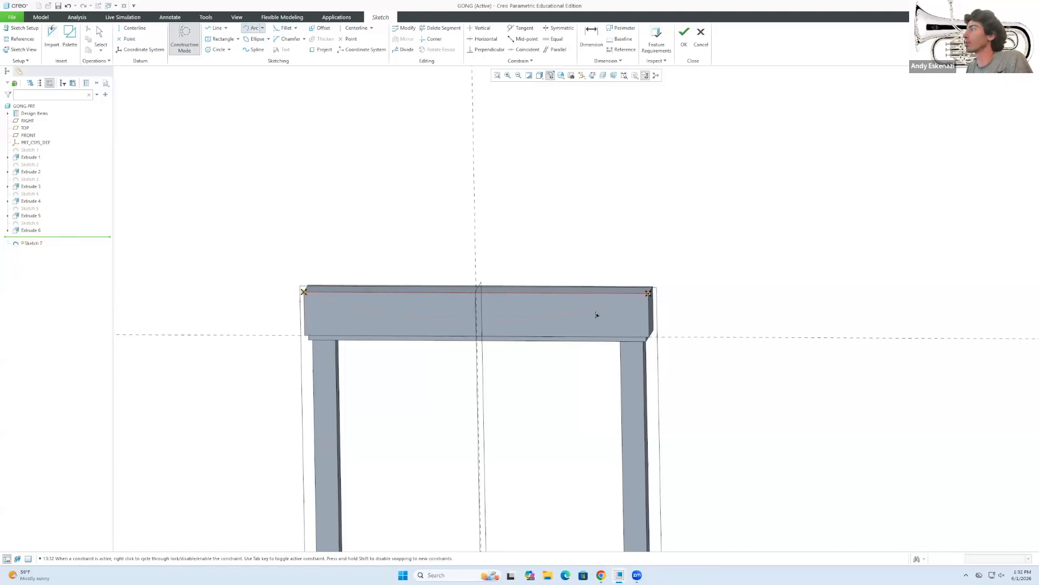
click(263, 29)
click(190, 46)
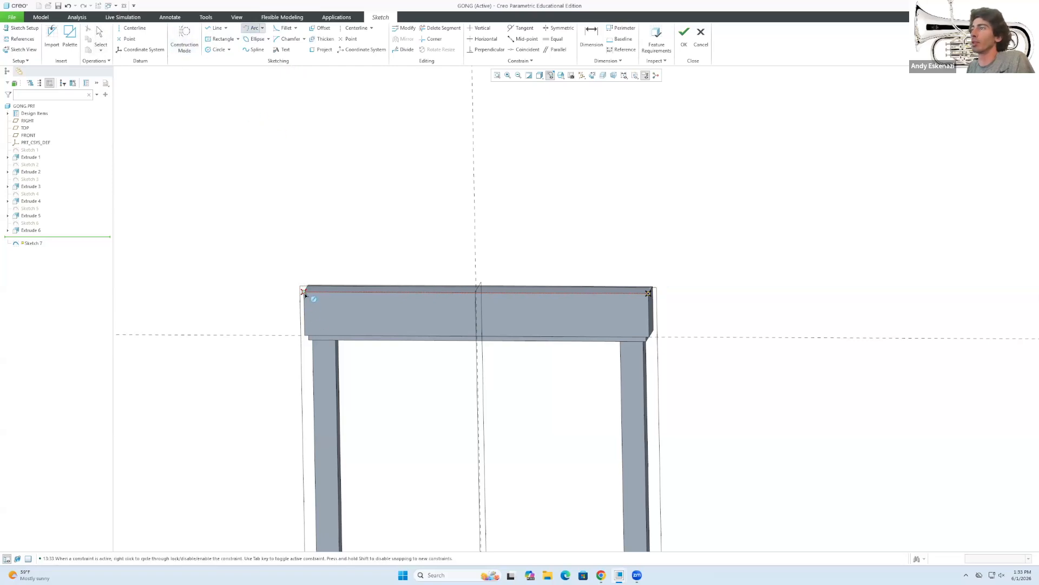
click(478, 329)
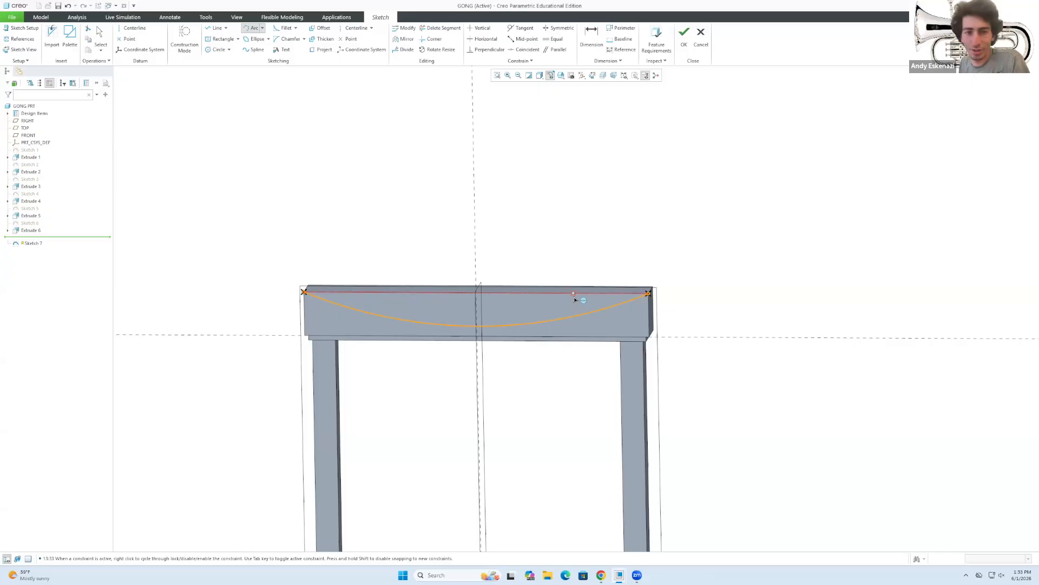
middle_click(610, 271)
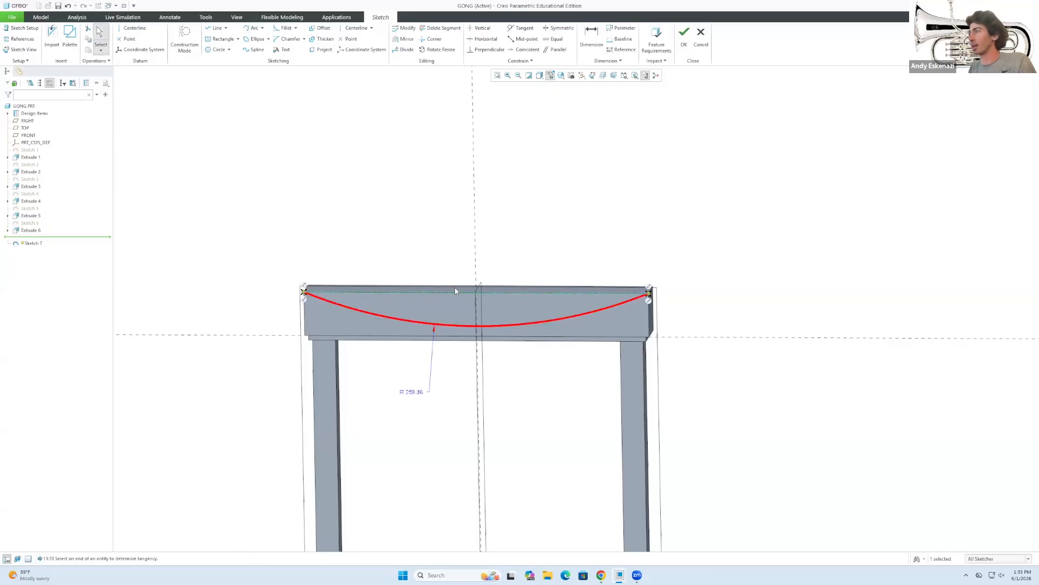
Dimension the arc's sag to 18 below the top reference line.
key(d)
middle_click(416, 396)
double_click(411, 392)
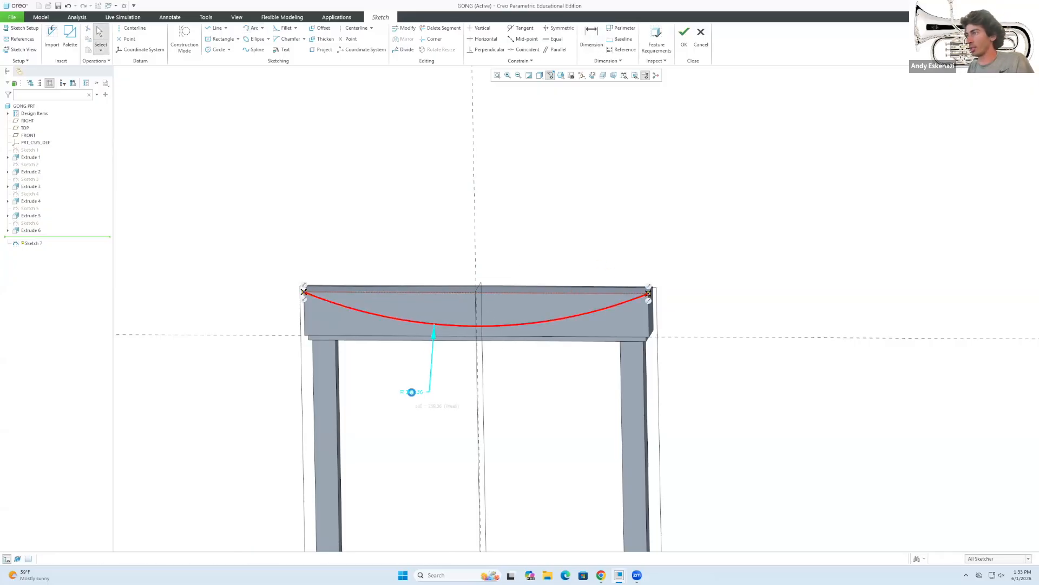
key(d)
click(501, 324)
click(504, 303)
middle_click(505, 307)
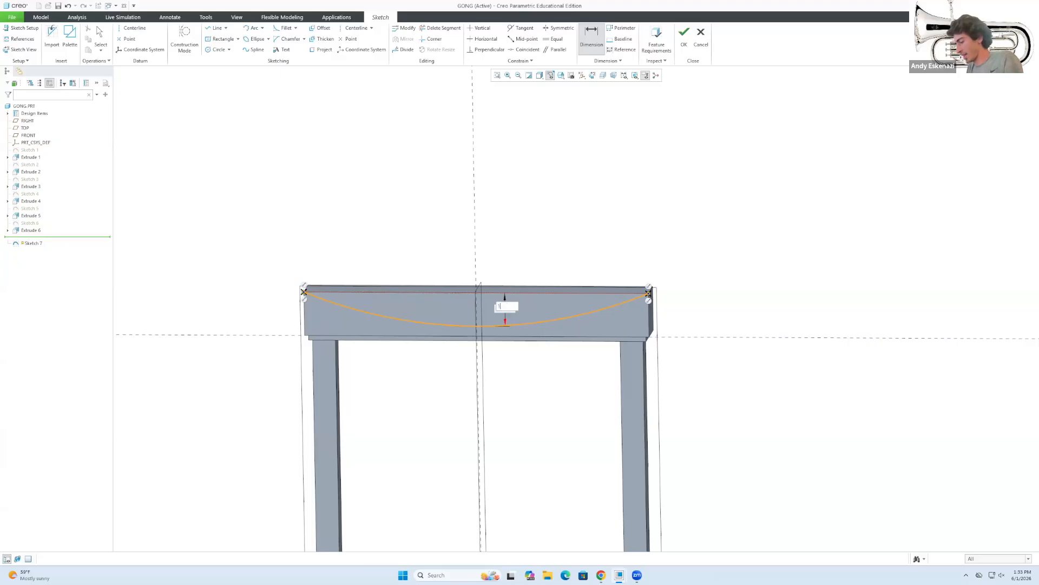
key(Return)
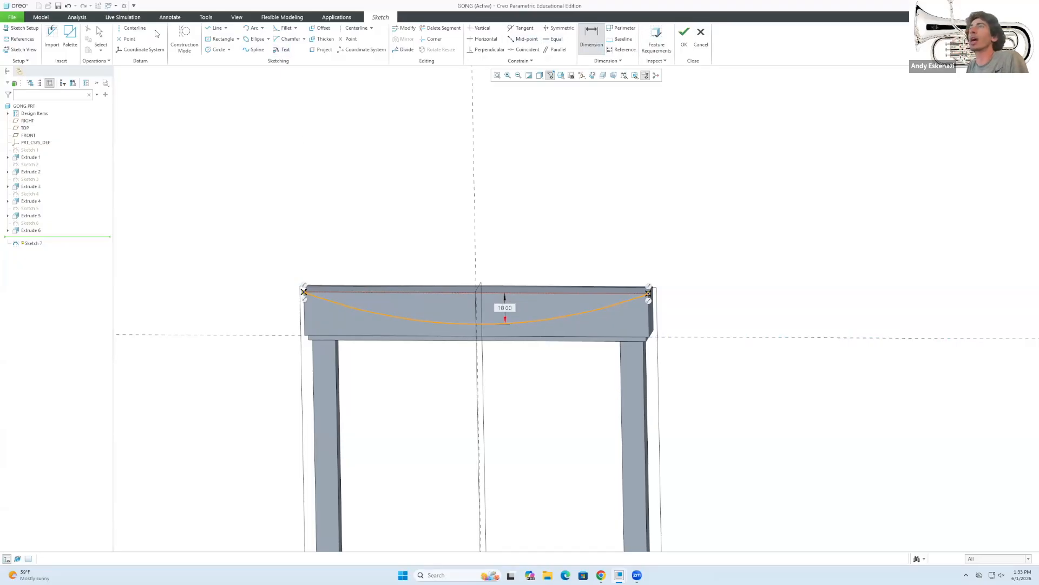
key(Escape)
Close the profile with a straight line between the arc's endpoints.
click(216, 28)
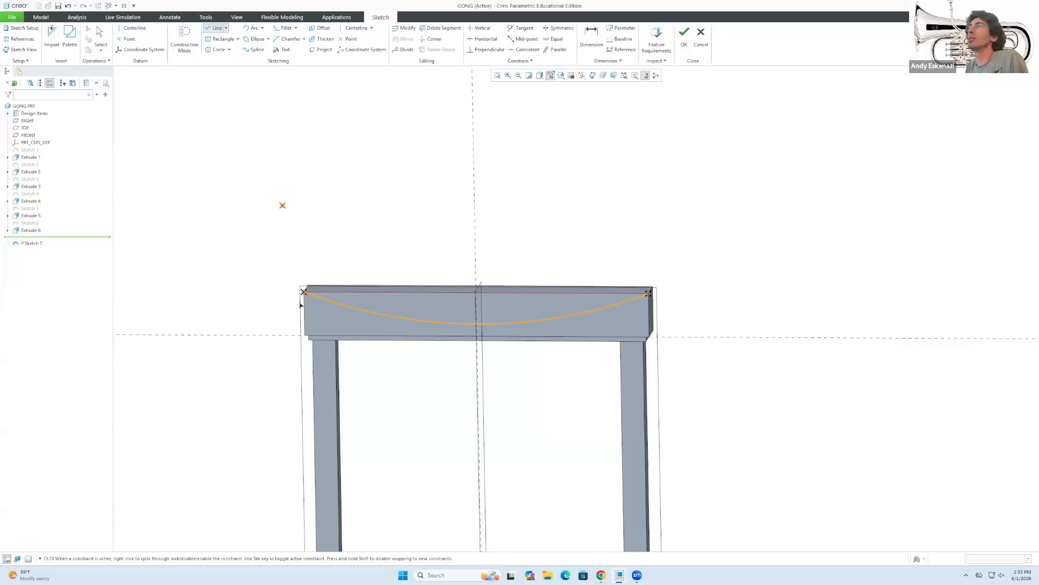
click(649, 293)
middle_click(648, 294)
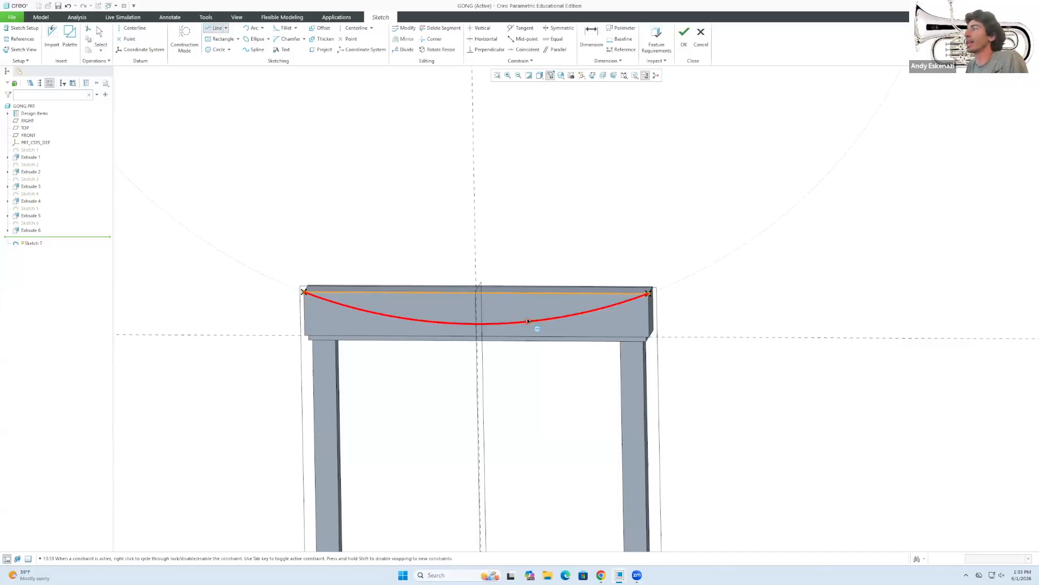
Extrude Sketch 7 as a flipped Through All material cut, arching the crossbar top.
click(684, 33)
click(275, 36)
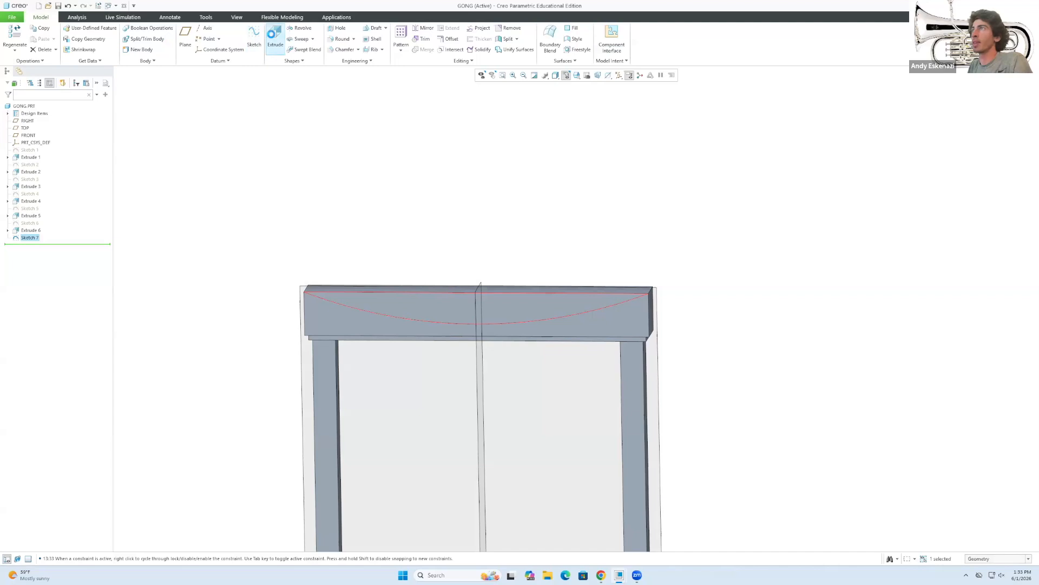
click(152, 36)
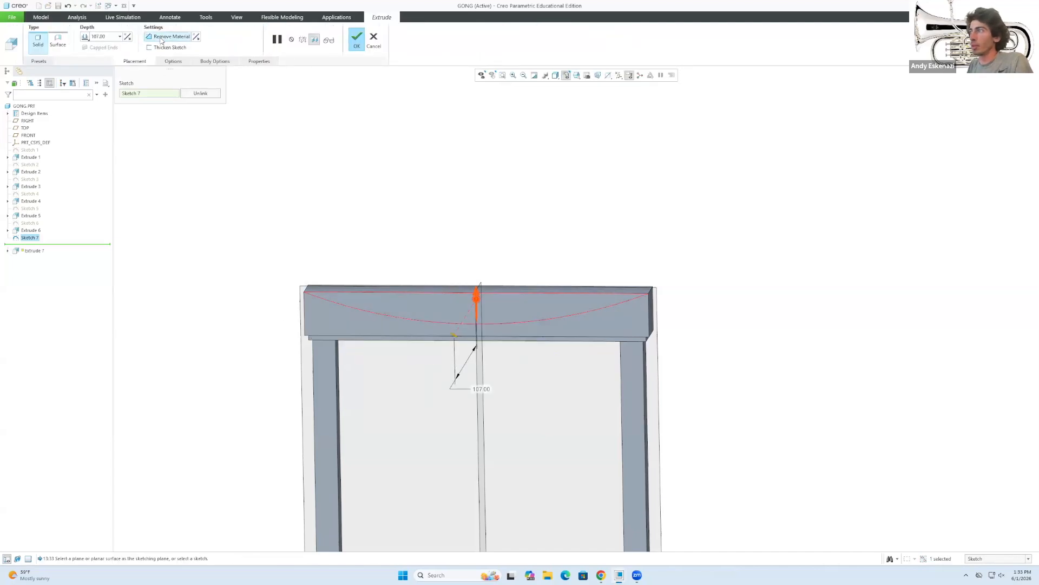
click(129, 38)
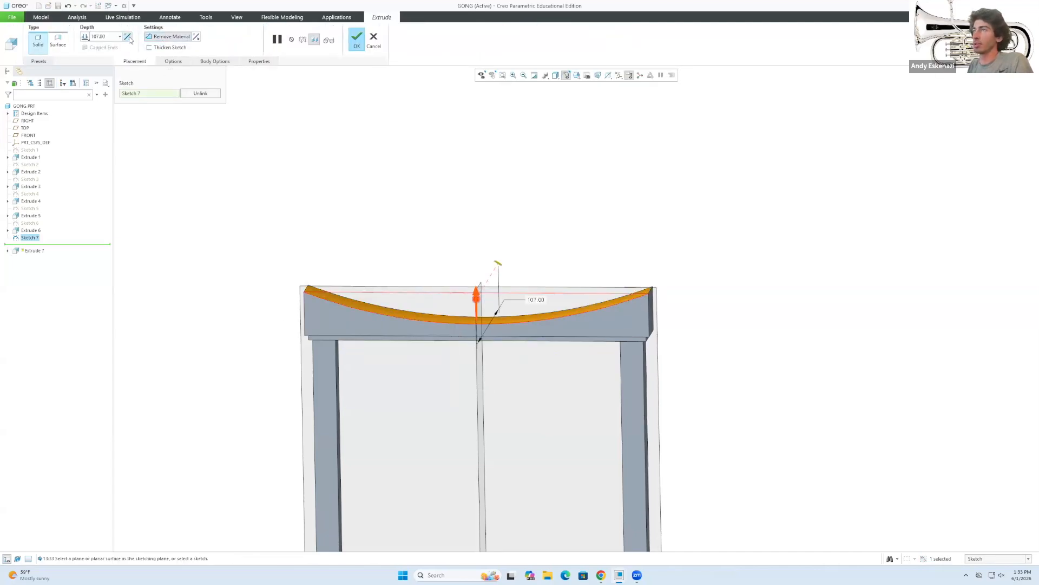
click(85, 37)
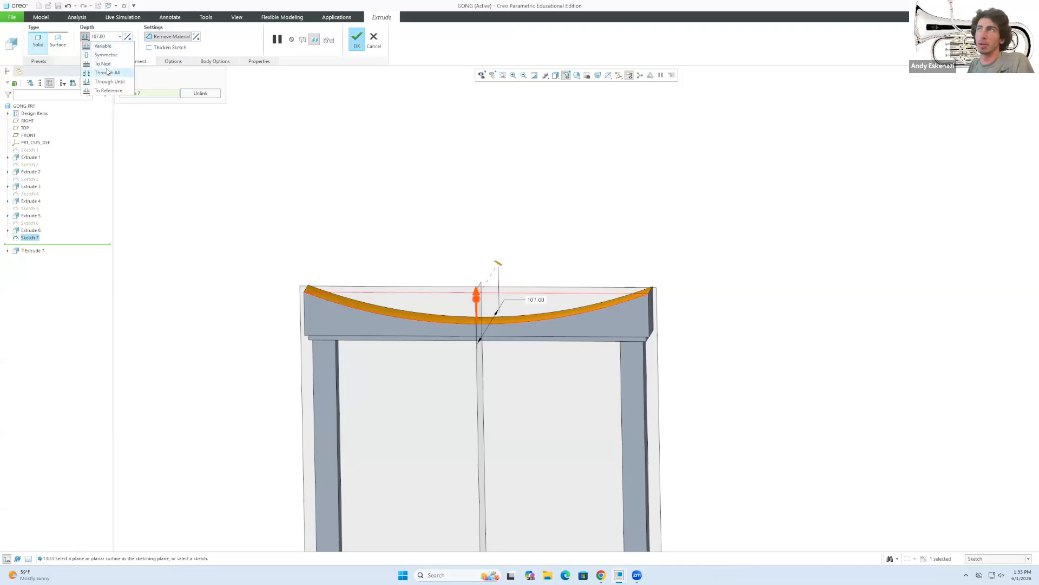
click(106, 71)
click(357, 36)
mouse_move(380, 253)
middle_down()
mouse_move(424, 216)
mouse_move(395, 241)
middle_up()
scroll(406, 254, down, 5)
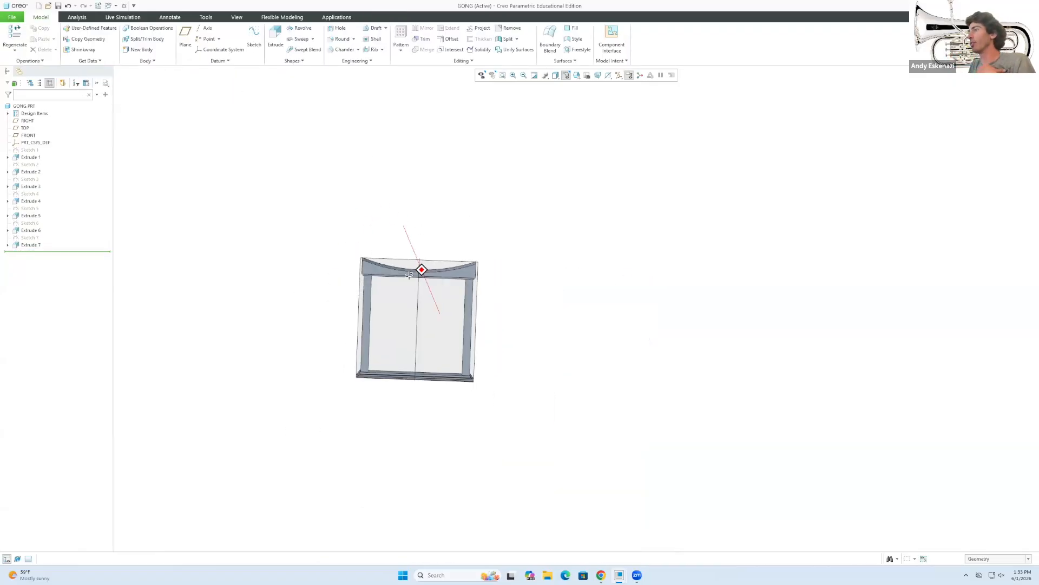
scroll(425, 304, up, 3)
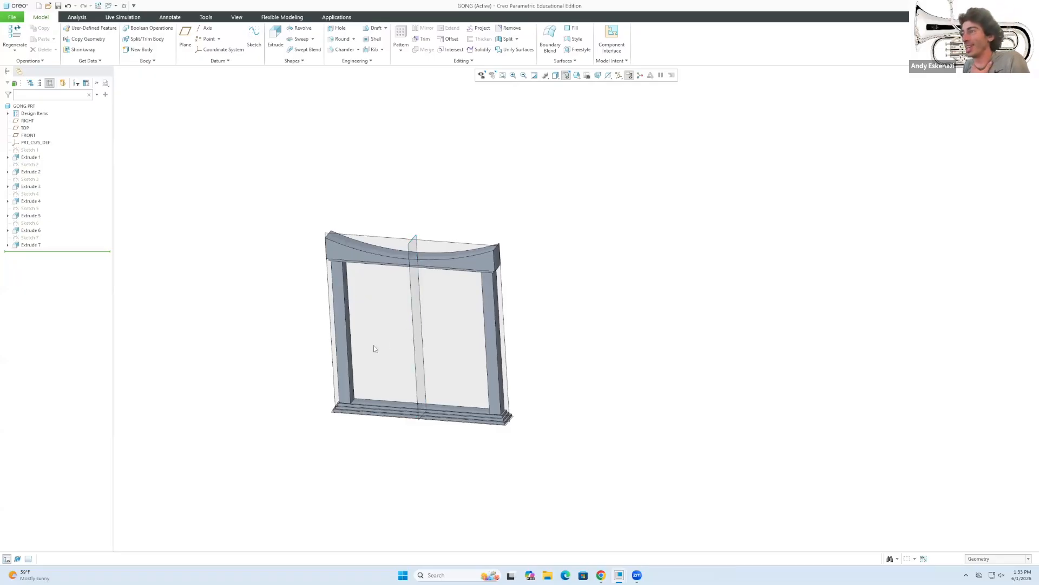
scroll(363, 349, up, 10)
Start a 2.00 edge chamfer on the base step edges at the left post and right corner.
click(358, 51)
click(329, 414)
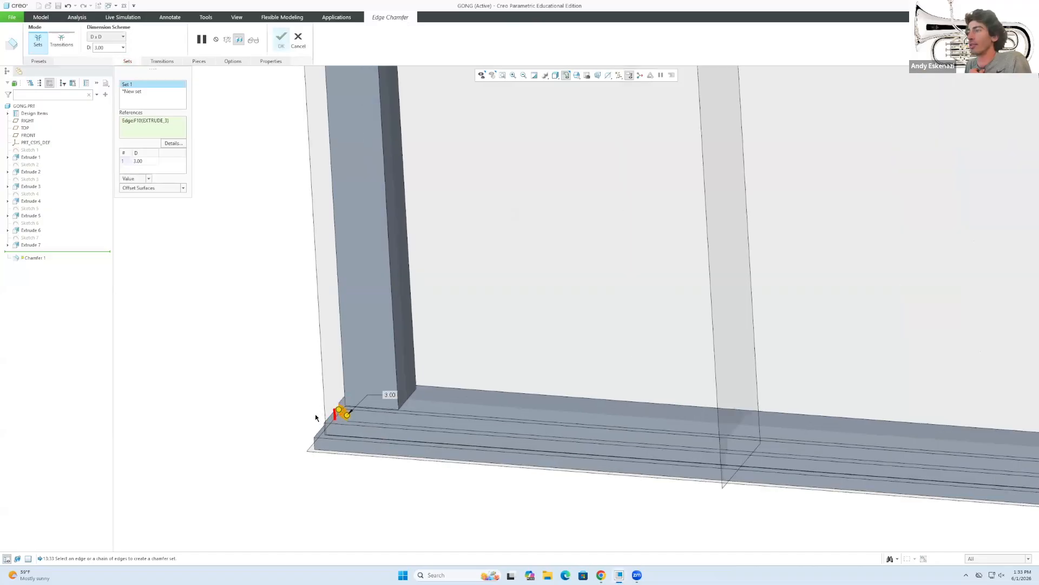
scroll(319, 418, up, 5)
double_click(147, 163)
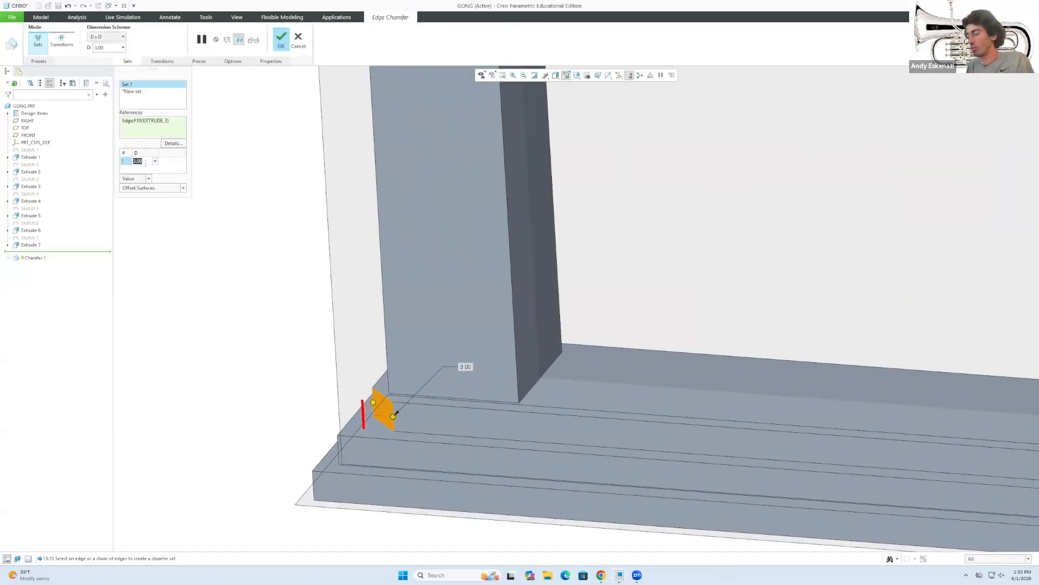
text(2)
click(338, 444)
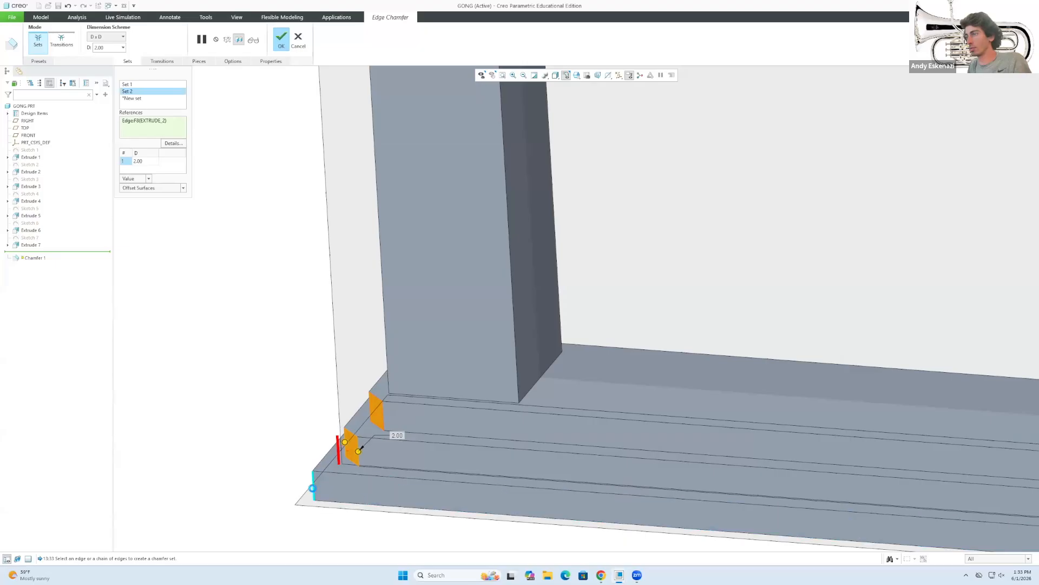
click(312, 487)
scroll(269, 392, up, 7)
scroll(564, 442, down, 4)
scroll(687, 367, down, 1)
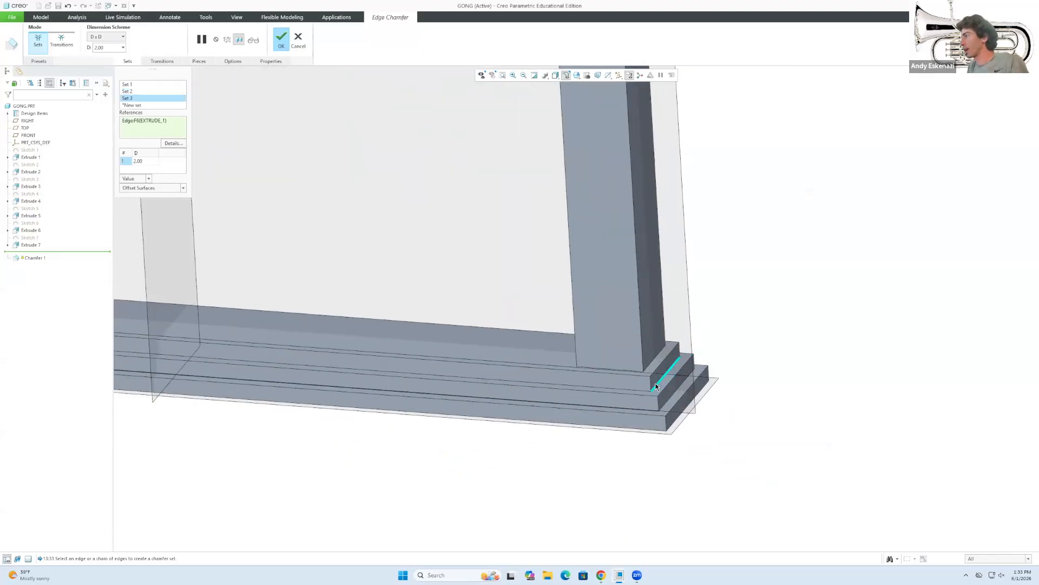
click(650, 383)
click(655, 401)
click(664, 421)
click(689, 359)
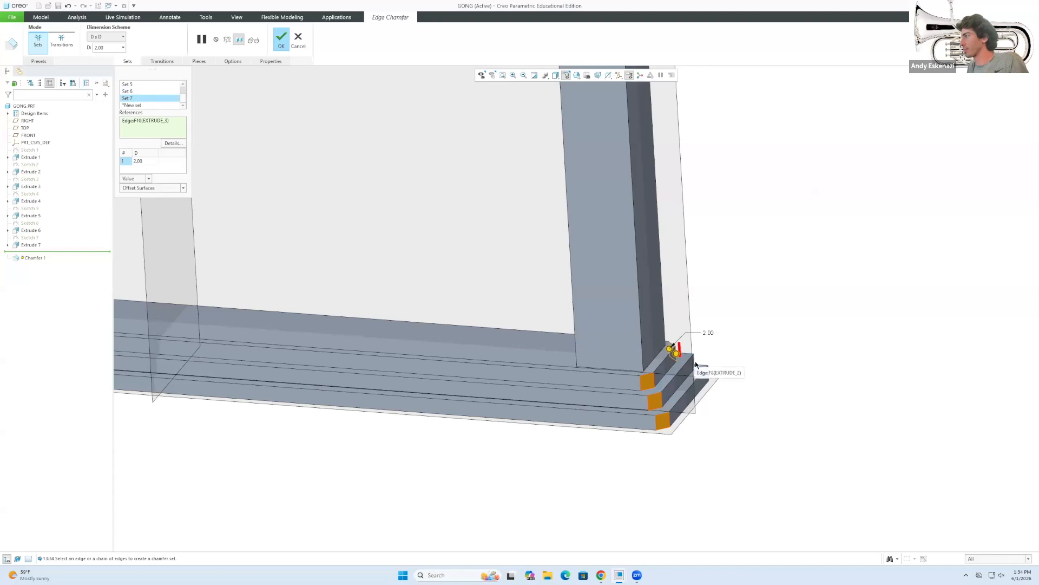
click(710, 373)
Add the three left base corner edges to the chamfer.
scroll(683, 373, up, 4)
middle_drag(501, 367, 603, 366)
scroll(415, 432, down, 4)
click(443, 416)
scroll(430, 433, down, 3)
click(427, 437)
click(408, 468)
scroll(400, 471, up, 4)
scroll(412, 423, up, 5)
scroll(438, 219, down, 2)
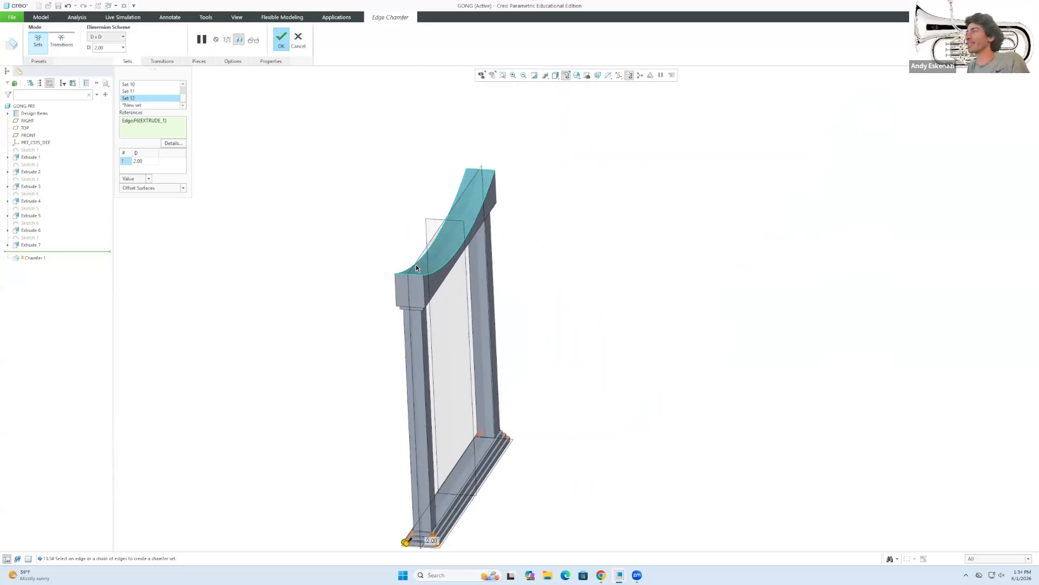
scroll(403, 314, down, 4)
Add the bottom and vertical edges of the post top to the chamfer.
click(417, 270)
click(474, 274)
click(480, 257)
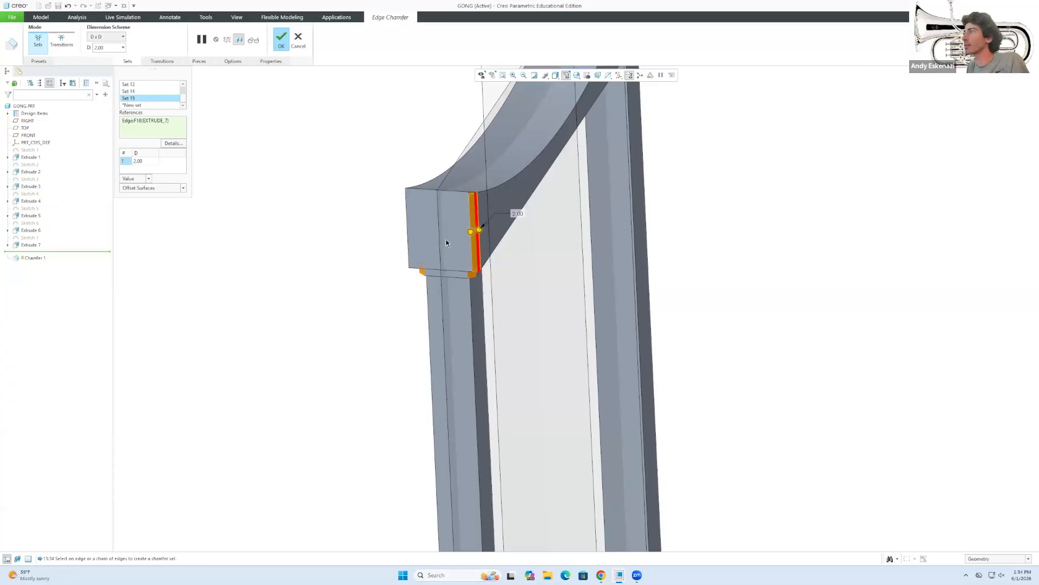
click(406, 225)
scroll(528, 220, down, 5)
scroll(436, 223, up, 5)
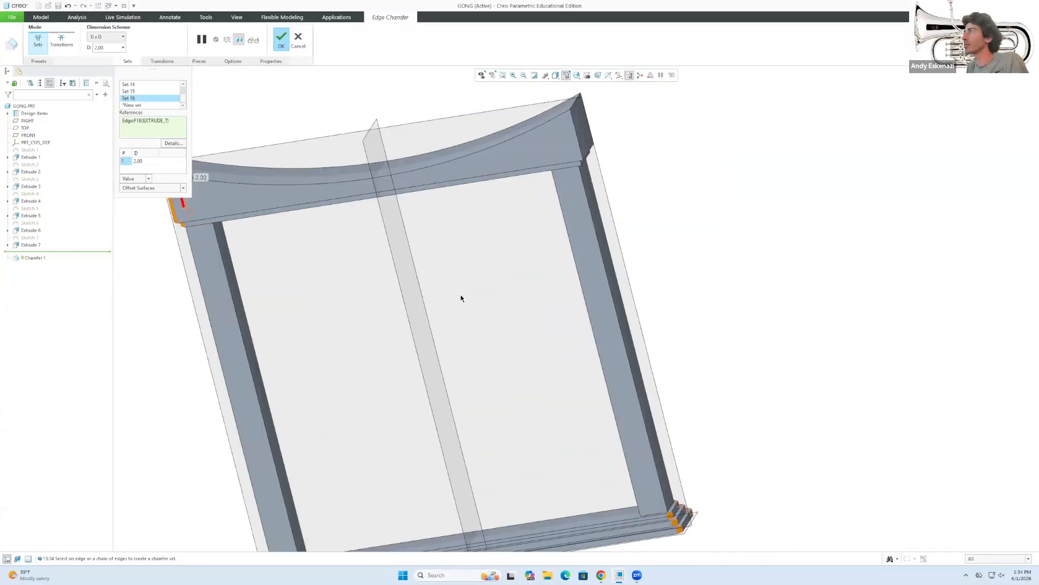
scroll(511, 192, down, 4)
scroll(520, 210, down, 1)
scroll(520, 209, up, 4)
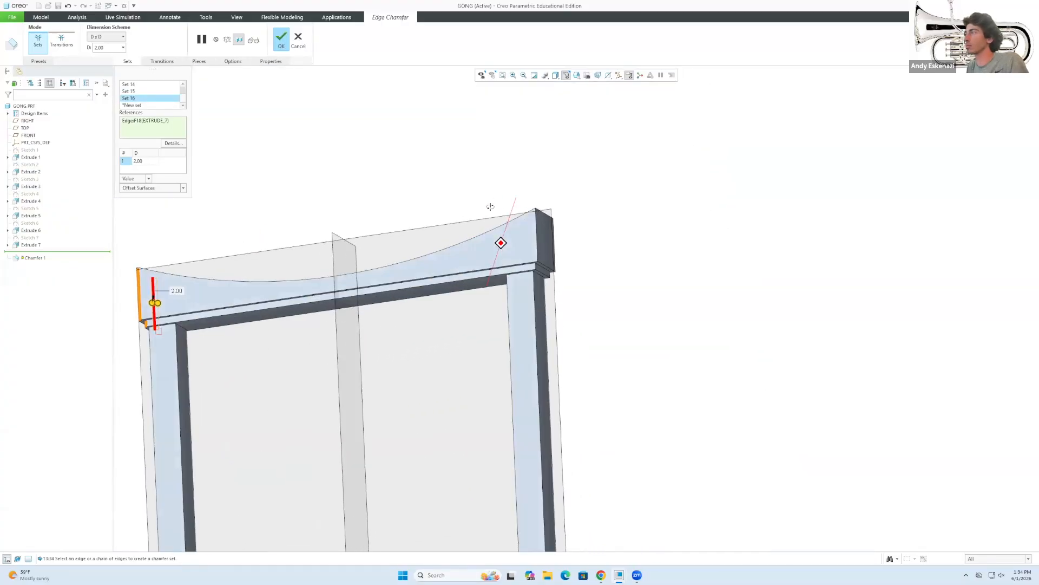
scroll(520, 227, down, 5)
Add the remaining vertical edges at the crossbar's corners to the chamfer.
click(572, 341)
click(585, 315)
click(541, 287)
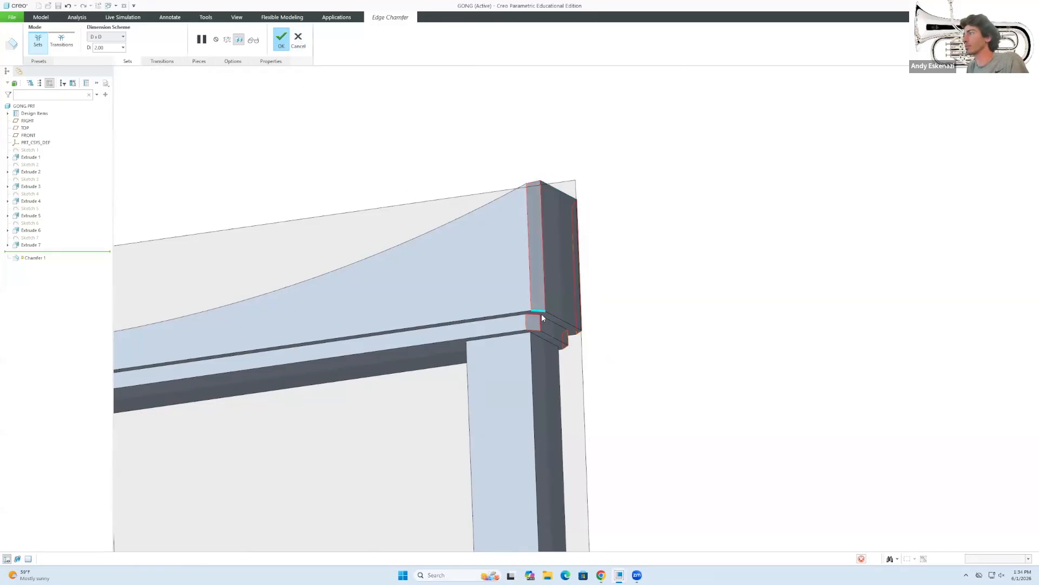
scroll(478, 317, up, 6)
Start a round and pick the crossbar's curved top edges.
scroll(419, 375, down, 3)
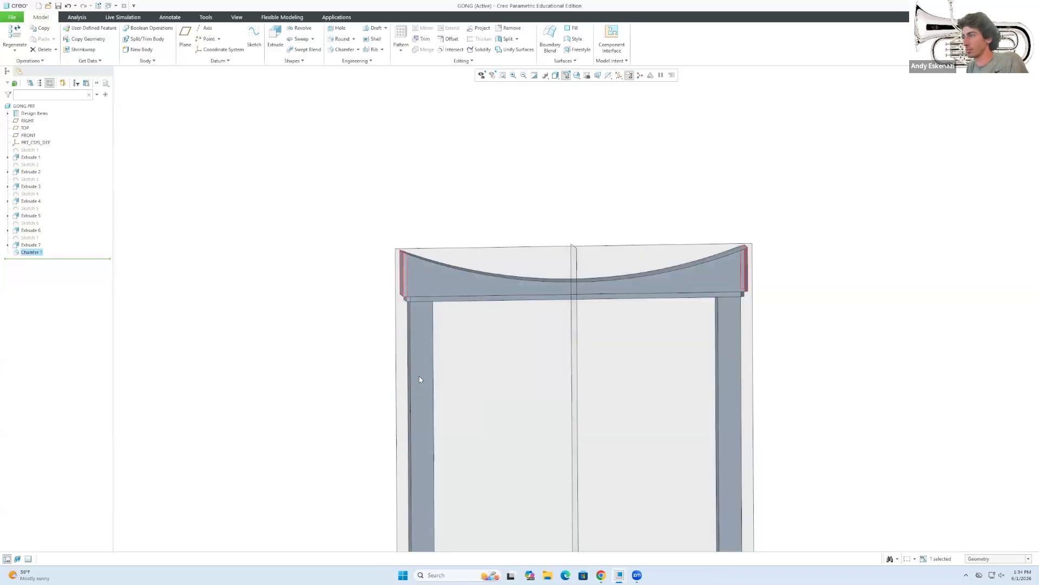
scroll(440, 356, up, 3)
middle_drag(440, 356, 399, 202)
scroll(400, 202, down, 3)
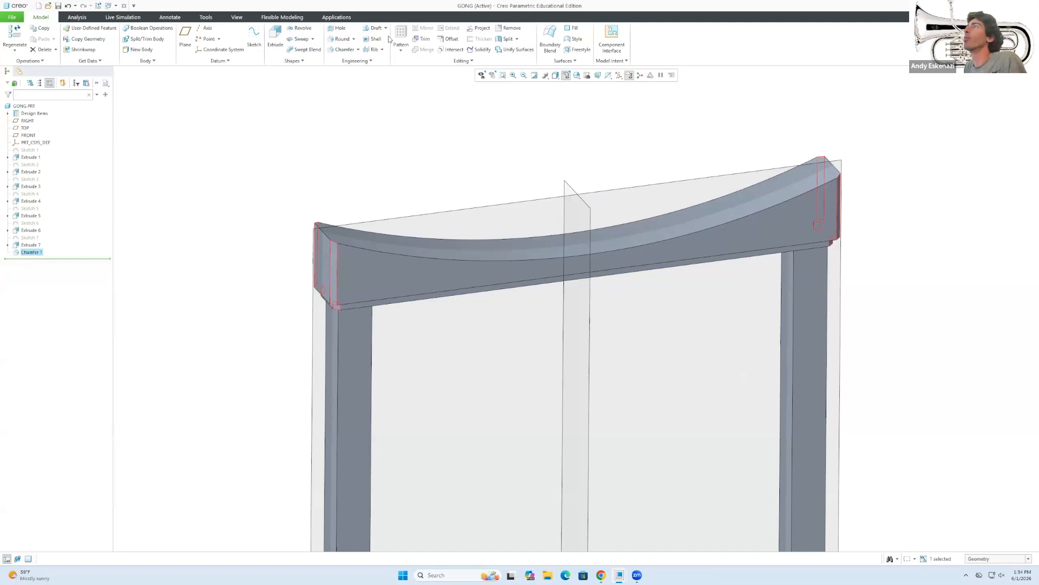
click(342, 38)
click(348, 245)
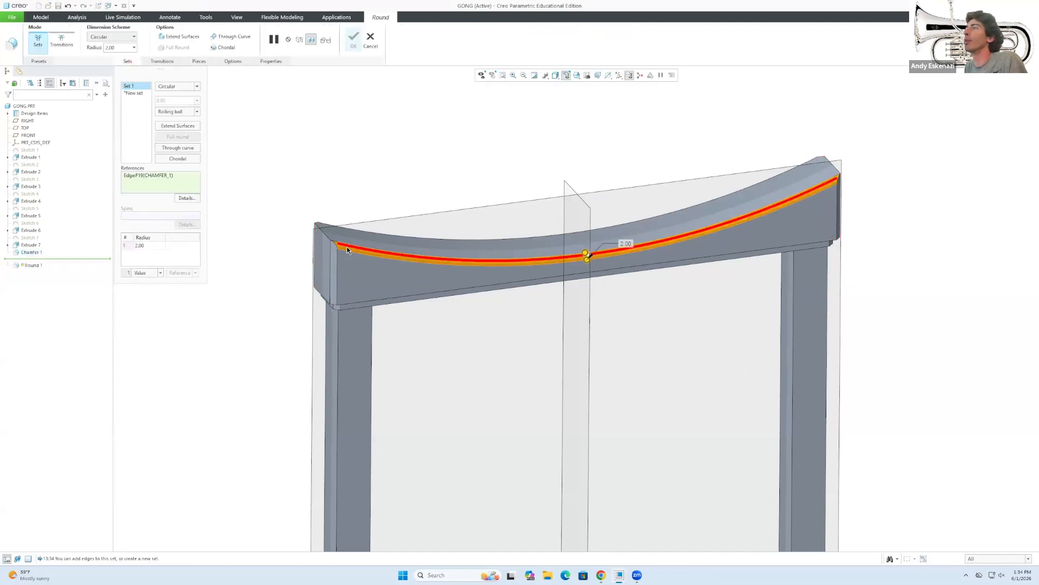
click(326, 229)
scroll(320, 239, up, 2)
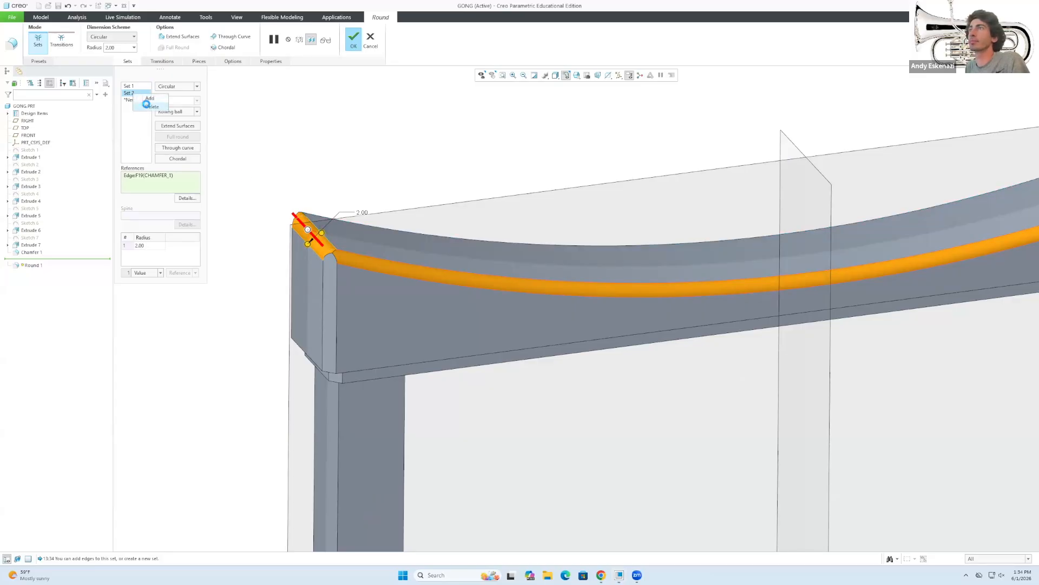
Replace the extra round set with the single curved edge and finish the 2.00 round.
click(146, 104)
click(351, 225)
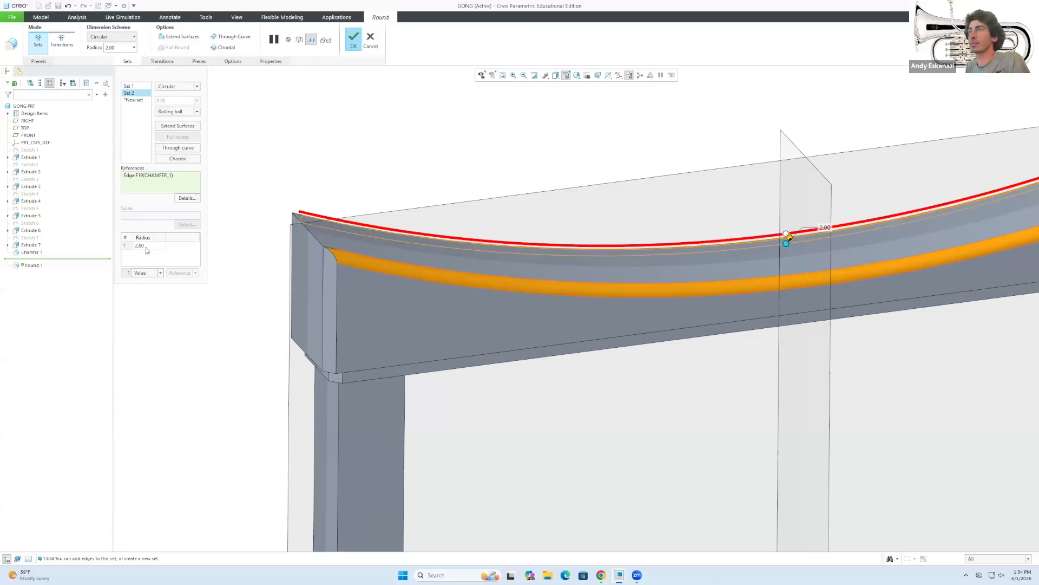
mouse_move(424, 287)
middle_down()
mouse_move(487, 267)
mouse_move(576, 286)
mouse_move(400, 279)
mouse_move(408, 287)
middle_up()
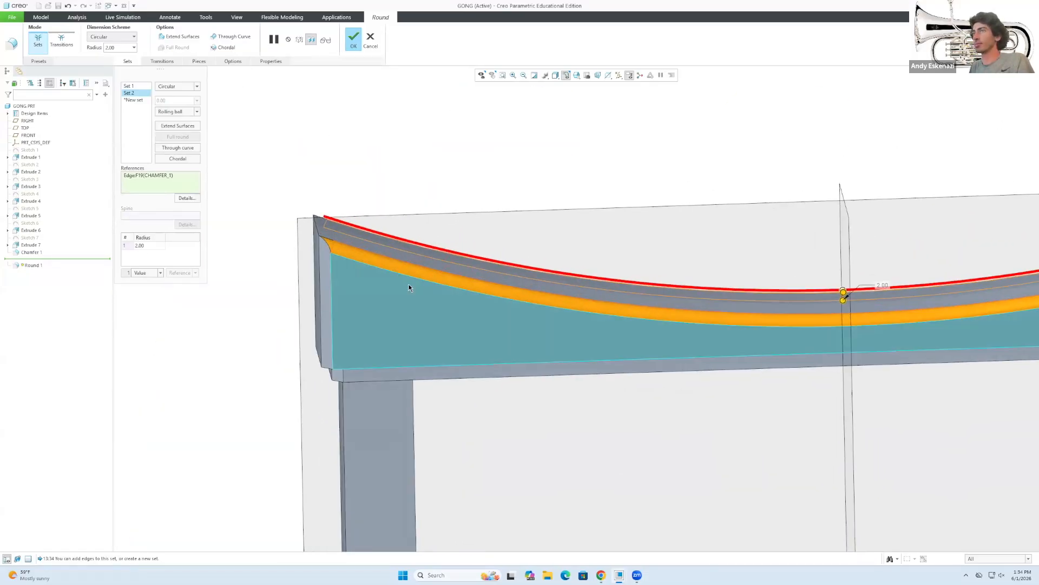
click(353, 42)
scroll(382, 185, up, 6)
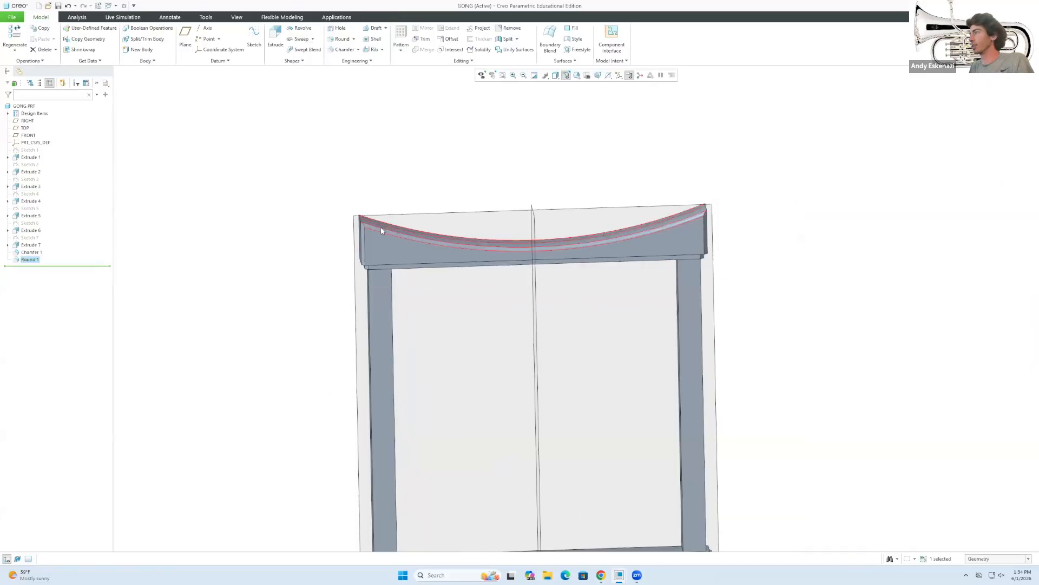
middle_drag(473, 238, 480, 237)
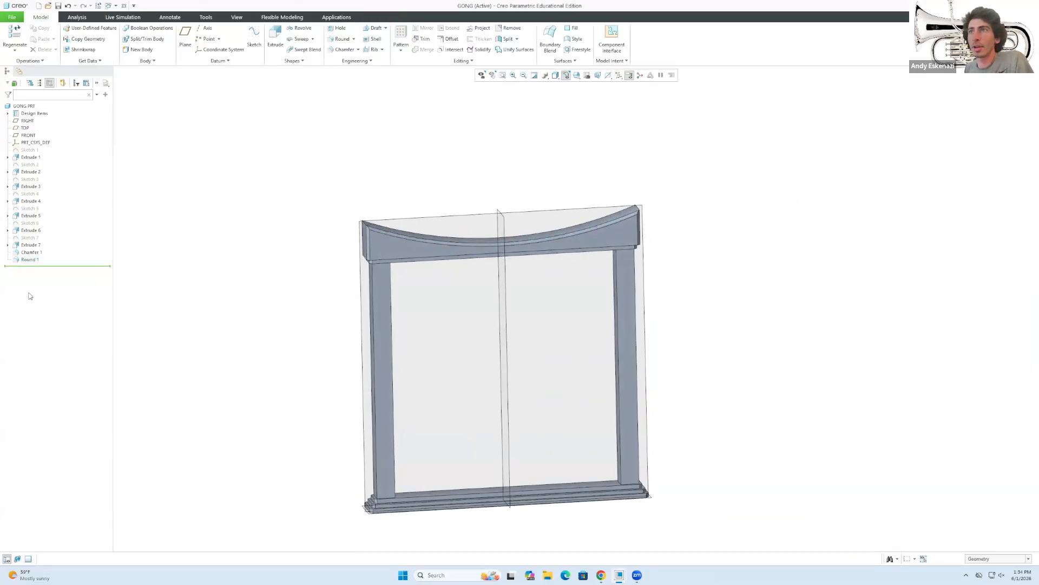
Reopen Chamfer 1's definition and review its edge sets, starting with Set 18.
right_click(38, 253)
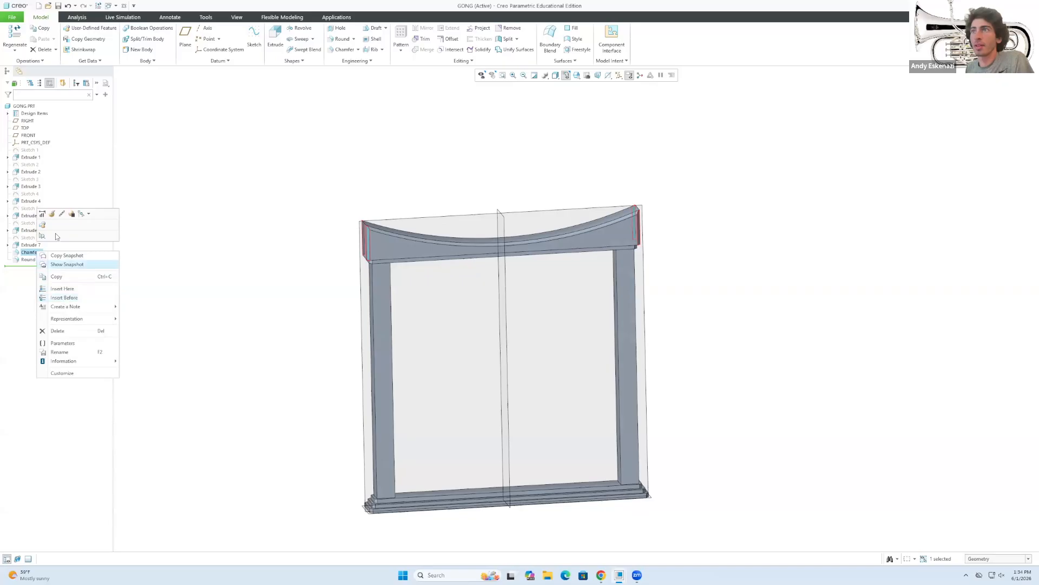
click(52, 215)
scroll(325, 201, up, 3)
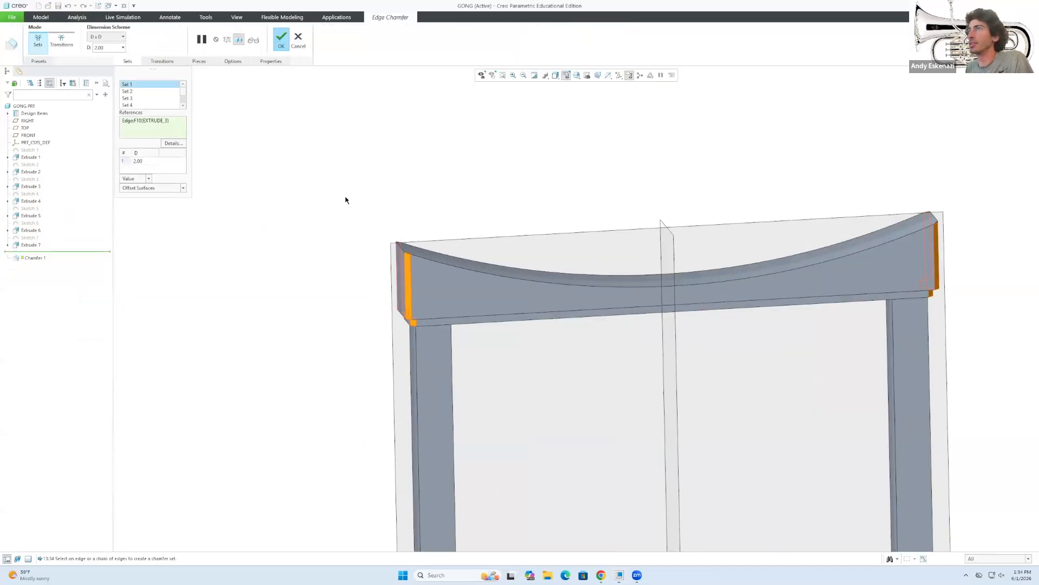
scroll(140, 107, down, 1)
click(140, 106)
Delete two unwanted chamfer sets that appear as Set 19.
scroll(140, 106, down, 1)
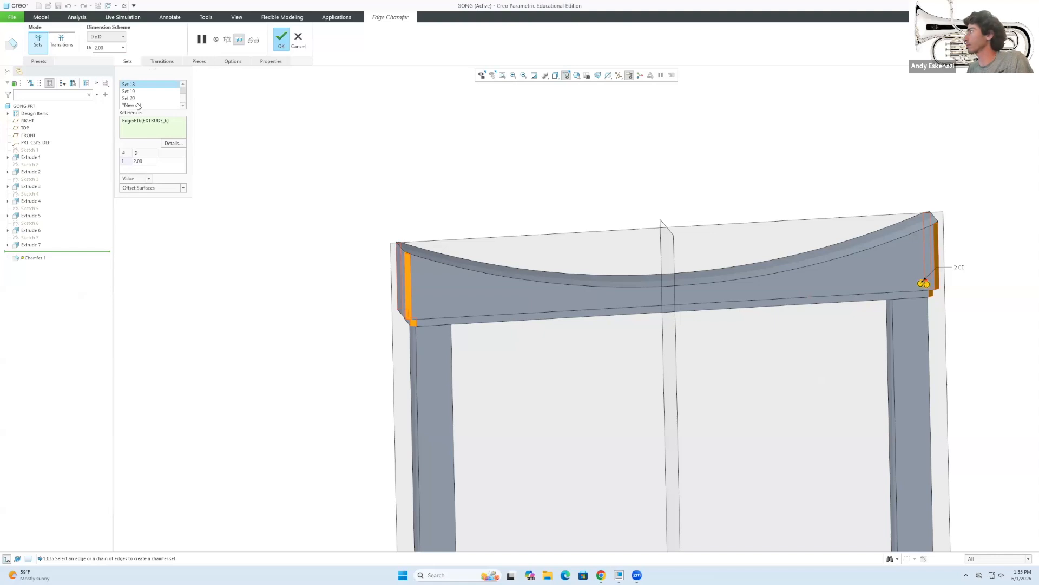
click(133, 91)
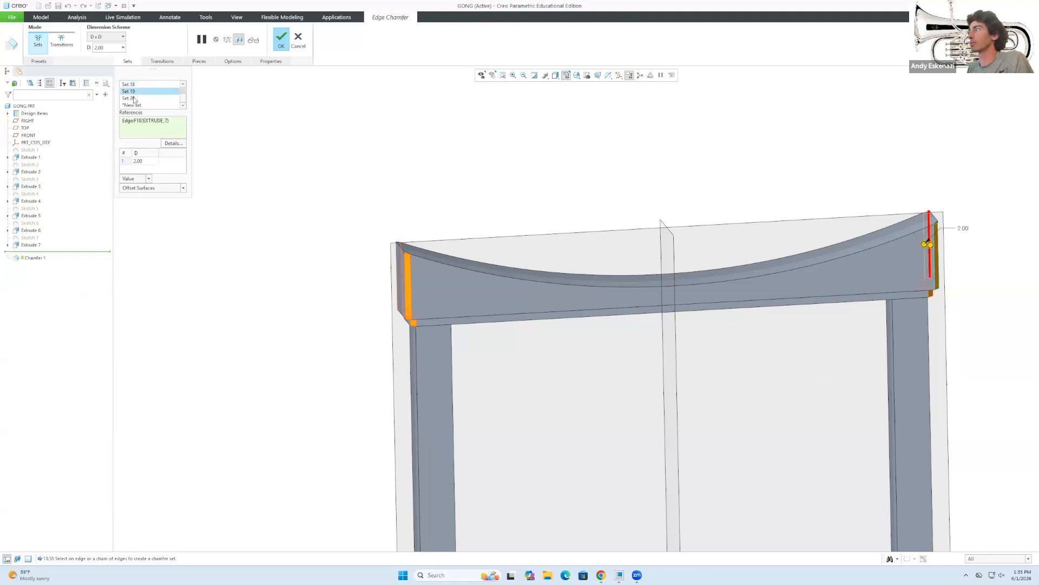
right_click(132, 95)
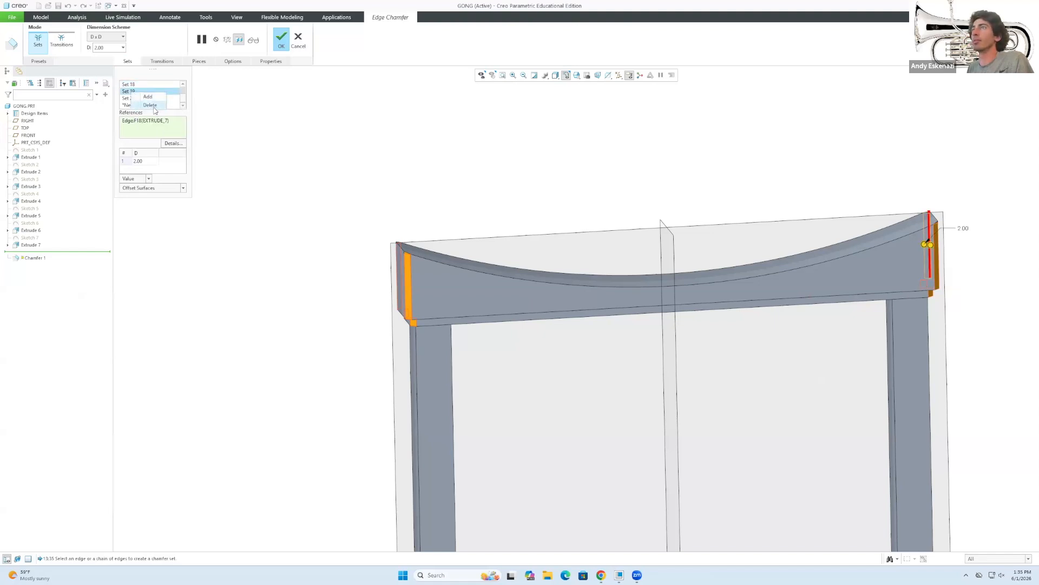
click(151, 105)
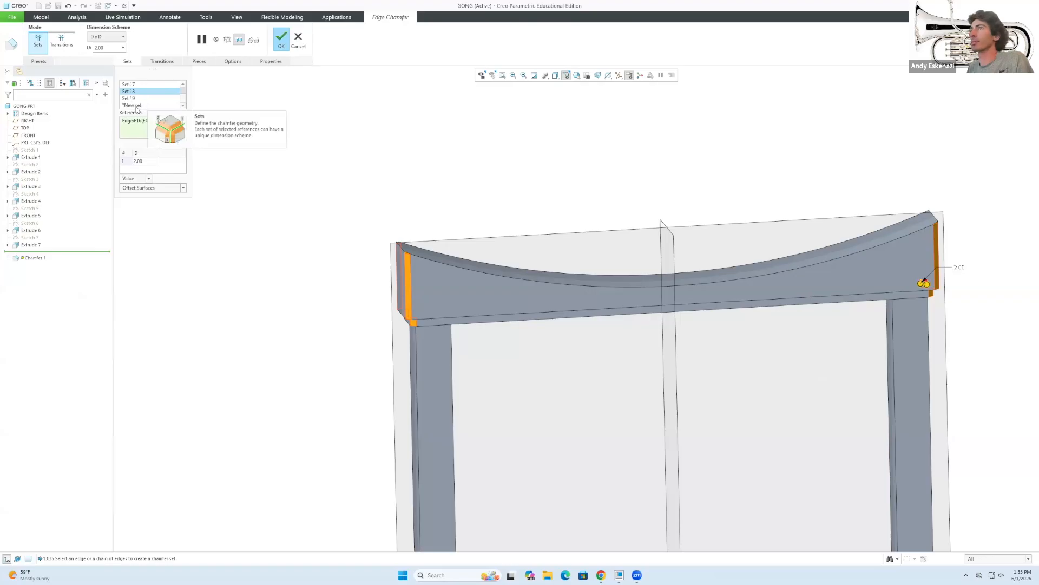
click(135, 99)
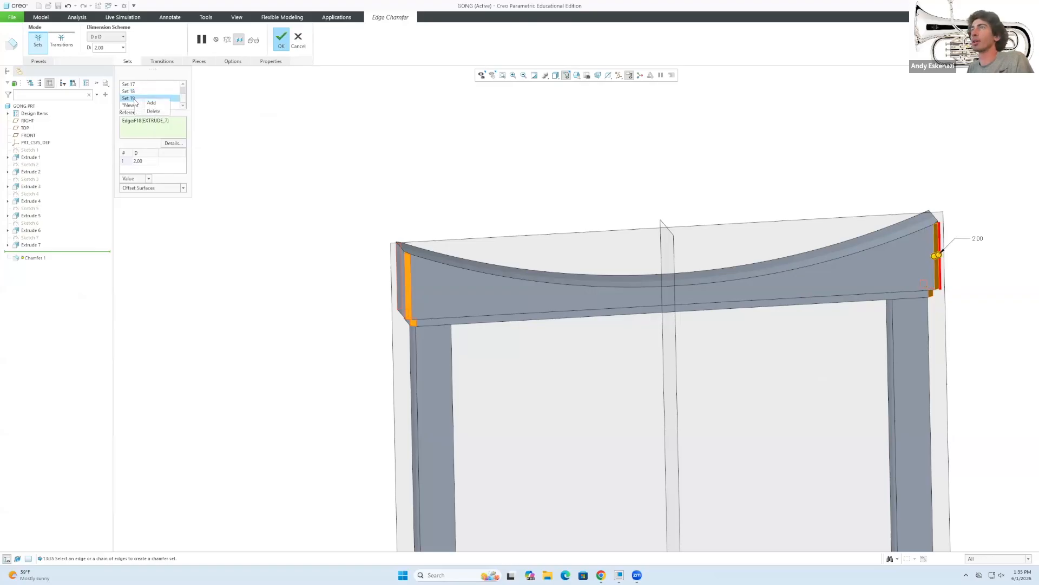
click(151, 111)
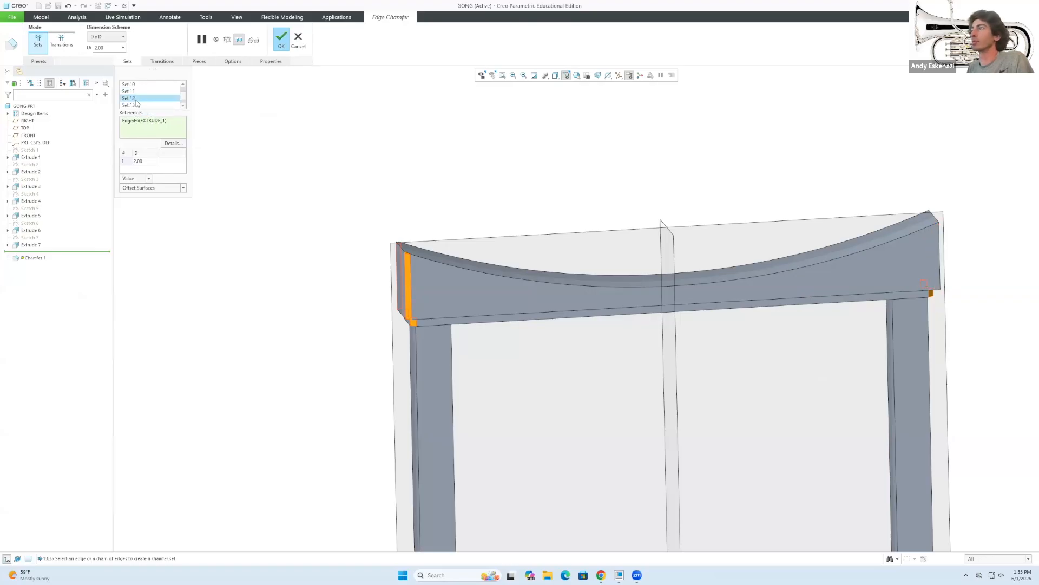
Check Sets 13 to 15 and delete Set 15's chamfer on the left edge.
click(134, 105)
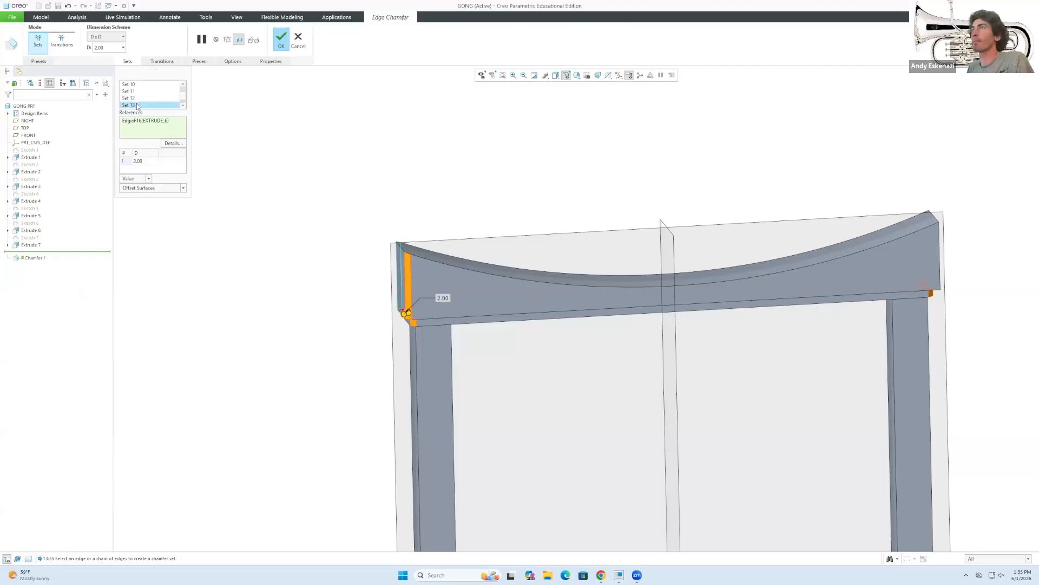
scroll(136, 100, down, 1)
click(135, 91)
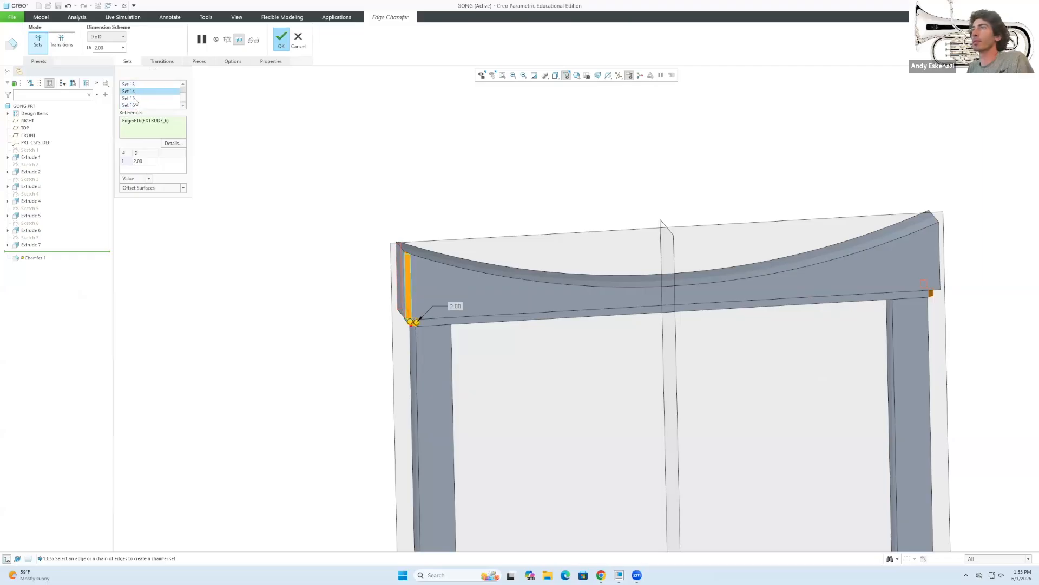
click(135, 98)
click(149, 112)
Rotate to the beam's end face and inspect Sets 11, 12, 13 and 16.
click(133, 105)
scroll(136, 106, down, 1)
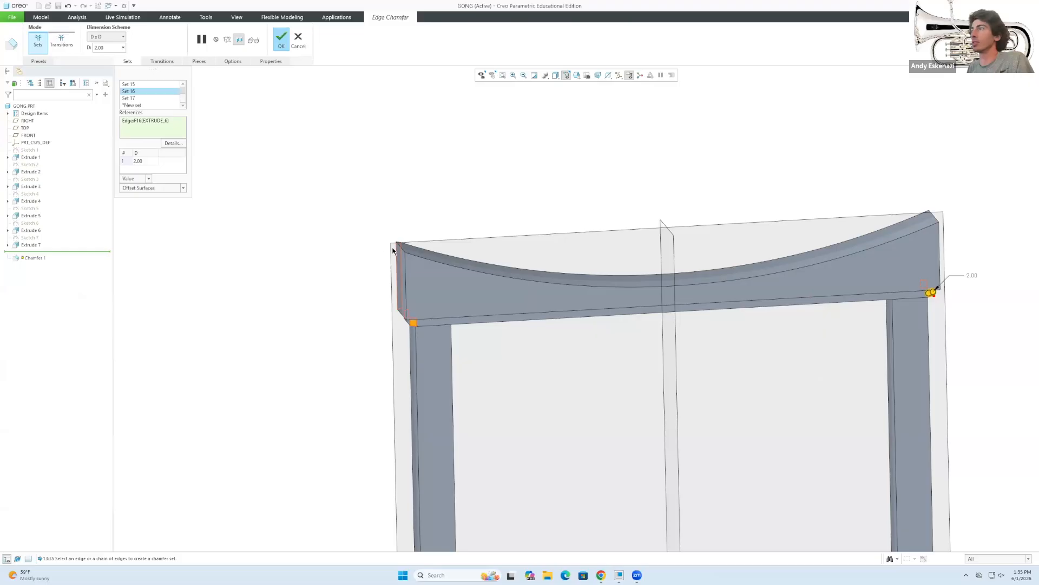
middle_drag(369, 215, 333, 190)
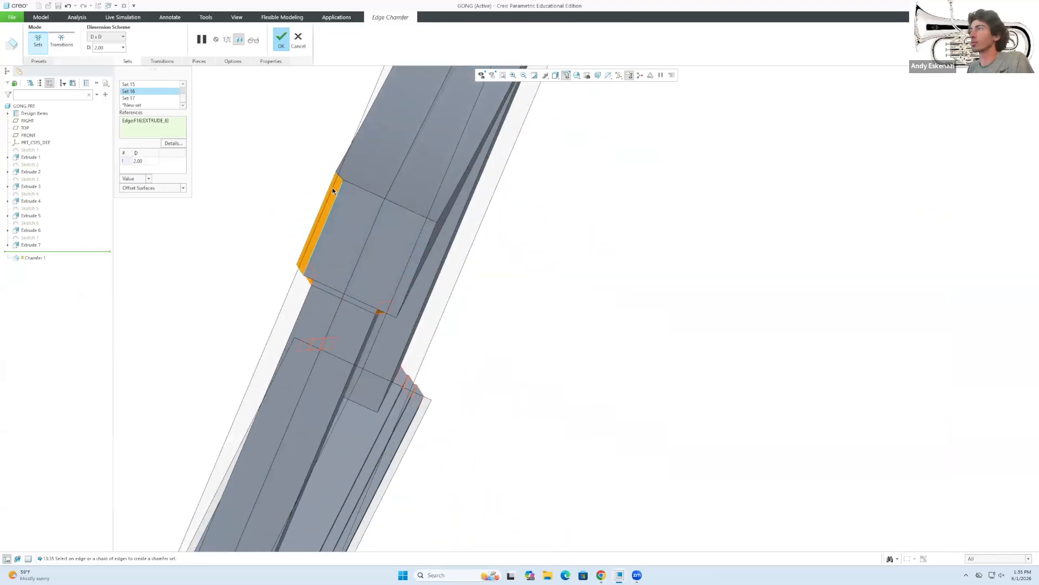
click(135, 99)
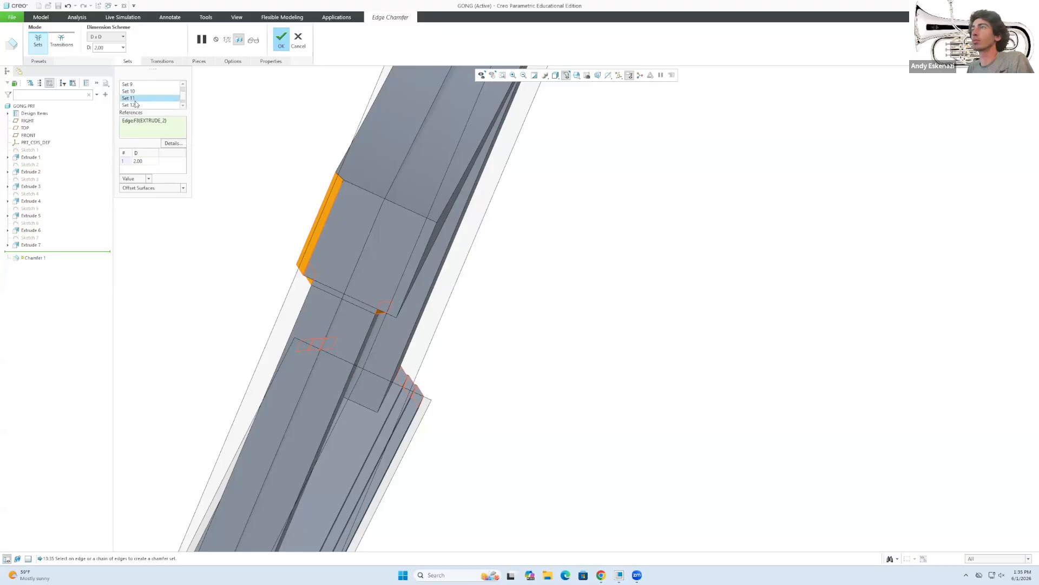
click(135, 105)
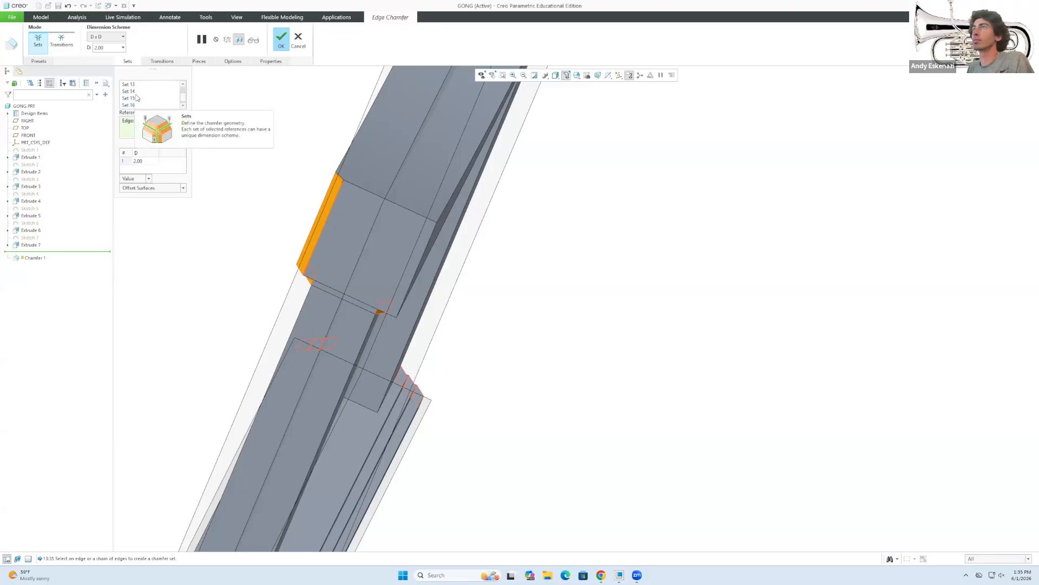
click(137, 85)
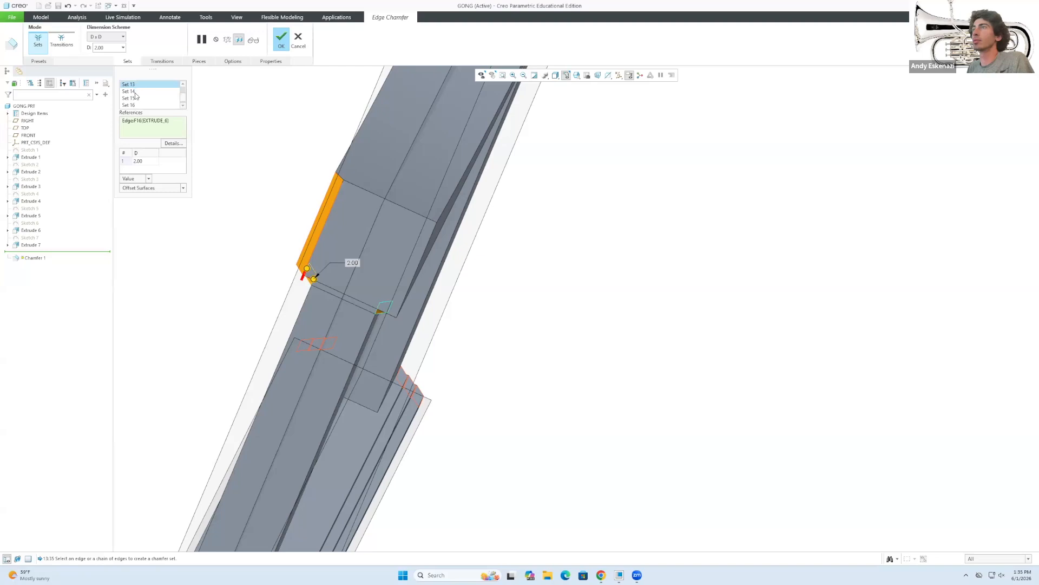
Recheck Sets 10 to 12 and delete the unwanted Set 15 chamfer.
scroll(136, 96, up, 1)
click(137, 99)
click(135, 91)
click(134, 85)
scroll(136, 92, down, 1)
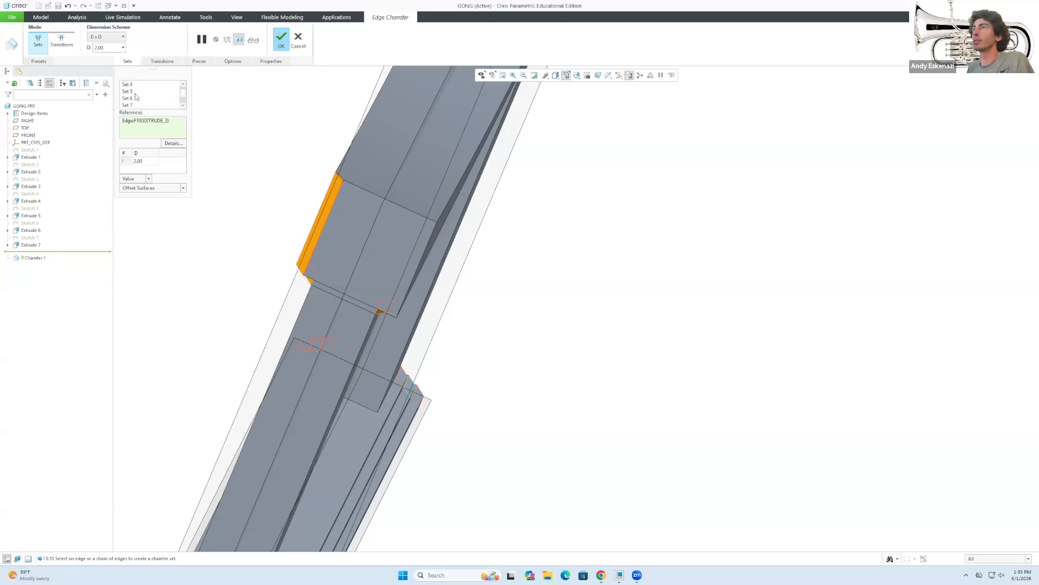
click(136, 99)
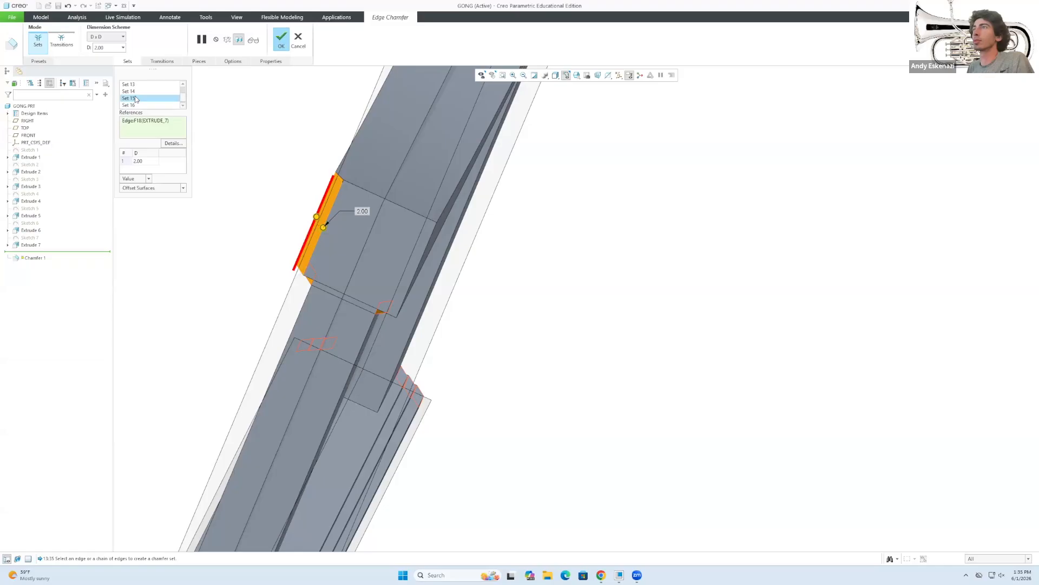
click(151, 109)
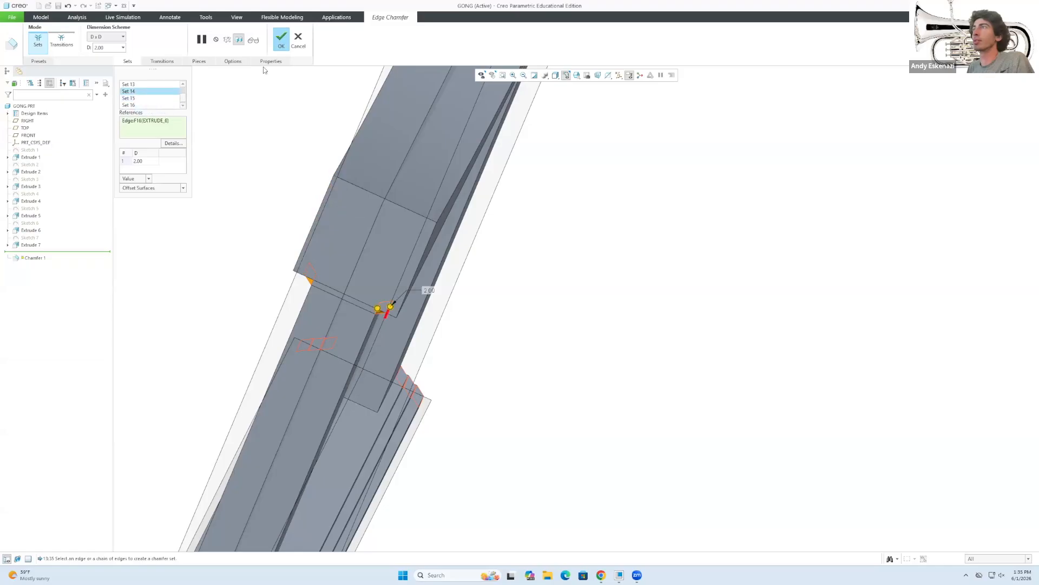
Confirm the redefined Chamfer 1 and return the view to the frame top.
click(280, 43)
mouse_move(524, 271)
middle_down()
mouse_move(478, 242)
mouse_move(460, 255)
mouse_move(465, 272)
mouse_move(524, 267)
middle_up()
scroll(474, 252, up, 4)
scroll(524, 267, down, 3)
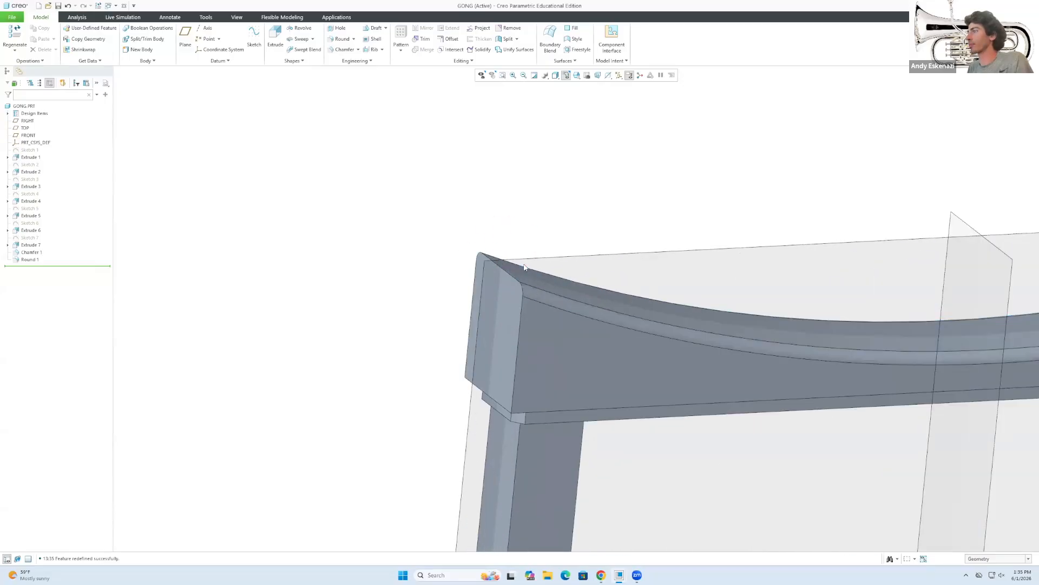
click(345, 50)
click(499, 271)
mouse_move(499, 271)
middle_down()
mouse_move(542, 303)
mouse_move(671, 311)
mouse_move(646, 292)
mouse_move(314, 318)
mouse_move(849, 320)
mouse_move(777, 285)
mouse_move(887, 277)
middle_up()
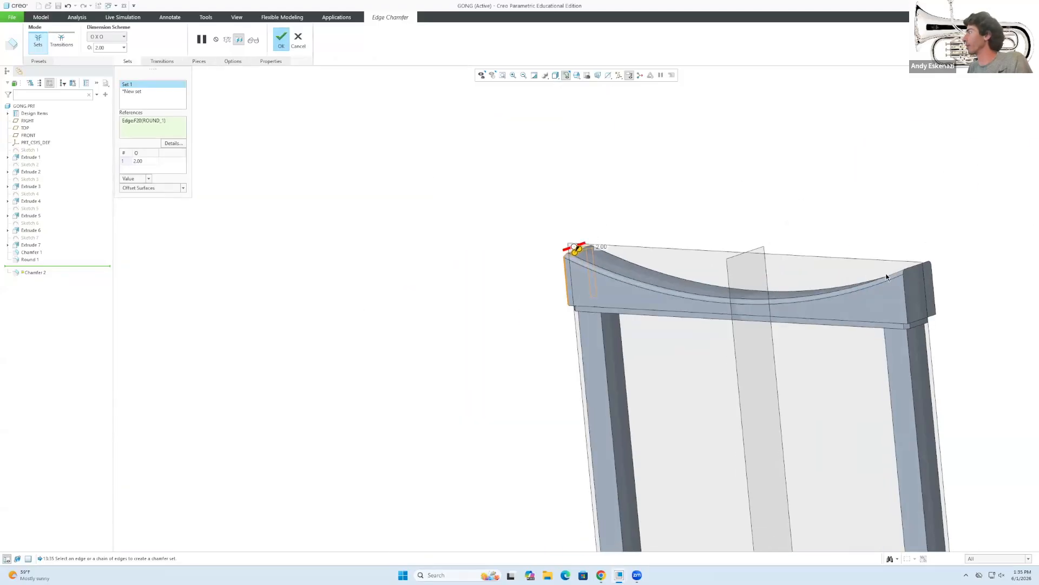
click(912, 268)
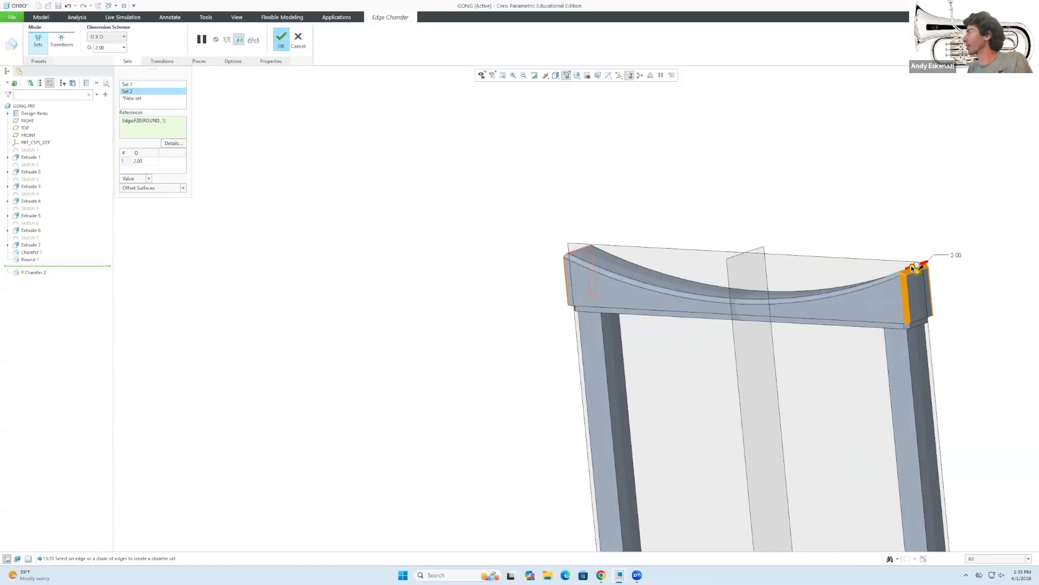
click(282, 37)
middle_drag(516, 289, 579, 301)
scroll(350, 317, up, 4)
middle_drag(347, 314, 364, 317)
click(330, 262)
scroll(311, 282, up, 3)
scroll(310, 282, down, 6)
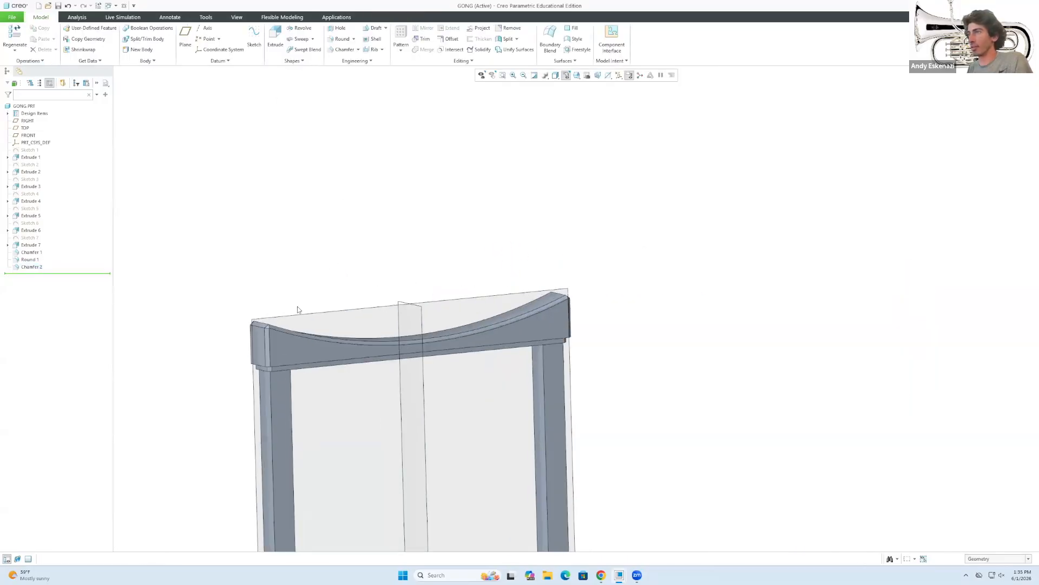
middle_drag(290, 332, 221, 318)
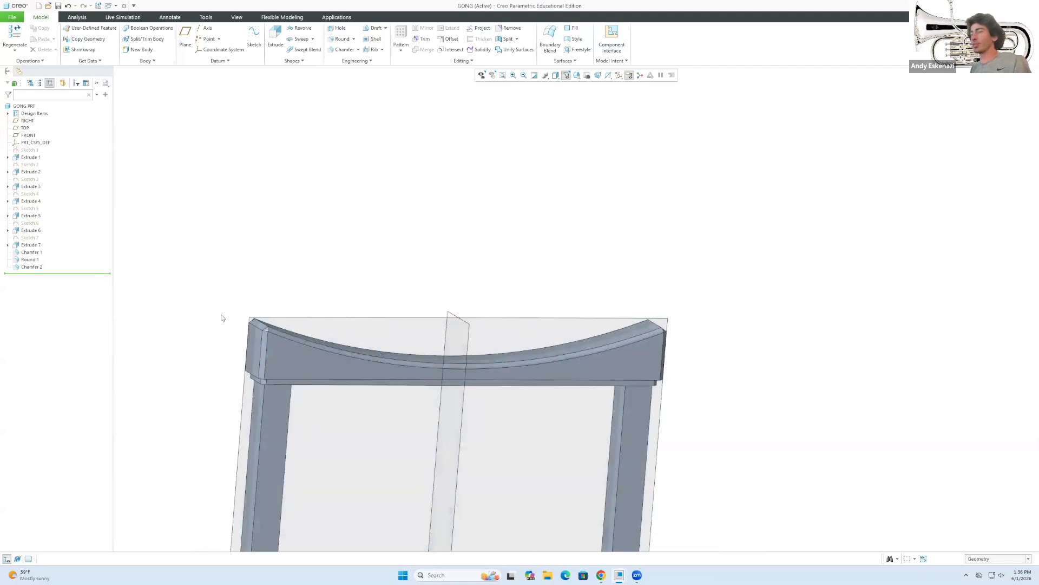
scroll(287, 365, up, 6)
middle_drag(359, 394, 294, 348)
scroll(354, 416, down, 3)
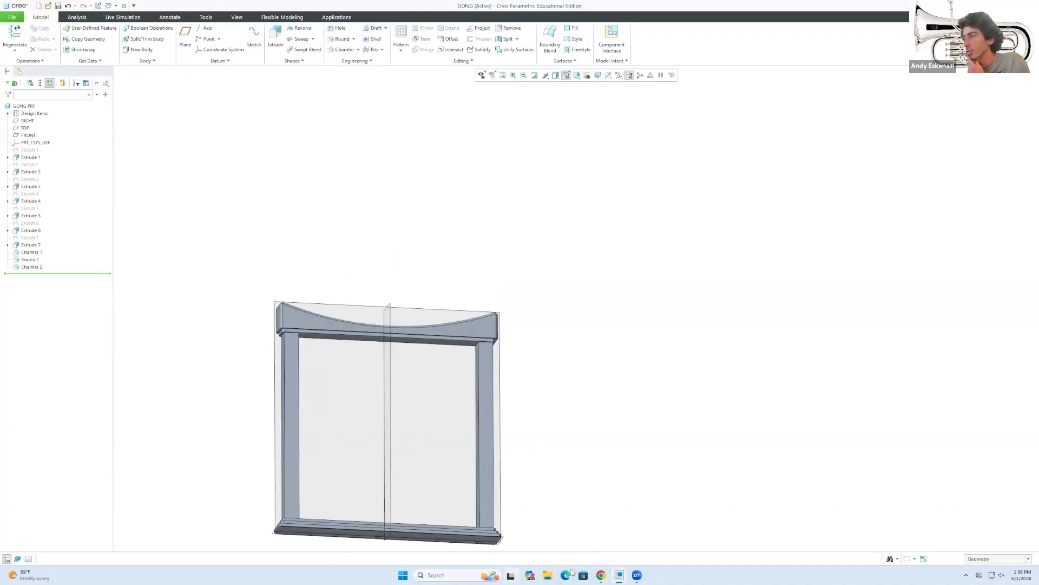
click(601, 574)
click(599, 575)
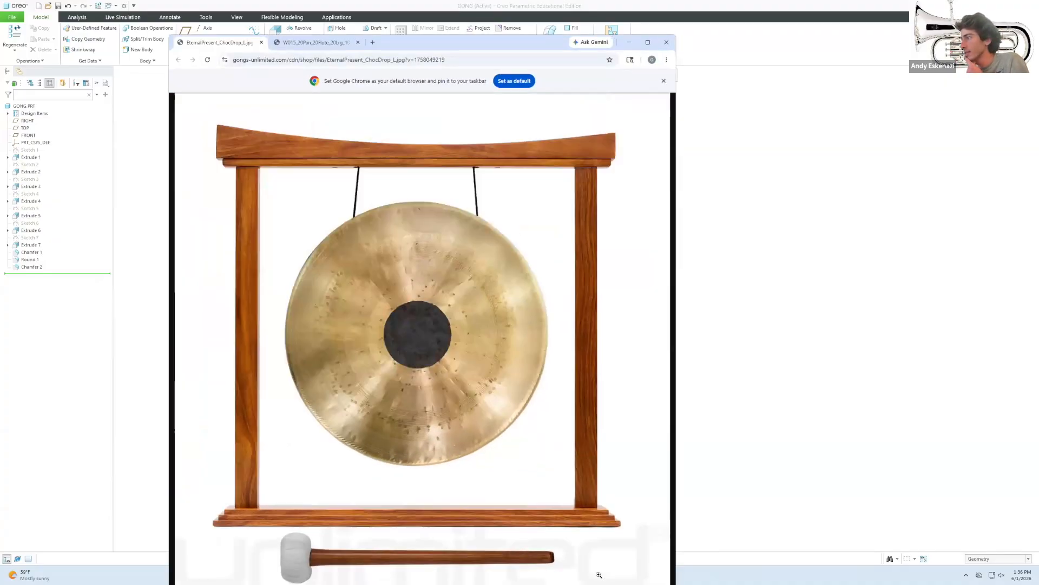
click(636, 43)
middle_drag(255, 410, 299, 487)
scroll(307, 495, up, 7)
scroll(302, 529, down, 10)
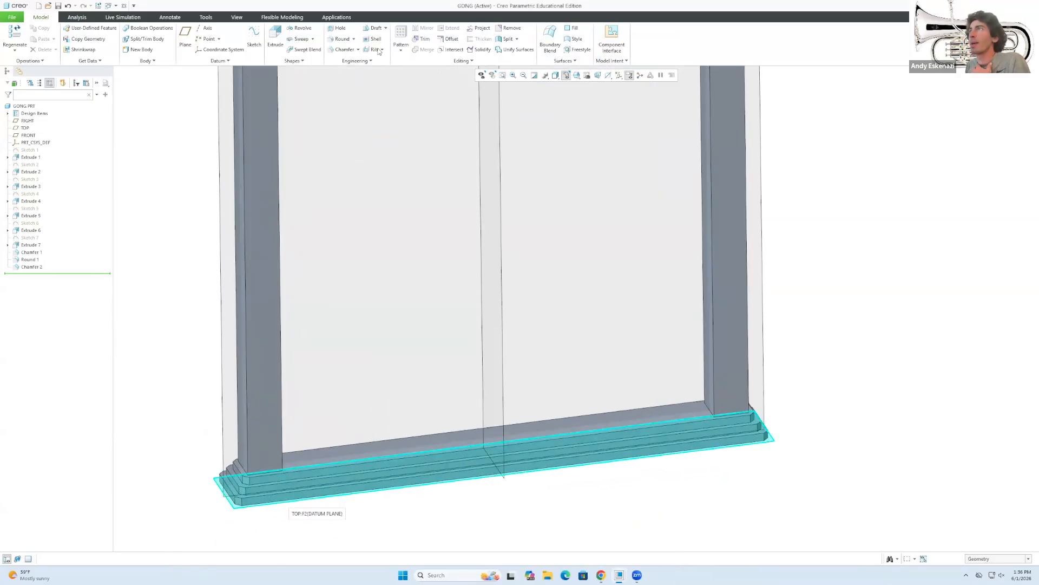
Start a new 0.50 chamfer and add several layered-base edges as chamfer sets.
click(342, 48)
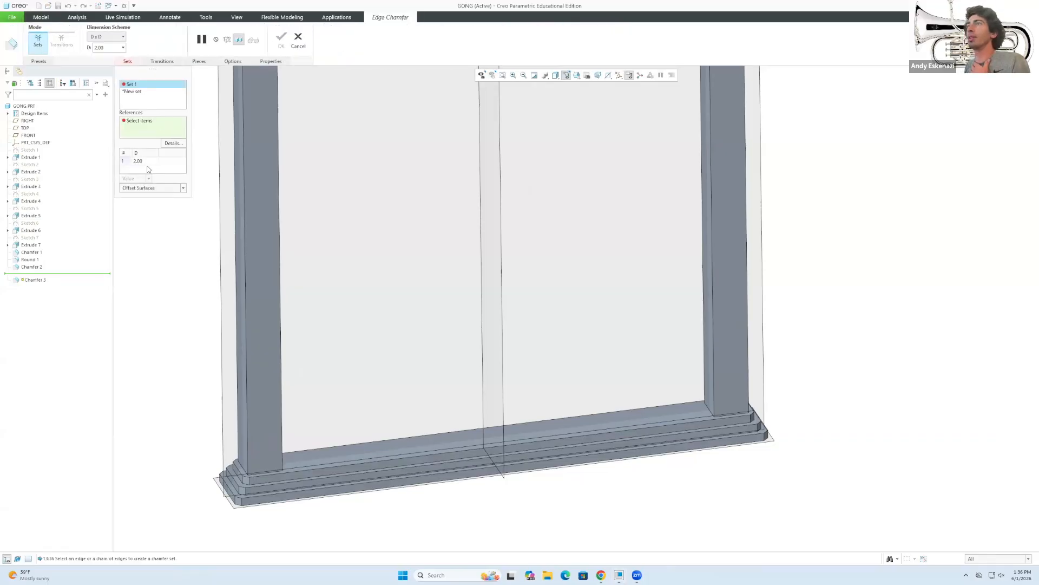
text(1)
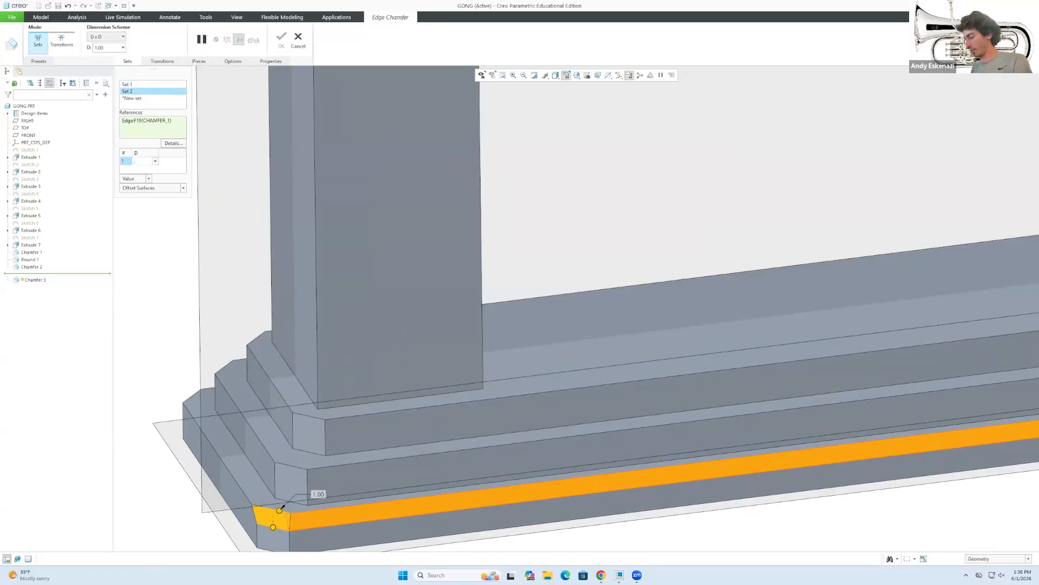
click(281, 504)
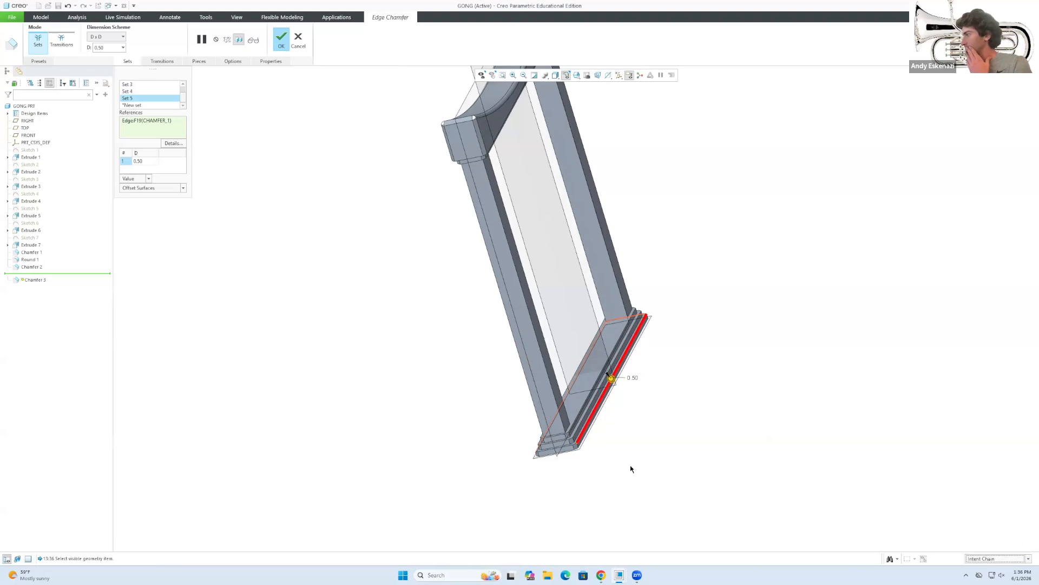
scroll(632, 469, up, 5)
right_click(142, 99)
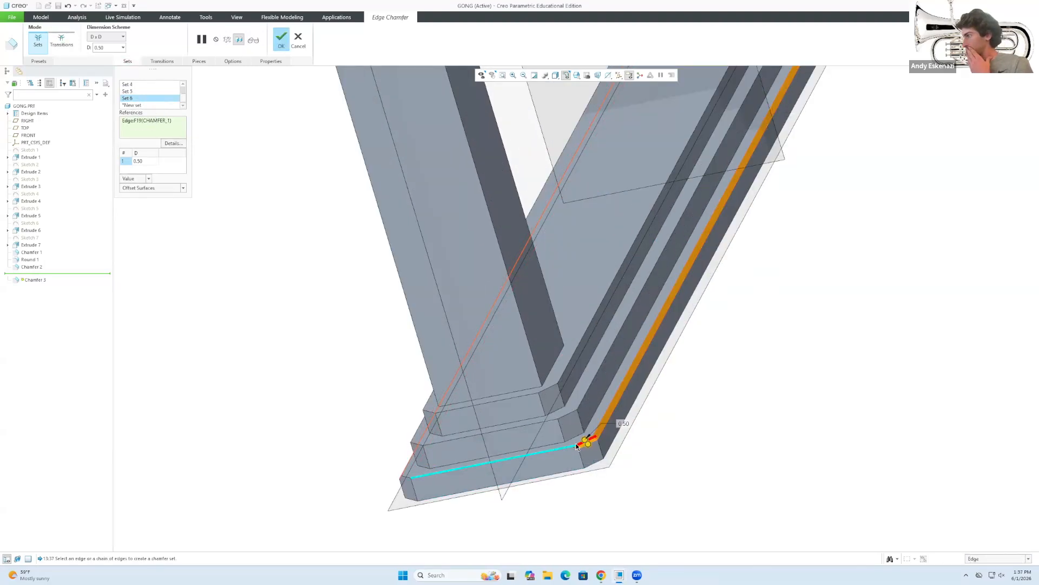
click(429, 465)
click(549, 389)
scroll(421, 417, up, 5)
click(421, 417)
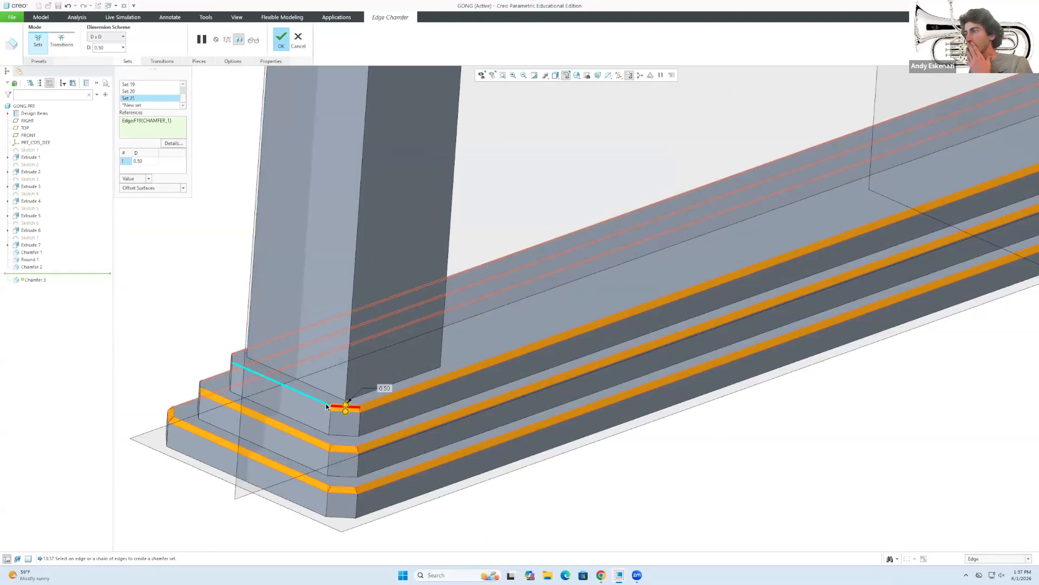
scroll(172, 277, up, 5)
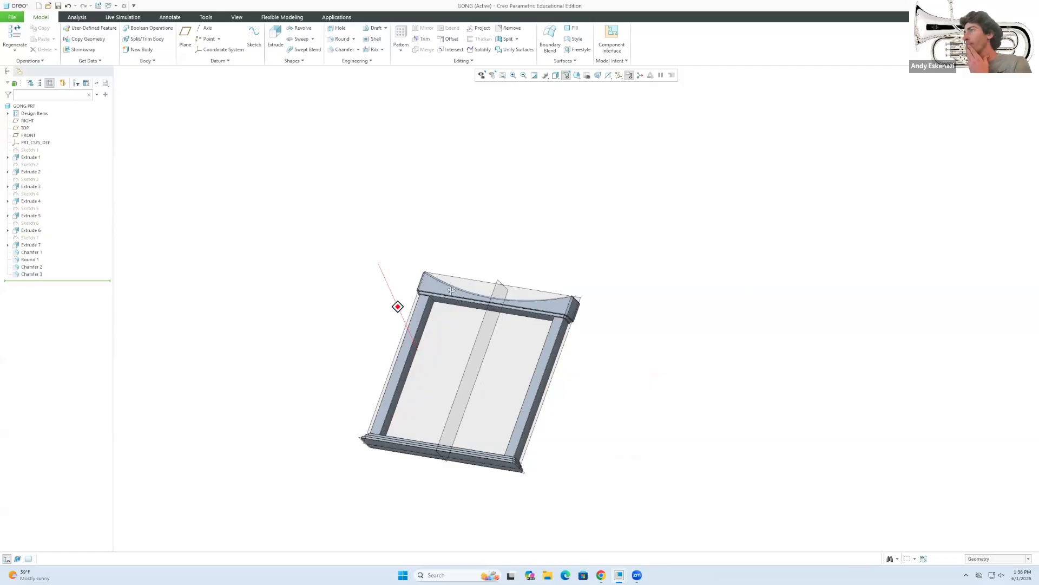
middle_drag(383, 274, 438, 294)
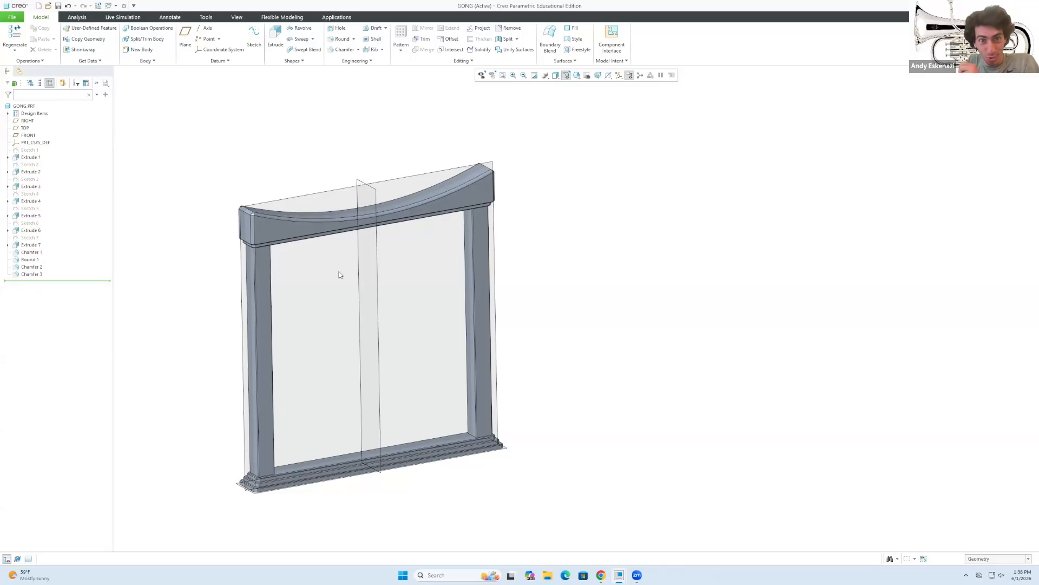
middle_drag(379, 313, 378, 331)
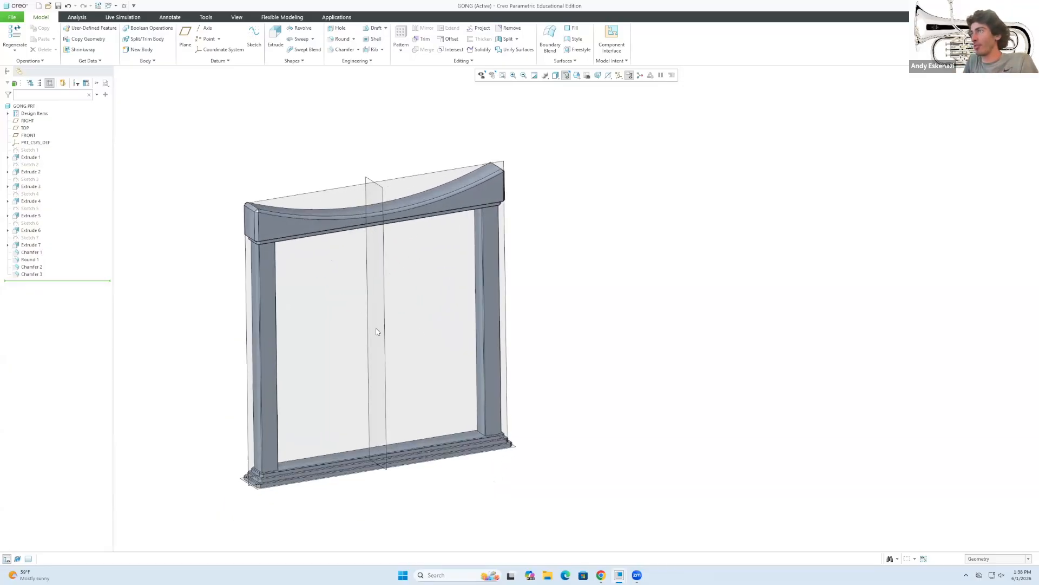
scroll(378, 332, up, 2)
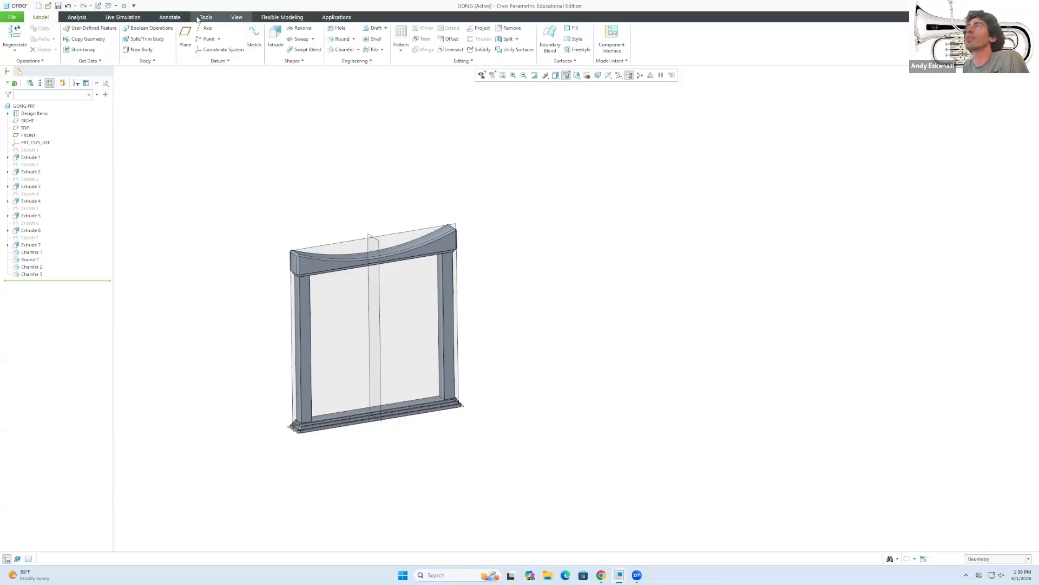
click(598, 575)
click(596, 574)
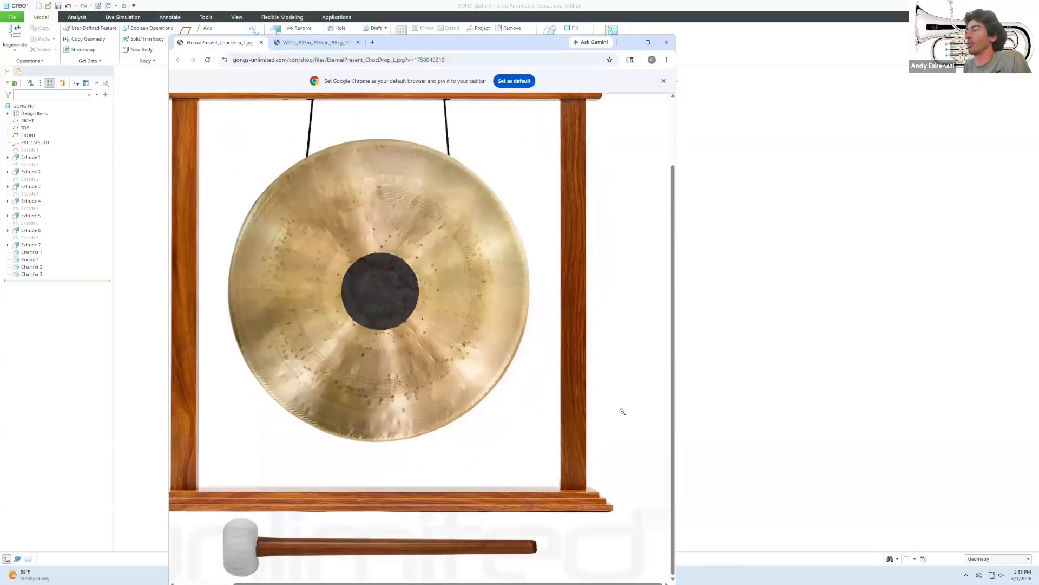
click(724, 427)
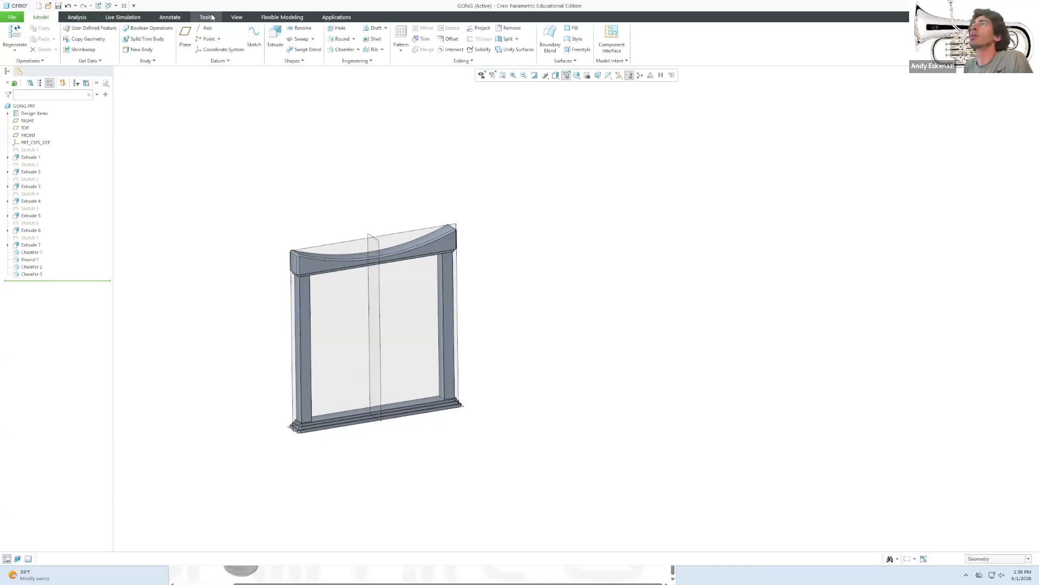
Open the appearance gallery and browse the Wood-Oak, Wood-Spruce and Wood-Walnut libraries.
click(237, 18)
click(129, 51)
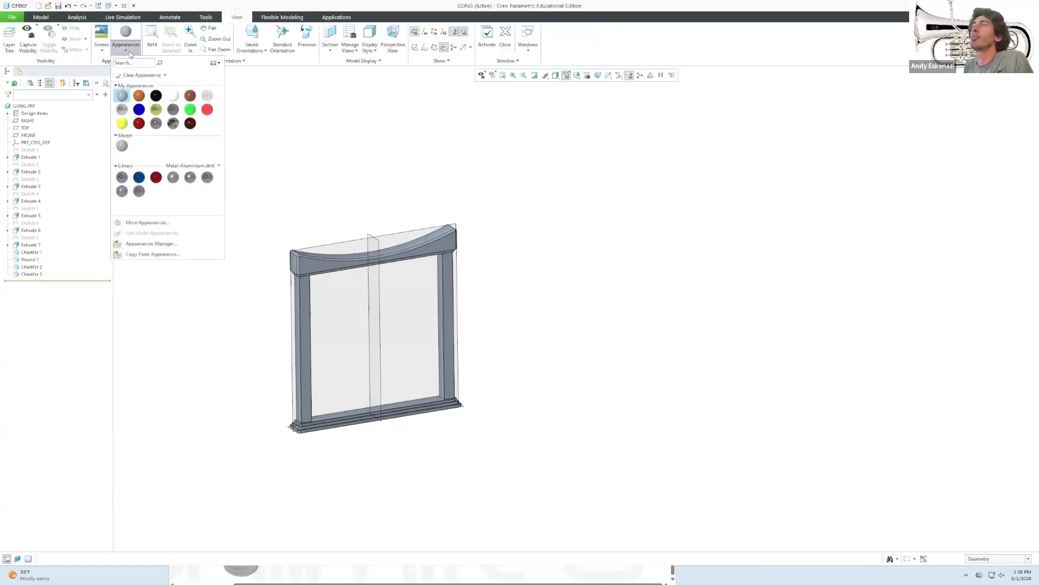
click(220, 167)
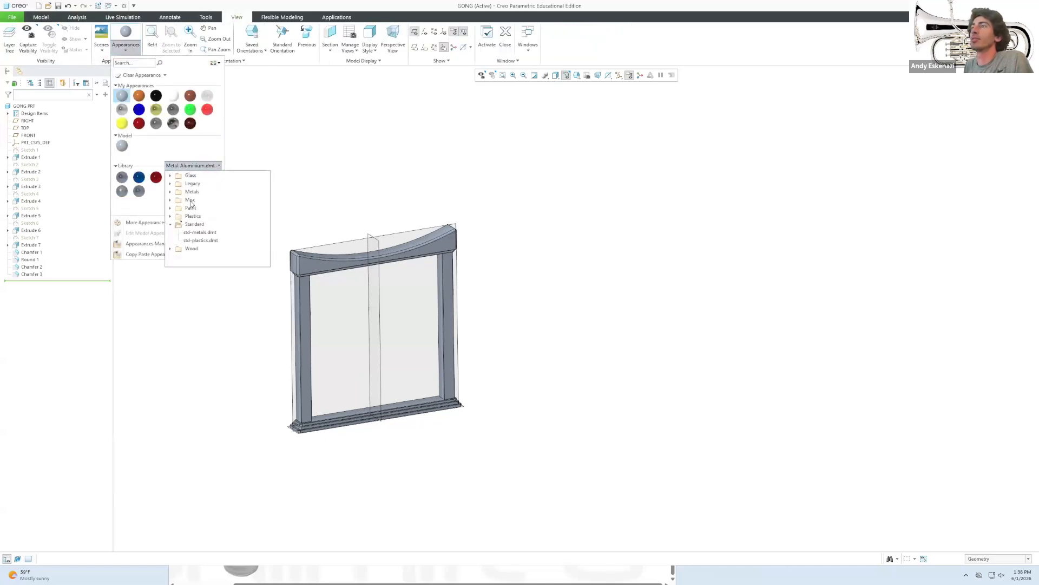
click(170, 248)
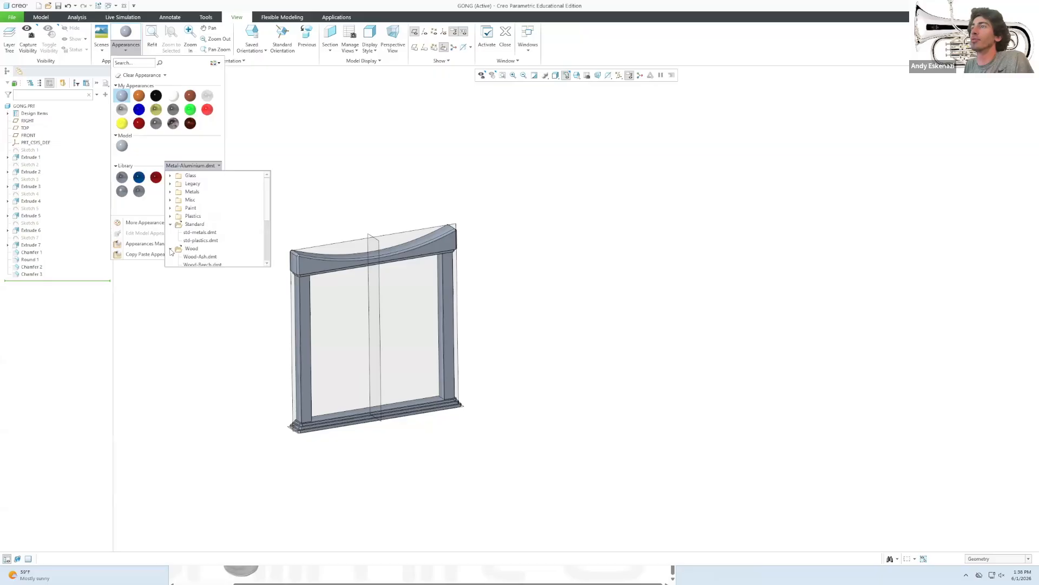
click(197, 232)
click(208, 166)
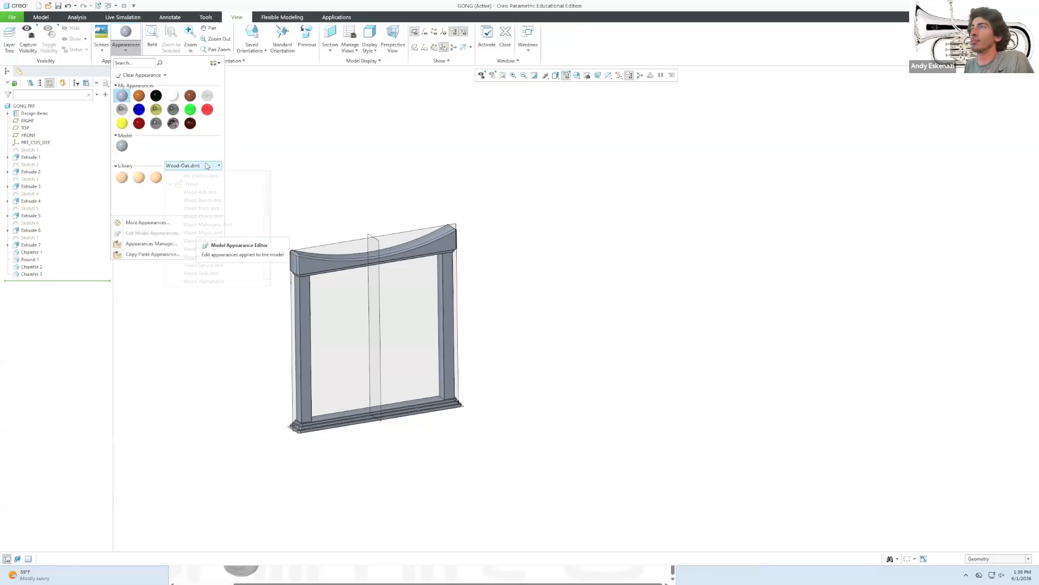
click(205, 267)
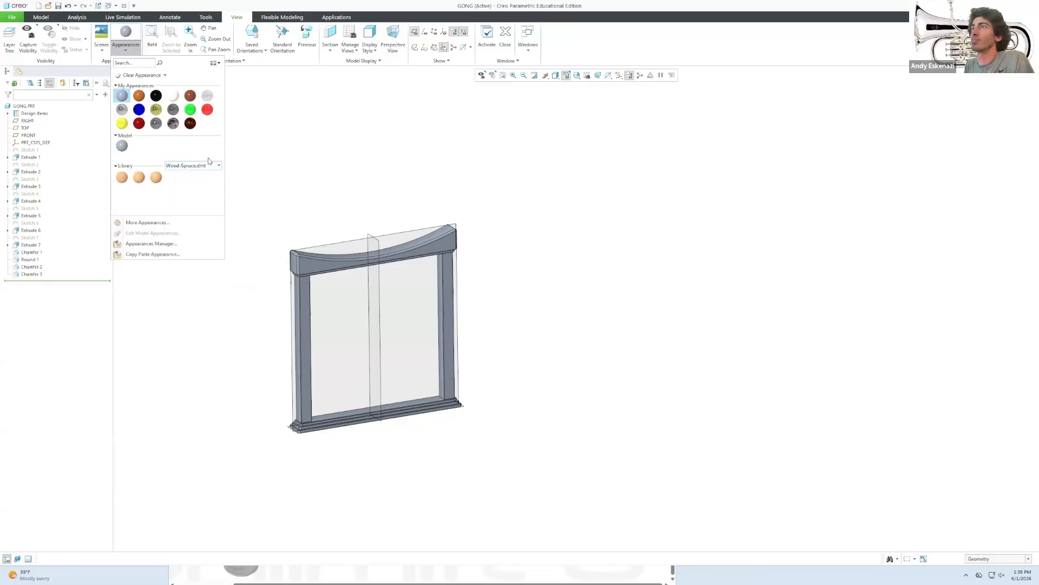
click(208, 163)
click(205, 281)
Browse the Cherry, Maple, Beech and Birch wood libraries, then load Wood-Mahogany.
click(206, 167)
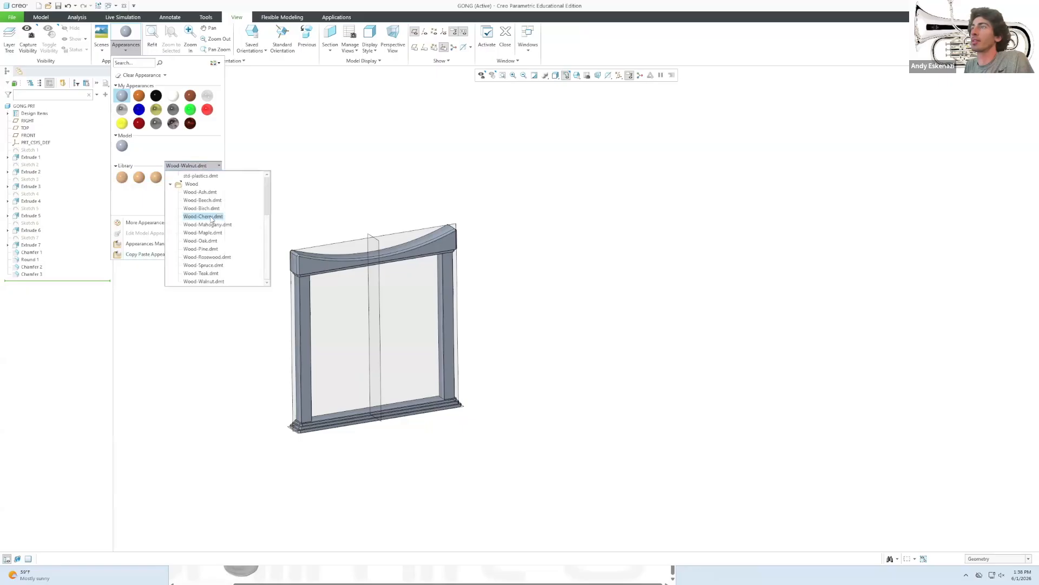
click(212, 218)
click(205, 166)
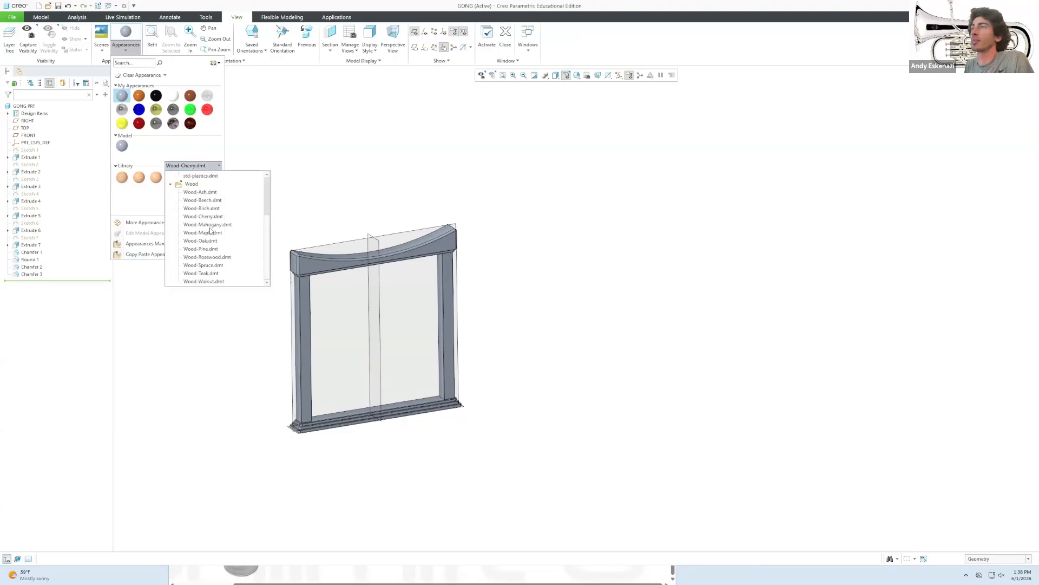
click(211, 232)
click(214, 167)
click(206, 193)
click(214, 166)
click(201, 200)
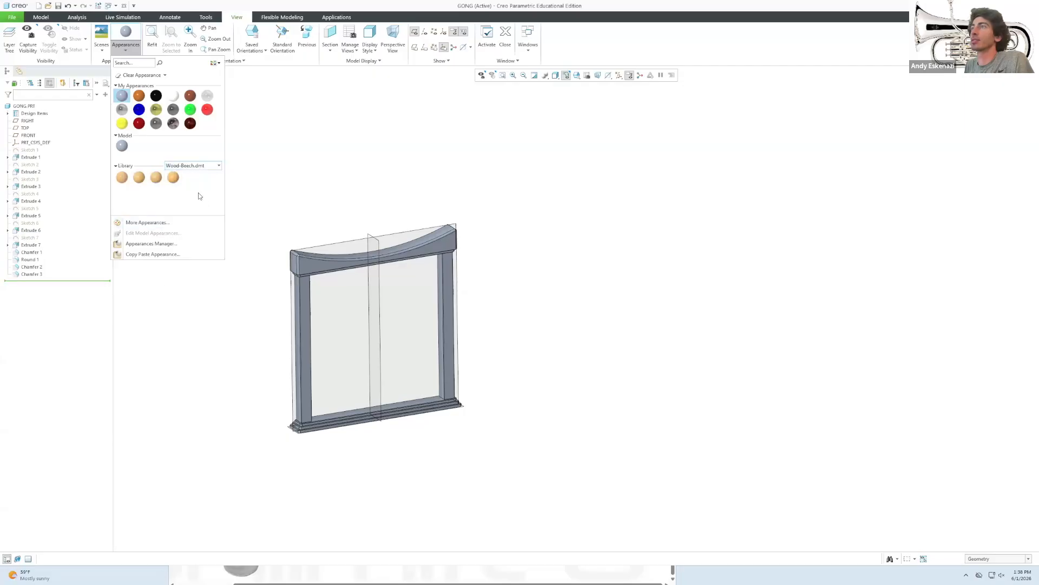
click(200, 166)
click(206, 209)
click(196, 167)
click(213, 230)
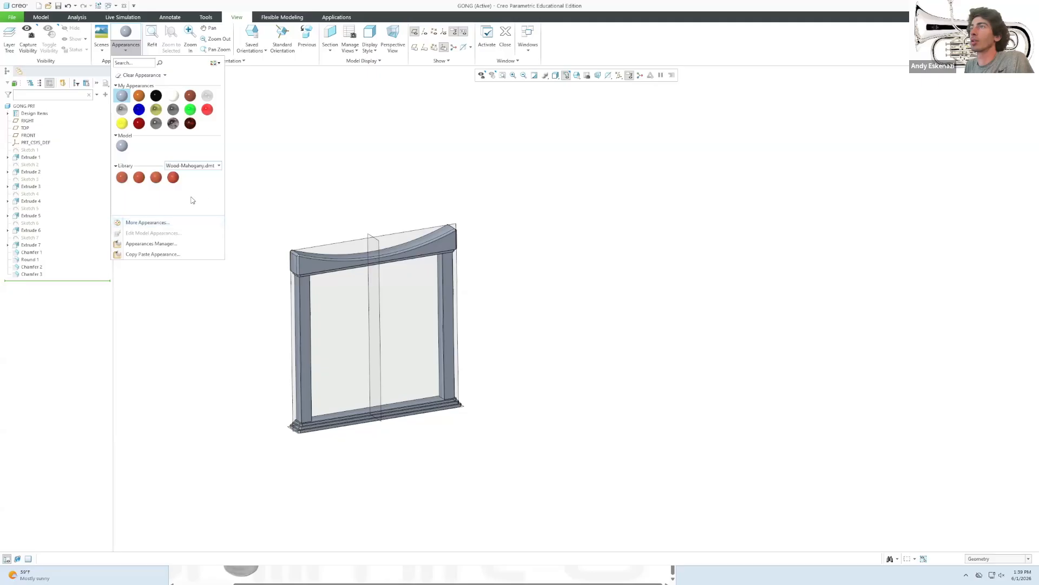
Apply the mahogany swatch to the entire frame and orbit to check the finish.
click(122, 178)
drag(249, 184, 533, 473)
middle_click(497, 309)
middle_drag(300, 339, 260, 290)
scroll(329, 289, up, 2)
scroll(330, 289, down, 5)
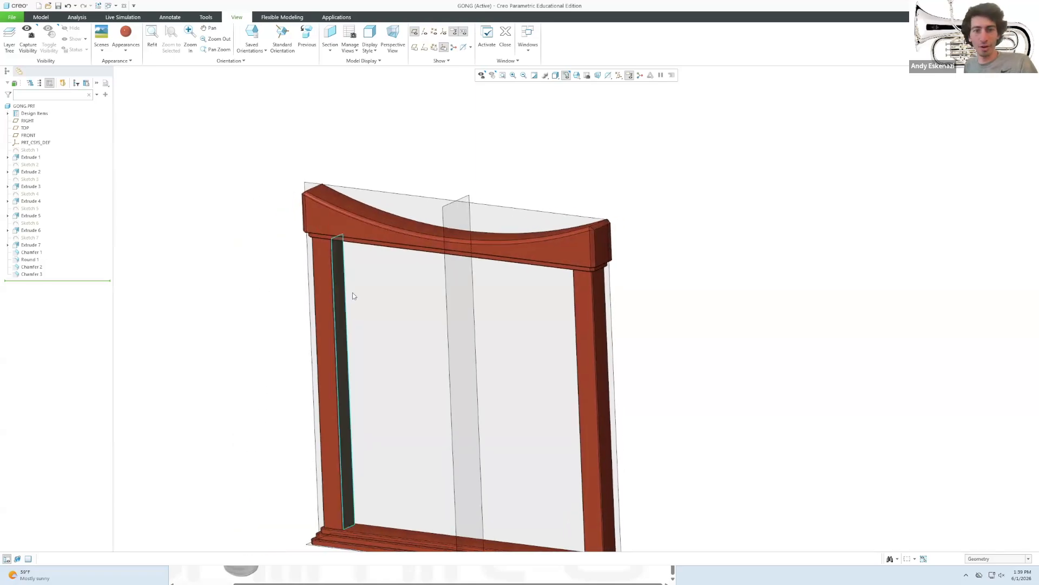
scroll(355, 297, up, 3)
mouse_move(367, 295)
middle_down()
mouse_move(455, 281)
mouse_move(416, 296)
middle_up()
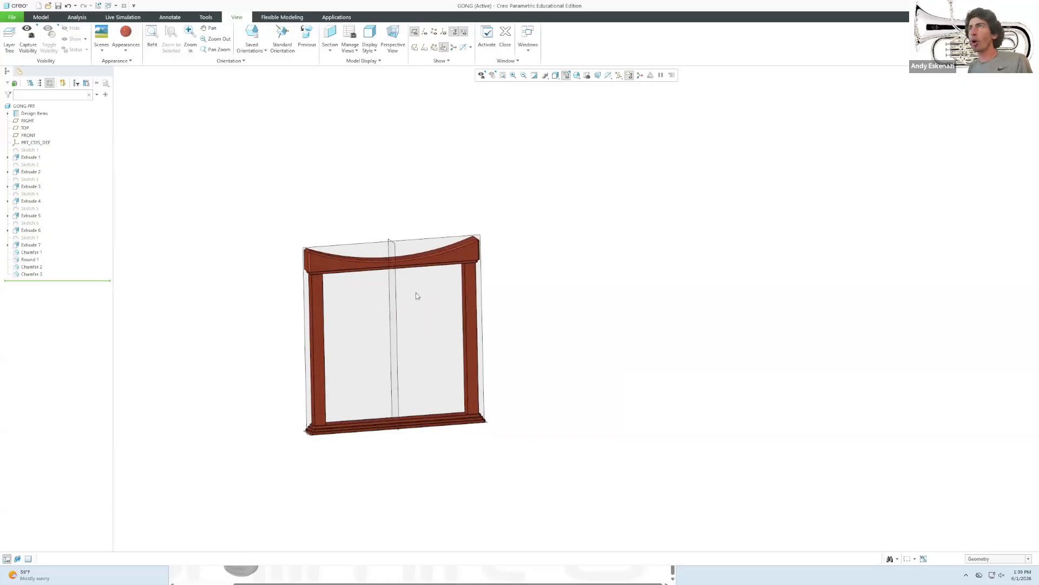
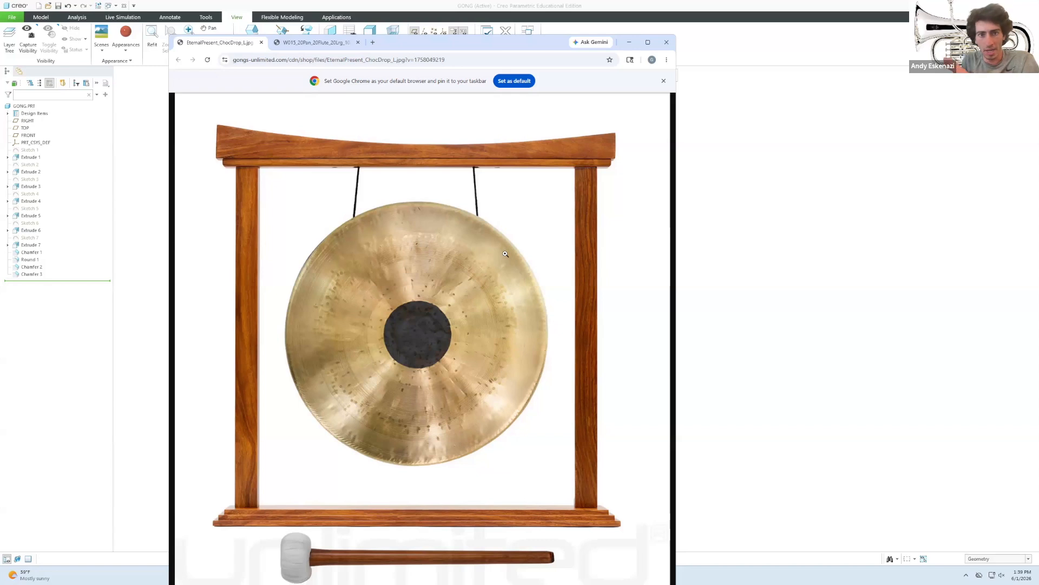
Minimize the Chrome gong reference photo to bring the Creo gong model back.
click(630, 43)
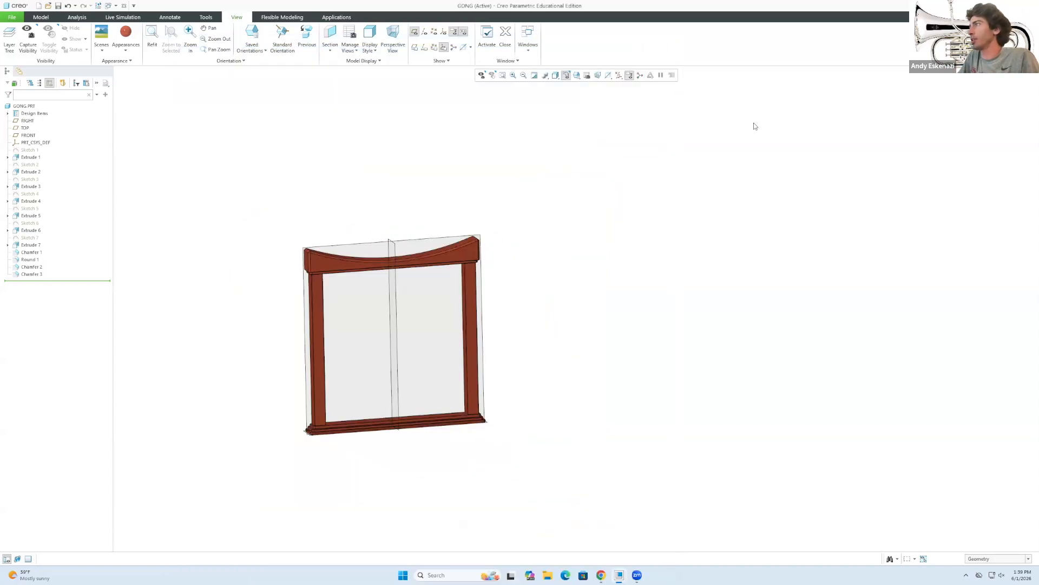
Start a new sketch on the RIGHT plane, oriented to face the top beam.
middle_drag(331, 279, 367, 249)
scroll(348, 325, up, 3)
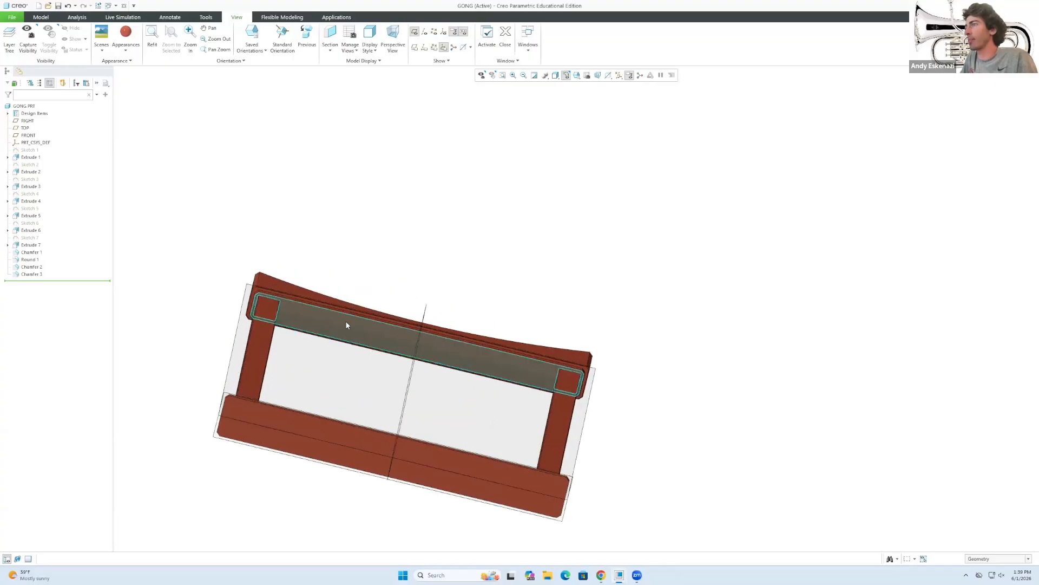
click(41, 16)
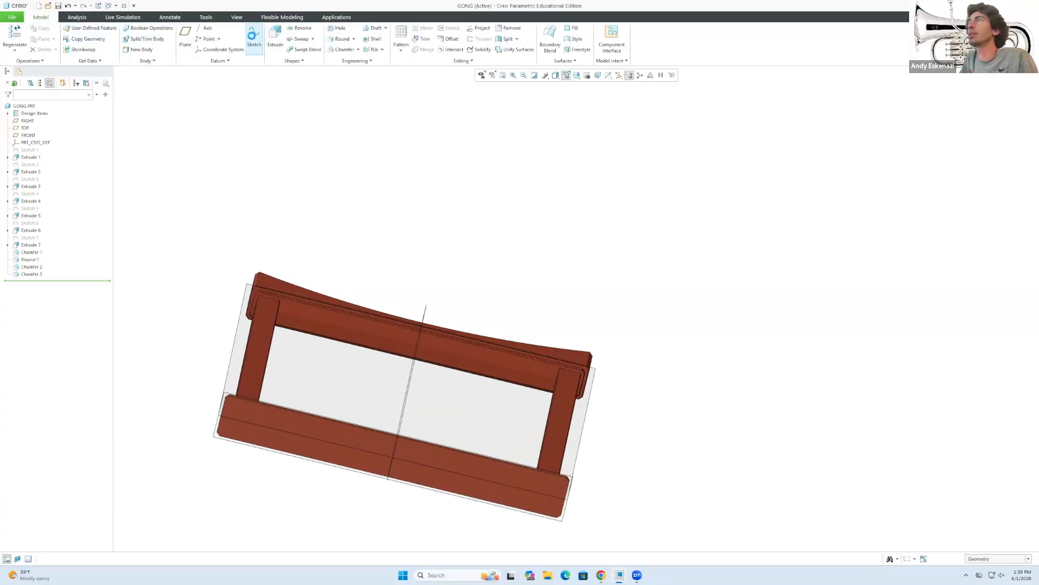
click(254, 37)
click(372, 326)
middle_drag(369, 331, 849, 340)
click(994, 194)
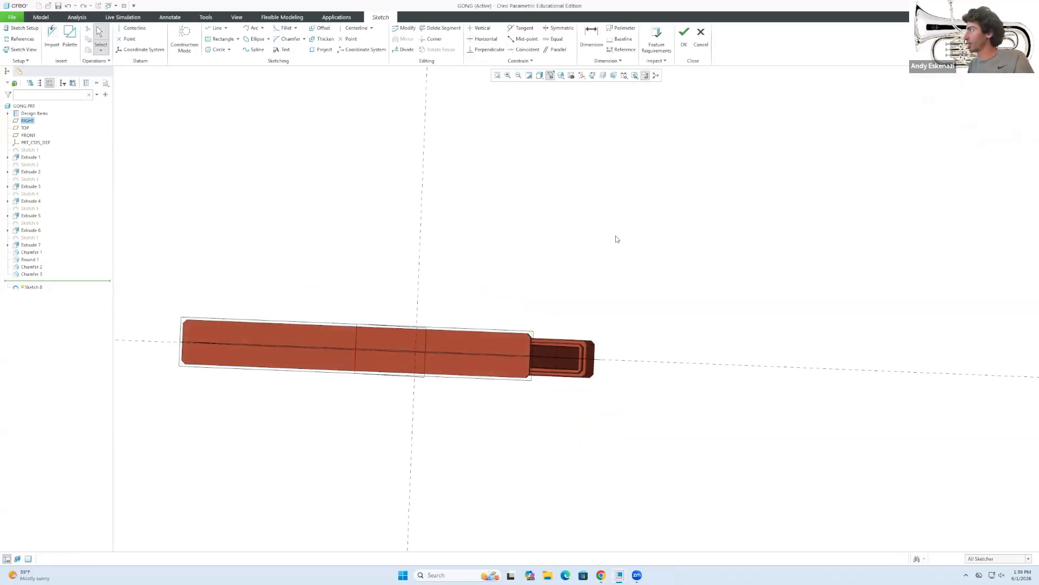
mouse_move(436, 317)
middle_down()
mouse_move(464, 329)
mouse_move(458, 324)
middle_up()
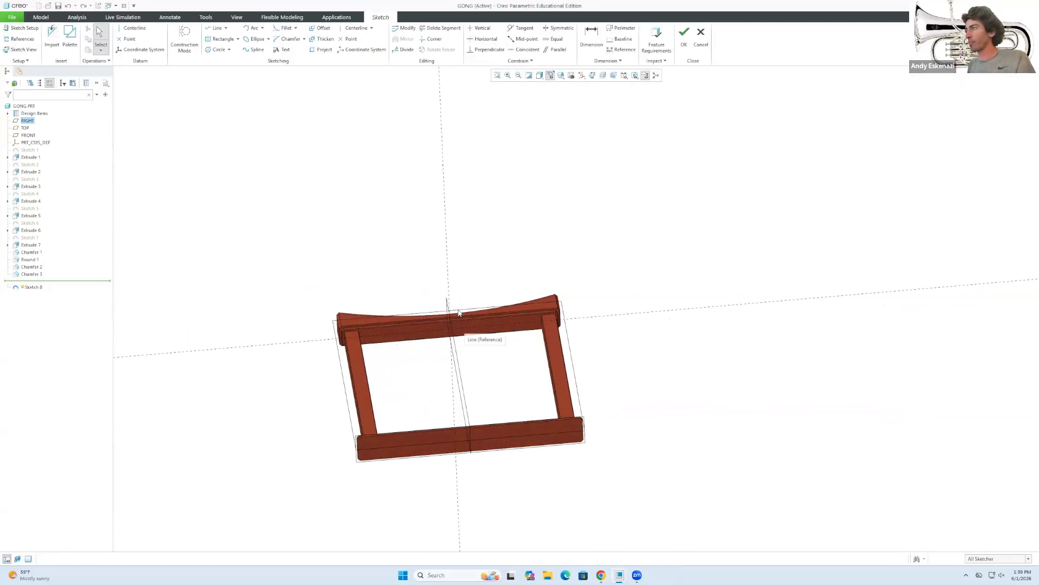
scroll(457, 318, down, 5)
mouse_move(404, 346)
middle_down()
mouse_move(391, 342)
mouse_move(411, 363)
middle_up()
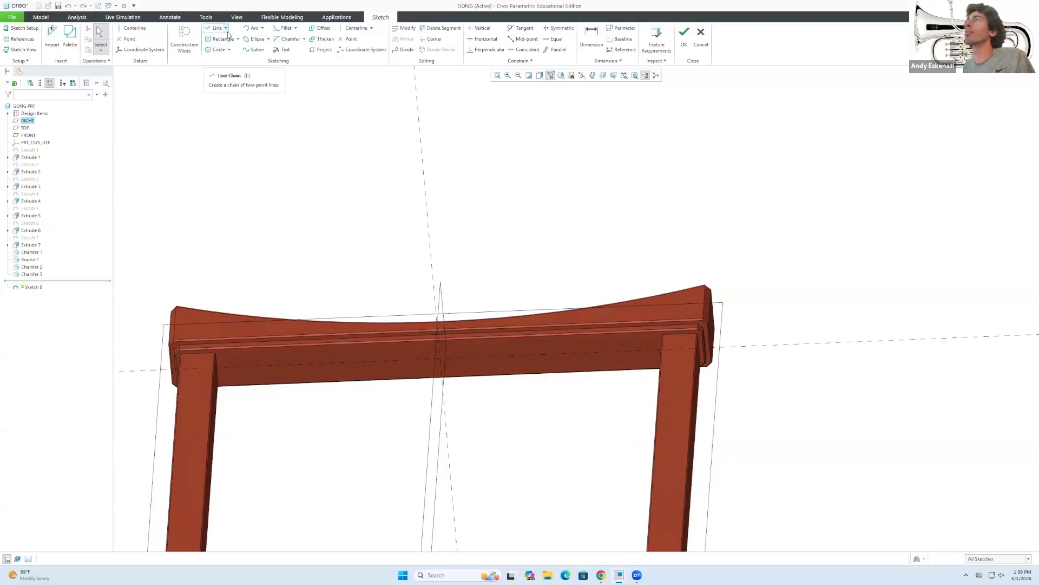
Draw two circles on the top beam, each centre 30 mm from the centre line.
click(218, 49)
click(526, 355)
click(339, 362)
middle_click(425, 385)
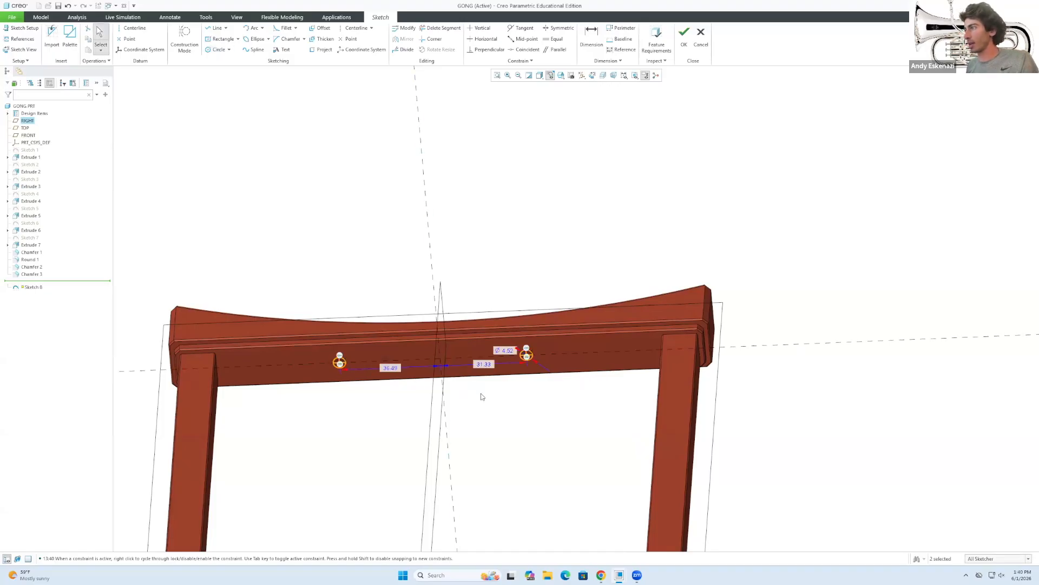
double_click(485, 365)
text(30)
key(Return)
double_click(391, 368)
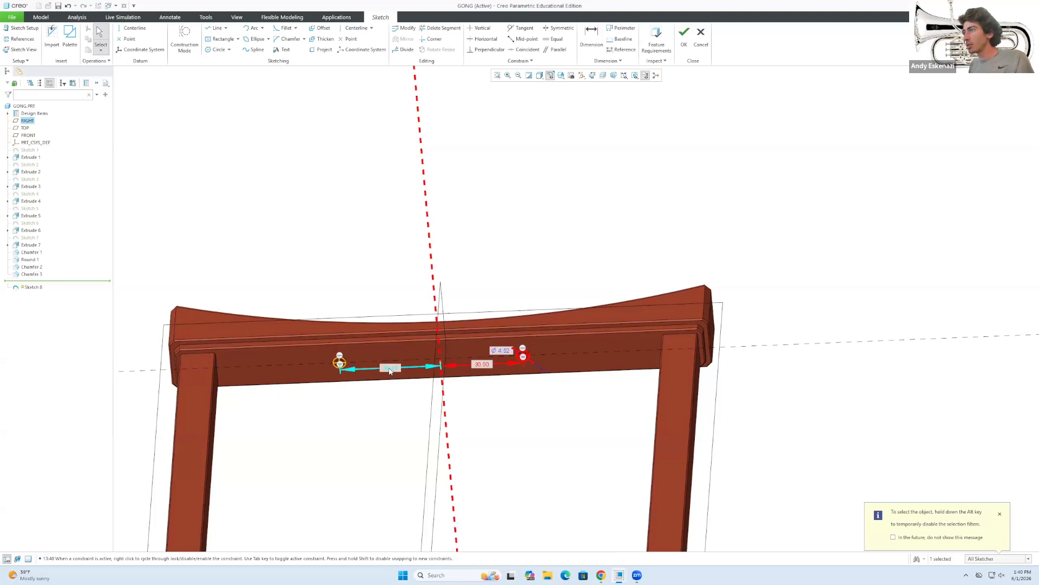
text(30)
key(Return)
Set the circle diameter to 2 mm and accept Sketch 8.
middle_drag(388, 362, 388, 405)
scroll(491, 362, down, 3)
click(514, 360)
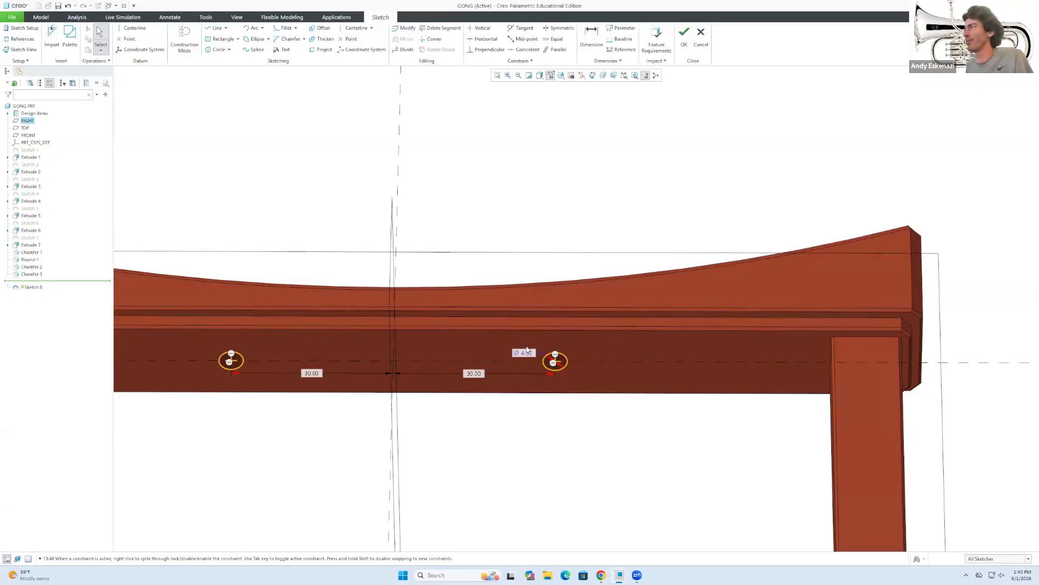
click(555, 360)
double_click(524, 353)
text(2)
key(Return)
click(433, 393)
scroll(434, 394, up, 3)
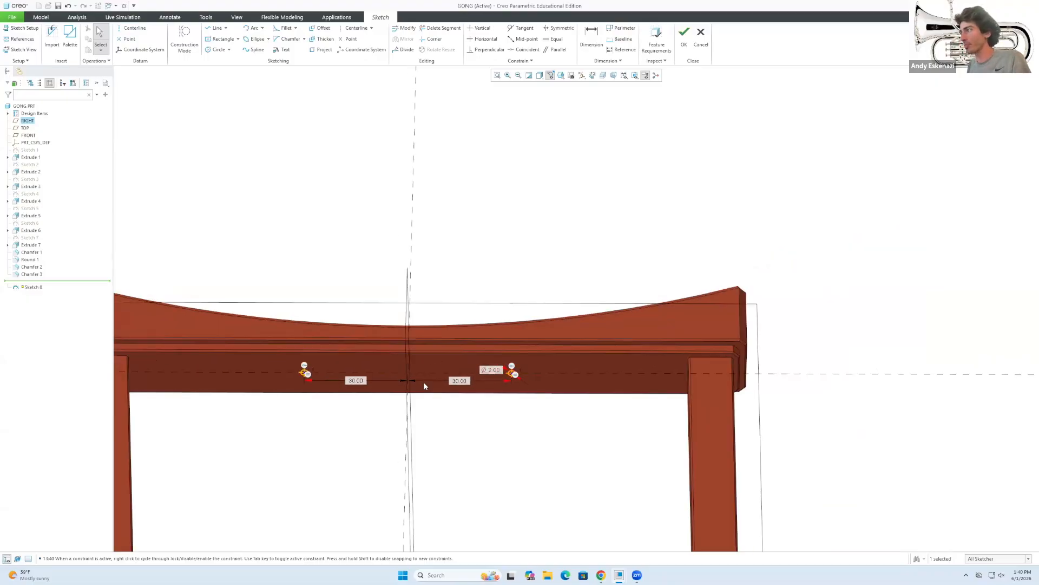
click(685, 36)
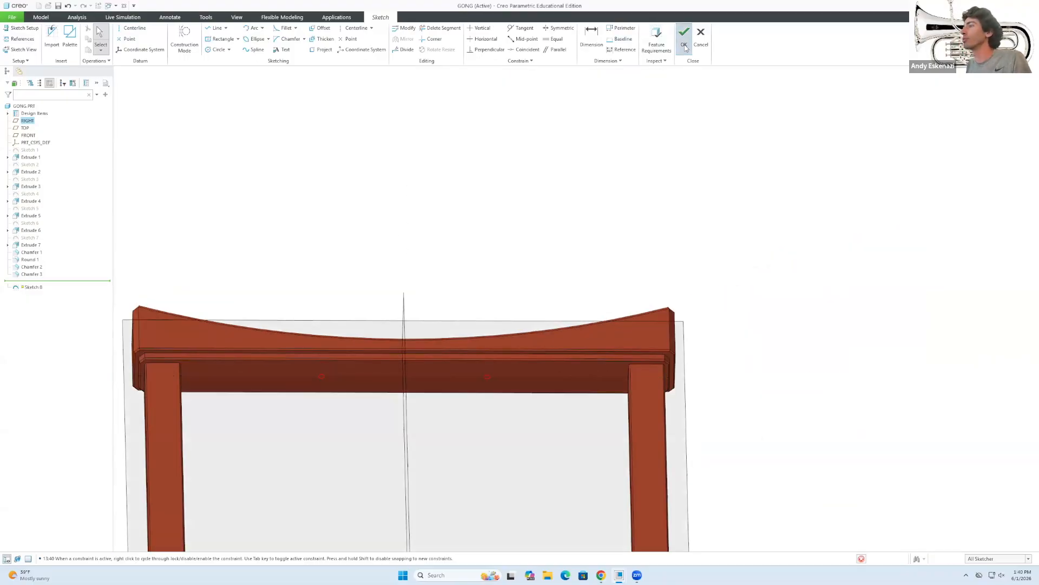
Extrude Sketch 8 to a 50 mm depth and accept it as Extrude 8.
click(279, 31)
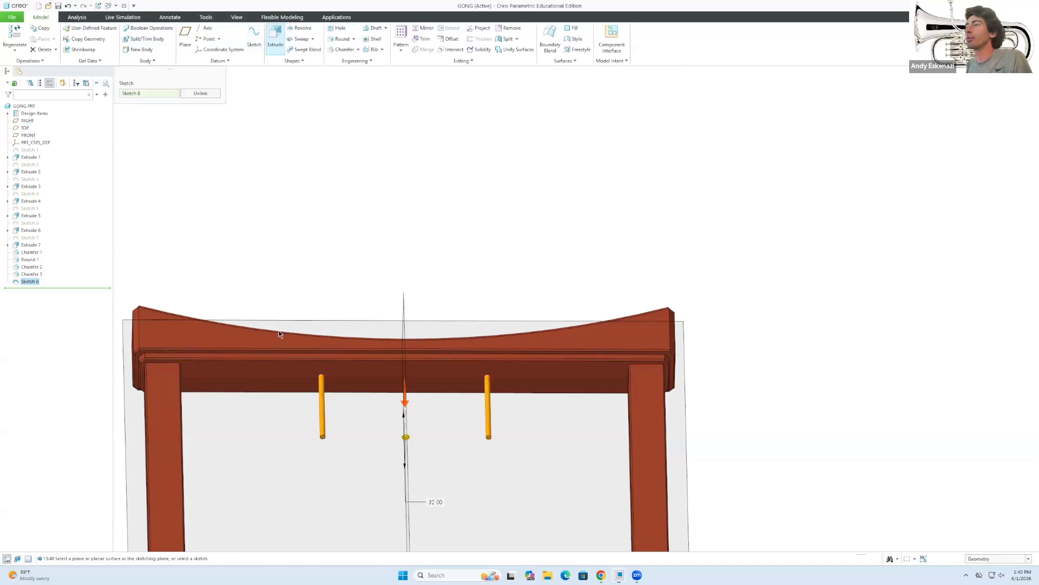
mouse_move(437, 301)
middle_down()
mouse_move(439, 382)
mouse_move(387, 335)
mouse_move(376, 293)
middle_up()
scroll(440, 382, up, 3)
scroll(376, 293, up, 2)
scroll(376, 293, down, 3)
double_click(104, 37)
text(50)
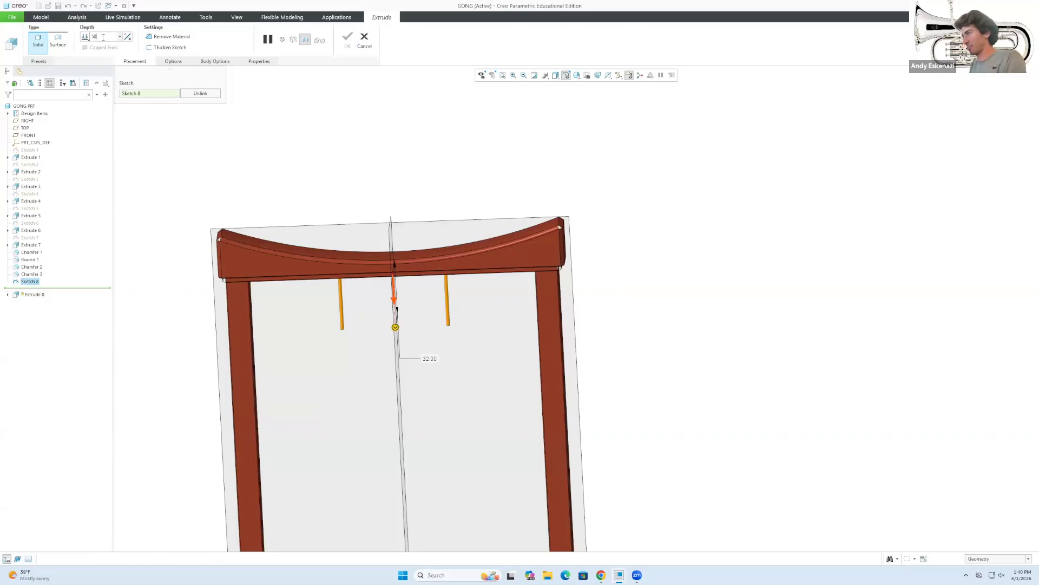
key(Return)
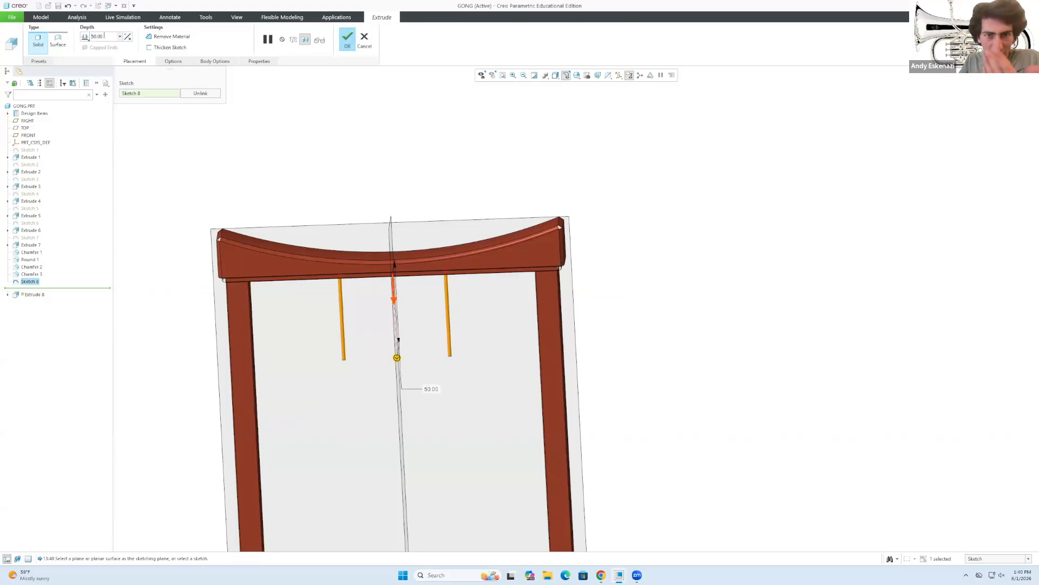
mouse_move(345, 223)
middle_down()
mouse_move(443, 215)
mouse_move(343, 204)
middle_up()
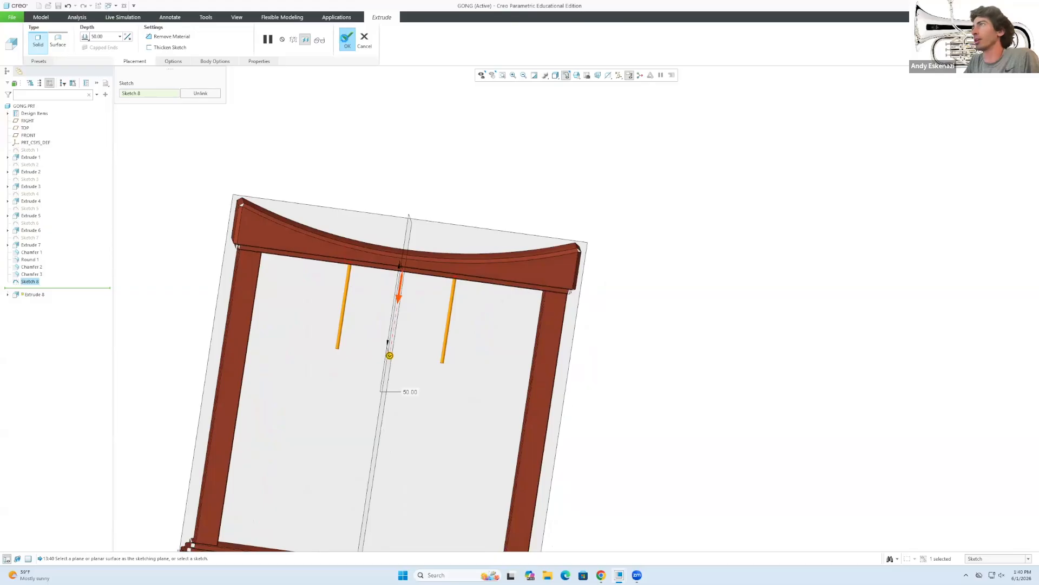
click(345, 38)
scroll(425, 265, up, 4)
mouse_move(422, 287)
middle_down()
mouse_move(387, 281)
mouse_move(420, 278)
middle_up()
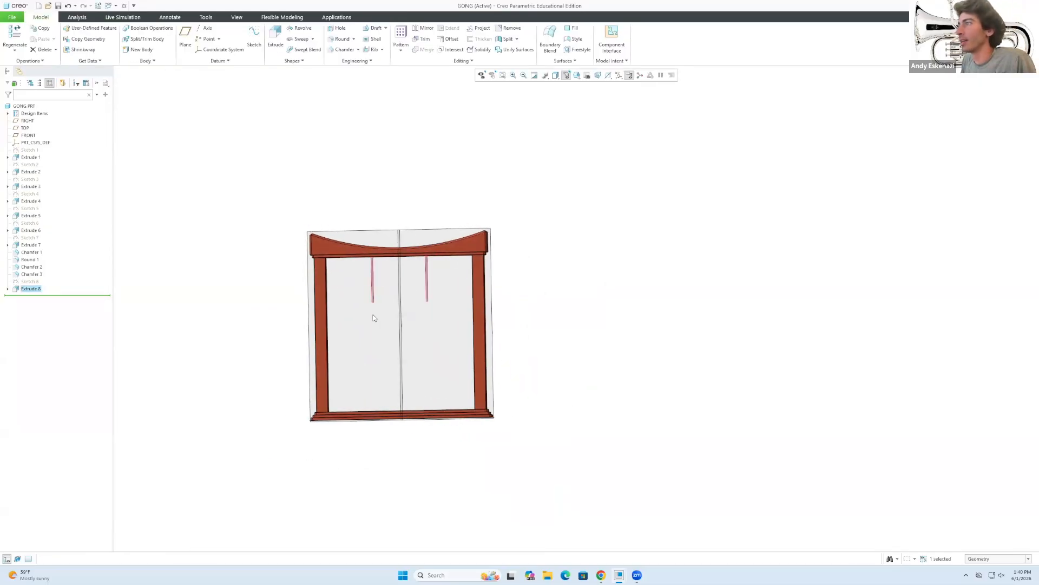
Start a new sketch on the FRONT datum plane.
click(254, 38)
click(305, 284)
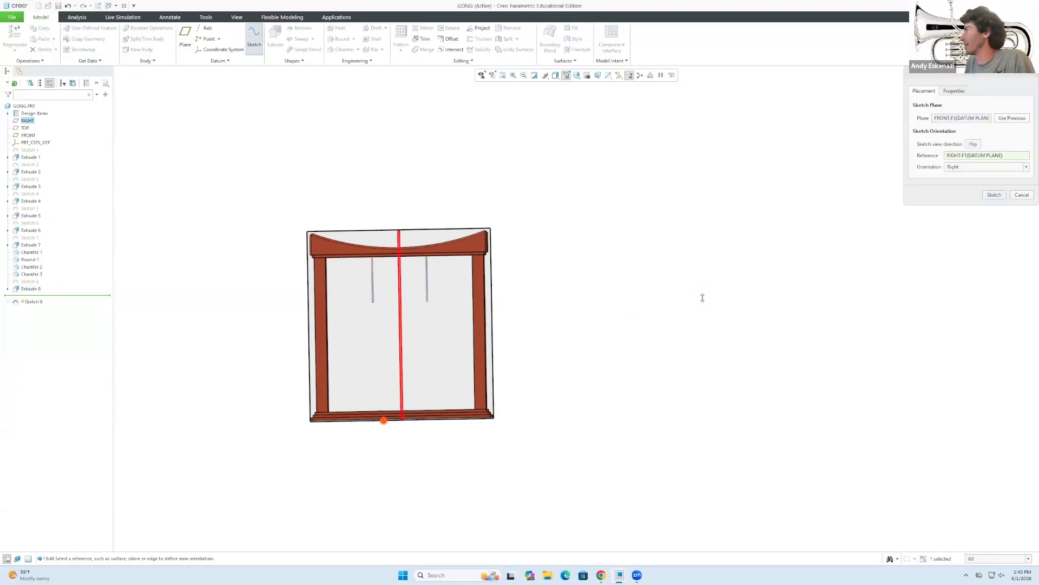
click(996, 198)
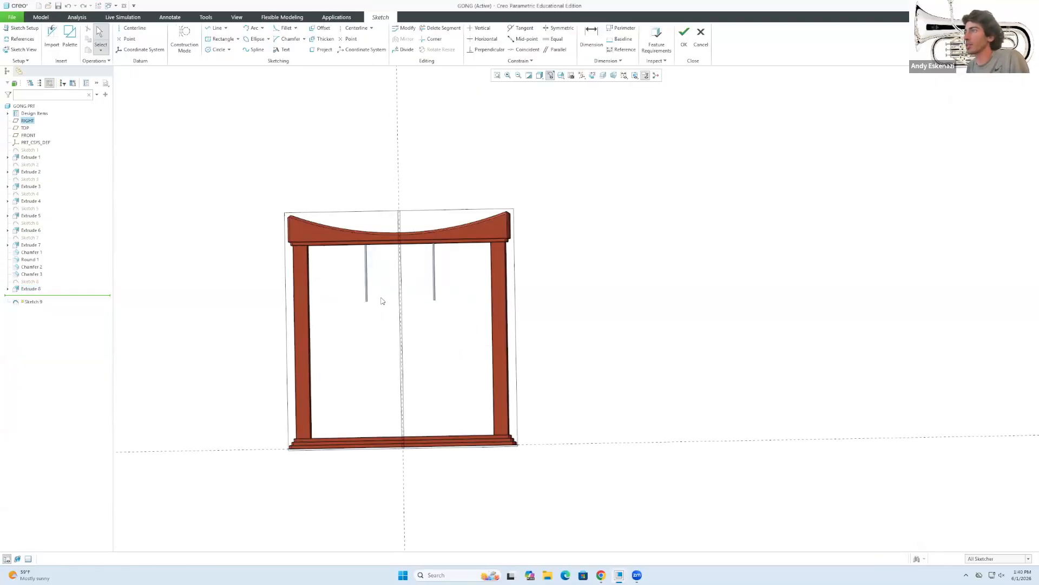
scroll(260, 311, down, 1)
mouse_move(352, 311)
middle_down()
mouse_move(355, 262)
mouse_move(399, 295)
mouse_move(402, 314)
middle_up()
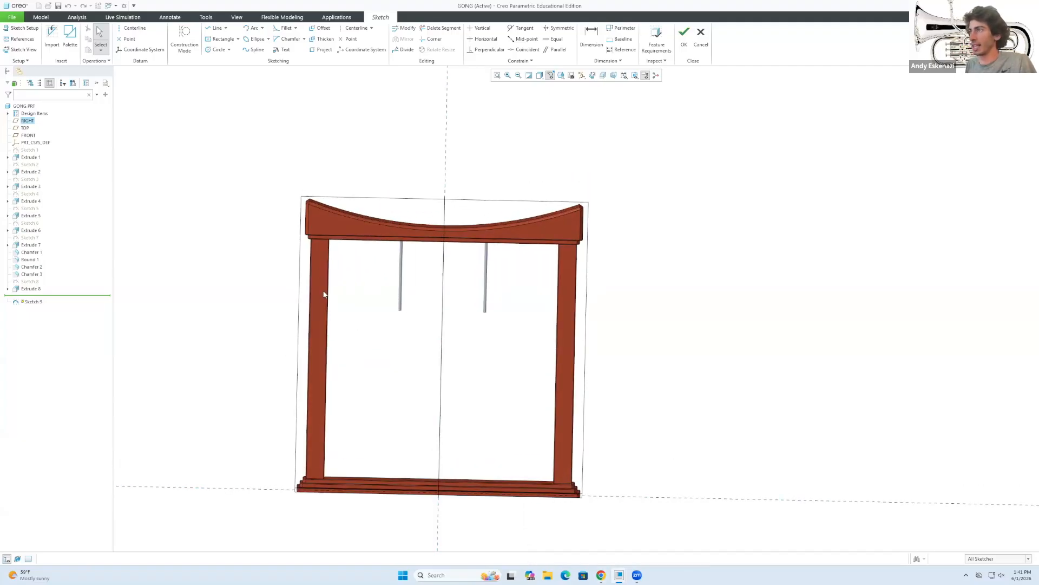
Project the inner edges of the left and right frame posts as construction references.
click(184, 38)
click(322, 49)
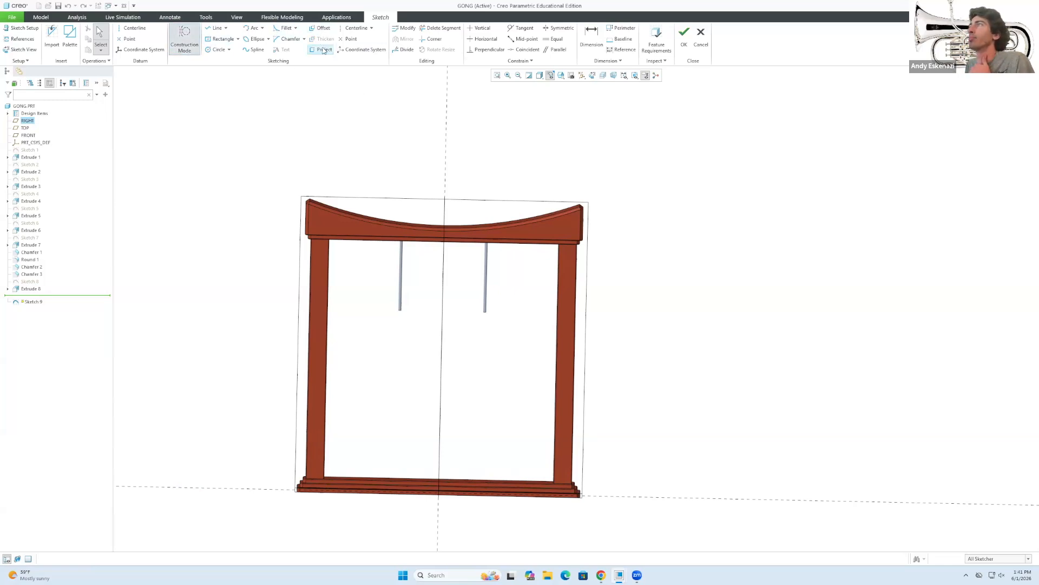
click(326, 332)
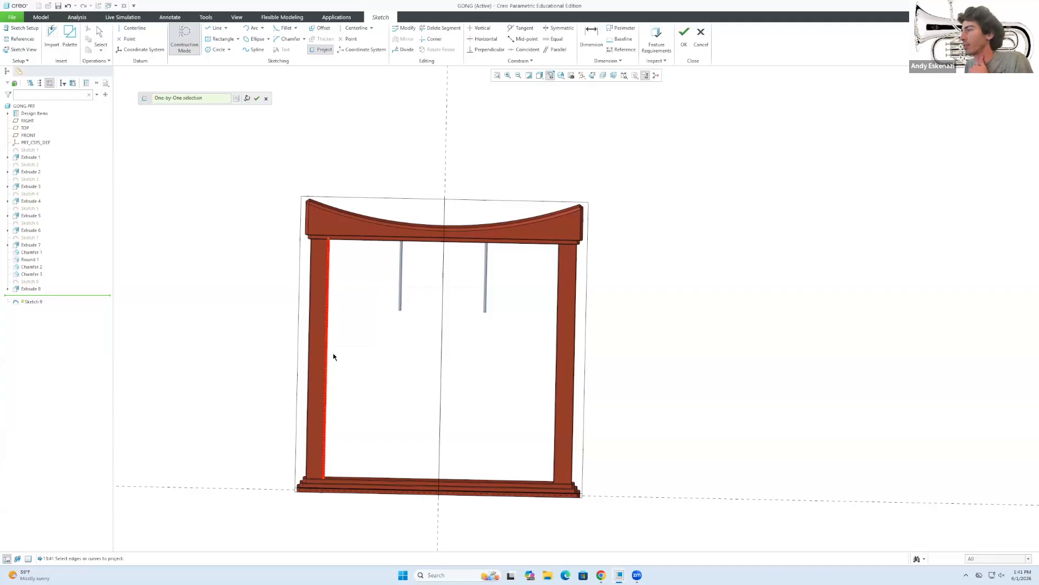
scroll(330, 359, up, 5)
middle_drag(325, 359, 366, 342)
scroll(365, 345, down, 3)
scroll(353, 385, up, 6)
scroll(693, 350, down, 3)
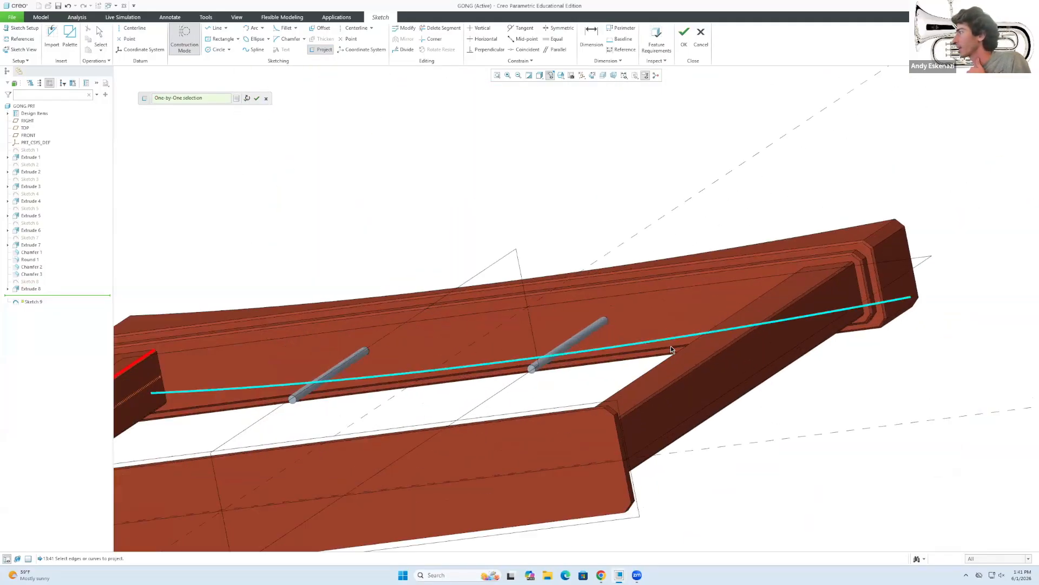
middle_drag(671, 346, 708, 358)
scroll(854, 333, down, 3)
click(848, 331)
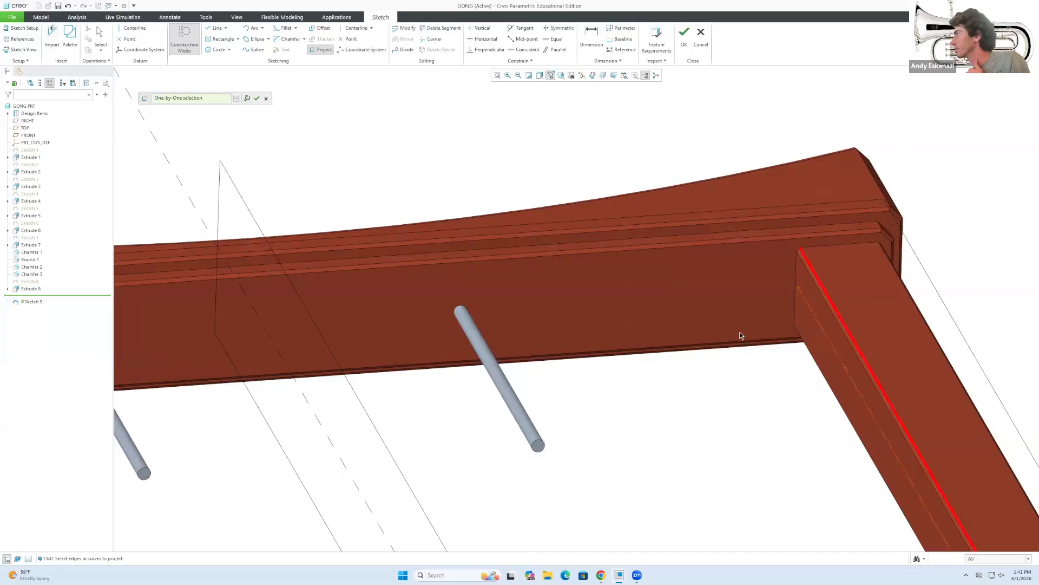
scroll(740, 335, up, 5)
scroll(328, 346, down, 4)
click(328, 346)
middle_click(476, 457)
scroll(463, 447, up, 5)
middle_drag(406, 392, 371, 395)
scroll(402, 432, up, 5)
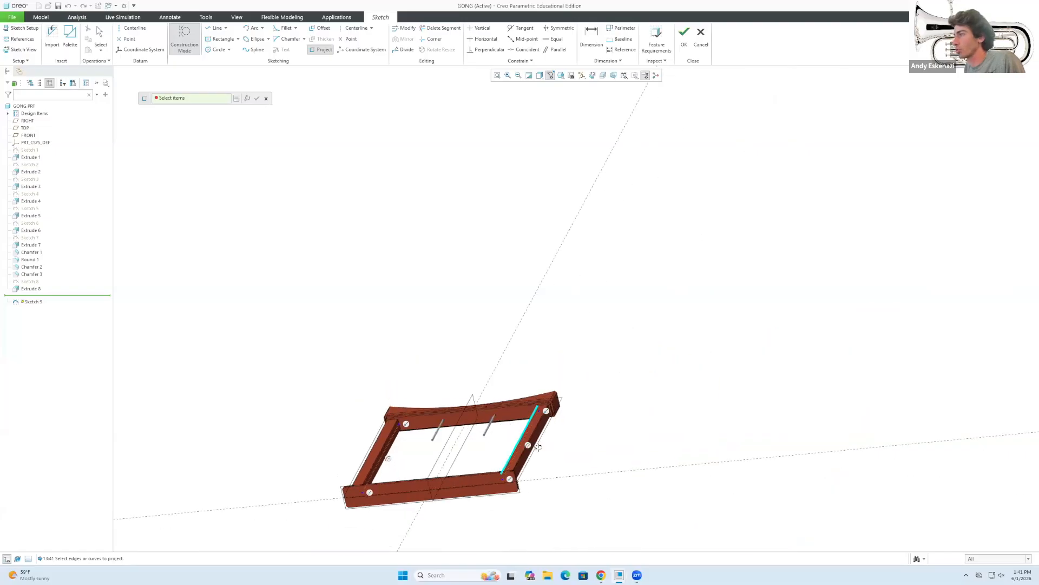
scroll(538, 446, down, 2)
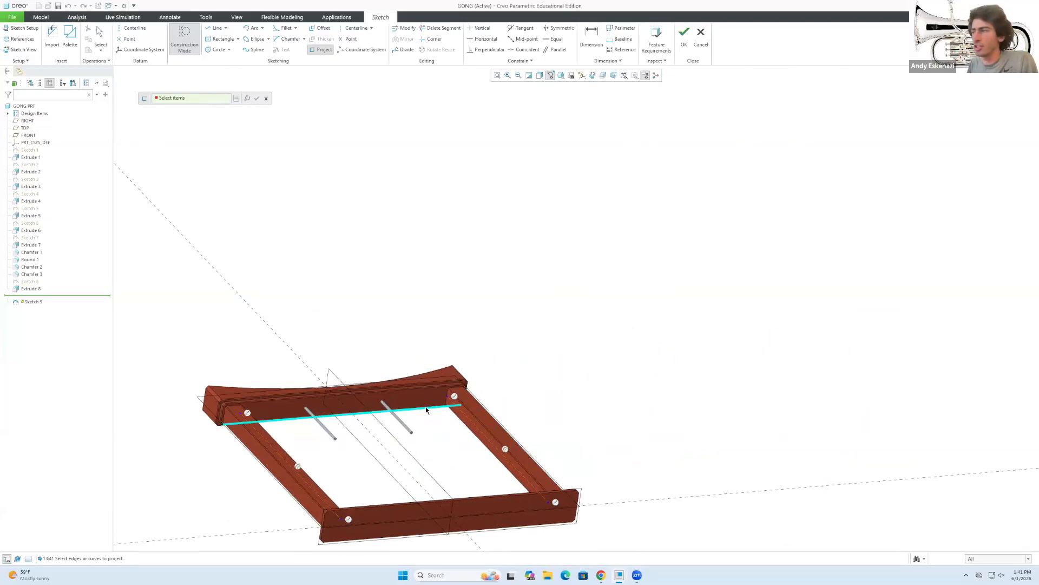
click(258, 99)
Draw a construction line spanning from the right post to the left post.
key(l)
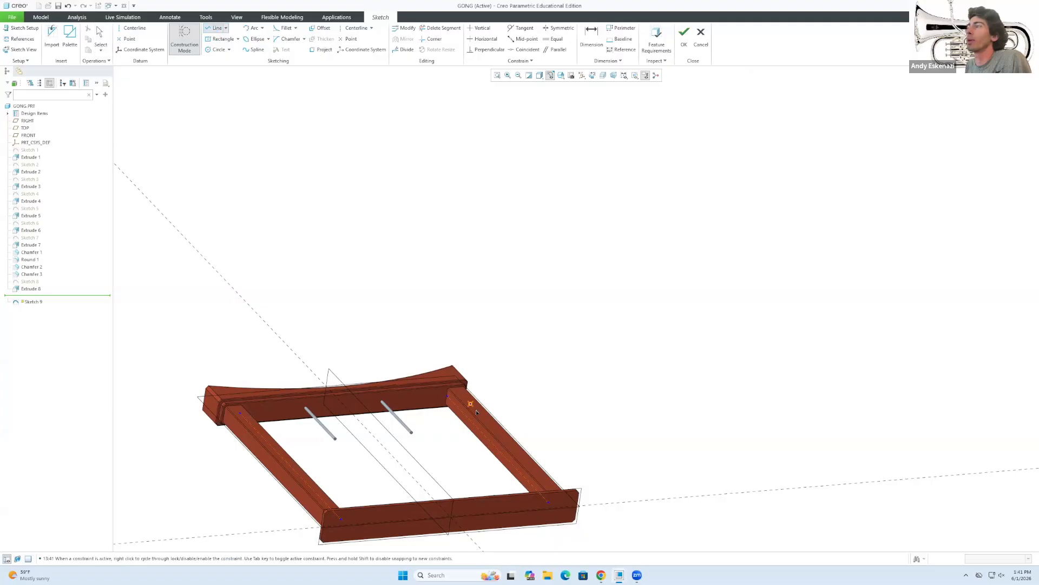
click(497, 449)
middle_drag(411, 432, 387, 473)
click(255, 481)
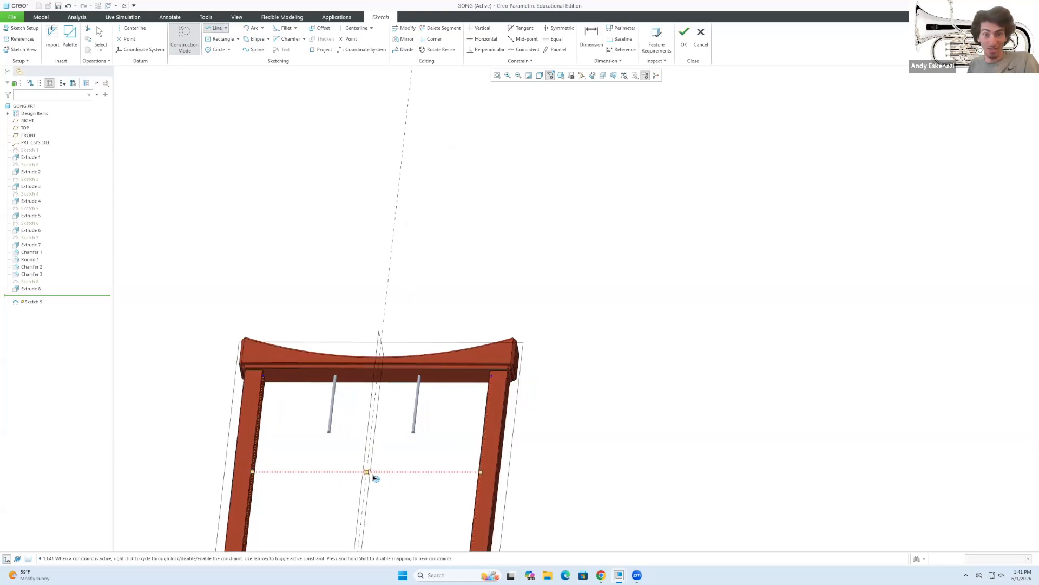
Draw a circle centred on the construction line's midpoint.
click(185, 41)
click(218, 50)
click(366, 472)
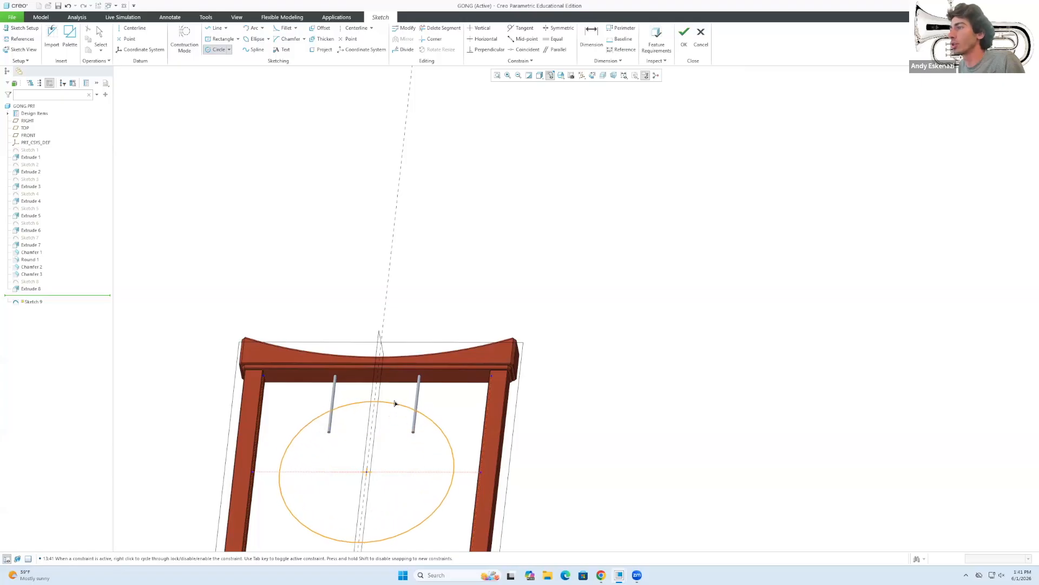
click(392, 401)
mouse_move(366, 332)
middle_down()
mouse_move(385, 405)
mouse_move(388, 394)
middle_up()
scroll(379, 367, up, 5)
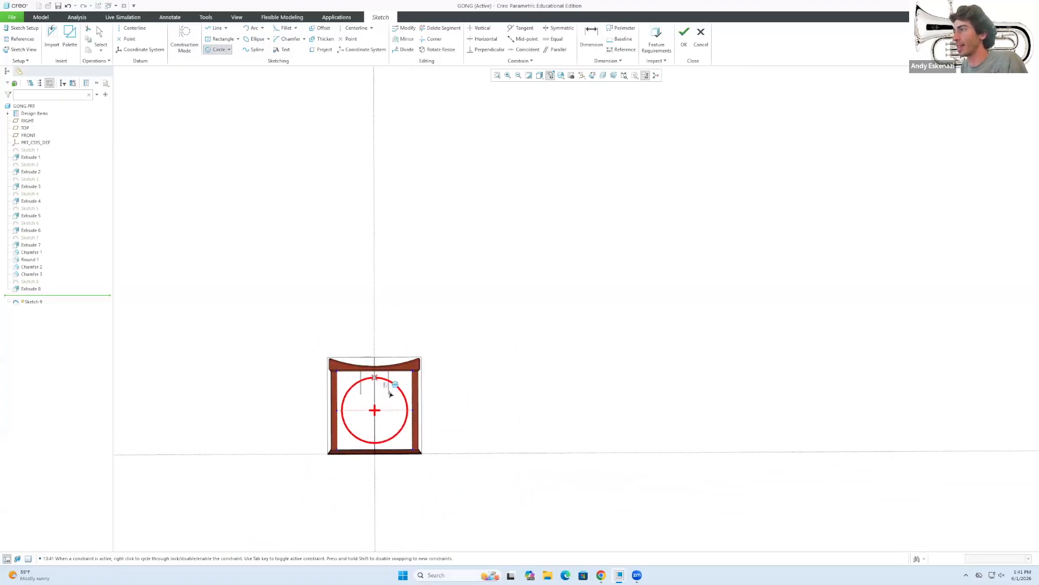
scroll(290, 427, down, 3)
mouse_move(600, 575)
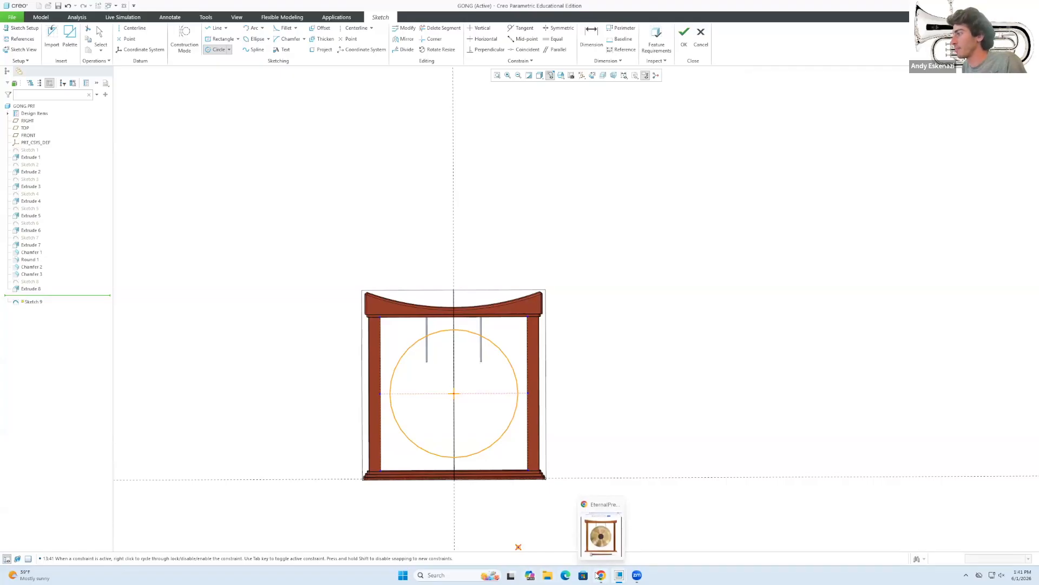
middle_click(487, 347)
Set the circle's diameter to 130 and finish Sketch 9.
scroll(486, 349, up, 1)
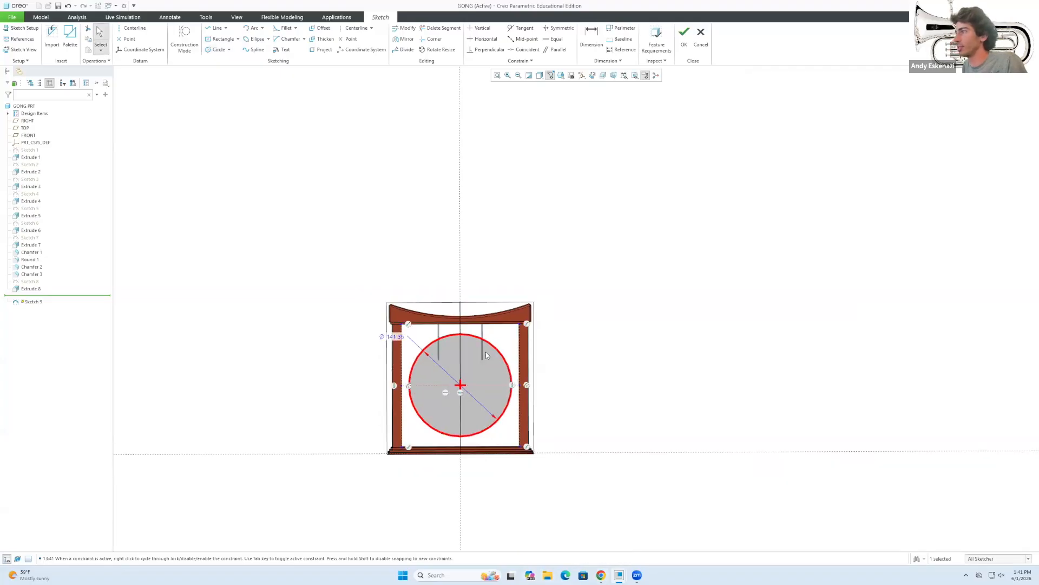
scroll(433, 352, down, 3)
click(377, 321)
double_click(378, 320)
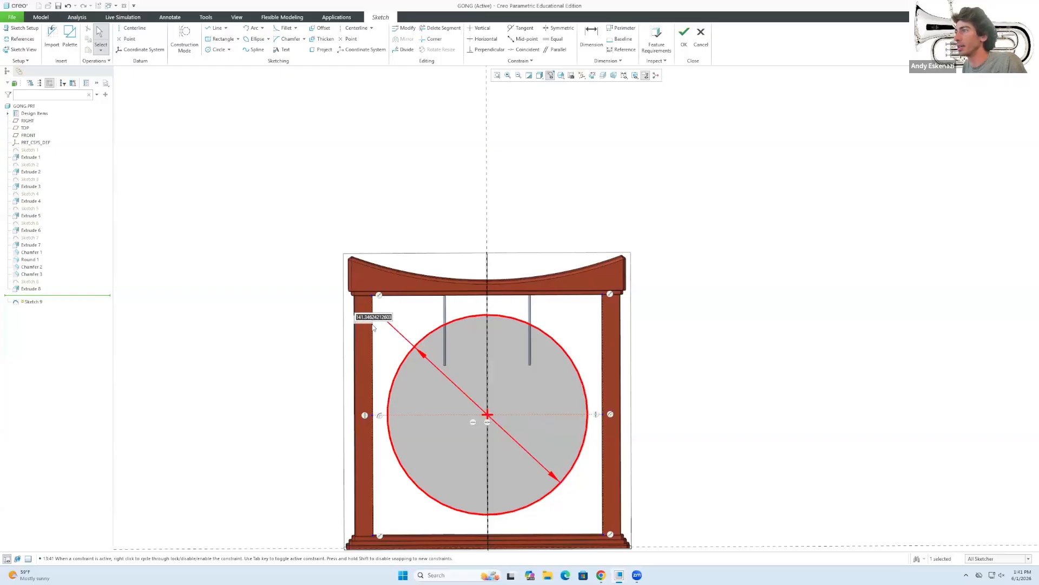
text(13)
key(Return)
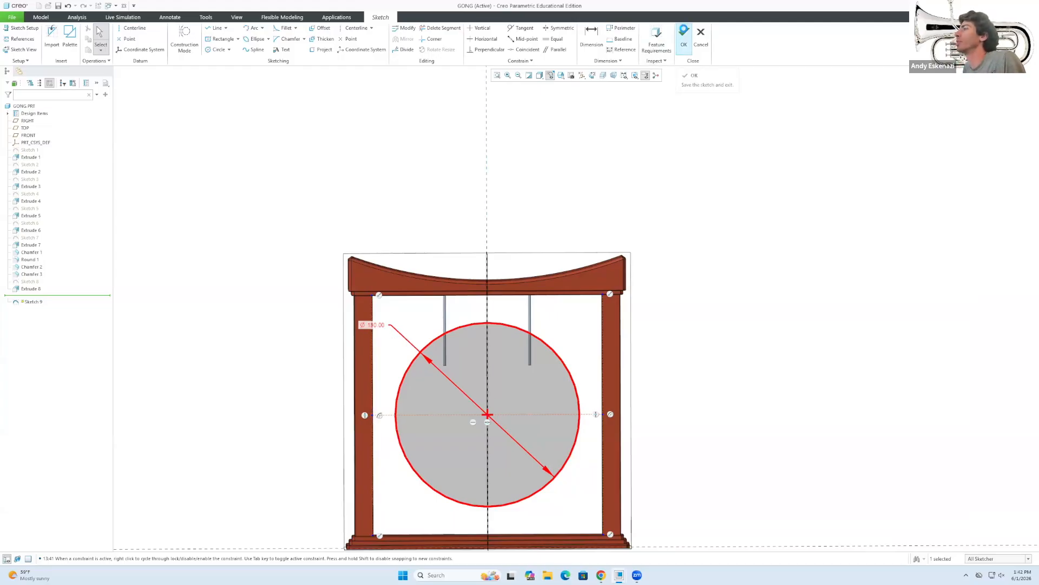
click(685, 33)
Extrude Sketch 9 symmetrically 10 mm thick to create the gong disc as Extrude 9.
click(276, 38)
mouse_move(458, 337)
middle_down()
mouse_move(548, 376)
mouse_move(543, 364)
mouse_move(547, 376)
middle_up()
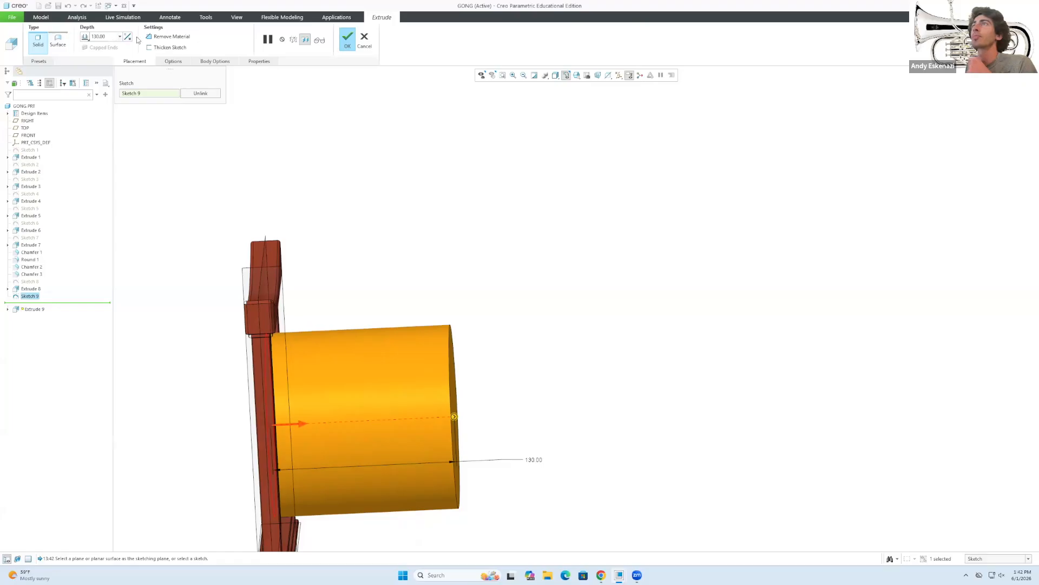
click(85, 37)
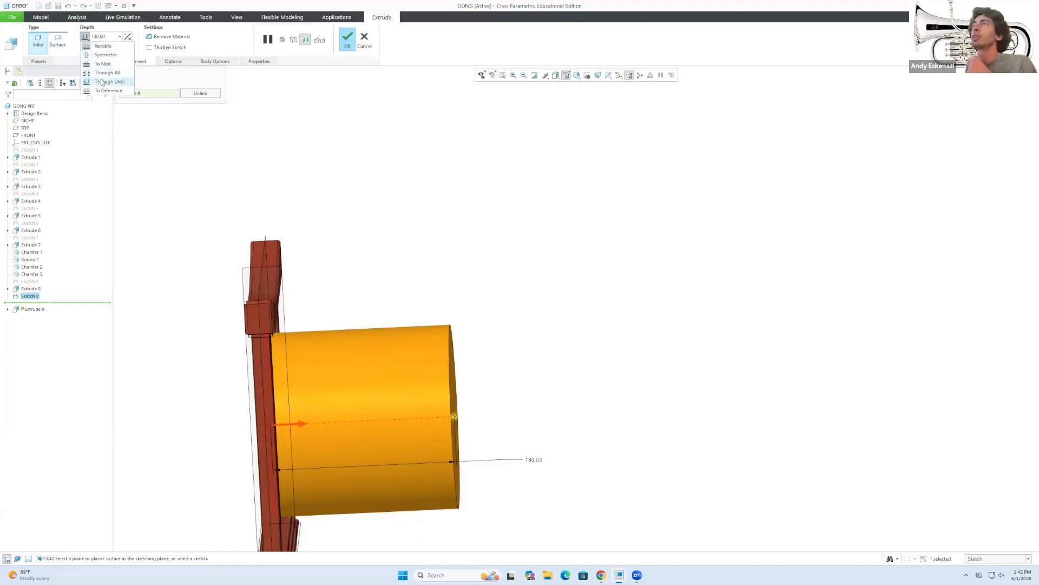
click(103, 54)
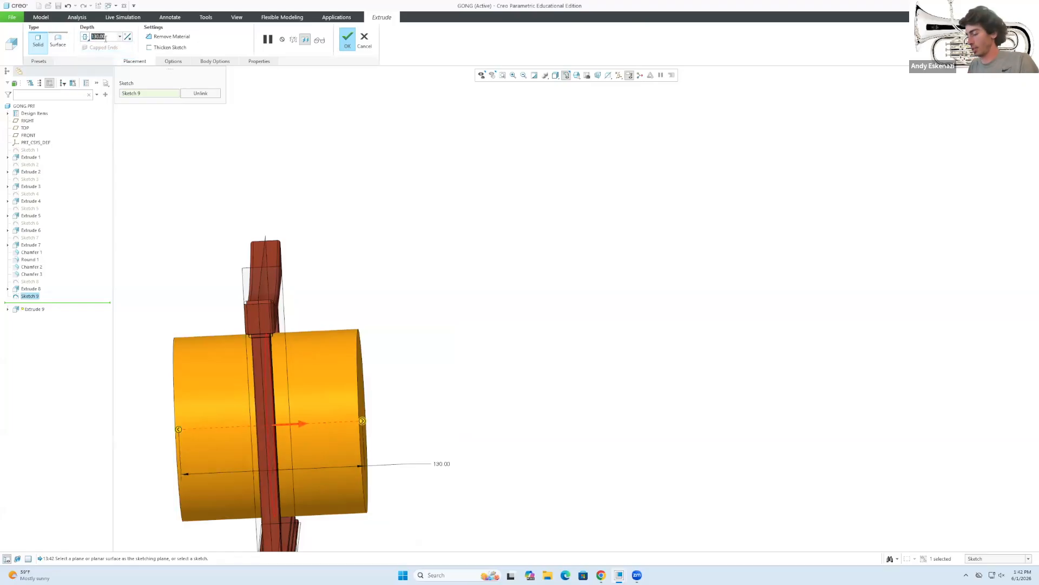
text(10)
key(Return)
mouse_move(146, 250)
middle_down()
mouse_move(232, 227)
mouse_move(117, 228)
mouse_move(72, 204)
mouse_move(87, 220)
middle_up()
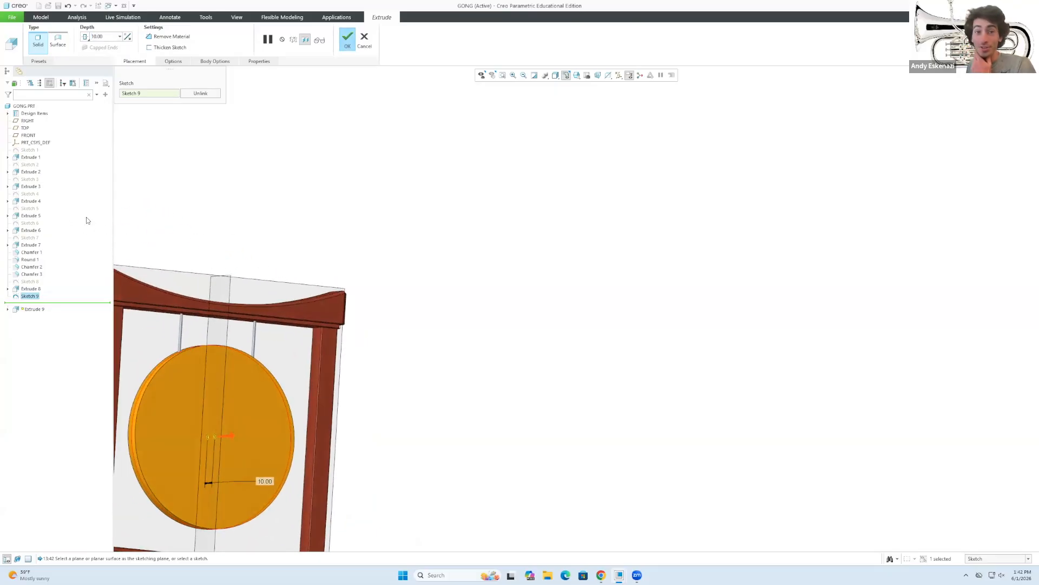
scroll(382, 398, up, 5)
scroll(281, 418, down, 4)
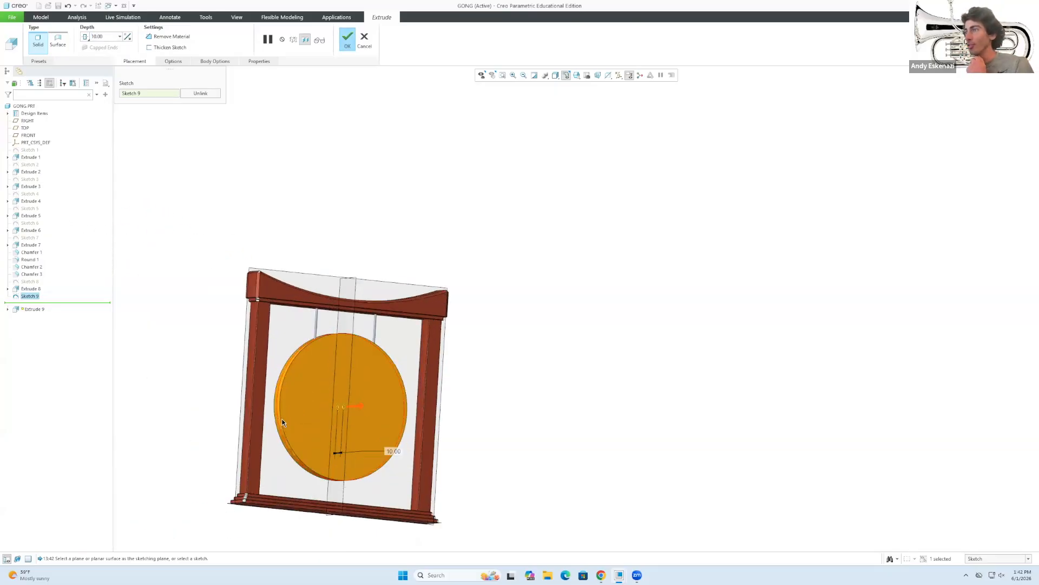
mouse_move(291, 414)
middle_down()
mouse_move(355, 406)
mouse_move(338, 416)
middle_up()
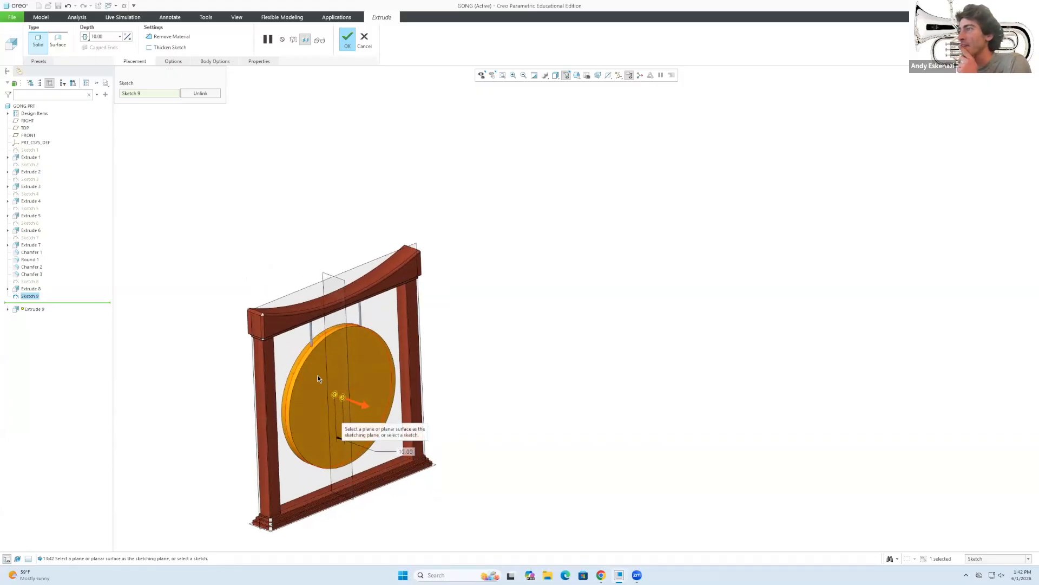
scroll(316, 374, down, 4)
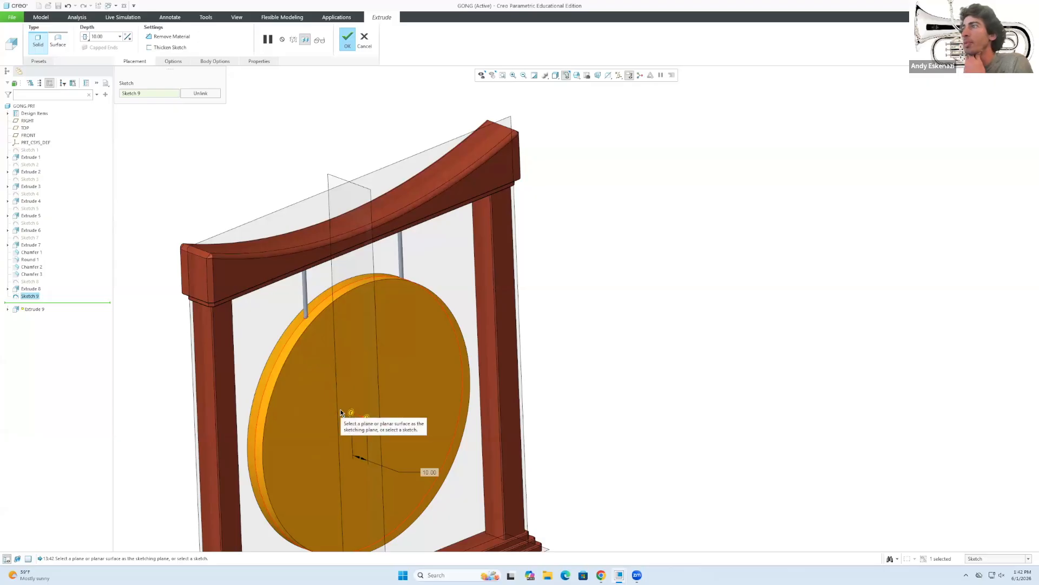
click(348, 46)
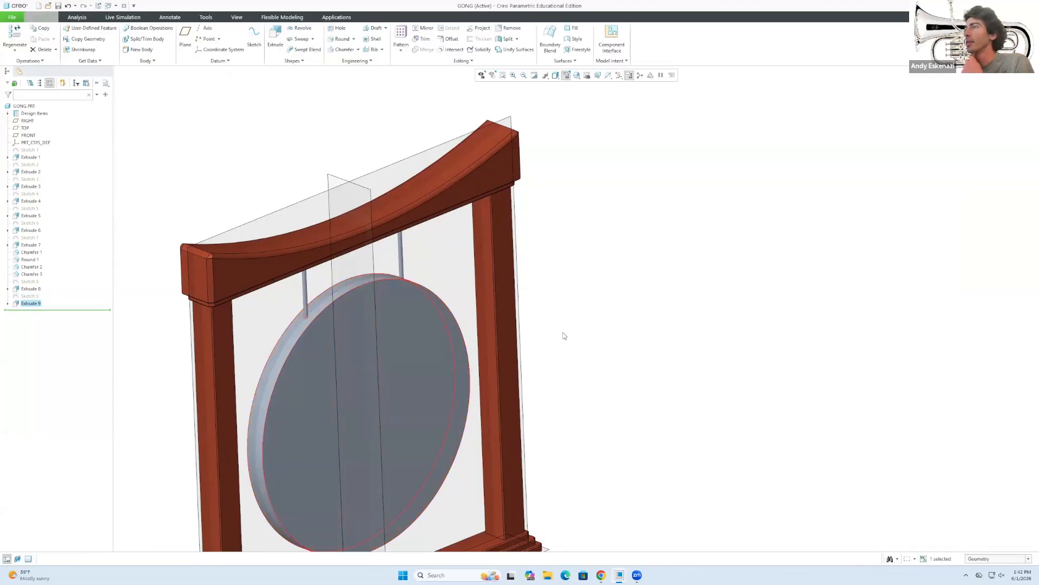
scroll(665, 304, up, 2)
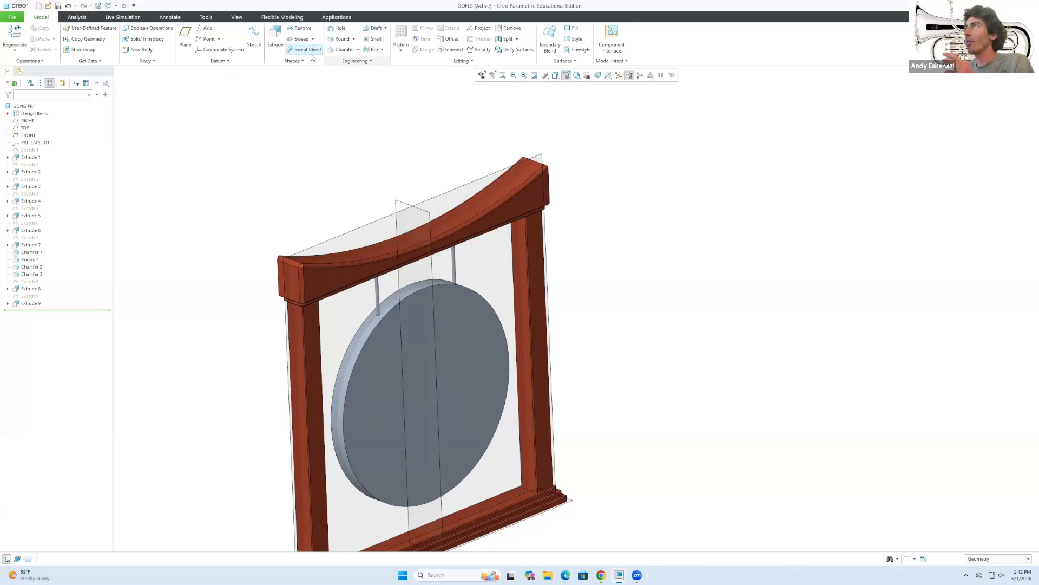
click(358, 51)
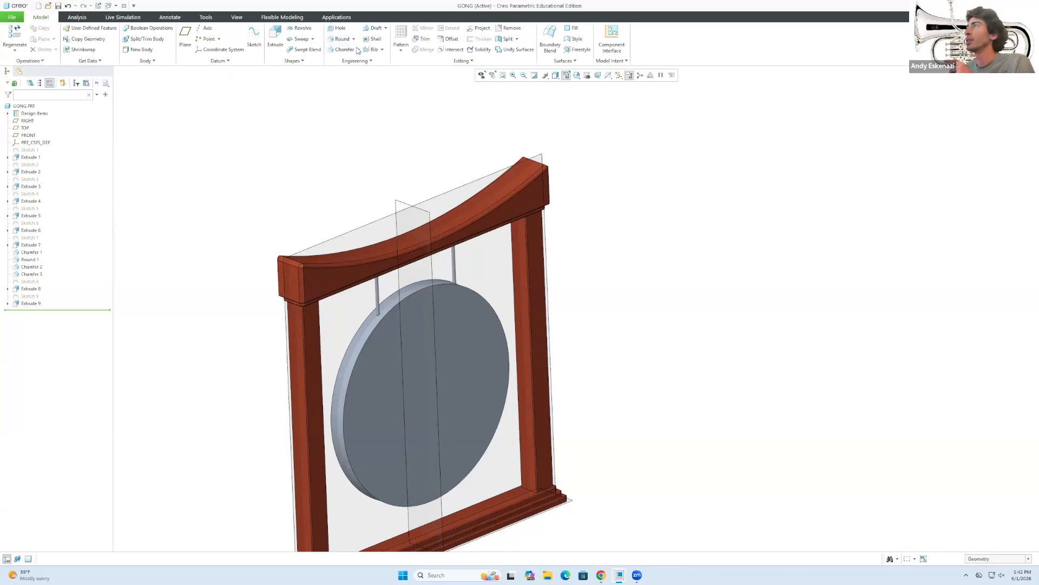
click(348, 386)
click(346, 457)
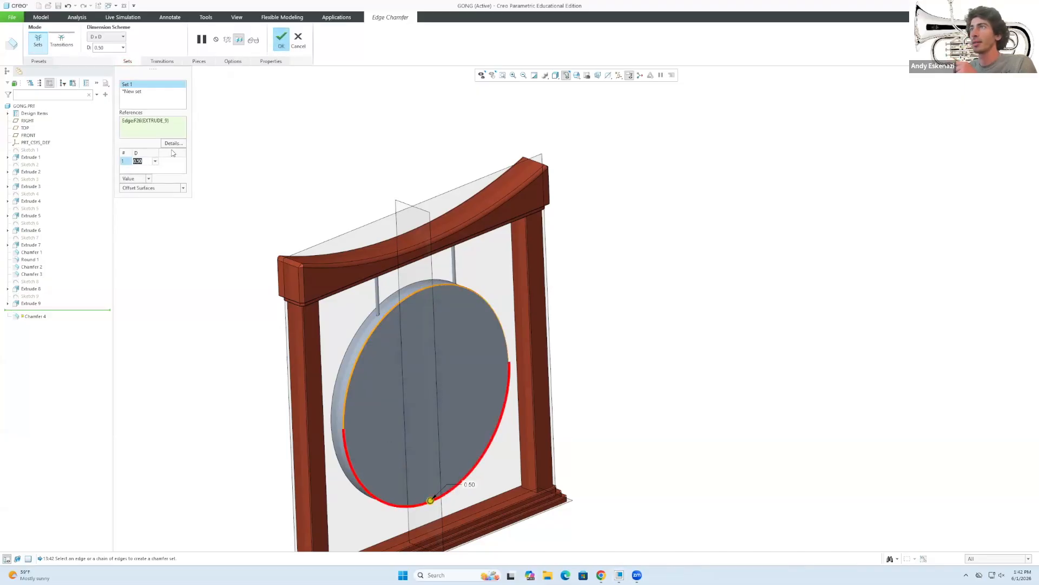
text(20)
key(Return)
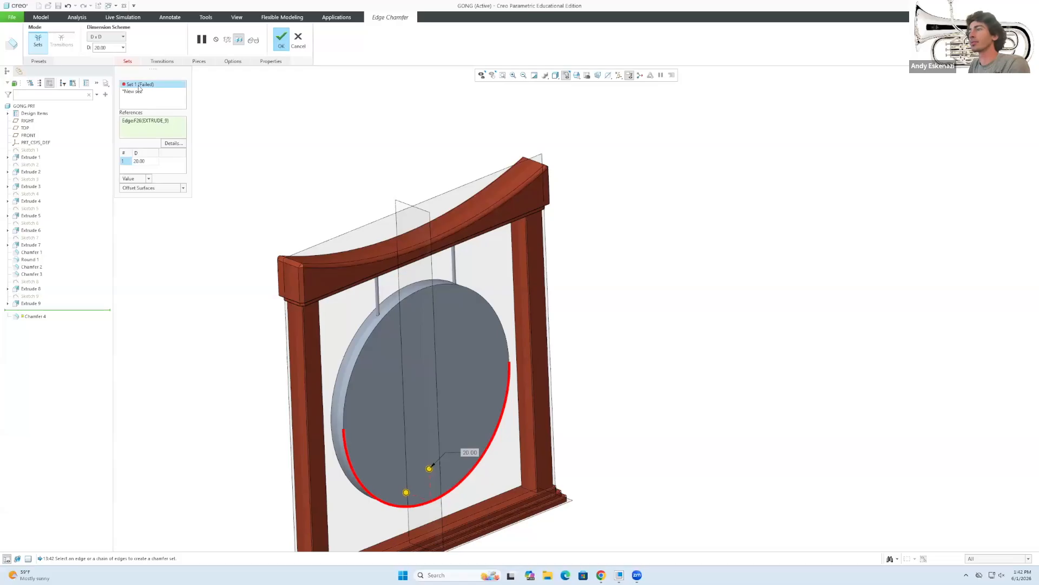
click(298, 39)
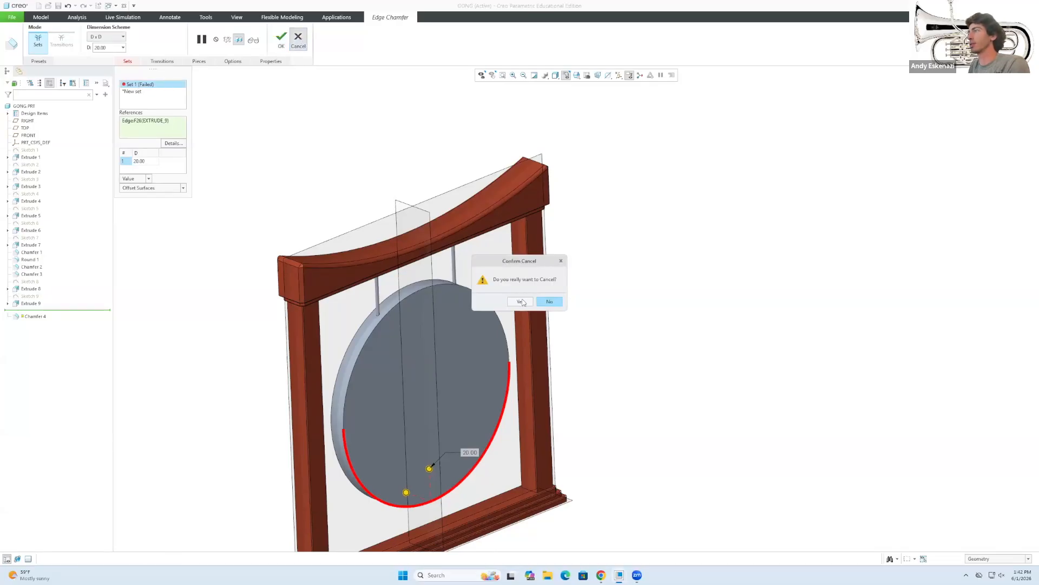
click(518, 302)
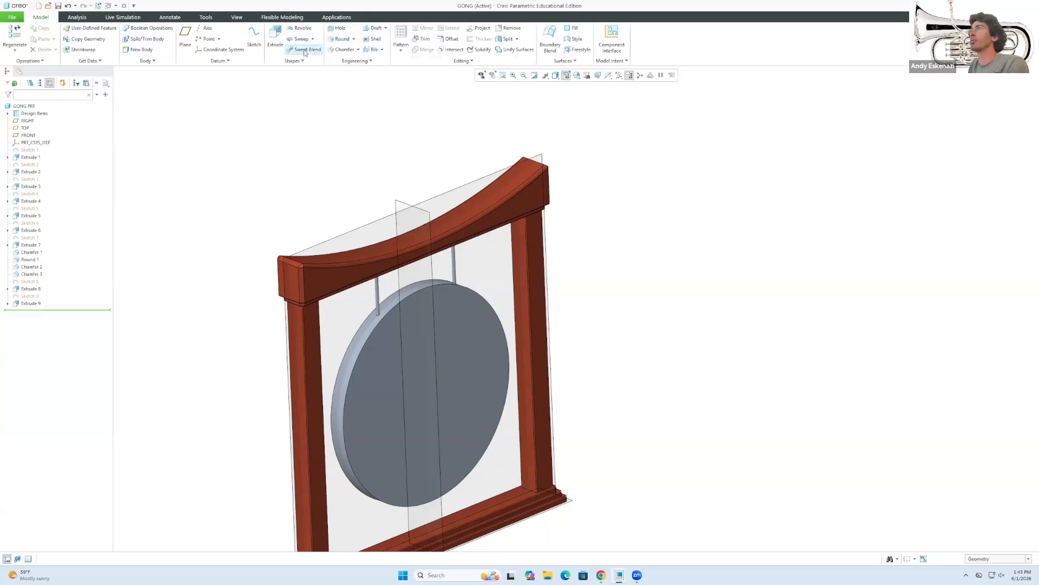
Start an edge chamfer on the gong's front rim edge using Offset Surfaces measurement.
click(343, 49)
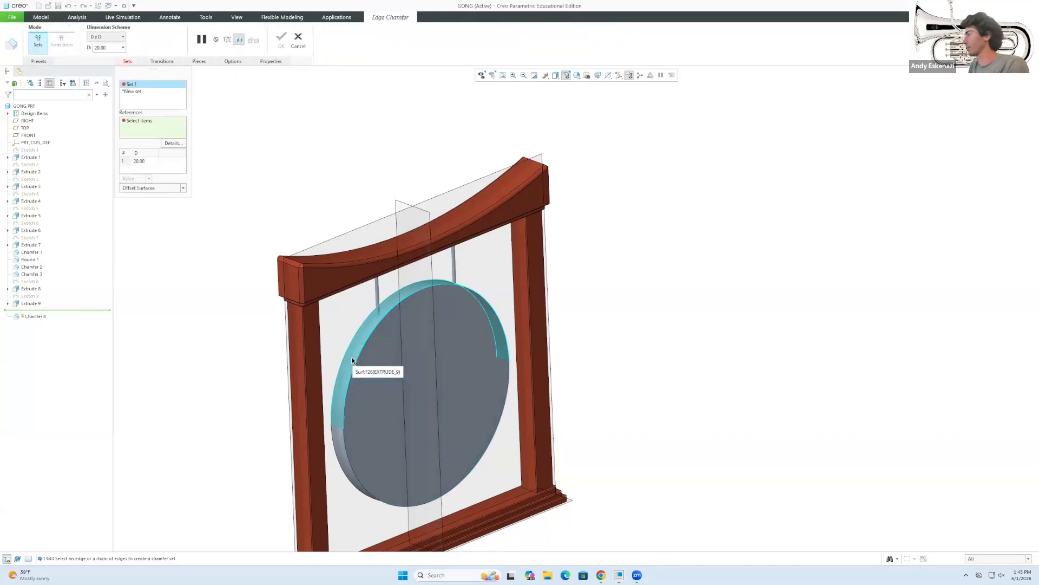
scroll(317, 410, up, 3)
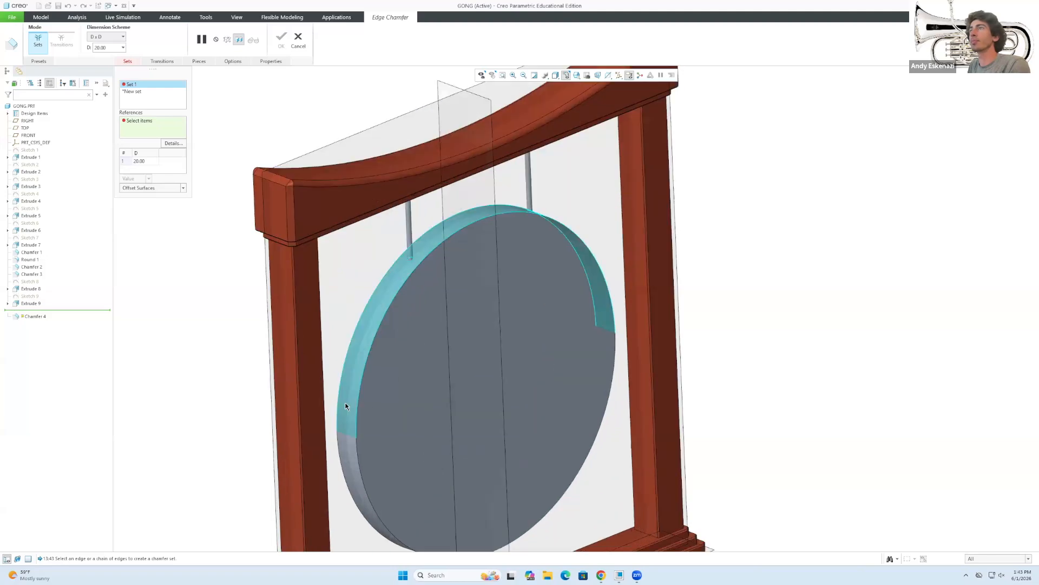
click(183, 188)
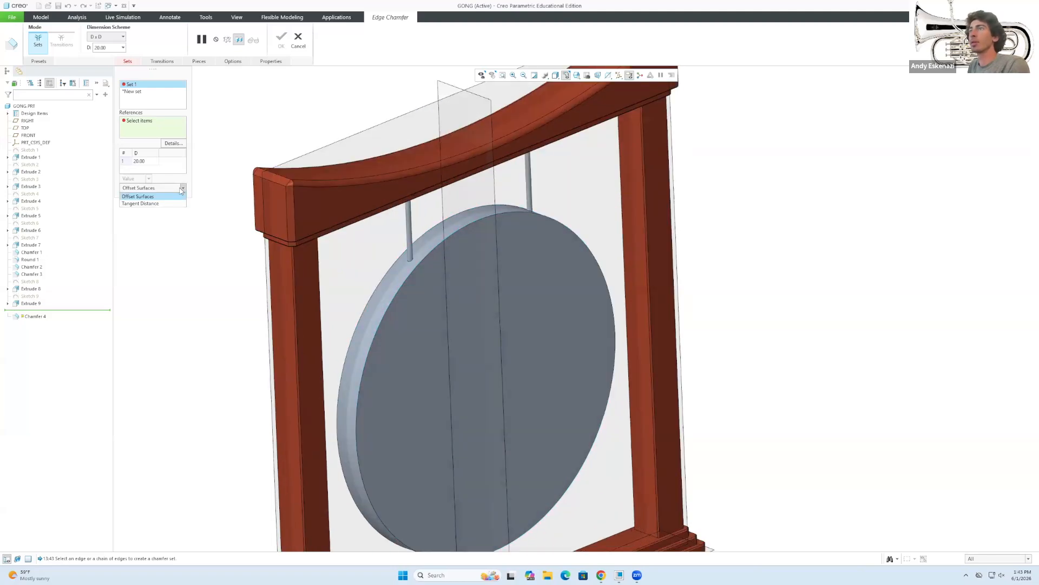
click(165, 203)
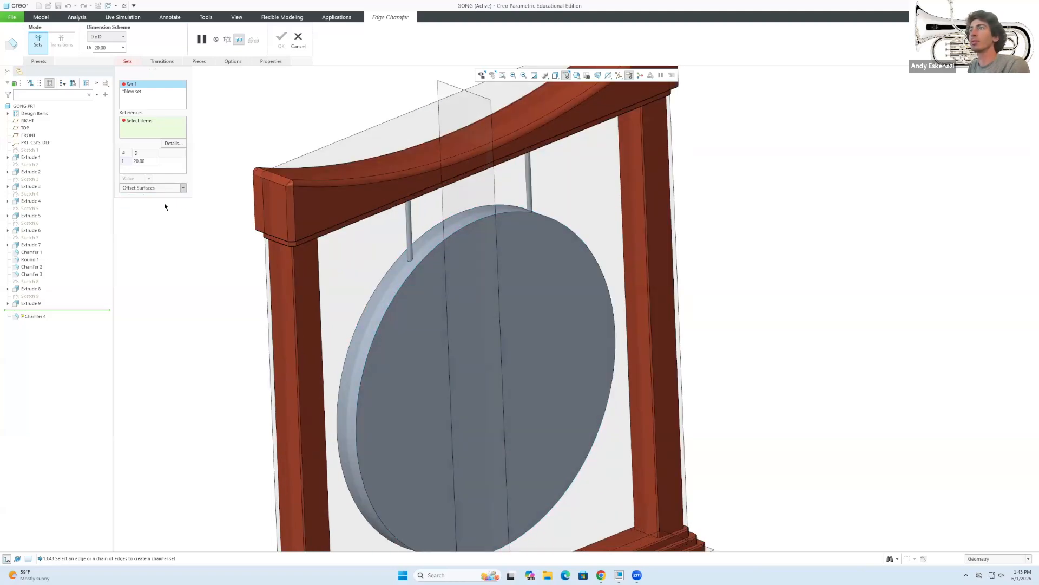
click(362, 376)
mouse_move(398, 378)
middle_down()
mouse_move(413, 352)
mouse_move(450, 358)
mouse_move(432, 351)
mouse_move(401, 375)
middle_up()
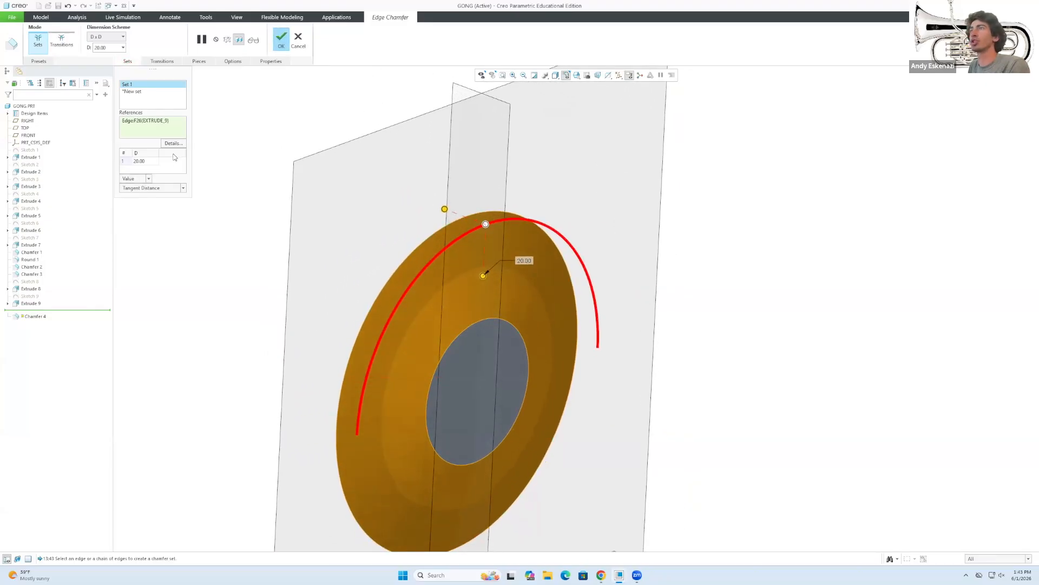
click(173, 144)
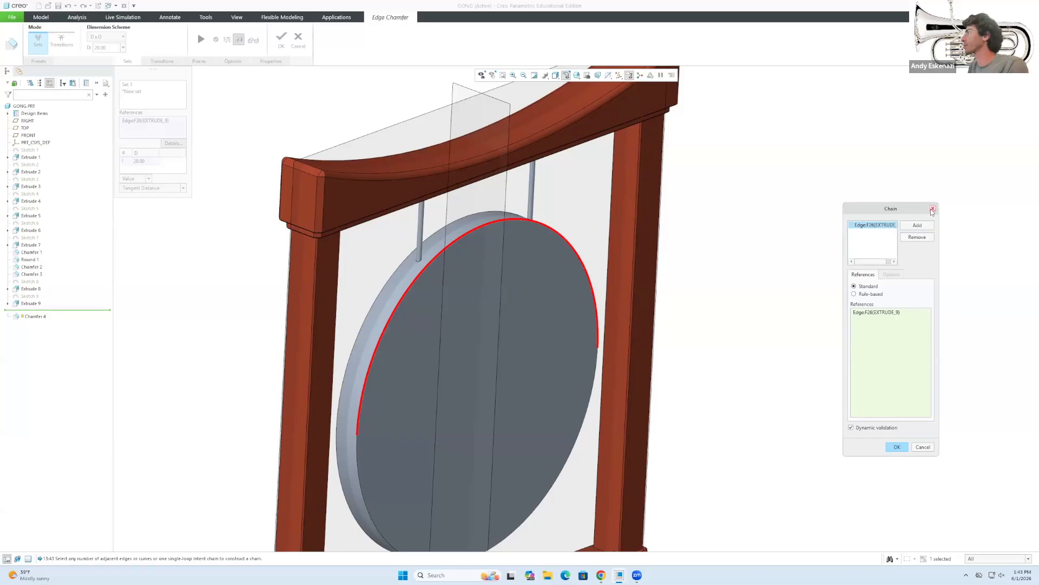
click(897, 447)
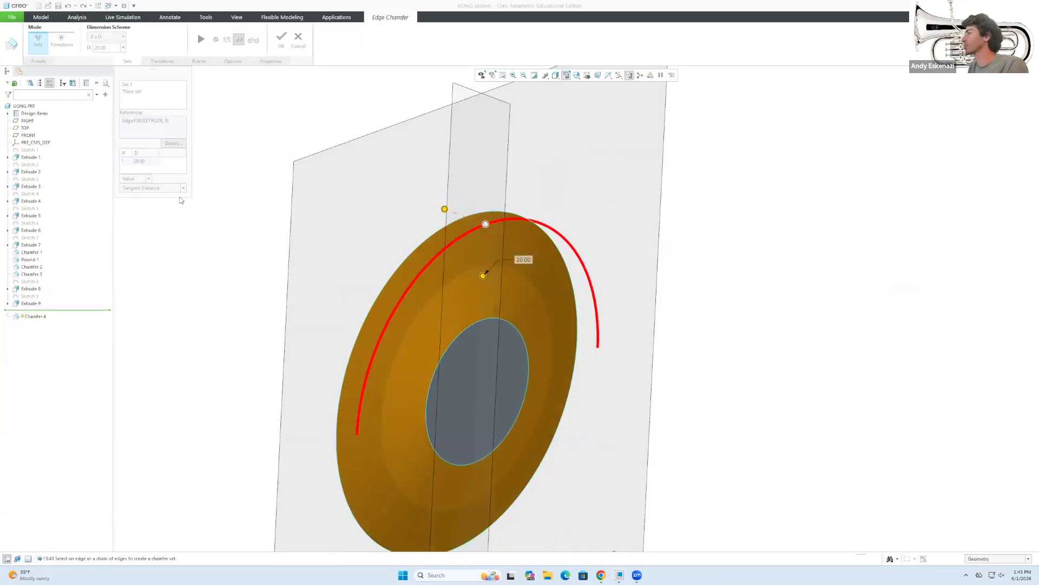
click(148, 179)
click(147, 181)
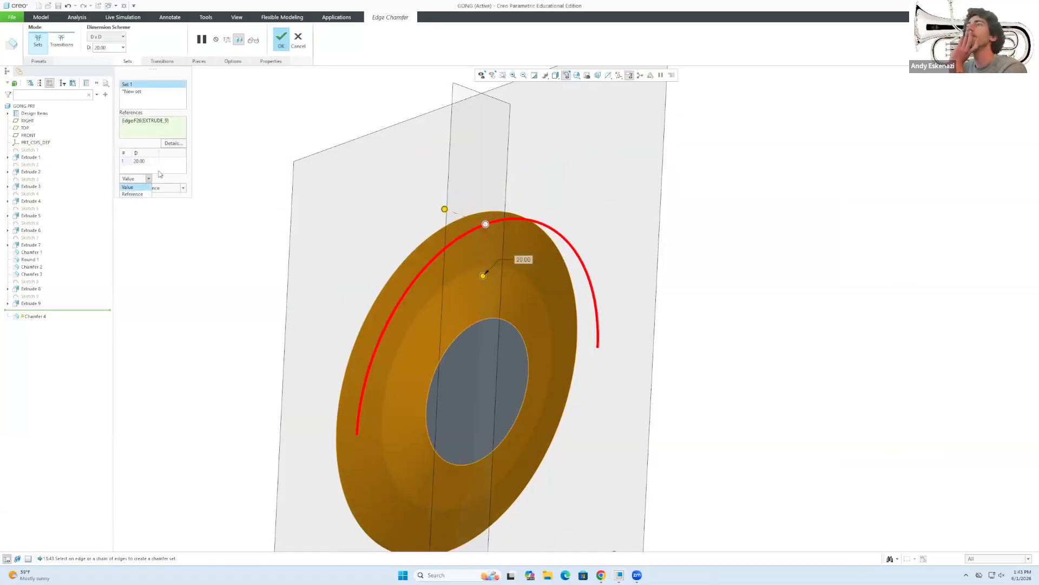
click(183, 189)
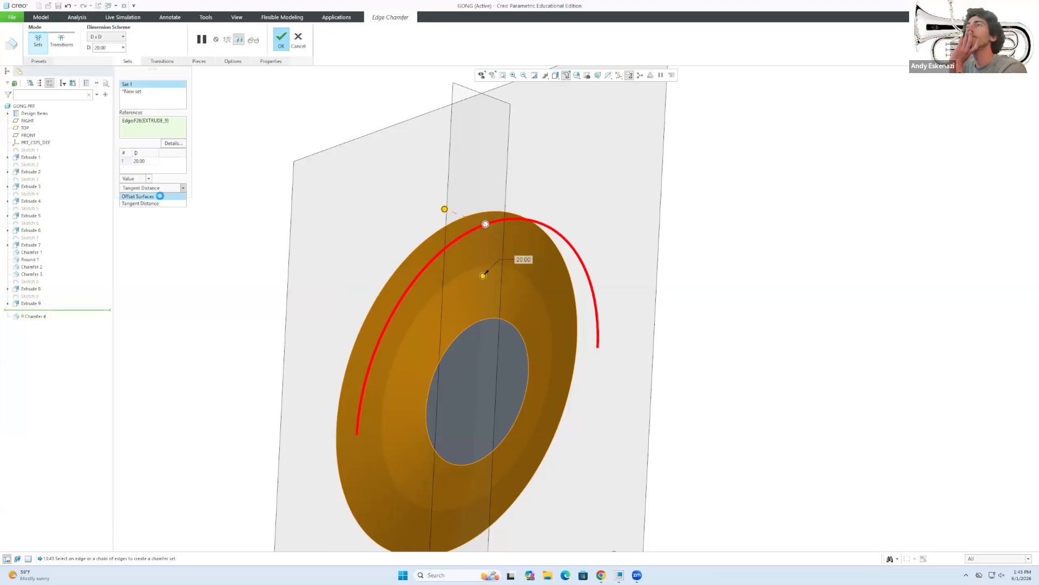
click(140, 196)
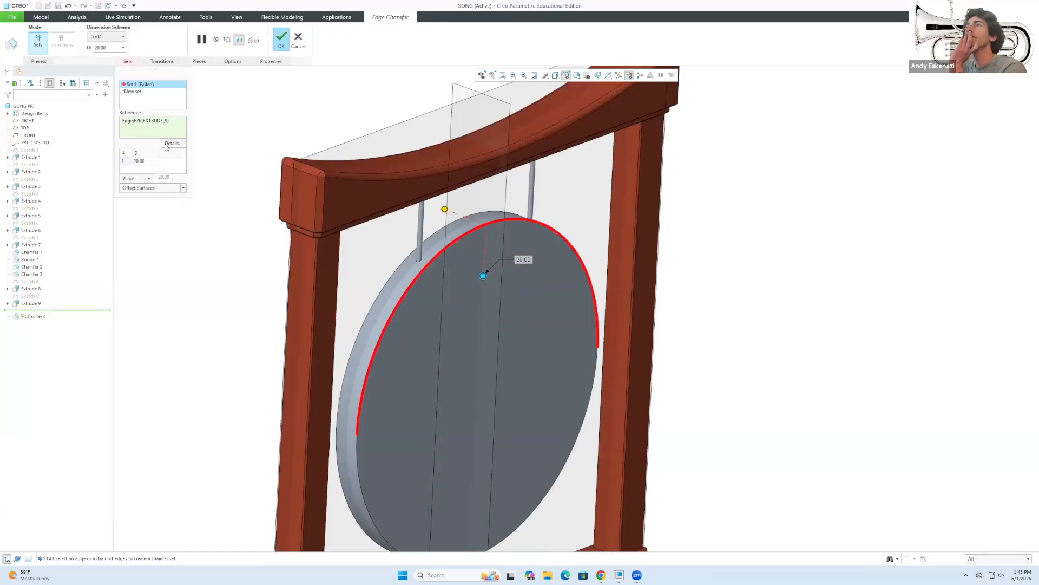
Switch the chamfer to a D1 x D2 scheme with D2 set to 5.
click(106, 38)
click(103, 51)
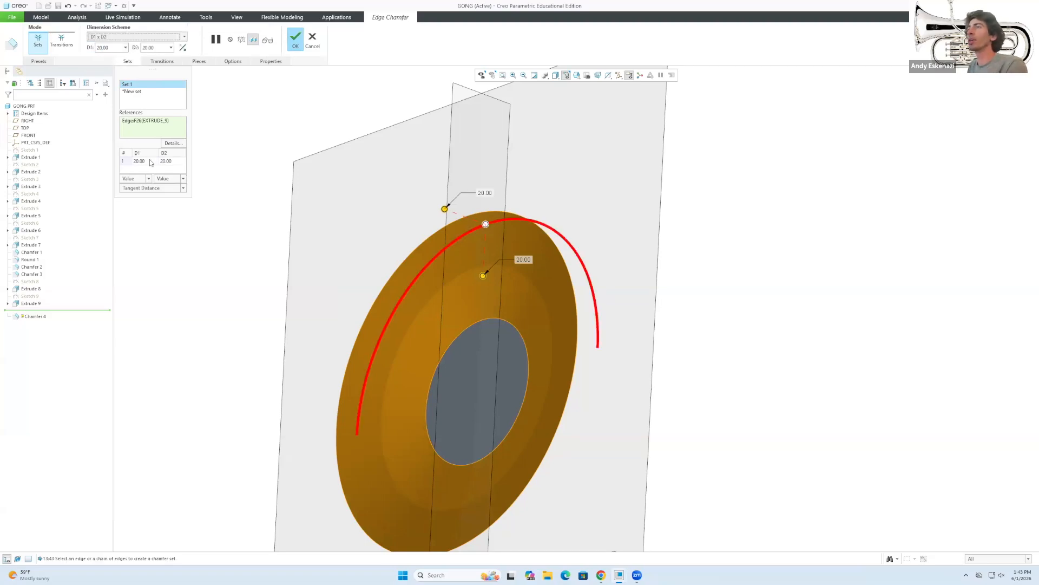
click(167, 162)
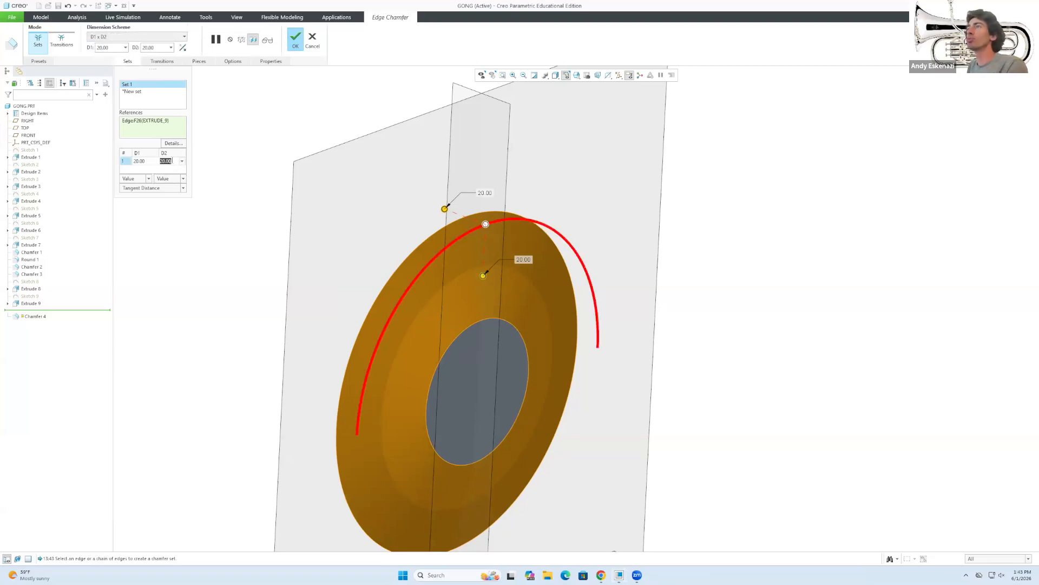
text(5)
key(Return)
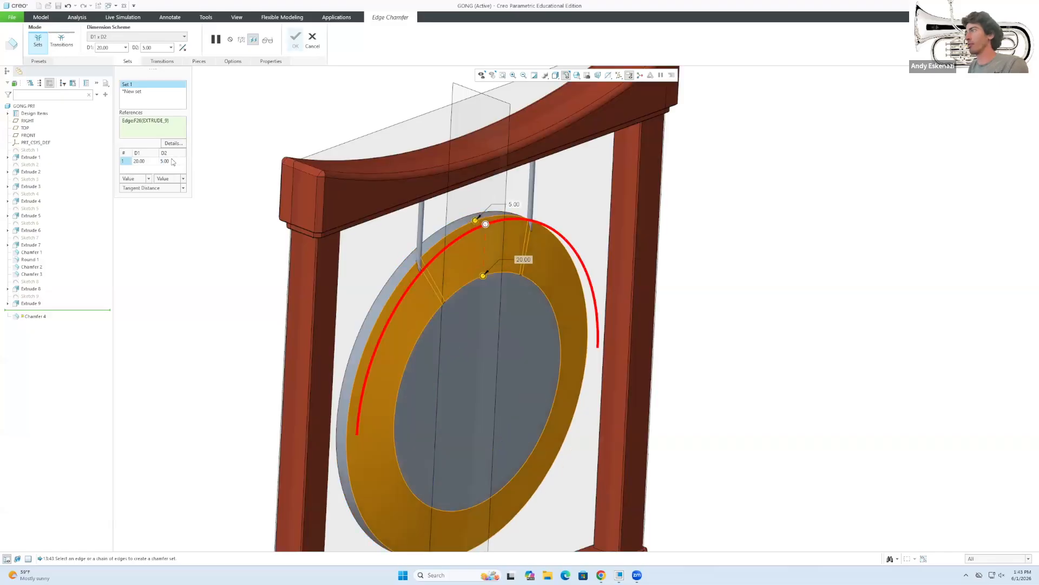
Change the chamfer to D1 50 and D2 4.
middle_drag(498, 339, 516, 249)
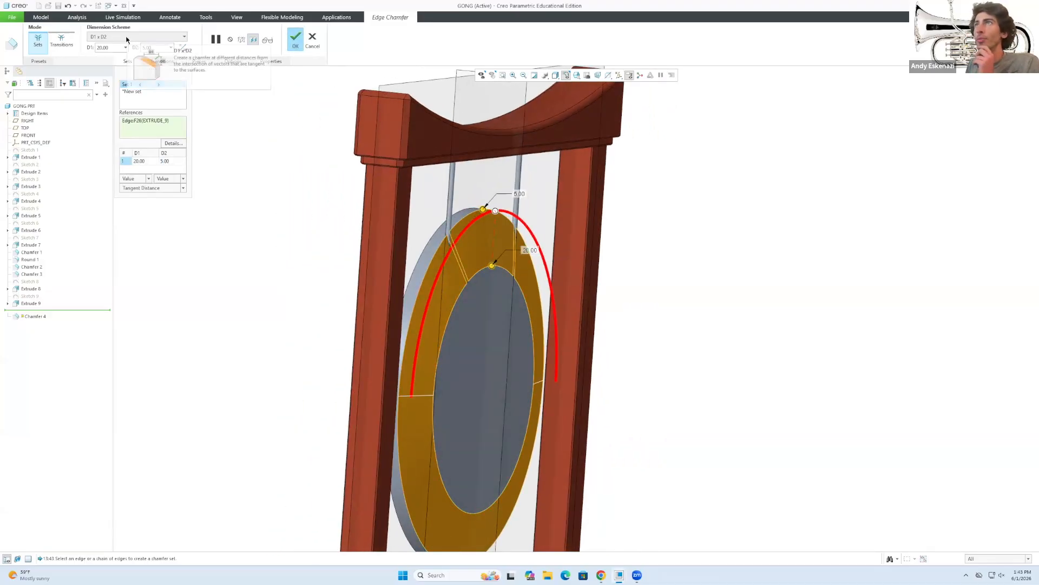
scroll(440, 259, up, 2)
scroll(460, 303, up, 2)
middle_drag(484, 323, 459, 329)
scroll(464, 258, down, 4)
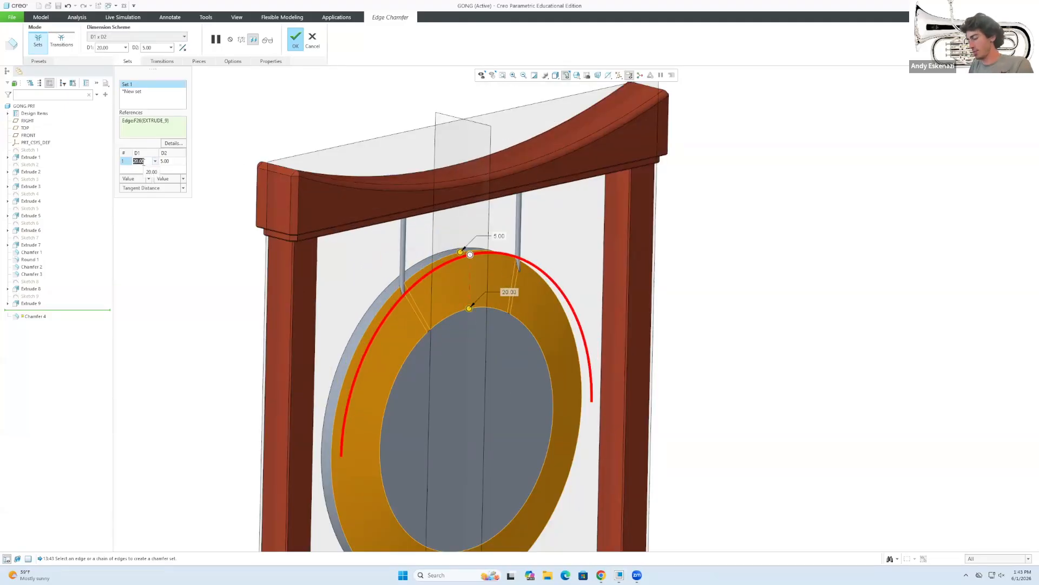
text(50)
key(Return)
middle_drag(408, 320, 428, 330)
click(176, 161)
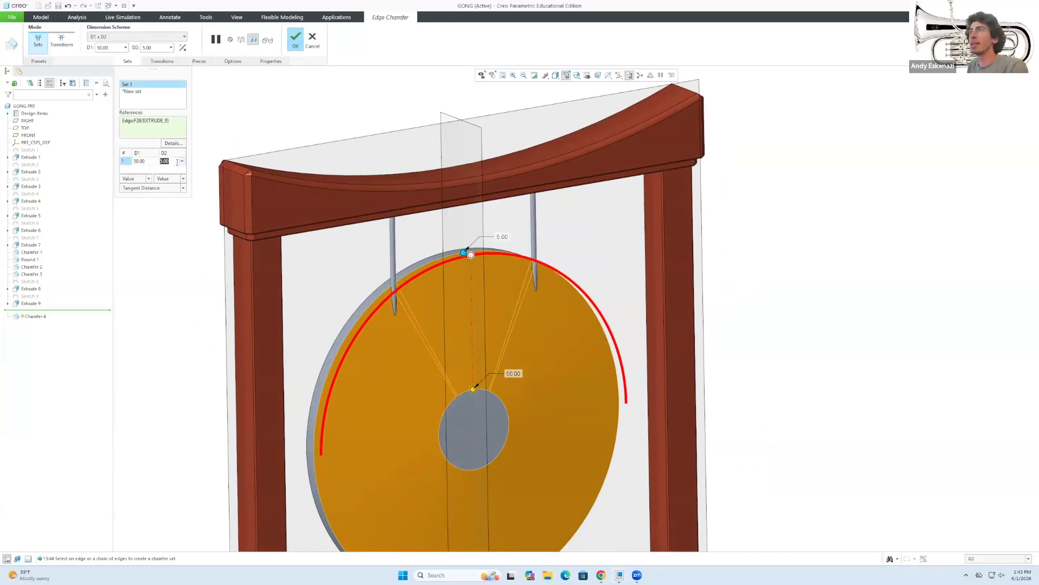
text(4)
key(Return)
Compare the chamfer against the Chrome gong reference photo, then minimize Chrome.
middle_drag(457, 315, 420, 279)
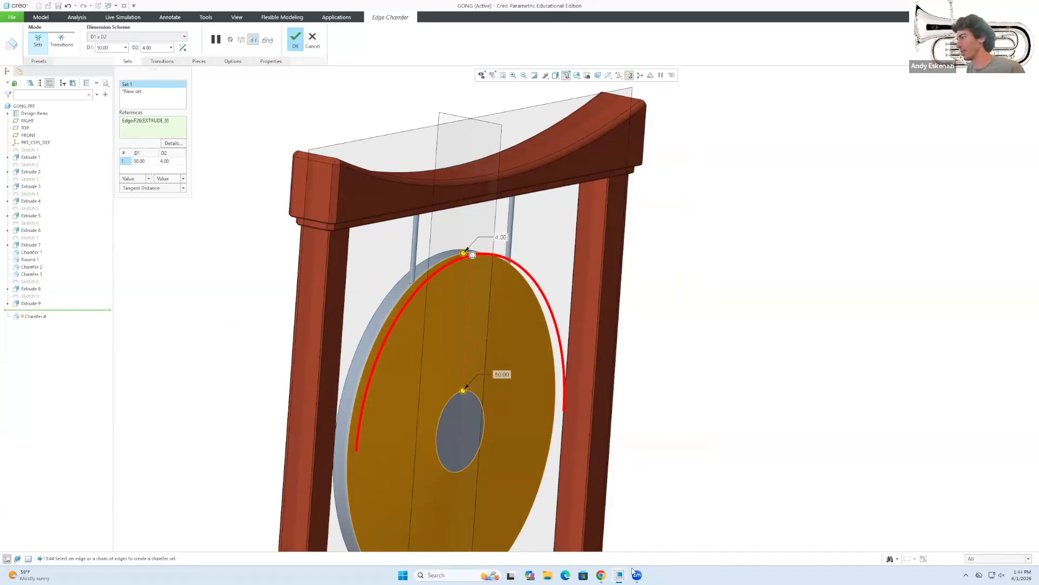
click(602, 575)
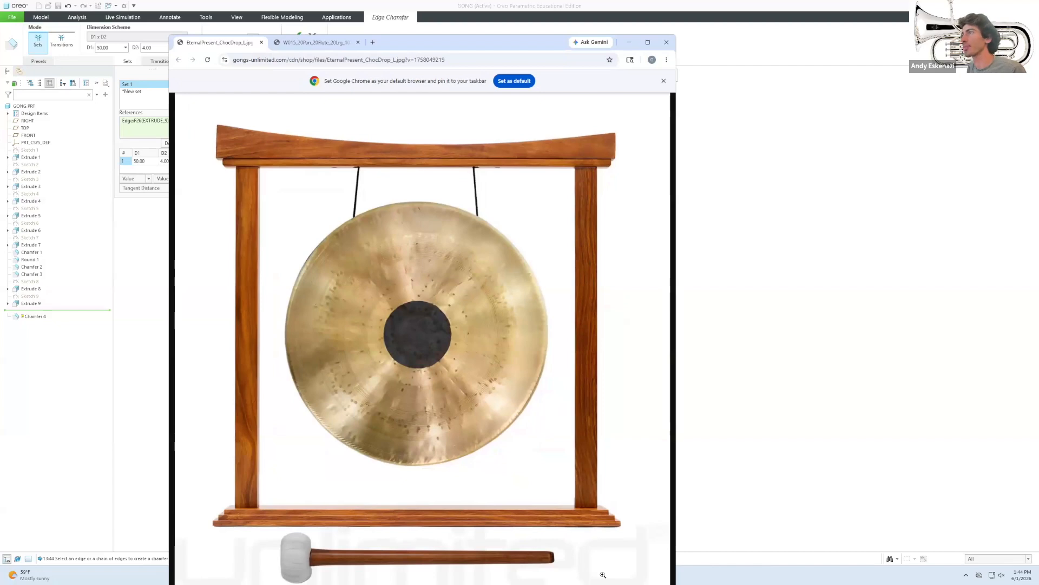
click(602, 574)
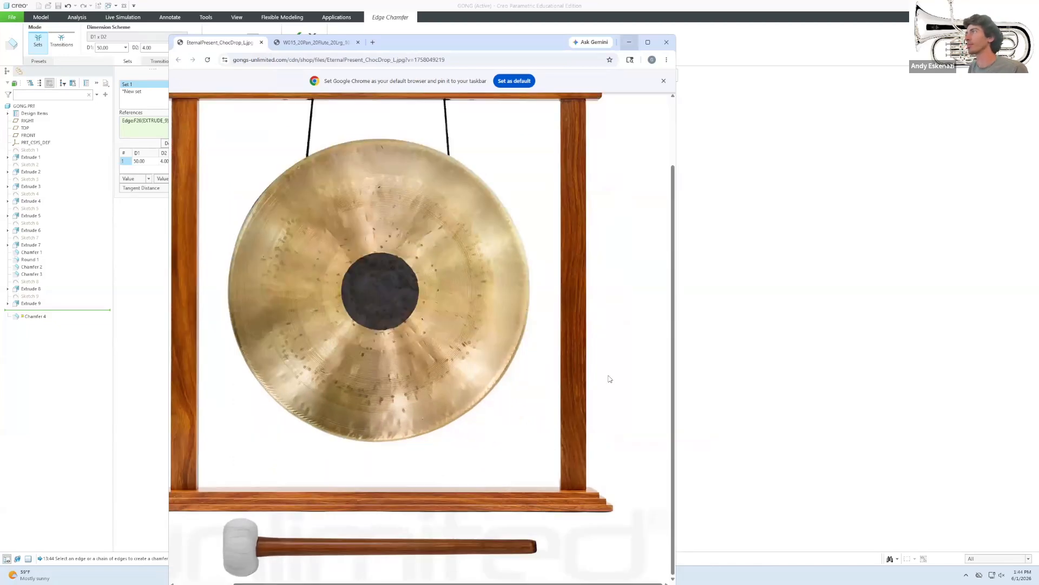
click(630, 42)
Set the chamfer's second distance D2 to 3.00 in the Sets table.
scroll(420, 418, down, 1)
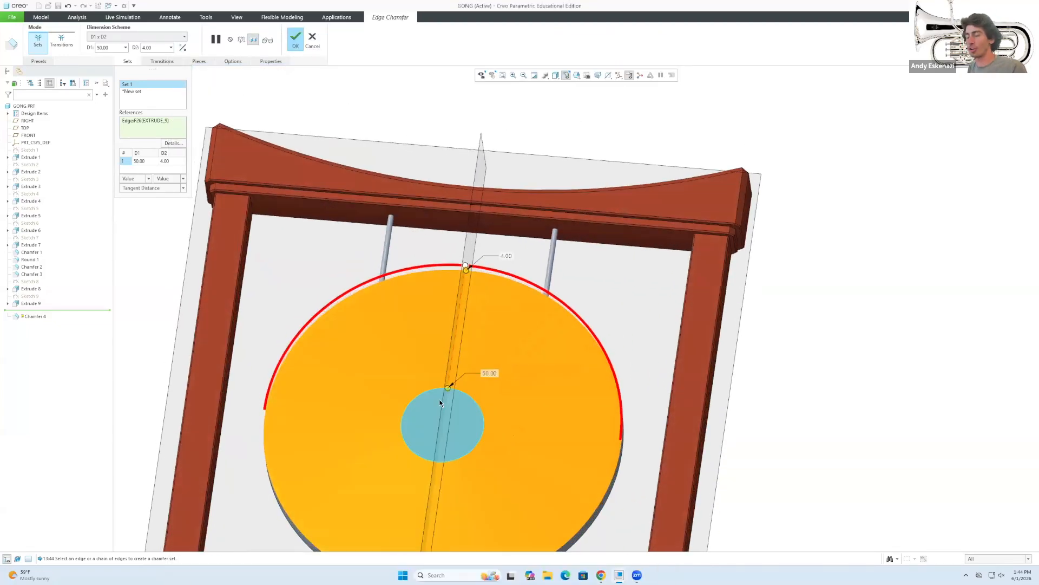
scroll(441, 414, down, 3)
middle_drag(442, 414, 429, 313)
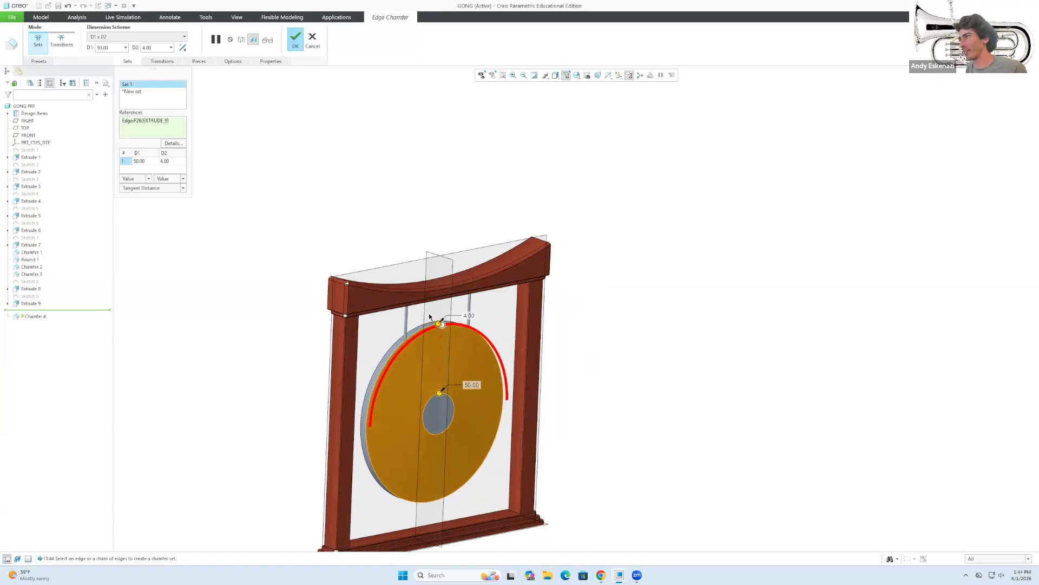
scroll(429, 313, up, 5)
click(171, 163)
text(3)
key(Return)
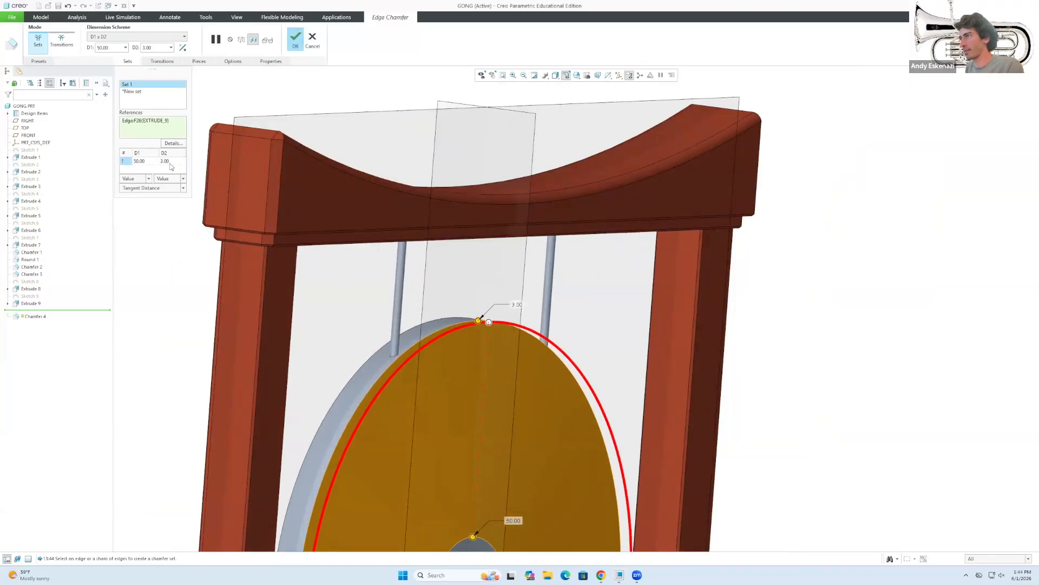
Accept Chamfer 4 at 50.00 by 3.00 and orbit to check the bevelled rim.
mouse_move(357, 336)
middle_down()
mouse_move(430, 342)
mouse_move(337, 336)
middle_up()
scroll(446, 315, down, 5)
scroll(521, 447, up, 1)
scroll(522, 446, up, 1)
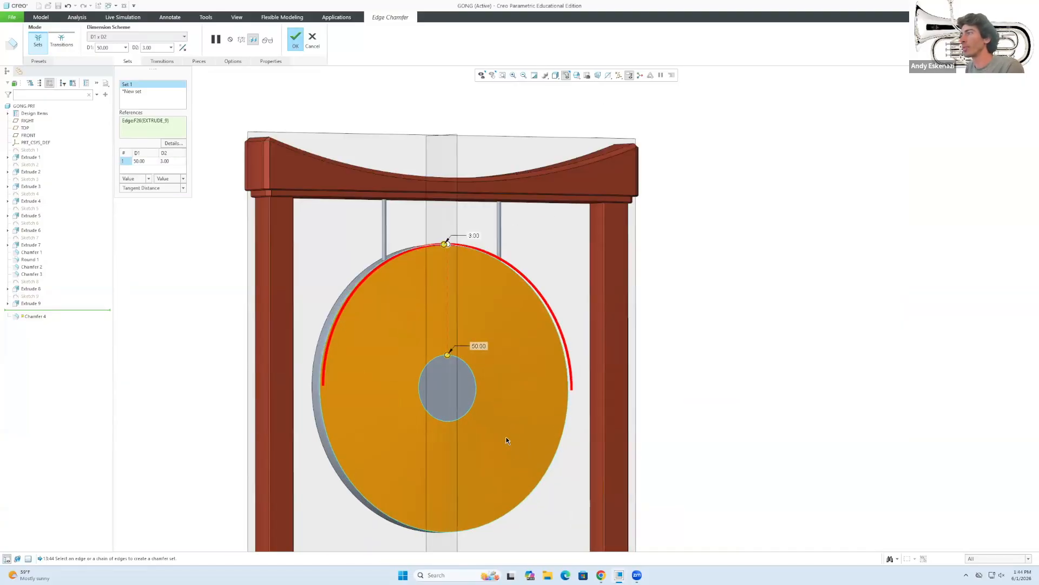
click(296, 39)
middle_drag(839, 376, 598, 349)
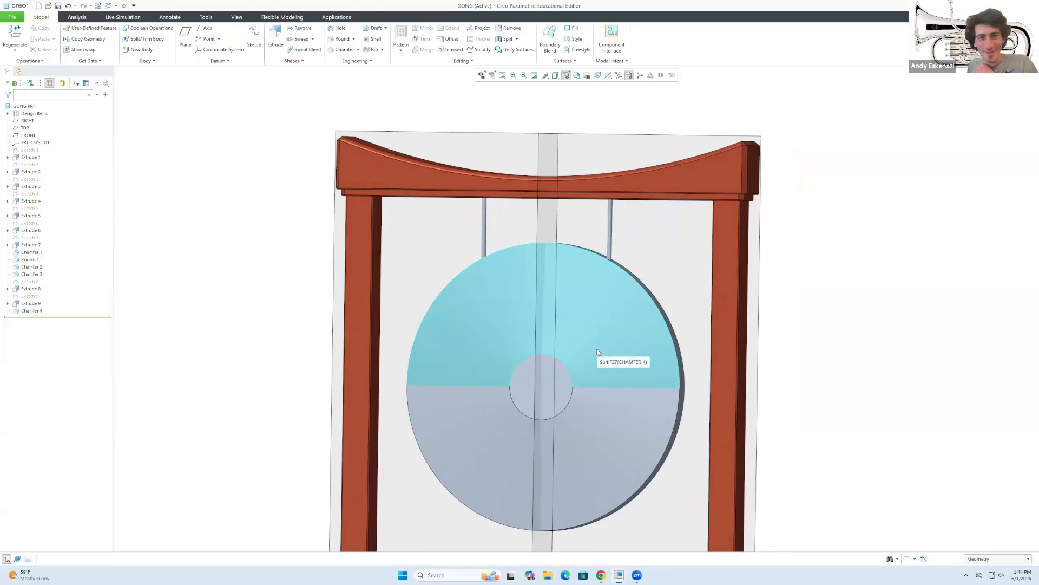
scroll(598, 349, down, 3)
scroll(457, 344, down, 4)
middle_drag(456, 343, 678, 359)
scroll(424, 355, up, 5)
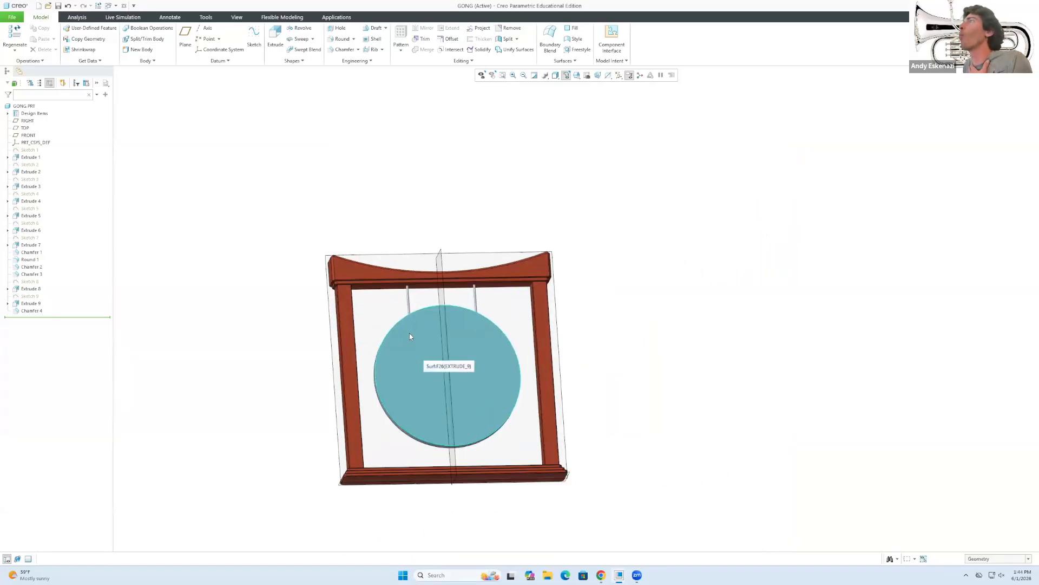
Attempt a shell on all bodies, then cancel it after the regeneration failure.
click(375, 39)
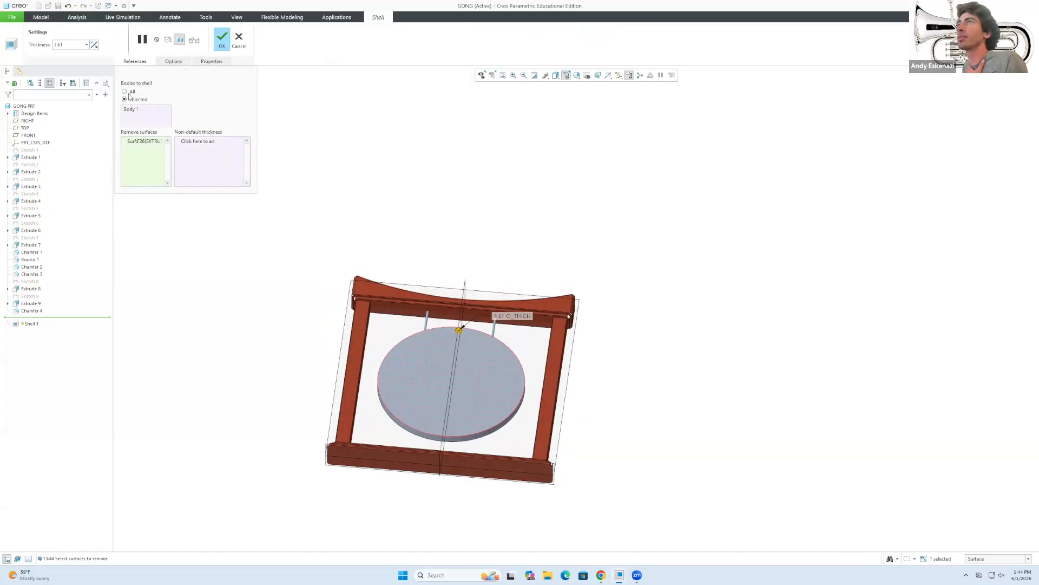
key(Return)
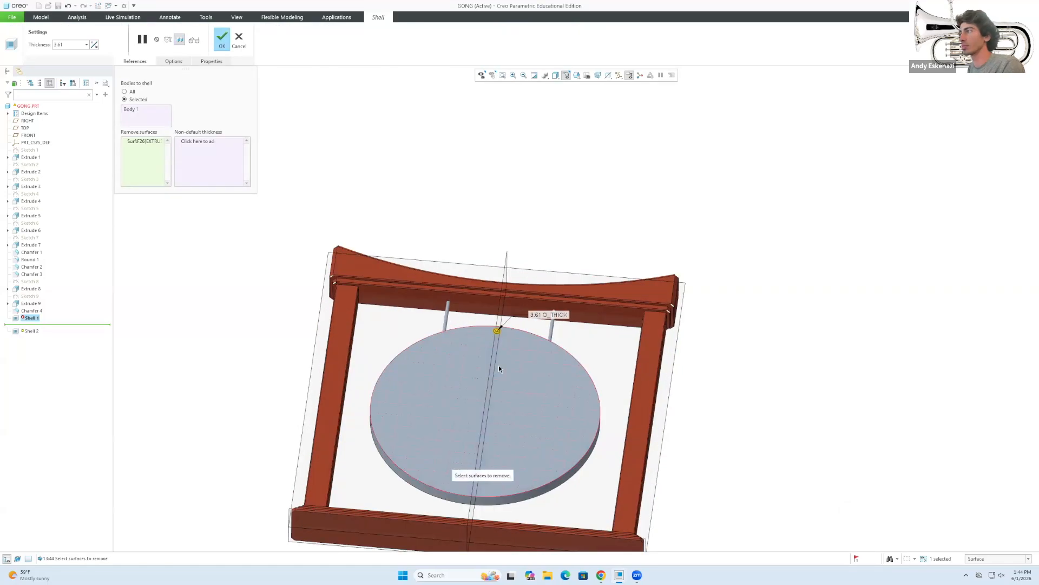
click(124, 91)
click(125, 99)
click(124, 91)
click(224, 40)
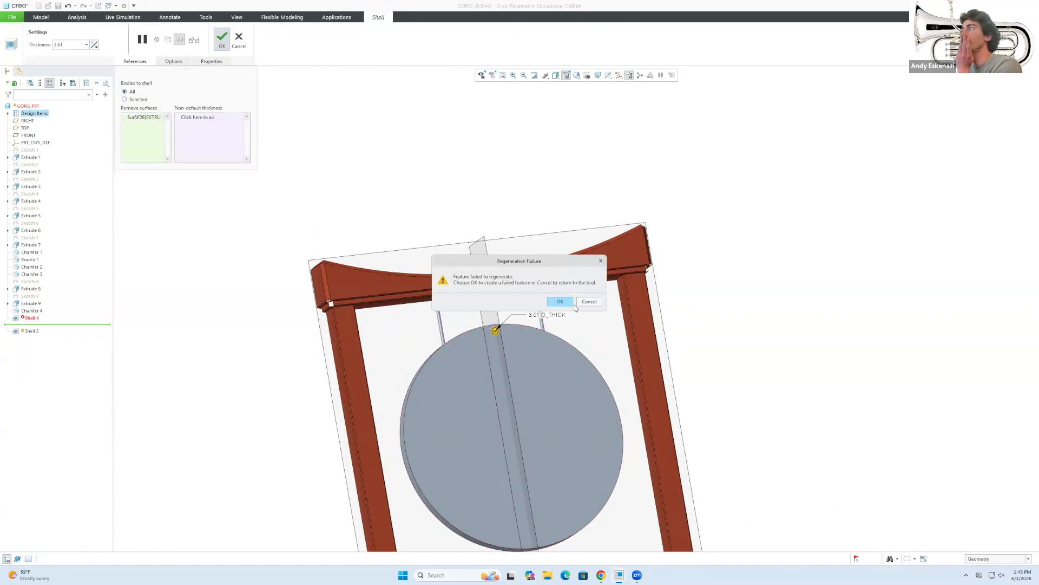
click(587, 302)
click(237, 38)
click(521, 310)
Start a new shell on the gong, removing only its front surface.
middle_drag(515, 401, 506, 325)
click(1032, 511)
middle_drag(547, 404, 387, 390)
click(374, 39)
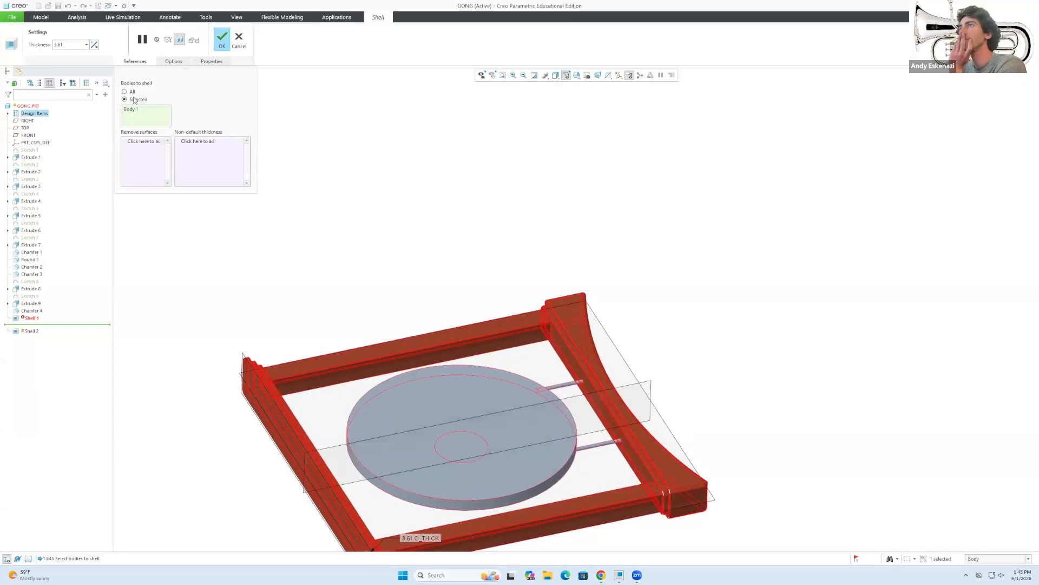
ctrl+click(384, 487)
click(239, 39)
click(550, 302)
right_click(154, 126)
click(168, 133)
Set the shell thickness to 1.00 and accept Shell 2.
middle_drag(414, 394, 393, 395)
scroll(541, 455, down, 3)
click(94, 46)
click(94, 46)
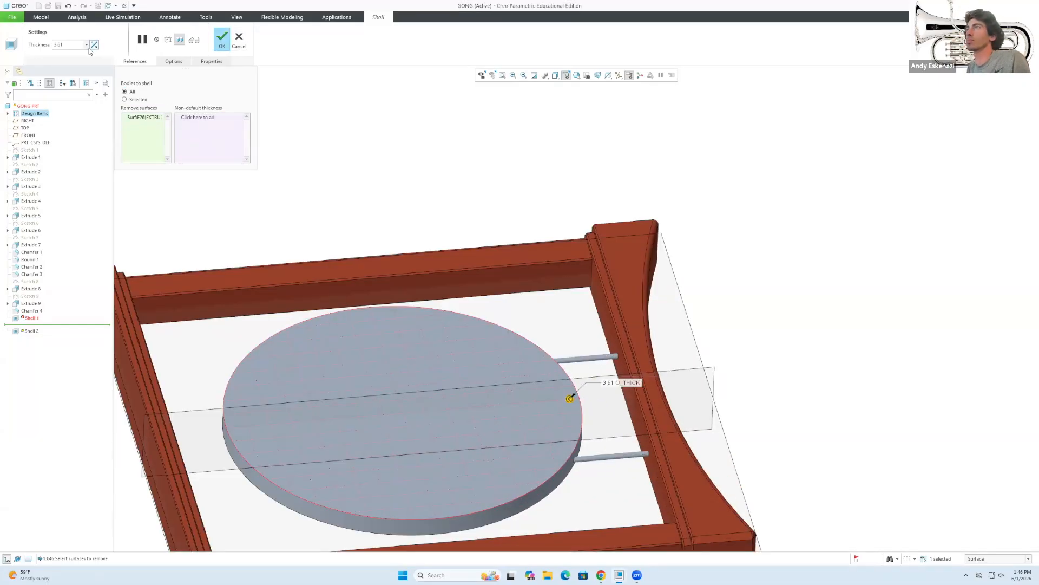
double_click(62, 45)
text(1)
key(Return)
click(238, 40)
click(549, 302)
click(222, 40)
middle_drag(485, 477, 551, 366)
Delete the failed Shell 1 feature from the model tree.
scroll(551, 366, up, 5)
middle_drag(551, 366, 517, 389)
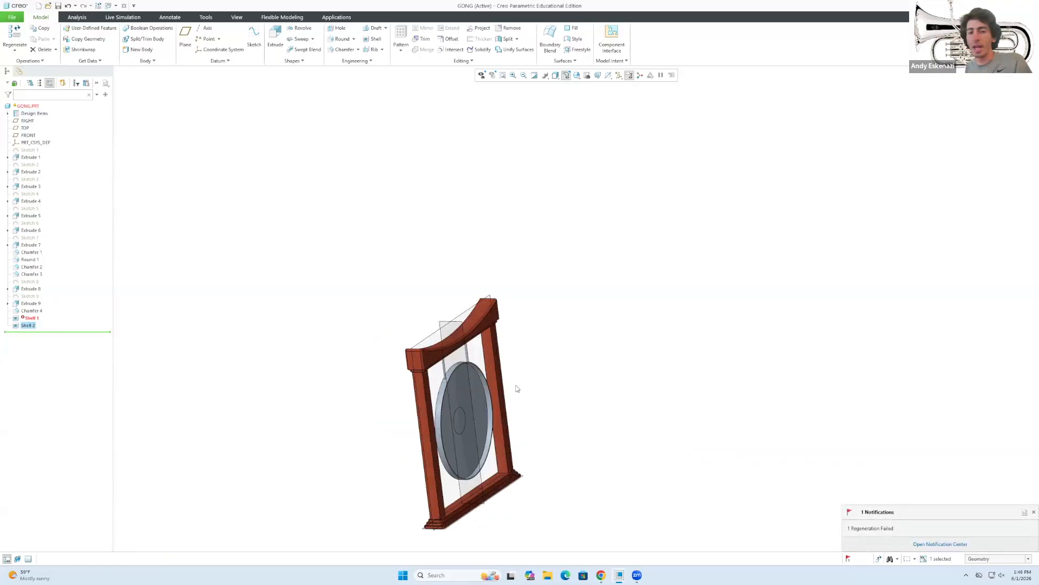
middle_drag(438, 419, 364, 364)
scroll(528, 449, down, 3)
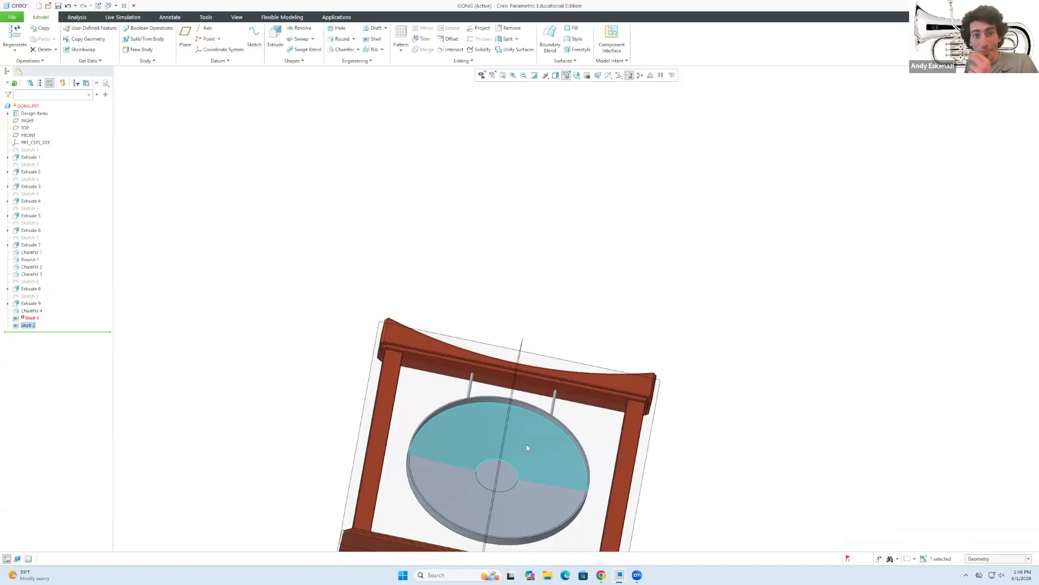
middle_drag(526, 447, 466, 477)
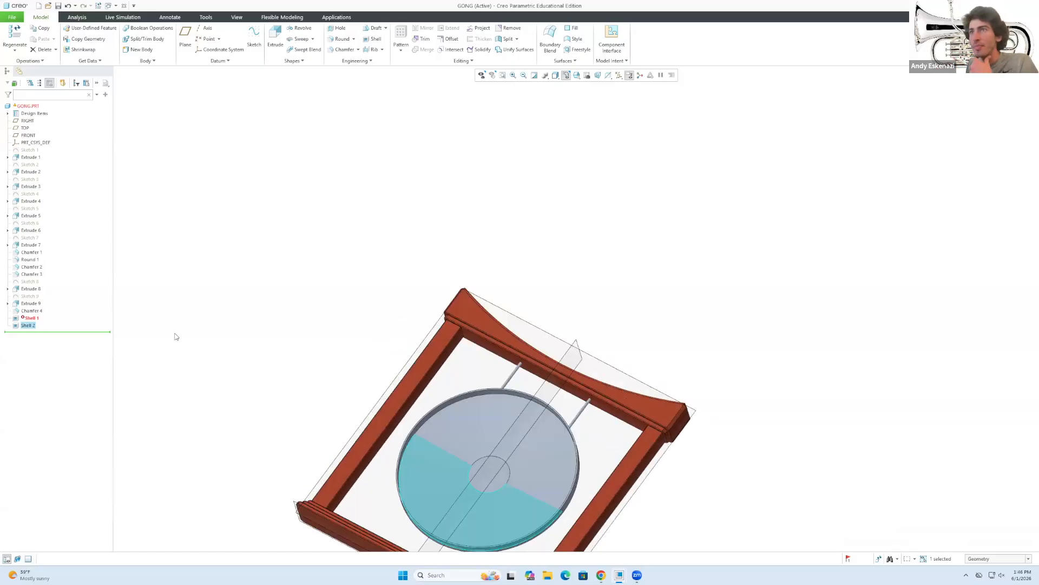
right_click(33, 319)
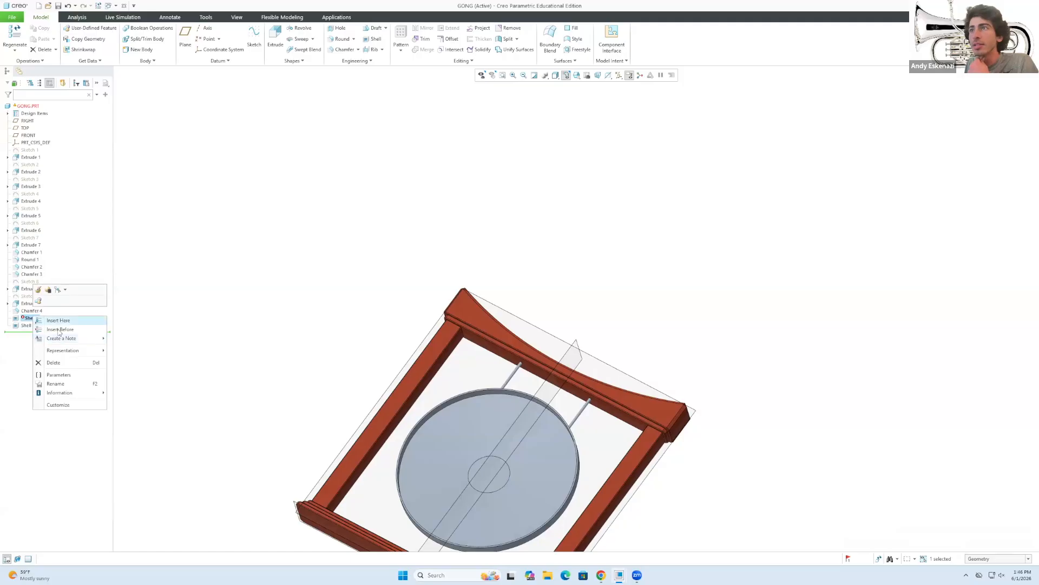
click(54, 362)
key(Return)
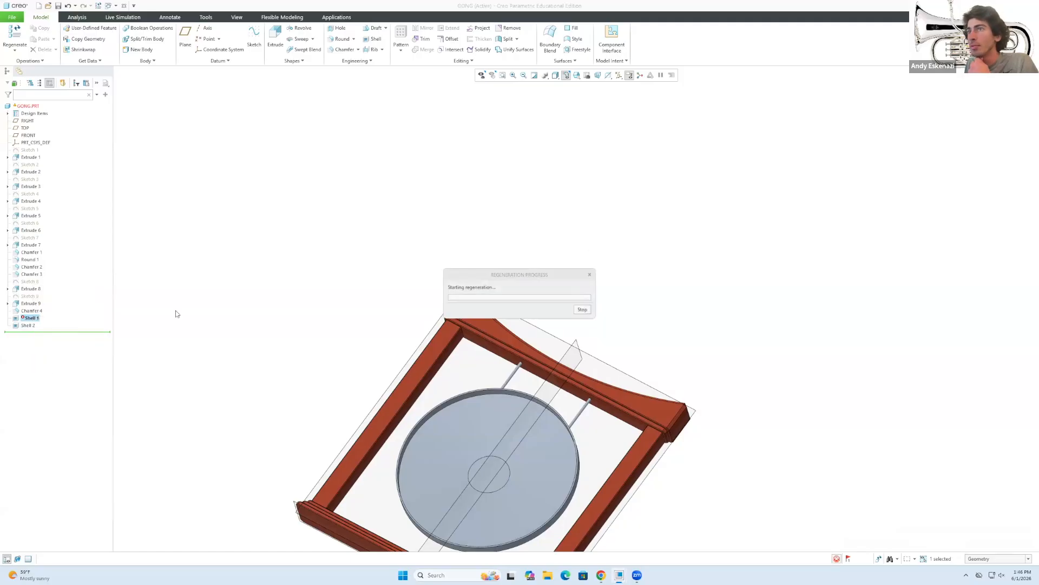
Redefine Shell 2 with a 1.50 thickness and accept it.
right_click(27, 318)
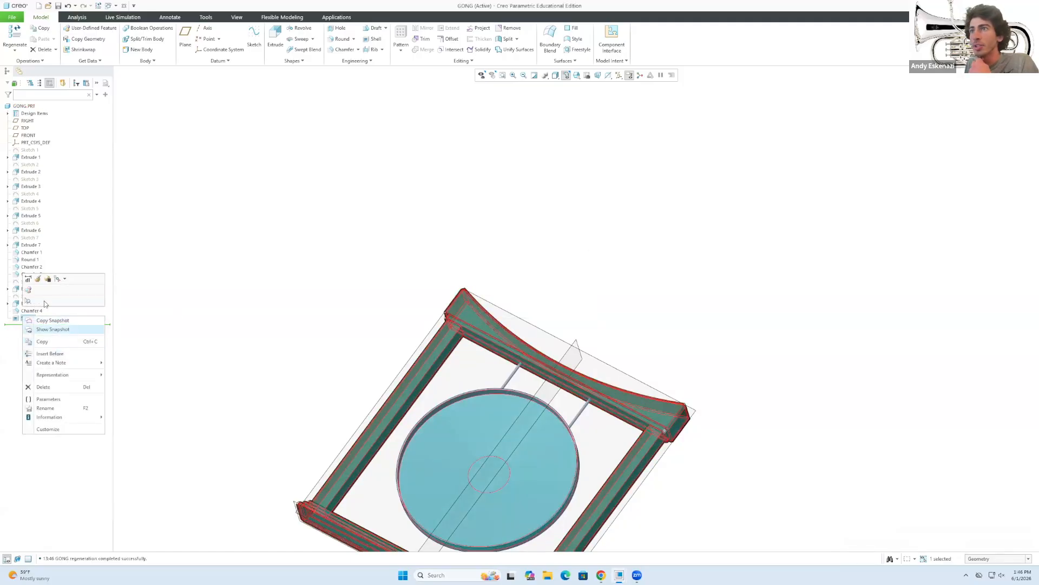
click(38, 280)
middle_drag(498, 386, 490, 422)
scroll(489, 423, down, 2)
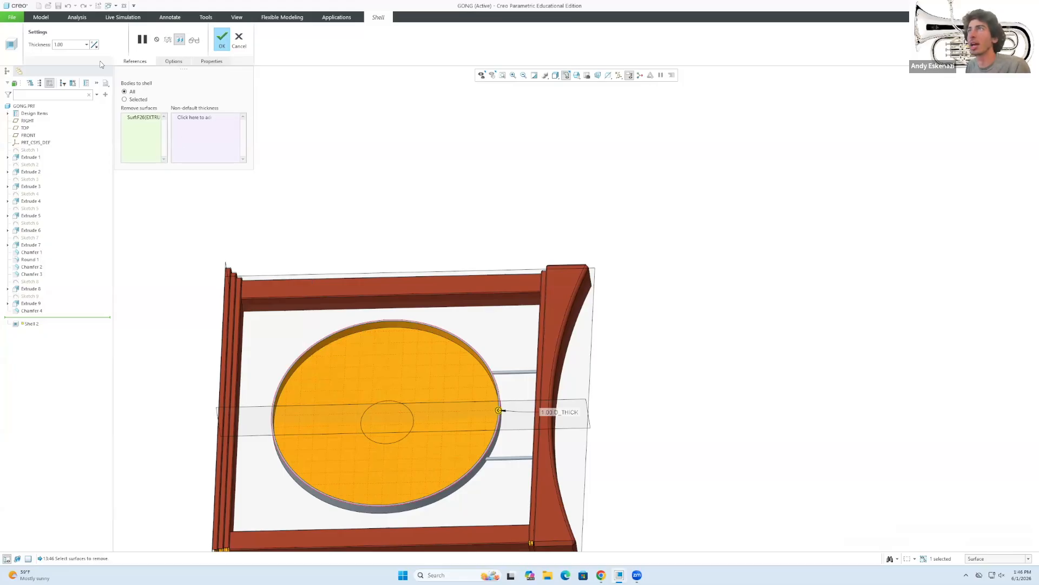
text(1)
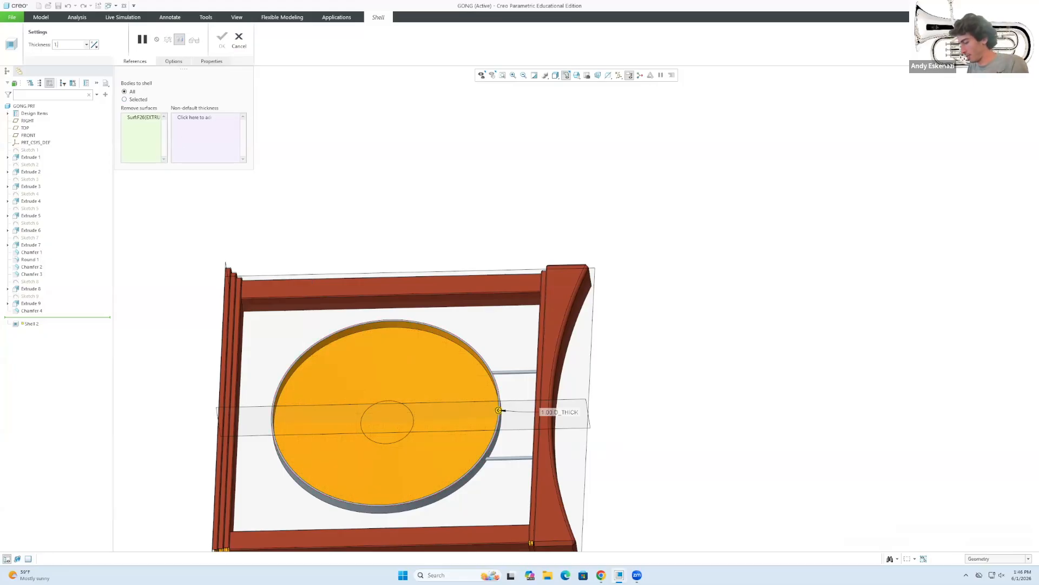
key(Return)
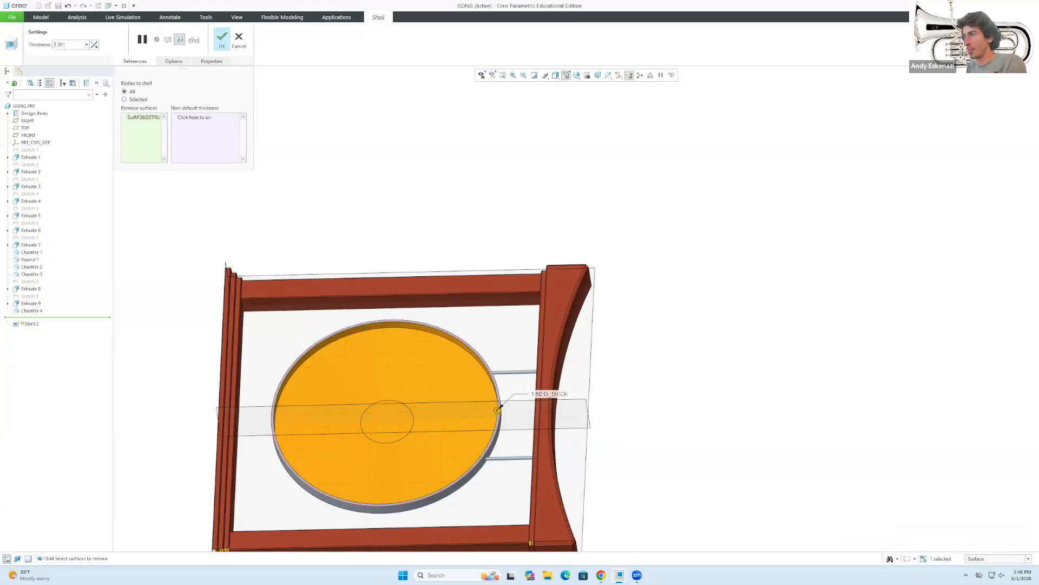
click(223, 43)
mouse_move(466, 422)
middle_down()
mouse_move(463, 369)
mouse_move(430, 420)
middle_up()
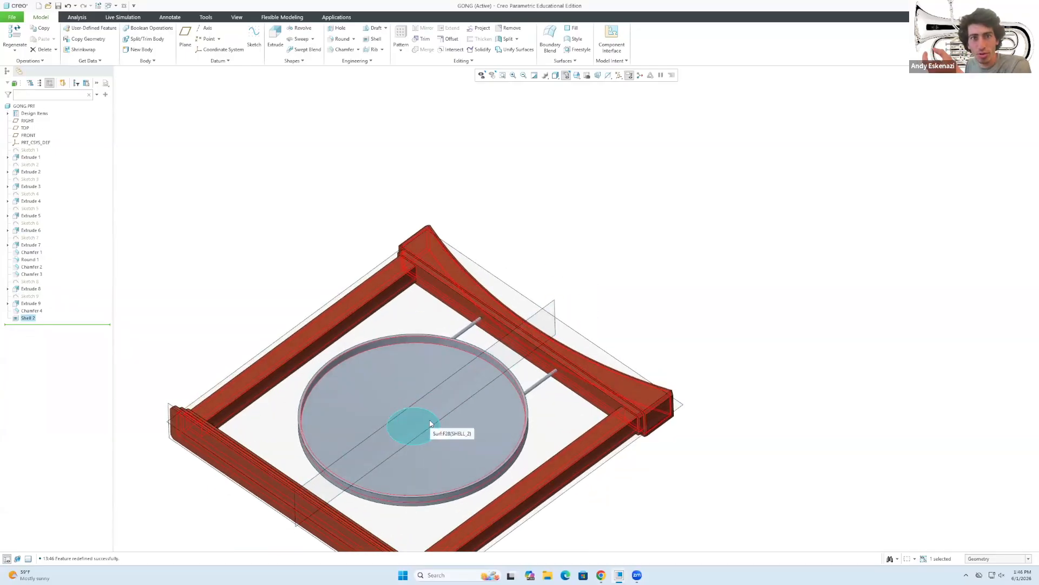
Orbit the shelled gong to view it from the front, the top beam and below.
mouse_move(430, 419)
middle_down()
mouse_move(572, 442)
mouse_move(513, 436)
mouse_move(534, 453)
mouse_move(569, 413)
mouse_move(657, 376)
mouse_move(567, 386)
mouse_move(660, 378)
middle_up()
scroll(566, 335, down, 3)
middle_drag(583, 327, 569, 354)
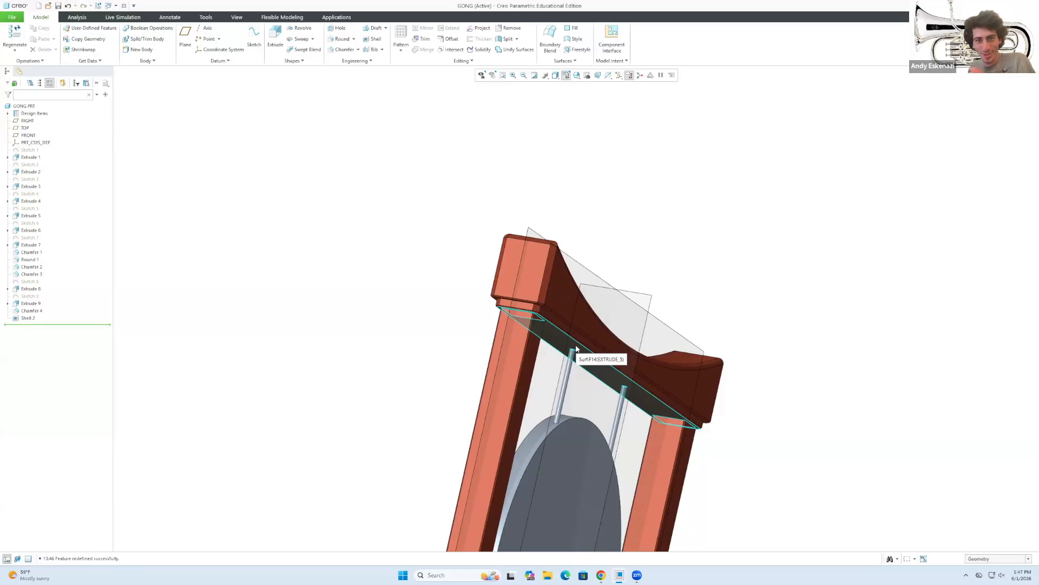
middle_drag(586, 468, 503, 437)
scroll(504, 437, up, 5)
middle_drag(602, 499, 565, 414)
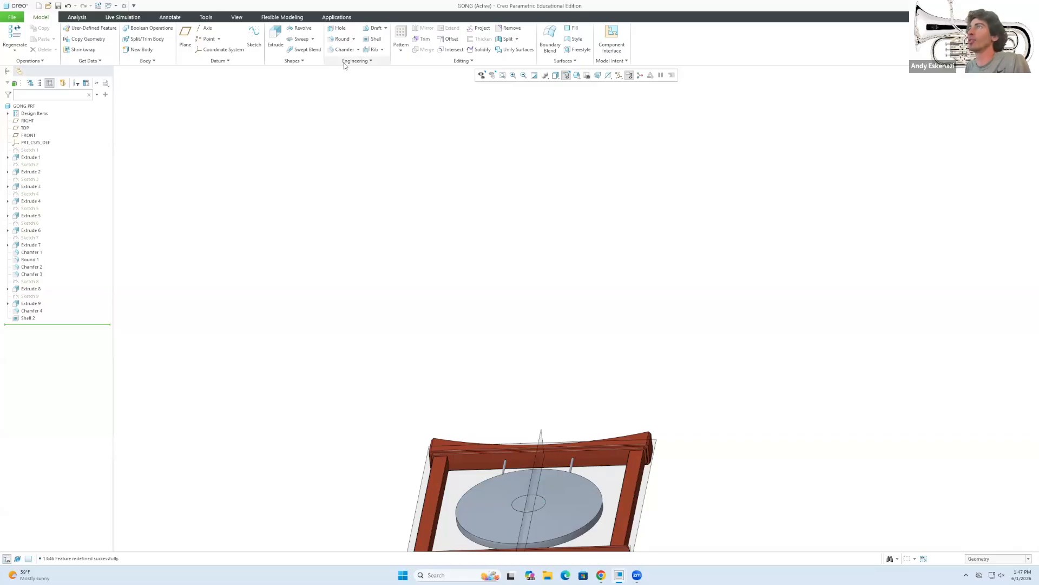
Switch to the View tools and start the Appearances painter.
click(239, 19)
click(126, 35)
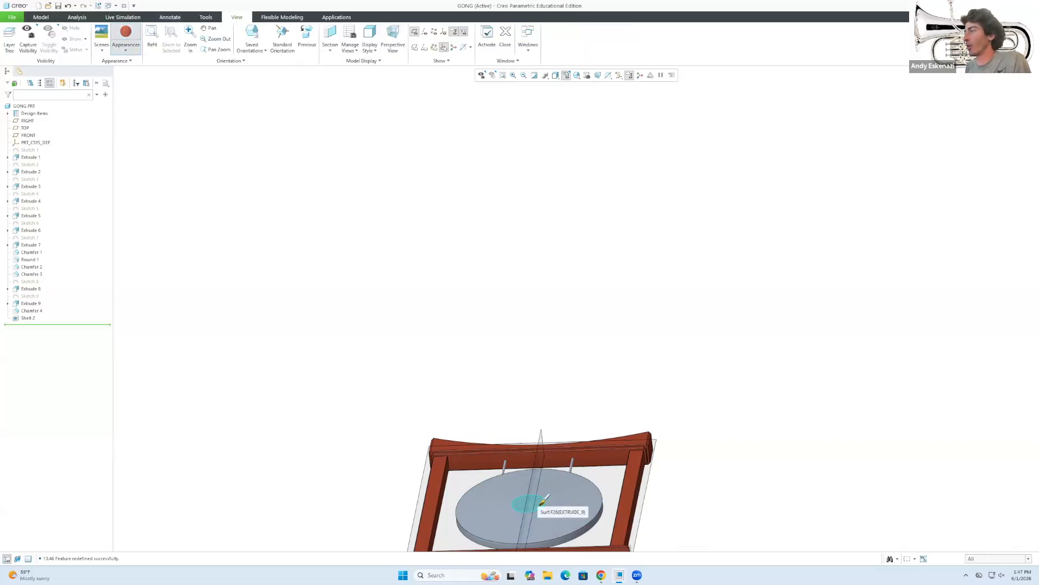
scroll(508, 401, up, 5)
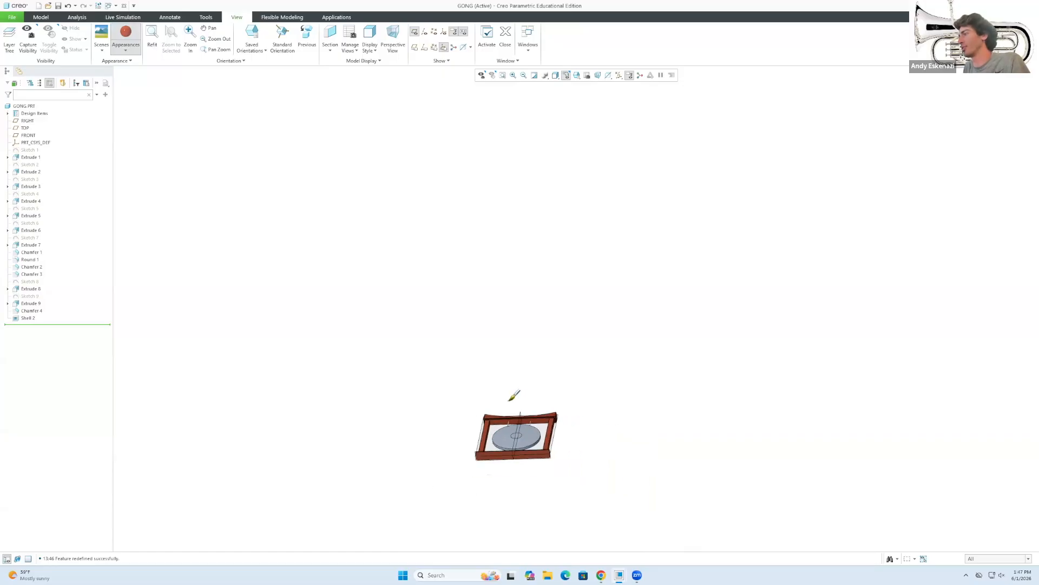
middle_drag(508, 401, 549, 442)
scroll(626, 426, down, 3)
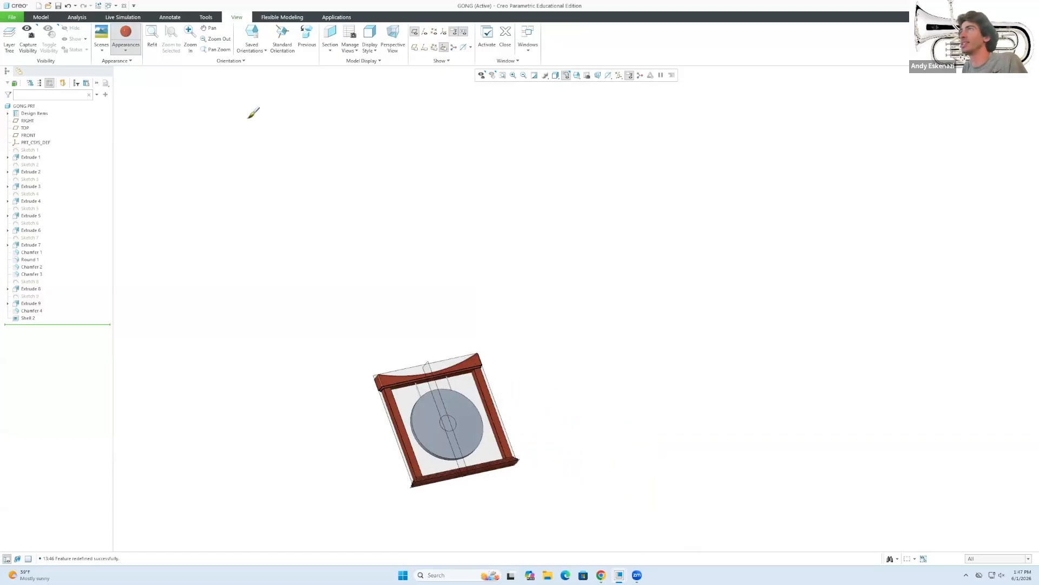
Load the Metal-Gold.dmt appearance library and paint the gong disc gold.
click(125, 50)
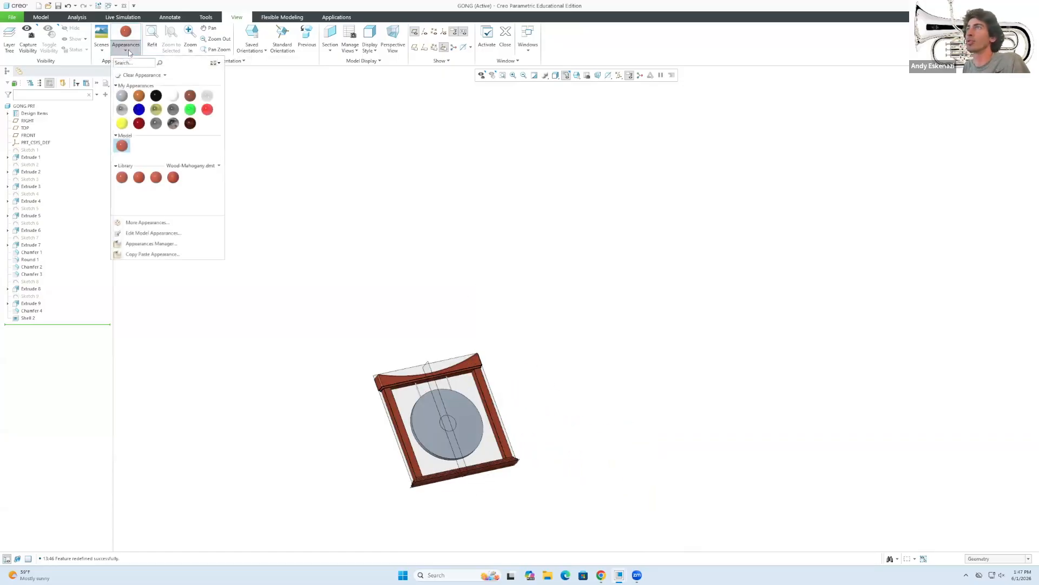
click(200, 166)
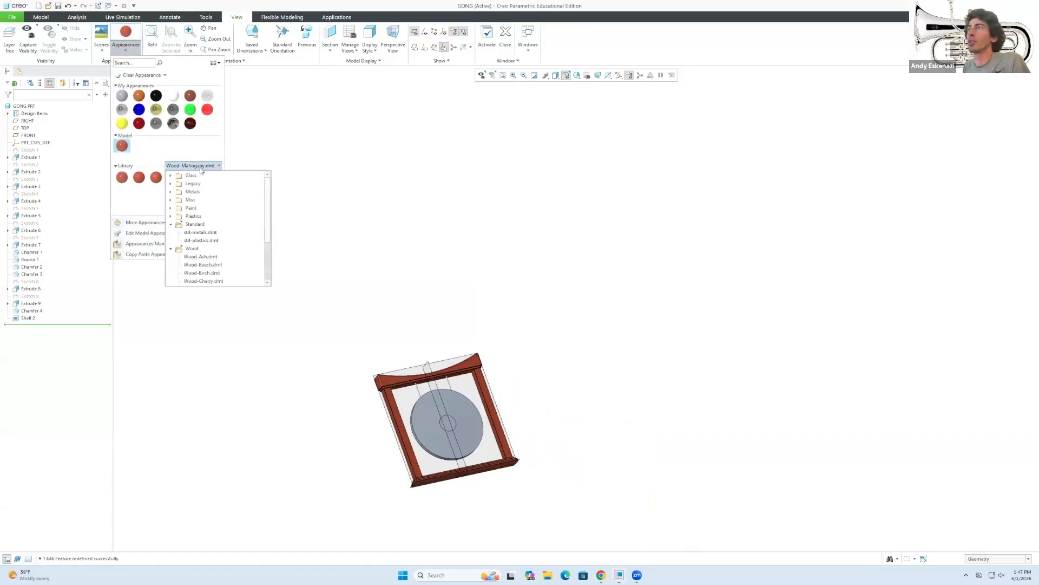
click(171, 192)
click(205, 244)
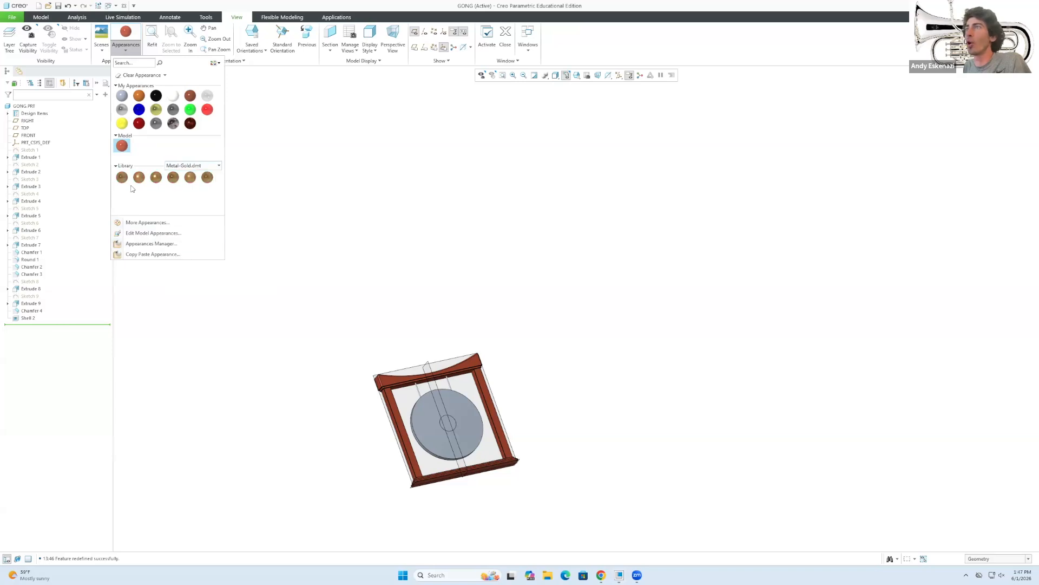
click(124, 179)
scroll(432, 413, down, 3)
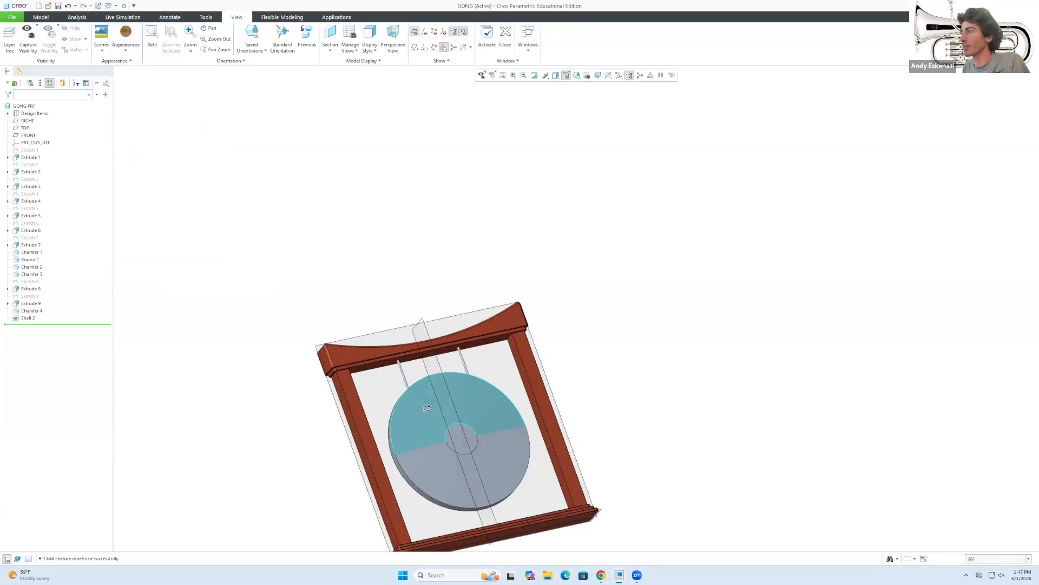
middle_drag(423, 413, 386, 402)
drag(373, 371, 535, 524)
middle_click(658, 386)
middle_drag(387, 404, 457, 439)
scroll(407, 380, down, 3)
middle_drag(407, 382, 373, 336)
scroll(372, 363, down, 3)
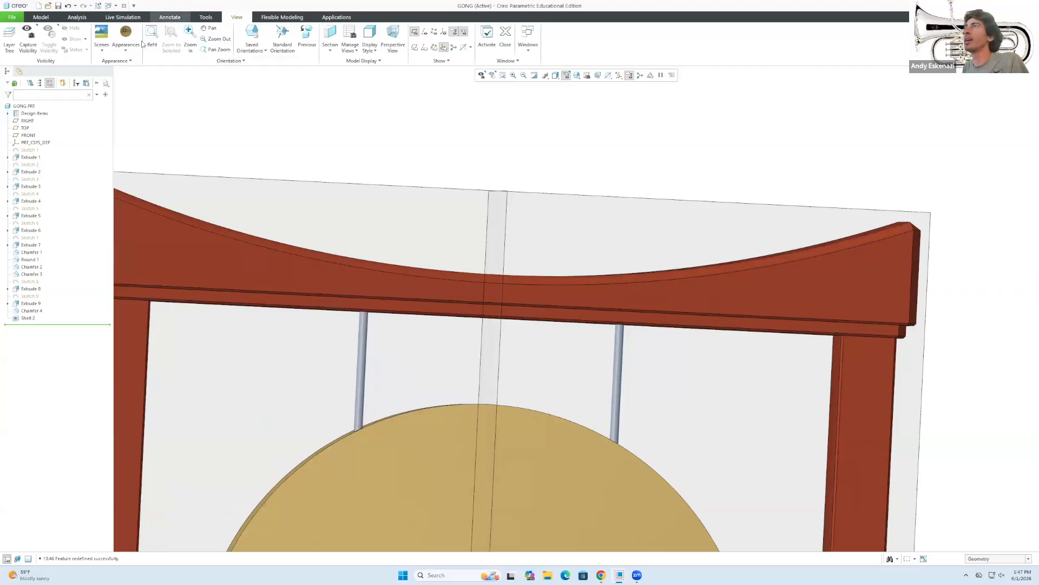
Paint both hanging rods black.
click(129, 51)
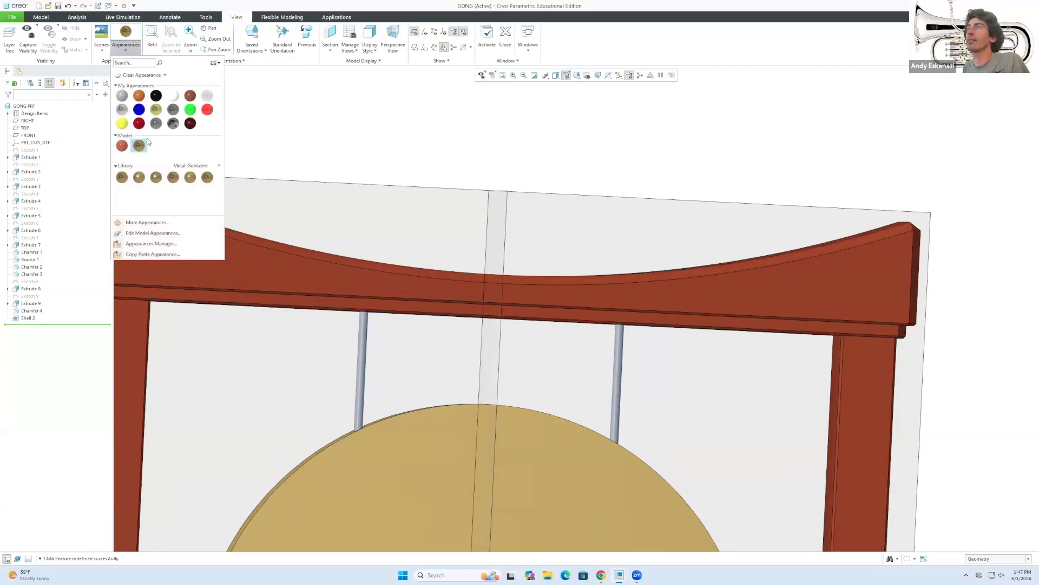
click(156, 96)
click(365, 356)
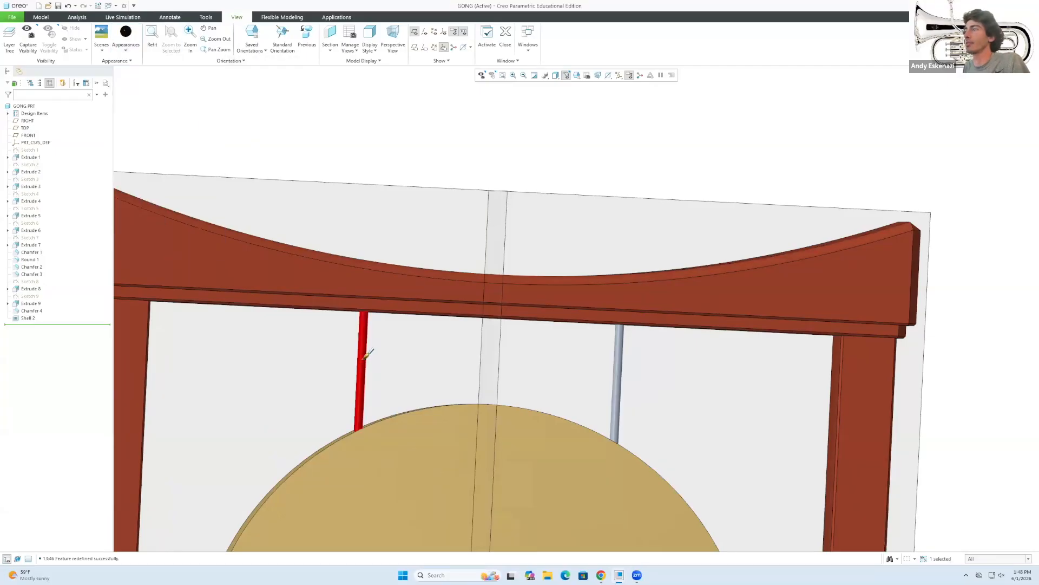
ctrl+click(622, 371)
middle_click(510, 390)
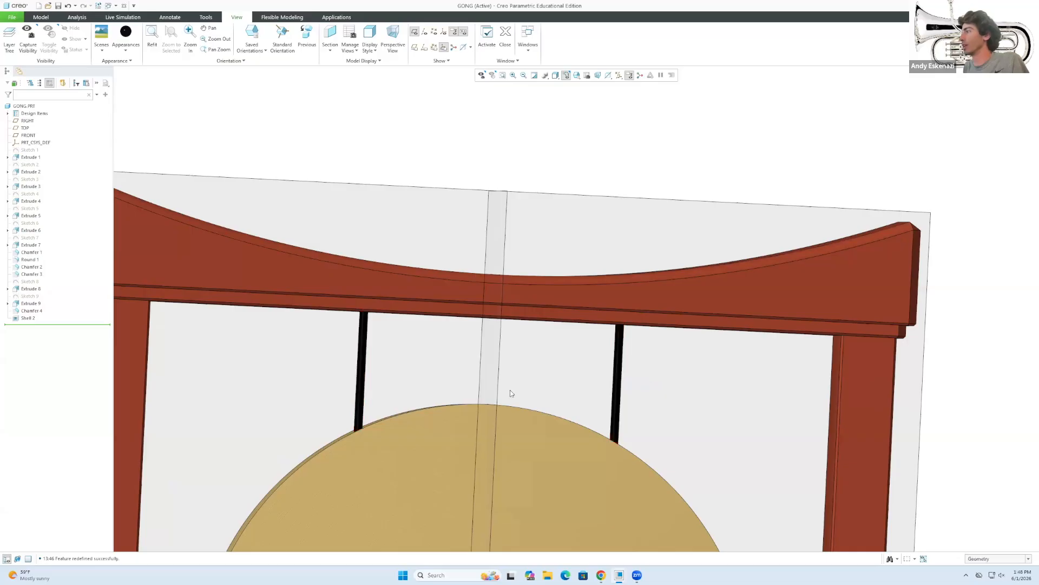
scroll(372, 378, up, 3)
scroll(411, 390, up, 3)
middle_drag(411, 390, 436, 438)
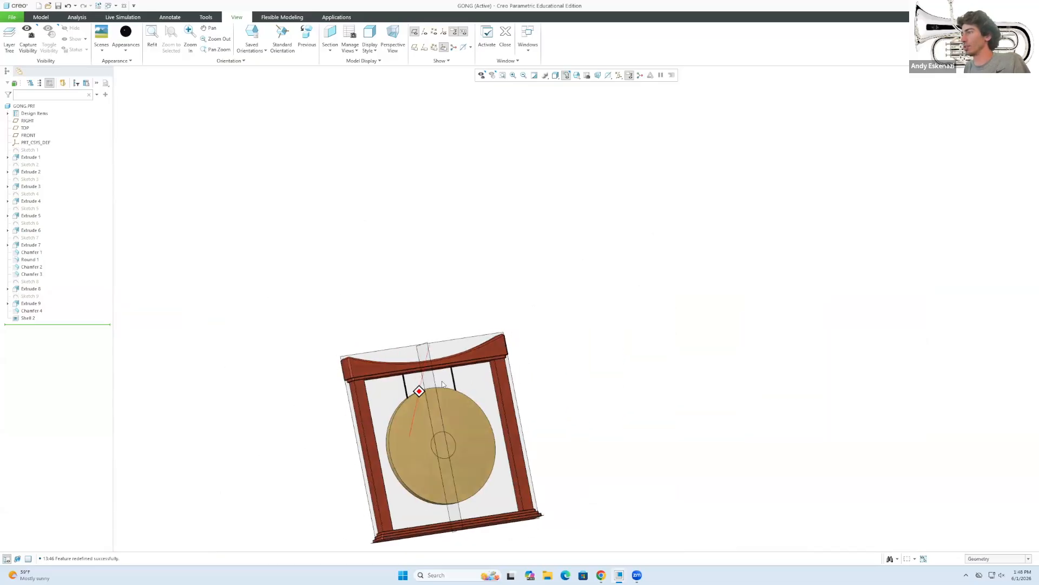
scroll(439, 443, down, 4)
Paint the gong's centre circle black.
click(126, 34)
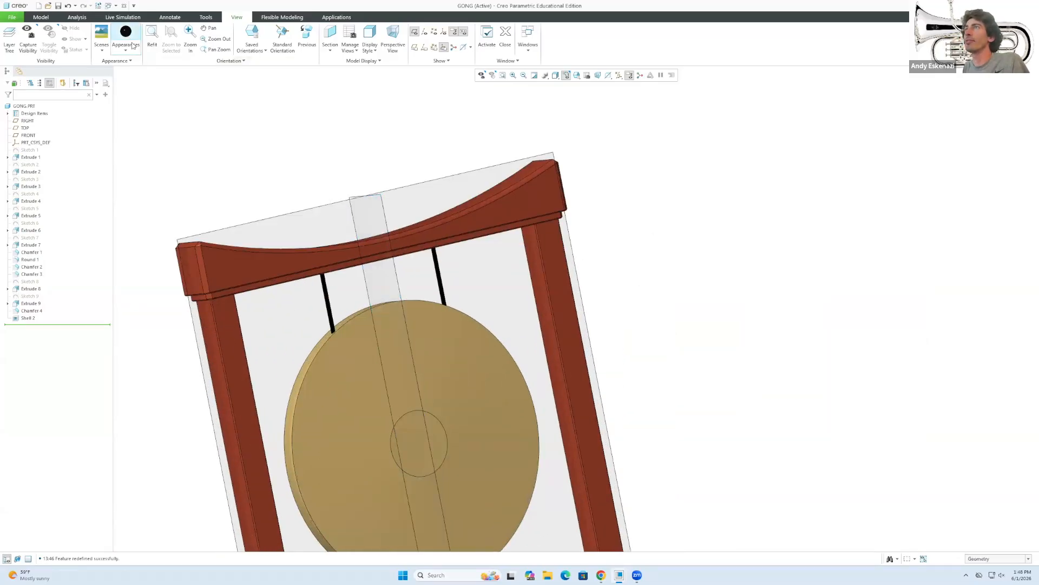
click(430, 425)
middle_click(492, 285)
scroll(479, 341, up, 3)
middle_drag(478, 342, 442, 325)
scroll(441, 324, down, 3)
scroll(469, 330, down, 3)
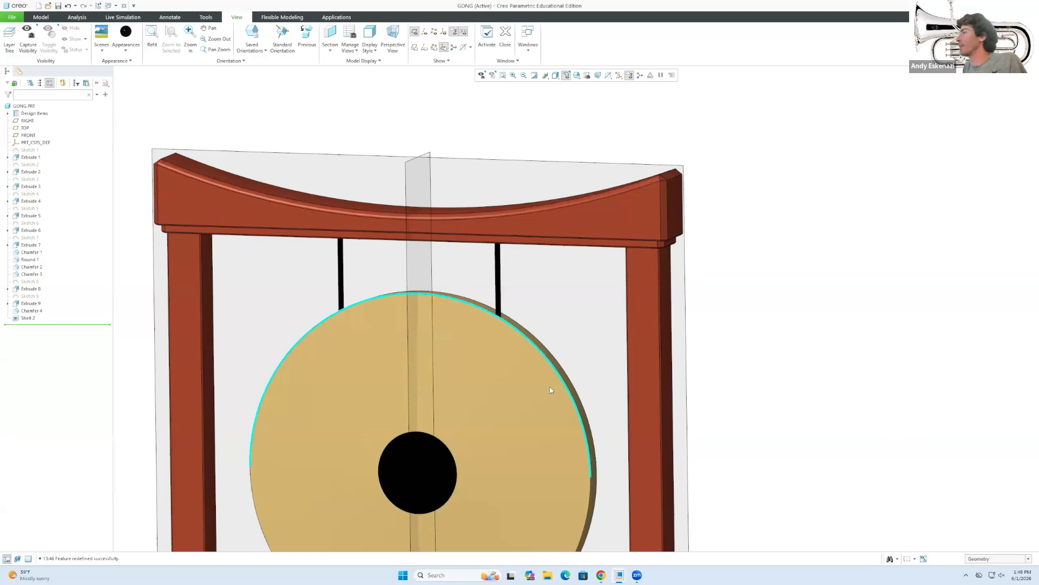
middle_drag(420, 302, 536, 388)
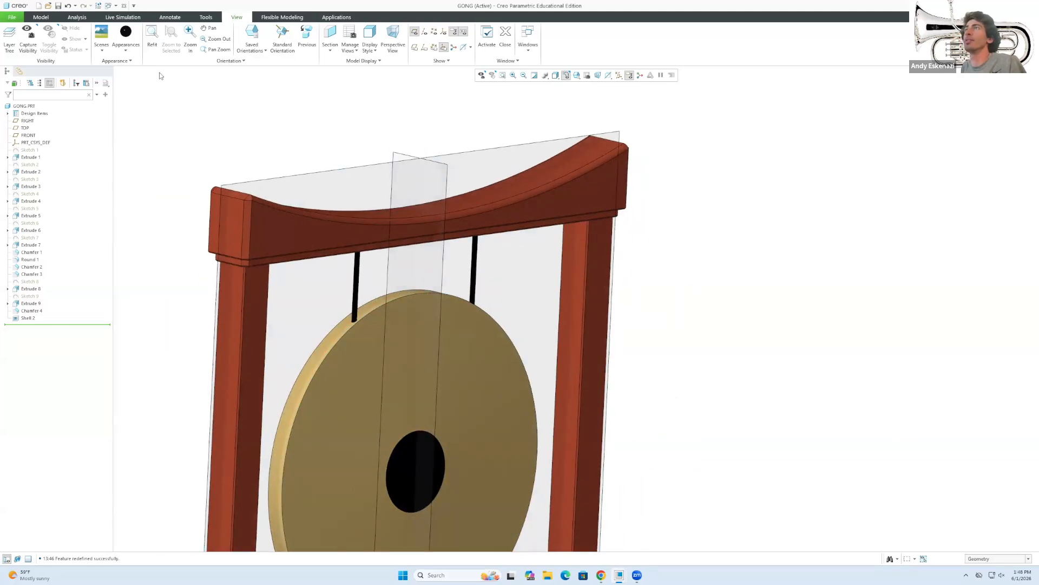
Add a 3.00 round on the gong's front rim edge, dropping the extra inner-edge set.
click(42, 19)
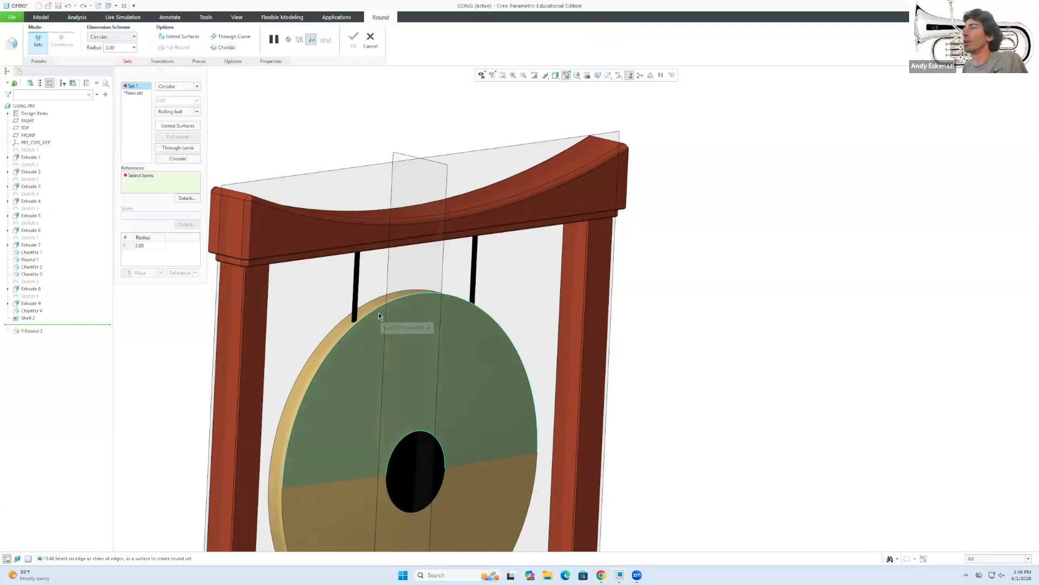
click(314, 433)
middle_drag(299, 439, 314, 273)
click(291, 332)
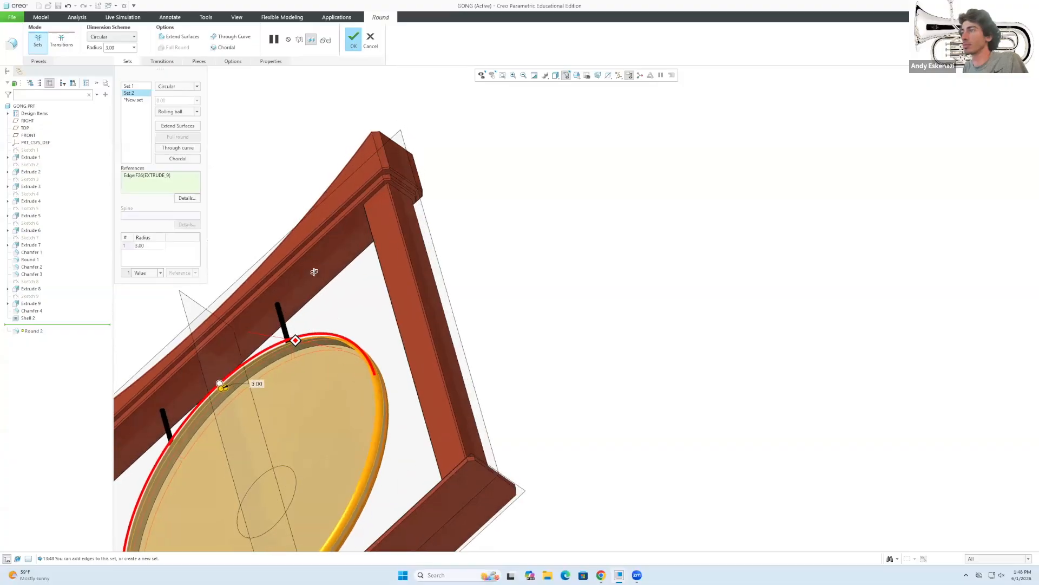
scroll(318, 328, up, 5)
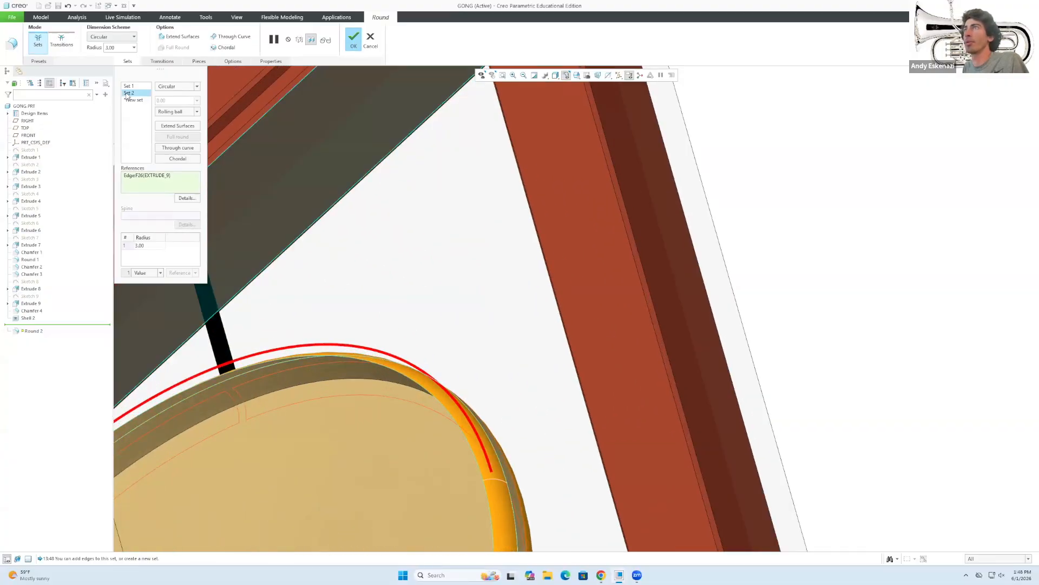
click(149, 107)
scroll(338, 358, down, 3)
middle_drag(339, 358, 244, 352)
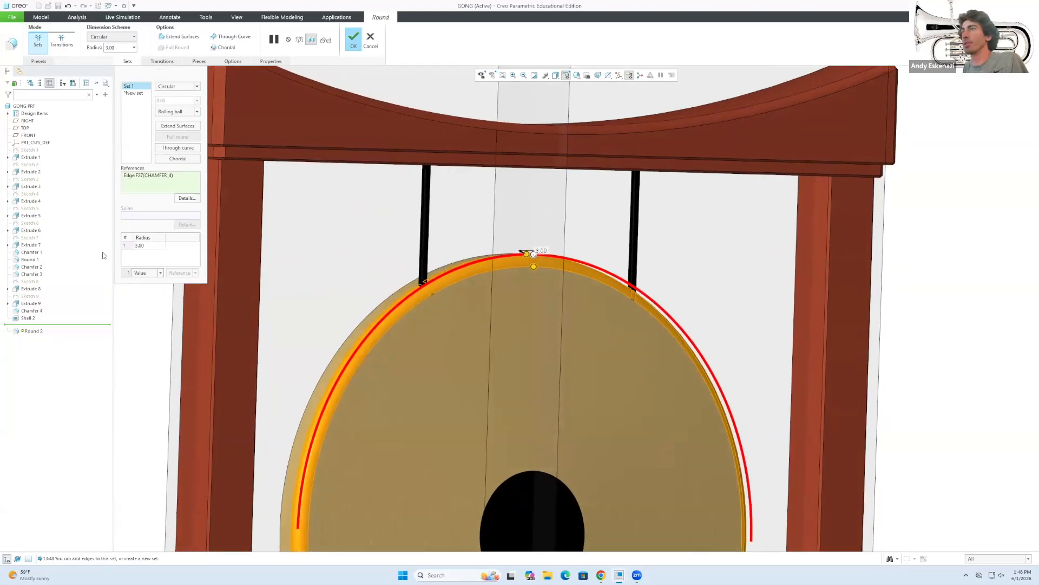
click(354, 40)
Orbit and select the rounded rim to inspect it, then clear the selection.
scroll(427, 295, down, 5)
middle_drag(433, 294, 470, 279)
scroll(470, 278, up, 3)
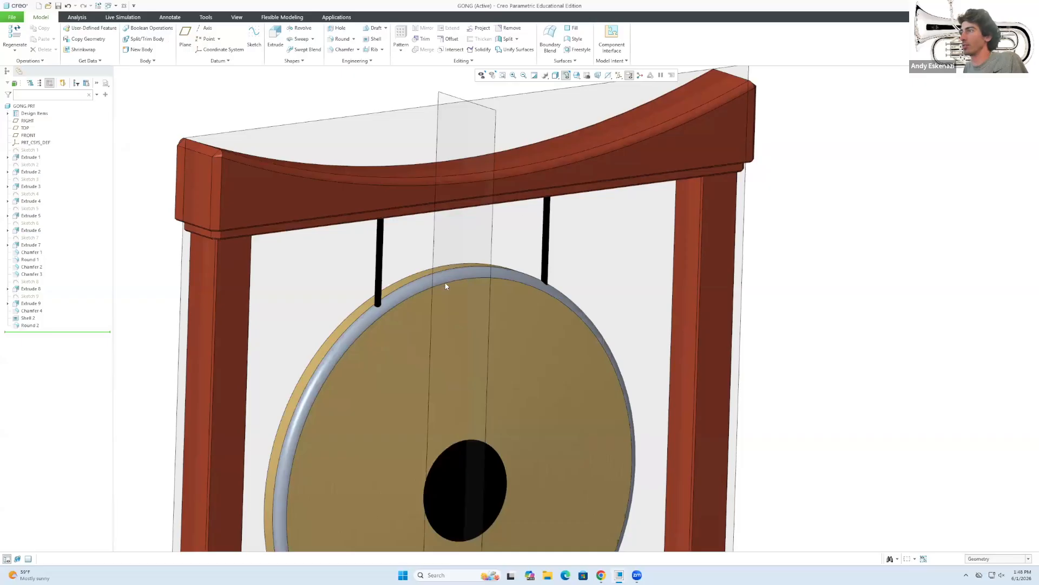
click(422, 291)
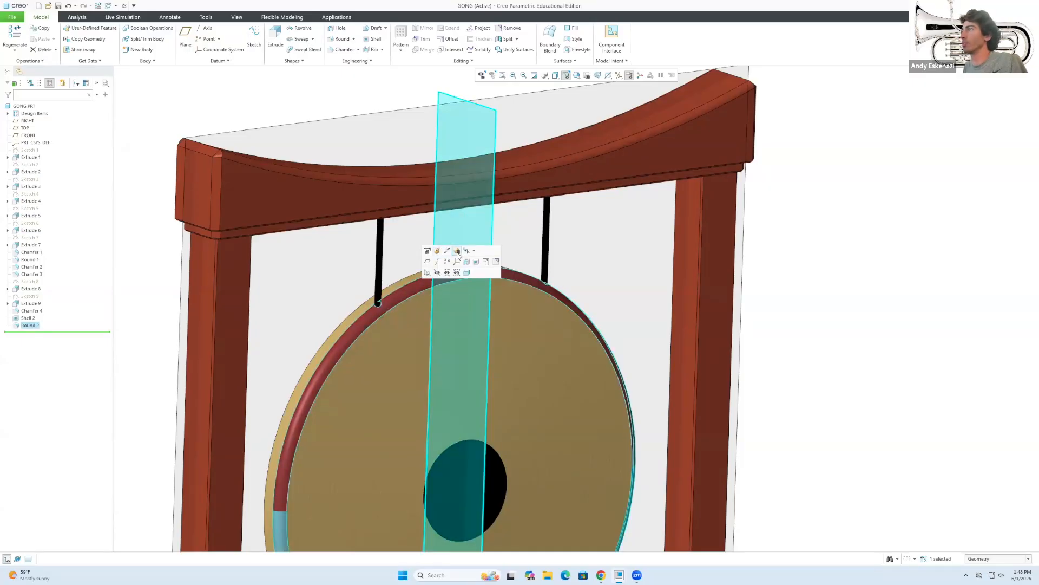
click(263, 307)
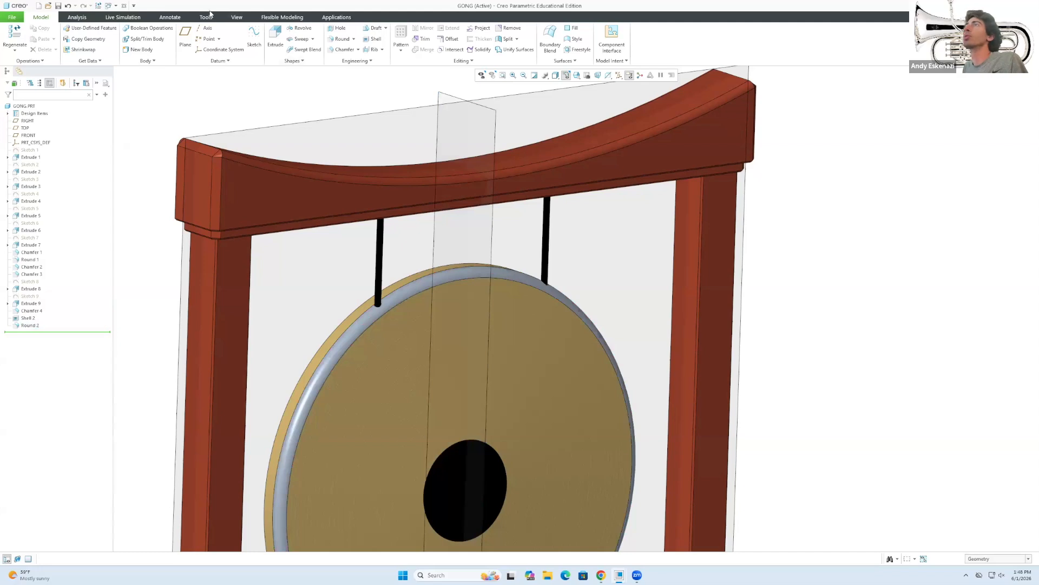
Paint both rim surfaces with the bronze appearance.
click(236, 17)
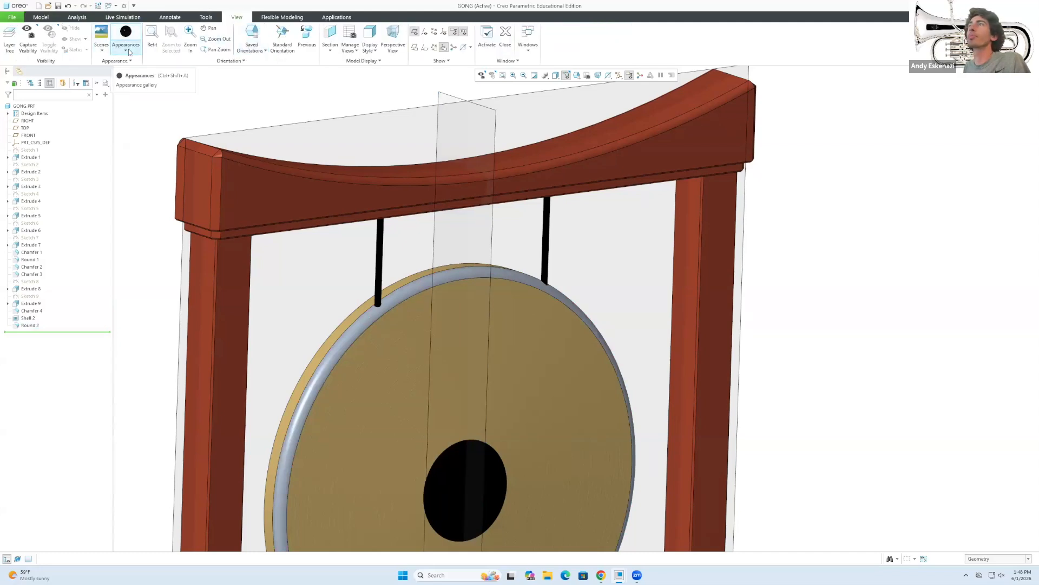
click(128, 51)
click(152, 147)
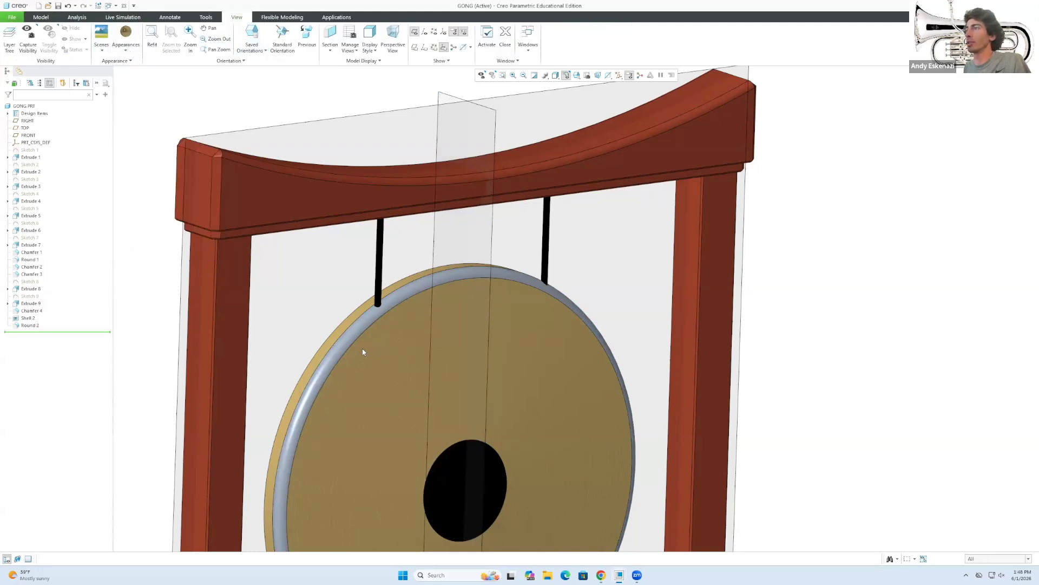
click(338, 350)
scroll(343, 283, down, 3)
ctrl+click(319, 414)
middle_click(320, 471)
scroll(358, 457, up, 4)
middle_drag(410, 388, 333, 386)
scroll(383, 384, up, 2)
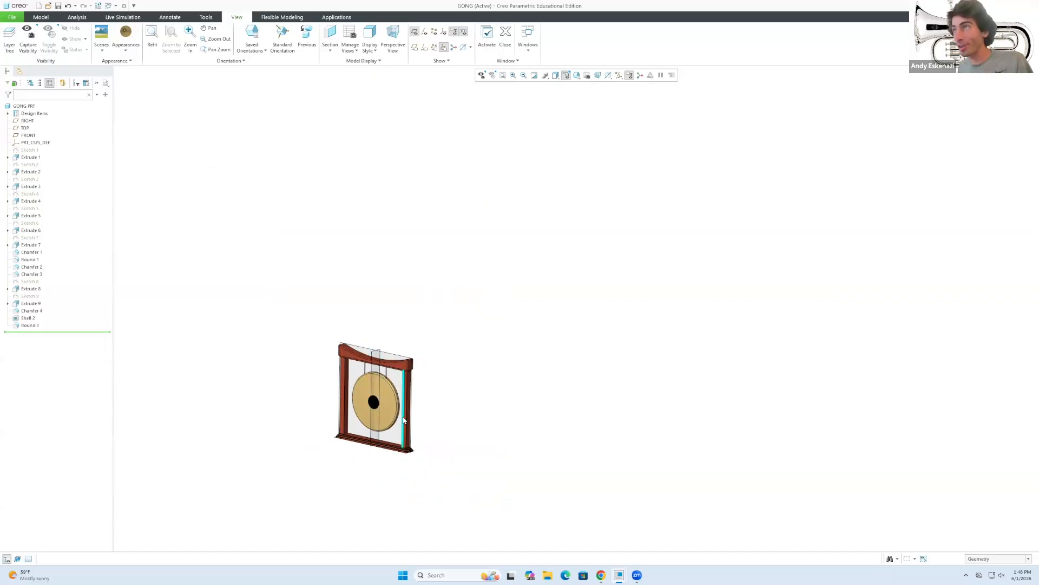
Hide the RIGHT, TOP and FRONT datum planes and orbit around the finished gong.
click(26, 121)
ctrl+click(25, 127)
ctrl+click(27, 136)
click(45, 121)
middle_drag(293, 322, 350, 395)
scroll(322, 413, up, 4)
scroll(301, 417, down, 8)
mouse_move(303, 325)
middle_down()
mouse_move(311, 301)
mouse_move(336, 303)
mouse_move(285, 420)
mouse_move(311, 404)
mouse_move(318, 413)
middle_up()
scroll(295, 421, down, 4)
scroll(299, 336, up, 3)
mouse_move(372, 351)
middle_down()
mouse_move(366, 324)
mouse_move(325, 379)
middle_up()
mouse_move(241, 366)
middle_down()
mouse_move(225, 352)
mouse_move(237, 364)
middle_up()
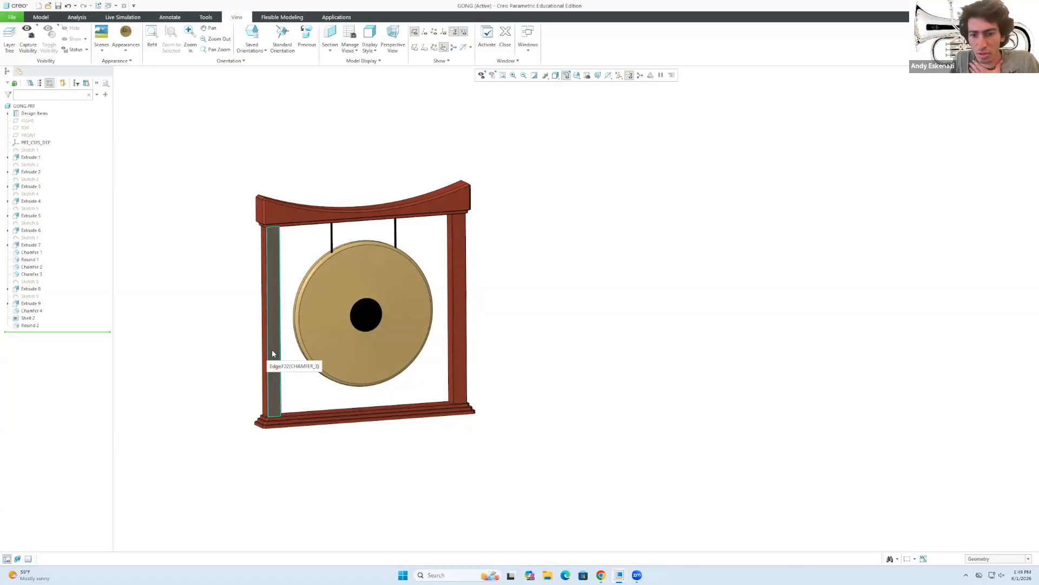
Save the gong part as GONG.PRT in the Desktop folder.
click(58, 6)
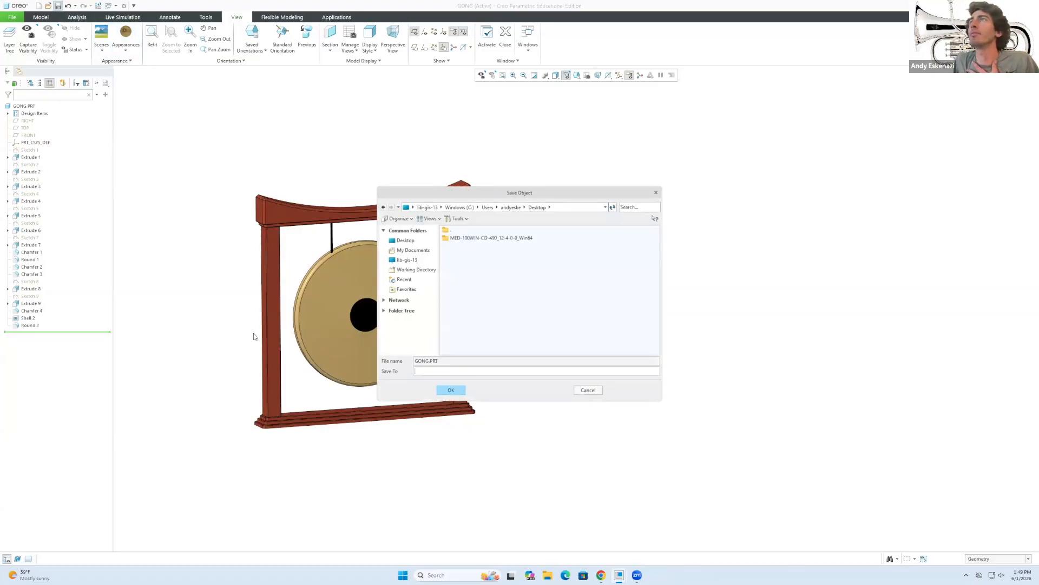
click(406, 240)
click(453, 390)
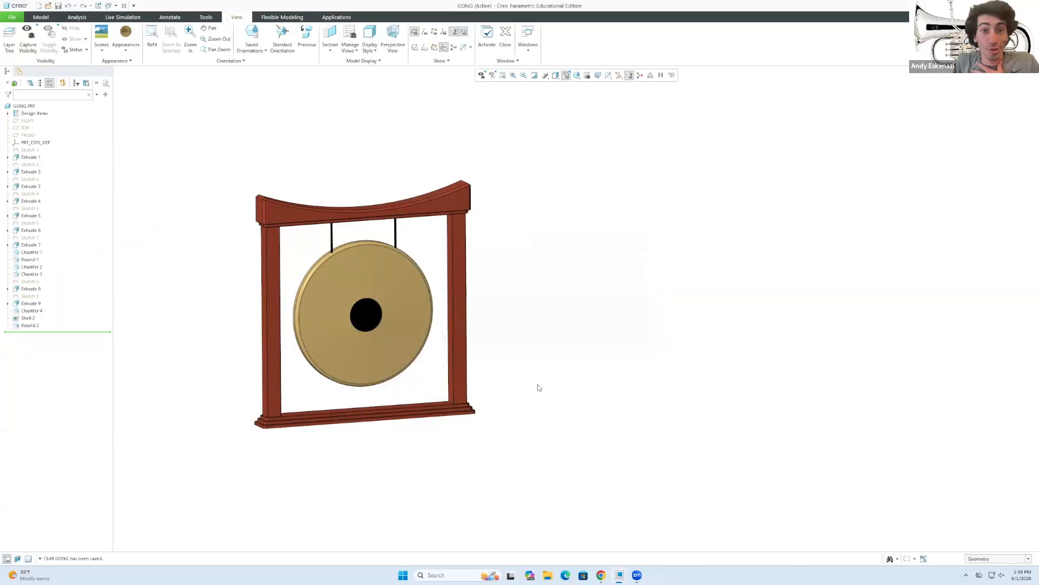
Close the gong reference image tab in Chrome and minimize the browser.
click(600, 575)
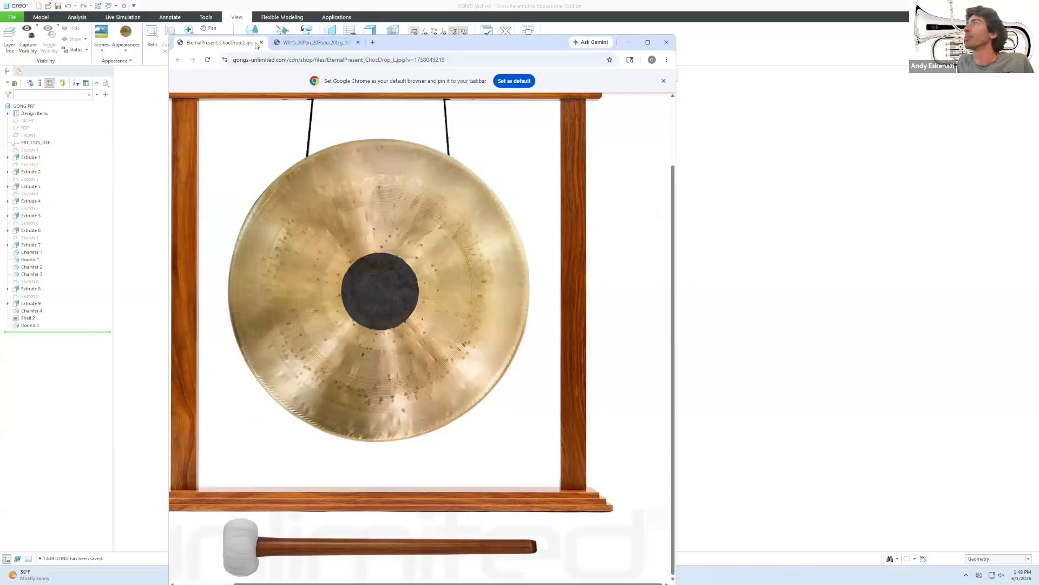
click(261, 42)
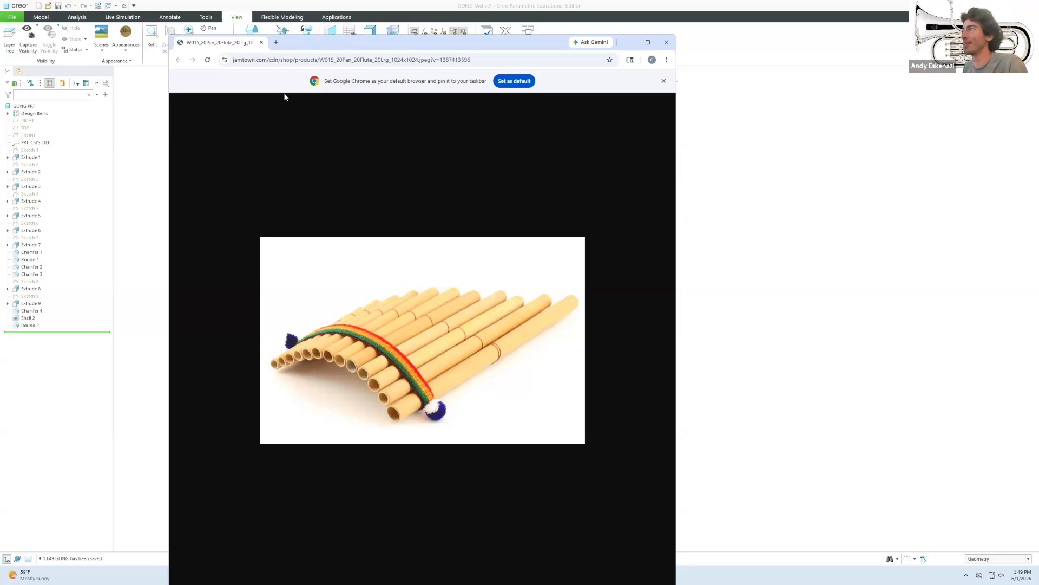
click(629, 43)
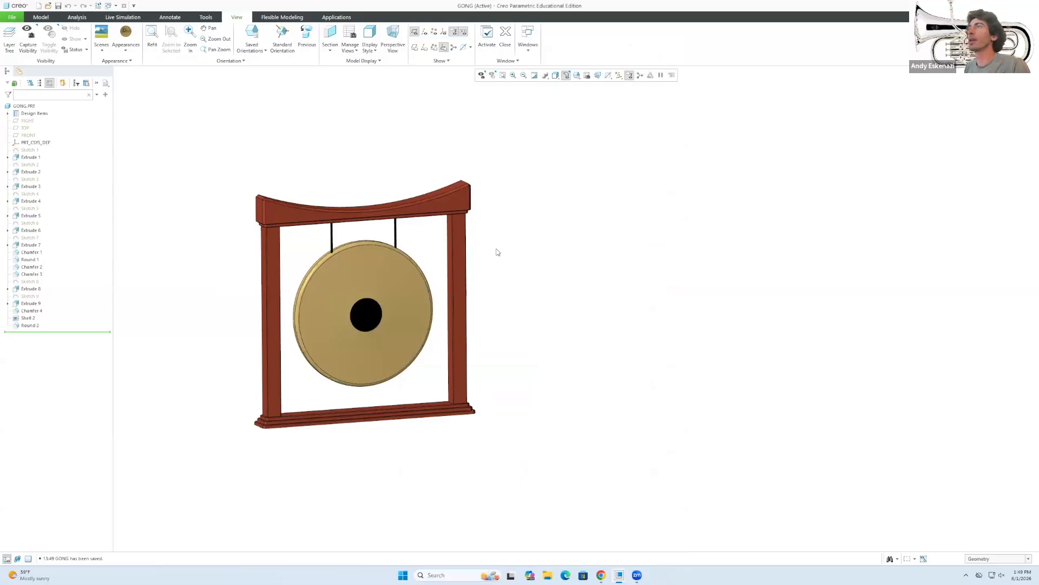
click(21, 20)
Create part Pan_Flute and switch its Model Properties units to CGS, converting dimensions.
click(17, 44)
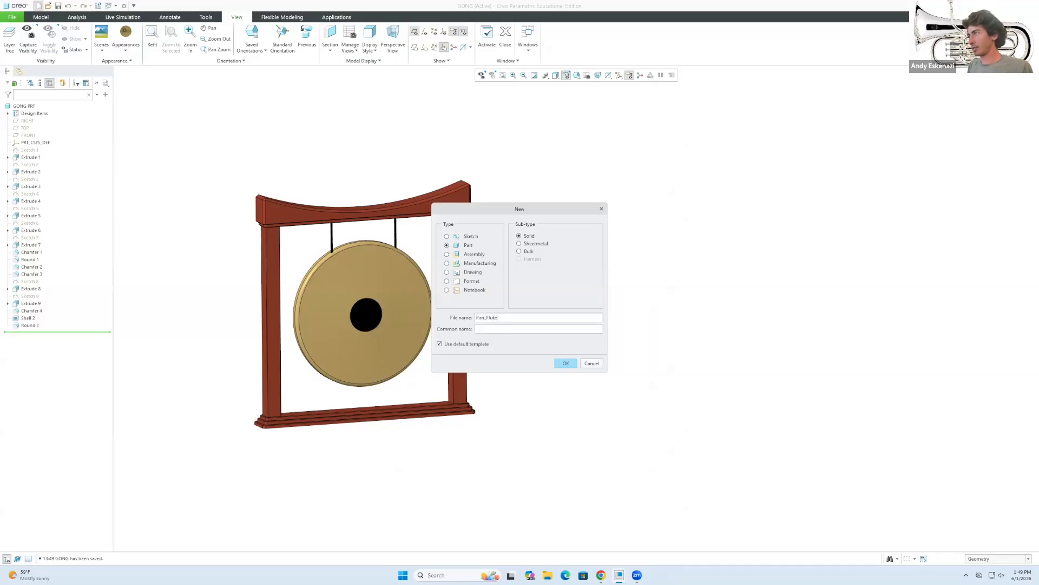
click(566, 363)
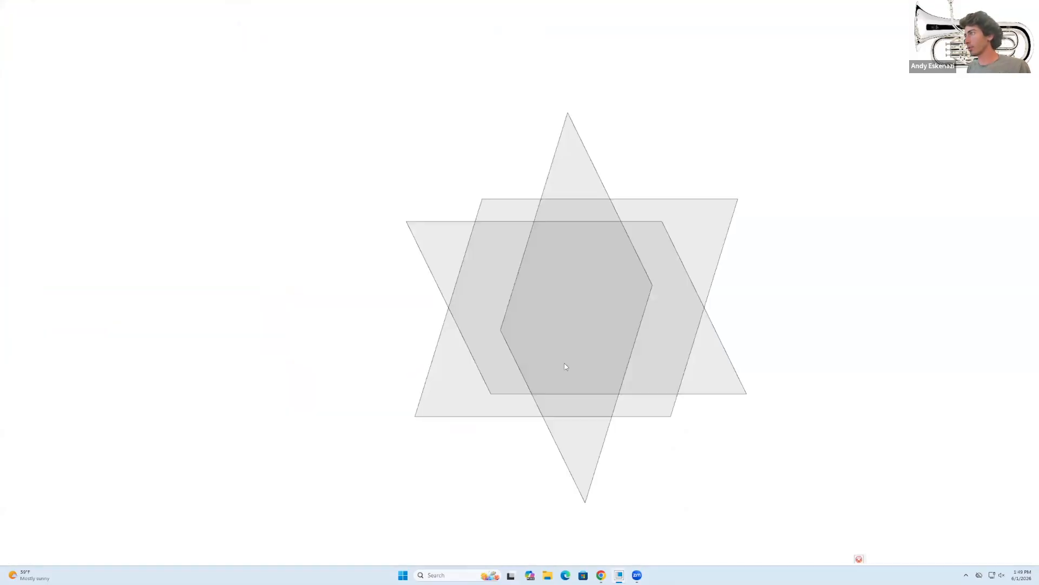
click(11, 16)
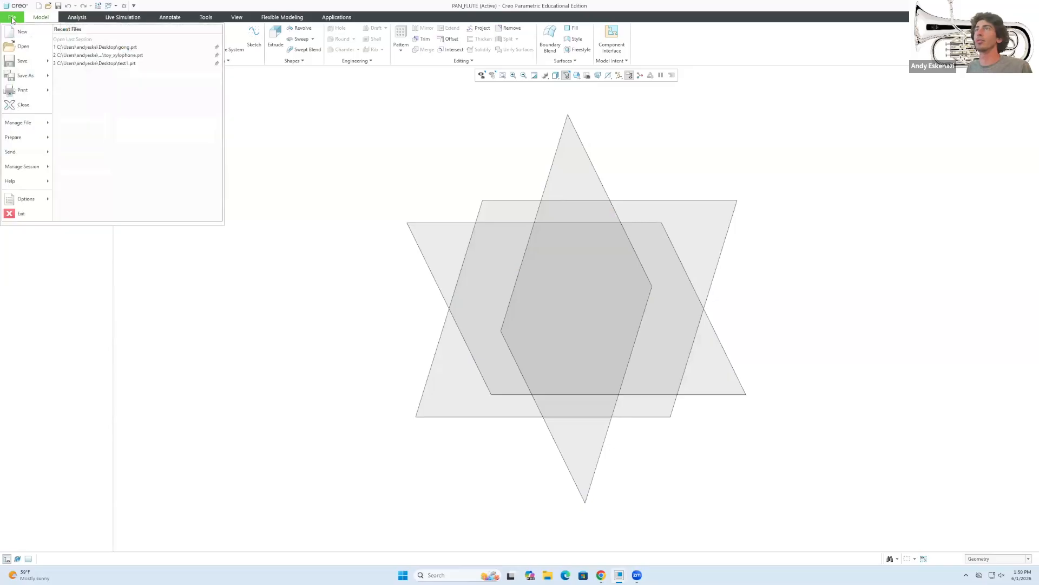
mouse_move(15, 129)
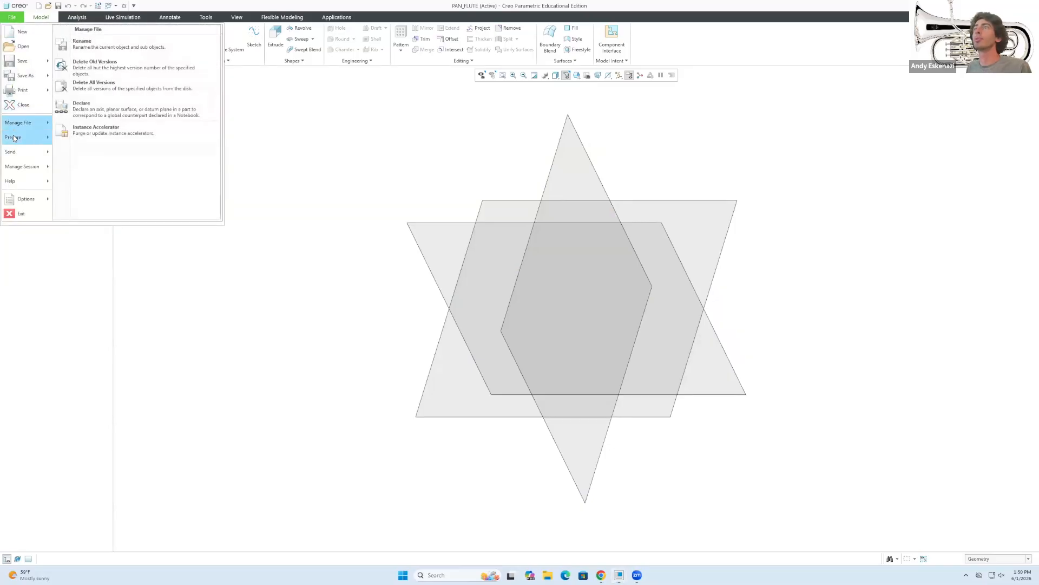
click(92, 41)
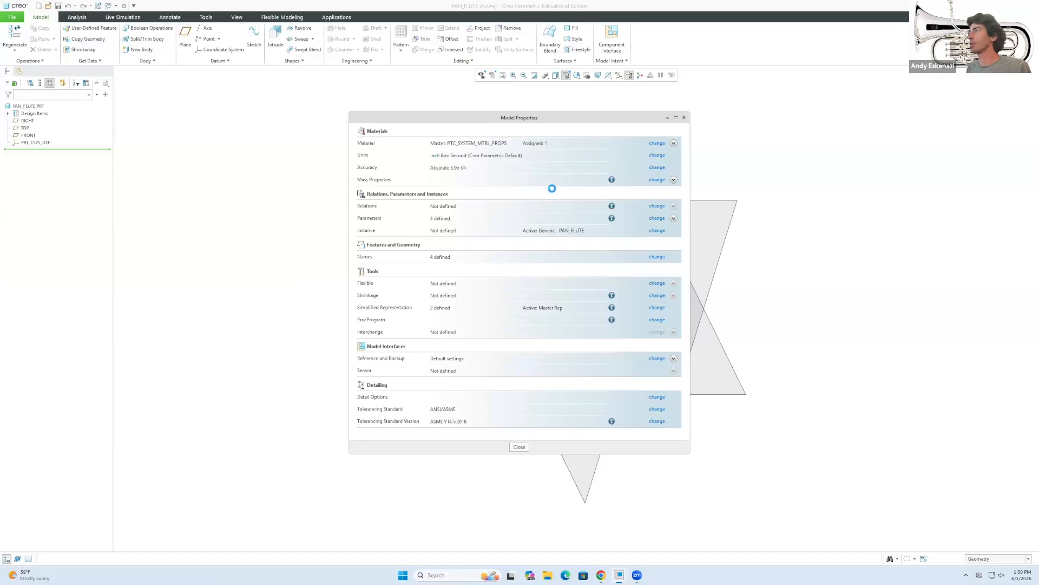
click(657, 156)
click(794, 240)
click(868, 241)
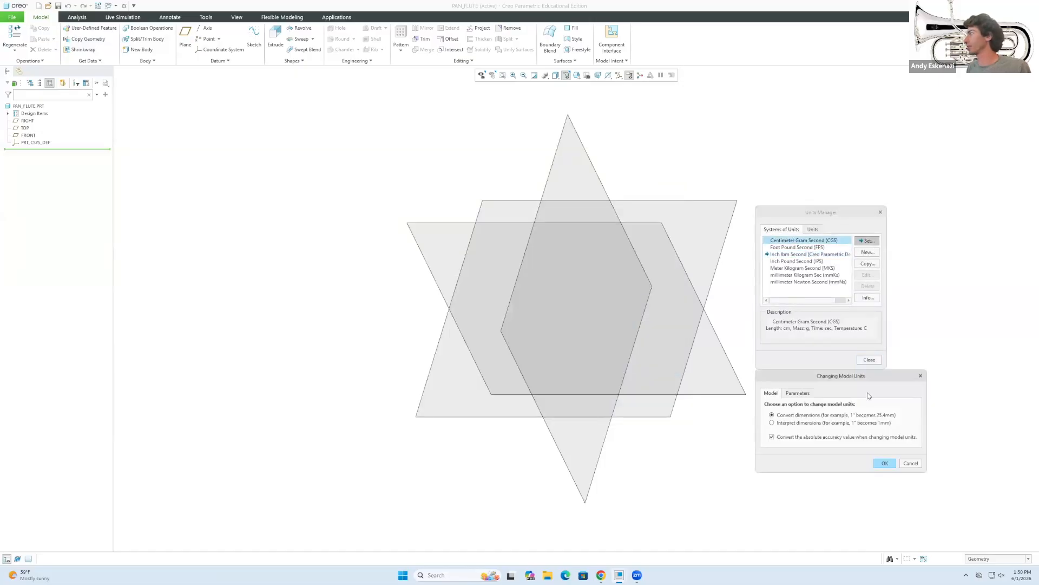
click(887, 464)
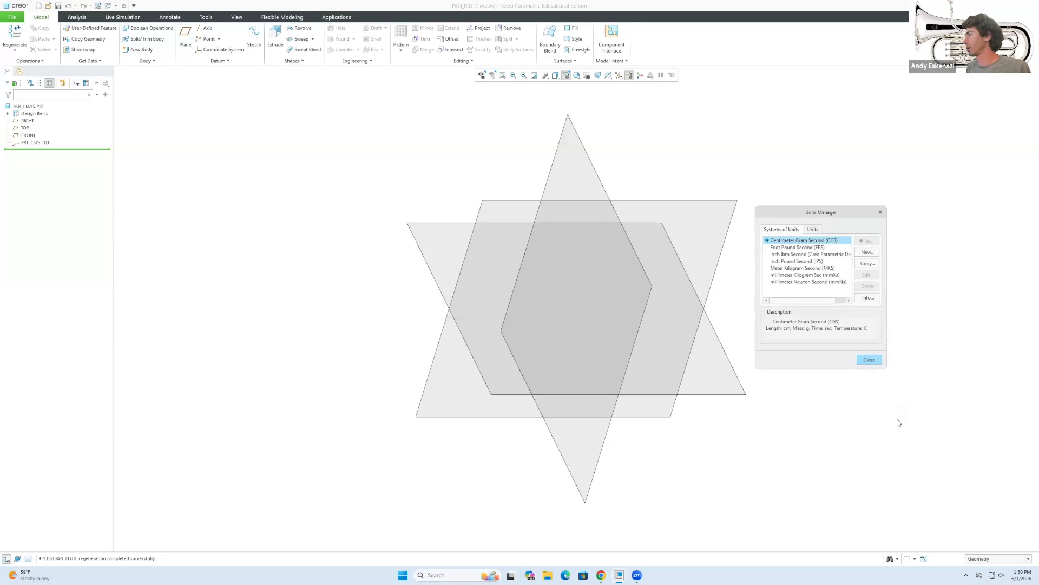
click(869, 360)
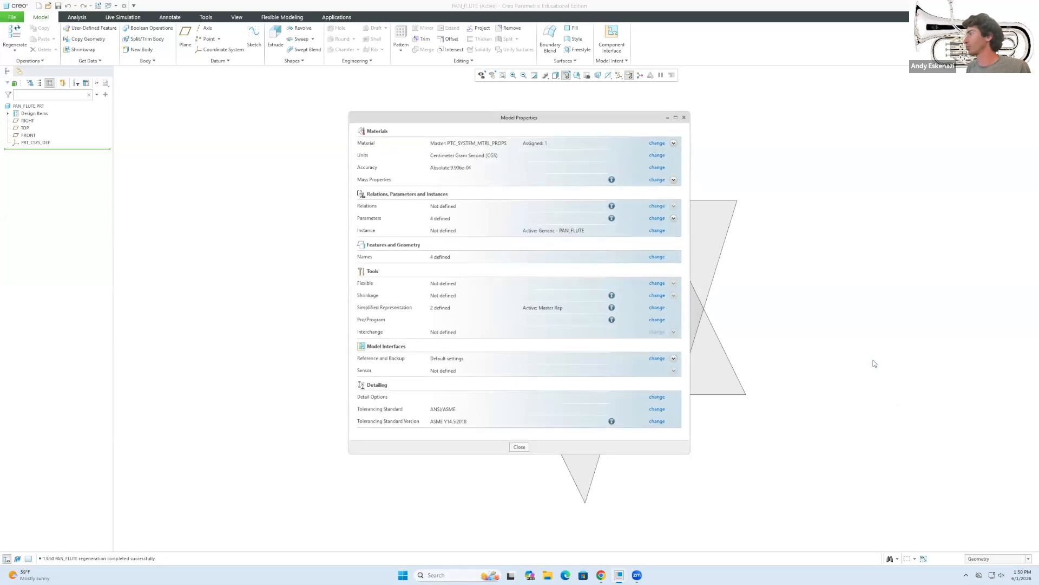
click(519, 447)
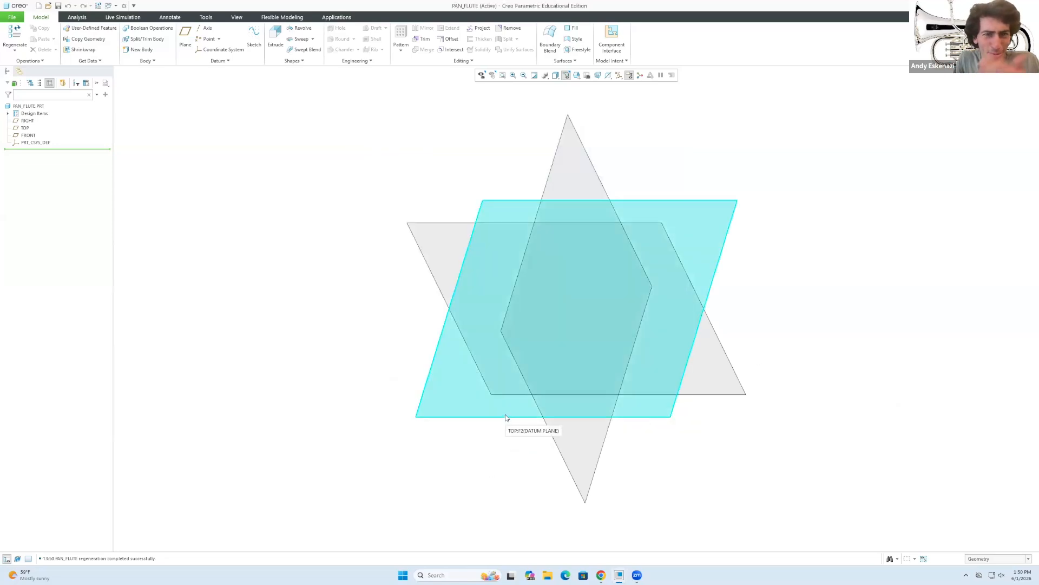
View the pan flute photo in Chrome, then minimize the browser.
click(600, 575)
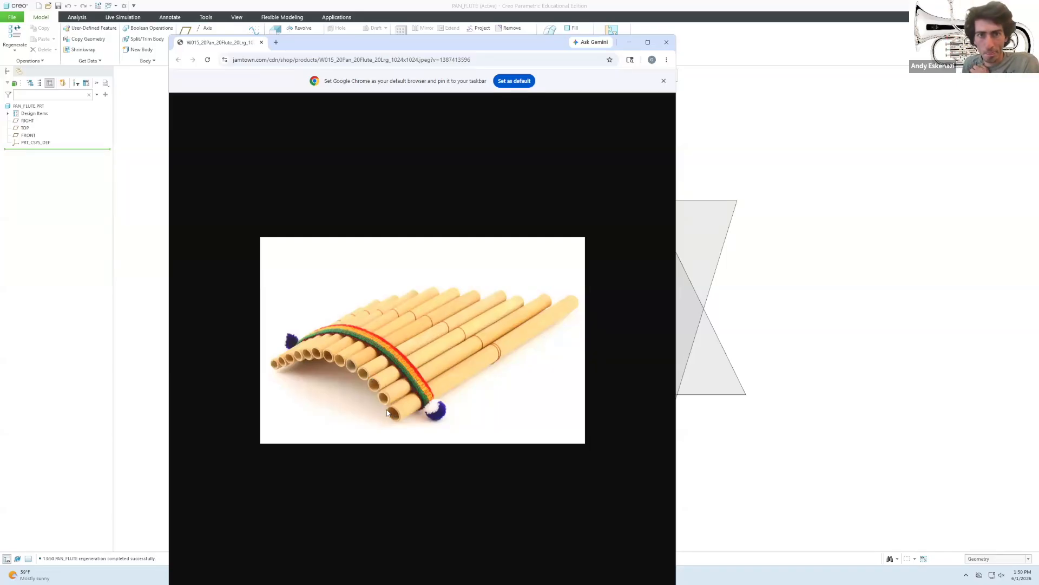
click(629, 44)
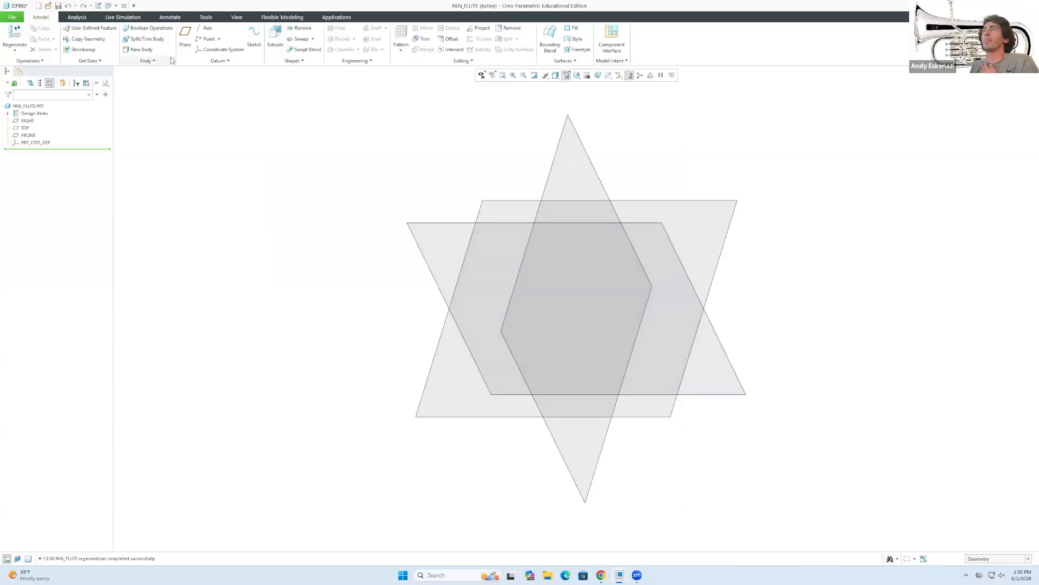
Start a new sketch on the TOP plane.
click(254, 36)
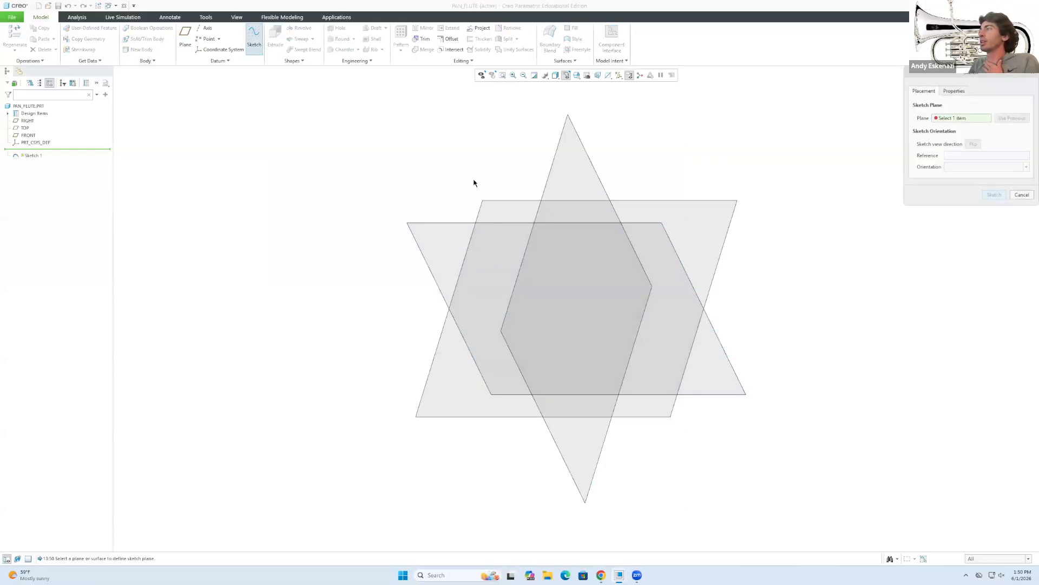
click(498, 200)
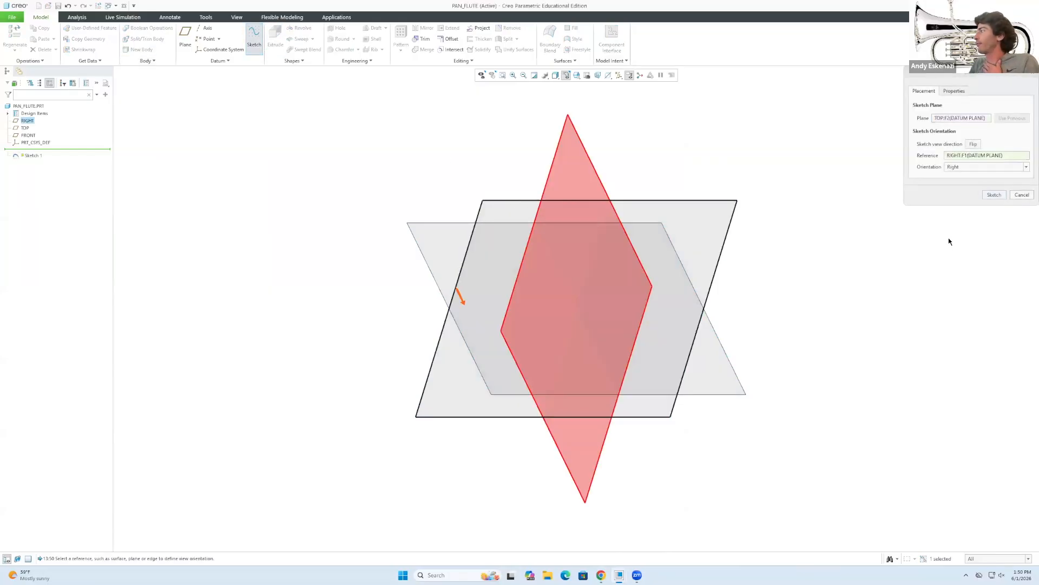
click(994, 195)
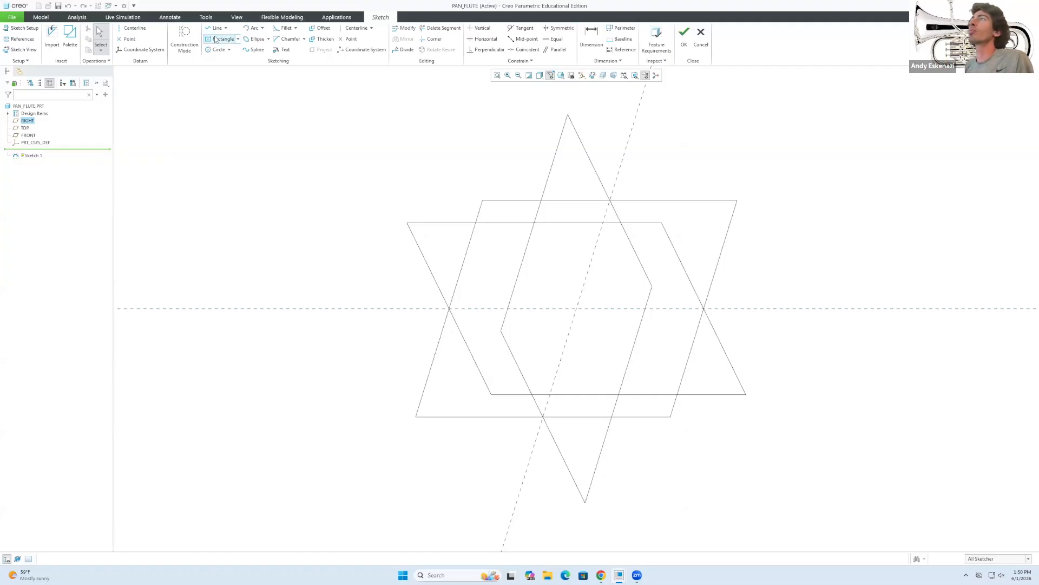
Draw a construction circle centred at the origin with radius 400.
click(185, 36)
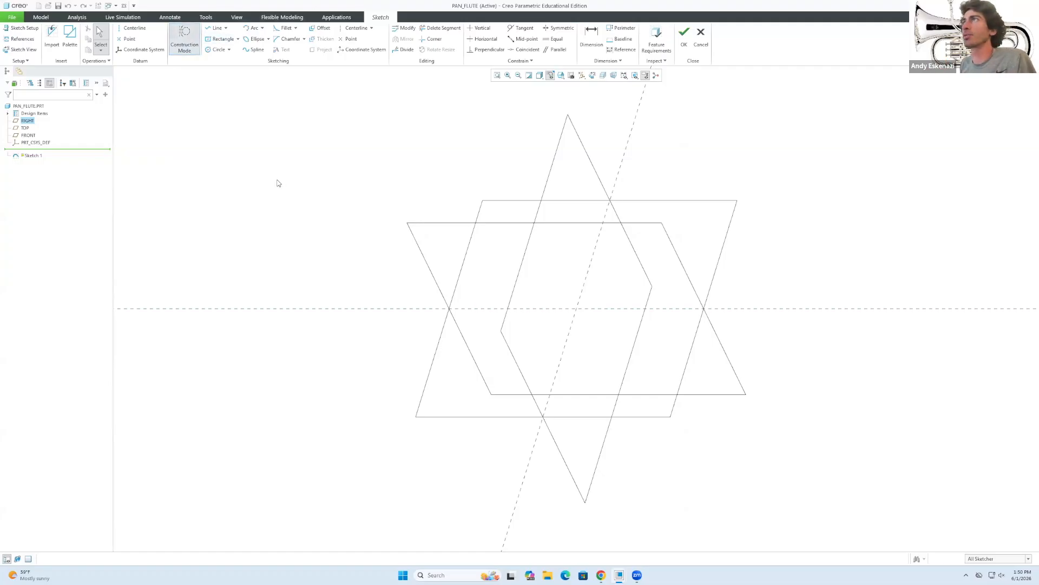
click(215, 50)
click(576, 309)
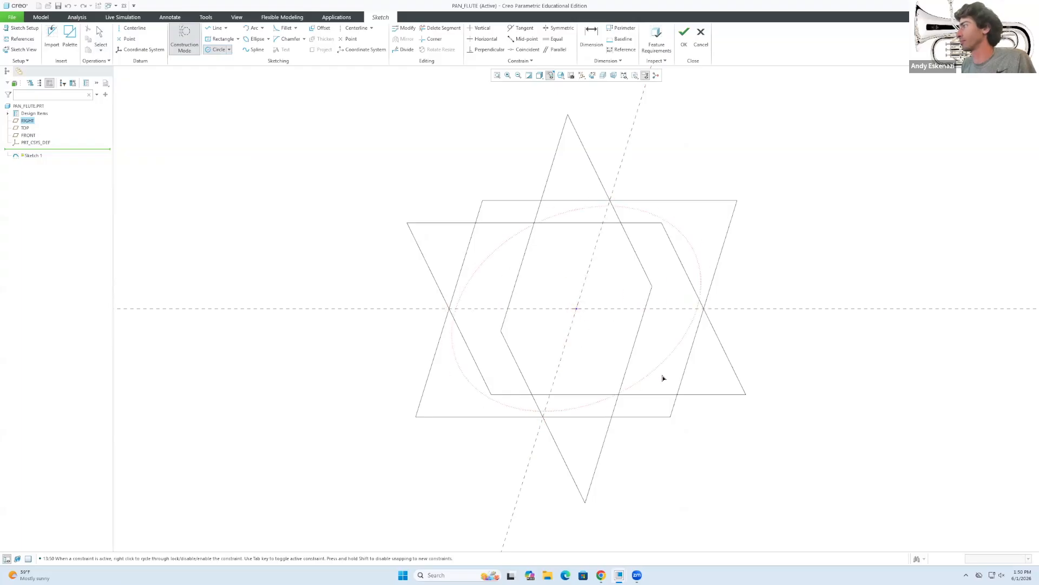
click(673, 420)
middle_click(580, 336)
mouse_move(580, 336)
middle_down()
mouse_move(594, 332)
mouse_move(482, 294)
middle_up()
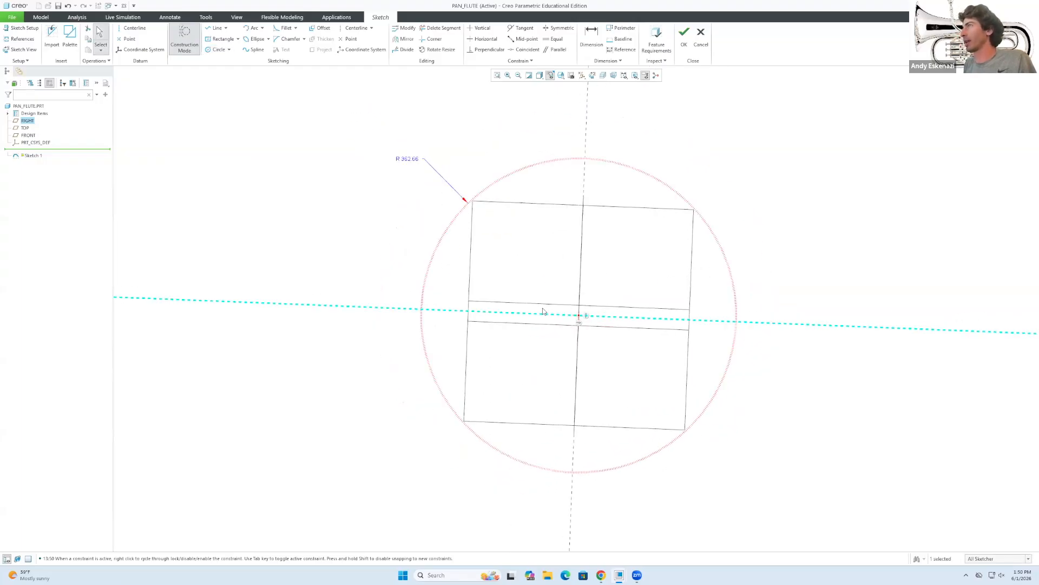
click(407, 161)
double_click(407, 158)
text(400)
key(Return)
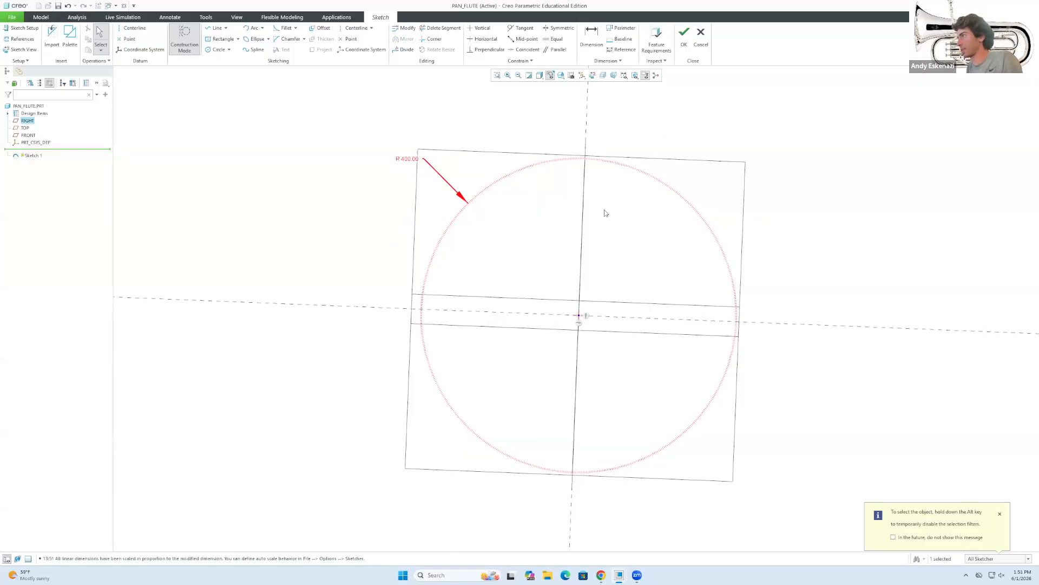
Draw two construction lines from the circle centre out to its rim.
click(217, 28)
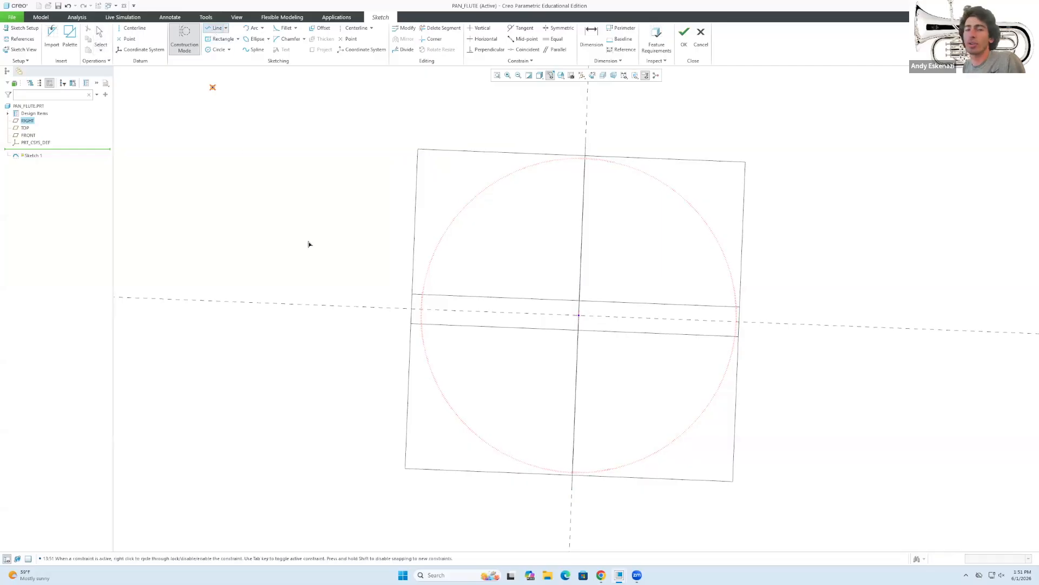
click(578, 315)
click(583, 158)
click(577, 319)
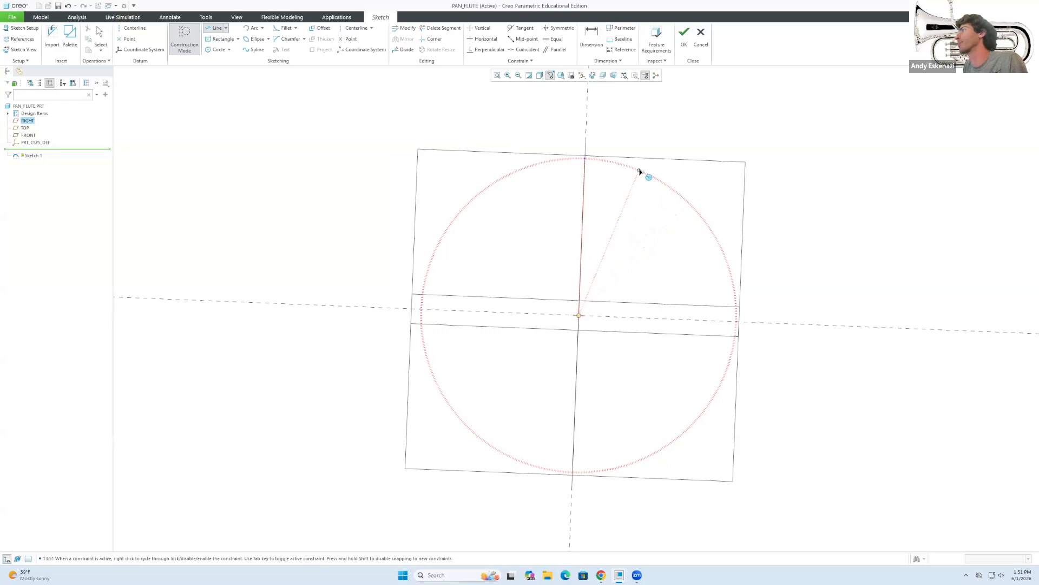
click(648, 175)
mouse_move(648, 175)
middle_down()
mouse_move(600, 157)
mouse_move(623, 164)
mouse_move(605, 157)
mouse_move(615, 190)
mouse_move(601, 543)
middle_up()
scroll(616, 154, down, 5)
Check the reference photo and set the angle between the two lines to 45°.
click(601, 575)
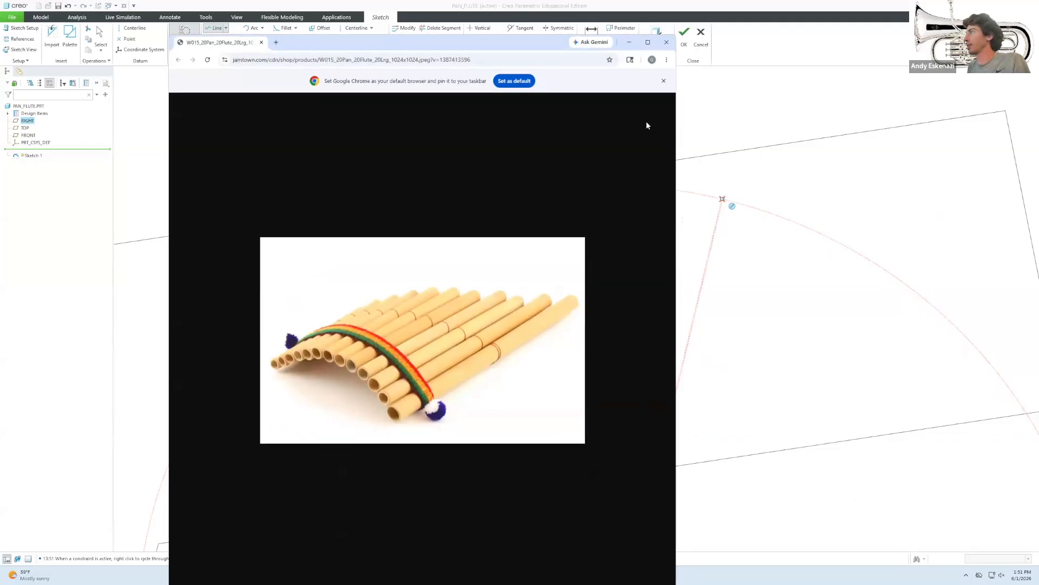
click(628, 44)
middle_click(724, 202)
drag(723, 200, 752, 208)
double_click(621, 429)
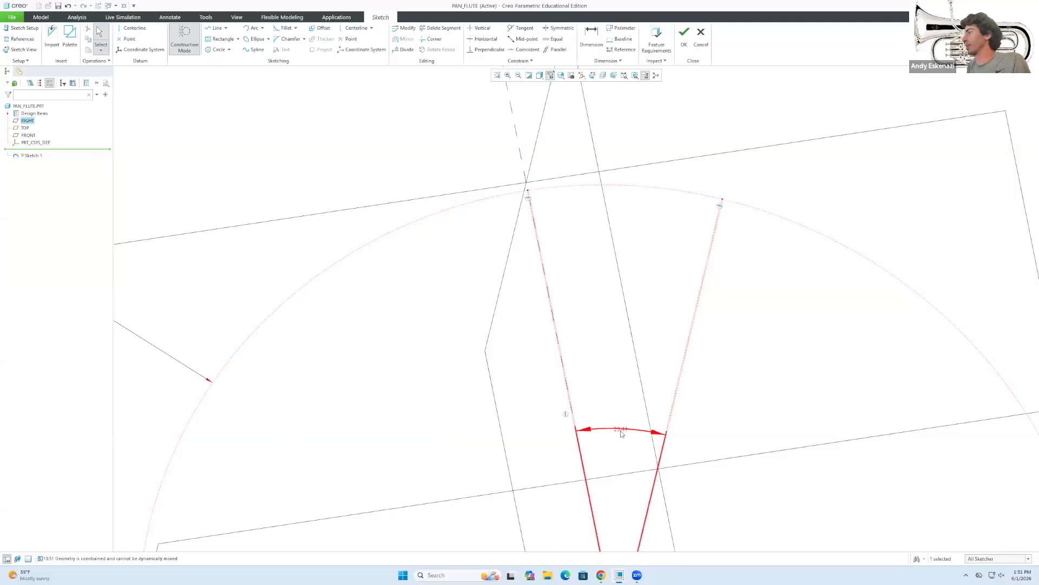
text(45)
key(Return)
Recheck the photo and change the angle between the lines to 60°.
middle_drag(600, 280, 586, 268)
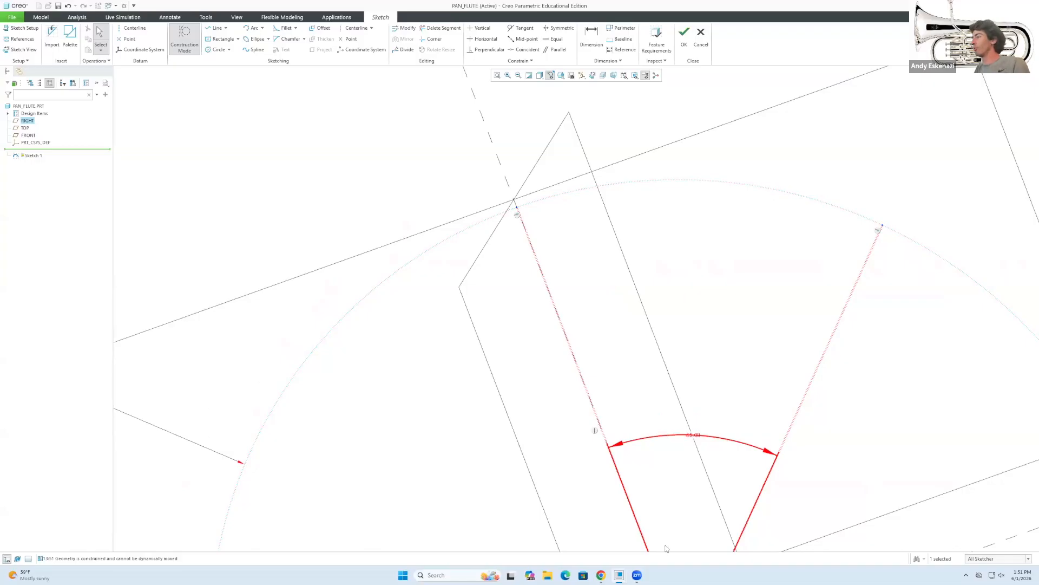
click(601, 575)
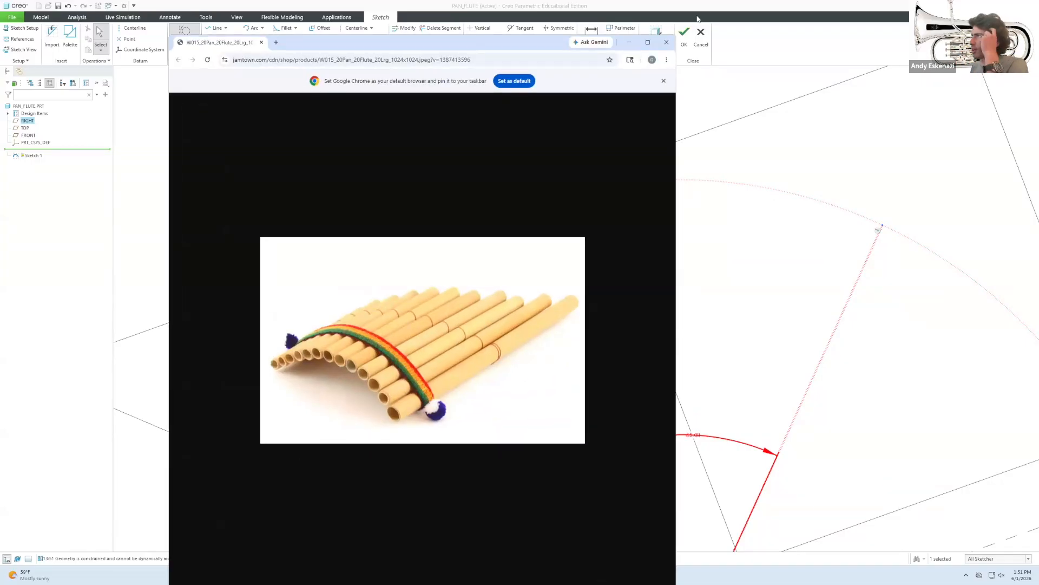
click(628, 44)
mouse_move(642, 201)
middle_down()
mouse_move(634, 211)
mouse_move(703, 264)
mouse_move(713, 349)
middle_up()
double_click(716, 358)
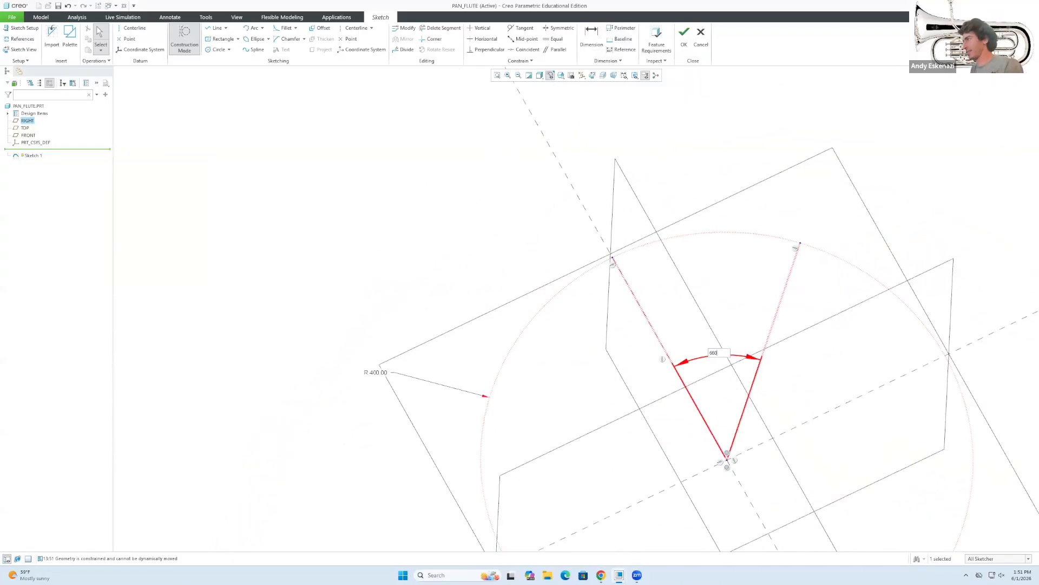
text(60)
key(Return)
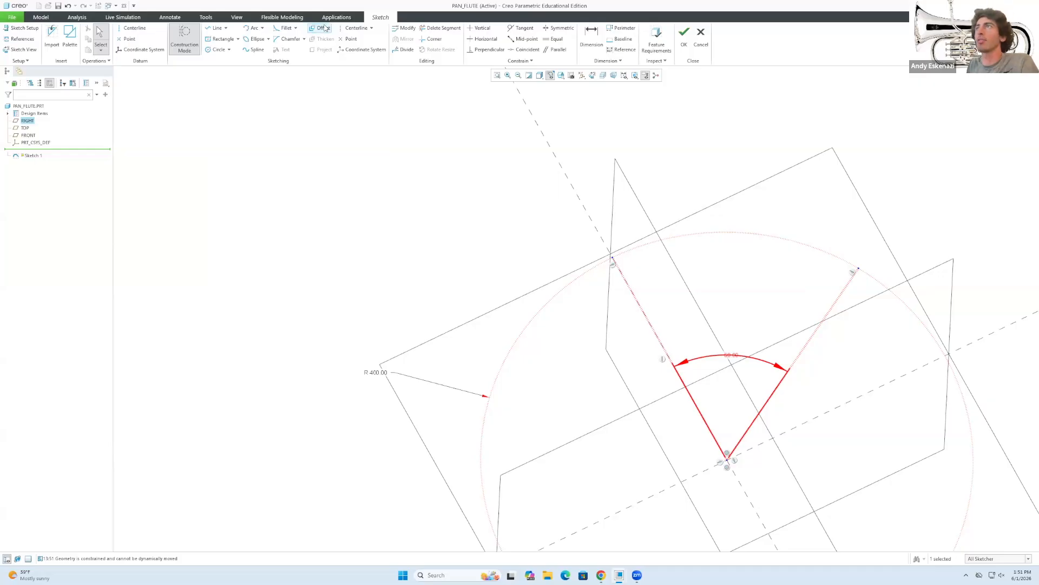
Draw a construction line from the bottom point out to the circle.
click(135, 29)
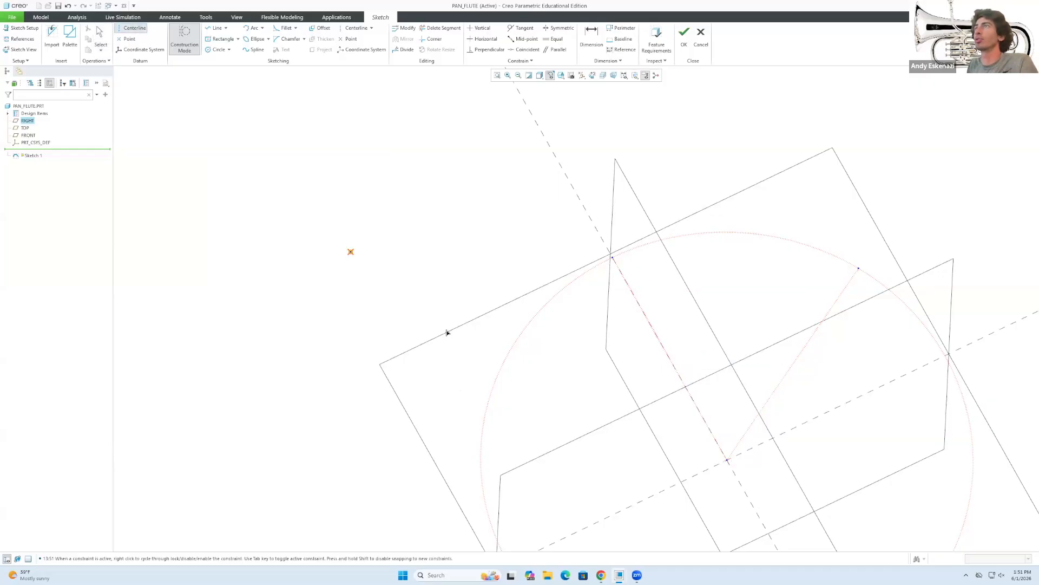
click(728, 460)
middle_click(803, 264)
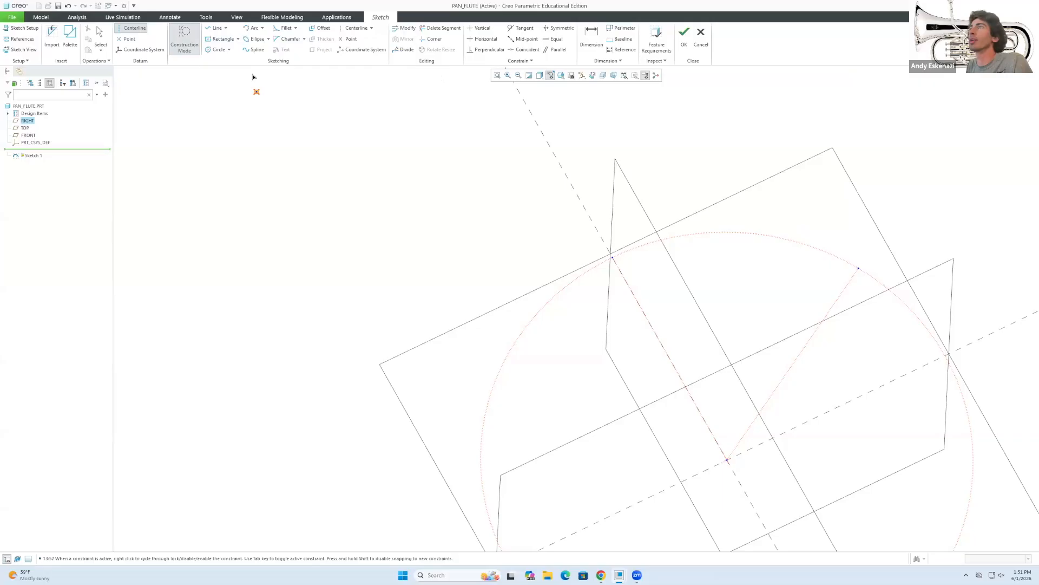
click(217, 28)
click(727, 459)
click(823, 250)
middle_click(800, 388)
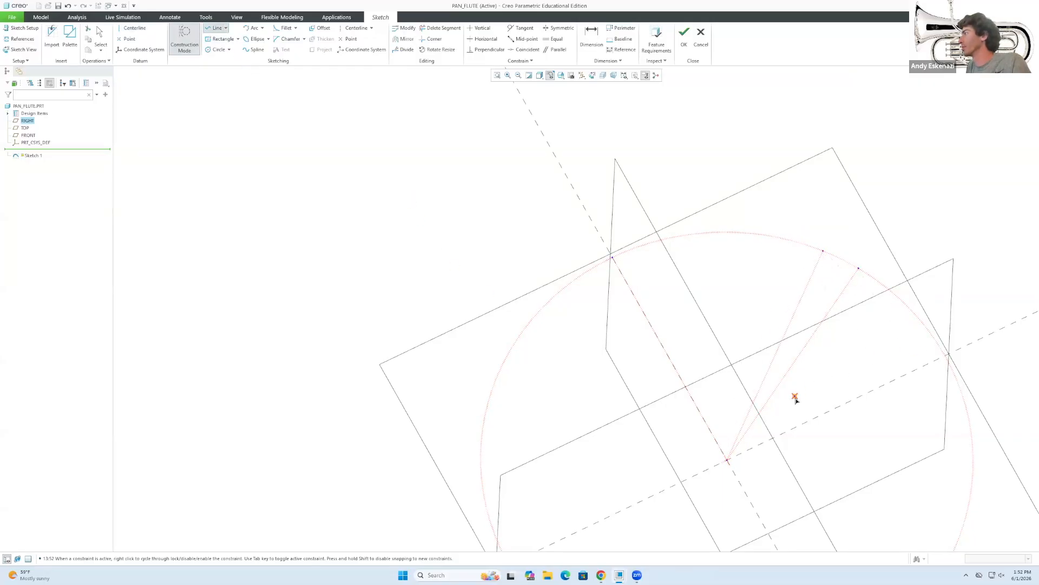
Dimension the angle between the first two fanned lines as 5°.
key(d)
middle_click(809, 312)
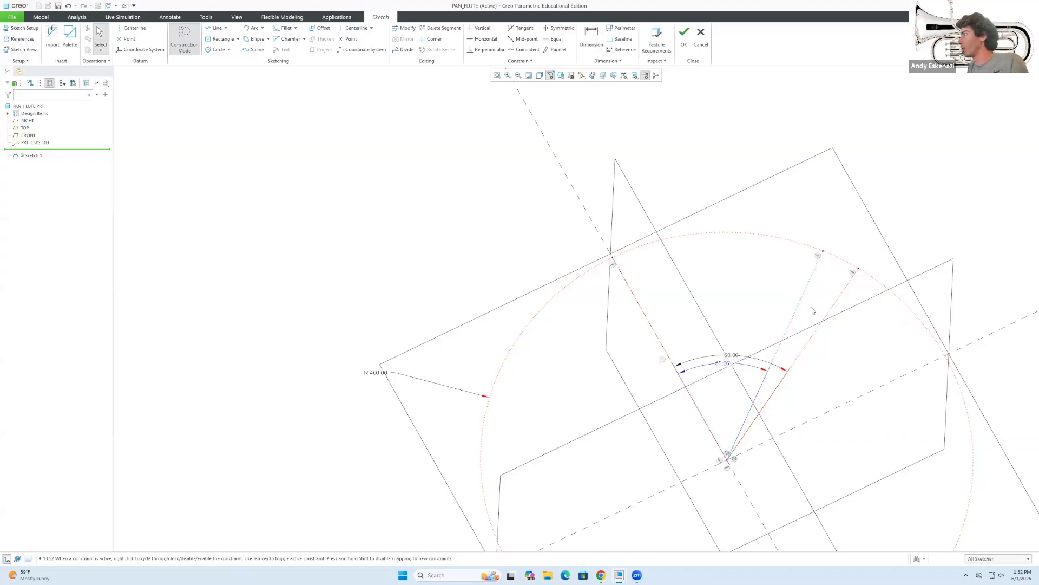
scroll(812, 312, down, 2)
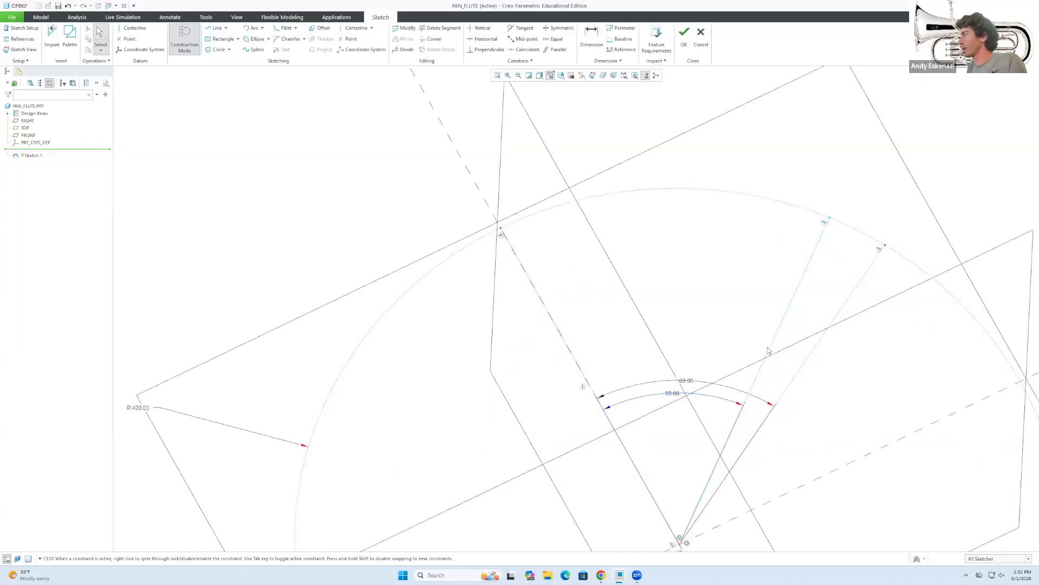
key(d)
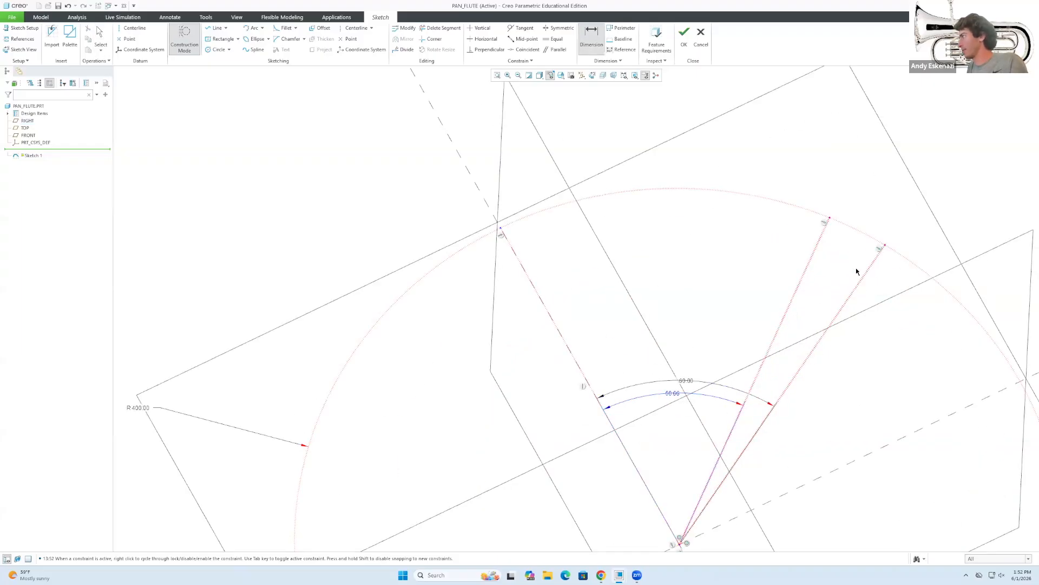
scroll(857, 242, up, 2)
middle_click(855, 251)
text(5)
key(Return)
scroll(858, 233, up, 3)
scroll(857, 234, down, 5)
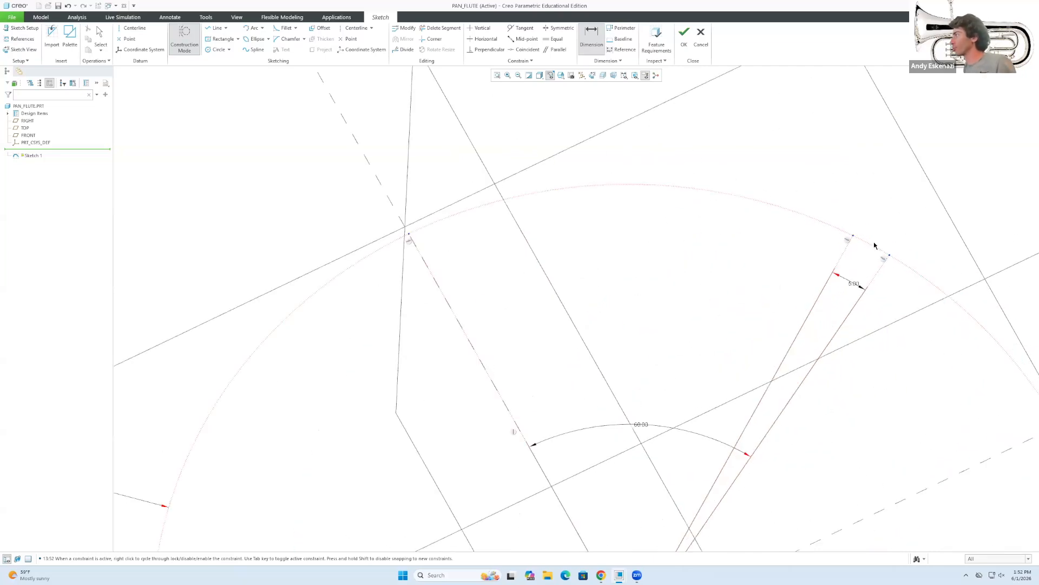
middle_click(861, 239)
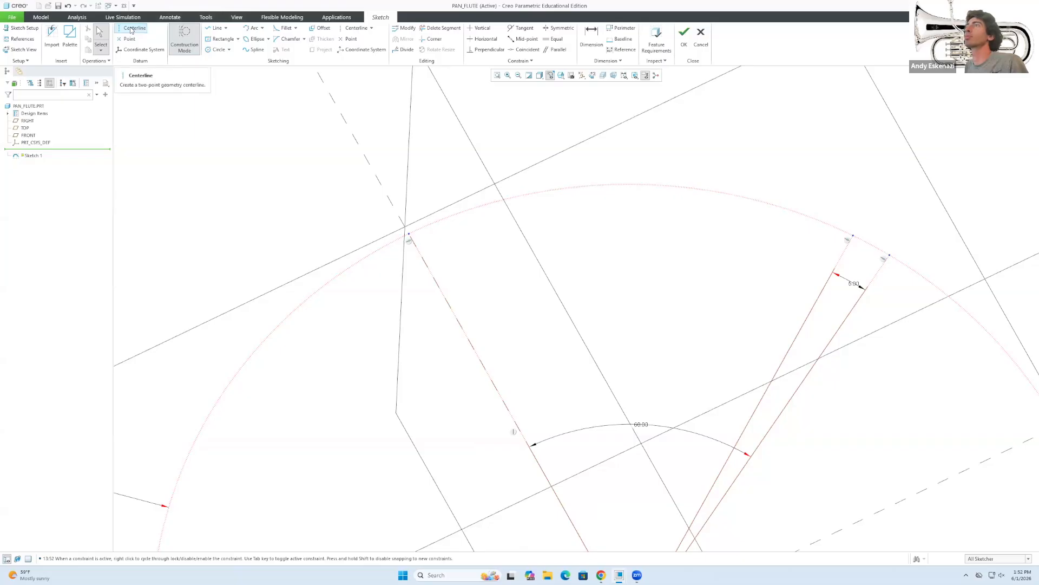
Draw two more radial construction lines from the bottom point to the circle.
click(216, 28)
scroll(610, 330, up, 3)
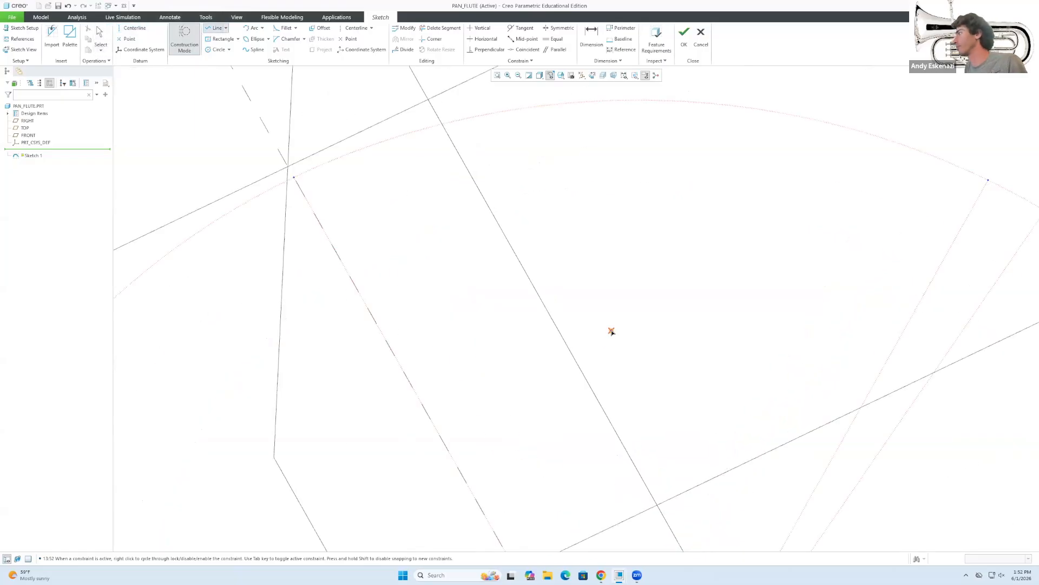
click(625, 521)
click(737, 256)
middle_click(709, 461)
click(624, 521)
click(704, 245)
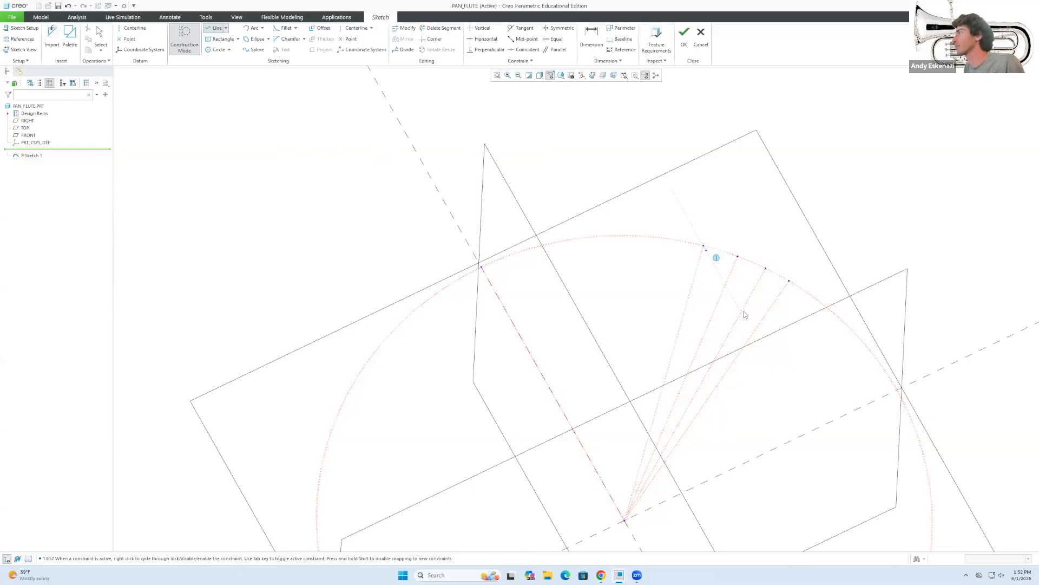
middle_click(644, 489)
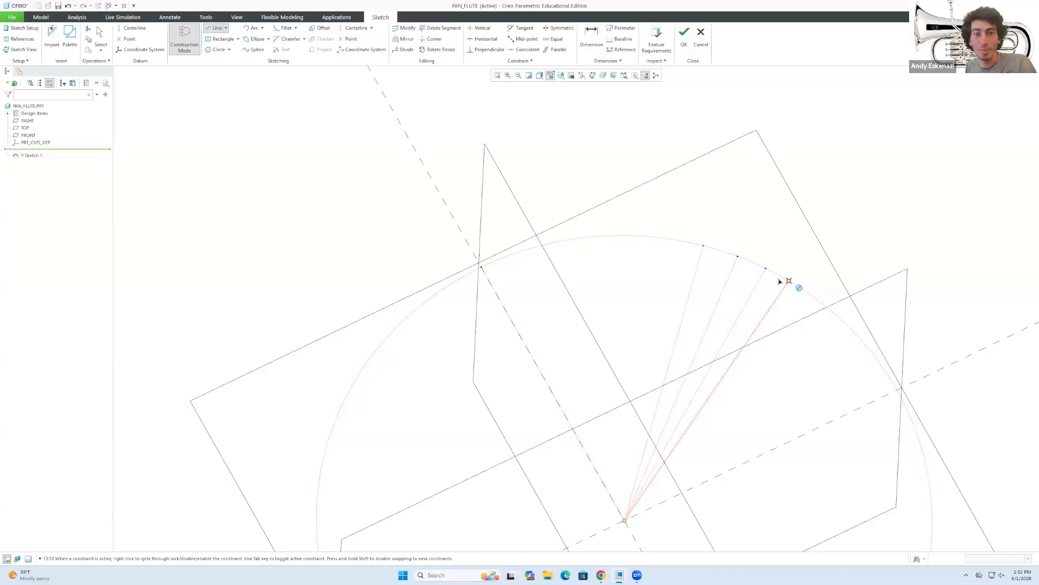
Add two further radial lines from the bottom point and begin another.
middle_click(750, 409)
click(632, 520)
click(672, 241)
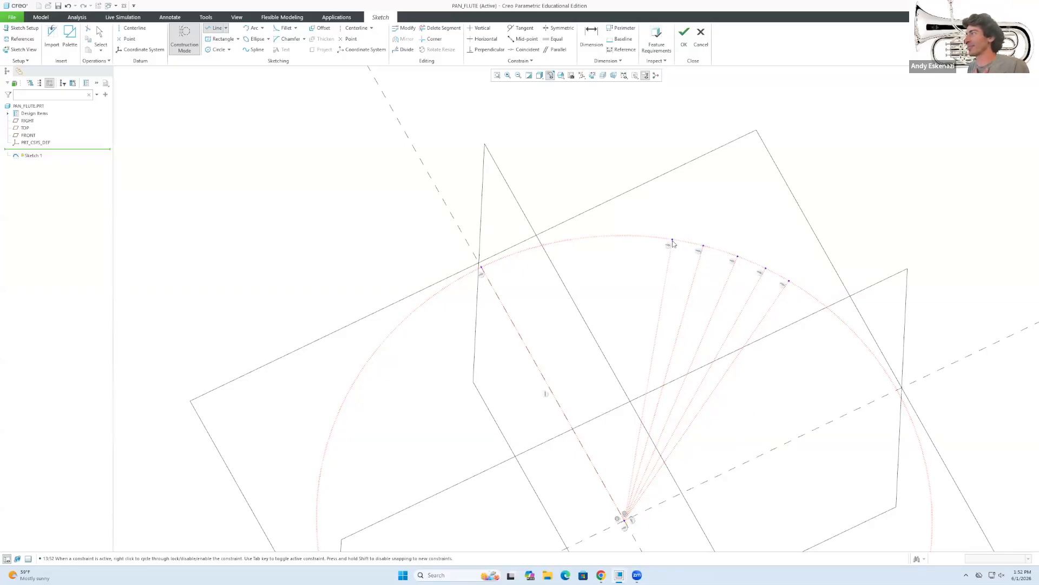
middle_click(711, 343)
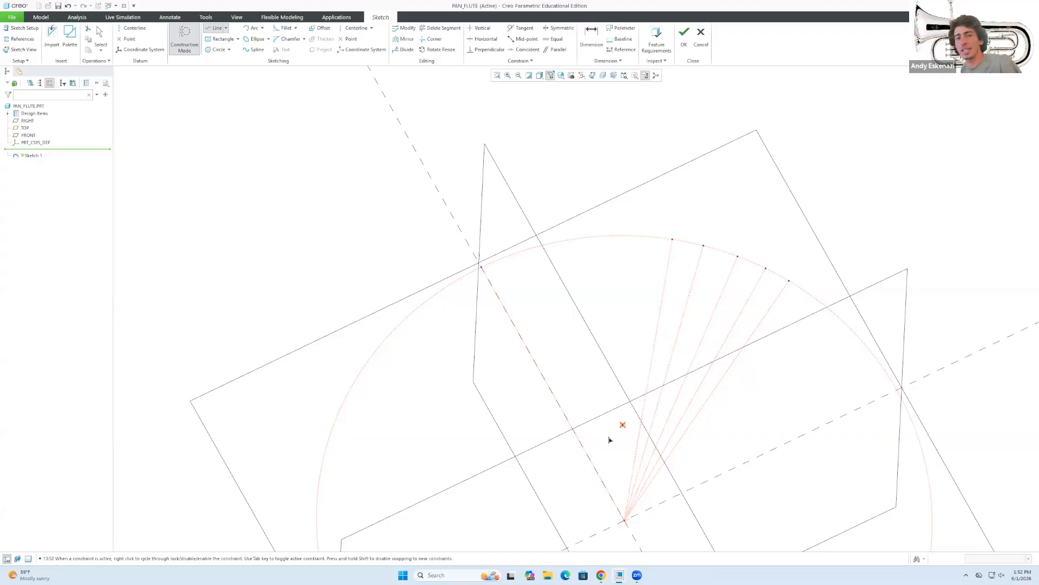
click(627, 523)
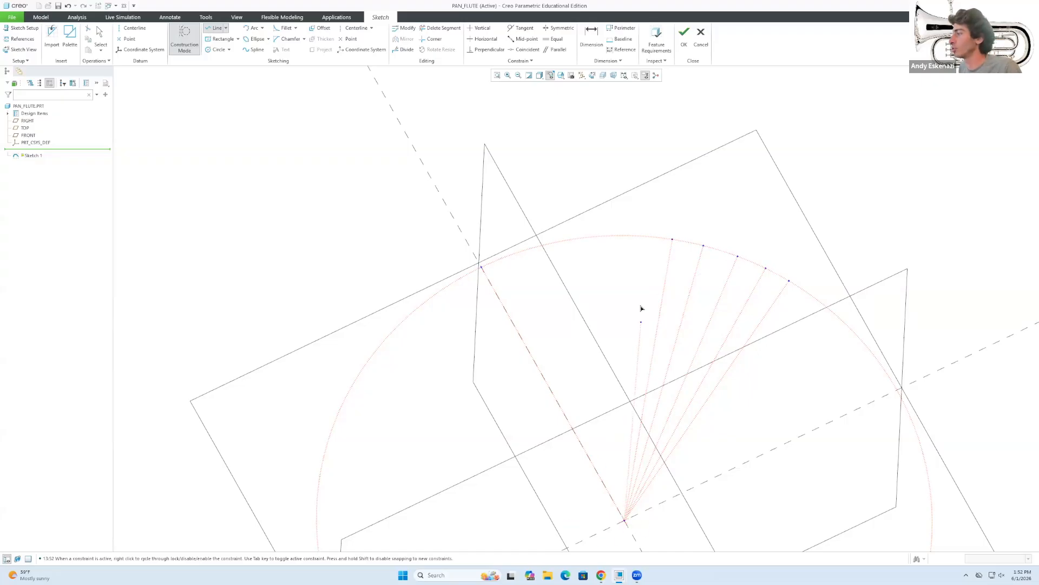
click(637, 239)
middle_click(562, 389)
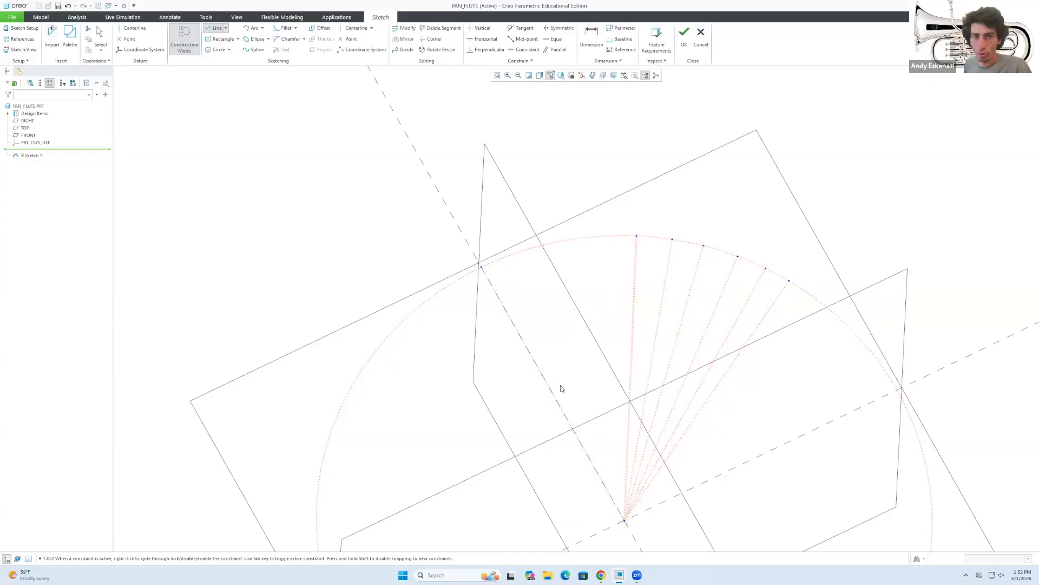
click(626, 521)
Finish the leftmost radial line and dimension its angle to the neighbour as 5°.
click(601, 237)
middle_click(702, 251)
scroll(738, 243, down, 3)
key(d)
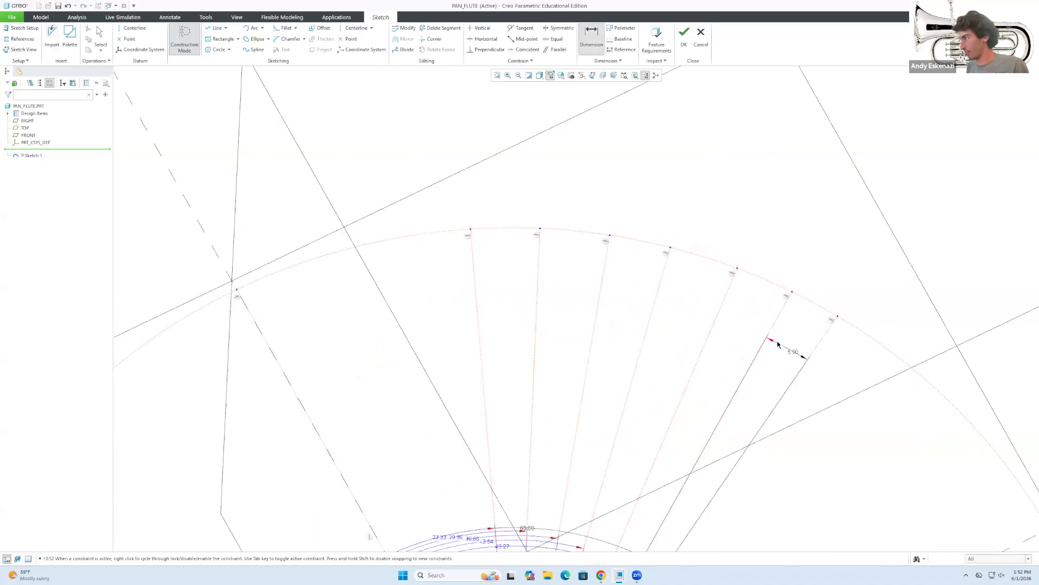
click(718, 314)
middle_click(743, 317)
text(5)
key(Return)
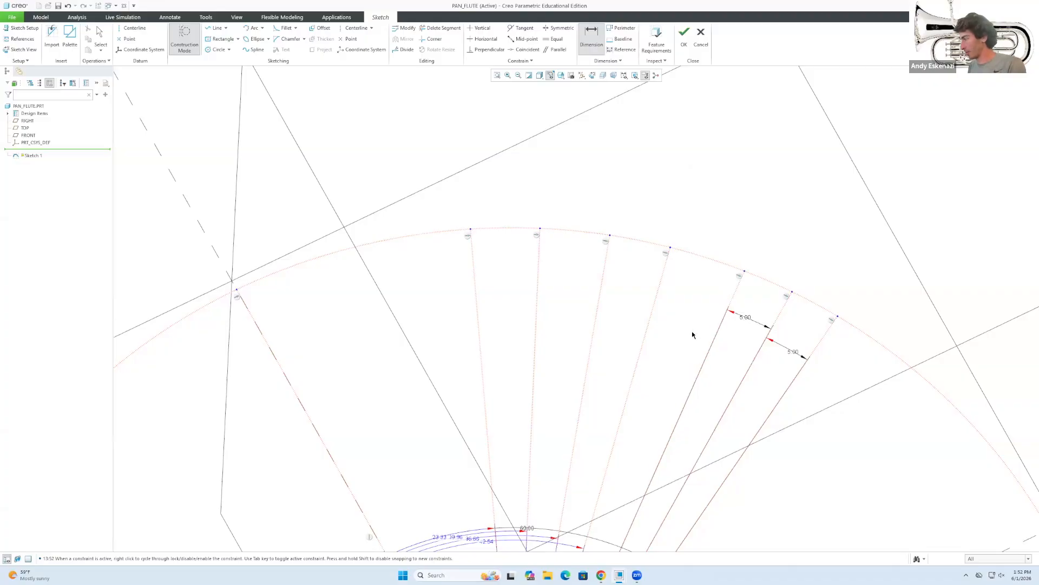
middle_click(721, 336)
Set the angle between the next pair of radial lines to 5°.
click(718, 336)
click(655, 310)
key(d)
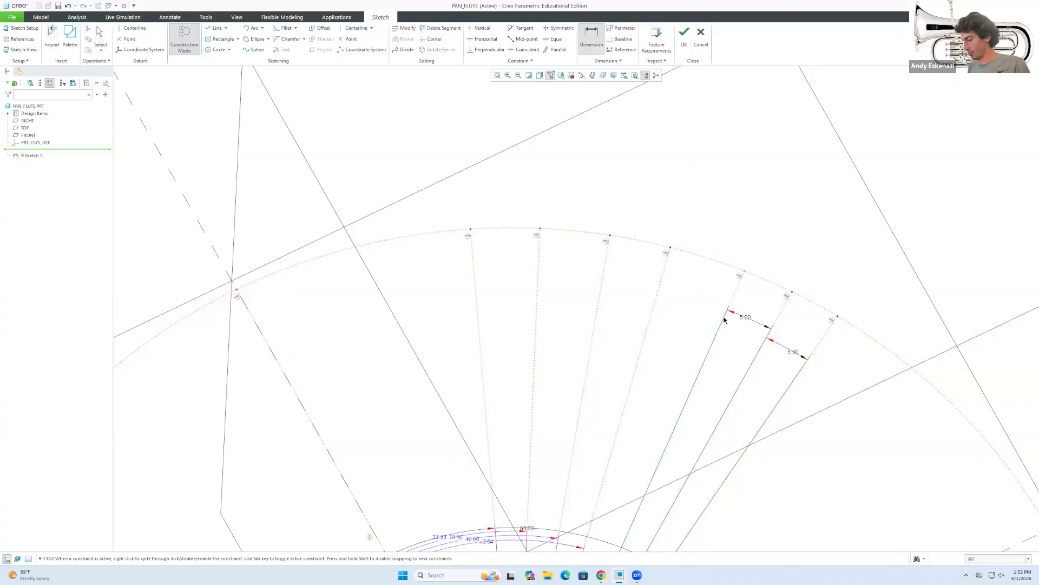
click(730, 302)
click(662, 292)
middle_click(692, 304)
text(5)
key(Return)
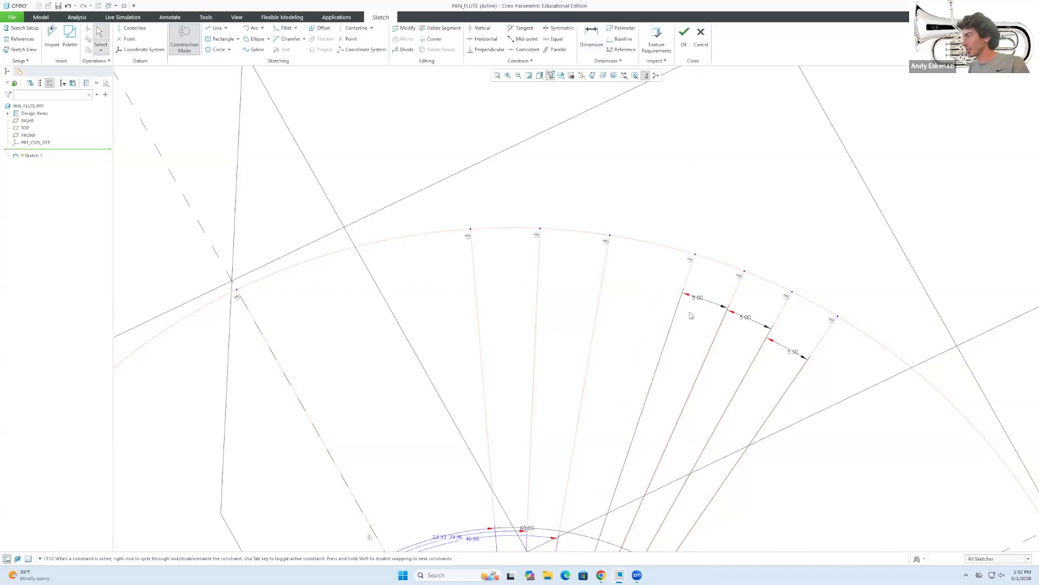
Add another 5° angle between adjacent radial lines, discarding a conflicting 400 dimension.
click(602, 269)
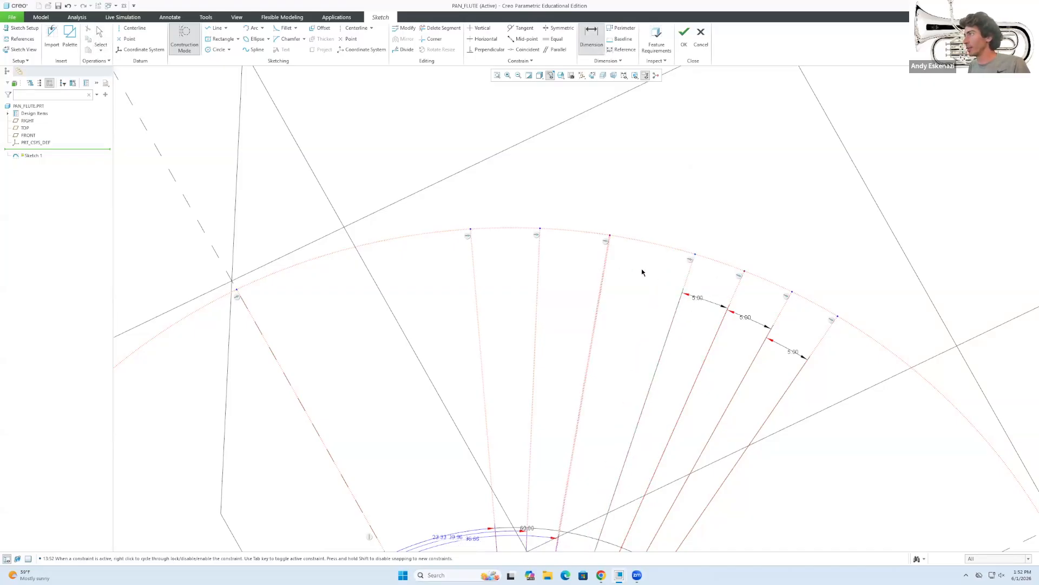
middle_click(643, 272)
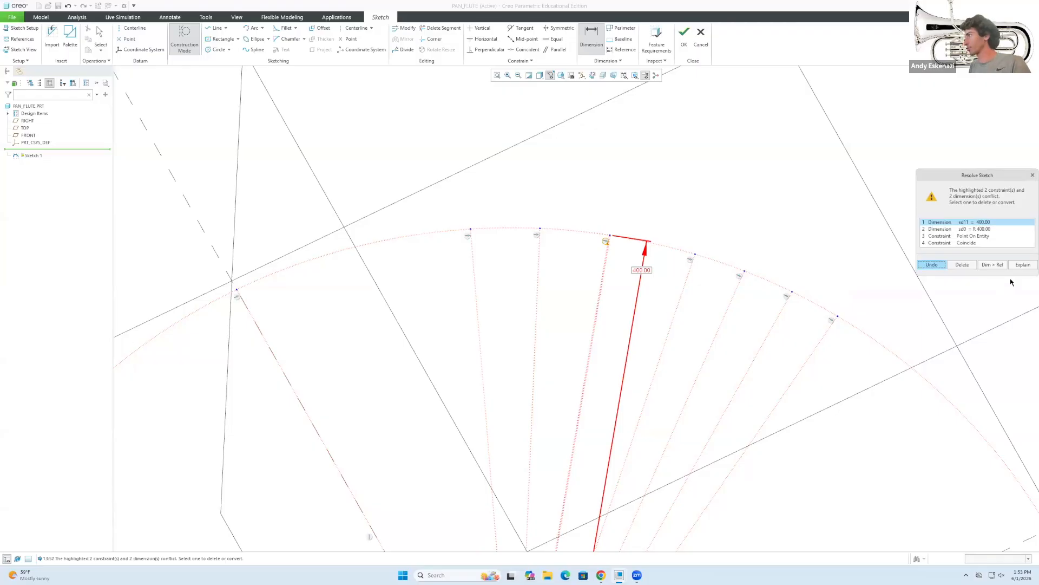
key(Return)
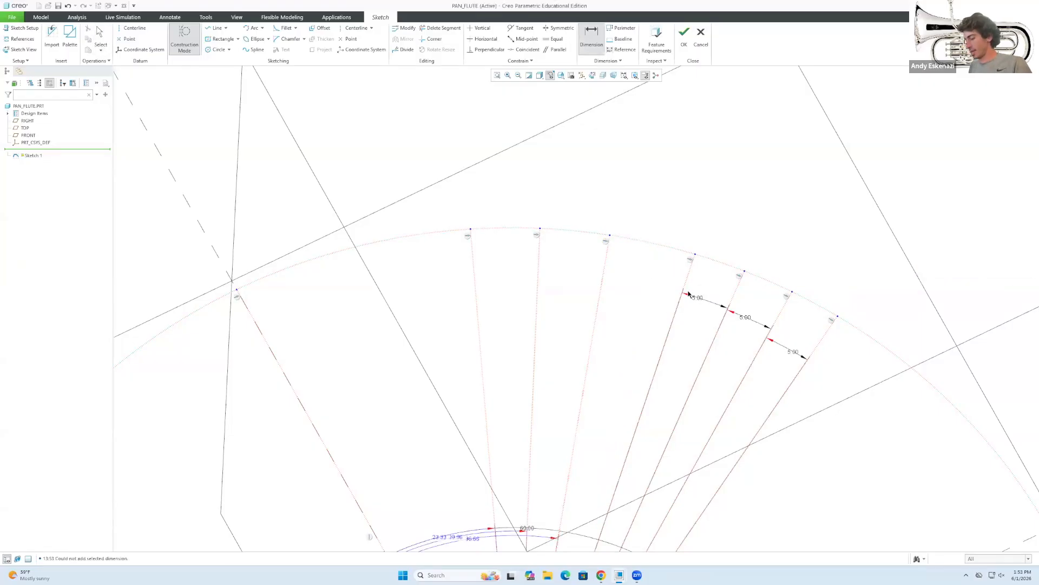
click(607, 265)
middle_click(661, 265)
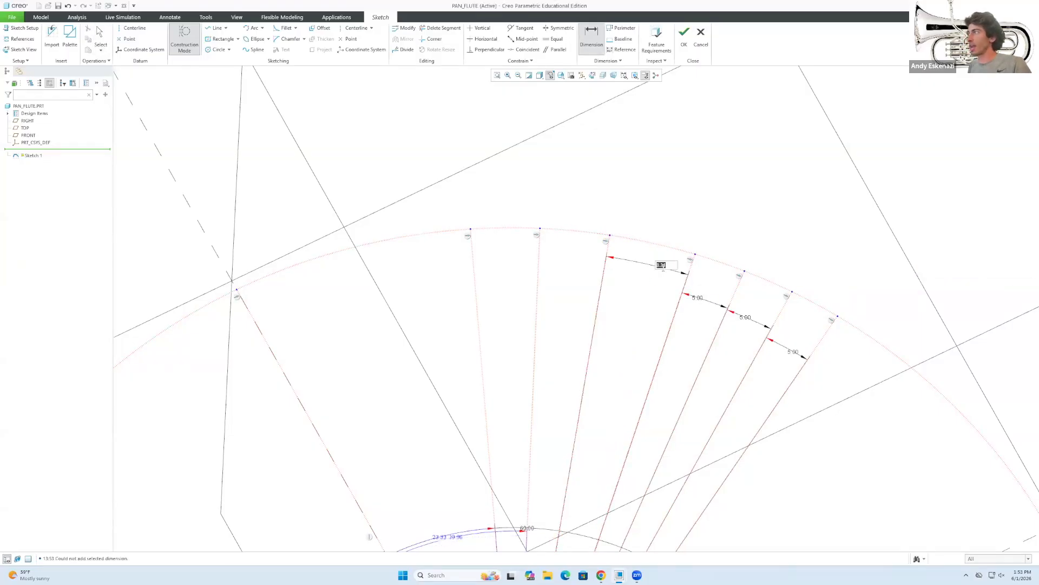
text(5)
key(Return)
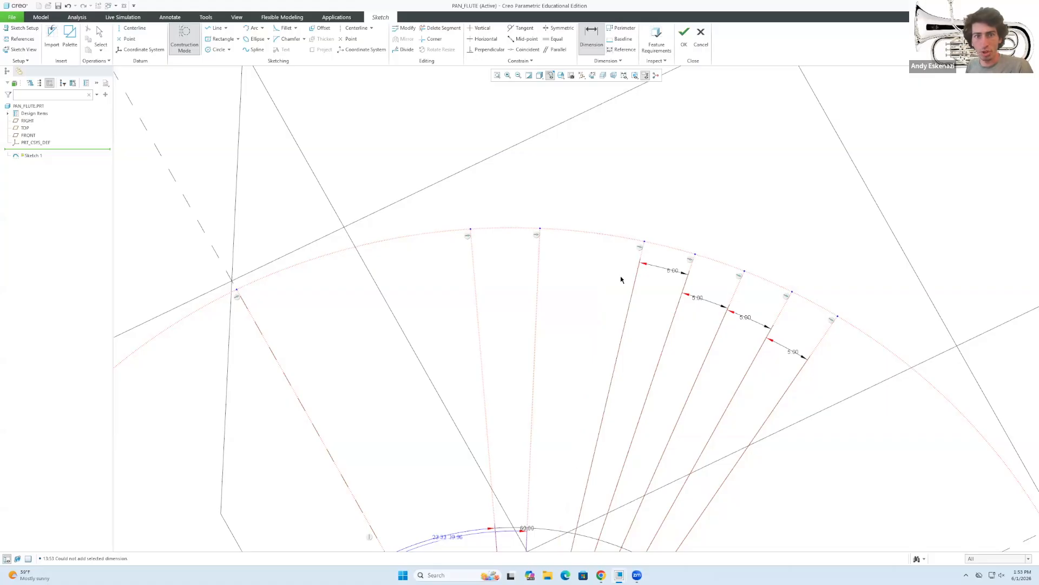
middle_click(611, 290)
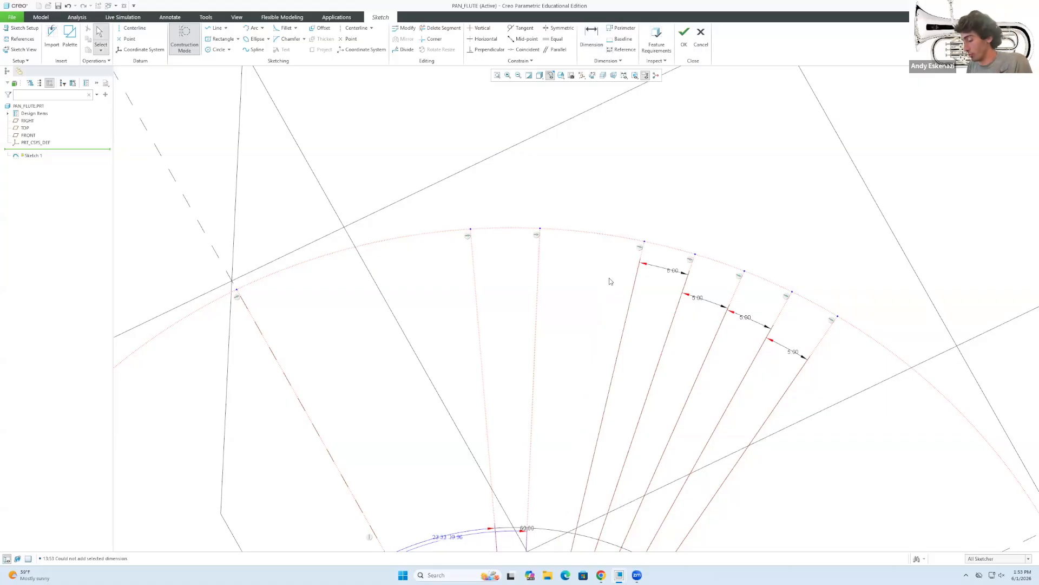
Dimension the next pair of construction lines 5° apart.
key(d)
click(538, 251)
middle_click(577, 260)
text(5)
key(Return)
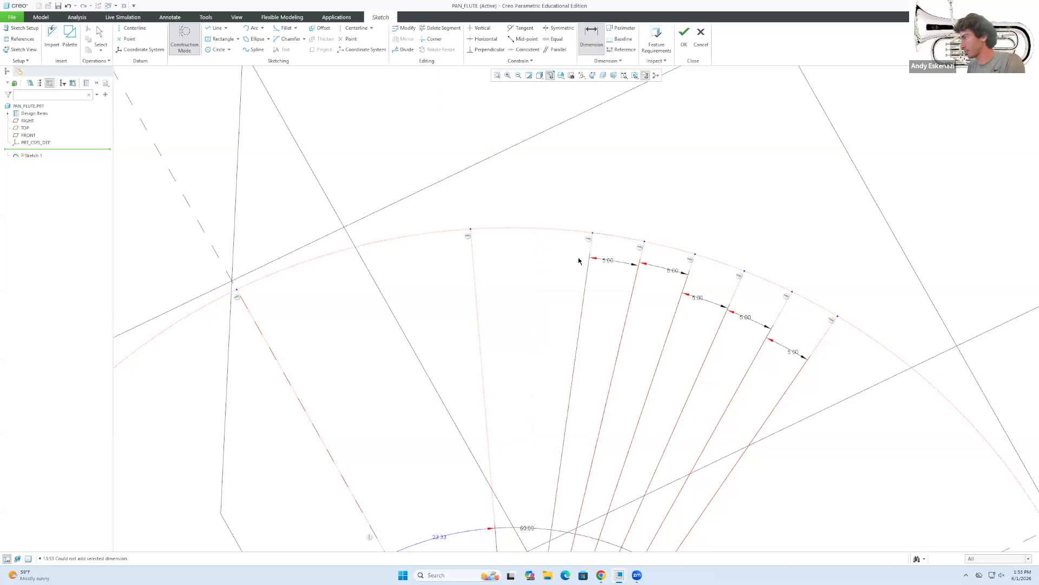
scroll(618, 281, down, 3)
scroll(620, 273, up, 3)
middle_click(619, 274)
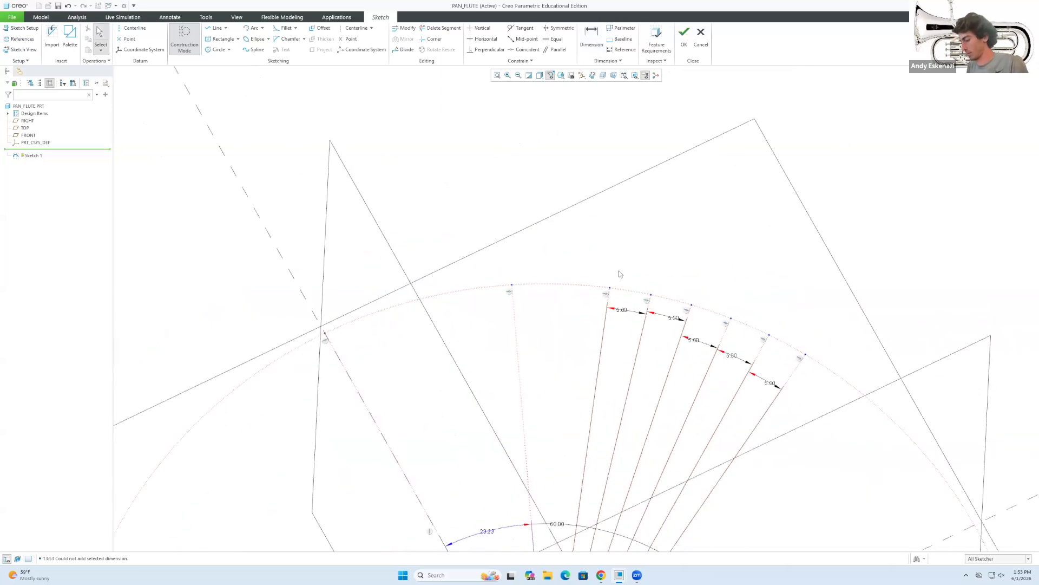
Dimension the final pair of lines 5° apart and confirm the 5.00 value.
key(d)
click(515, 318)
click(606, 302)
middle_click(565, 303)
text(5)
key(Return)
middle_click(775, 375)
double_click(770, 381)
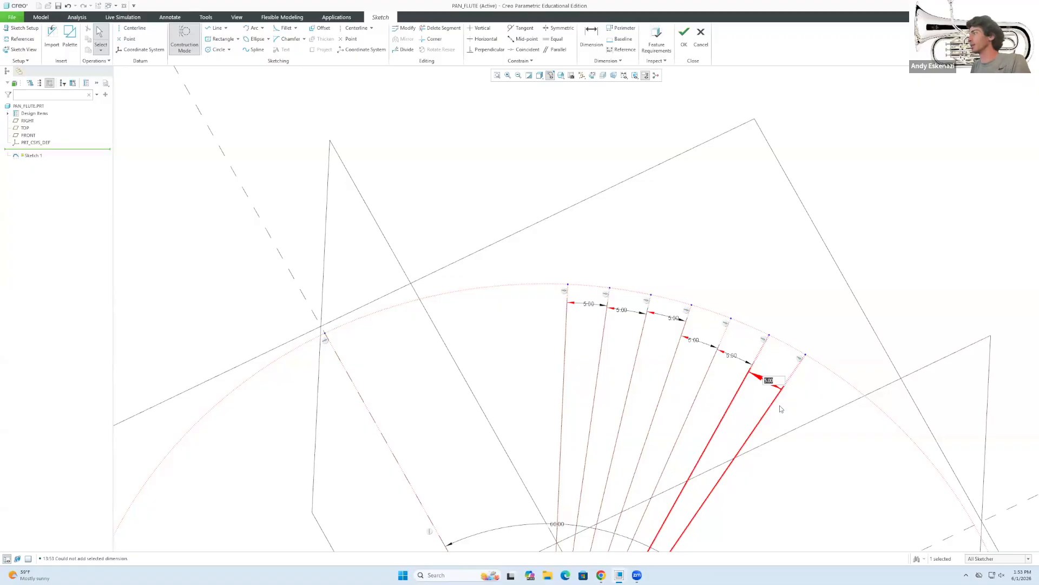
key(Return)
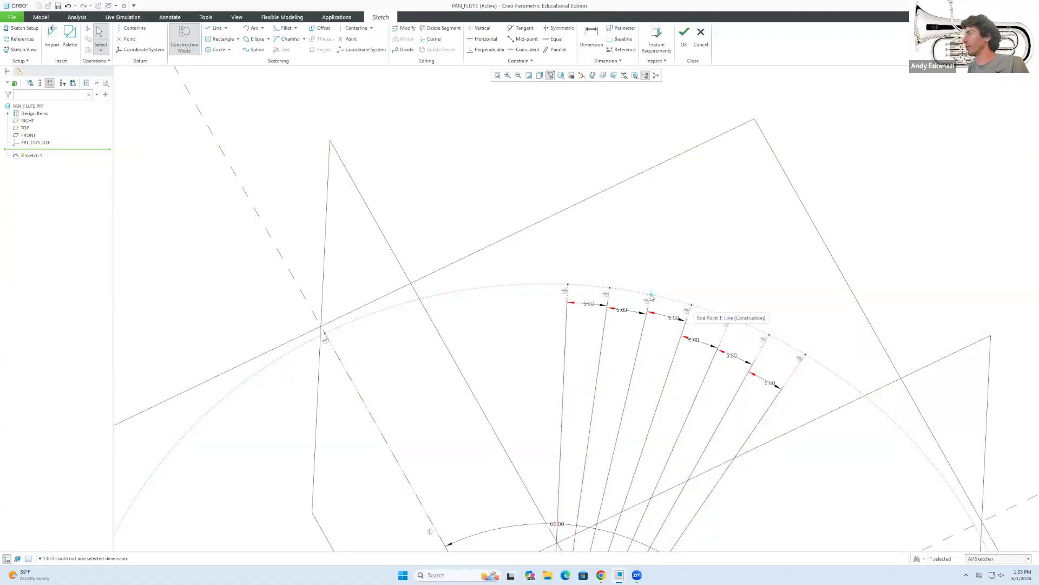
middle_drag(554, 281, 525, 293)
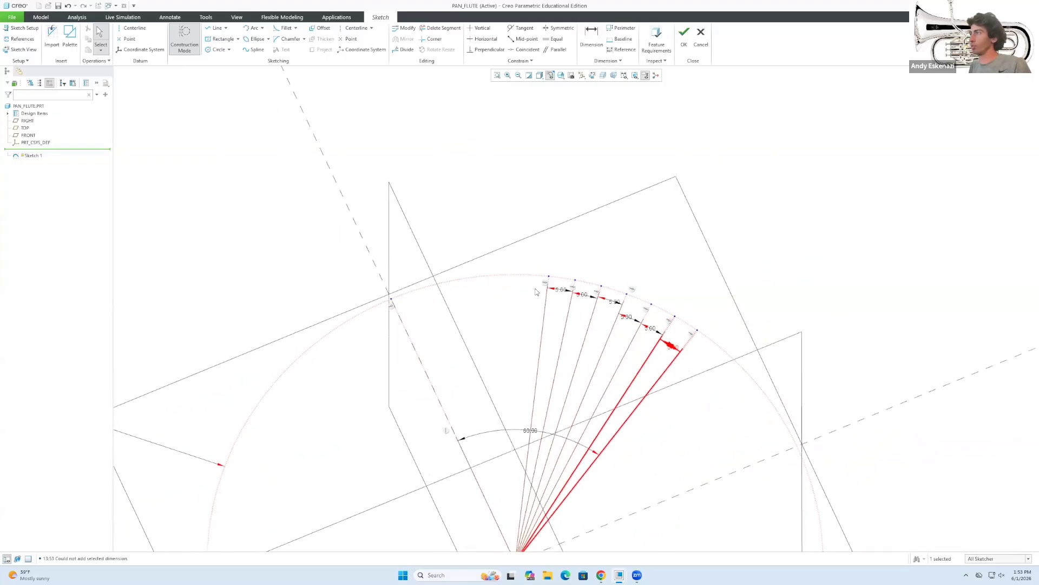
click(215, 28)
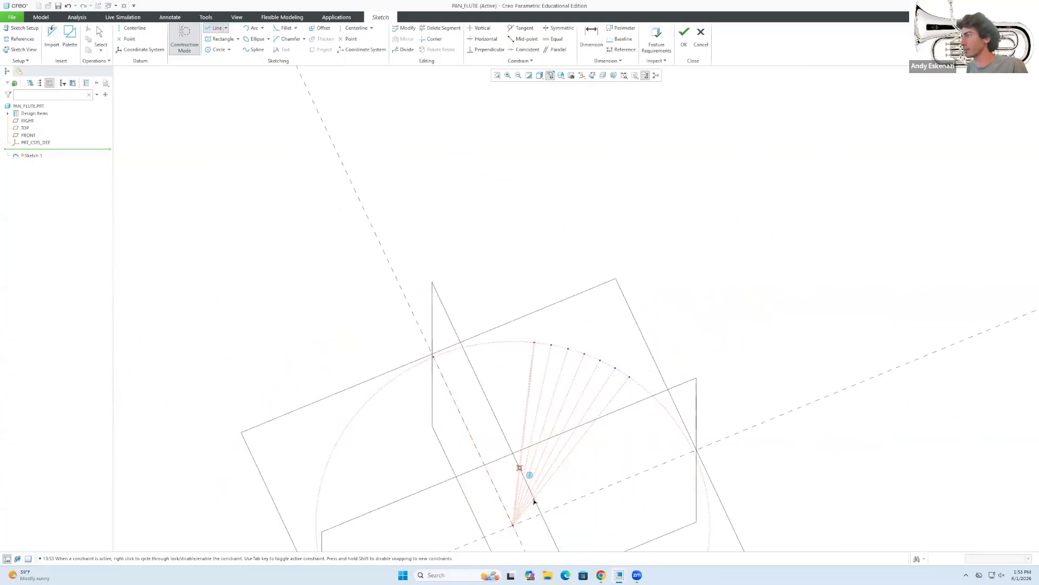
Add three more construction lines fanning out from the centre.
click(500, 342)
click(480, 344)
click(513, 527)
Dimension the first pair of new lines 5.00 apart, undoing a conflicting dimension.
click(591, 38)
click(530, 382)
middle_click(543, 382)
click(932, 265)
scroll(525, 366, down, 3)
click(591, 38)
scroll(567, 341, down, 4)
click(591, 38)
click(932, 265)
click(592, 38)
click(588, 381)
click(503, 380)
middle_click(544, 379)
text(5)
key(Return)
Dimension the remaining adjacent line pairs at 5.00 each, resolving dimension conflicts.
scroll(391, 353, down, 4)
click(591, 38)
click(169, 459)
click(396, 460)
middle_click(287, 455)
click(932, 264)
click(591, 38)
click(167, 445)
click(395, 461)
click(348, 495)
middle_click(273, 515)
click(932, 265)
click(216, 507)
click(349, 498)
middle_click(315, 513)
text(5)
scroll(439, 344, up, 6)
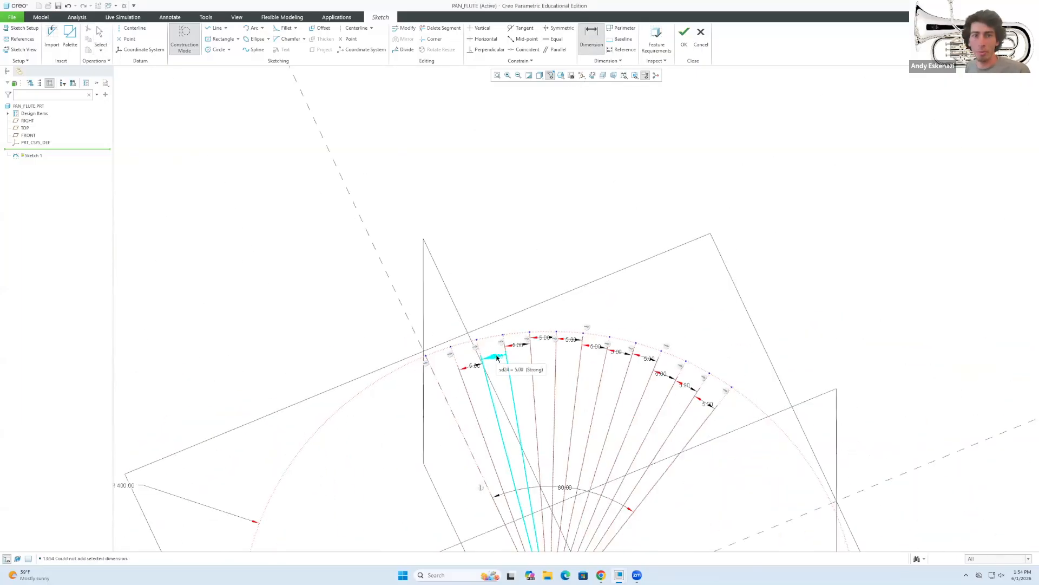
scroll(555, 335, down, 2)
middle_click(561, 334)
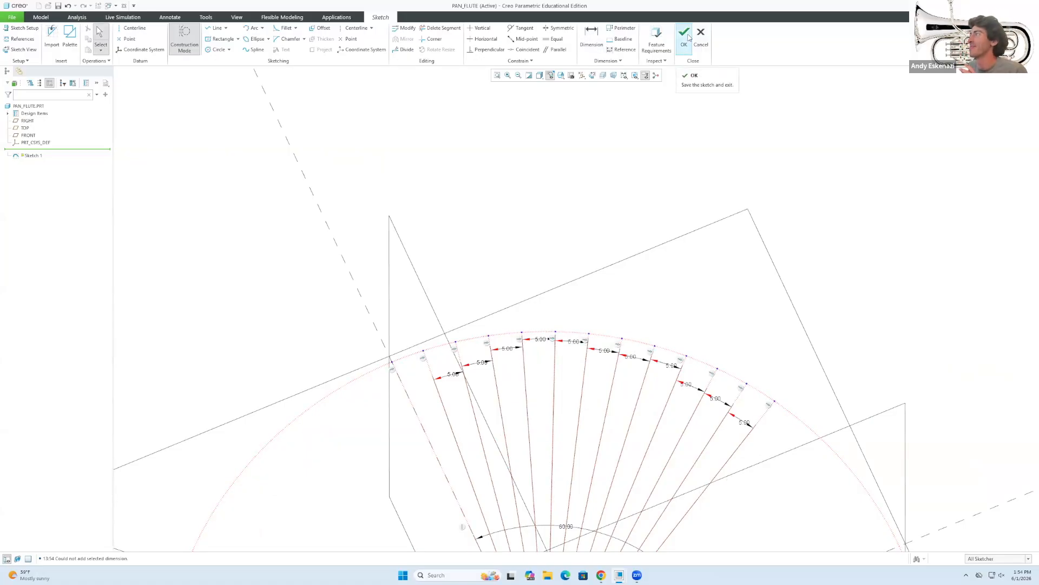
scroll(386, 327, down, 1)
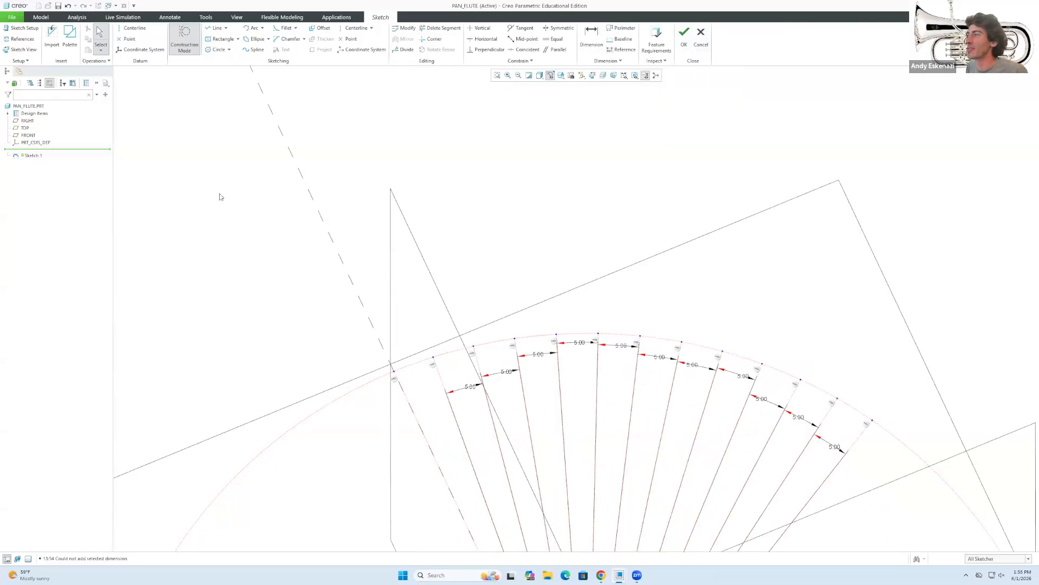
Turn construction mode off and draw the first circle on the arc's first intersection.
click(185, 41)
click(217, 49)
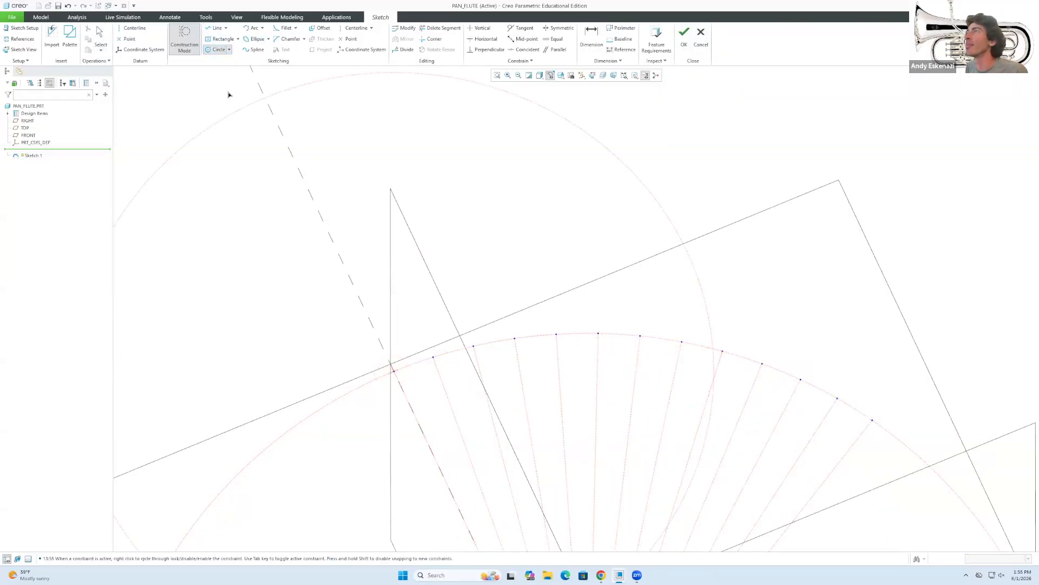
click(185, 40)
click(394, 371)
click(210, 51)
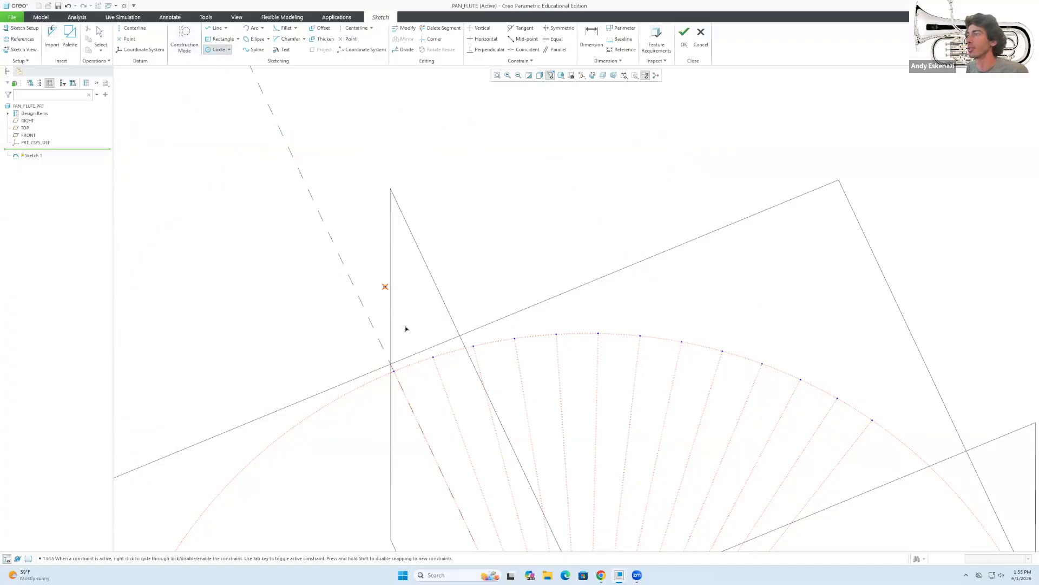
click(394, 371)
click(412, 372)
Draw circles two through seven at equal size on the next line/arc intersections.
click(433, 357)
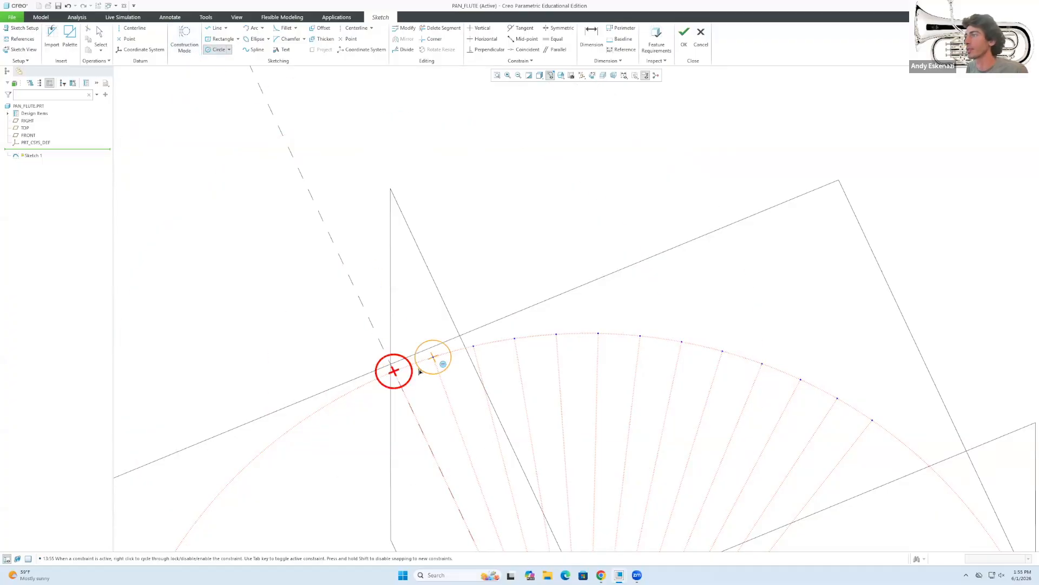
click(417, 372)
click(472, 346)
click(495, 345)
click(514, 338)
click(532, 340)
click(556, 334)
click(540, 342)
click(597, 334)
click(581, 343)
click(640, 336)
click(625, 344)
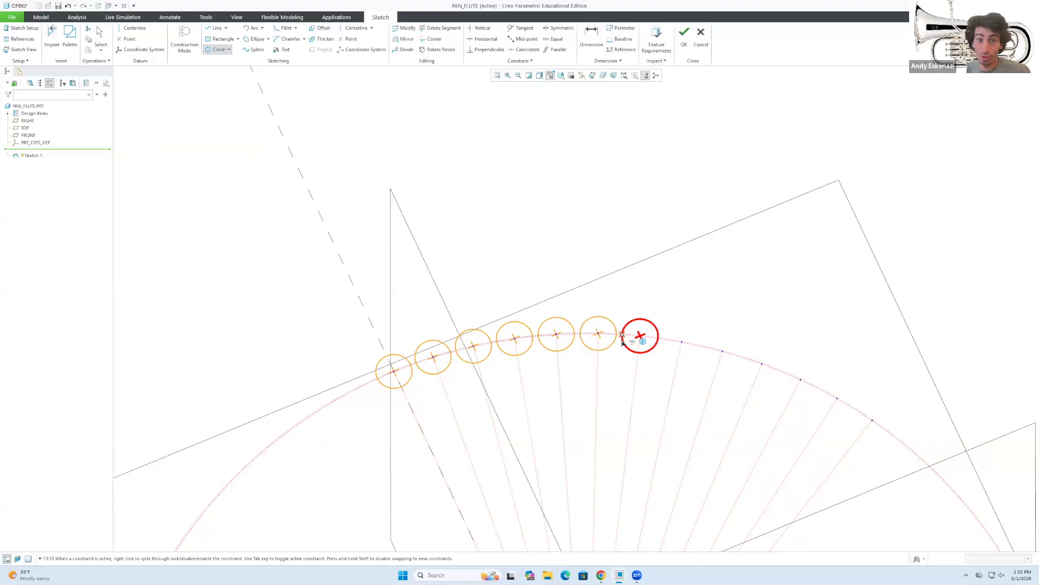
Draw circles eight through thirteen on the remaining intersections, all equal at Ø30.15.
click(681, 342)
click(667, 349)
click(723, 351)
click(706, 354)
click(762, 364)
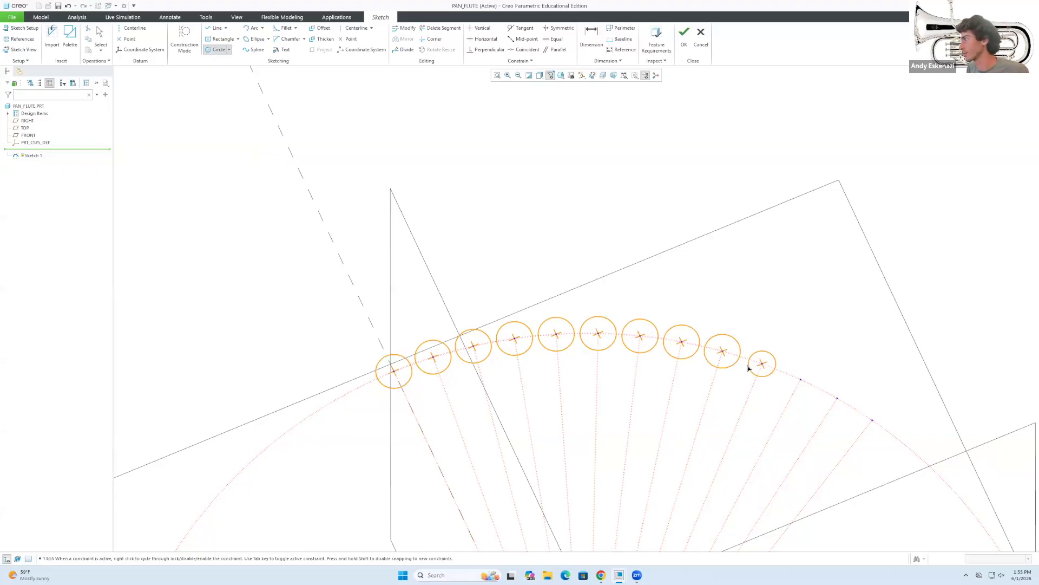
click(779, 373)
click(801, 379)
click(829, 394)
click(837, 399)
click(853, 407)
click(872, 420)
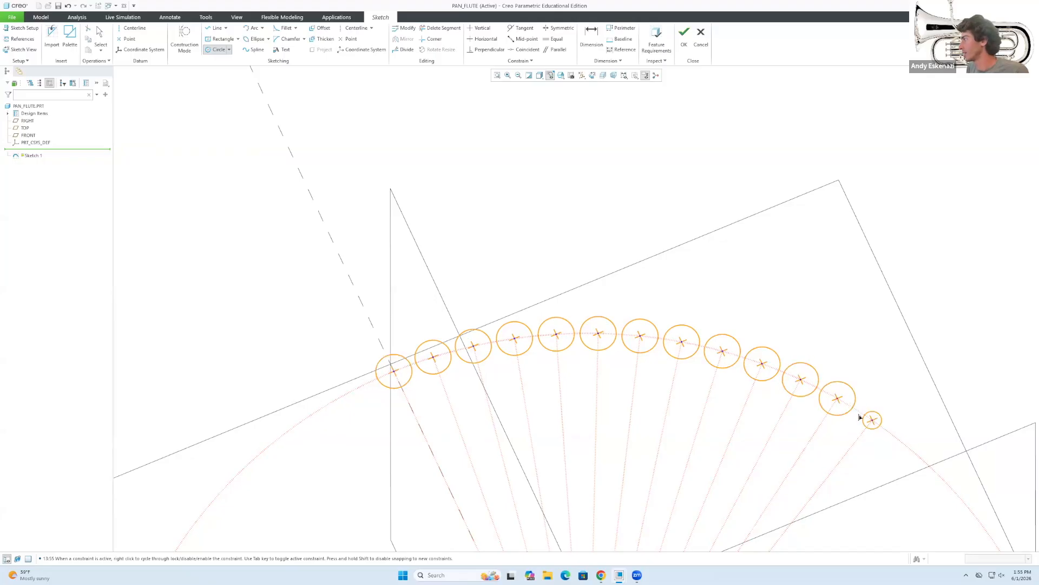
click(854, 416)
middle_click(855, 415)
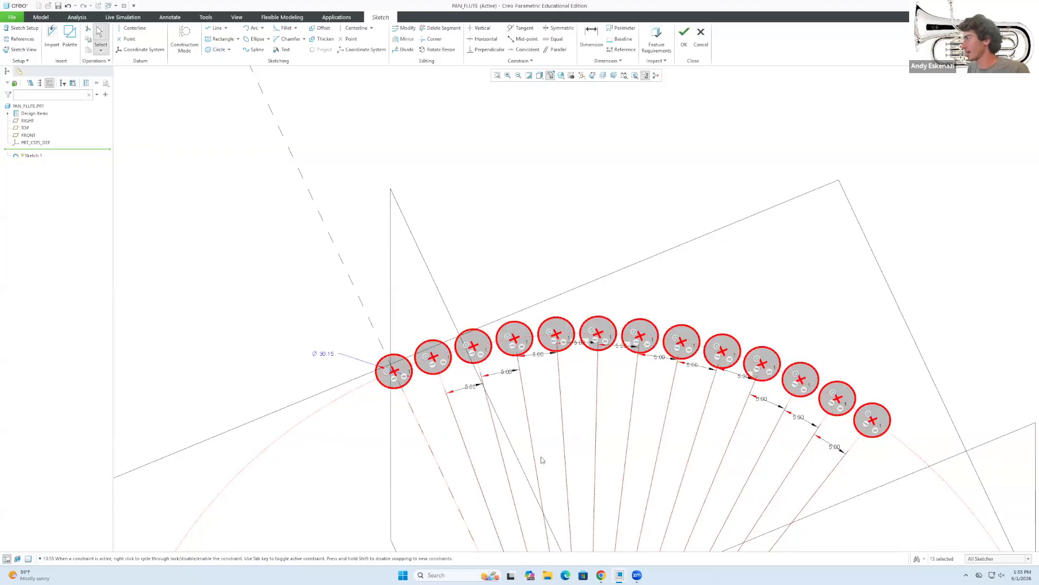
Change the circles' diameter from 30.15 to 32.00.
double_click(327, 354)
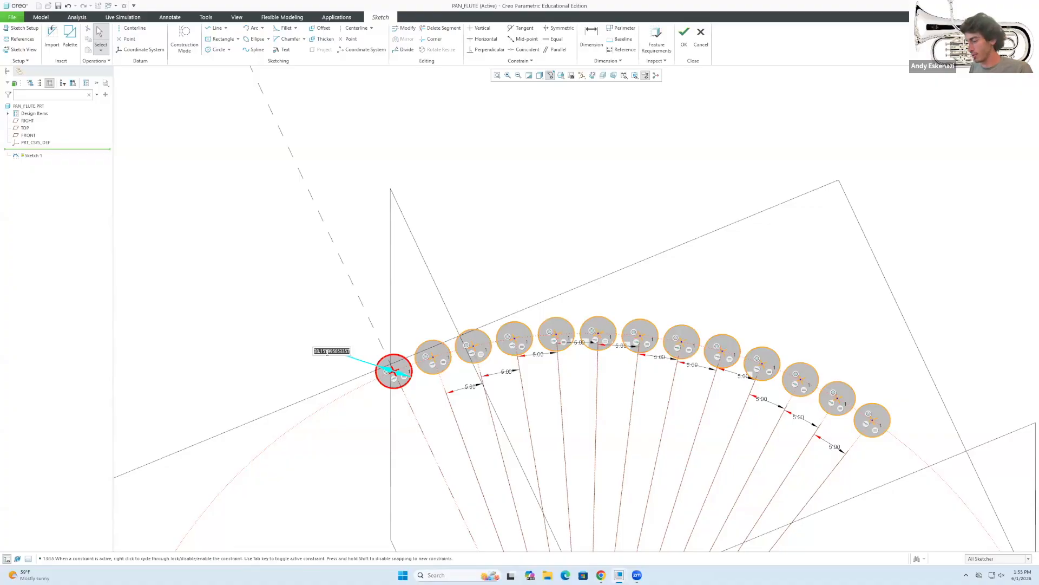
text(31)
key(Return)
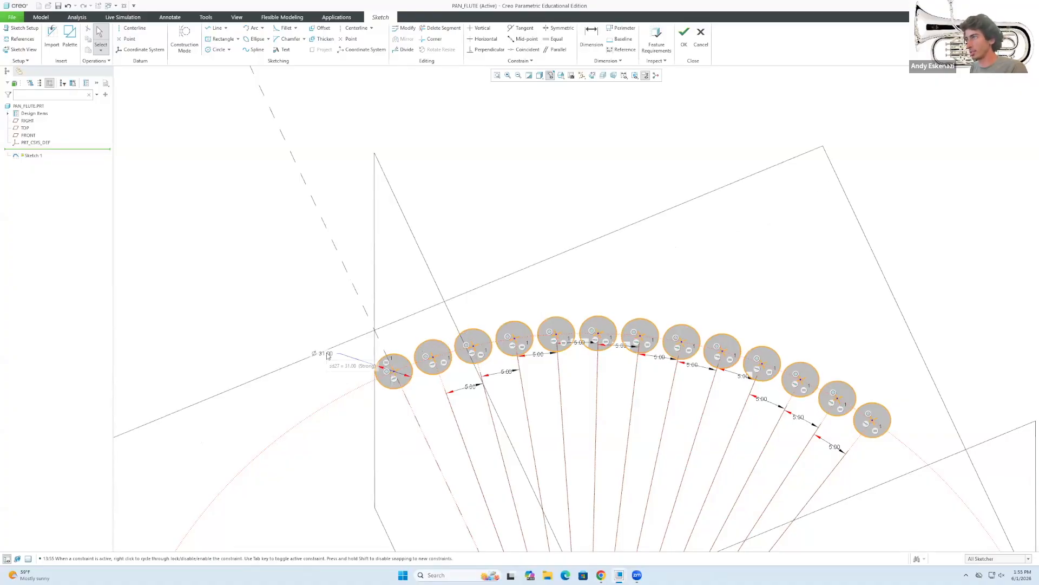
key(Return)
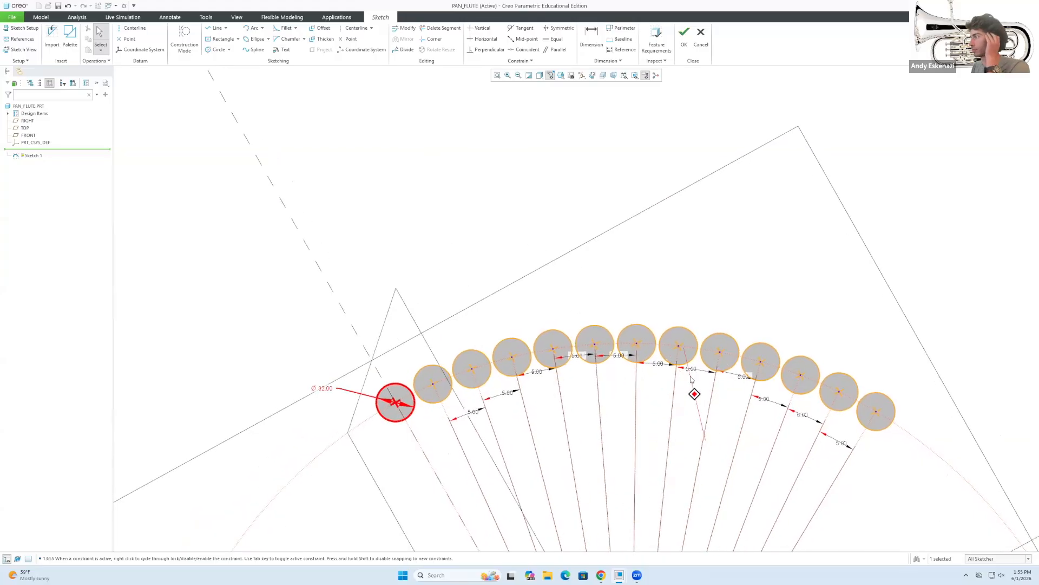
Tilt the sketch view slightly and bring up the pan flute reference photo in Chrome.
scroll(691, 379, down, 5)
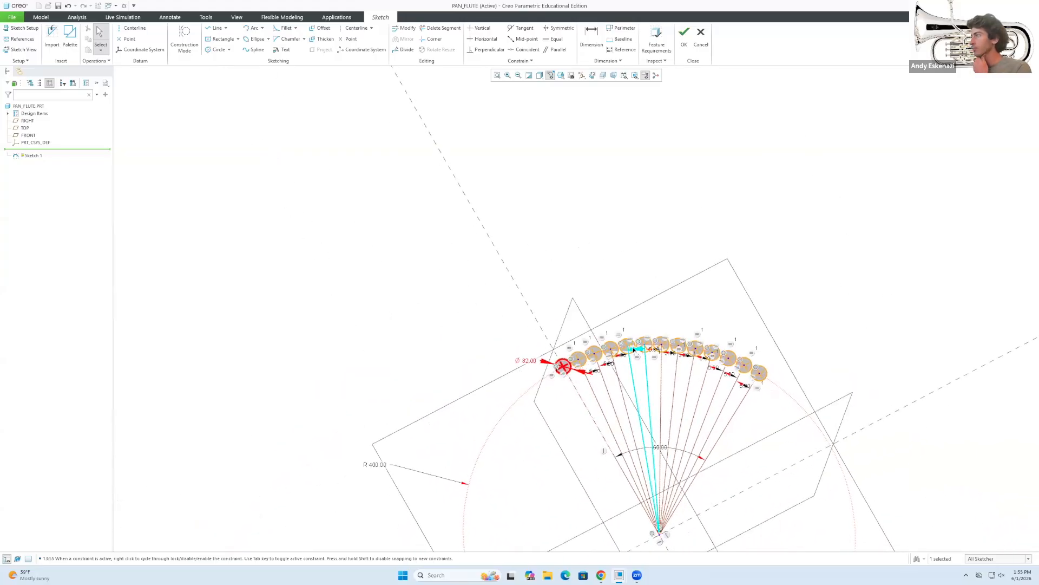
scroll(634, 351, up, 2)
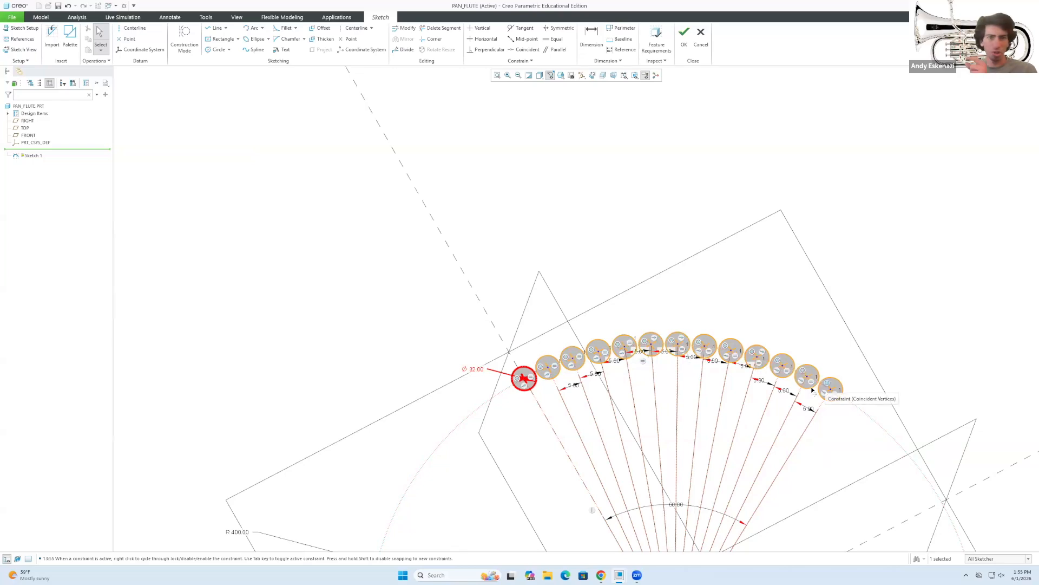
middle_drag(521, 344, 532, 316)
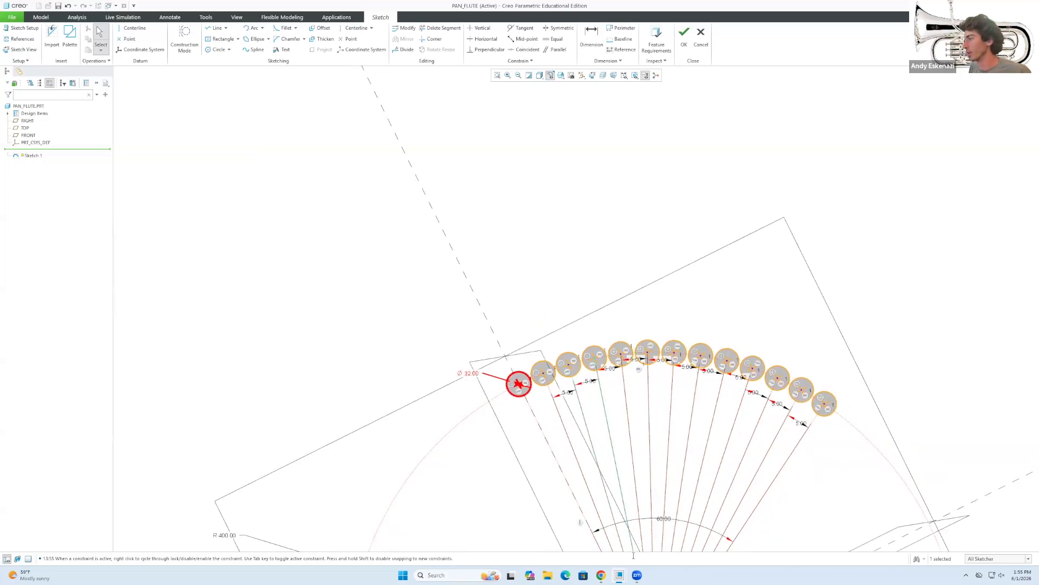
click(597, 572)
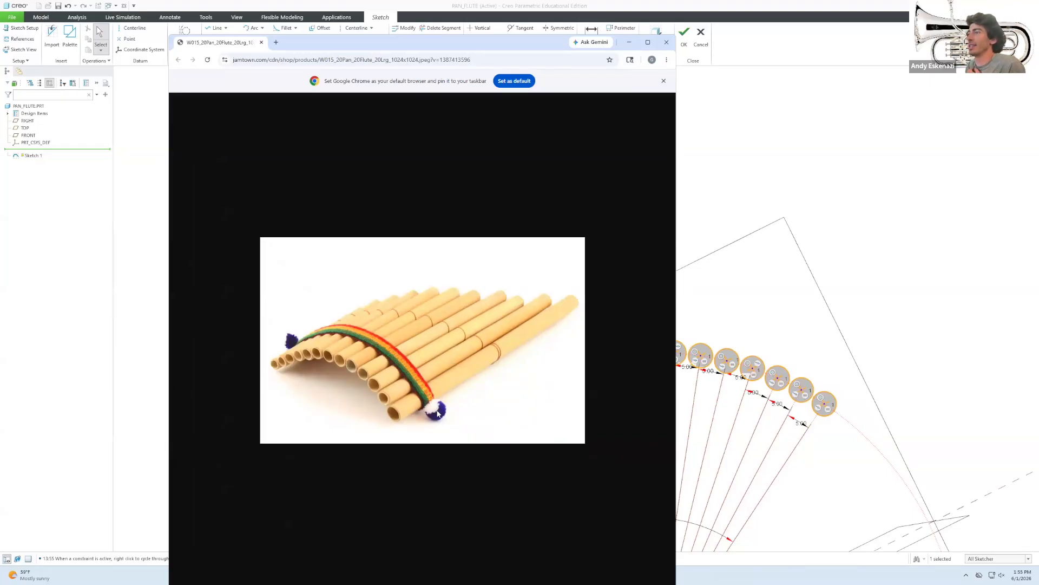
Minimize the reference photo, accept Sketch 1, and orbit to view the thirteen circles in 3D.
click(632, 43)
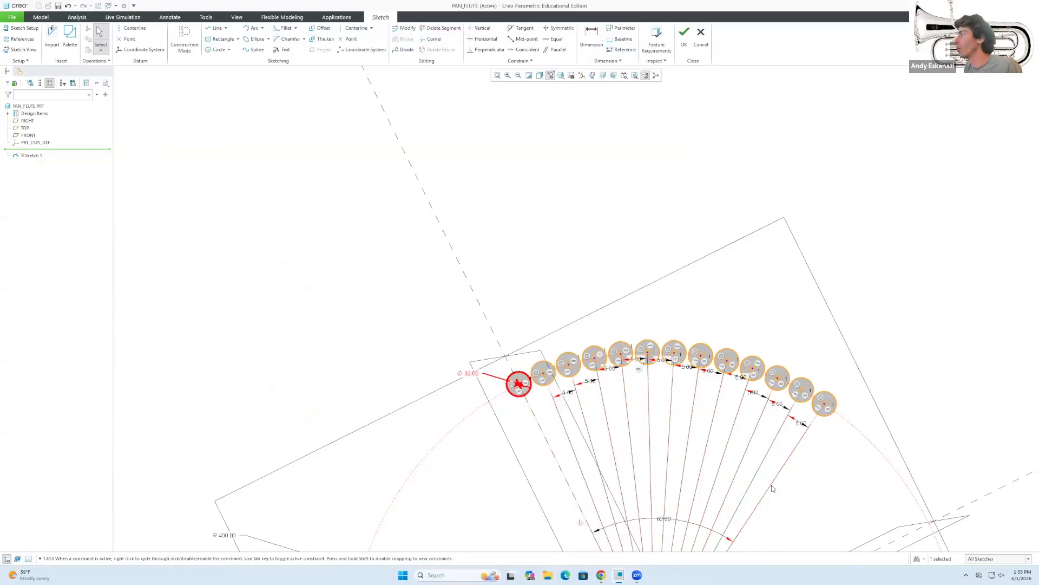
click(684, 35)
scroll(614, 373, up, 5)
mouse_move(614, 374)
middle_down()
mouse_move(594, 197)
mouse_move(566, 257)
mouse_move(514, 226)
middle_up()
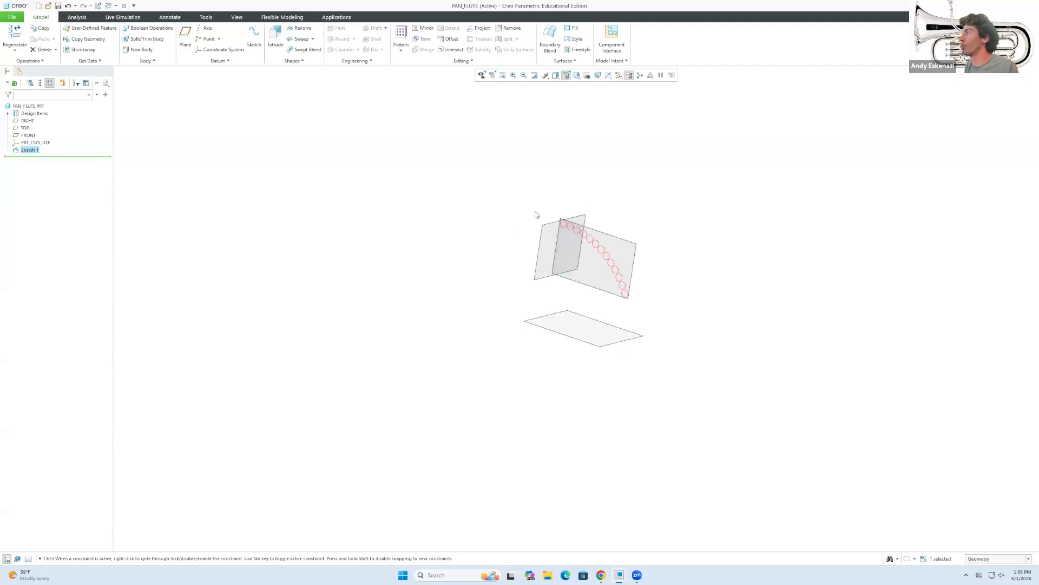
click(605, 183)
scroll(605, 183, down, 4)
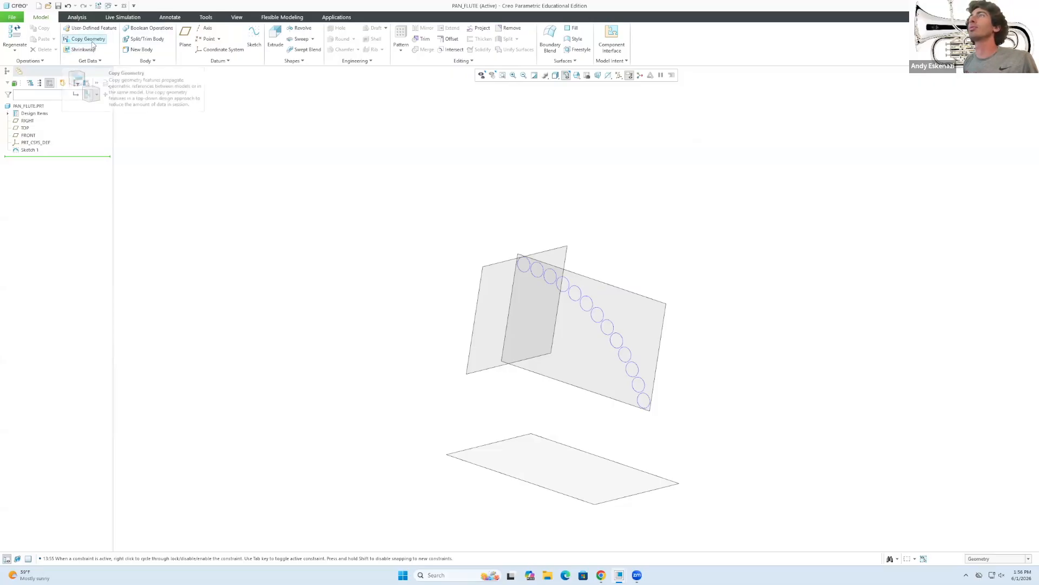
Start a new sketch on the TOP datum plane with RIGHT as orientation reference.
click(254, 37)
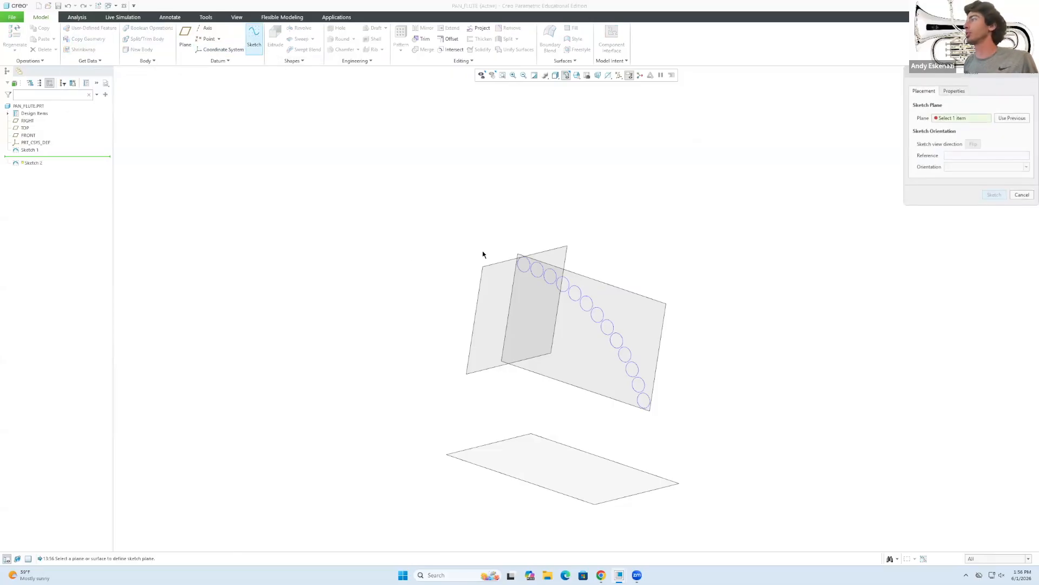
click(515, 290)
scroll(522, 276, down, 2)
mouse_move(526, 269)
middle_down()
mouse_move(515, 274)
mouse_move(538, 269)
middle_up()
scroll(541, 274, up, 2)
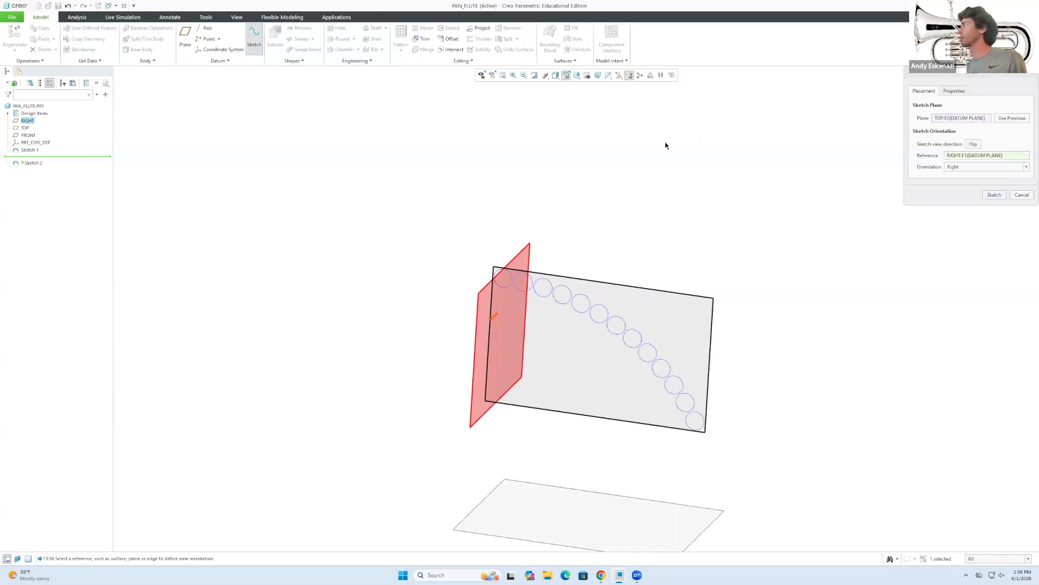
click(995, 195)
Check the pan flute reference photo in Chrome, then minimize it and face the sketch plane.
click(601, 575)
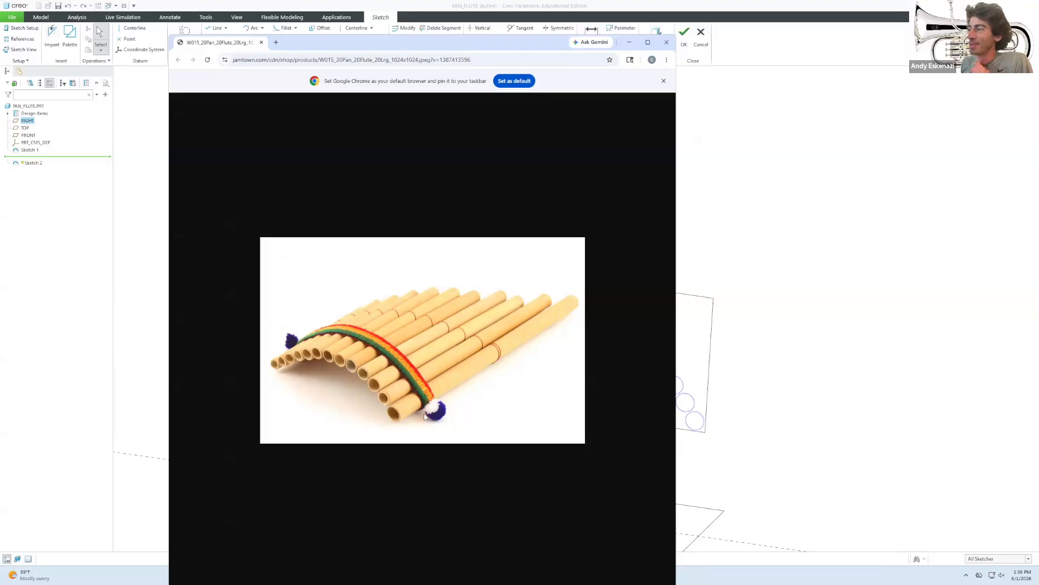
click(629, 43)
middle_drag(533, 286, 550, 262)
scroll(550, 262, down, 2)
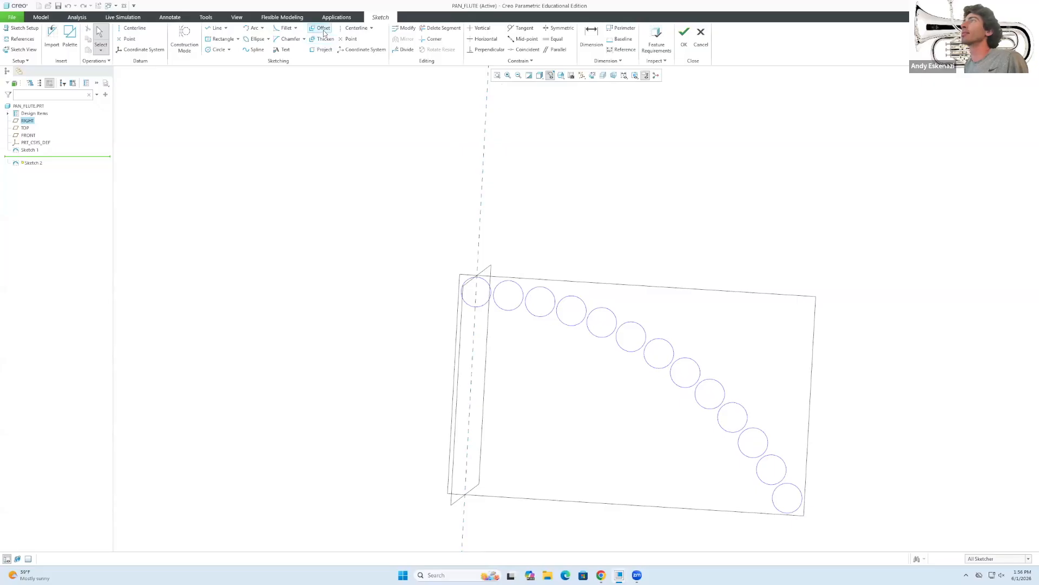
Project the first and last pipe circles of Sketch 1 into Sketch 2.
click(323, 50)
click(485, 287)
click(793, 483)
click(772, 503)
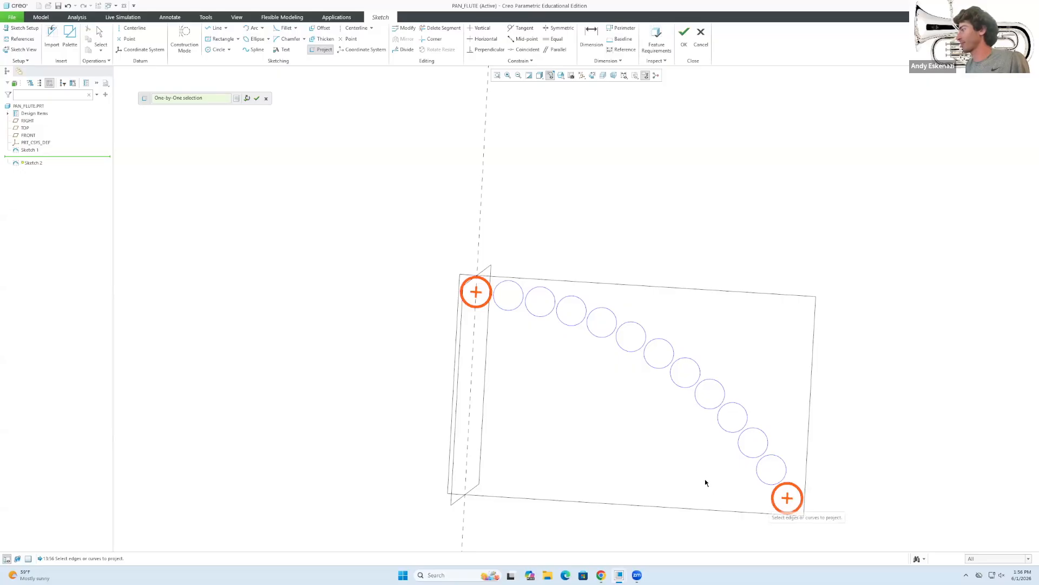
middle_click(684, 466)
middle_click(658, 464)
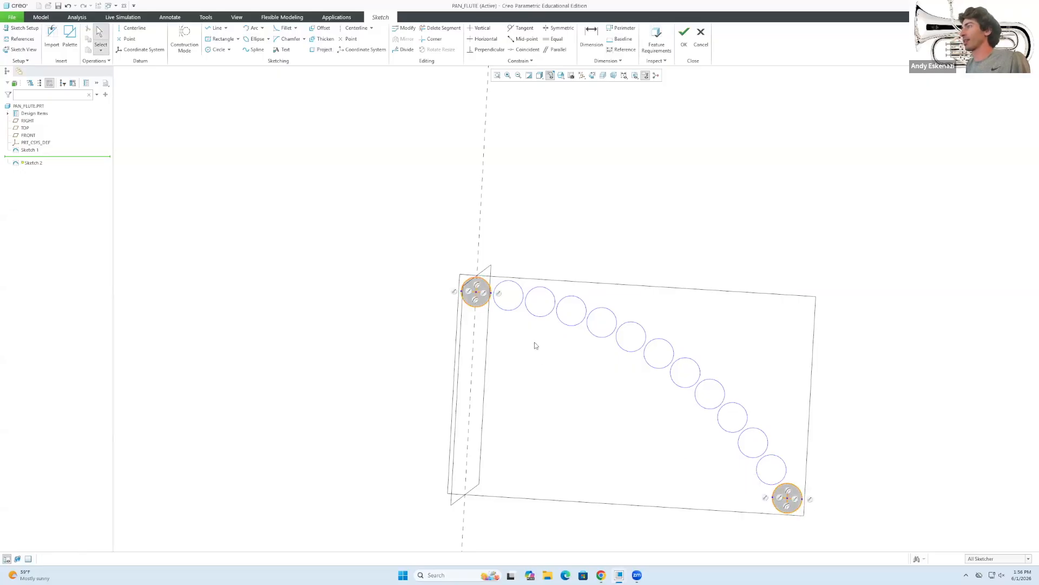
Convert the top-left and bottom-right projected circles to construction geometry.
drag(444, 247, 540, 381)
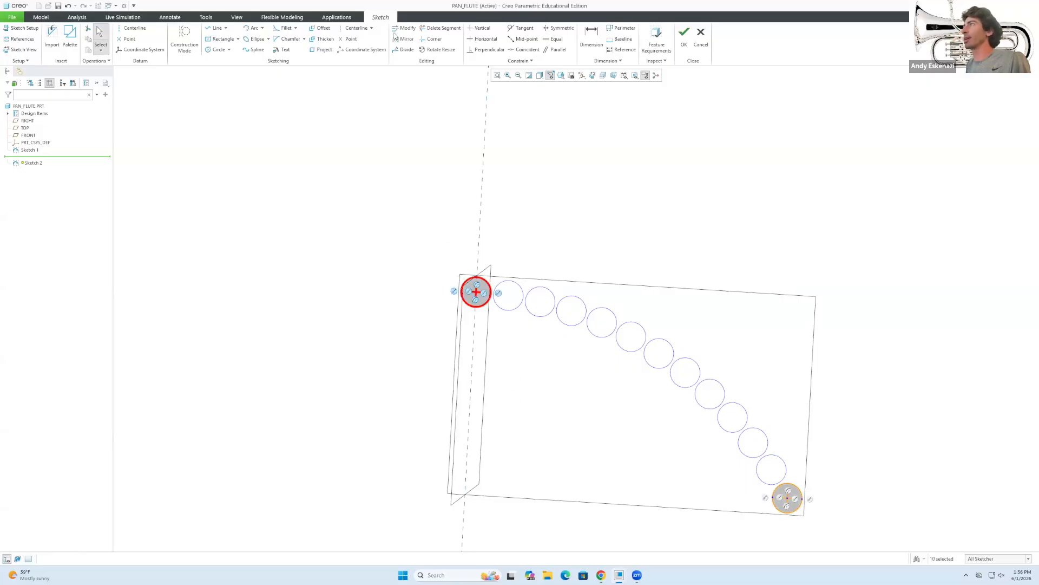
click(185, 41)
drag(447, 239, 515, 354)
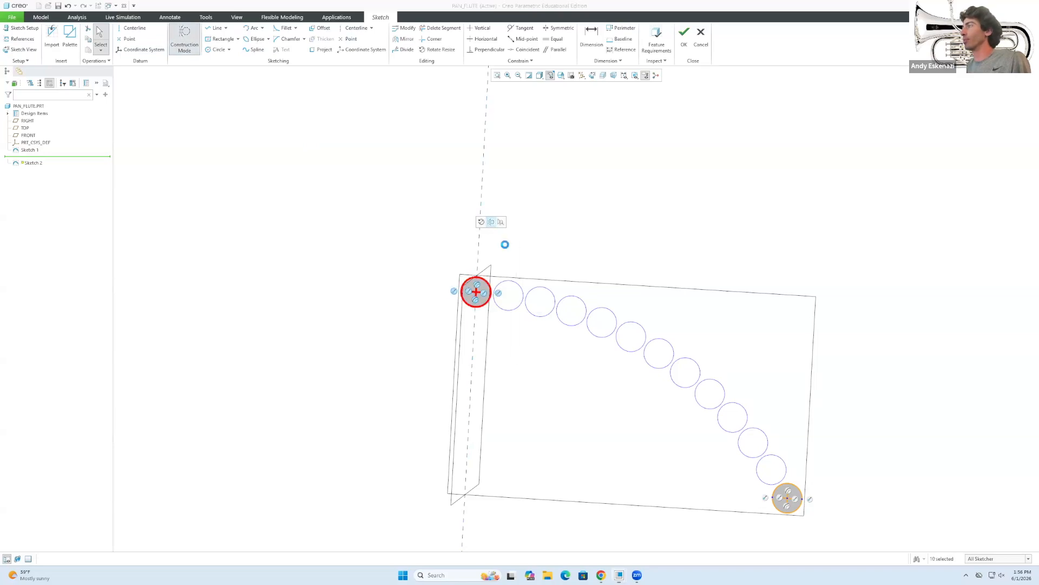
click(491, 222)
ctrl+drag(729, 473, 831, 542)
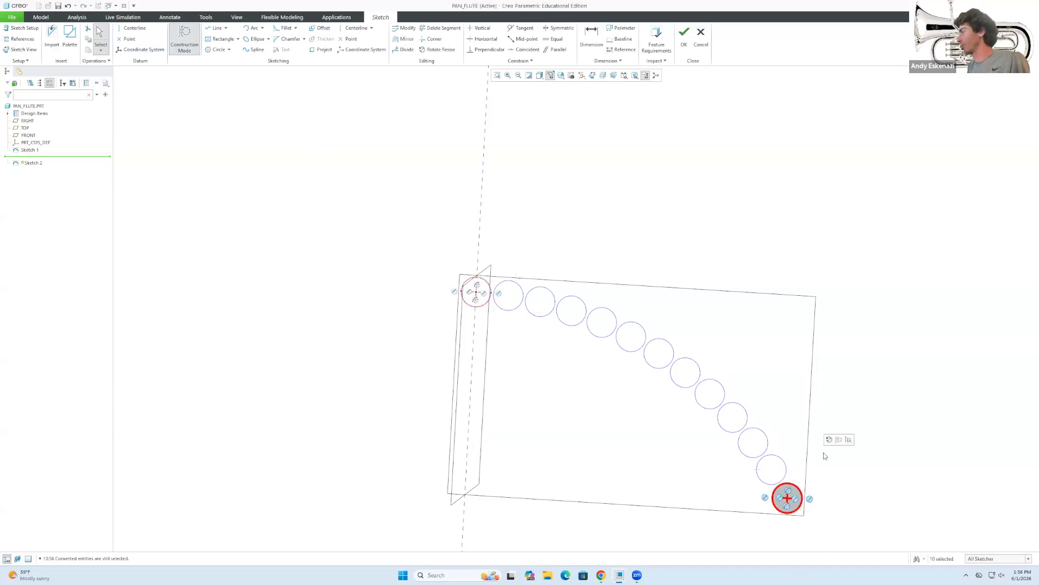
click(840, 440)
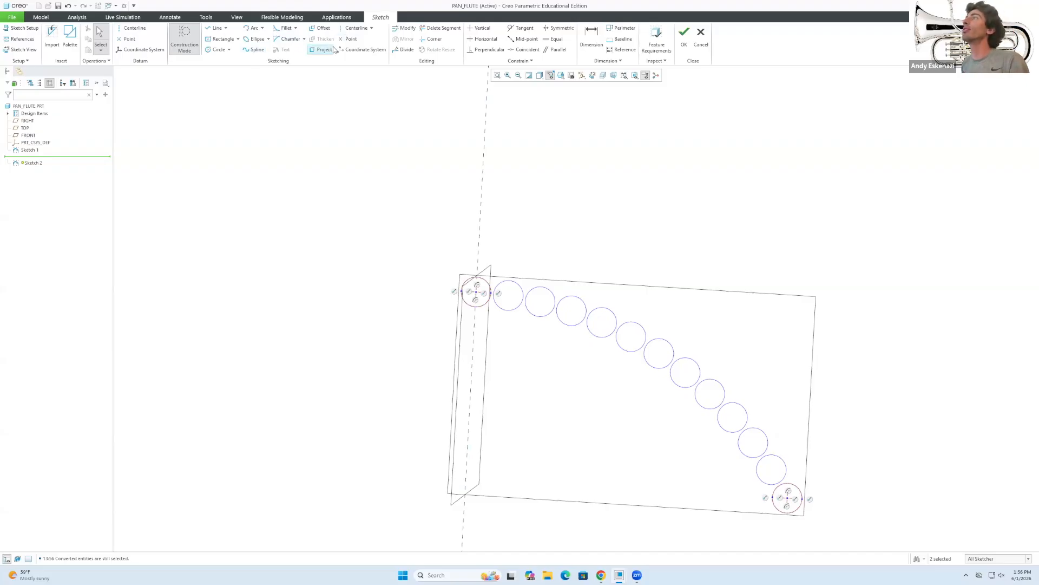
click(321, 29)
click(469, 283)
click(465, 299)
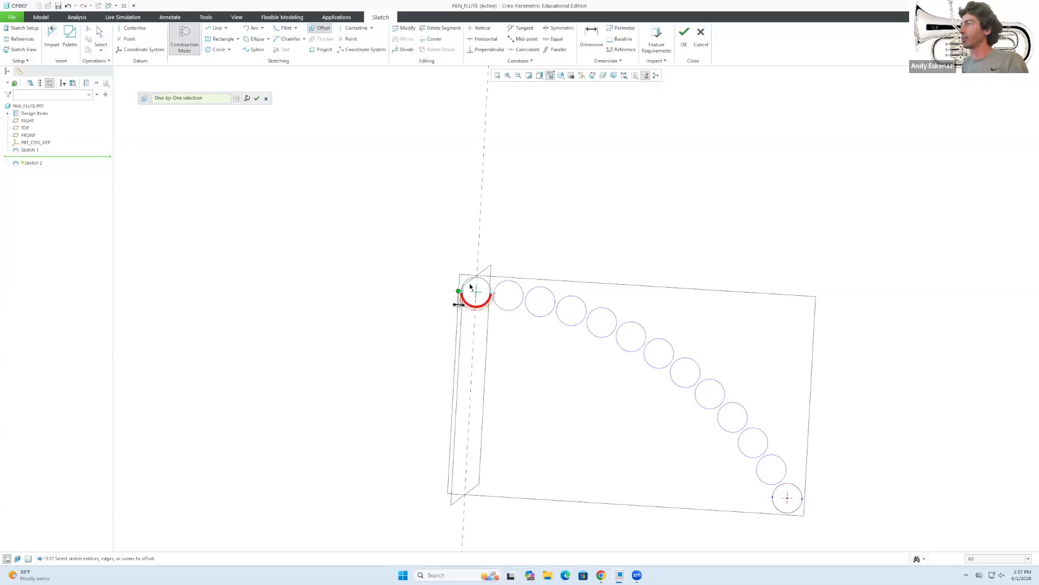
scroll(470, 286, up, 4)
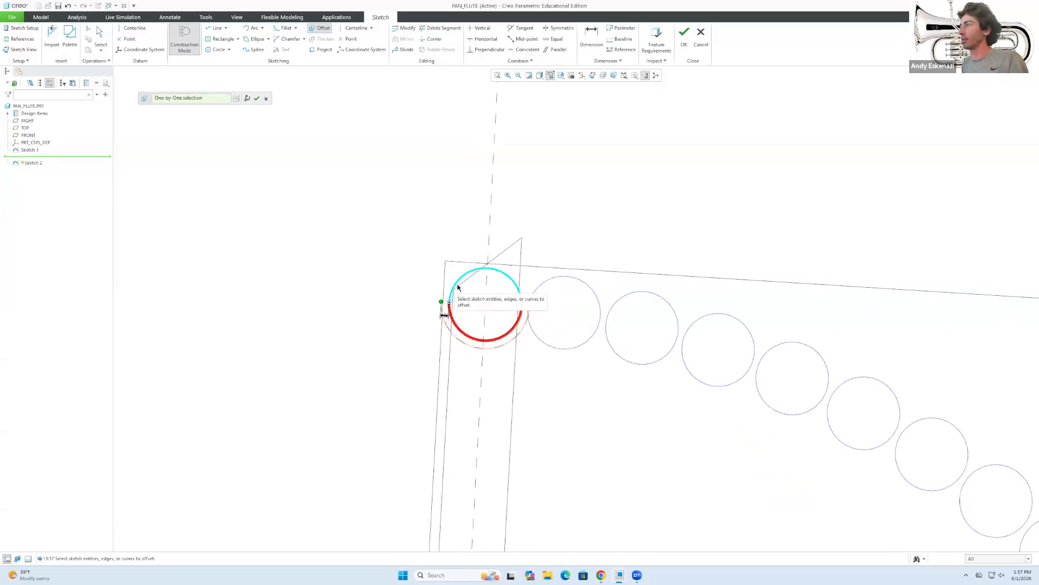
click(236, 99)
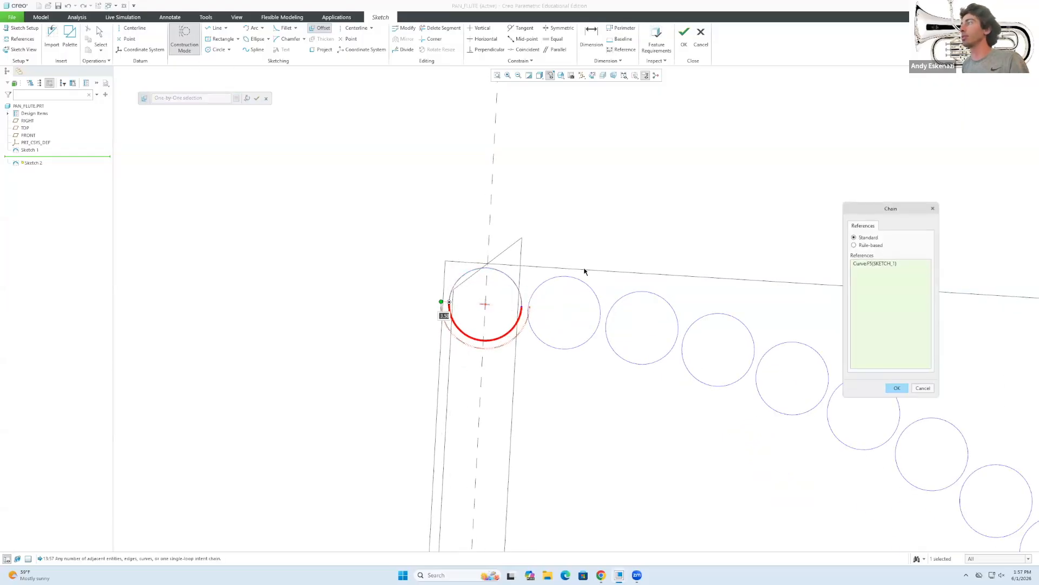
click(855, 246)
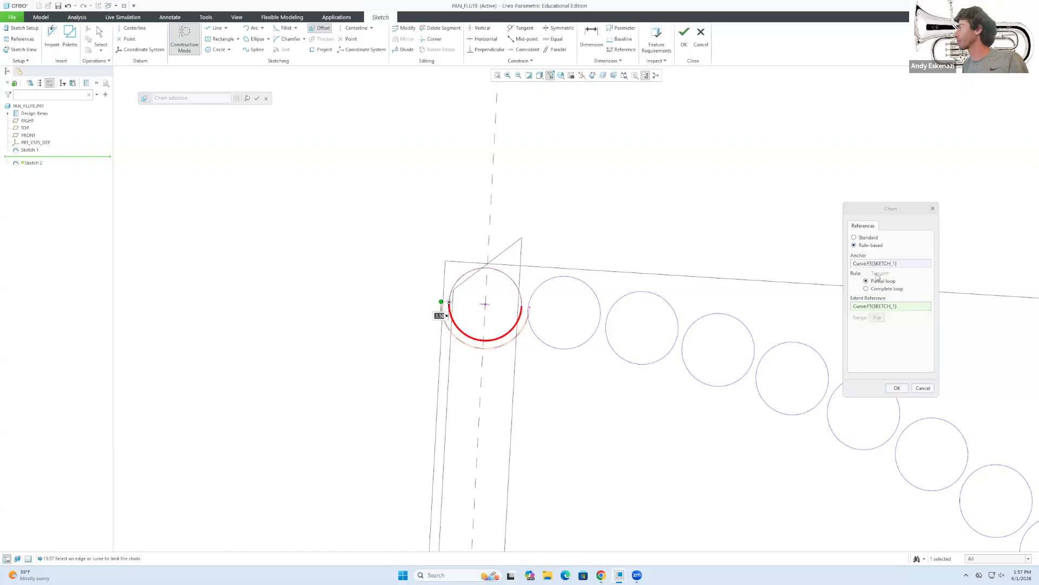
click(866, 288)
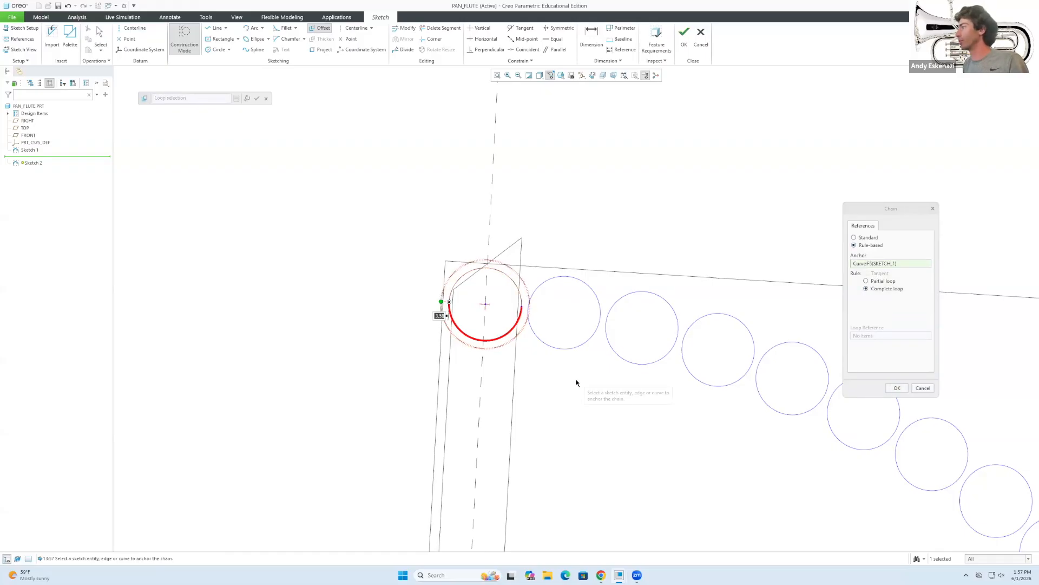
scroll(575, 380, down, 2)
scroll(566, 308, up, 2)
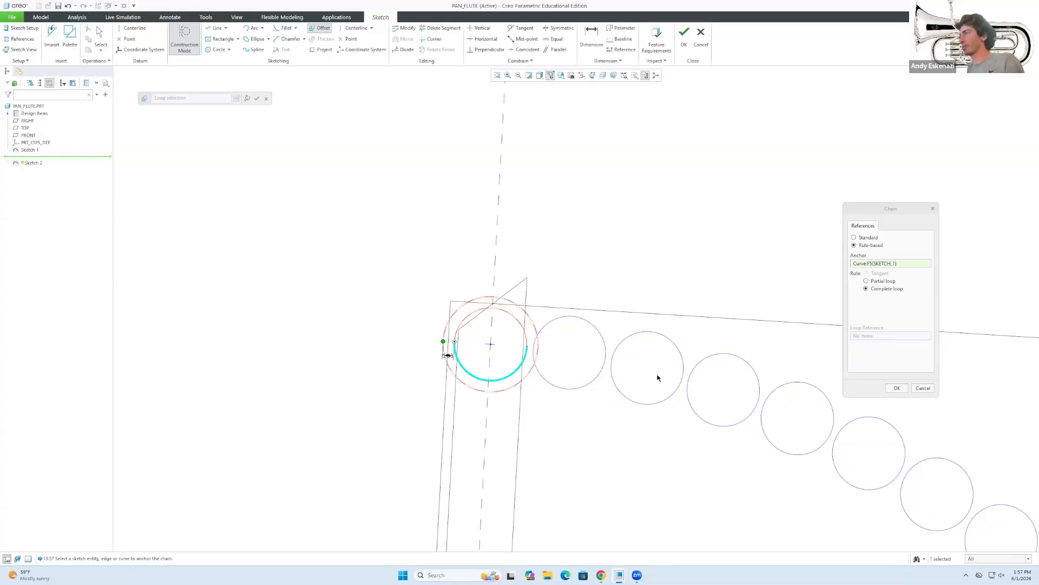
click(897, 388)
key(Escape)
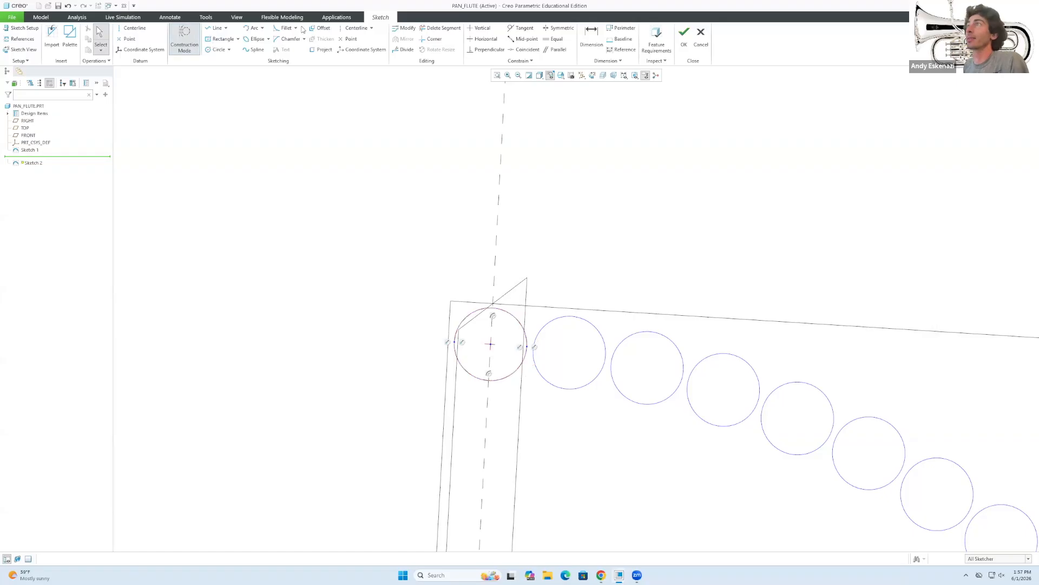
click(320, 28)
click(486, 314)
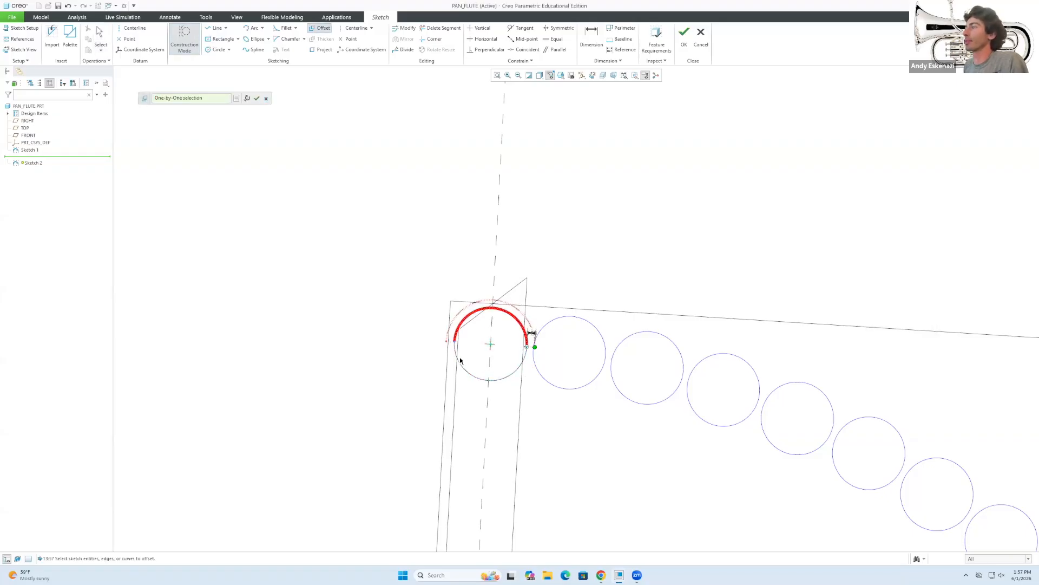
click(236, 98)
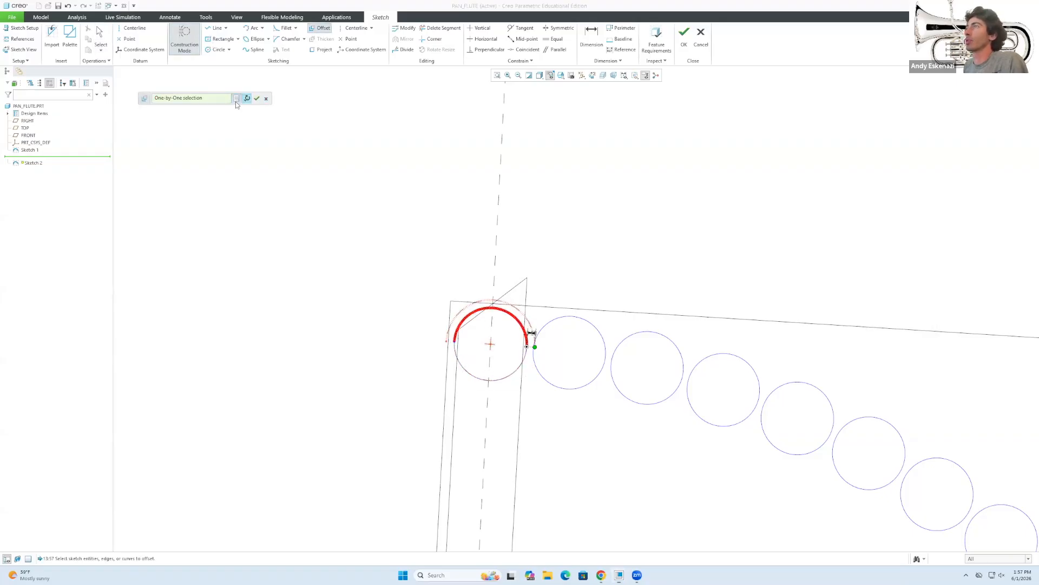
click(856, 245)
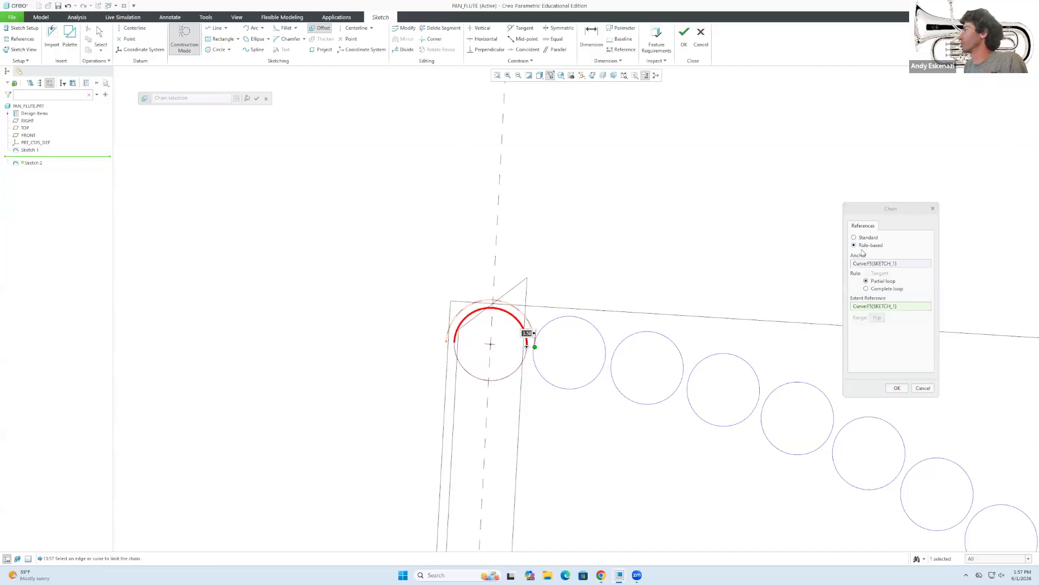
click(866, 290)
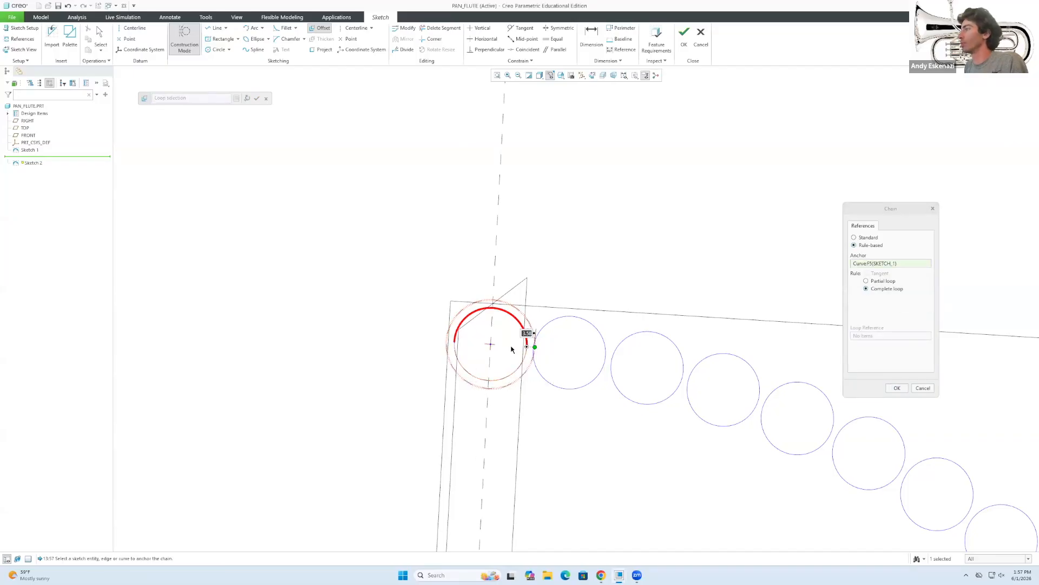
click(923, 389)
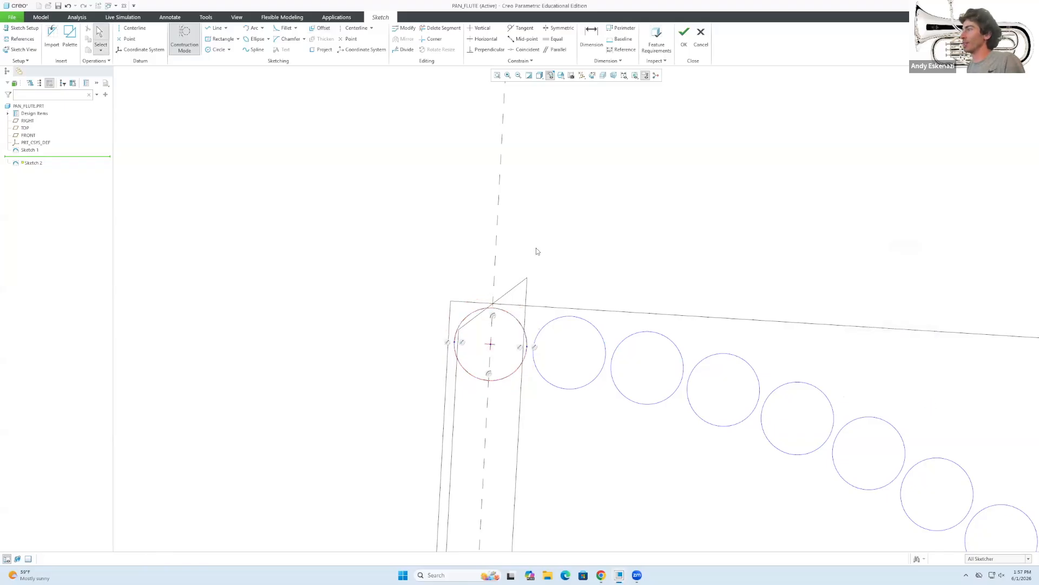
Sketch solid circles concentric with the top-left and bottom-right construction circles.
click(216, 50)
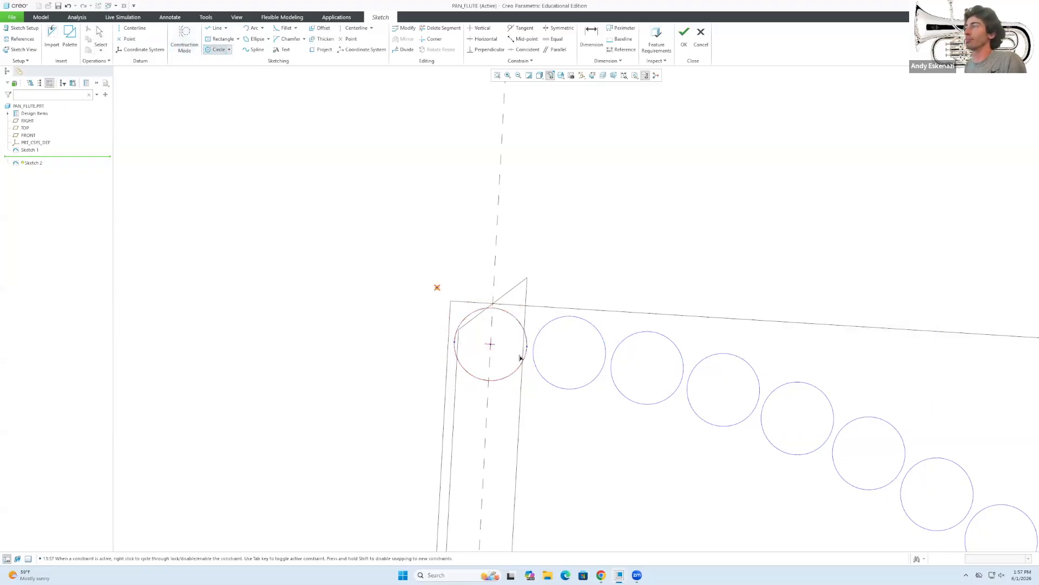
click(491, 345)
click(445, 332)
scroll(378, 293, down, 3)
scroll(790, 523, down, 2)
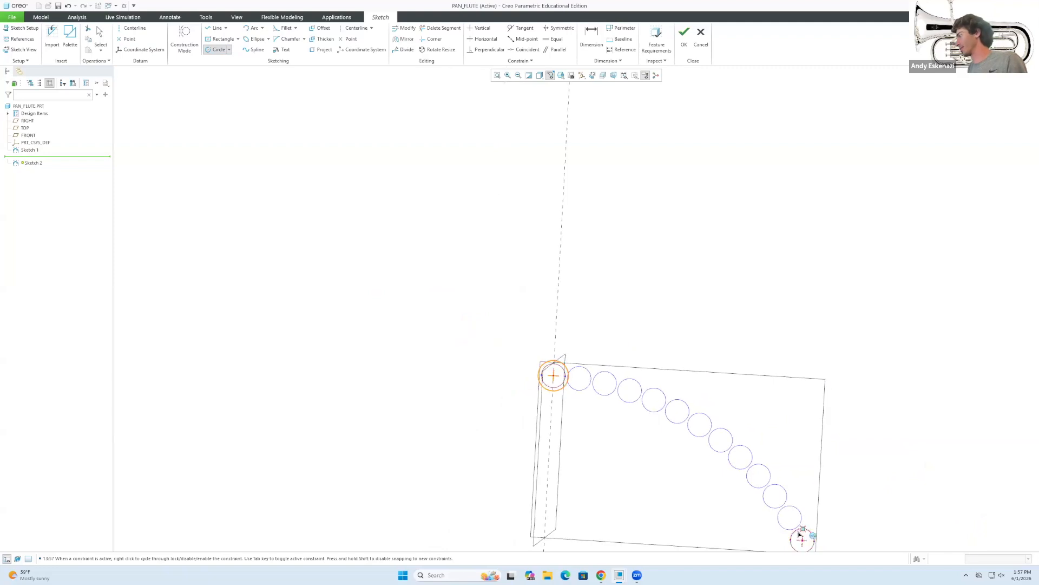
middle_click(803, 540)
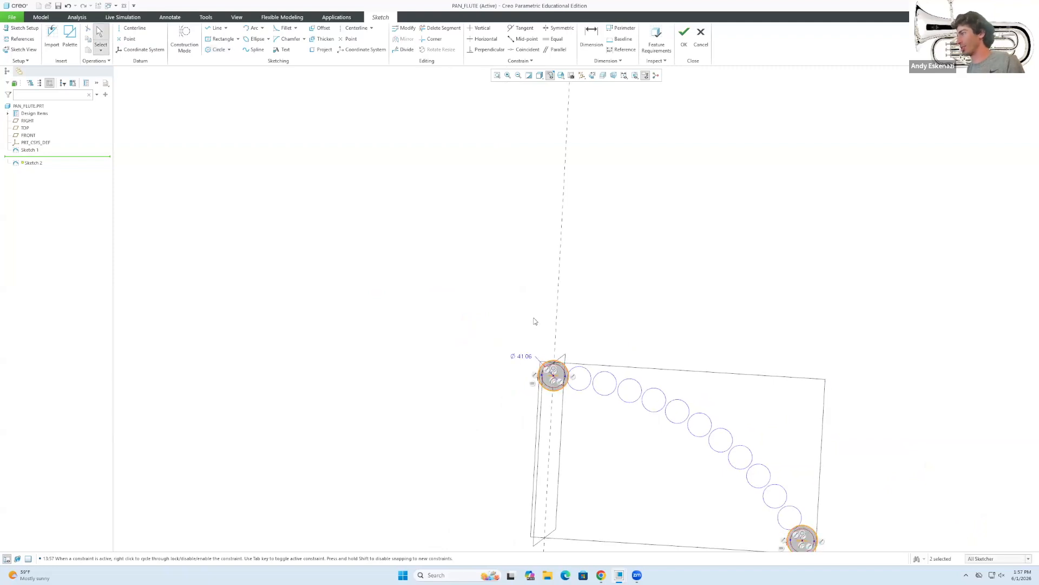
scroll(533, 319, up, 2)
Set the top-left circle's diameter to 42.
double_click(525, 378)
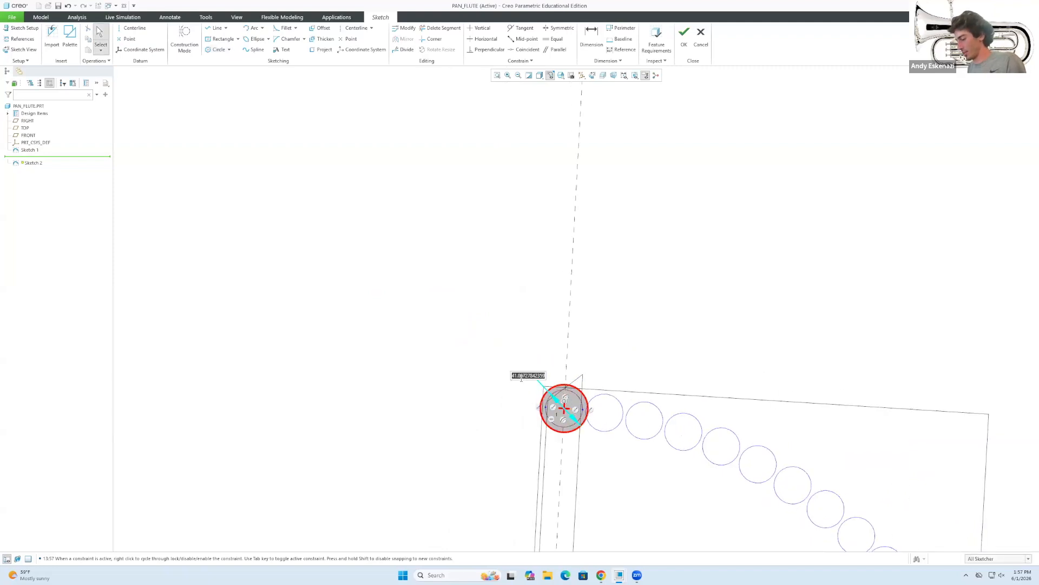
text(42)
key(Return)
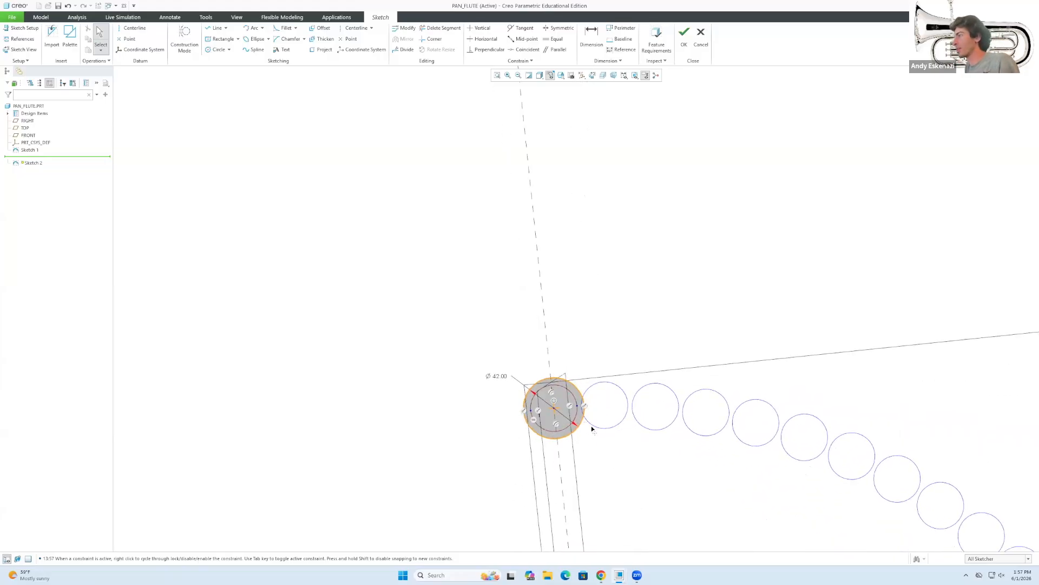
scroll(591, 426, down, 2)
scroll(805, 512, up, 2)
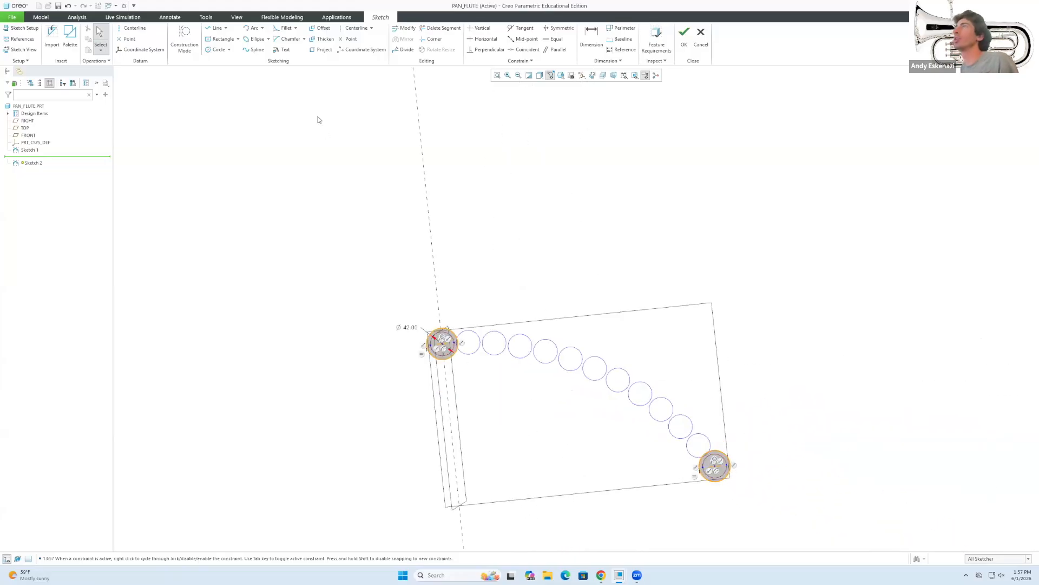
Draw a trial arc from the end circle's edge and drag it flatter to a larger radius.
click(253, 28)
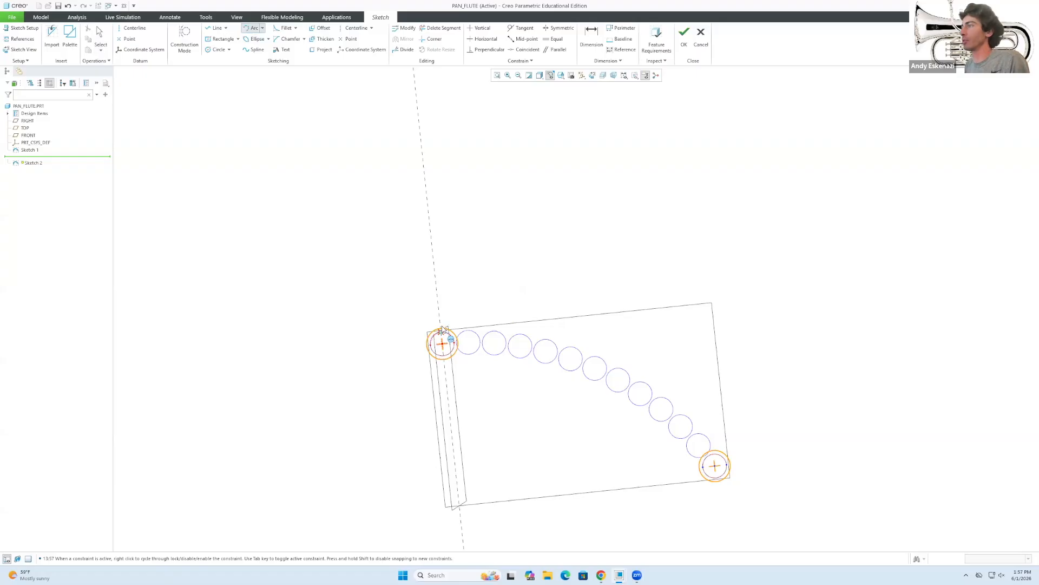
scroll(443, 330, up, 3)
scroll(625, 255, down, 4)
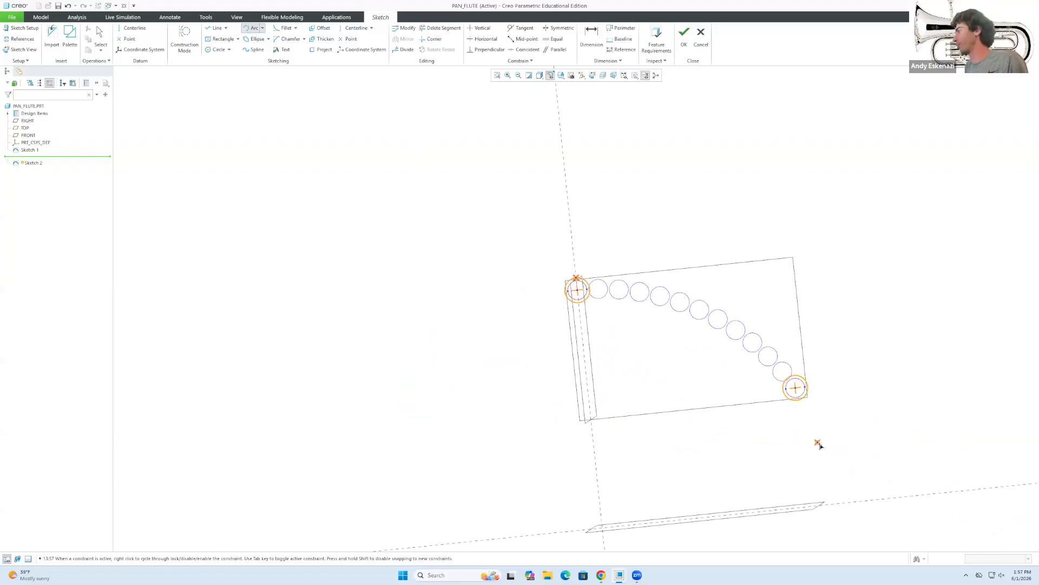
scroll(810, 390, up, 4)
click(810, 388)
scroll(786, 382, down, 5)
scroll(638, 262, up, 3)
click(637, 261)
middle_click(631, 257)
drag(644, 247, 640, 292)
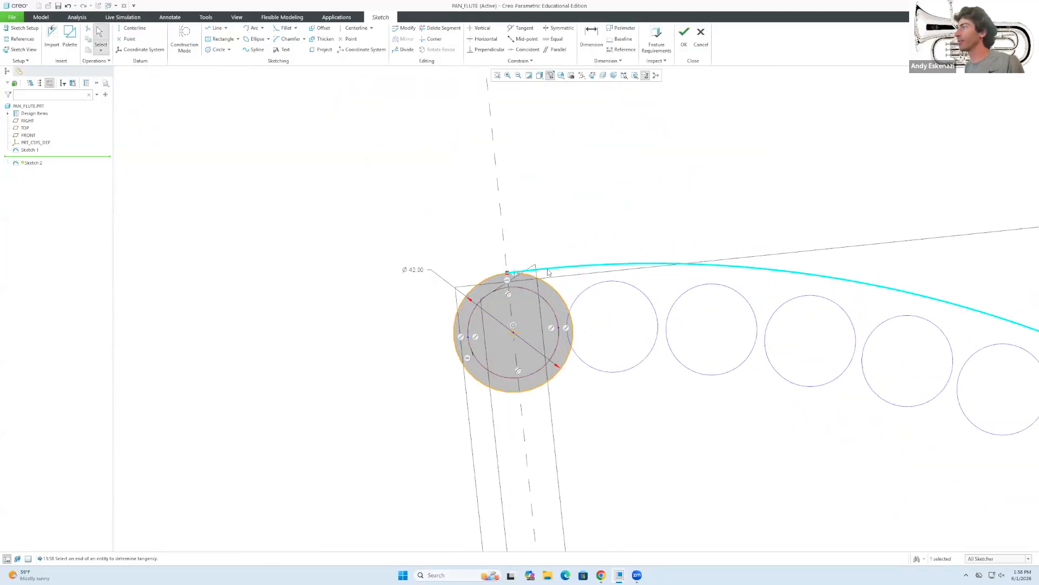
Make the trial arc tangent to the top-left end circle.
click(509, 295)
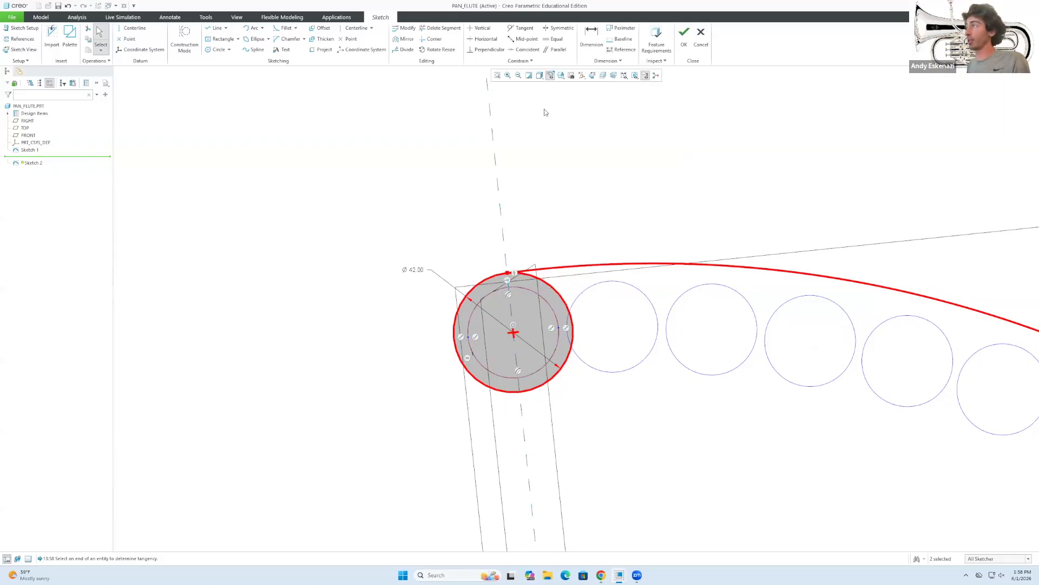
click(520, 29)
middle_click(511, 245)
click(520, 30)
middle_click(540, 236)
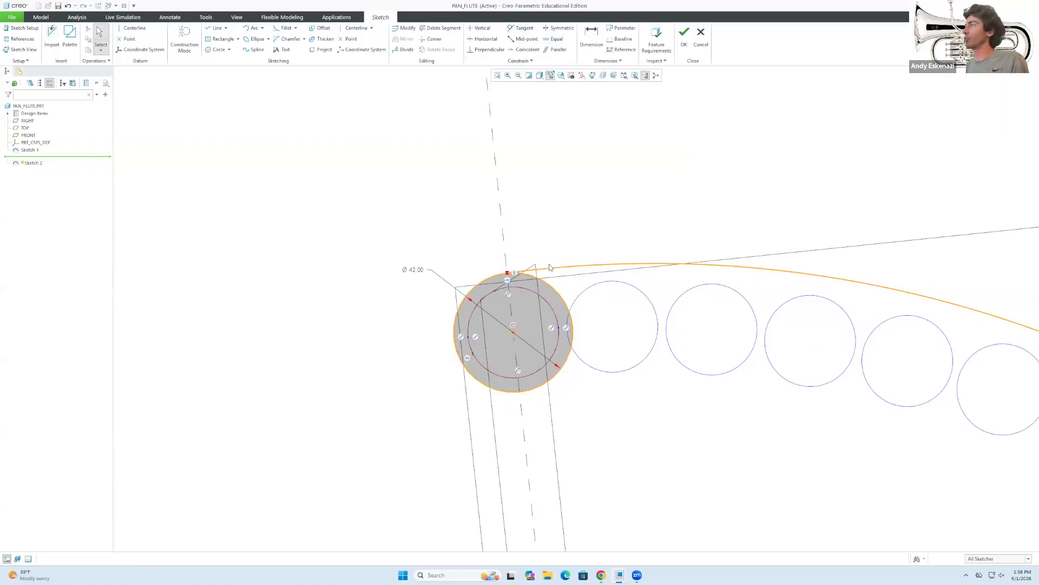
click(520, 29)
click(526, 270)
click(500, 279)
middle_click(503, 277)
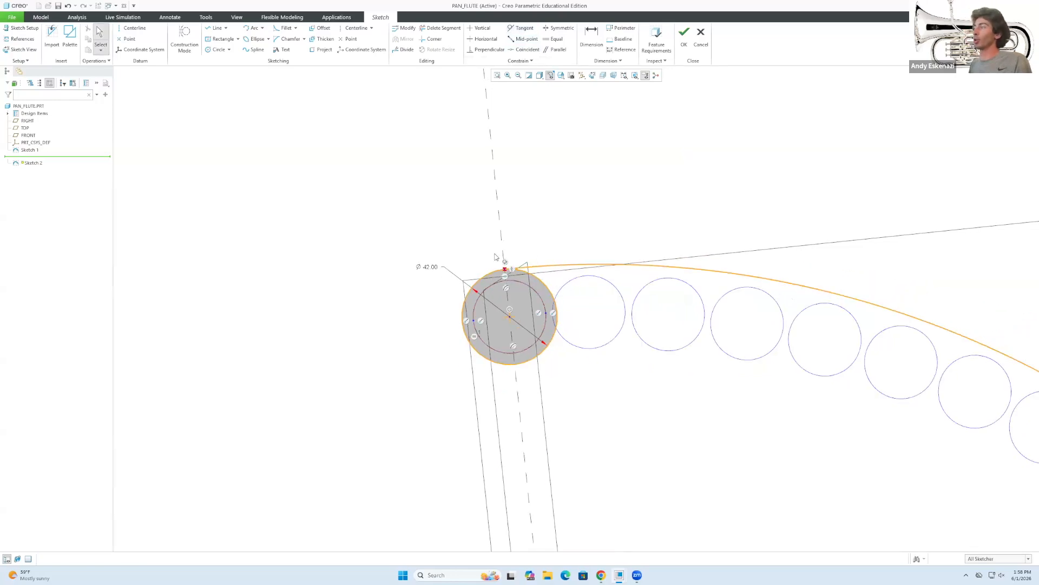
Drag the curve's end point outward, then undo back to just the two 42 mm end circles.
scroll(510, 296, up, 3)
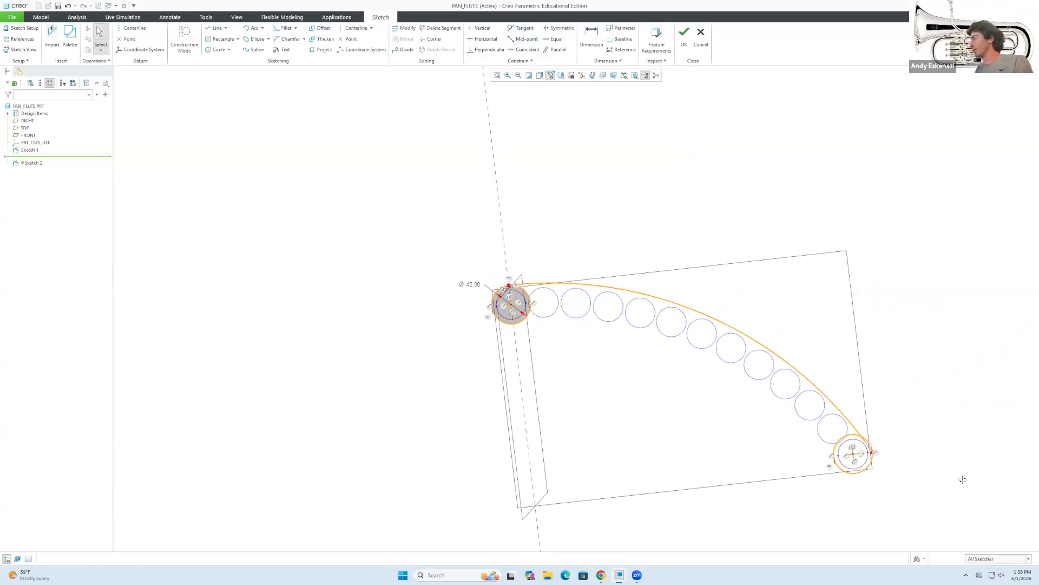
scroll(963, 480, down, 4)
scroll(853, 439, down, 2)
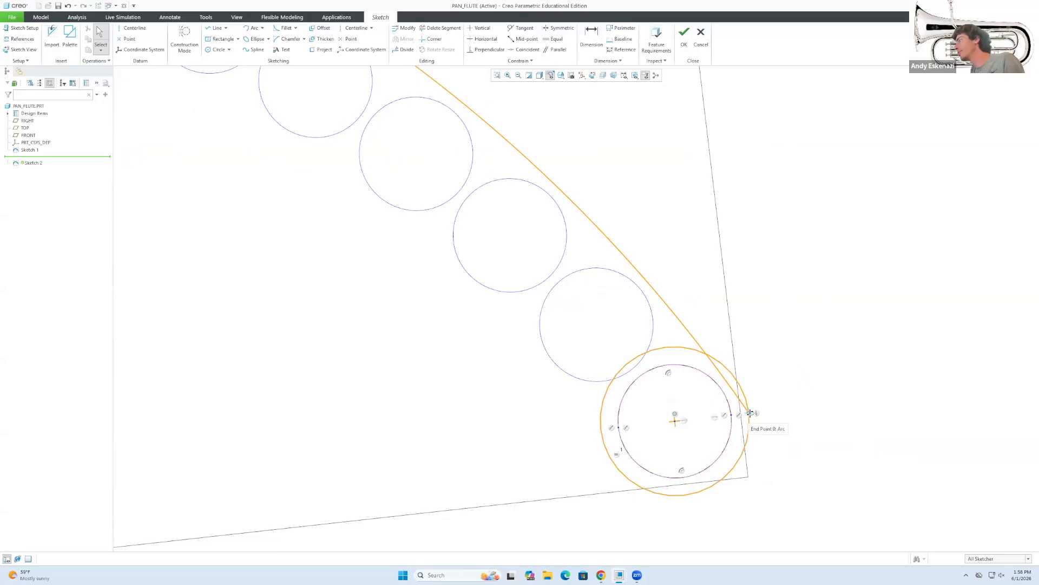
drag(753, 411, 769, 361)
key(ctrl+z)
key(ctrl+z)
key(ctrl+z)
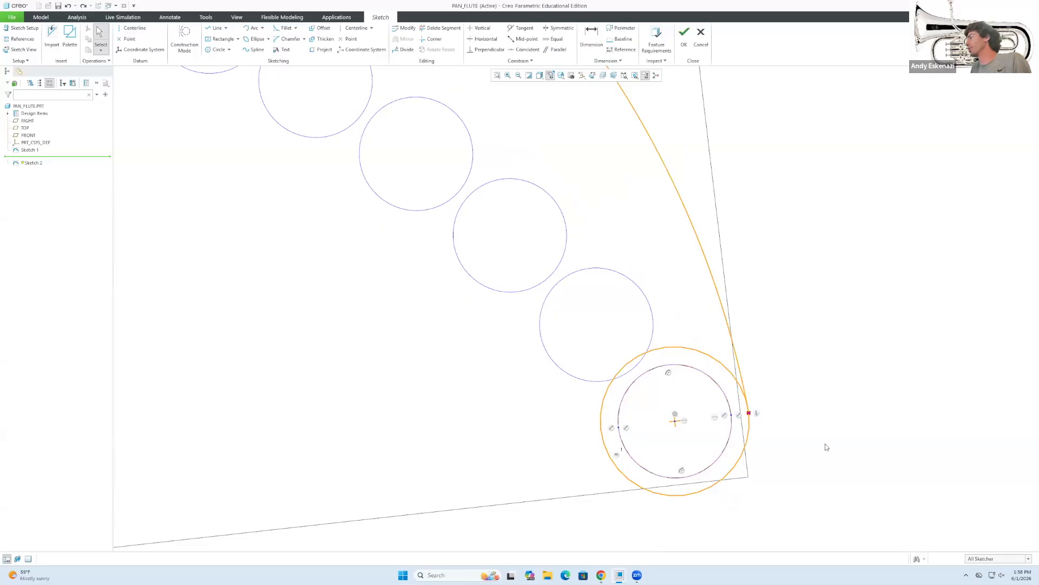
scroll(836, 458, down, 4)
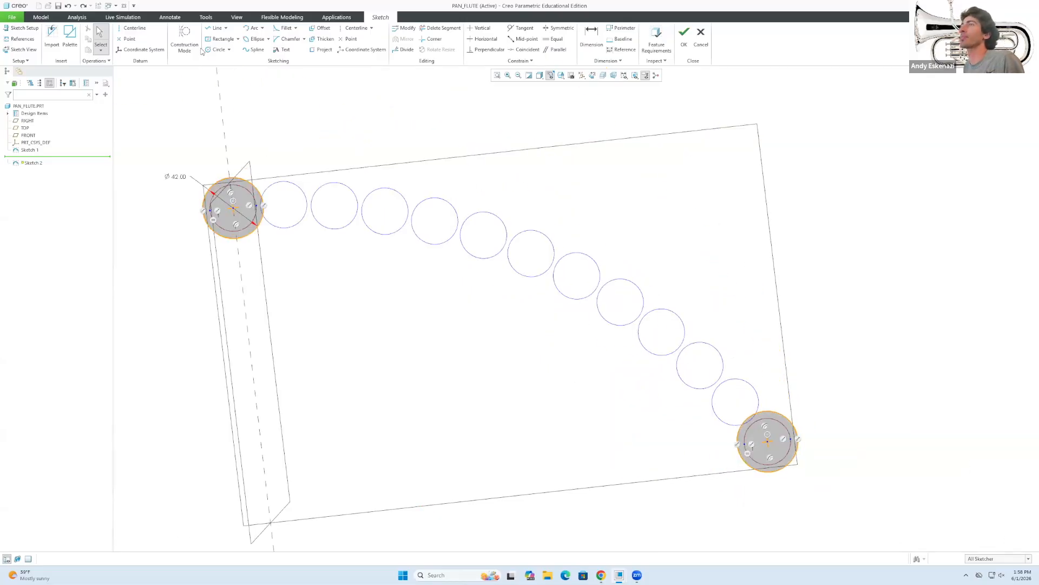
Draw an outer arc from the top-left end circle to the bottom-right end circle.
click(253, 27)
click(229, 178)
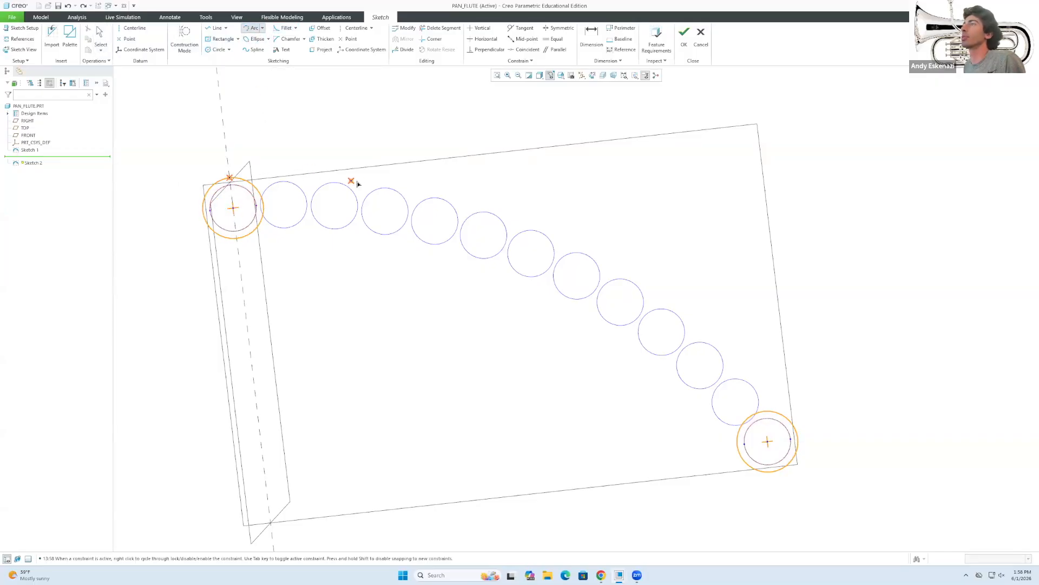
click(787, 417)
click(763, 386)
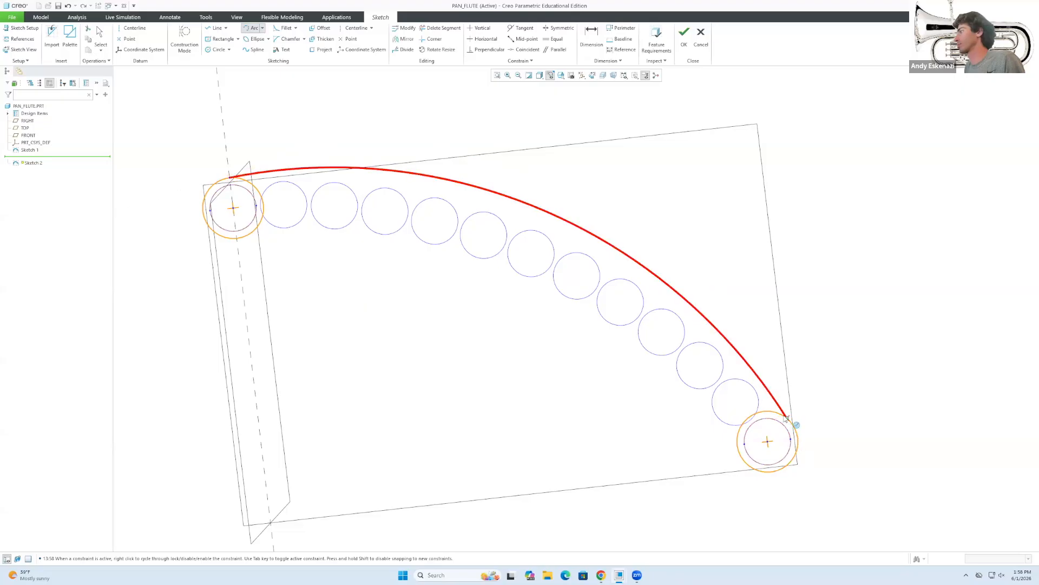
middle_click(778, 402)
Make the outer arc tangent to the bottom-right 42 mm circle.
click(774, 401)
ctrl+click(795, 430)
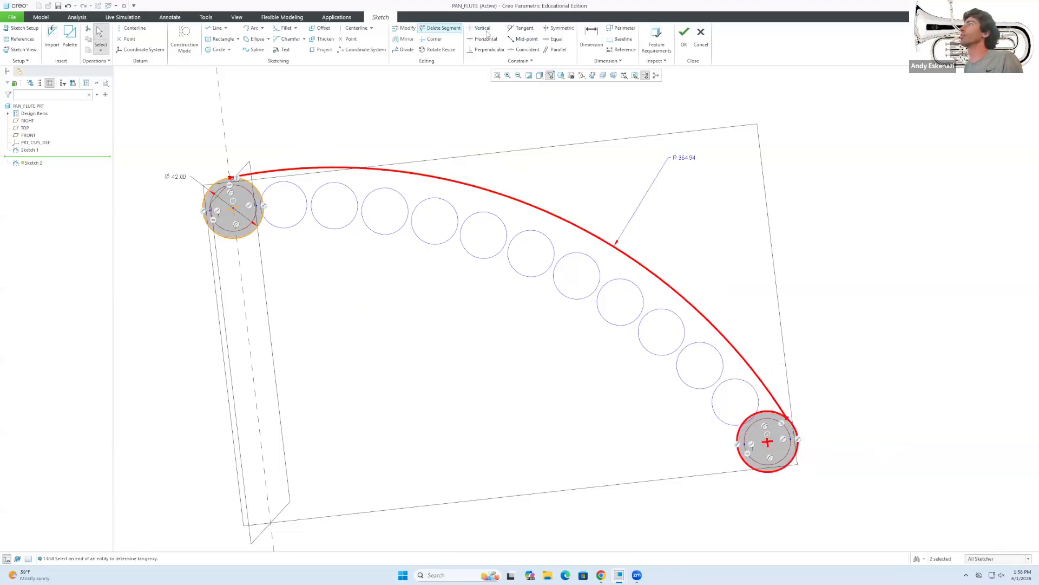
click(524, 32)
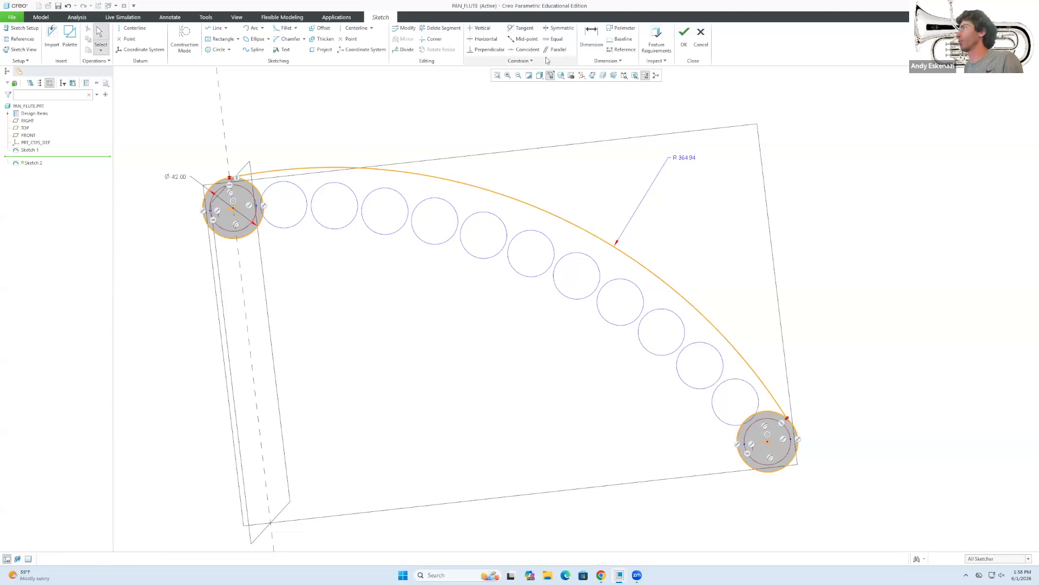
click(791, 414)
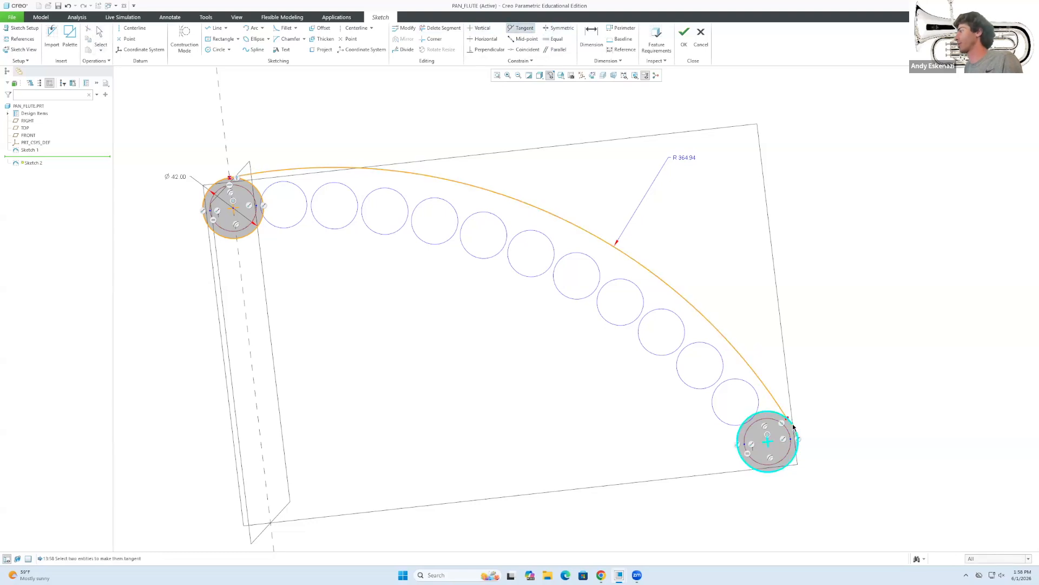
click(794, 430)
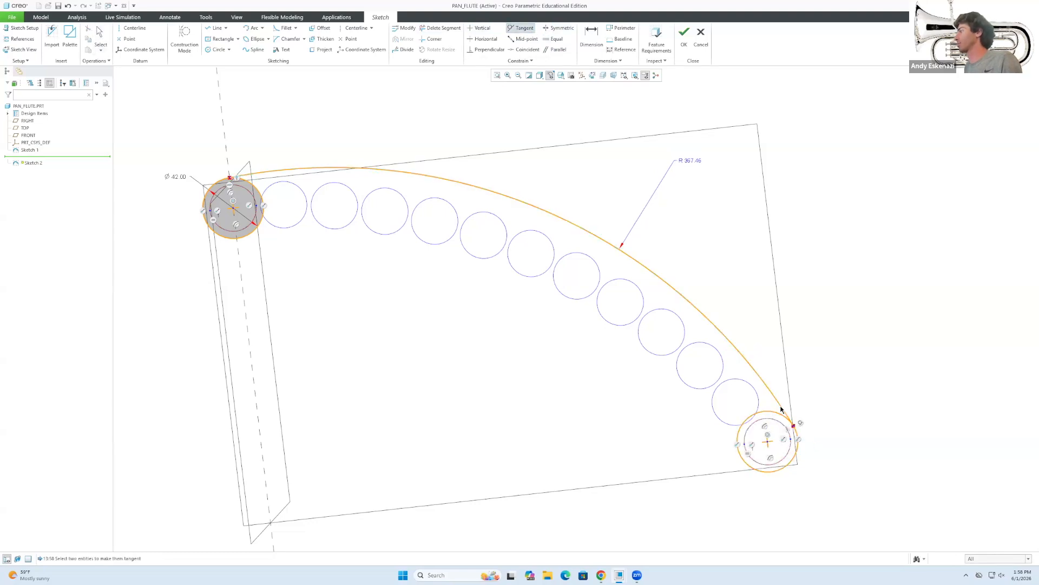
middle_click(410, 220)
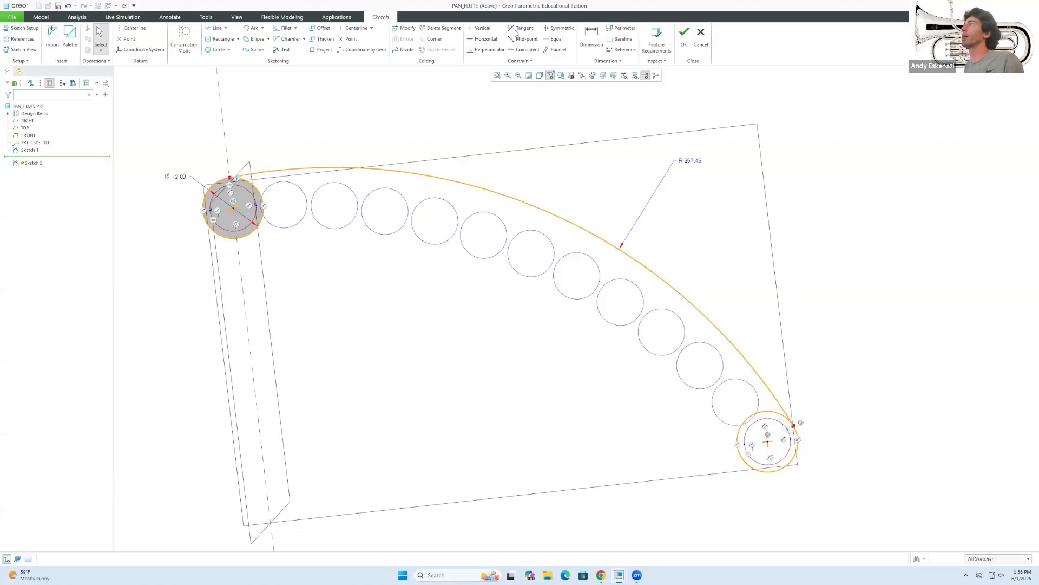
Make the outer arc tangent to the top-left 42 mm circle and restore the face-on view.
click(524, 28)
scroll(271, 189, up, 3)
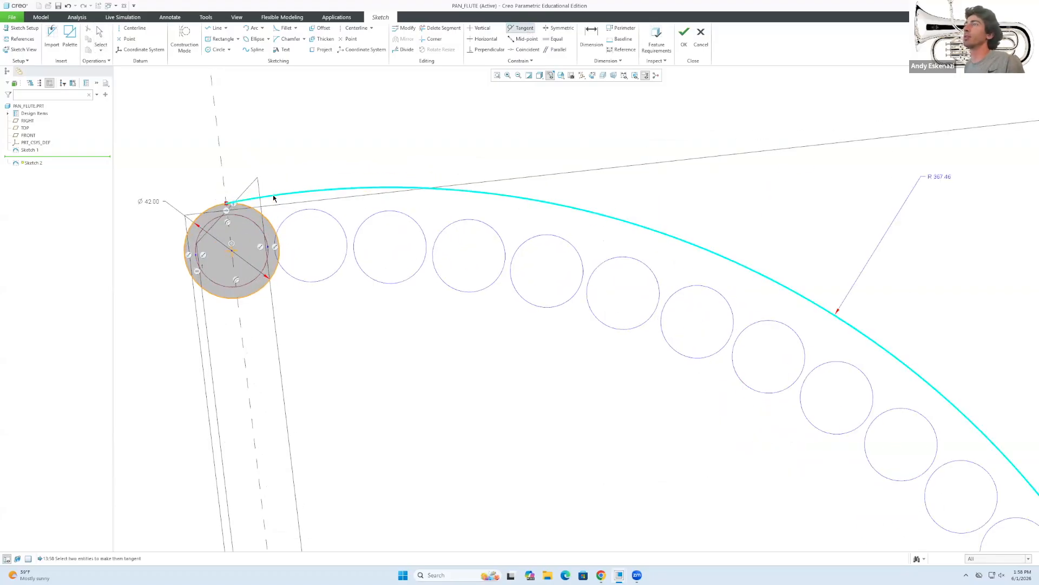
click(227, 209)
click(226, 211)
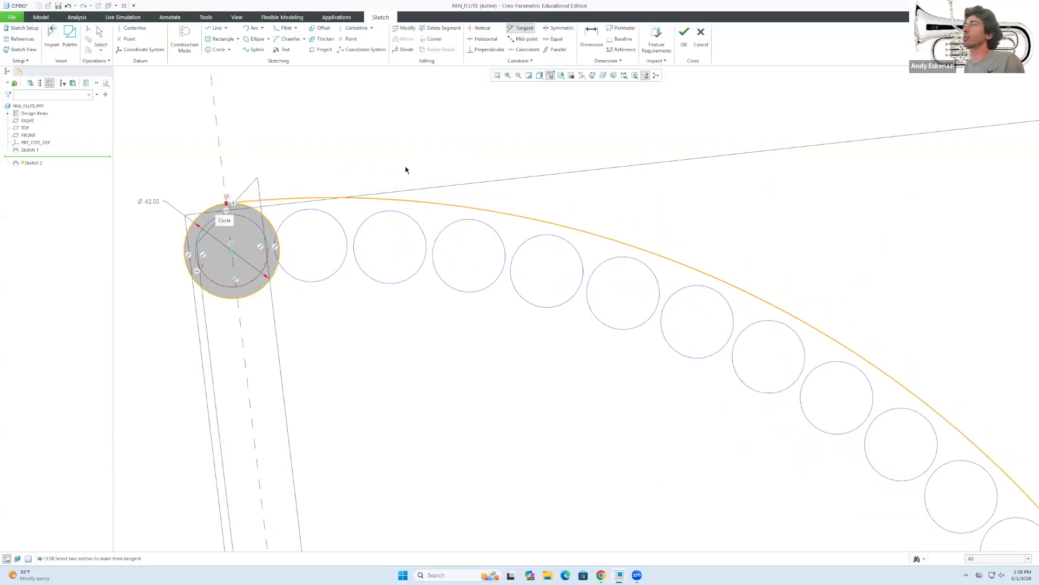
middle_click(388, 204)
scroll(387, 203, down, 5)
scroll(674, 375, up, 5)
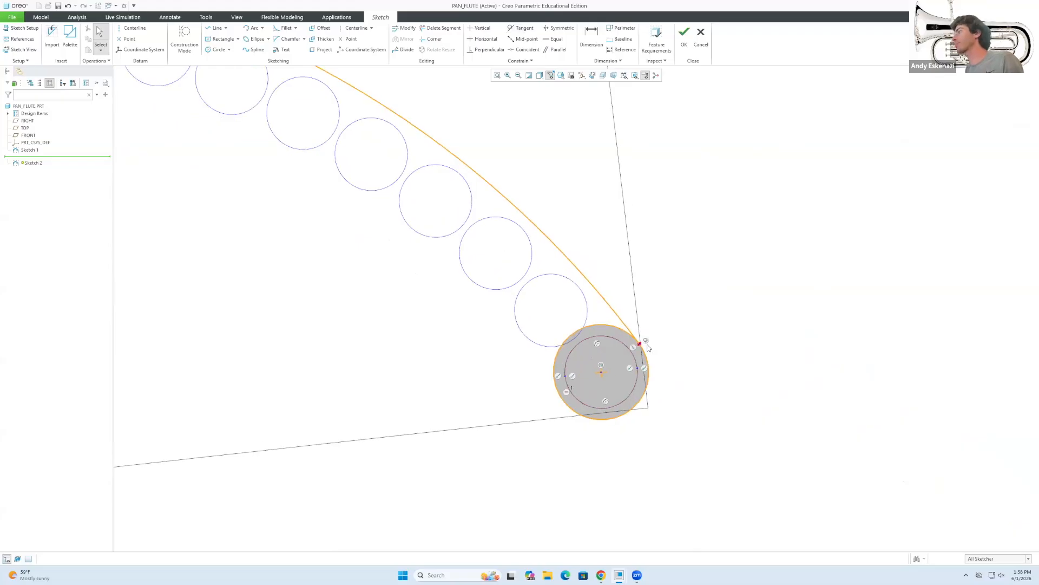
scroll(649, 346, down, 5)
mouse_move(459, 274)
middle_down()
mouse_move(462, 283)
mouse_move(432, 297)
middle_up()
middle_drag(338, 299, 371, 293)
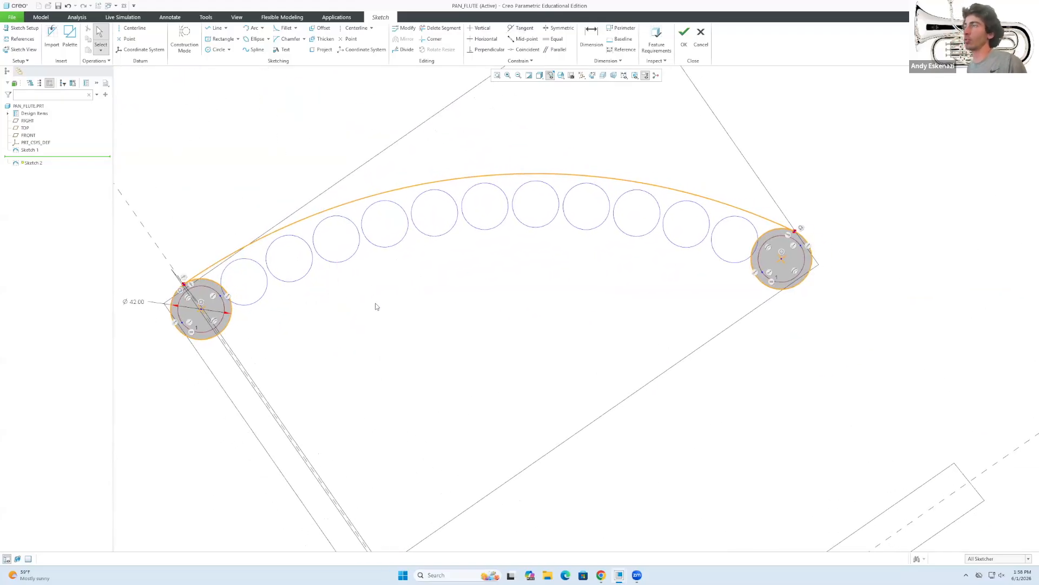
click(522, 27)
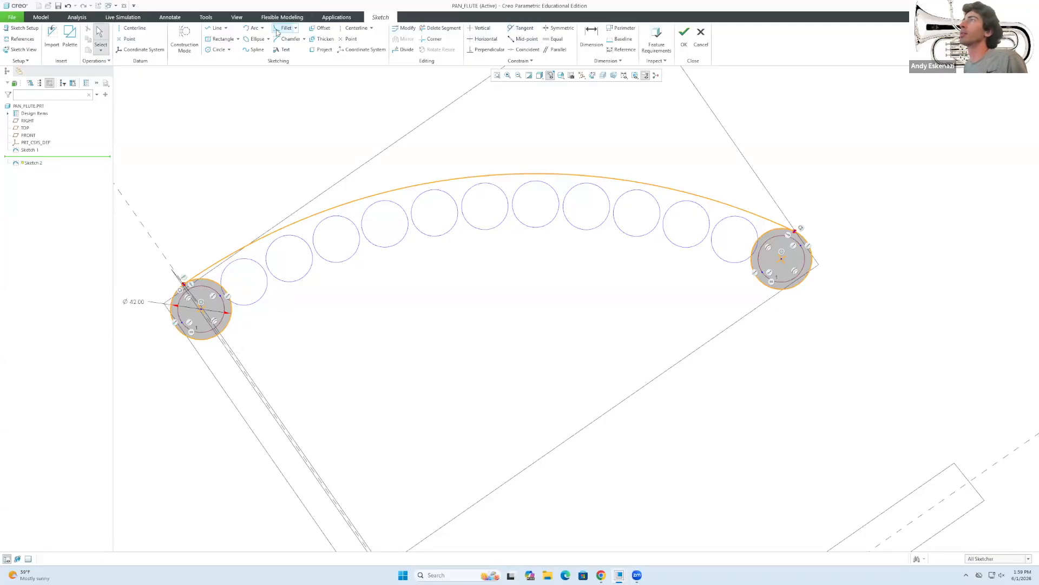
Draw a second, lower arc beneath the pipe row from the left to the right end circle.
click(250, 27)
click(230, 336)
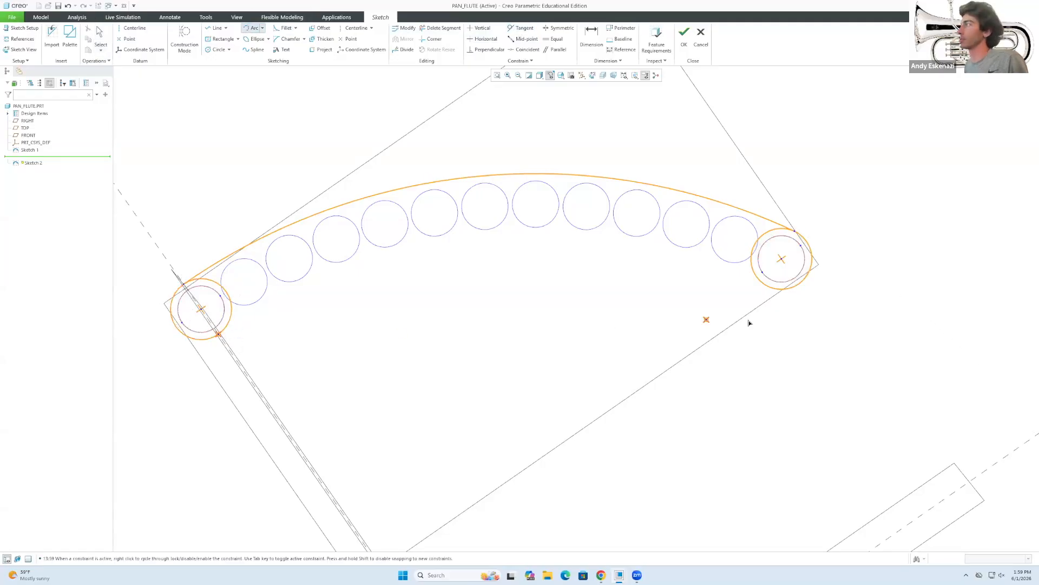
scroll(756, 279, up, 5)
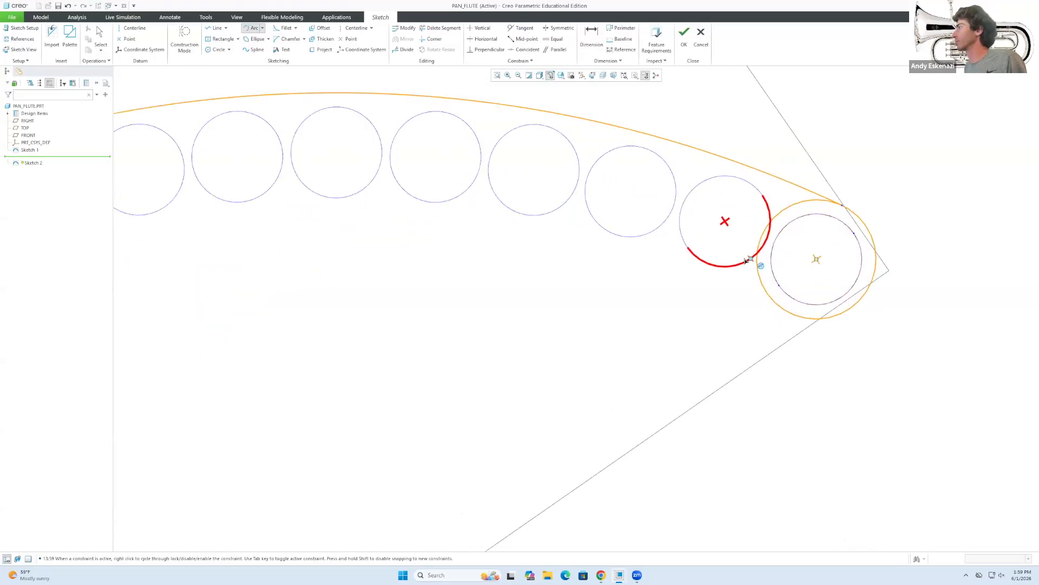
click(774, 304)
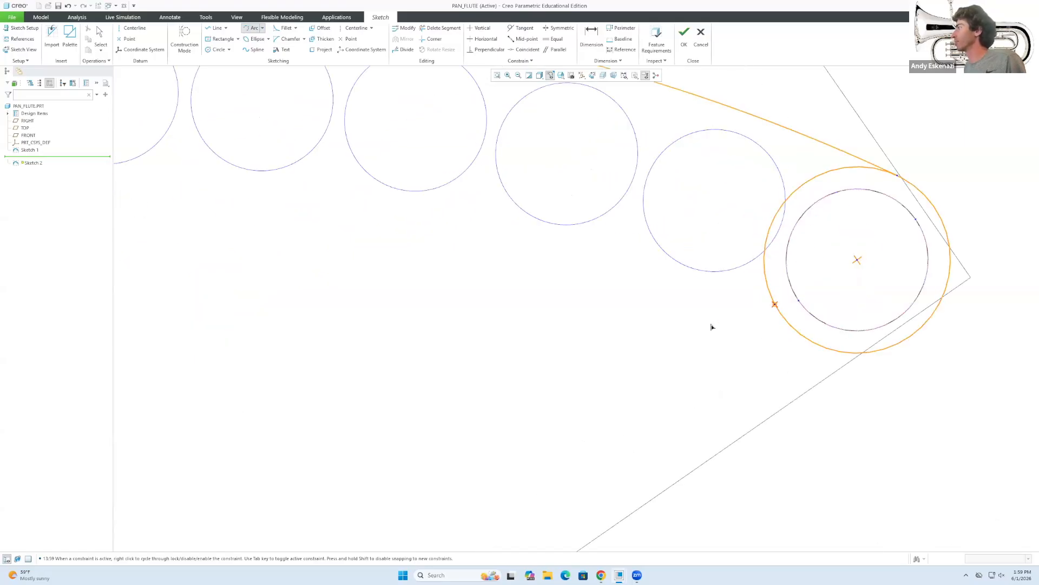
click(652, 301)
middle_click(652, 301)
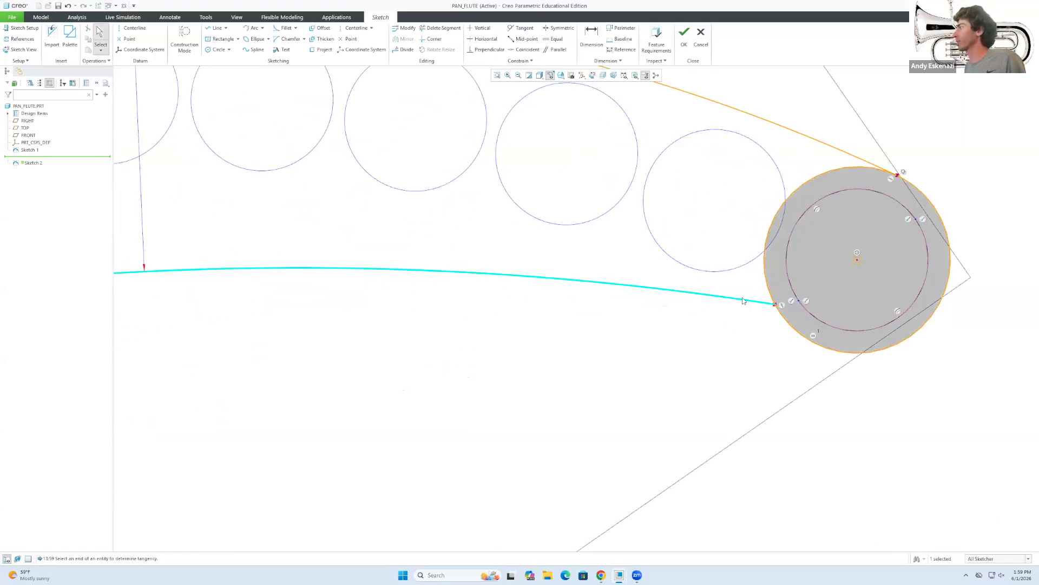
Make the lower arc tangent to the right 42 mm end circle.
click(523, 27)
click(736, 299)
click(789, 323)
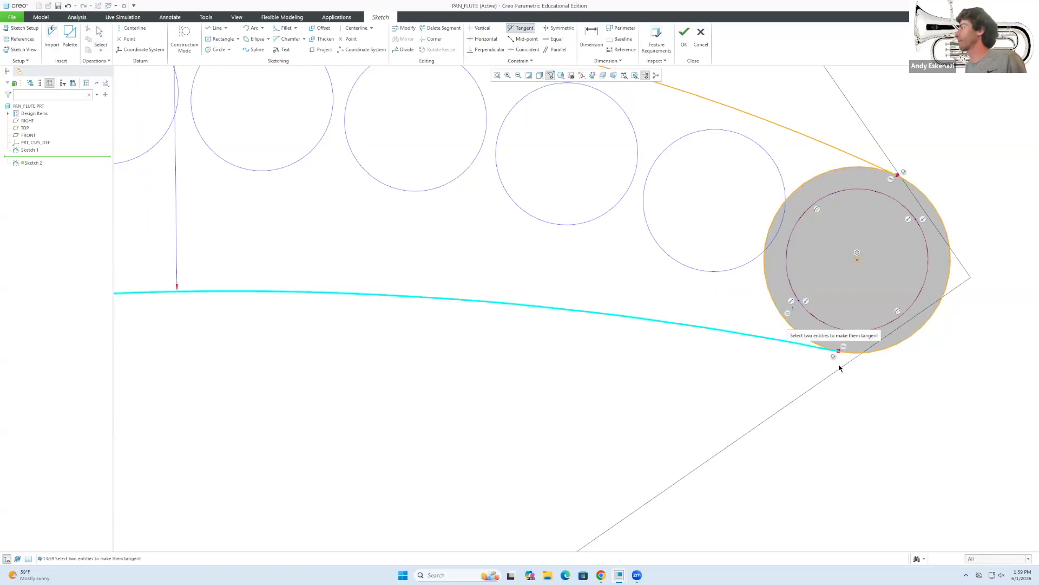
scroll(836, 346, down, 5)
scroll(459, 423, up, 4)
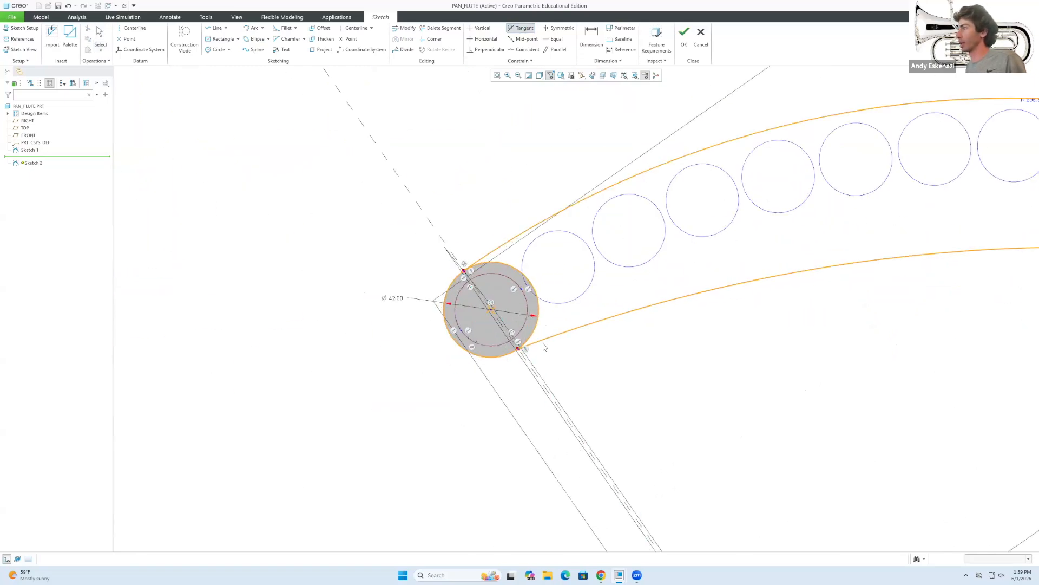
middle_click(525, 349)
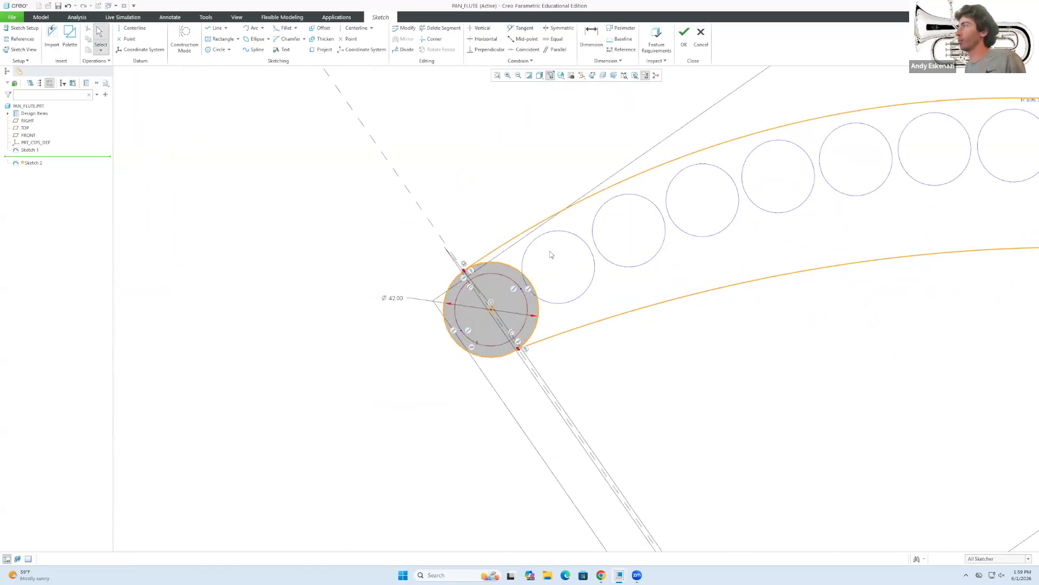
Make the lower arc tangent to the left 42 mm end circle.
click(522, 29)
click(543, 341)
click(515, 352)
middle_click(467, 340)
scroll(467, 340, down, 4)
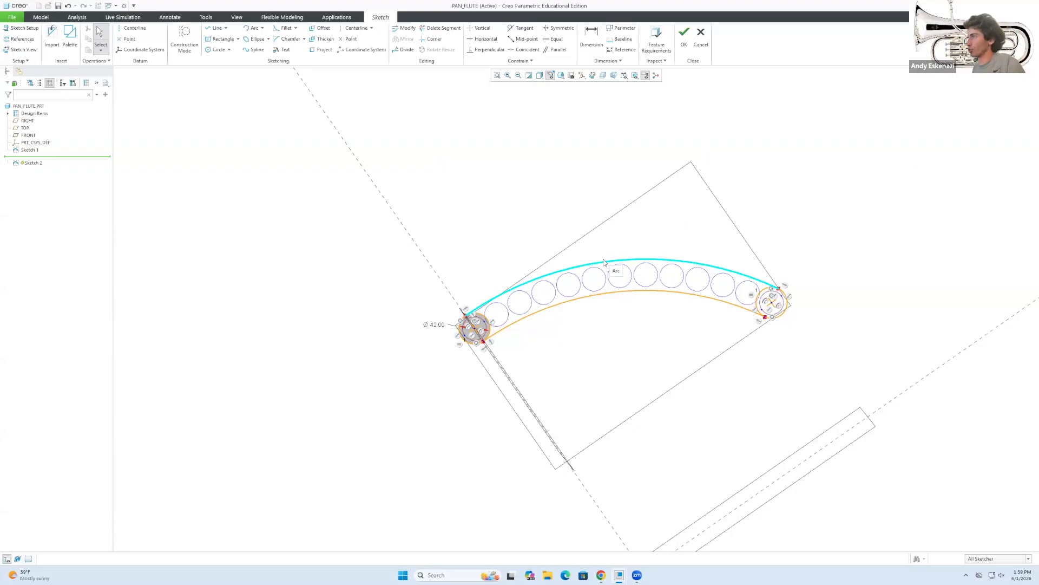
scroll(509, 294, up, 3)
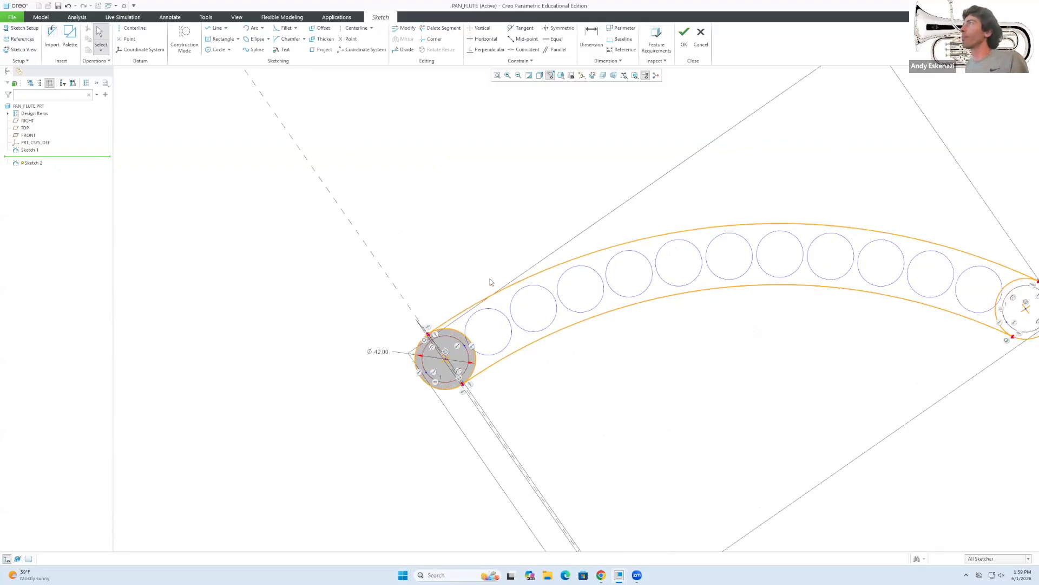
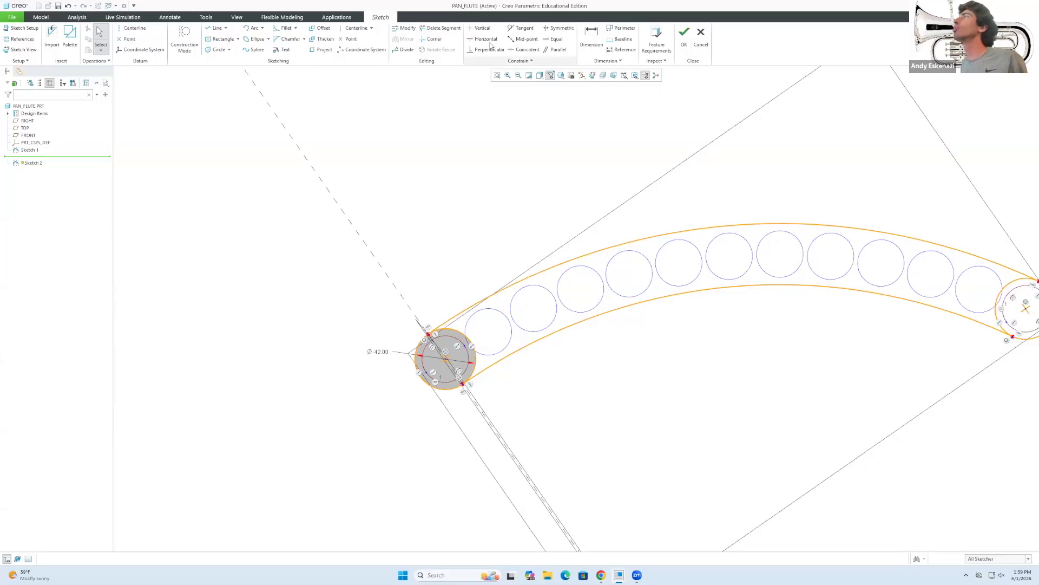
Trim the leftover right arc off the left end circle to close the curved flute outline.
click(443, 30)
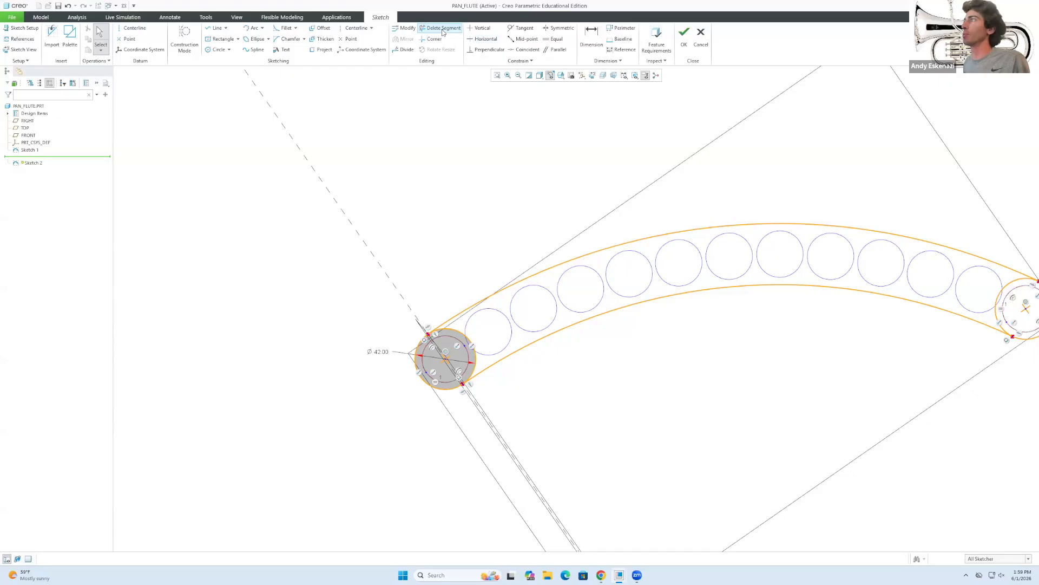
click(456, 328)
scroll(363, 420, up, 3)
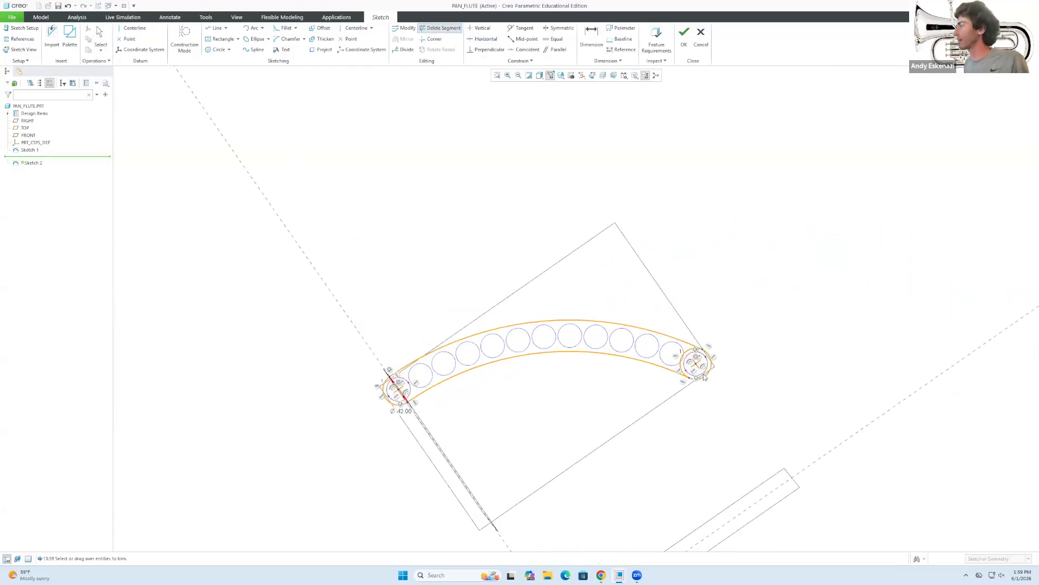
scroll(697, 370, down, 2)
scroll(694, 358, down, 4)
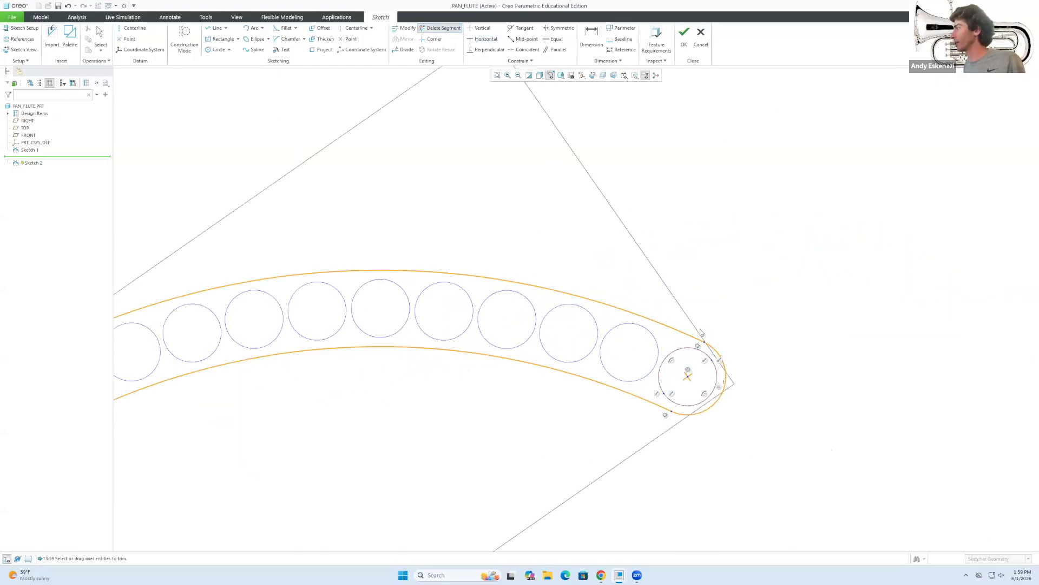
scroll(527, 355, up, 4)
scroll(510, 356, up, 2)
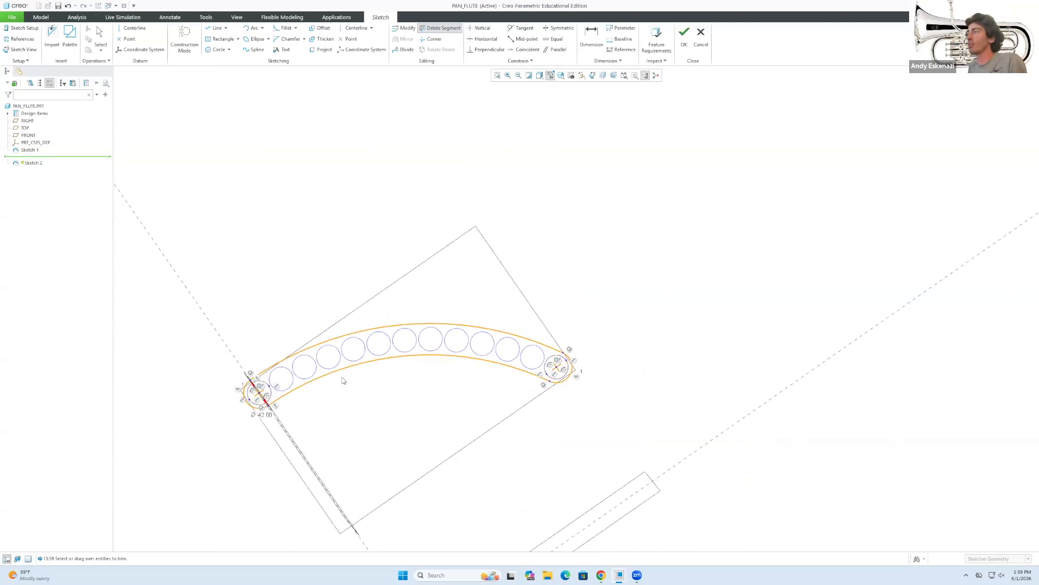
middle_click(413, 385)
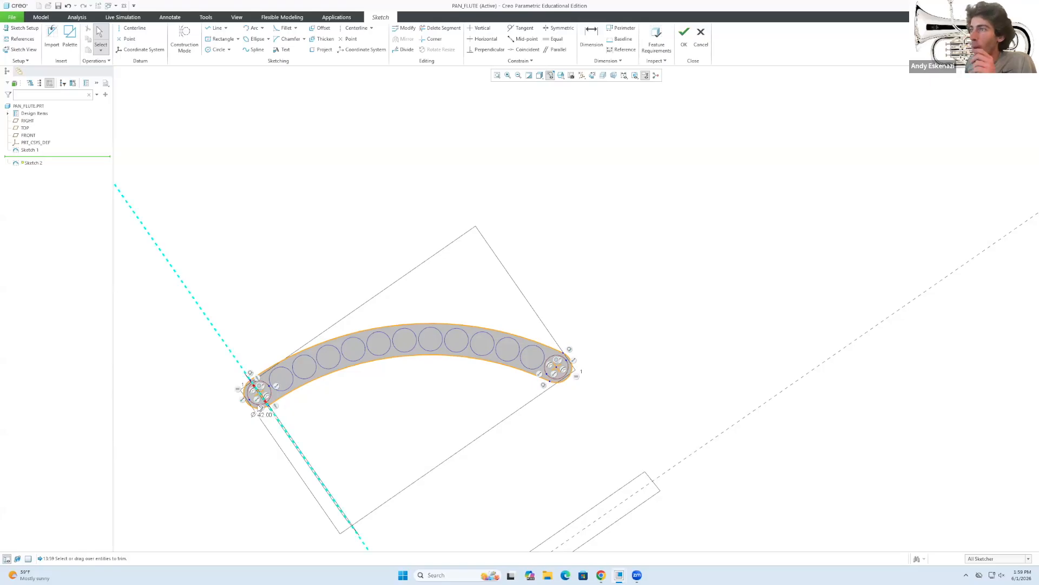
scroll(229, 366, down, 5)
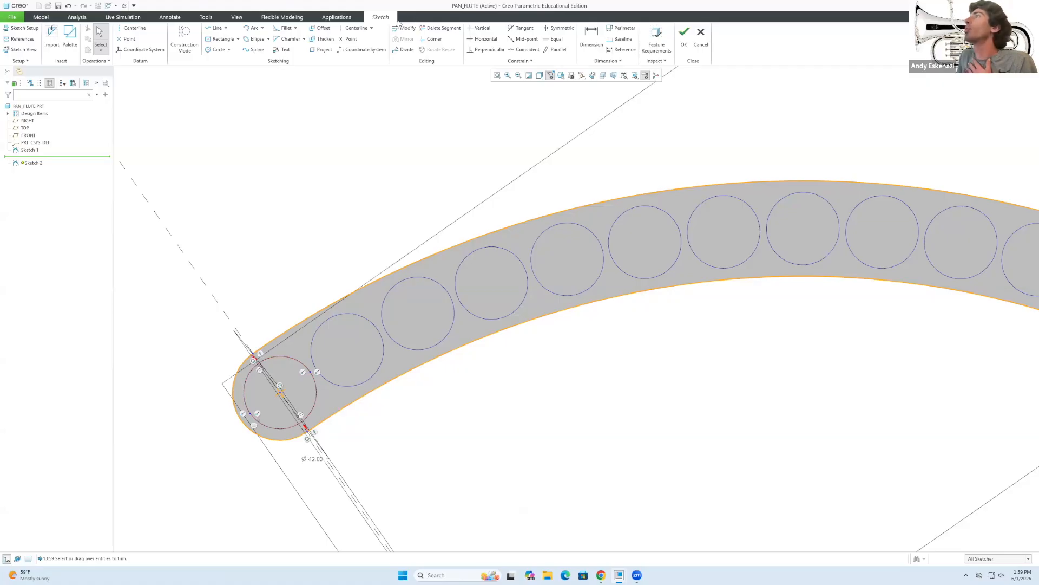
Offset the outline as a rule-based complete loop, anchored on its upper arc.
click(321, 28)
click(235, 98)
click(875, 247)
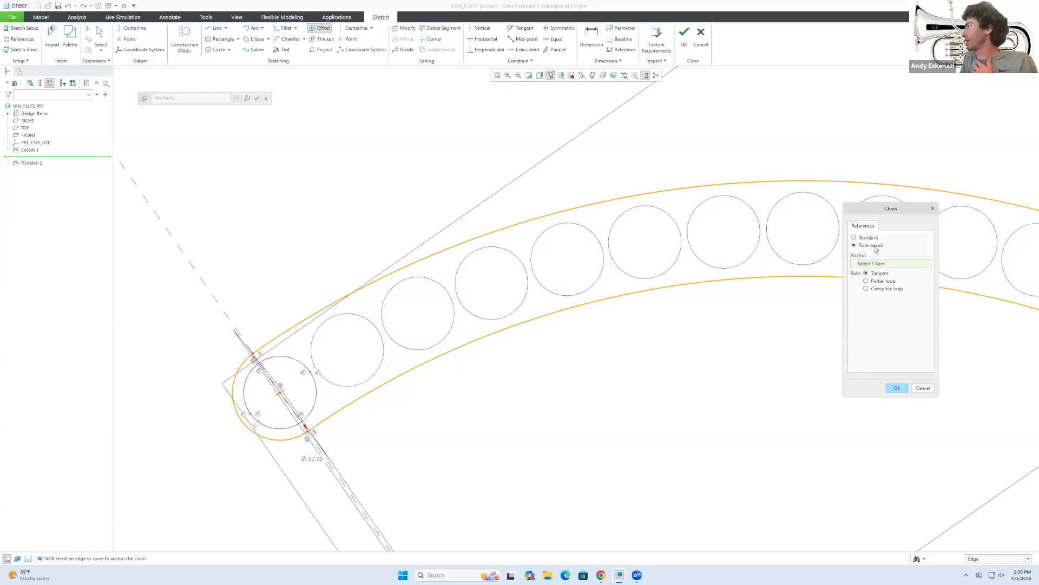
click(884, 290)
click(574, 212)
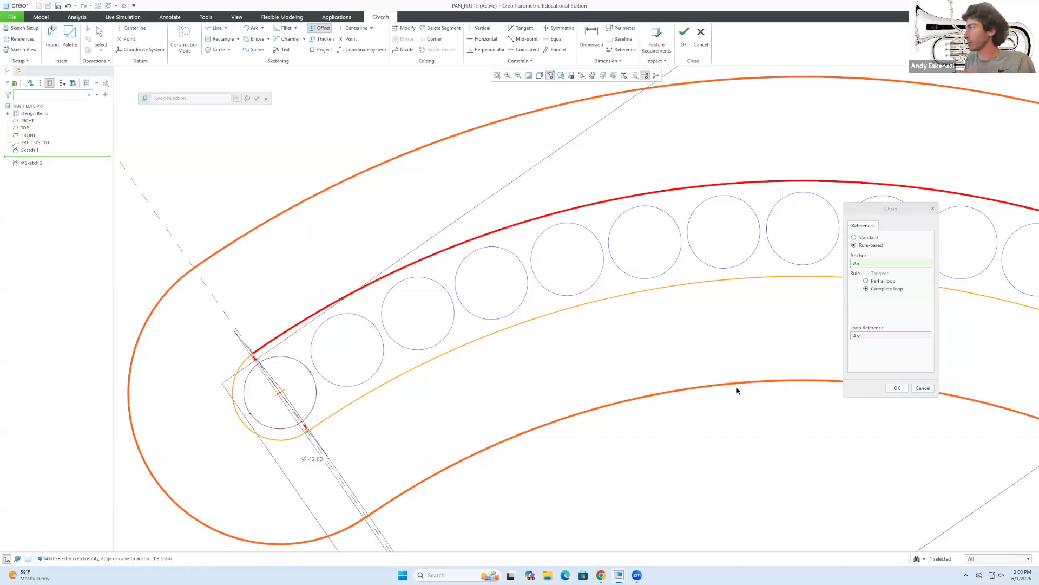
scroll(426, 399, down, 3)
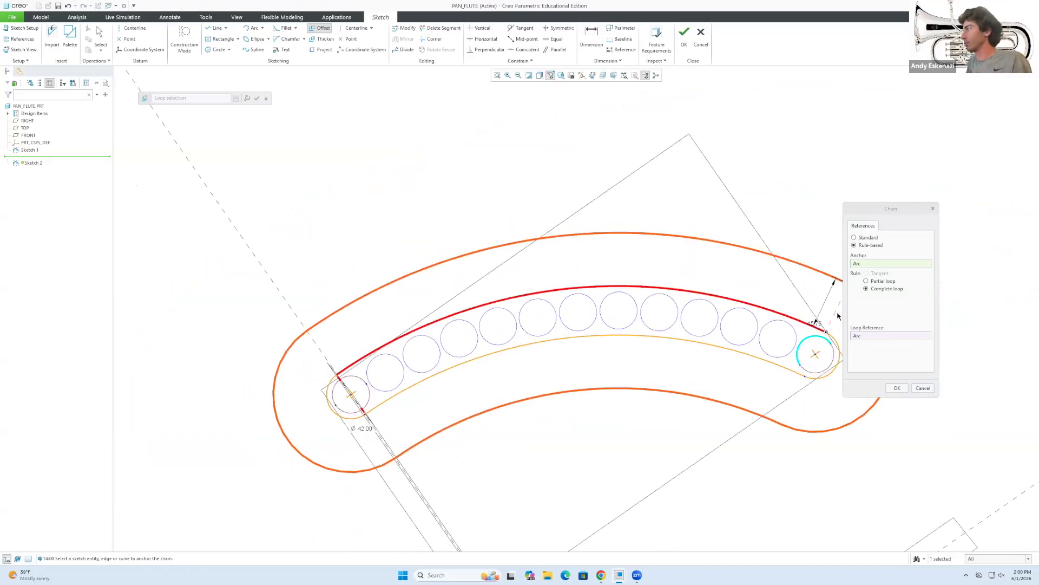
scroll(814, 305, down, 3)
scroll(780, 281, up, 3)
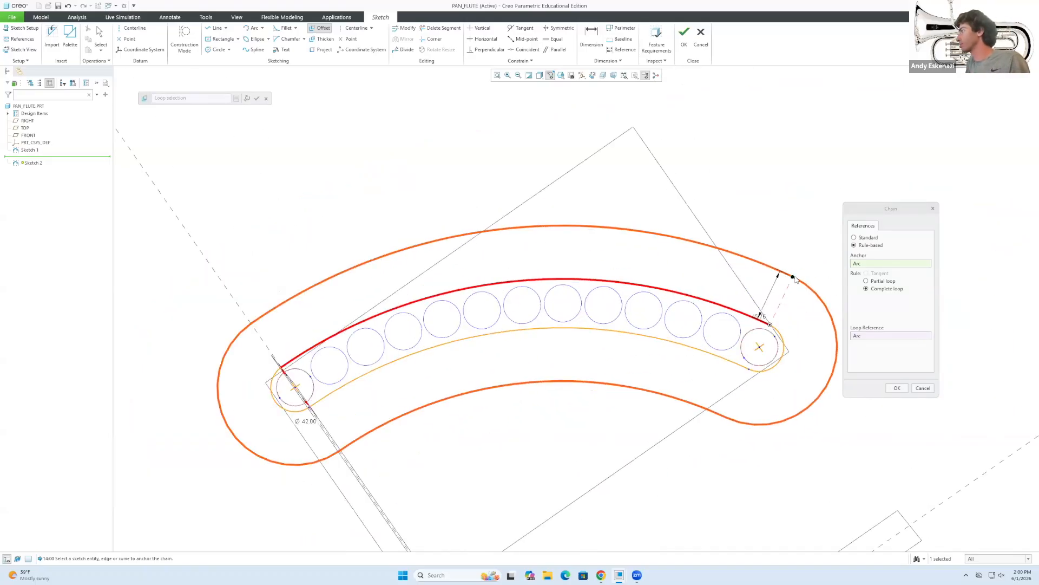
scroll(771, 334, up, 4)
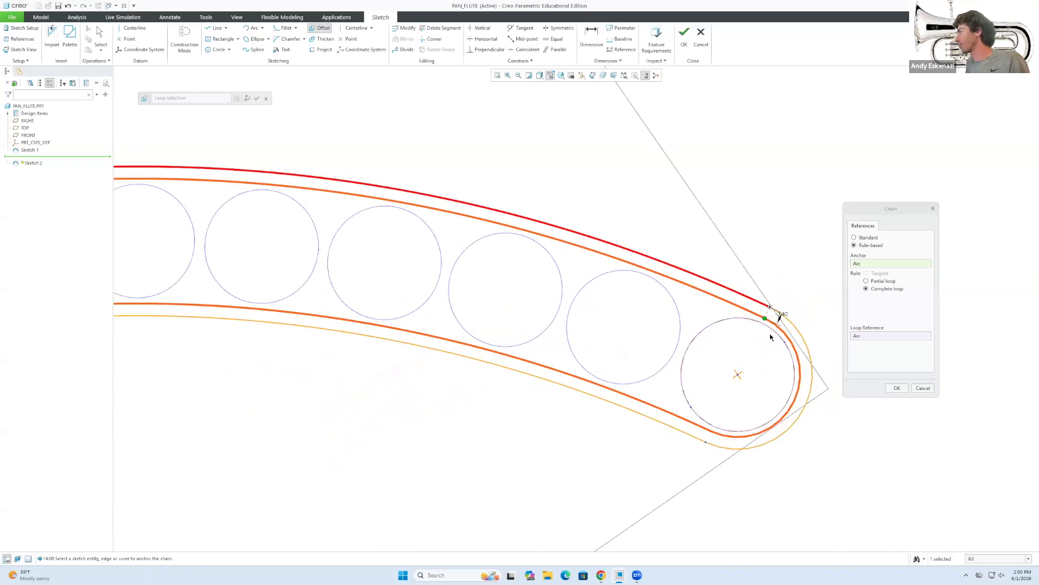
scroll(771, 337, up, 3)
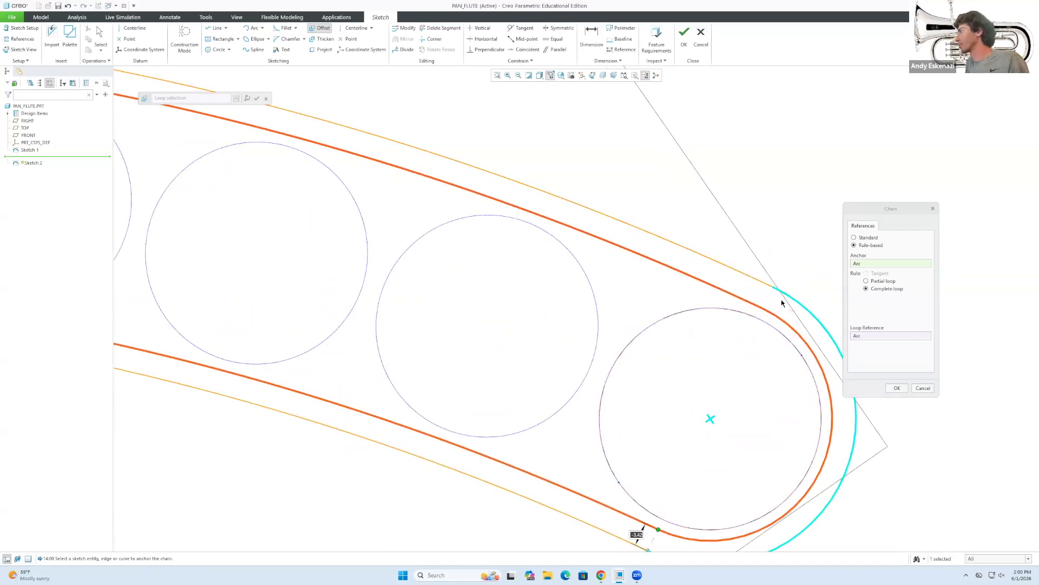
Set the loop offset to -5, accept it, and finish Sketch 2.
text(-5)
key(Return)
scroll(643, 533, down, 2)
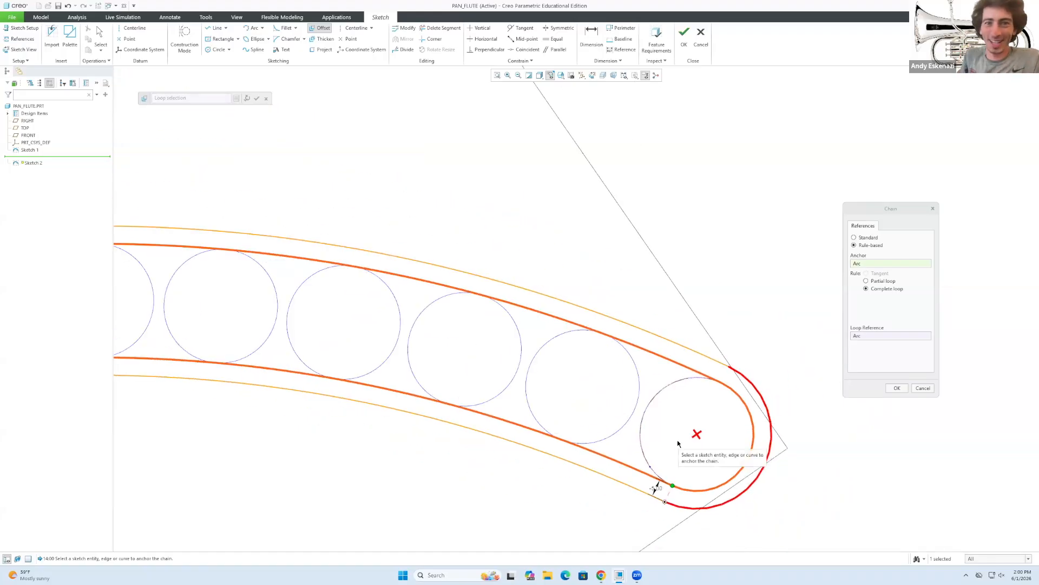
click(898, 388)
scroll(856, 387, down, 3)
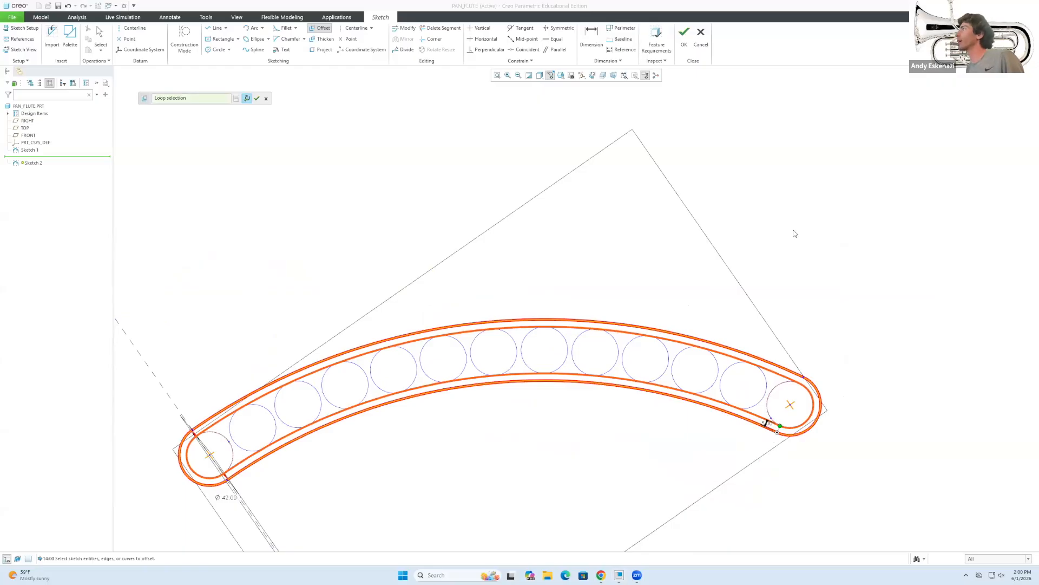
click(684, 35)
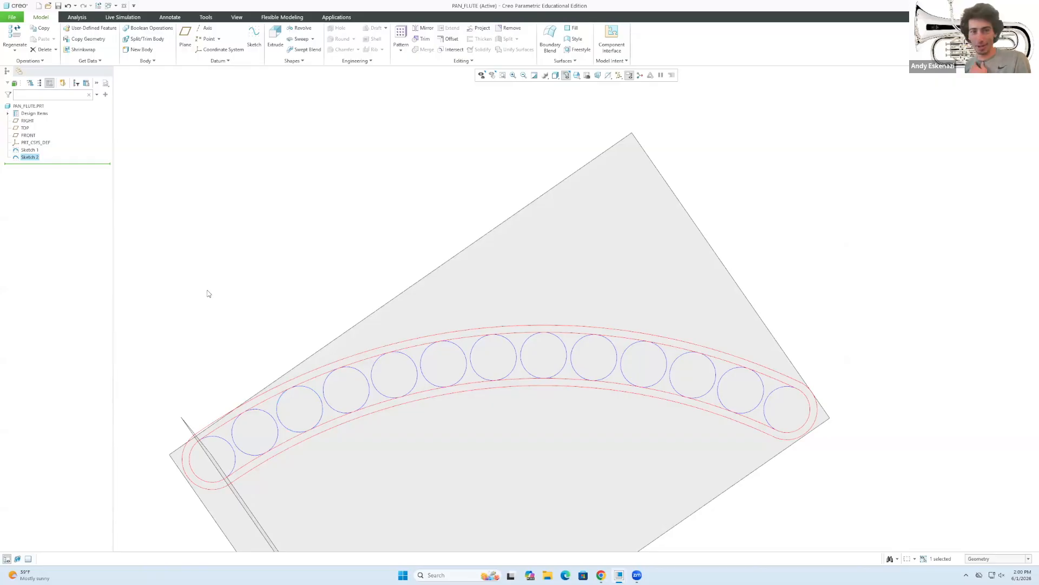
Start extruding Sketch 2 and check the pan flute reference photo.
click(275, 35)
mouse_move(243, 418)
middle_down()
mouse_move(267, 467)
mouse_move(394, 497)
middle_up()
click(601, 575)
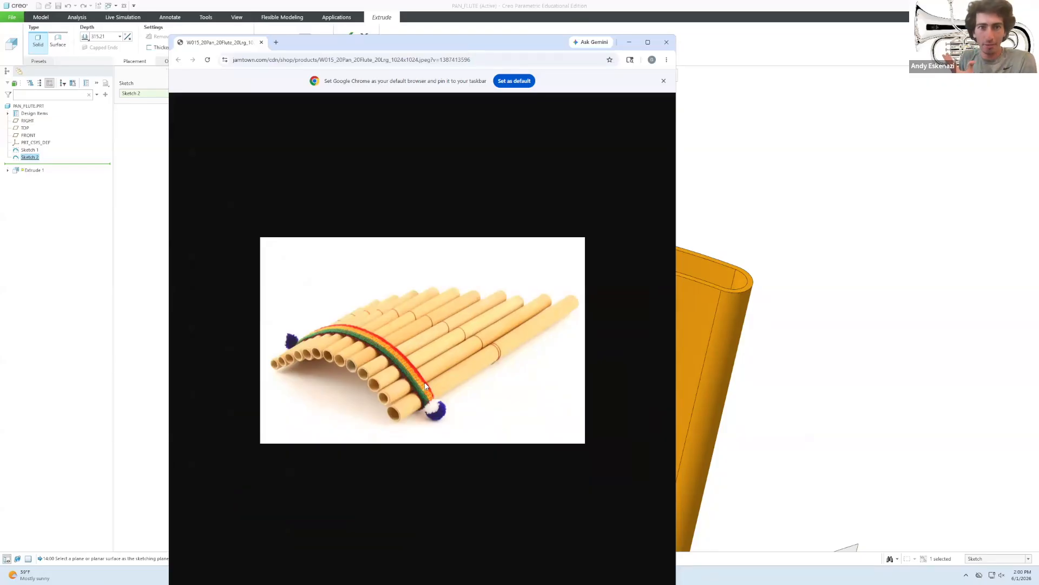
click(629, 42)
scroll(321, 253, up, 3)
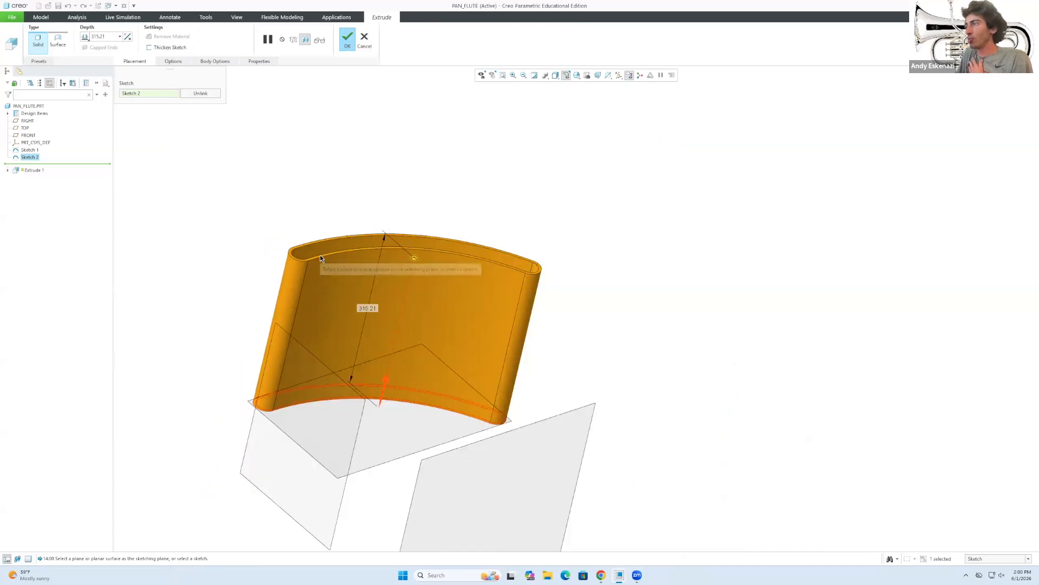
scroll(278, 329, down, 2)
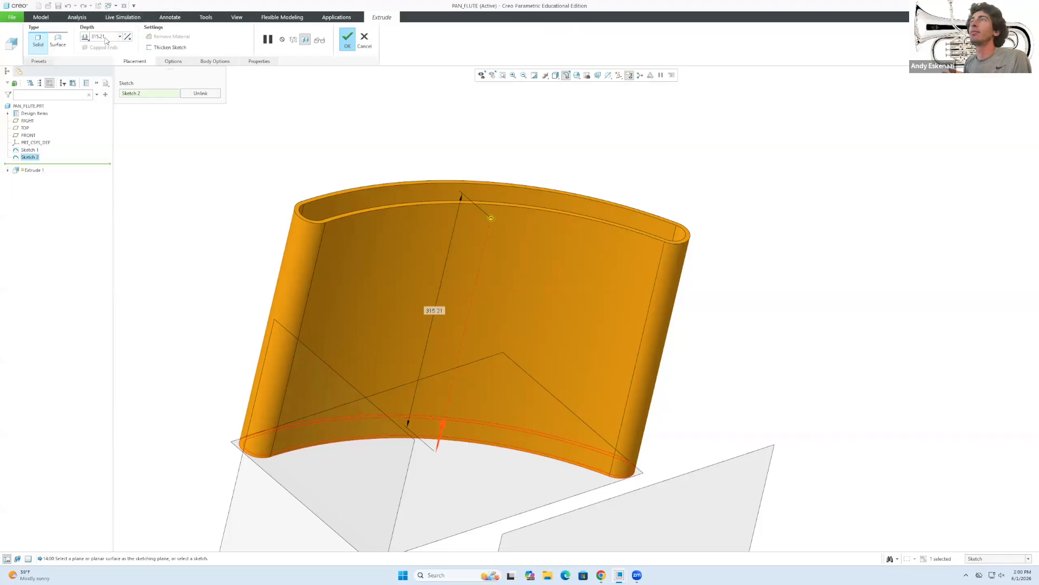
Set the extrusion depth to 10 and commit the ring as Extrude 1.
text(10)
key(Return)
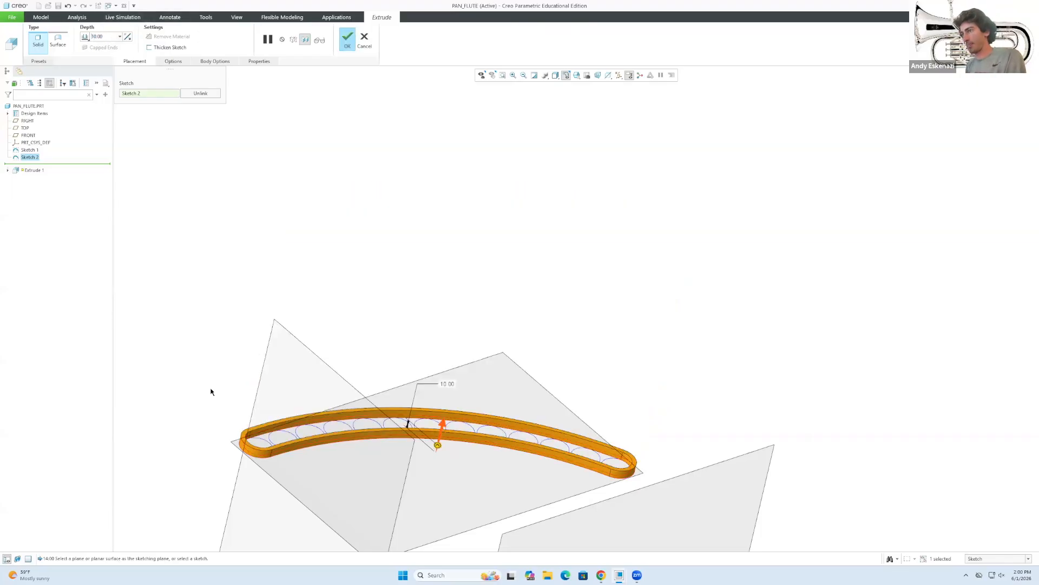
scroll(259, 475, up, 2)
scroll(259, 475, down, 5)
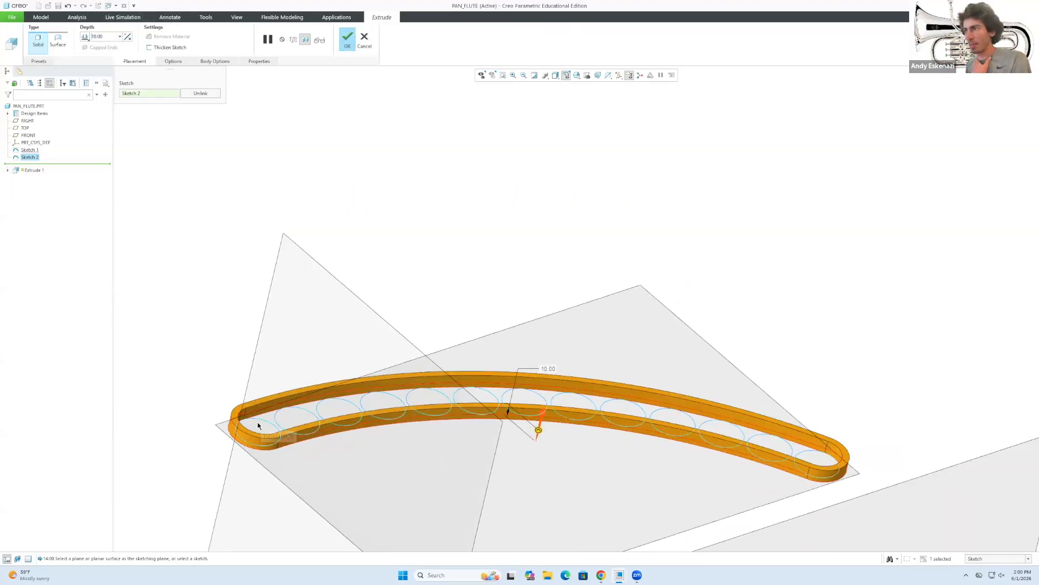
middle_drag(248, 427, 249, 433)
click(348, 43)
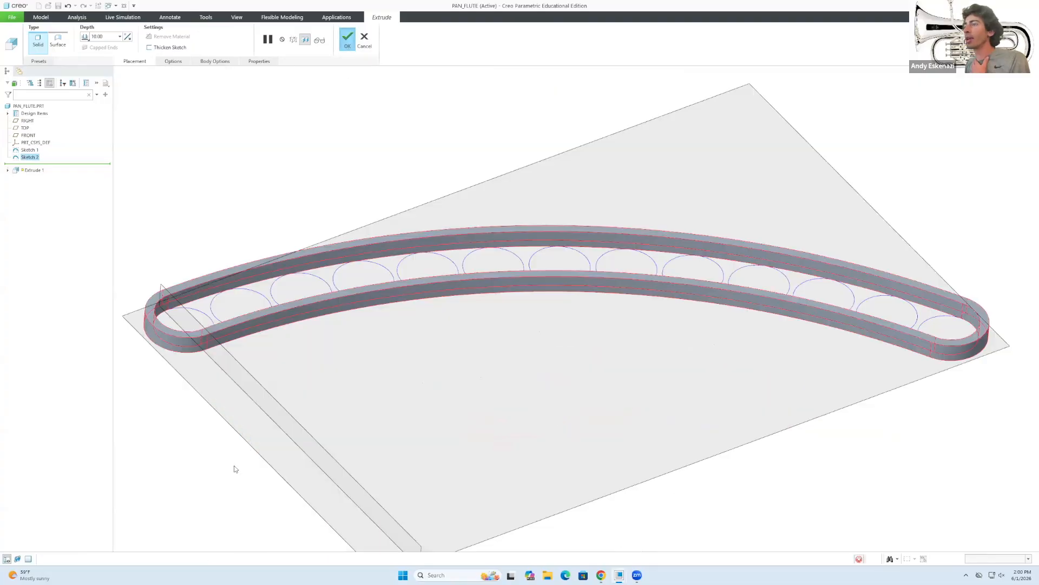
scroll(338, 466, up, 3)
scroll(211, 433, down, 4)
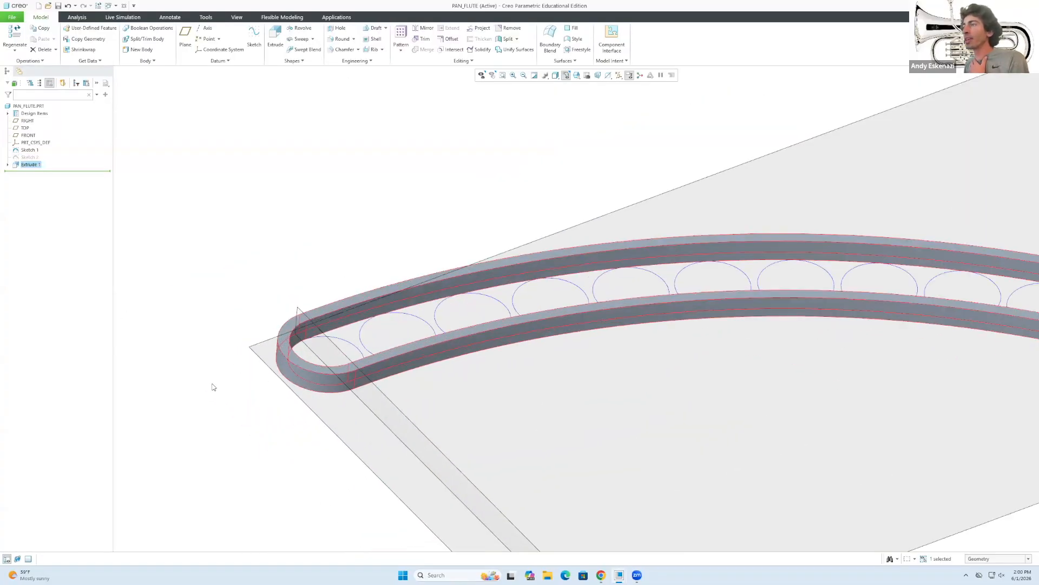
Start a new sketch on the ring's top face.
scroll(274, 325, down, 2)
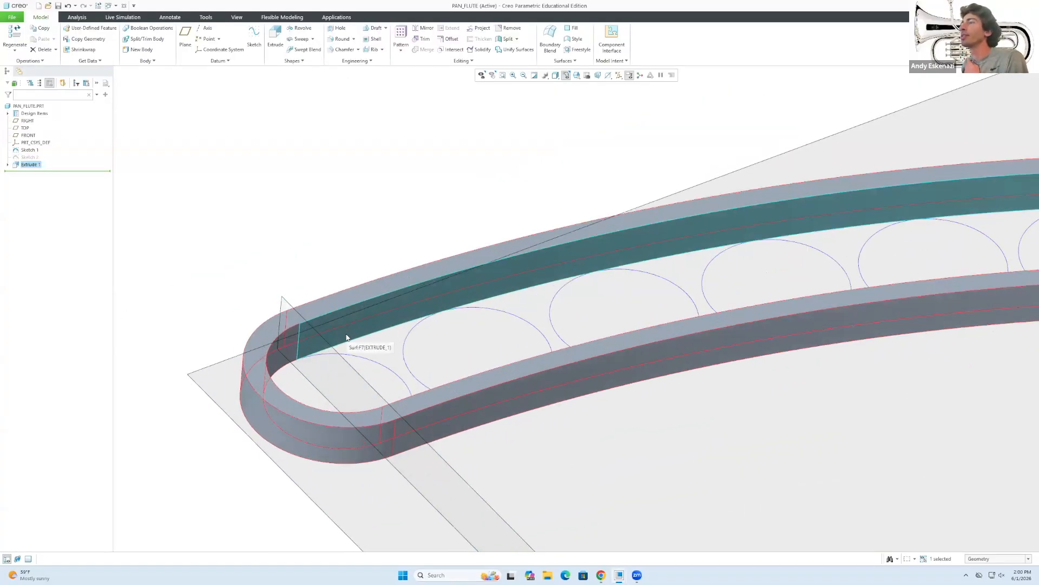
click(342, 305)
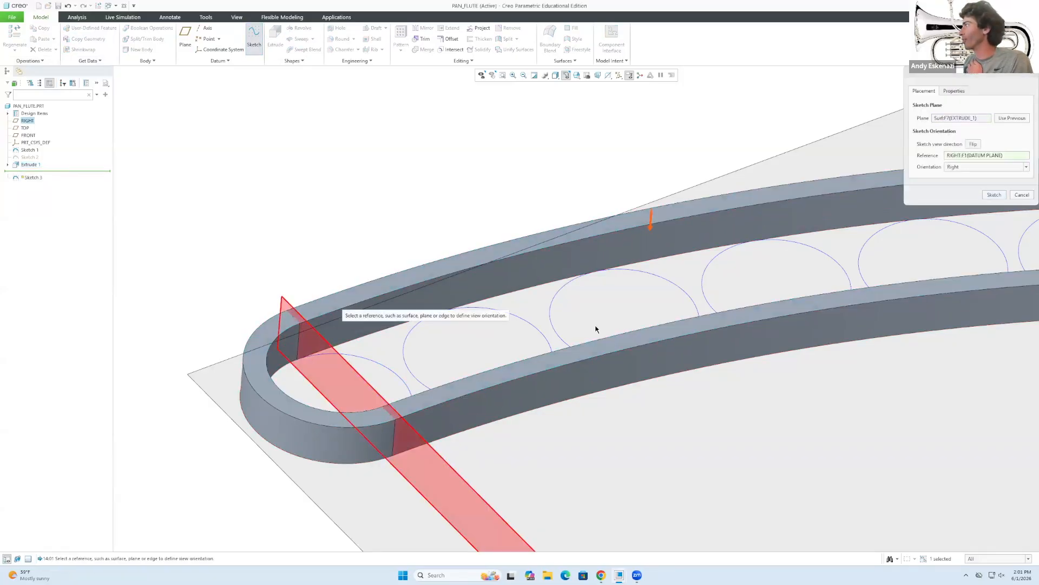
click(993, 195)
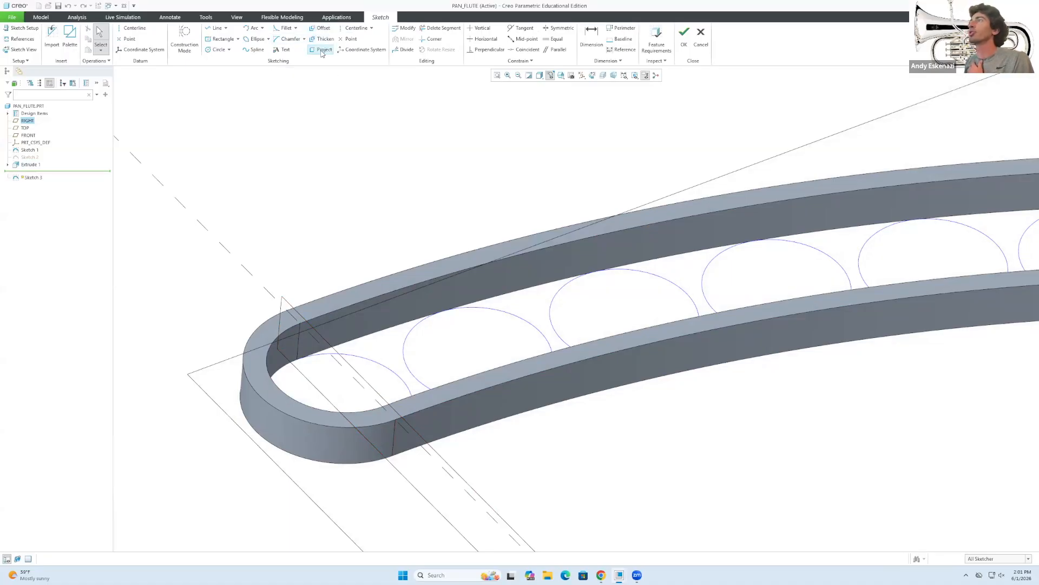
Project the slot's inner arcs and upper and lower edges into the sketch.
click(322, 52)
click(284, 331)
click(331, 314)
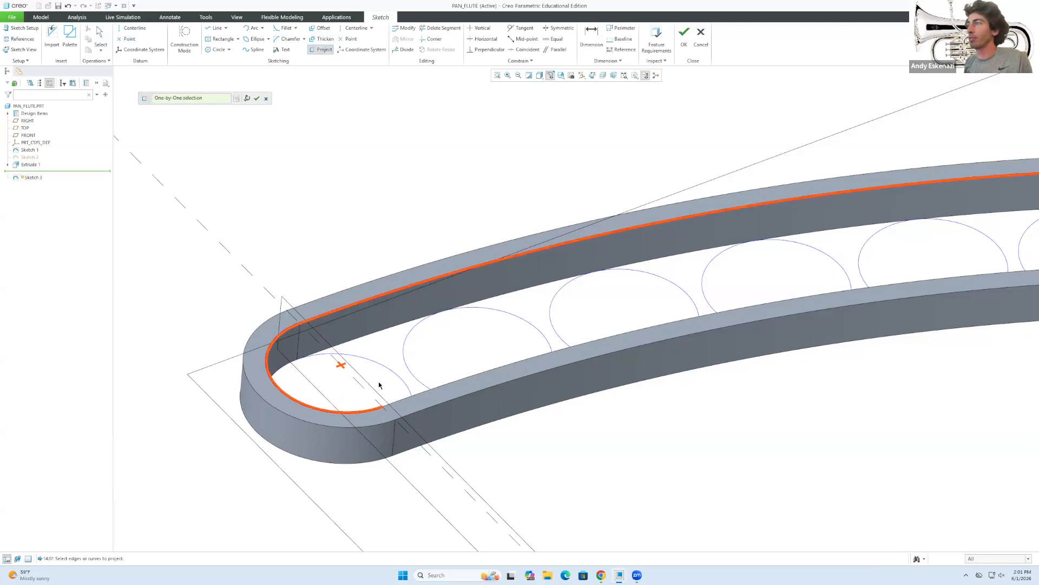
click(392, 408)
scroll(319, 398, up, 3)
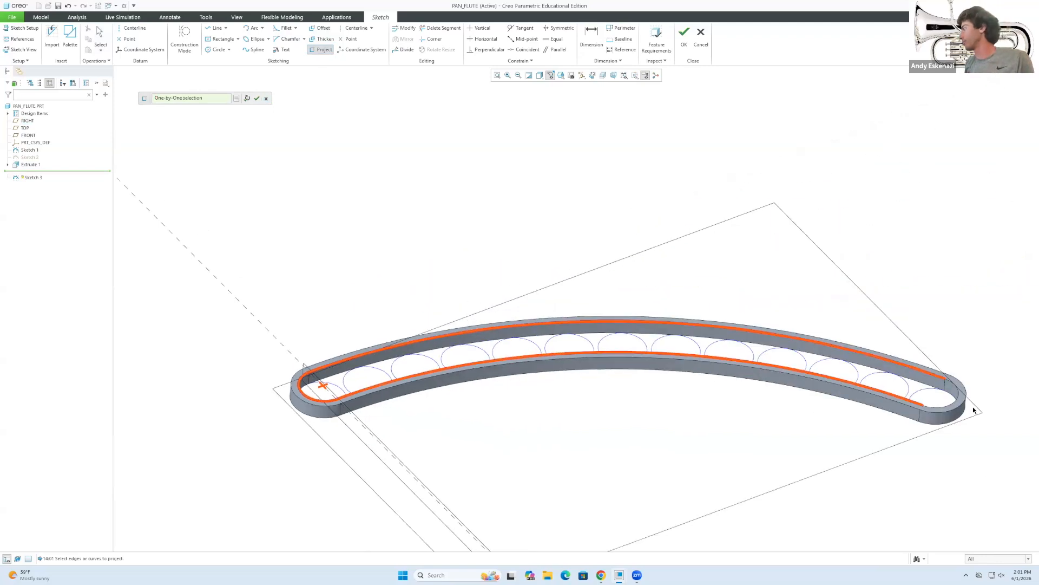
scroll(974, 410, down, 2)
click(951, 387)
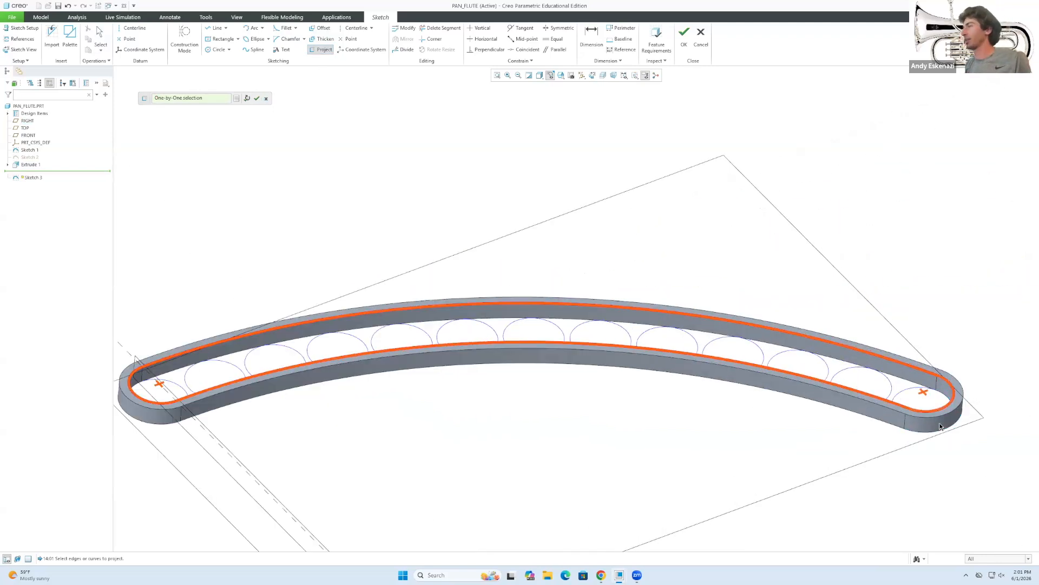
middle_click(364, 185)
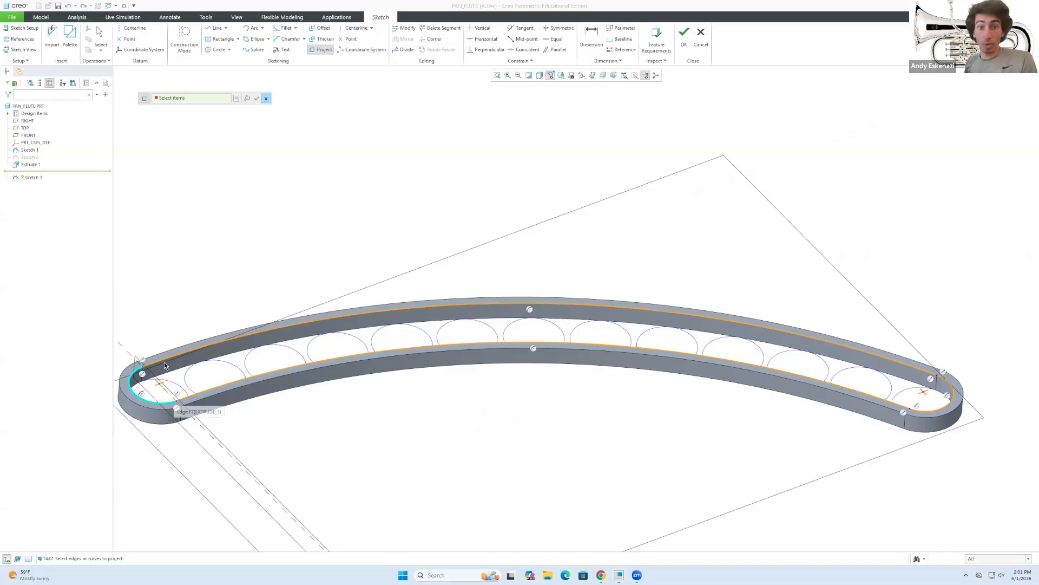
scroll(163, 364, down, 2)
click(130, 371)
scroll(330, 246, up, 1)
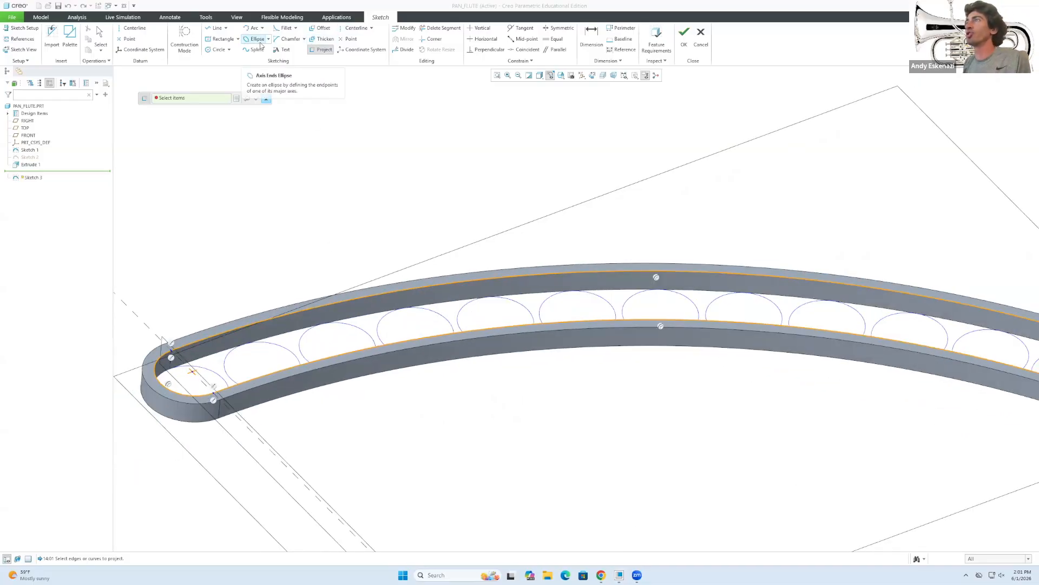
Offset the band's outer edge as a complete loop, pulled inward onto the rim.
click(321, 28)
click(174, 344)
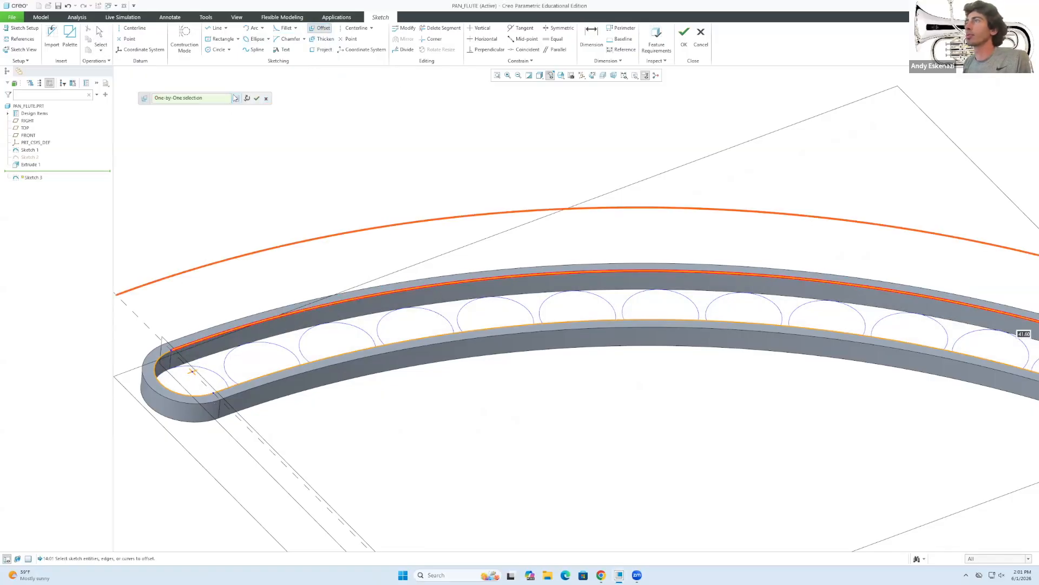
click(235, 98)
click(870, 274)
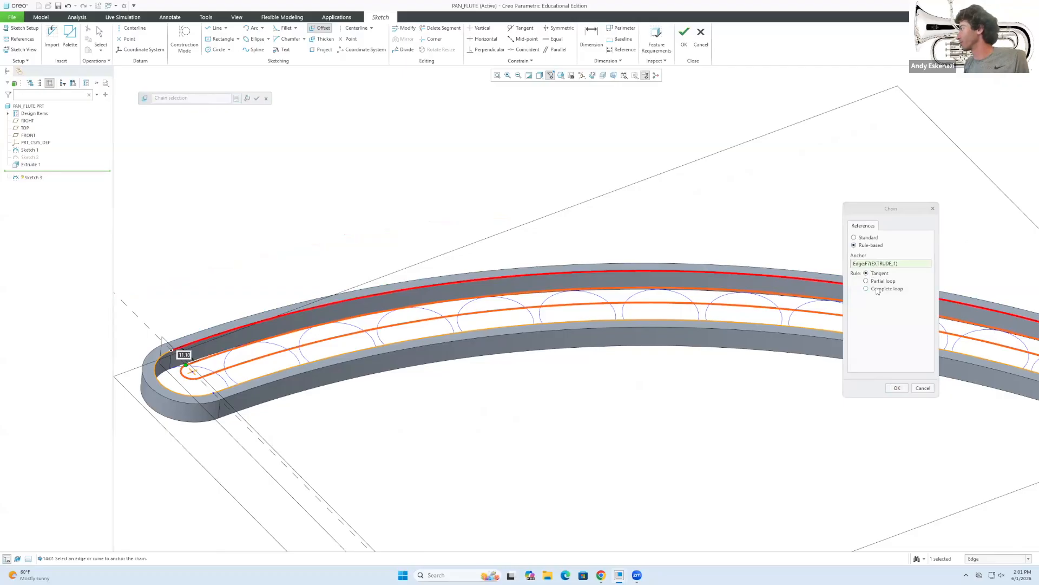
click(866, 288)
scroll(217, 330, down, 5)
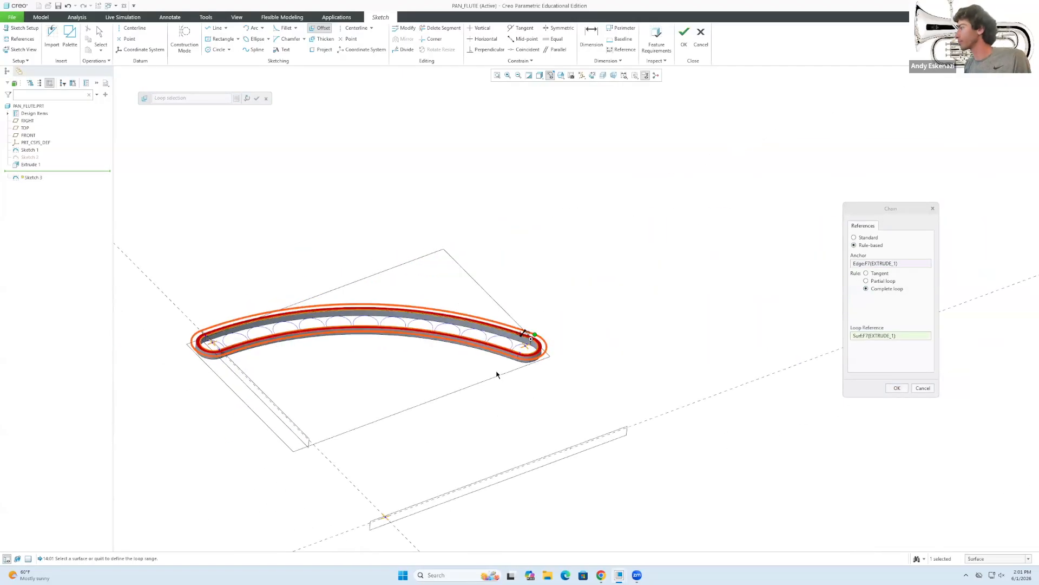
scroll(550, 301, up, 6)
drag(538, 296, 506, 337)
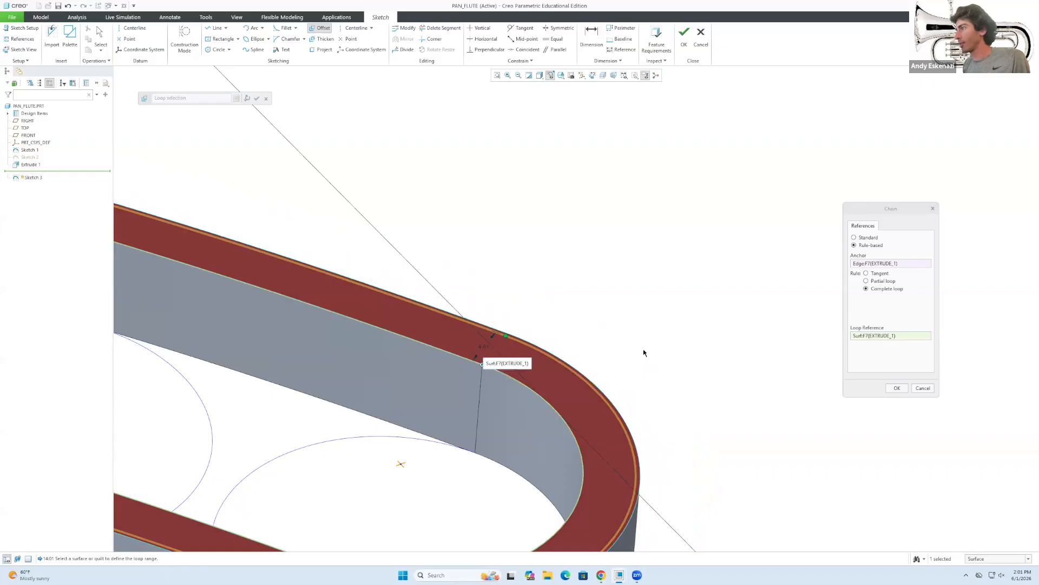
click(898, 387)
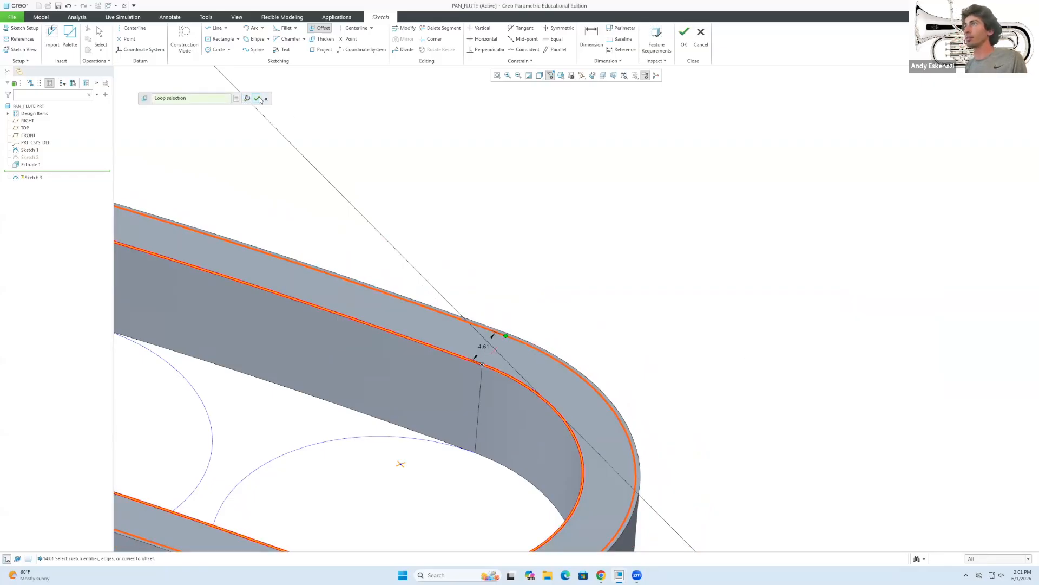
Set the loop offset to 4.90 and finish Sketch 3.
text(4)
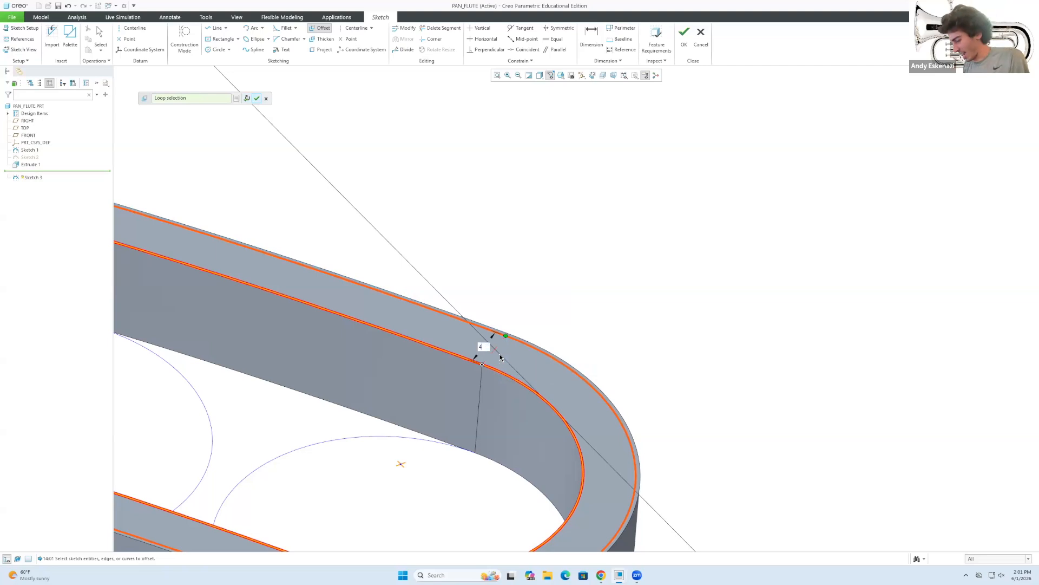
text(.9)
key(Return)
scroll(504, 352, up, 5)
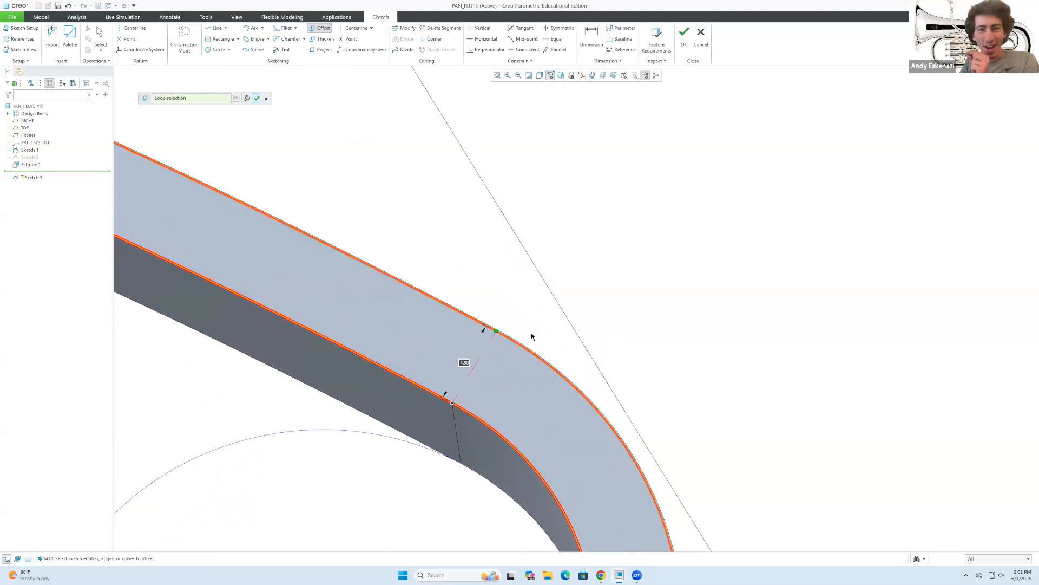
click(257, 98)
click(684, 36)
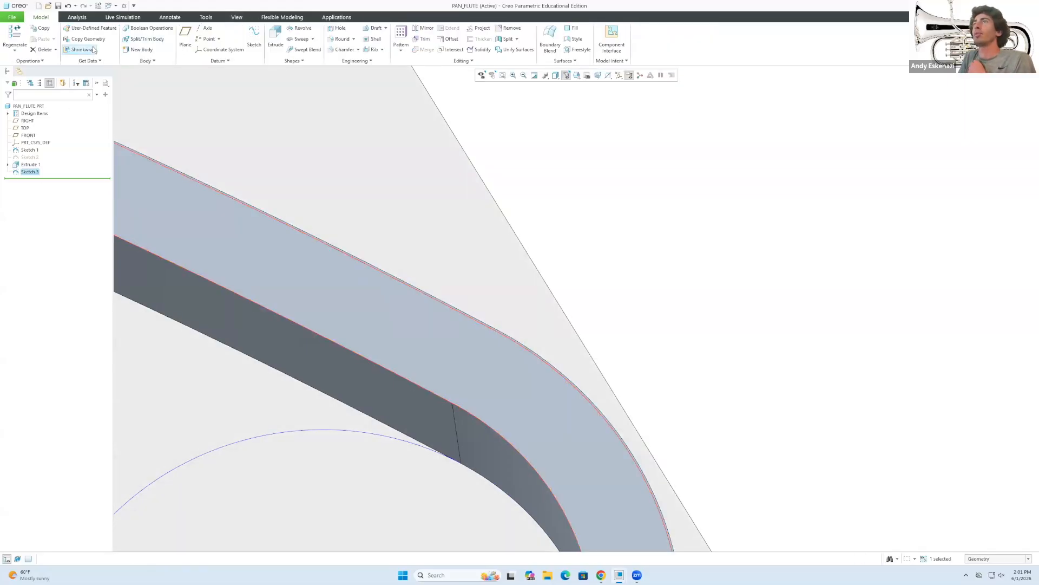
Extrude Sketch 3 as a 10-deep material cut into the band's top and inspect it.
click(275, 36)
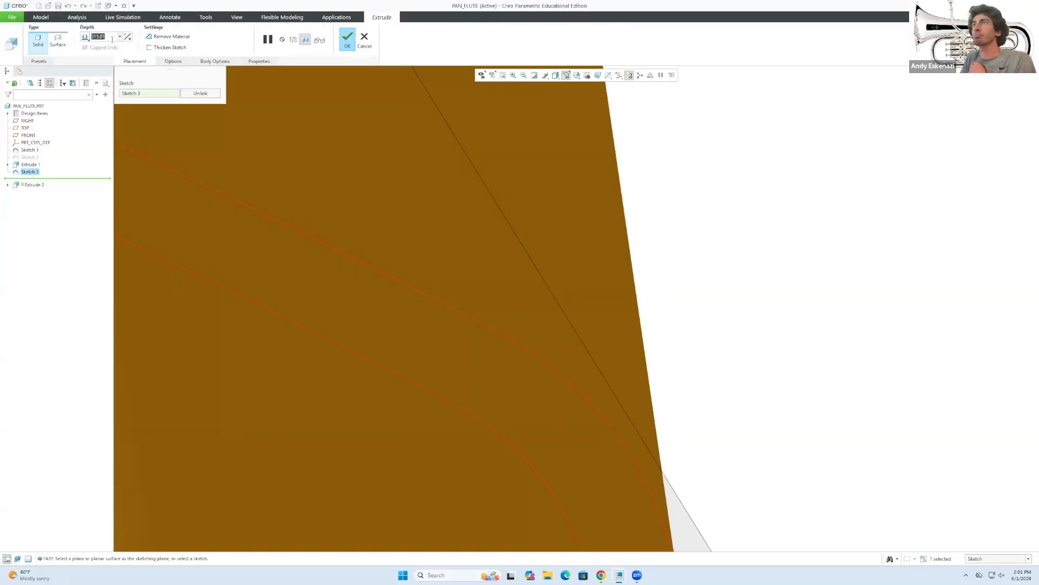
text(10)
key(Return)
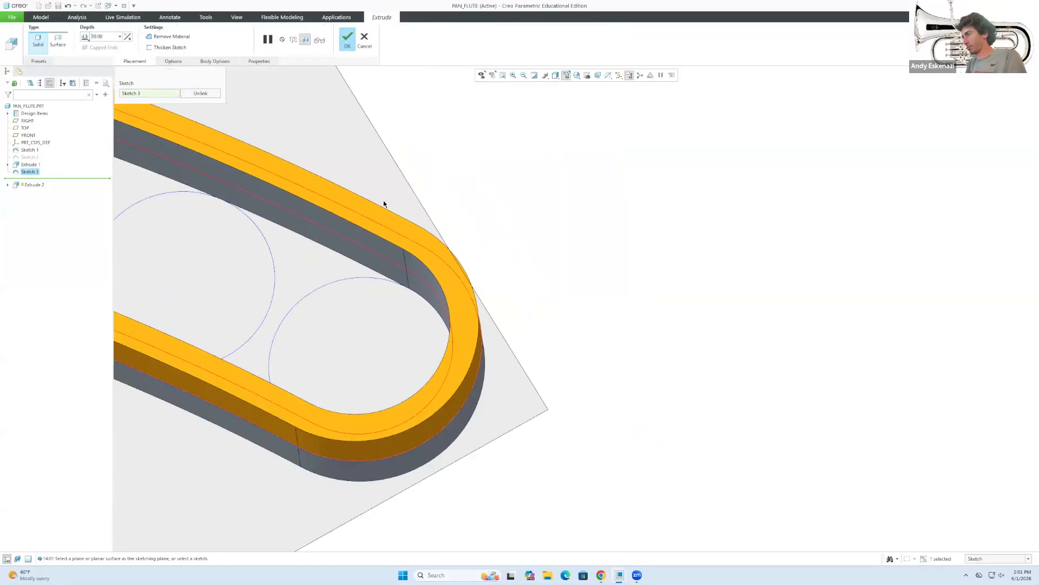
middle_drag(453, 353, 450, 316)
middle_drag(369, 411, 367, 393)
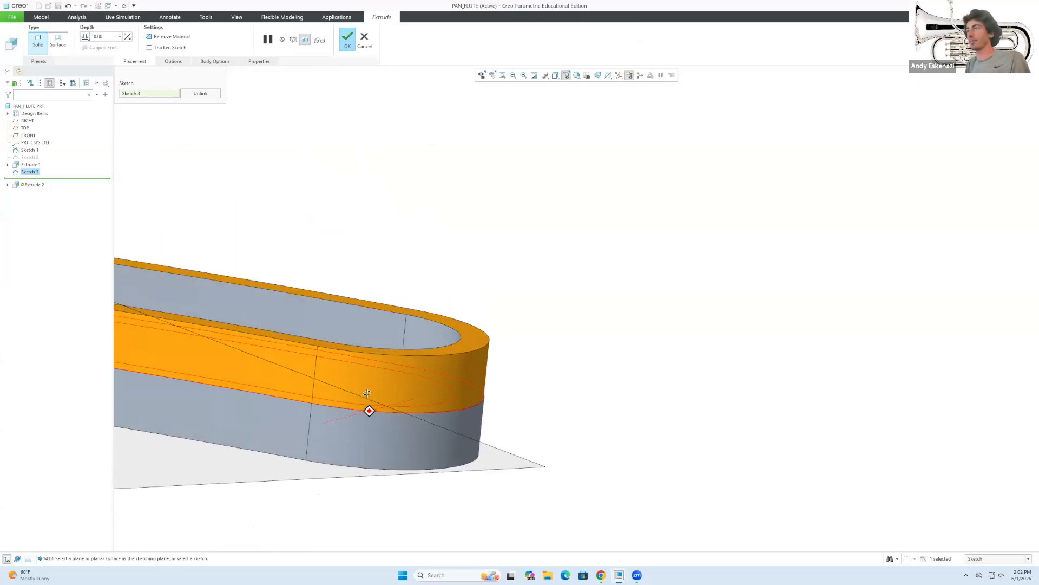
click(349, 43)
scroll(501, 337, up, 5)
click(563, 431)
scroll(560, 407, up, 4)
middle_drag(372, 394, 370, 345)
scroll(187, 387, down, 2)
scroll(188, 390, down, 3)
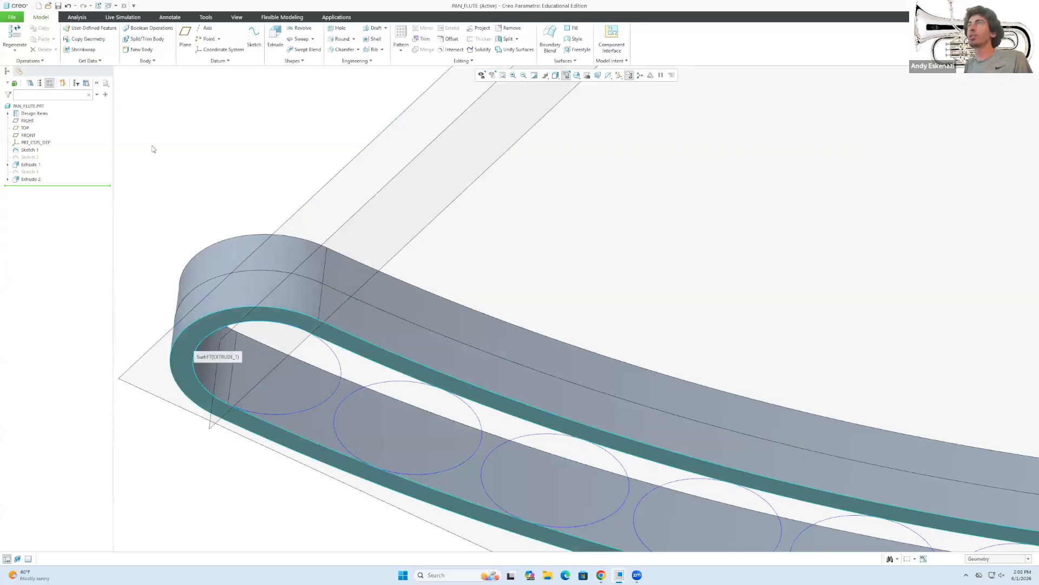
Start Sketch 4 on the band's top rim.
click(254, 38)
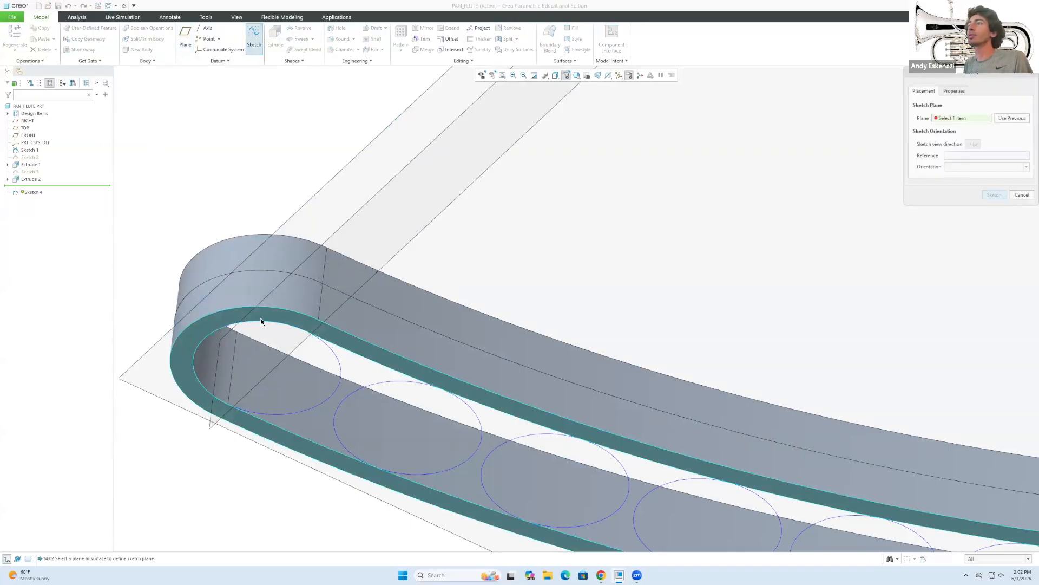
click(263, 319)
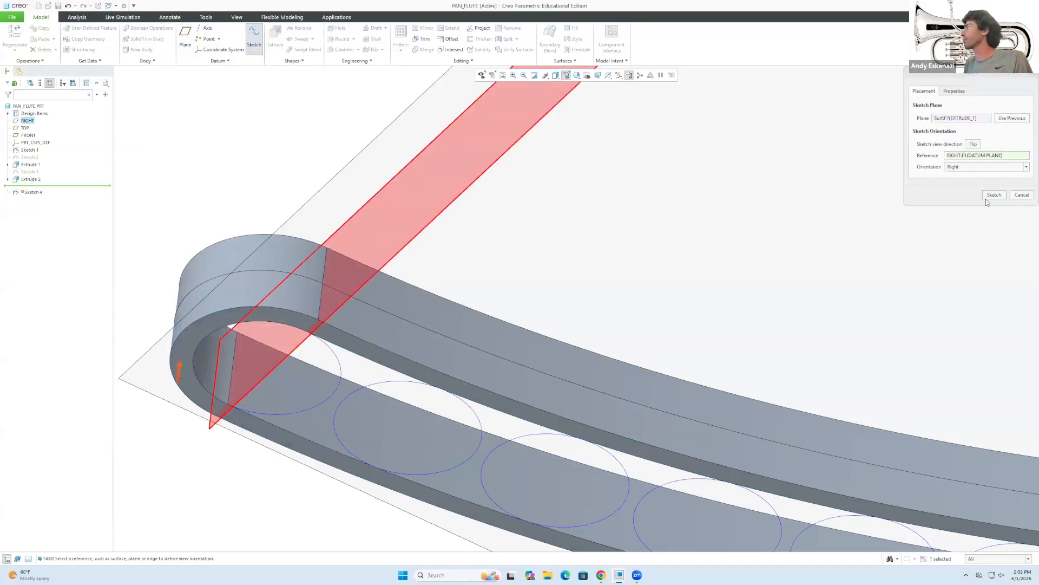
click(989, 196)
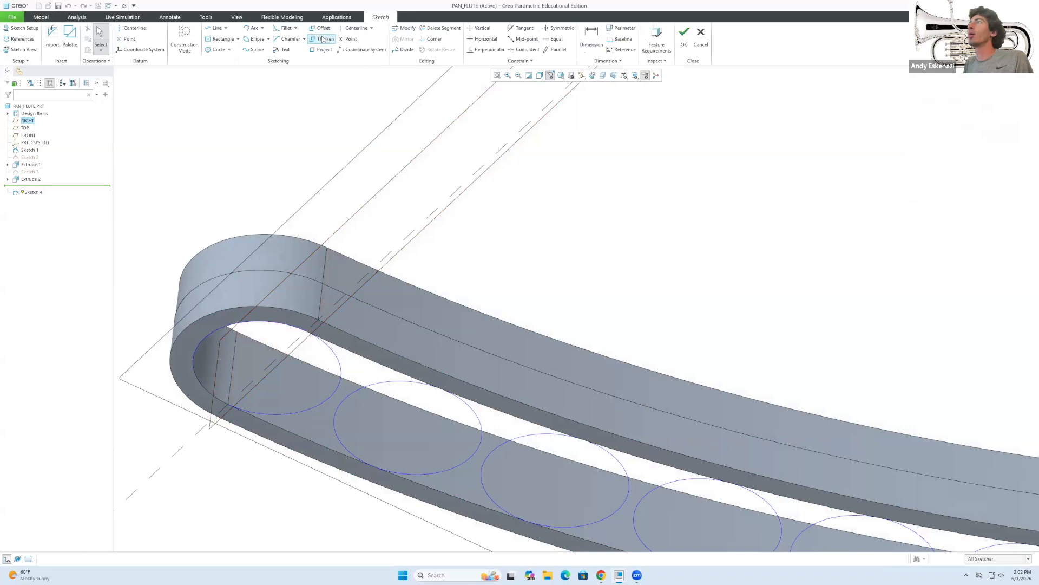
Project the band's complete inner edge loop into the sketch using rule-based chain selection.
click(323, 49)
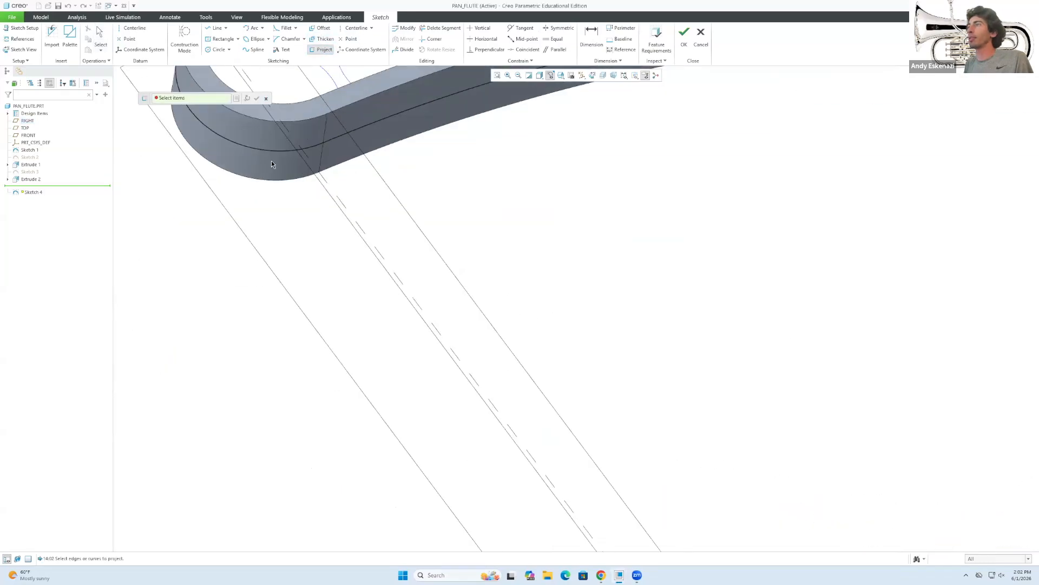
scroll(394, 291, up, 4)
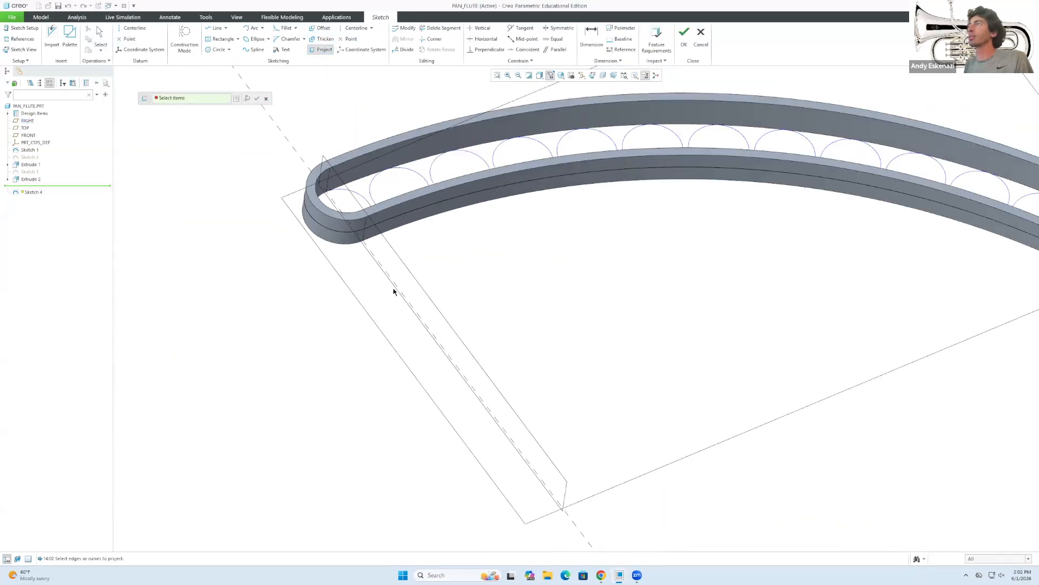
click(221, 99)
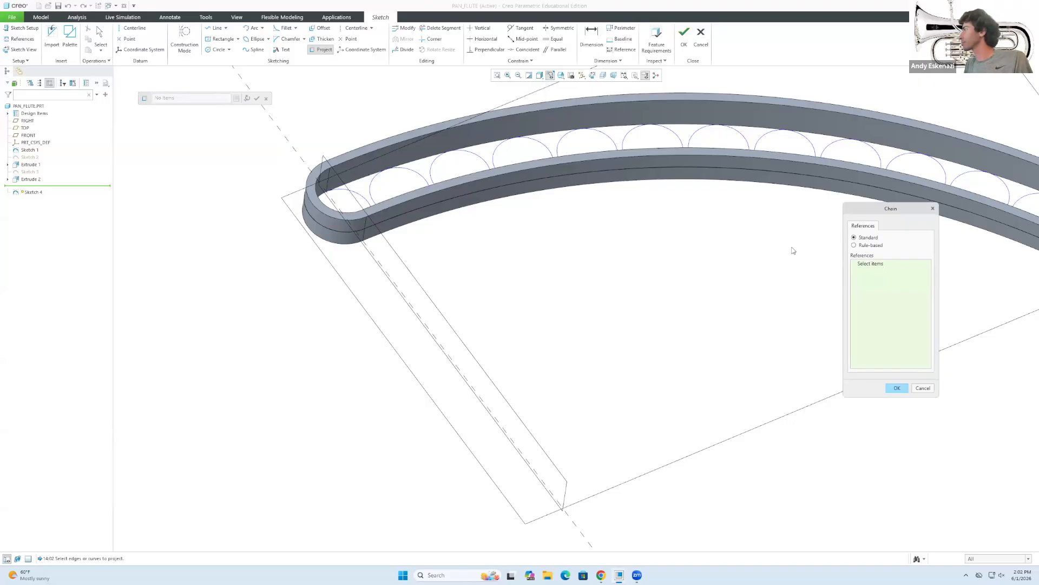
click(868, 245)
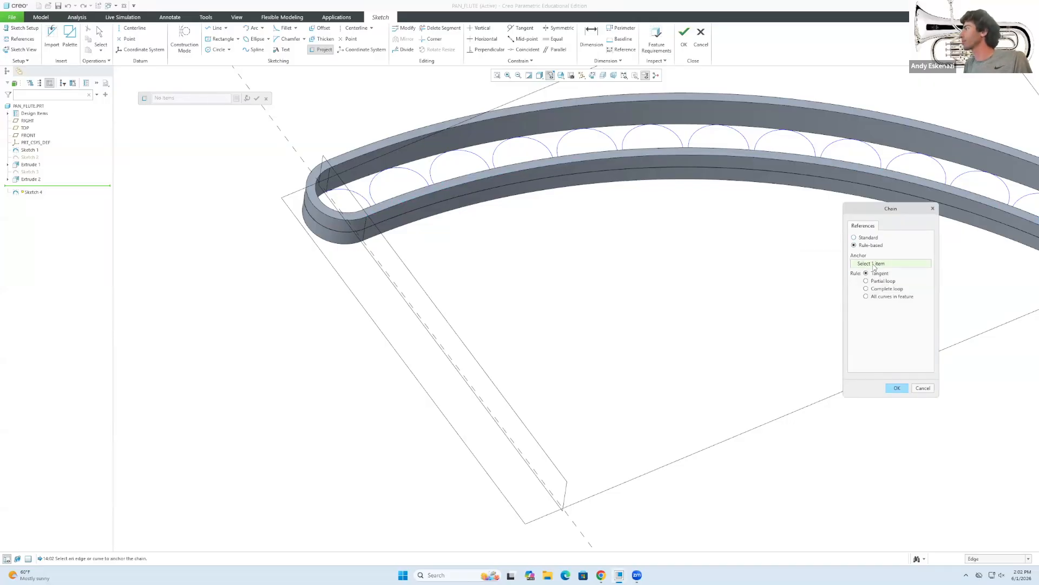
click(878, 291)
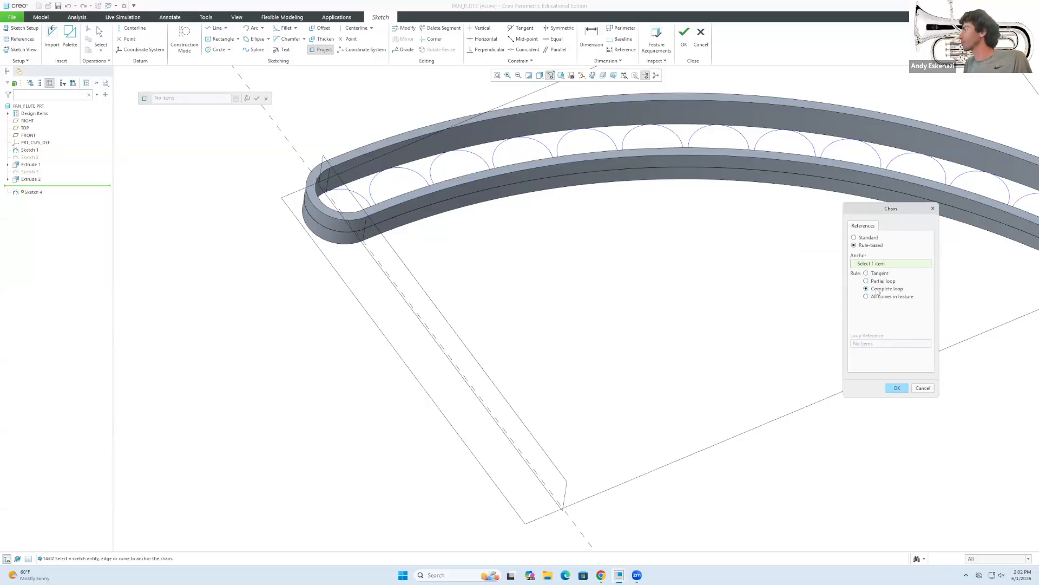
click(373, 210)
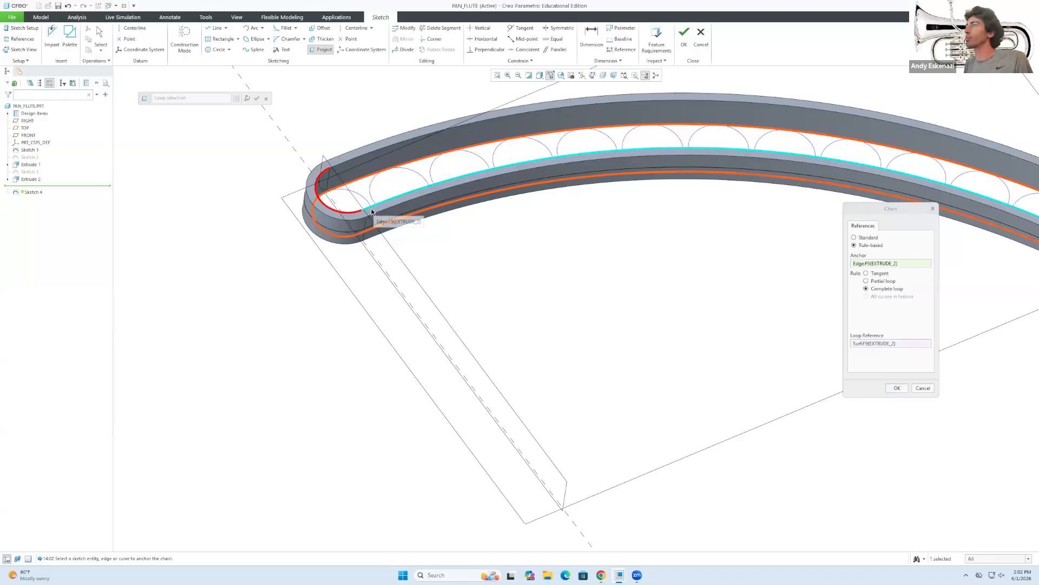
click(372, 212)
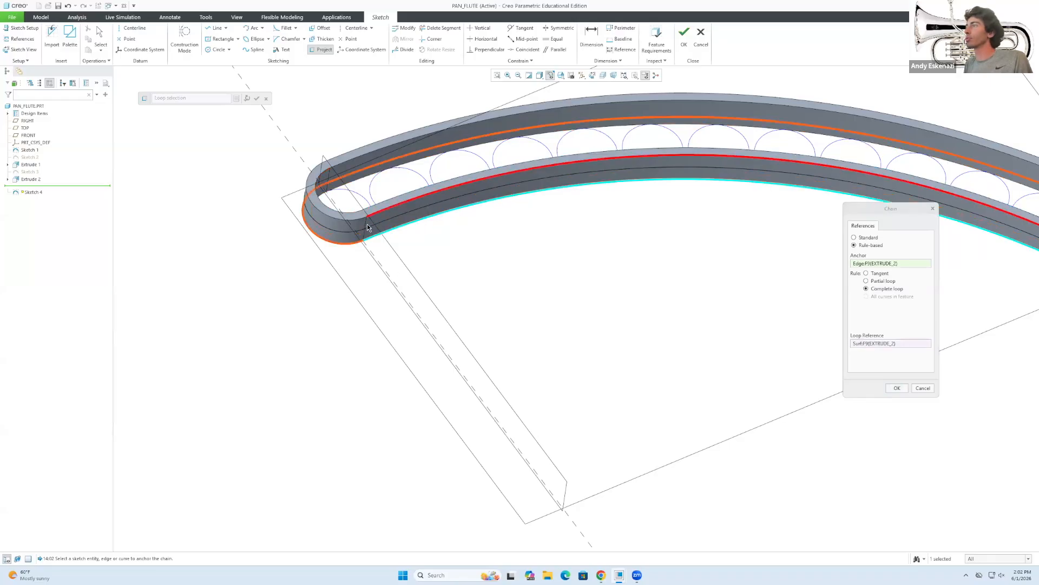
click(897, 388)
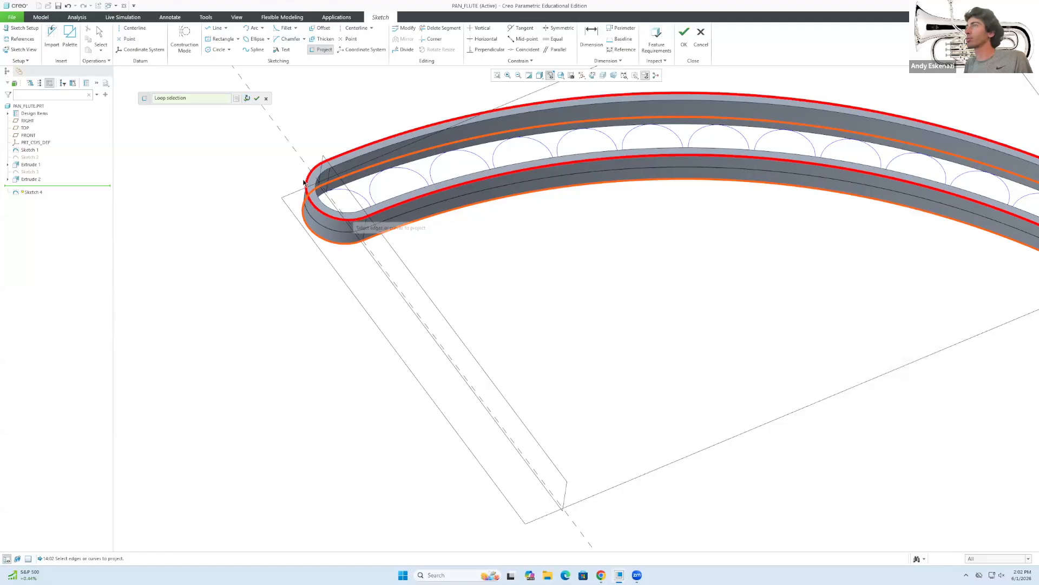
click(369, 217)
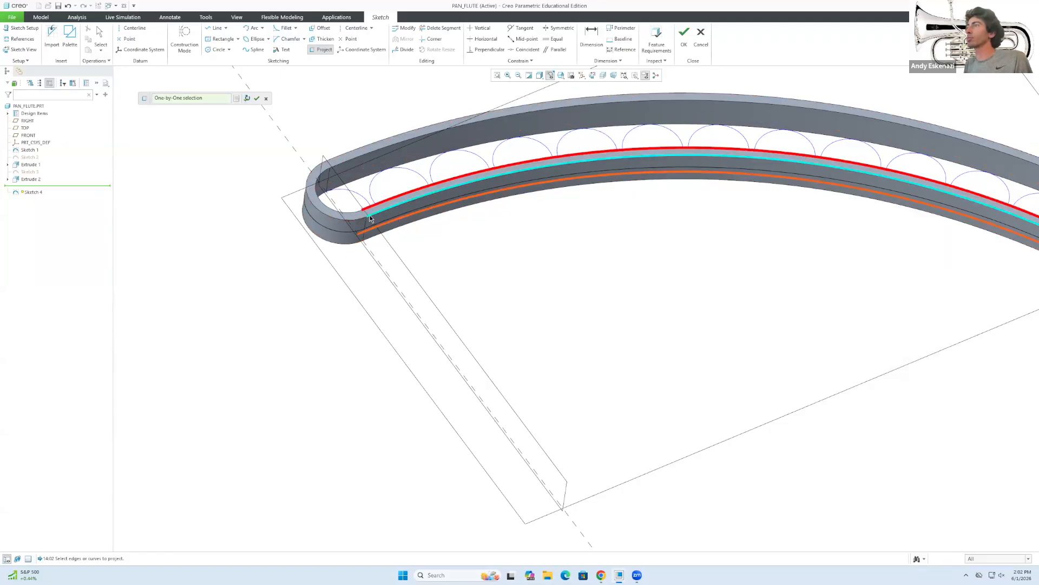
click(371, 218)
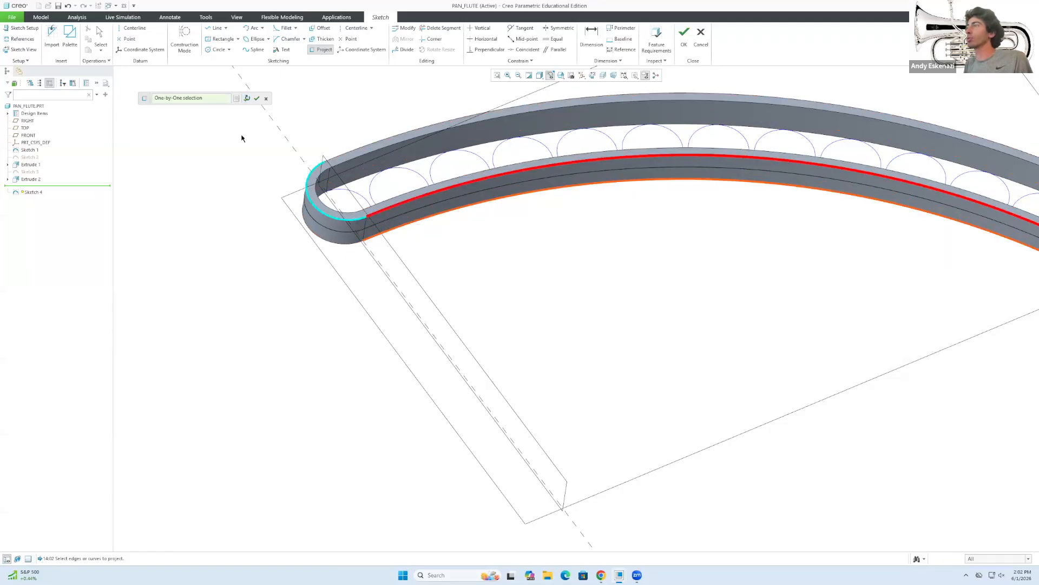
click(238, 99)
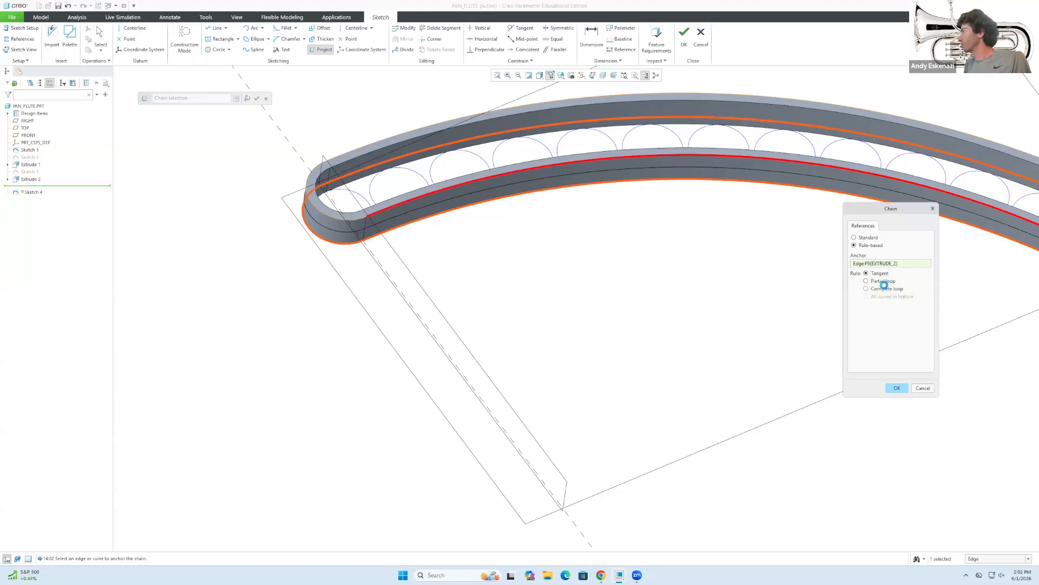
click(866, 289)
click(897, 388)
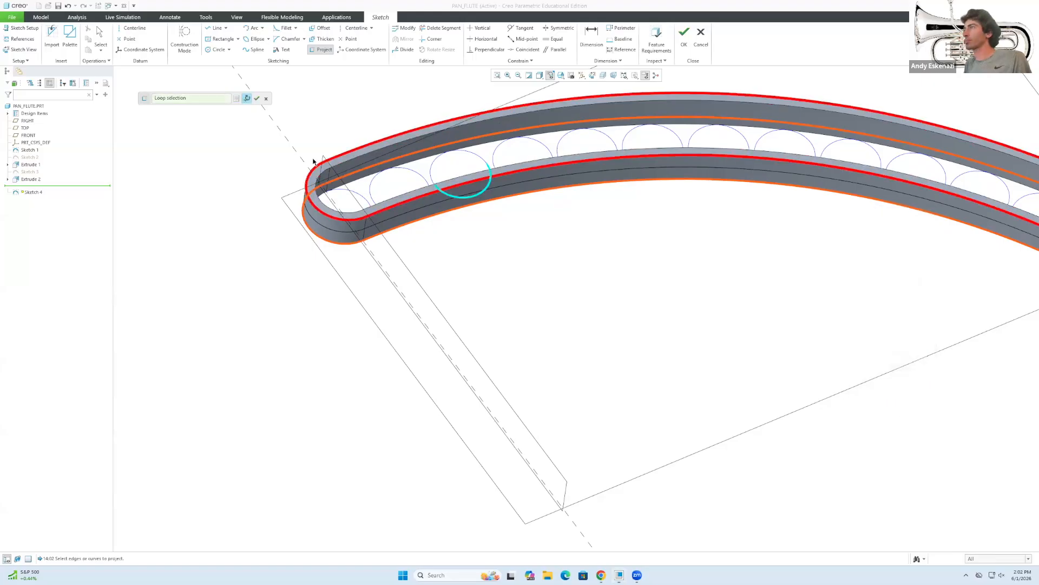
click(257, 98)
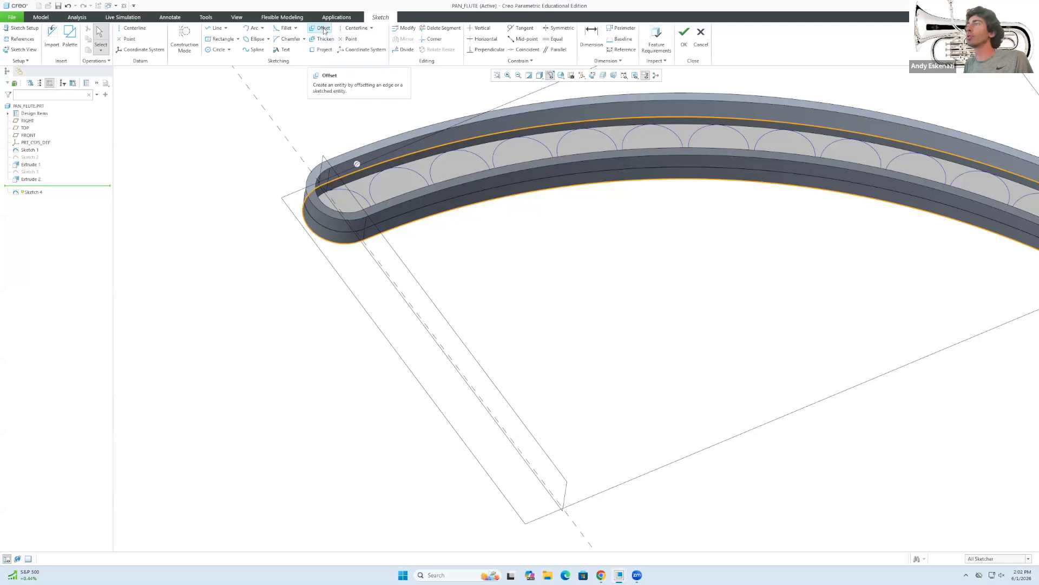
Orbit to reach the band's other side and project its inner edge loop too.
middle_drag(306, 206, 325, 70)
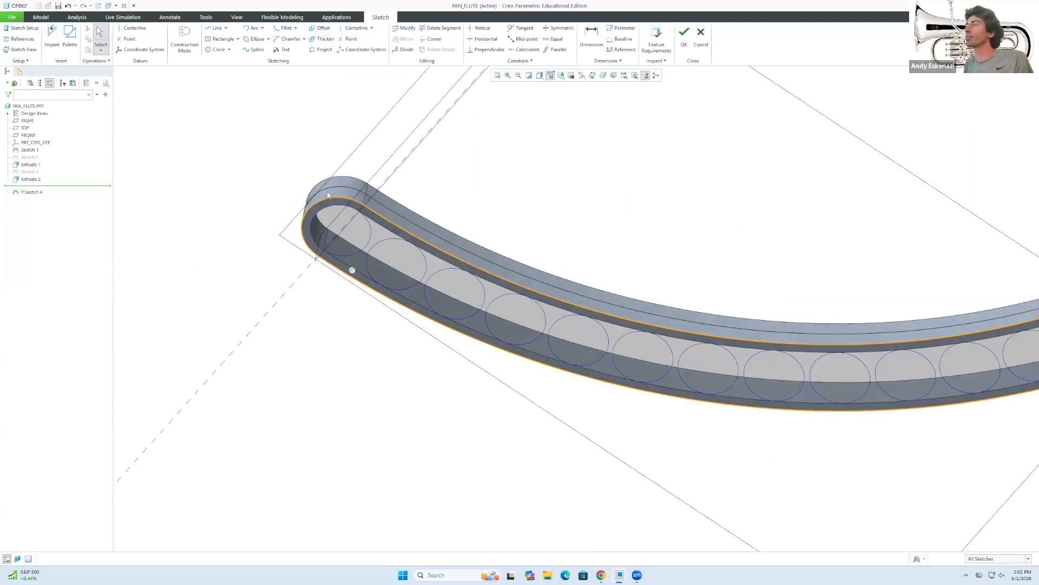
scroll(329, 198, down, 5)
scroll(419, 214, down, 2)
scroll(418, 222, up, 6)
mouse_move(395, 327)
middle_down()
mouse_move(404, 251)
mouse_move(391, 291)
middle_up()
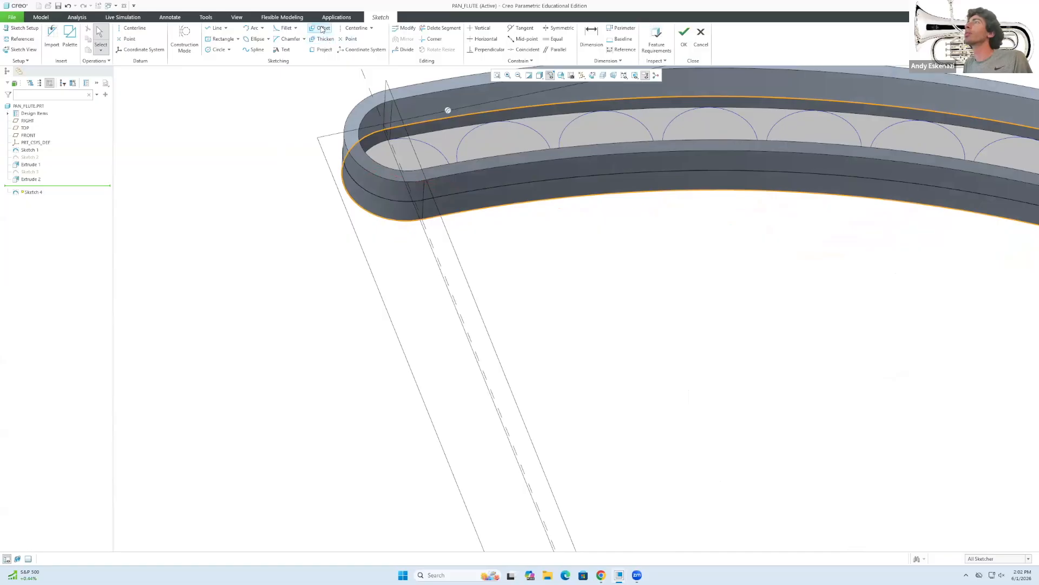
click(324, 50)
middle_drag(390, 140, 316, 113)
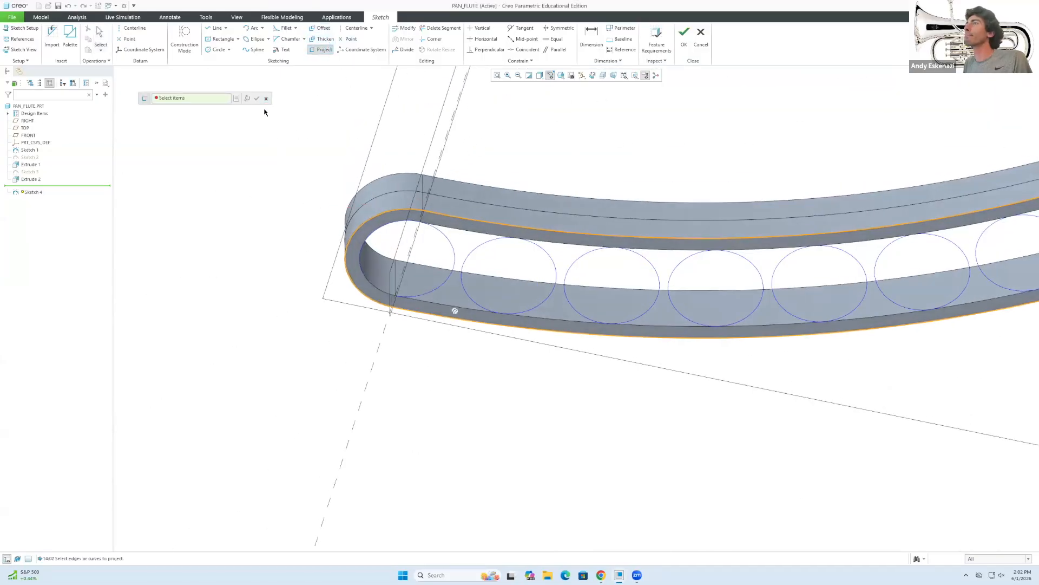
click(235, 98)
click(881, 245)
click(867, 288)
click(362, 273)
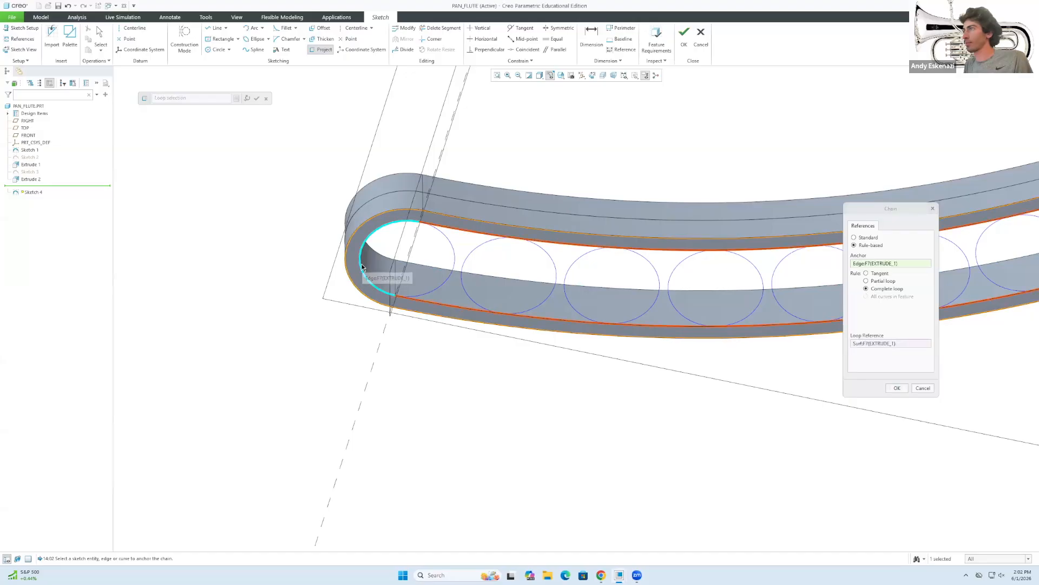
click(897, 388)
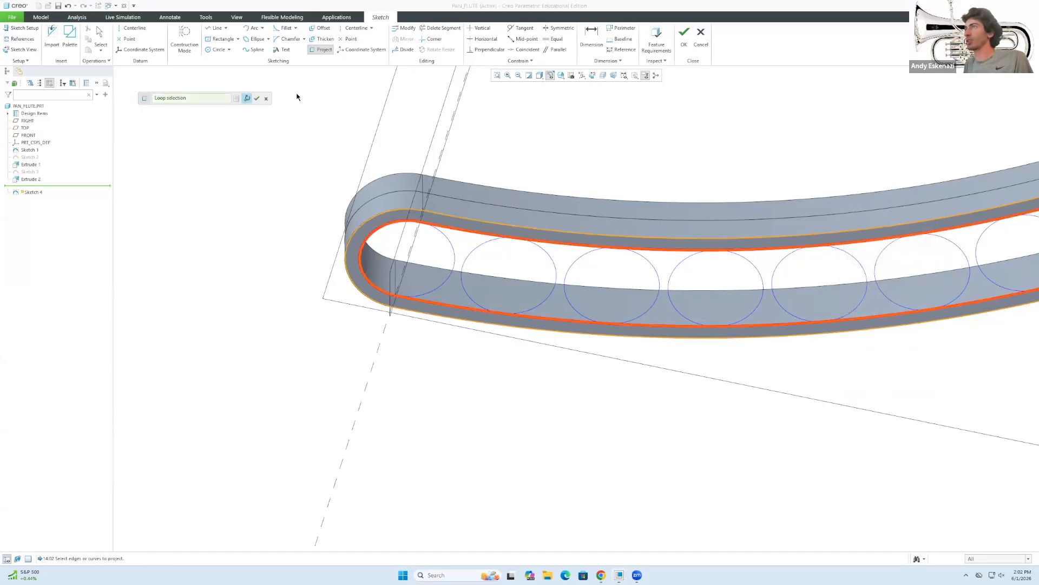
click(258, 98)
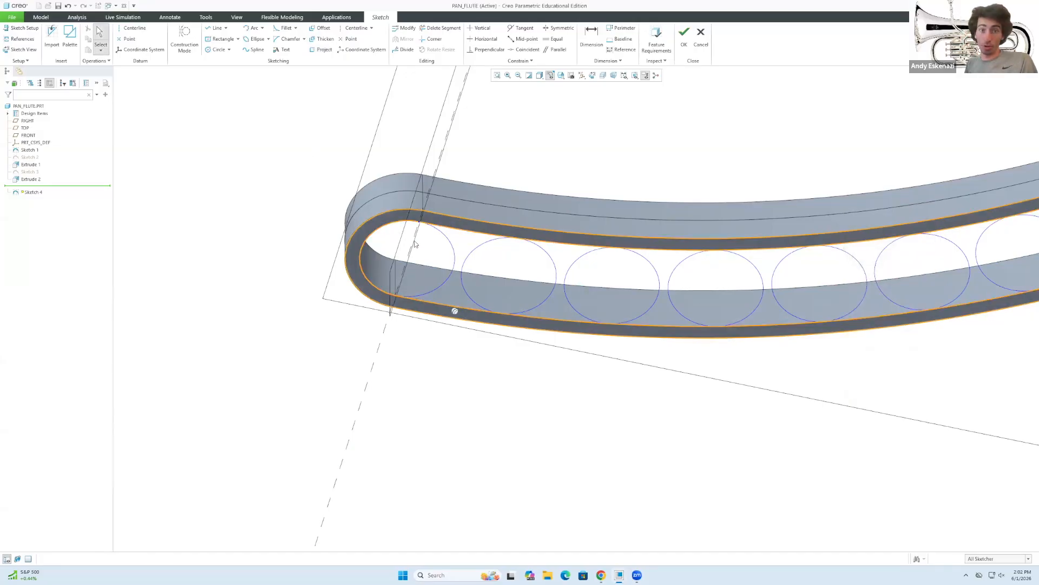
Finish Sketch 4 and extrude it 10 mm deep as Extrude 3.
click(684, 35)
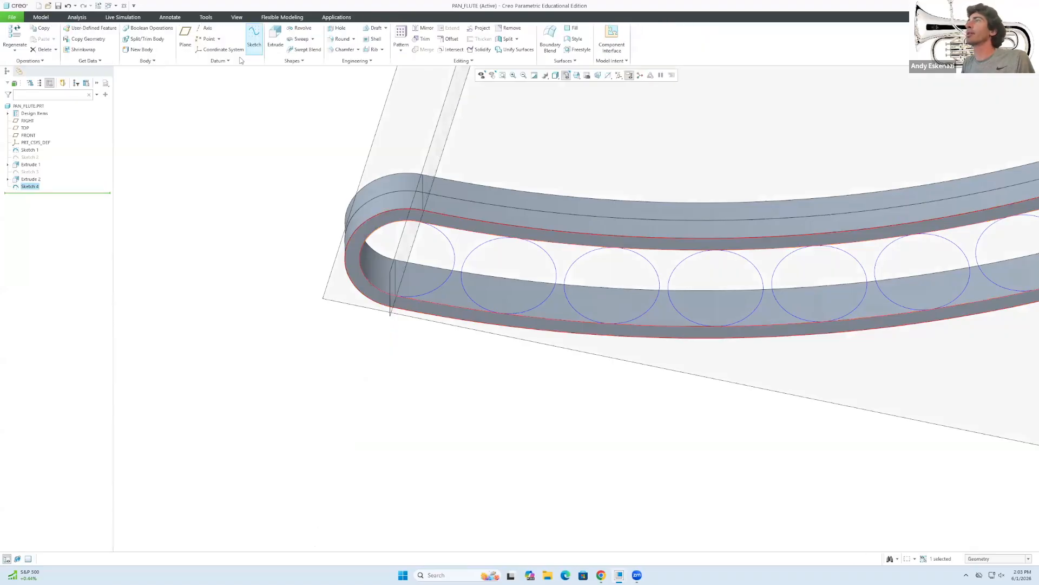
click(275, 35)
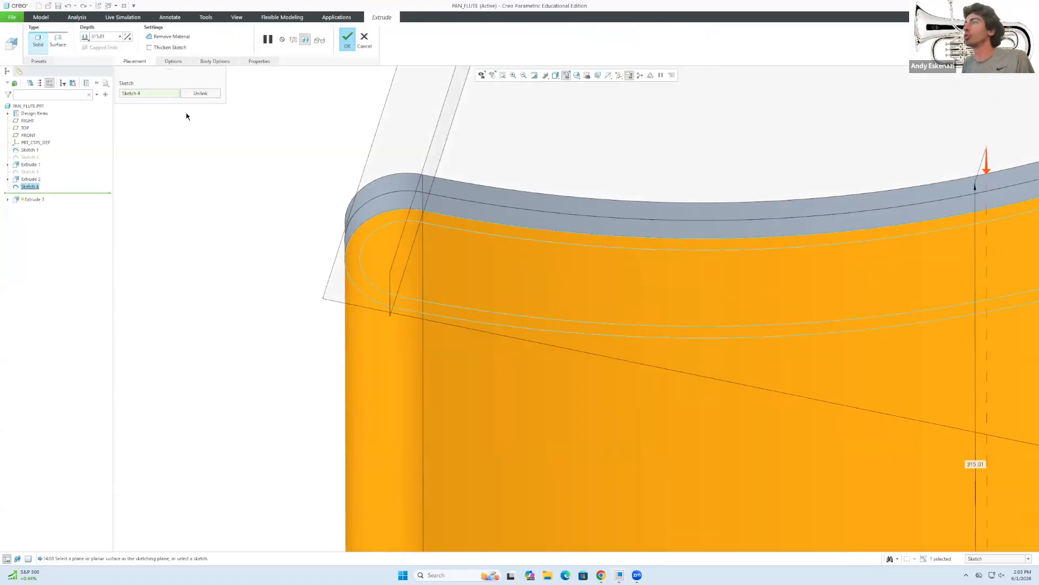
text(1)
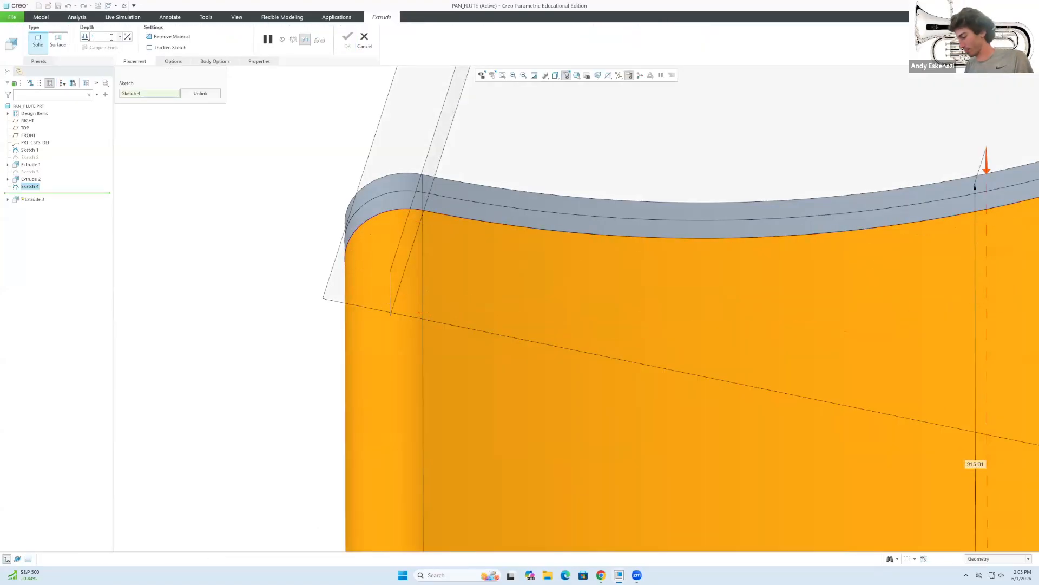
key(Return)
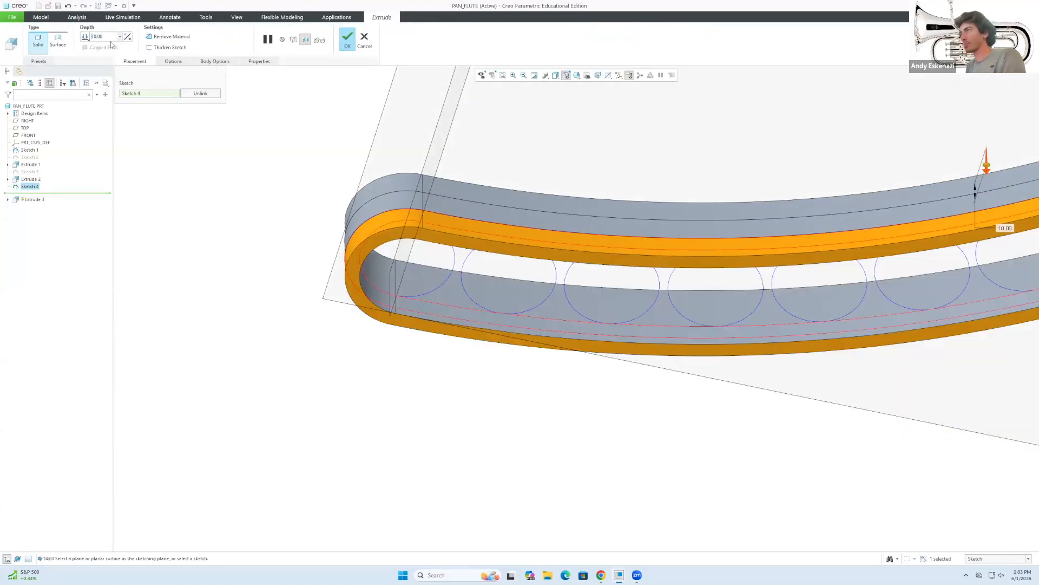
click(347, 37)
middle_drag(304, 149, 486, 204)
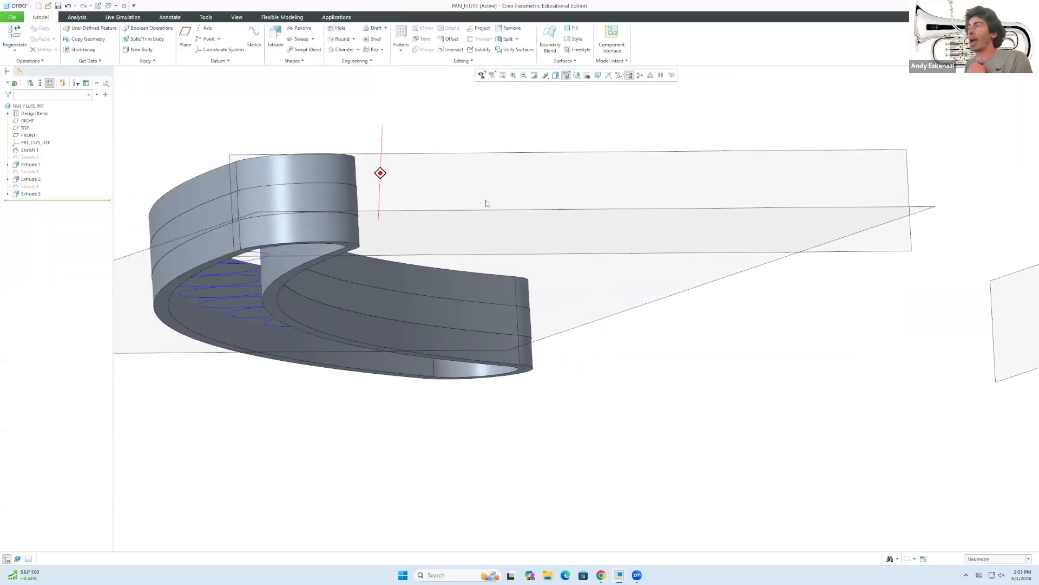
scroll(511, 279, up, 5)
mouse_move(511, 278)
middle_down()
mouse_move(449, 303)
mouse_move(331, 319)
mouse_move(503, 234)
middle_up()
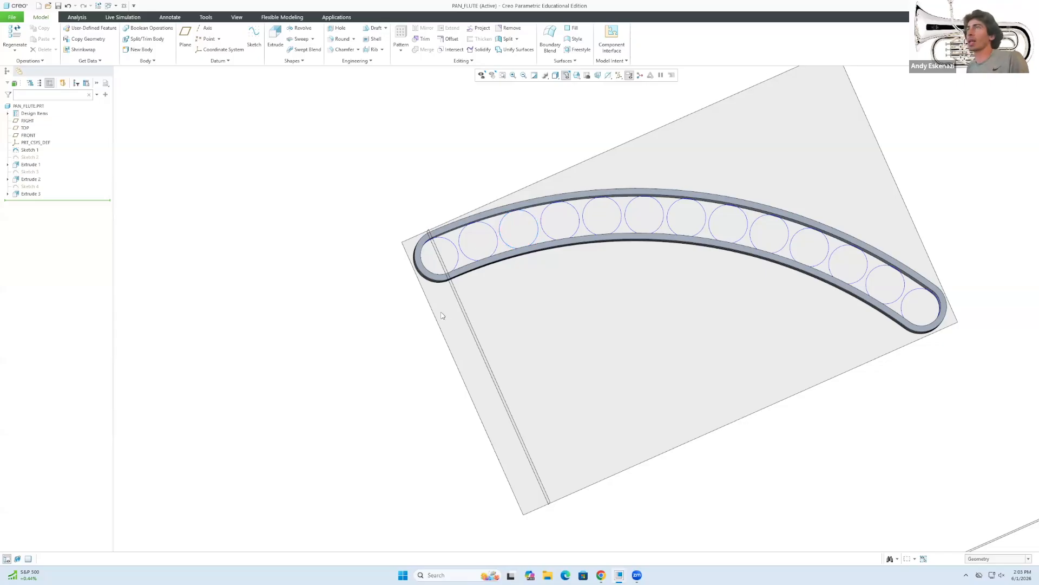
Start Sketch 5 on the TOP plane.
click(254, 38)
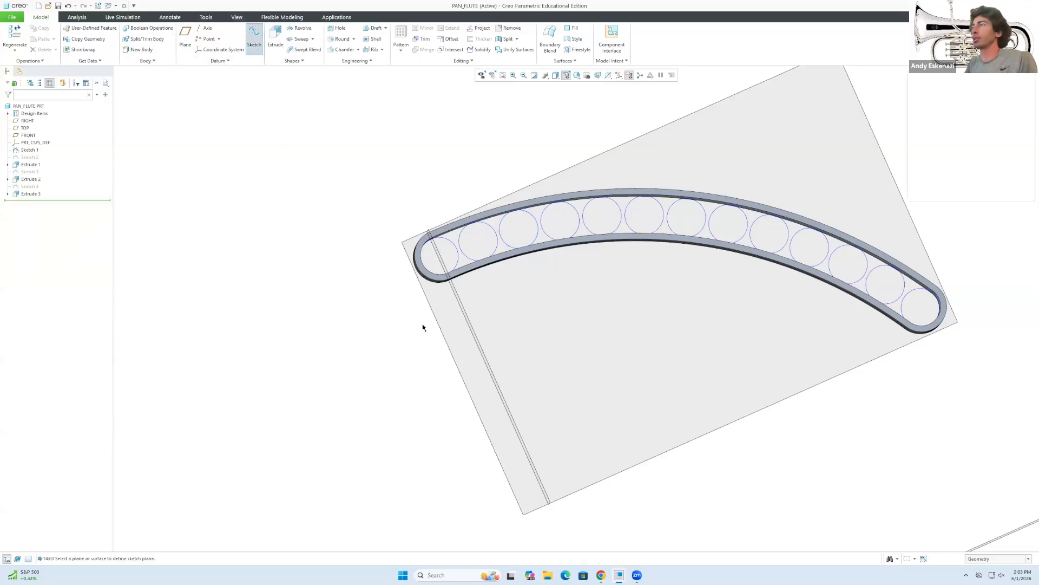
click(434, 330)
scroll(371, 308, down, 3)
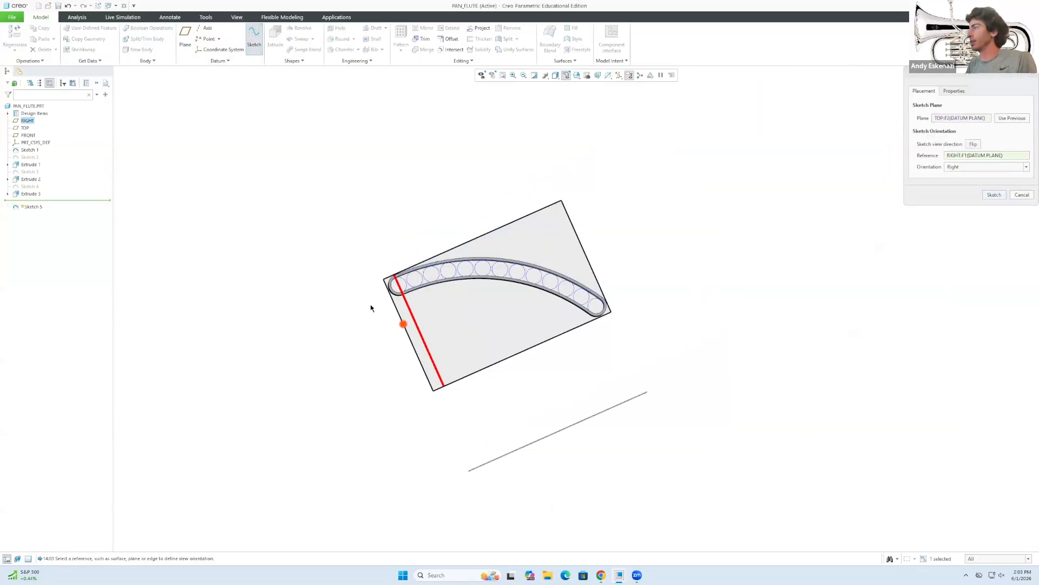
middle_click(515, 254)
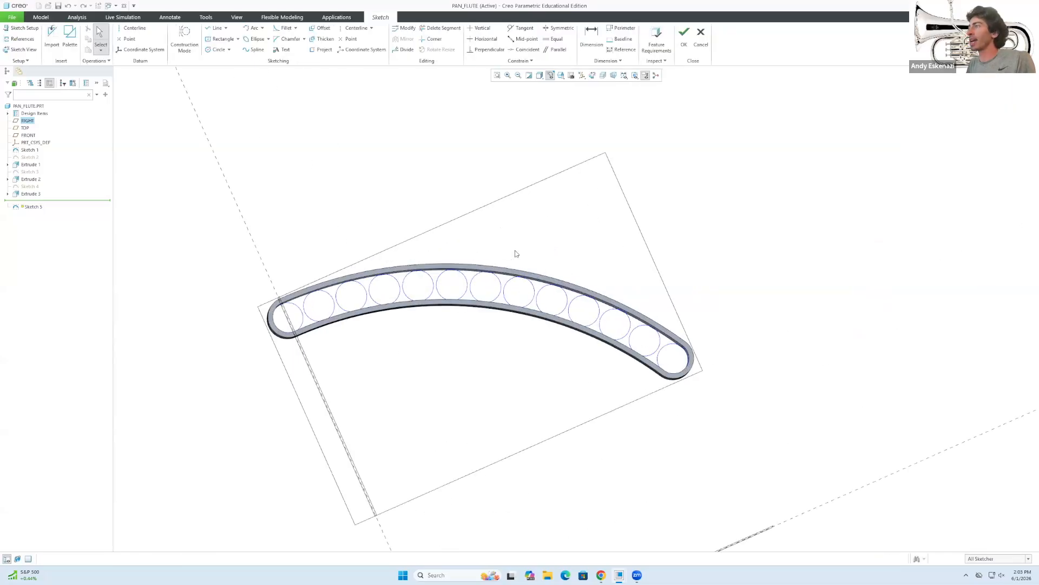
Project the first tube circles at the band's left end into the sketch.
click(324, 49)
click(297, 308)
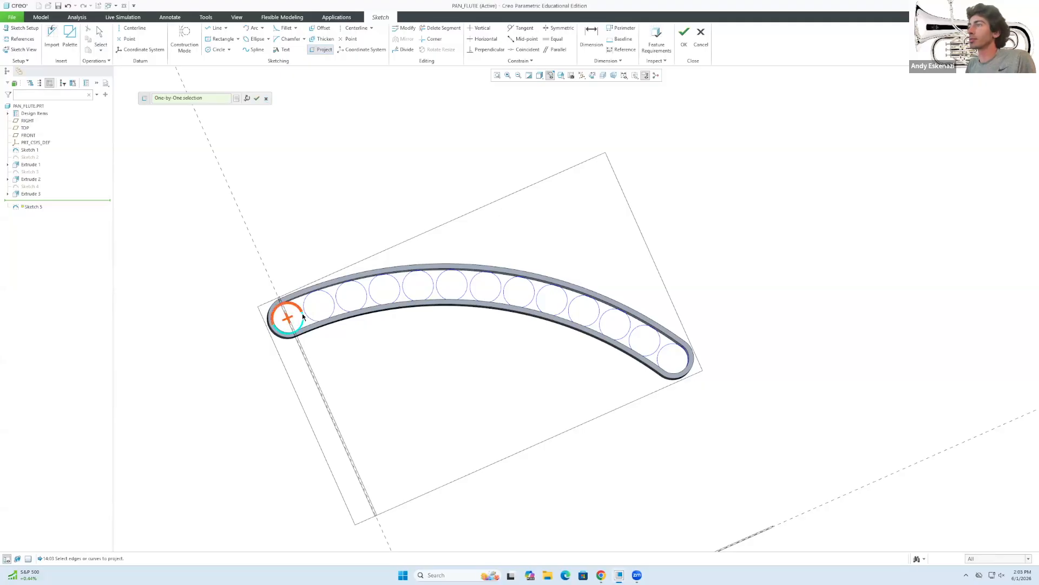
click(330, 298)
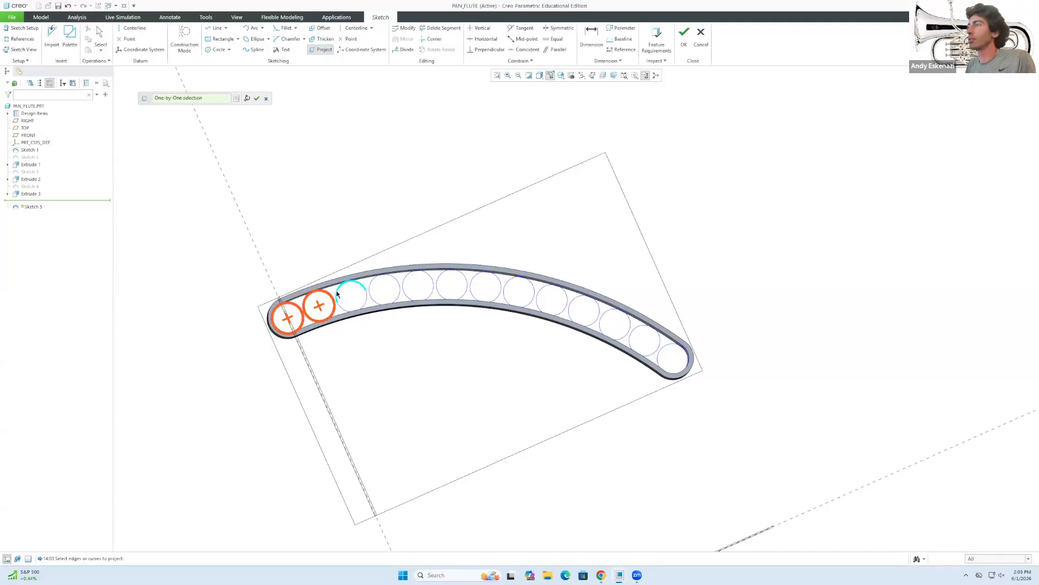
click(338, 294)
click(405, 290)
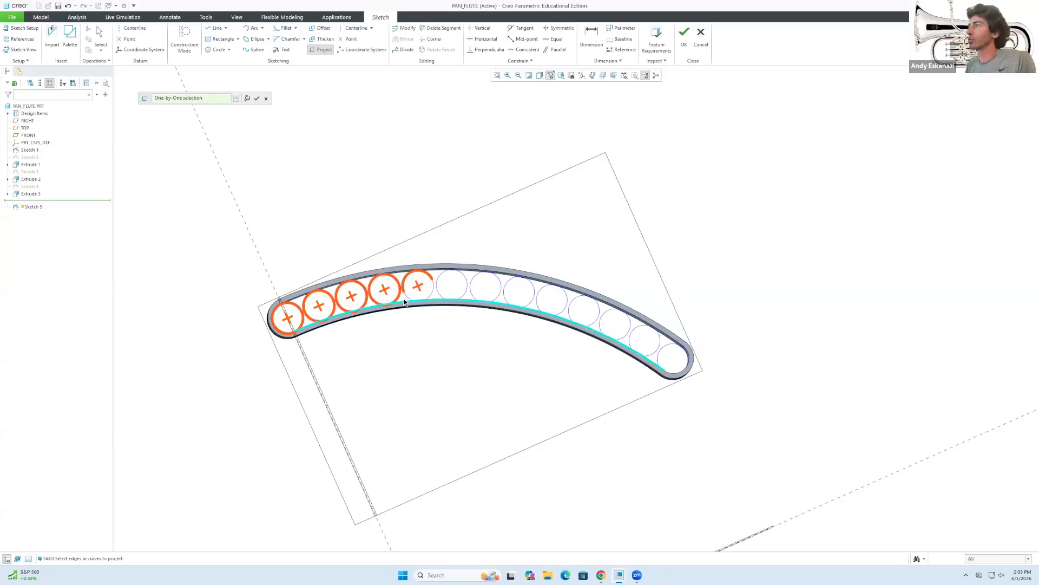
scroll(401, 292, down, 3)
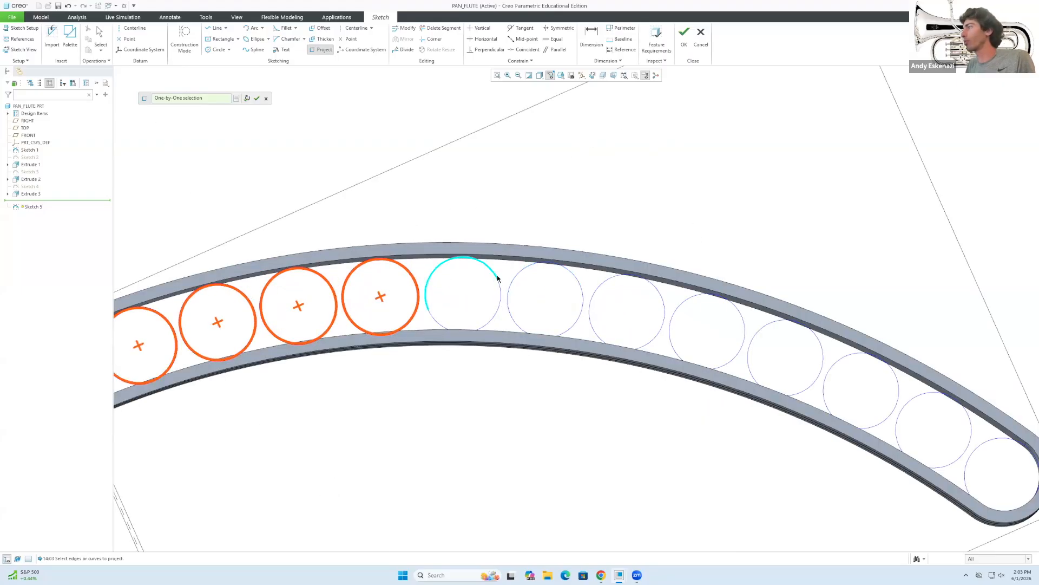
Project the remaining tube circles along the band through to its right end.
click(545, 321)
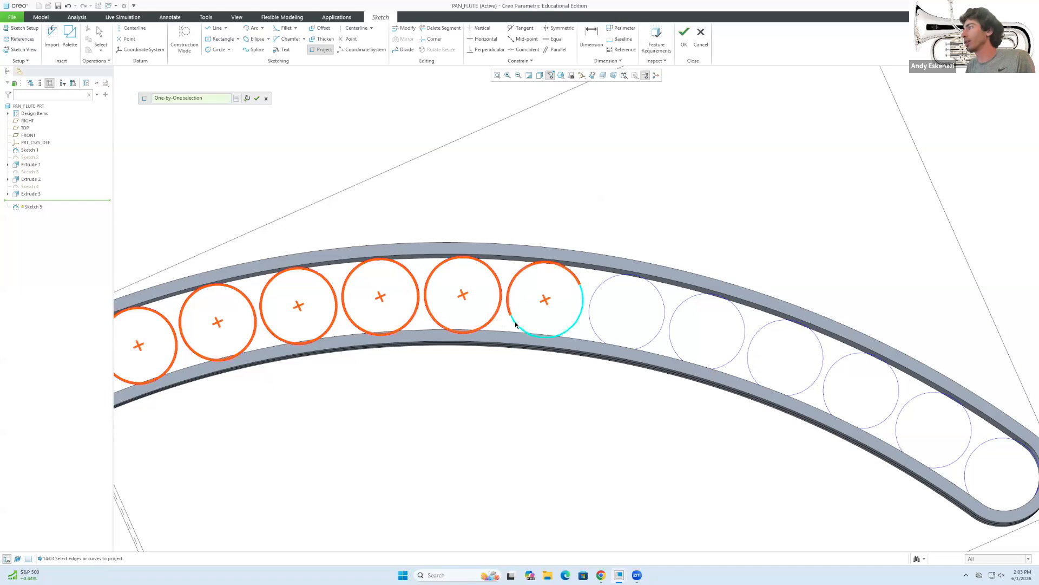
click(597, 295)
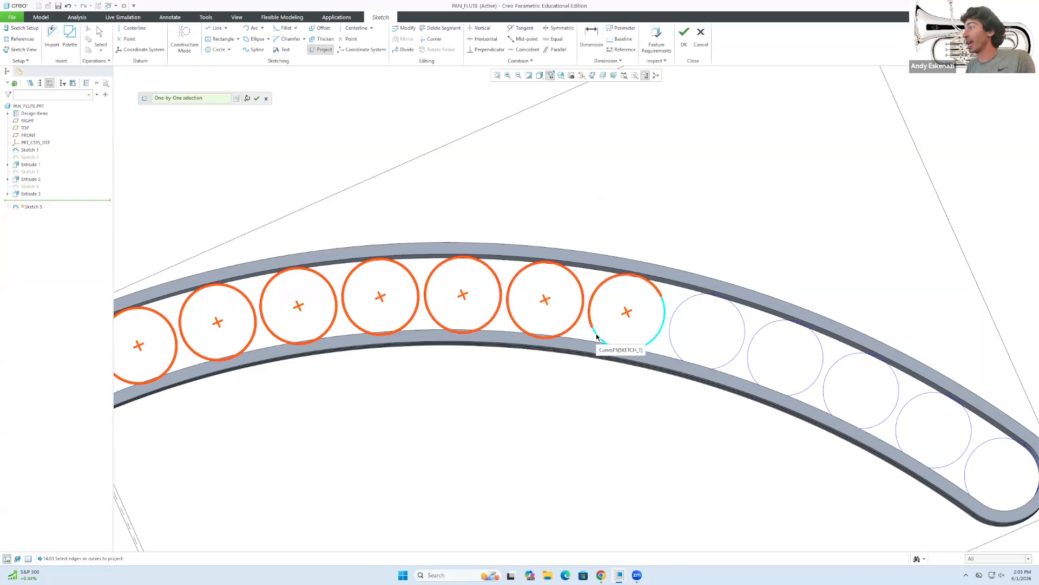
click(743, 331)
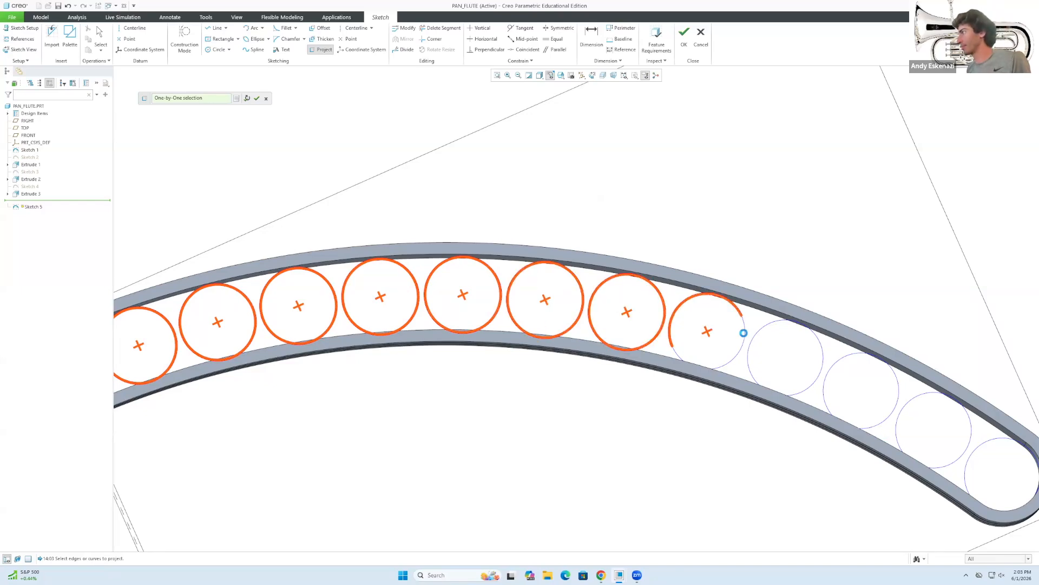
click(818, 349)
click(841, 362)
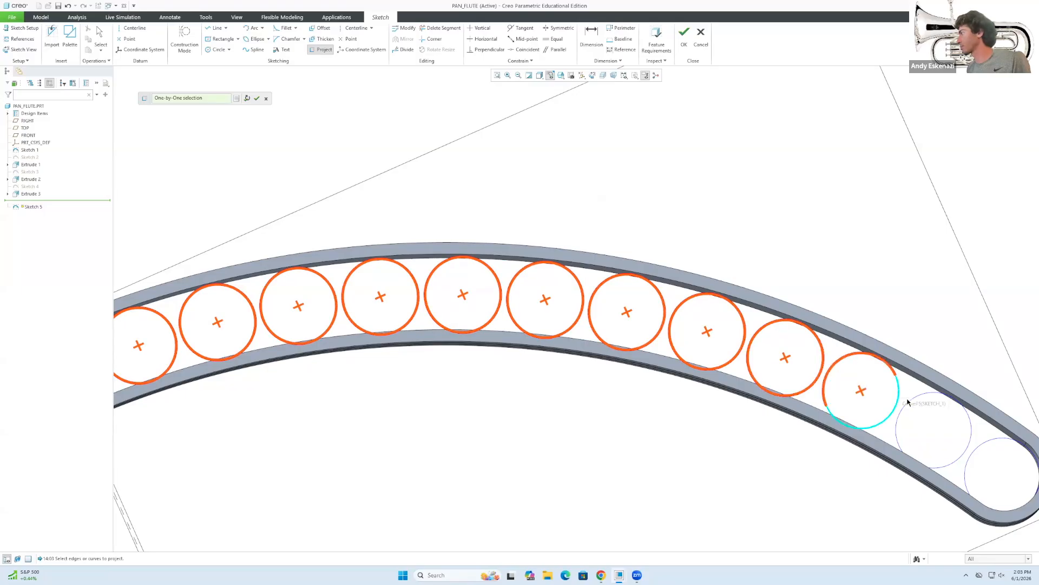
click(910, 404)
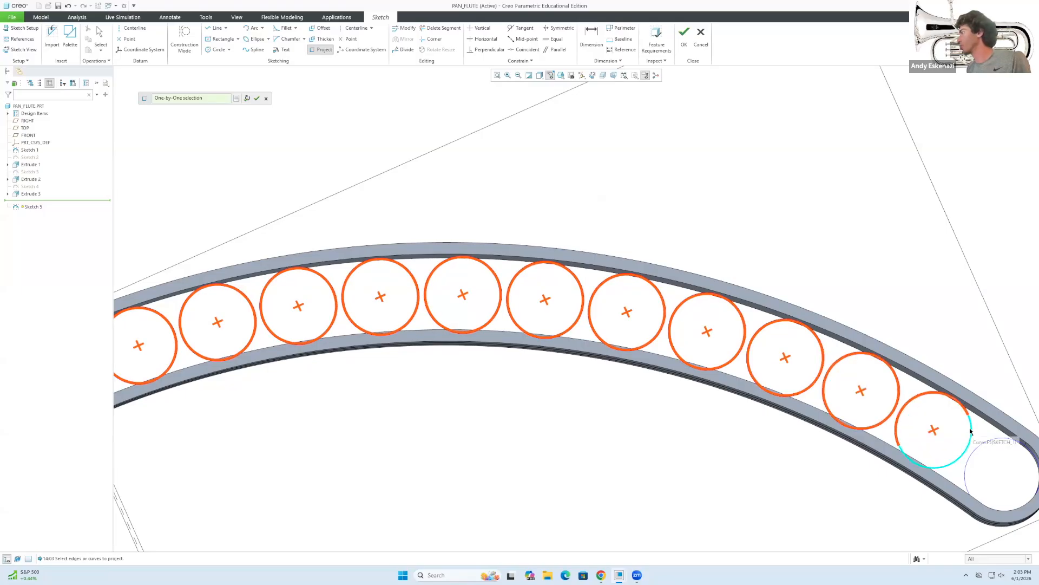
click(977, 466)
scroll(872, 413, up, 3)
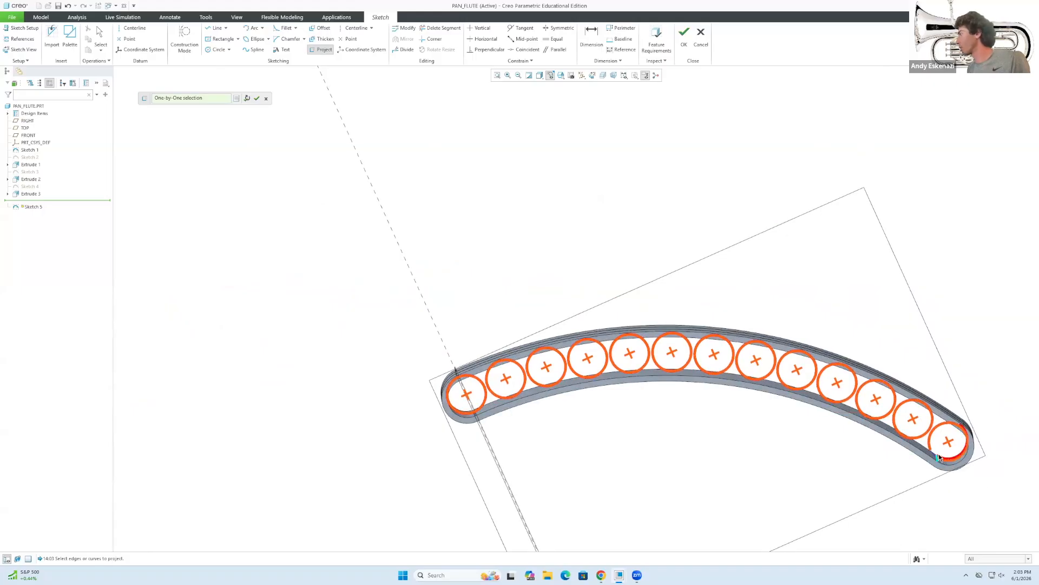
scroll(939, 454, down, 5)
click(922, 448)
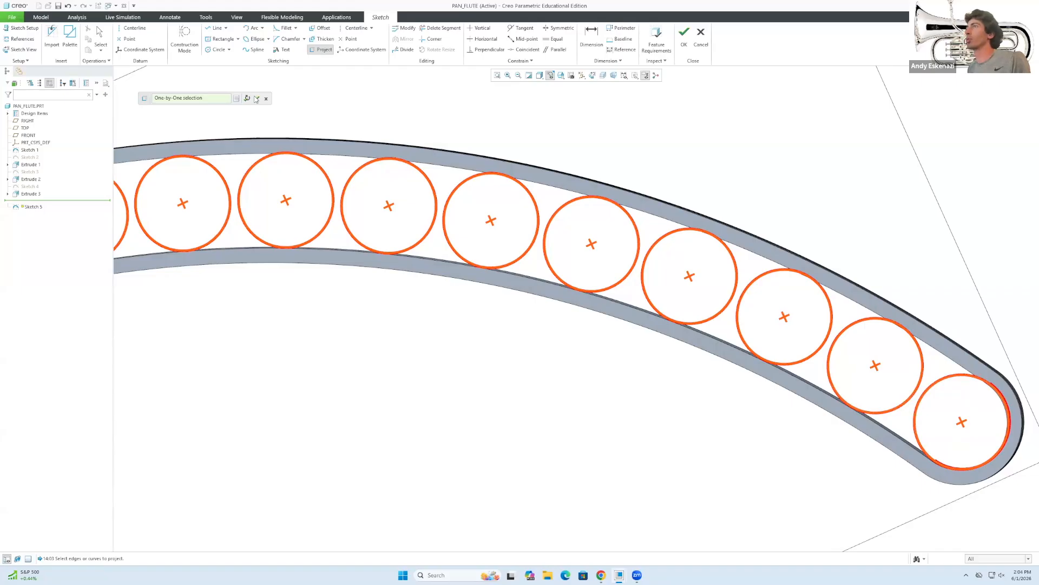
Finish the circle projection, then box-select and delete the last circle with its constraints.
click(256, 99)
scroll(625, 324, up, 3)
scroll(670, 325, down, 4)
middle_drag(668, 322, 680, 335)
scroll(680, 336, down, 4)
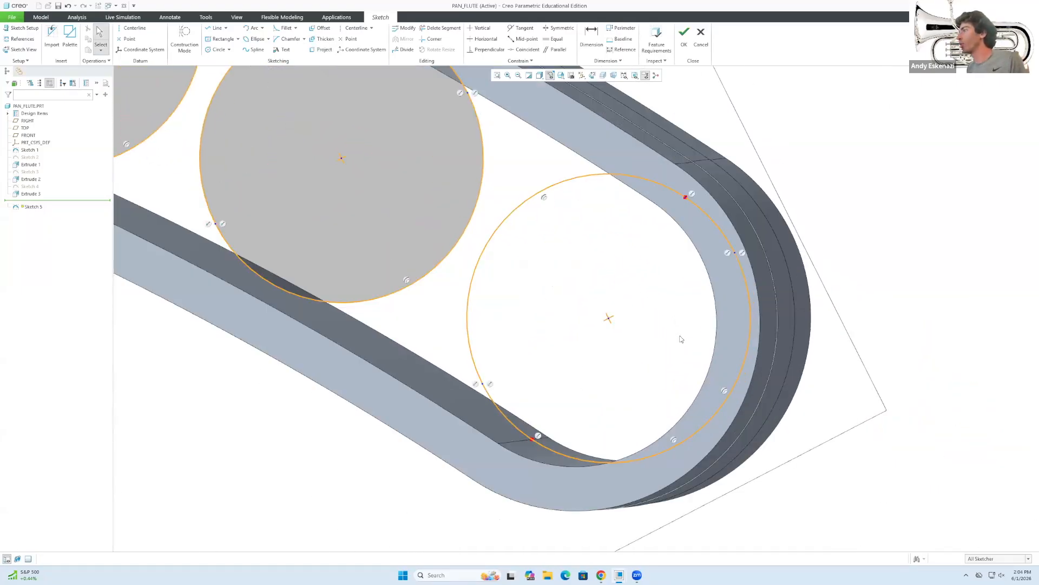
scroll(681, 339, up, 5)
scroll(685, 325, down, 4)
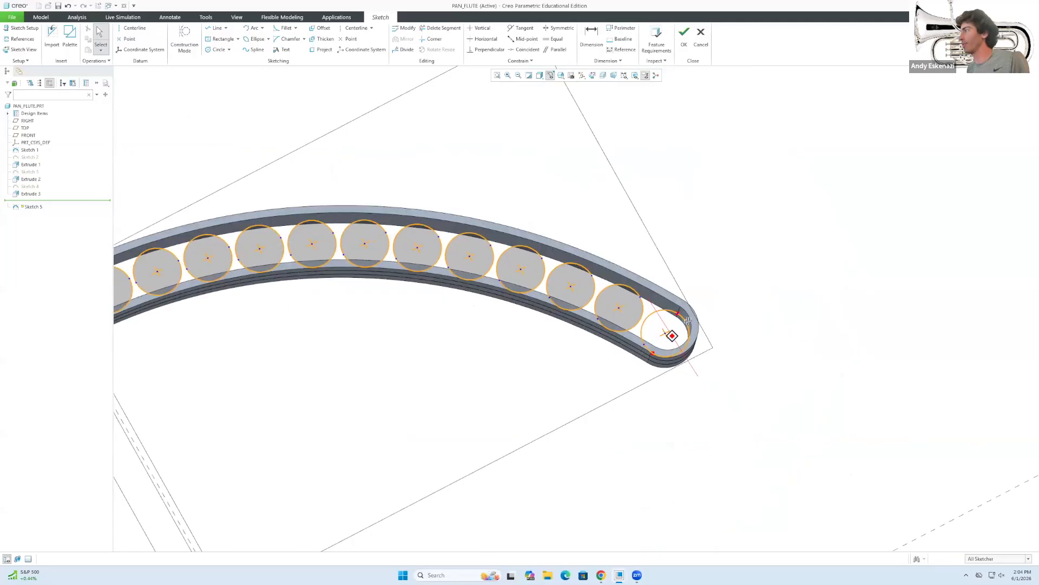
scroll(687, 324, down, 5)
scroll(686, 325, up, 5)
middle_drag(686, 325, 685, 365)
drag(604, 313, 696, 426)
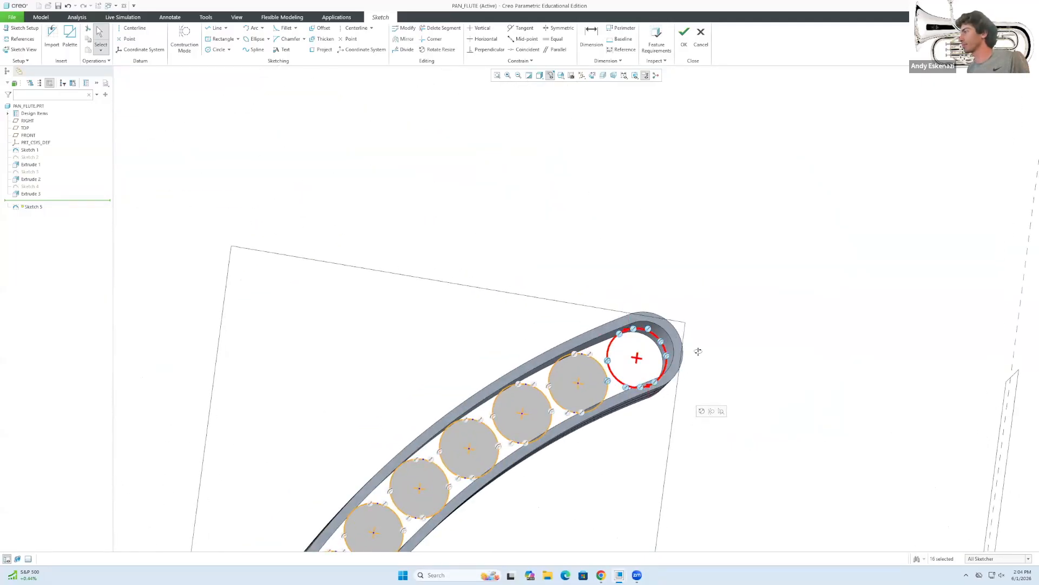
key(Delete)
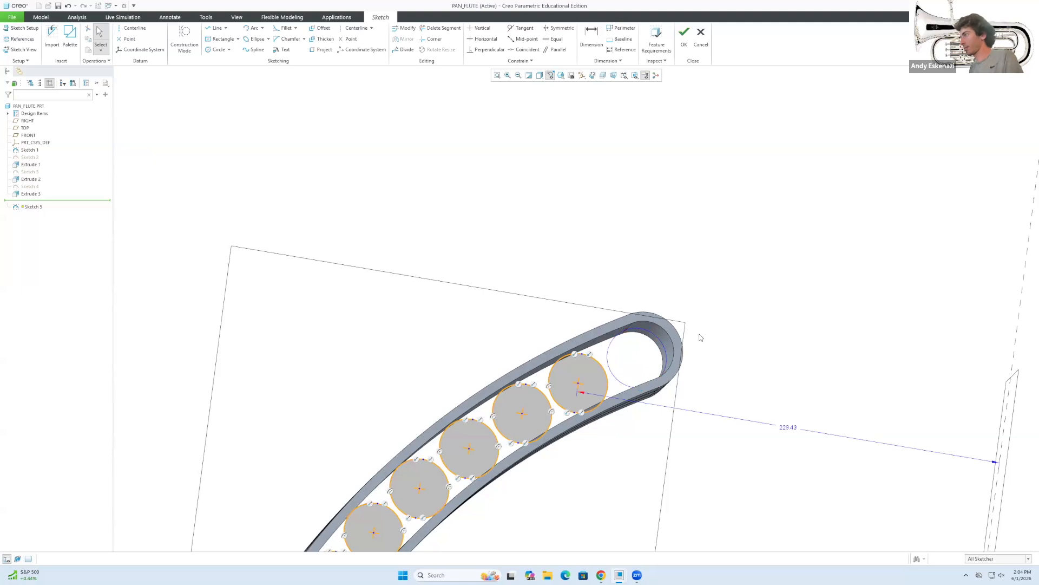
scroll(680, 312, down, 2)
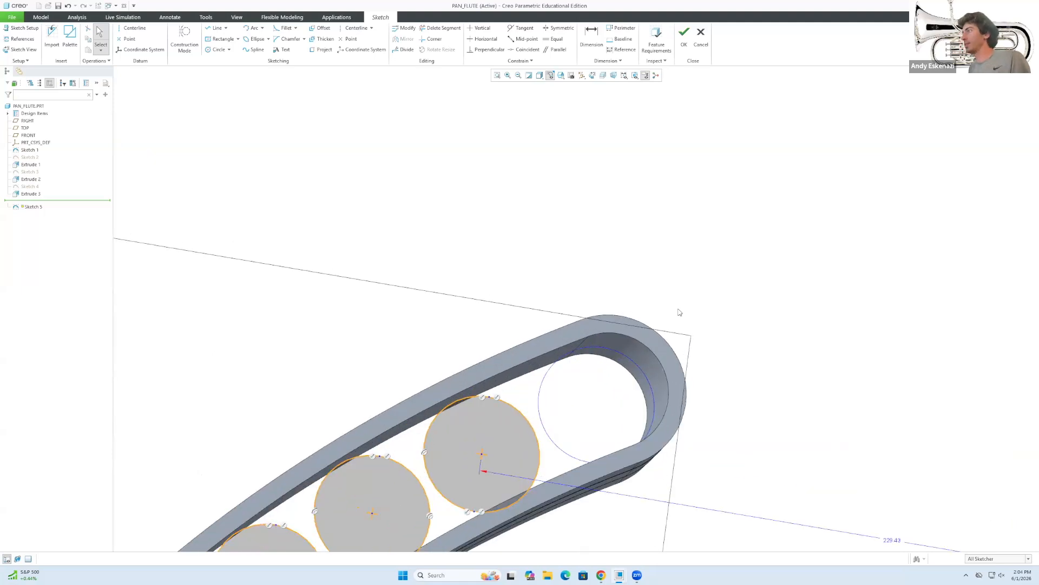
Project the end hole's edge as the replacement circle and finish Sketch 5.
click(323, 49)
click(609, 349)
shift+click(595, 347)
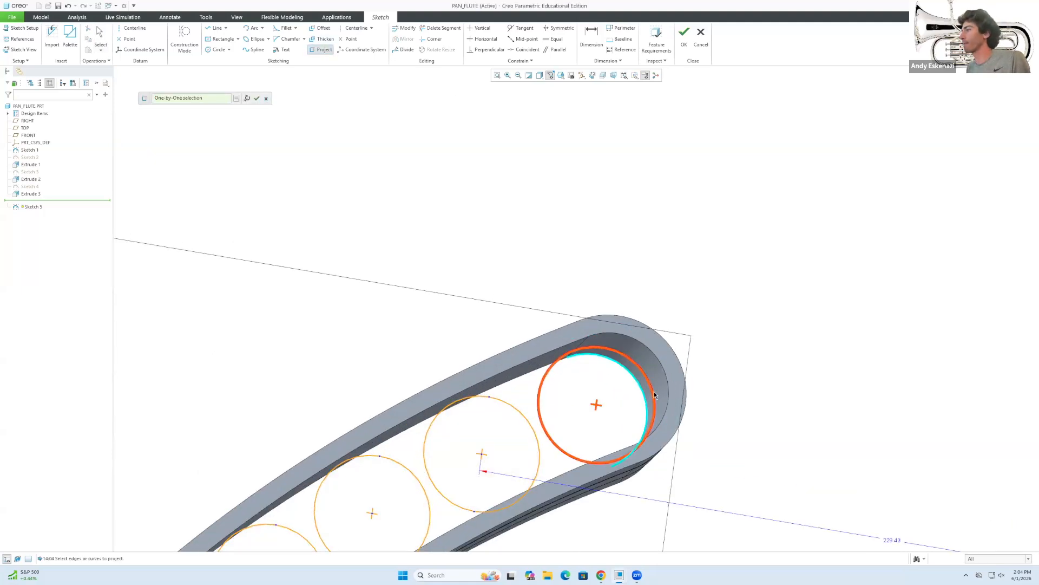
click(258, 99)
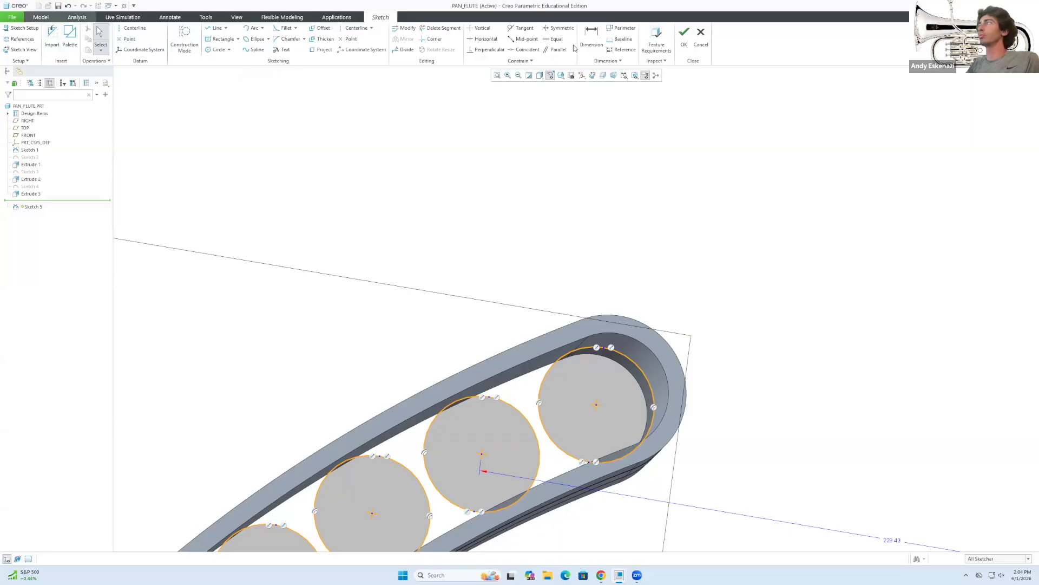
click(684, 33)
Extrude Sketch 5's circles, previewing a row of tubes 305.21 deep.
click(275, 35)
scroll(560, 299, up, 8)
middle_drag(471, 422, 378, 372)
scroll(476, 476, up, 4)
Try pipe depths of 30 and 50 against the reference photo, then settle on 80.
middle_drag(530, 475, 334, 464)
scroll(634, 513, down, 4)
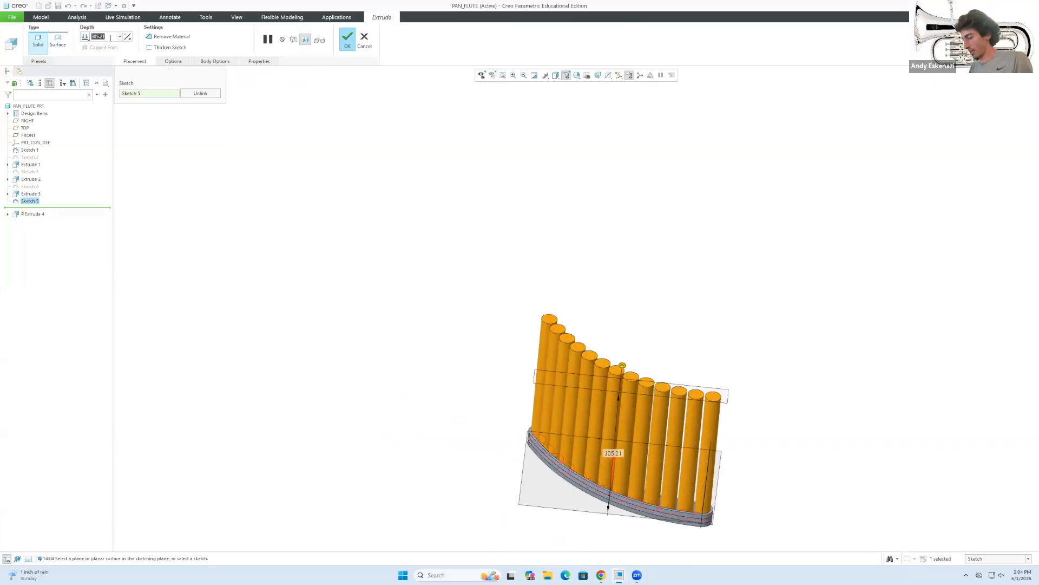
text(30)
key(Return)
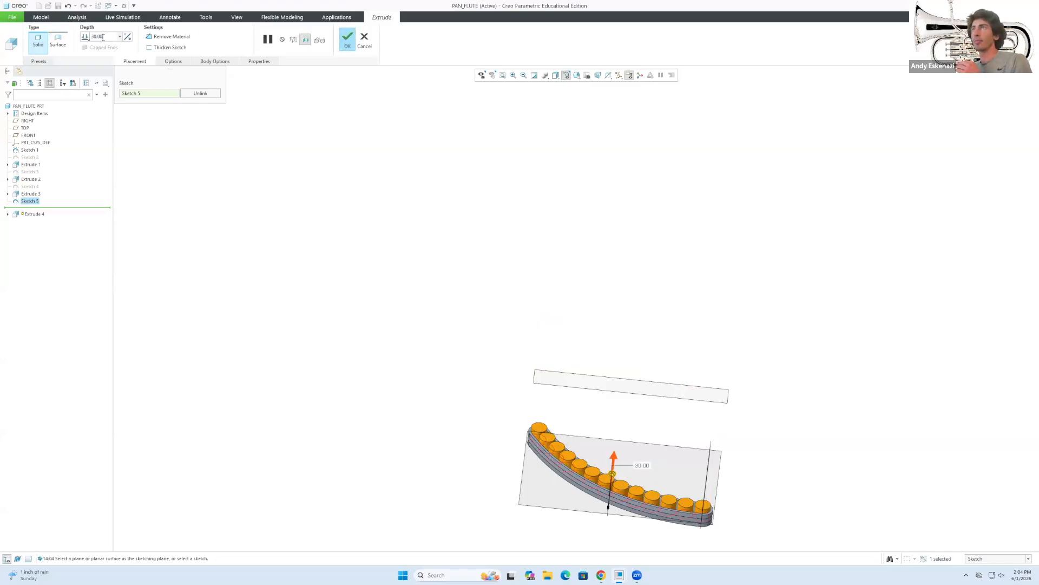
text(50)
key(Return)
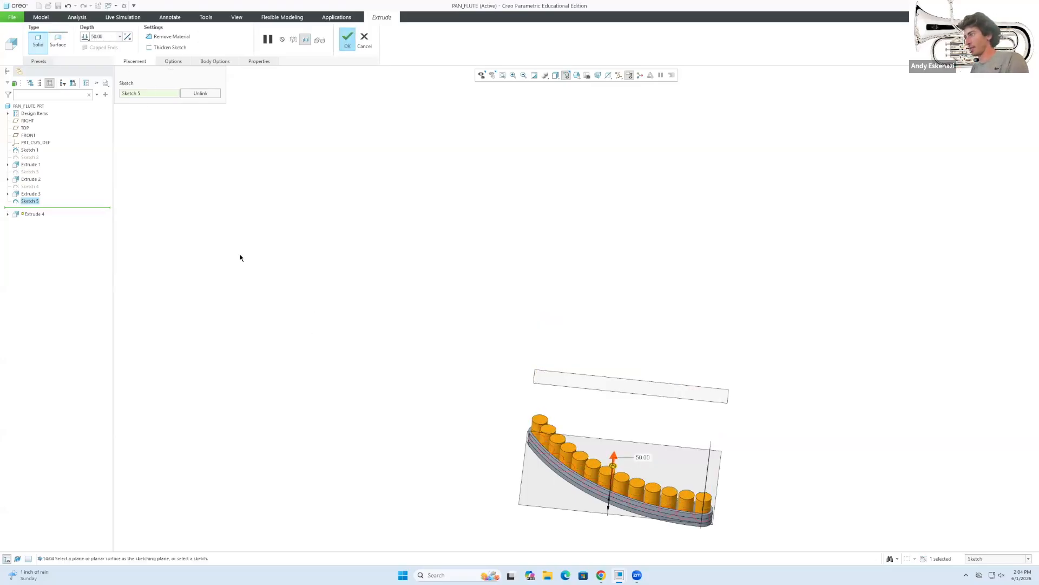
click(601, 574)
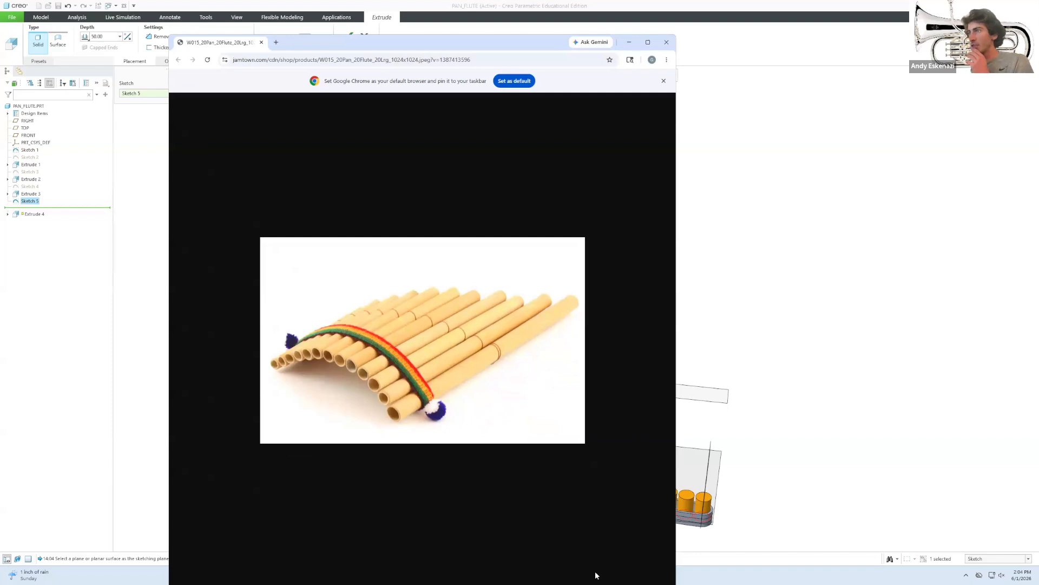
click(628, 42)
text(80)
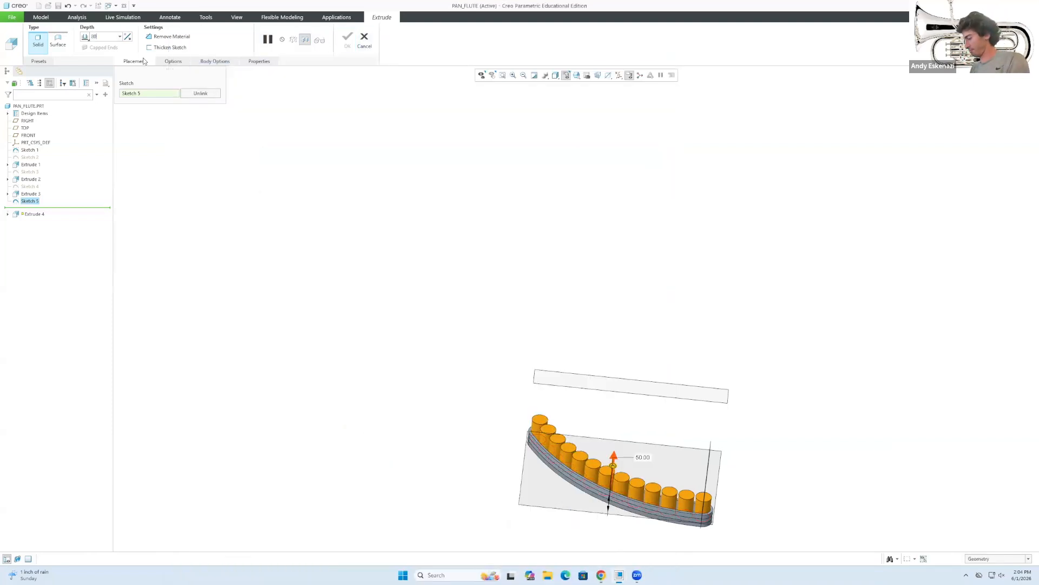
key(Return)
Commit Extrude 4 and orbit to inspect the 80-deep tubes from below.
click(347, 38)
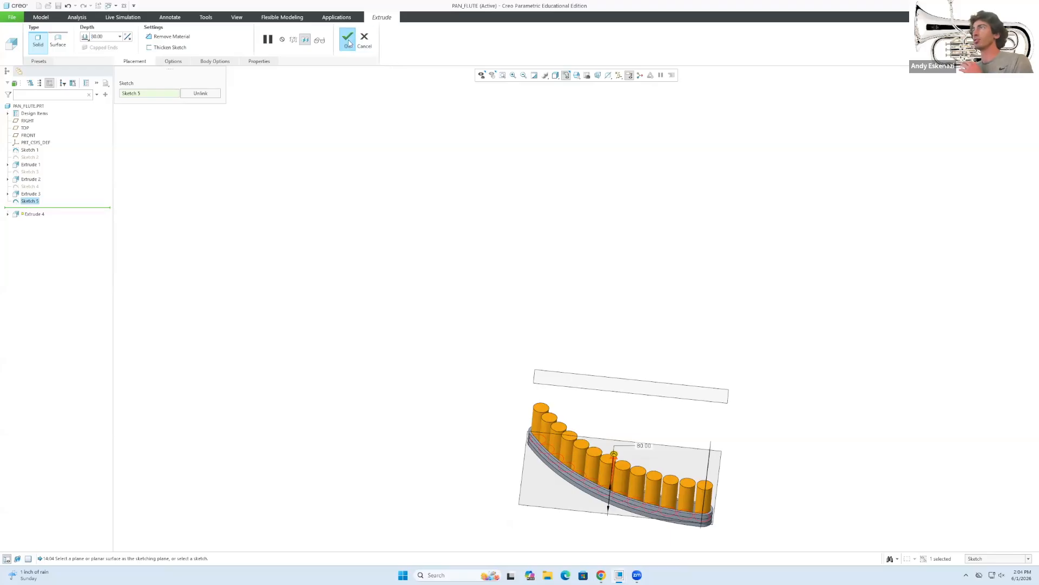
middle_drag(480, 342, 558, 430)
scroll(578, 399, down, 4)
scroll(580, 397, up, 1)
middle_drag(581, 397, 577, 342)
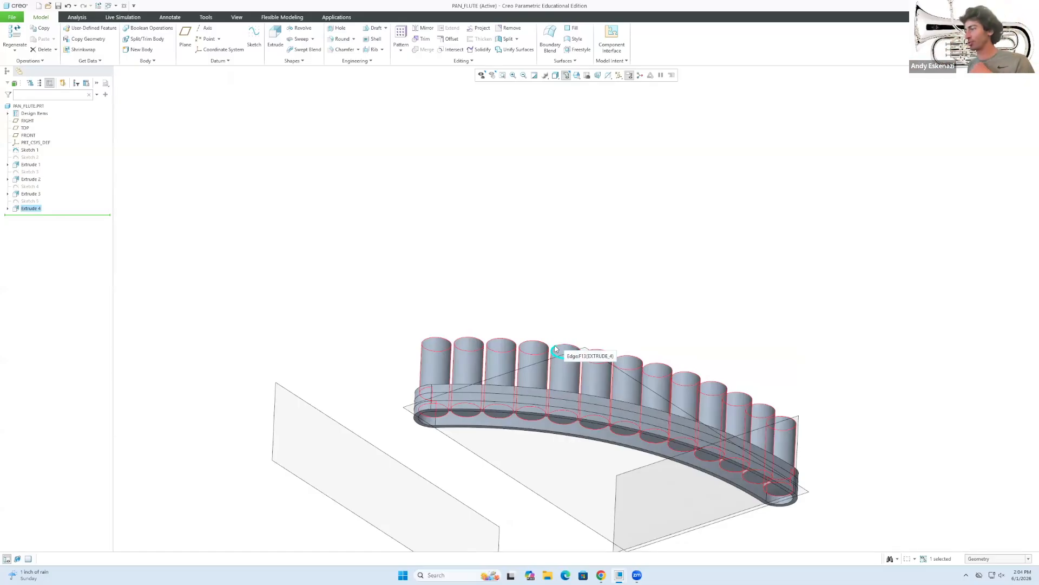
click(601, 575)
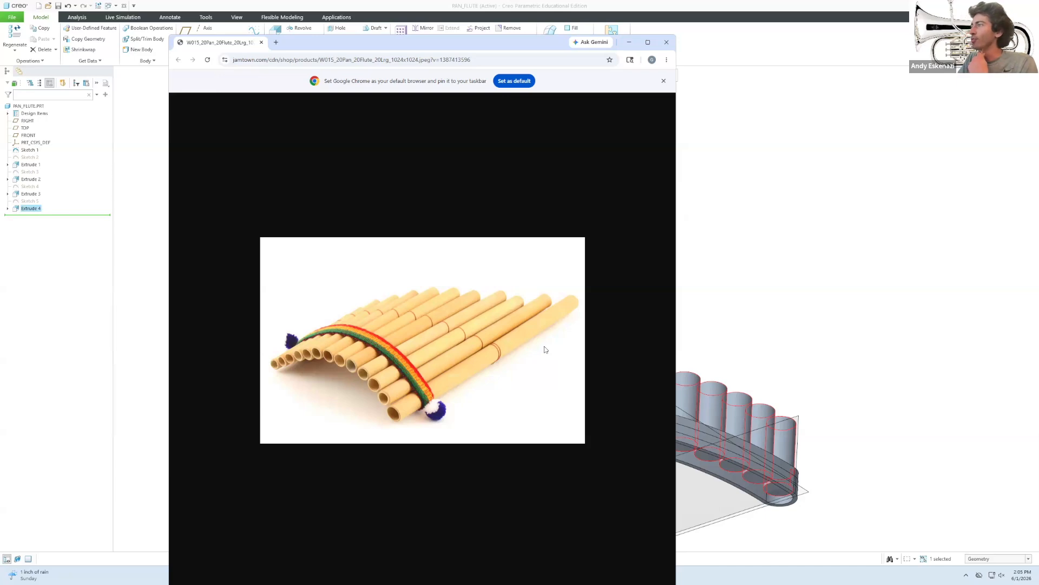
click(626, 43)
click(553, 301)
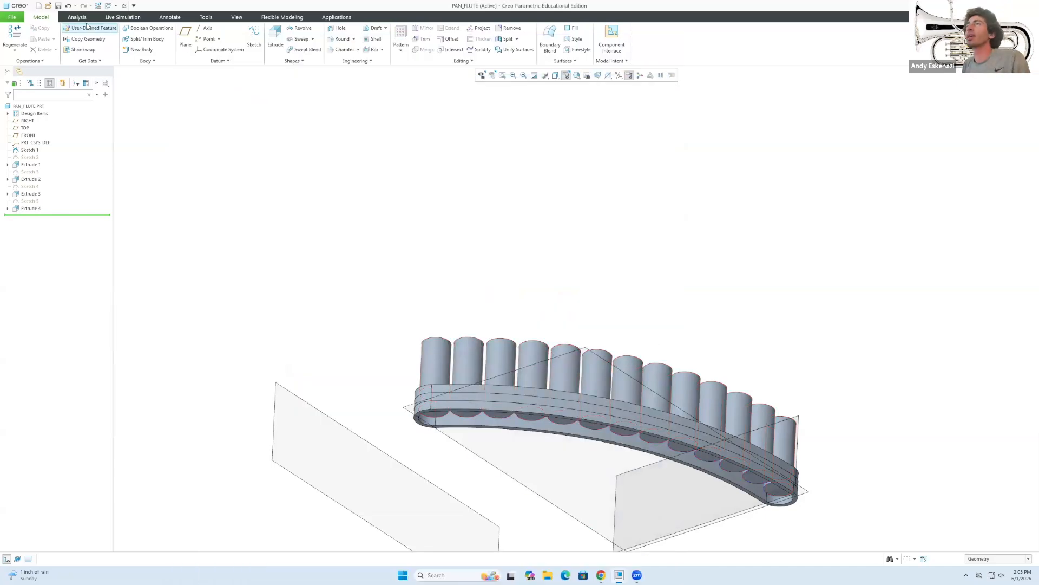
Start Sketch 6 with the flute's tube end face as the sketch plane.
click(254, 39)
middle_drag(433, 323, 433, 232)
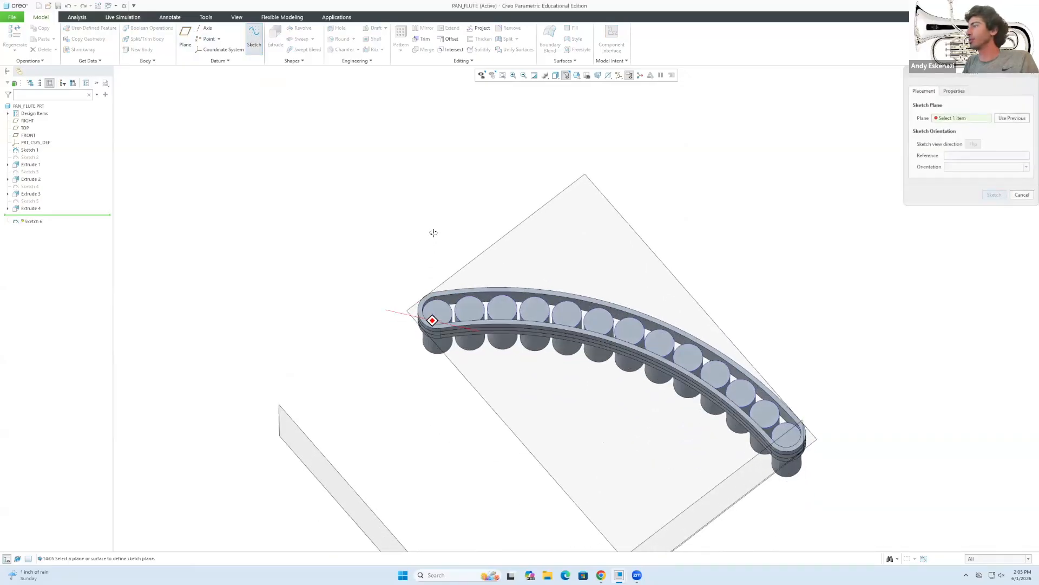
scroll(453, 310, down, 5)
mouse_move(523, 313)
middle_down()
mouse_move(511, 337)
mouse_move(520, 332)
middle_up()
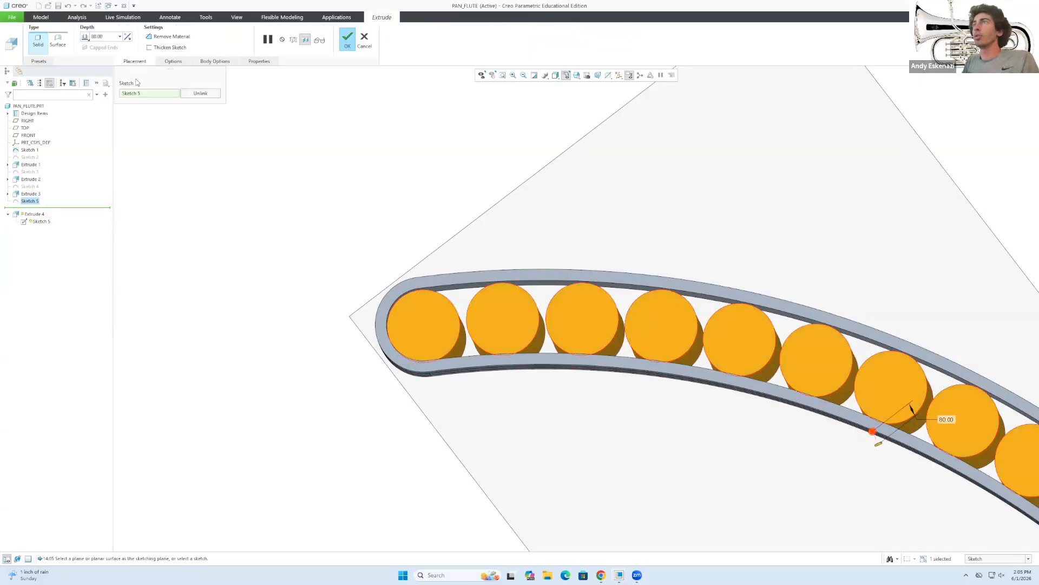
click(85, 36)
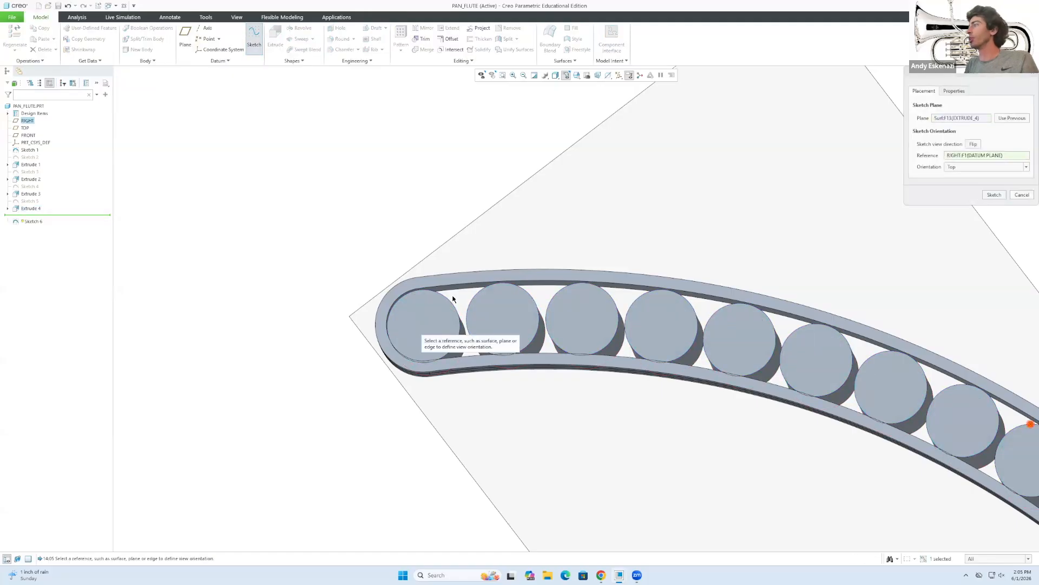
Project the pipe circle outlines one by one into Sketch 6.
click(321, 49)
click(450, 299)
scroll(454, 293, down, 4)
click(498, 292)
click(621, 292)
click(746, 301)
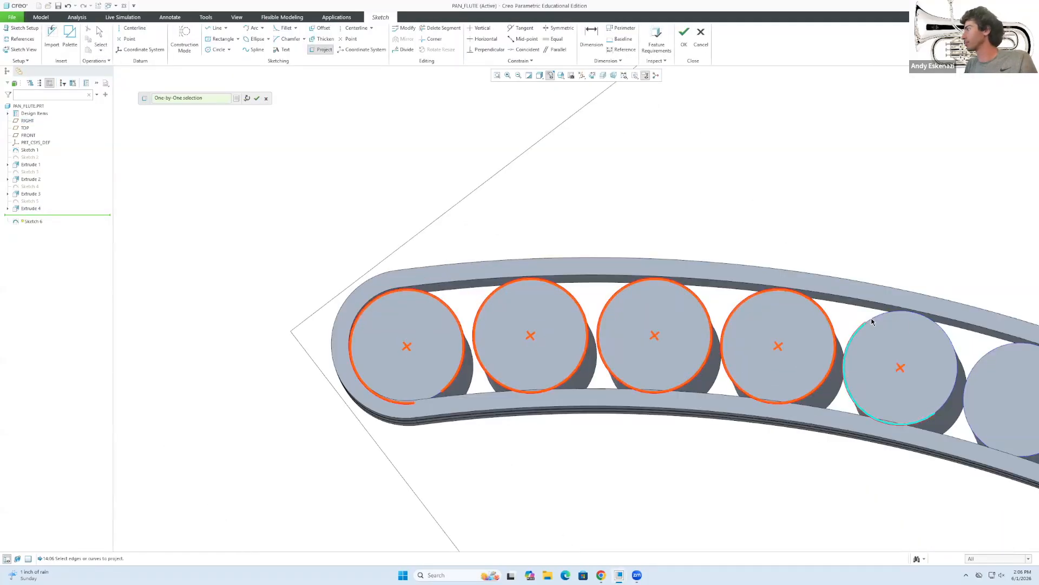
click(871, 321)
click(731, 280)
click(834, 310)
click(932, 349)
scroll(788, 369, up, 4)
scroll(915, 418, down, 3)
click(773, 391)
click(837, 435)
click(897, 483)
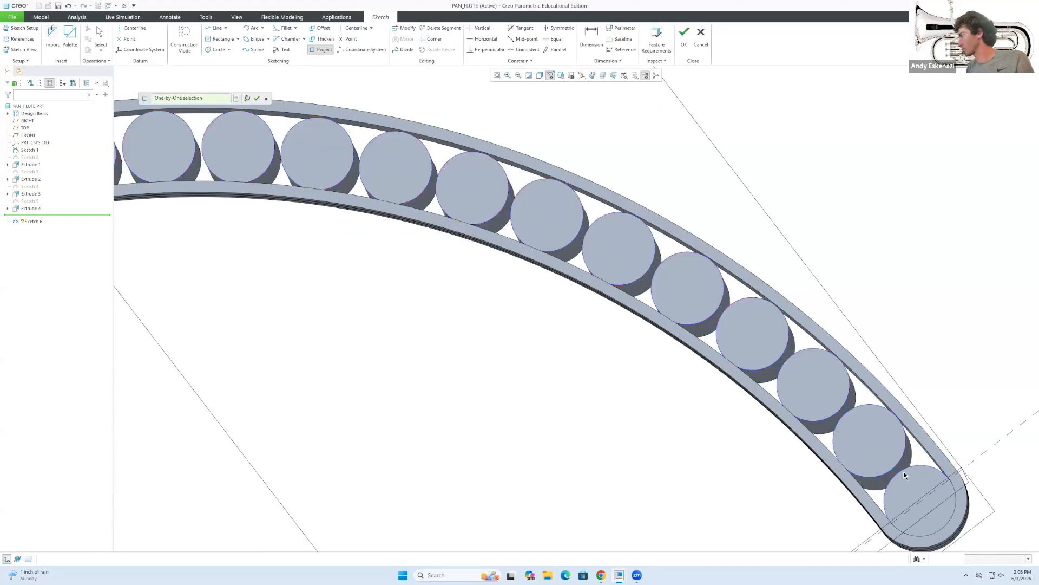
middle_drag(905, 475, 871, 452)
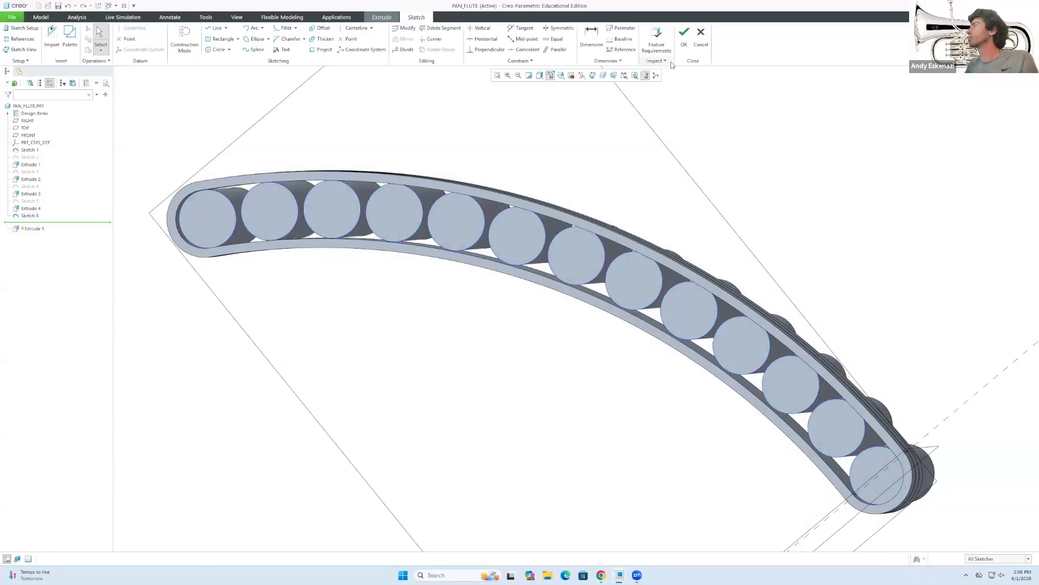
Quit the incomplete Sketch 6 and return to the extrusion.
click(684, 35)
click(524, 304)
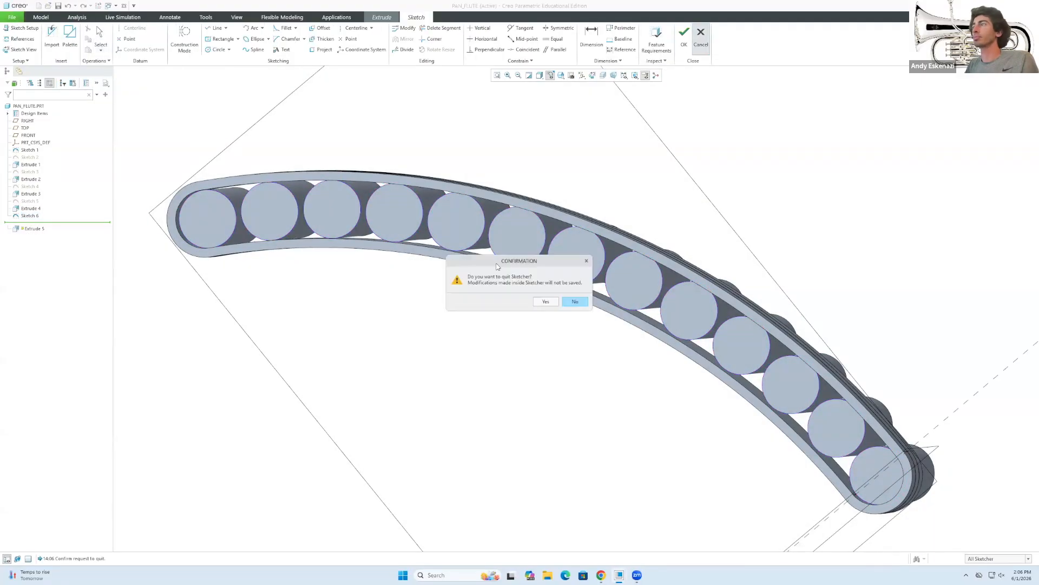
click(546, 302)
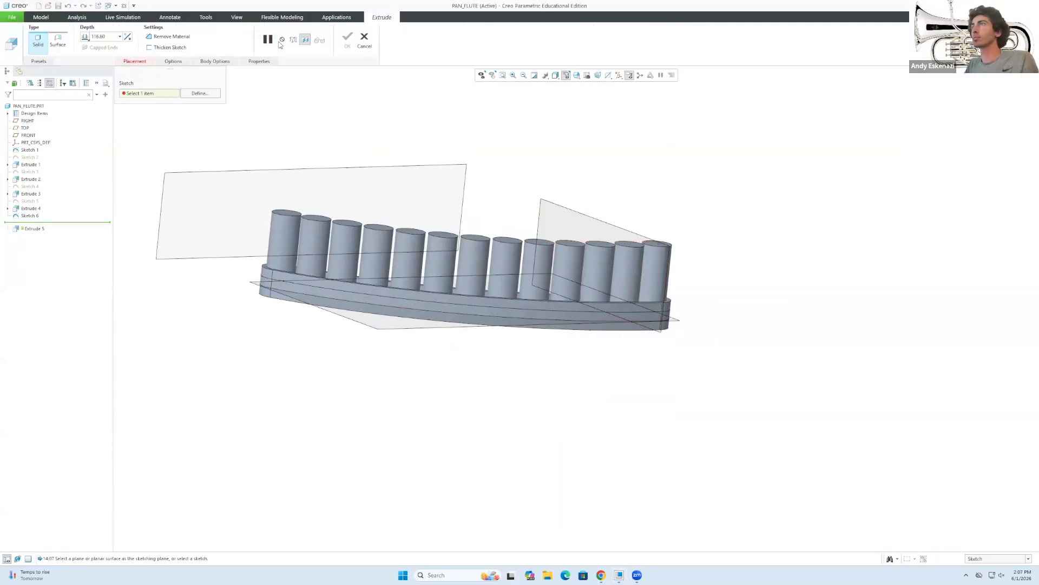
middle_drag(333, 422, 357, 238)
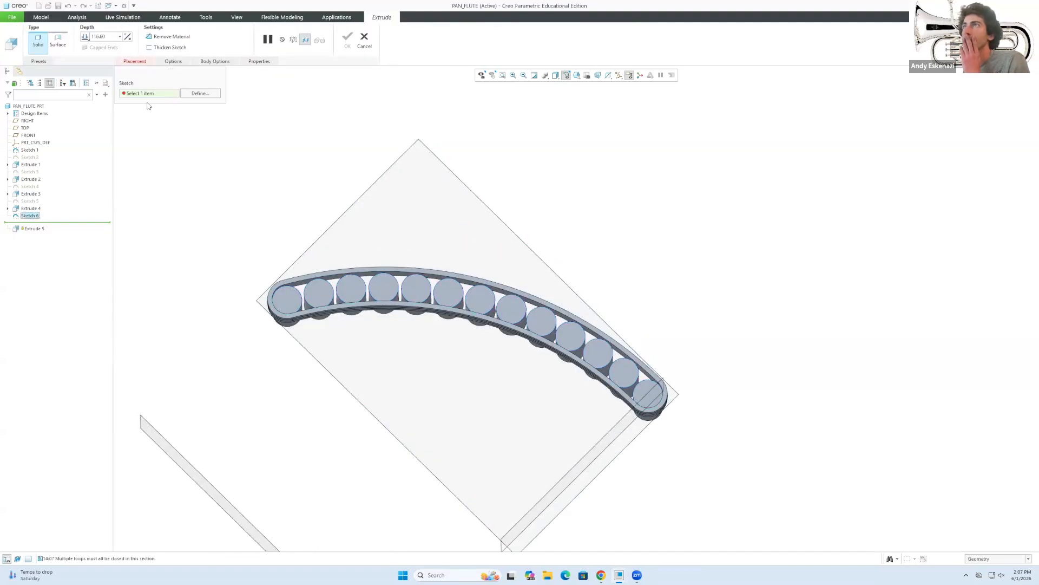
Attempt to redefine the extrusion's sketch, then cancel the unfinished extrusion.
click(194, 96)
click(296, 292)
middle_drag(297, 293, 301, 319)
click(365, 40)
click(520, 302)
Delete the failed Sketch 6 from the model tree.
right_click(23, 215)
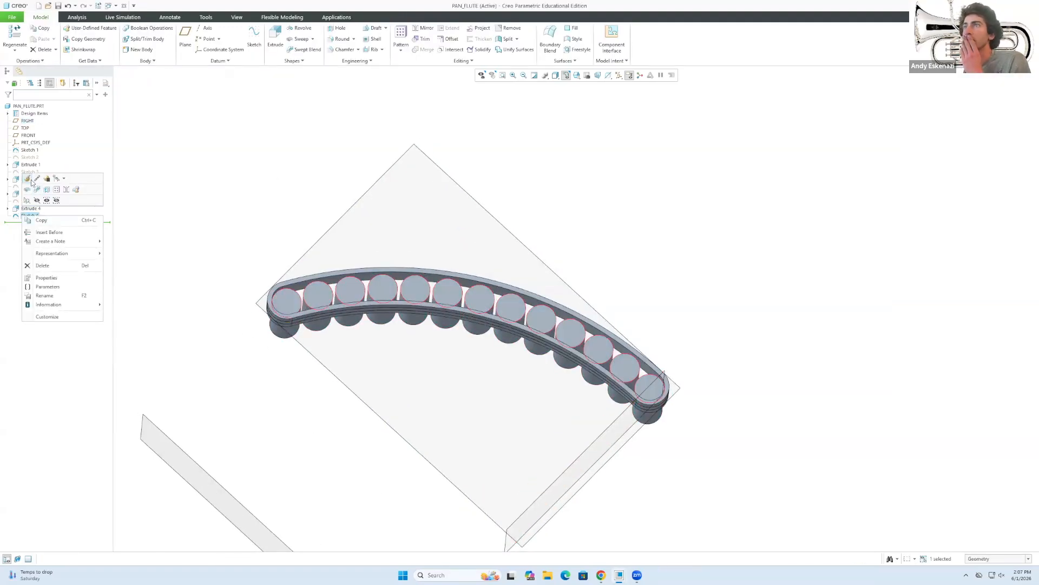
click(273, 39)
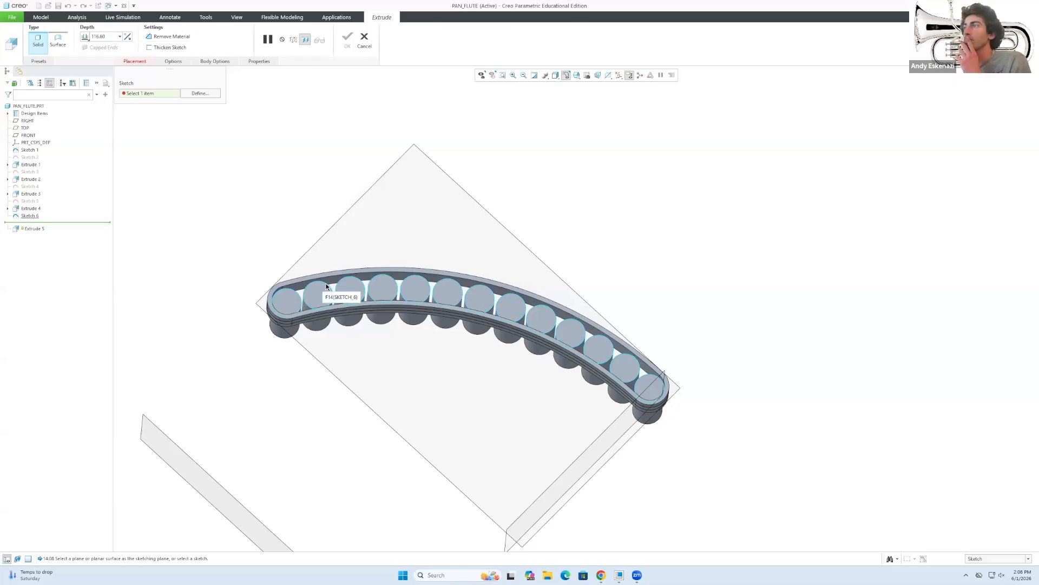
click(365, 40)
click(512, 302)
right_click(27, 215)
click(53, 265)
key(Return)
Recreate Sketch 6 on the end face, projecting all pipe circles as a rule-based chain.
click(254, 33)
click(292, 301)
click(994, 195)
click(323, 50)
click(237, 98)
click(871, 244)
click(872, 296)
click(653, 375)
click(897, 389)
click(684, 37)
Extrude the new Sketch 6 to a depth of 80 as Extrude 5.
click(273, 38)
middle_drag(465, 271, 460, 346)
double_click(99, 37)
text(80)
key(Return)
click(347, 37)
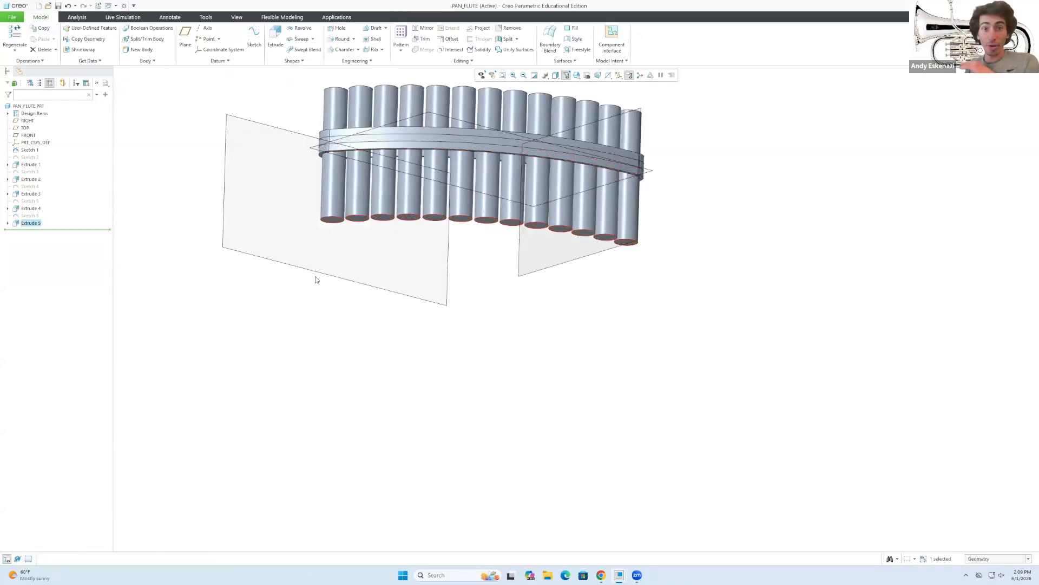
Deselect Extrude 5 and compare the model with the pan flute reference photo.
click(540, 317)
mouse_move(539, 314)
middle_down()
mouse_move(542, 234)
mouse_move(539, 344)
mouse_move(538, 308)
mouse_move(556, 275)
middle_up()
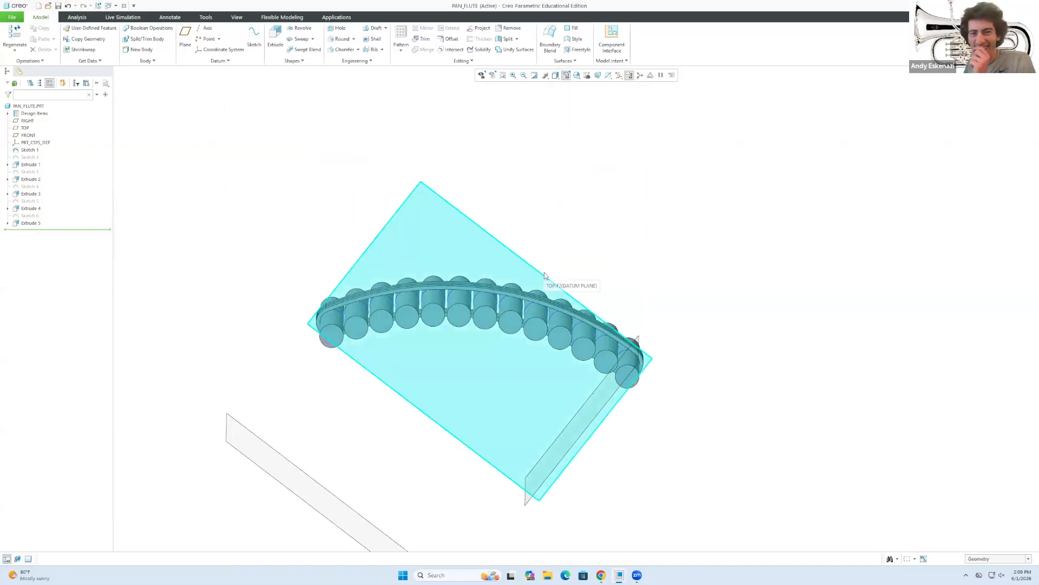
scroll(371, 293, up, 2)
click(615, 575)
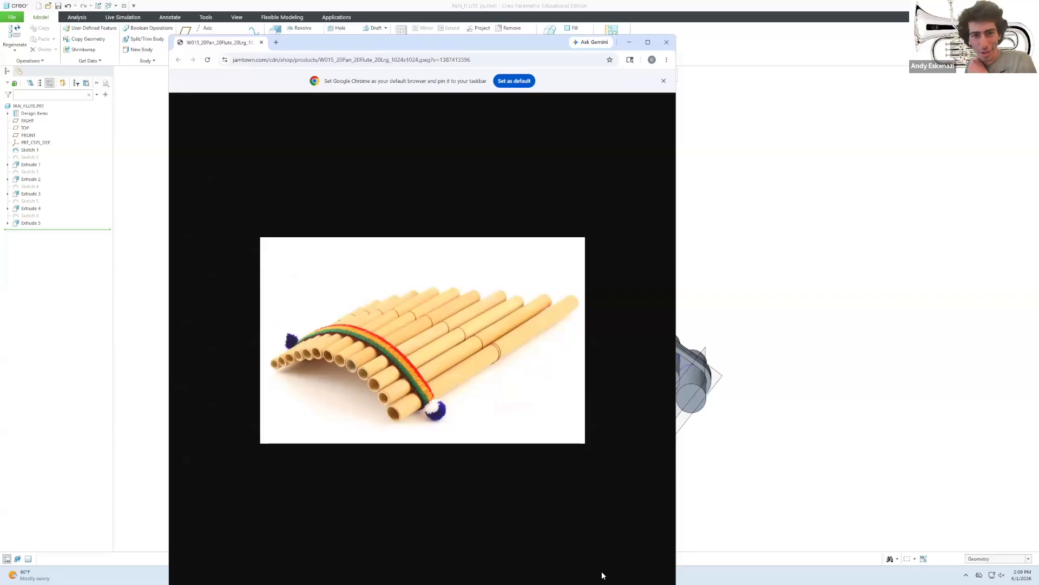
click(682, 207)
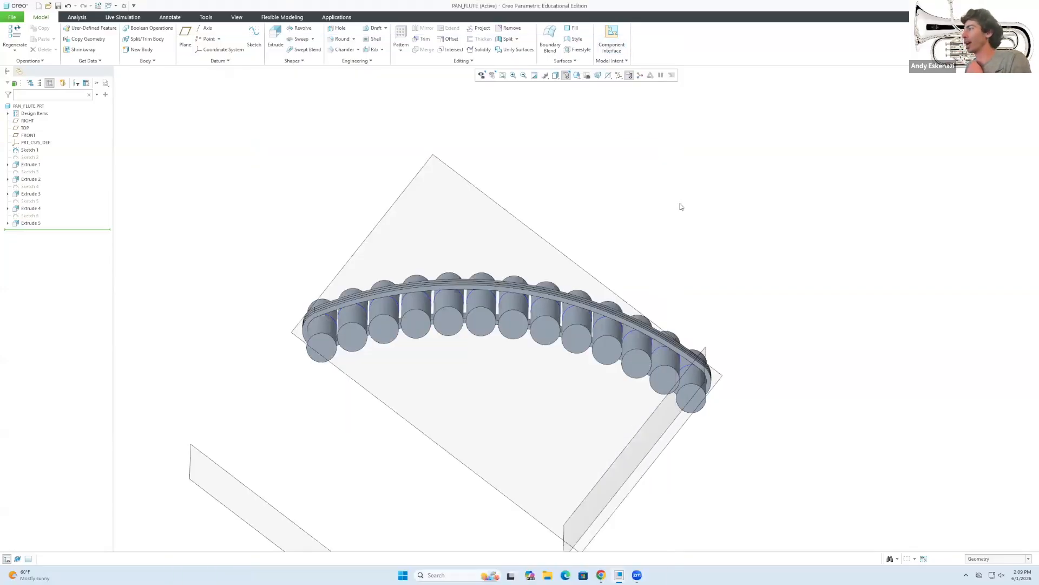
View the flute from above and open the Appearances gallery from the View tab.
scroll(589, 362, up, 2)
middle_drag(545, 307, 562, 426)
scroll(520, 378, up, 2)
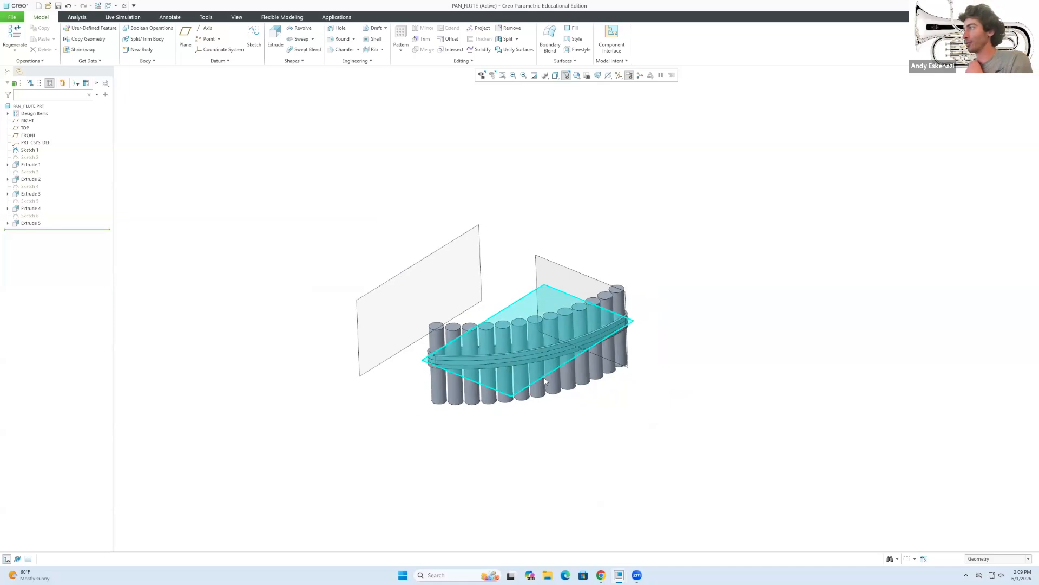
scroll(585, 284, down, 2)
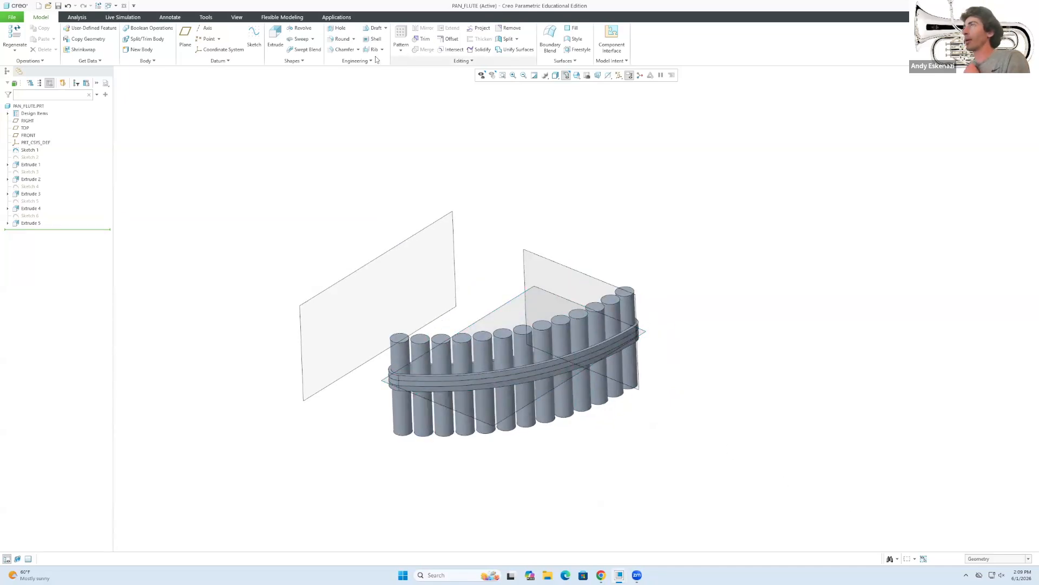
click(236, 16)
click(125, 52)
Browse the wood libraries (Beech, Cherry) and pick the Wood-Oak appearance.
click(196, 165)
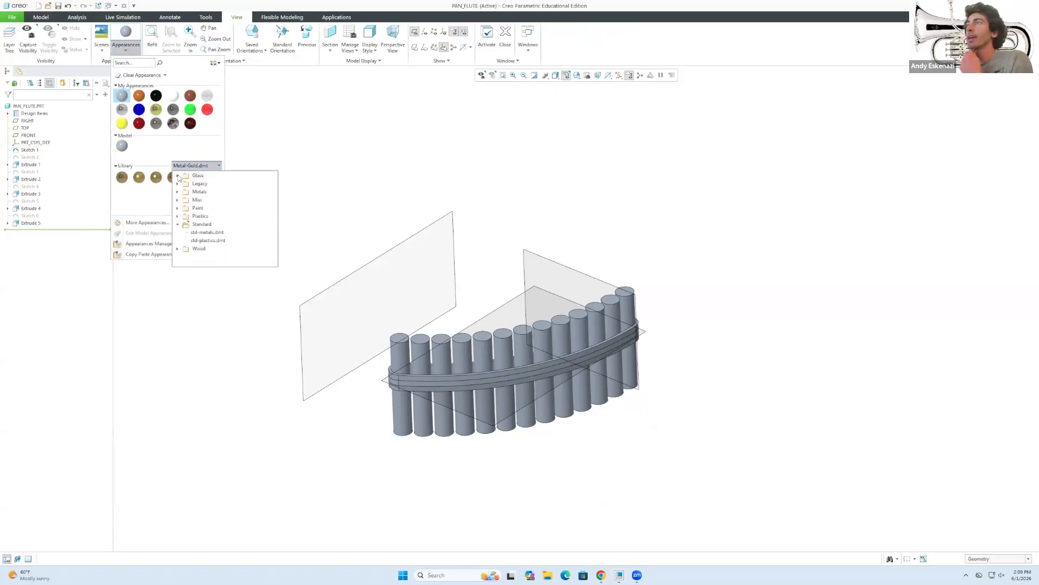
click(178, 249)
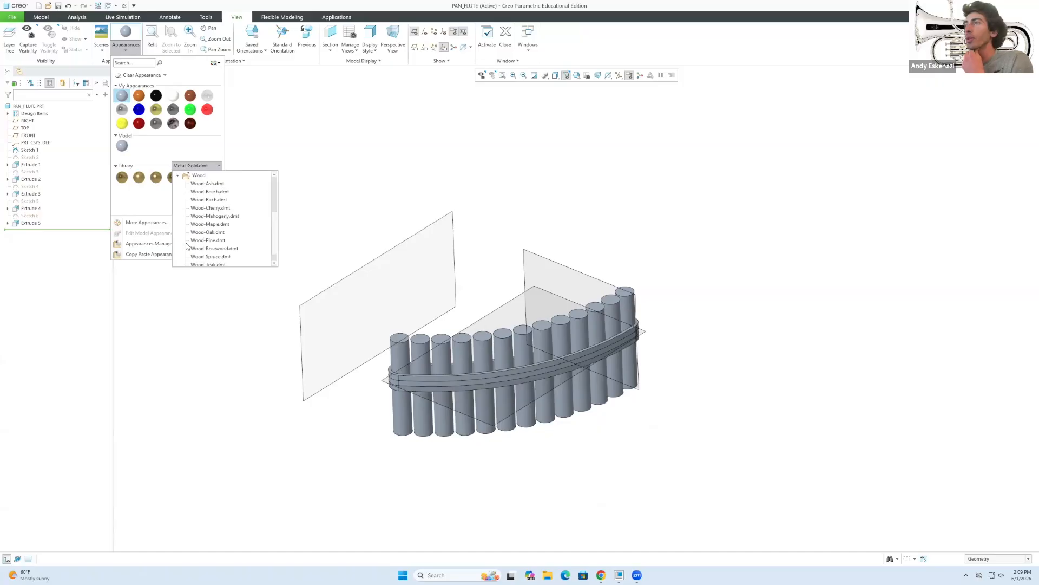
scroll(197, 243, down, 1)
scroll(197, 243, up, 4)
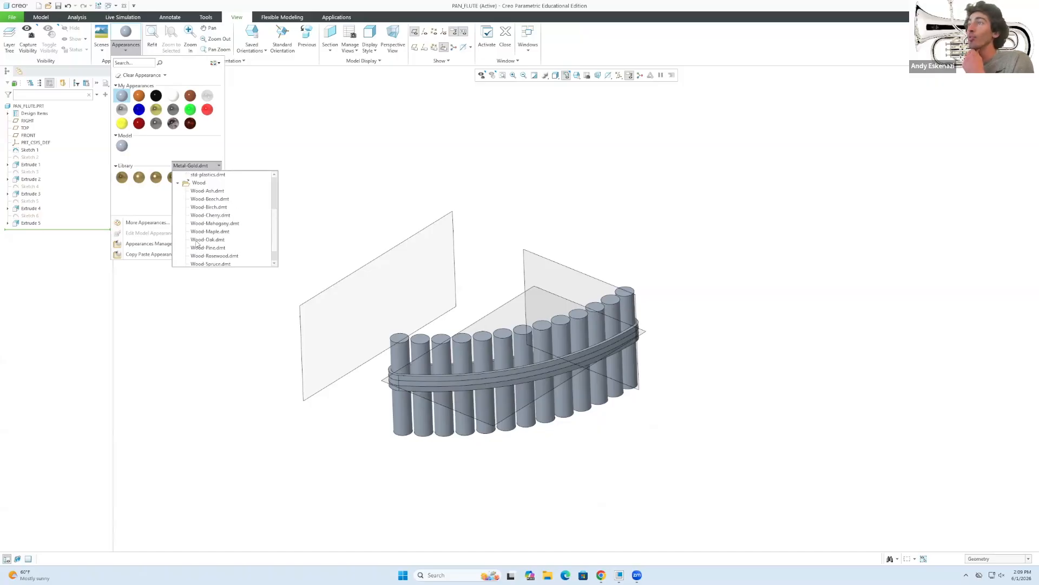
click(206, 217)
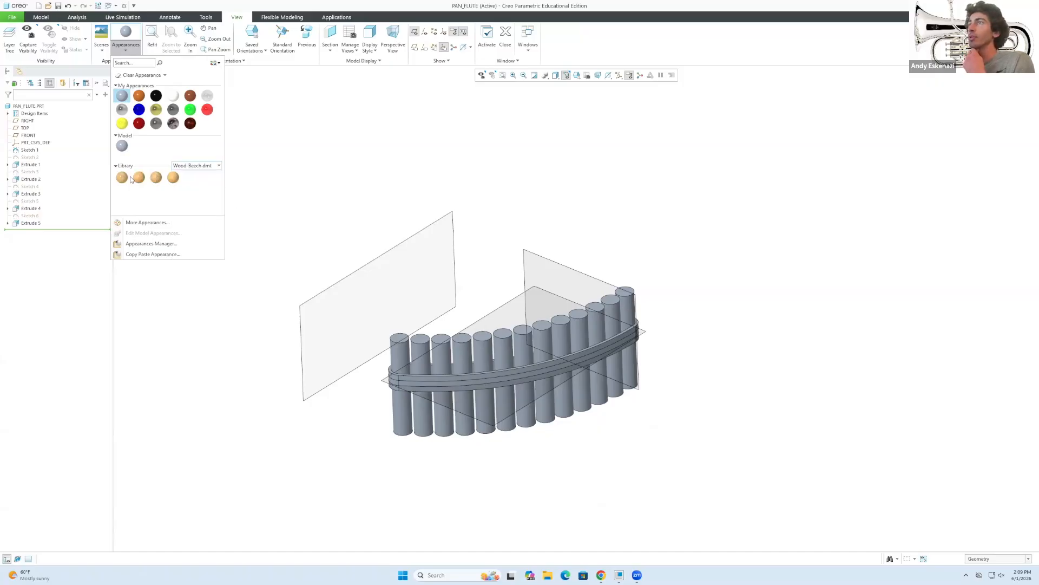
click(197, 166)
click(212, 234)
click(196, 166)
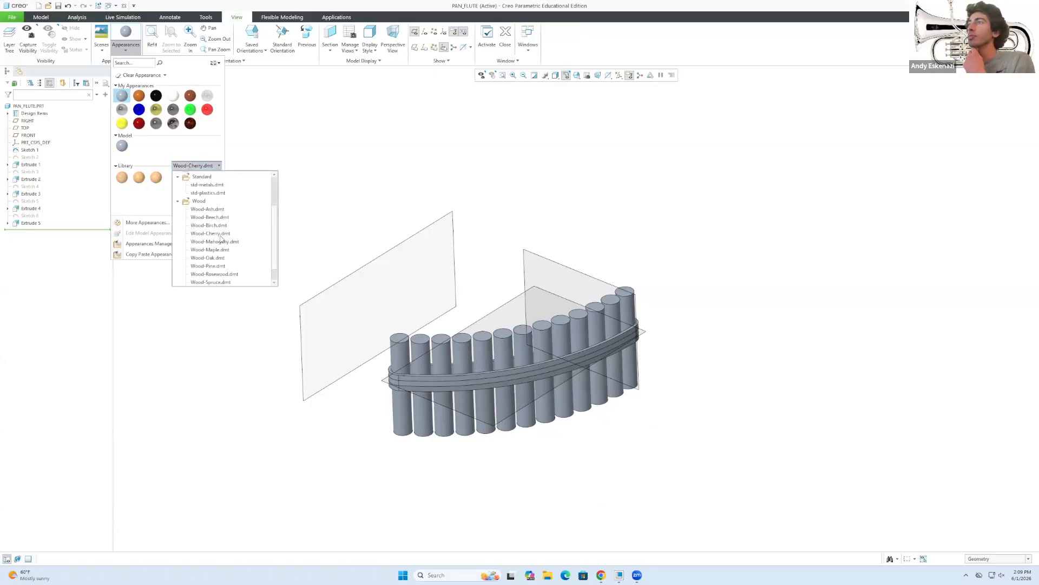
click(214, 256)
click(122, 177)
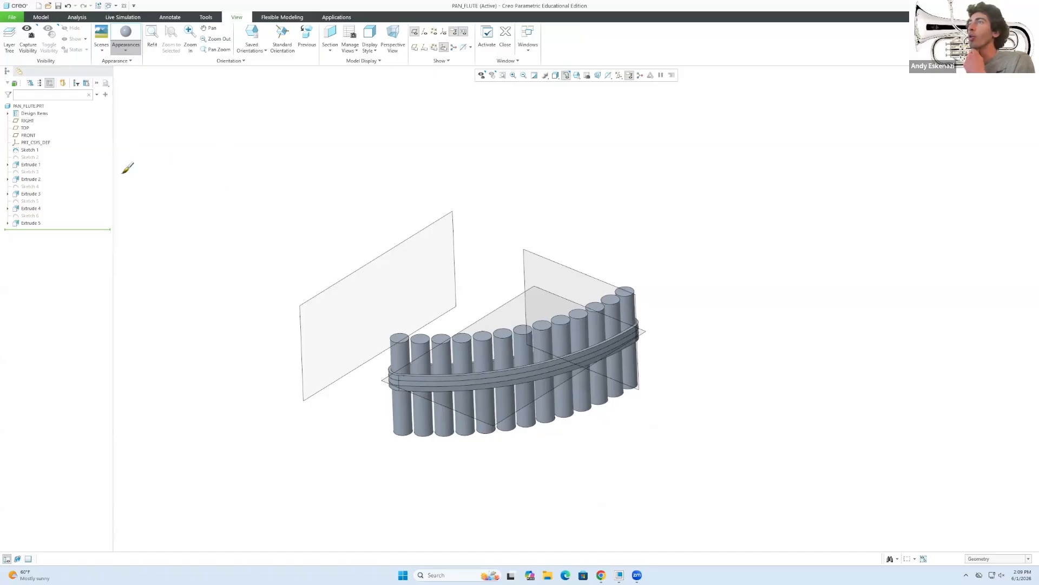
Filter selection to intent surfaces, select the pipe surfaces and apply the oak appearance.
click(988, 559)
click(983, 541)
click(403, 338)
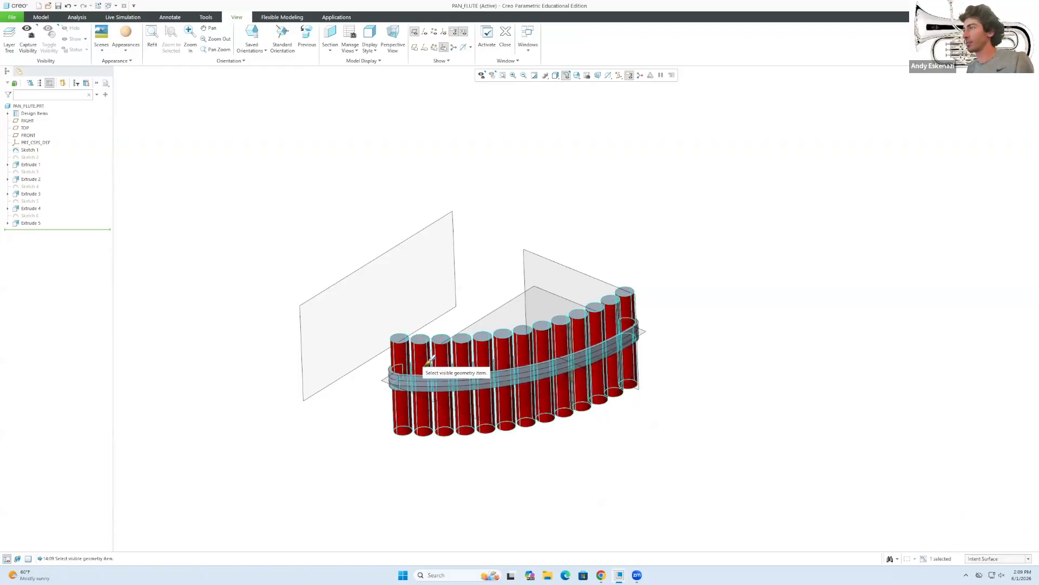
scroll(395, 333, up, 3)
ctrl+click(377, 323)
middle_drag(427, 406, 434, 303)
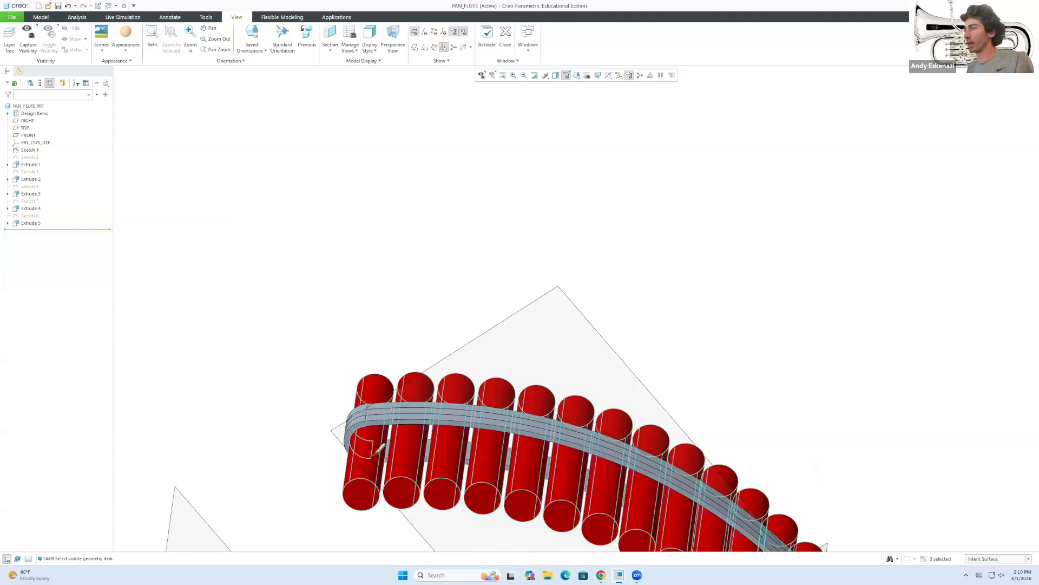
middle_click(322, 286)
Inspect the oak pipes against the grey band and reopen the Appearances gallery.
middle_drag(355, 265, 383, 358)
scroll(383, 358, up, 2)
scroll(382, 358, up, 1)
scroll(447, 306, down, 2)
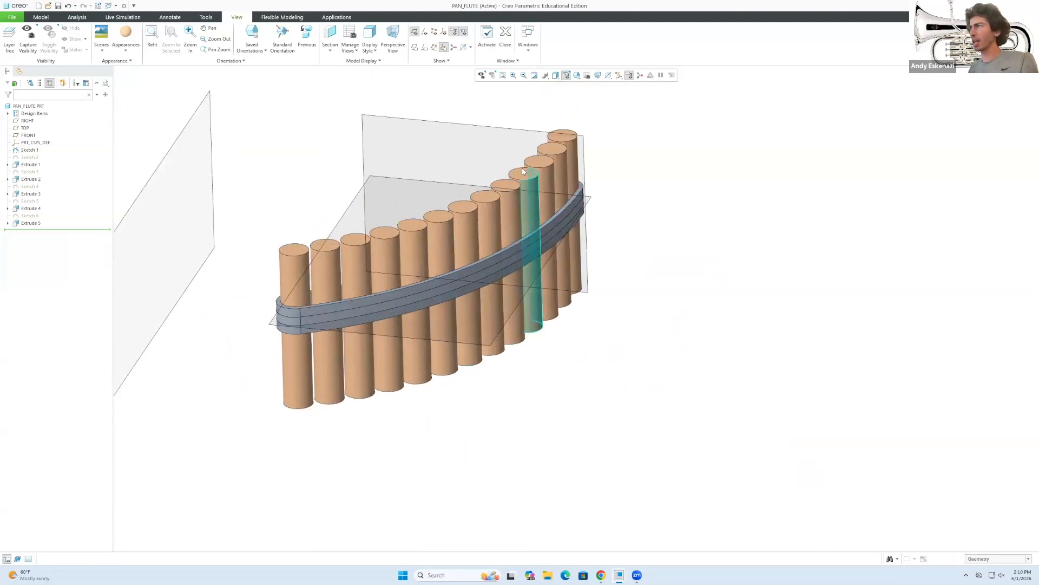
scroll(526, 172, down, 2)
scroll(391, 388, up, 2)
middle_drag(419, 322, 379, 330)
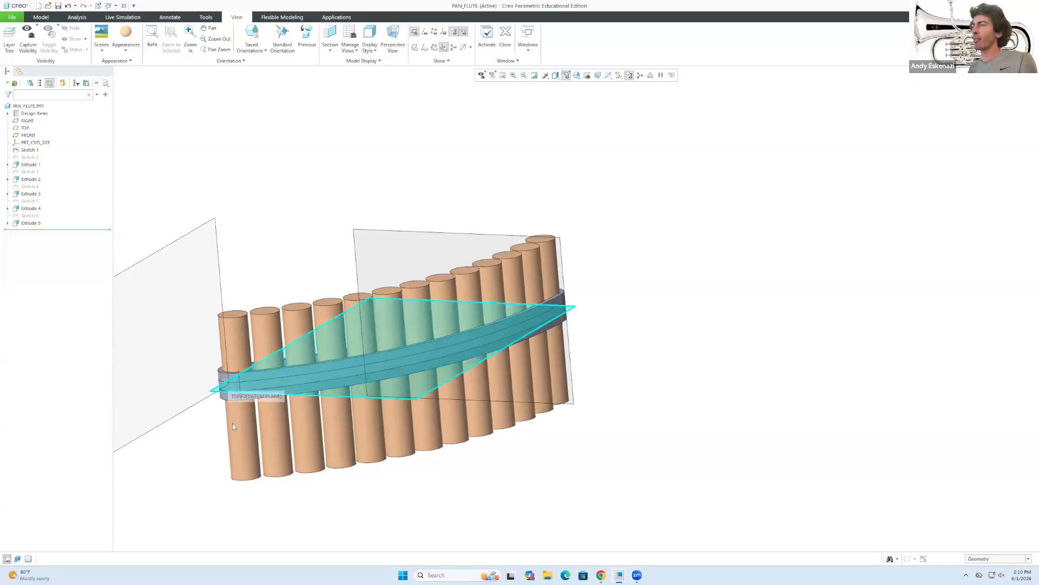
click(130, 53)
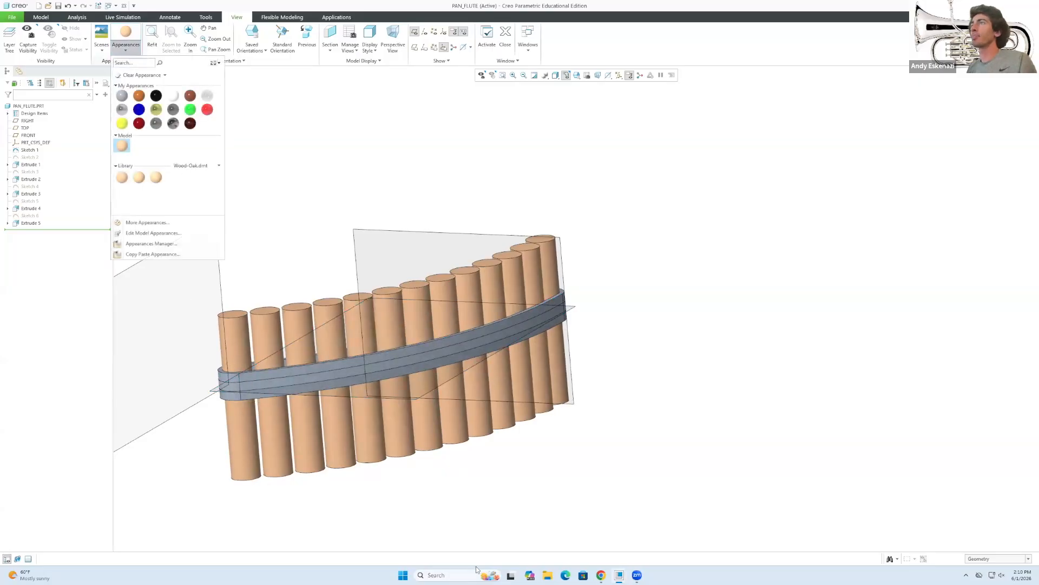
Check the reference pan flute photo, orbit the model and pick the grey appearance.
click(601, 575)
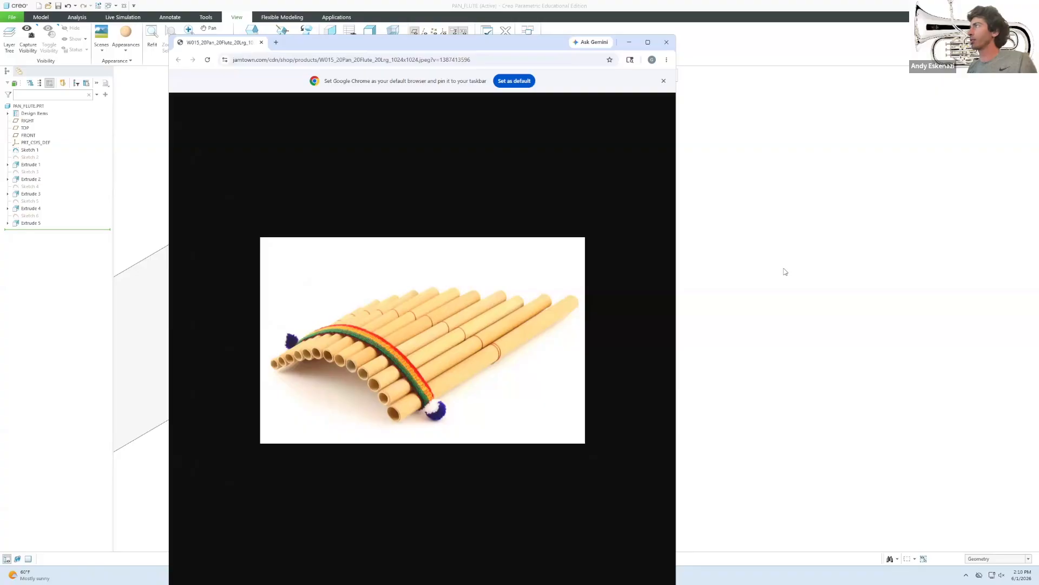
middle_drag(174, 382, 252, 432)
click(128, 49)
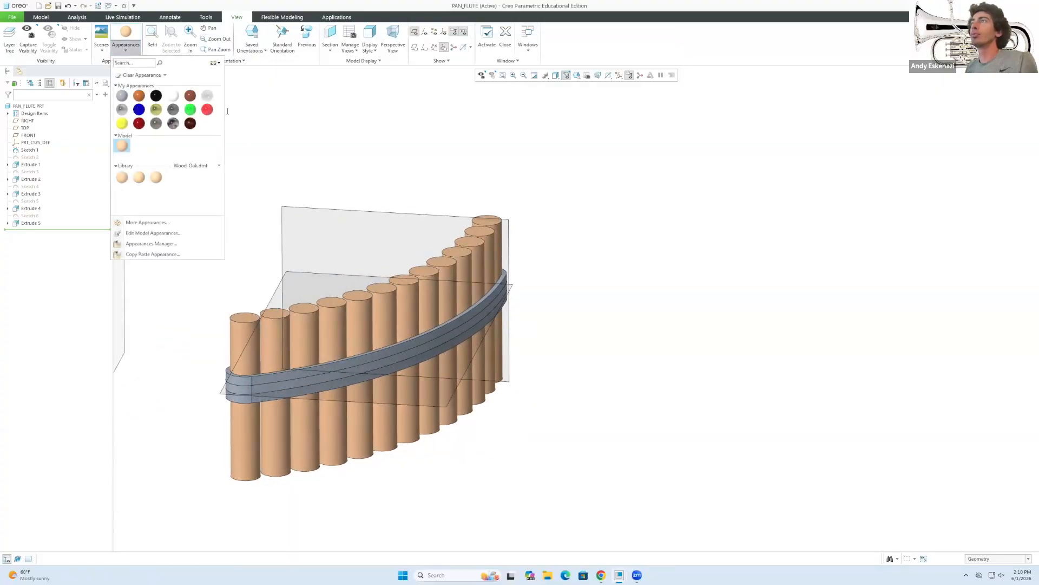
click(122, 95)
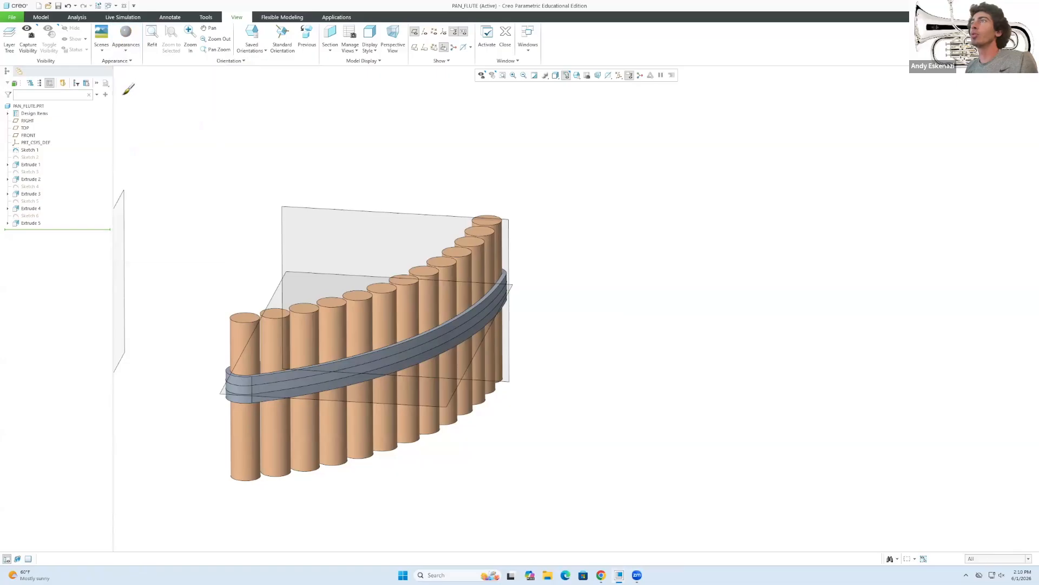
Bring up the full Appearances Manager from the appearance gallery.
click(130, 51)
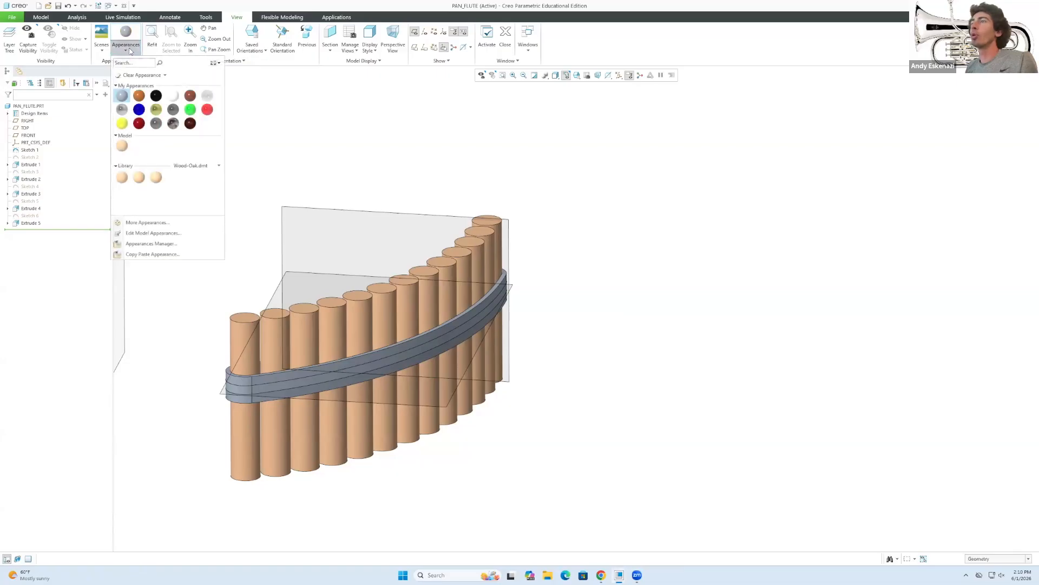
click(144, 234)
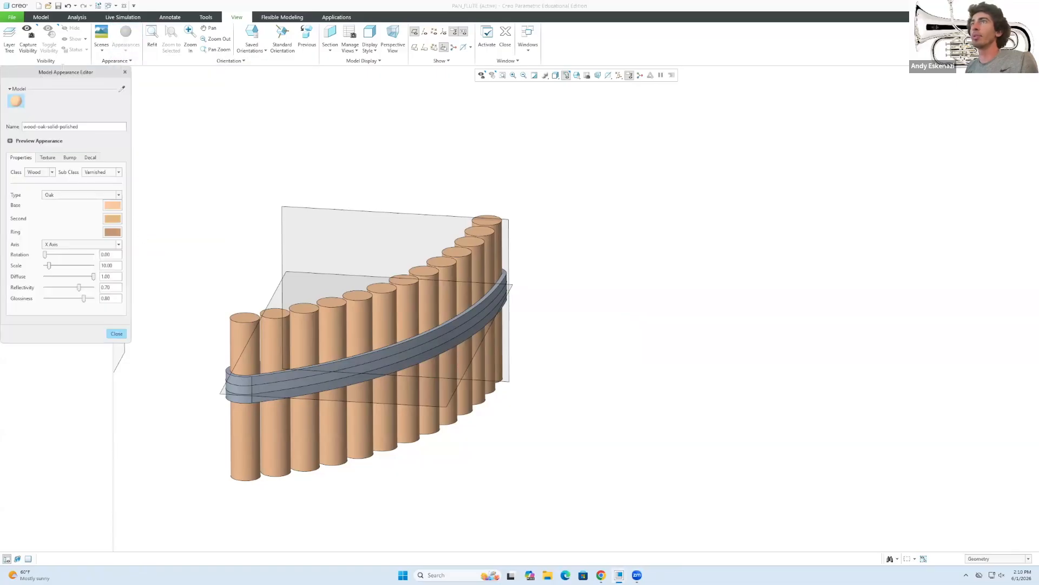
drag(64, 72, 142, 83)
click(203, 84)
click(129, 51)
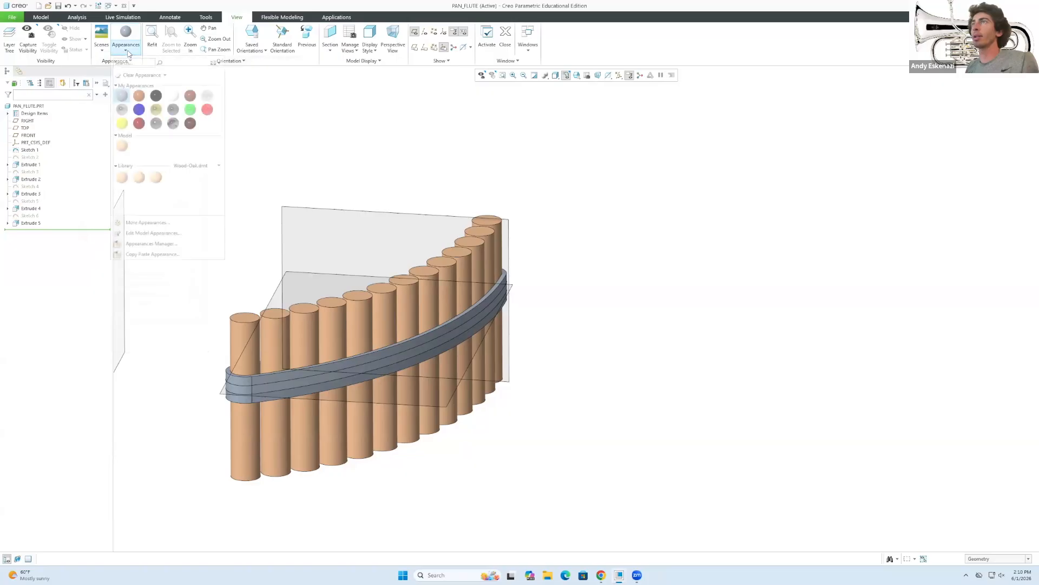
click(151, 243)
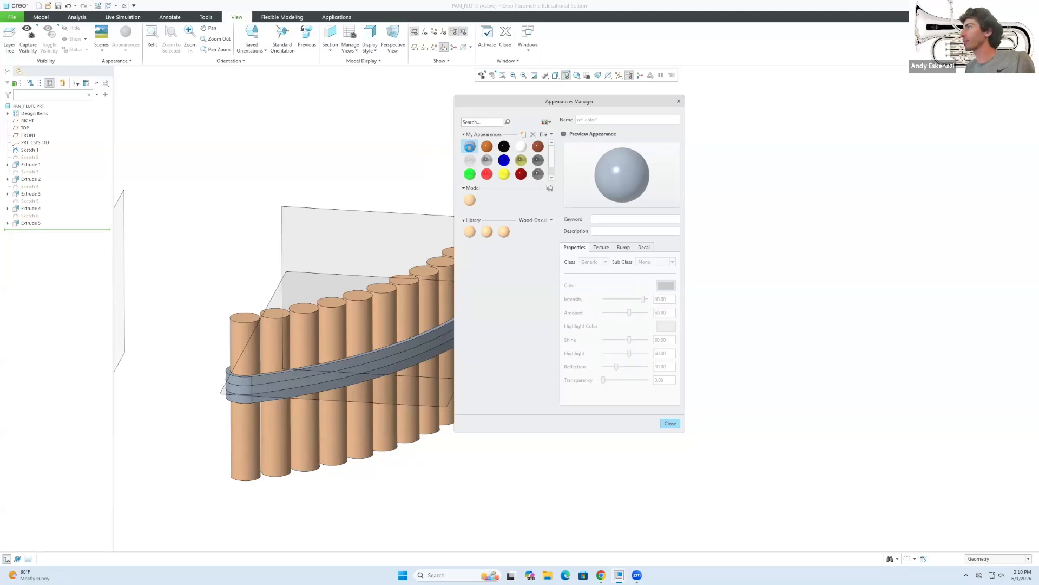
Select the black saved appearance for colour editing.
click(503, 147)
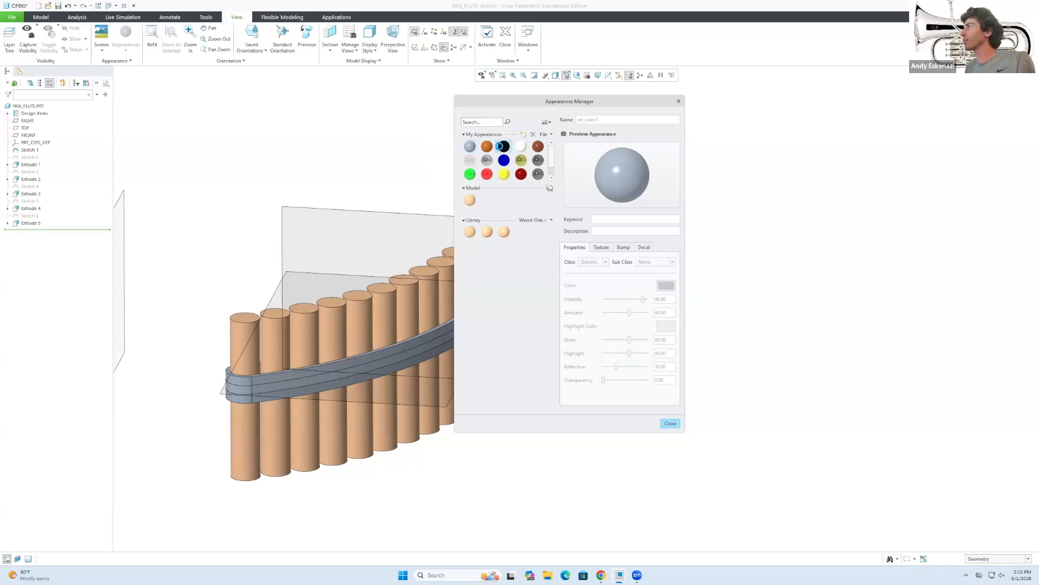
click(487, 146)
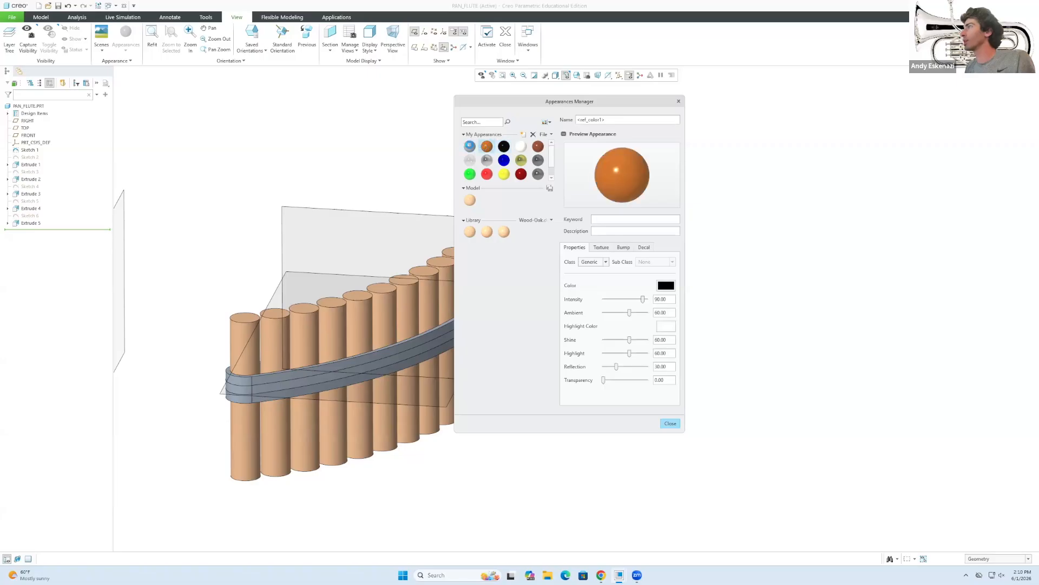
click(469, 146)
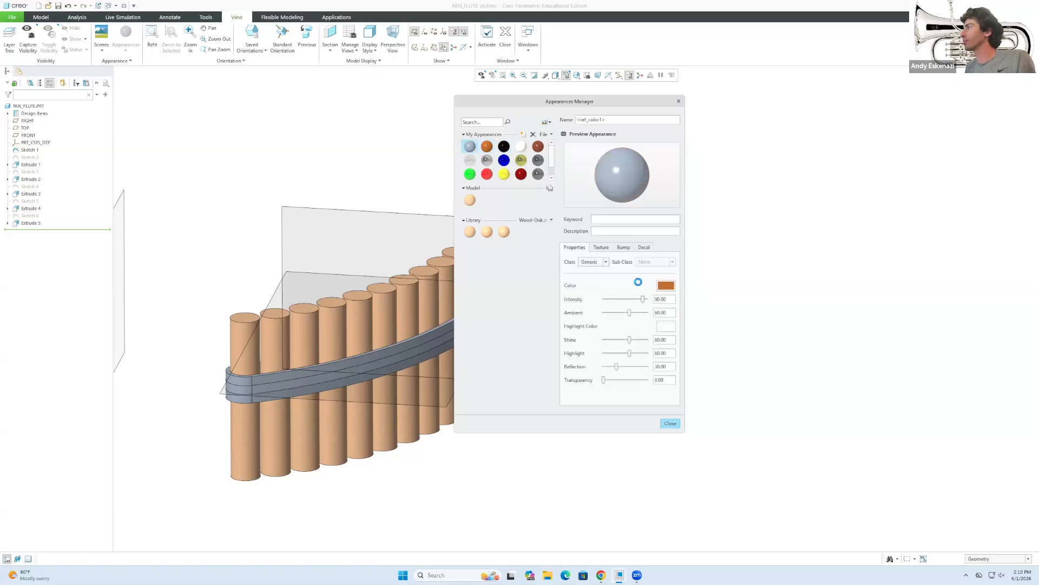
click(503, 146)
click(665, 286)
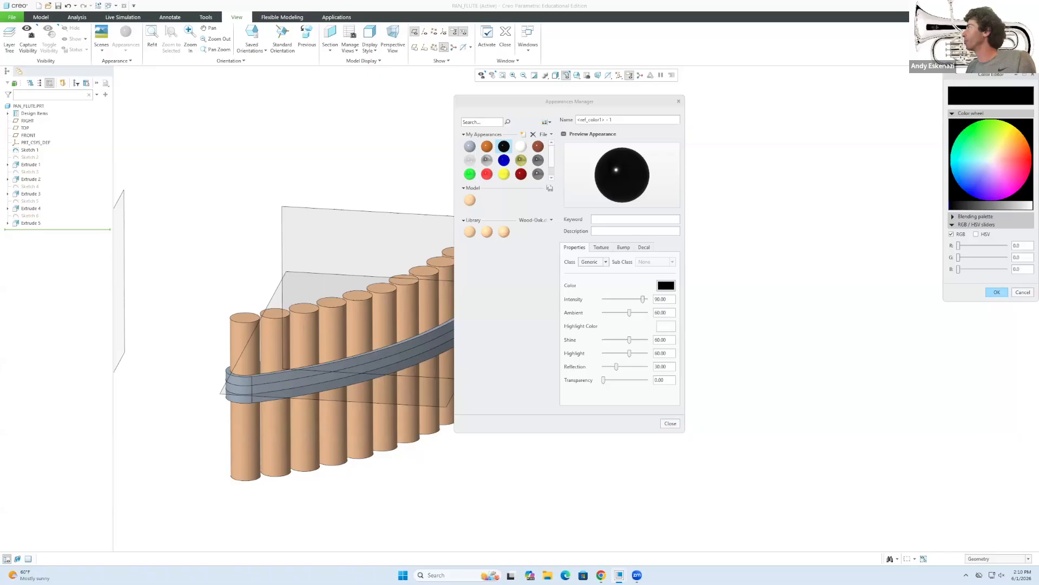
Set its colour to grass green, RGB about 88.9/147.9/41.2, and confirm.
drag(970, 75, 834, 260)
click(840, 319)
click(860, 321)
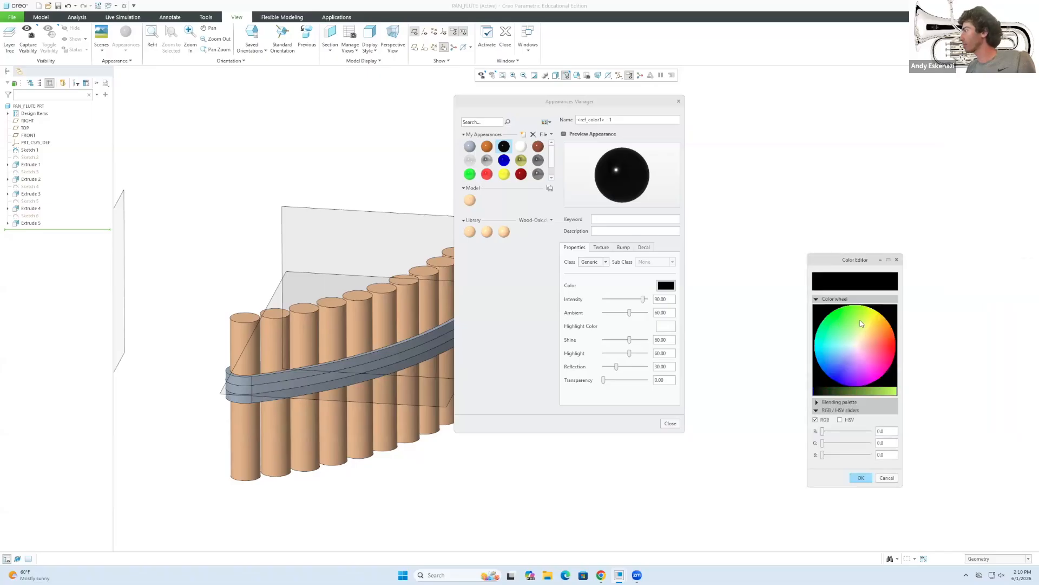
click(845, 316)
click(838, 316)
click(836, 323)
drag(822, 431, 848, 443)
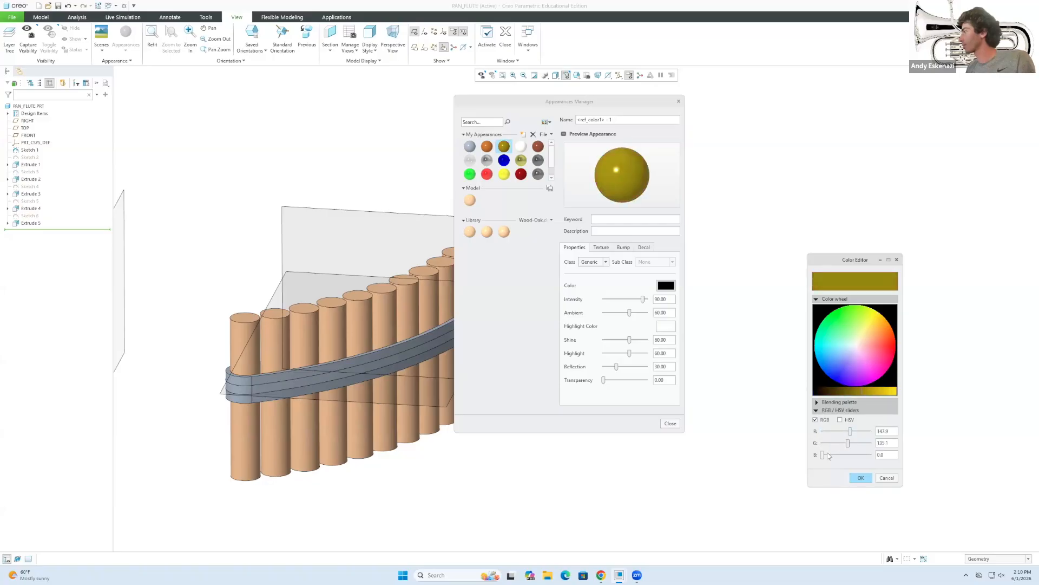
click(849, 329)
click(845, 321)
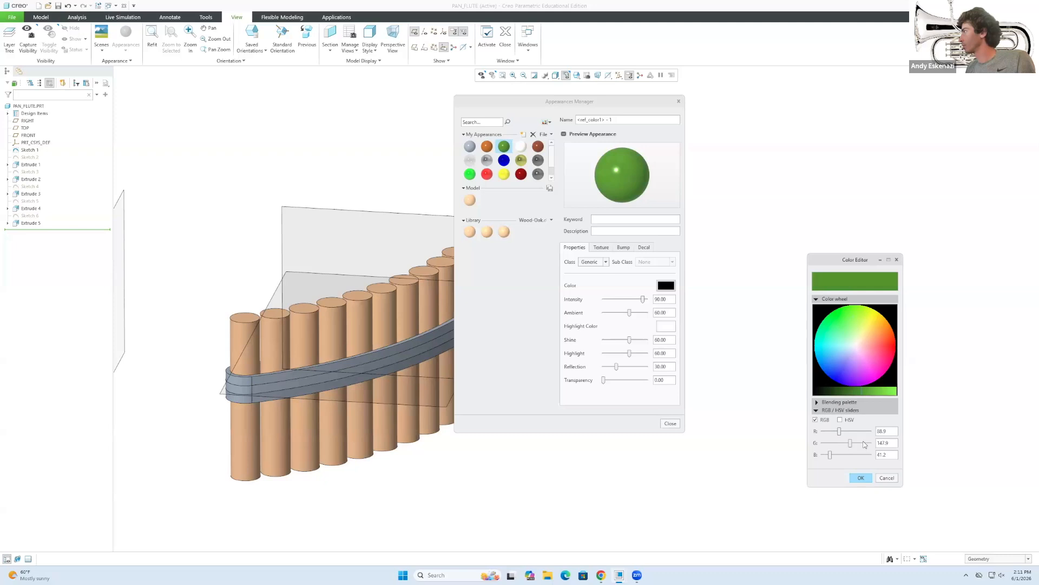
click(862, 478)
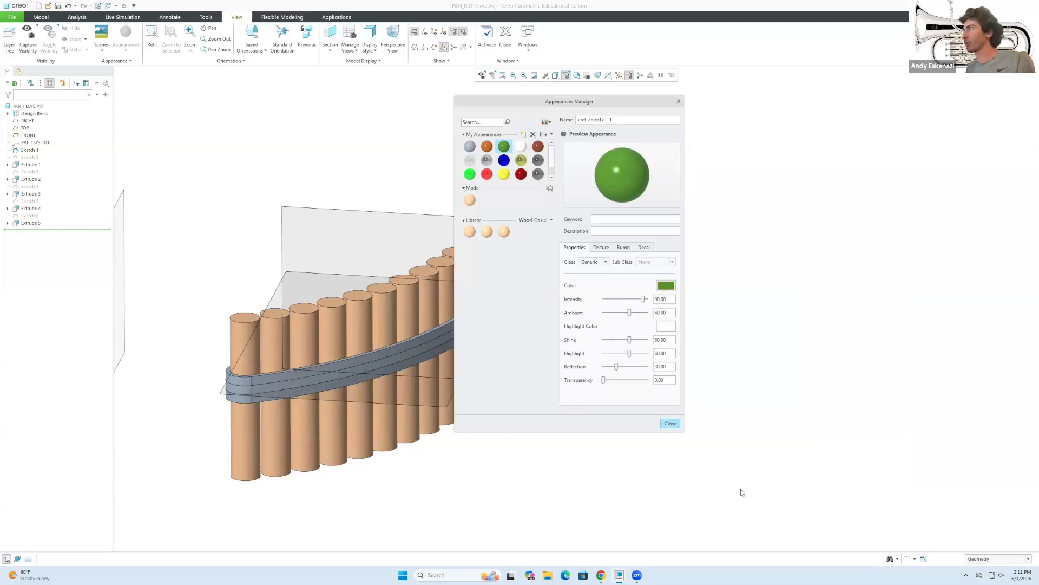
Take up the new green appearance with the selection filter set to Intent Surface.
click(670, 424)
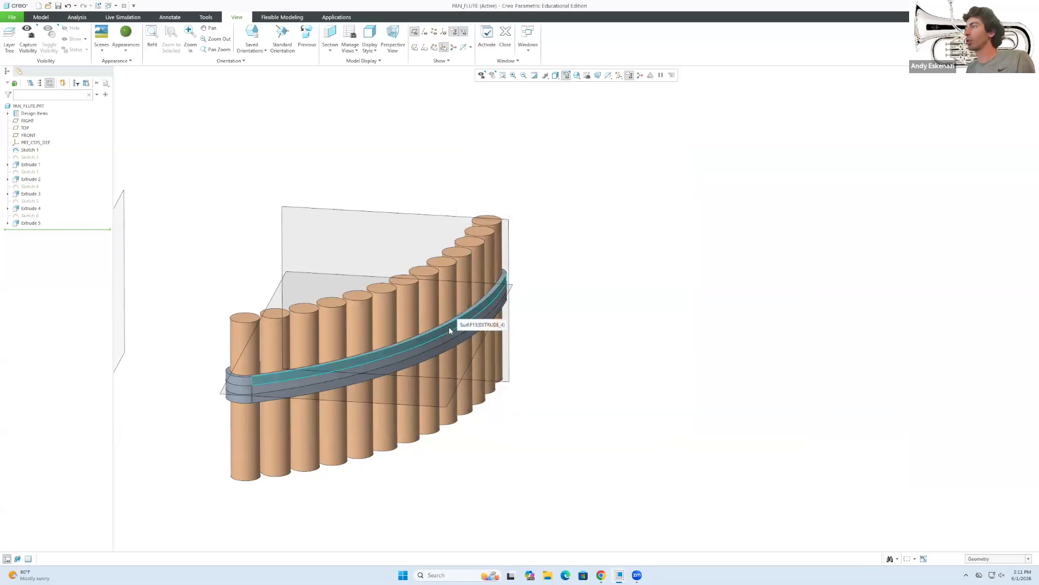
click(988, 559)
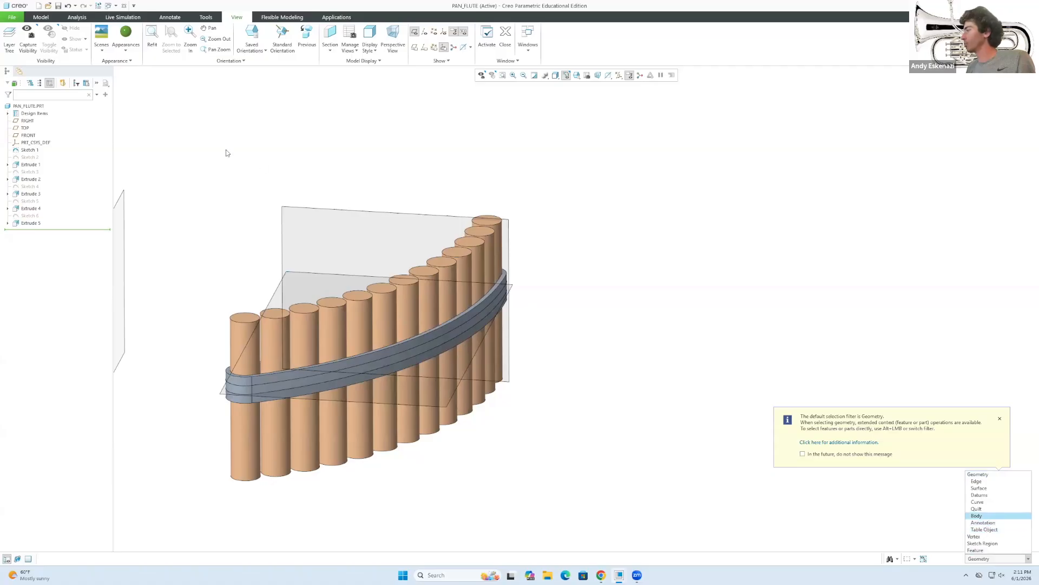
click(127, 36)
click(986, 559)
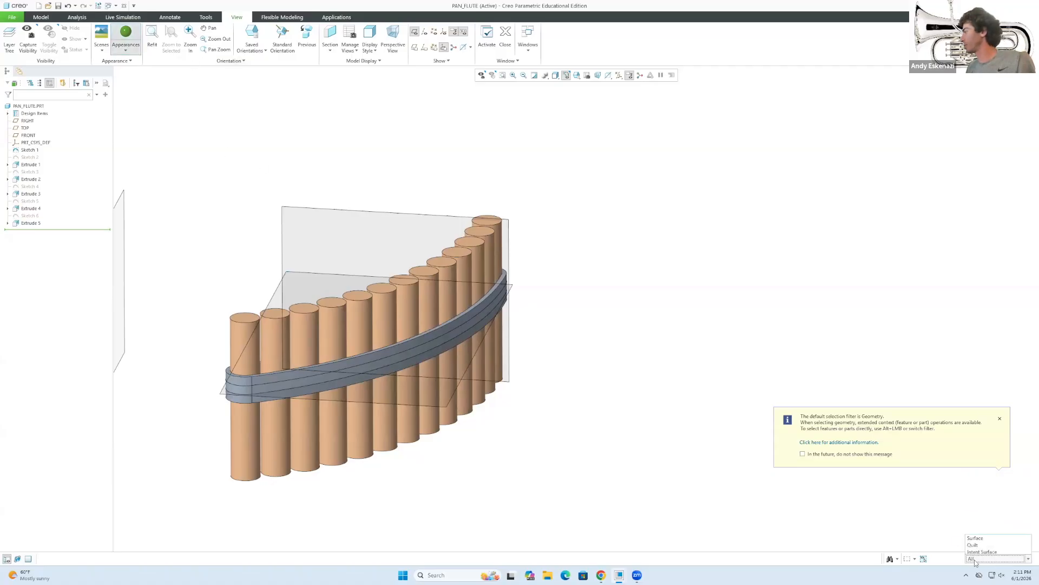
click(986, 538)
Pick the top surfaces of both band sections for green, then compare with the reference photo.
click(310, 372)
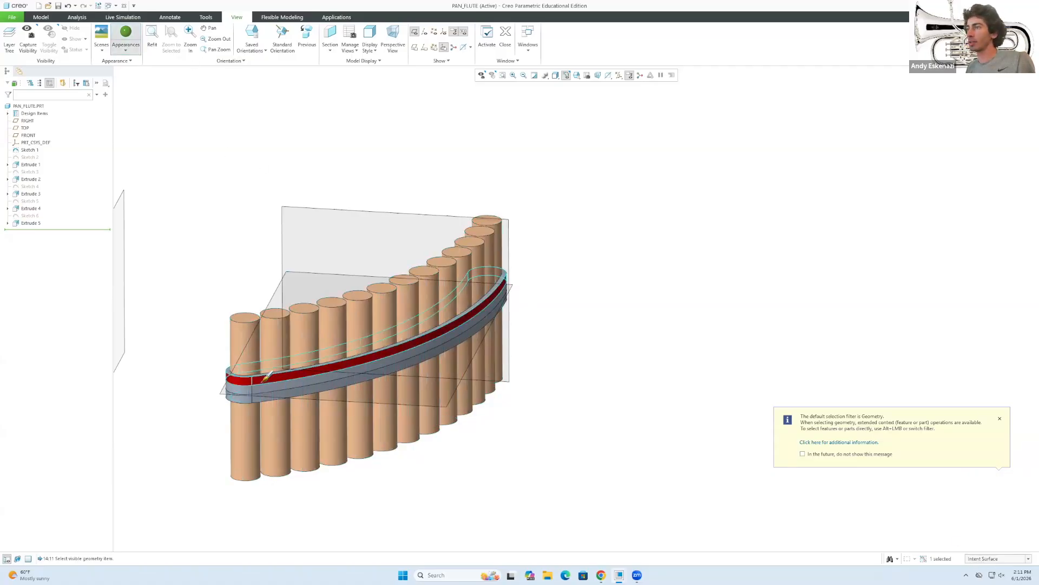
scroll(212, 357, up, 2)
scroll(212, 358, up, 6)
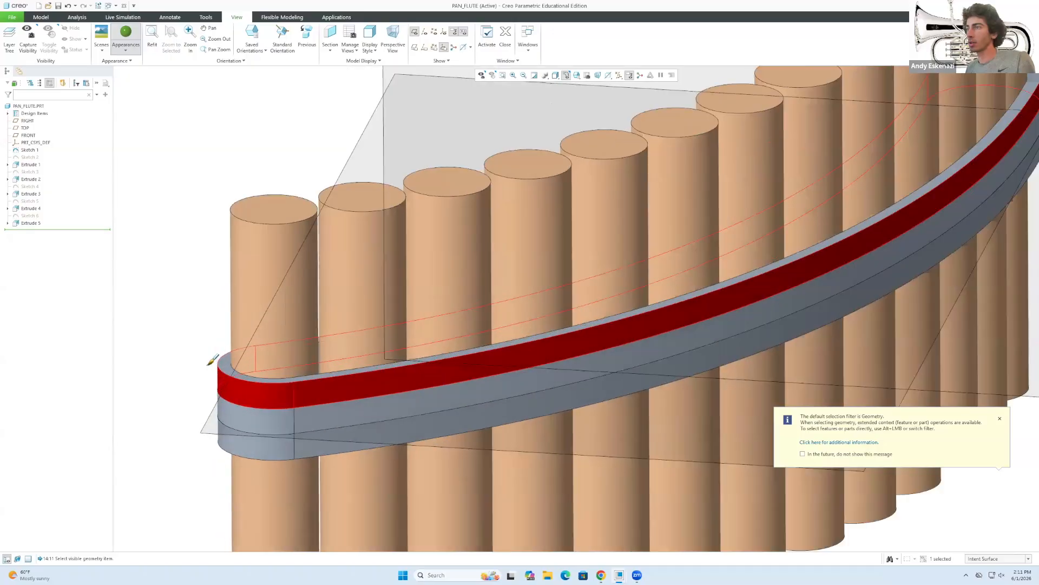
ctrl+click(239, 365)
middle_drag(425, 362, 427, 430)
middle_drag(427, 431, 409, 293)
scroll(368, 330, down, 5)
middle_drag(320, 369, 272, 280)
scroll(295, 348, down, 4)
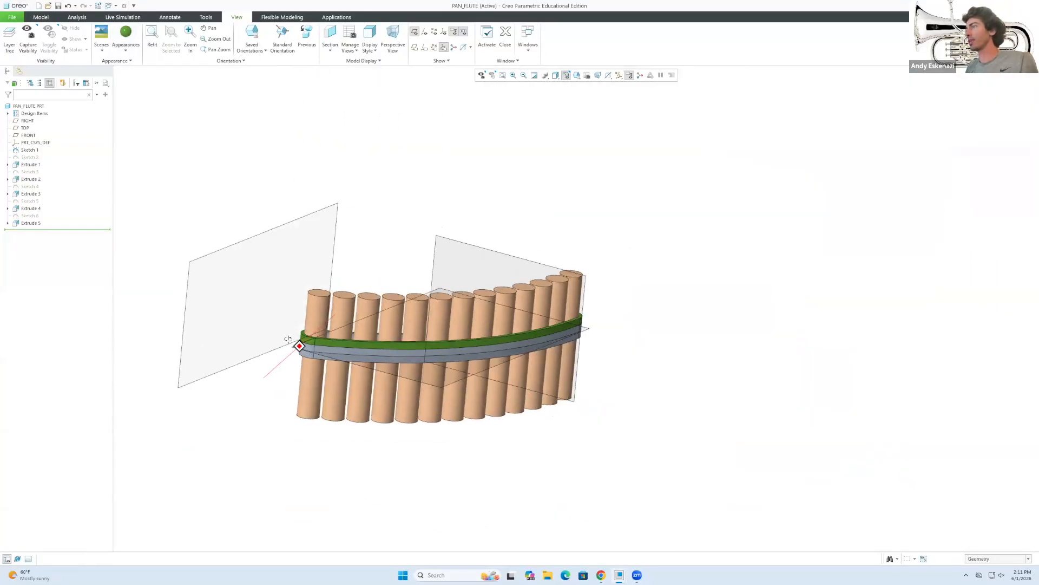
click(597, 575)
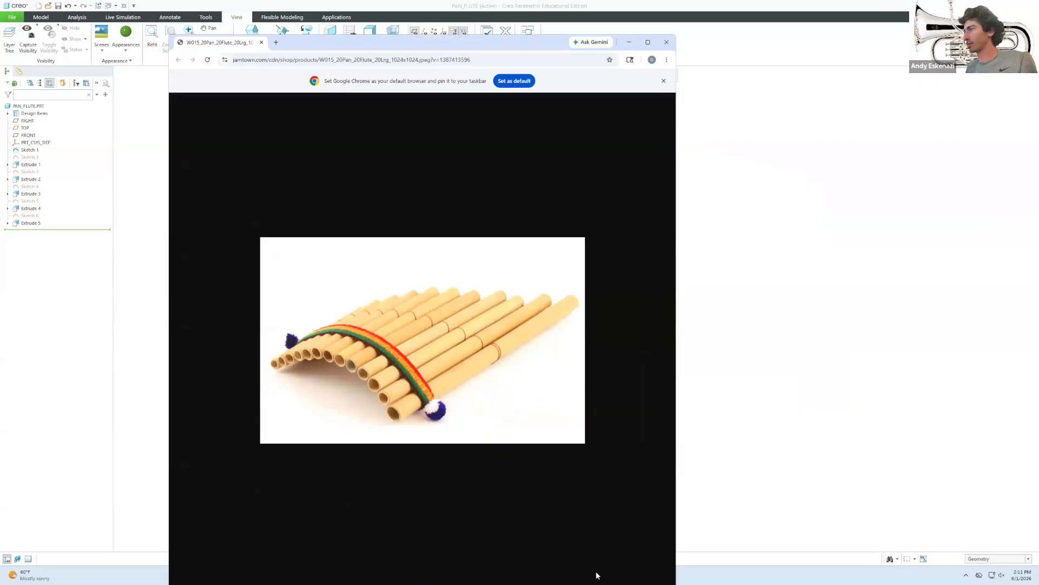
click(629, 42)
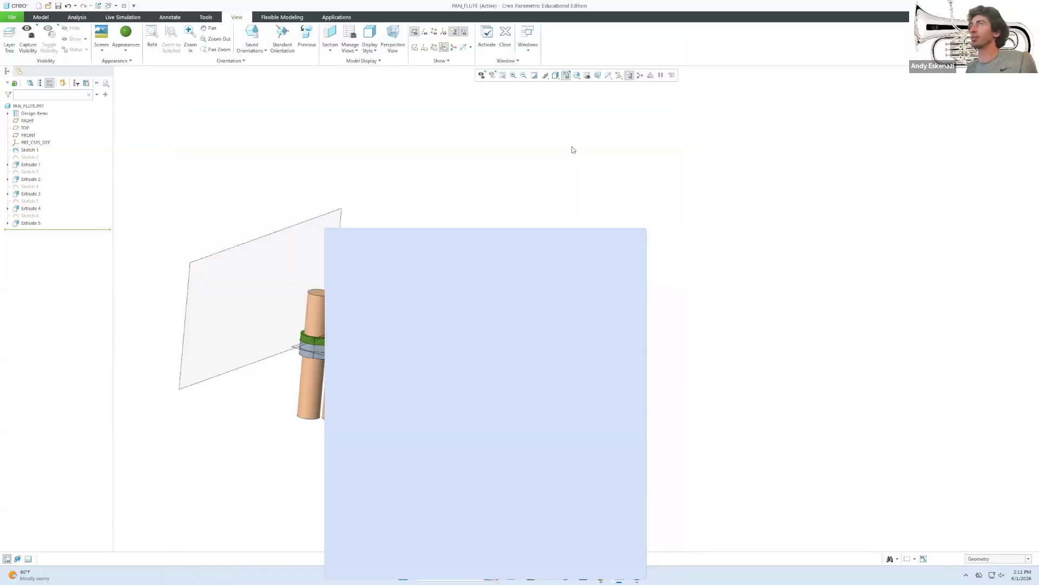
Select the green appearance in Edit Model Appearances for recolouring.
click(124, 54)
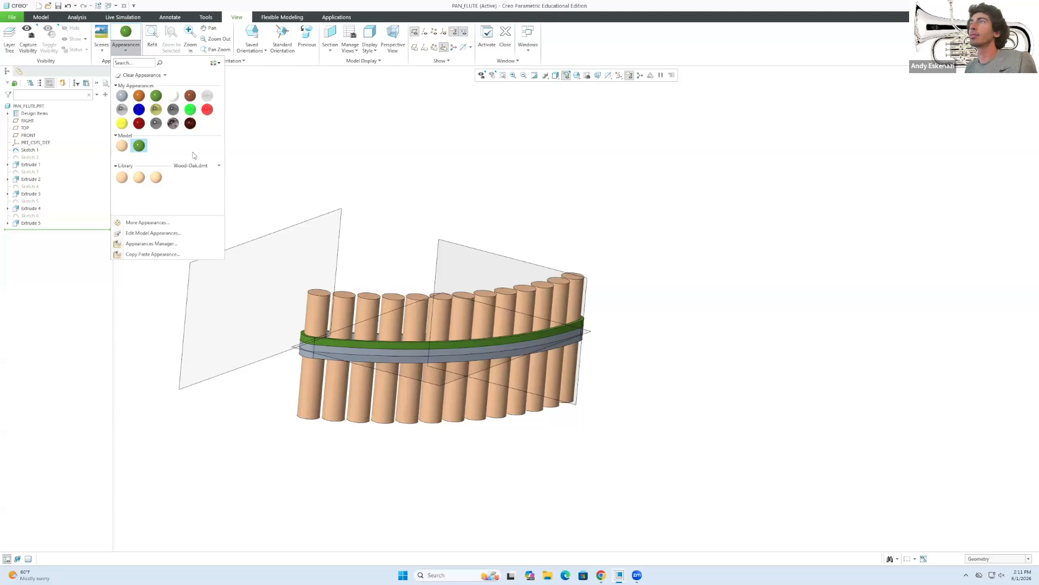
click(157, 95)
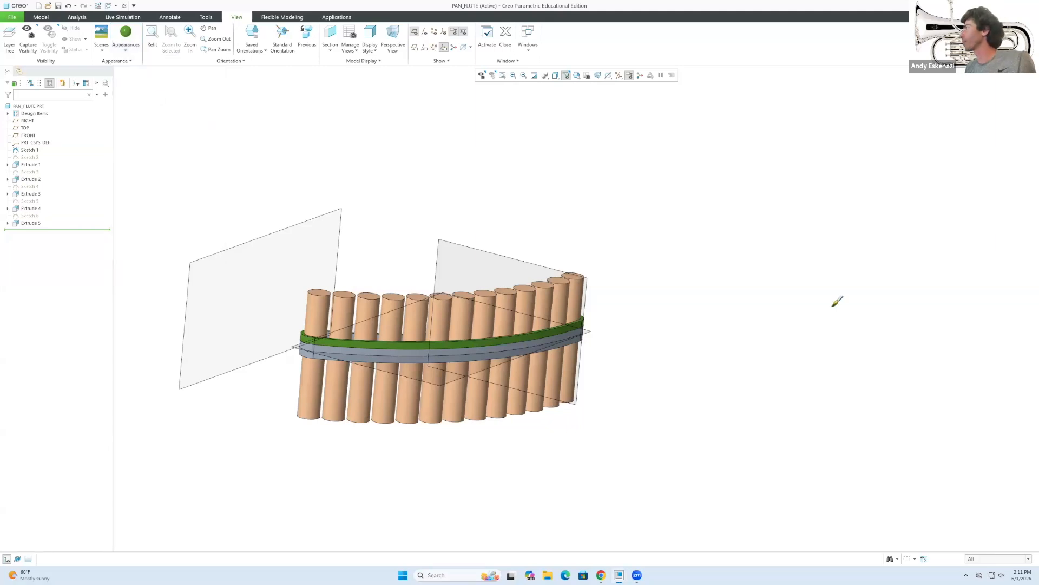
click(126, 49)
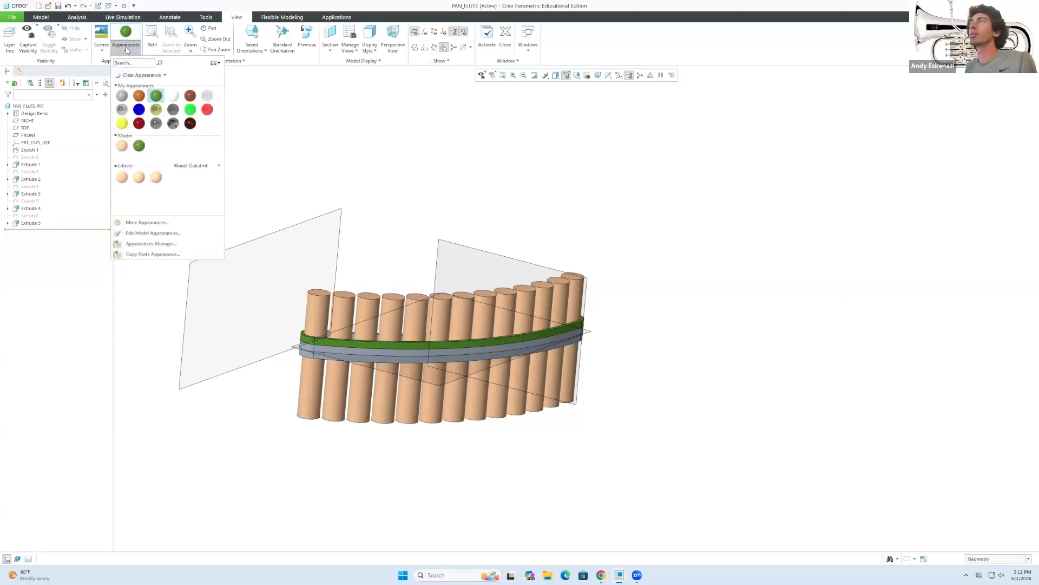
click(141, 233)
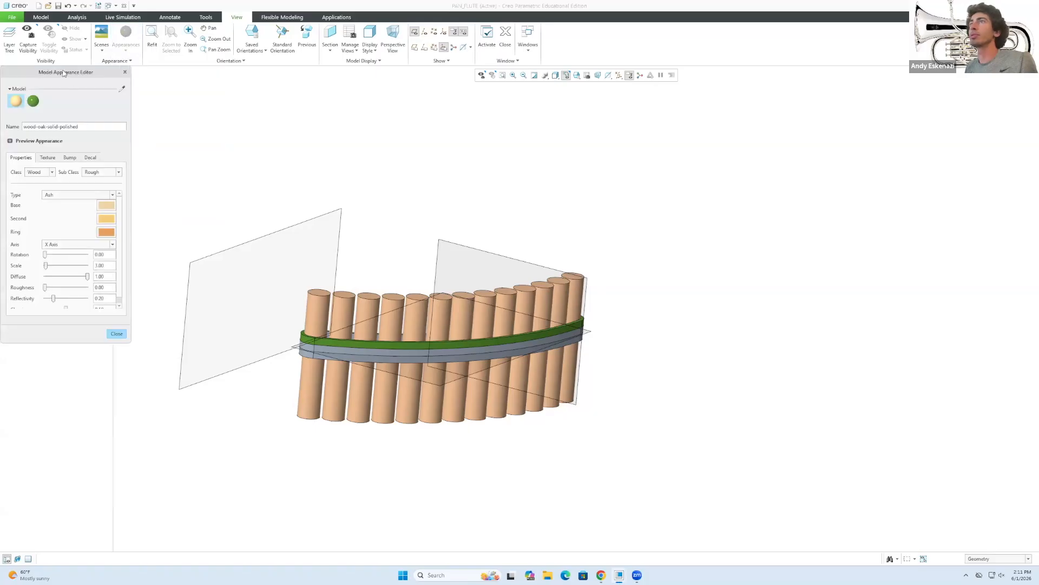
drag(64, 73, 172, 138)
click(143, 168)
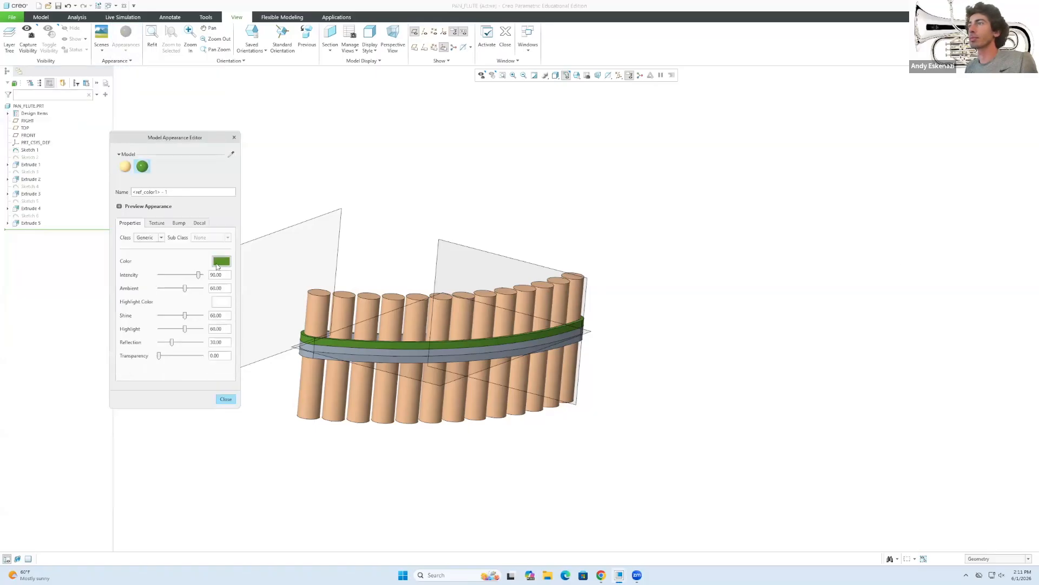
click(220, 262)
Change its colour to bright orange, RGB 222.0/100.5/23.5, and close the editor.
mouse_move(881, 328)
mouse_down()
mouse_move(884, 337)
mouse_move(888, 330)
mouse_up()
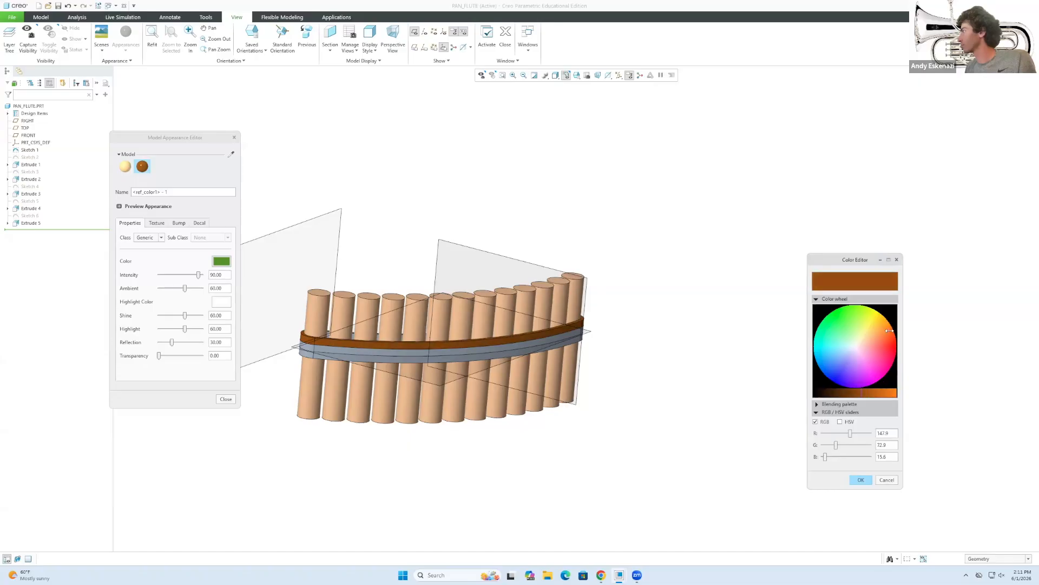
drag(860, 391, 885, 391)
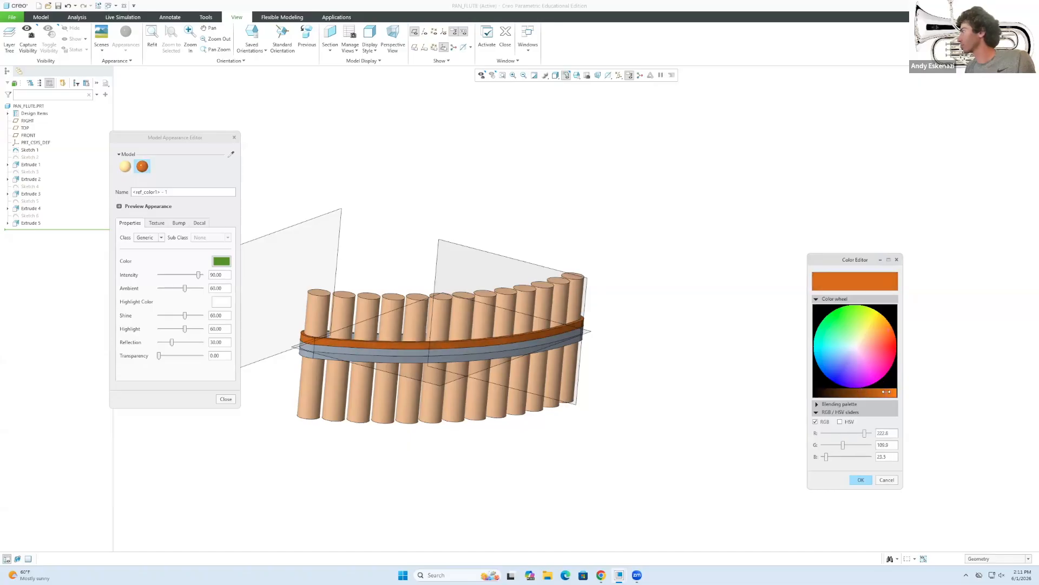
click(857, 479)
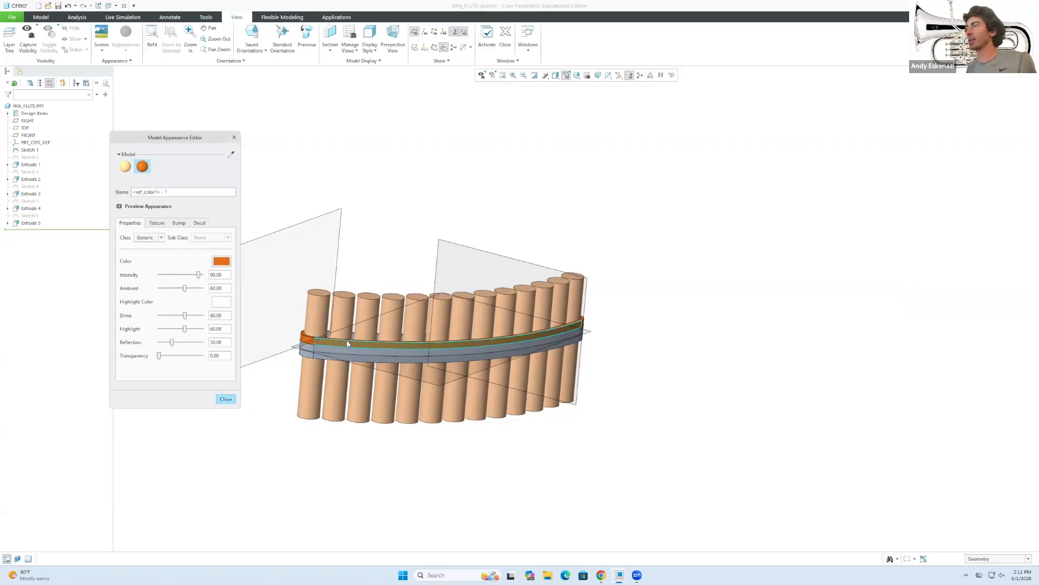
click(230, 399)
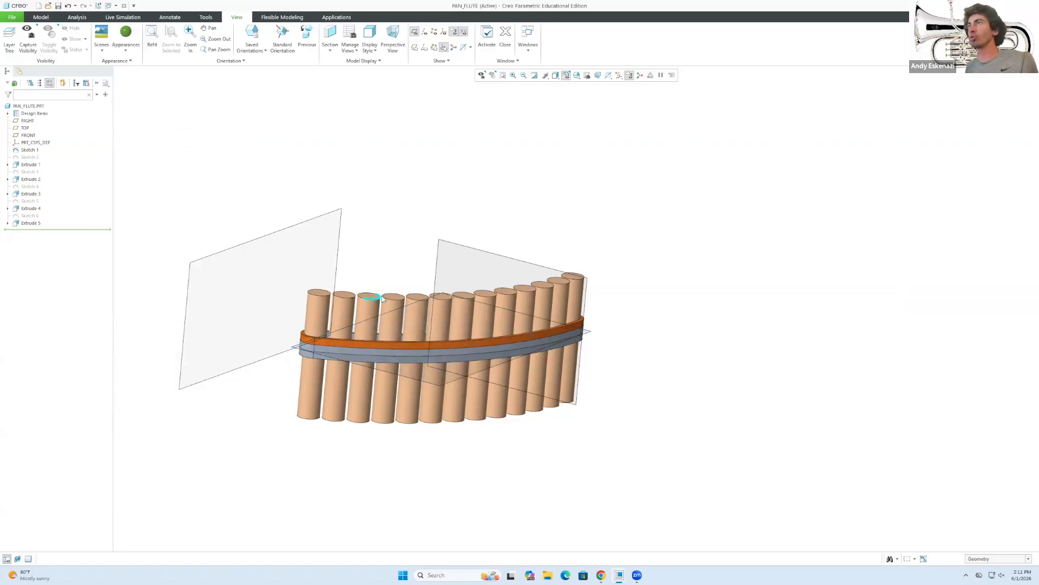
Paint the band's top surface green using the Intent Surface filter, then fit the view.
click(126, 34)
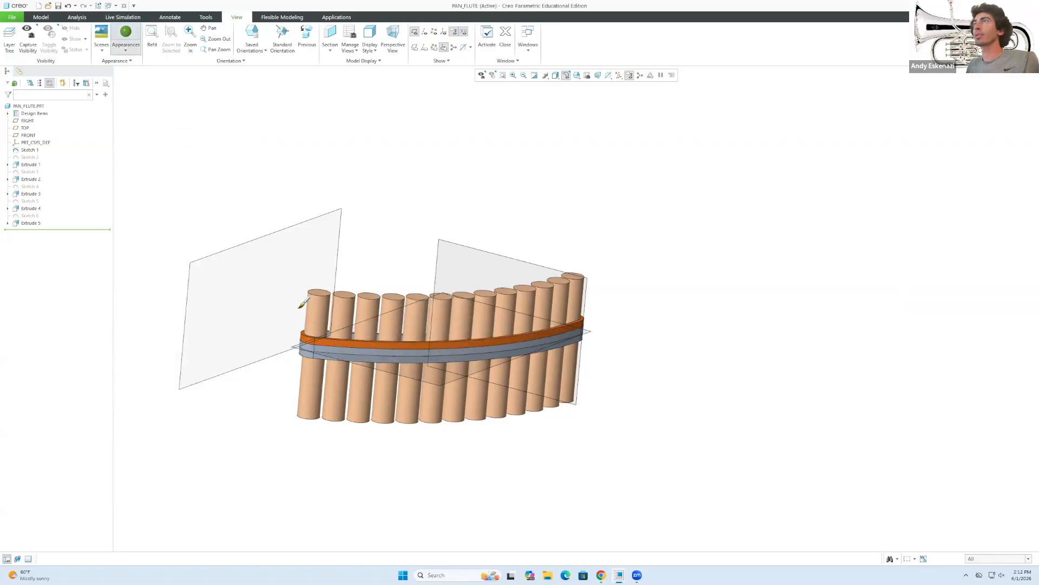
click(996, 559)
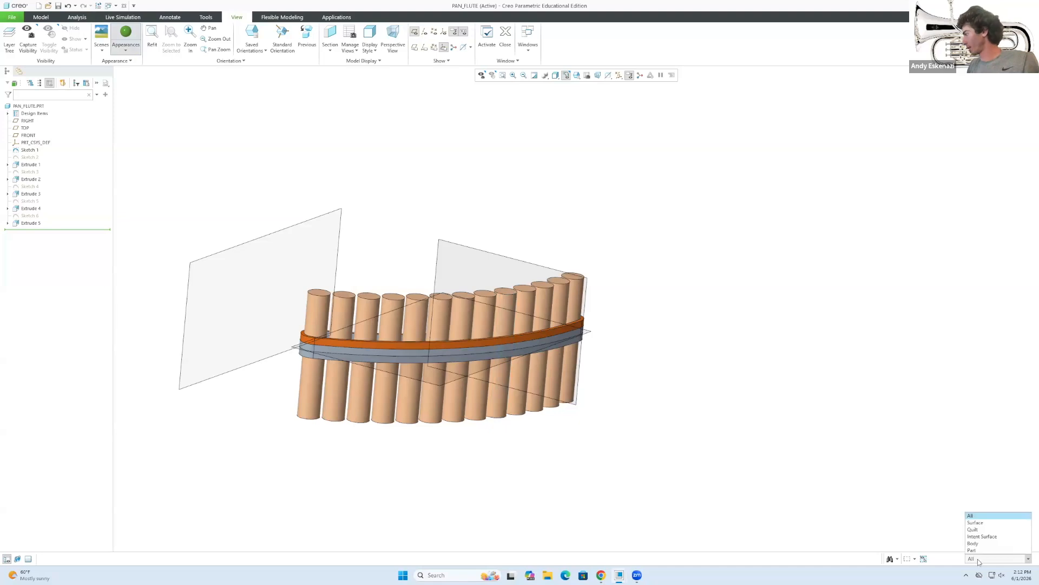
click(982, 532)
scroll(239, 330, up, 4)
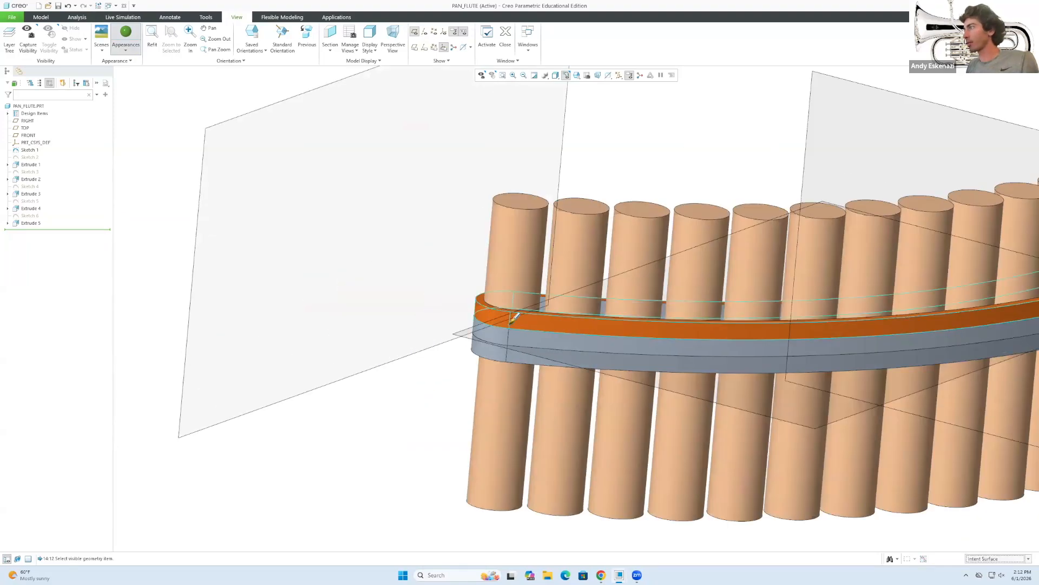
click(472, 297)
scroll(492, 291, up, 4)
scroll(401, 276, down, 3)
middle_click(383, 276)
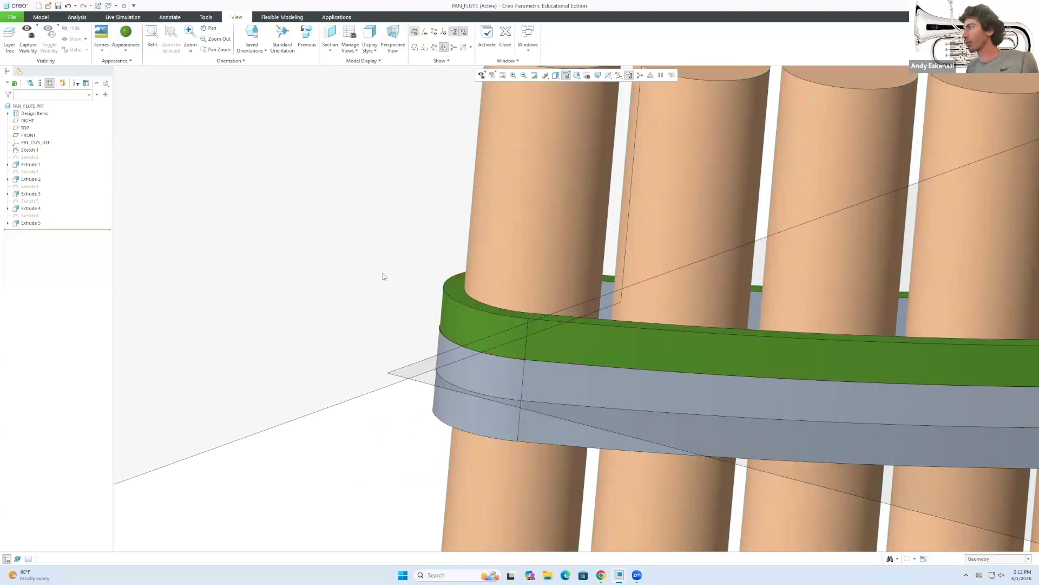
click(154, 43)
With the orange appearance, select the band's middle surface and both edge strips as intent surfaces.
click(128, 51)
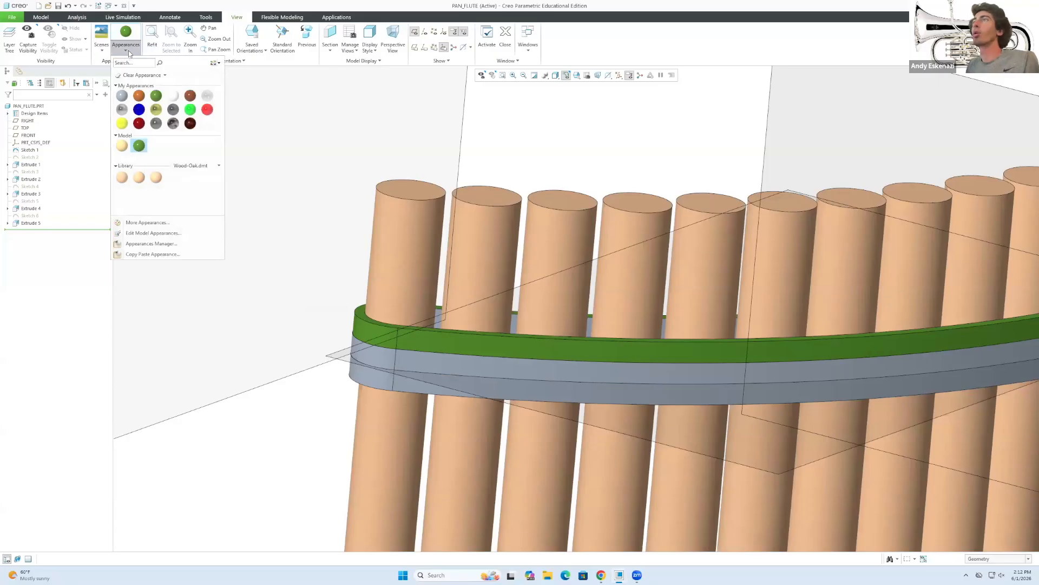
click(138, 97)
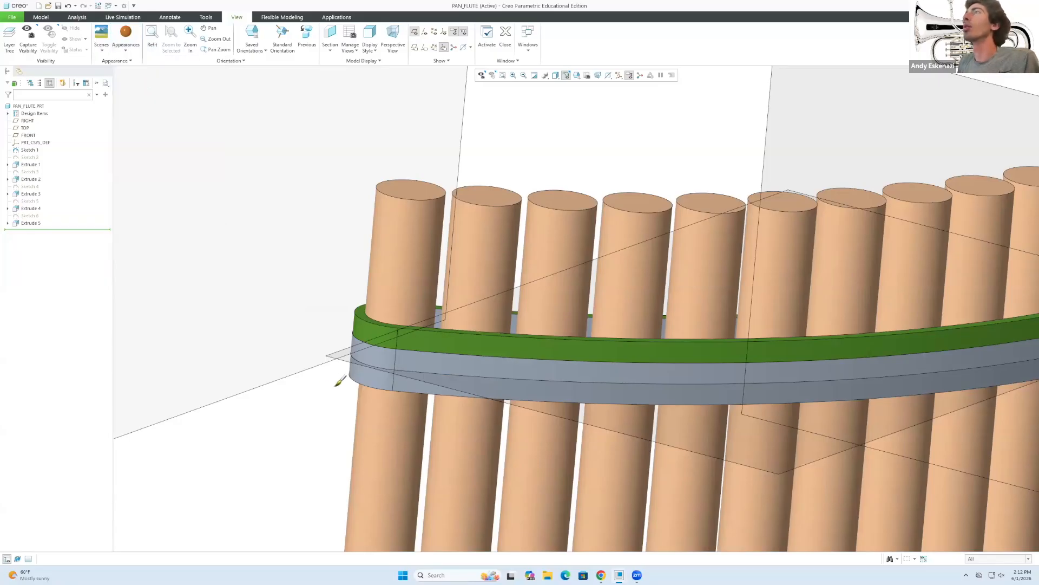
click(972, 559)
click(982, 531)
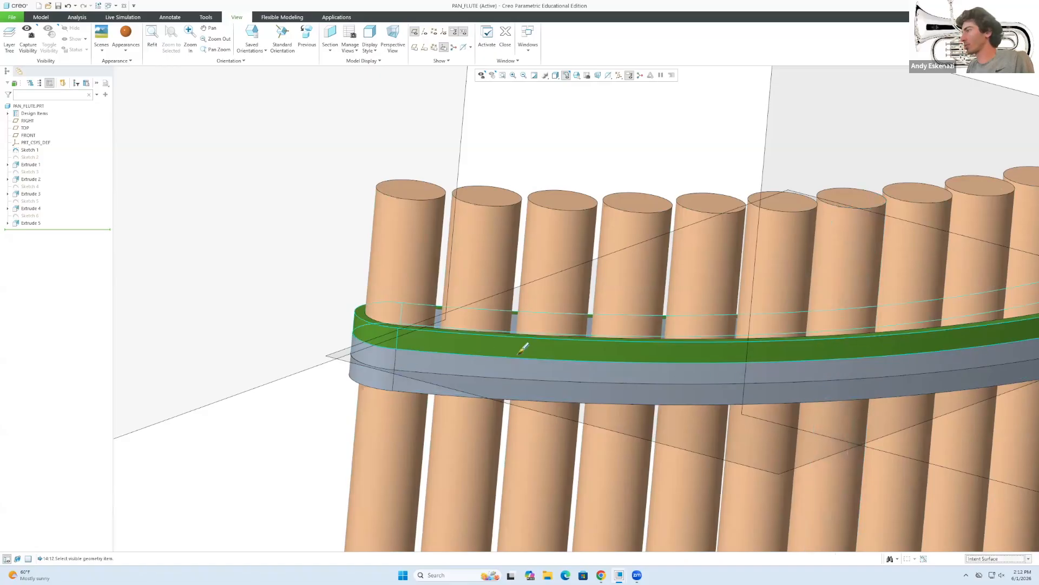
click(503, 373)
scroll(403, 355, up, 3)
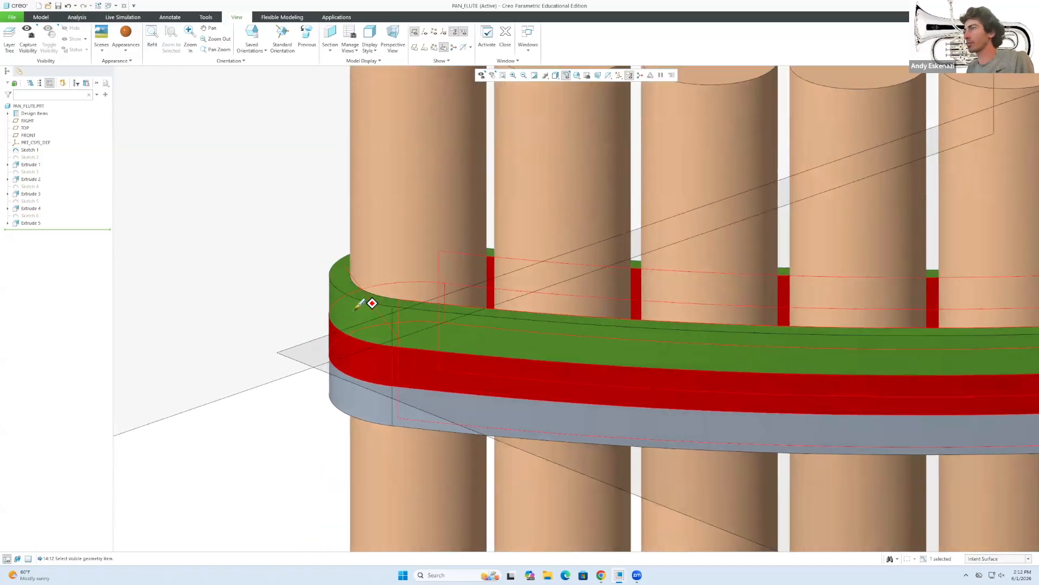
scroll(355, 309, up, 6)
ctrl+click(355, 322)
scroll(360, 325, down, 6)
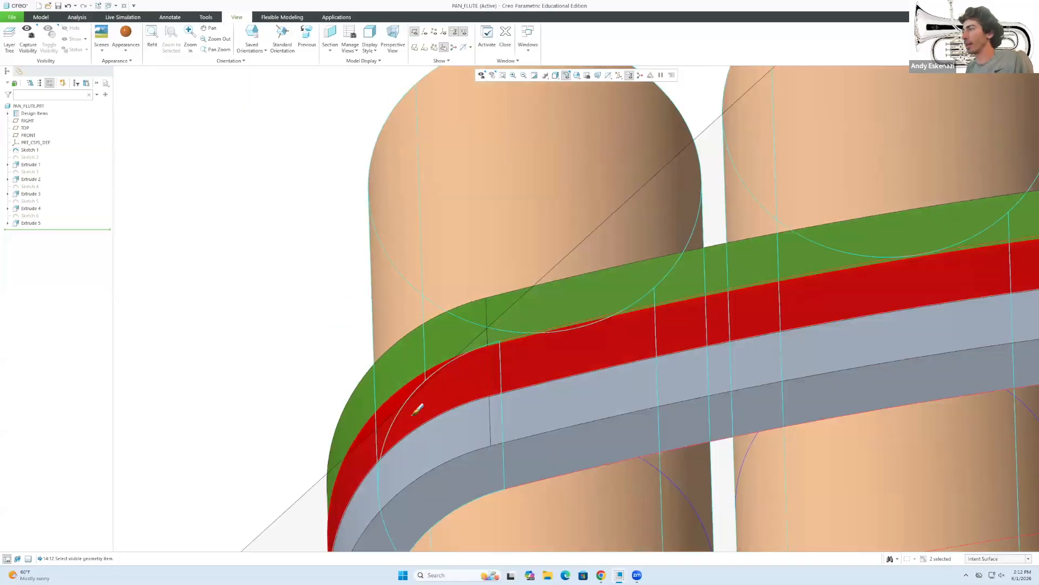
ctrl+click(417, 410)
Apply orange to the selected middle-strip surfaces and orbit to review the band.
scroll(420, 422, up, 8)
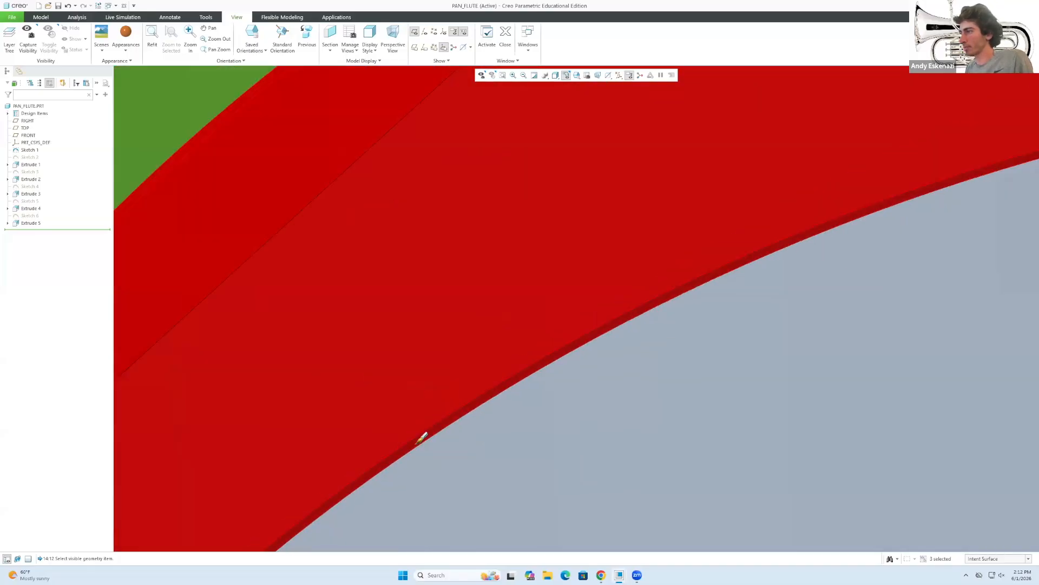
scroll(421, 437, down, 6)
middle_drag(420, 436, 332, 494)
scroll(445, 429, up, 6)
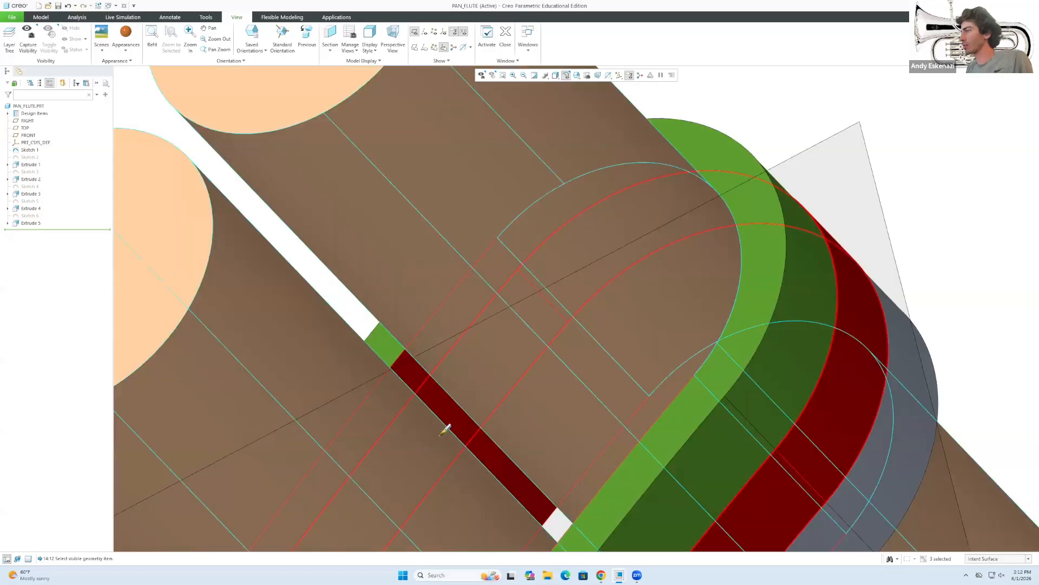
scroll(446, 430, down, 6)
middle_click(624, 318)
middle_drag(423, 335, 424, 359)
scroll(425, 360, down, 4)
scroll(395, 373, up, 4)
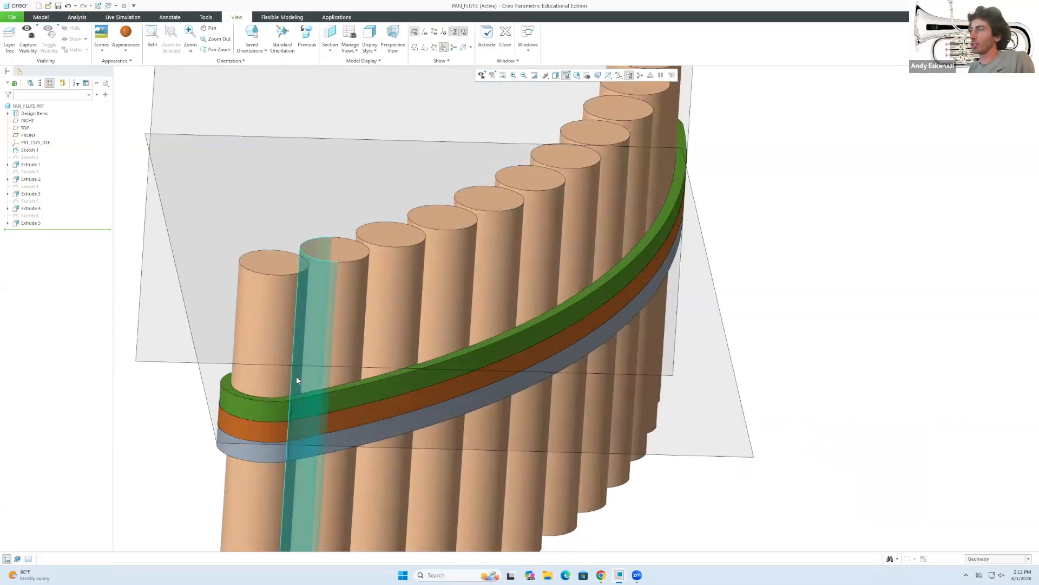
scroll(297, 381, down, 2)
click(134, 51)
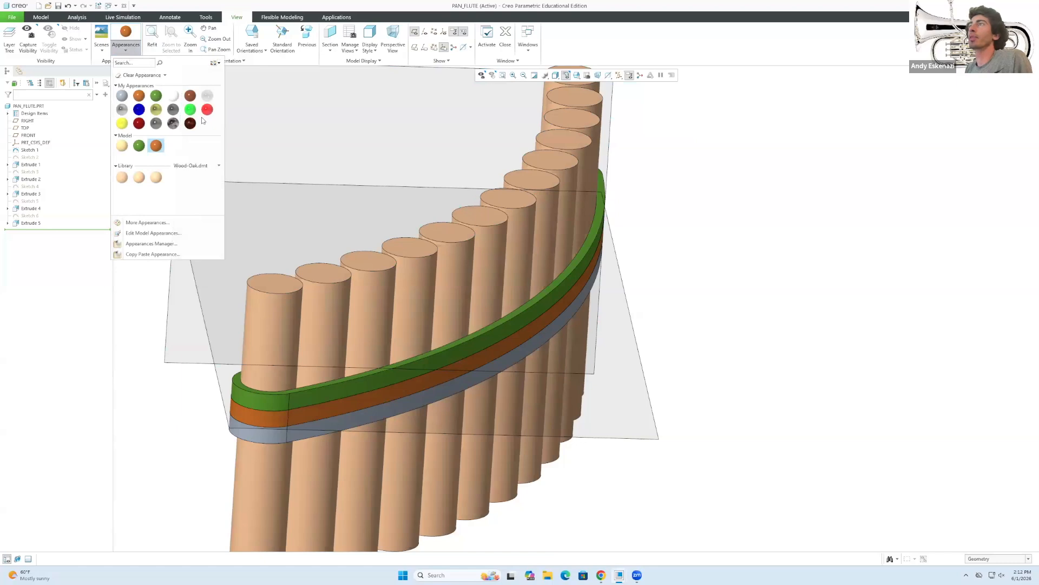
Apply the dark red appearance to the grey lower band as an intent surface.
click(140, 121)
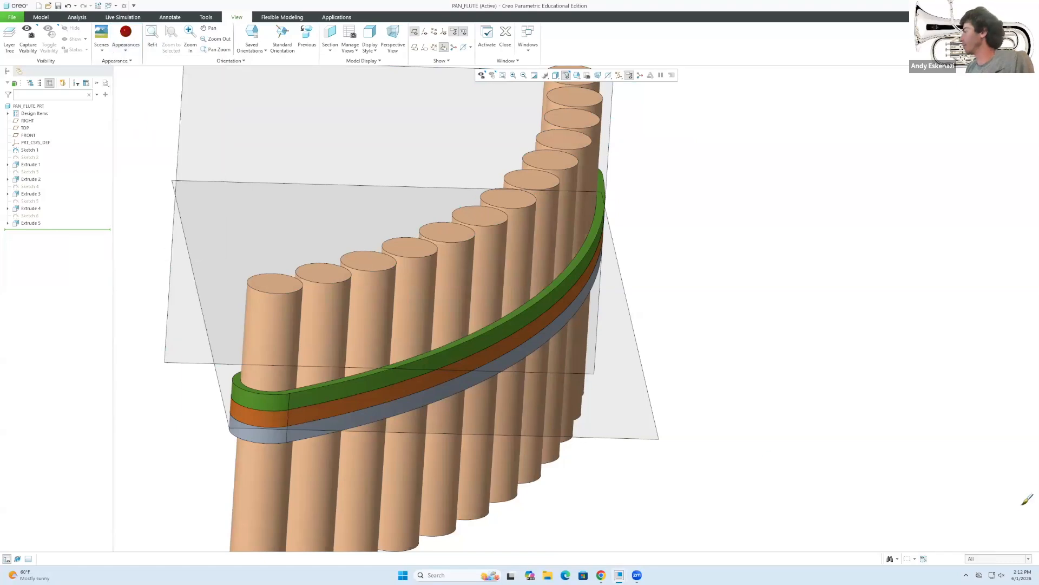
click(971, 559)
click(982, 536)
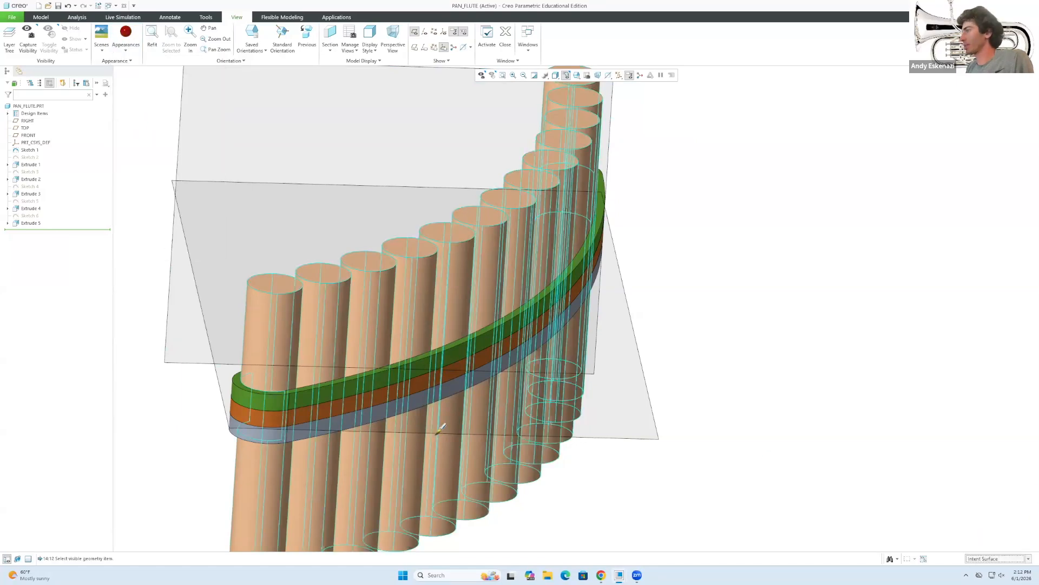
click(321, 426)
middle_drag(281, 441, 272, 374)
scroll(241, 459, up, 5)
middle_click(174, 364)
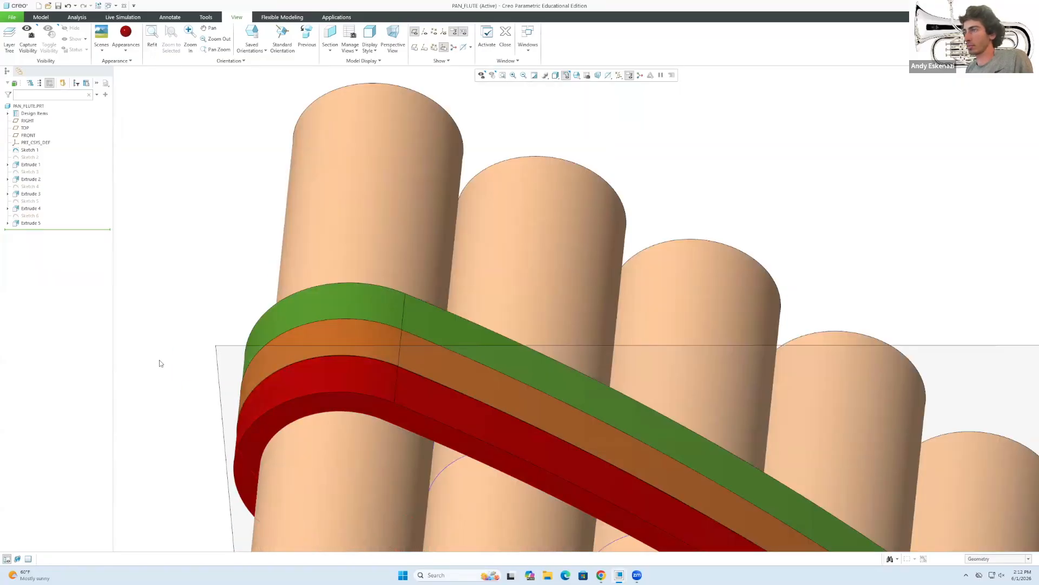
Orbit to review the green-orange-red striped band and return to the Model tab.
scroll(162, 361, down, 6)
middle_drag(306, 321, 307, 336)
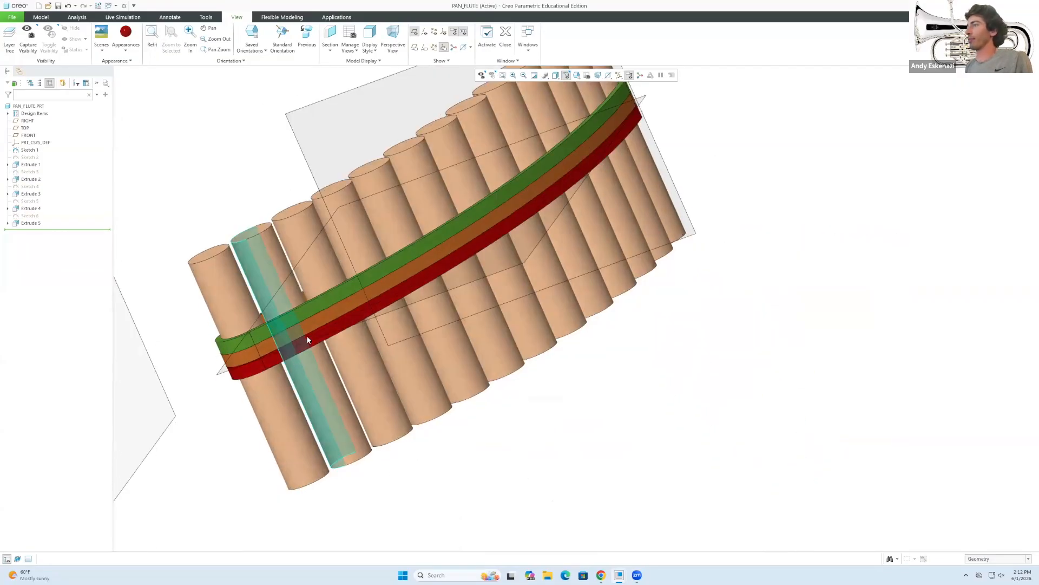
scroll(424, 323, down, 4)
mouse_move(424, 324)
middle_down()
mouse_move(444, 294)
mouse_move(431, 325)
mouse_move(310, 257)
mouse_move(346, 258)
mouse_move(341, 273)
mouse_move(525, 284)
mouse_move(453, 279)
mouse_move(693, 466)
middle_up()
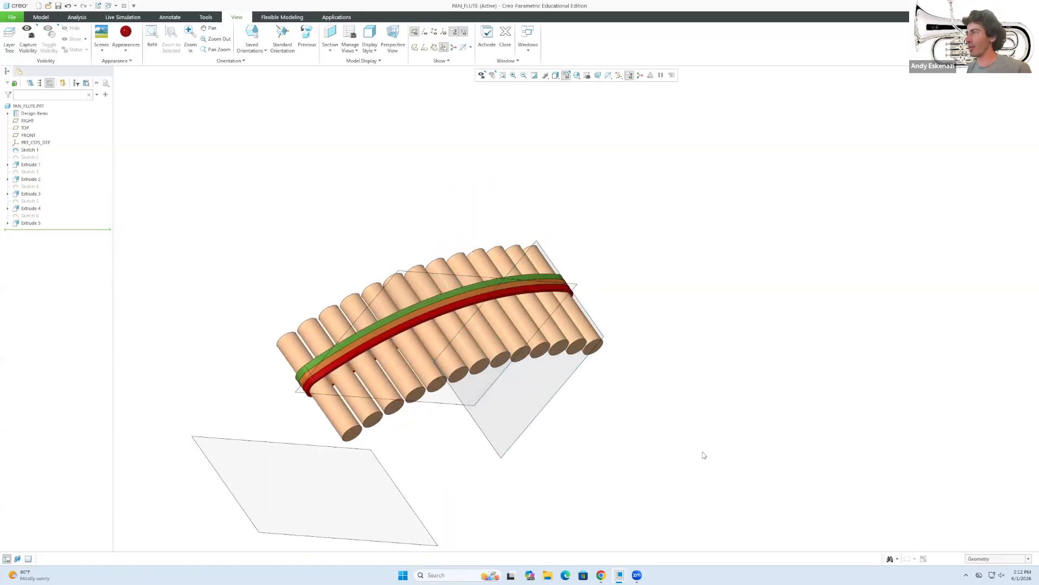
scroll(466, 379, down, 3)
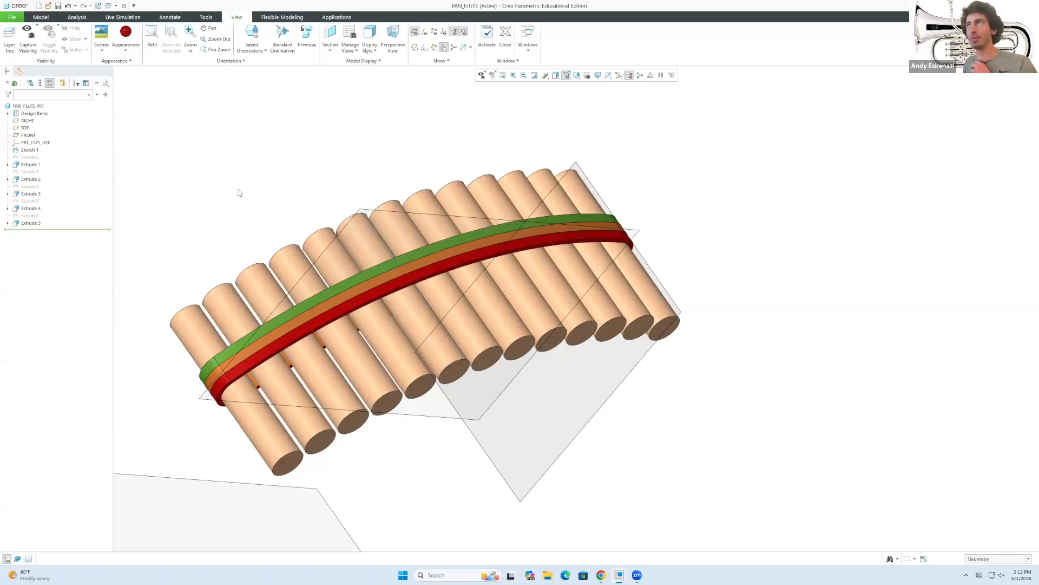
click(41, 18)
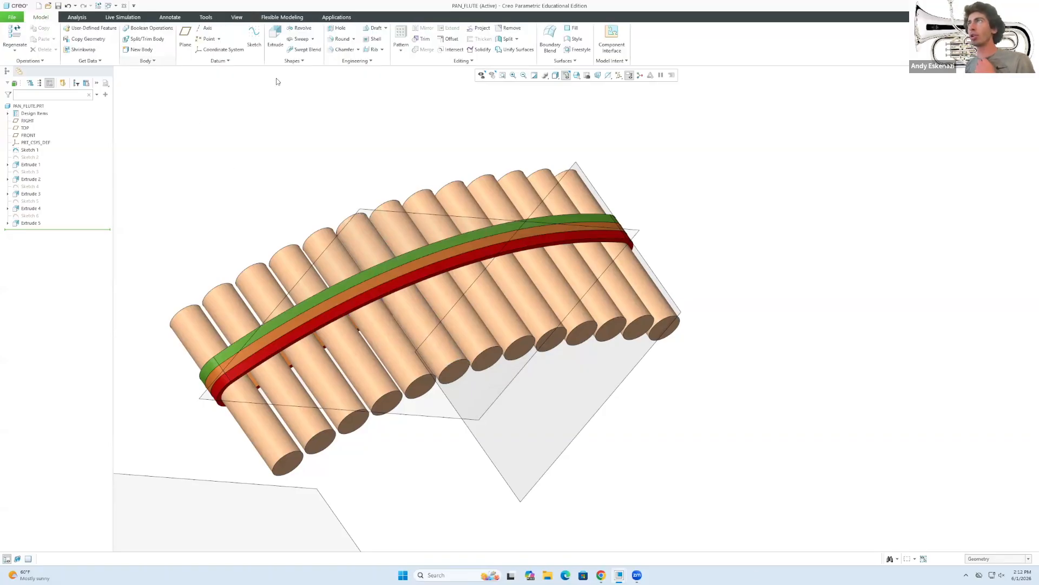
Start Sketch 7 on a pipe's end face and switch on Construction Mode.
click(254, 37)
scroll(284, 466, down, 3)
click(280, 457)
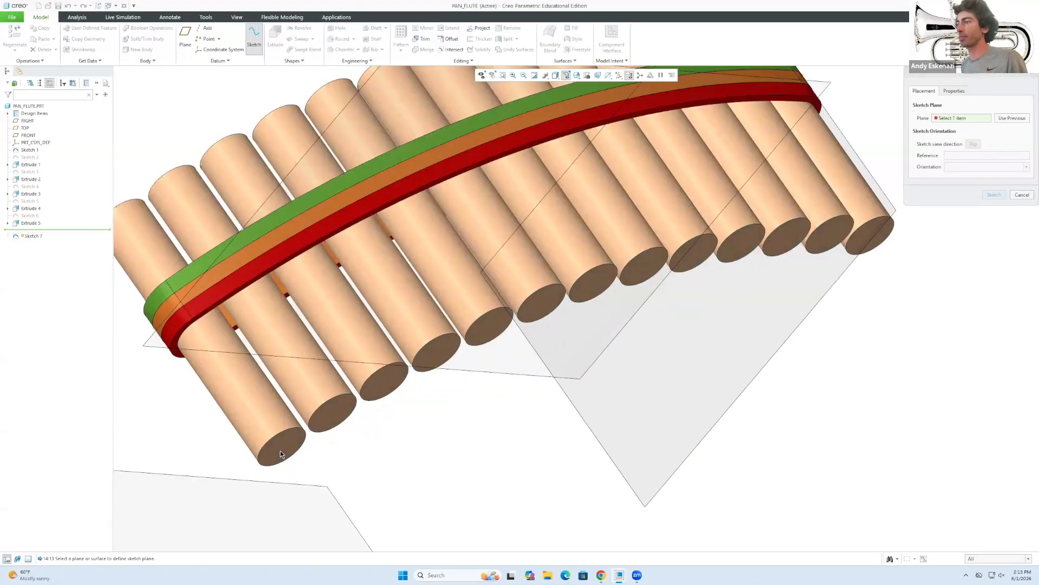
middle_click(843, 206)
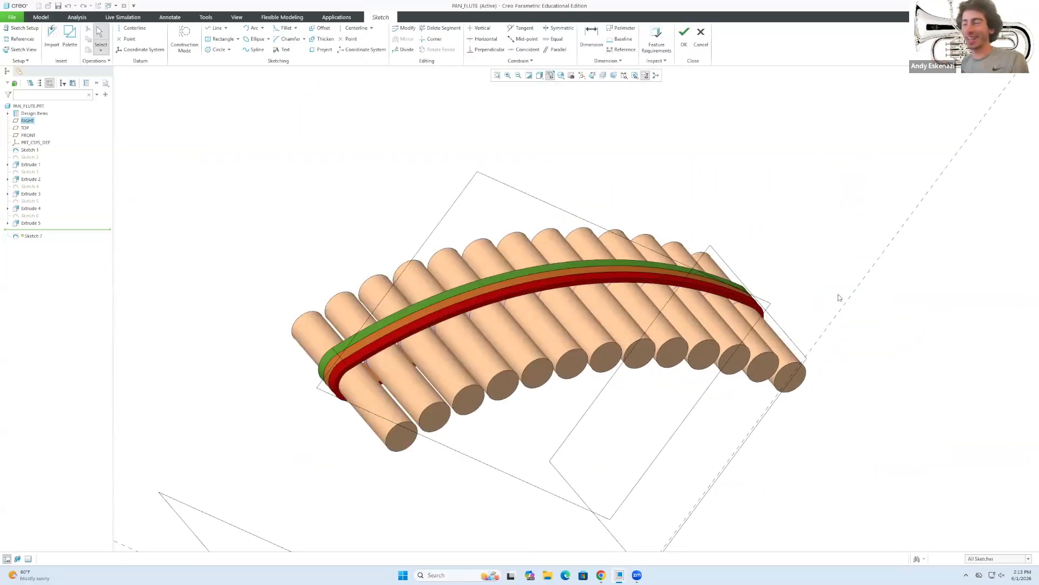
scroll(391, 436, up, 3)
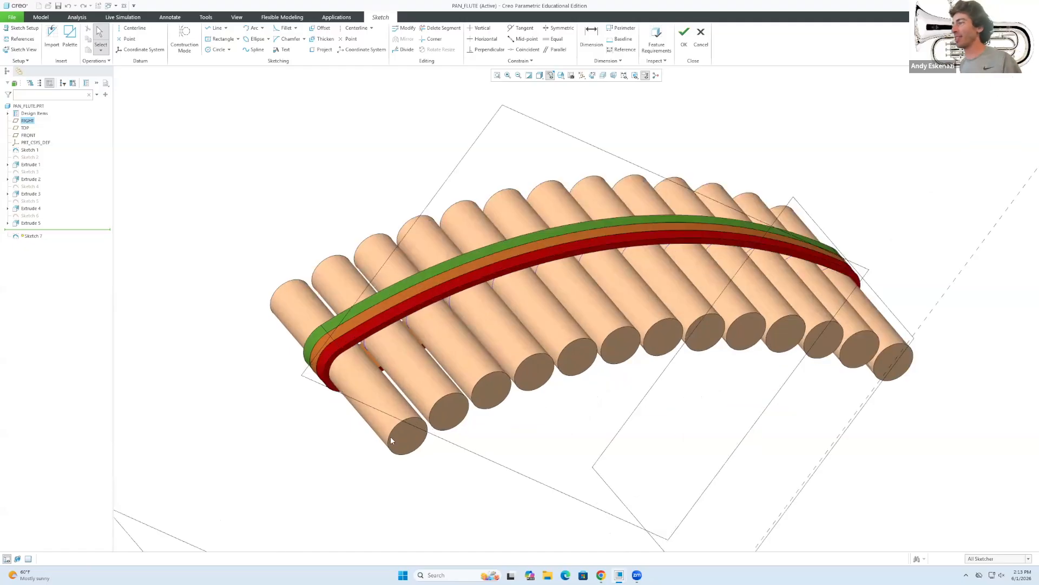
click(192, 33)
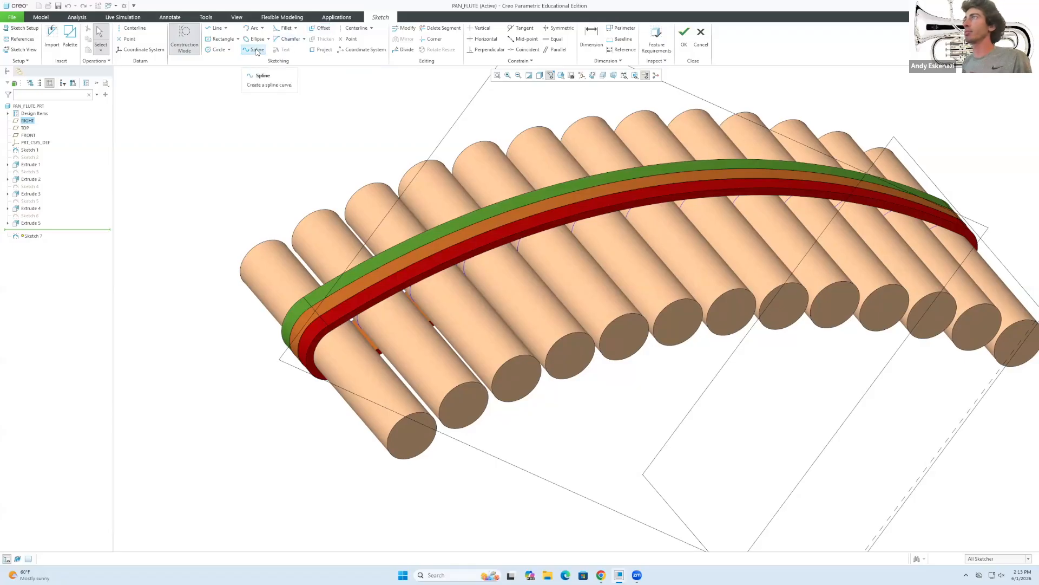
Try projecting the front pipe's end edge as a rule-based complete-loop chain.
click(313, 49)
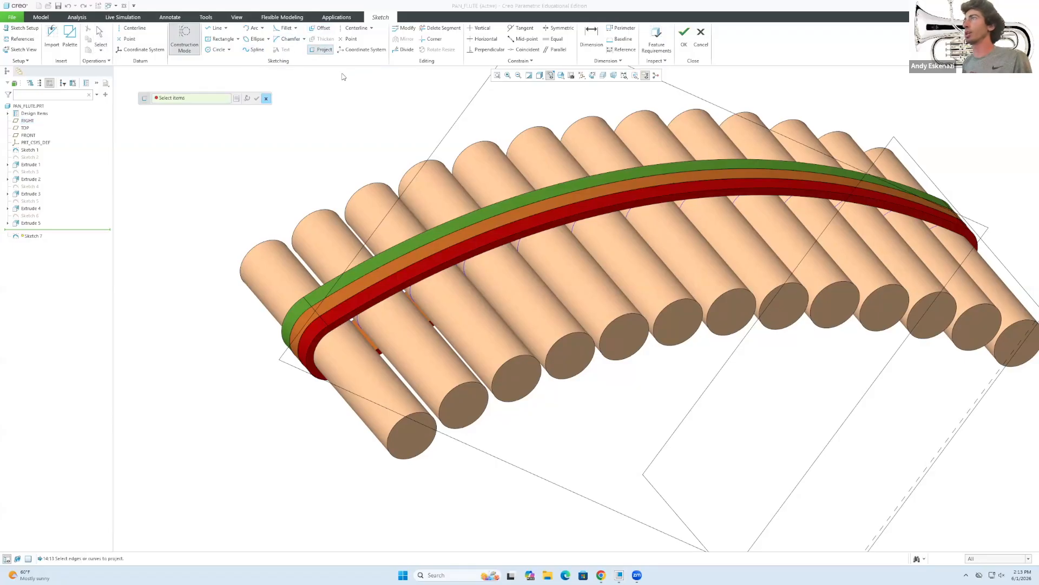
click(237, 96)
click(855, 245)
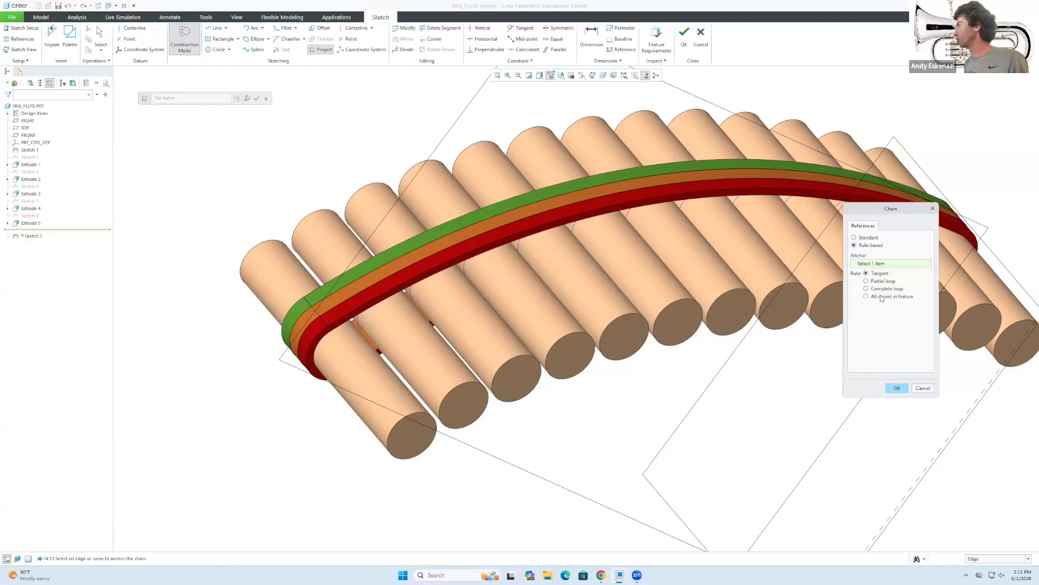
click(867, 297)
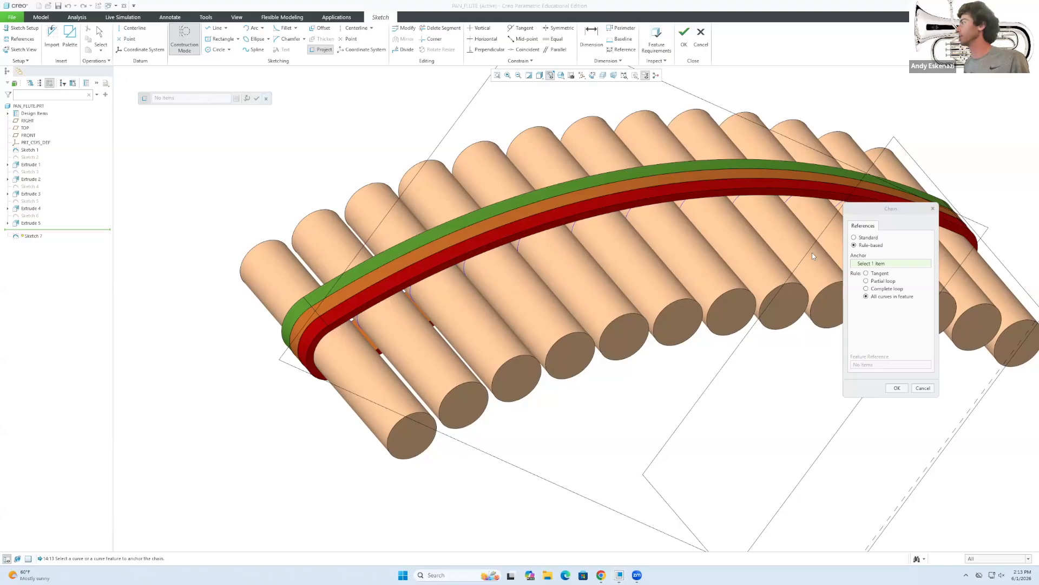
click(866, 289)
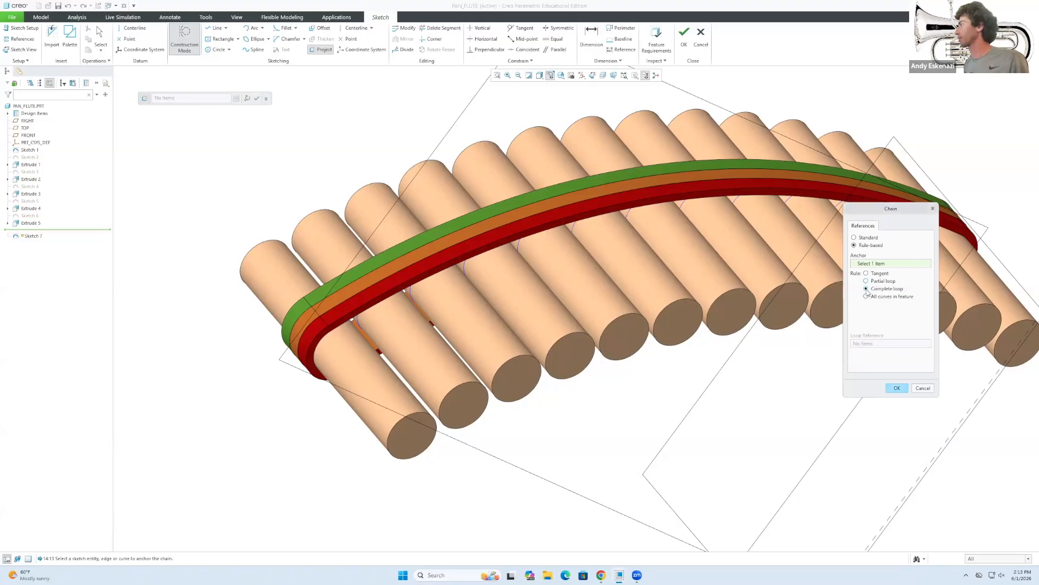
click(422, 431)
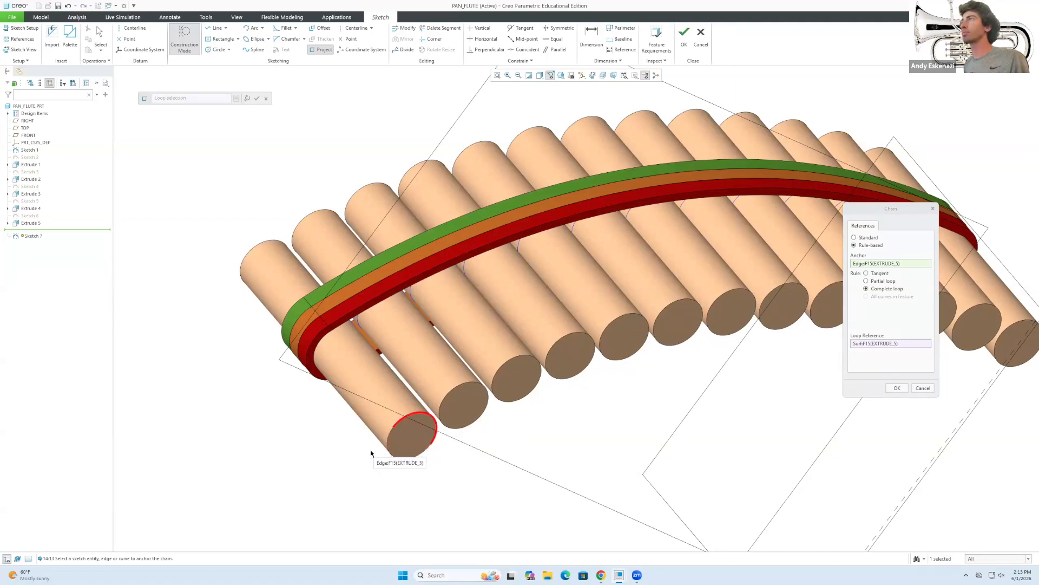
click(889, 388)
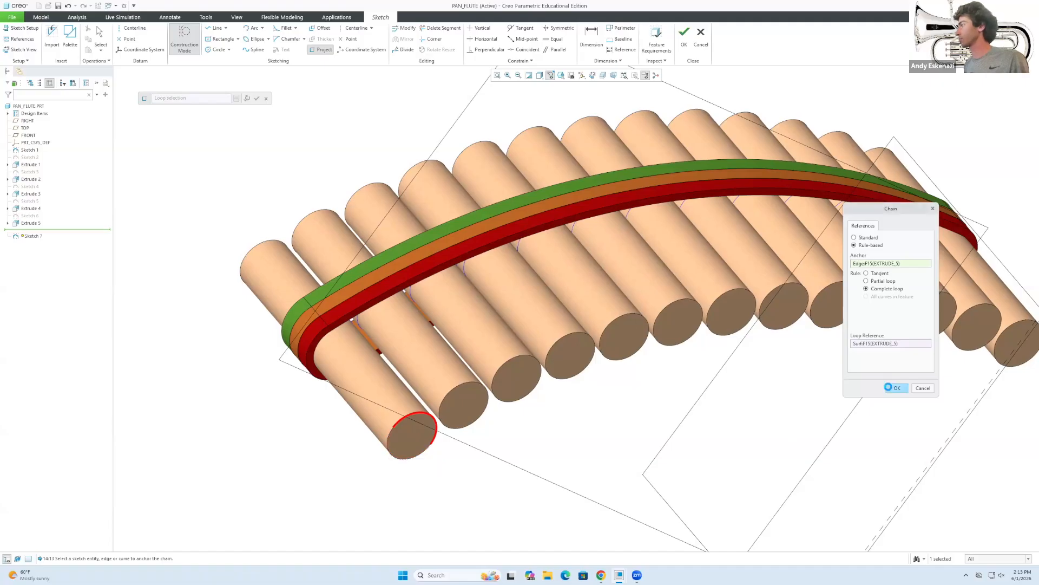
Project the front pipe's complete end-rim loop again and finish the projection.
click(324, 50)
click(237, 100)
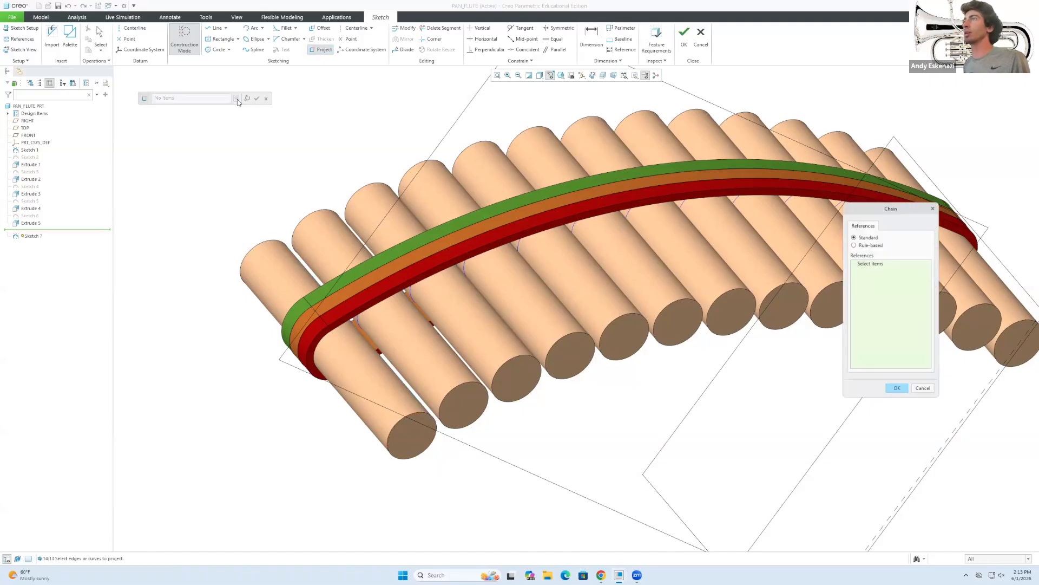
click(854, 245)
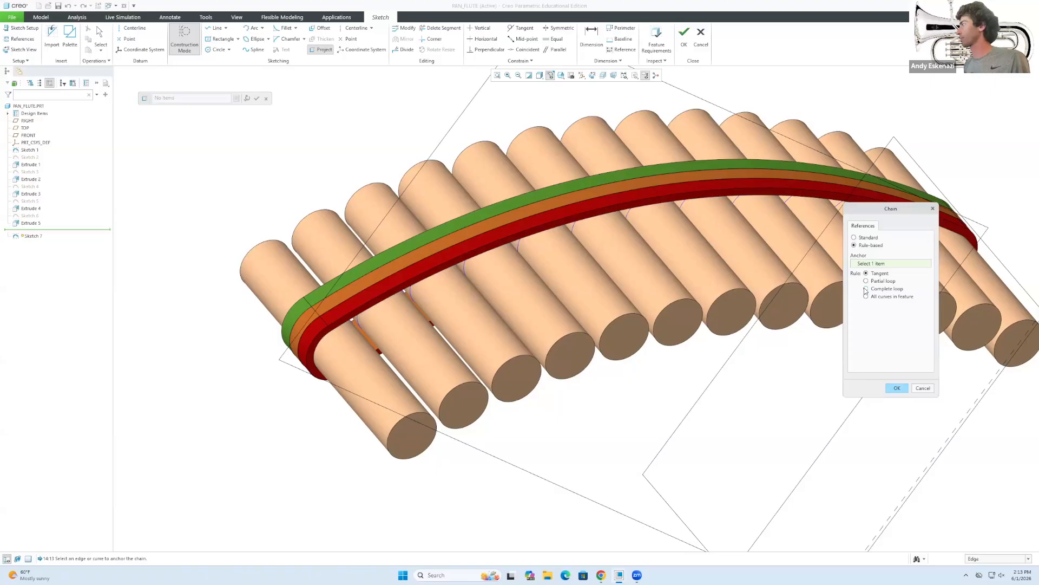
click(421, 428)
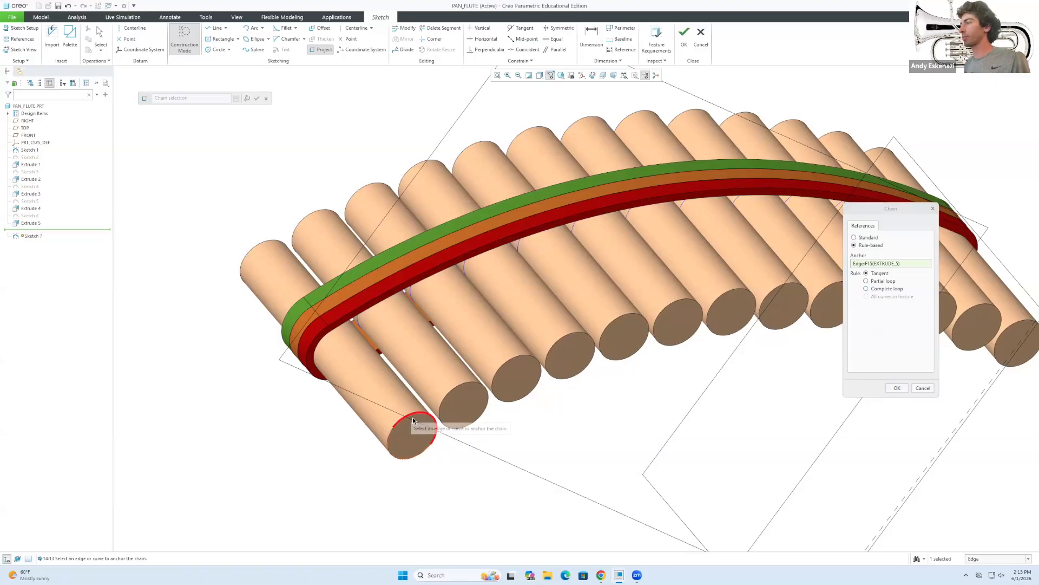
click(866, 288)
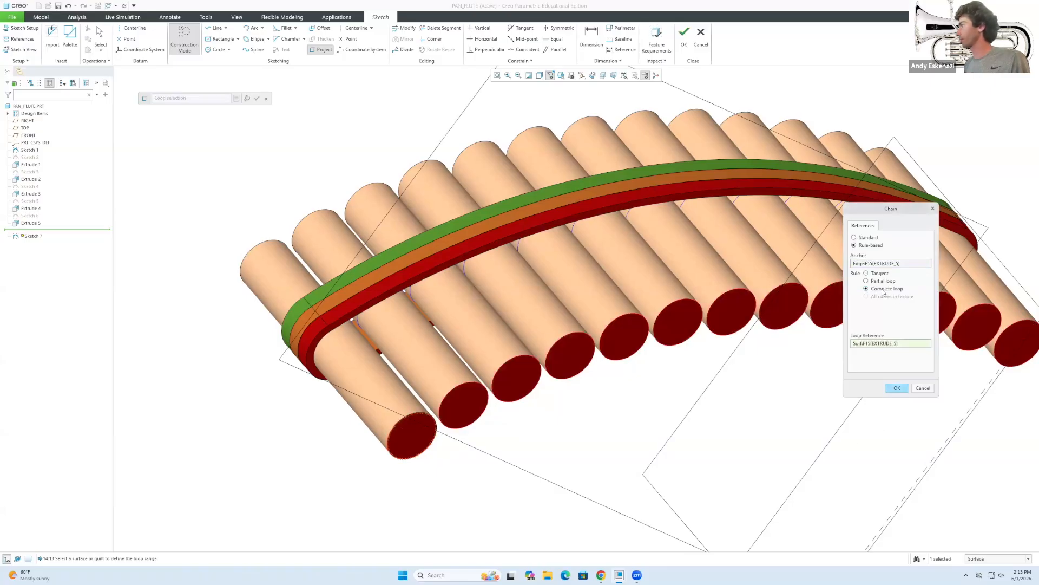
click(895, 388)
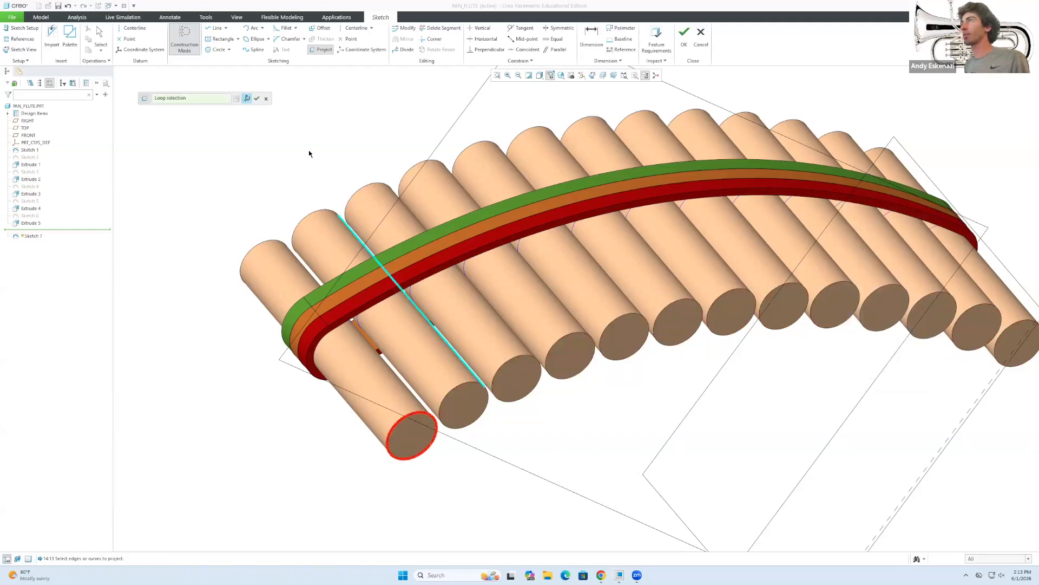
click(256, 99)
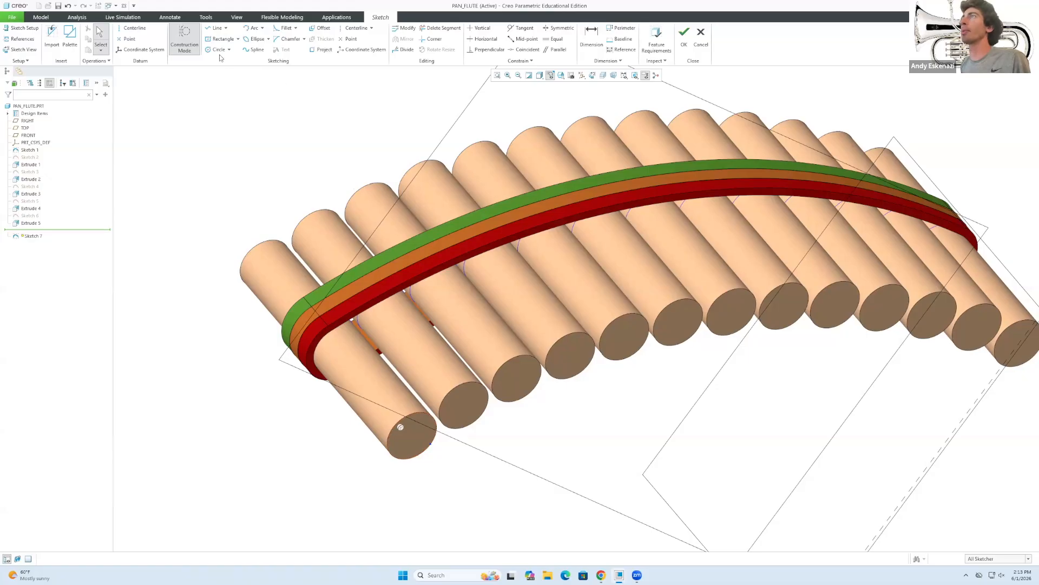
Project the second pipe's end edge as a complete rule-based loop chain.
click(323, 49)
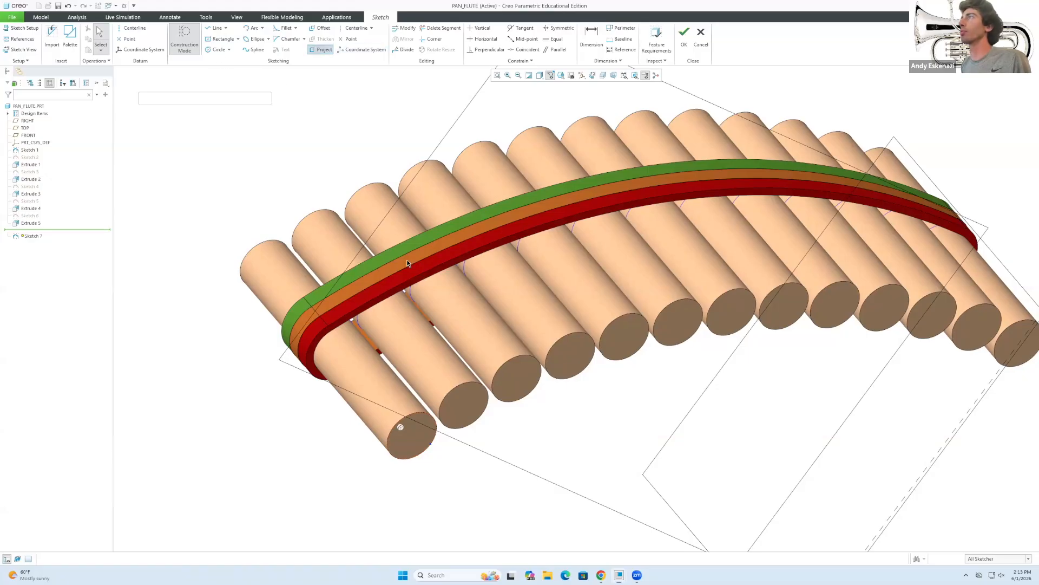
click(457, 389)
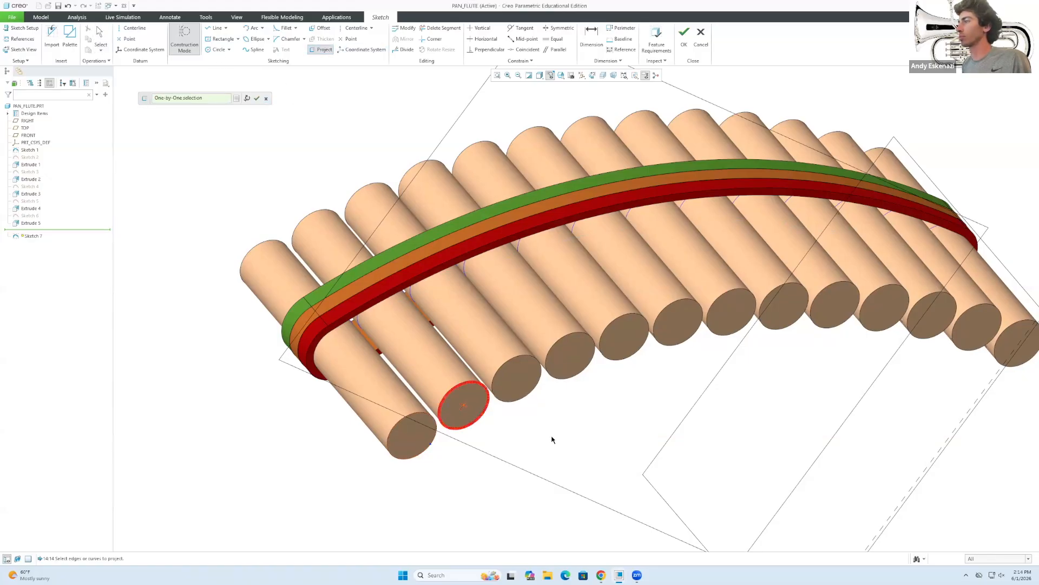
click(237, 99)
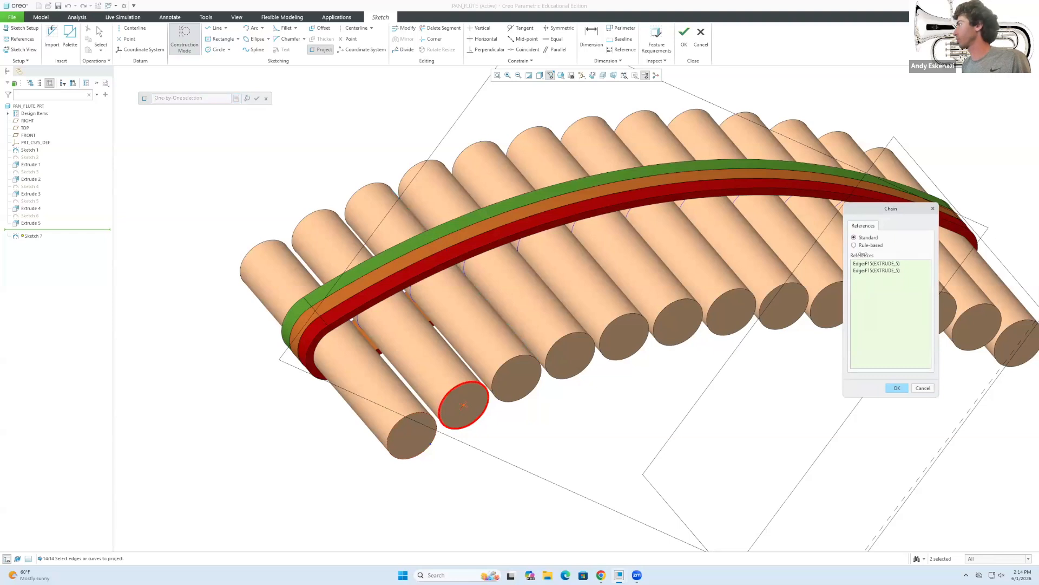
click(856, 245)
click(866, 289)
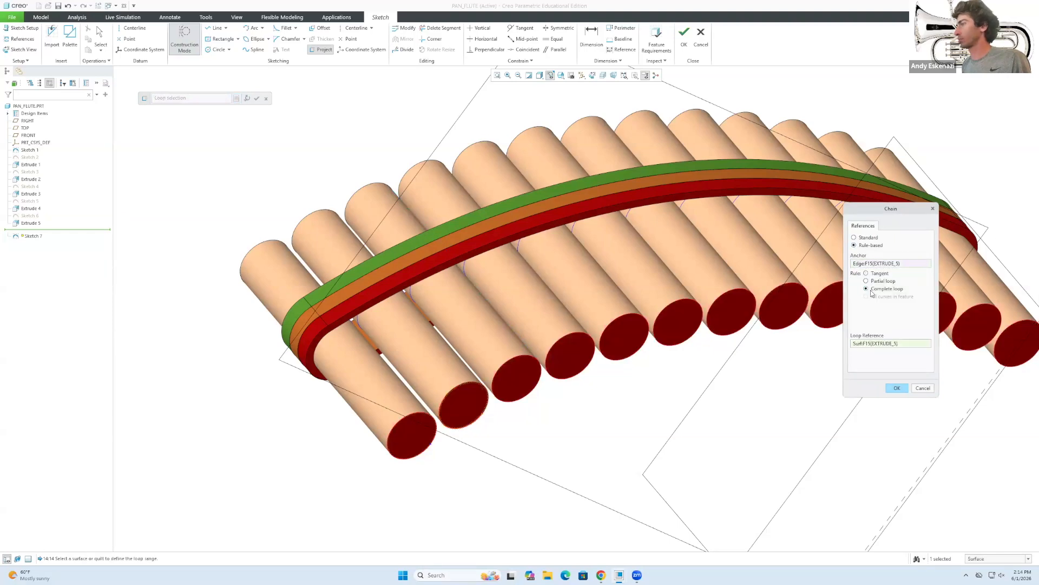
click(897, 389)
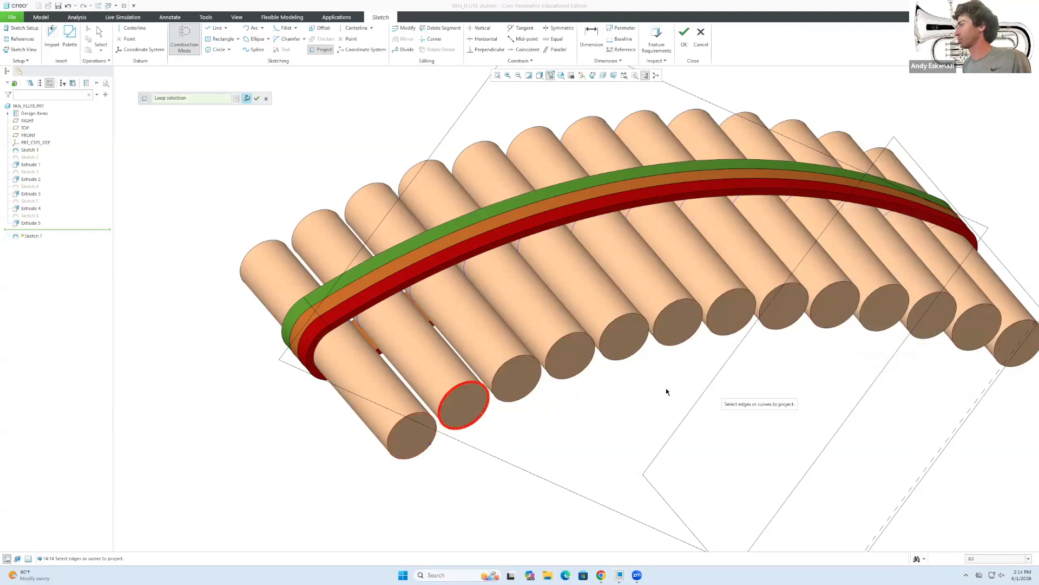
Add the end-rim arcs of the third through eighth pipes to the projection.
click(532, 357)
click(501, 384)
click(459, 386)
click(444, 406)
click(565, 381)
click(594, 351)
click(606, 350)
click(609, 331)
click(719, 295)
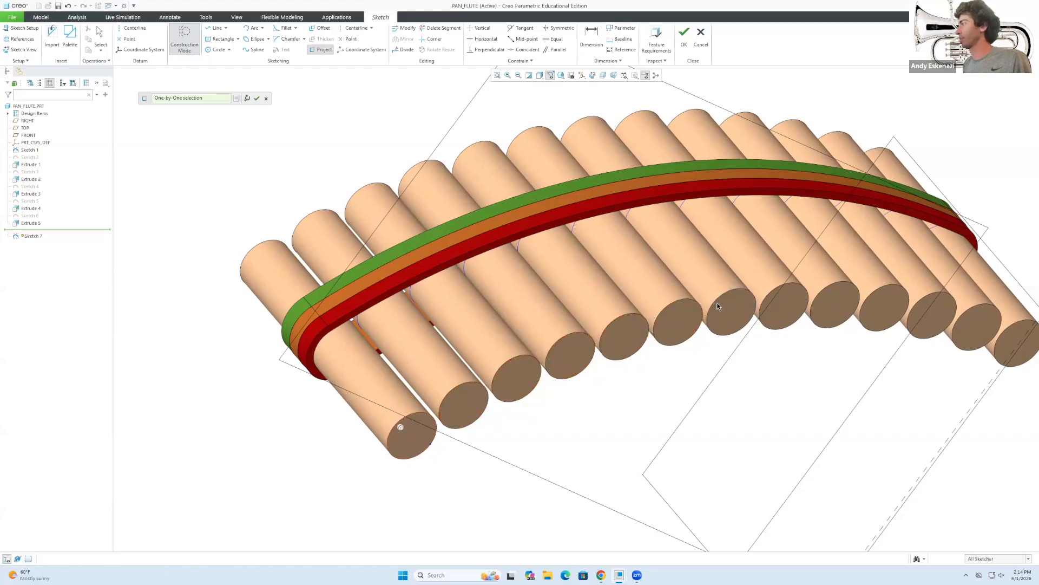
click(709, 314)
click(769, 293)
click(759, 306)
Add the ninth and remaining pipes' end circles and finish the projection.
click(831, 284)
click(824, 325)
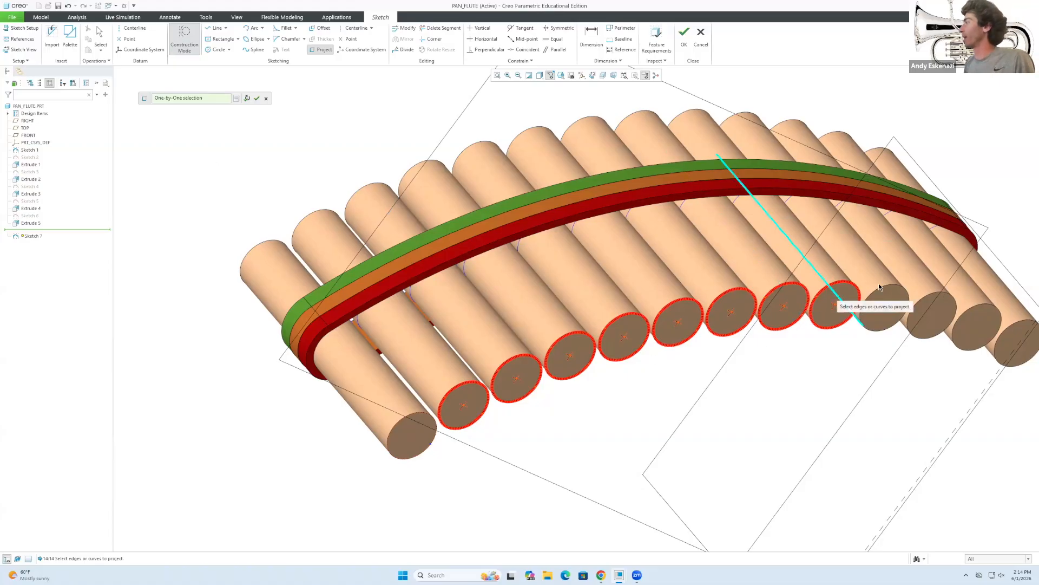
click(910, 305)
click(920, 305)
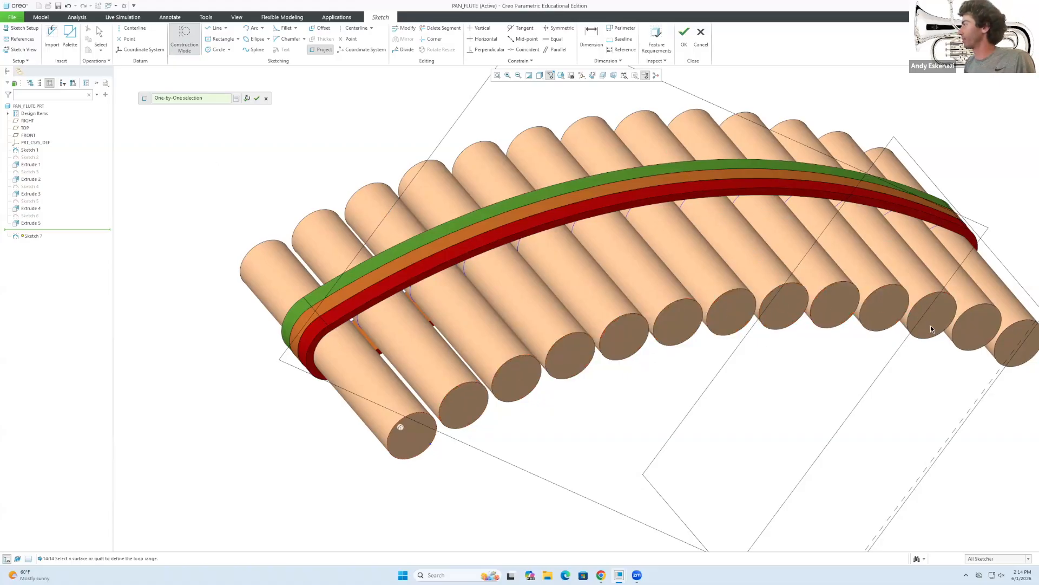
click(1000, 327)
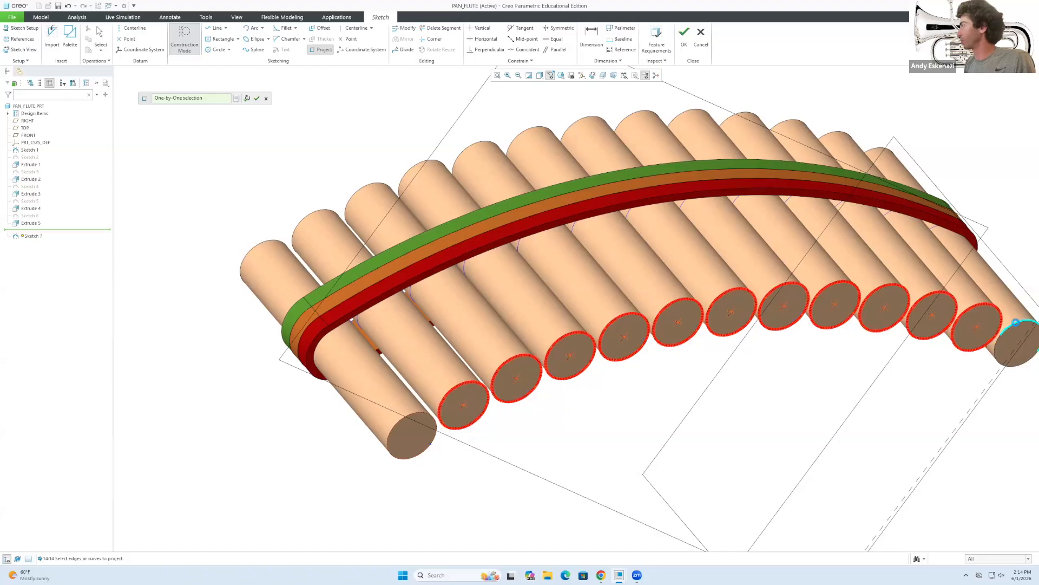
click(1001, 349)
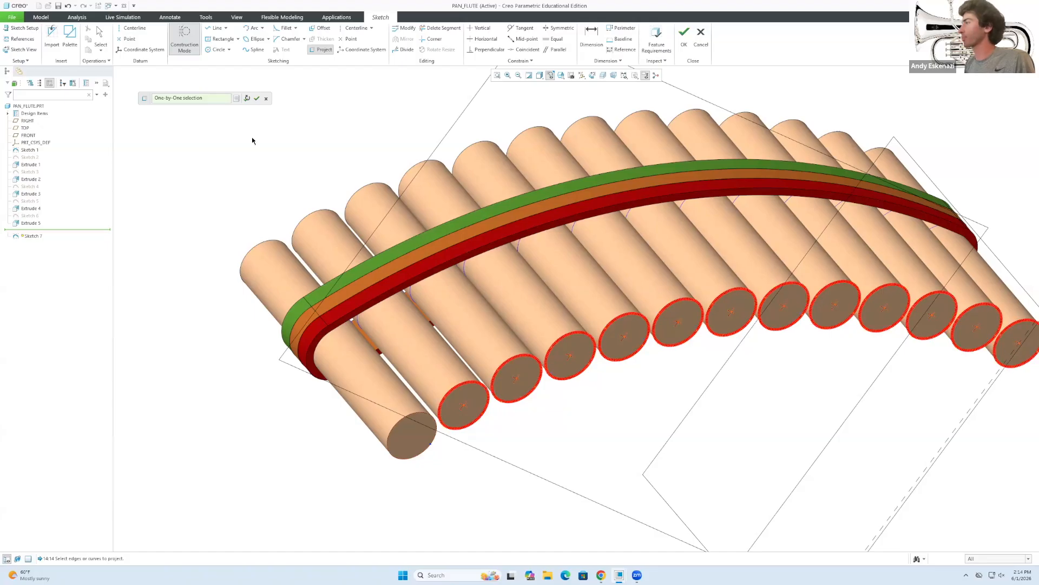
click(257, 98)
scroll(285, 155, up, 3)
scroll(250, 398, down, 3)
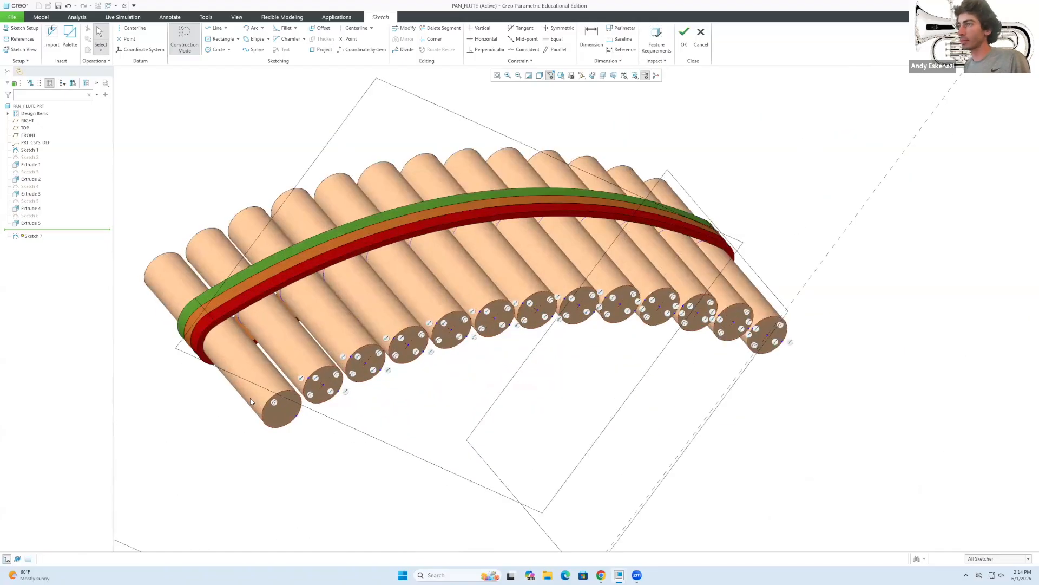
scroll(250, 398, down, 3)
Switch to regular geometry and draw rim-sized circles on the front and second pipe ends.
click(185, 40)
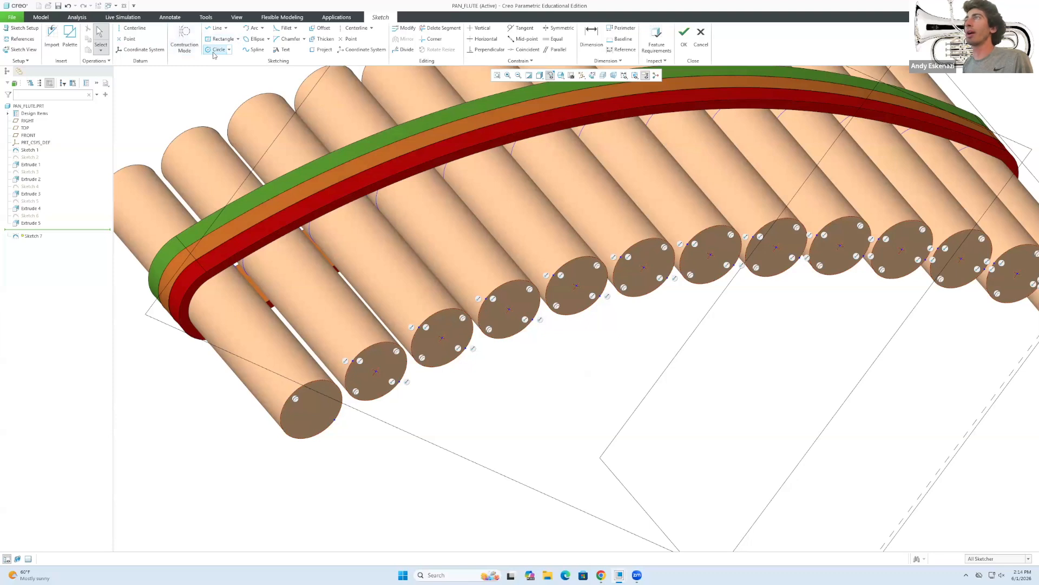
click(214, 49)
click(311, 409)
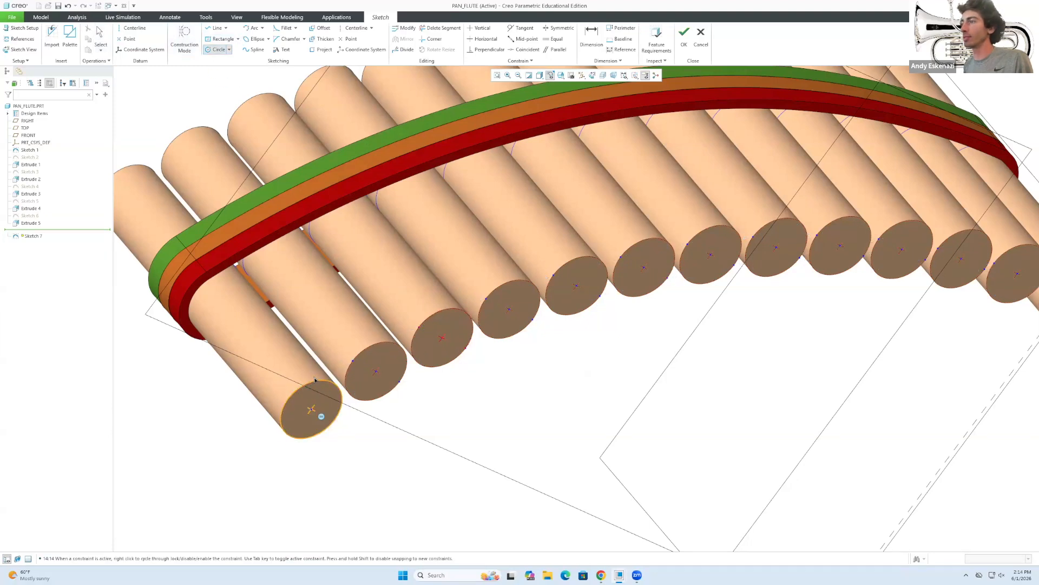
scroll(315, 382, down, 6)
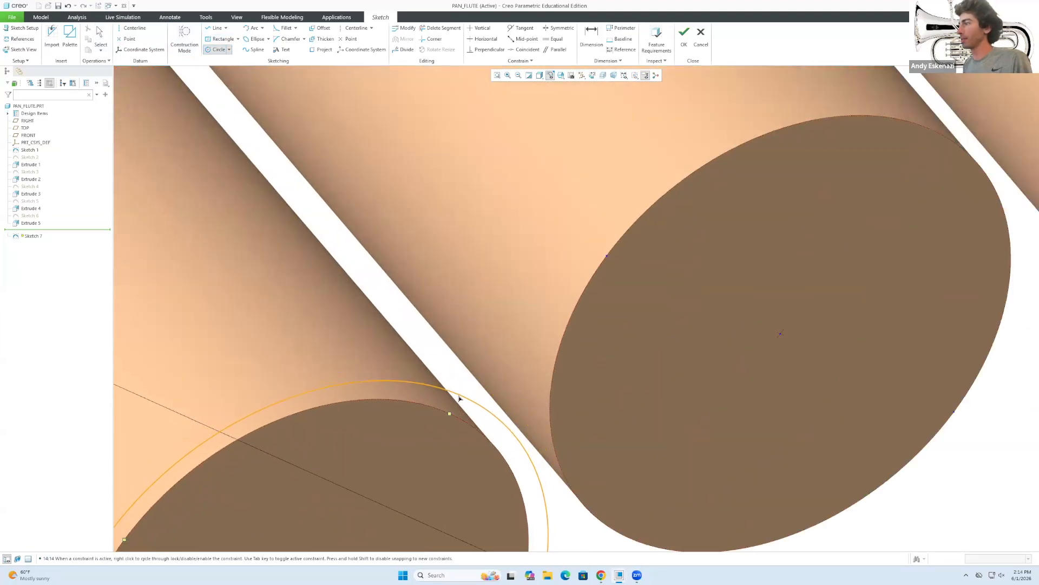
click(453, 399)
scroll(364, 298, up, 4)
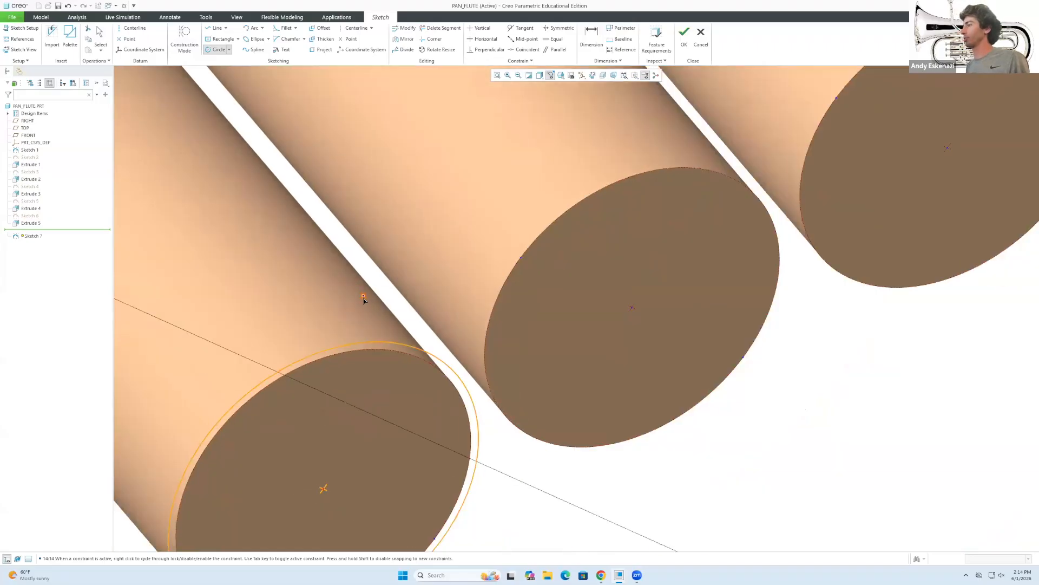
scroll(364, 298, up, 3)
click(474, 301)
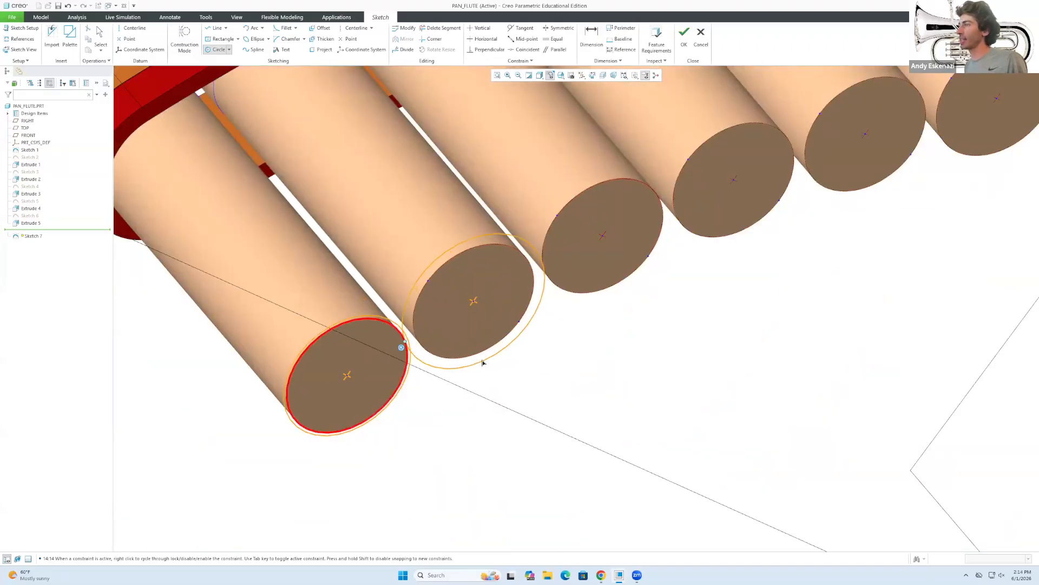
click(480, 358)
Draw rim-sized circles on the third and fourth pipe ends.
click(603, 235)
click(572, 295)
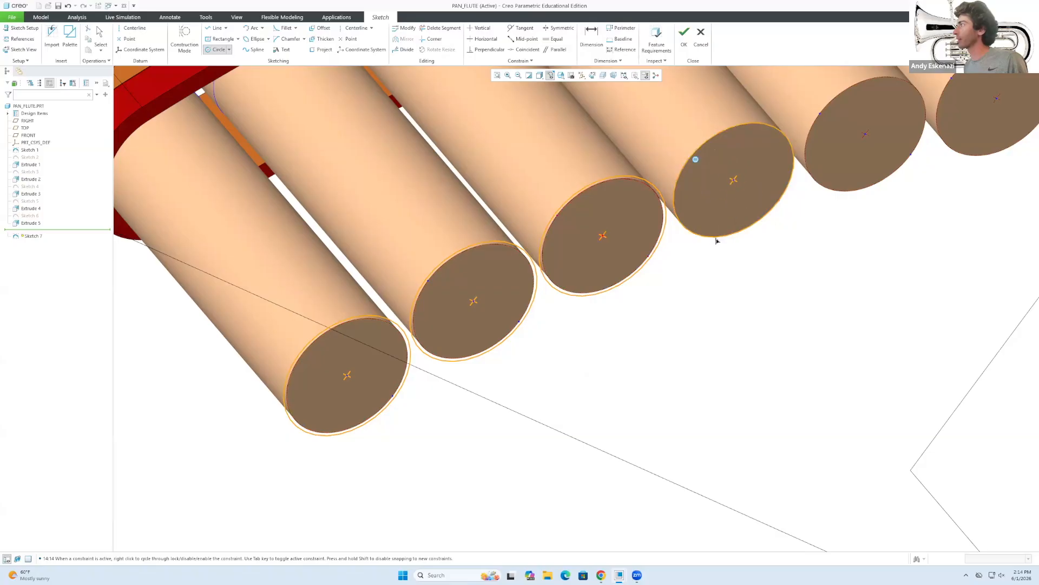
scroll(704, 230, down, 5)
scroll(640, 216, up, 4)
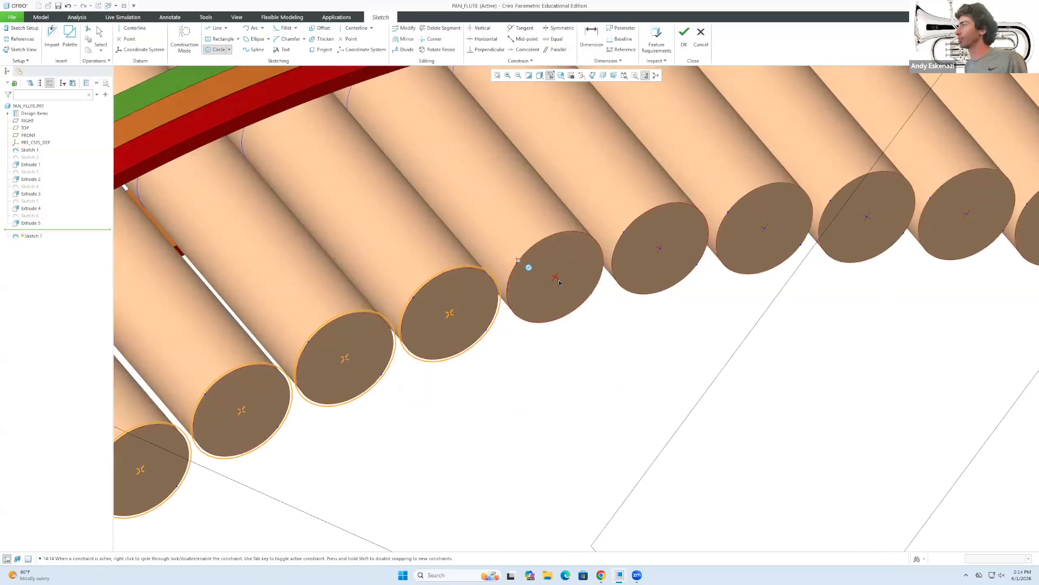
click(555, 277)
scroll(555, 278, up, 4)
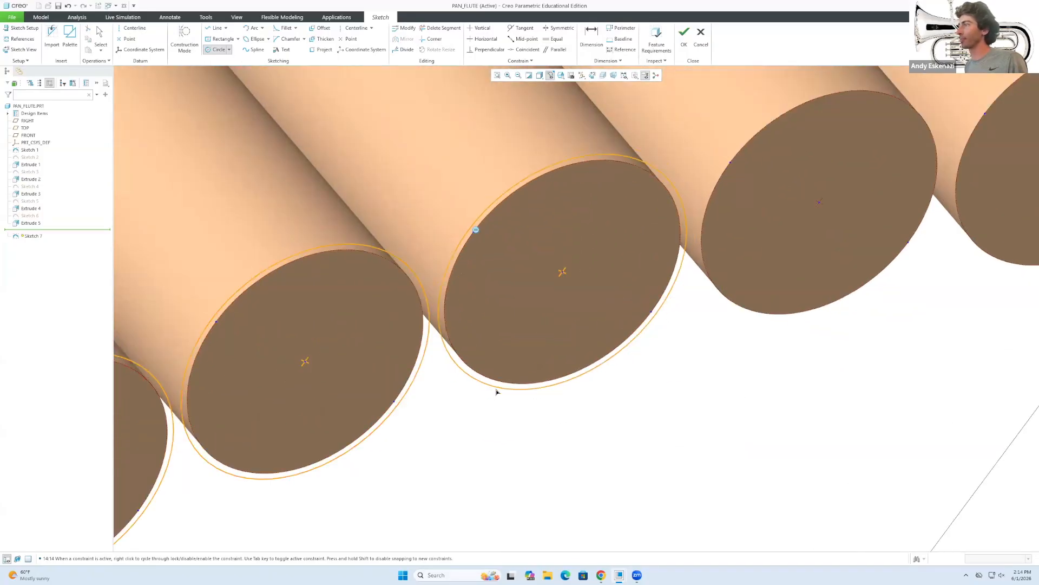
click(471, 351)
scroll(471, 352, down, 4)
scroll(571, 332, up, 4)
click(570, 283)
Draw rim-sized circles on the fifth, sixth and seventh pipe ends.
click(552, 342)
click(703, 258)
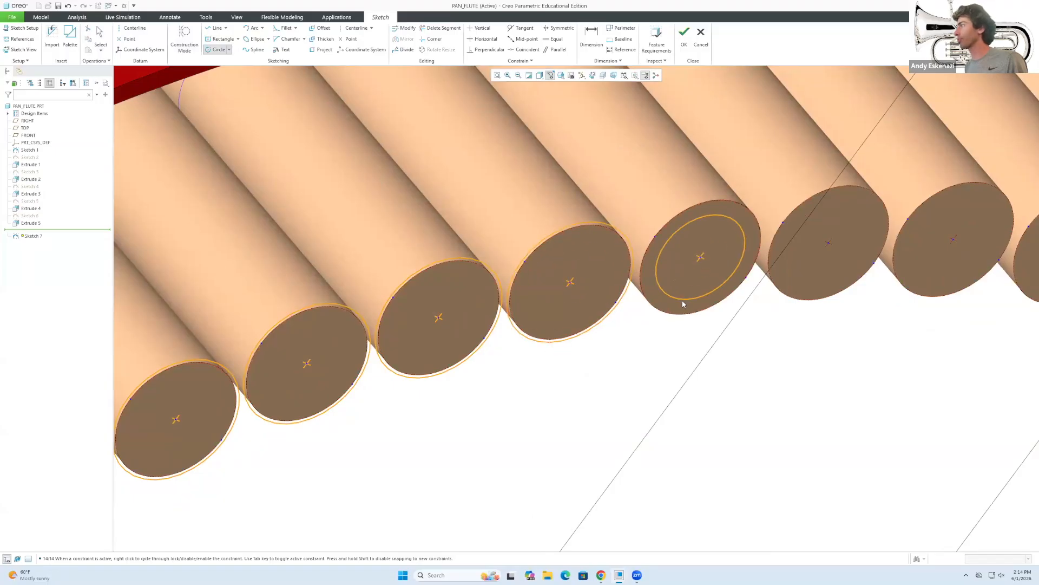
click(758, 281)
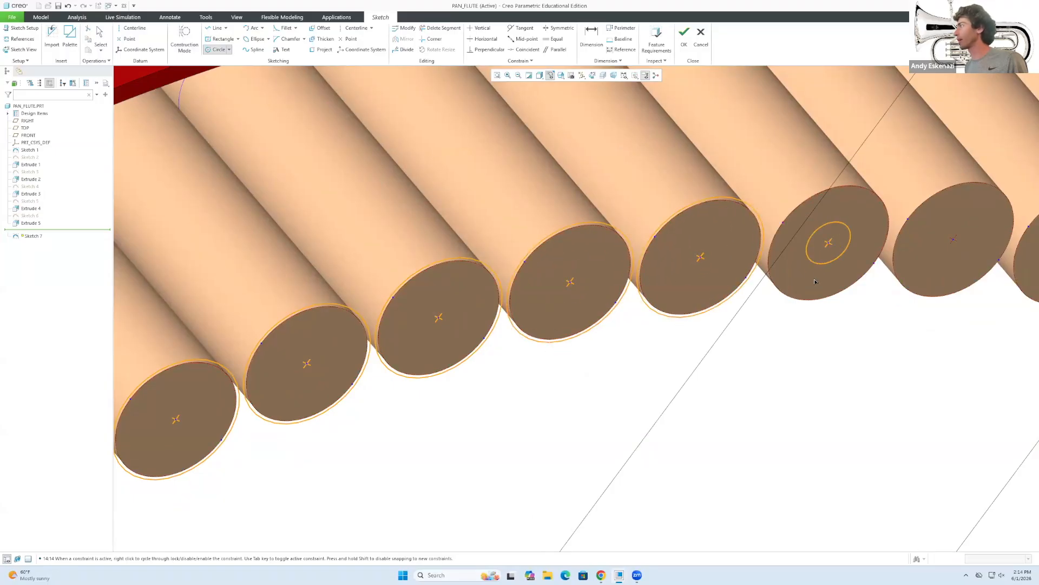
click(805, 301)
scroll(788, 287, down, 4)
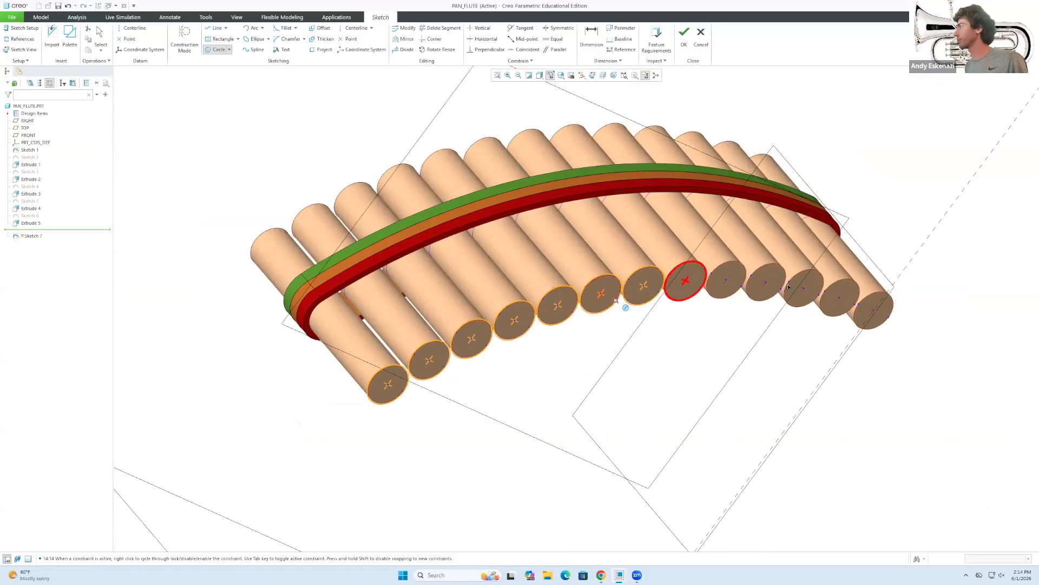
scroll(667, 269, up, 4)
click(560, 285)
click(553, 335)
click(653, 320)
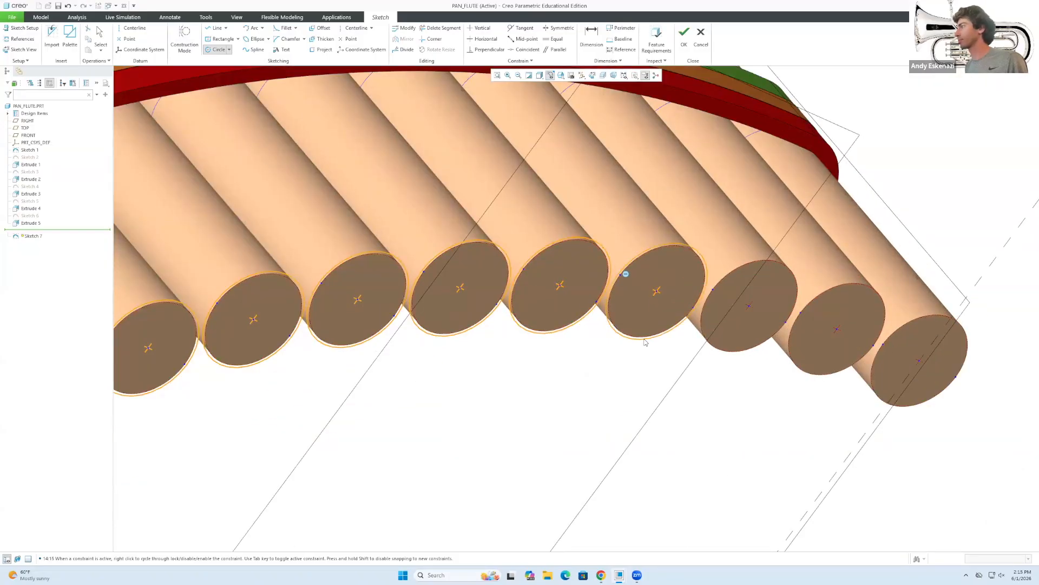
click(750, 308)
click(720, 355)
Draw circles on the eighth and ninth pipe ends and verify the 33.50 diameter.
click(835, 331)
click(919, 361)
click(896, 414)
click(896, 412)
scroll(830, 424, up, 3)
middle_click(529, 428)
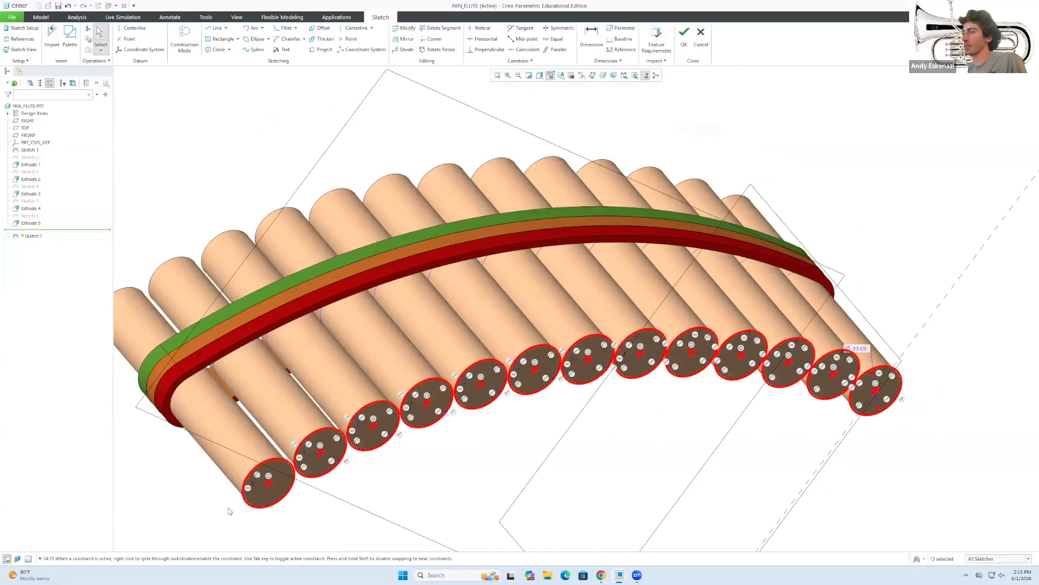
scroll(229, 511, up, 3)
scroll(523, 445, down, 5)
double_click(520, 446)
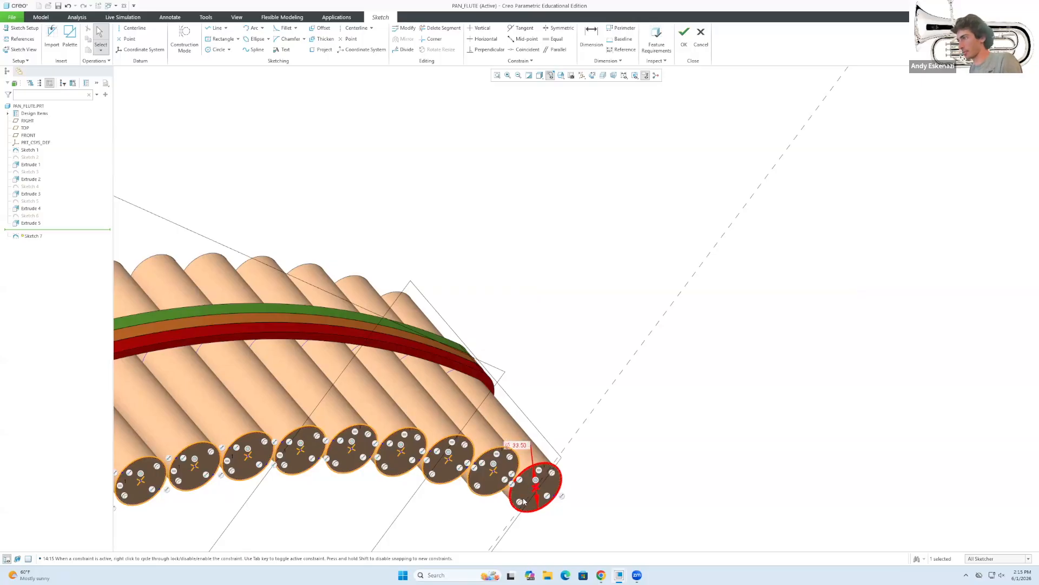
scroll(523, 501, down, 4)
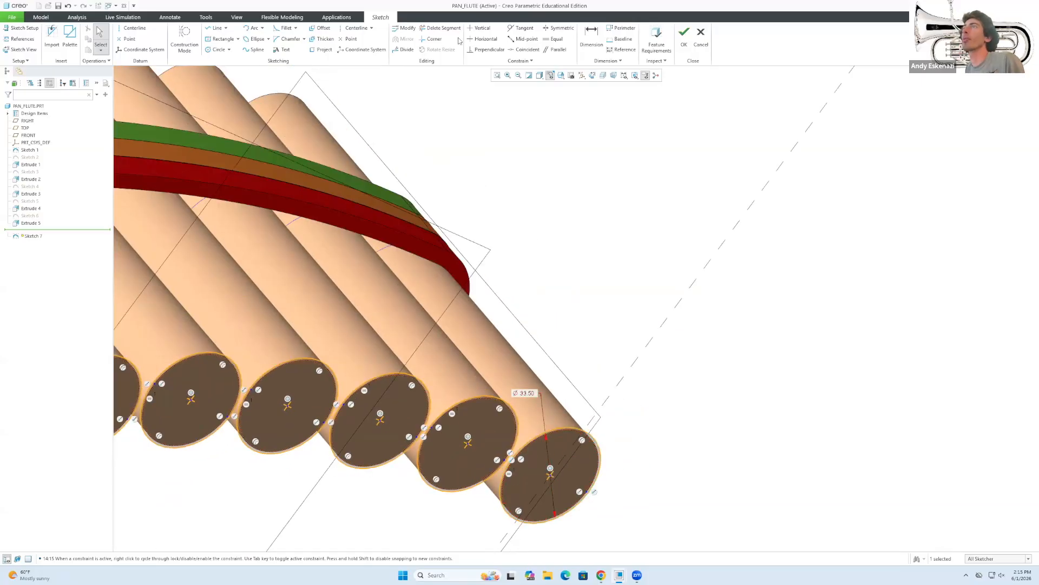
Extrude the pipe-end circle sketch 2.00 deep to create the grey end caps.
click(684, 33)
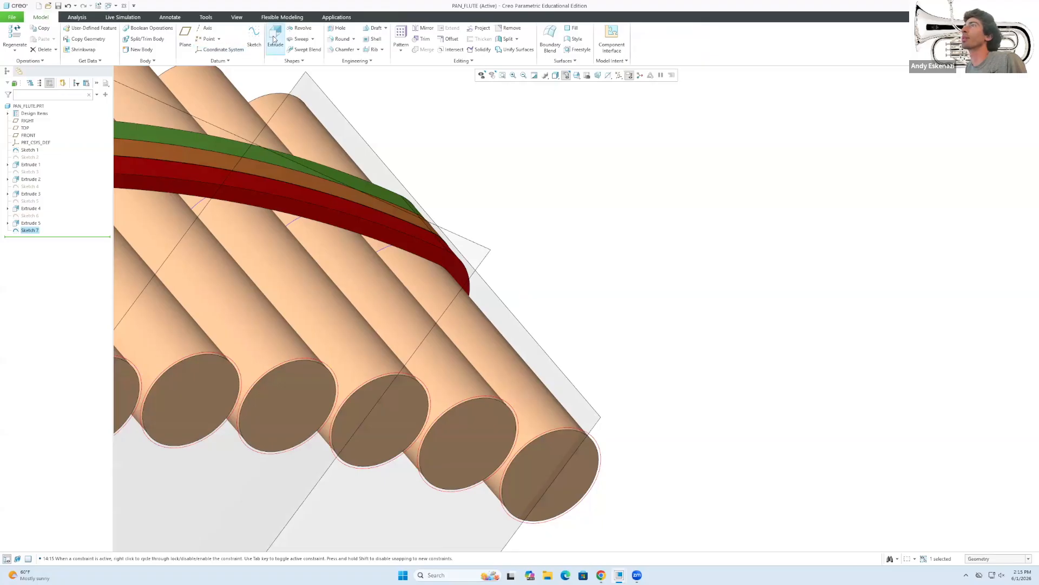
click(275, 39)
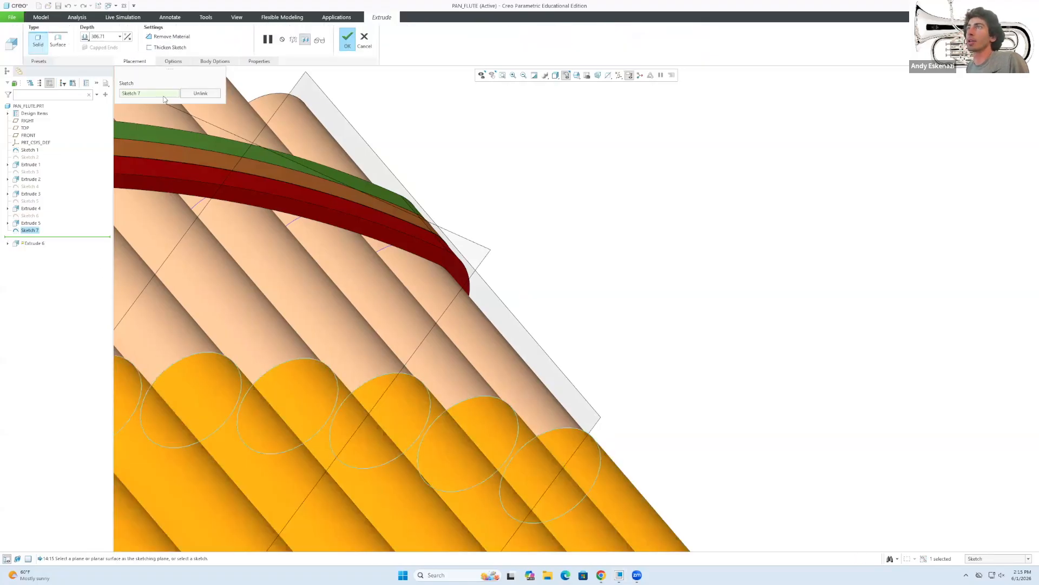
text(2)
key(Return)
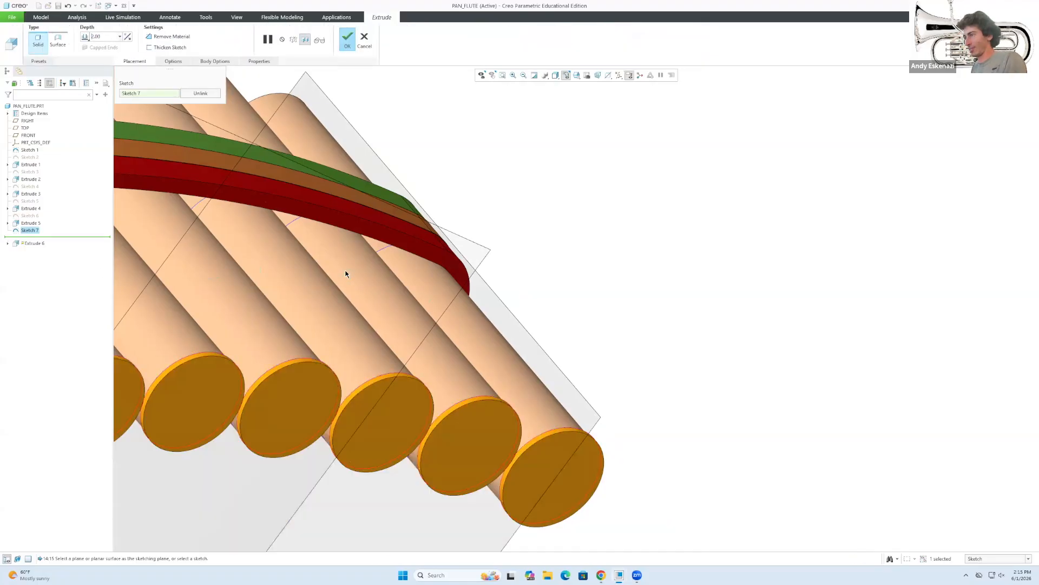
scroll(404, 303, down, 5)
middle_drag(396, 312, 415, 380)
scroll(221, 346, up, 5)
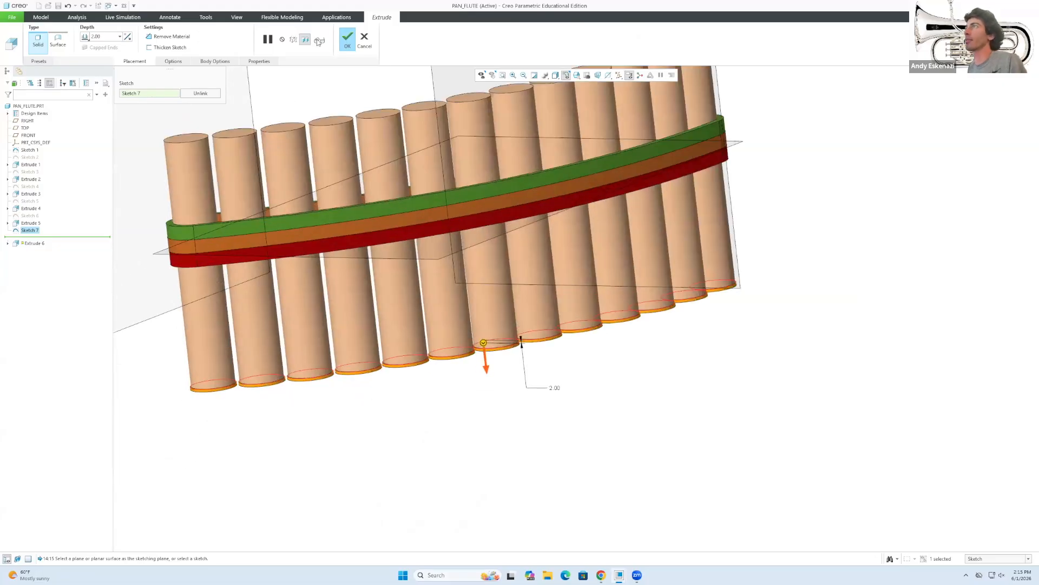
click(347, 38)
click(398, 460)
middle_drag(369, 432, 382, 354)
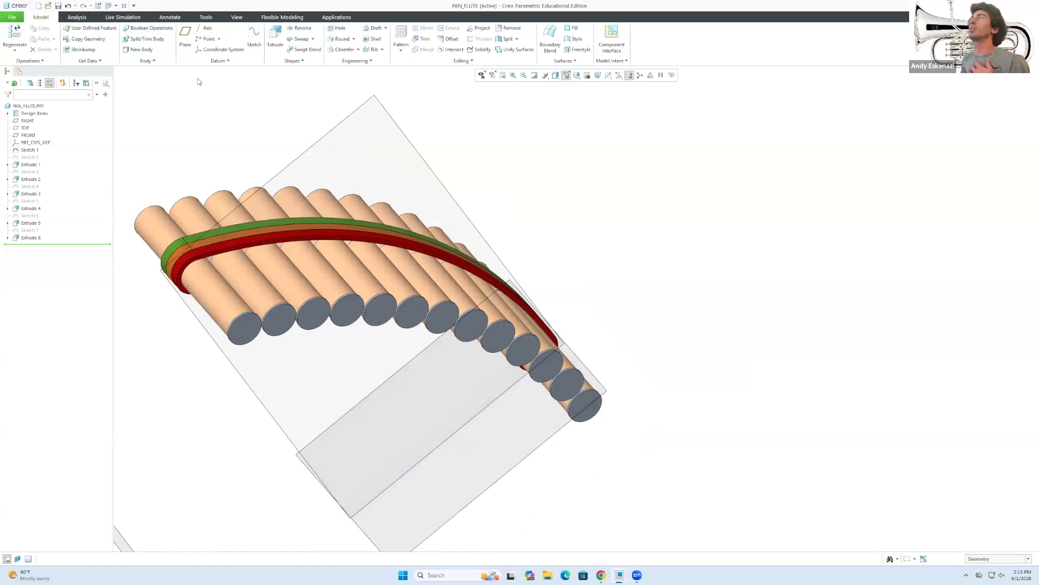
Start a new sketch and glance at the pan flute reference photo.
click(255, 34)
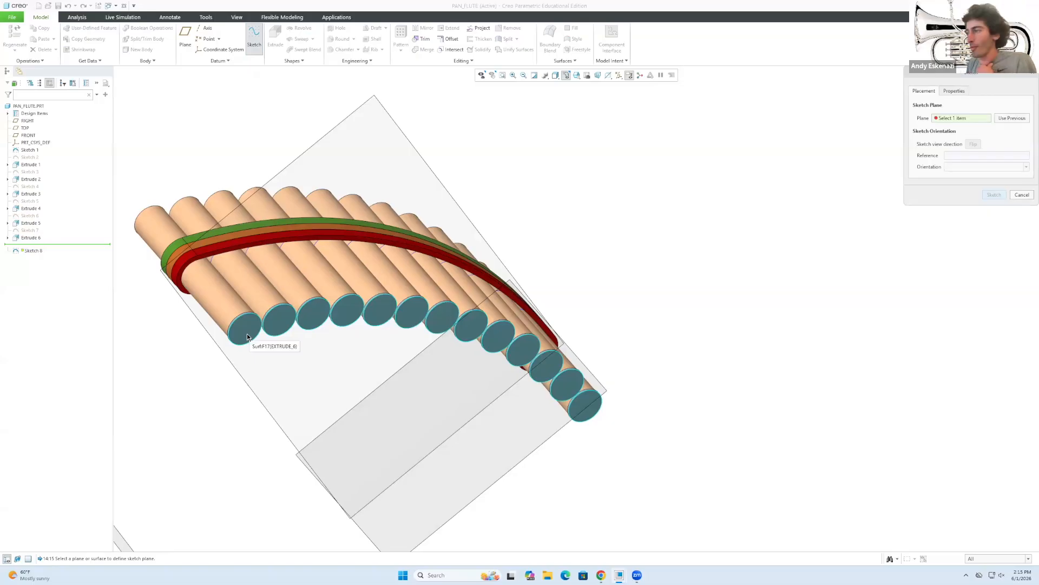
click(602, 575)
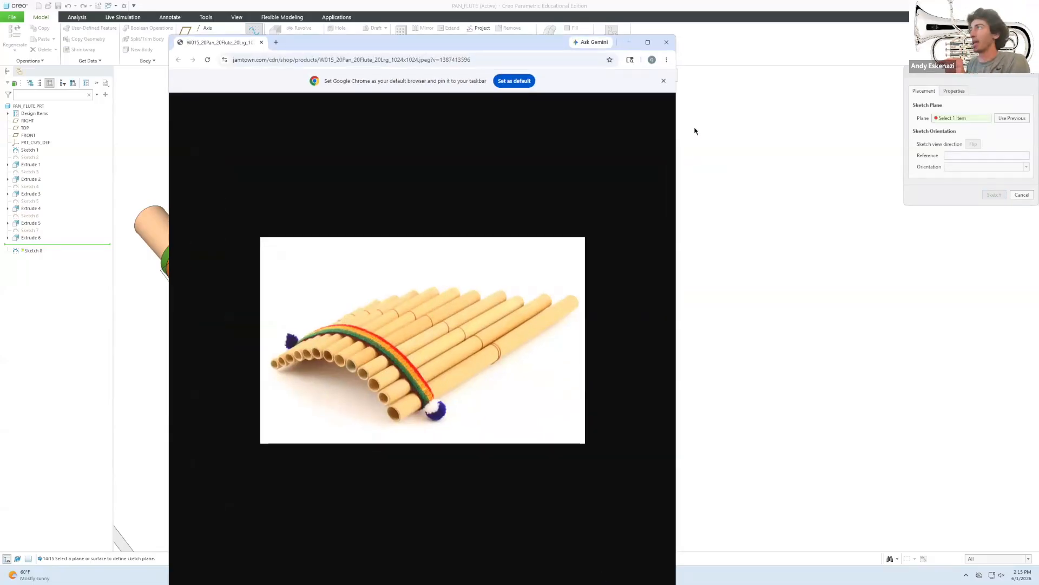
click(630, 43)
middle_drag(579, 284, 576, 333)
Place Sketch 8 on the pipe-end cap surface with RIGHT as reference.
scroll(630, 183, down, 3)
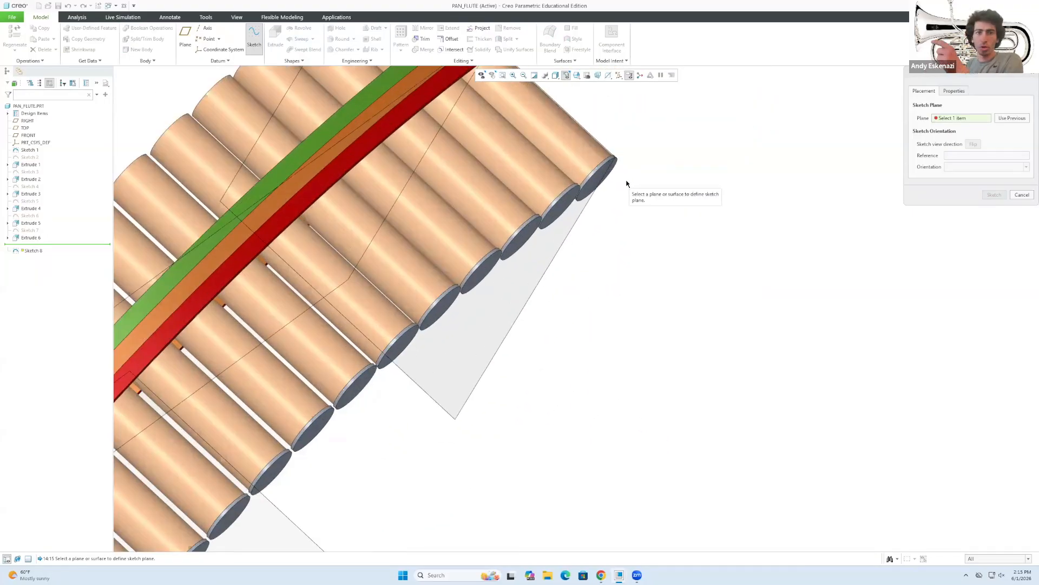
scroll(599, 183, up, 5)
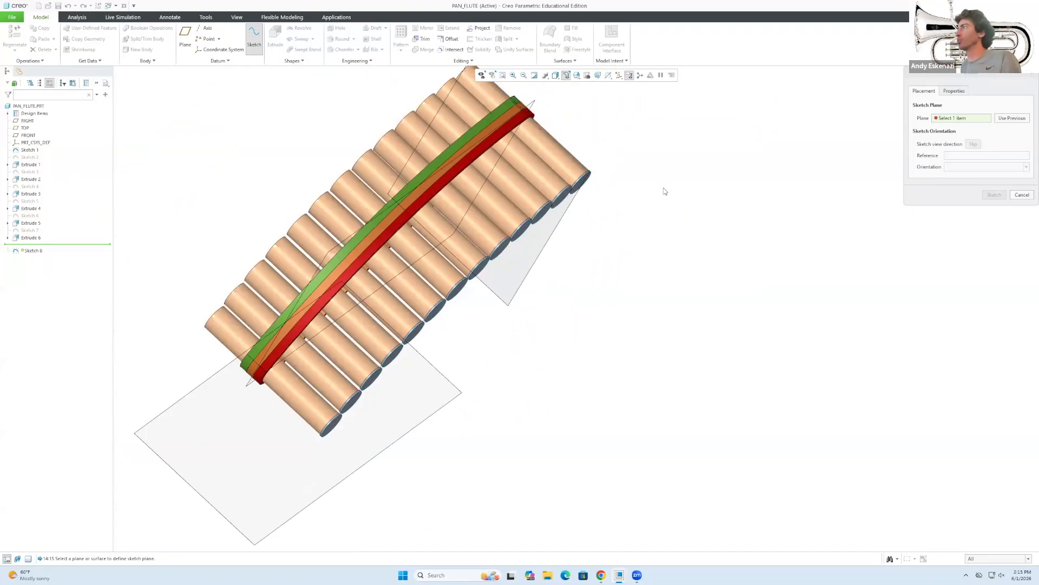
middle_drag(488, 151, 536, 134)
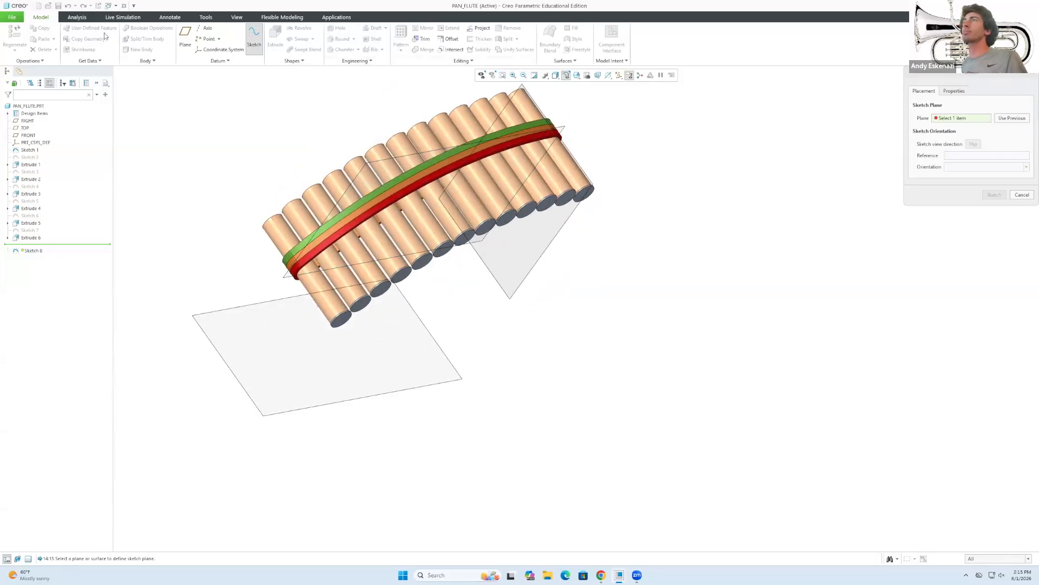
scroll(601, 190, down, 3)
click(590, 194)
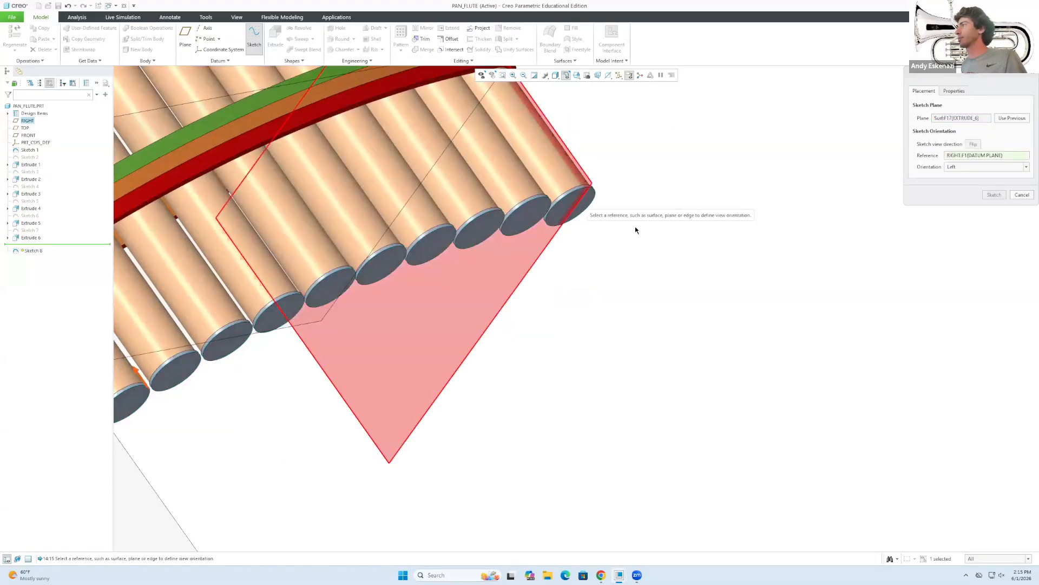
click(994, 195)
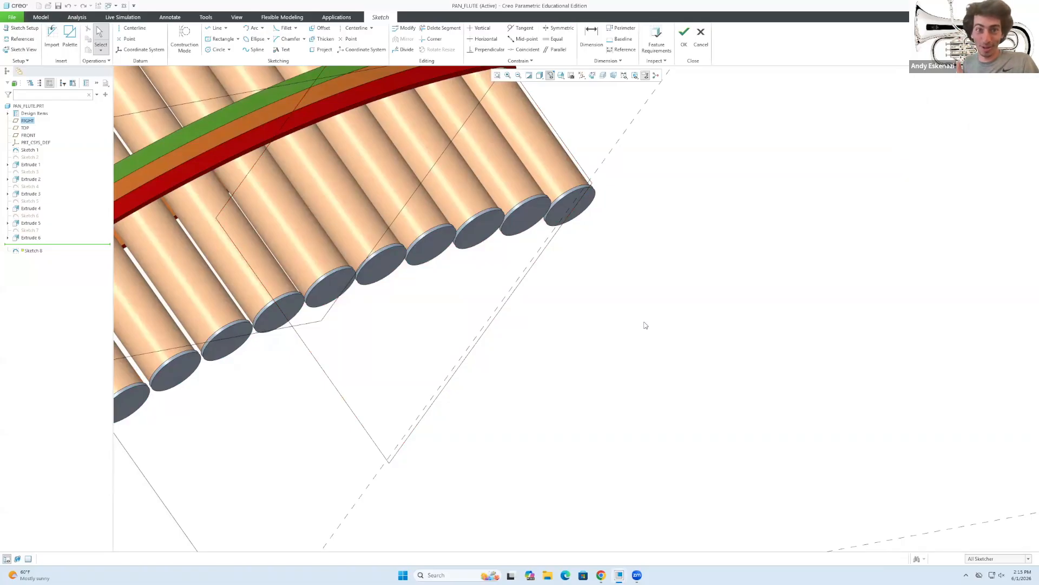
scroll(580, 225, up, 5)
scroll(475, 144, down, 2)
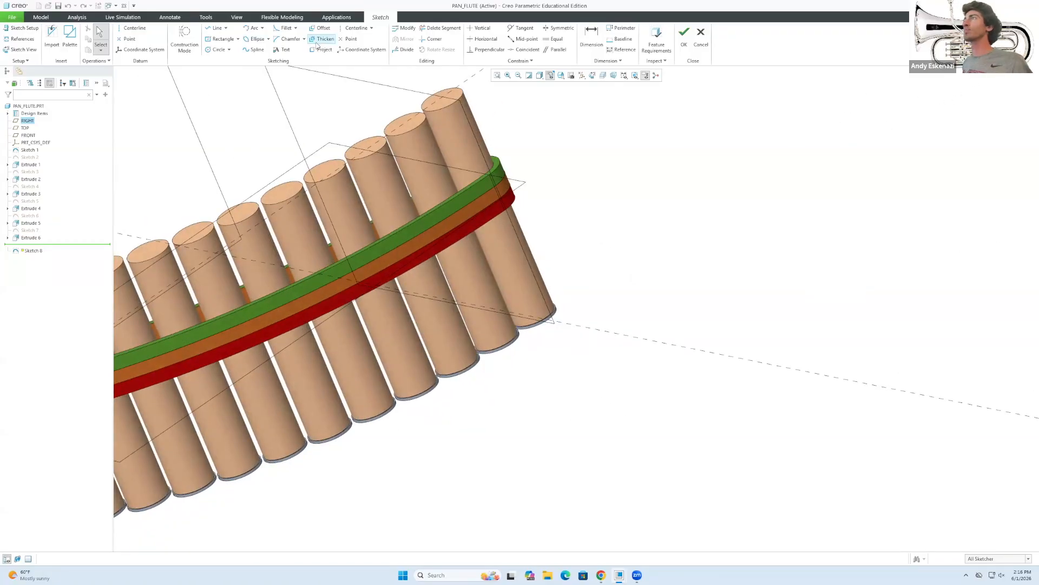
Sketch the end pipe's bottom rim circle by projecting its edge.
click(185, 40)
click(322, 49)
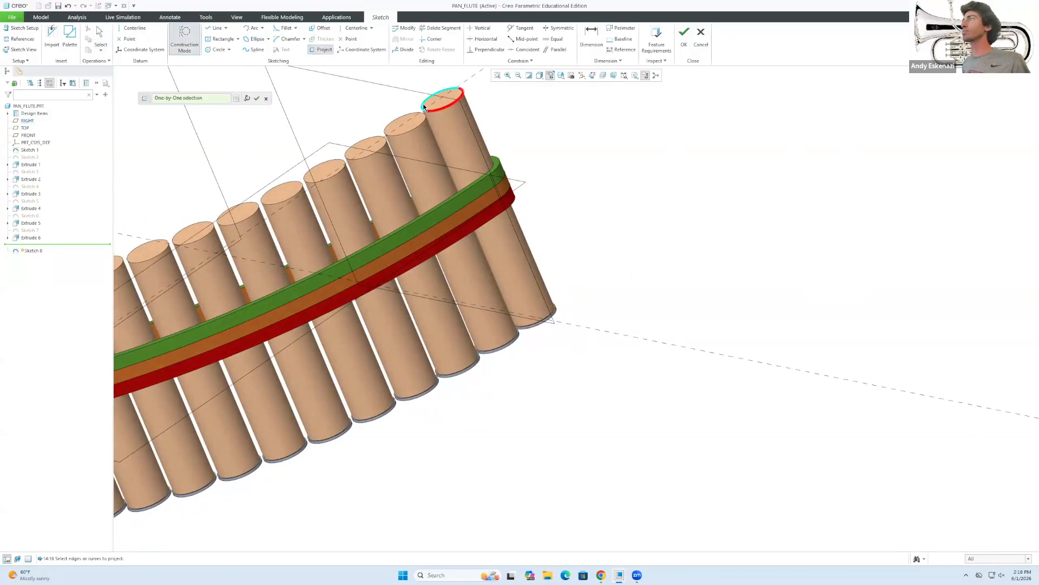
click(446, 88)
middle_drag(487, 228, 477, 135)
click(219, 49)
click(185, 40)
middle_click(561, 391)
click(321, 49)
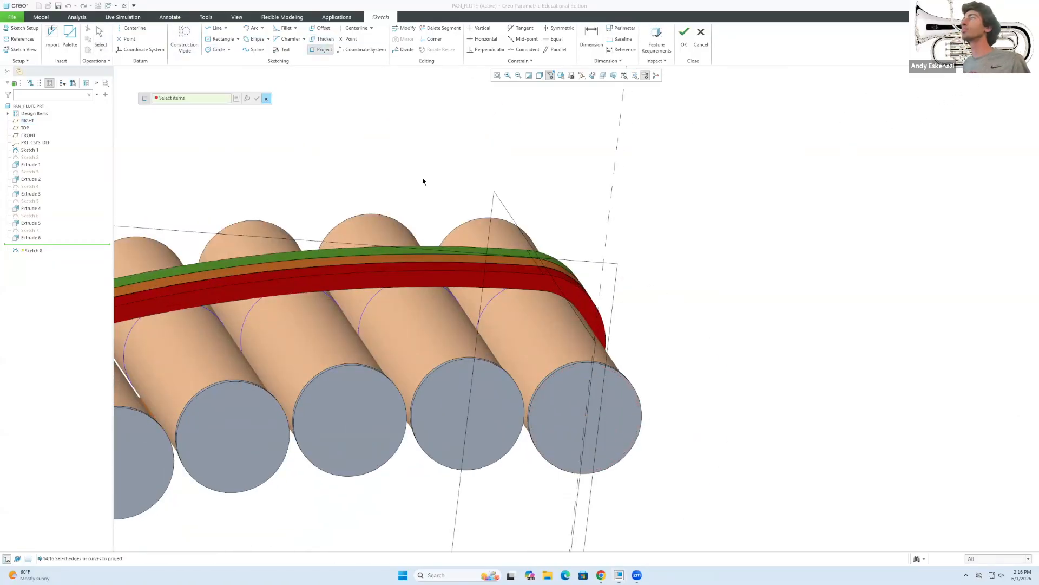
scroll(423, 178, up, 5)
middle_drag(422, 179, 422, 304)
click(399, 111)
click(684, 37)
Extrude the projected rim 50 deep as the first grey extension.
click(220, 36)
middle_drag(526, 334, 520, 282)
double_click(109, 38)
text(50)
key(Return)
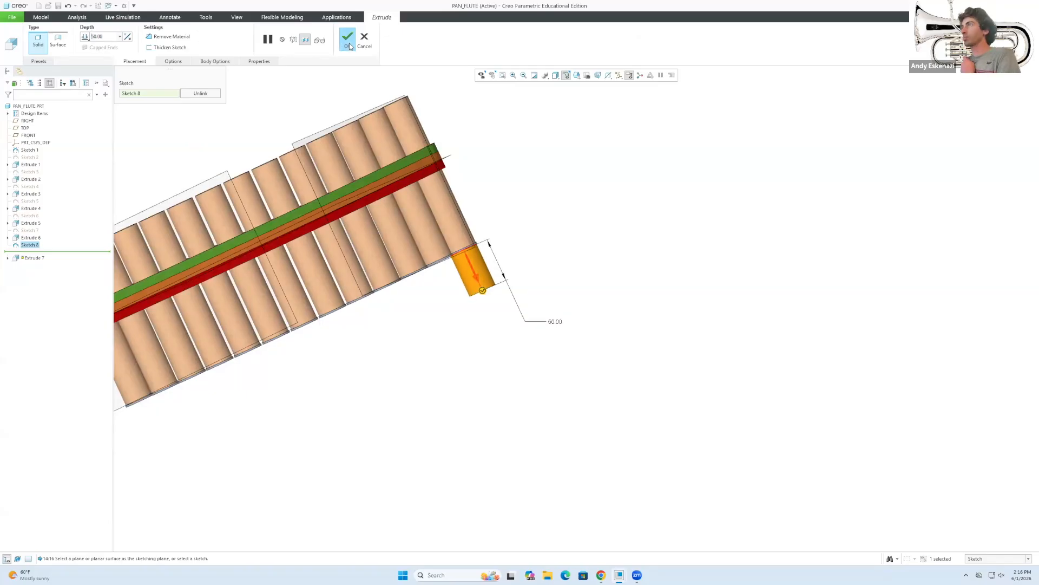
click(348, 39)
Extend the next pipe with a longer grey section projected from its bottom rim.
middle_drag(487, 324, 465, 227)
click(255, 41)
click(994, 196)
click(322, 49)
middle_drag(379, 163, 347, 303)
scroll(312, 120, down, 5)
click(319, 136)
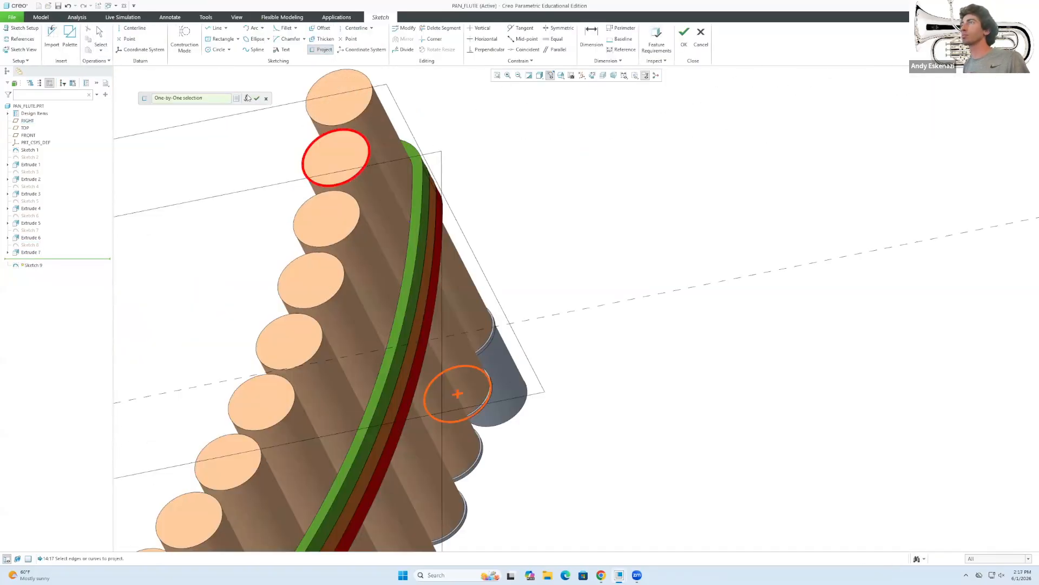
click(685, 37)
click(275, 37)
double_click(97, 37)
middle_drag(514, 412, 557, 330)
scroll(557, 330, up, 5)
click(347, 39)
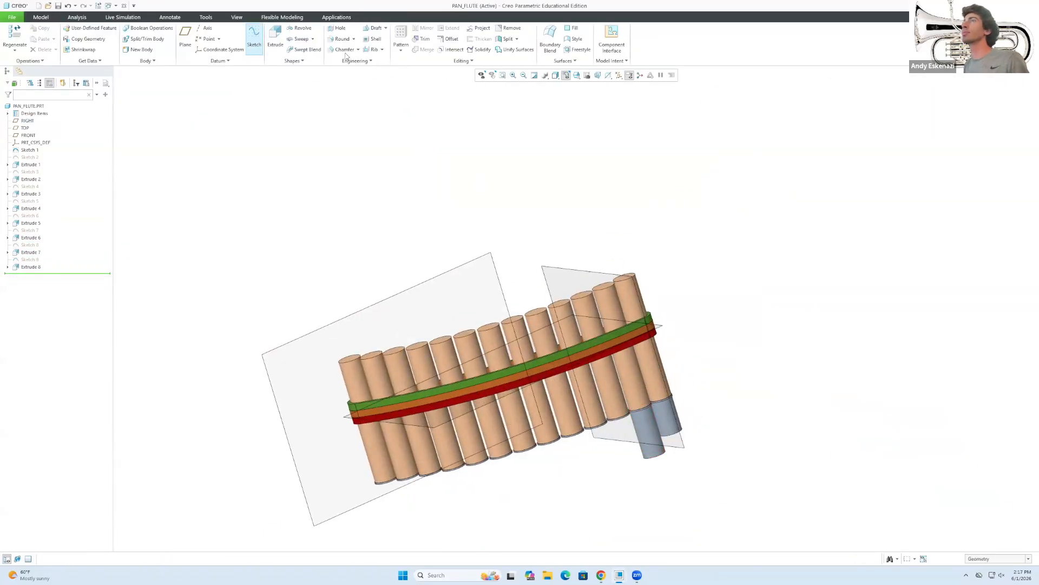
Add a further, longer grey extension under the following pipe from its projected rim.
click(254, 39)
middle_drag(596, 477, 603, 389)
scroll(603, 390, down, 5)
click(623, 393)
click(994, 195)
click(321, 49)
middle_drag(379, 184, 352, 314)
click(580, 383)
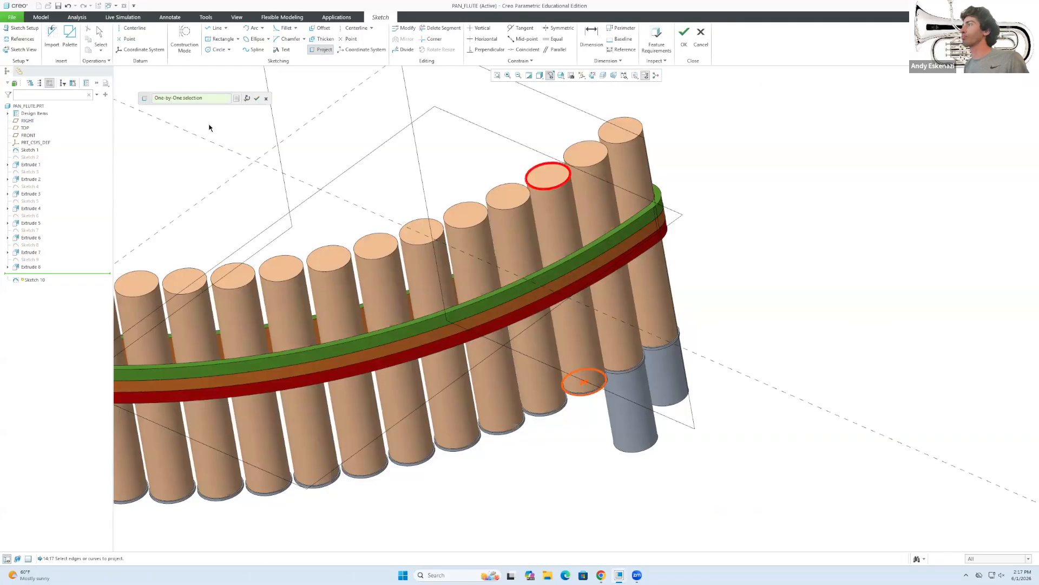
click(684, 36)
click(275, 36)
click(348, 39)
Project the next pipe's rim and extrude it 110 deep.
click(254, 39)
middle_drag(542, 488, 548, 400)
click(541, 487)
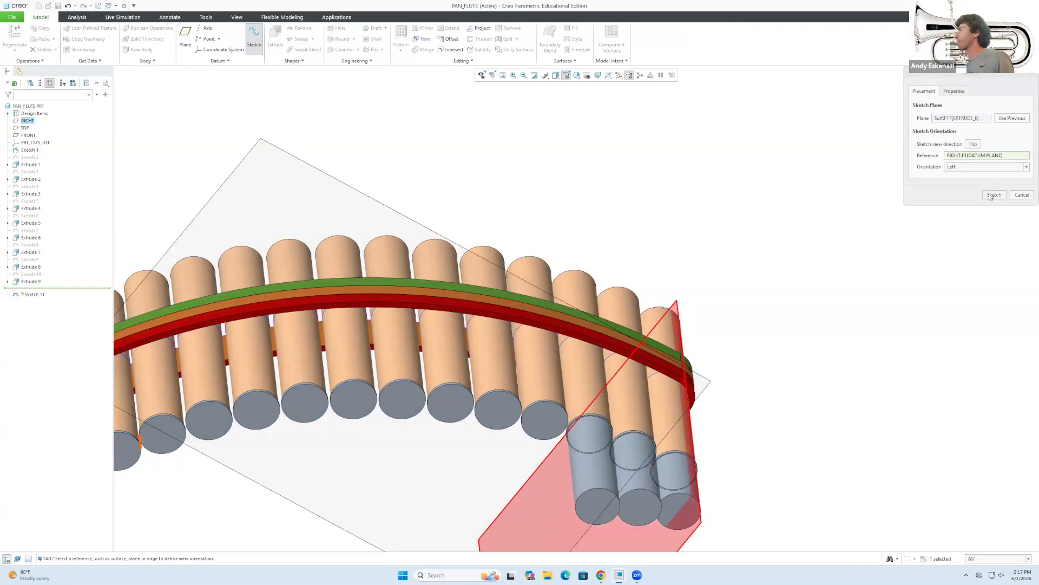
click(994, 195)
click(322, 49)
middle_drag(487, 130, 518, 235)
click(533, 179)
click(685, 37)
click(275, 36)
double_click(104, 38)
text(110)
click(348, 39)
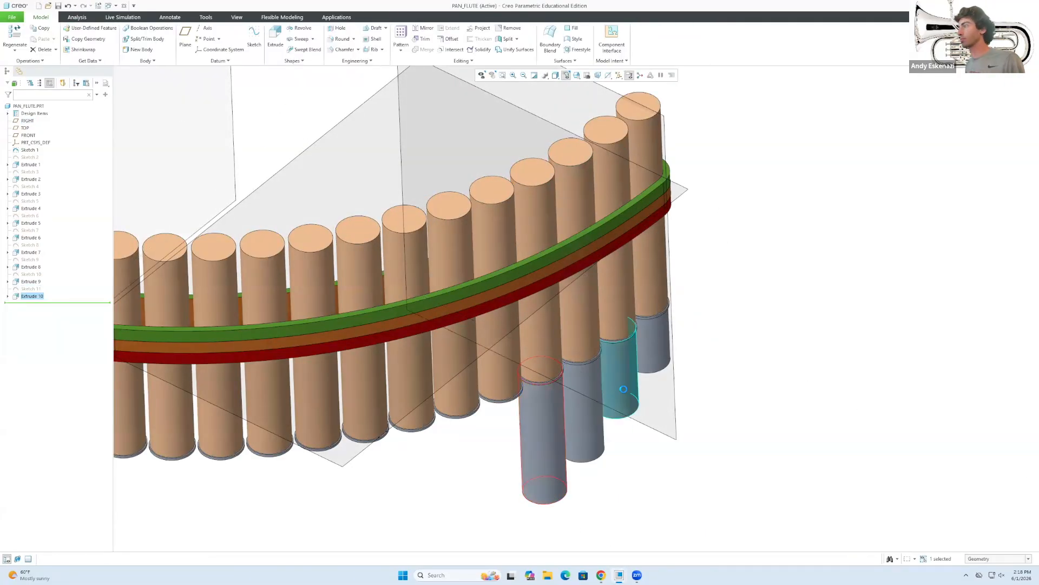
click(254, 39)
Give the next pipe its own longer grey extension from its projected bottom rim.
middle_drag(542, 487, 547, 398)
click(505, 360)
click(994, 196)
click(322, 49)
middle_drag(477, 119, 497, 217)
click(497, 213)
click(685, 36)
click(276, 37)
double_click(104, 38)
click(348, 39)
Project the eighth pipe's bottom rim and extrude it 150 deep.
mouse_move(490, 433)
middle_down()
mouse_move(506, 227)
mouse_move(471, 325)
middle_up()
click(254, 39)
click(456, 332)
click(994, 195)
click(322, 49)
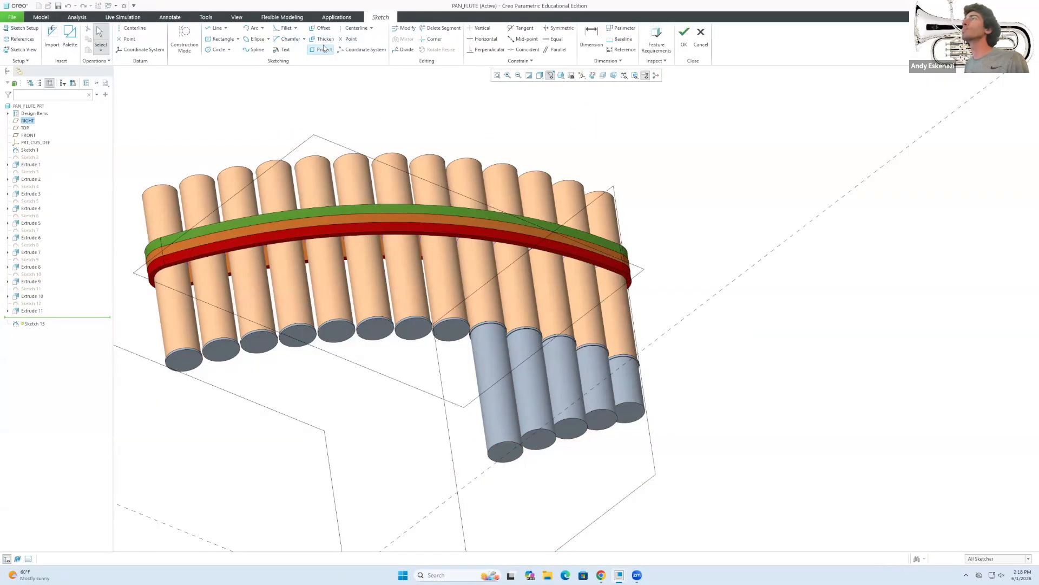
middle_drag(460, 130, 455, 227)
click(427, 155)
click(684, 36)
click(275, 36)
text(150)
middle_drag(648, 342, 645, 217)
click(254, 39)
Extend the next pipe with a 170-long grey section from its projected rim.
click(388, 214)
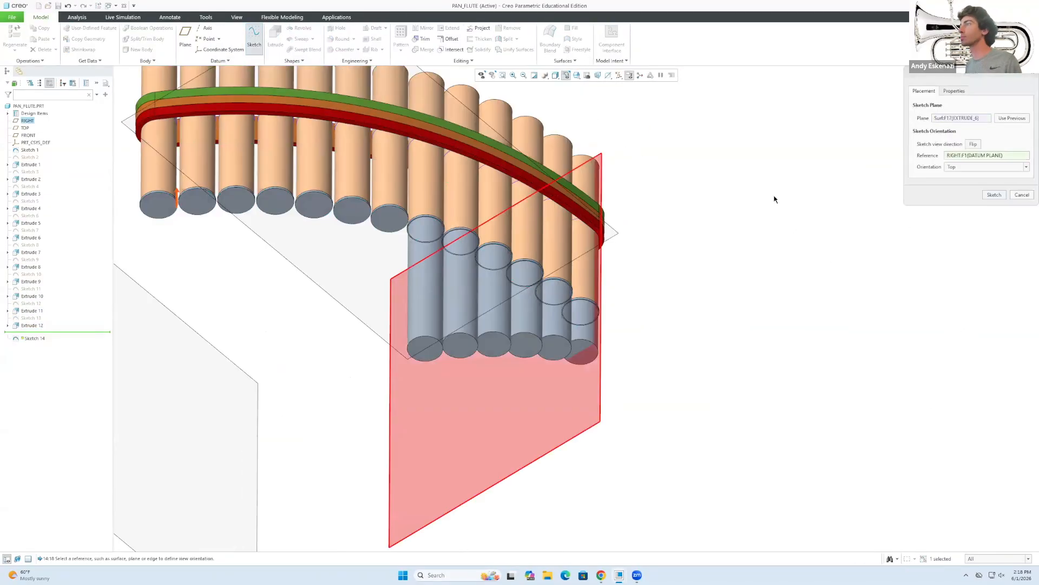
click(994, 195)
middle_drag(427, 70, 420, 160)
scroll(420, 160, down, 2)
click(322, 49)
click(370, 251)
click(257, 98)
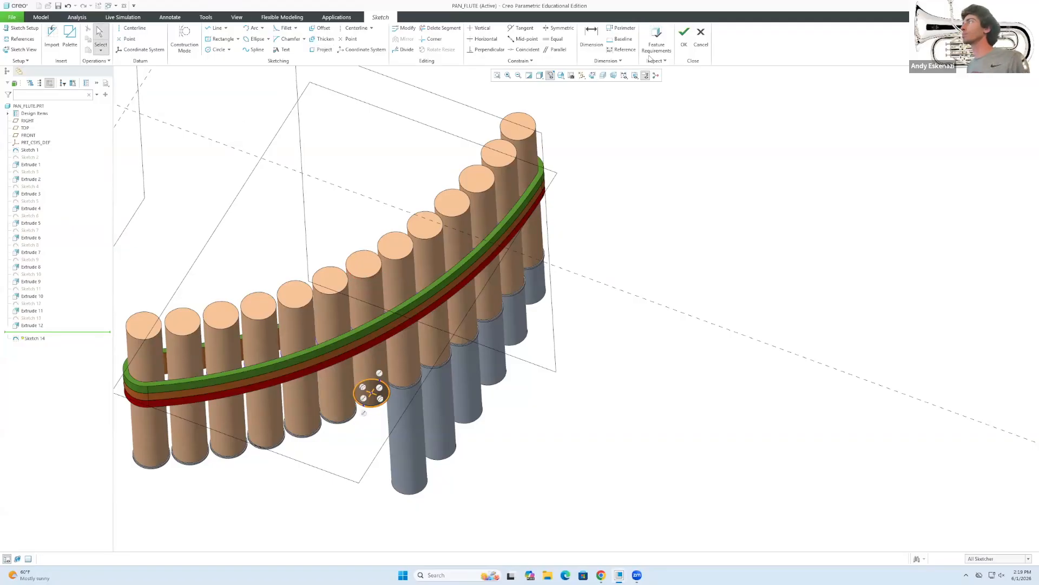
click(684, 36)
click(275, 37)
text(170)
click(348, 39)
Extend the next pipe with a 190-long grey section from its projected rim.
middle_drag(644, 346, 641, 216)
click(254, 39)
click(339, 402)
click(994, 195)
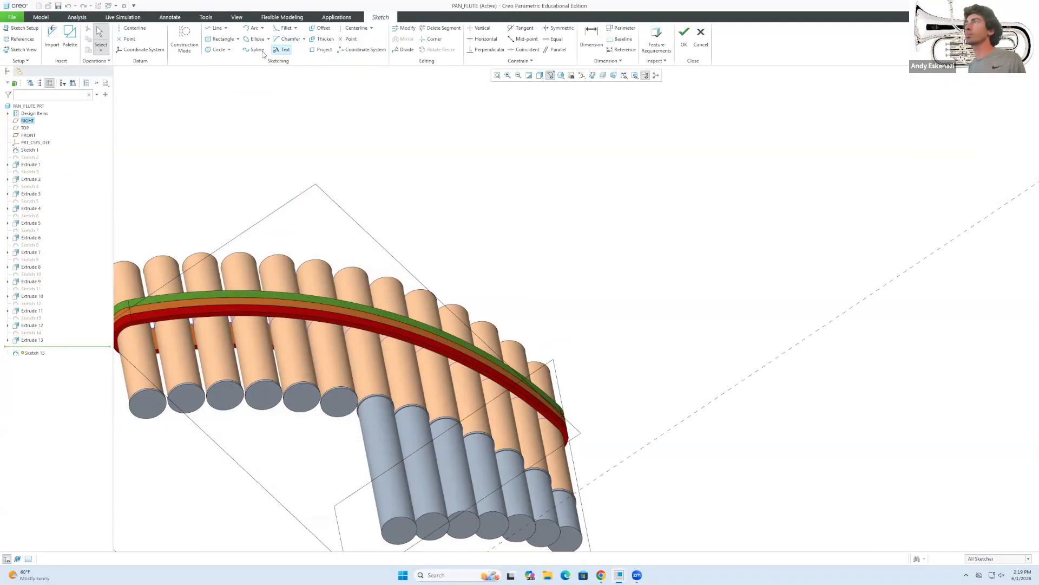
click(322, 49)
middle_drag(328, 179, 325, 271)
click(331, 287)
click(256, 98)
click(685, 36)
click(275, 37)
text(190)
click(347, 39)
Extend the next pipe with a 210-long grey section from its projected rim.
middle_drag(622, 358, 590, 271)
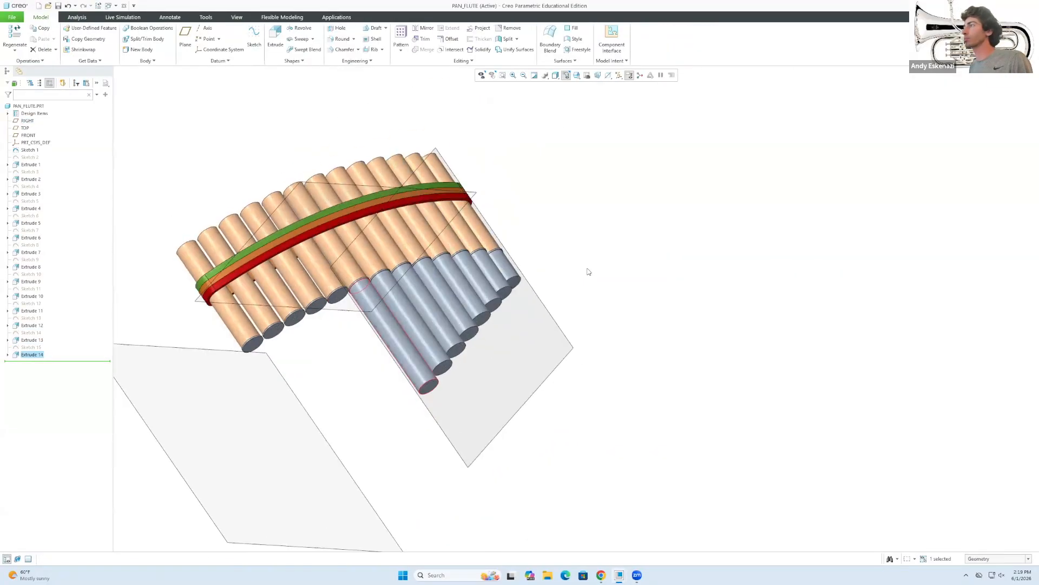
click(254, 39)
click(352, 344)
click(994, 195)
click(322, 49)
click(353, 354)
click(256, 98)
click(685, 36)
click(275, 37)
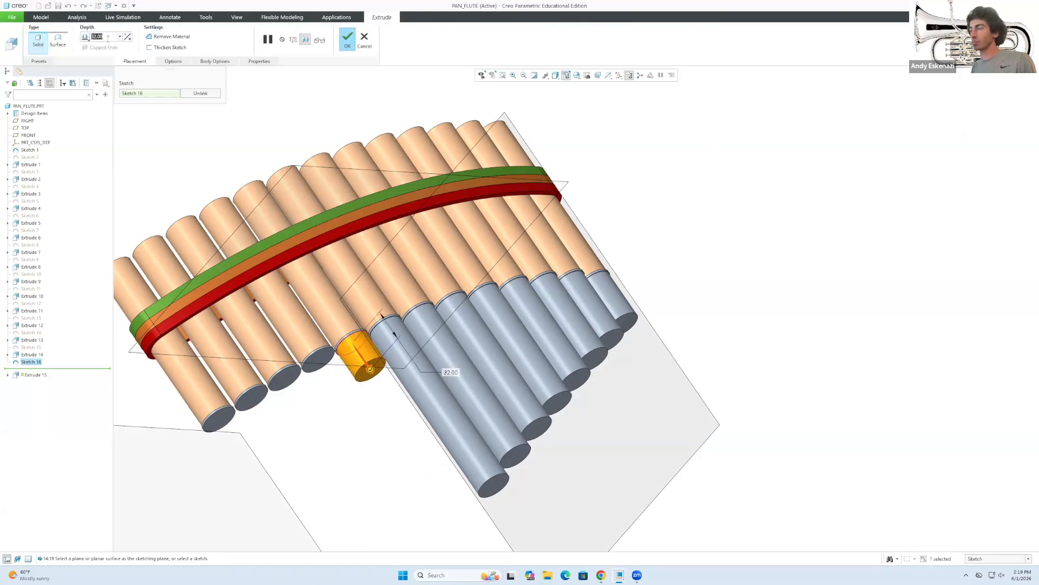
text(210)
click(347, 39)
click(254, 38)
Extend the next pipe with a 230-long grey section from its projected rim.
click(319, 360)
click(994, 195)
click(322, 49)
click(319, 370)
click(257, 98)
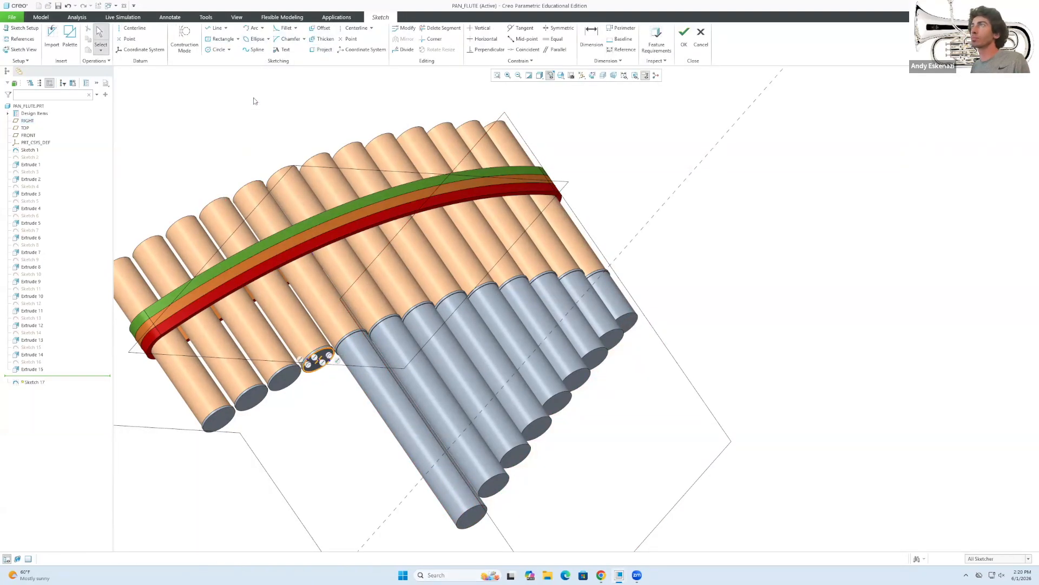
click(685, 36)
click(275, 37)
text(230)
click(347, 39)
click(254, 39)
Extend the next pipe with a 250-long grey section from its projected rim.
click(994, 197)
click(322, 49)
click(285, 388)
click(257, 98)
click(684, 36)
click(275, 37)
text(250)
middle_drag(265, 238, 306, 168)
click(348, 39)
Extend the next pipe with a 270-long grey section from its projected rim.
middle_drag(306, 227, 260, 216)
click(254, 39)
click(260, 352)
click(994, 195)
click(322, 49)
click(261, 352)
click(257, 98)
click(685, 36)
click(275, 36)
text(270)
click(347, 39)
Sketch on the last pipe's end, projecting its rim circle.
click(254, 39)
scroll(230, 370, down, 5)
click(241, 359)
click(994, 195)
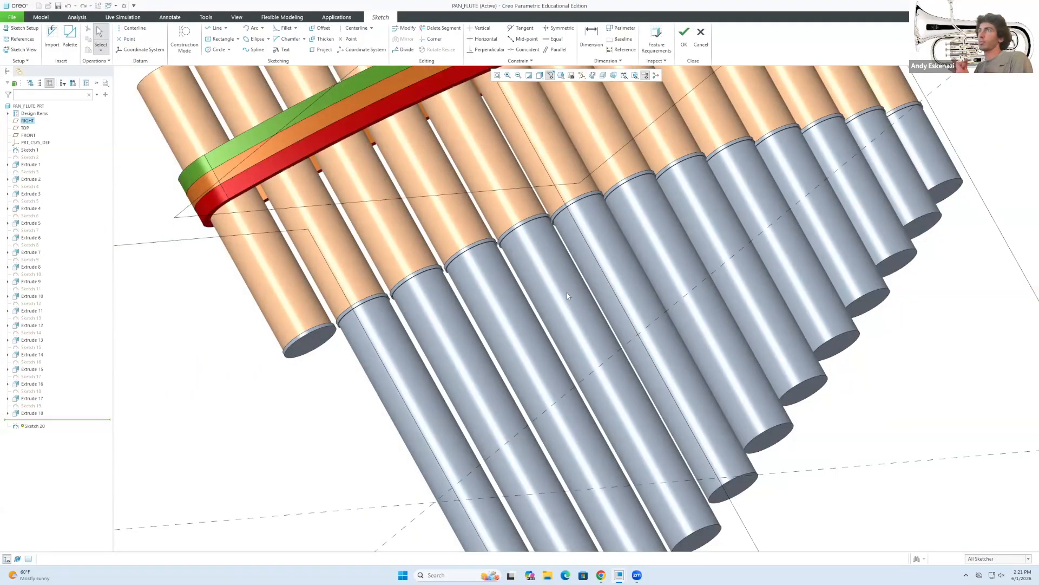
click(321, 49)
scroll(306, 237, up, 4)
click(310, 312)
click(256, 98)
Extrude the last pipe's rim 290 deep, replacing the default 32.00 depth.
click(685, 36)
click(275, 36)
double_click(97, 36)
text(290)
key(Return)
scroll(403, 297, up, 3)
click(348, 39)
middle_drag(387, 309, 504, 301)
Turn the flute to face the pipes' open ends and start a new Sketch 21.
scroll(504, 300, up, 3)
middle_drag(379, 254, 398, 218)
scroll(397, 220, up, 1)
scroll(392, 230, down, 3)
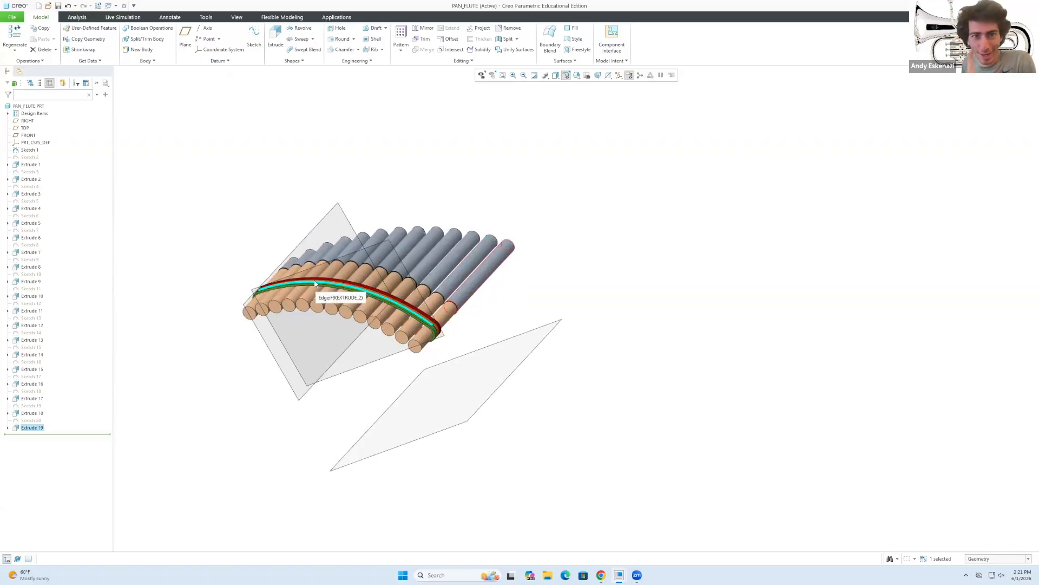
scroll(351, 313, down, 2)
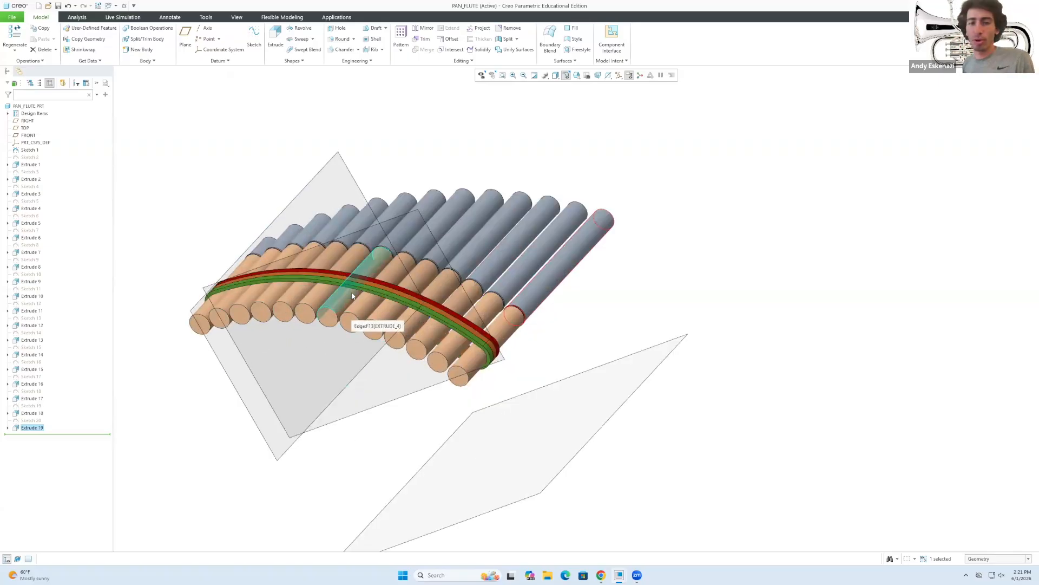
click(254, 36)
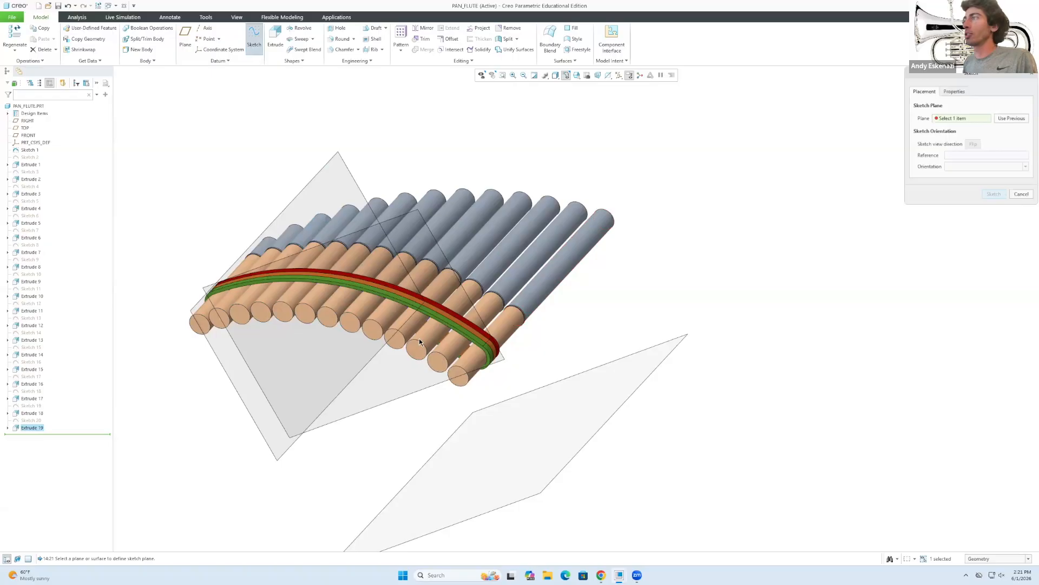
Place the sketch on the pipes' open end face and orient the view toward the pipe ends.
click(456, 378)
scroll(237, 301, down, 3)
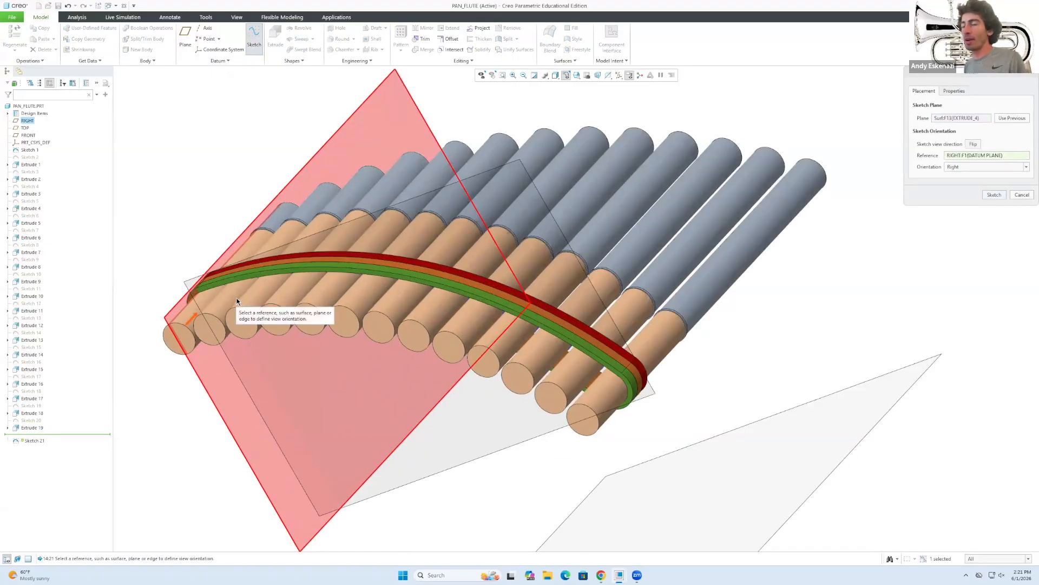
click(994, 195)
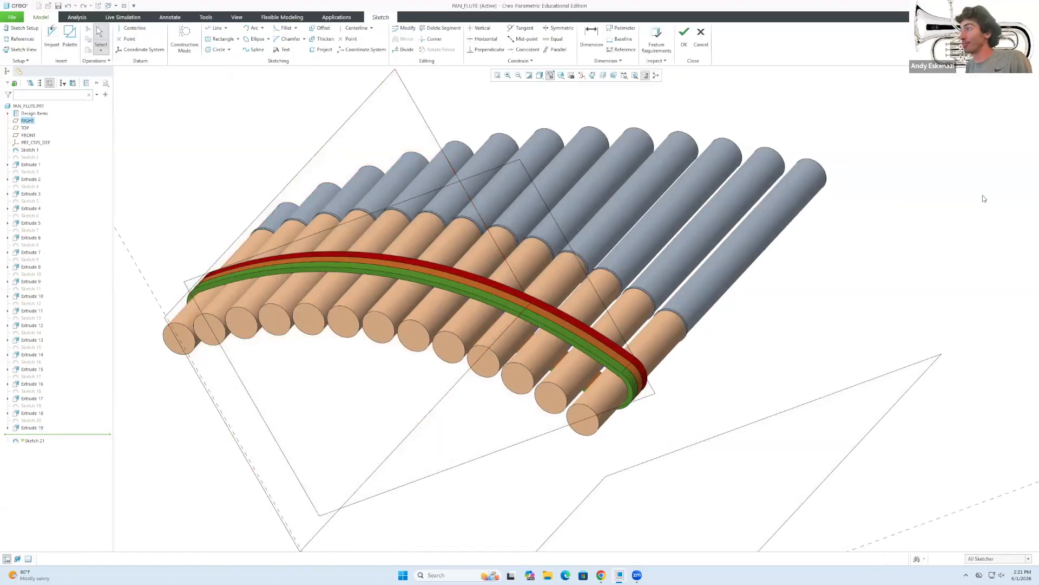
middle_drag(484, 356, 477, 381)
scroll(599, 364, up, 2)
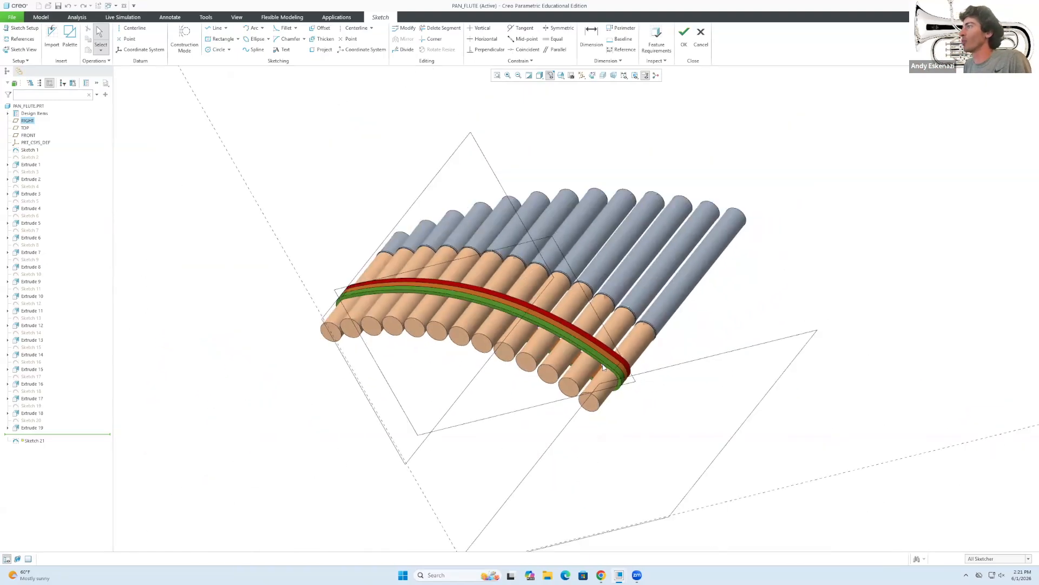
scroll(443, 256, down, 2)
middle_drag(470, 336, 560, 359)
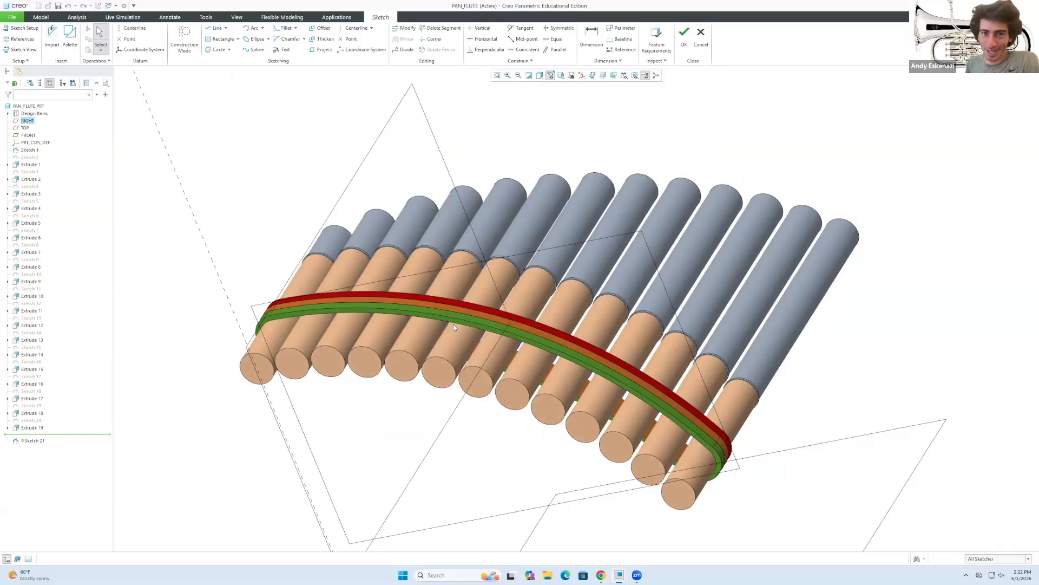
middle_drag(621, 353, 663, 446)
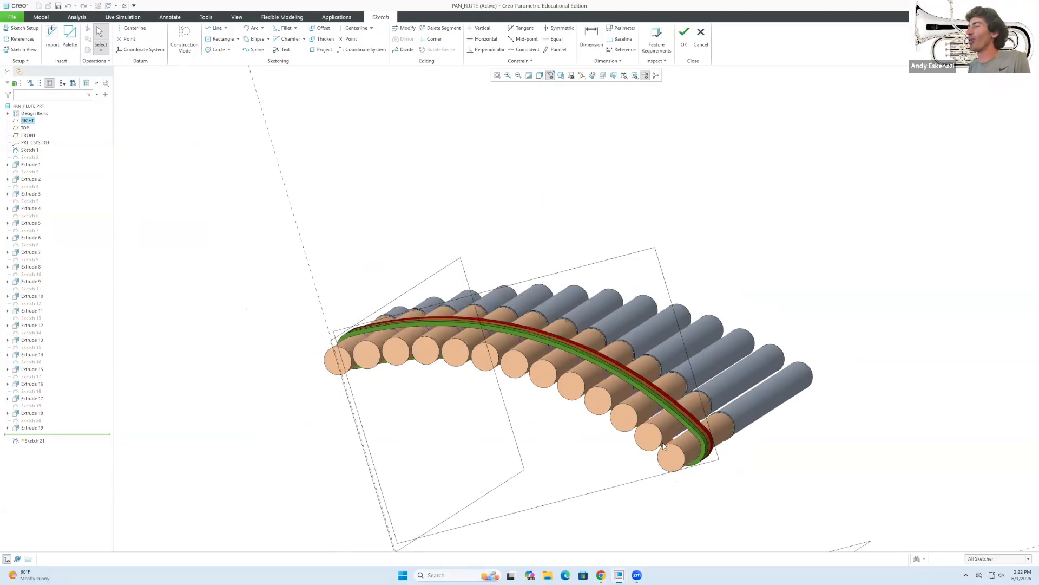
Project the circular rims of the first several pipe ends into the sketch.
click(324, 50)
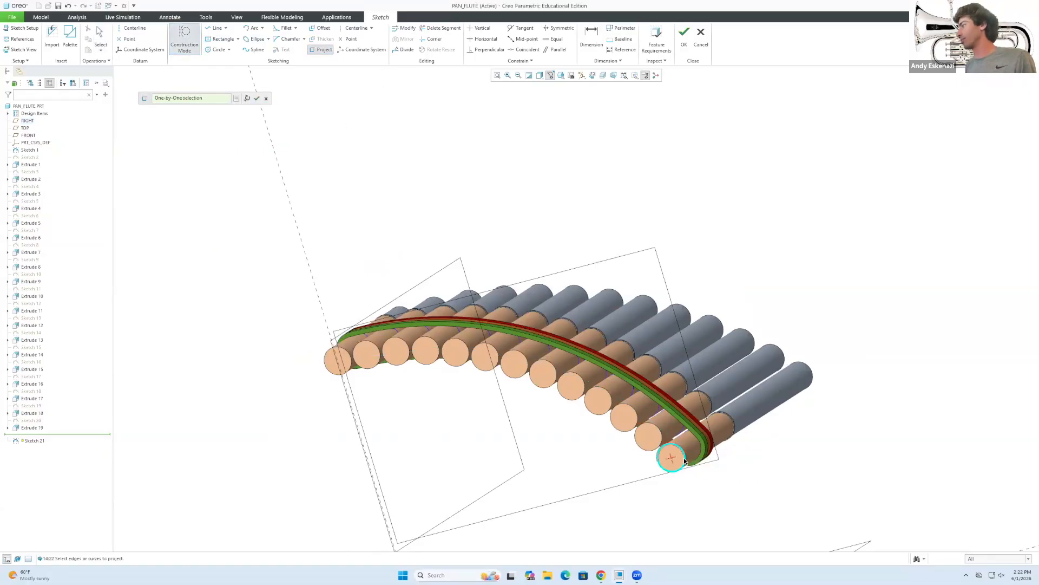
scroll(646, 433, up, 3)
click(663, 458)
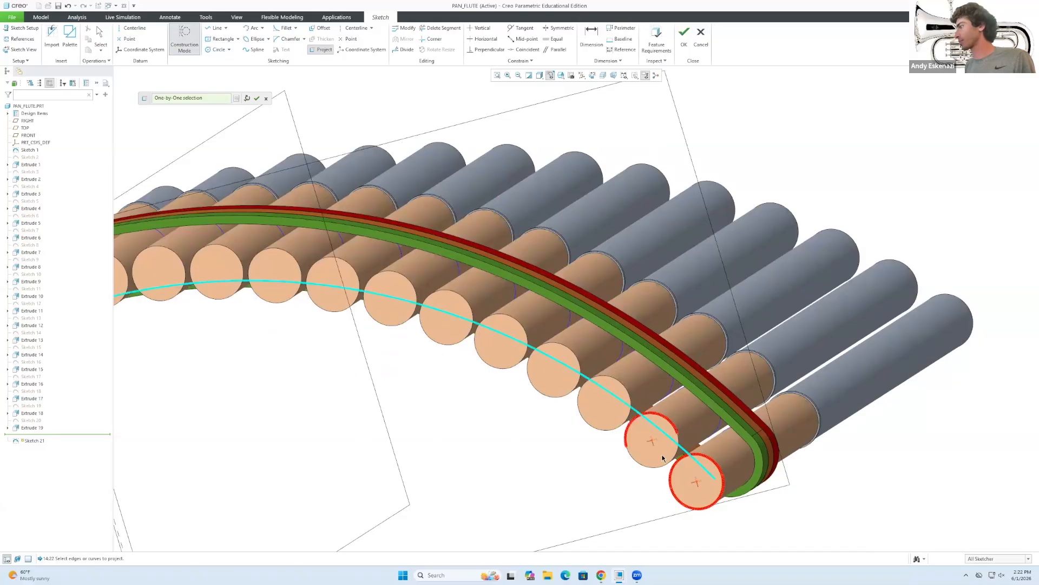
click(579, 394)
click(519, 367)
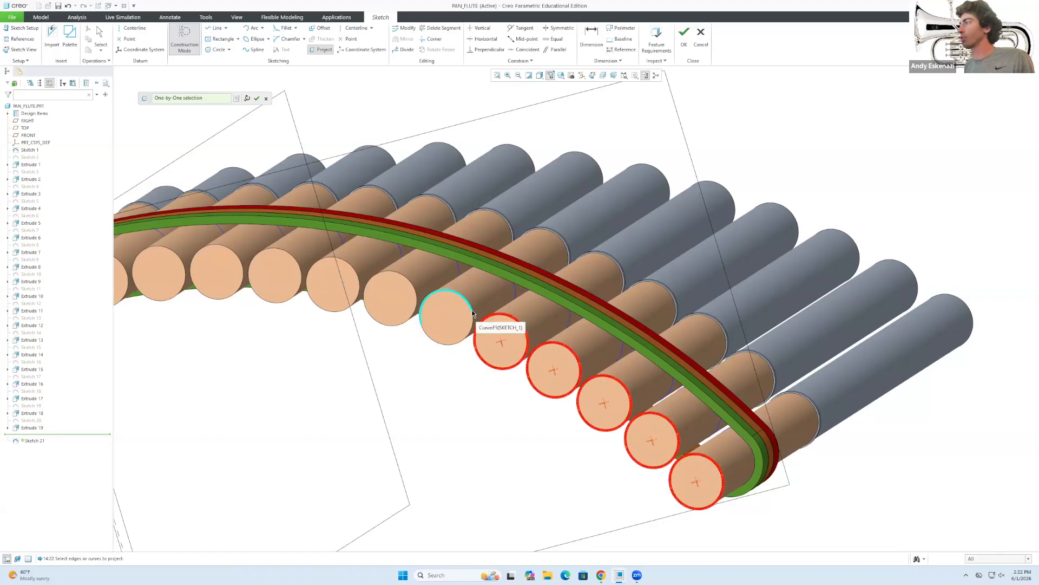
click(415, 318)
click(414, 307)
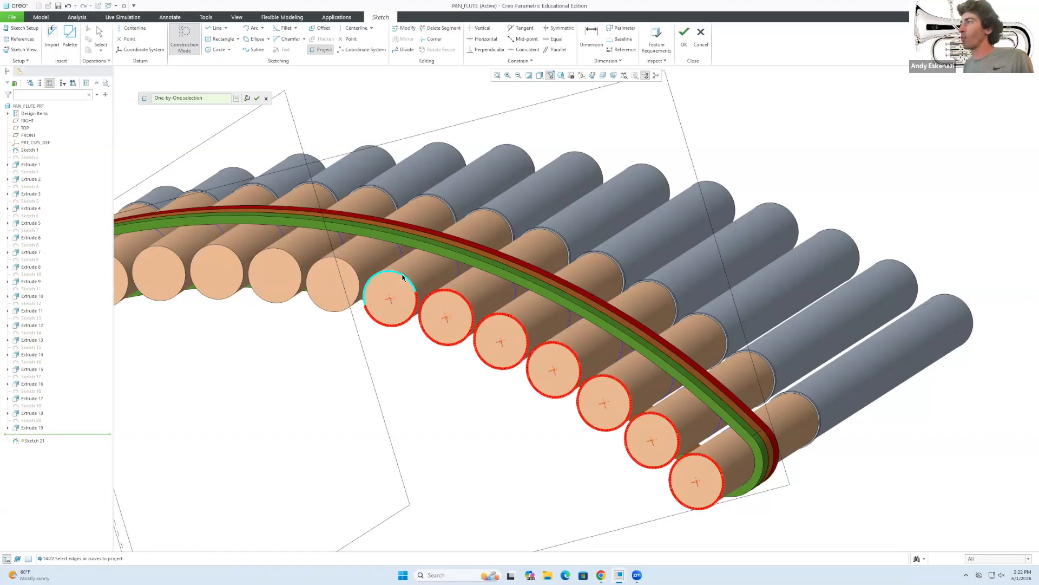
click(322, 262)
click(361, 286)
Project the remaining pipe rims so every pipe-end outline is in the sketch.
scroll(366, 290, up, 3)
scroll(306, 287, down, 3)
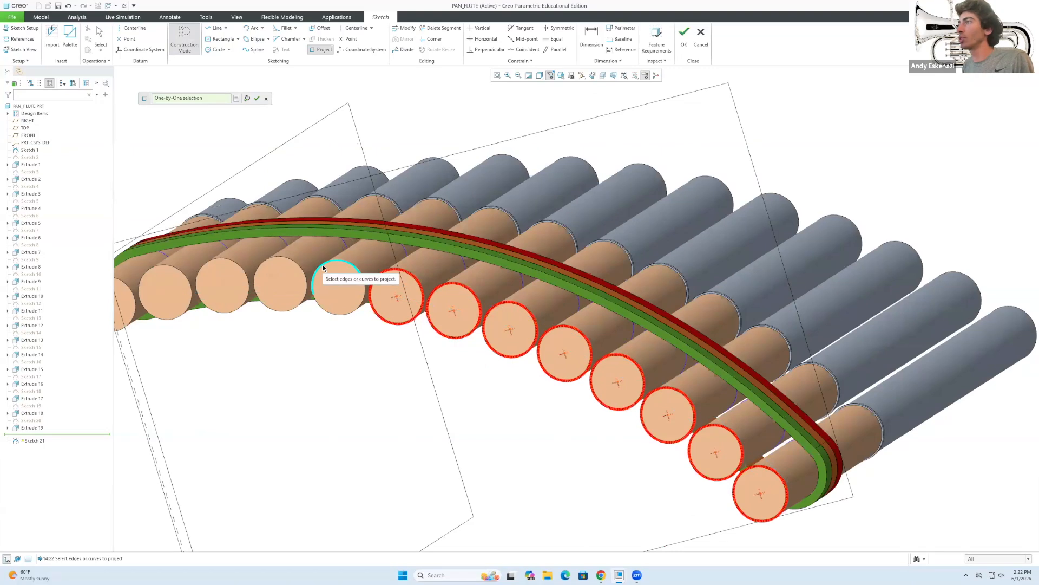
click(323, 267)
click(296, 268)
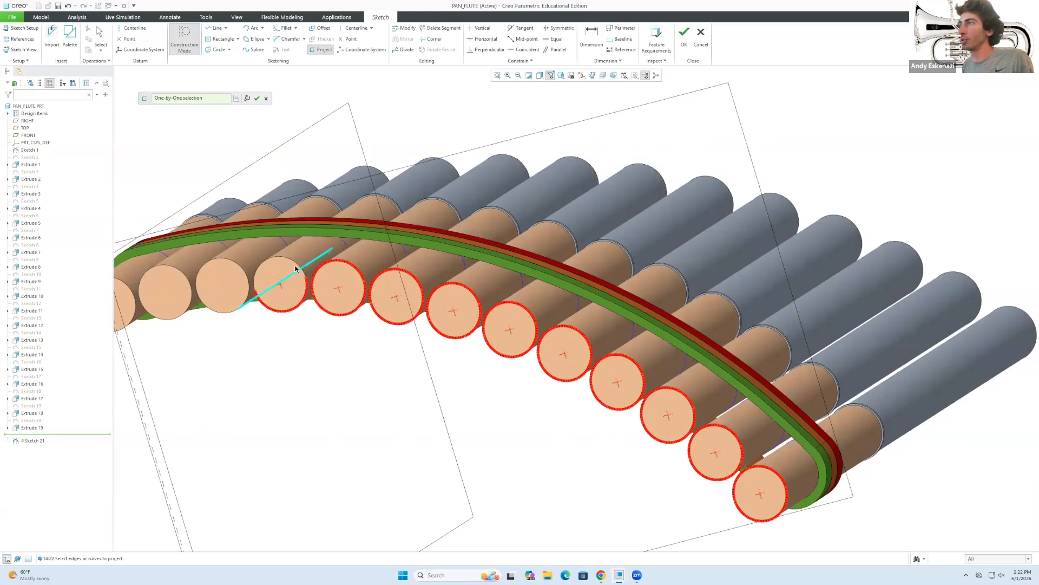
click(245, 300)
click(189, 301)
click(186, 275)
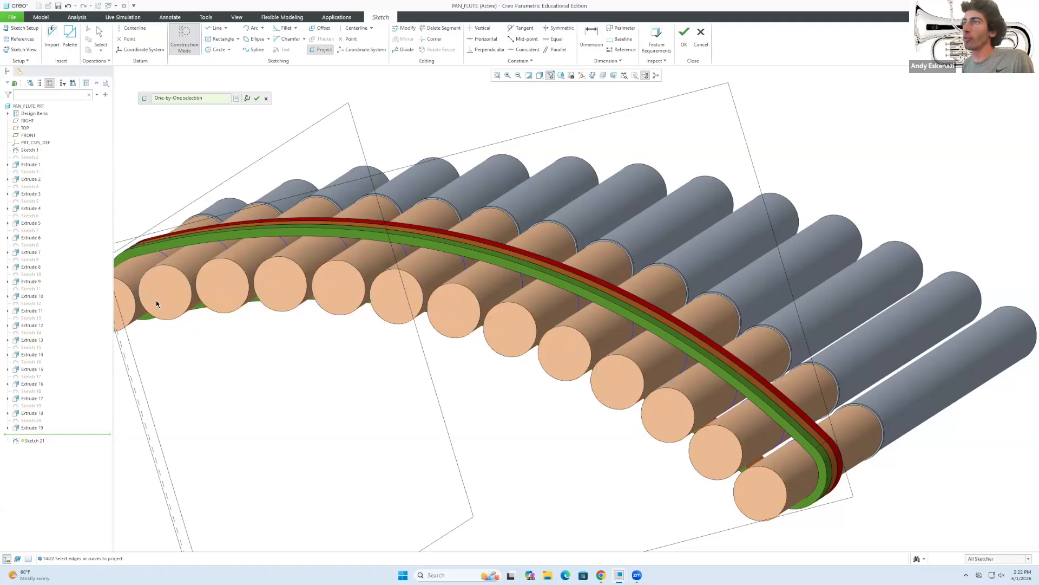
scroll(296, 326, down, 3)
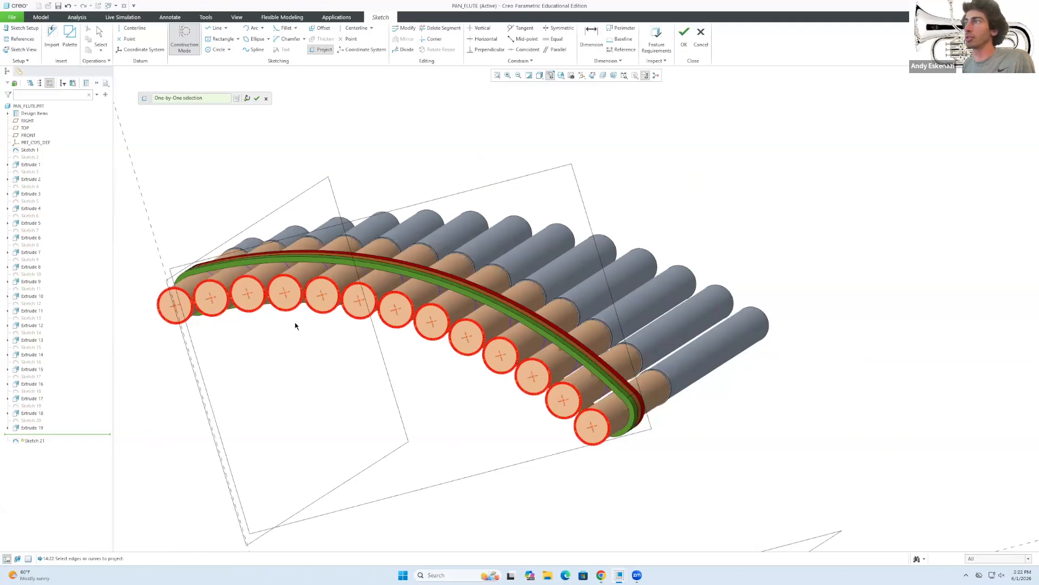
click(256, 99)
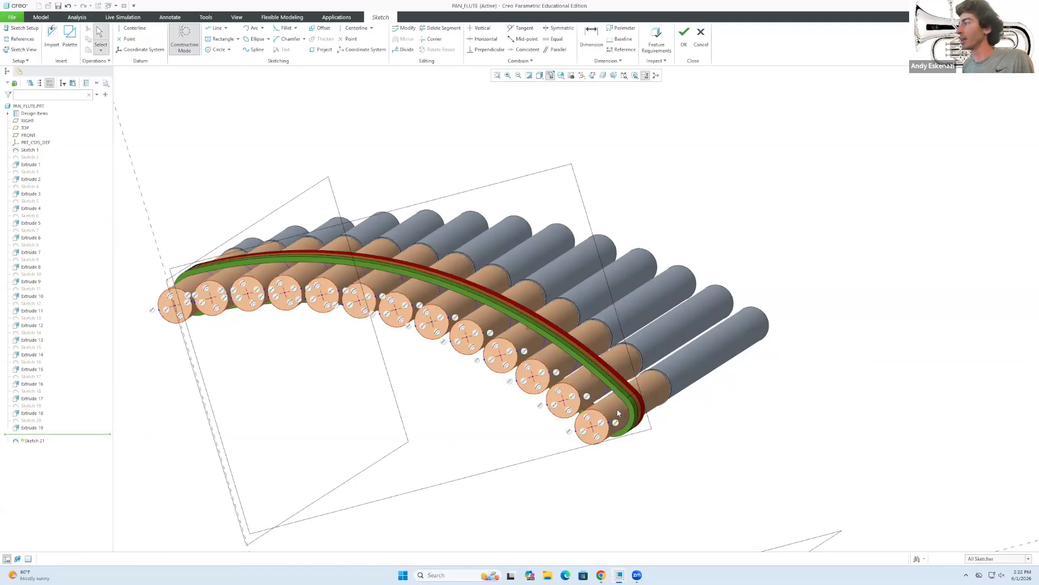
scroll(619, 413, up, 3)
Draw smaller concentric circles inside the first five pipe ends.
click(217, 50)
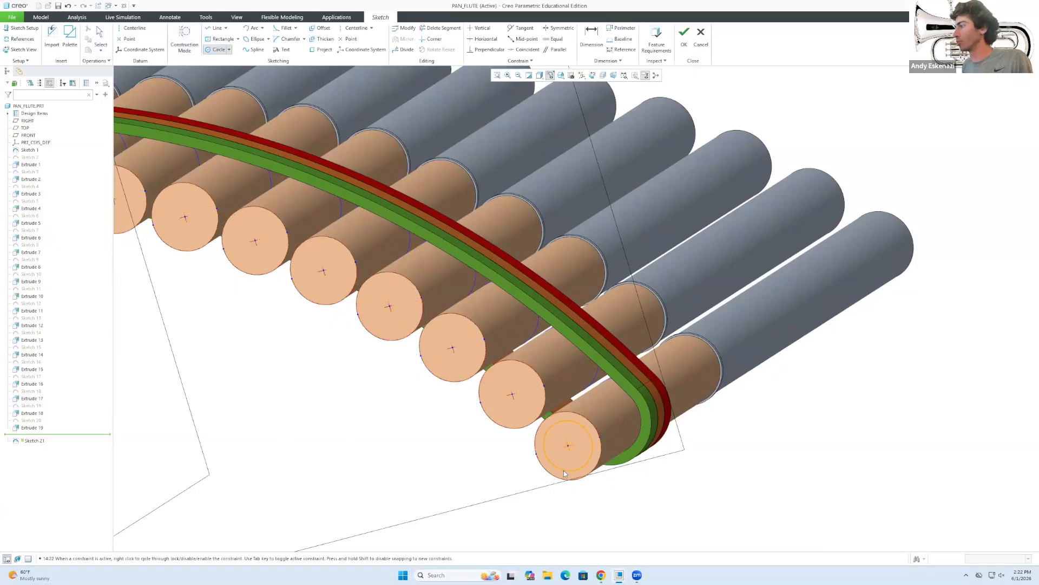
click(538, 417)
click(513, 422)
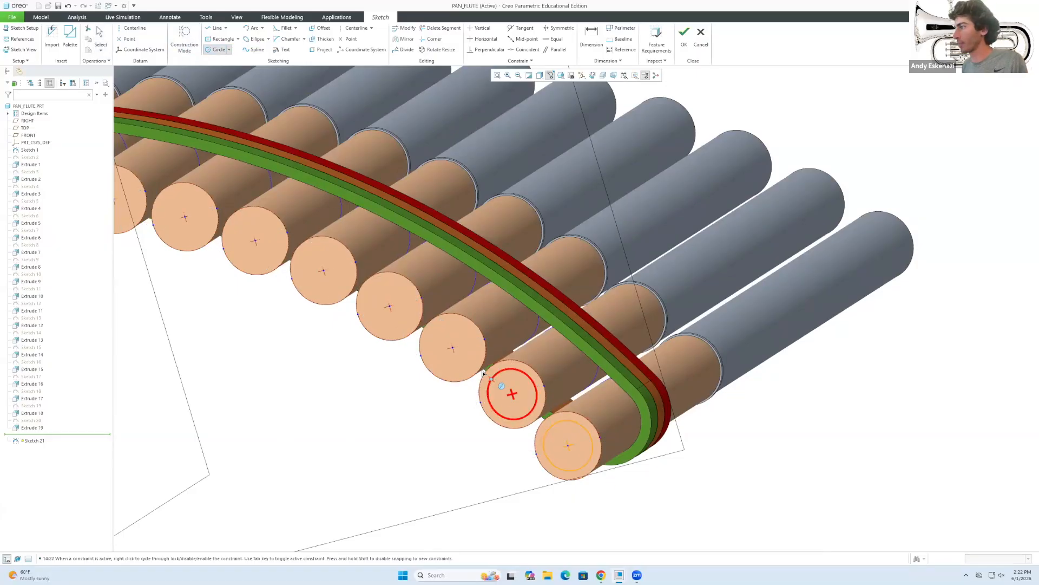
click(449, 375)
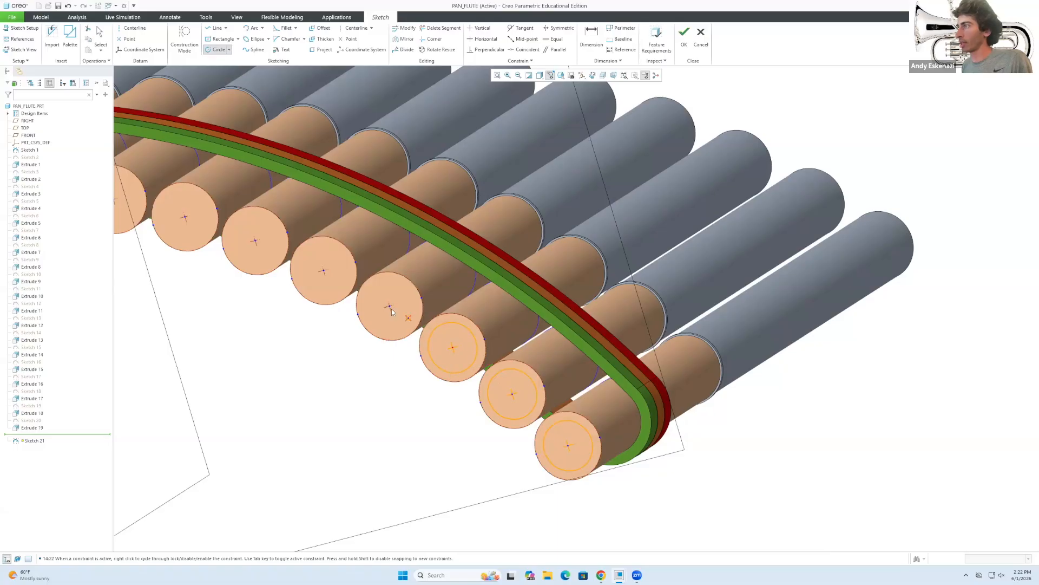
click(386, 332)
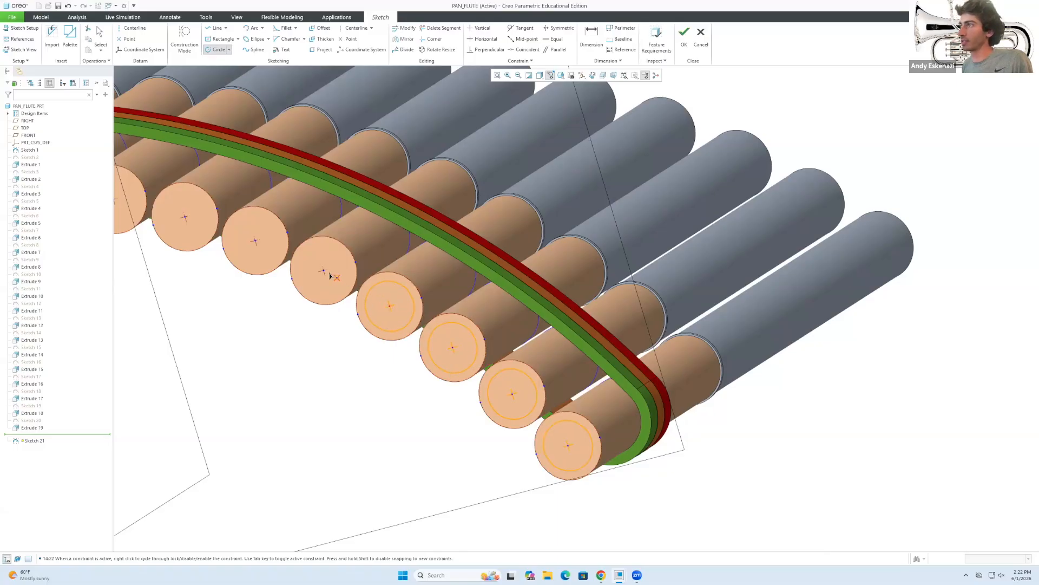
click(321, 296)
Add inner circles to four more pipe-end outlines along the row.
scroll(423, 331, up, 3)
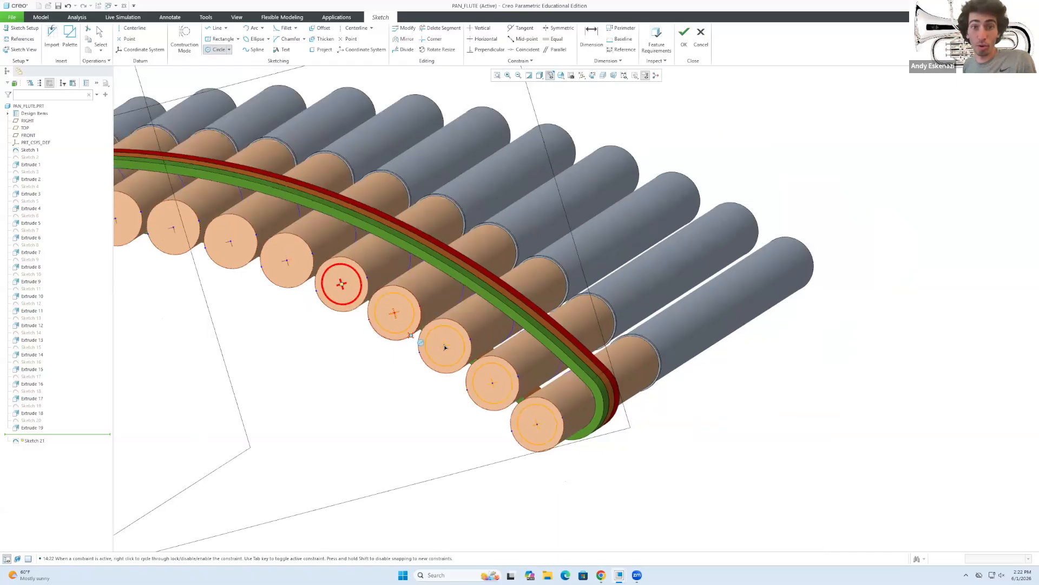
scroll(362, 303, down, 1)
click(334, 302)
click(293, 287)
click(248, 275)
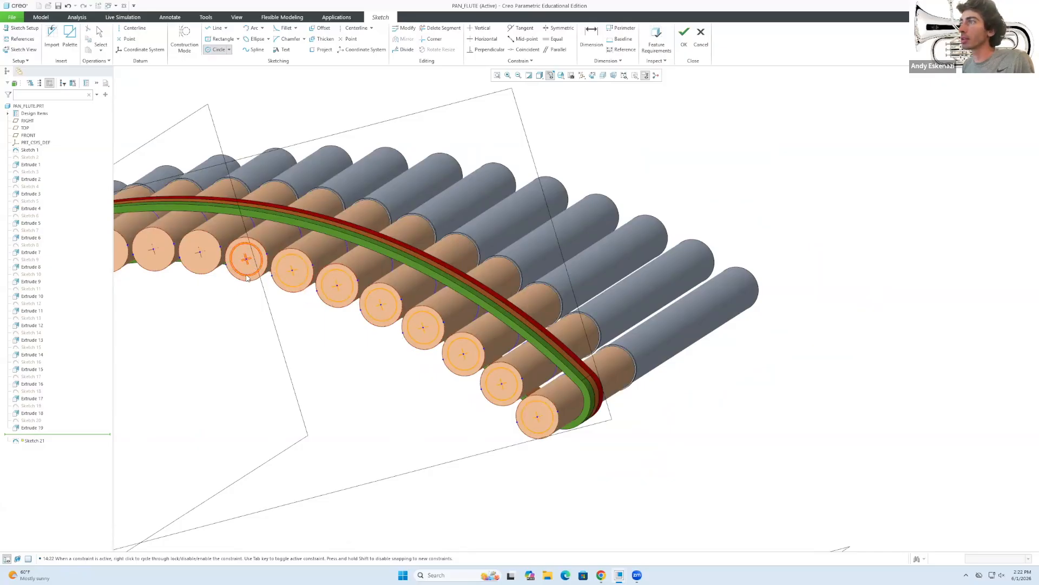
scroll(459, 313, up, 4)
scroll(278, 254, down, 4)
click(472, 356)
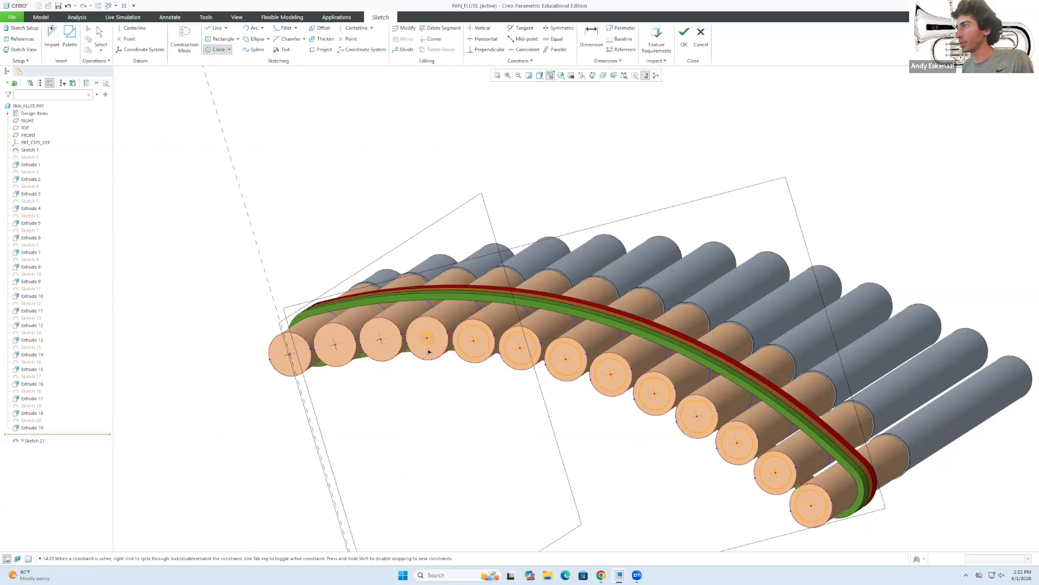
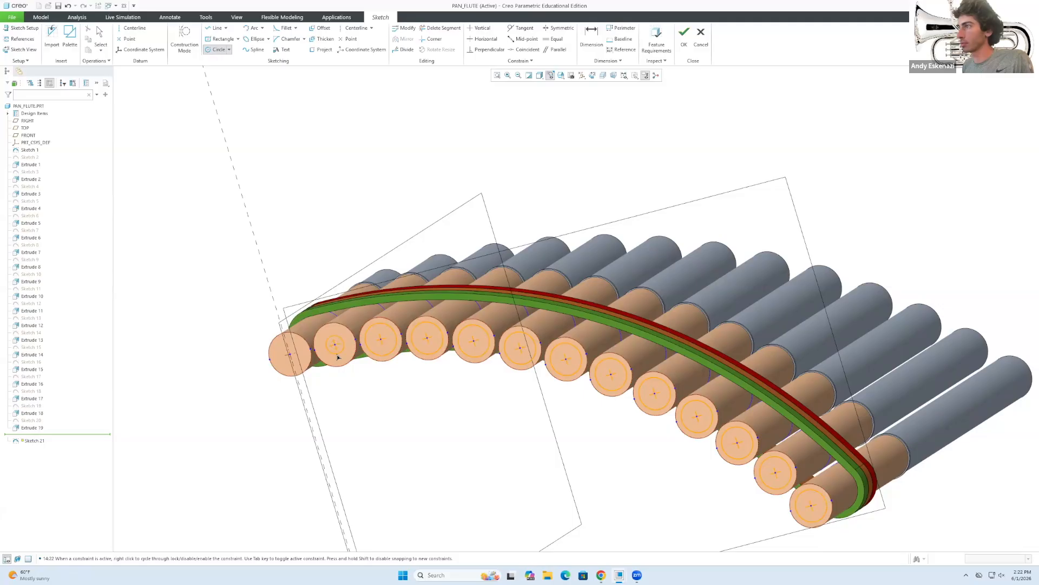
Add the last inner circle on the leftmost pipe end, set its diameter to 23, and finish Sketch 21.
click(293, 370)
middle_click(320, 371)
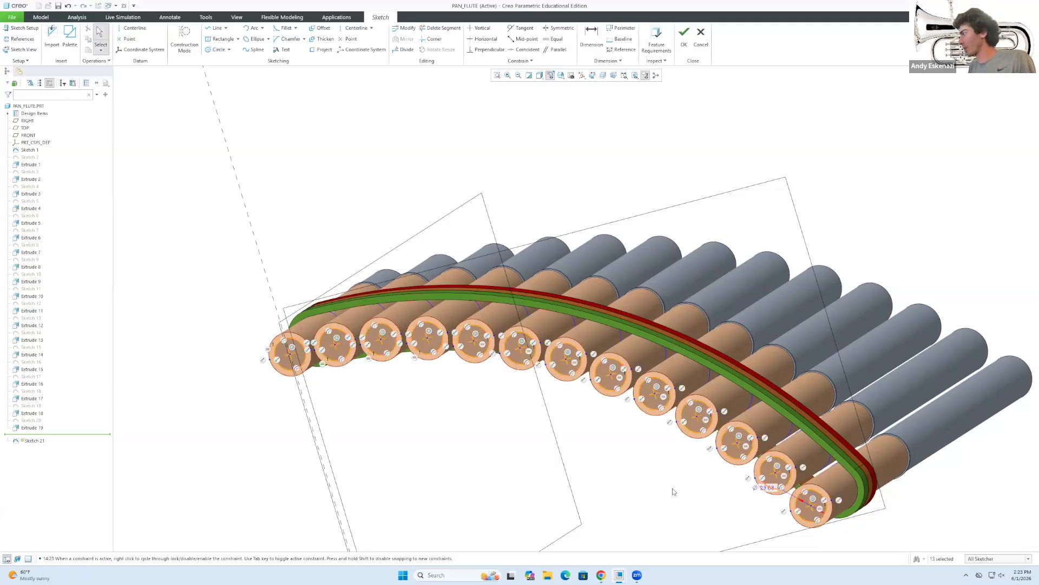
scroll(674, 492, down, 4)
click(694, 442)
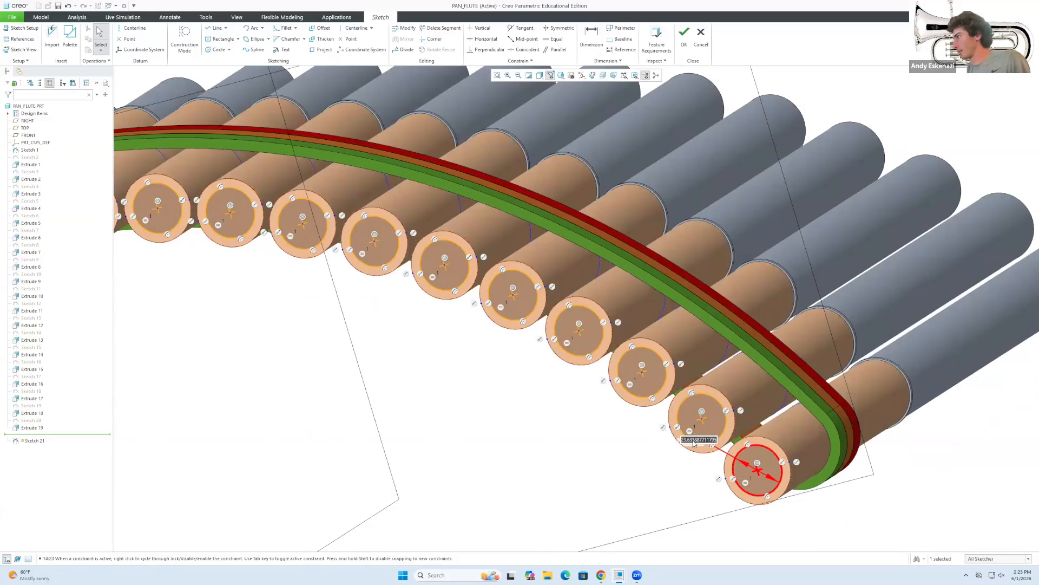
key(Return)
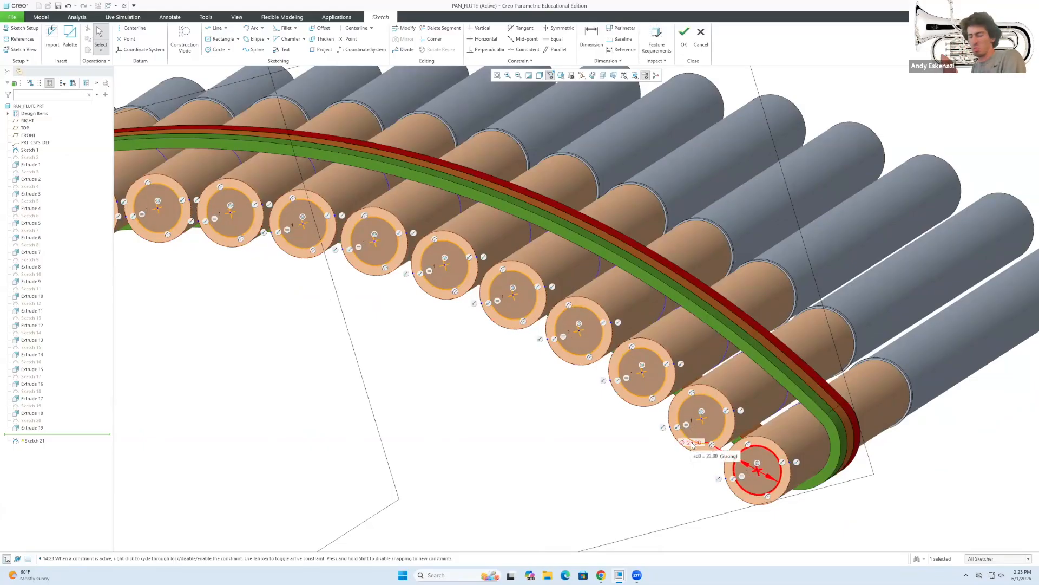
click(684, 37)
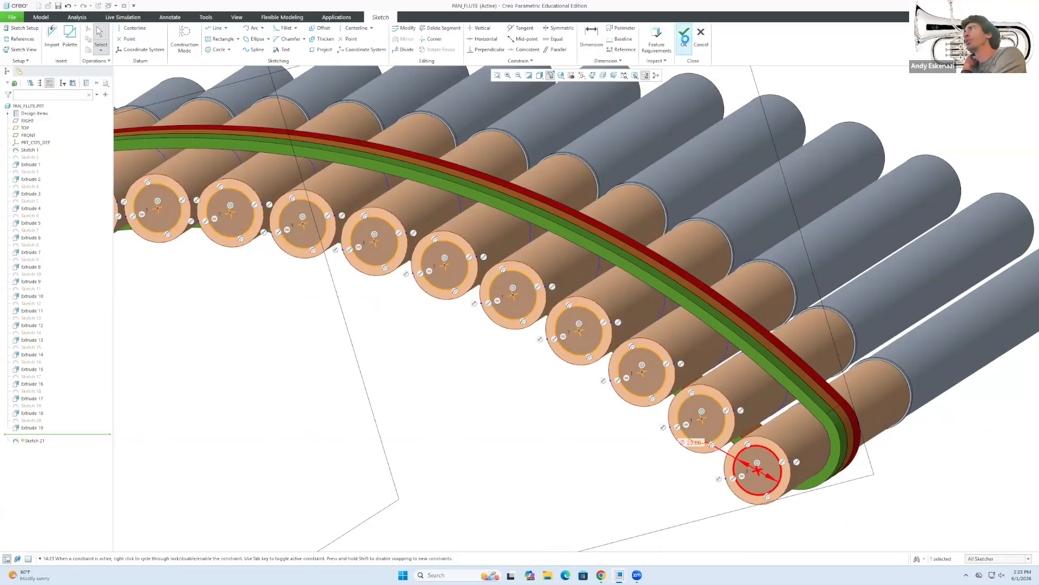
click(275, 37)
Cut the sketch circles Through All into the pipes as a flipped remove-material extrude.
click(168, 36)
click(84, 37)
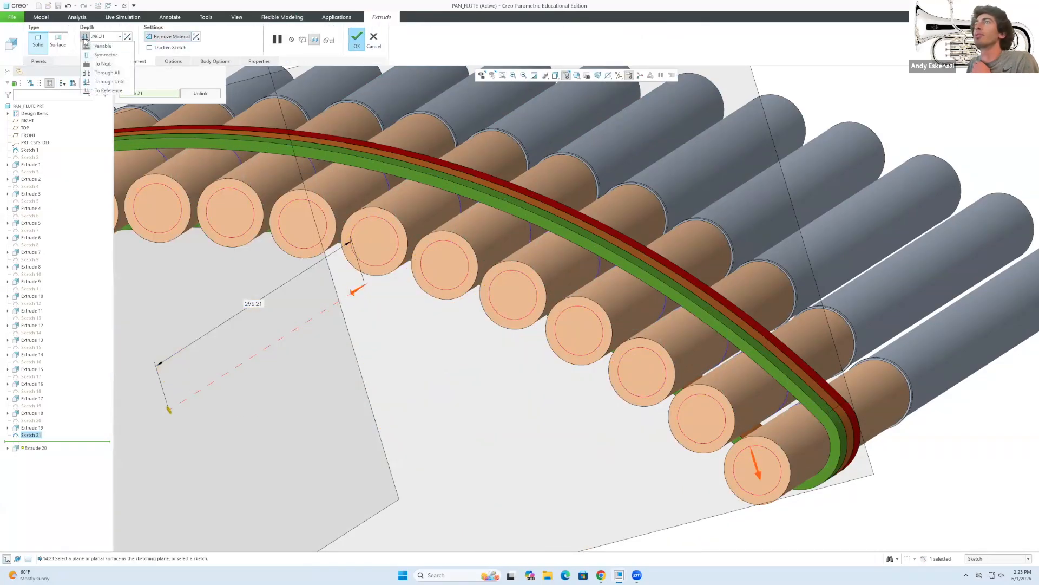
click(101, 73)
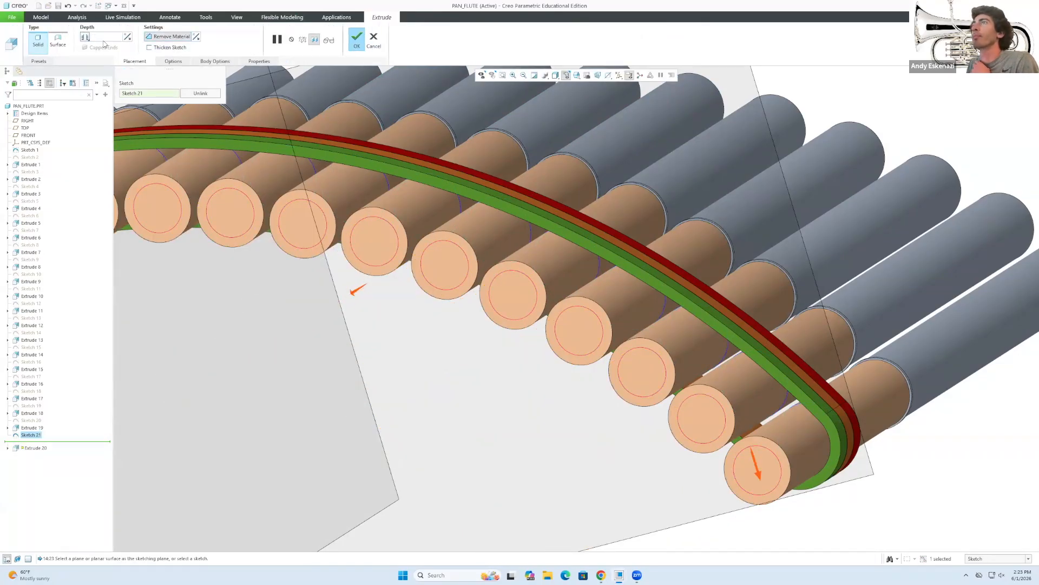
click(128, 37)
scroll(452, 295, up, 5)
middle_drag(540, 325, 503, 318)
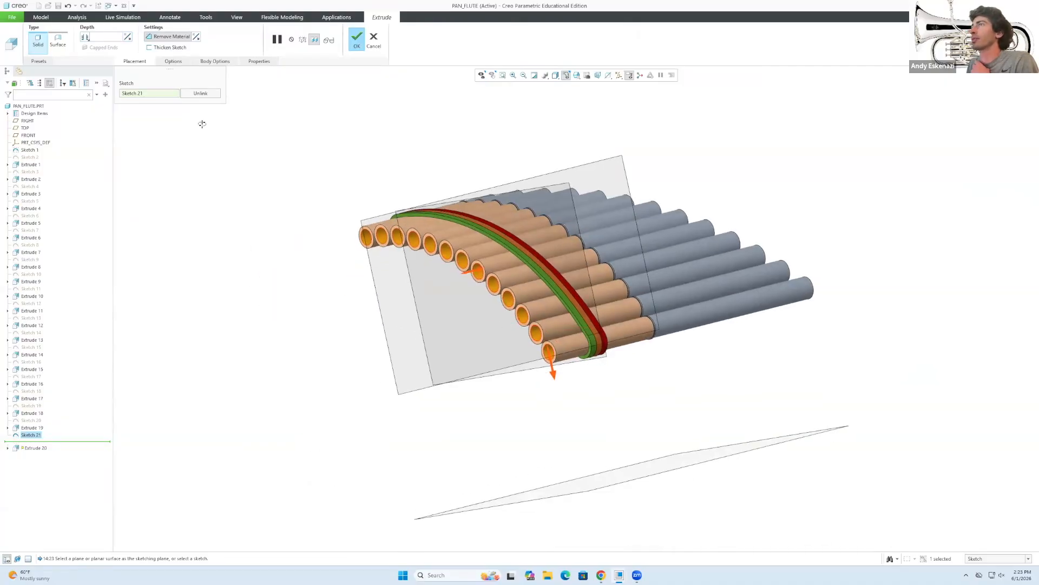
click(357, 39)
Inspect the hollow pipes and compare them with the pan flute reference photo.
middle_drag(568, 325, 590, 335)
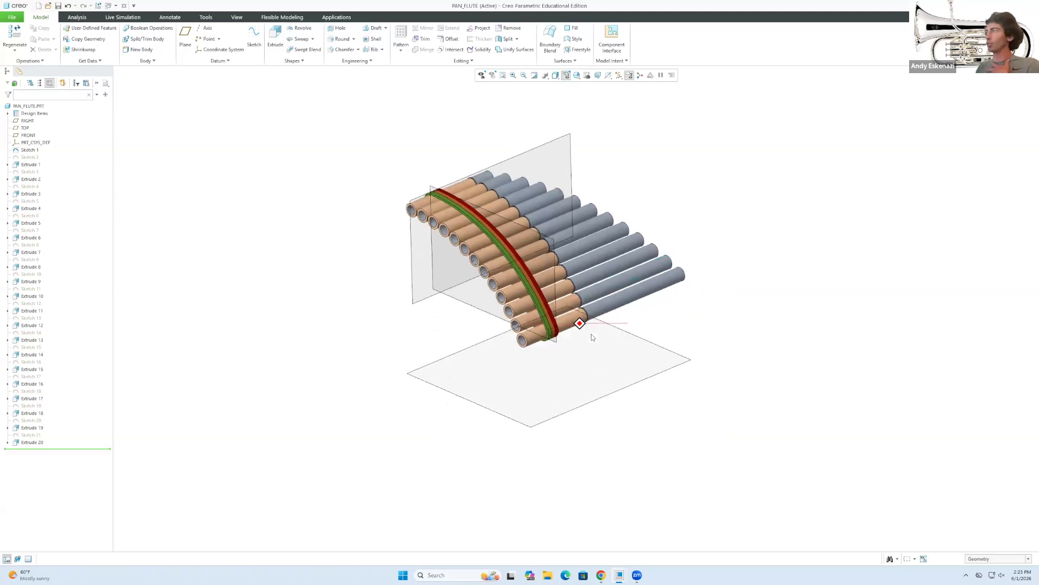
scroll(644, 238, down, 2)
scroll(645, 237, down, 2)
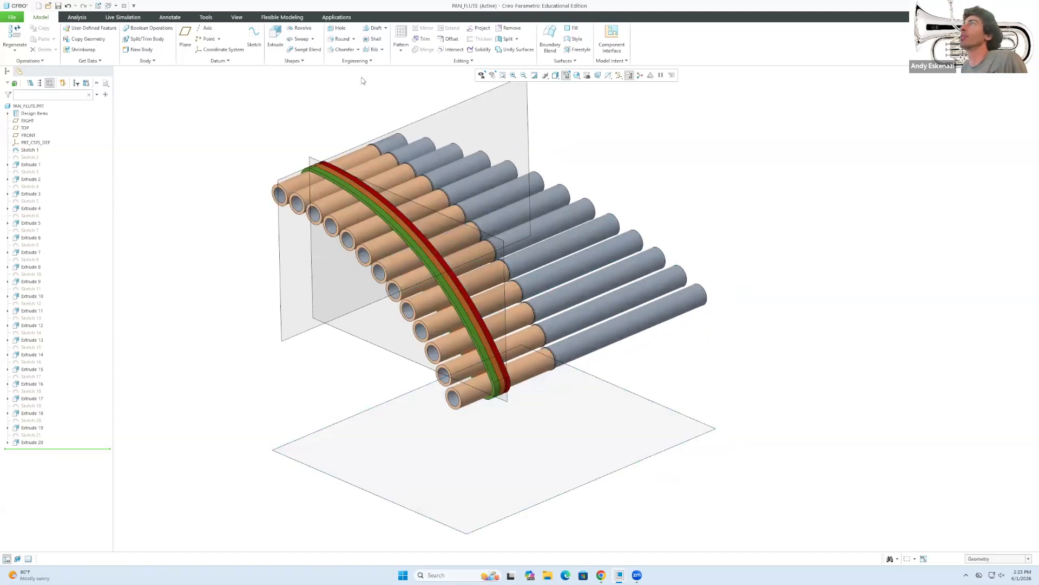
click(603, 575)
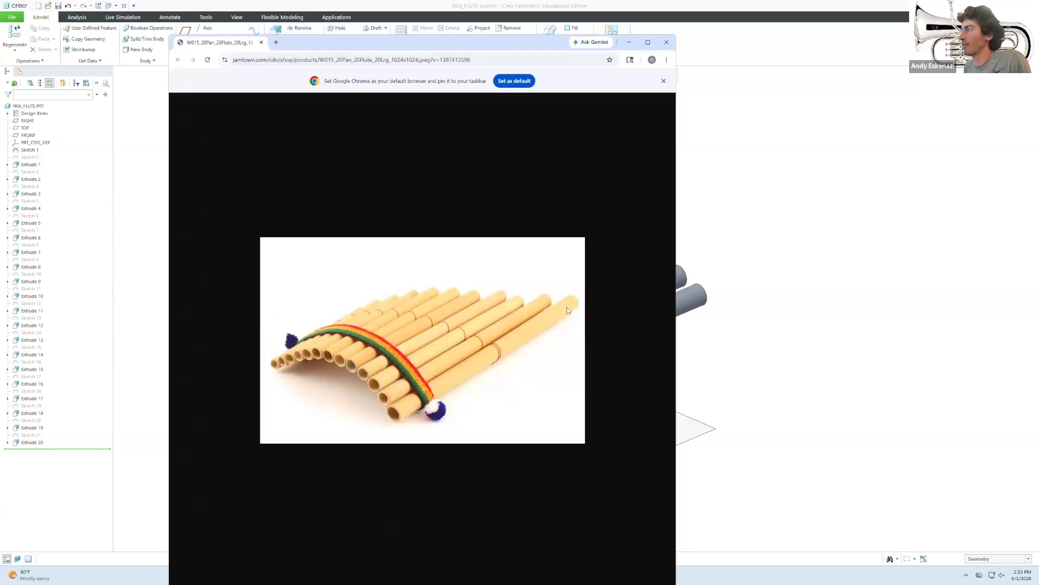
click(630, 41)
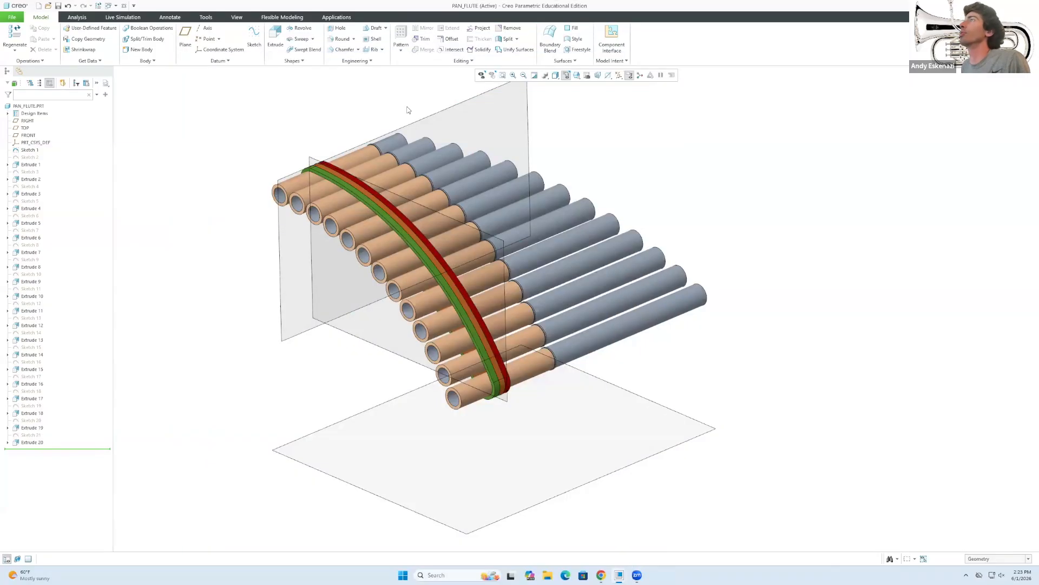
Start an edge chamfer of size 2 on the first pipe's rim edge.
click(353, 51)
scroll(248, 108, down, 3)
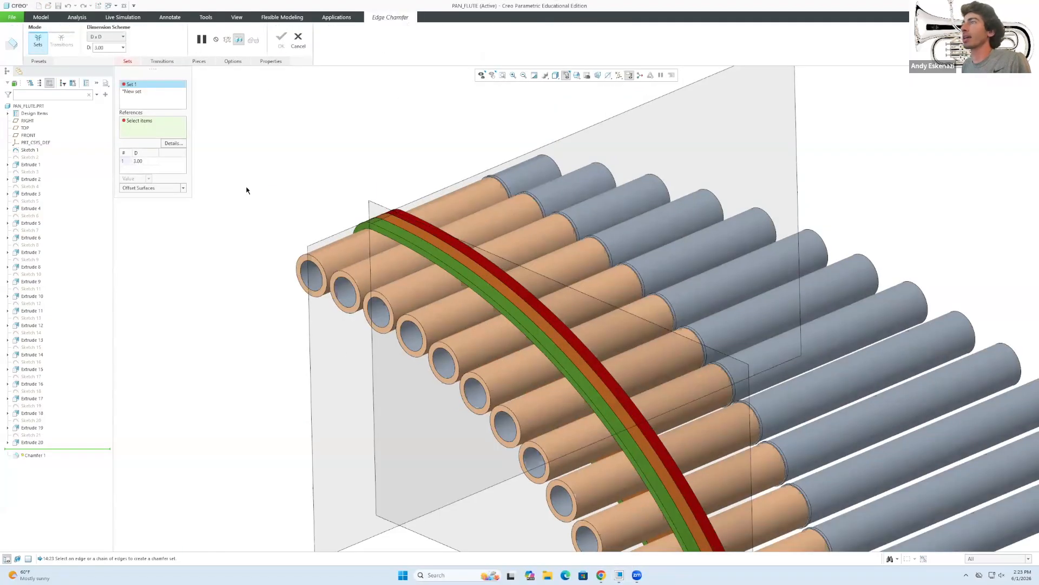
click(321, 265)
scroll(320, 265, down, 3)
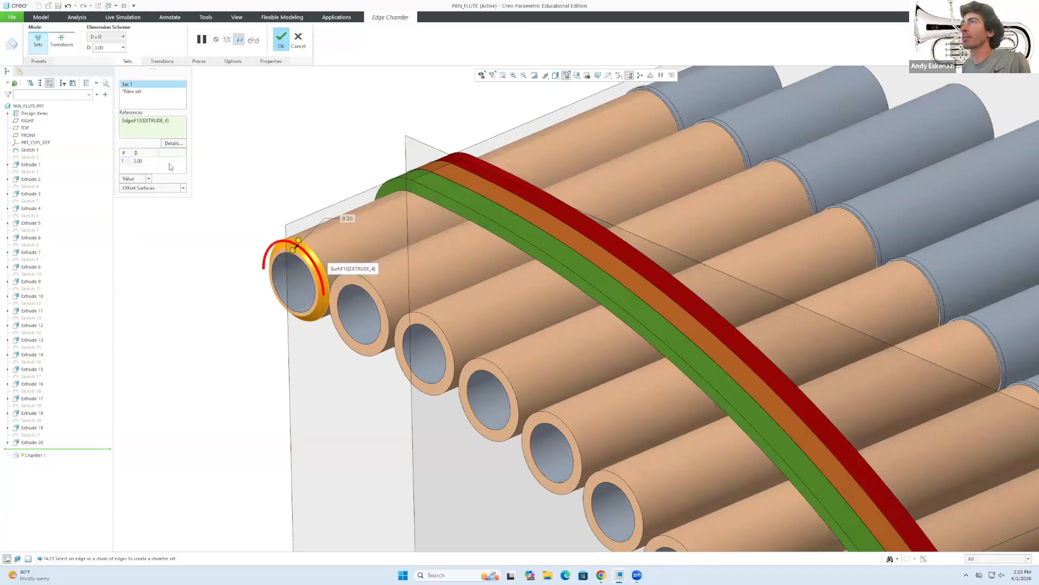
click(143, 161)
text(2)
key(Return)
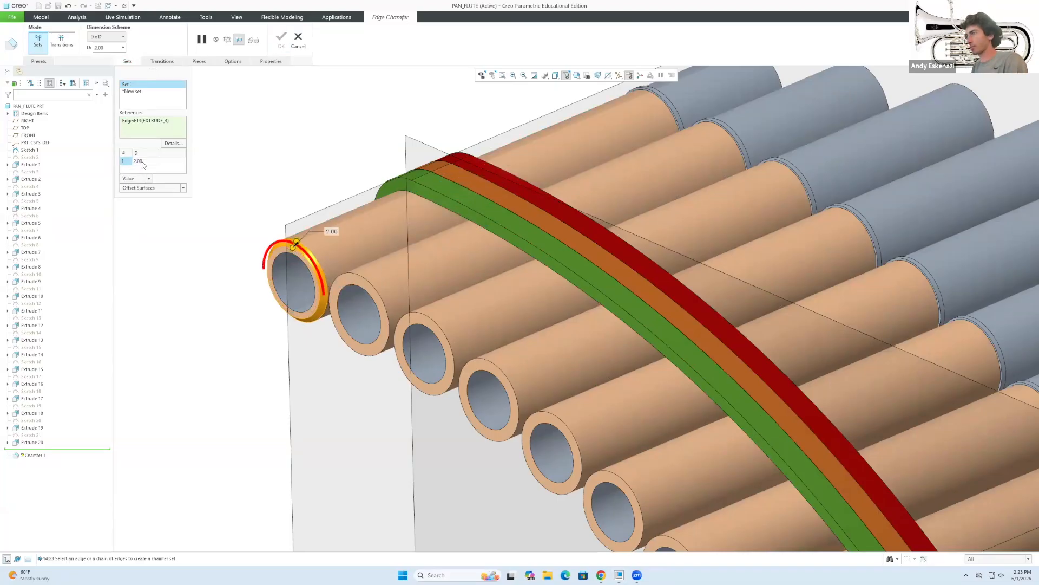
Add the second through seventh pipe rims to the chamfer, removing a stray surface pick.
click(368, 279)
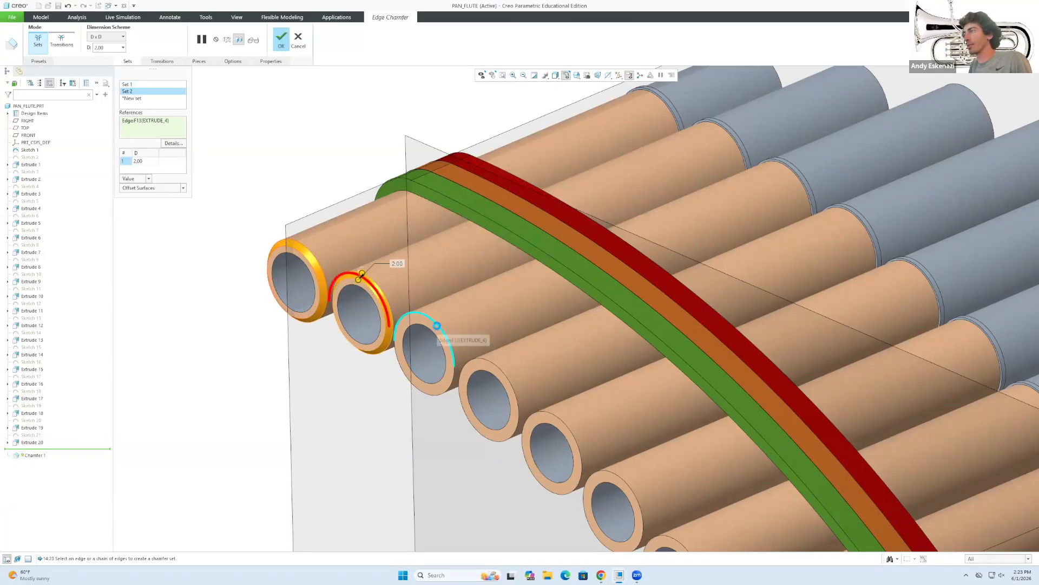
click(429, 316)
click(490, 362)
click(547, 417)
click(590, 465)
scroll(590, 466, up, 3)
scroll(545, 439, down, 3)
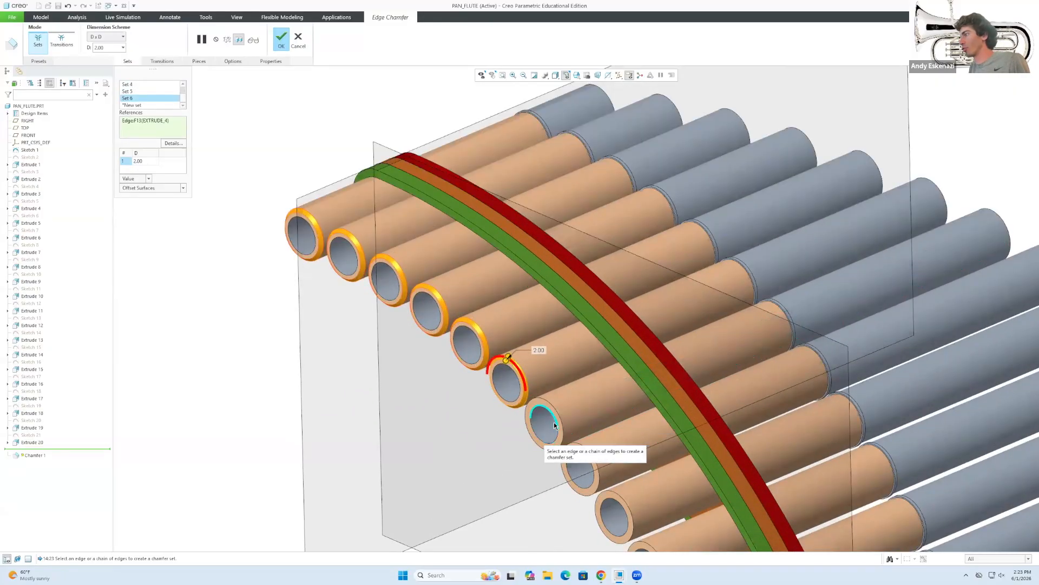
click(561, 423)
click(590, 447)
scroll(562, 388, up, 3)
scroll(616, 489, down, 3)
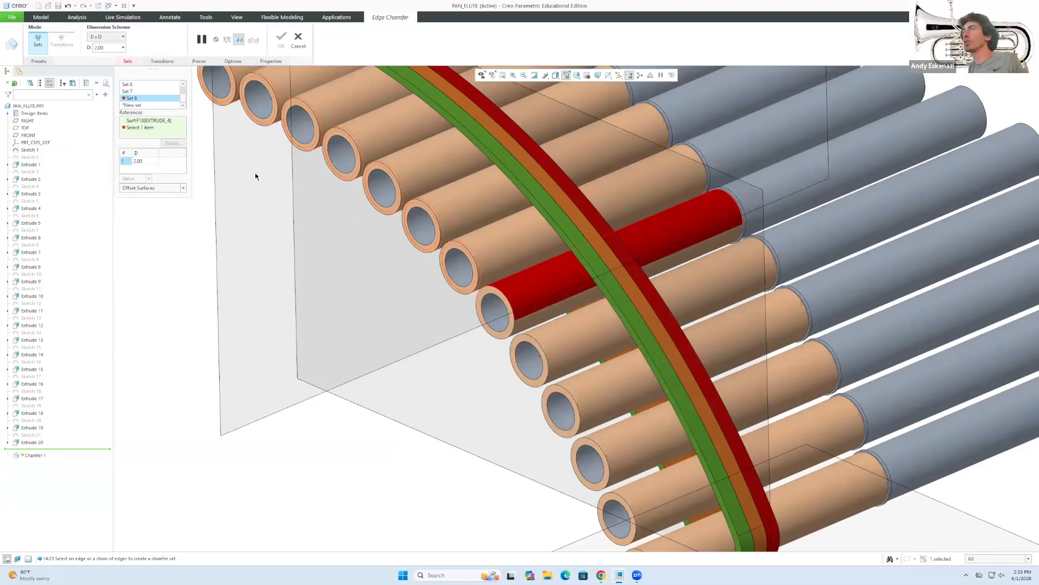
click(146, 111)
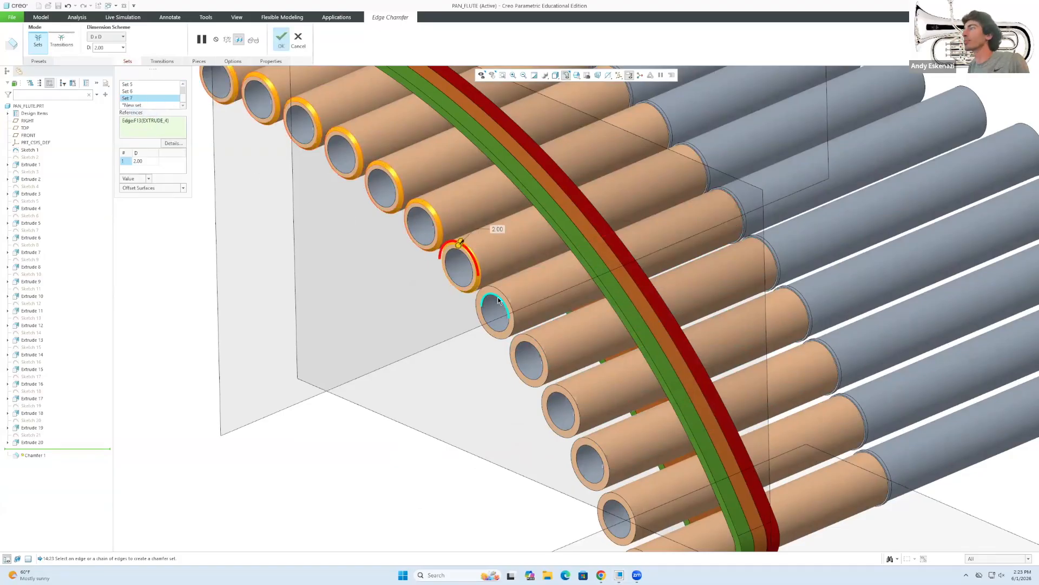
Add the remaining near-end pipe rims down to the bottom pipe.
click(490, 295)
click(564, 394)
click(593, 445)
click(619, 497)
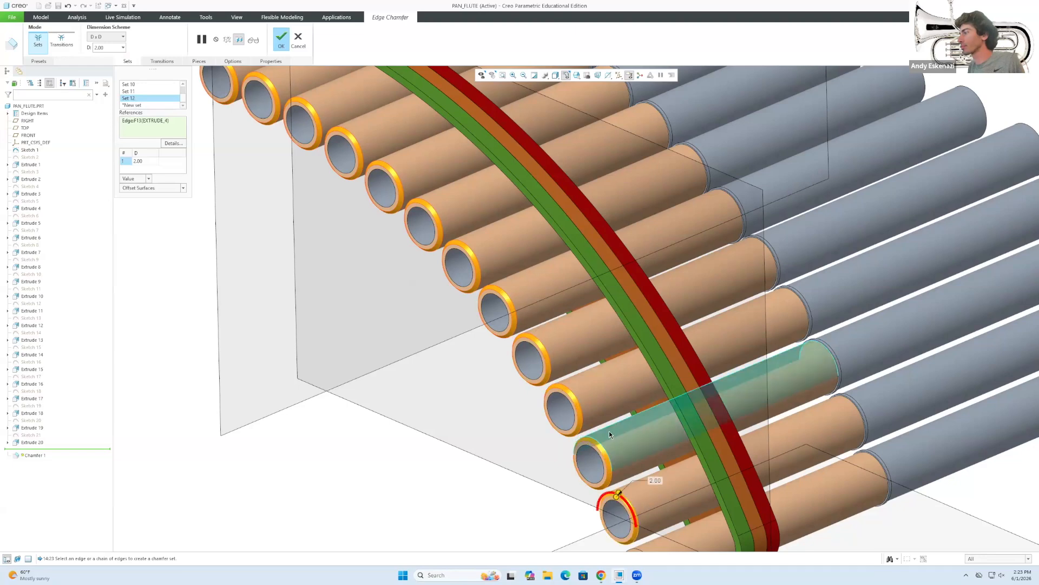
scroll(609, 433, up, 4)
scroll(636, 496, down, 3)
click(619, 477)
scroll(572, 431, up, 5)
Add the far-end rims of the first four pipes, deleting a mistaken surface pick.
middle_drag(680, 327, 788, 206)
scroll(788, 206, down, 3)
scroll(788, 207, down, 2)
click(845, 273)
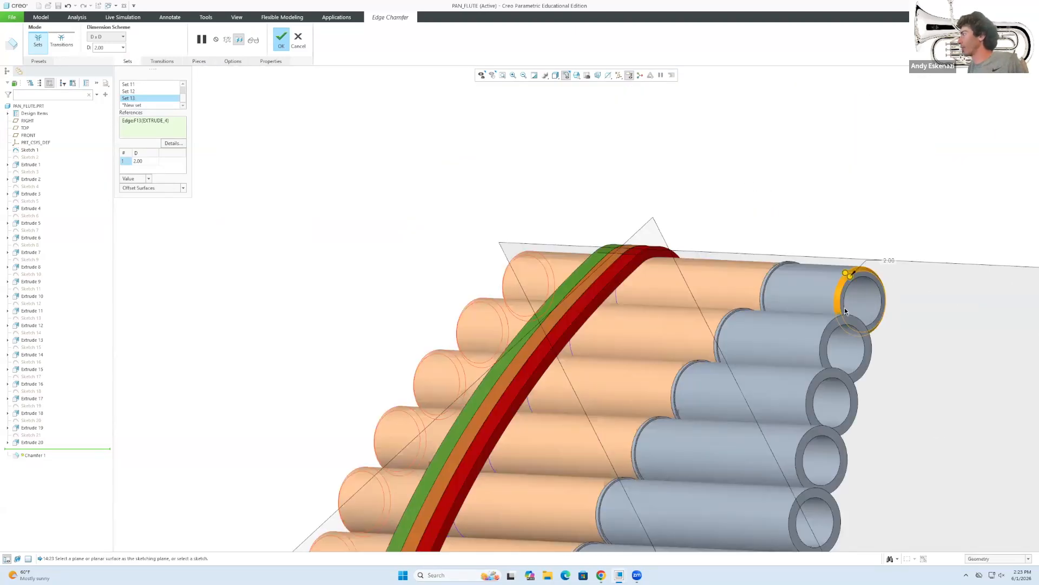
click(821, 336)
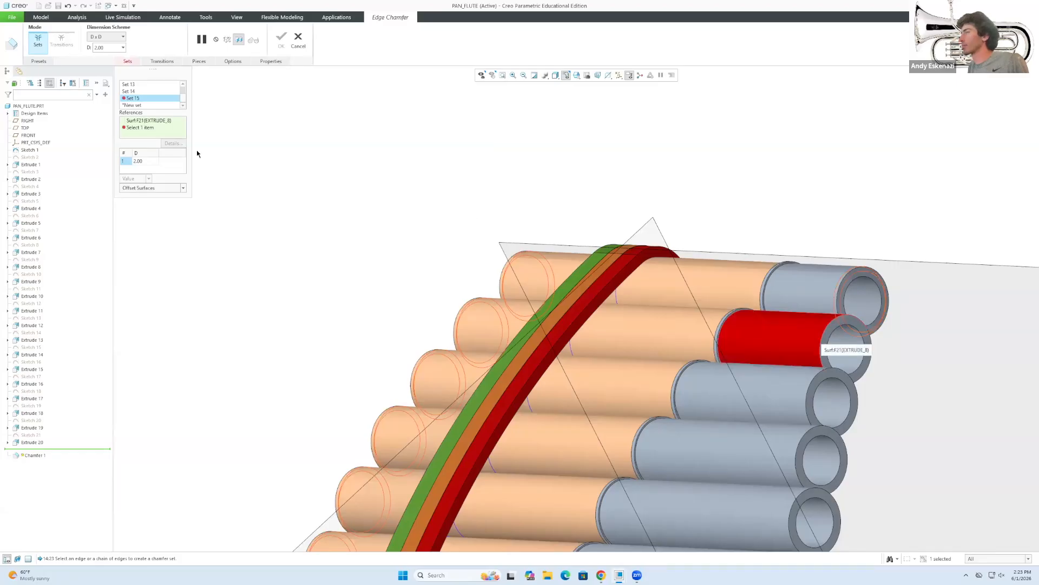
click(157, 112)
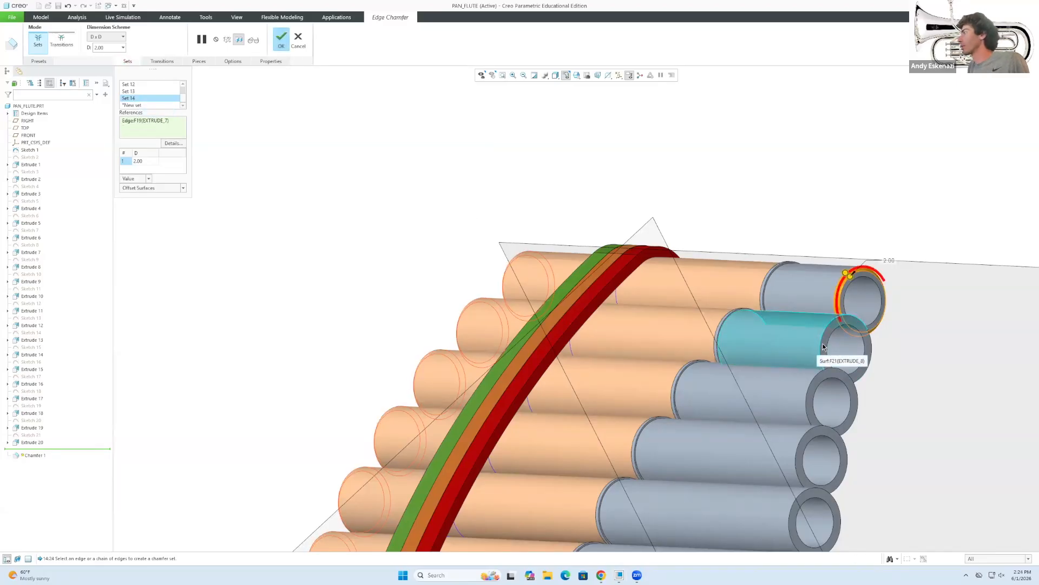
click(824, 344)
click(809, 403)
click(811, 434)
scroll(736, 392, down, 4)
scroll(790, 398, up, 3)
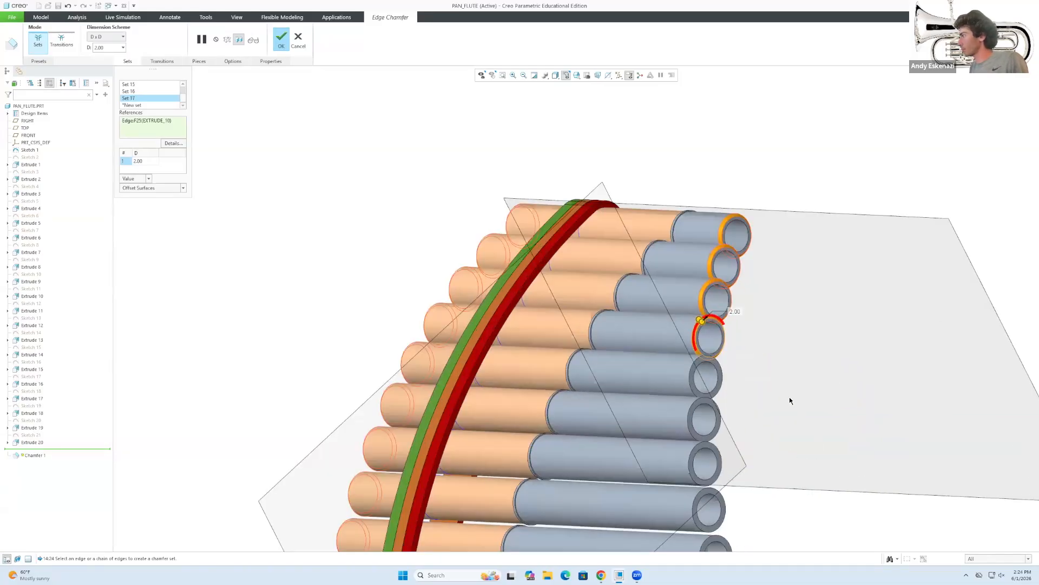
Add the far-end rims of the fifth through last pipes to the chamfer.
click(689, 378)
click(690, 410)
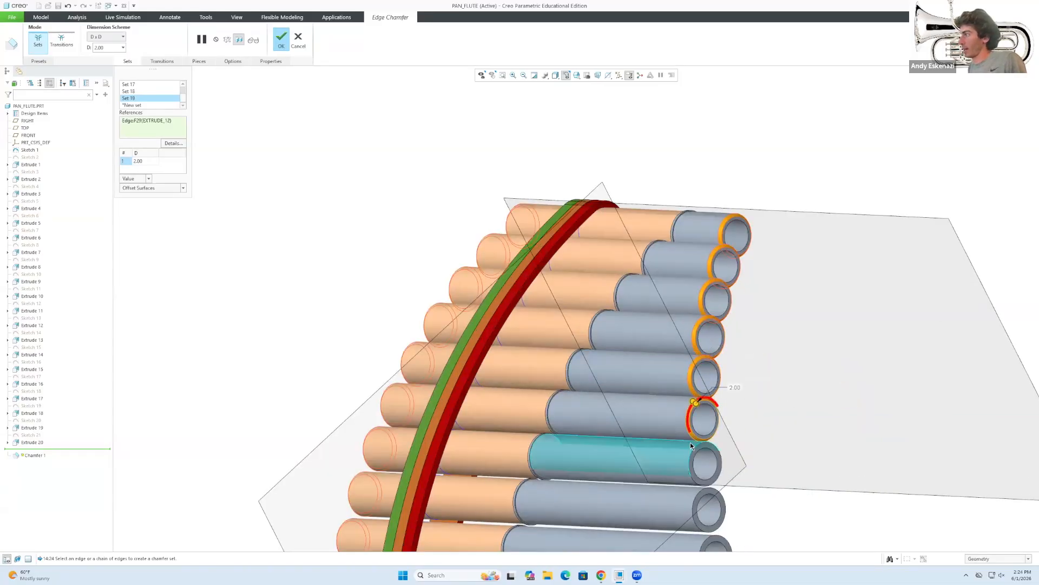
click(694, 454)
click(696, 503)
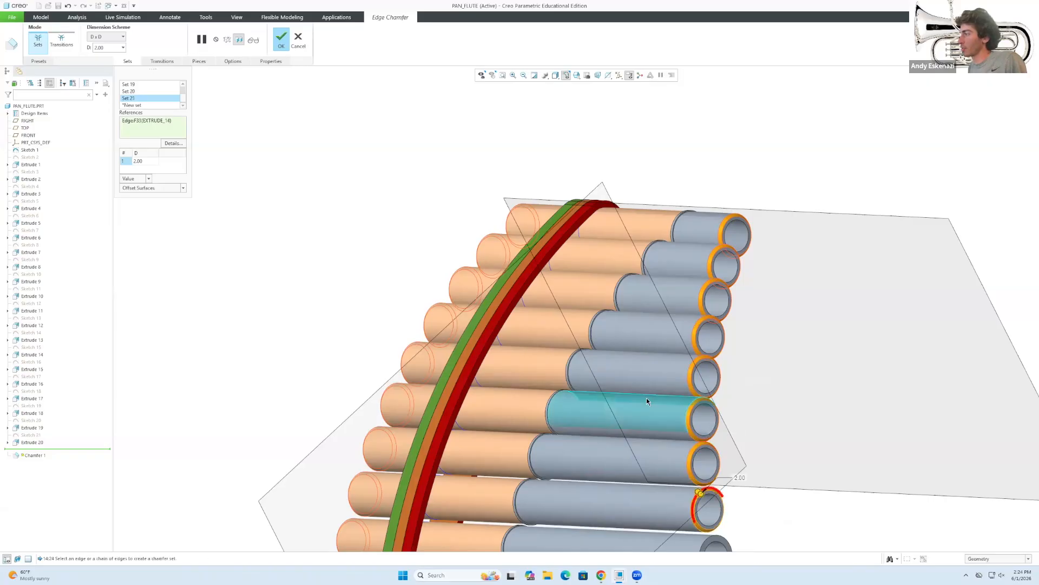
scroll(677, 477, down, 3)
scroll(656, 437, up, 2)
click(654, 441)
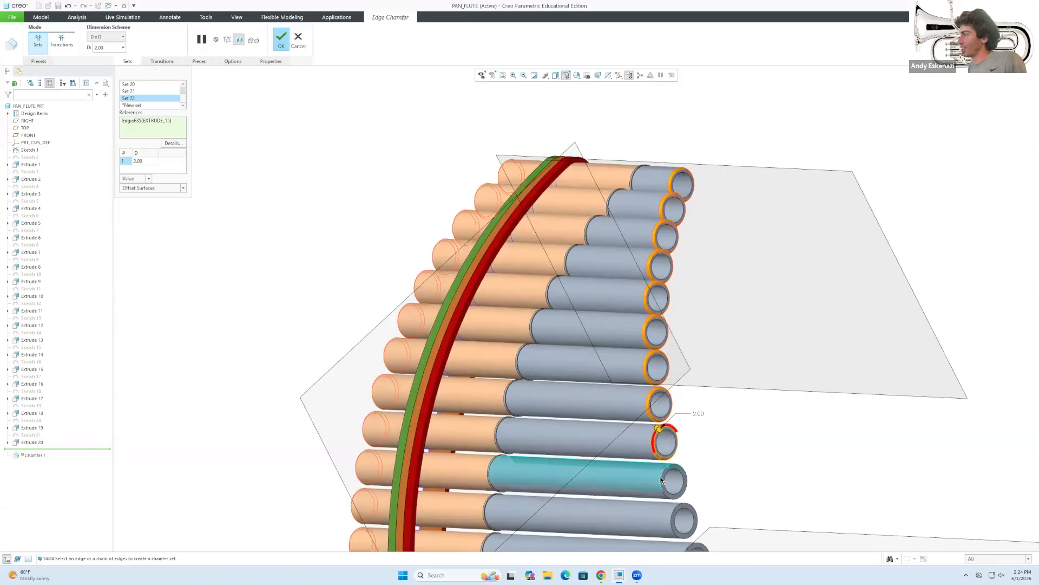
click(683, 474)
scroll(644, 427, down, 3)
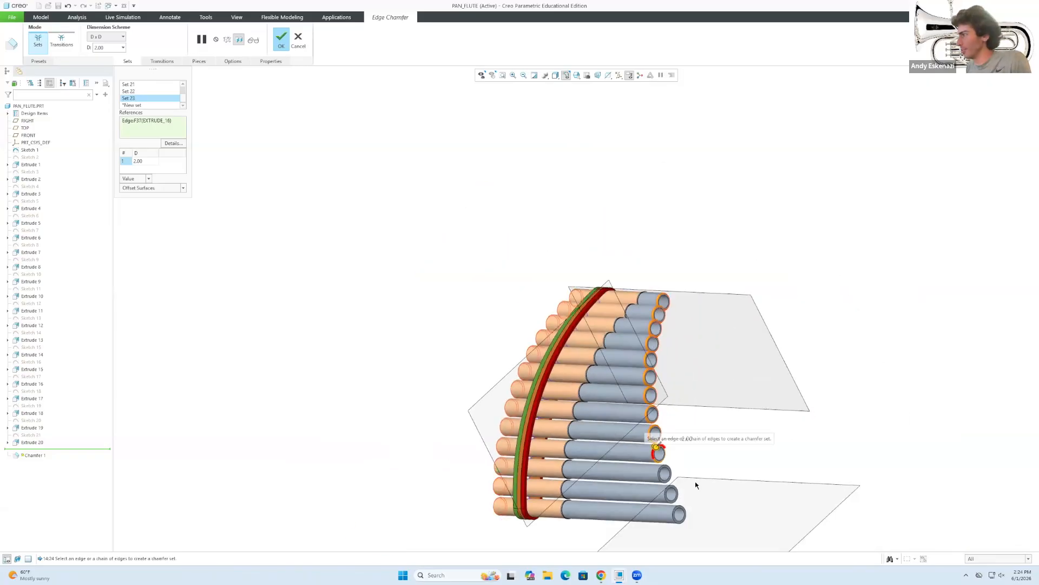
scroll(645, 479, up, 3)
click(644, 498)
click(670, 538)
Finish Chamfer 1 with 2.00 chamfers on all pipe rims and inspect it.
scroll(670, 536, down, 3)
middle_drag(670, 536, 691, 490)
scroll(691, 490, up, 2)
click(281, 41)
middle_drag(479, 340, 549, 356)
scroll(584, 408, down, 1)
scroll(451, 310, down, 3)
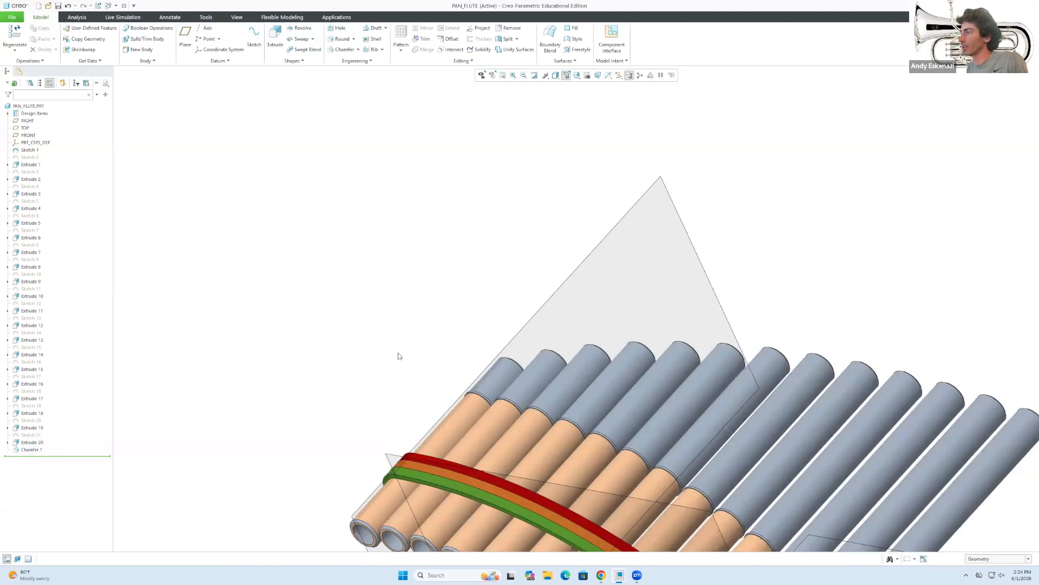
Round the band's lower edge with a 2.00 round as Round 1.
scroll(417, 347, down, 4)
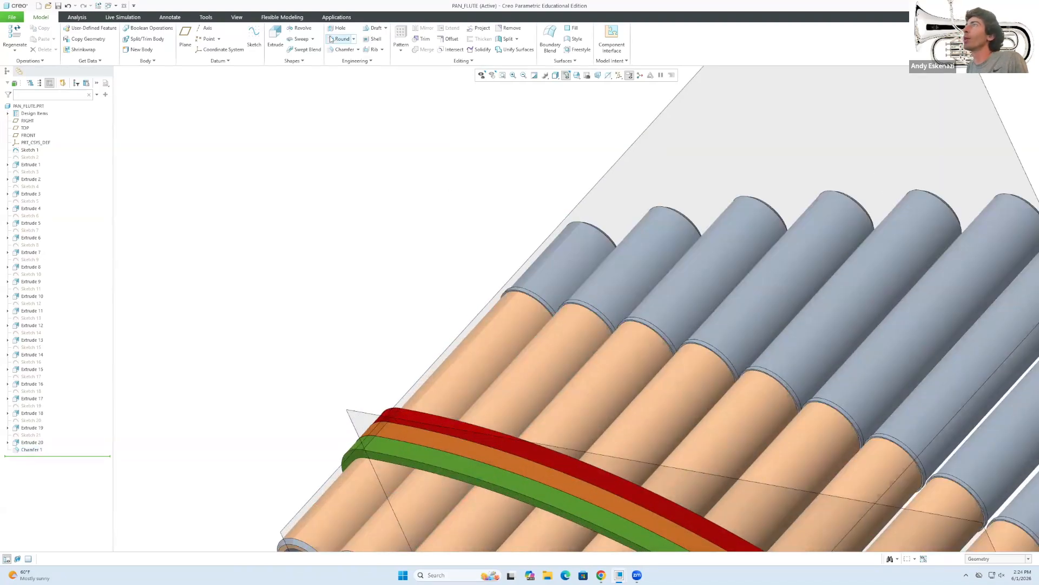
click(345, 41)
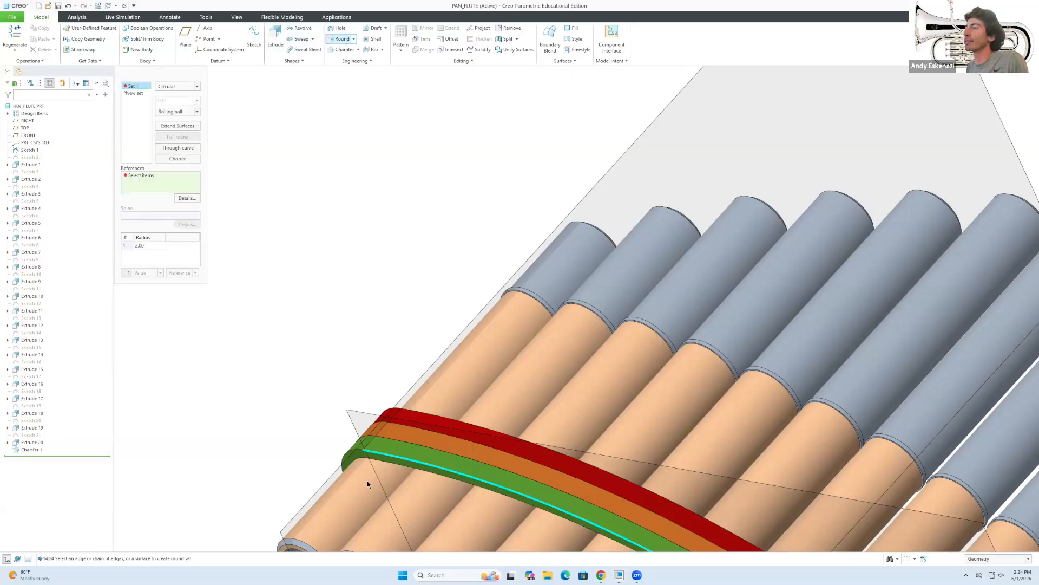
click(381, 455)
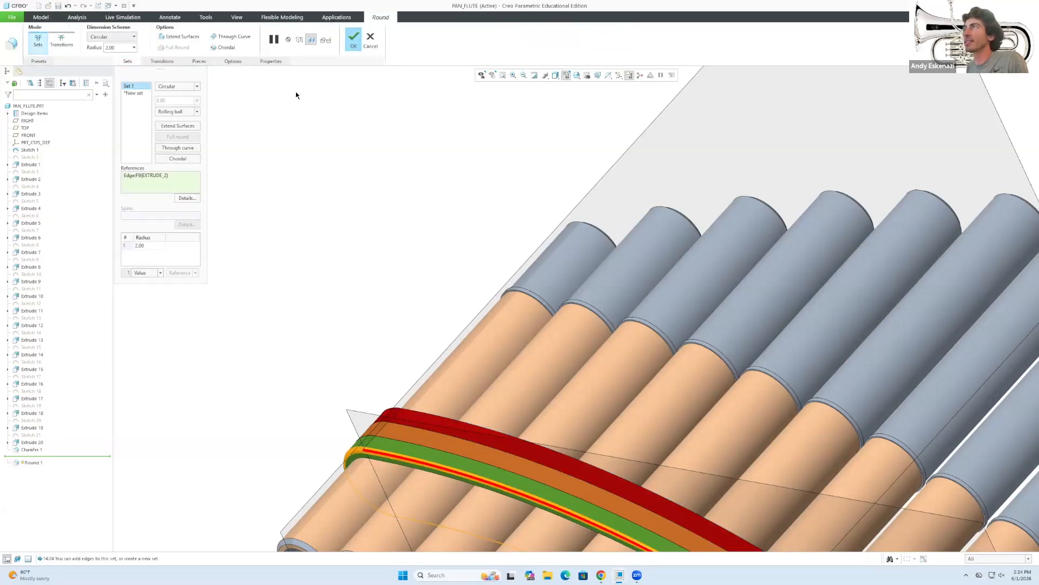
click(354, 38)
Round the band's upper edge with a 2.00 round as Round 2.
click(342, 38)
click(392, 416)
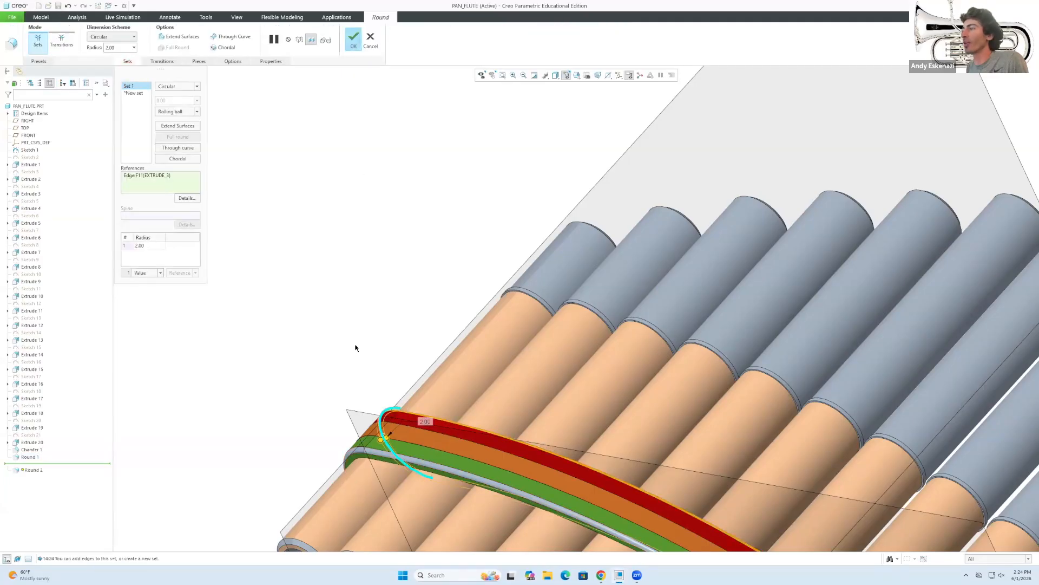
middle_drag(426, 310, 373, 95)
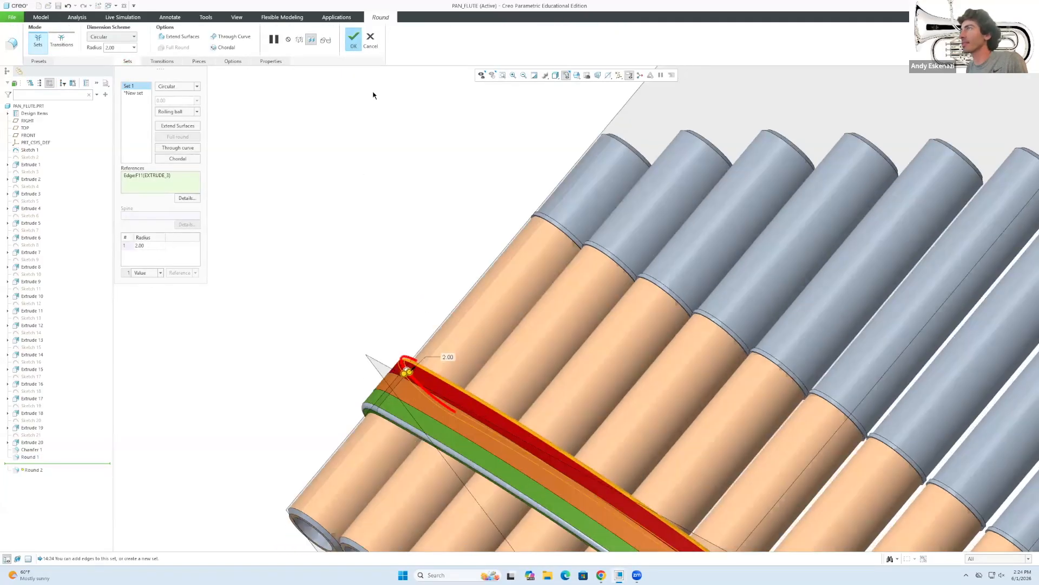
click(354, 38)
Orbit the flute to view the rounded band across the whole model.
scroll(375, 359, up, 5)
middle_drag(402, 399, 401, 352)
scroll(375, 362, down, 2)
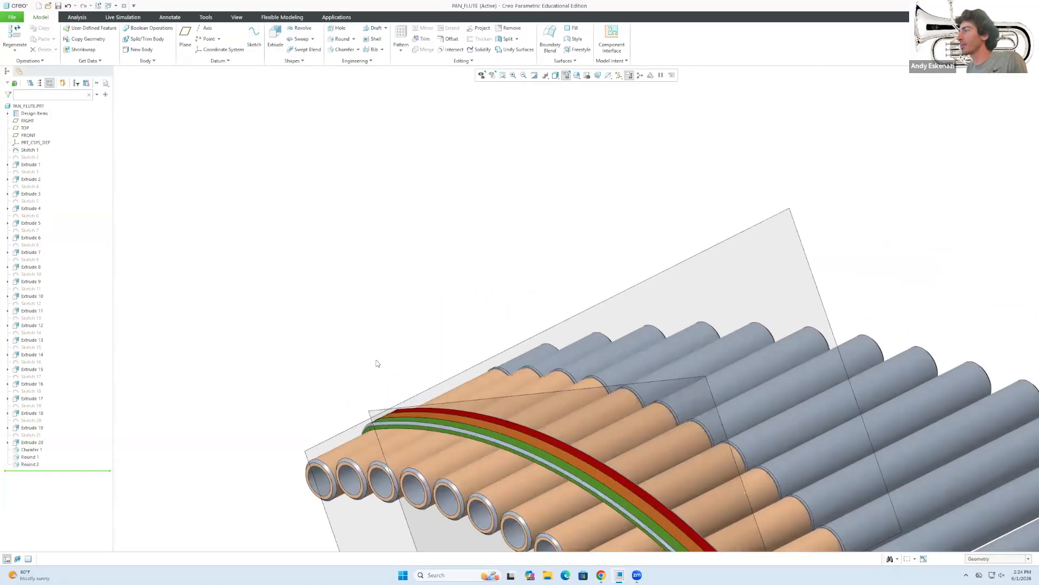
scroll(362, 384, up, 3)
mouse_move(362, 384)
middle_down()
mouse_move(482, 459)
mouse_move(479, 414)
middle_up()
scroll(421, 389, down, 3)
scroll(487, 419, up, 1)
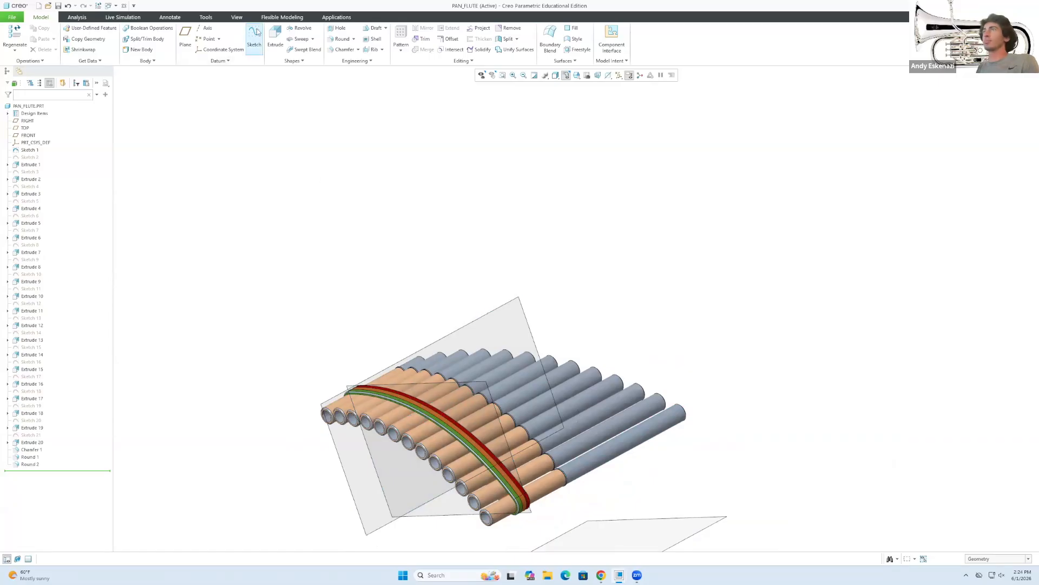
Paint the band's rounded edge surface green using the Intent Surface filter.
click(237, 17)
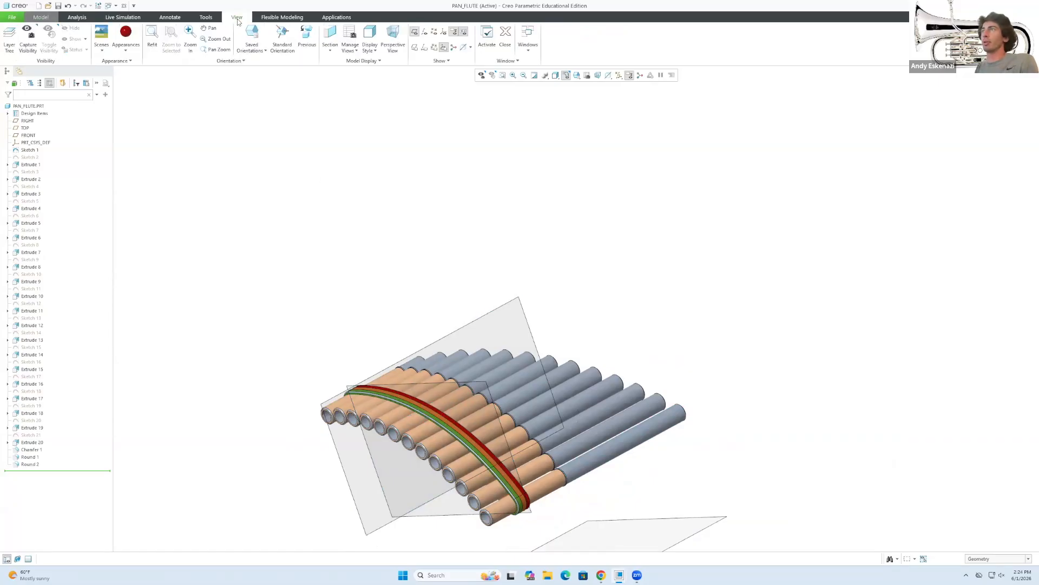
click(126, 36)
scroll(430, 372, down, 6)
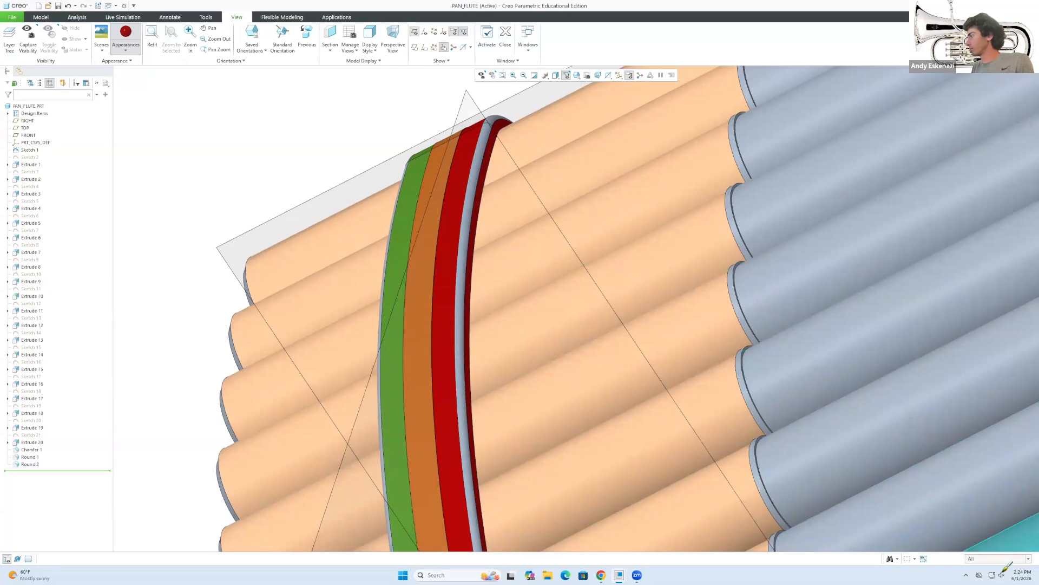
click(996, 559)
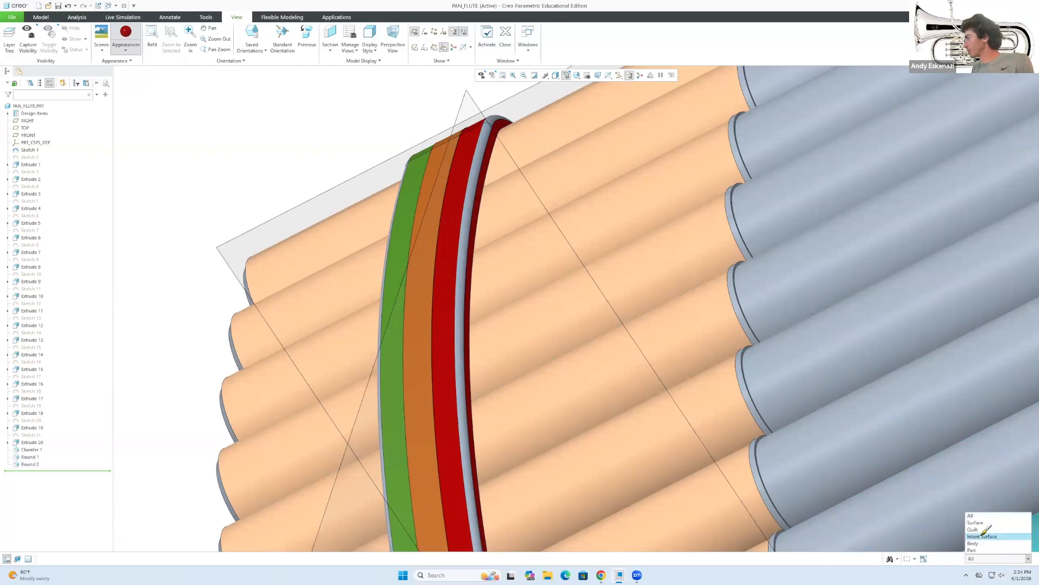
click(988, 541)
click(469, 413)
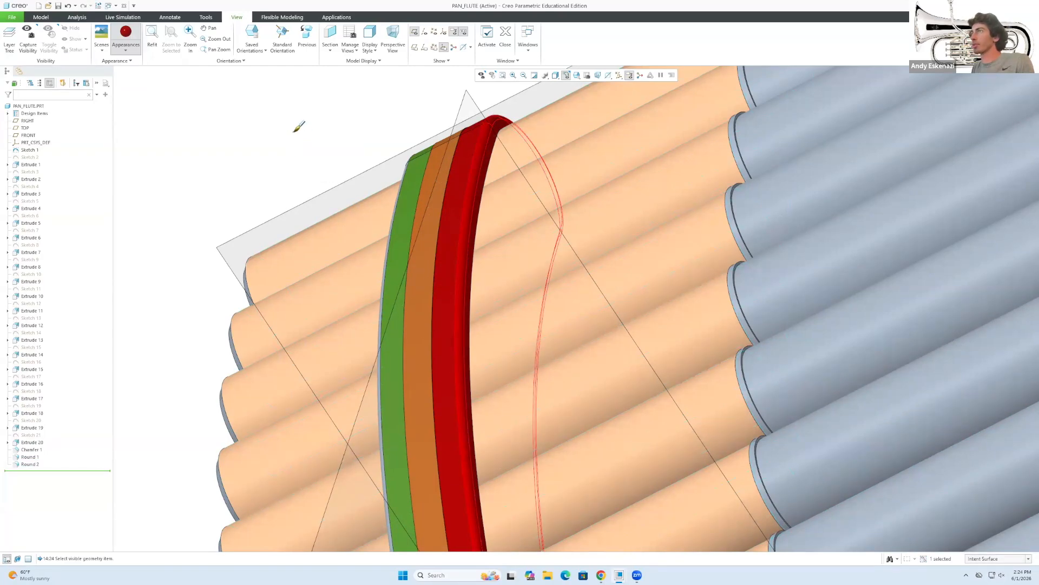
click(125, 48)
click(139, 147)
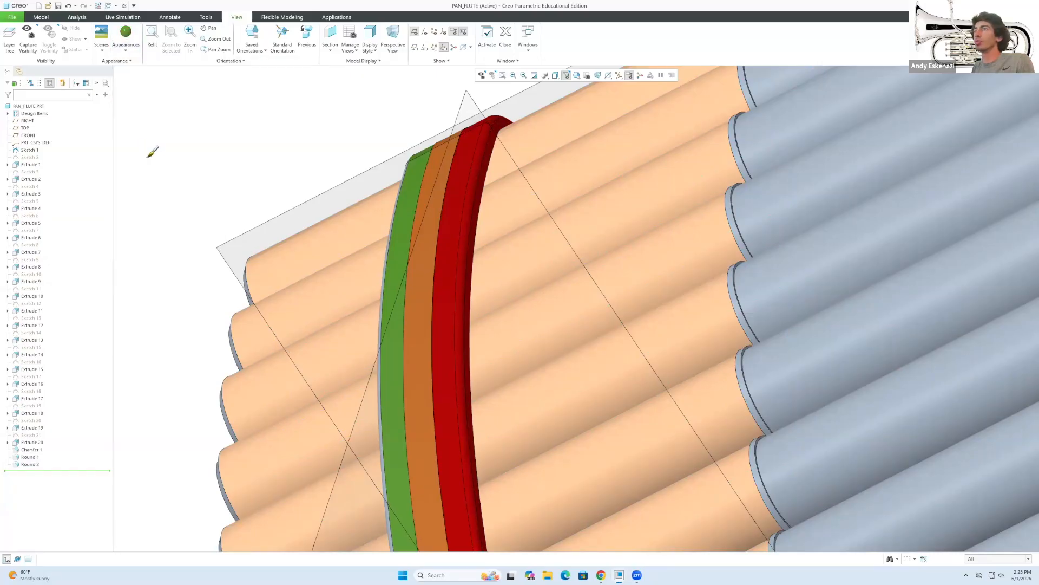
Try picking the band's groove surface, then cancel that selection.
click(1001, 559)
click(996, 537)
middle_drag(470, 420, 424, 422)
click(418, 443)
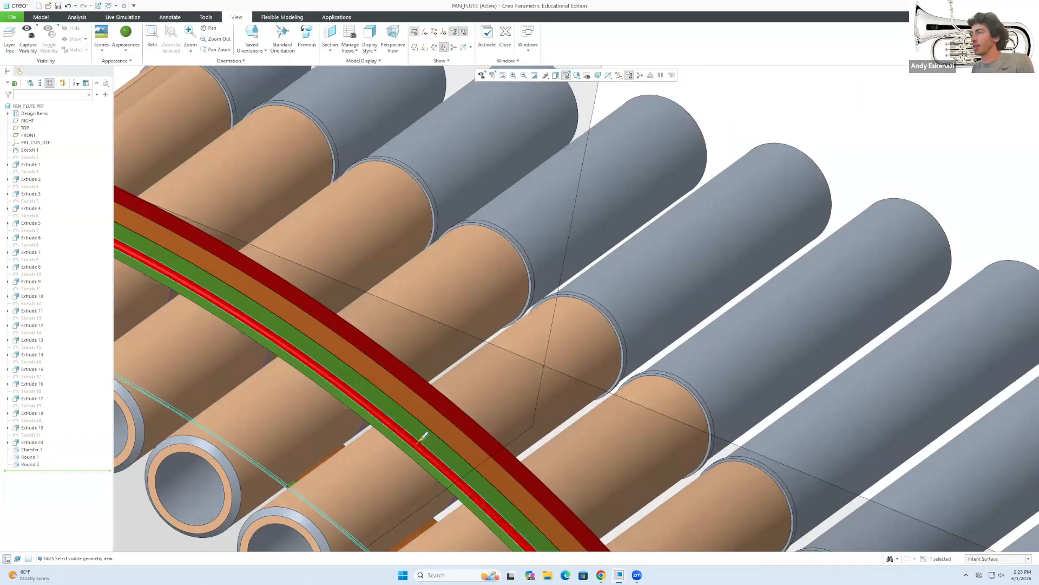
scroll(337, 330, down, 5)
click(248, 279)
scroll(240, 421, down, 3)
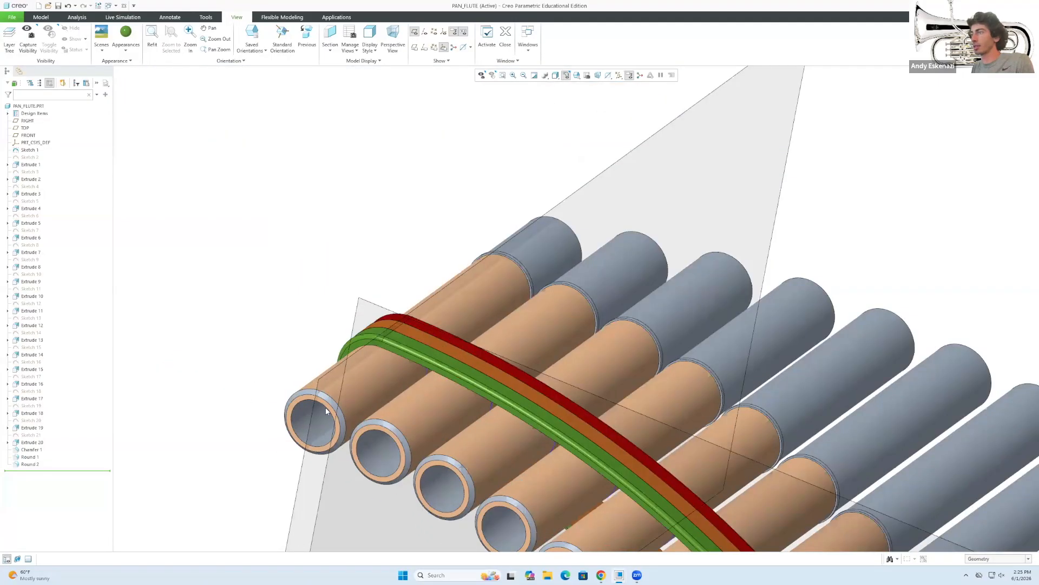
scroll(326, 407, down, 2)
Apply the wood appearance to the chamfered pipe-end surfaces.
click(119, 52)
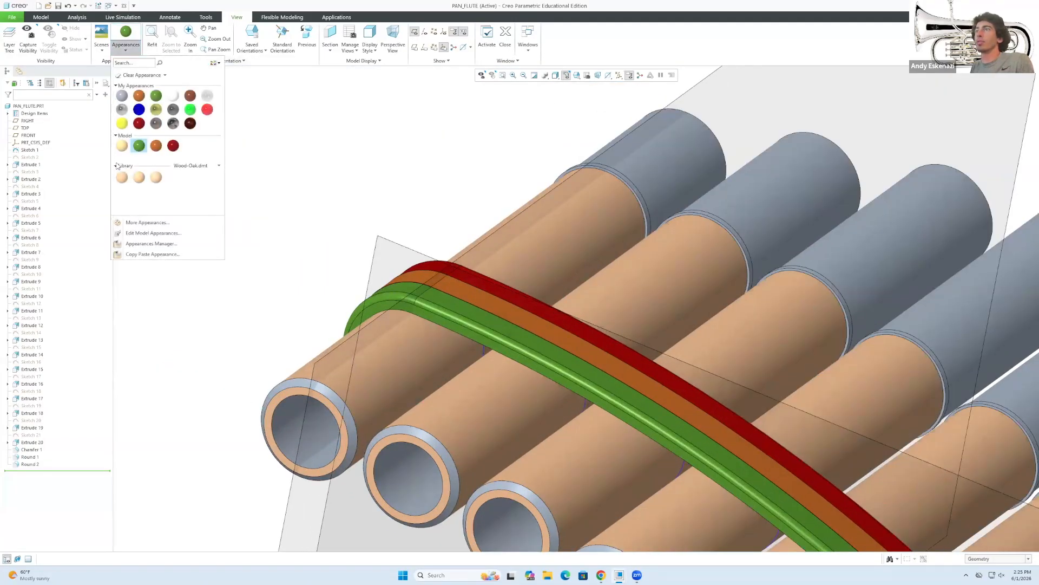
click(123, 147)
click(976, 561)
click(977, 538)
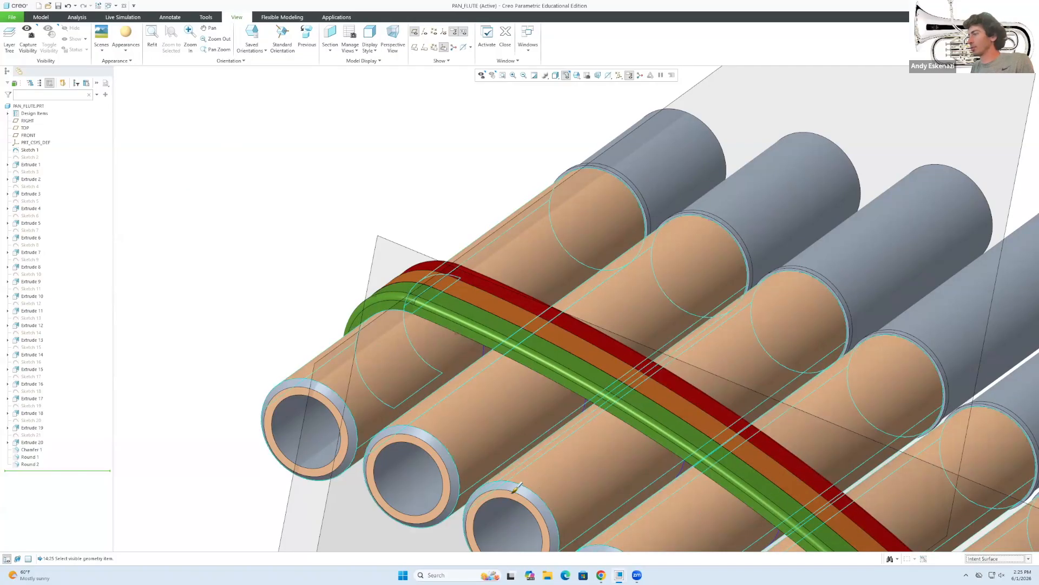
click(513, 488)
scroll(438, 415, up, 5)
middle_drag(655, 262, 590, 255)
middle_click(454, 217)
scroll(580, 289, down, 2)
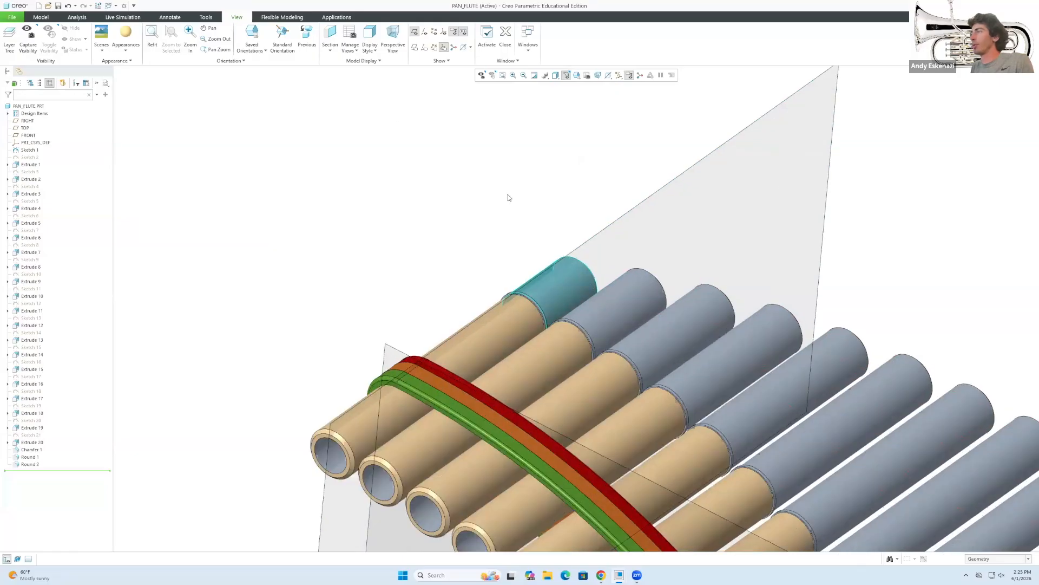
Apply wood to every grey pipe section and one pipe's inner surface.
click(126, 34)
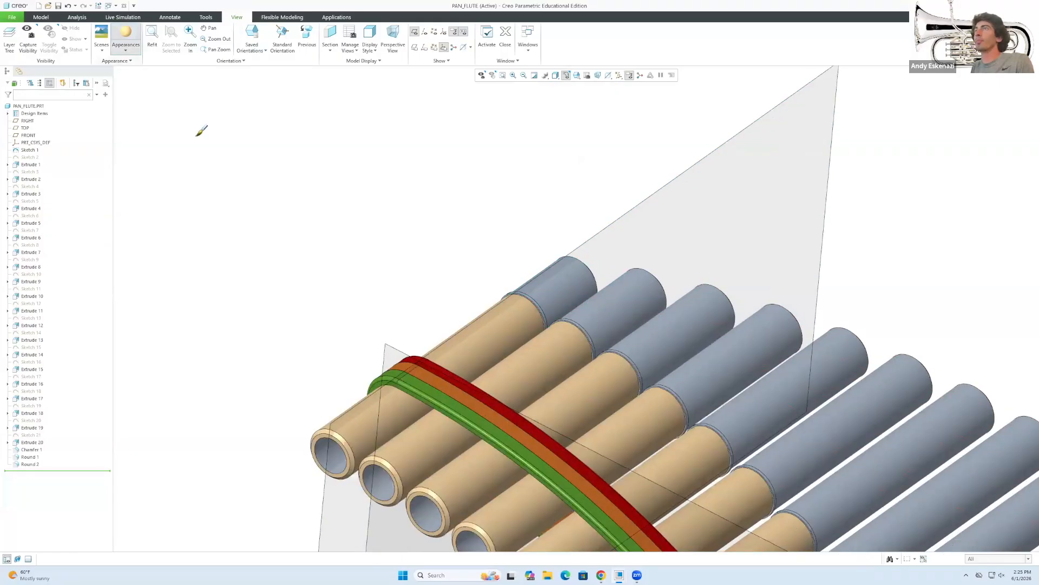
click(988, 560)
click(986, 537)
click(667, 320)
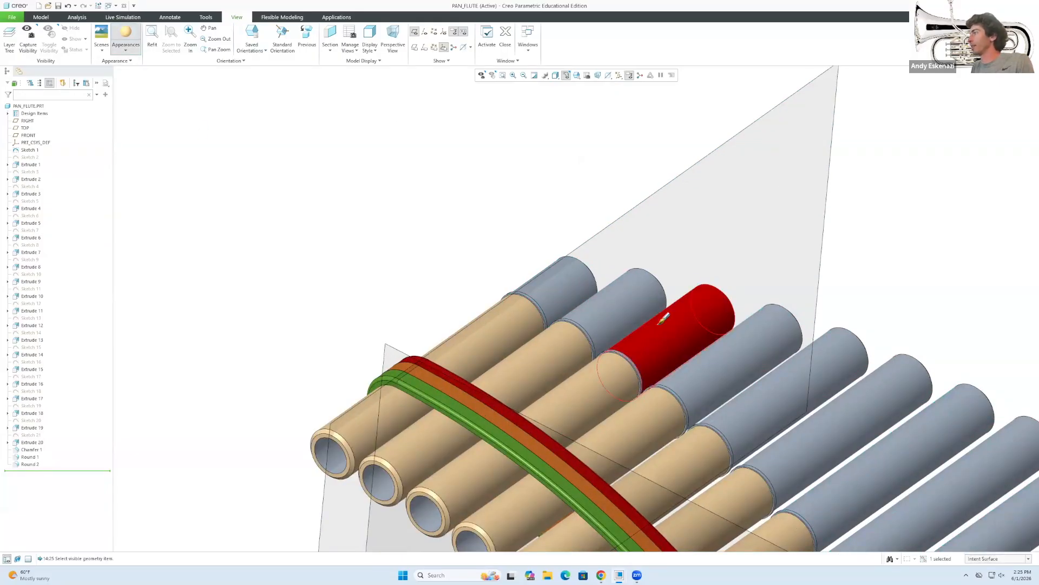
ctrl+click(606, 305)
ctrl+click(566, 284)
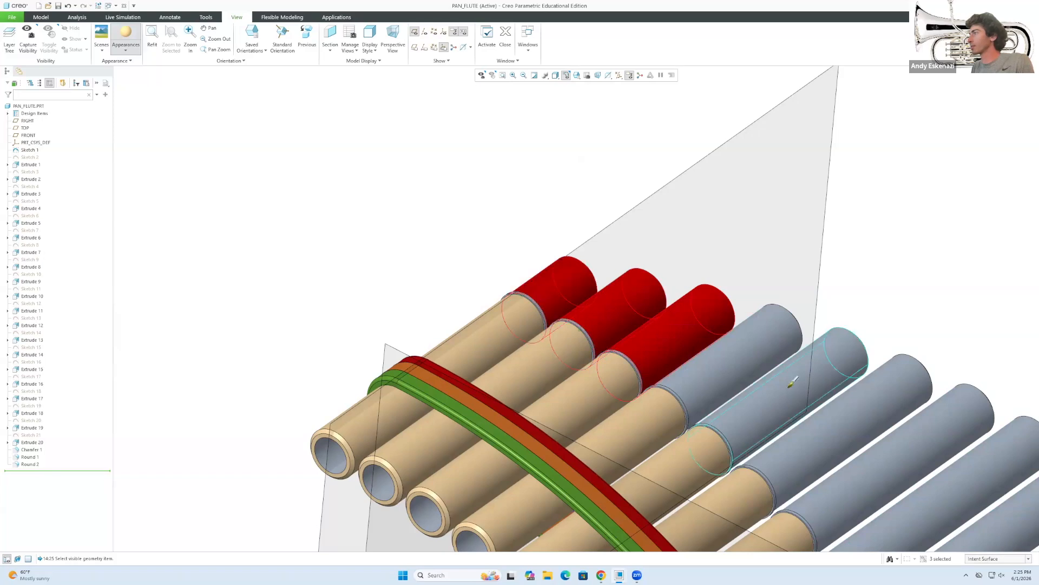
ctrl+click(769, 368)
ctrl+click(803, 399)
ctrl+click(847, 438)
scroll(722, 400, up, 4)
ctrl+click(785, 423)
ctrl+click(813, 439)
scroll(792, 430, up, 4)
scroll(871, 510, down, 3)
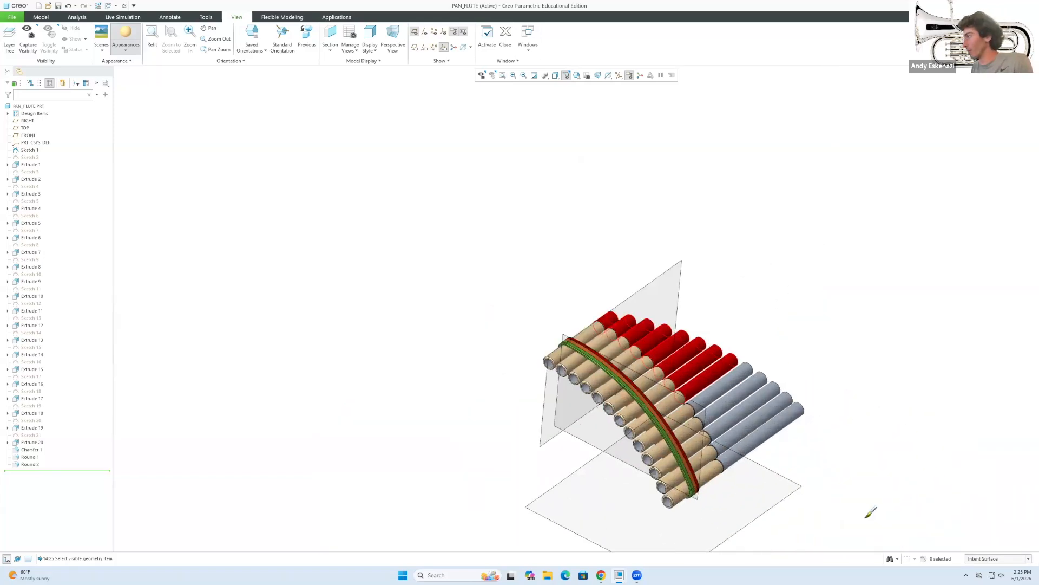
scroll(812, 411, down, 1)
scroll(763, 331, down, 3)
ctrl+click(702, 327)
ctrl+click(661, 373)
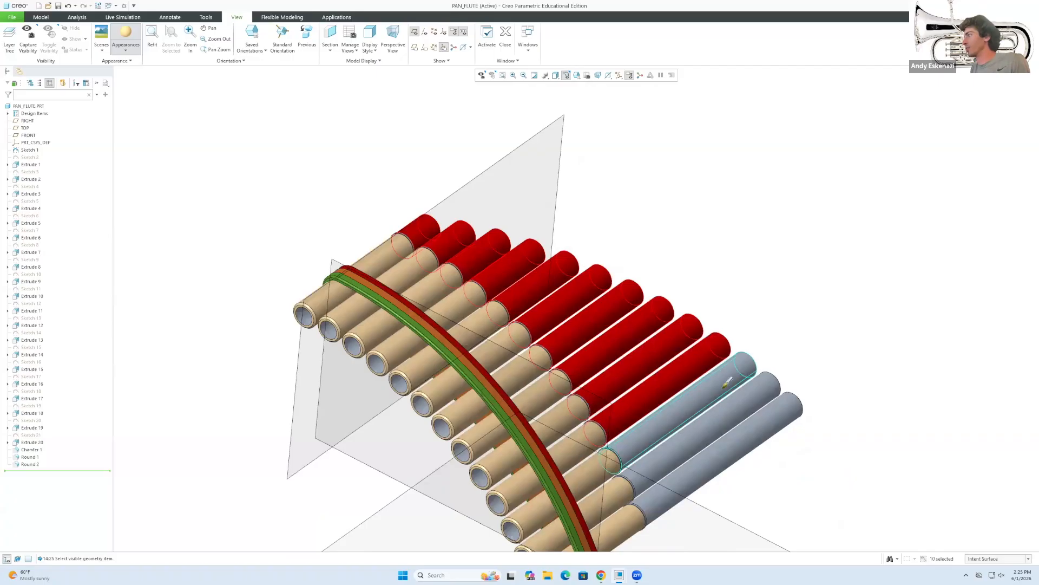
ctrl+click(683, 395)
ctrl+click(704, 417)
ctrl+click(721, 441)
scroll(468, 495, down, 4)
ctrl+click(540, 507)
scroll(542, 508, up, 5)
middle_click(327, 433)
mouse_move(348, 424)
middle_down()
mouse_move(399, 432)
mouse_move(318, 413)
mouse_move(412, 418)
middle_up()
scroll(411, 417, down, 10)
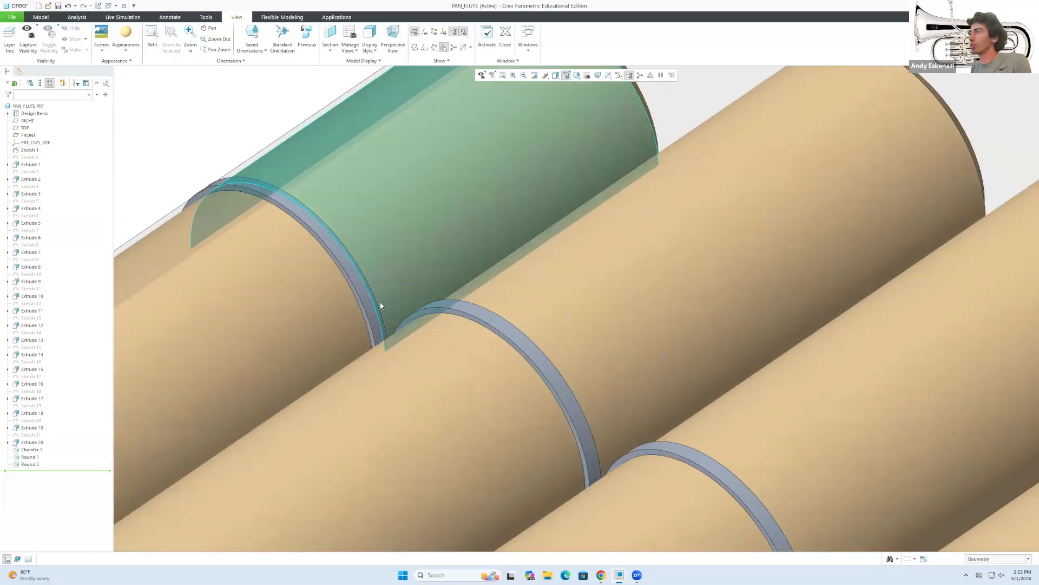
Check the reference photo, then paint the picked pipe ring groove orange.
click(366, 300)
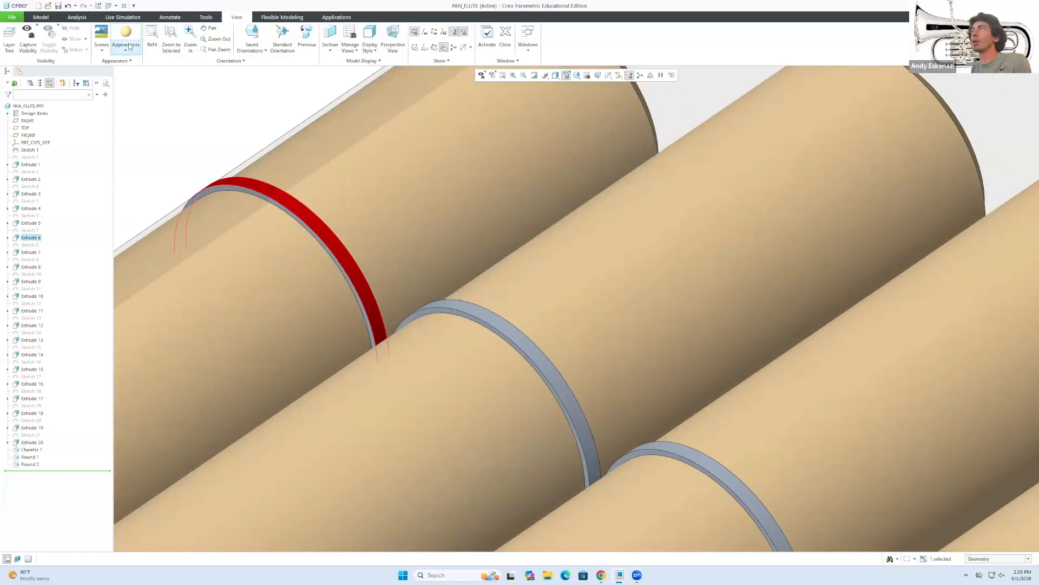
click(129, 52)
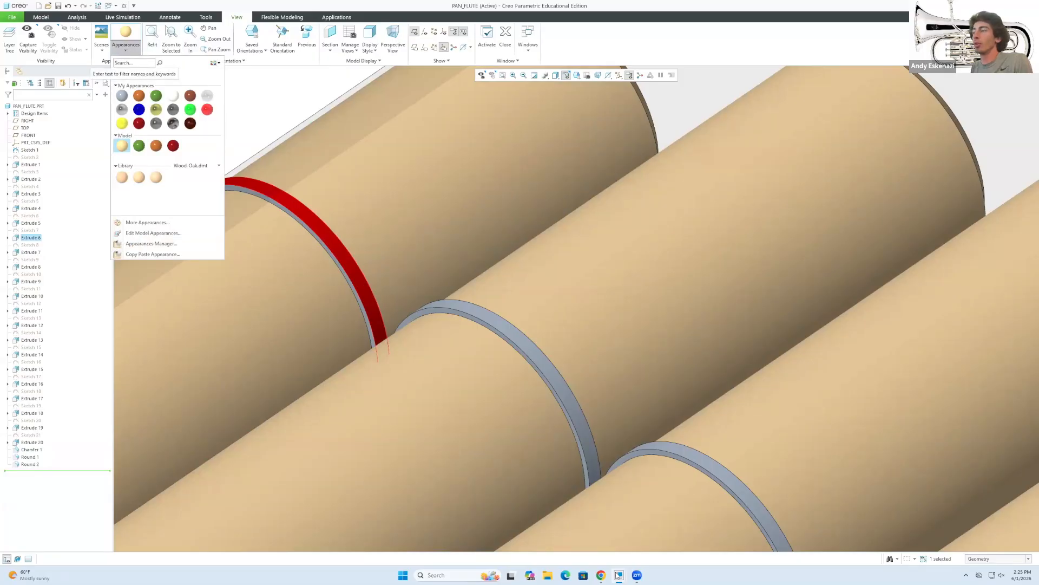
mouse_move(624, 575)
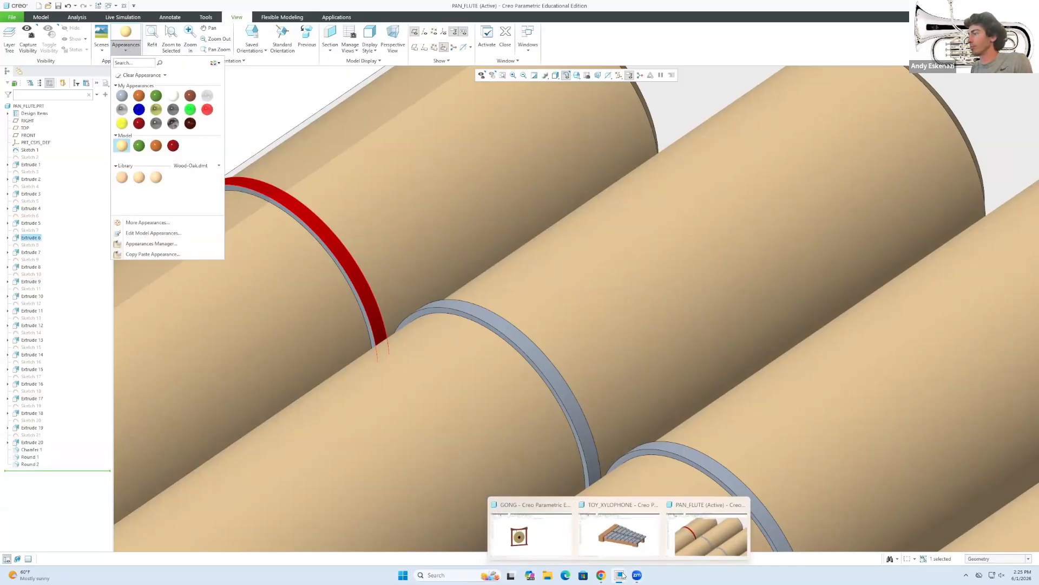
click(601, 575)
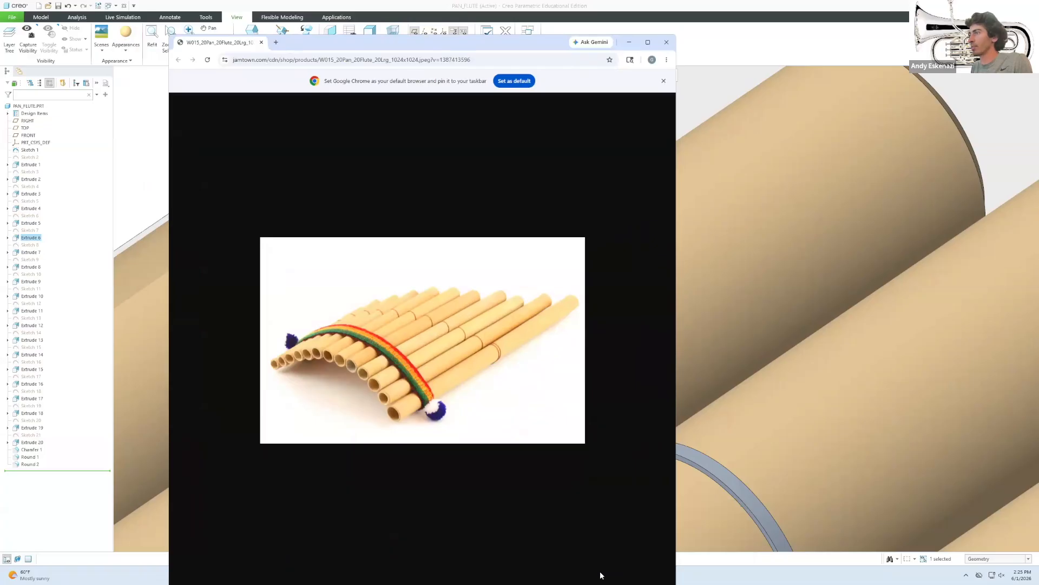
click(628, 43)
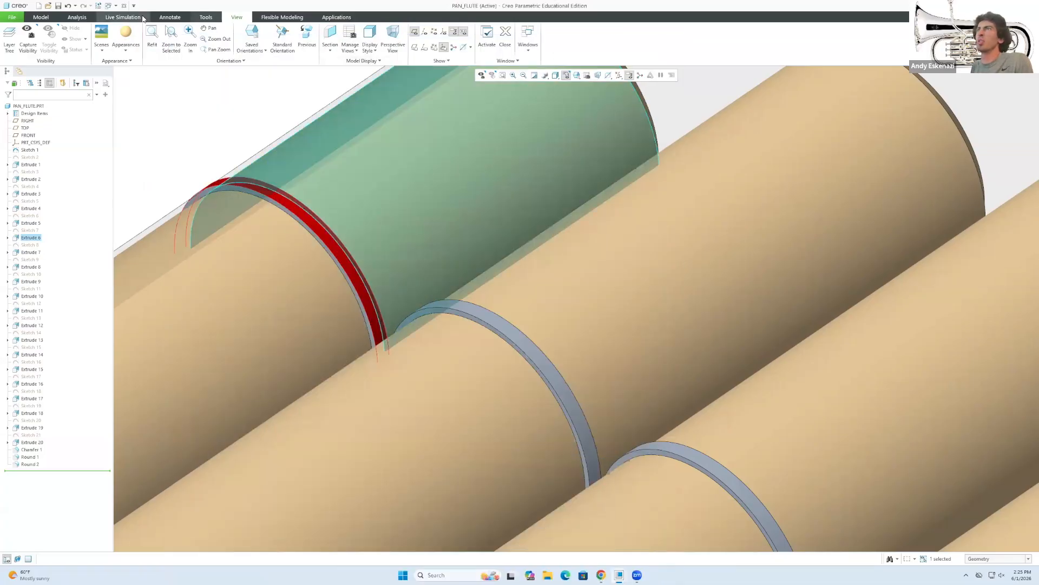
click(126, 50)
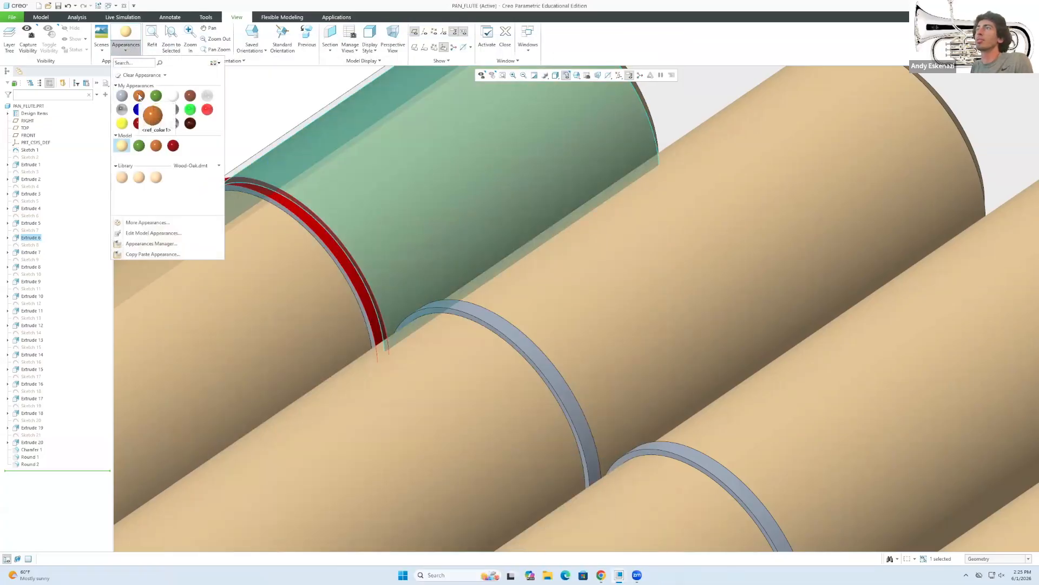
click(139, 96)
Choose the orange appearance again with the Intent Surface selection filter.
click(997, 558)
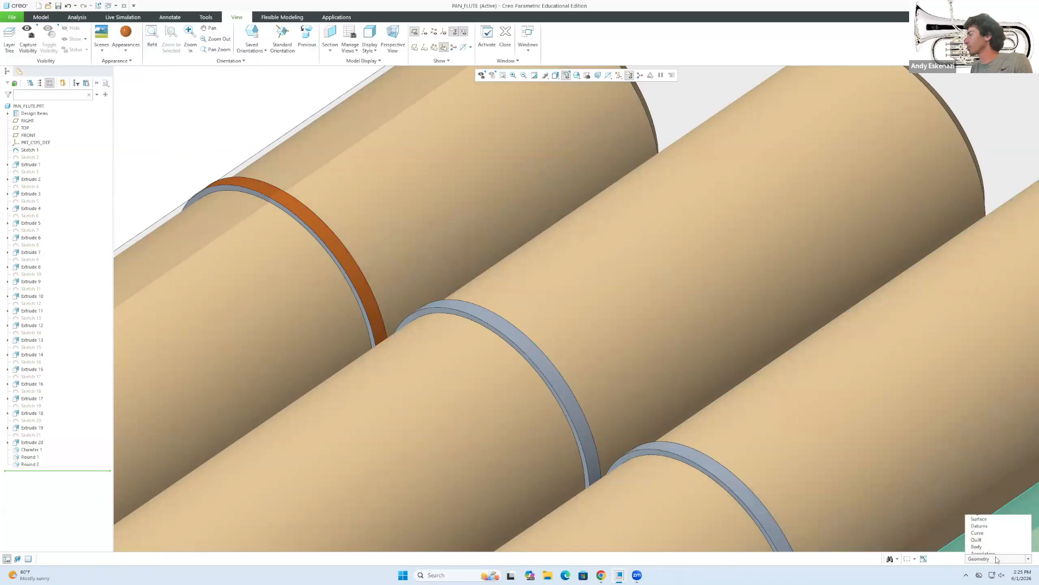
click(199, 213)
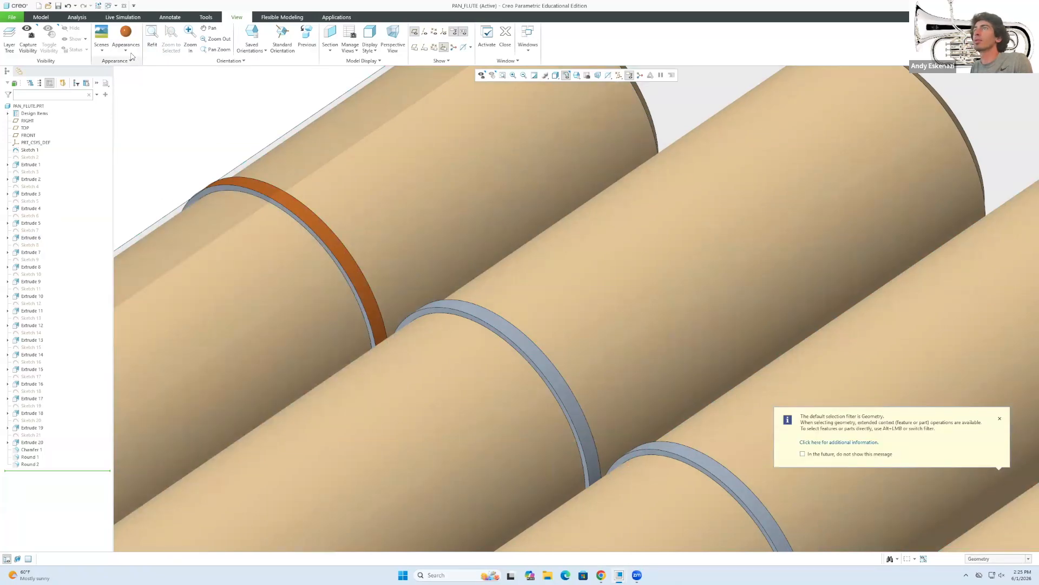
click(128, 49)
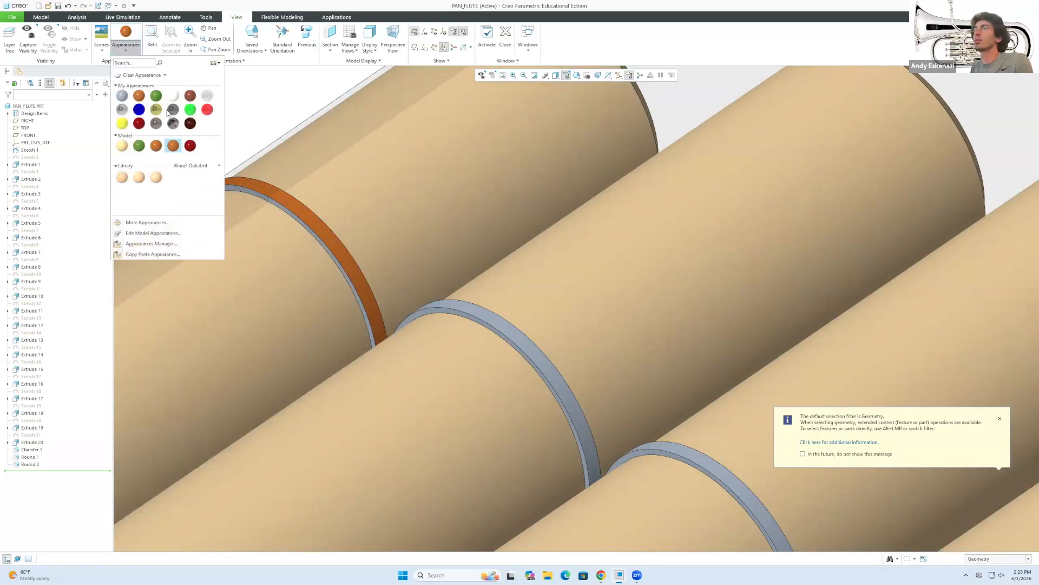
click(242, 104)
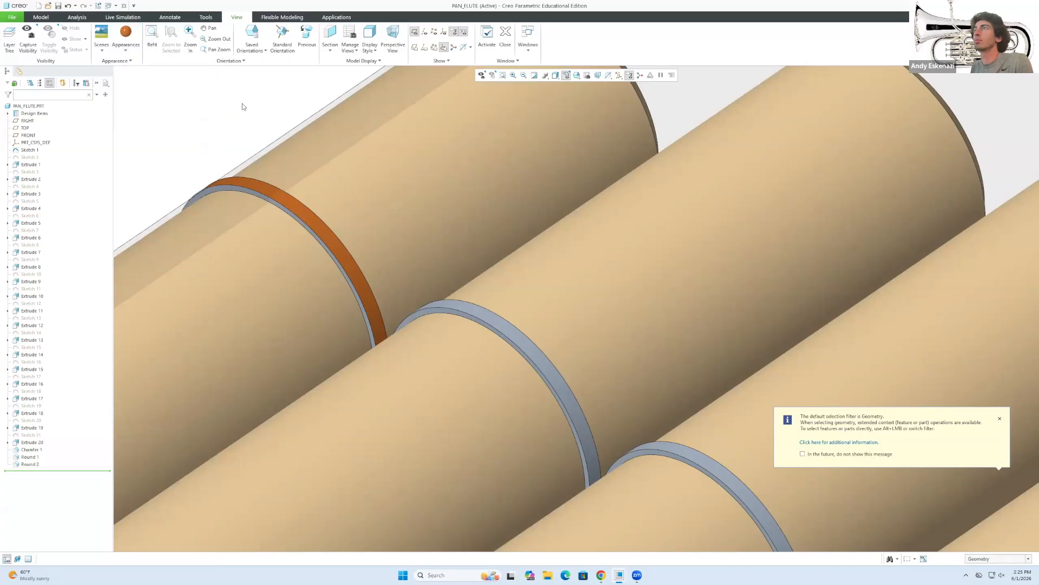
click(1005, 558)
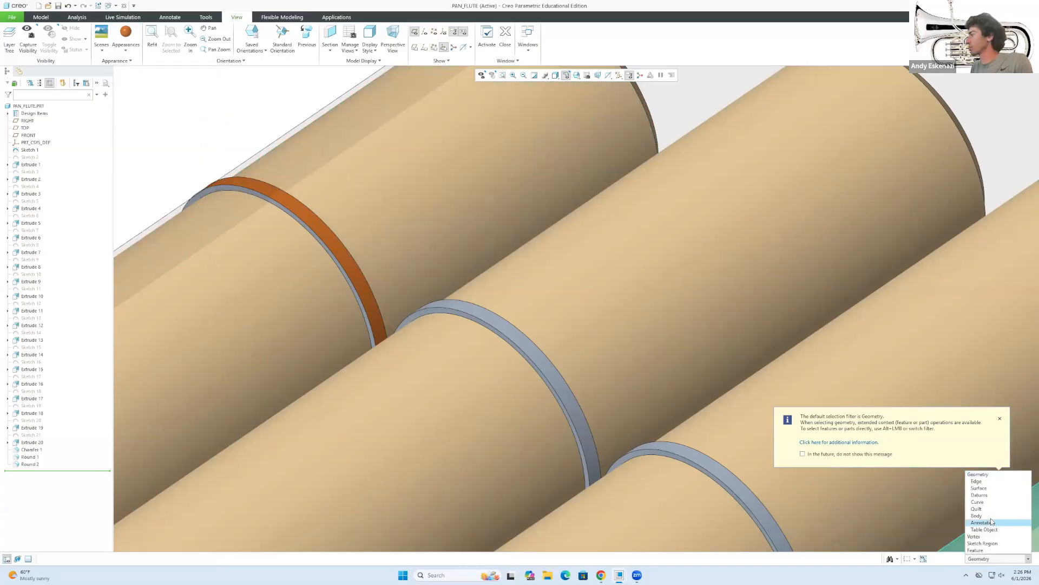
click(125, 37)
click(999, 561)
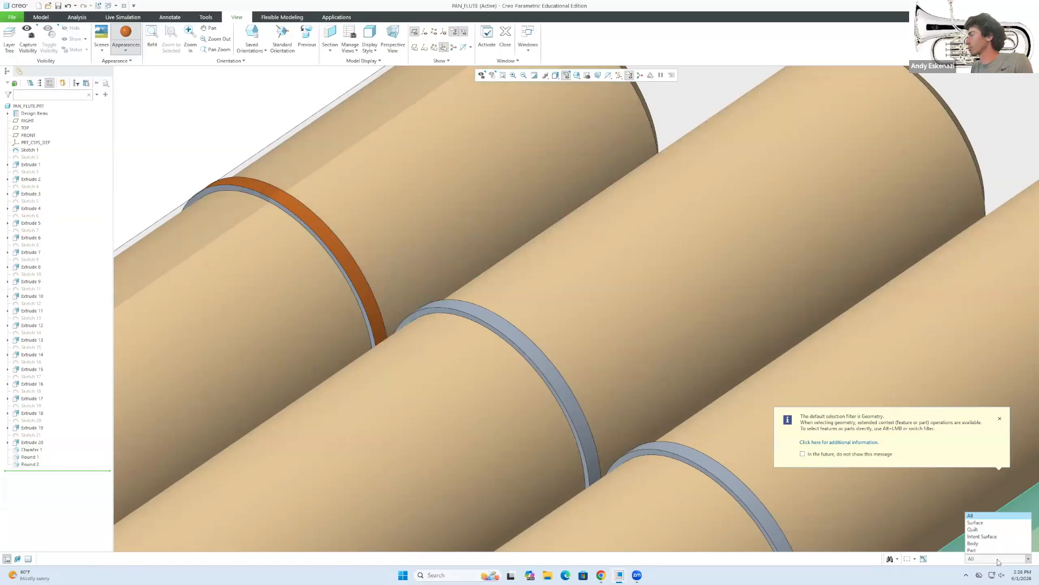
click(993, 540)
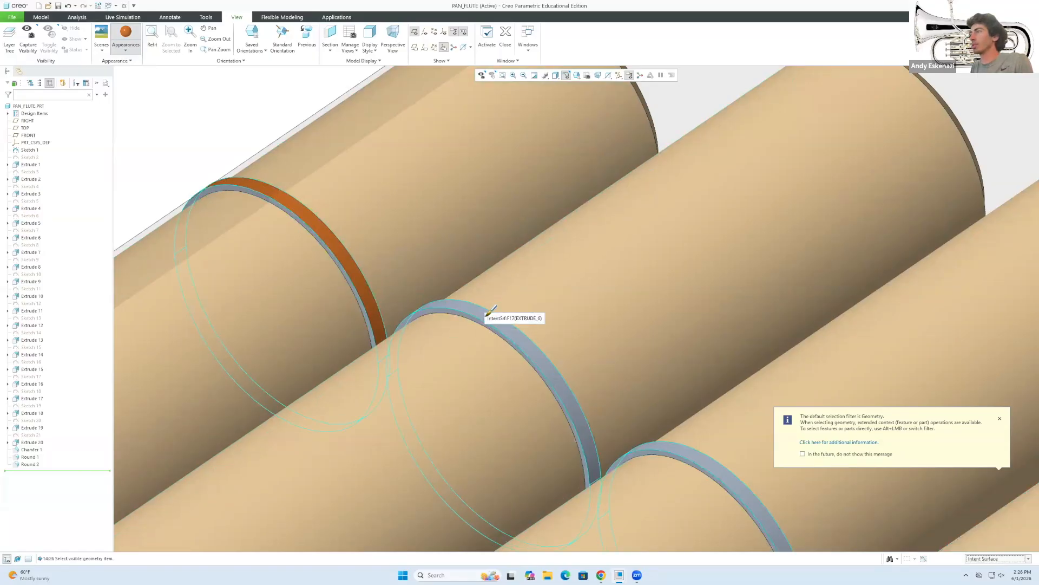
Select more grey ring grooves to paint orange, viewing the pipes side-on.
click(490, 310)
scroll(390, 303, up, 3)
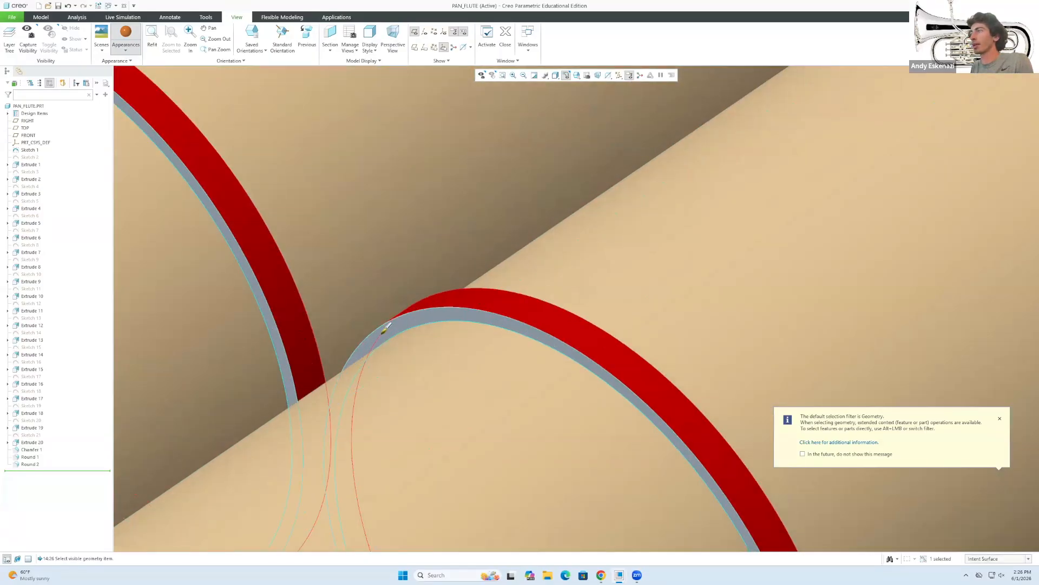
scroll(483, 303, up, 3)
scroll(483, 304, down, 2)
click(490, 306)
scroll(498, 314, down, 5)
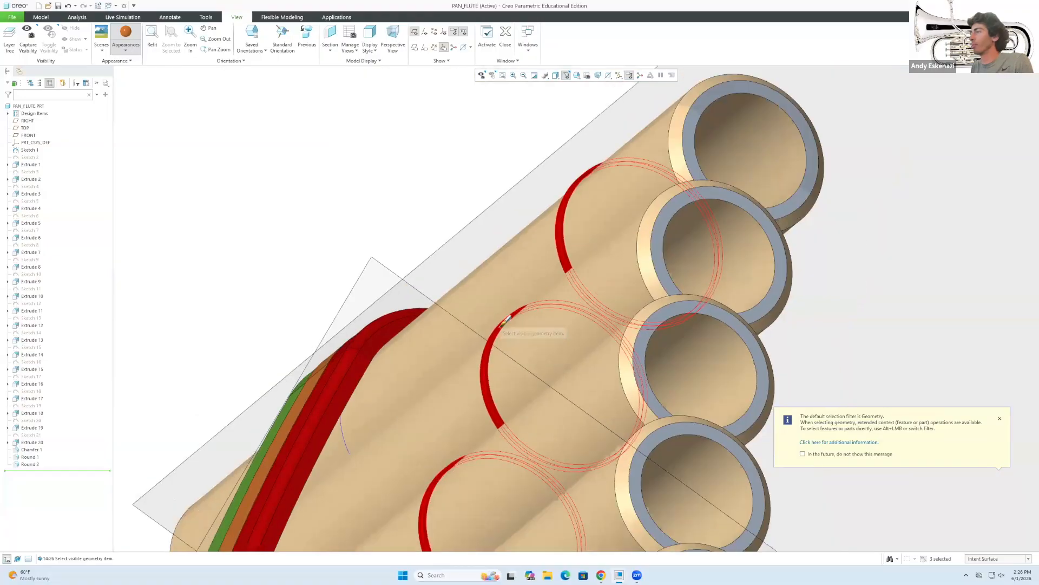
middle_drag(505, 316, 339, 173)
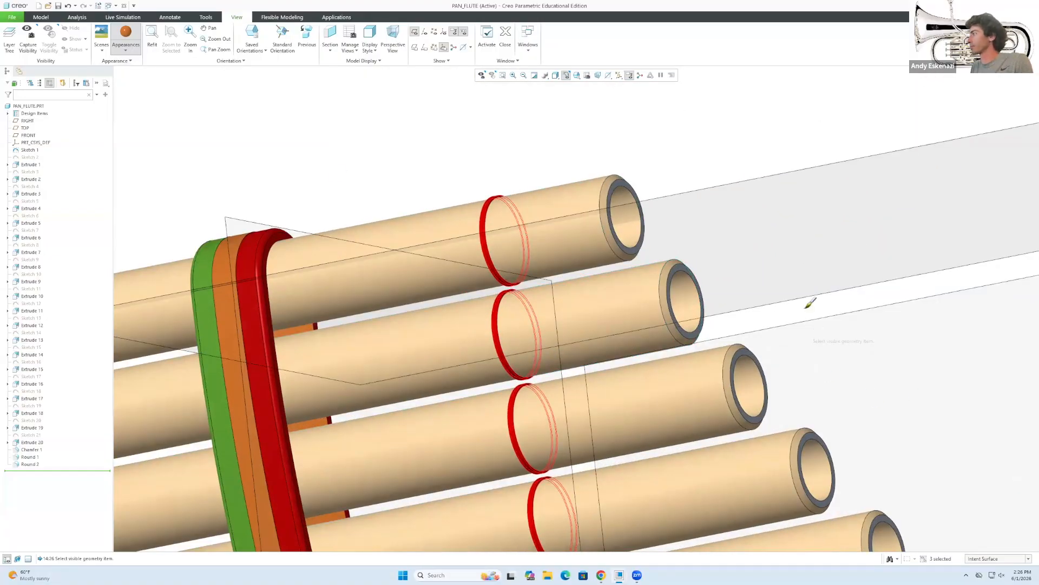
Apply orange to the selected ring grooves and turn the flute toward the pipe ends.
middle_click(420, 145)
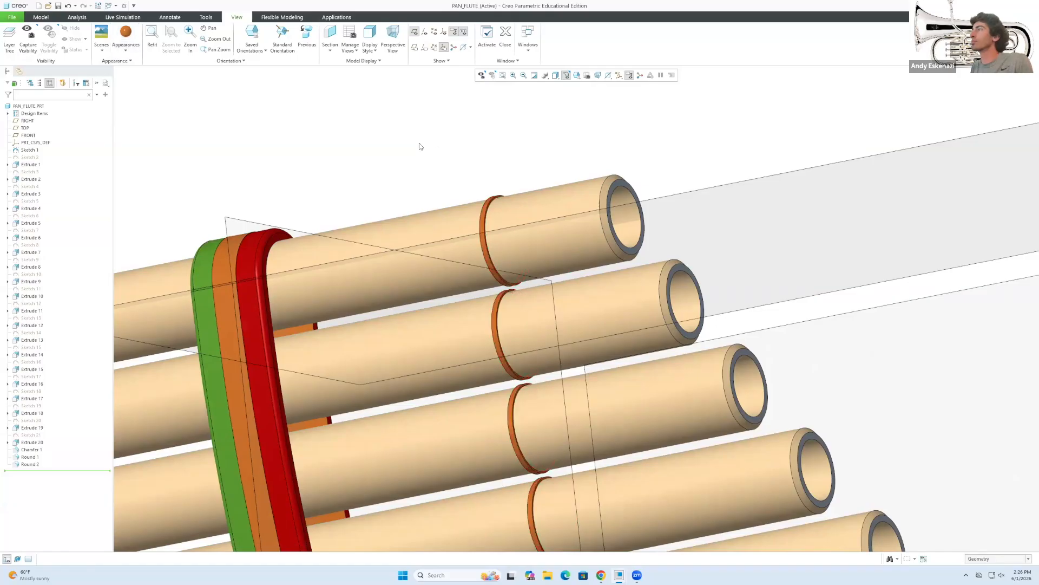
scroll(446, 184, down, 3)
mouse_move(446, 183)
middle_down()
mouse_move(438, 222)
mouse_move(384, 251)
mouse_move(549, 317)
middle_up()
scroll(497, 291, up, 5)
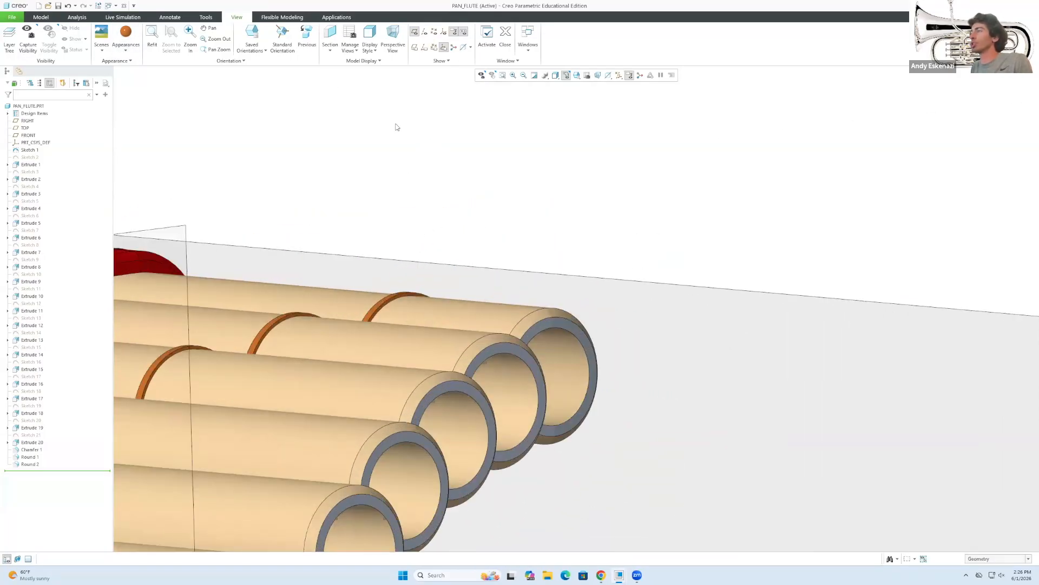
Choose the cream wood appearance and select the first six pipe end rims.
click(125, 50)
click(124, 147)
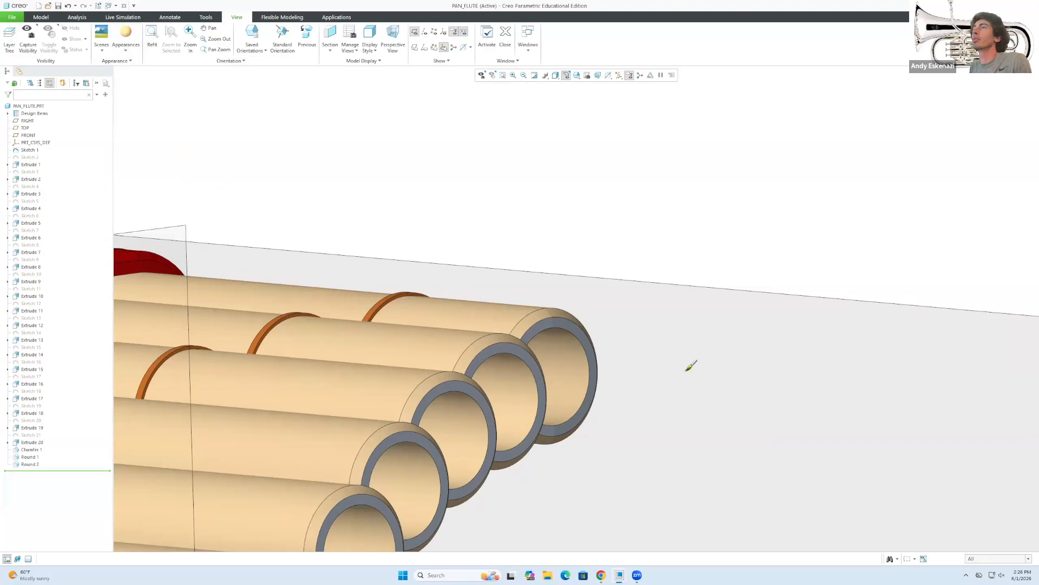
click(995, 558)
click(991, 544)
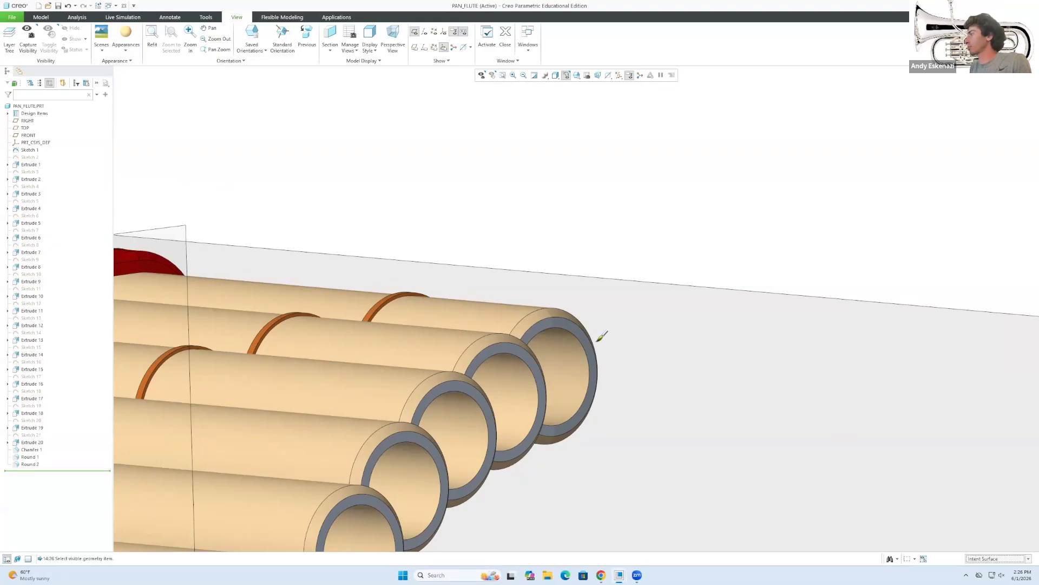
click(591, 347)
ctrl+click(504, 347)
ctrl+click(433, 406)
ctrl+click(409, 429)
scroll(409, 427, down, 3)
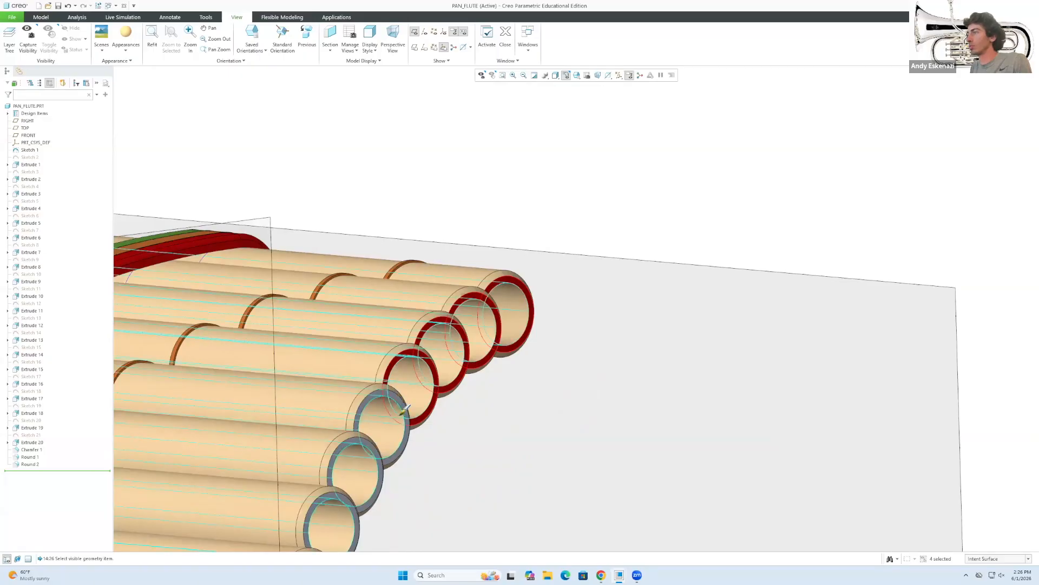
scroll(403, 411, up, 3)
ctrl+click(407, 398)
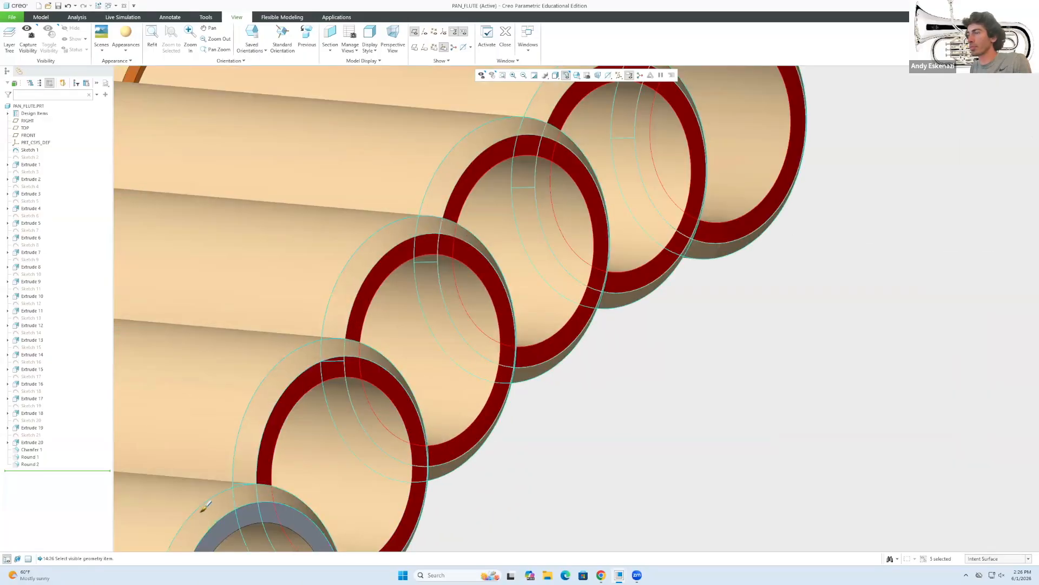
ctrl+click(237, 515)
Add the remaining pipe end rims and apply the wood appearance to them.
scroll(413, 327, down, 3)
scroll(379, 499, down, 2)
scroll(374, 479, up, 3)
ctrl+click(362, 501)
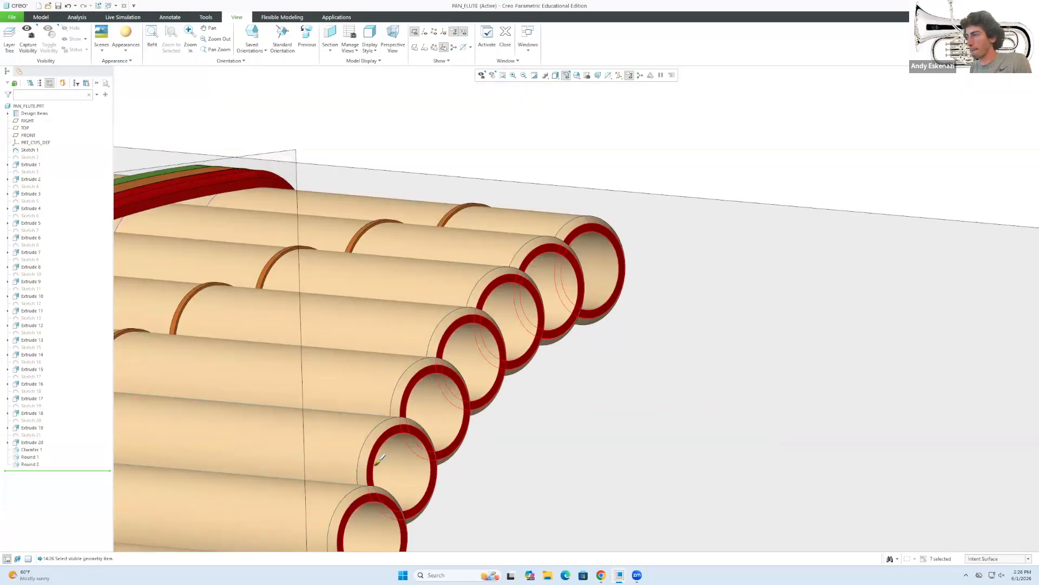
scroll(390, 487, down, 3)
scroll(373, 417, up, 4)
scroll(379, 264, up, 1)
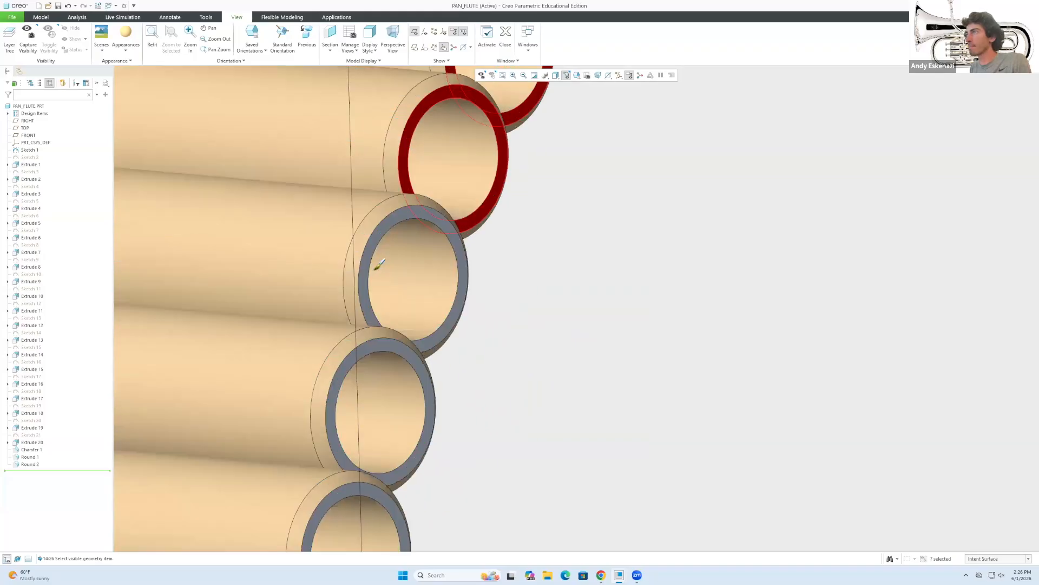
ctrl+click(379, 263)
ctrl+click(390, 355)
scroll(394, 398, down, 2)
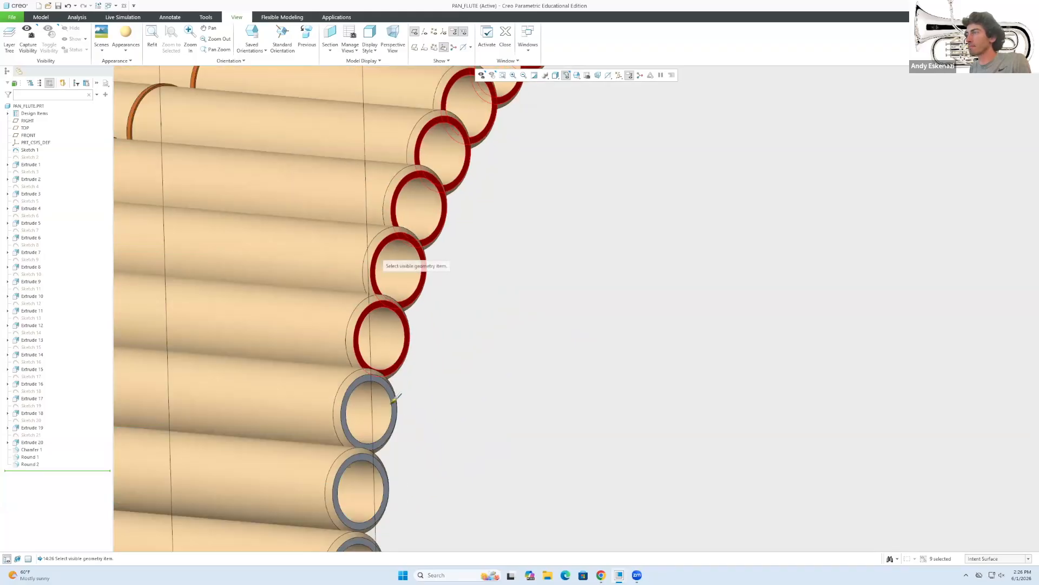
scroll(394, 400, up, 4)
ctrl+click(362, 424)
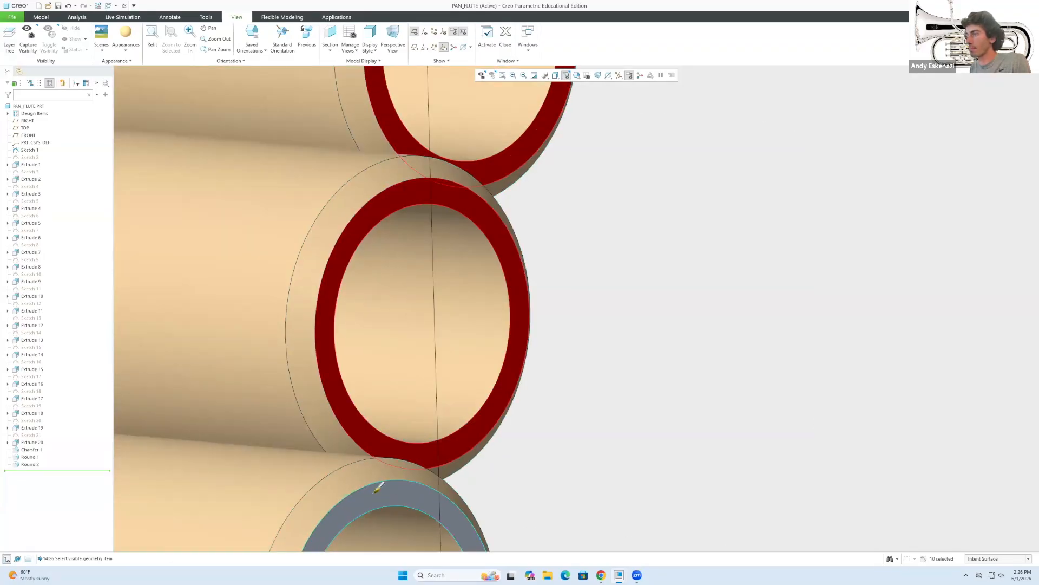
ctrl+click(377, 487)
scroll(379, 487, down, 3)
scroll(448, 506, up, 3)
ctrl+click(388, 490)
scroll(379, 503, down, 3)
scroll(371, 515, up, 3)
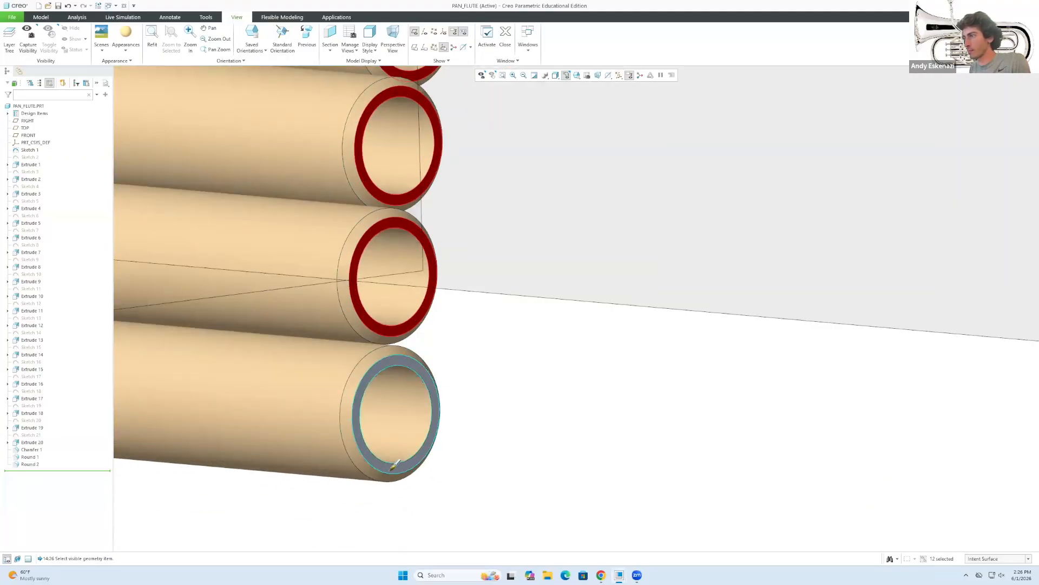
ctrl+click(394, 464)
click(537, 424)
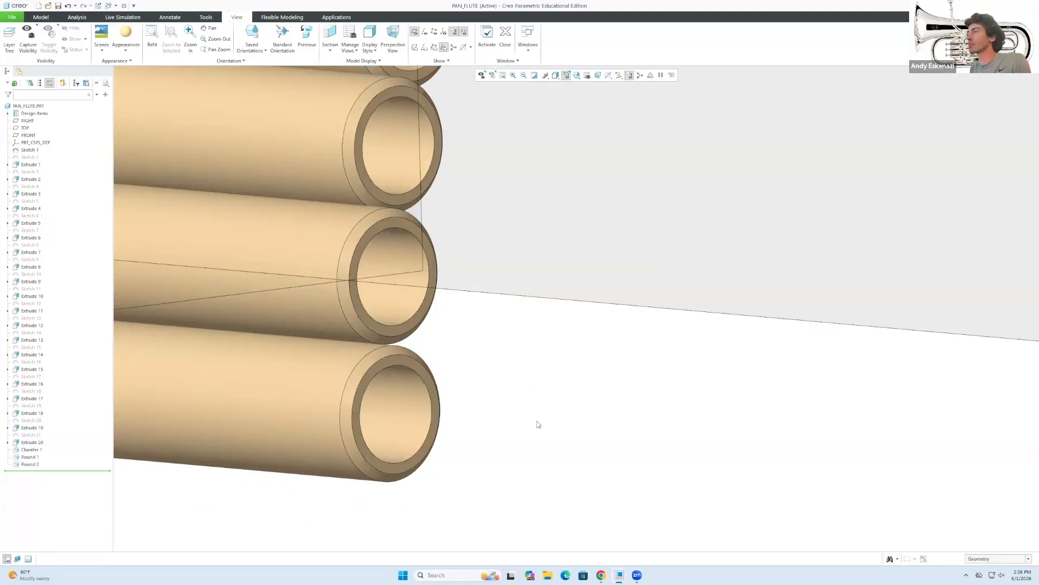
scroll(520, 417, down, 5)
mouse_move(509, 414)
middle_down()
mouse_move(562, 323)
mouse_move(609, 311)
mouse_move(541, 300)
mouse_move(520, 332)
mouse_move(522, 292)
mouse_move(673, 360)
mouse_move(395, 417)
mouse_move(519, 431)
middle_up()
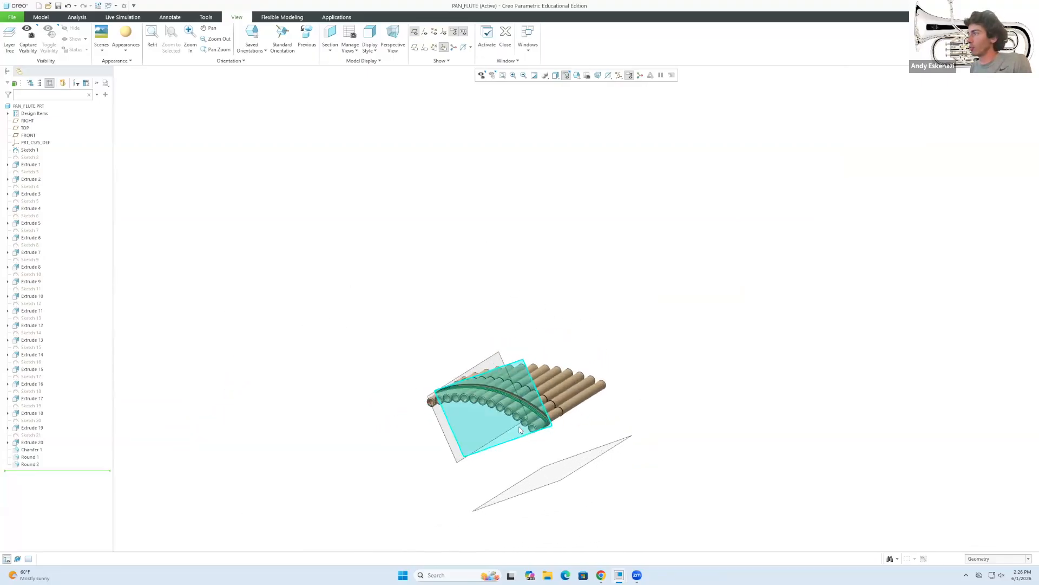
Hide the RIGHT, TOP and FRONT datum planes from the model tree.
click(27, 120)
ctrl+click(25, 127)
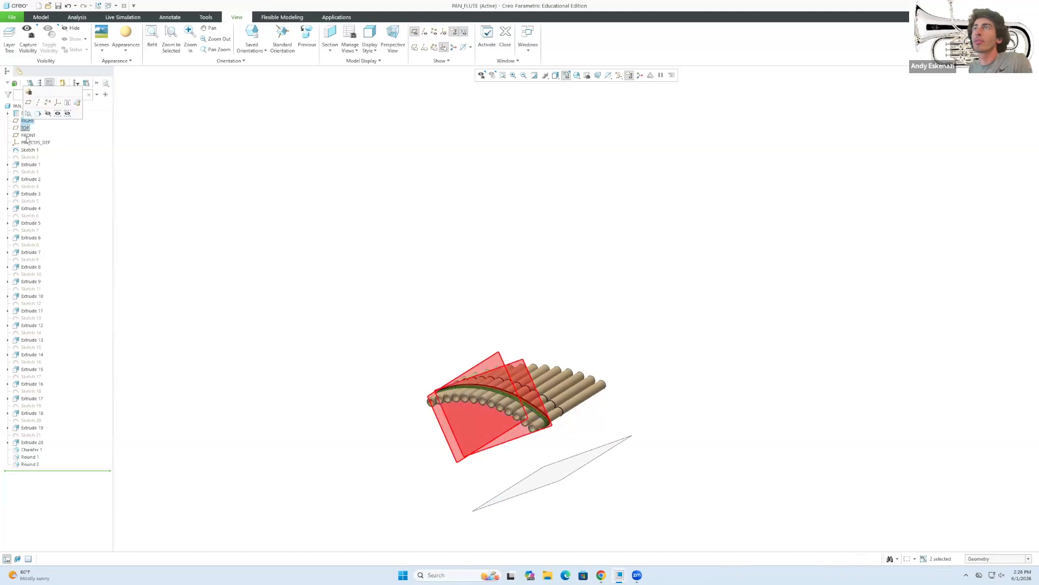
ctrl+click(28, 136)
click(42, 121)
scroll(550, 436, down, 5)
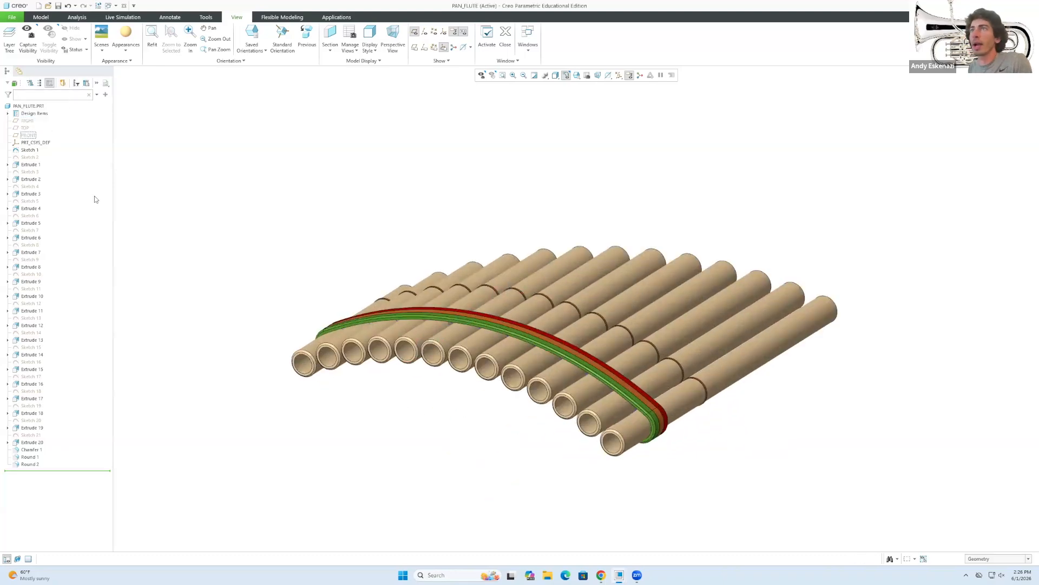
right_click(30, 150)
click(213, 157)
Orbit the finished flute and compare it with the reference pan flute photo.
mouse_move(431, 375)
middle_down()
mouse_move(563, 387)
mouse_move(558, 376)
mouse_move(469, 446)
middle_up()
scroll(469, 445, up, 3)
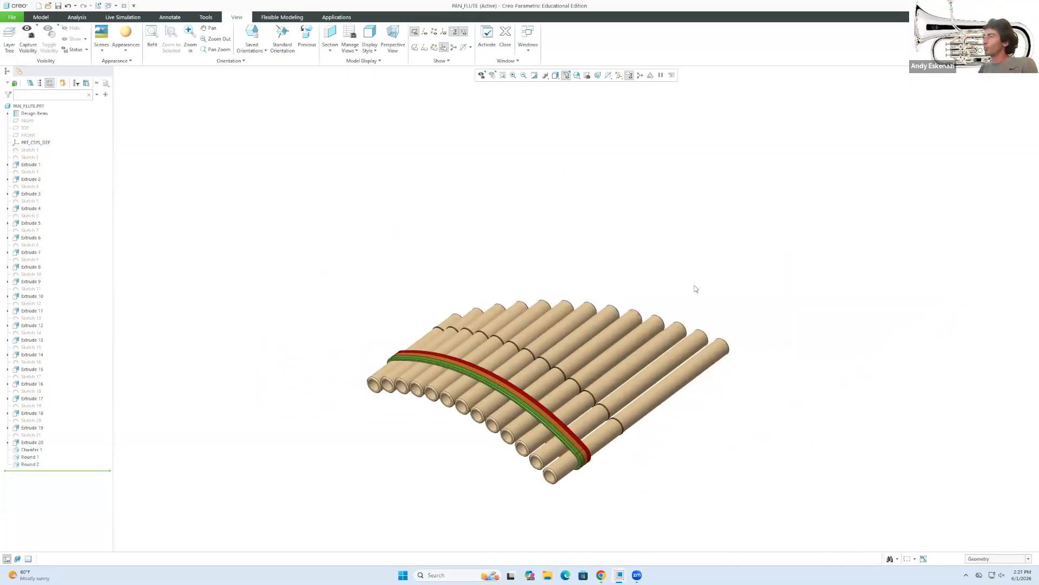
middle_drag(703, 405, 743, 391)
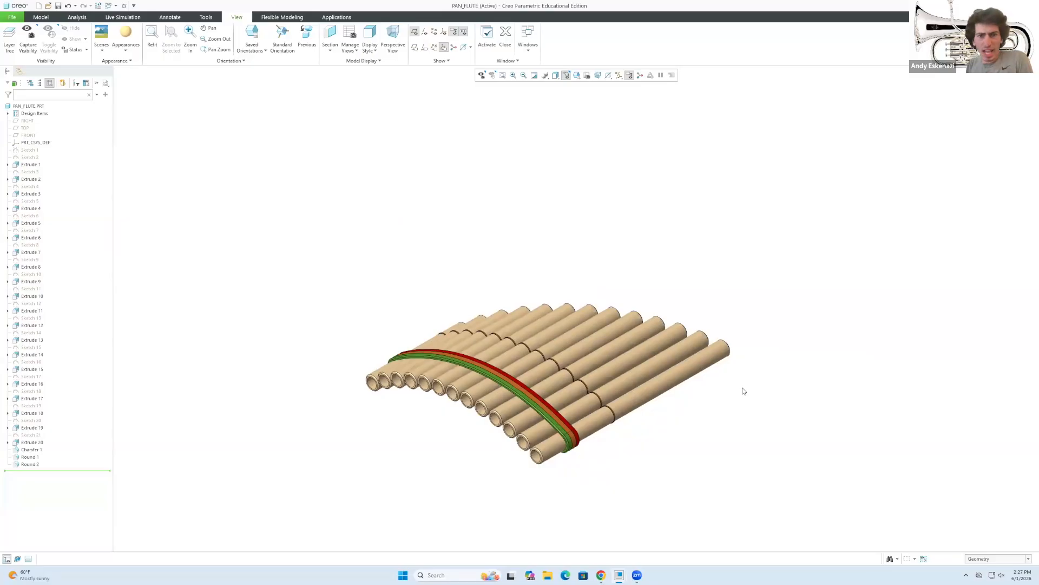
click(602, 575)
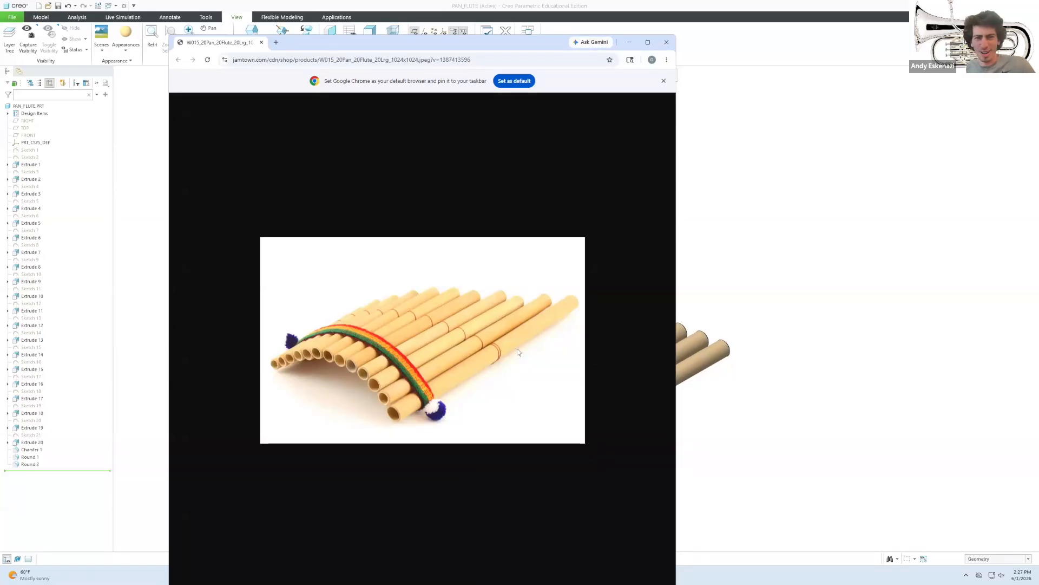
click(629, 42)
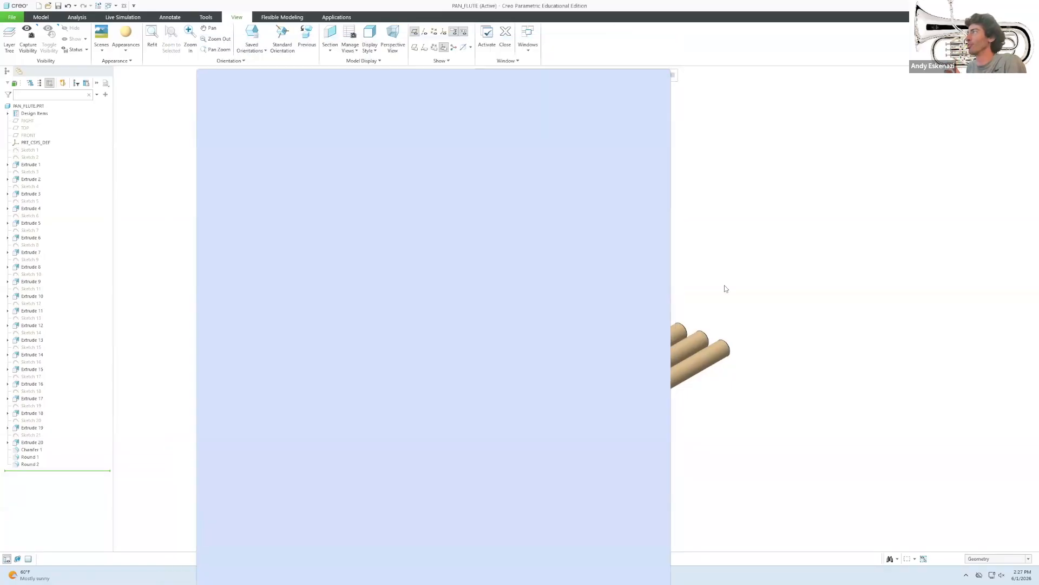